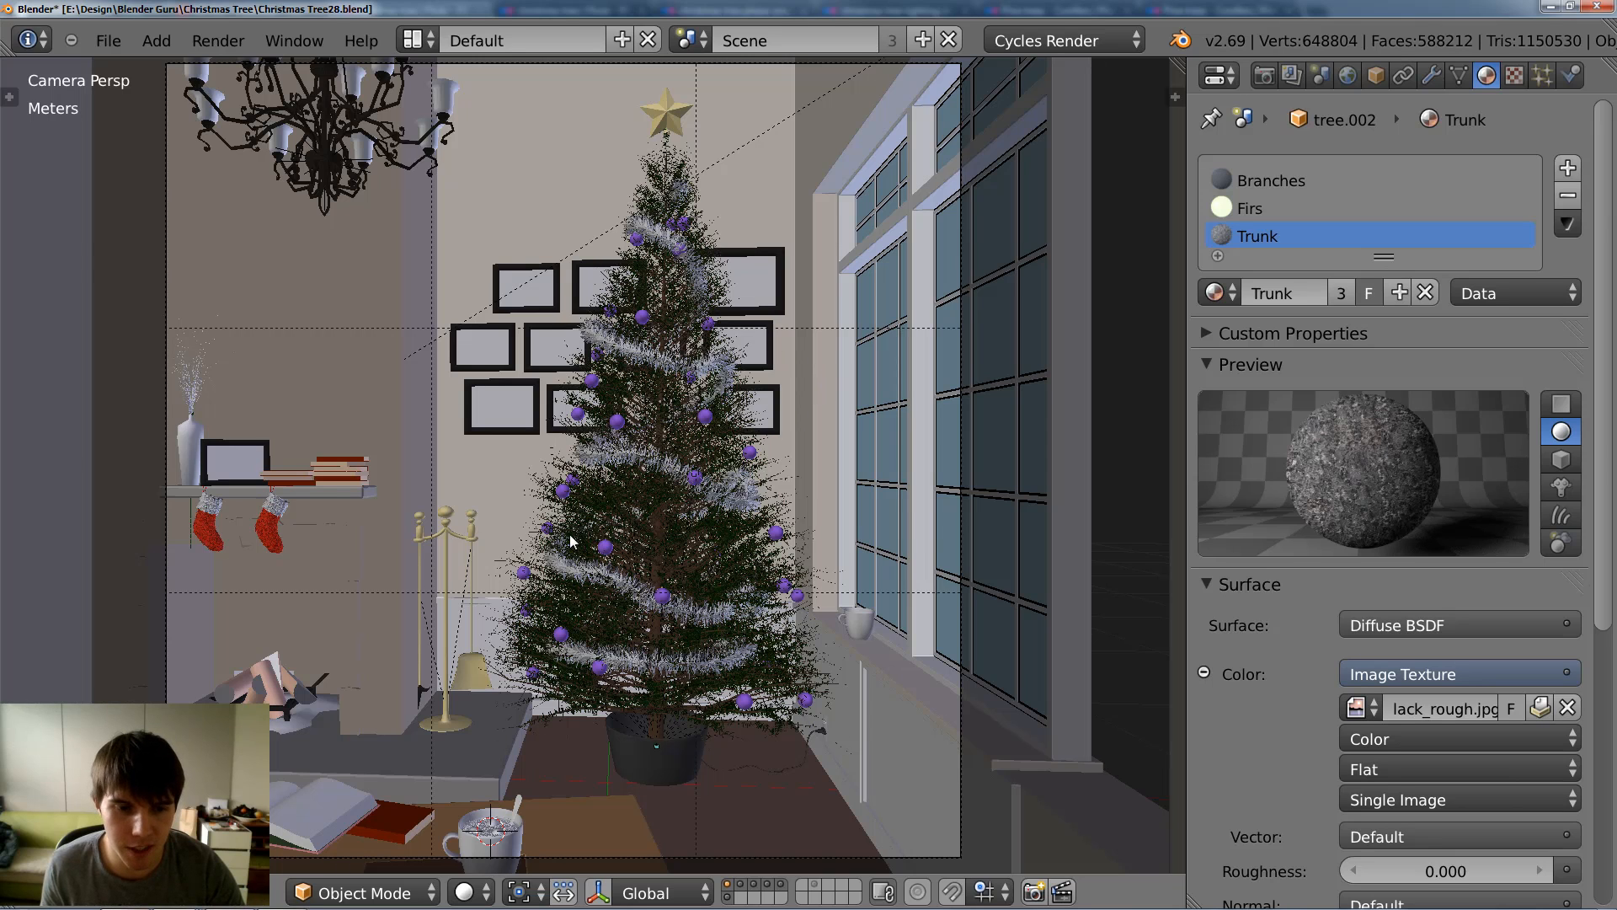
Step: View the finished Christmas tree render in the practice.blend window and switch to the Blender window with the default scene
mouse_move(284, 892)
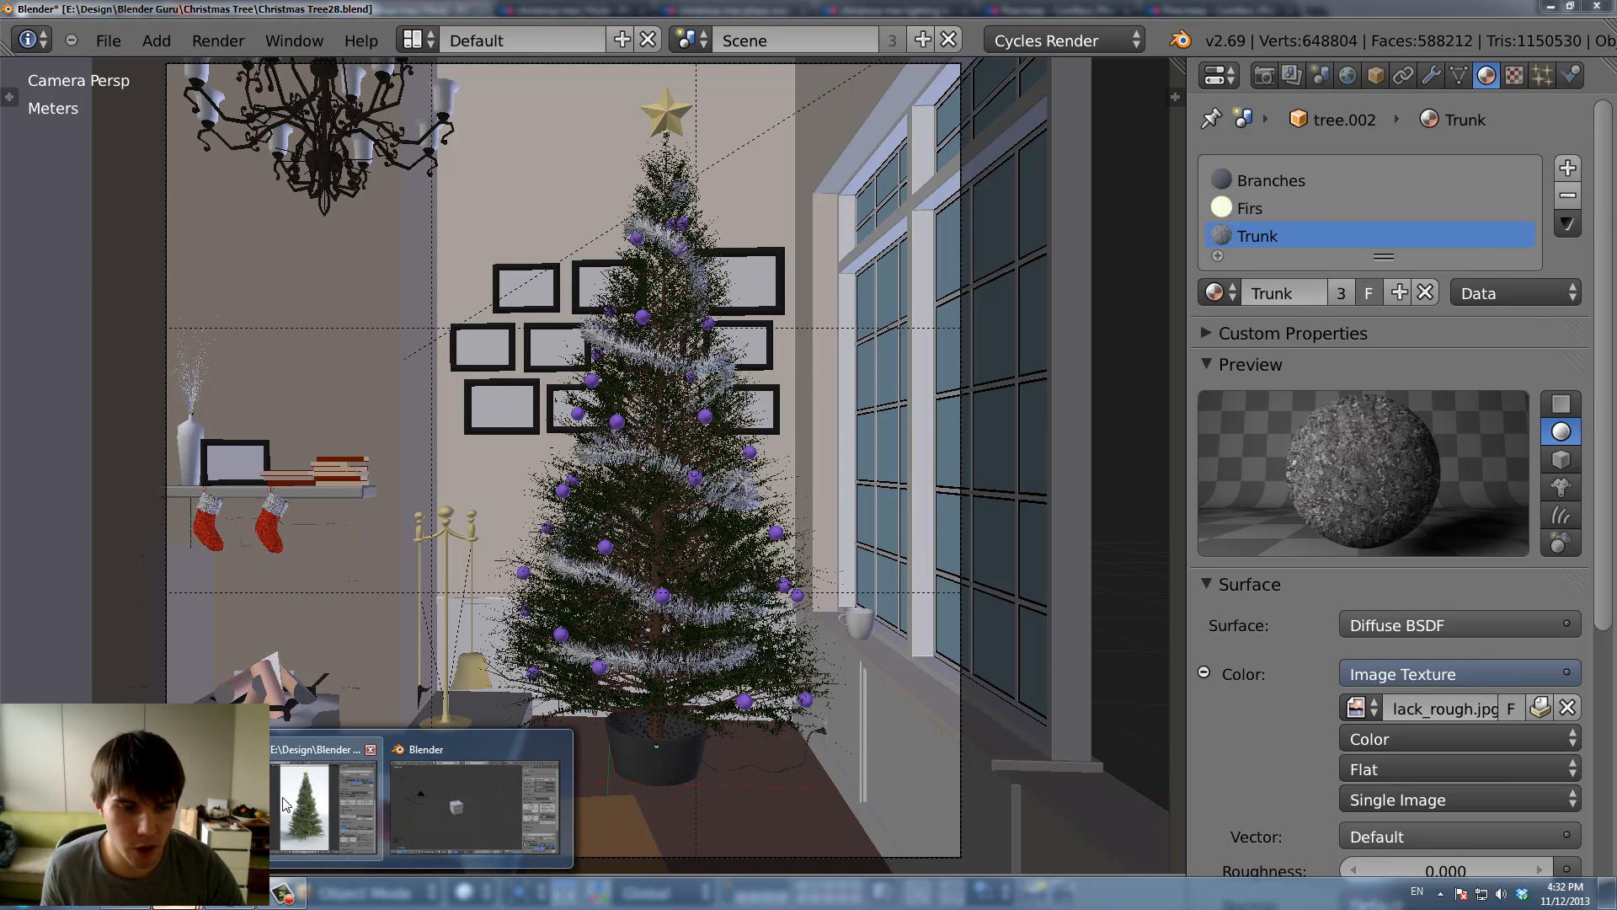
click(322, 807)
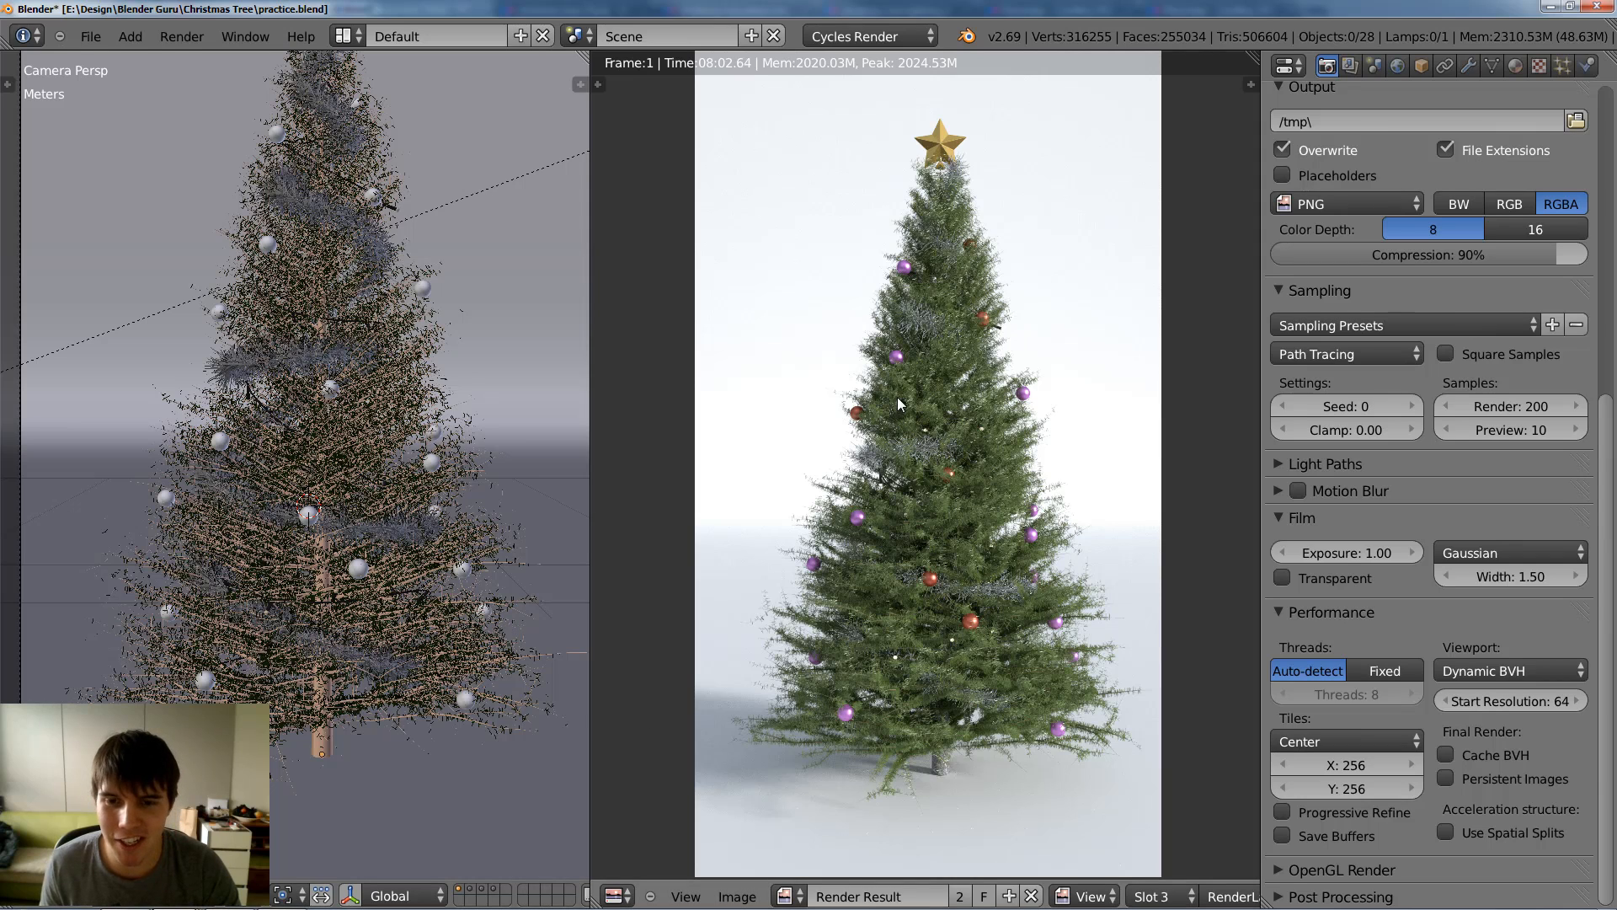
mouse_move(284, 893)
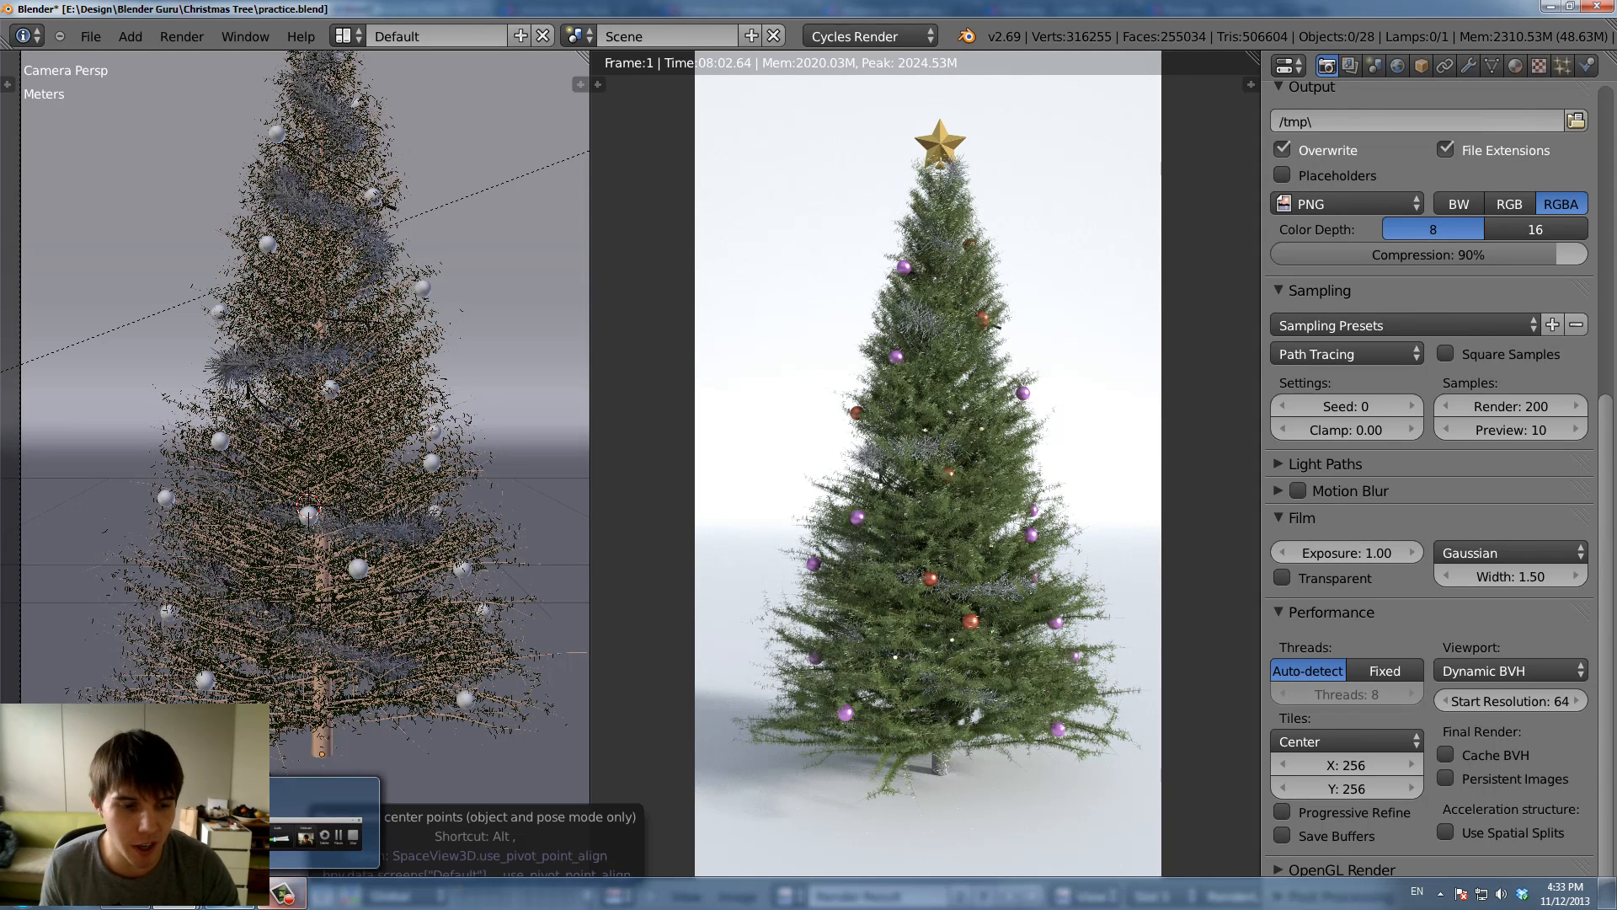
click(543, 811)
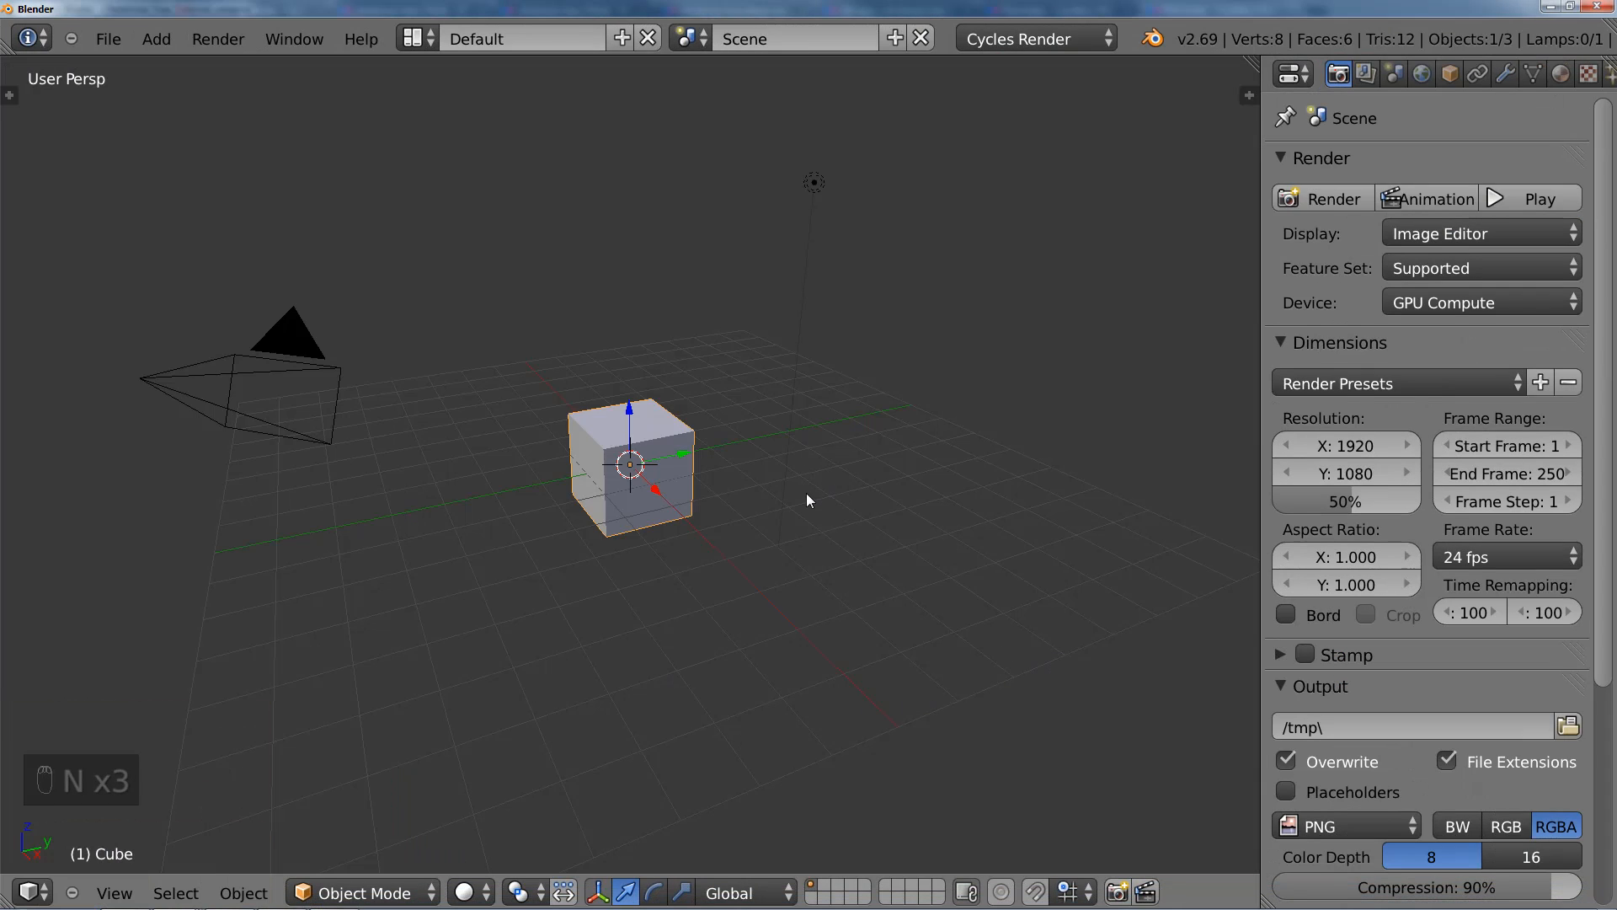
Step: Delete the default cube from the scene
key(x)
click(766, 496)
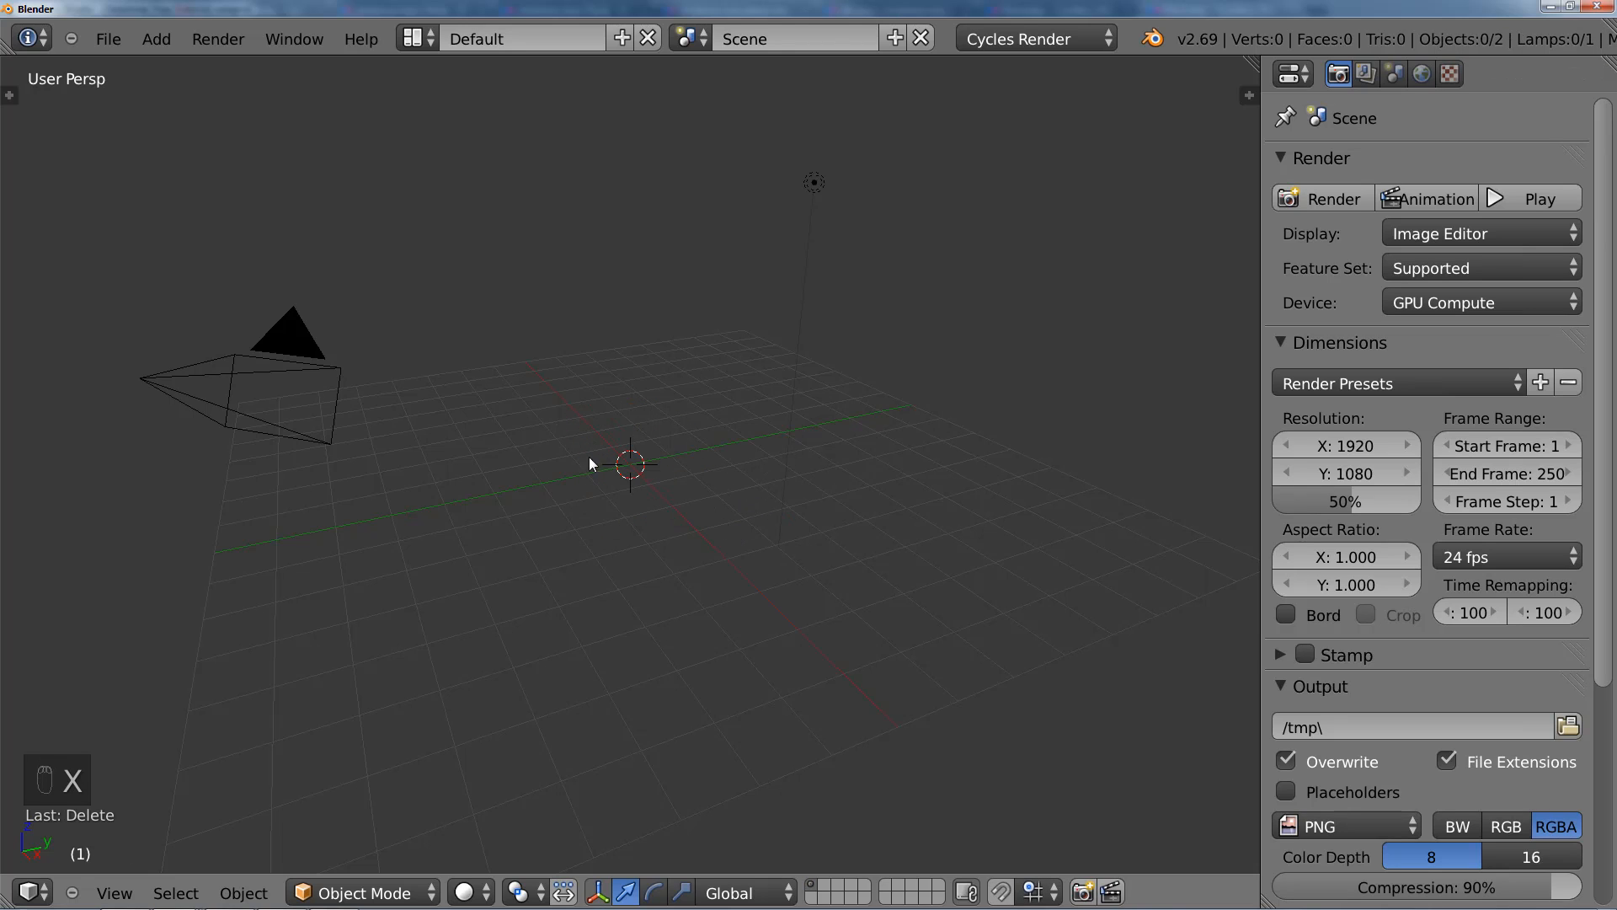
middle_drag(604, 484, 694, 532)
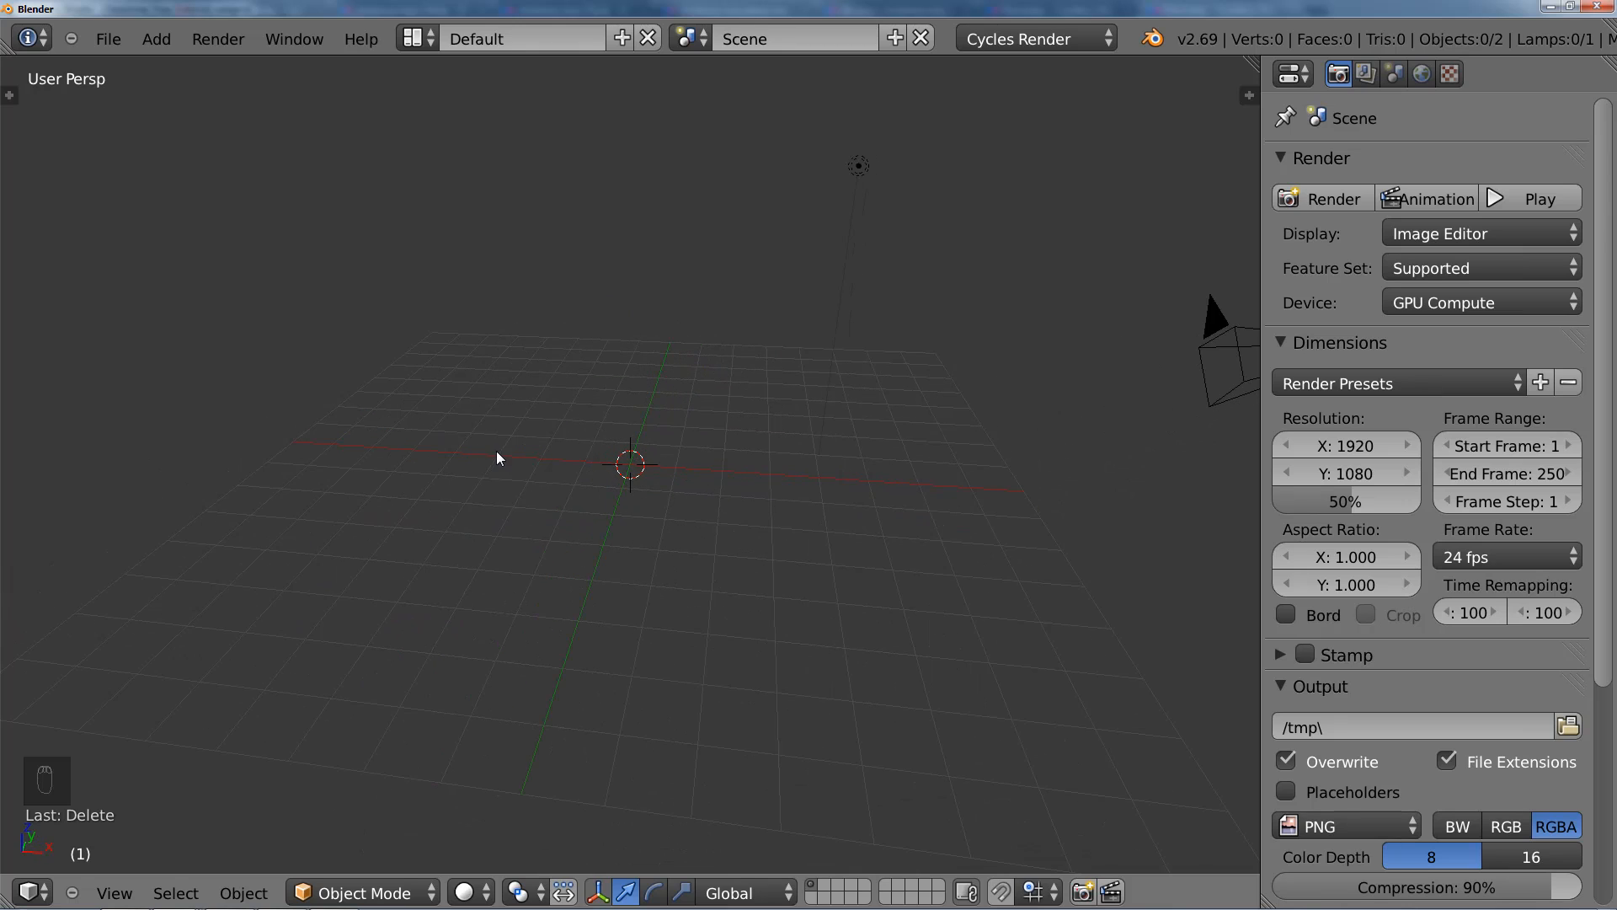
Step: Find the Add Curve: Sapling add-on in the user preferences by searching "sap", enable it and close the preferences
click(109, 40)
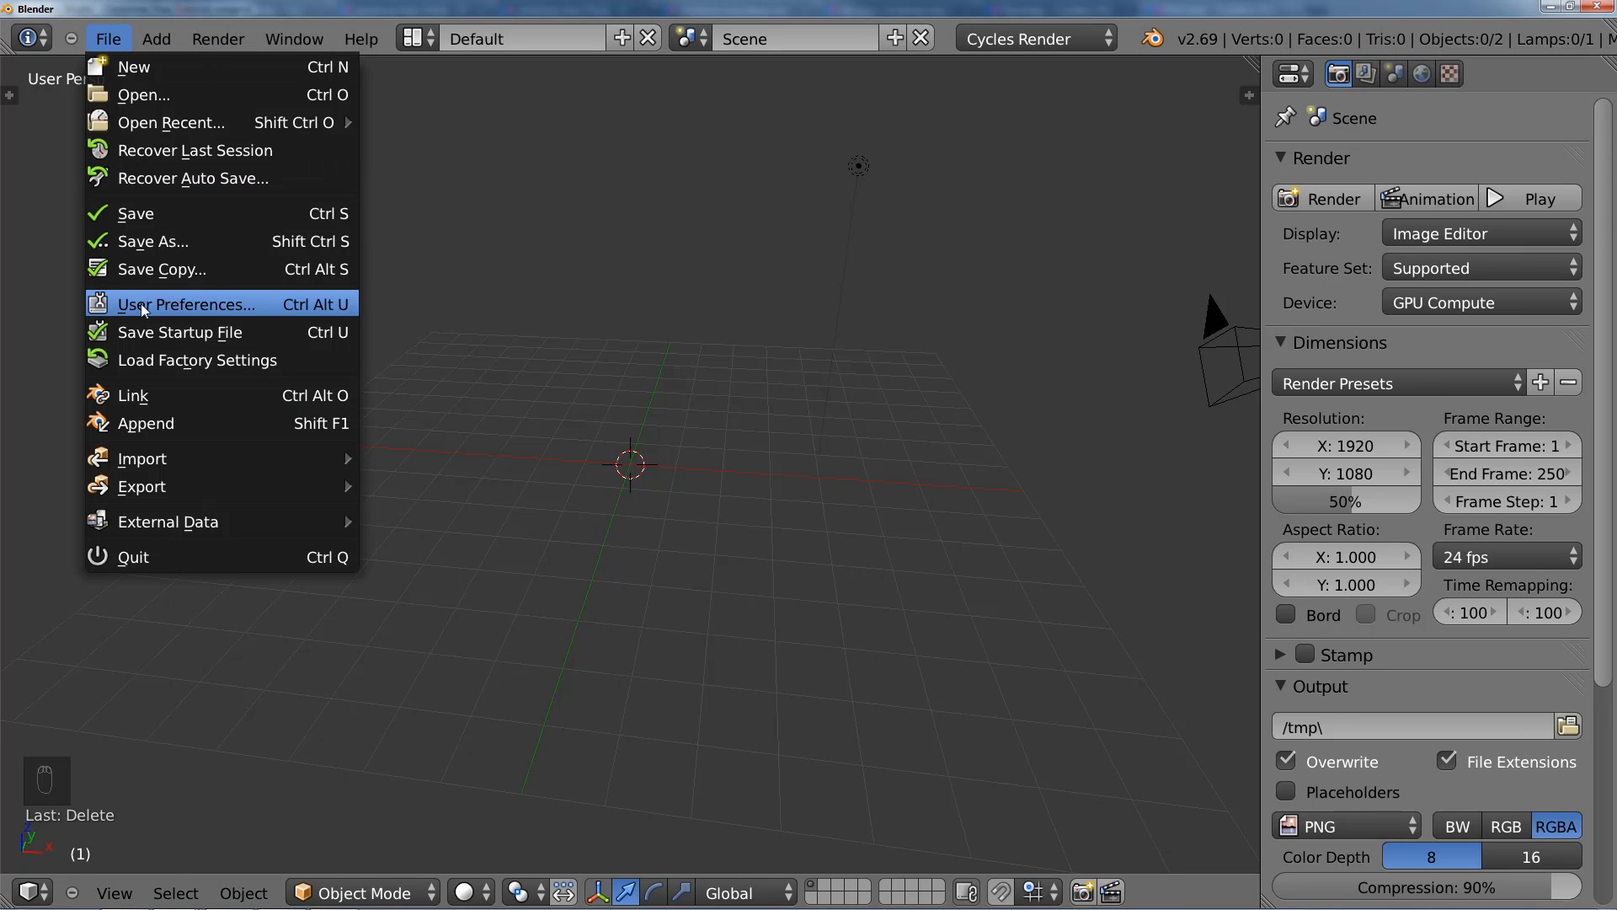
click(237, 305)
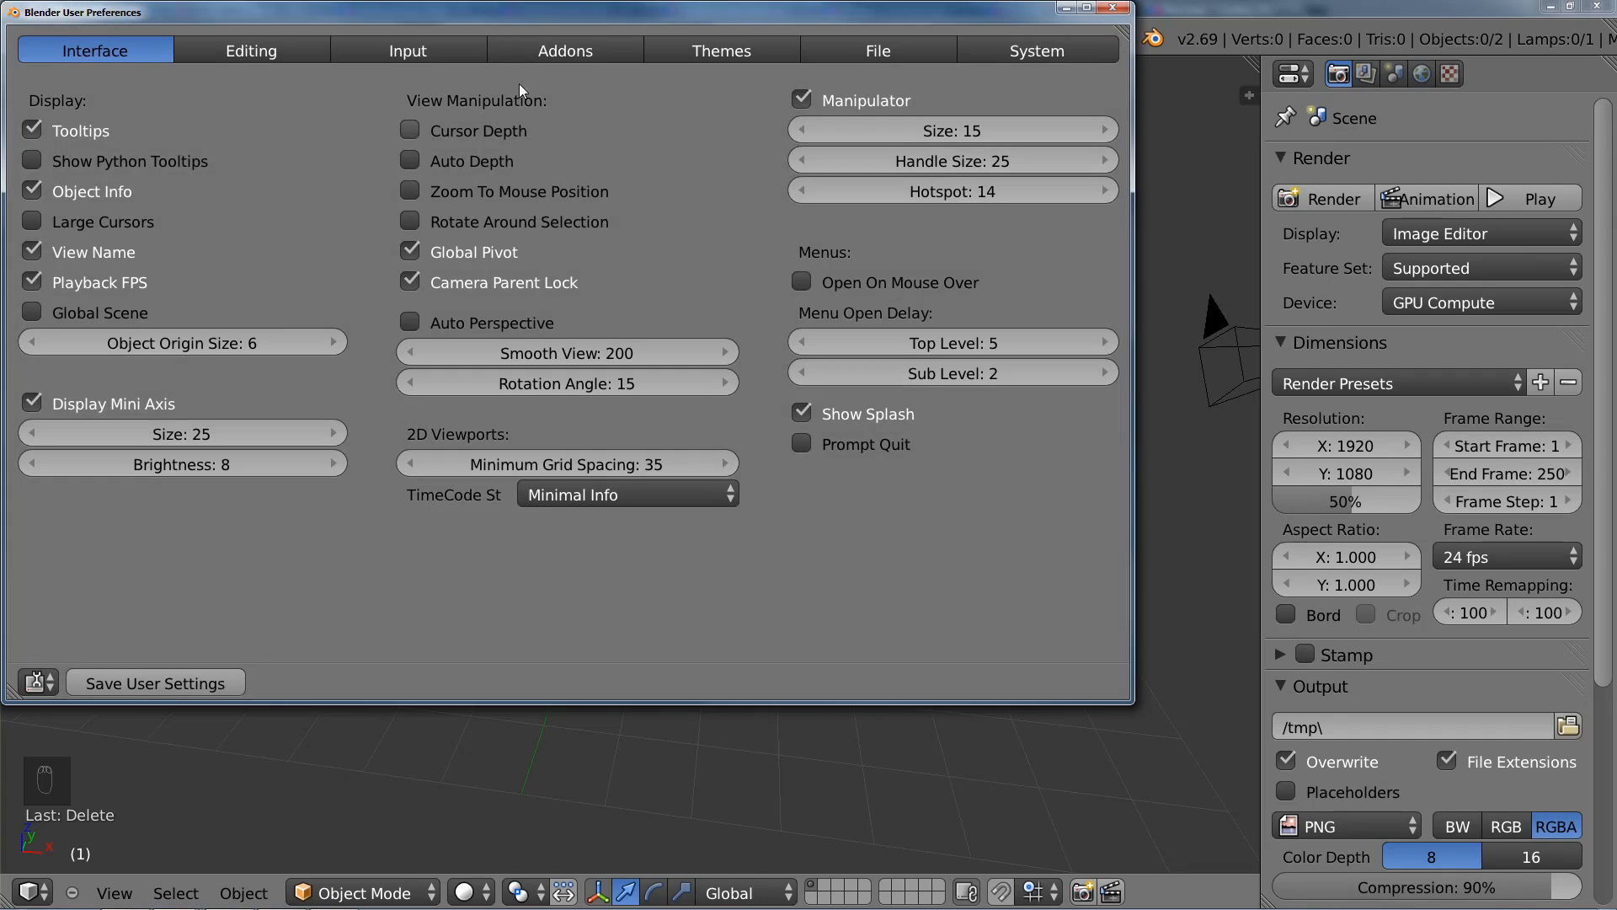
click(558, 56)
click(166, 107)
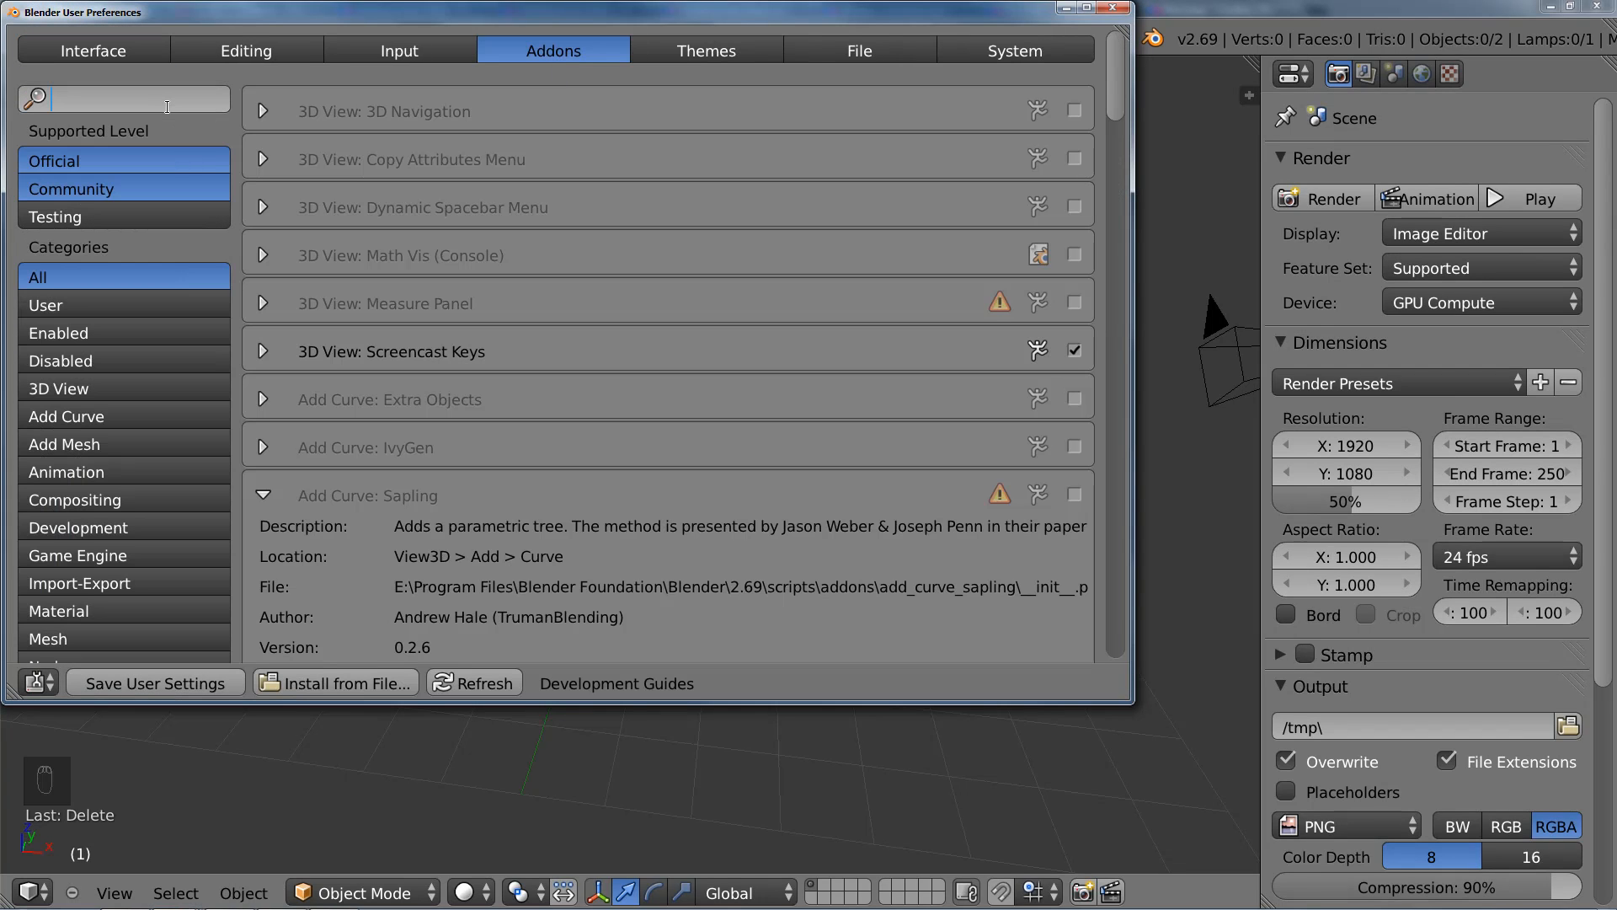
text(sap)
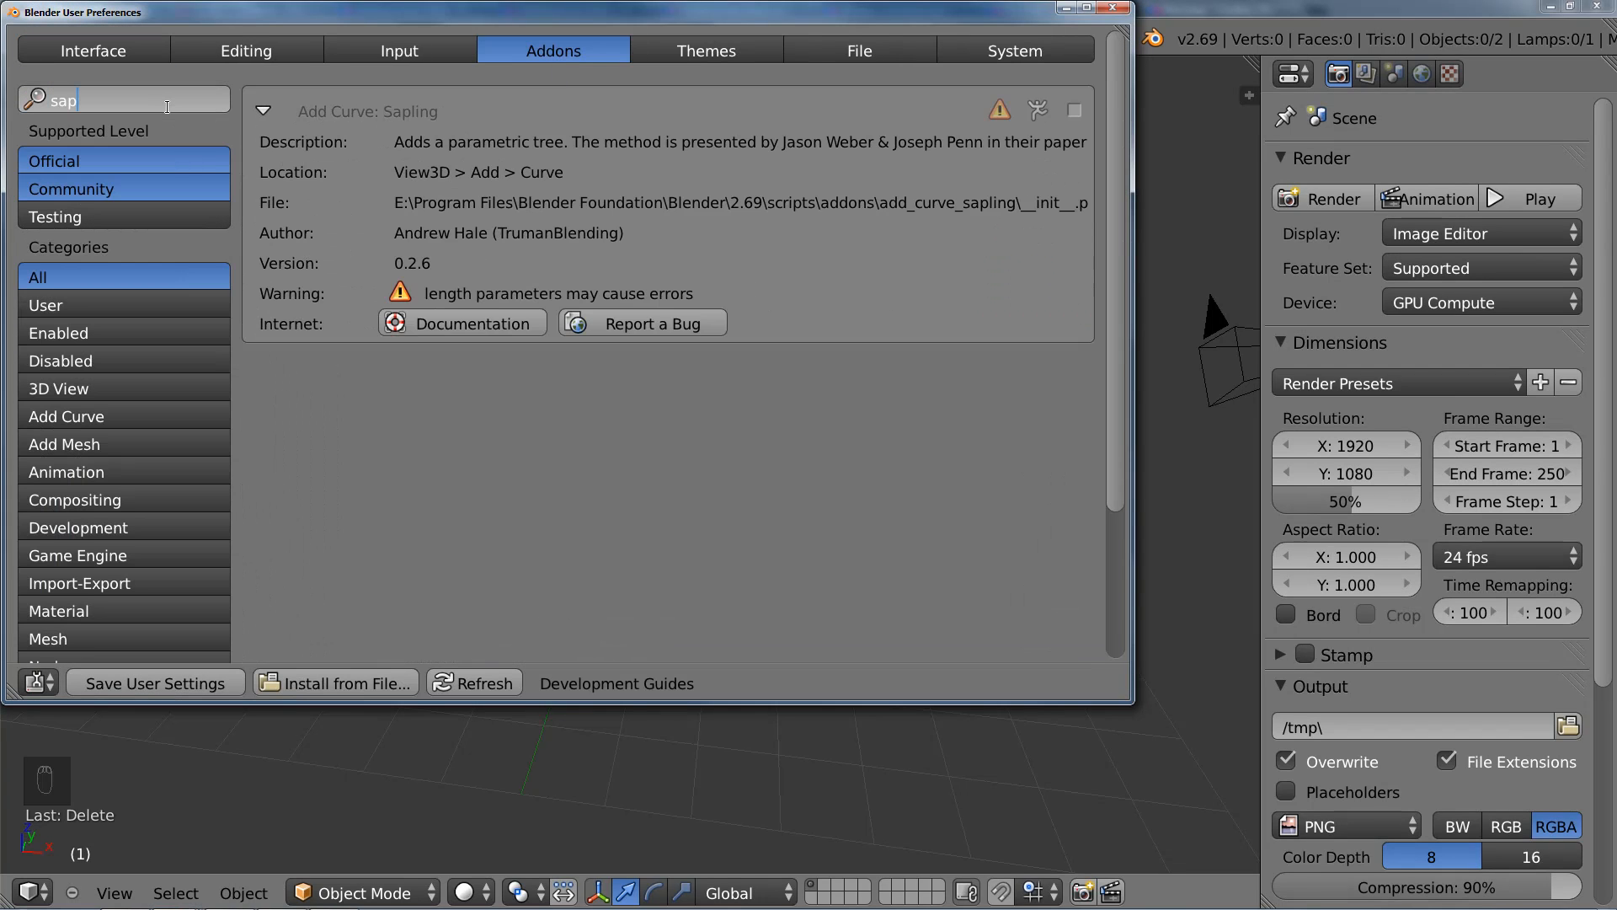
key(Return)
click(1076, 110)
click(1113, 8)
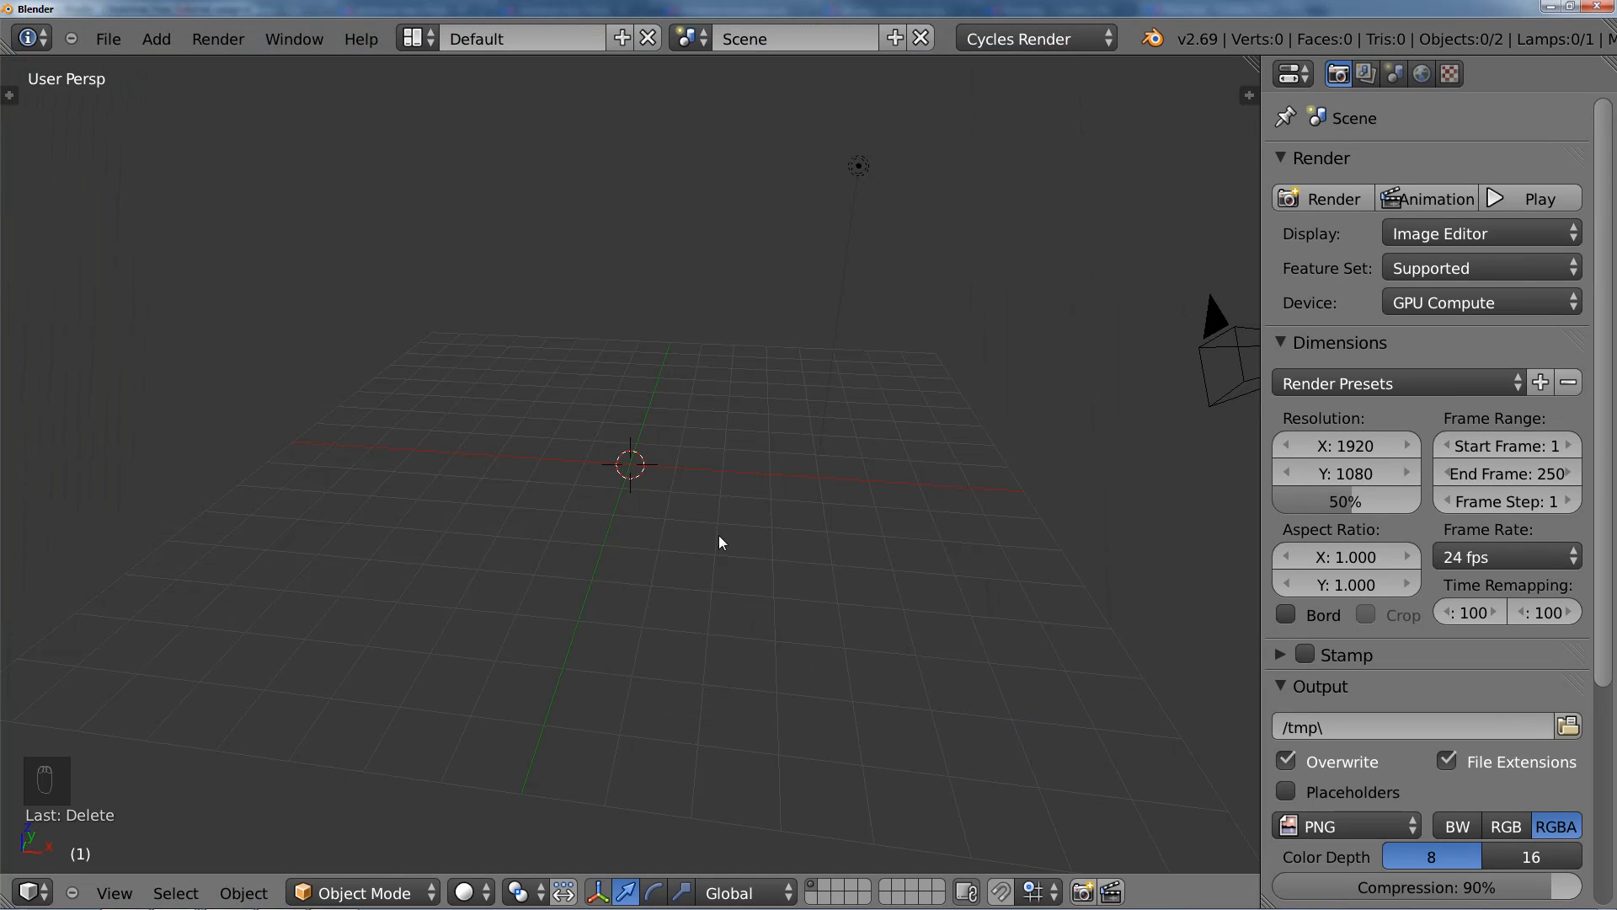
Step: Add a Sapling tree curve at the scene's origin and select the tree
middle_drag(722, 533, 698, 529)
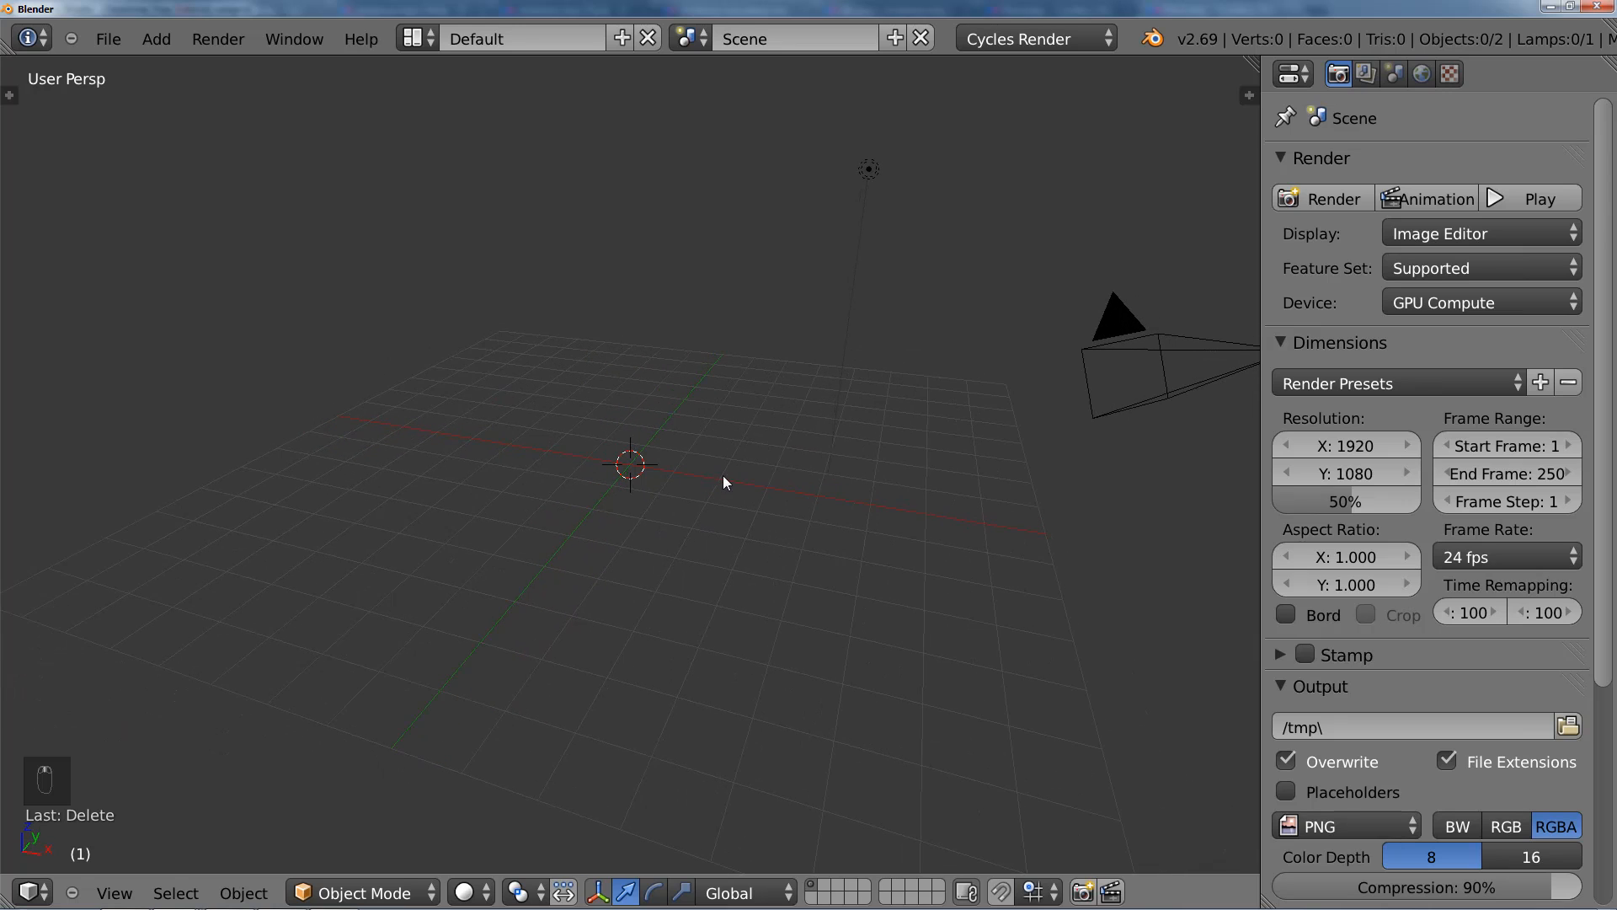
key(shift+a)
mouse_move(749, 487)
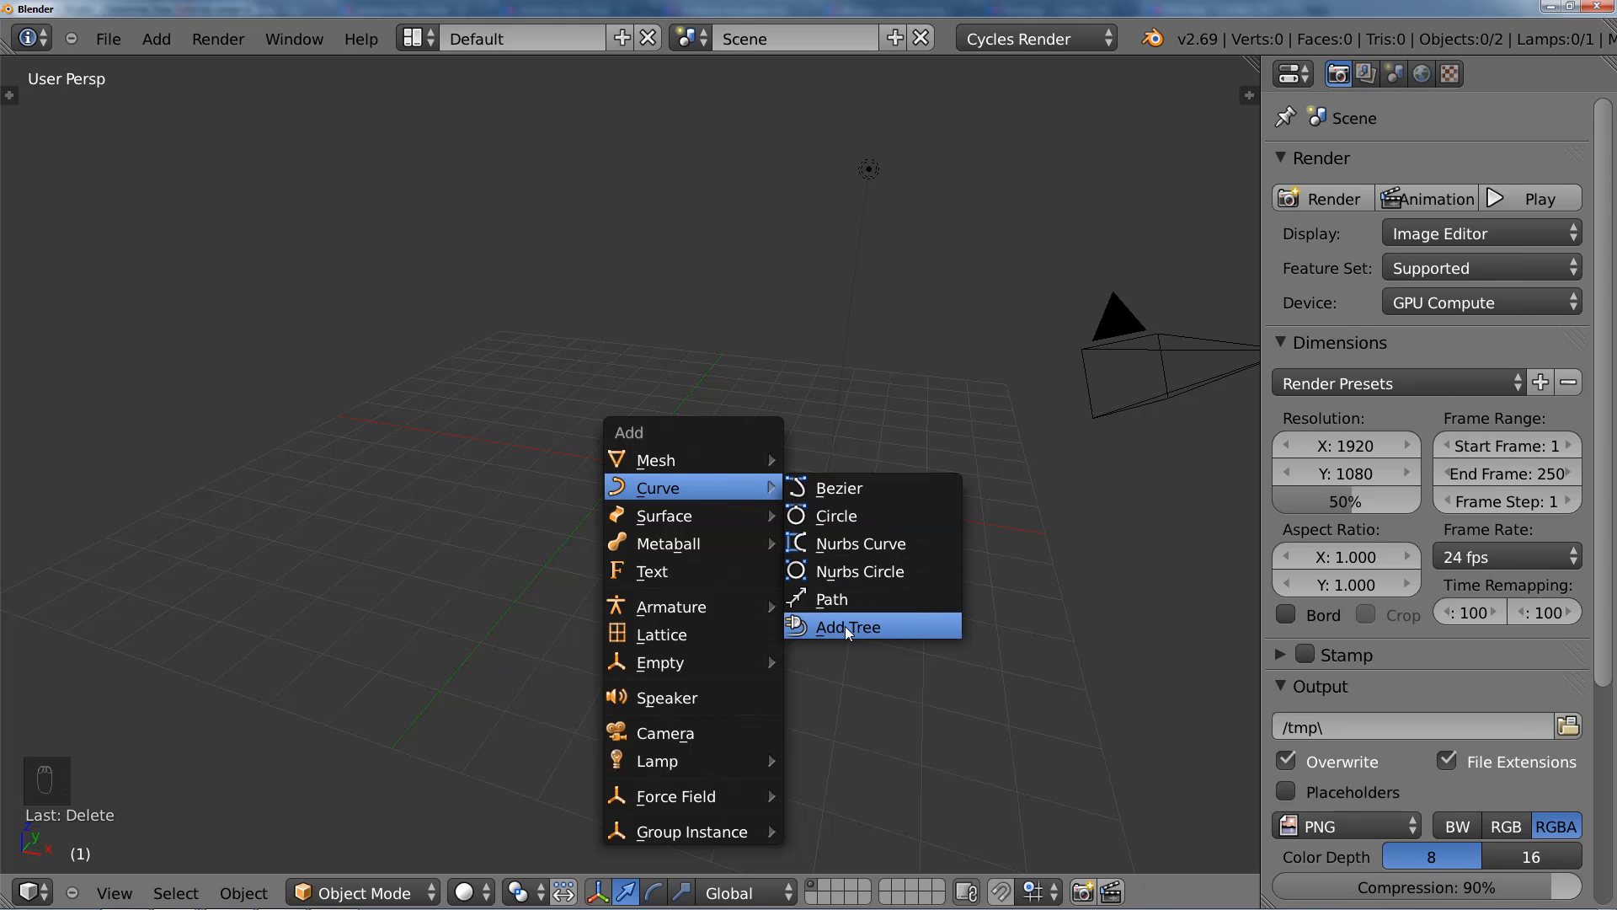
click(913, 622)
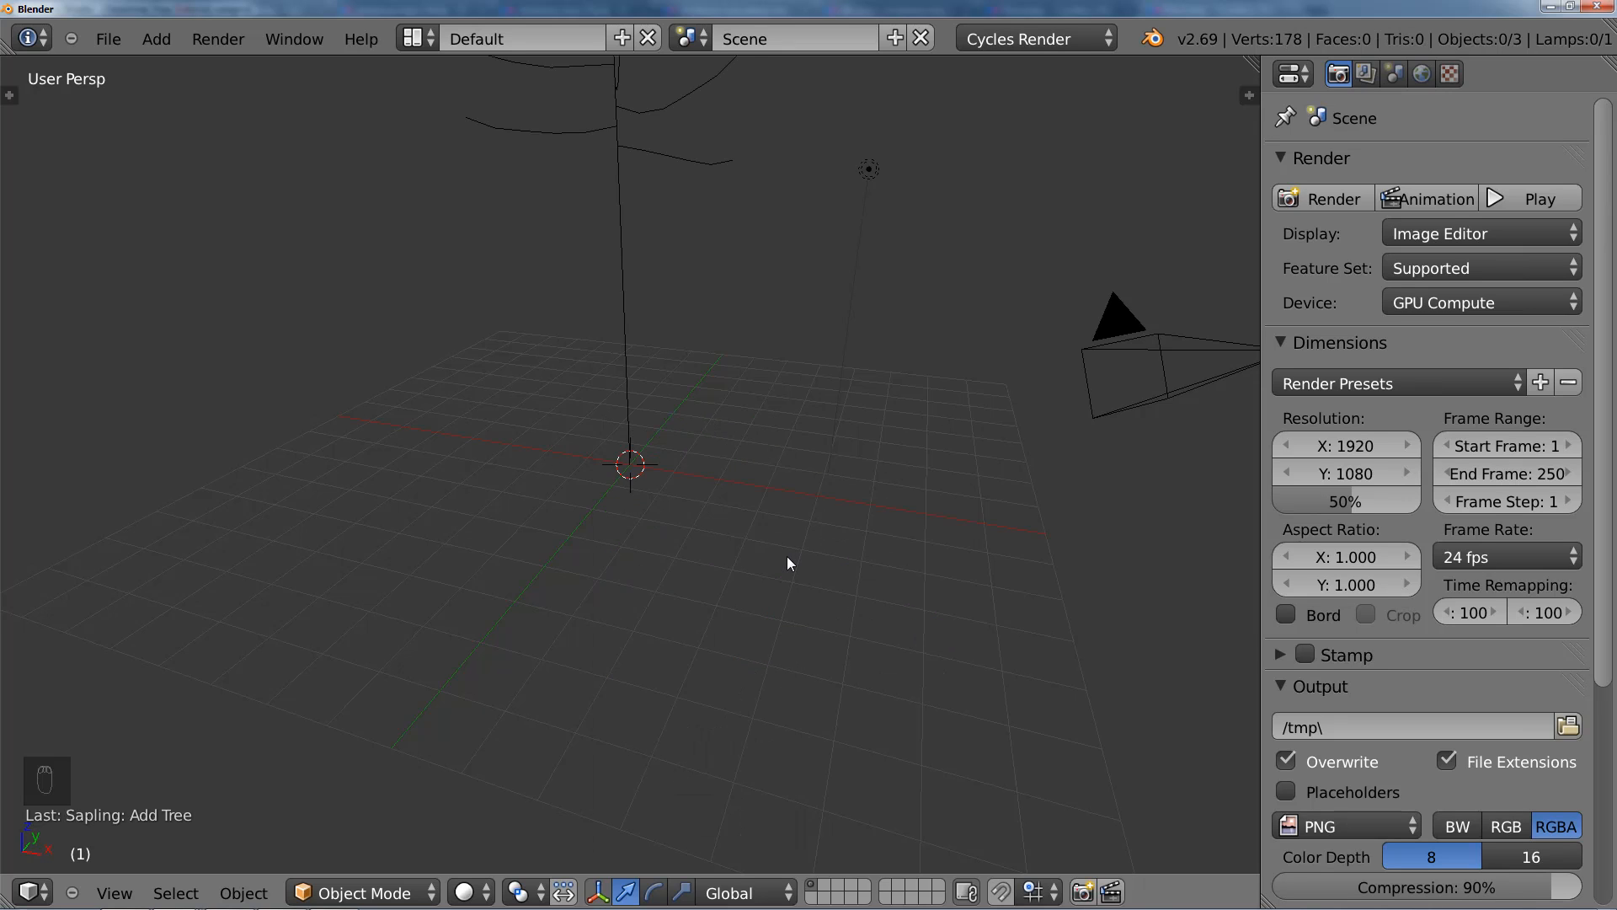
scroll(725, 472, down, 5)
shift+middle_drag(706, 409, 702, 499)
right_click(663, 483)
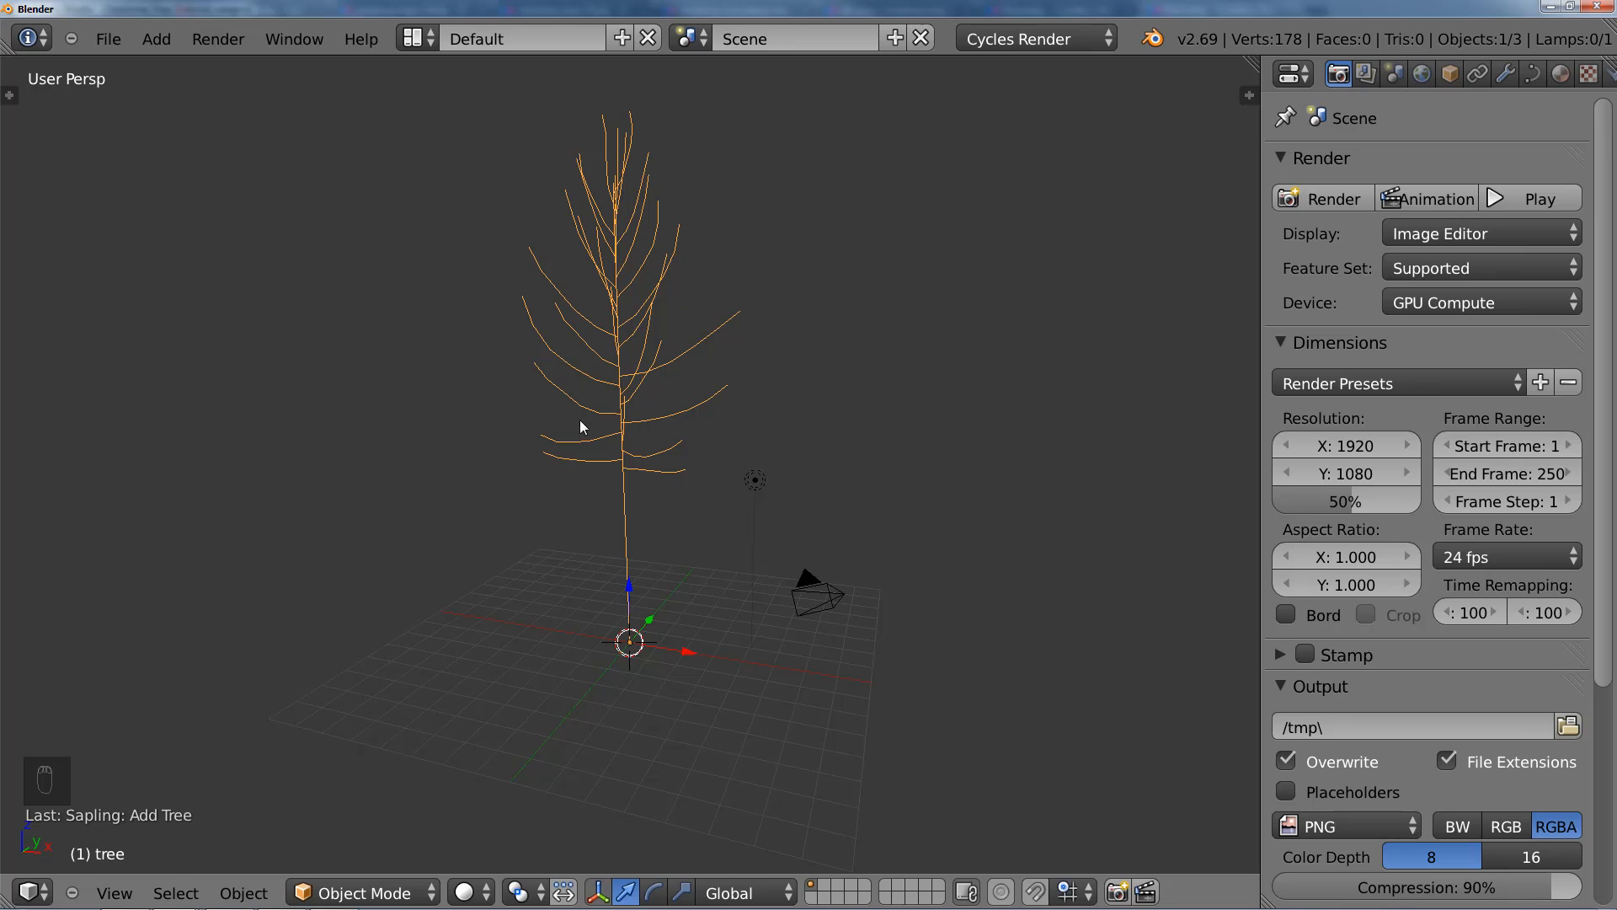
Step: Show the Sapling: Add Tree settings and enlarge their area in both height and width
scroll(651, 387, up, 3)
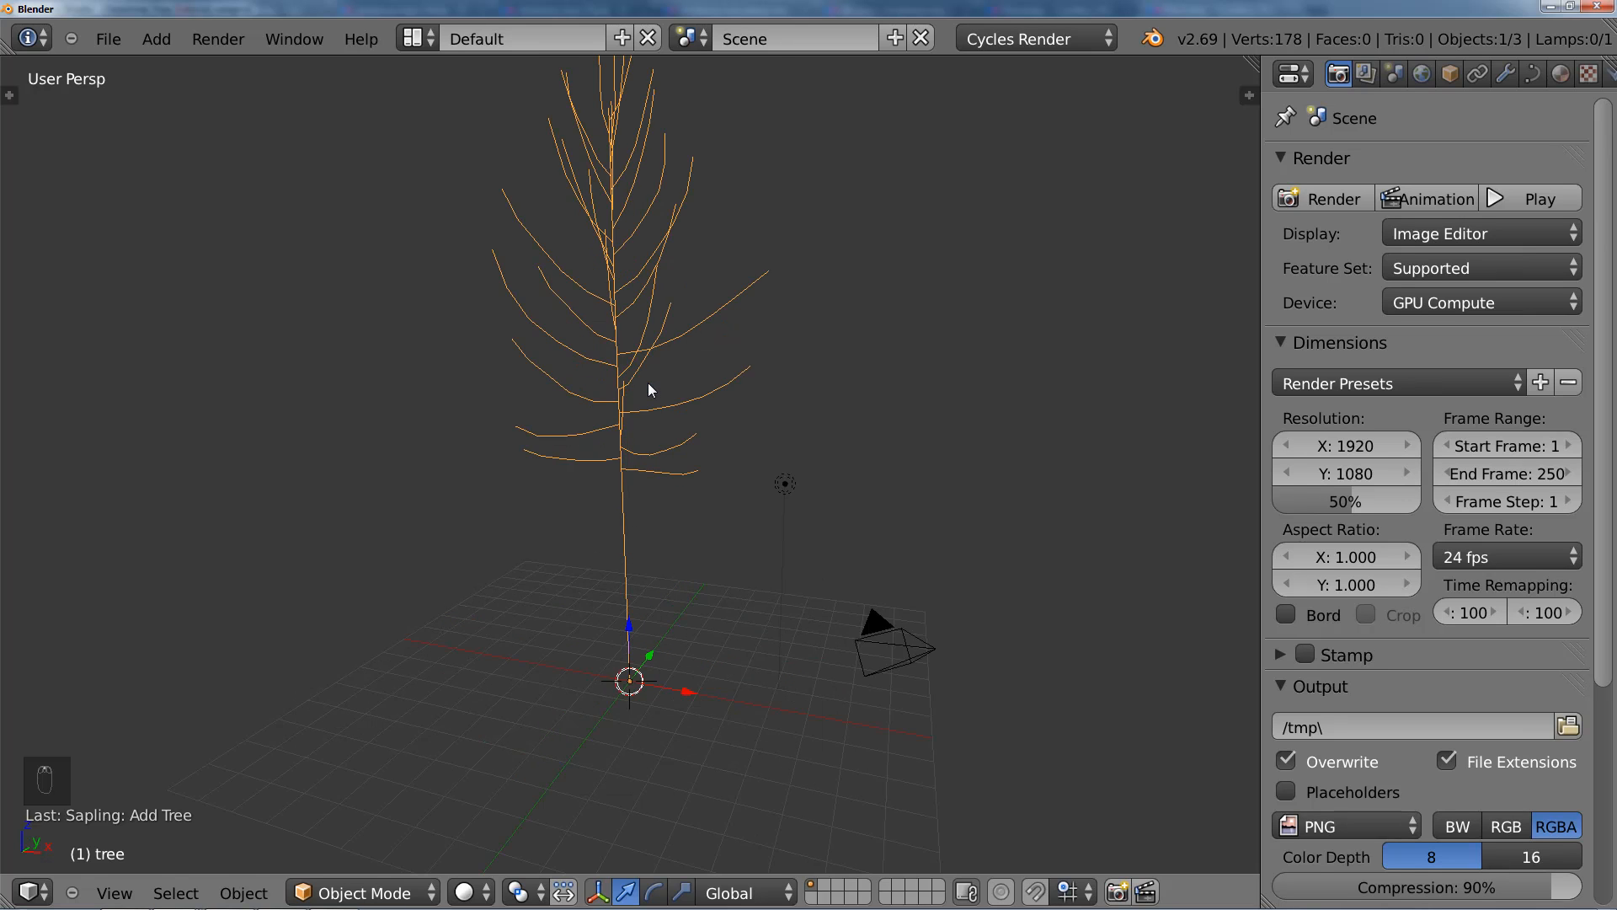
middle_drag(620, 311, 678, 390)
scroll(628, 432, down, 3)
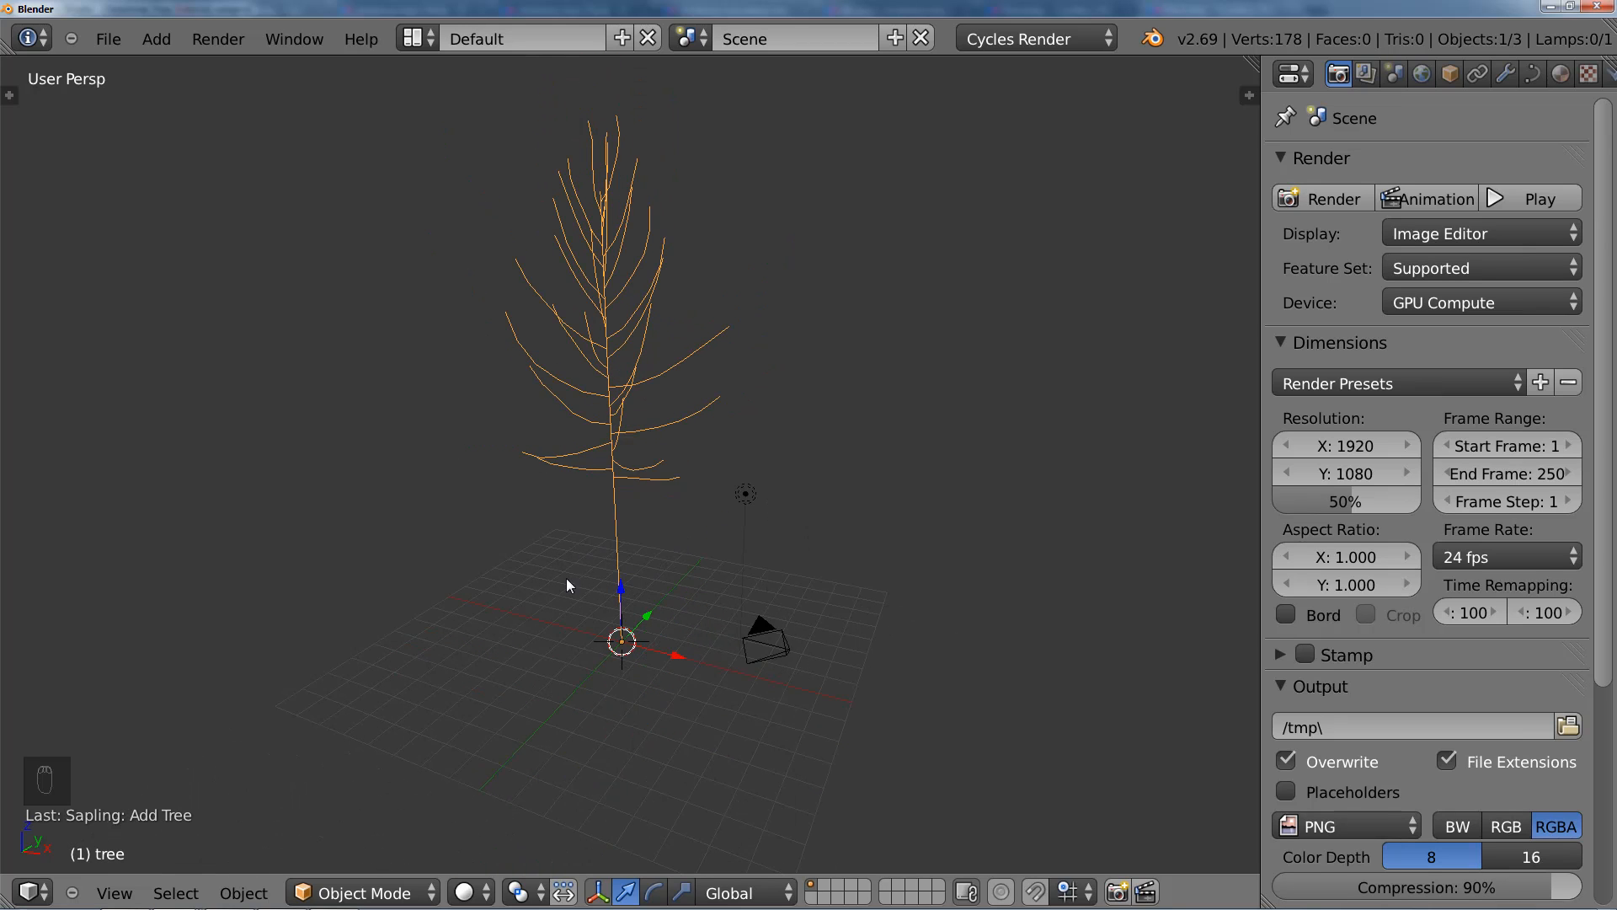
key(t)
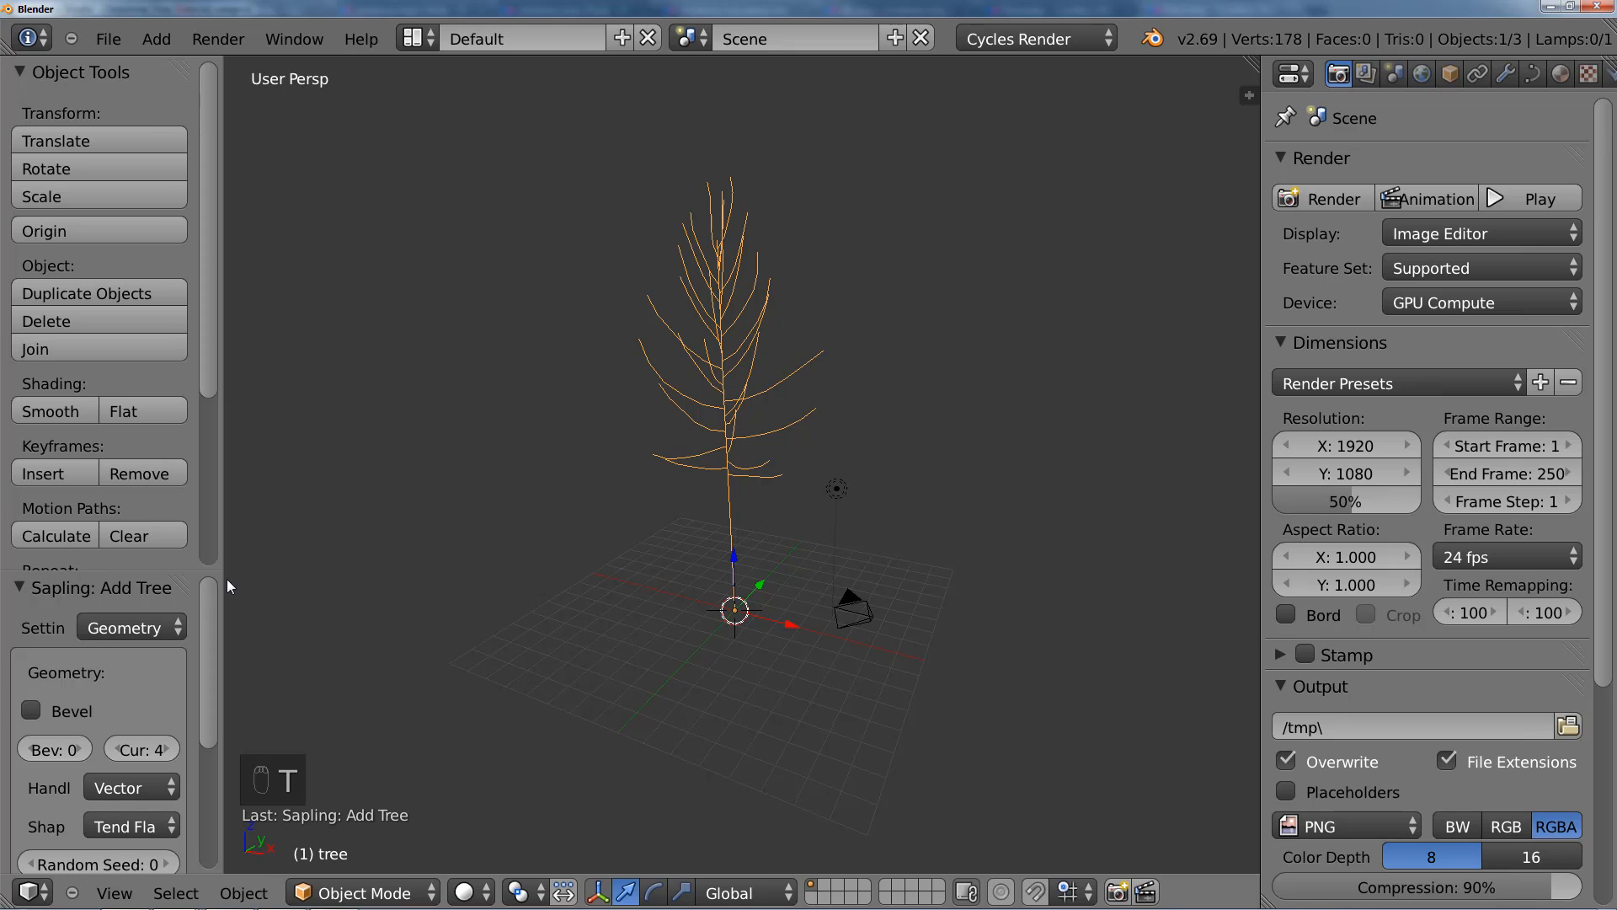
drag(225, 580, 247, 77)
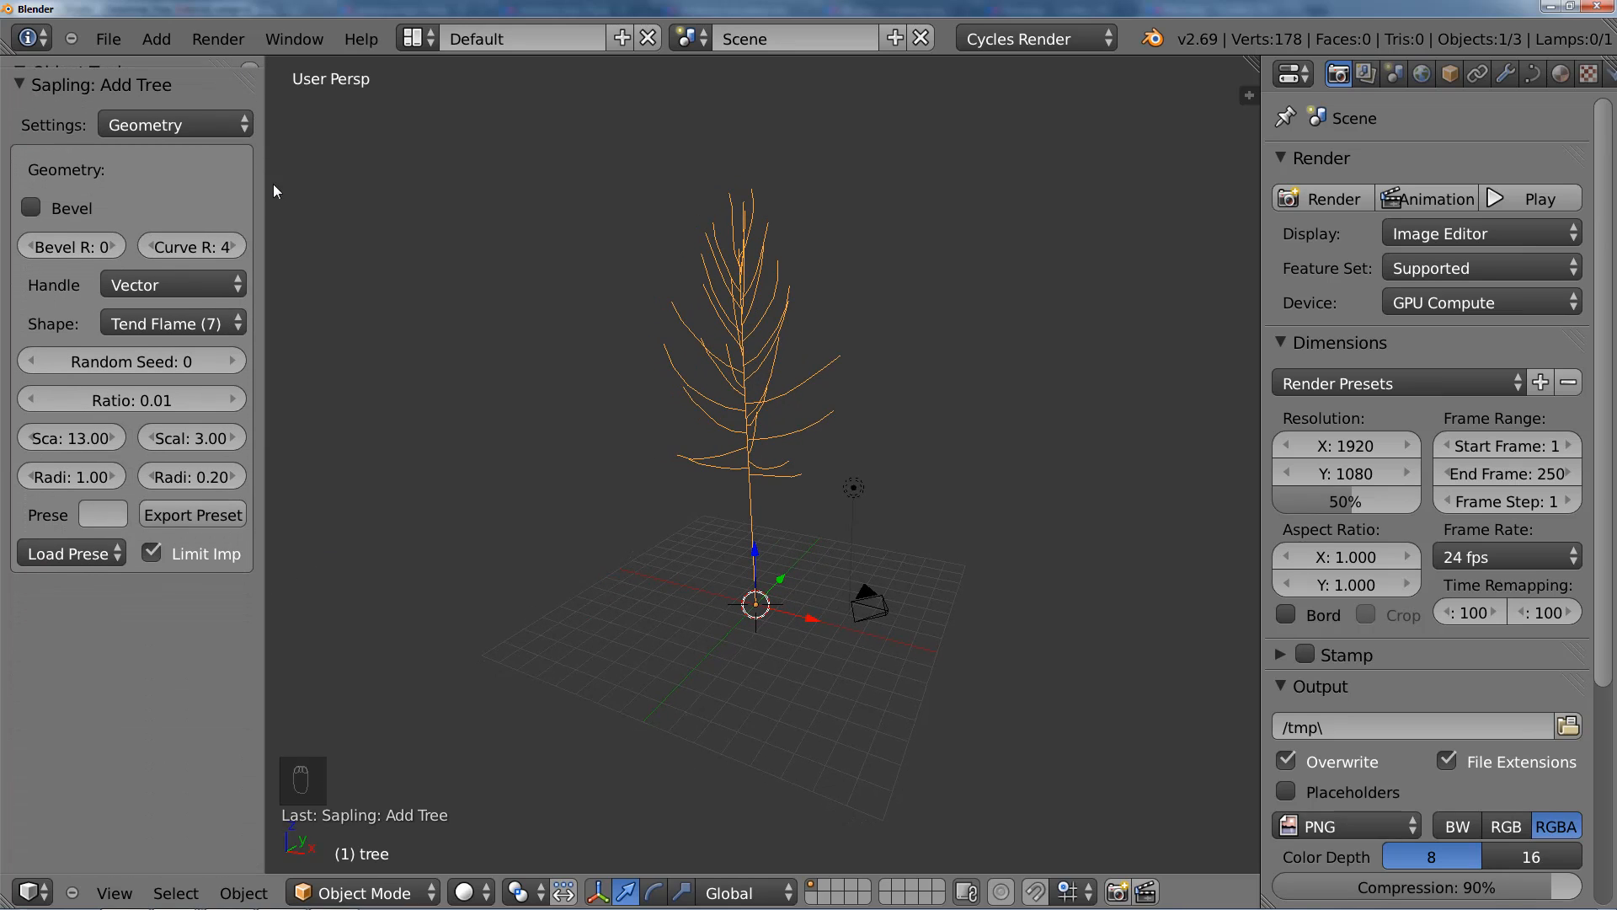
drag(273, 200, 284, 200)
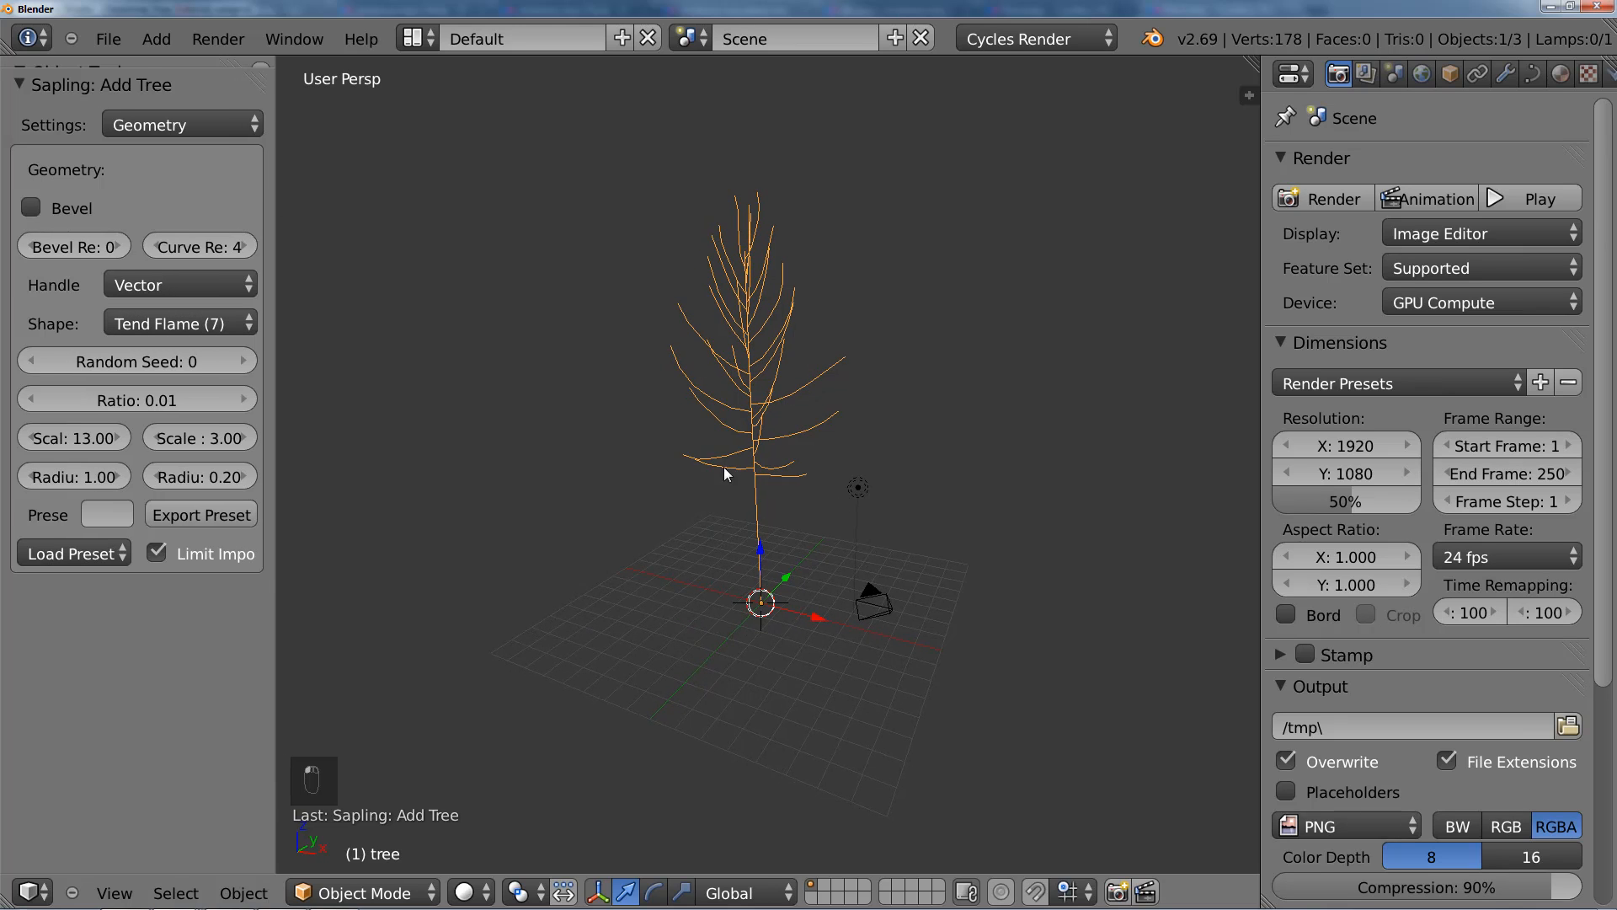
middle_drag(765, 525, 838, 552)
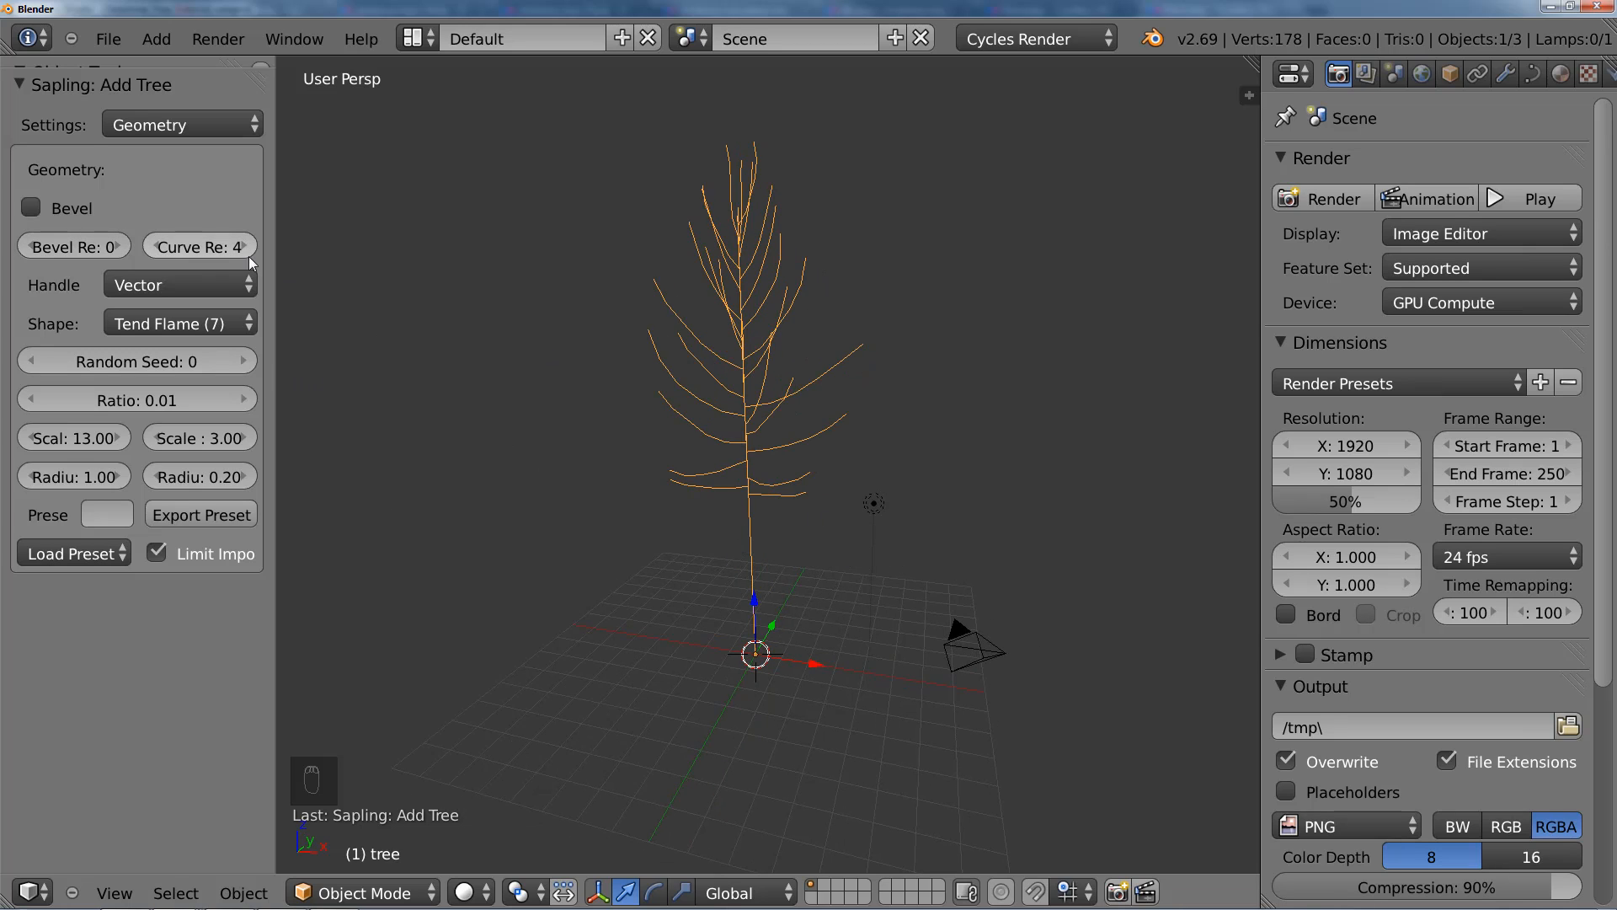
Step: Enable Bevel in the Sapling geometry settings to give the branches thickness, and select the tree
click(53, 197)
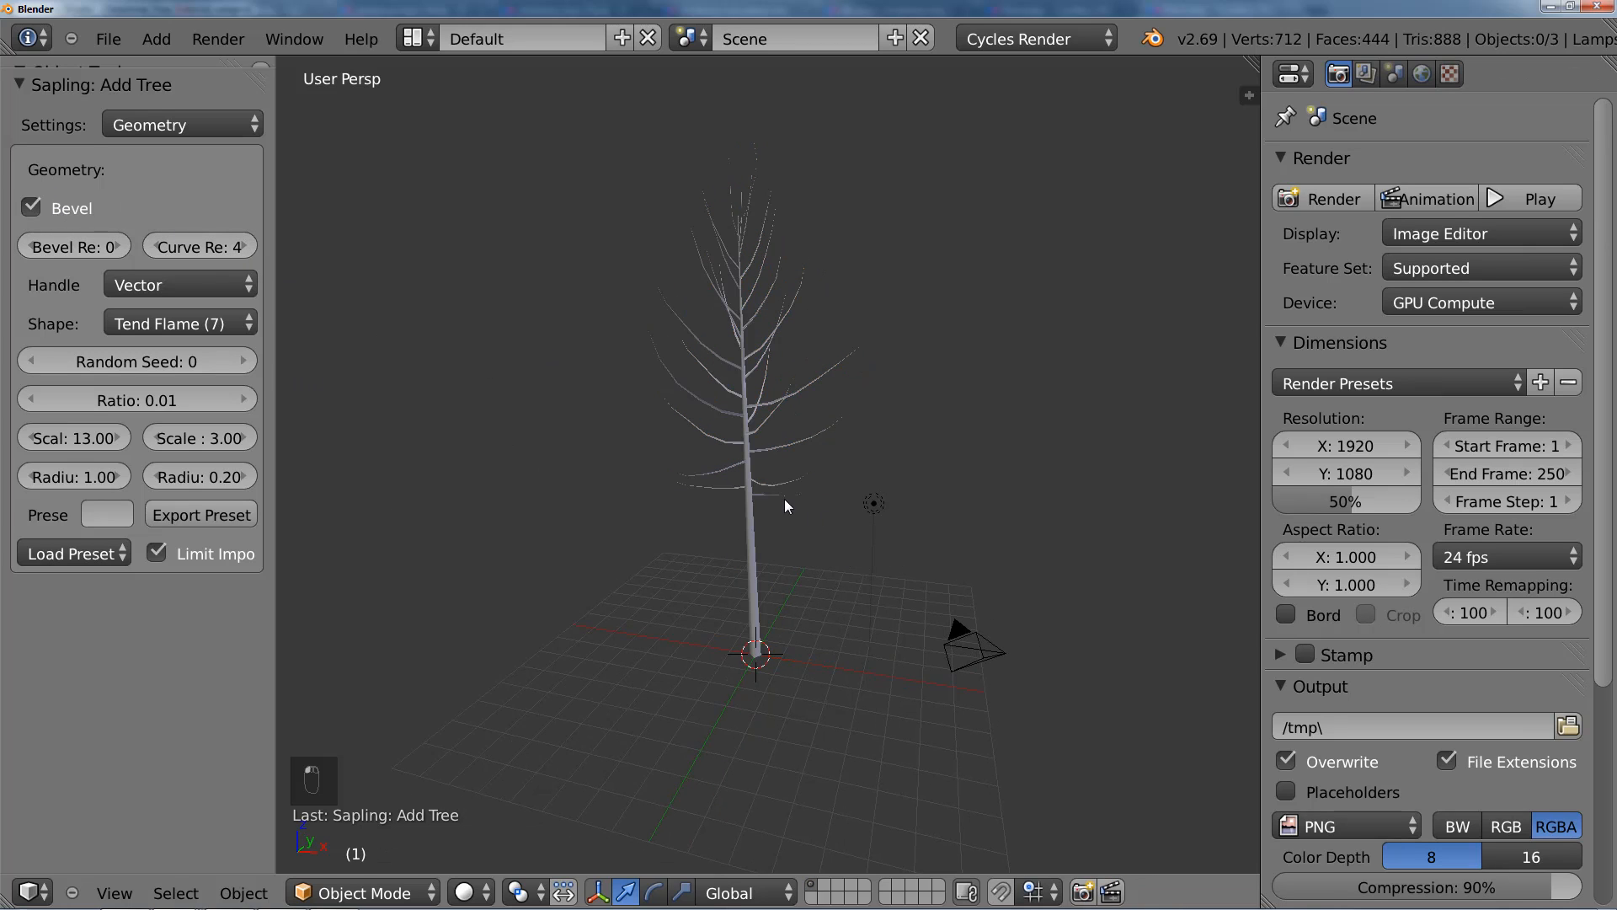
scroll(779, 501, up, 1)
right_click(750, 495)
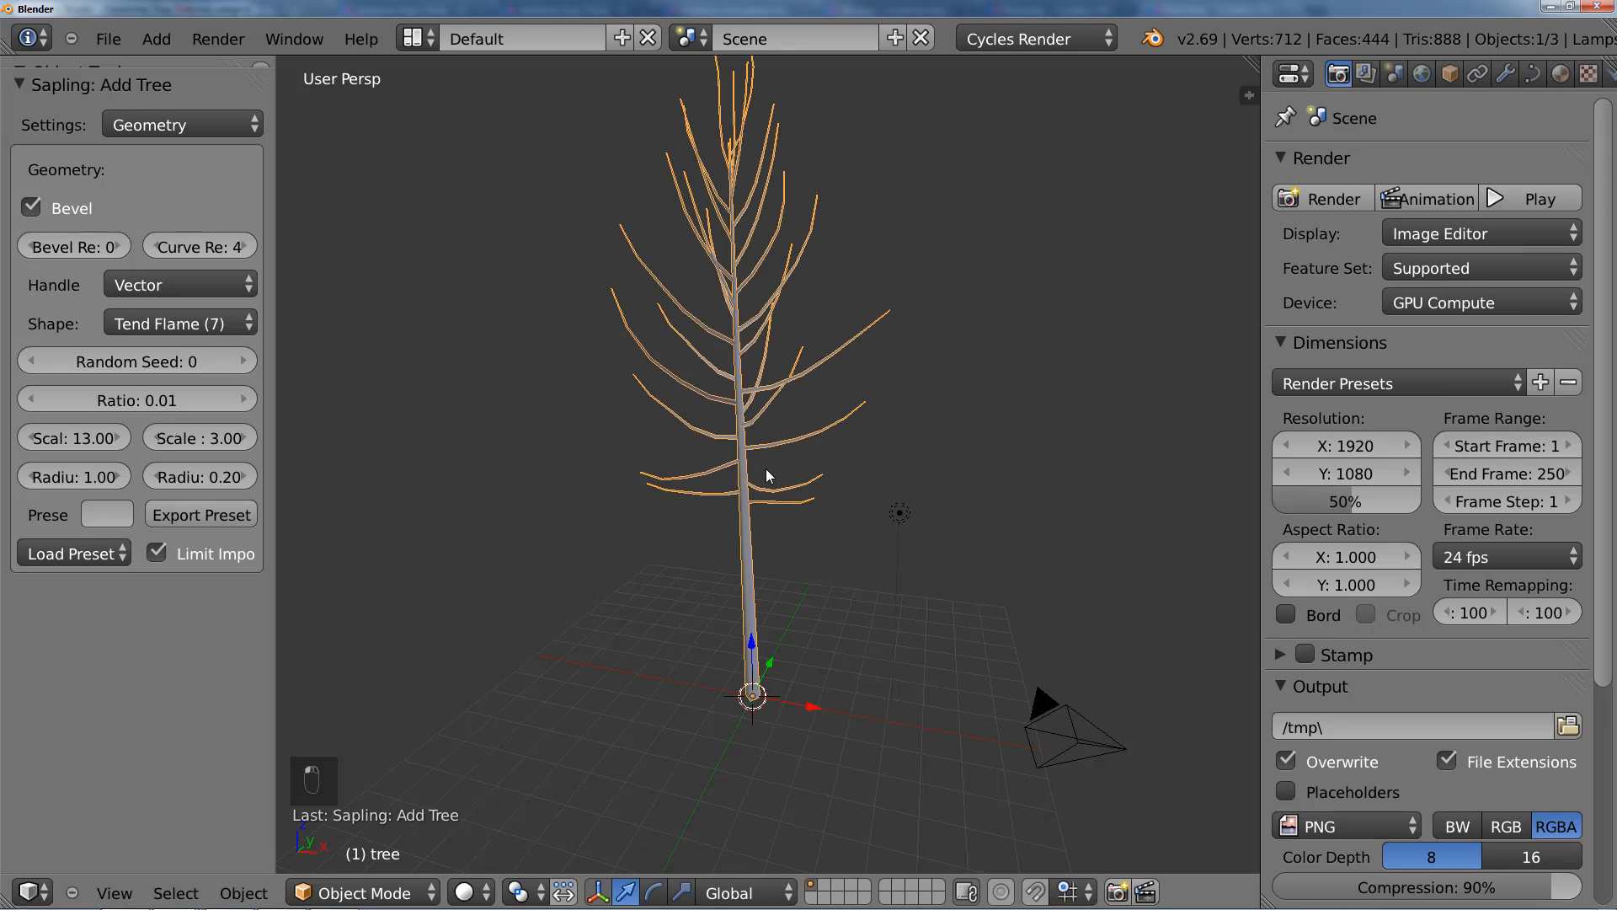
middle_drag(755, 432, 784, 449)
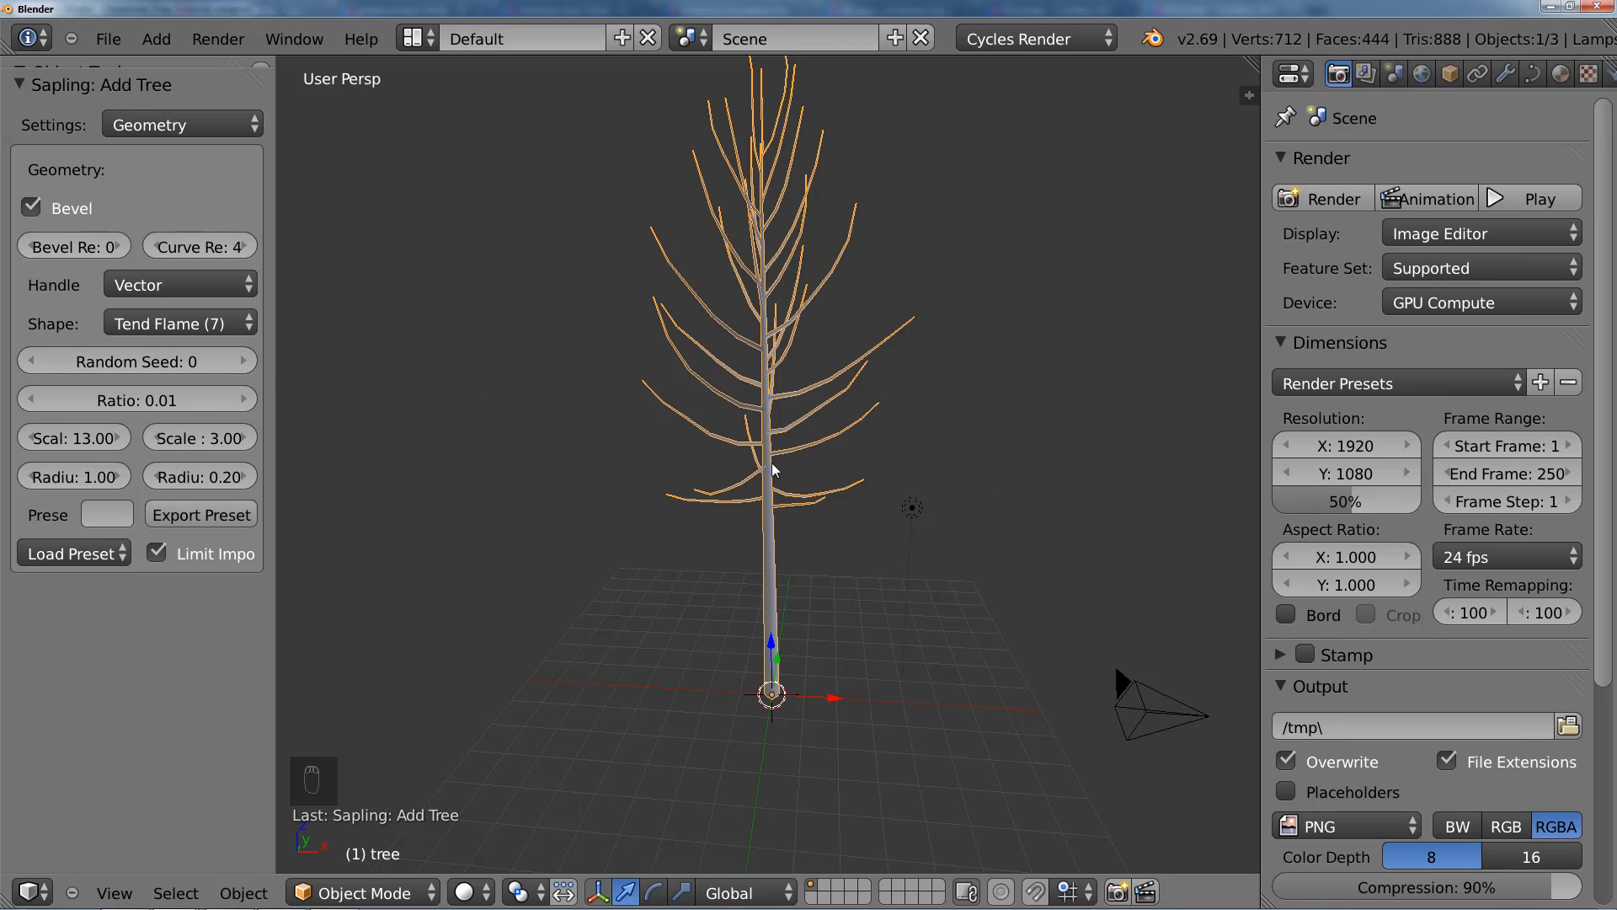
Step: Look through the Sapling tree's Branch Splitting, Branch Growth and Armature settings, and return to the Geometry settings
click(181, 126)
click(198, 175)
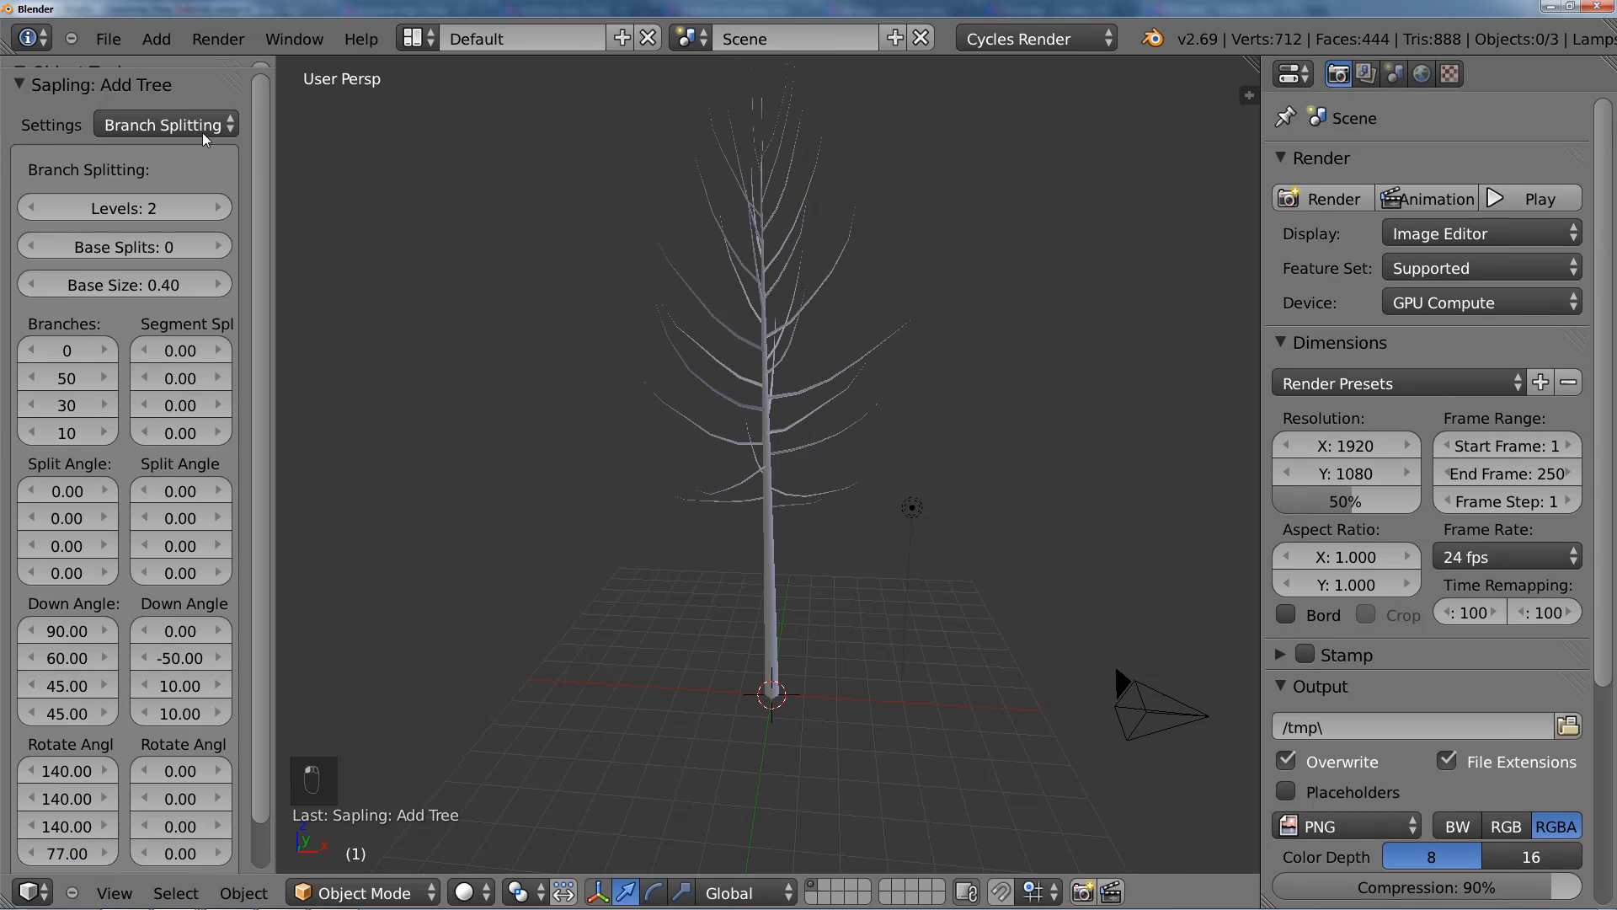
scroll(263, 278, down, 2)
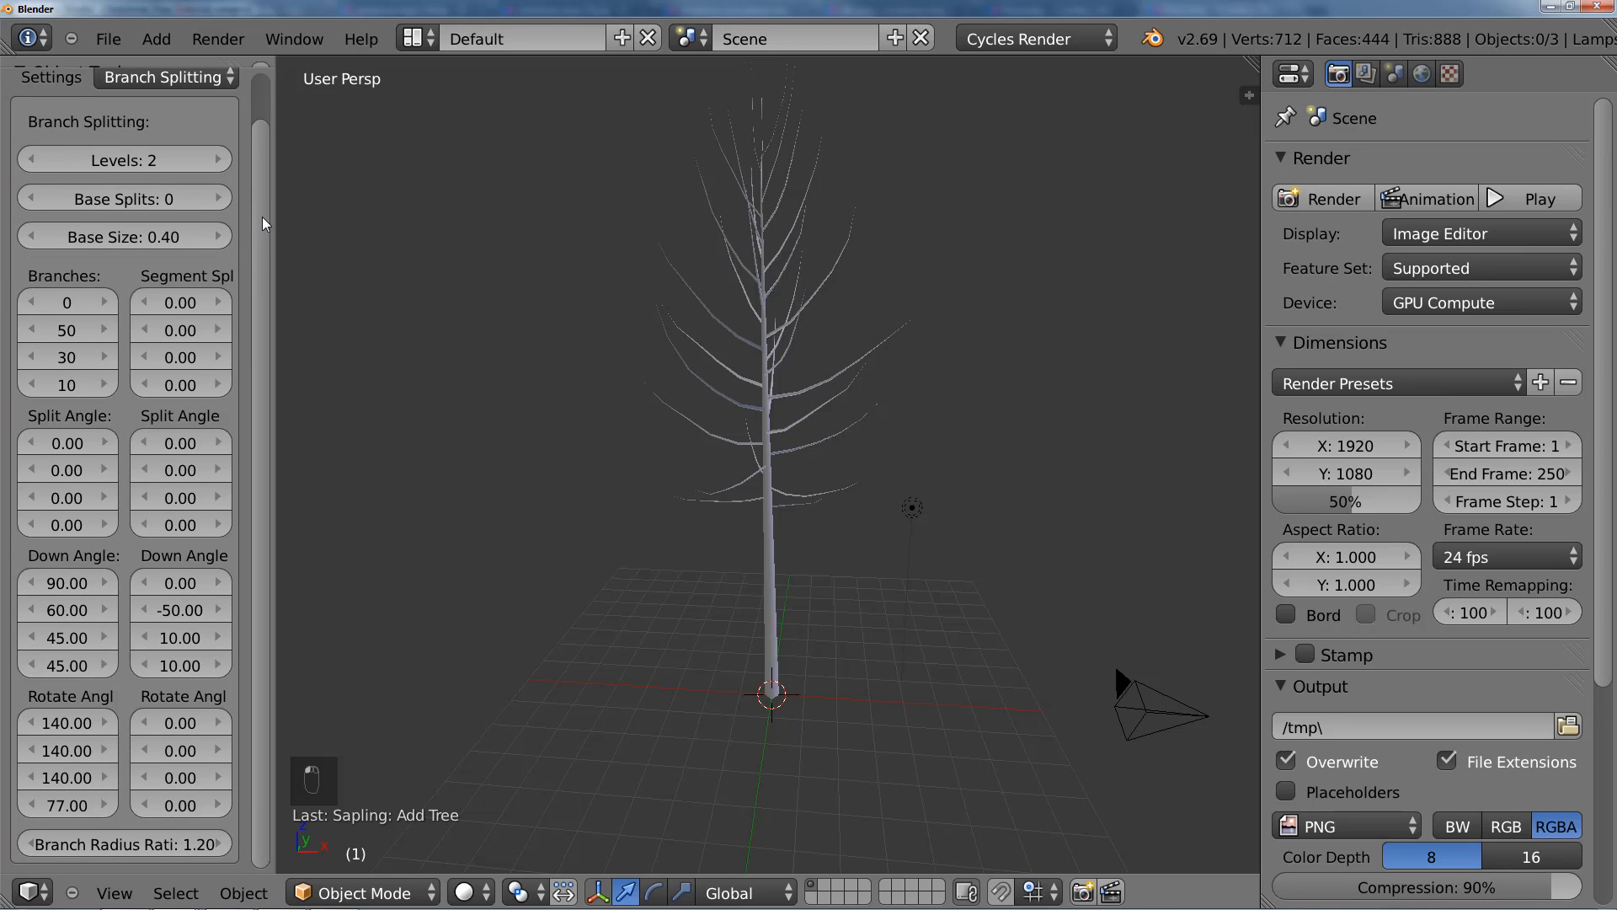
scroll(258, 212, up, 2)
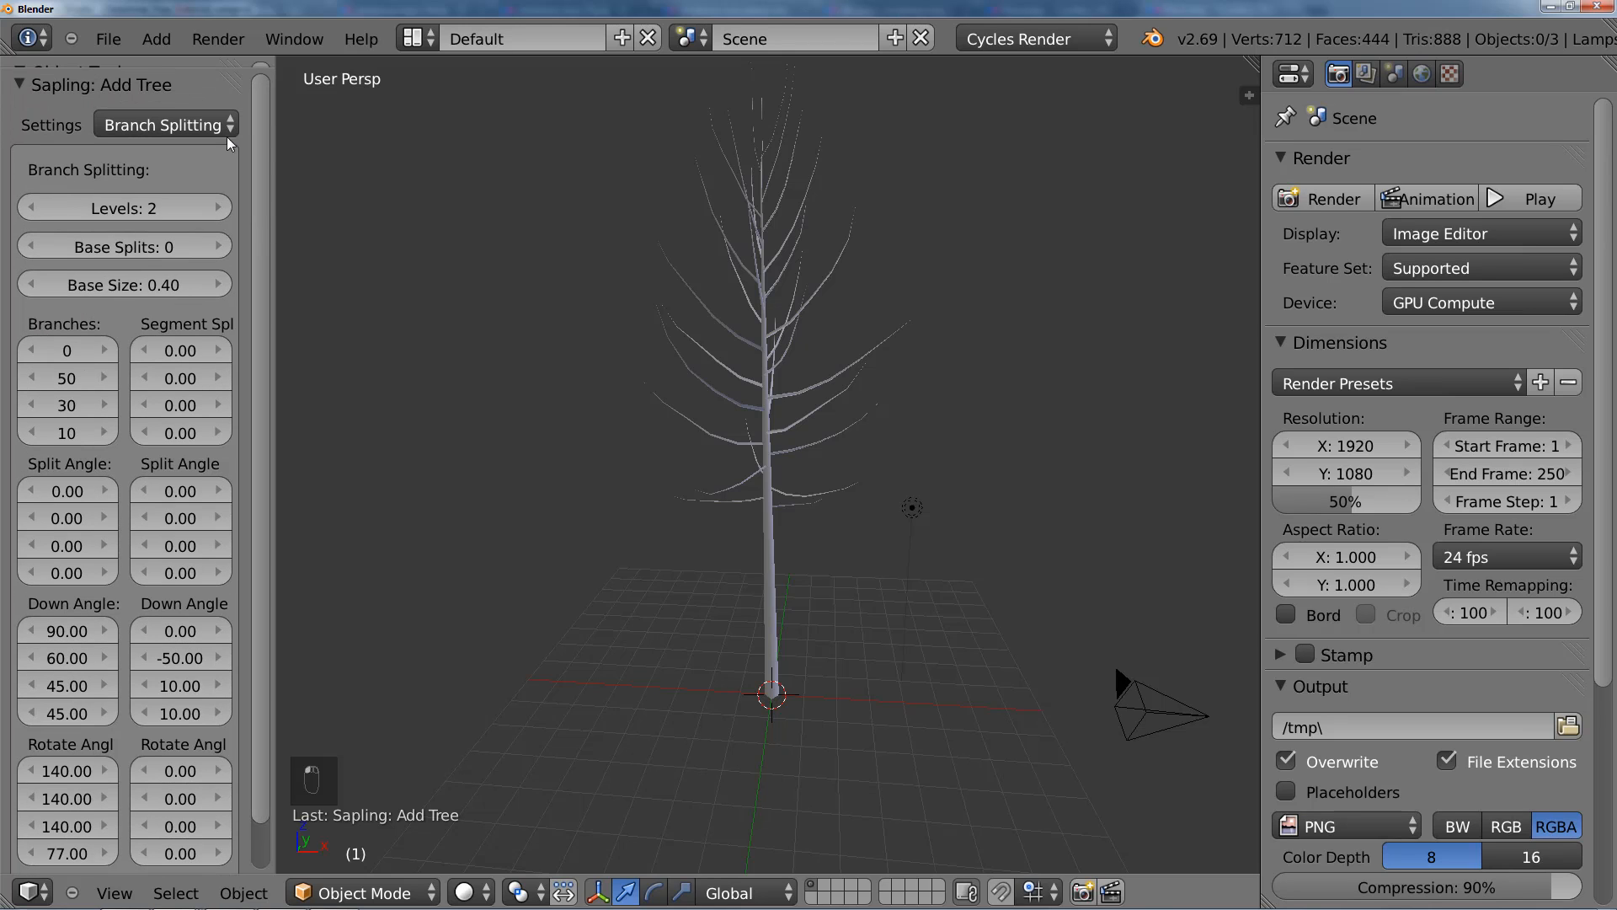
click(167, 129)
click(187, 213)
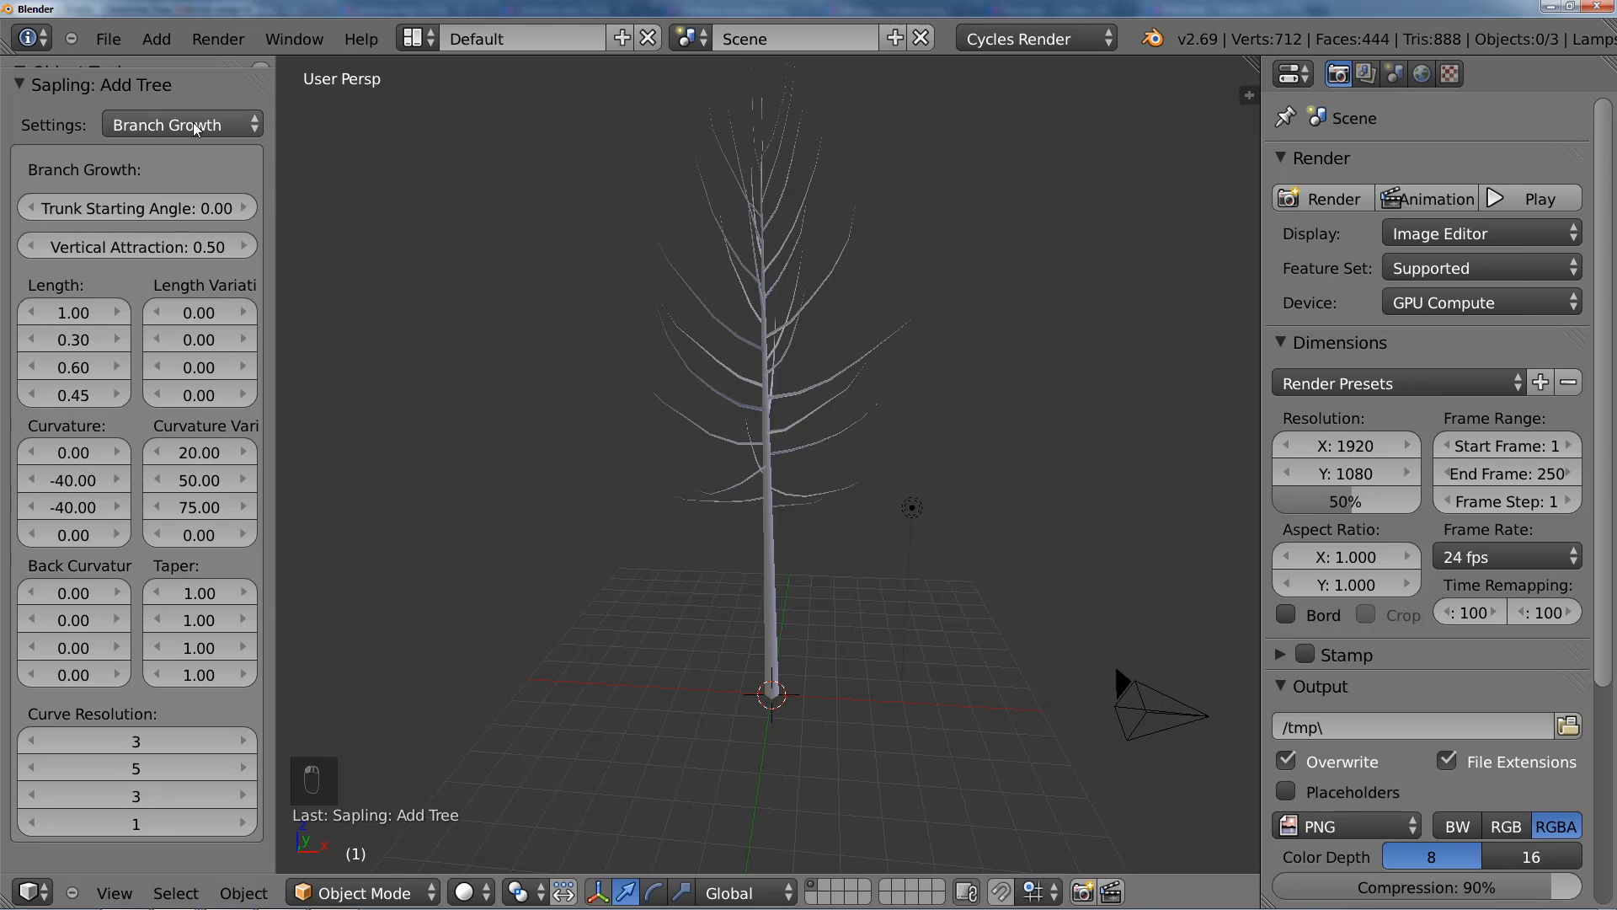
click(194, 128)
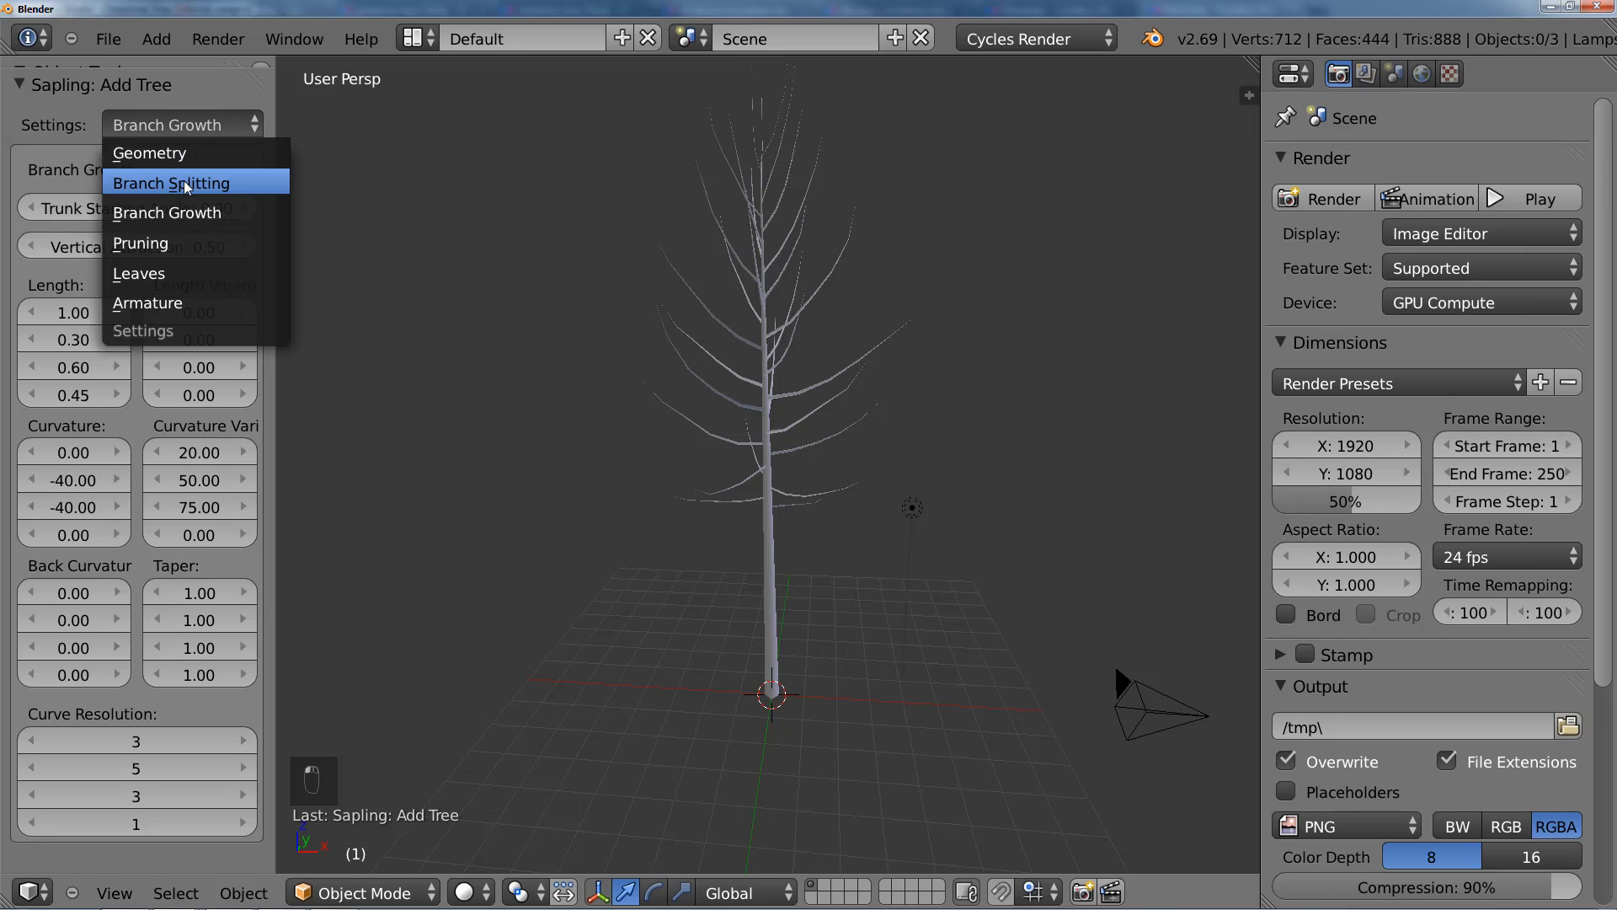
click(187, 301)
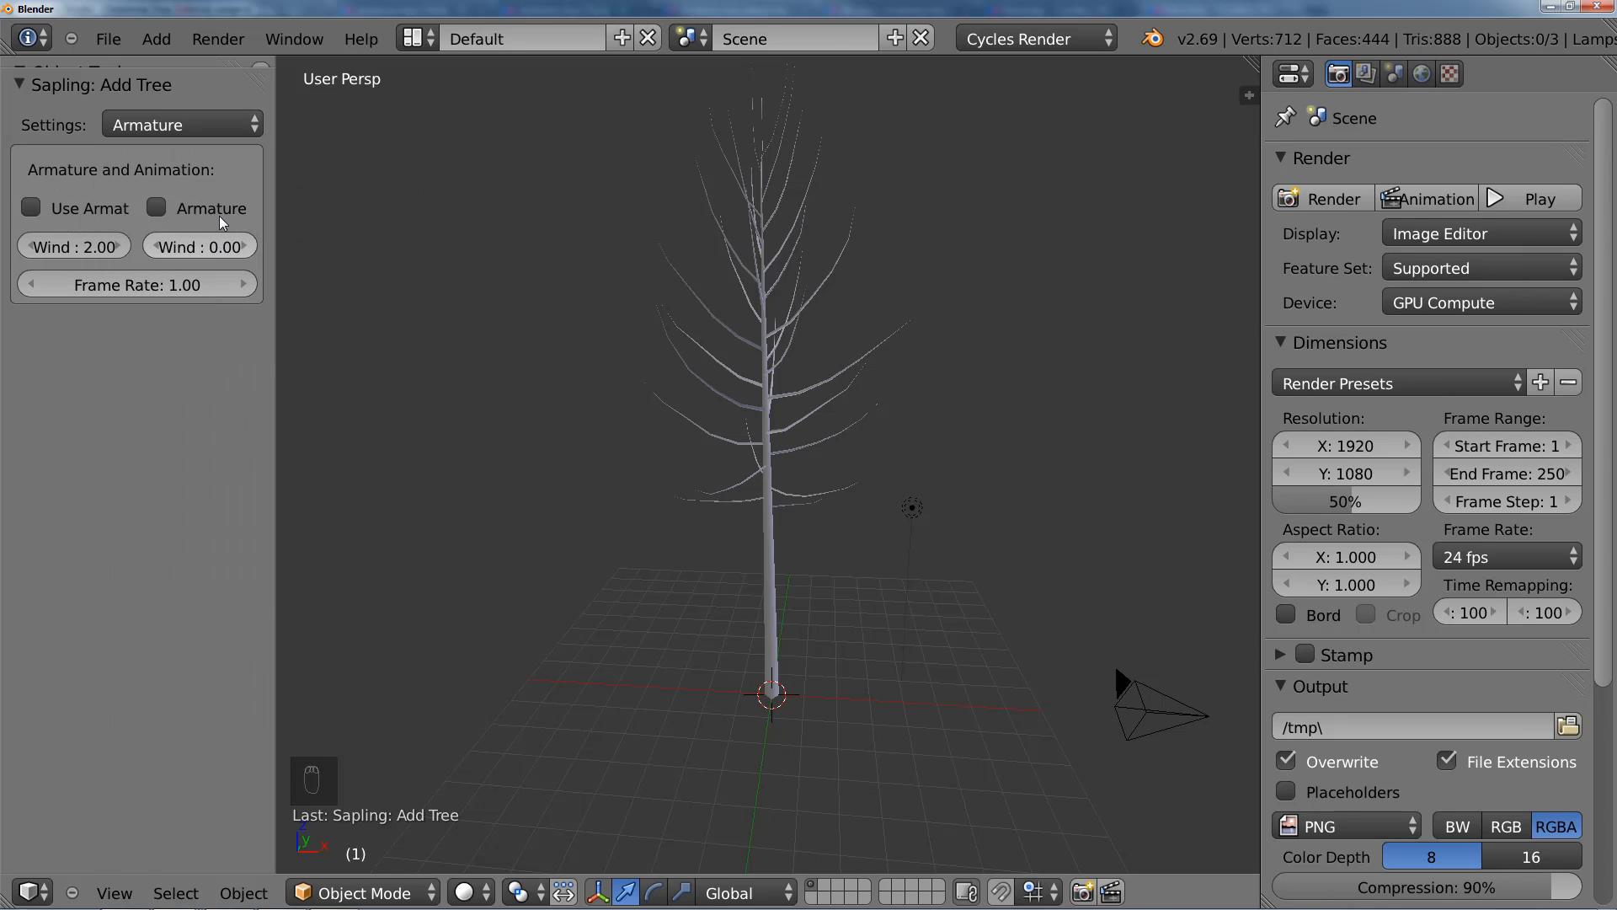
click(212, 125)
click(231, 152)
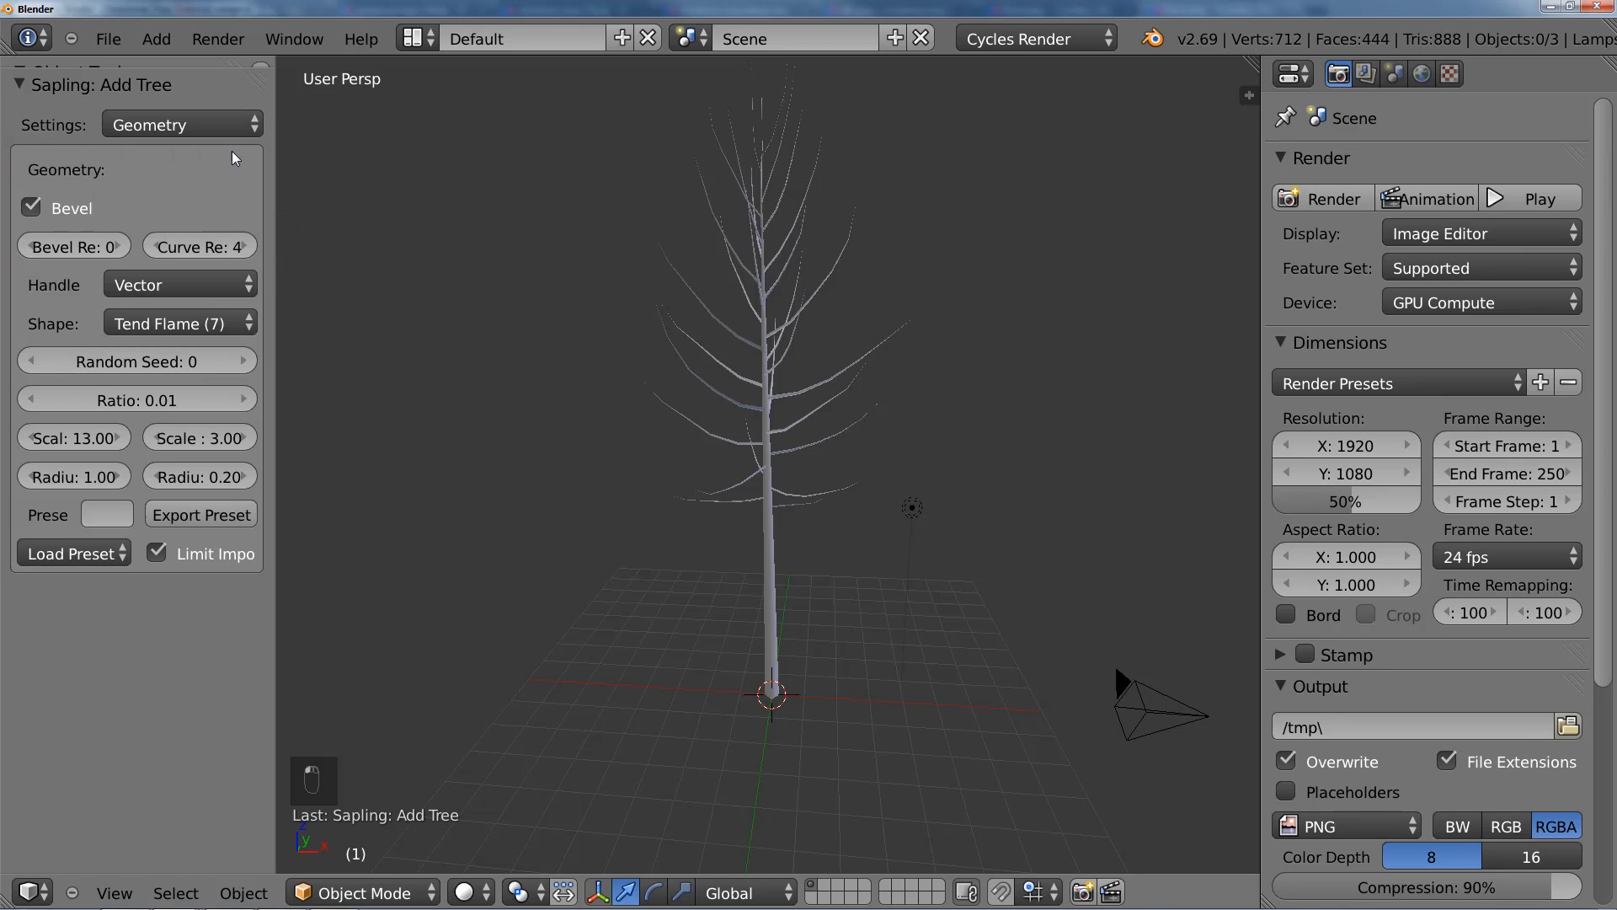
Step: Widen the Sapling settings area slightly, examine the Branch Splitting values and go back to the Geometry settings
drag(275, 183, 287, 185)
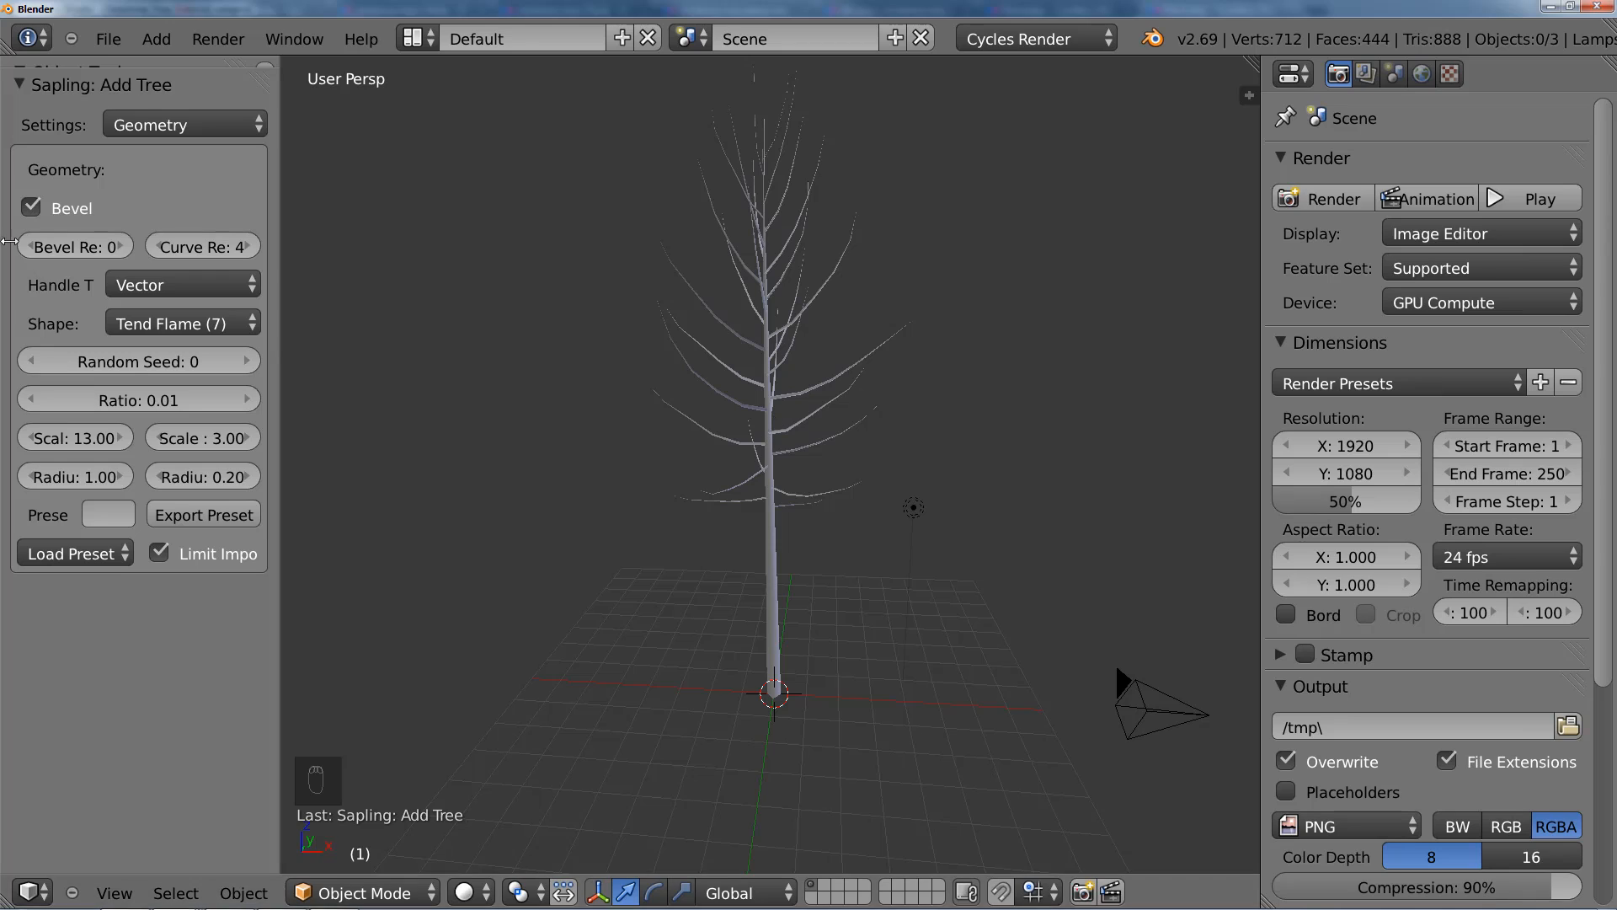
click(152, 131)
click(224, 177)
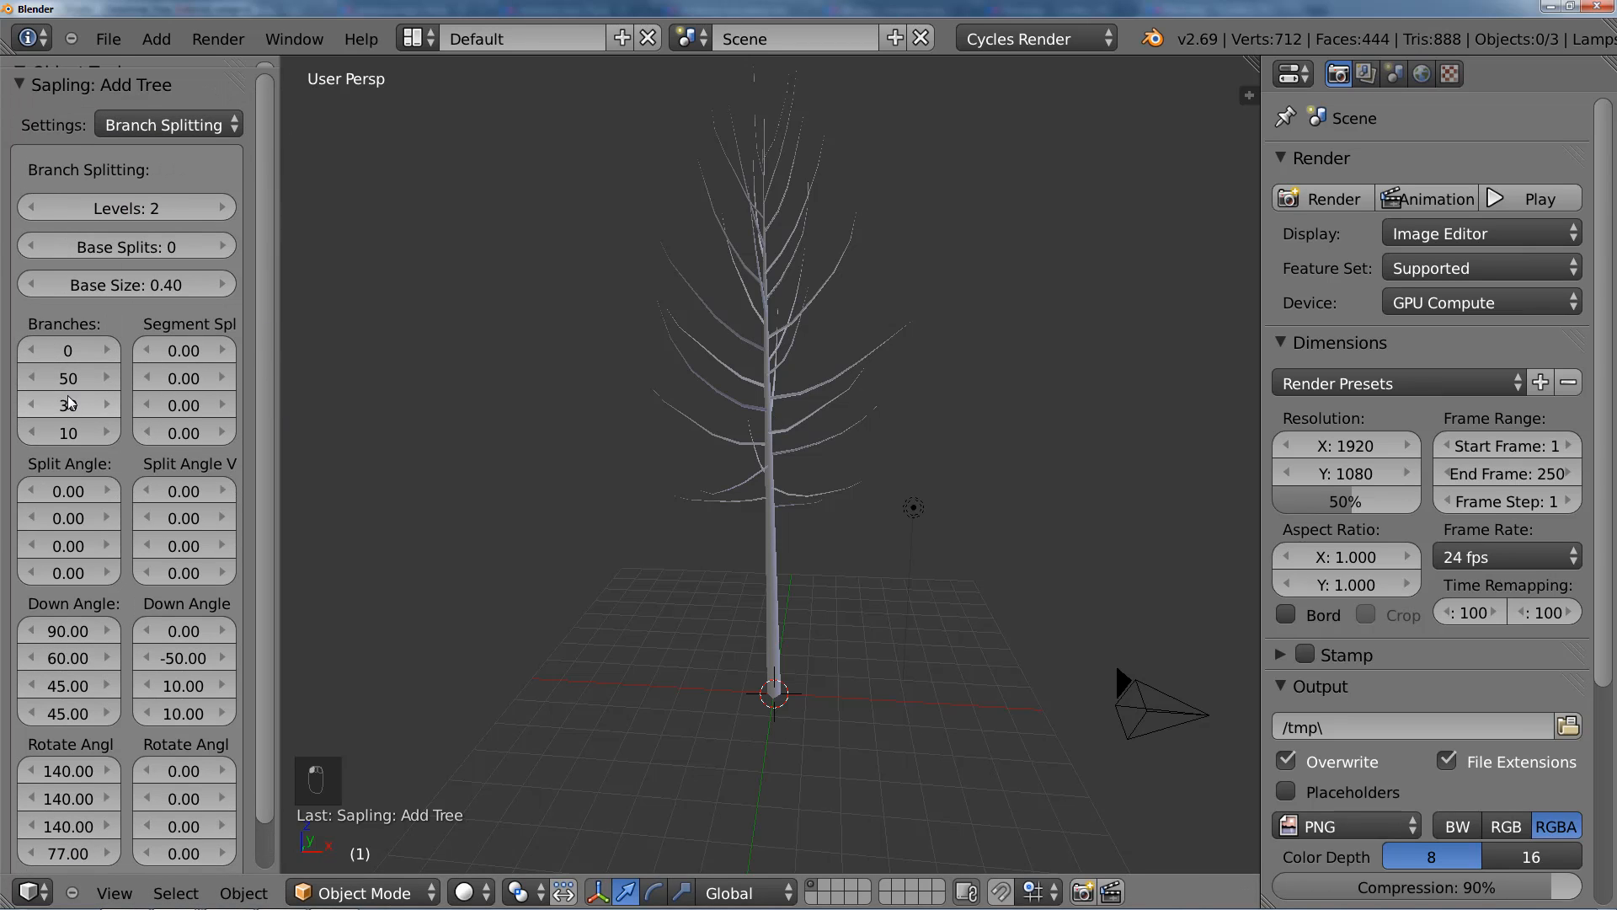
click(166, 125)
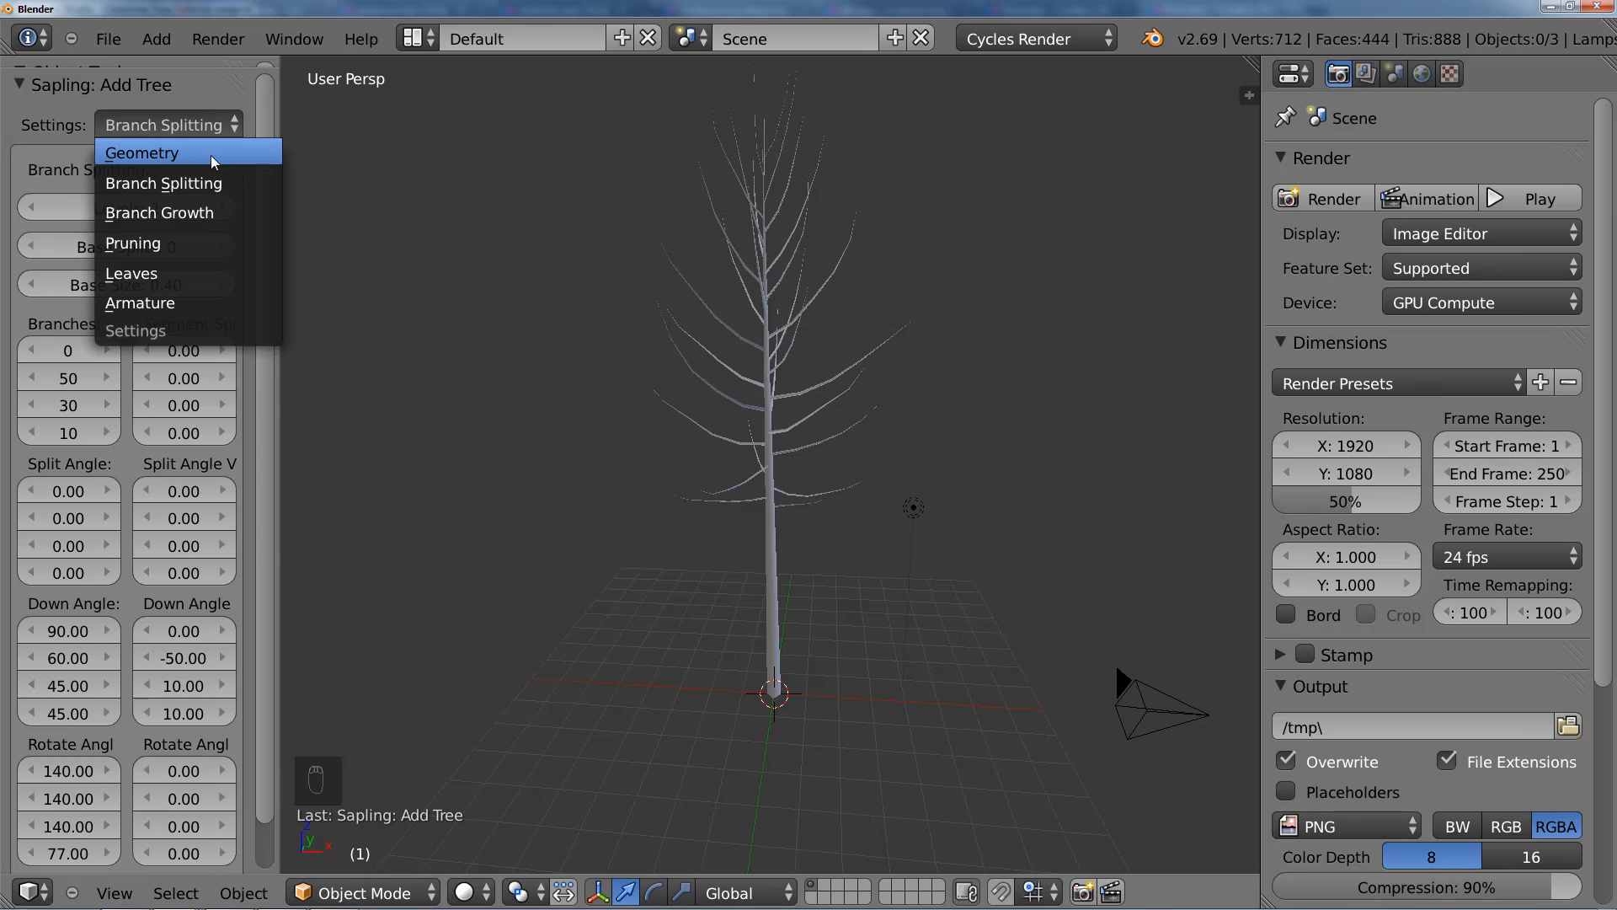
click(212, 161)
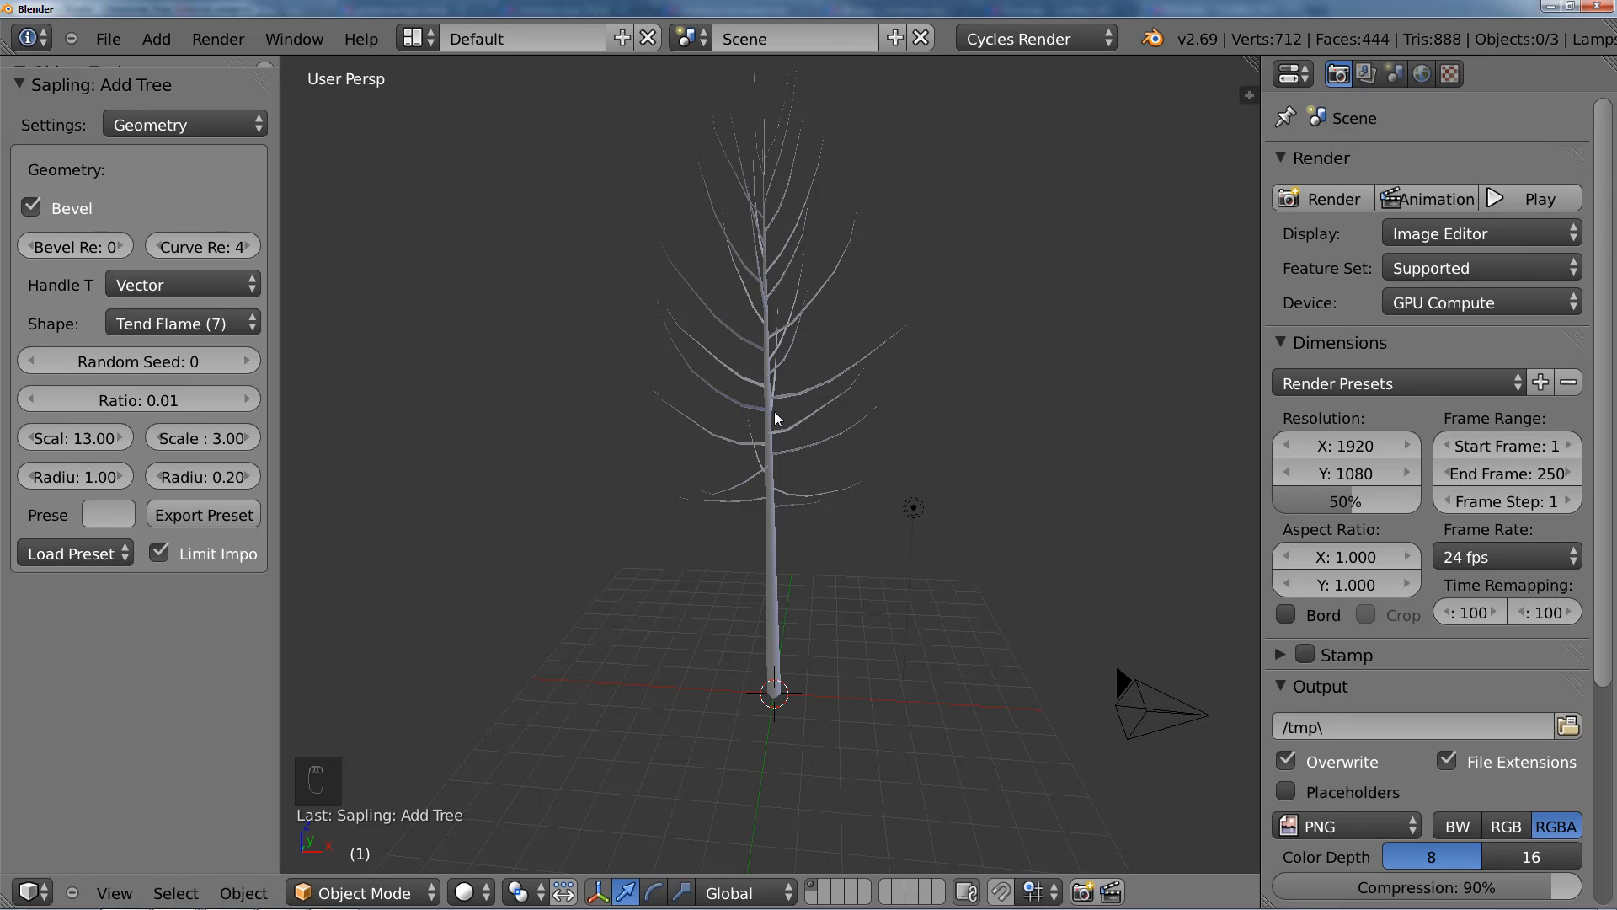
Step: Select the tree, switch the scene units to Metric and check the tree's dimensions in the object properties
right_click(773, 356)
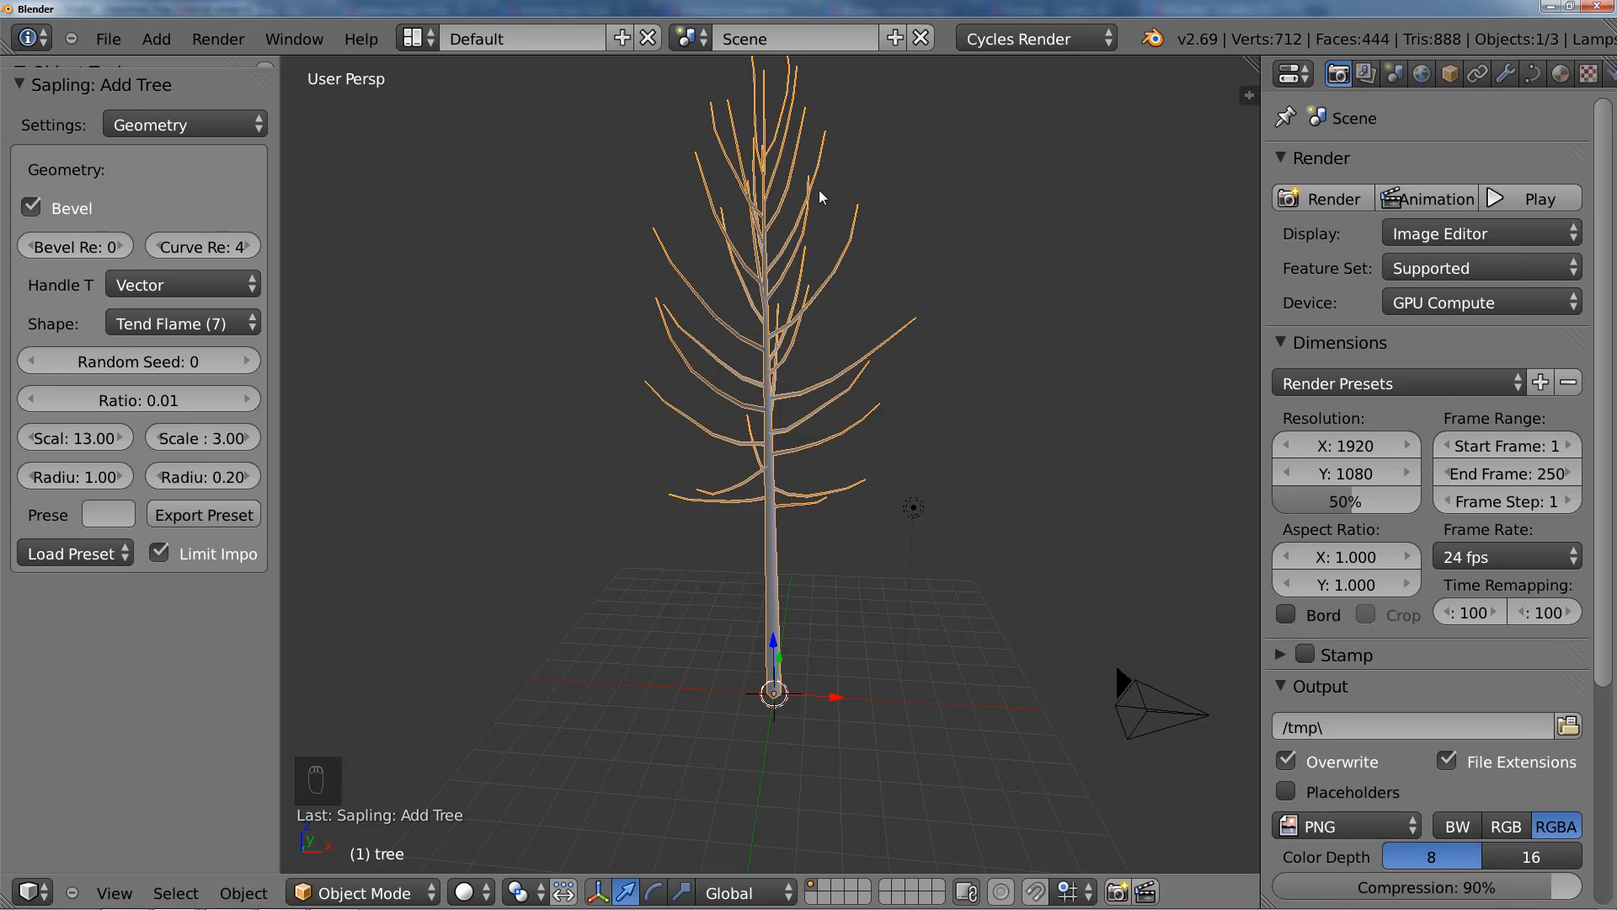
middle_drag(819, 192, 859, 499)
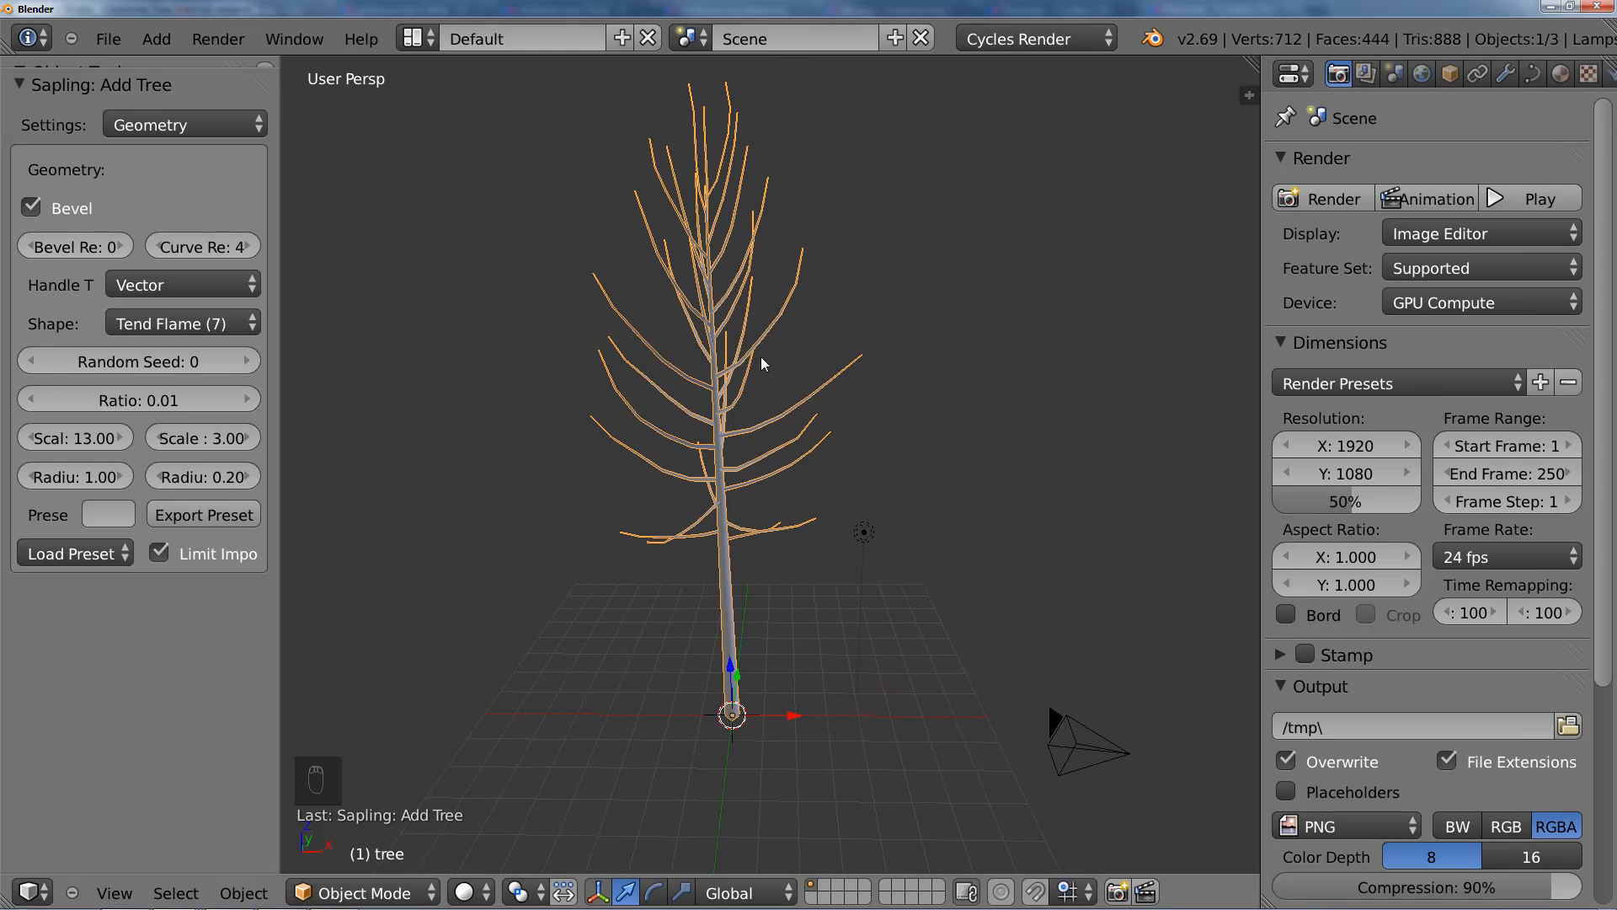
click(1394, 73)
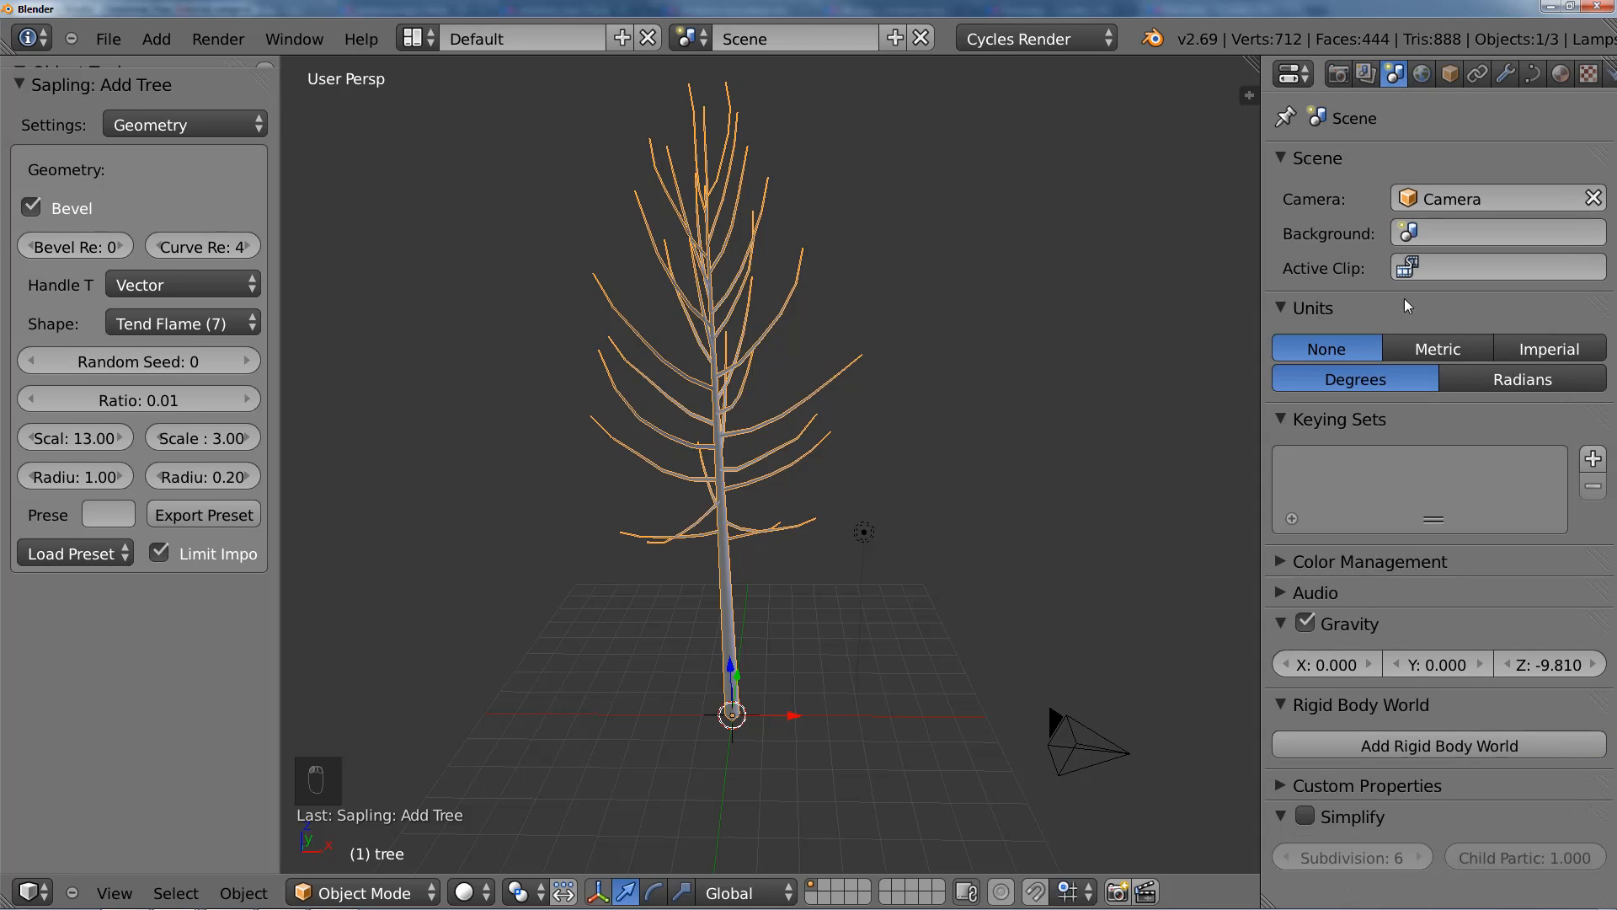
click(1462, 355)
key(n)
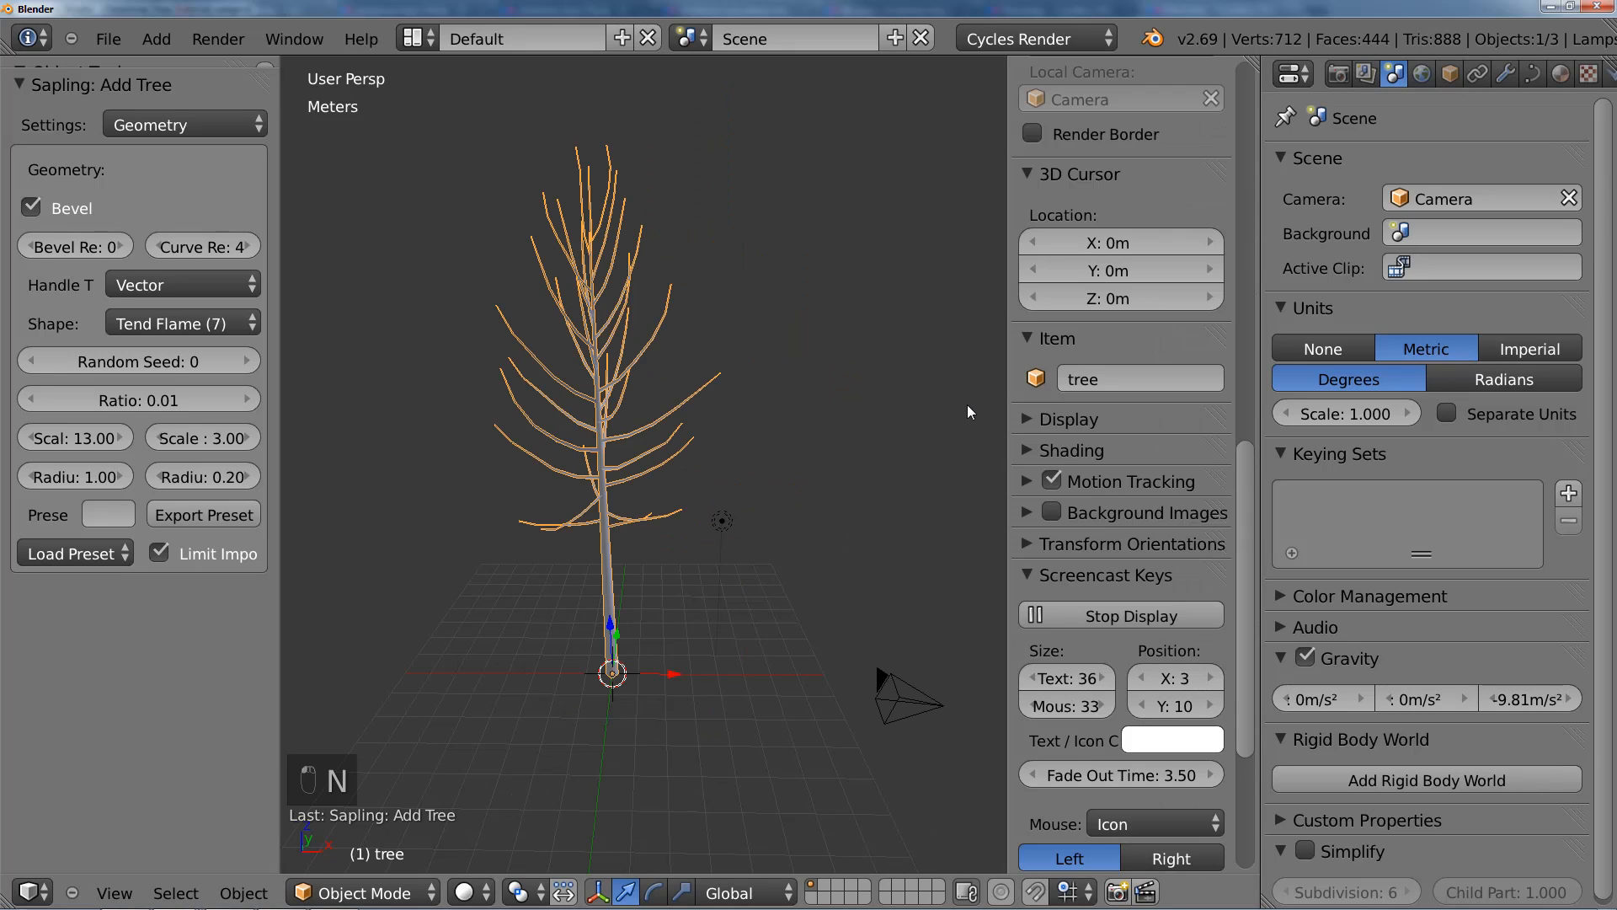
scroll(1134, 179, up, 10)
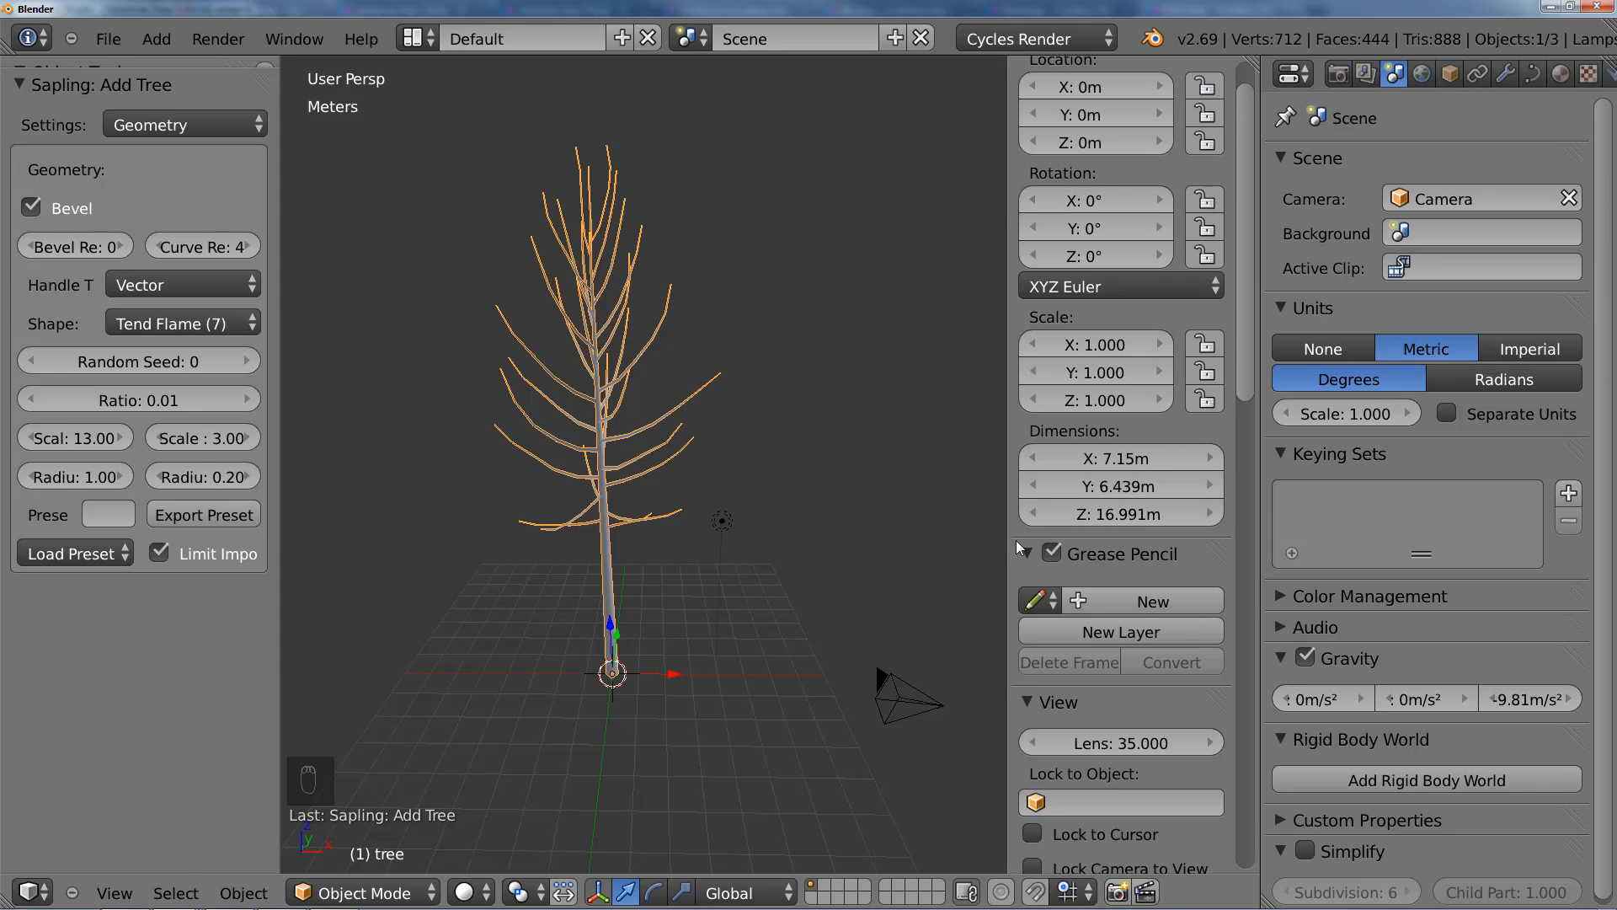
key(n)
middle_drag(974, 543, 596, 537)
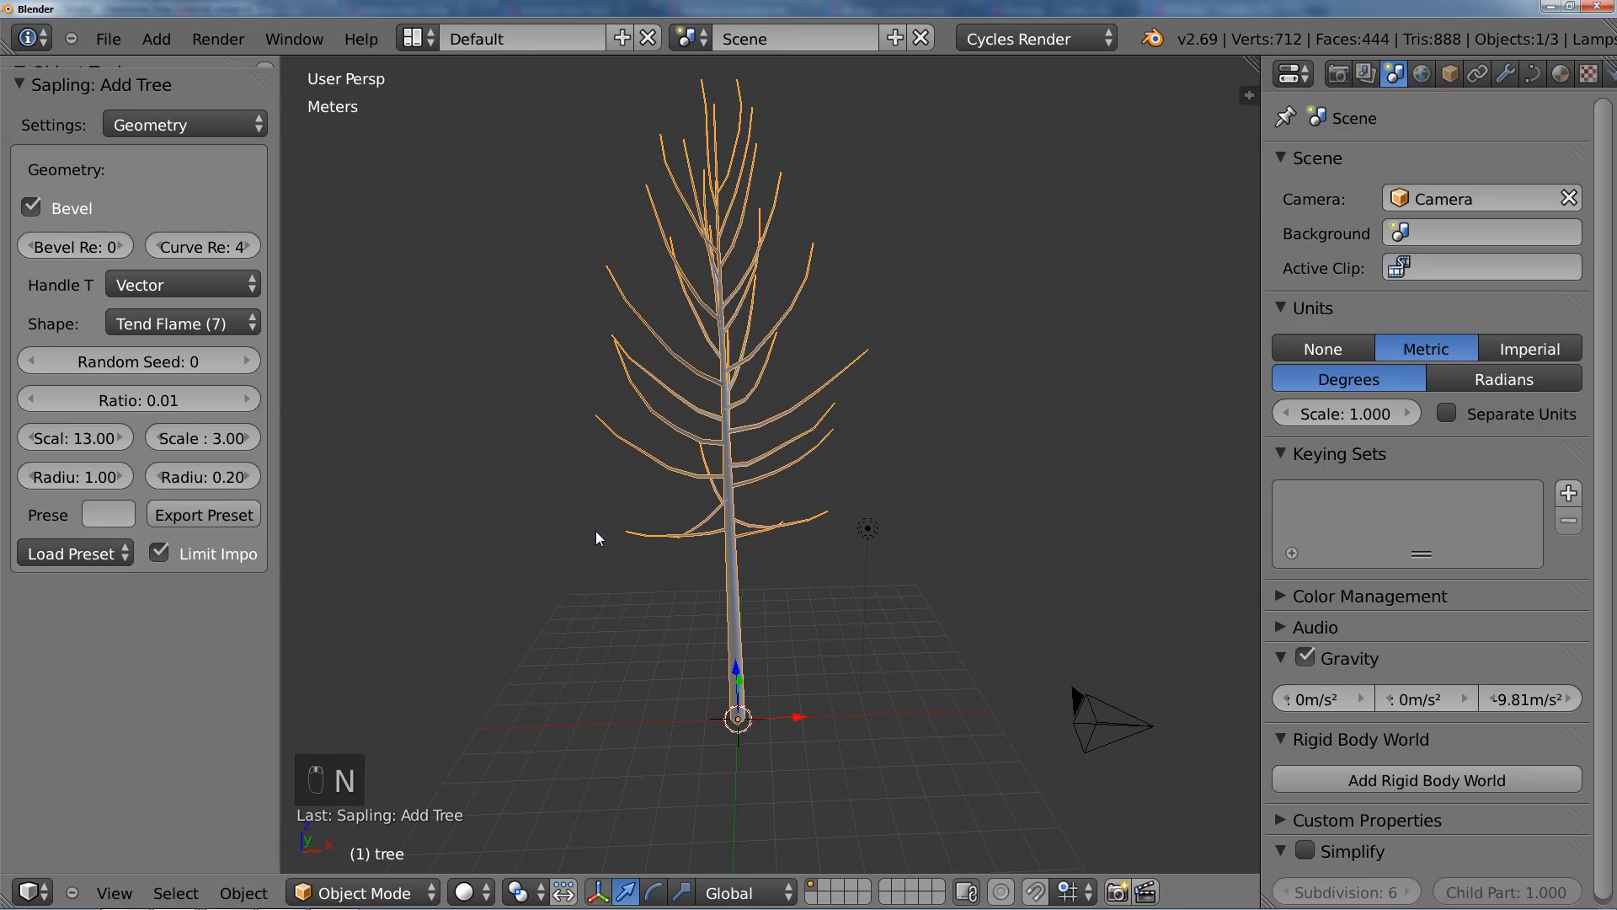
Step: Set the Sapling tree's Scale to 2.00 in the Geometry settings and bring the smaller tree into view
drag(94, 438, 81, 437)
click(81, 437)
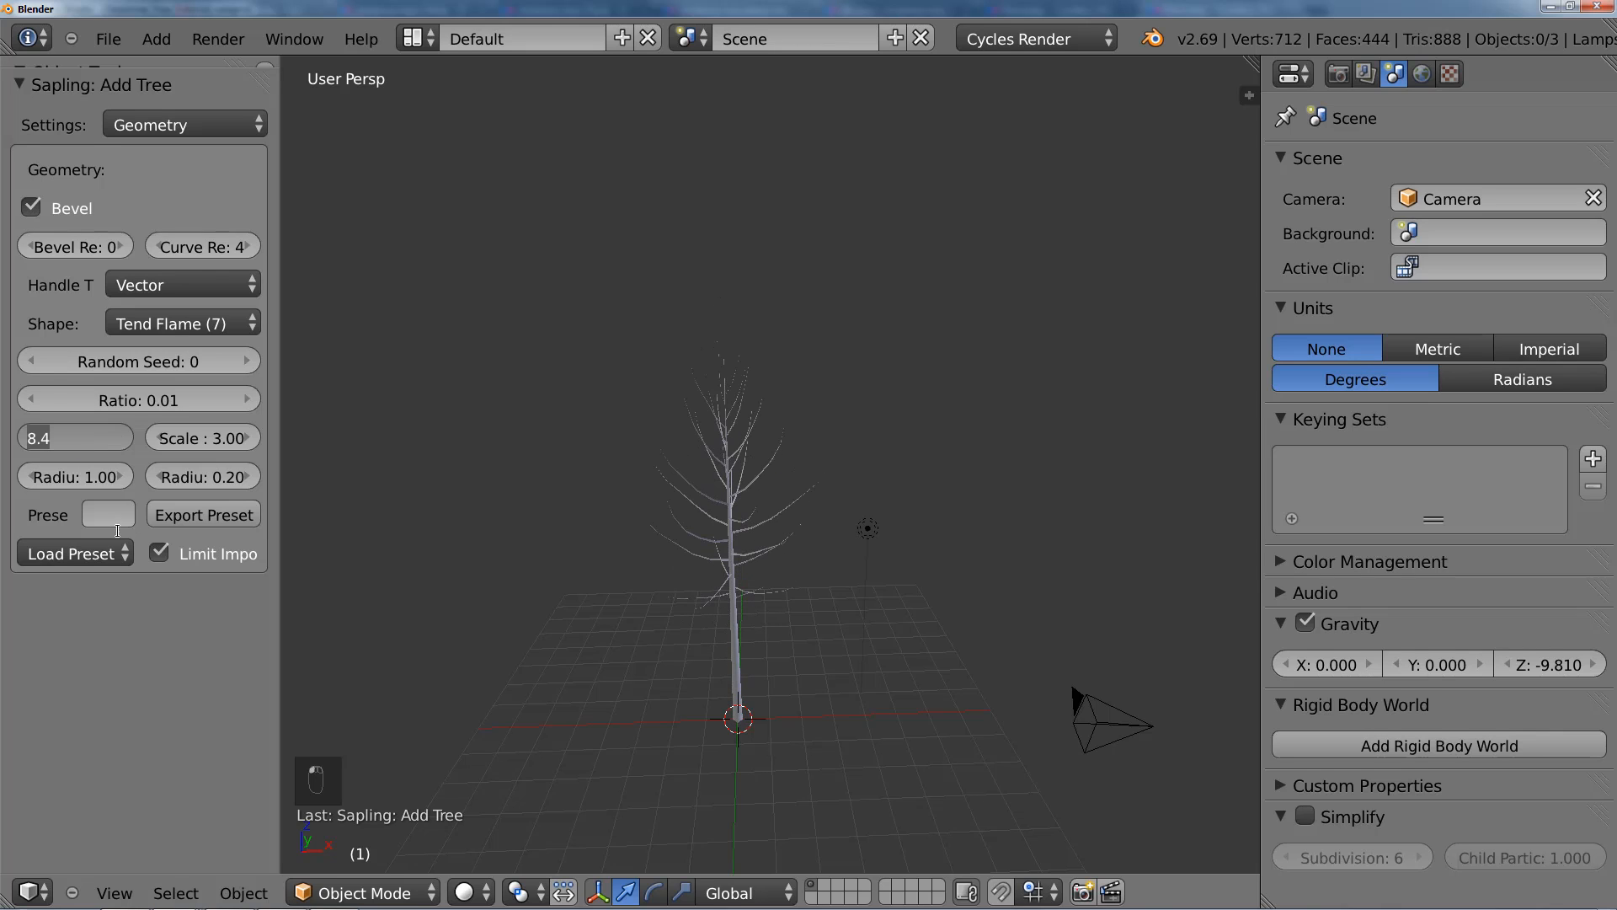
text(2)
key(Return)
scroll(633, 642, up, 3)
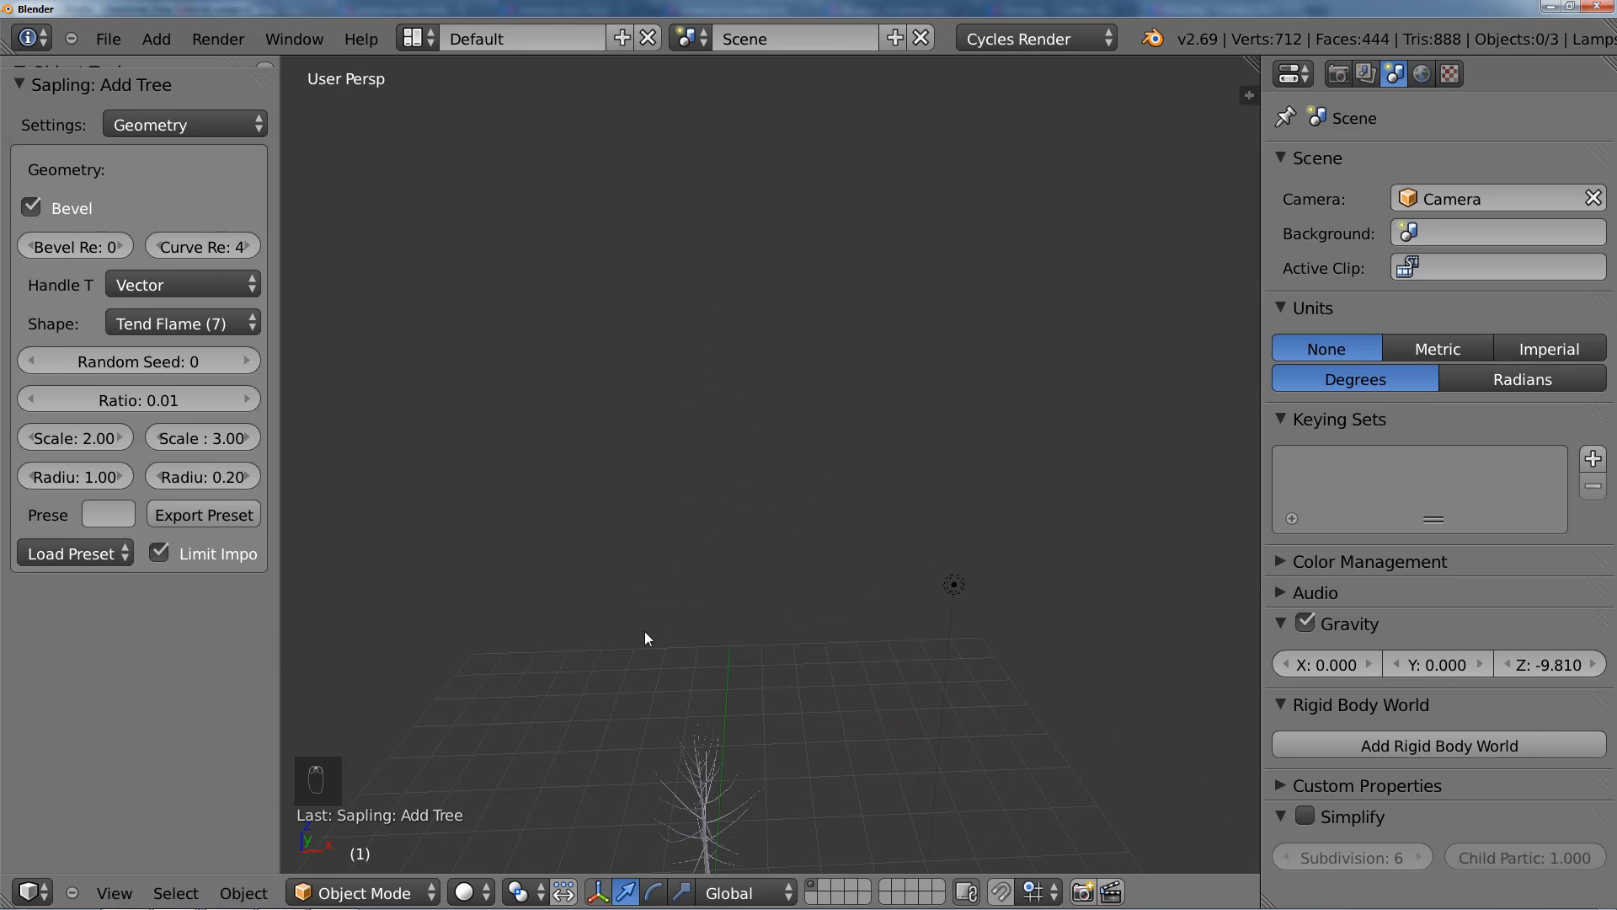
shift+middle_drag(644, 633, 687, 379)
scroll(728, 404, up, 3)
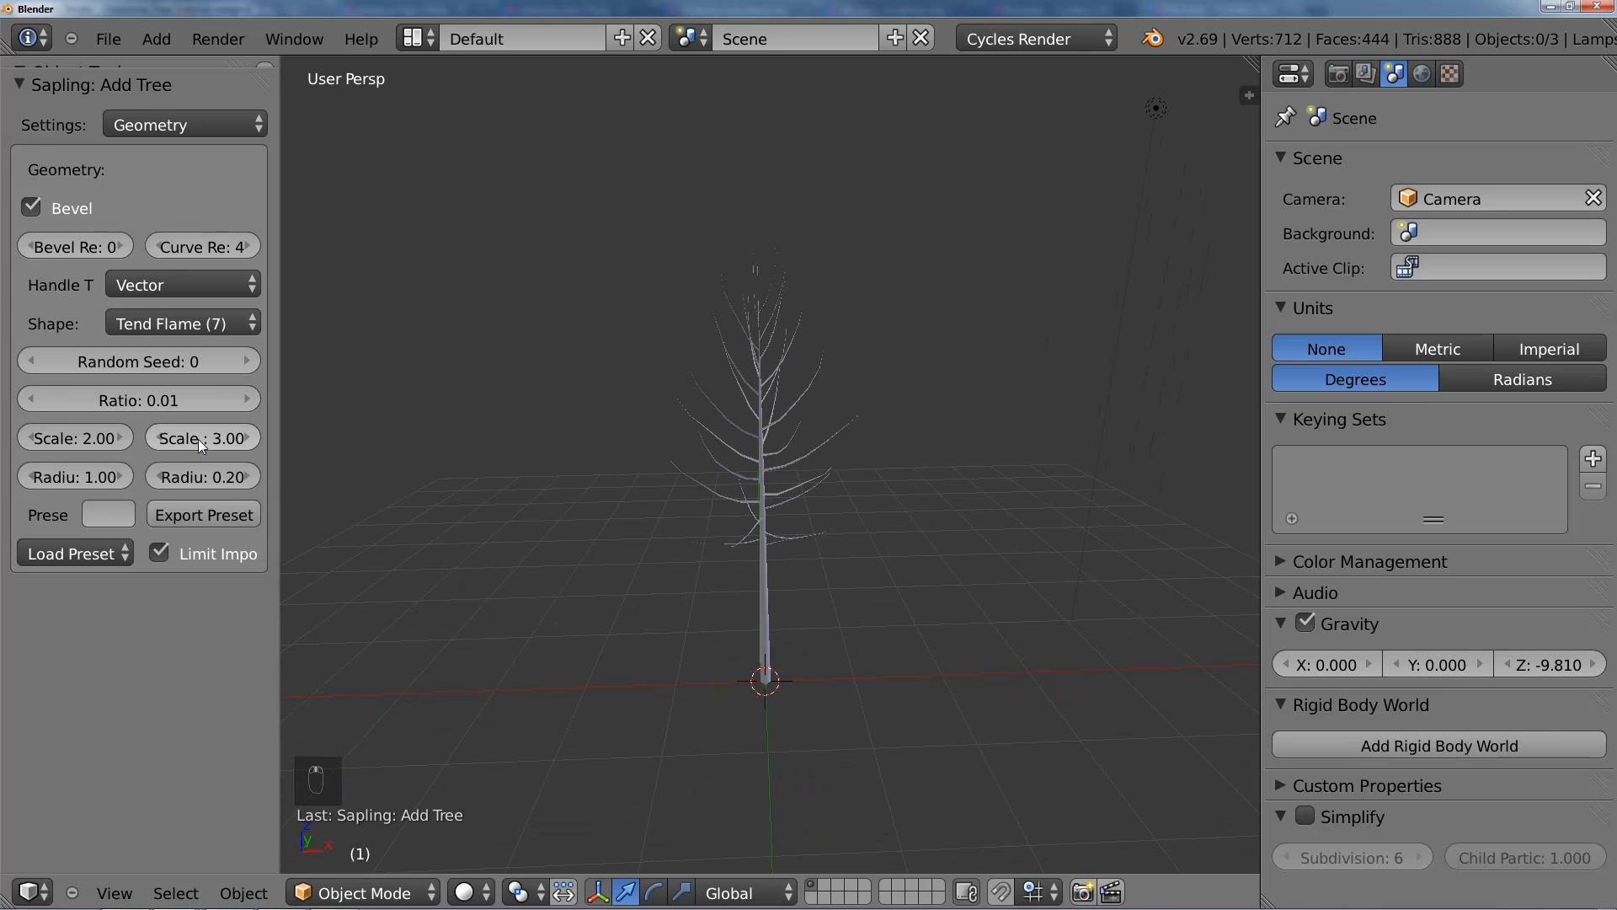
Step: Widen the Sapling settings area and set the tree's Scale Variation to 0.00
drag(281, 437, 385, 437)
click(283, 444)
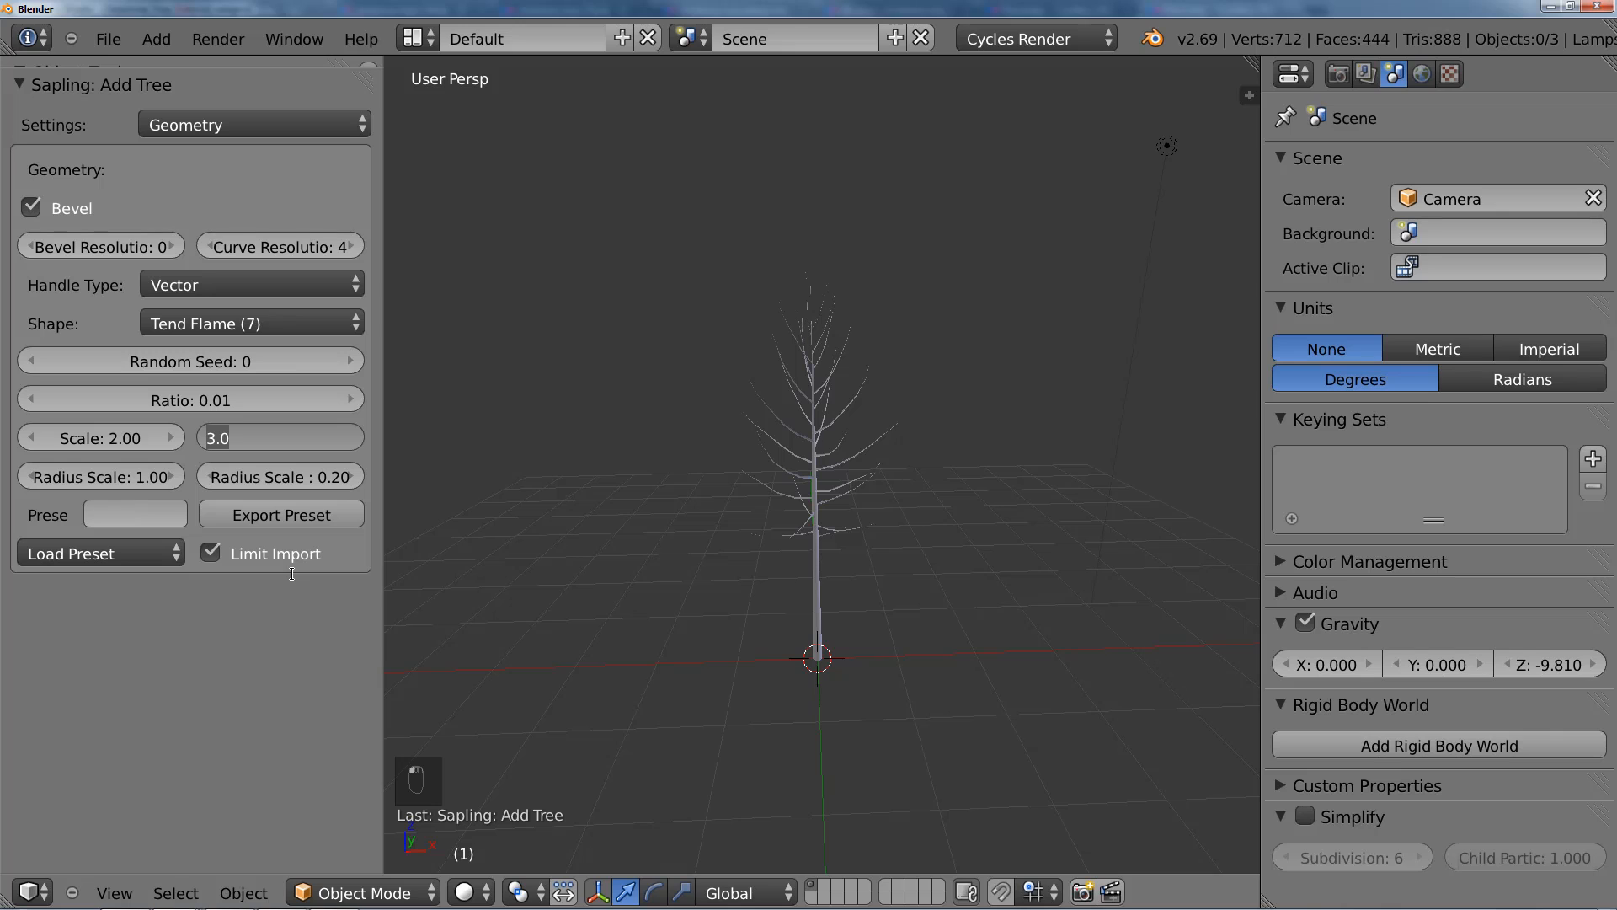
key(Return)
scroll(559, 479, up, 3)
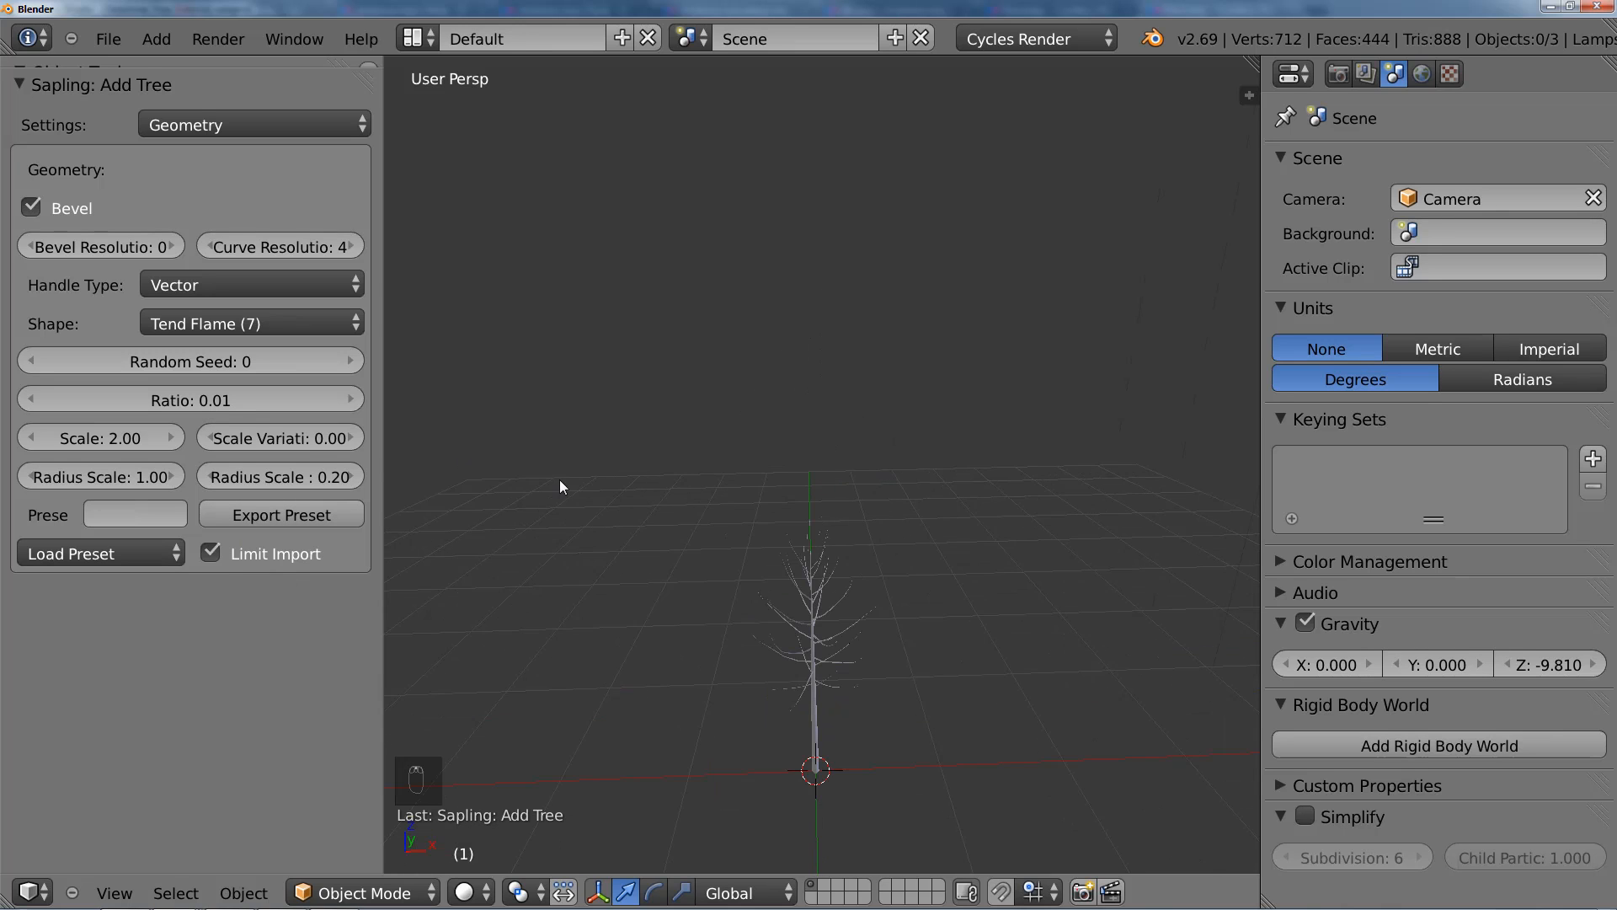
shift+middle_drag(775, 619, 793, 466)
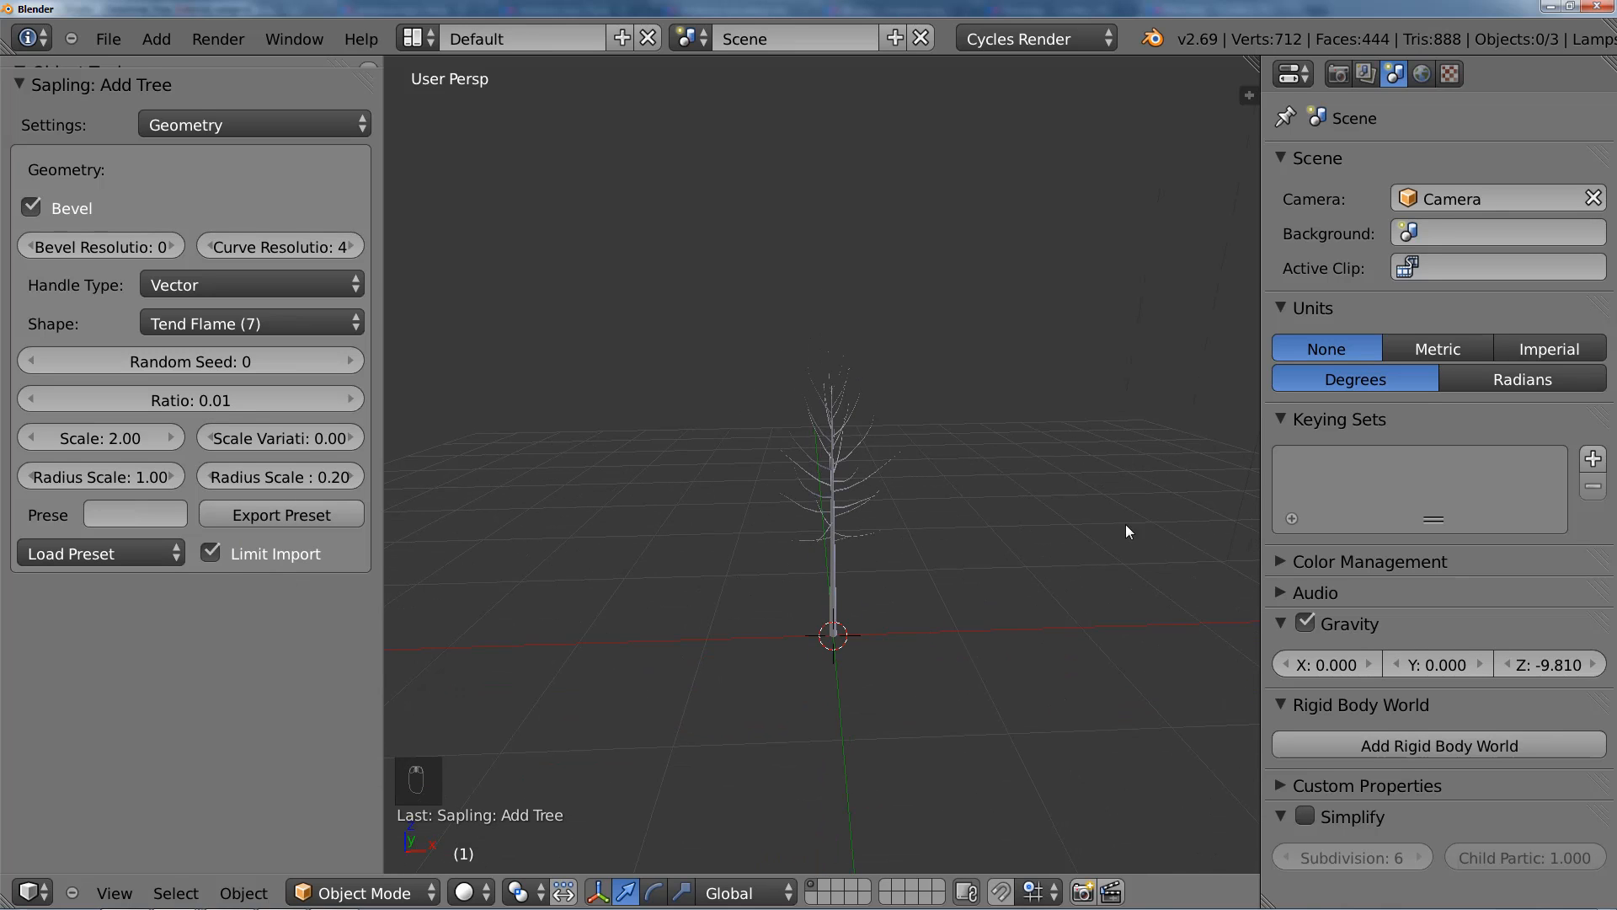
Step: Select the resized tree and check its dimensions again with the scene units set to Metric
right_click(826, 532)
scroll(824, 535, up, 4)
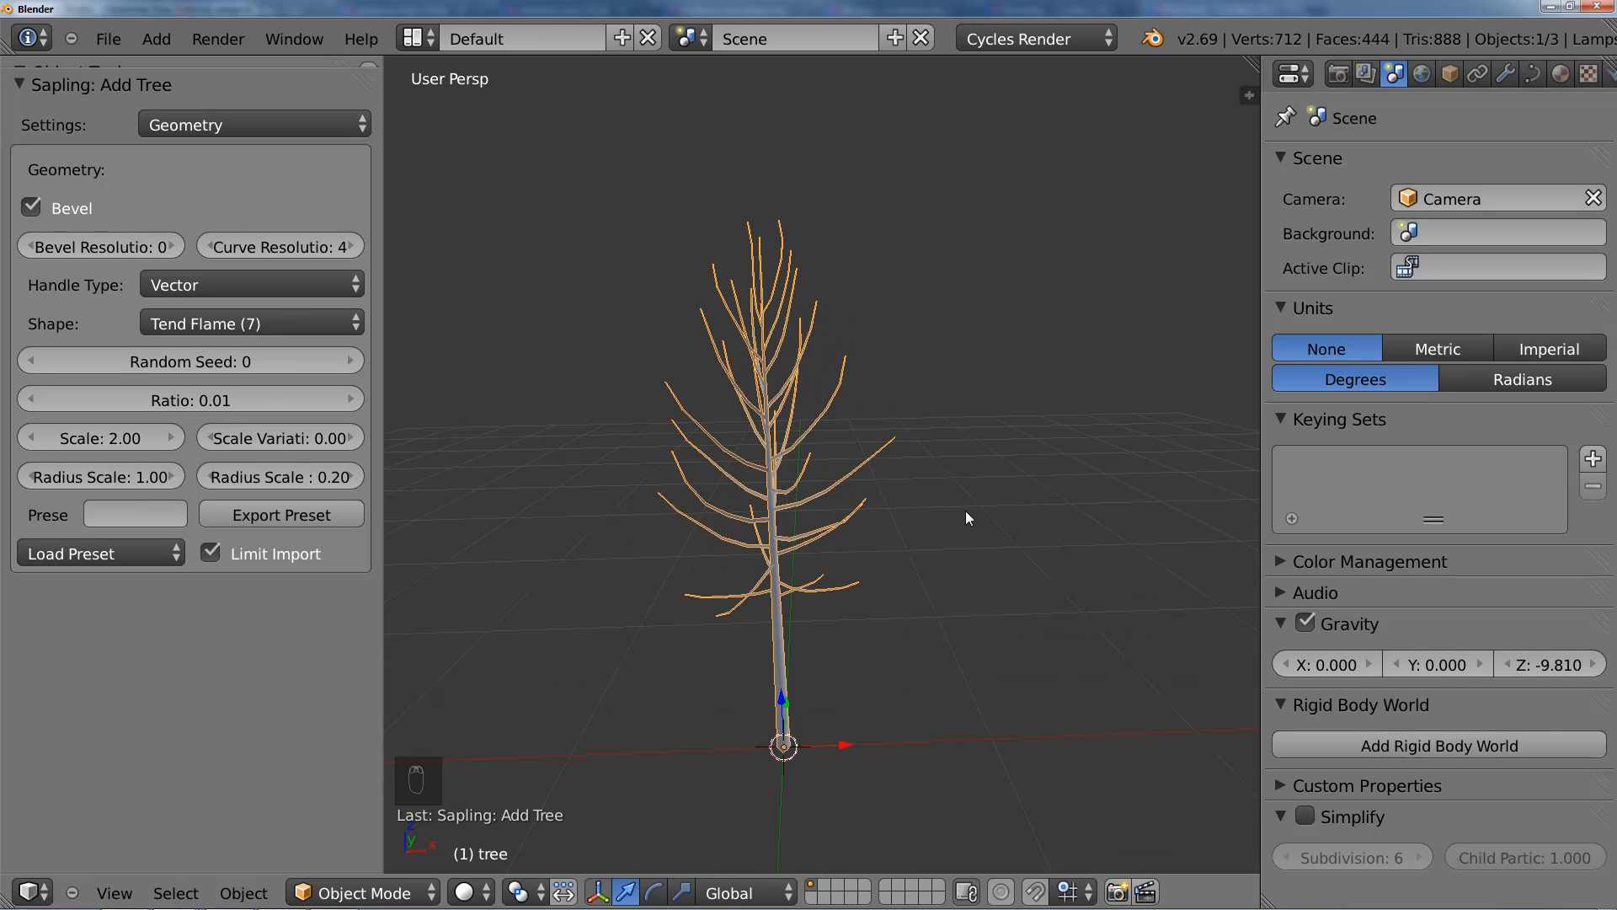
key(n)
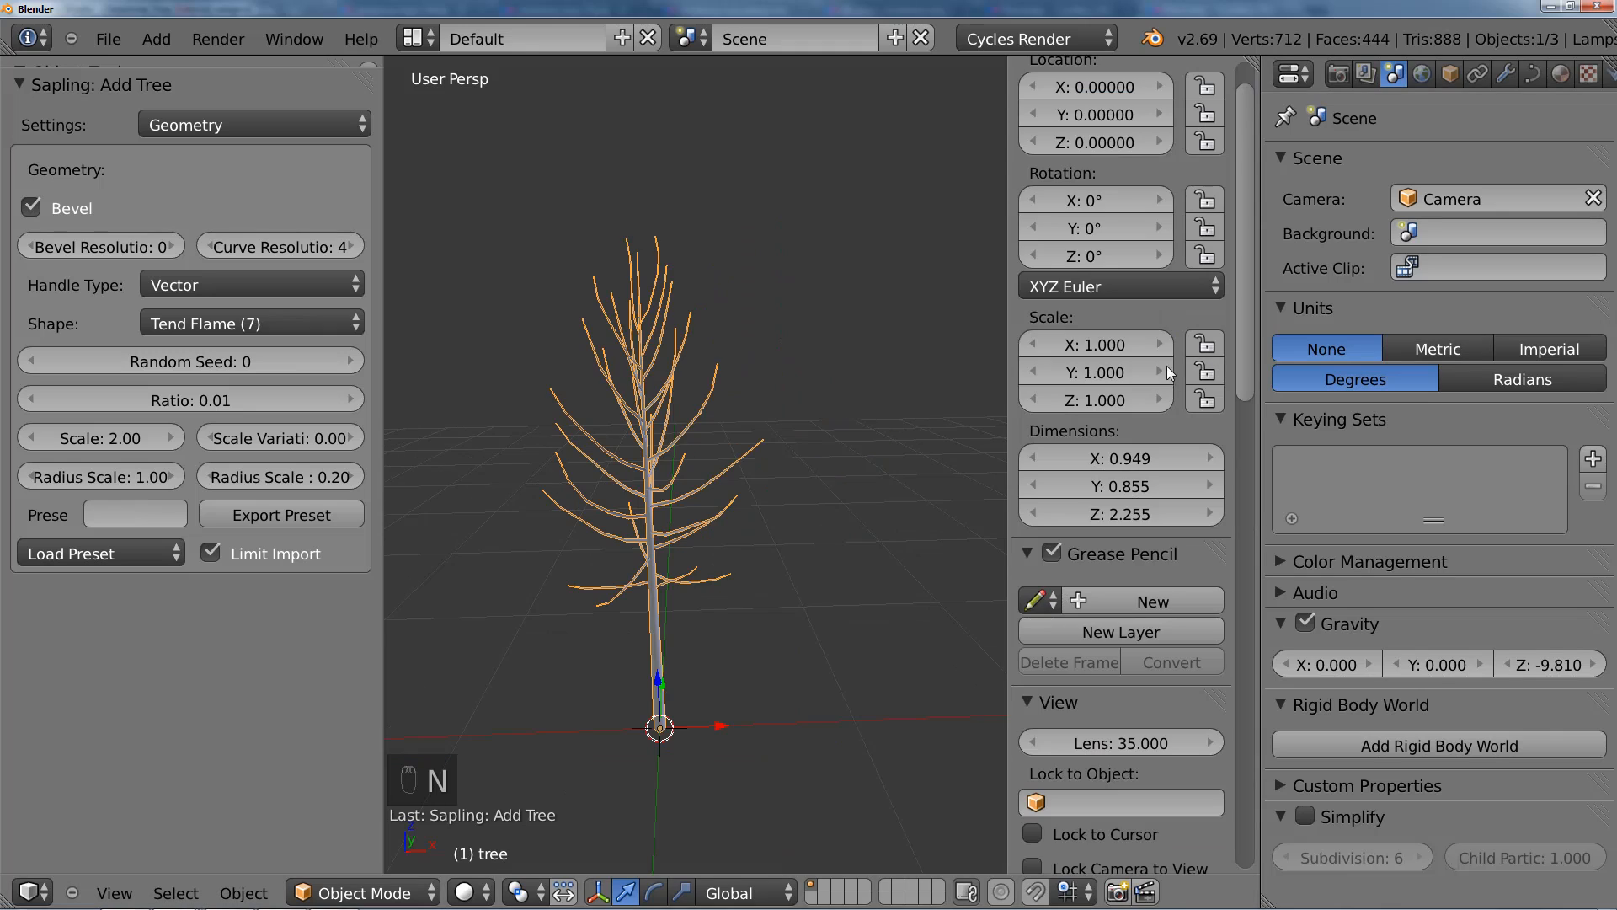
click(1437, 348)
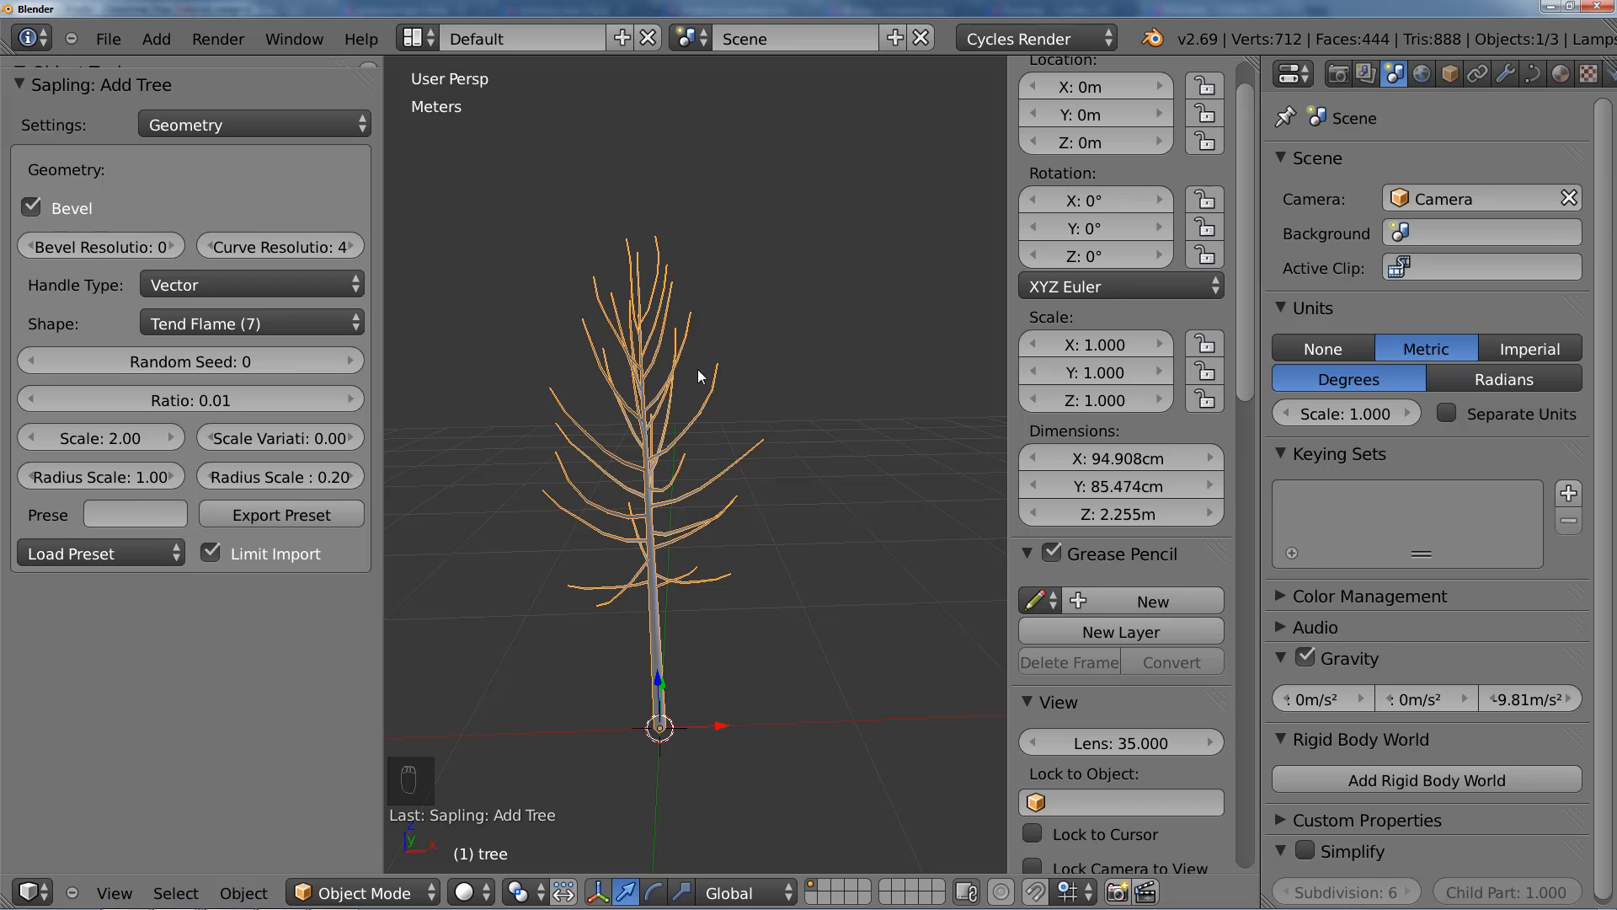
key(n)
middle_drag(777, 440, 806, 406)
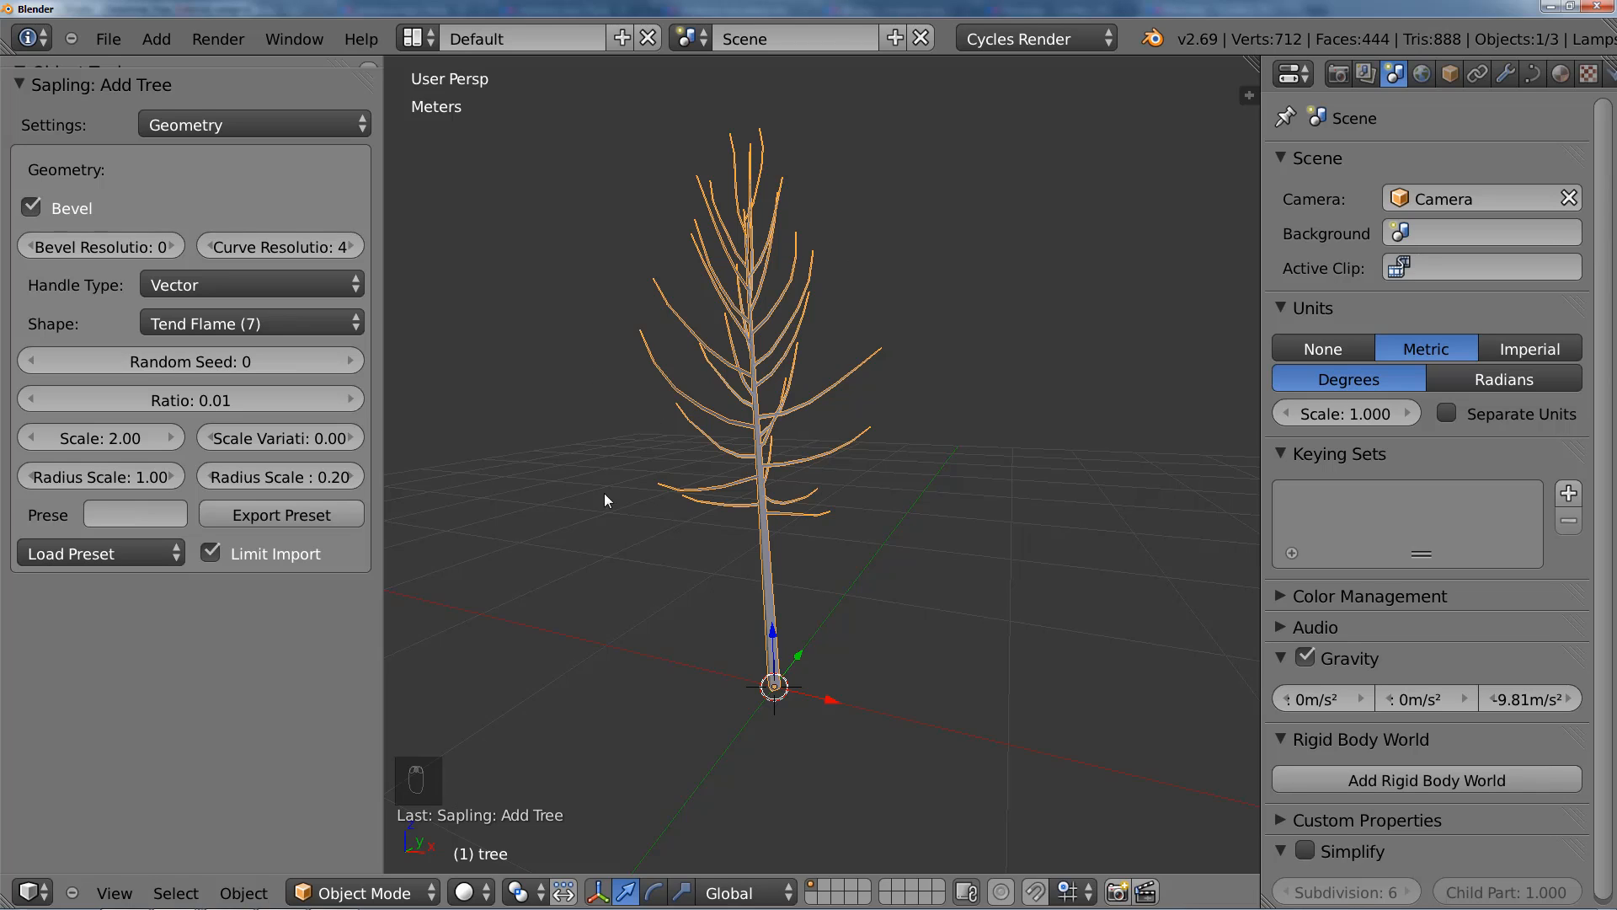
Step: Try the Hemispherical (2) and Flame (5) tree shapes, and return the shape to Tend Flame (7)
click(266, 325)
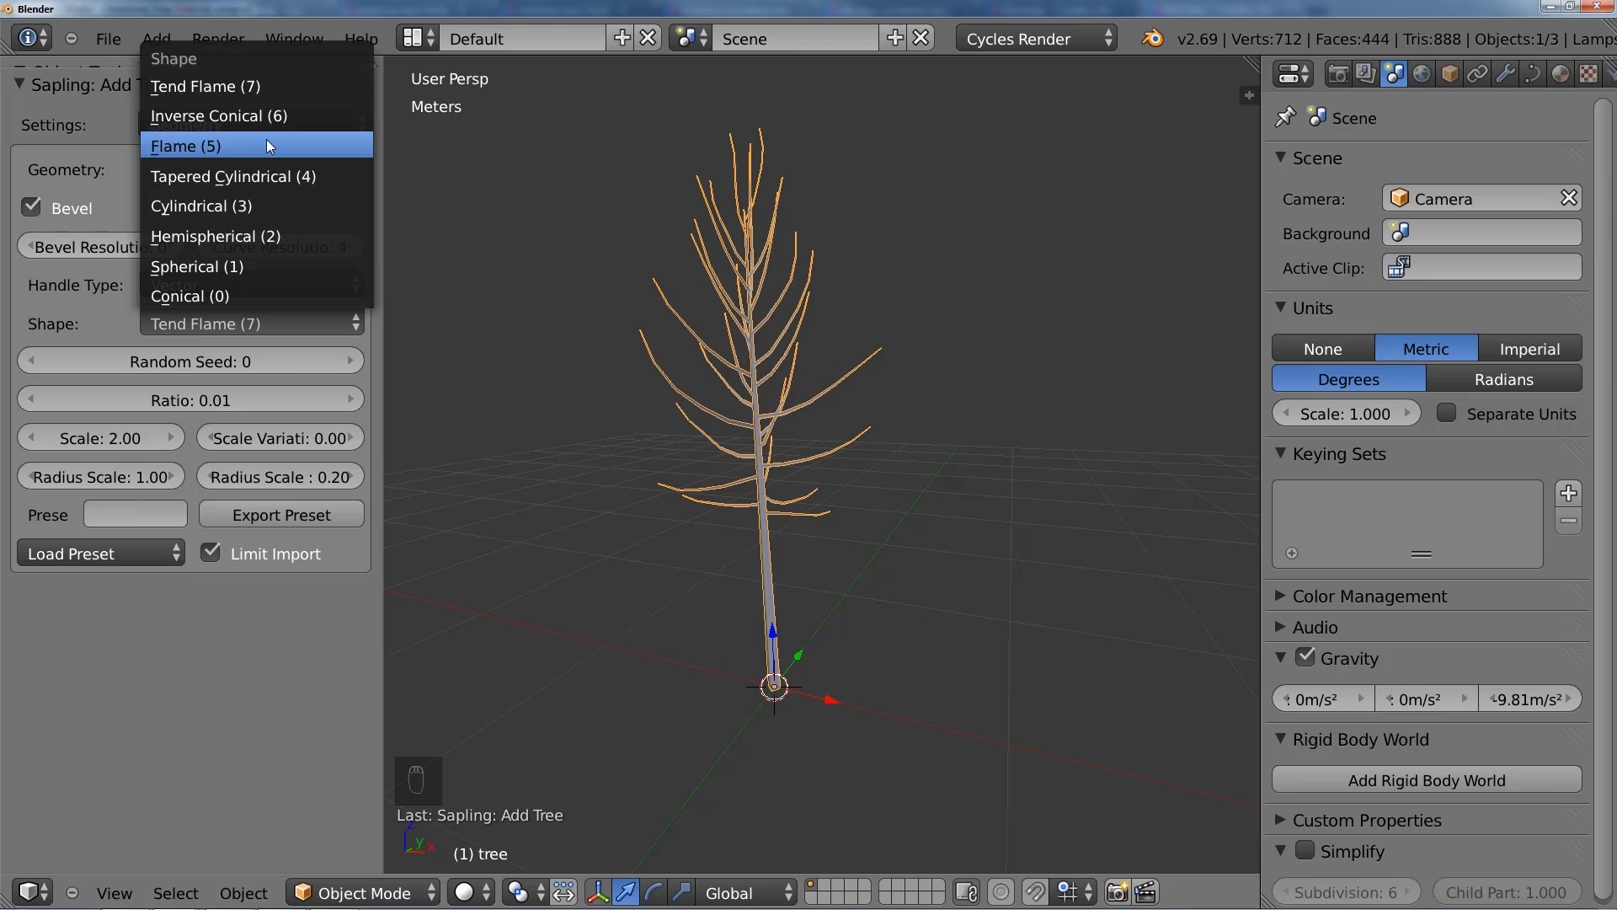
click(308, 235)
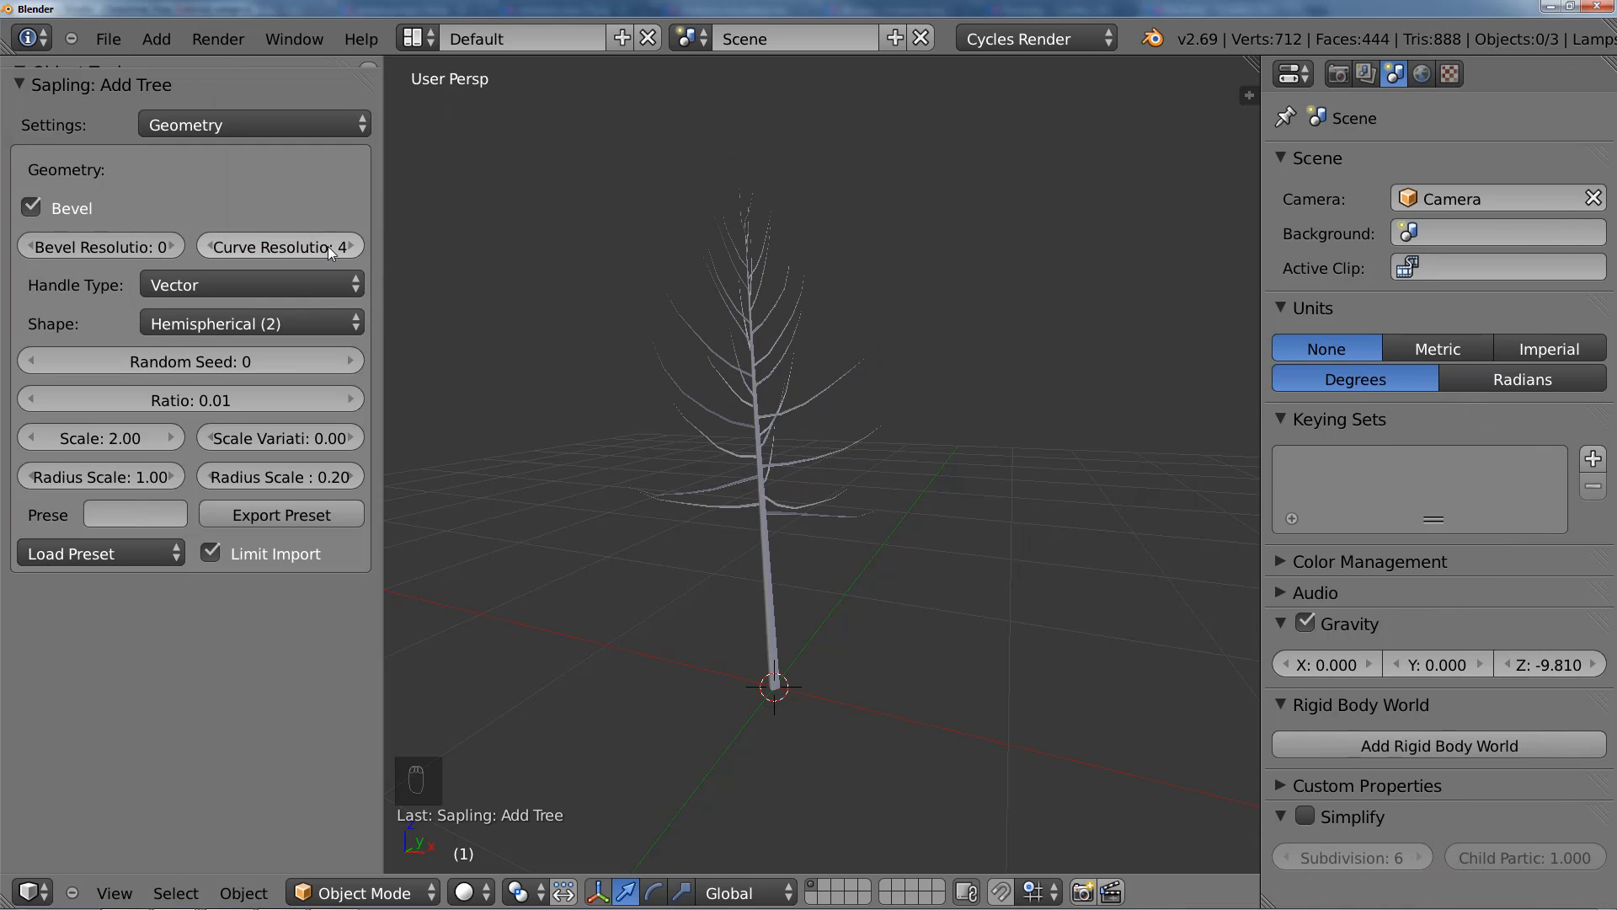
click(303, 327)
click(282, 147)
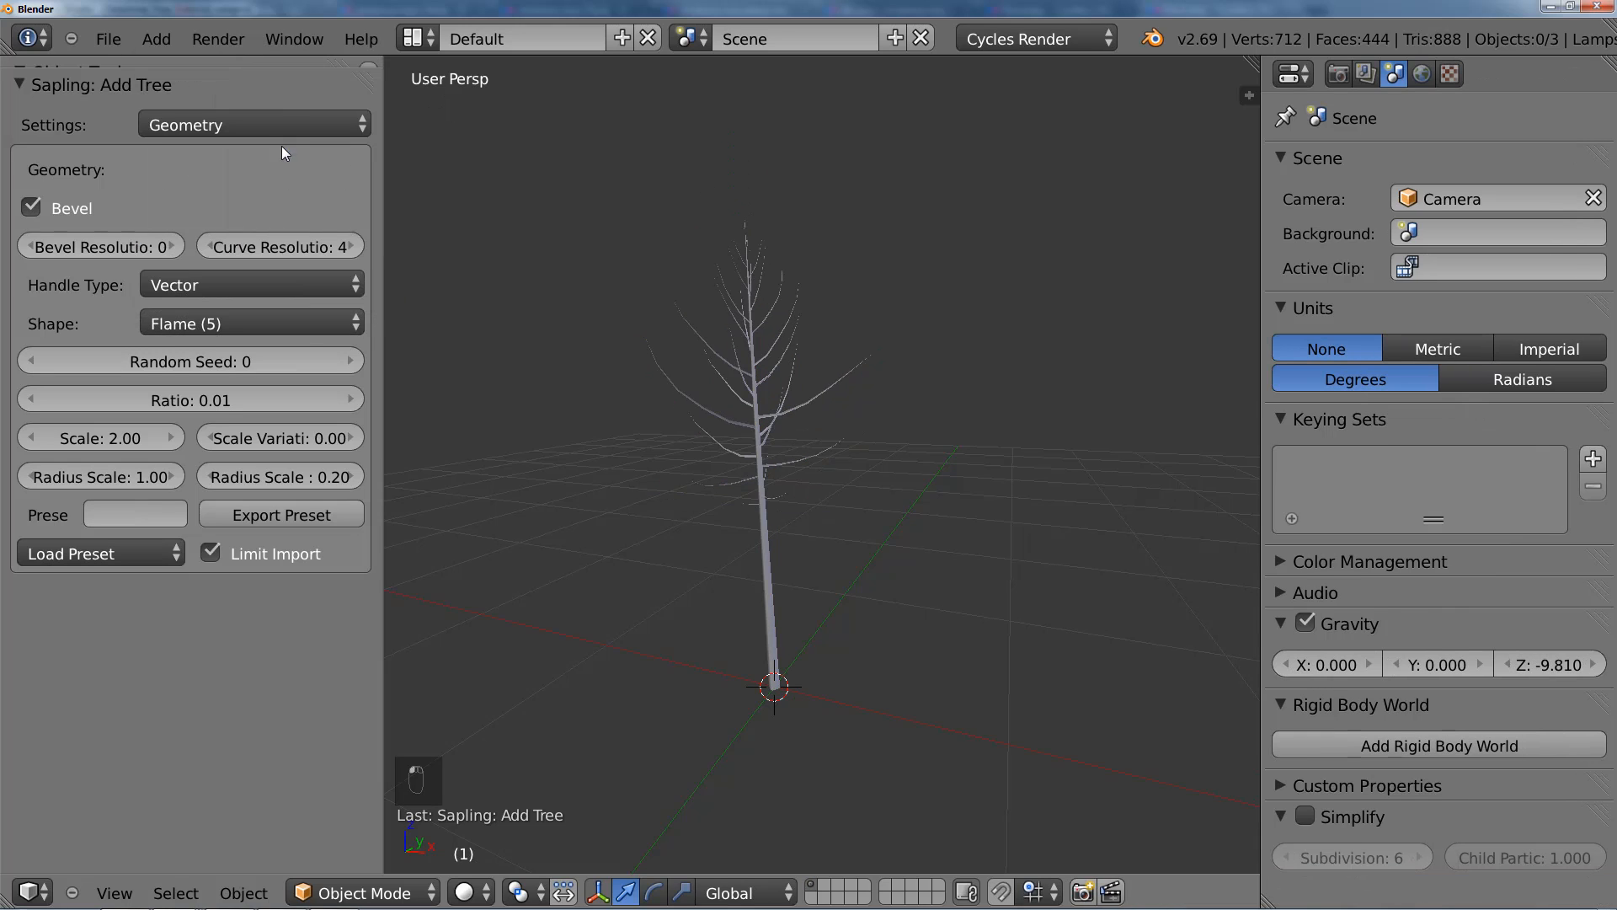
click(295, 322)
click(244, 96)
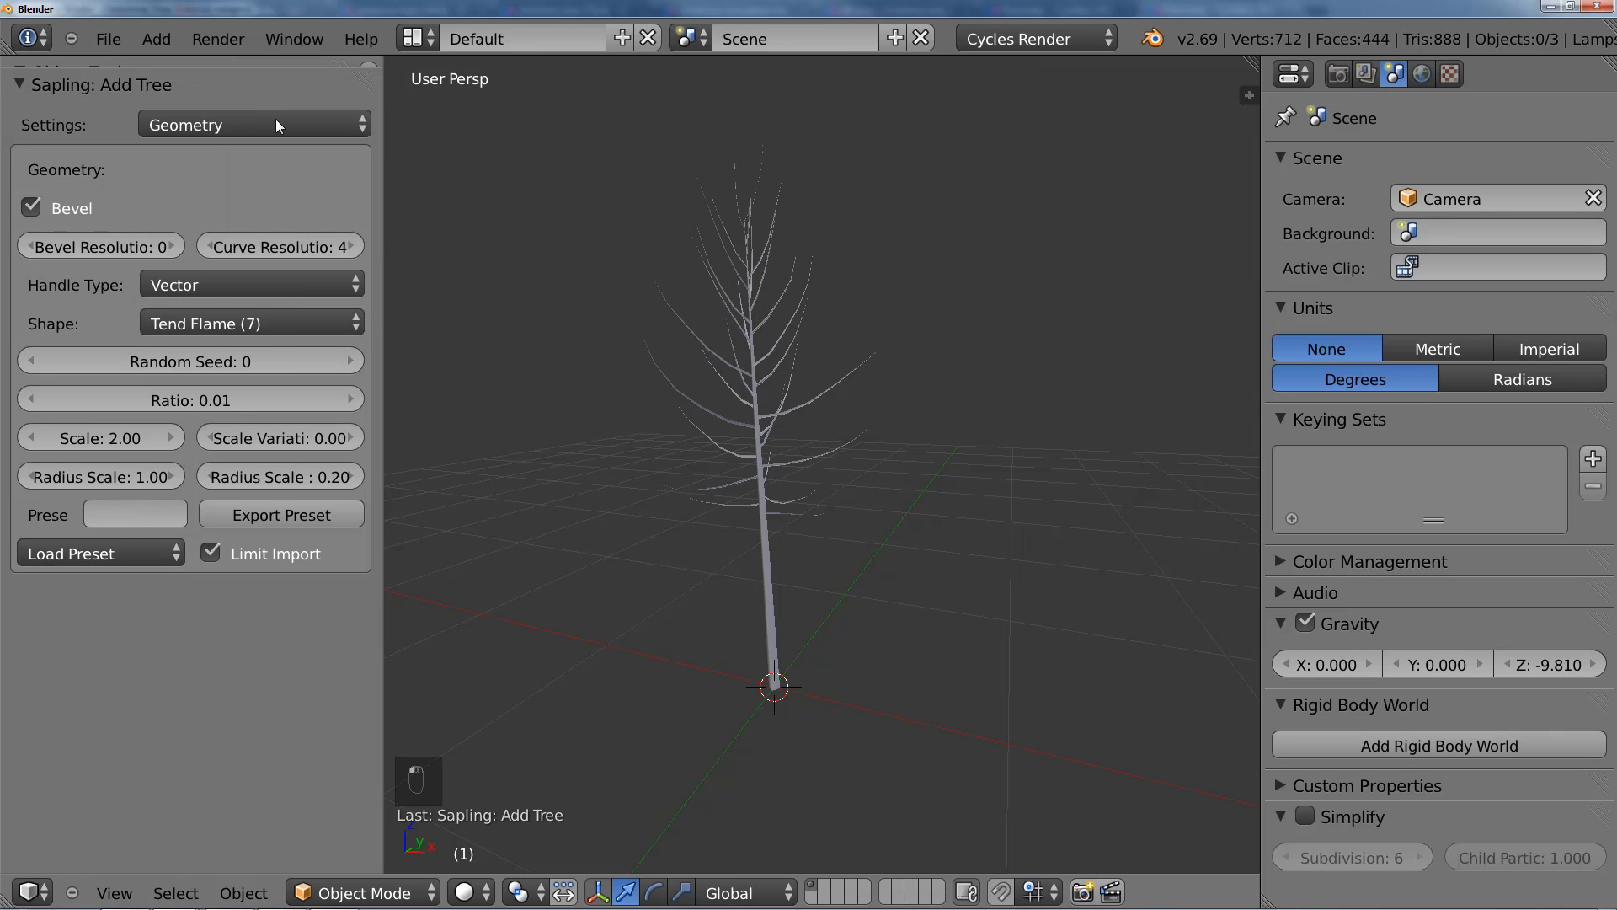
Step: Set the Sapling tree's Shape to Conical (0) and select the tree
click(291, 322)
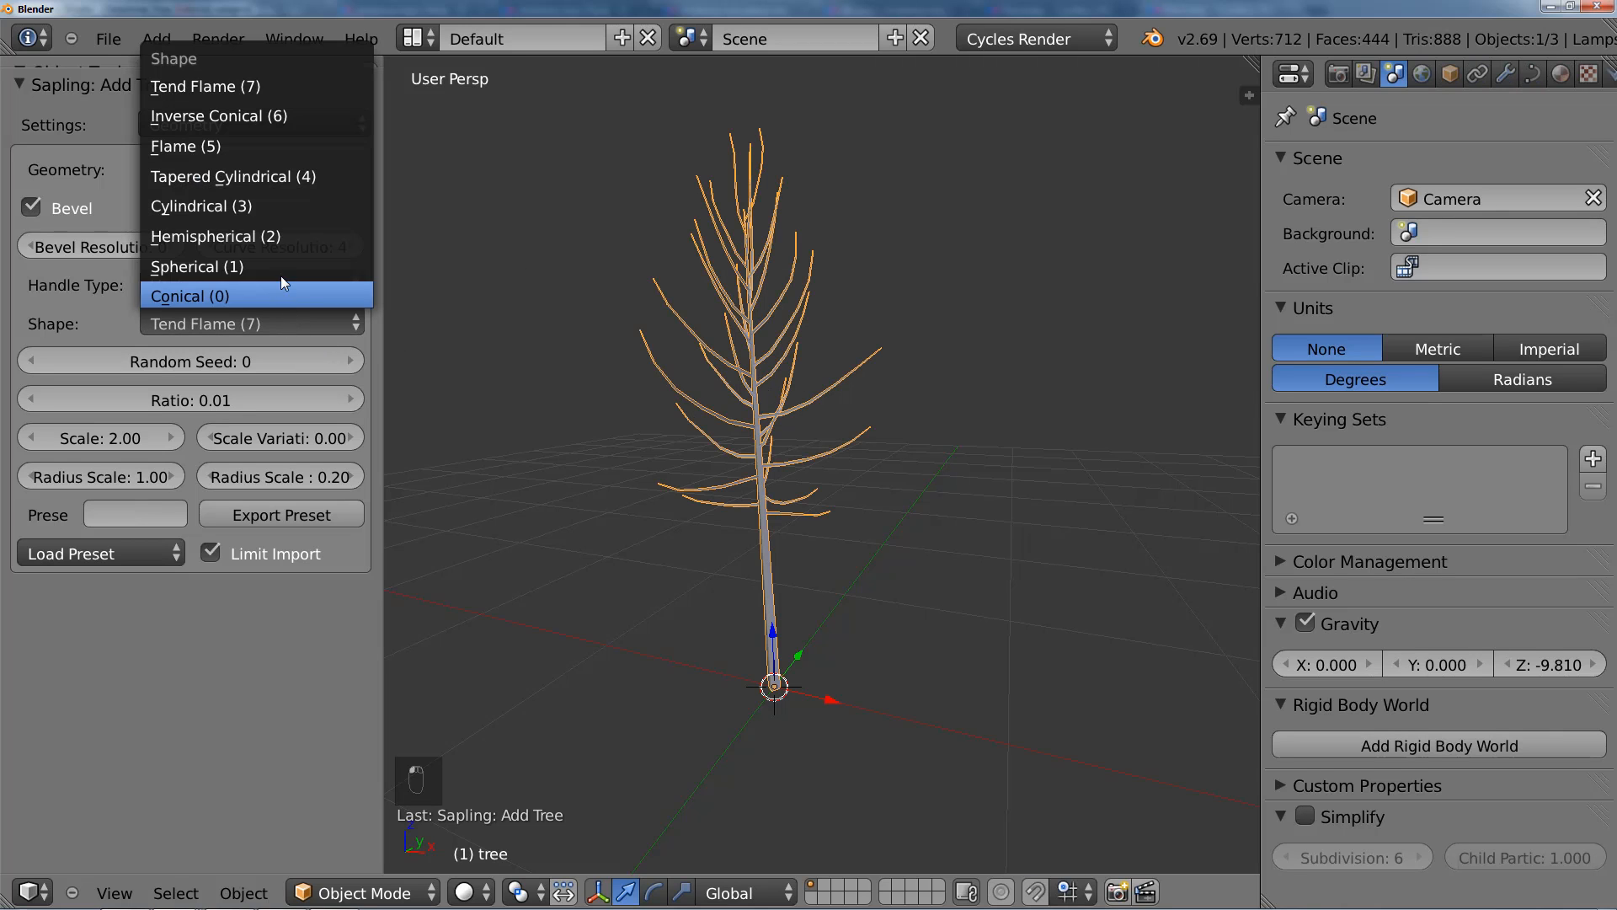
click(234, 312)
click(207, 311)
click(206, 299)
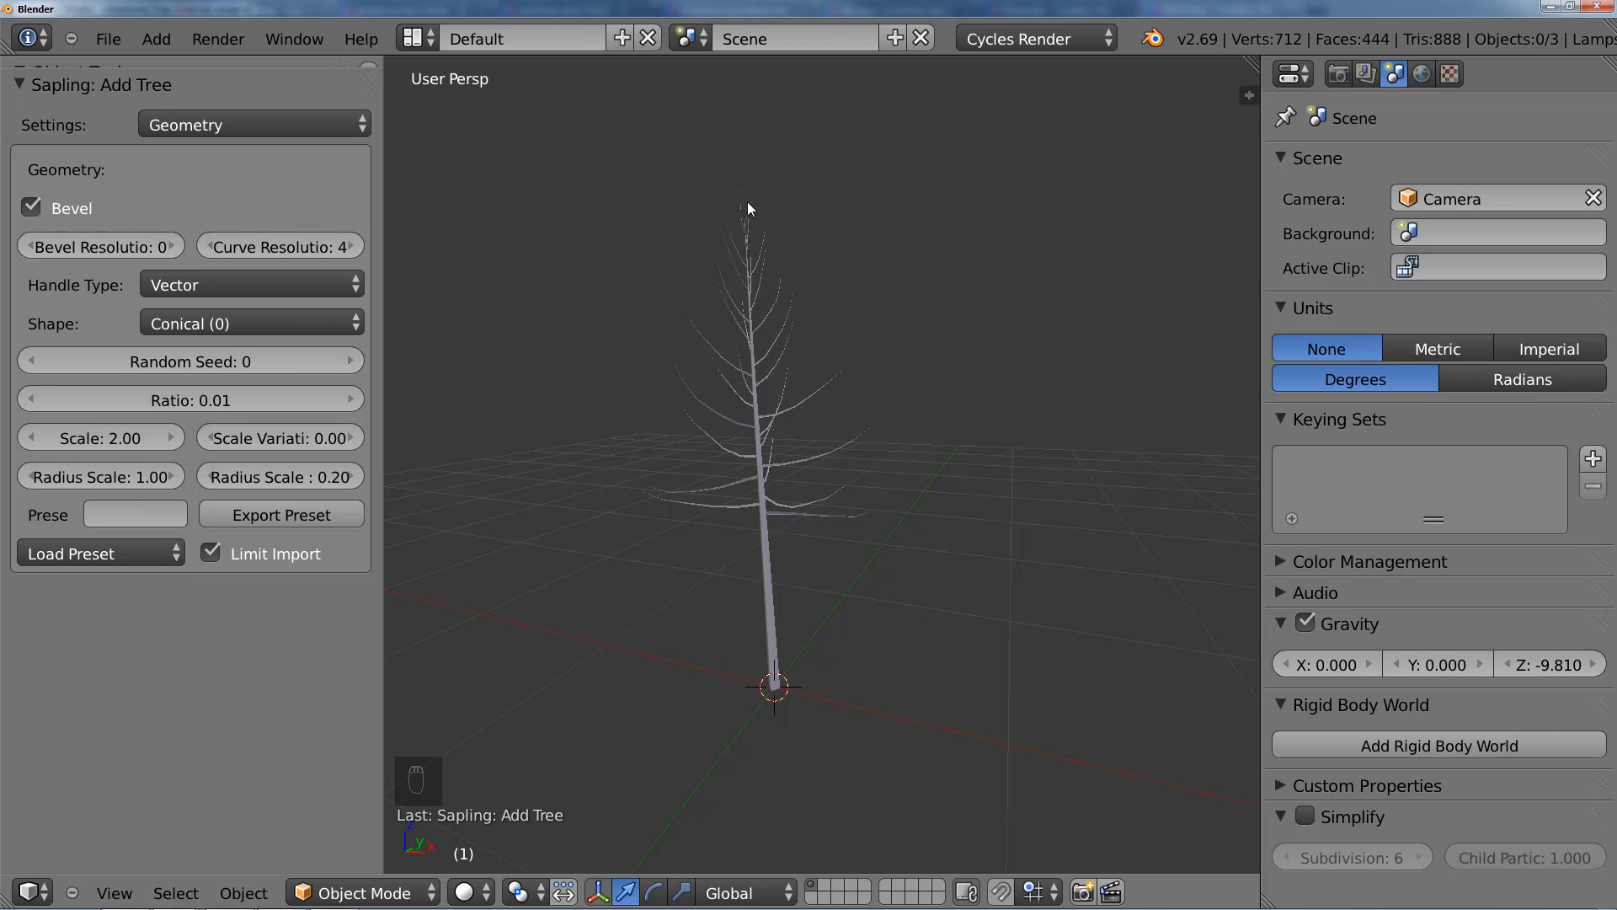
right_click(777, 452)
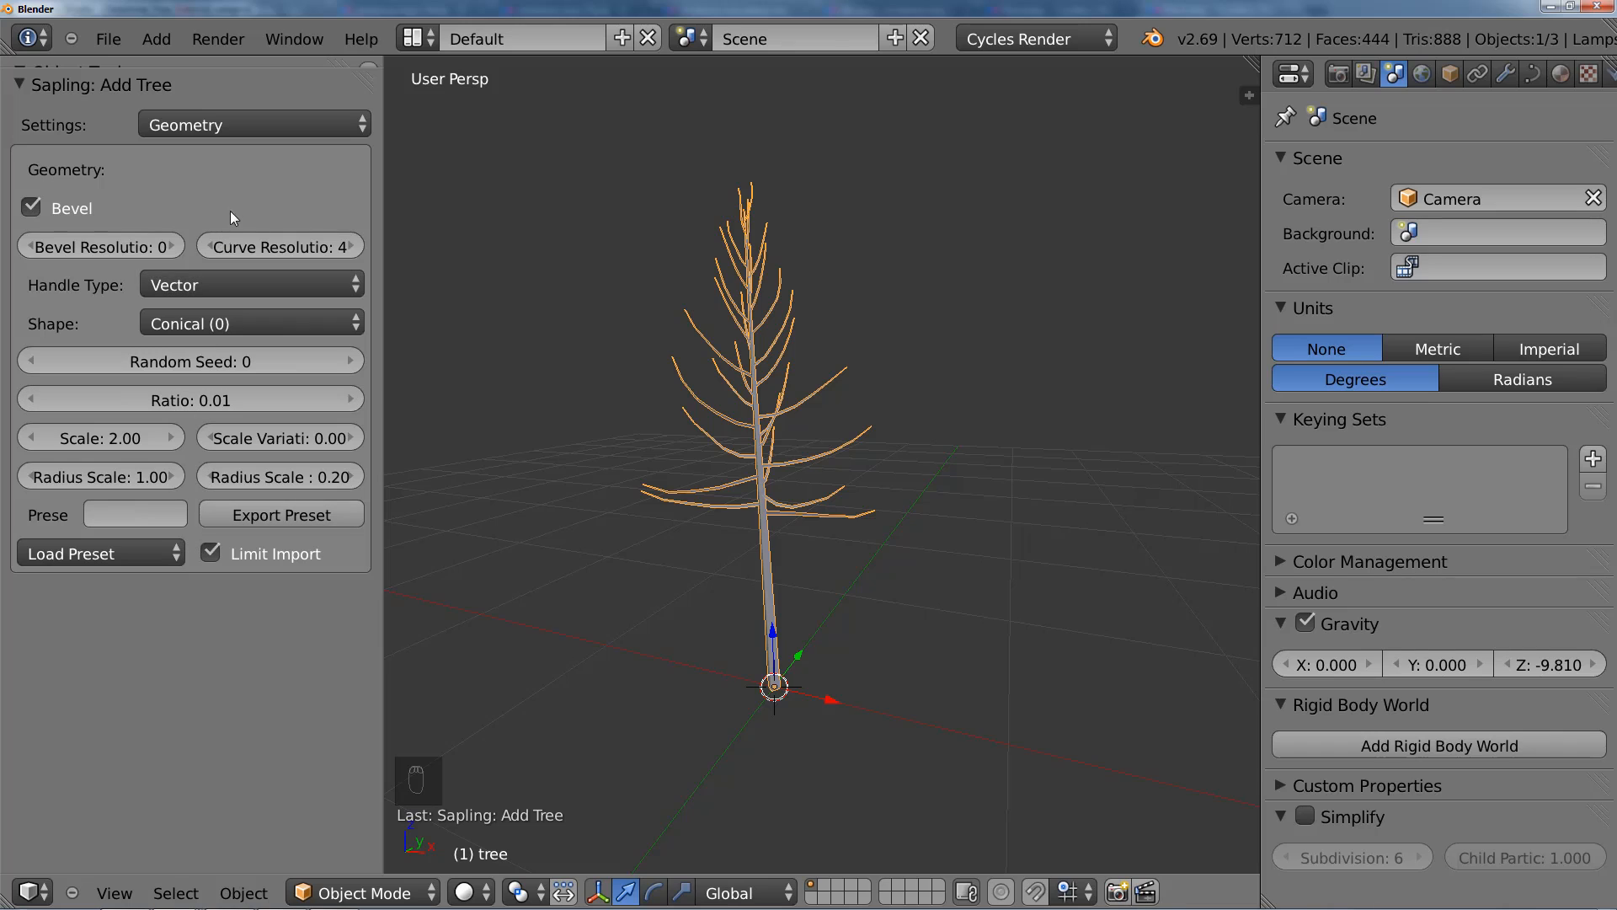
Step: Show the Branch Splitting settings, look through all their values and select the tree
click(239, 128)
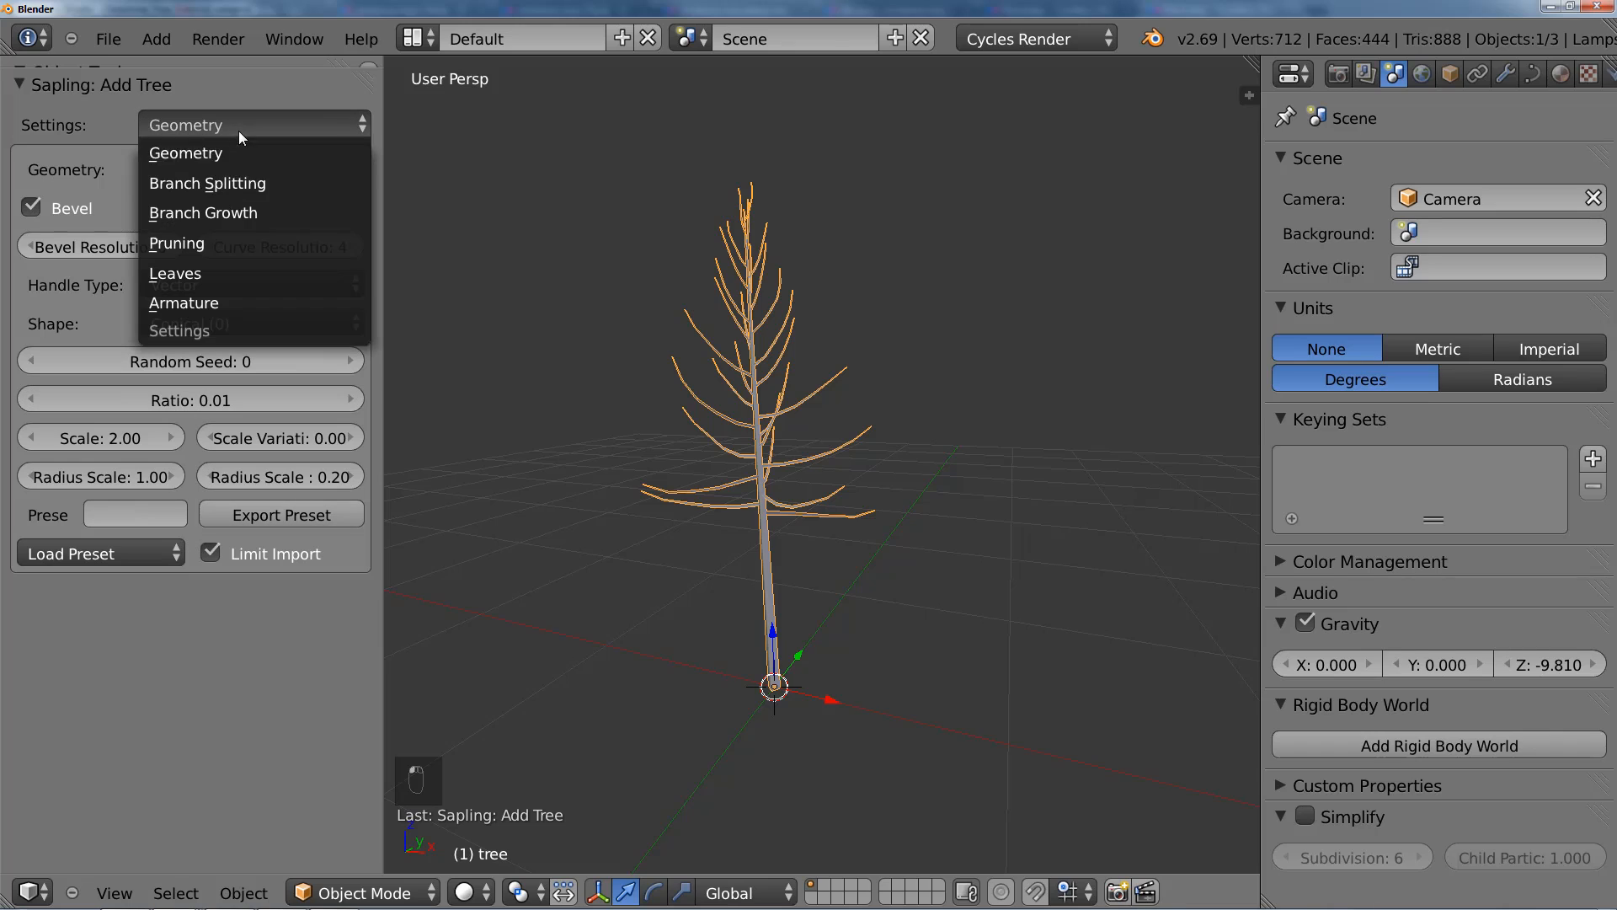
click(235, 182)
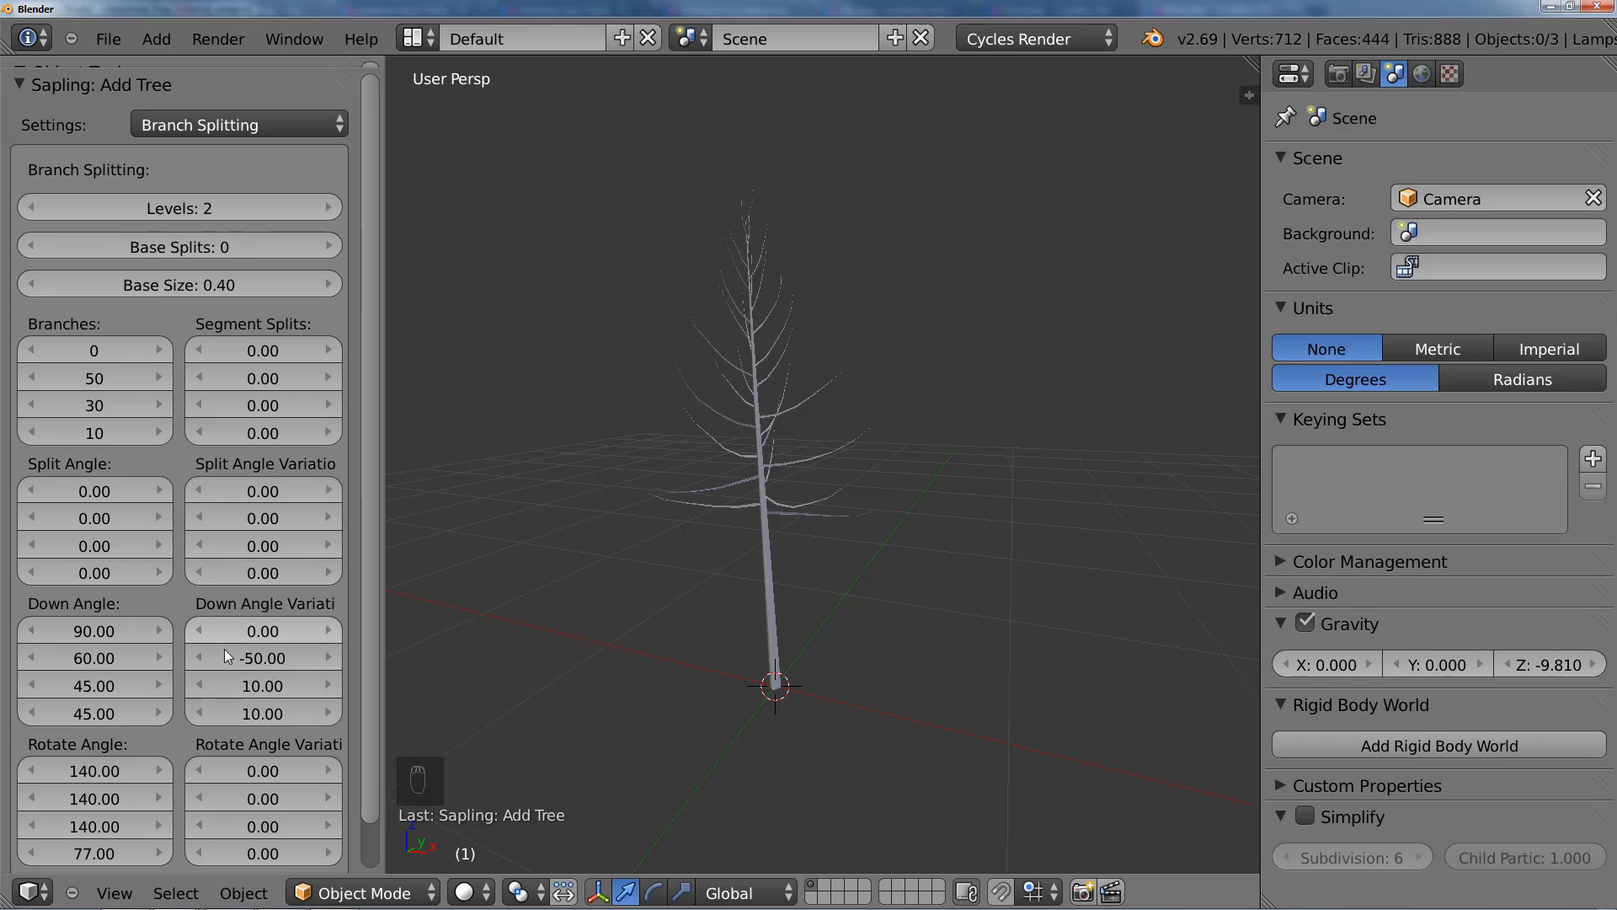
scroll(366, 805, down, 1)
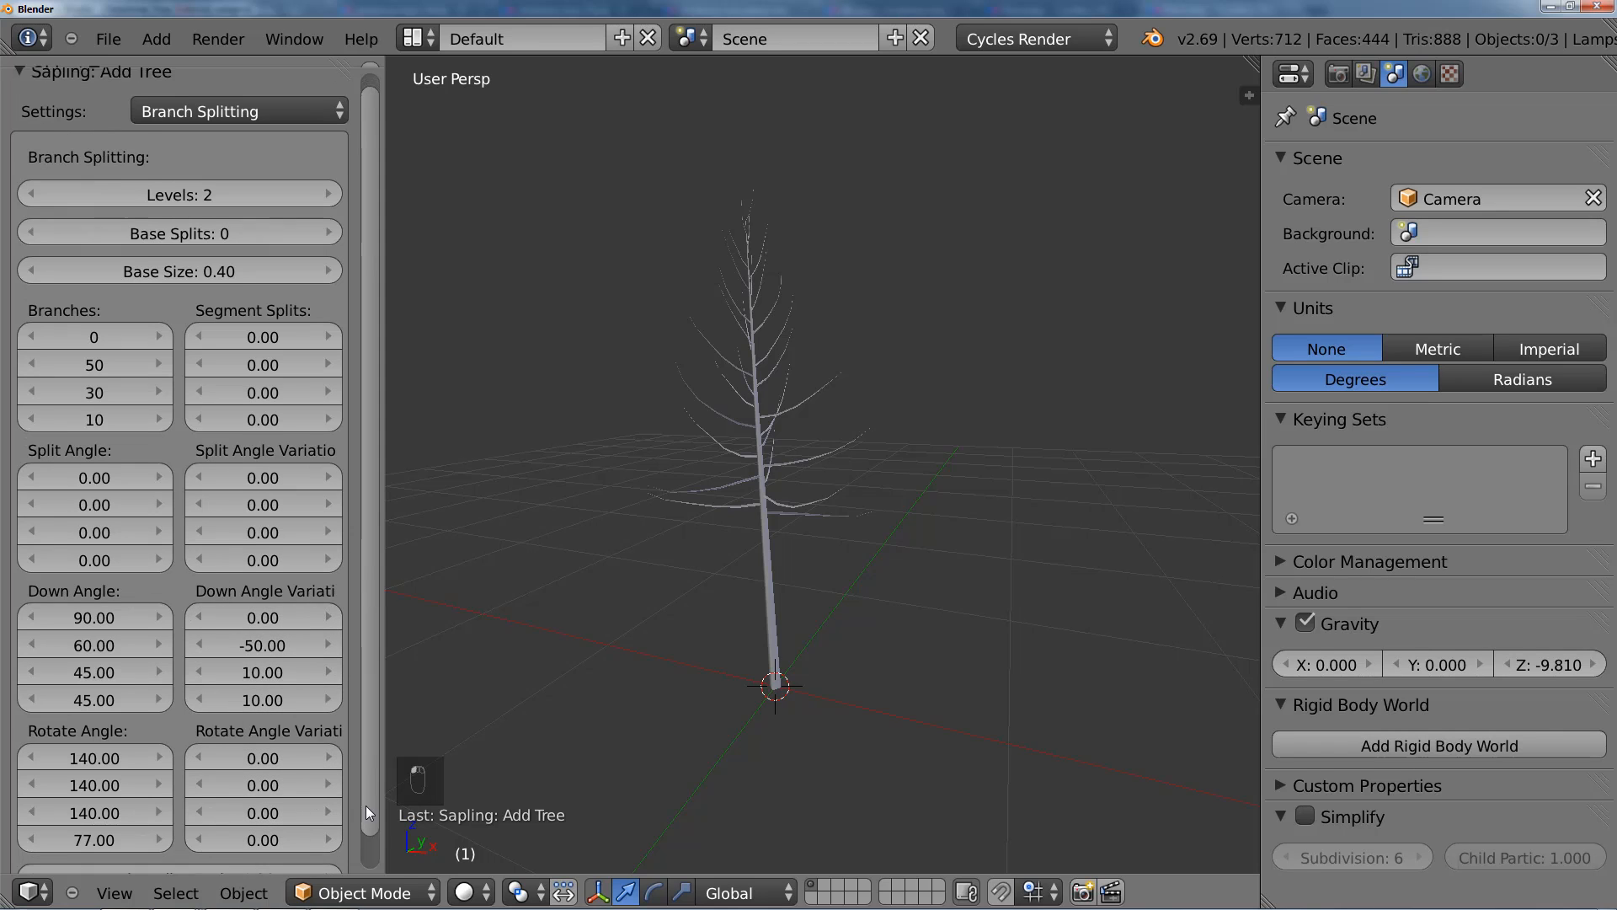
scroll(366, 806, down, 3)
scroll(366, 792, up, 4)
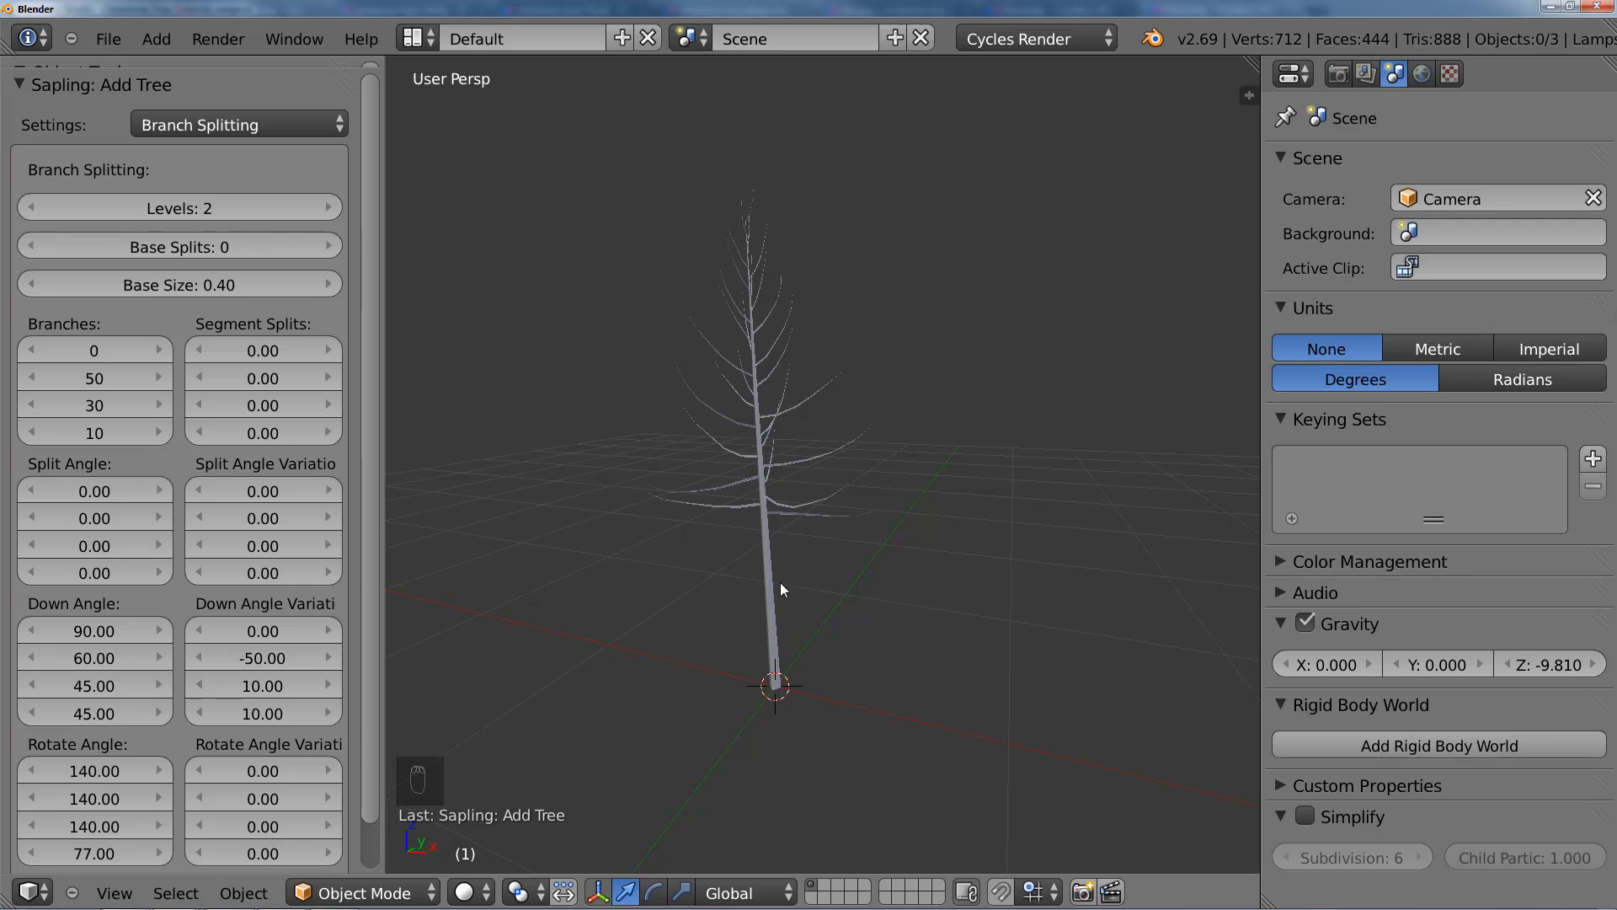
right_click(774, 621)
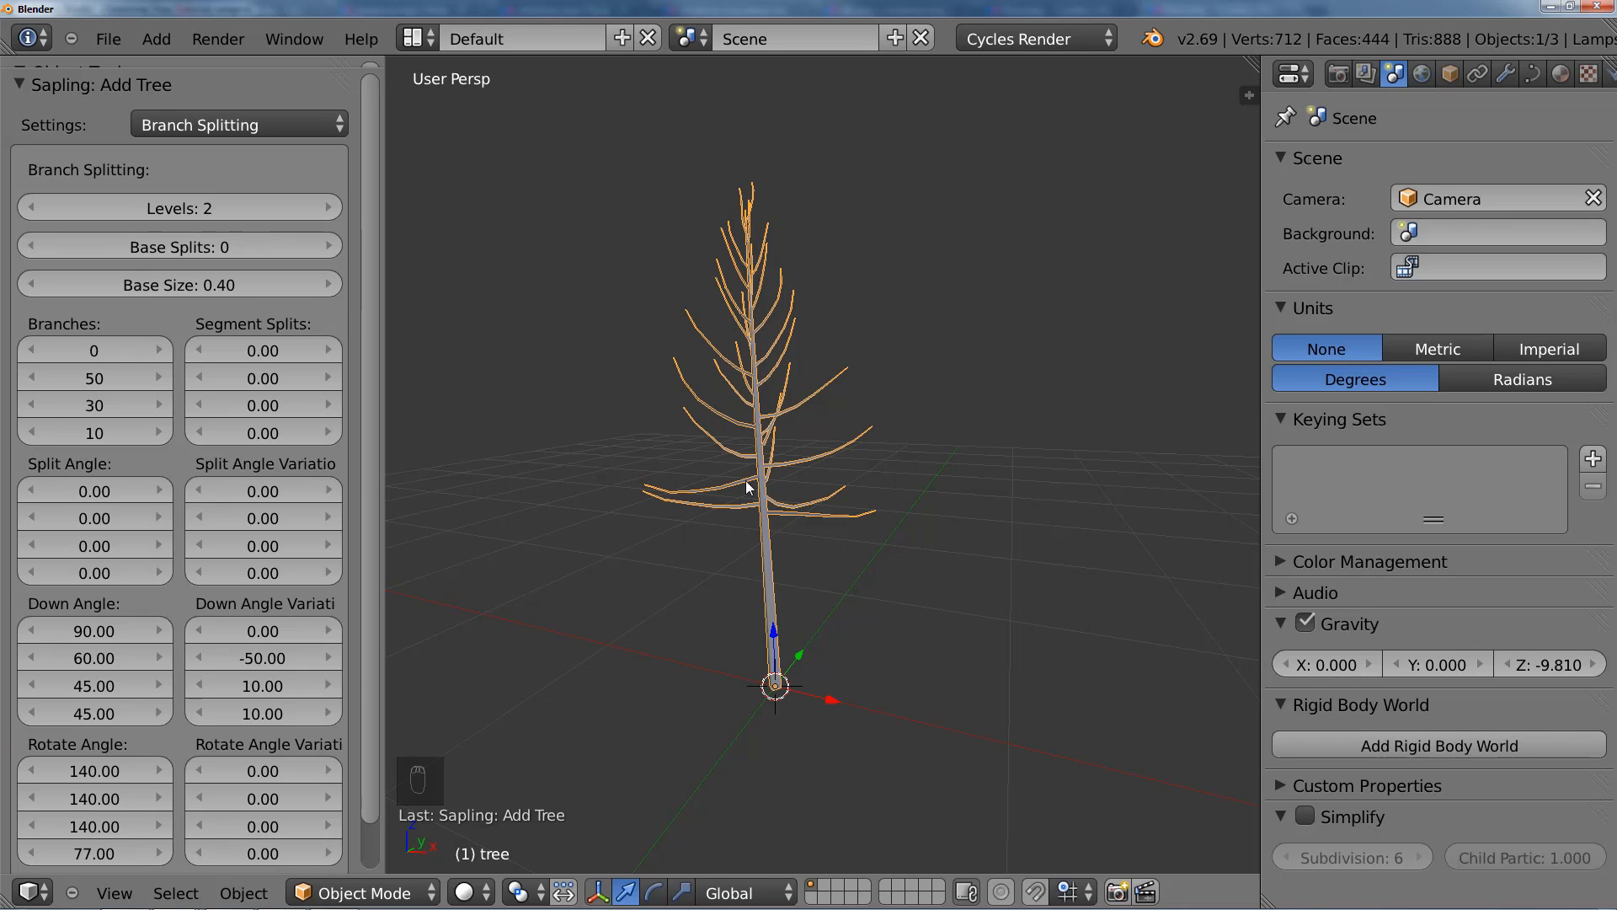
Step: Try 1 branch level on the tree, restore Levels to 2, and dismiss the software update notification
click(46, 210)
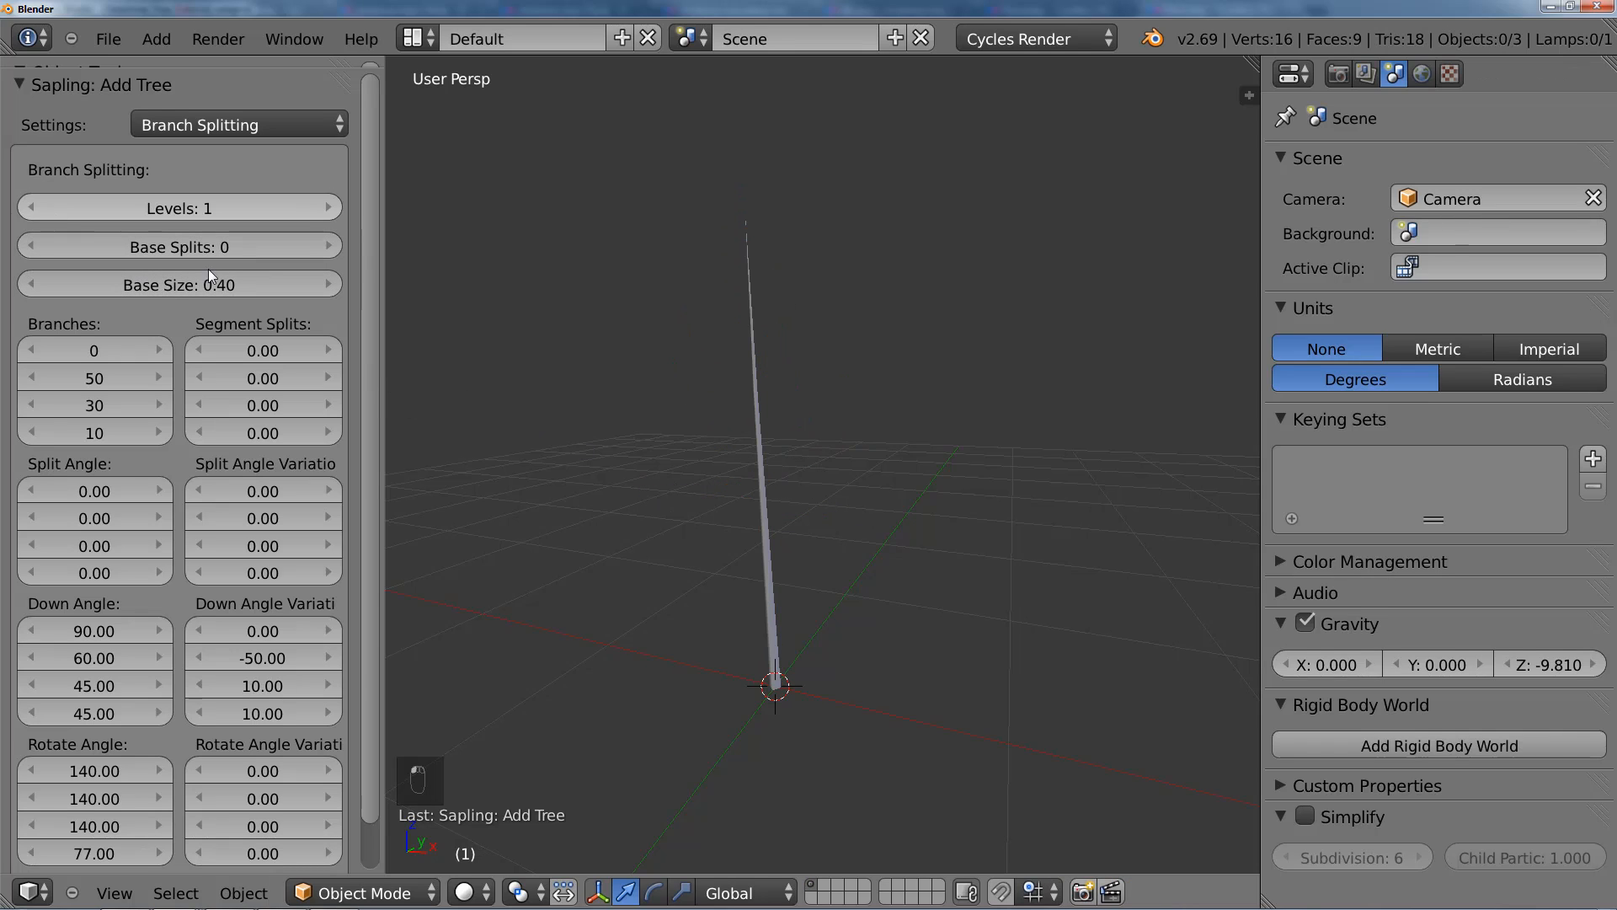
click(322, 210)
scroll(801, 505, up, 5)
scroll(813, 500, up, 3)
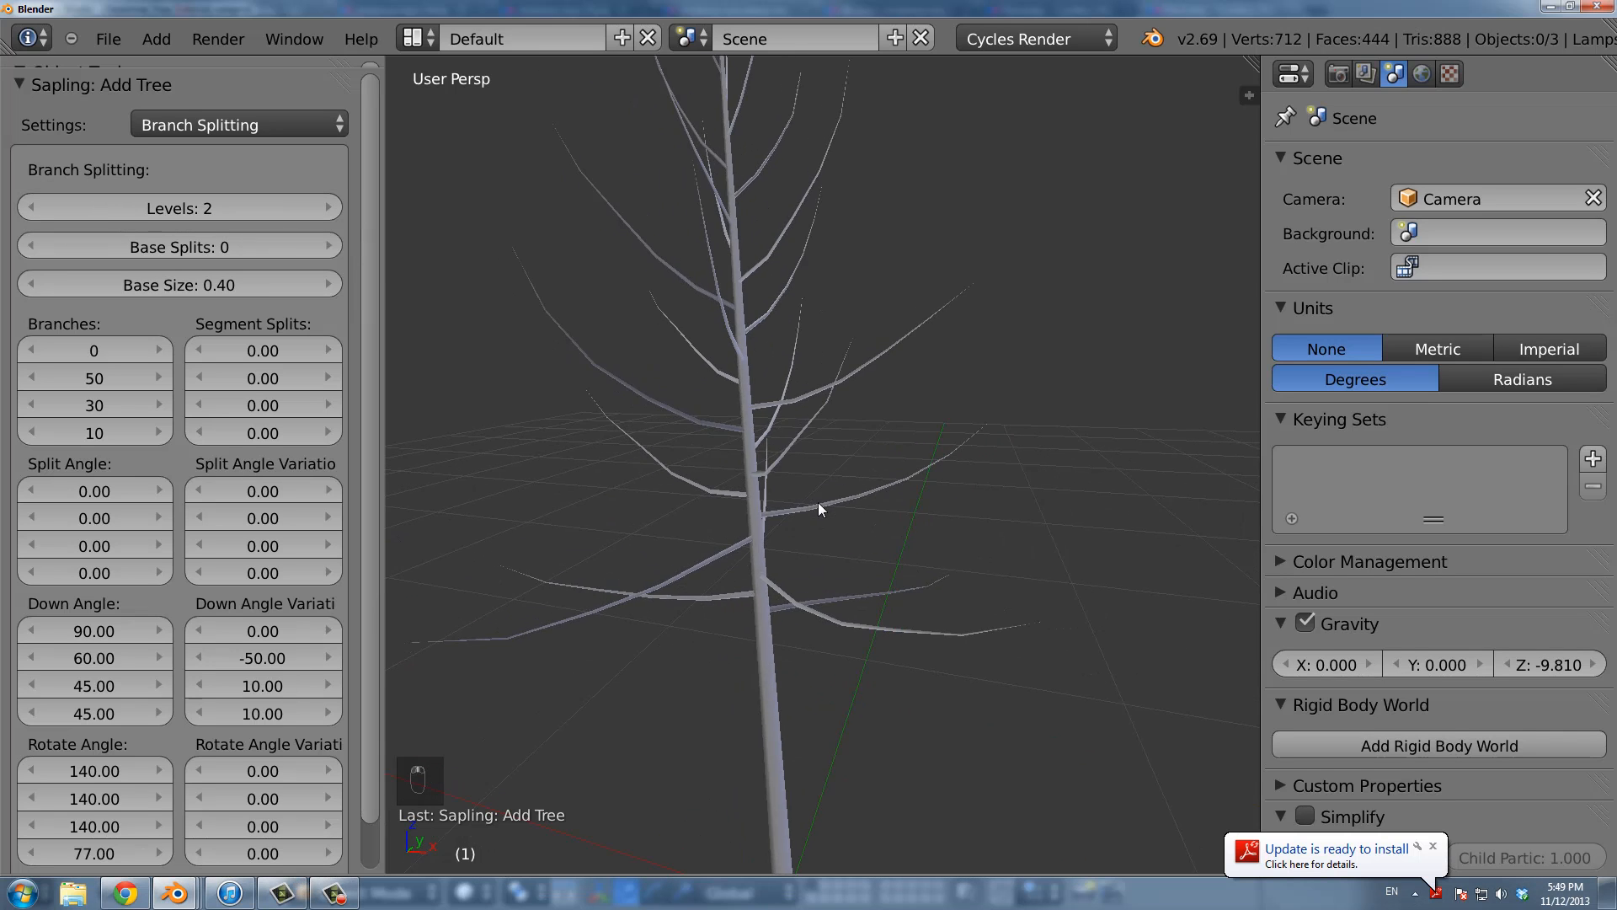
click(1433, 847)
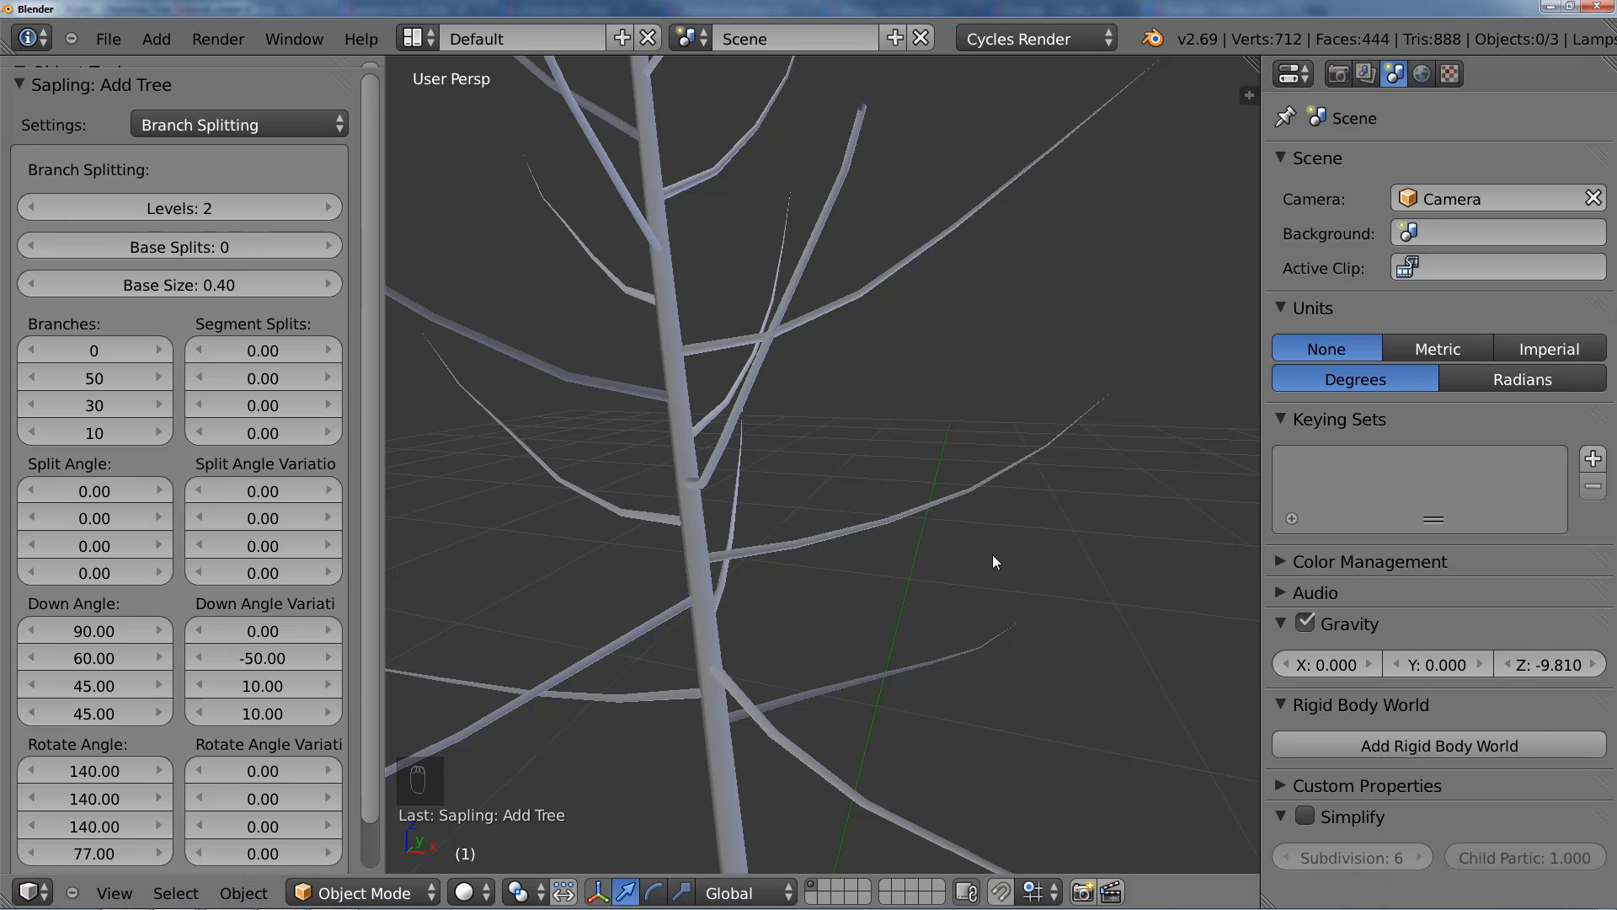
right_click(793, 329)
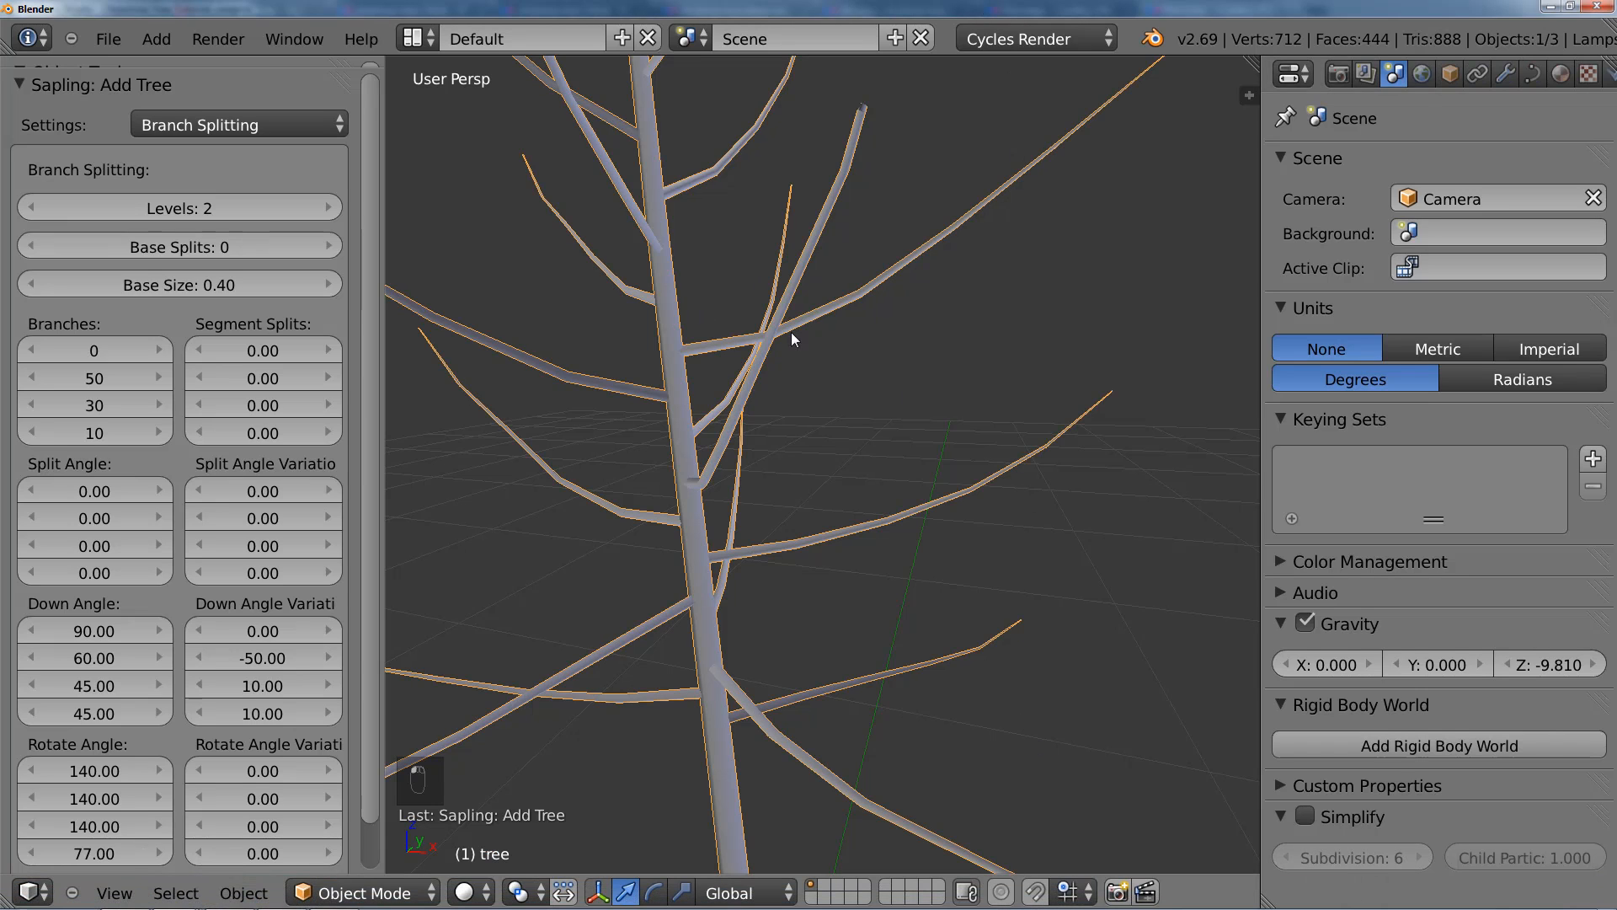
Step: Raise the tree's branch Levels to 3 and on to 4, and inspect the denser branches
click(332, 208)
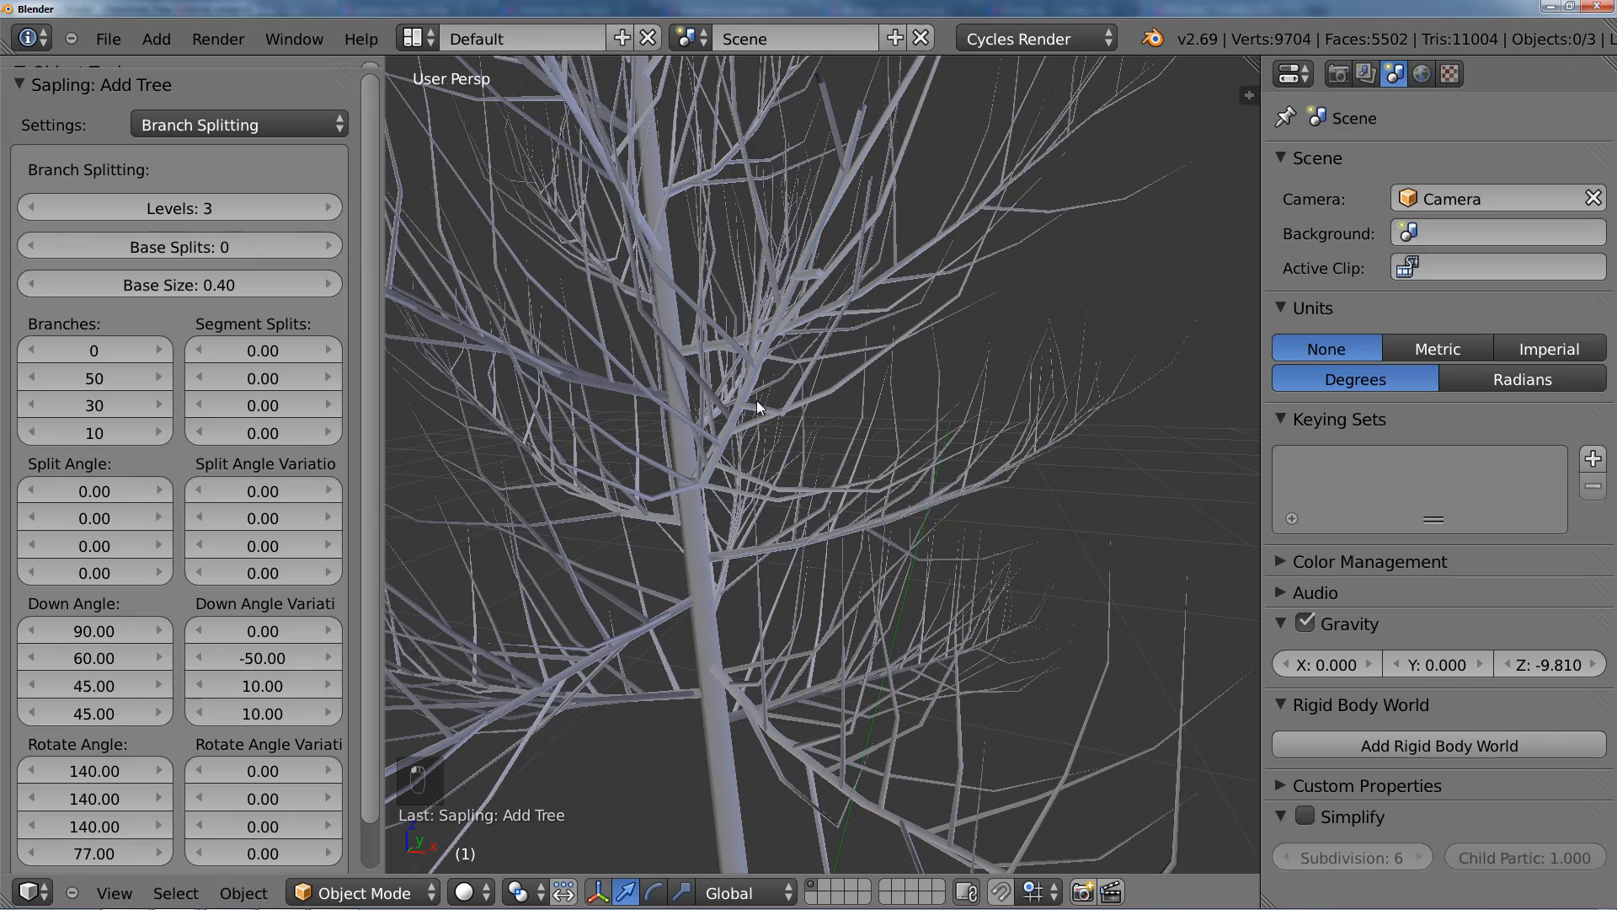
scroll(945, 499, up, 3)
scroll(951, 562, down, 3)
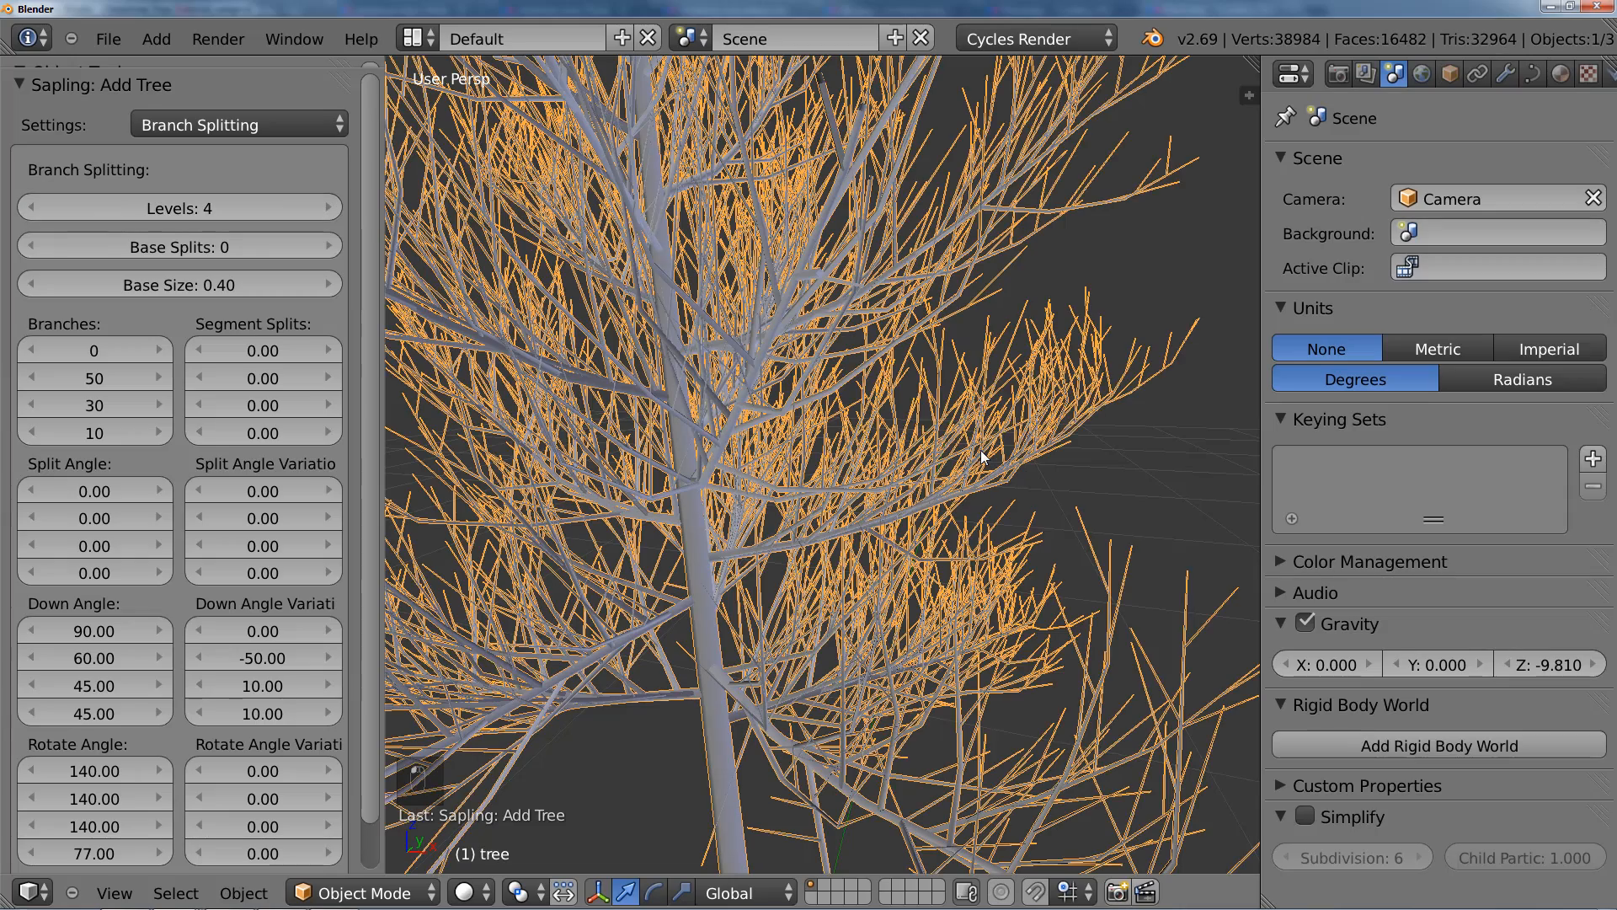
scroll(981, 450, down, 4)
scroll(927, 508, up, 3)
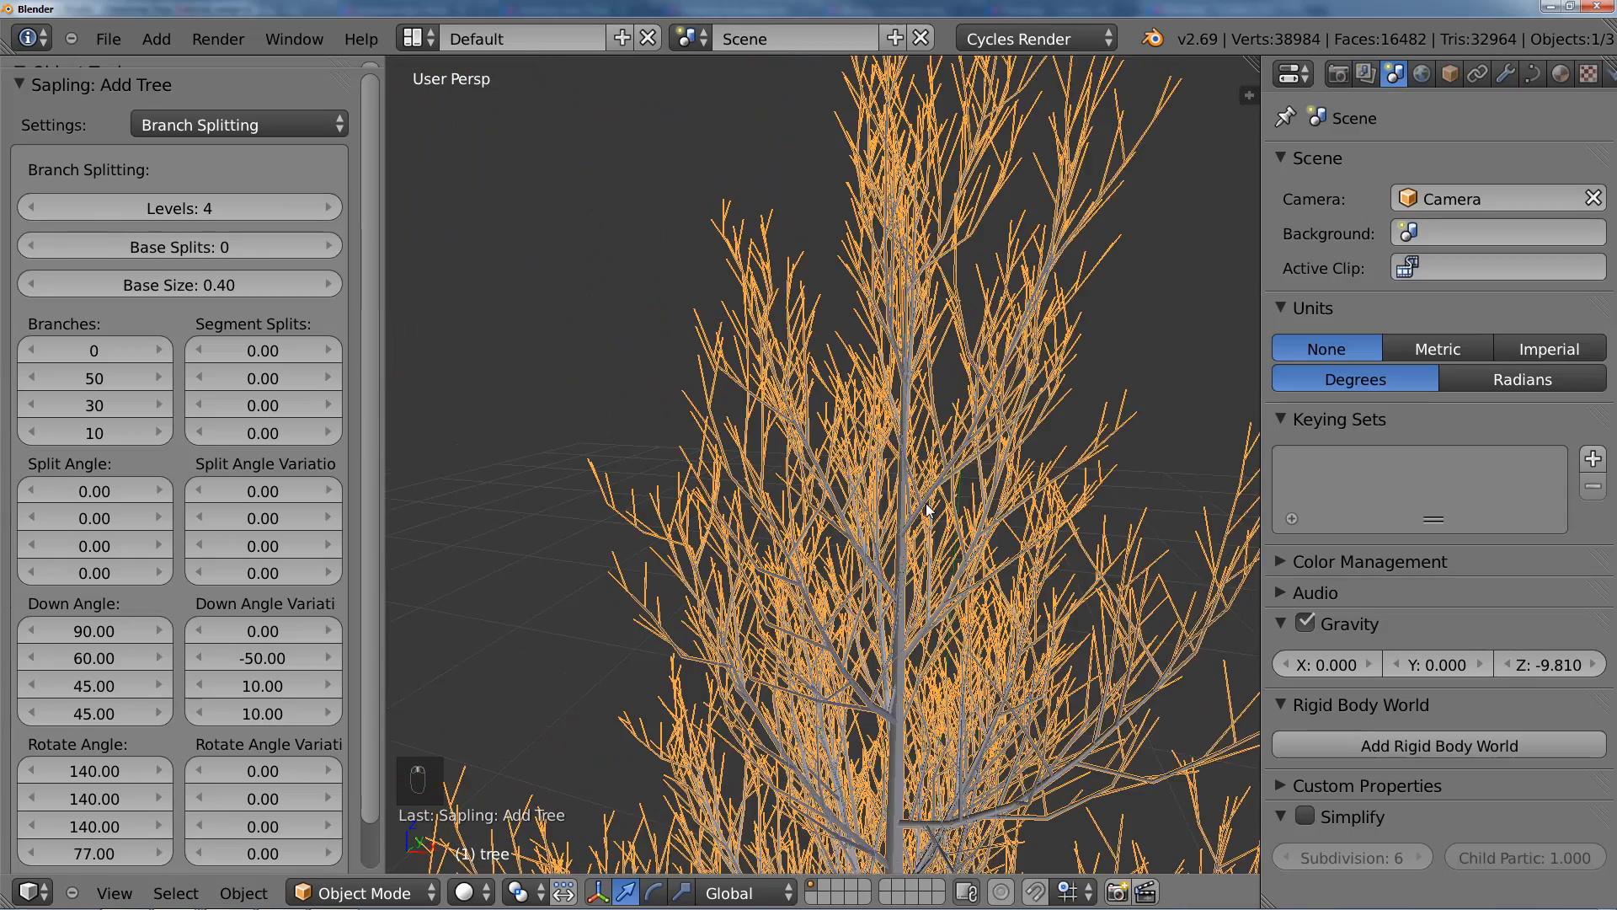
Step: Lower the tree's branch Levels to 3 and on to 2, and select the tree
shift+middle_drag(927, 508, 900, 470)
scroll(771, 354, down, 5)
shift+middle_drag(842, 531, 730, 202)
scroll(800, 387, down, 3)
middle_drag(800, 388, 781, 369)
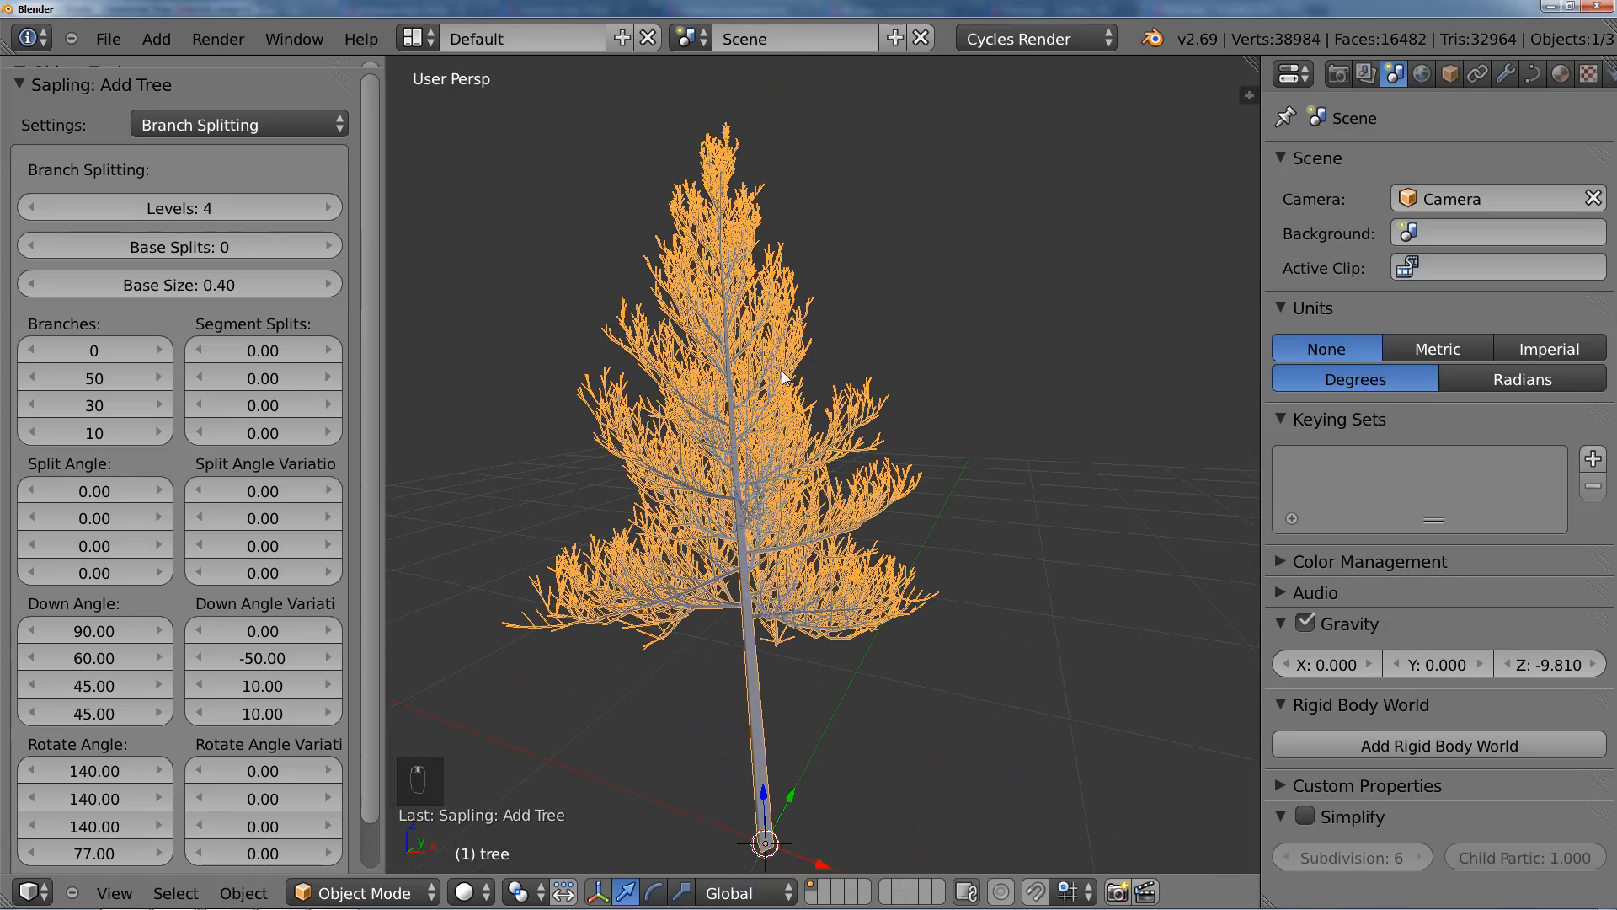
click(38, 209)
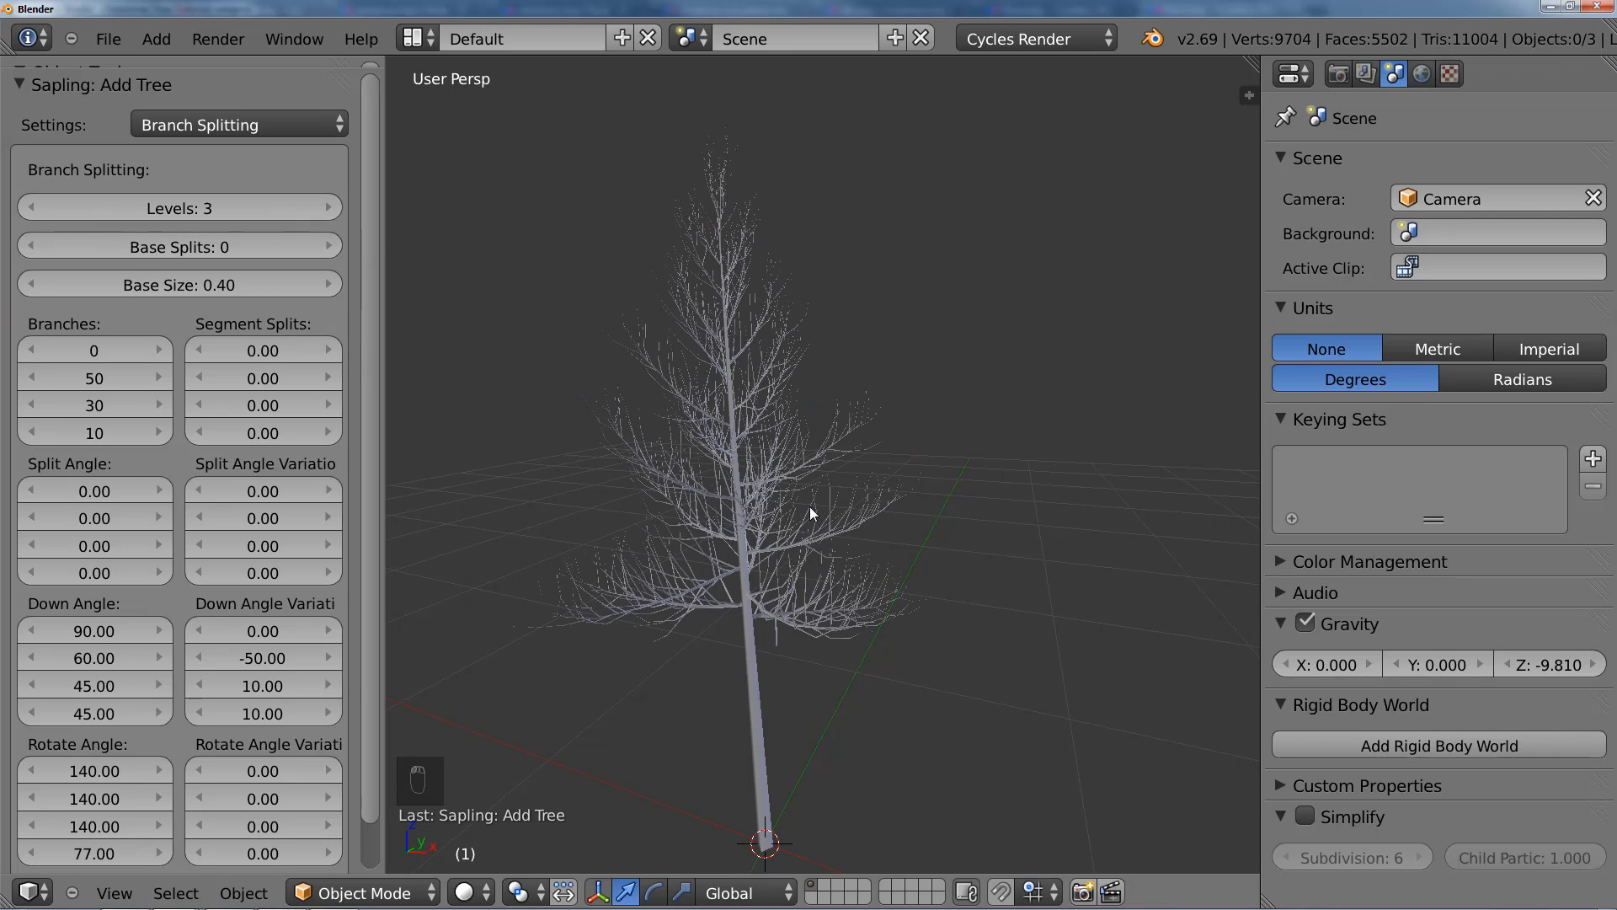
click(49, 209)
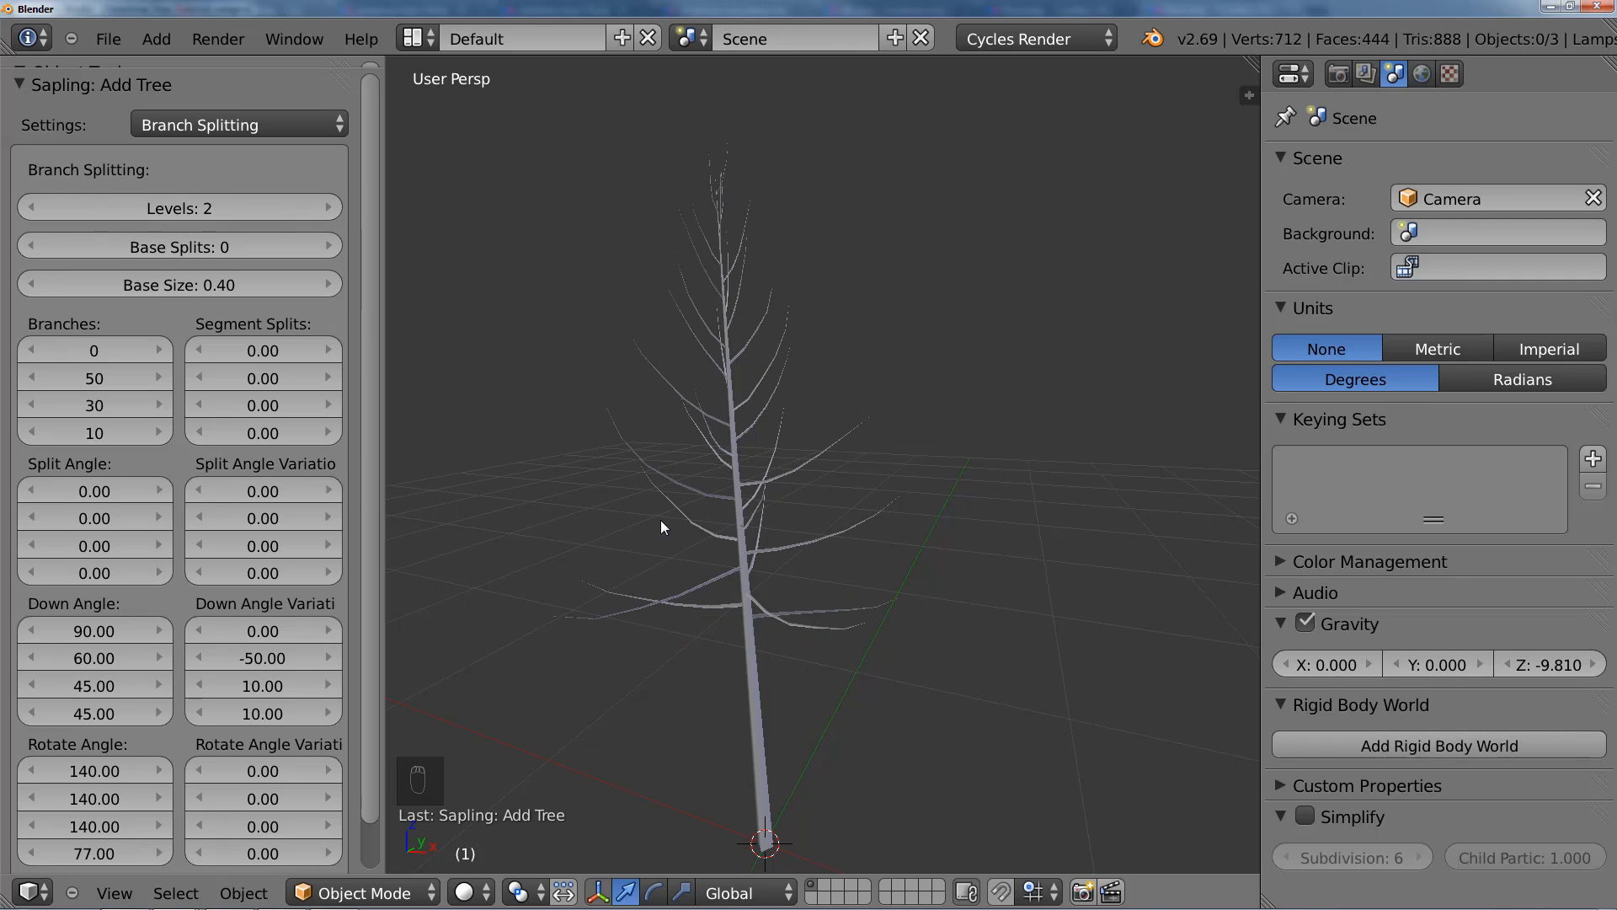
scroll(288, 397, down, 2)
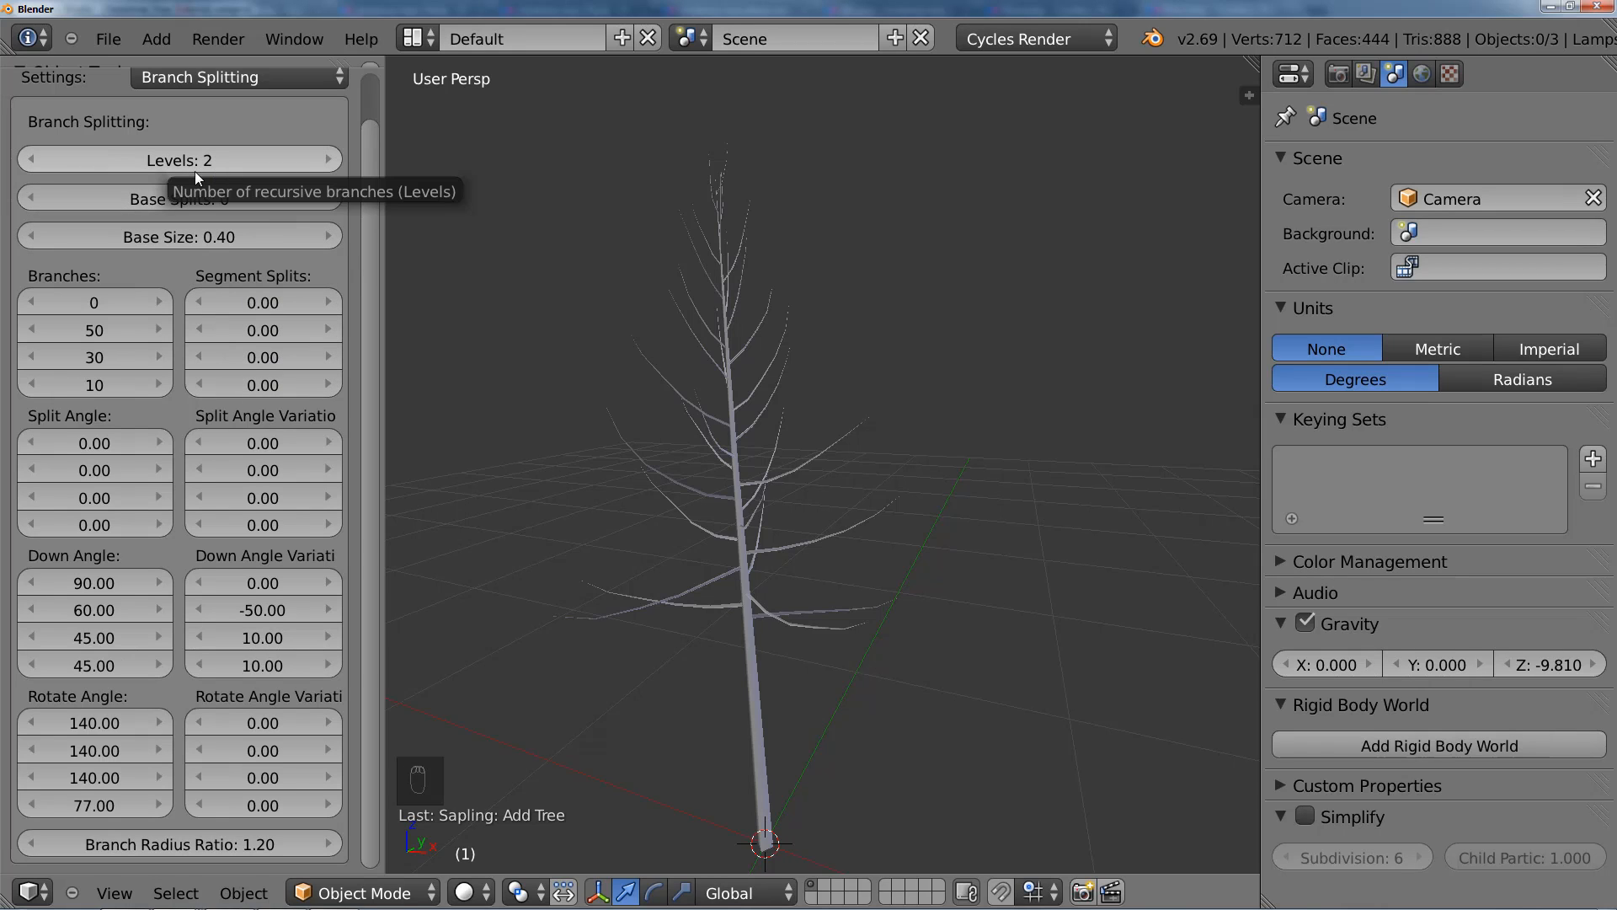
right_click(634, 453)
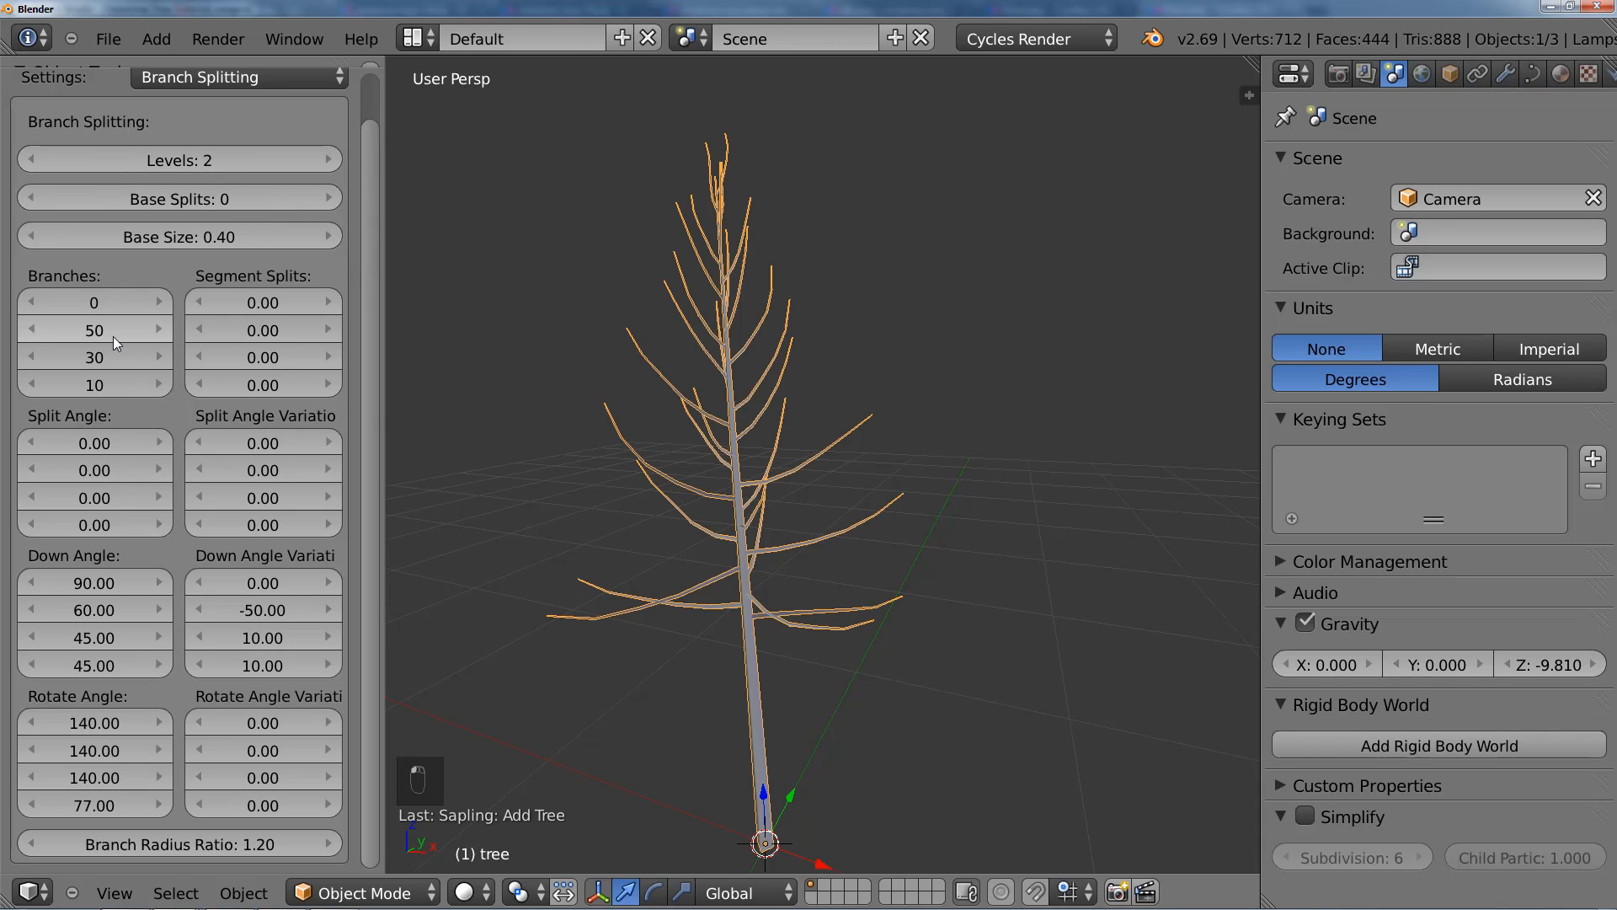
Step: Set Levels to 3 and raise the Branches counts to 131 for the second level and 31 for the third
mouse_move(98, 328)
mouse_down()
mouse_move(119, 327)
mouse_move(103, 328)
mouse_up()
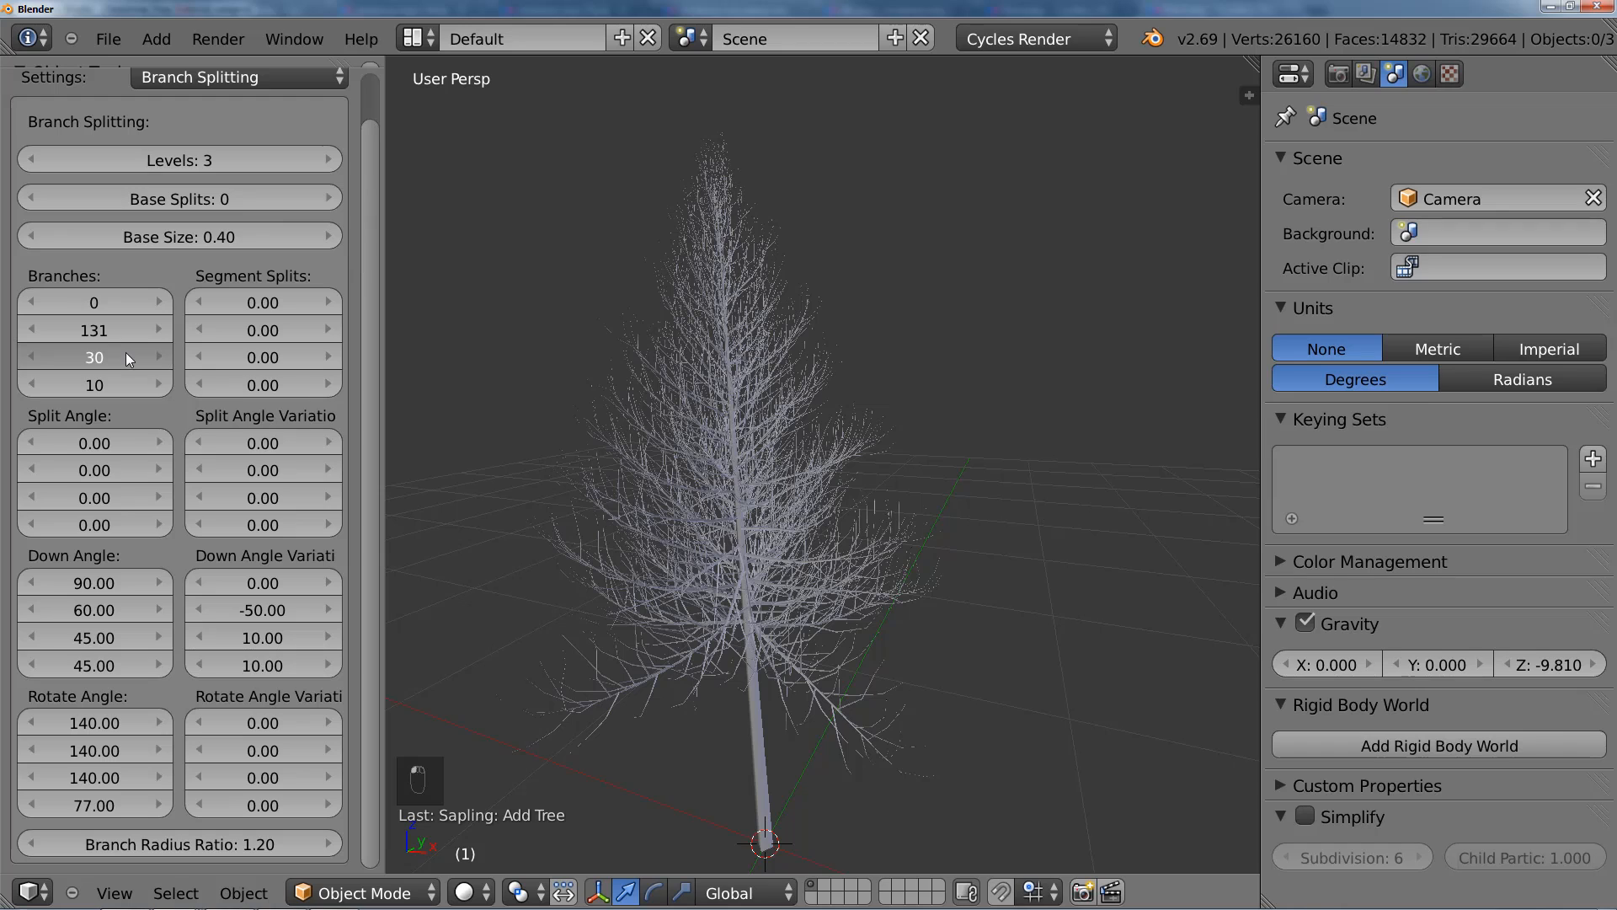
drag(133, 355, 172, 361)
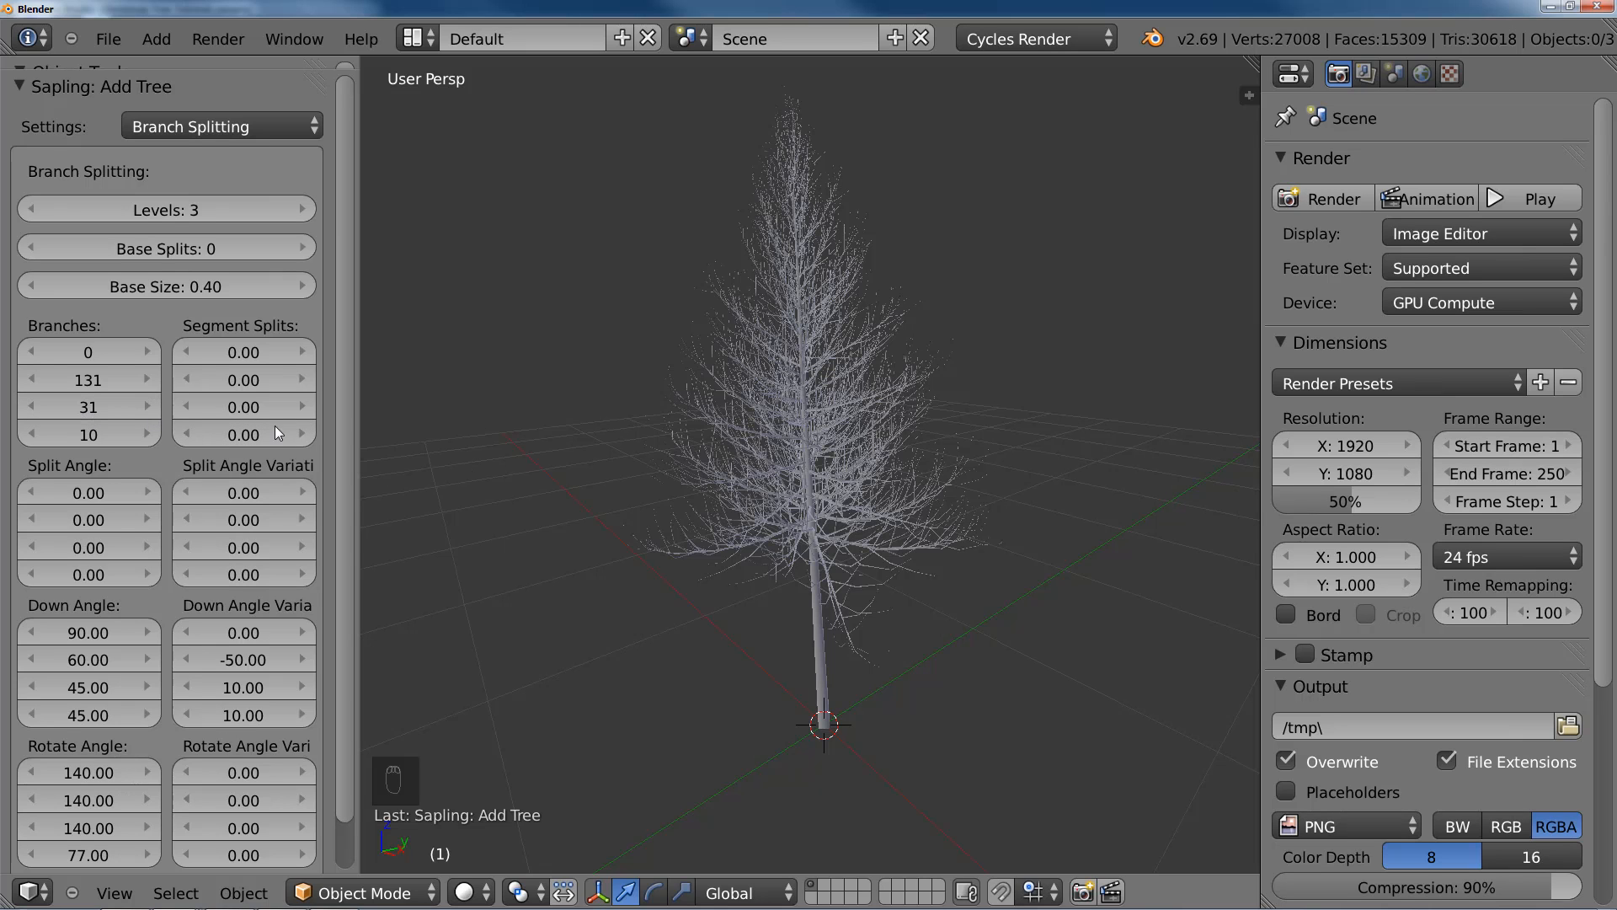
mouse_move(839, 433)
middle_down()
mouse_move(803, 436)
mouse_move(846, 428)
middle_up()
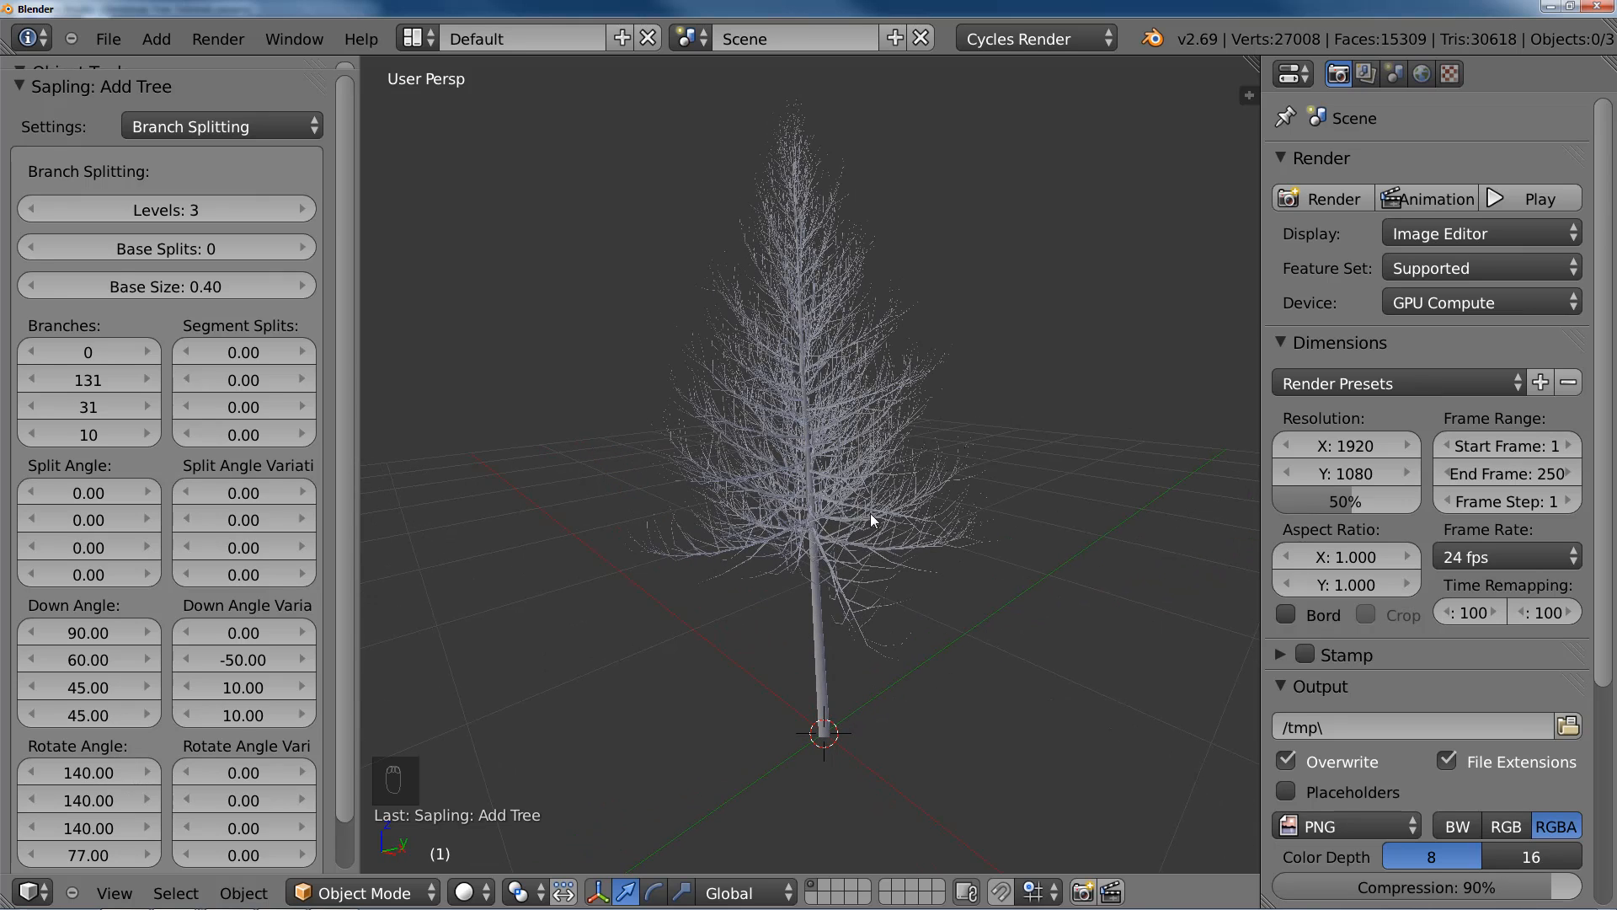
middle_drag(871, 513, 897, 514)
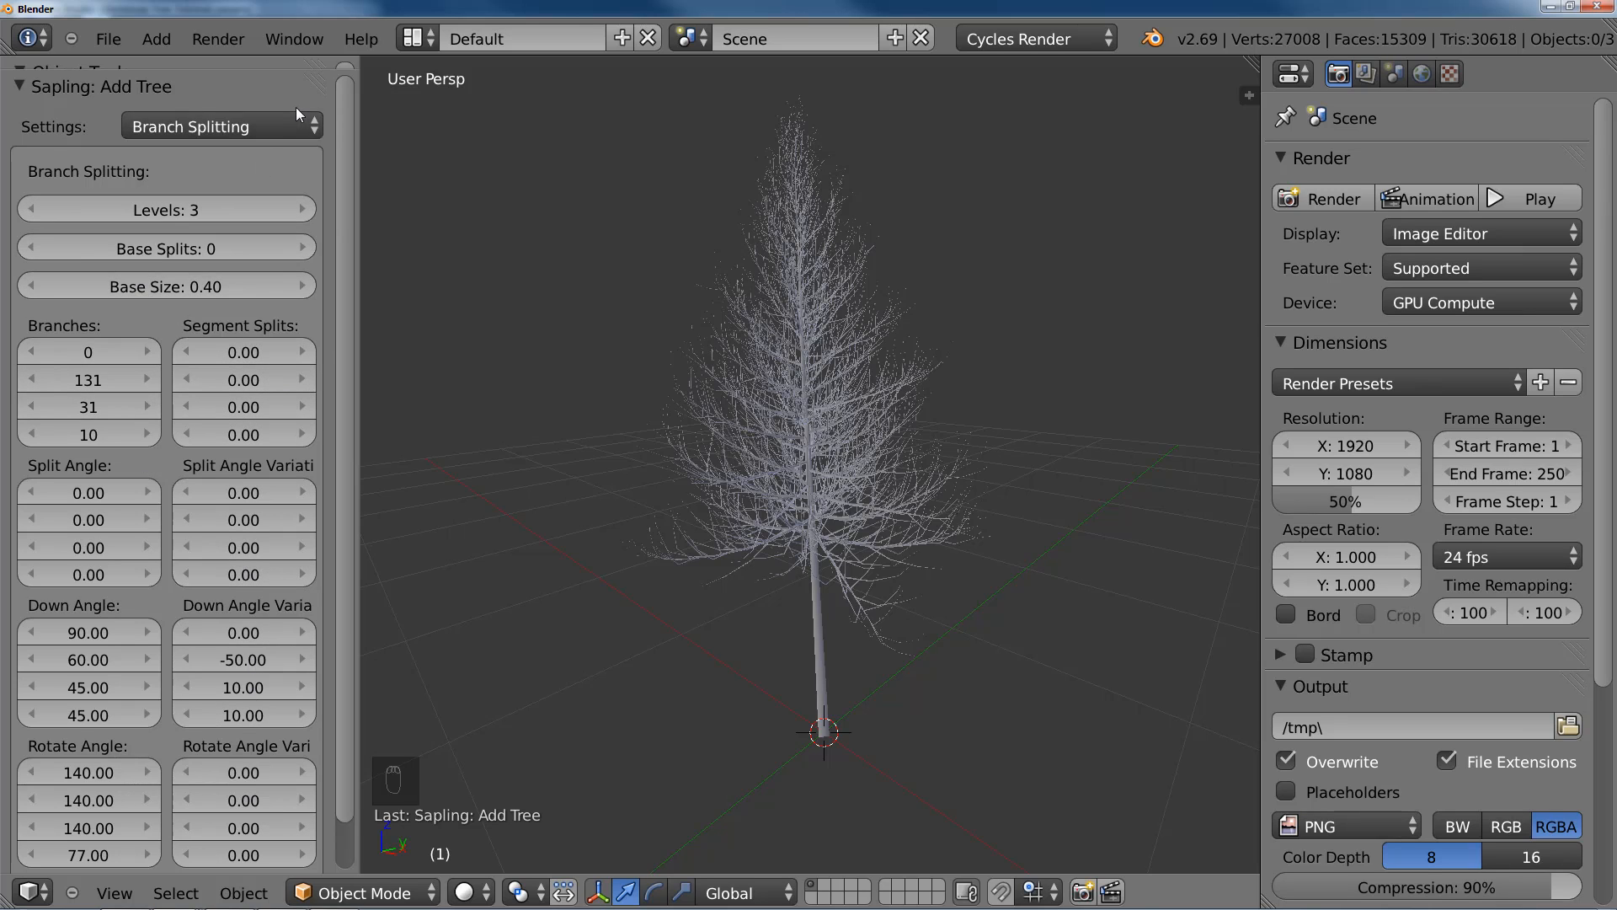
Step: Look at the Branch Growth settings, return to Branch Splitting, and widen the settings area slightly
click(278, 127)
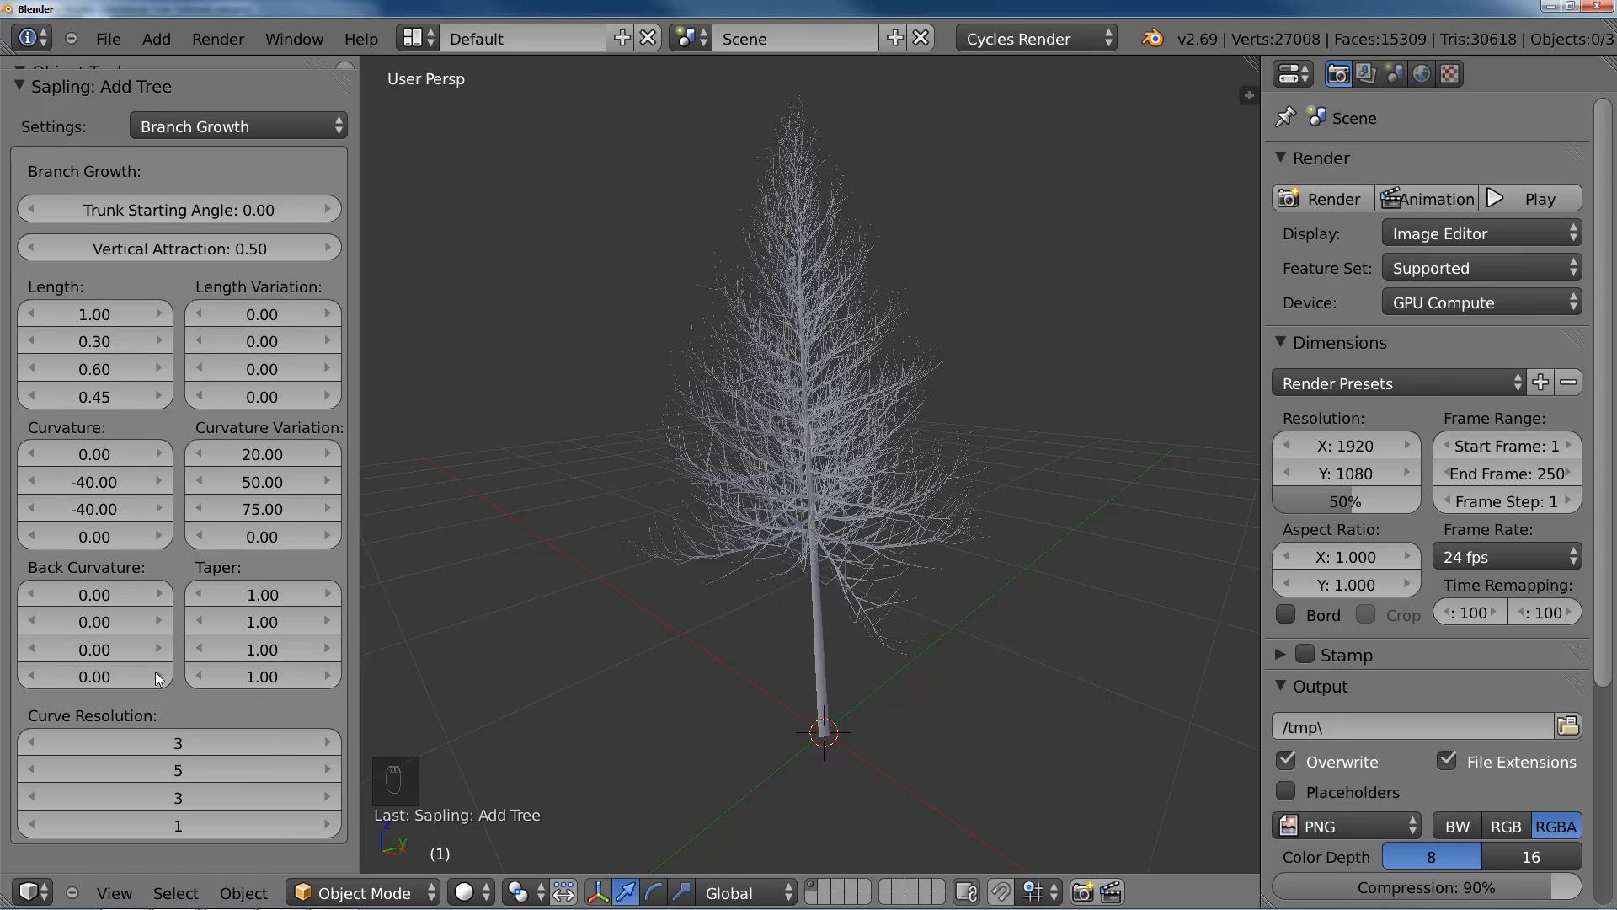
click(253, 126)
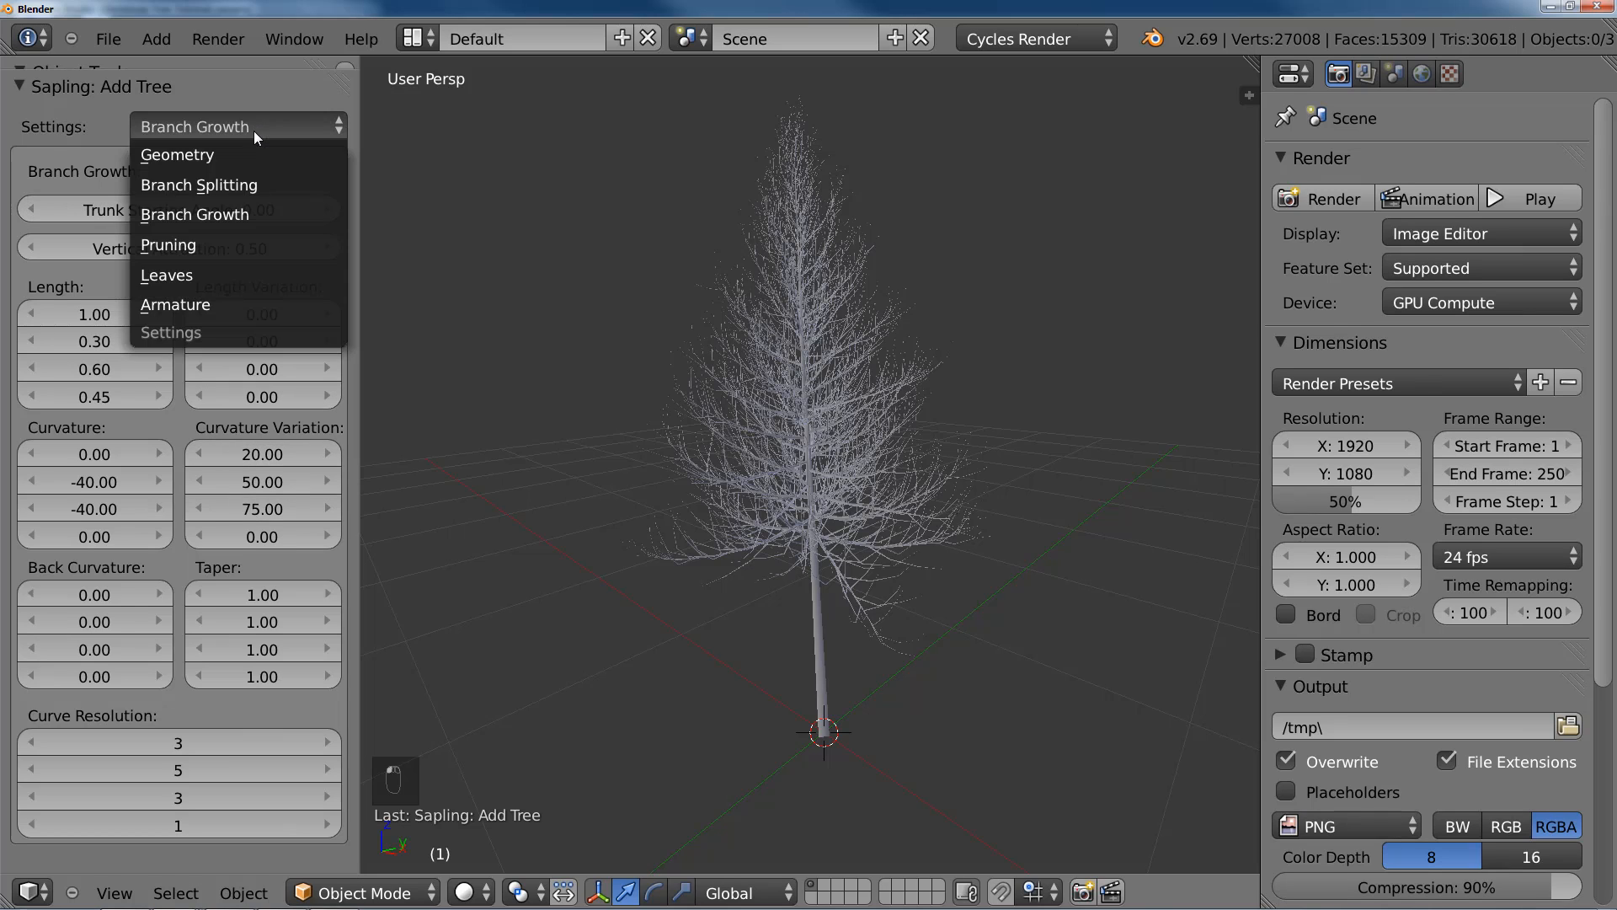
click(239, 184)
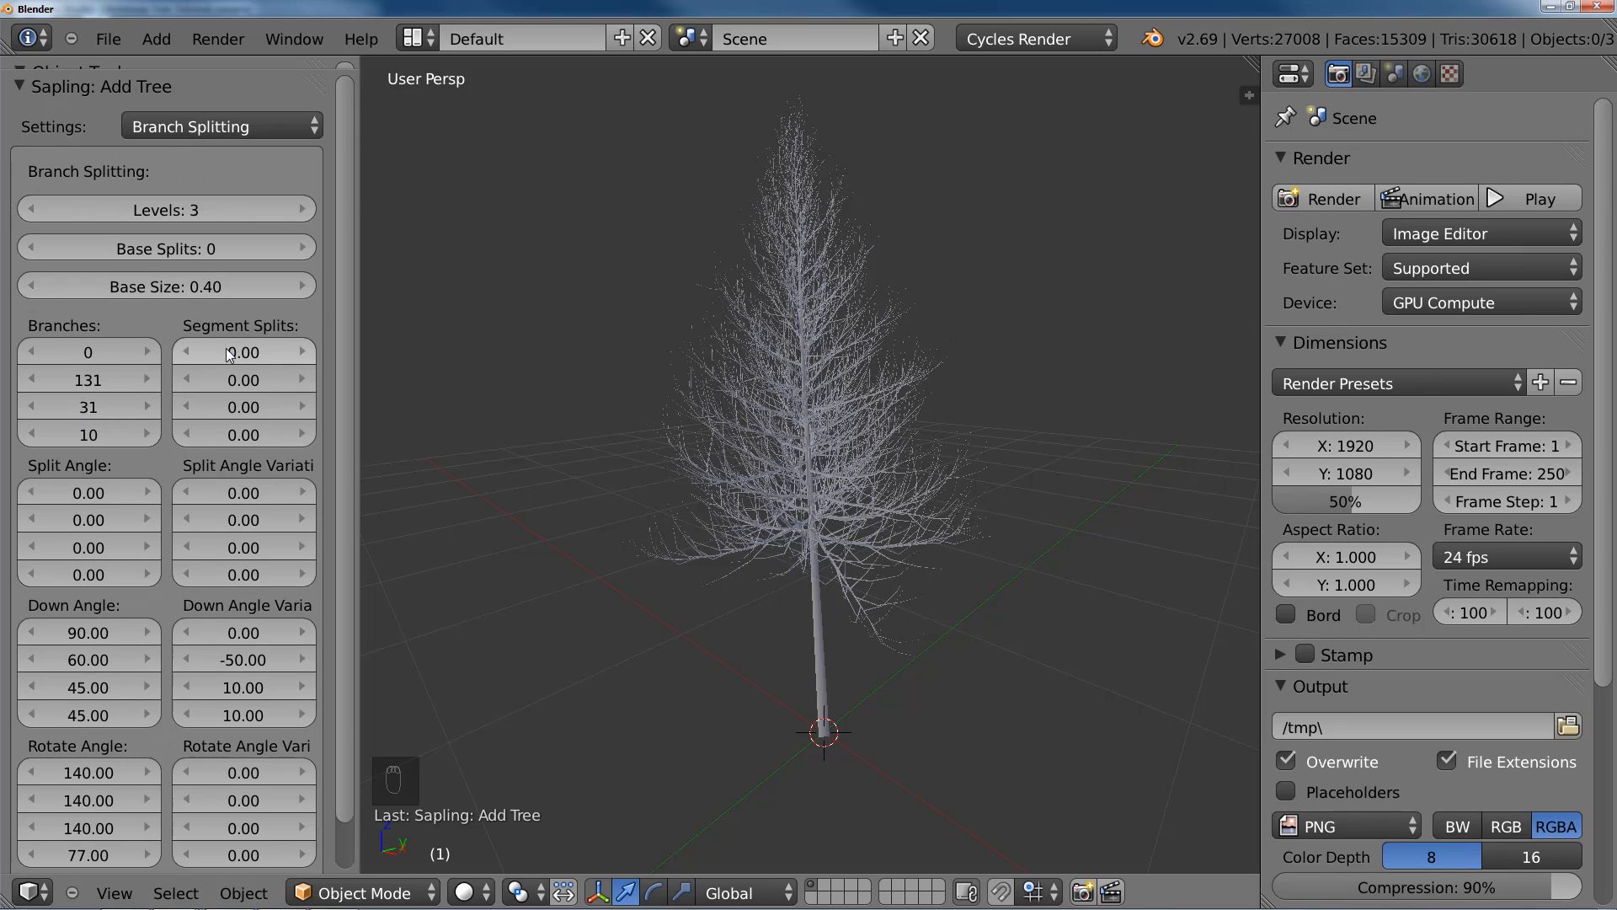
drag(361, 407, 375, 407)
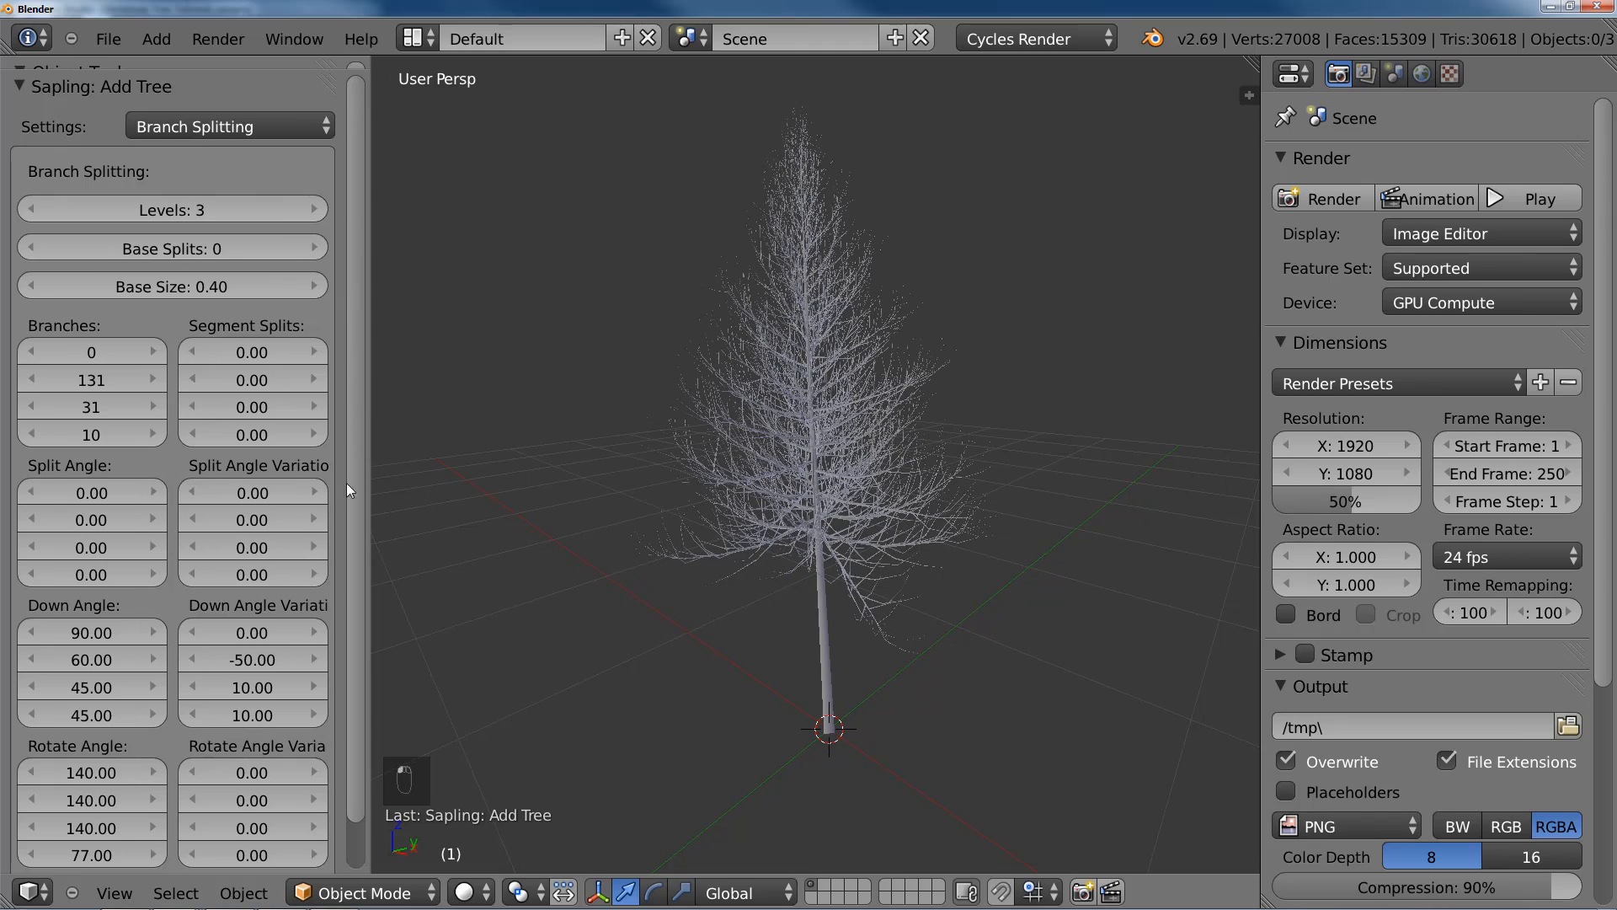
drag(357, 490, 365, 423)
drag(349, 150, 355, 225)
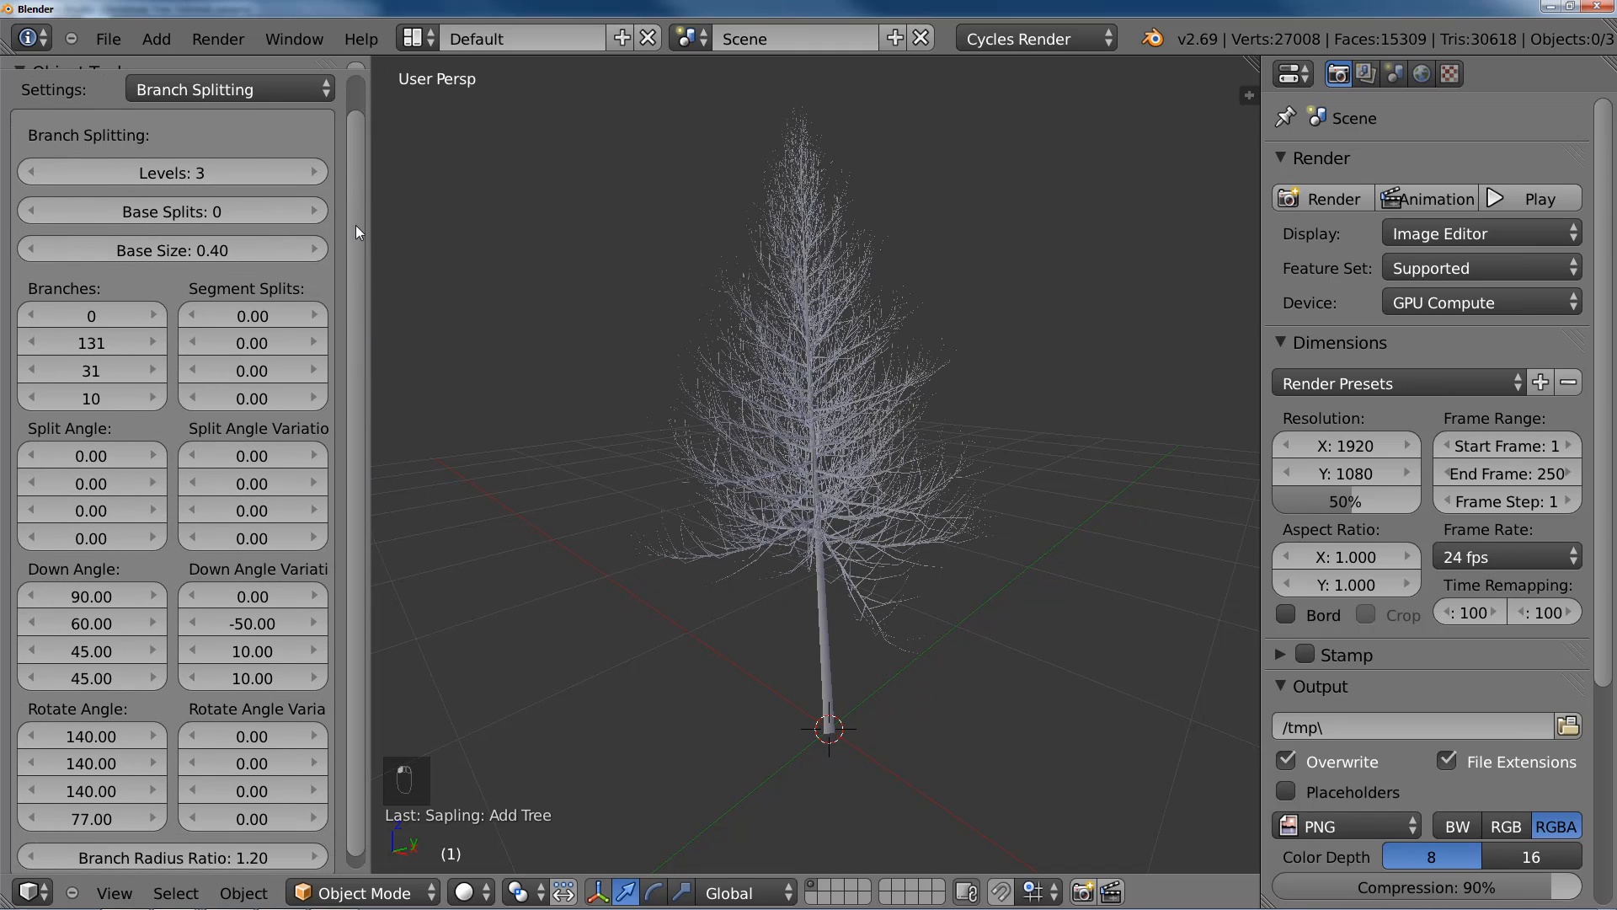
Step: Select the tree, reduce its branch Levels to 2, and inspect the bare lower trunk
right_click(856, 487)
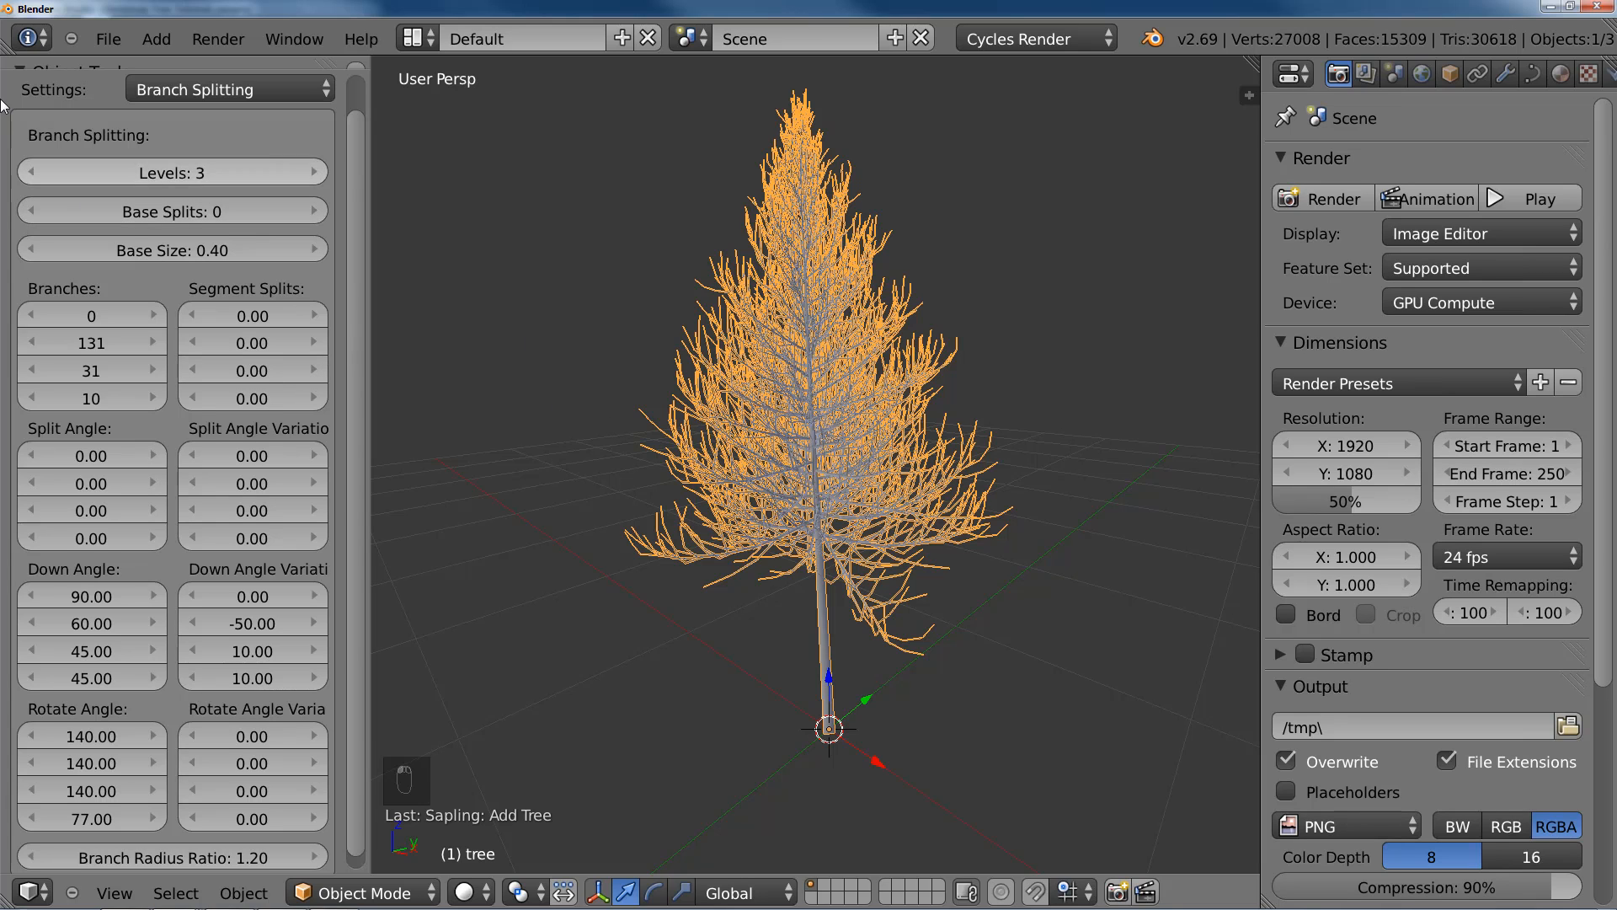
click(30, 172)
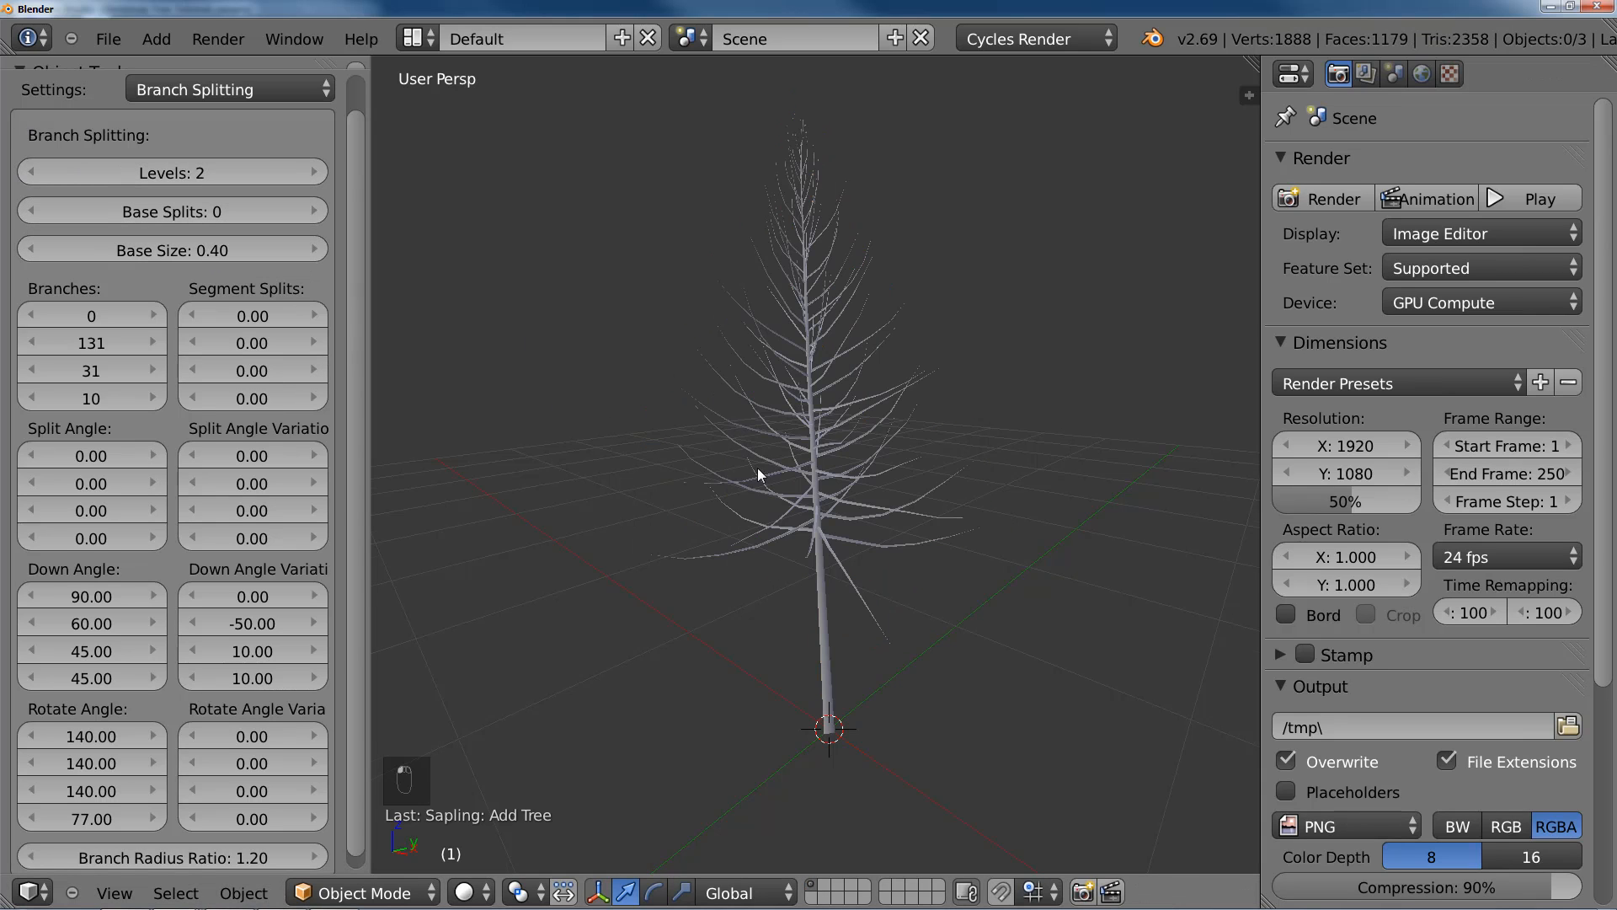
middle_drag(759, 474, 836, 451)
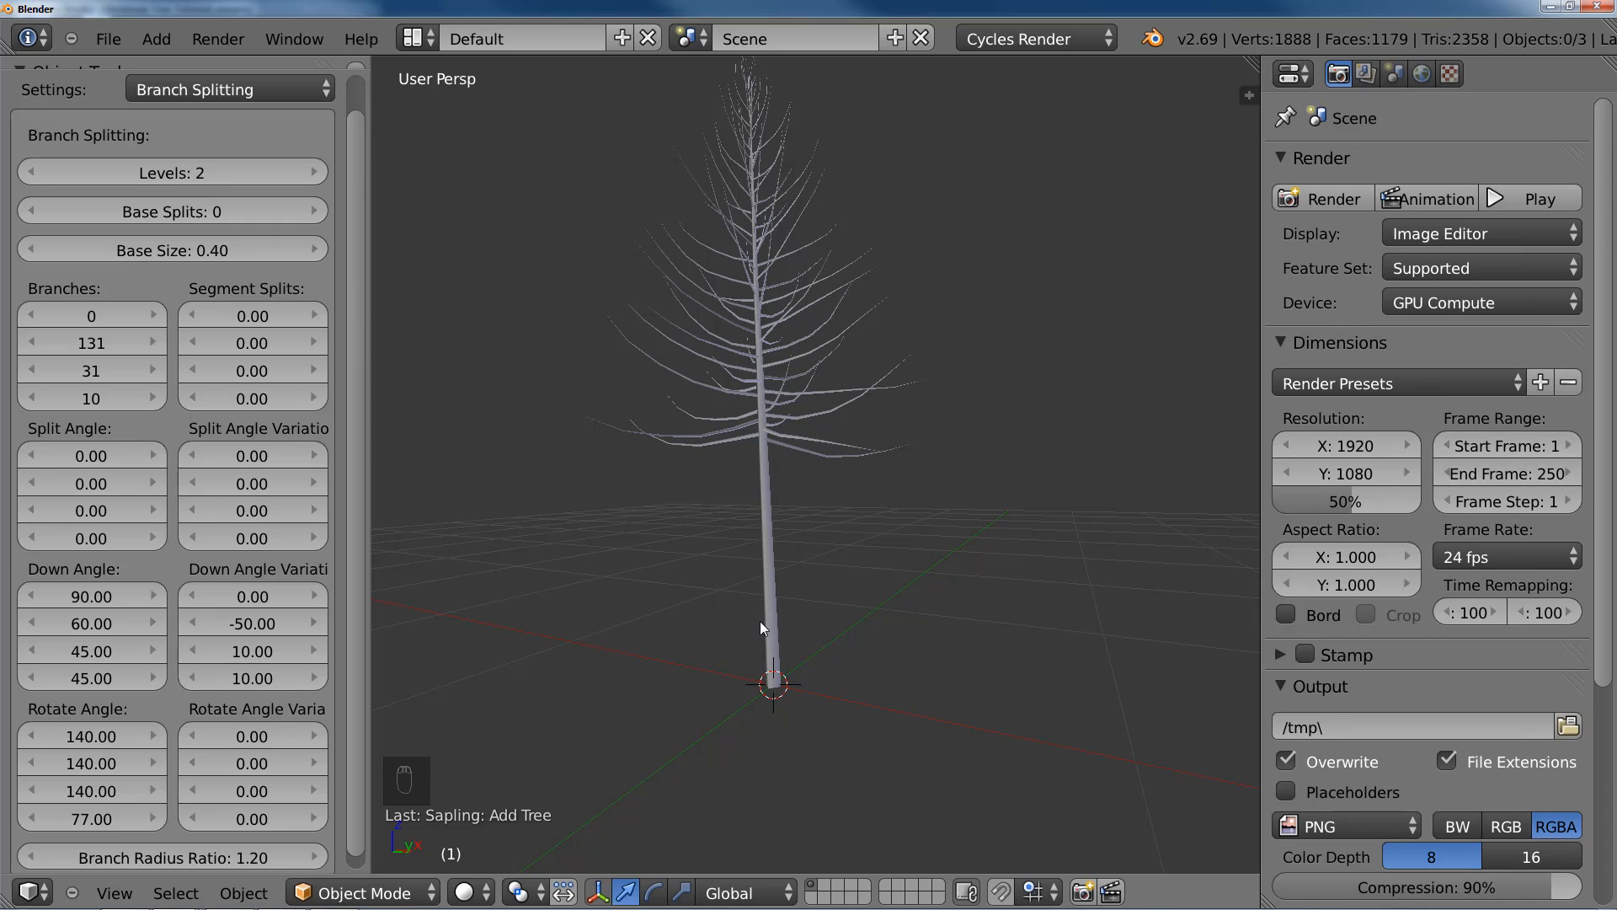
Step: Set the tree's Base Size to 0.10 so branches start near the foot of the trunk
click(170, 253)
click(165, 285)
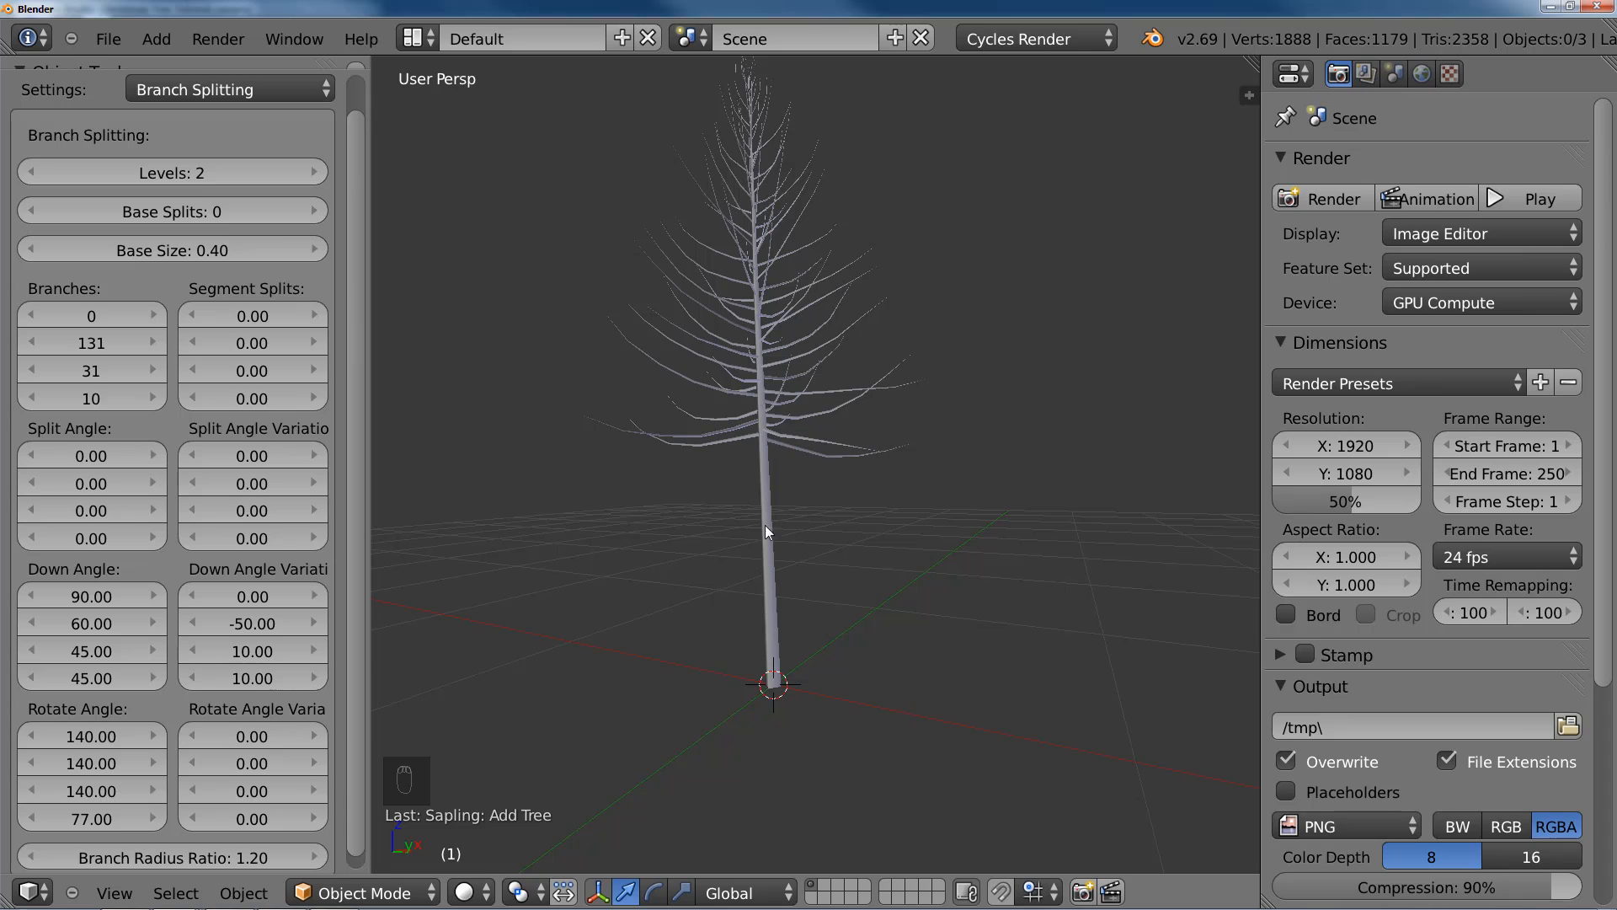
click(180, 252)
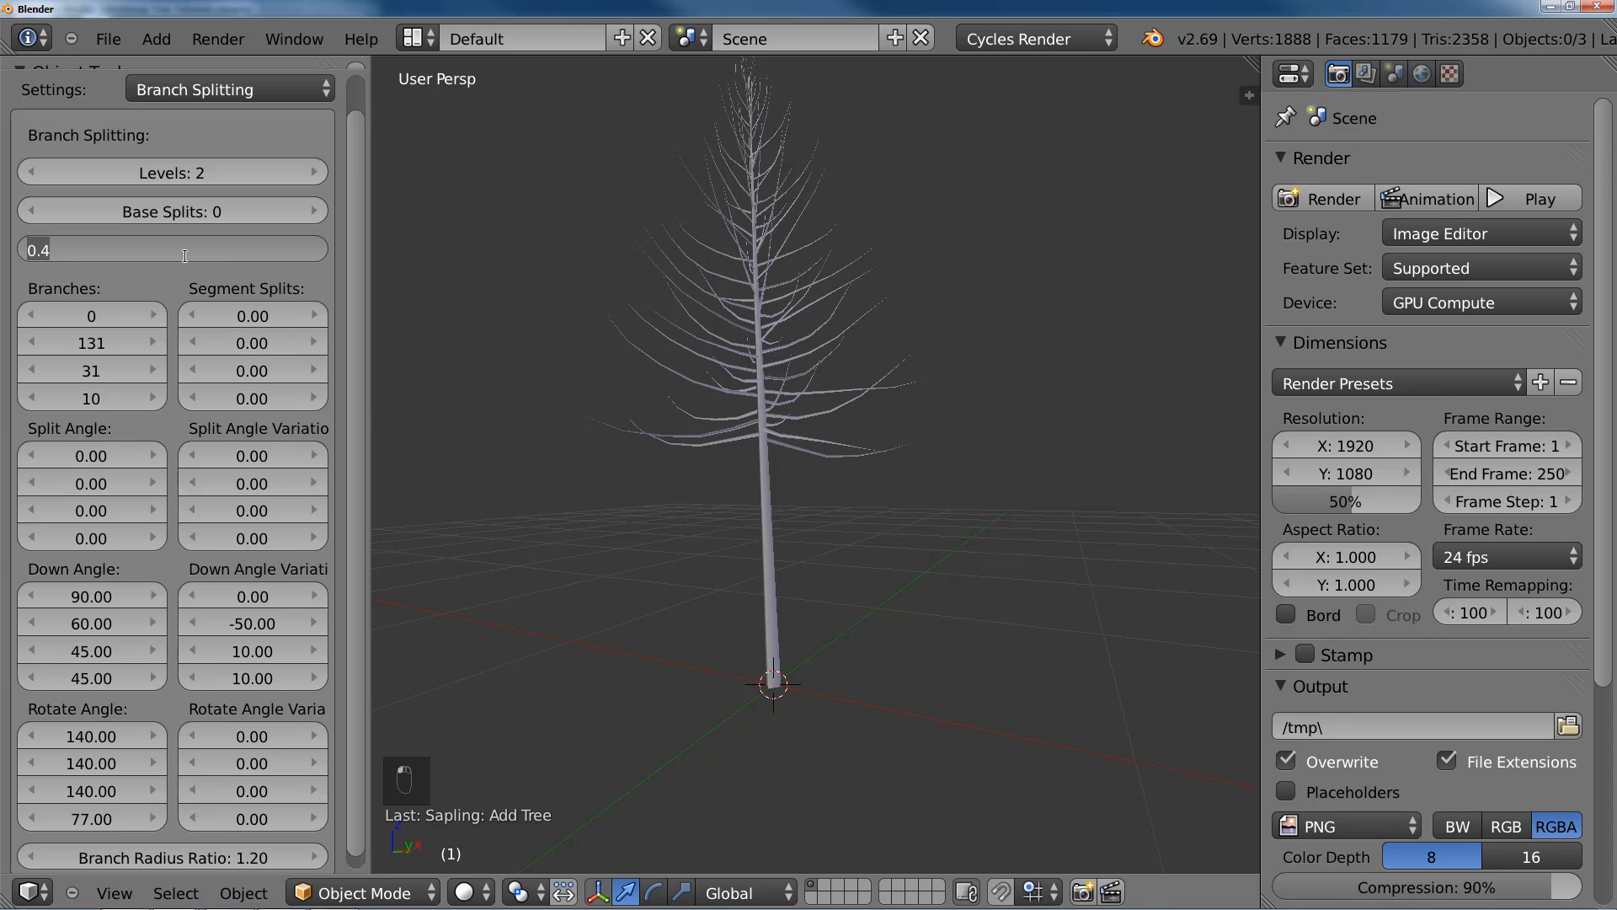
text(0.1)
key(Return)
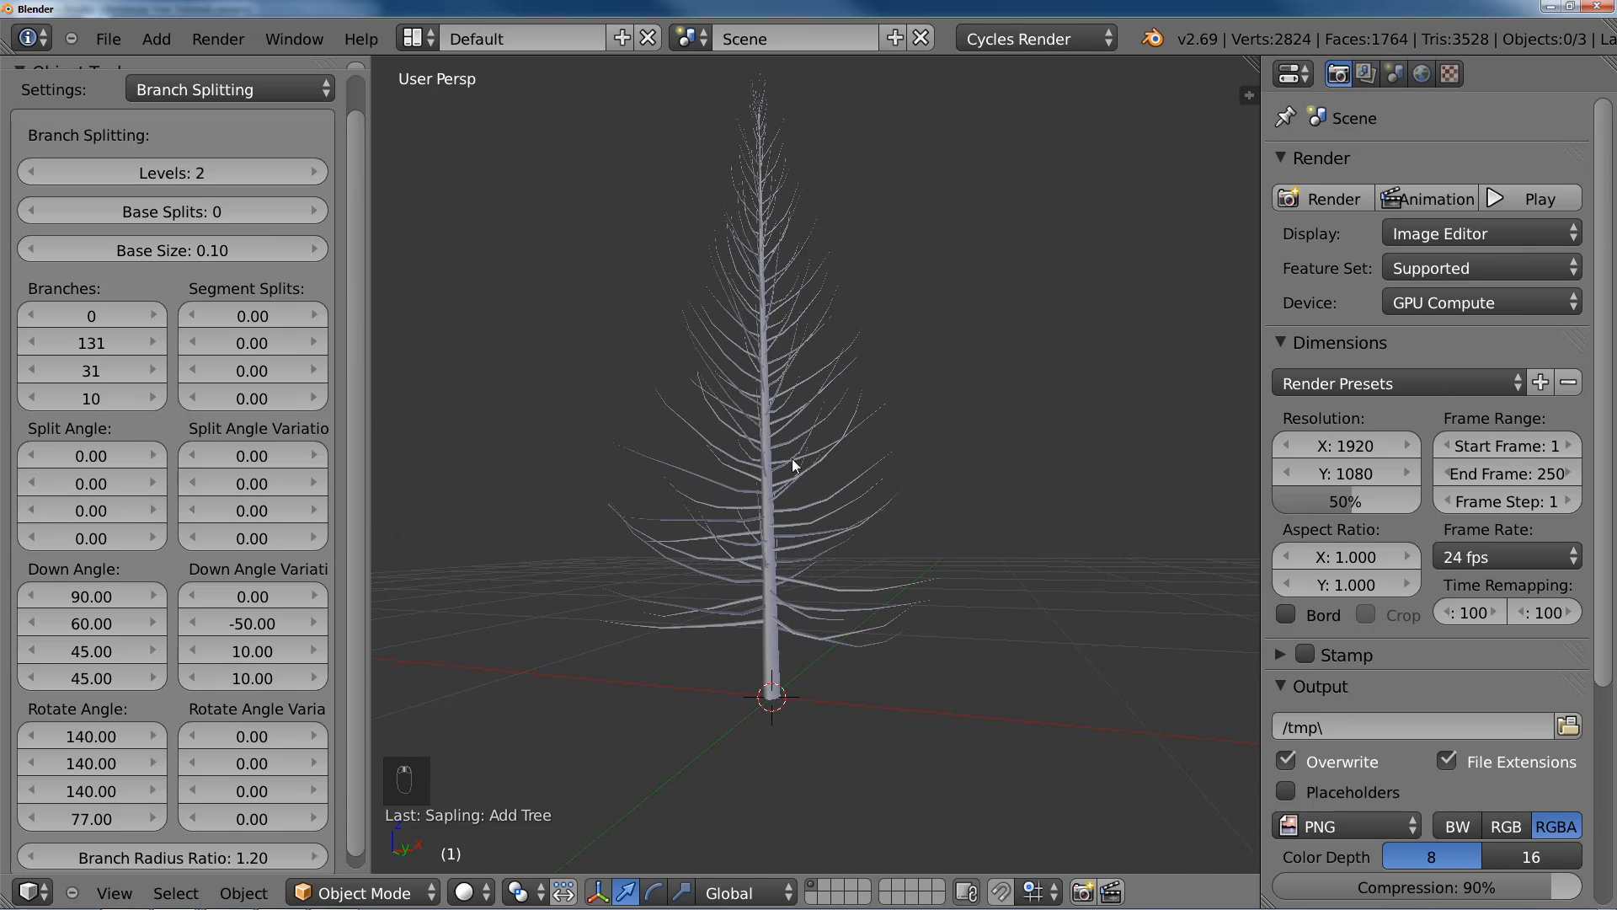
Step: Set the second Branches count to 170 and inspect the lower branches from several angles
middle_drag(793, 463, 847, 539)
click(91, 343)
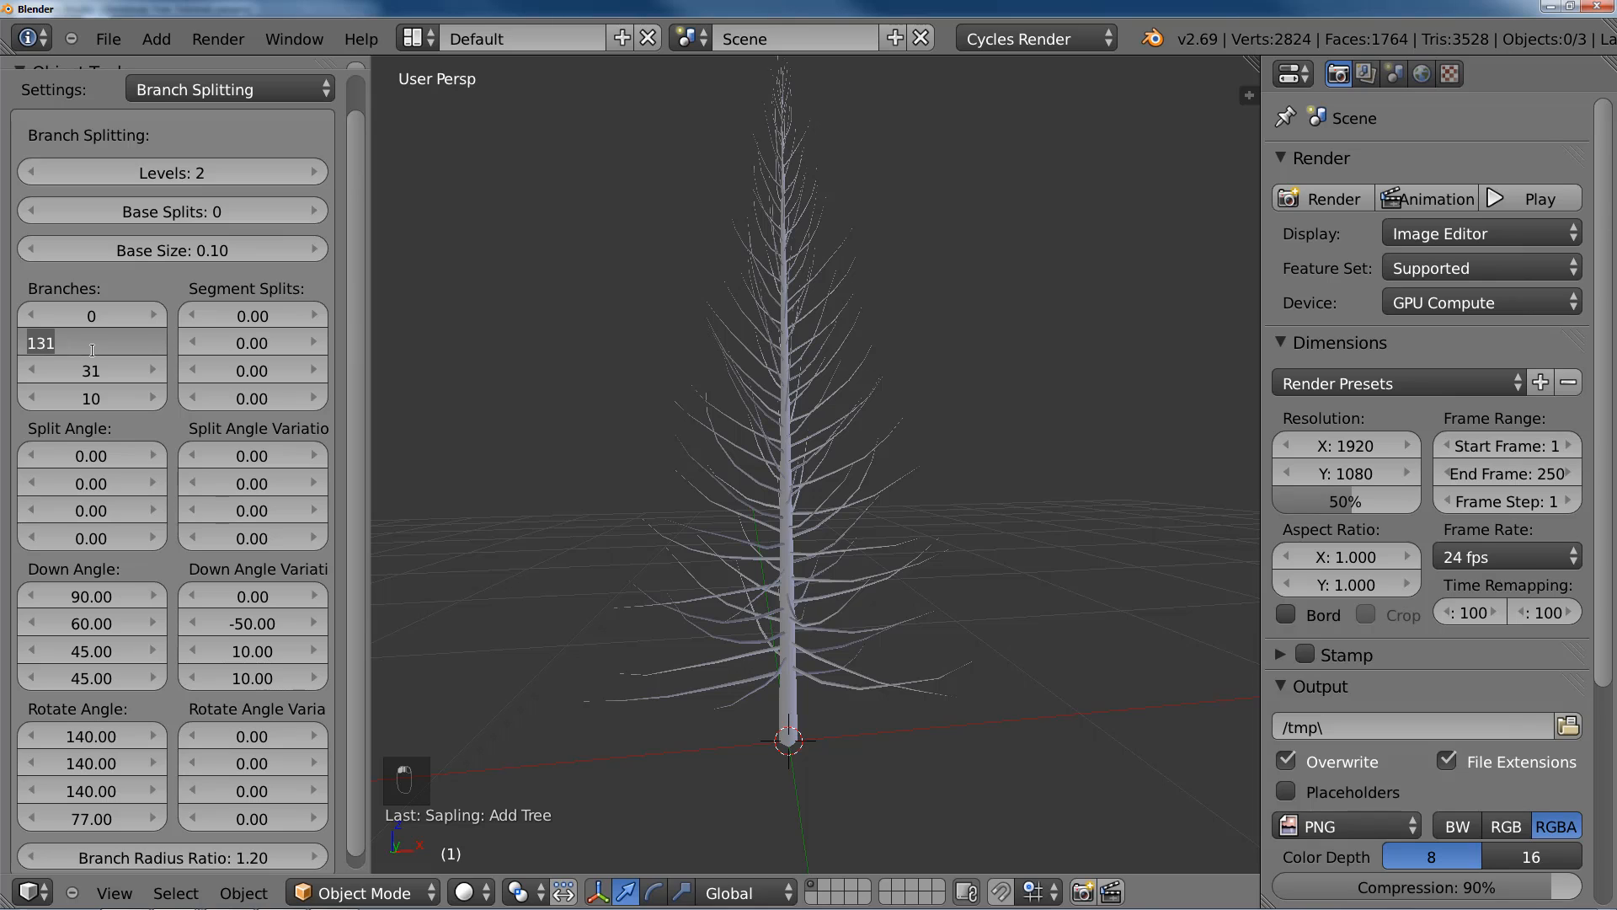
text(170)
key(Return)
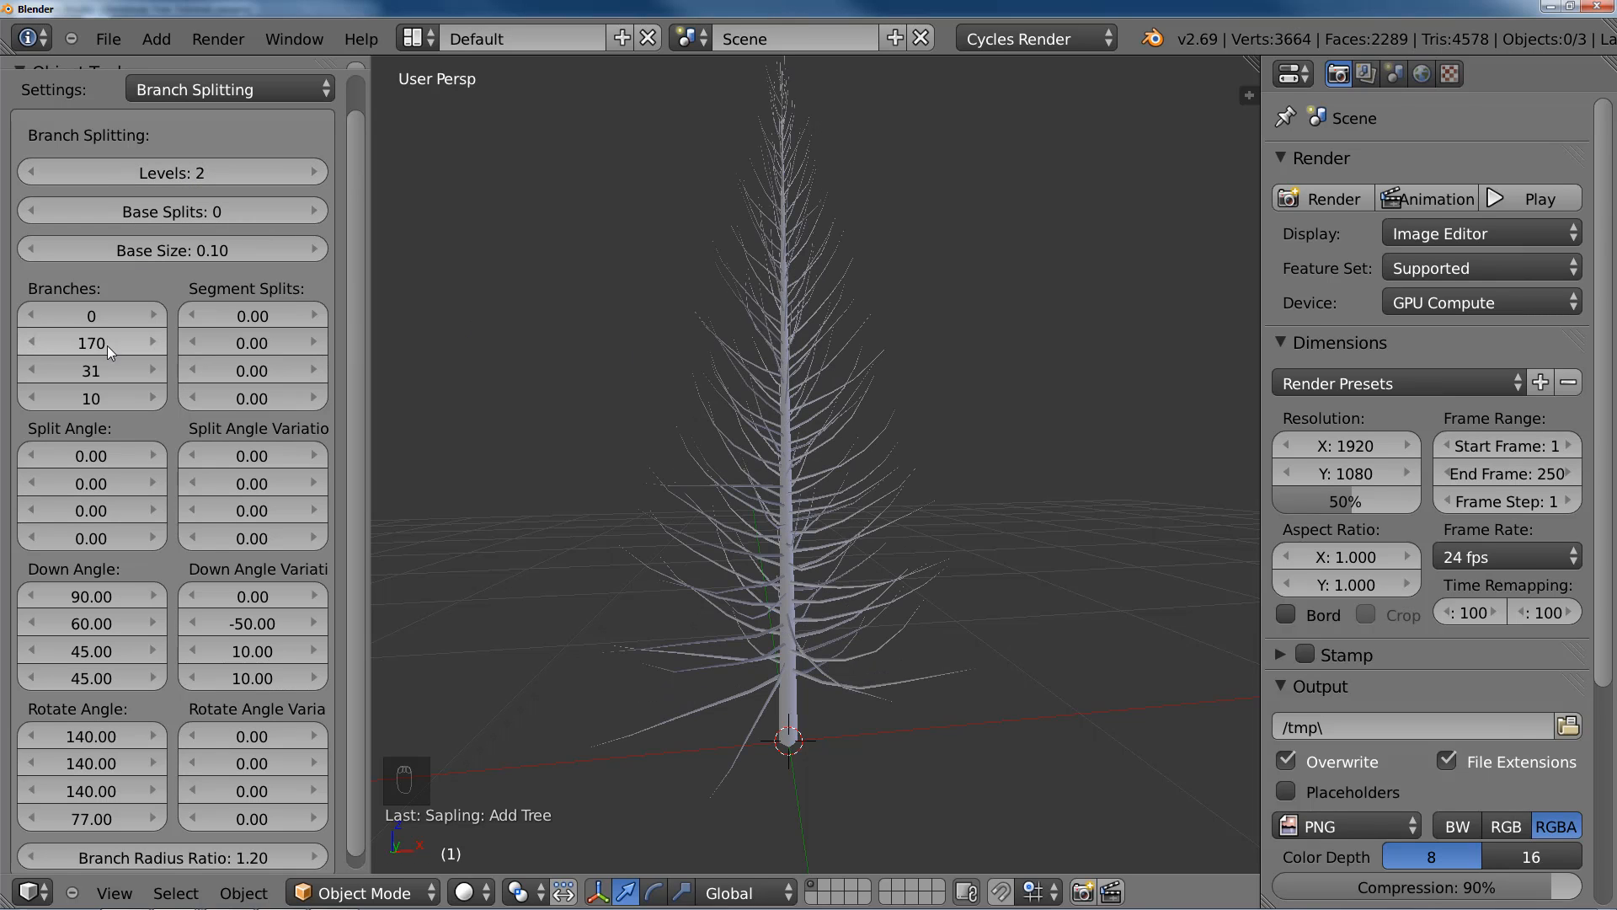
middle_drag(866, 494, 798, 416)
middle_drag(834, 487, 829, 540)
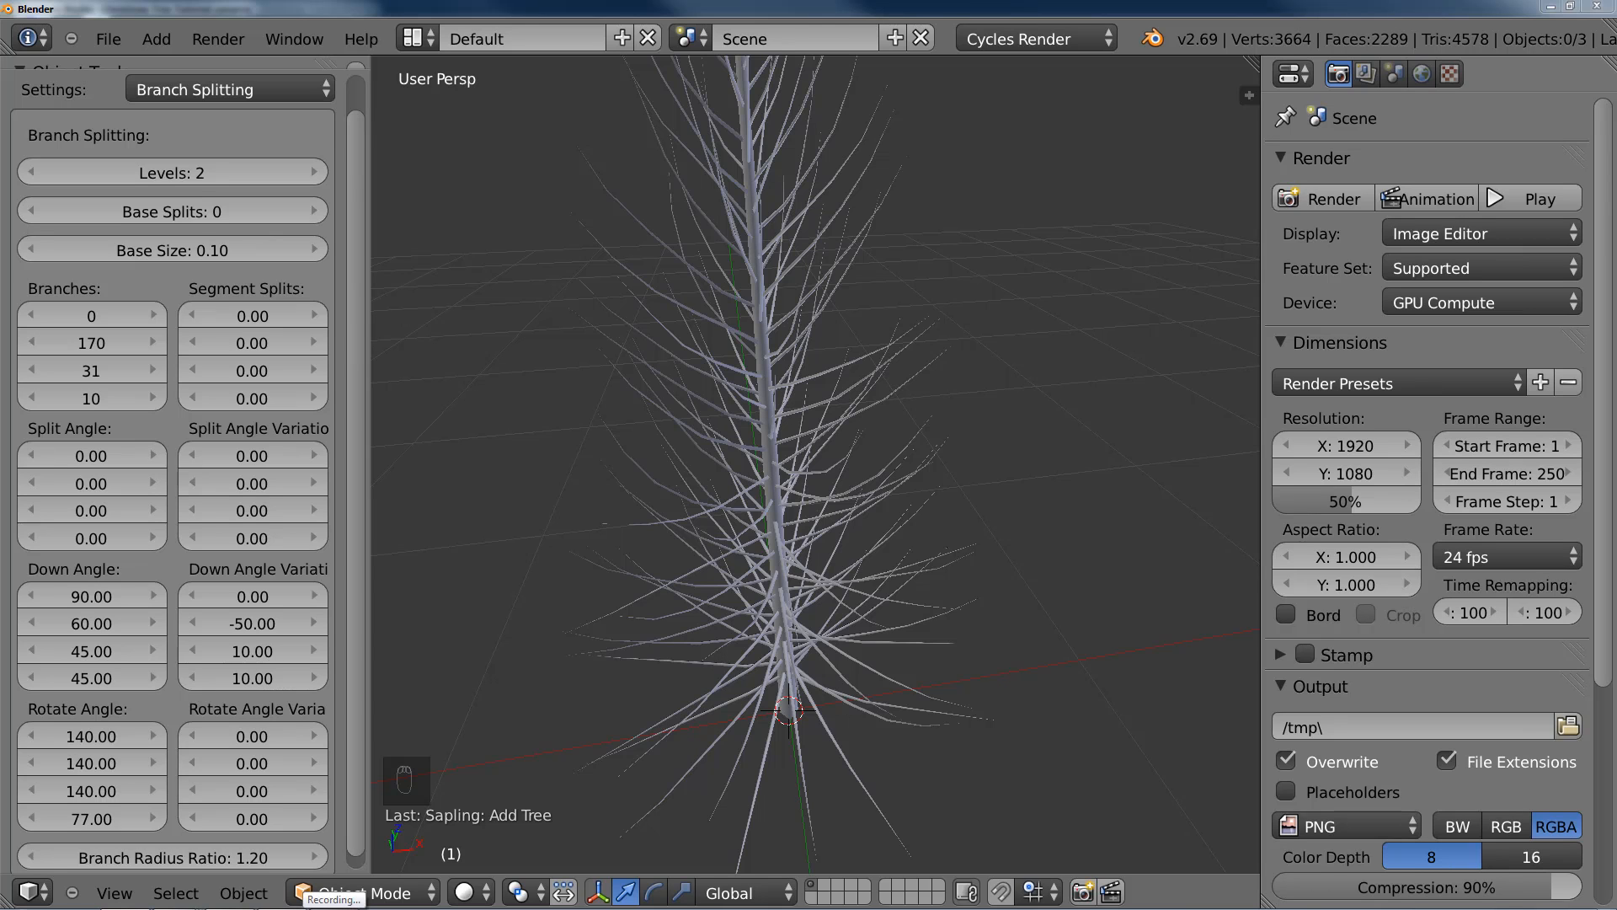
Step: Switch to the web browser and study the shapes of the Christmas trees in the open Flickr reference photos
key(alt+Tab)
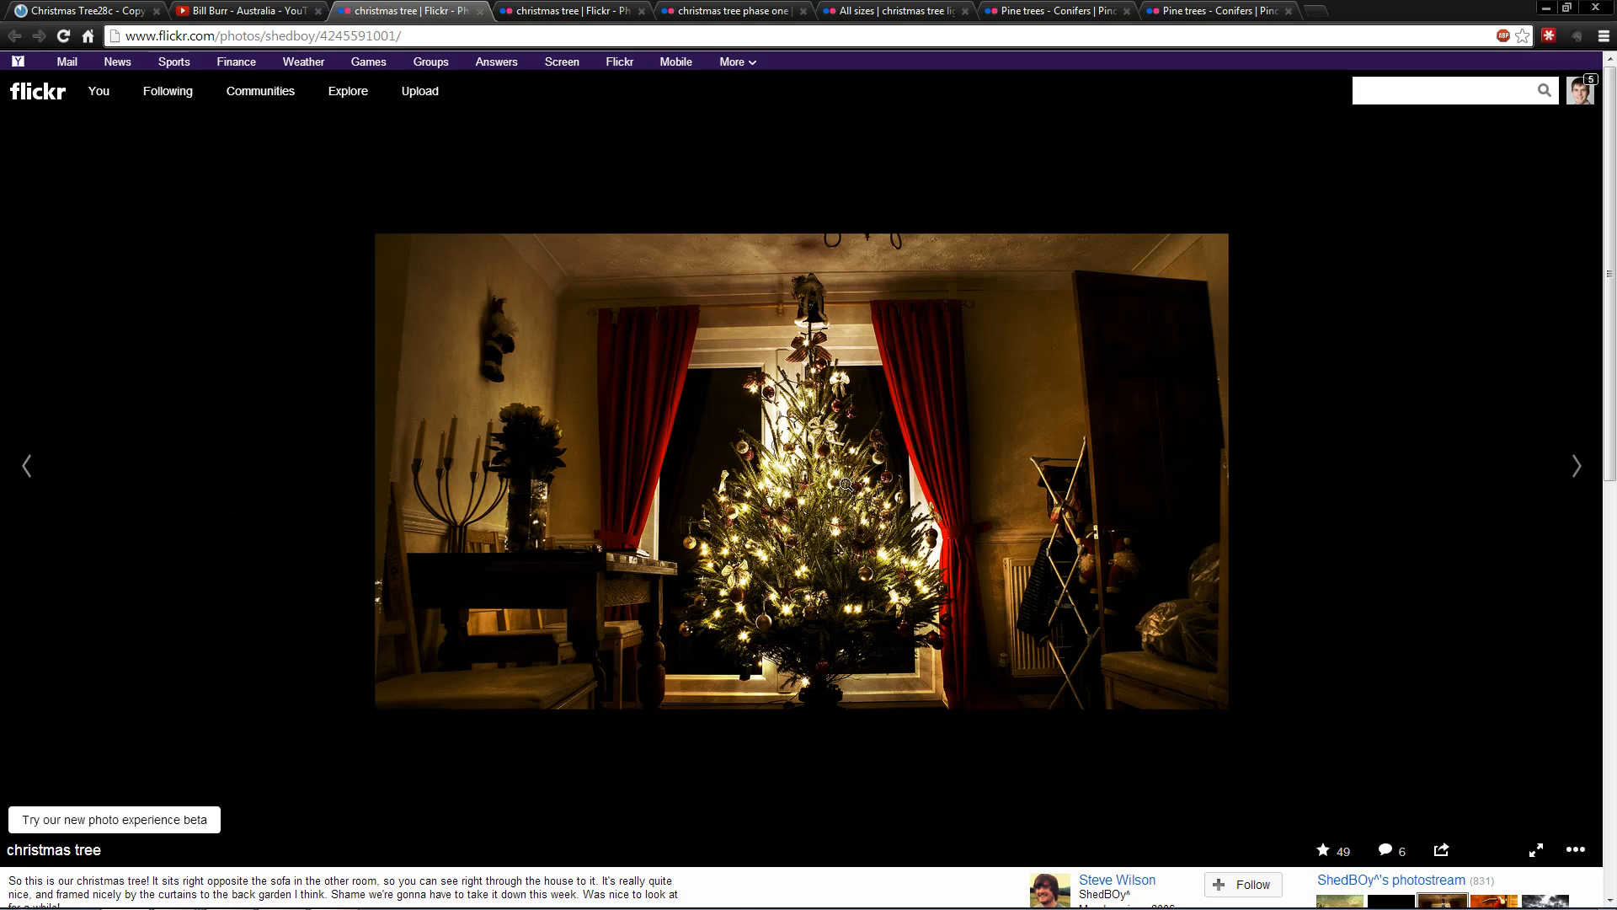
click(561, 20)
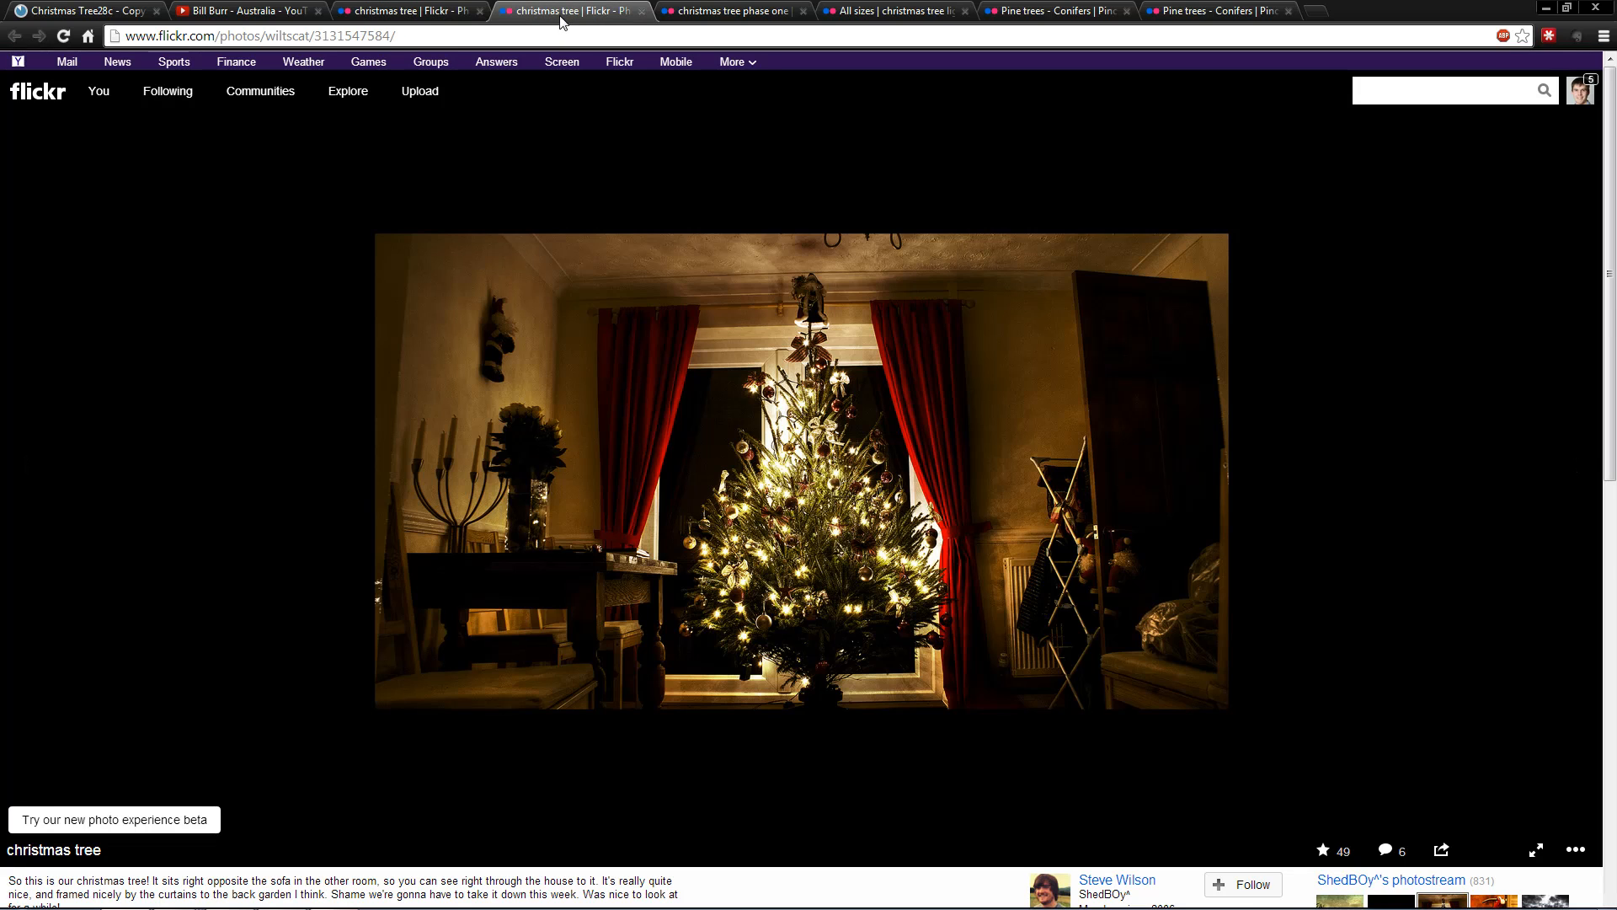
click(712, 17)
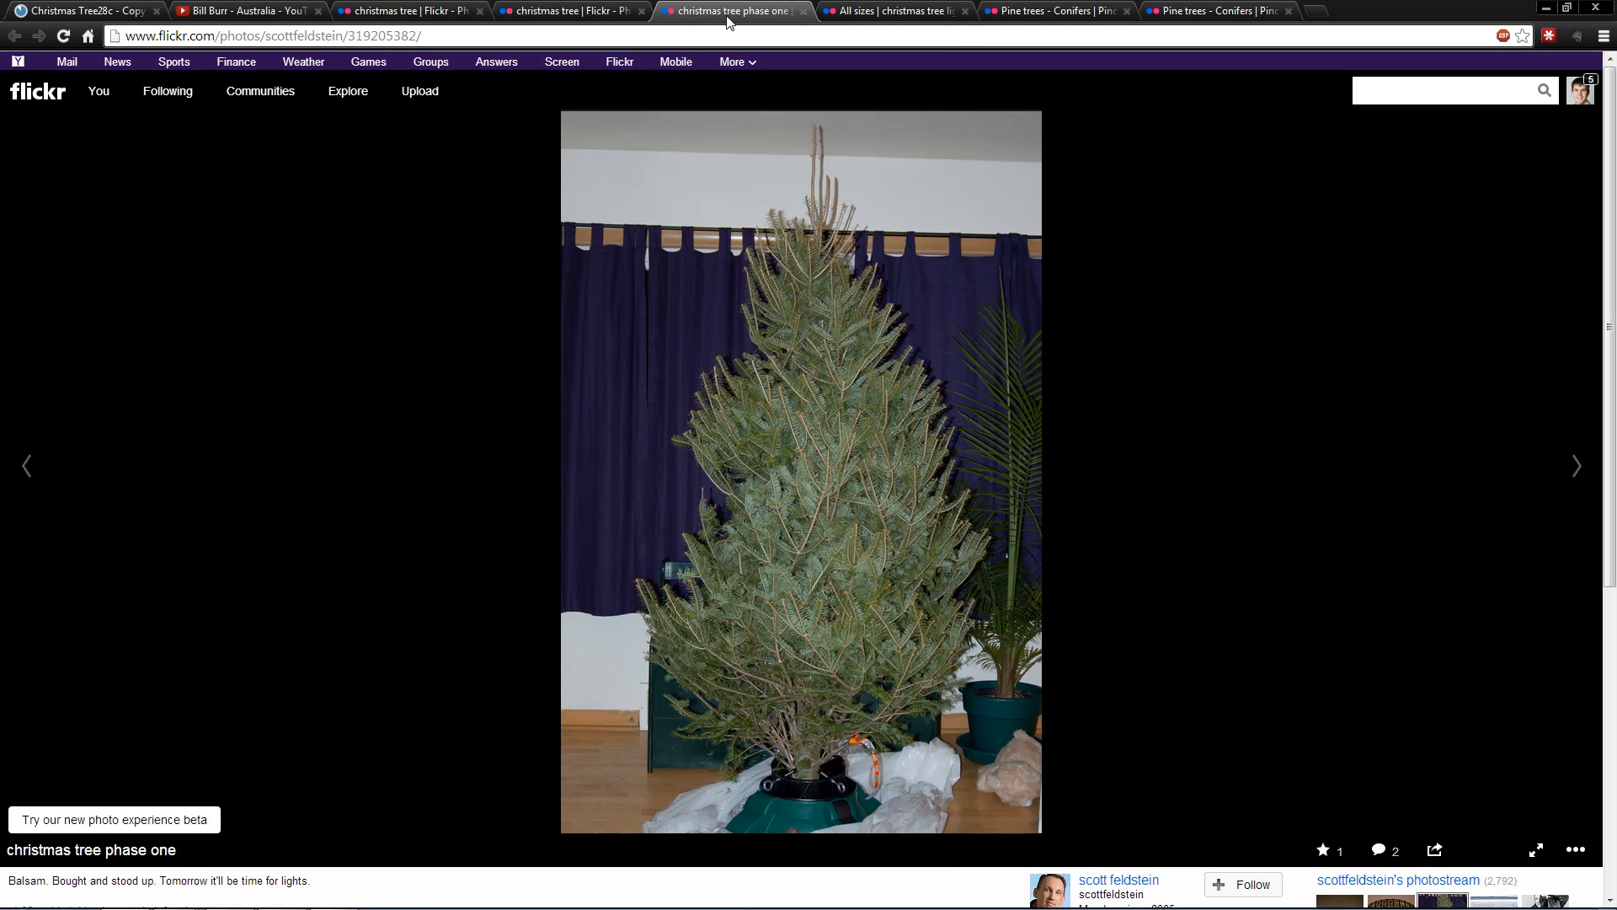
click(875, 14)
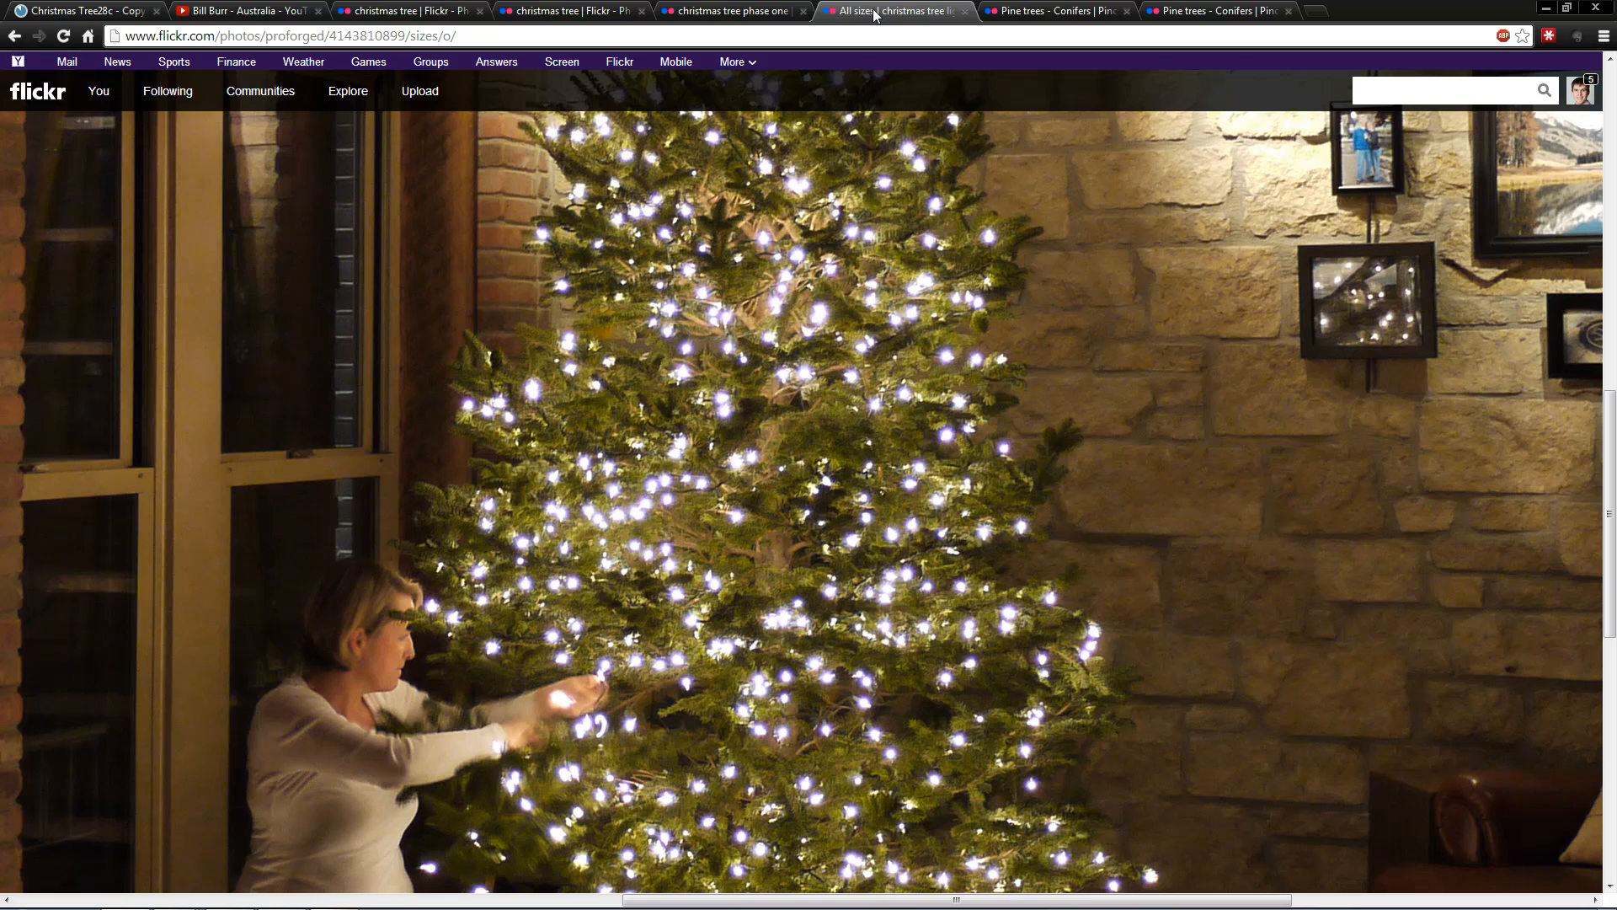
scroll(858, 406, down, 4)
scroll(814, 448, up, 2)
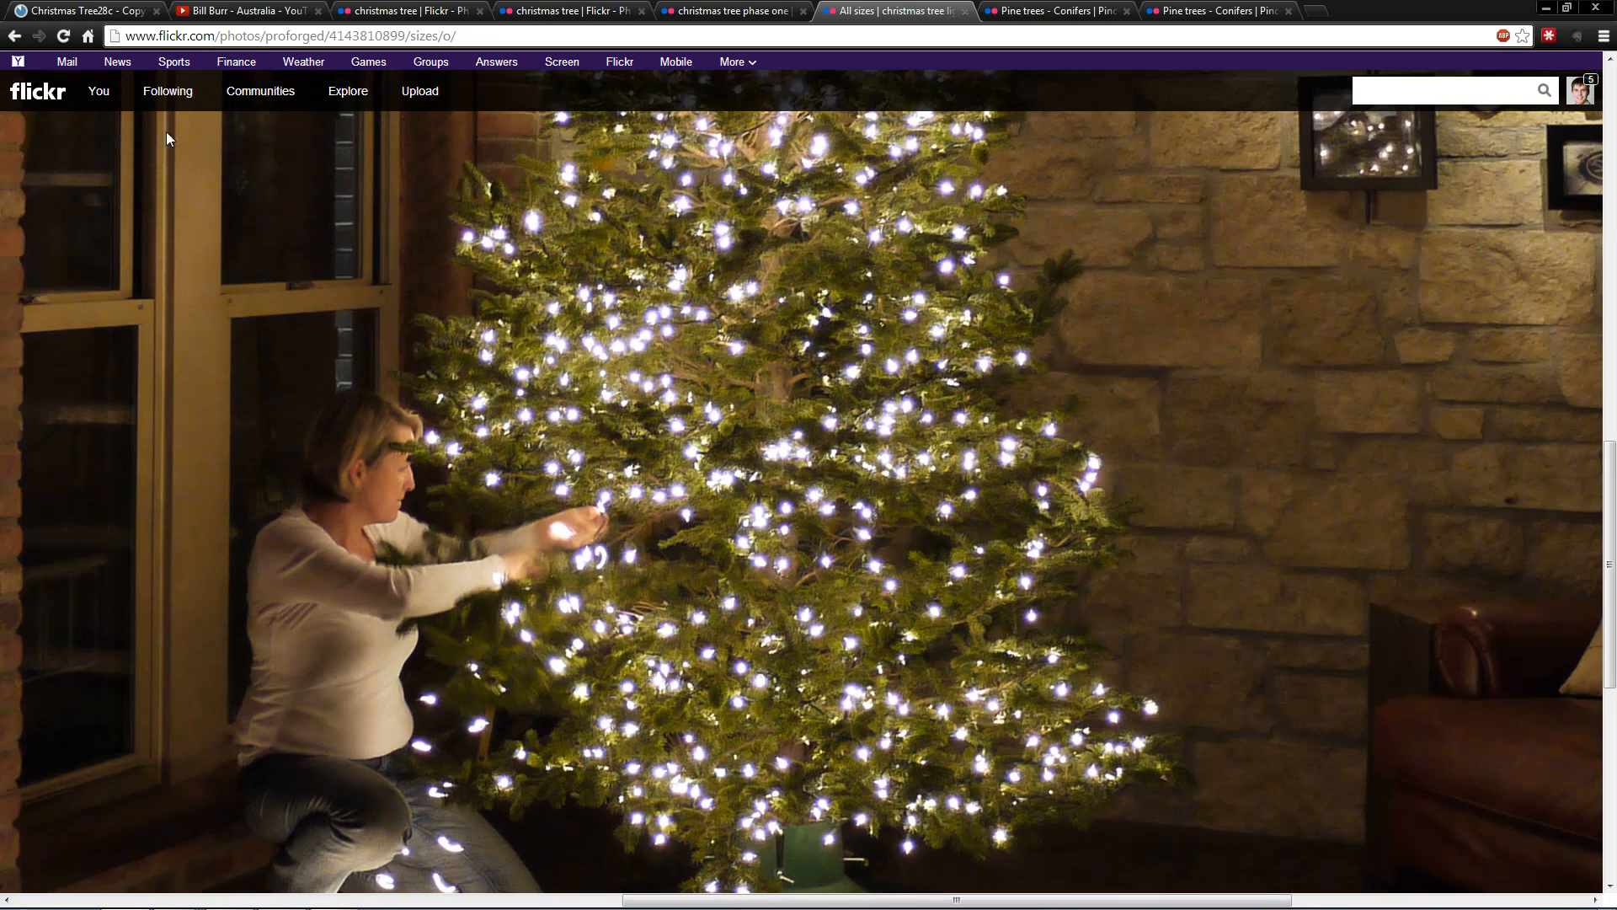
Step: Open the smaller full-view size of the lit Christmas tree photo in a new tab and compare it with the close-up
middle_click(15, 36)
click(1053, 10)
scroll(856, 503, down, 2)
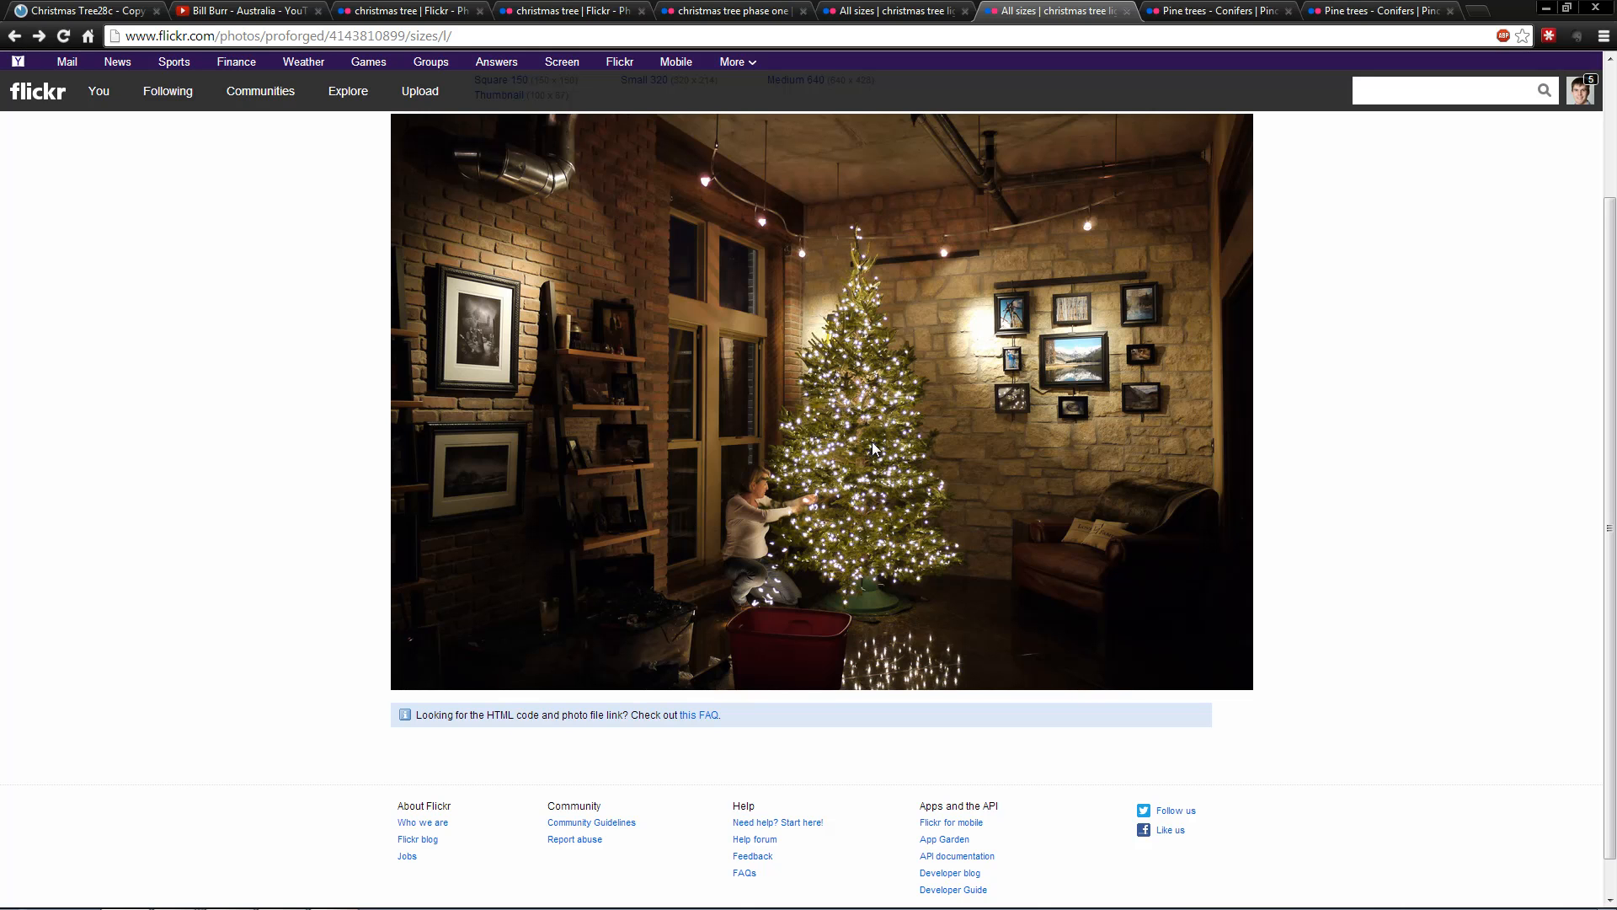
click(893, 10)
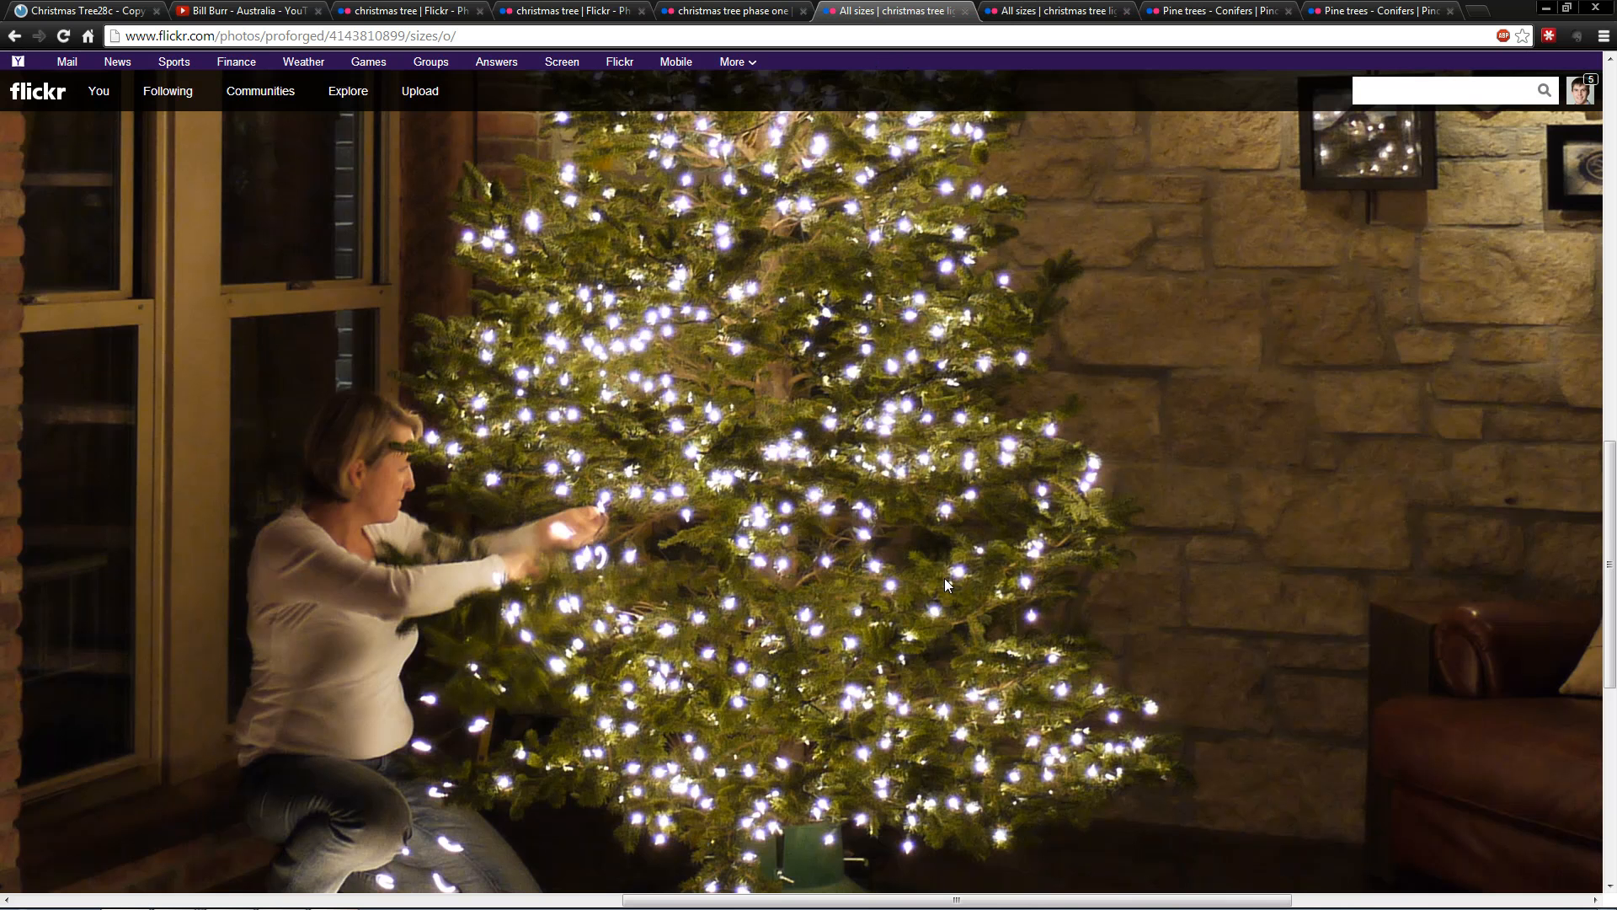
scroll(944, 579, up, 5)
scroll(945, 586, down, 5)
click(1038, 10)
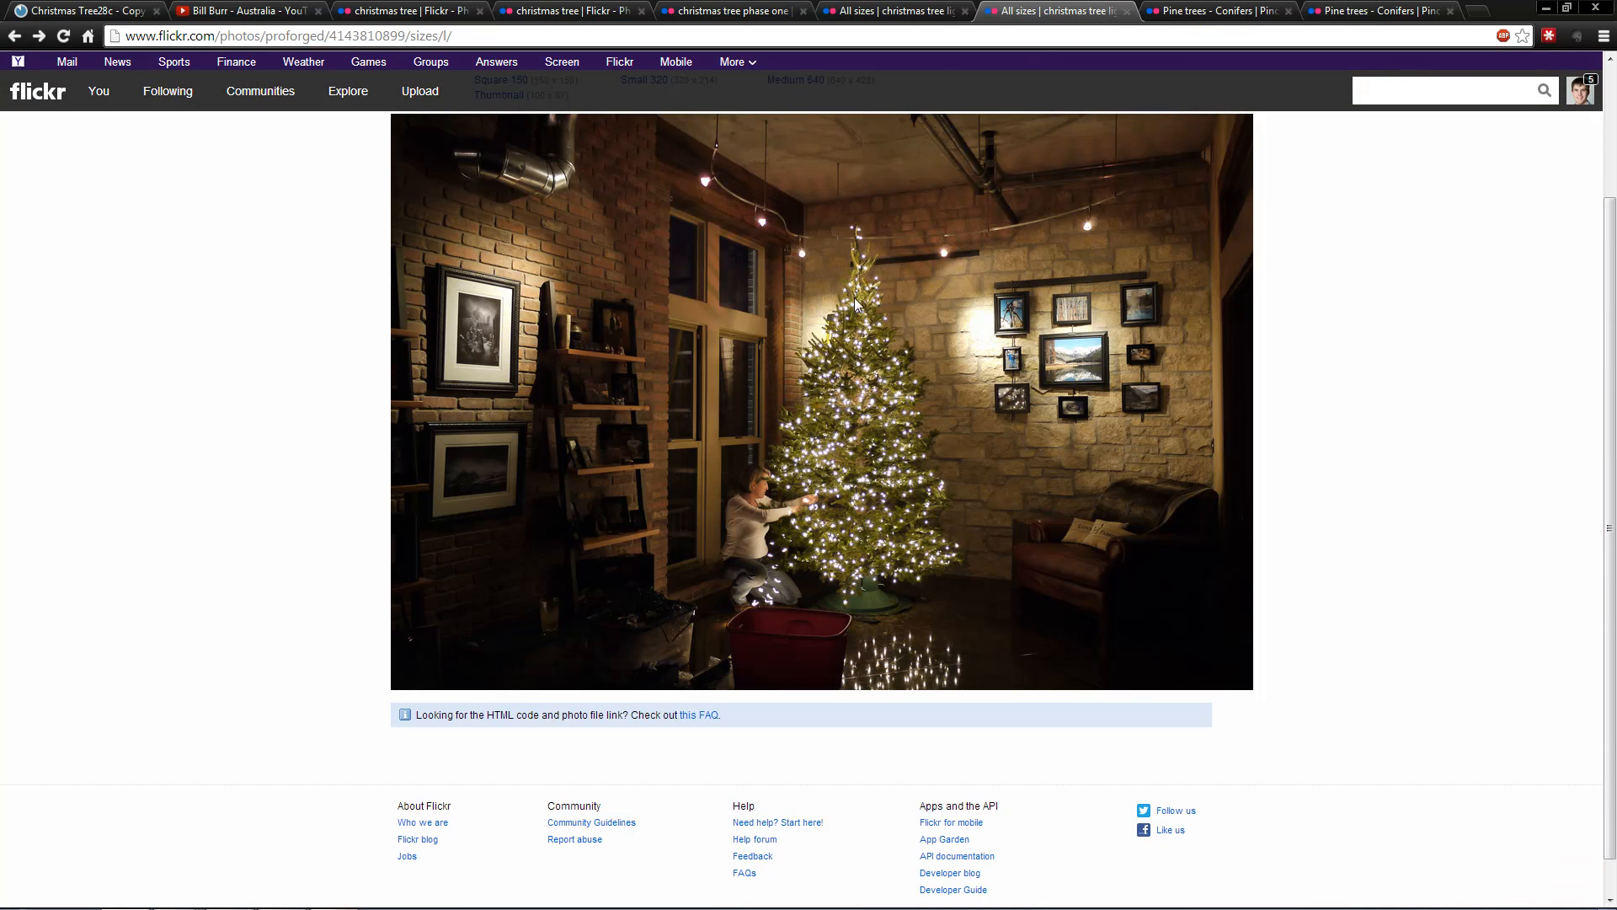
Step: Revisit the two decorated tree photos and the undecorated balsam photo to examine their overall branch shape
click(733, 10)
click(573, 10)
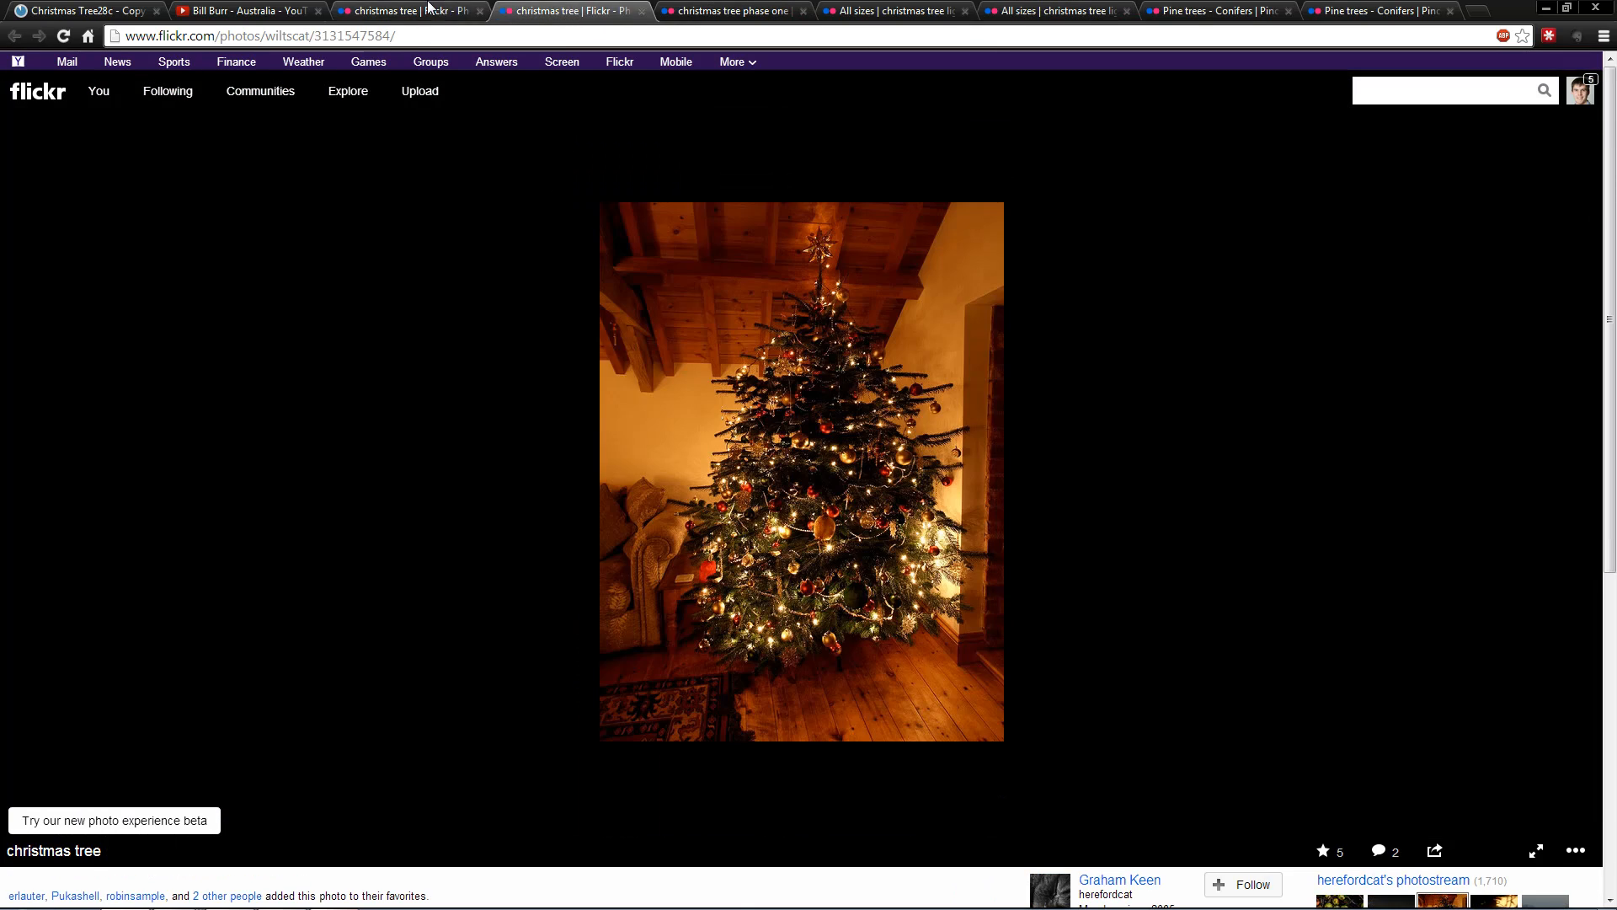
click(429, 10)
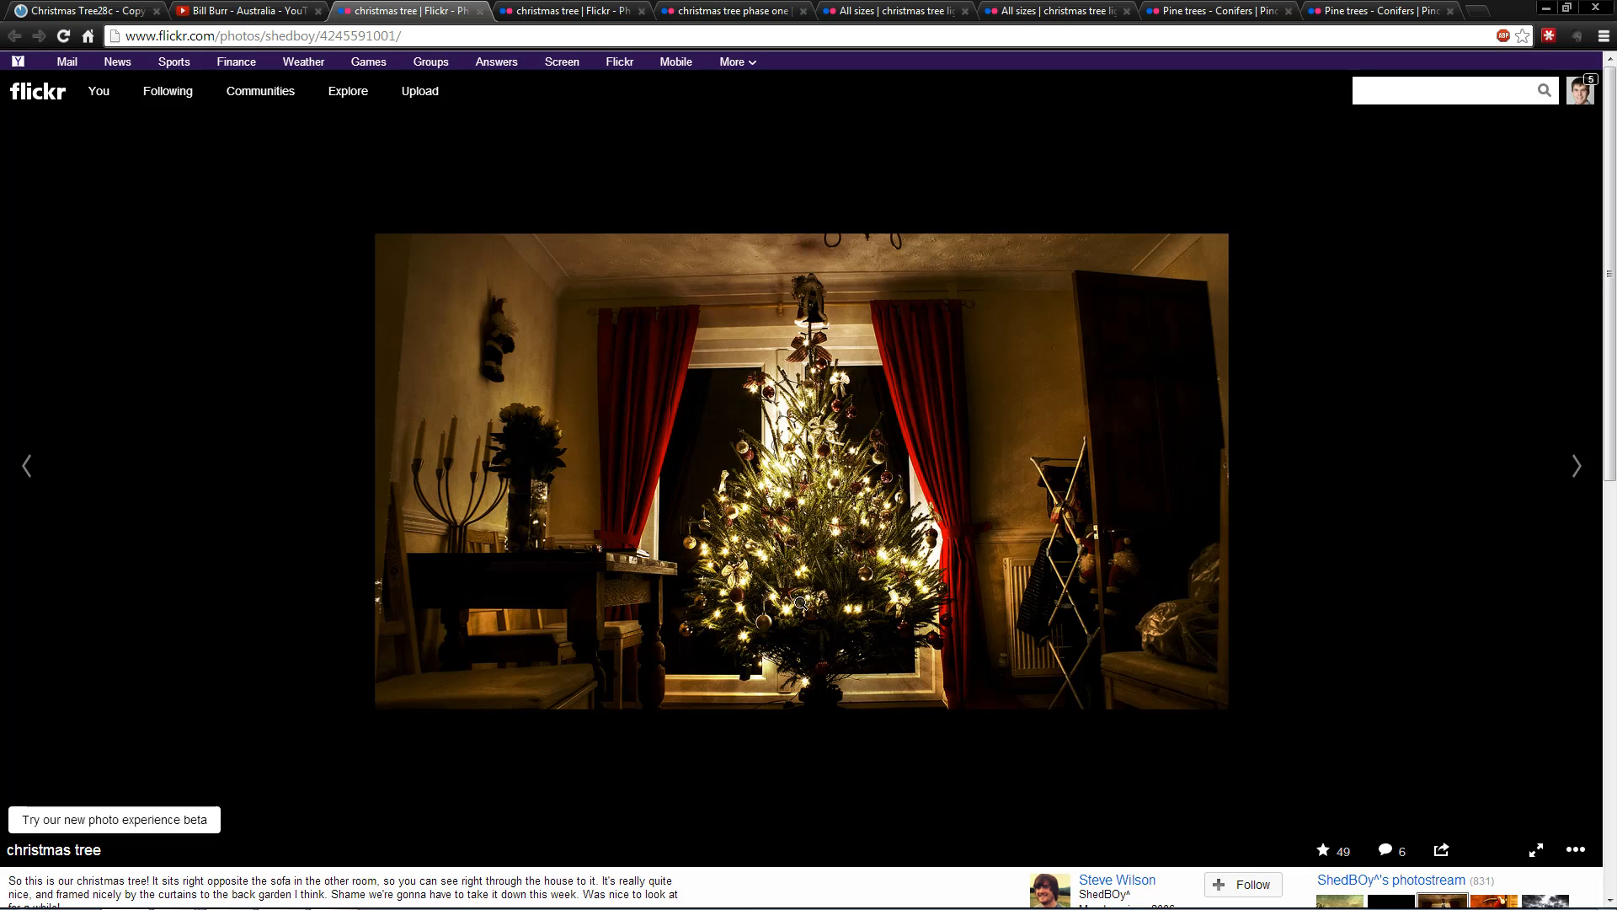
click(598, 10)
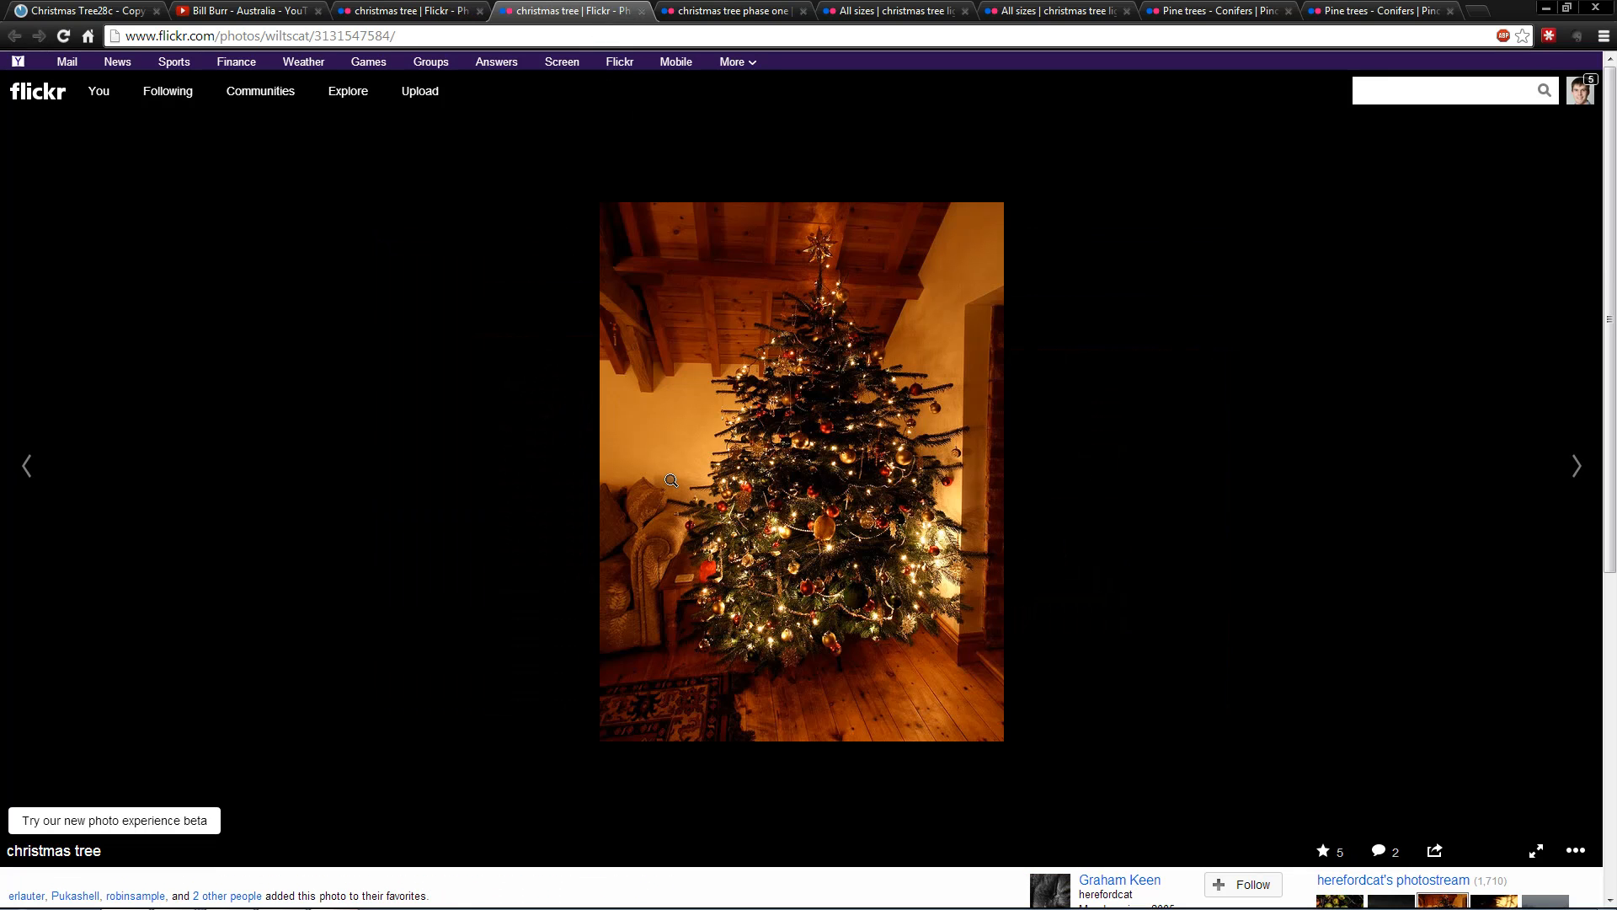
click(739, 15)
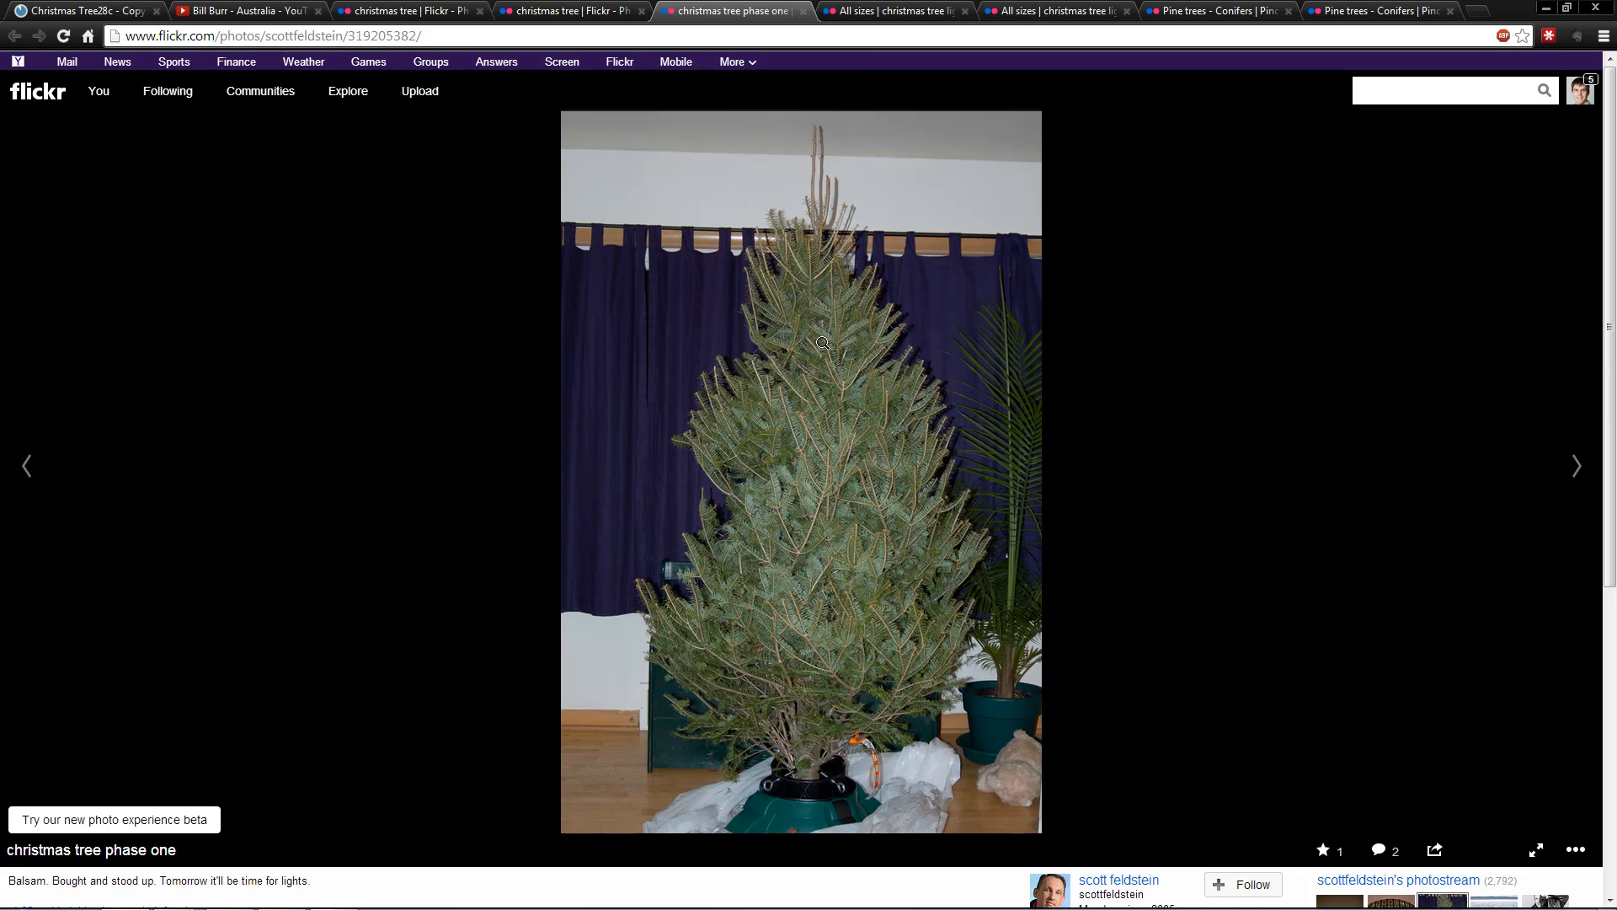
Step: Compare the lit Christmas tree photos and the conifer branch close-up with the tree modelled in Blender, ending back in Blender
click(880, 11)
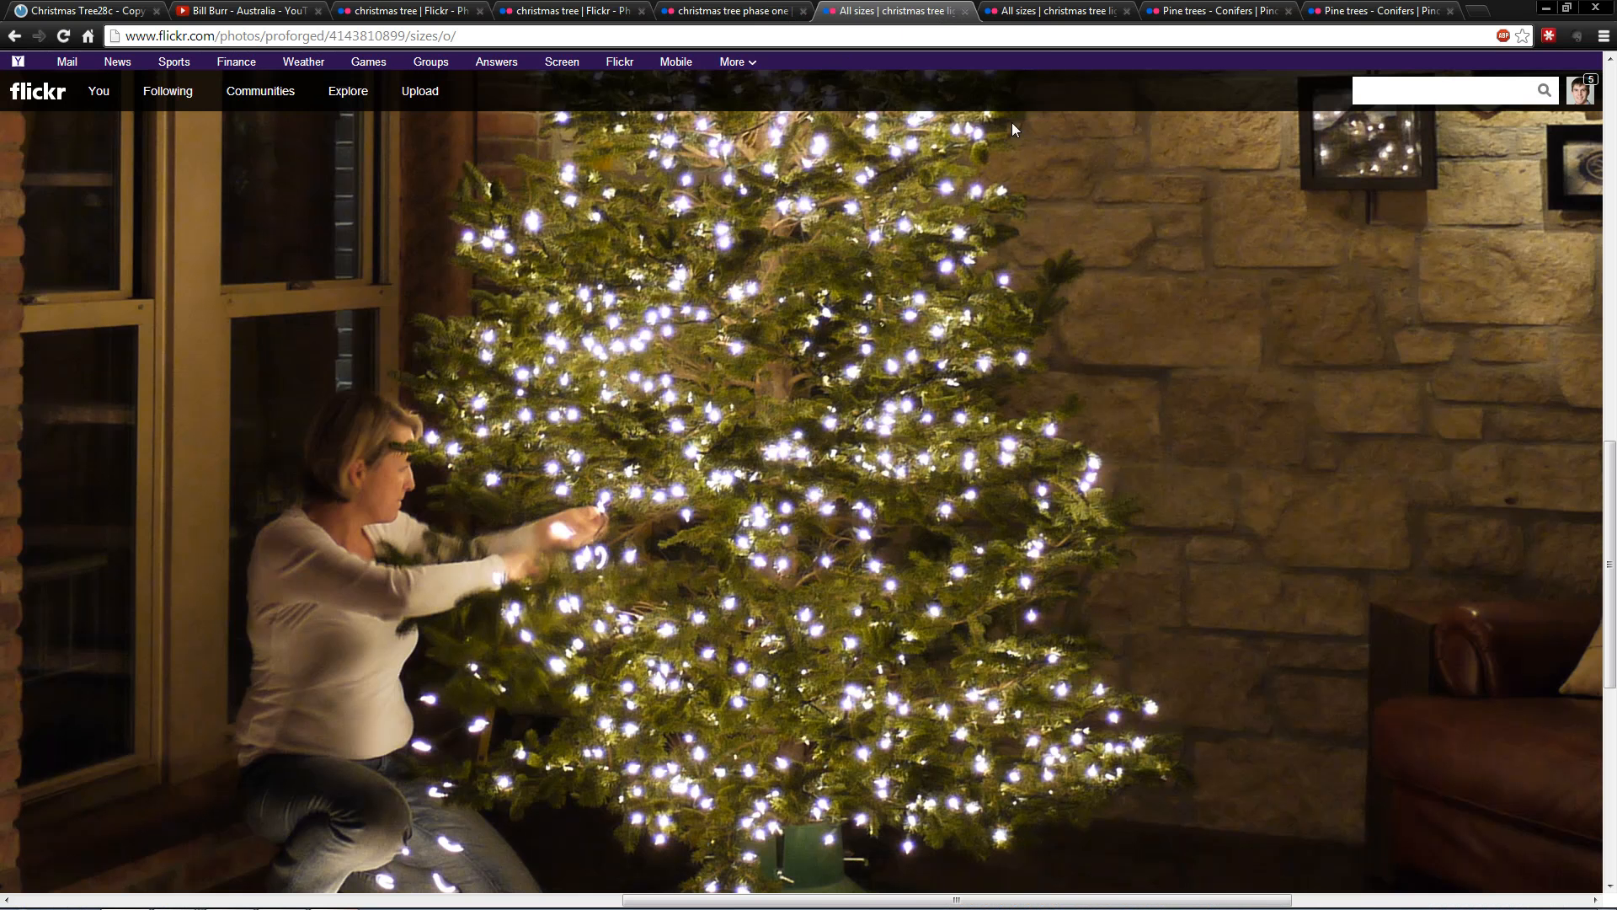
click(1053, 12)
click(1222, 11)
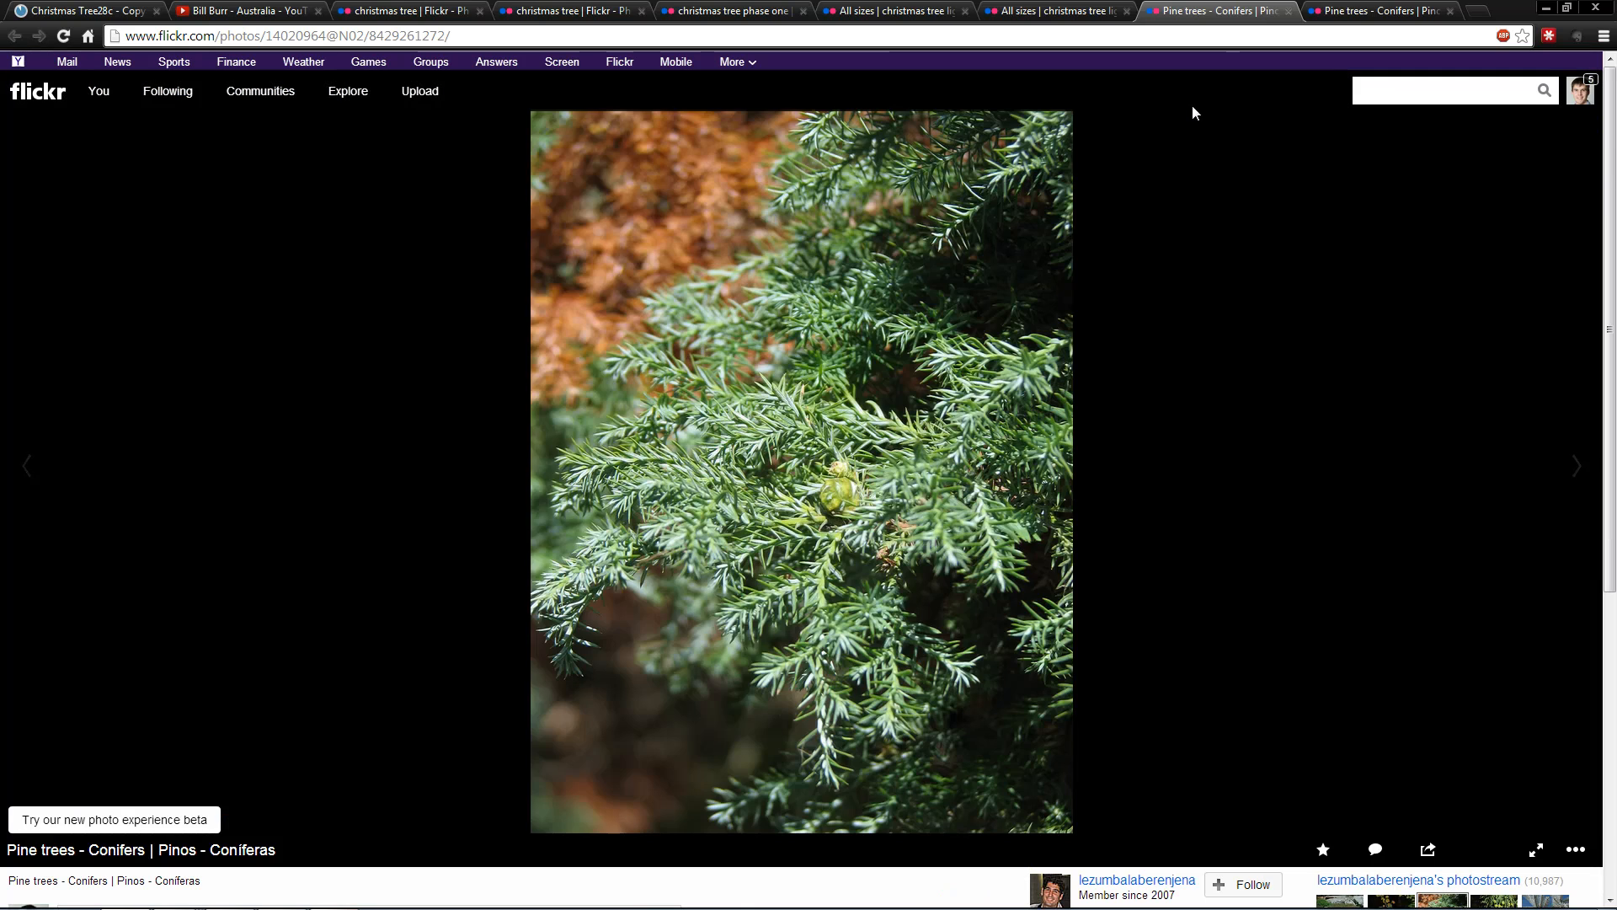
click(1006, 8)
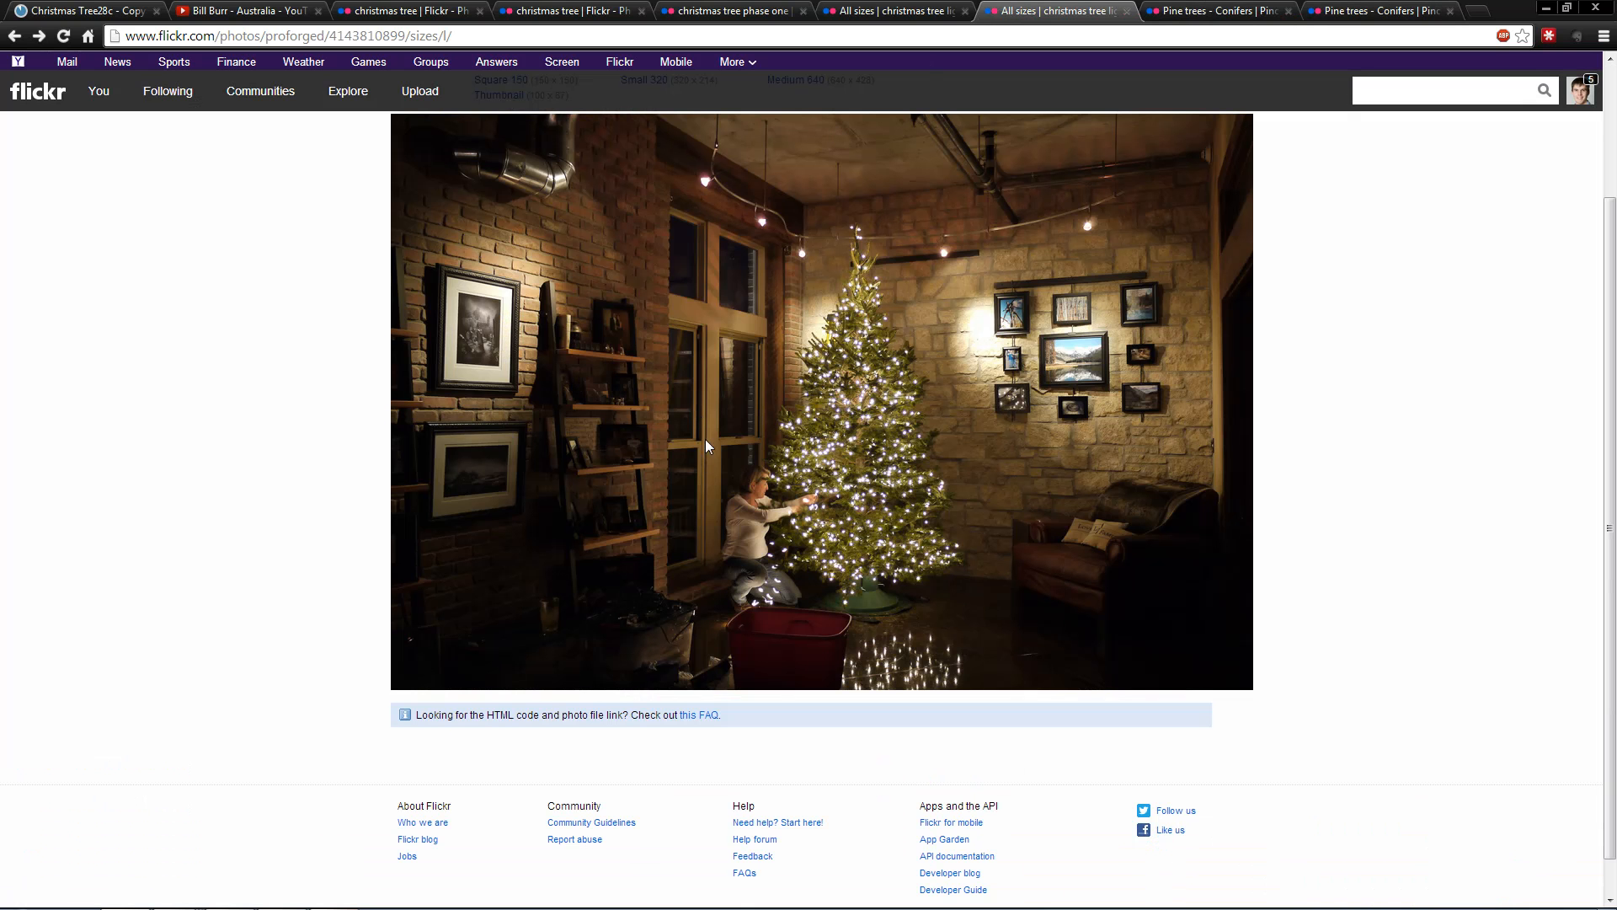
key(alt+Tab)
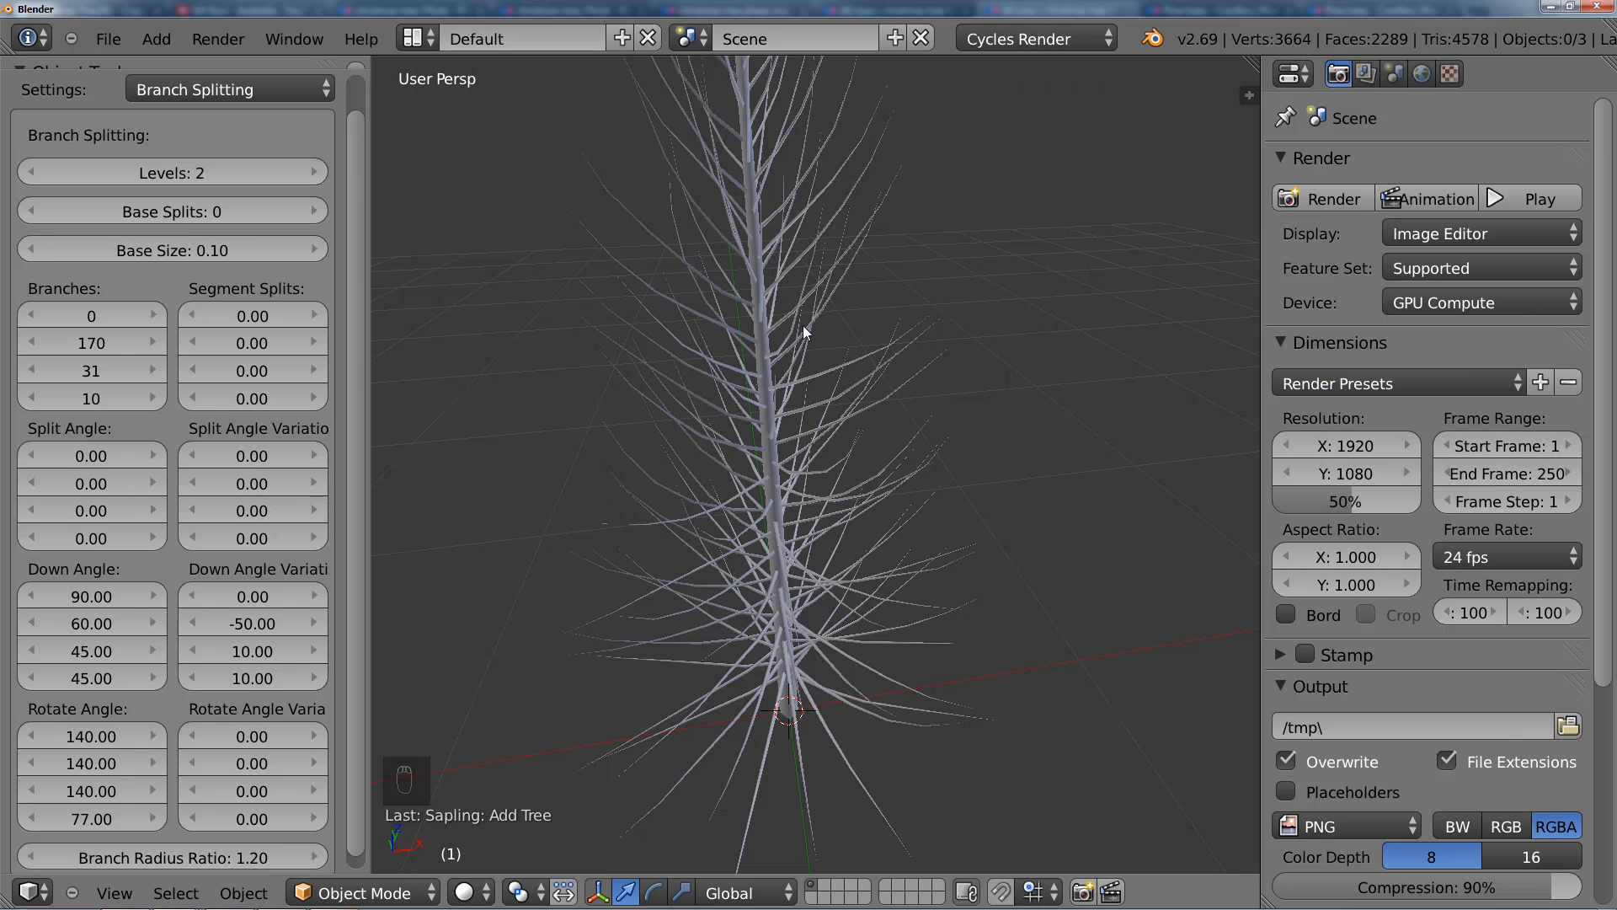
middle_drag(868, 367, 868, 411)
key(alt+Tab)
click(1225, 5)
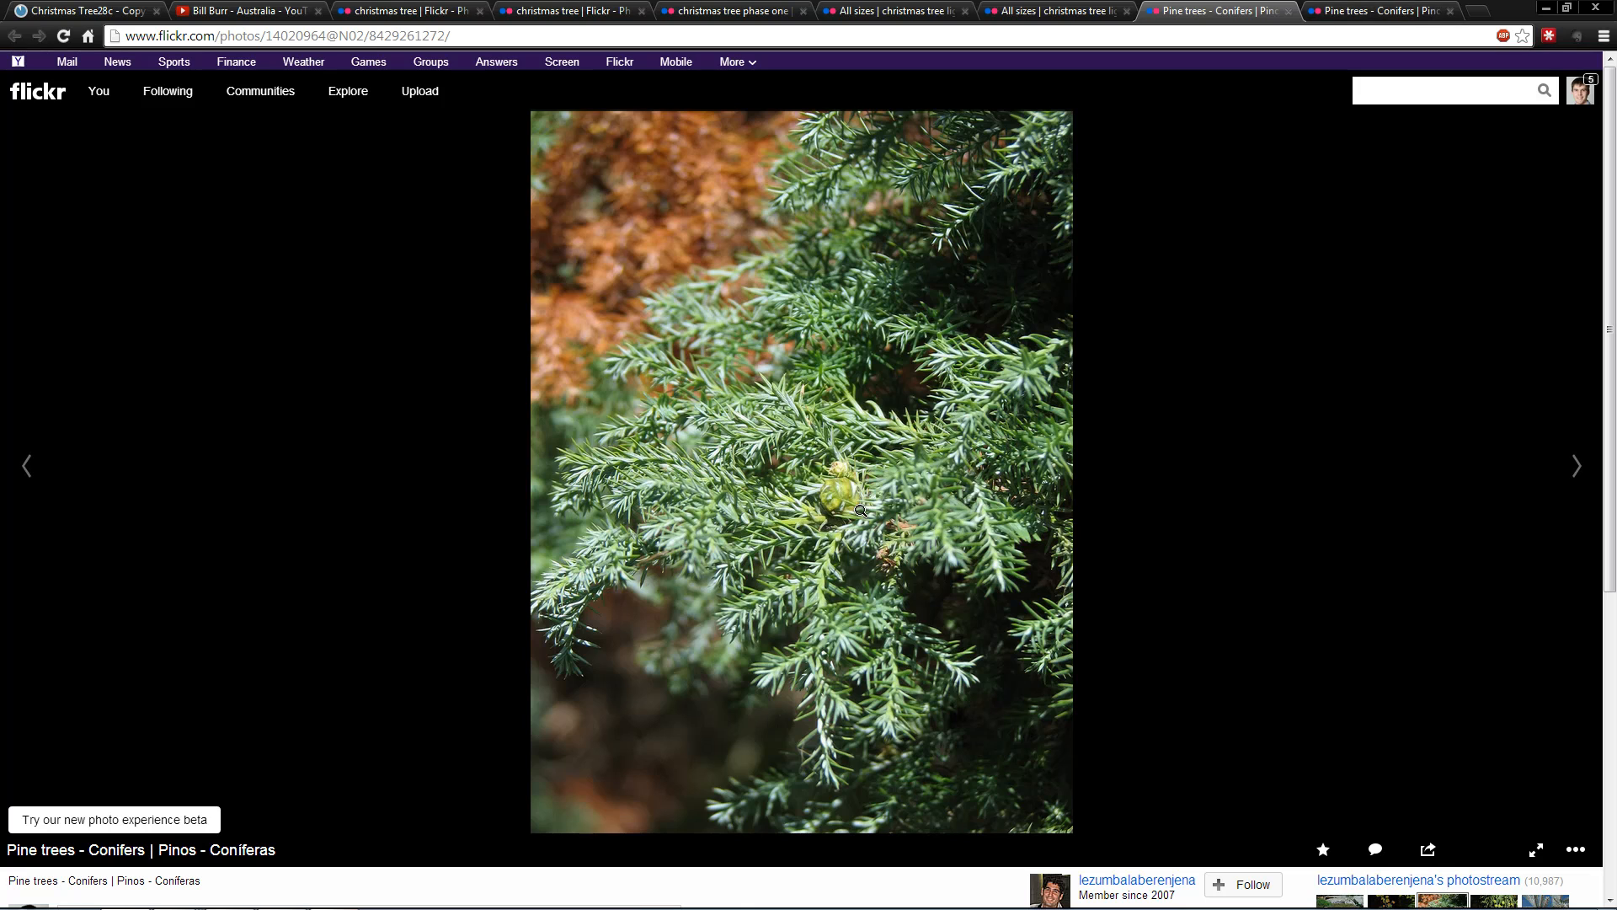
key(alt+Tab)
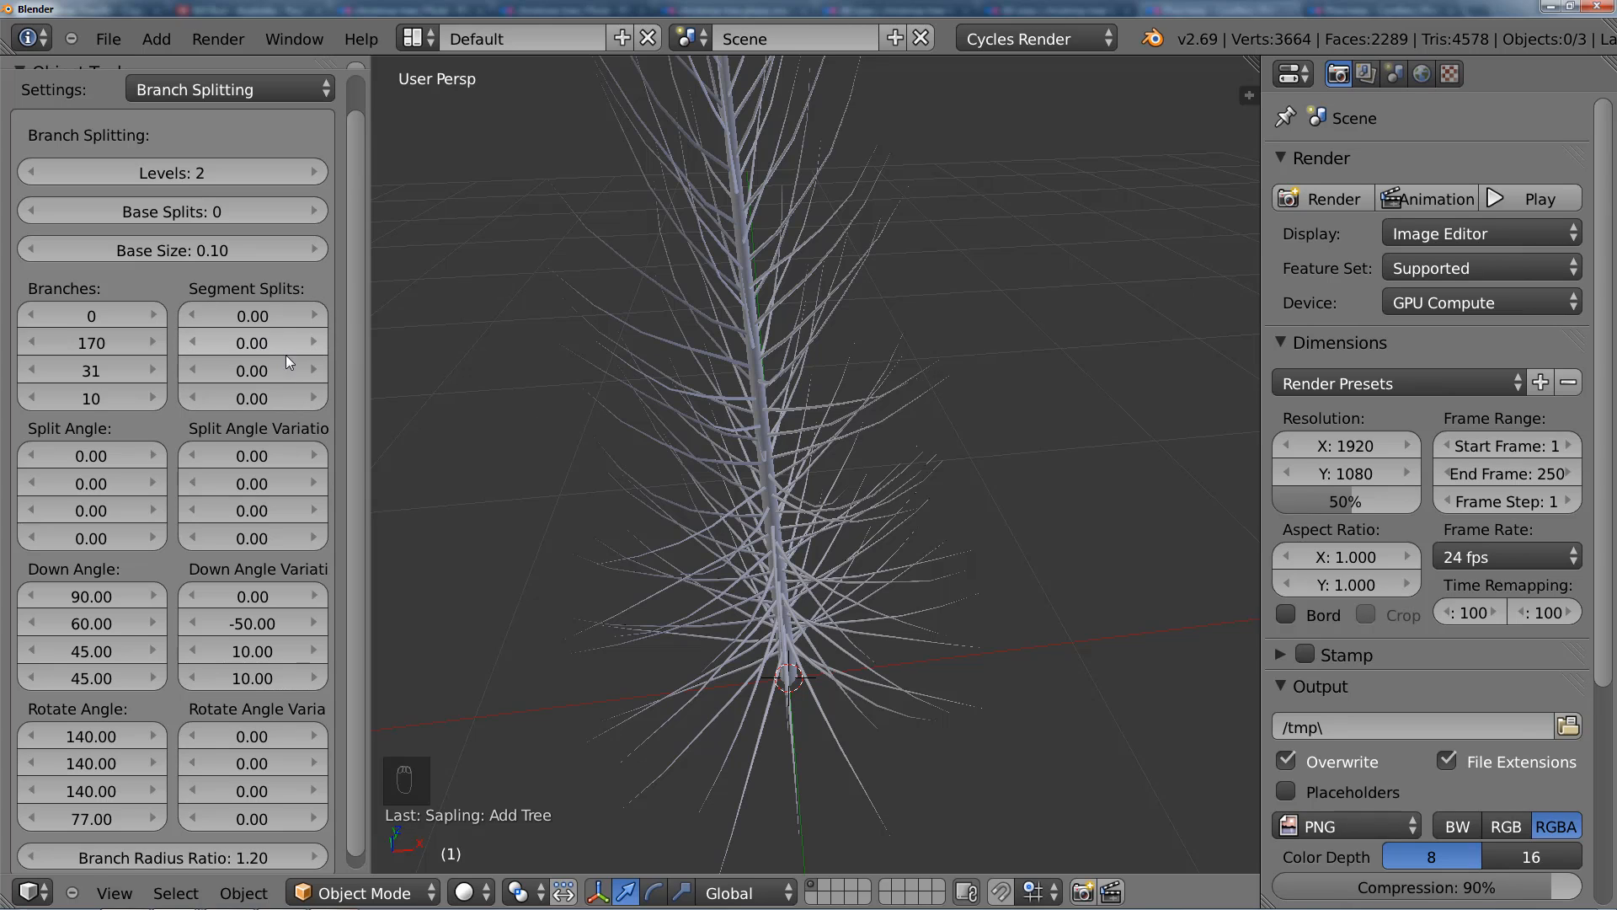
Step: Set the second Segment Splits value to 0.30 and inspect how the lower branches fork from several angles
right_click(648, 338)
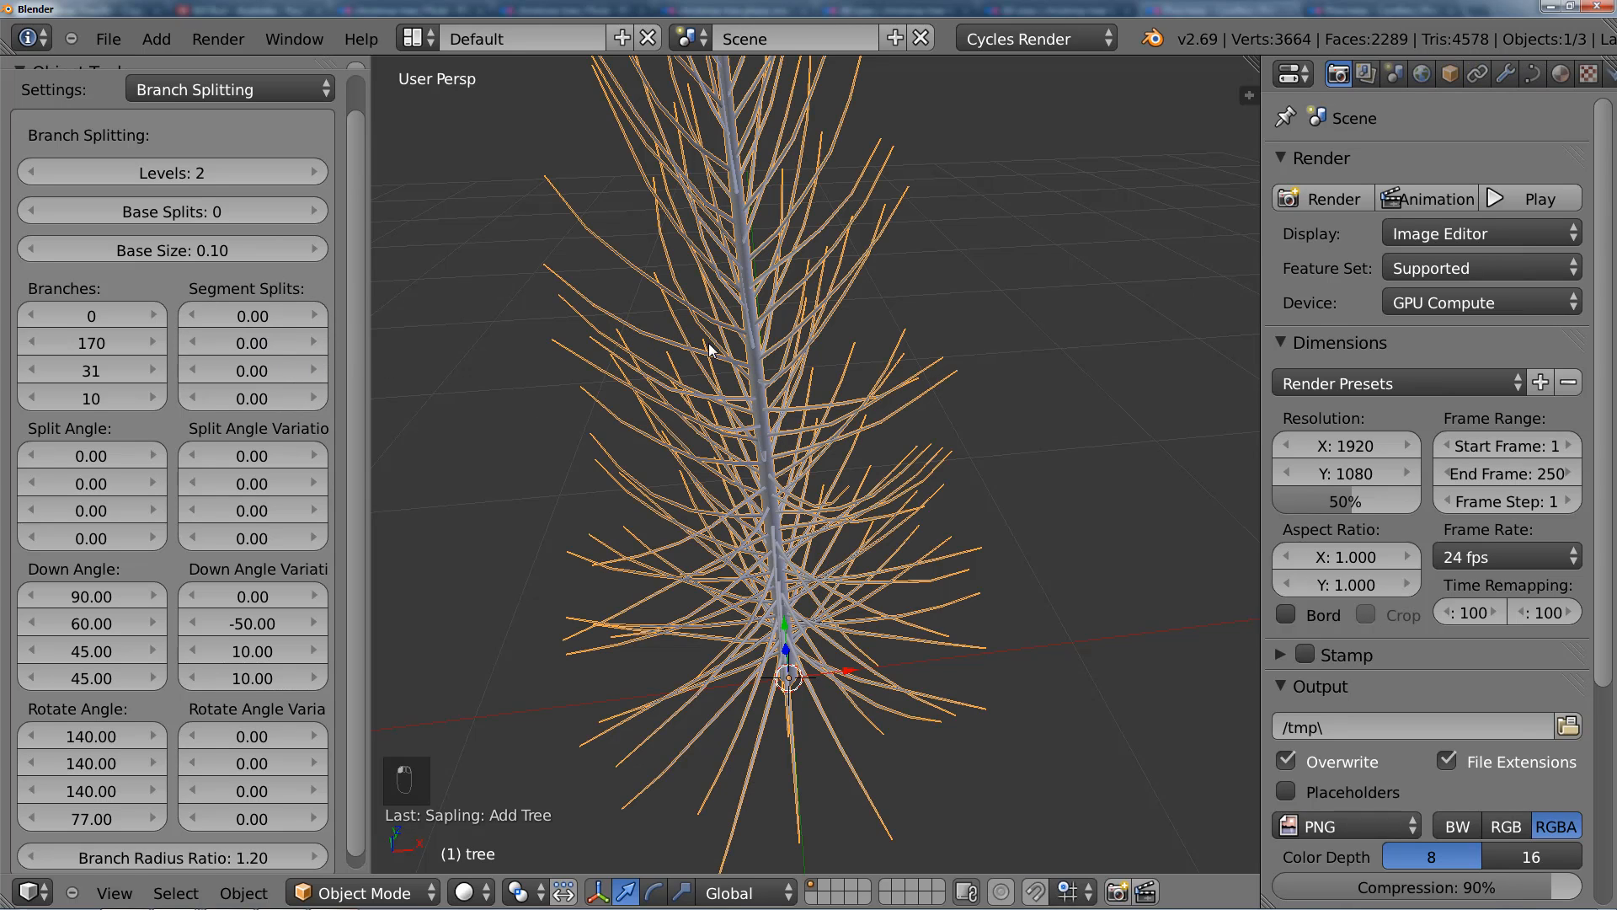
click(248, 344)
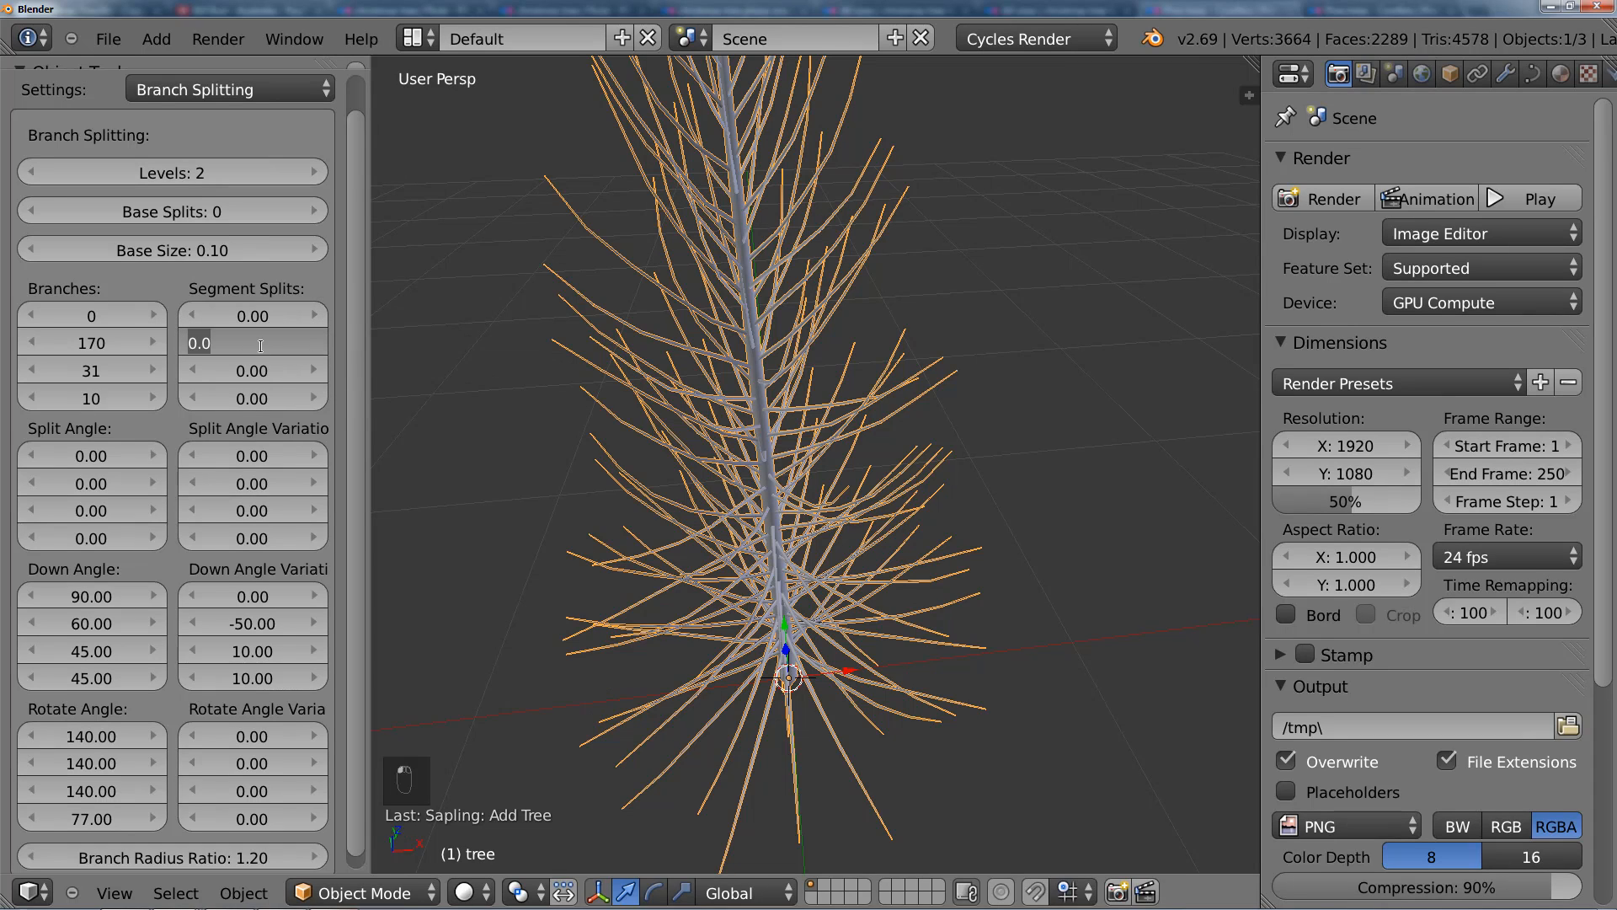
text(0.3)
key(Return)
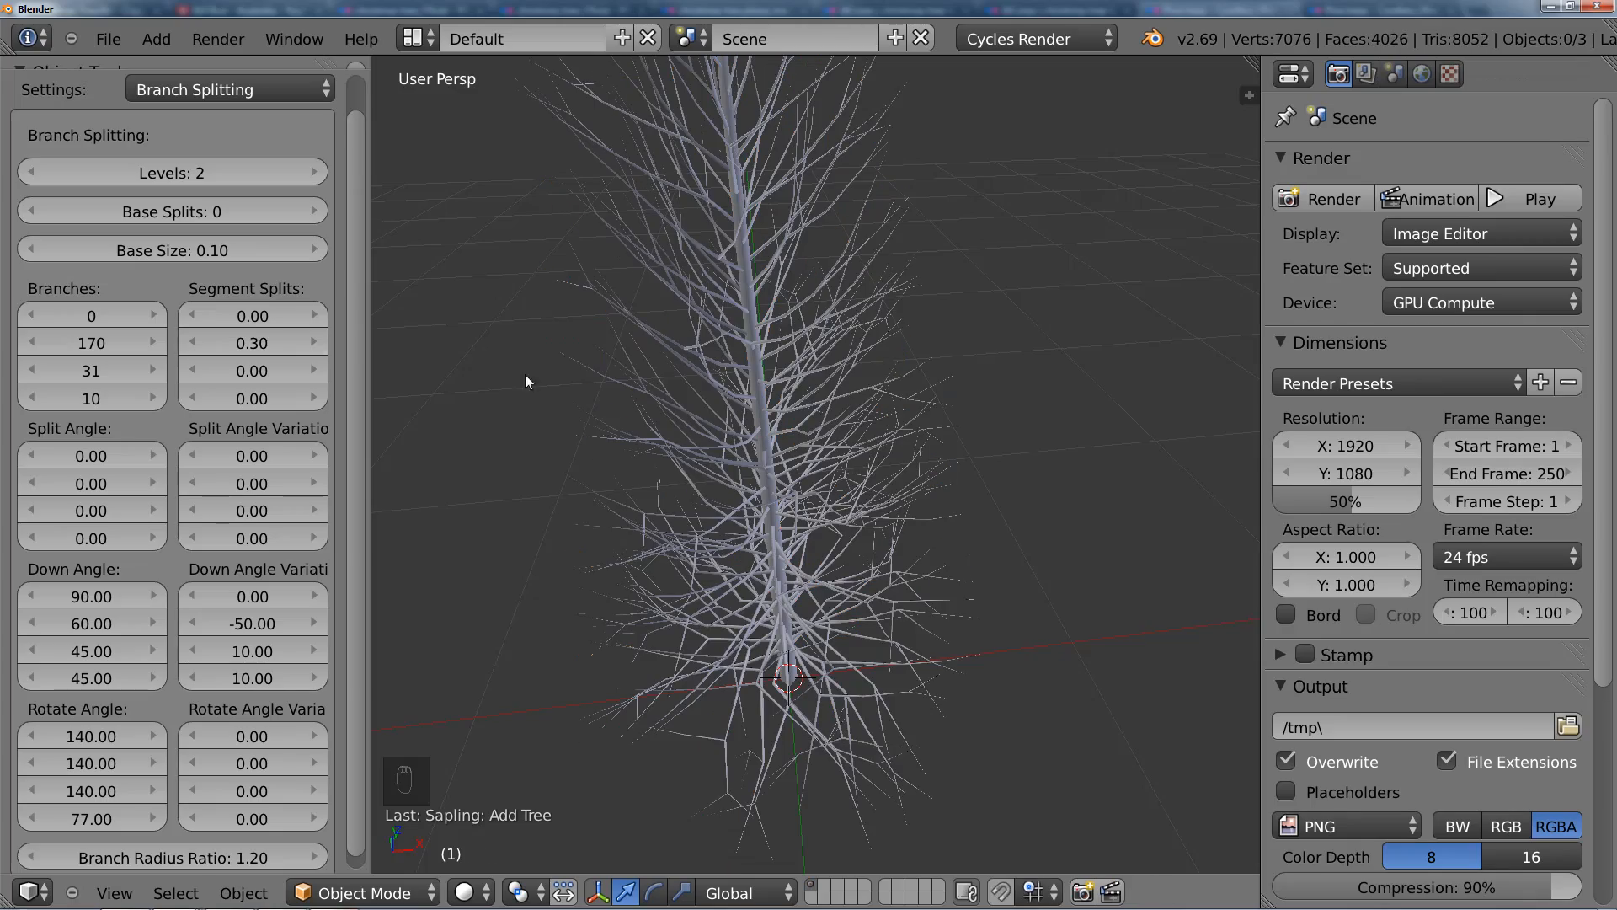
scroll(796, 500, up, 2)
shift+middle_drag(796, 500, 788, 396)
right_click(788, 400)
scroll(852, 509, up, 1)
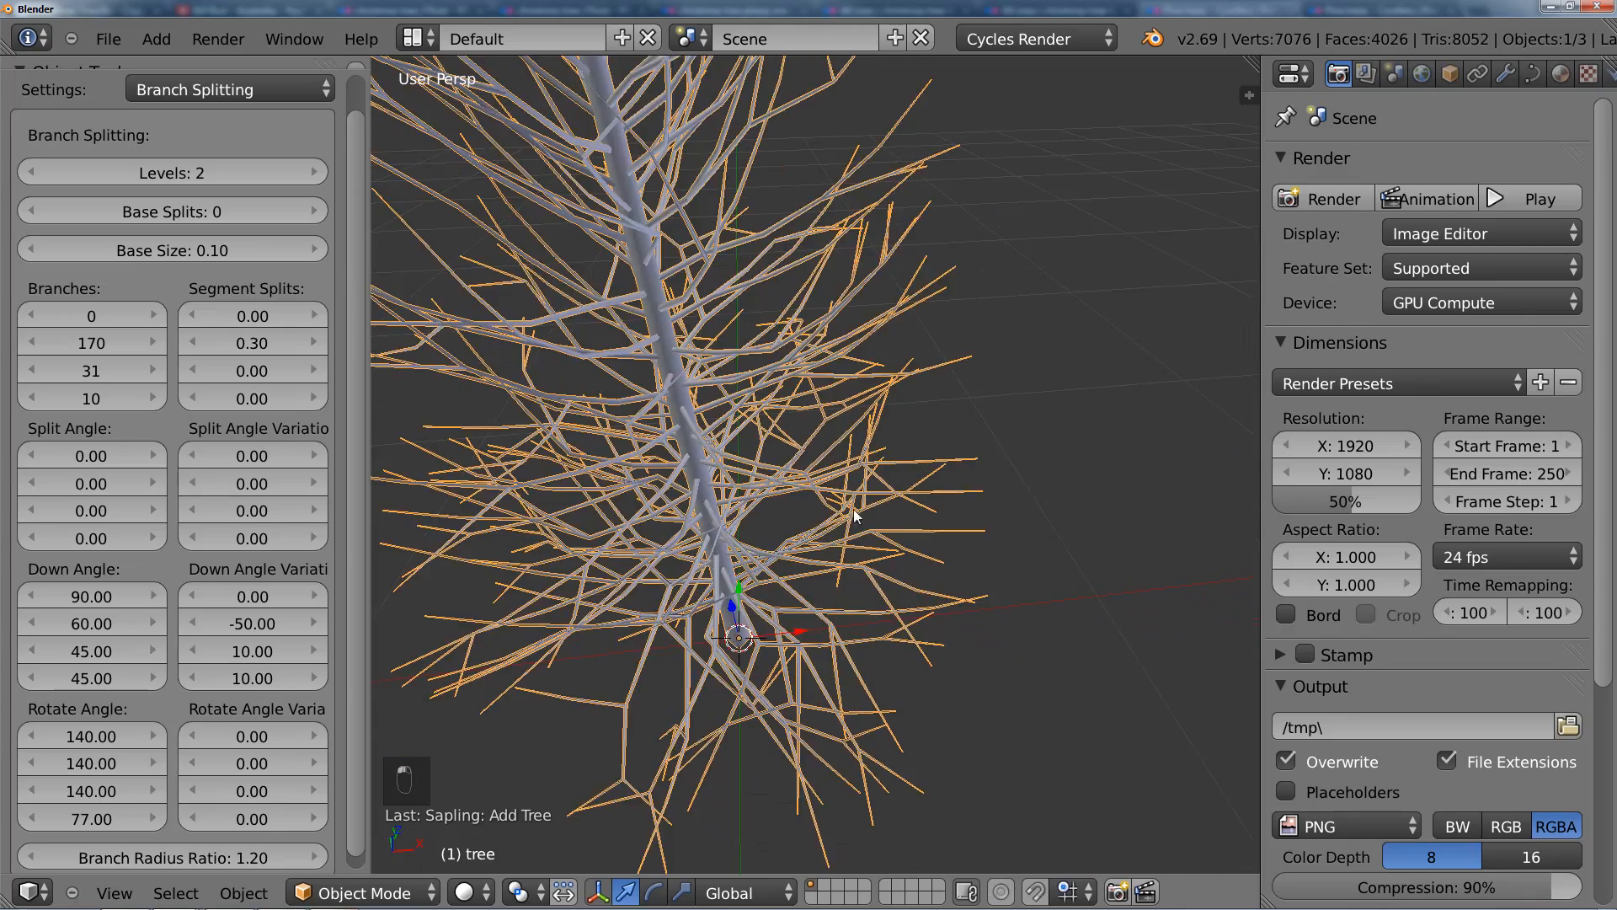
scroll(853, 509, up, 5)
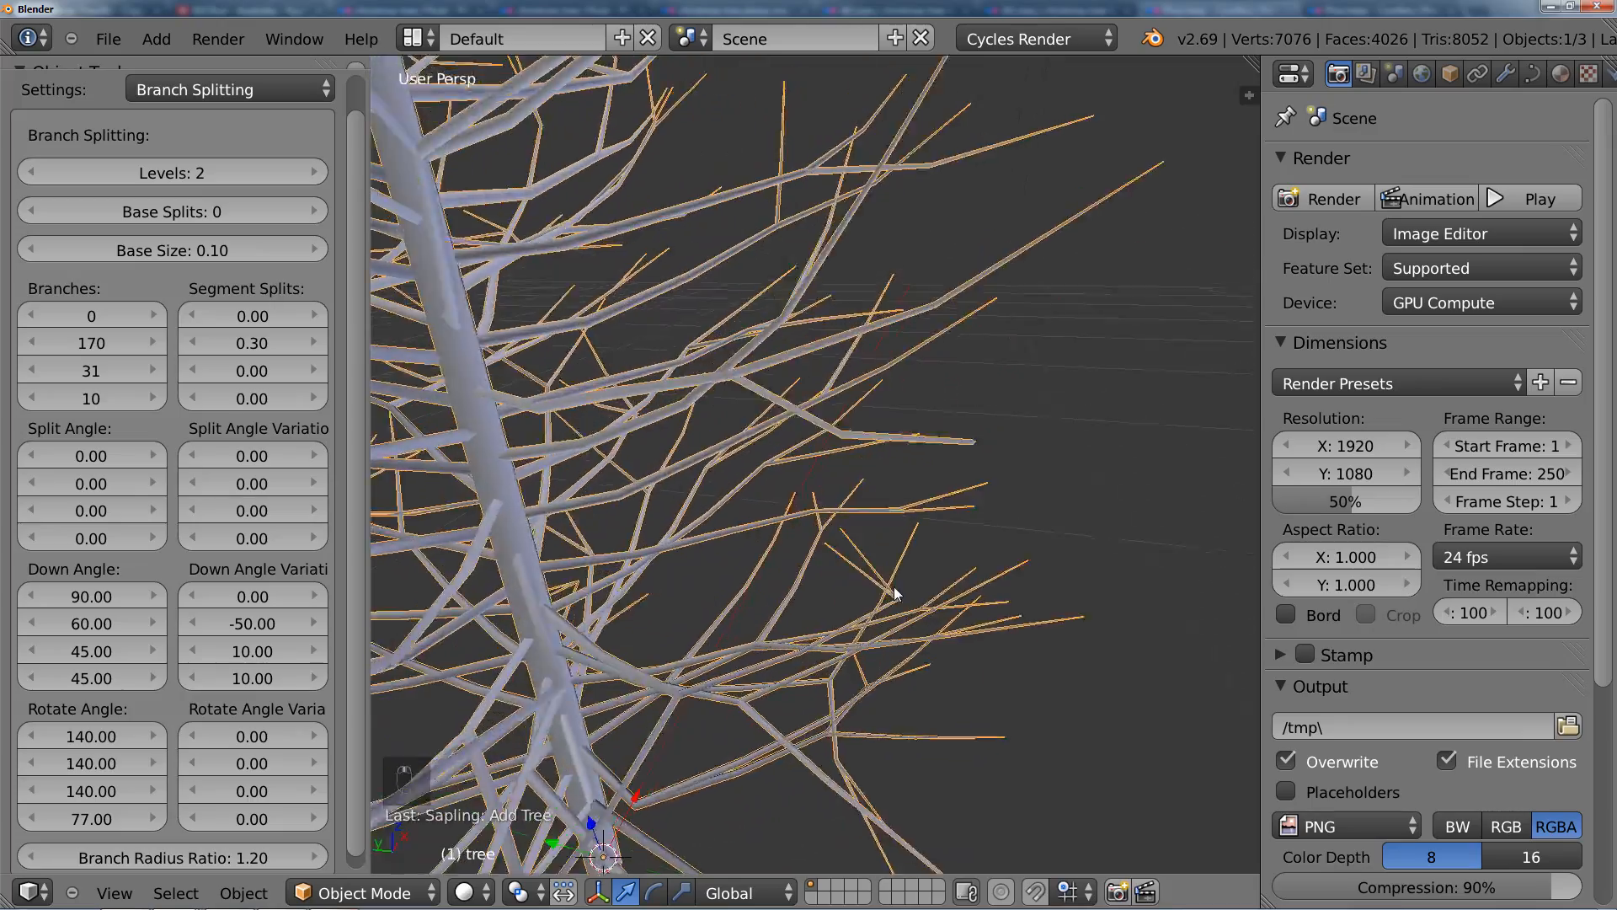
scroll(893, 586, down, 6)
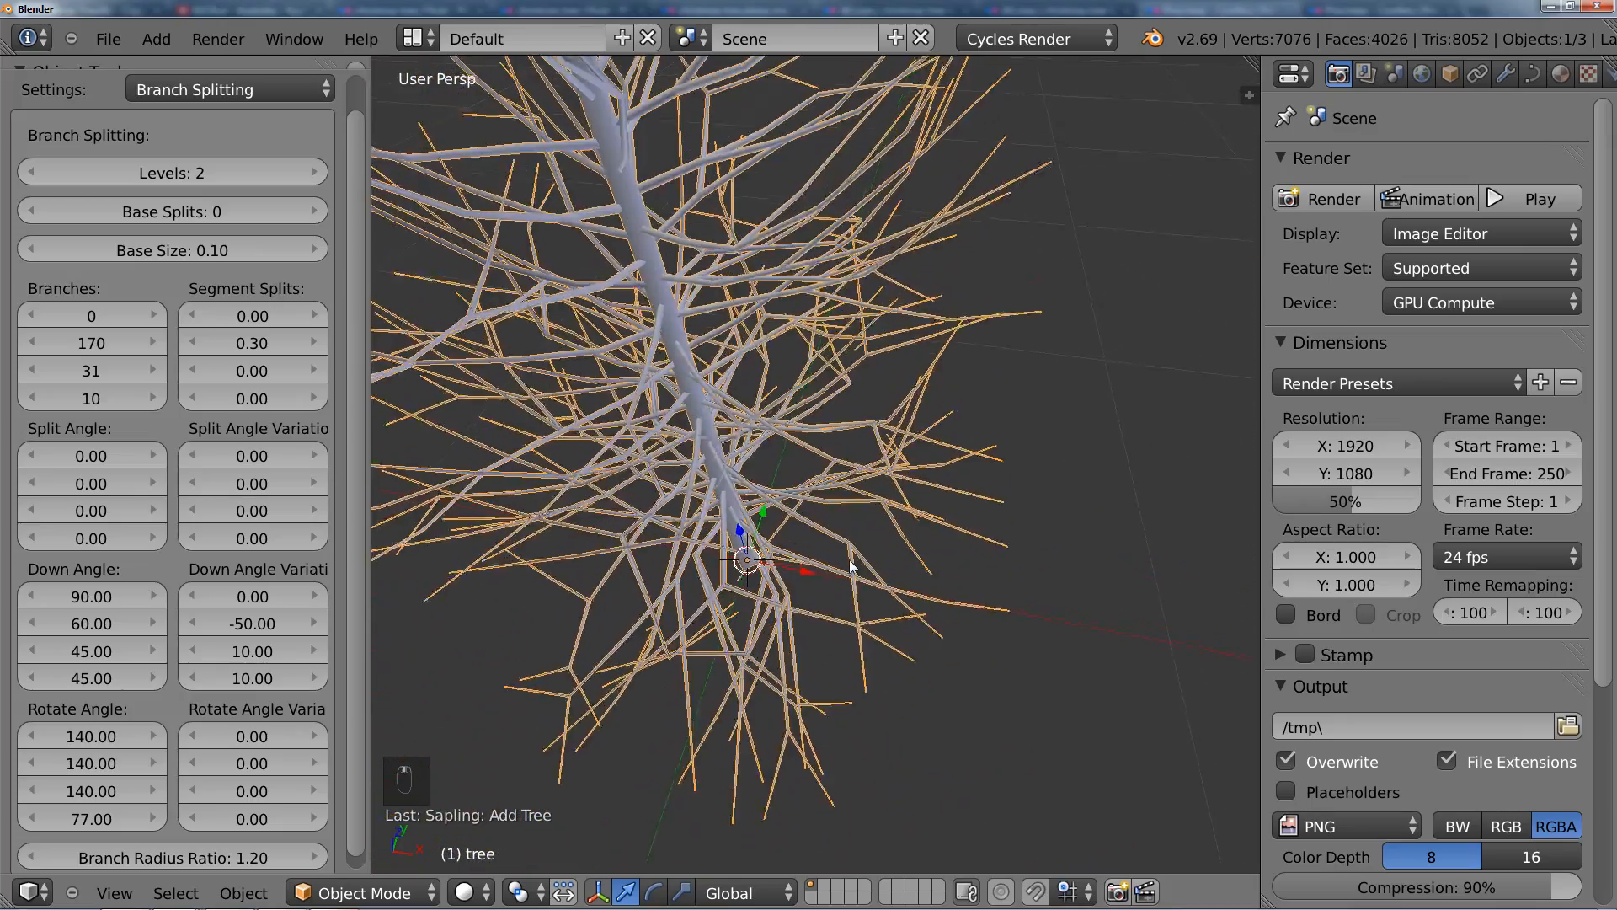
middle_drag(849, 559, 842, 471)
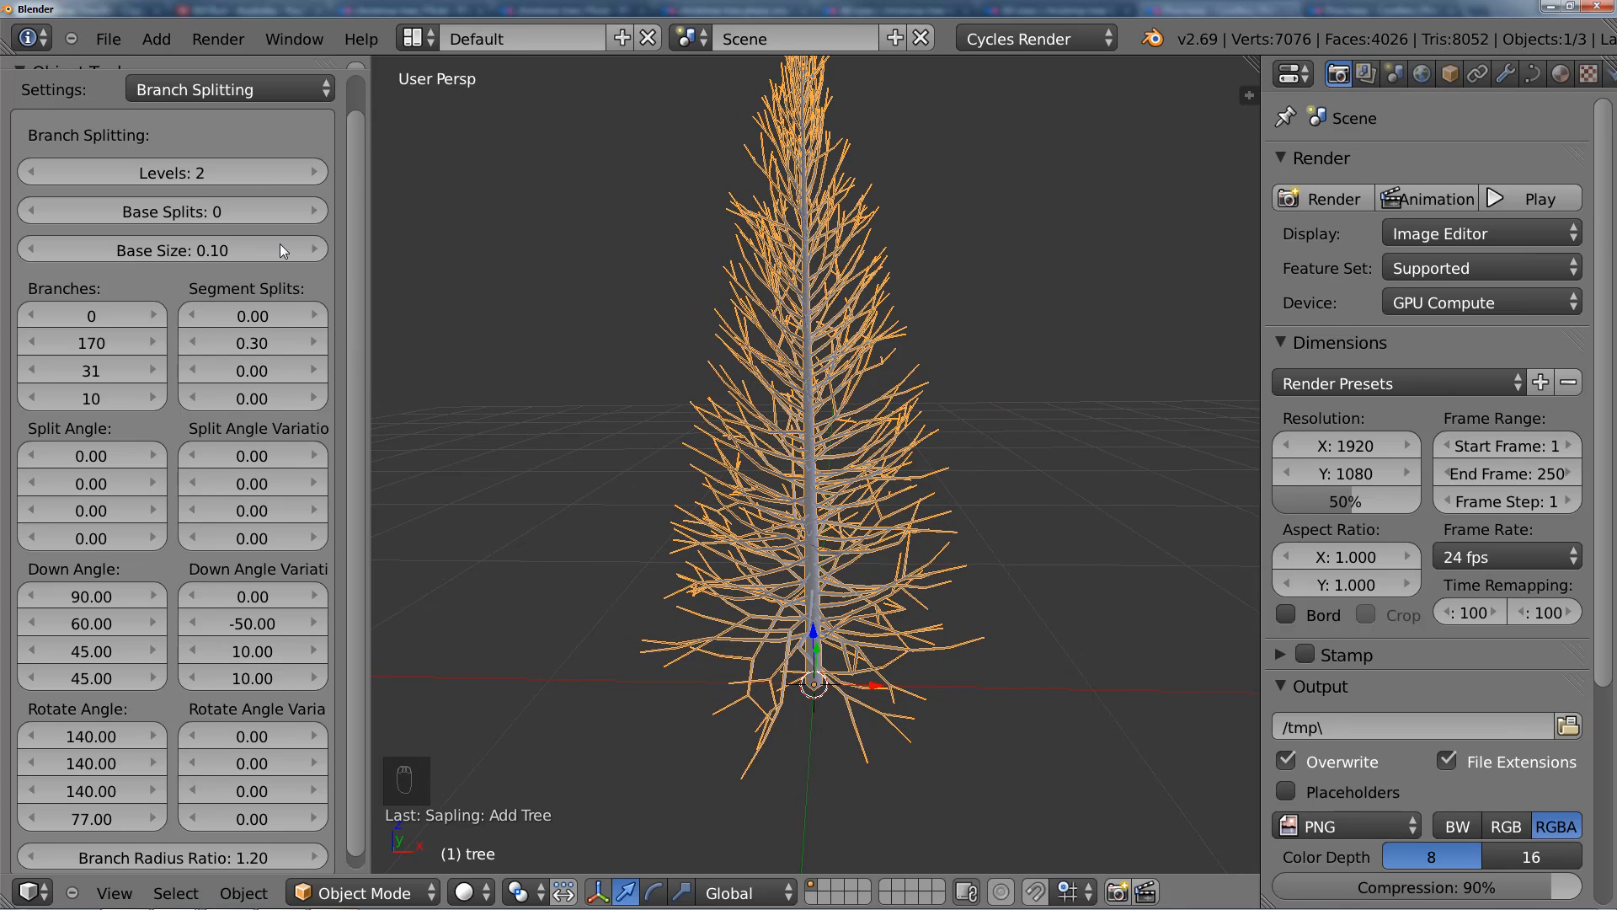
Step: In the Branch Growth settings, set the second Curve Resolution value to 13 and inspect the branches up close
click(239, 91)
click(246, 177)
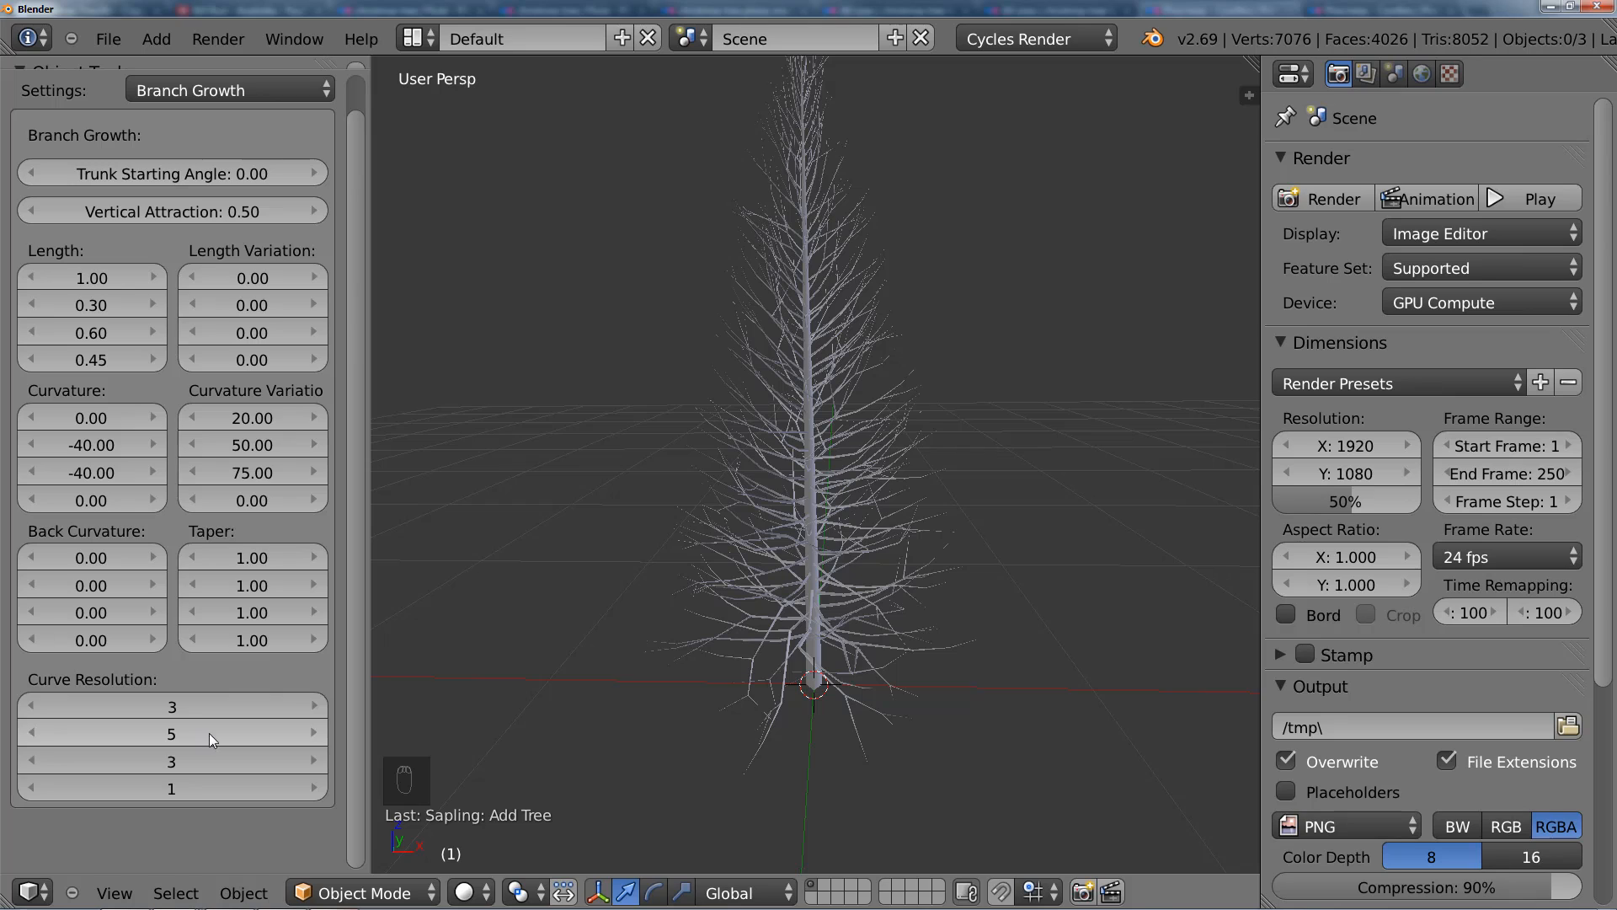
scroll(807, 567, up, 2)
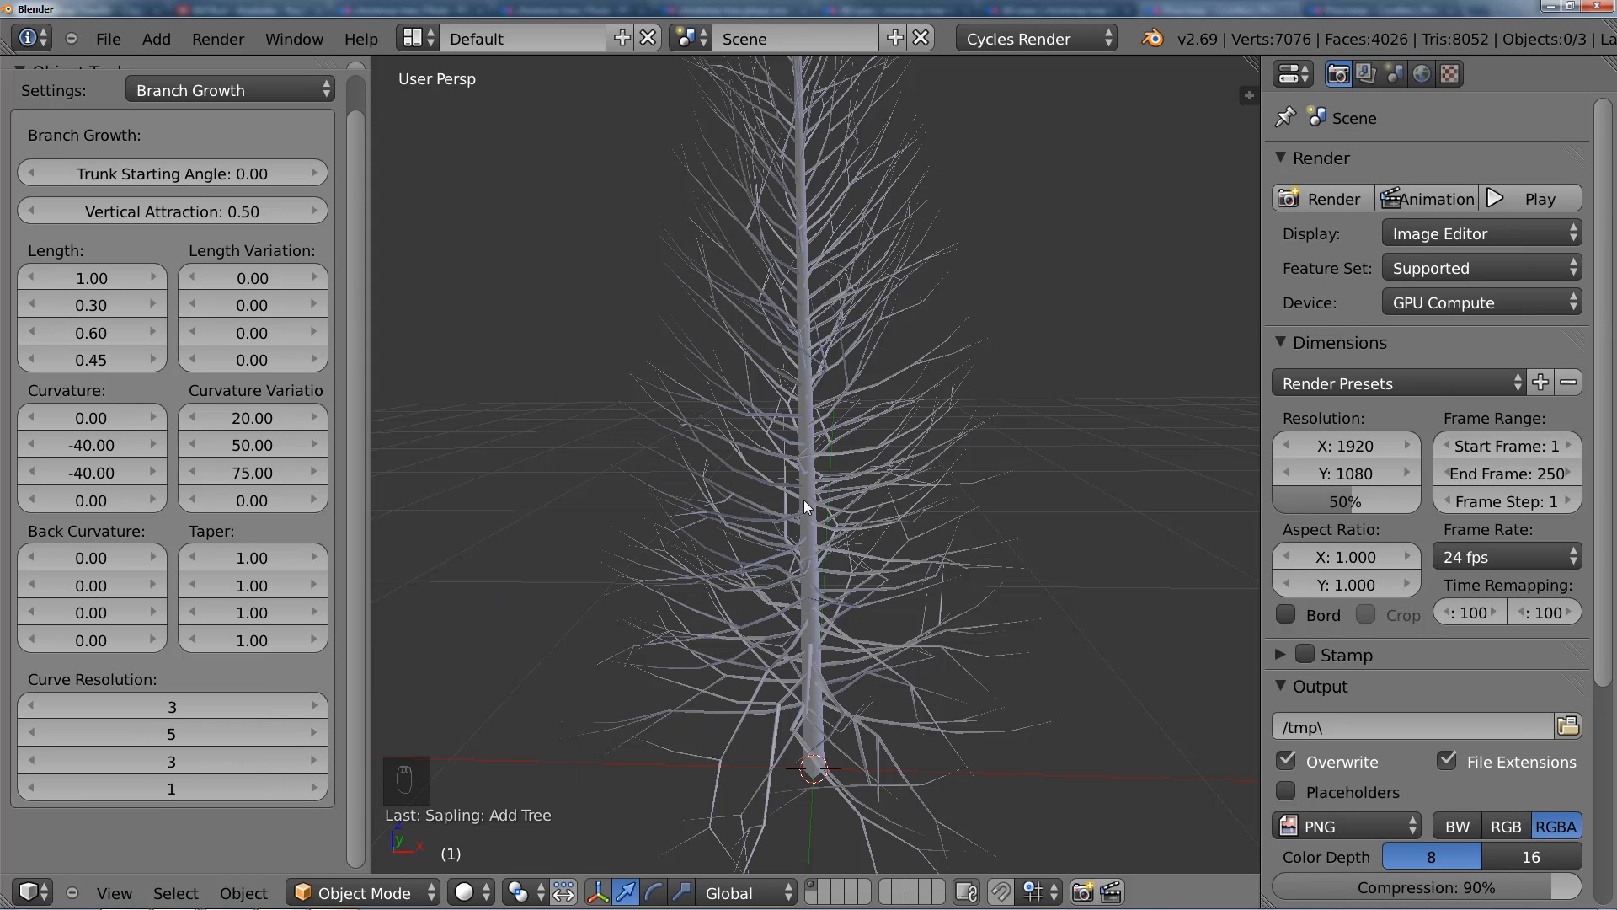
click(175, 729)
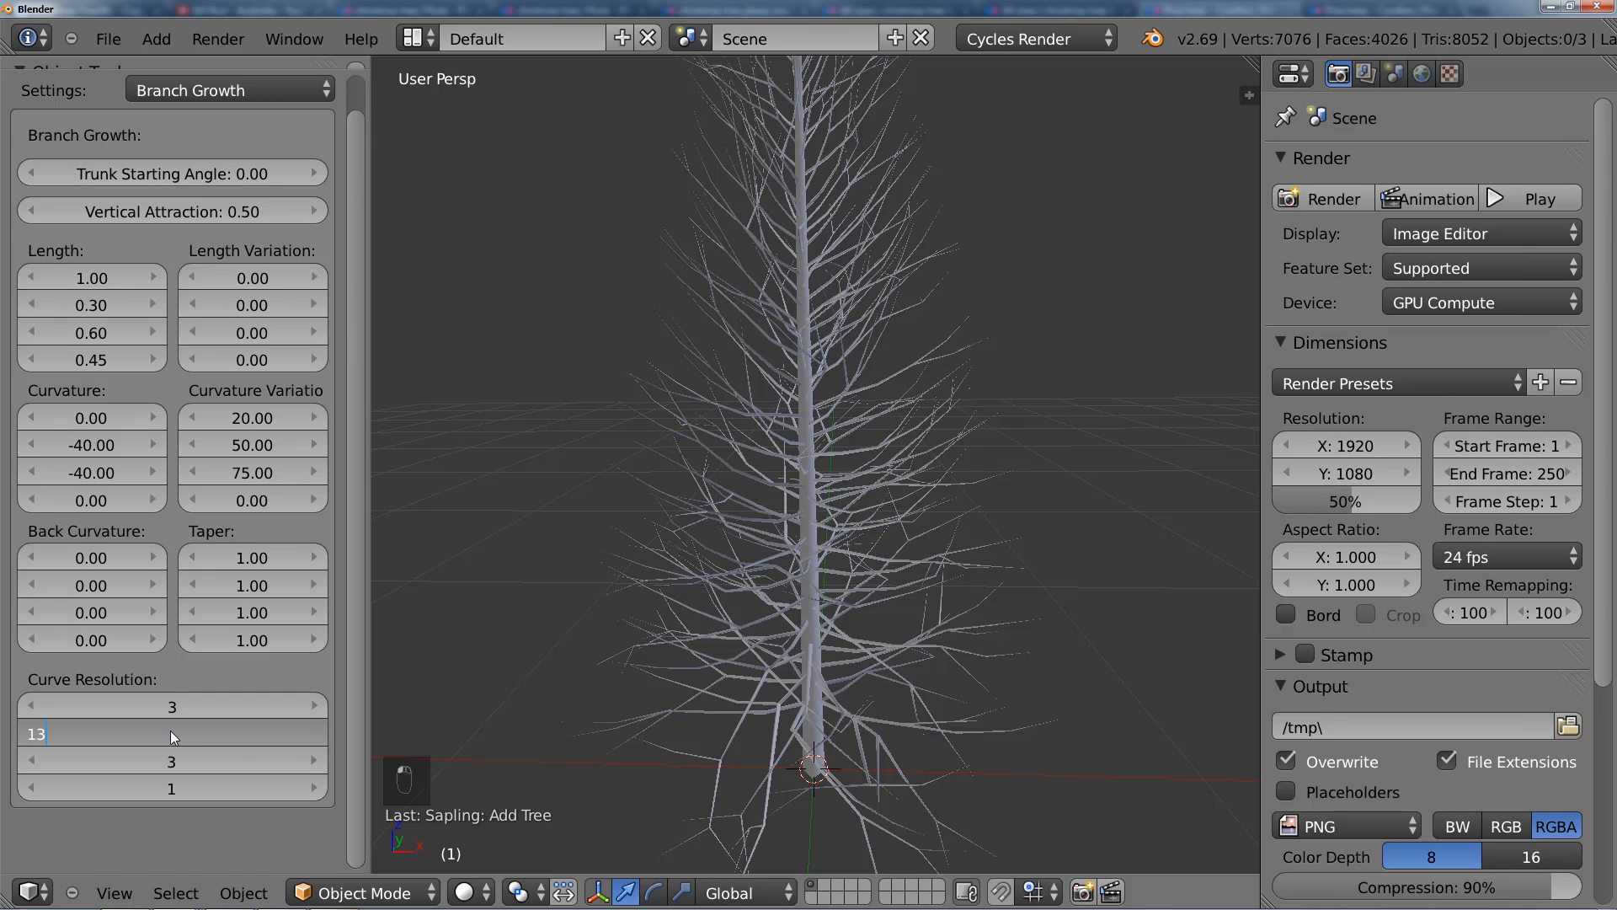
key(Return)
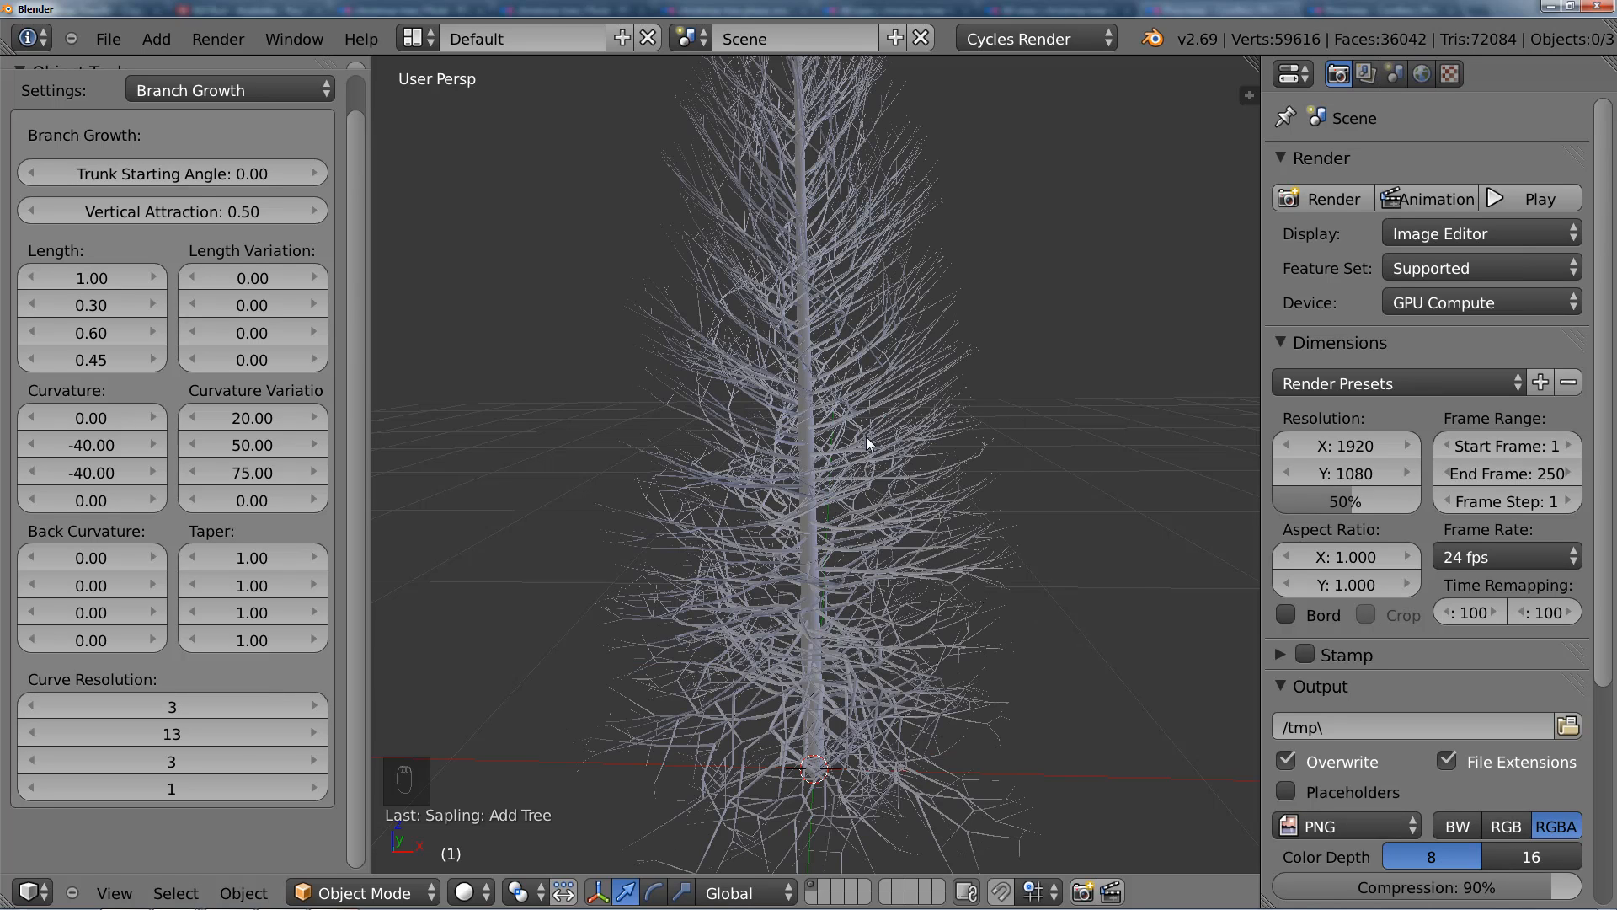
scroll(864, 467, up, 4)
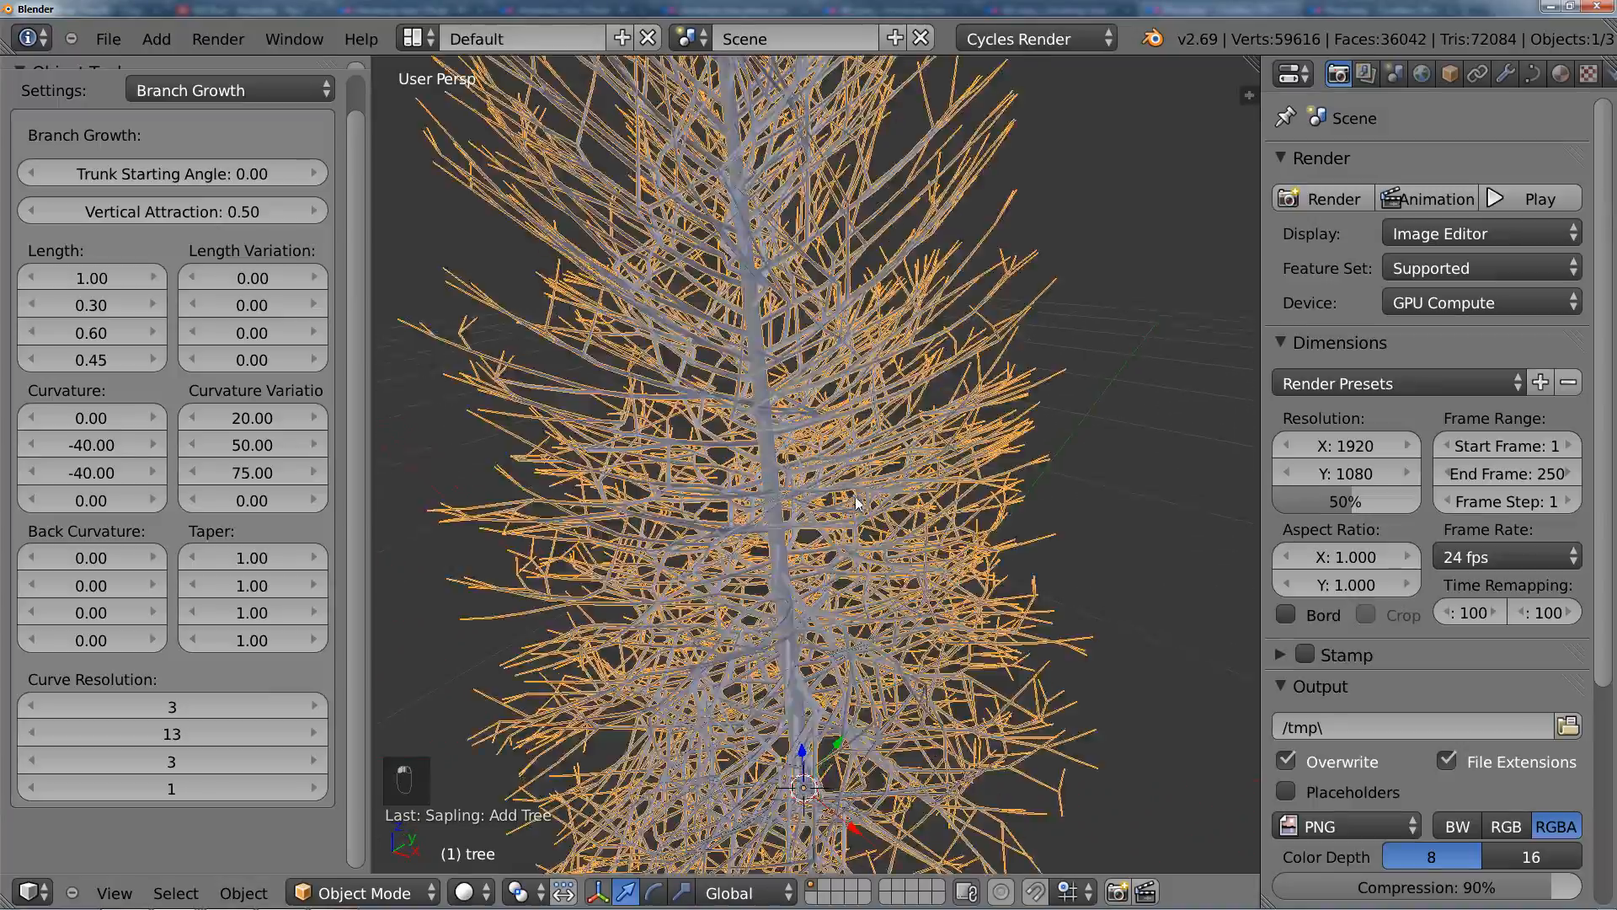
middle_drag(856, 497, 962, 444)
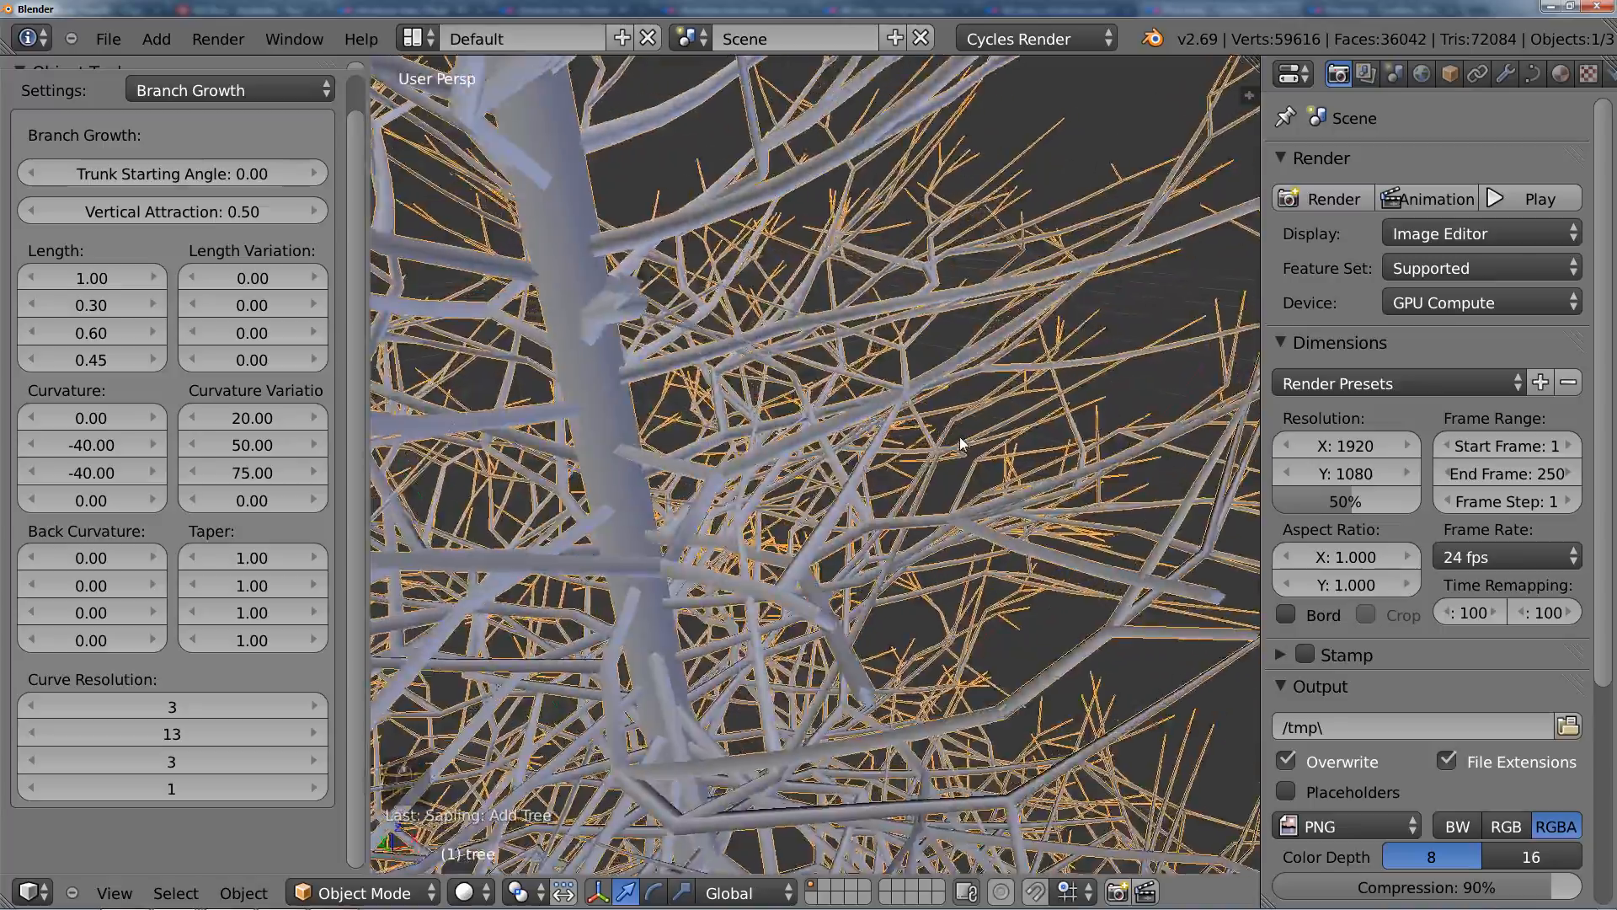
scroll(959, 436, down, 6)
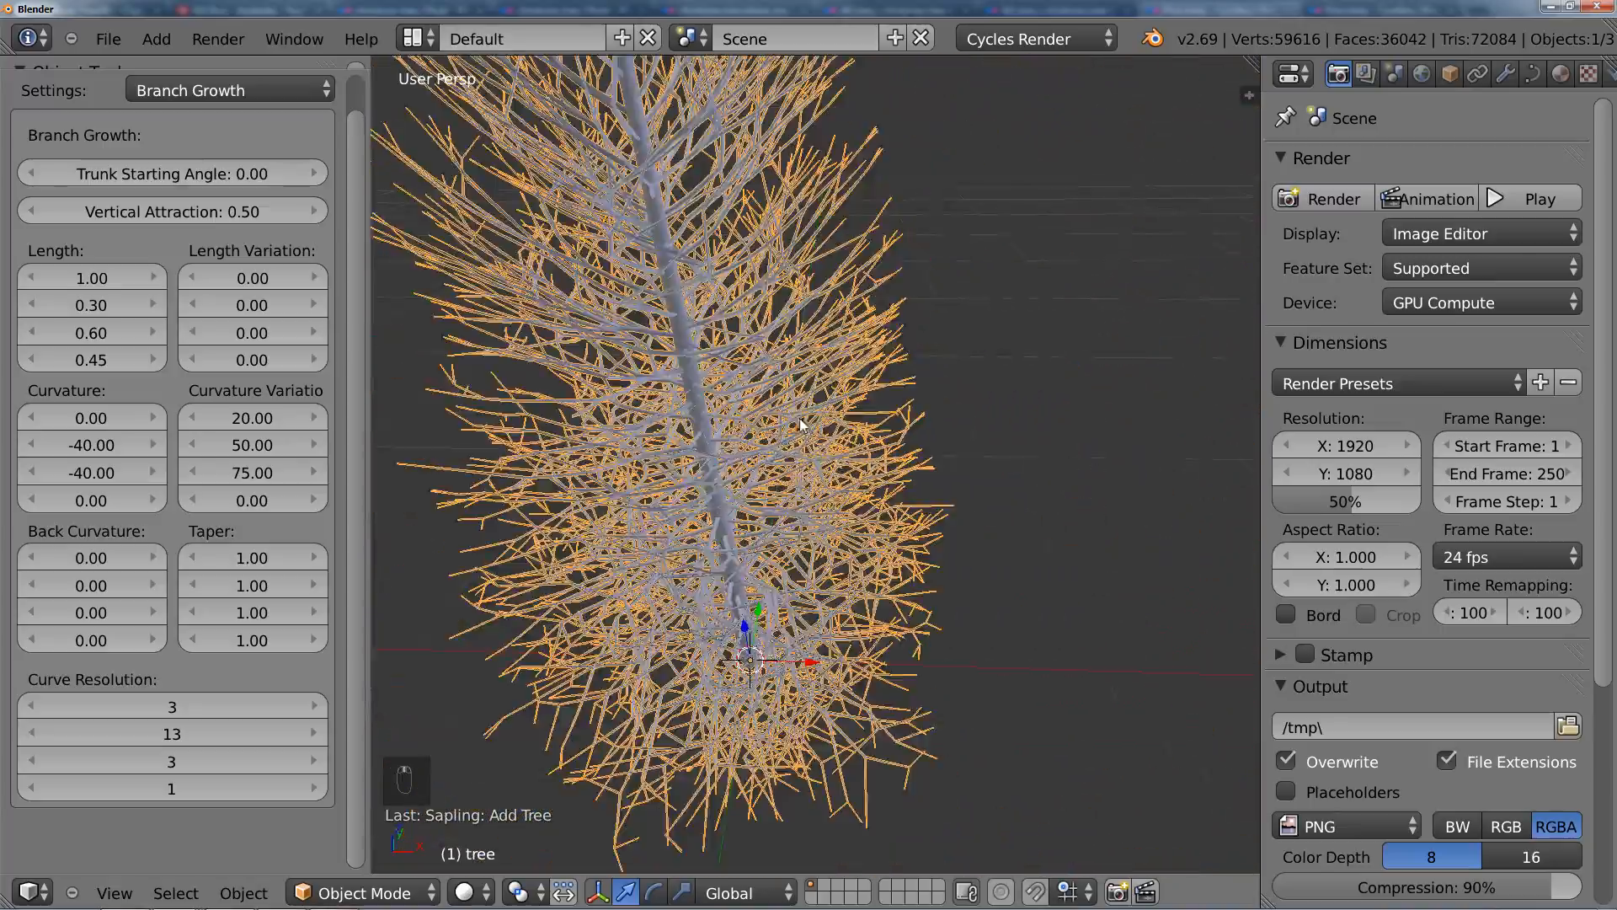
middle_drag(800, 419, 832, 405)
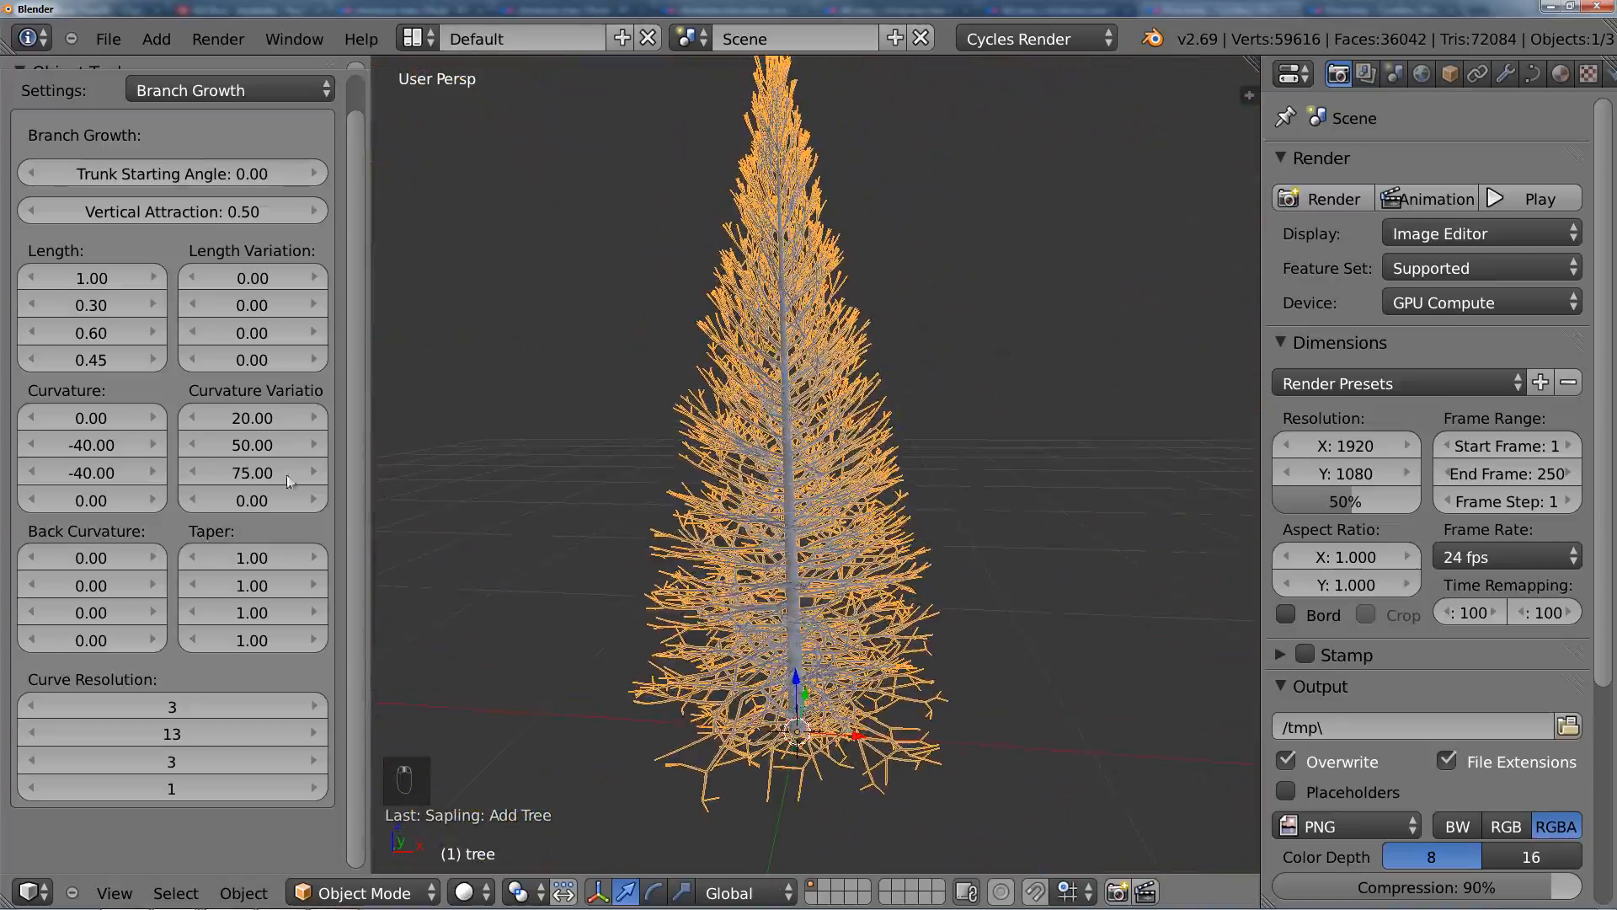
Step: Review the Branch Splitting, Branch Growth and Geometry settings in a slightly widened settings area, ending on Branch Splitting
scroll(253, 253, up, 2)
click(261, 128)
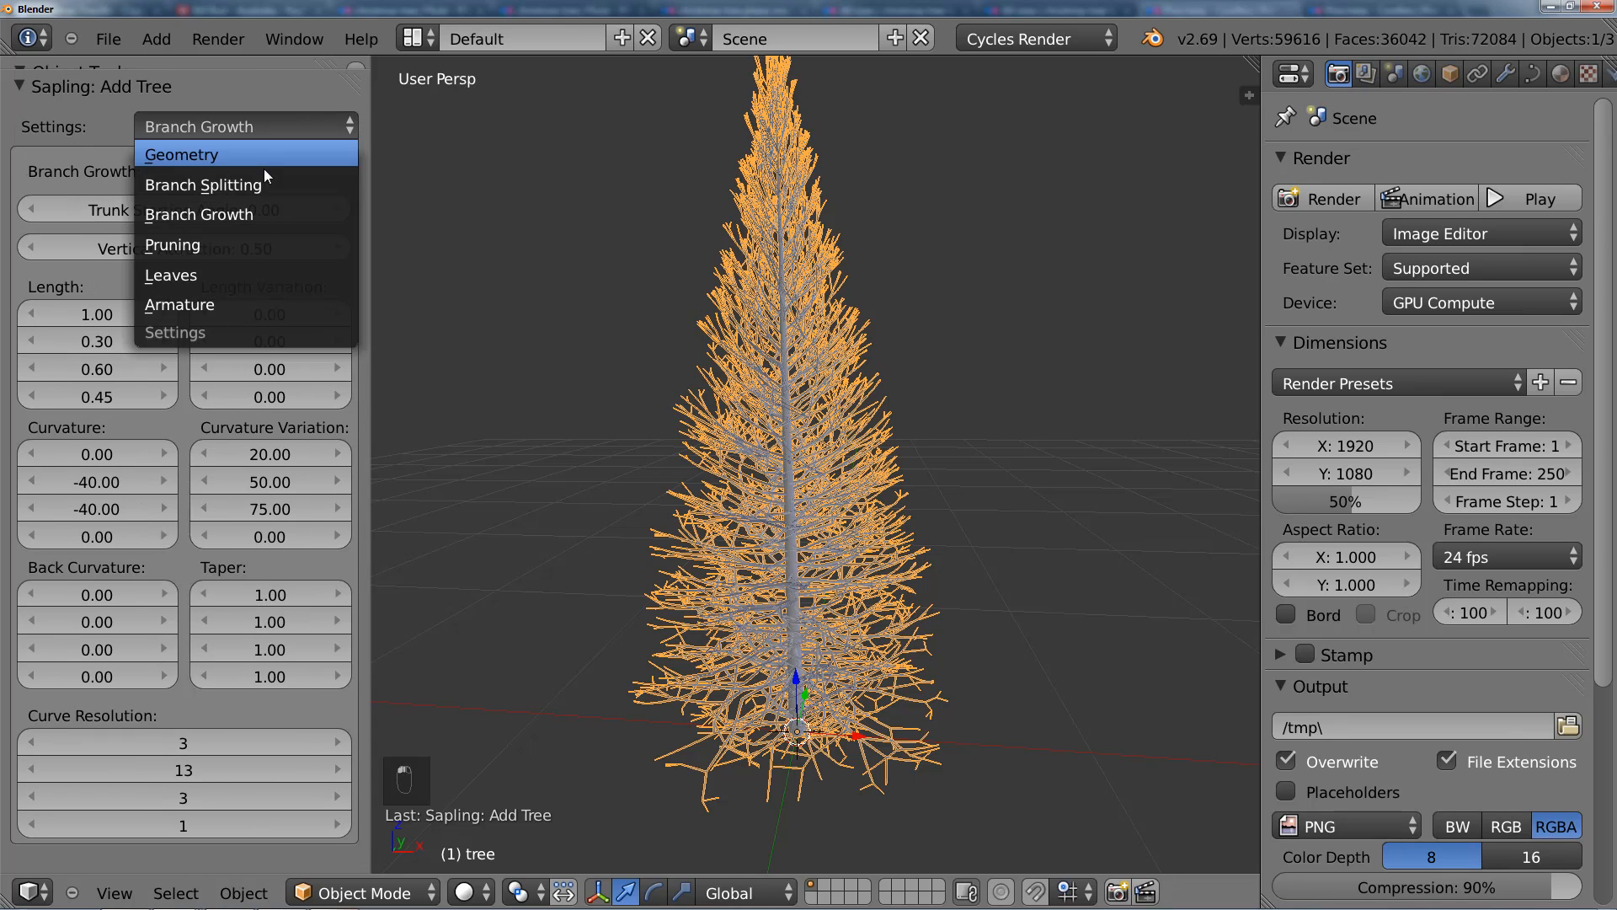
click(253, 184)
scroll(354, 341, down, 2)
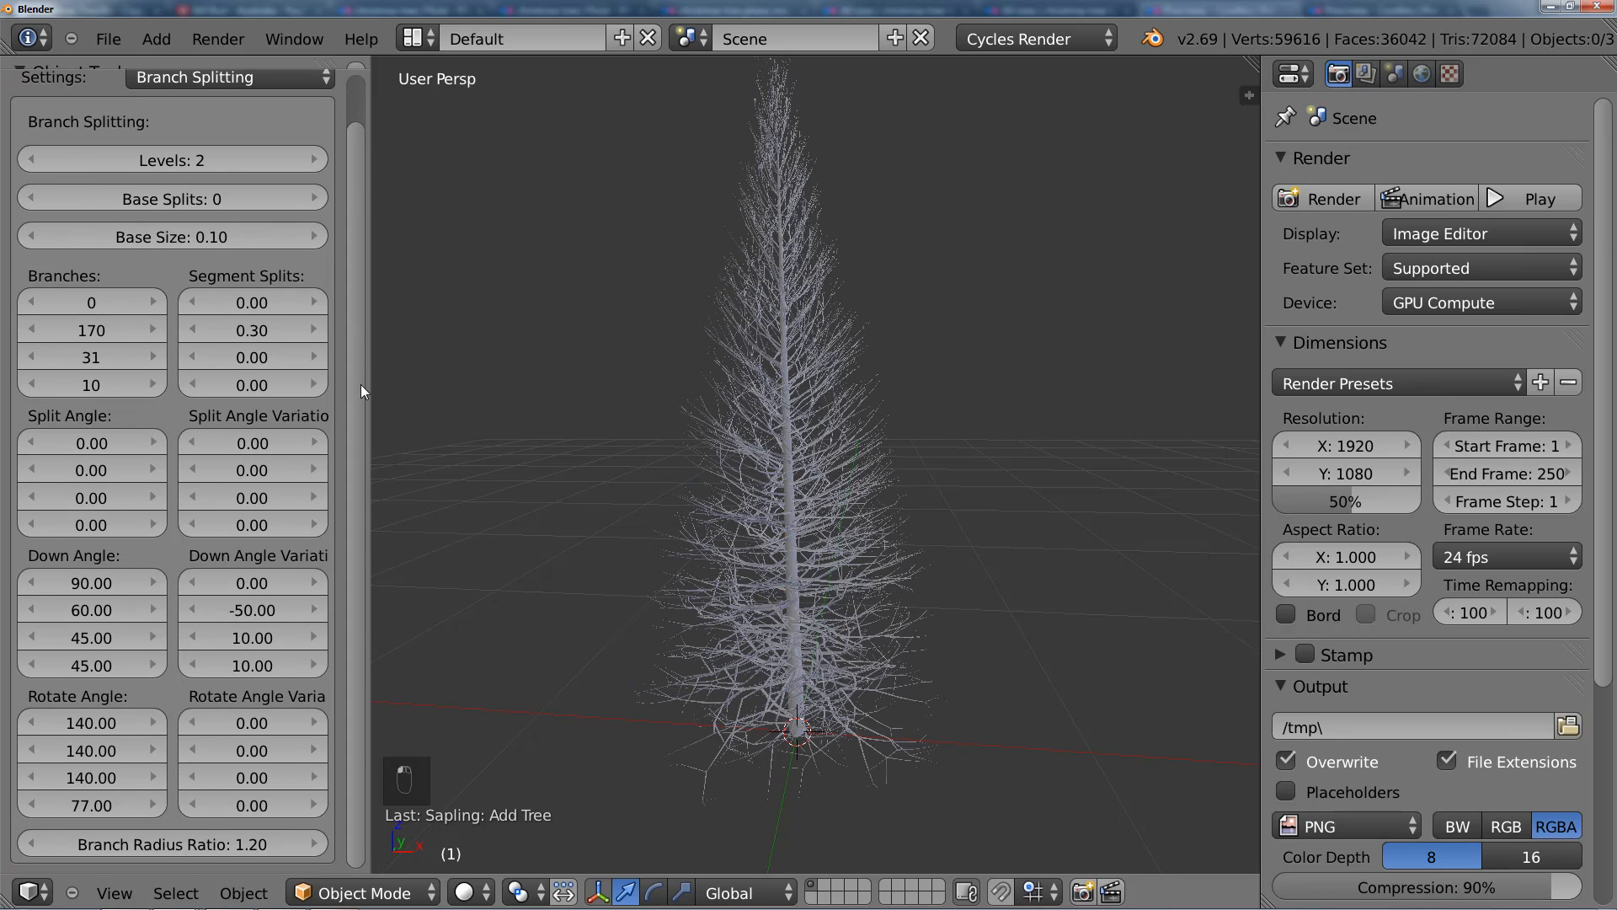
drag(372, 381, 382, 380)
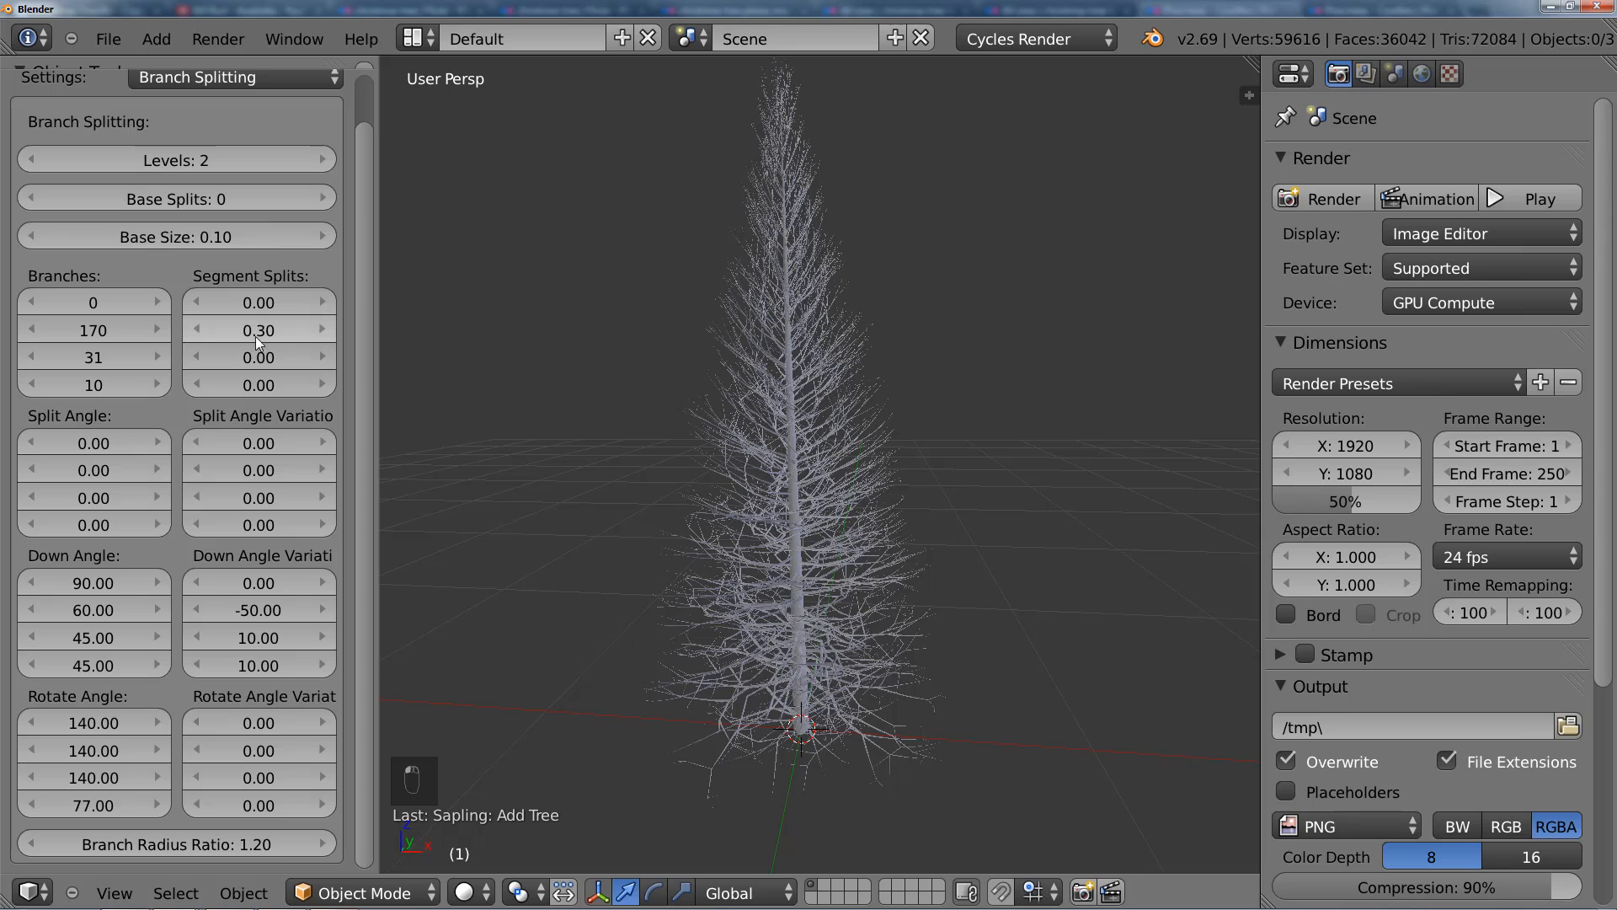
click(271, 83)
click(246, 165)
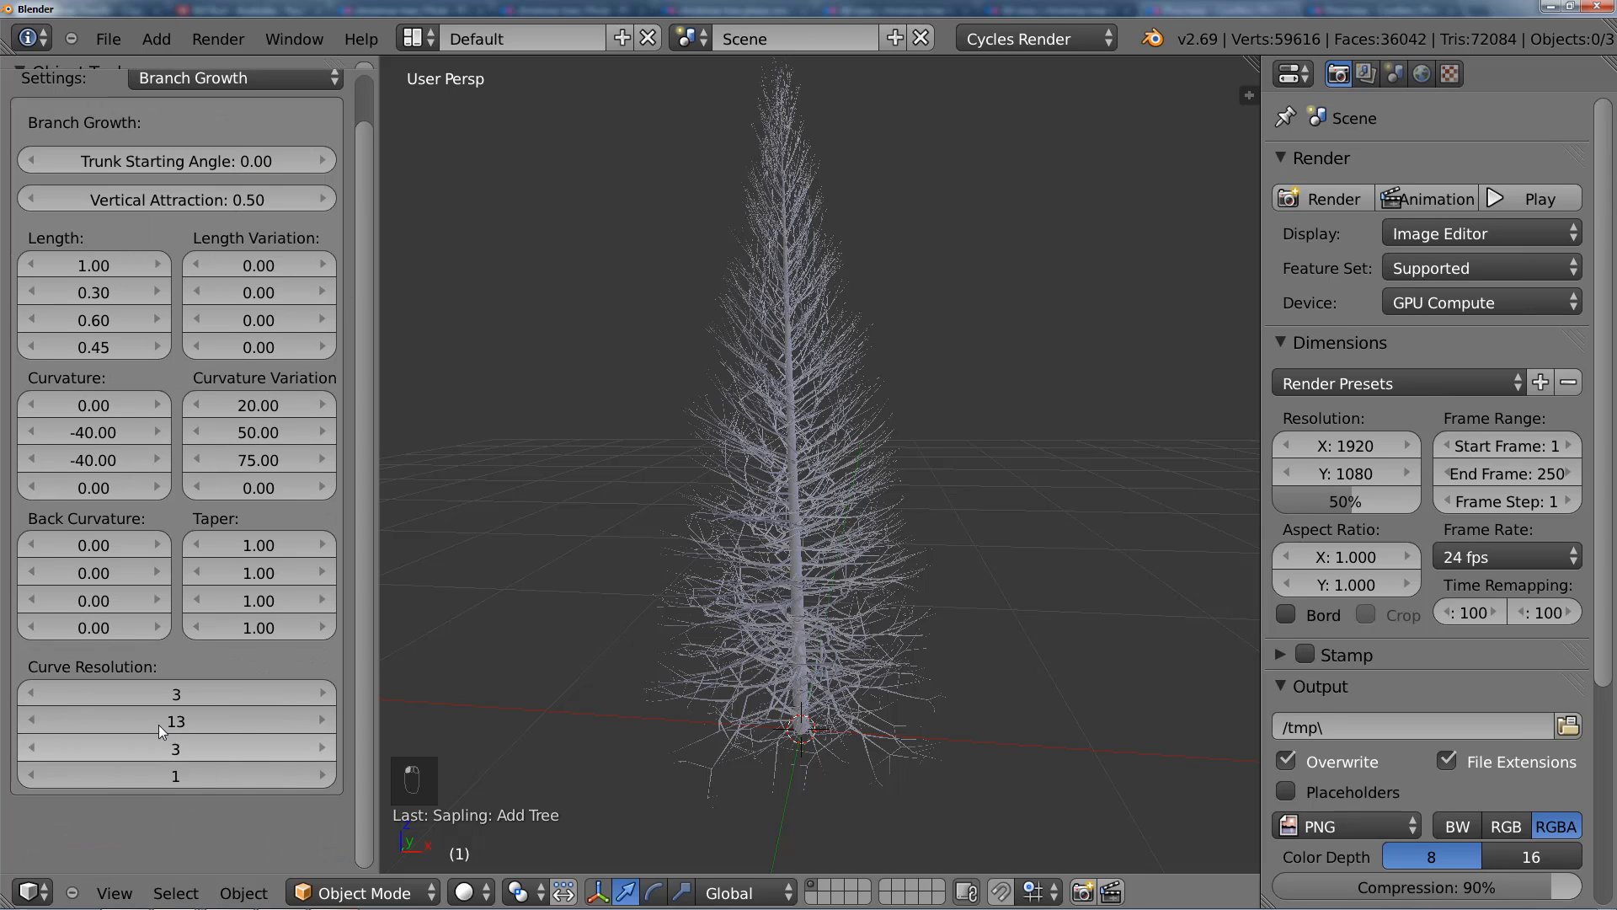
click(245, 77)
click(237, 104)
click(234, 86)
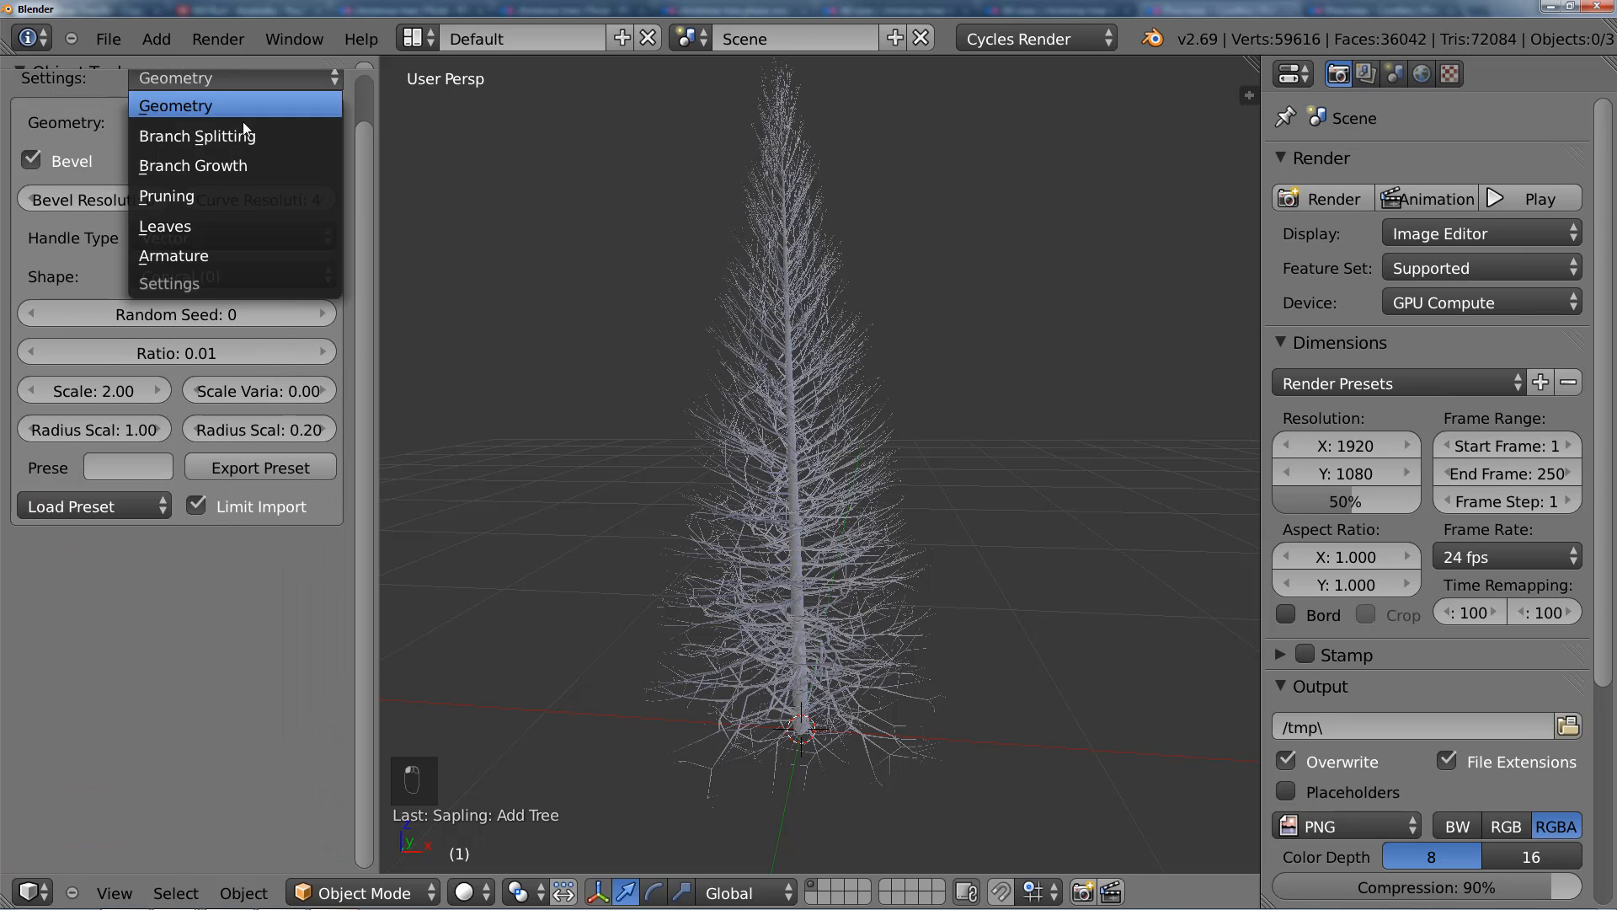
click(245, 133)
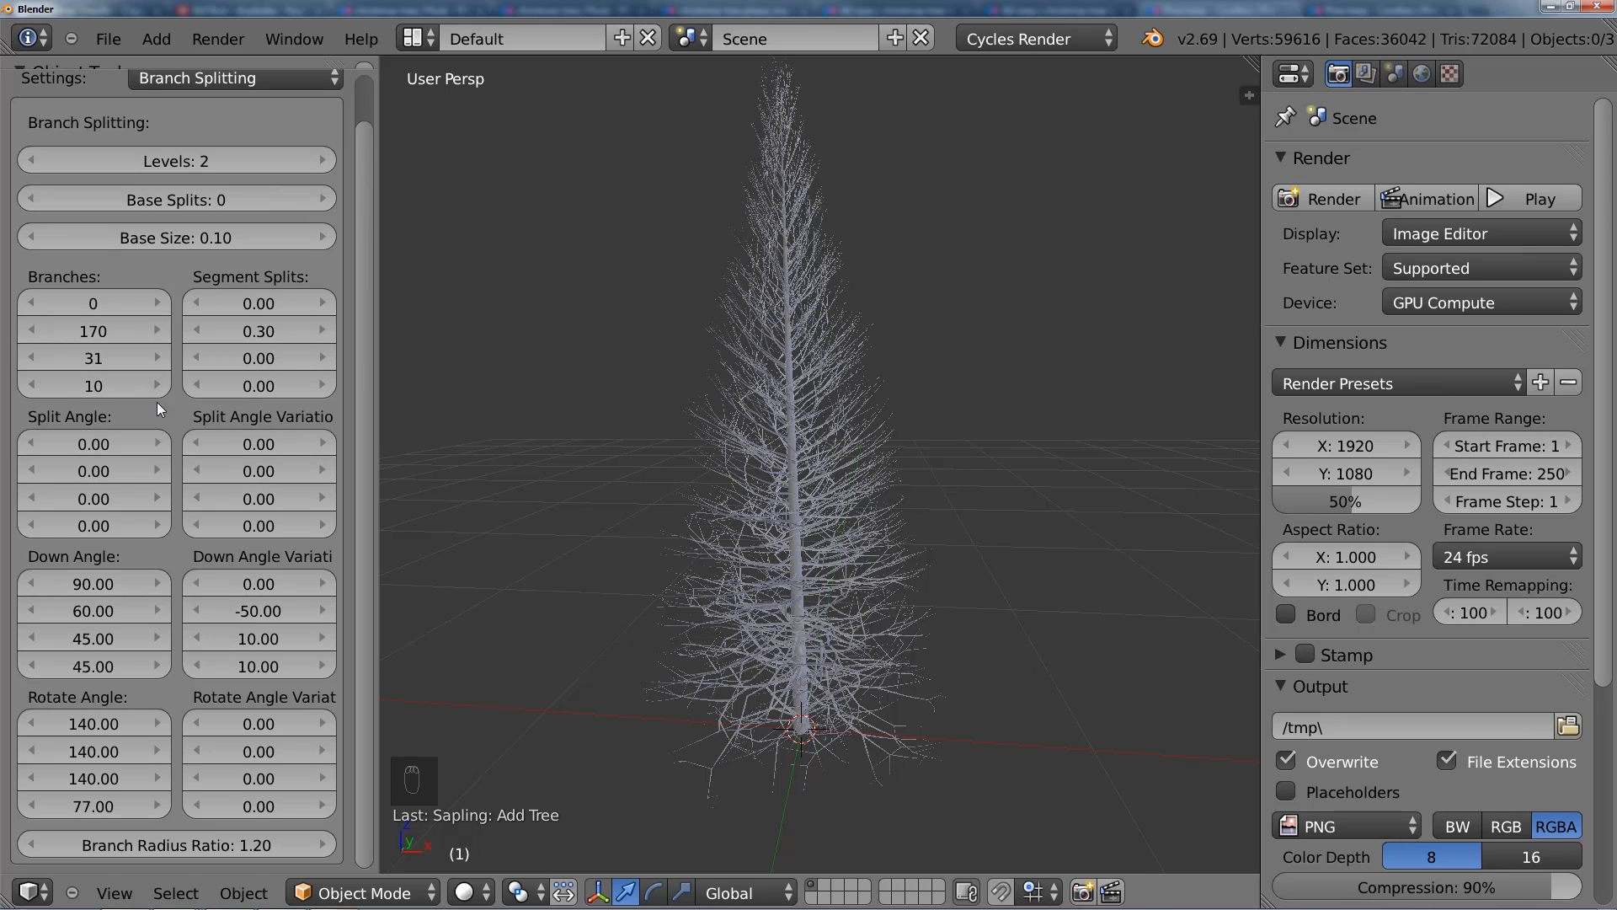
Step: Set the second Down Angle Variation value to 0 and inspect the branch angles along the trunk
middle_drag(194, 635, 194, 511)
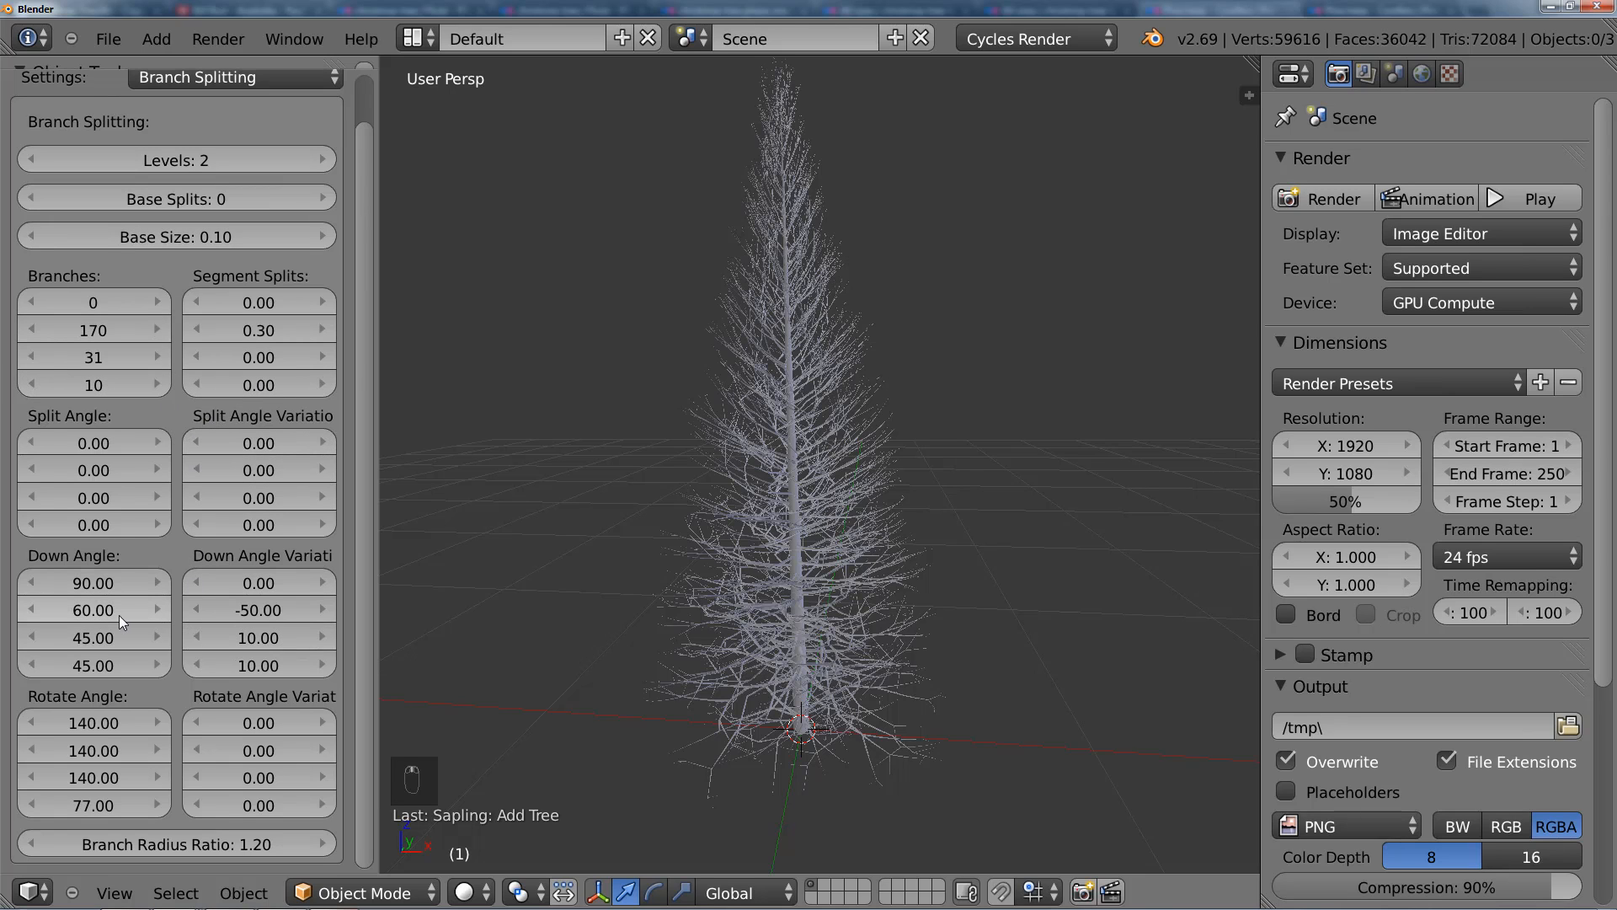
scroll(800, 480, up, 3)
scroll(801, 482, up, 1)
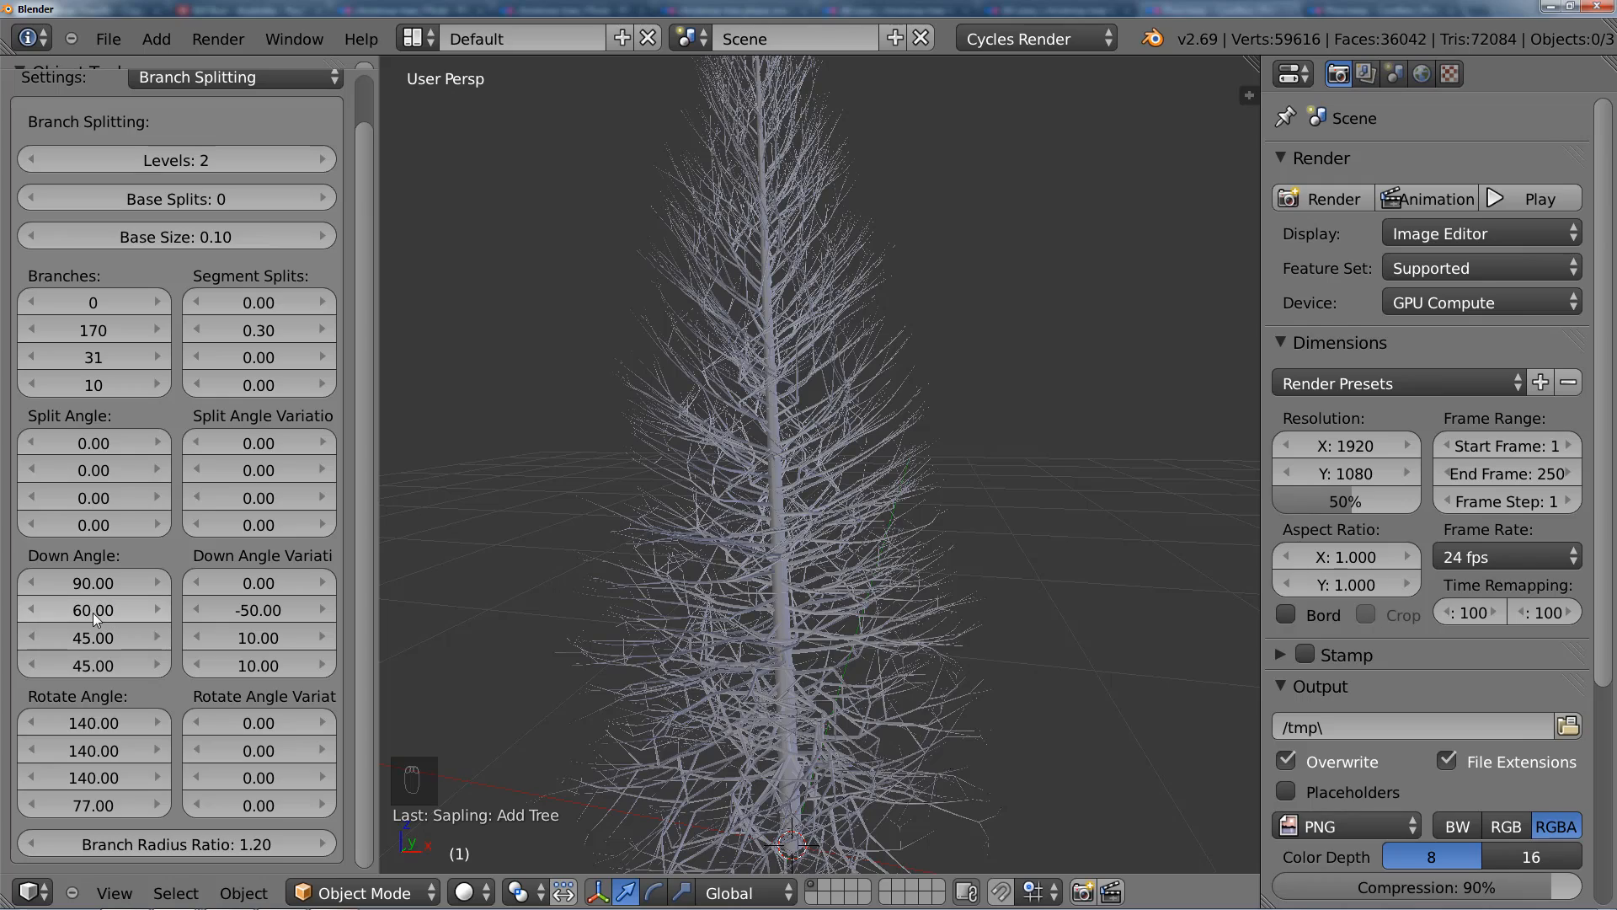
scroll(849, 434, up, 3)
middle_drag(846, 429, 740, 434)
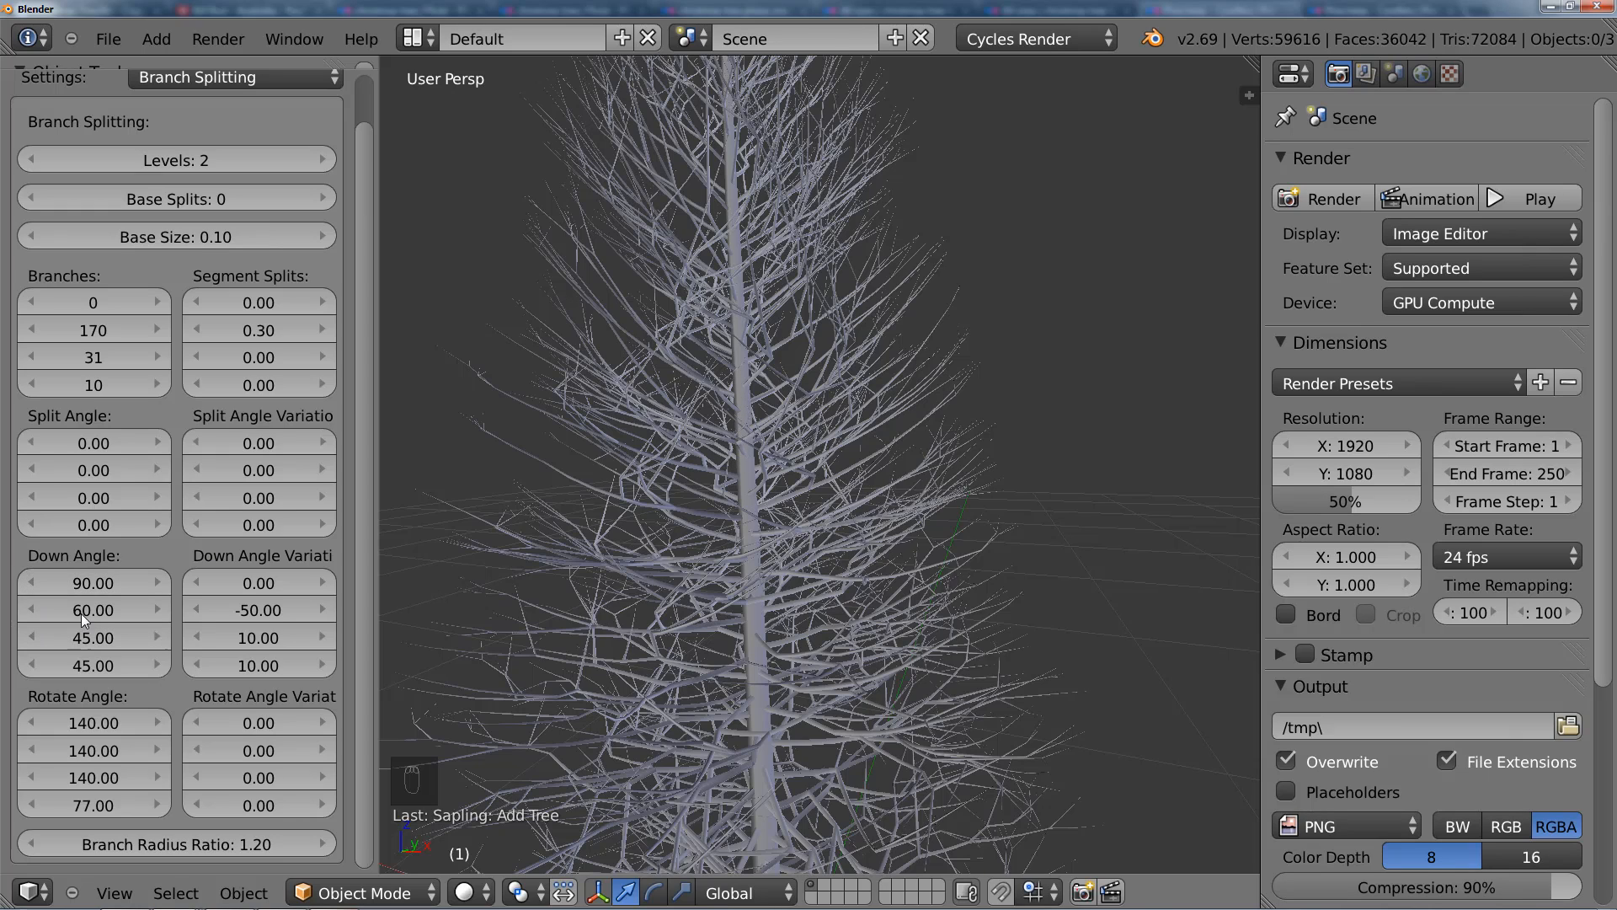
click(255, 612)
text(0)
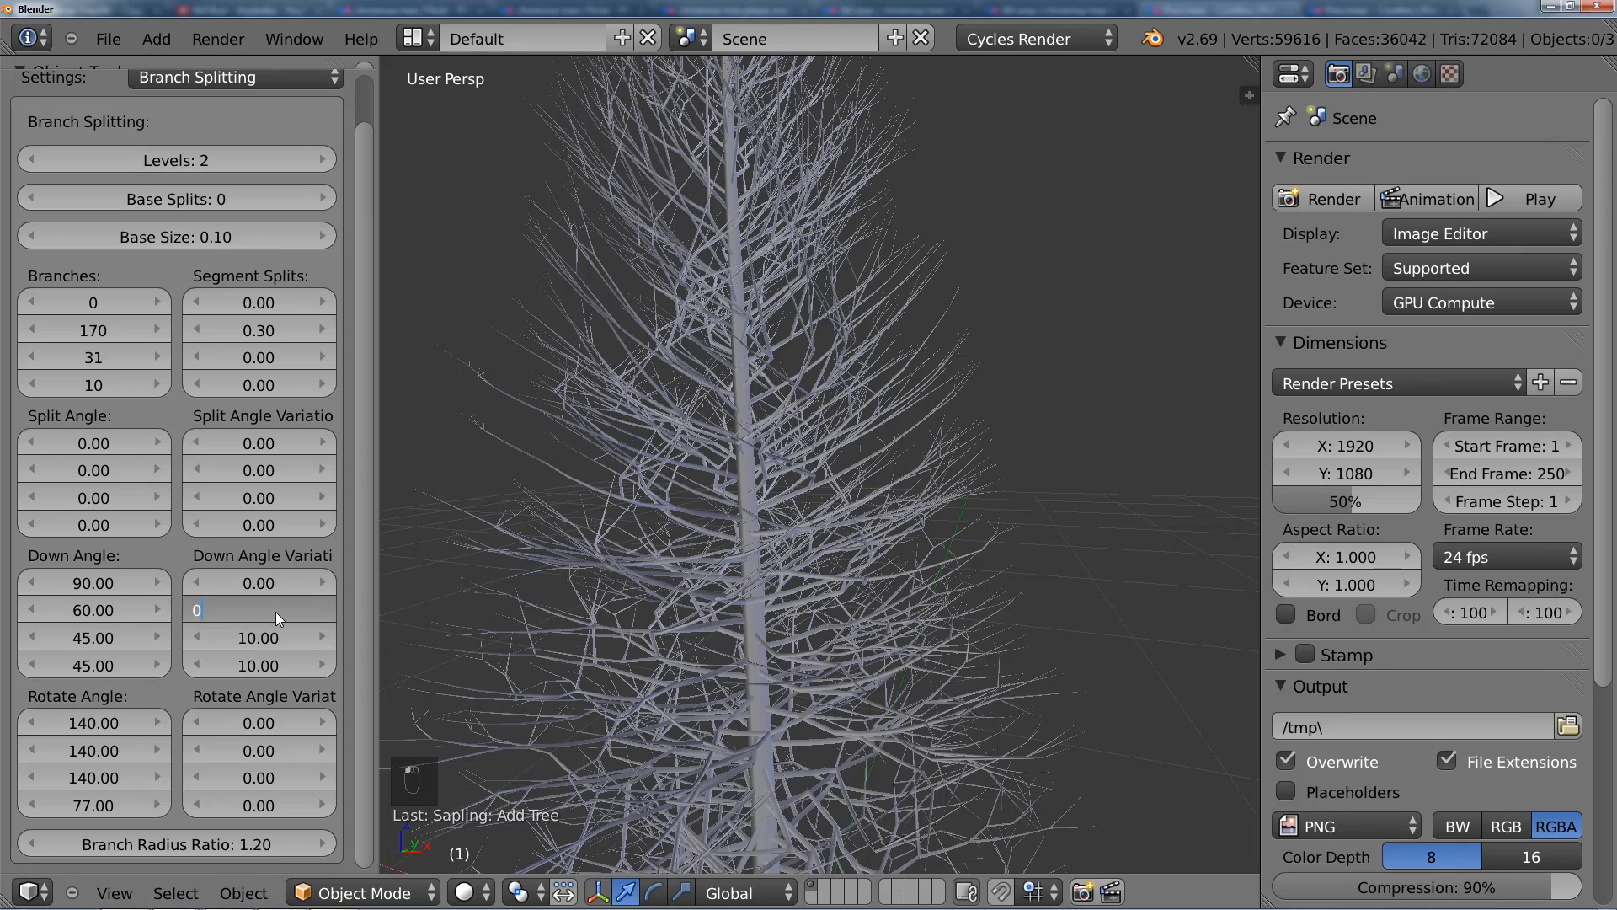
key(Return)
middle_drag(771, 467, 776, 406)
scroll(822, 437, up, 10)
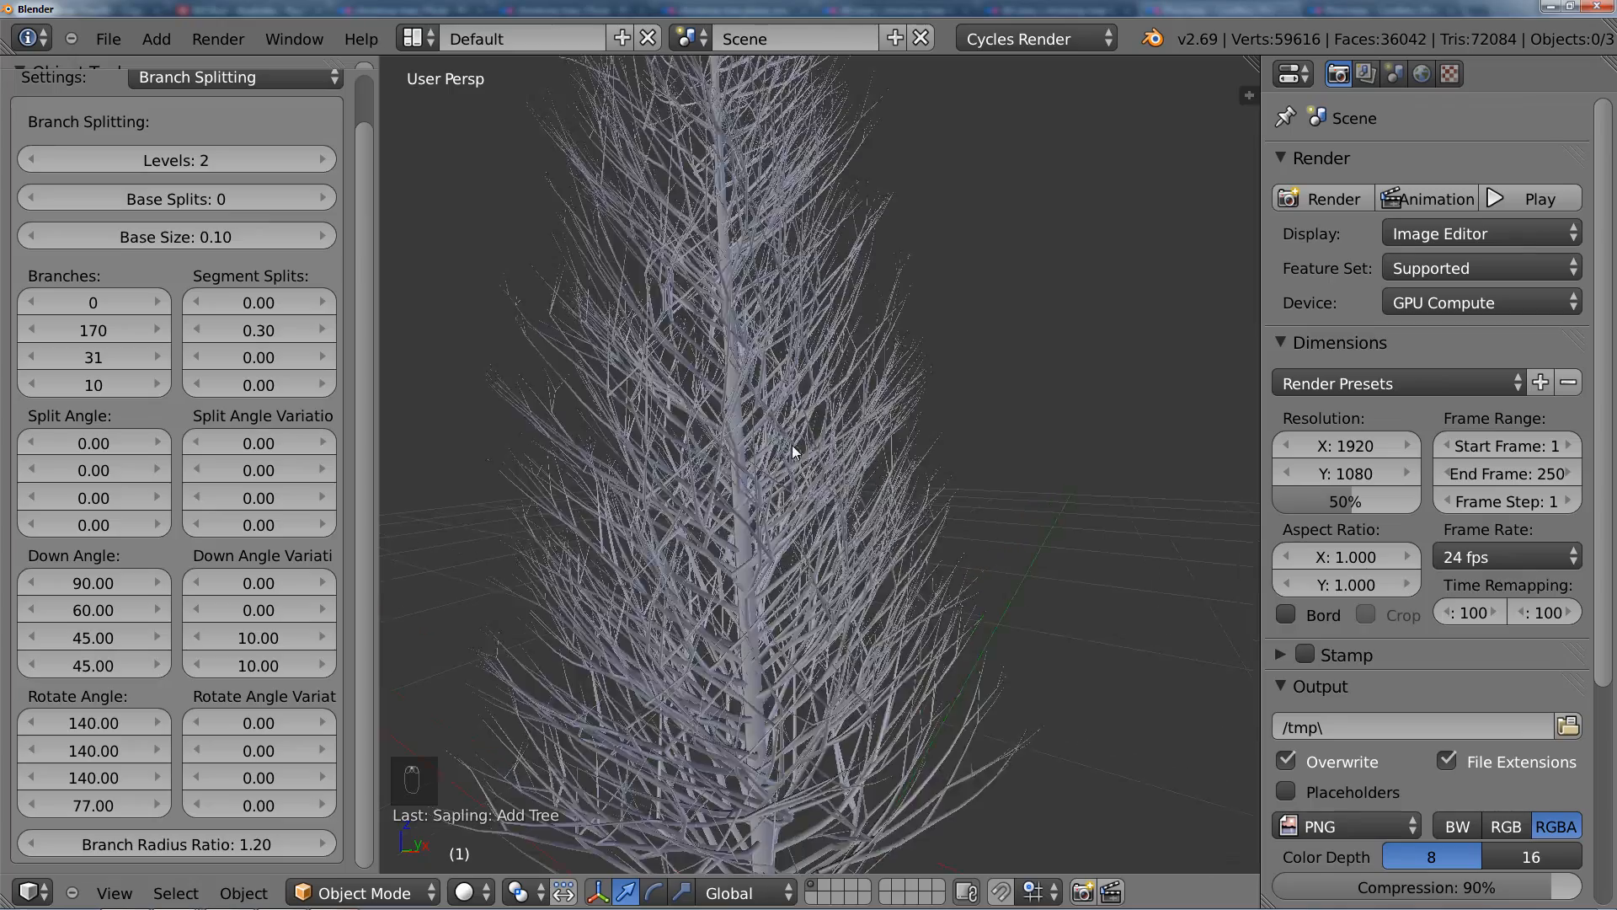
scroll(733, 426, up, 4)
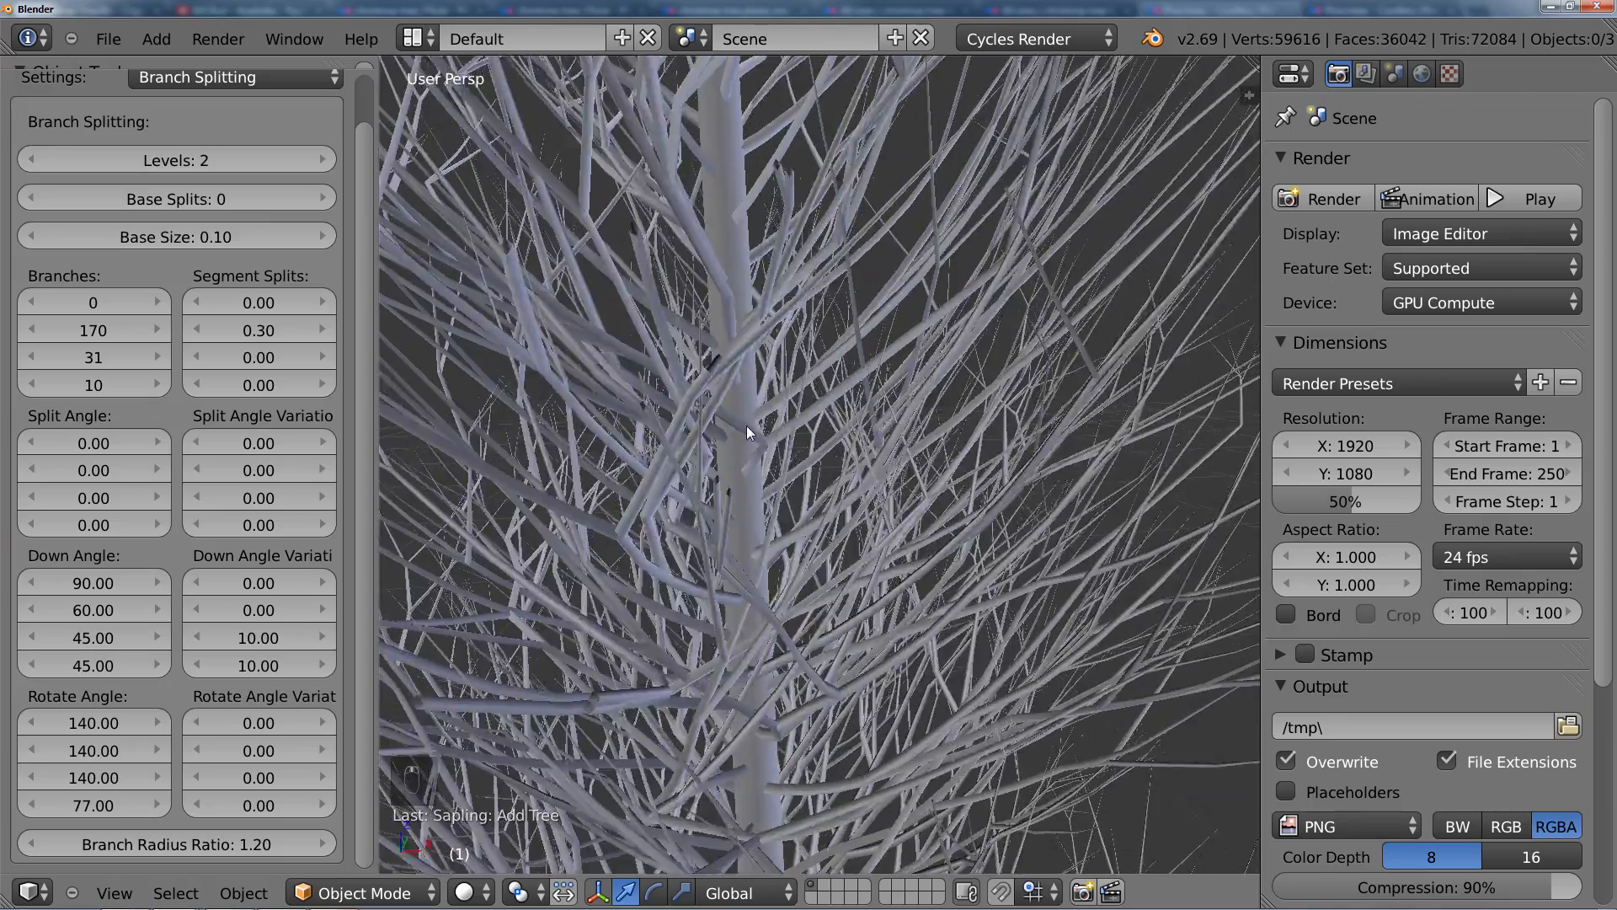
Step: Set the second Down Angle value to 90 and check the shape of the whole tree
click(97, 610)
text(90)
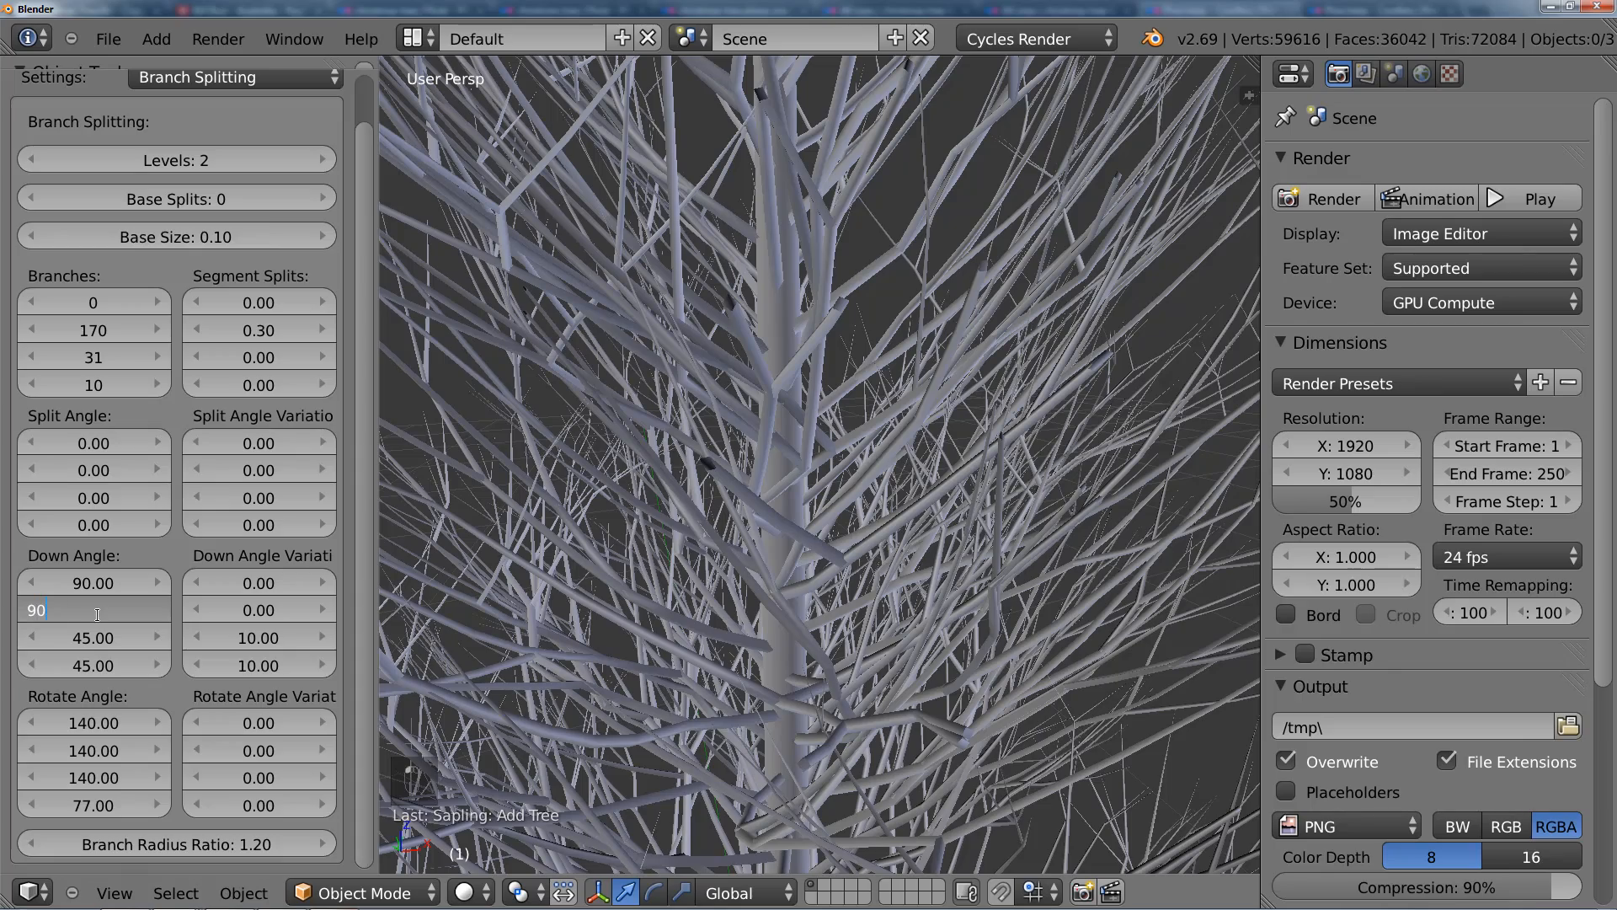
key(Return)
scroll(795, 537, down, 12)
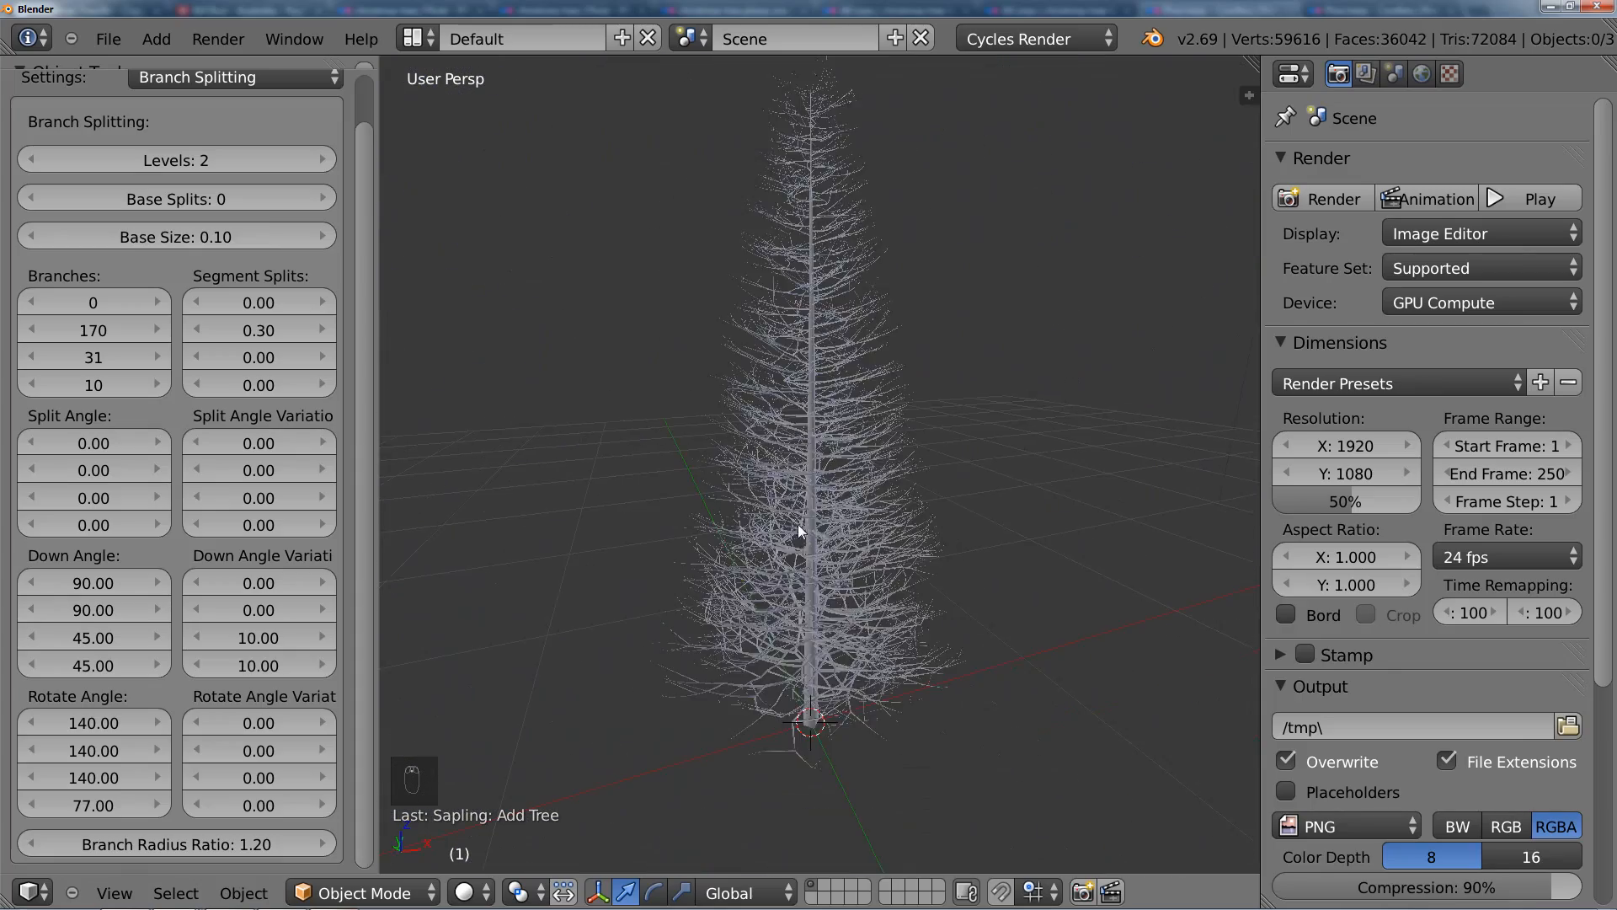
Step: Set the second Down Angle value to 60 and check the branches from another side
mouse_move(847, 517)
middle_down()
mouse_move(720, 517)
mouse_move(842, 518)
middle_up()
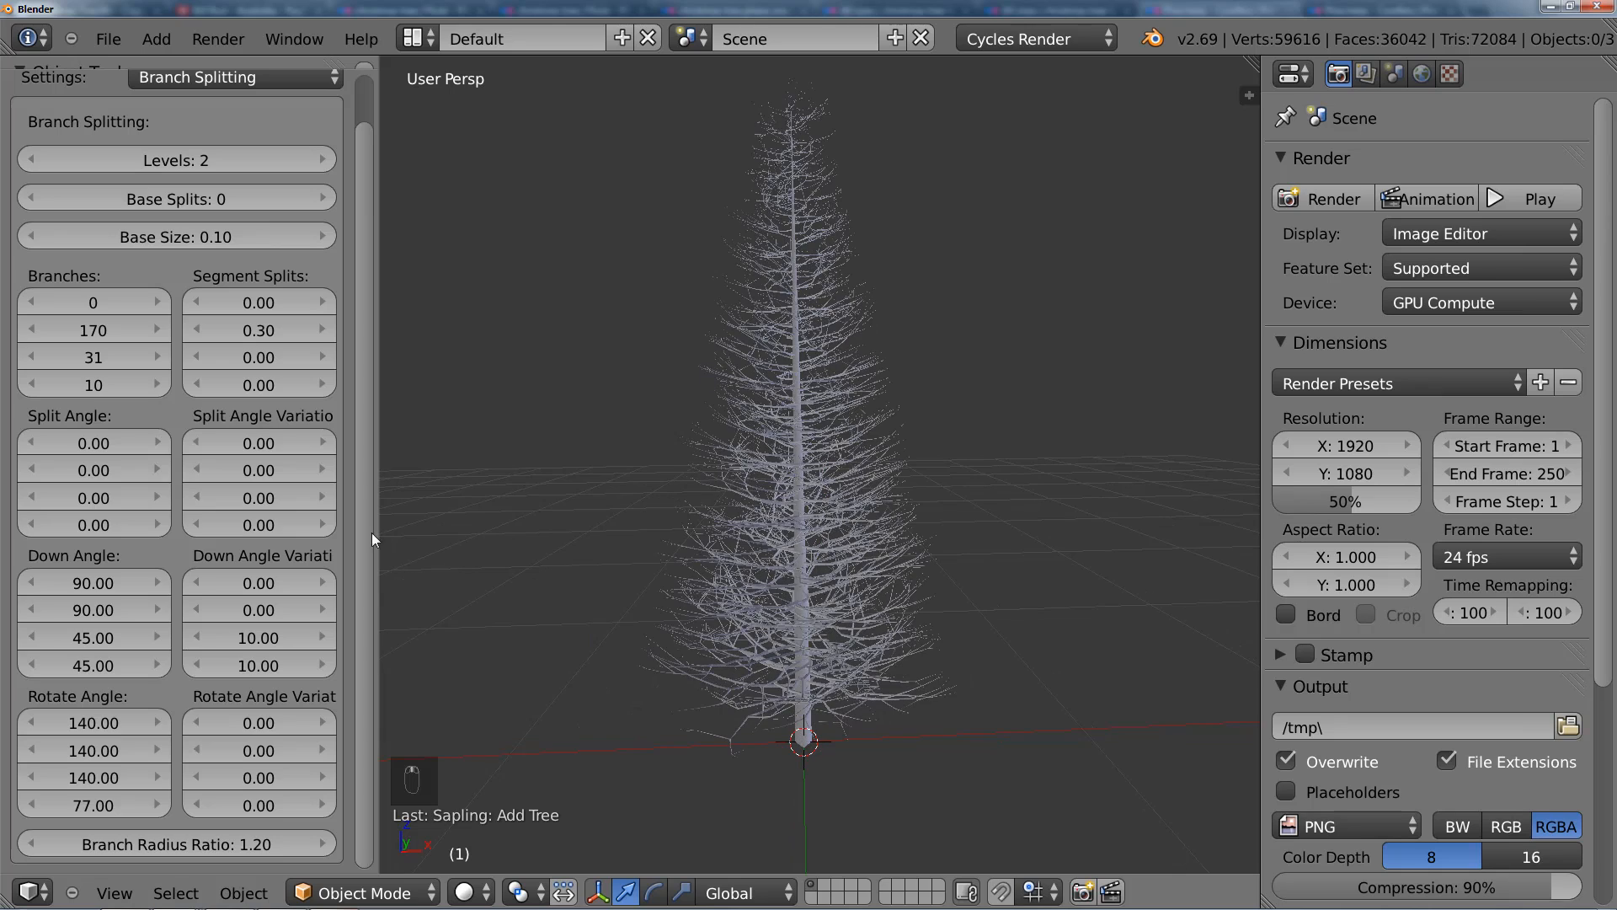
click(101, 608)
text(60)
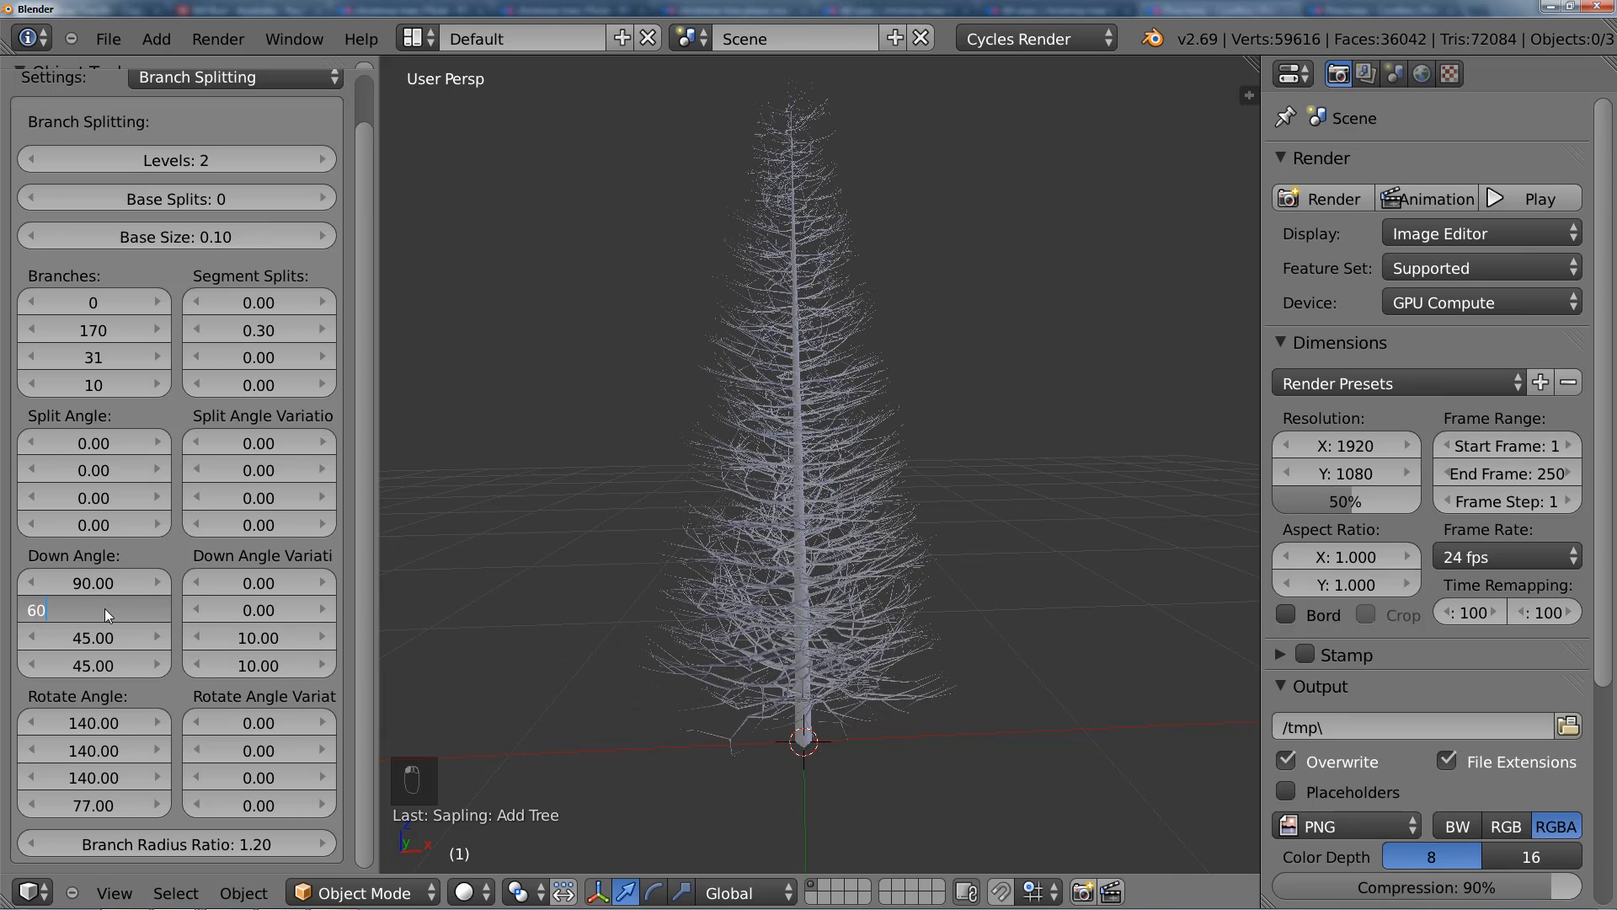
key(Return)
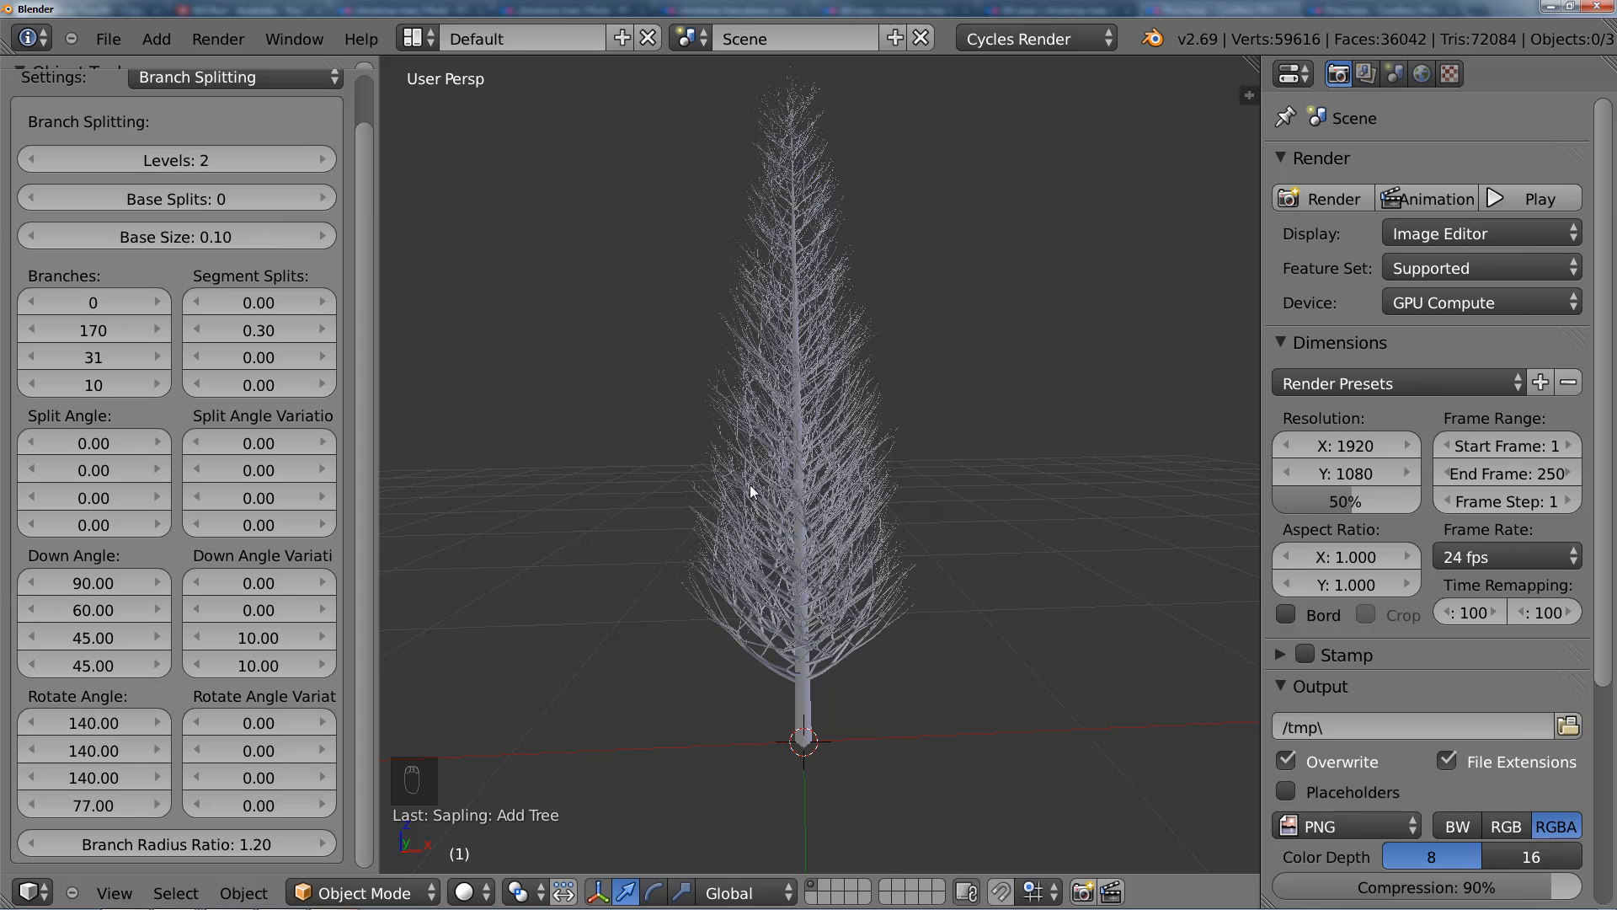
middle_drag(750, 484, 646, 506)
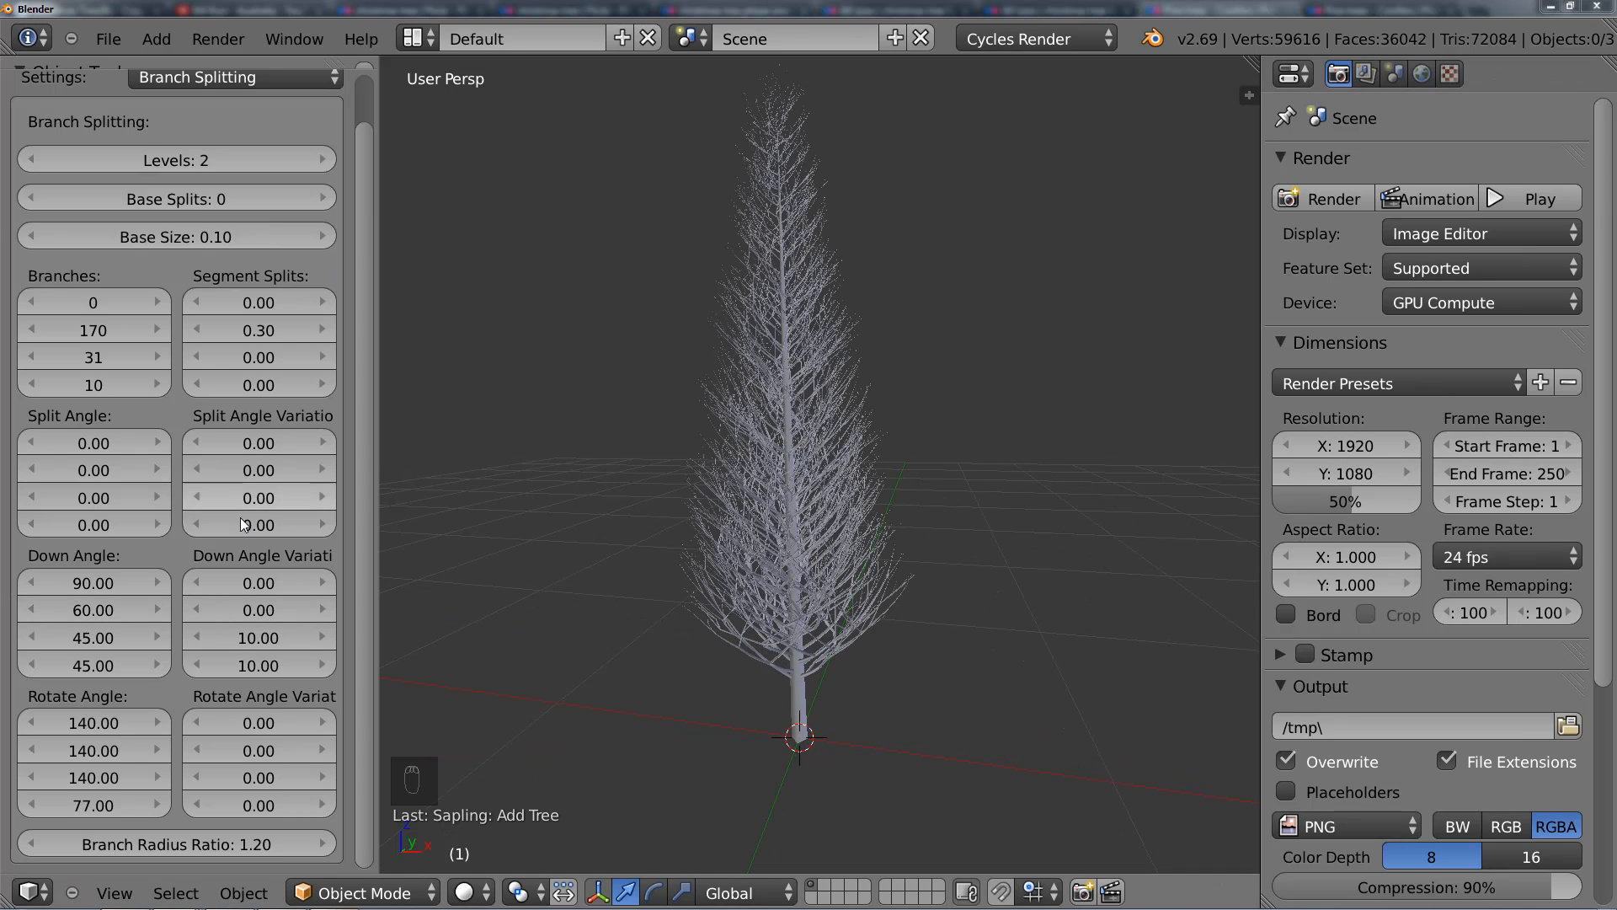
Step: Set the second Down Angle value to 70 and the second Down Angle Variation value to -20
click(99, 610)
text(70)
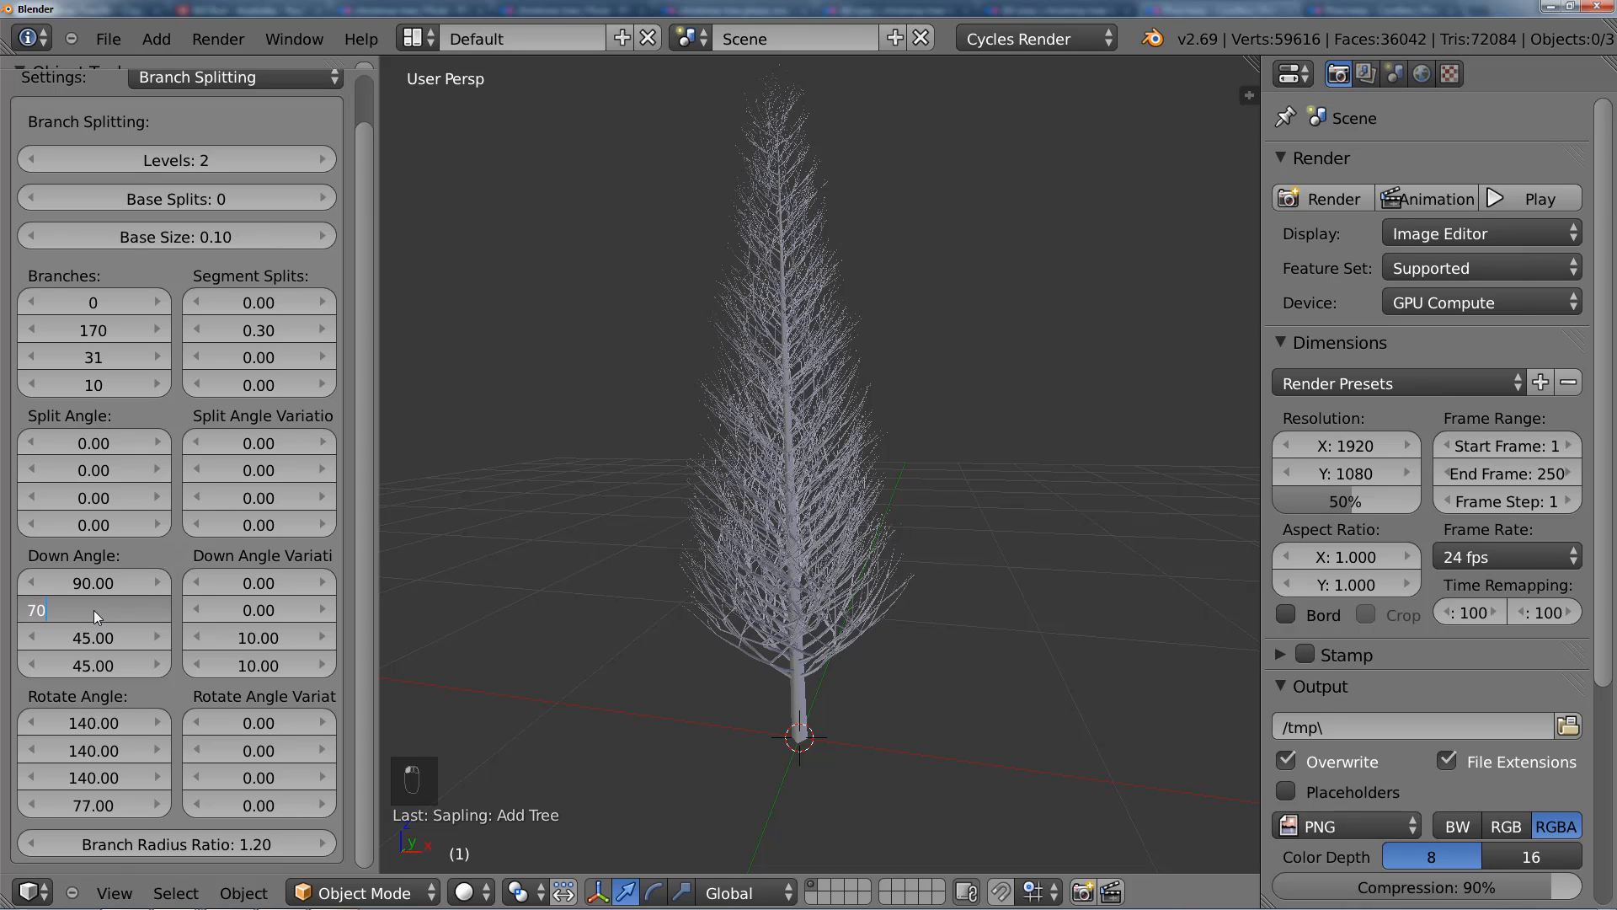
key(Return)
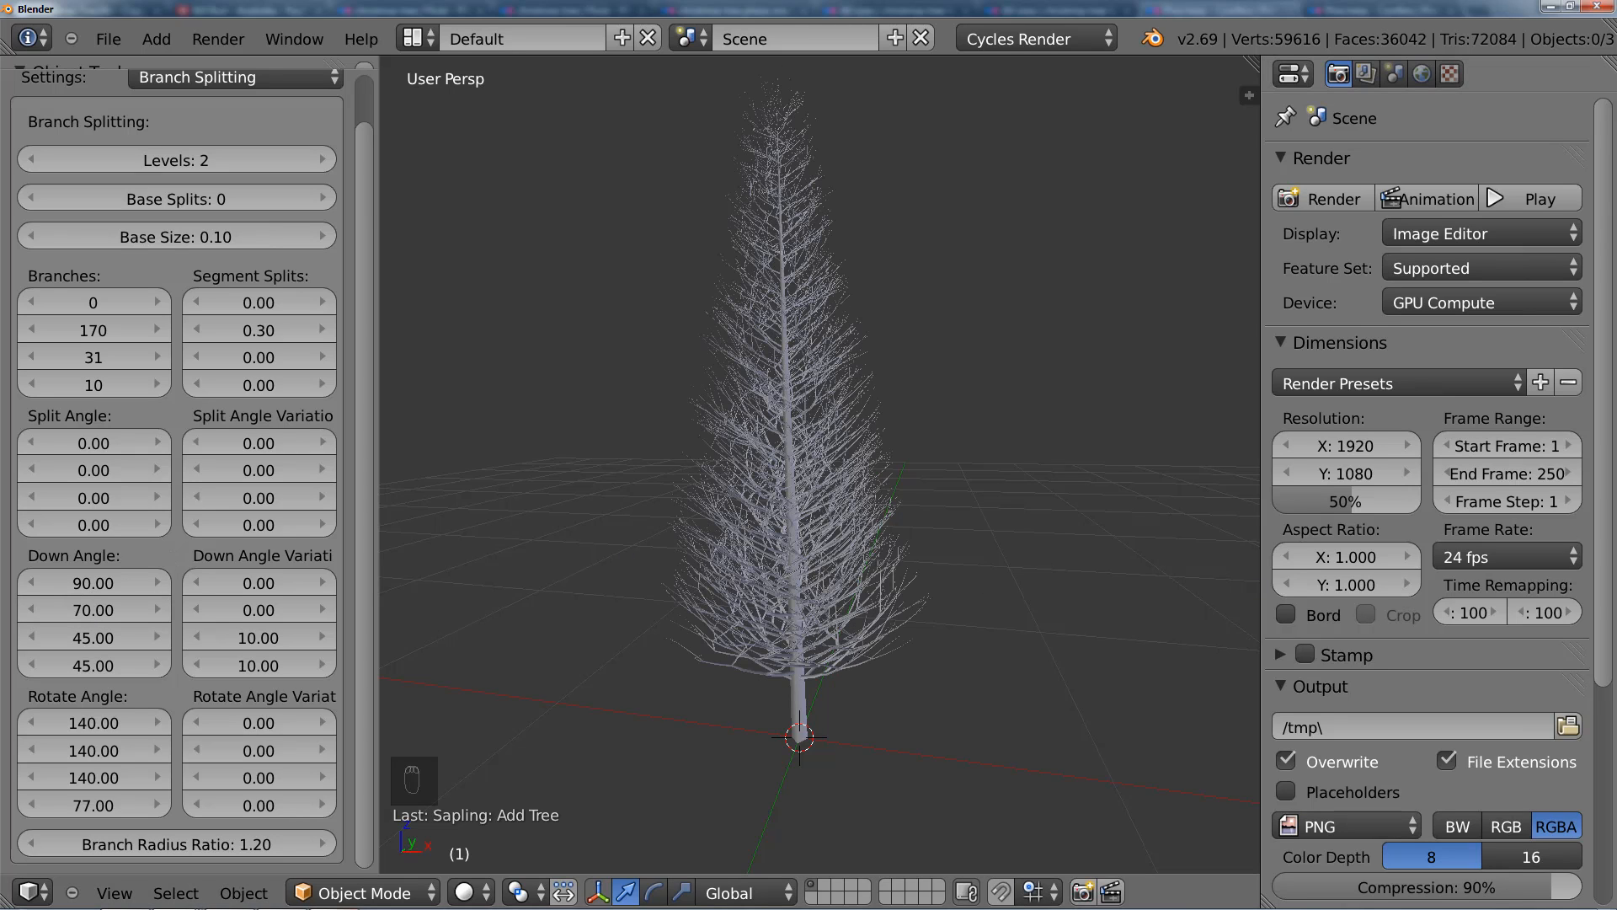
click(251, 613)
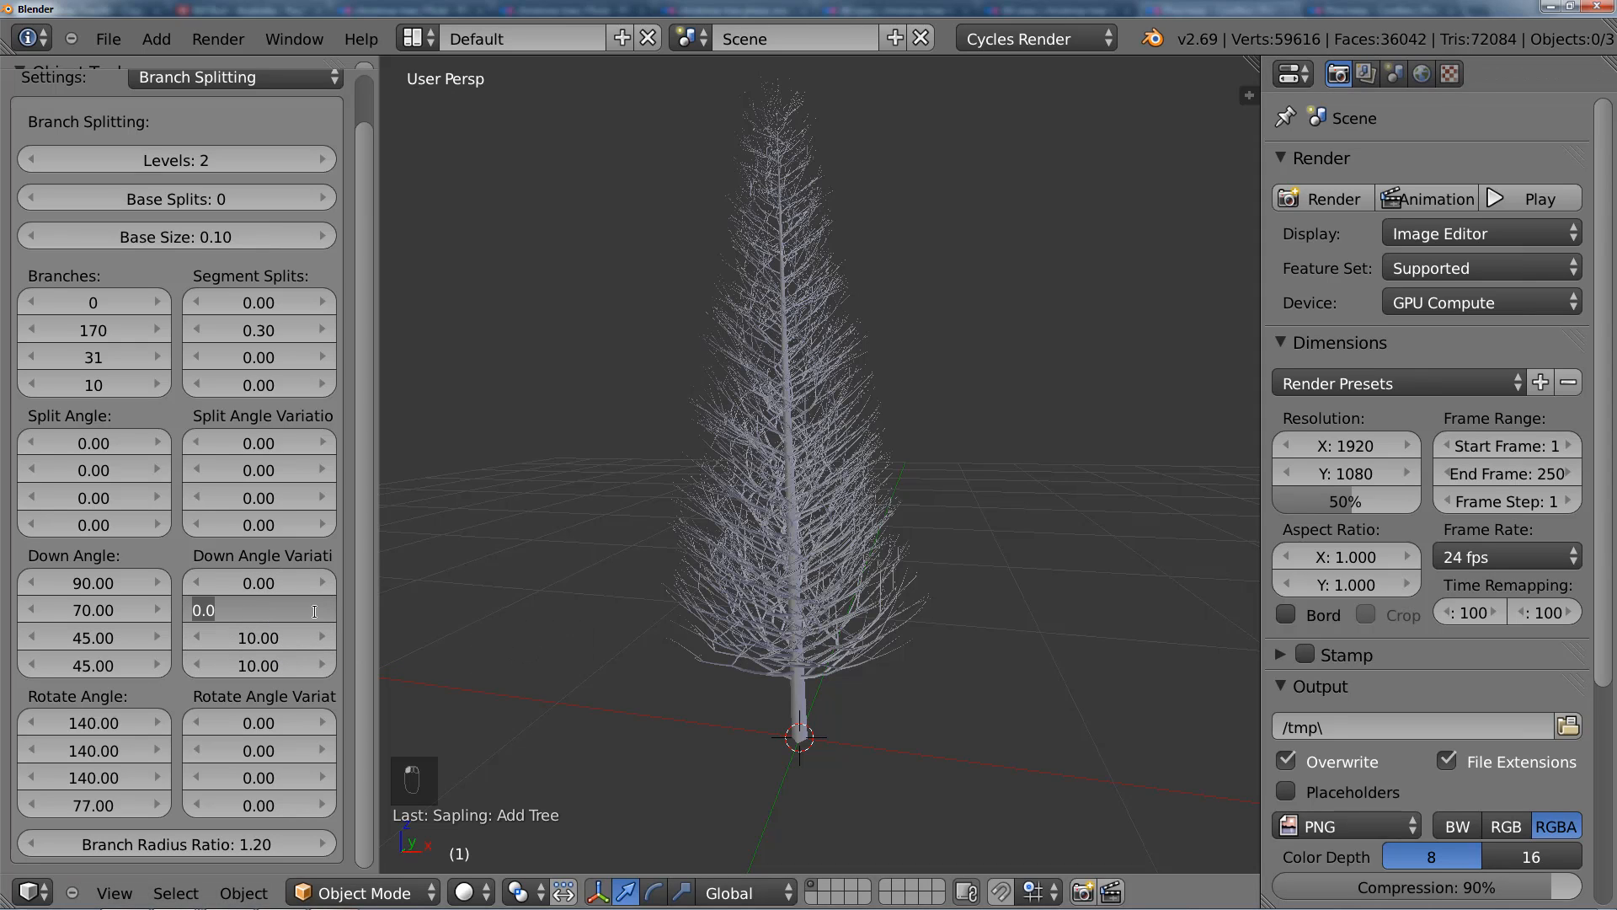
text(-20)
key(Return)
middle_drag(811, 524, 847, 488)
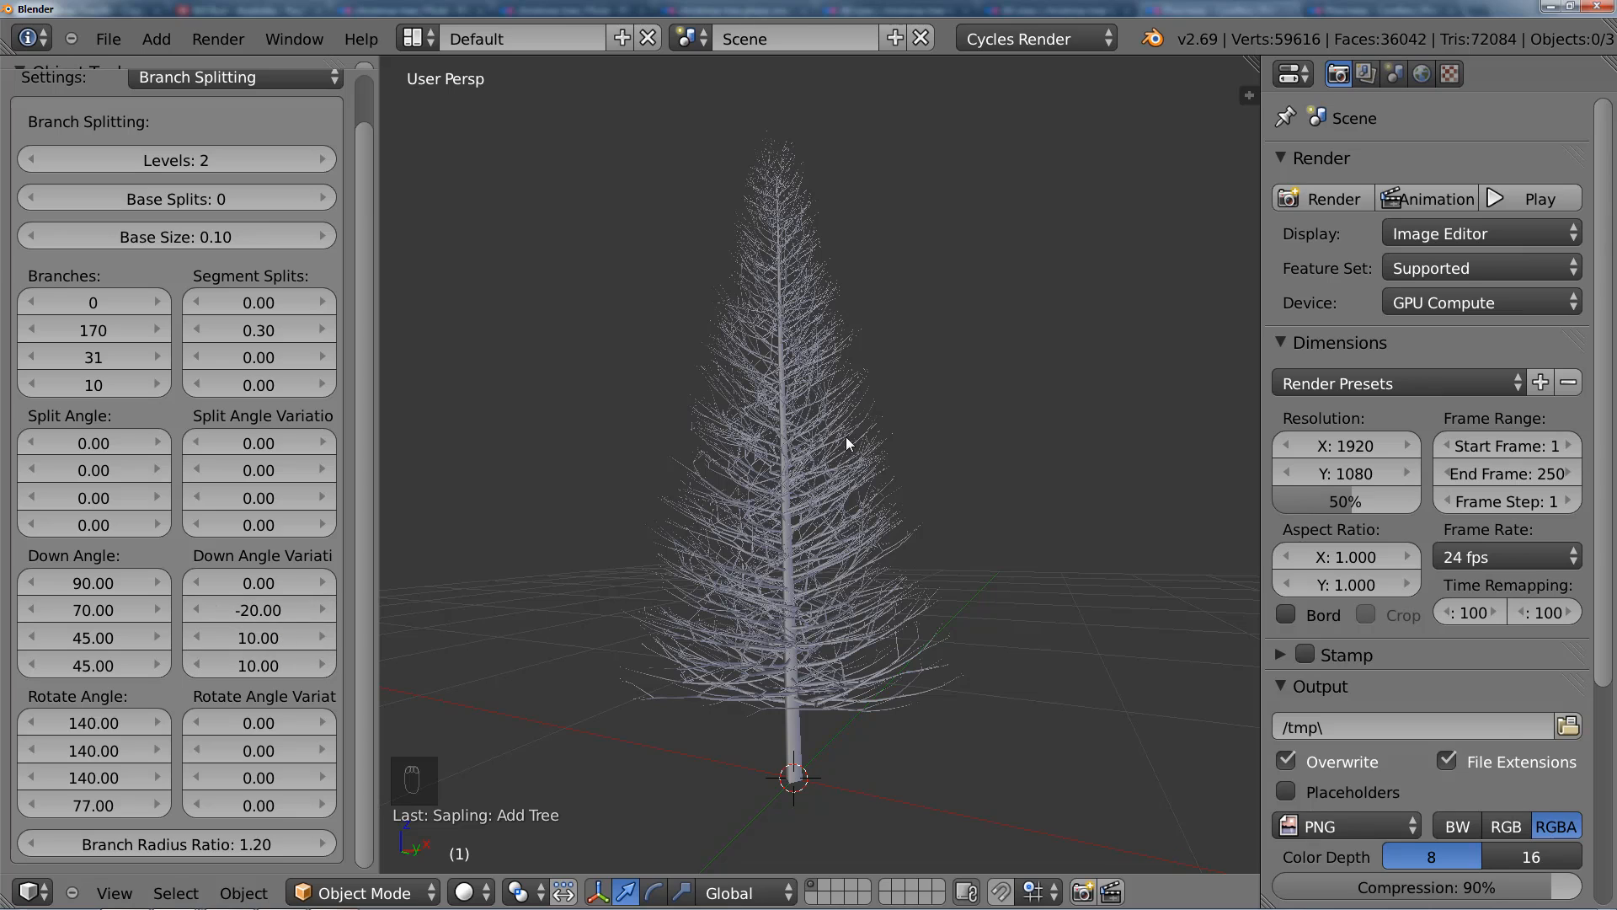
mouse_move(733, 565)
middle_down()
mouse_move(747, 529)
mouse_move(758, 553)
mouse_move(740, 543)
mouse_move(736, 563)
middle_up()
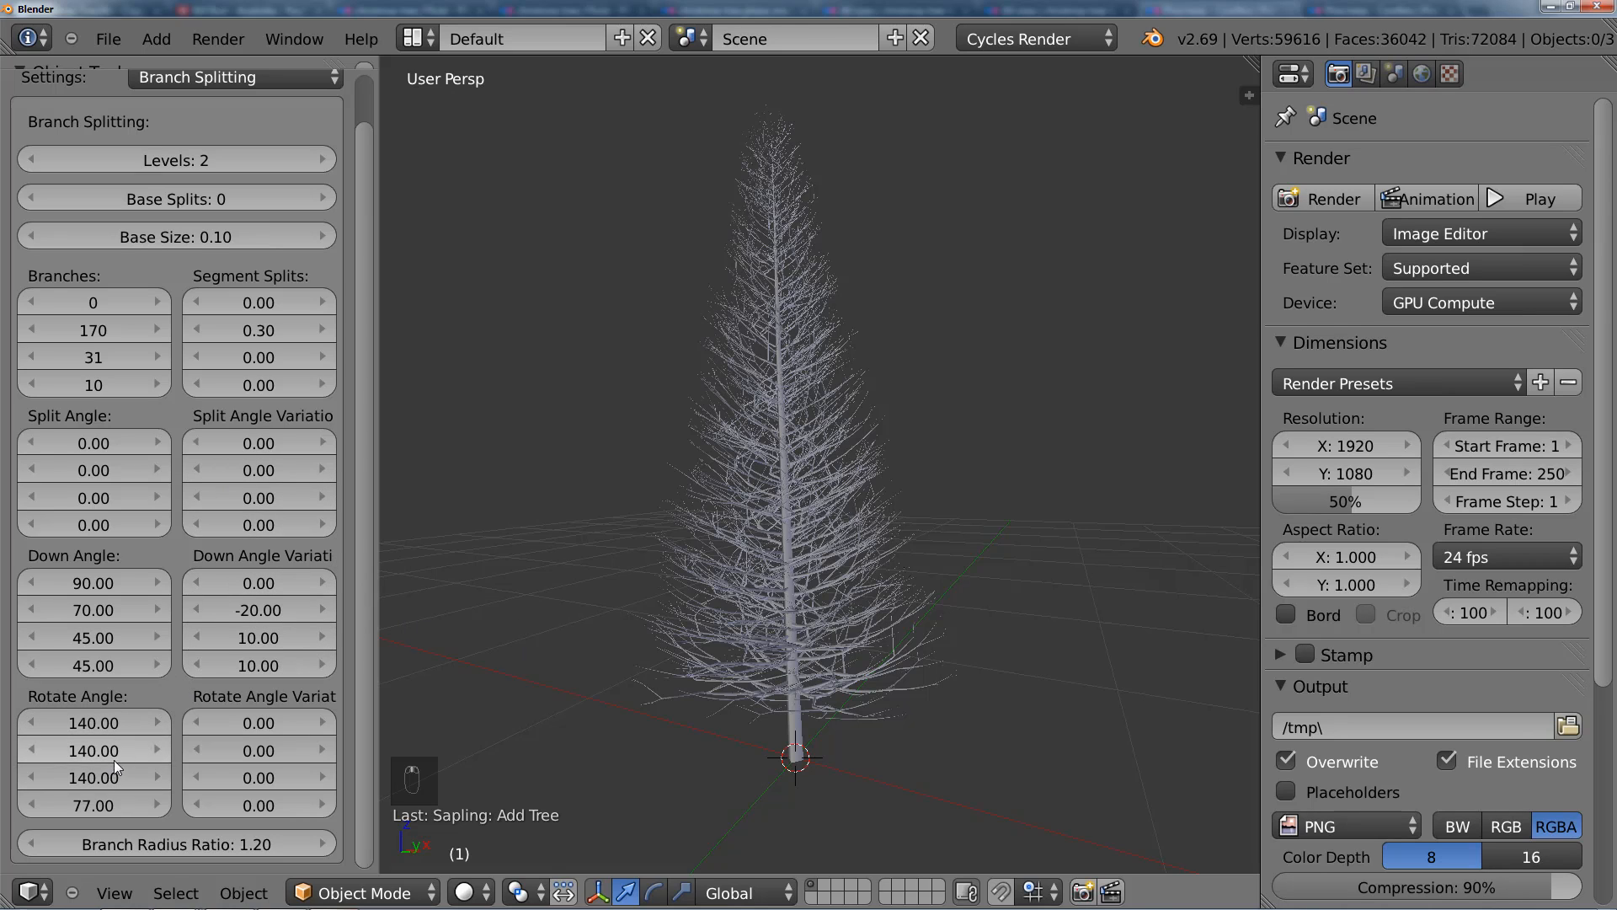
Step: Check the tree's branch distribution from above, and set the second Rotate Angle Variation value to 50
middle_drag(858, 463, 1002, 668)
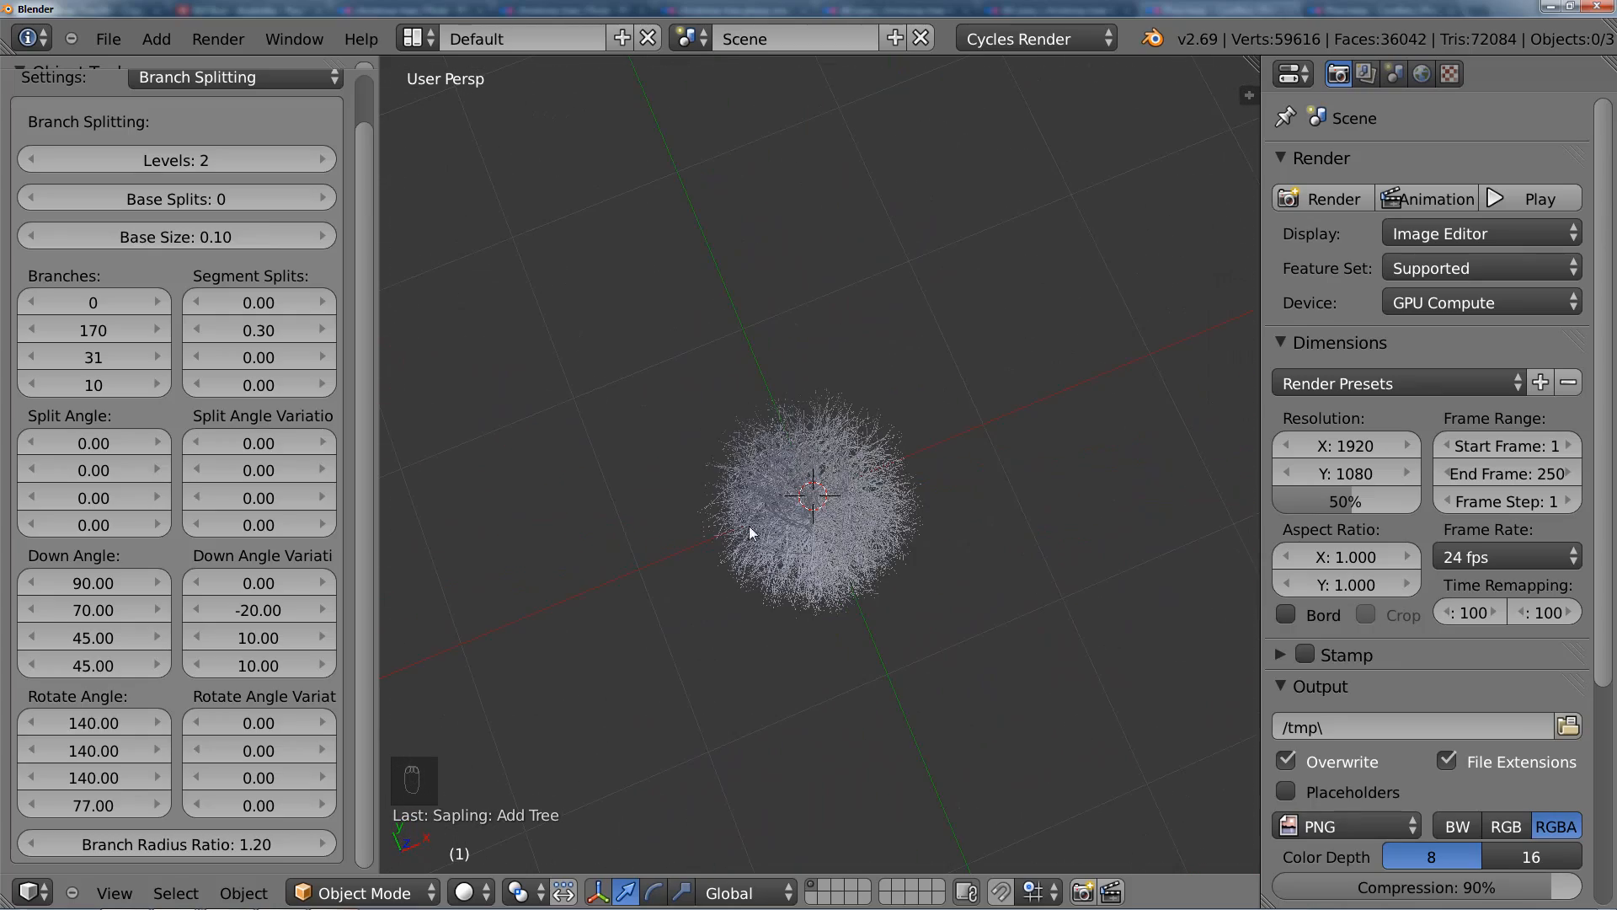
mouse_move(751, 530)
middle_down()
mouse_move(794, 477)
mouse_move(775, 423)
mouse_move(780, 523)
middle_up()
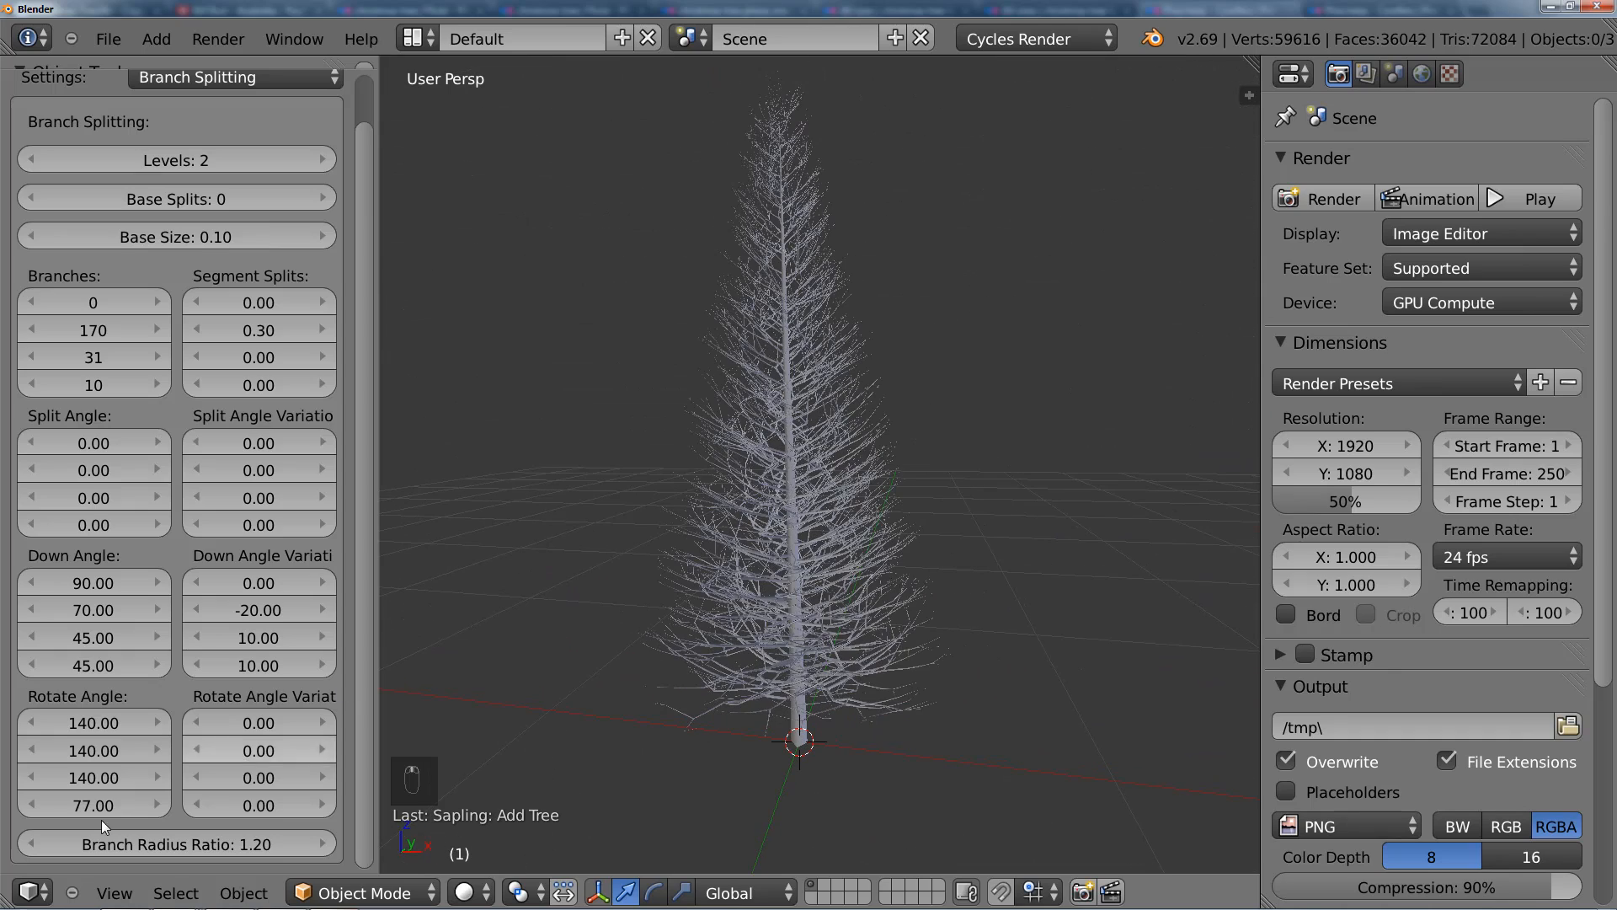
click(257, 752)
text(50)
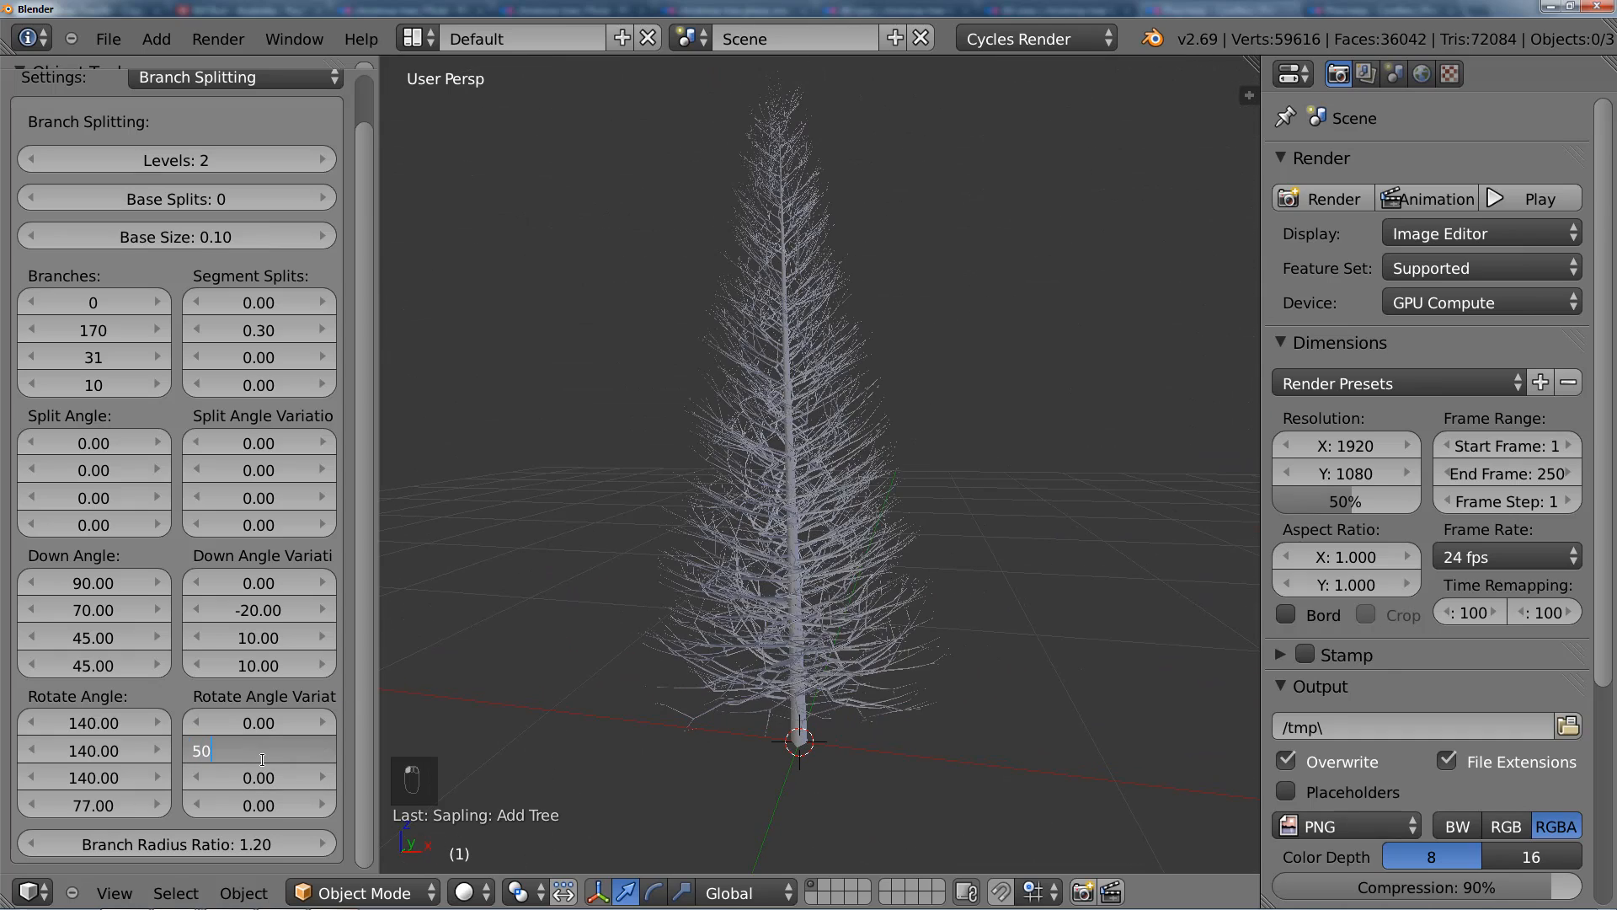
key(Return)
middle_drag(851, 578, 791, 468)
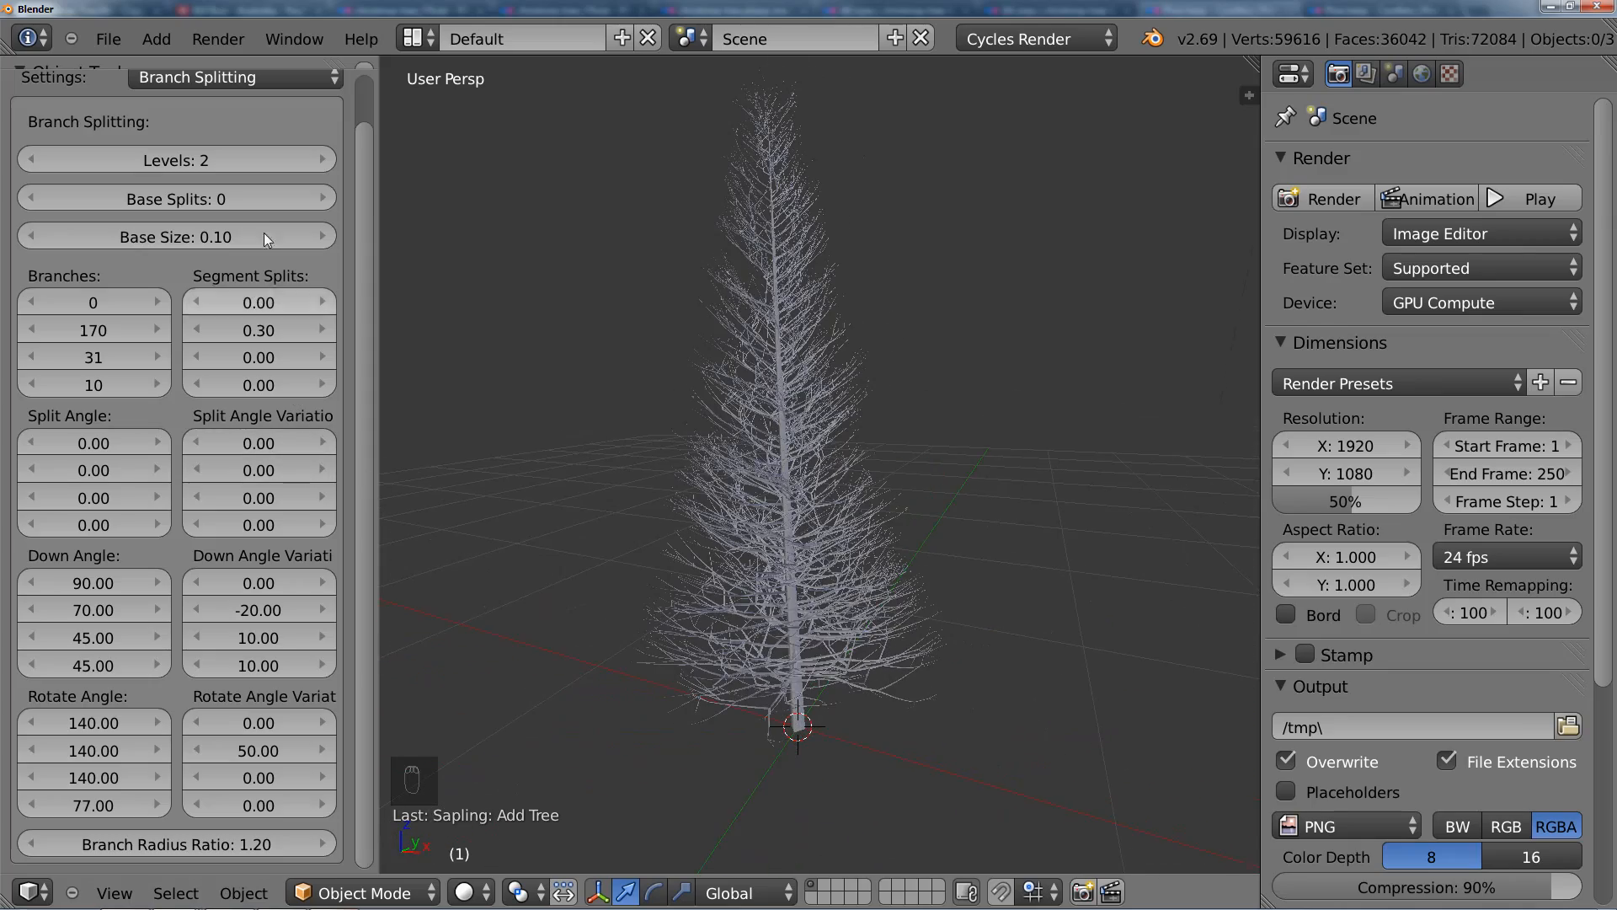
Step: Switch the tree settings to Branch Growth and inspect the curve of the branches up close
scroll(201, 283, up, 2)
click(220, 125)
click(216, 214)
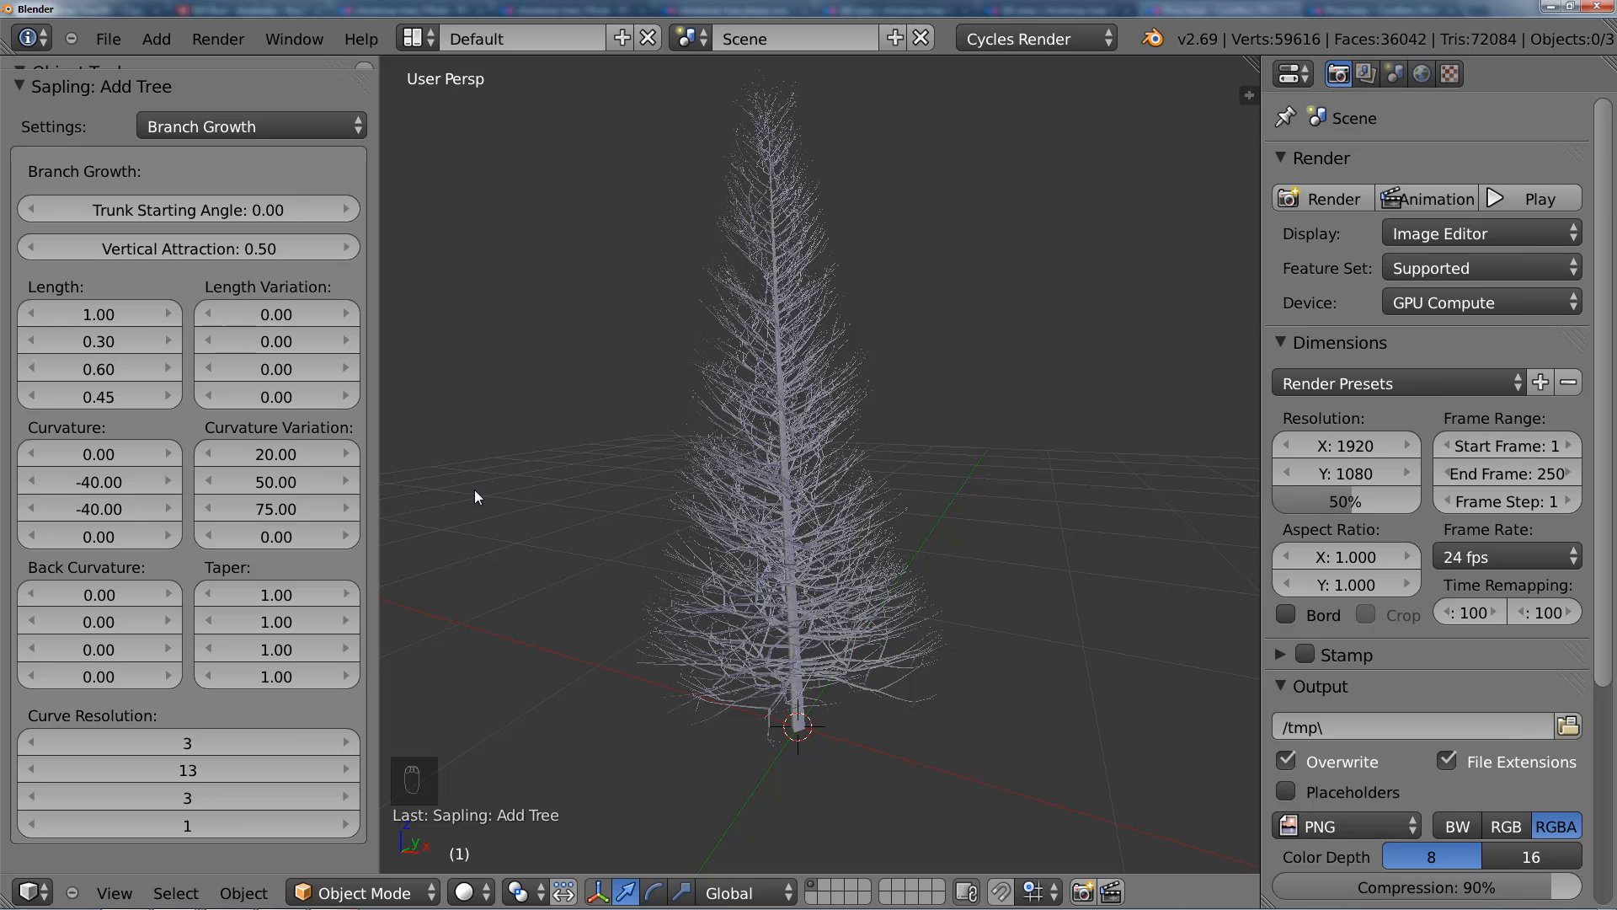
scroll(821, 477, up, 1)
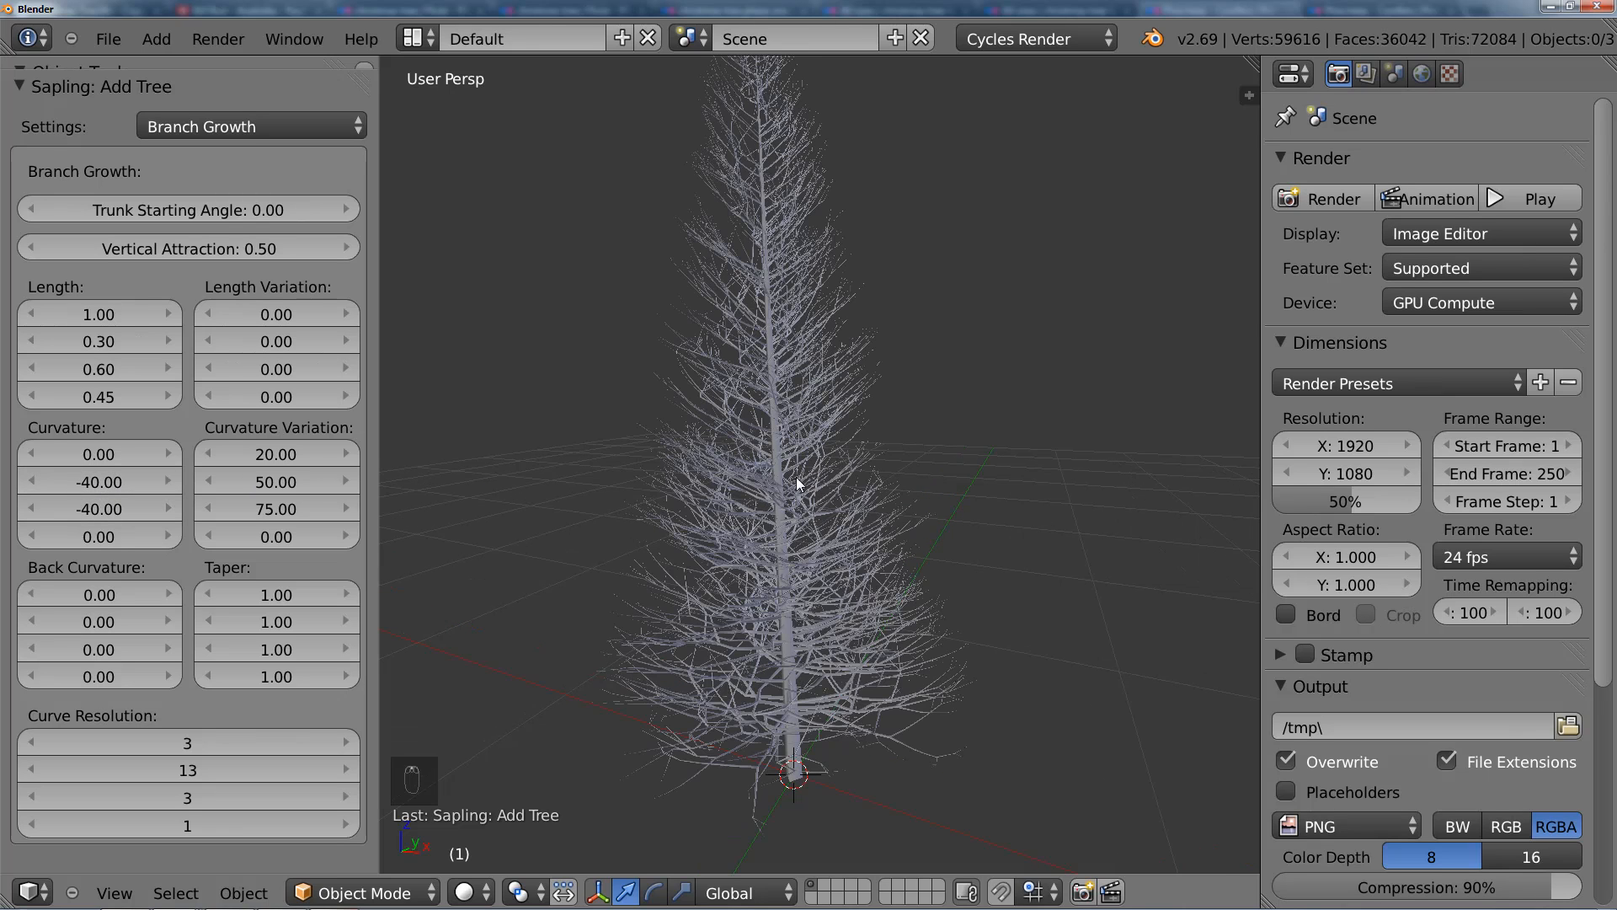
scroll(798, 482, up, 1)
scroll(643, 382, up, 1)
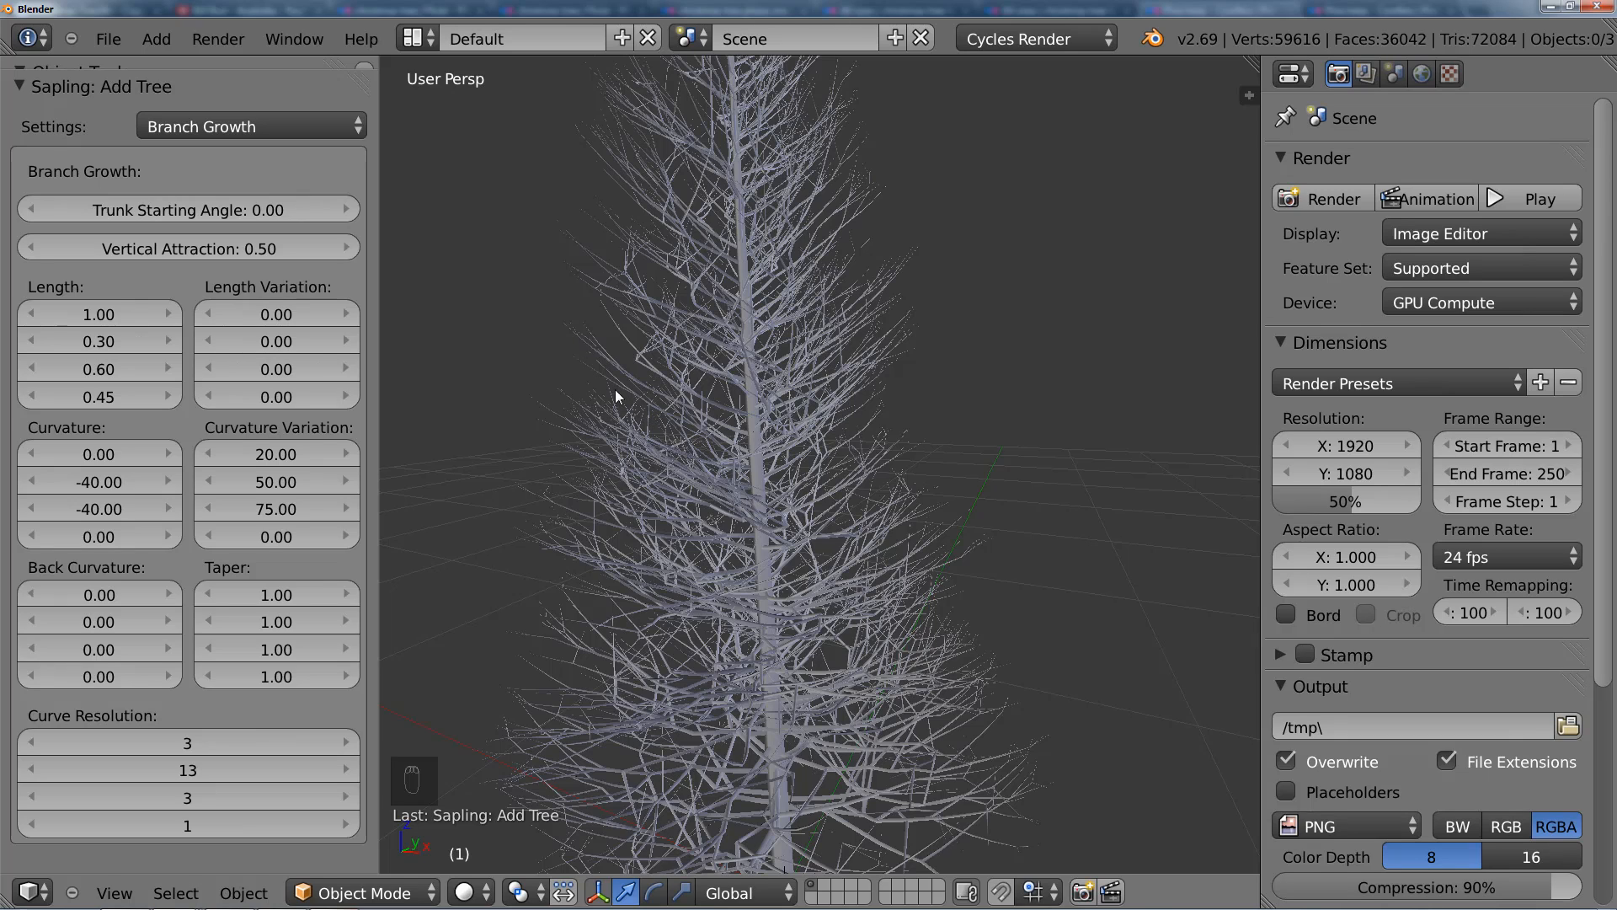
Step: Set the second Curvature value to -90 and check the shape of the whole tree
click(110, 491)
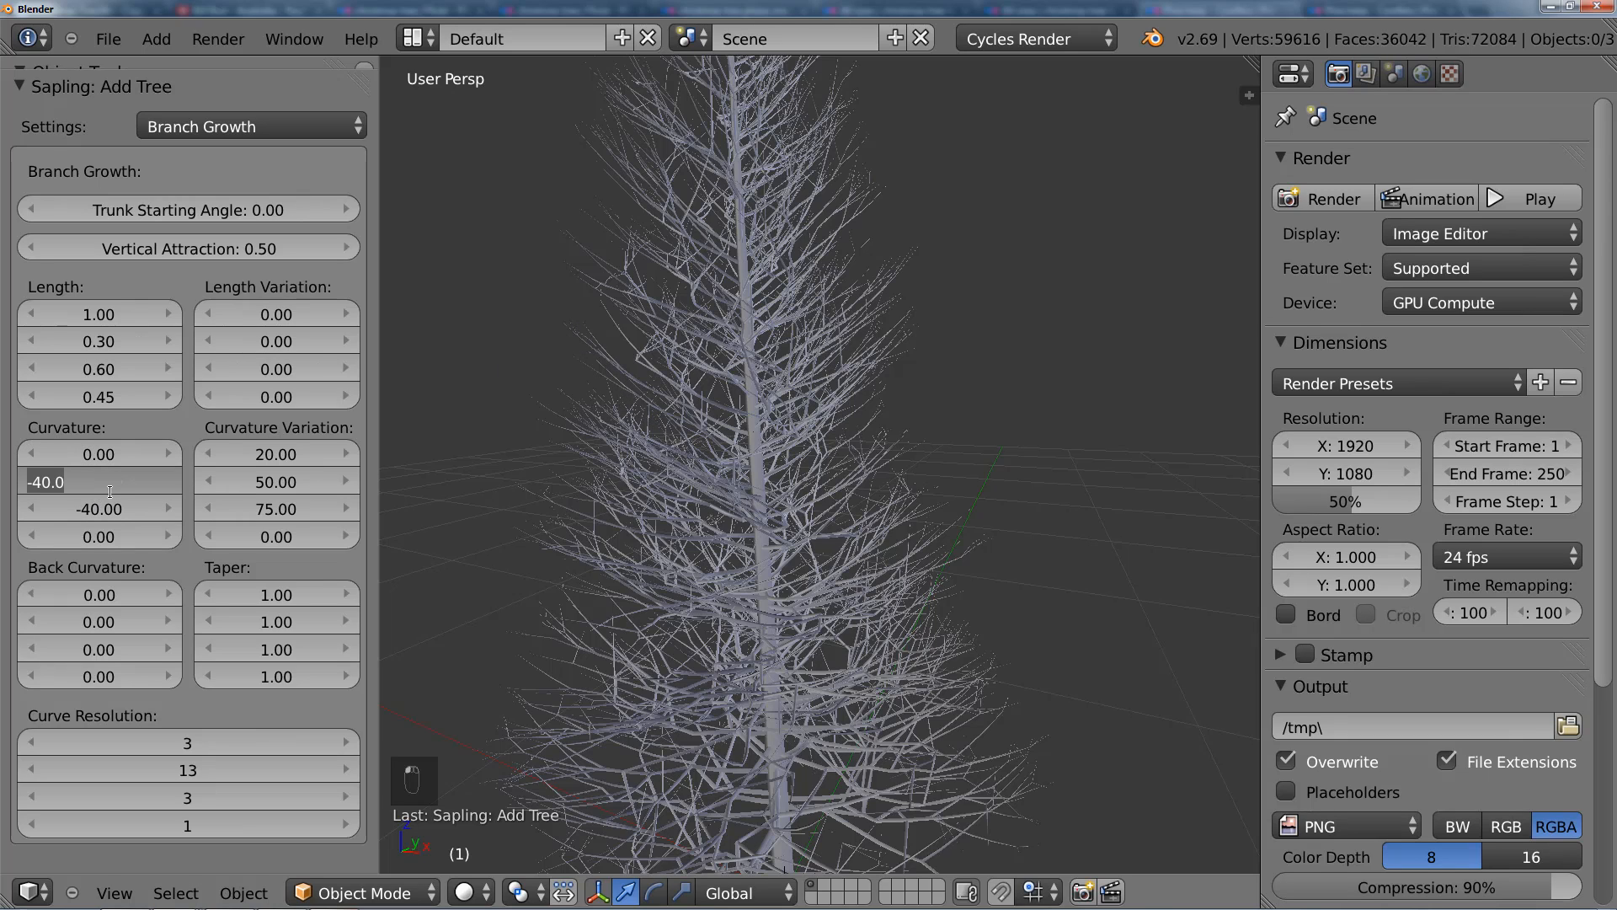
key(KP_Subtract)
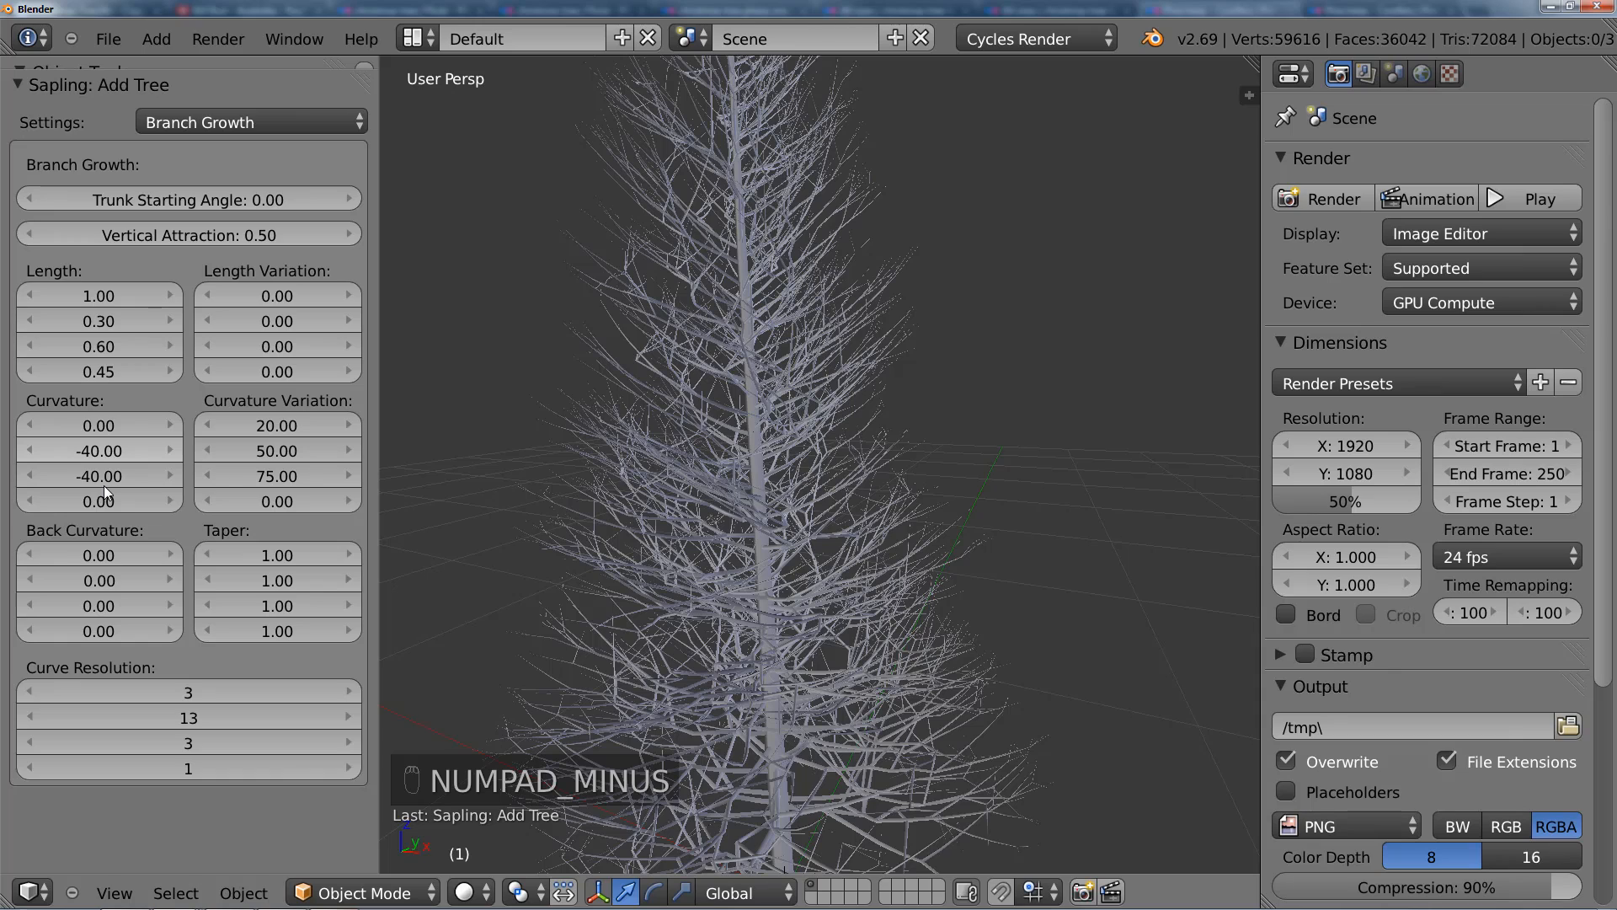
click(97, 453)
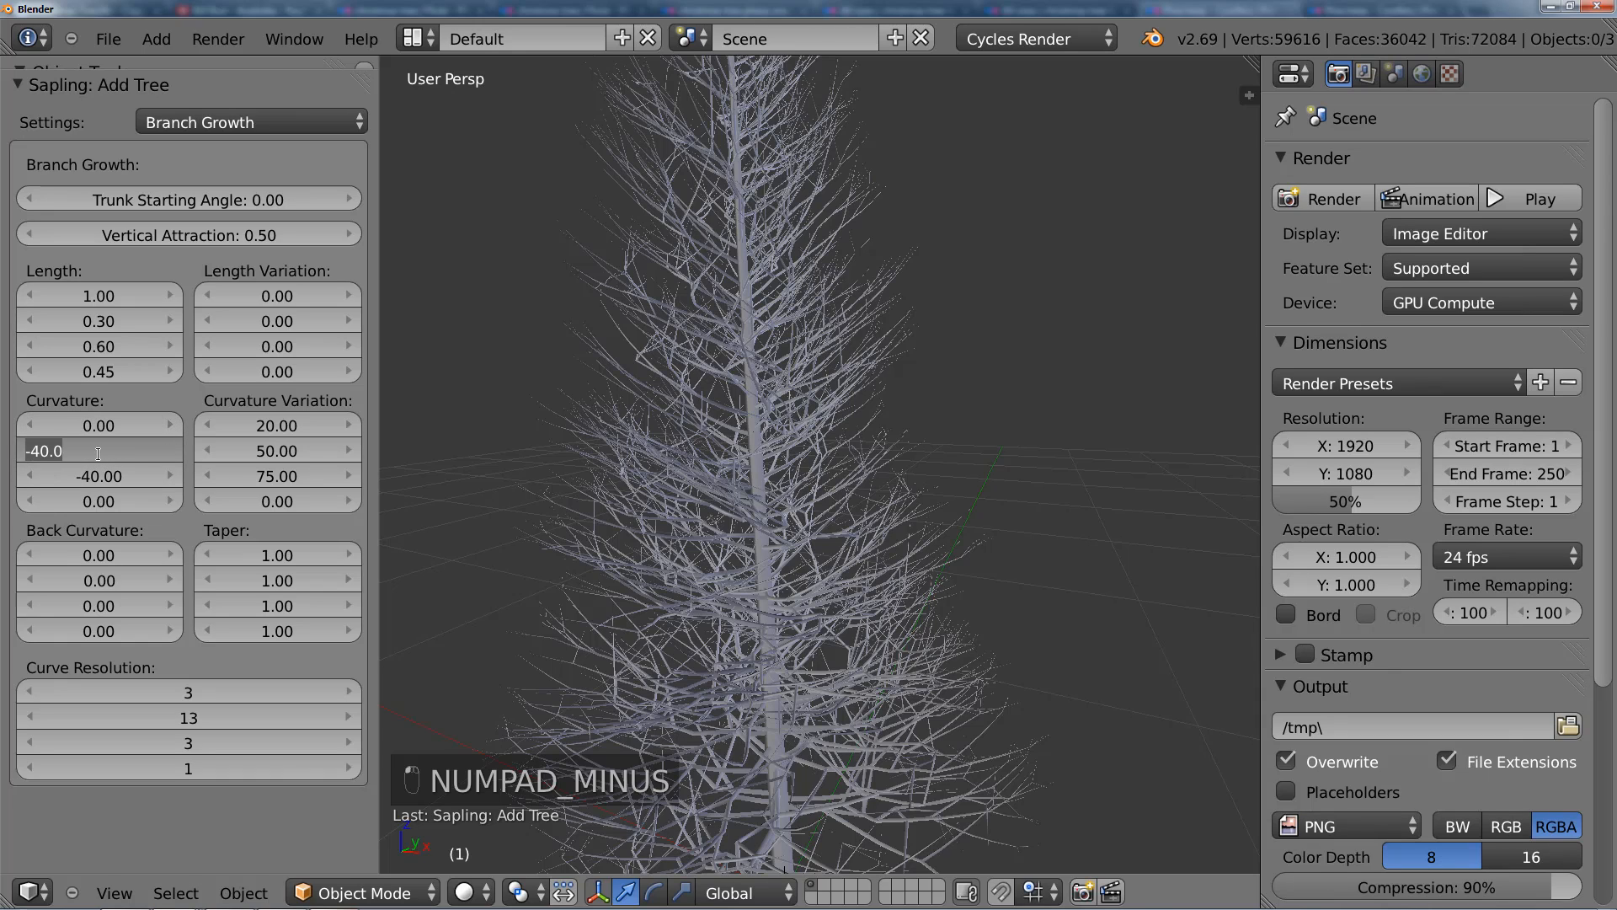
text(-90)
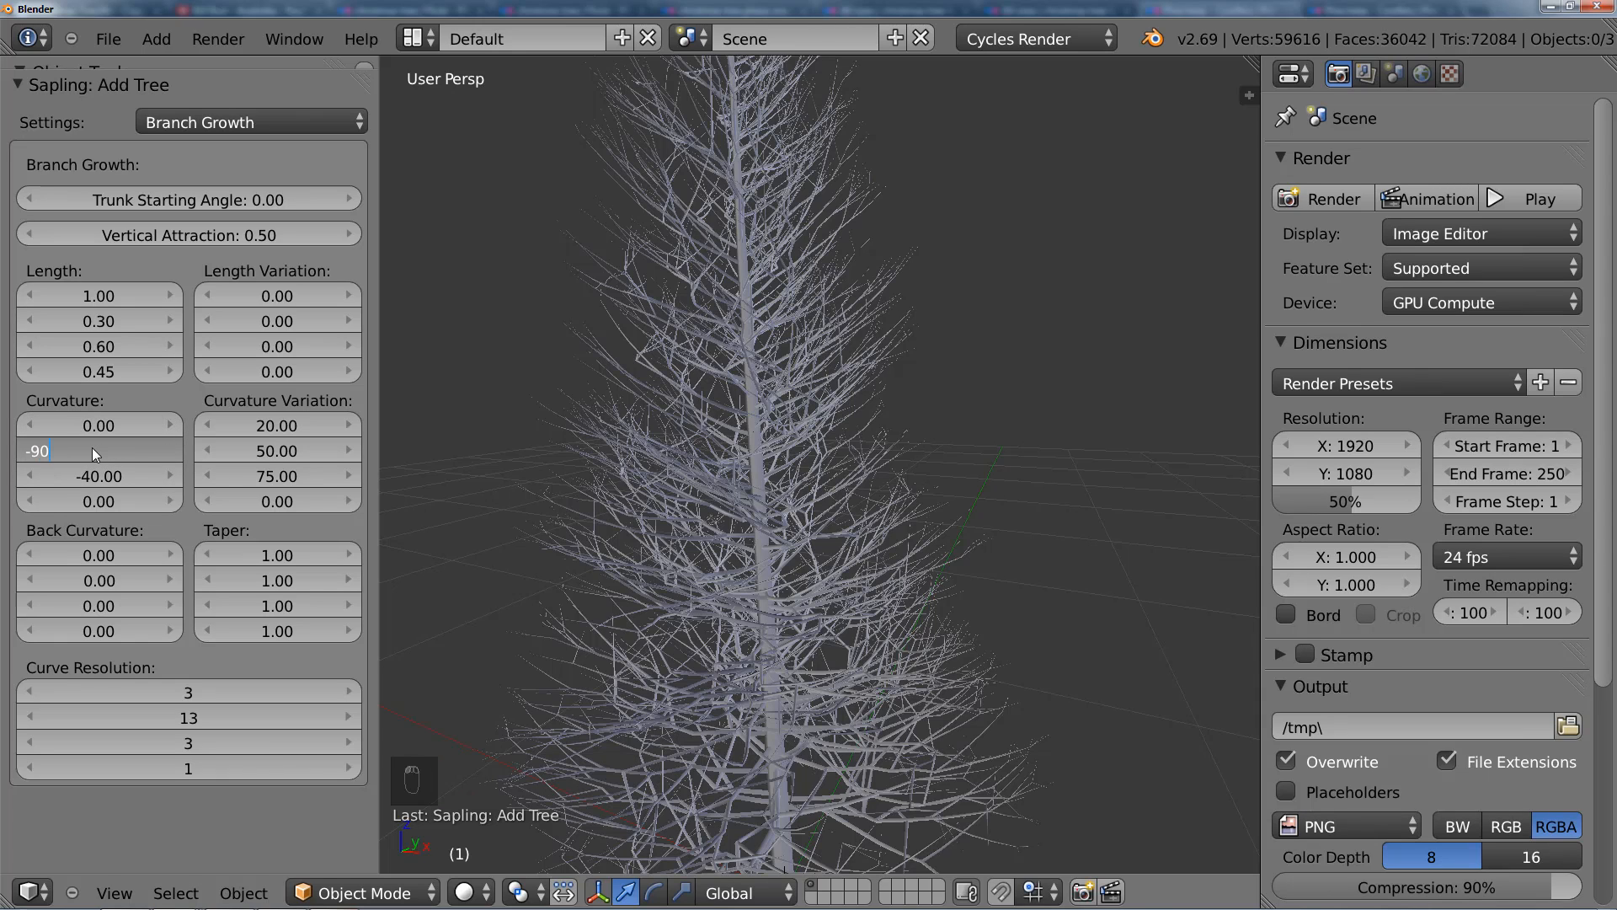
key(Return)
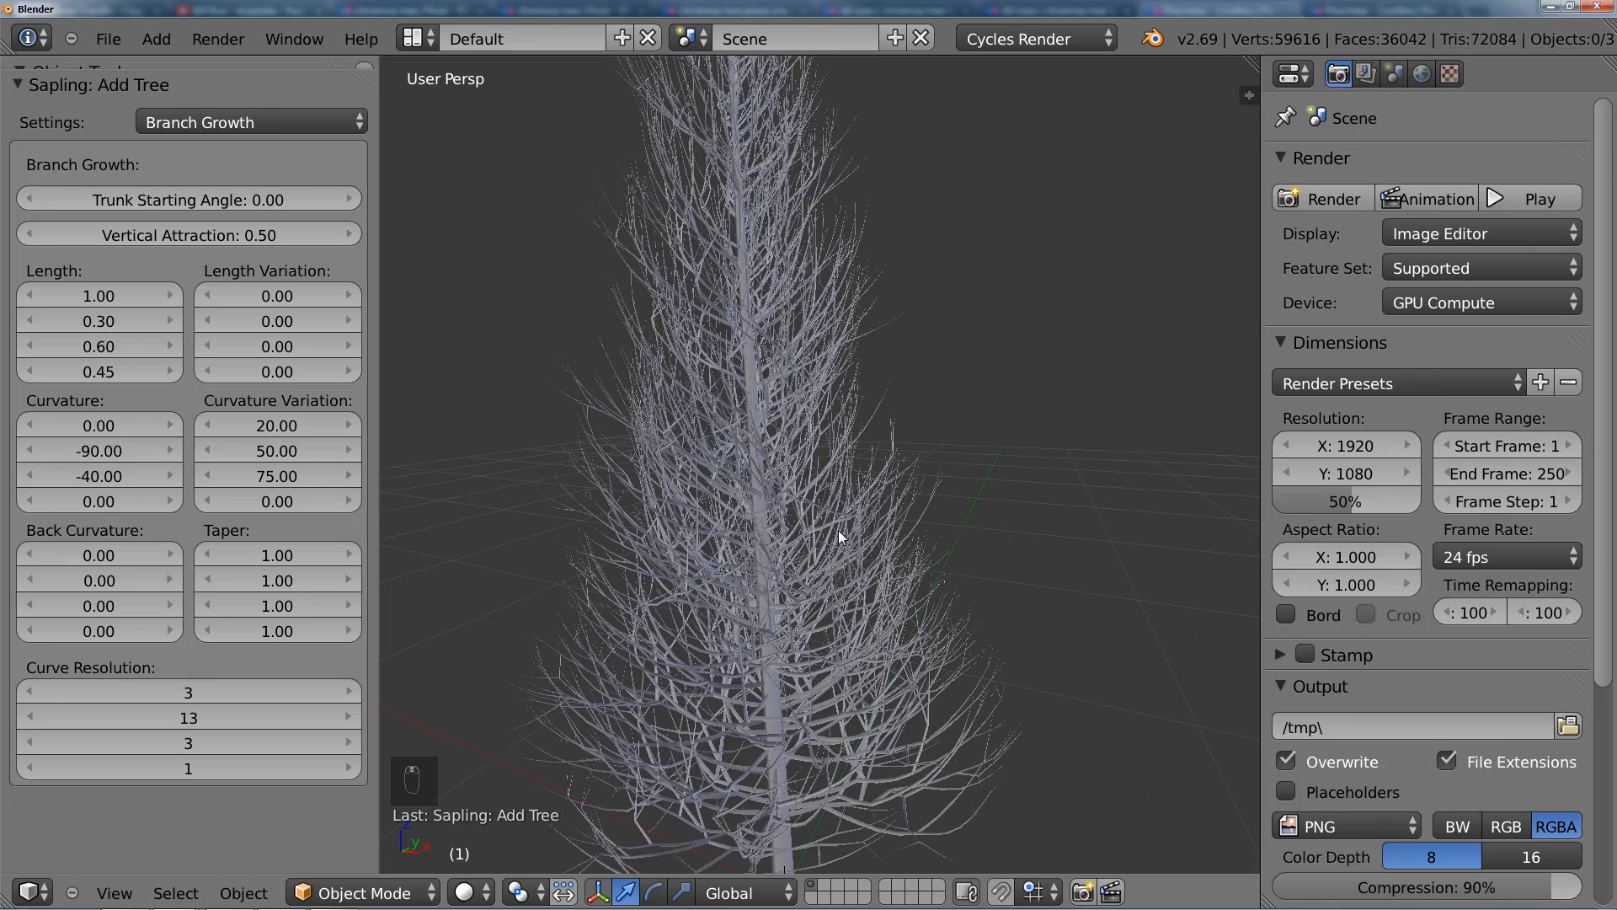
scroll(741, 507, down, 3)
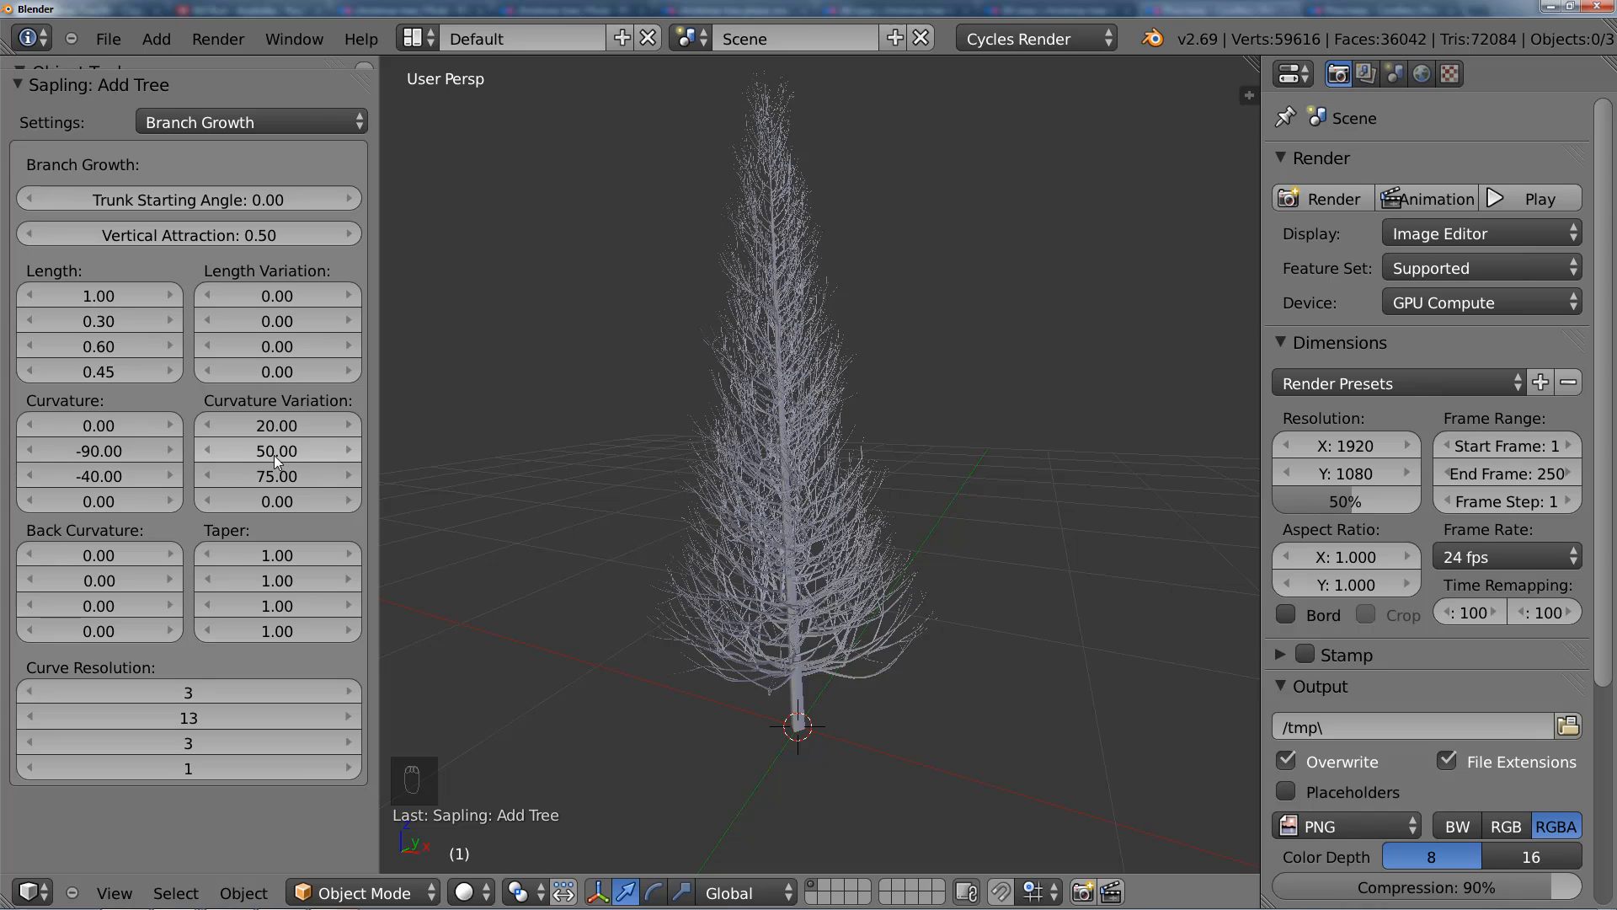
Step: Set the second Curvature value to -30 and inspect the branches up close
click(103, 453)
text(-30)
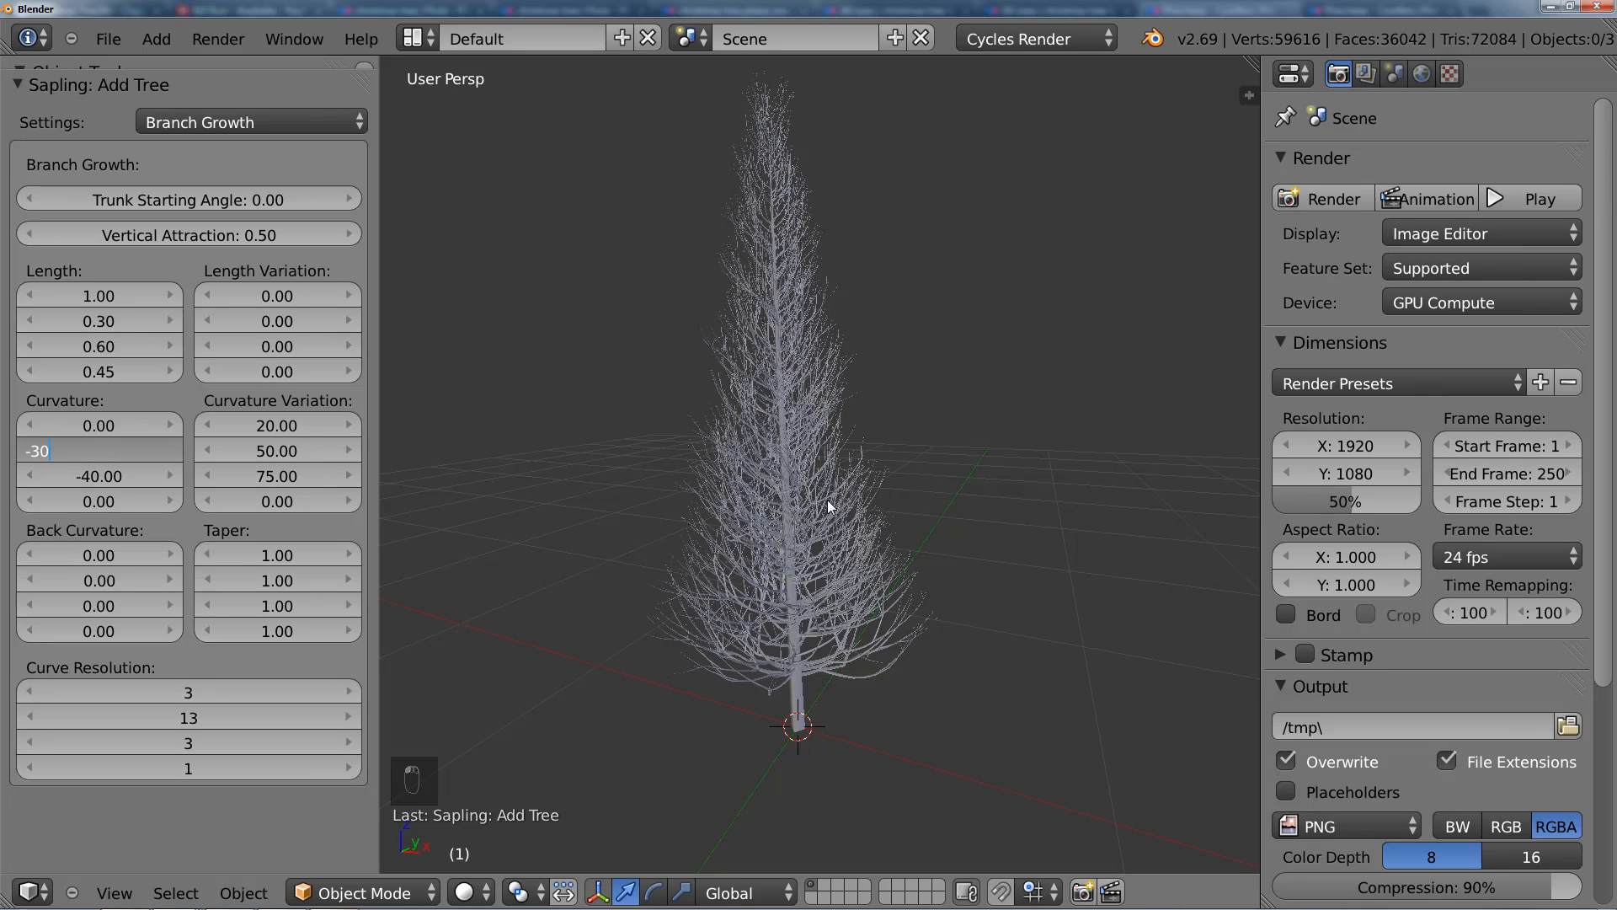
key(Return)
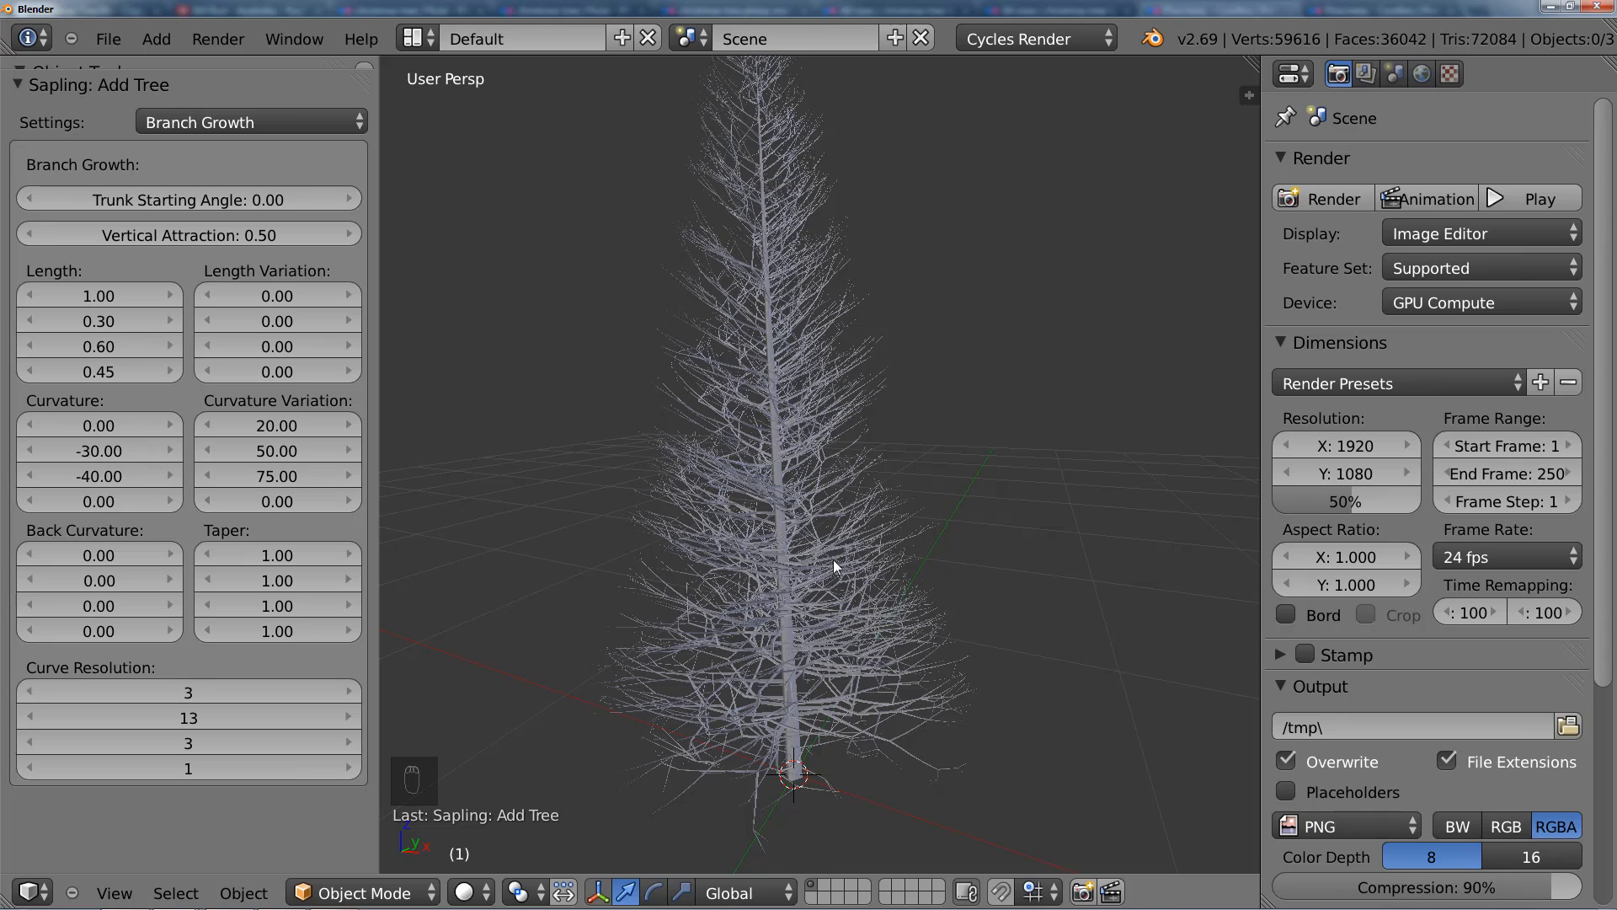
scroll(695, 446, up, 1)
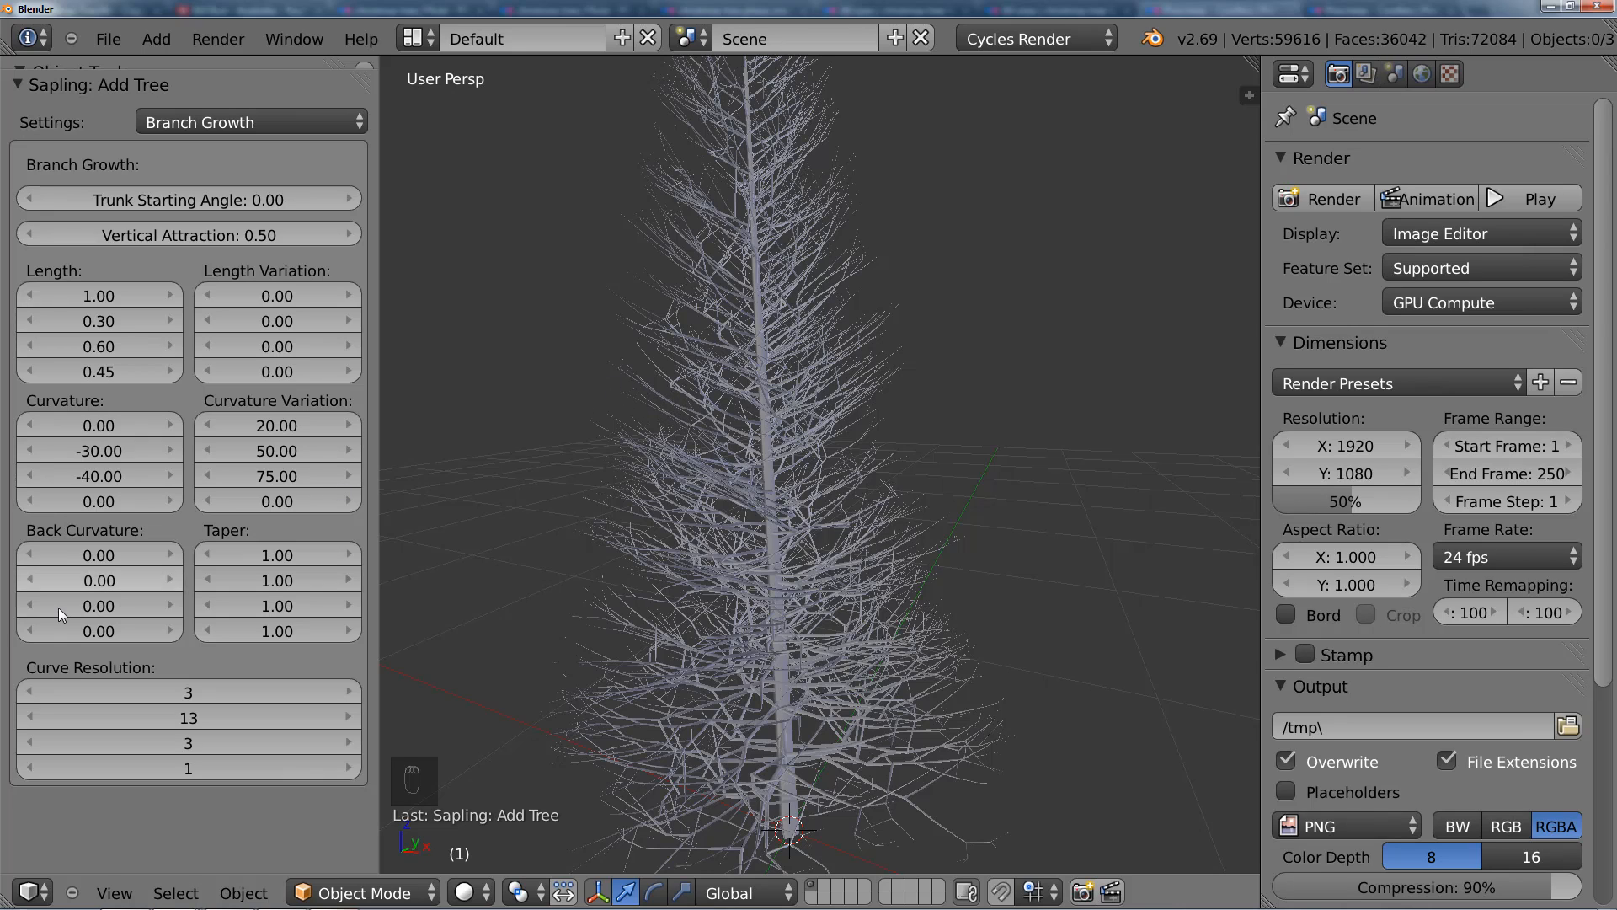
Step: Set the second Back Curvature value to 30 and examine the tree from other angles
click(123, 578)
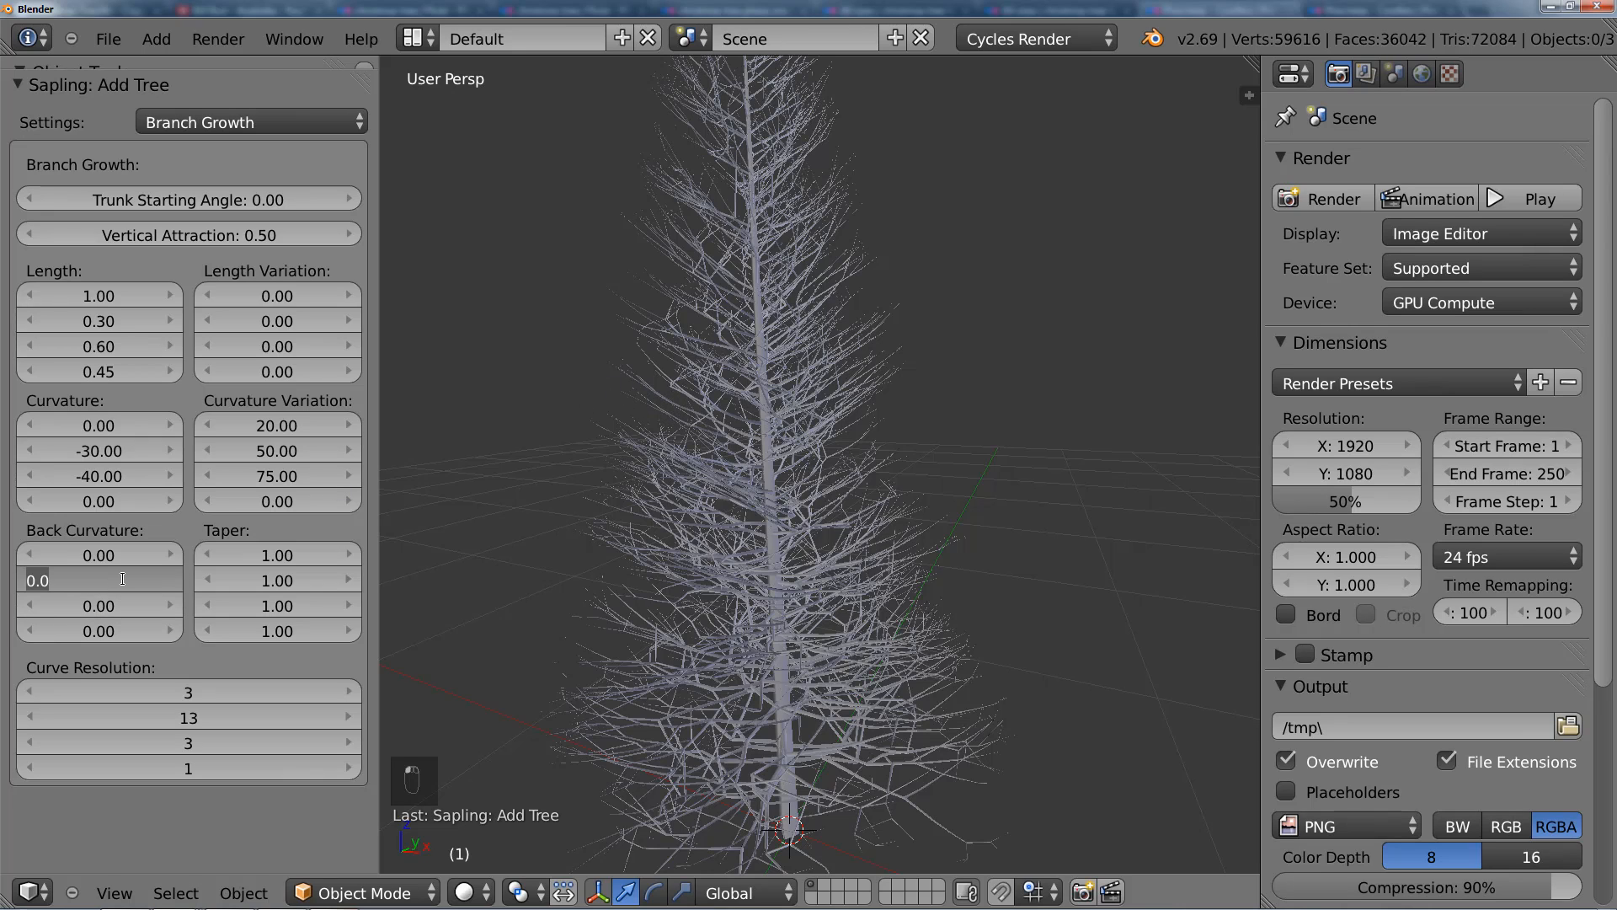
text(30)
key(Return)
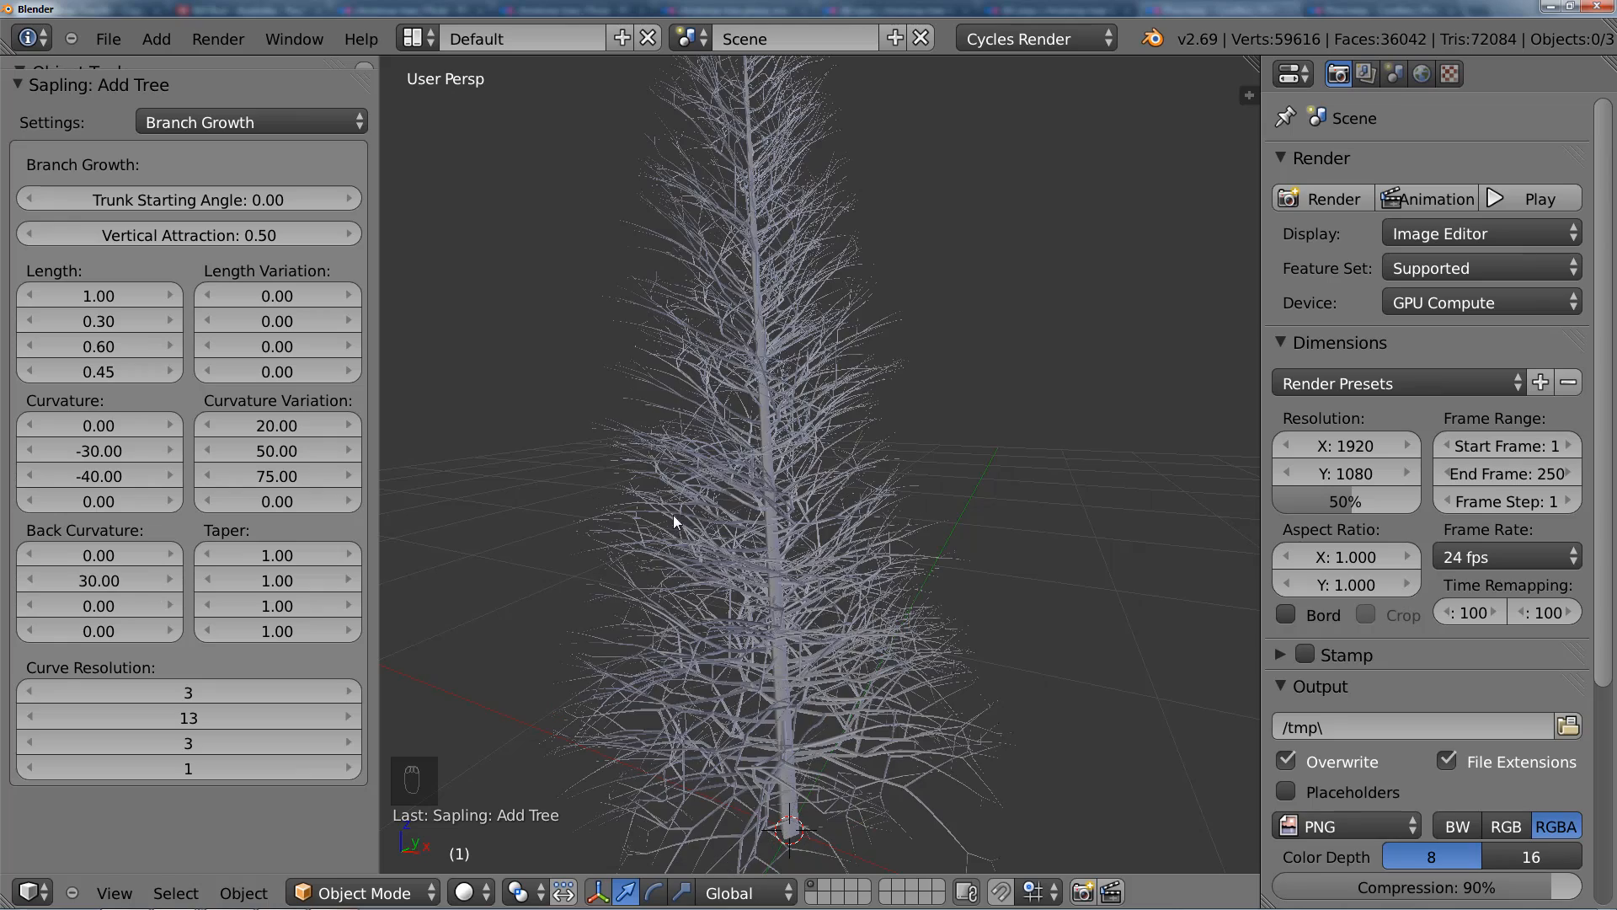
middle_drag(674, 514, 690, 371)
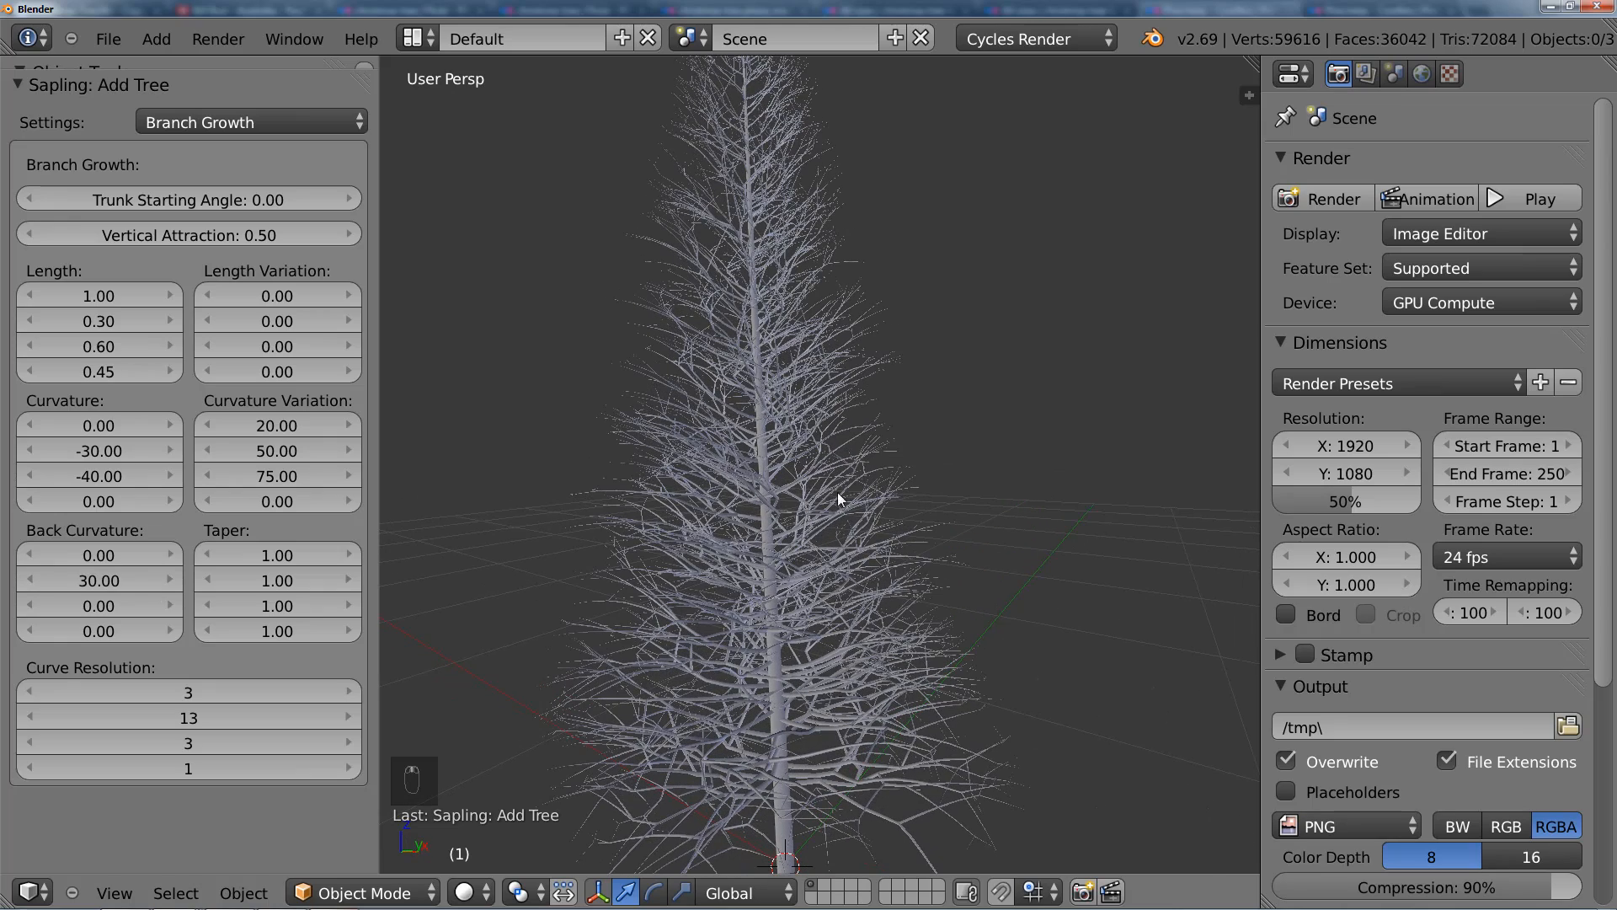
middle_drag(838, 497, 864, 468)
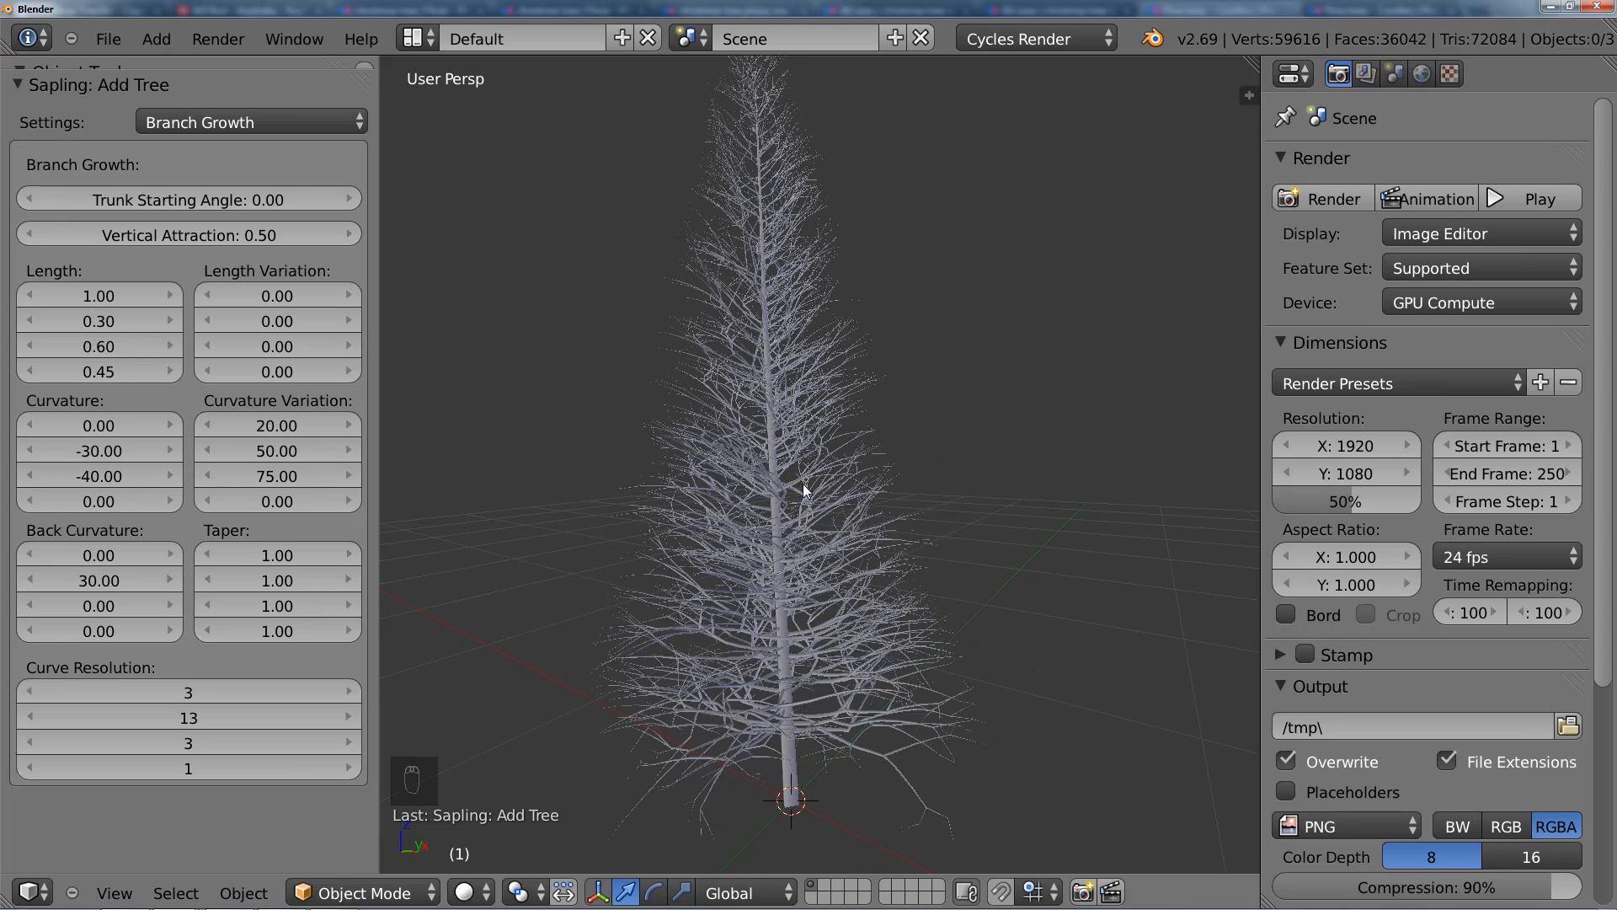
Step: Set the second Back Curvature value to 20 and inspect the branches along the trunk
click(90, 579)
text(20)
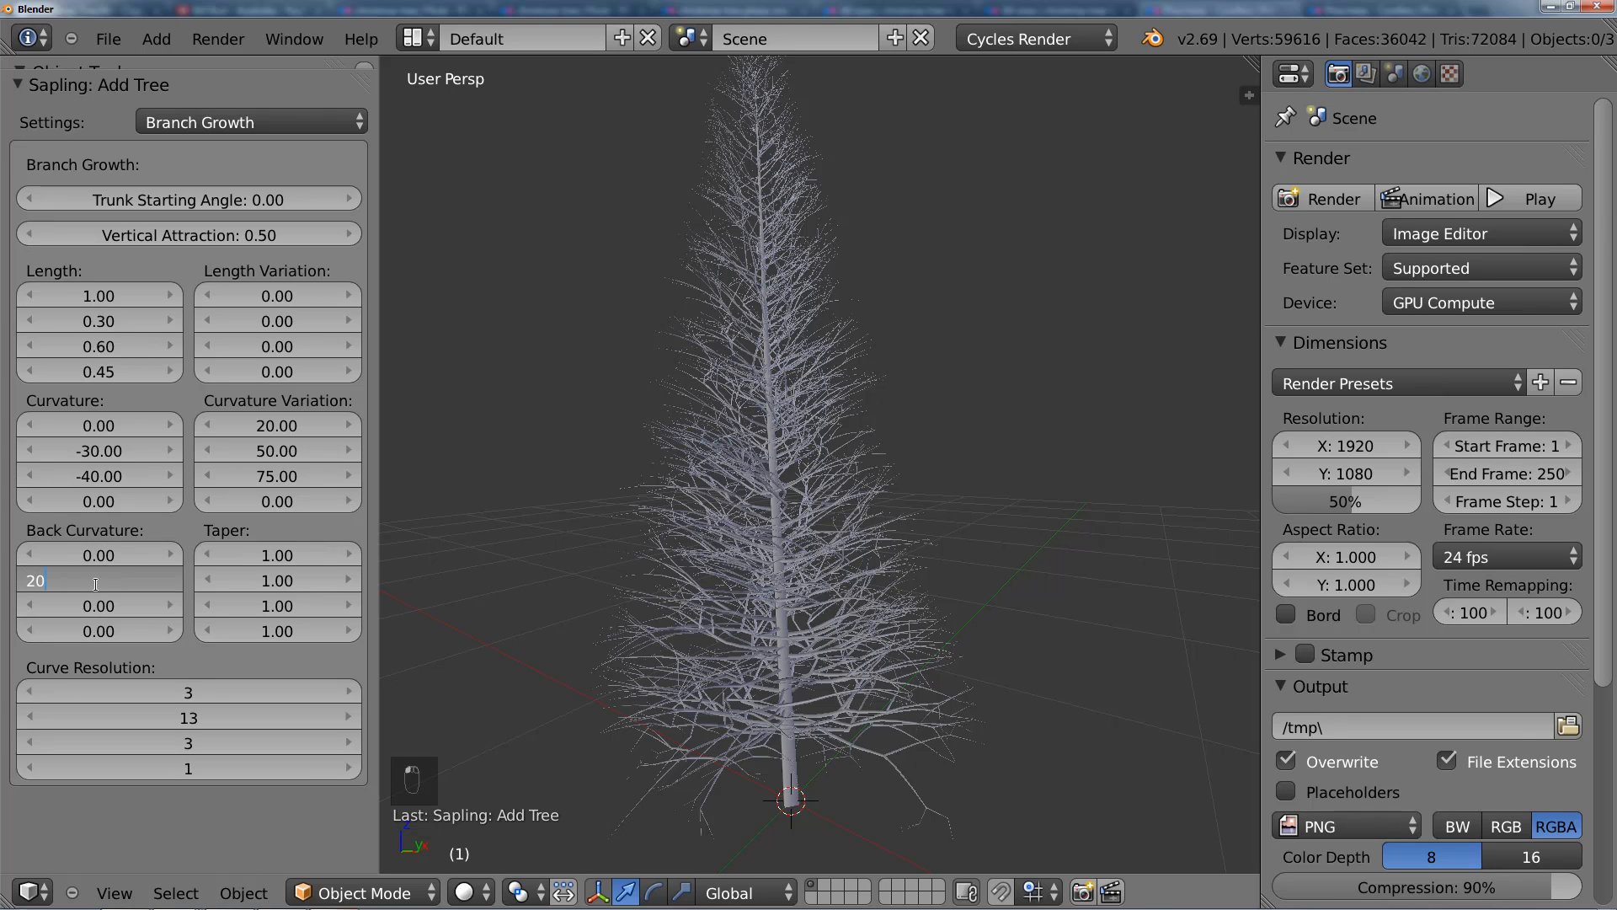
key(Return)
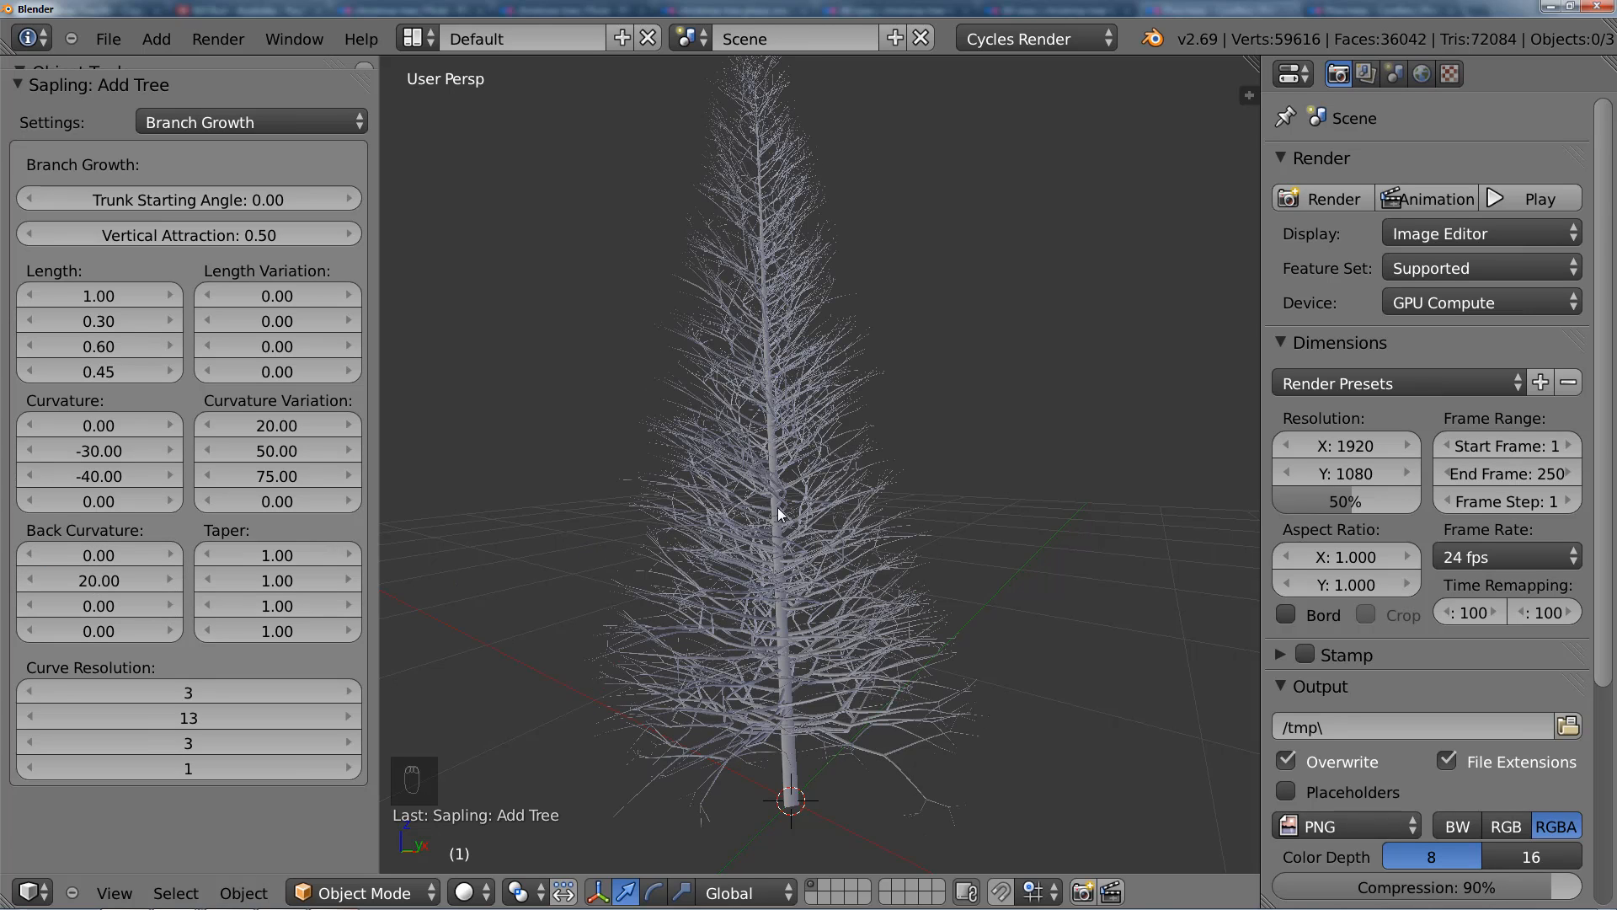
scroll(718, 482, up, 2)
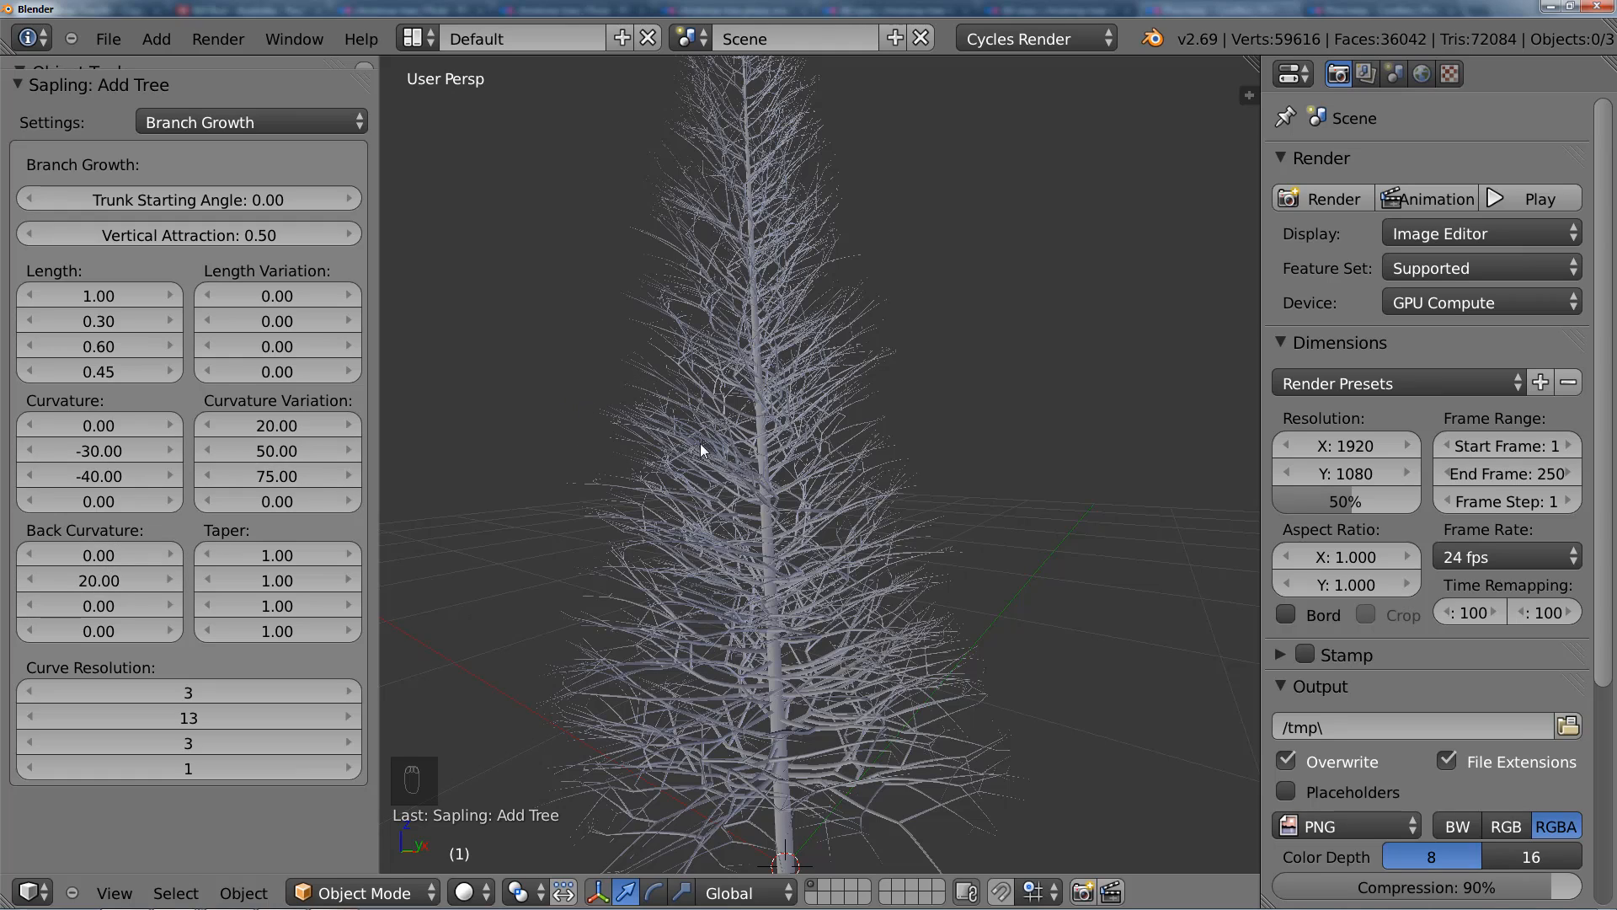
middle_drag(660, 292, 802, 441)
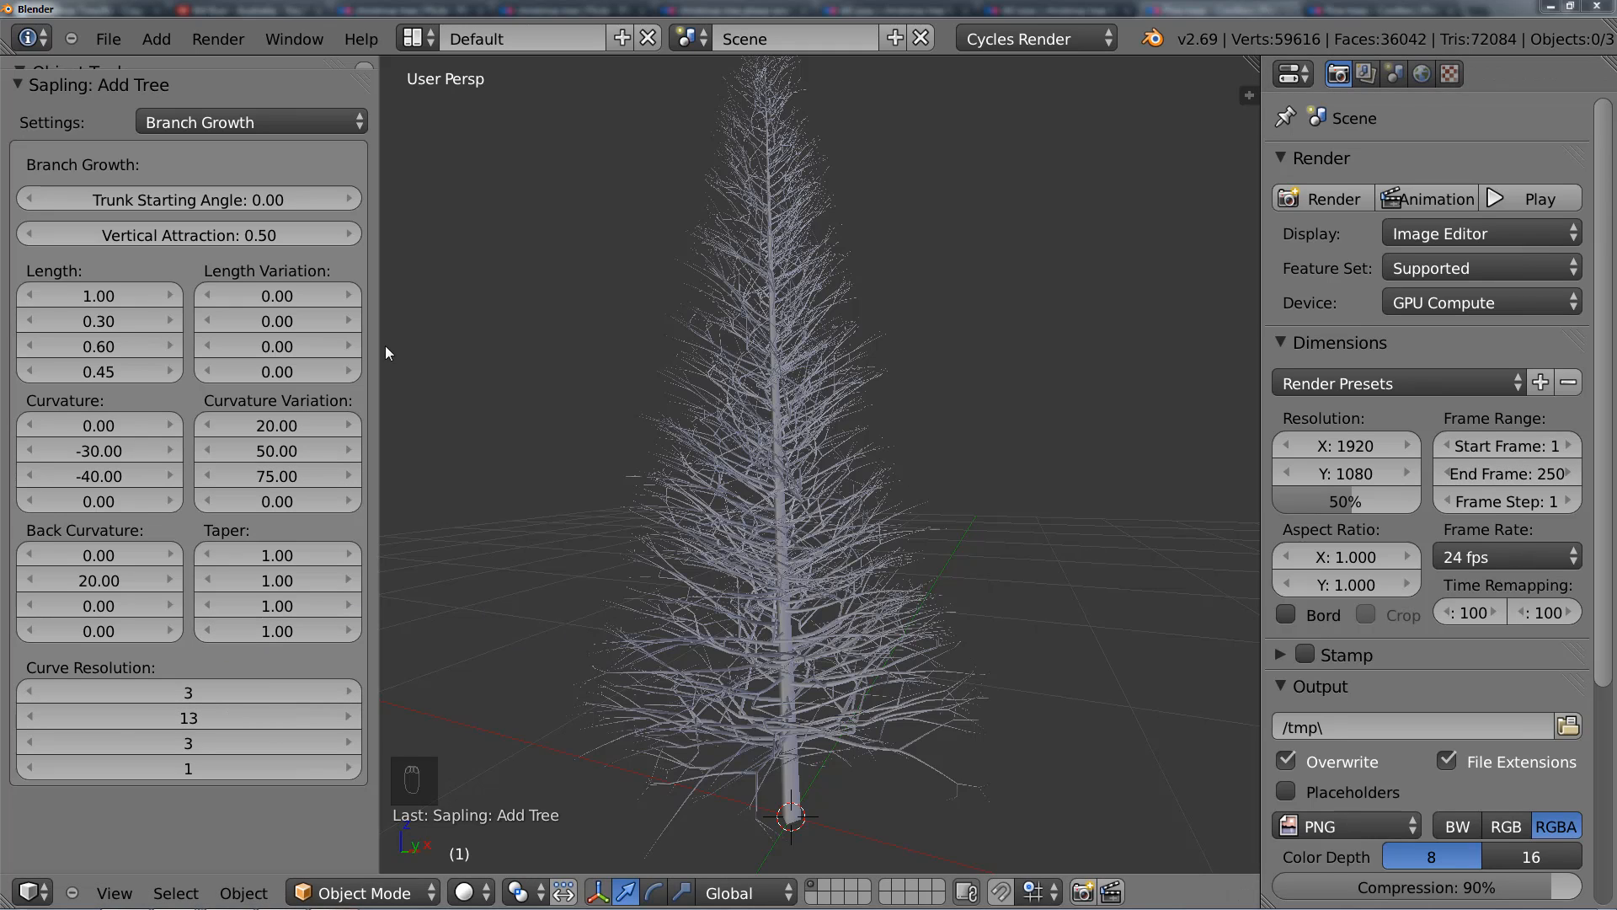
Step: Return to the Branch Splitting settings and set Levels to 3
click(252, 119)
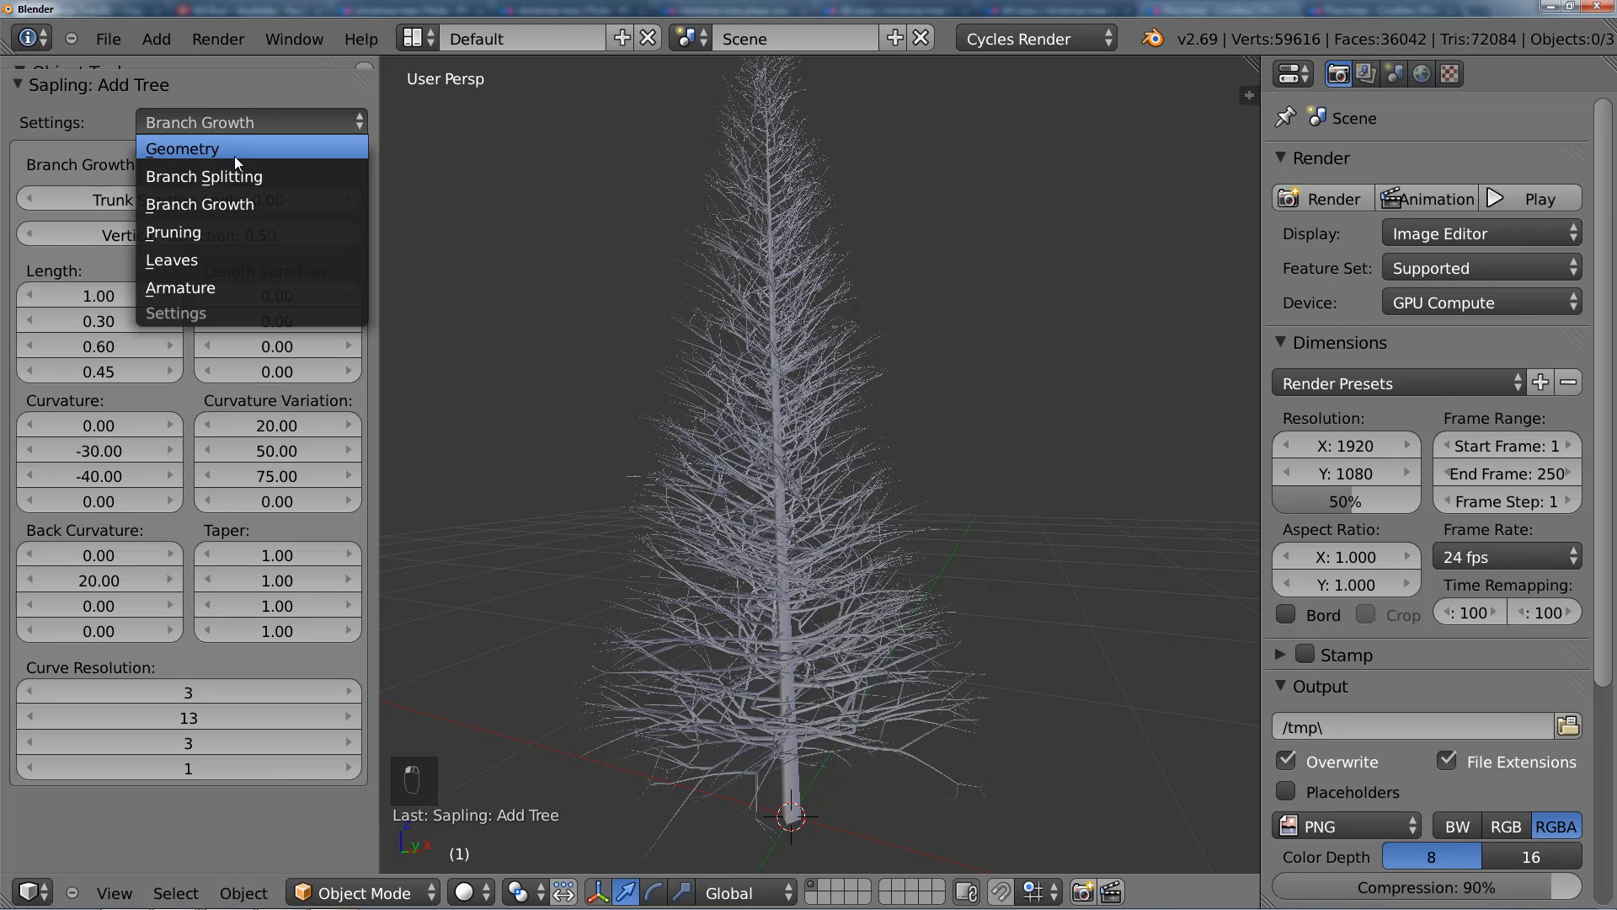
click(236, 172)
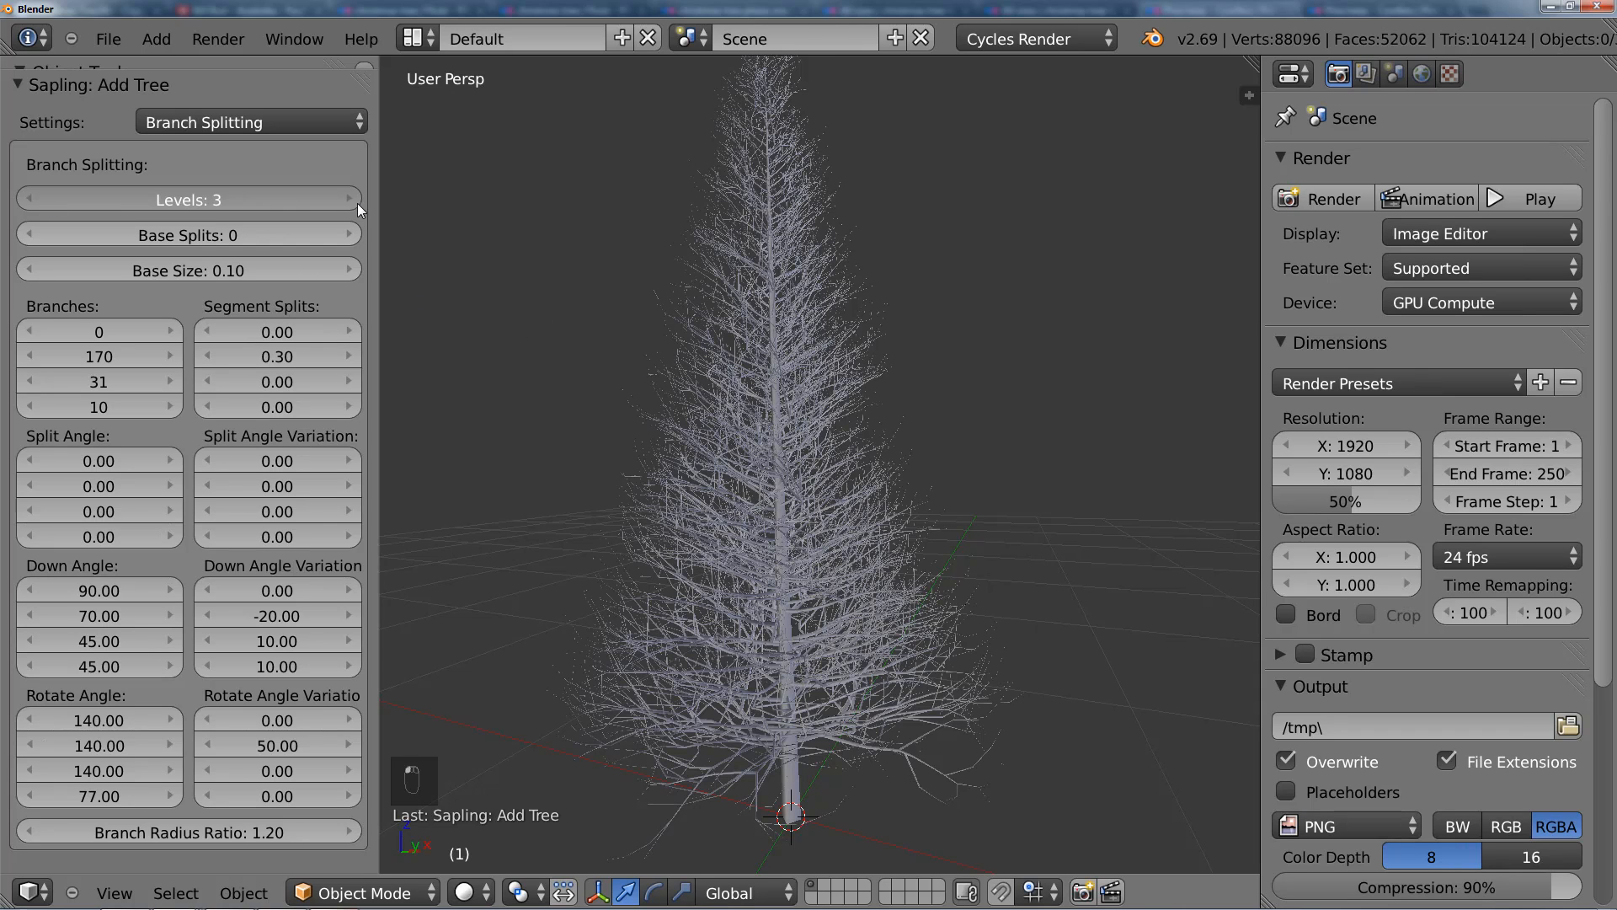
Step: Switch to the browser to compare the tree's twigs with the Flickr conifer photos, and return to Blender
drag(357, 204, 352, 204)
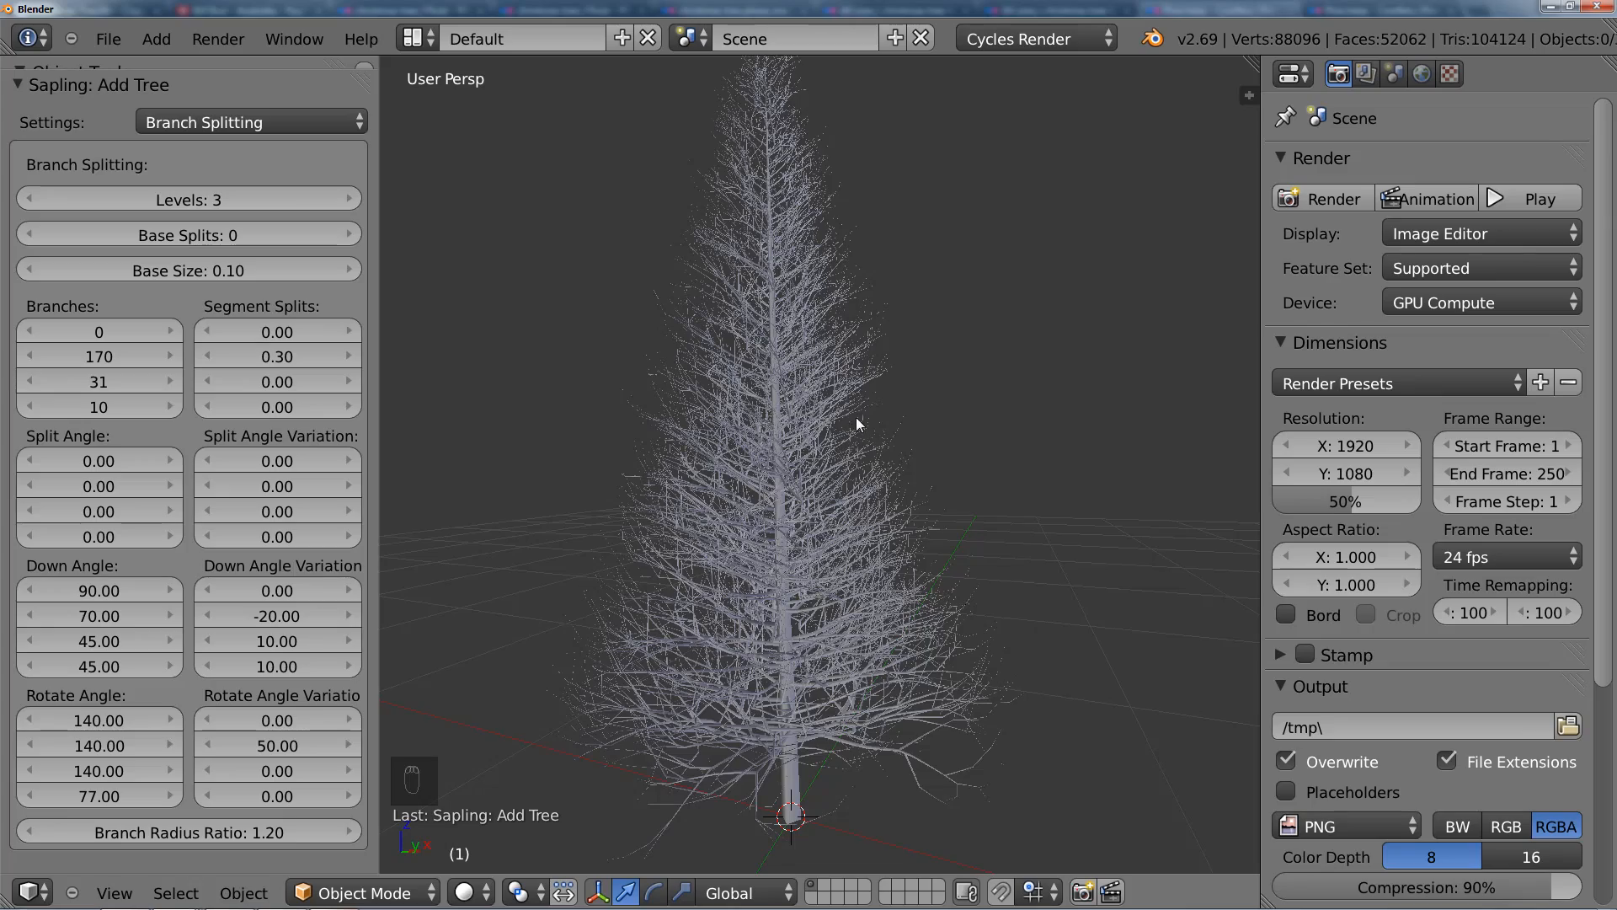
scroll(855, 417, up, 5)
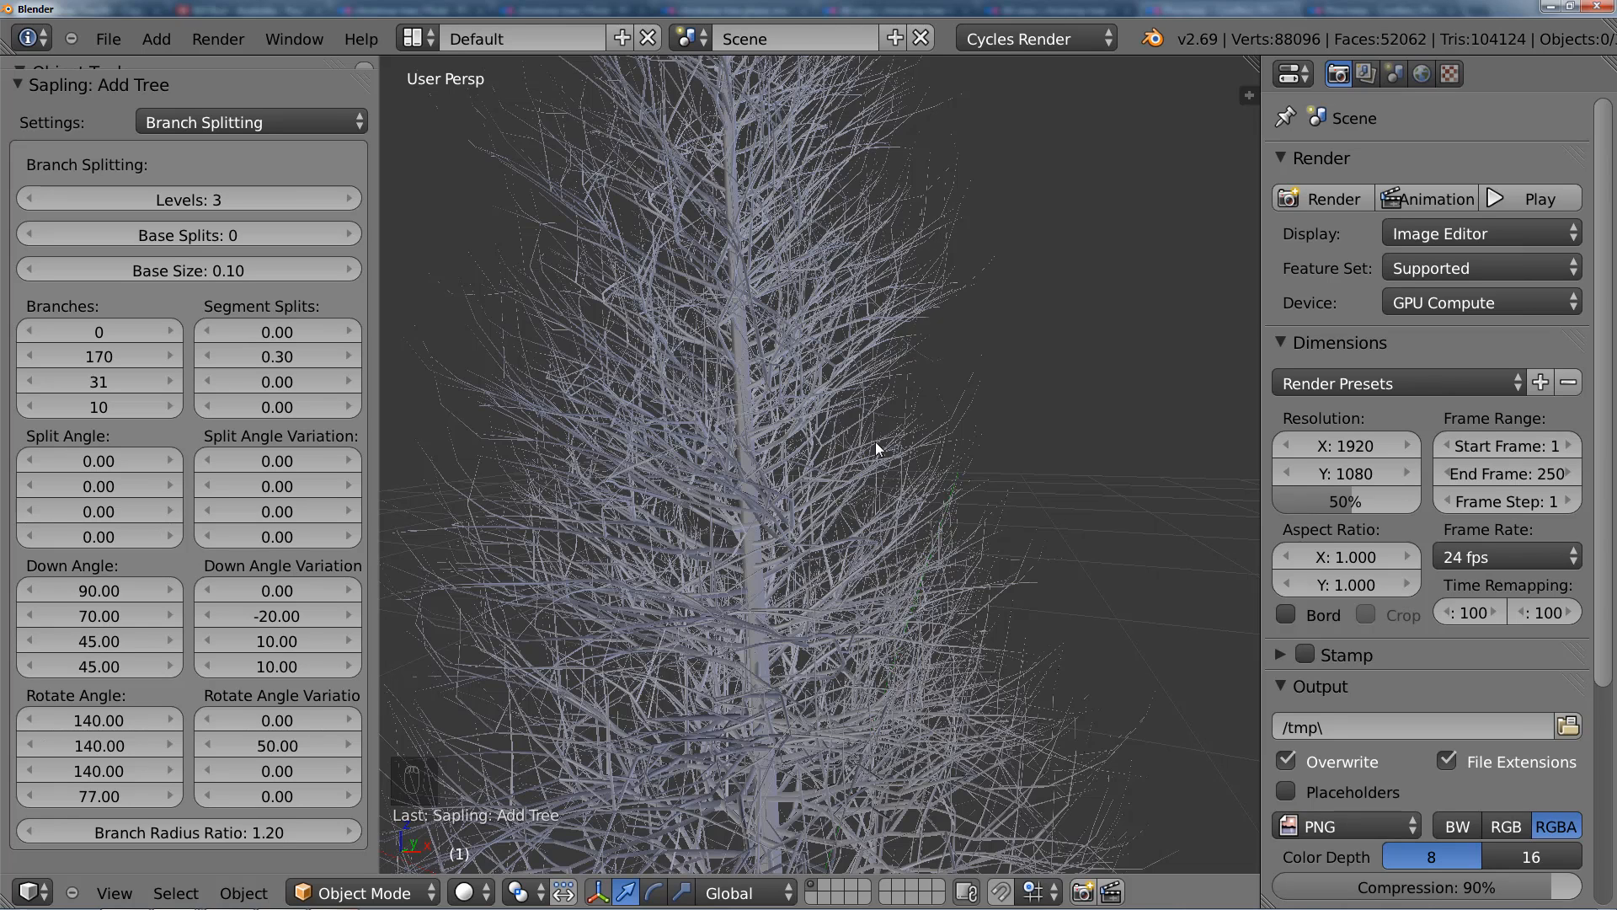
key(alt+Tab)
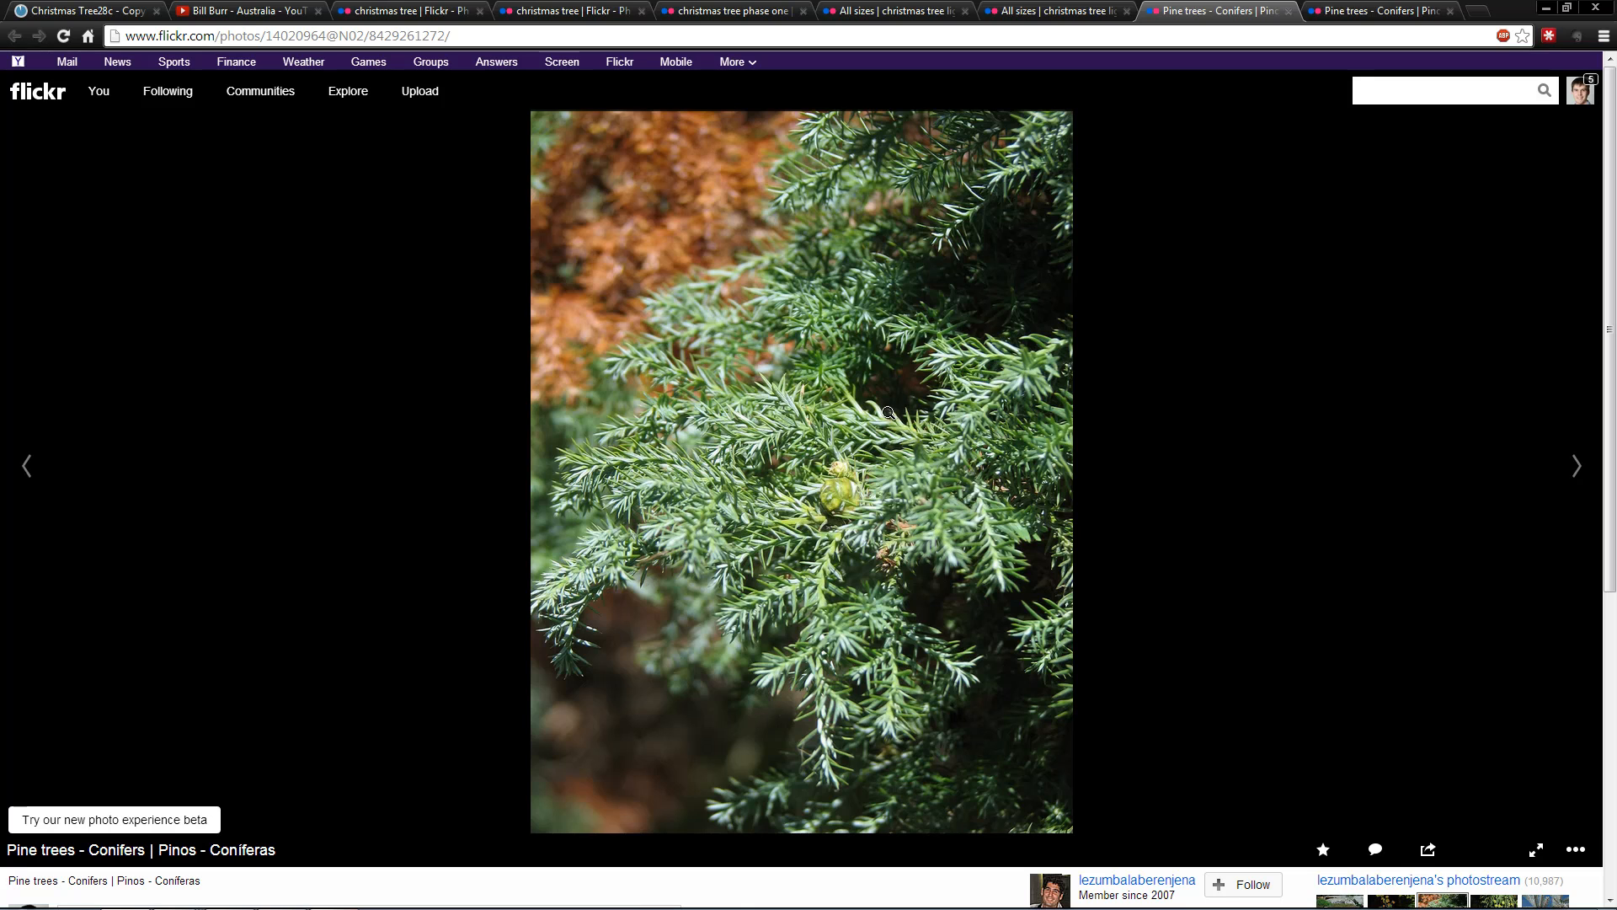
click(1353, 11)
click(1290, 11)
key(alt+Tab)
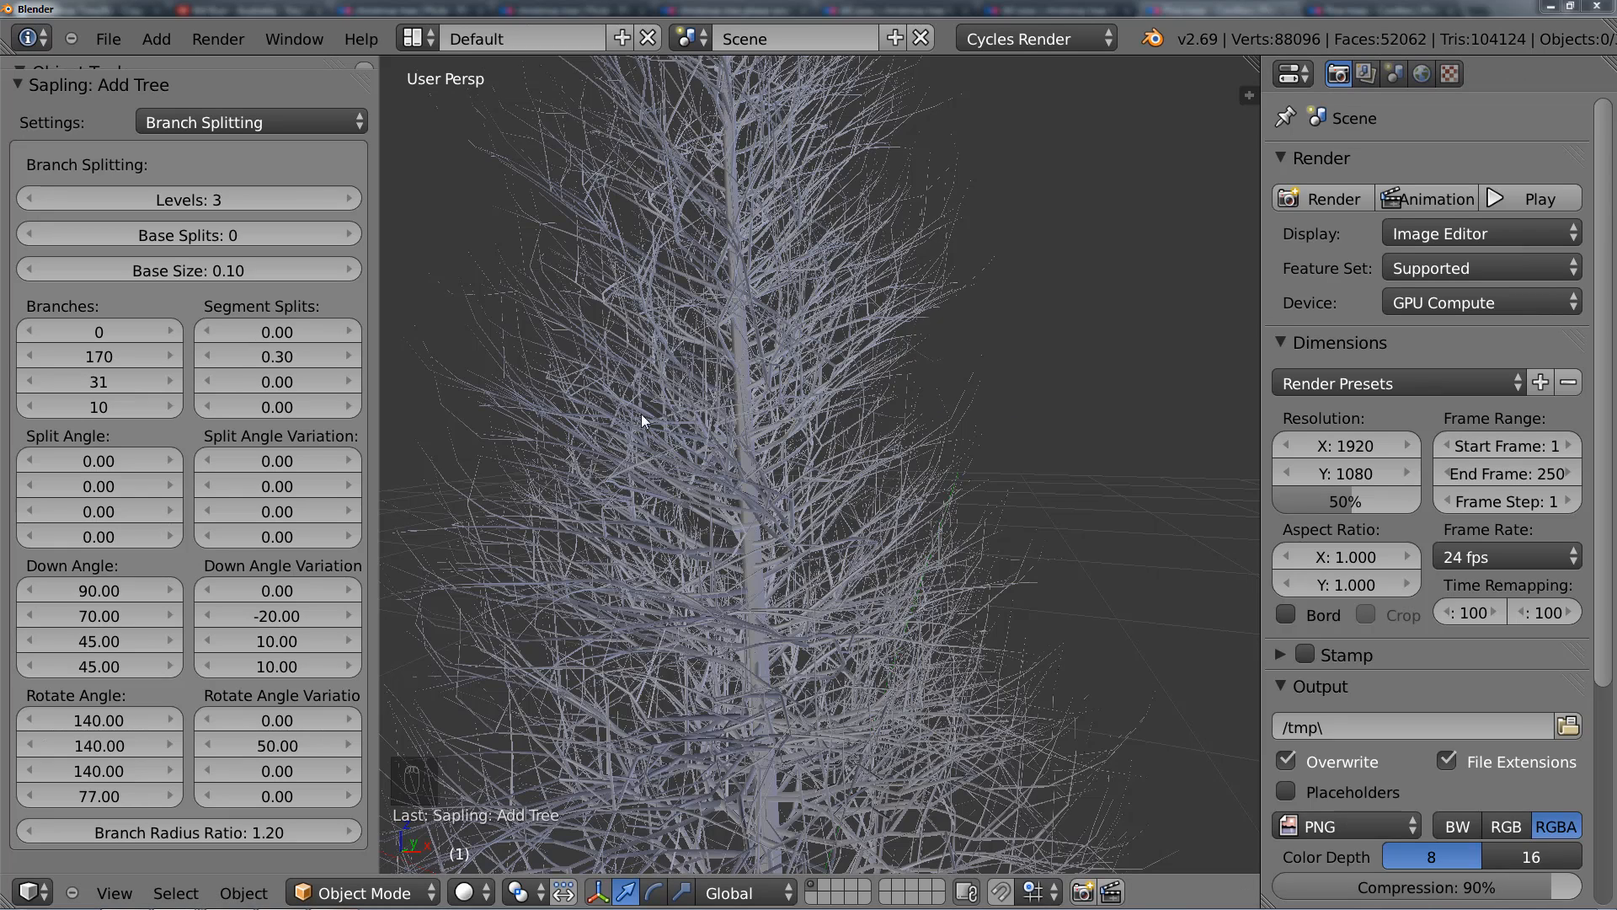
Step: Set the third Branches value to 60 and inspect the denser secondary branches around the trunk
click(102, 385)
text(60)
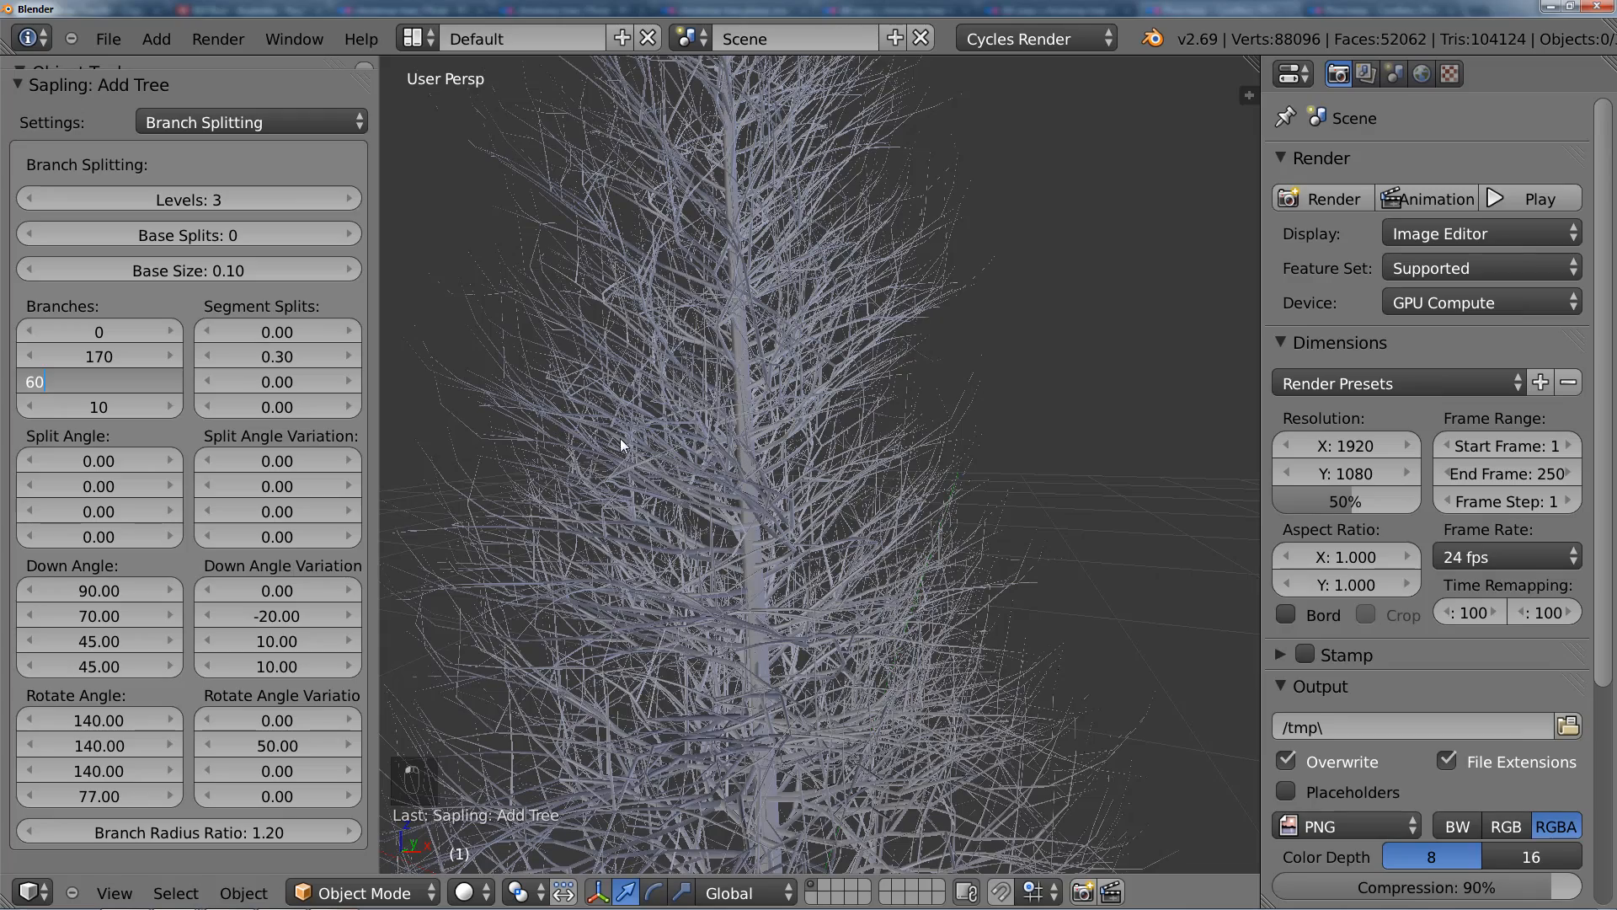
key(Return)
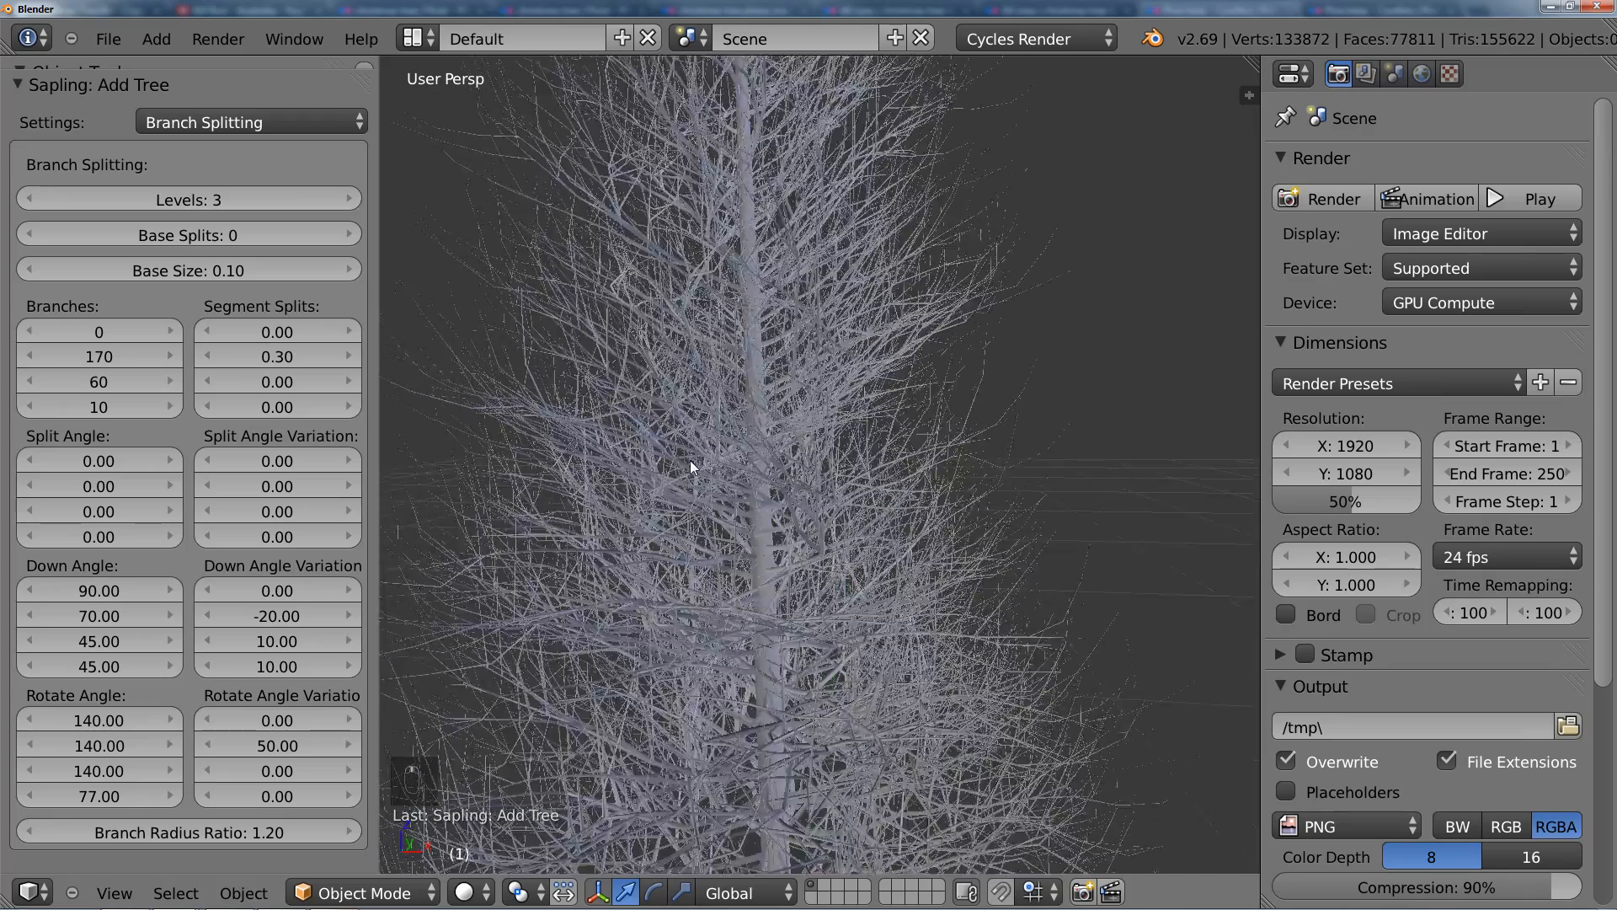
middle_drag(757, 487, 801, 451)
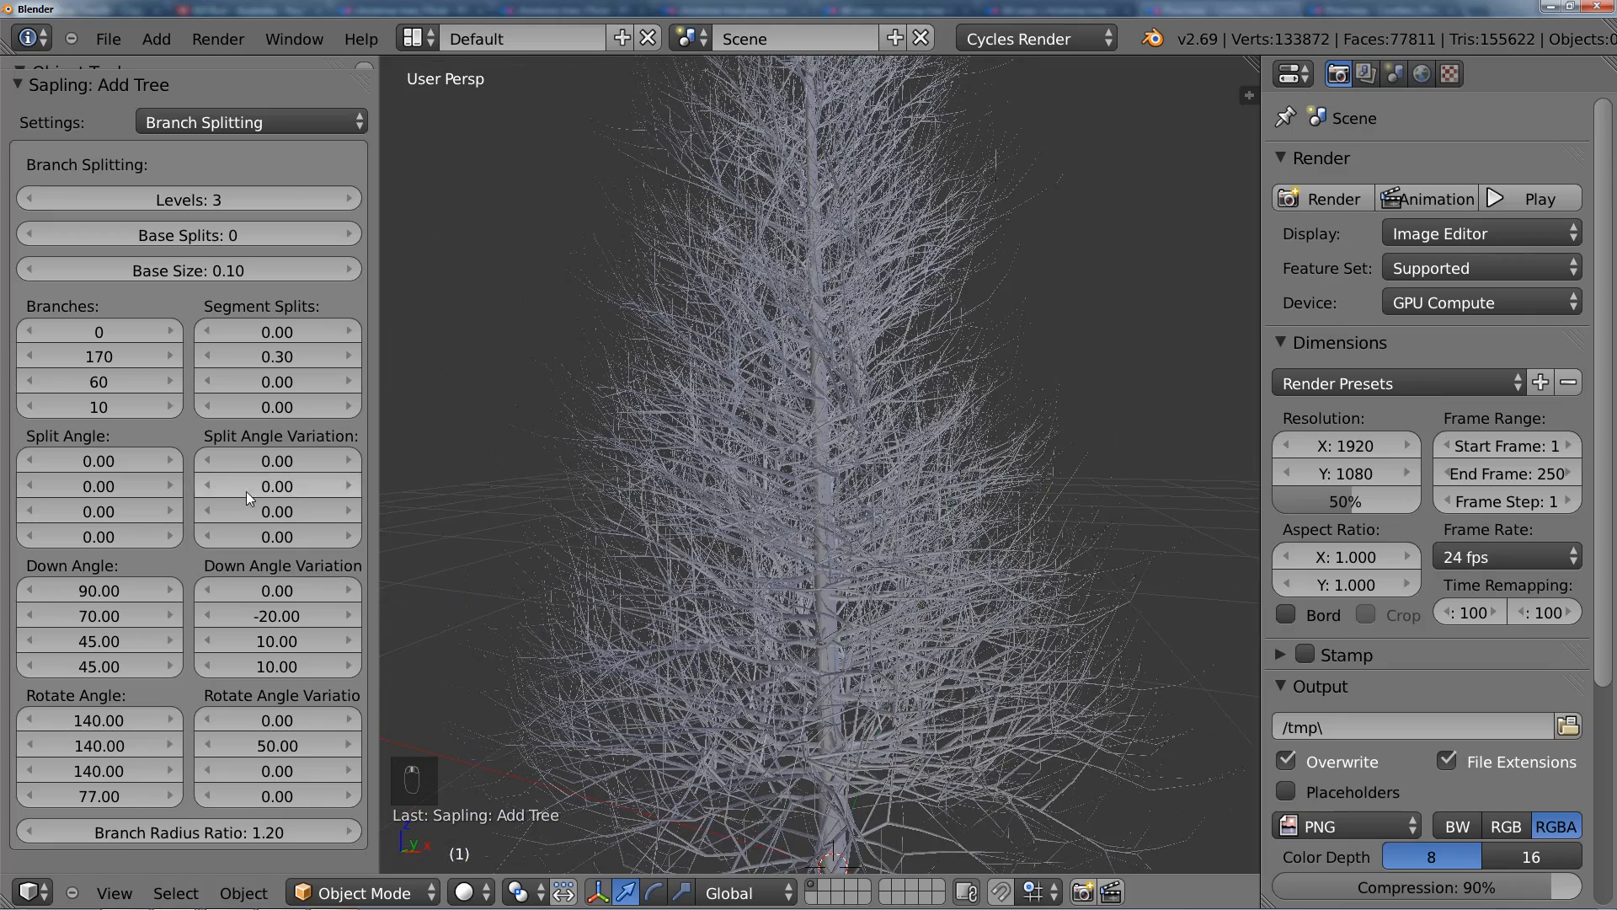
Step: Switch to the Branch Growth settings and set the third Length value to 0.30
click(244, 122)
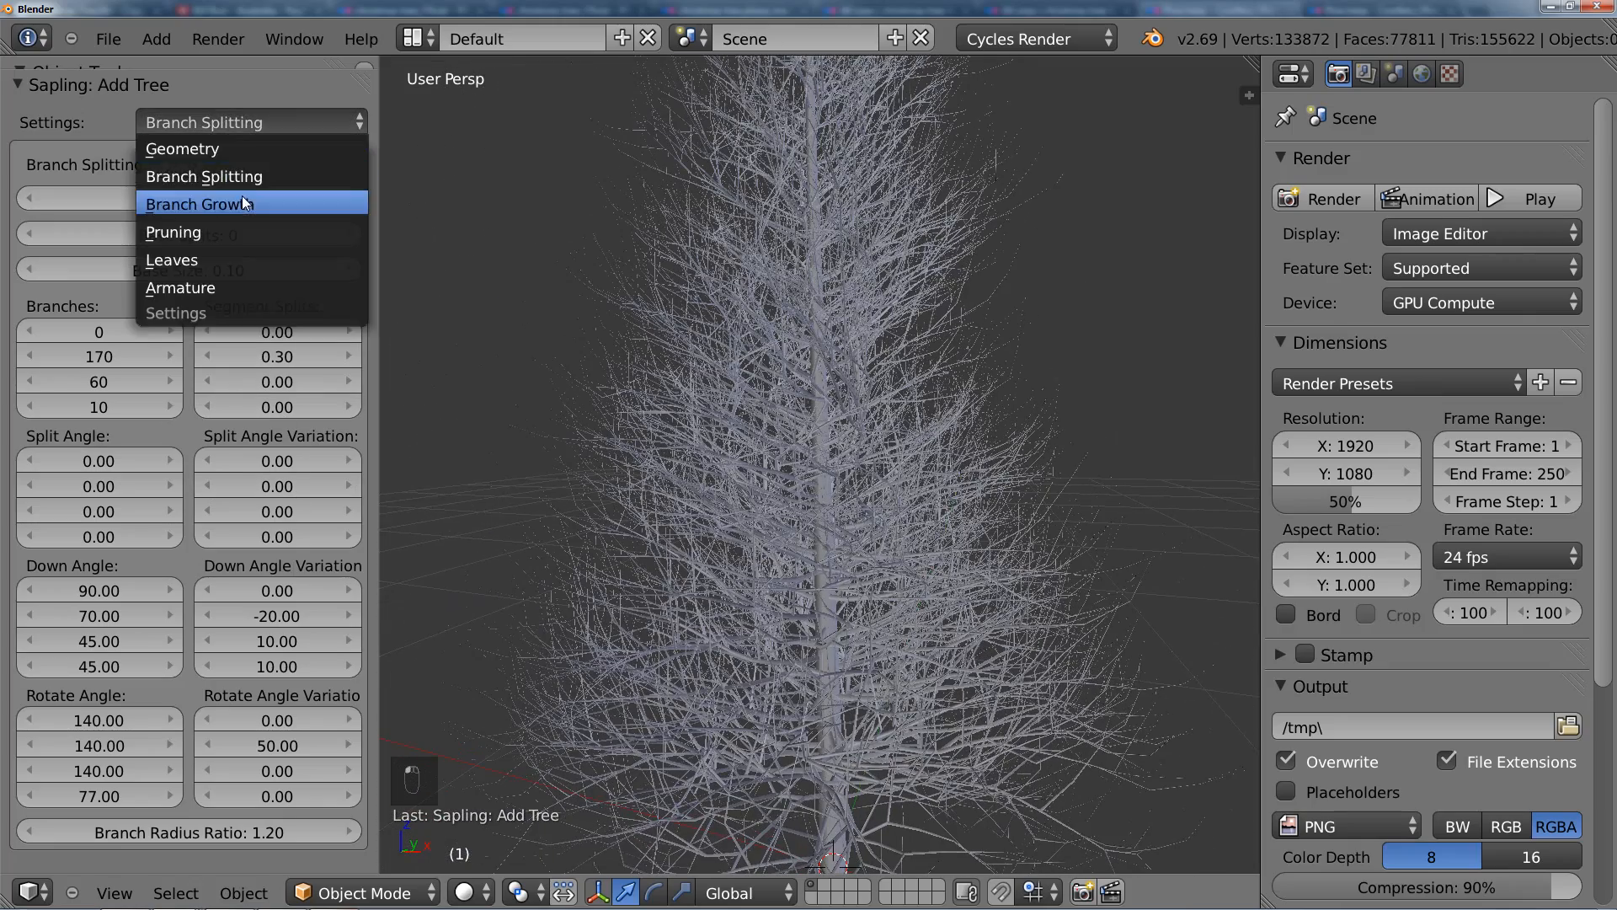
click(241, 201)
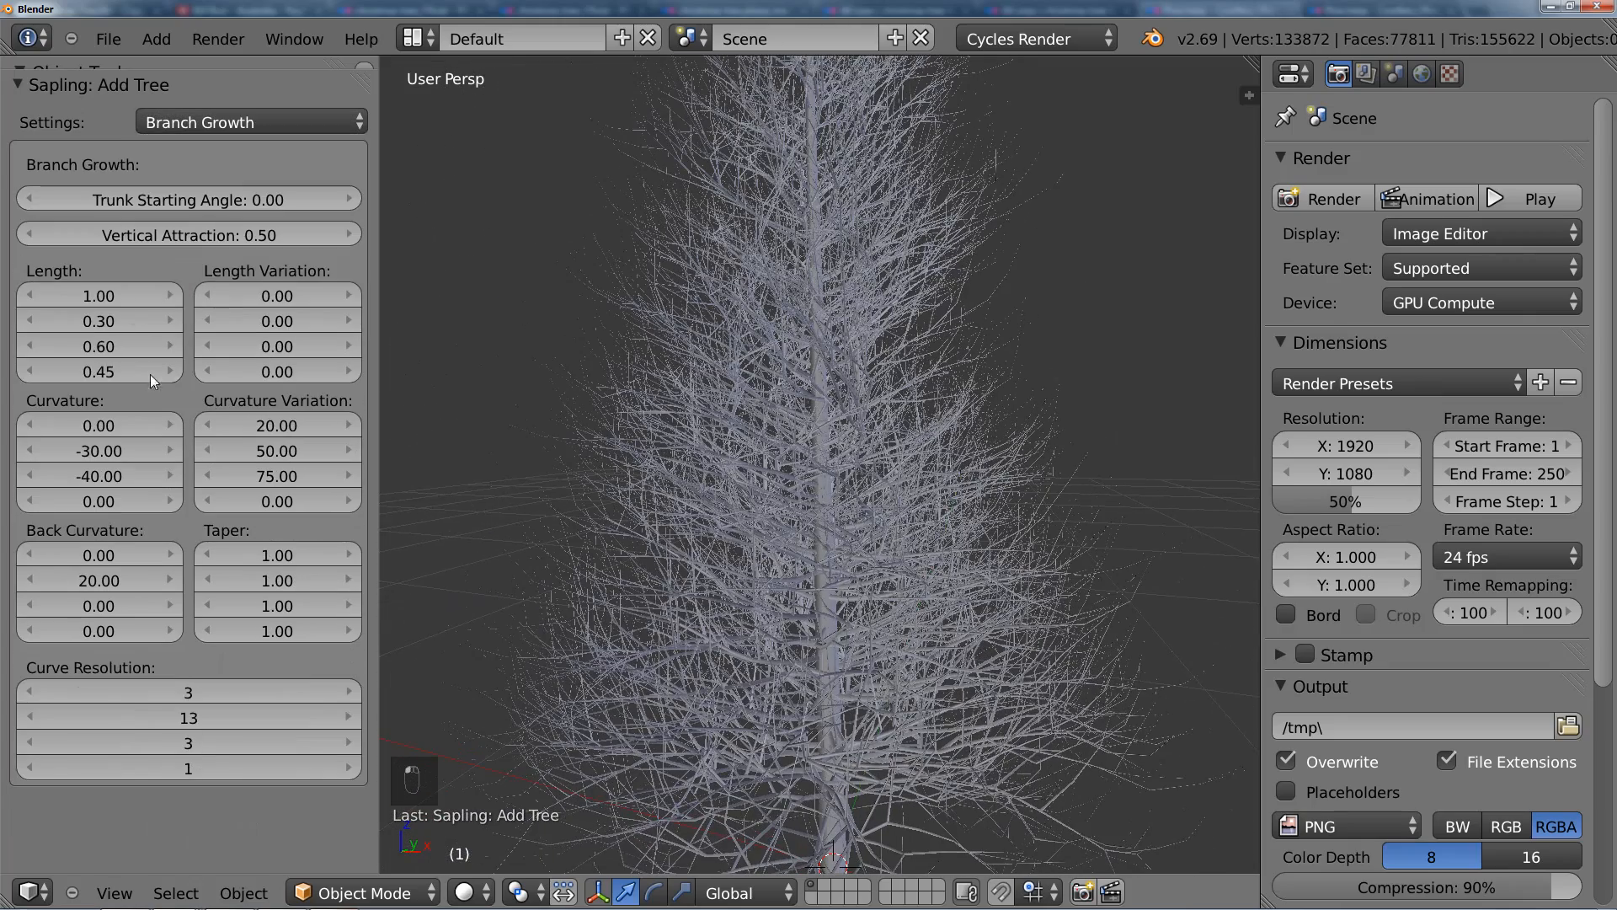
click(99, 347)
text(.3)
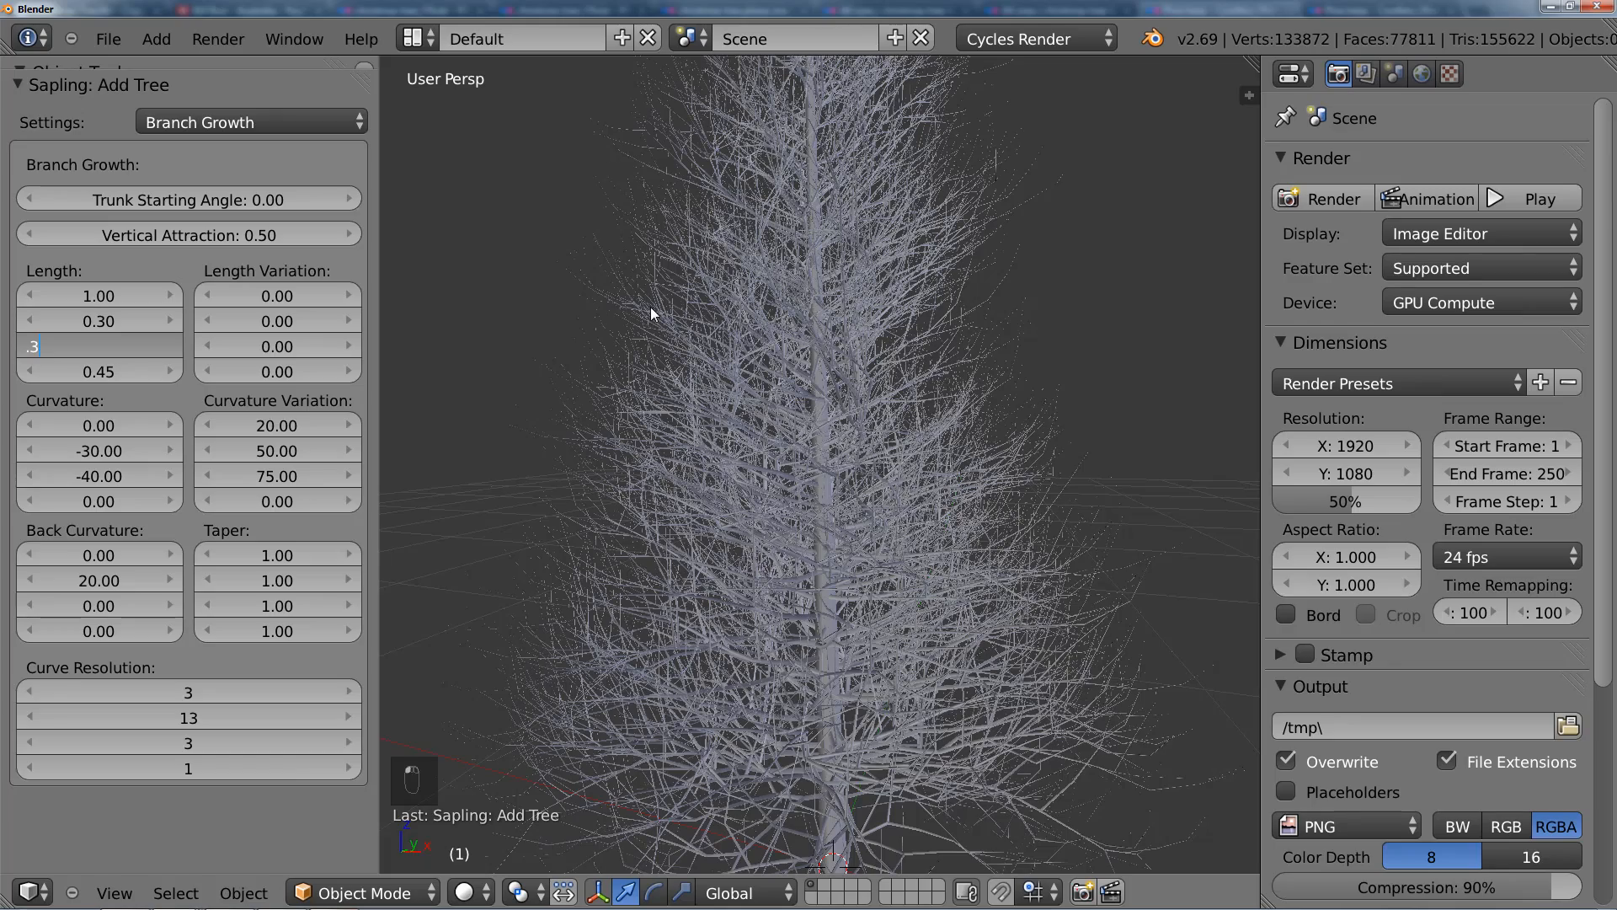
key(Return)
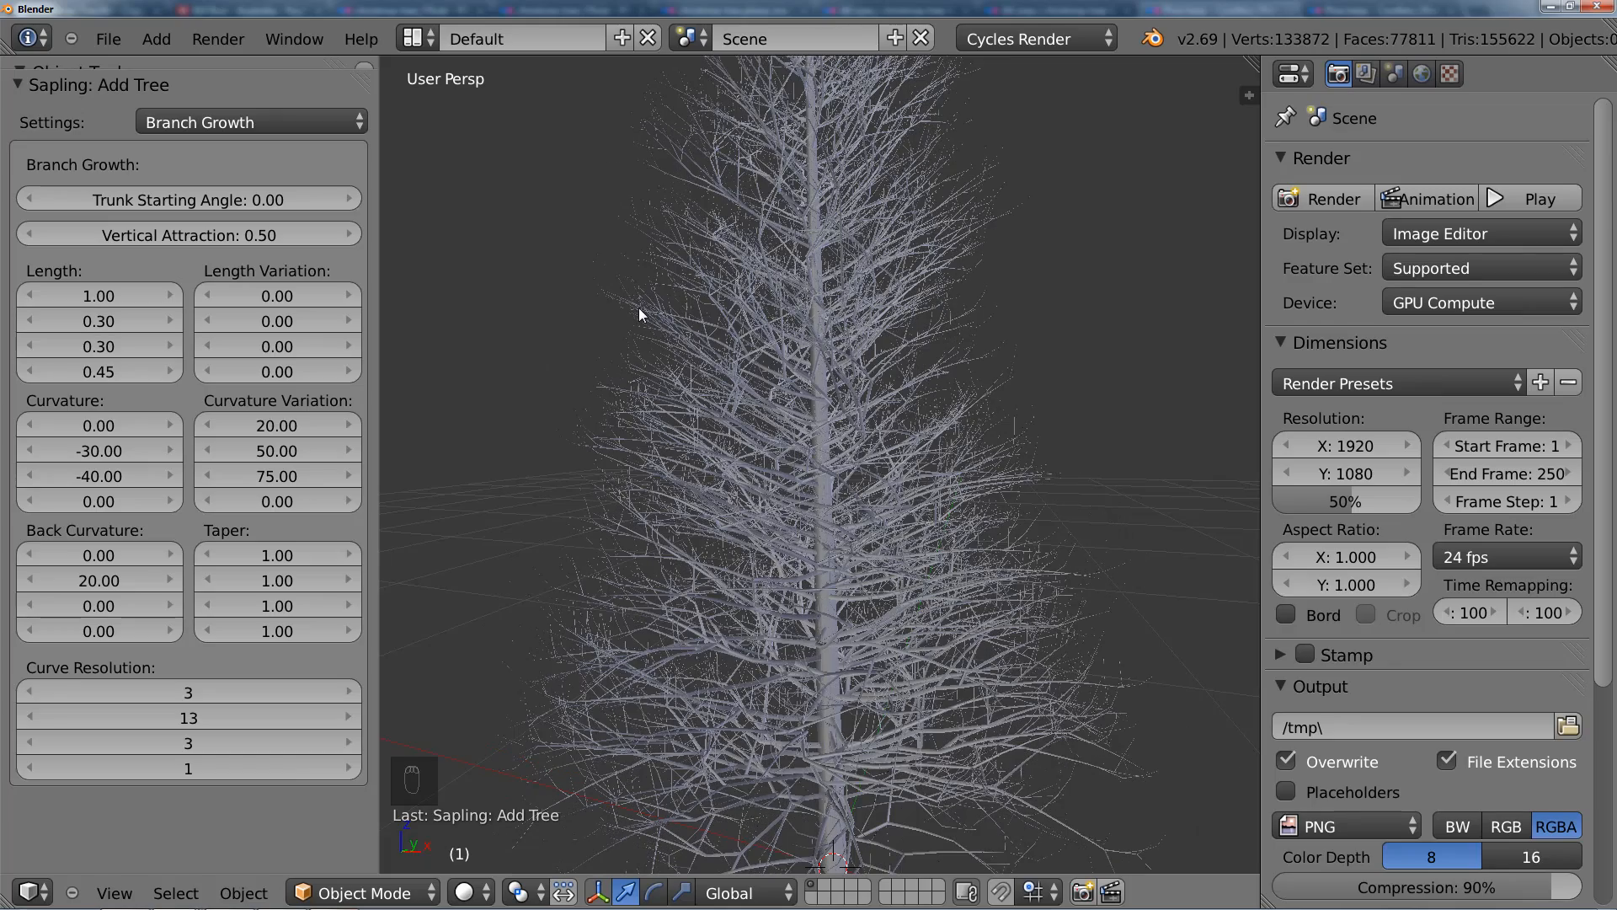
Step: Inspect the branch tips up close and set the third Curve Resolution value to 6
shift+middle_drag(804, 493, 738, 527)
scroll(740, 529, up, 4)
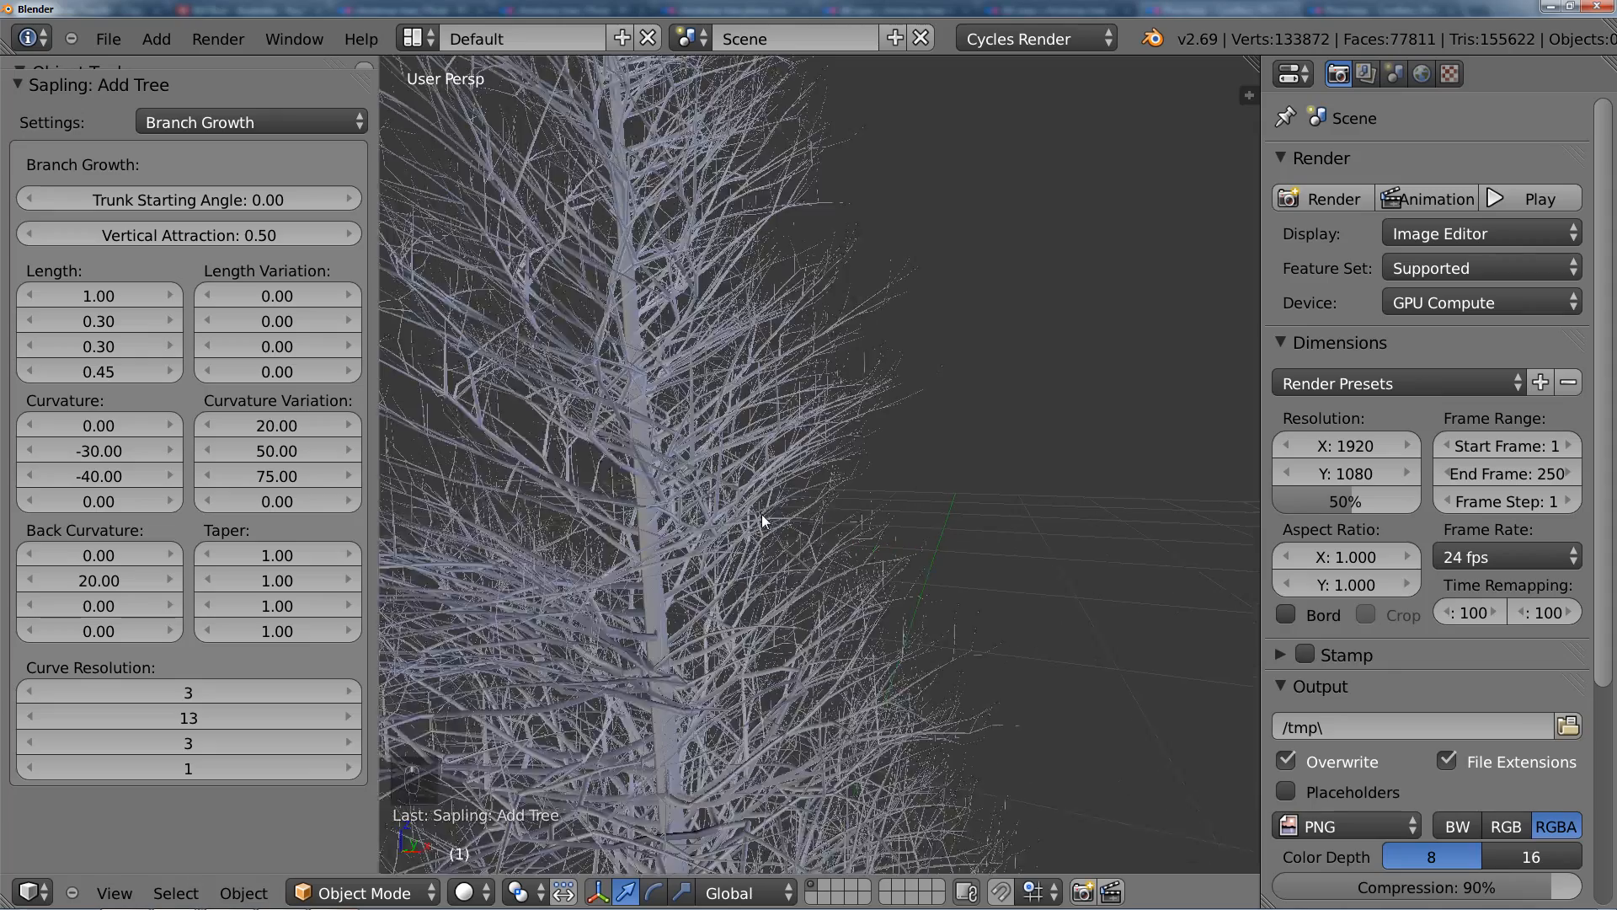
middle_drag(876, 383, 894, 391)
scroll(895, 386, up, 2)
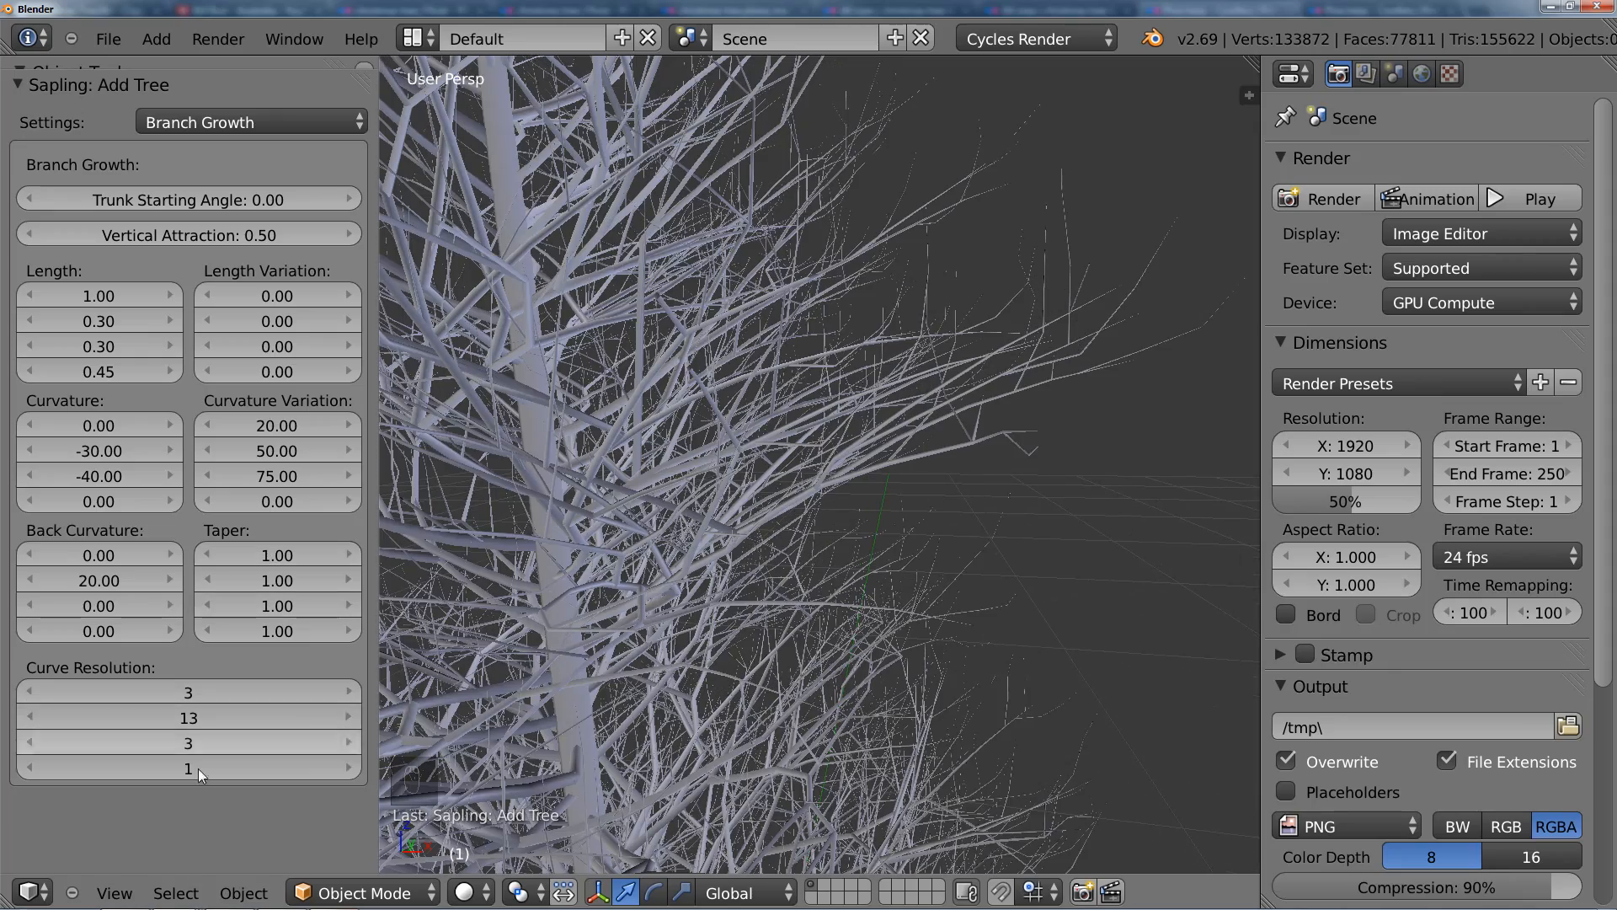
click(184, 744)
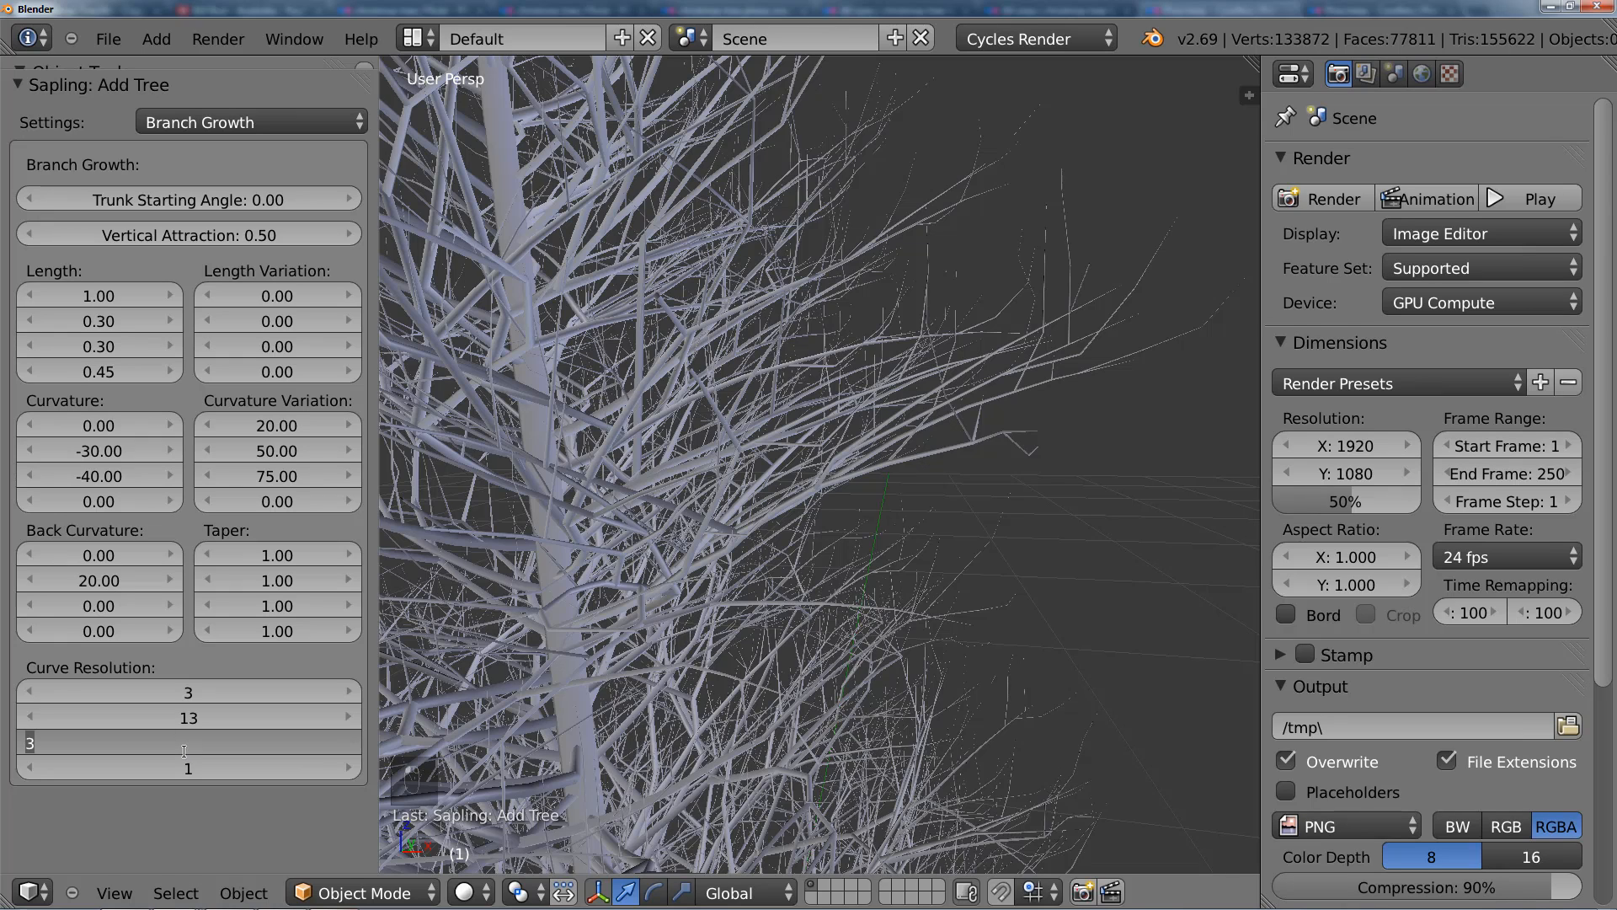
text(6)
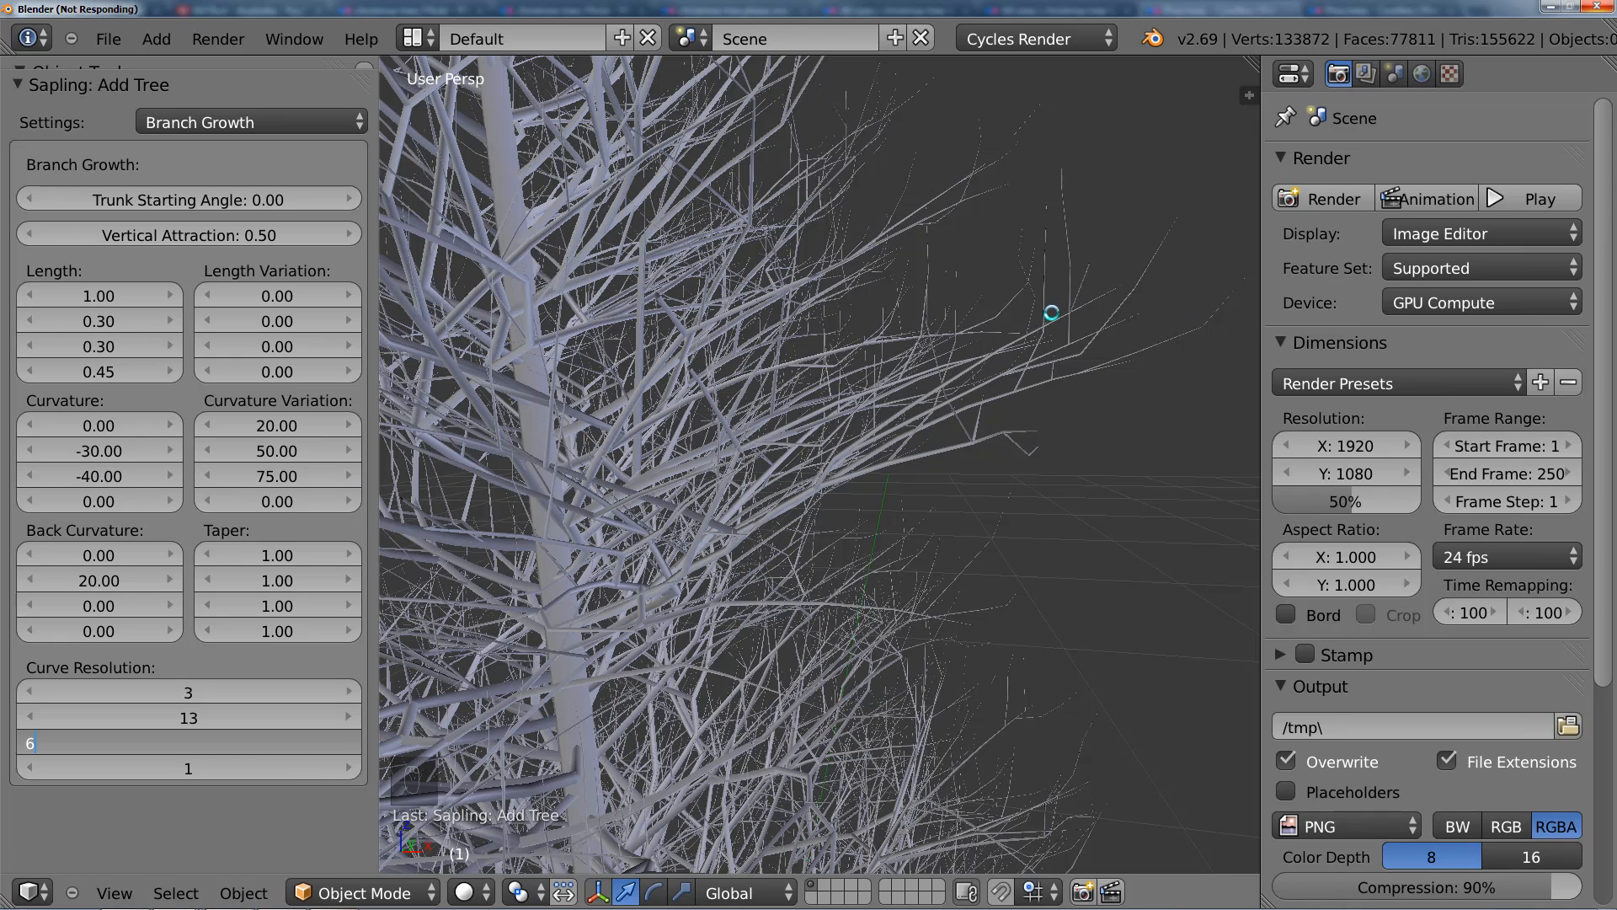
Step: Set the third Curvature value to -30 and the third Curvature Variation value to 50
middle_drag(1011, 458, 807, 481)
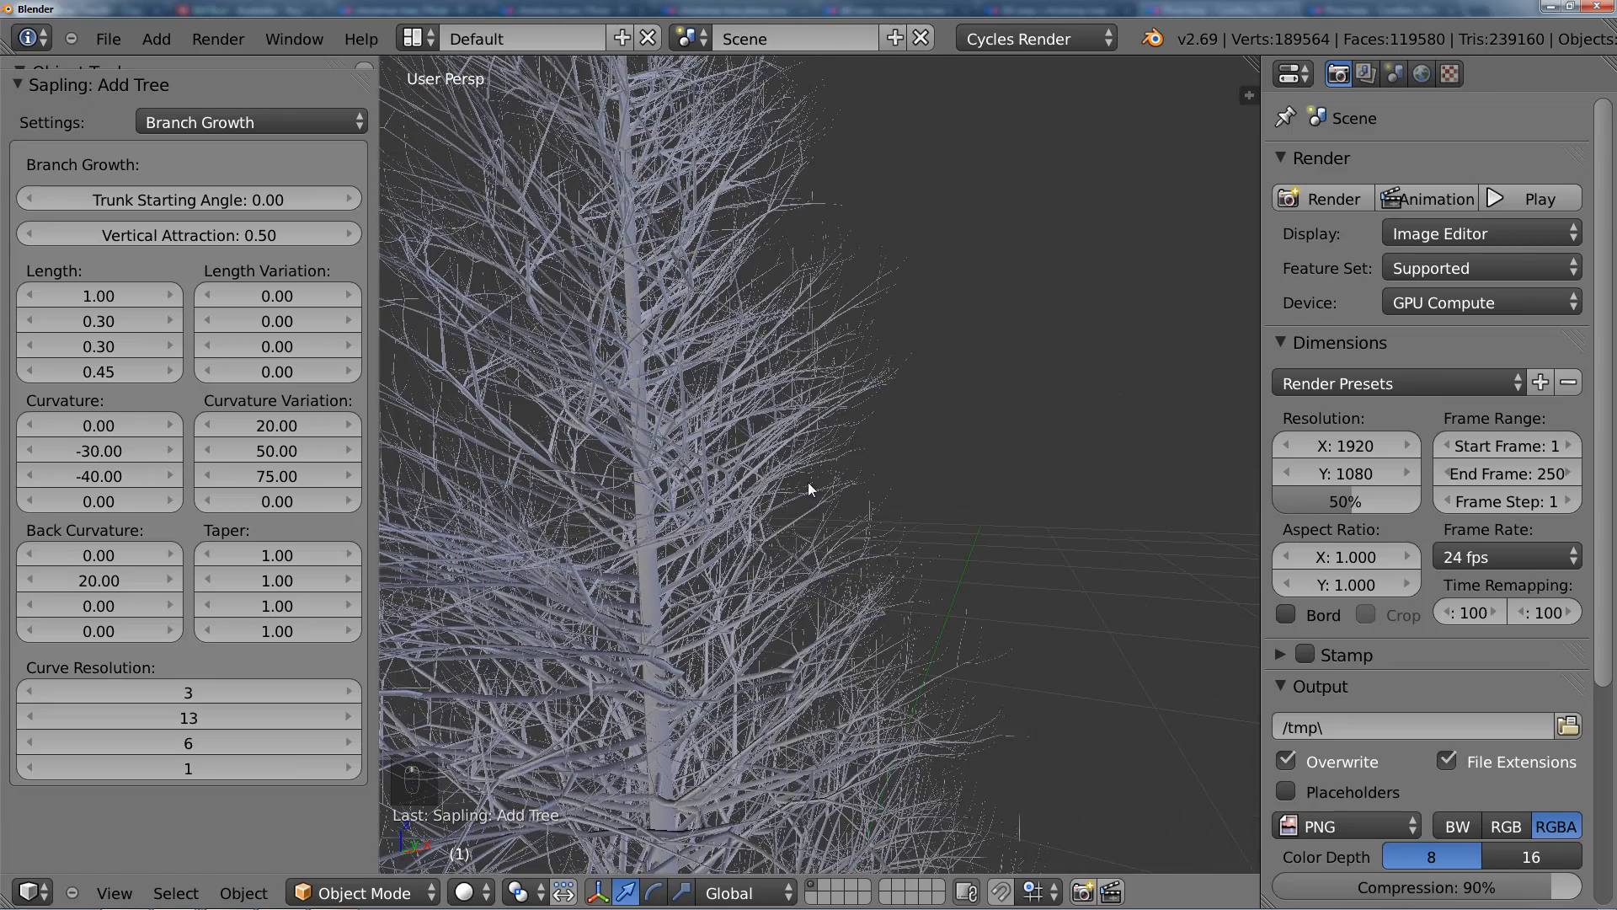
click(88, 475)
text(-)
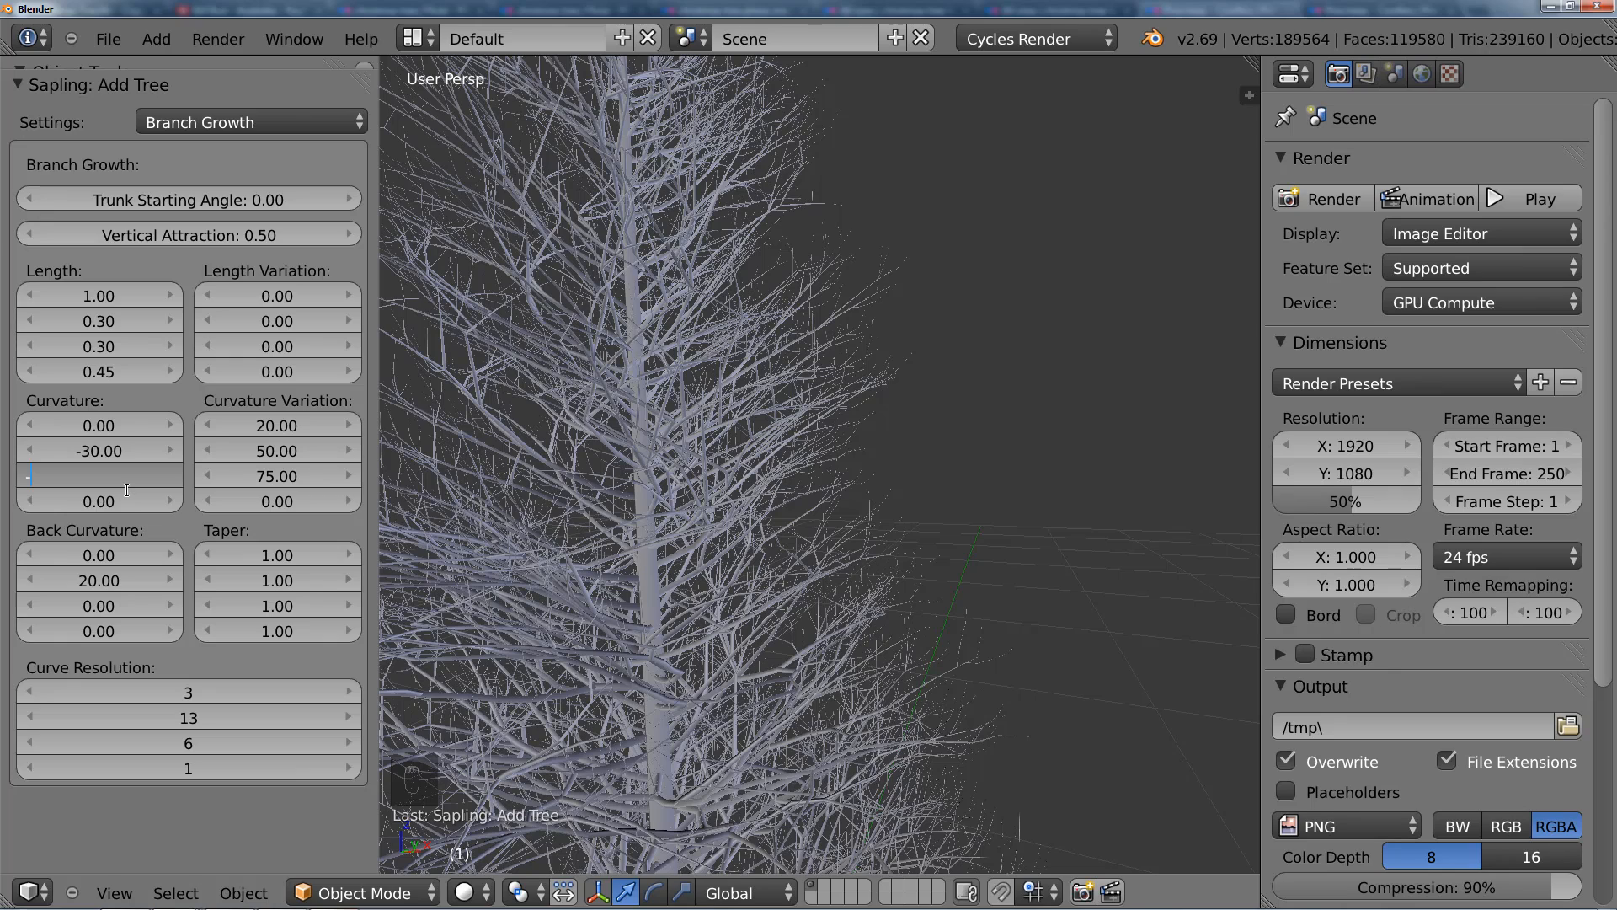
text(30)
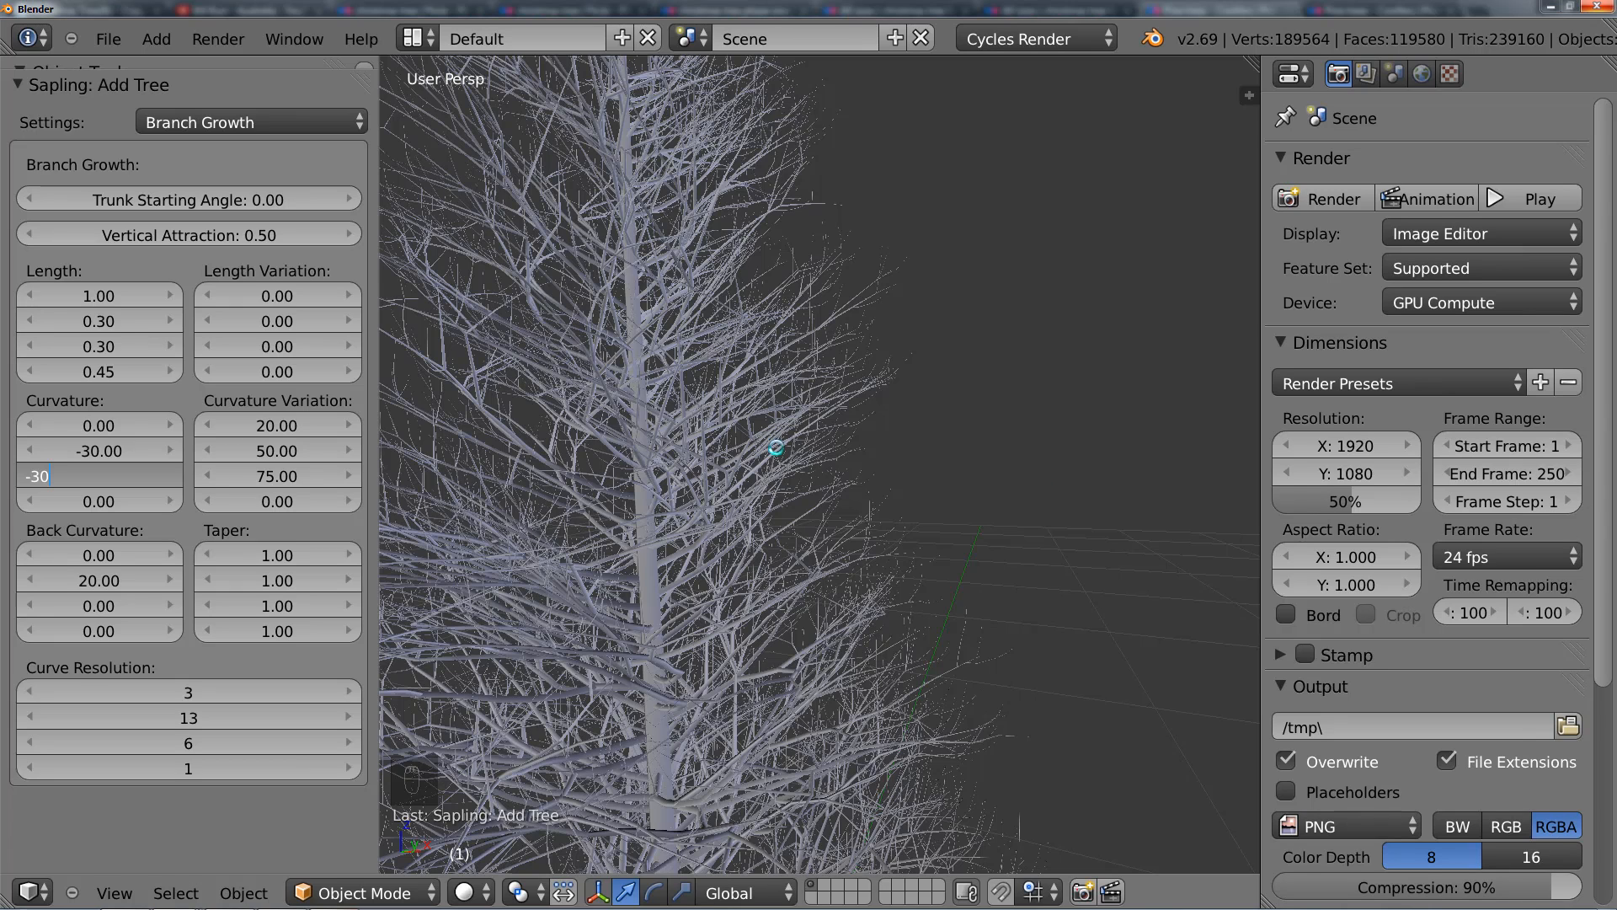
key(Return)
click(278, 476)
text(50)
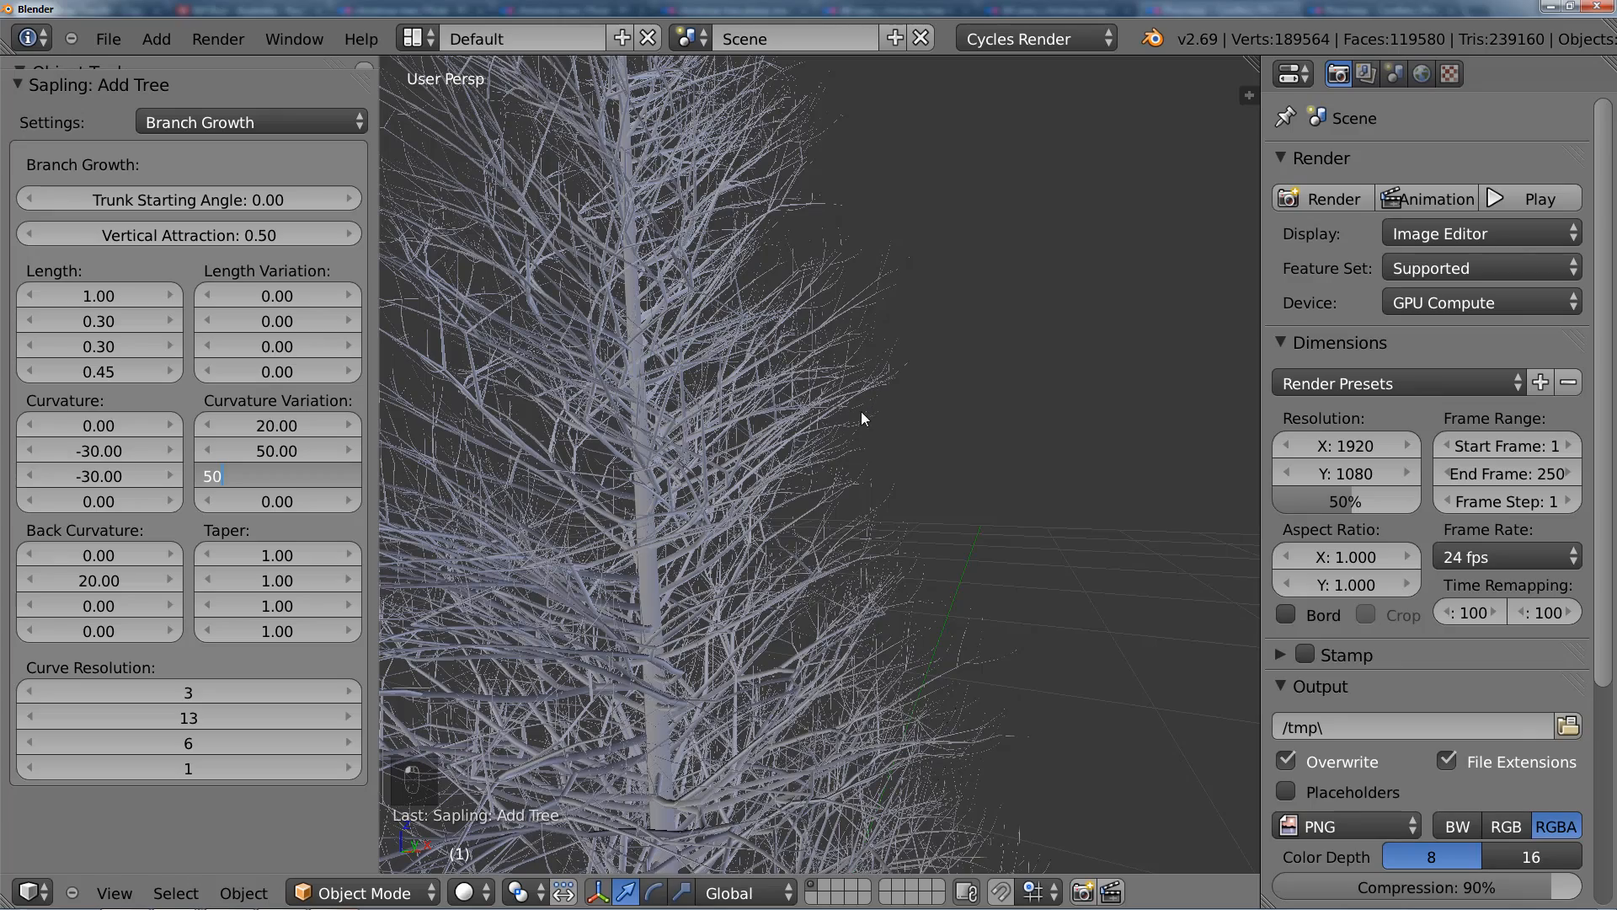
key(Return)
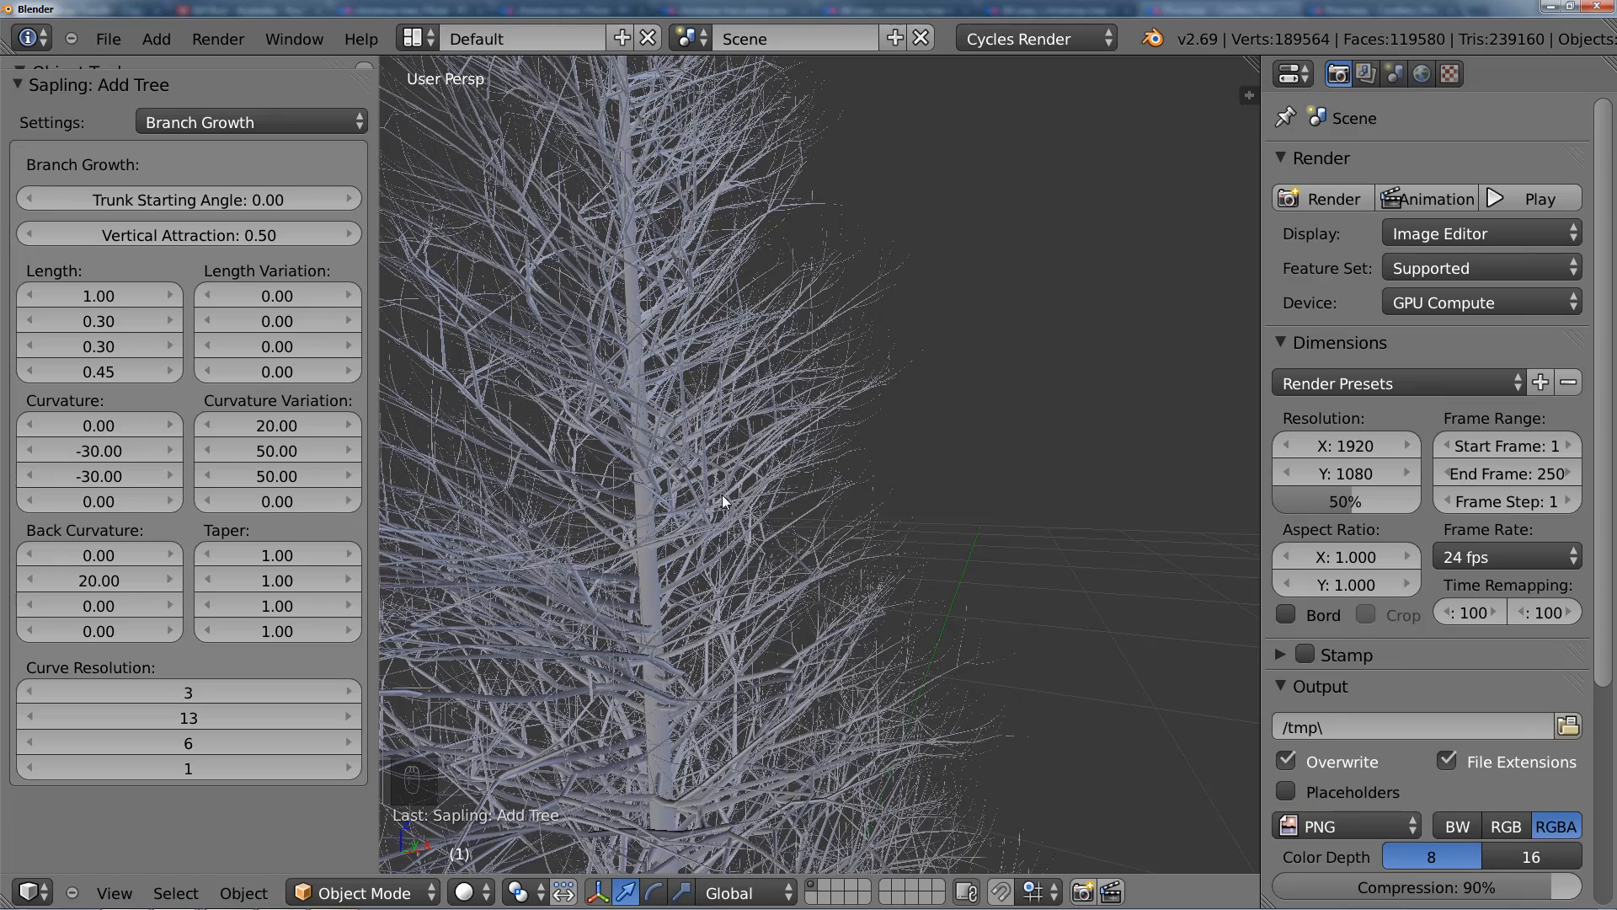
Step: View the whole tree in front orthographic view and read the Sapling add-on's warning in the user preferences
scroll(840, 482, down, 5)
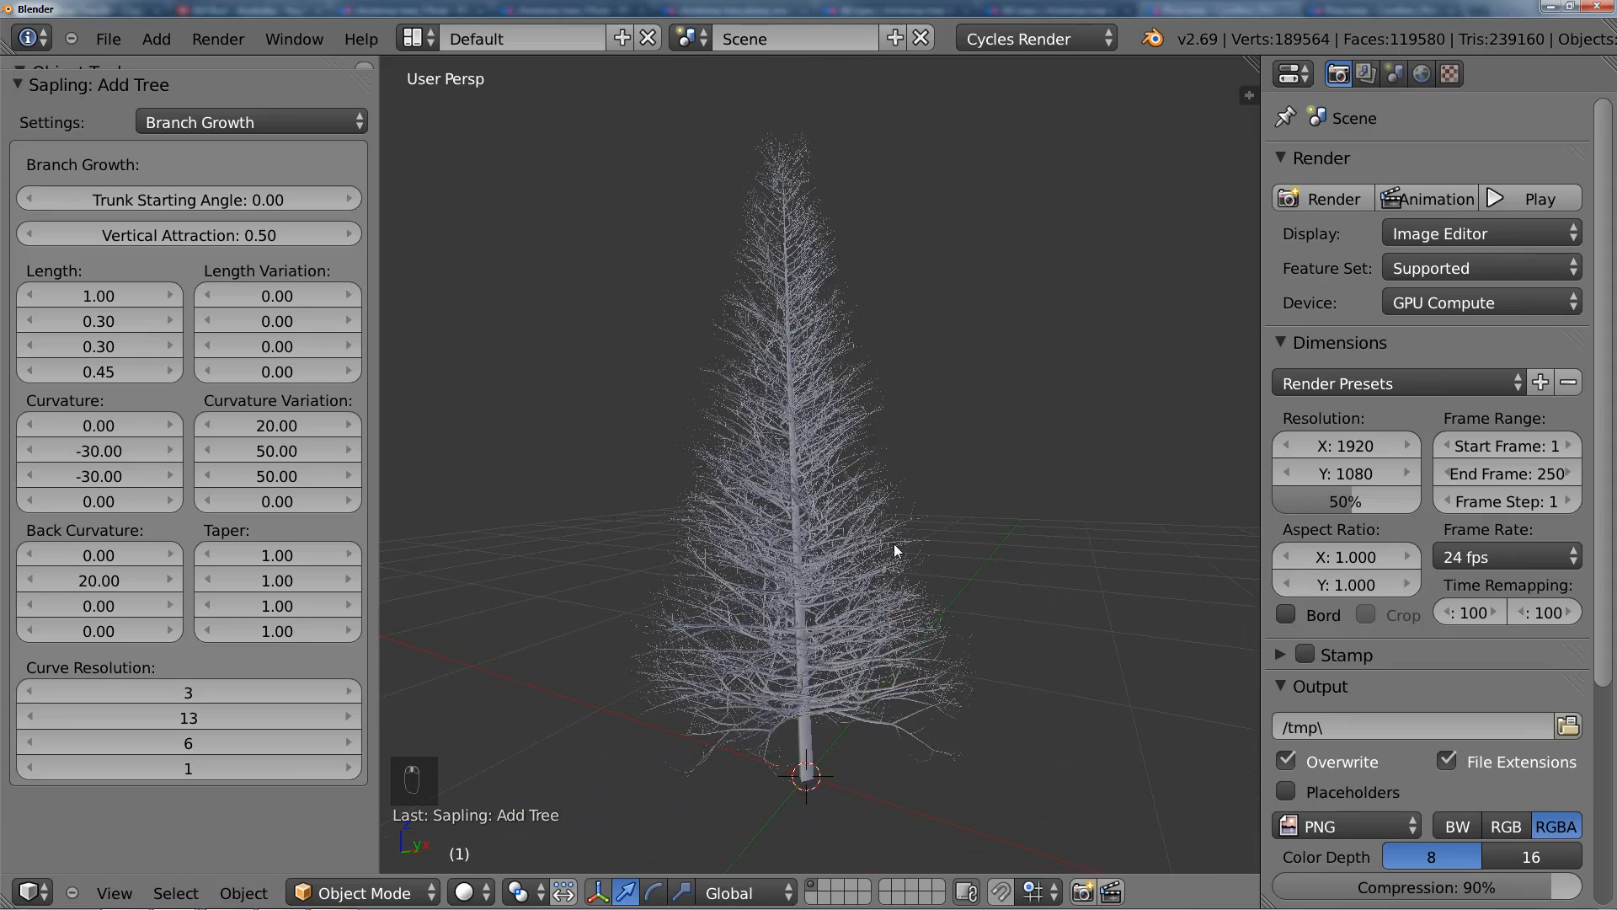
key(KP_1)
key(KP_5)
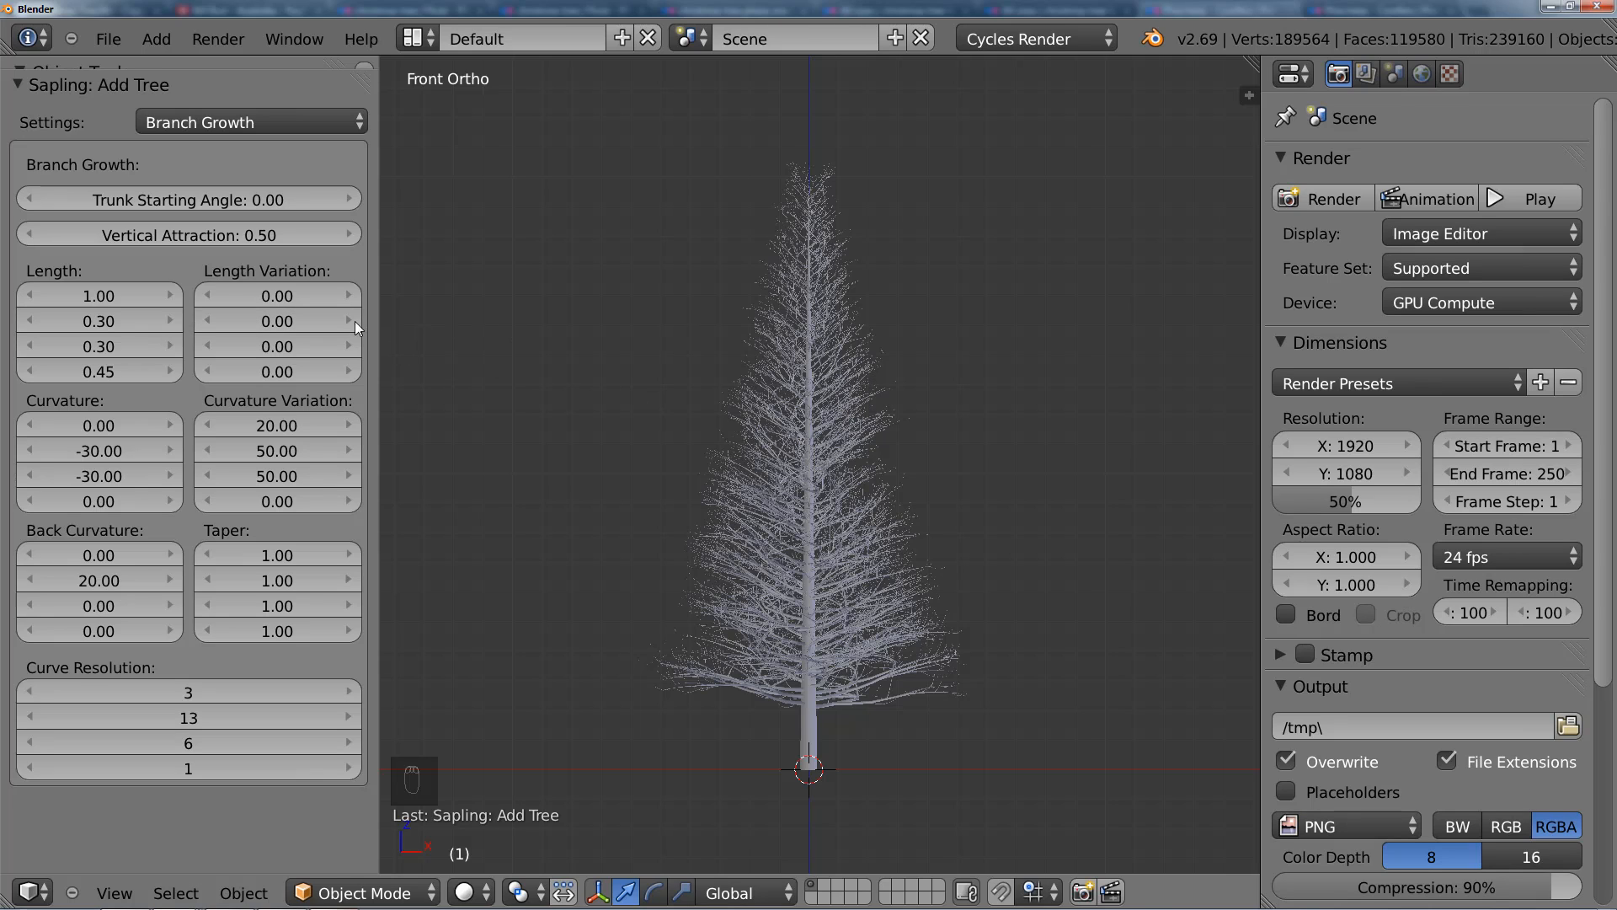
click(104, 46)
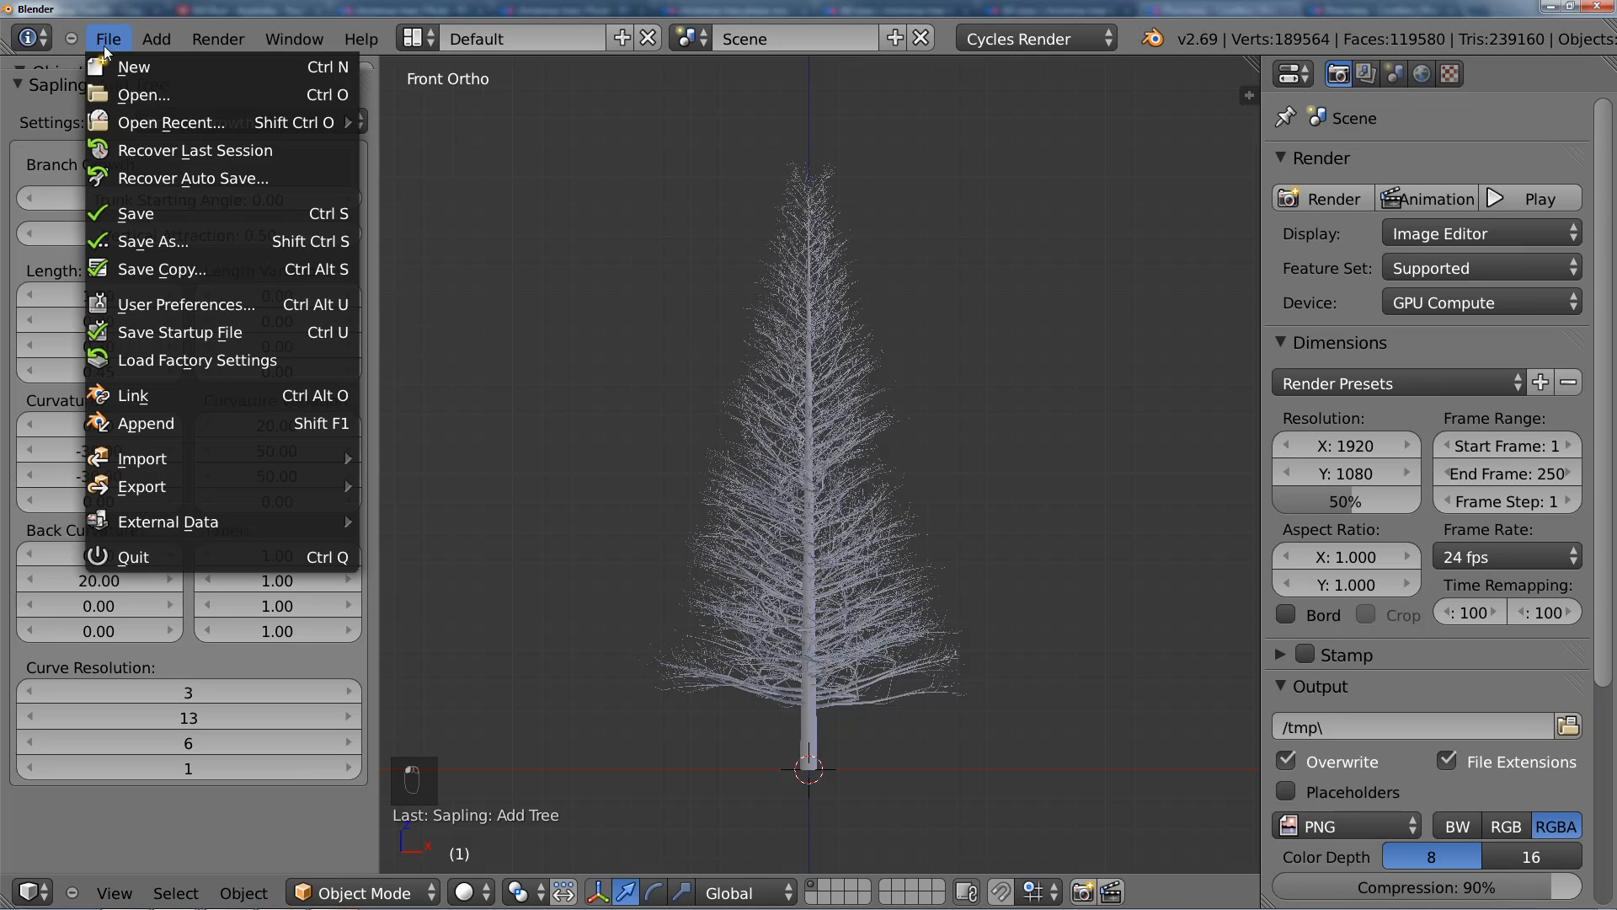
click(184, 302)
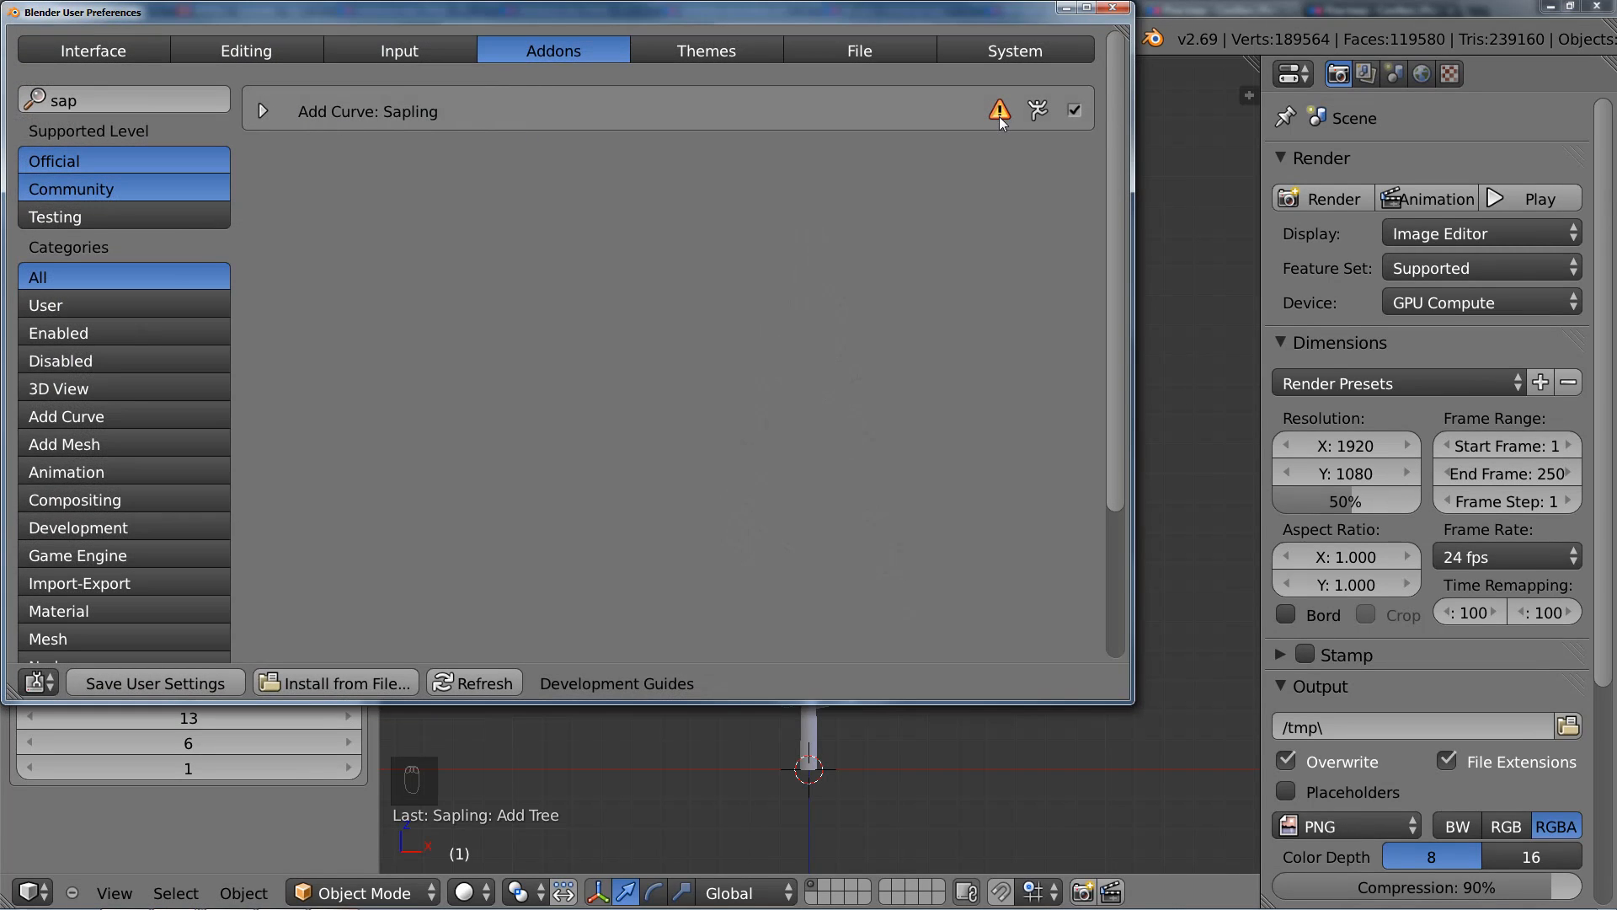
click(264, 110)
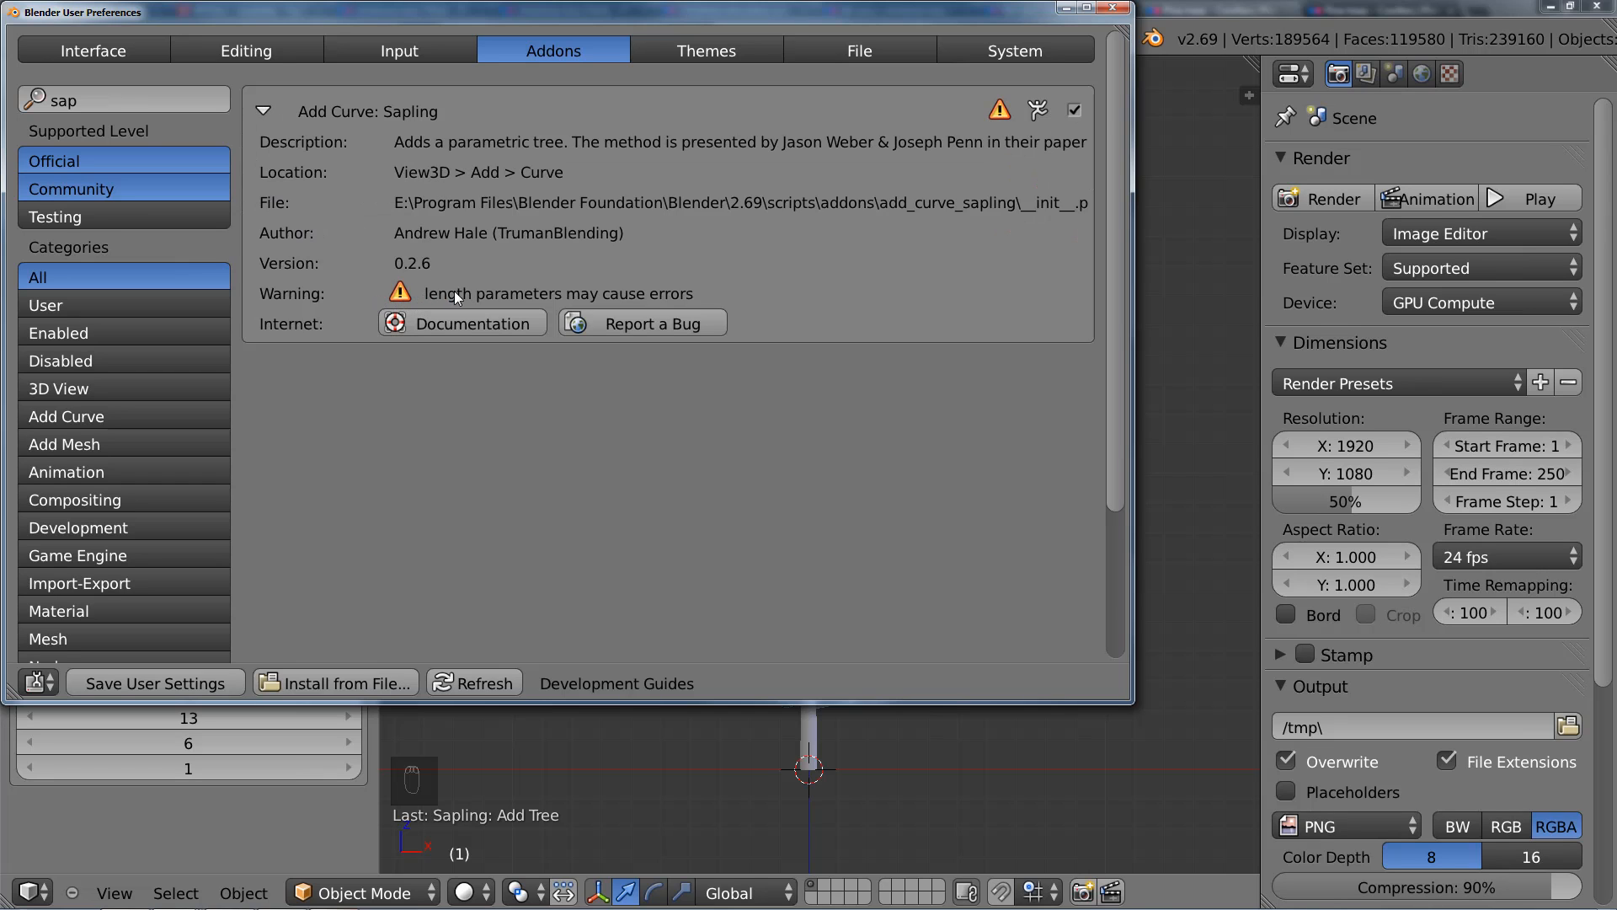
click(1110, 10)
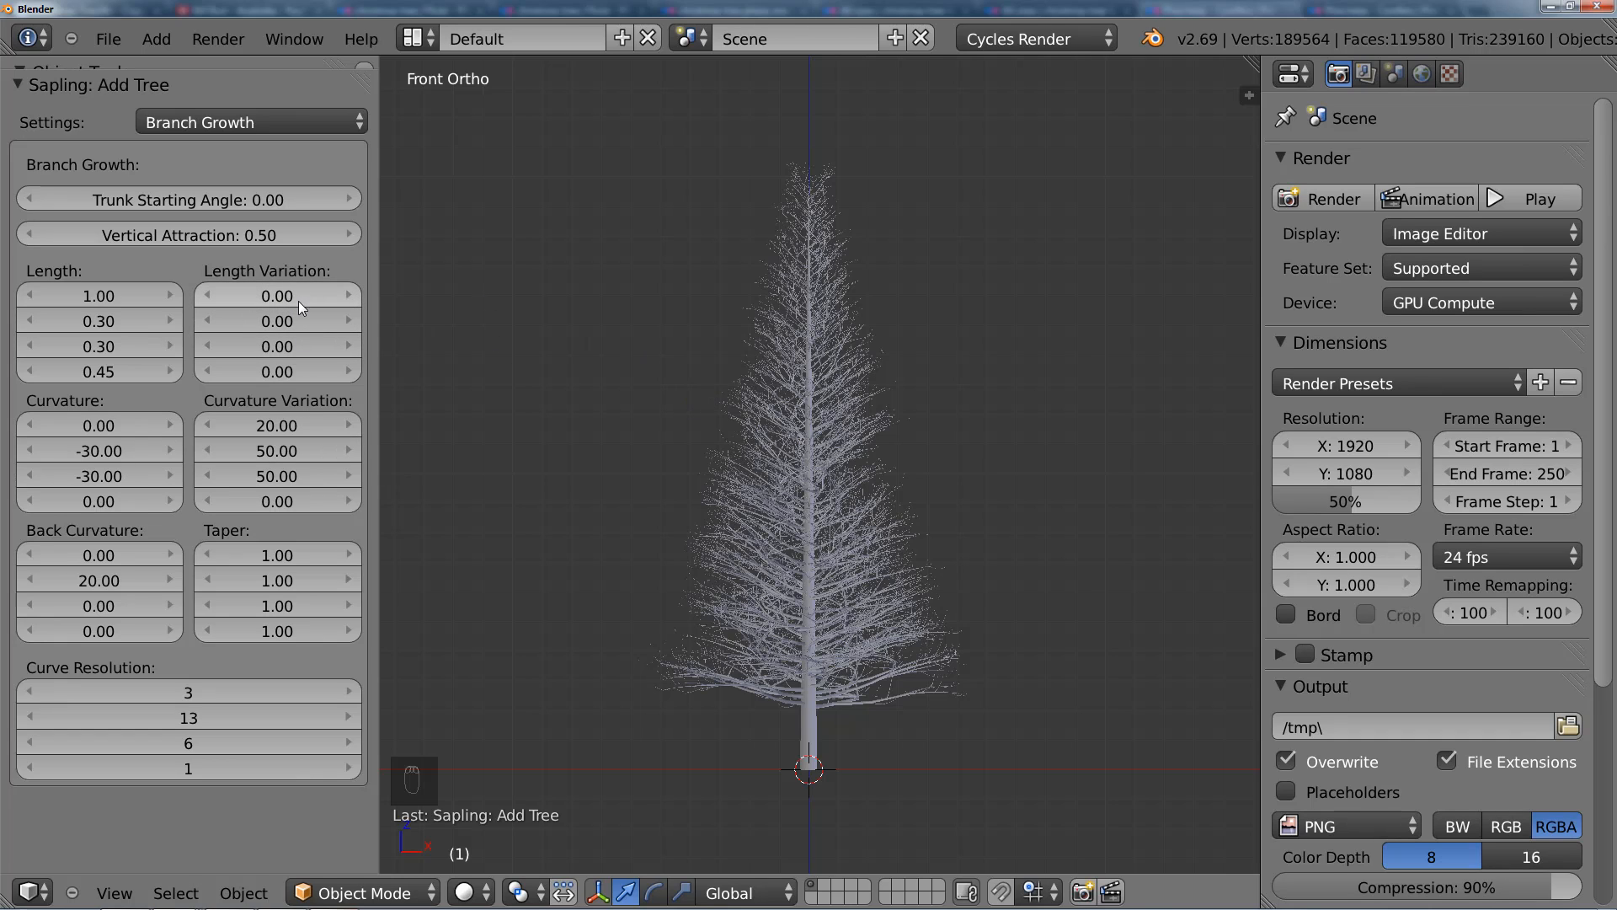
Step: Set the second and third Length Variation values to 0.08
click(281, 324)
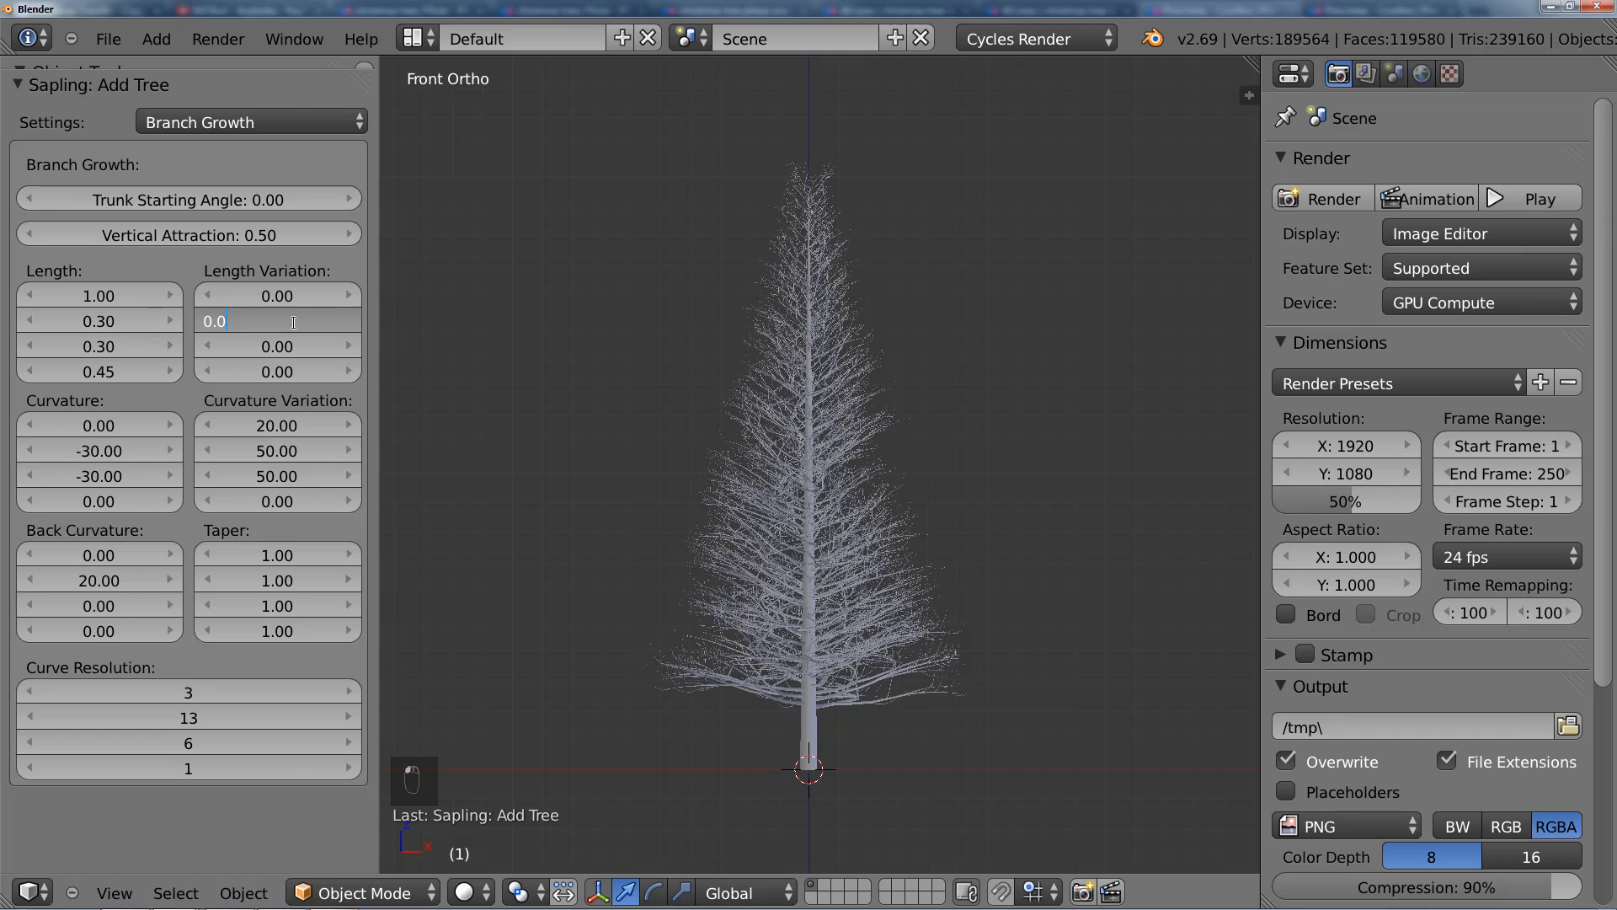
text(5)
key(BackSpace)
text(8)
key(Return)
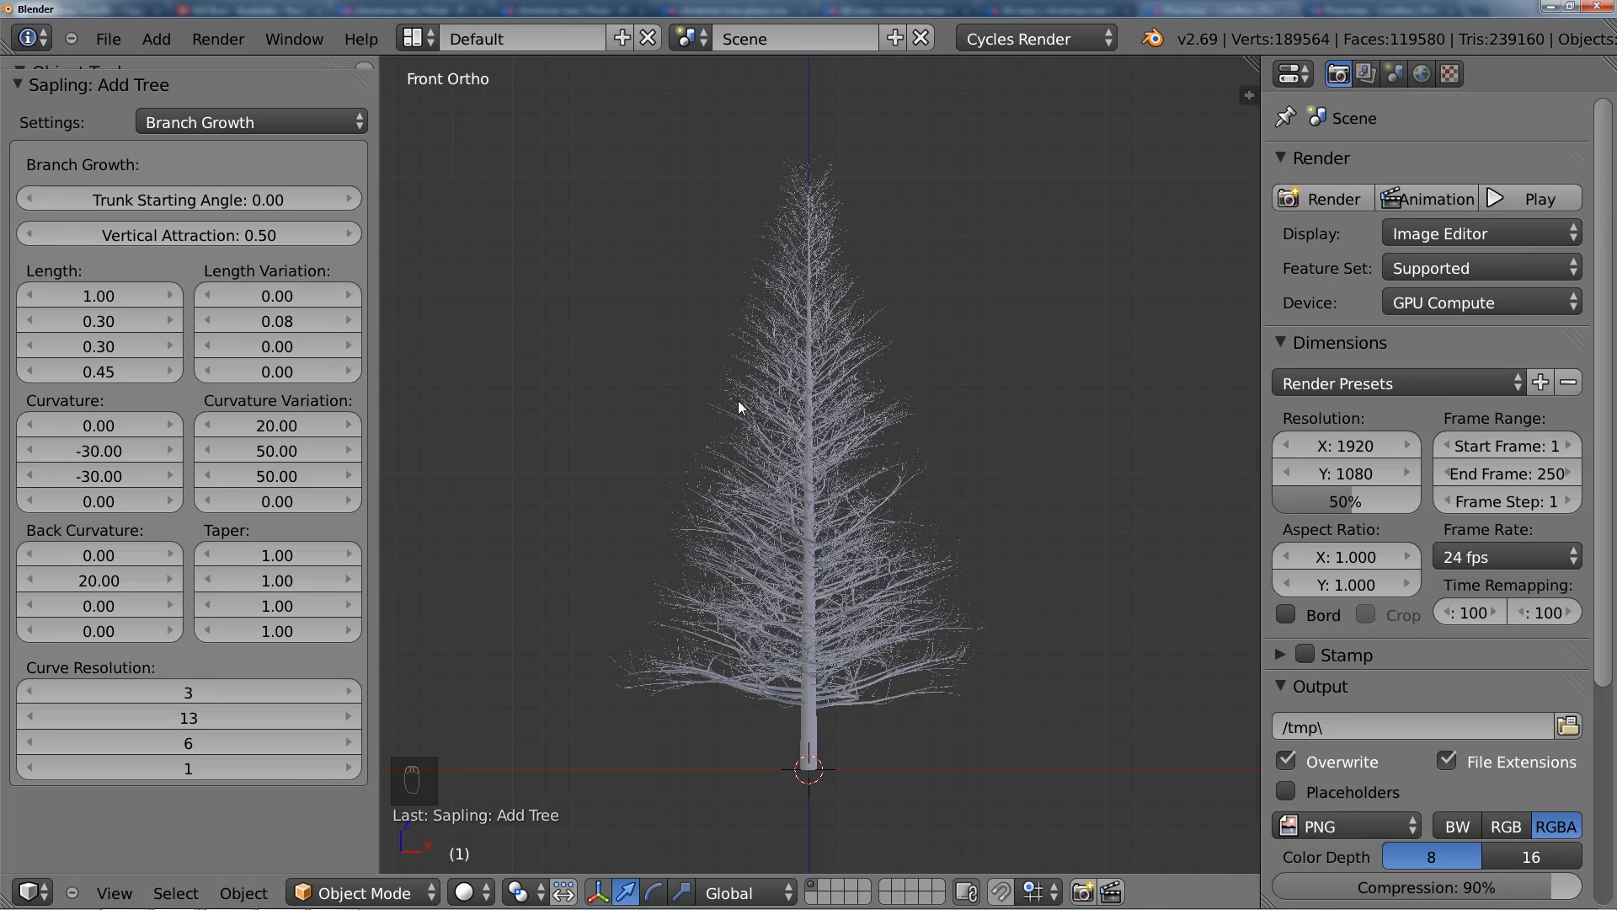
click(305, 346)
text(0.08)
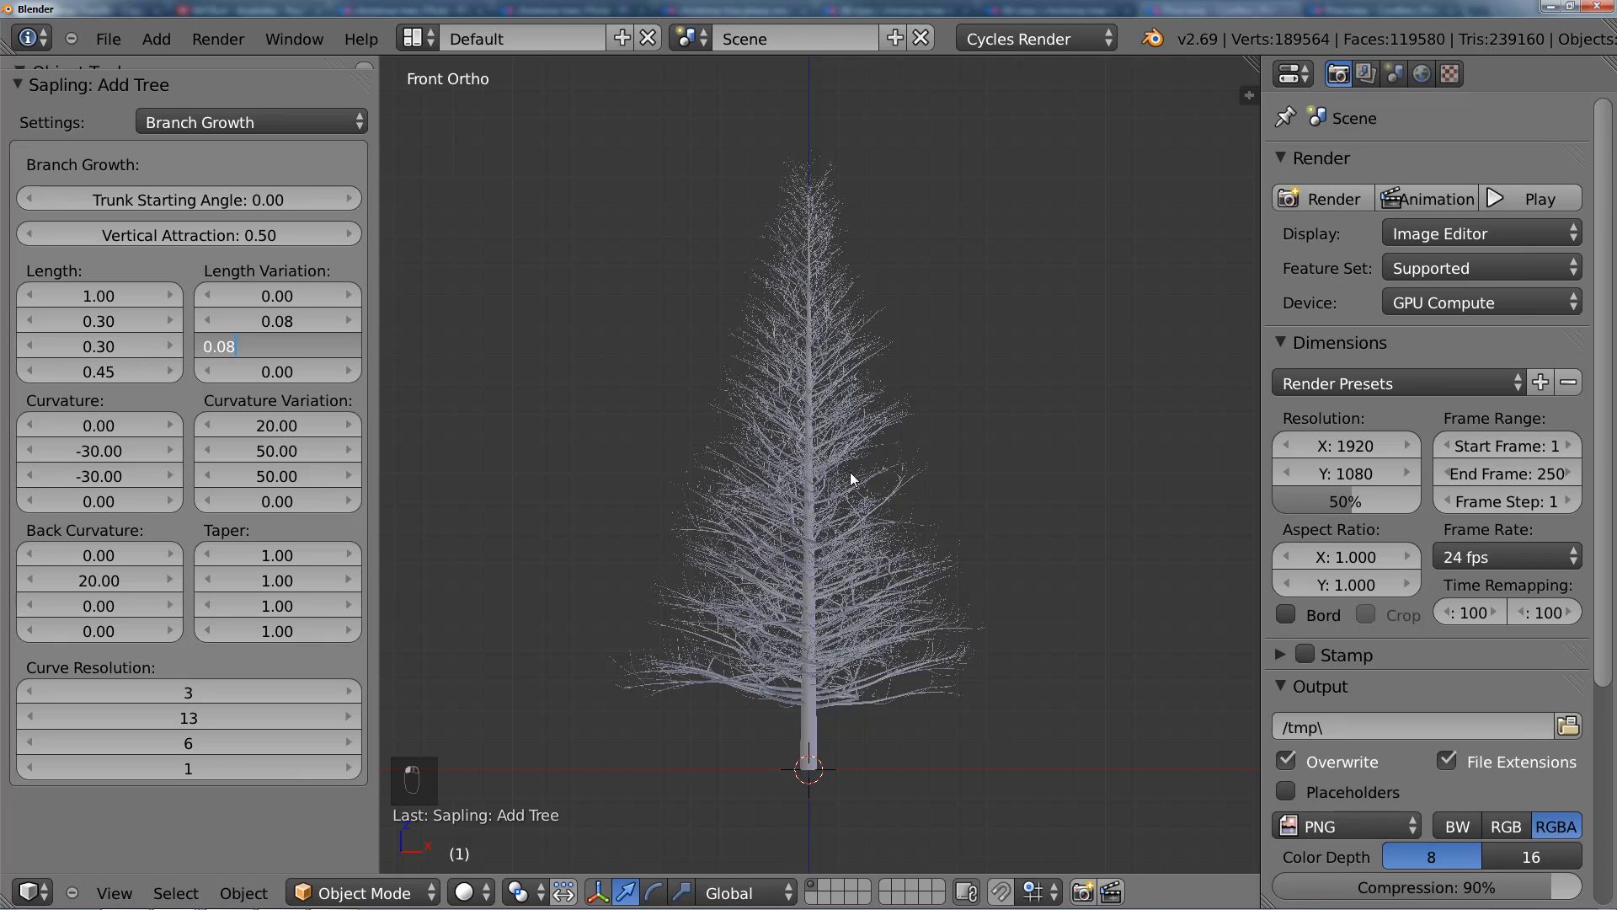
key(Return)
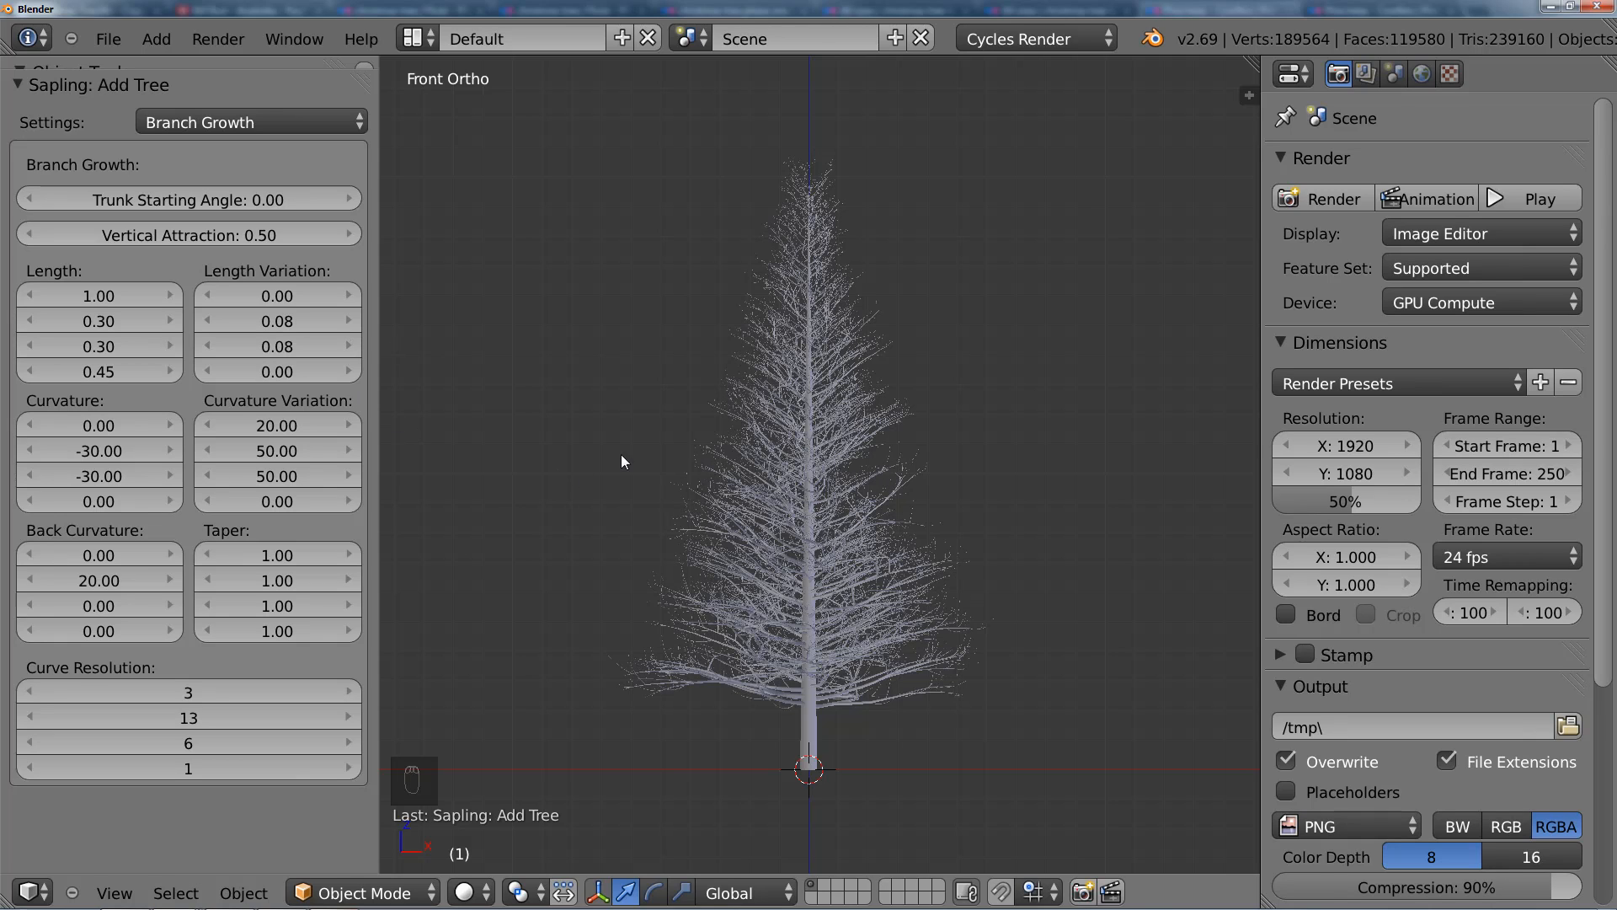
Step: Inspect the tree from other angles, return to the Branch Splitting settings and examine the lower branches up close
middle_drag(903, 534, 857, 482)
scroll(857, 476, up, 3)
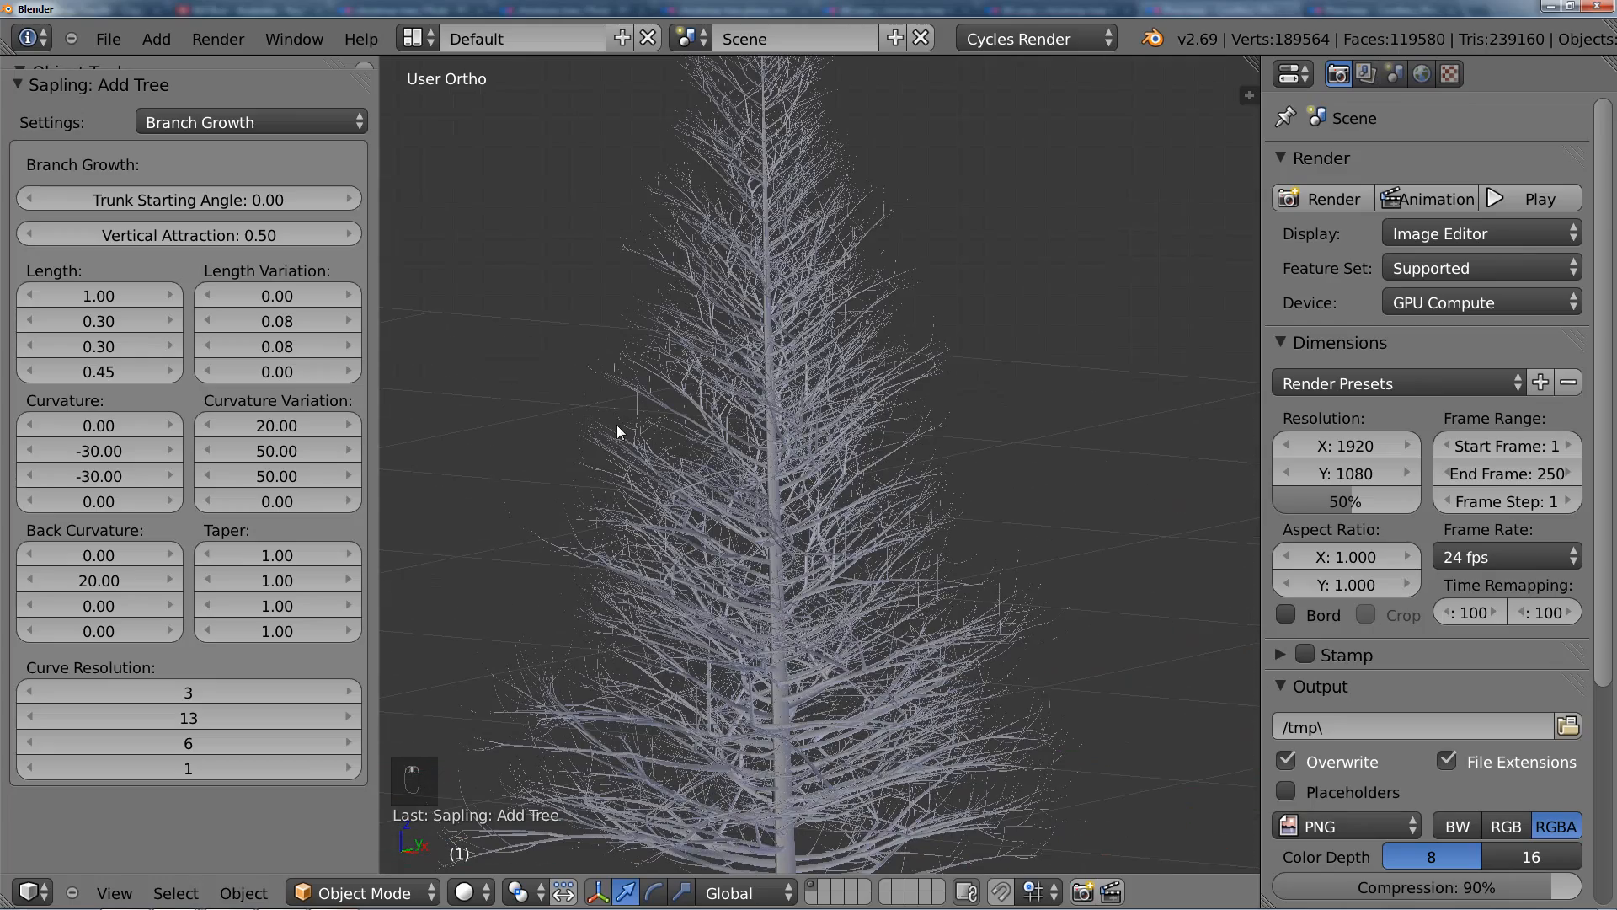
scroll(596, 550, up, 2)
scroll(1059, 648, down, 5)
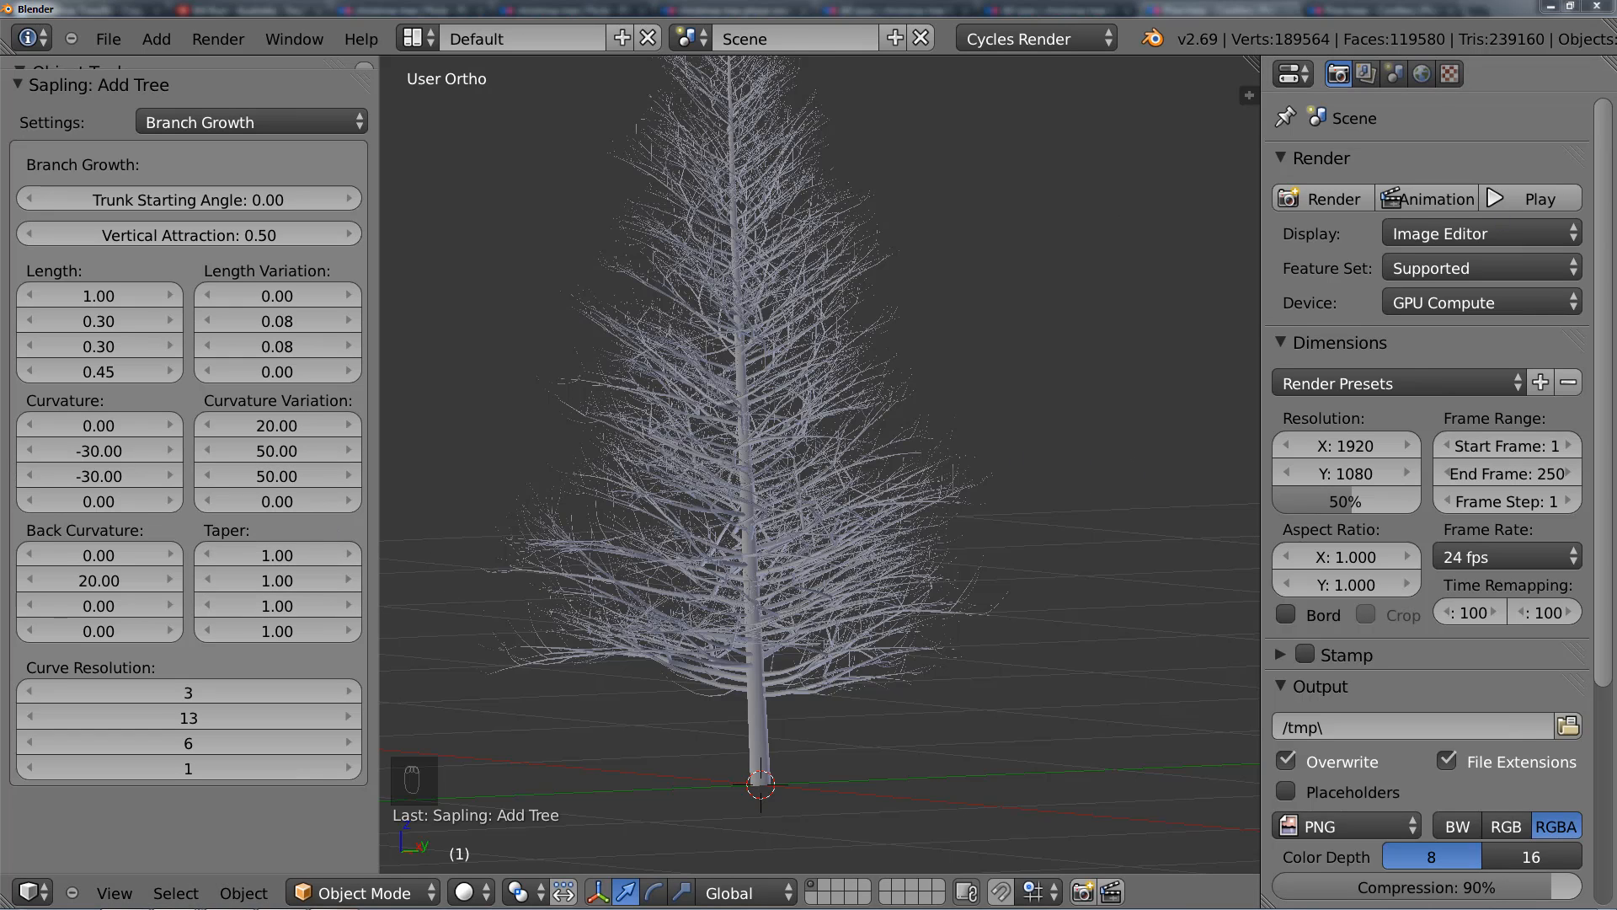
click(268, 124)
click(260, 149)
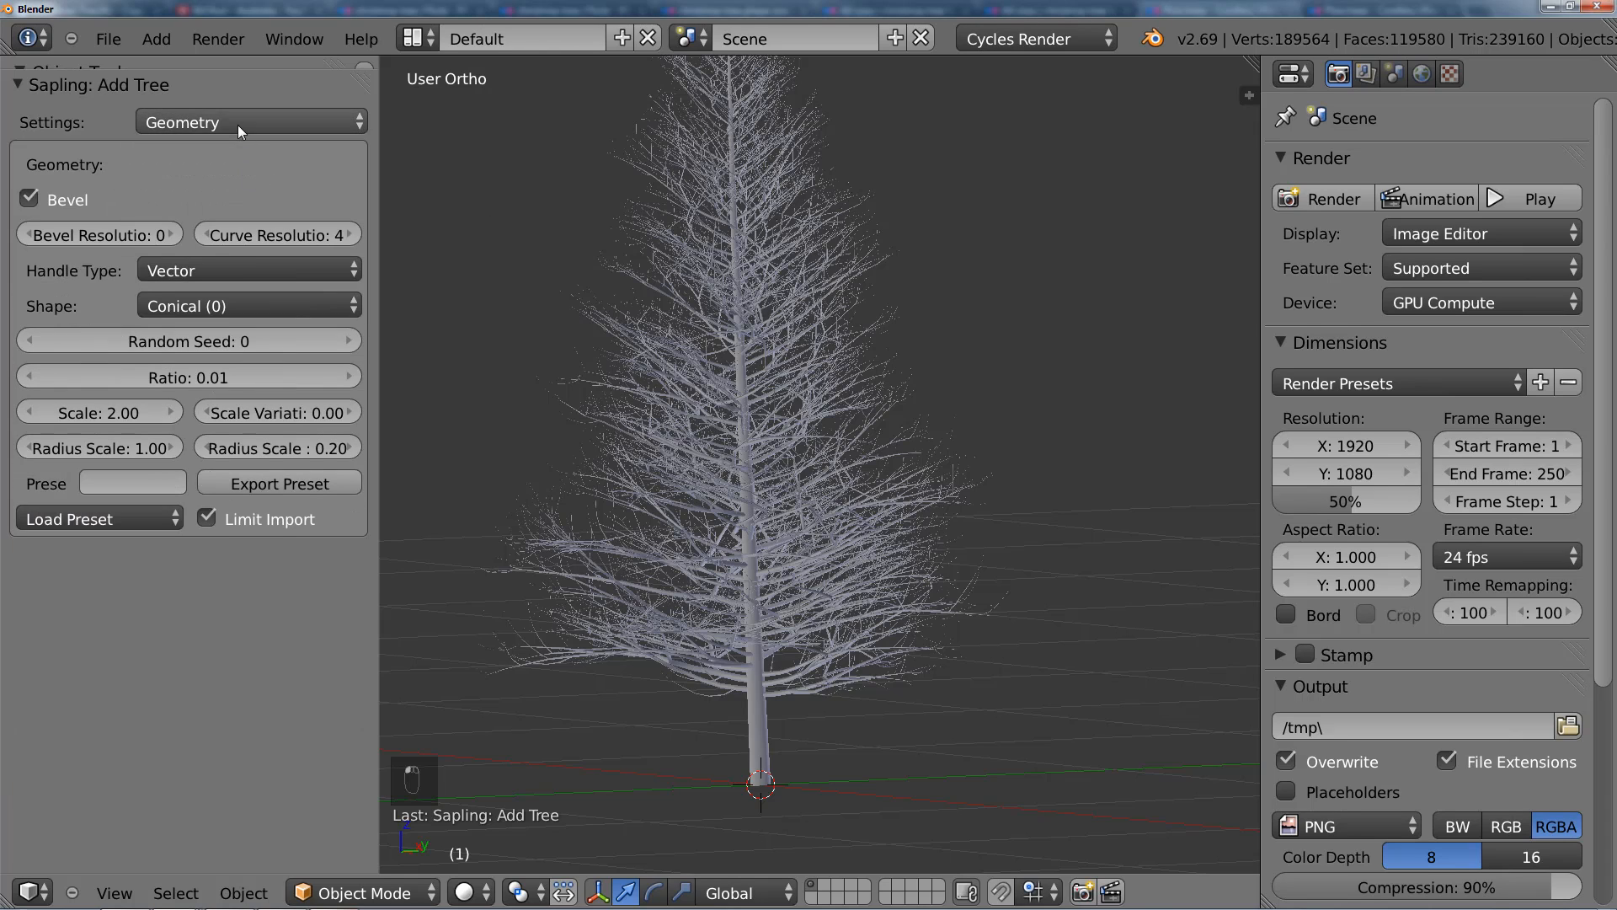
click(238, 125)
click(236, 175)
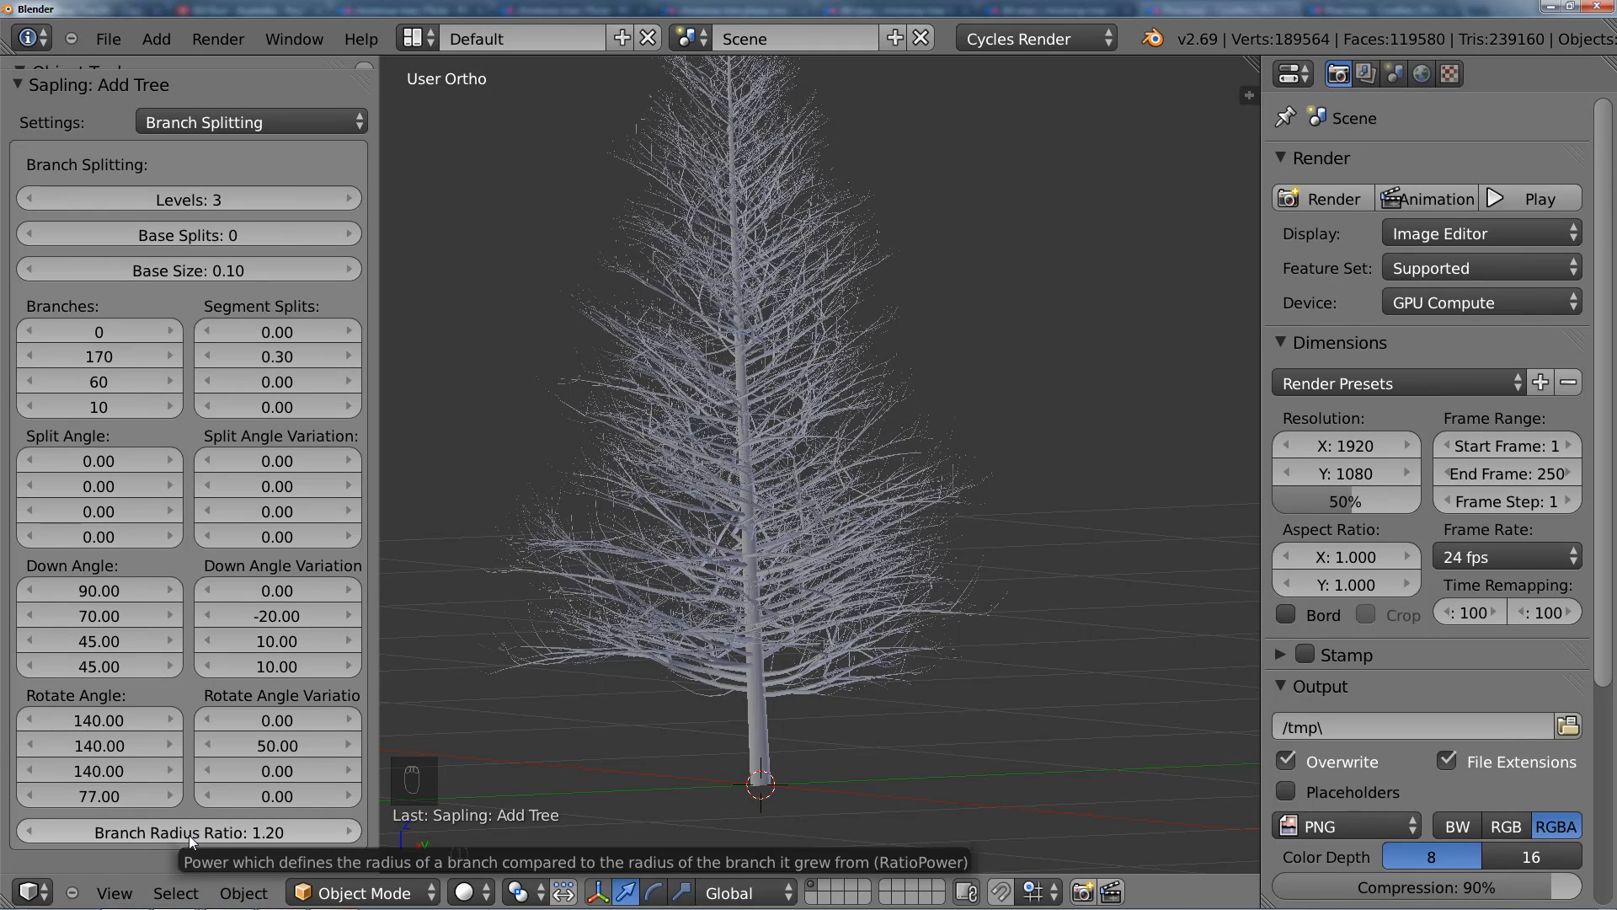
scroll(967, 579, up, 2)
scroll(870, 593, up, 2)
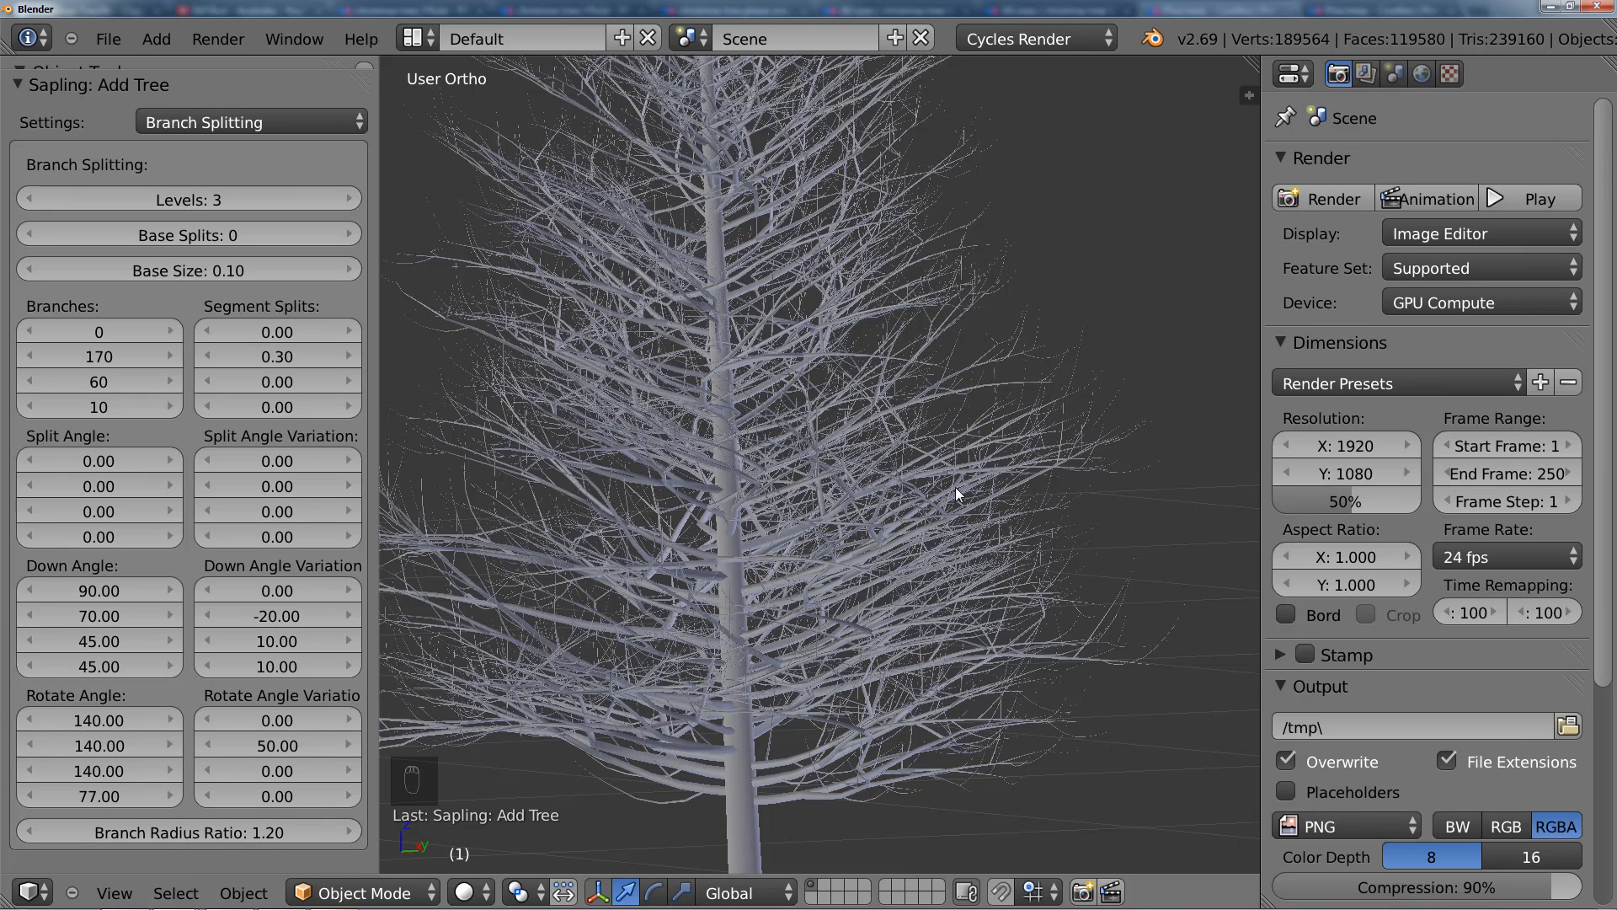
Step: Set the tree's Branch Radius Ratio to 1.4 and view the whole tree
click(236, 825)
text(1.4)
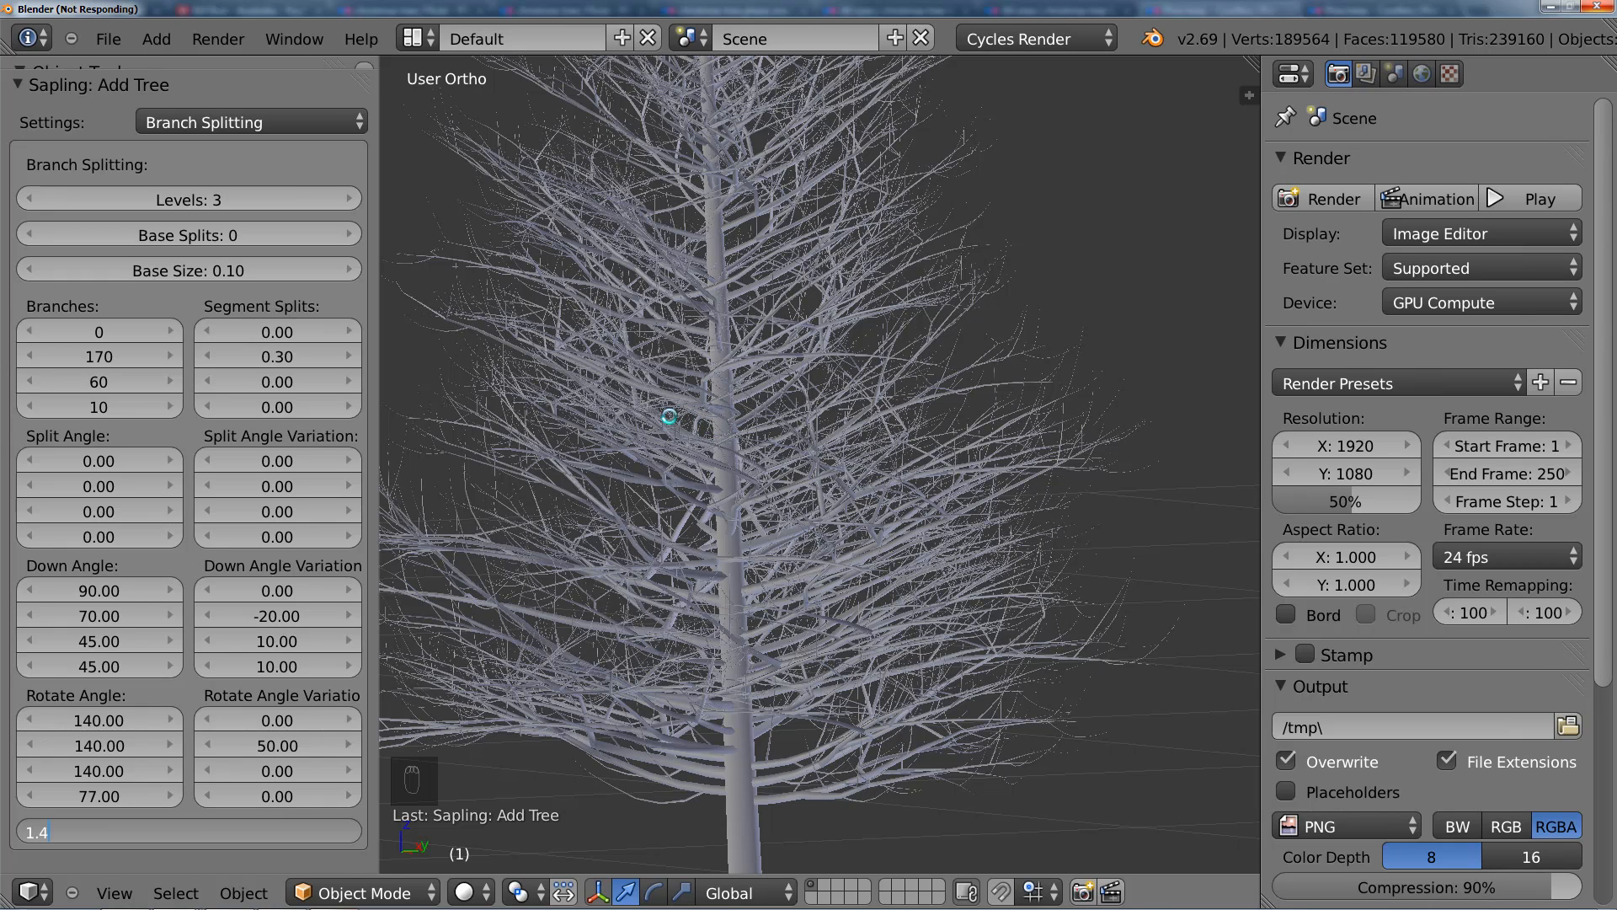
key(Return)
scroll(777, 512, down, 5)
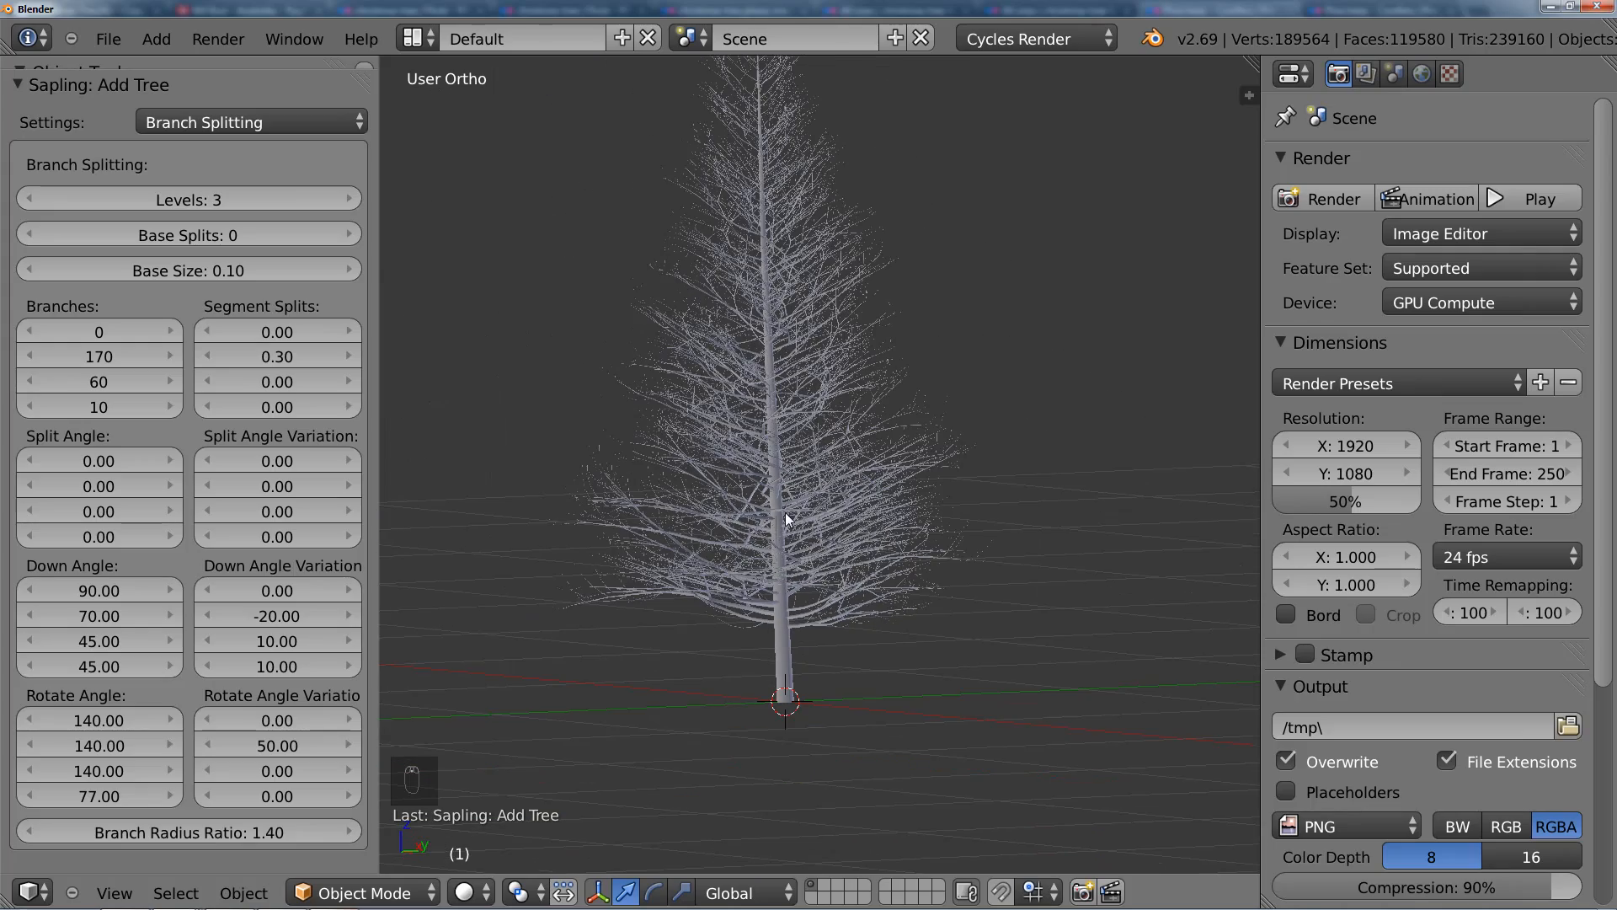
middle_drag(809, 554, 838, 598)
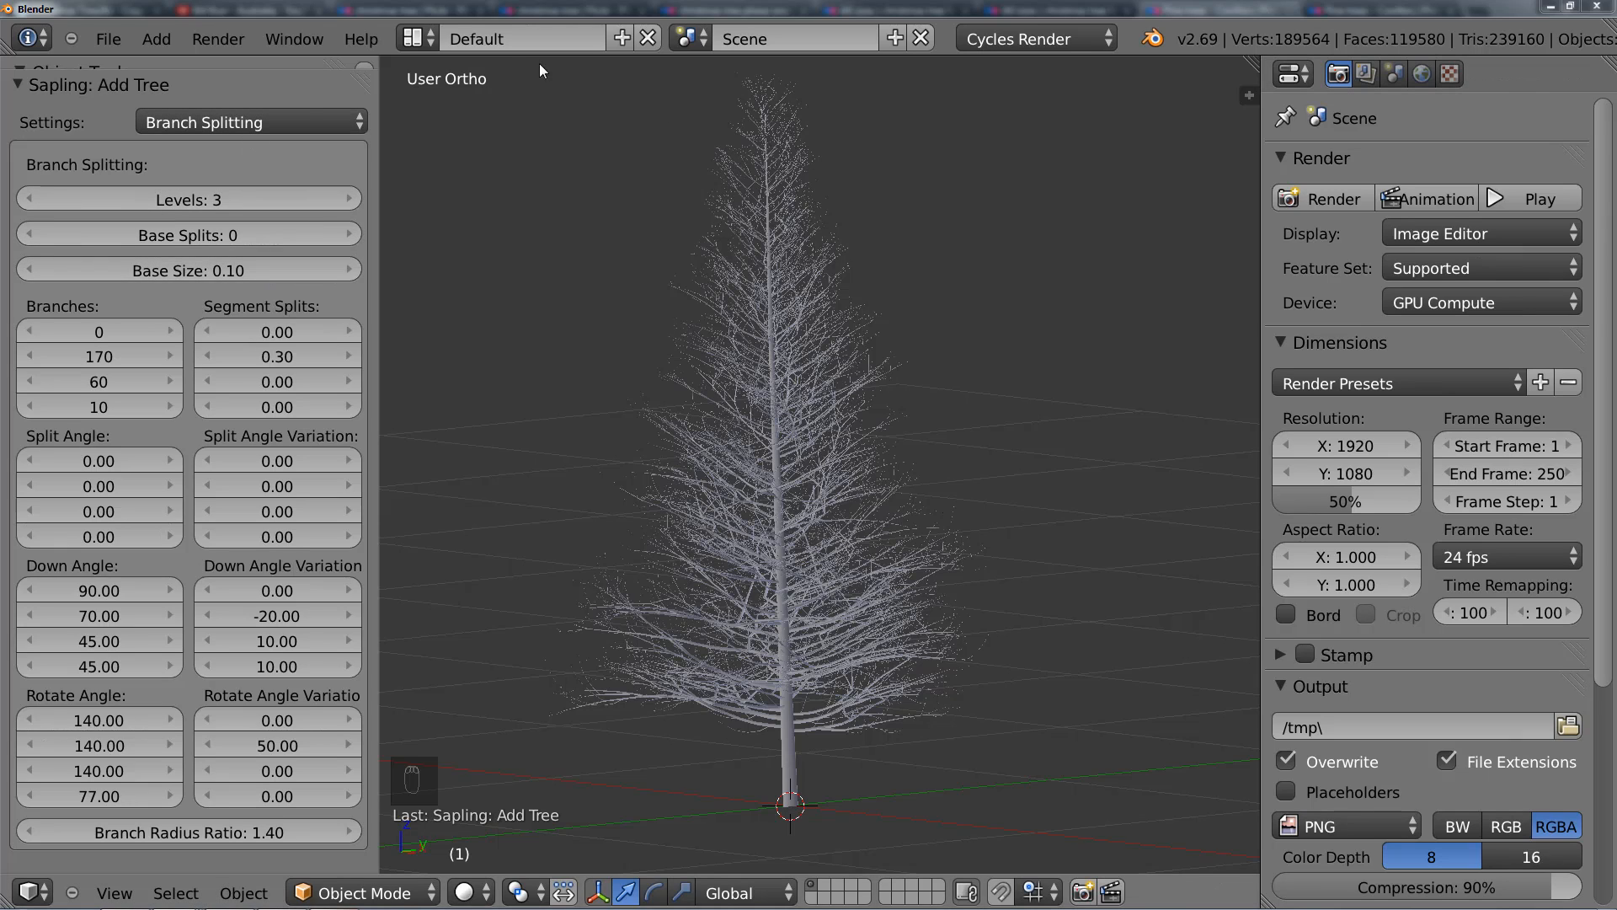
Step: Set Vertical Attraction to 0.1 in the Branch Growth settings
click(266, 127)
click(238, 203)
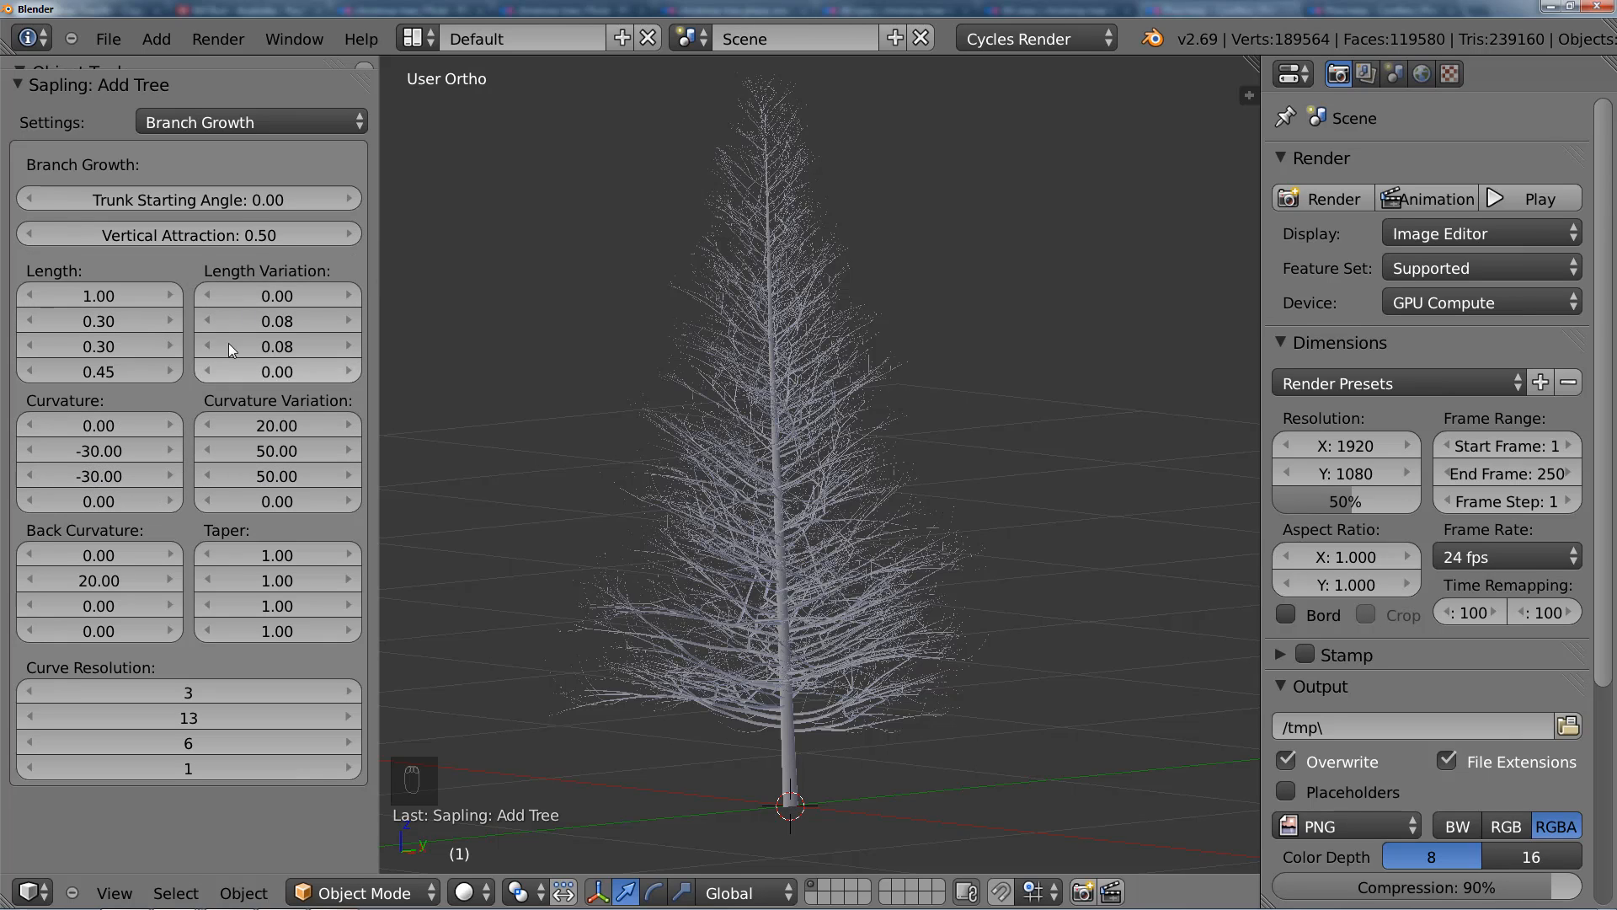
click(202, 239)
text(.1)
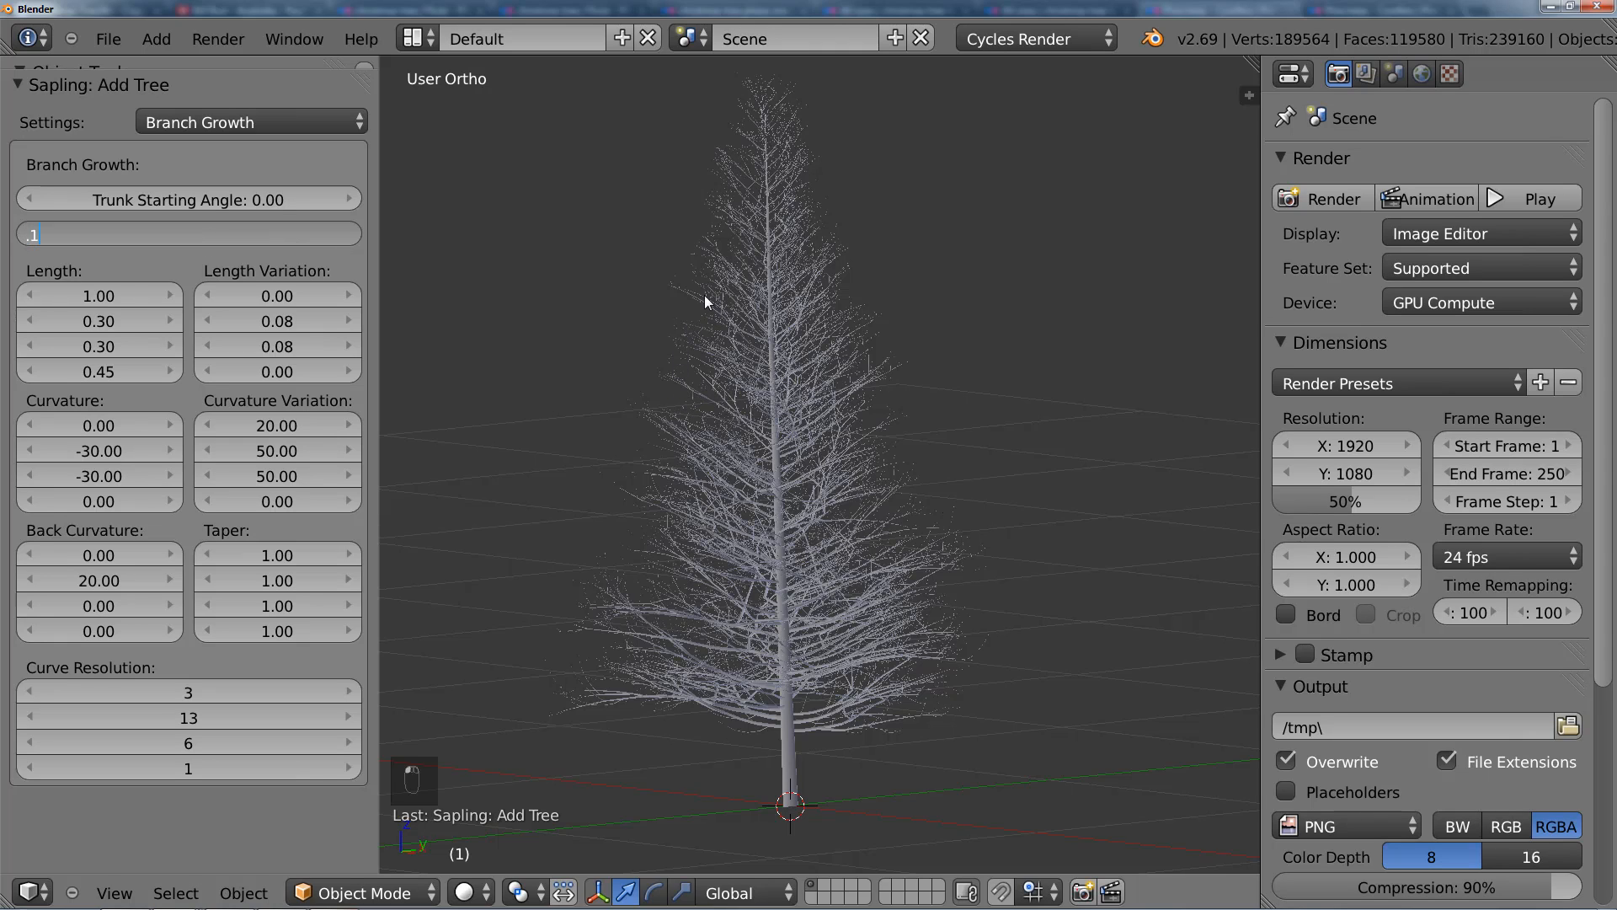
key(Return)
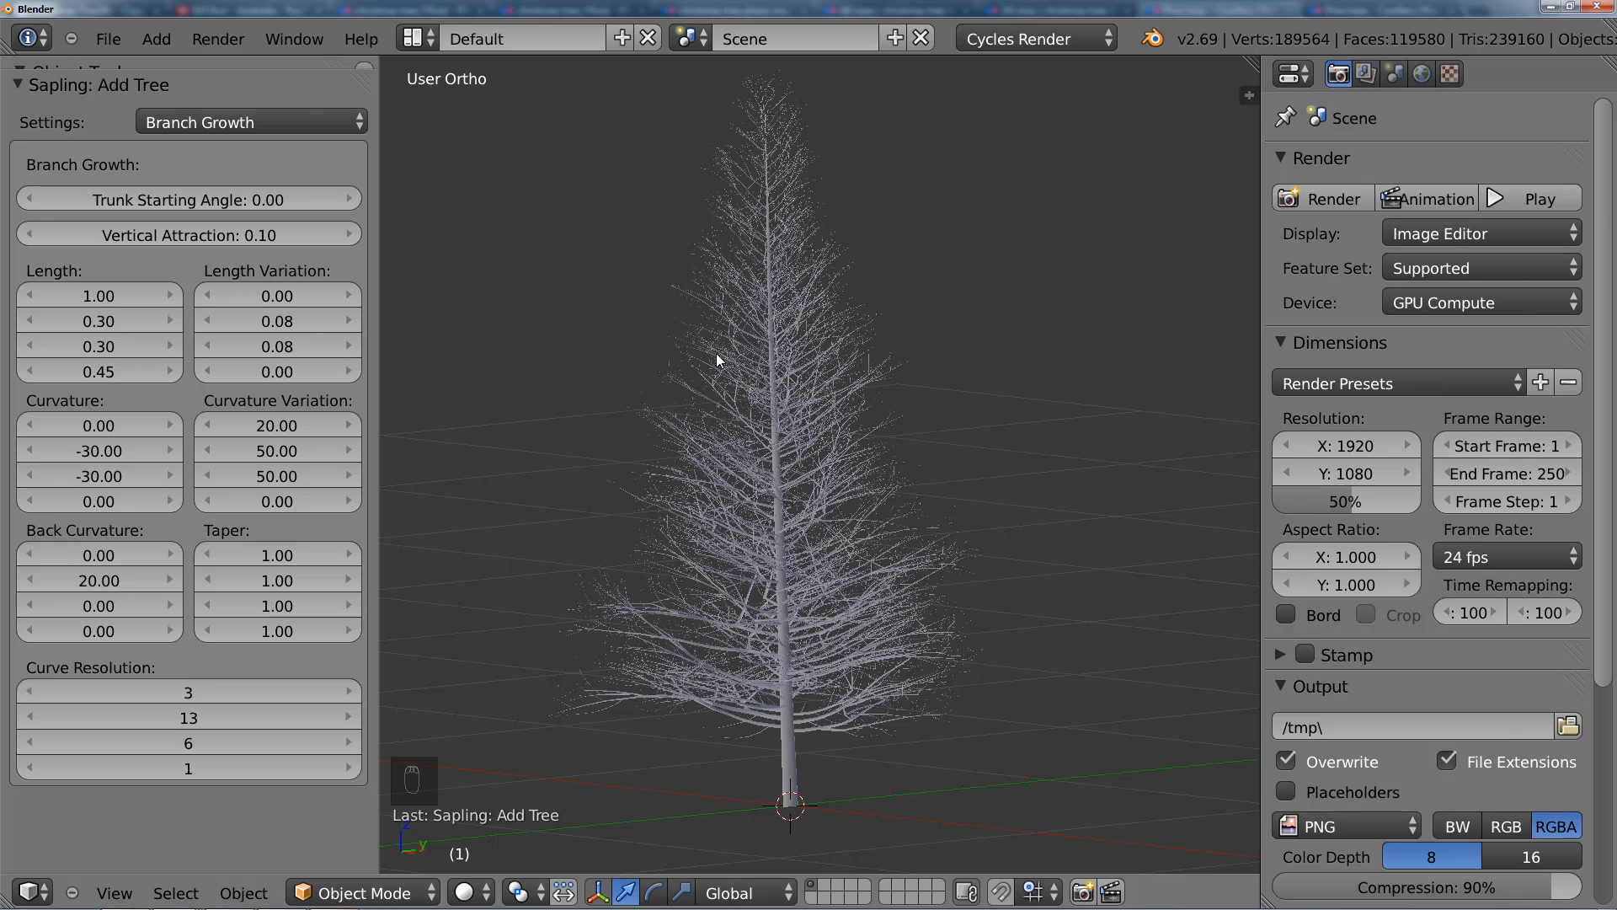
Step: Look over the Leaves settings, return to the Geometry settings and examine the tree up close and from several angles
right_click(741, 298)
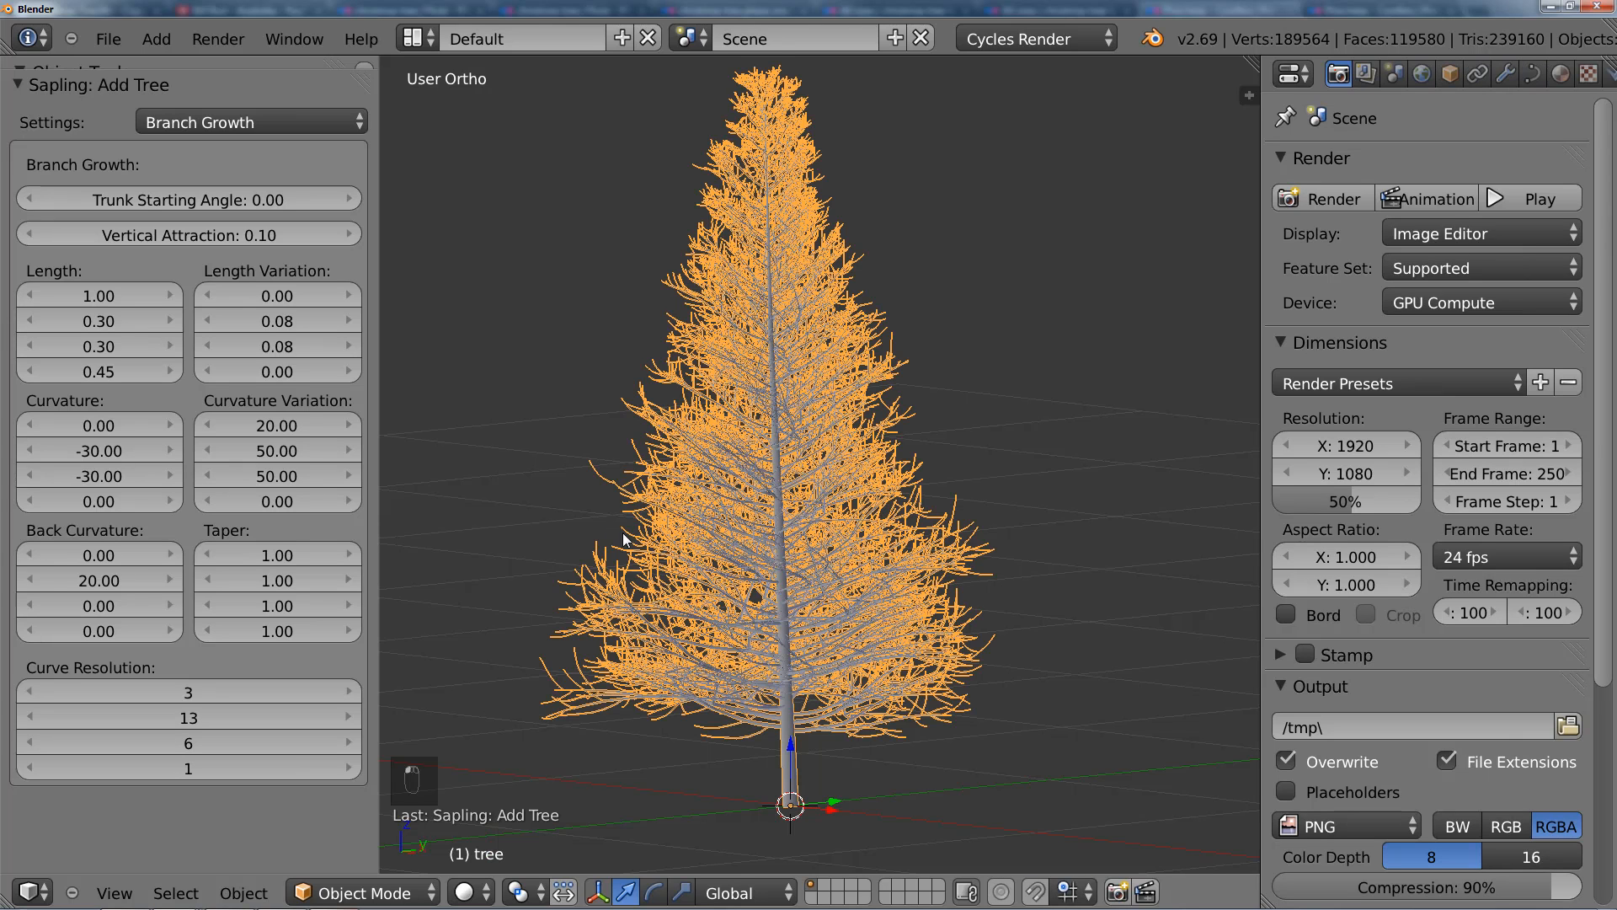
click(257, 123)
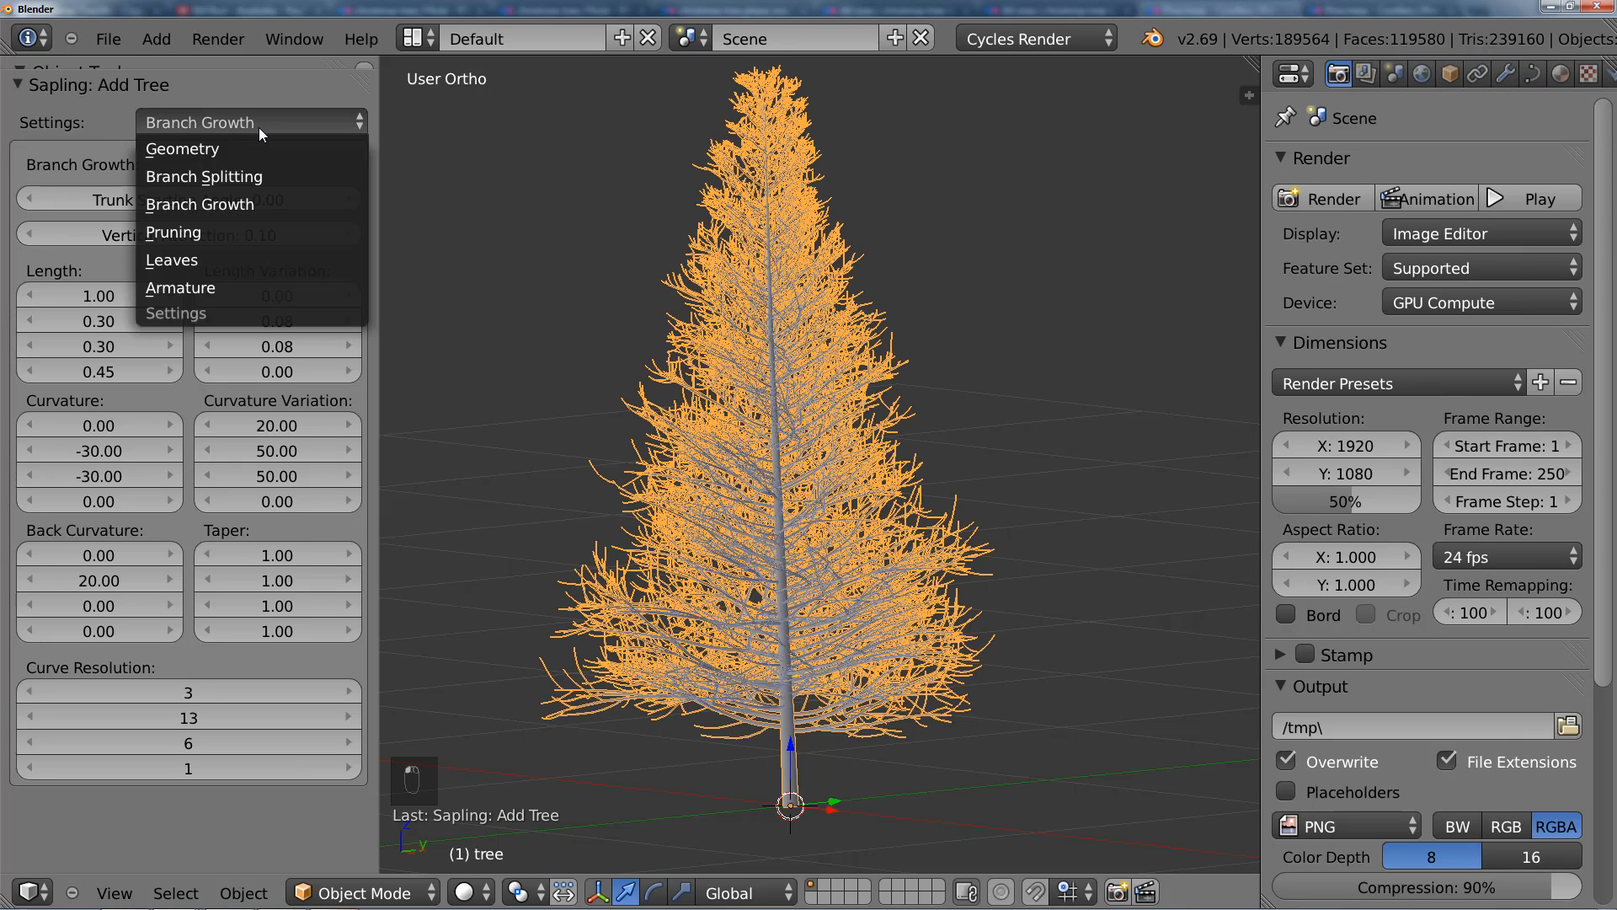
click(234, 262)
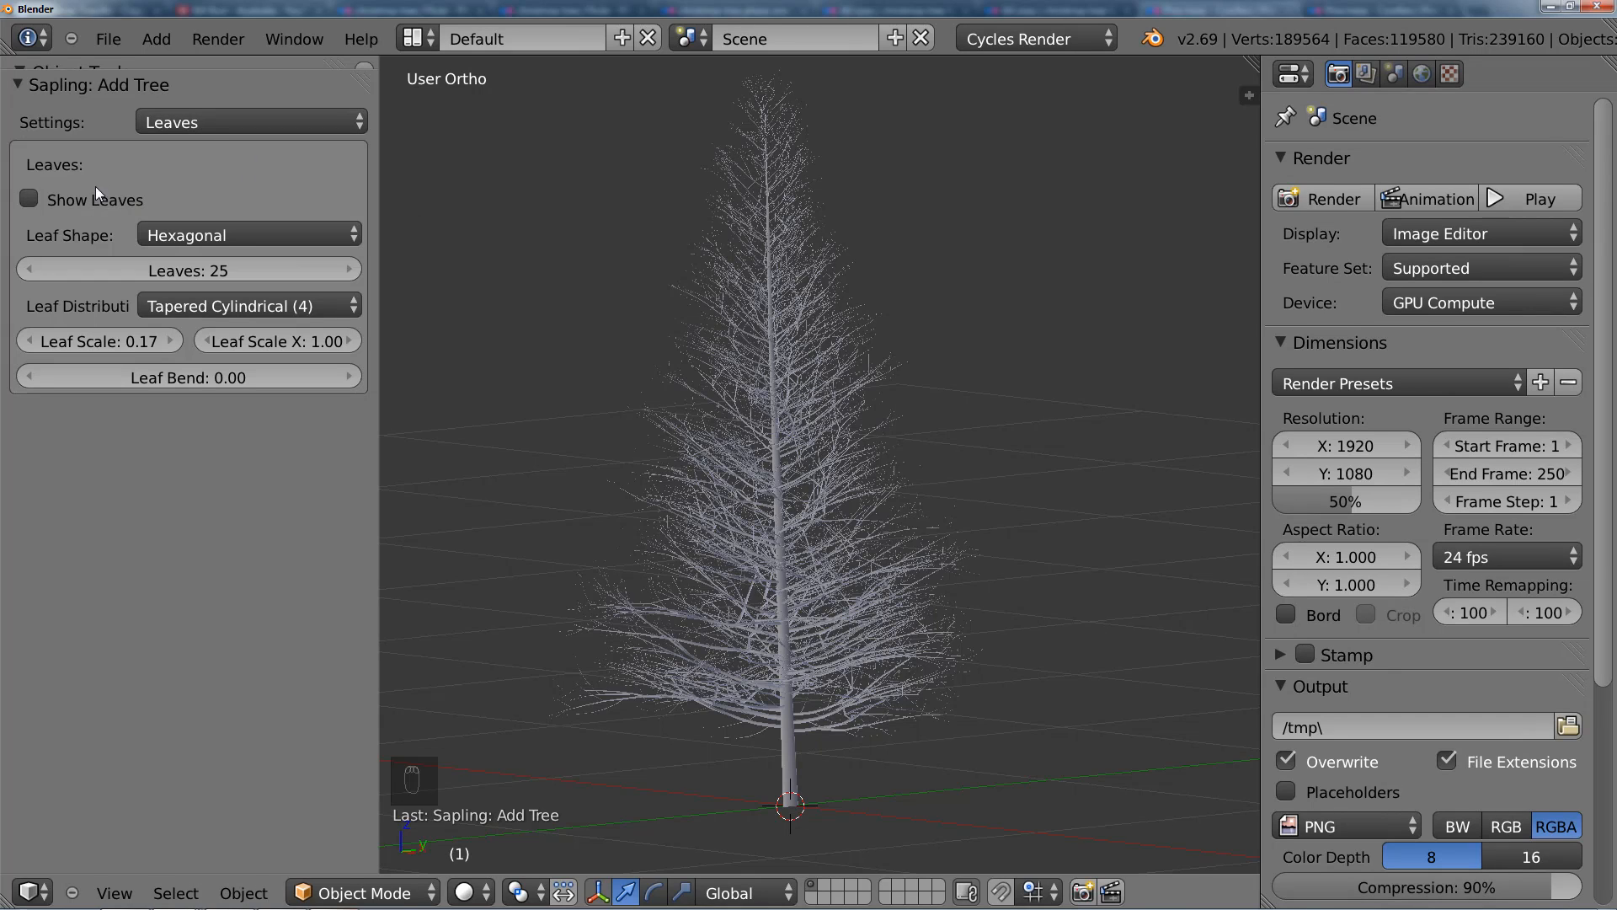
click(210, 128)
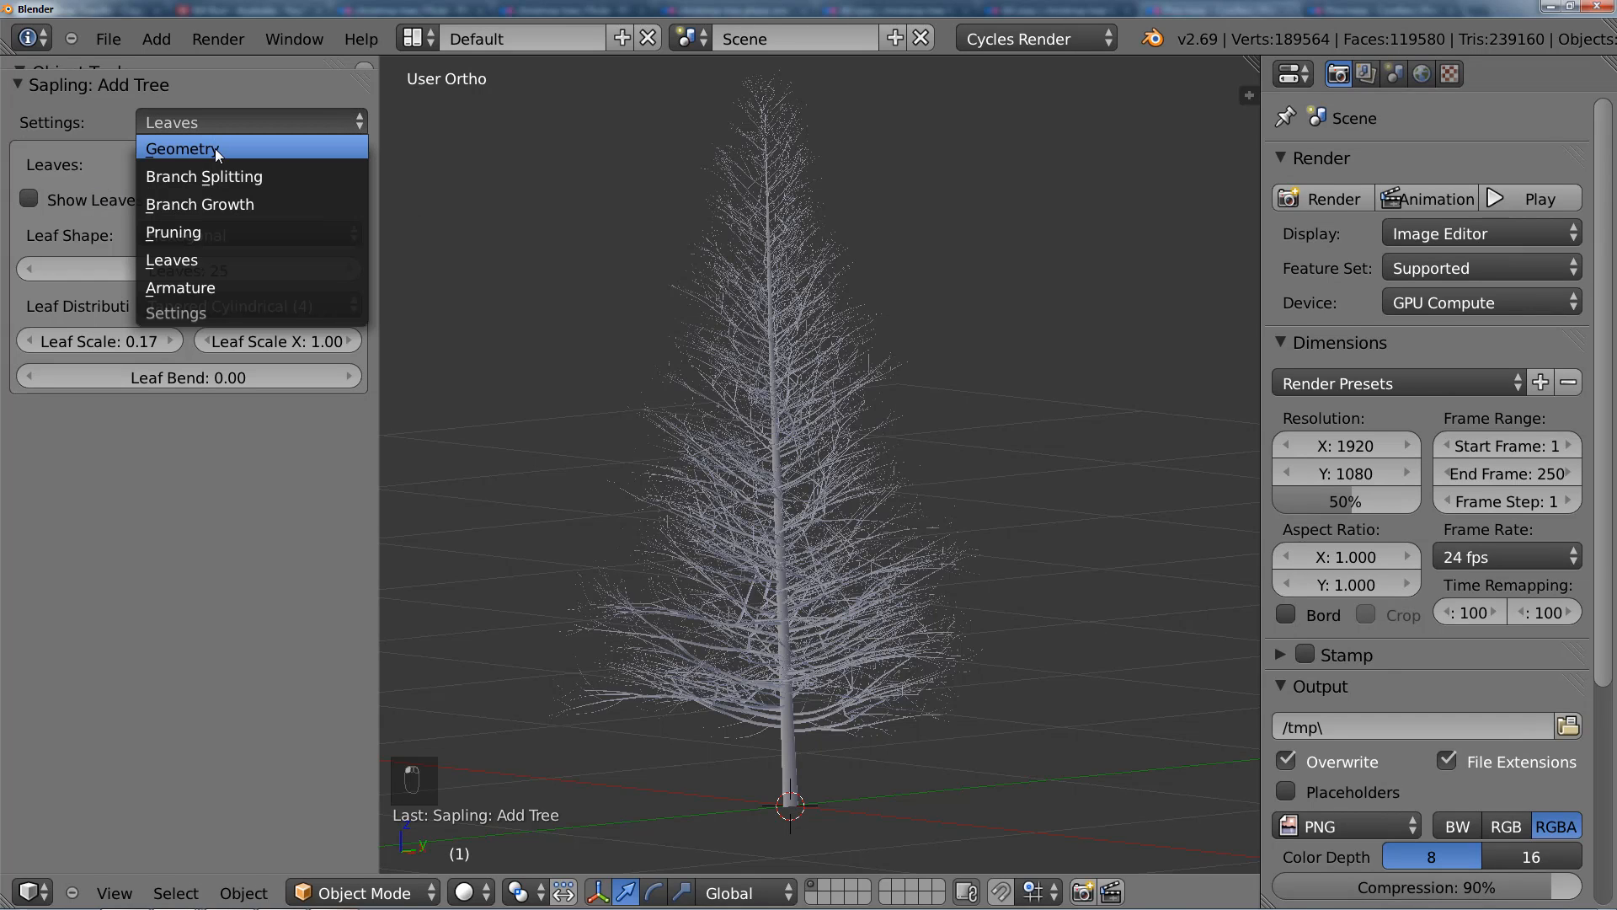
click(215, 149)
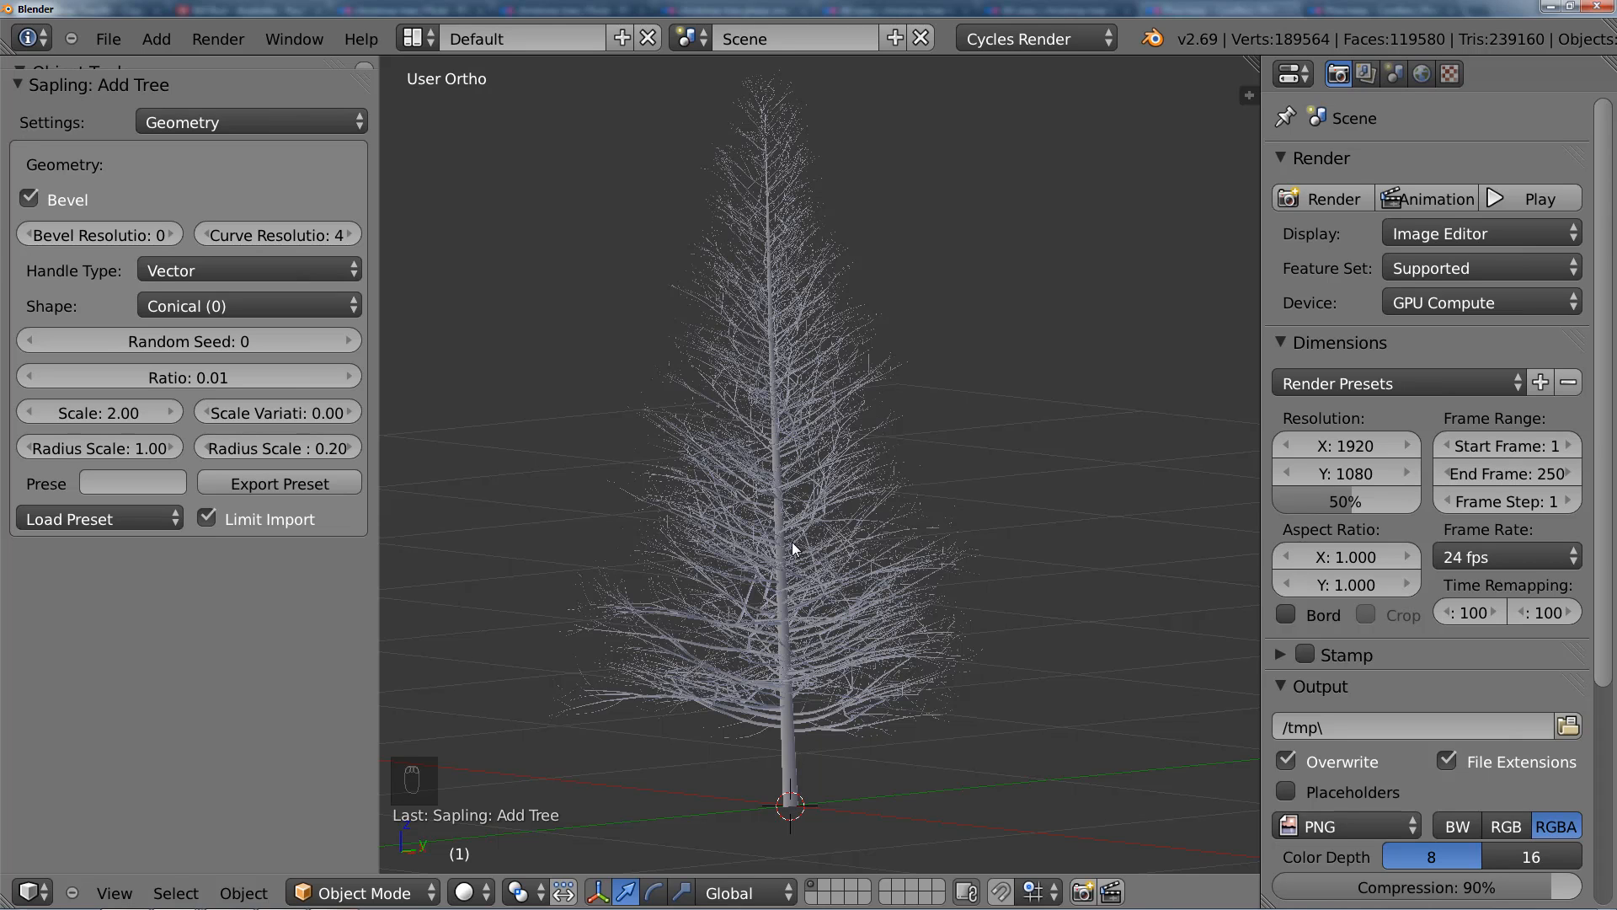
scroll(891, 446, up, 4)
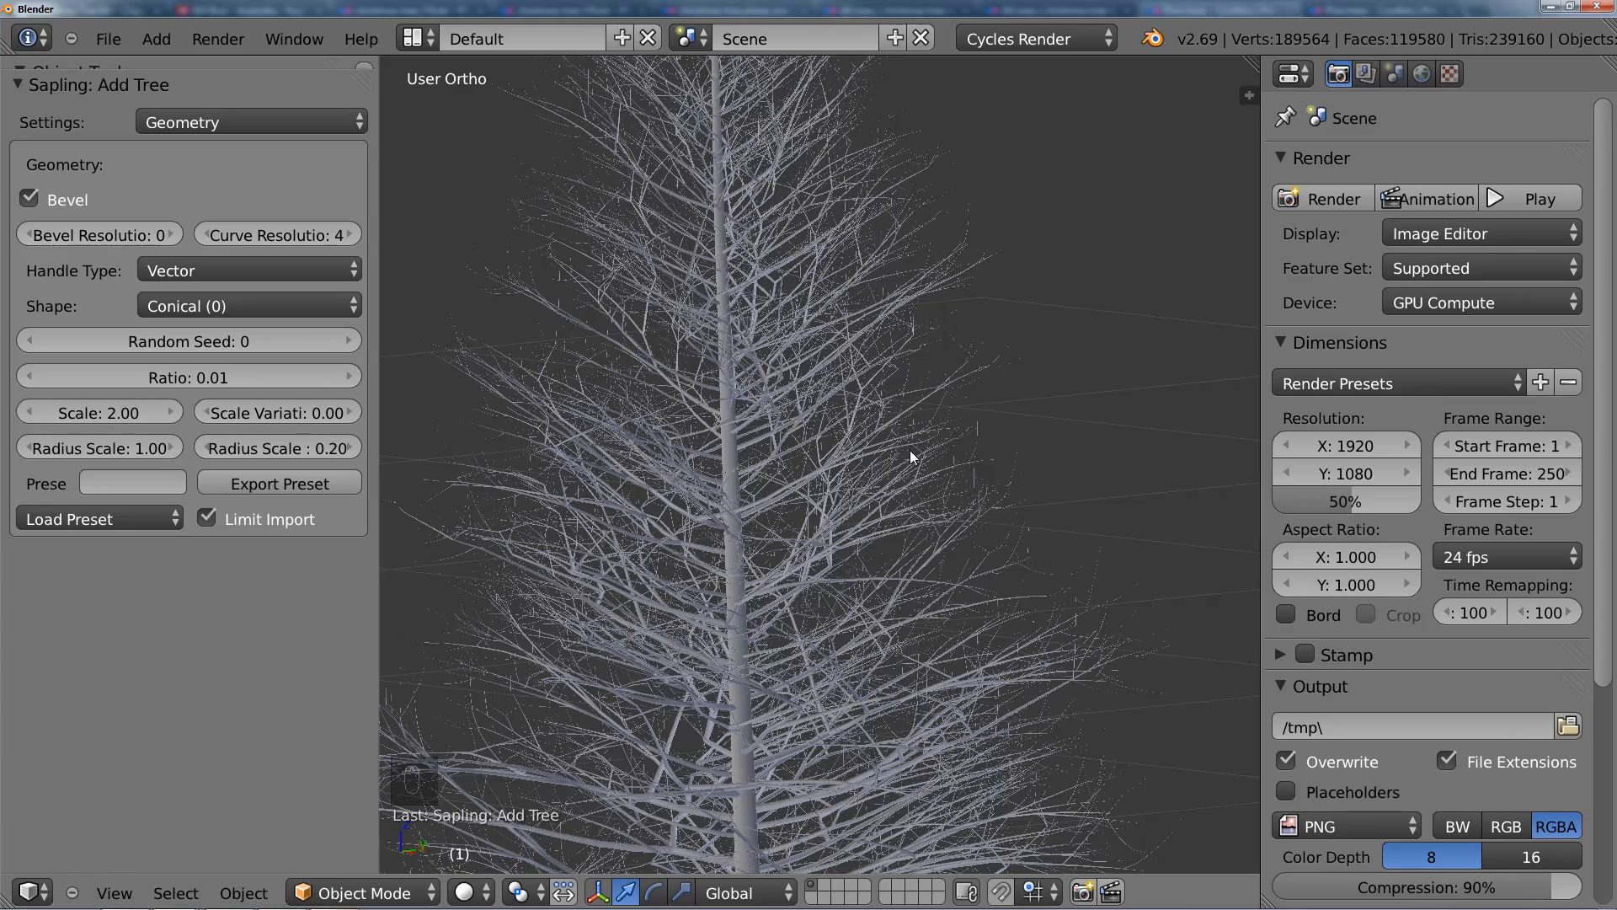
scroll(909, 450, down, 5)
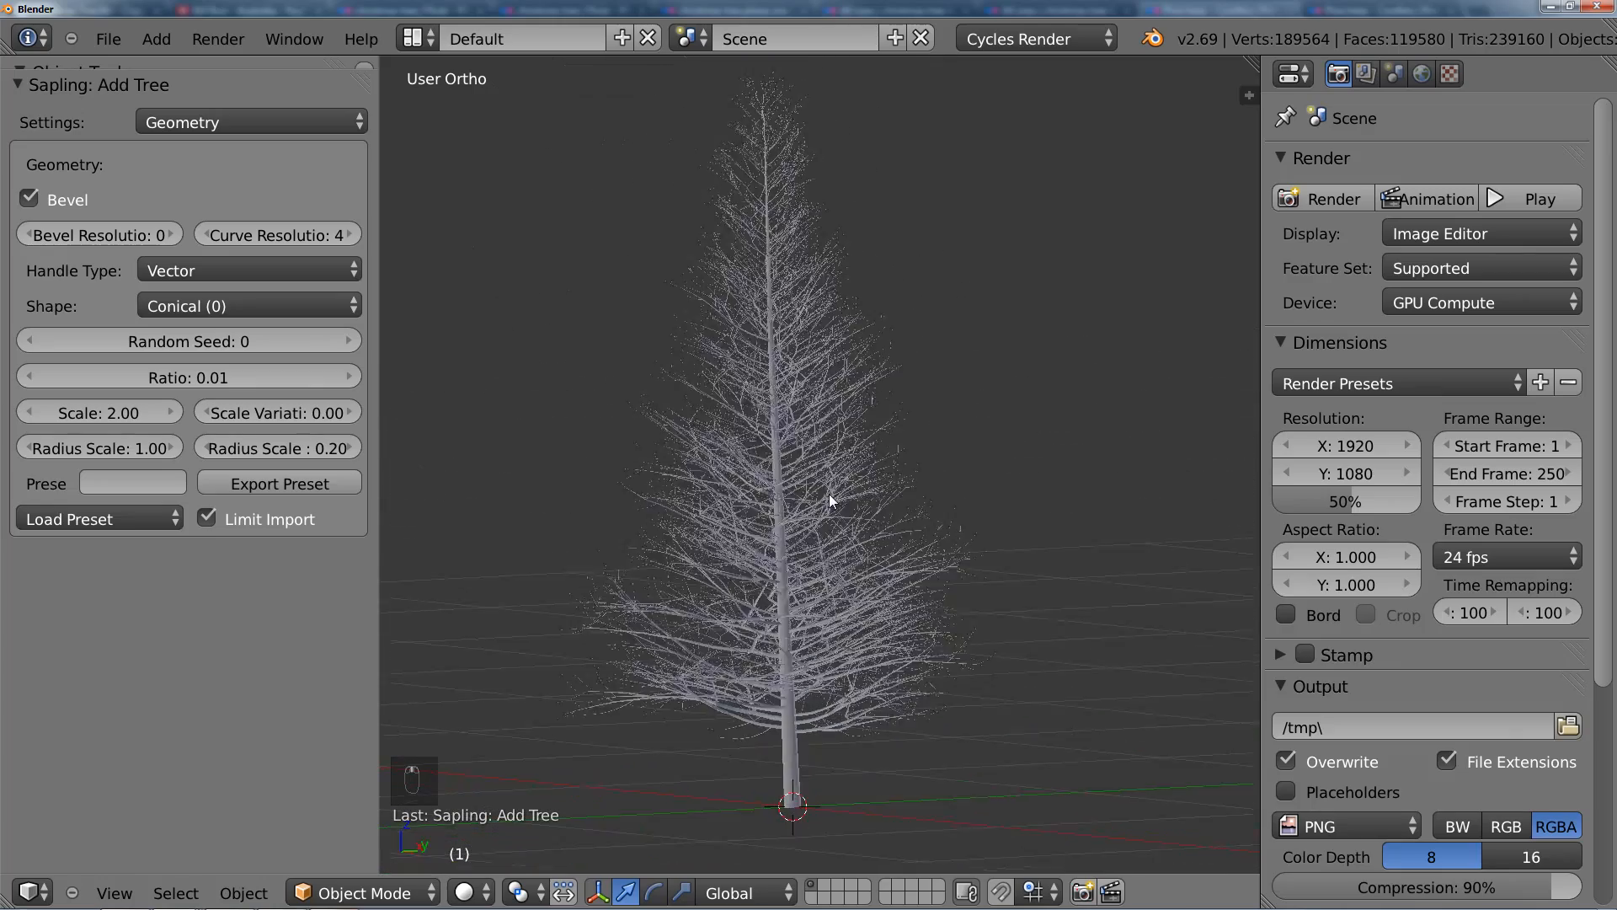
middle_drag(829, 500, 761, 501)
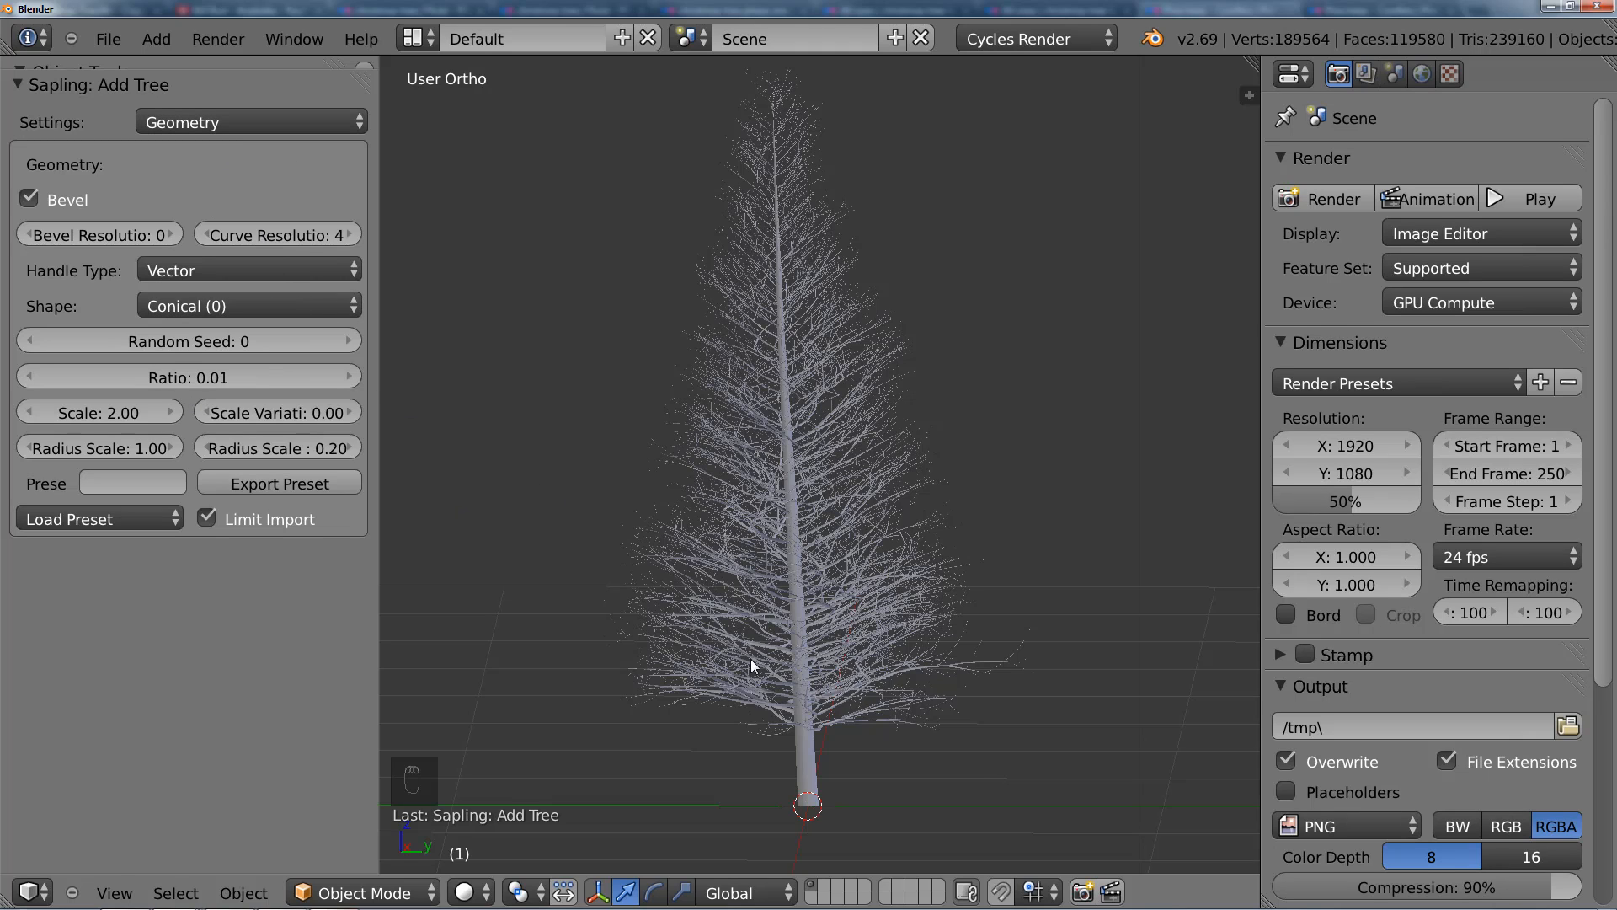
middle_drag(853, 670, 989, 675)
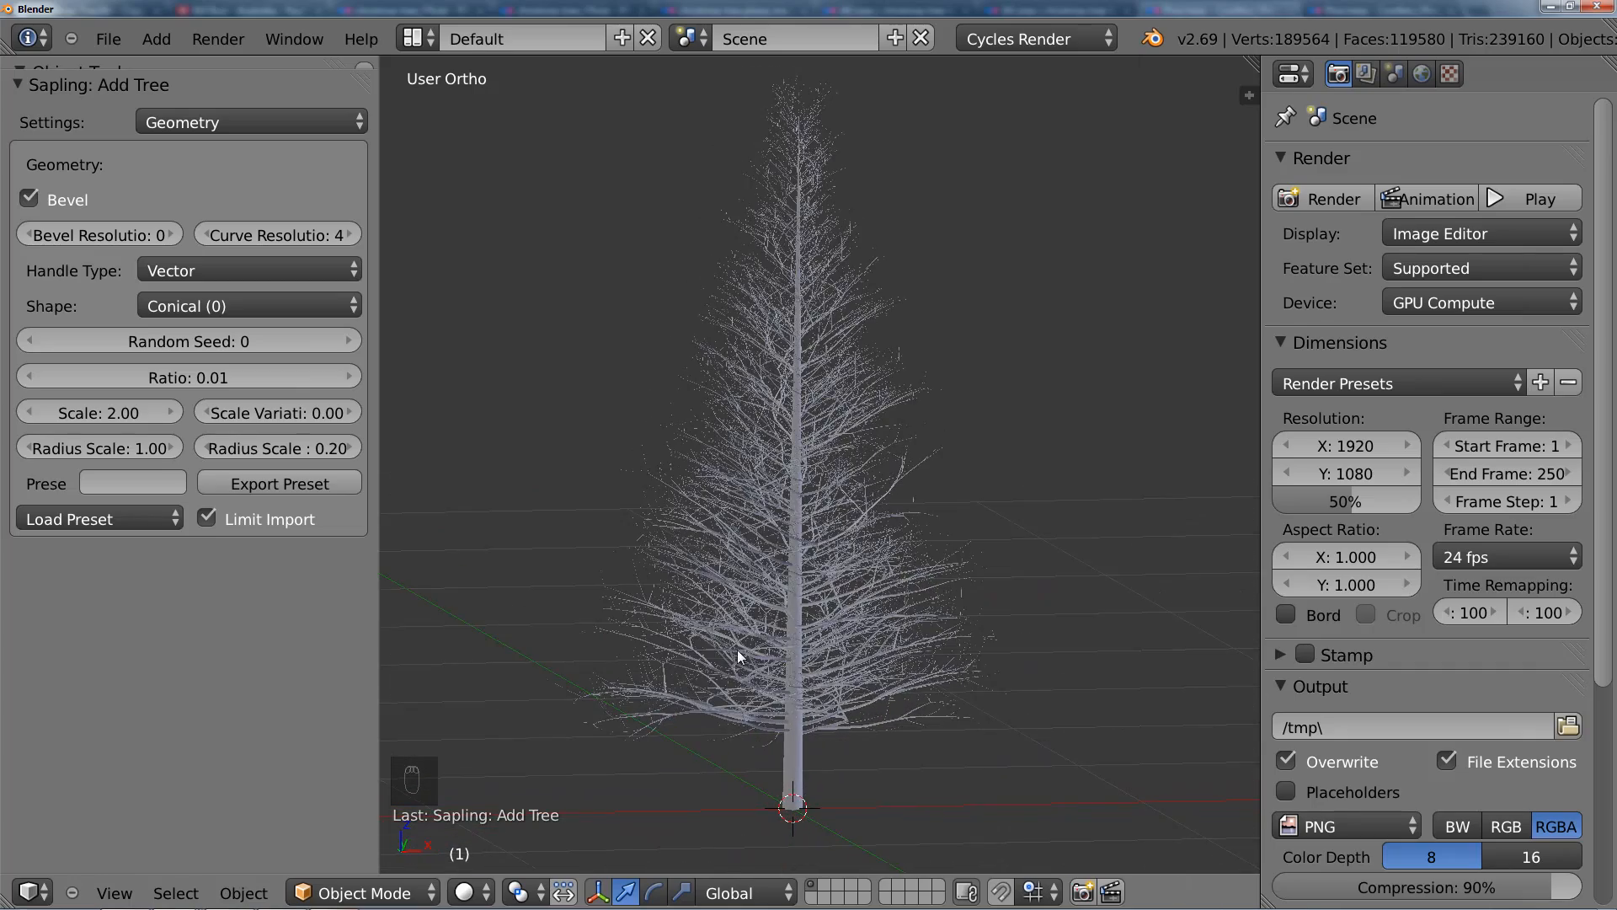
middle_drag(740, 656, 806, 649)
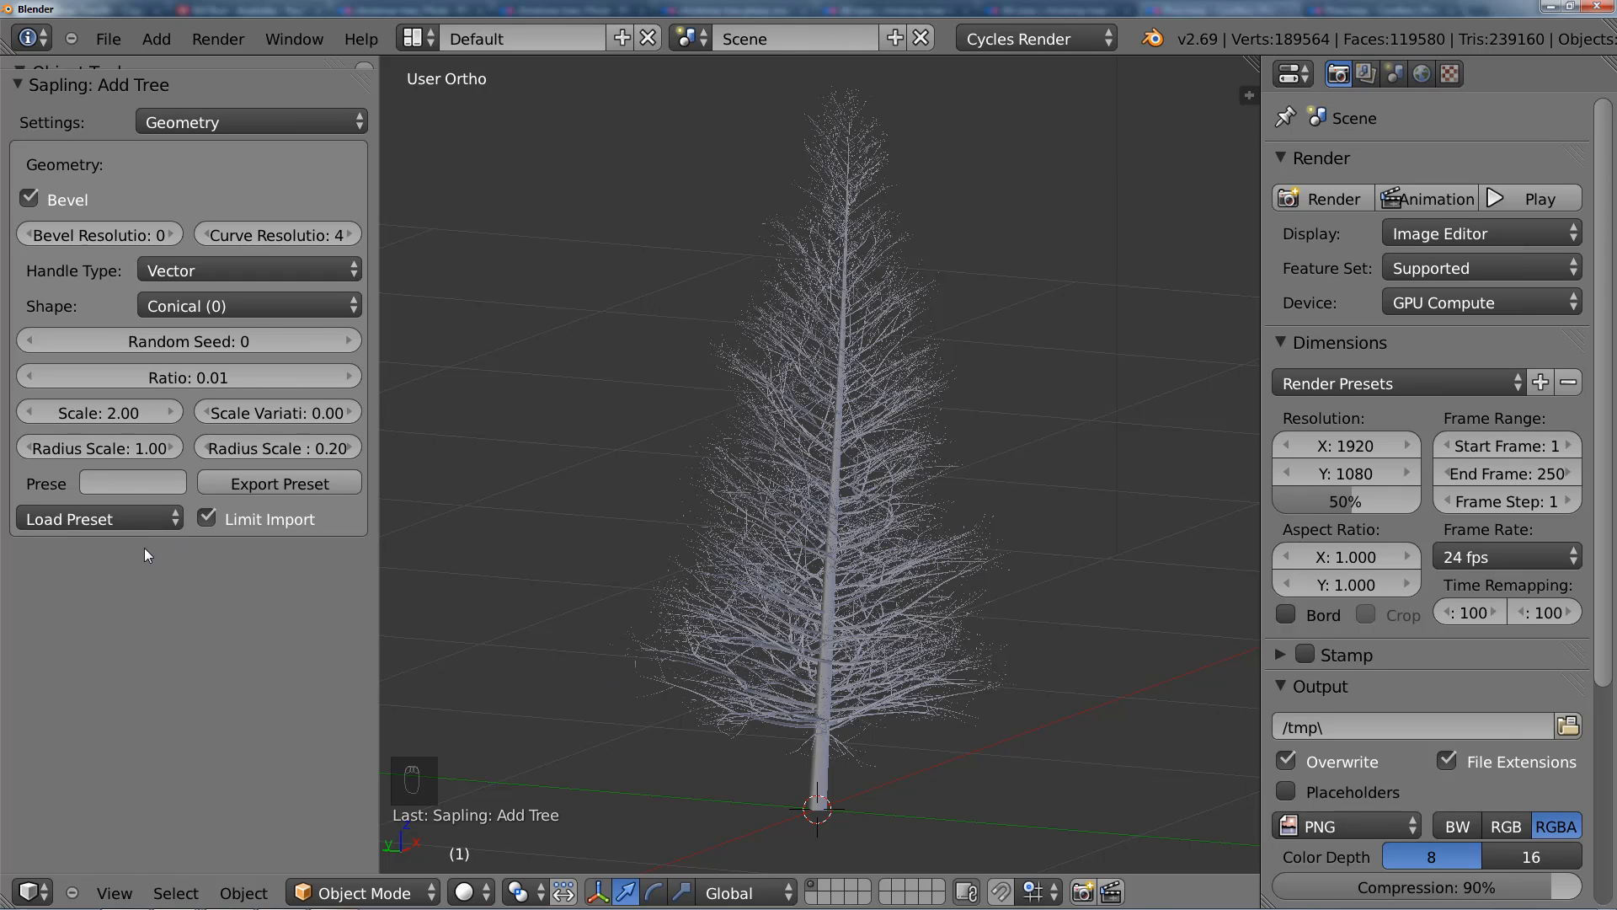
Step: Name the preset "Christmas Tree Tutorial2" and export it
click(148, 486)
text(Christmas )
text(Tree)
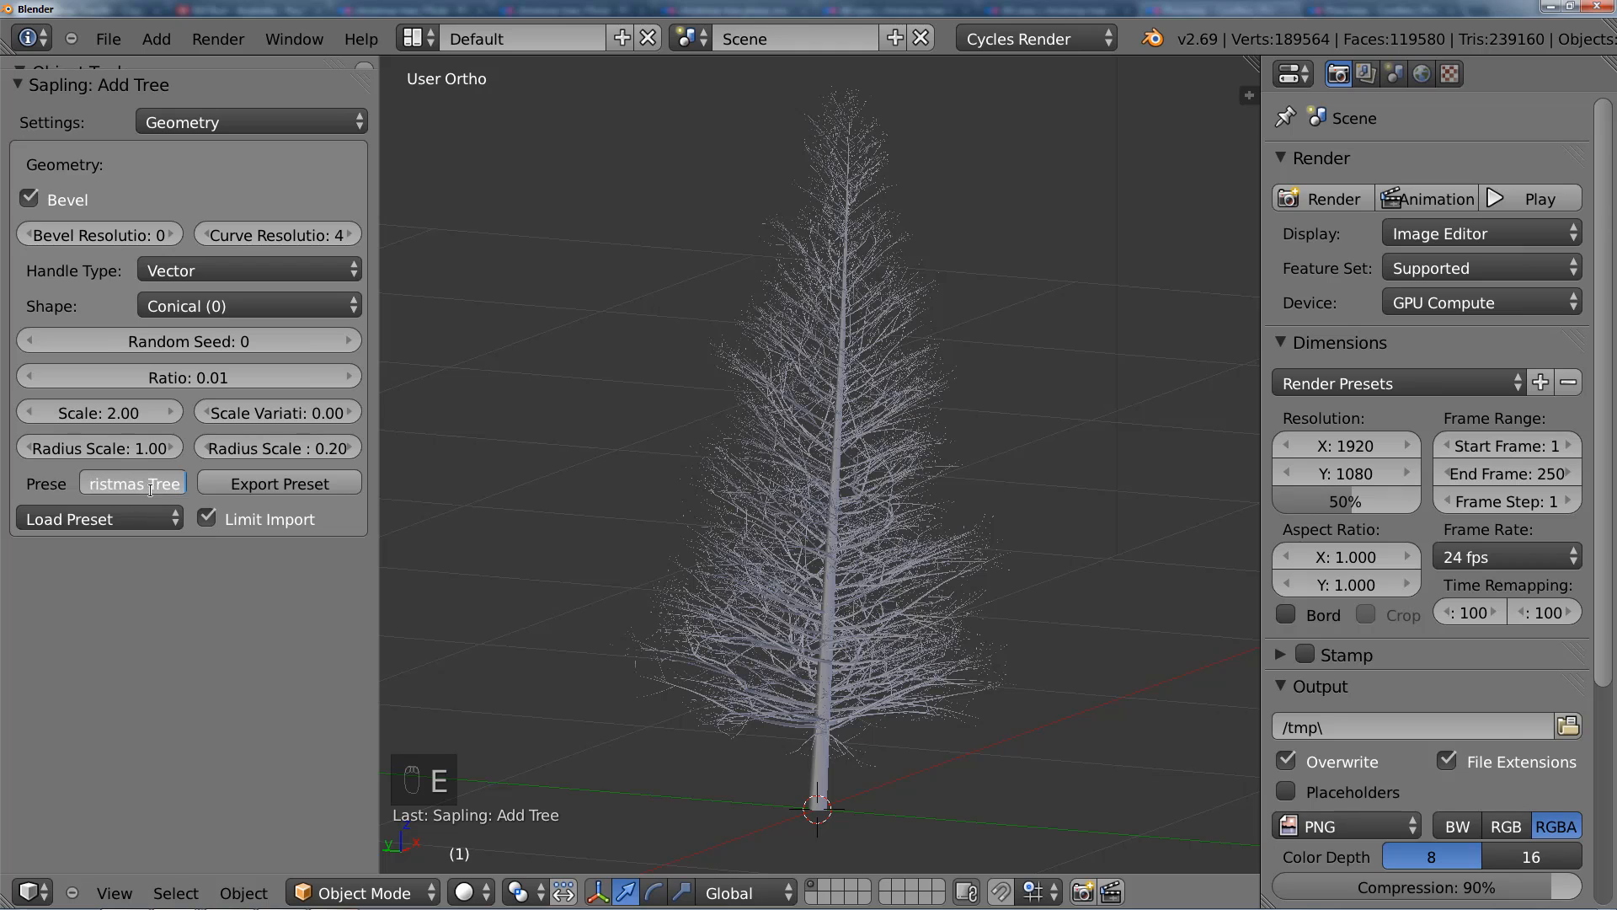
text( Tutorial)
key(BackSpace)
text(l2)
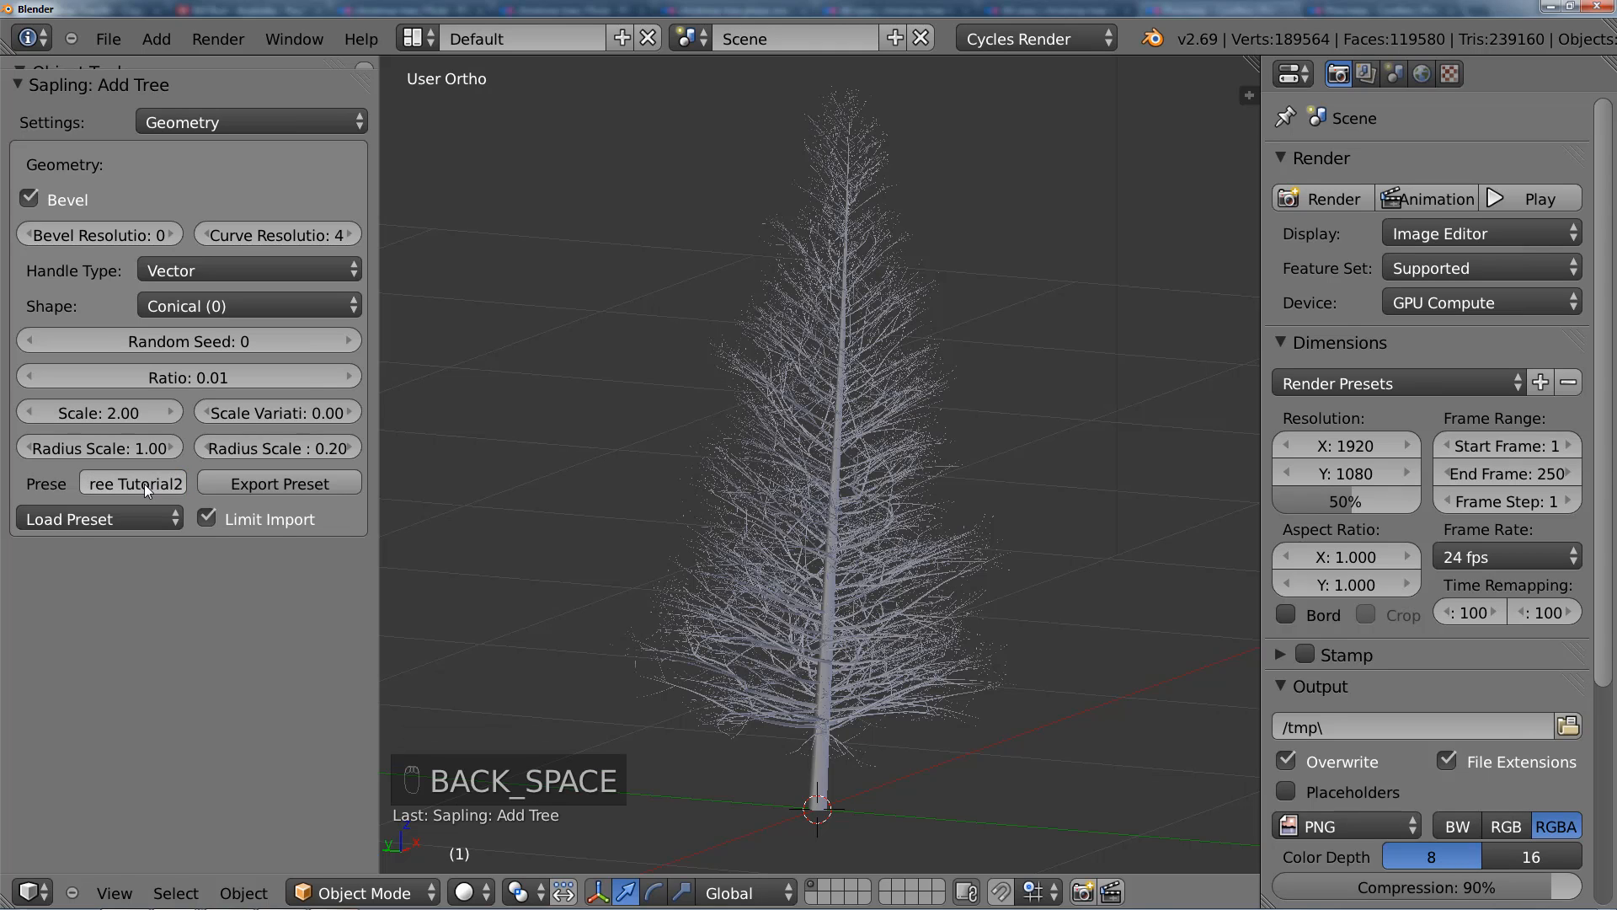
click(313, 486)
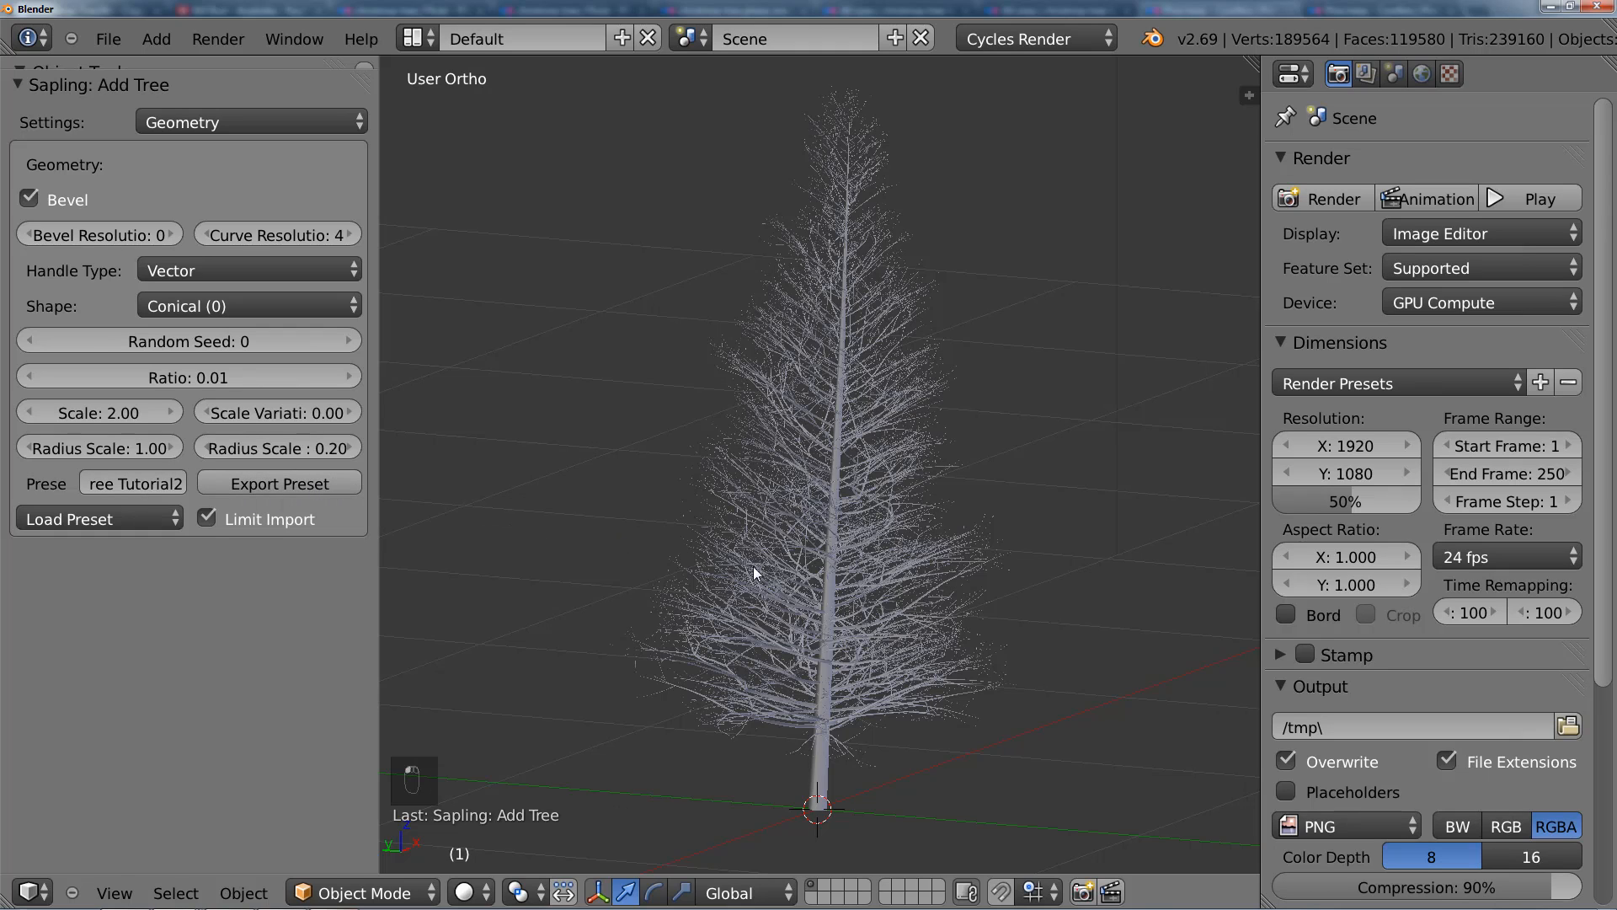
Step: Select the tree, hide the tool shelf and show the tree in front orthographic view
click(122, 522)
mouse_move(890, 593)
middle_down()
mouse_move(776, 583)
mouse_move(751, 556)
mouse_move(911, 561)
mouse_move(812, 570)
mouse_move(860, 586)
mouse_move(878, 534)
mouse_move(915, 549)
mouse_move(893, 574)
middle_up()
right_click(799, 569)
key(t)
key(KP_1)
scroll(877, 536, down, 3)
scroll(874, 544, down, 1)
scroll(918, 549, up, 2)
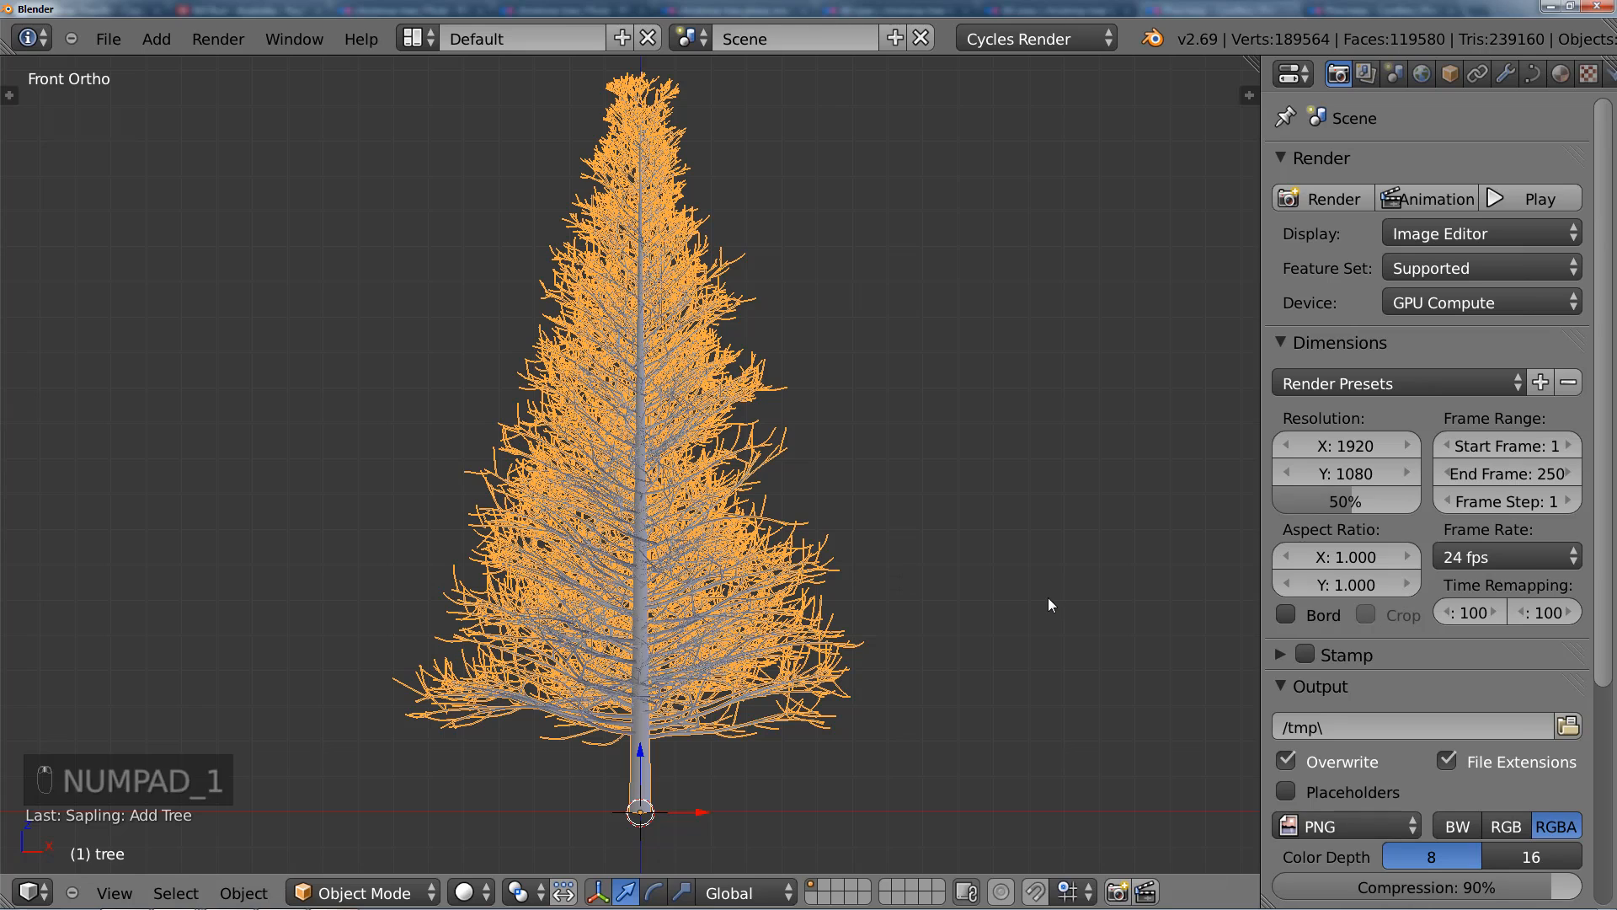
Step: Enter Edit Mode on the tree and display its curve data properties
key(Tab)
key(Tab)
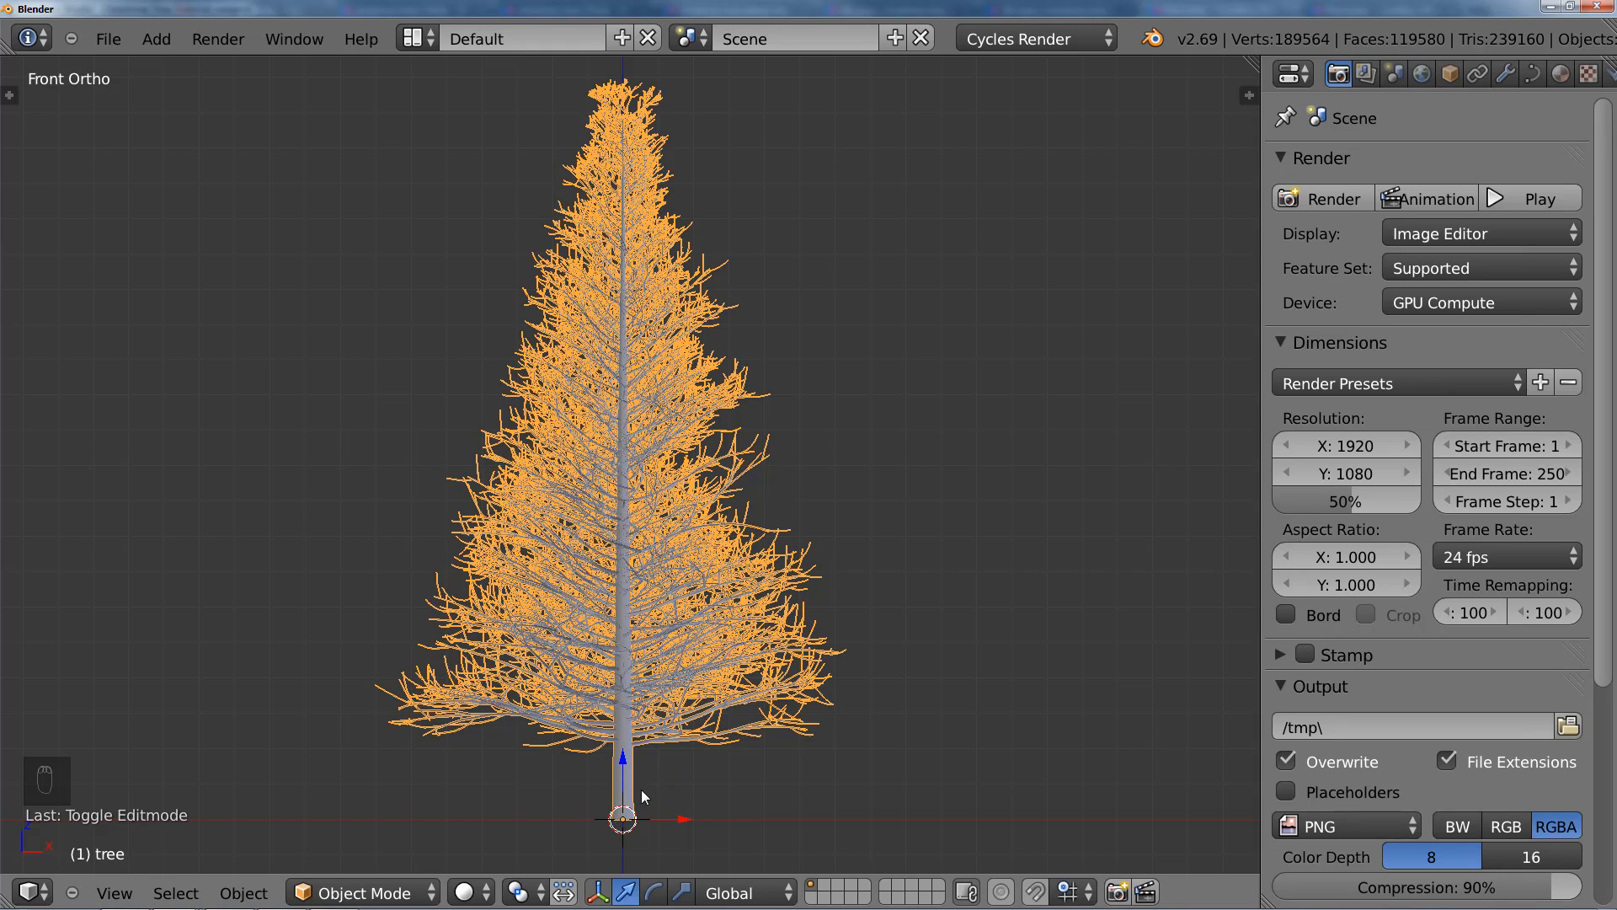
shift+middle_drag(640, 790, 660, 711)
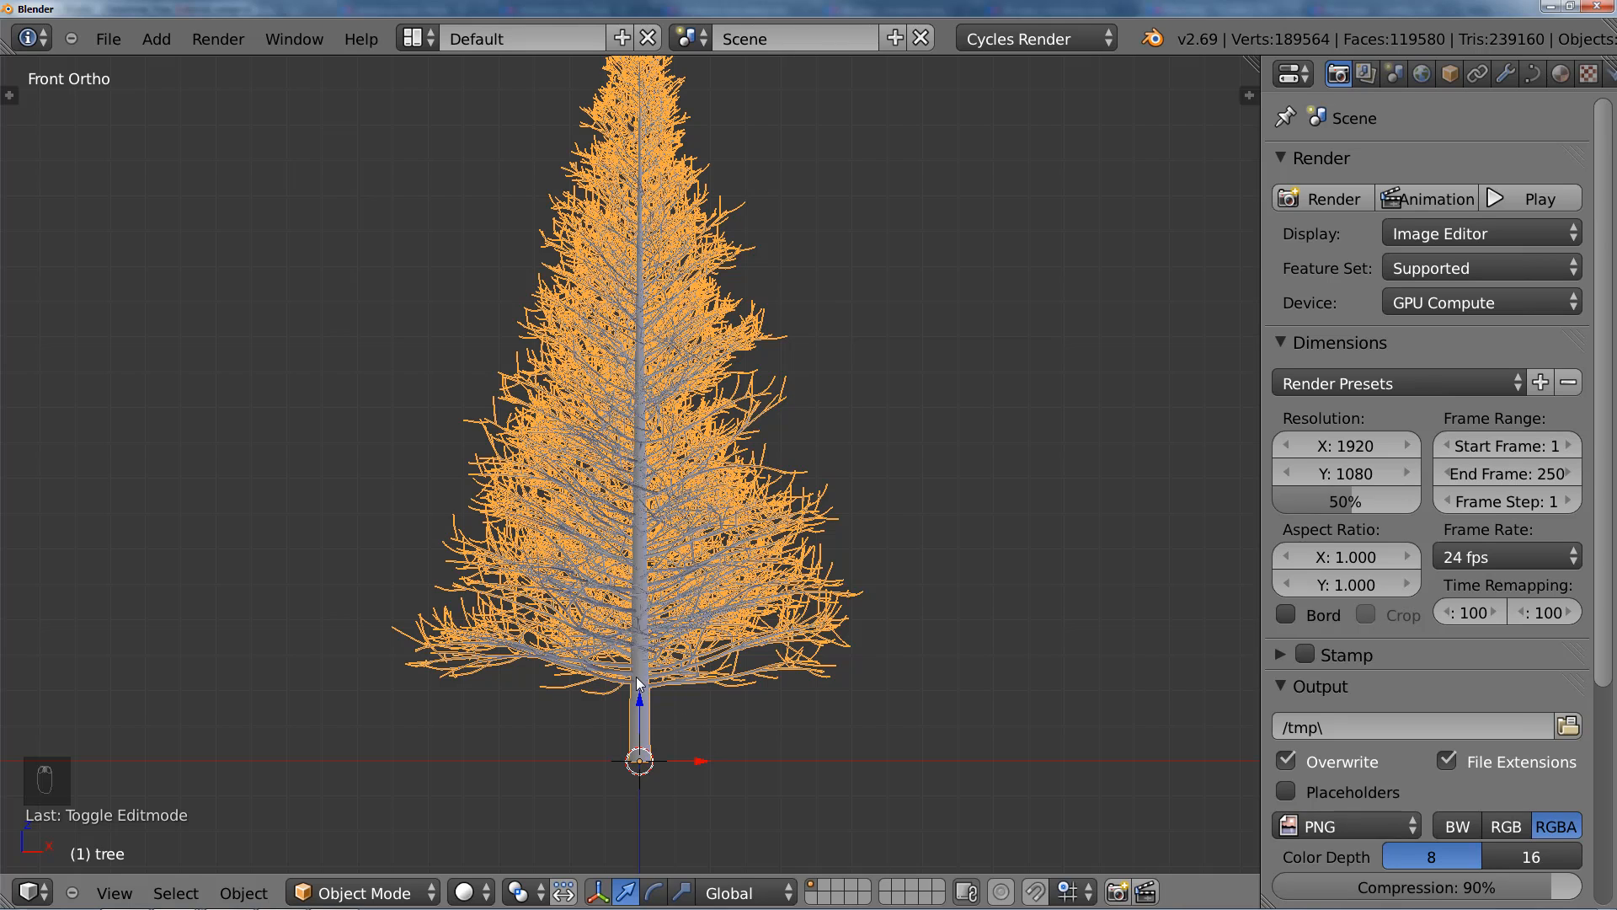
shift+middle_drag(635, 713, 641, 569)
scroll(653, 588, up, 2)
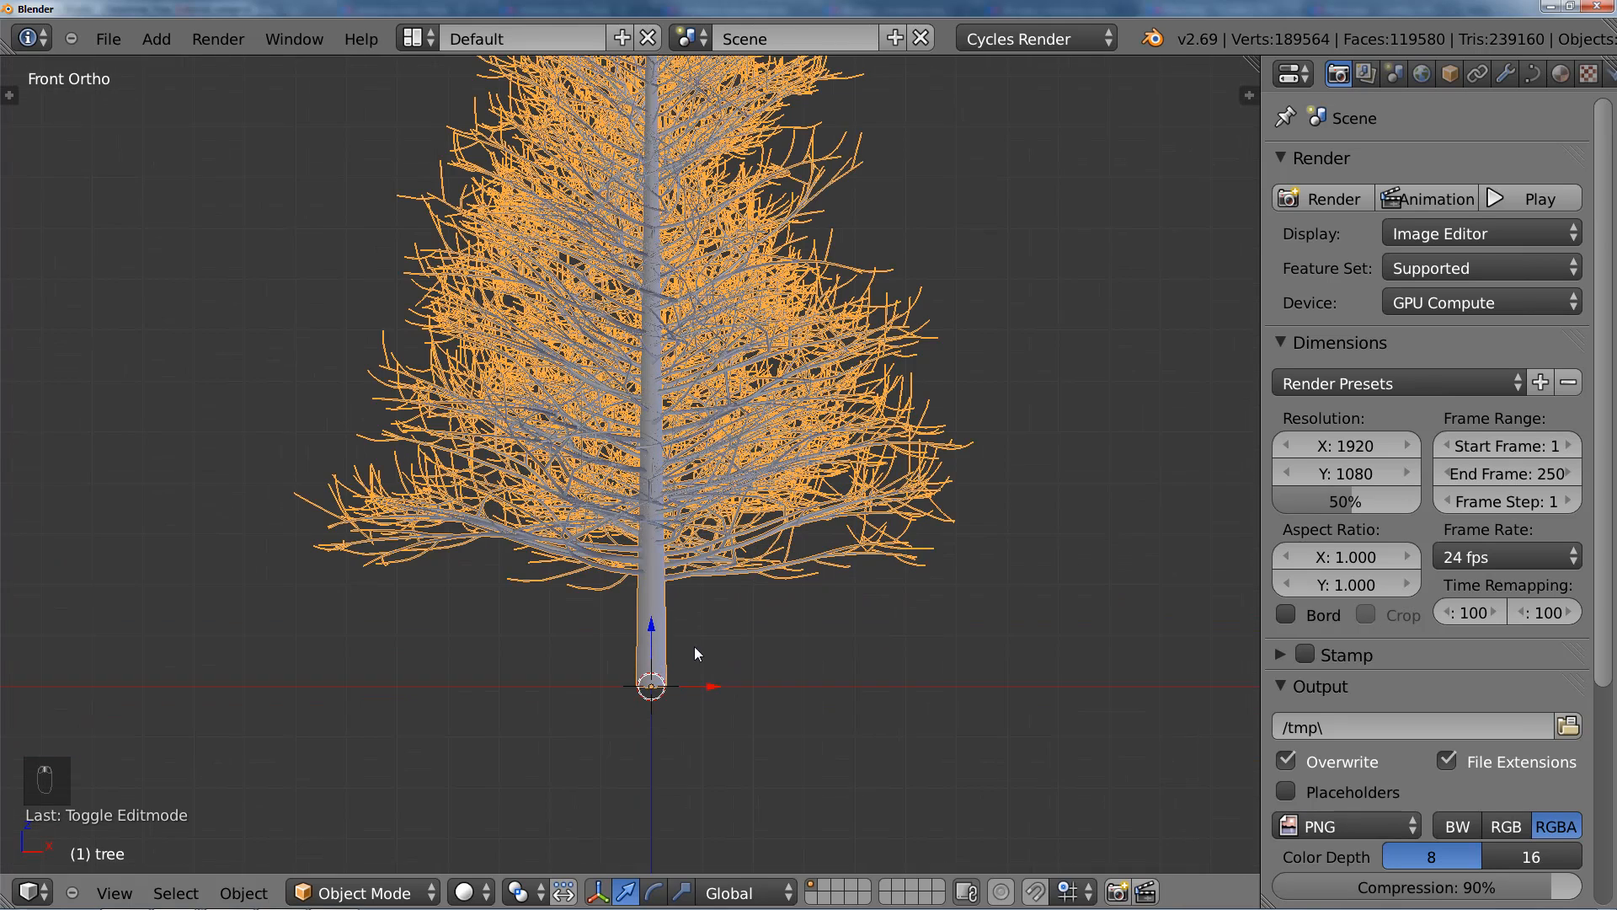
shift+middle_drag(686, 646, 660, 598)
key(Tab)
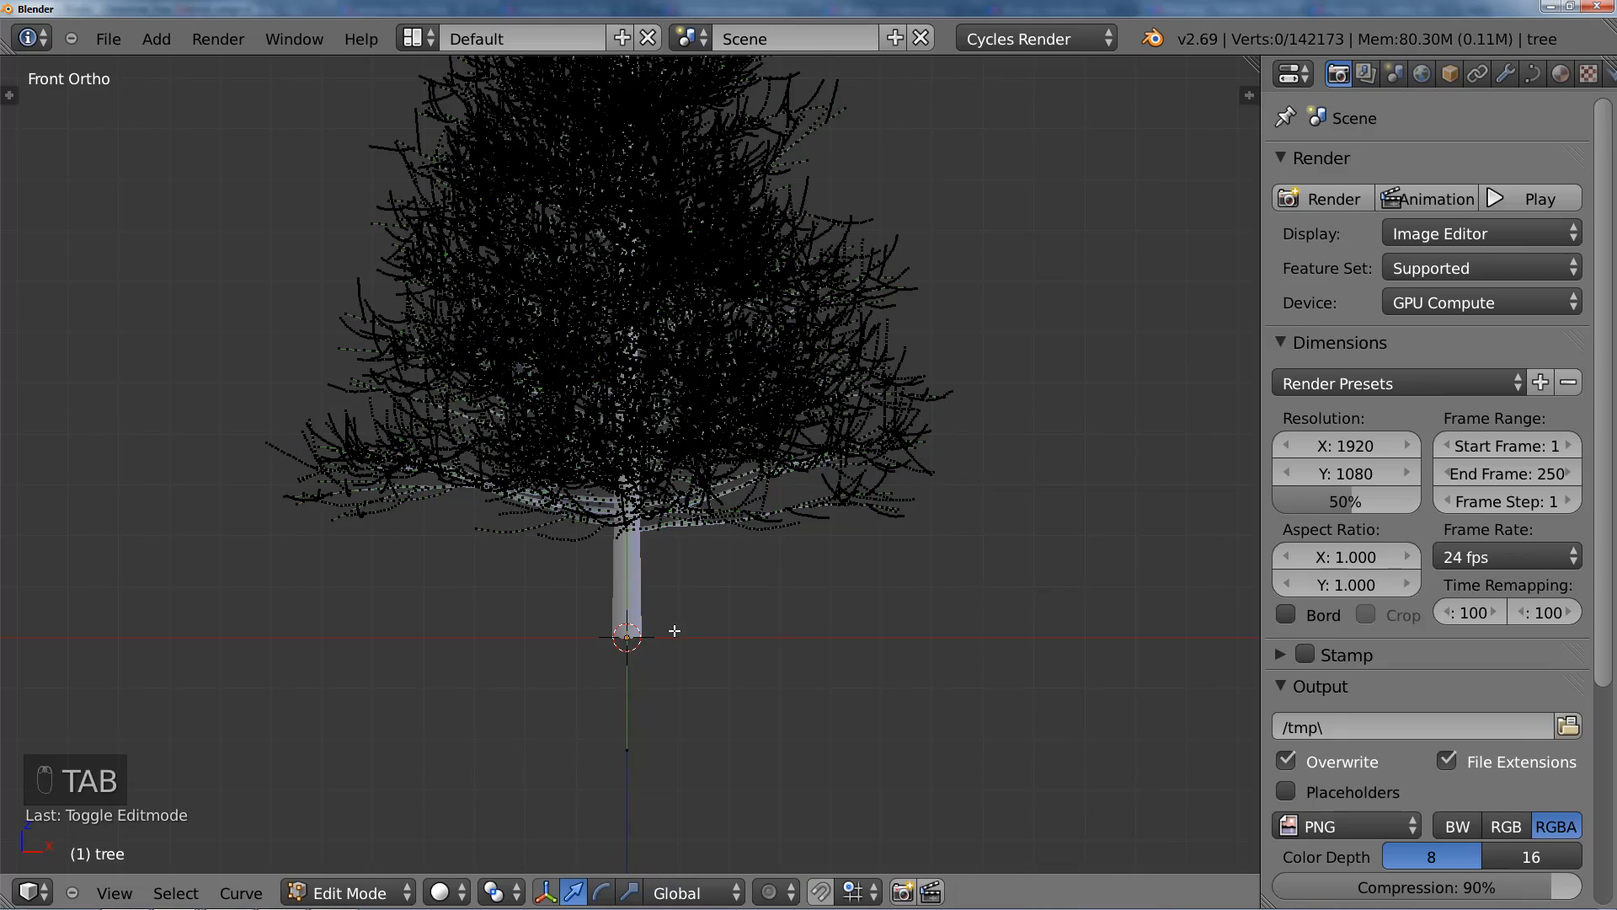
scroll(678, 644, down, 3)
shift+middle_drag(663, 489, 663, 545)
scroll(654, 660, up, 5)
scroll(653, 660, down, 1)
scroll(654, 660, down, 3)
click(1532, 75)
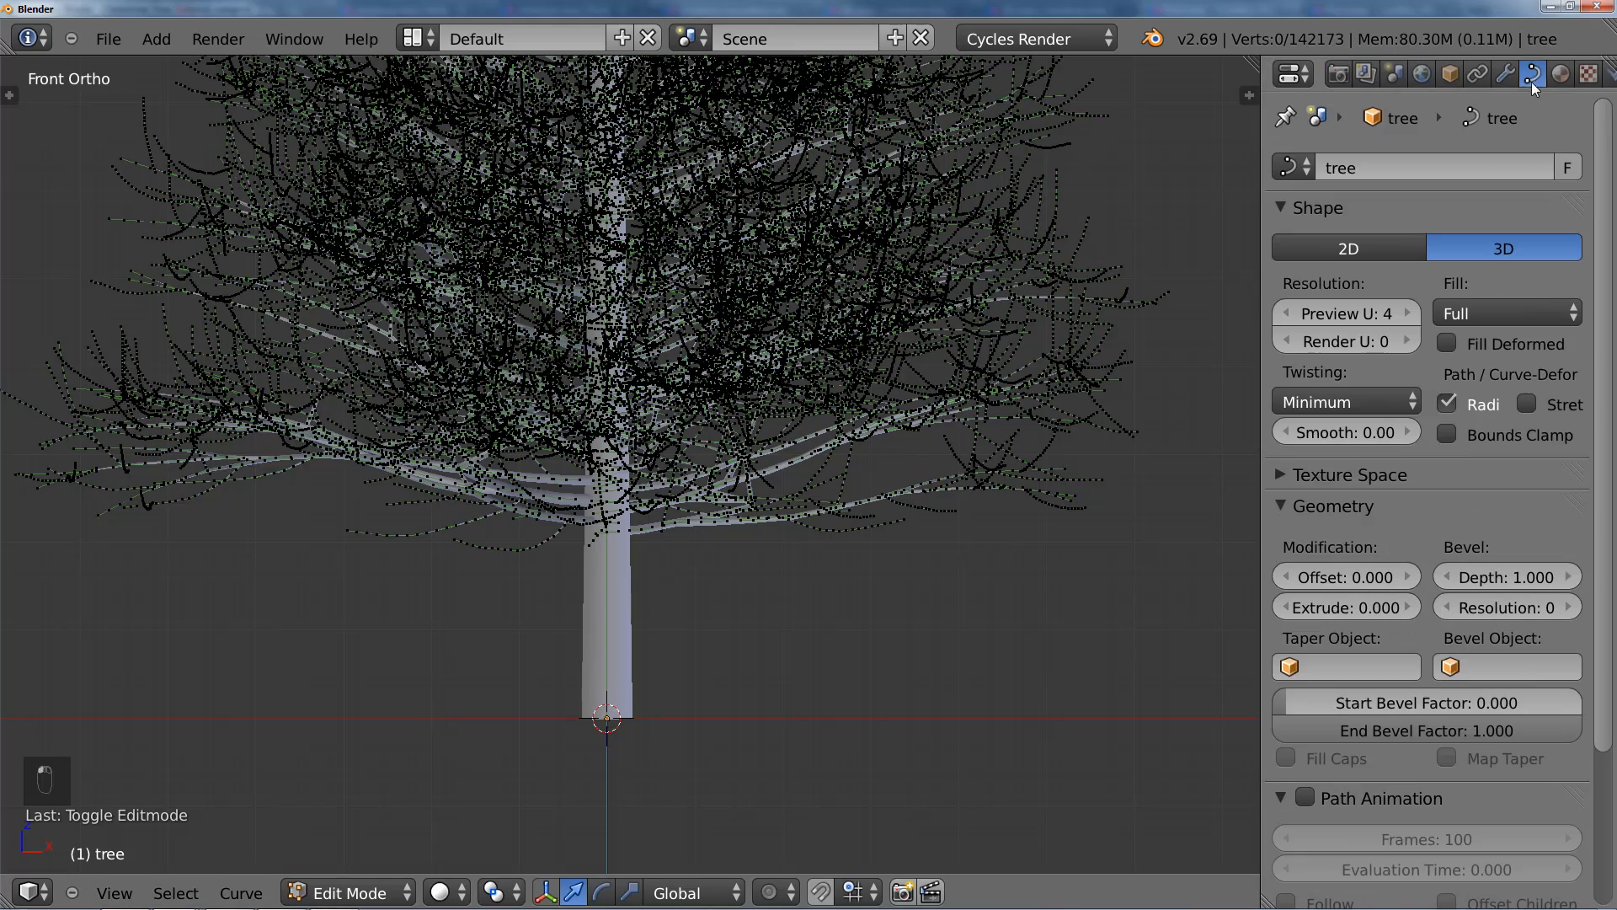
Step: Select the control point at the trunk's base and extend the selection to the whole linked trunk curve
scroll(826, 567, up, 5)
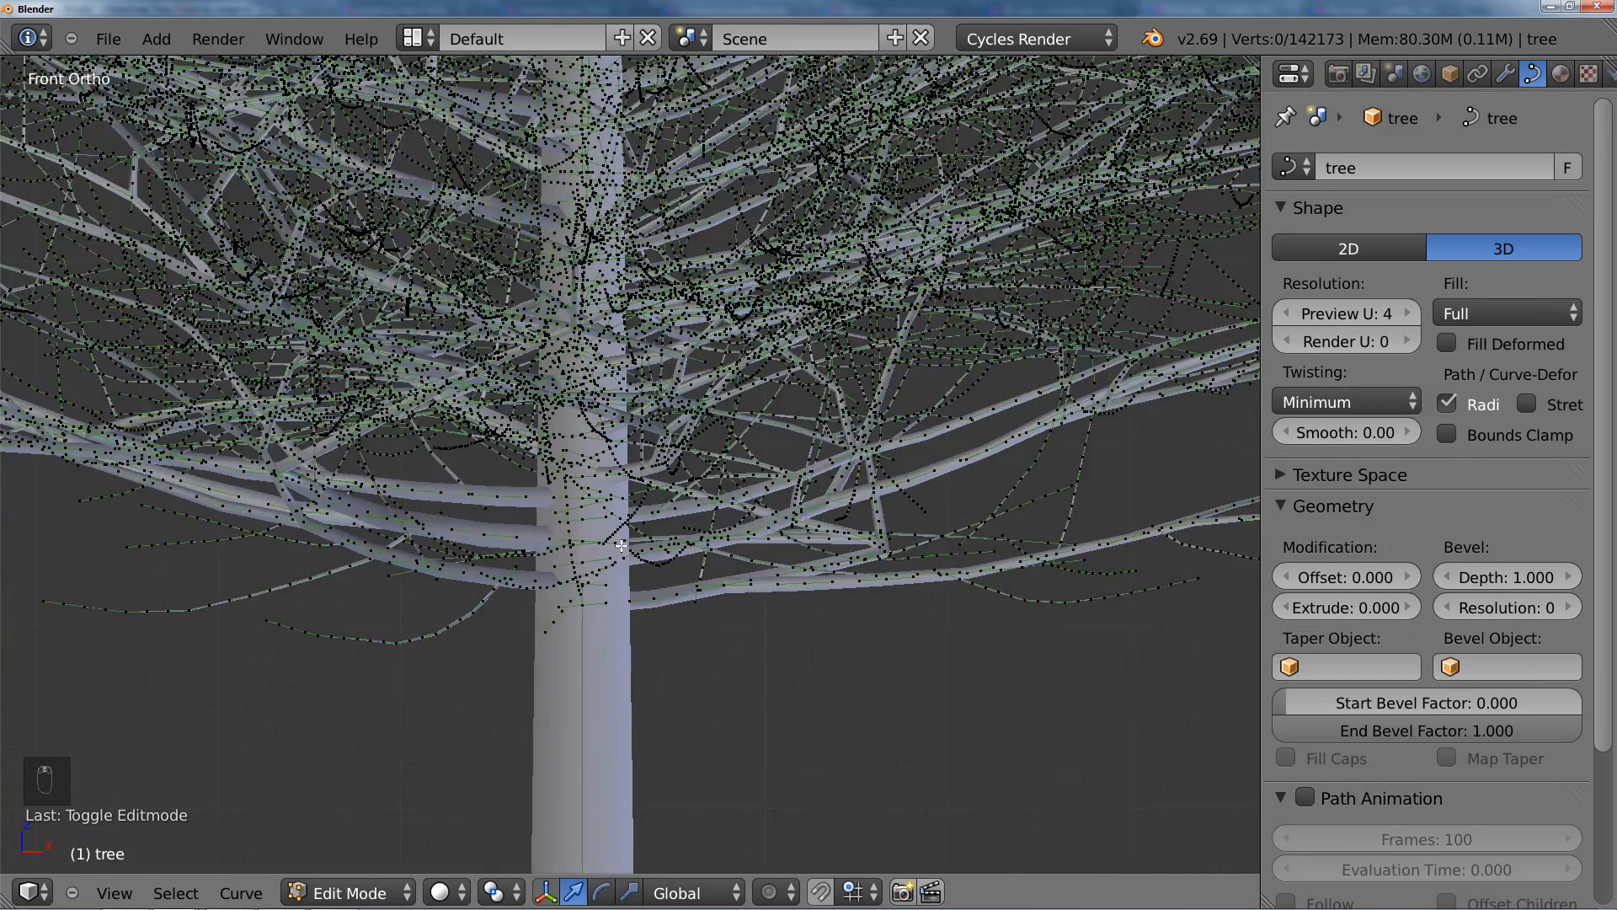
scroll(643, 600, down, 4)
scroll(642, 600, down, 1)
right_click(622, 710)
scroll(621, 705, down, 1)
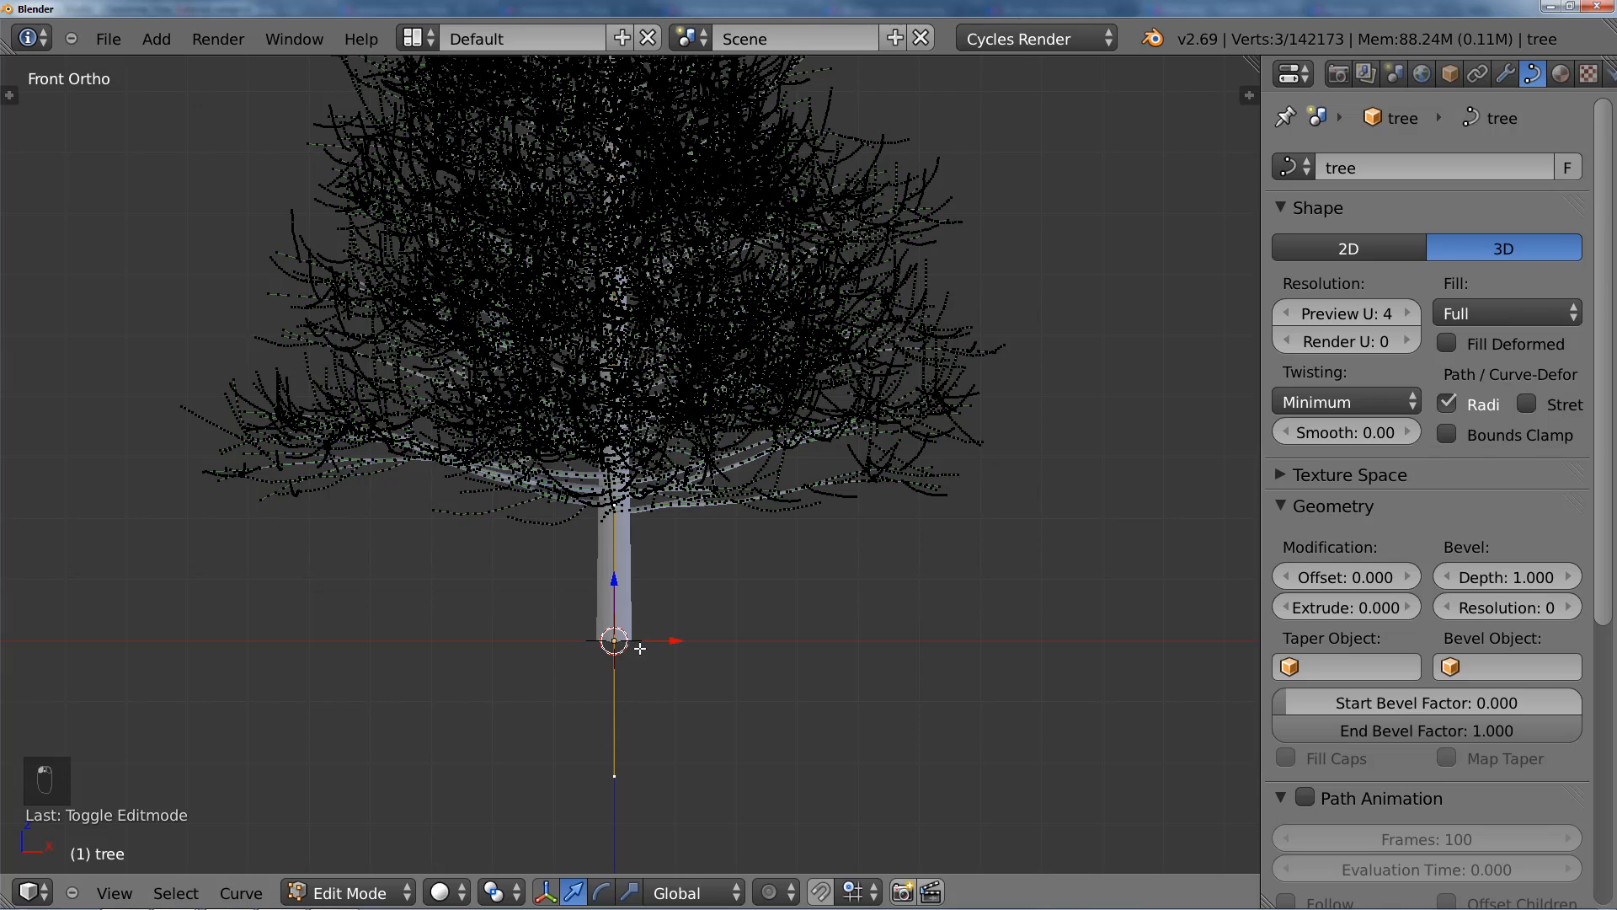
scroll(640, 649, down, 3)
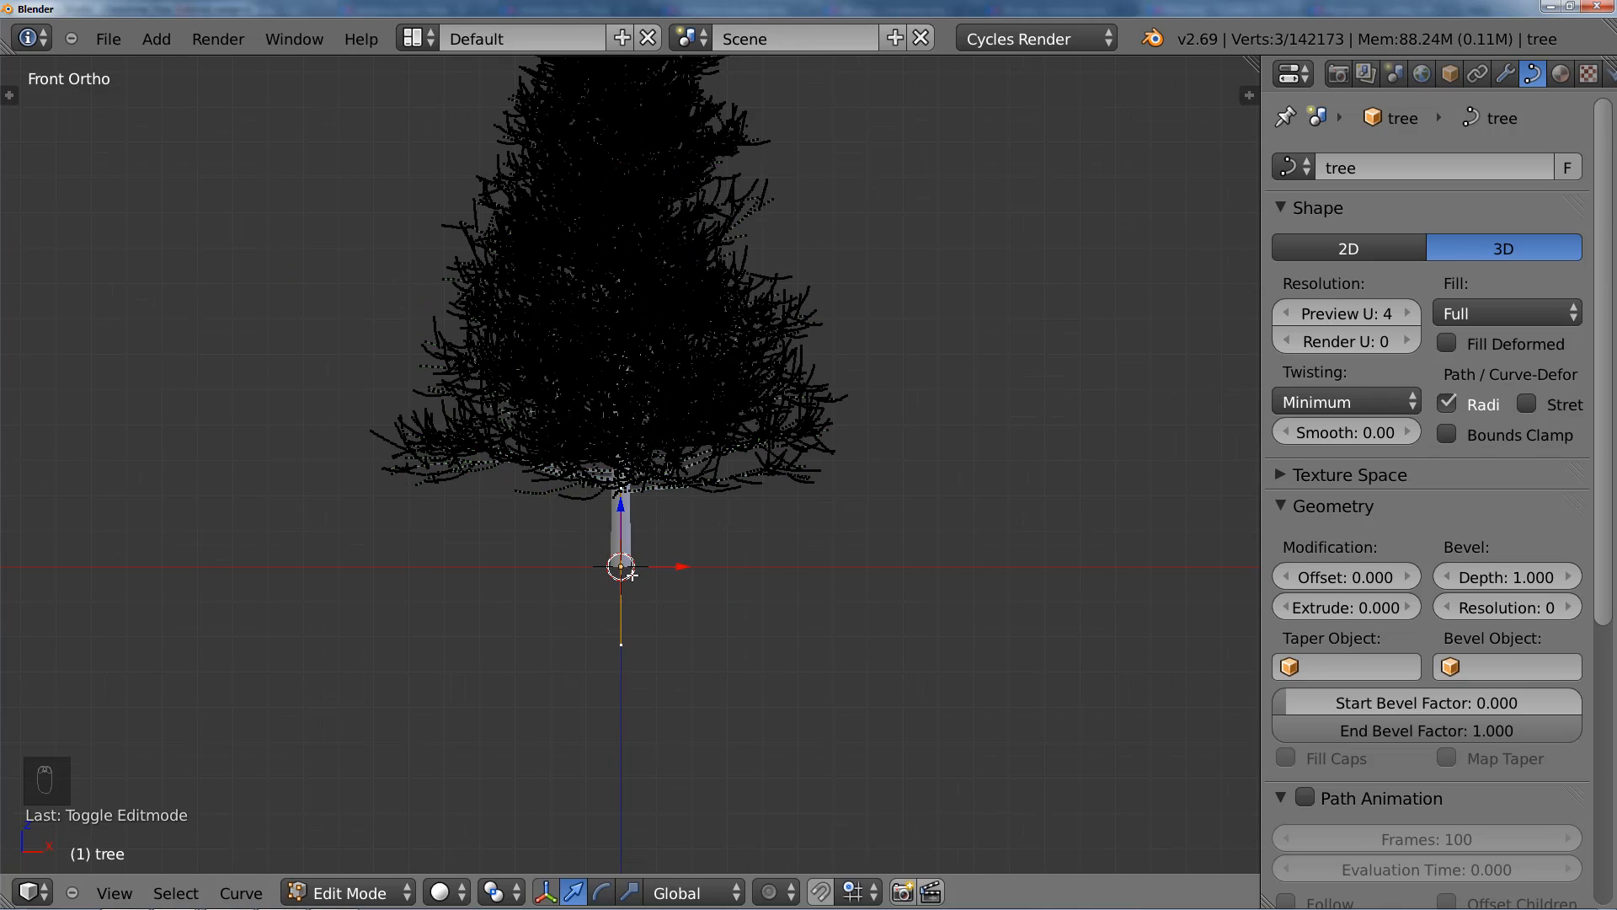
key(l)
scroll(662, 571, down, 4)
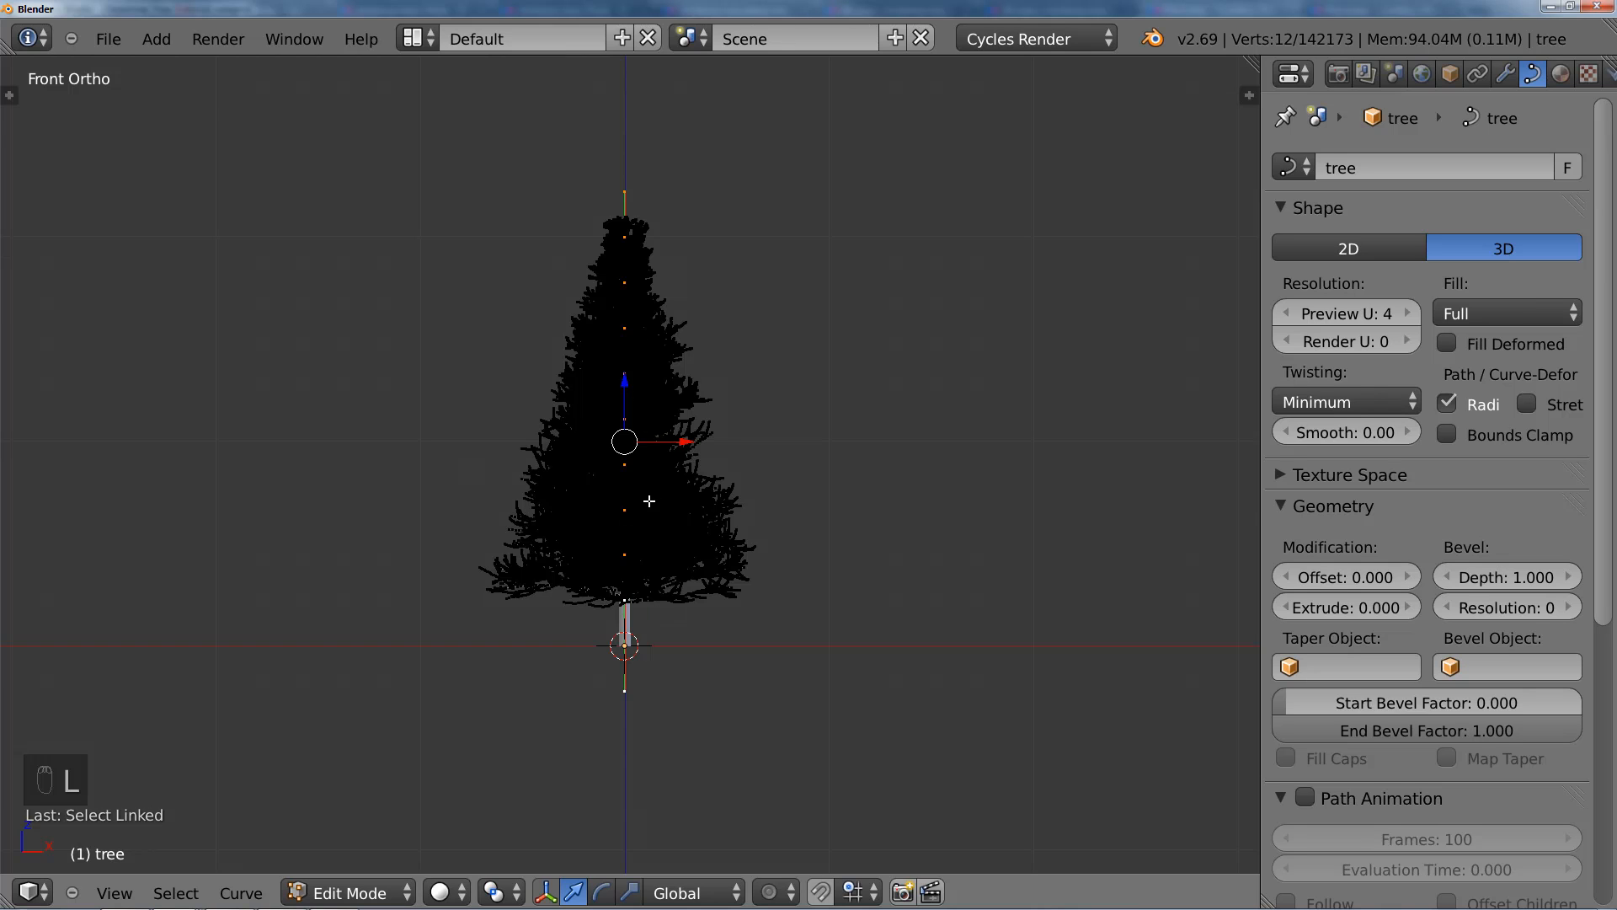
Step: Separate the trunk curve into its own object and select it in Object Mode
middle_drag(650, 501, 650, 520)
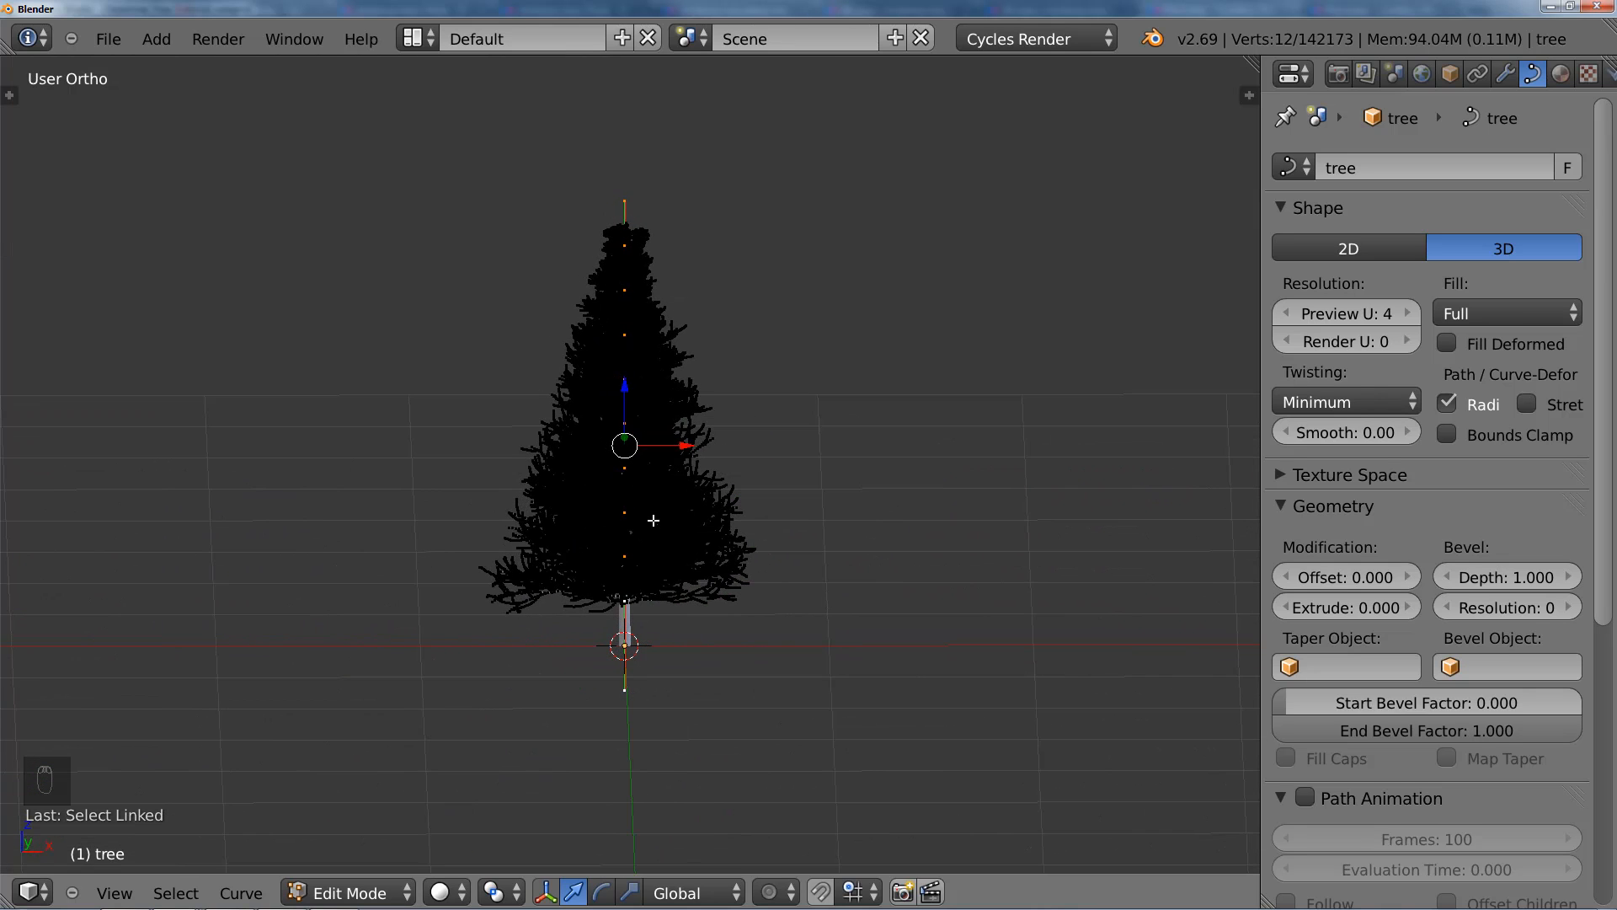
key(p)
key(Tab)
right_click(654, 518)
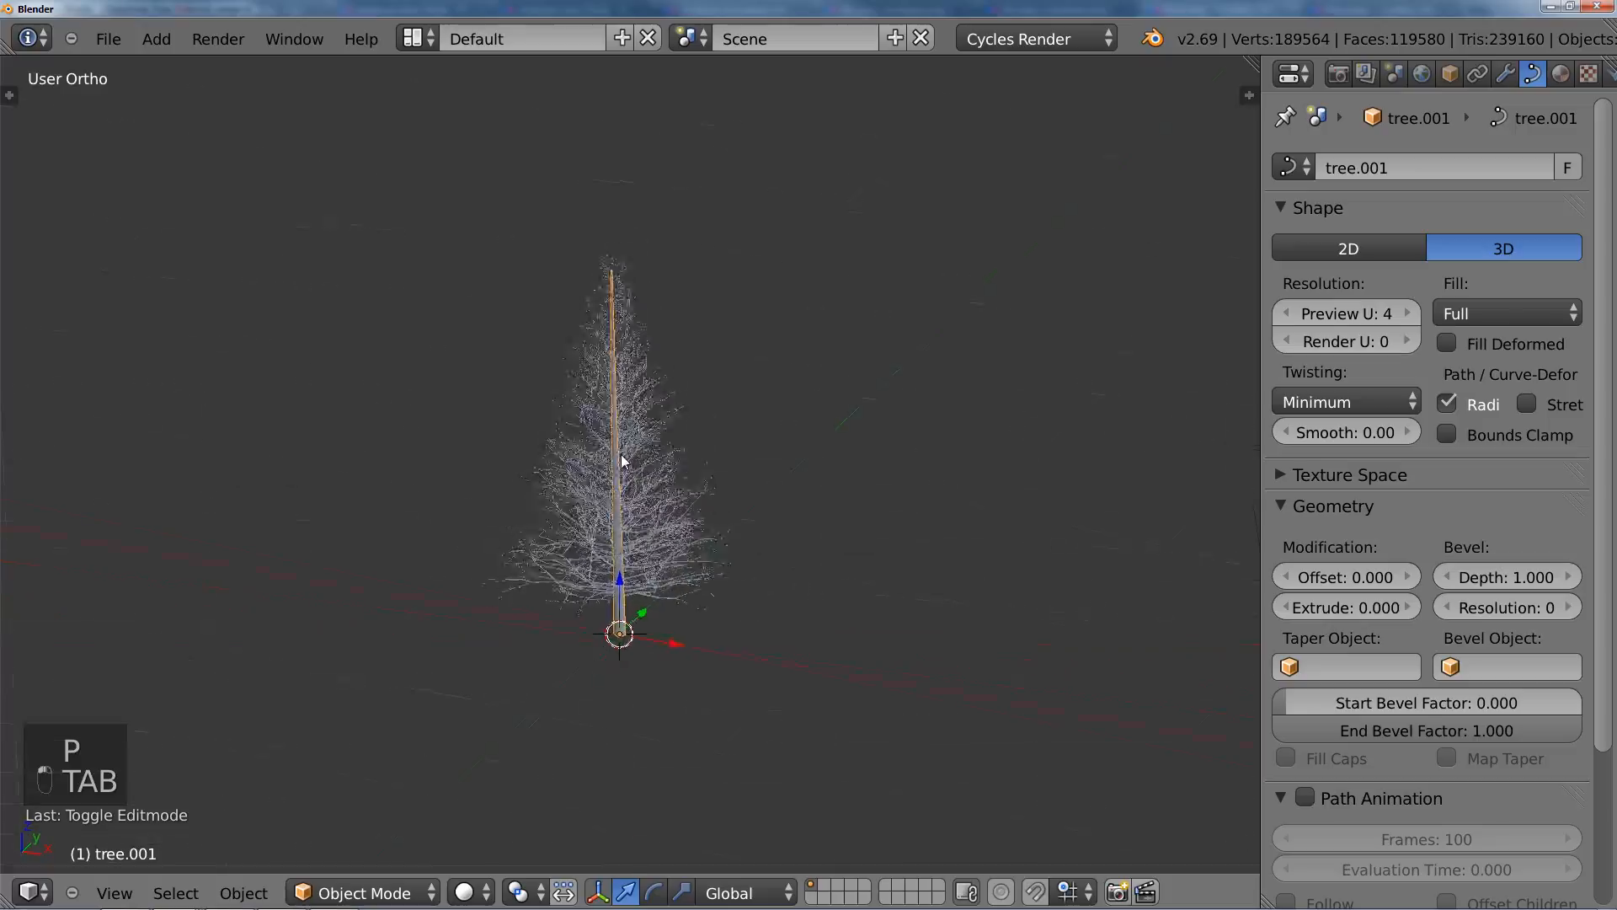
Step: Set the separated trunk's bevel Resolution to 2 and check its rounder shape near the base
mouse_move(623, 461)
middle_down()
mouse_move(668, 531)
mouse_move(684, 478)
mouse_move(634, 444)
middle_up()
scroll(686, 469, up, 2)
shift+middle_drag(656, 578, 656, 334)
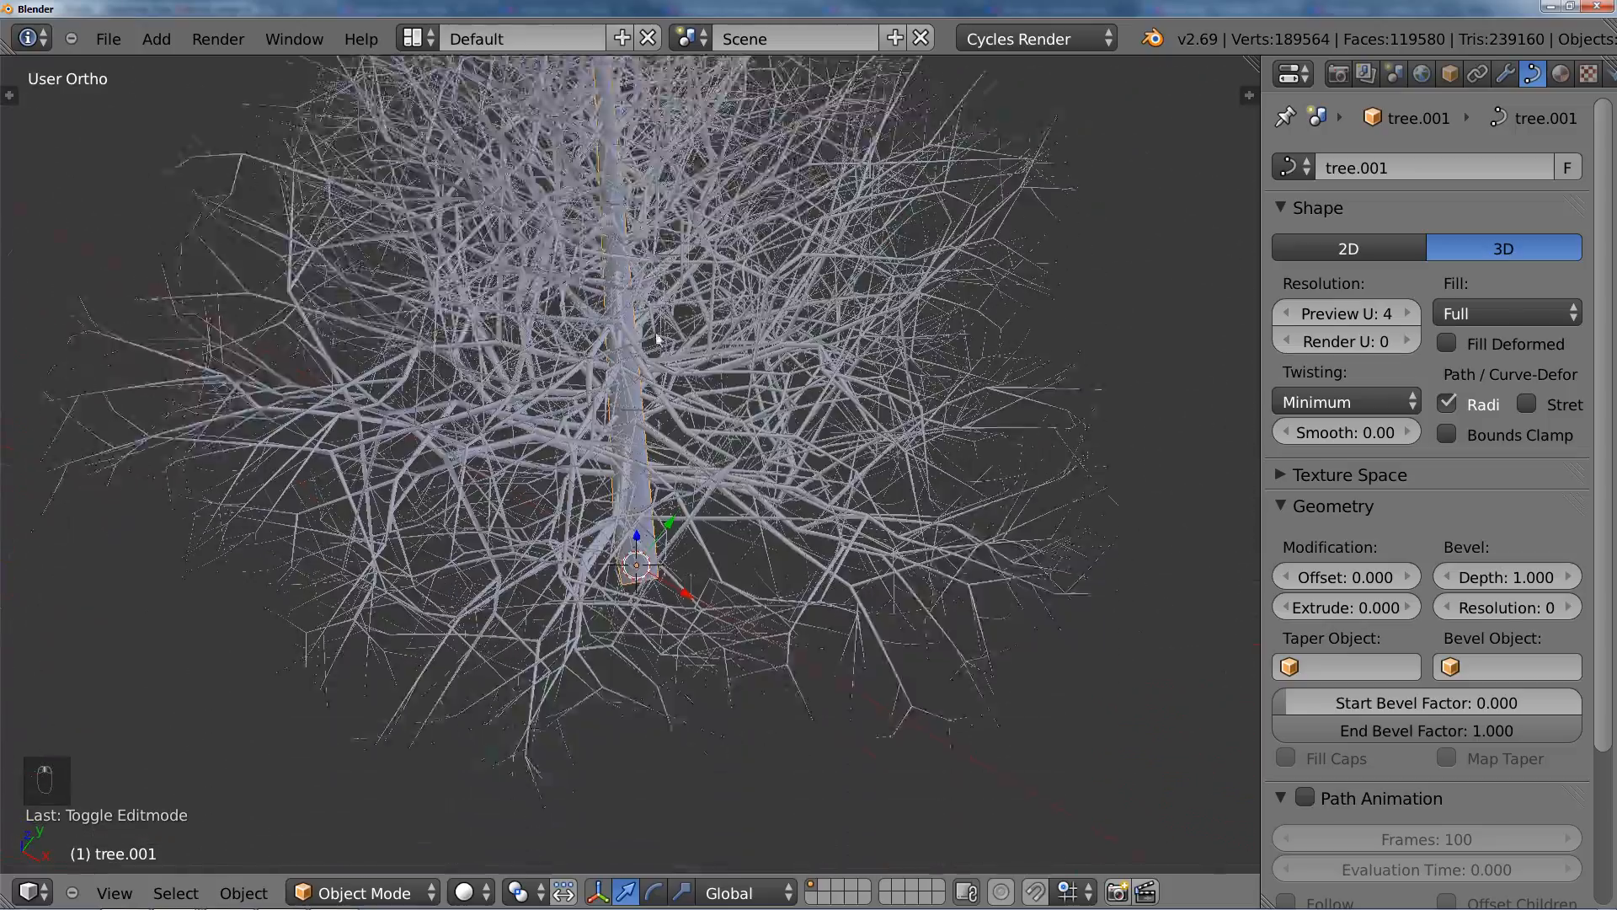
middle_drag(663, 444, 691, 454)
scroll(691, 455, up, 1)
shift+middle_drag(660, 596, 657, 493)
scroll(745, 435, up, 2)
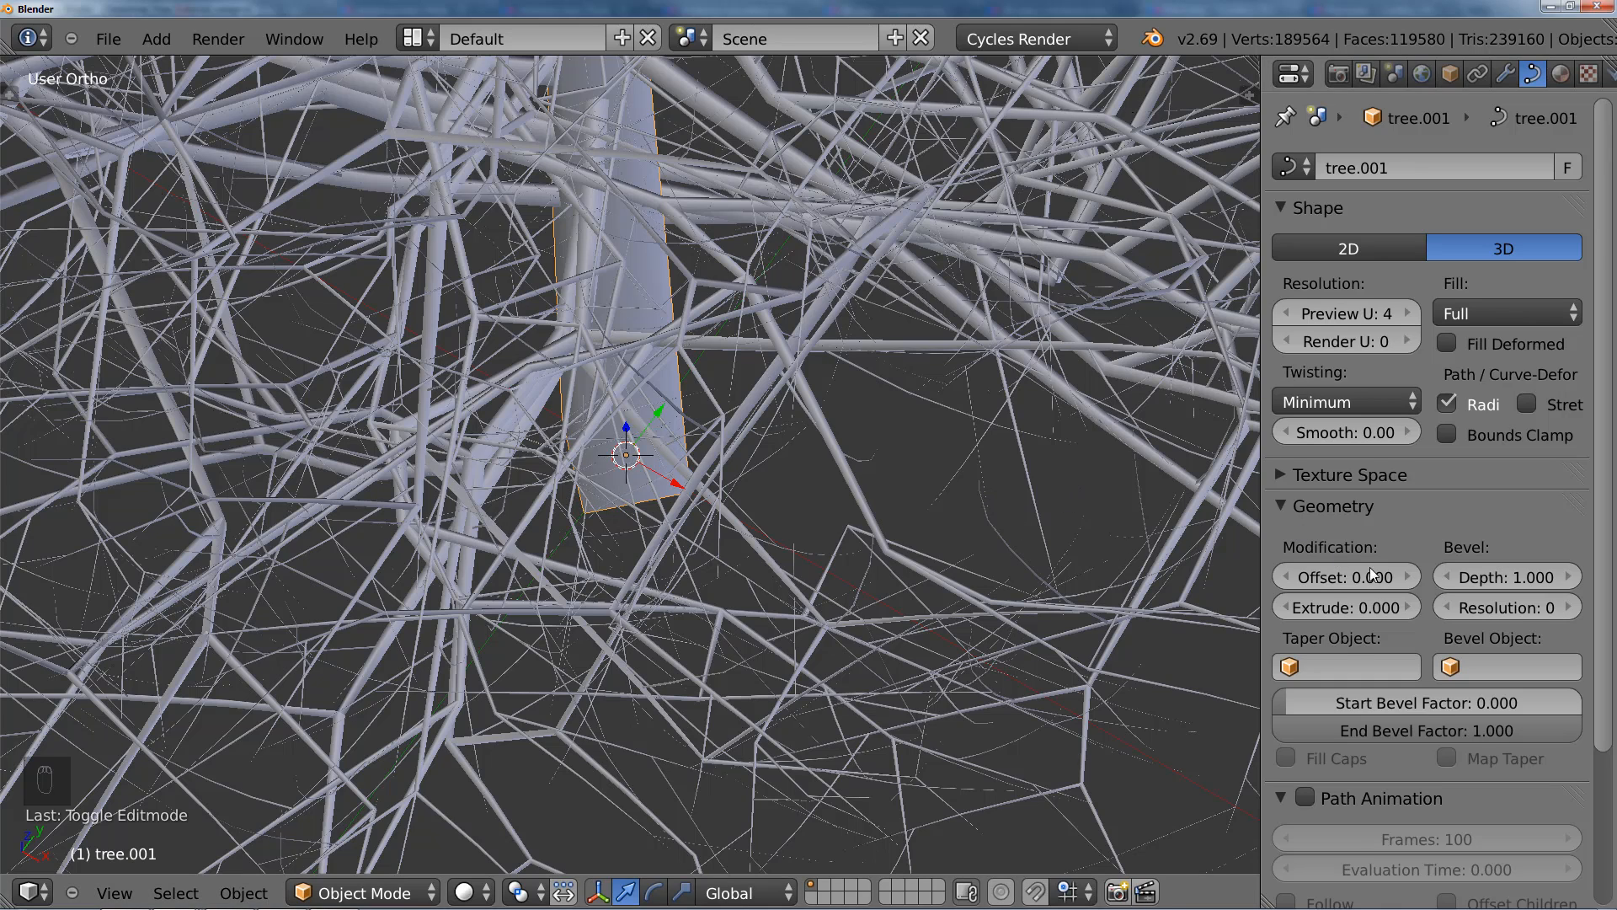
click(1570, 607)
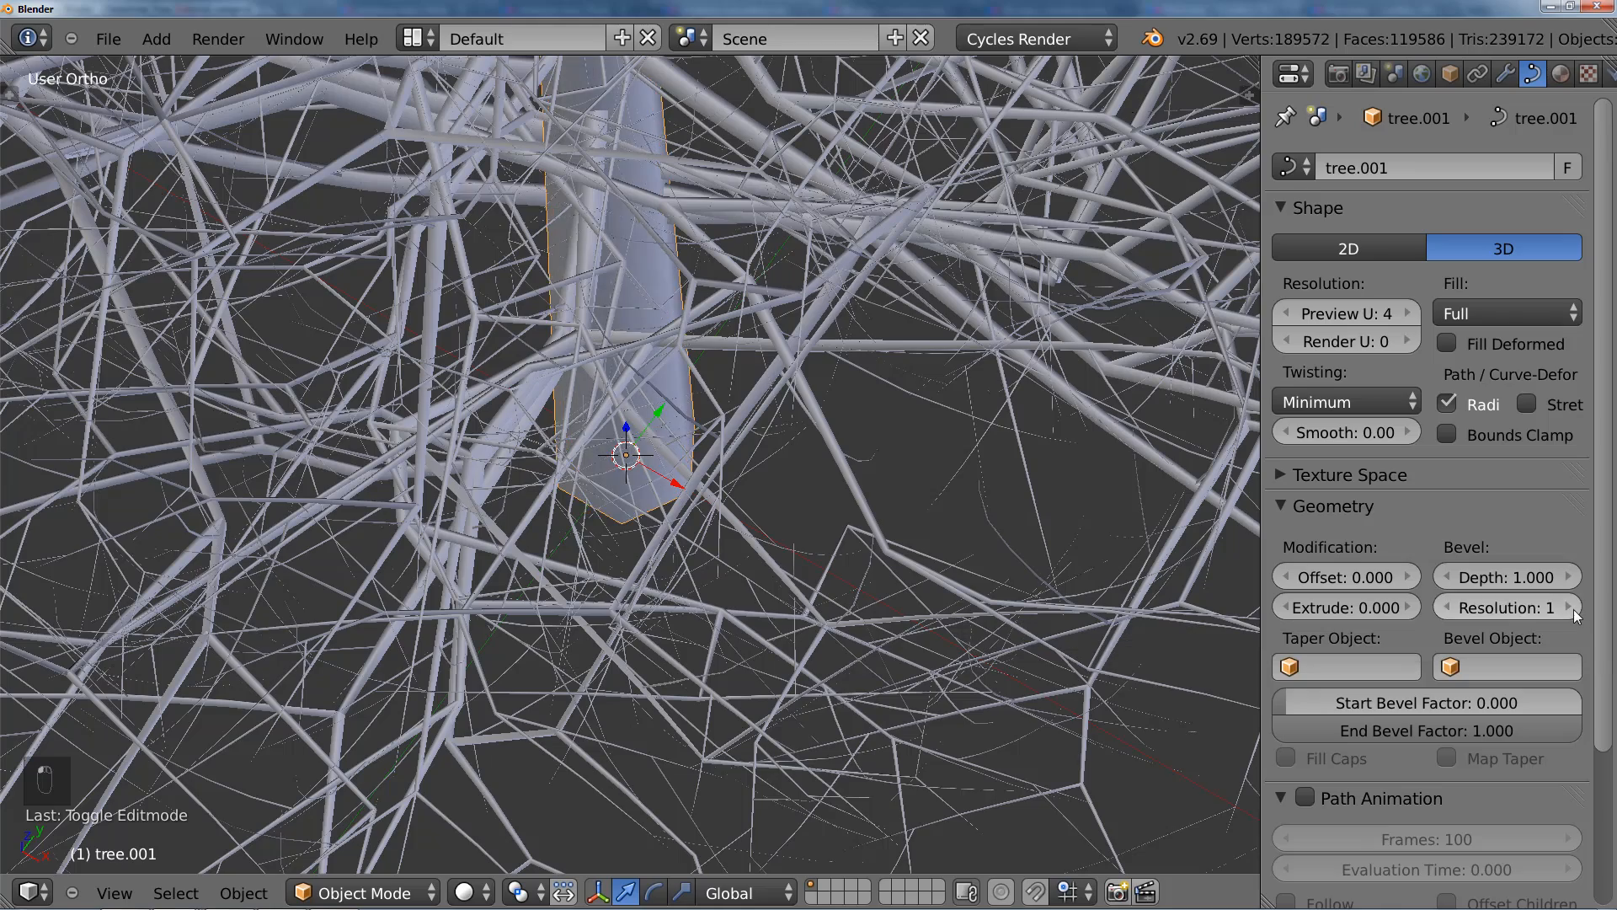
click(1570, 607)
scroll(868, 501, down, 4)
middle_drag(842, 452, 670, 578)
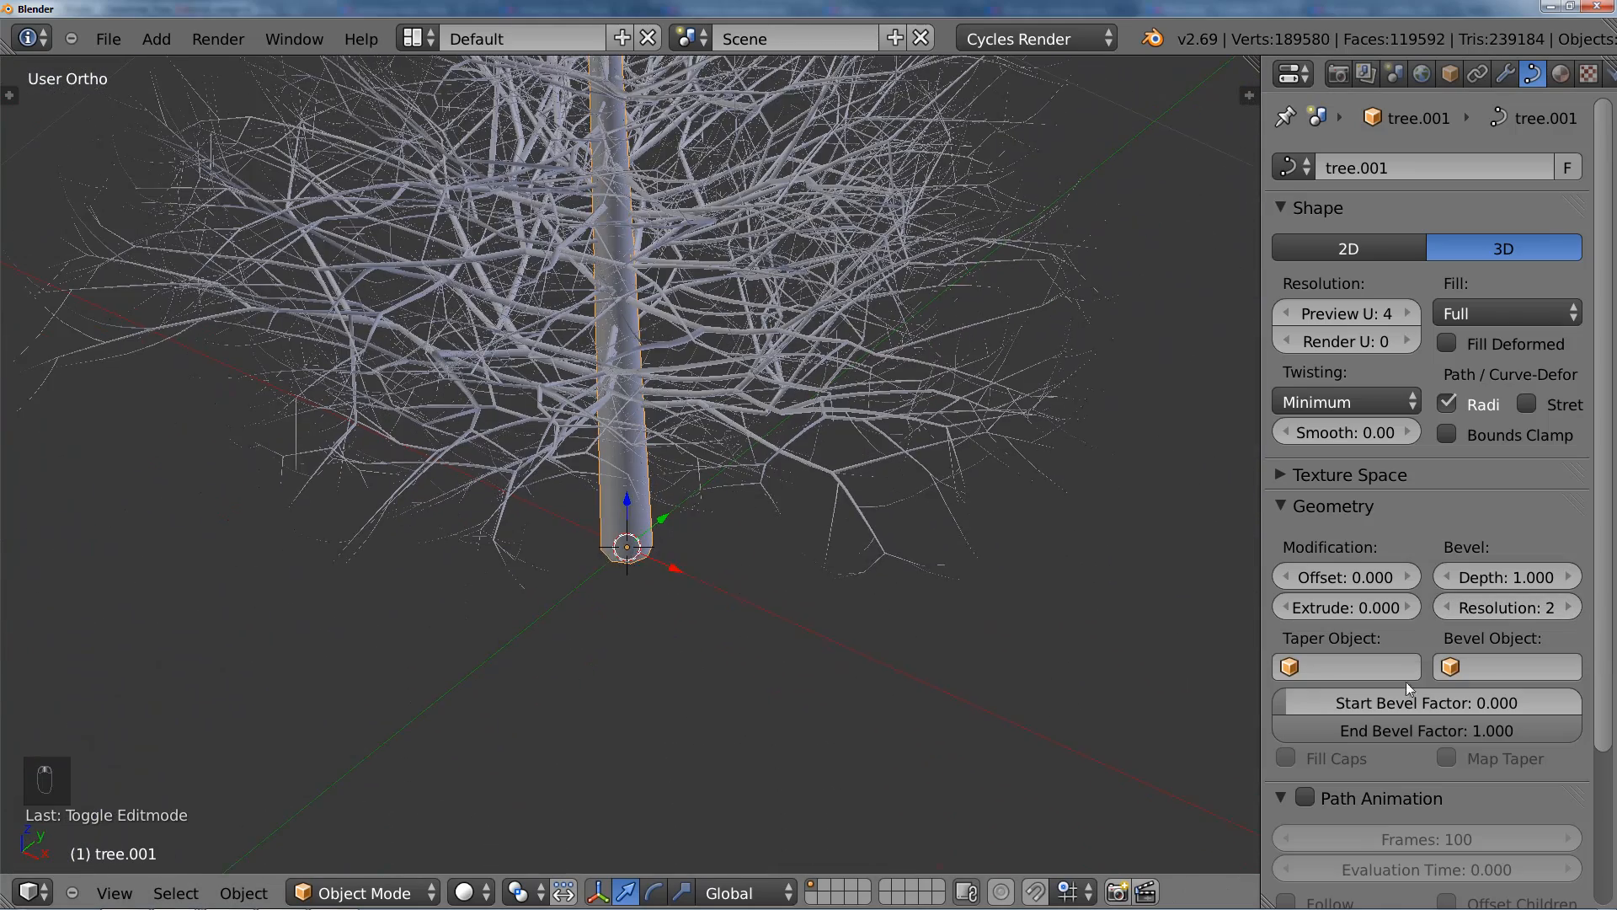
Step: Raise the trunk's bevel Resolution by one more step and select the branch curve object
click(1571, 607)
middle_drag(802, 578, 680, 551)
right_click(680, 551)
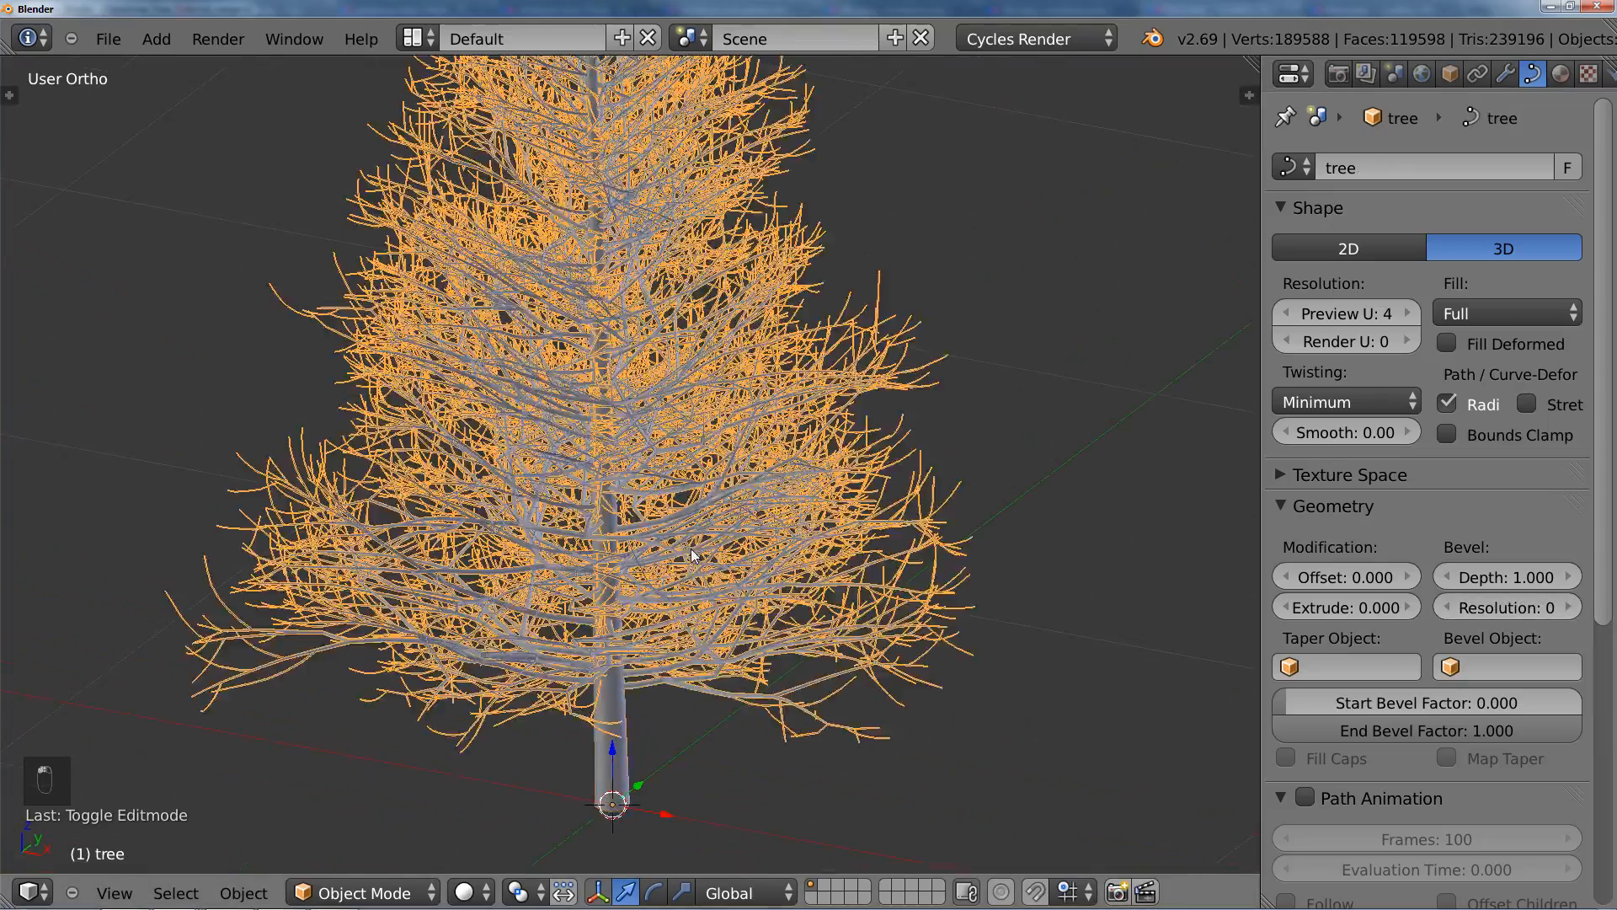
Step: Set the branches' bevel Resolution to 1 and check their rounder shape up close beside the trunk
scroll(728, 610, up, 8)
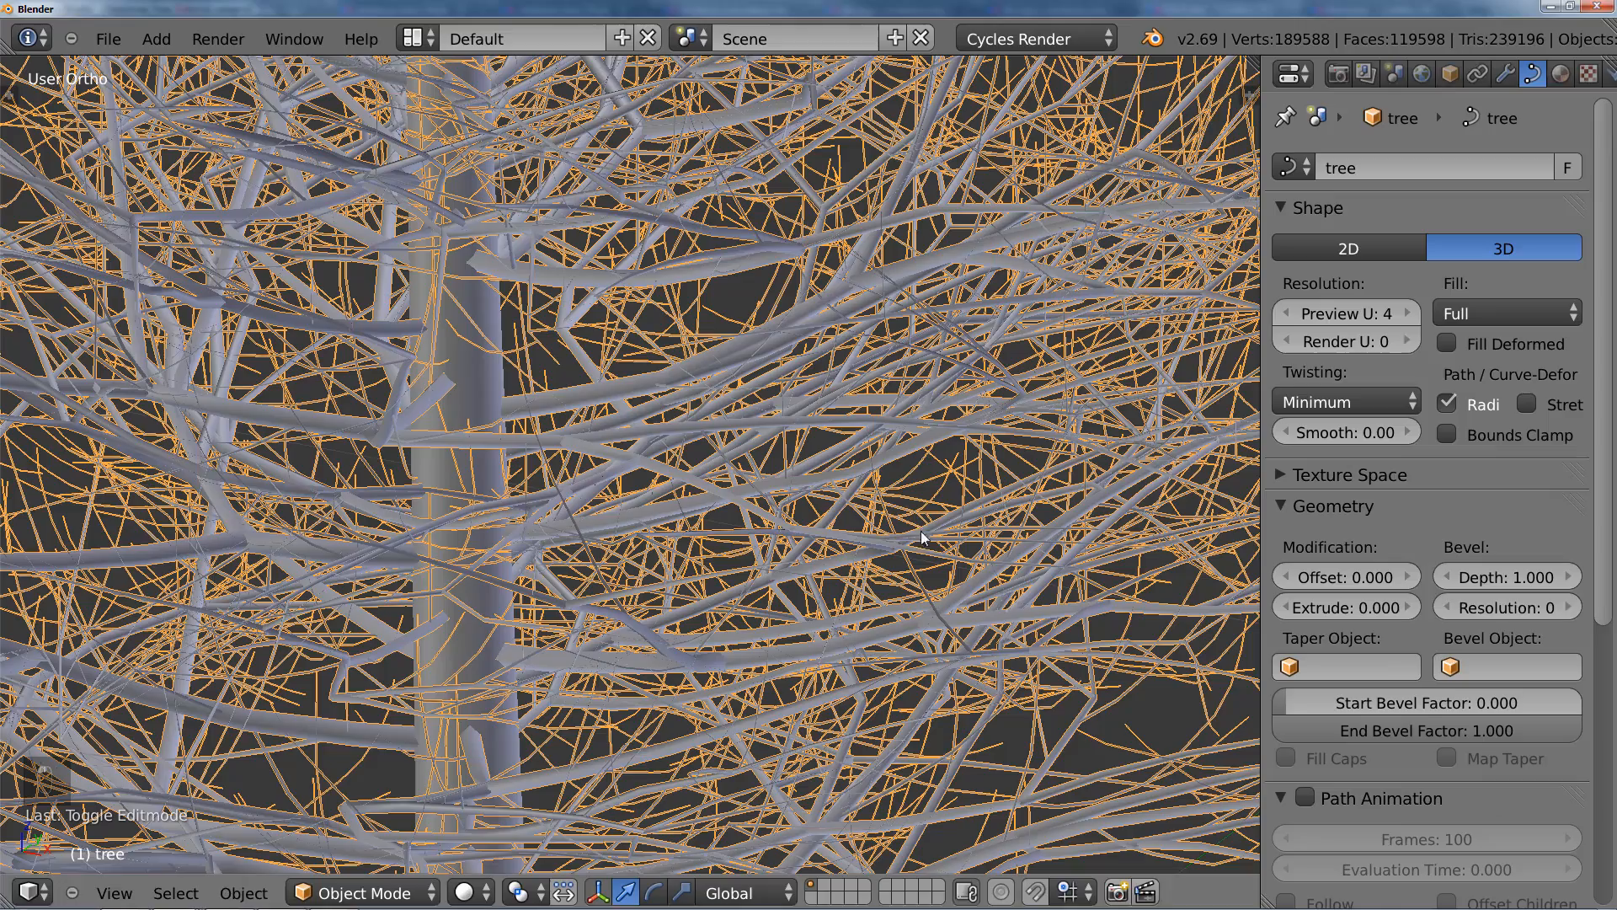
click(1569, 608)
scroll(620, 457, down, 2)
scroll(620, 457, up, 4)
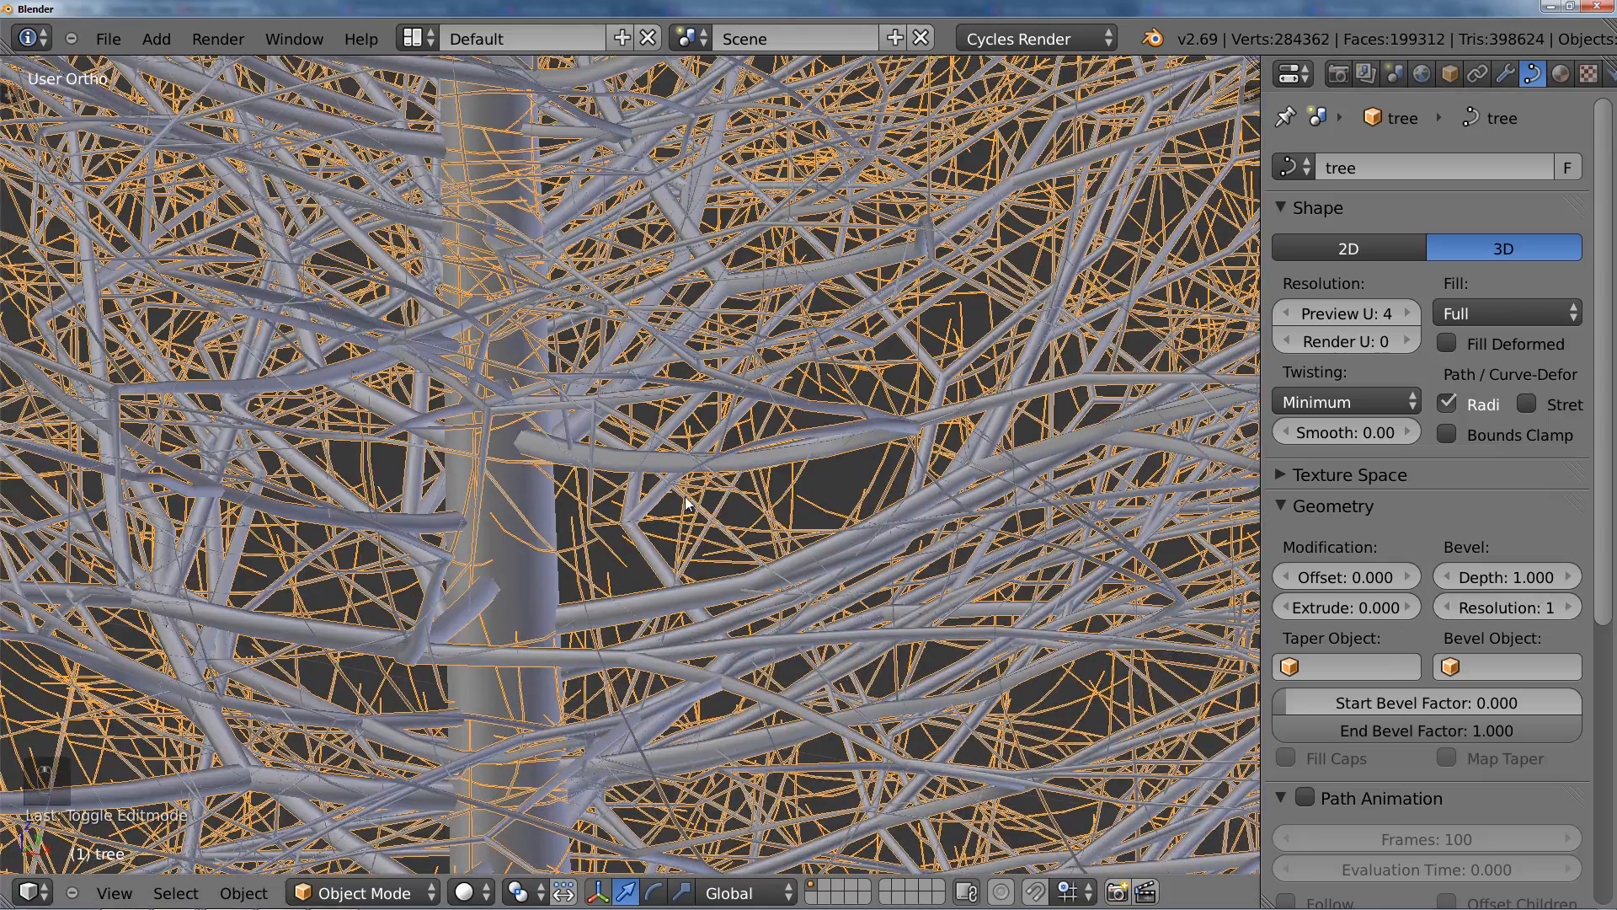
scroll(687, 501, up, 3)
scroll(746, 587, up, 5)
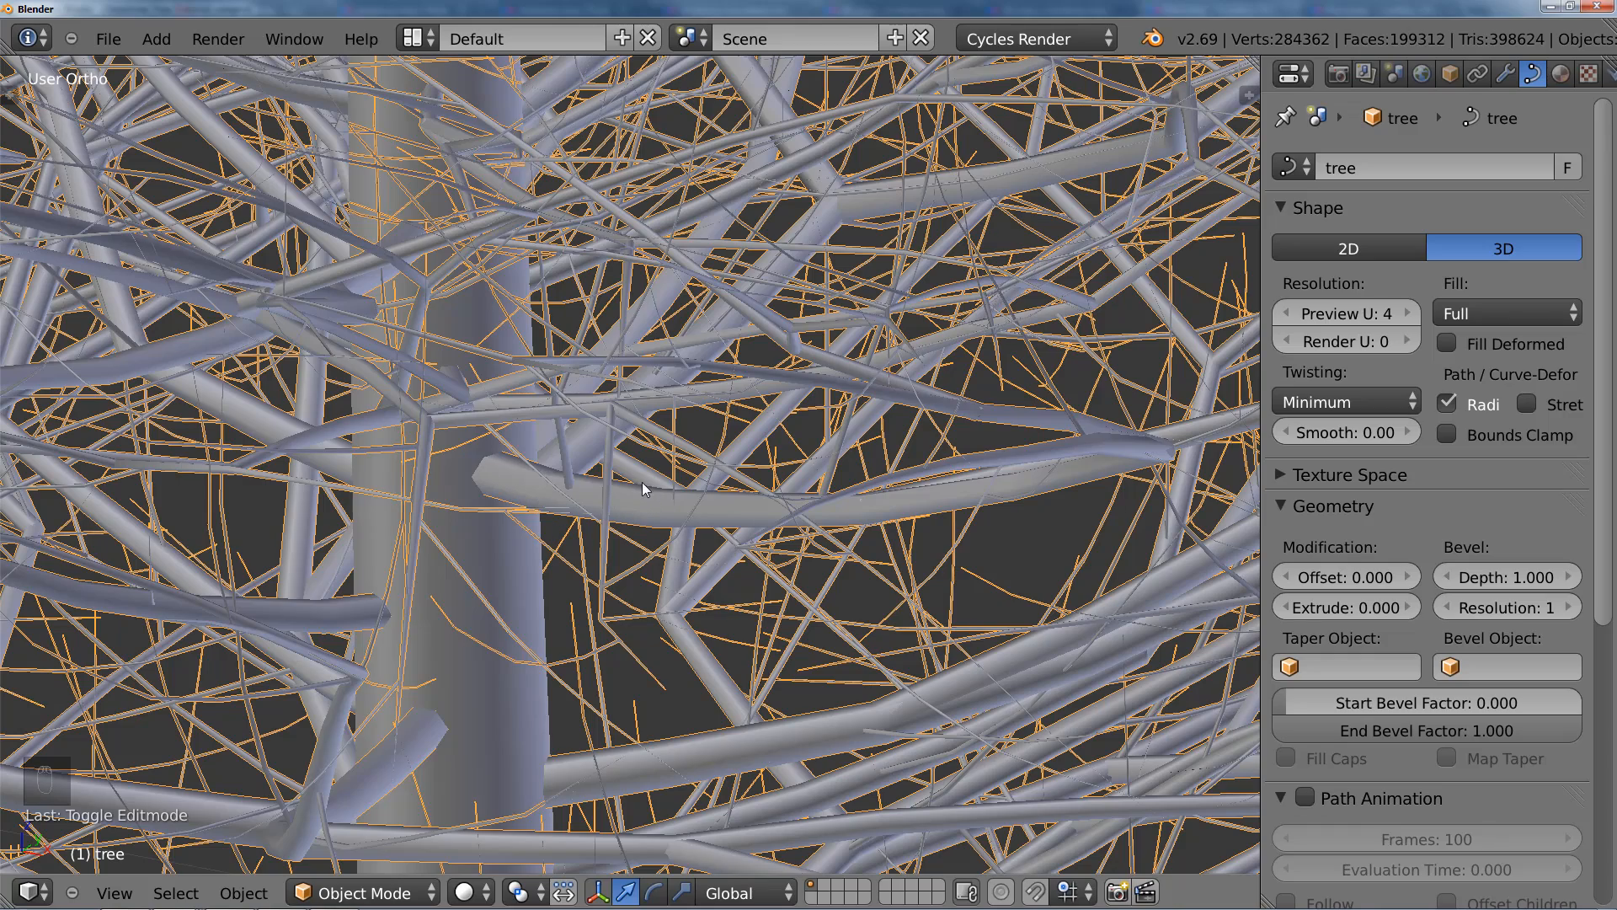
scroll(619, 505, down, 2)
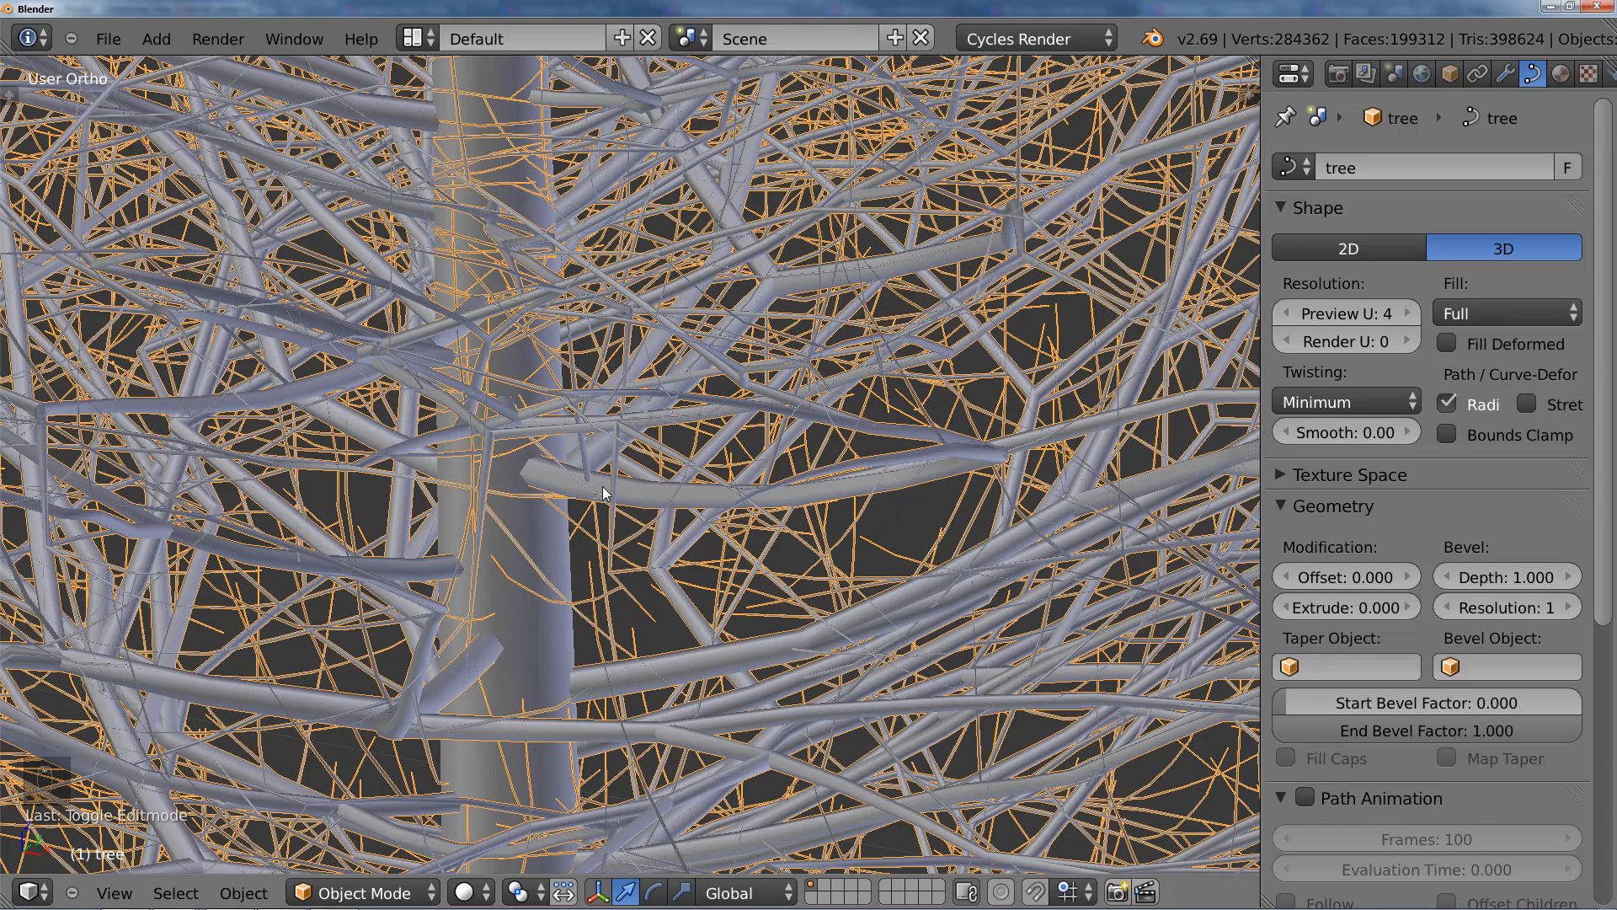
scroll(720, 527, down, 3)
scroll(657, 535, down, 5)
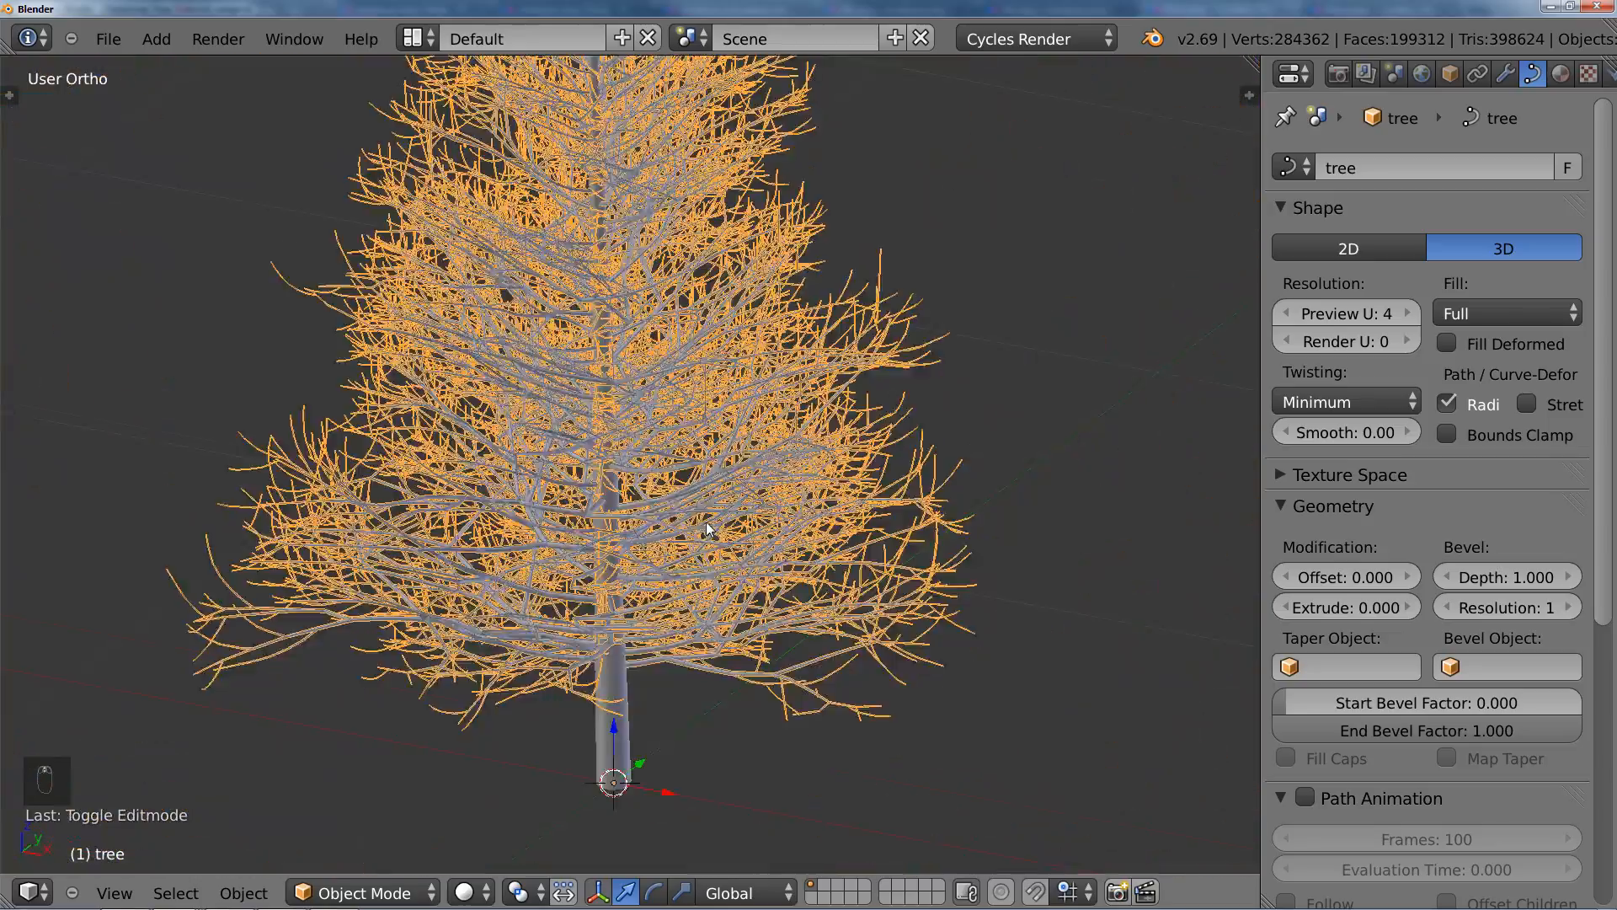
Step: Hide the 3D transform manipulator and frame the whole tree in front orthographic view
scroll(707, 529, up, 1)
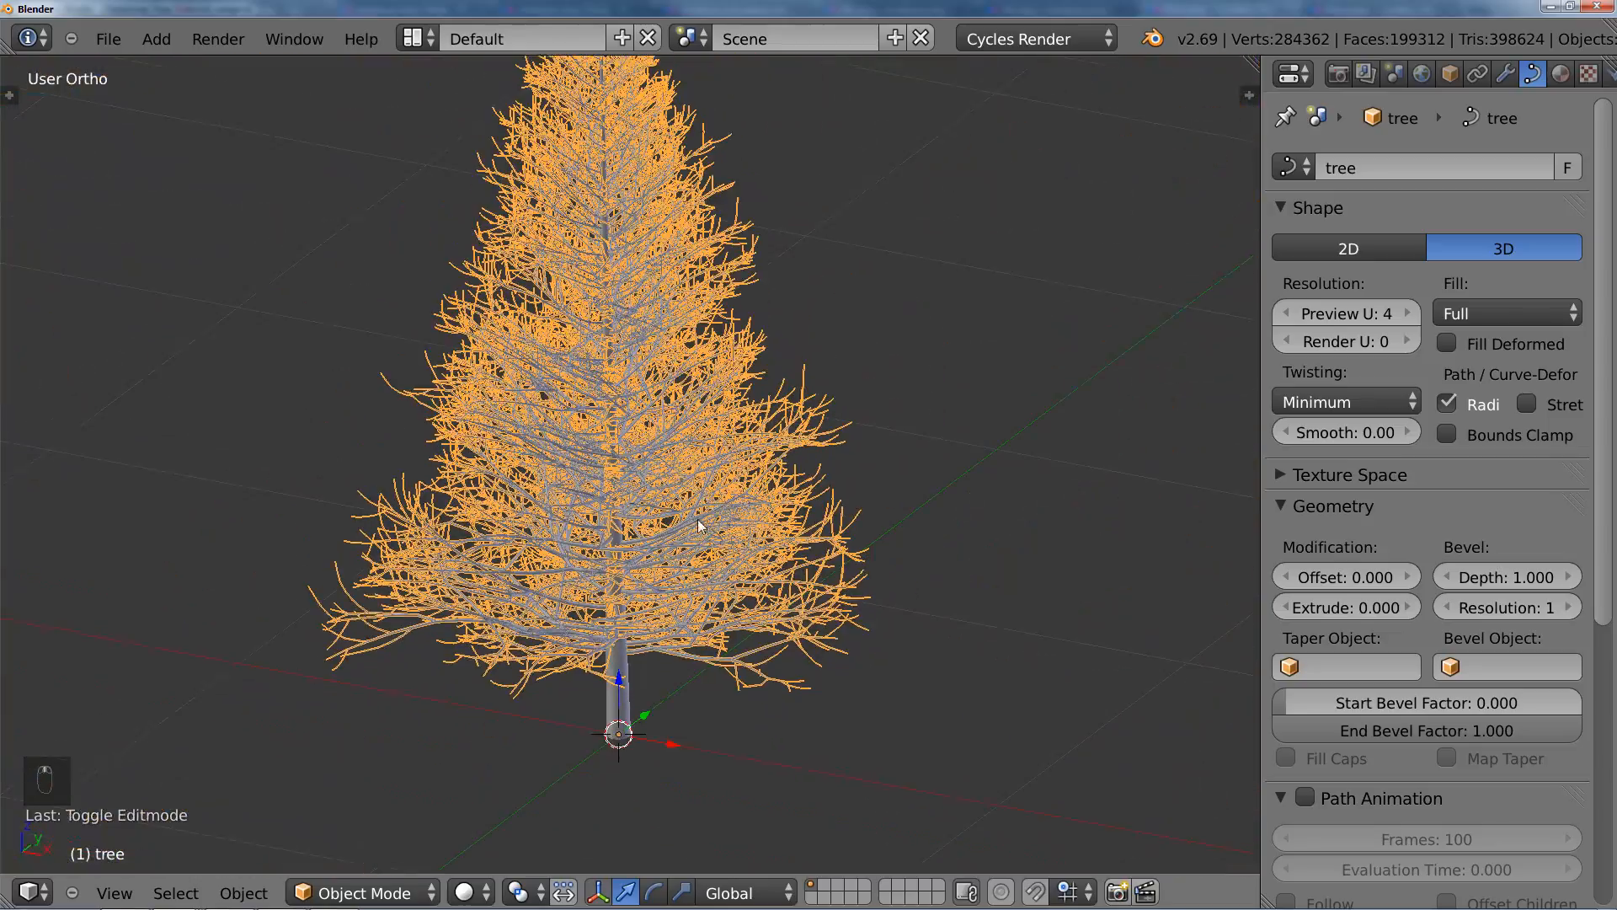
scroll(716, 526, up, 4)
scroll(731, 522, up, 2)
scroll(723, 524, down, 5)
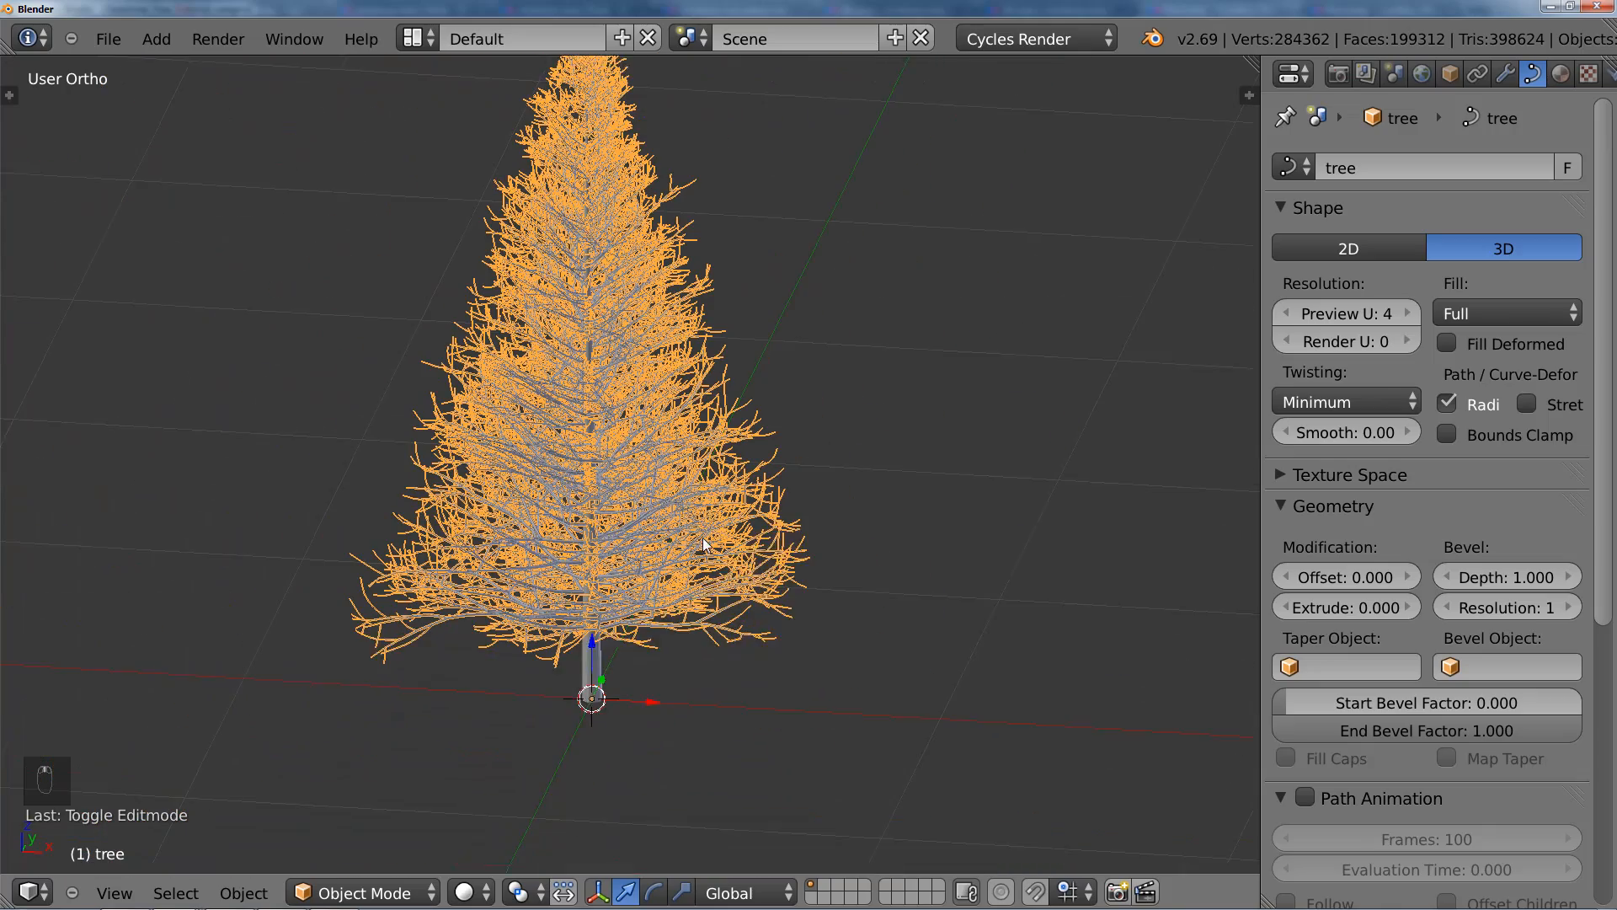
key(ctrl+space)
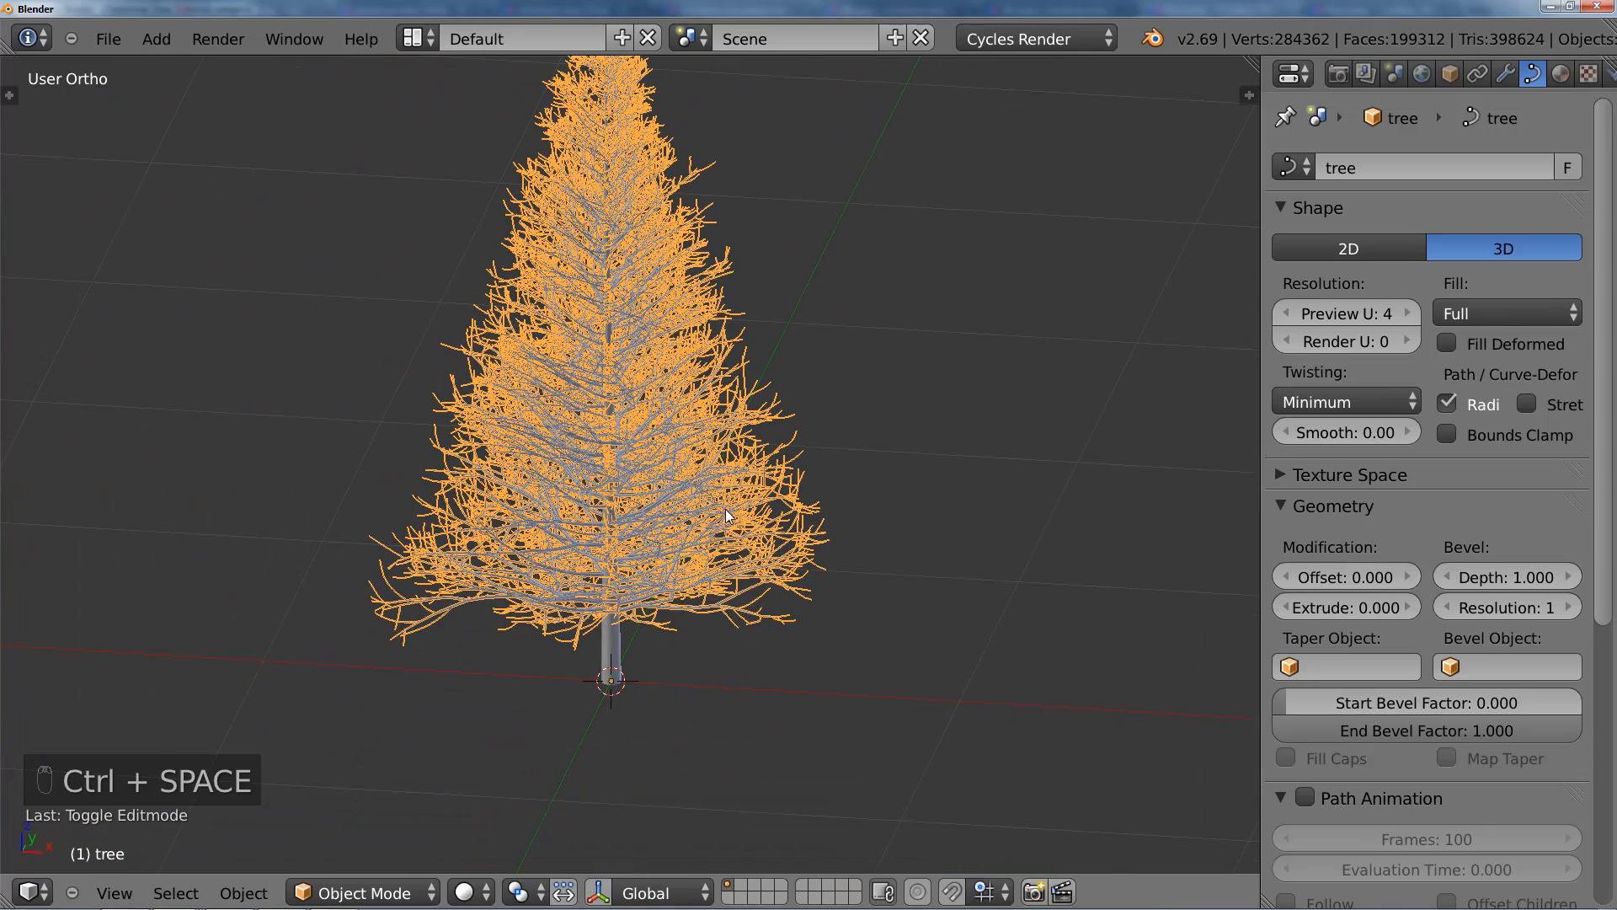
key(KP_1)
right_click(576, 681)
right_click(655, 588)
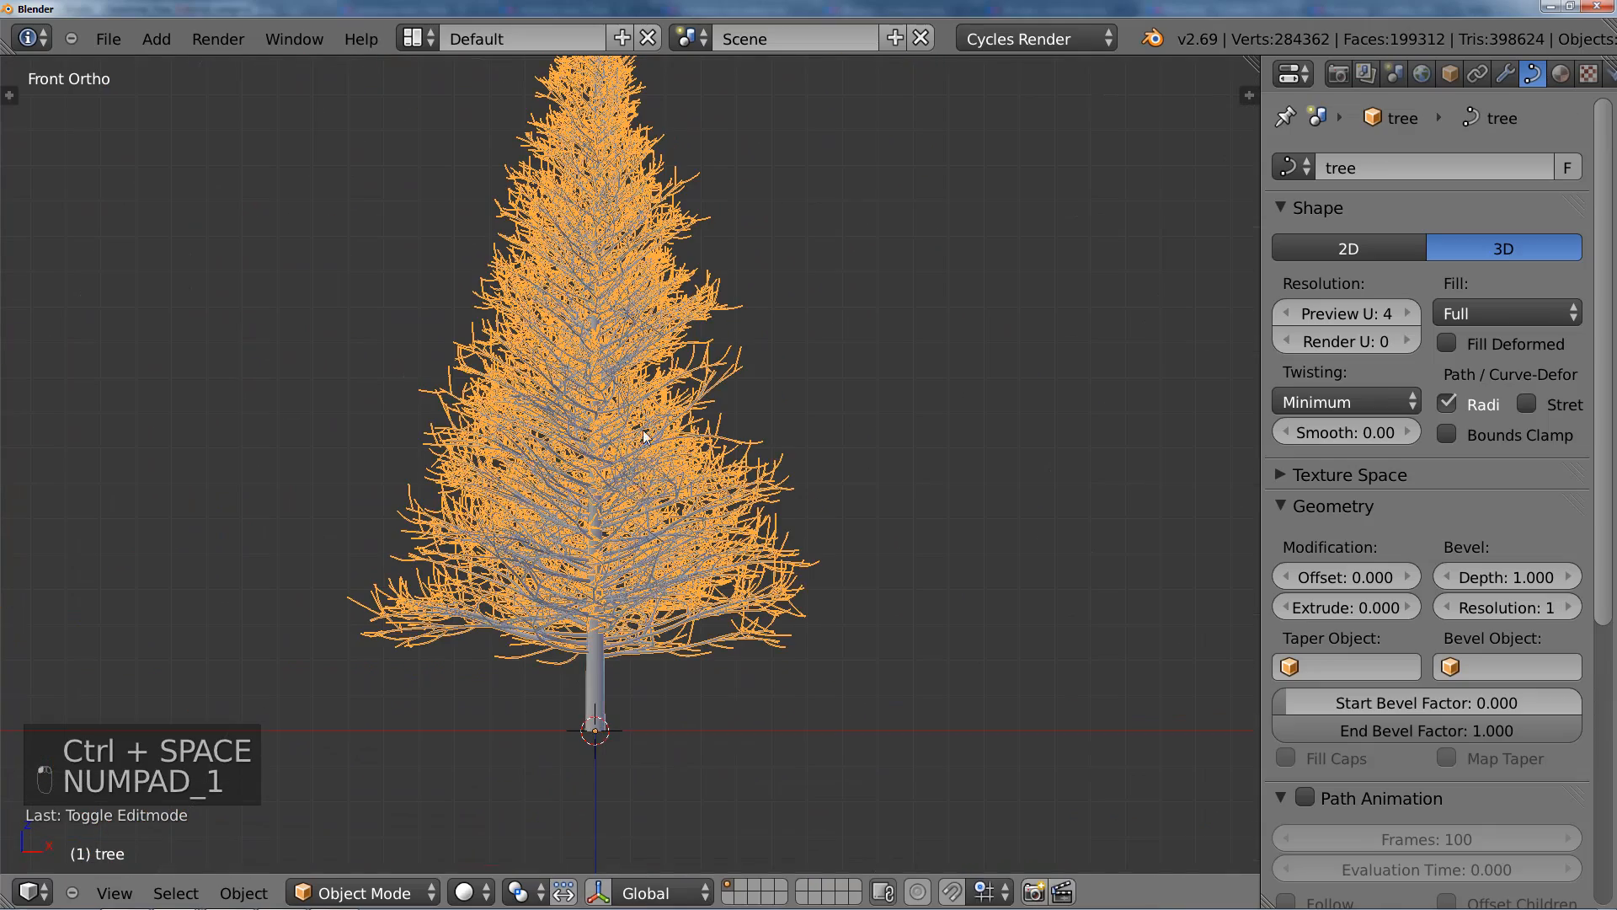
scroll(675, 438, up, 2)
shift+middle_drag(695, 527, 695, 566)
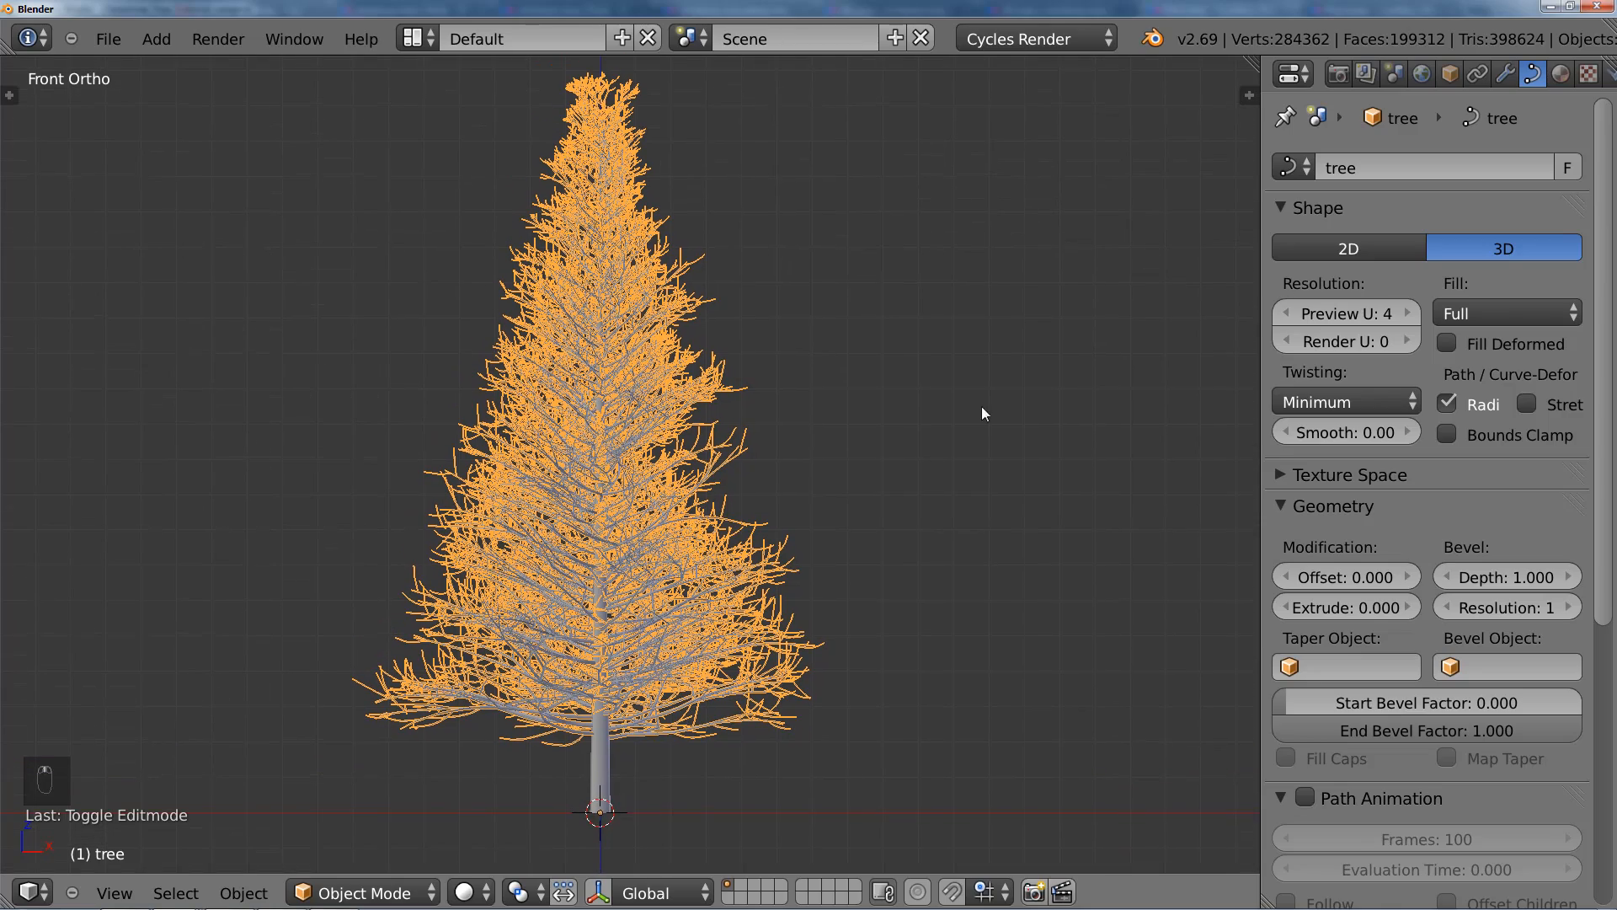
Step: Widen the properties editor and convert the branch curve object to a mesh in Object Mode
drag(1262, 134, 1208, 134)
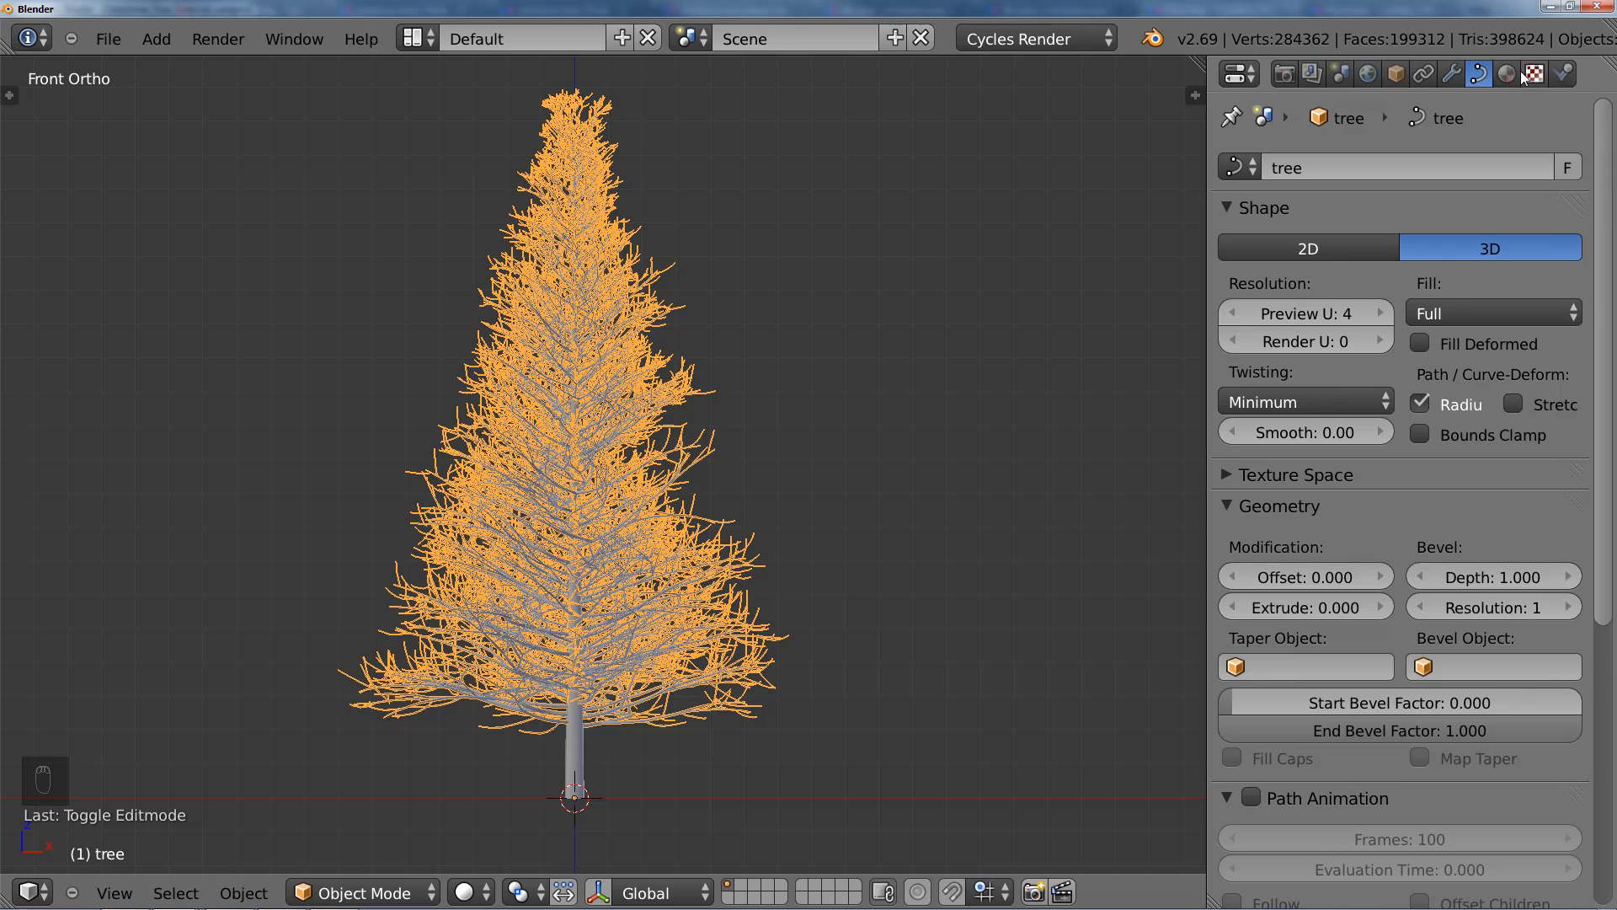
shift+middle_drag(741, 631, 758, 599)
key(Tab)
key(Tab)
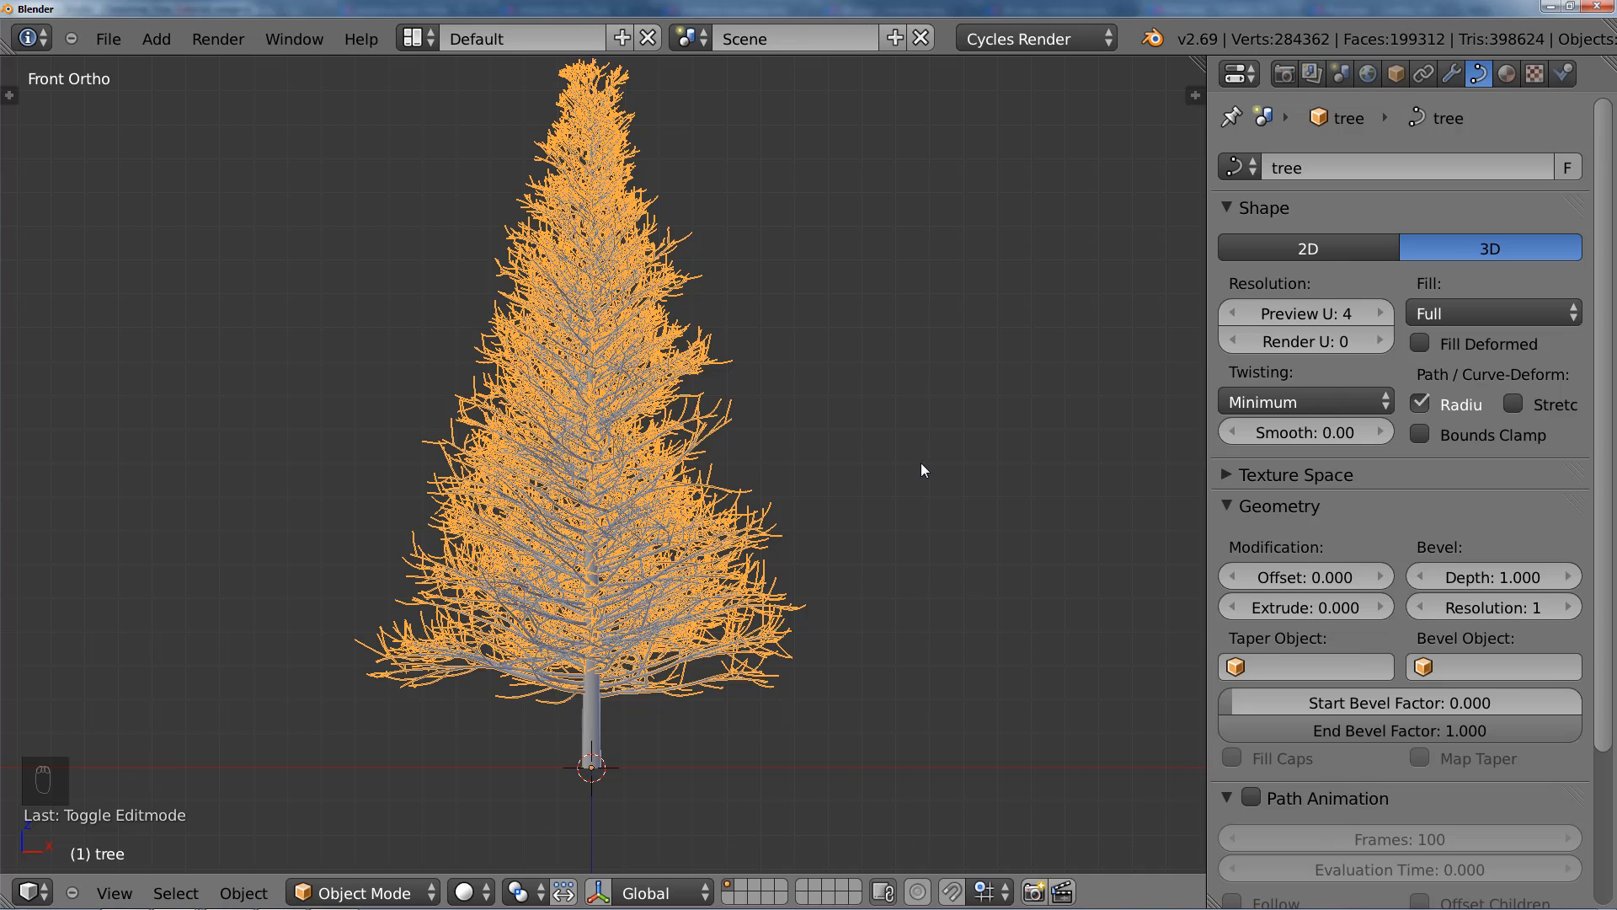
key(alt+c)
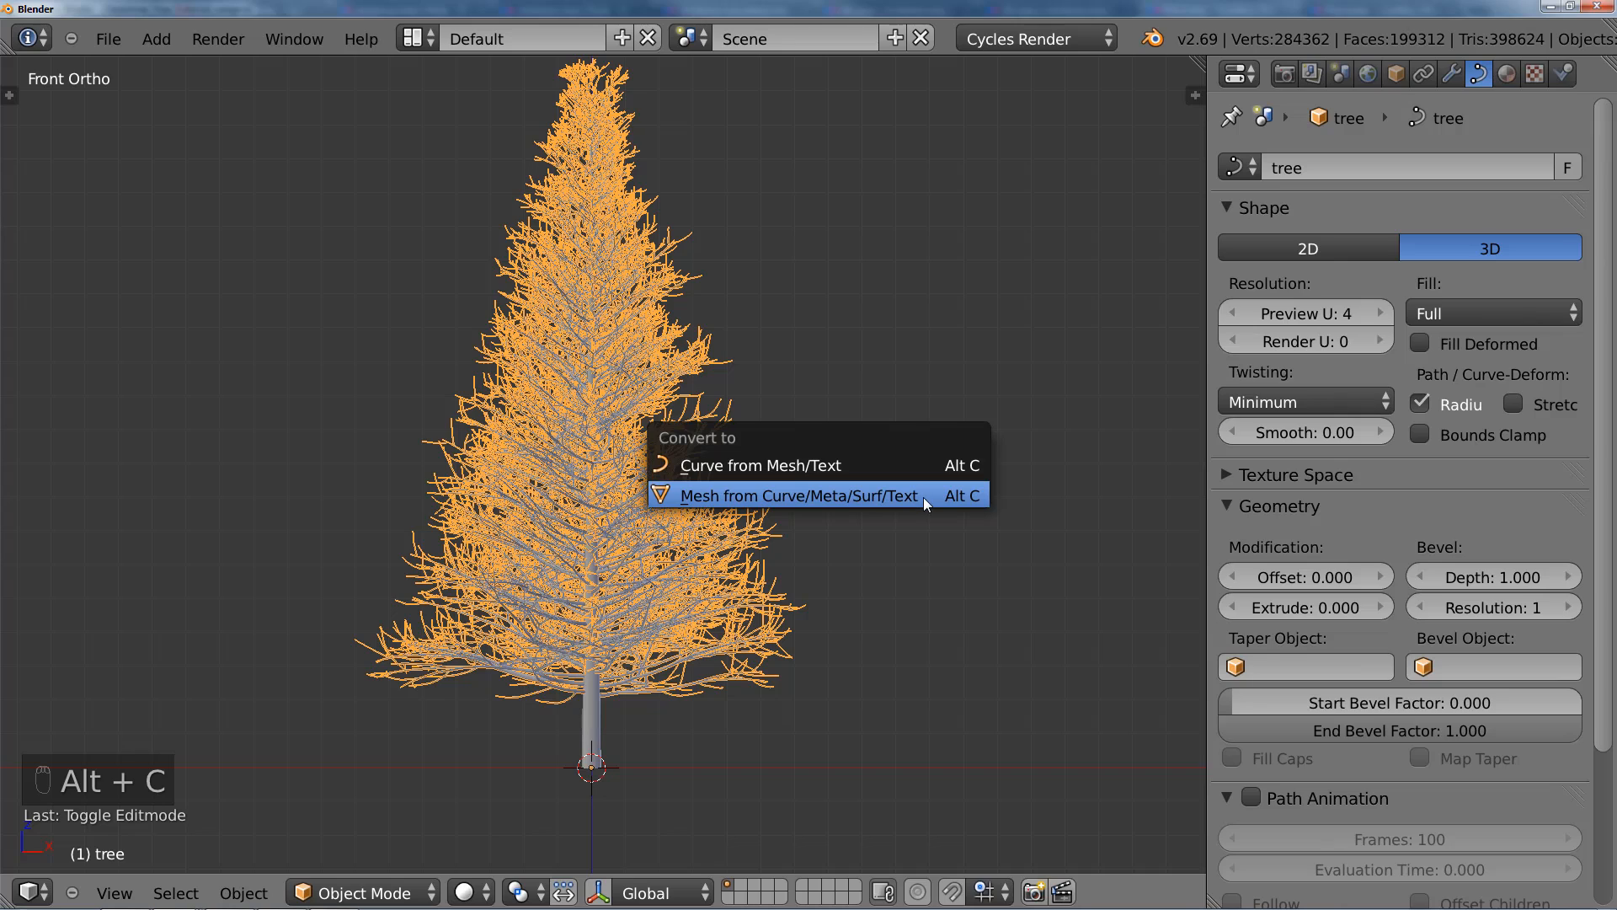
click(925, 496)
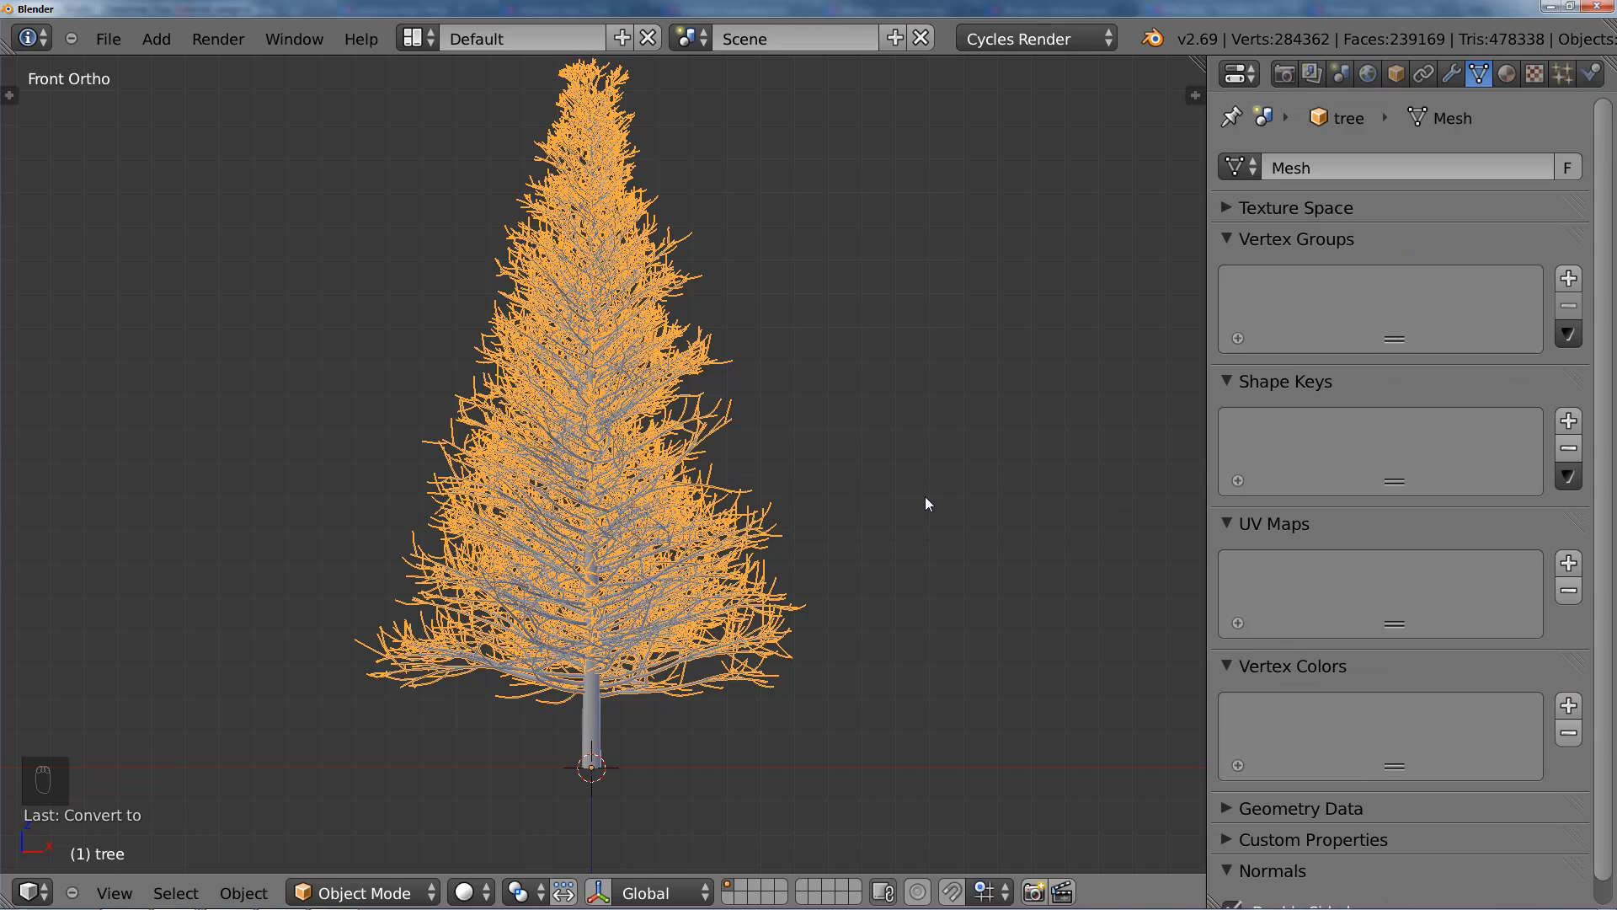
Step: Examine the converted branch mesh's vertices in Edit Mode and return to Object Mode
key(Tab)
scroll(807, 557, up, 5)
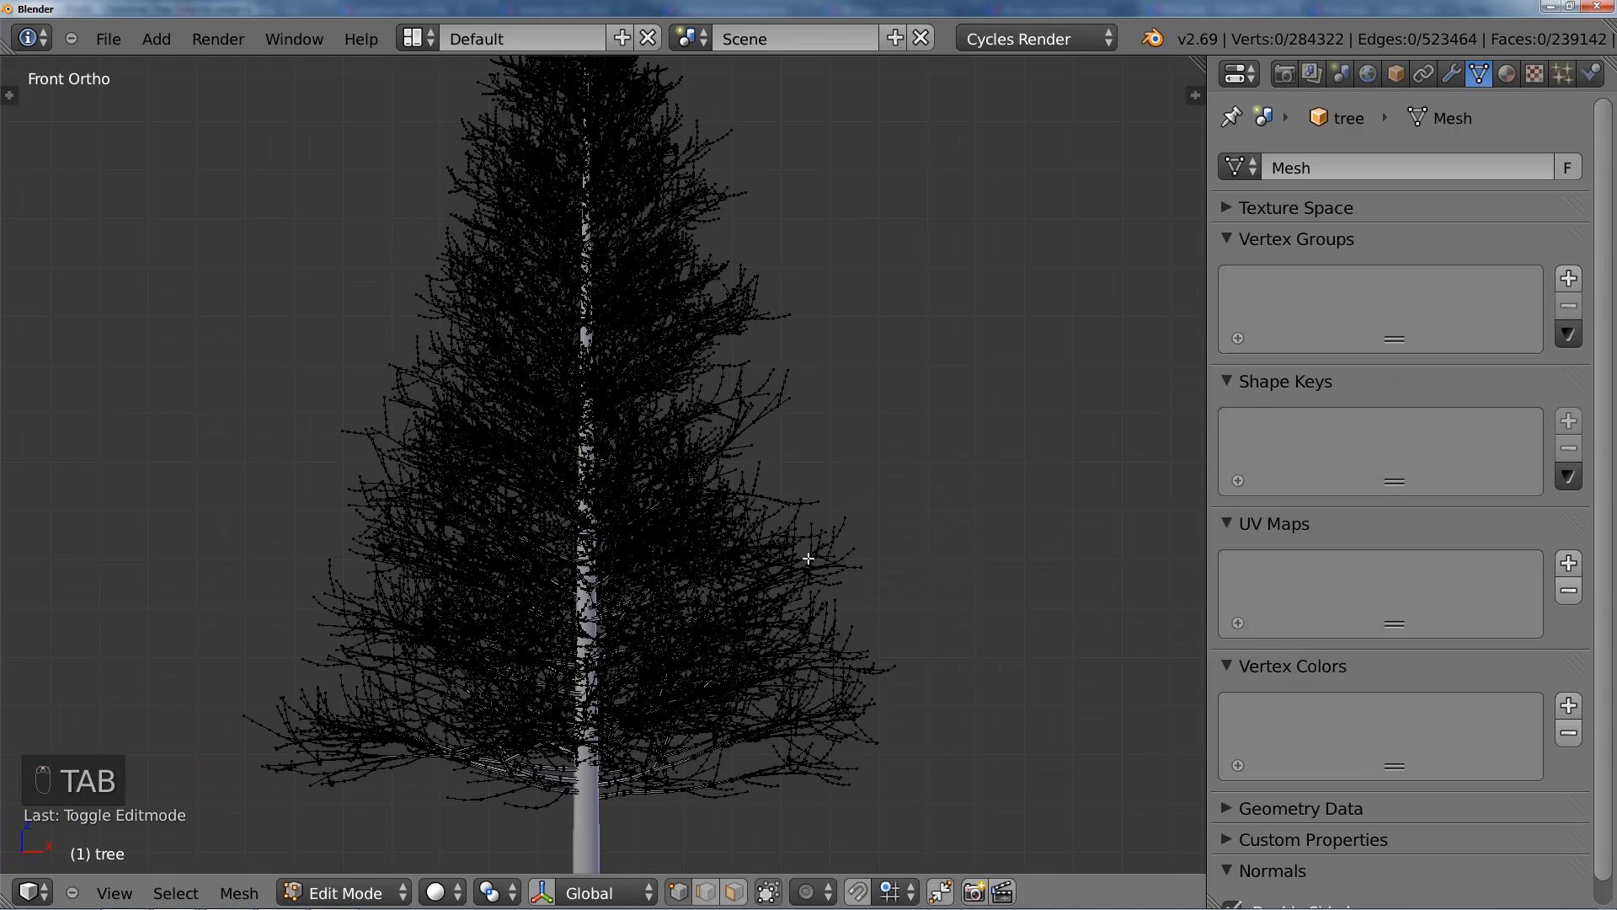
key(a)
key(a)
key(Tab)
scroll(808, 558, down, 3)
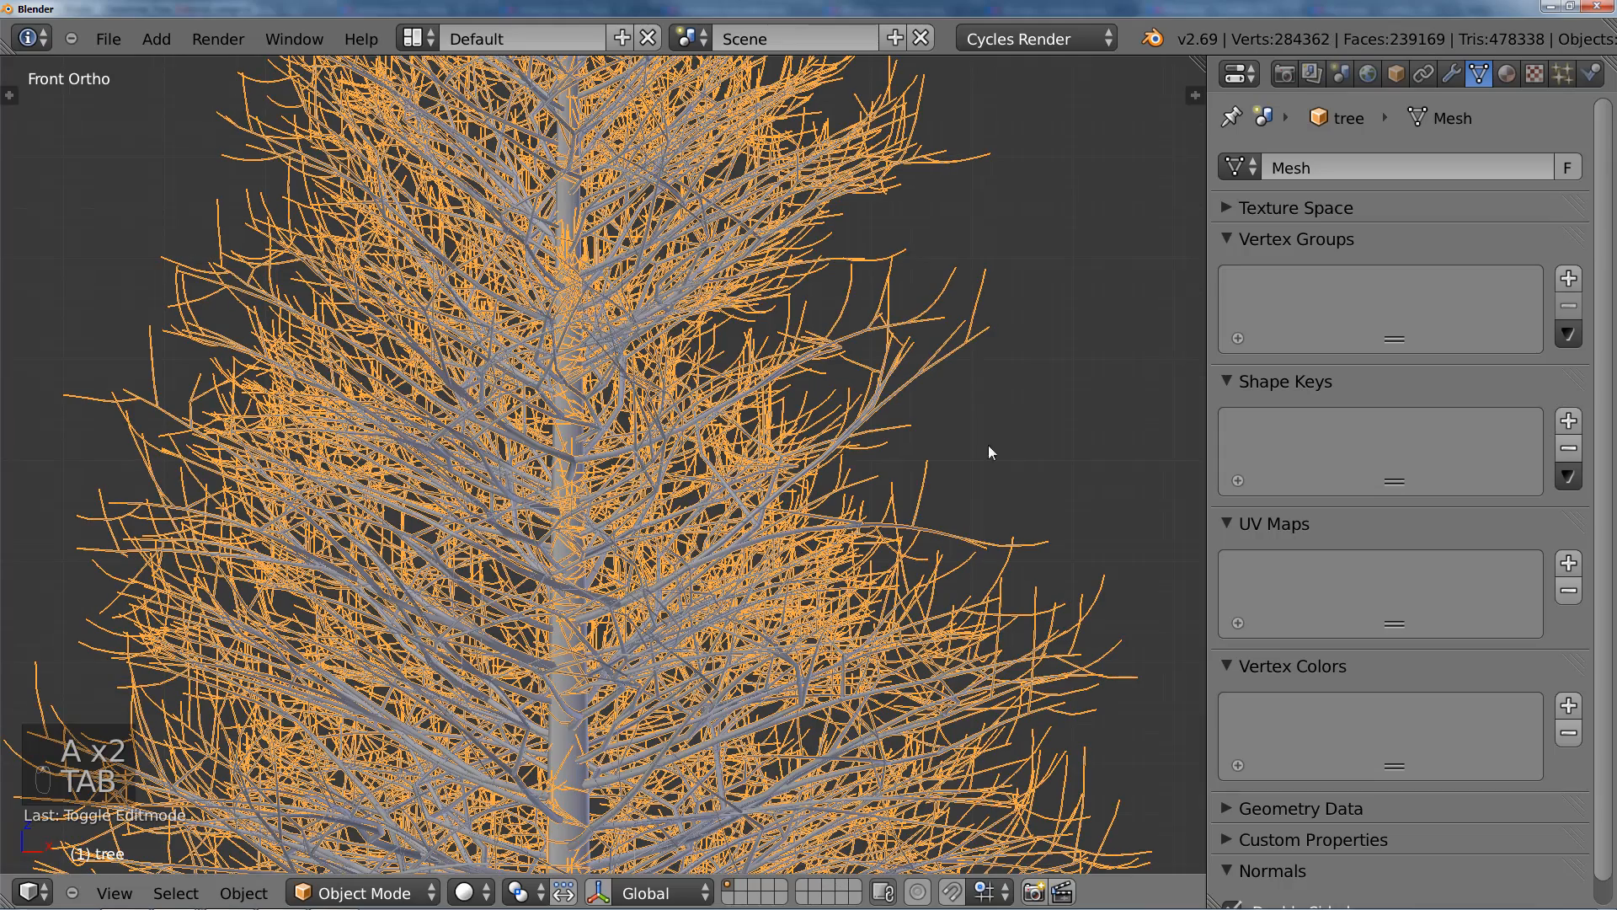
Step: Add a particle system to the branch mesh and set its type to Hair
click(1563, 74)
scroll(735, 531, down, 4)
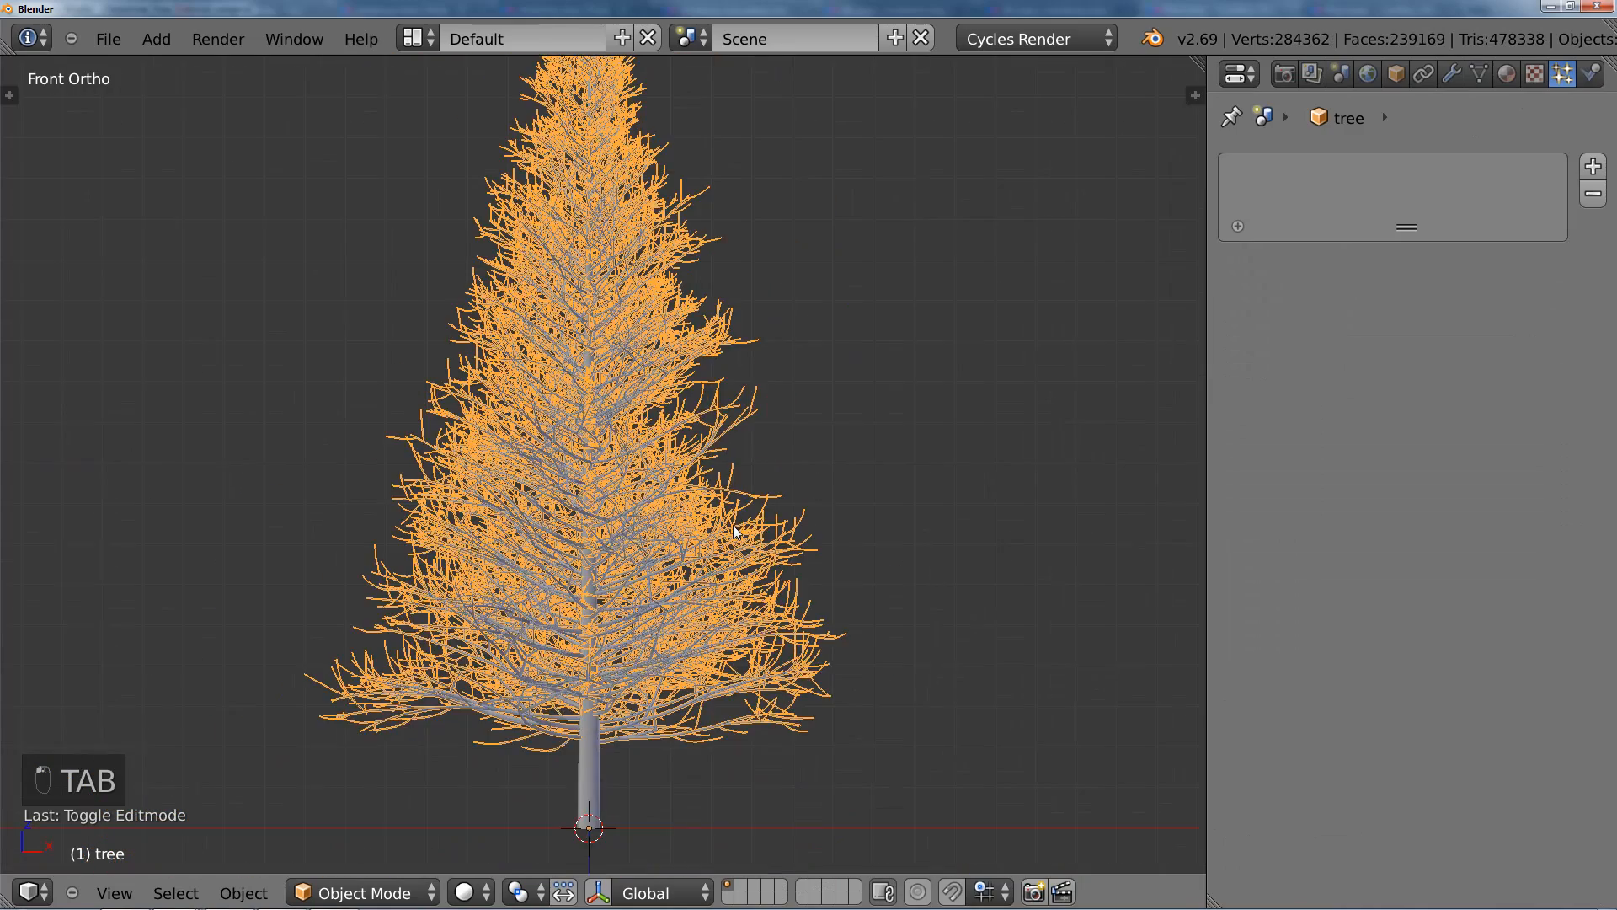
scroll(736, 526, up, 1)
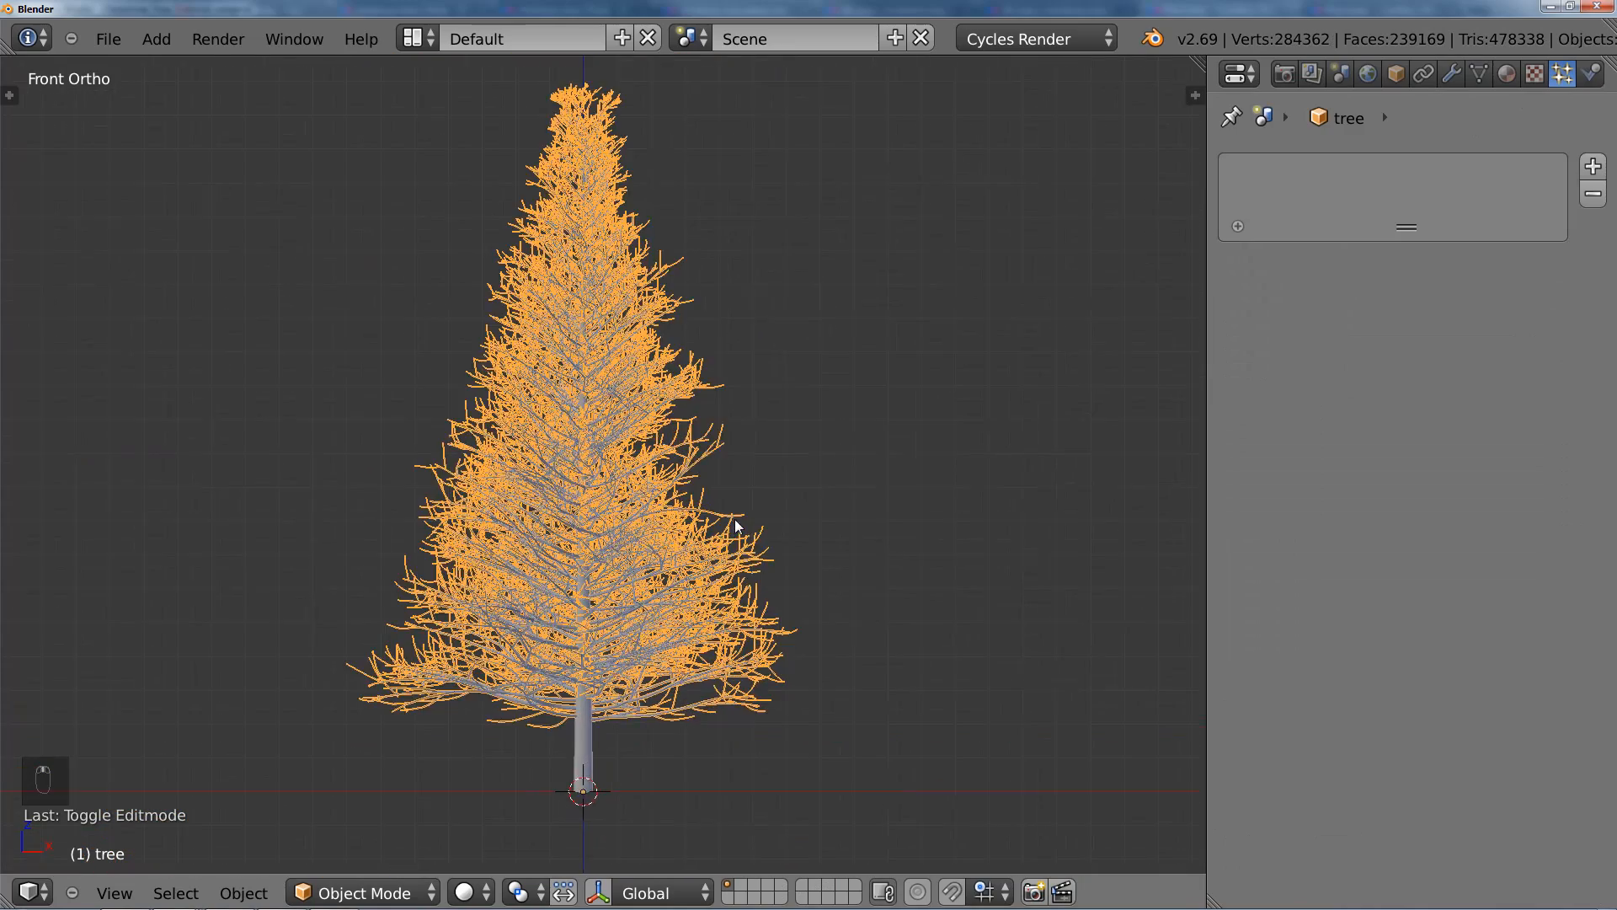
click(1592, 169)
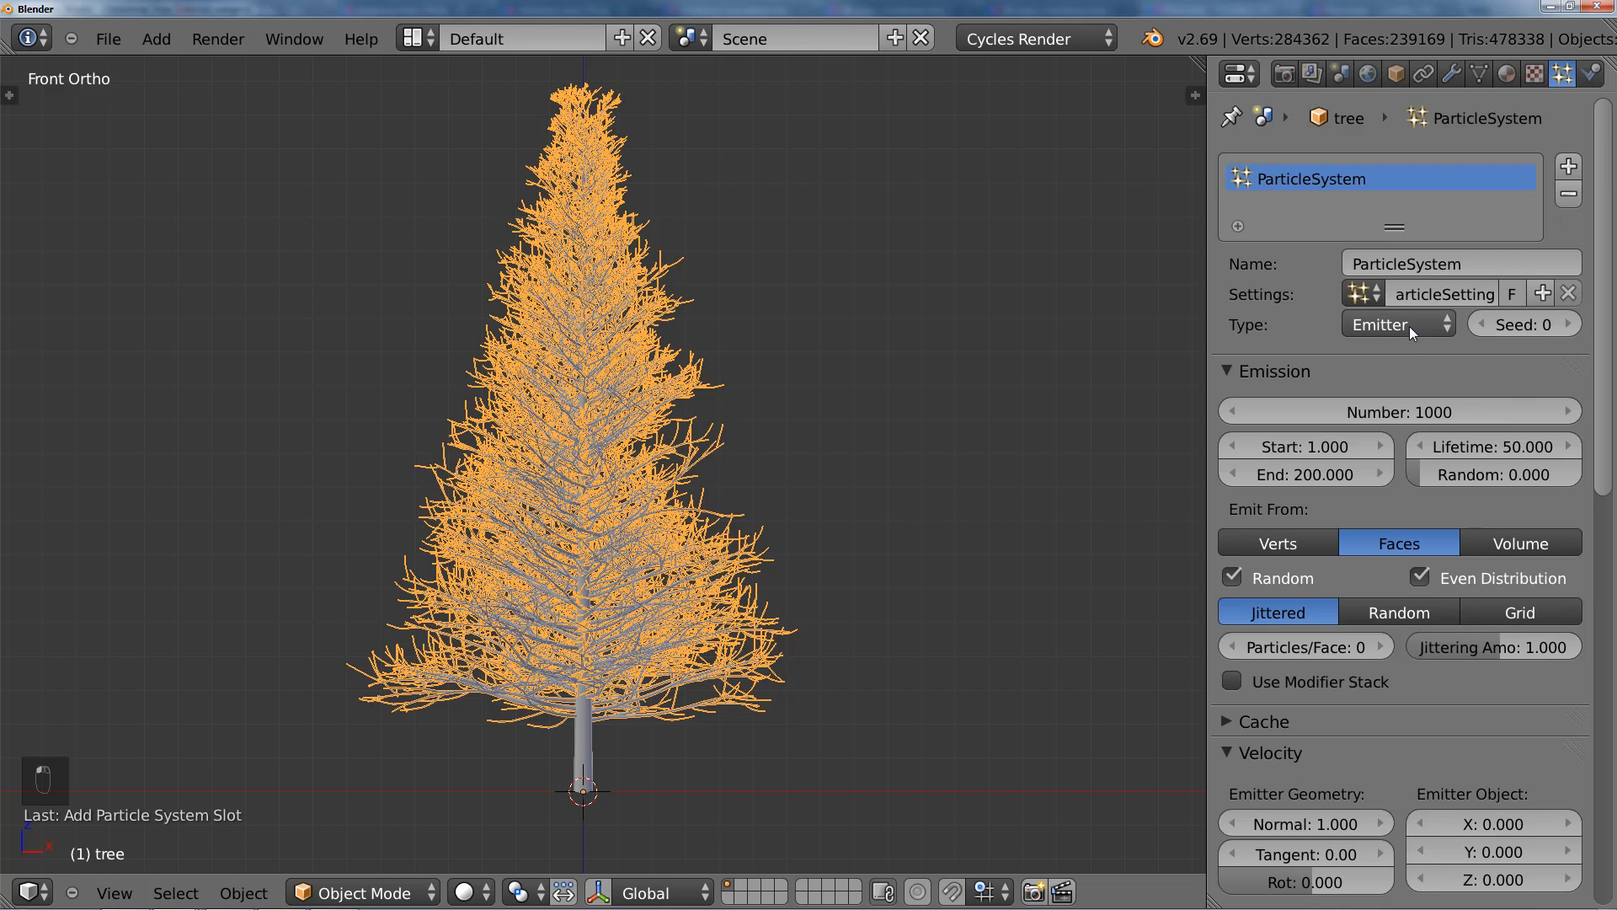
click(1408, 326)
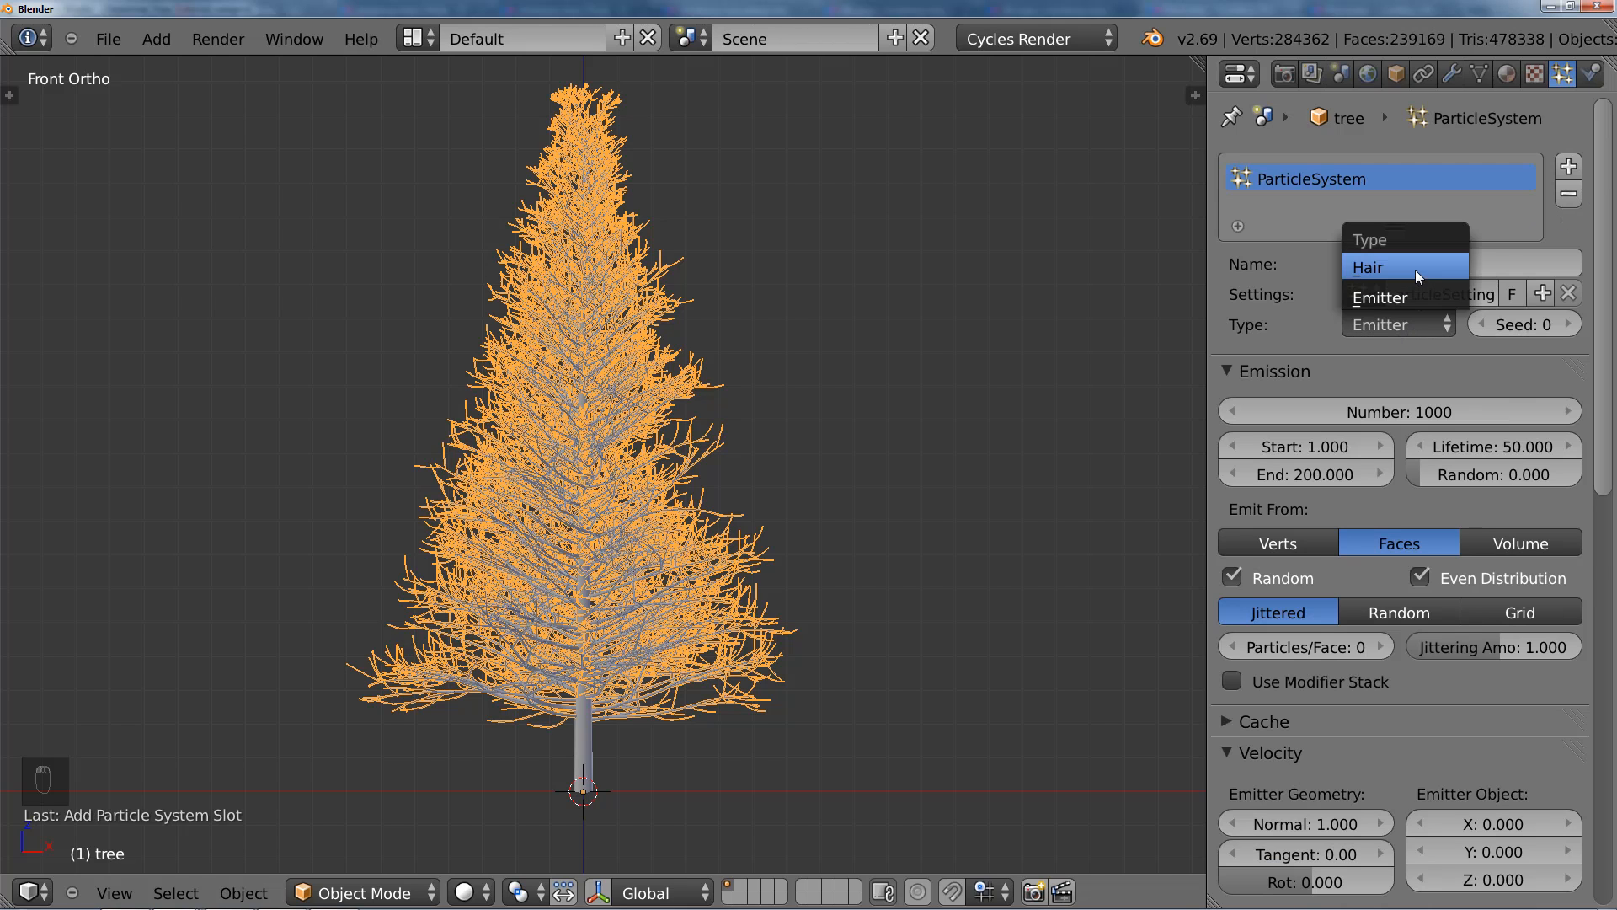
click(1415, 270)
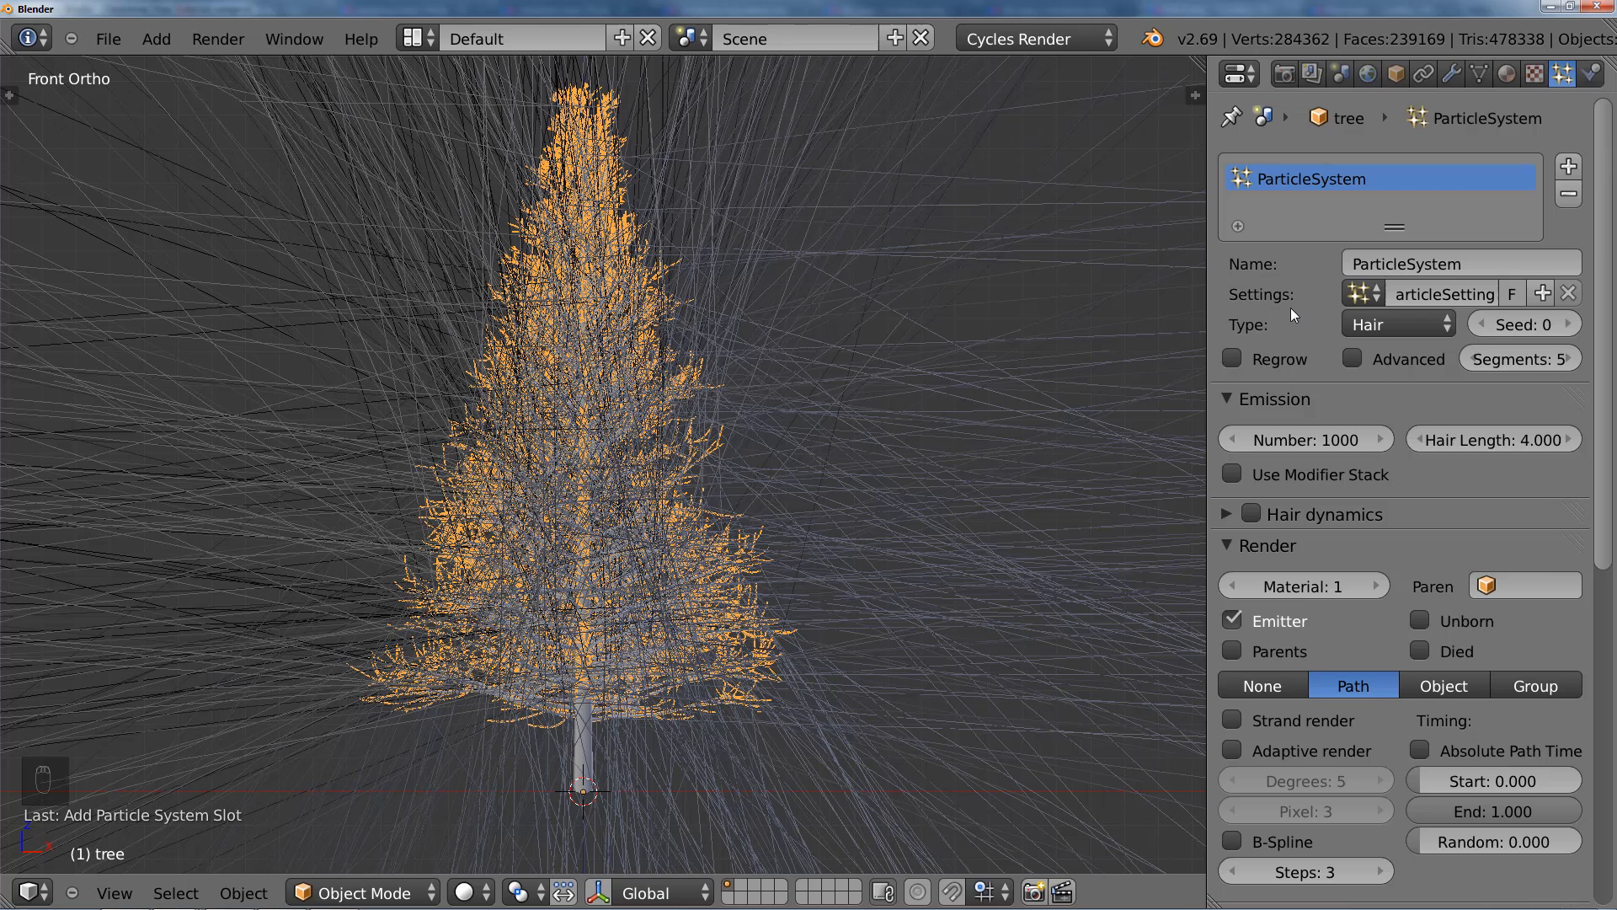
Step: Enable the hair system's Advanced options and set its emission distribution from faces to Random
click(1354, 358)
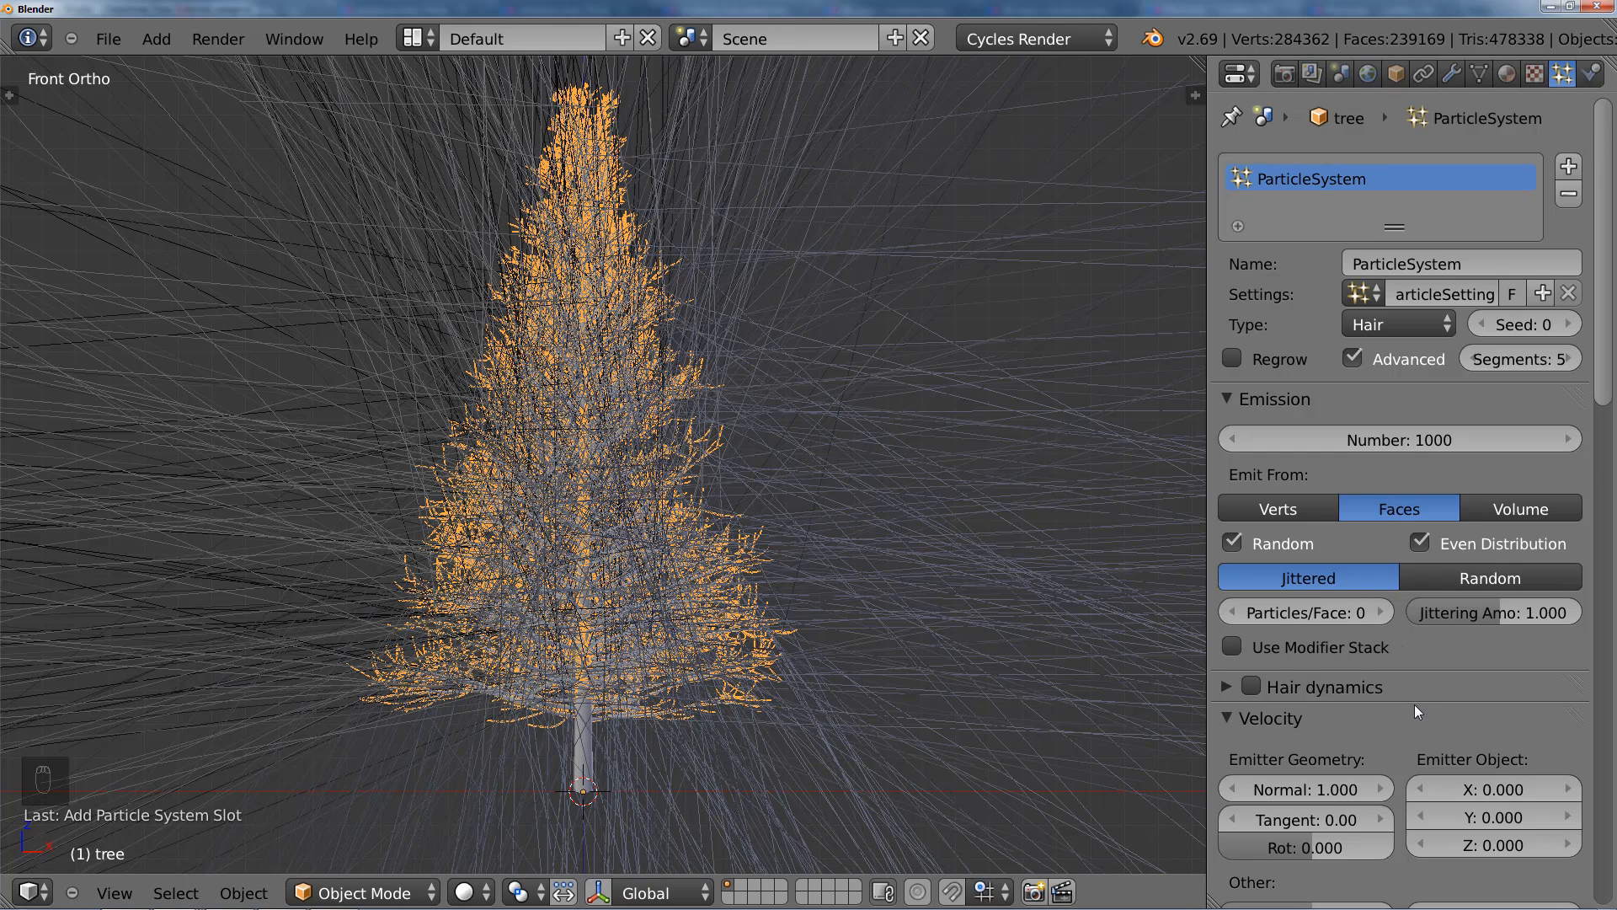
scroll(1413, 705, down, 6)
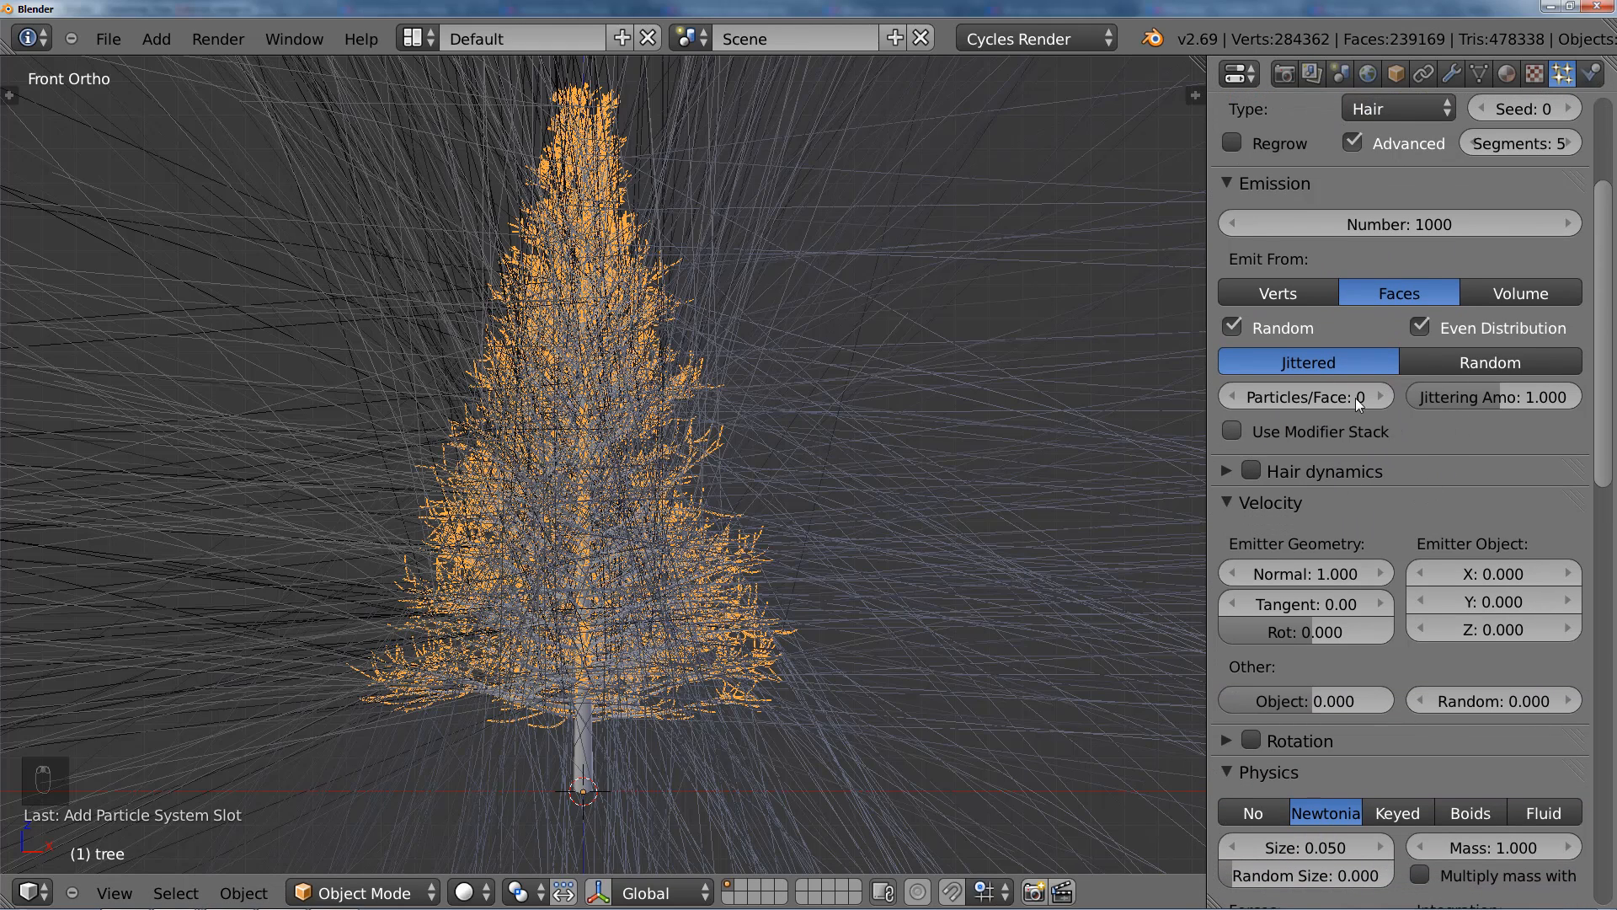
click(1435, 362)
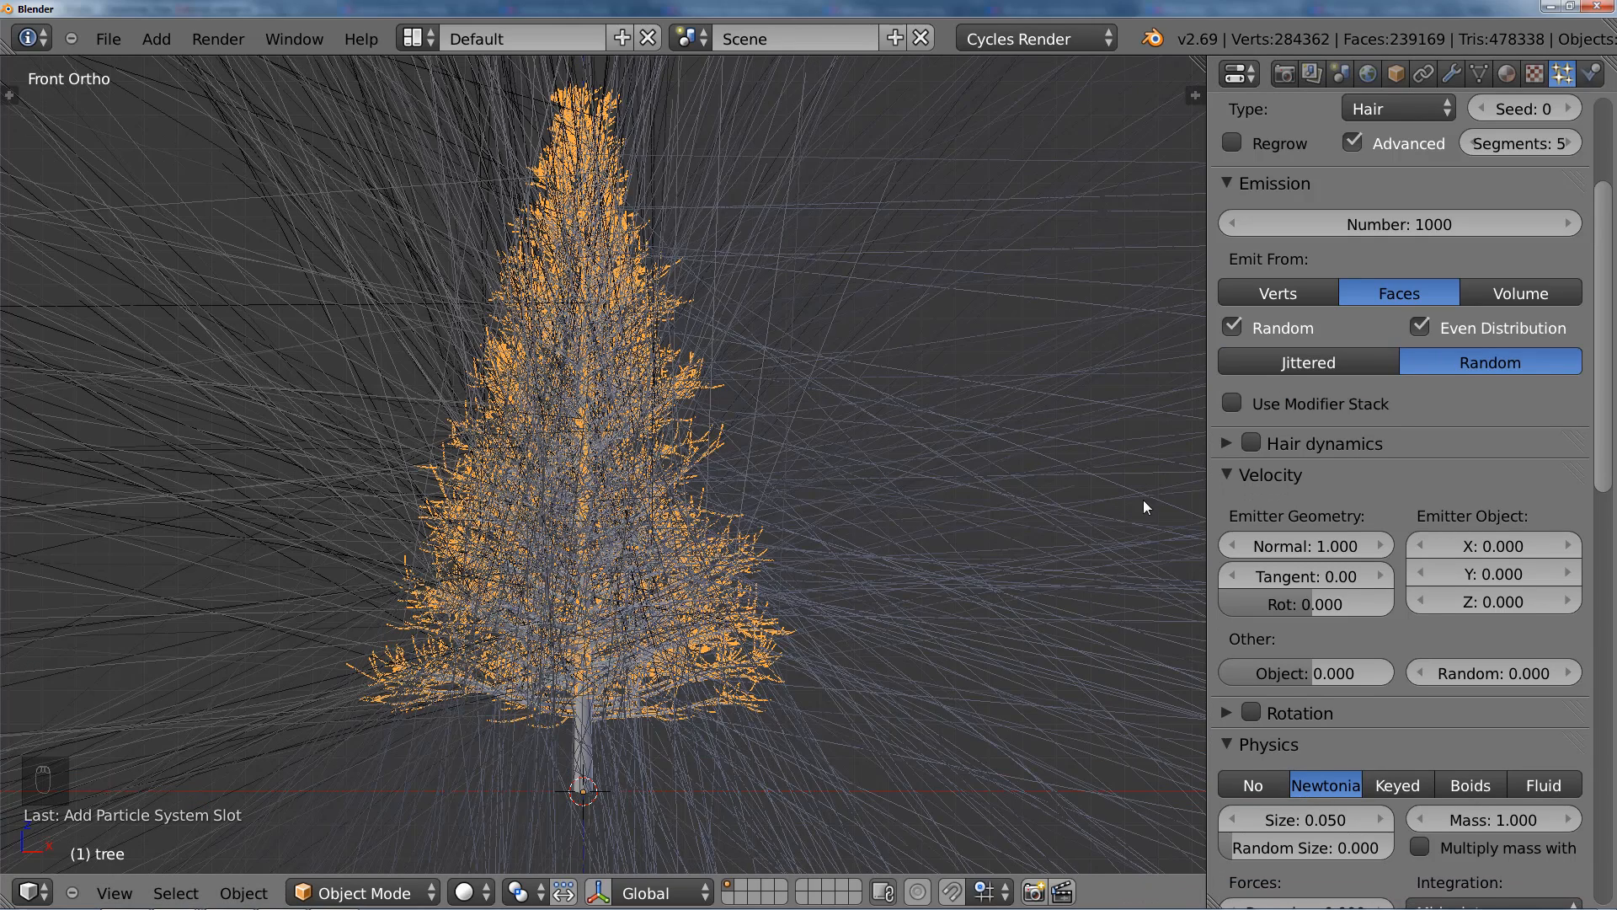
Step: Set the hair's emitter-geometry Normal velocity to 0.01 and inspect the shortened needles along the branches
click(1316, 545)
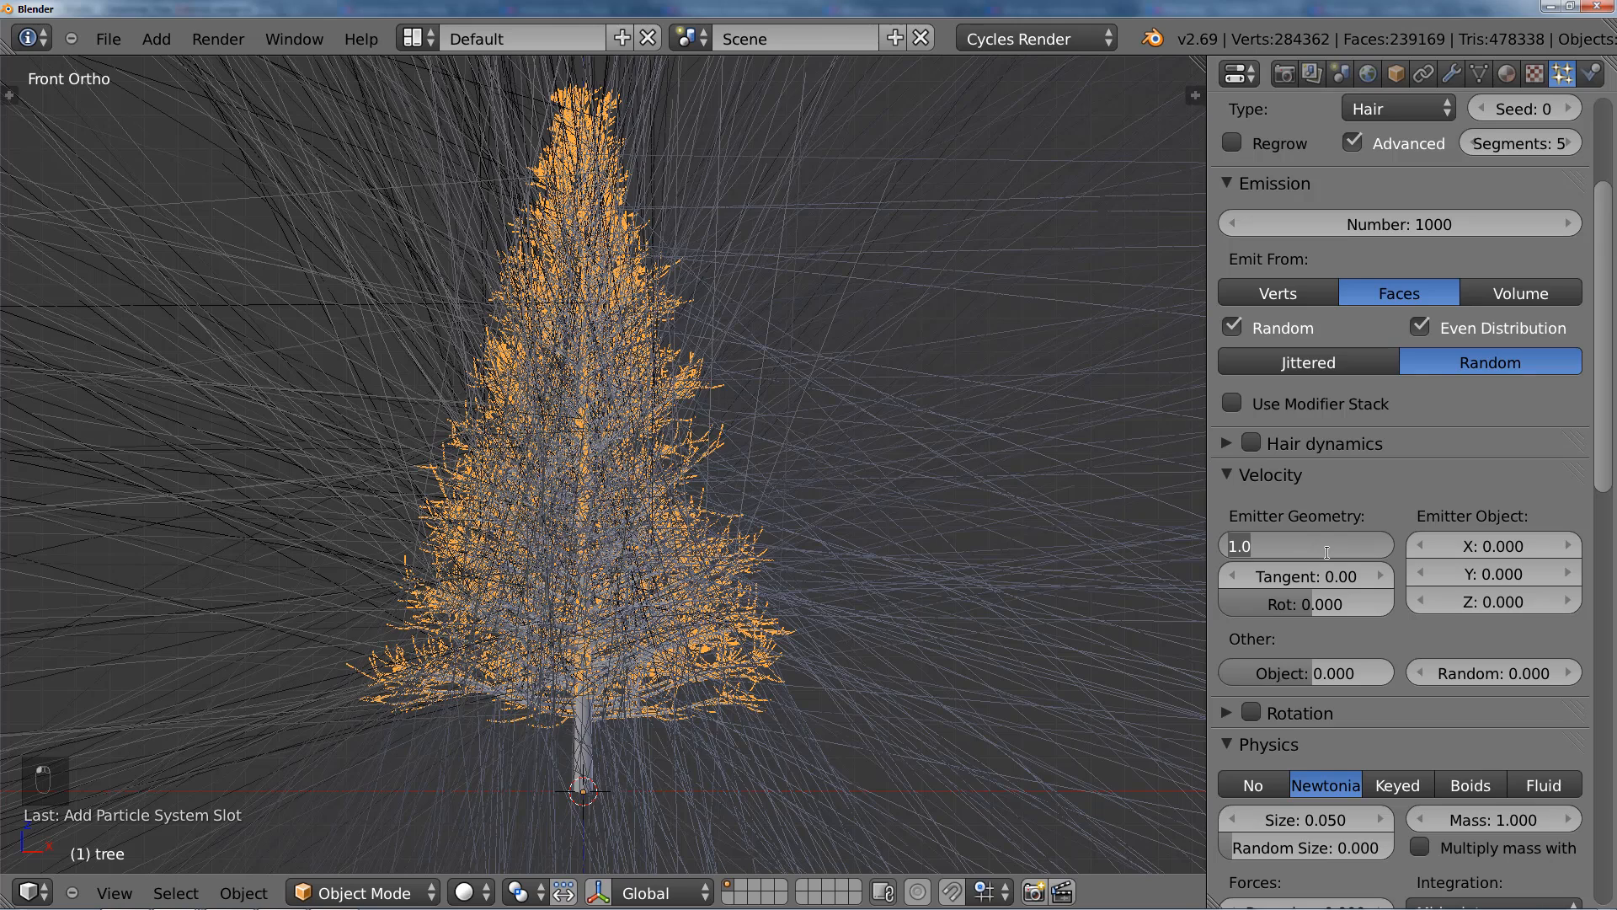
key(BackSpace)
text(.01)
key(Return)
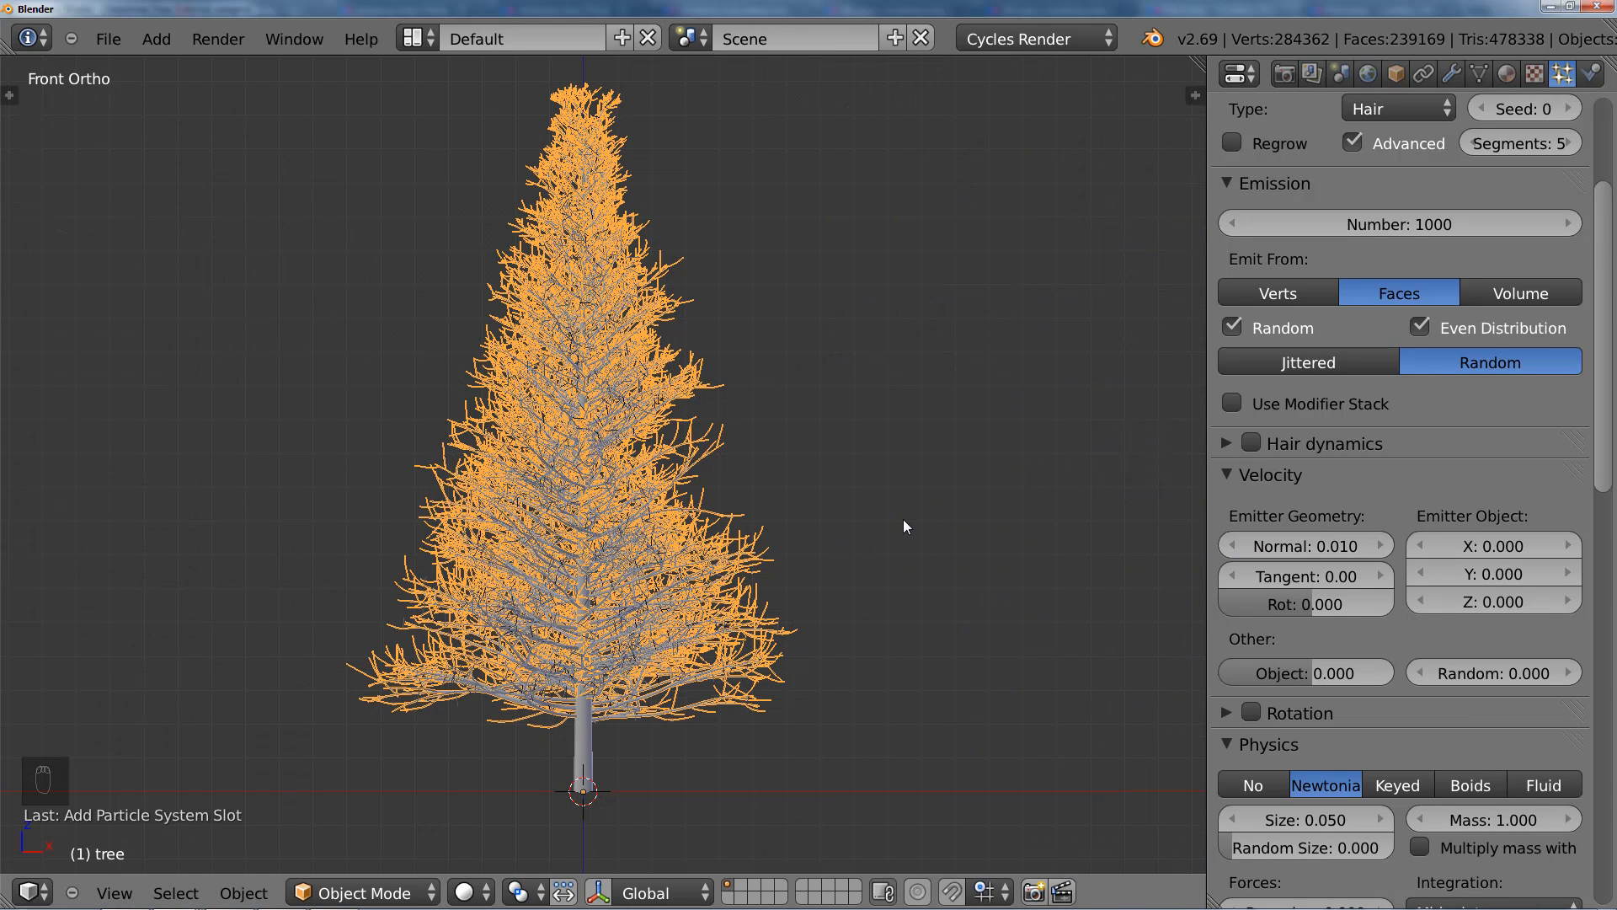
scroll(901, 512, up, 2)
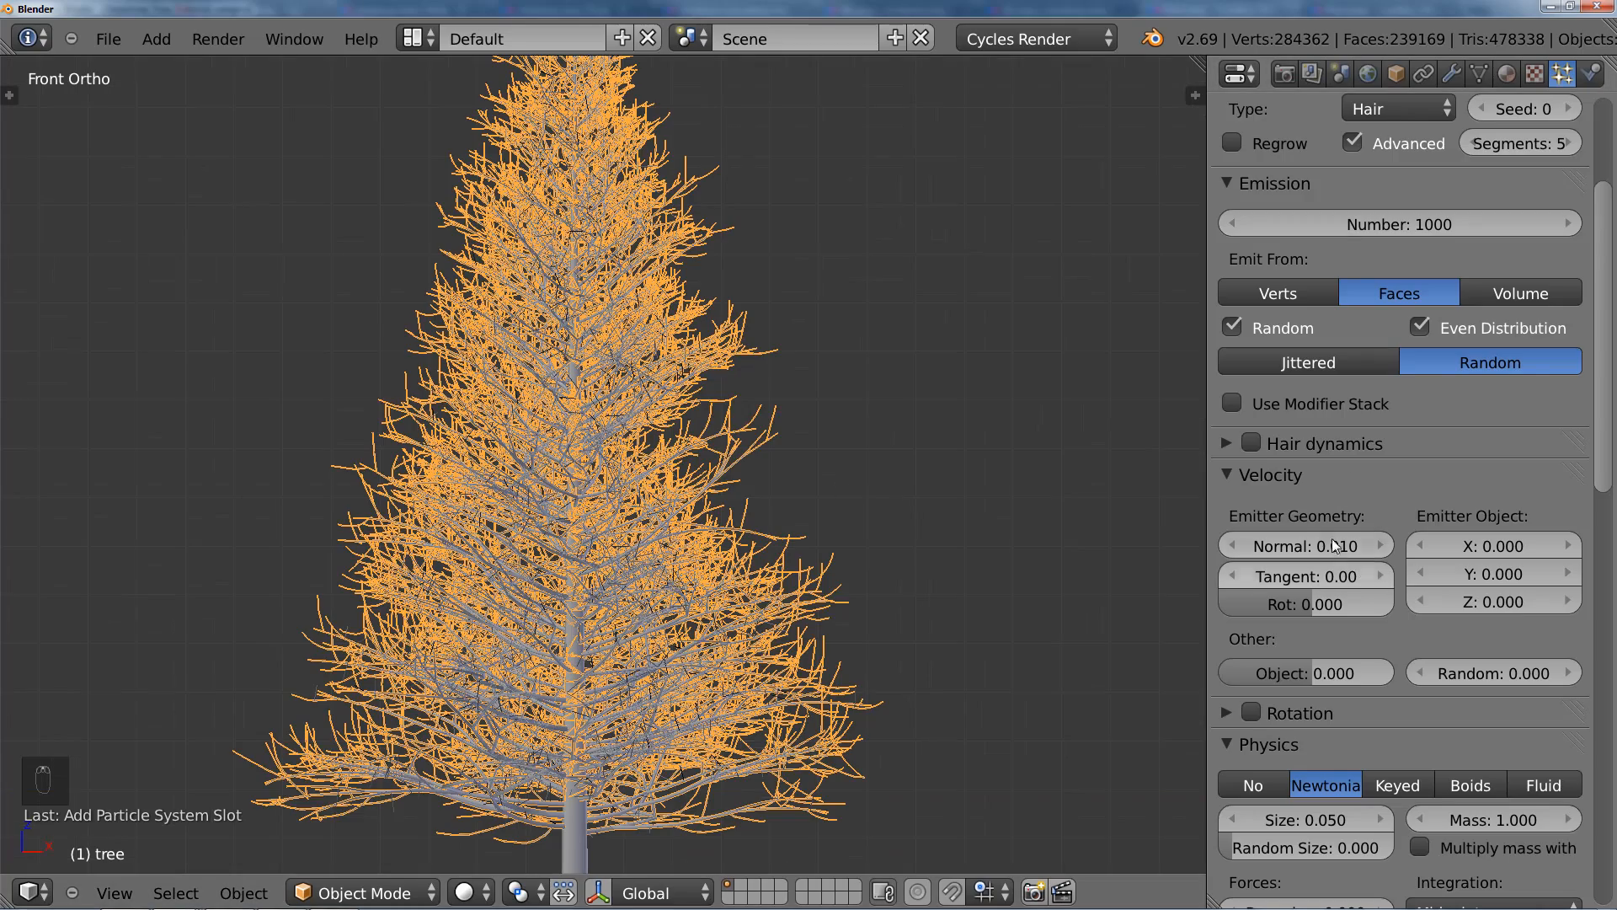
scroll(627, 576, up, 5)
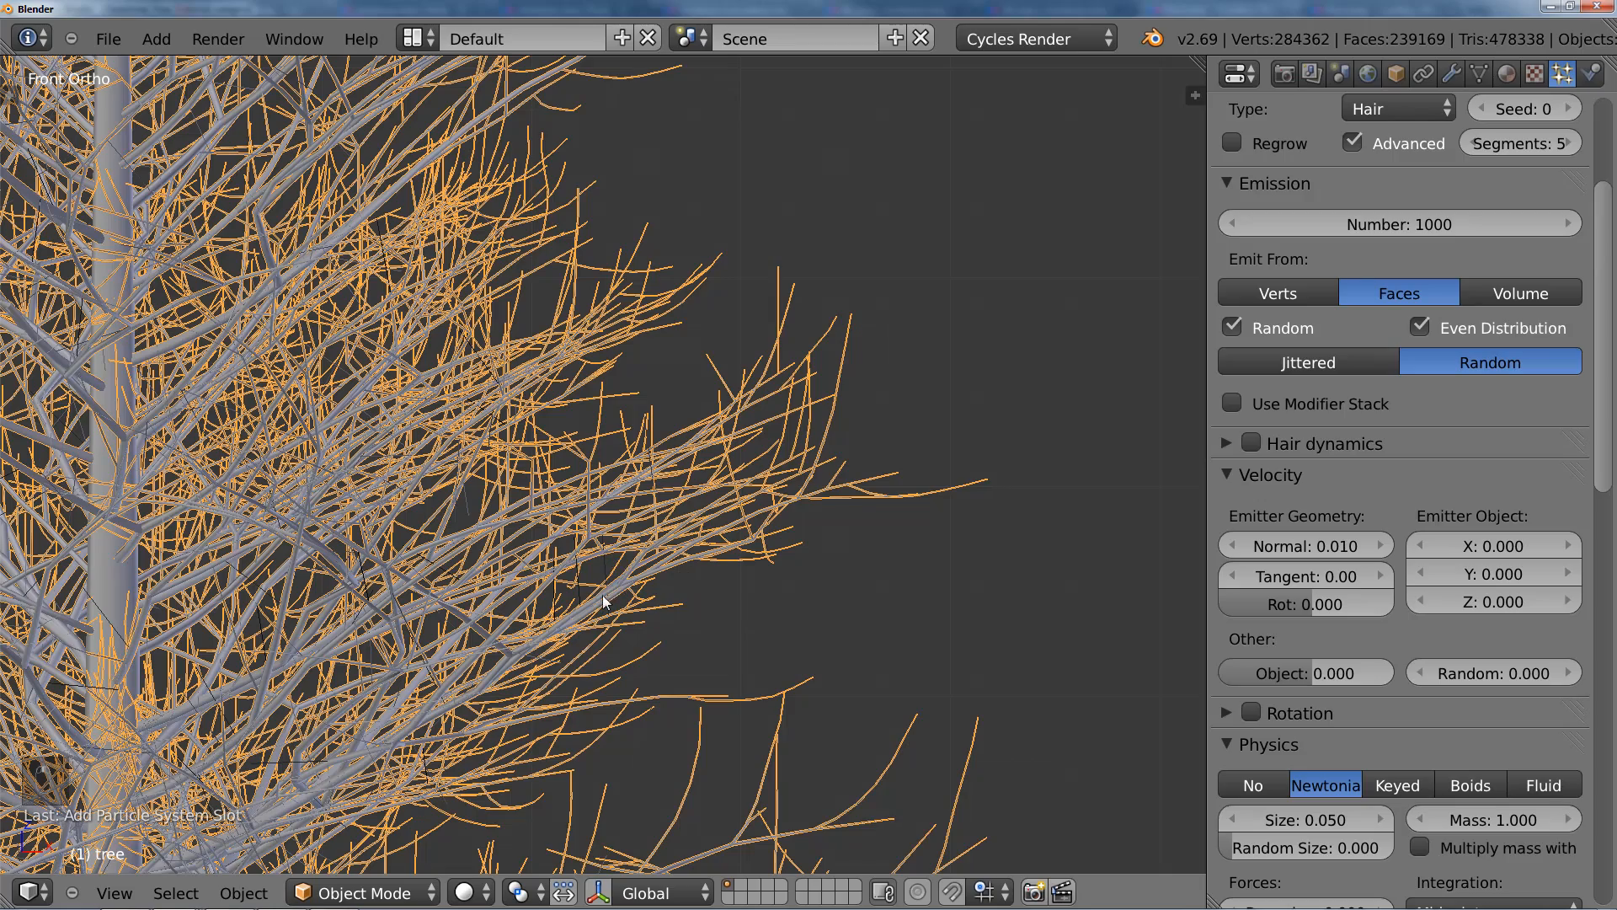
scroll(543, 564, down, 8)
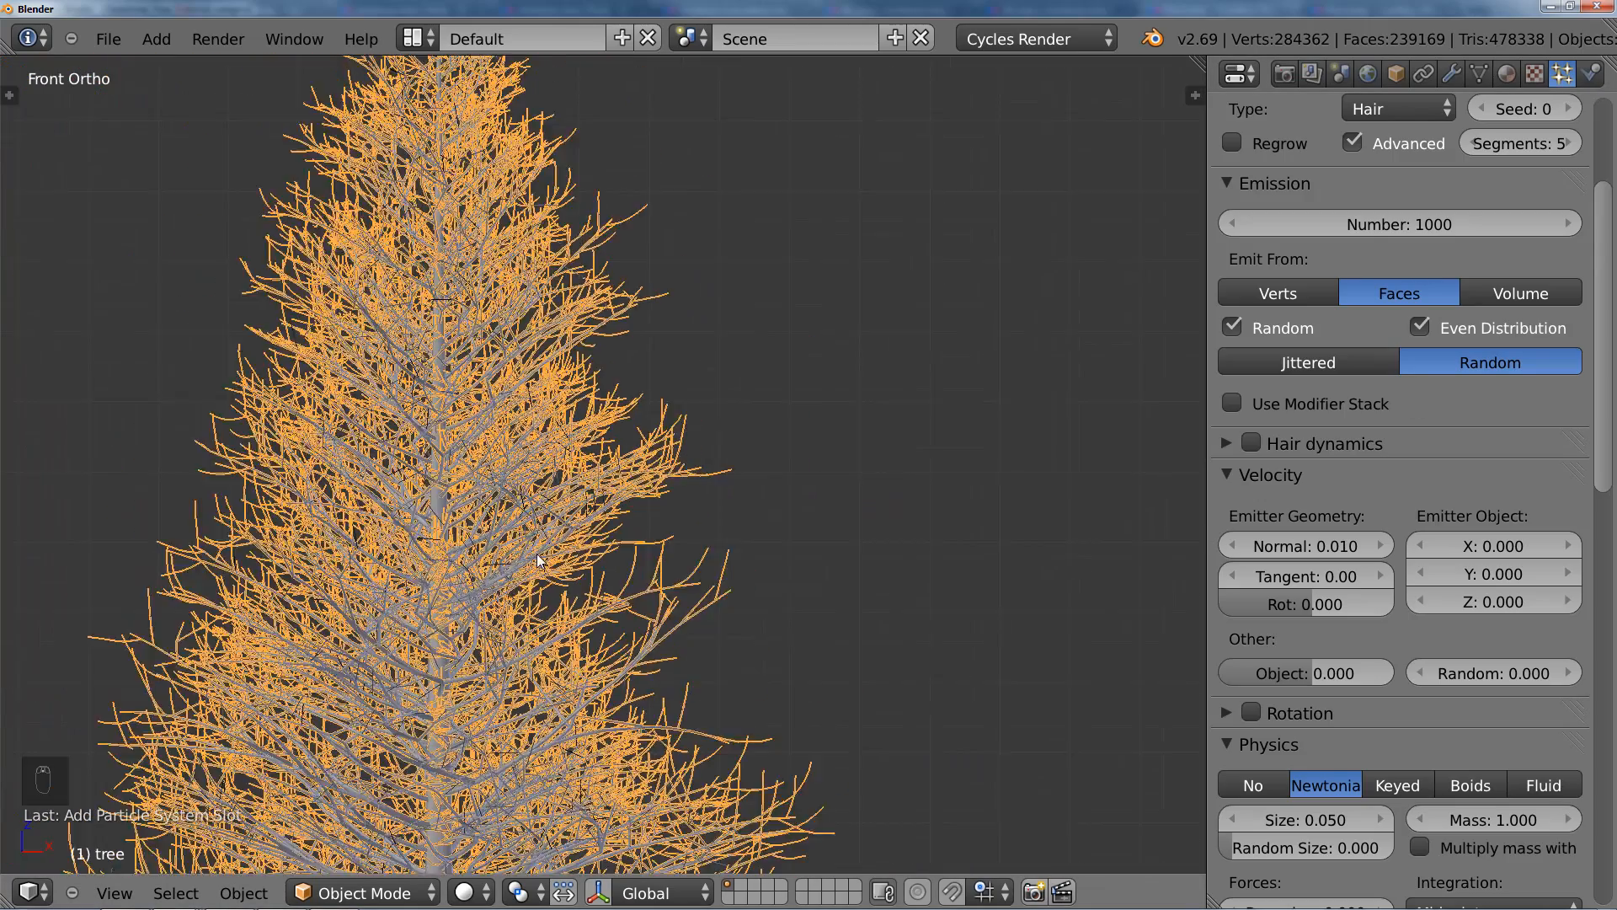
shift+middle_drag(546, 574, 588, 506)
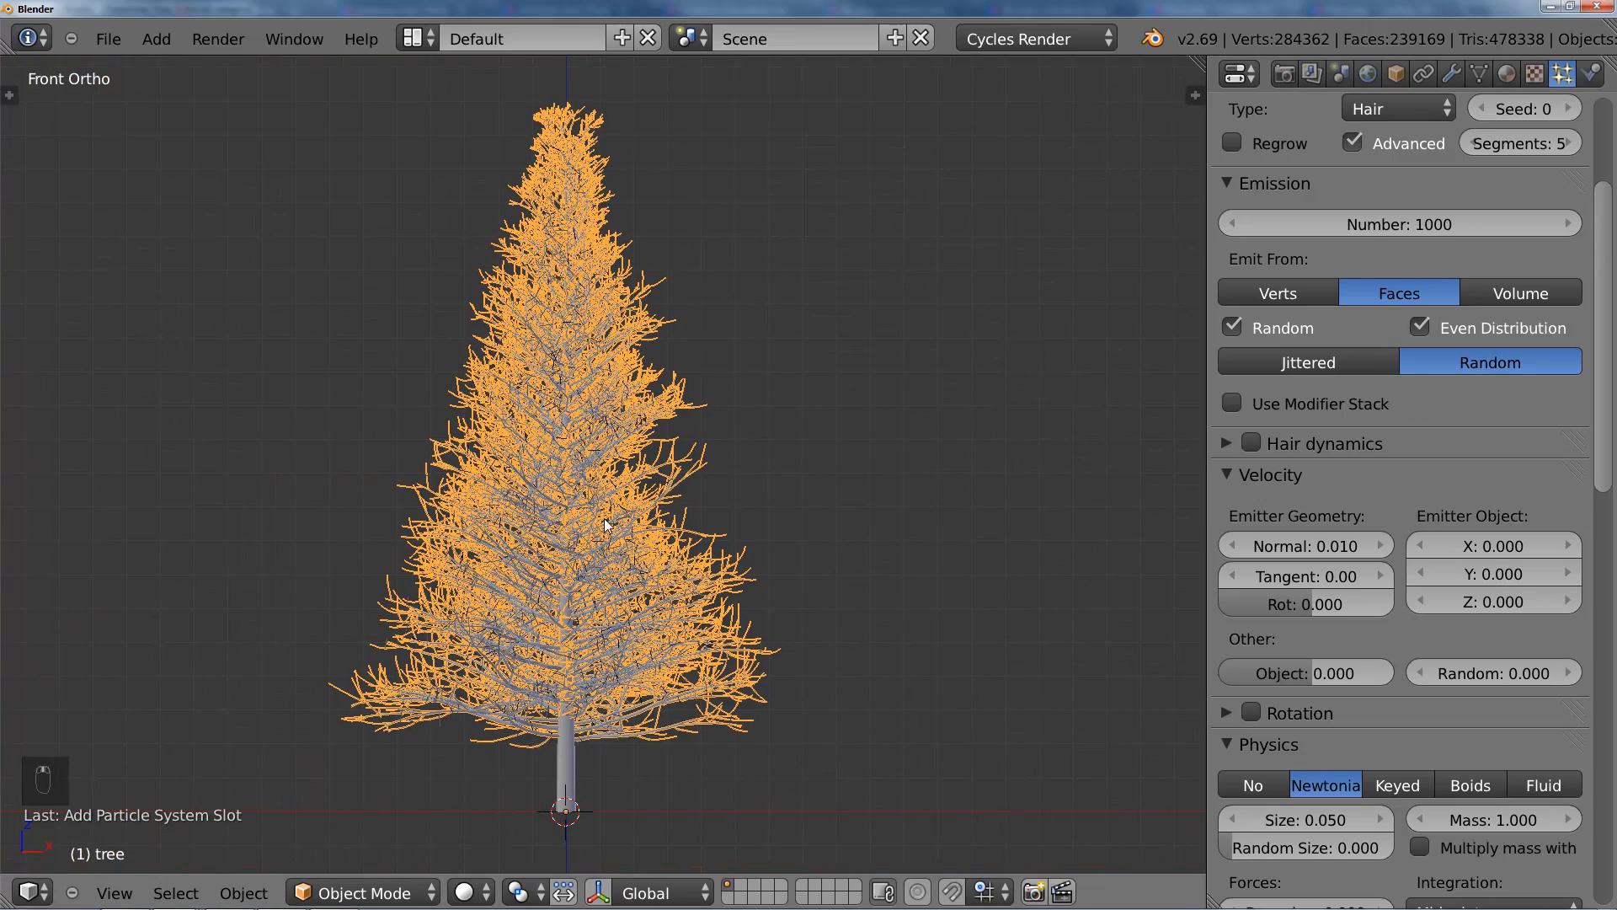
Step: Set the hair emission Number to 900000 and inspect the needle coverage on the tree
click(1425, 234)
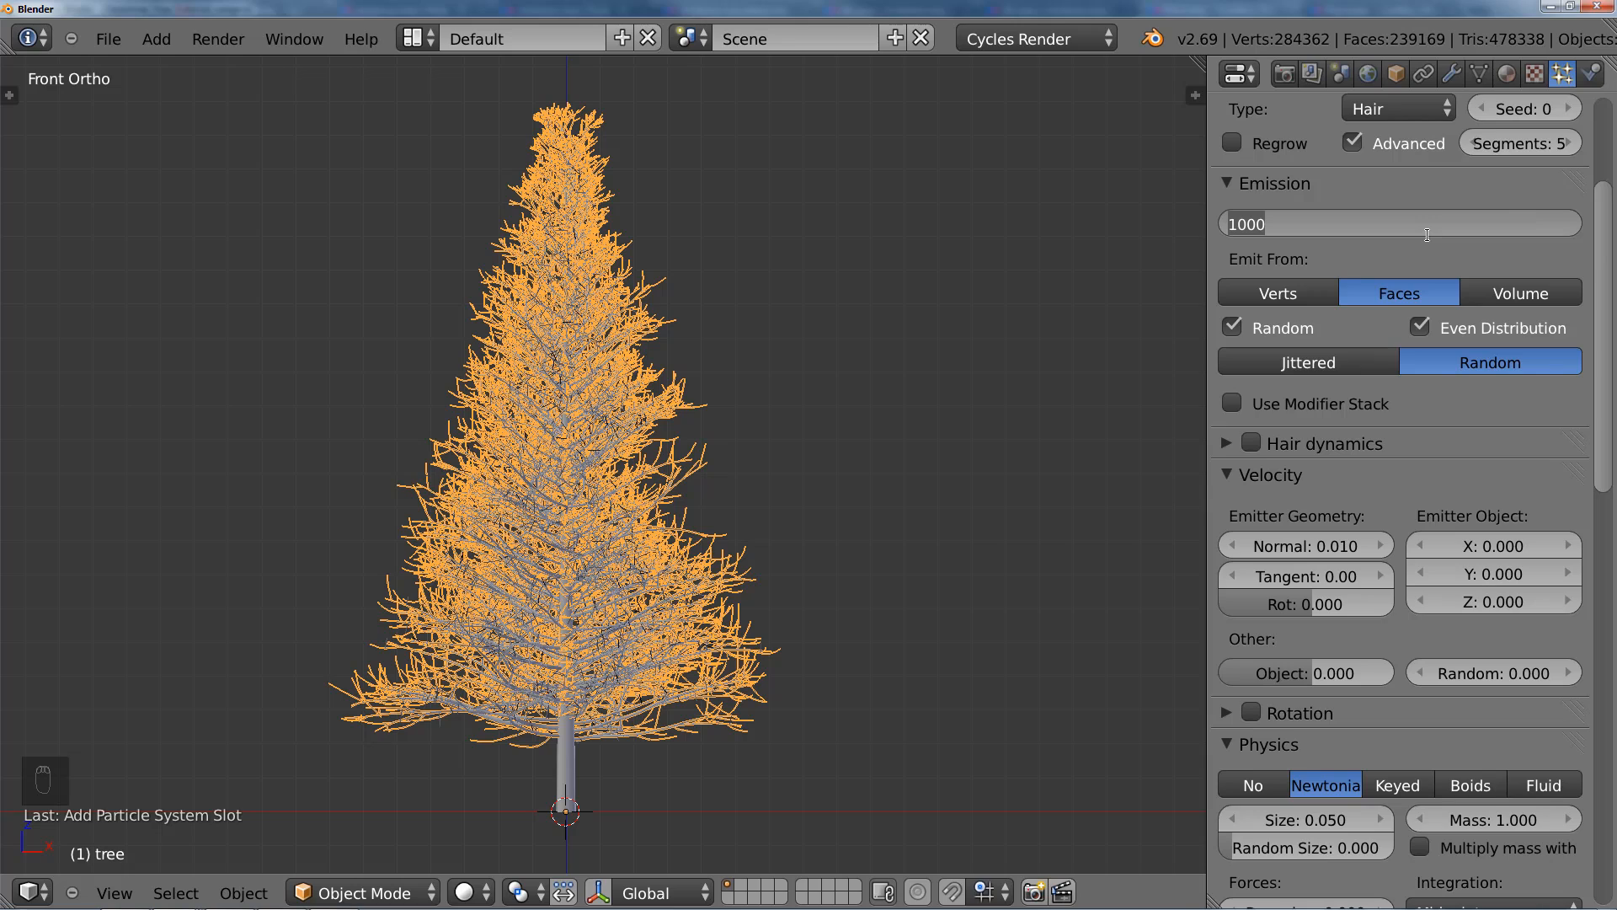
text(9000)
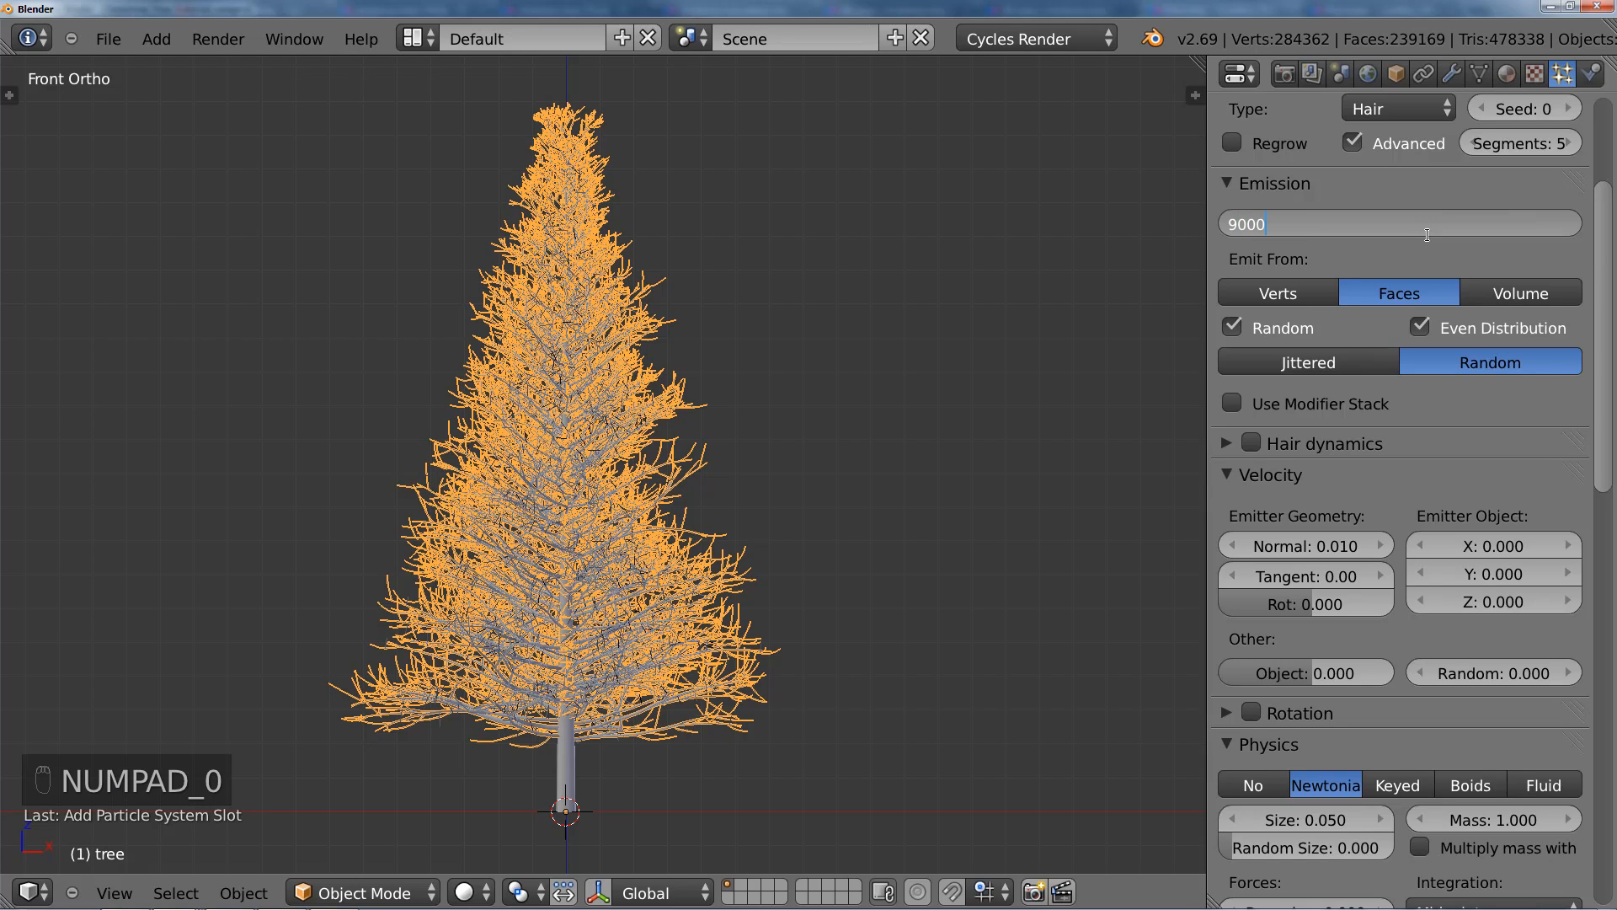
text(00)
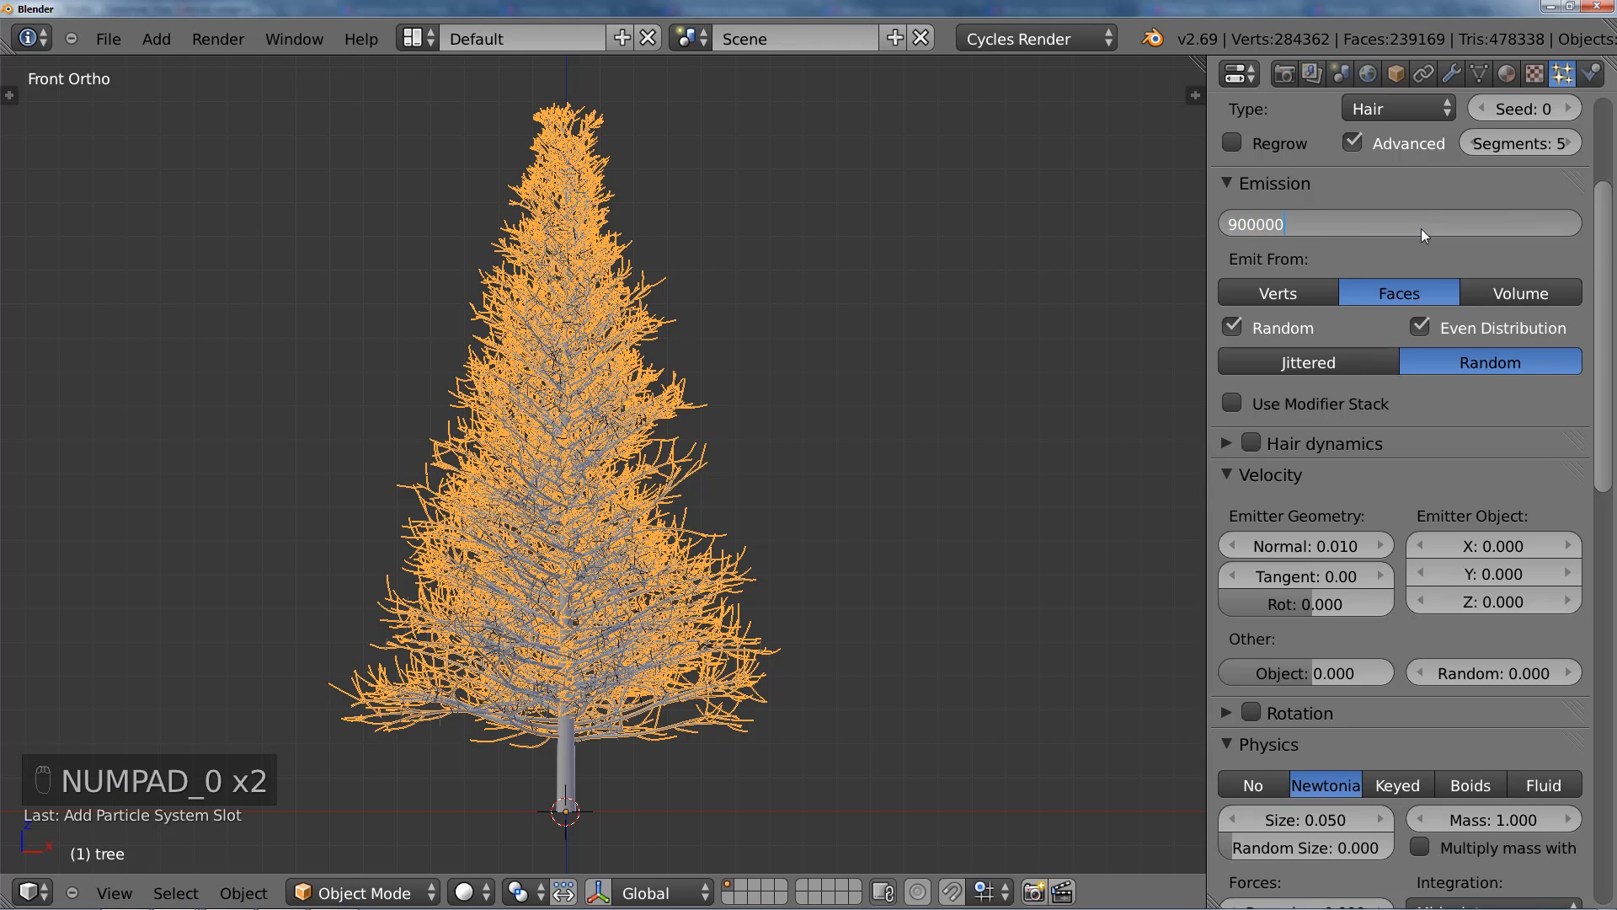
click(700, 433)
scroll(701, 470, up, 1)
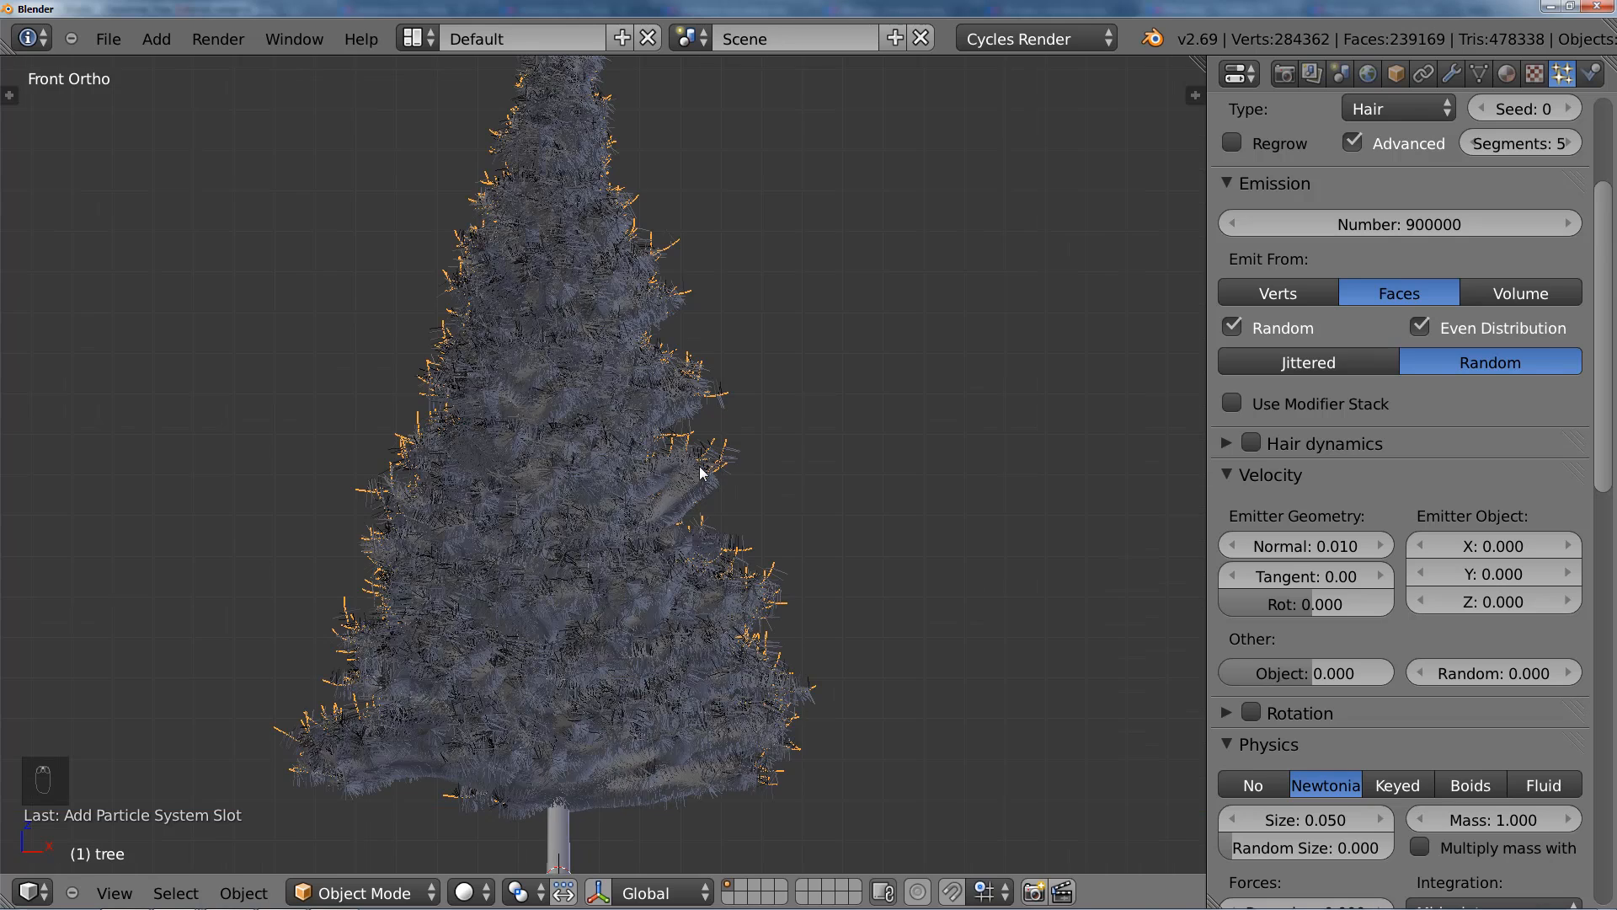
scroll(700, 472, up, 1)
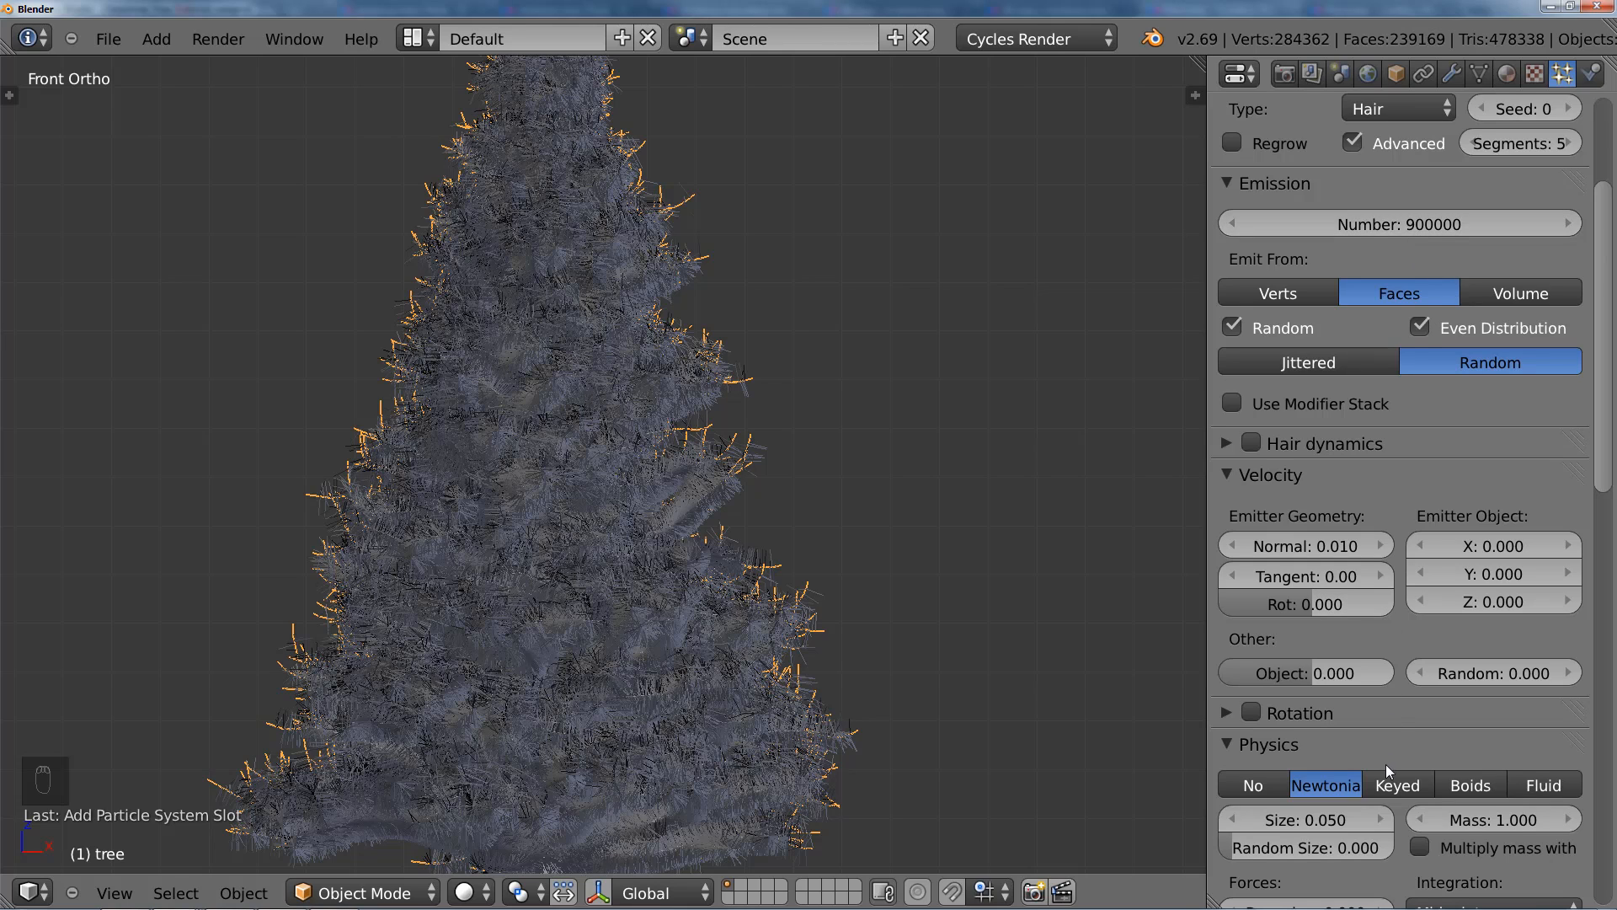
Step: Reduce the hair system's viewport display percentage to 10
middle_drag(1386, 765, 1410, 400)
middle_drag(1390, 763, 1394, 545)
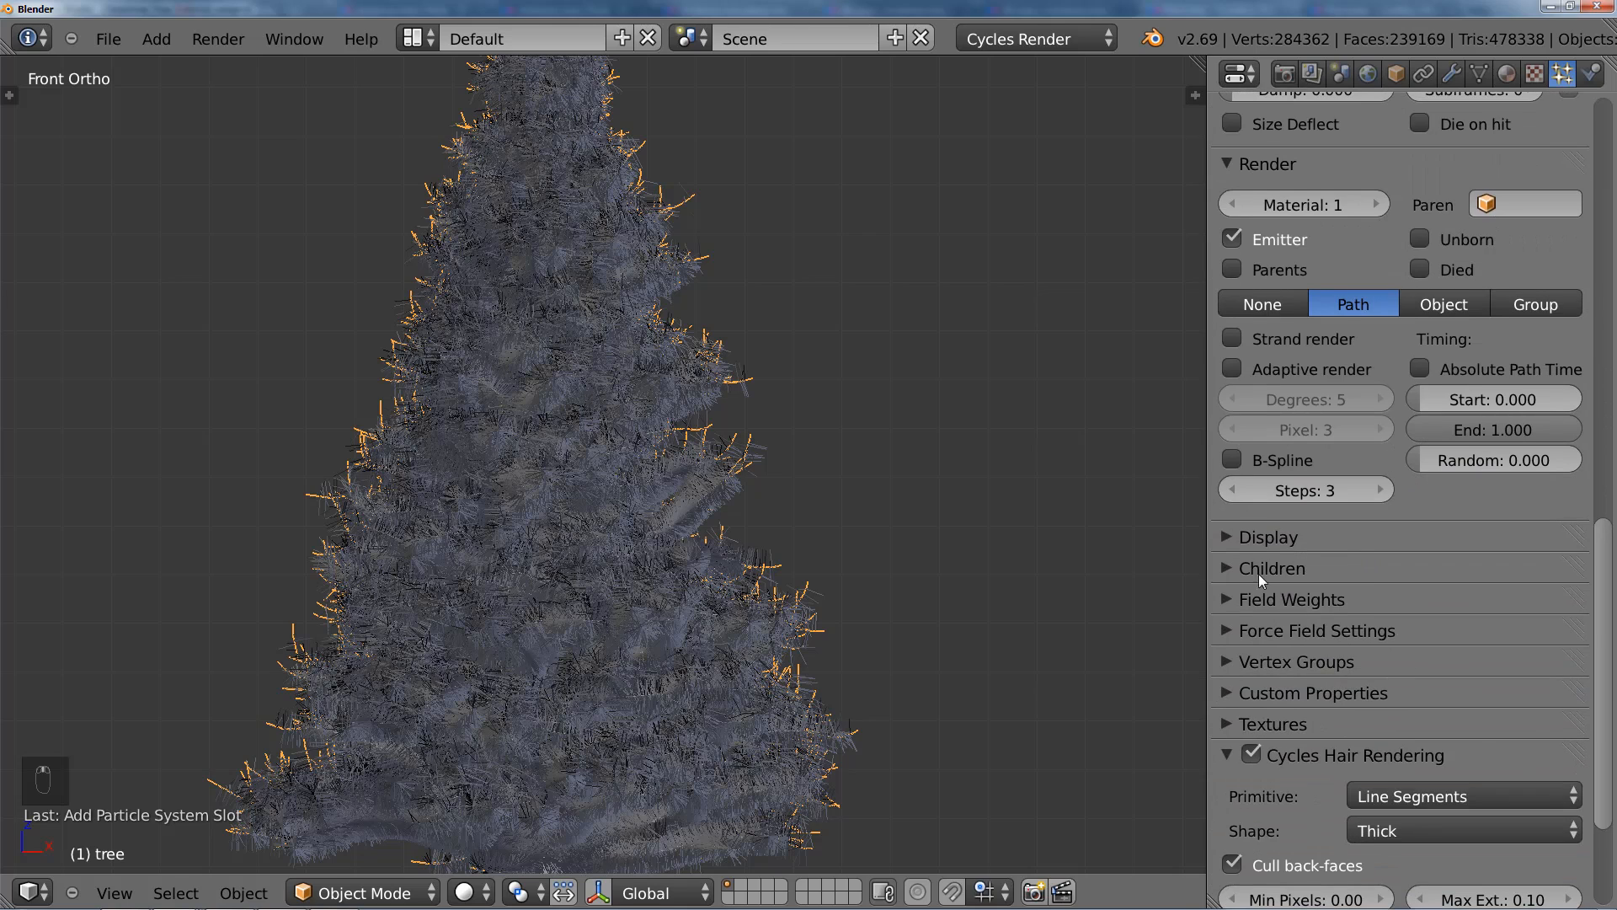
click(1228, 536)
click(1301, 614)
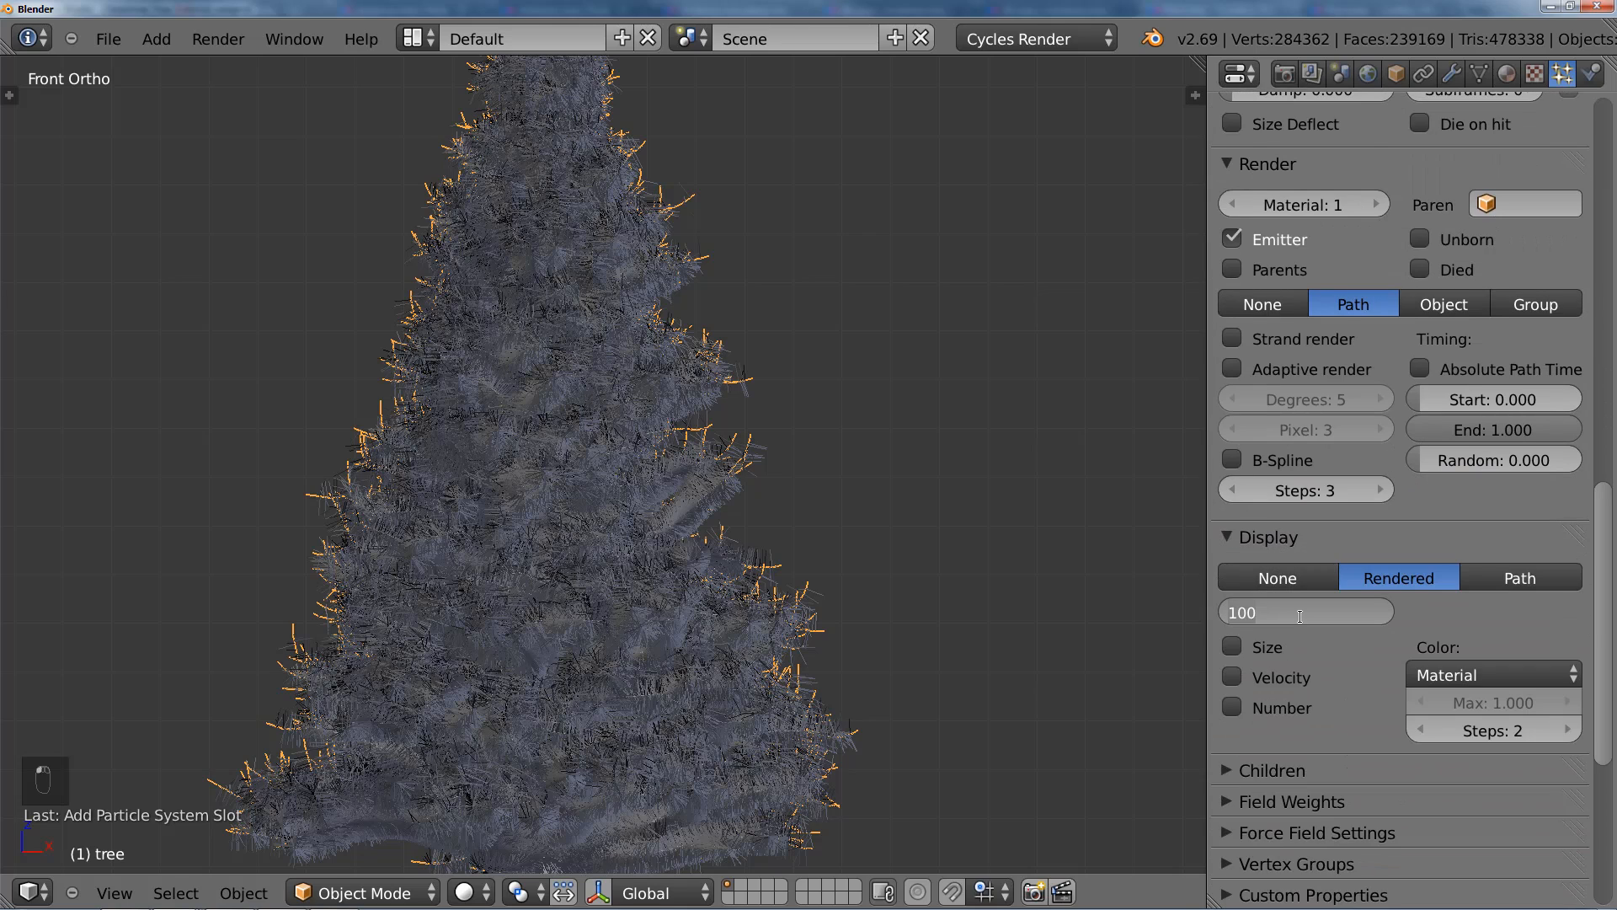
text(10)
key(Return)
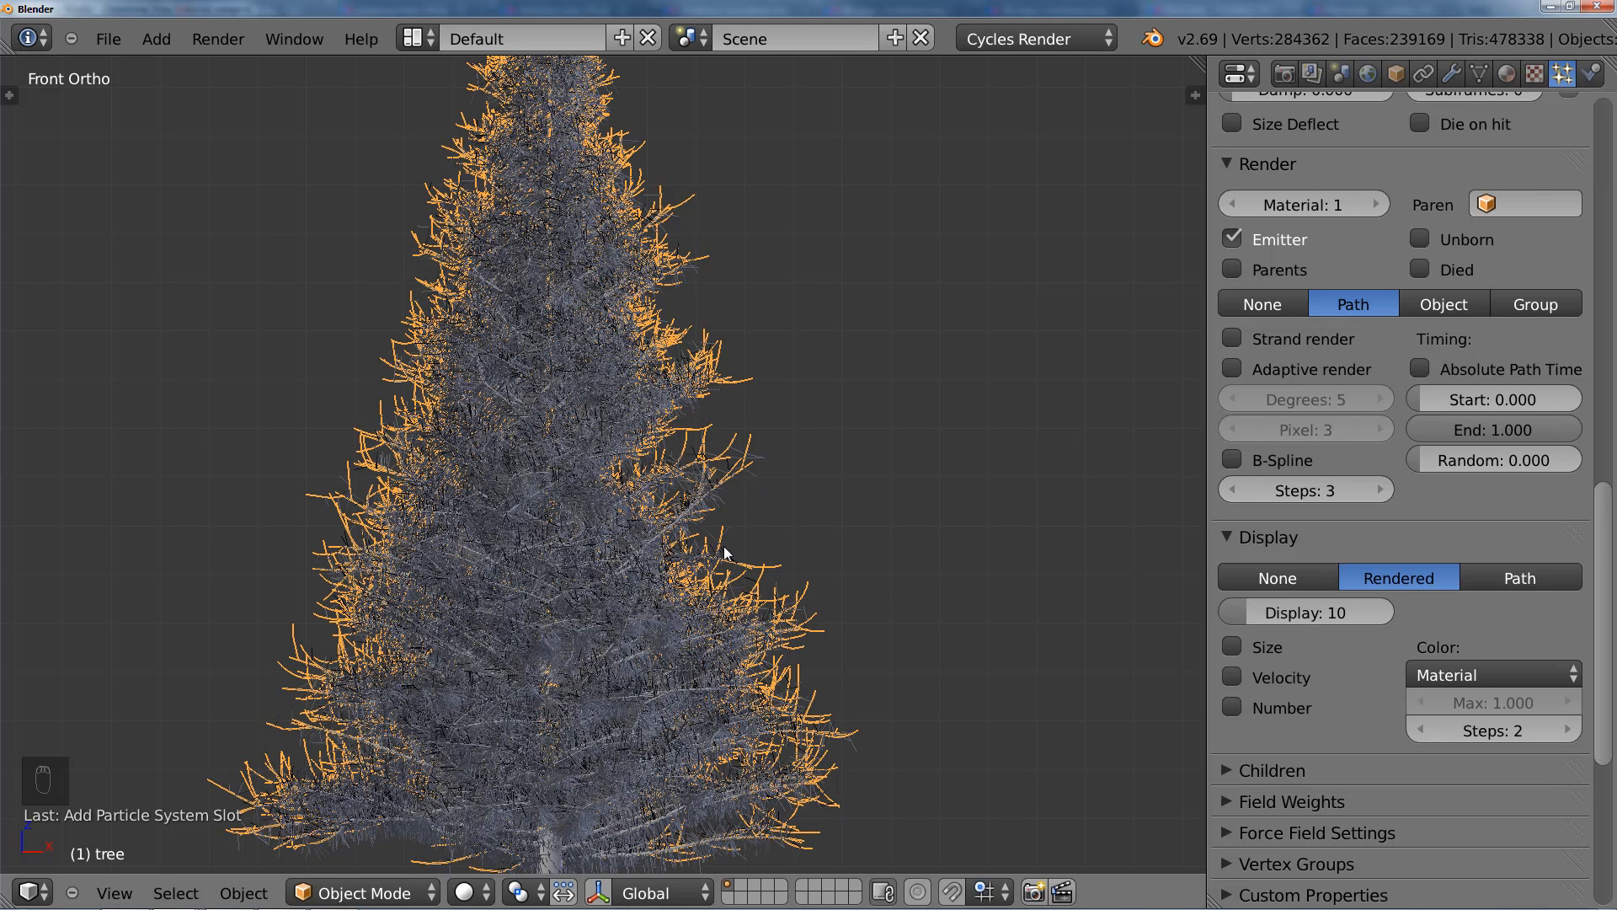
click(1231, 537)
Step: Set the hair's emitter-geometry Normal velocity to 0.001 and inspect the needles on the outer branches up close
scroll(1402, 484, up, 10)
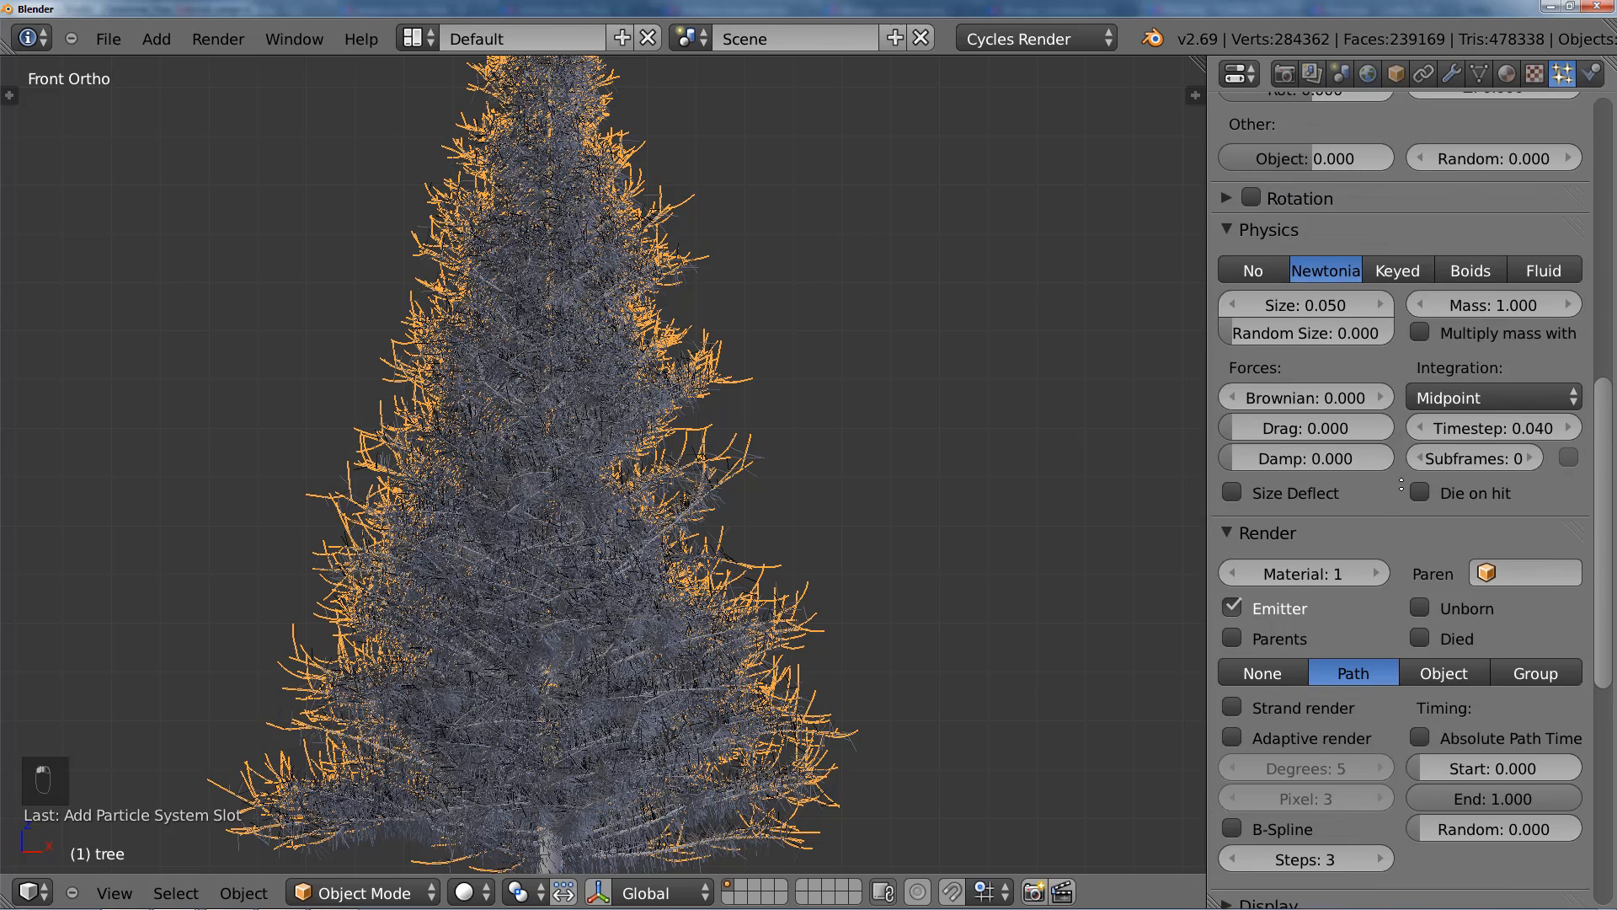
scroll(1401, 484, up, 10)
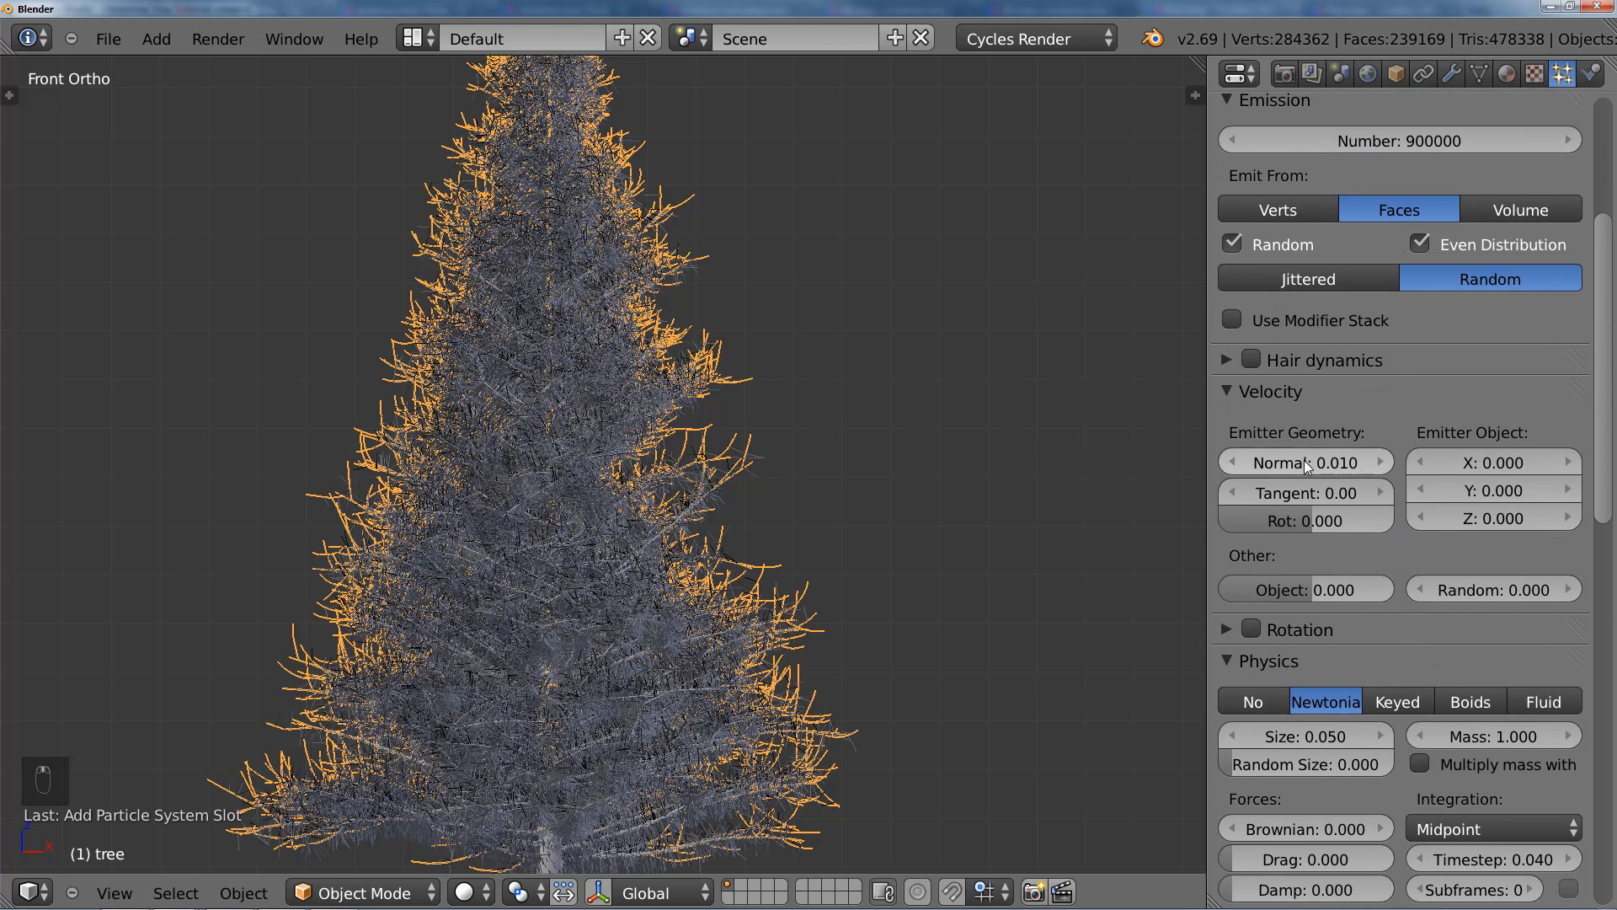
click(1325, 466)
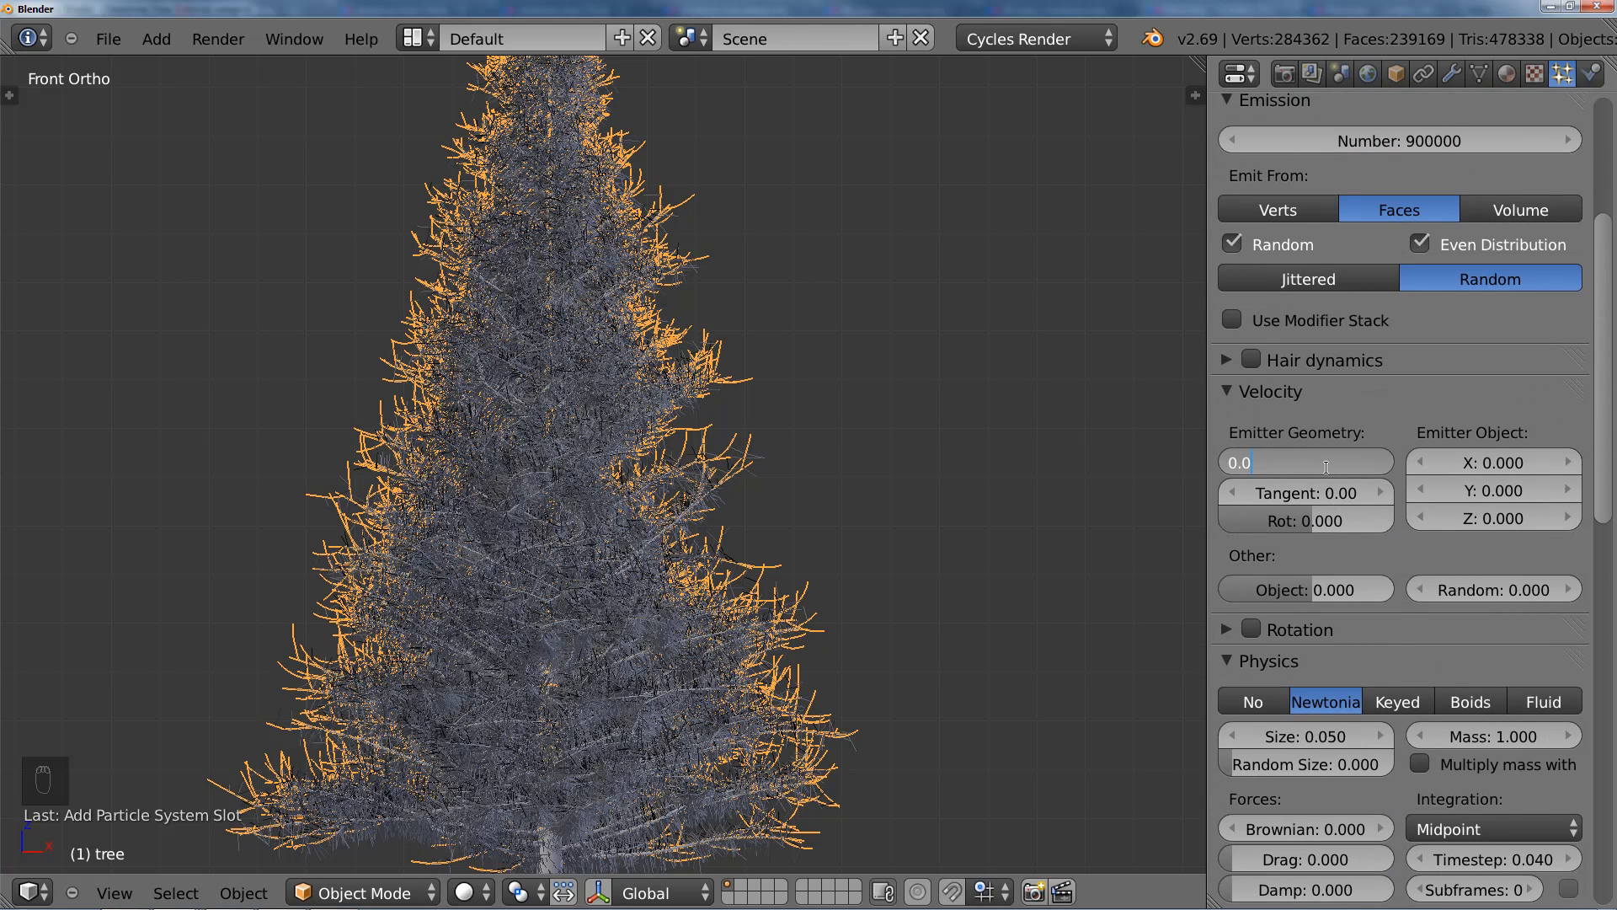
text(01)
key(Return)
scroll(741, 465, up, 4)
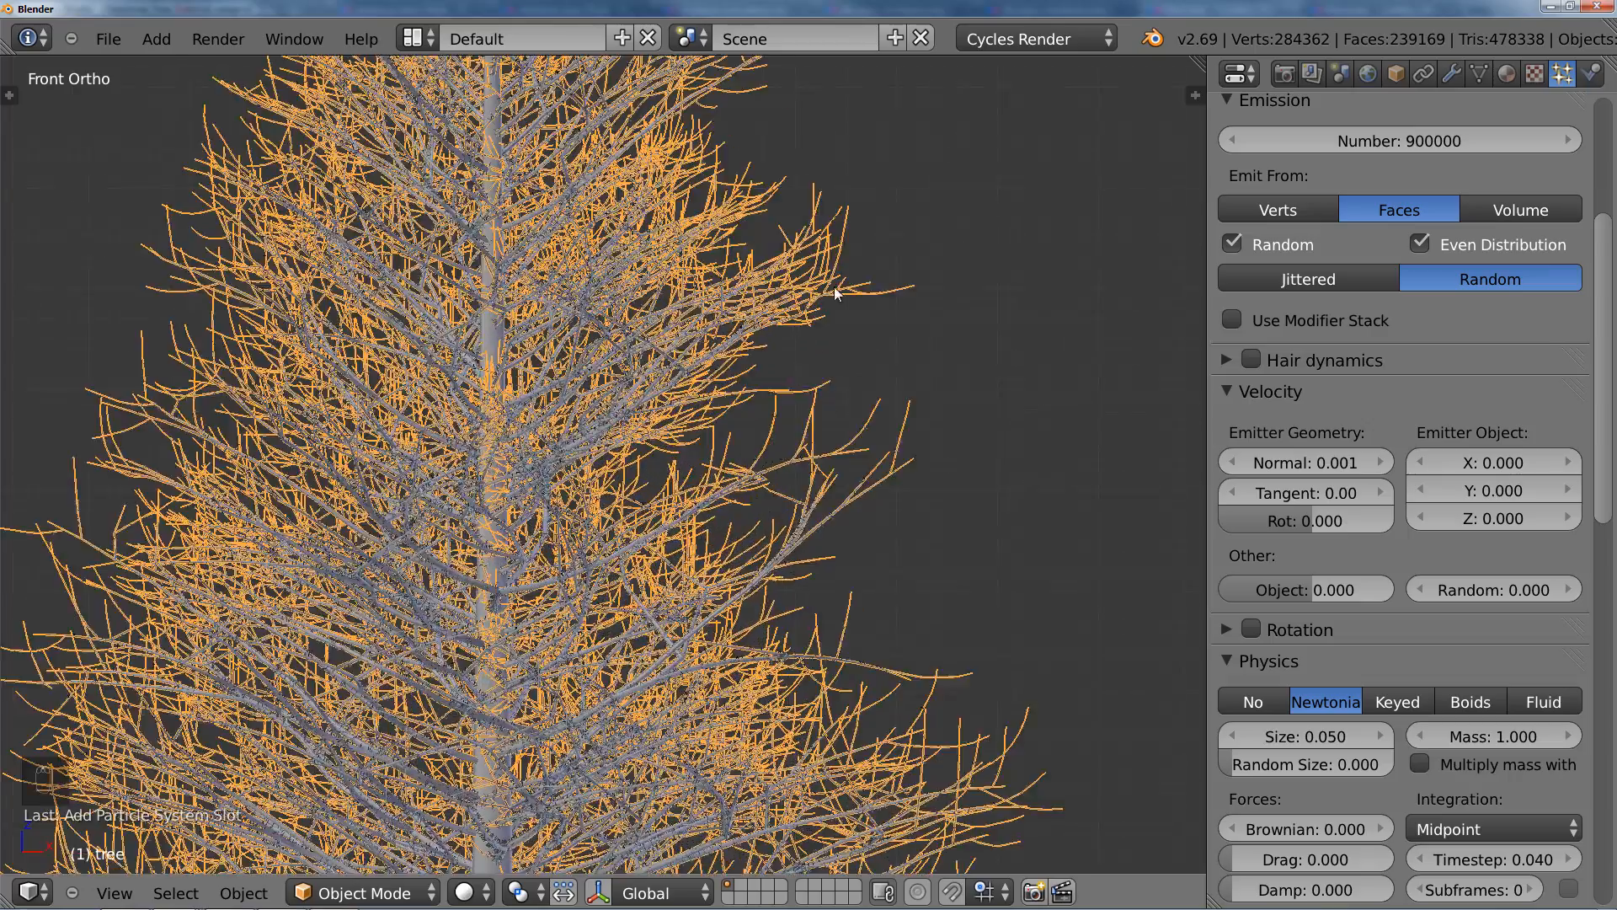
scroll(834, 293, up, 5)
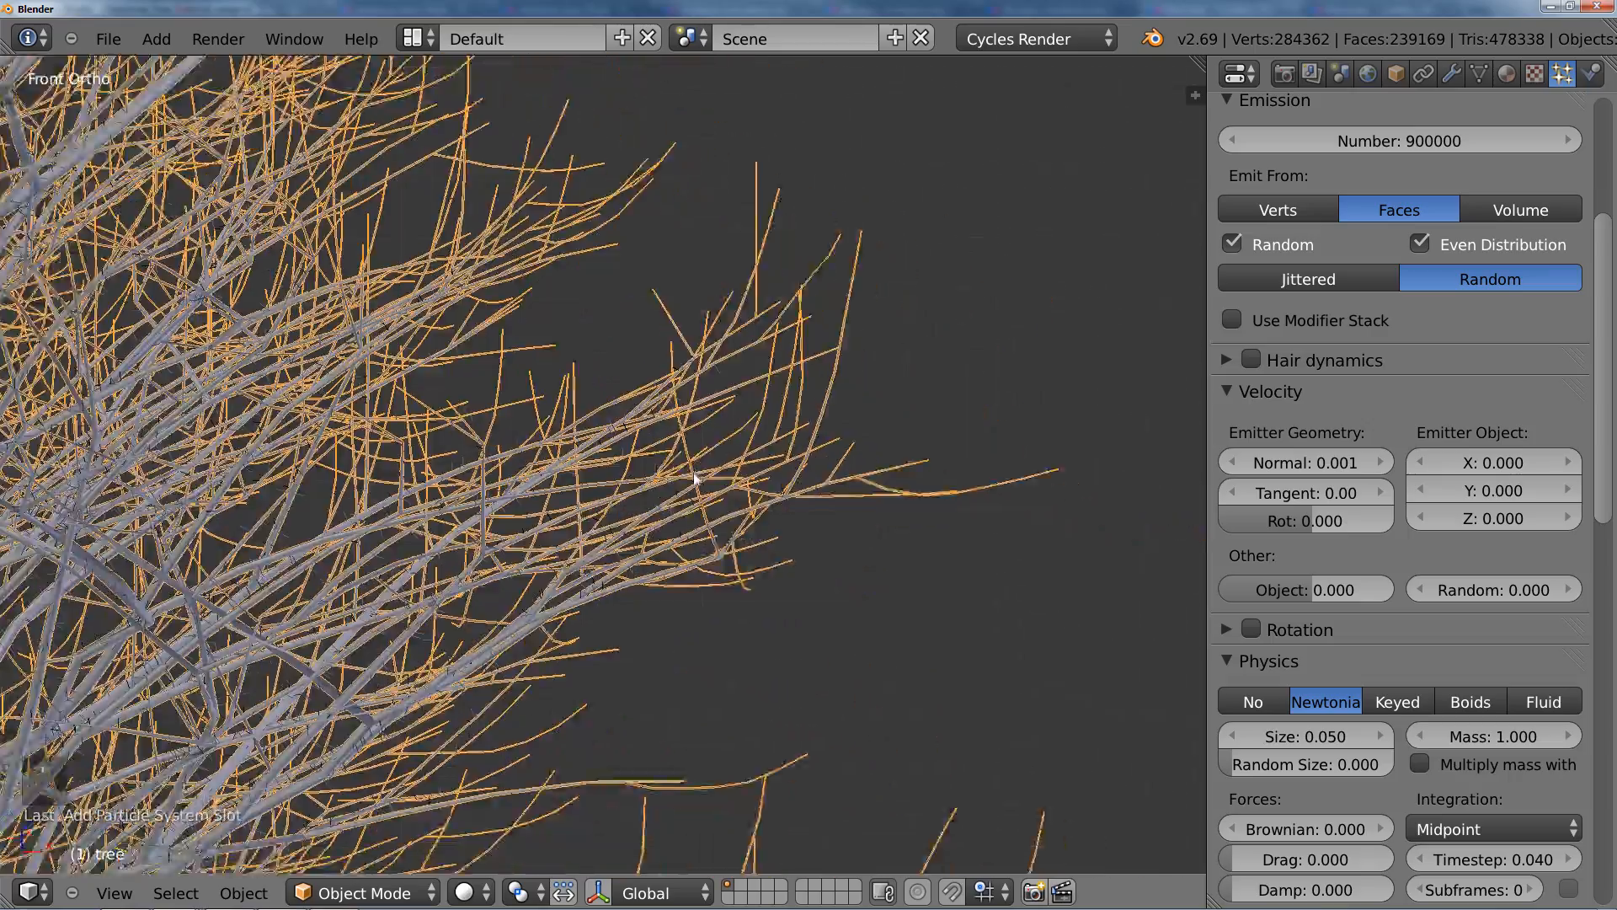
scroll(694, 477, up, 2)
scroll(741, 596, up, 2)
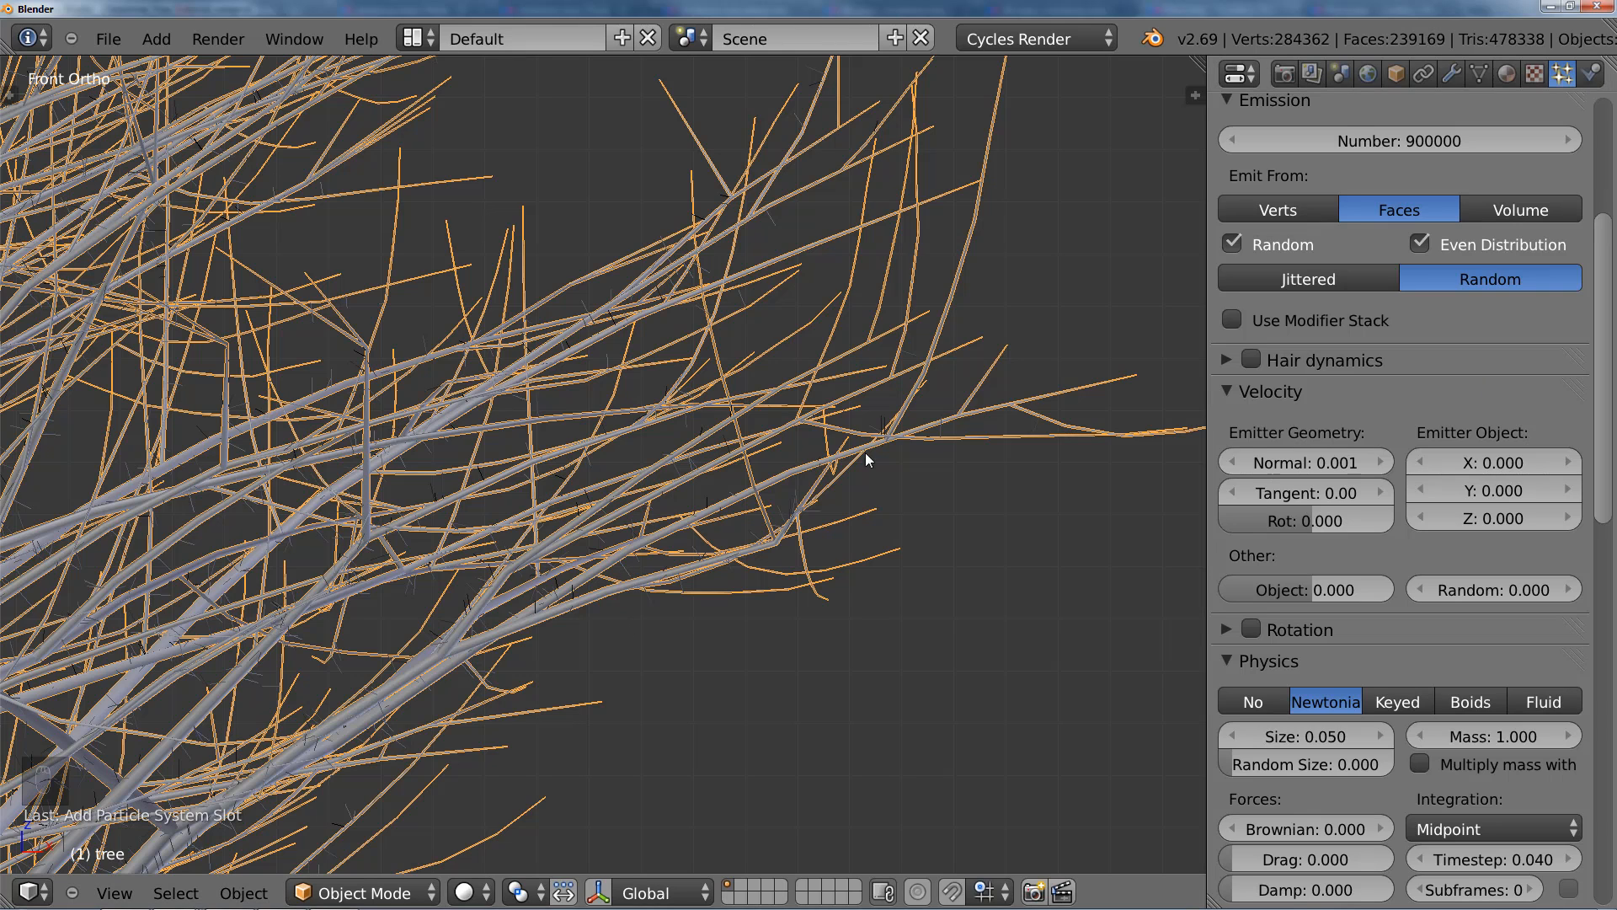
Step: Switch to the browser and compare the two Flickr conifer photos for needle length and direction
key(alt+Tab)
click(445, 509)
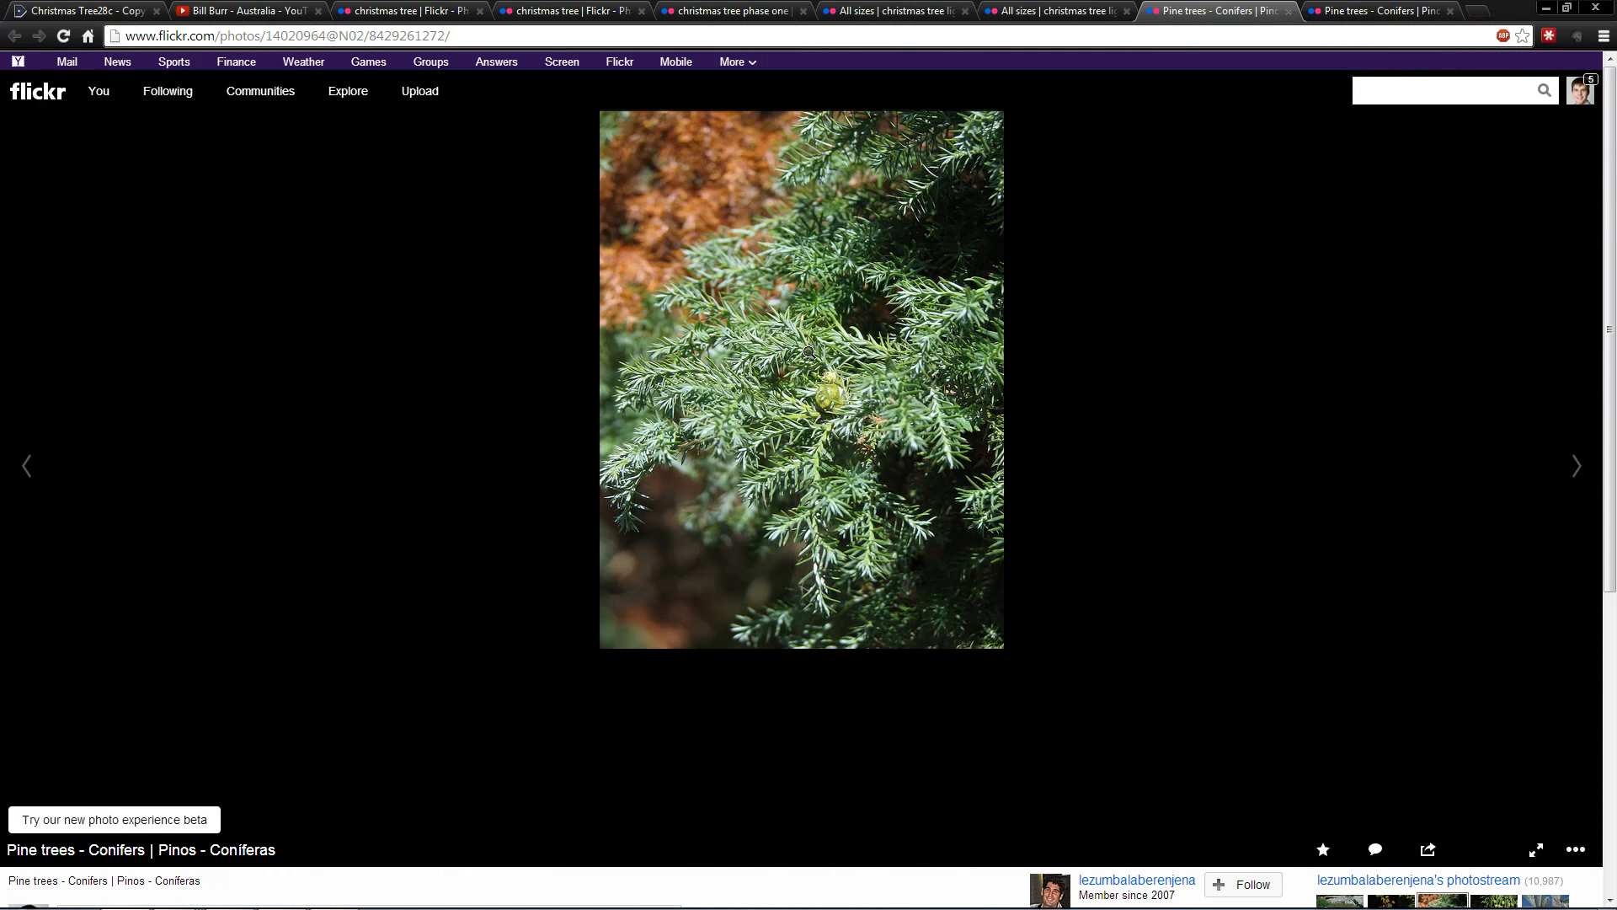
key(ctrl+Tab)
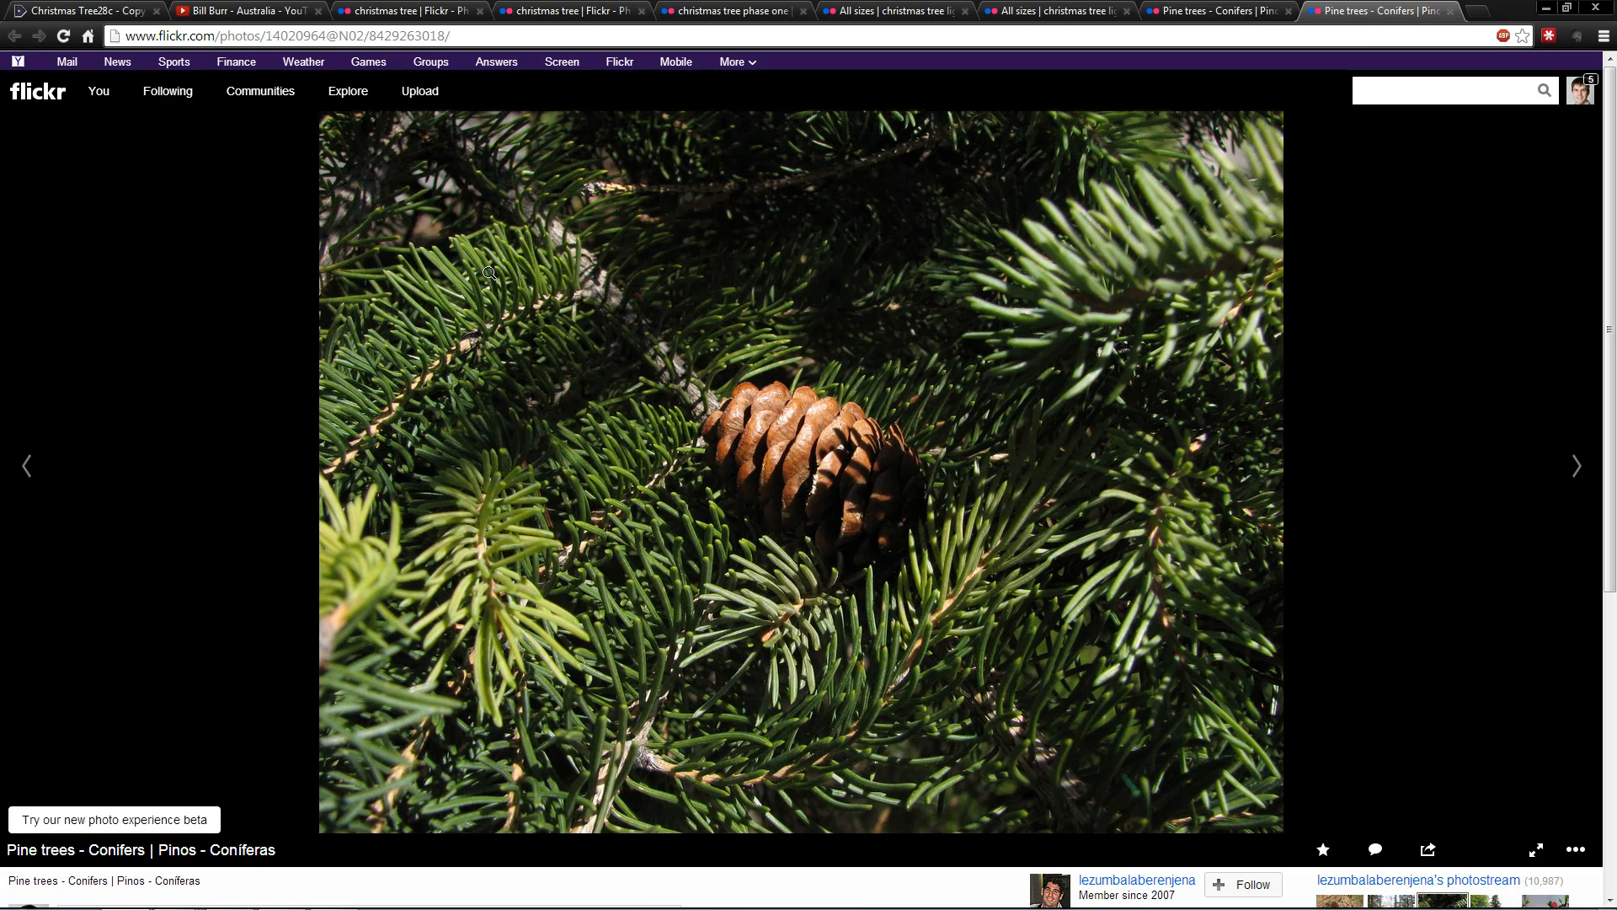
click(1213, 12)
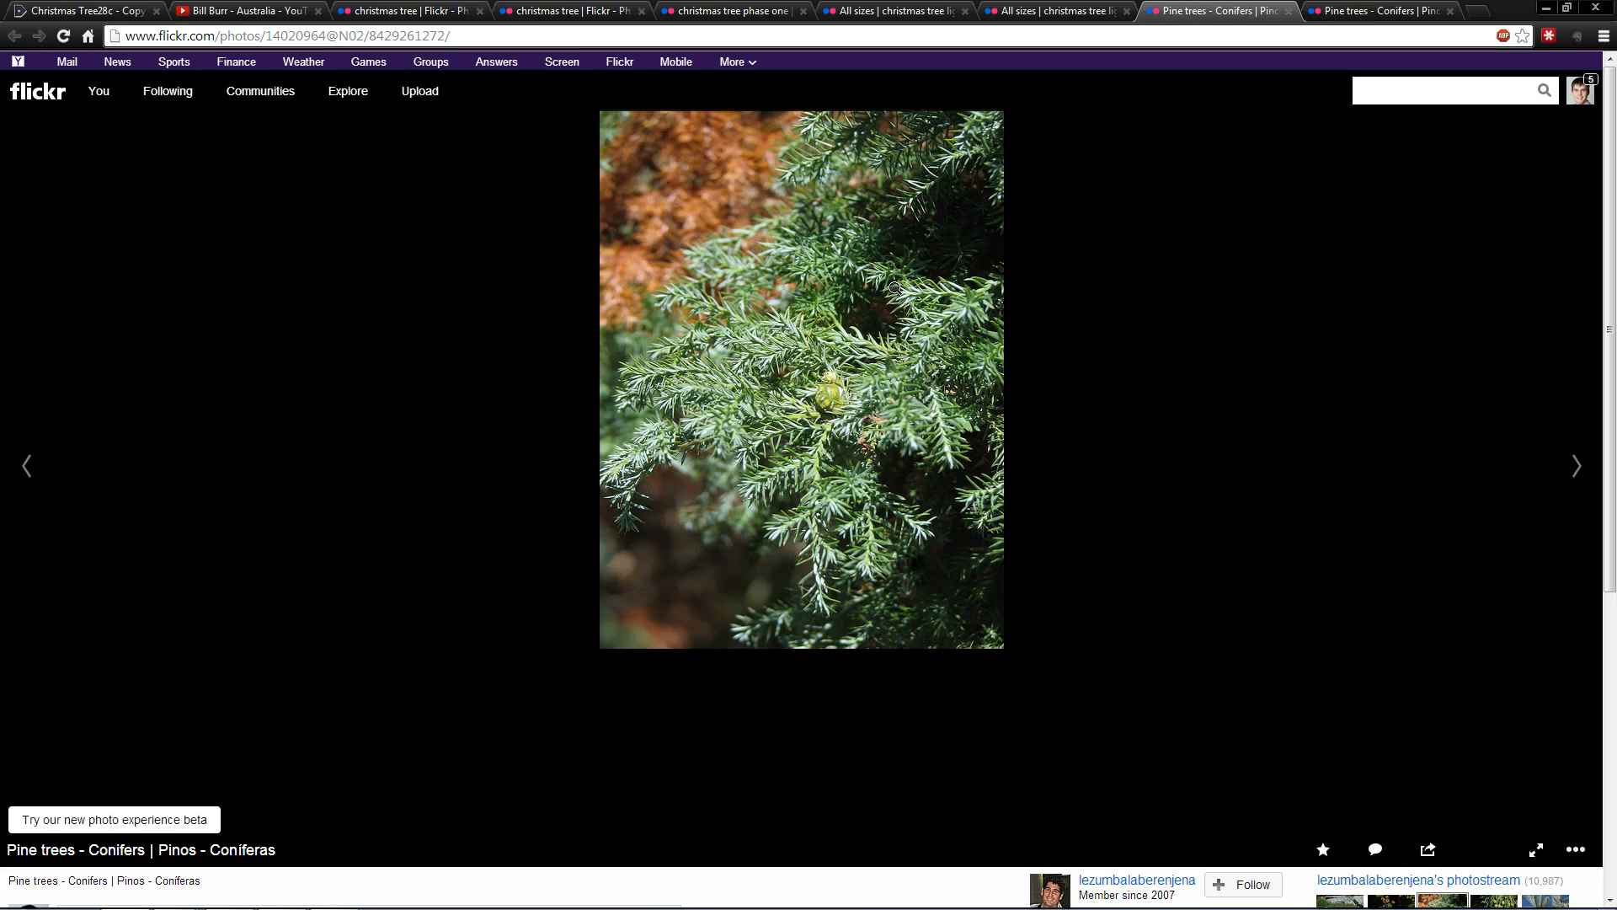
key(ctrl+Tab)
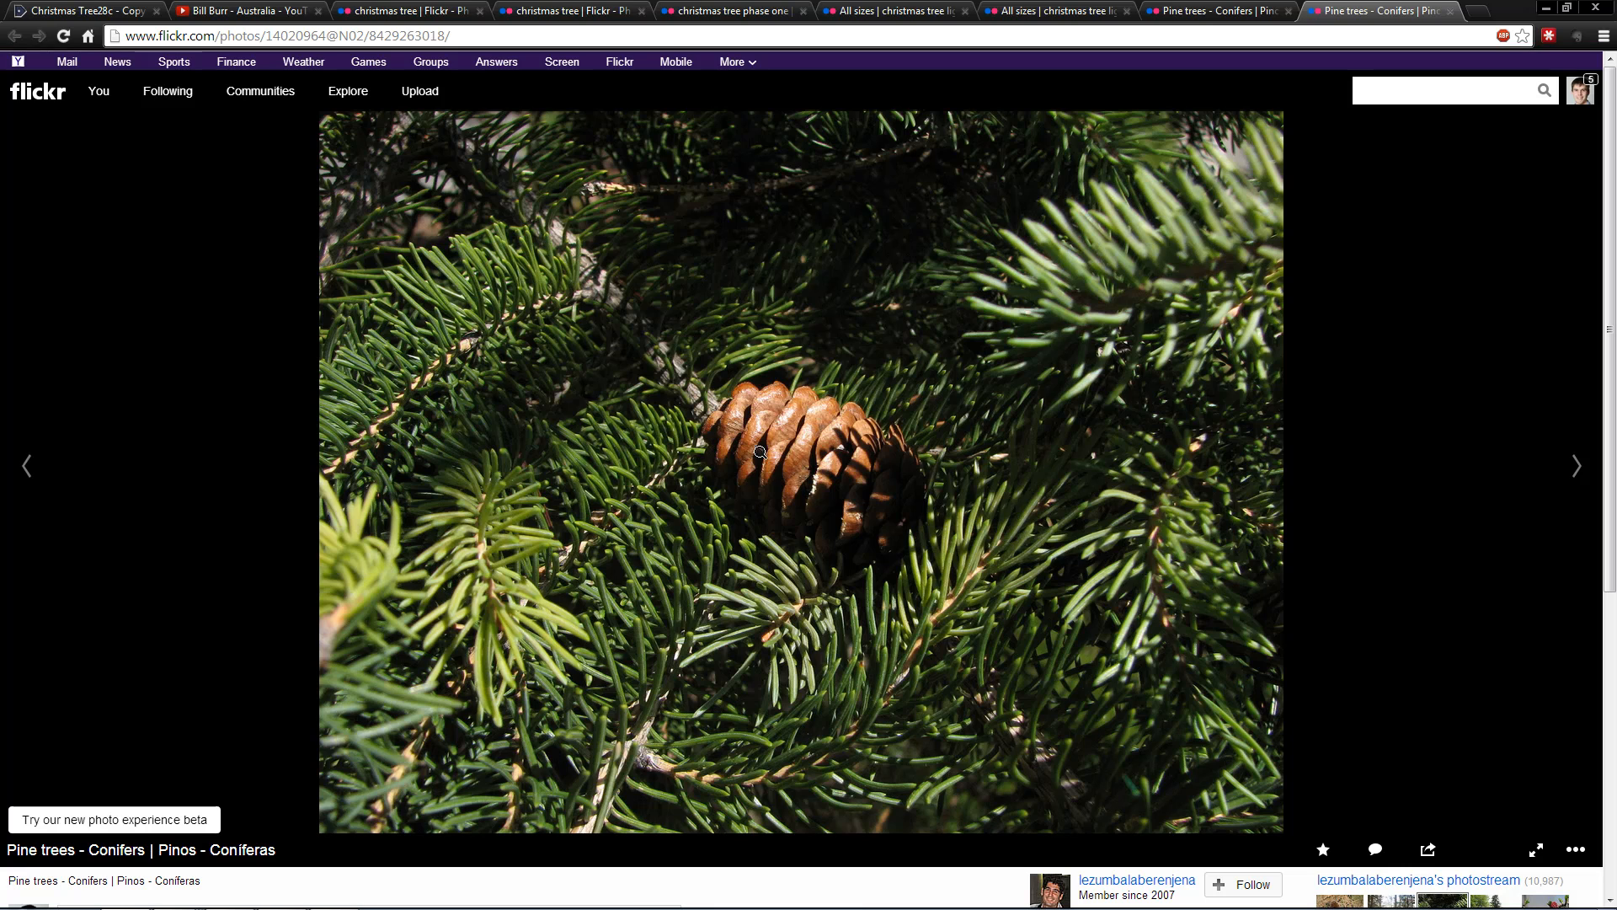
click(1224, 14)
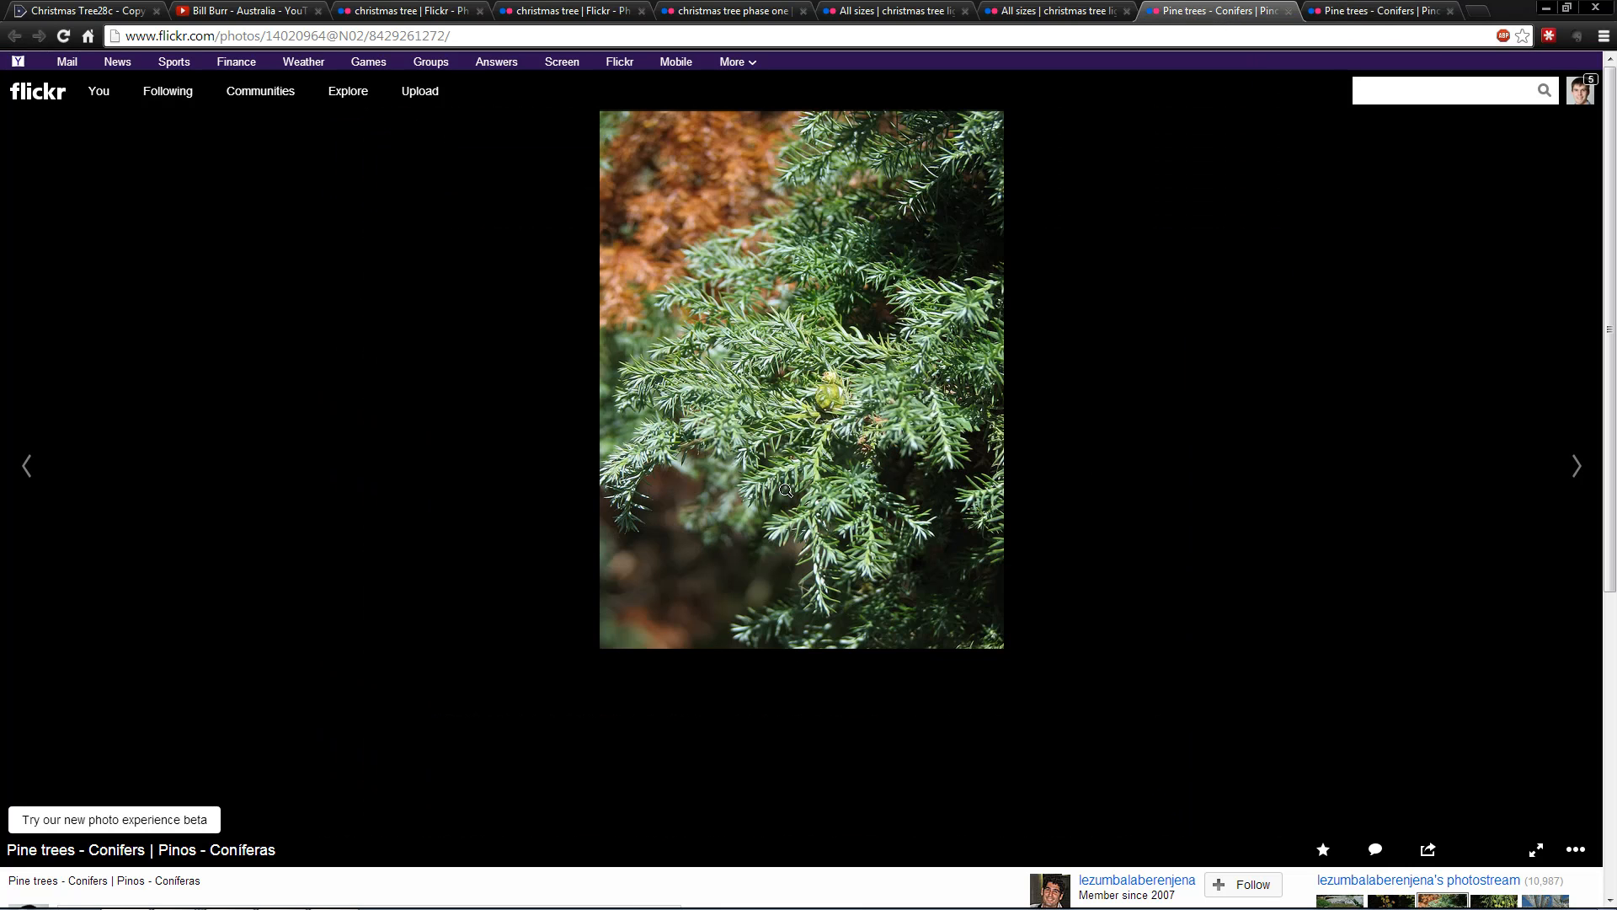
key(ctrl+Tab)
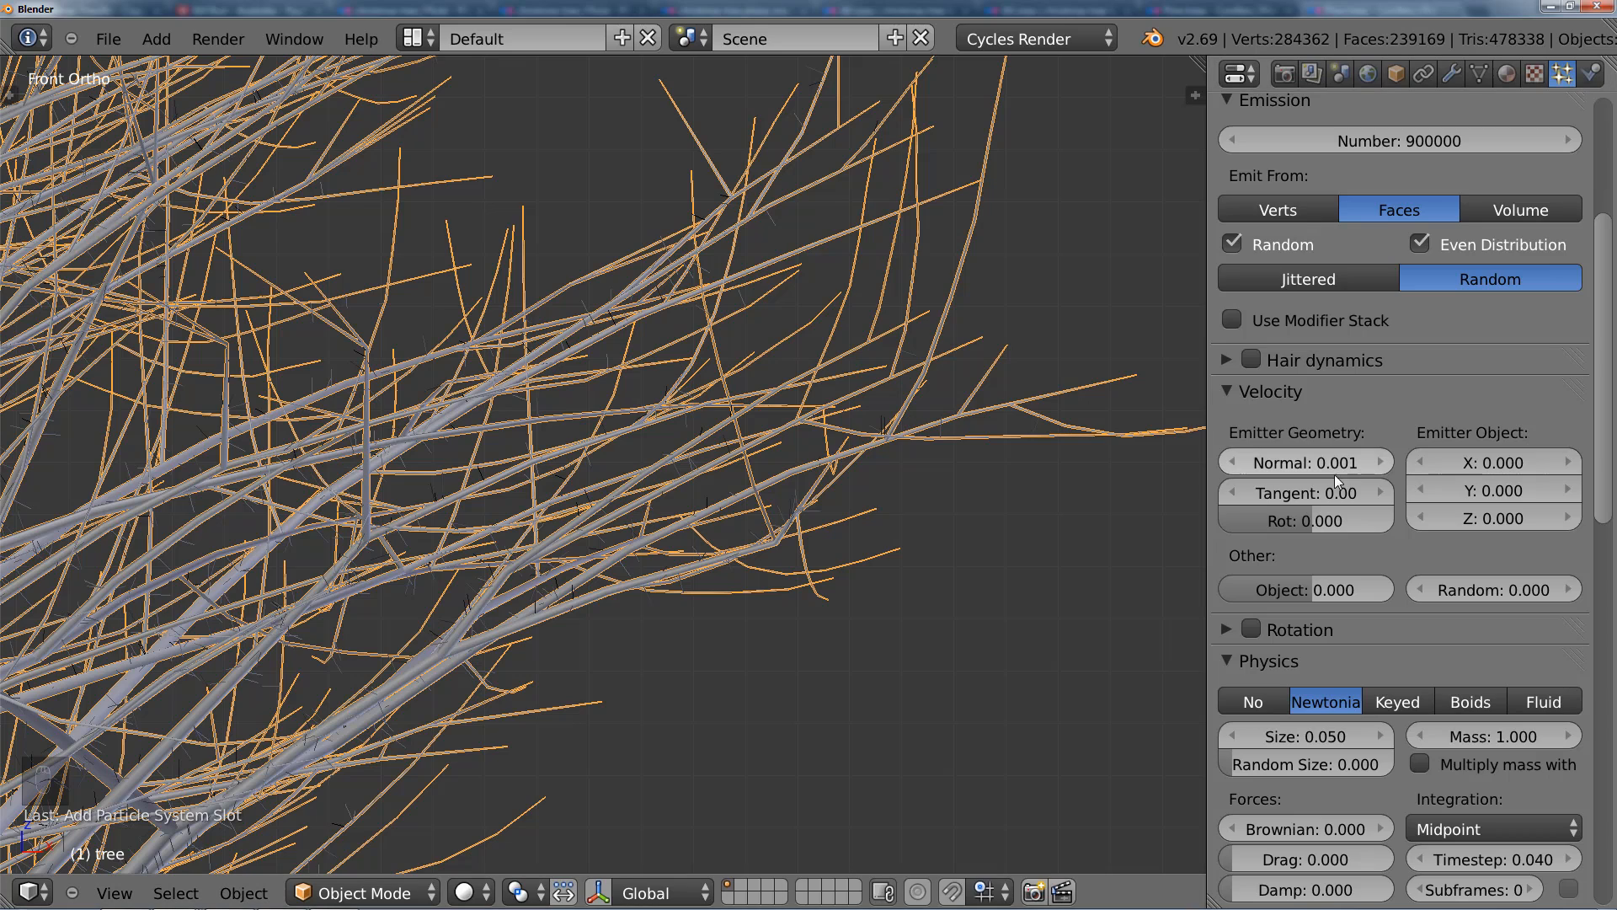
Step: Try a Random velocity of 0.001 on the hair, and reset it to 0
click(1504, 588)
text(0.001)
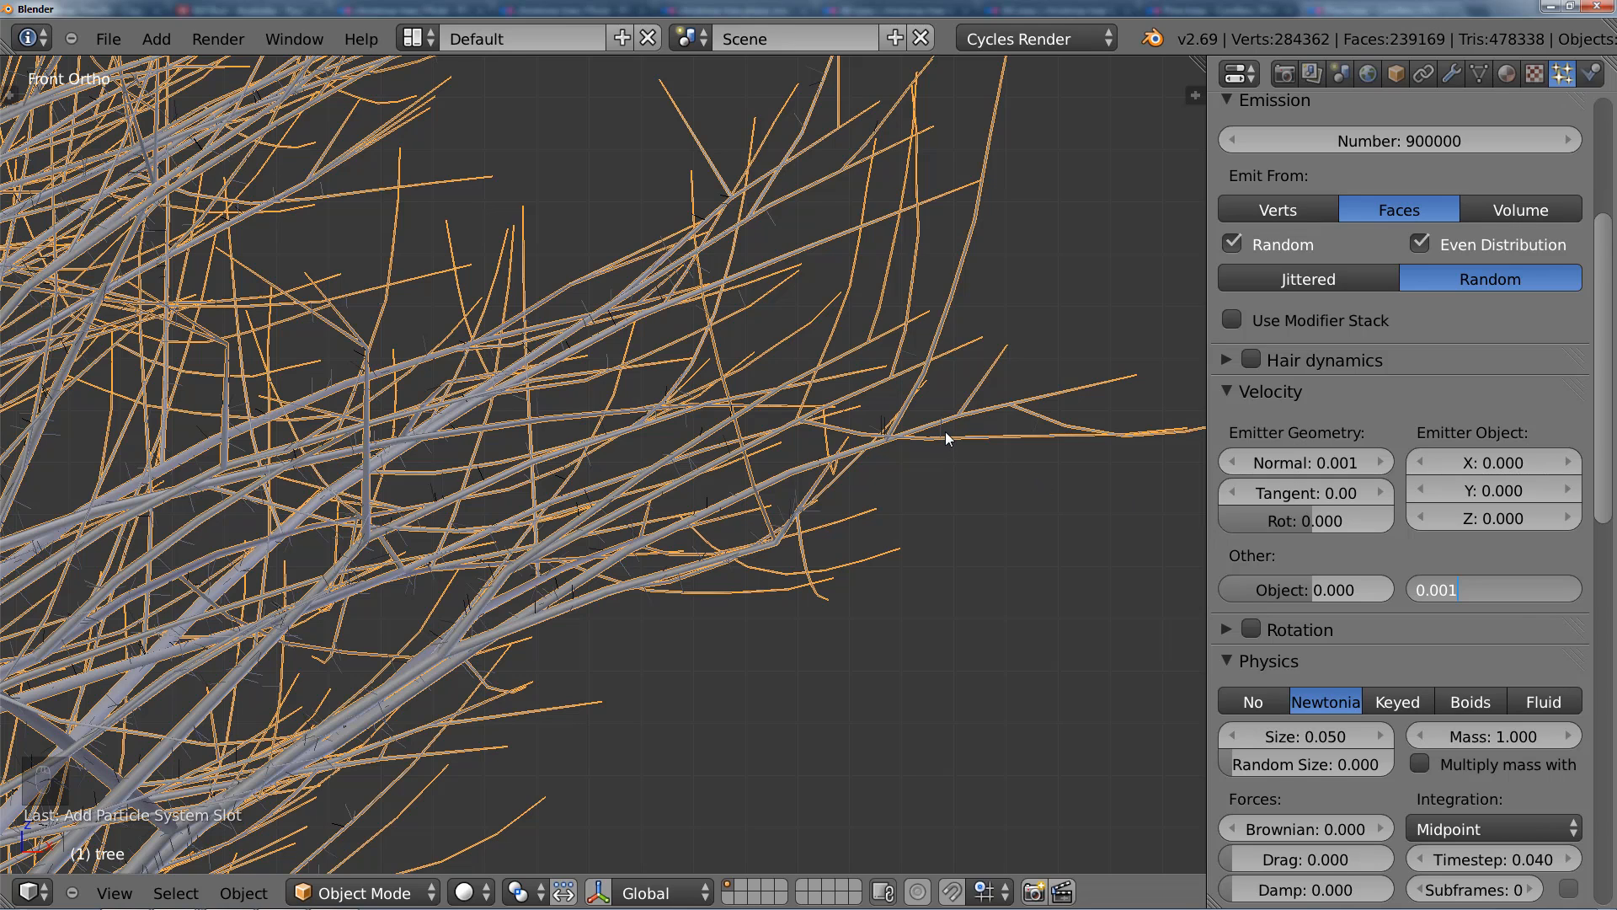
key(Return)
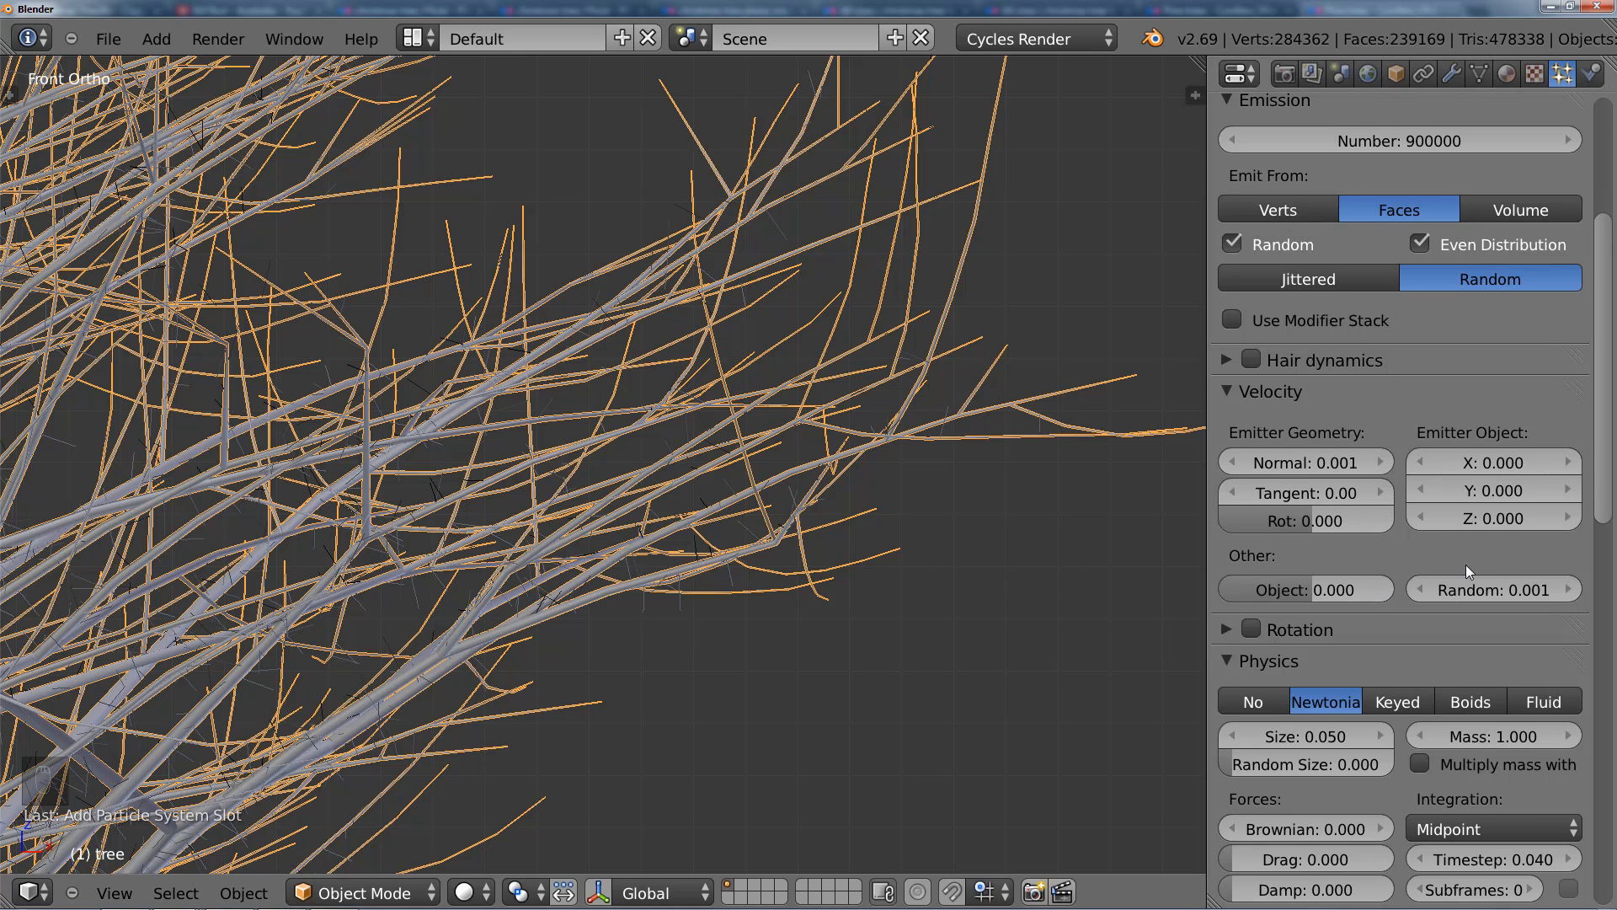
click(1483, 588)
text(0)
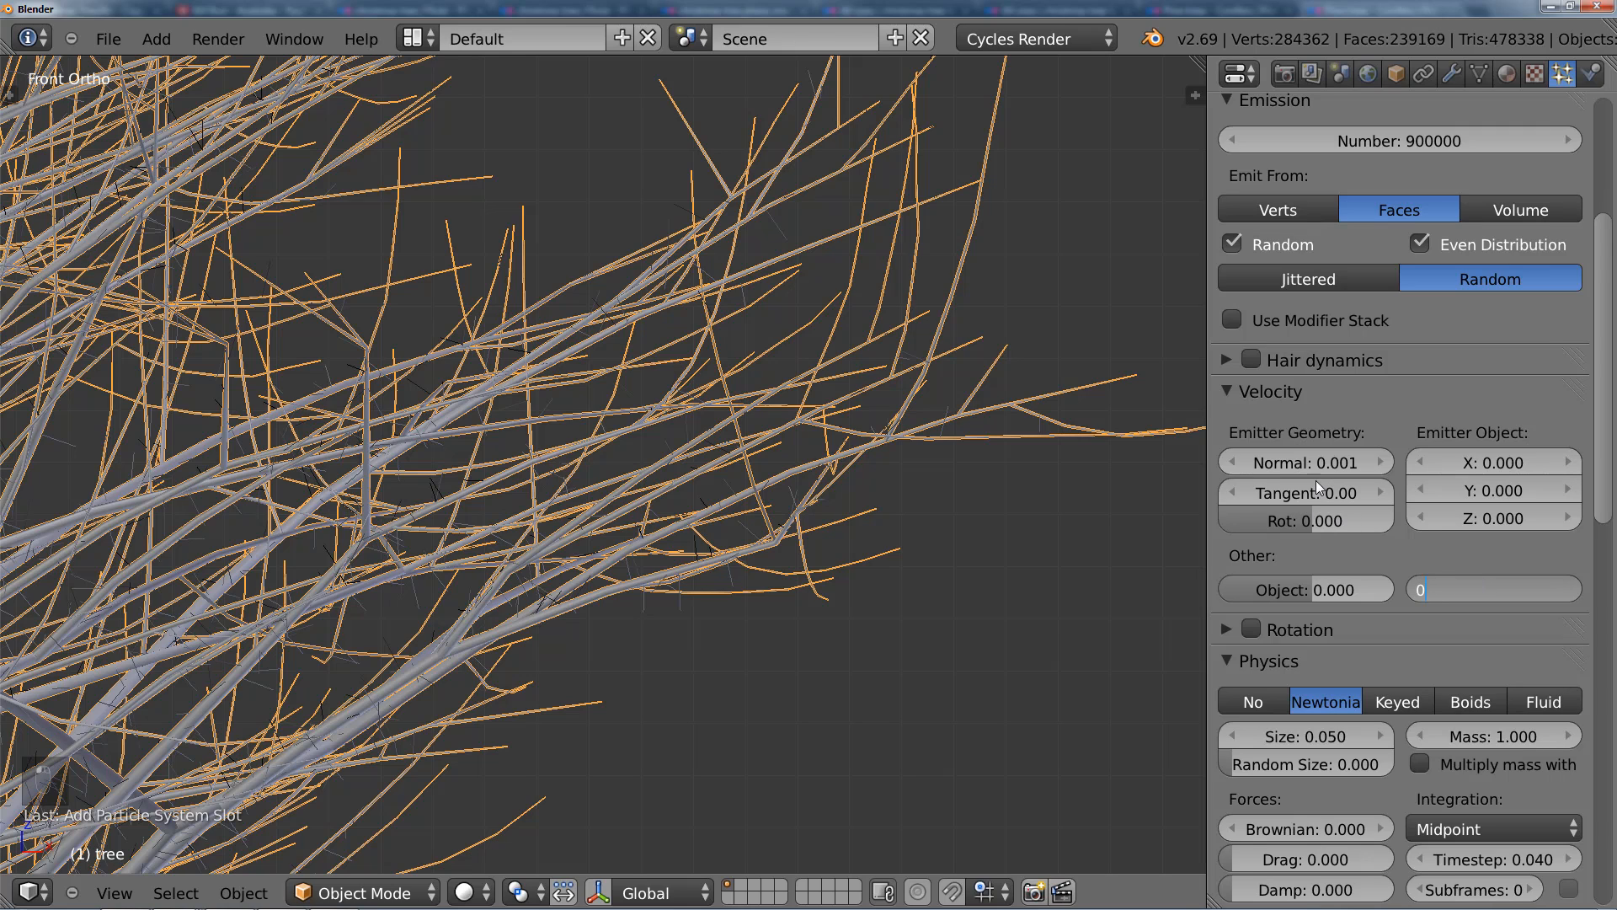
key(Return)
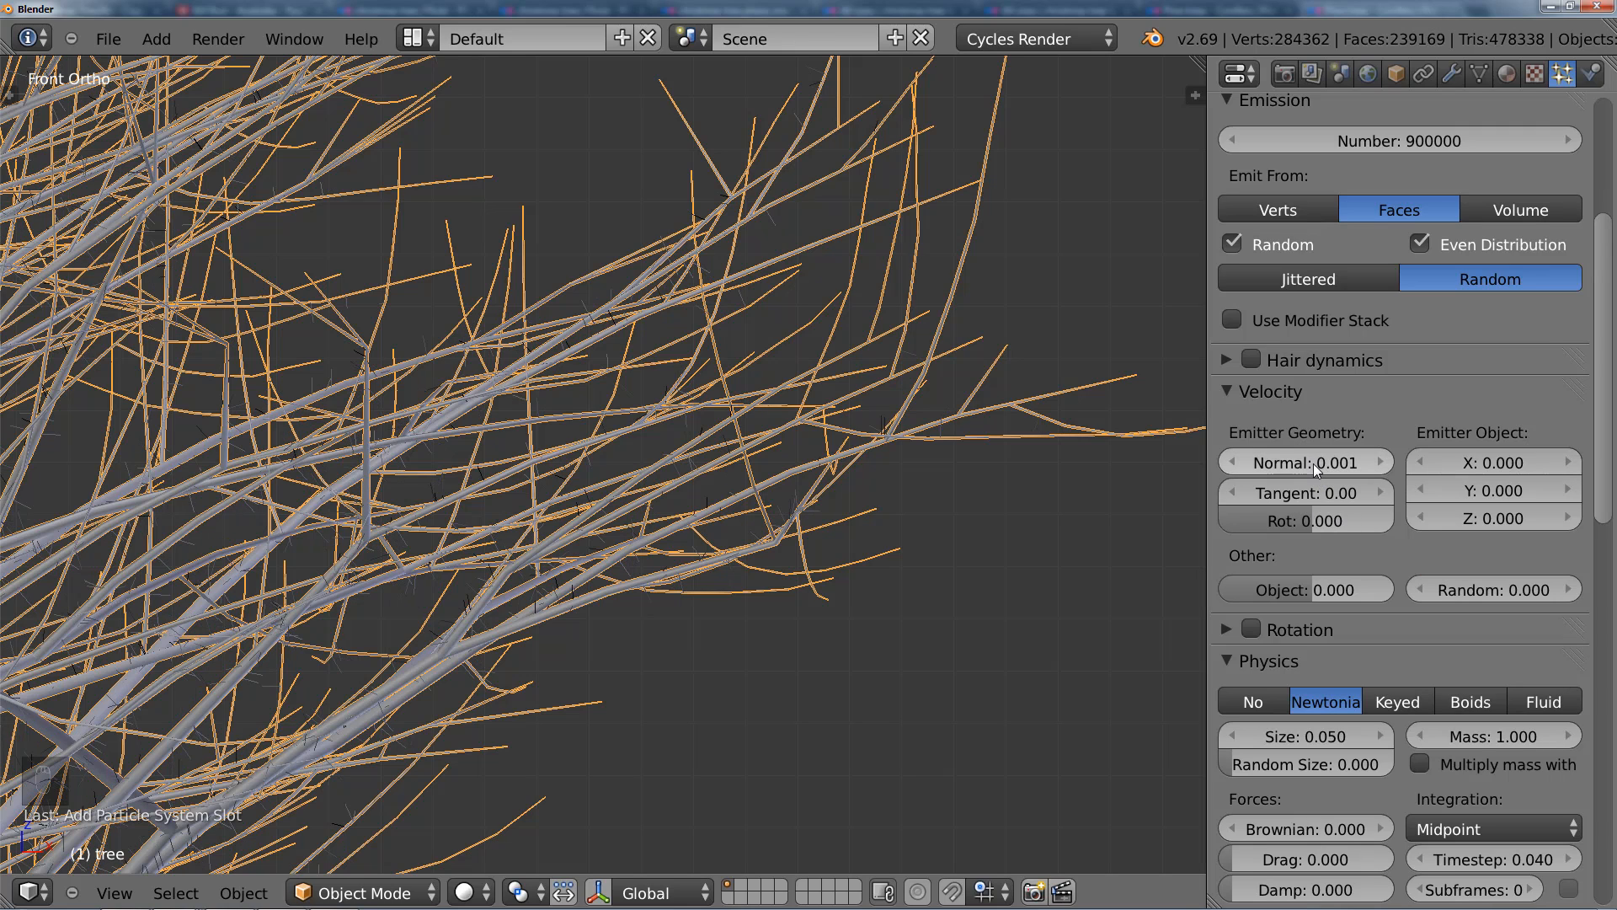
Step: Set the hair's emitter-geometry Normal velocity to 0.003 and check the needle length along the branches
click(1313, 464)
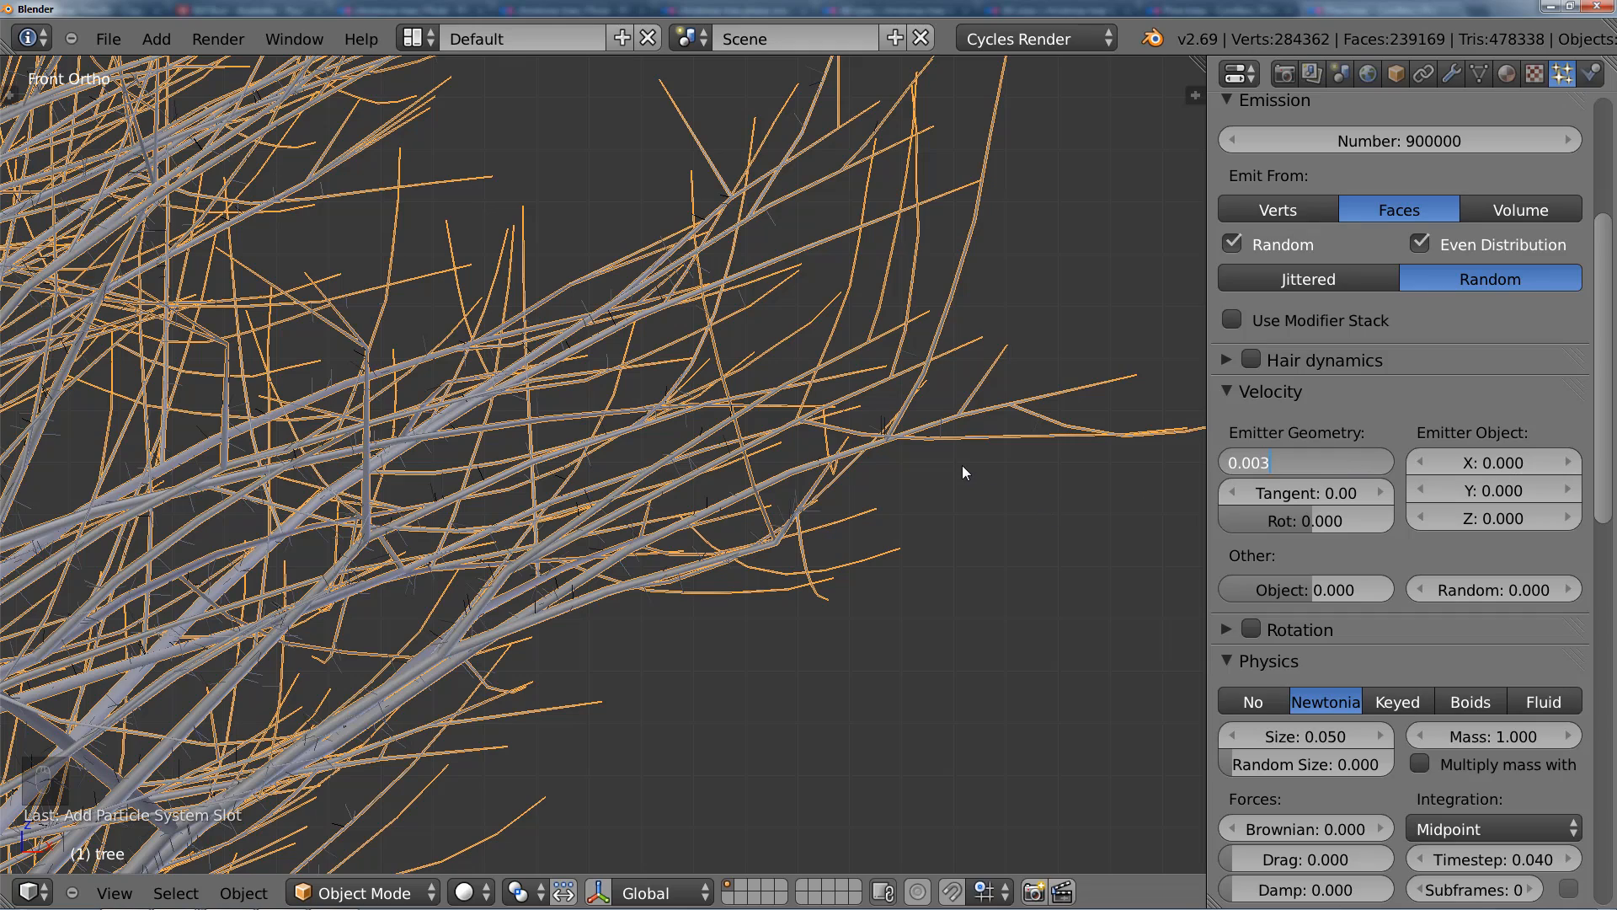
text(0.003)
key(Return)
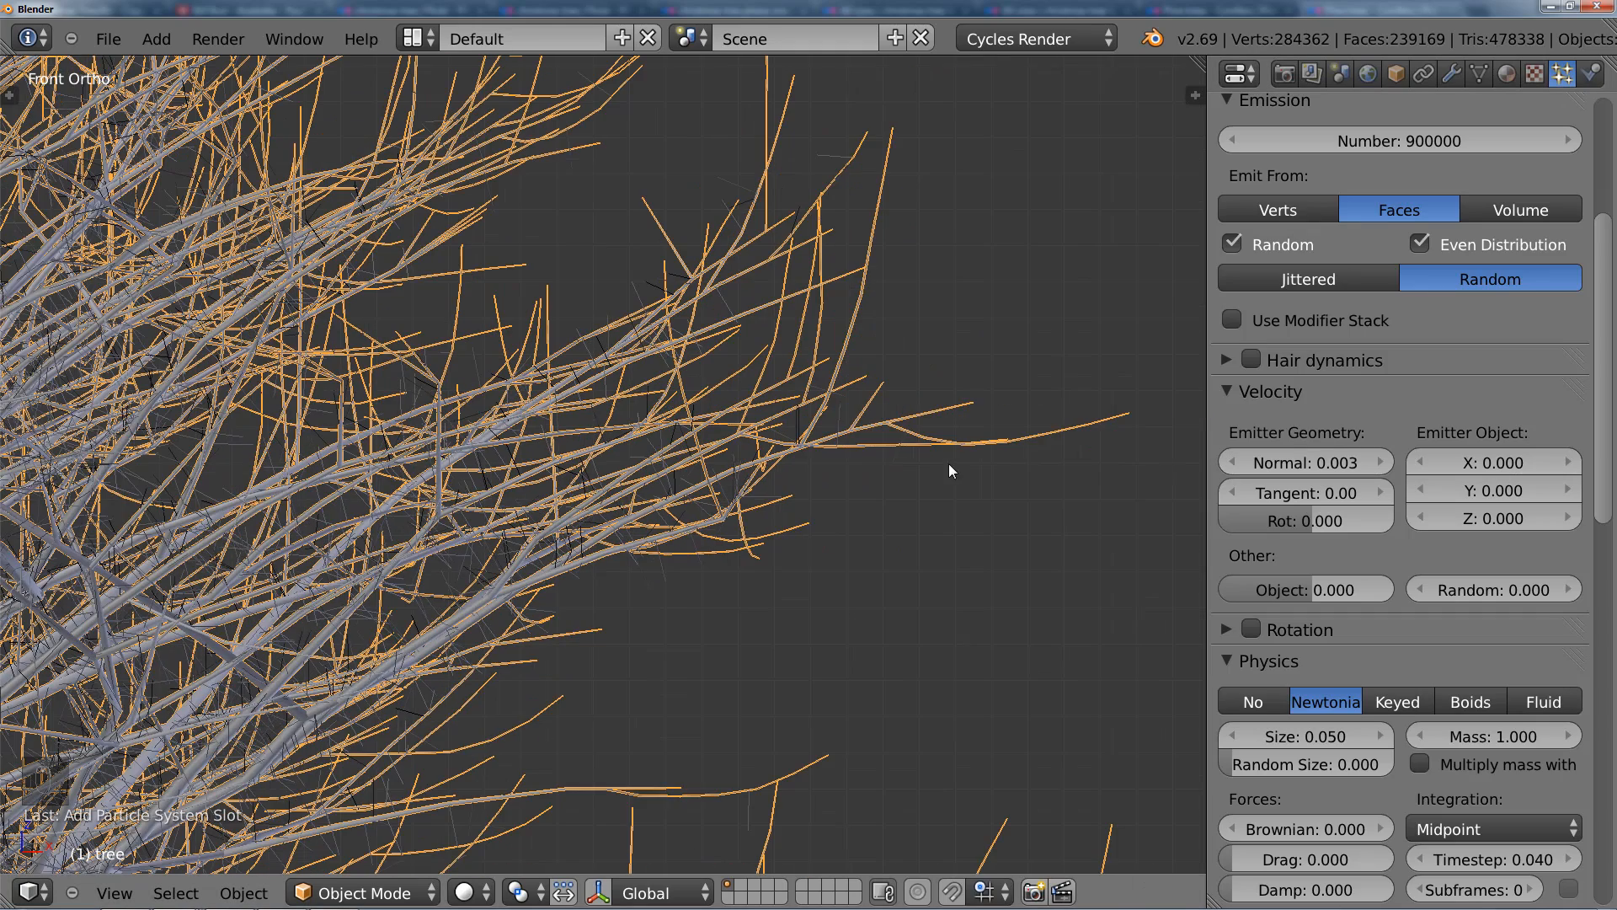
scroll(849, 387, down, 4)
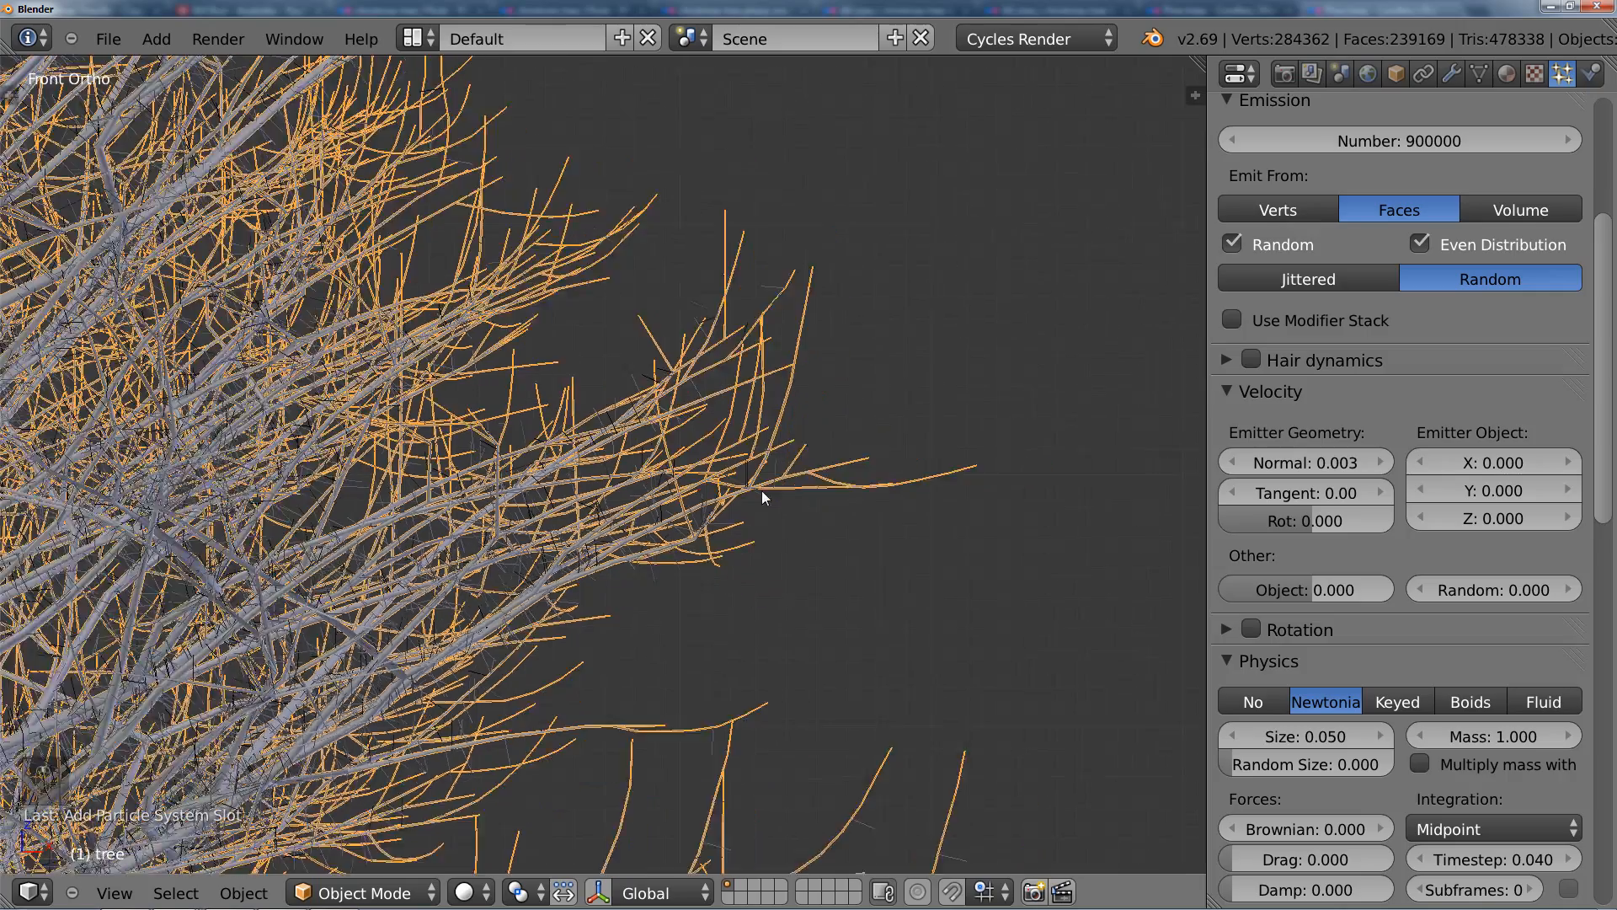
scroll(545, 438, down, 2)
scroll(648, 524, up, 4)
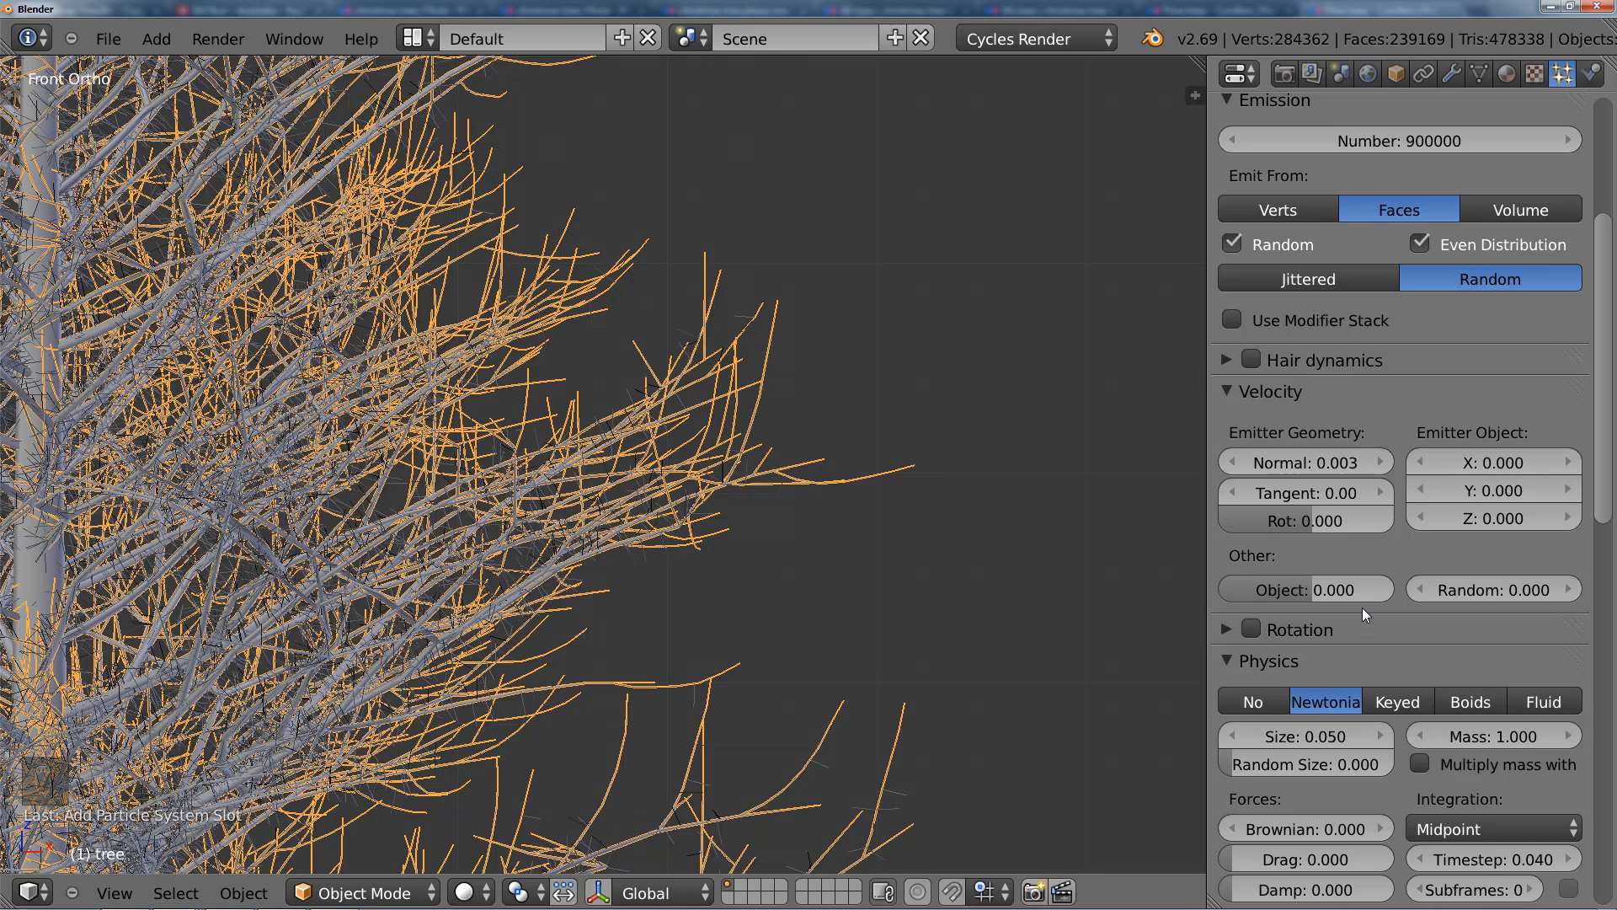
Step: Set the hair's Brownian physics force to 0.001 and inspect the needles' irregularity on the branches
scroll(1369, 642, down, 7)
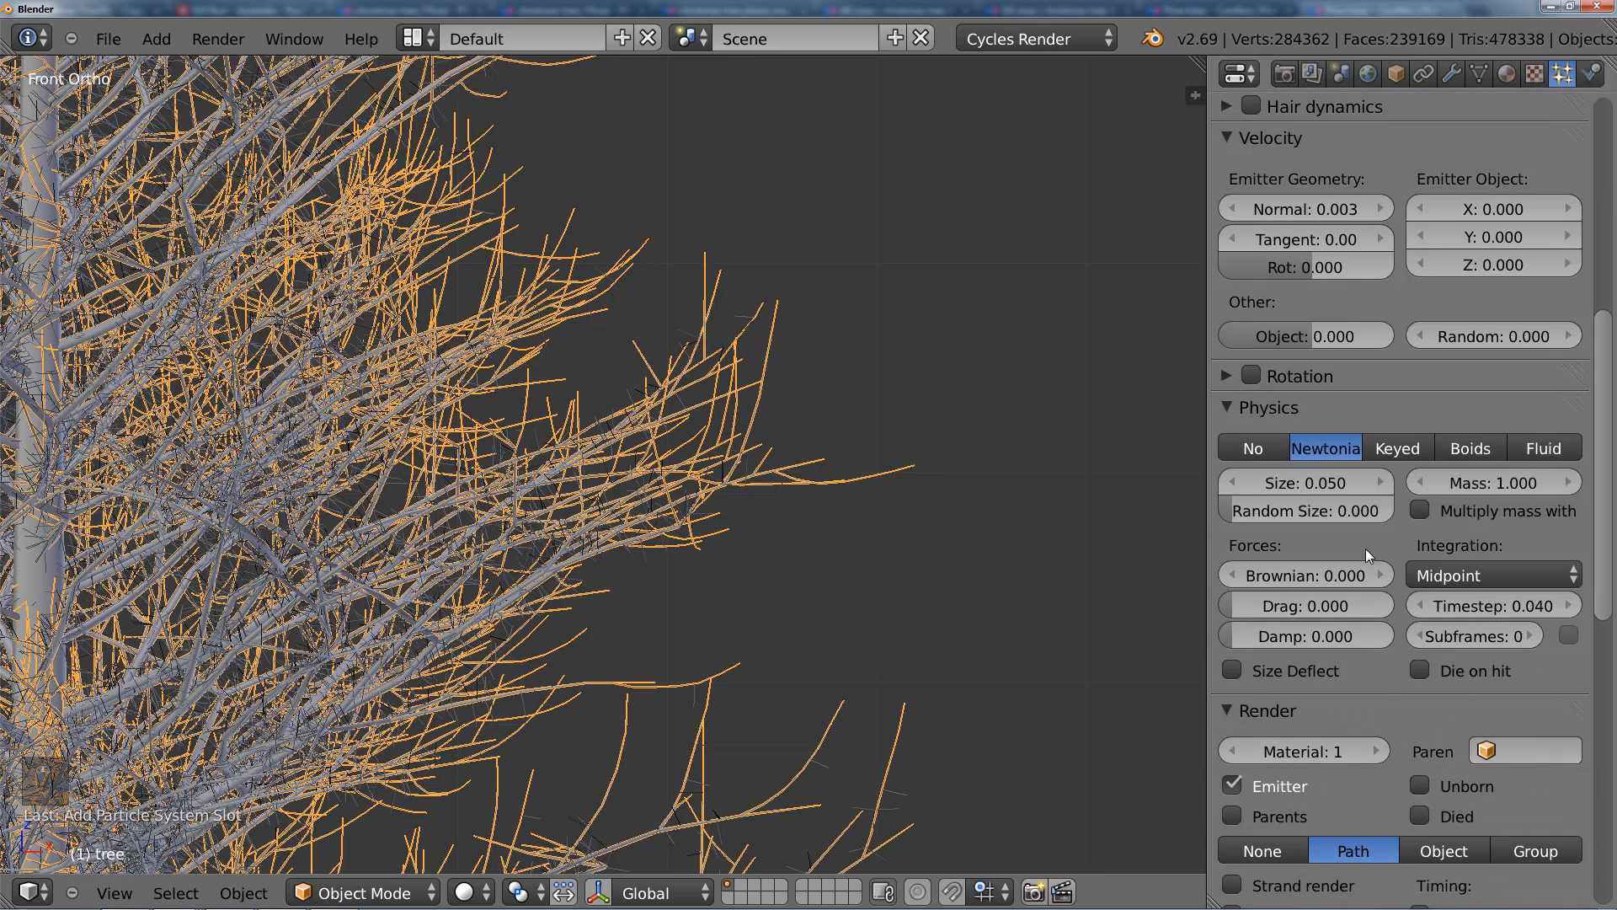
click(1327, 578)
text(0.0)
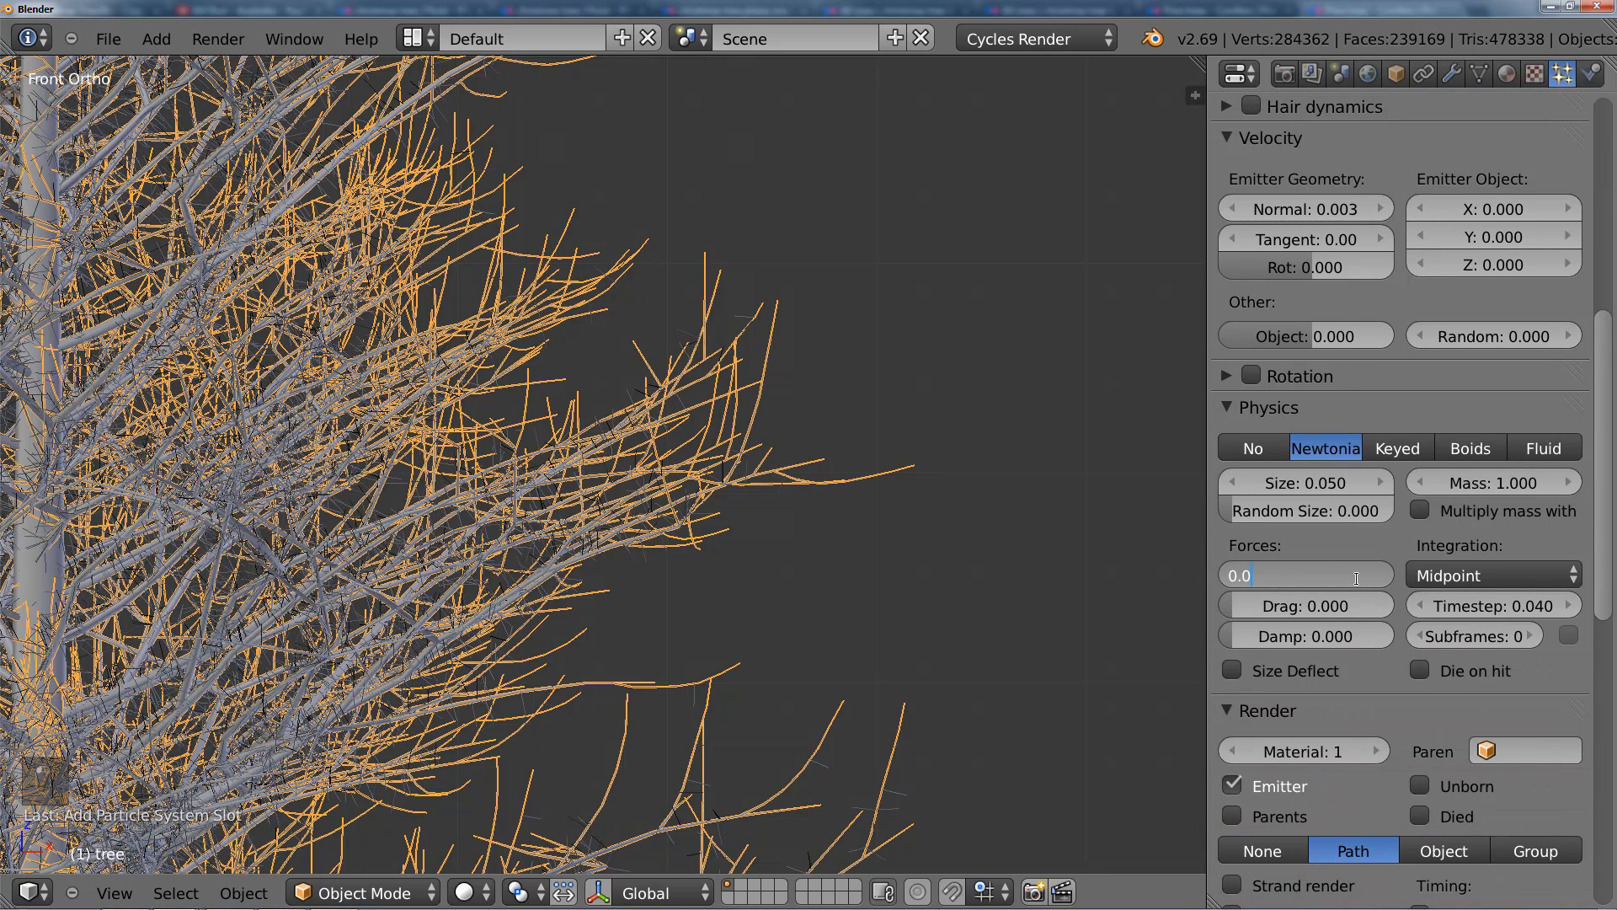
text(01)
key(Return)
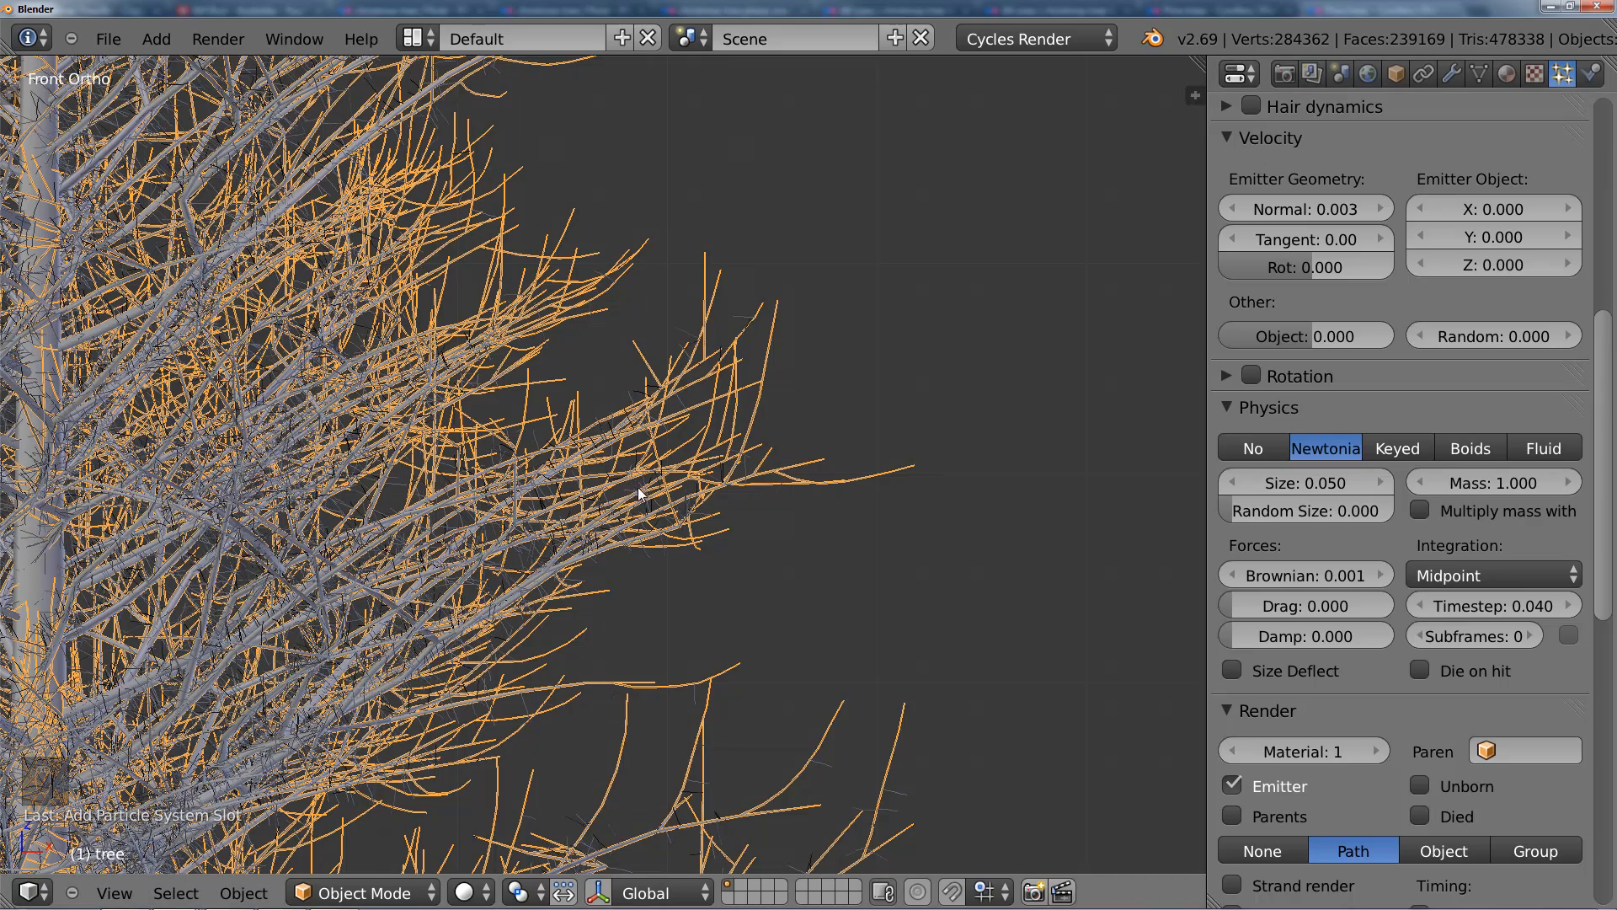
scroll(638, 487, up, 5)
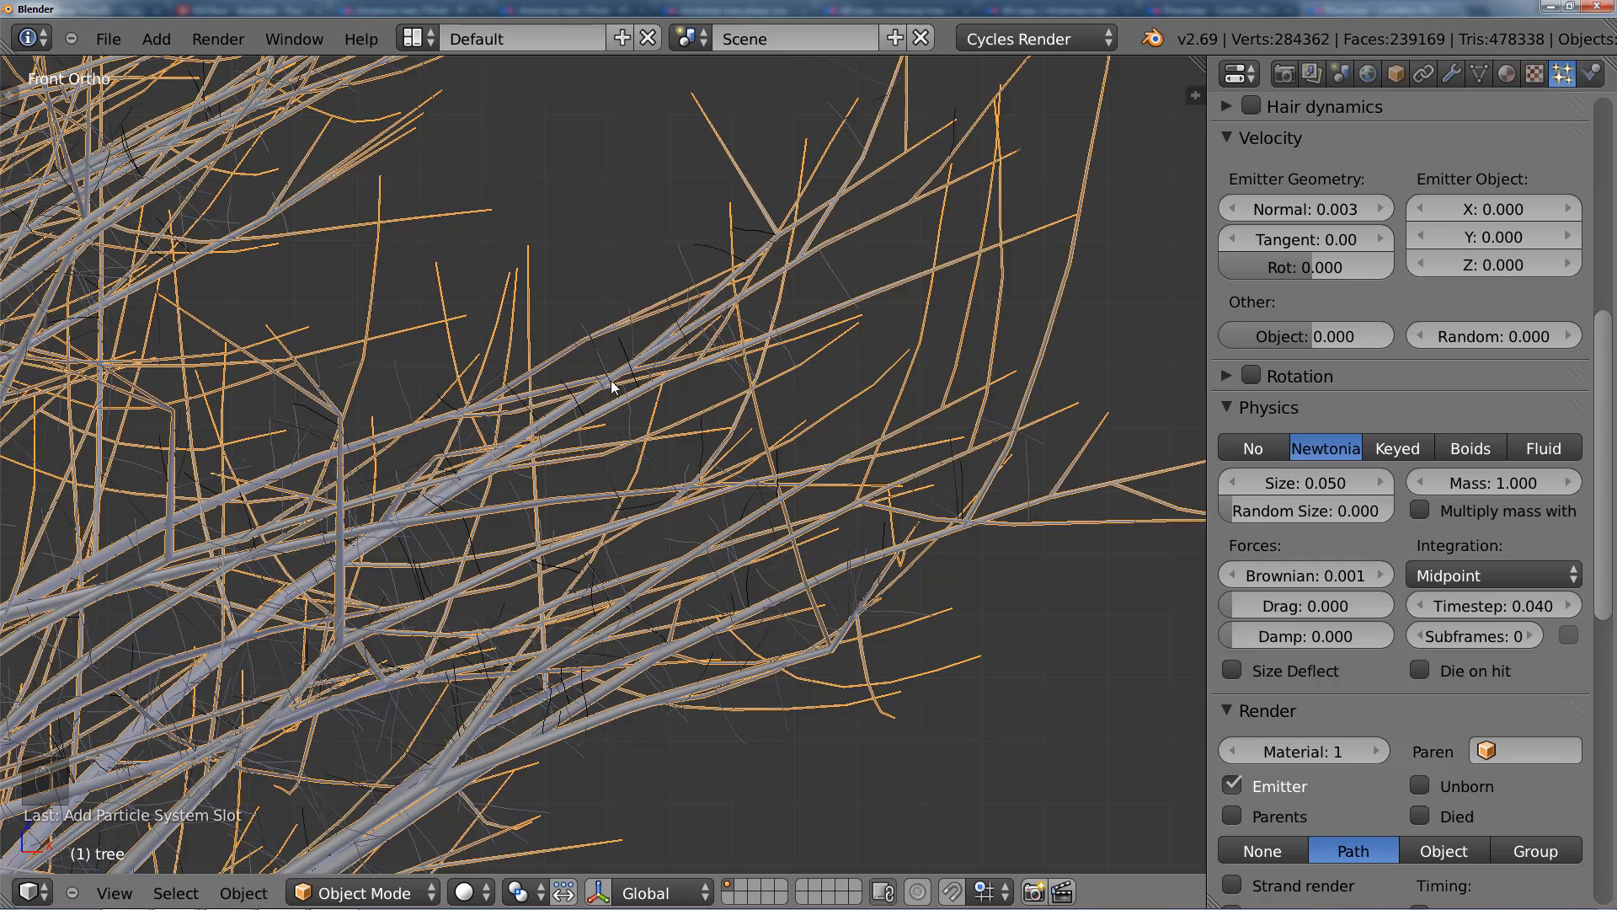
scroll(794, 587, down, 4)
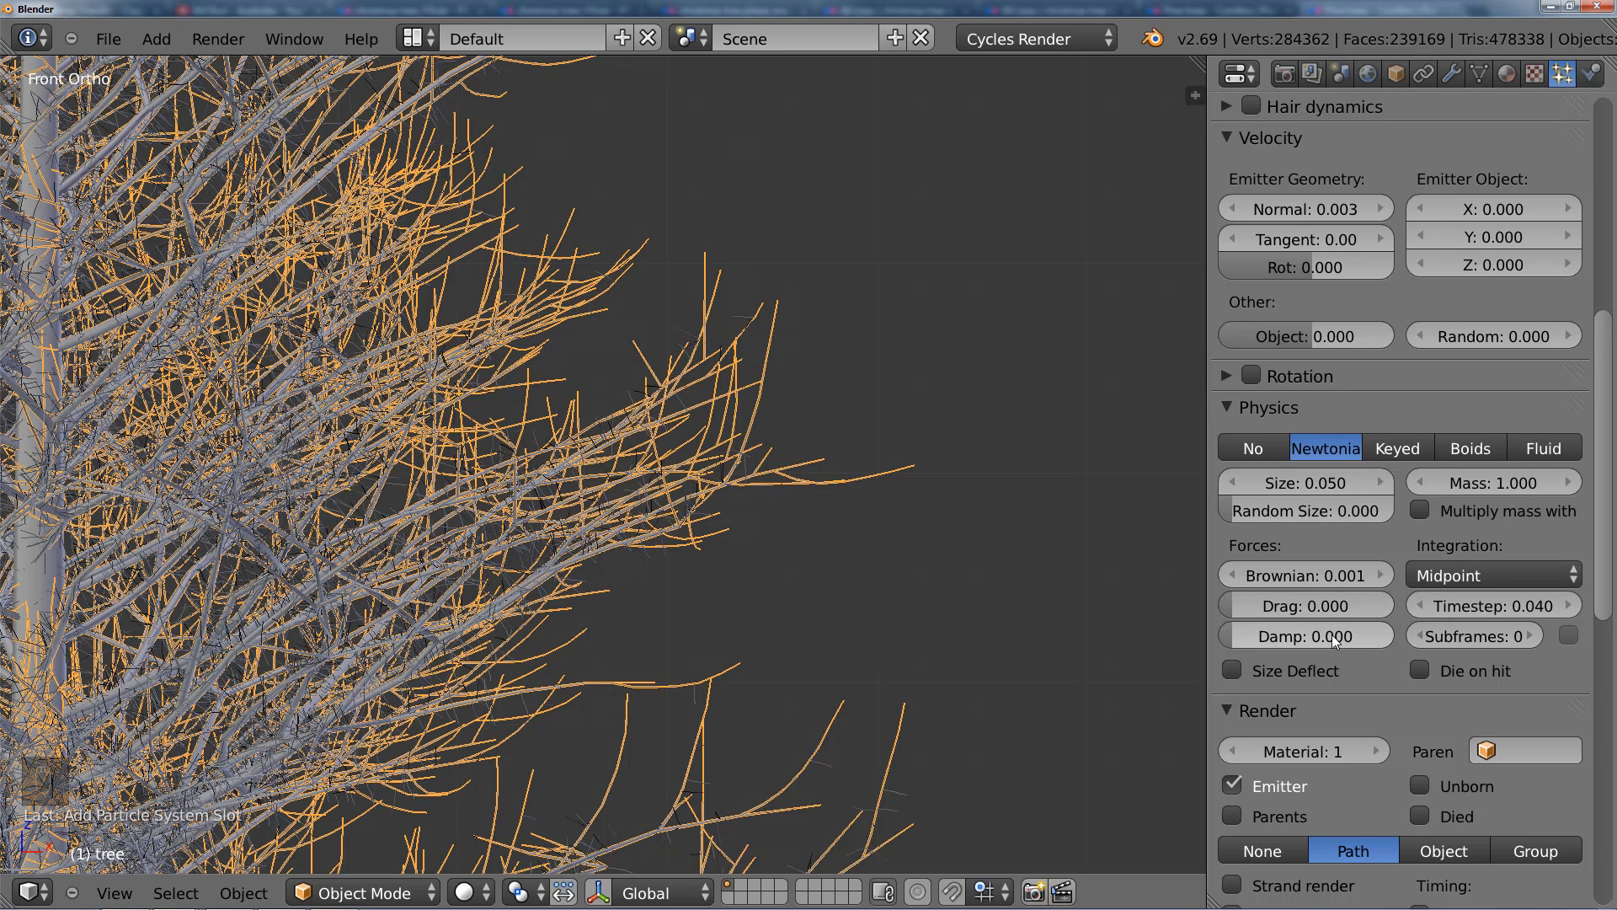
Step: Look through the remaining hair settings, including Textures, Custom Properties, Vertex Groups and Force Field Settings
scroll(1348, 679, down, 8)
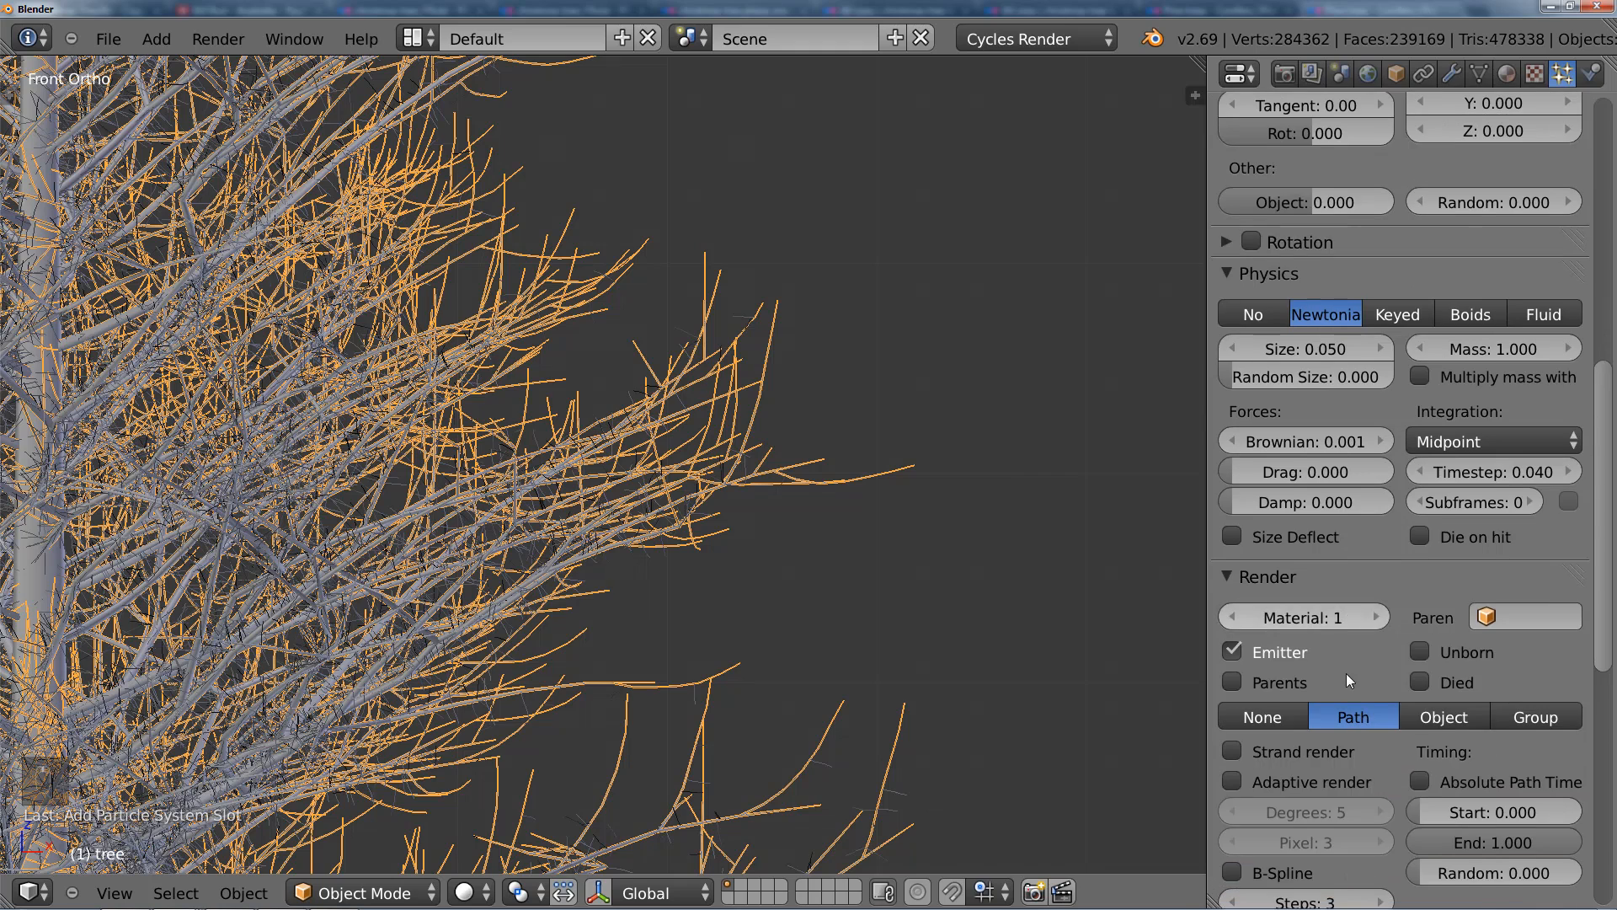
scroll(1363, 692, down, 6)
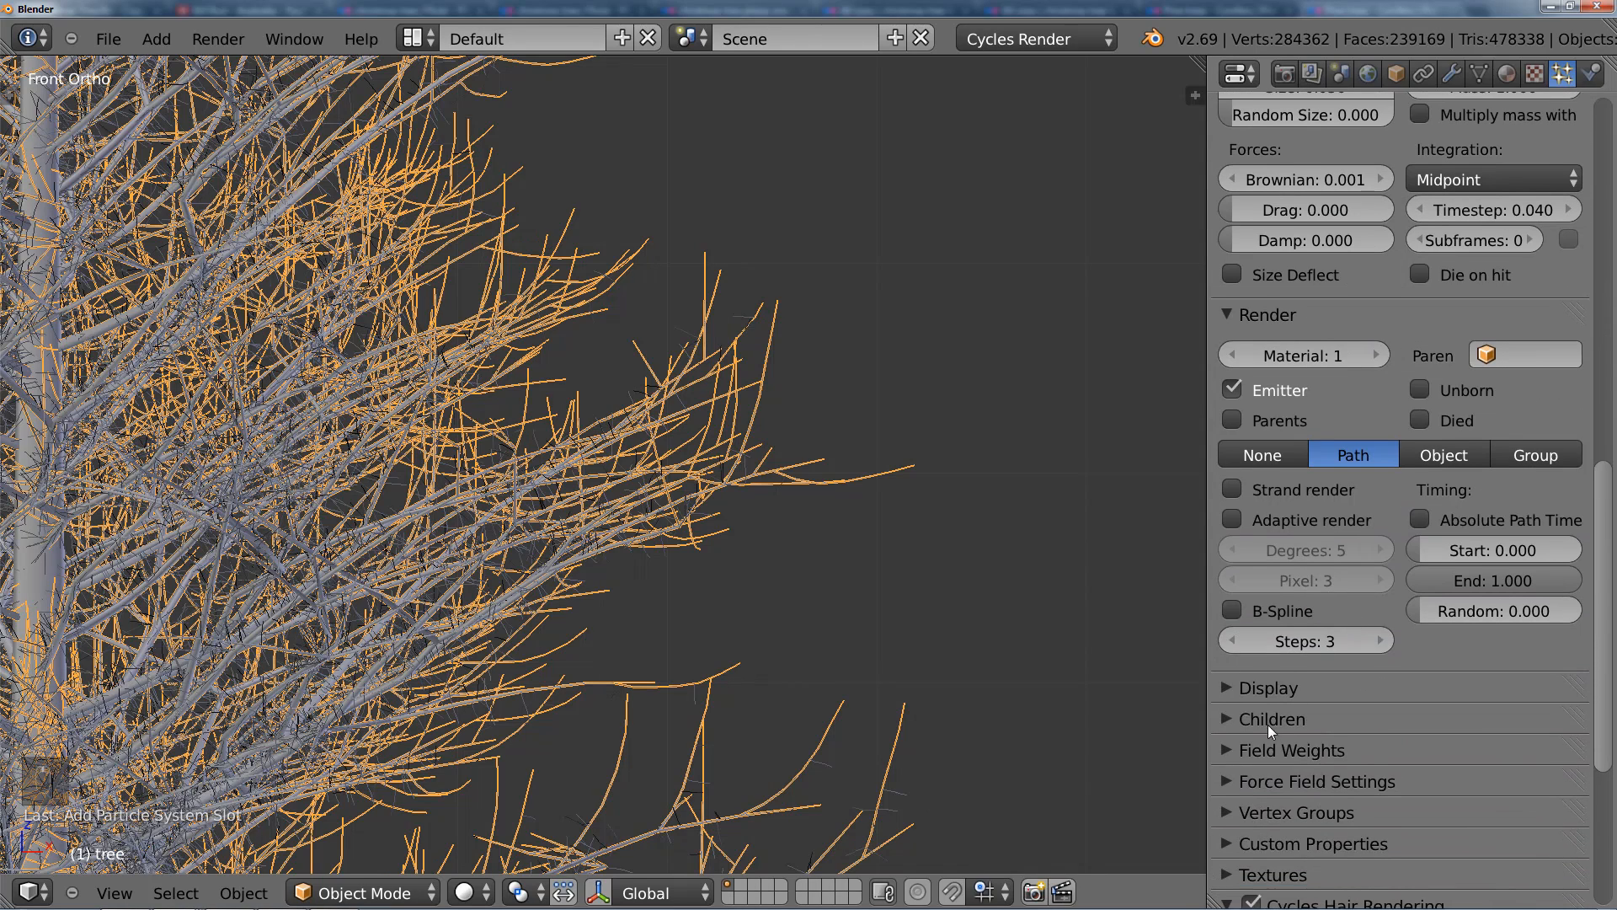
scroll(1282, 741, down, 8)
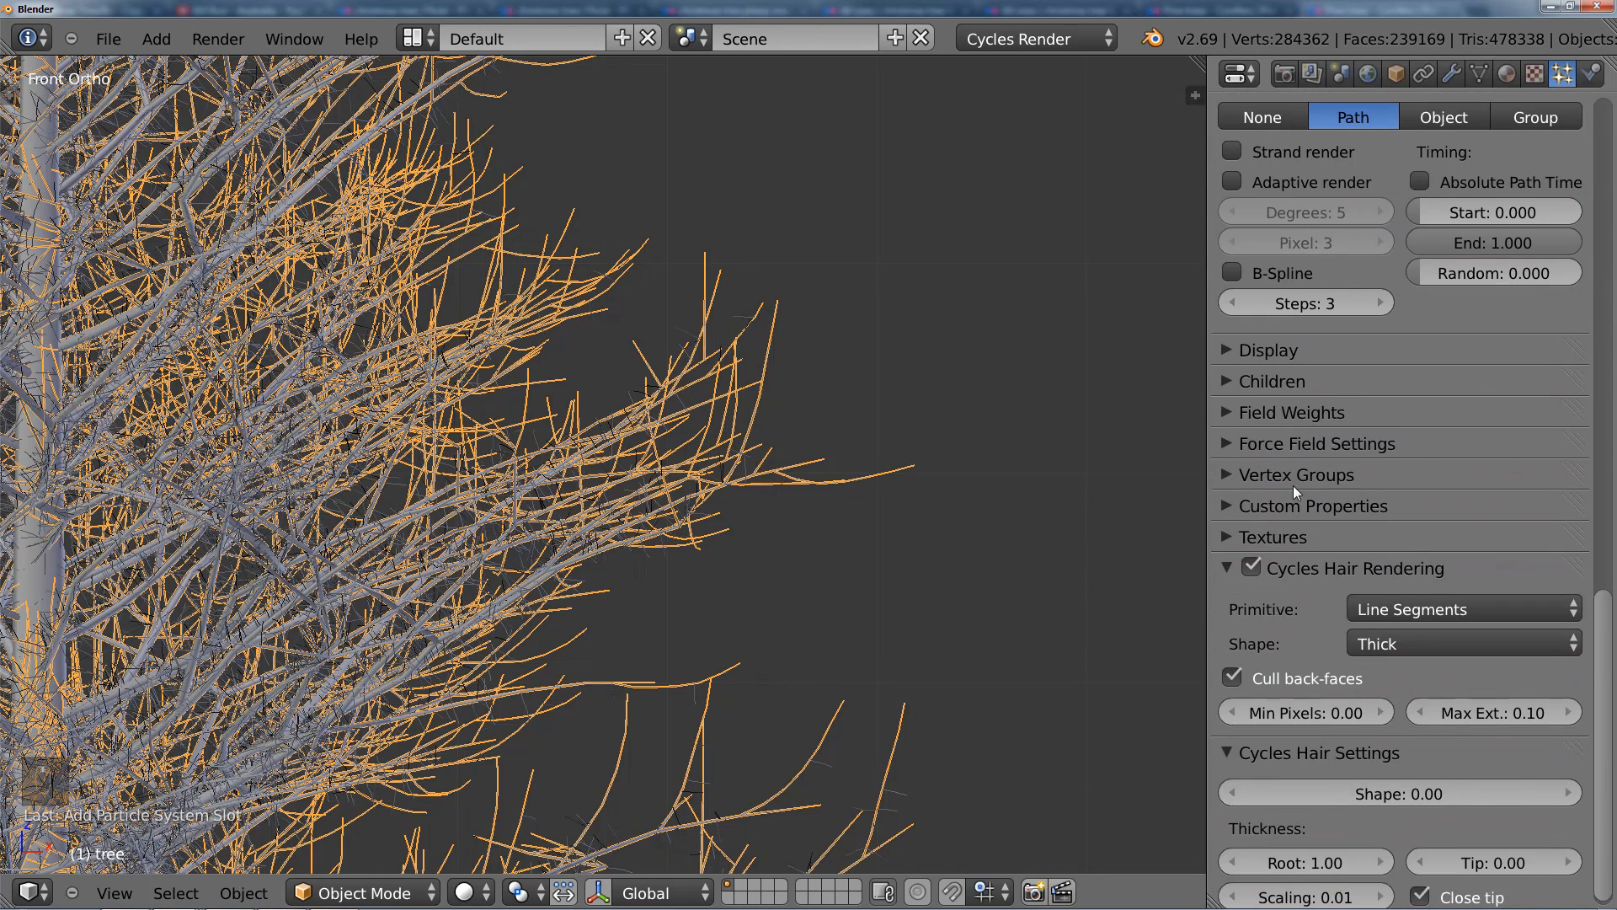
click(1265, 539)
click(1264, 539)
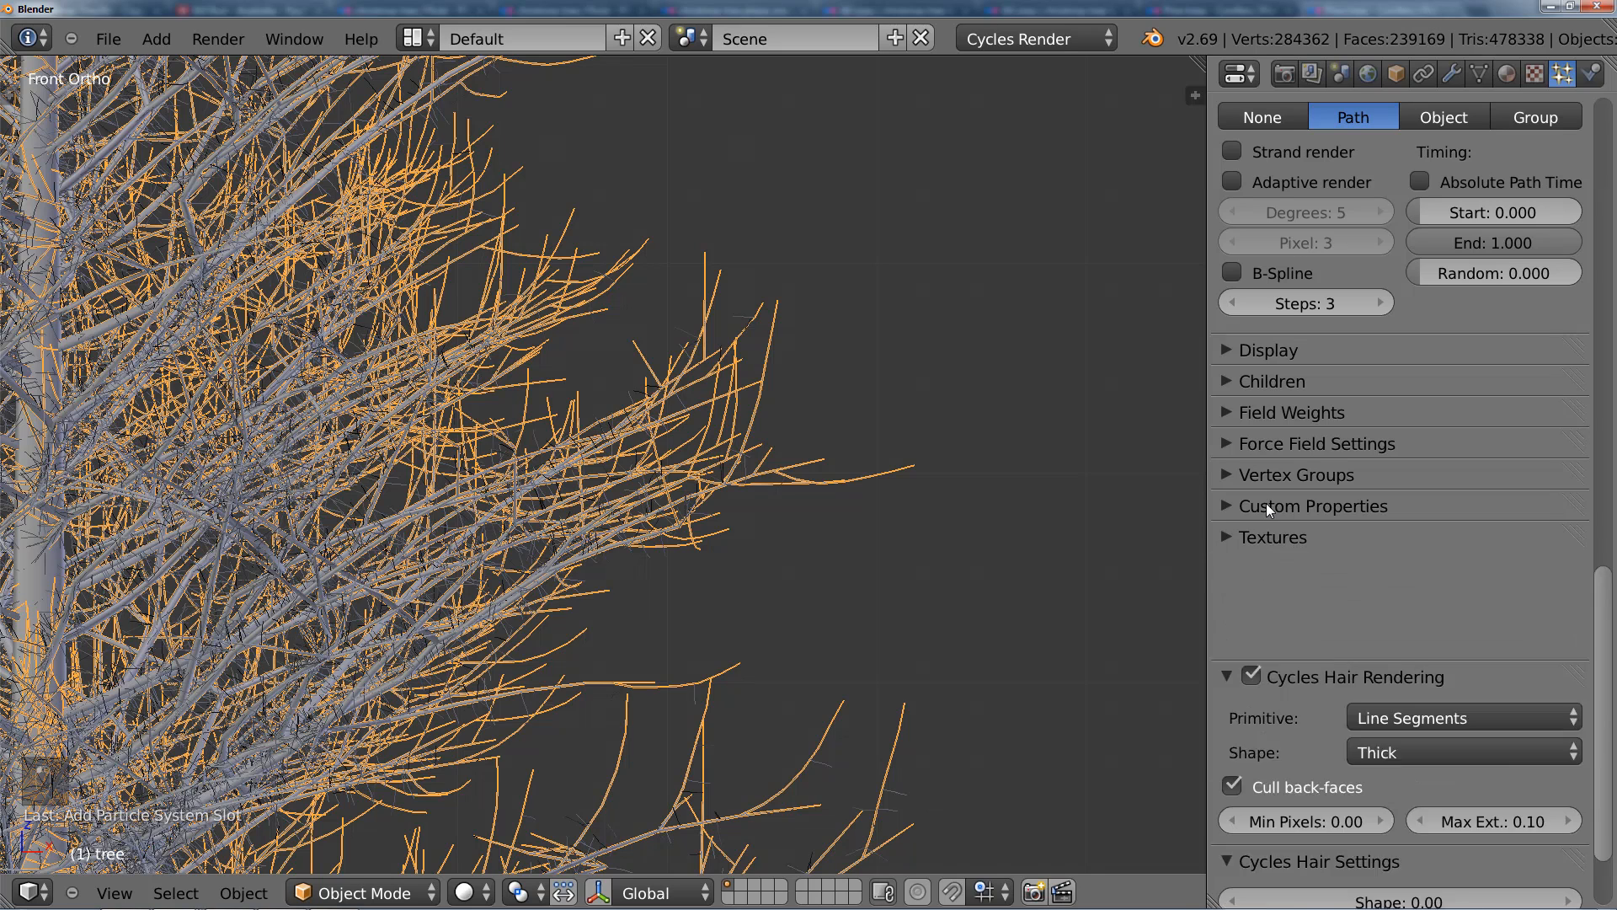
click(1266, 504)
click(1266, 503)
click(1266, 474)
click(1266, 474)
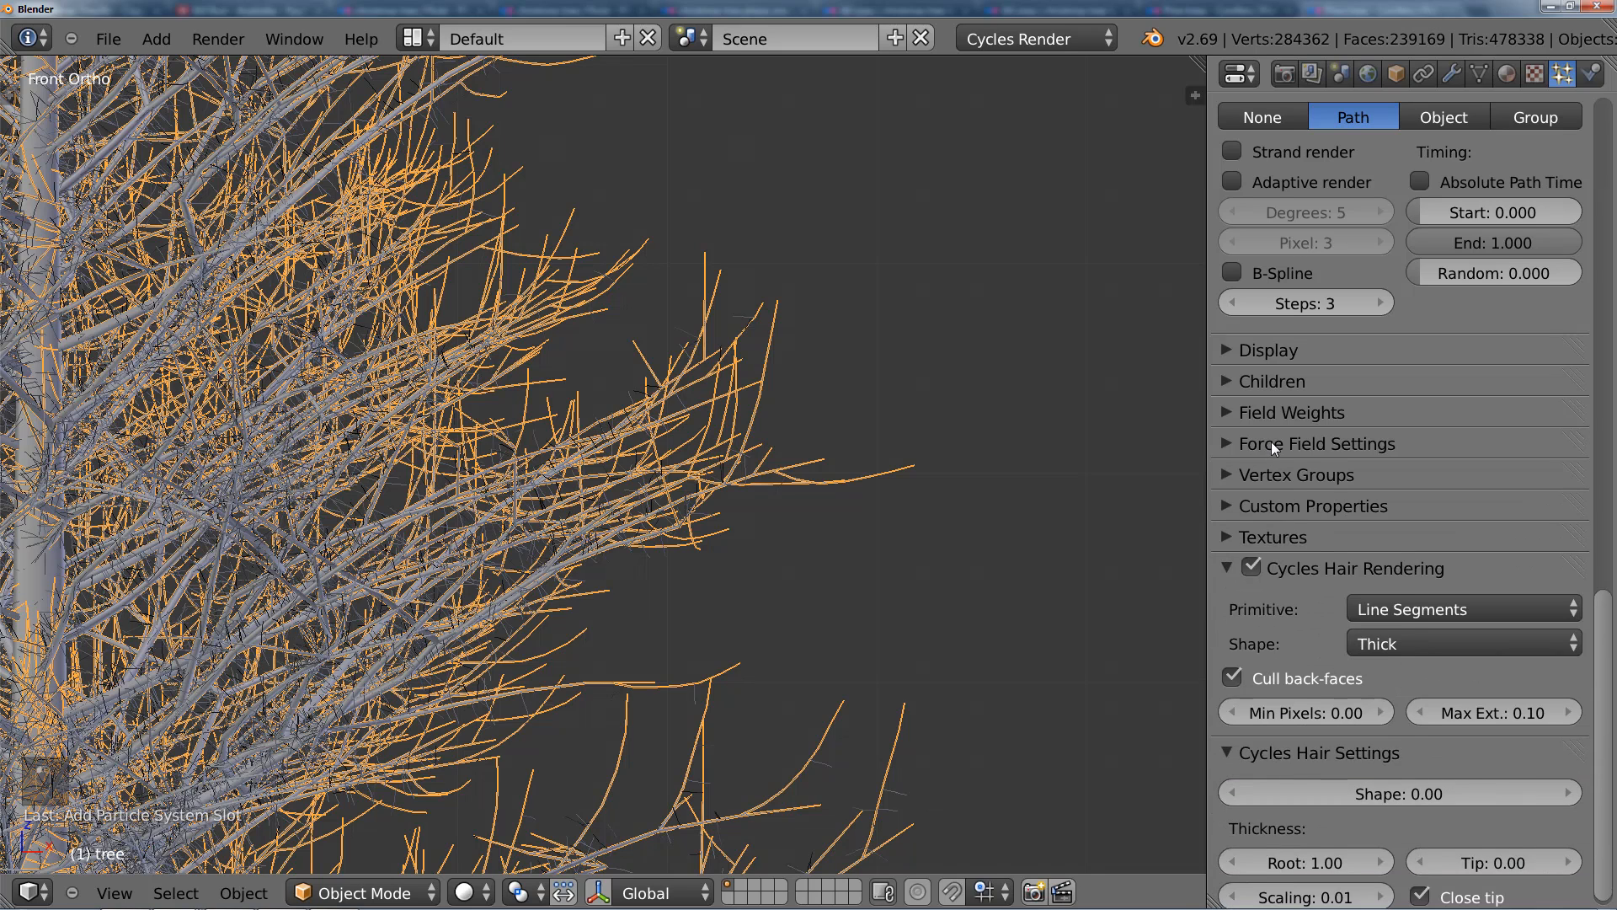
click(1271, 440)
click(1270, 438)
scroll(1318, 340, up, 20)
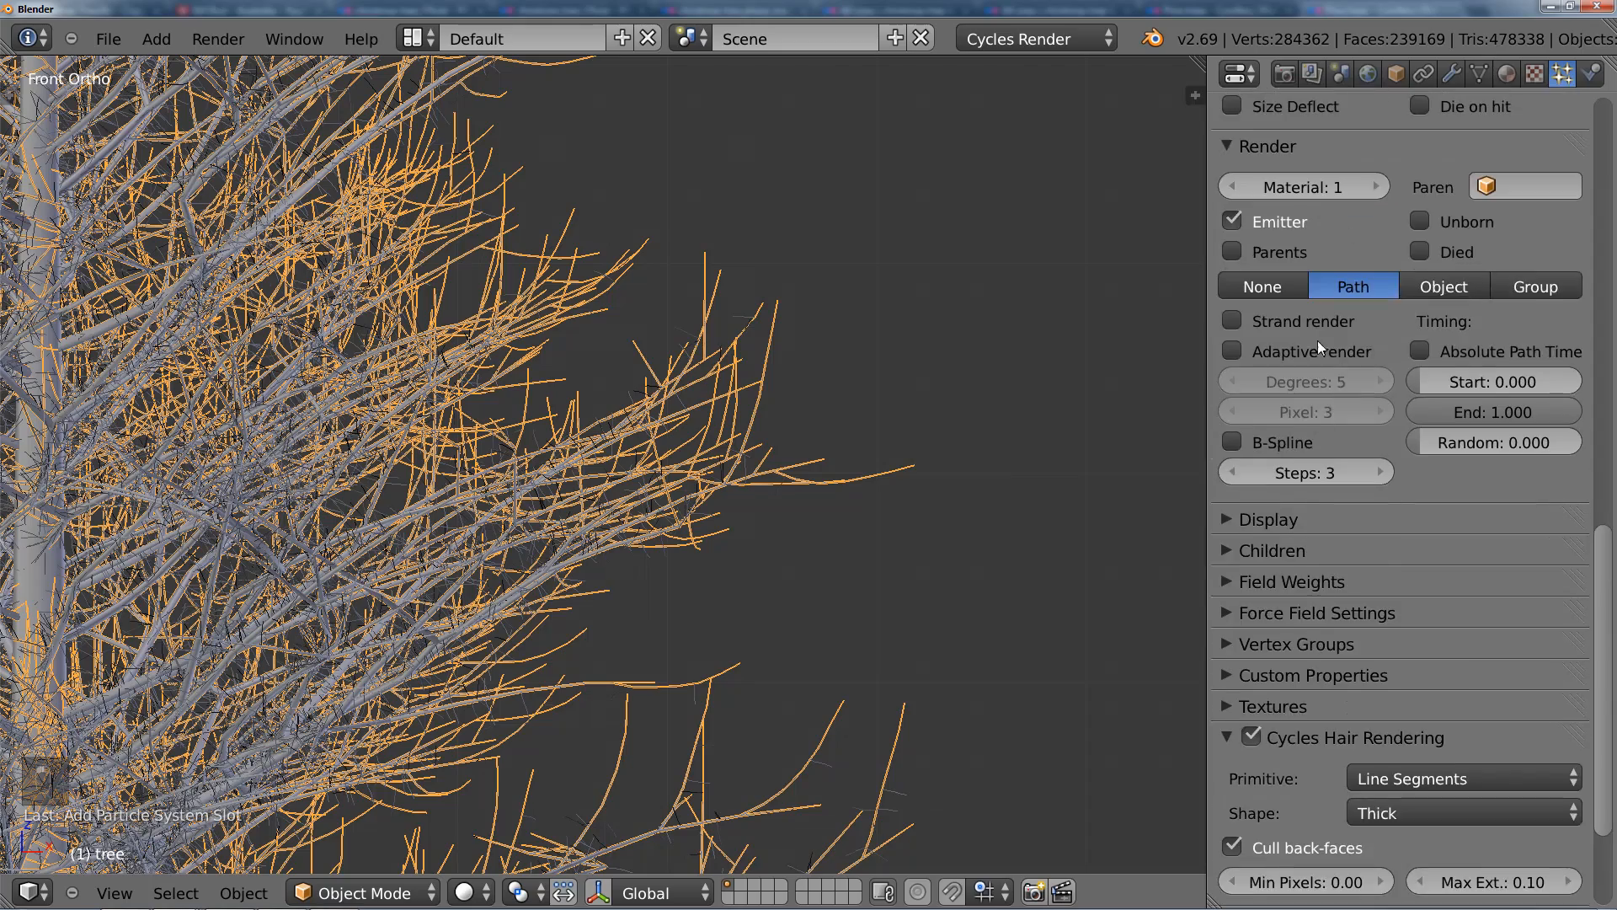
scroll(1332, 331, up, 11)
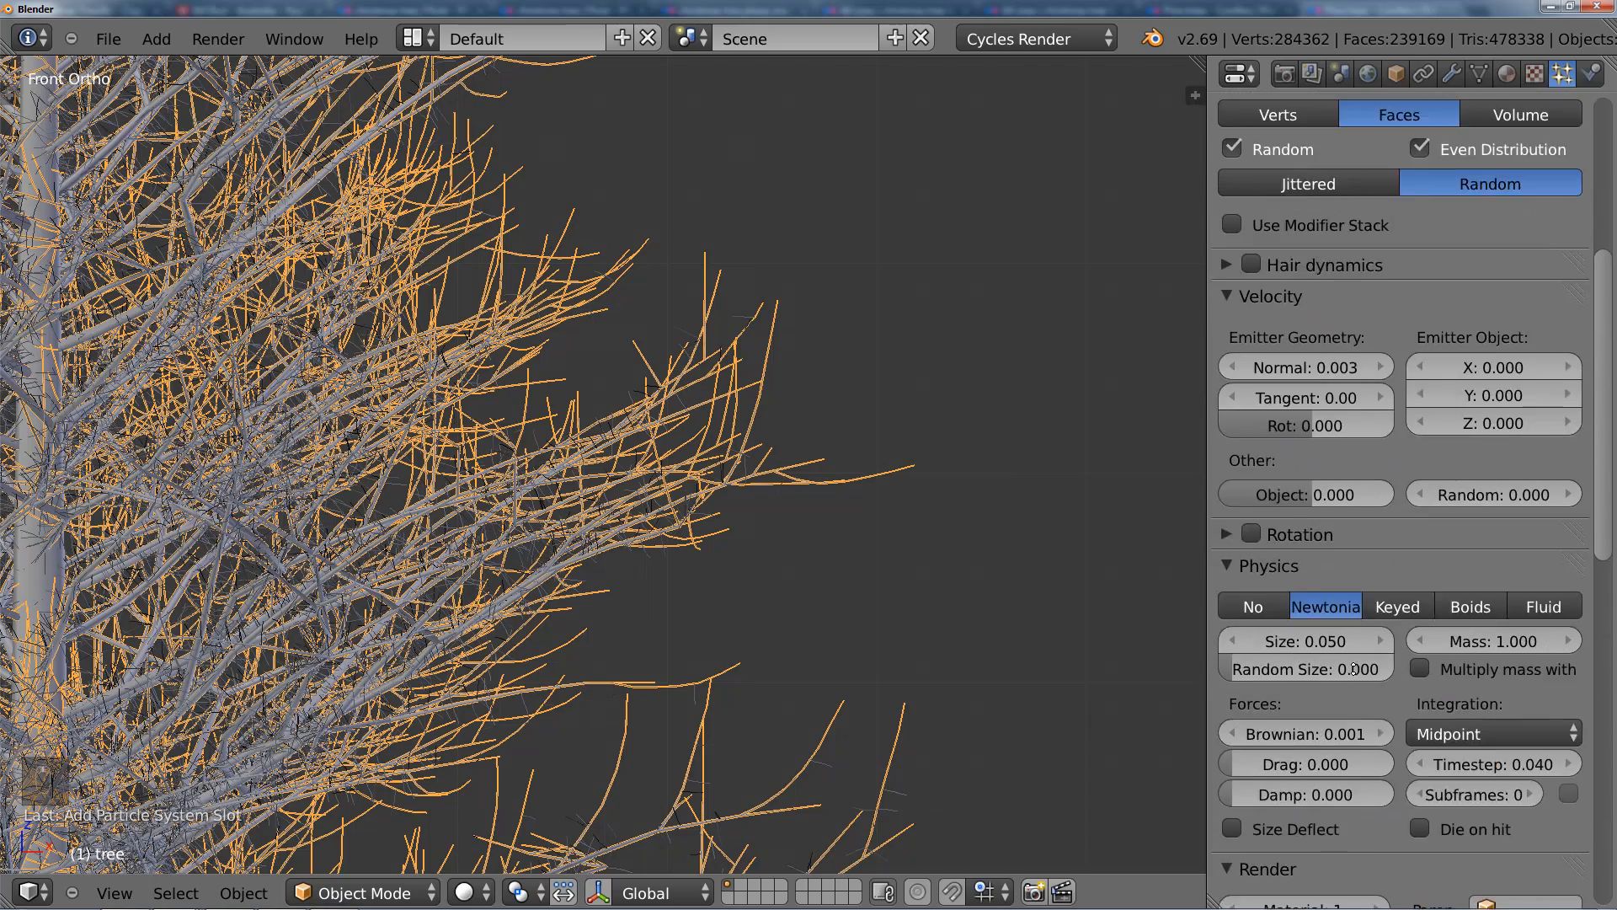
Step: Set both the root and tip thickness of the hair in the Cycles hair settings to 0.1
scroll(791, 527, down, 1)
scroll(792, 531, down, 2)
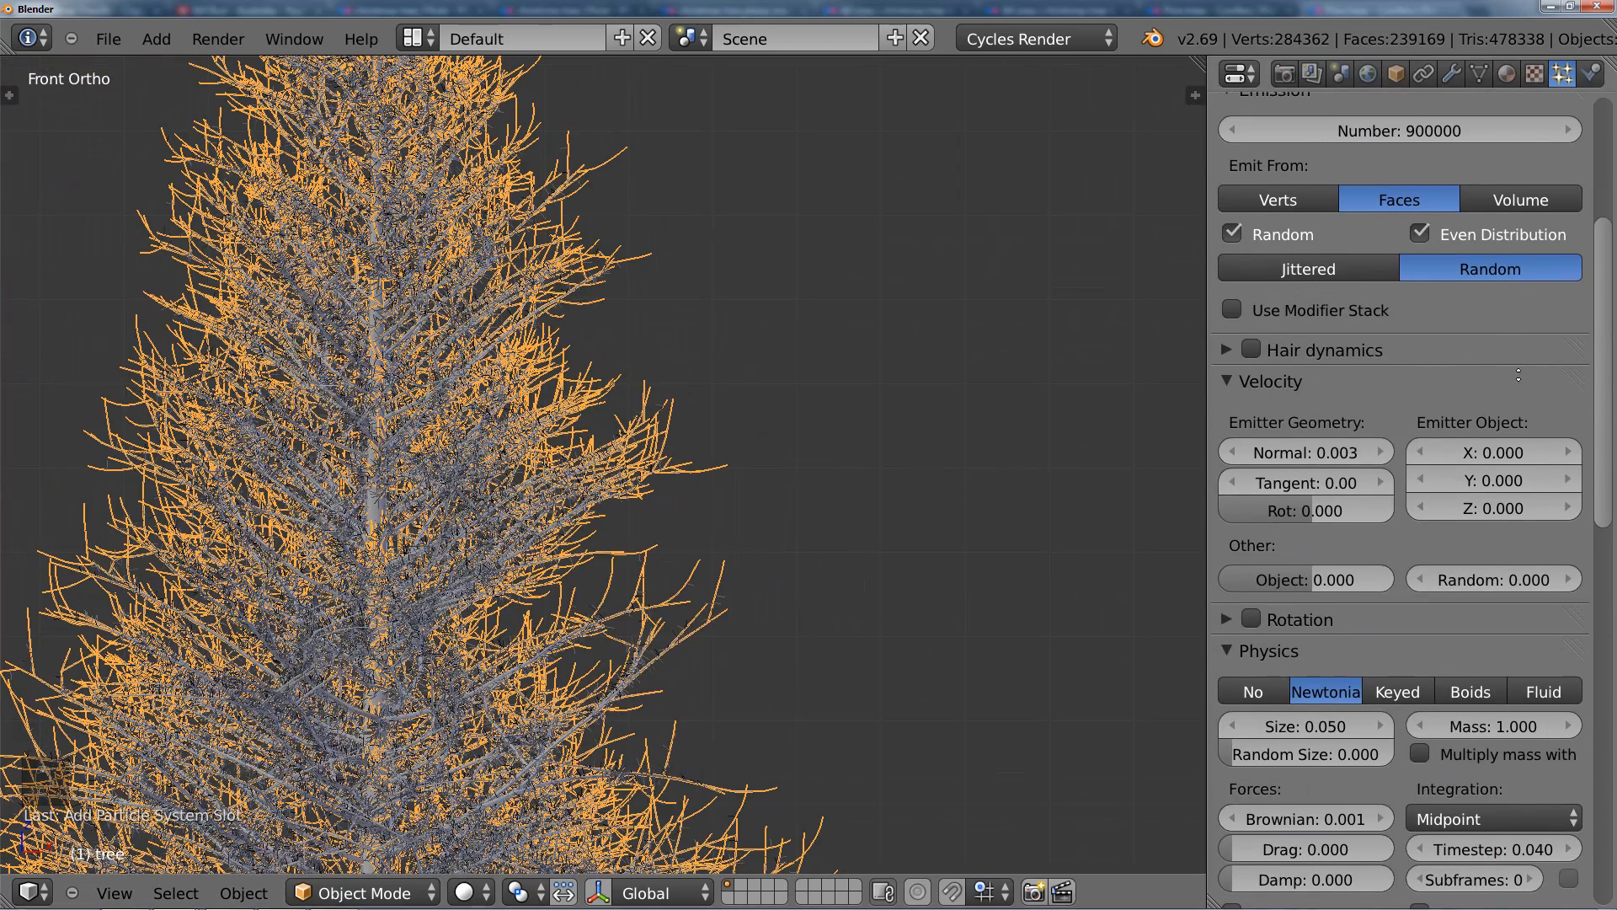
scroll(1480, 258, up, 4)
scroll(1481, 258, down, 20)
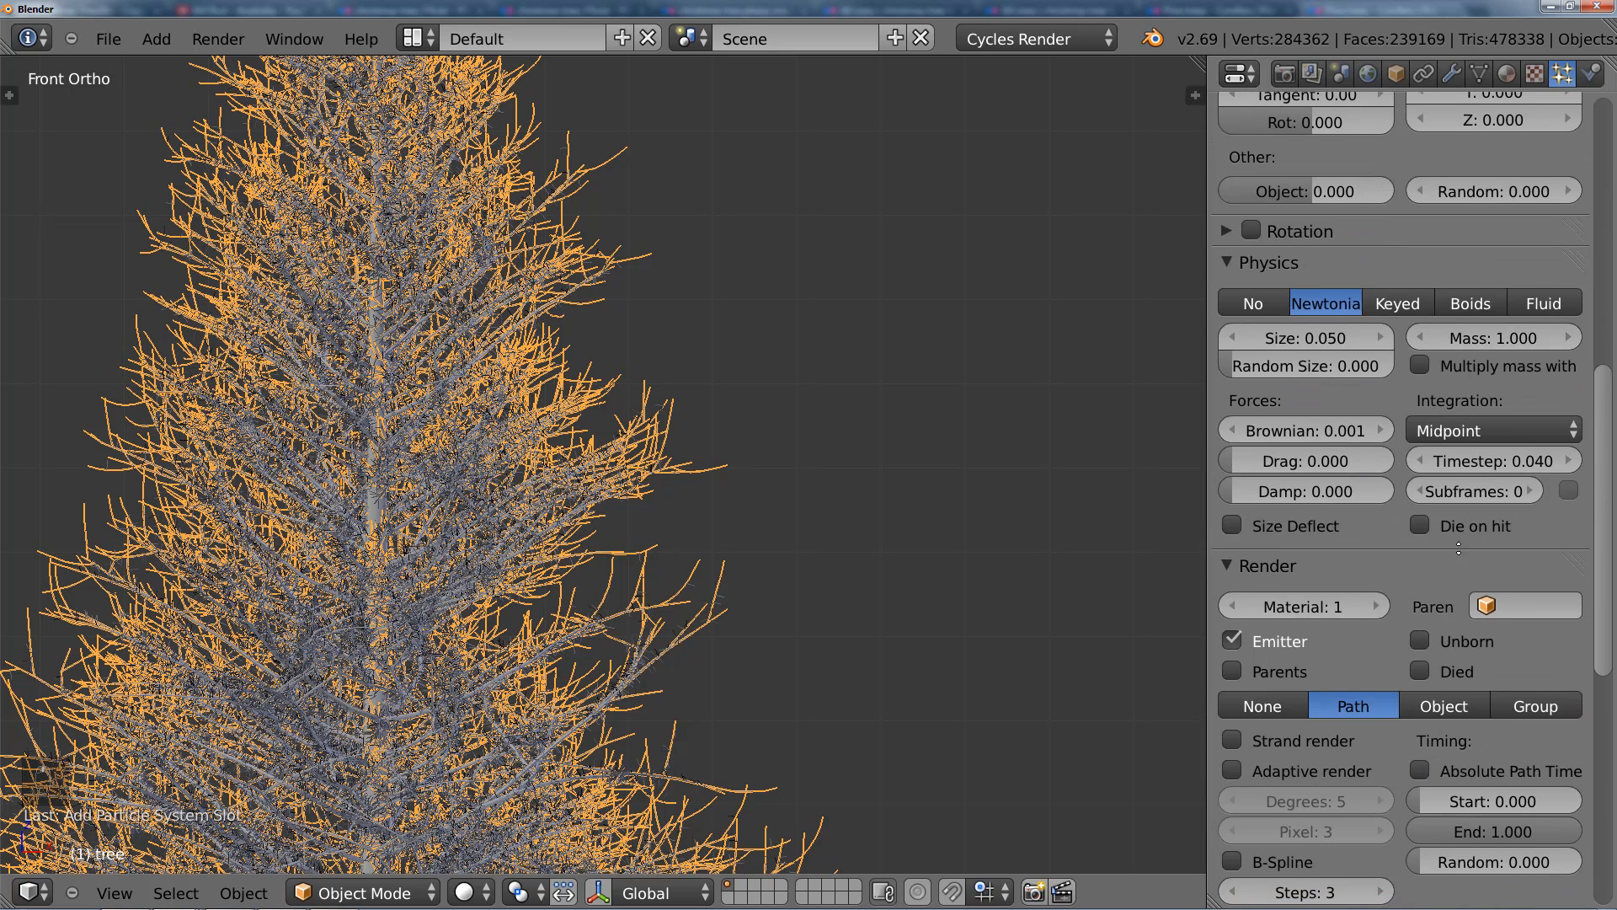
scroll(1366, 539, down, 2)
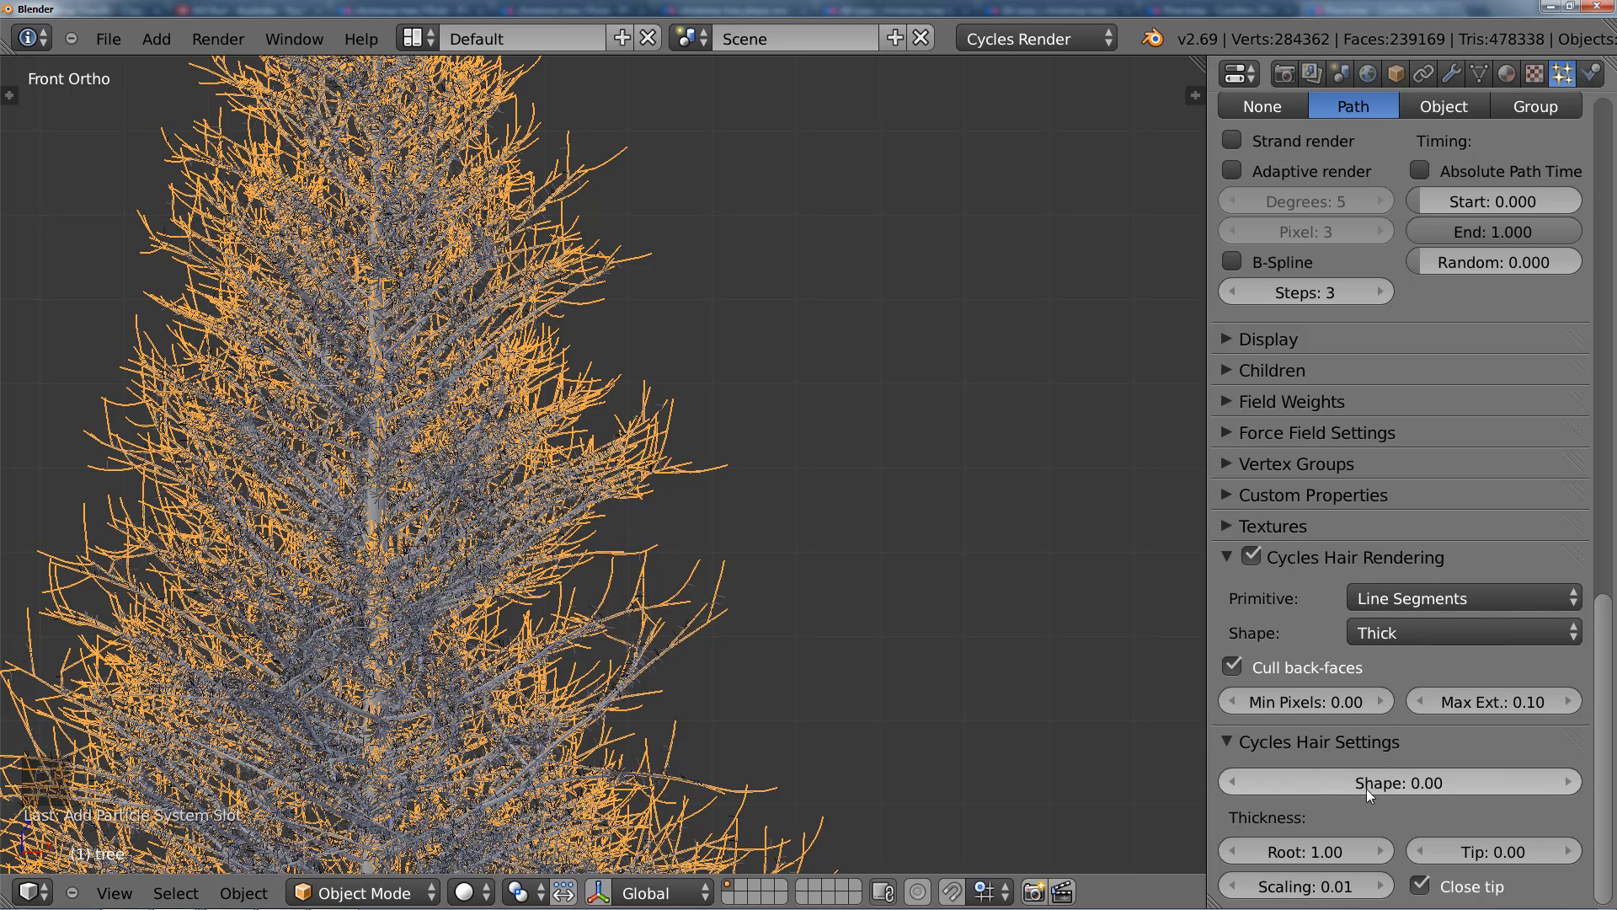
click(1311, 853)
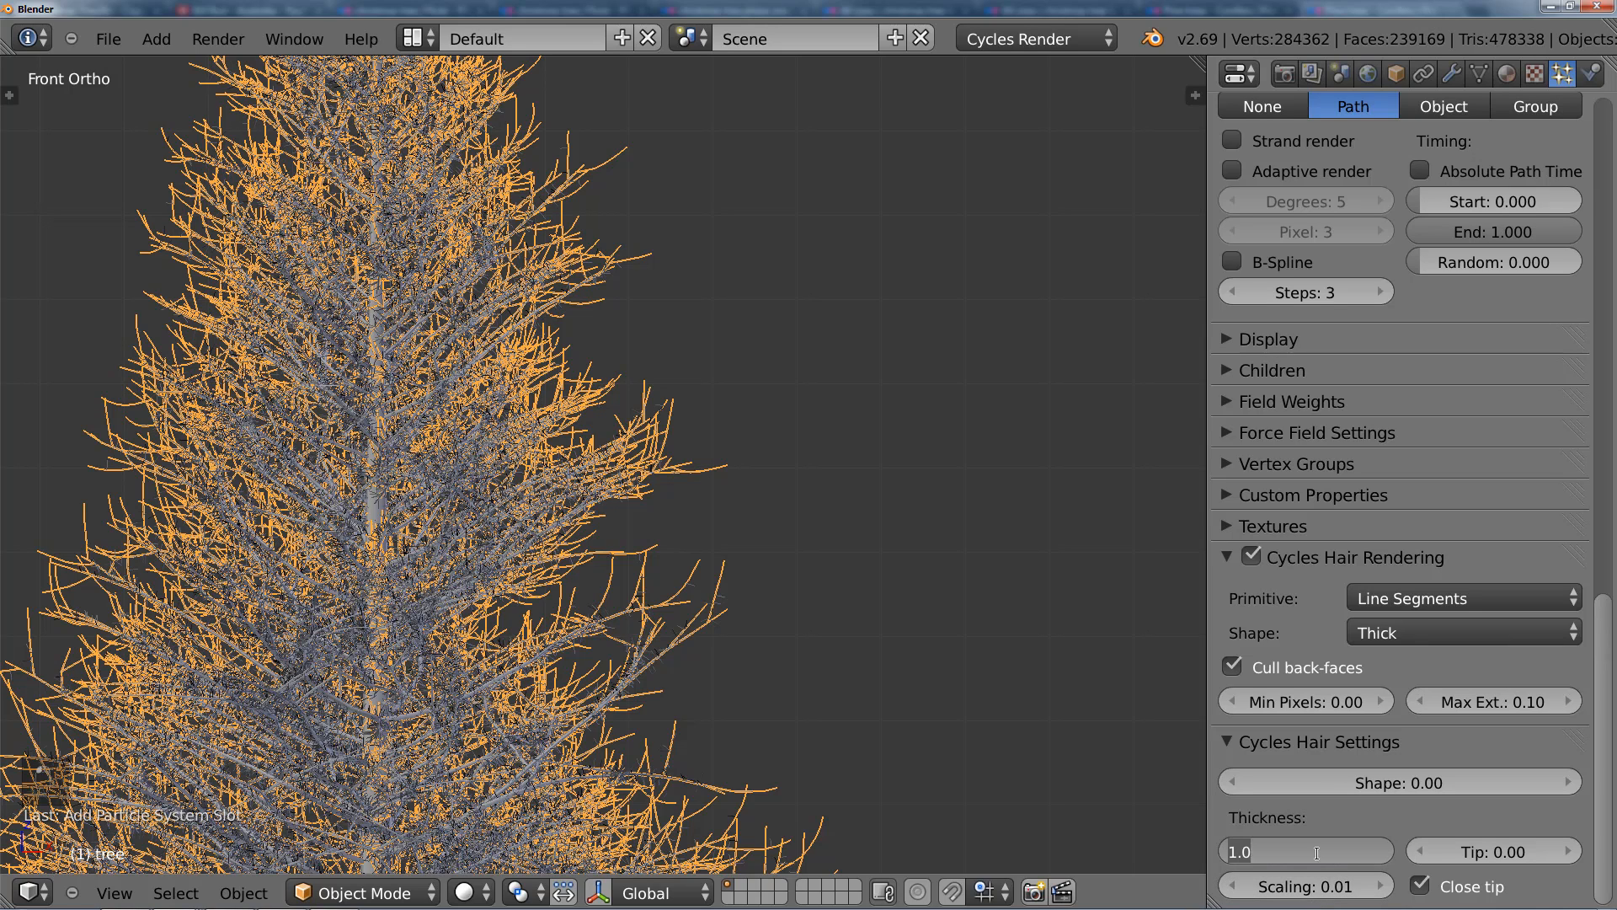
text(.1)
key(Return)
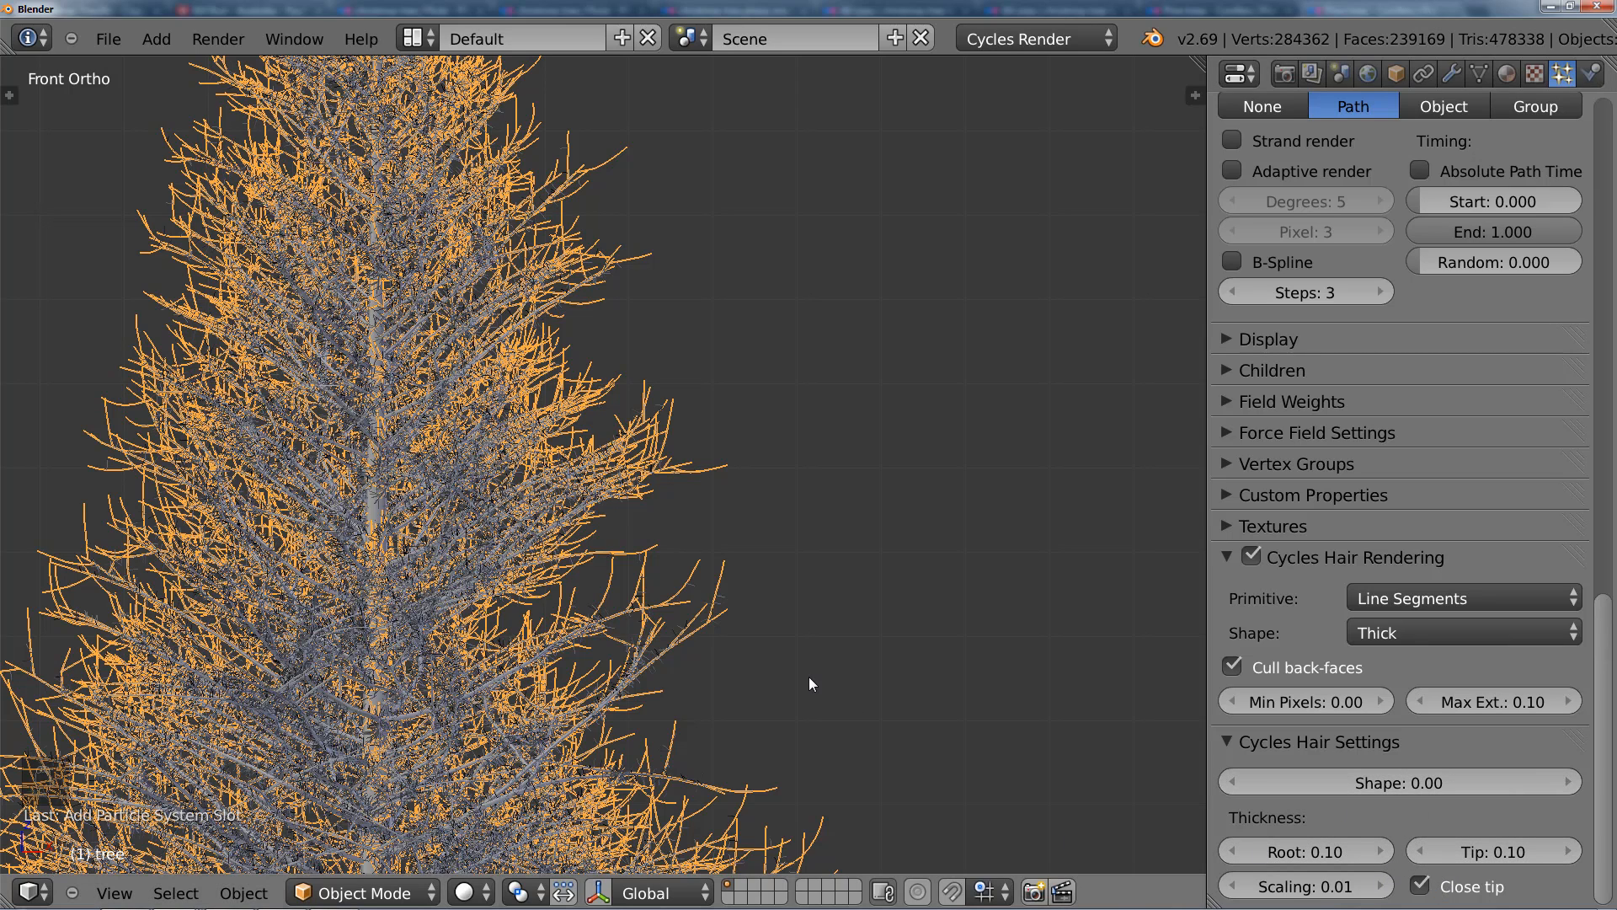
Step: Create a new material on the tree object and name it Branch
click(1376, 640)
scroll(666, 533, up, 3)
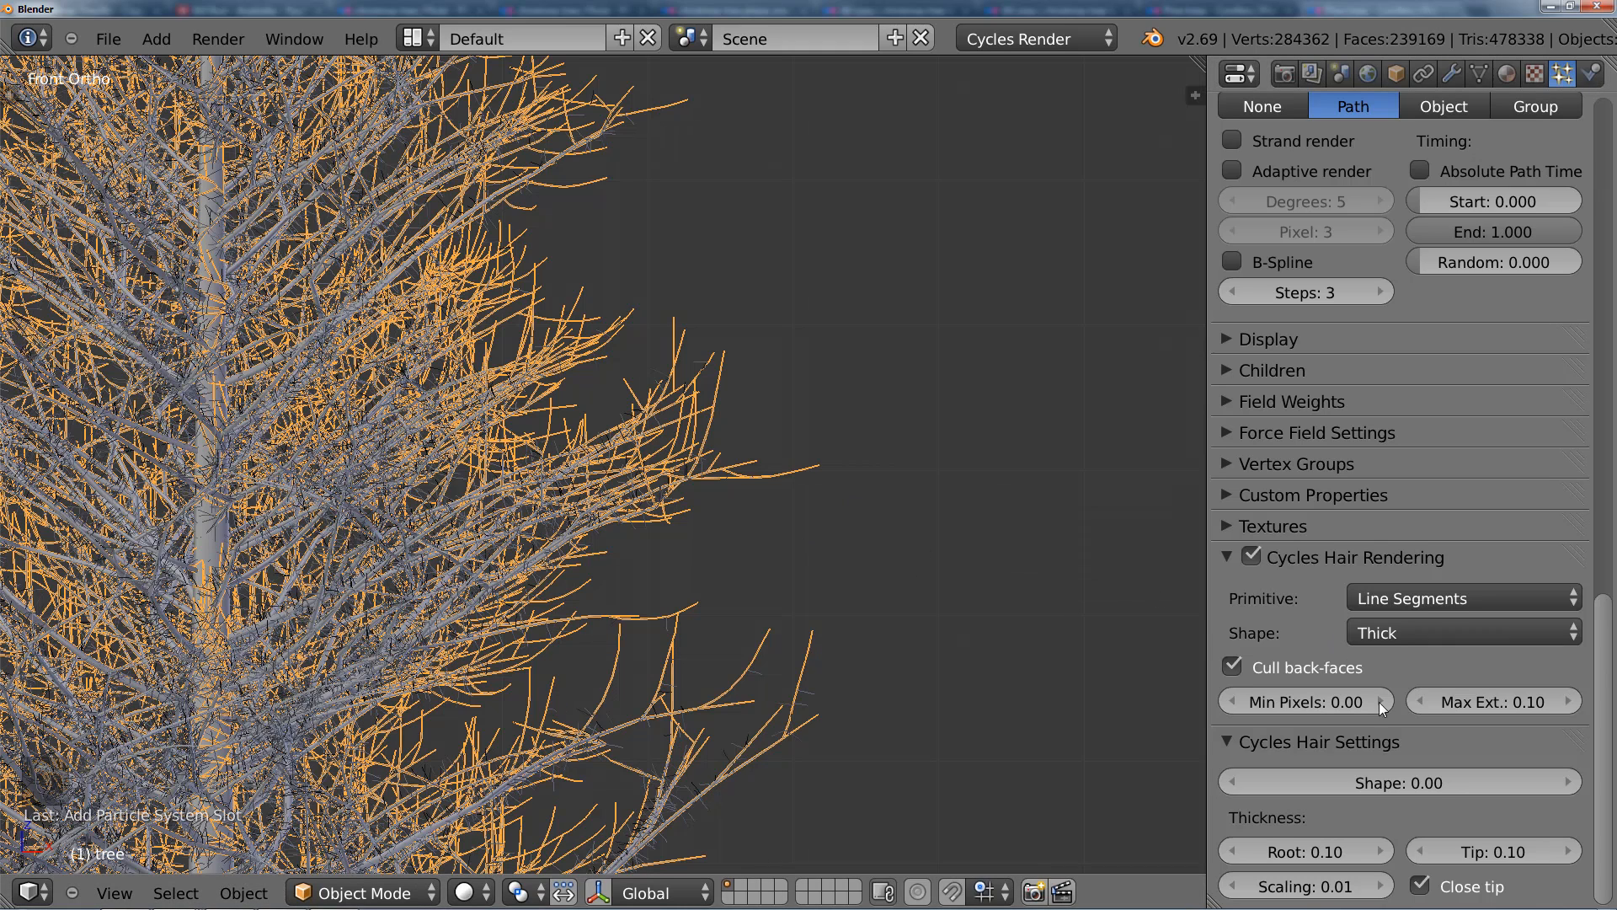
scroll(1390, 634, up, 6)
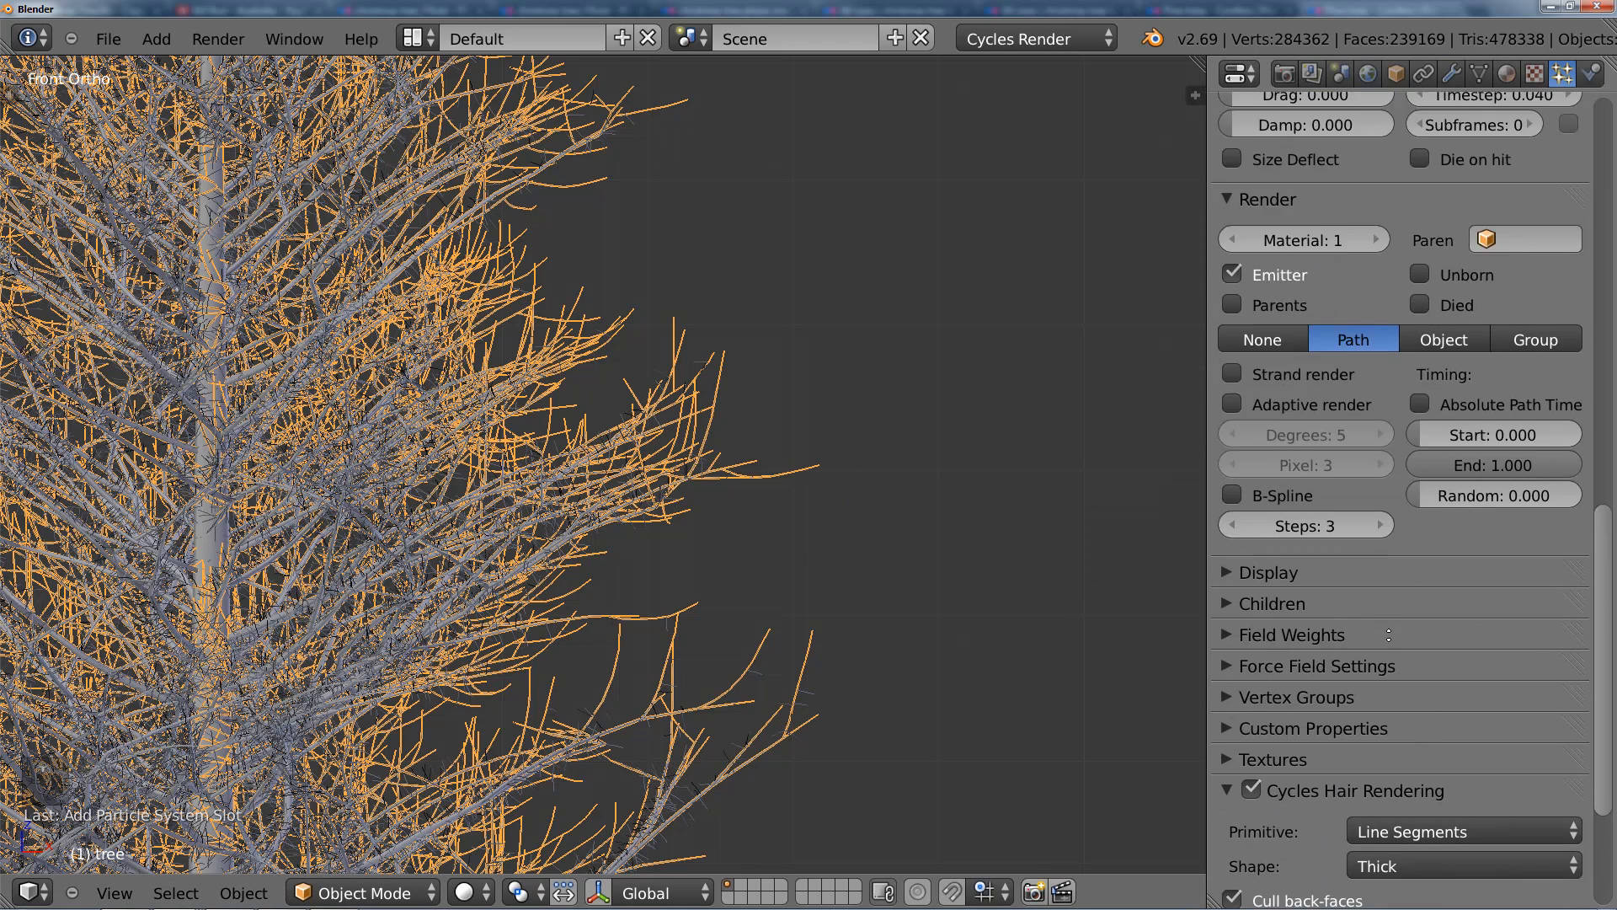
scroll(1389, 634, up, 8)
scroll(670, 504, down, 5)
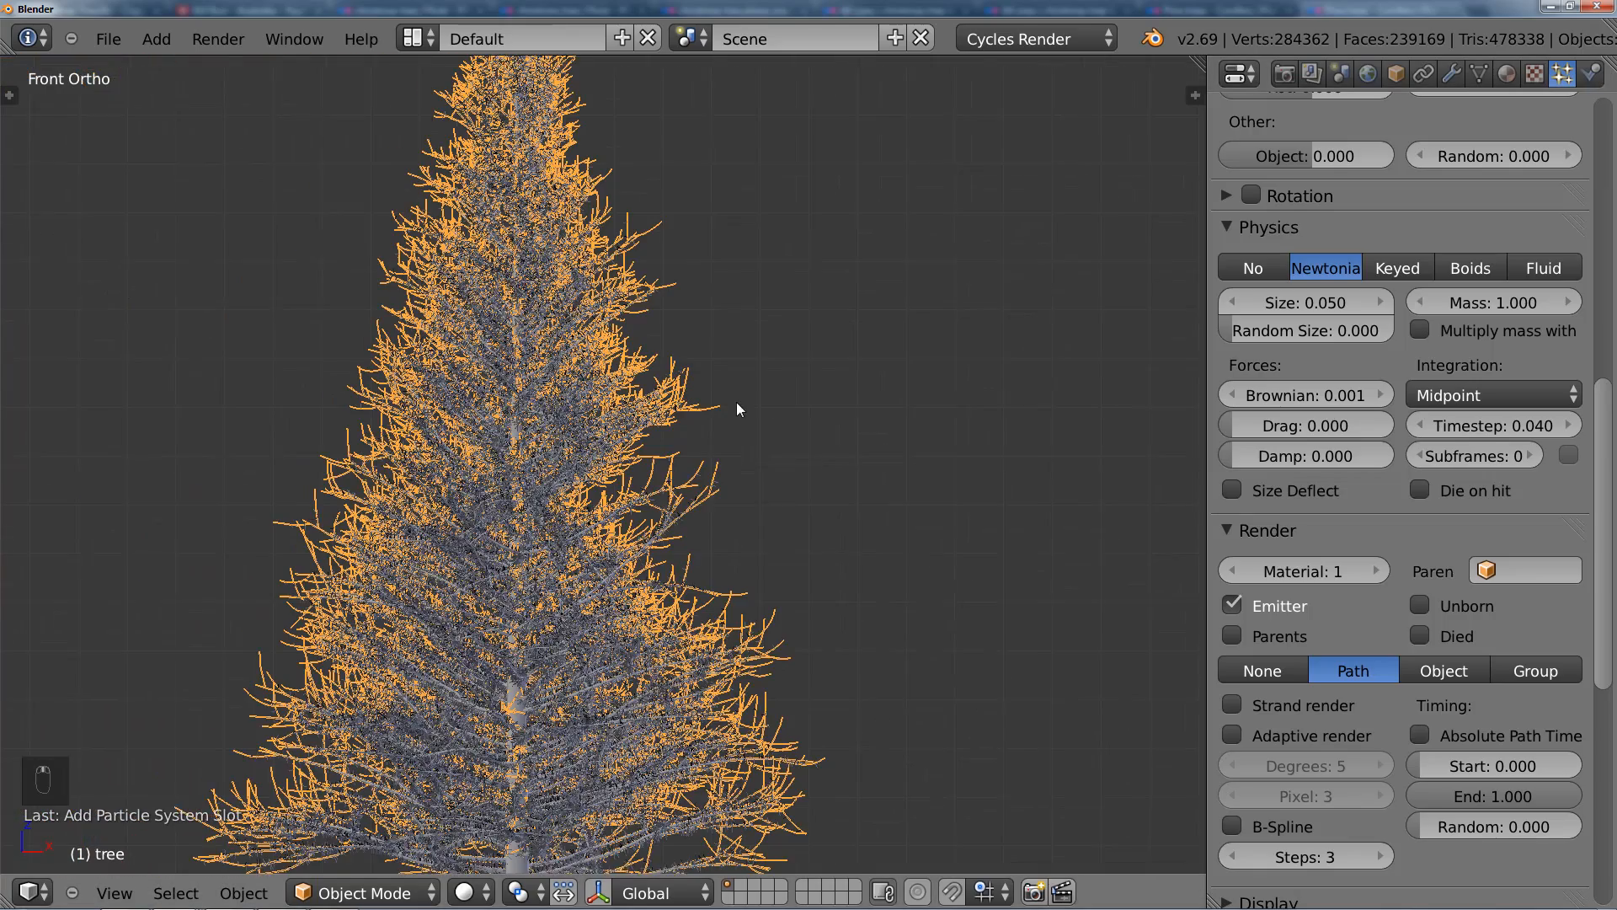
scroll(742, 413, down, 1)
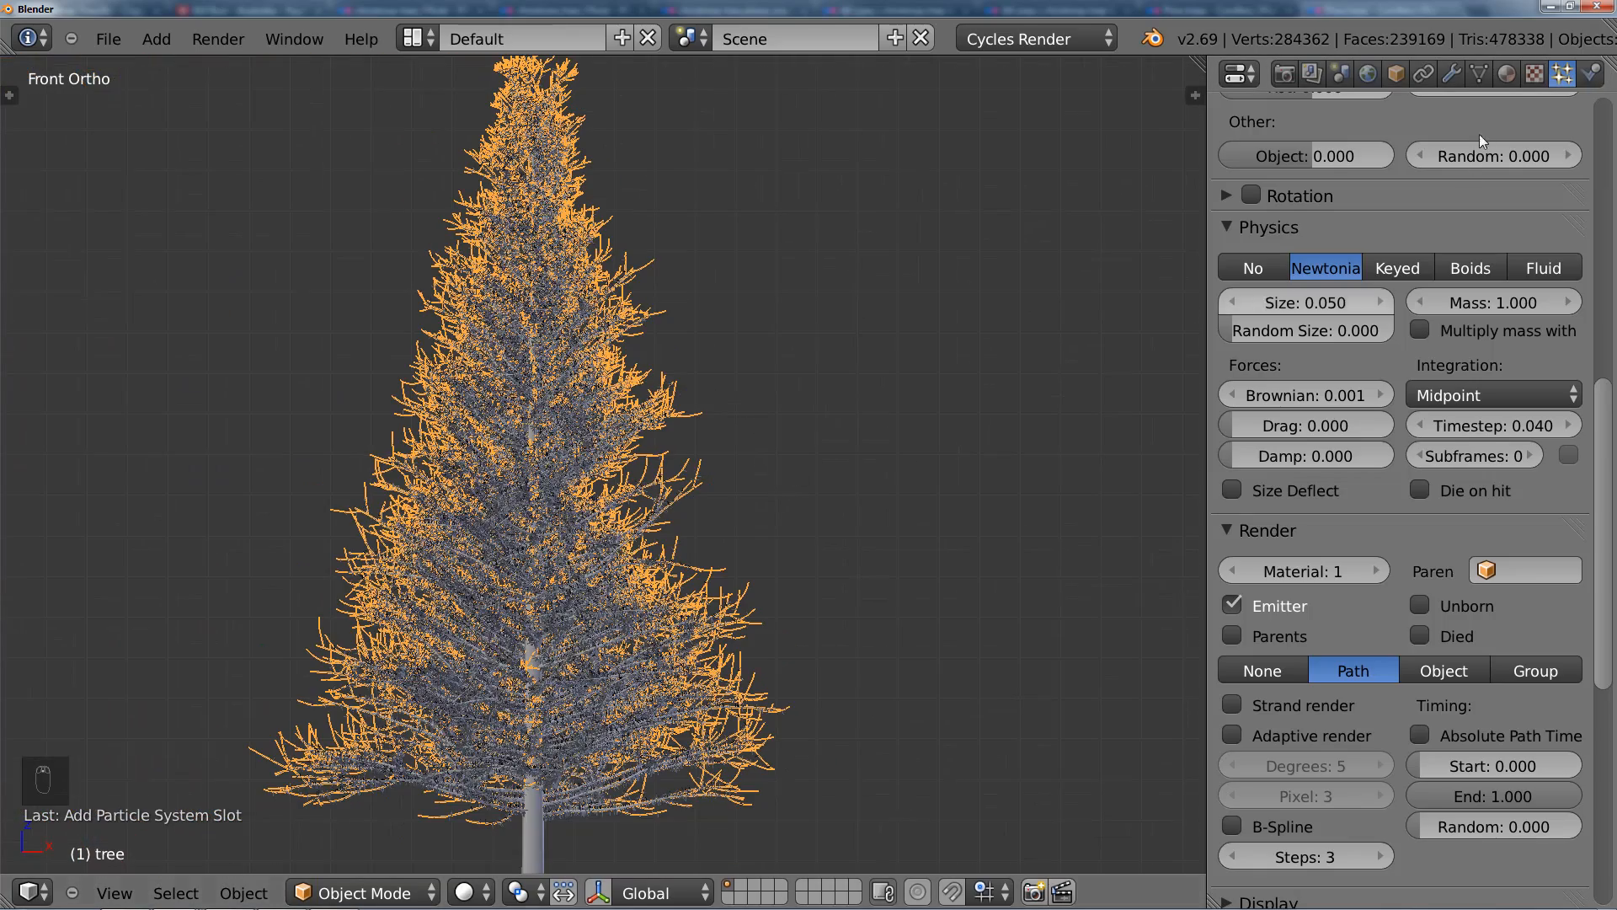
click(1508, 76)
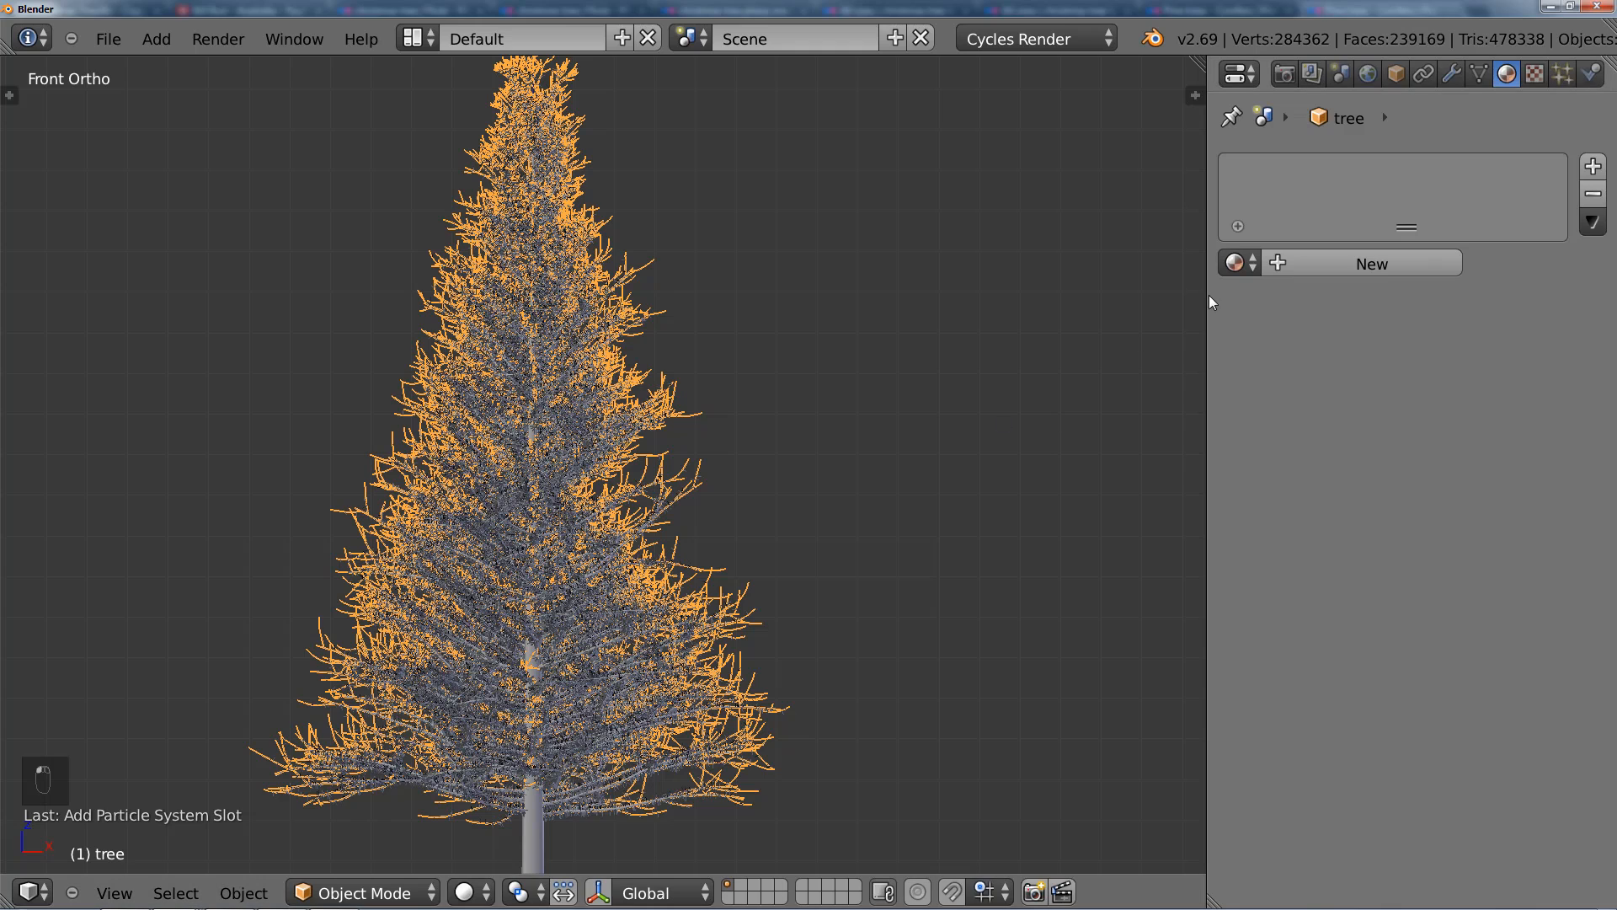
click(1311, 261)
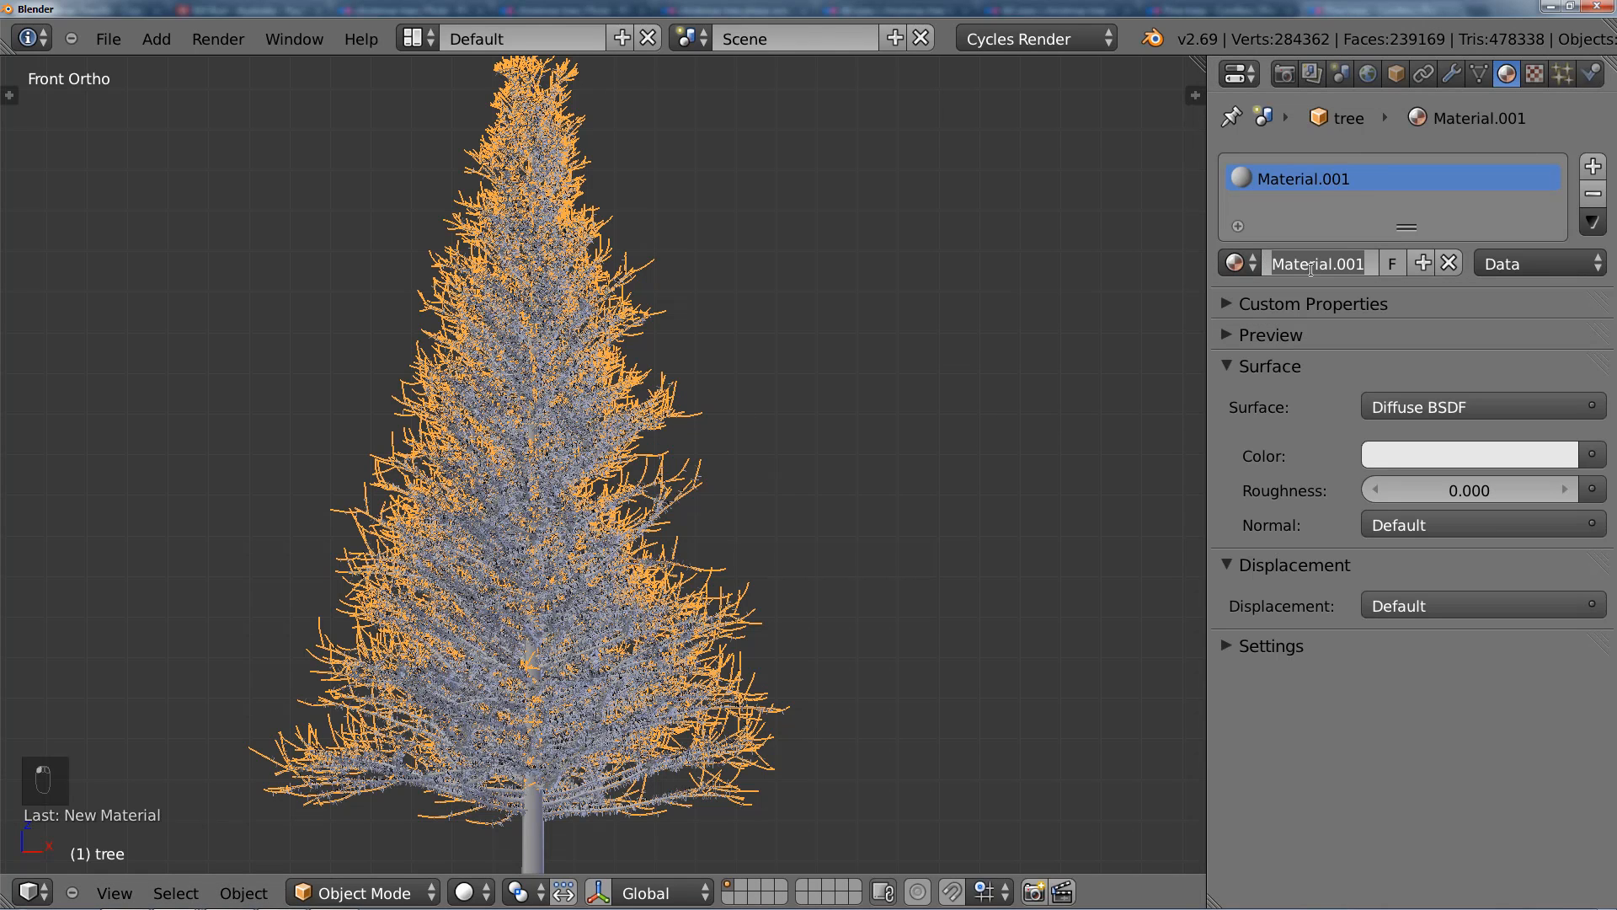
text(Branch)
key(Return)
Step: Set the diffuse colour of the Branch material to a dark brown
click(1423, 448)
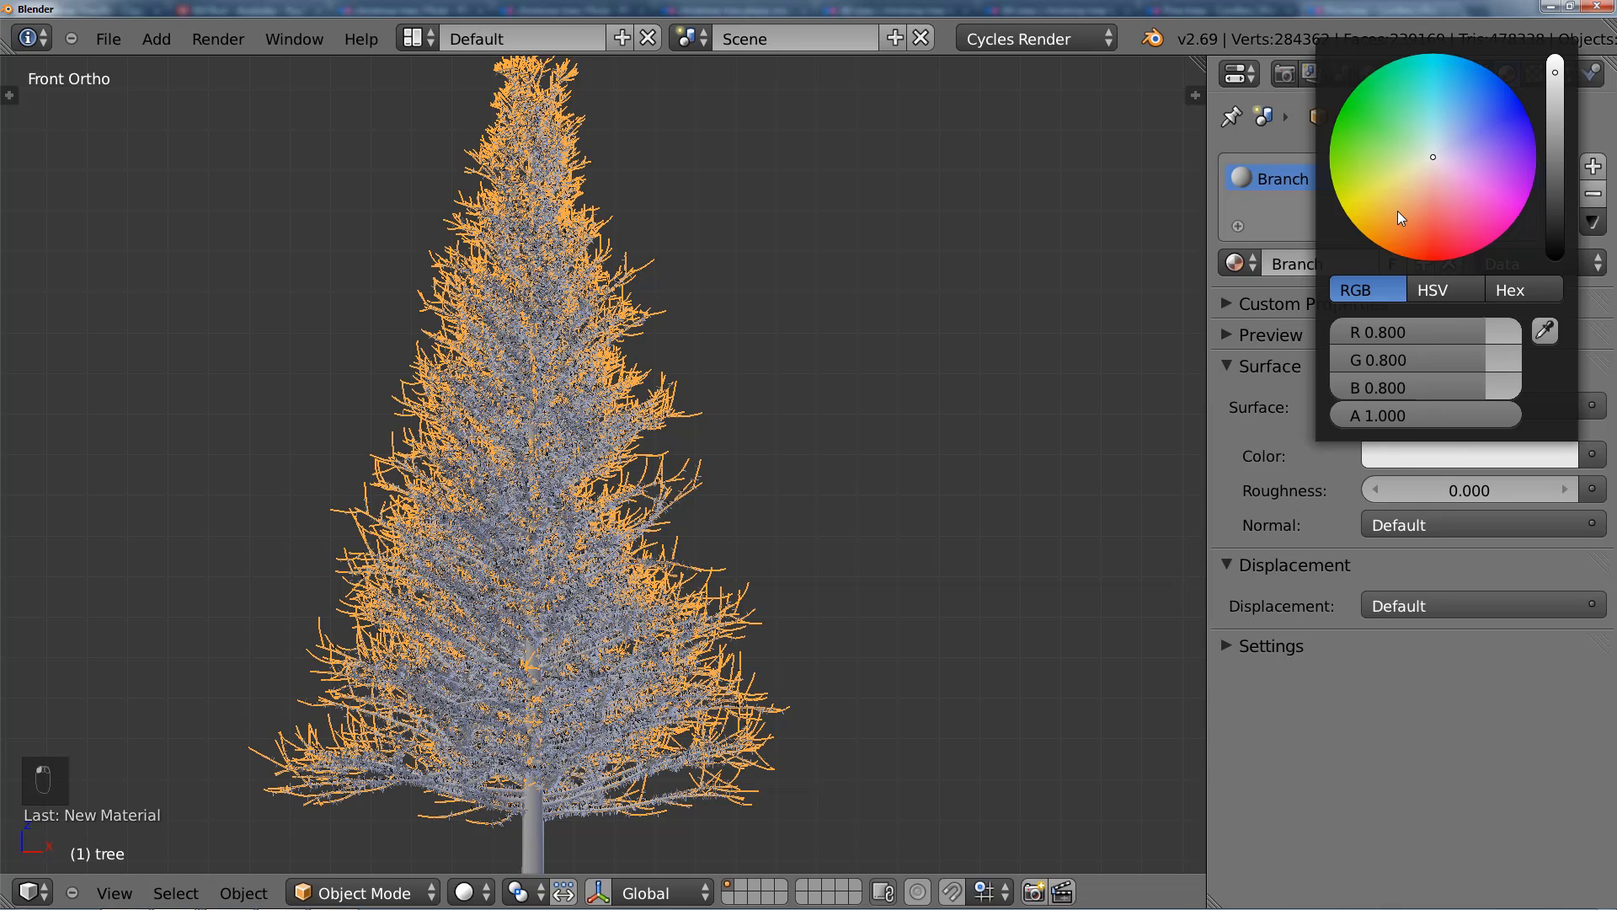
drag(1397, 210, 1399, 228)
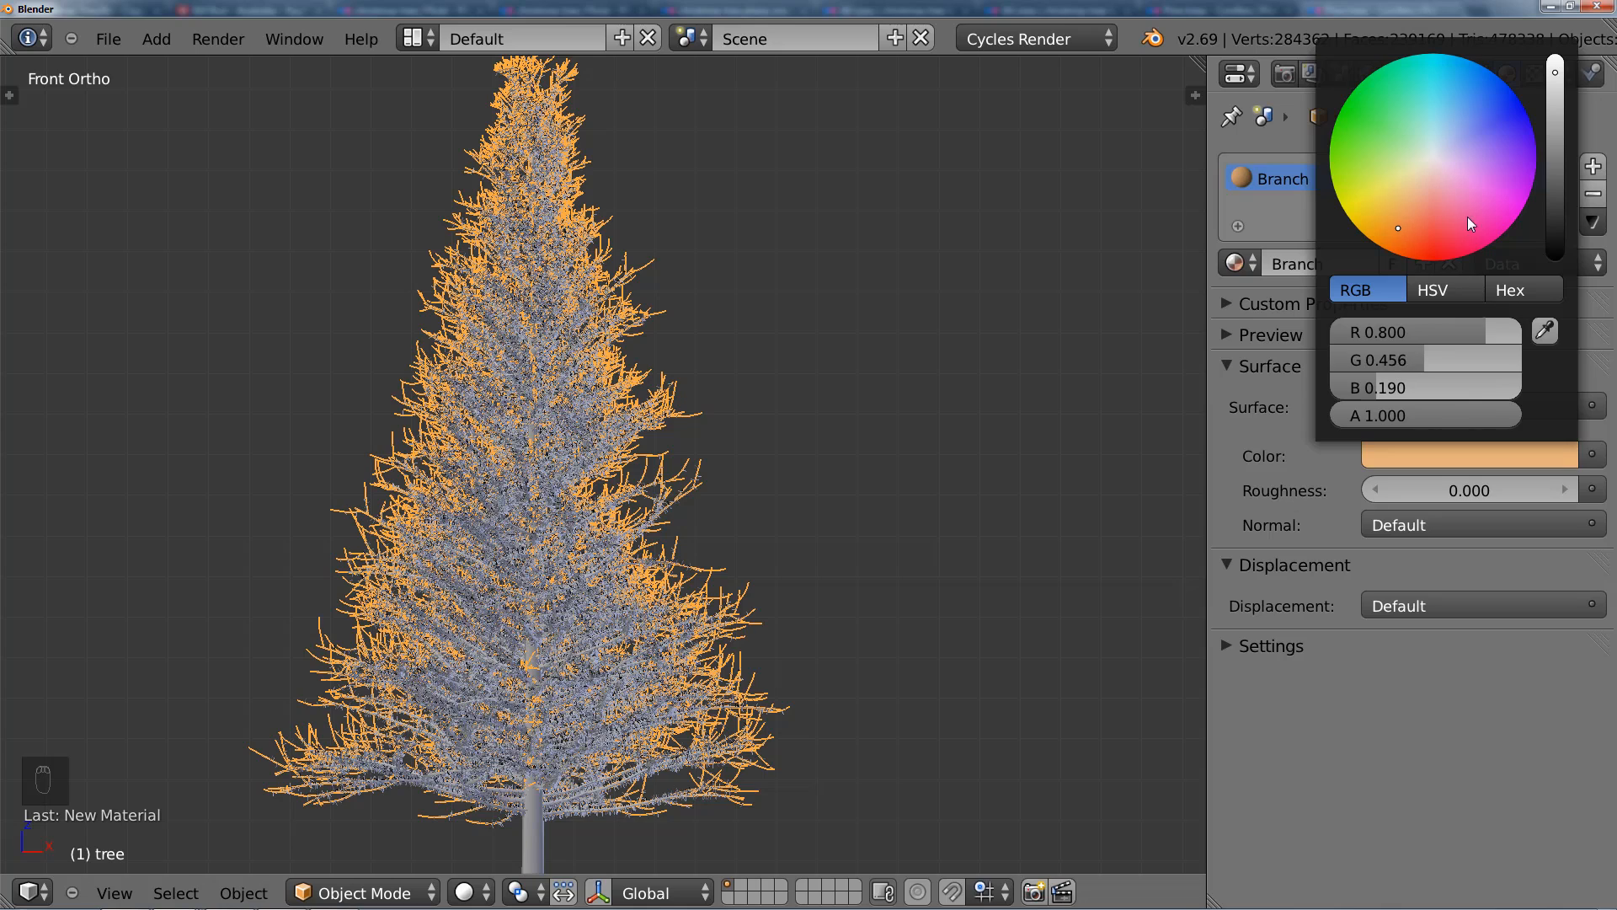
click(1553, 154)
click(1403, 205)
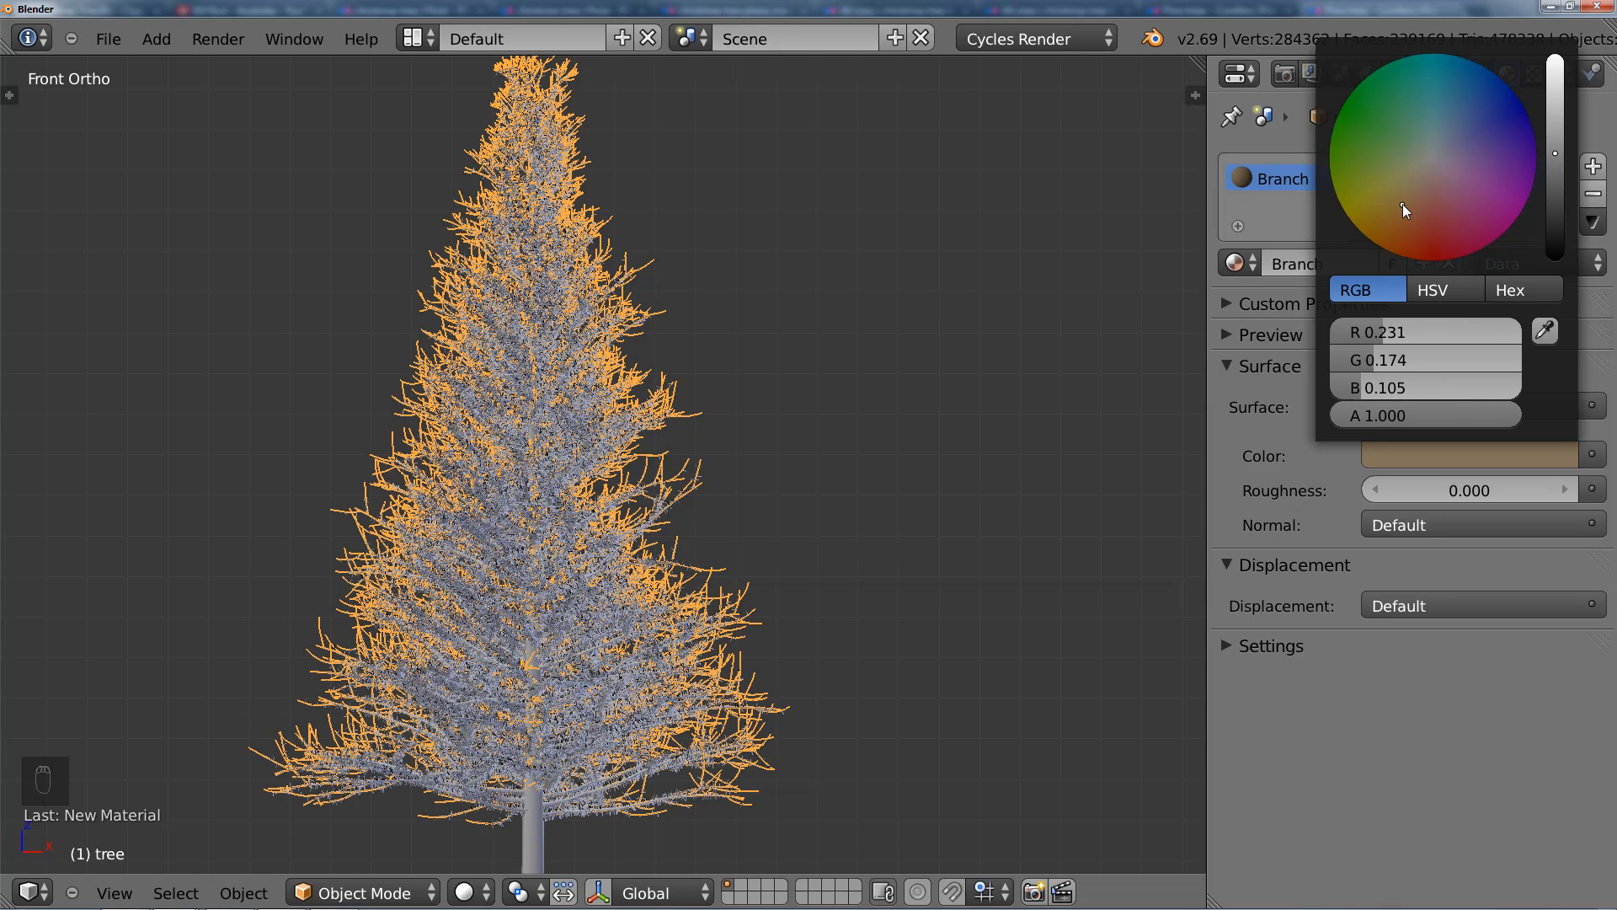
drag(1551, 174, 1555, 194)
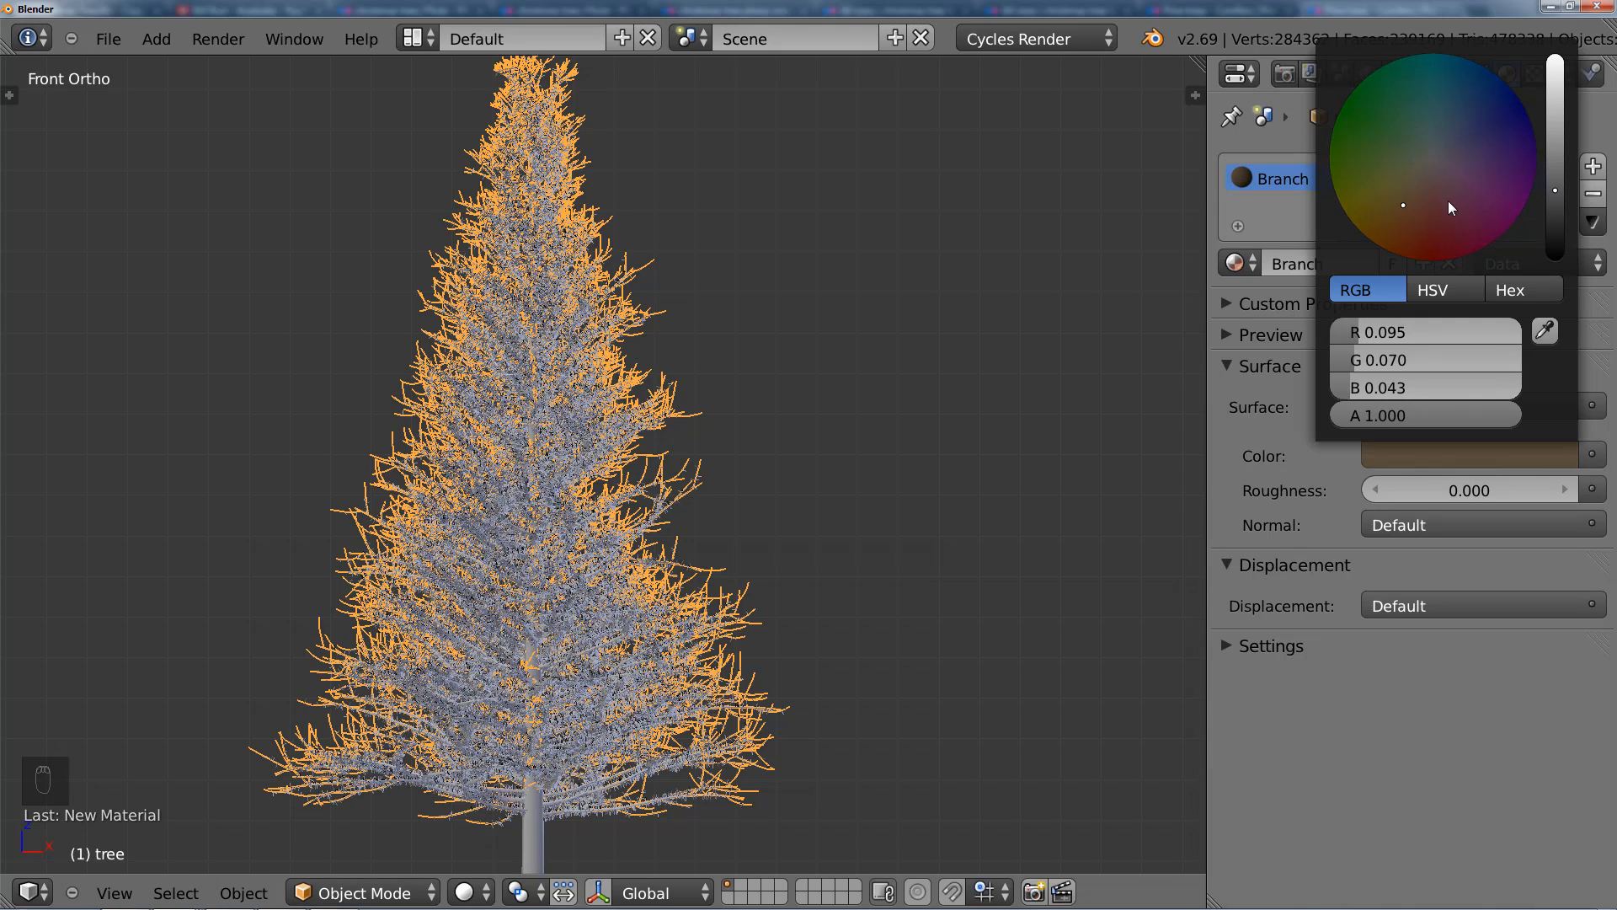
drag(1404, 209, 1401, 224)
Step: Copy the Branch material's brown diffuse colour to its viewport colour
click(1328, 654)
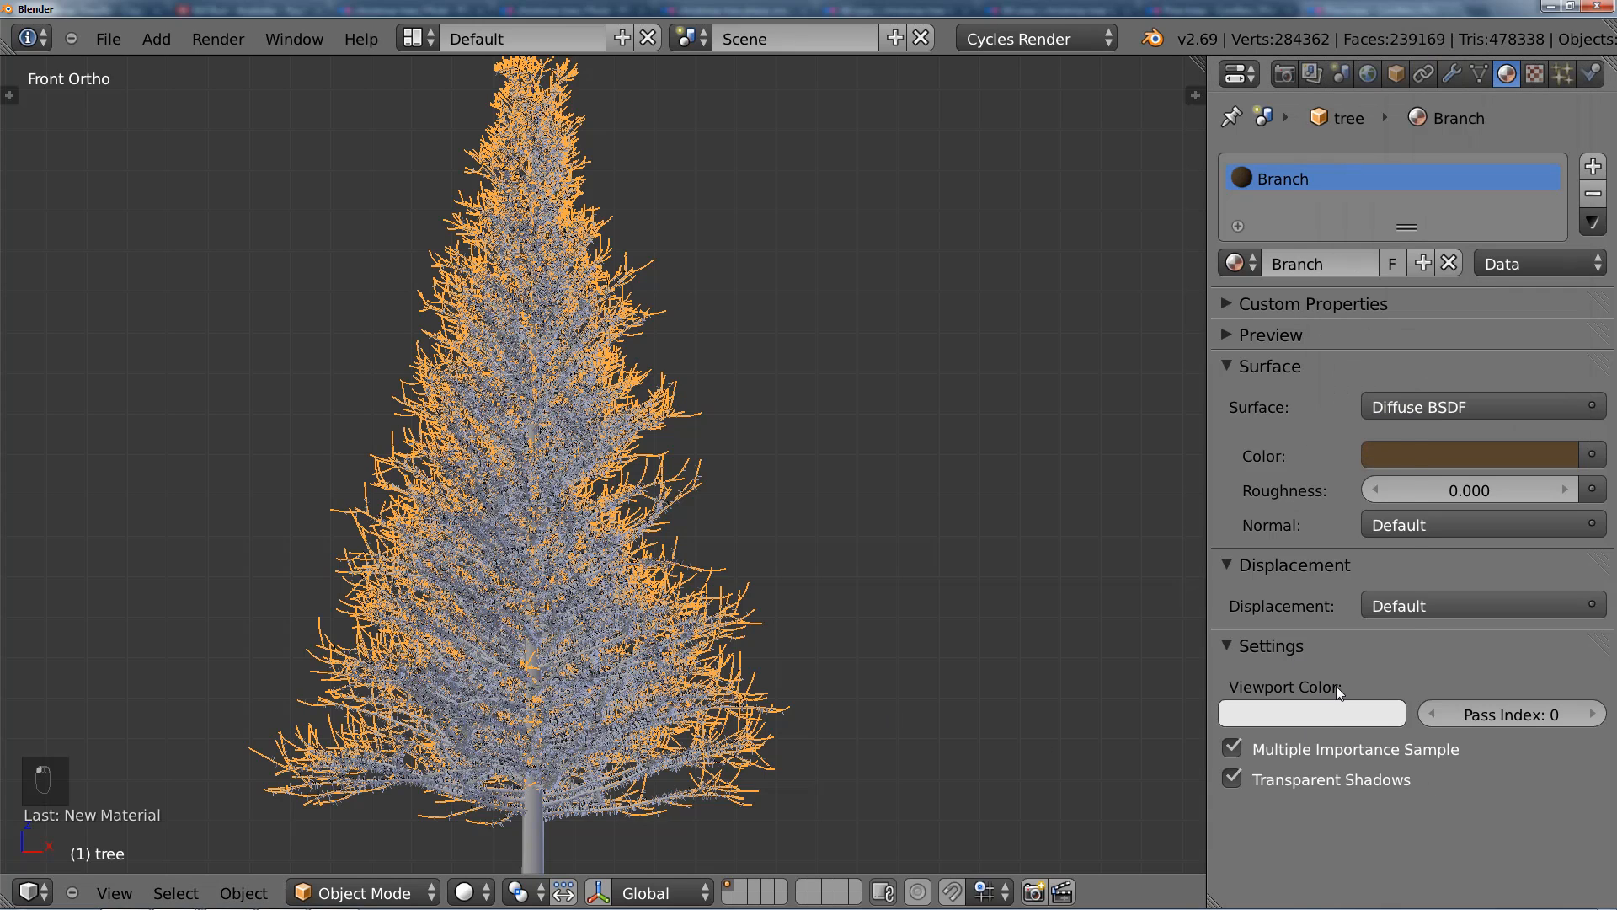
click(1365, 714)
click(1375, 620)
click(1477, 458)
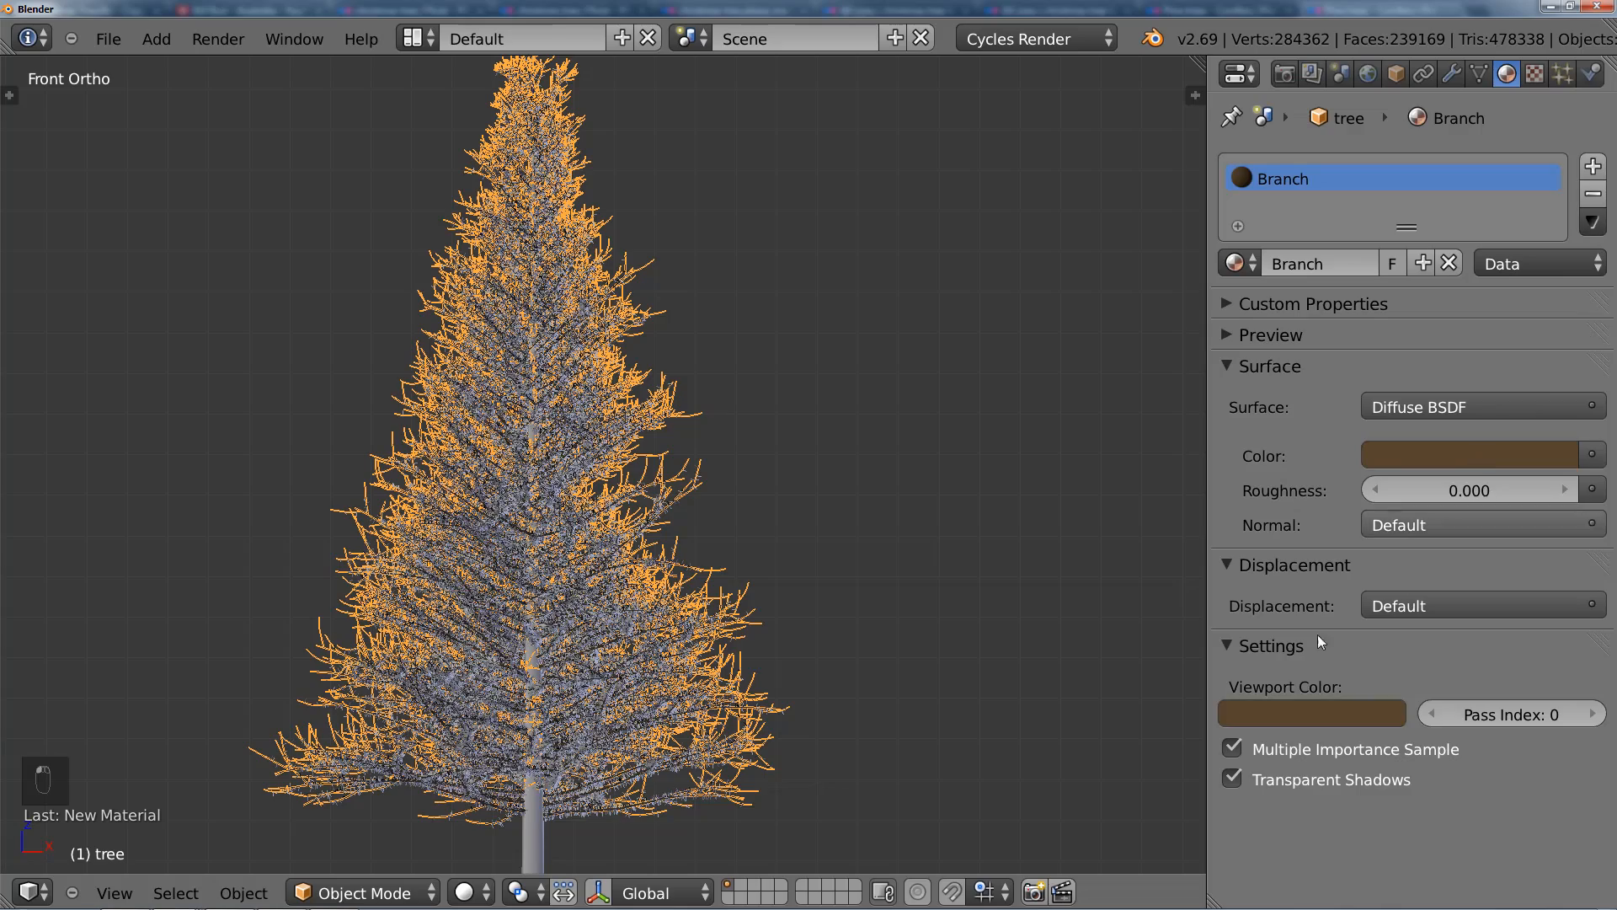
click(1230, 645)
Step: Add a second material slot to the tree object with a new material named Firs
scroll(801, 481, up, 5)
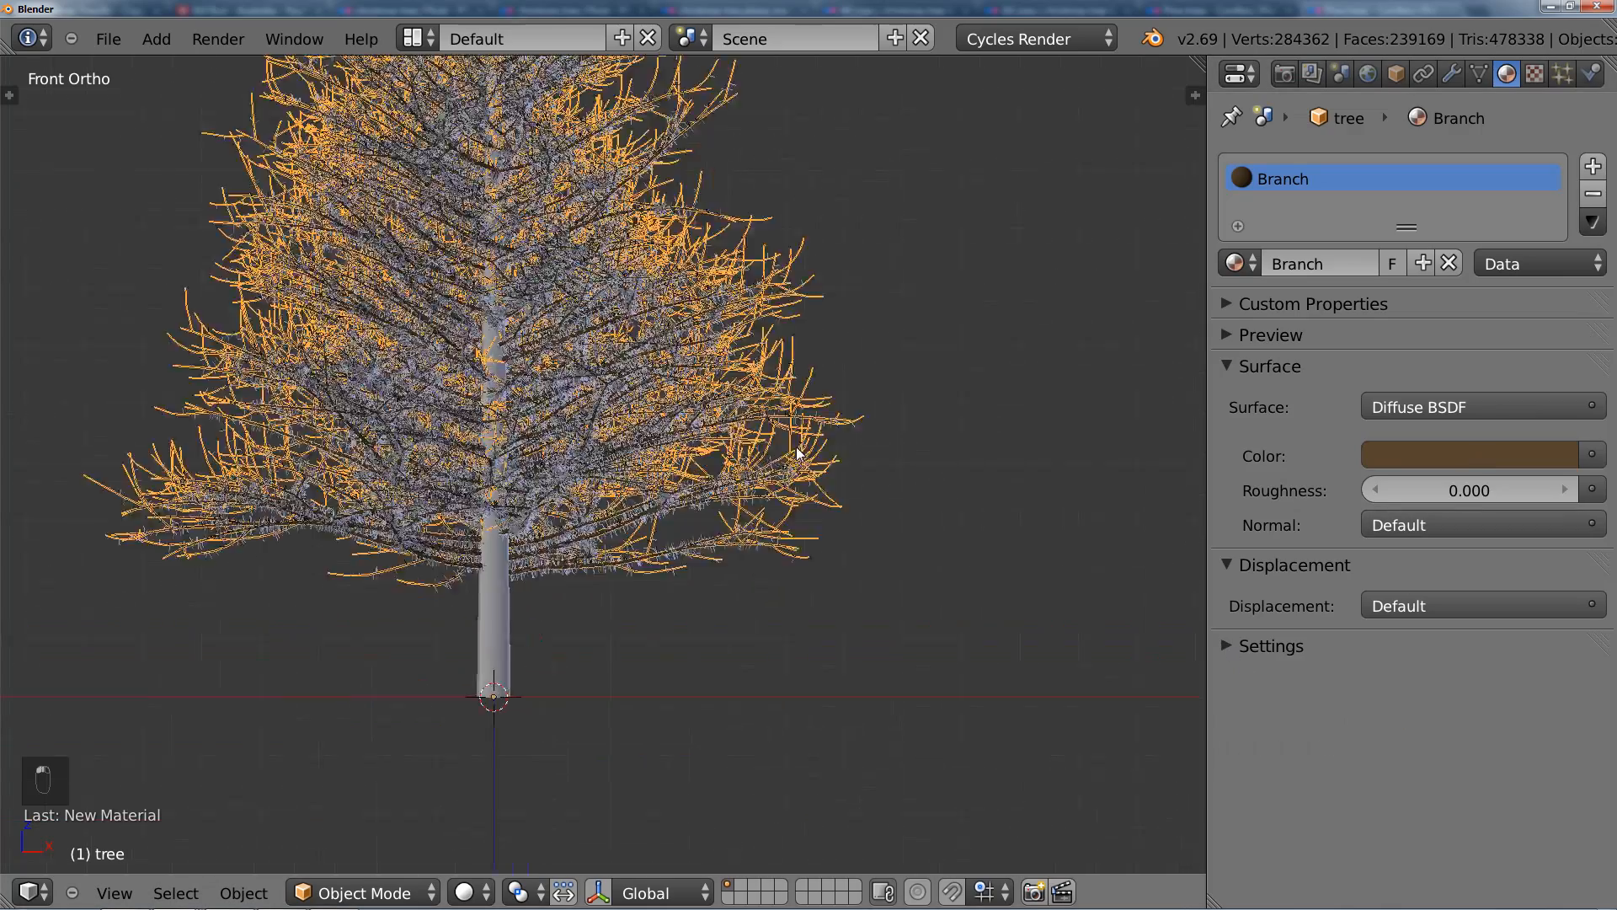
key(a)
scroll(764, 469, up, 2)
right_click(706, 564)
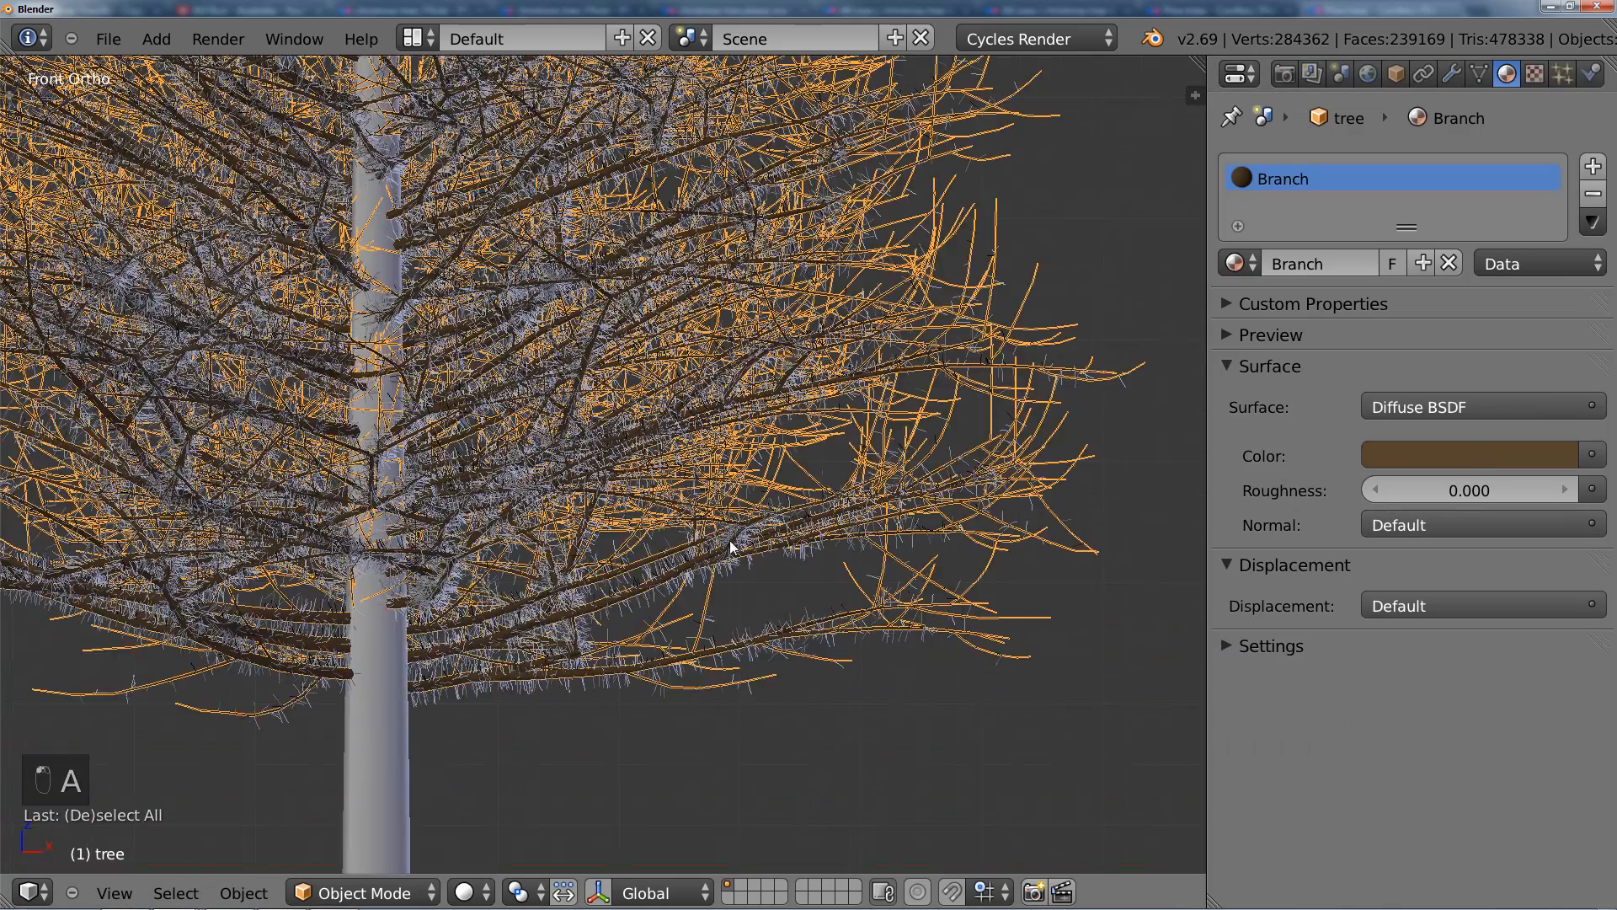
click(1592, 169)
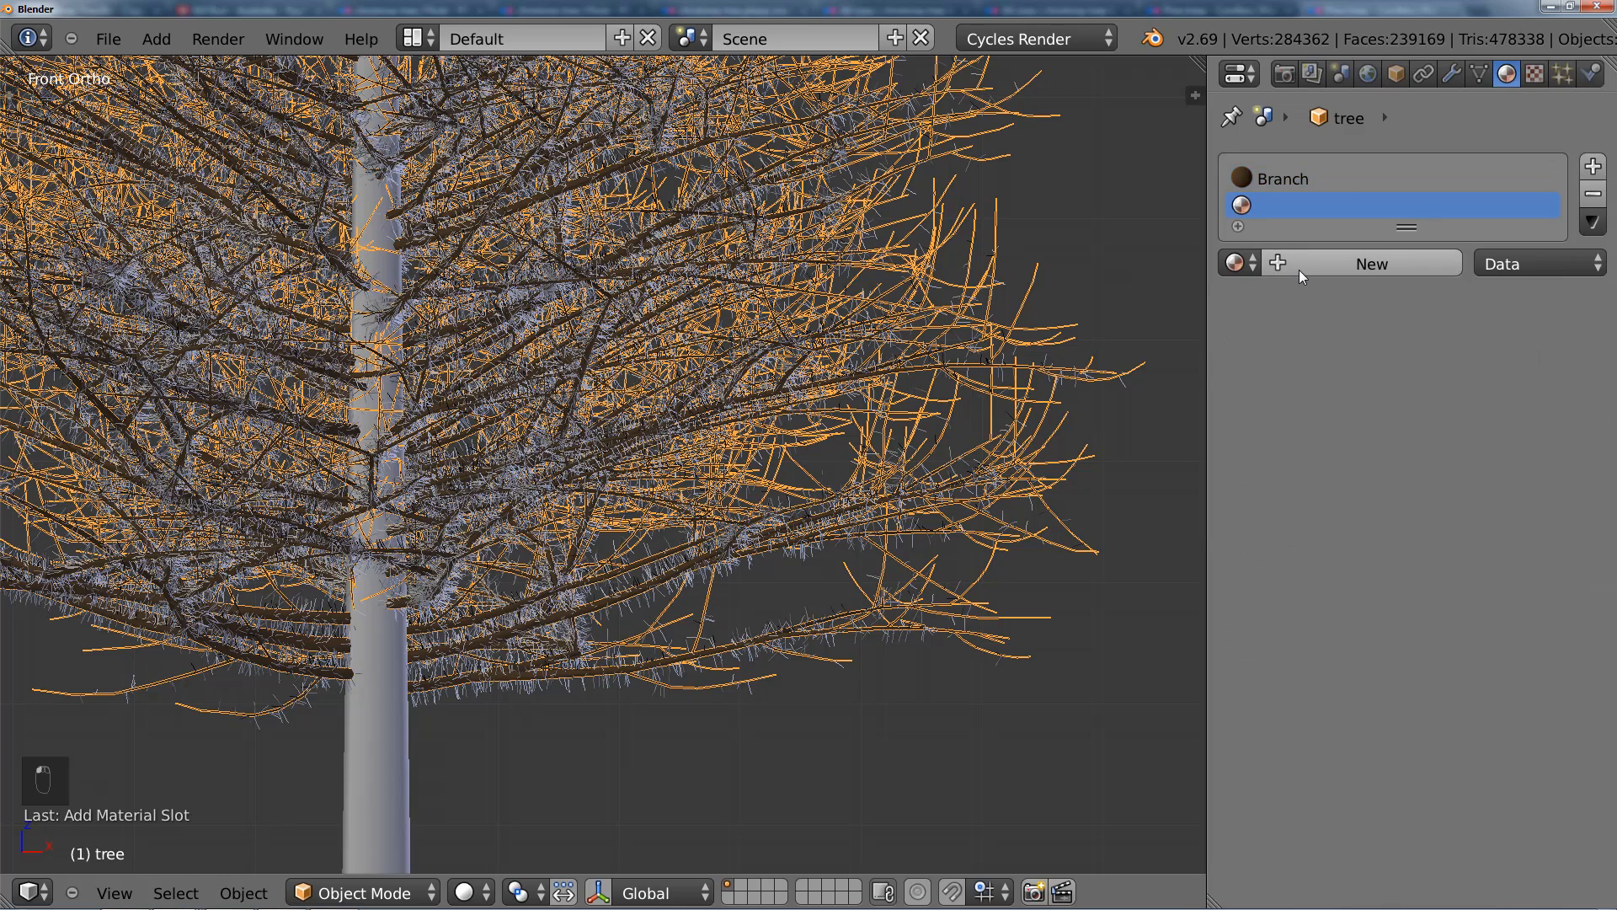
click(1307, 271)
double_click(1327, 268)
text(Firs)
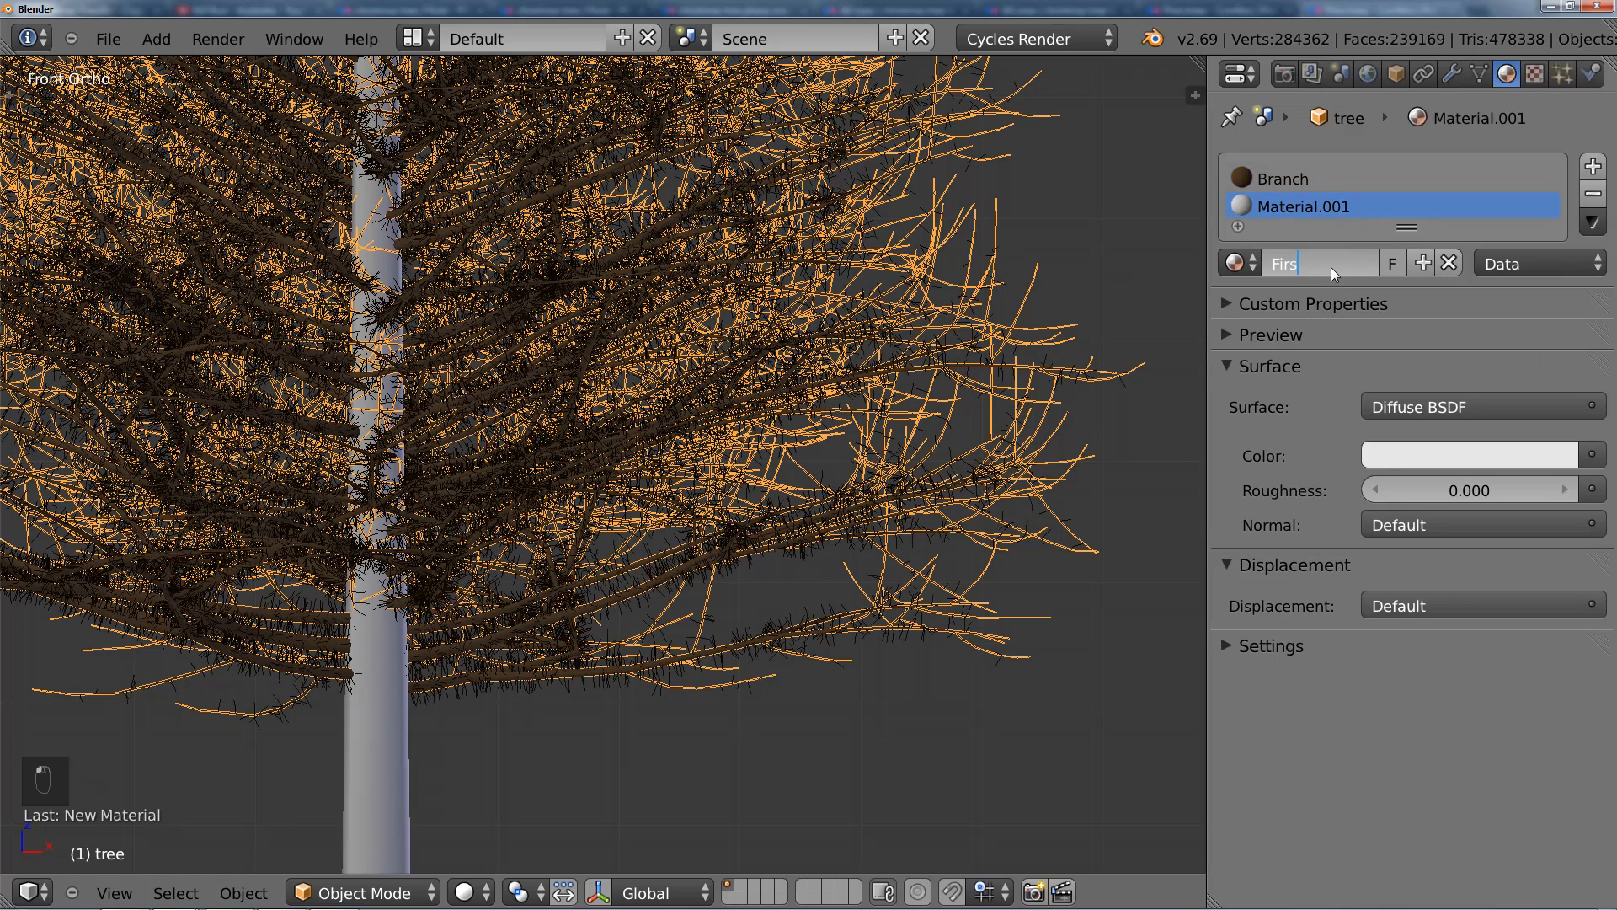
key(Return)
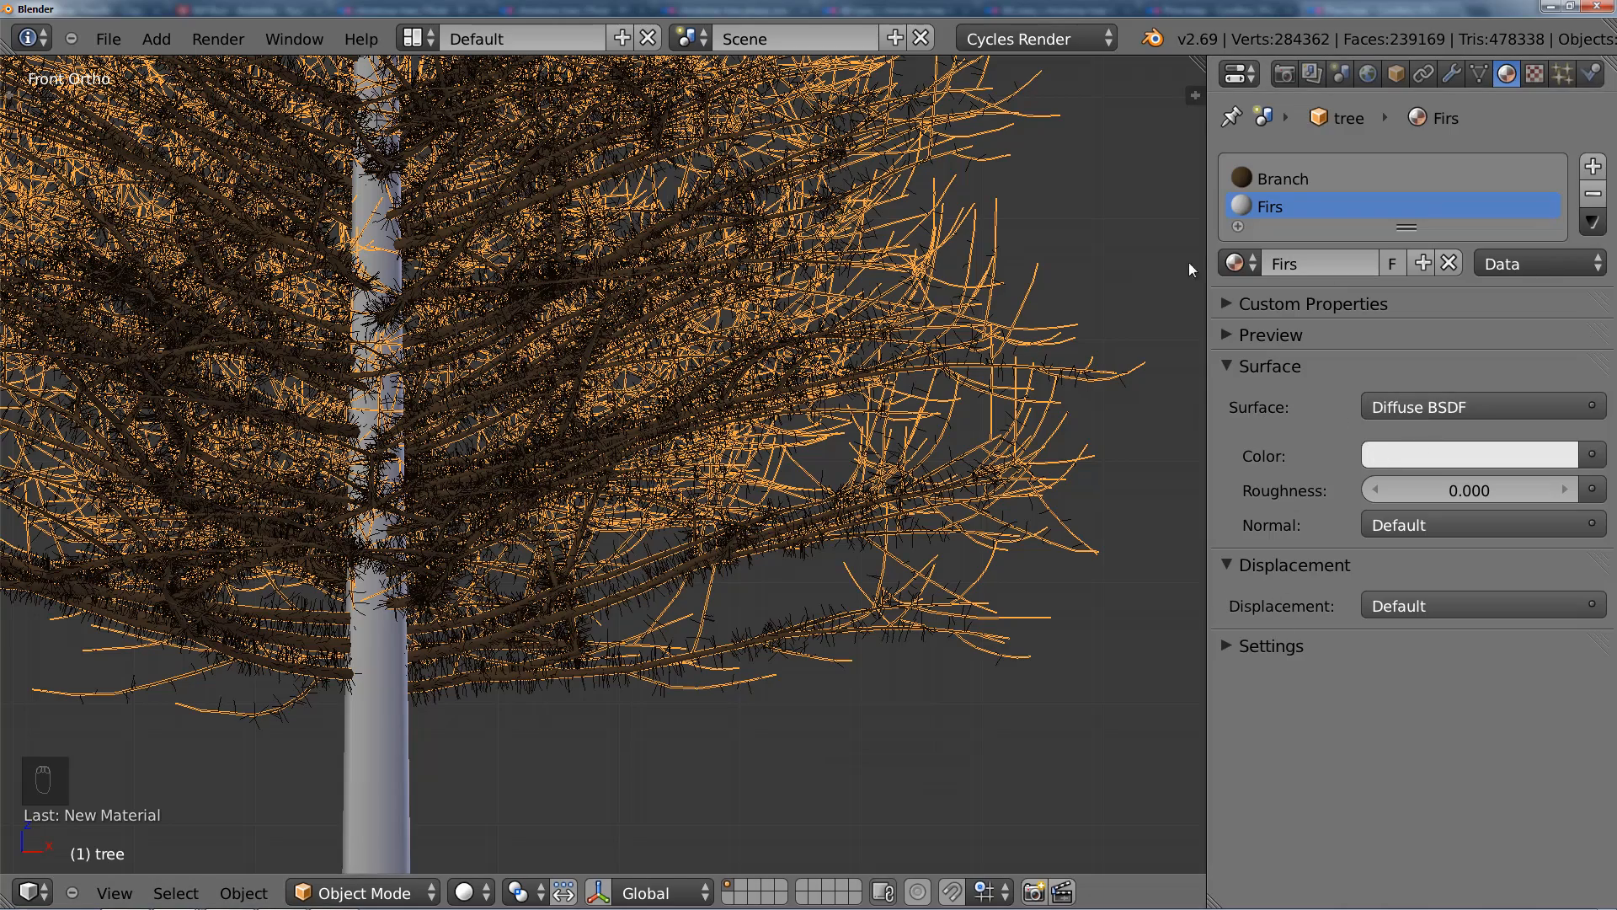
Step: Split the 3D view into two areas and turn one into a Node Editor for the Firs material
drag(1200, 63, 628, 111)
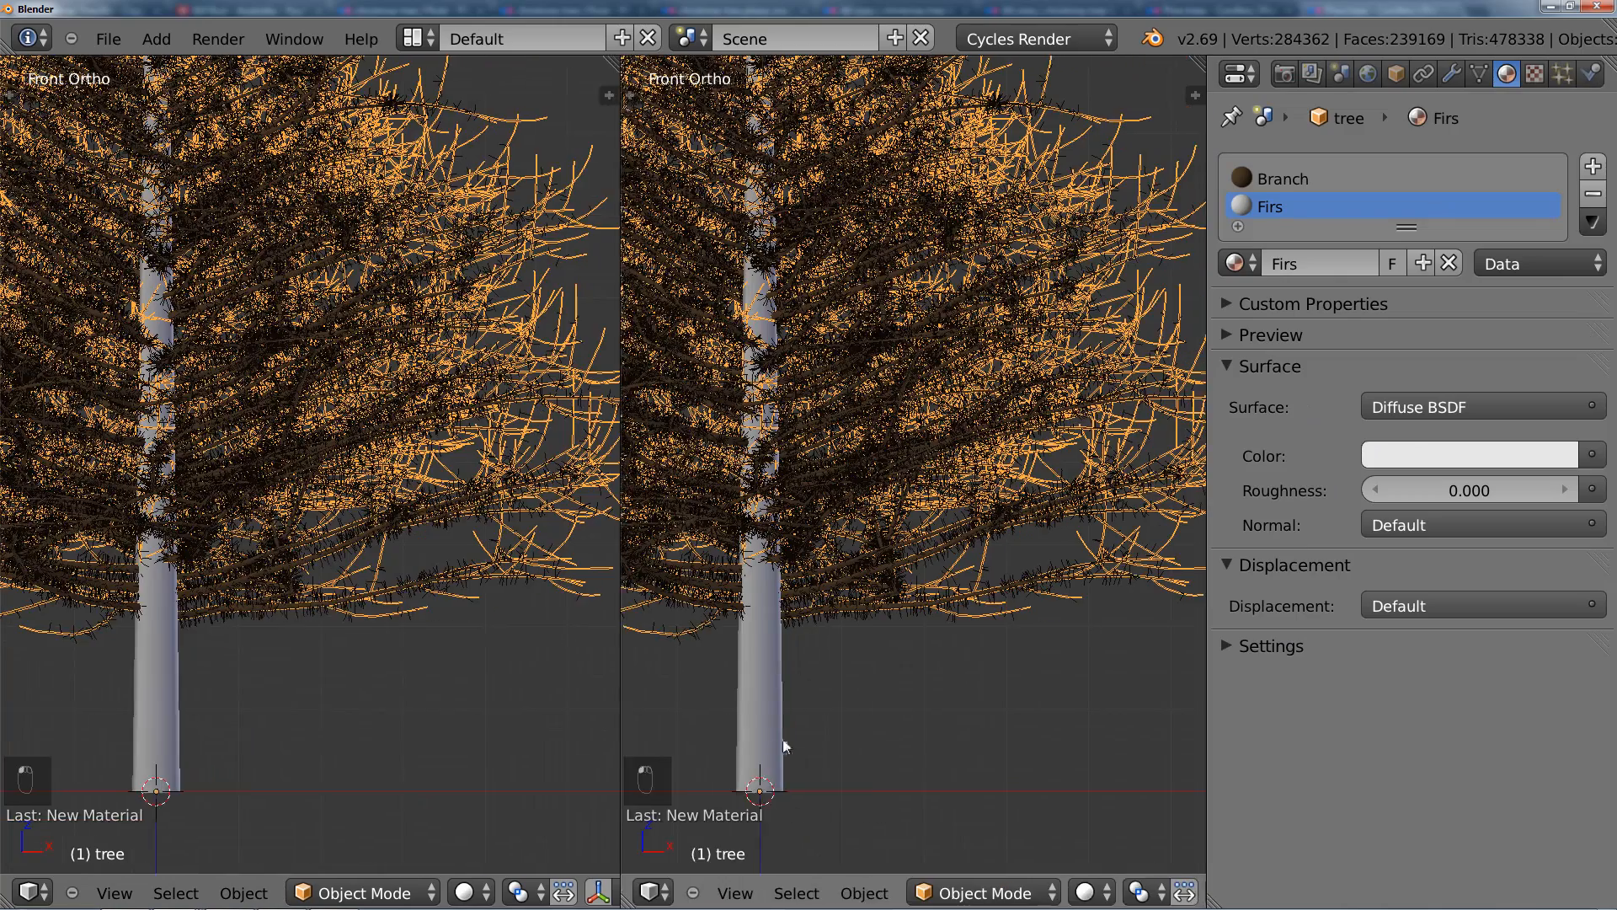
click(654, 892)
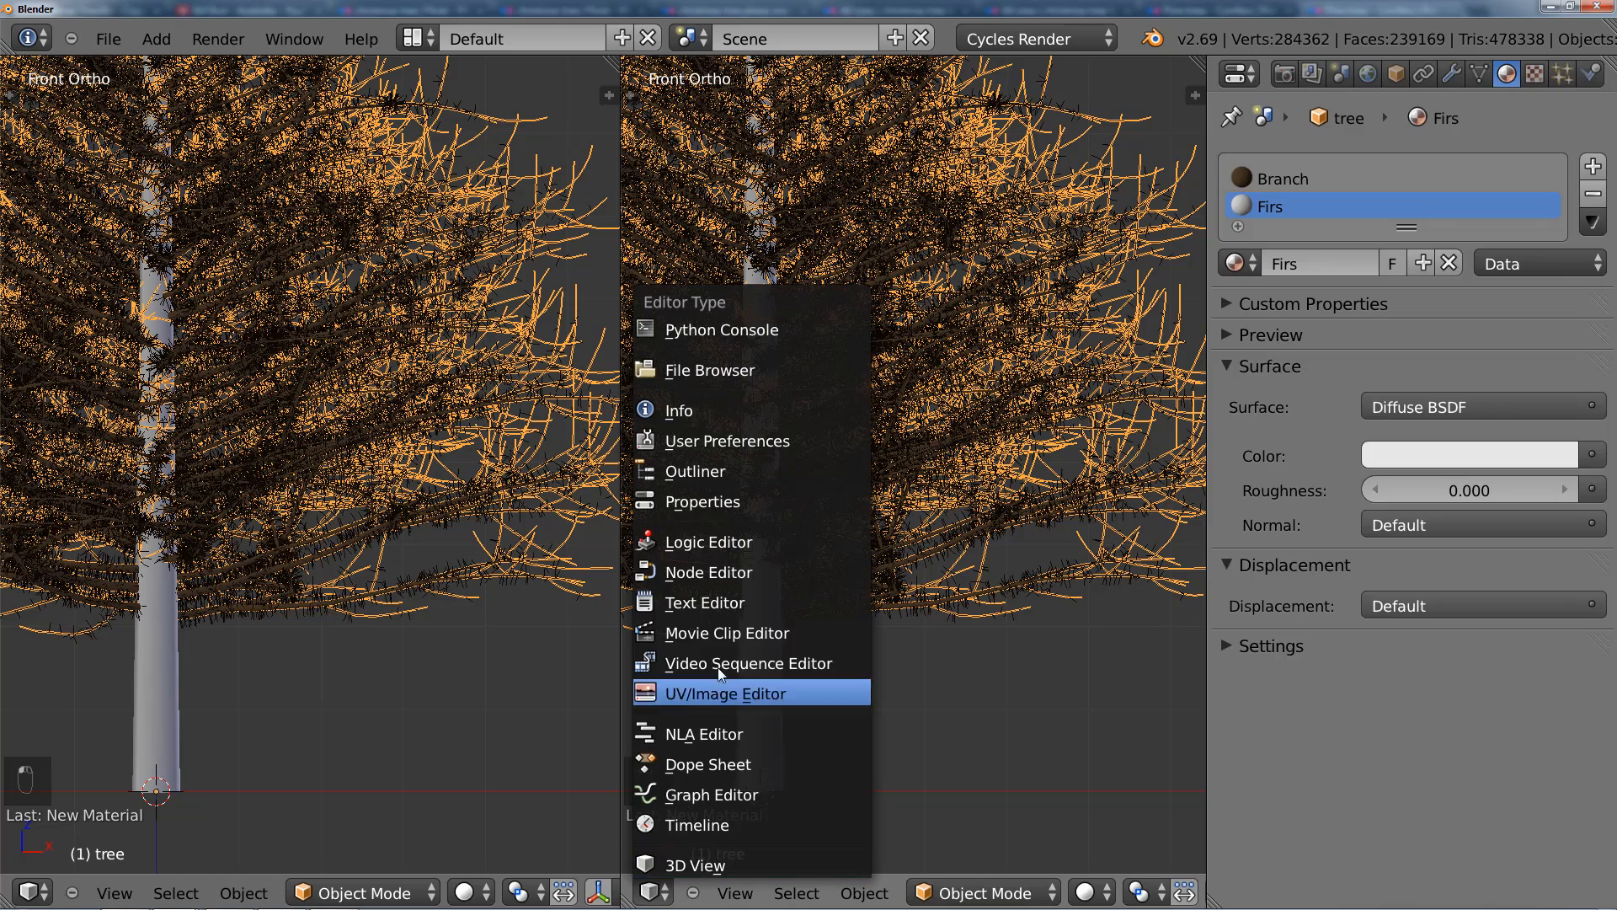
click(736, 574)
key(n)
scroll(853, 524, up, 4)
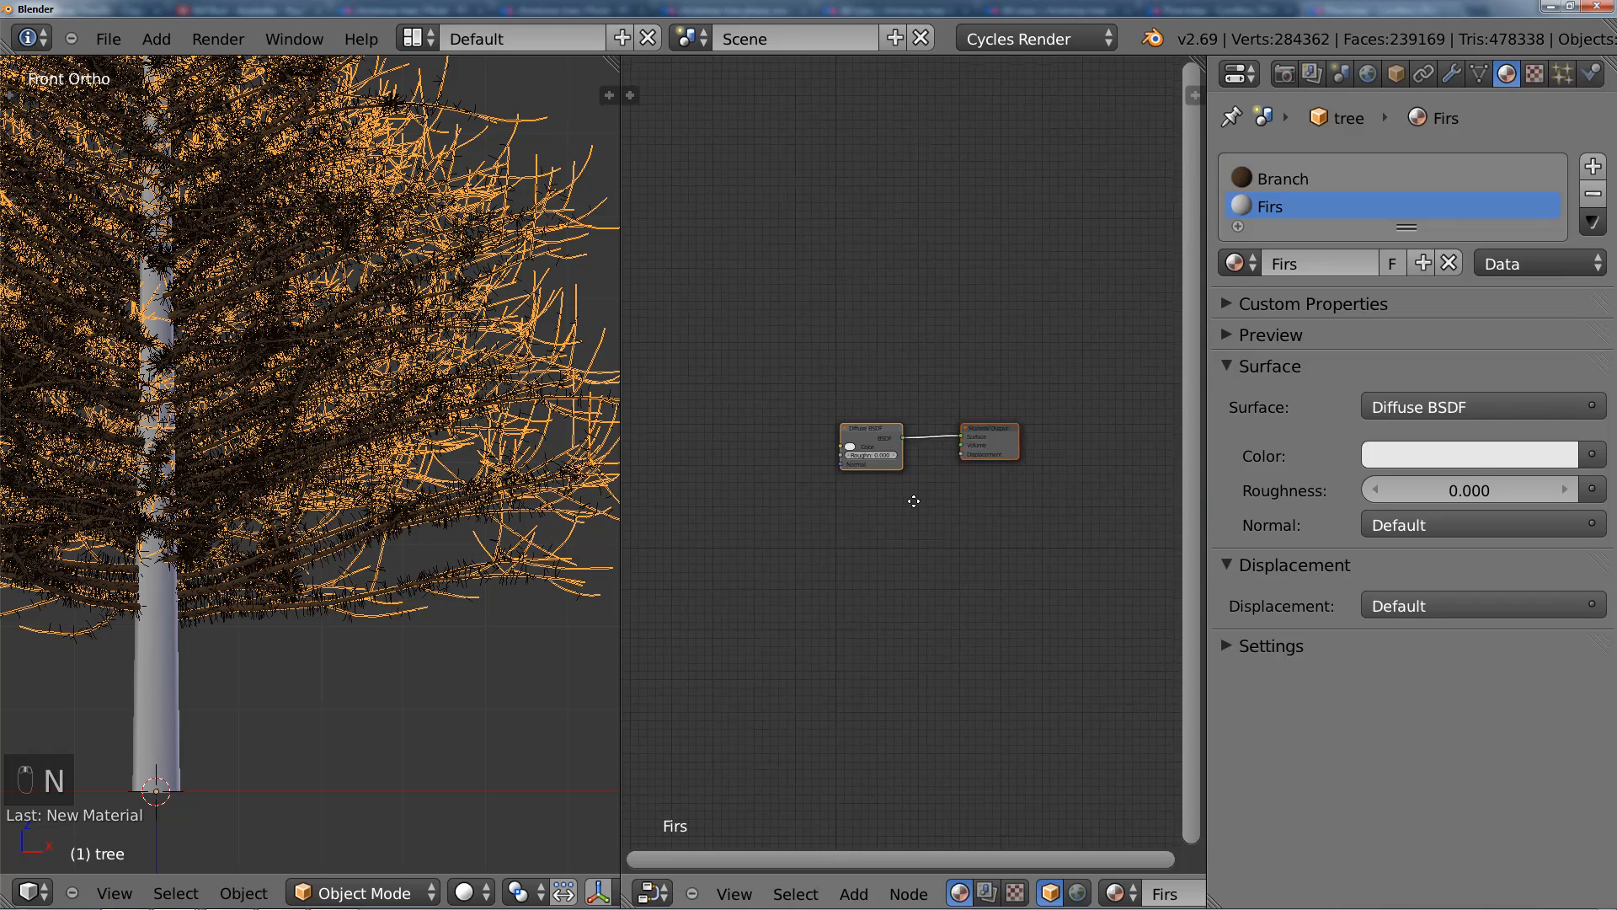
middle_drag(914, 501, 977, 481)
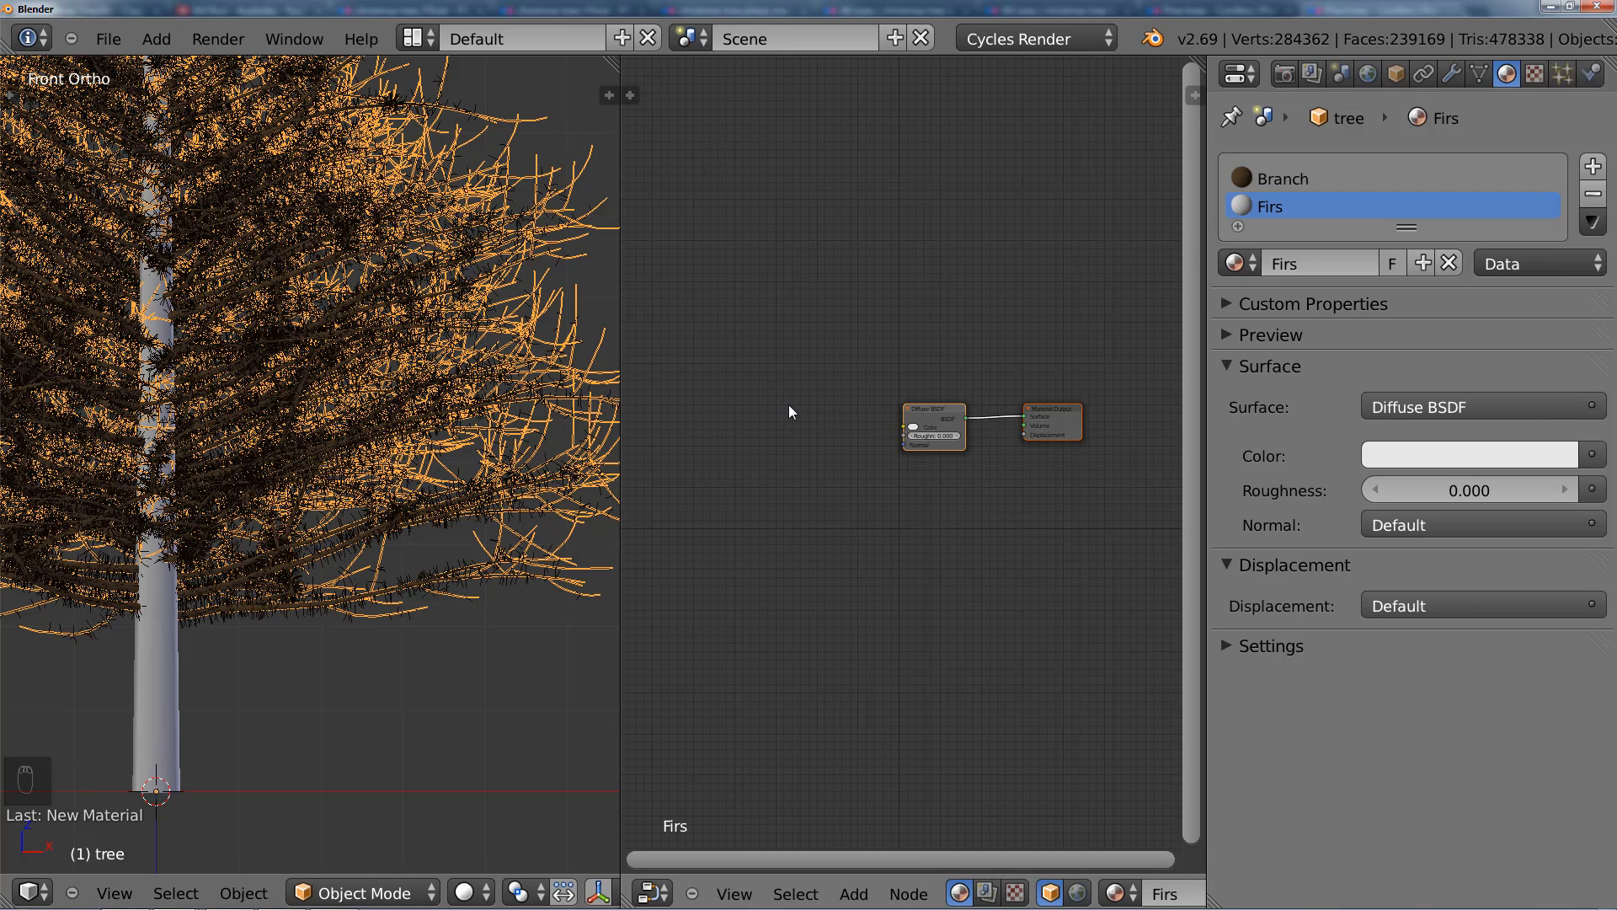
scroll(826, 443, up, 3)
middle_drag(841, 442, 869, 444)
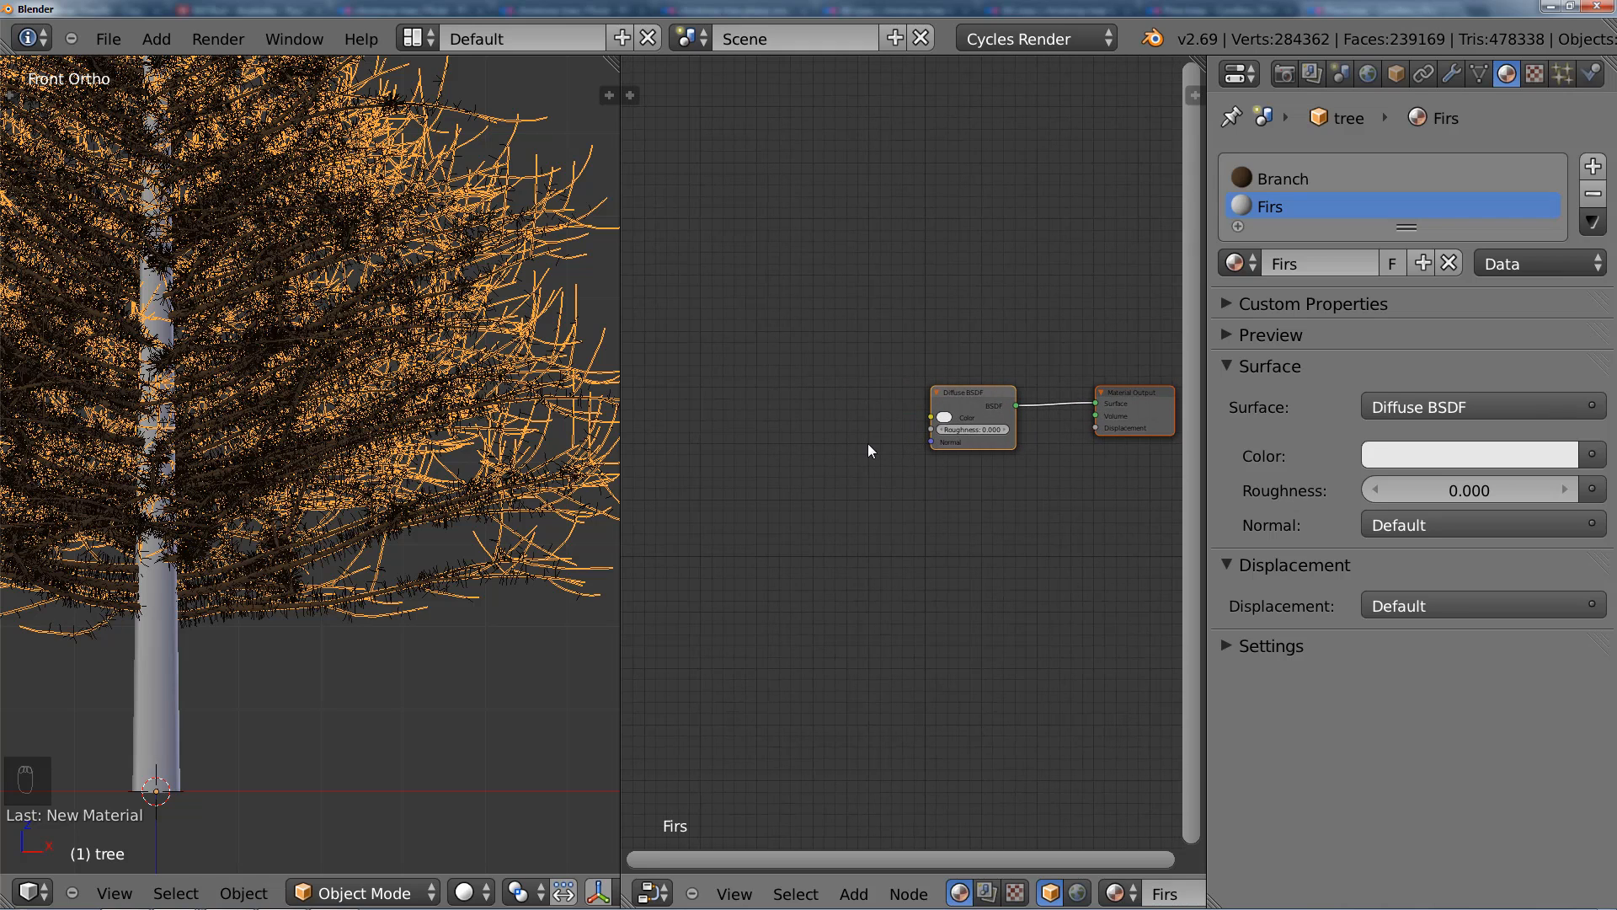
Step: Switch to the browser to examine the conifer needles in the Flickr photo, and return to Blender
click(223, 890)
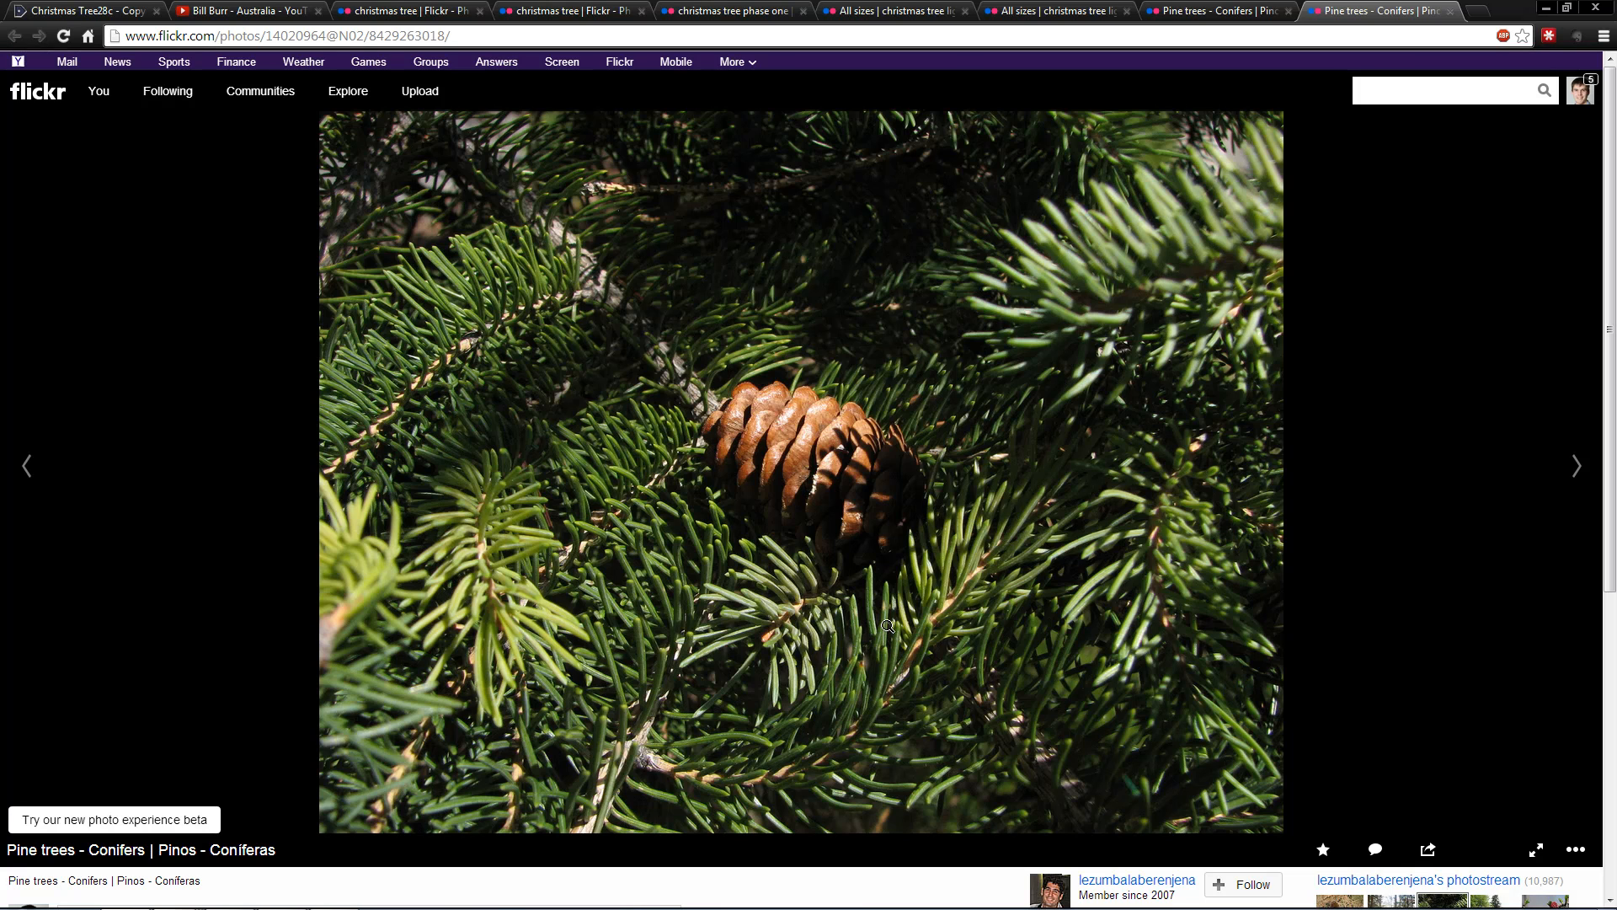
key(alt+Tab)
mouse_move(948, 508)
middle_down()
mouse_move(884, 498)
mouse_move(935, 488)
middle_up()
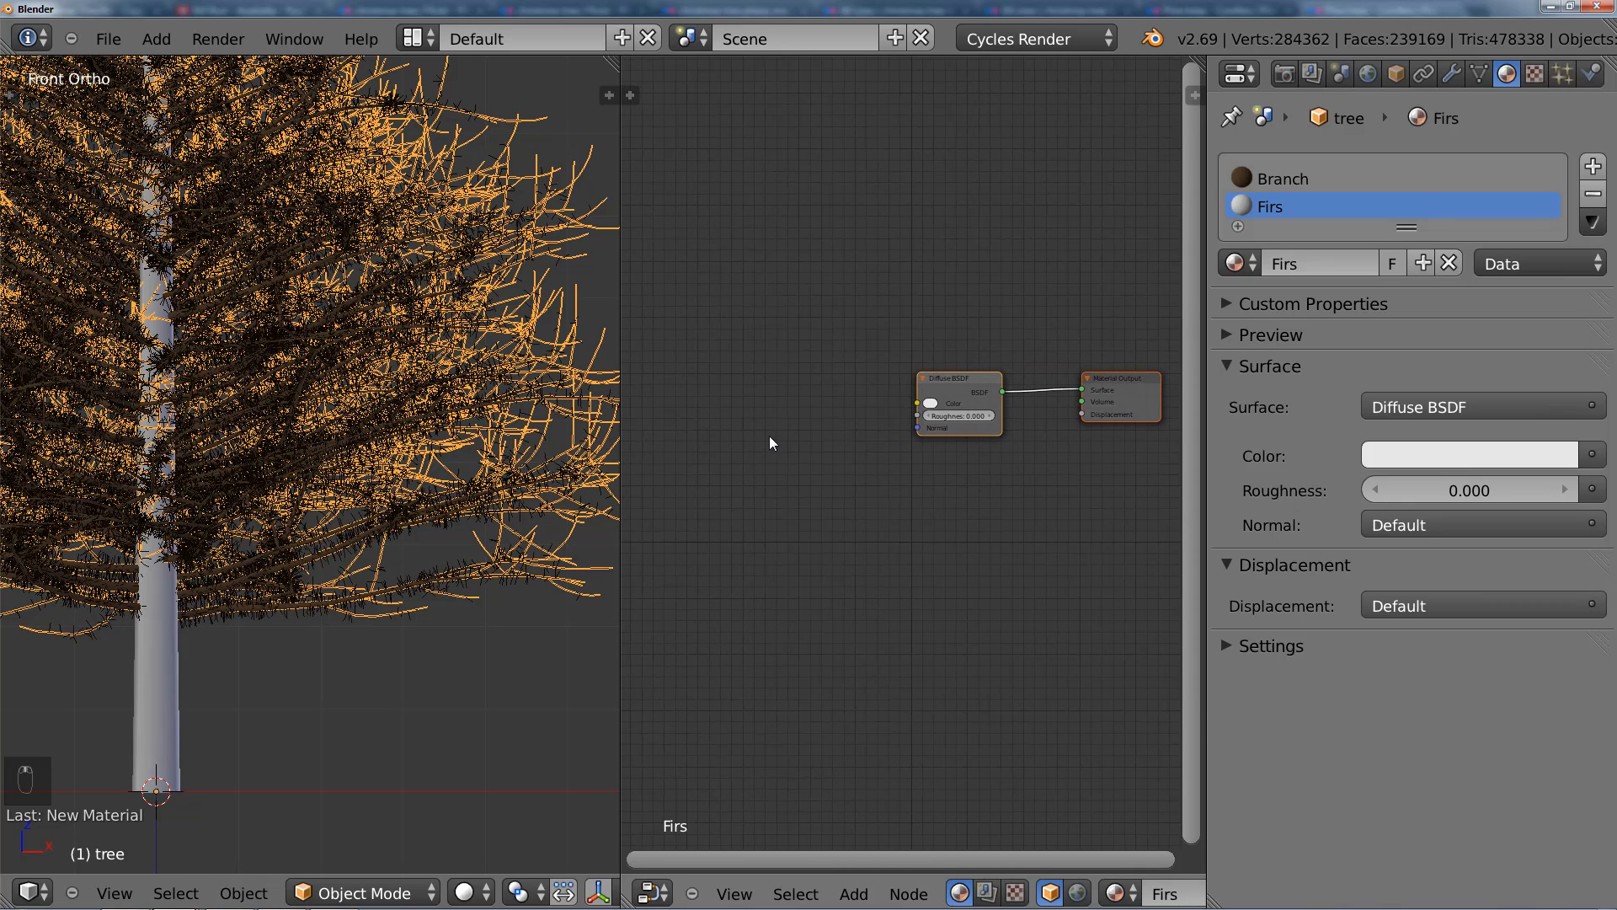
Step: Add a Glossy BSDF shader and place it directly below the Diffuse BSDF node
key(shift+a)
mouse_move(735, 516)
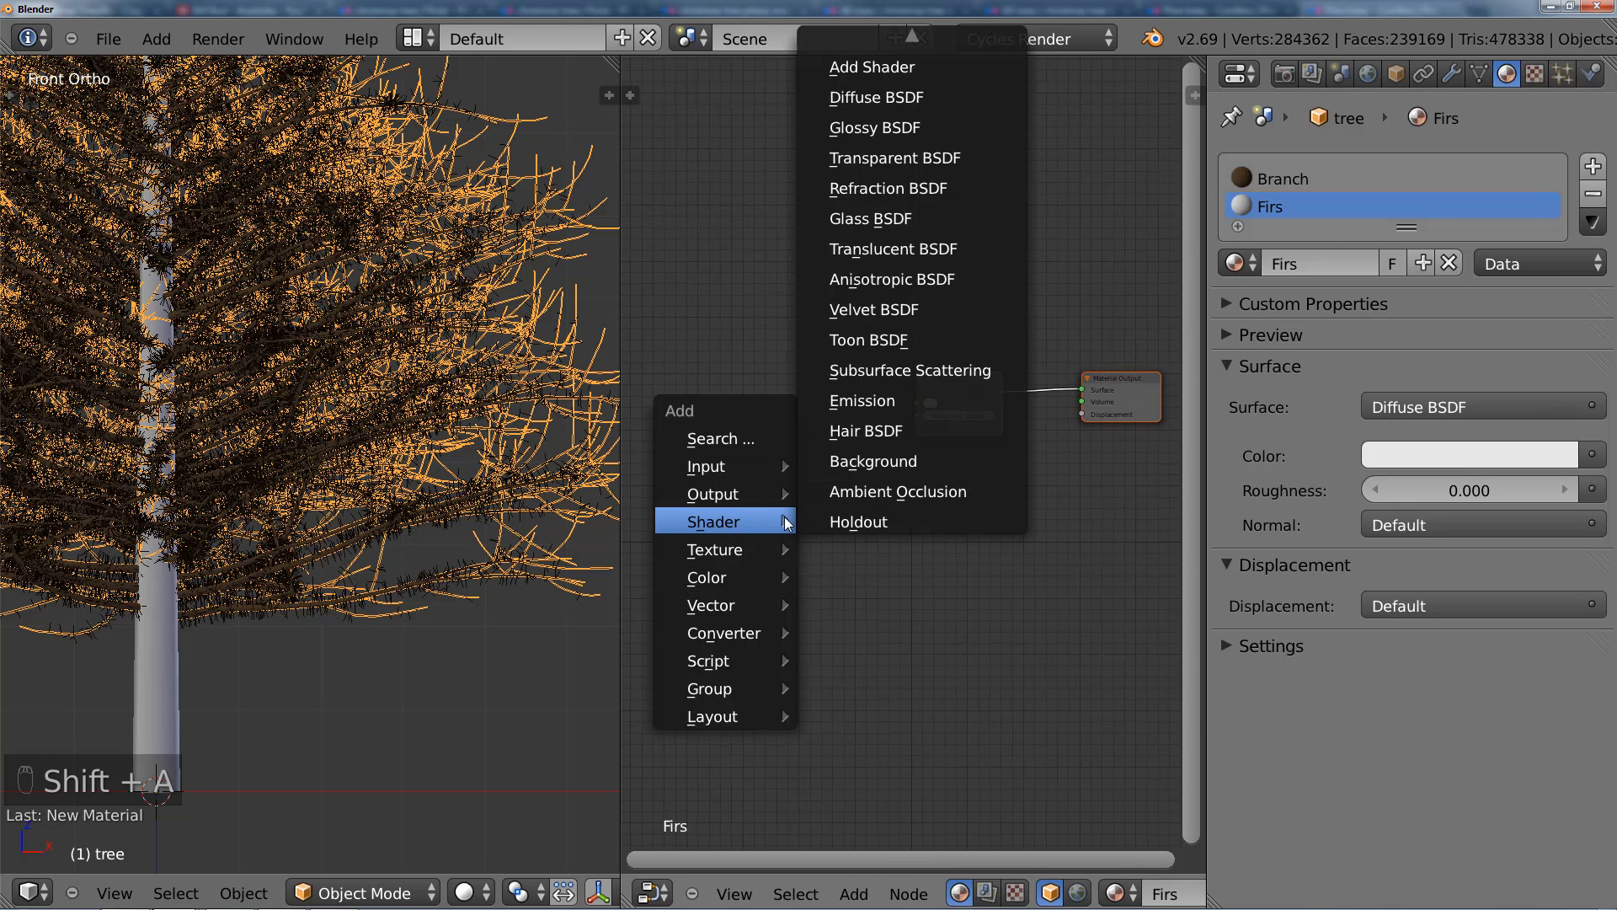
click(884, 130)
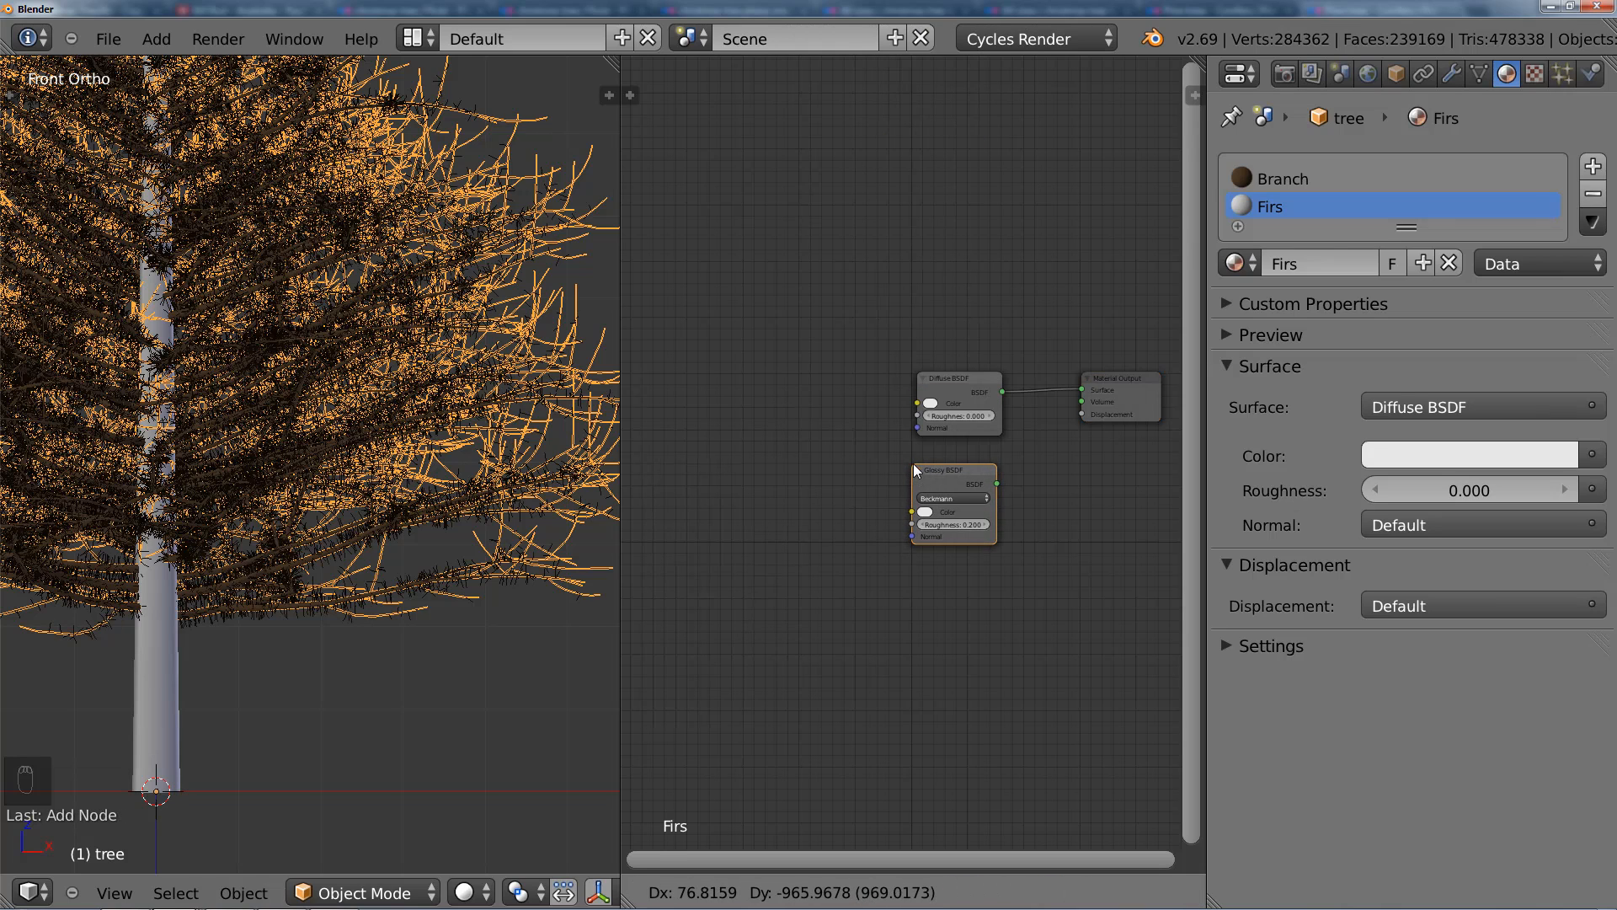
click(918, 452)
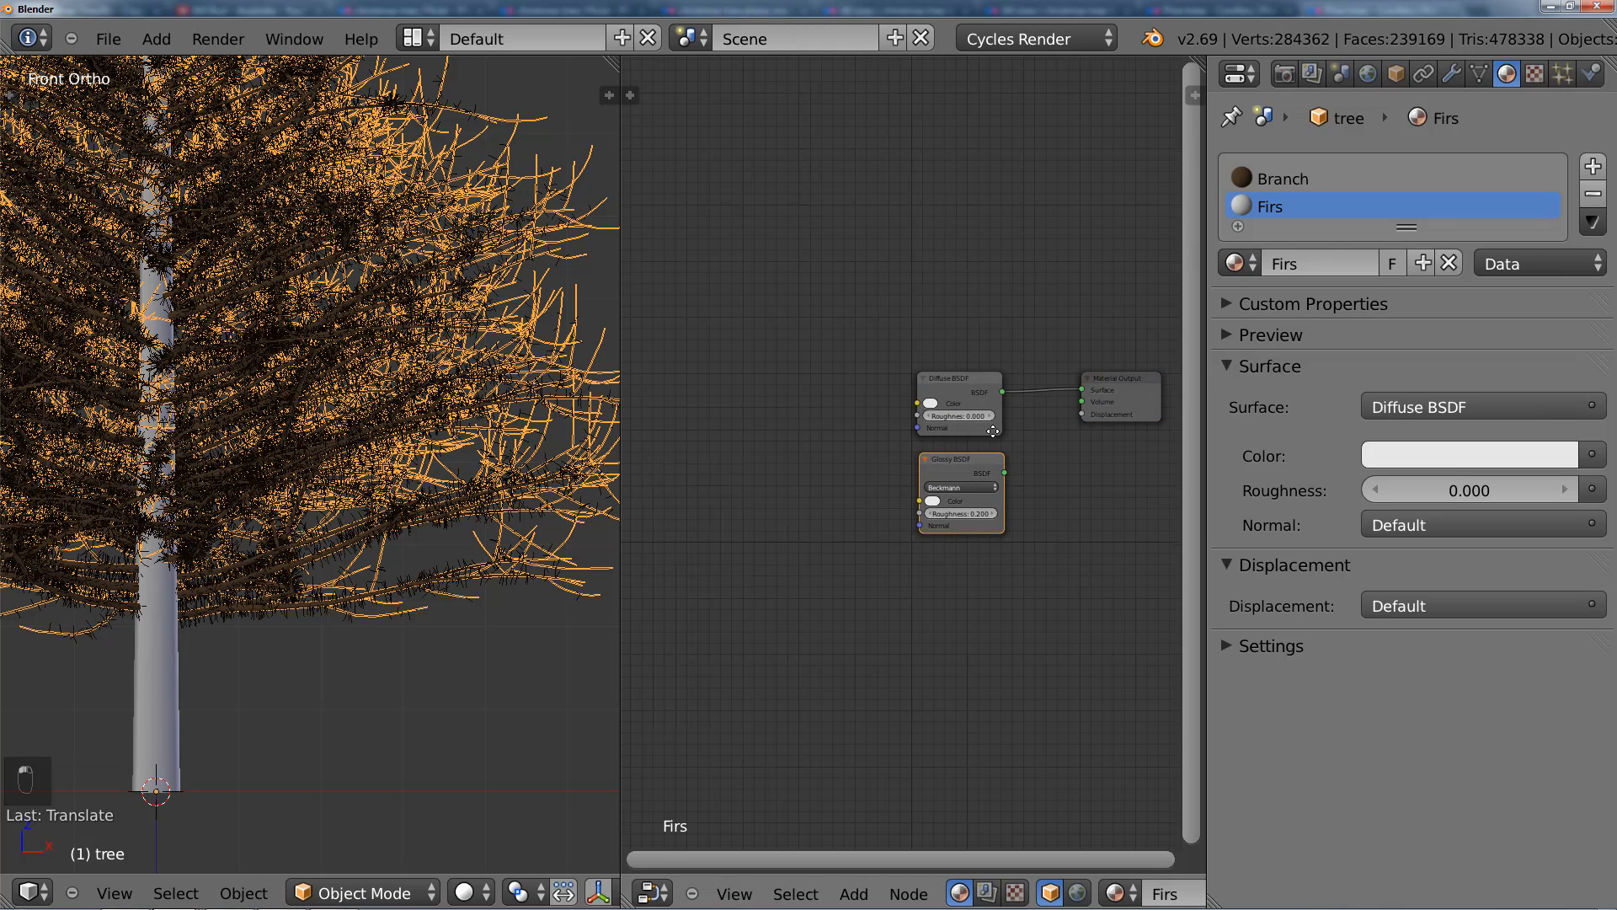
Step: Maximize the Node Editor and move the Material Output node along X, widening the gap to the two shader nodes
middle_drag(993, 432, 766, 431)
scroll(893, 400, up, 1)
right_click(921, 377)
key(g)
middle_click(948, 385)
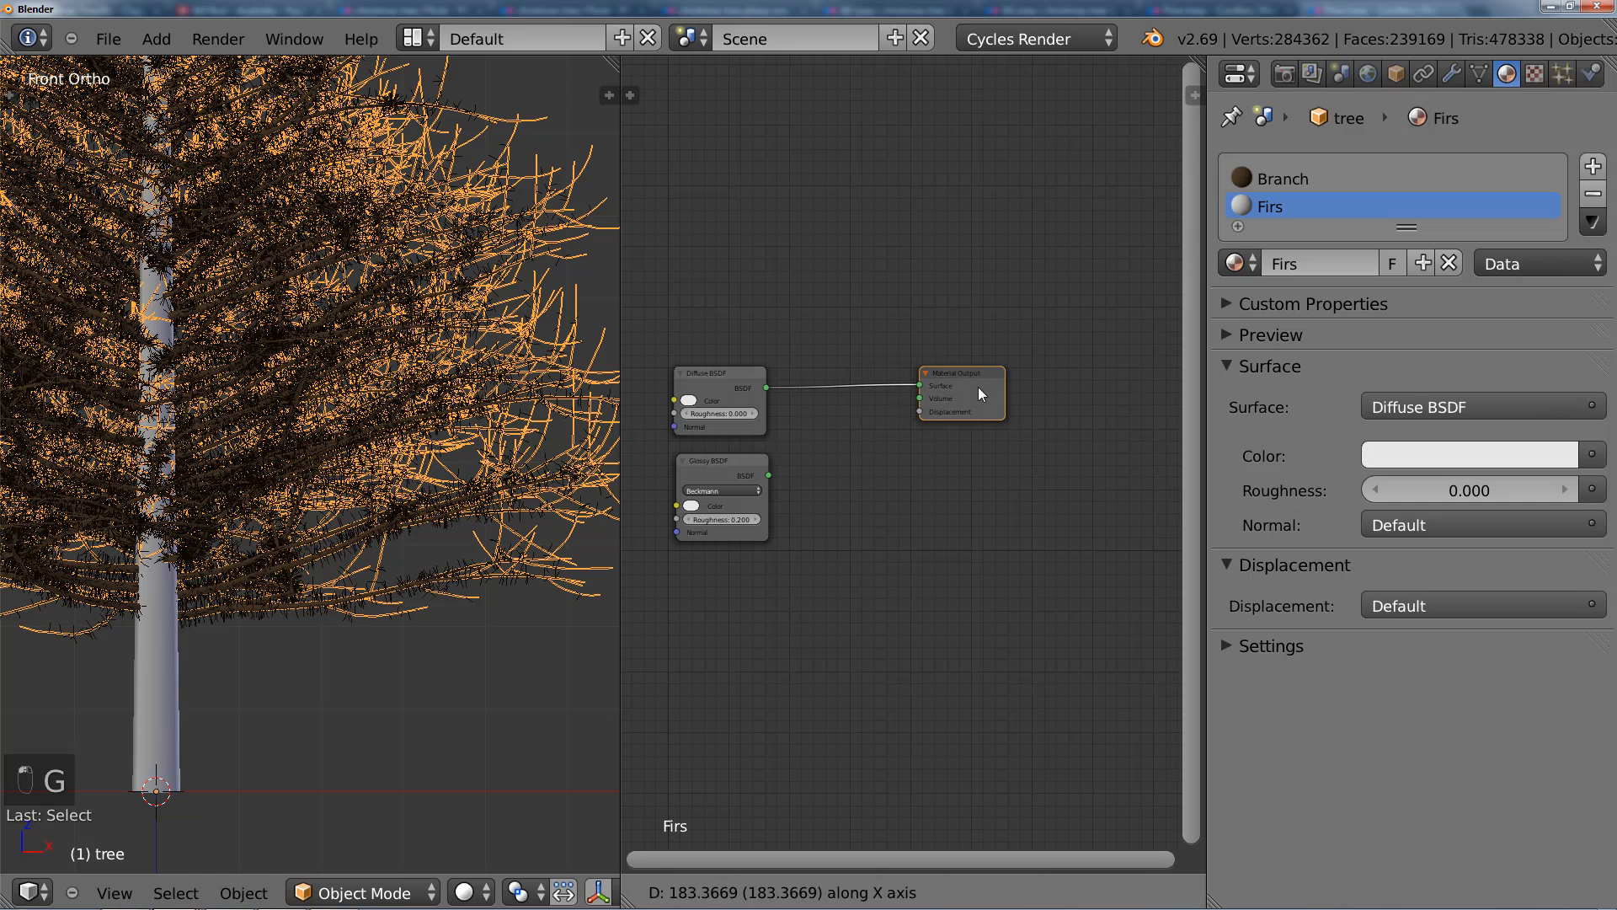
click(978, 387)
key(ctrl+Up)
scroll(671, 335, up, 3)
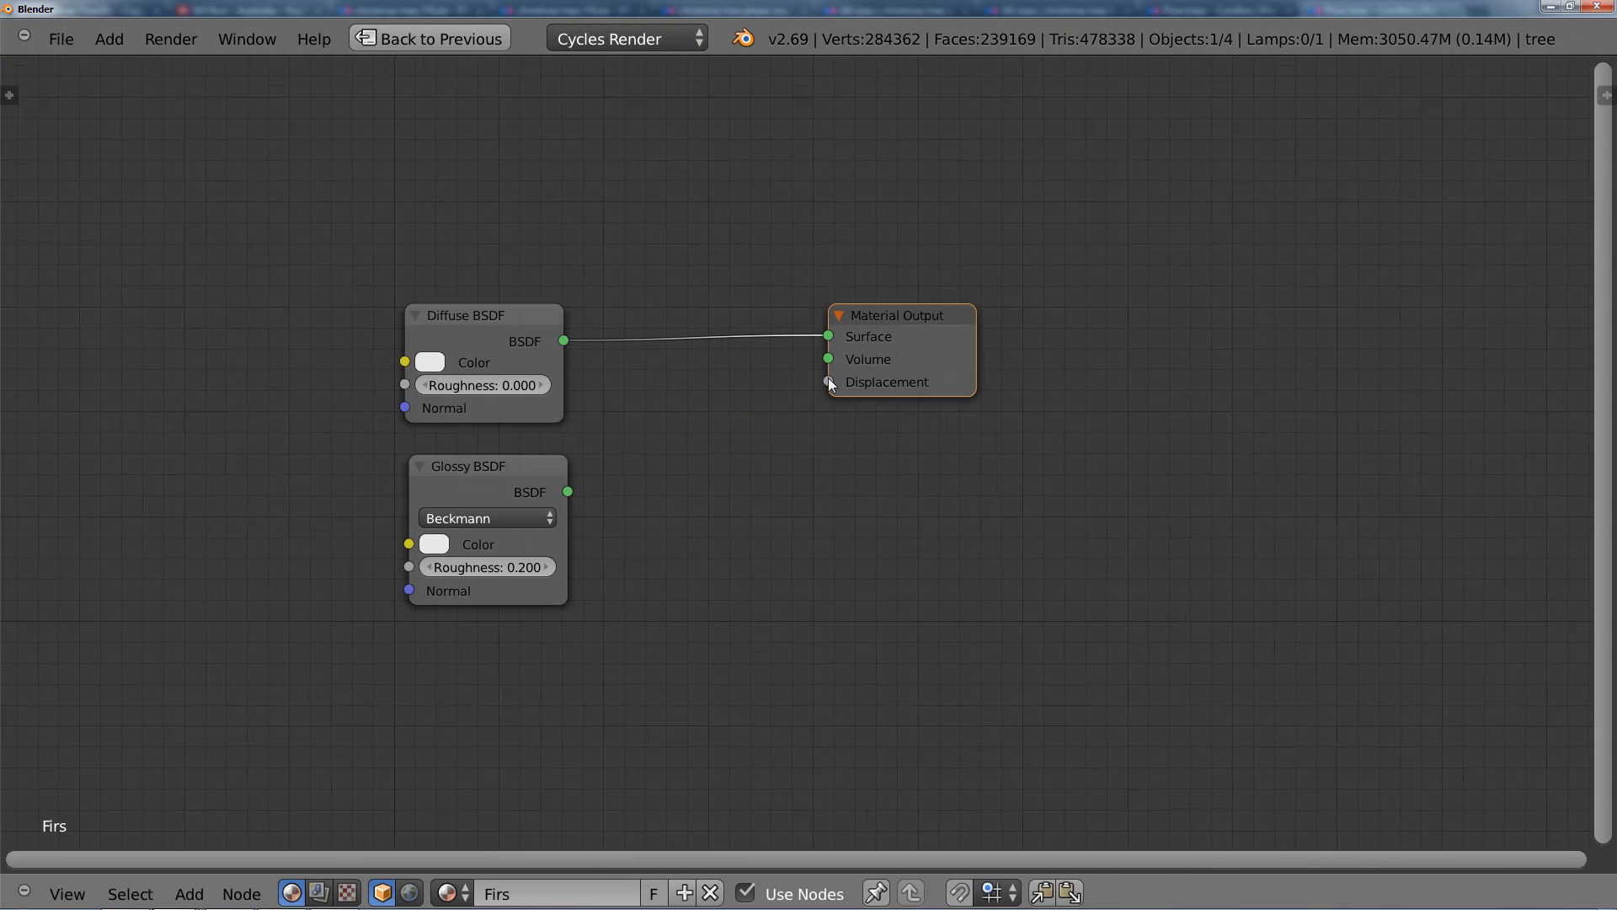
drag(891, 340, 1071, 339)
Step: Insert a Mix Shader between the Diffuse BSDF and Material Output, and connect the Glossy BSDF to its second shader input
scroll(846, 406, up, 1)
key(shift+a)
mouse_move(775, 444)
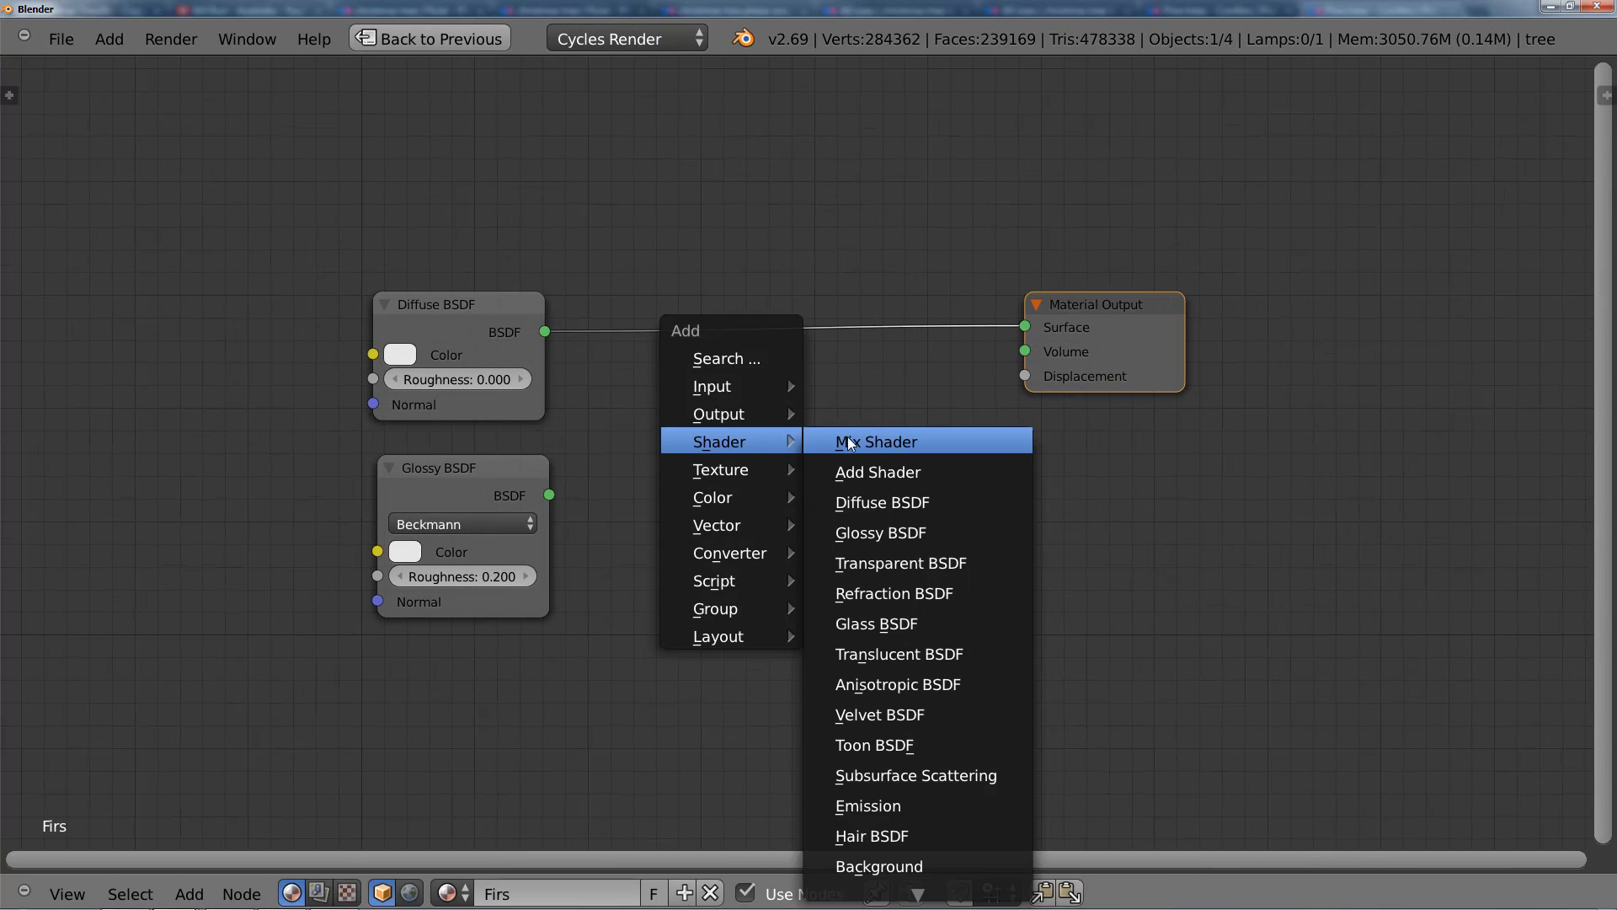
click(850, 444)
click(738, 290)
drag(550, 495, 738, 403)
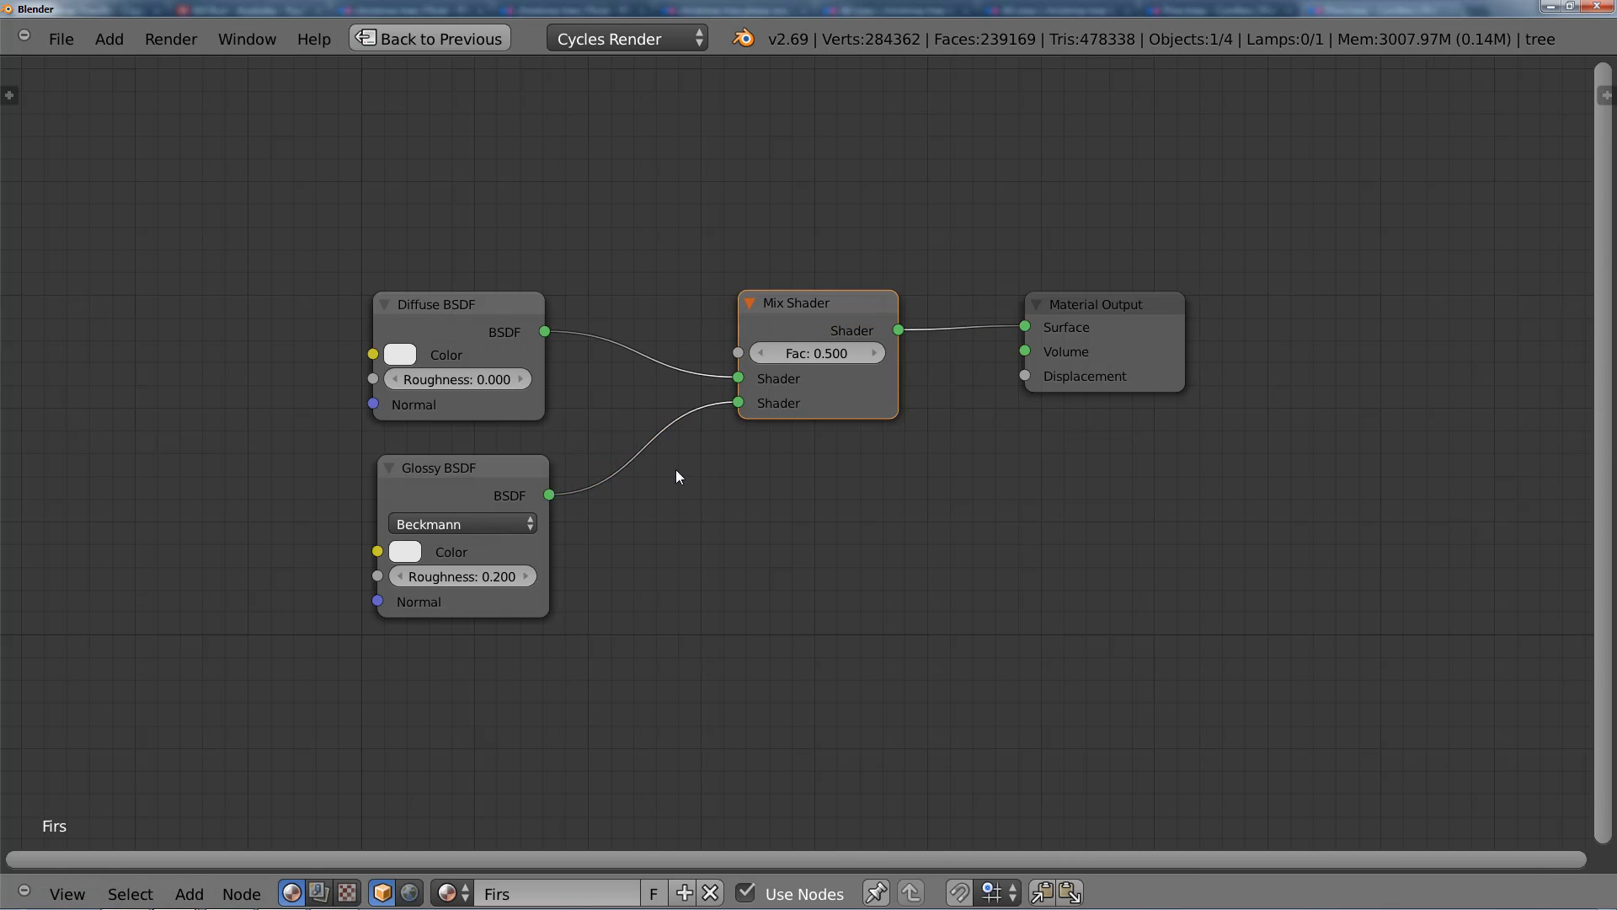
Step: Move the Diffuse BSDF node away from the Glossy BSDF and add a Translucent BSDF directly below it
scroll(676, 469, down, 4)
middle_drag(709, 476, 964, 504)
click(820, 384)
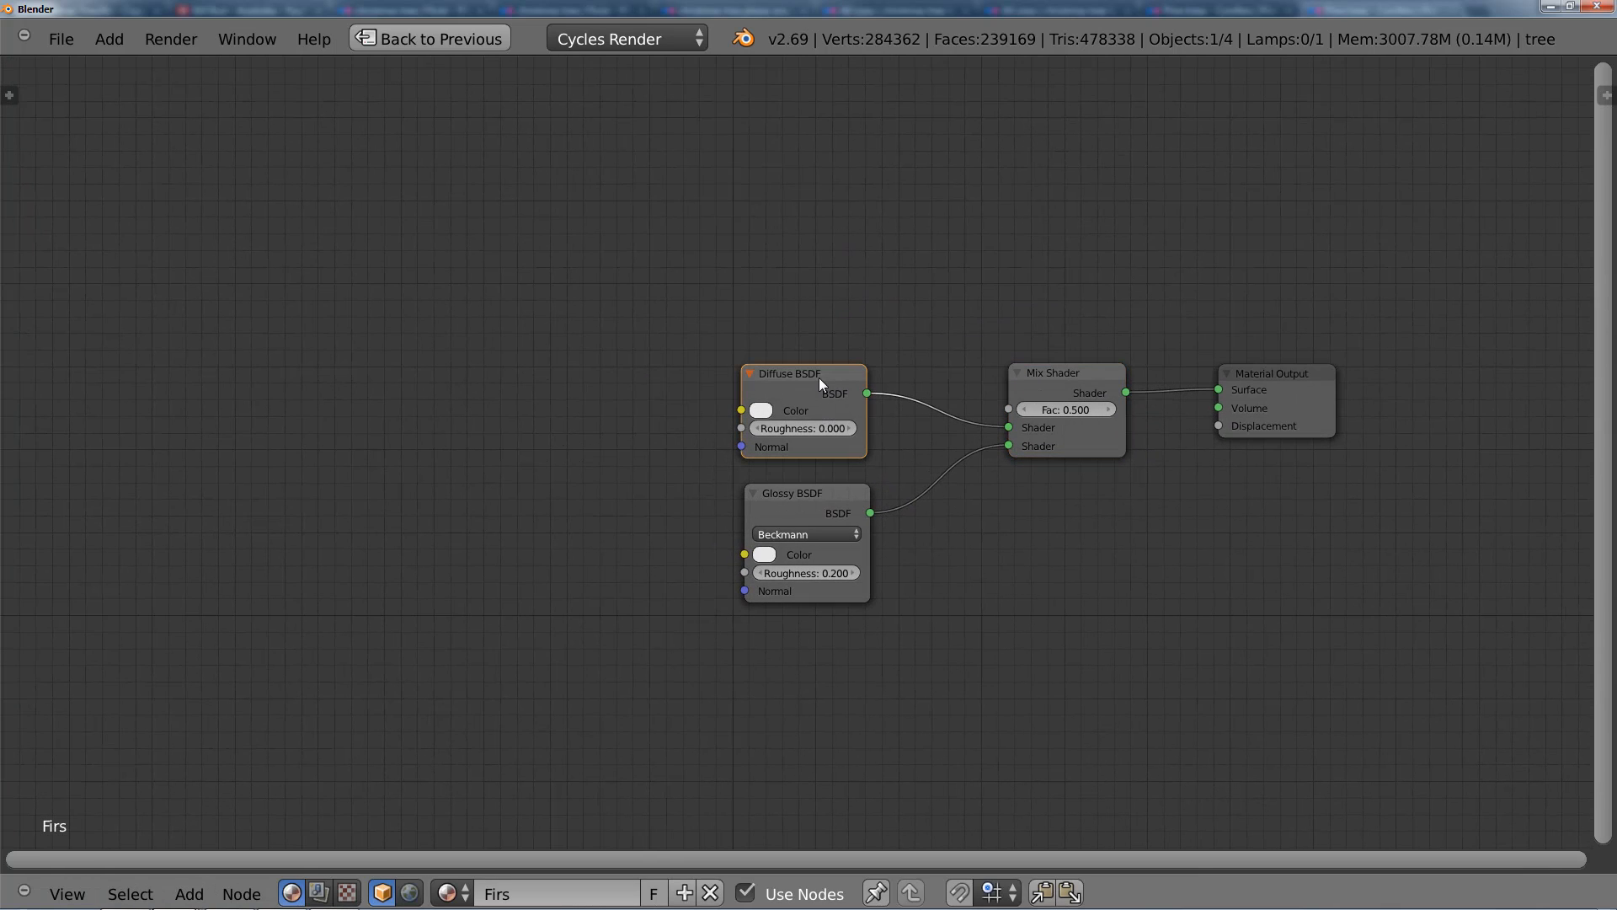
drag(822, 401, 706, 203)
middle_drag(779, 418, 773, 490)
key(shift+a)
mouse_move(655, 413)
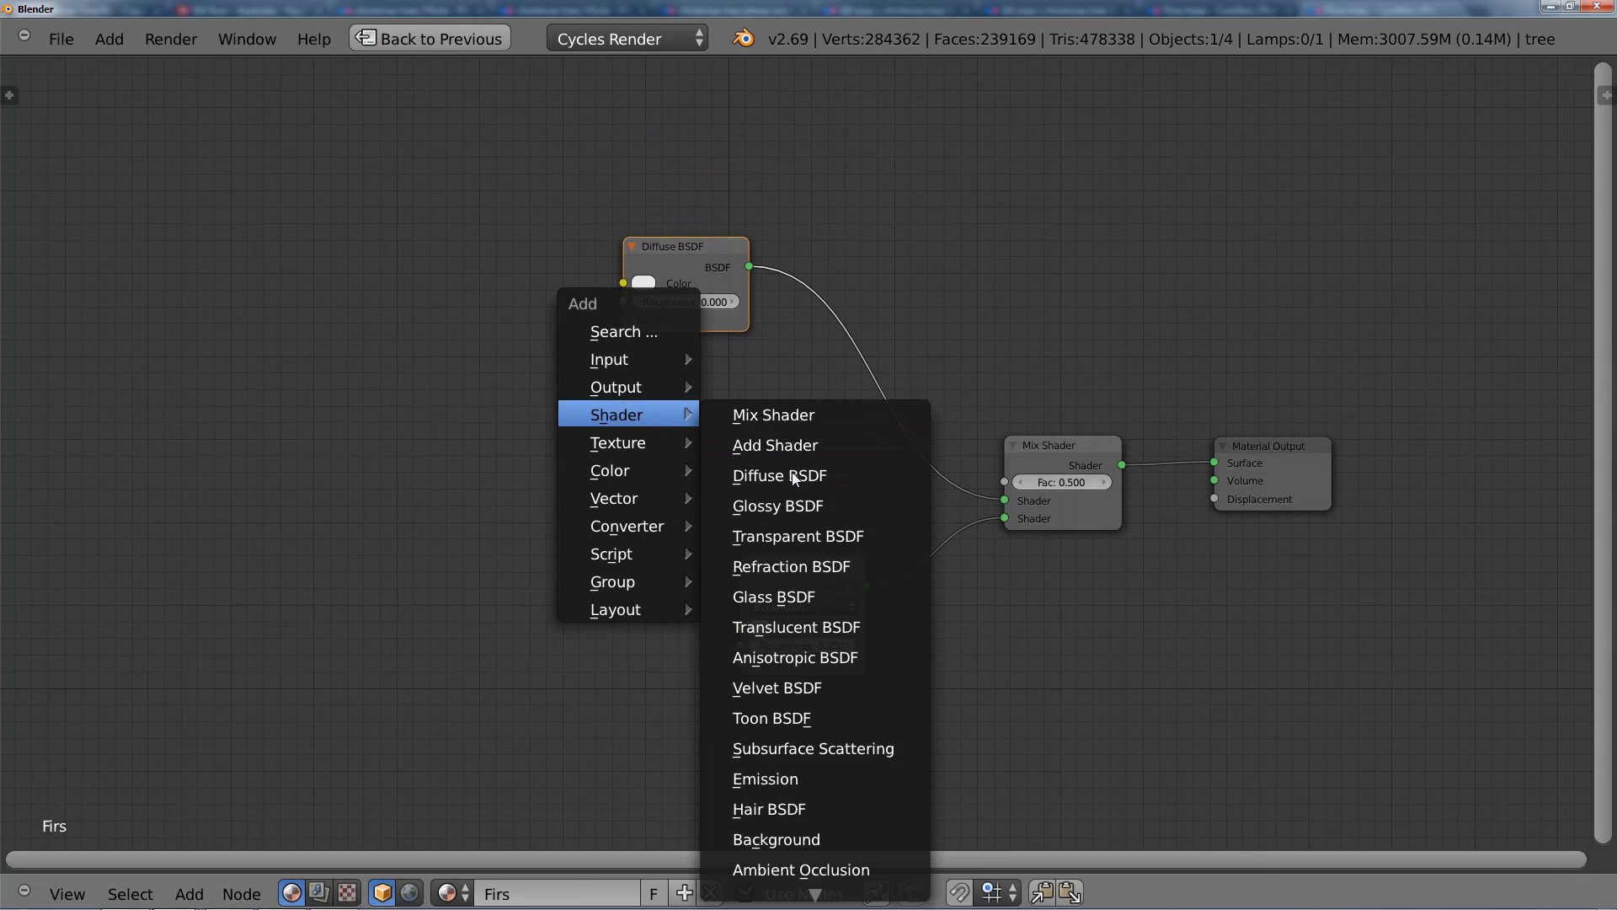
click(878, 624)
click(625, 366)
Step: Combine the Diffuse and Translucent BSDFs with an Add Shader feeding the Mix Shader's first shader input
key(shift+a)
mouse_move(782, 364)
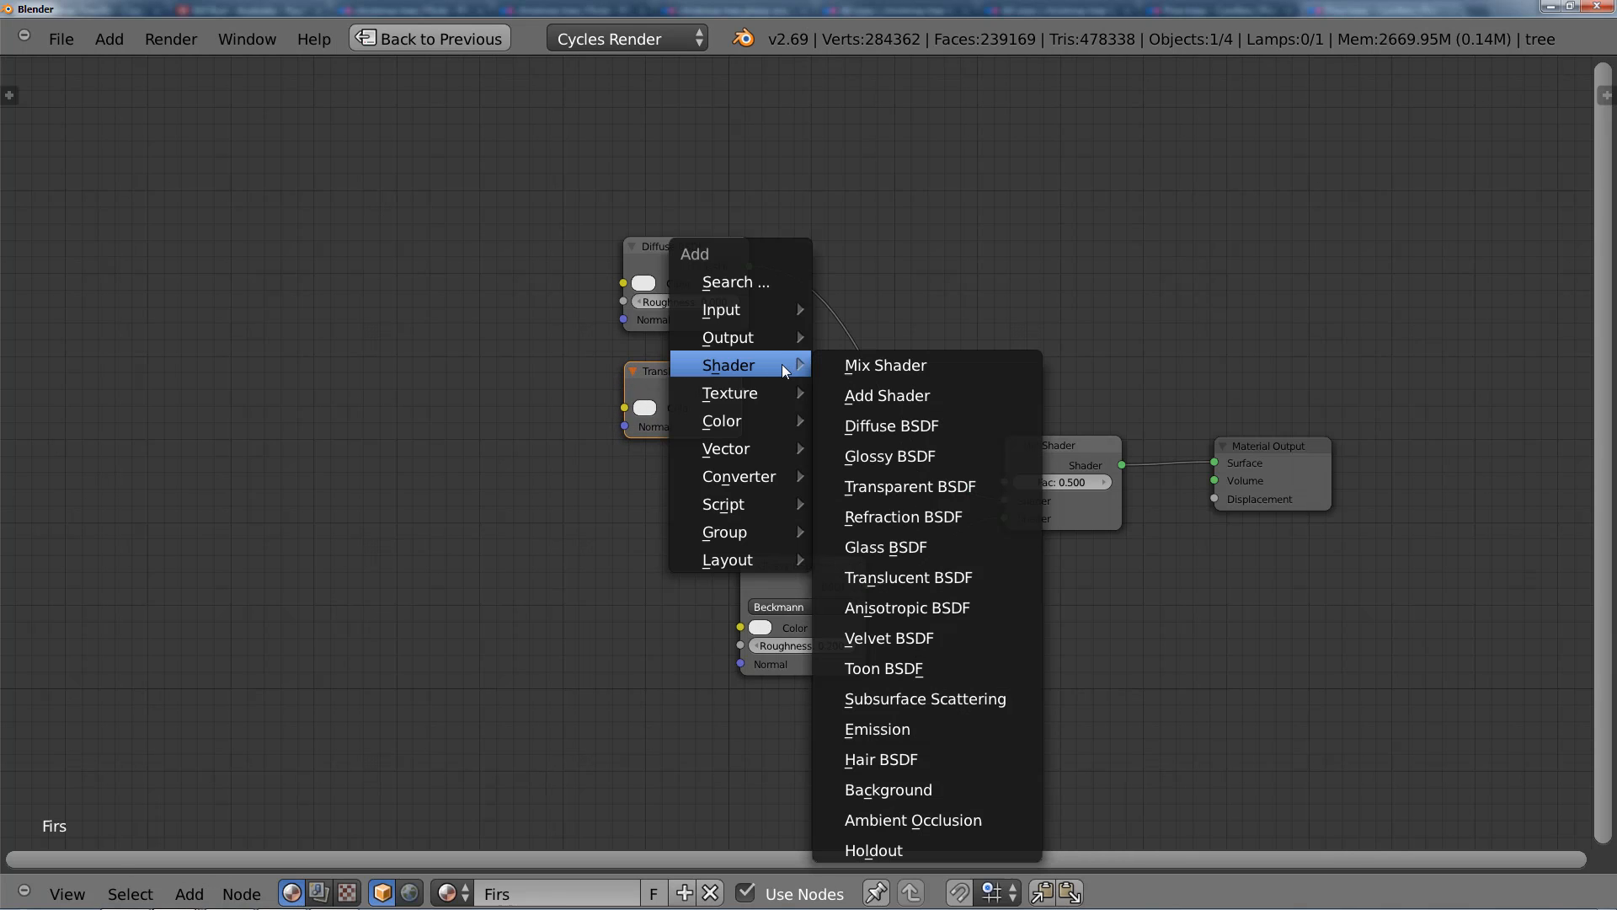
click(861, 388)
click(821, 286)
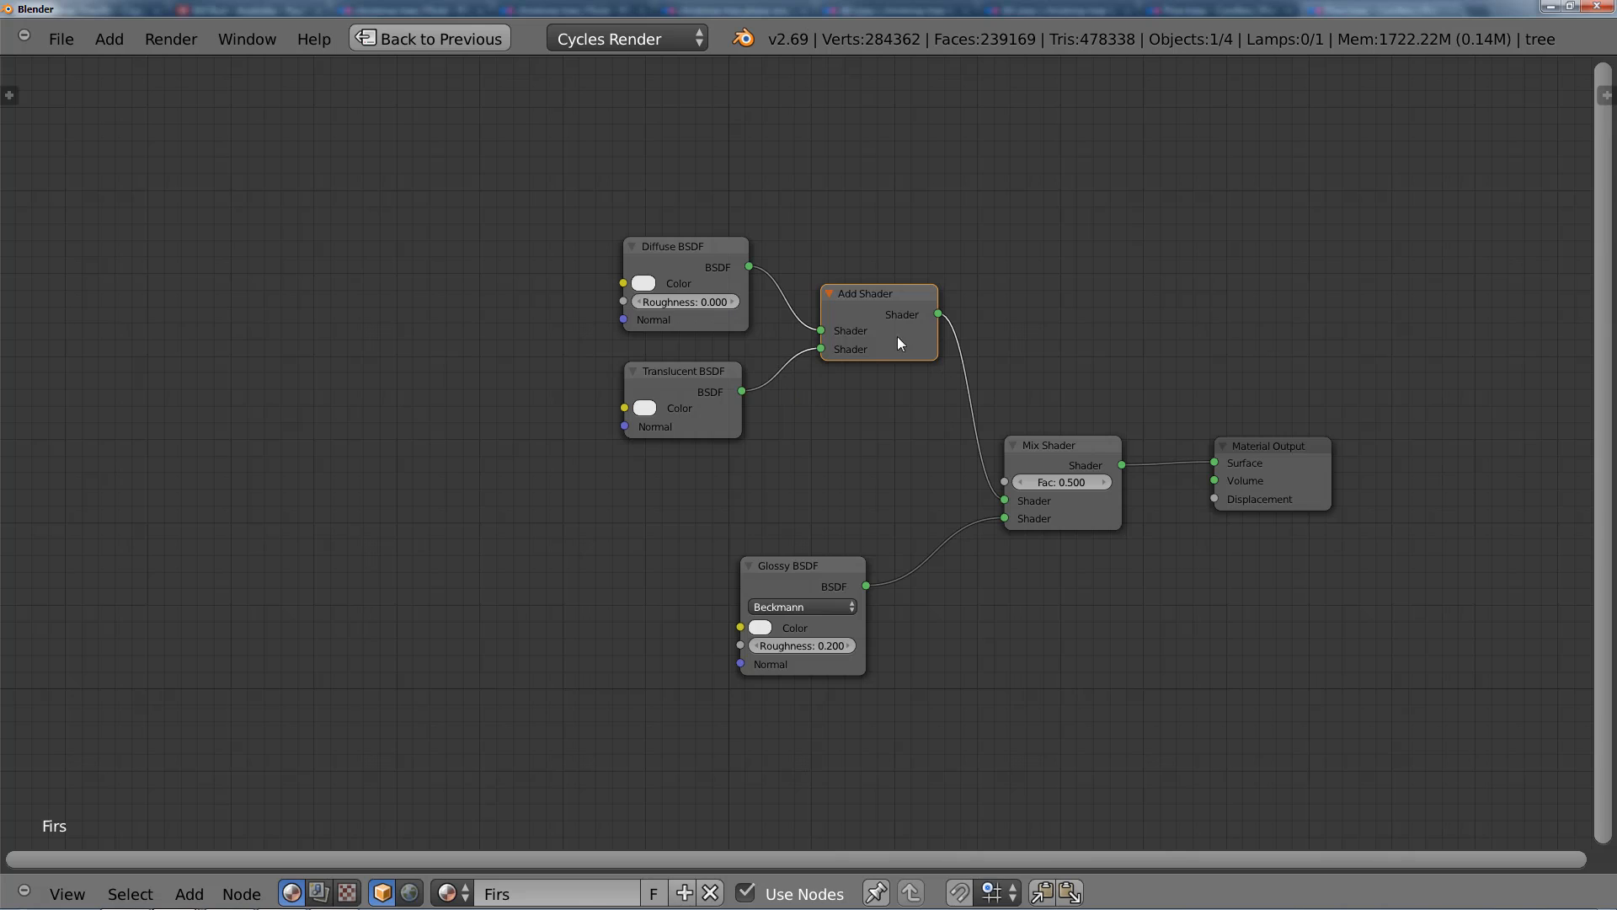
middle_drag(868, 373, 833, 453)
drag(712, 456, 670, 438)
scroll(796, 471, up, 2)
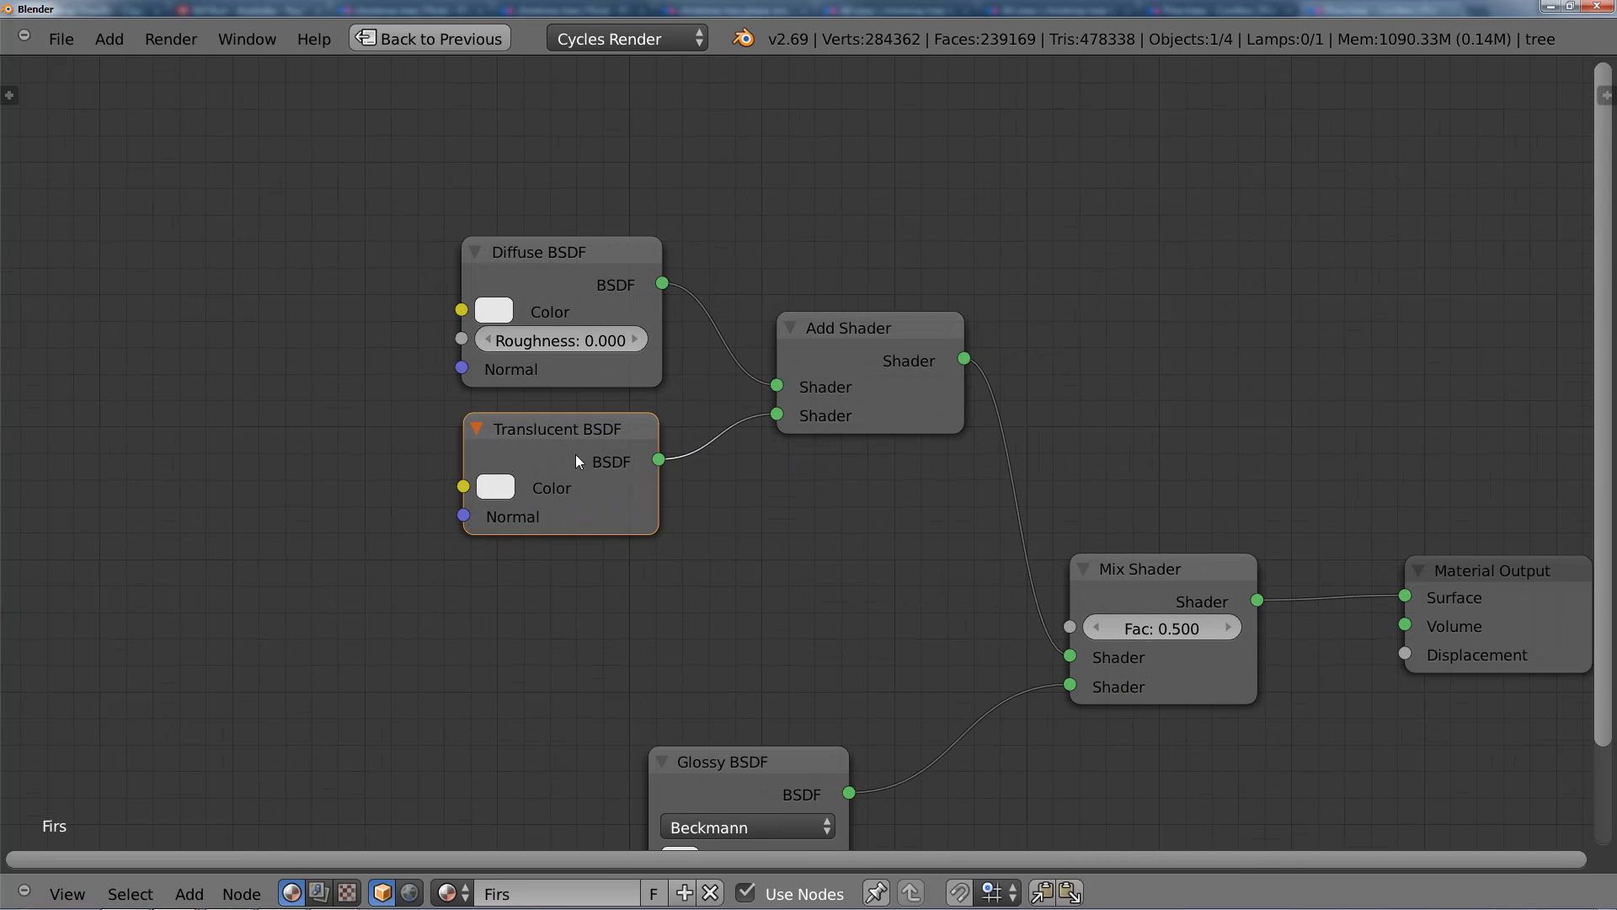
scroll(605, 449, down, 1)
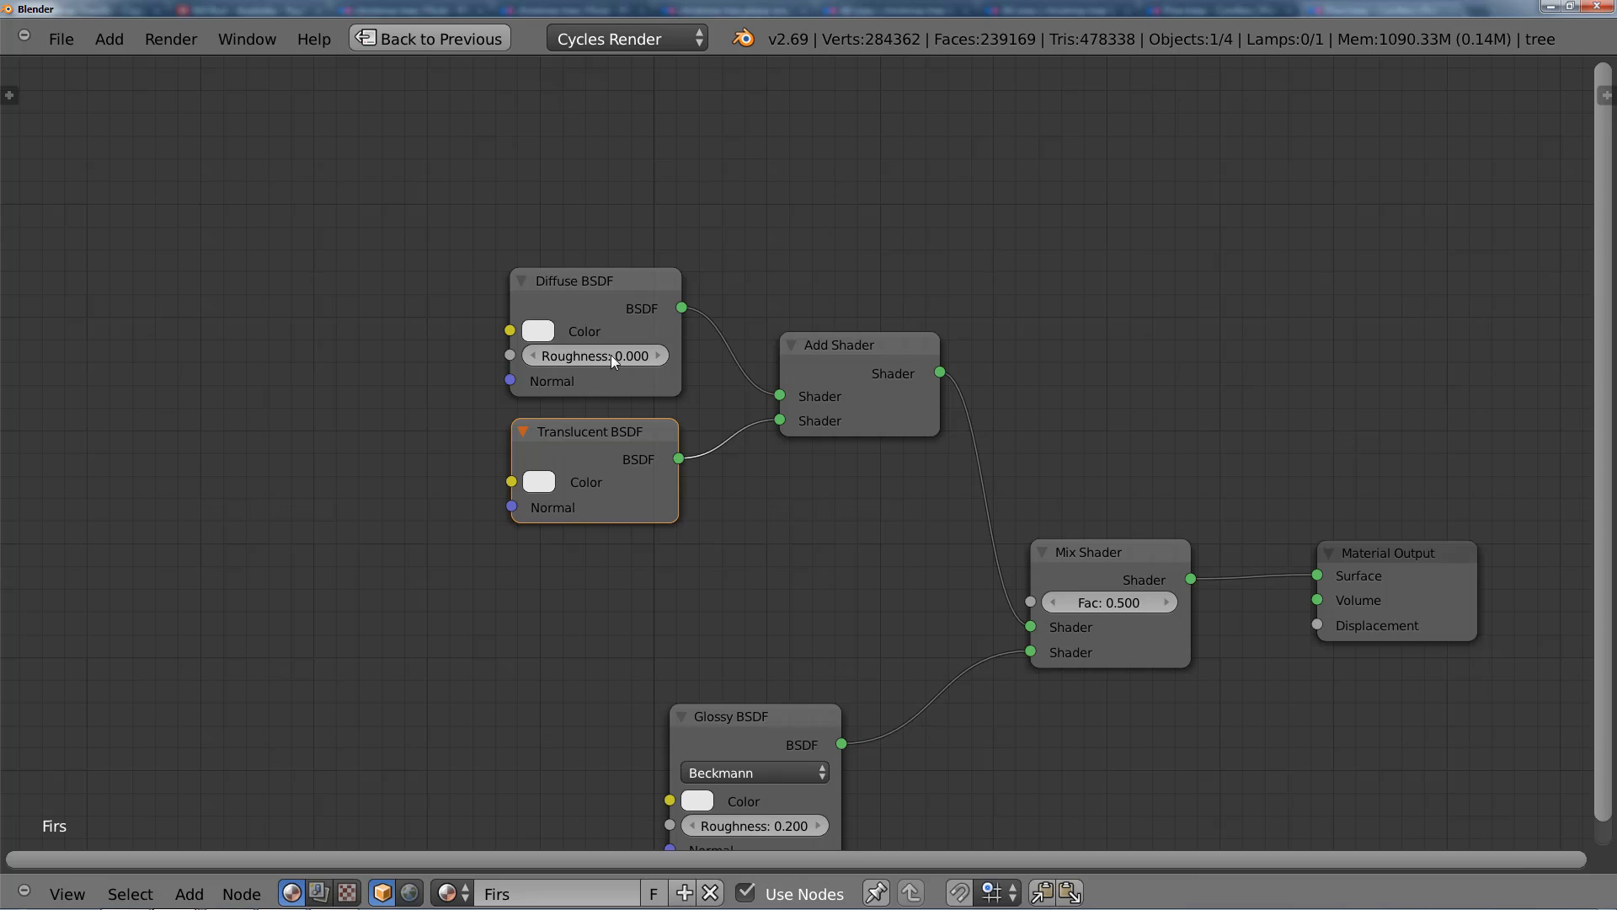
Step: Set the Diffuse BSDF color to an olive green of about H 0.246, S 0.804, V 0.202
click(541, 334)
mouse_move(604, 416)
mouse_down()
mouse_move(560, 438)
mouse_move(548, 418)
mouse_move(545, 443)
mouse_move(527, 437)
mouse_move(551, 438)
mouse_up()
drag(717, 371, 726, 434)
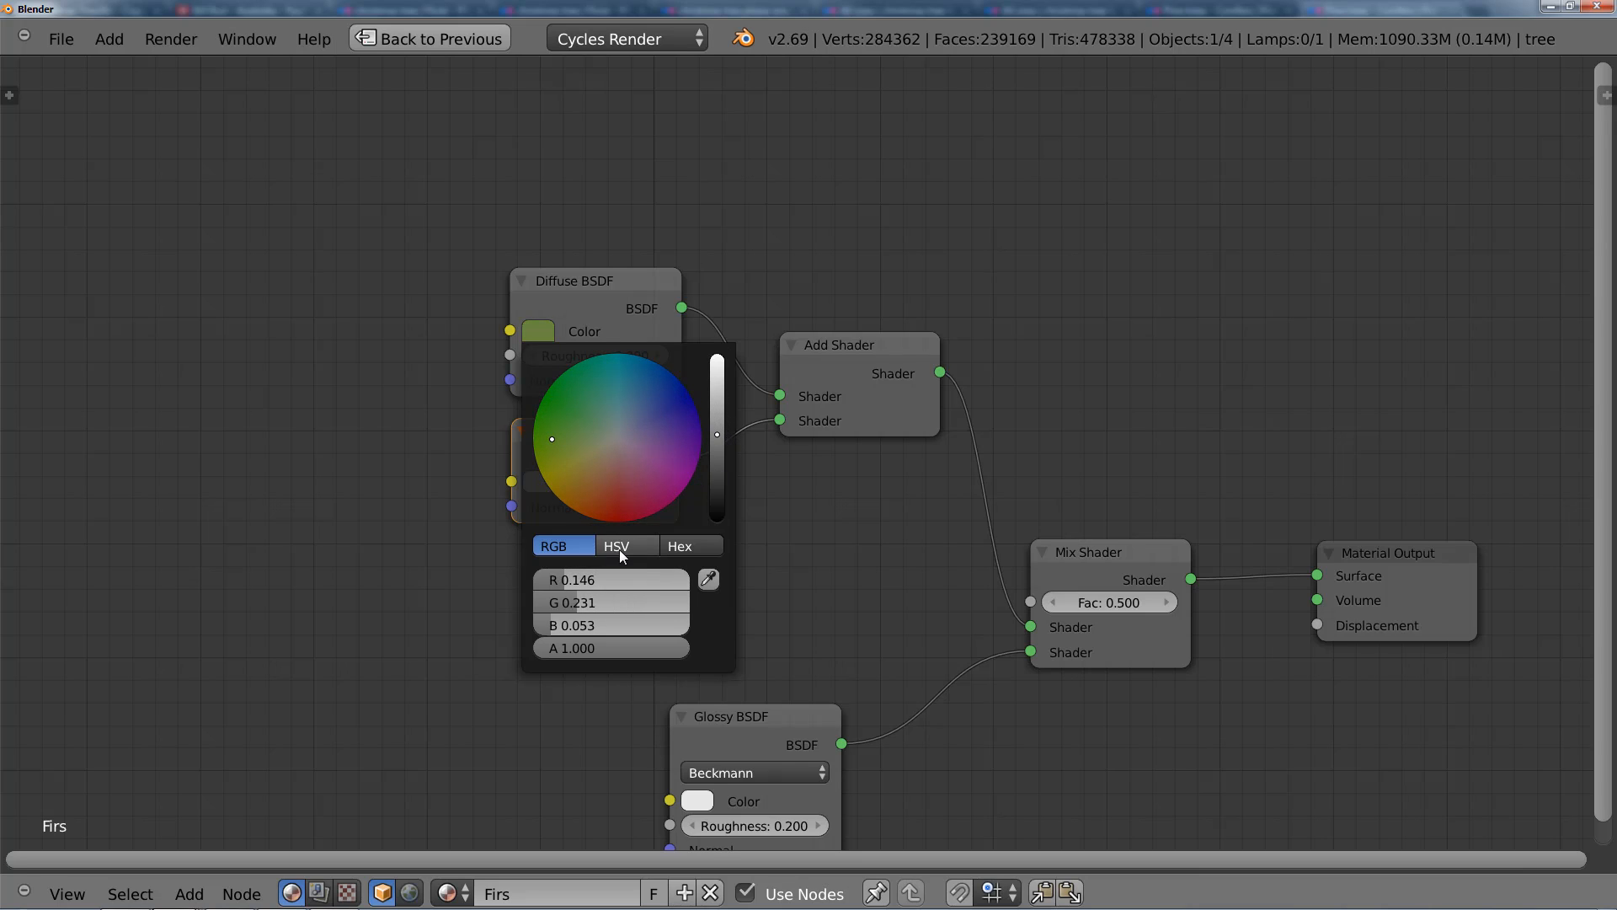
click(619, 549)
drag(618, 628, 615, 628)
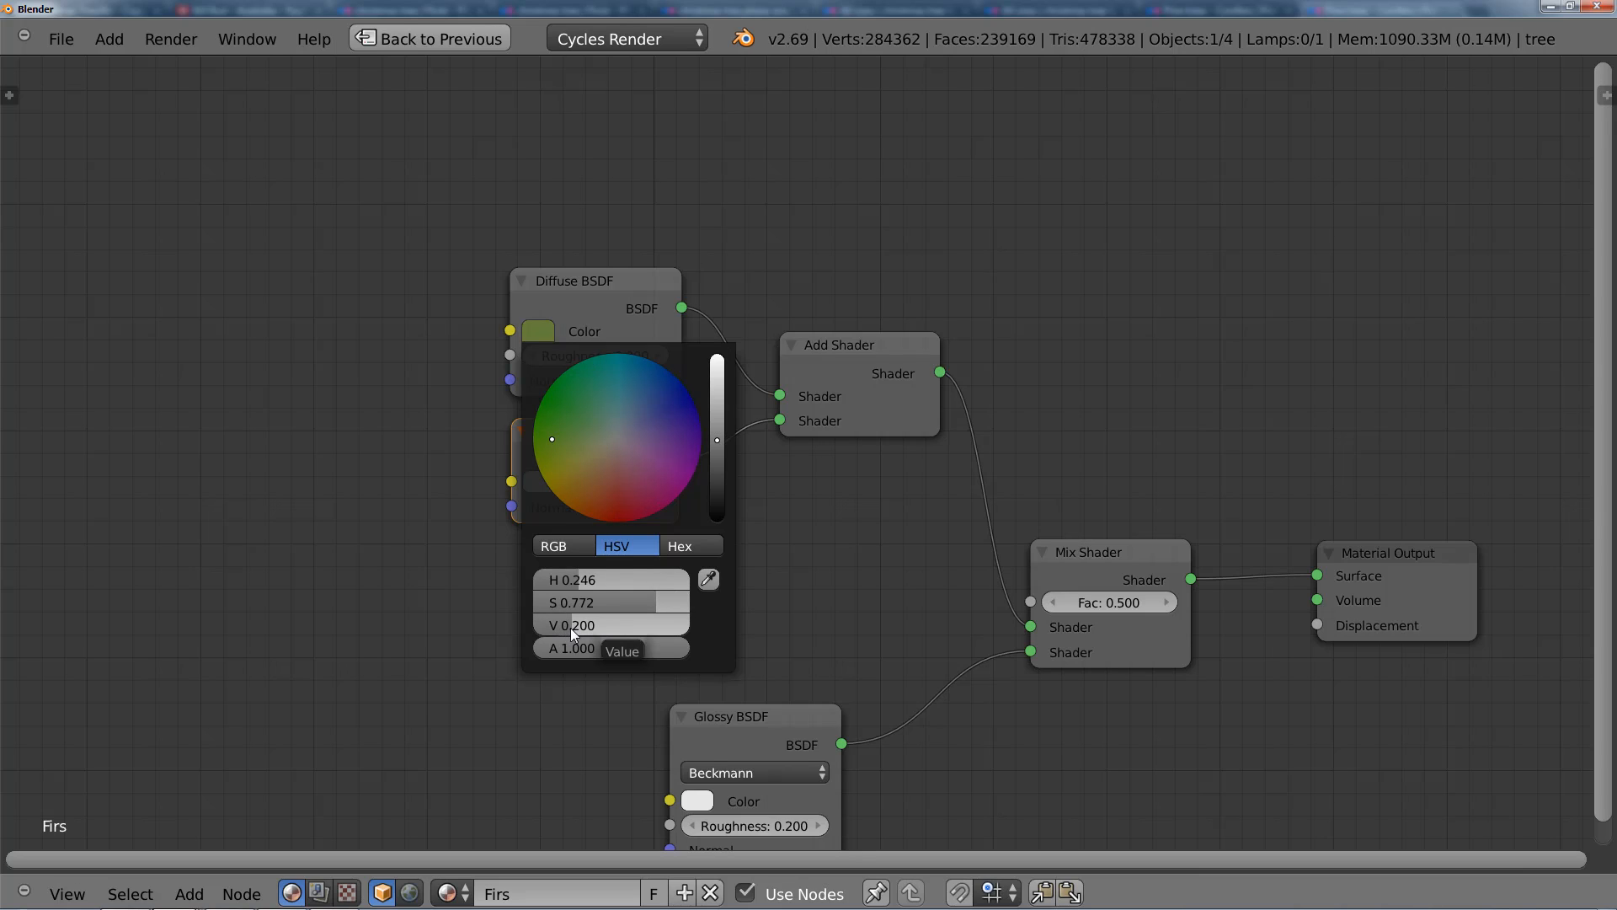
drag(605, 601, 603, 602)
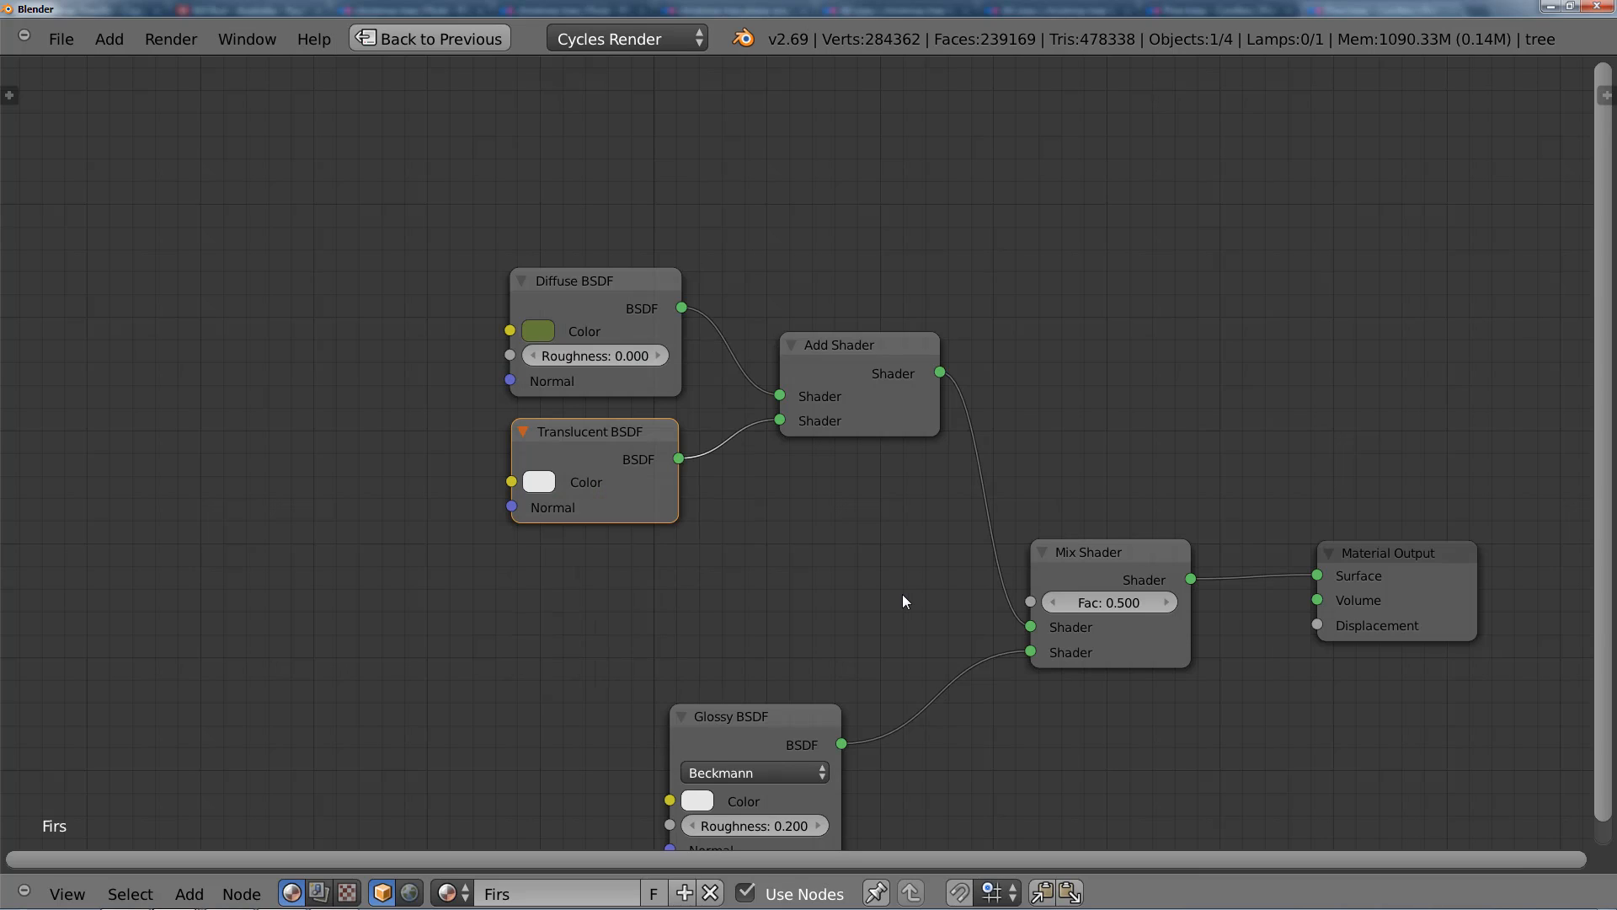
Step: Copy the Diffuse BSDF's green to the Translucent BSDF color and darken it by lowering its value
click(554, 487)
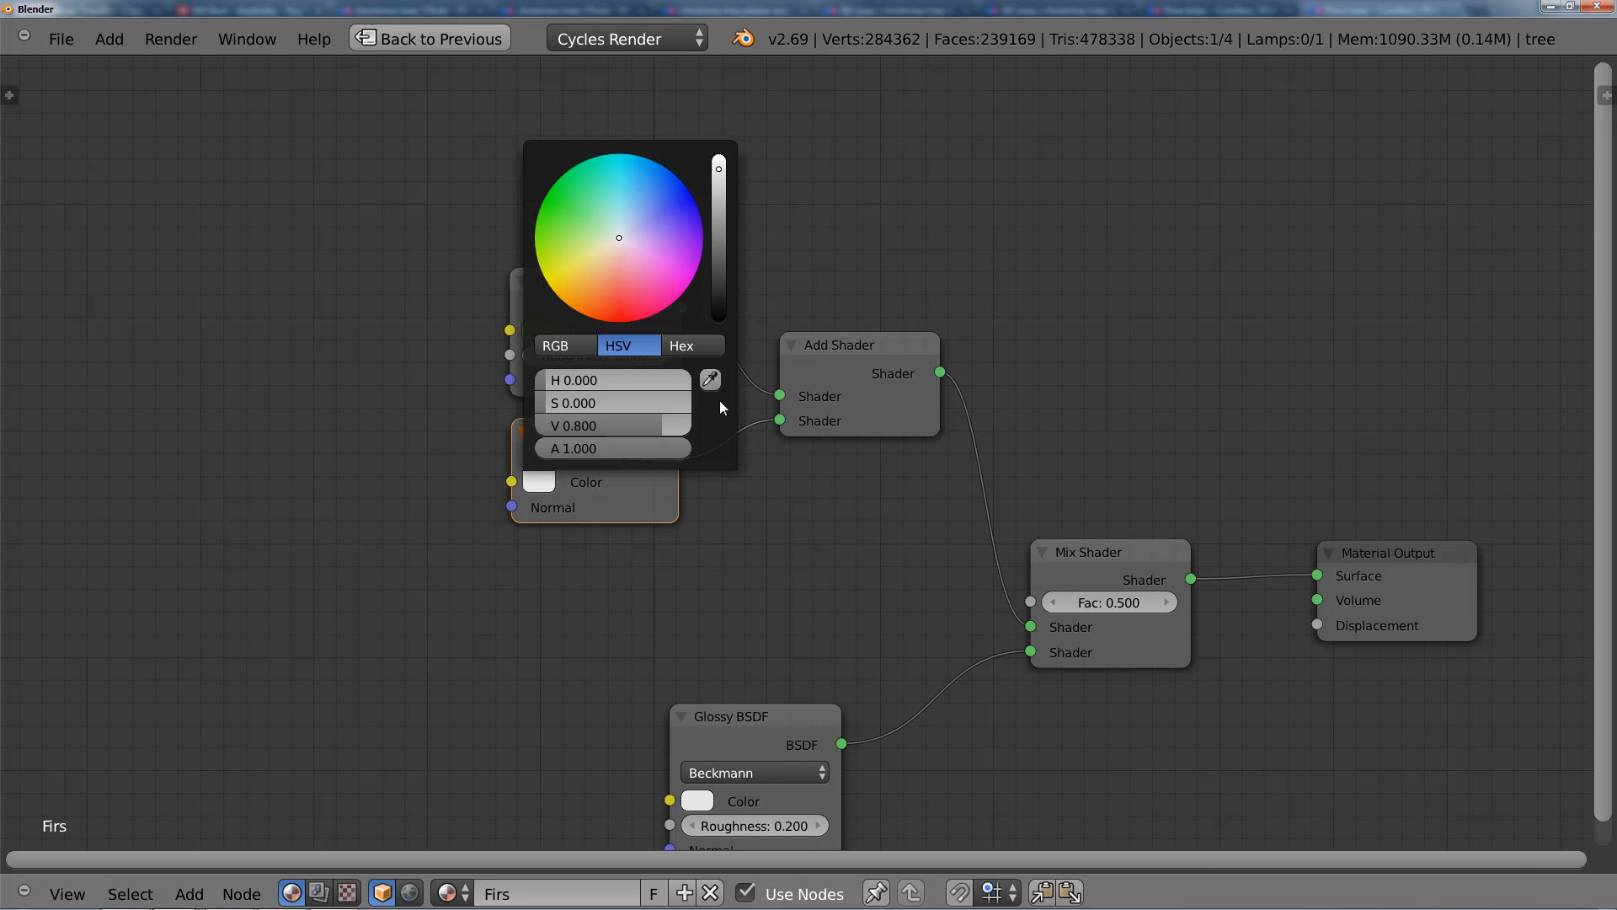
click(553, 331)
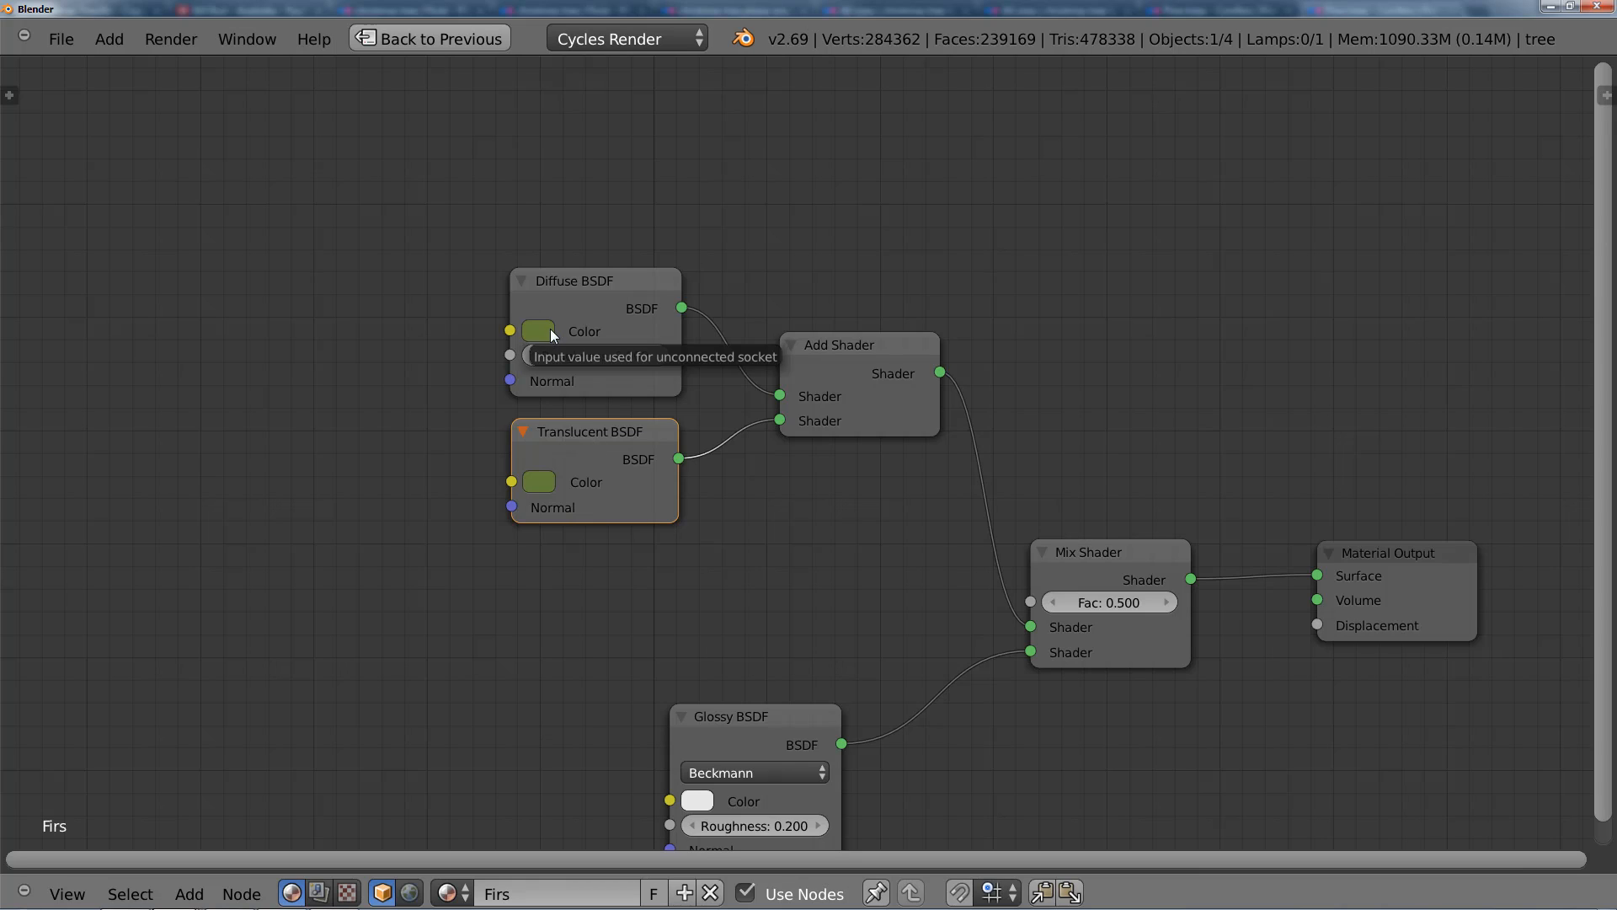
click(539, 482)
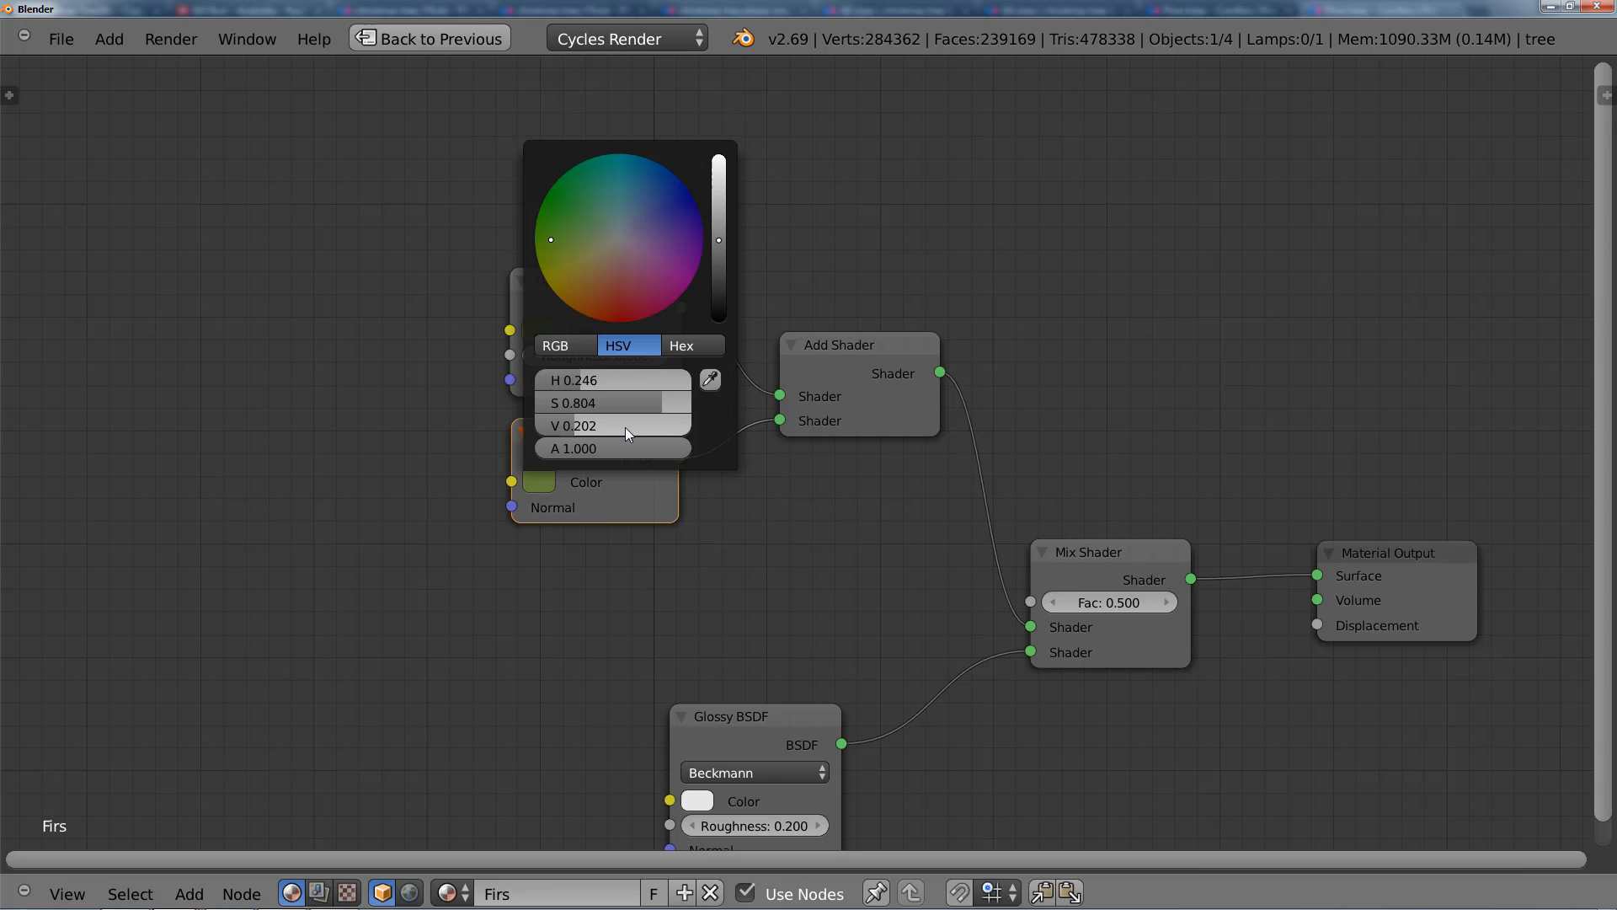
ctrl+drag(625, 427, 620, 427)
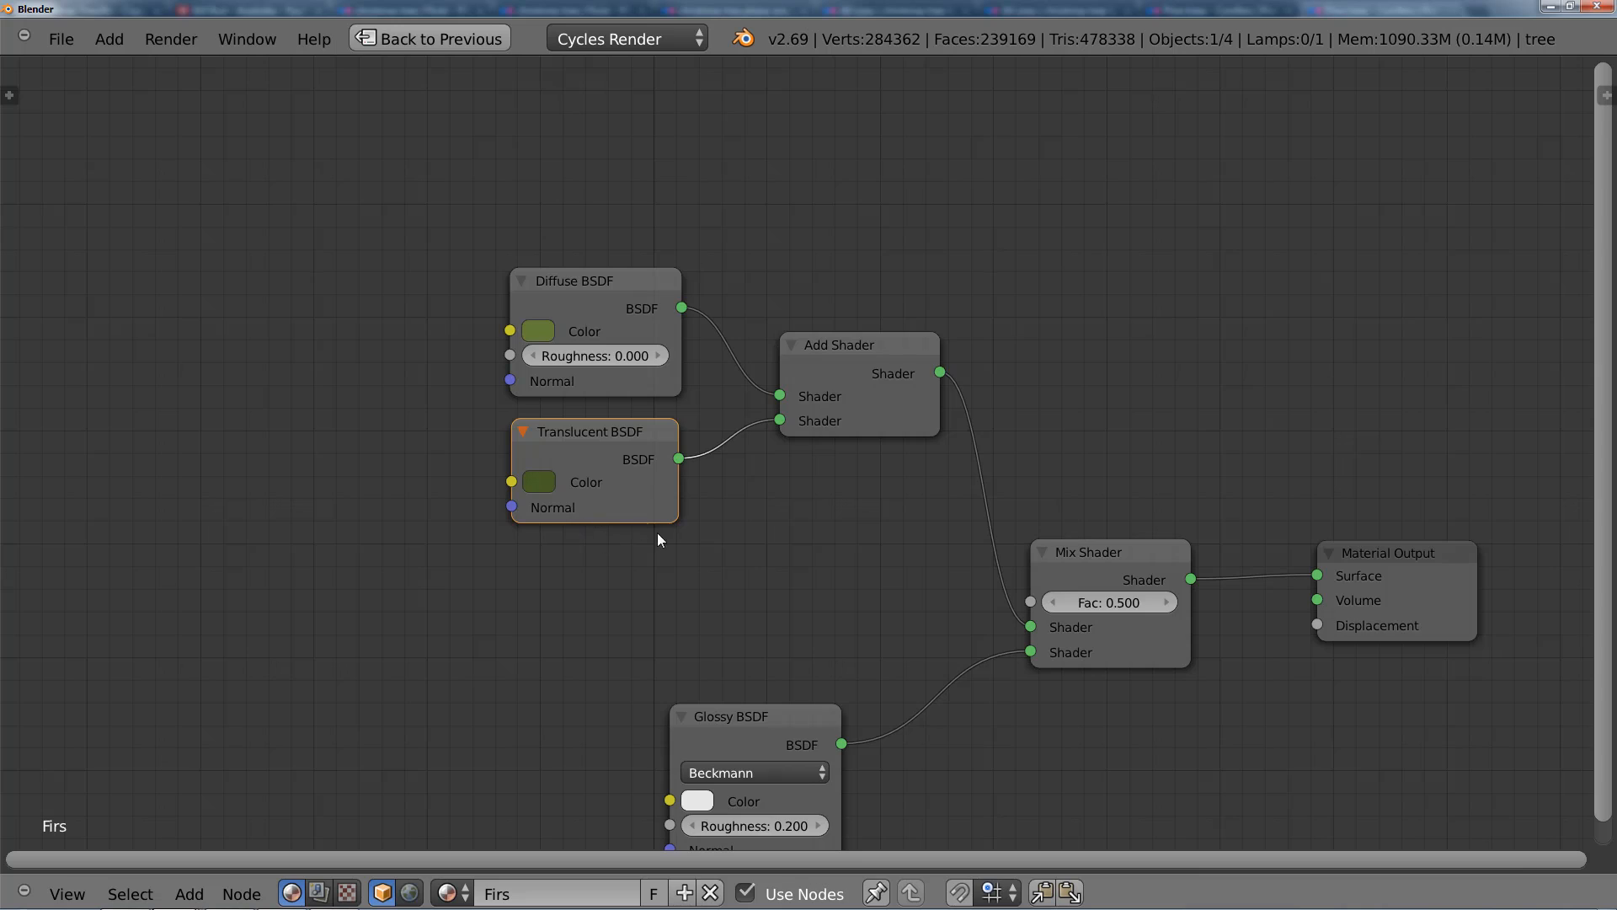
Step: Set the Glossy BSDF's roughness to 0.400
scroll(691, 547, down, 2)
middle_drag(741, 573, 642, 416)
scroll(641, 438, up, 1)
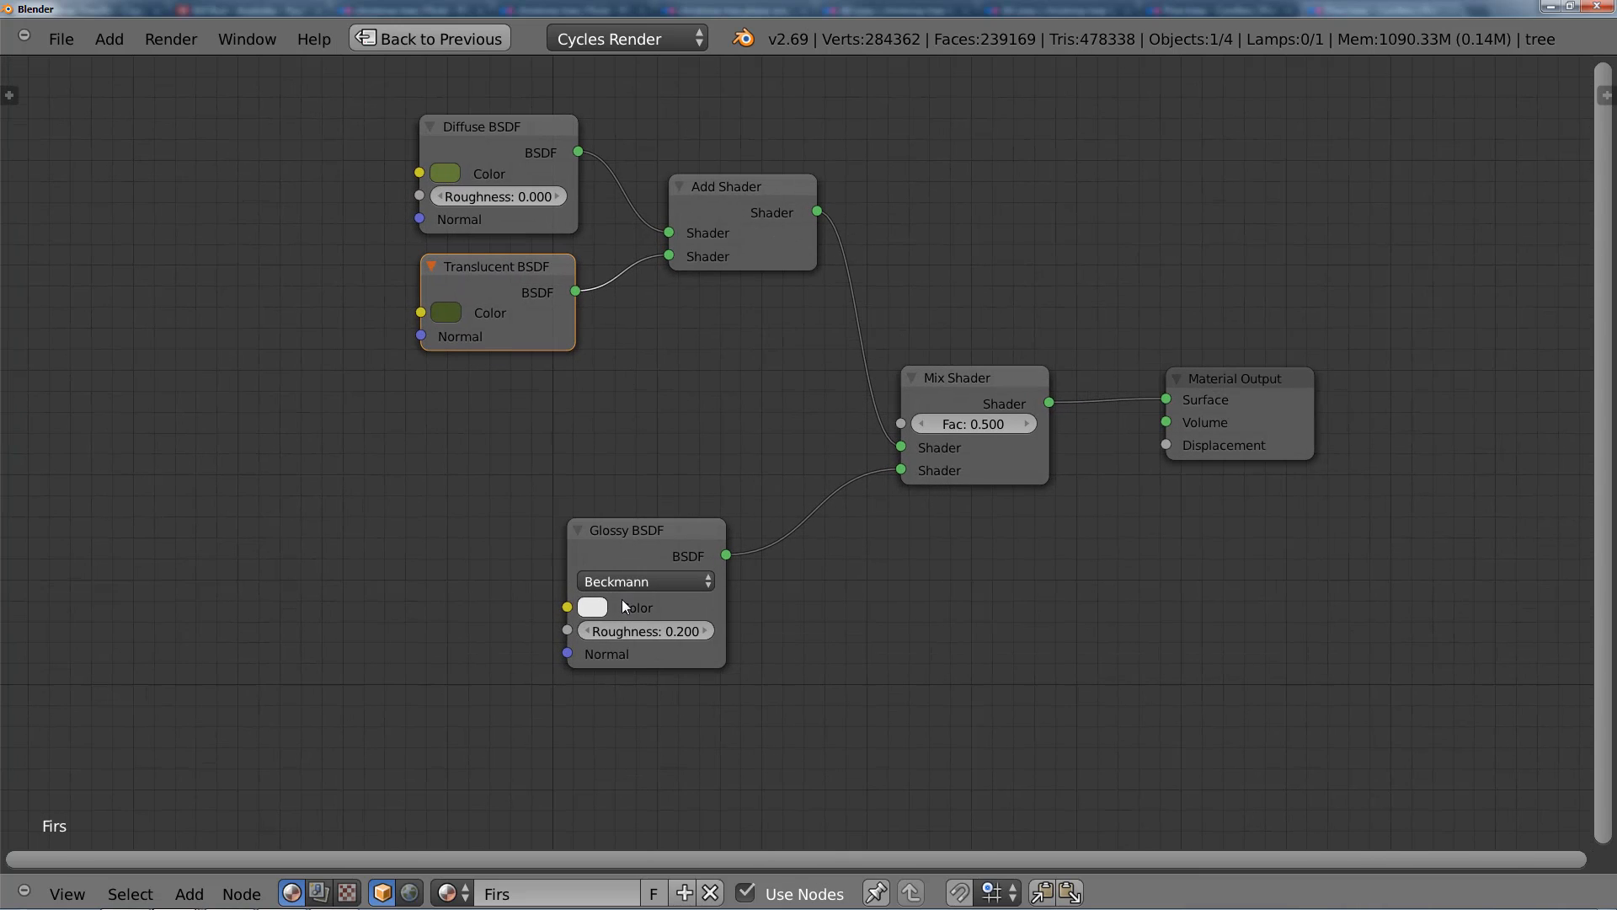
click(706, 631)
click(714, 632)
Step: Set the Mix Shader's Fac to 0.100 so only a little gloss is blended in
middle_drag(911, 538, 817, 559)
click(828, 447)
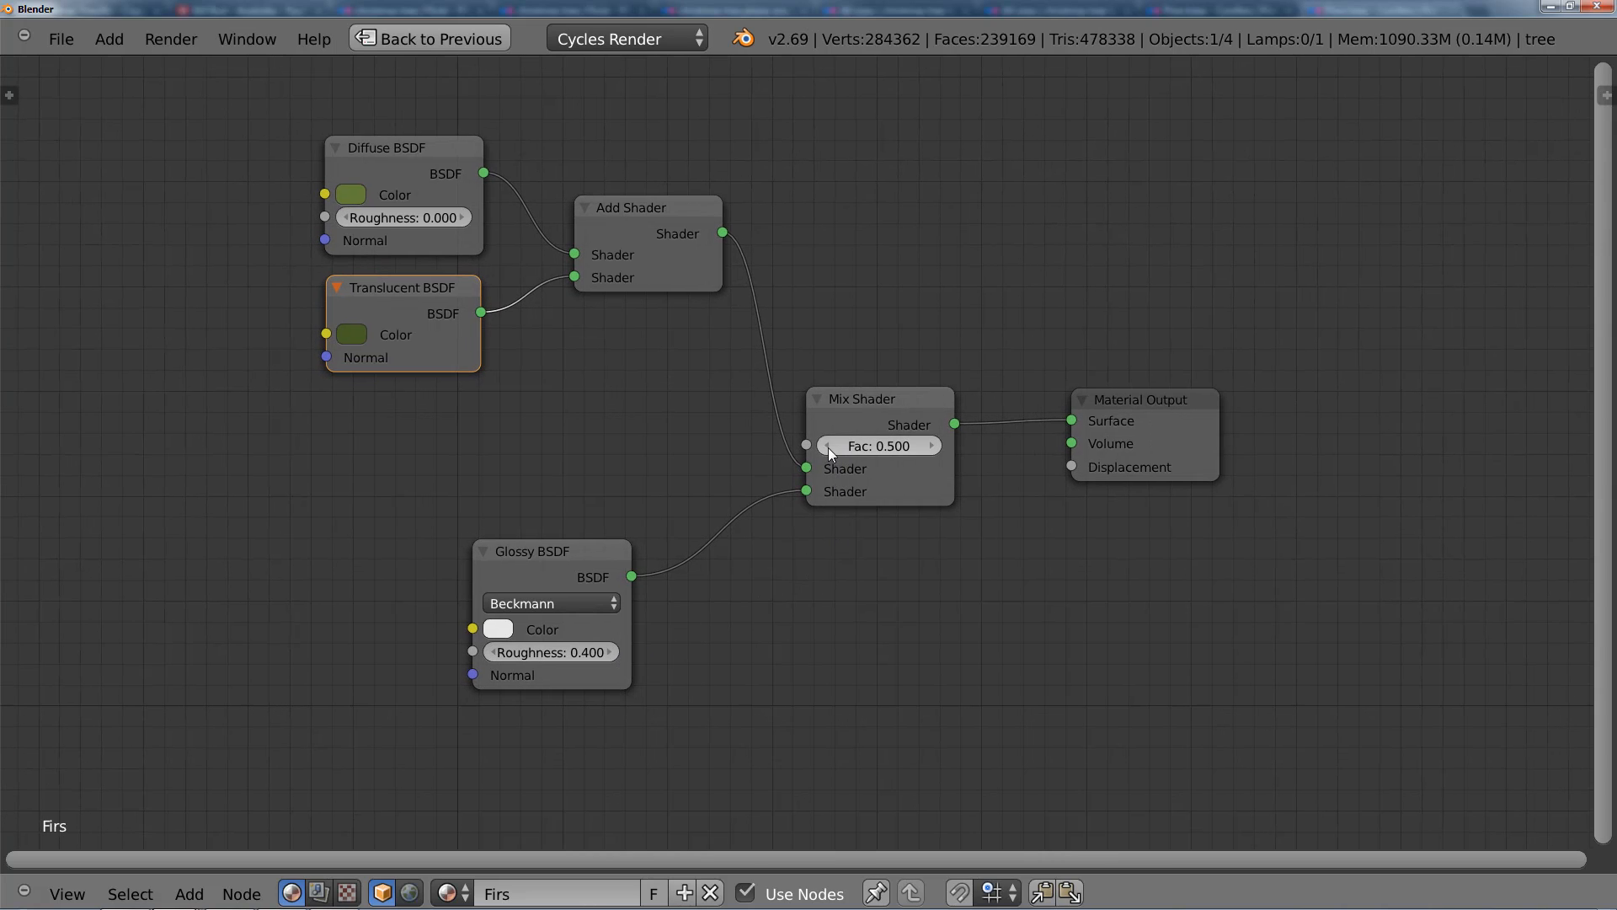
click(827, 447)
click(827, 447)
click(827, 448)
click(559, 561)
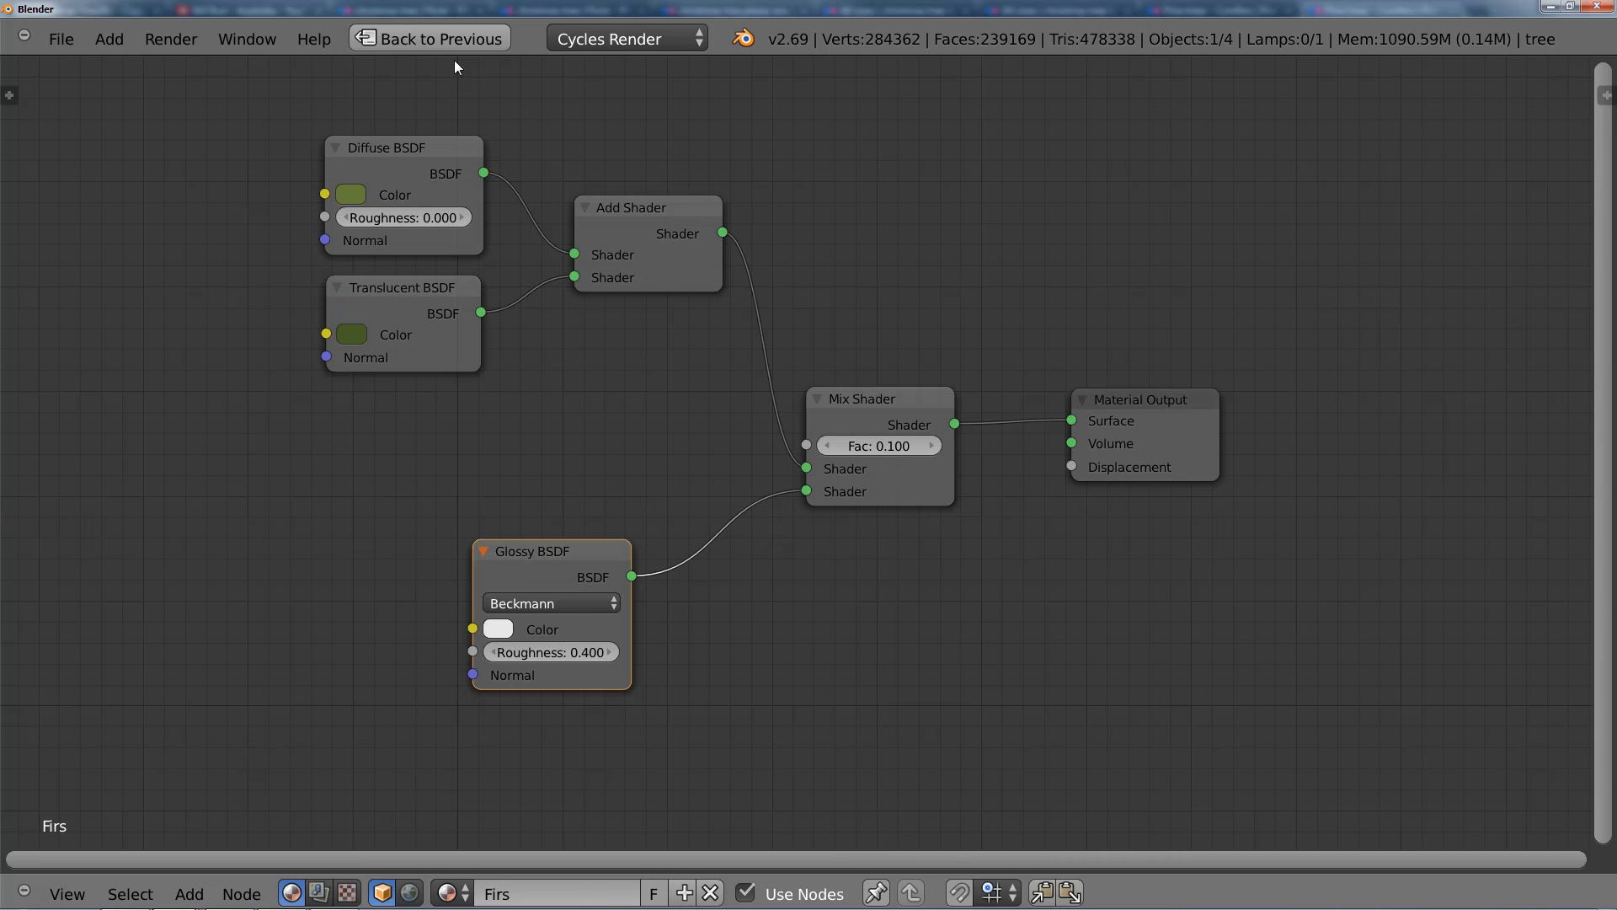
Step: Restore the split layout and set the needle particle system's render material to slot 2
click(454, 38)
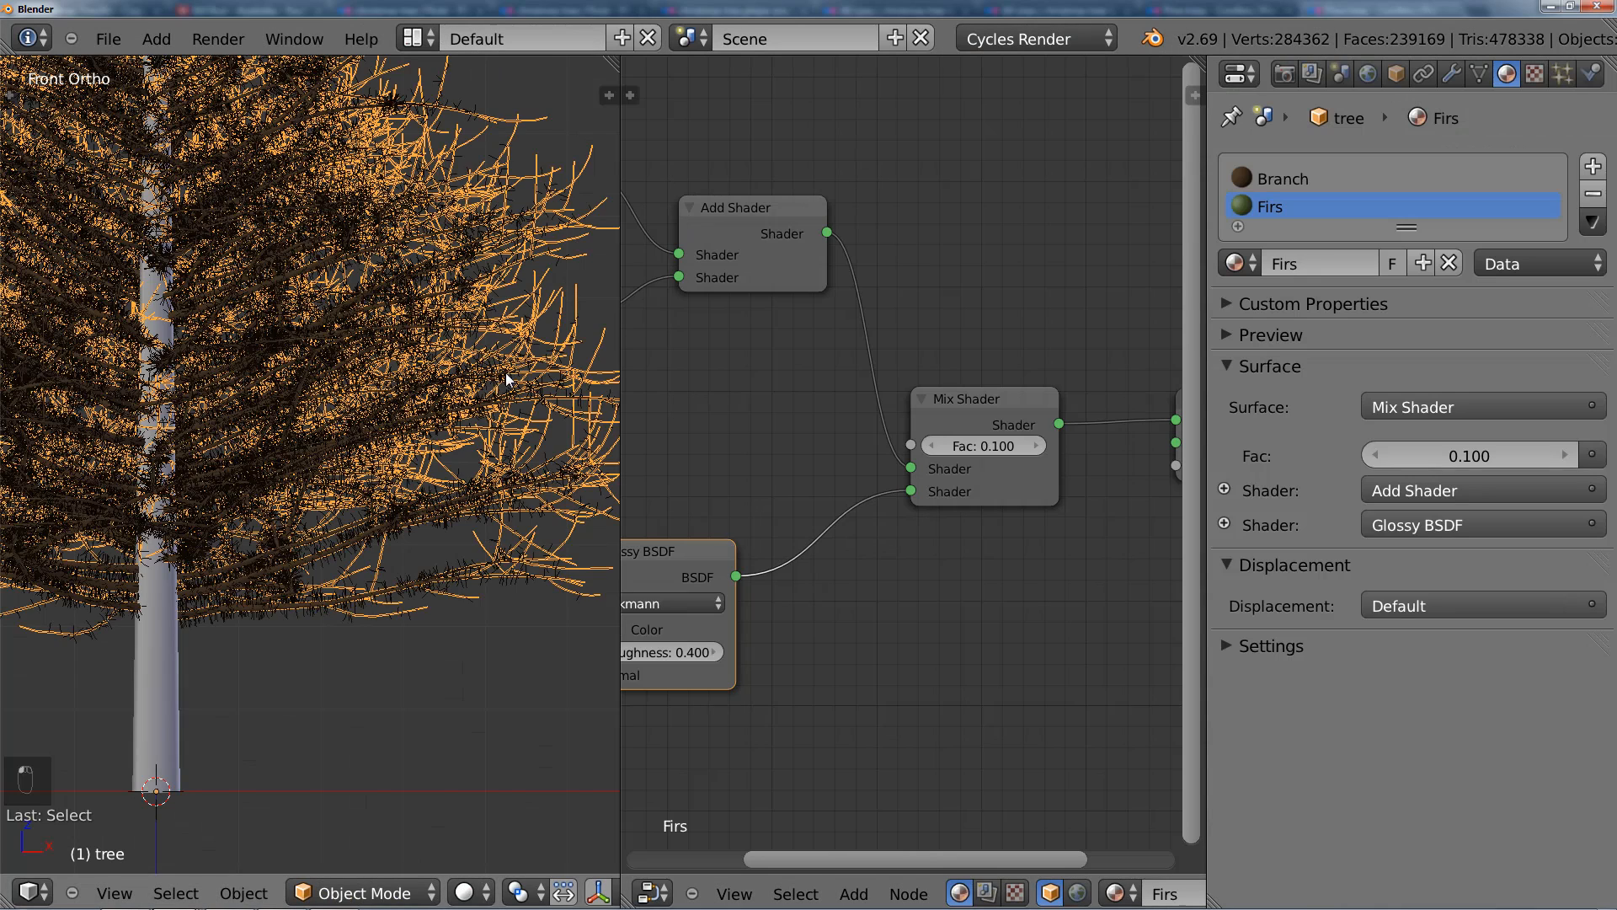
scroll(506, 373, down, 2)
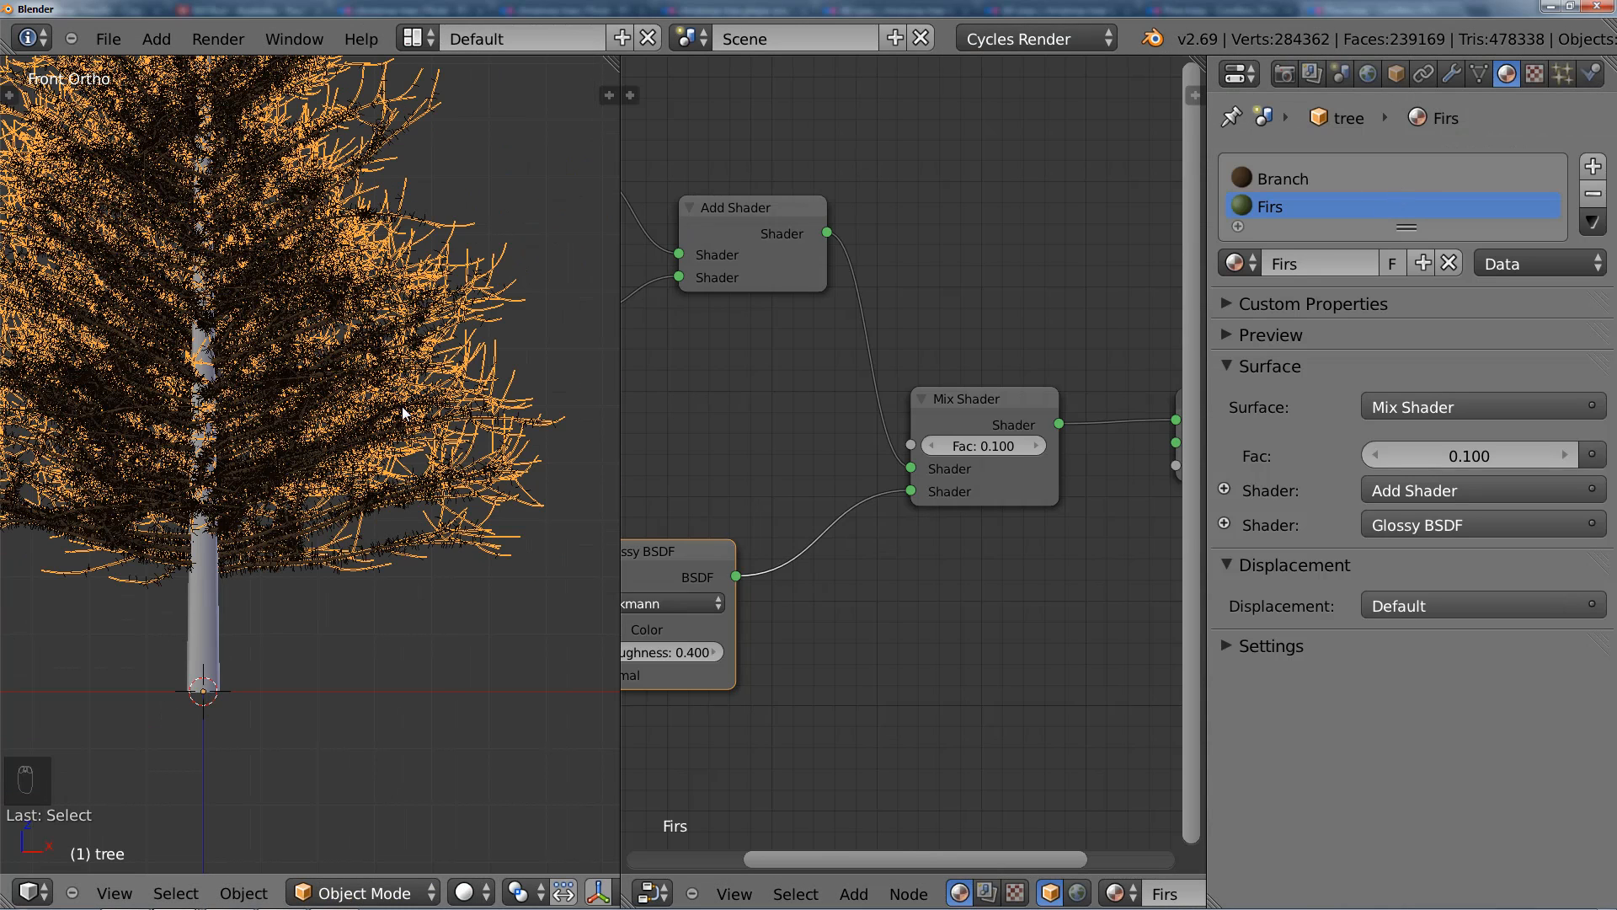
click(1563, 74)
scroll(1396, 268, up, 8)
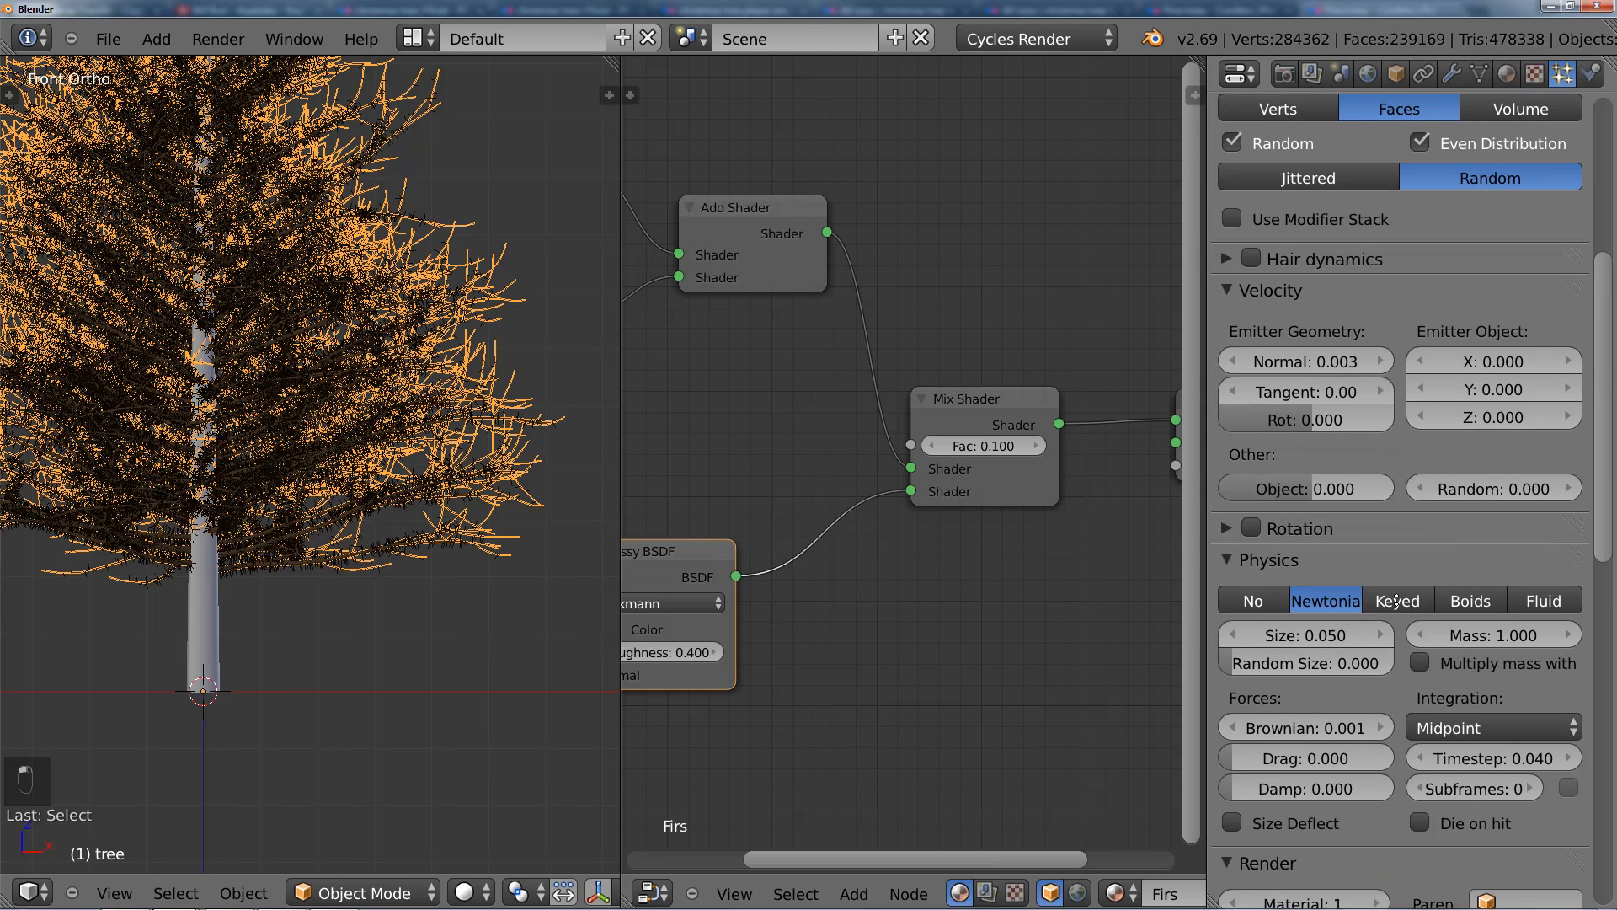
scroll(1390, 203, down, 10)
scroll(1348, 303, down, 1)
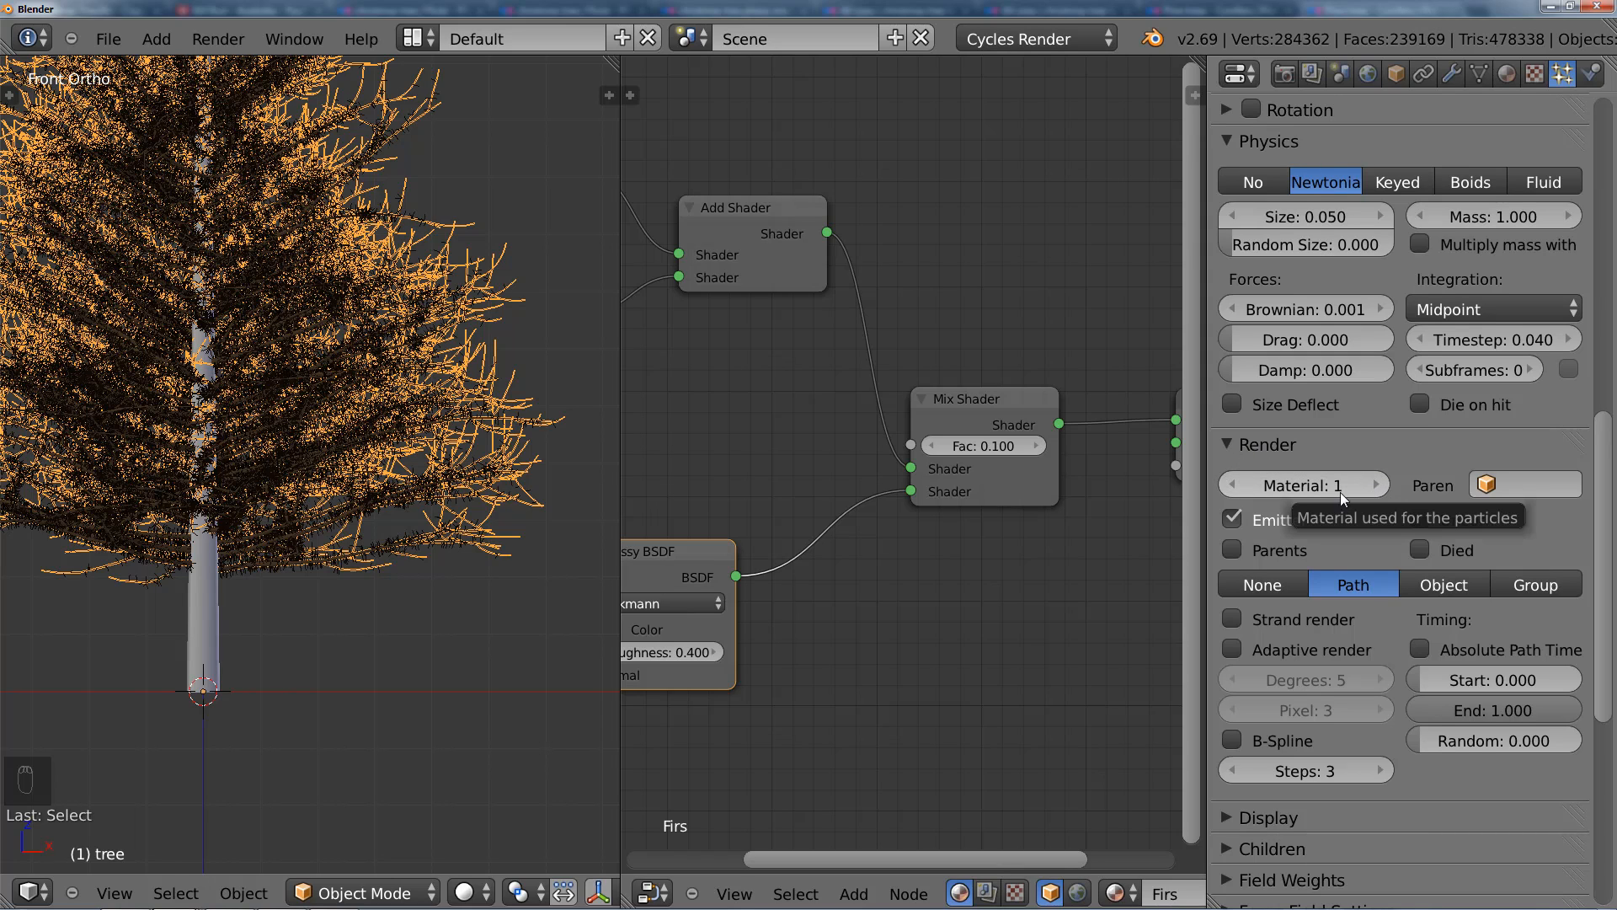
click(1375, 484)
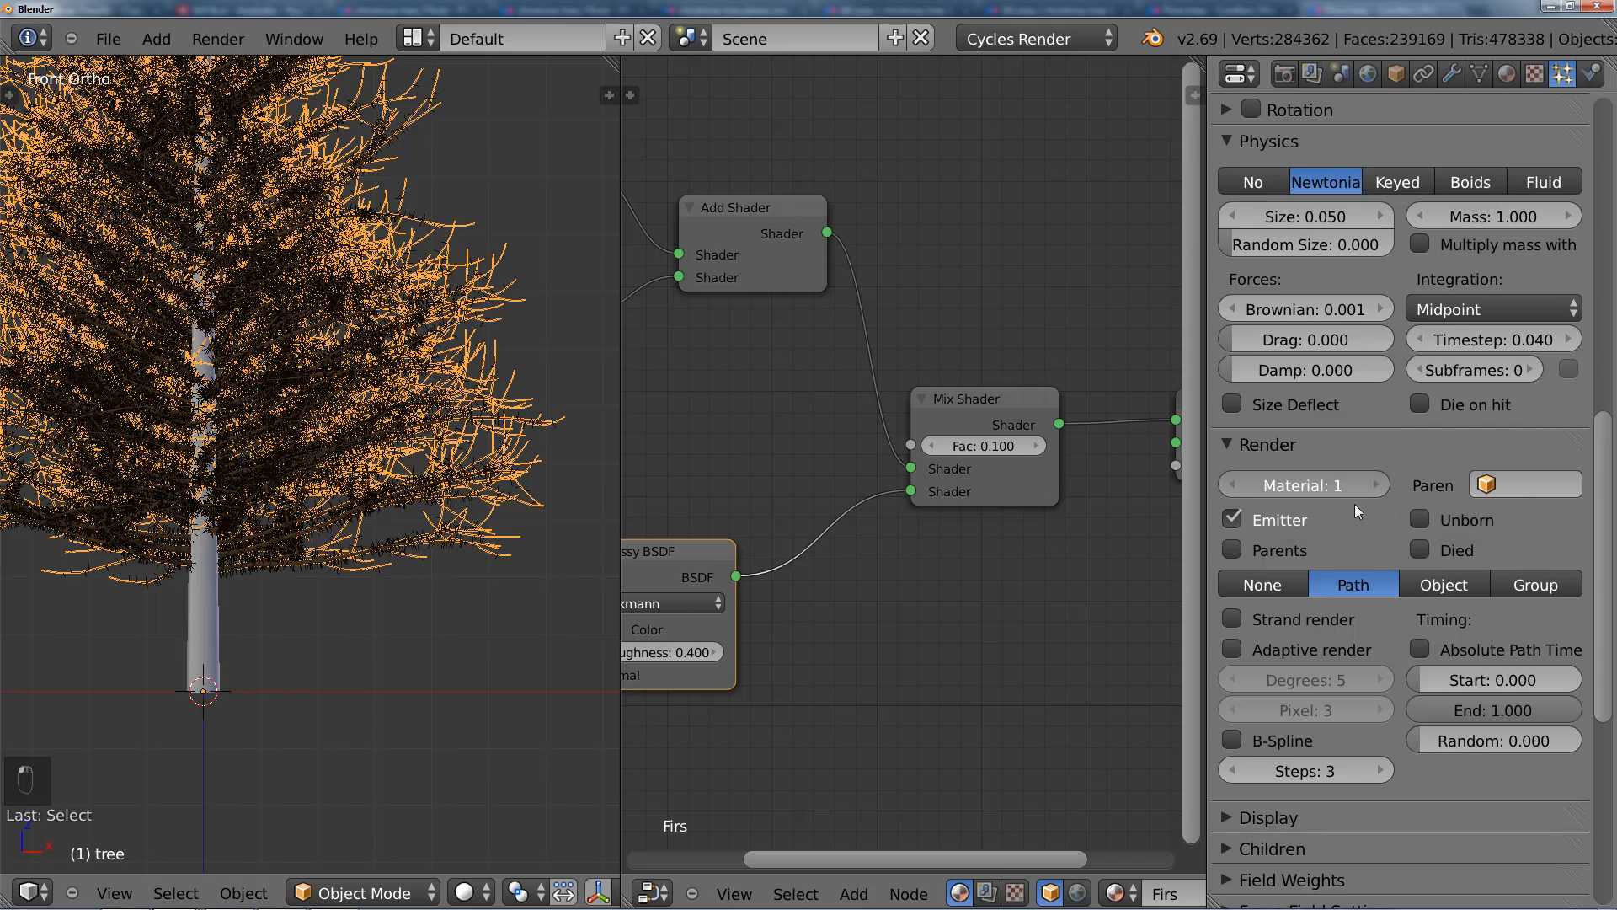
scroll(403, 497, up, 2)
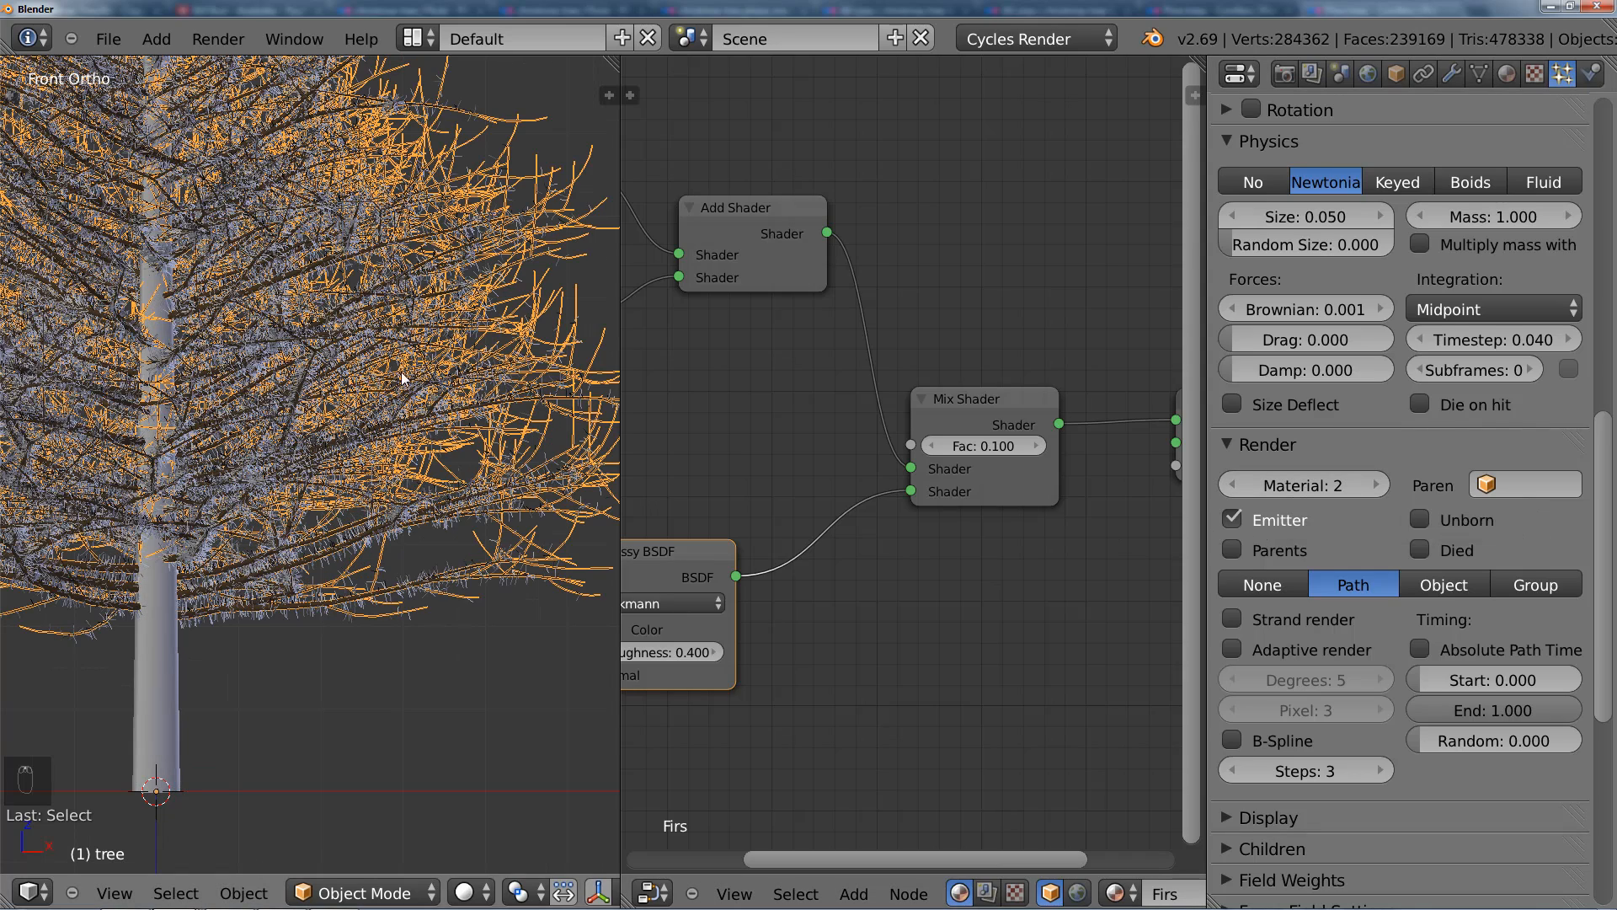
Step: Set the Firs material's viewport color to bright green (H 0.318, S 0.991, V 0.800), refresh the tree through Edit Mode and deselect it
click(1508, 75)
click(1272, 647)
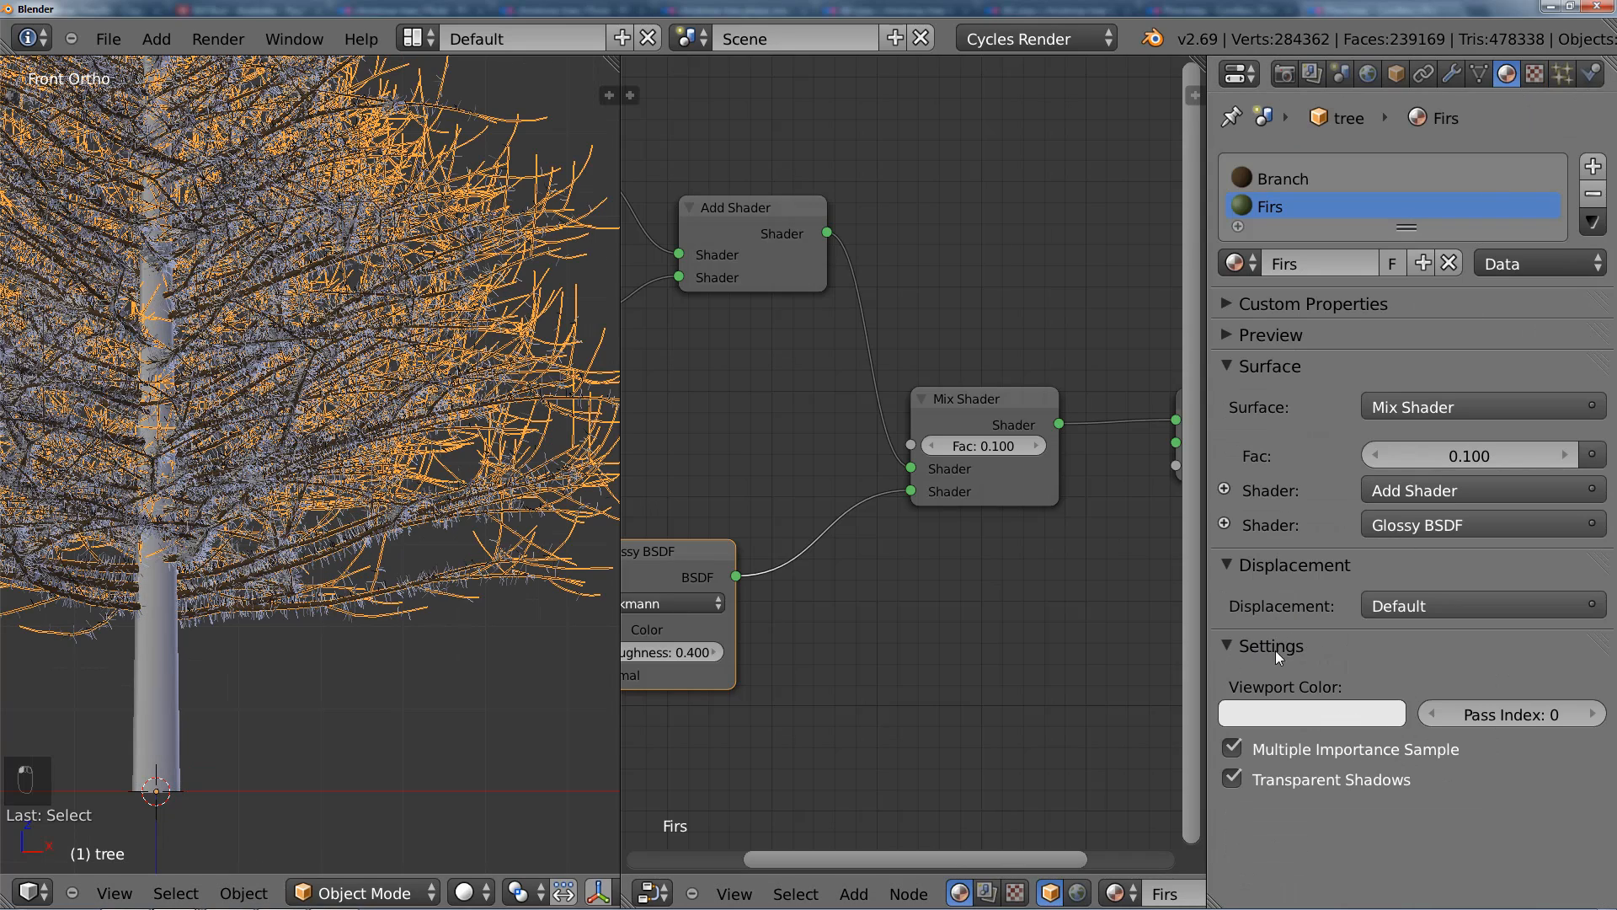
click(1320, 715)
click(1211, 418)
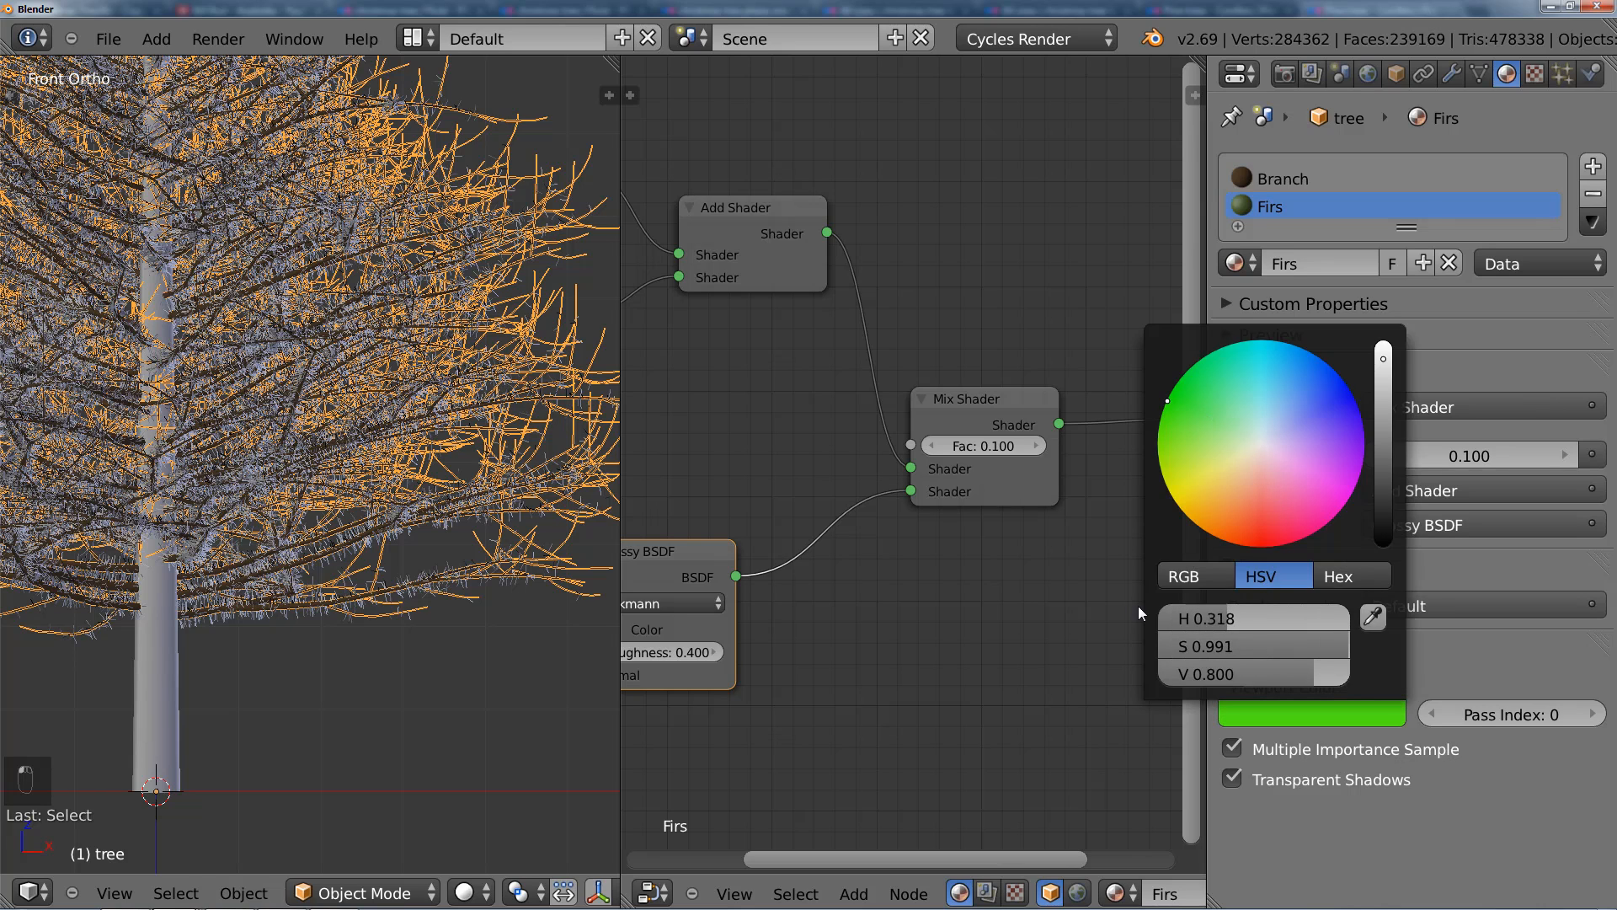
key(Tab)
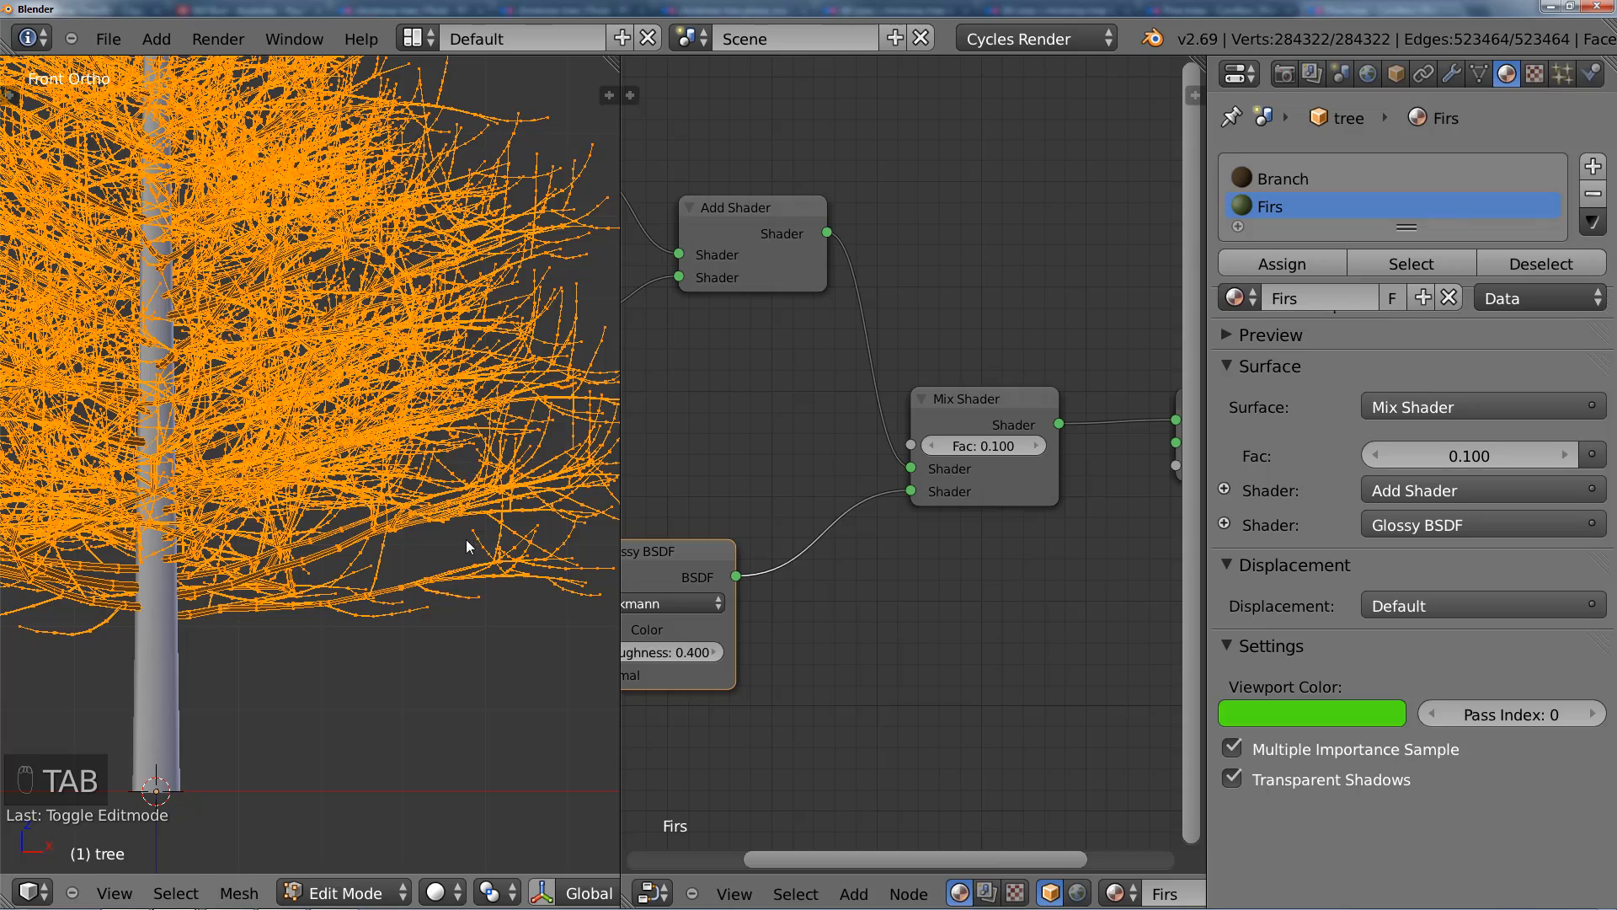
key(Tab)
scroll(388, 438, down, 3)
key(a)
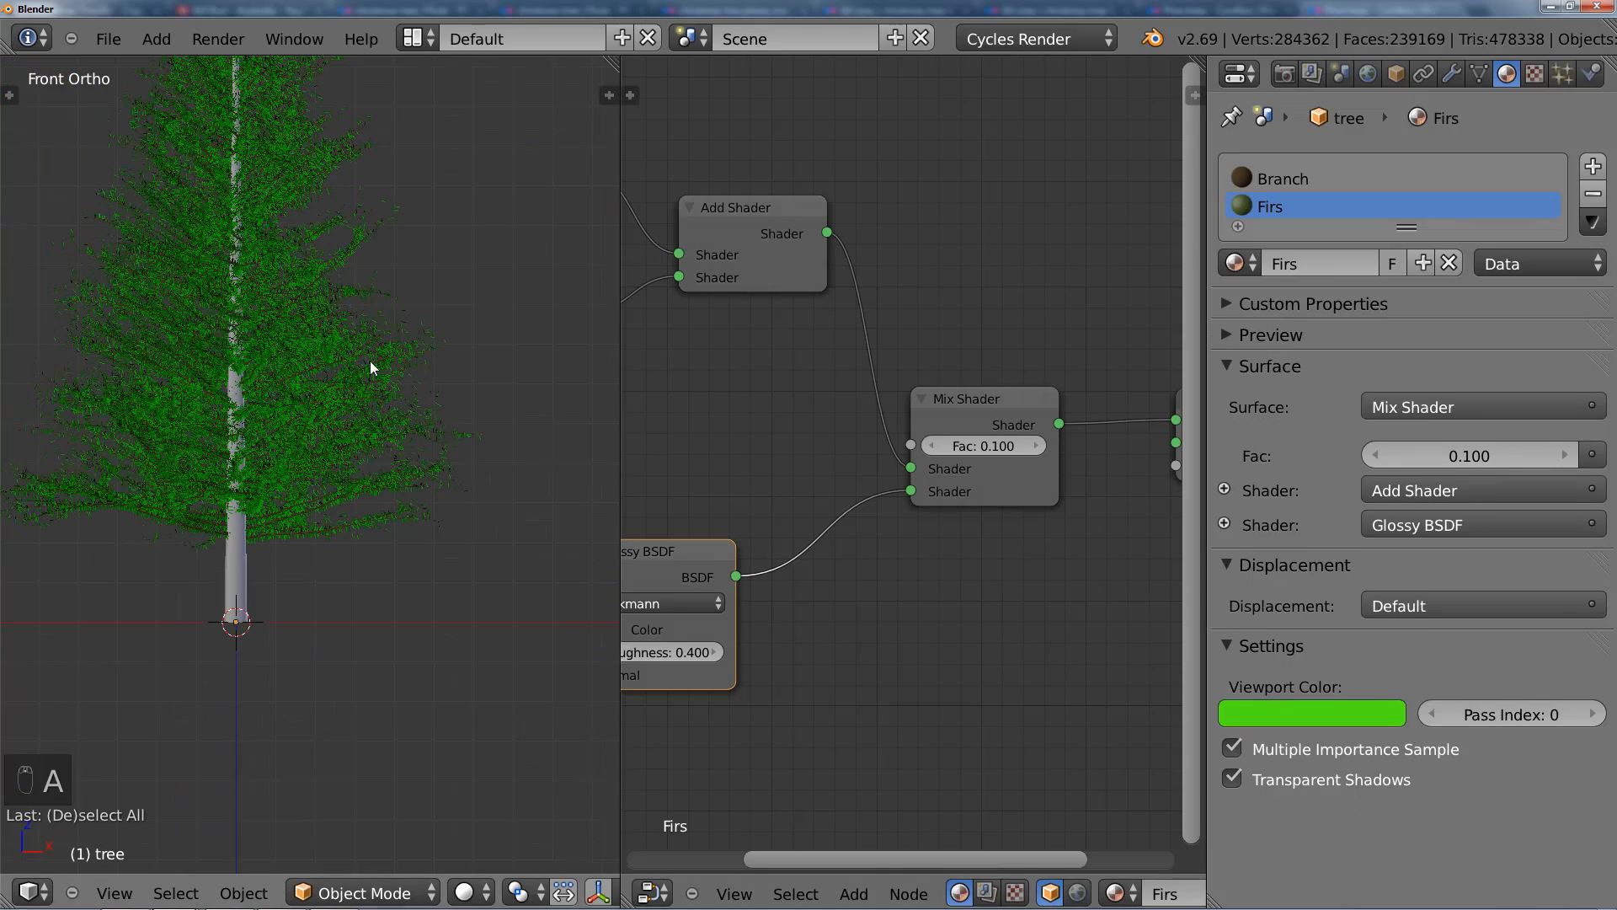
scroll(386, 433, down, 1)
Step: Change the Firs viewport color to a darker, muted olive green and toggle Edit Mode to refresh the needles
click(1348, 725)
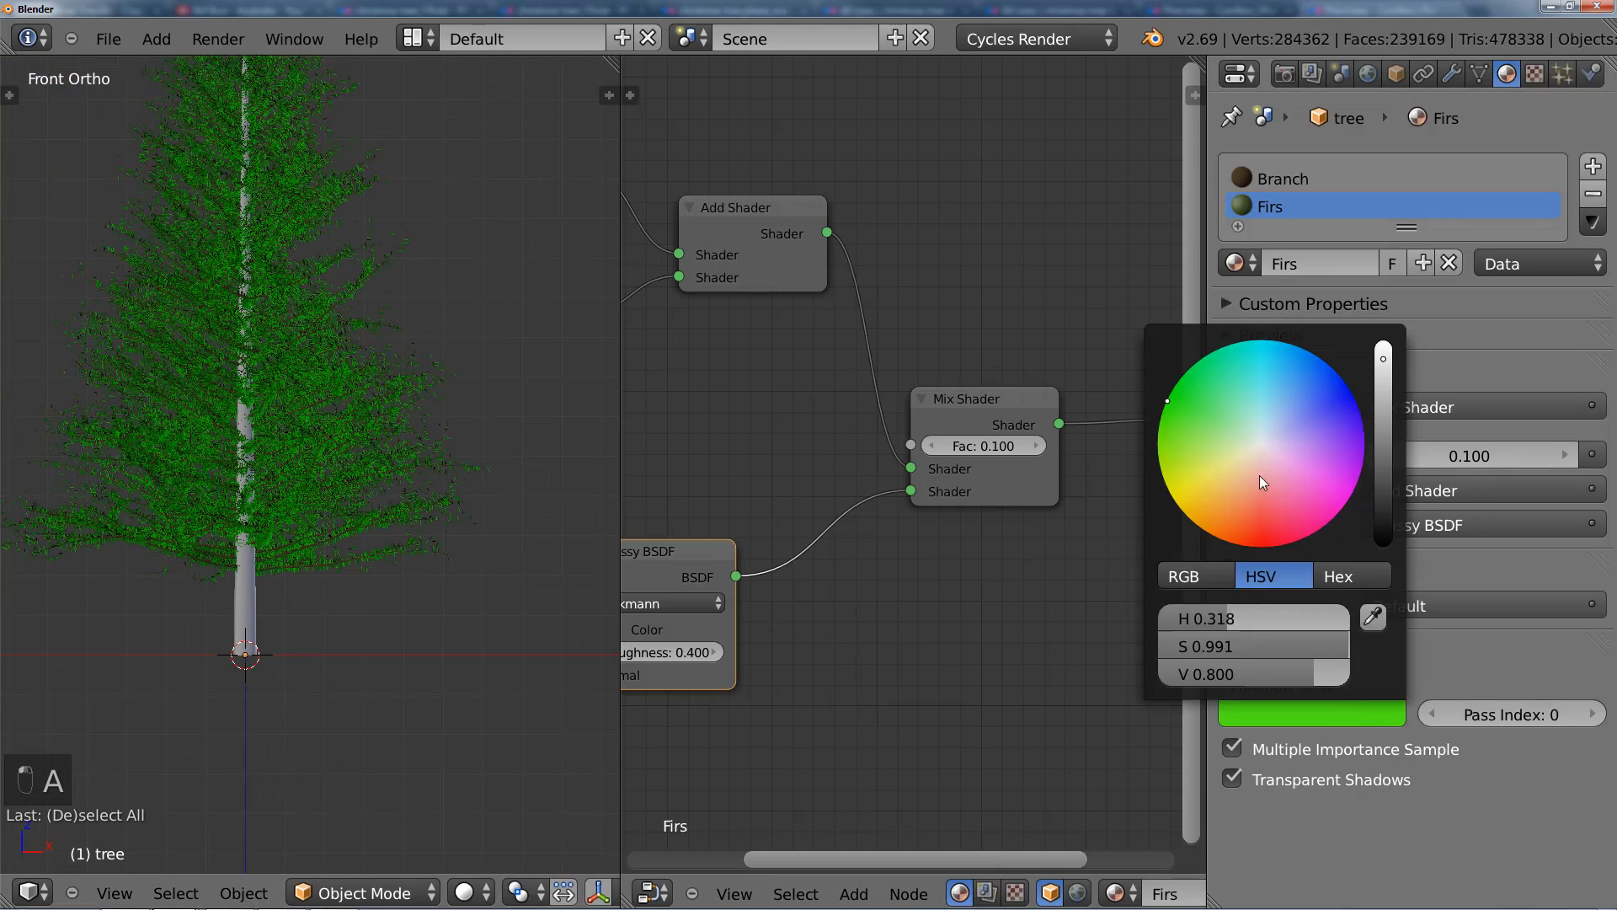
drag(1387, 448, 1388, 426)
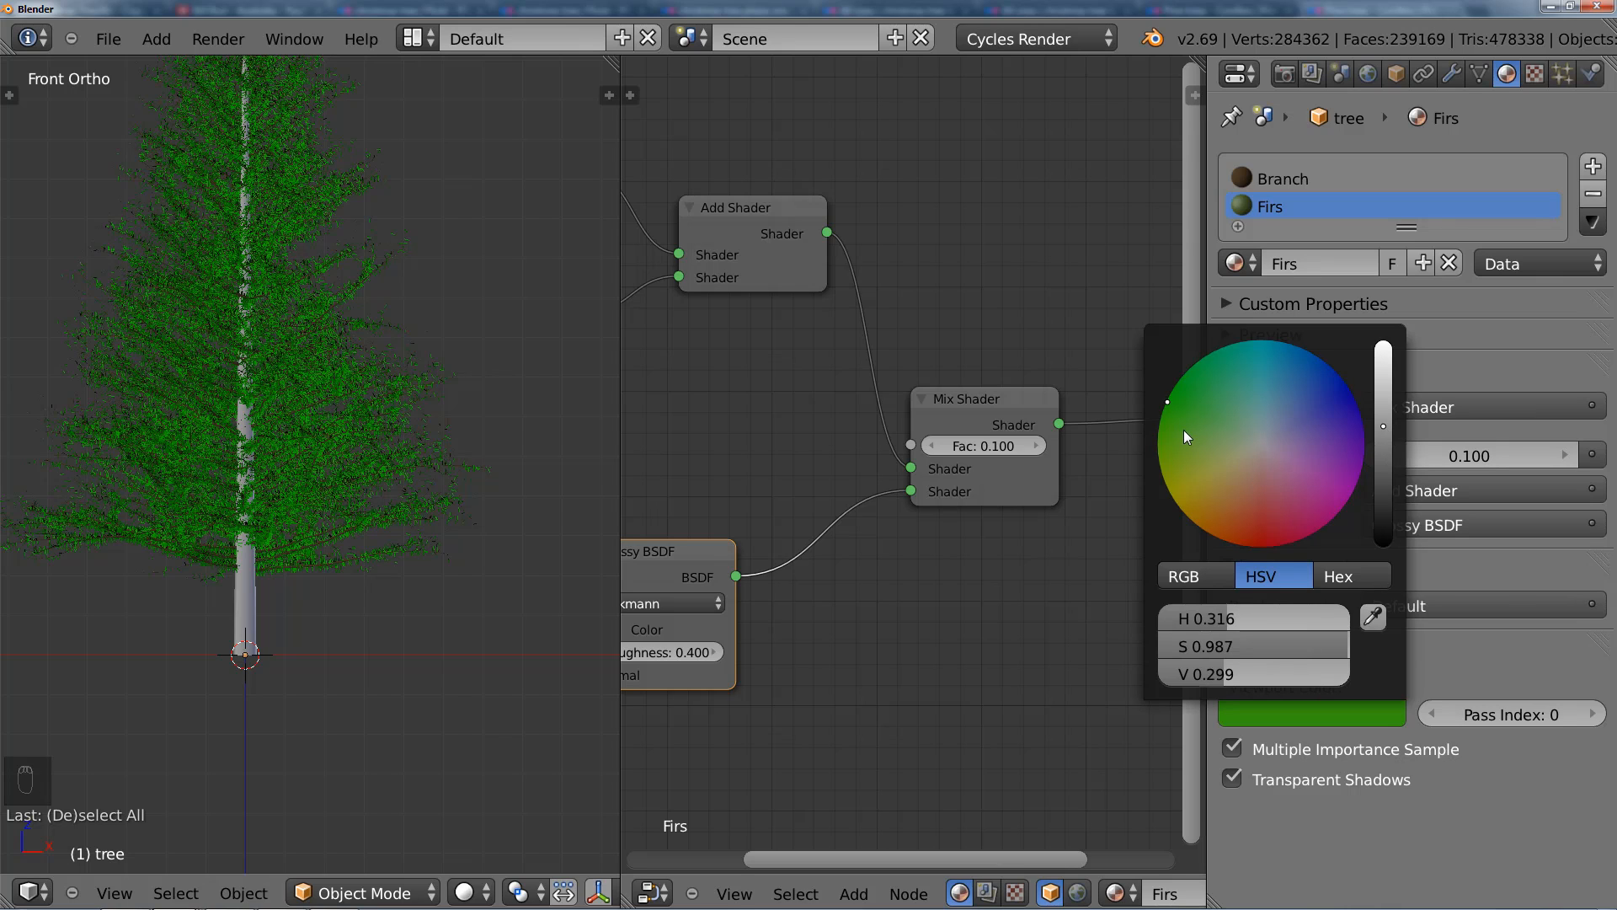
click(1184, 432)
click(1386, 448)
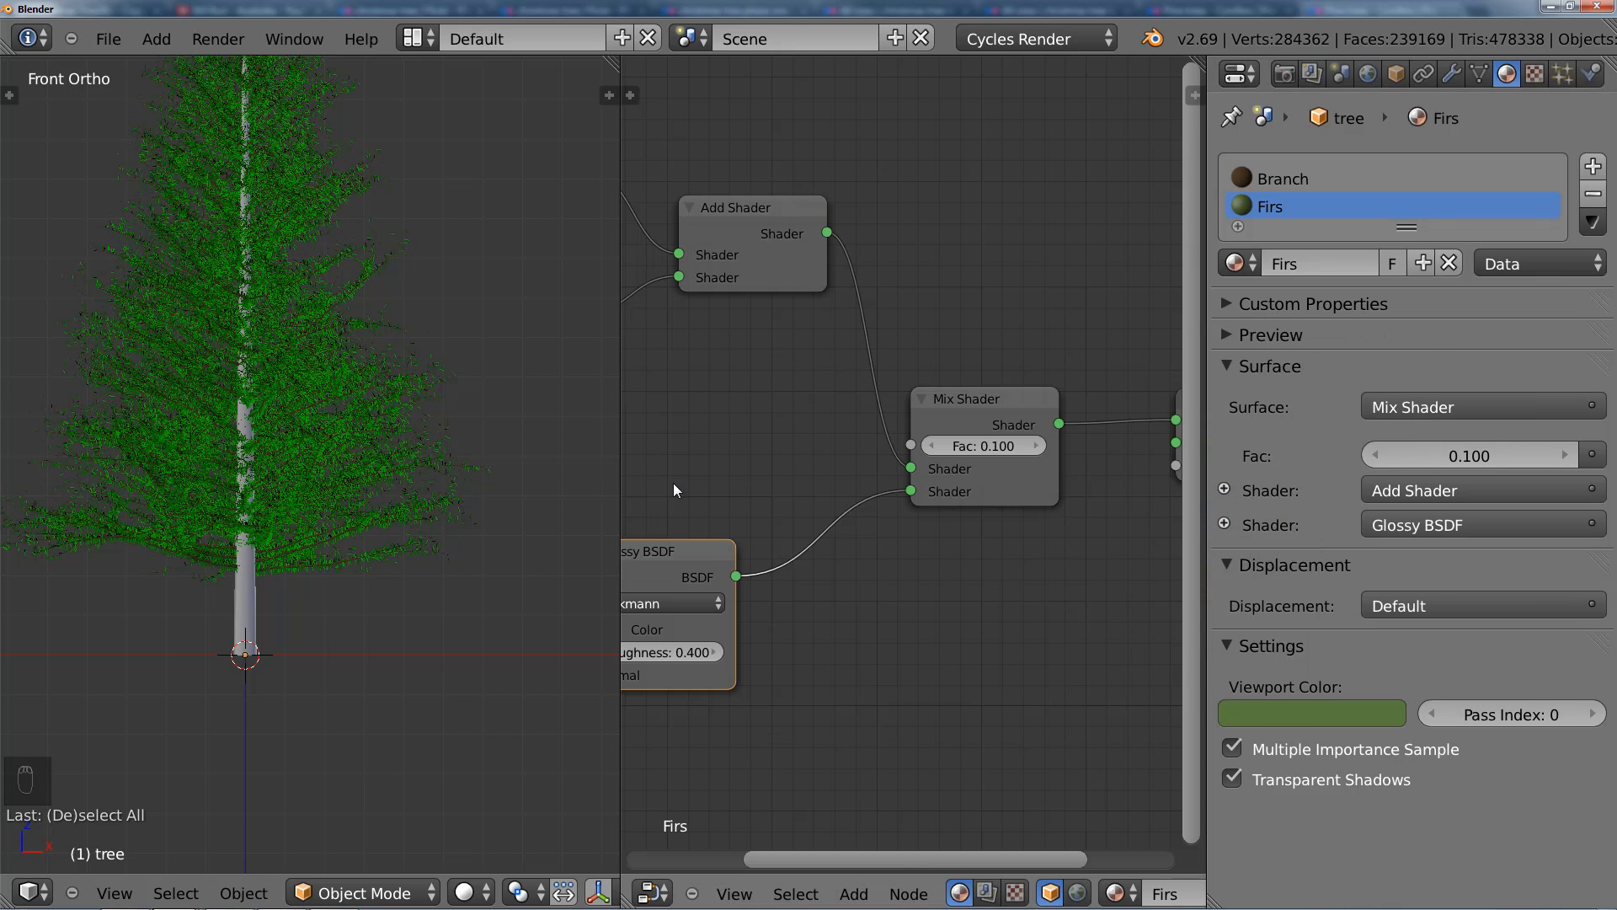
scroll(367, 396, up, 3)
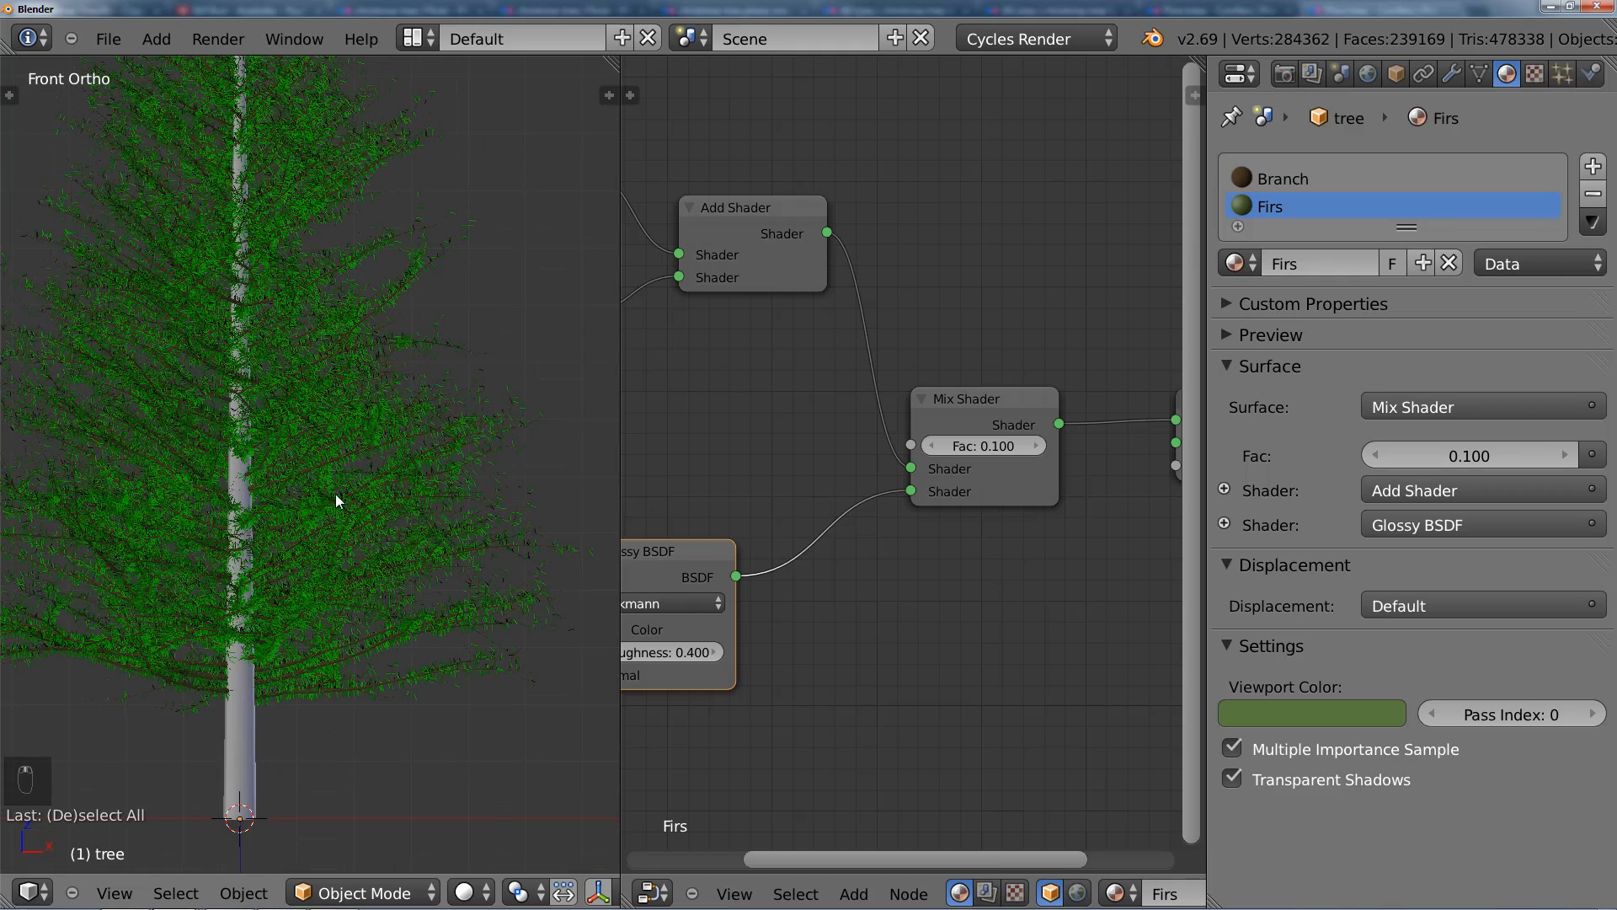
key(Tab)
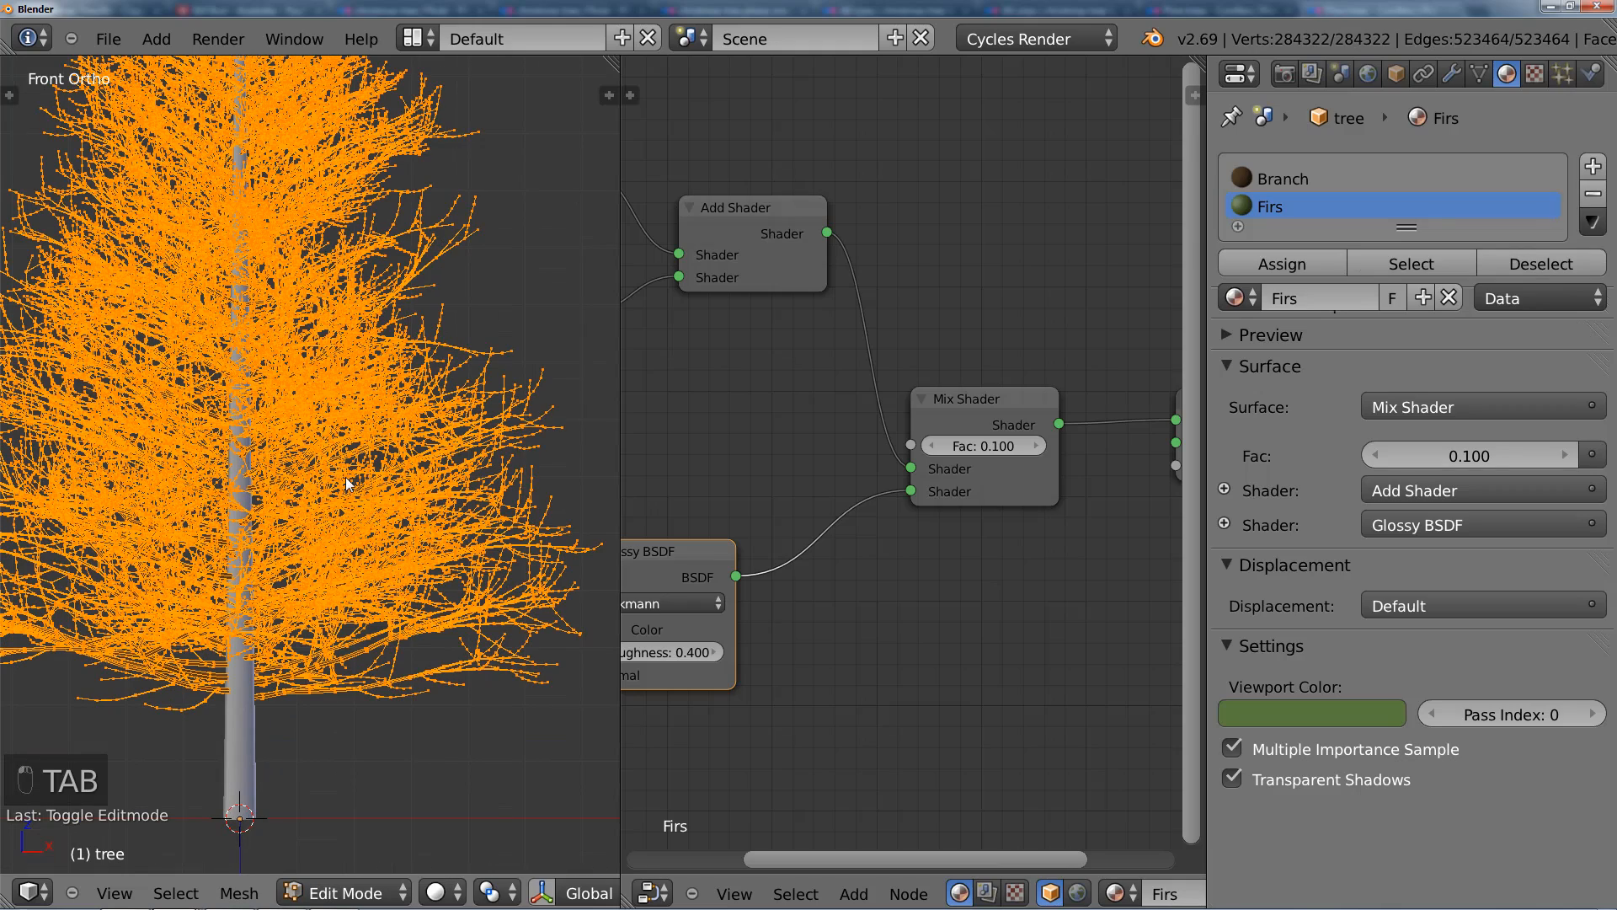
key(Tab)
shift+middle_drag(364, 548, 449, 390)
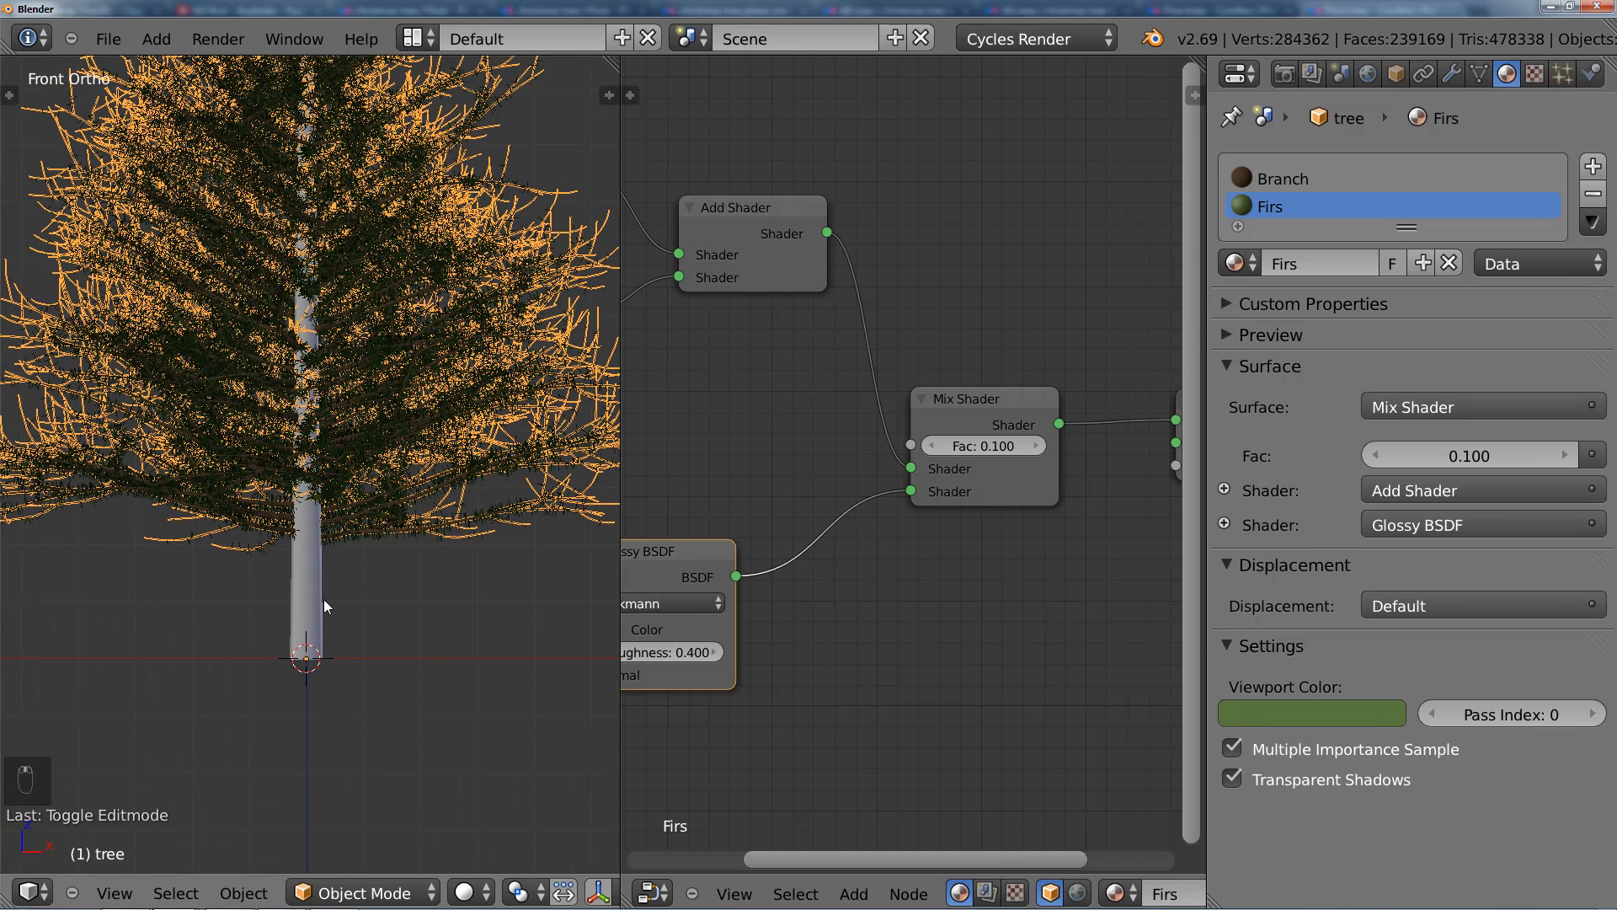
Step: Select the trunk object and inspect its curve in Edit Mode before returning to Object Mode
right_click(321, 598)
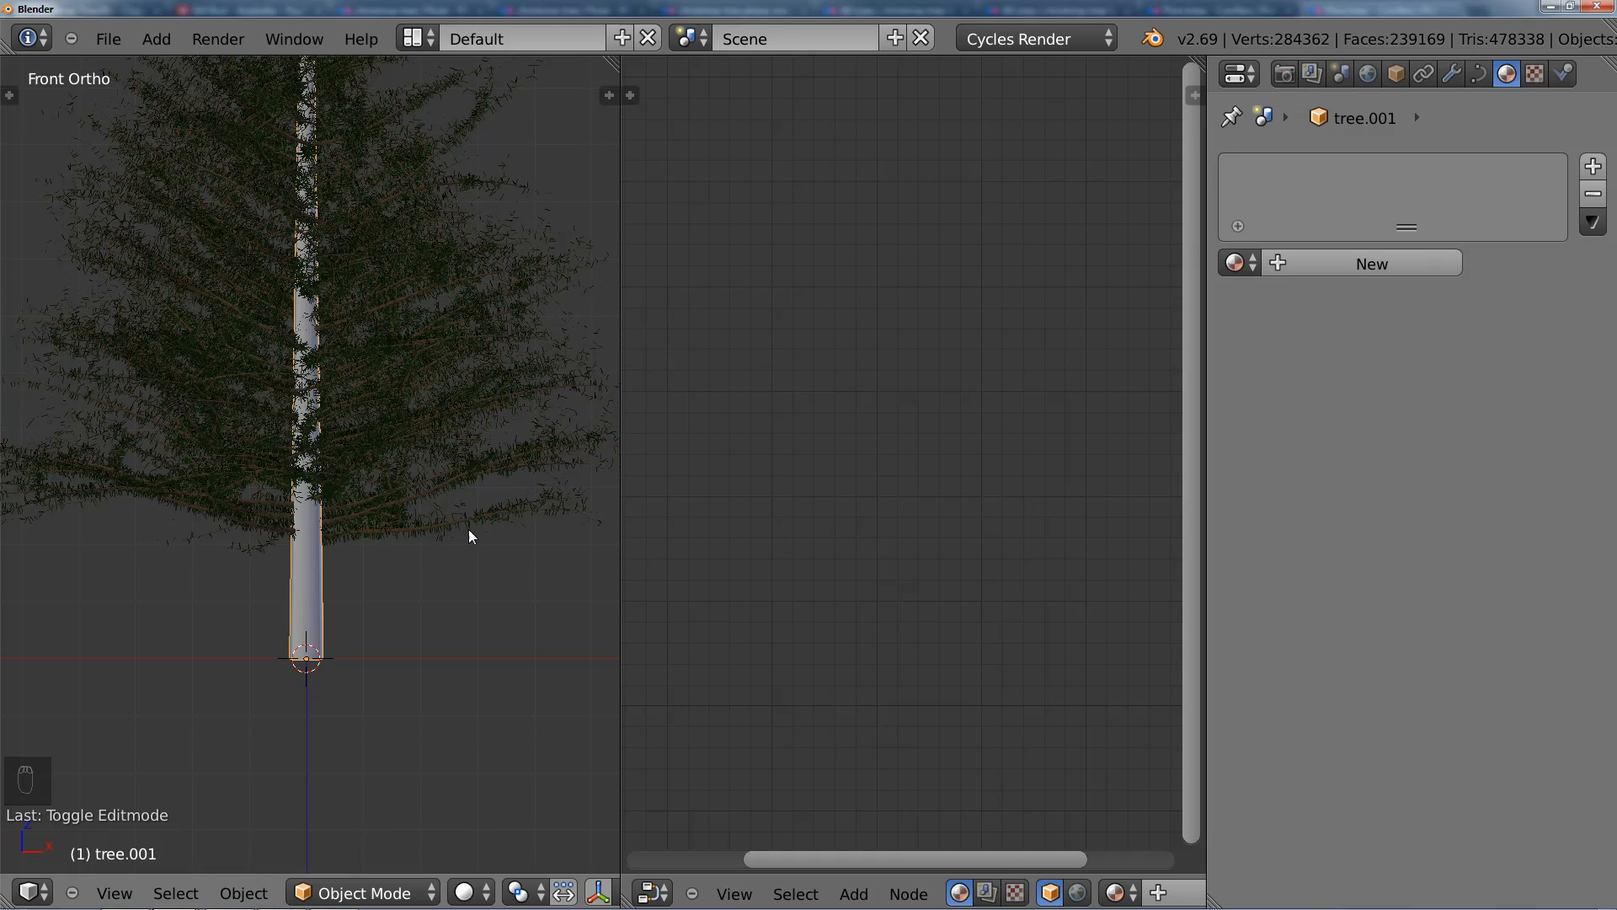
middle_drag(470, 530, 393, 555)
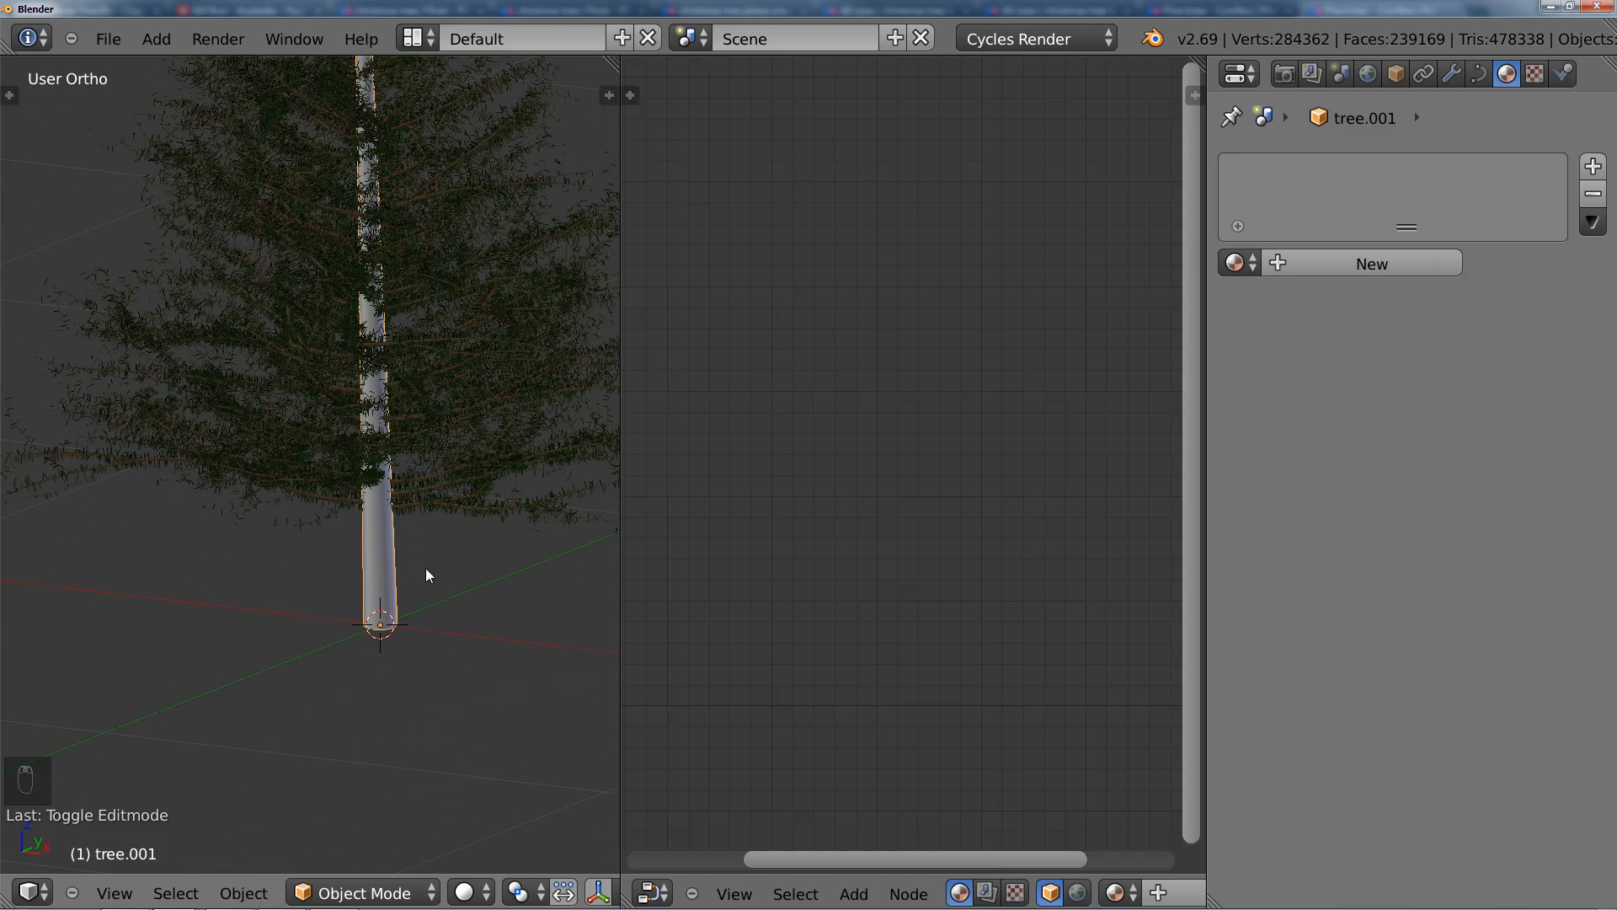
scroll(443, 579, down, 1)
scroll(443, 580, up, 2)
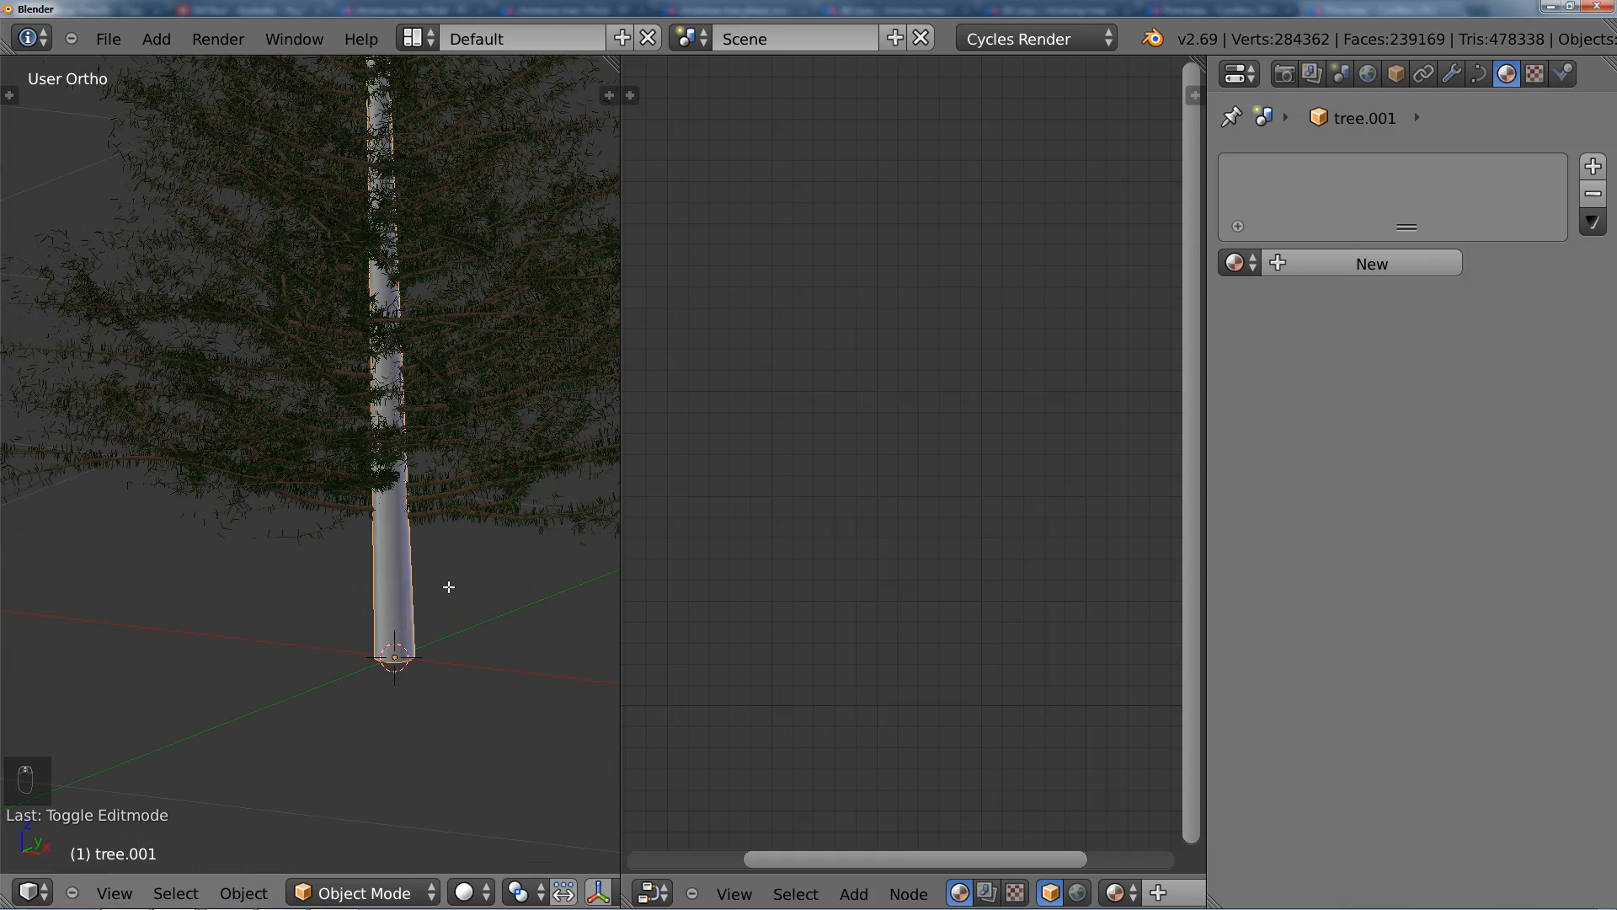
key(Tab)
shift+middle_drag(442, 483, 347, 613)
scroll(369, 510, down, 2)
scroll(368, 510, down, 3)
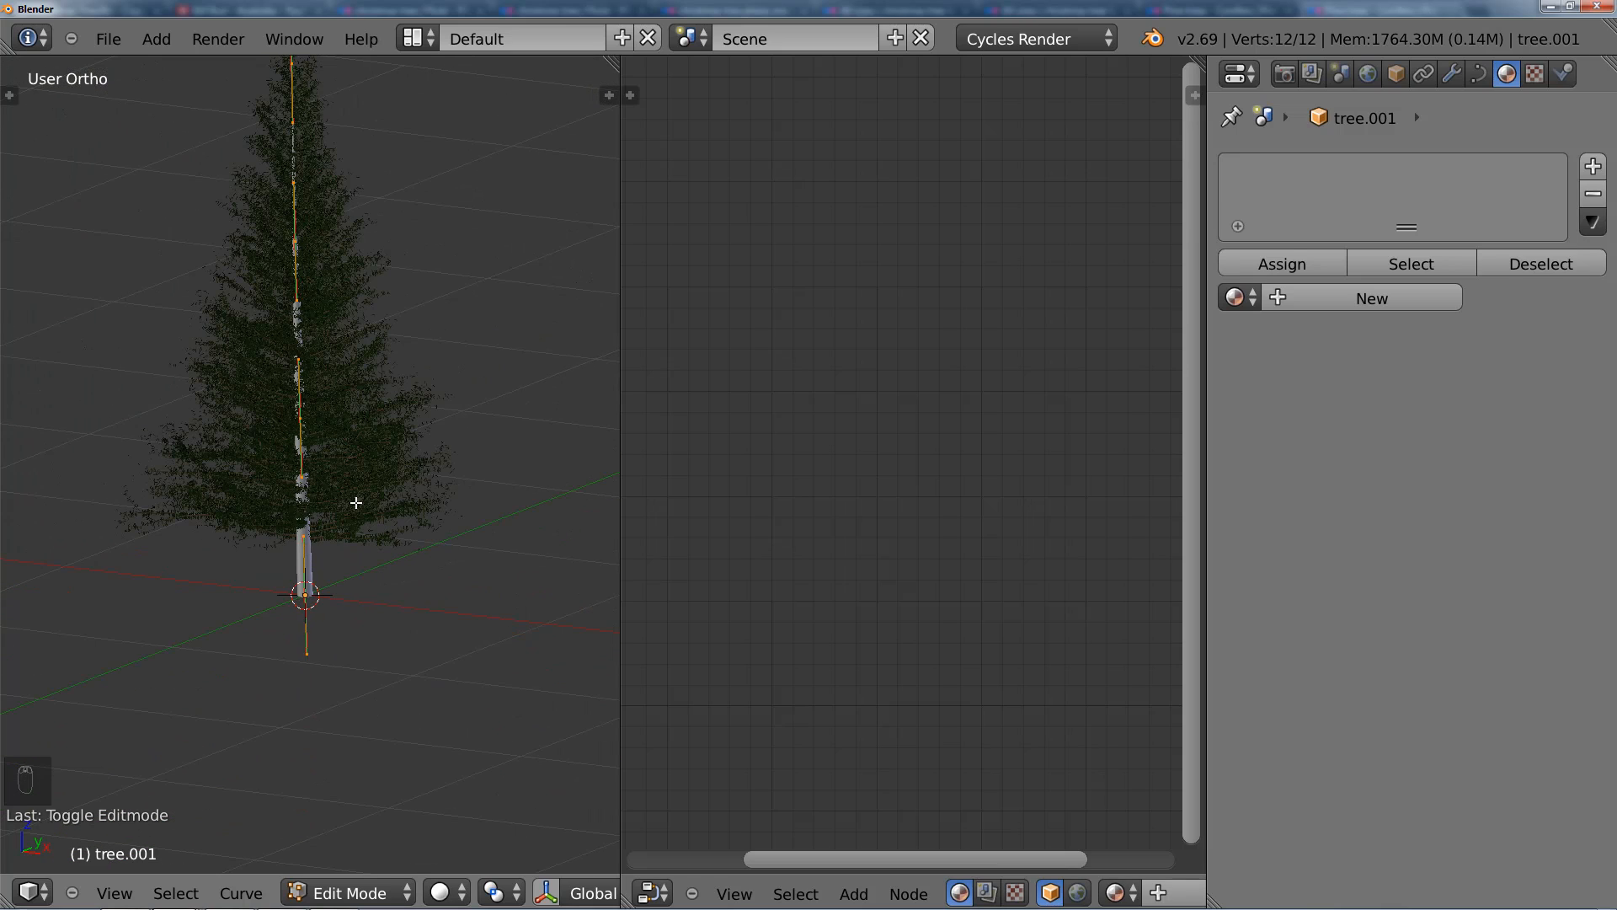
key(Tab)
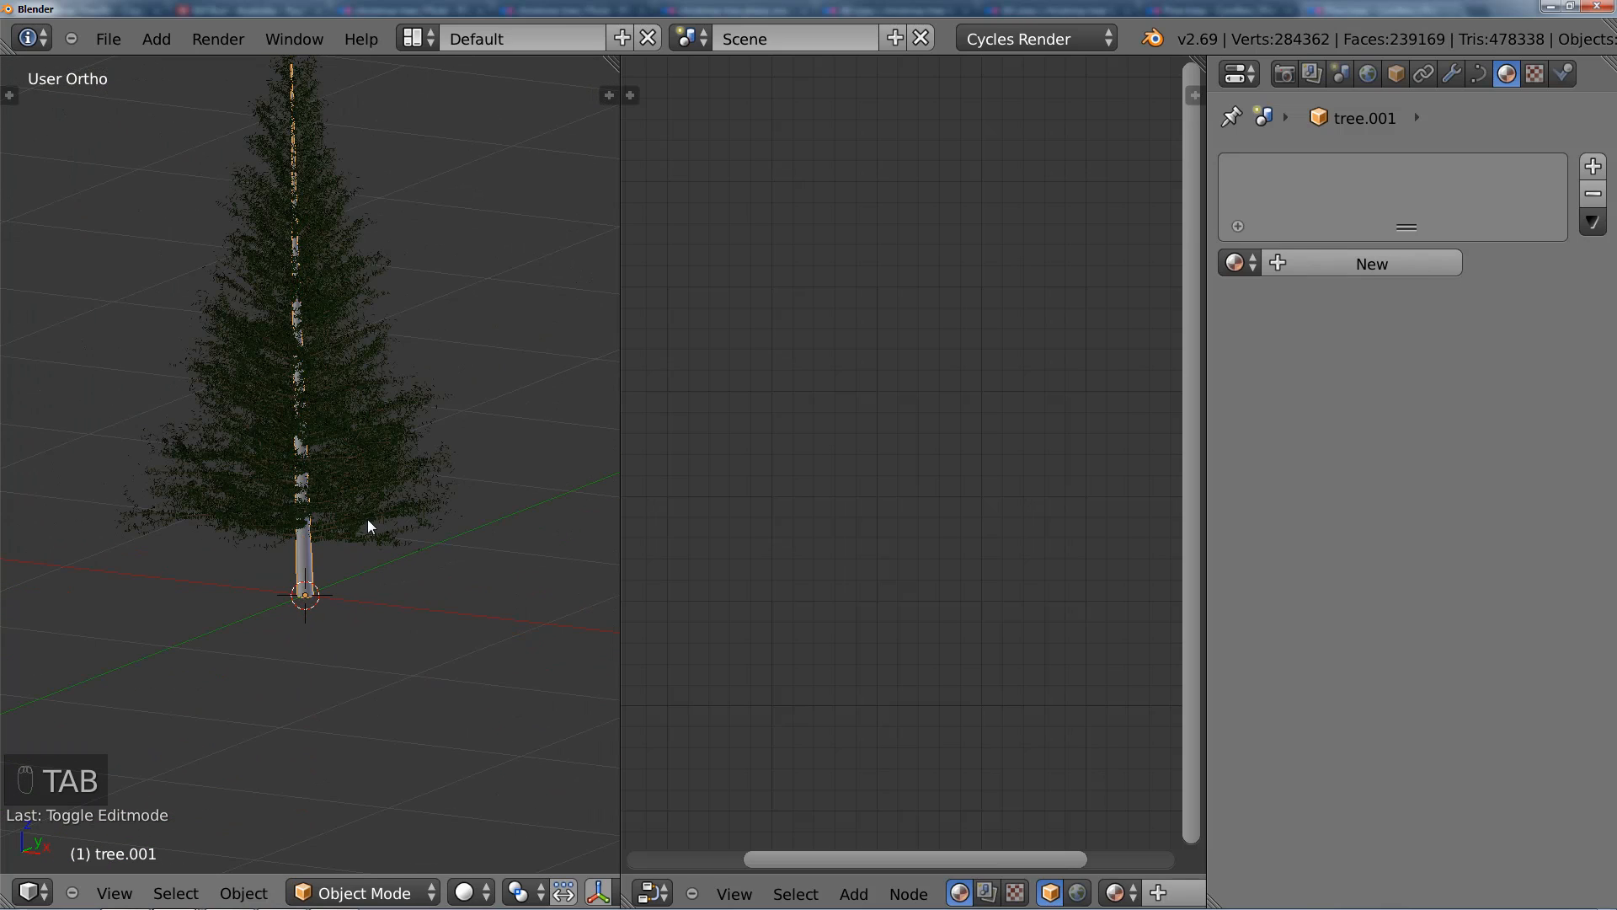
Step: Select the trunk curve and convert it to a mesh
right_click(386, 448)
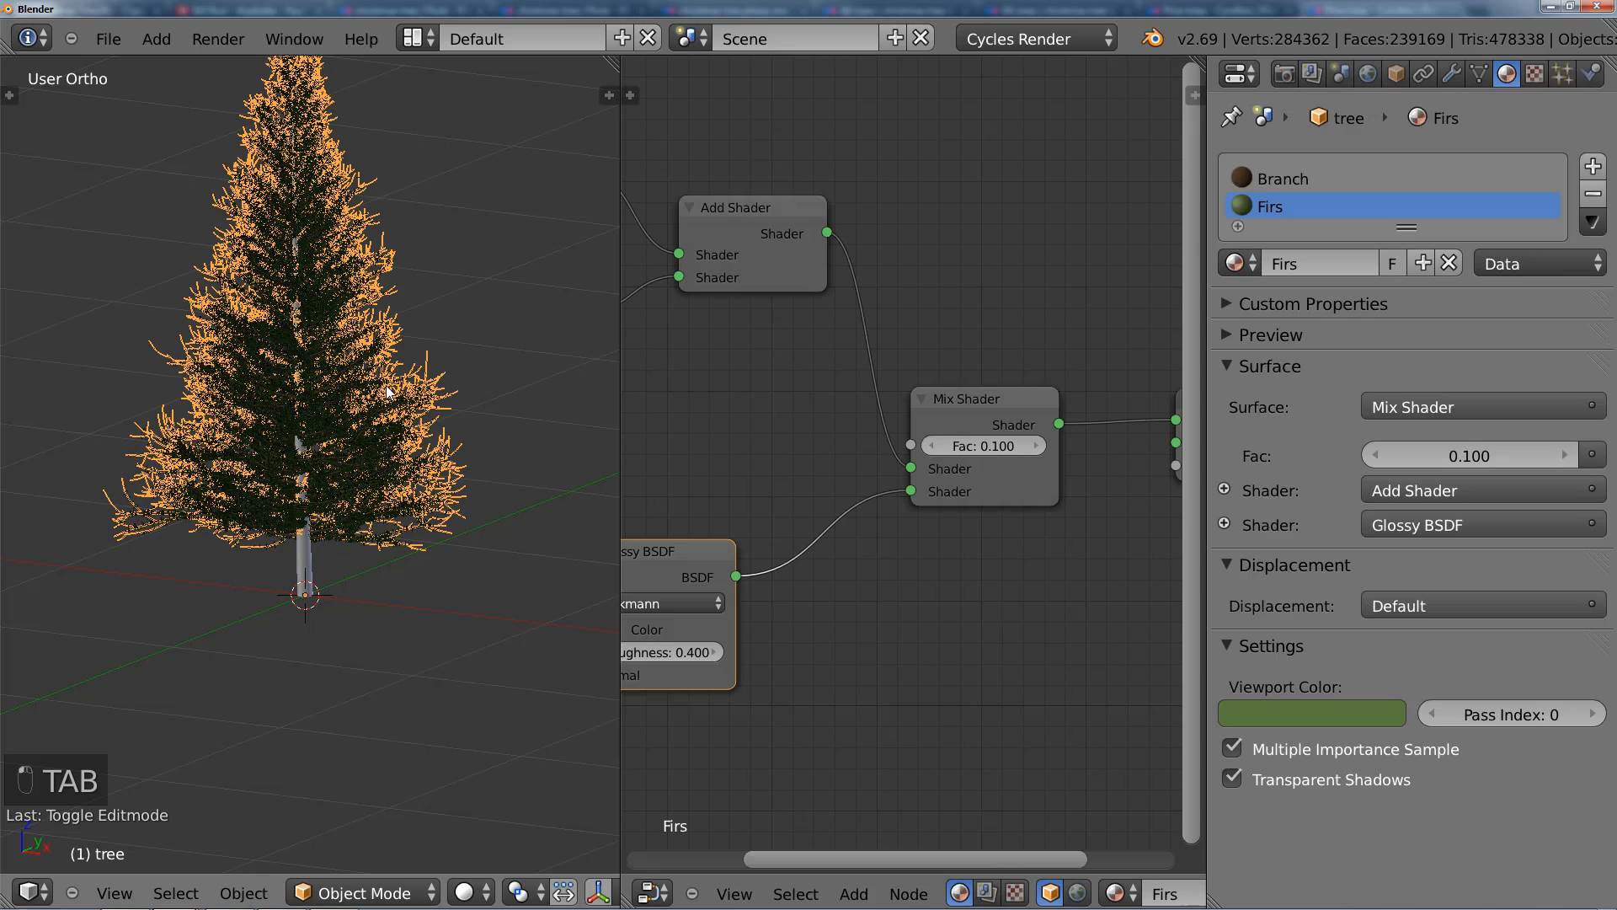
right_click(310, 570)
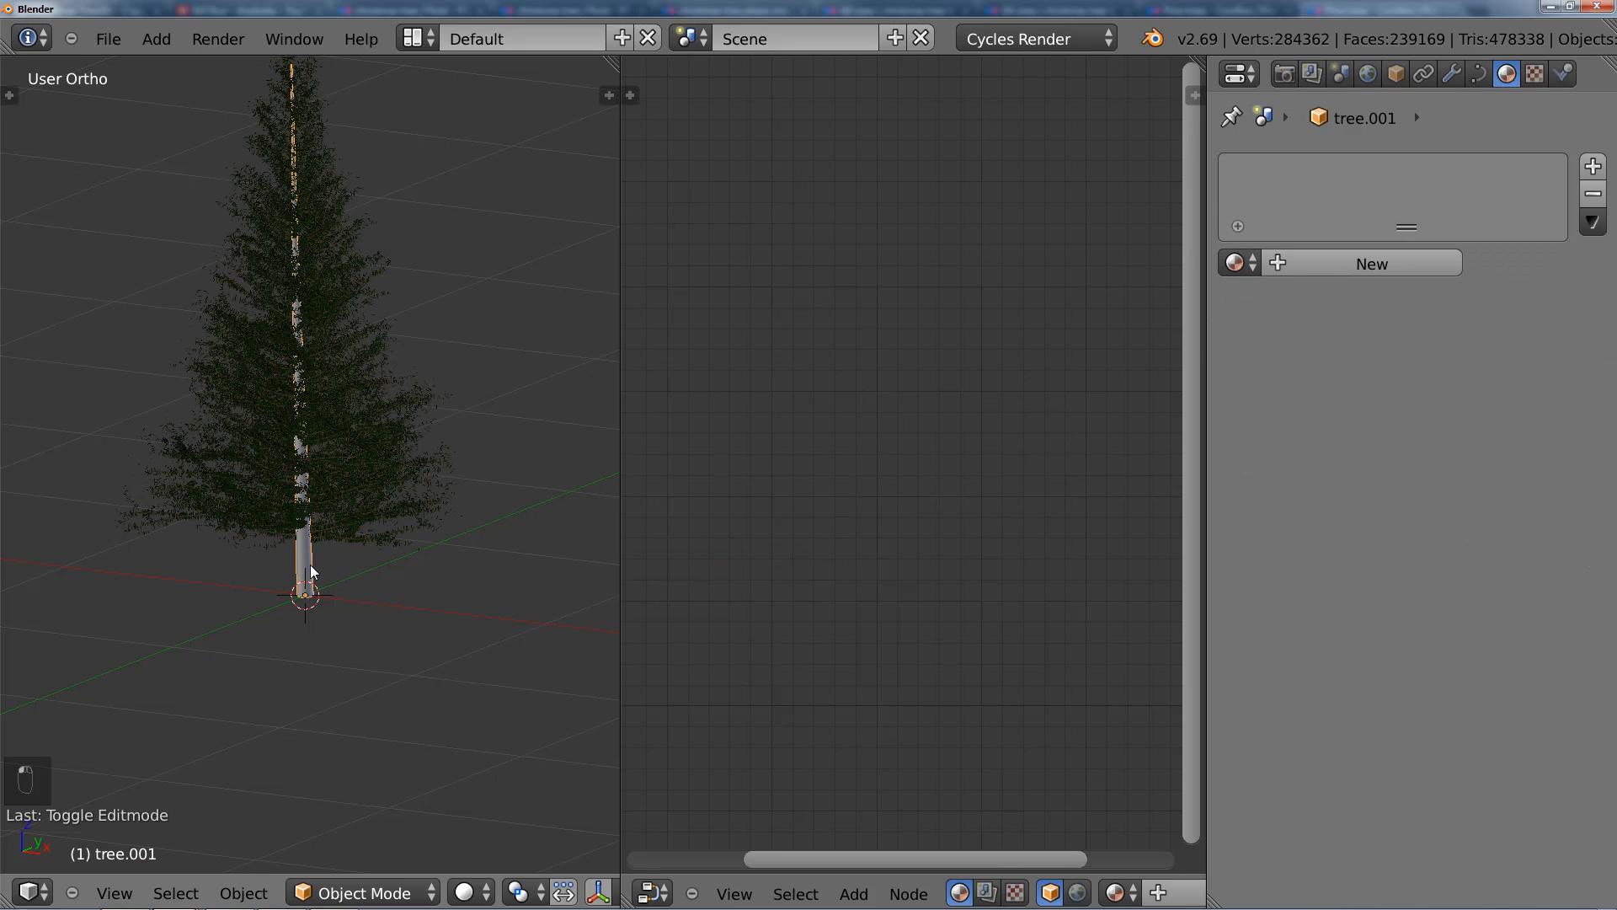
key(alt+c)
click(378, 555)
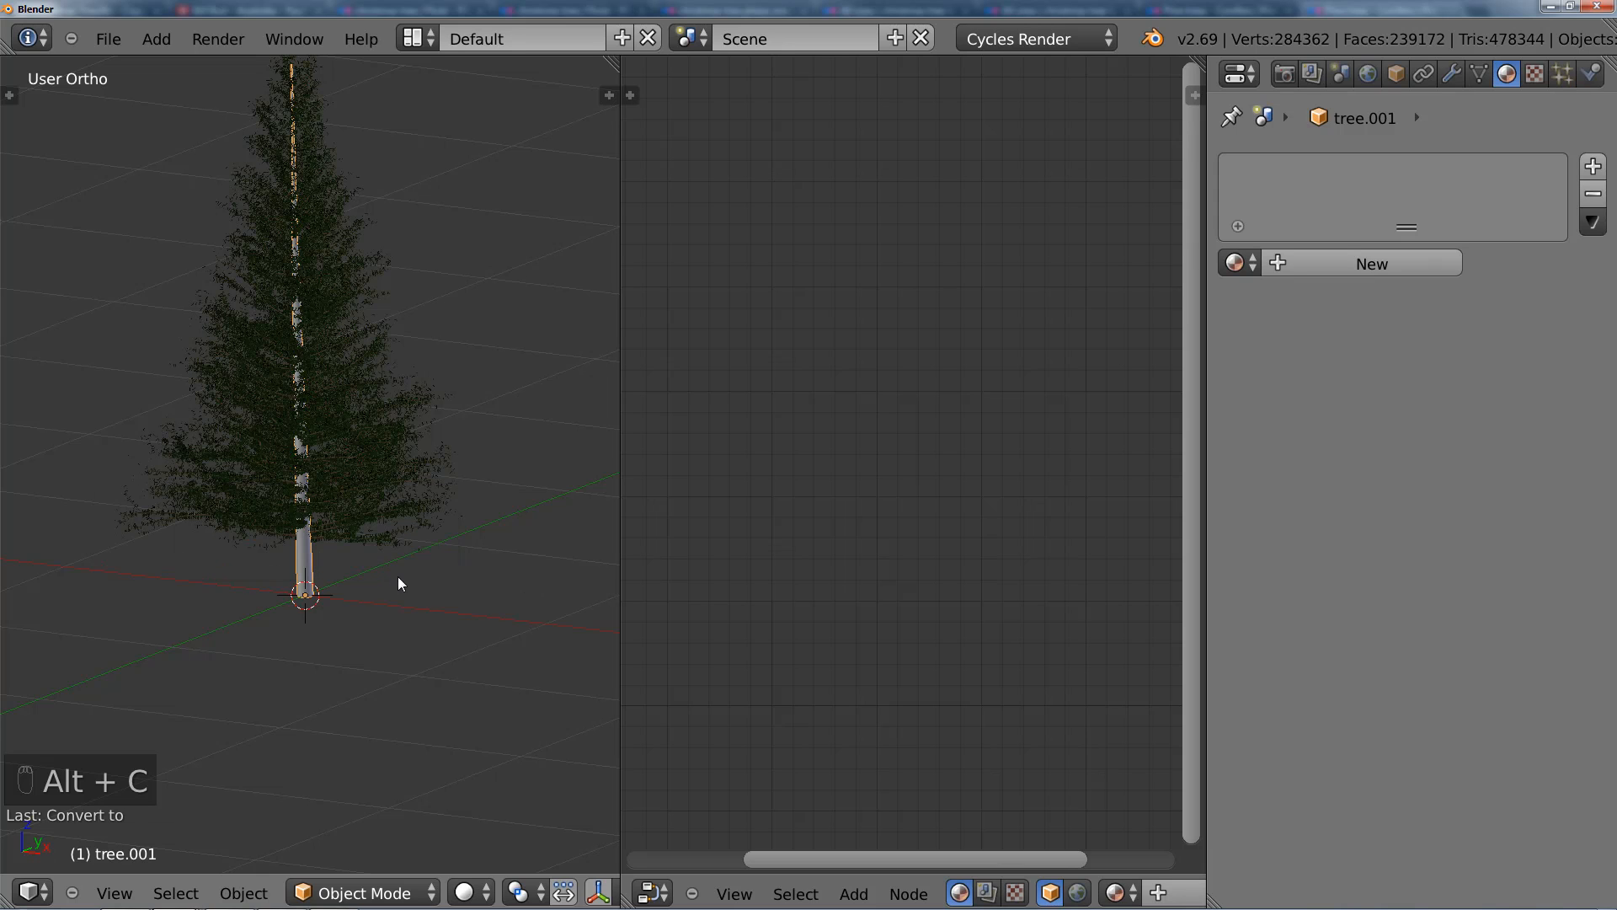
Step: Isolate the trunk in local view, seen from the top in wireframe, and enter Edit Mode
key(Tab)
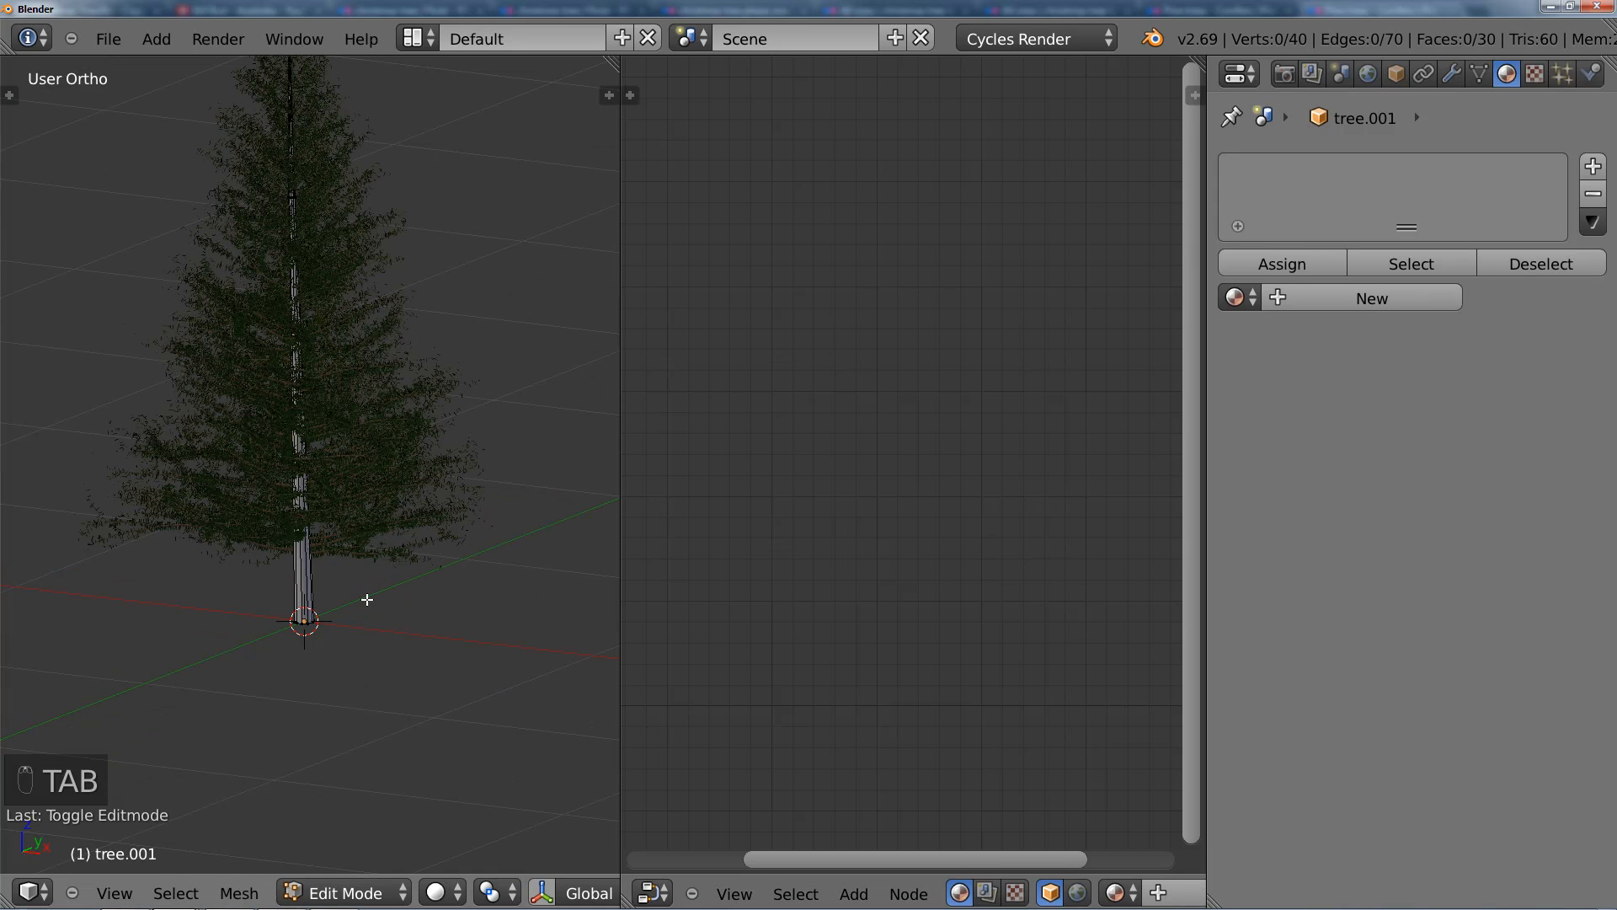
key(KP_7)
key(z)
scroll(319, 405, up, 4)
shift+middle_drag(319, 405, 390, 480)
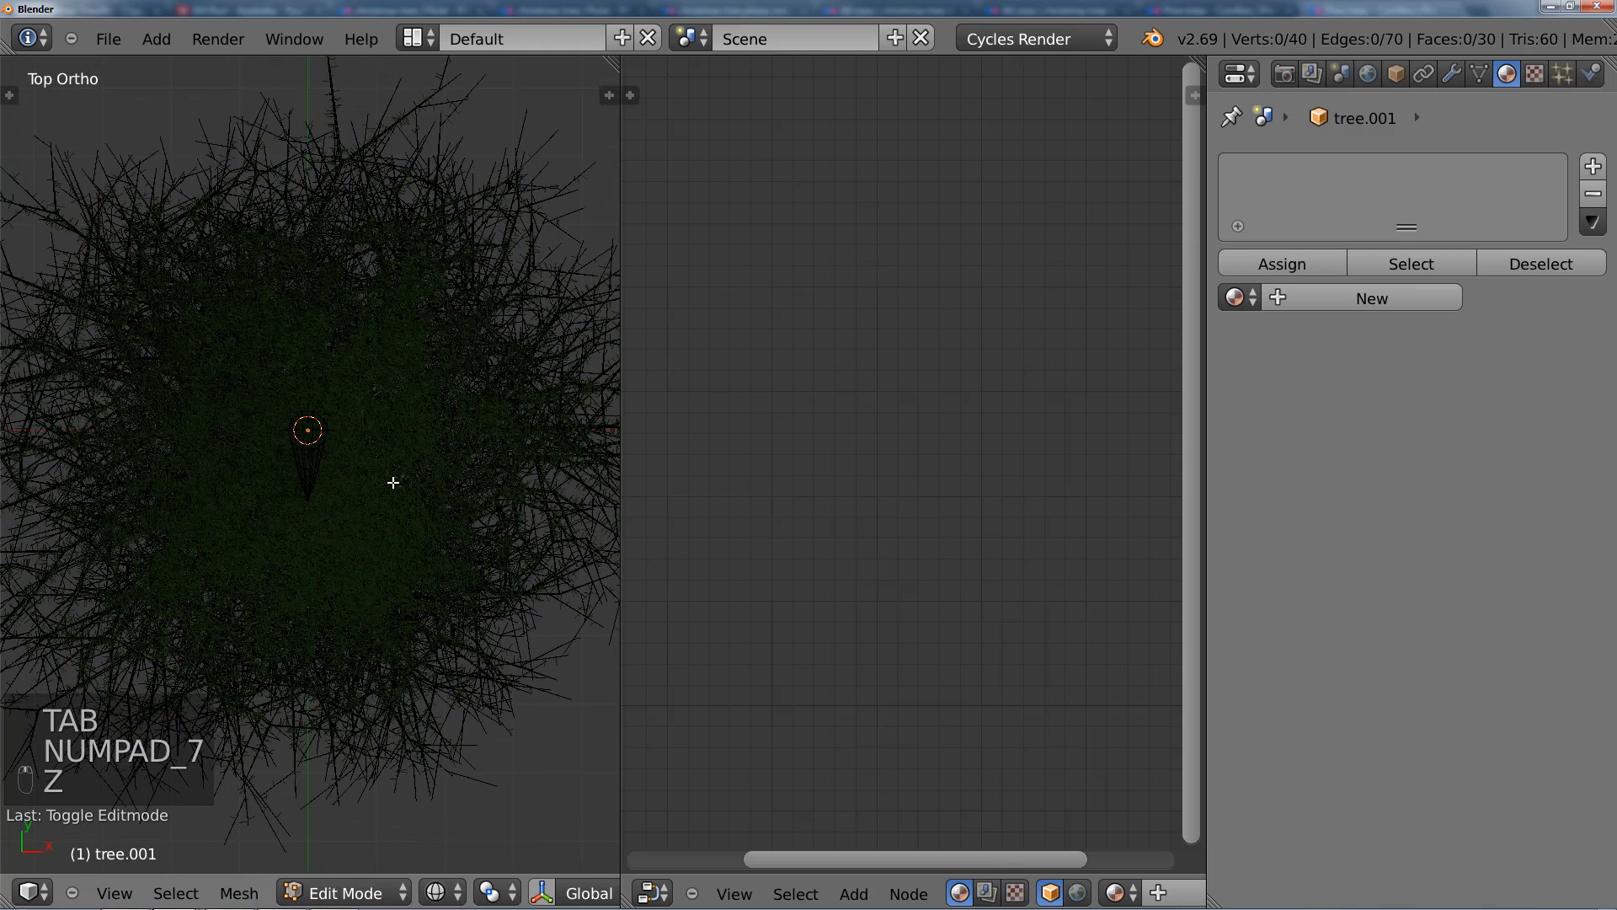
key(Tab)
key(KP_Divide)
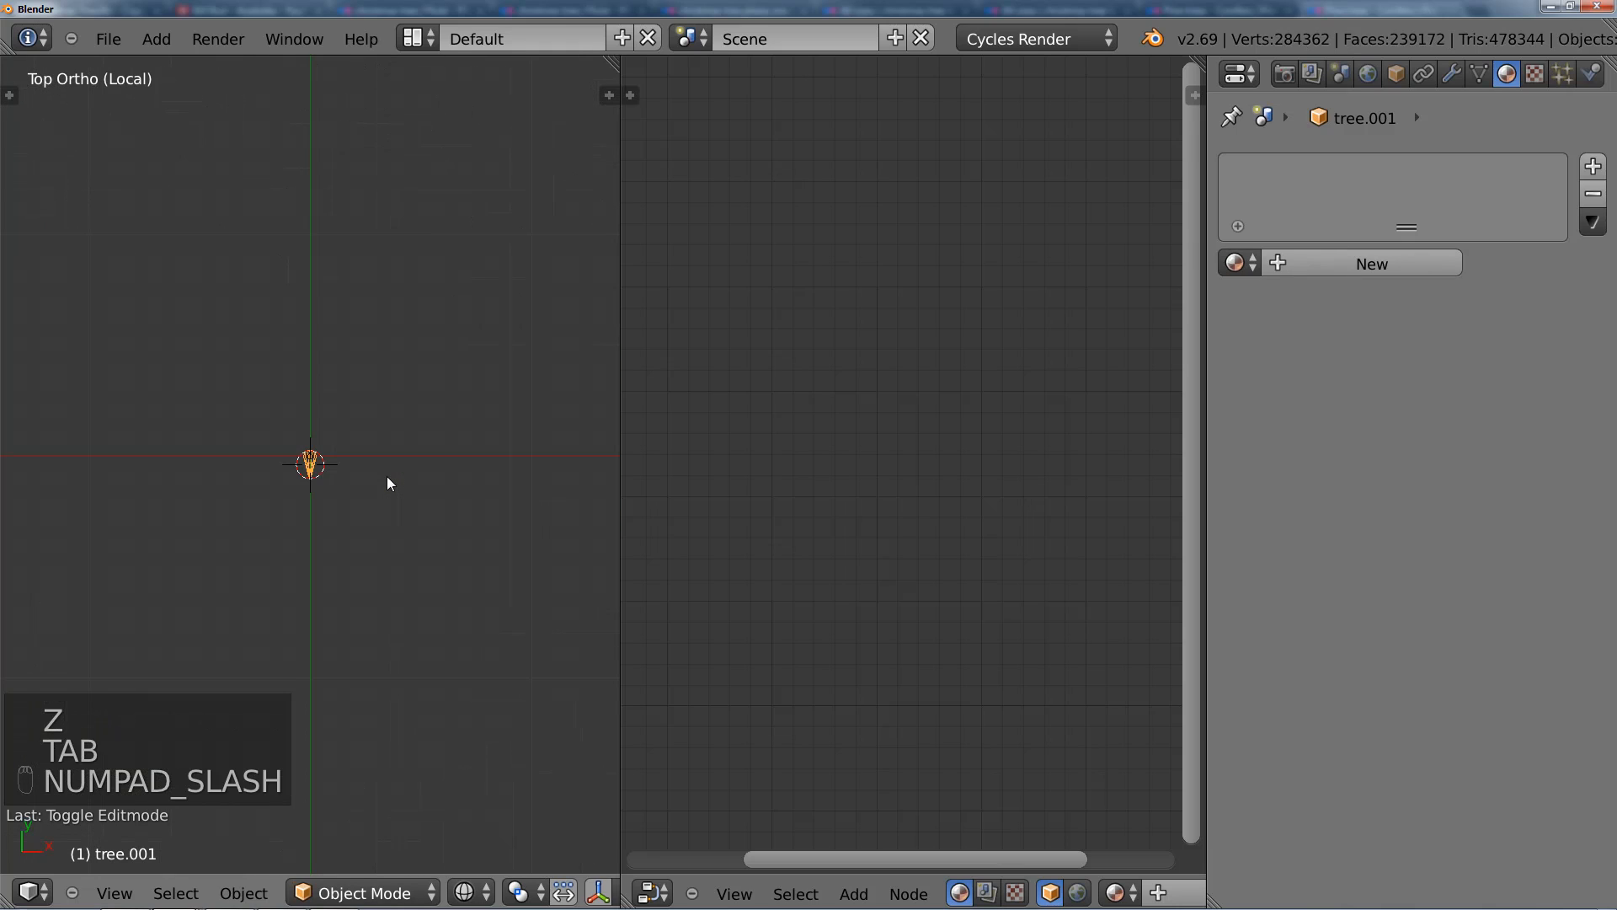
scroll(392, 514, up, 4)
shift+middle_drag(392, 514, 382, 459)
scroll(387, 396, up, 2)
key(Tab)
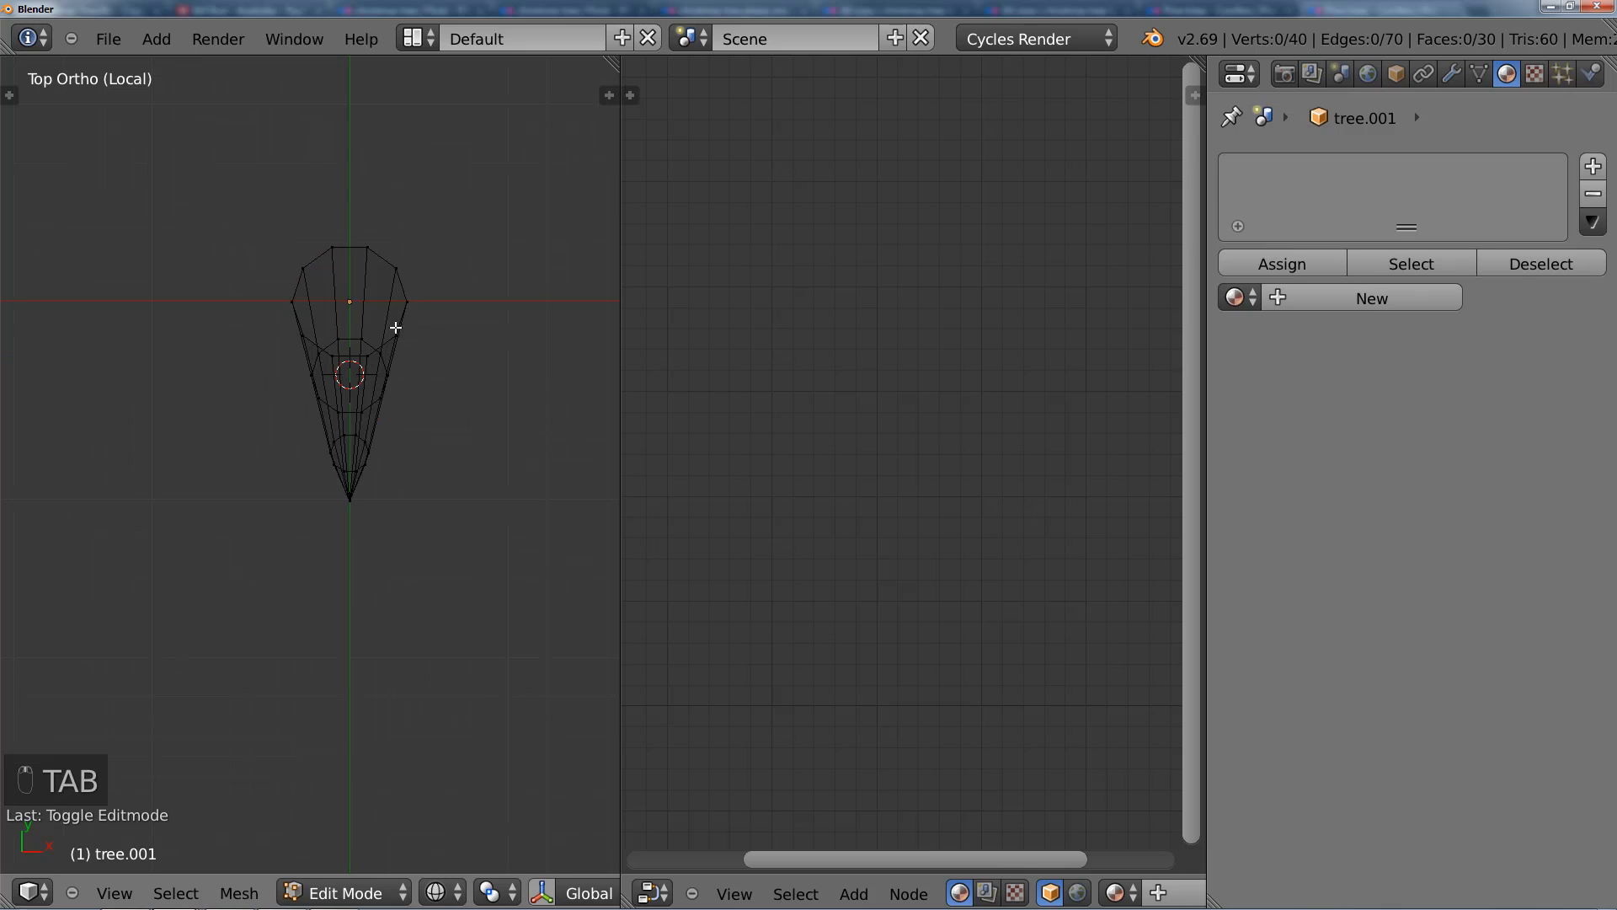
Step: Select one lengthwise edge loop along the trunk and mark it as a seam
alt+right_click(341, 297)
scroll(370, 380, down, 1)
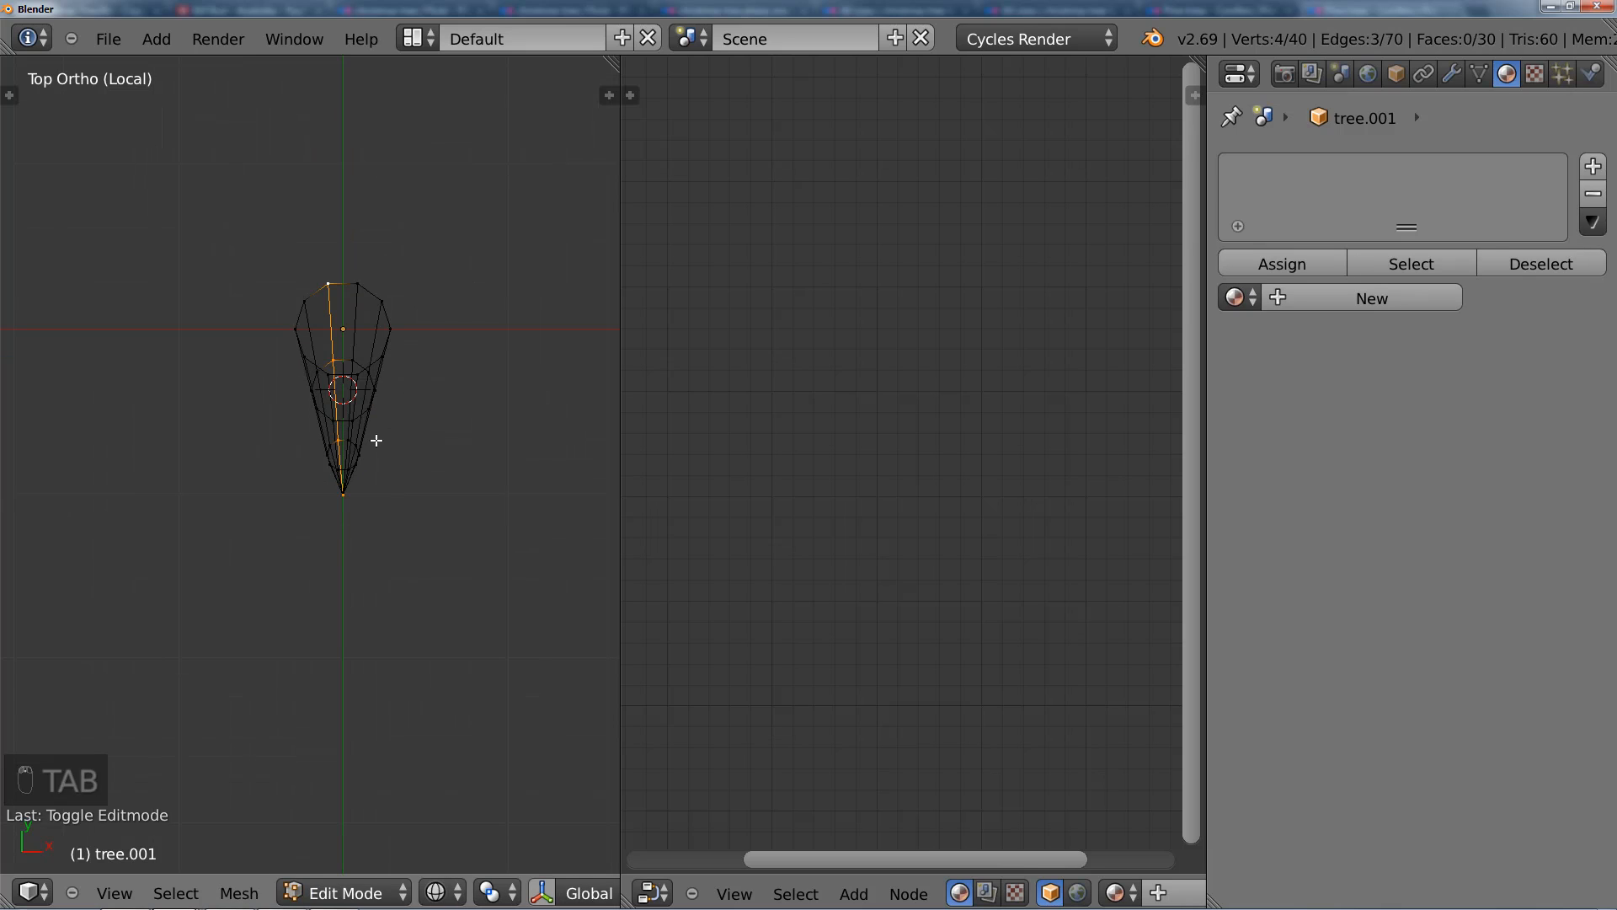
key(ctrl+e)
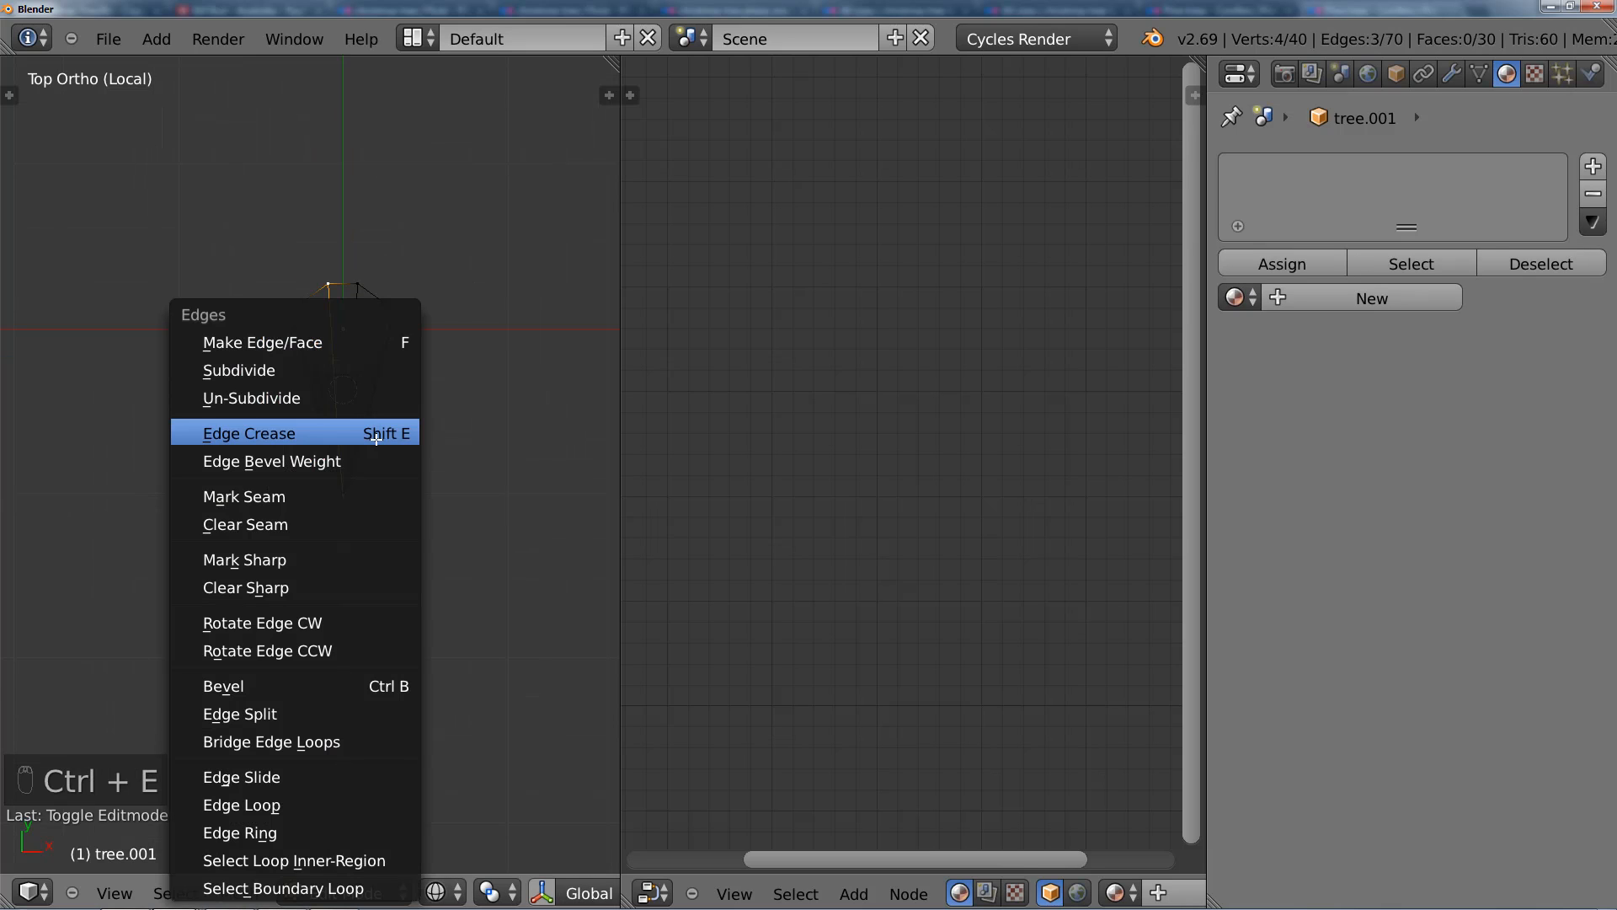
click(357, 503)
Step: Select the whole trunk mesh and unwrap it, with the node editor area switched to the UV/Image Editor
middle_drag(433, 487, 364, 462)
scroll(279, 435, up, 4)
middle_drag(280, 435, 341, 436)
key(a)
key(a)
key(a)
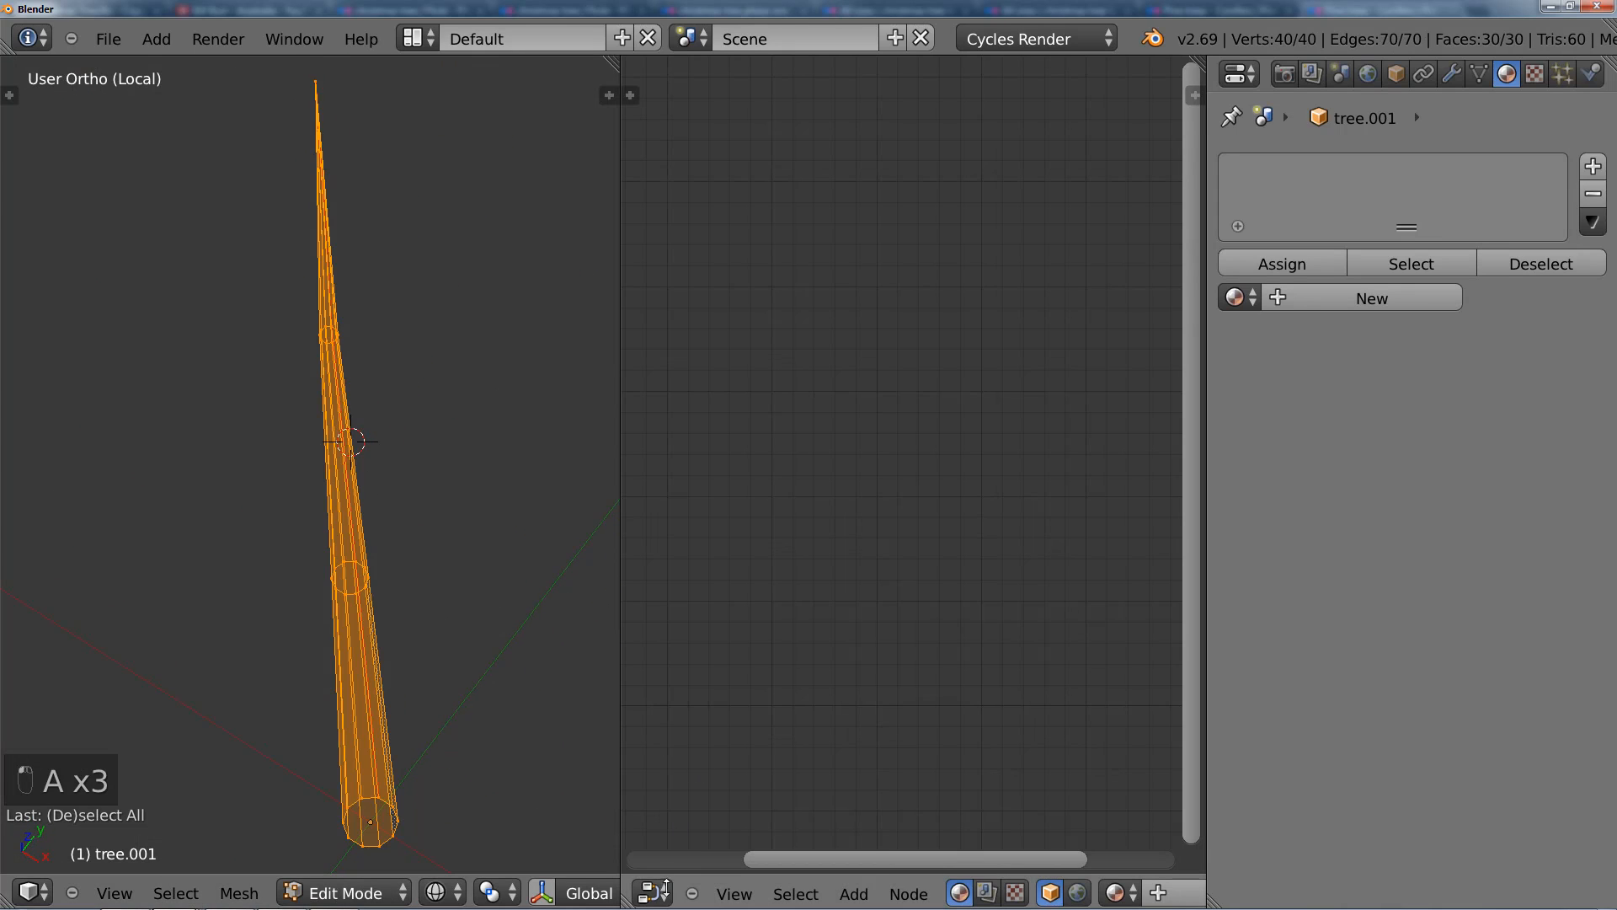
click(655, 893)
click(748, 694)
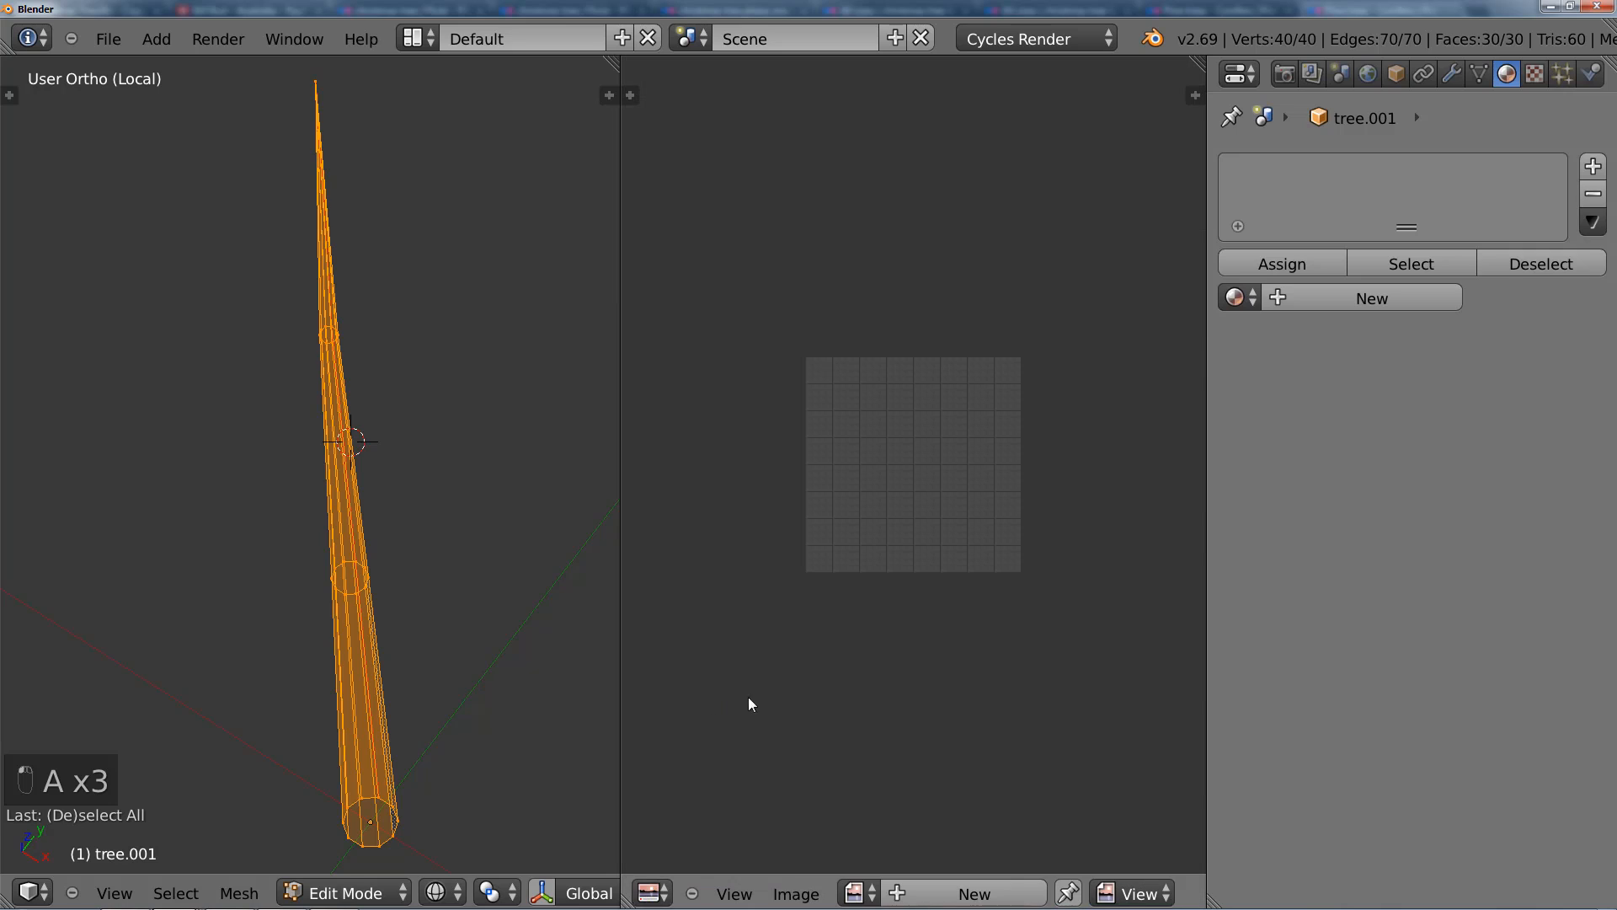
key(u)
click(438, 549)
scroll(877, 541, up, 3)
scroll(834, 517, up, 1)
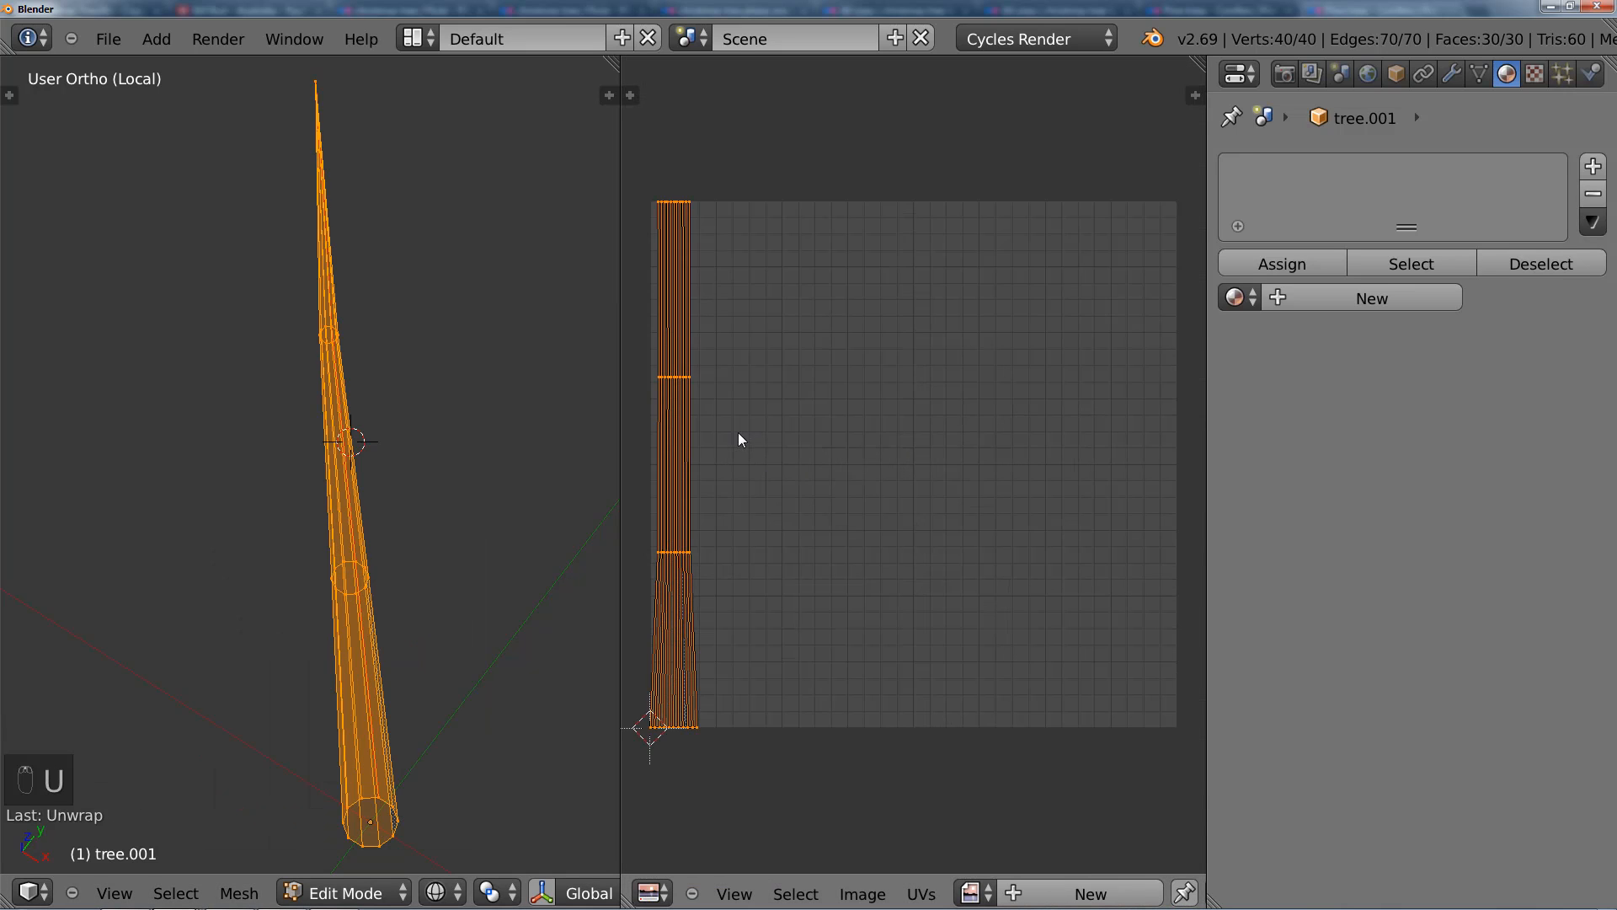
Step: Scale up the trunk's UV island and shift it along X until its strip covers the width of the image square
scroll(767, 464, down, 7)
key(s)
click(1002, 799)
key(s)
click(934, 636)
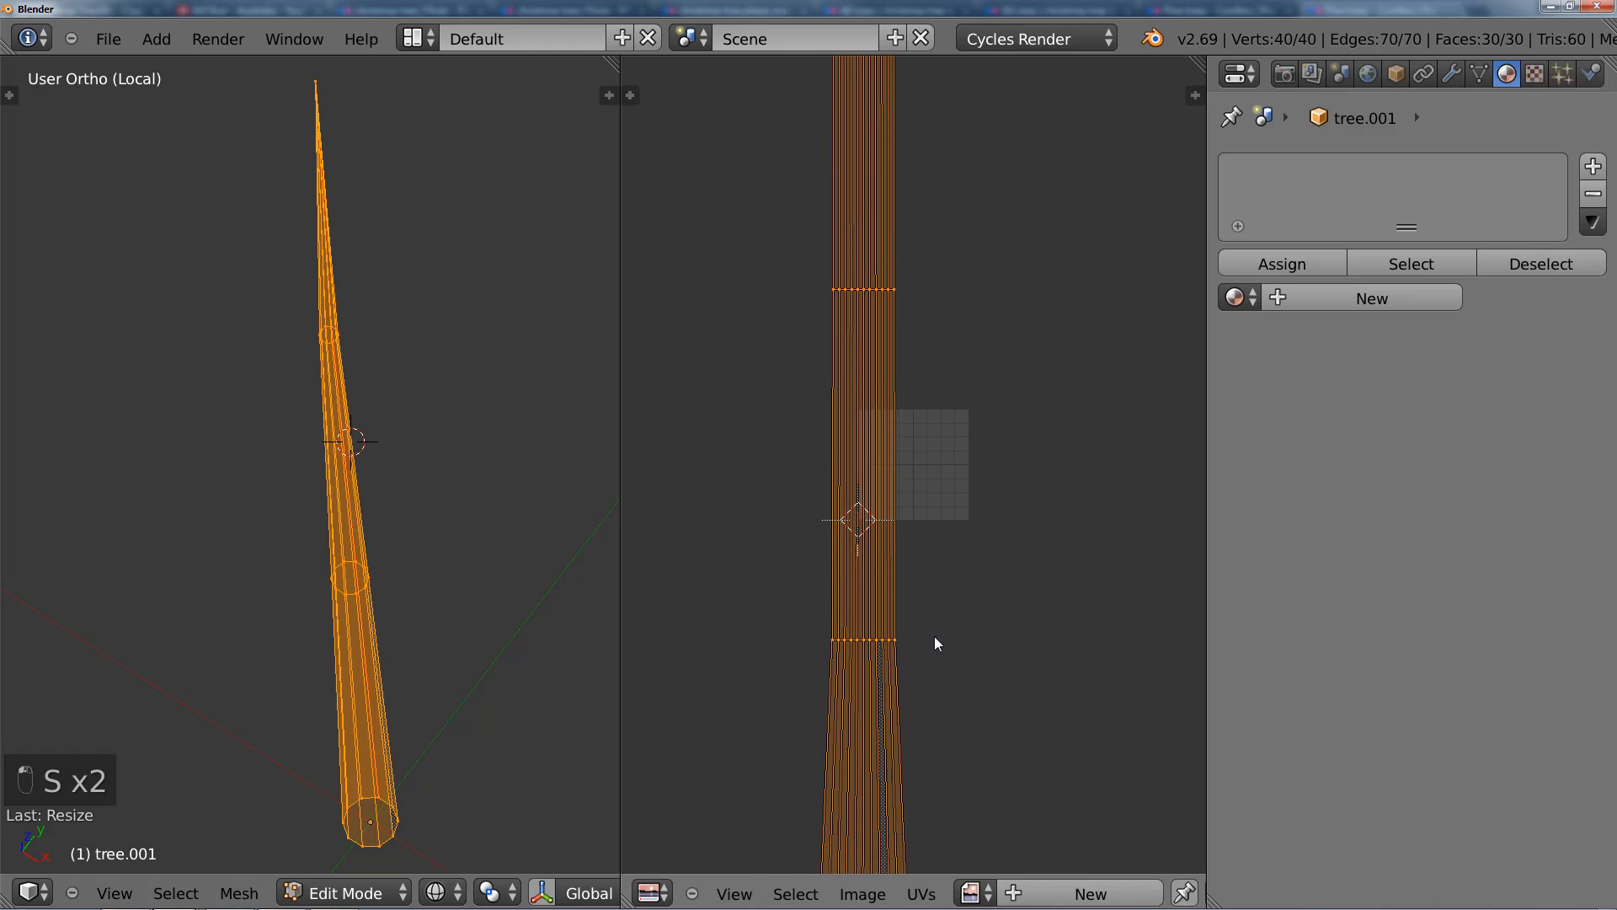
key(g)
click(979, 639)
key(s)
click(1028, 709)
key(g)
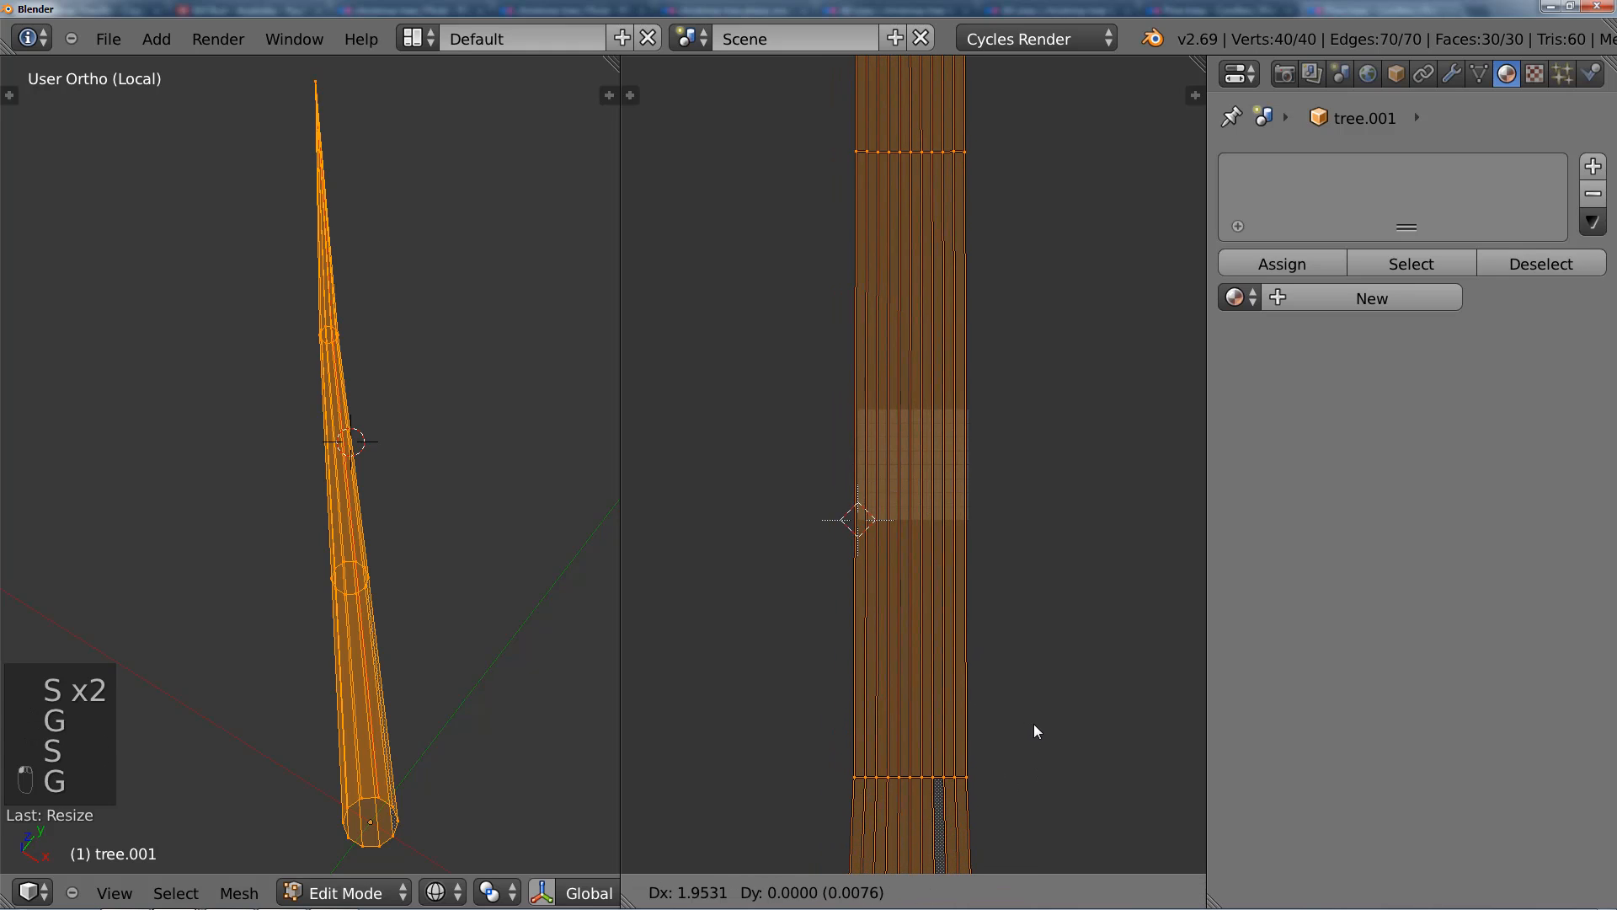
key(x)
click(1038, 724)
Step: Fine-tune the UV island's scale so its side edges line up with the sides of the image square
scroll(1038, 716, up, 6)
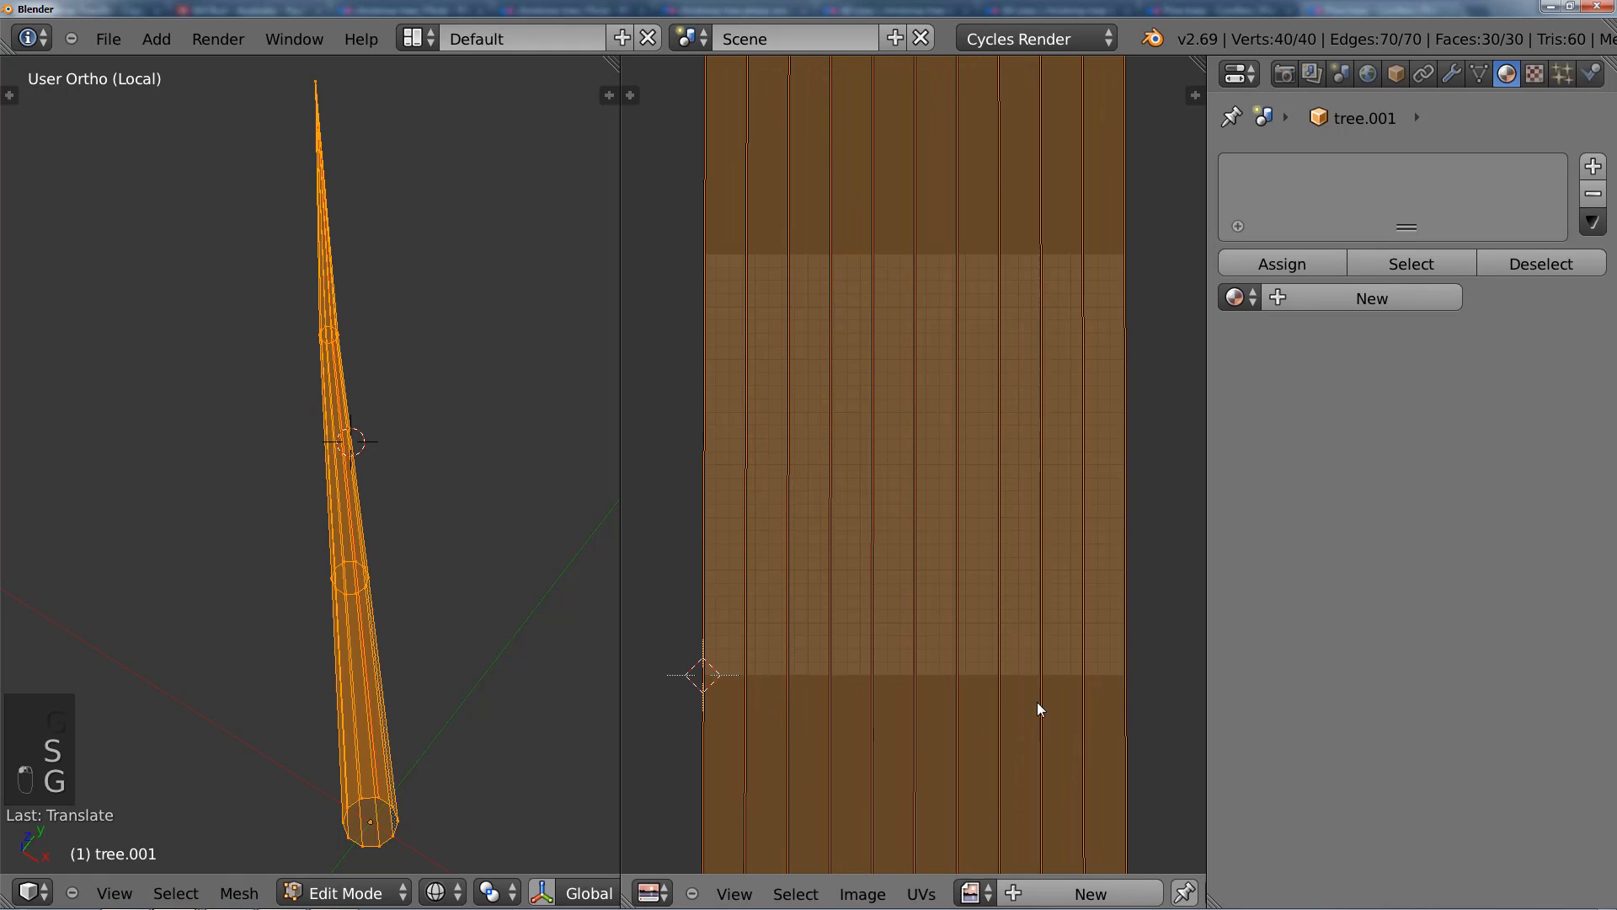
key(s)
click(1138, 626)
scroll(929, 636, down, 5)
scroll(928, 623, down, 4)
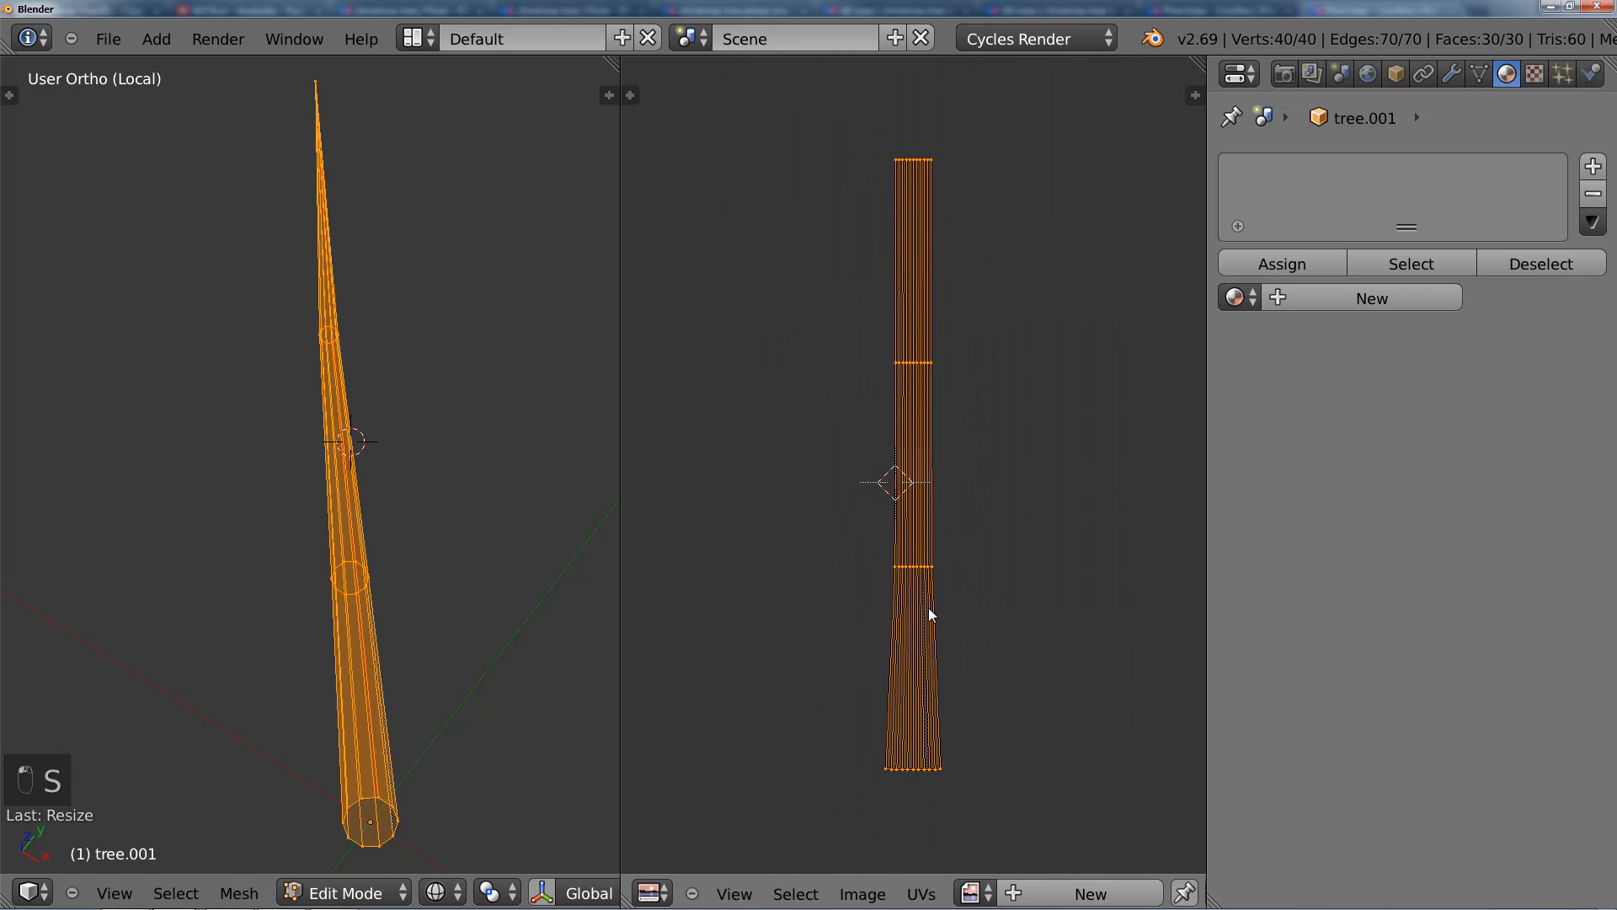
scroll(929, 608, up, 5)
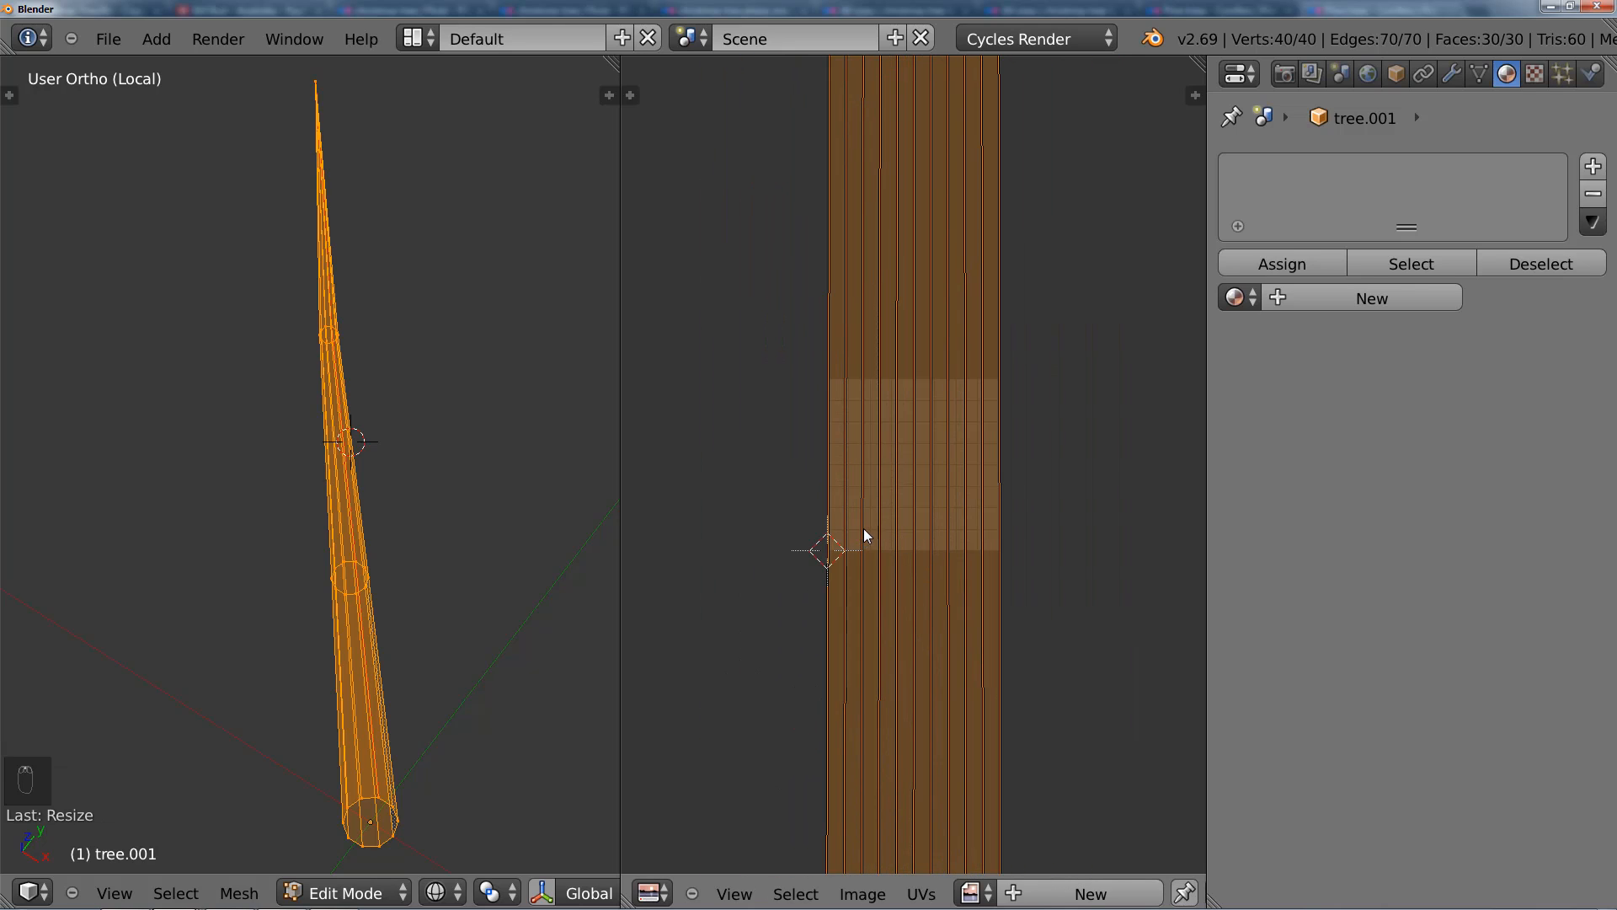
Step: Return to Object Mode, leave local view, deselect everything and widen the 3D viewport to see the full tree
key(Tab)
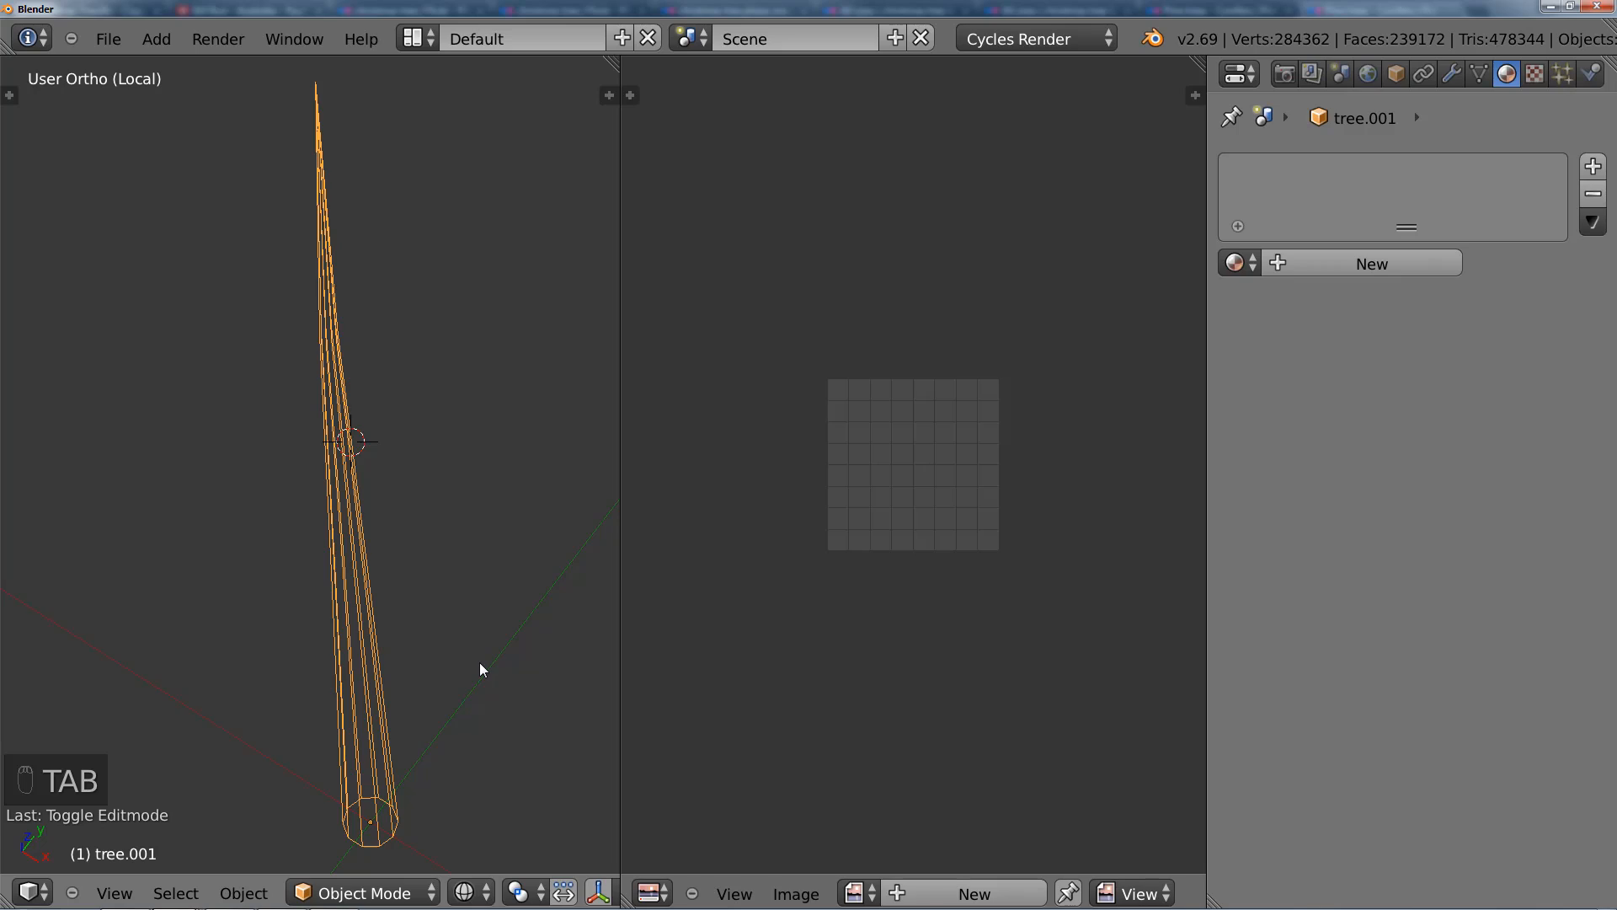
key(KP_Divide)
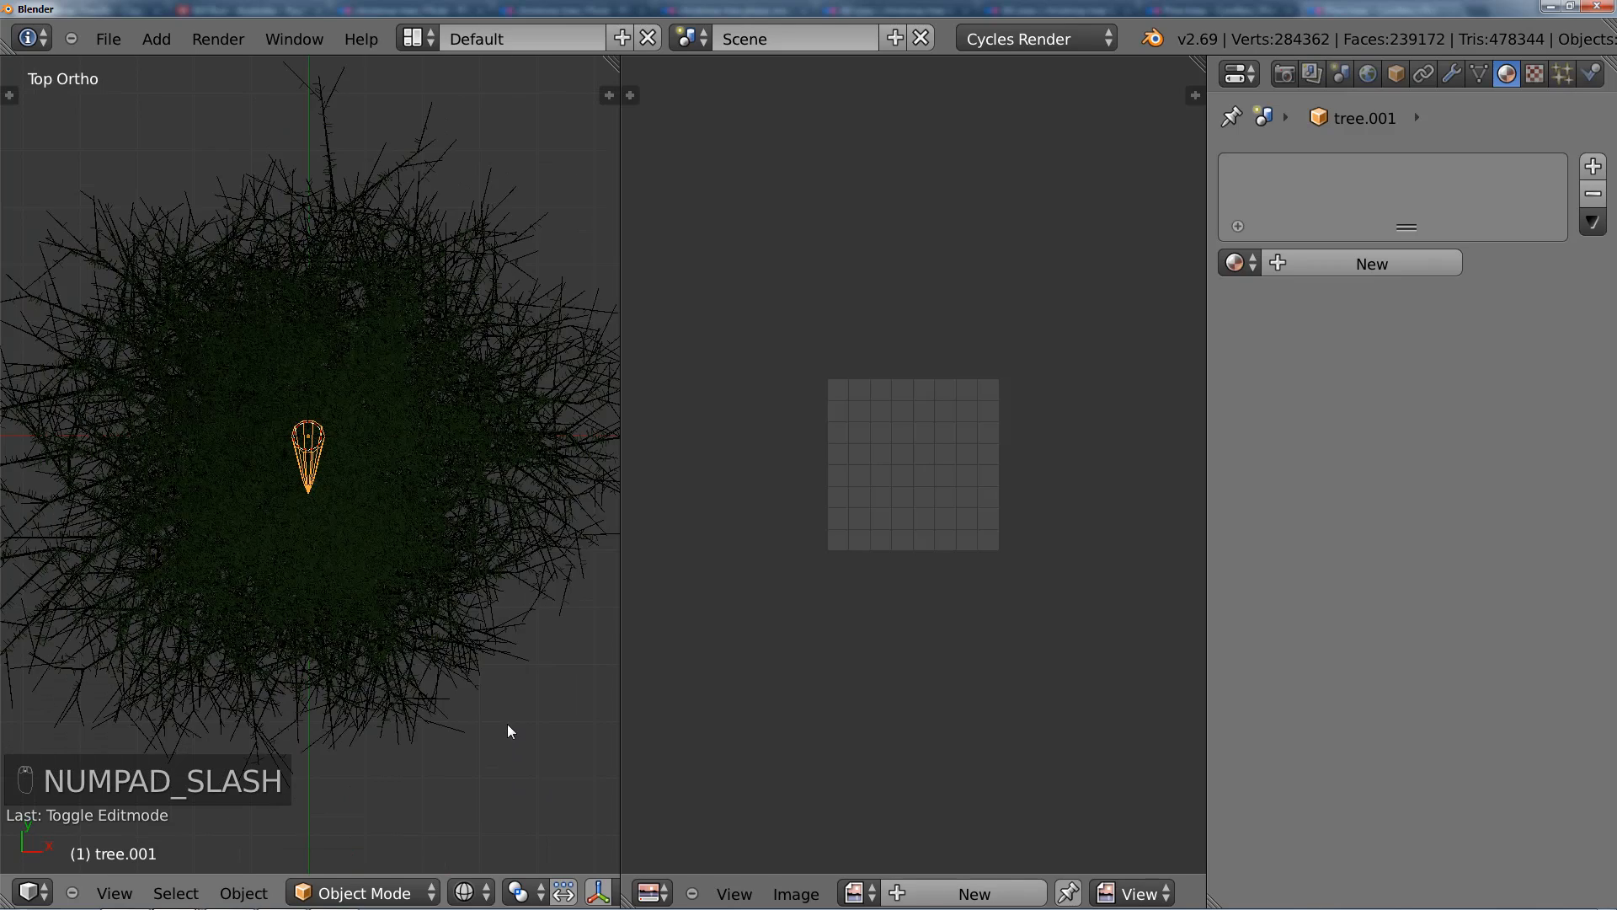
middle_drag(507, 725, 445, 608)
key(a)
key(a)
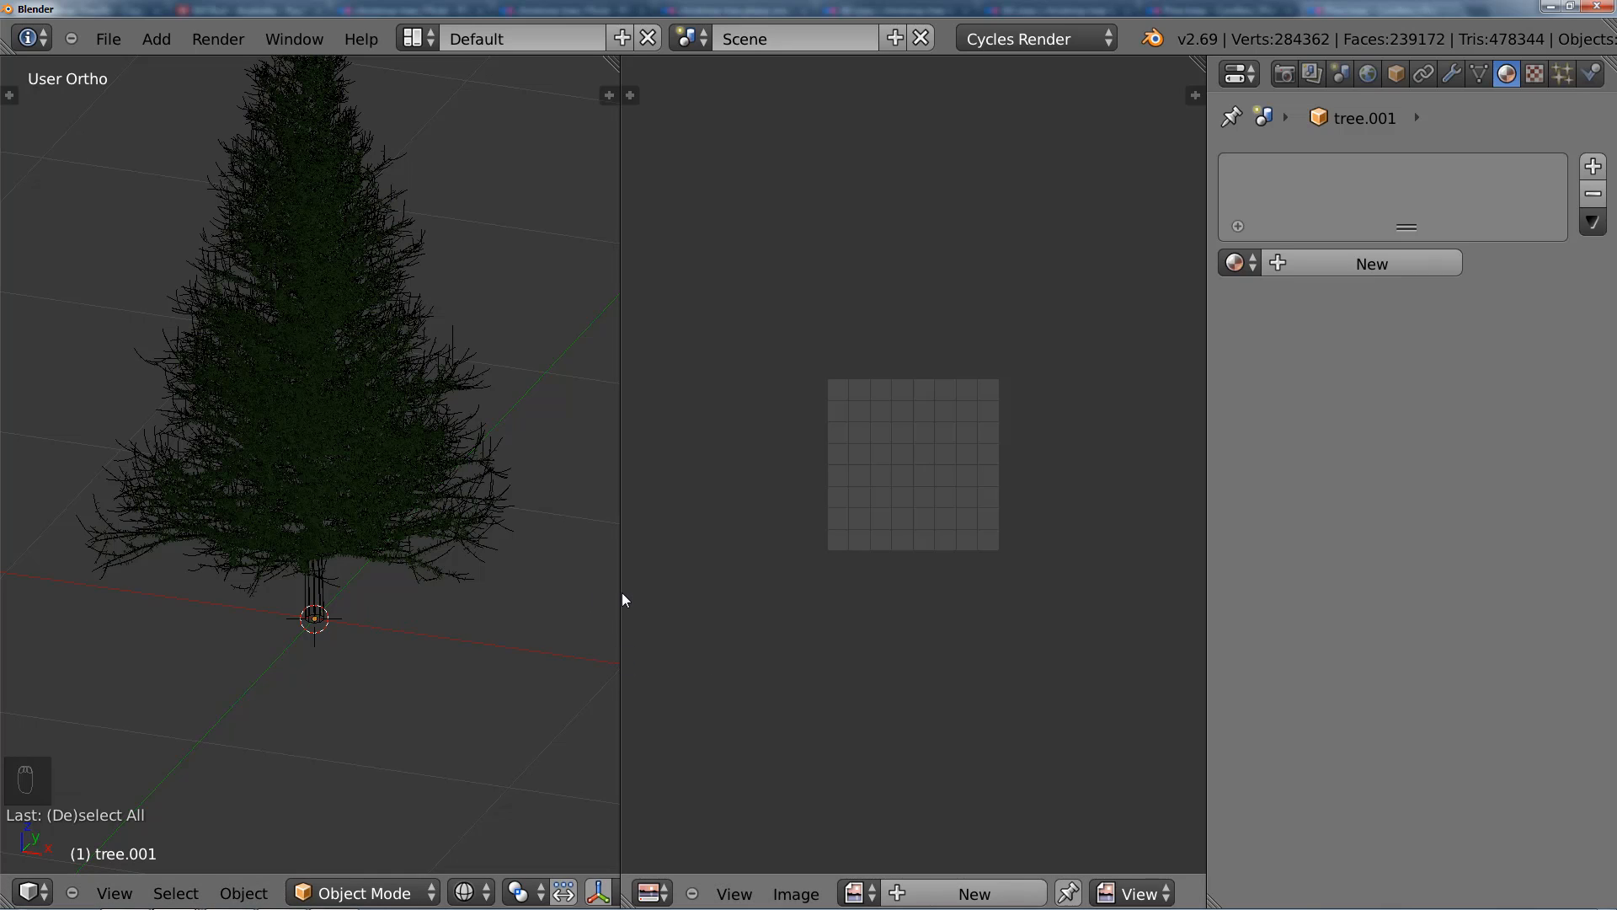
drag(628, 589, 800, 591)
scroll(600, 646, down, 1)
shift+middle_drag(577, 651, 587, 735)
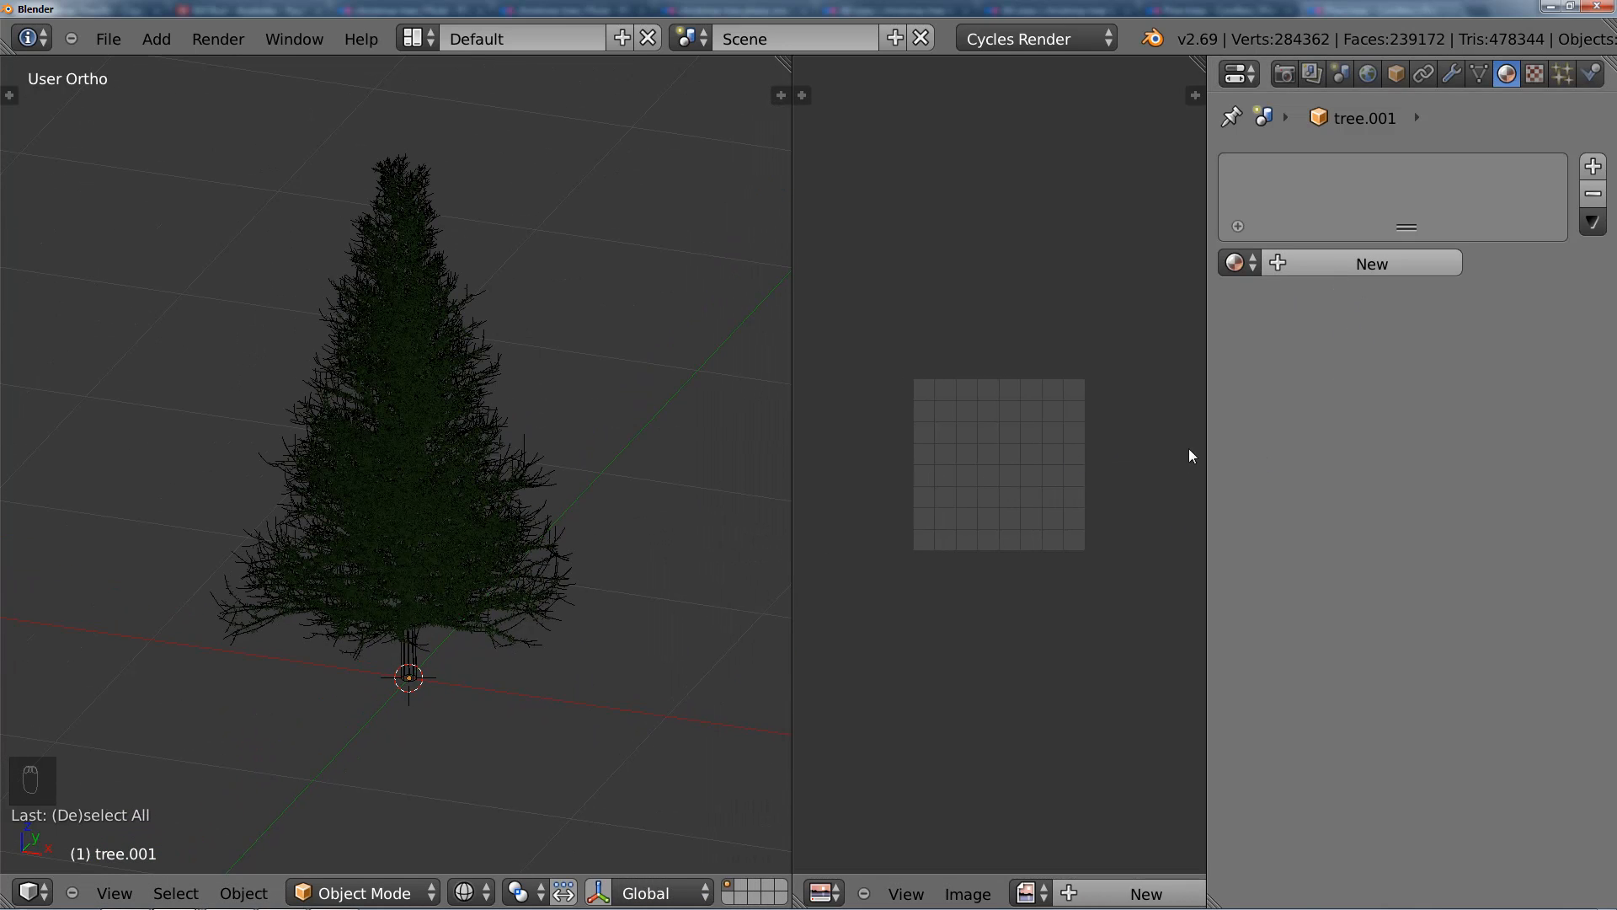
Step: Open black_rough.jpg from Texture Pack\Tree Bark\Tiled in the image editor, browsing the bark textures as thumbnails
click(969, 894)
click(1004, 830)
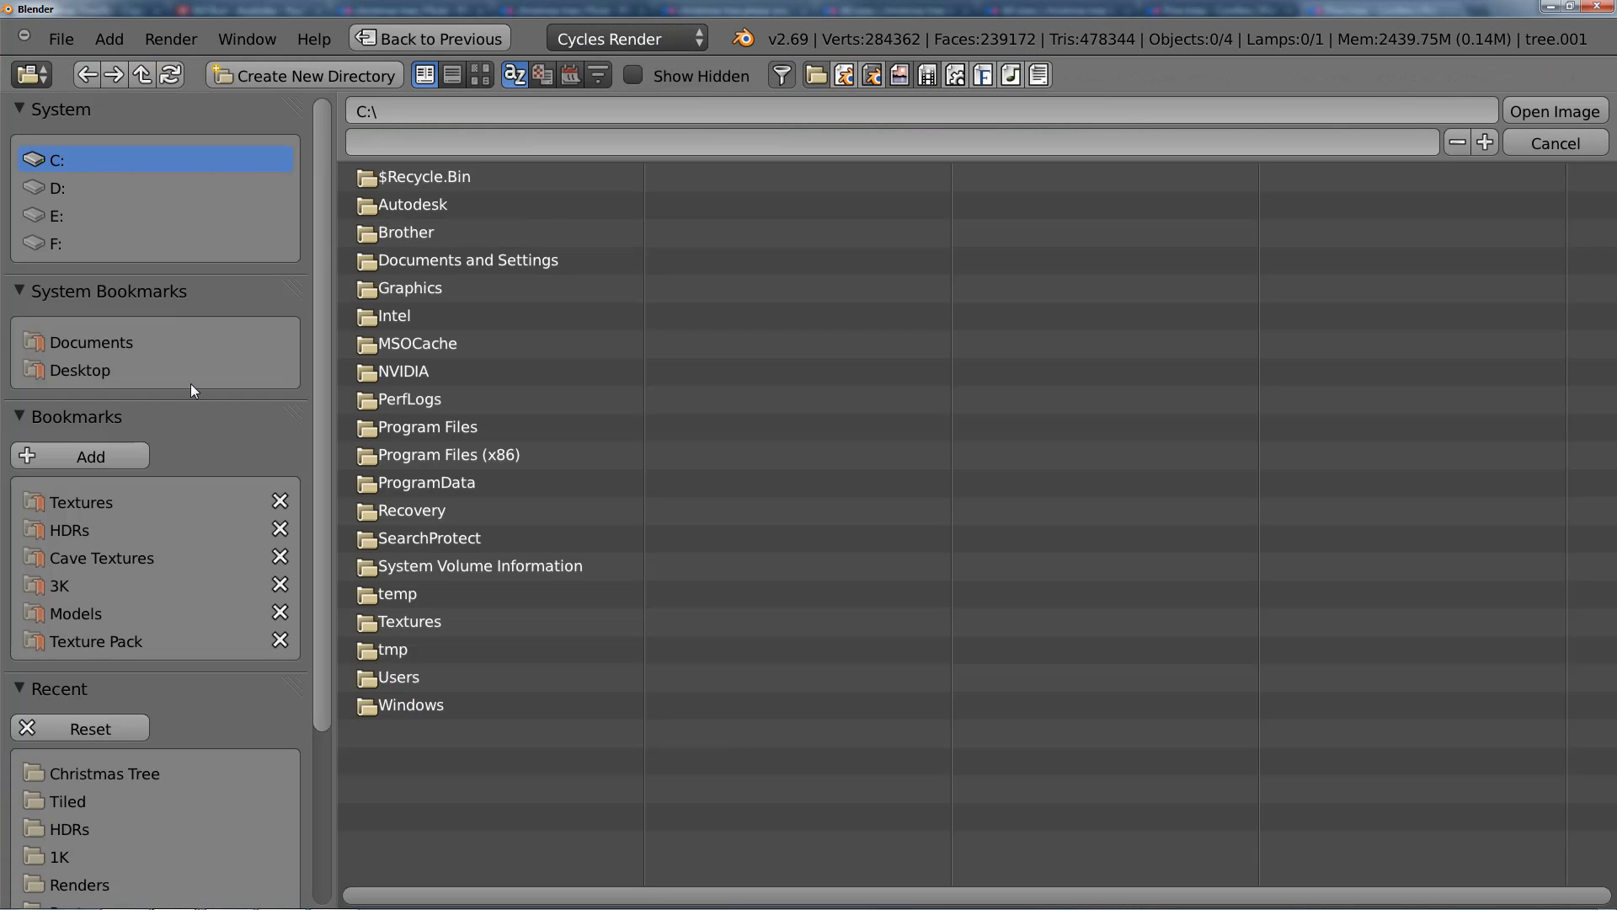
click(100, 641)
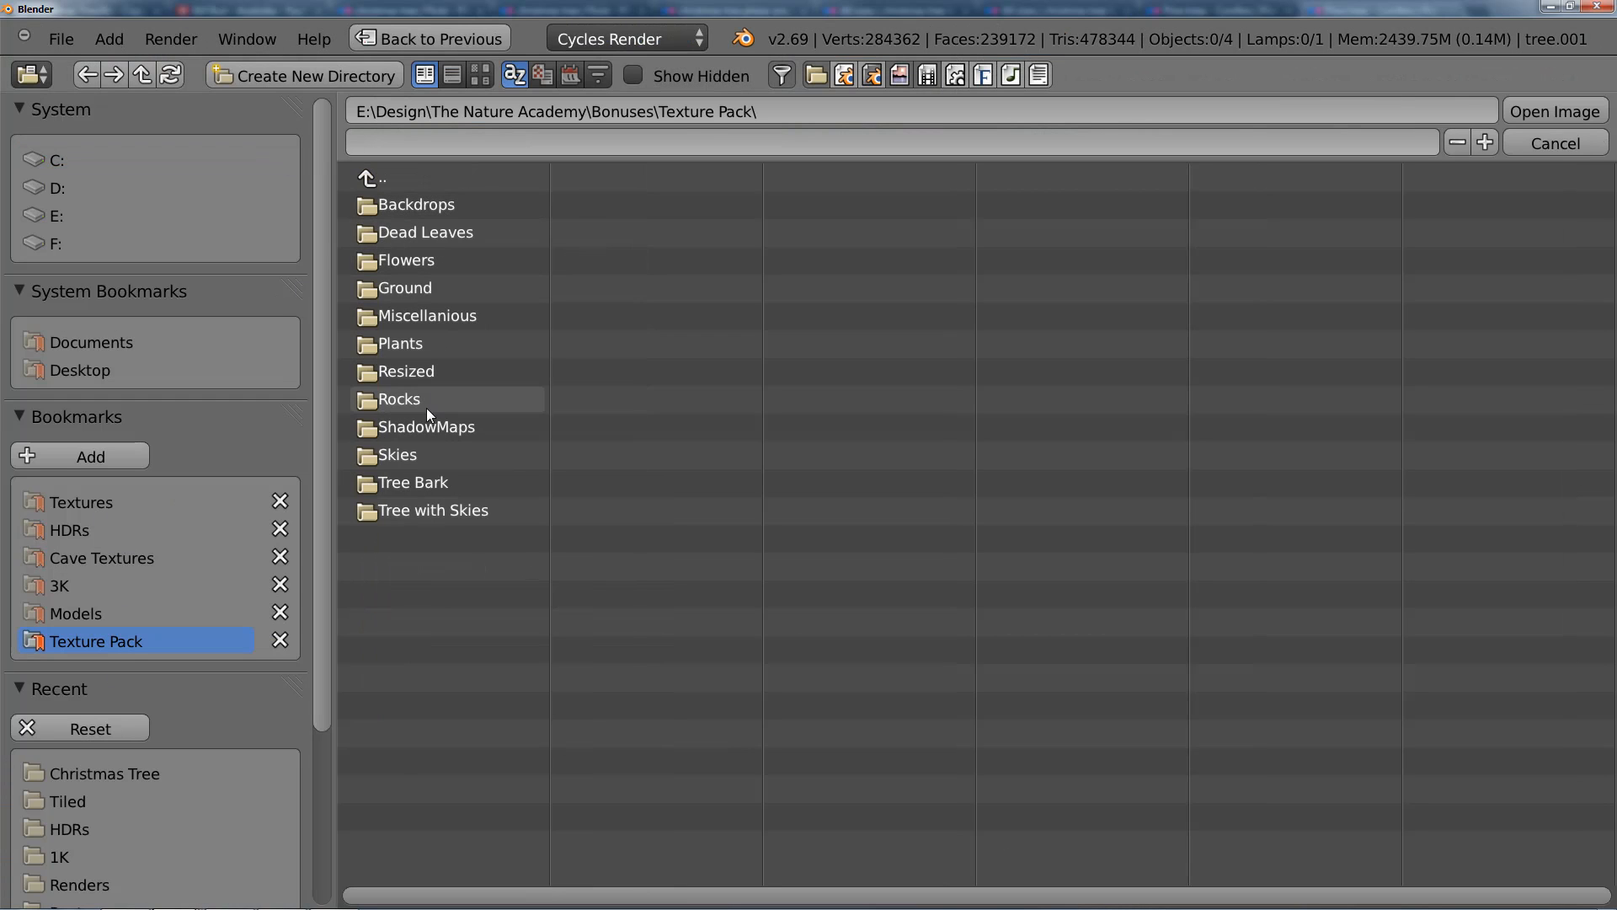
click(421, 484)
click(423, 201)
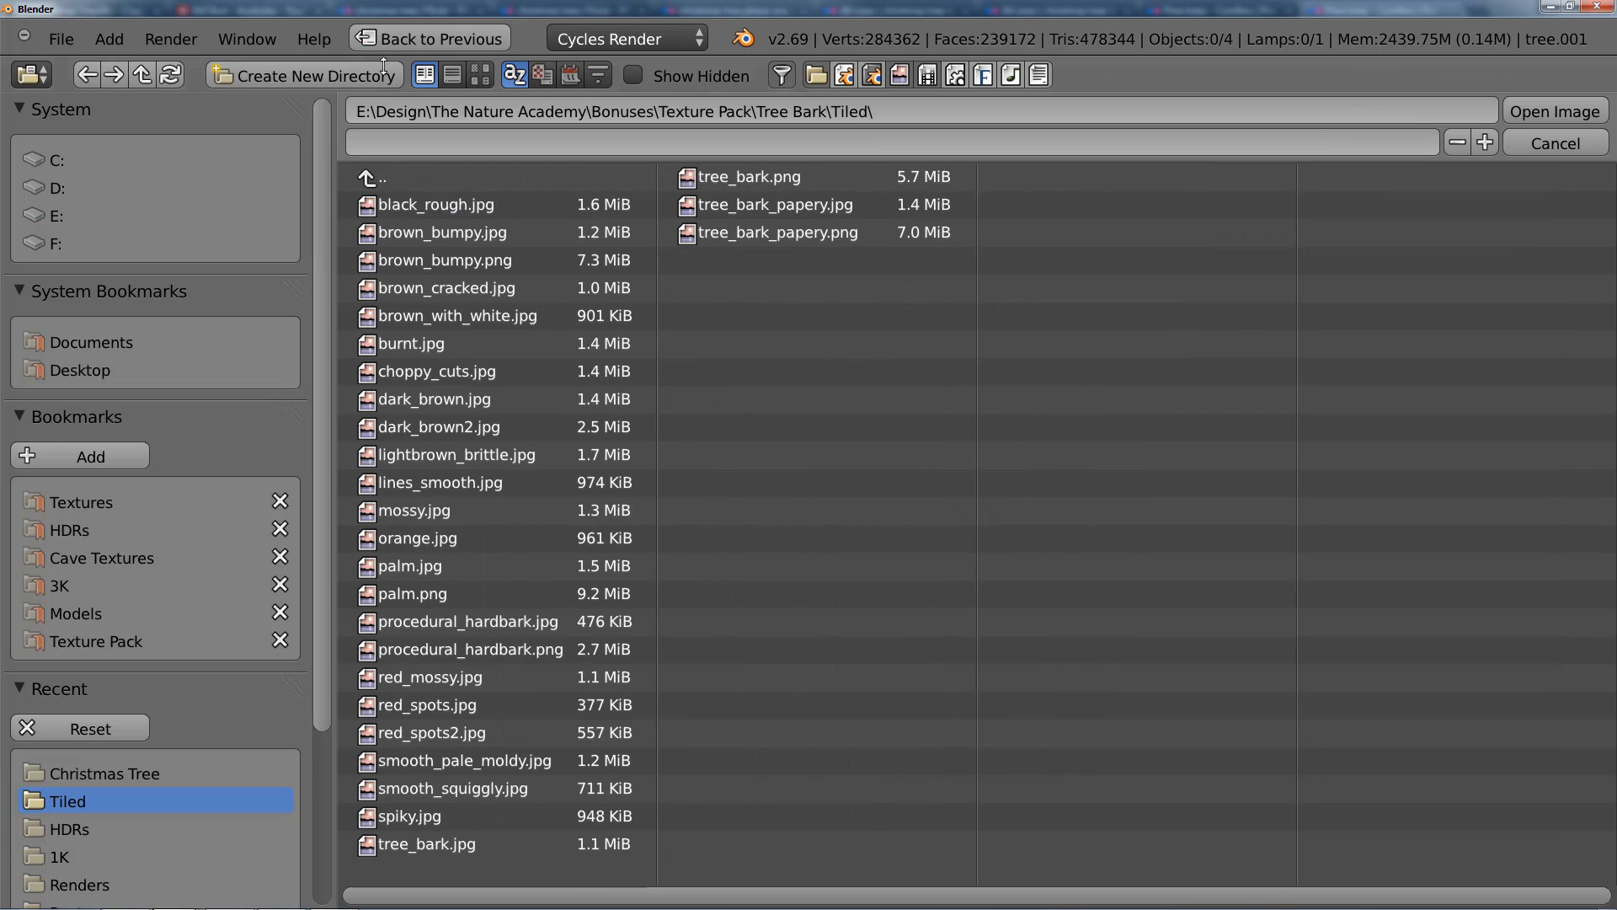
click(480, 75)
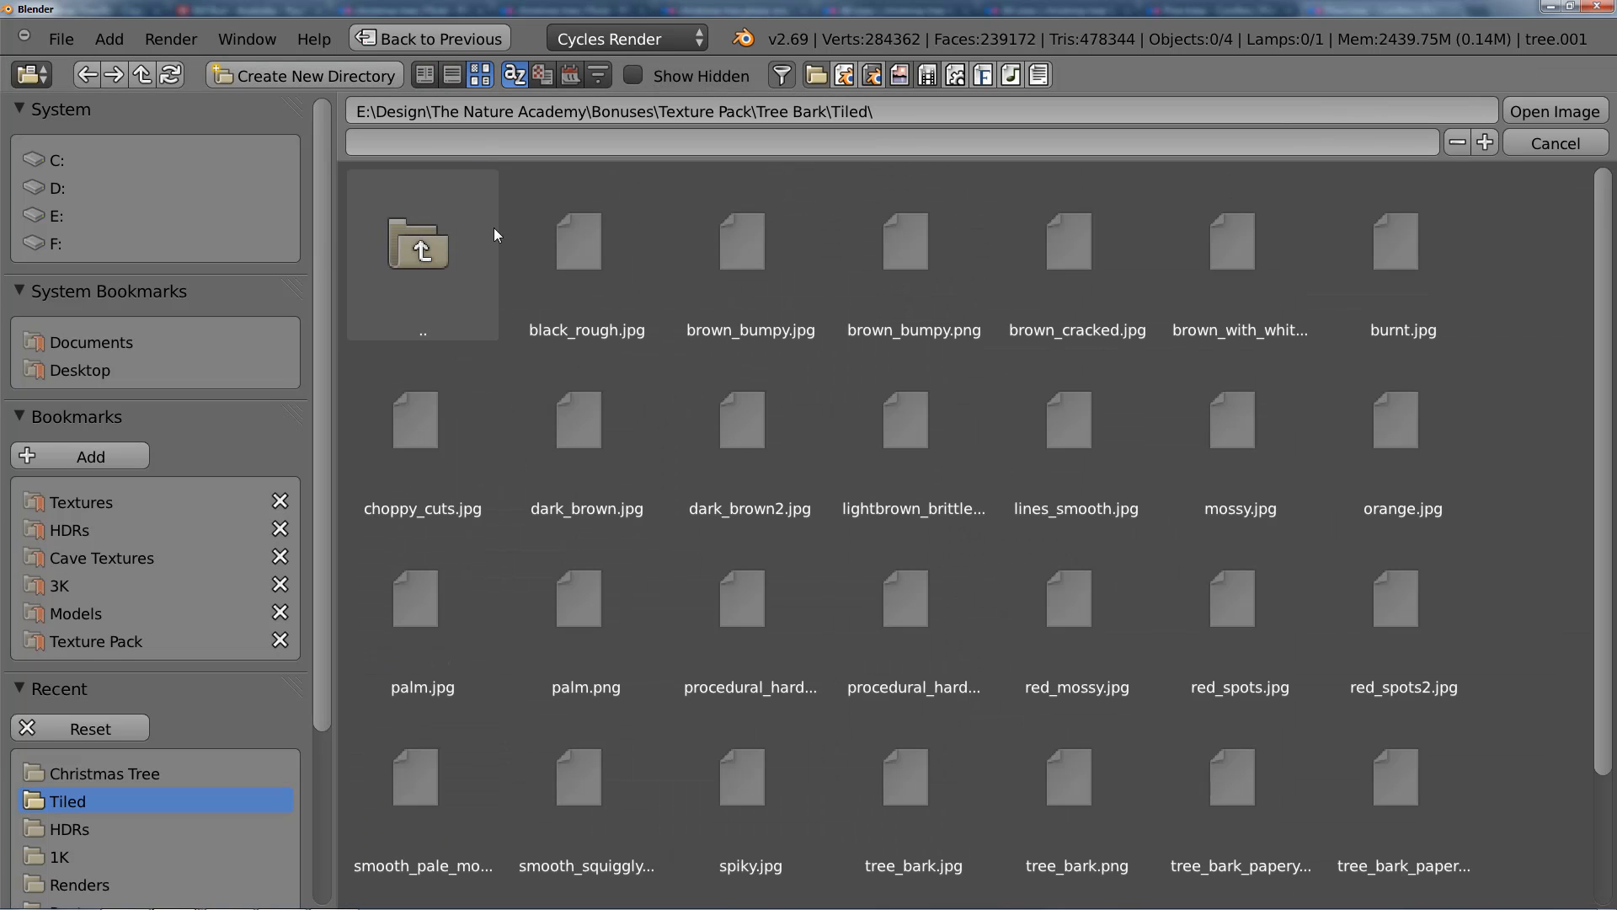
click(603, 236)
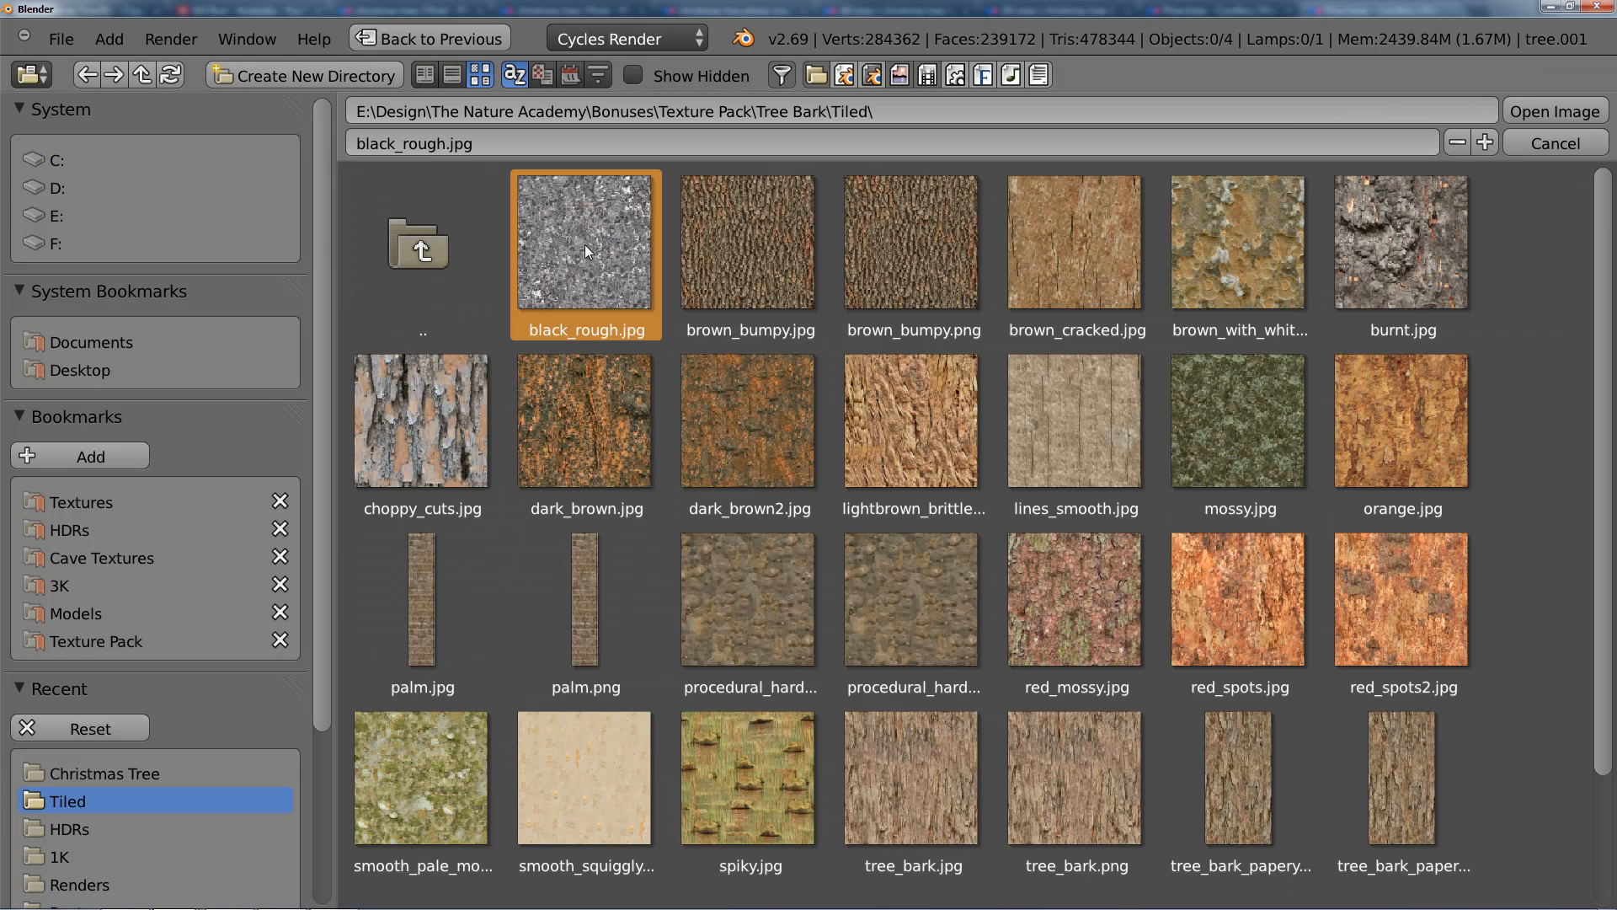
click(1516, 113)
scroll(978, 446, down, 3)
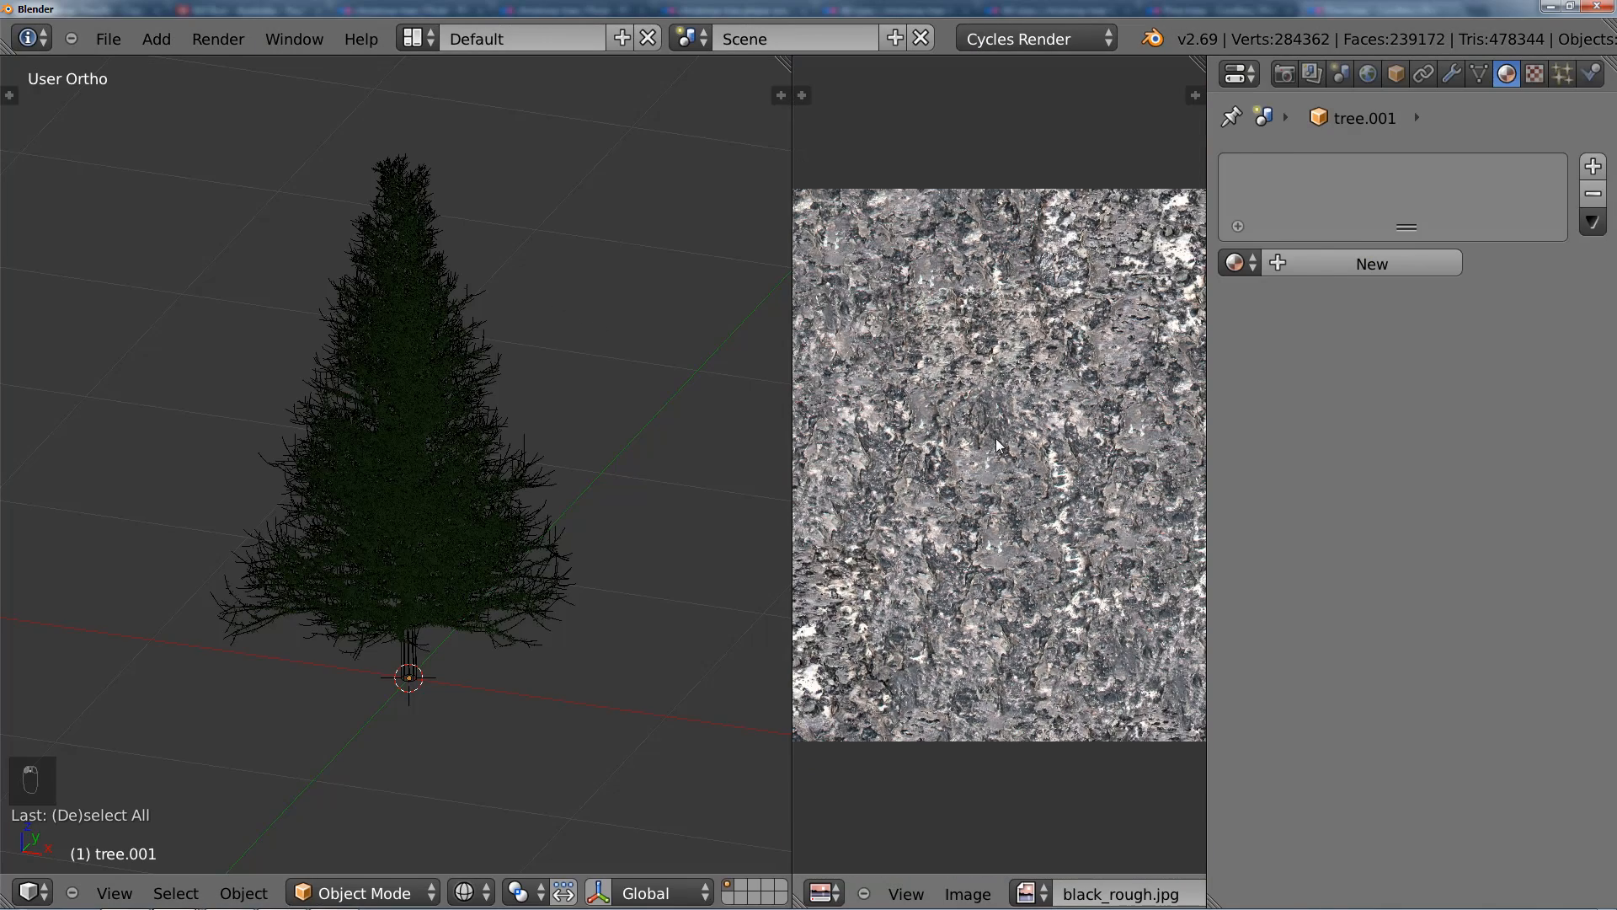
Step: Widen the image editor, select the trunk and enter Edit Mode to show its UVs over the bark image
drag(792, 455, 700, 452)
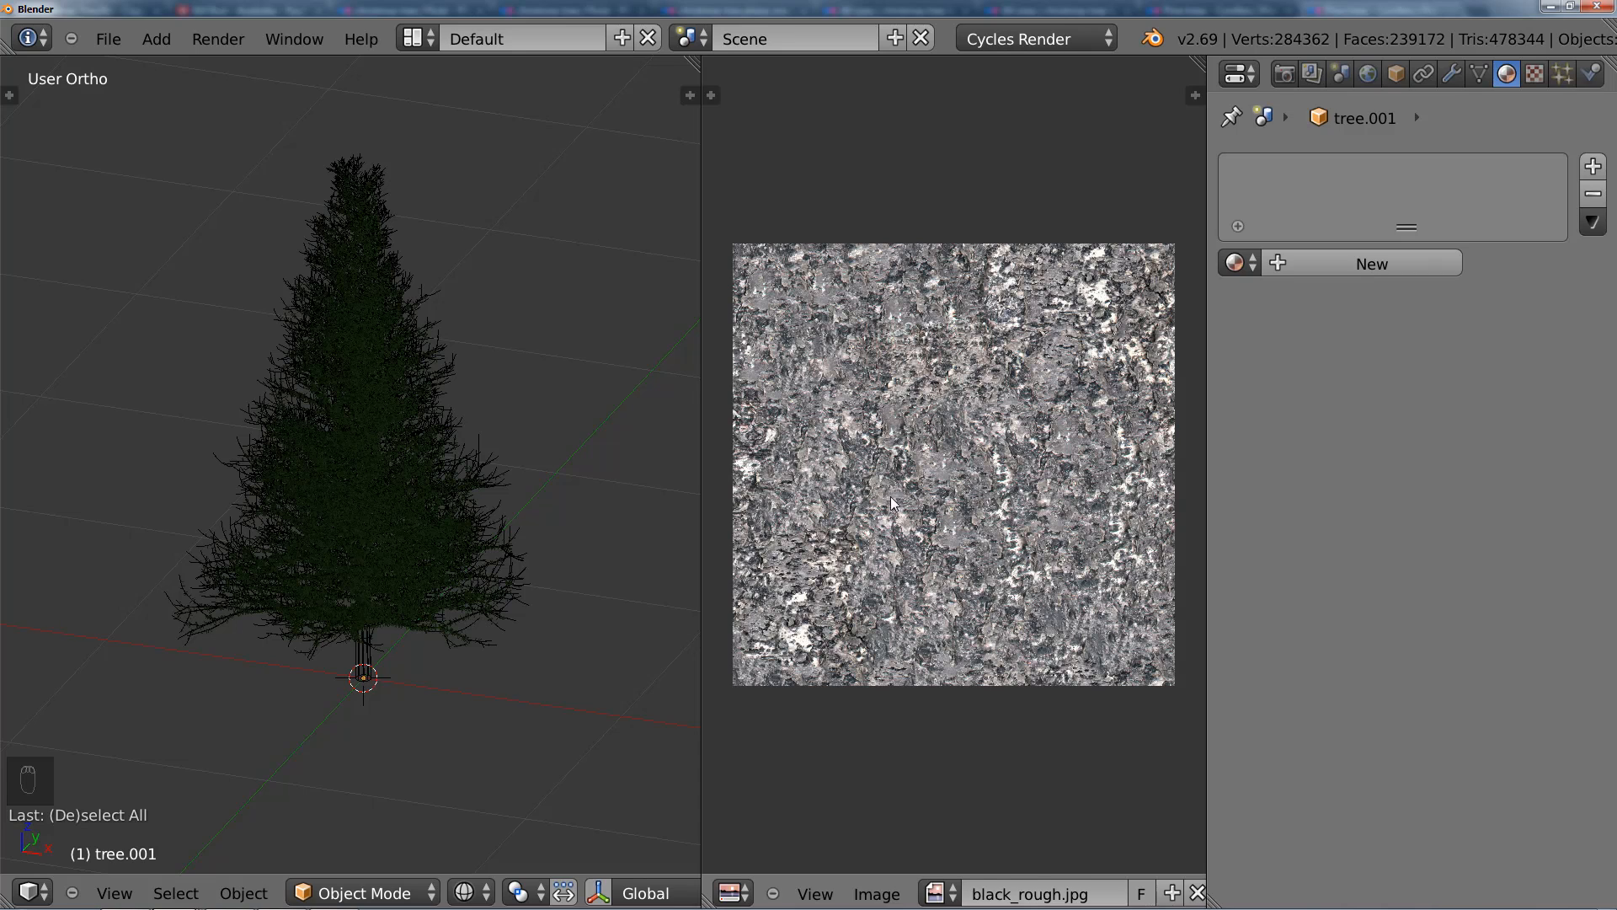
right_click(367, 674)
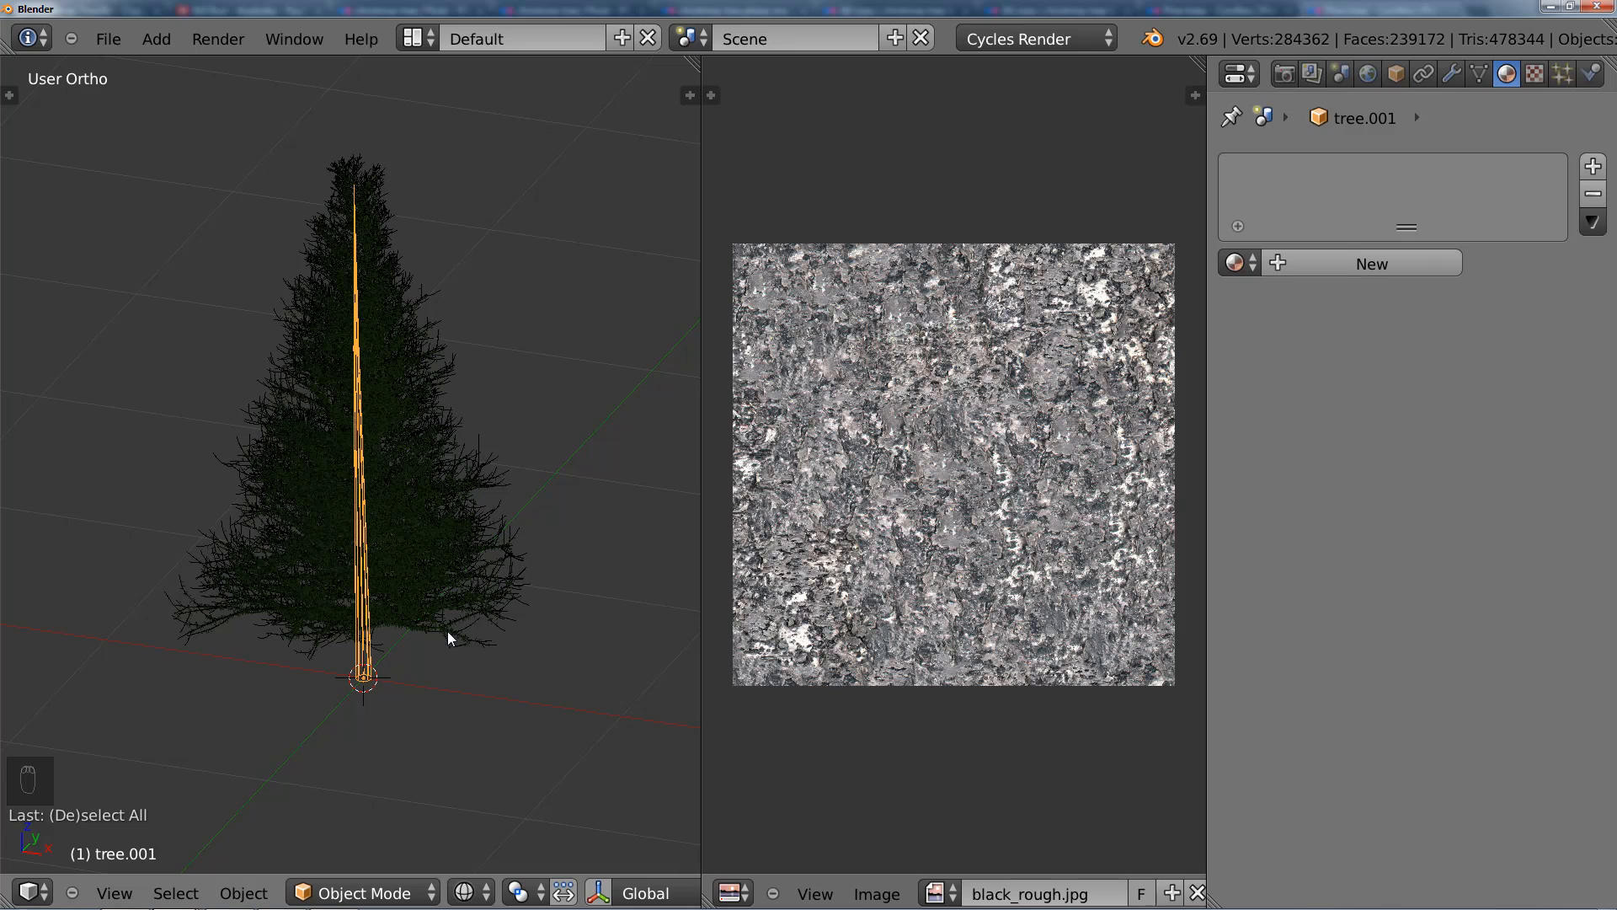
key(Tab)
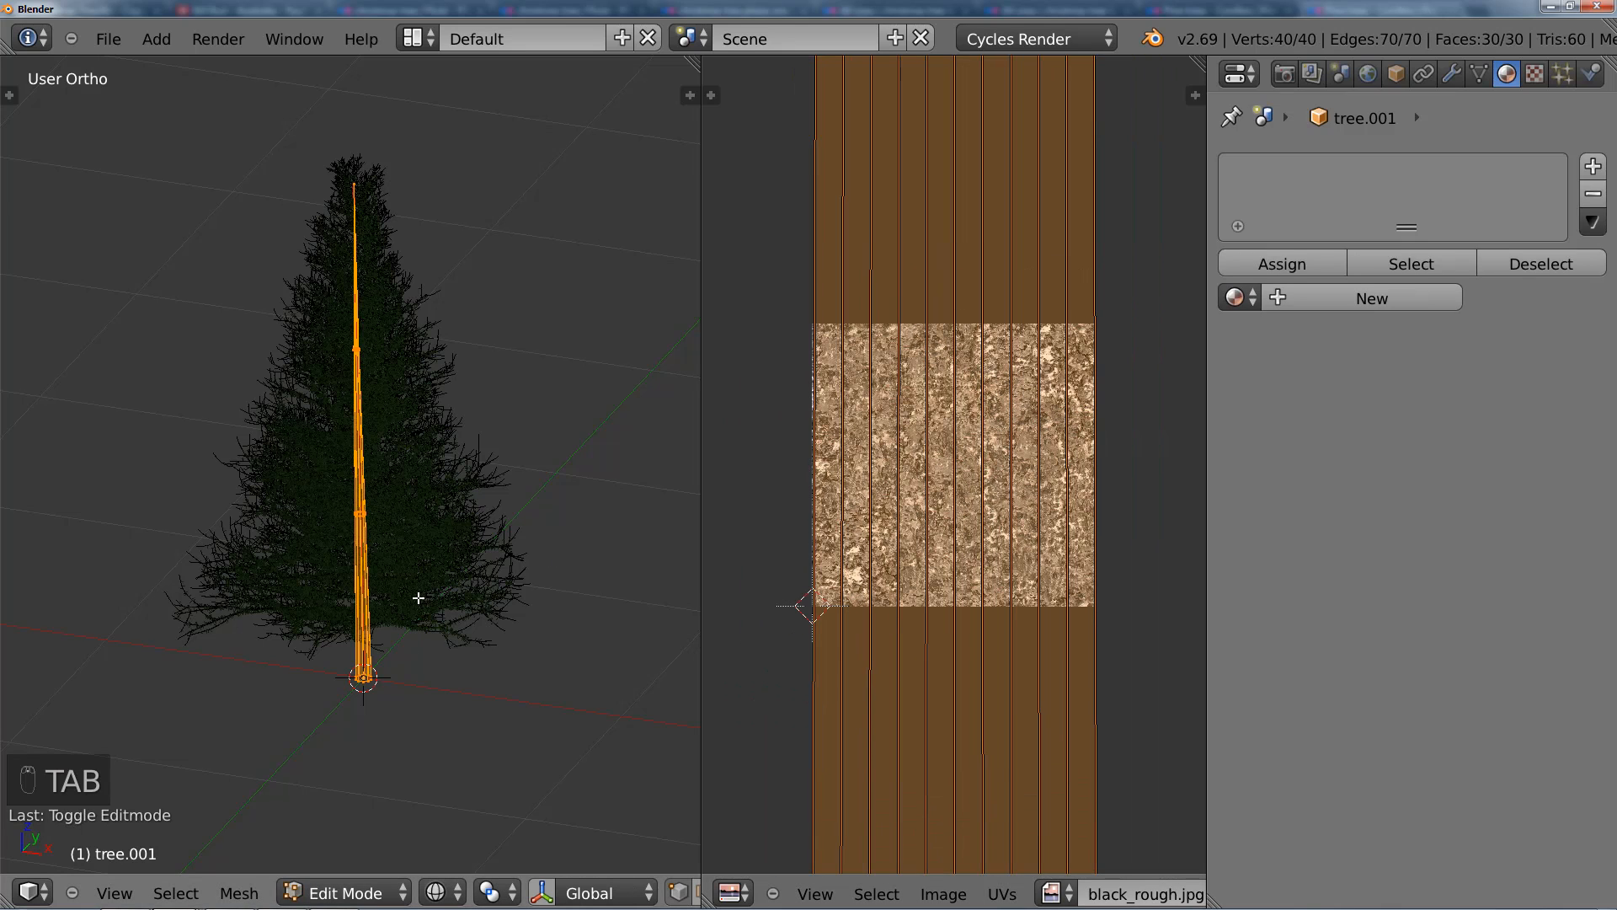
Step: Return to Object Mode and give the trunk a new Diffuse material whose colour is an Image Texture using black_rough.jpg
key(Tab)
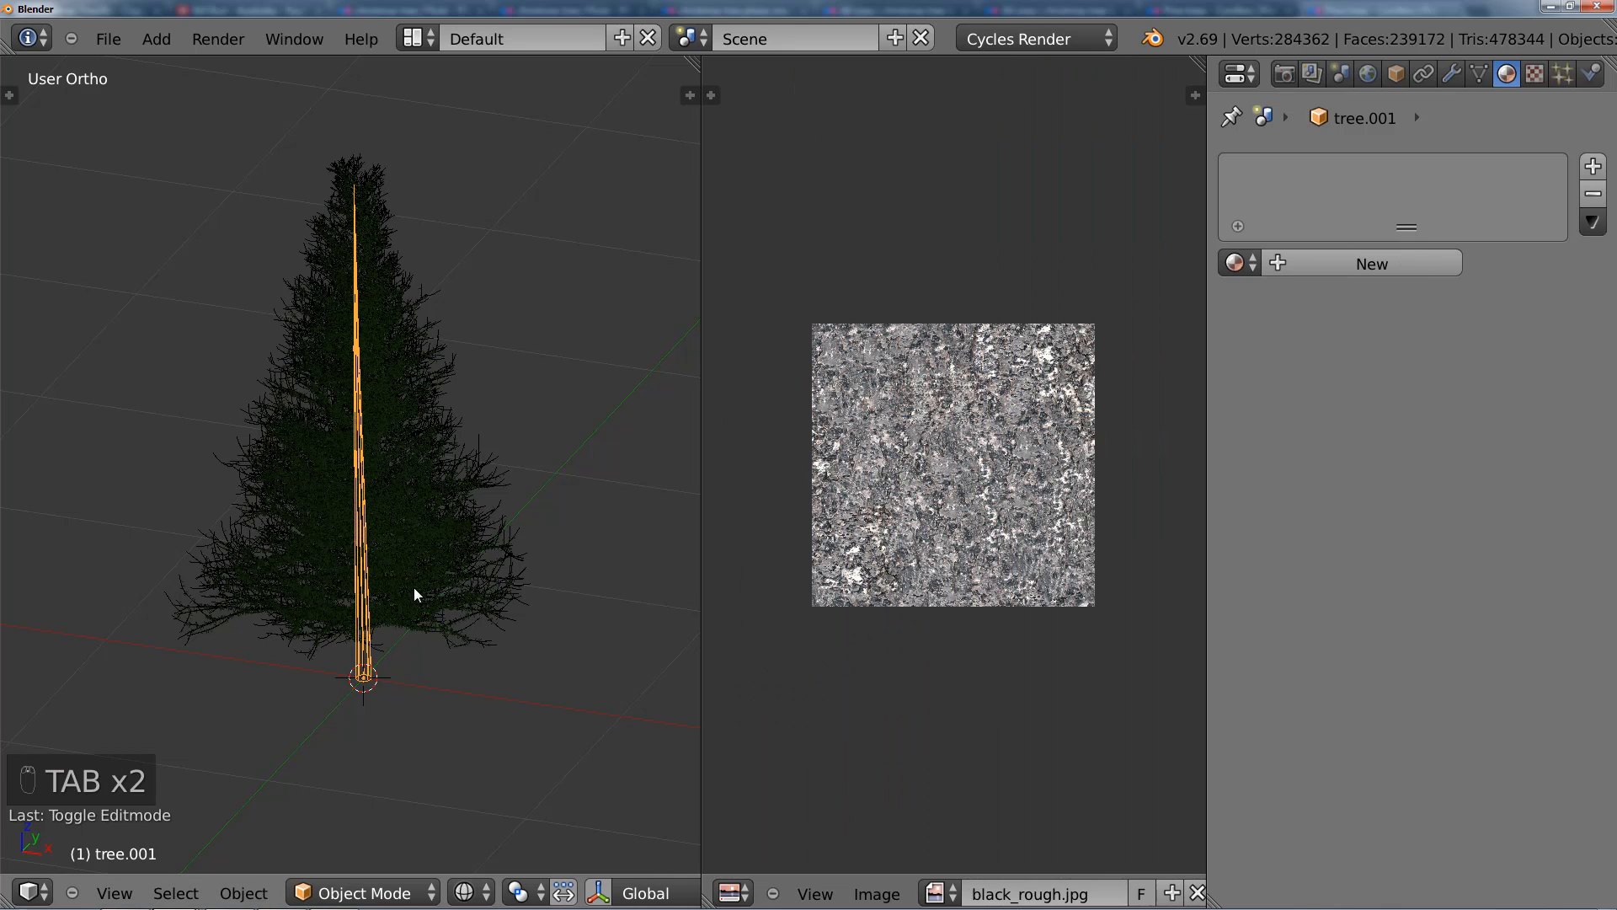
click(1324, 264)
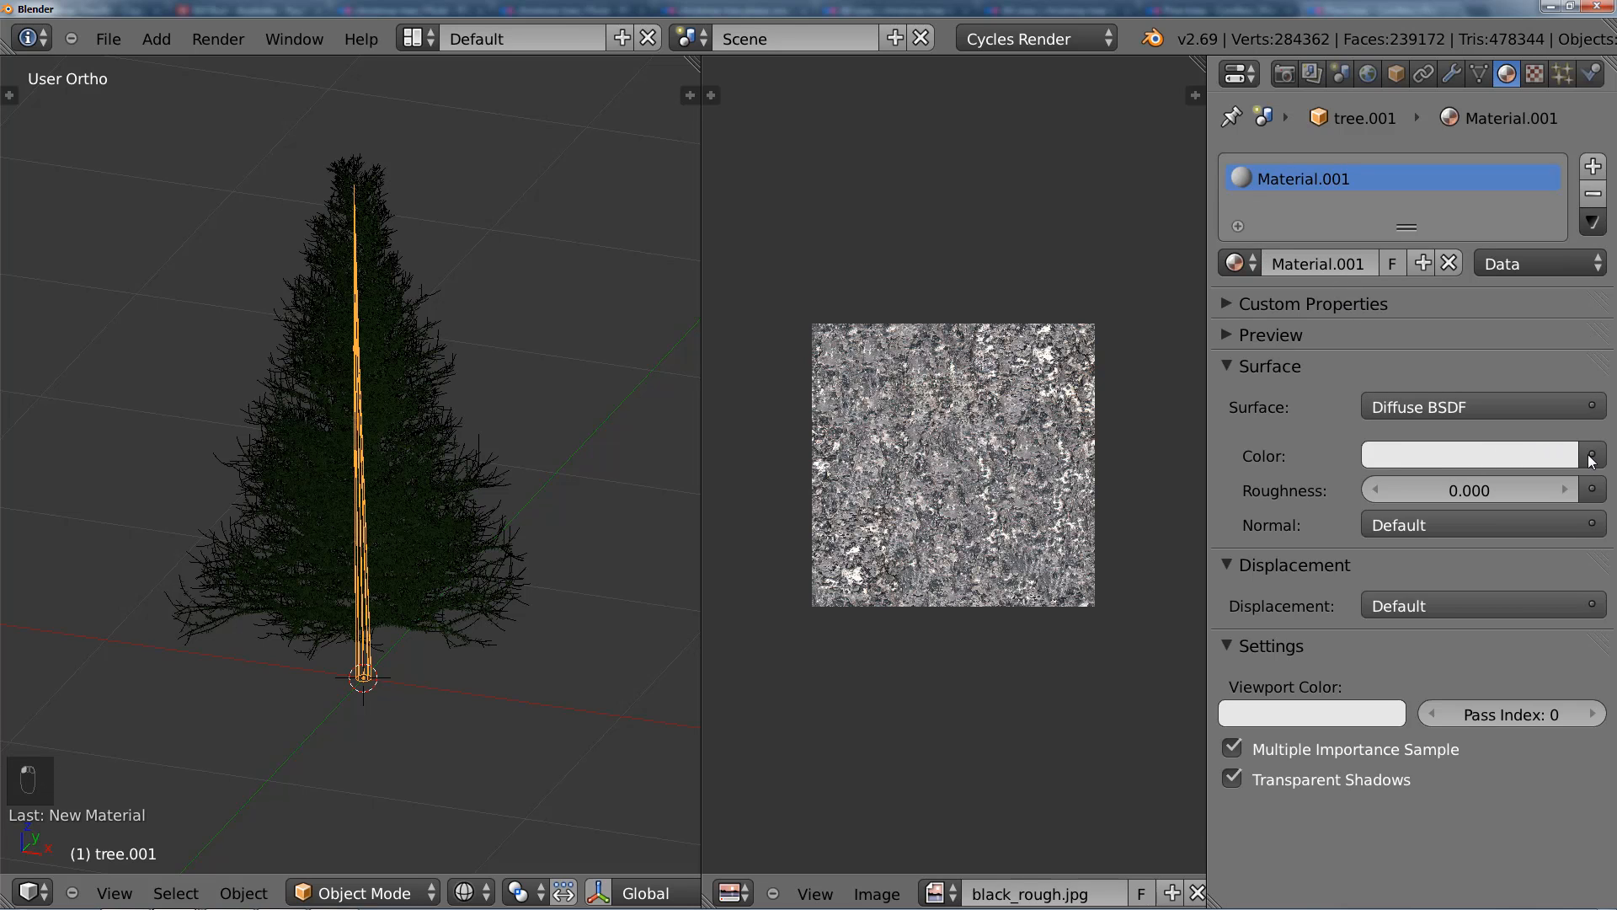
click(1581, 460)
click(1576, 461)
click(1581, 455)
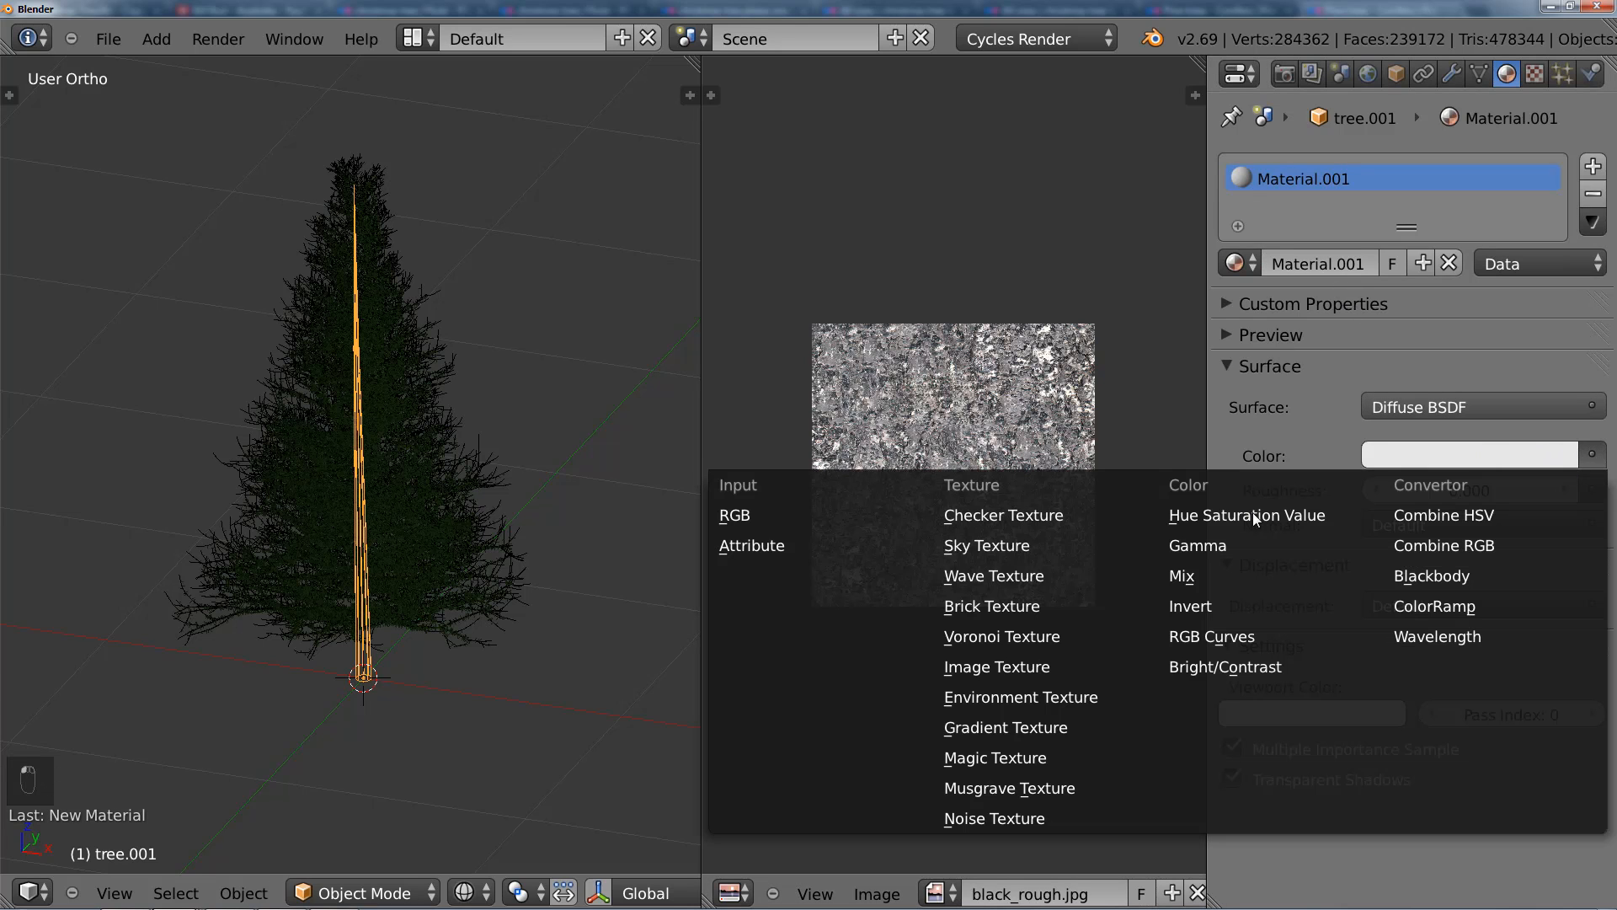
click(1023, 667)
click(1369, 490)
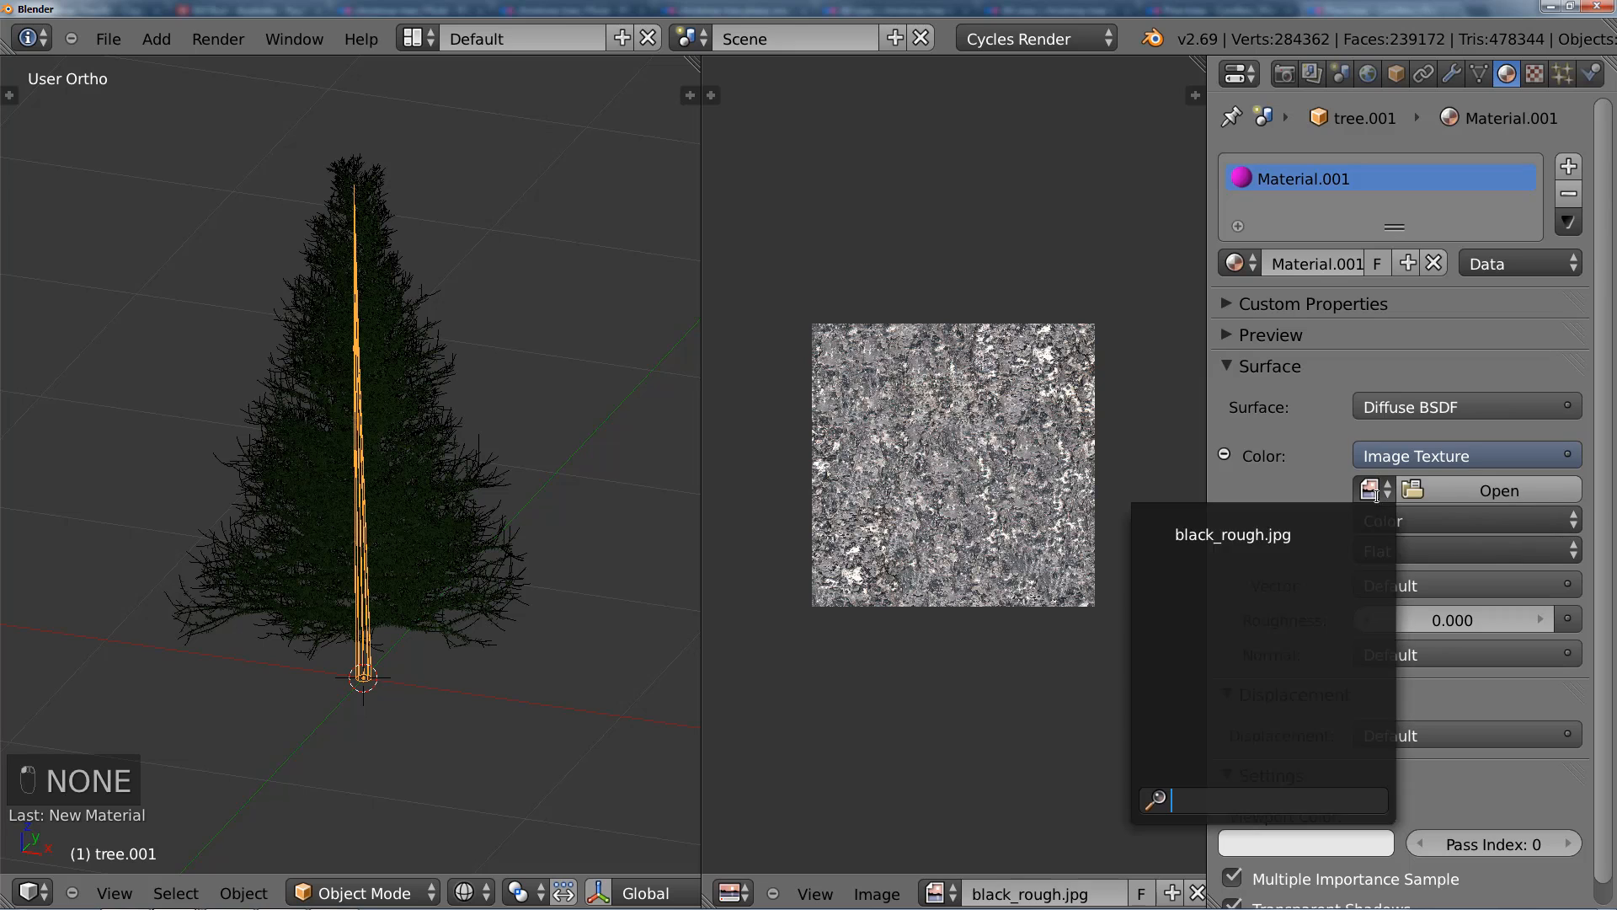
click(1307, 536)
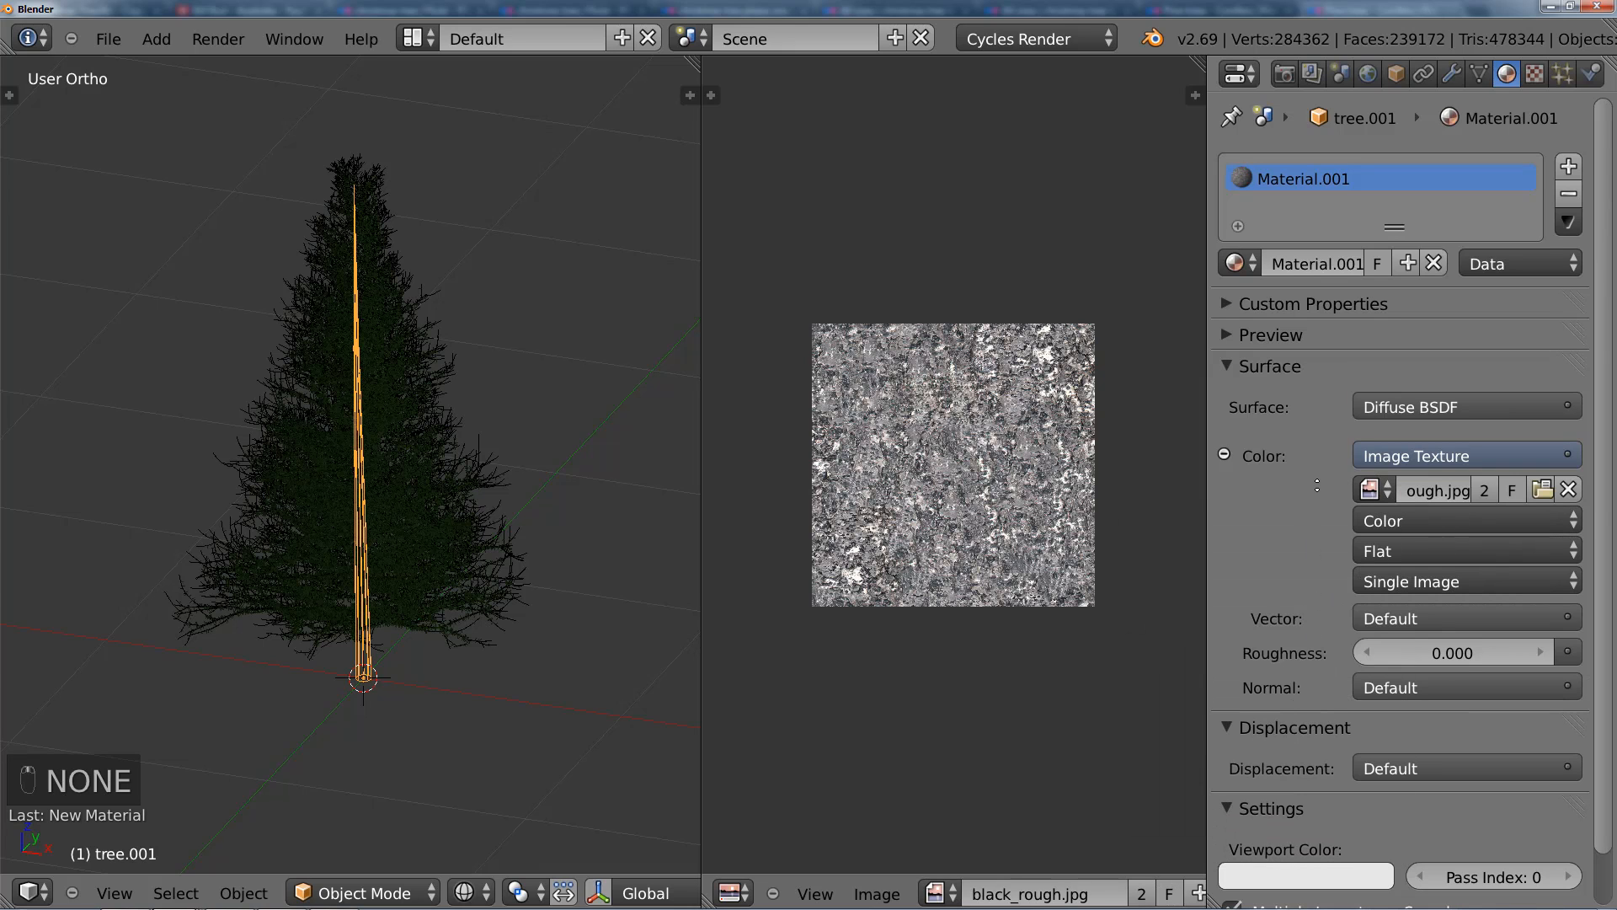
Step: Merge the image editor area into the 3D viewport and align the camera to a front view of the whole tree
middle_drag(1318, 486, 1306, 427)
drag(696, 64, 780, 110)
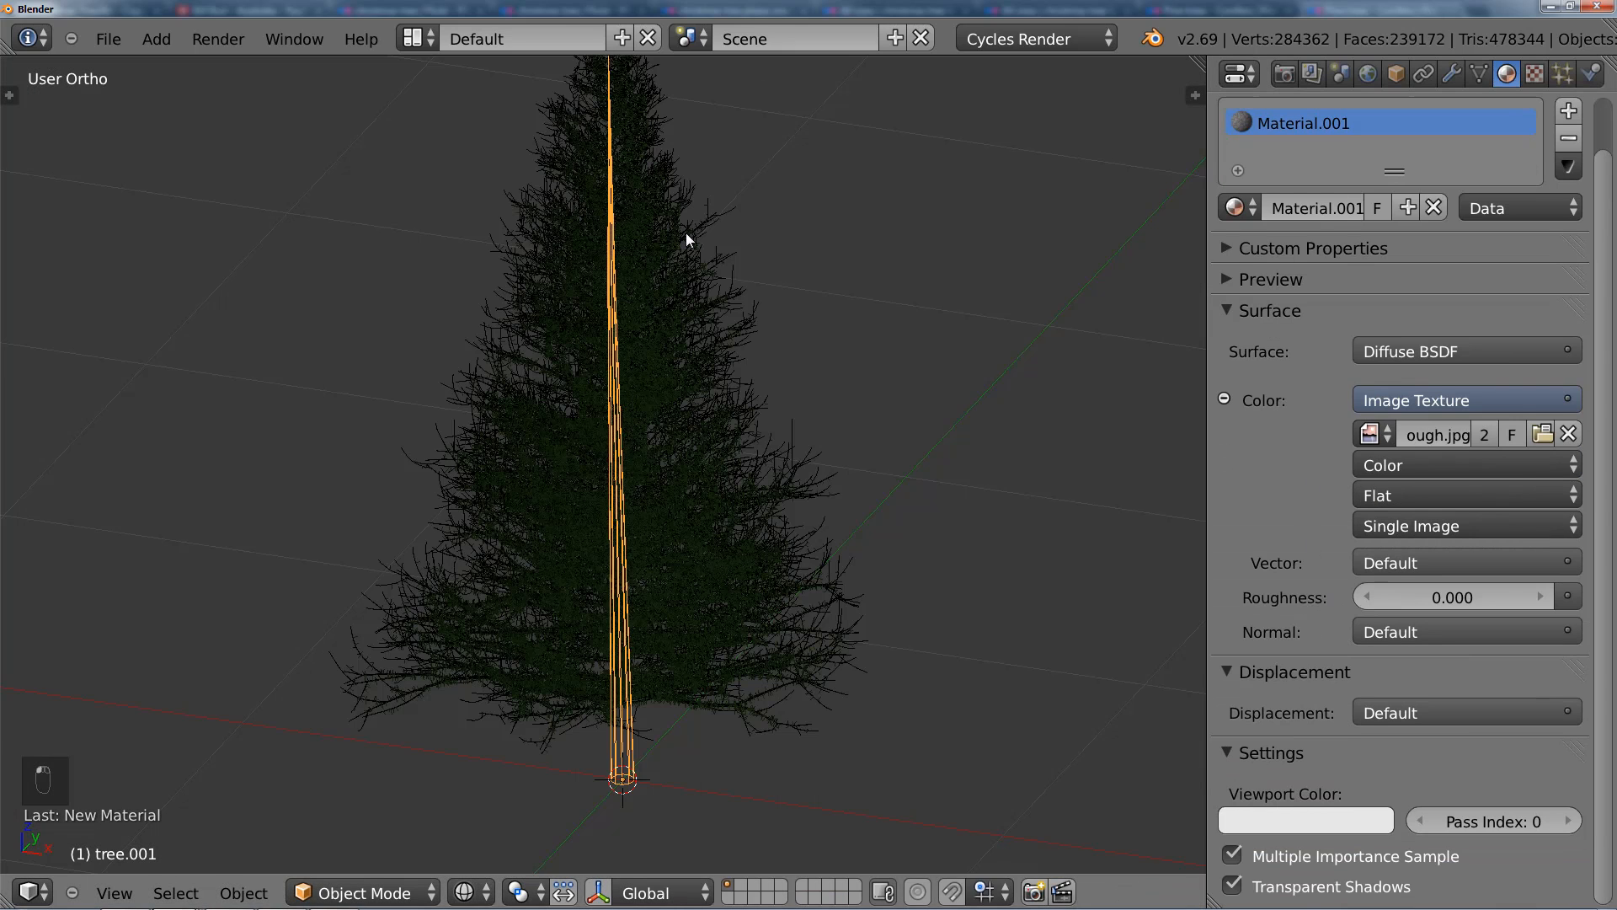
key(a)
key(KP_0)
key(z)
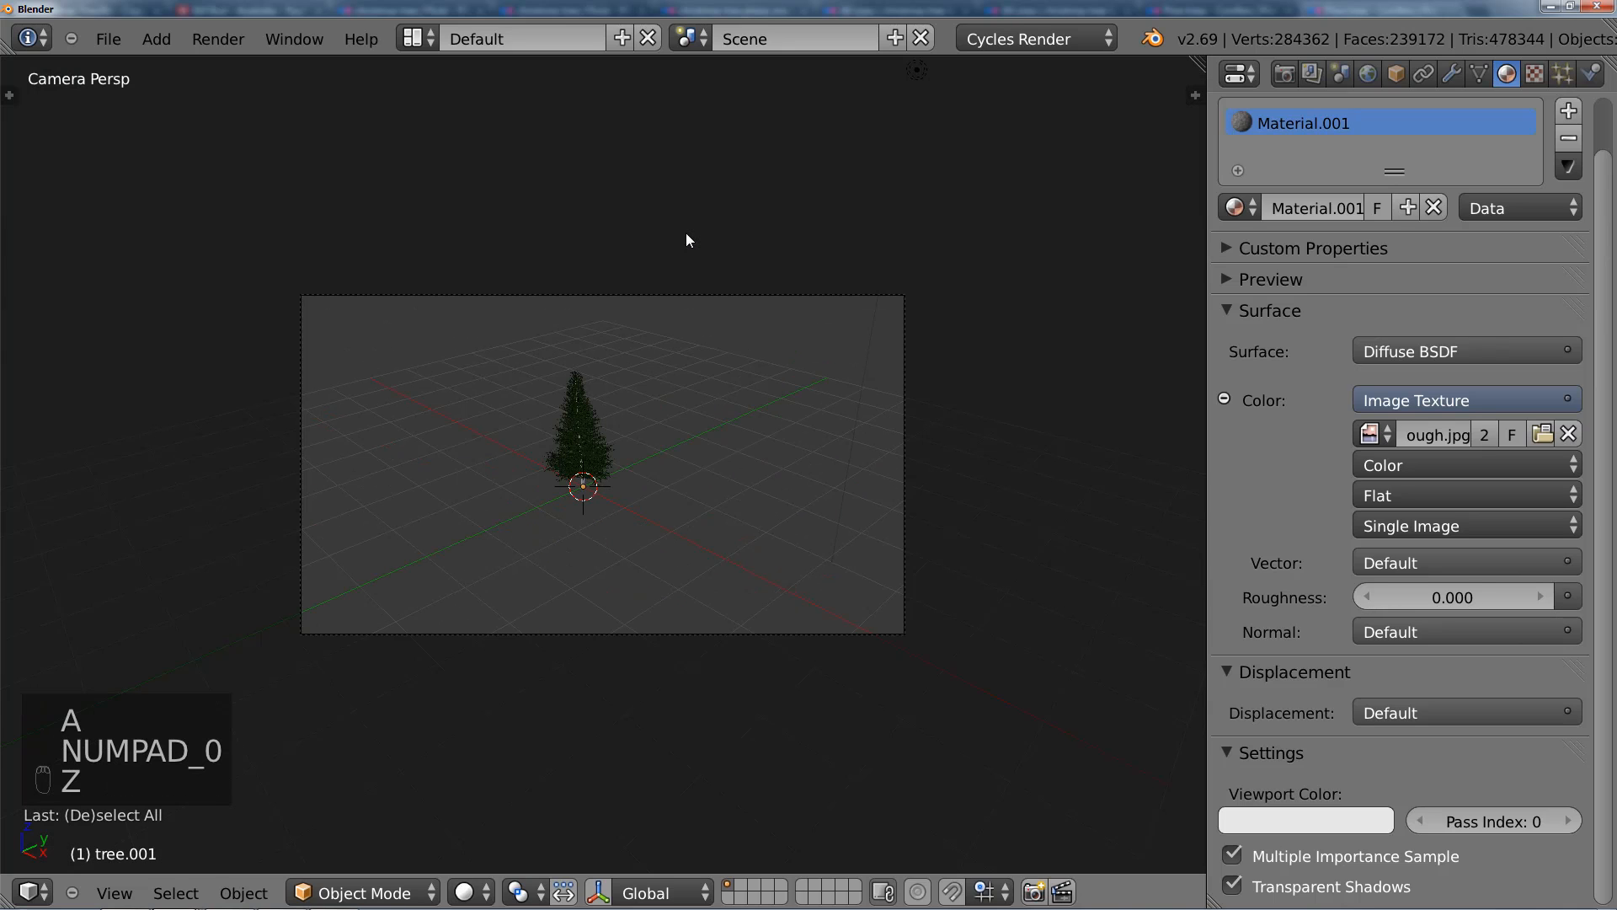
key(z)
middle_drag(691, 300, 750, 311)
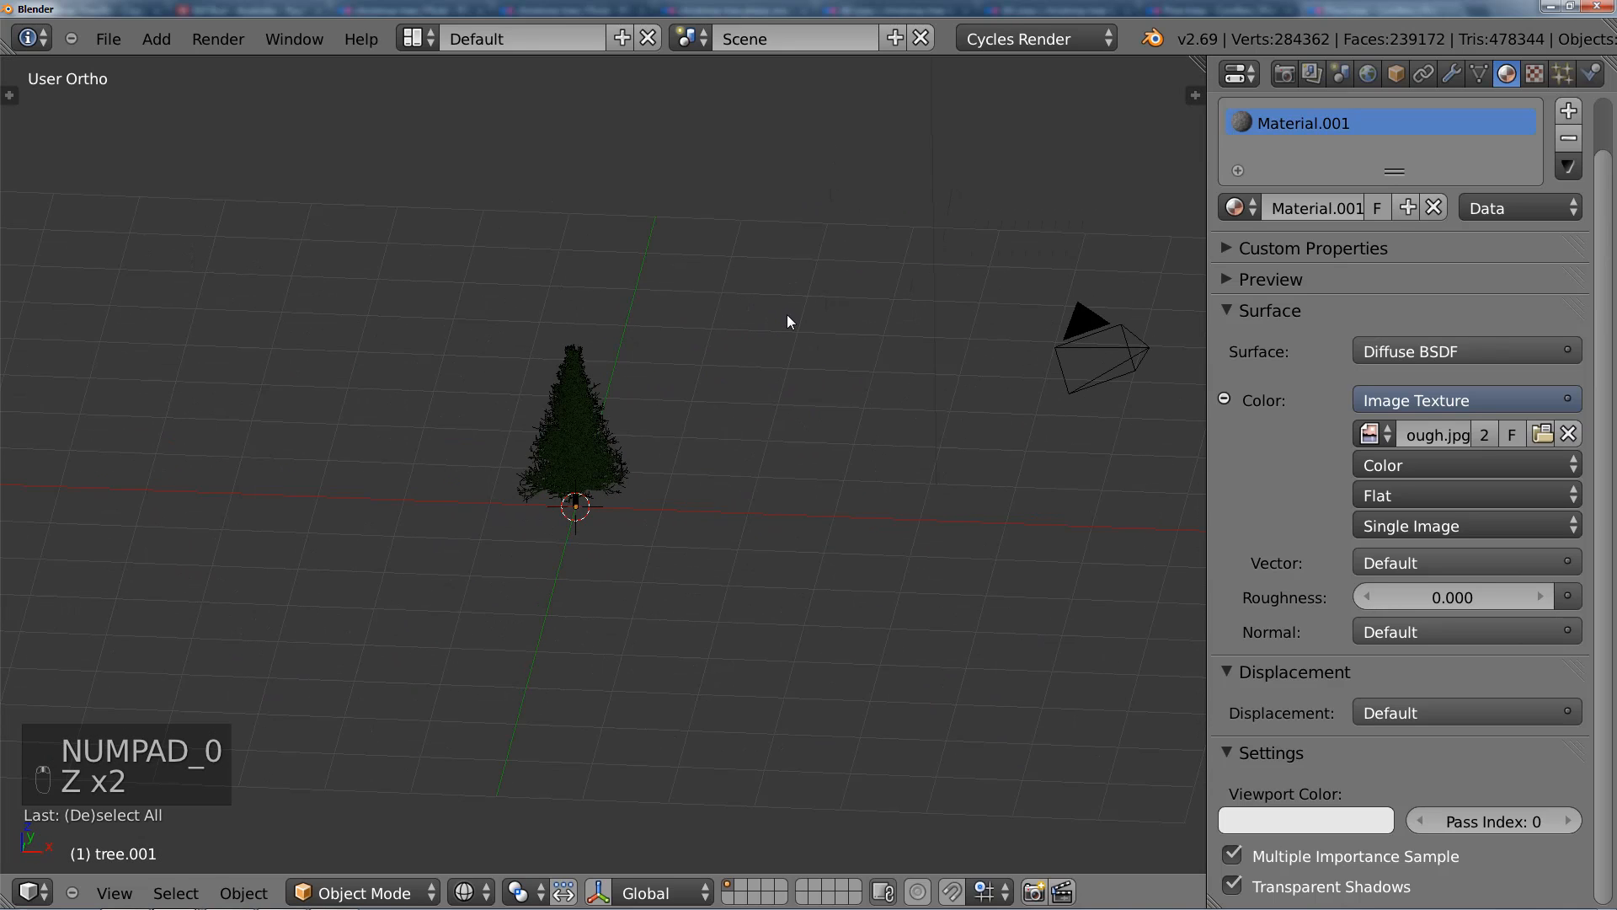
key(KP_1)
key(ctrl+alt+KP_0)
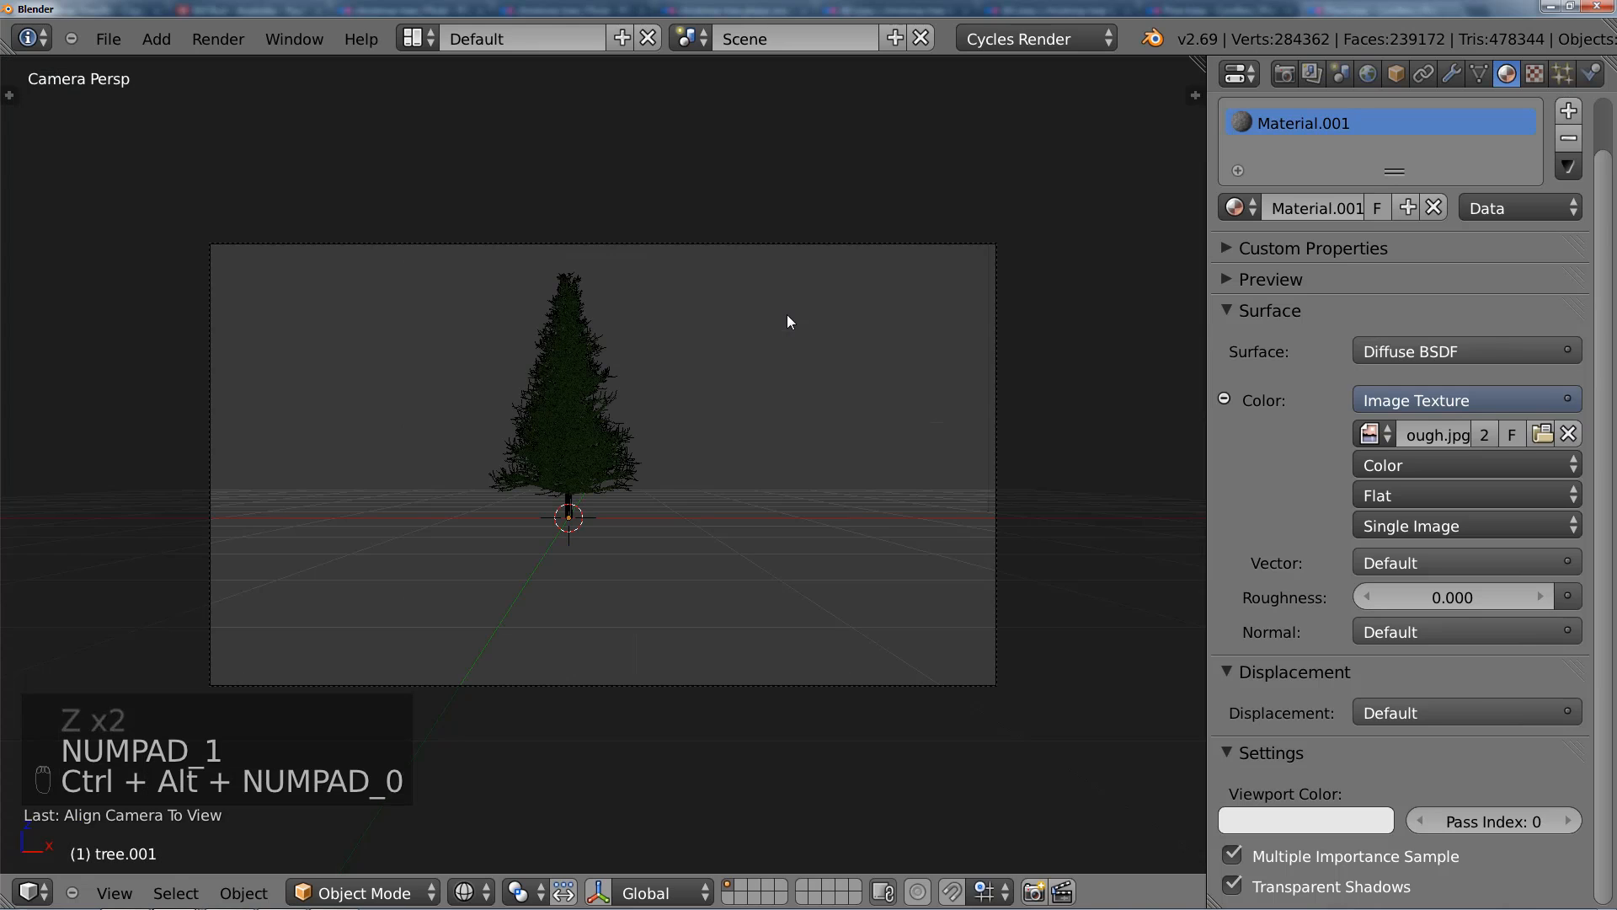
Step: Select the camera, move it closer along its local Z axis and centre the tree in its frame
right_click(939, 375)
key(g)
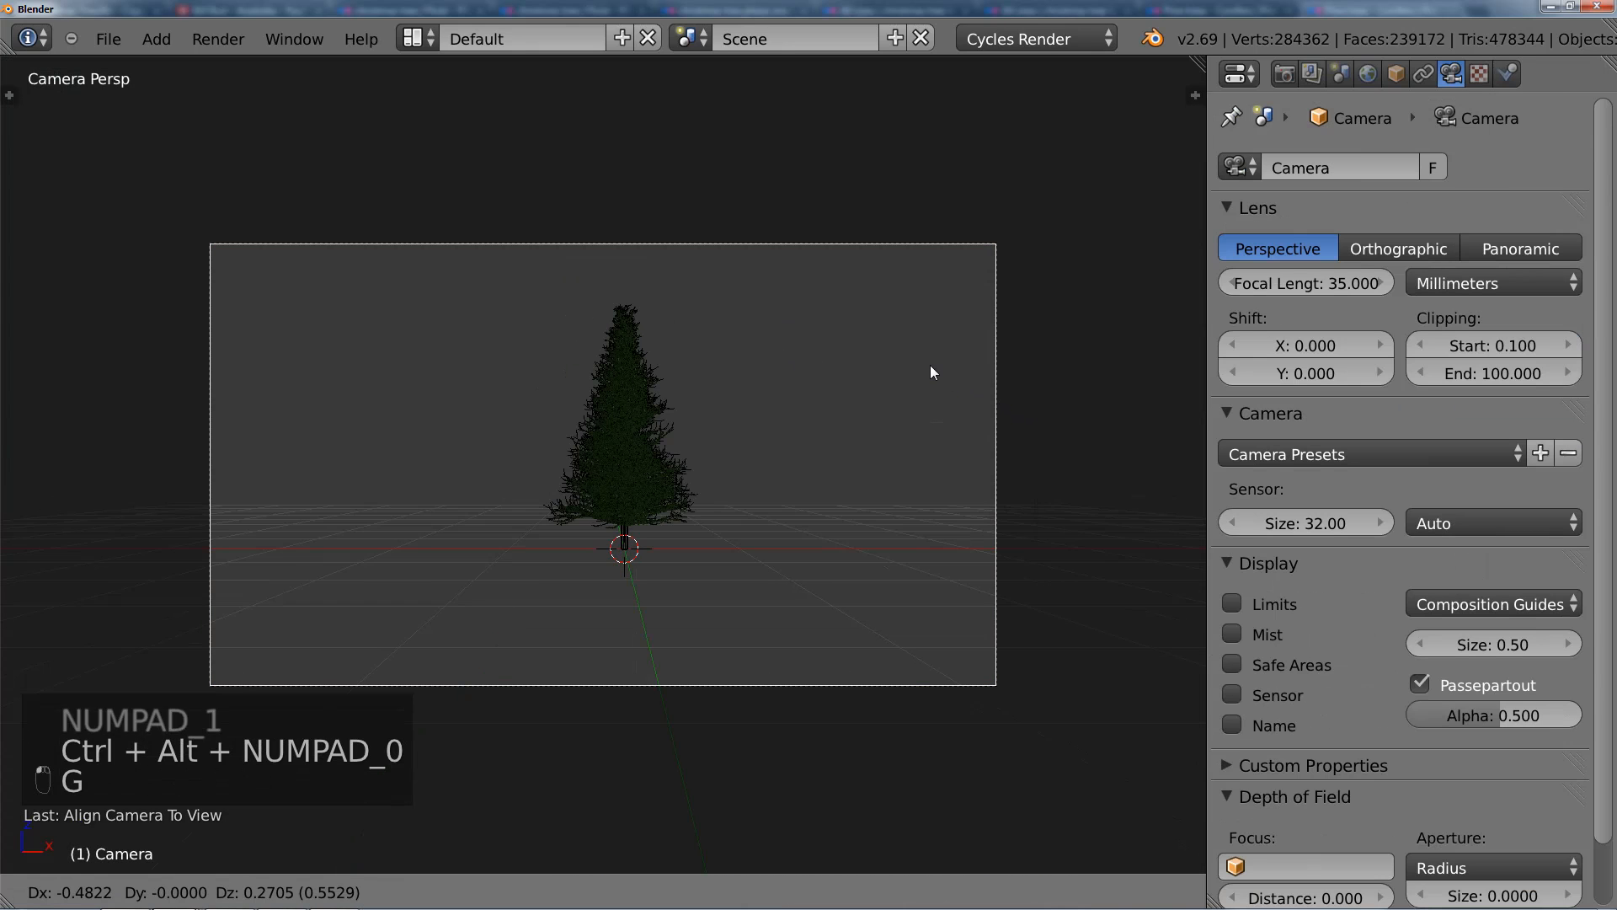
click(830, 413)
key(g)
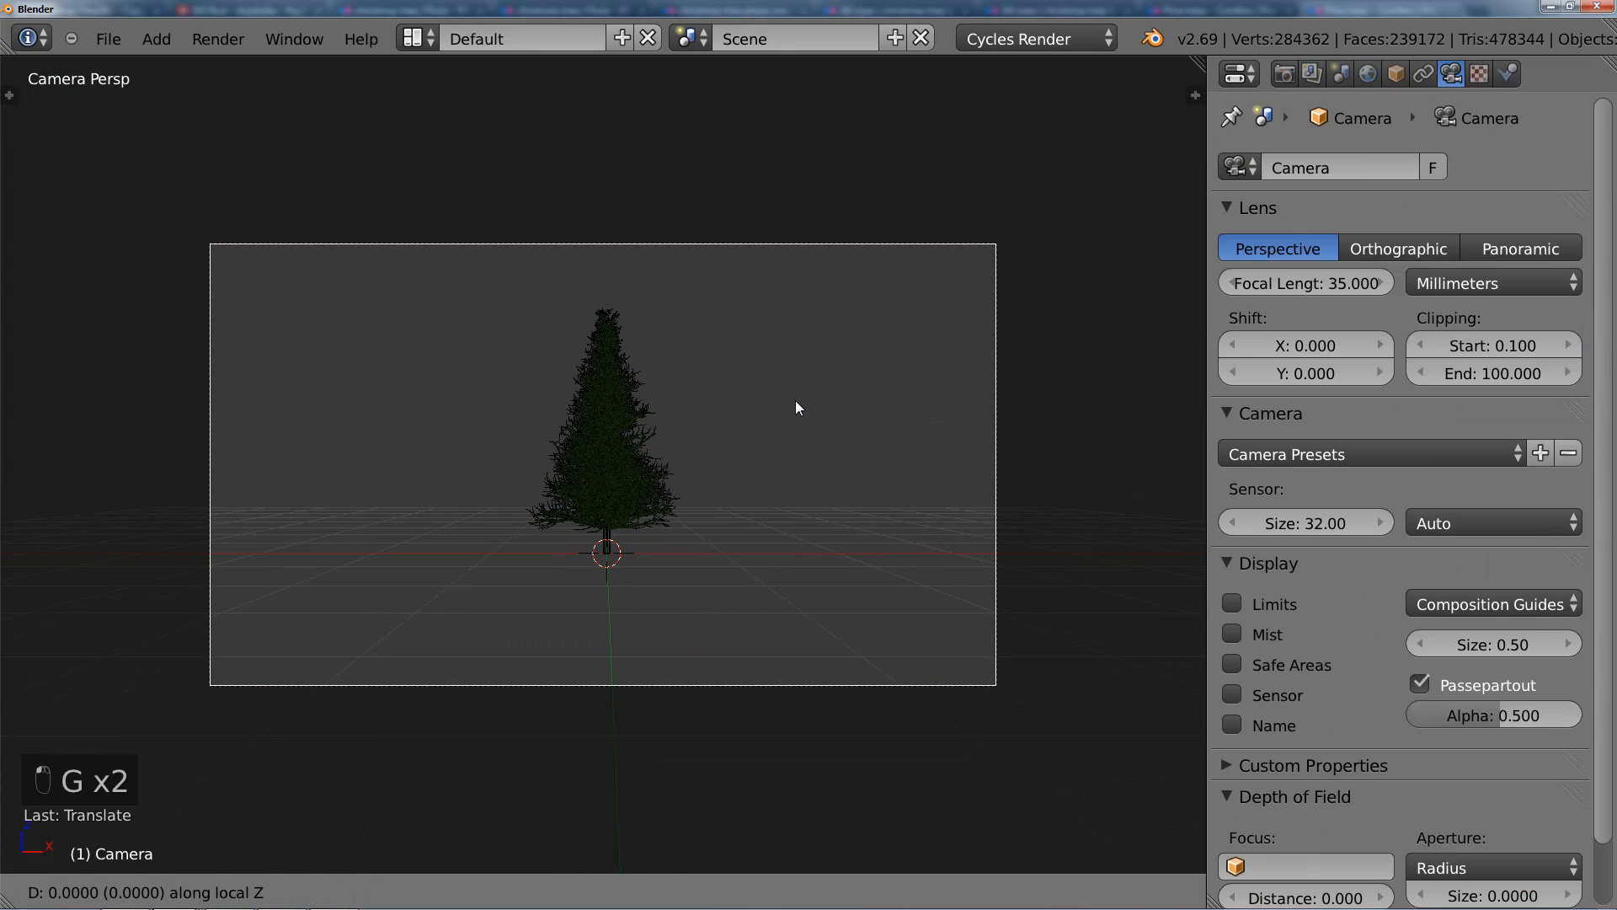
key(g)
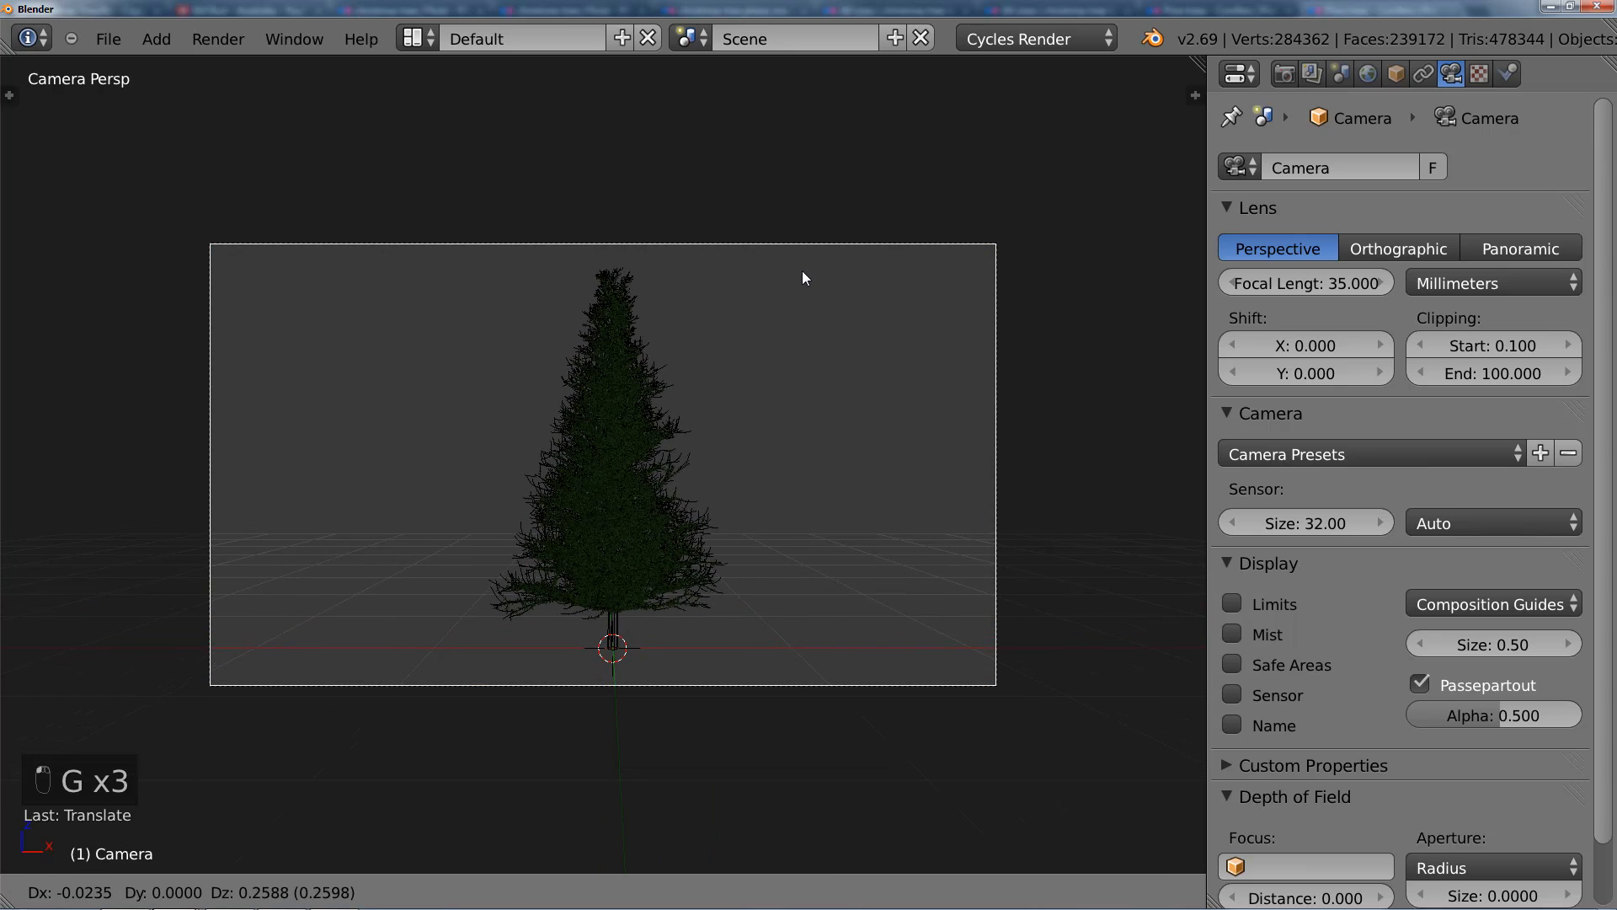
click(802, 271)
Step: Set the render resolution to a portrait 1080 by 1920
click(1284, 73)
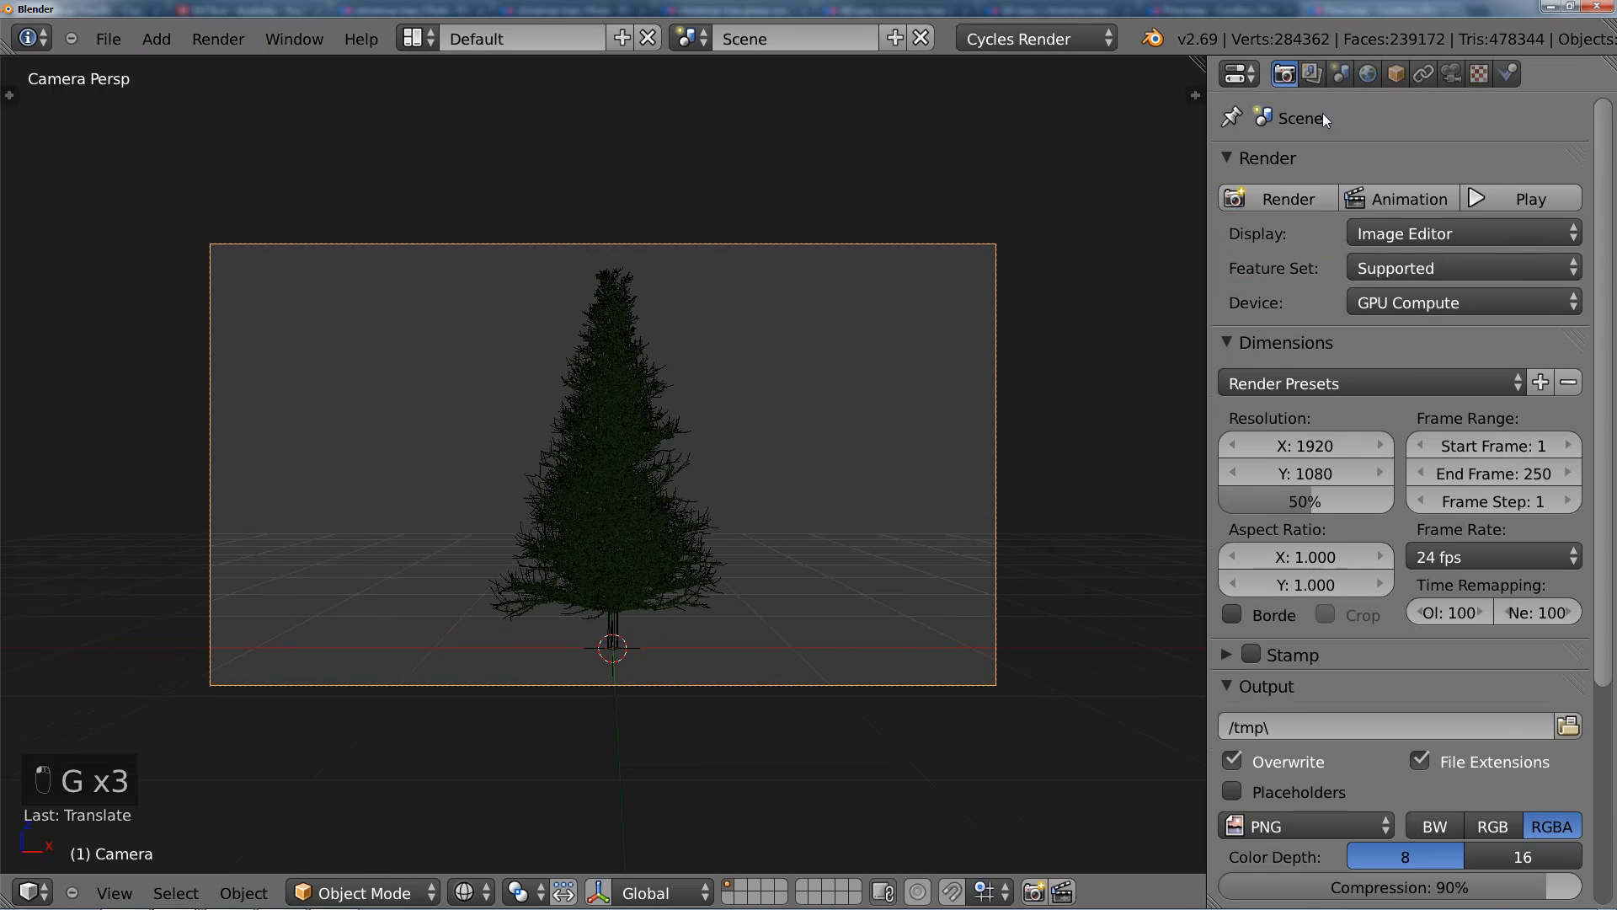
click(1297, 447)
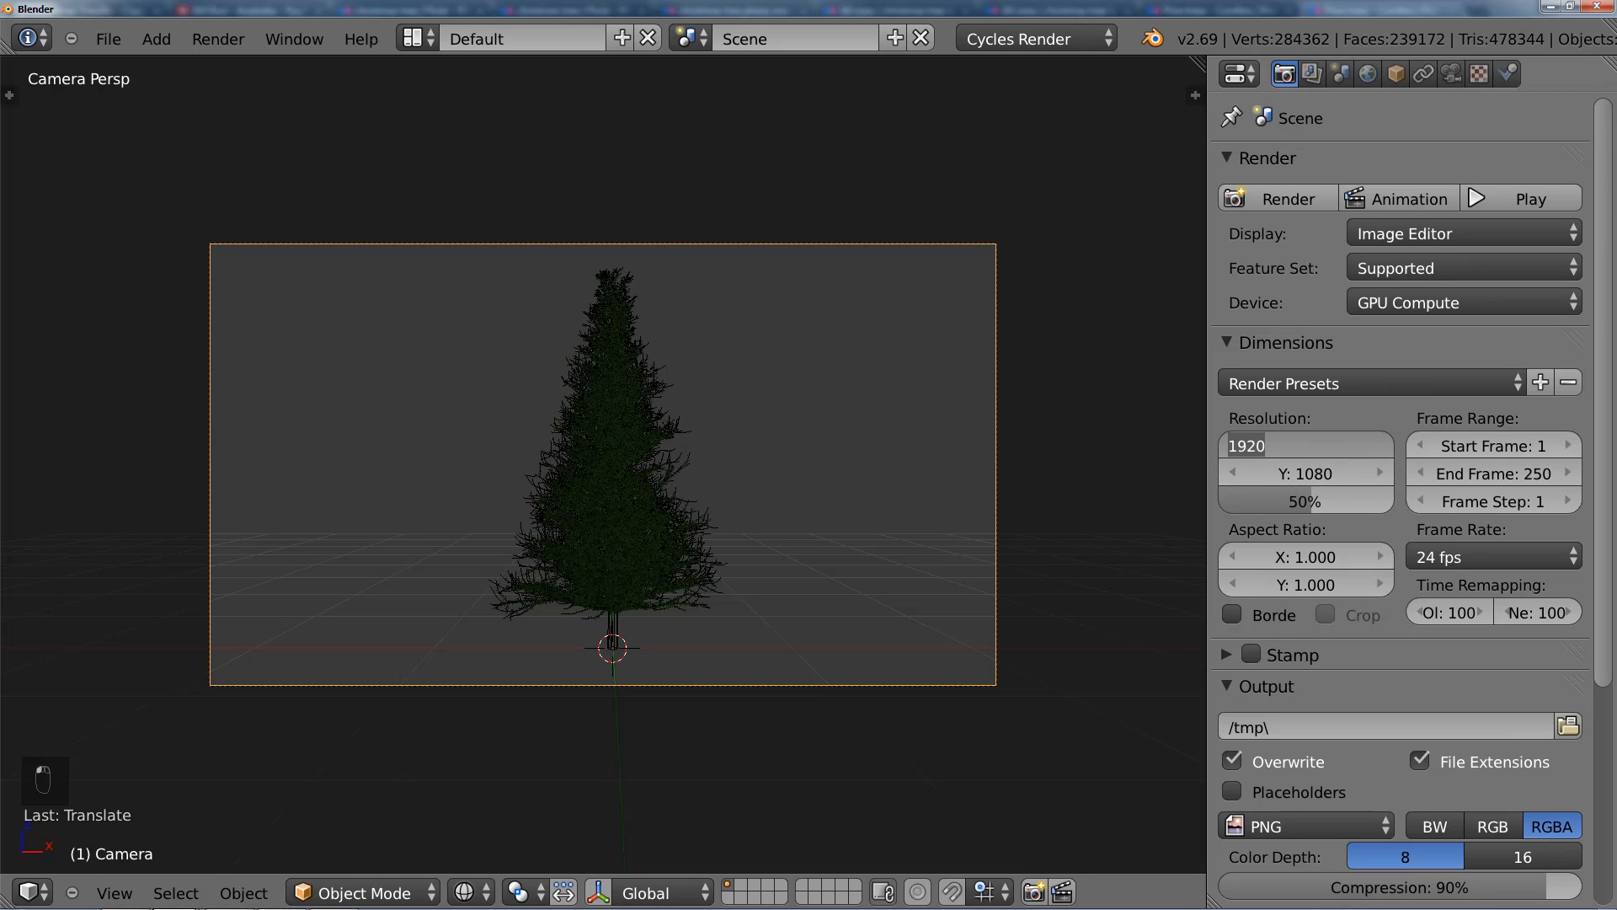
text(10890)
key(BackSpace)
key(BackSpace)
text(0)
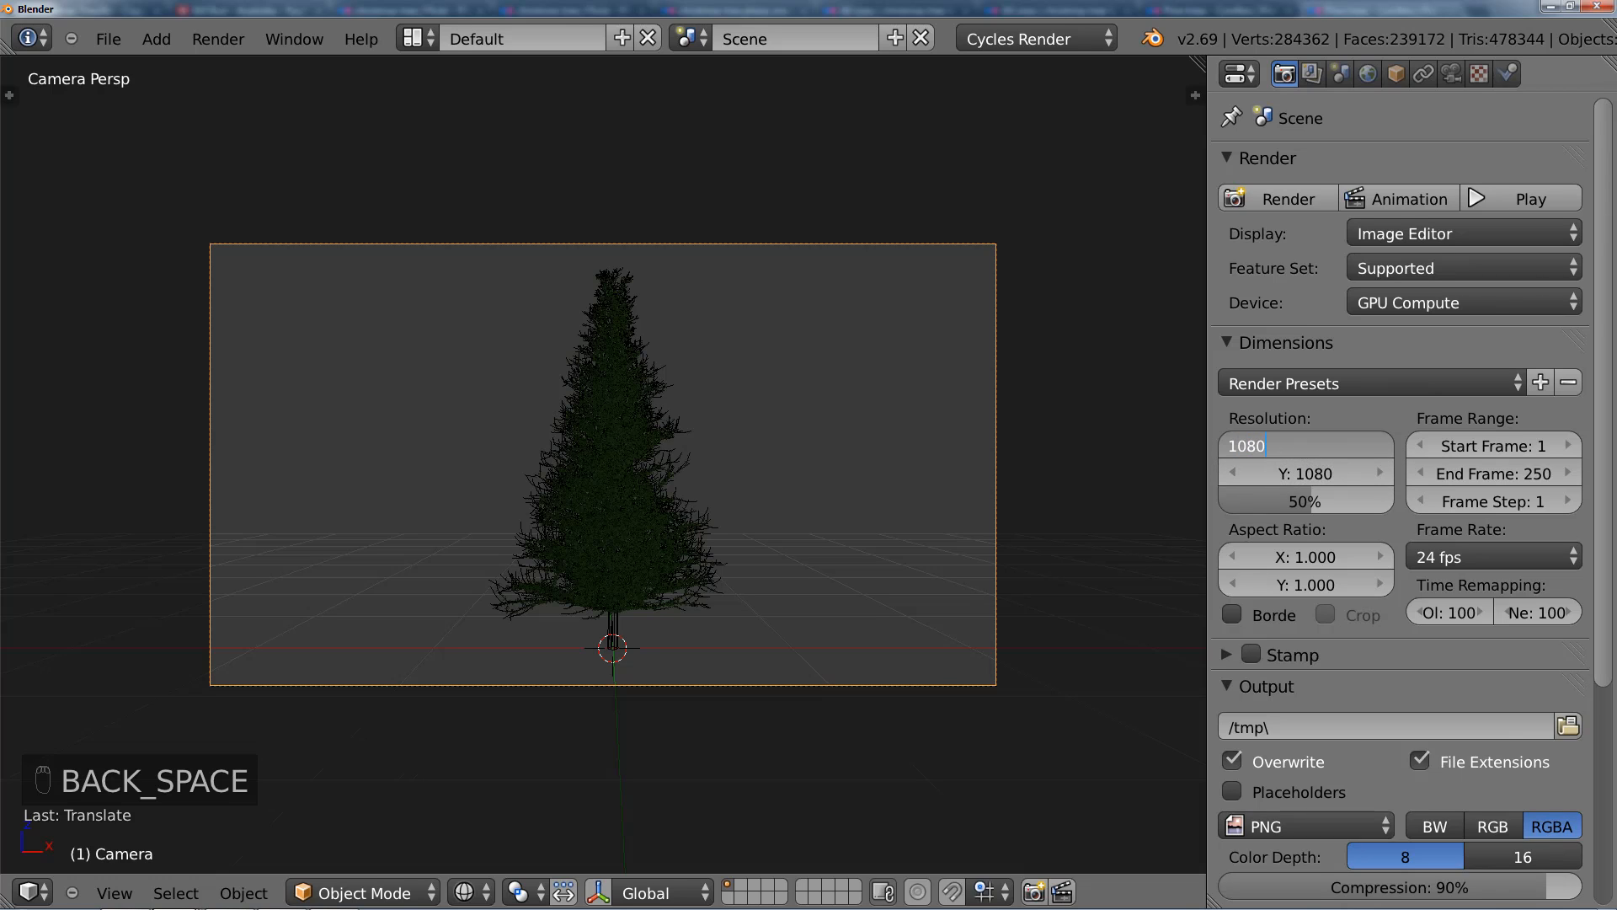
key(Tab)
text(1920)
key(Return)
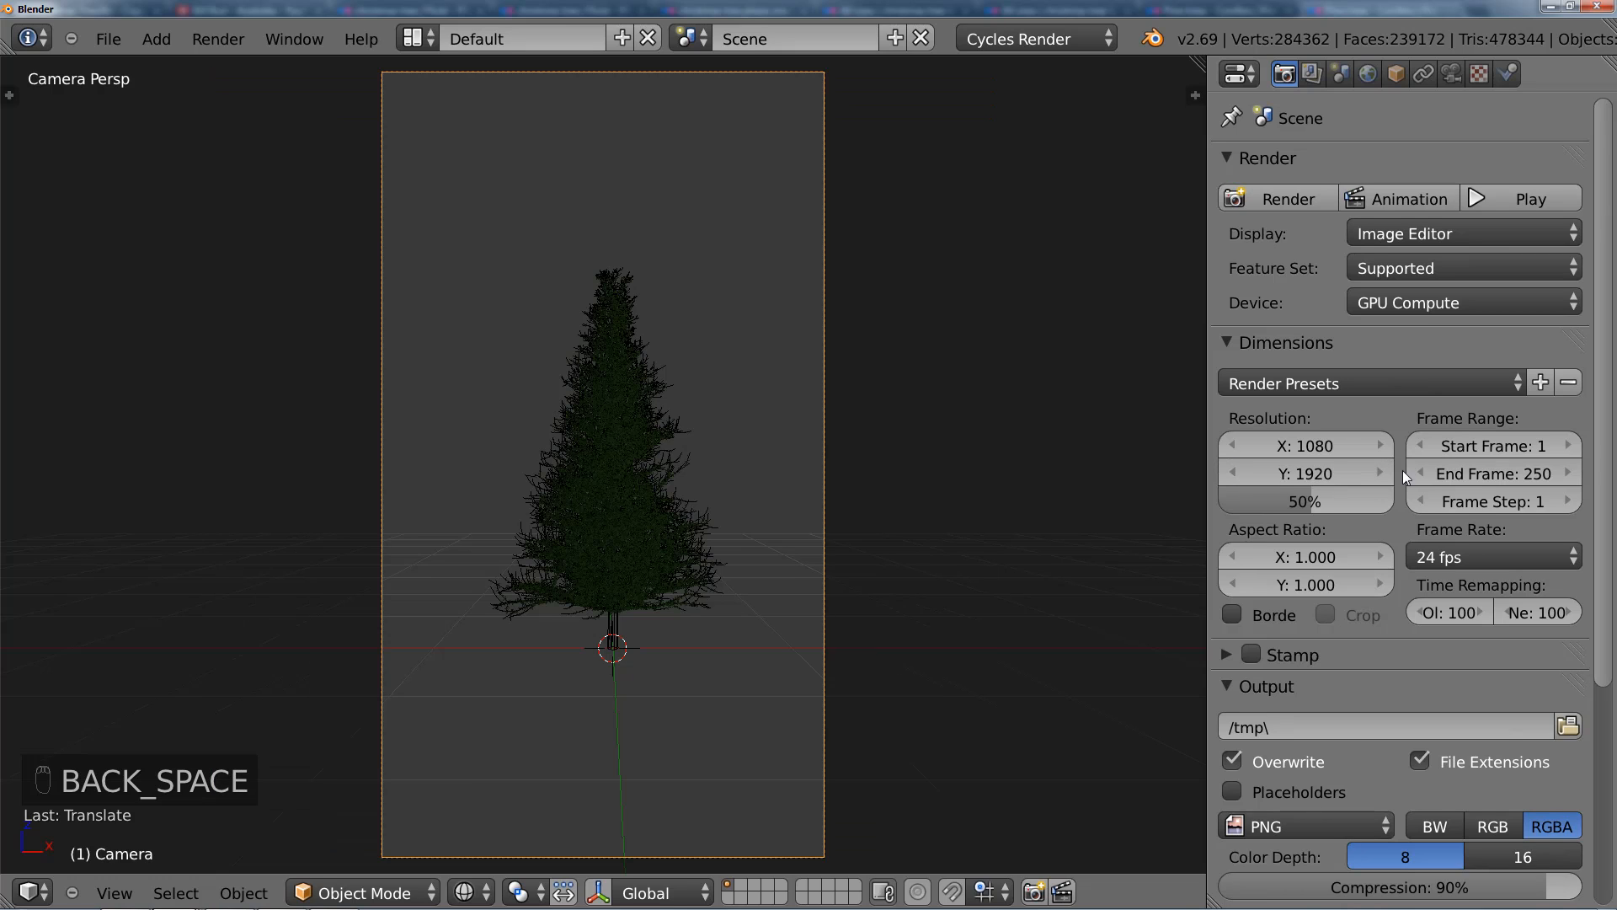
Step: Move the camera forward along its local Z axis until the tree nearly fills the width of the portrait frame
scroll(703, 536, down, 1)
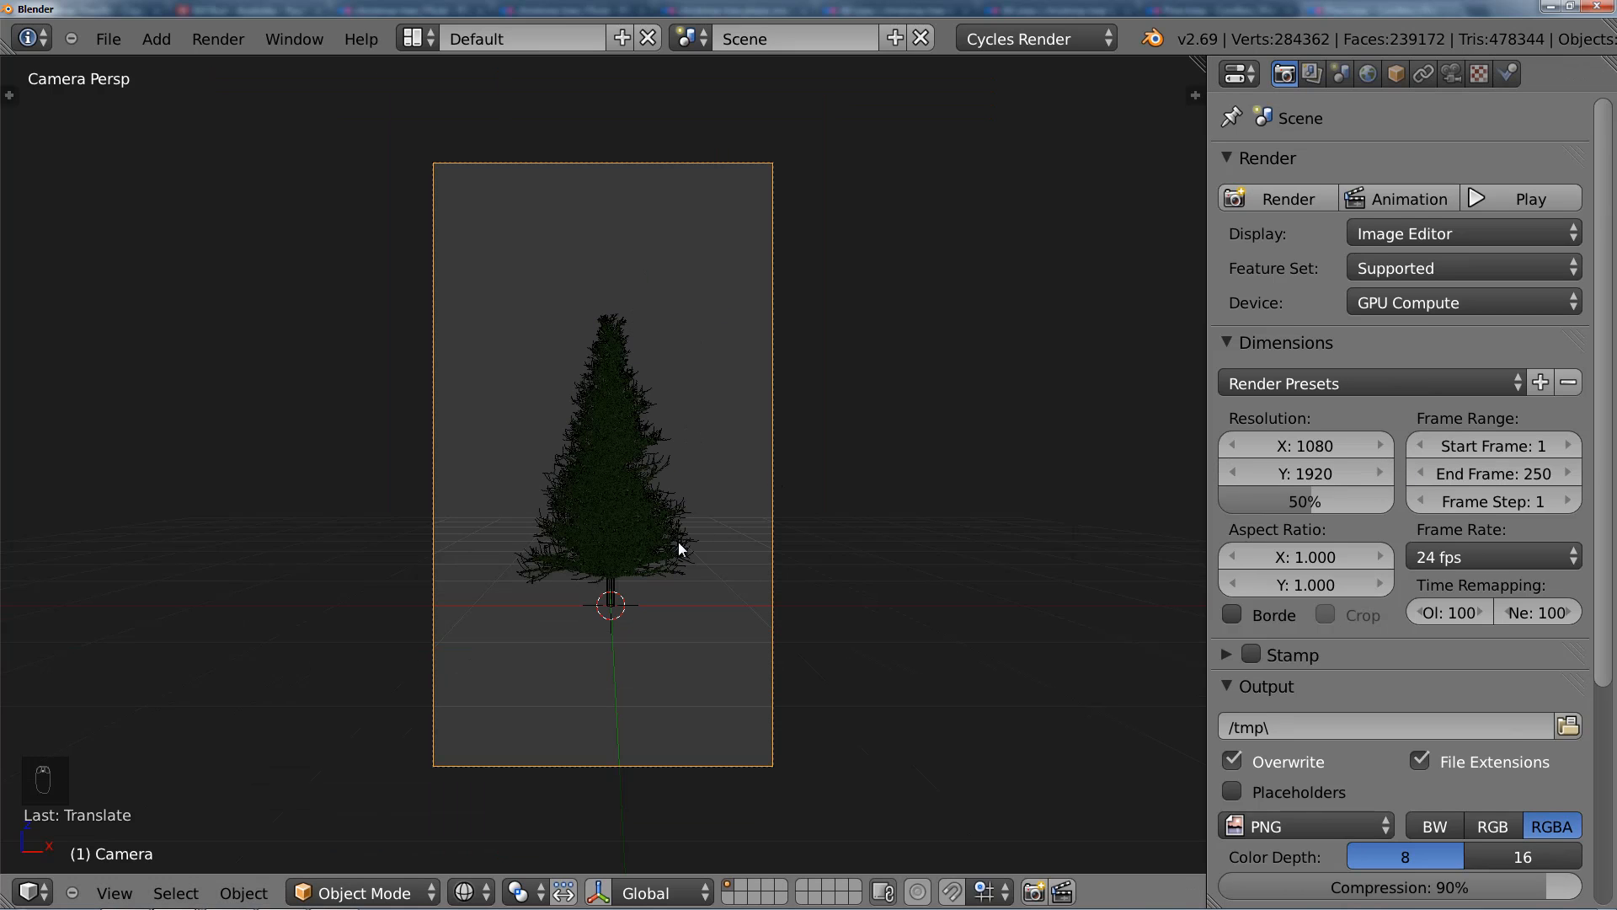
key(g)
key(z)
key(z)
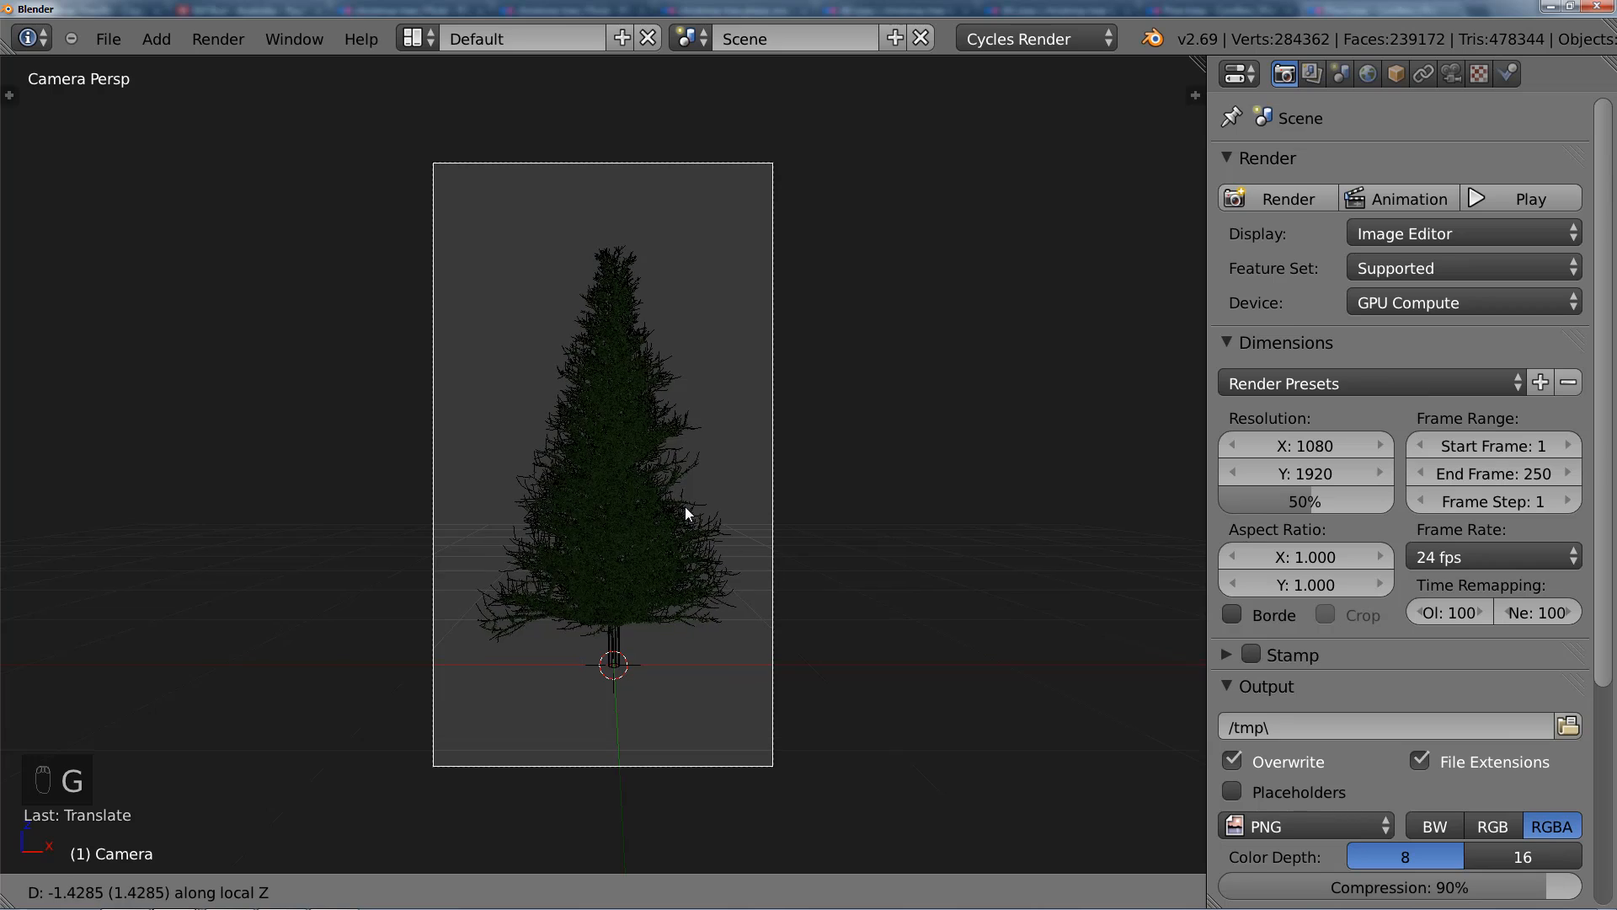
click(685, 497)
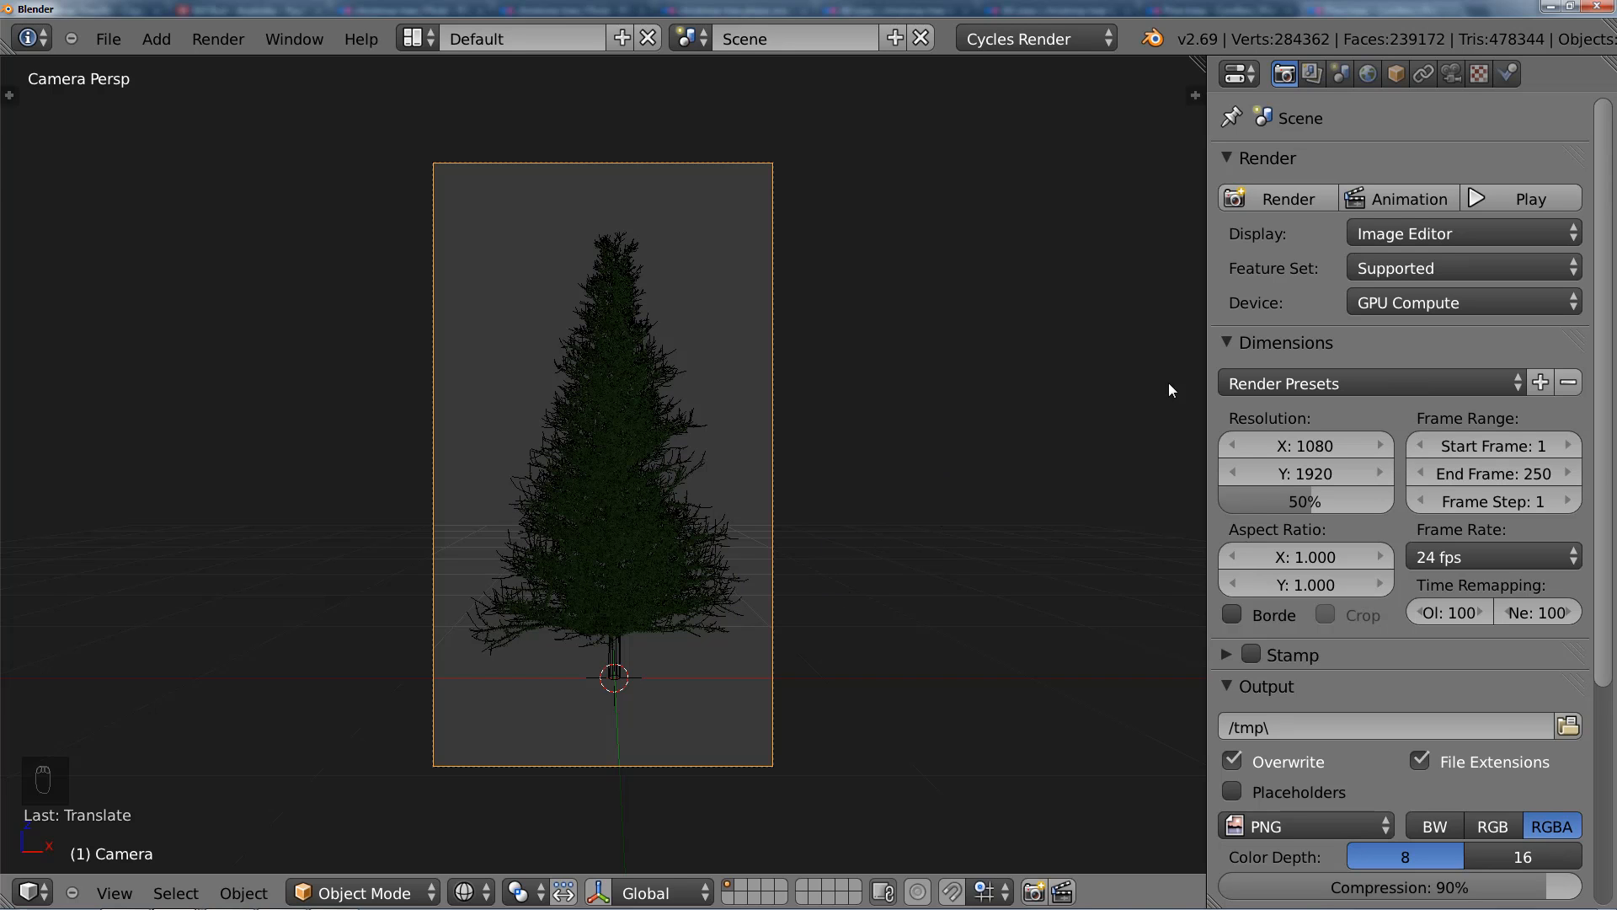
Step: Select the scene's lamp and change its type to Sun
middle_drag(893, 482, 767, 527)
scroll(767, 527, down, 8)
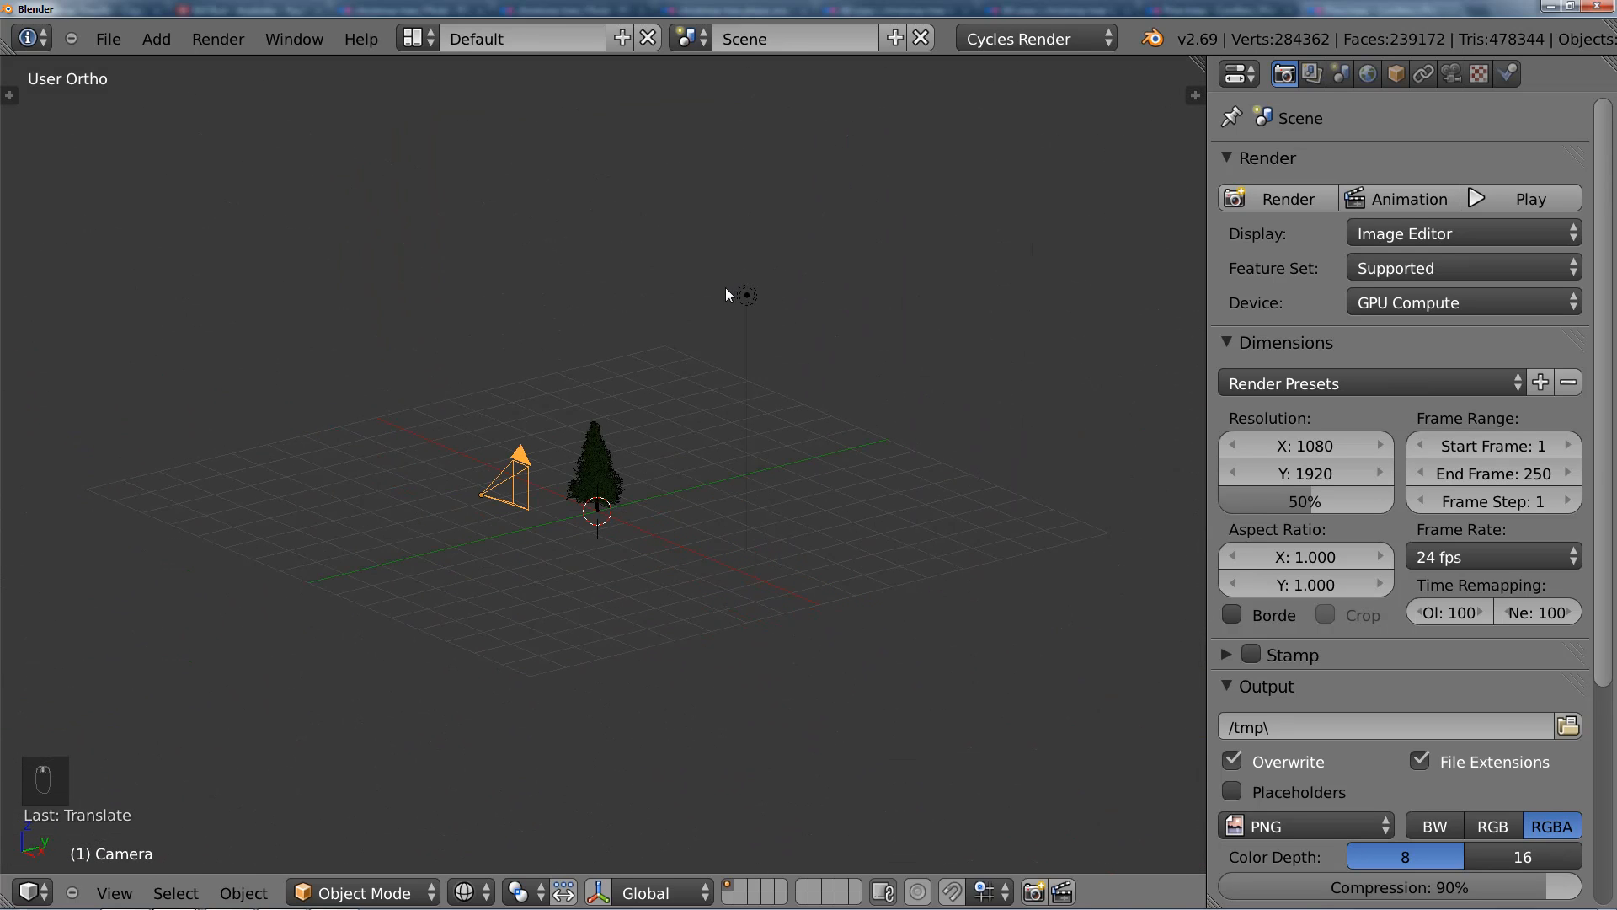
right_click(748, 297)
click(1449, 76)
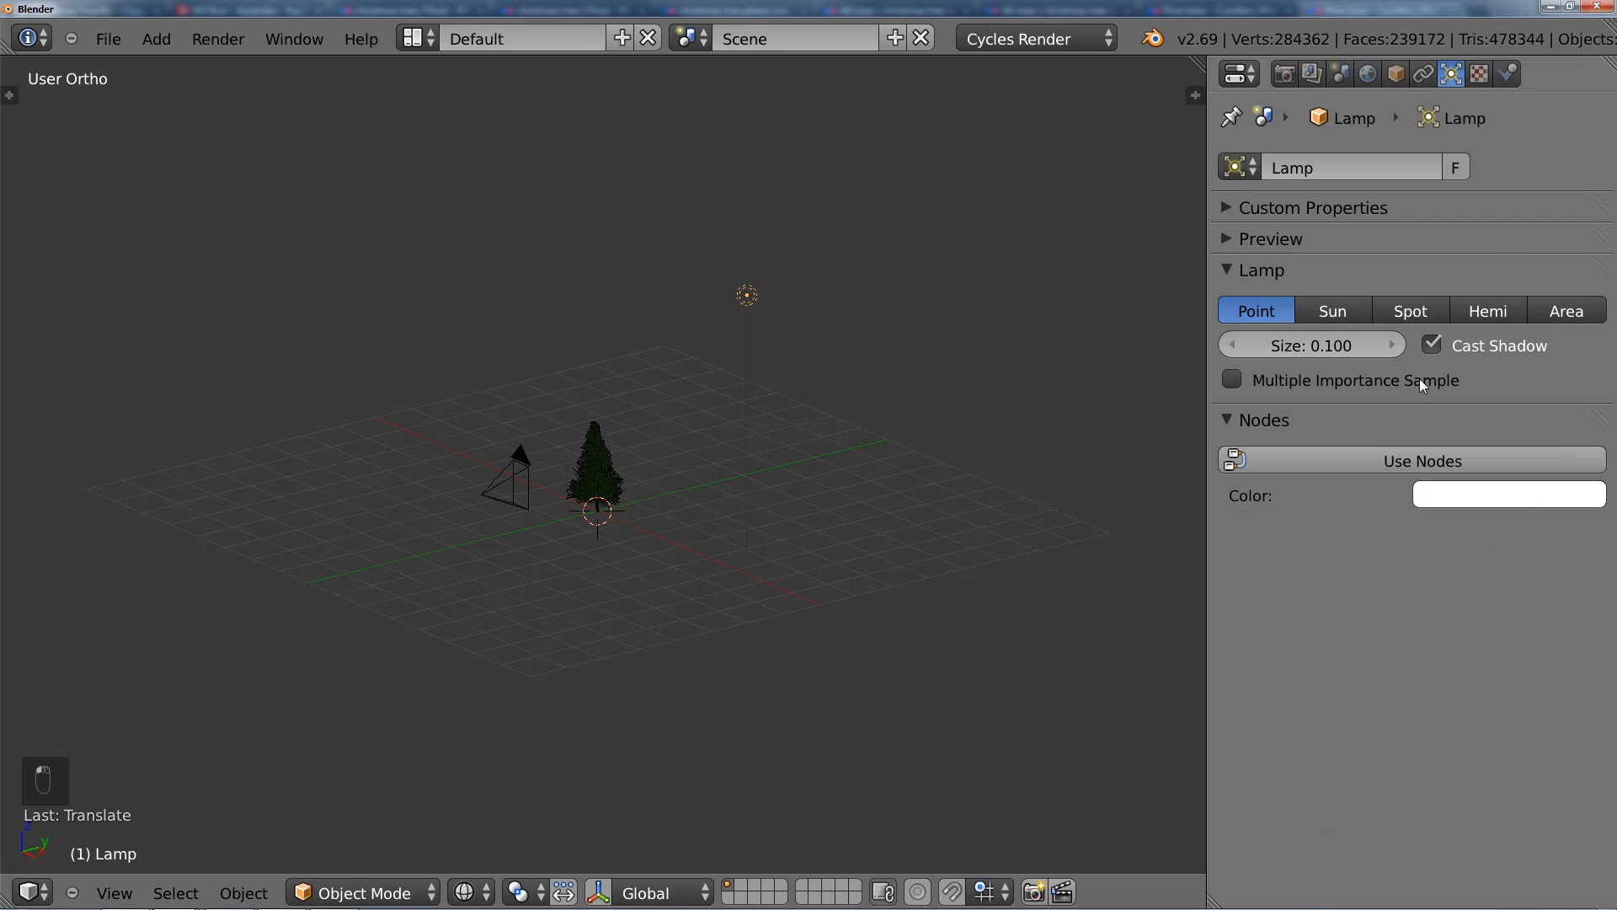
click(1347, 312)
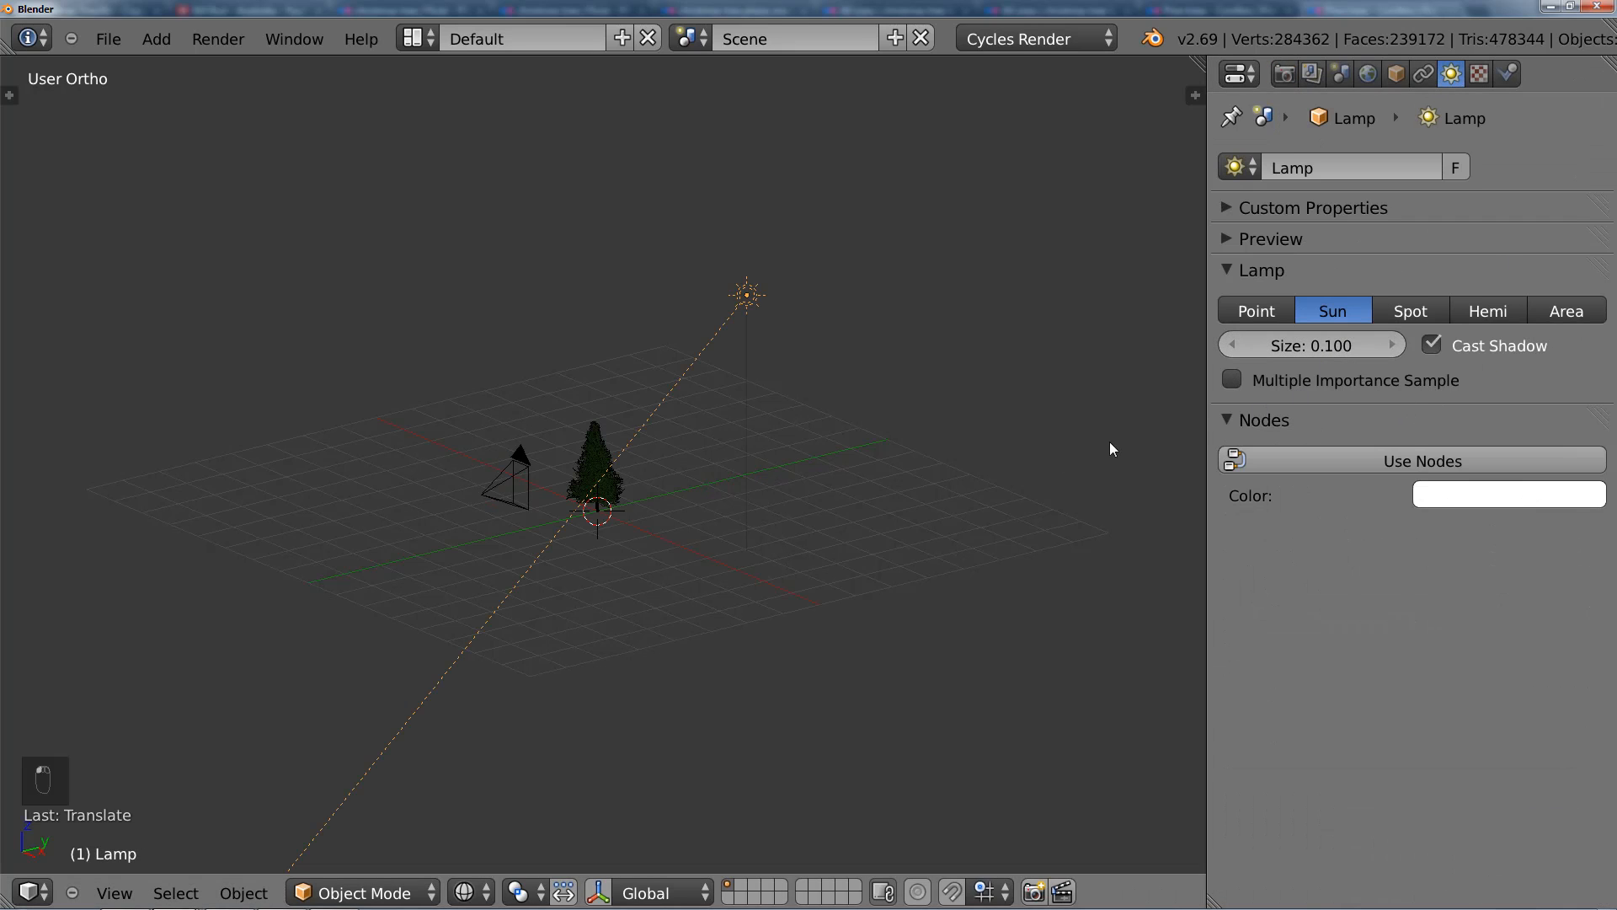
click(1314, 351)
click(1338, 374)
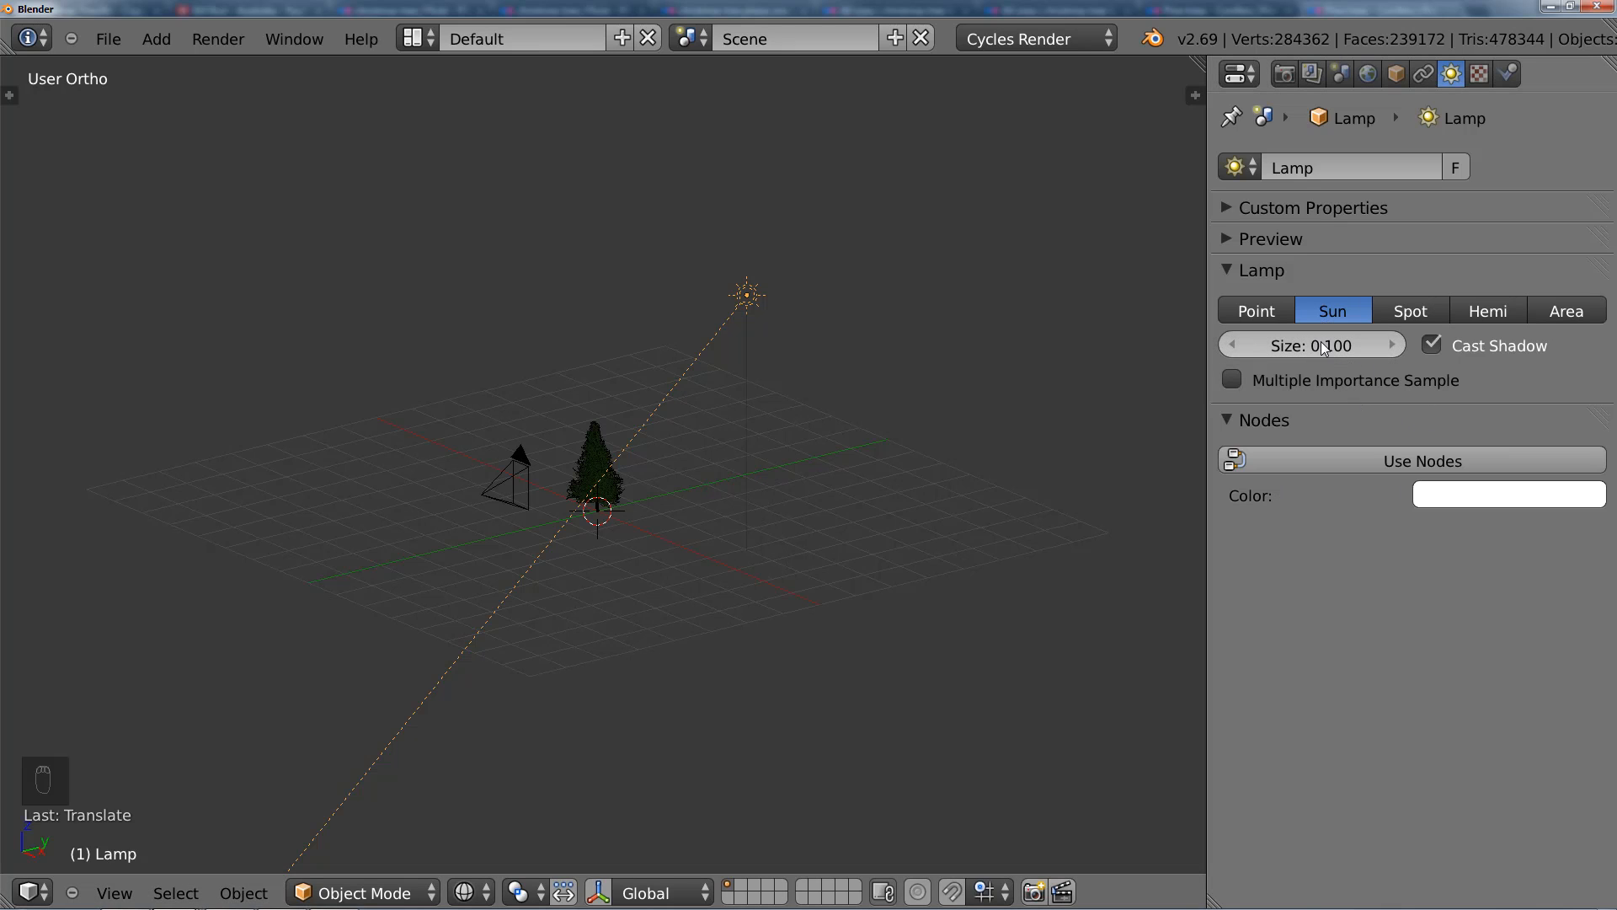
Step: In top view, rotate and move the sun lamp to the camera's side so its beam passes through the tree
key(KP_7)
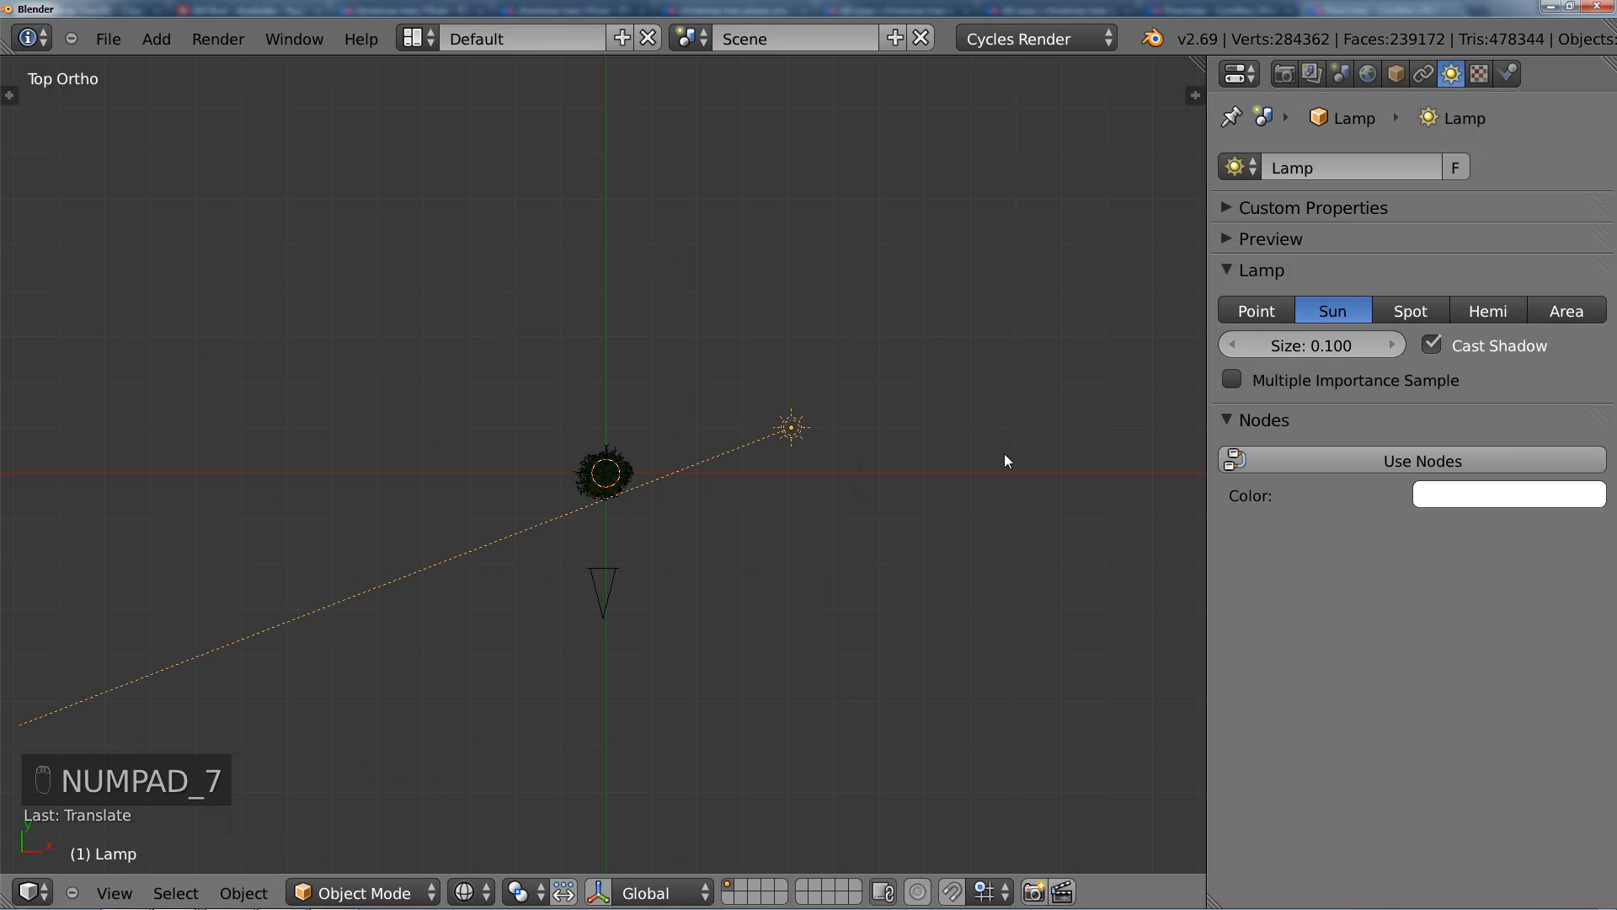
key(r)
click(808, 613)
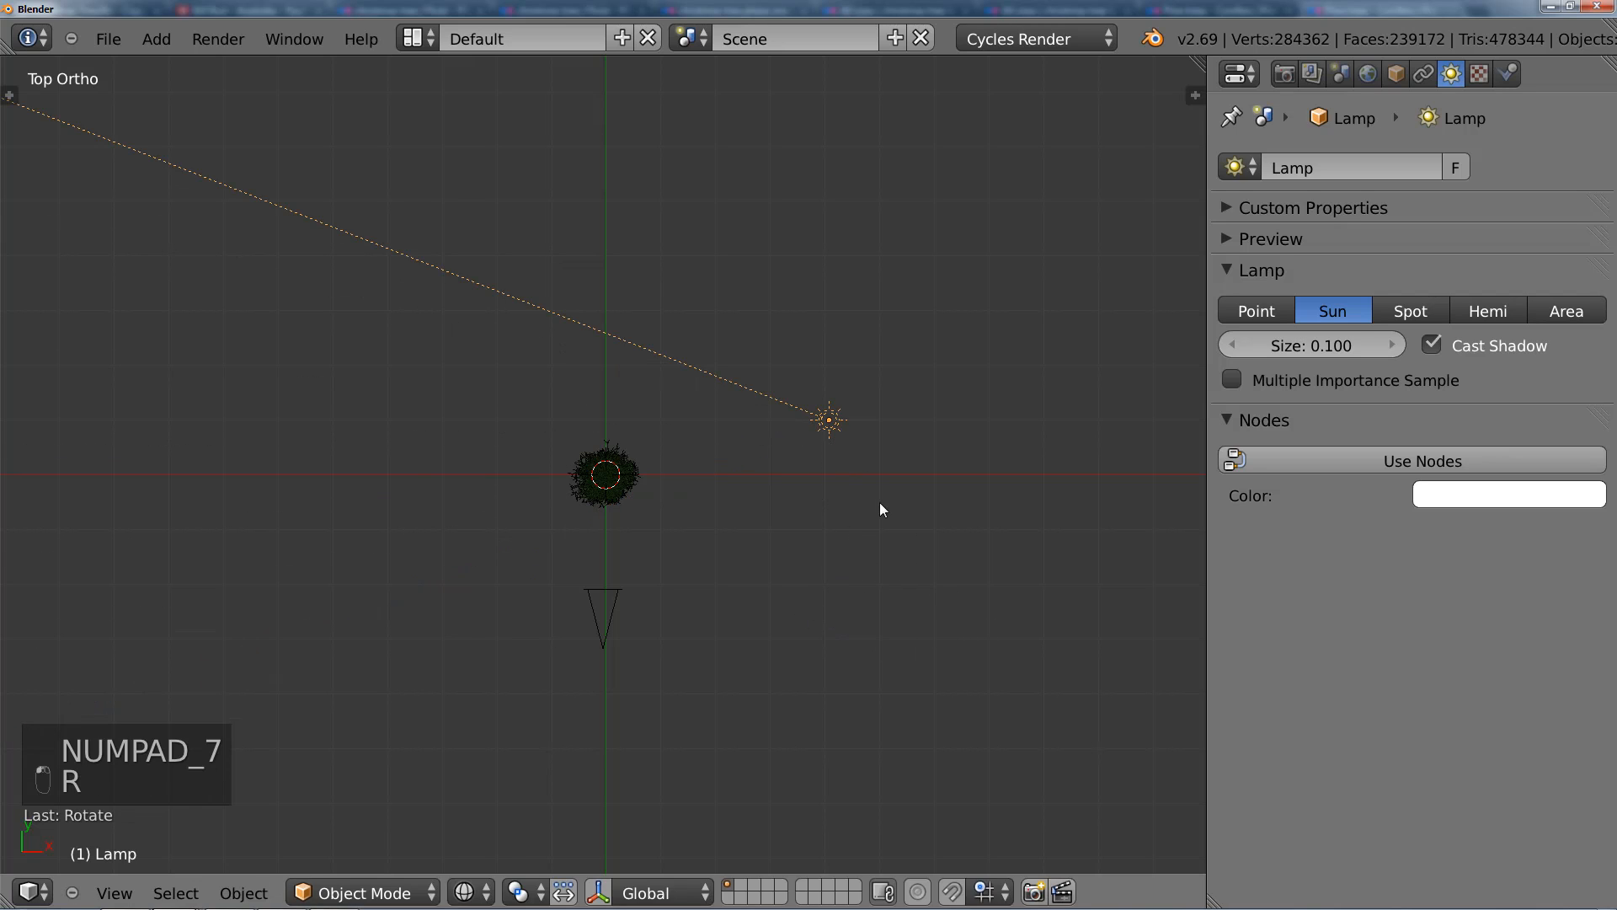
key(g)
click(856, 628)
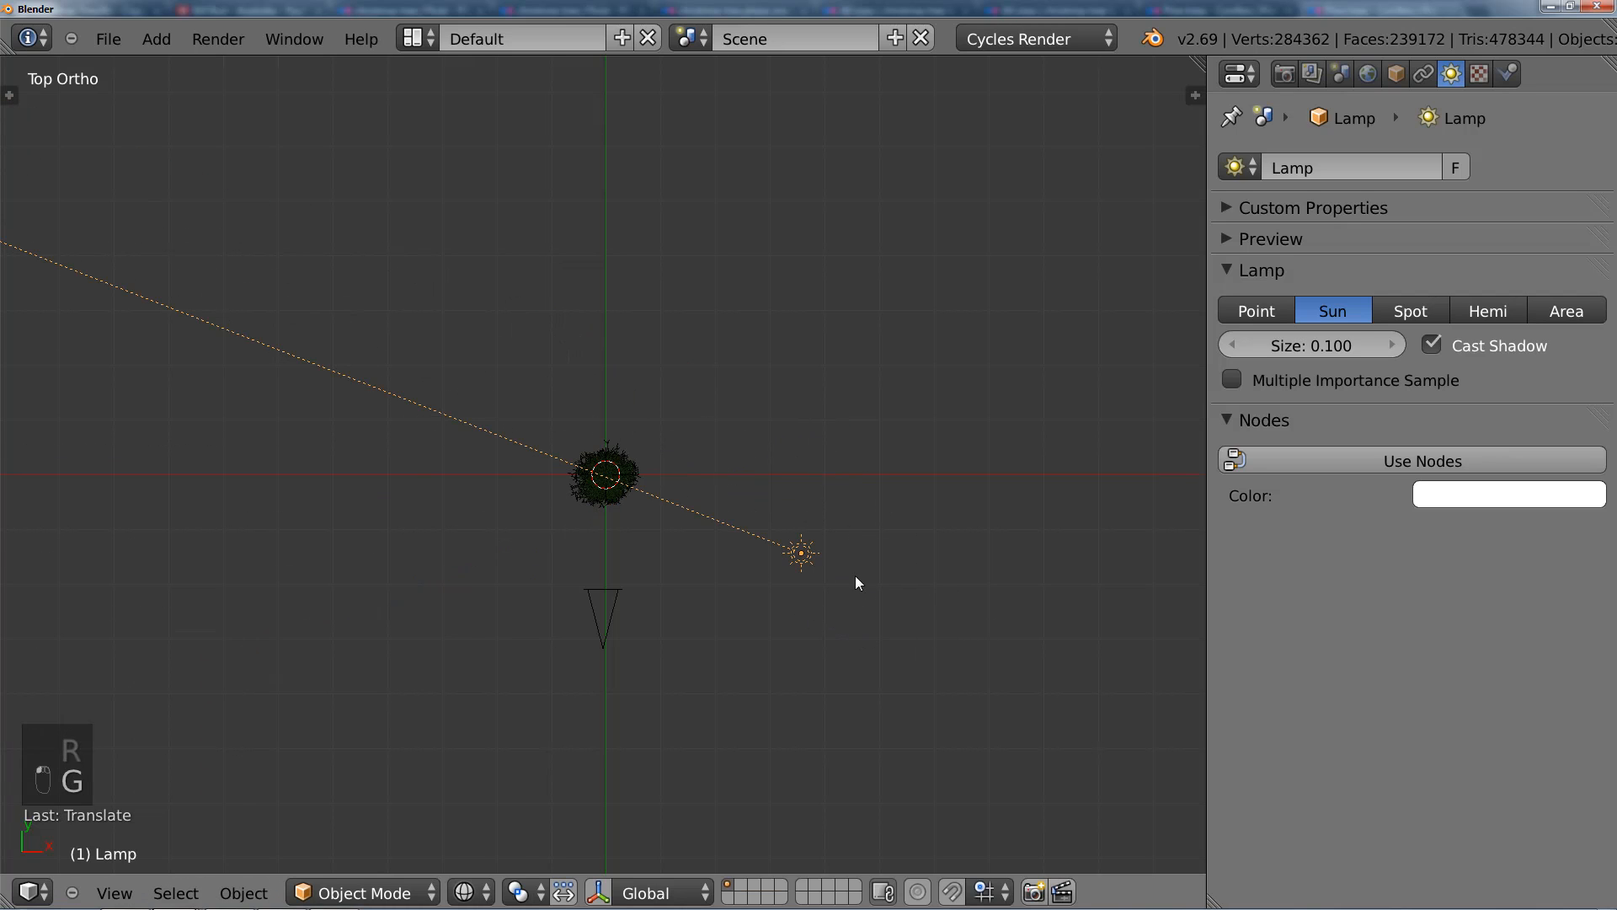
Step: In front view, lower the sun lamp and tilt it so its beam hits the tree at a shallower angle
middle_drag(856, 574, 847, 468)
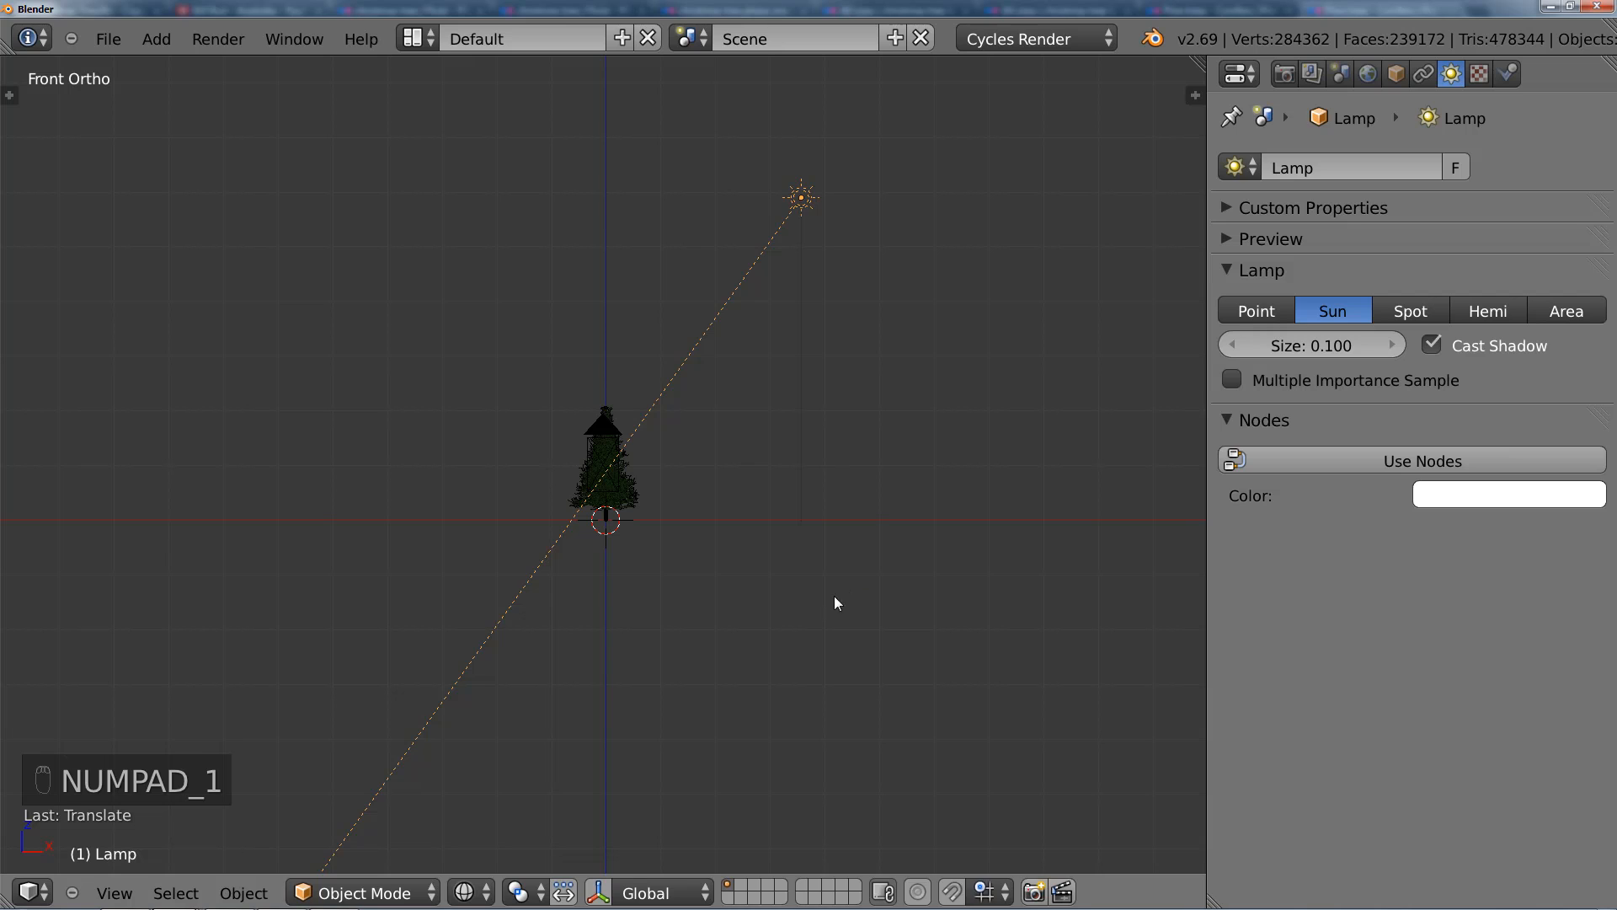
key(r)
click(671, 480)
key(g)
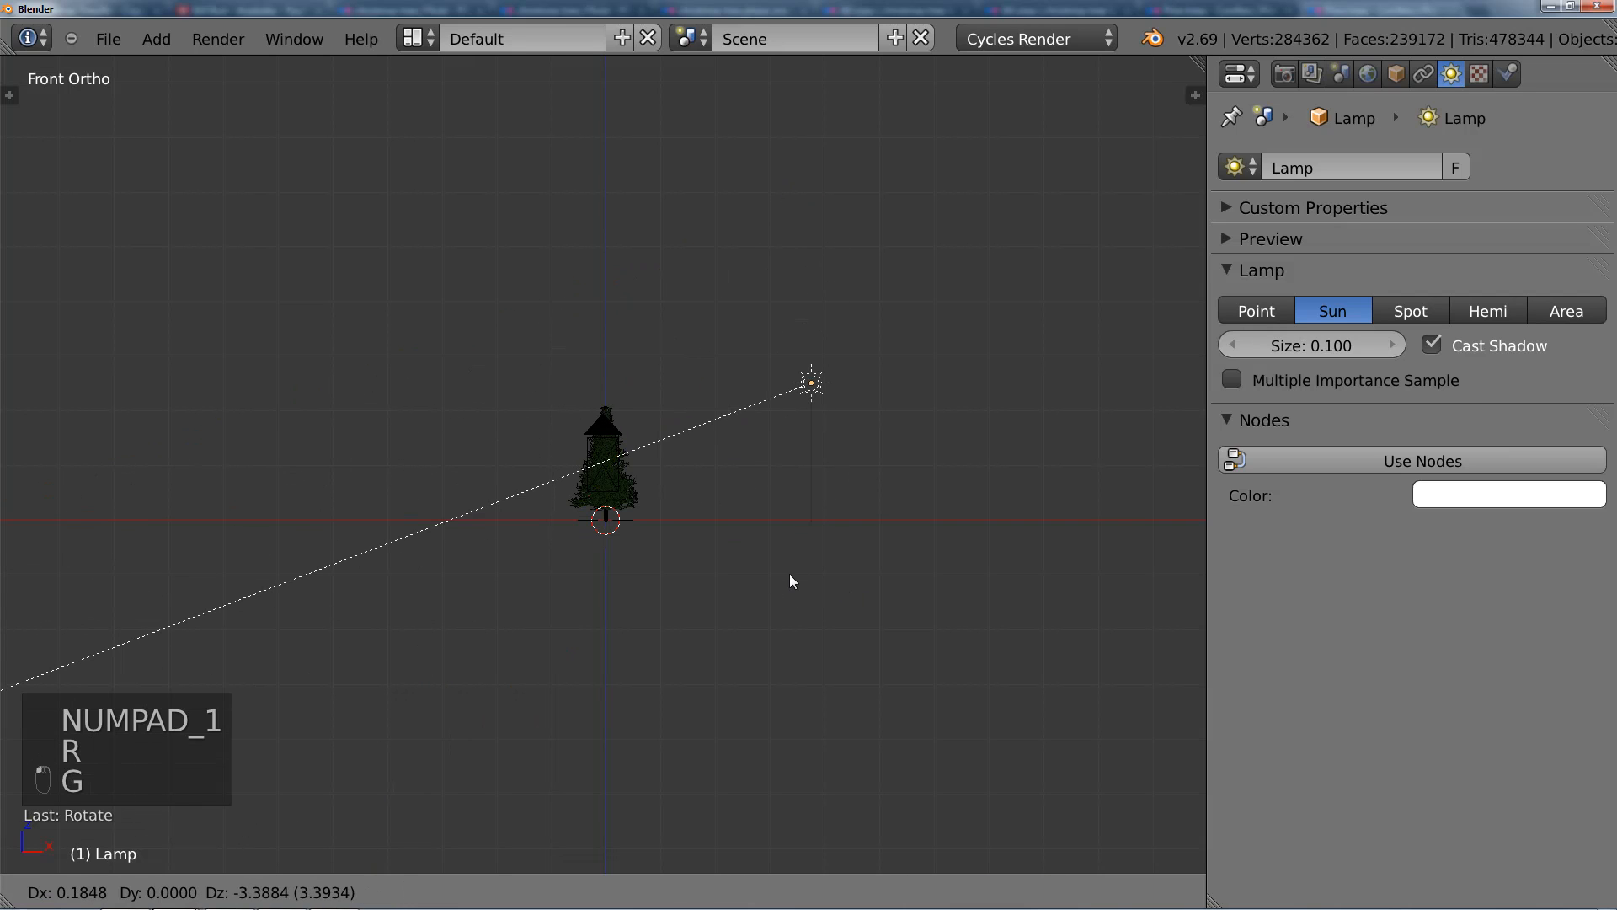
click(790, 573)
key(r)
click(827, 484)
middle_drag(828, 483, 674, 560)
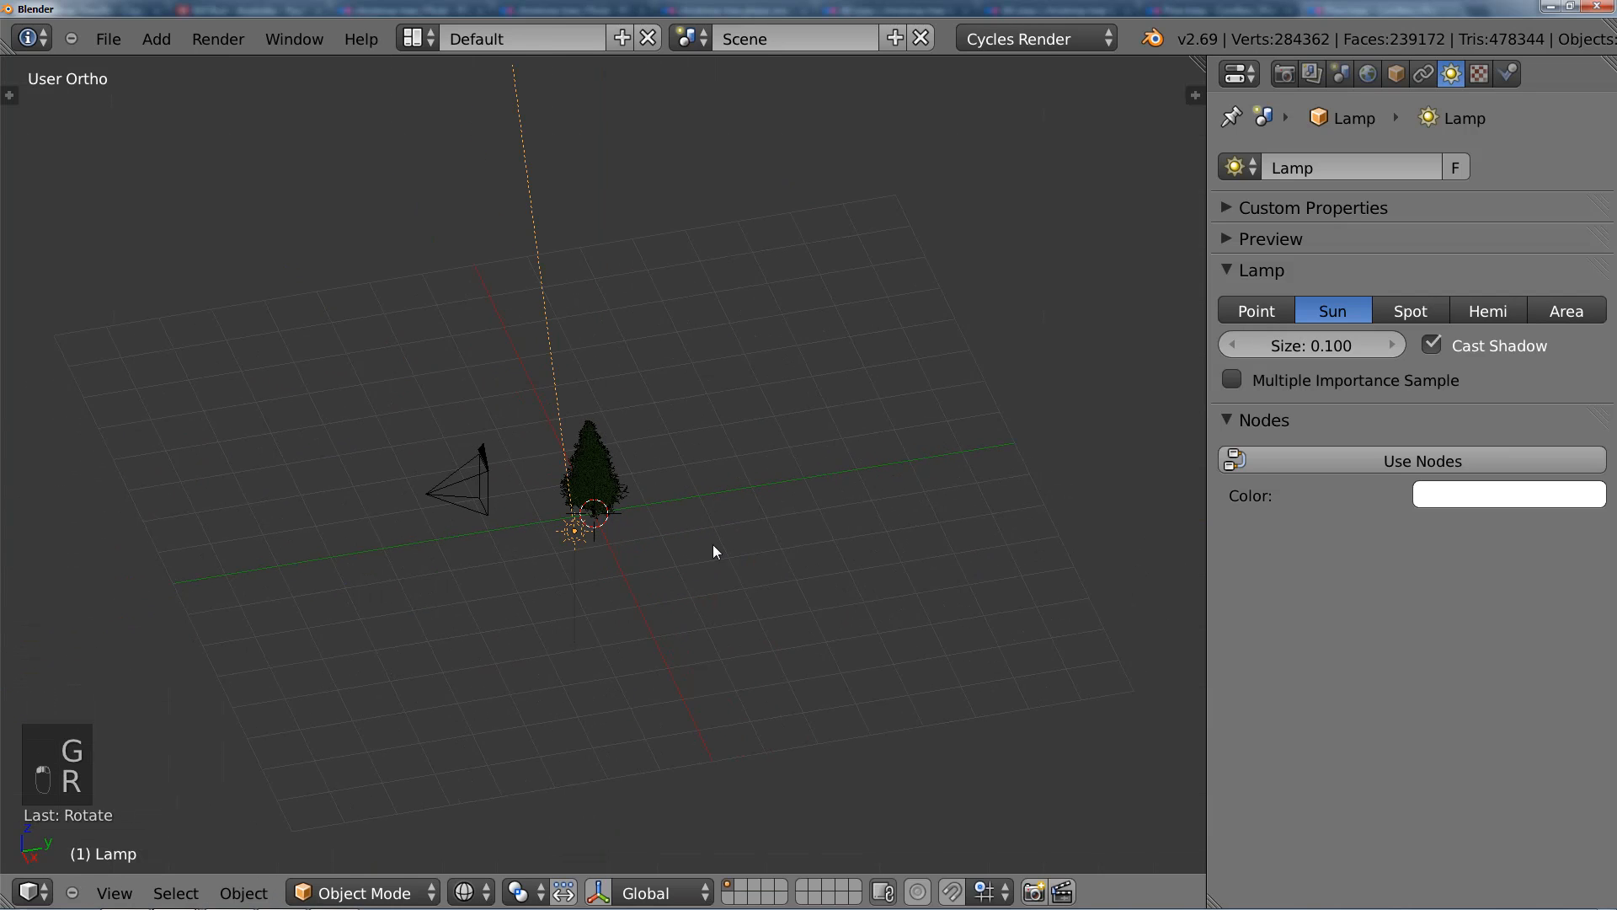
Step: In top view, bring the sun lamp further toward the camera's side and rotate it to re-aim at the tree
key(KP_7)
key(r)
click(699, 361)
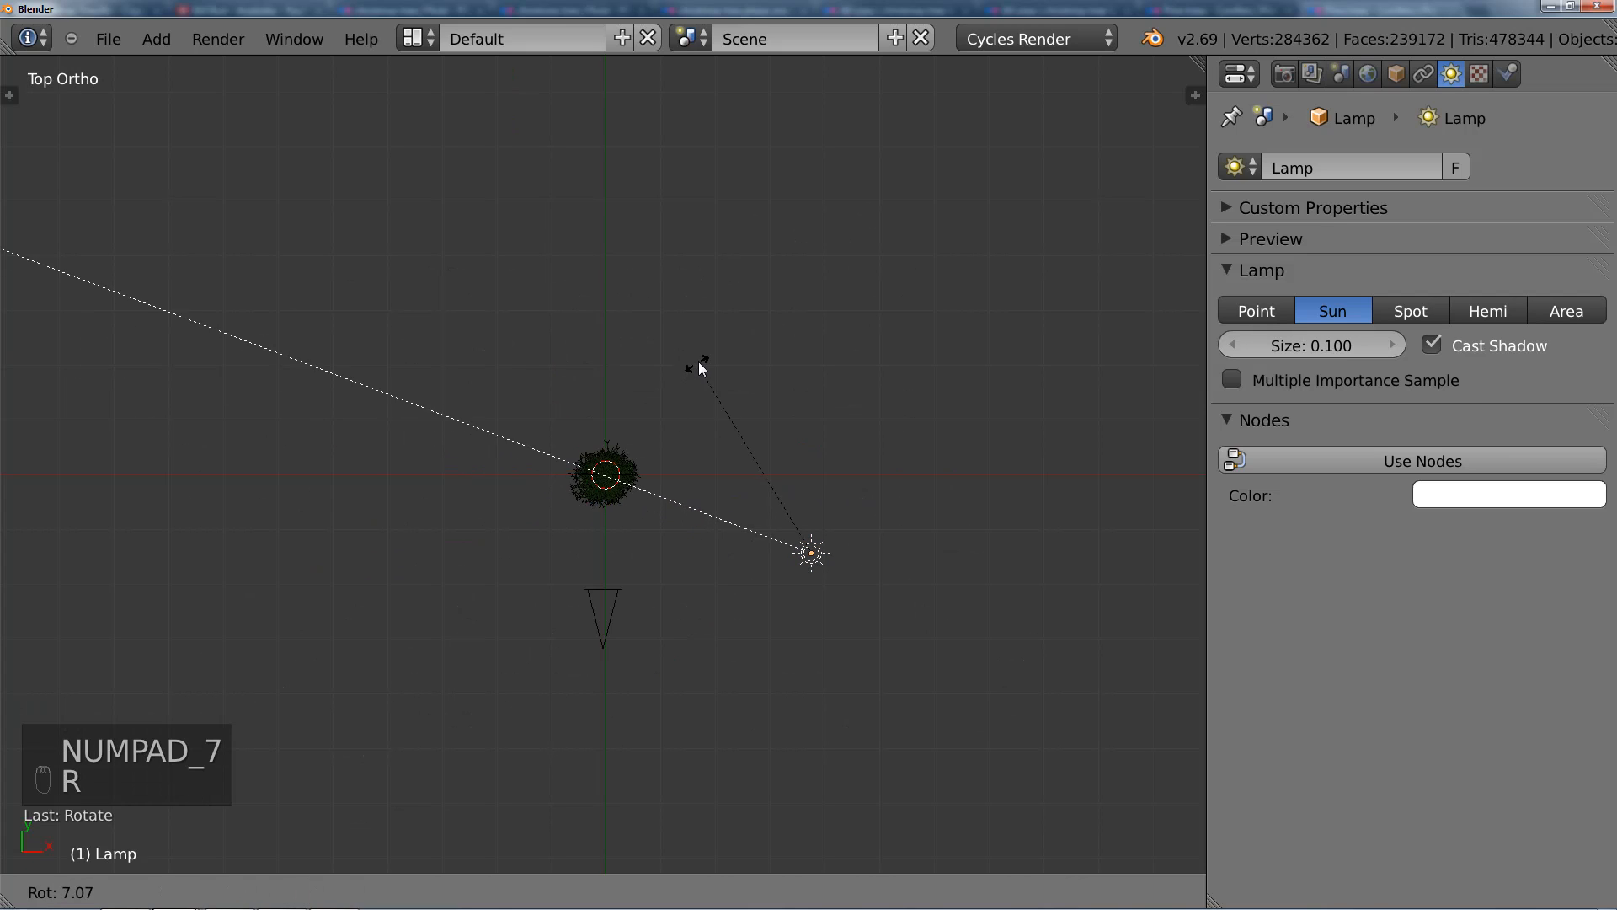
key(g)
click(720, 379)
key(r)
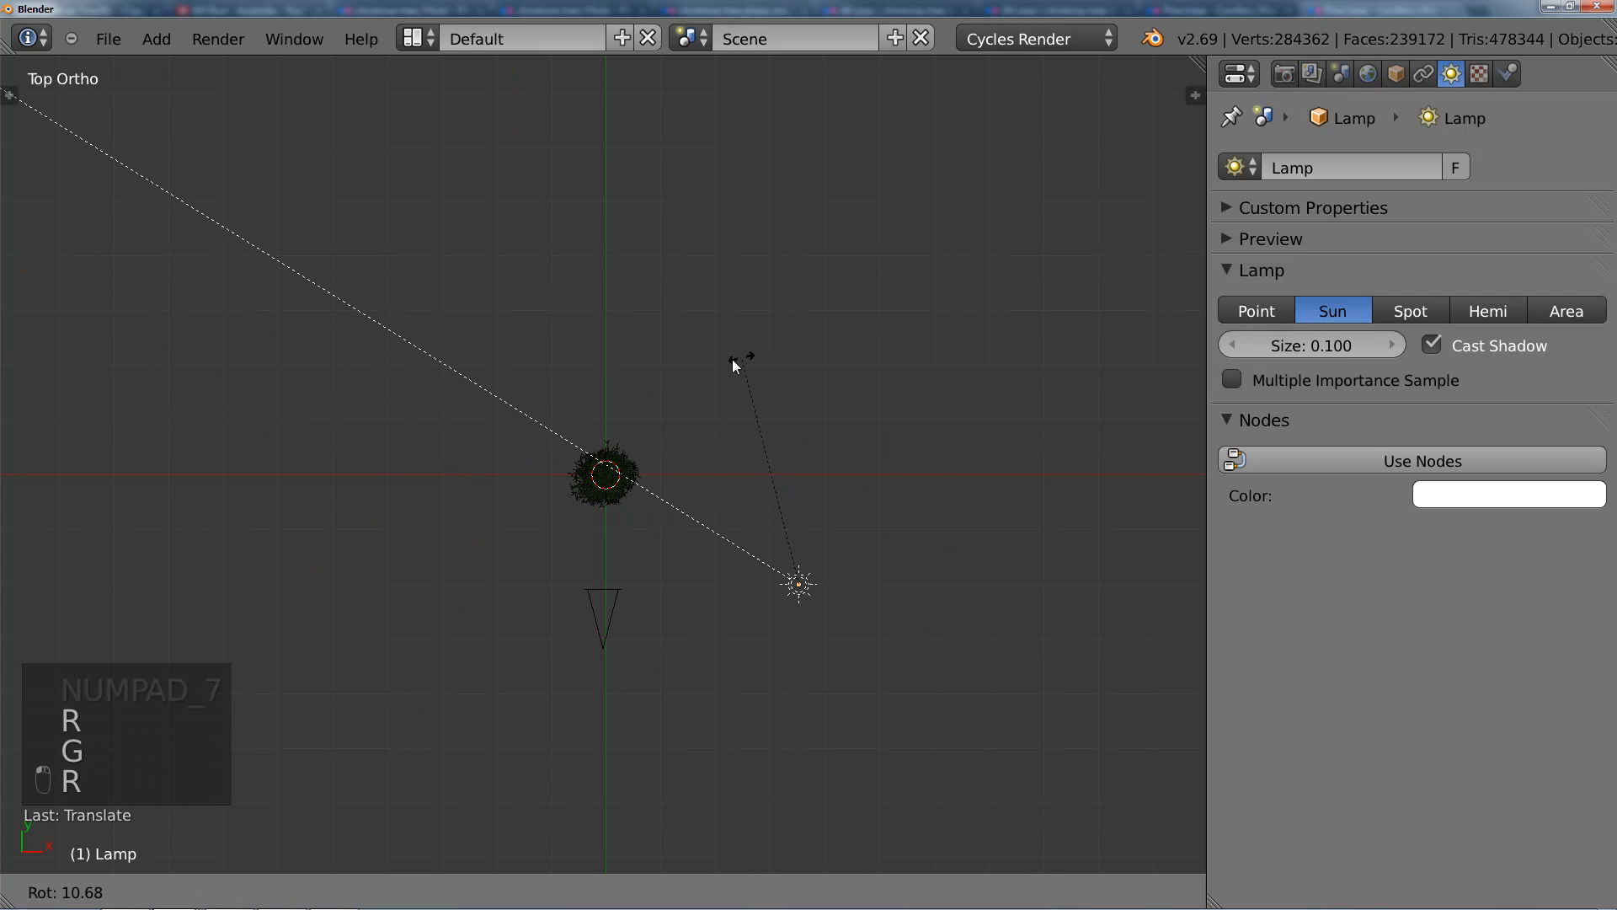
click(731, 359)
middle_drag(726, 417, 585, 539)
Step: Enable nodes on the sun lamp and set its emission strength to 2
click(1432, 462)
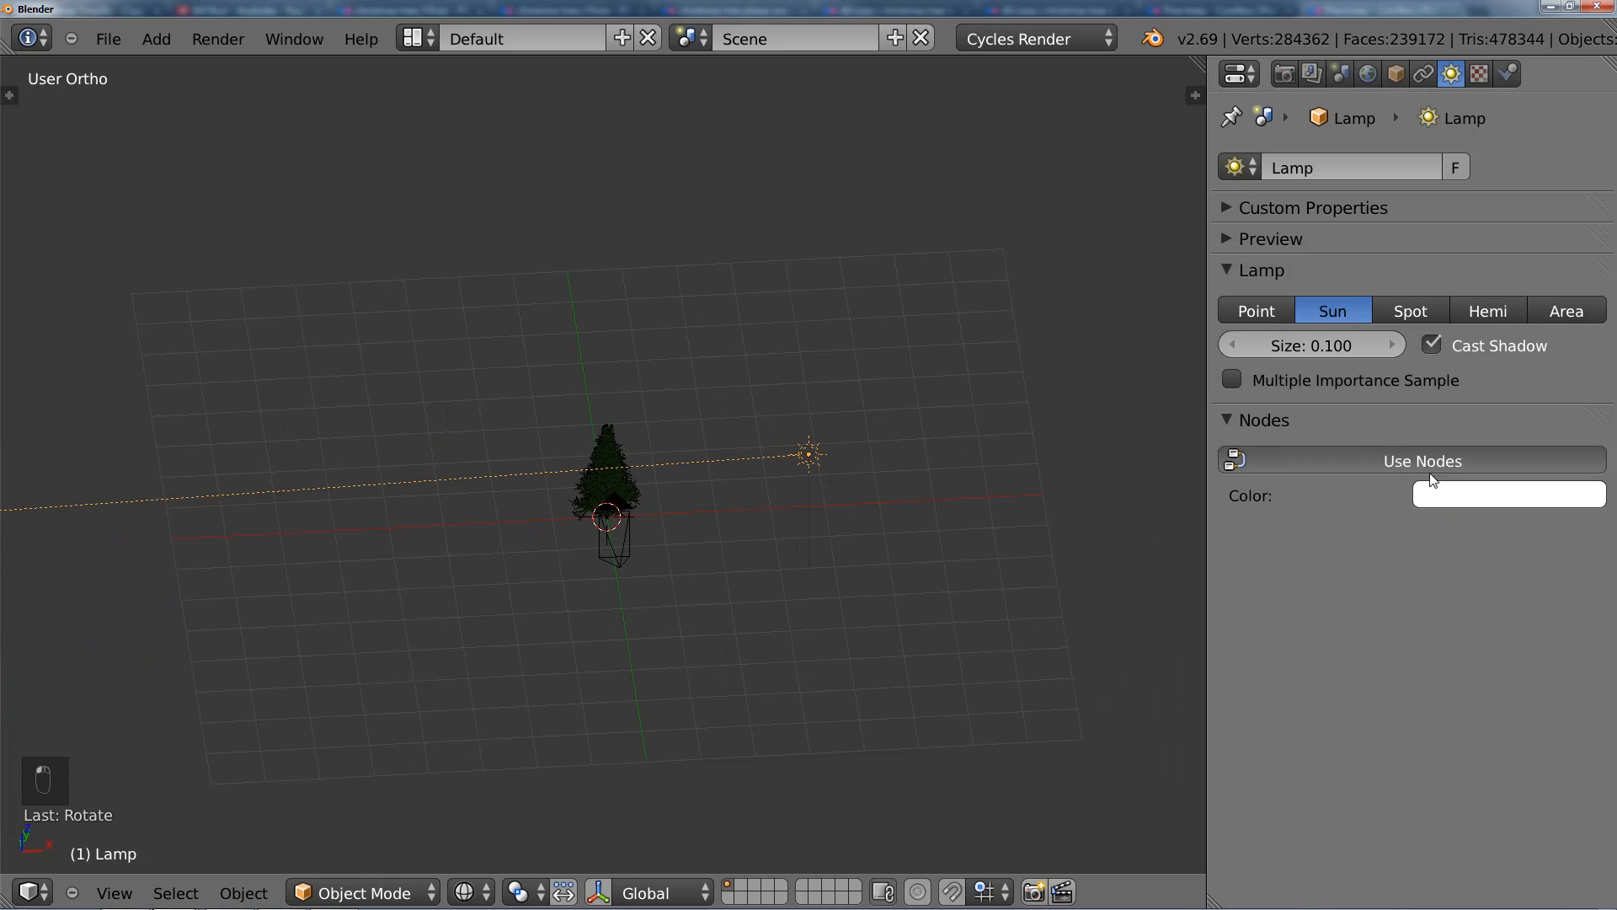
click(1470, 545)
text(5)
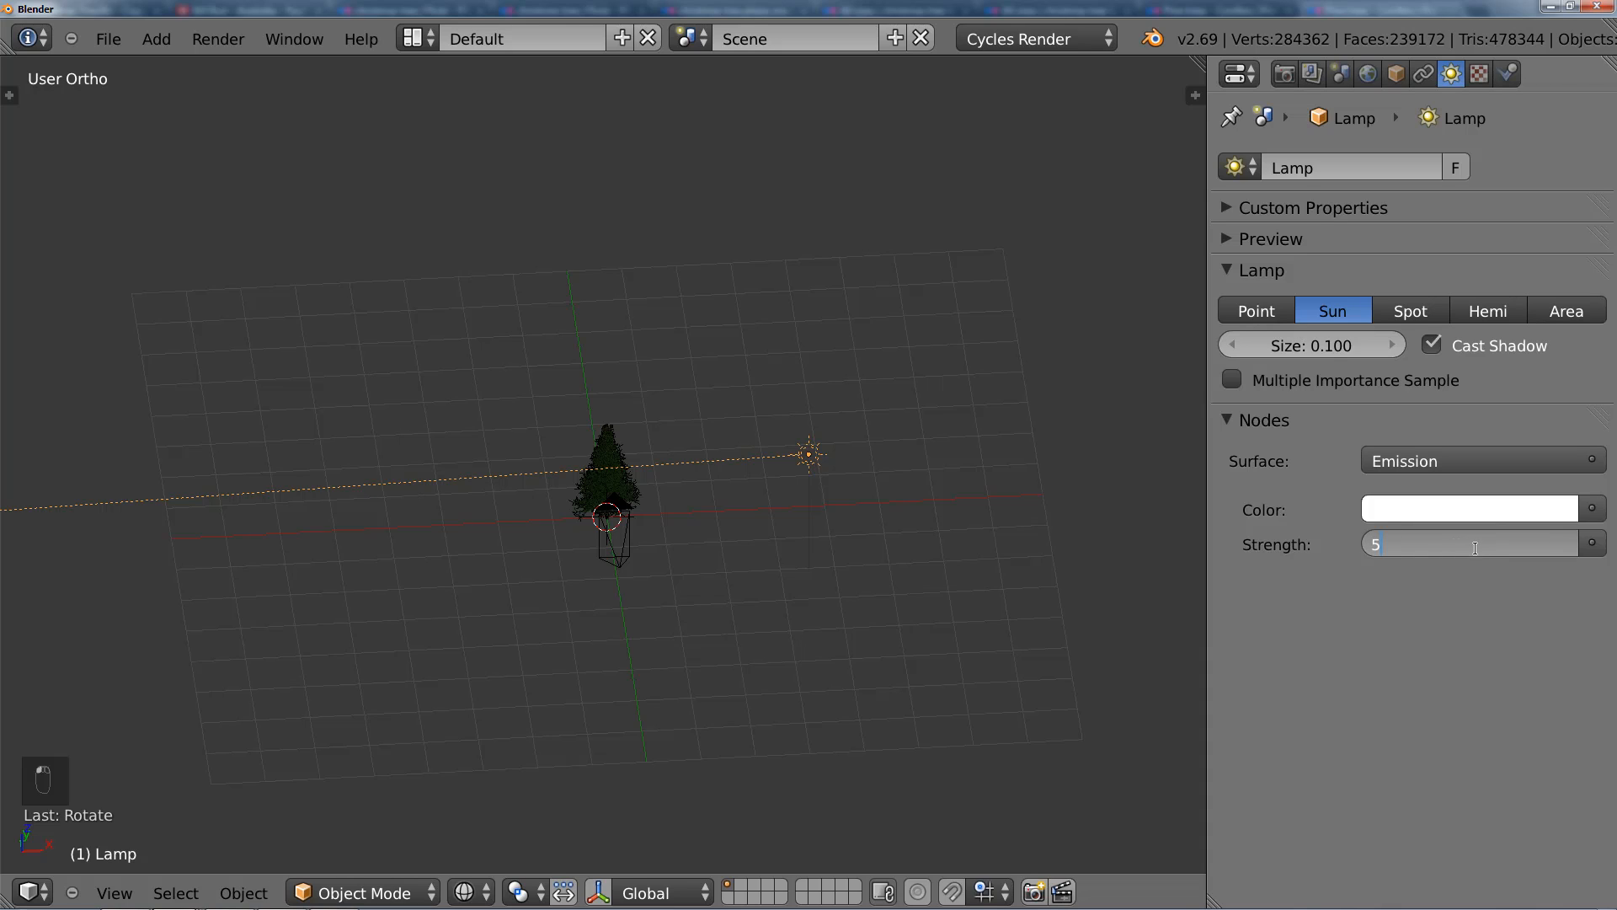
key(Return)
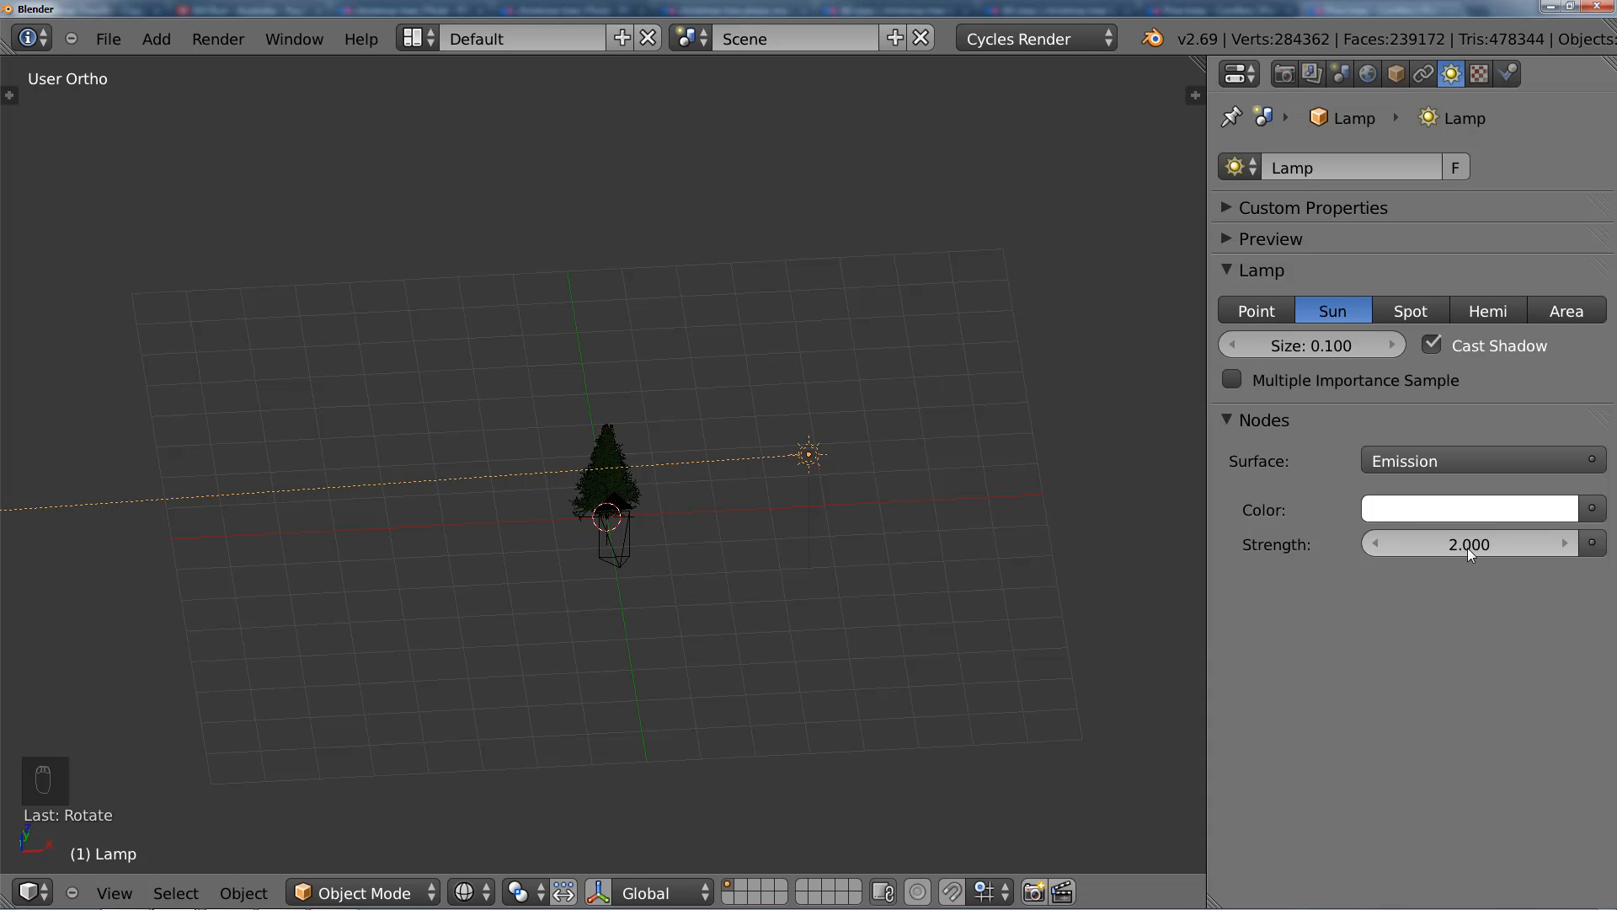
Step: Enable nodes for the world background and give it a light blue color with a strength of 0.5
click(1369, 75)
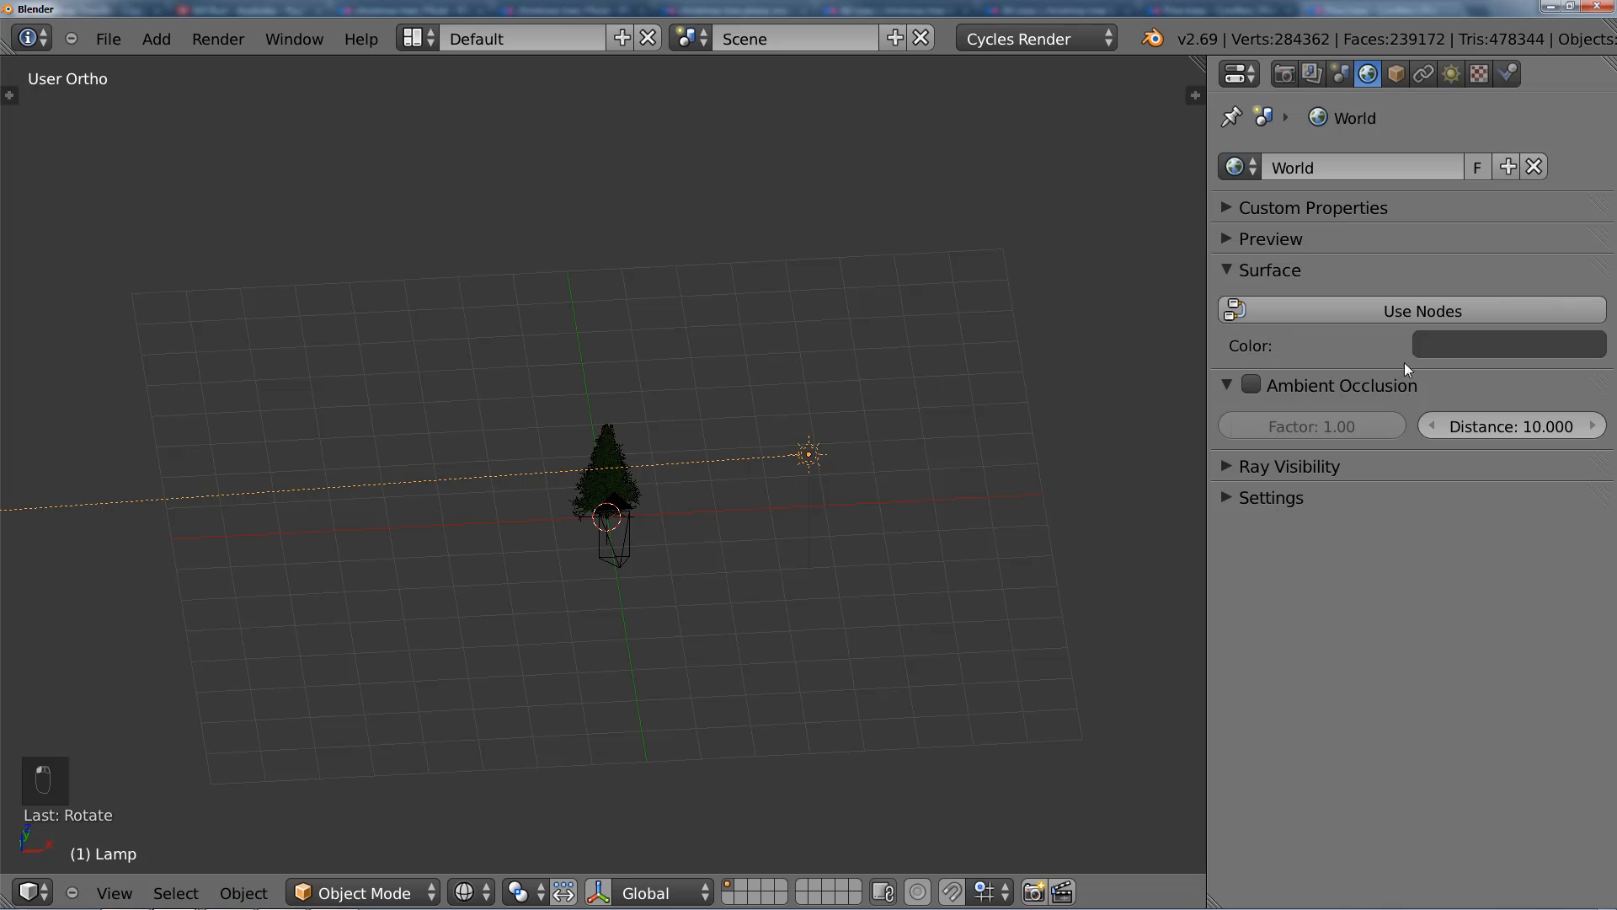
click(1406, 305)
scroll(599, 411, up, 1)
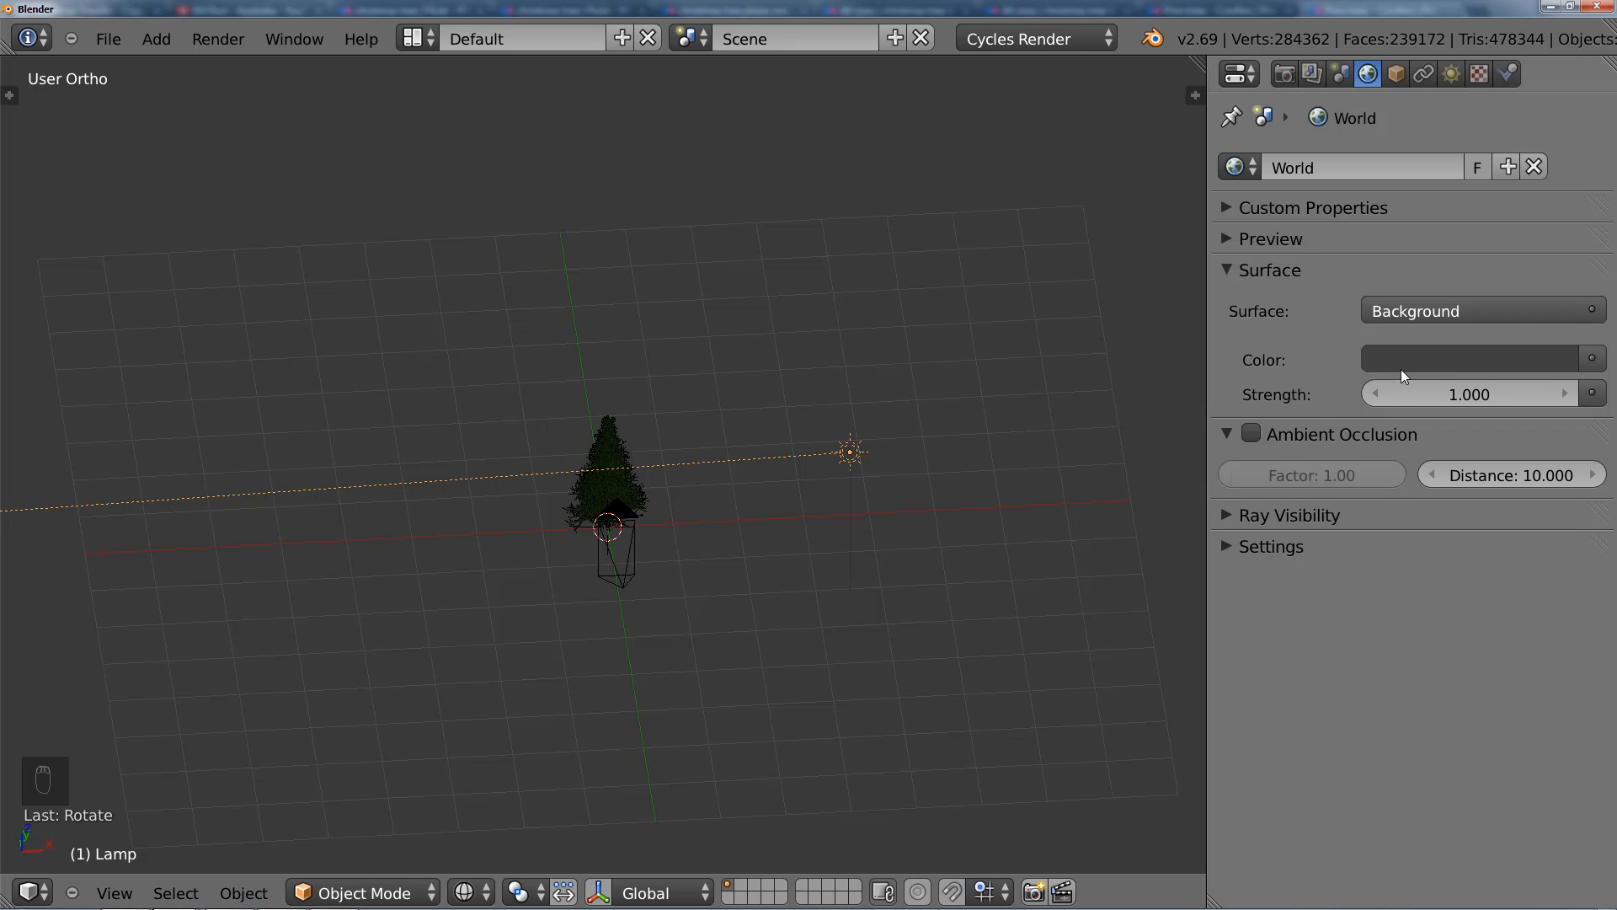
click(1429, 361)
drag(1554, 482, 1555, 390)
click(1443, 467)
drag(1443, 468, 1457, 437)
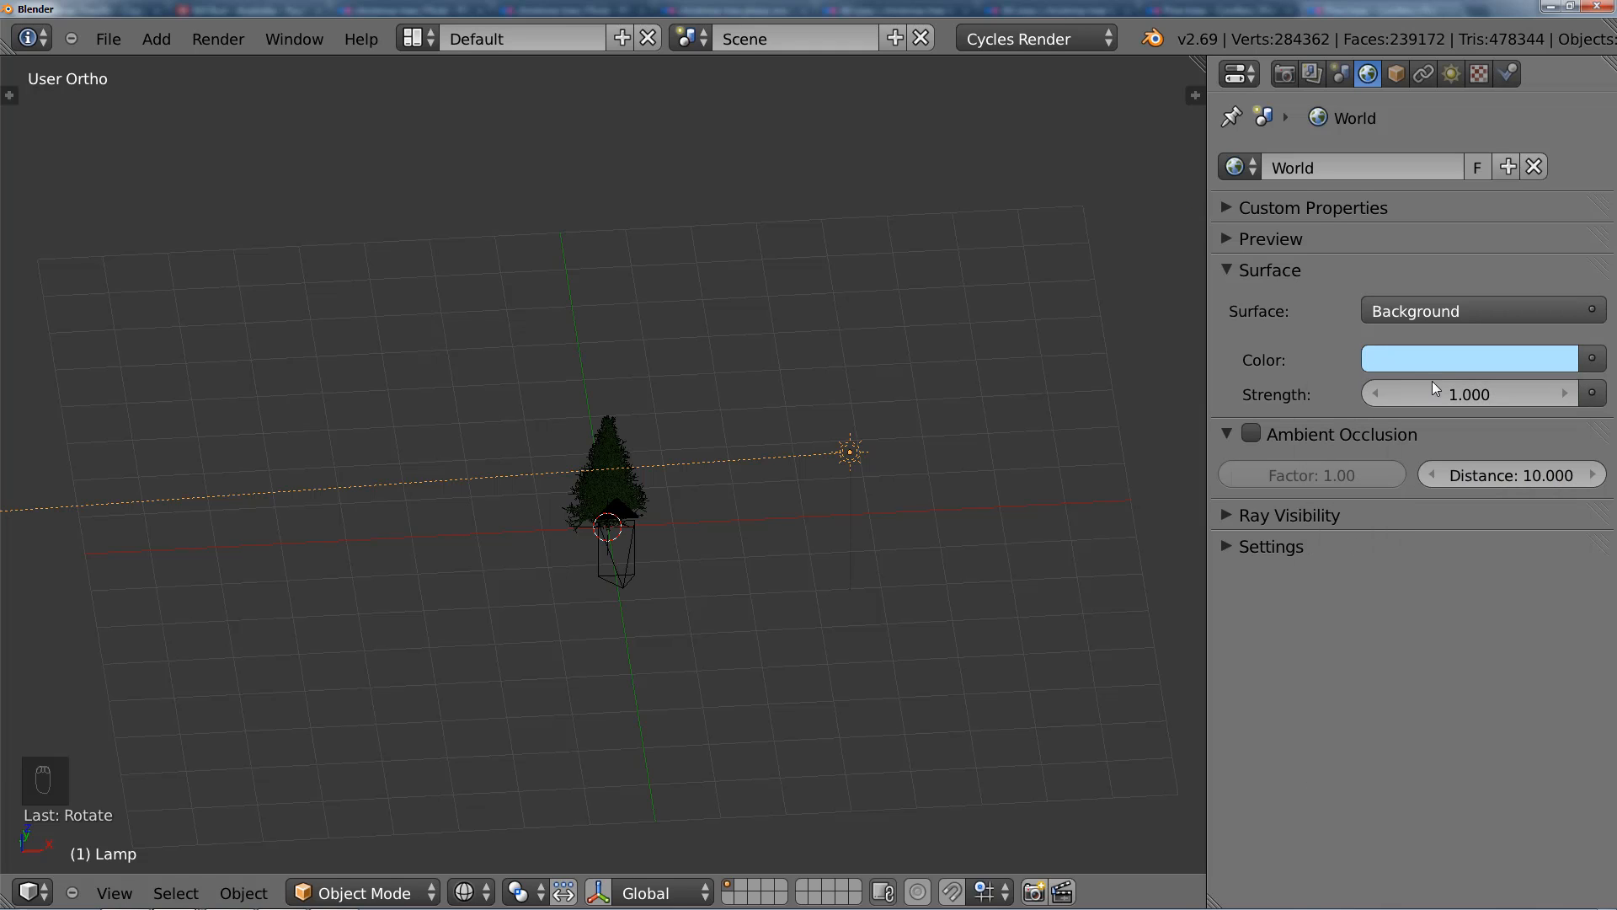
click(1368, 394)
click(1368, 394)
click(1368, 395)
click(1368, 394)
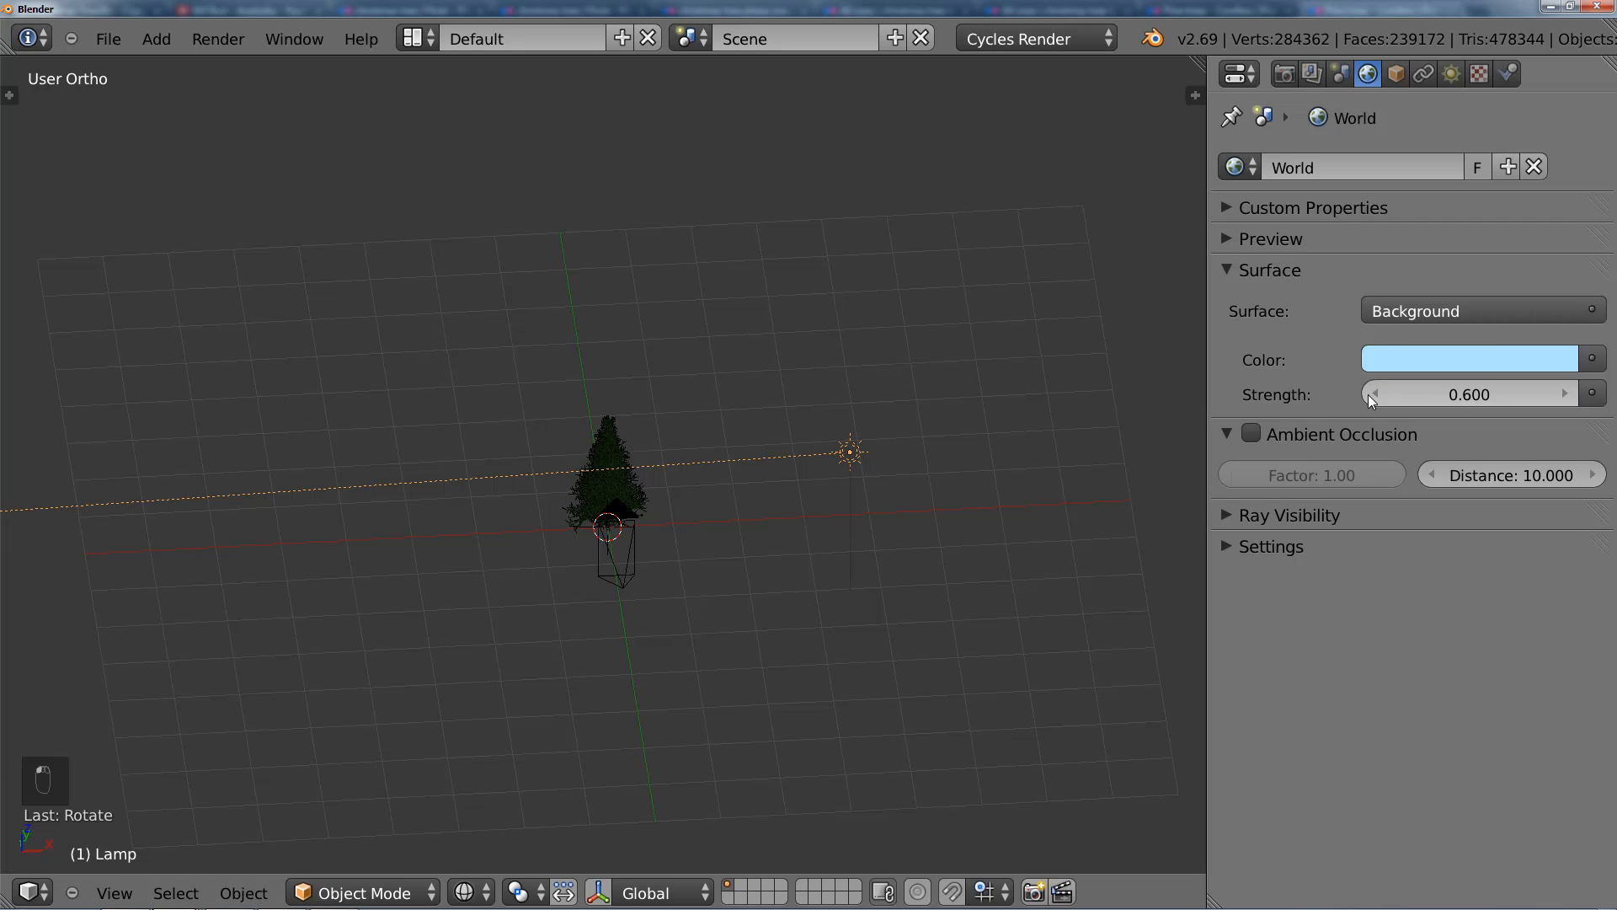
click(1368, 394)
Step: Add a mesh plane and scale it up into a large ground surface around the tree
middle_drag(1079, 507, 859, 505)
key(shift+a)
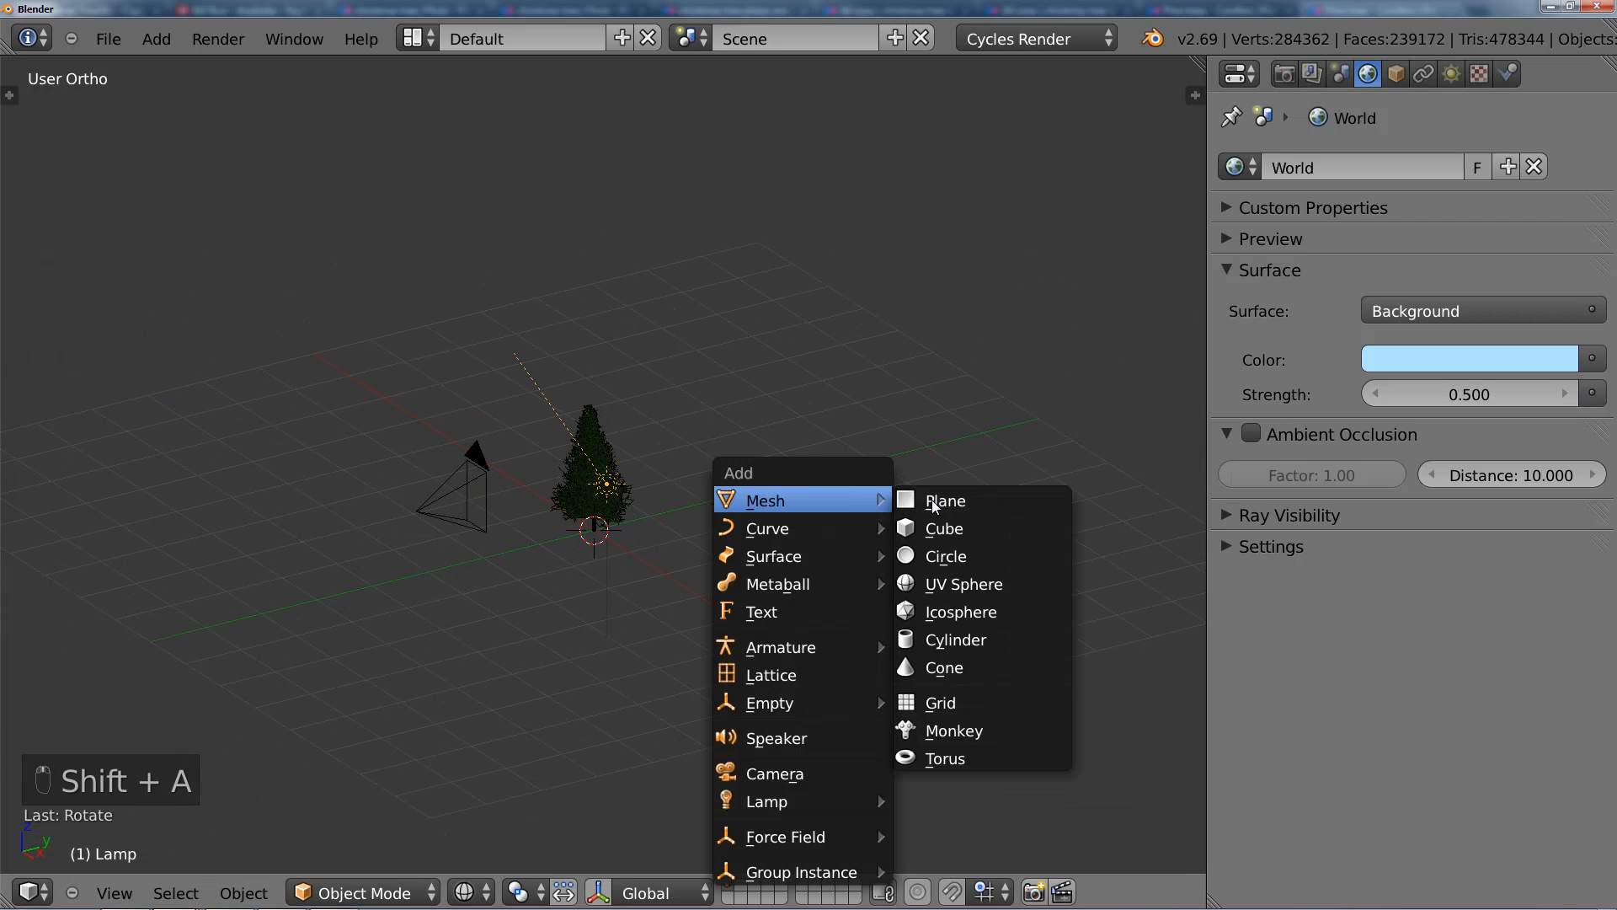
click(937, 497)
scroll(775, 522, down, 2)
key(s)
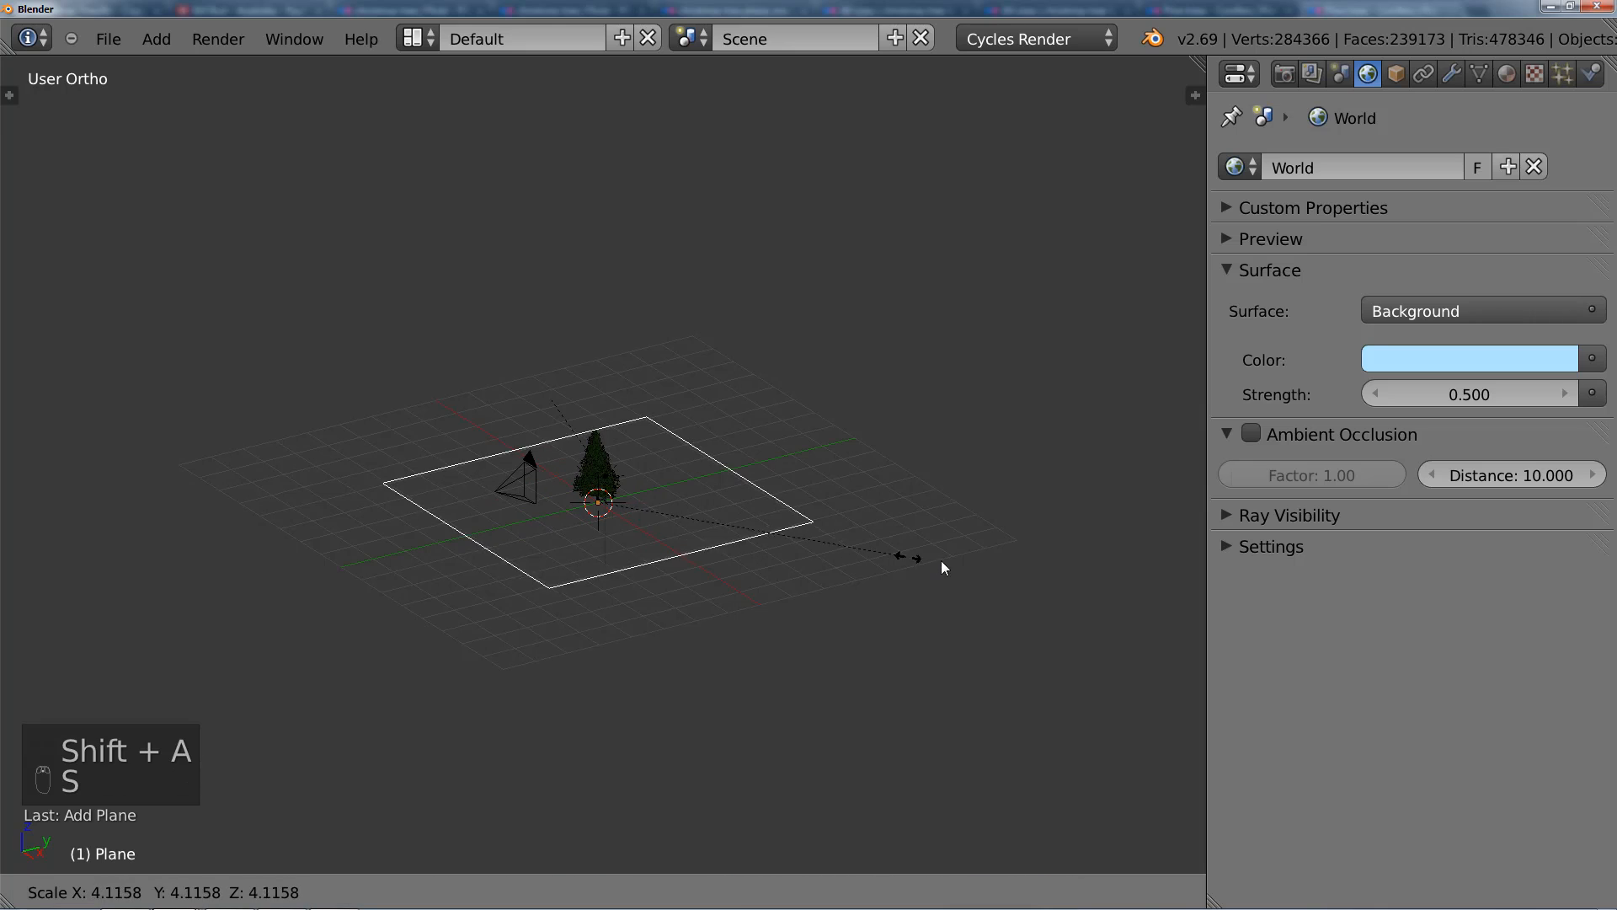
click(989, 563)
Step: Move the ground plane along the Y axis so most of it extends behind the tree, away from the camera
key(g)
key(y)
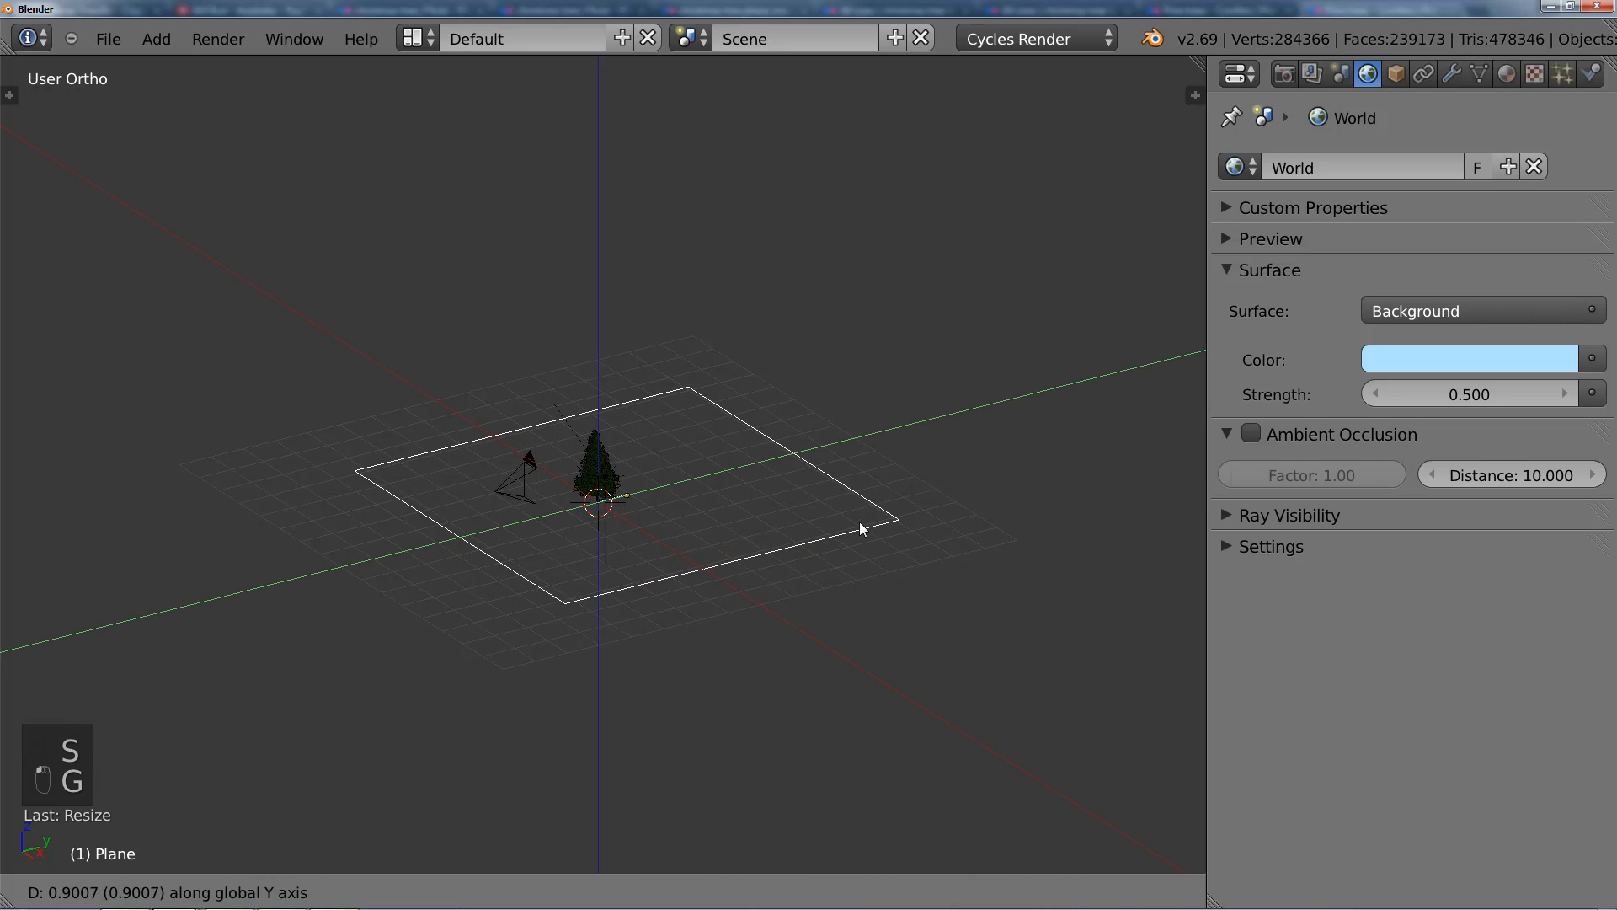
click(895, 503)
key(g)
key(y)
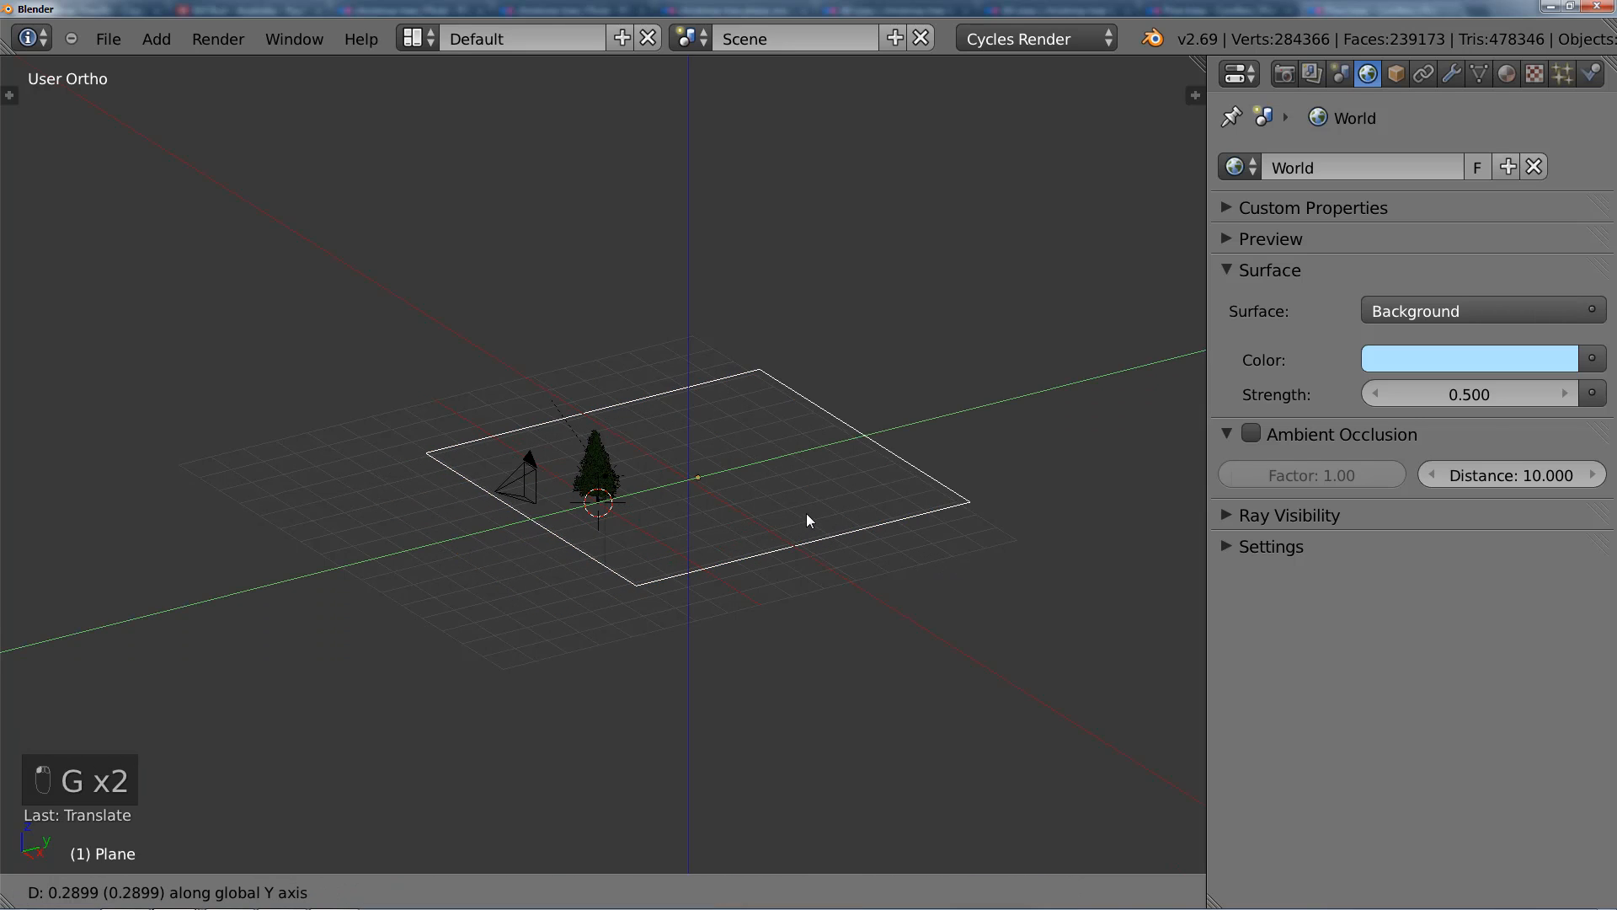
click(785, 510)
Step: Extrude the plane's far edge about 10.8 units straight up along Z to form a backdrop wall
middle_drag(788, 518, 679, 531)
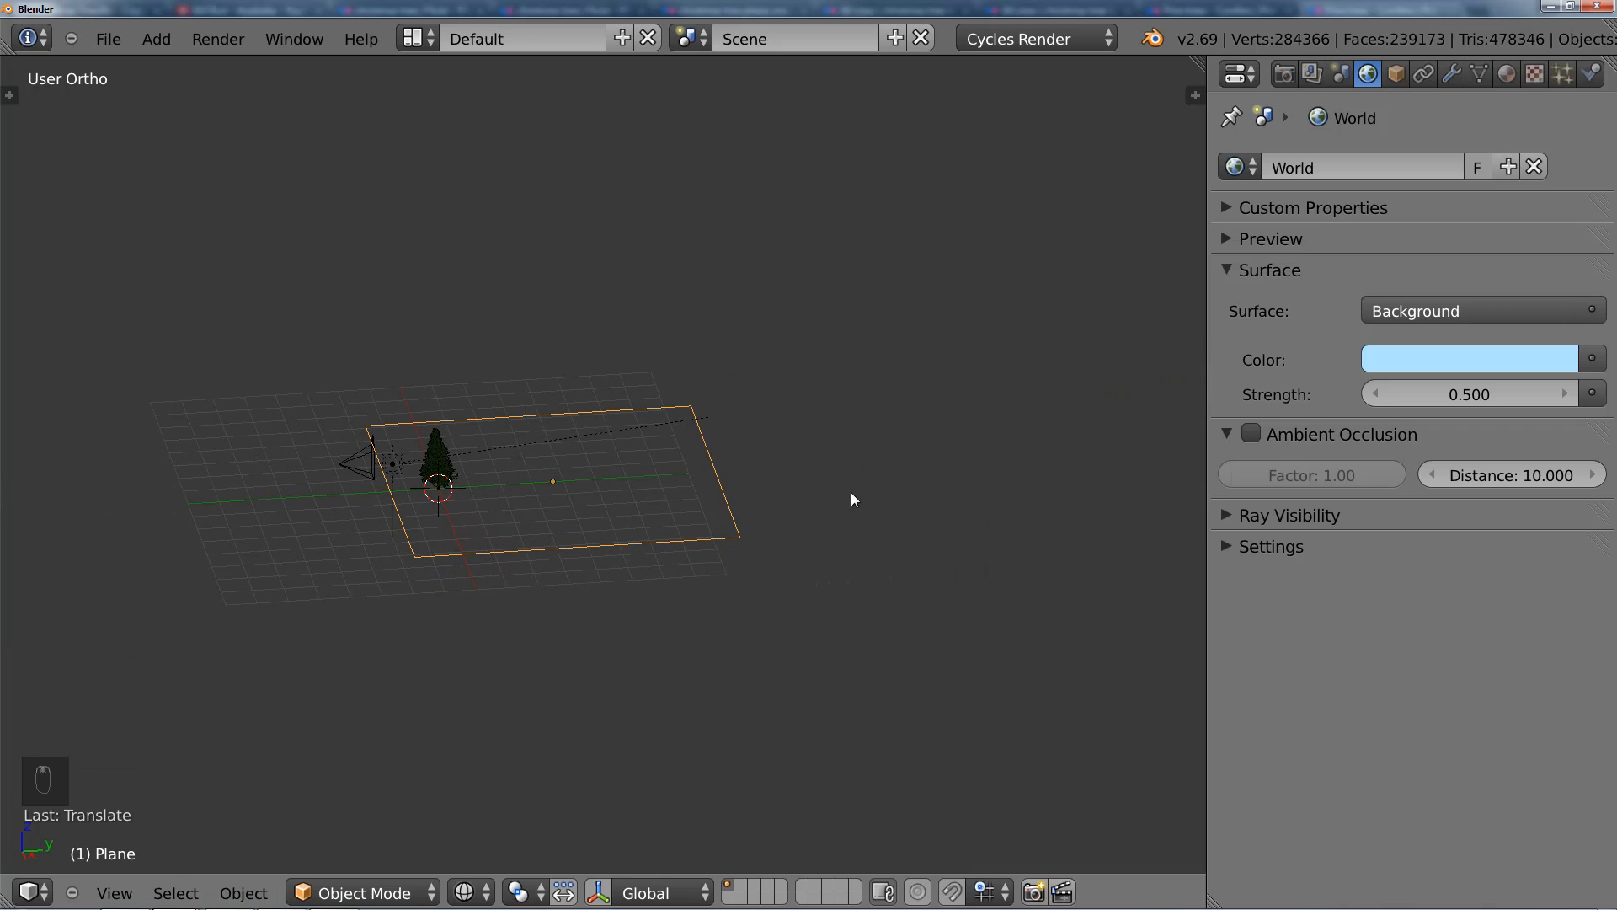
middle_drag(830, 411, 675, 447)
key(Tab)
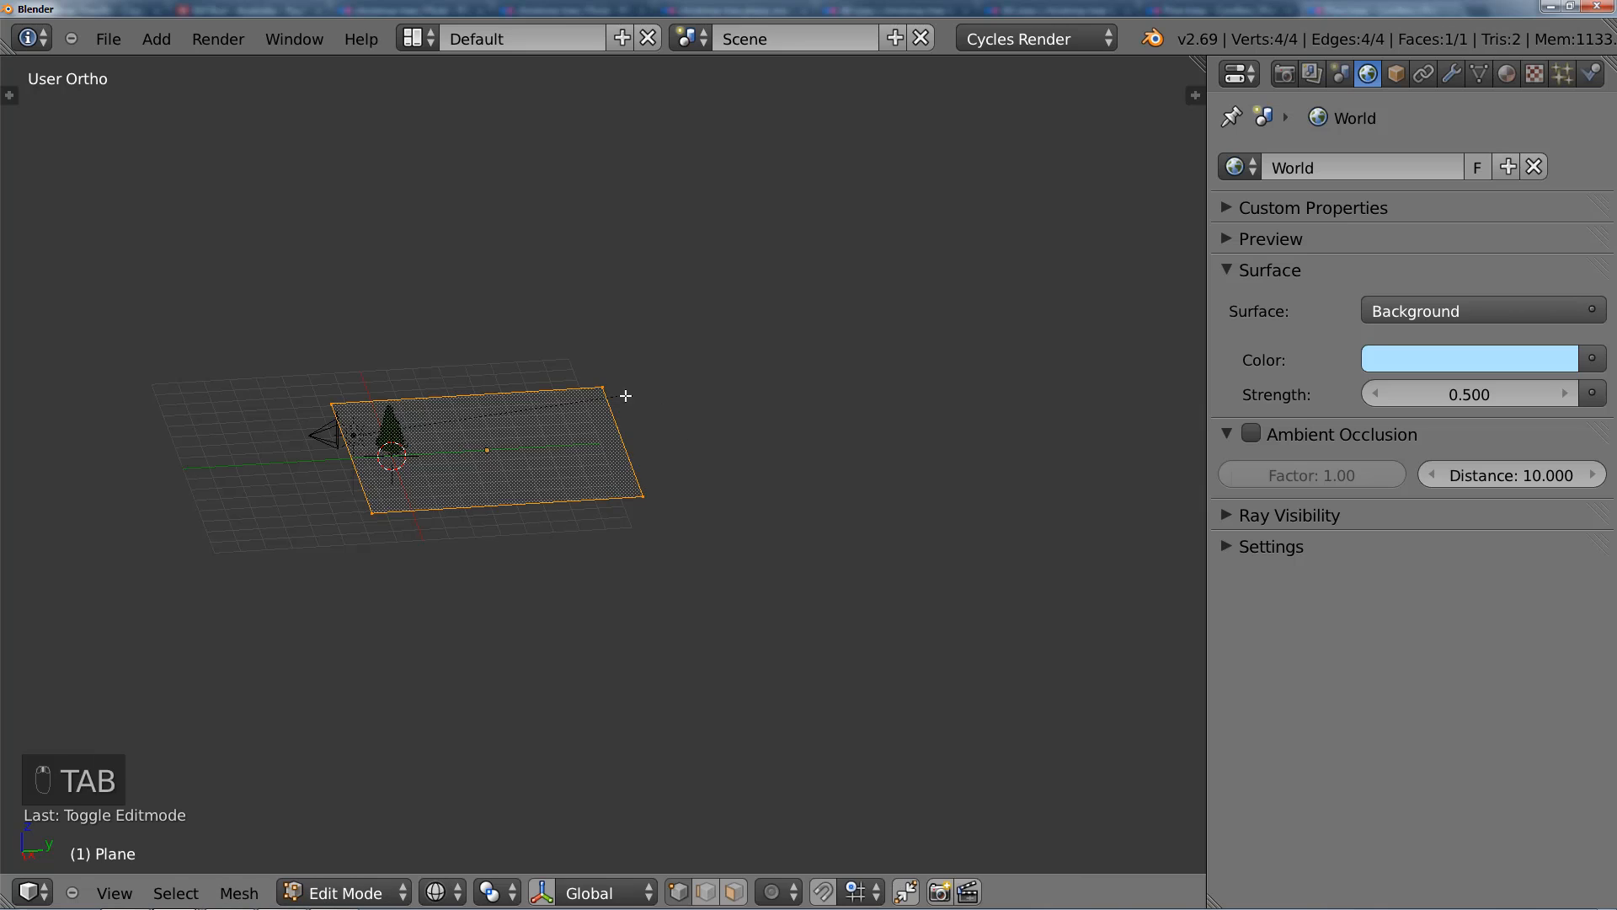
right_click(647, 463)
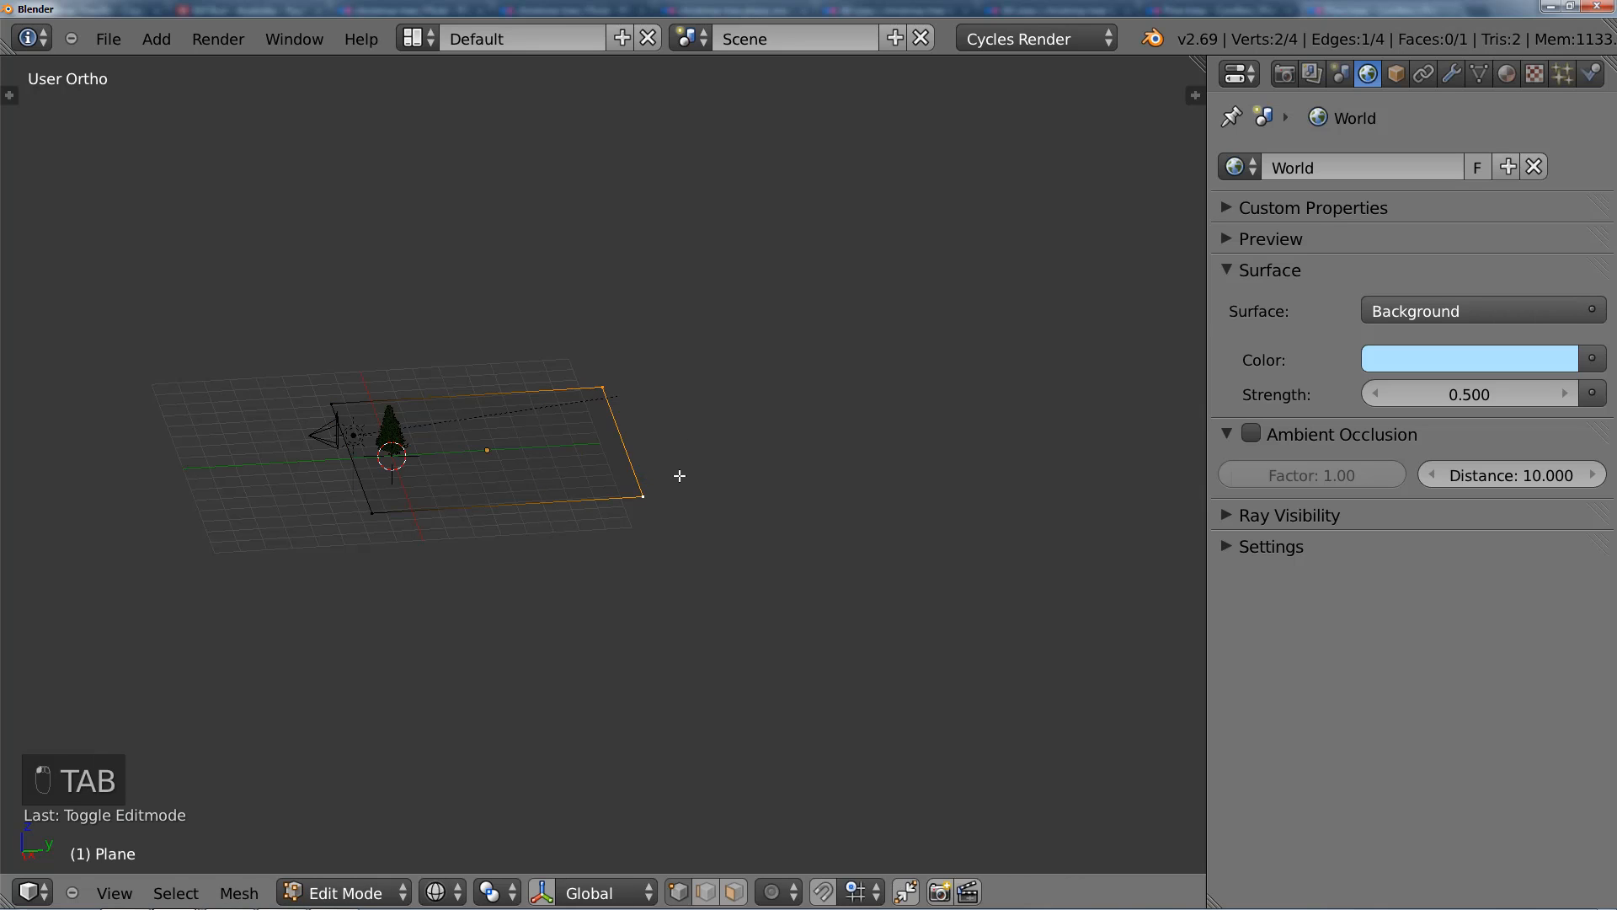
key(KP_3)
key(e)
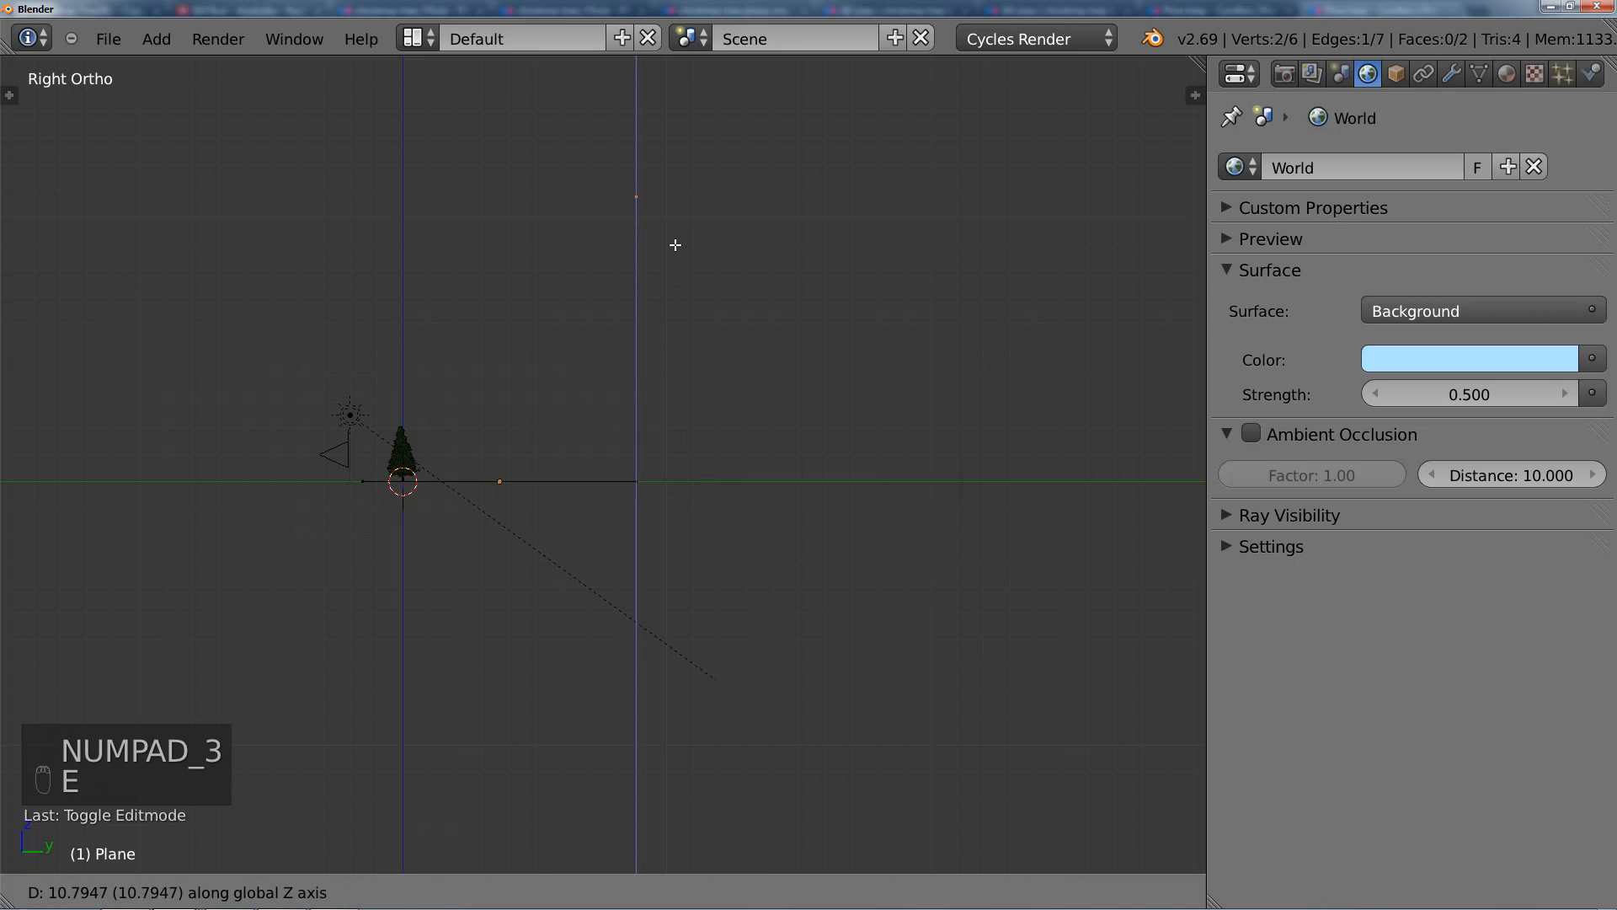
click(675, 244)
Step: Add a Subdivision Surface modifier to the backdrop and set its view subdivisions to 2
key(Tab)
mouse_move(624, 463)
middle_down()
mouse_move(684, 528)
mouse_move(676, 465)
mouse_move(647, 450)
middle_up()
key(ctrl+1)
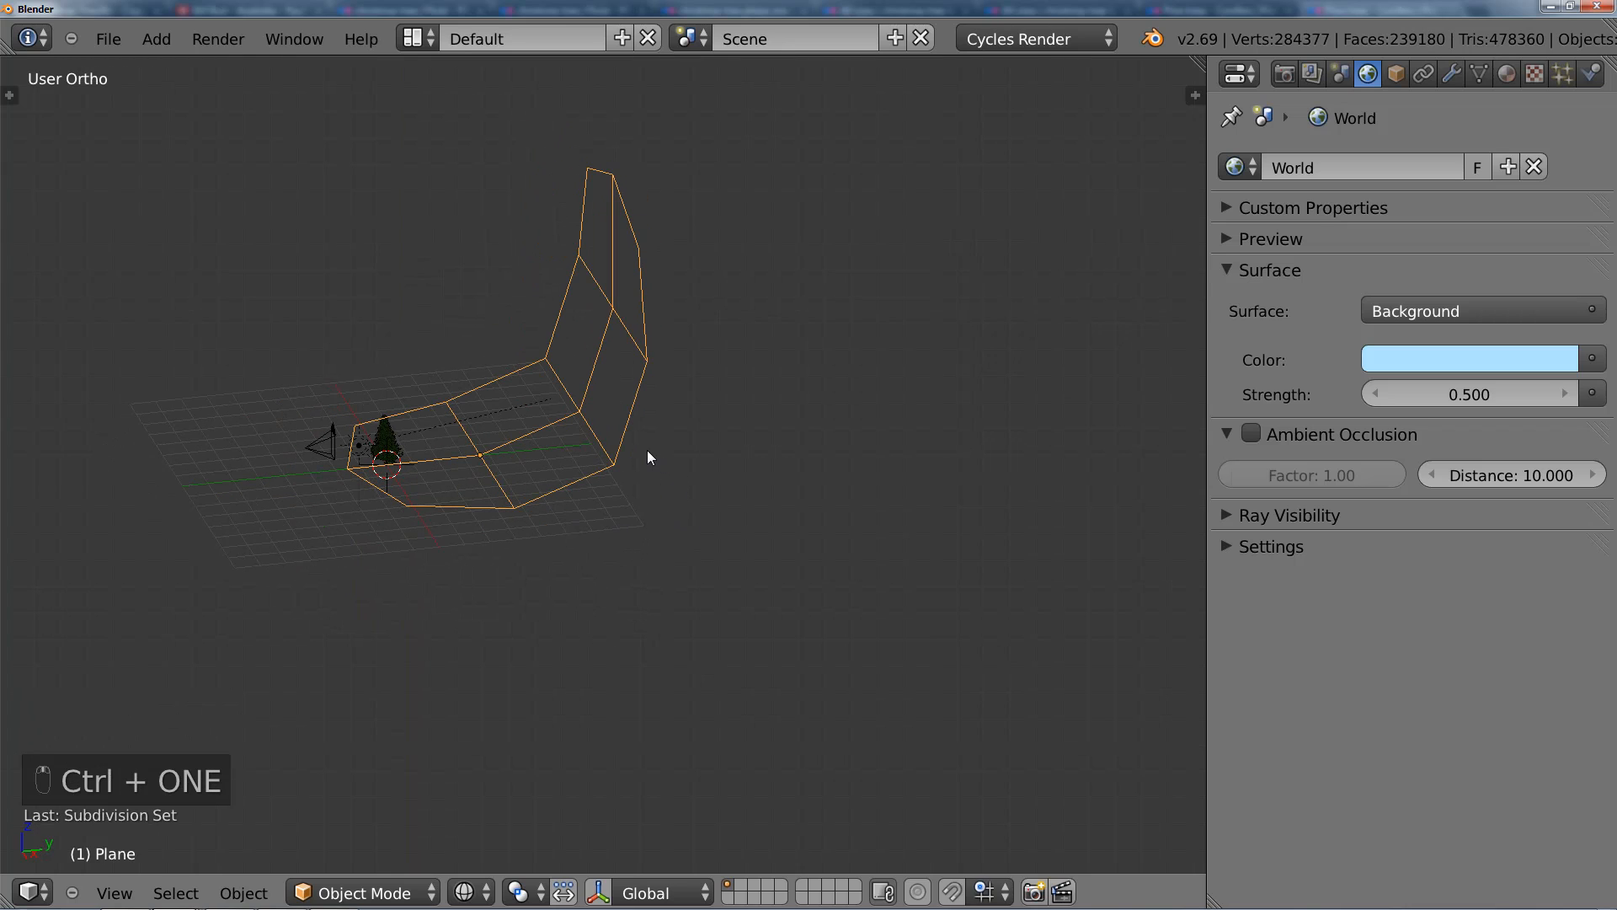
click(1451, 74)
click(1394, 358)
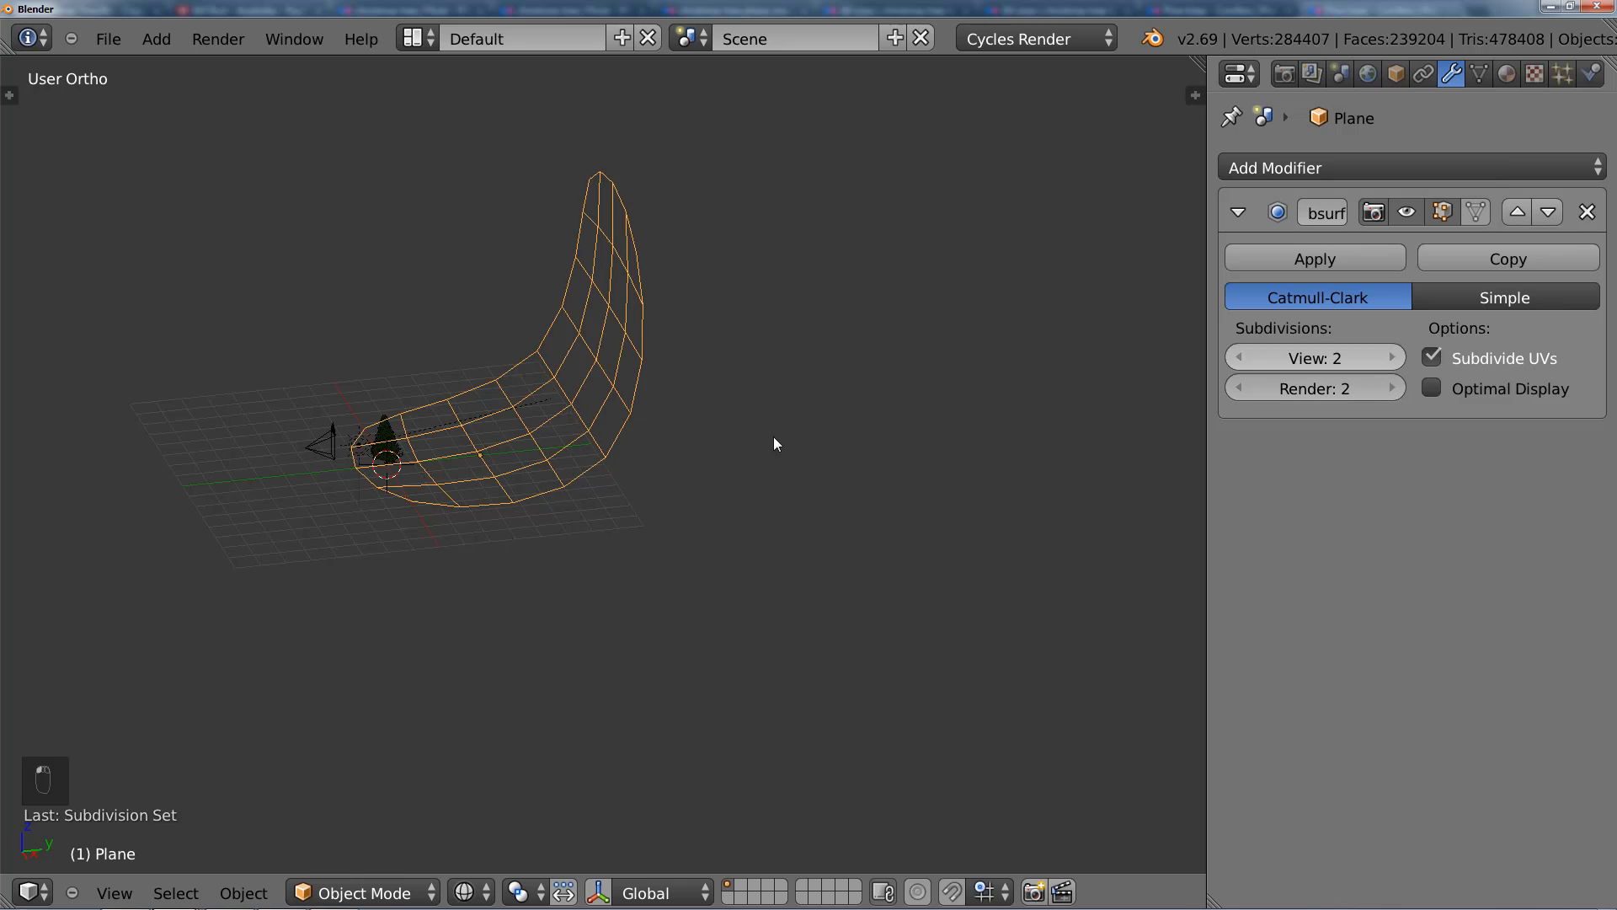
Step: Show the backdrop in solid shading and add a centered edge loop across its floor section to tighten the curve
key(z)
mouse_move(773, 437)
middle_down()
mouse_move(657, 417)
mouse_move(642, 393)
mouse_move(435, 458)
mouse_move(365, 459)
middle_up()
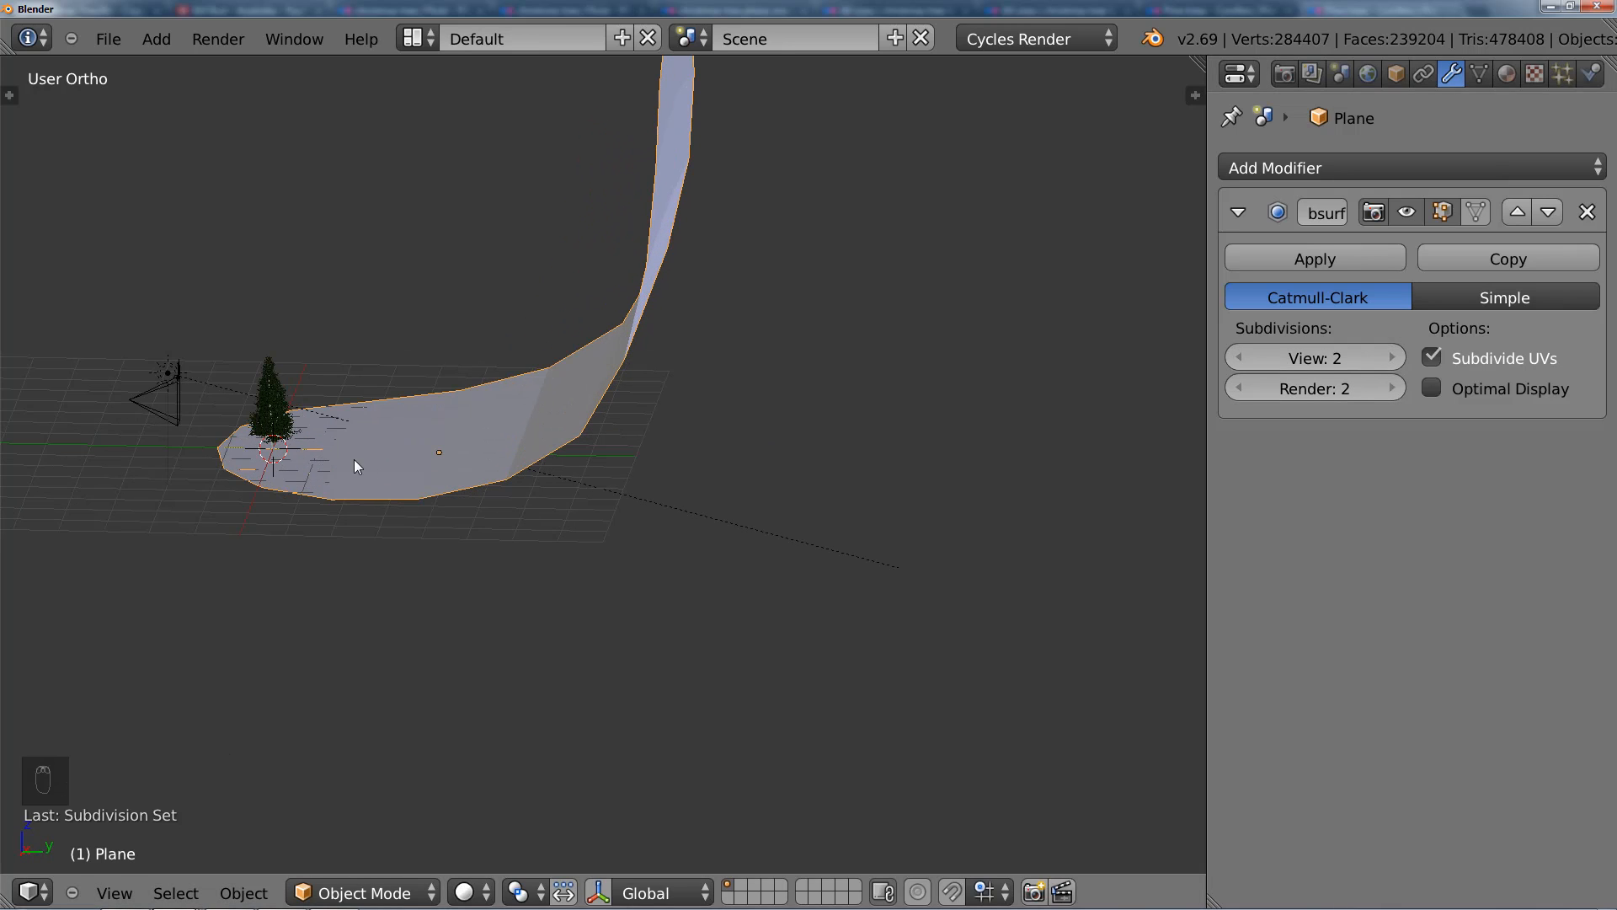
middle_drag(461, 431, 505, 437)
key(Tab)
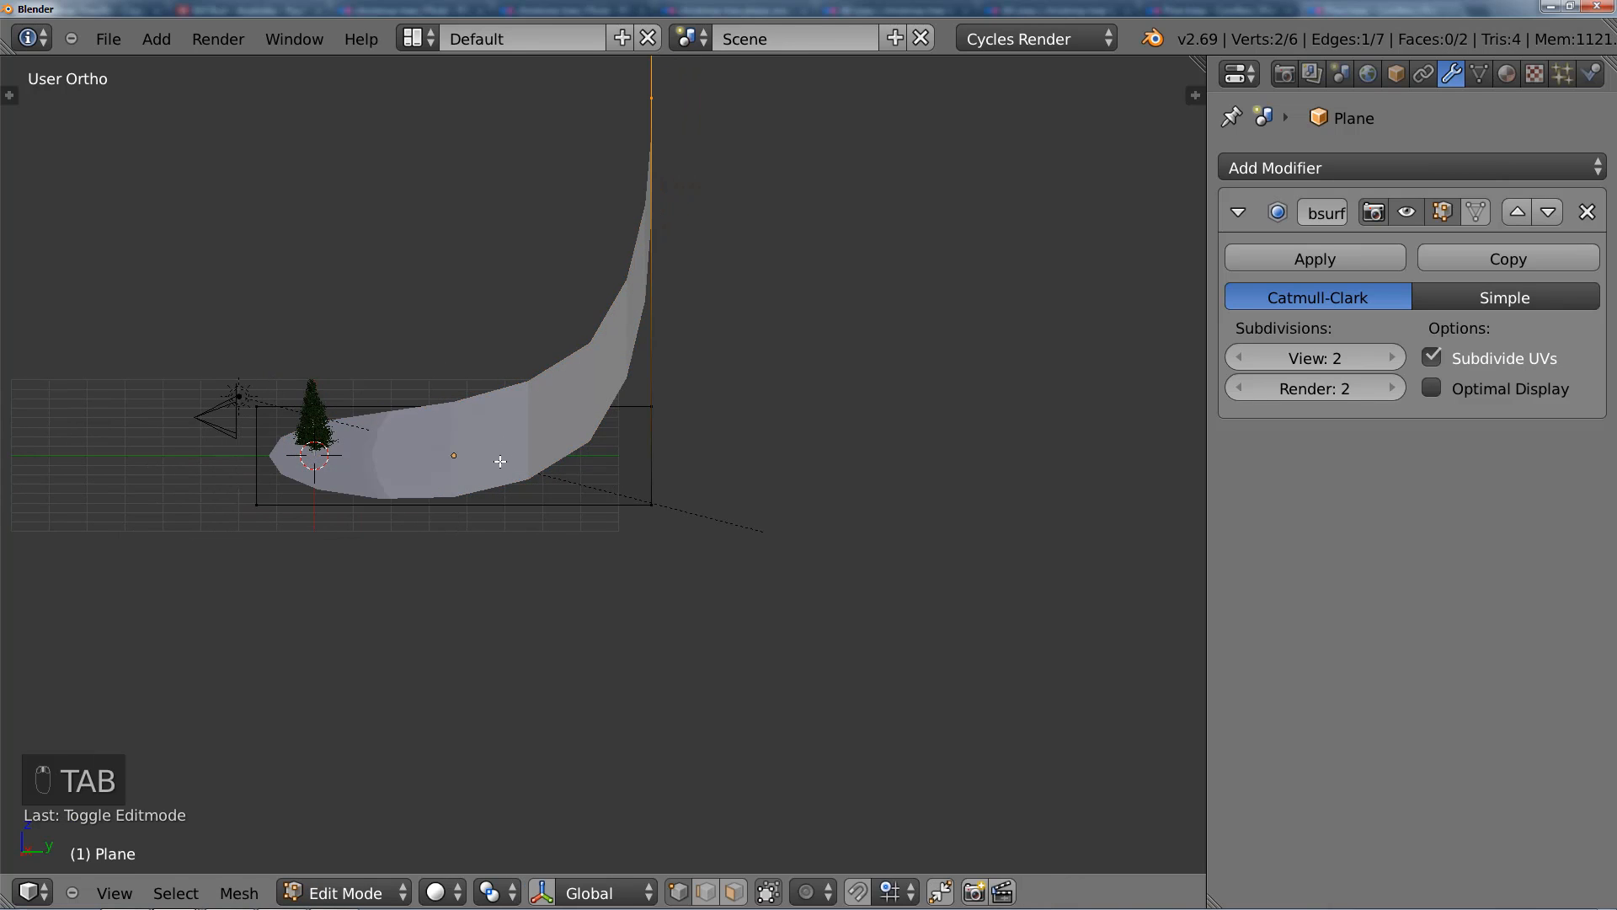
key(ctrl+r)
click(456, 516)
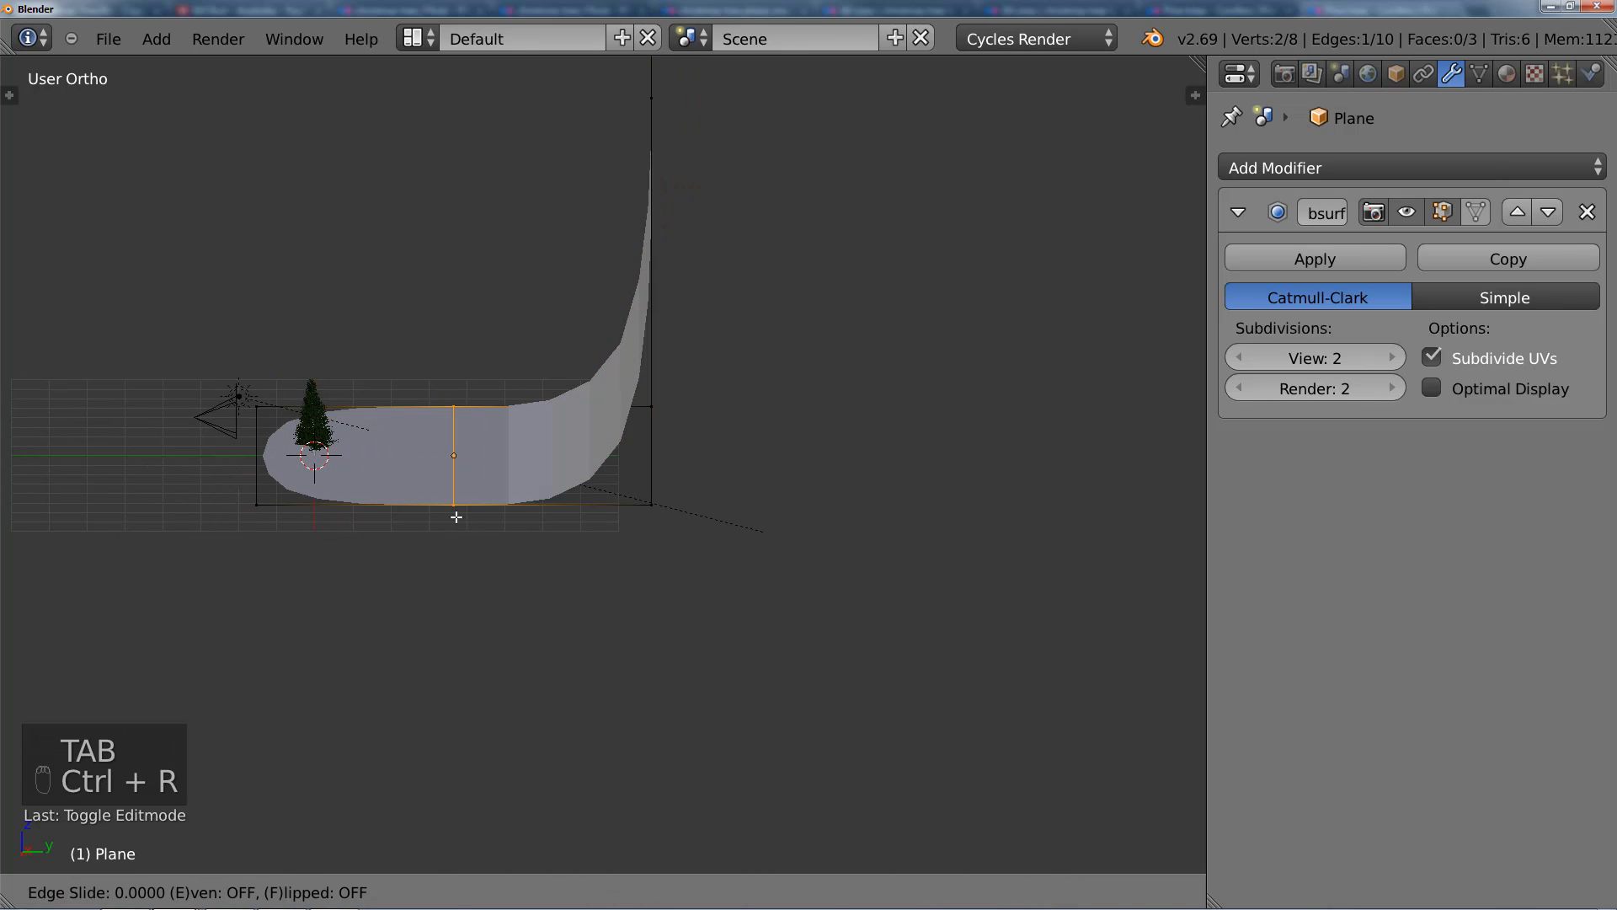
click(456, 516)
middle_drag(456, 517, 725, 445)
key(Tab)
Step: Shade the backdrop smooth and raise its view and render subdivisions to 3
key(t)
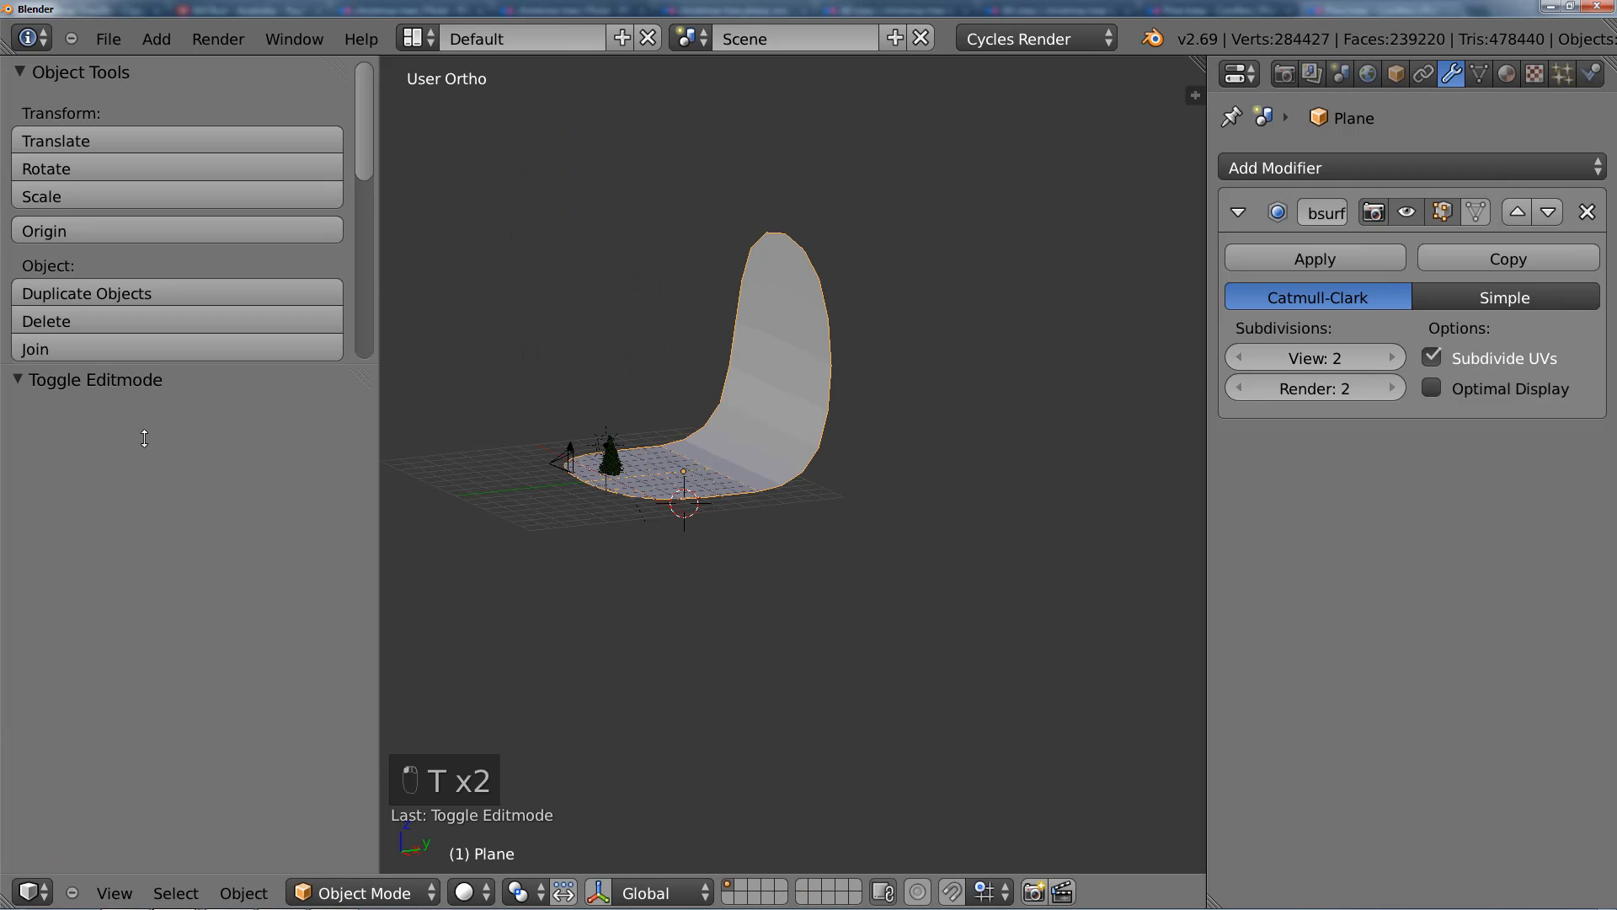
click(96, 406)
key(t)
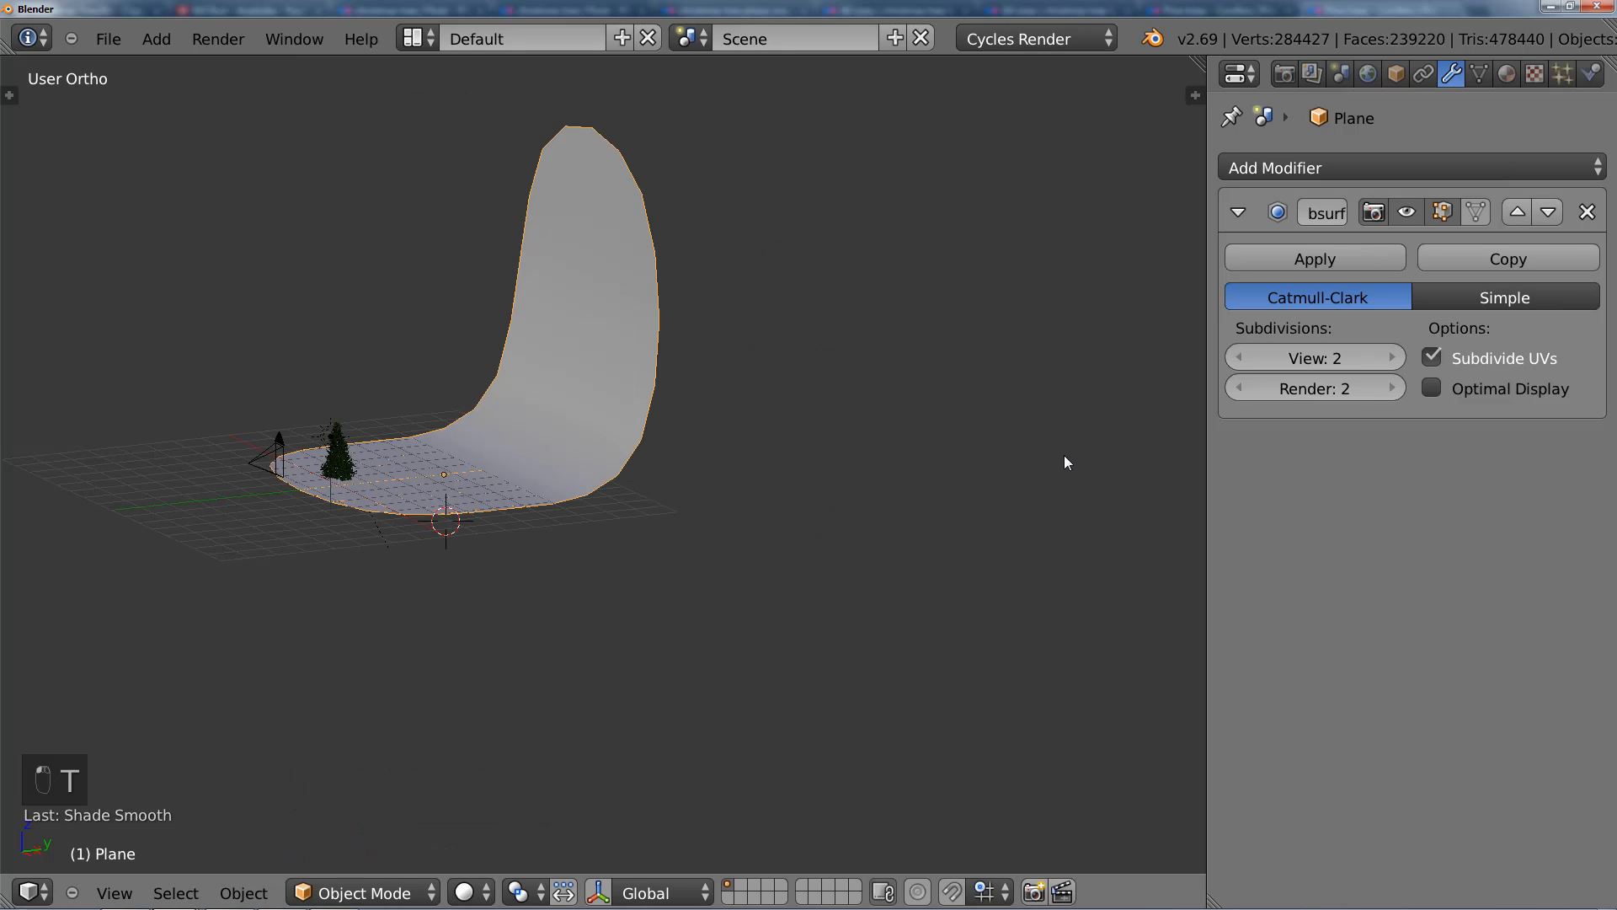
click(1399, 355)
click(1390, 386)
Step: Switch to the camera view to check the backdrop behind the tree, and select the sun lamp
middle_drag(509, 456, 634, 464)
key(KP_0)
scroll(678, 465, up, 1)
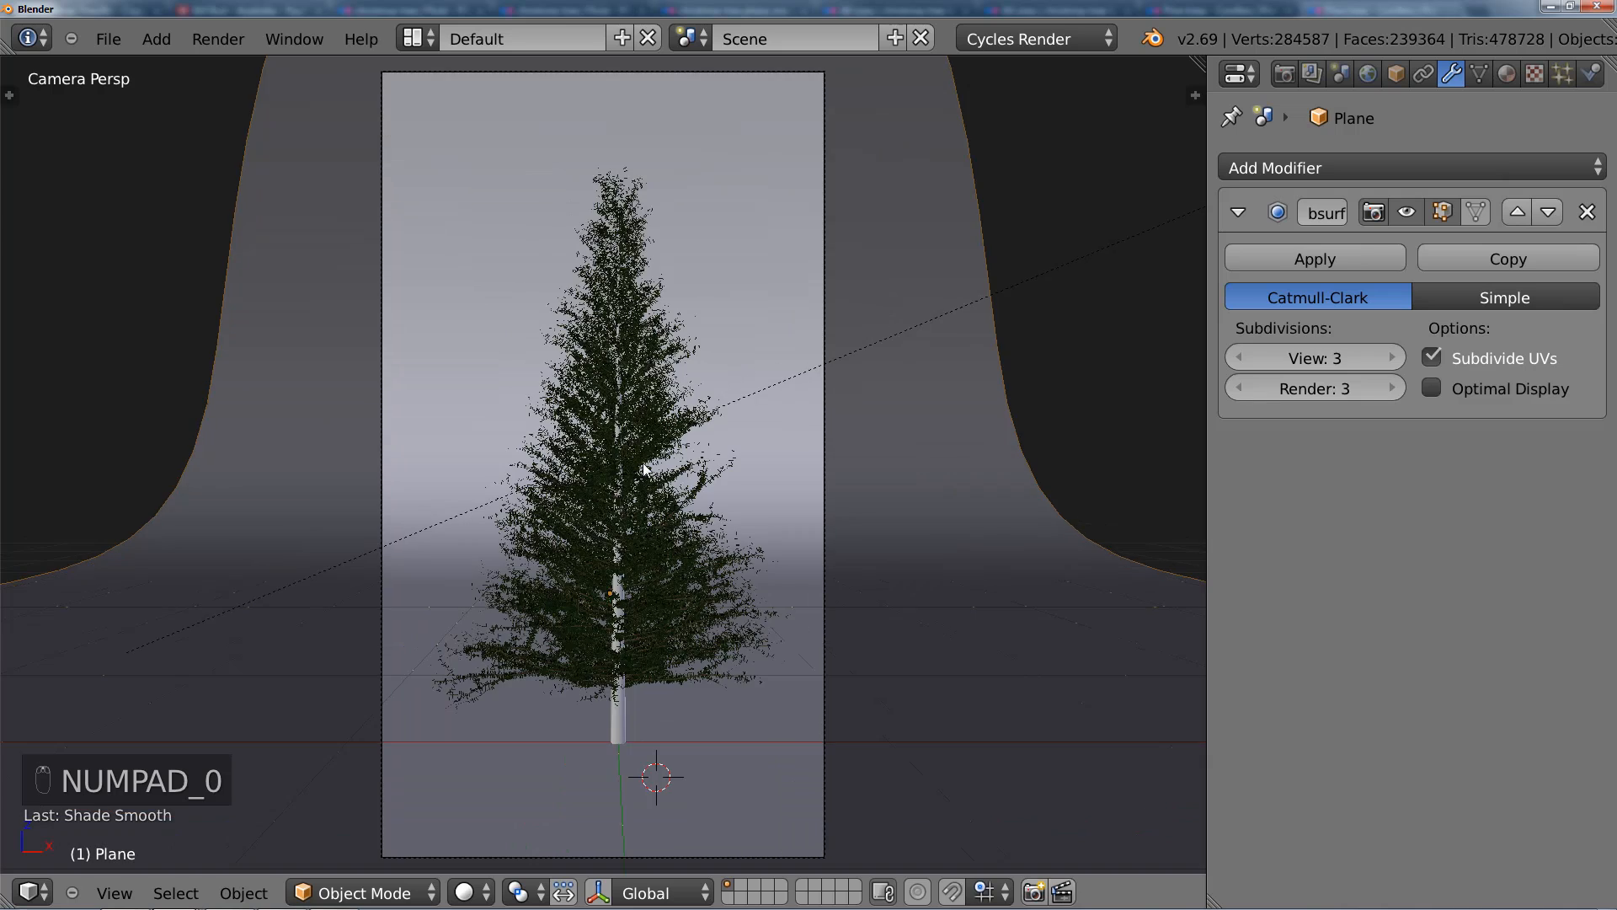
scroll(680, 465, down, 3)
scroll(680, 465, up, 2)
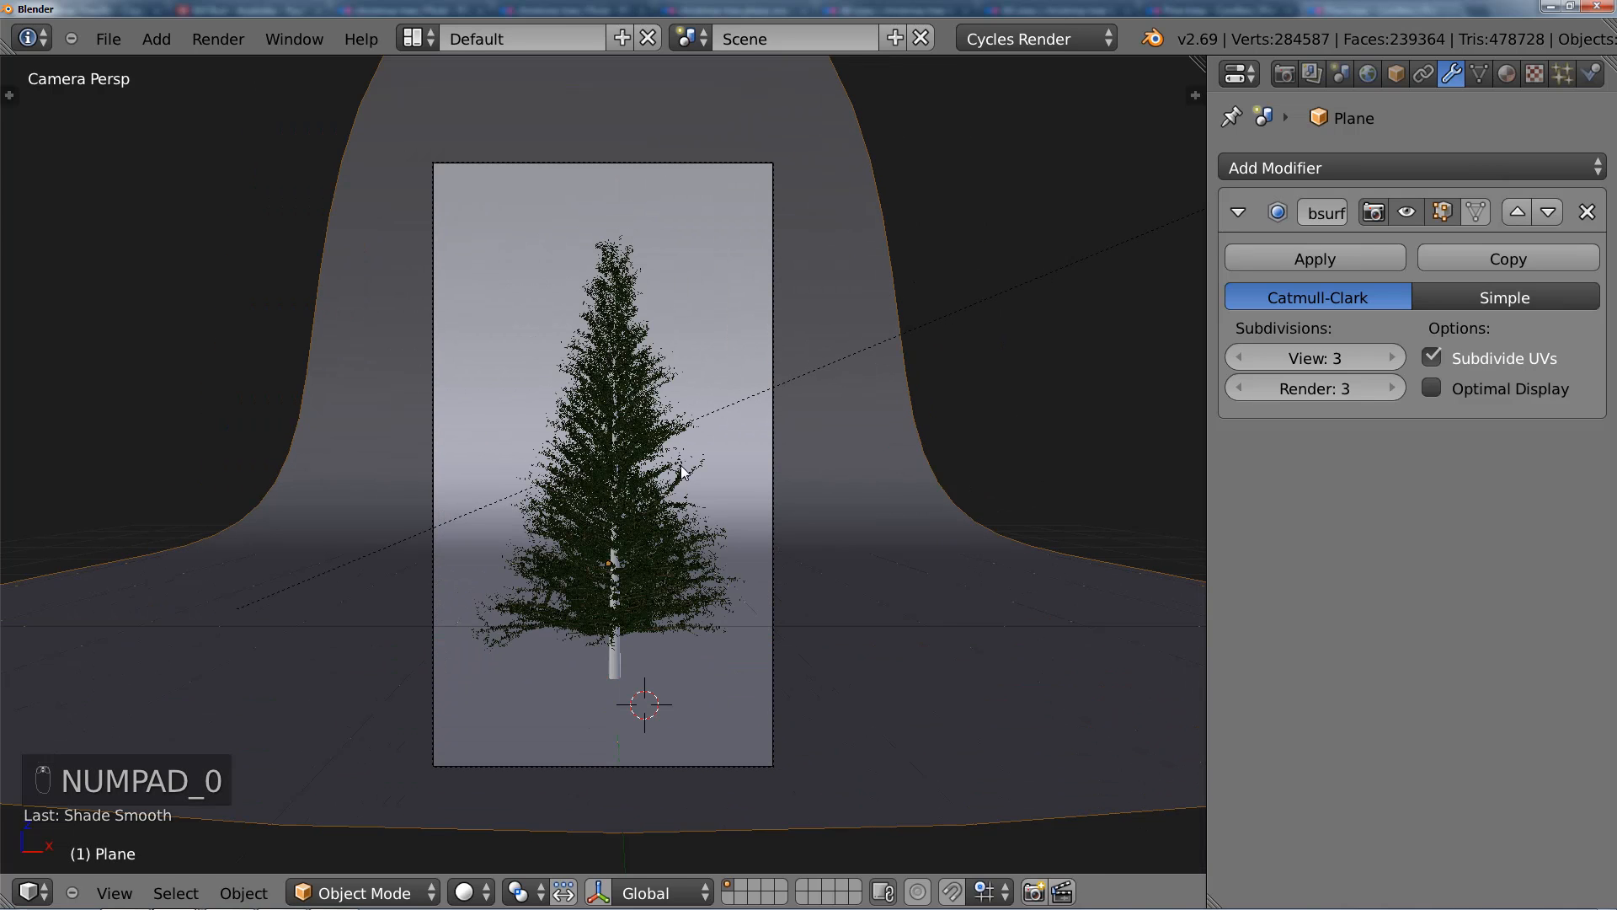
click(1507, 74)
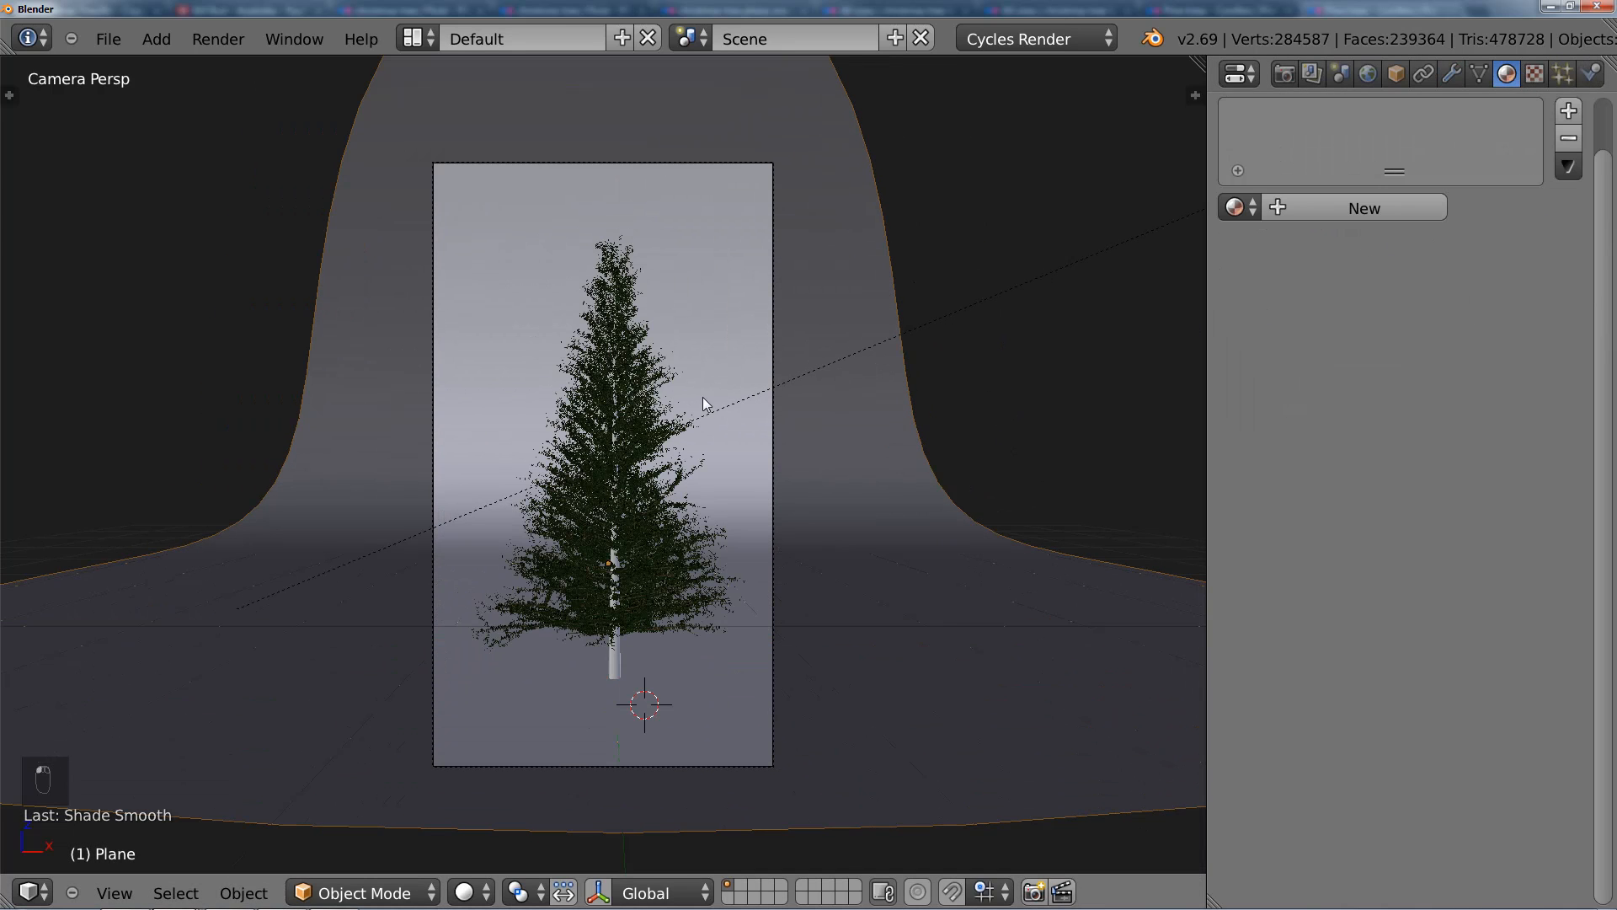
right_click(800, 388)
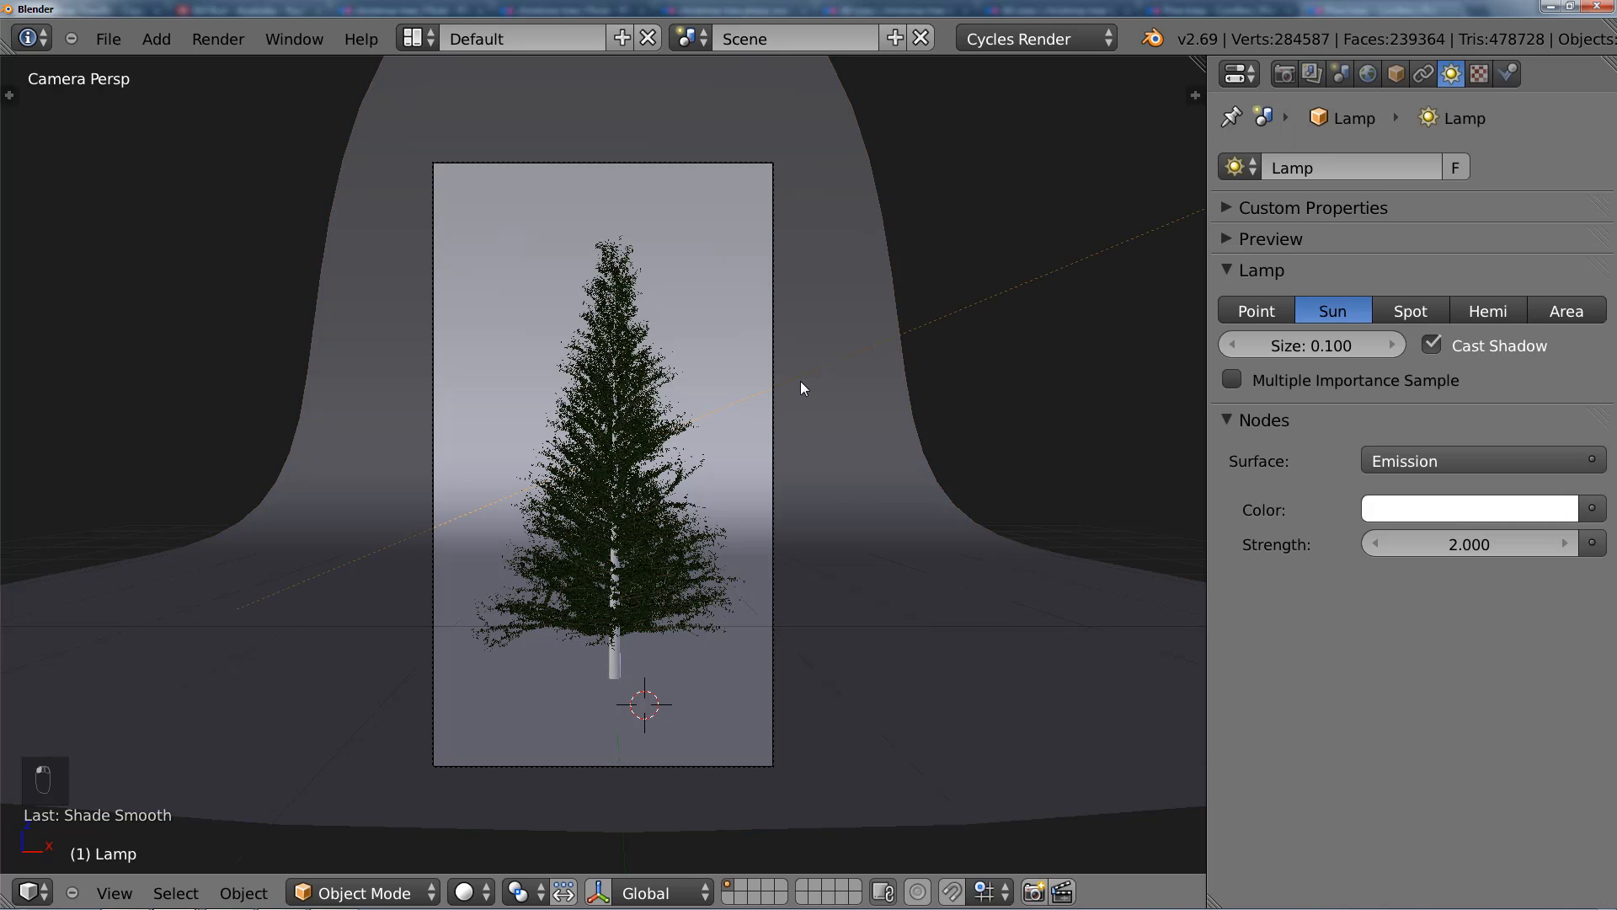
Step: Save the scene as a new incremented file, Tutorial3.blend, in the Christmas Tree folder
key(ctrl+shift+s)
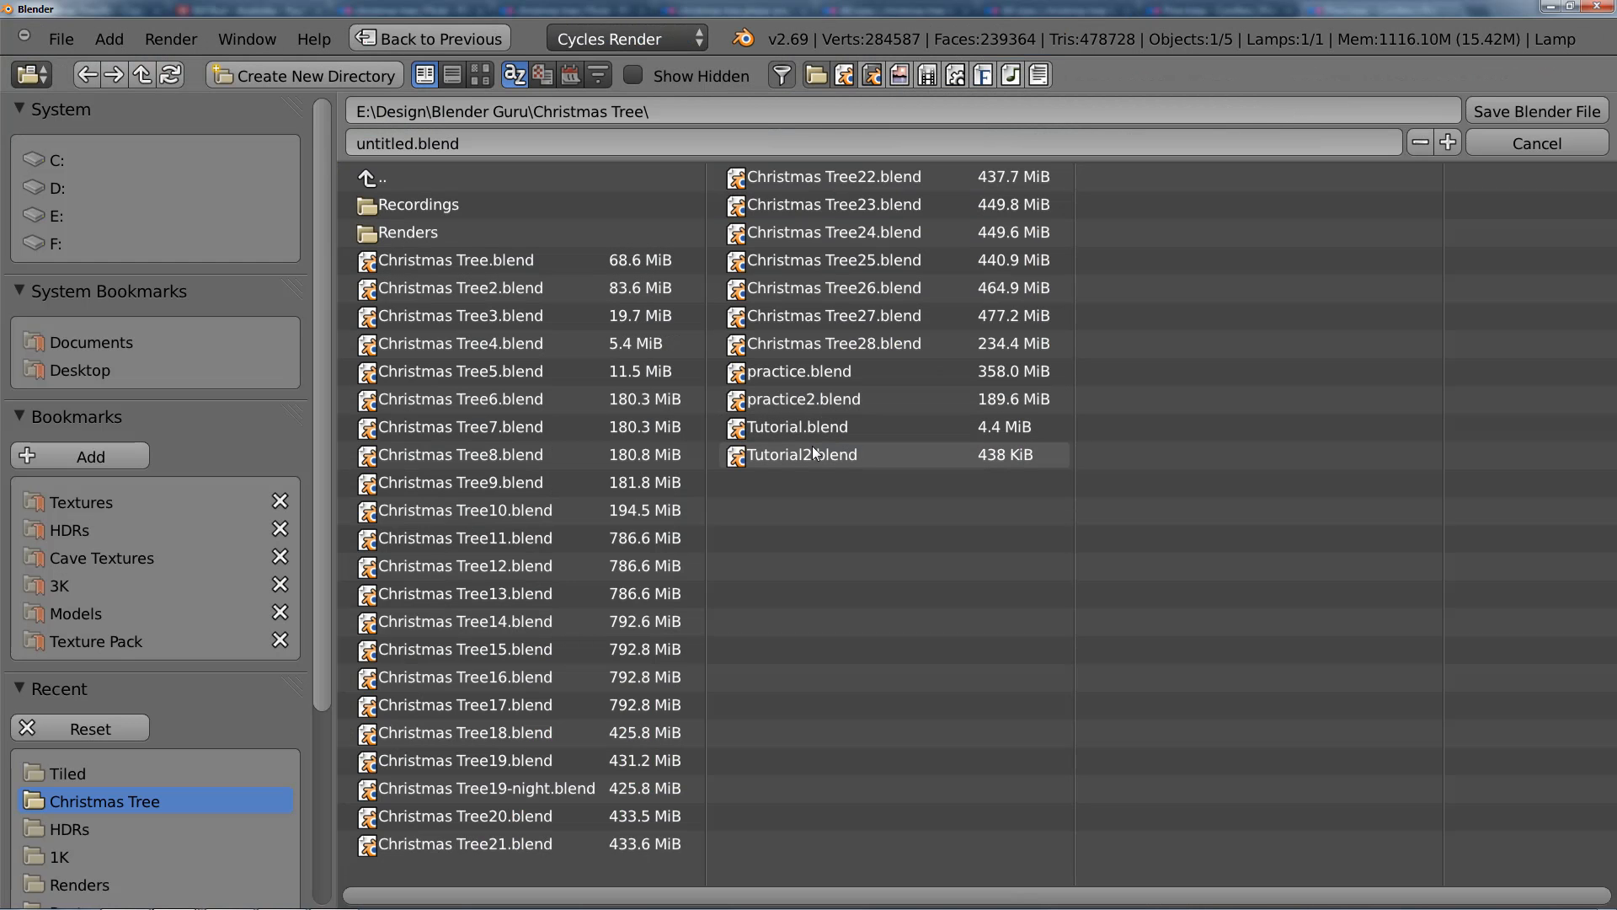
click(977, 453)
key(KP_Add)
key(KP_Enter)
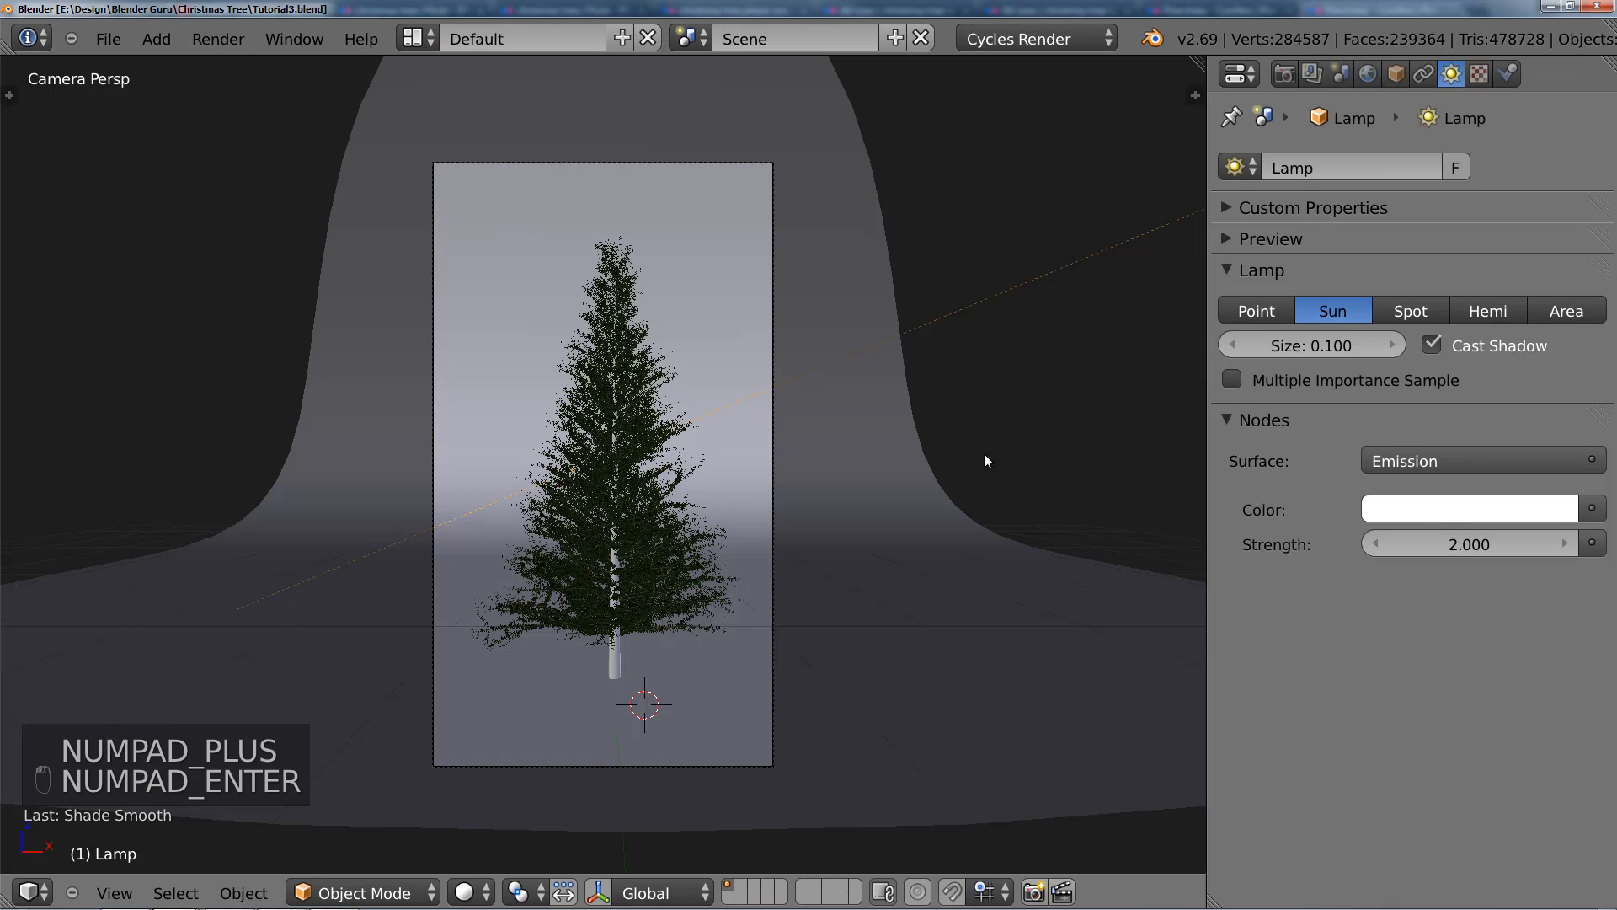
Step: Start a test render of the camera view, examine the tree's lighting up close, and return to the scene
click(1283, 74)
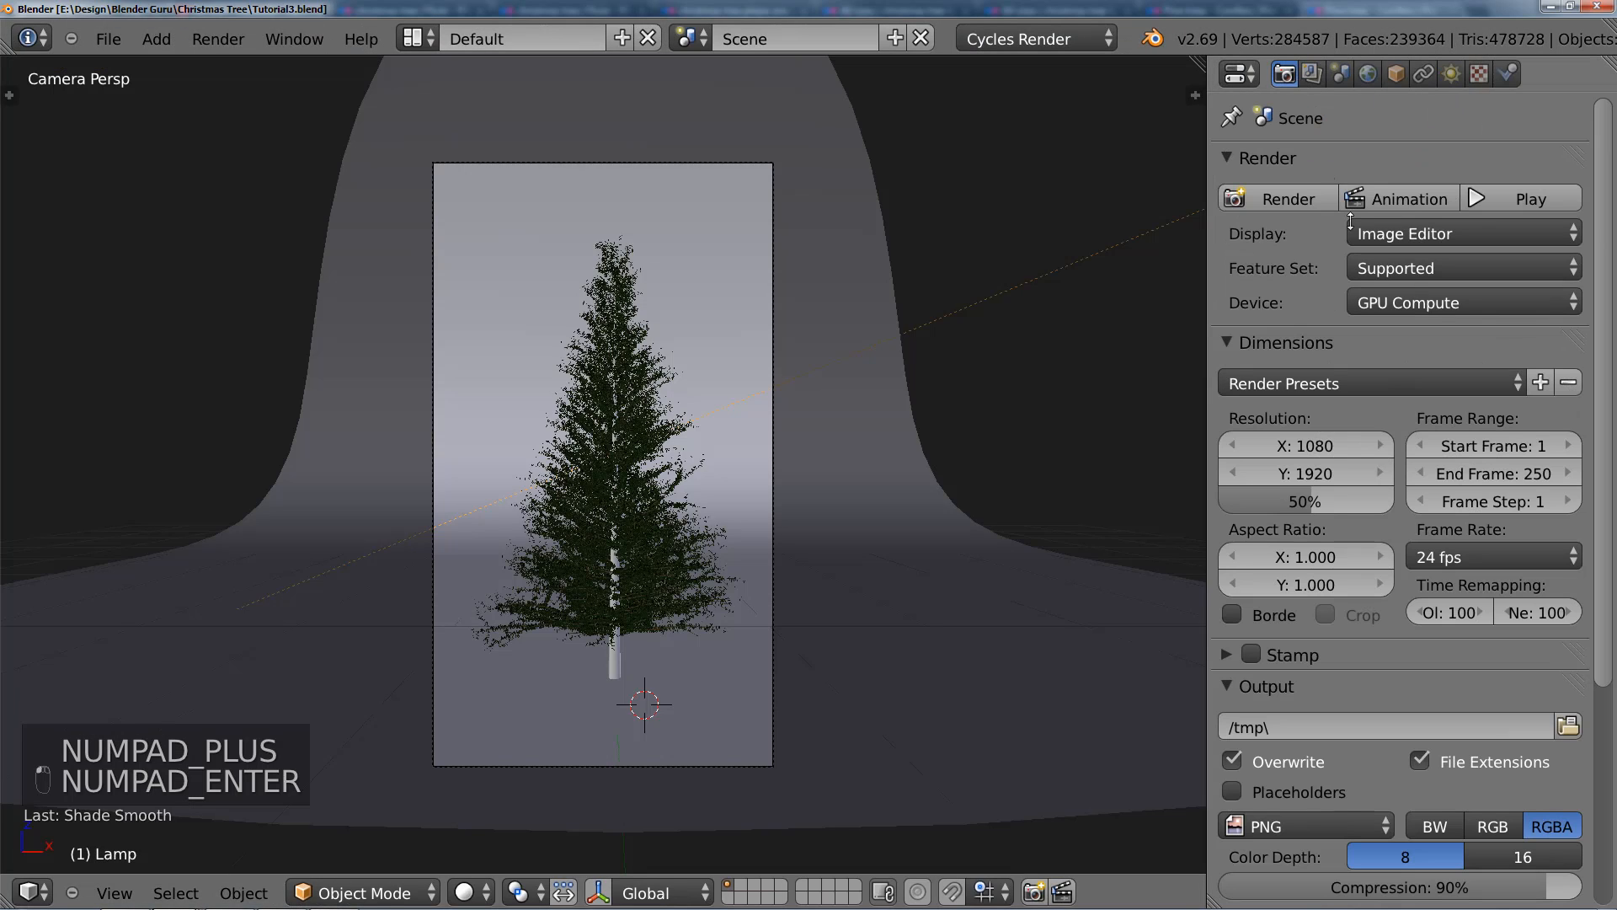
click(1289, 200)
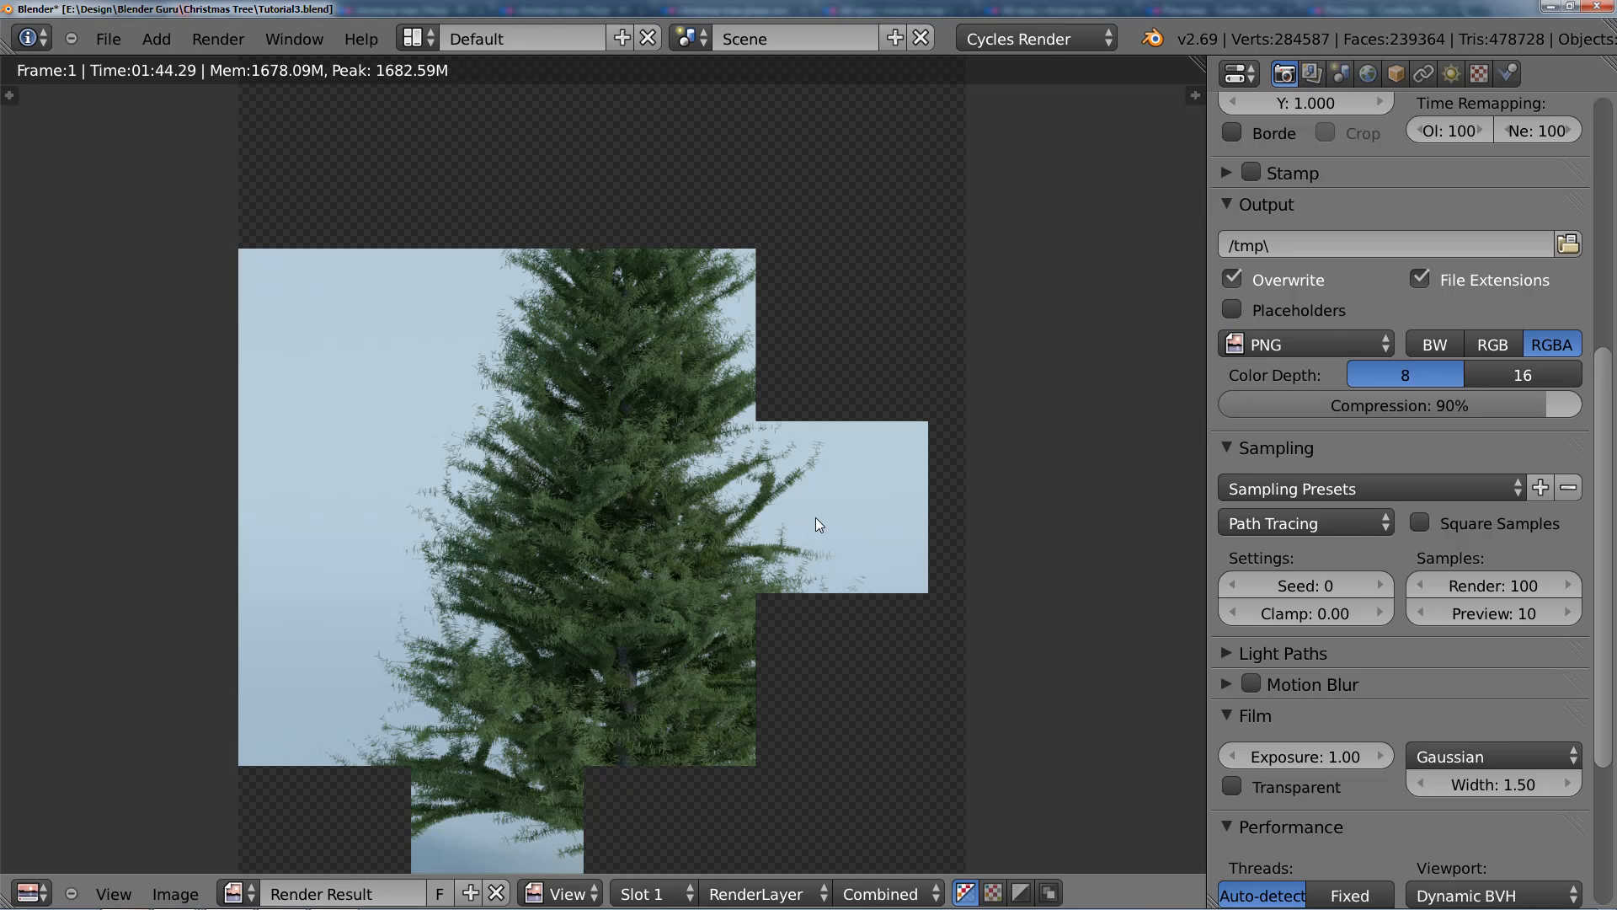
scroll(817, 517, up, 1)
scroll(816, 517, down, 1)
scroll(648, 549, up, 1)
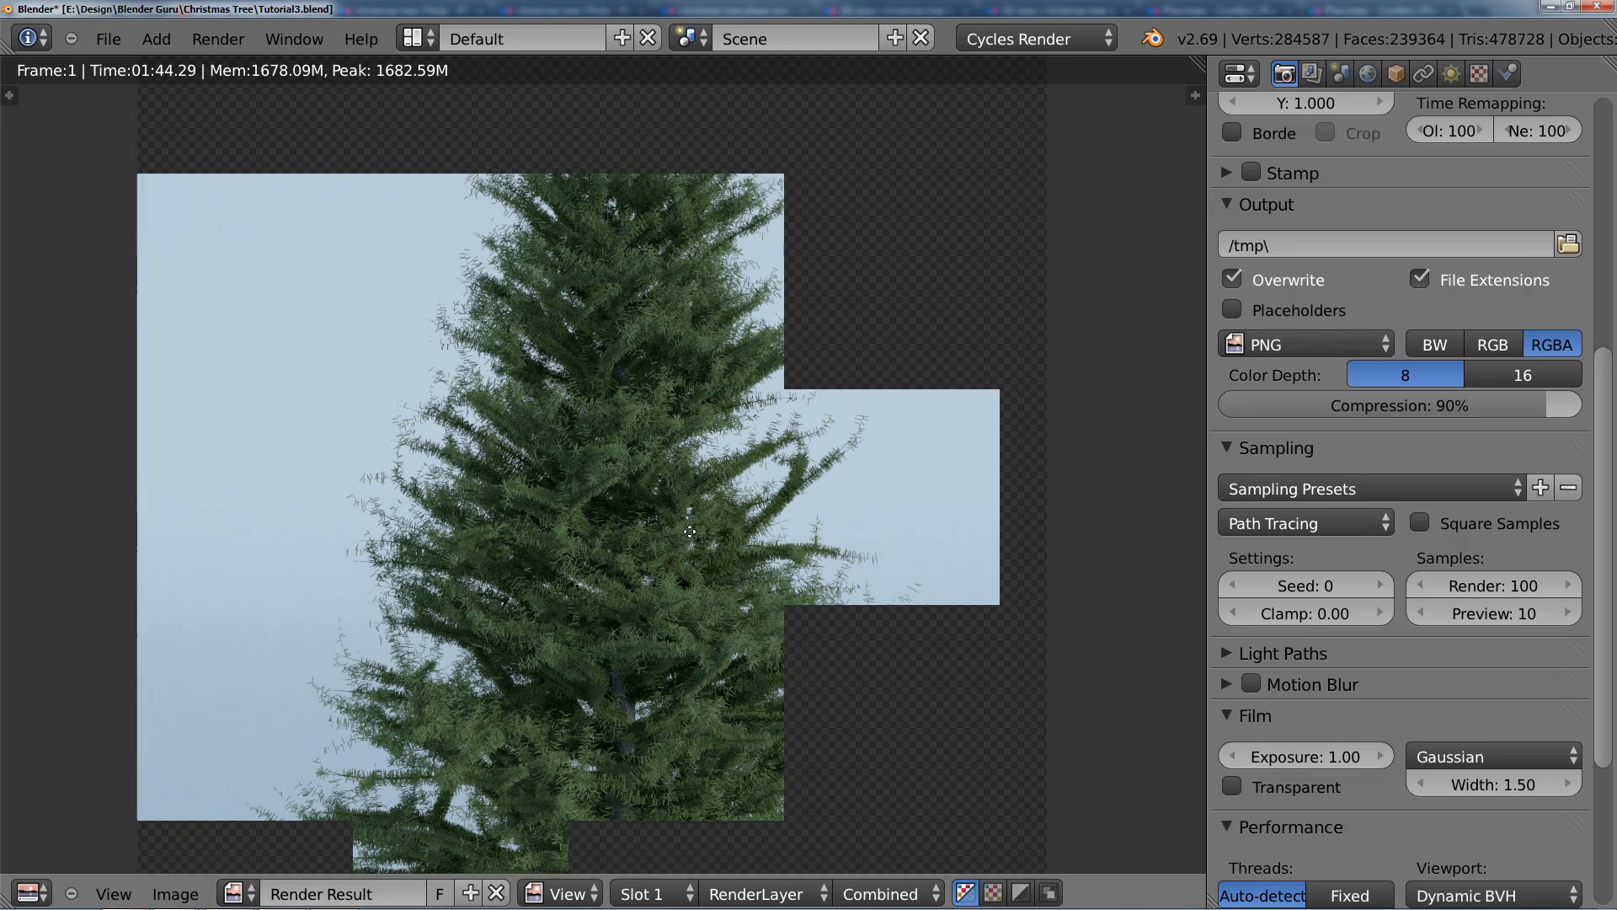
middle_drag(658, 580, 644, 566)
scroll(644, 566, down, 1)
key(Escape)
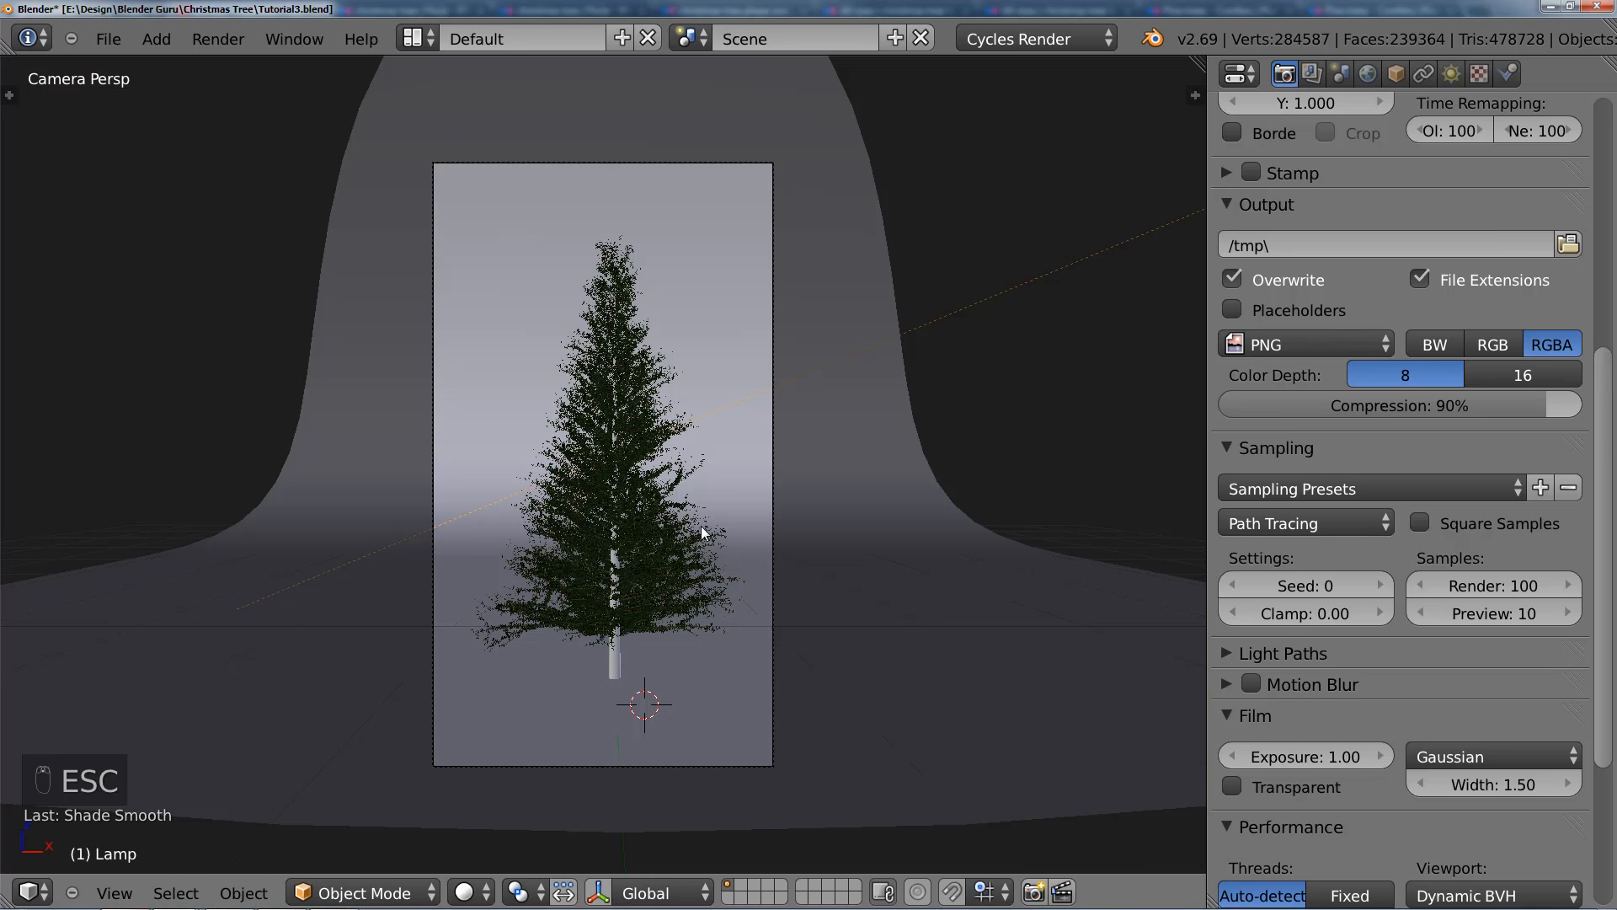
Step: Set the sun lamp's emission strength to 5
click(1451, 73)
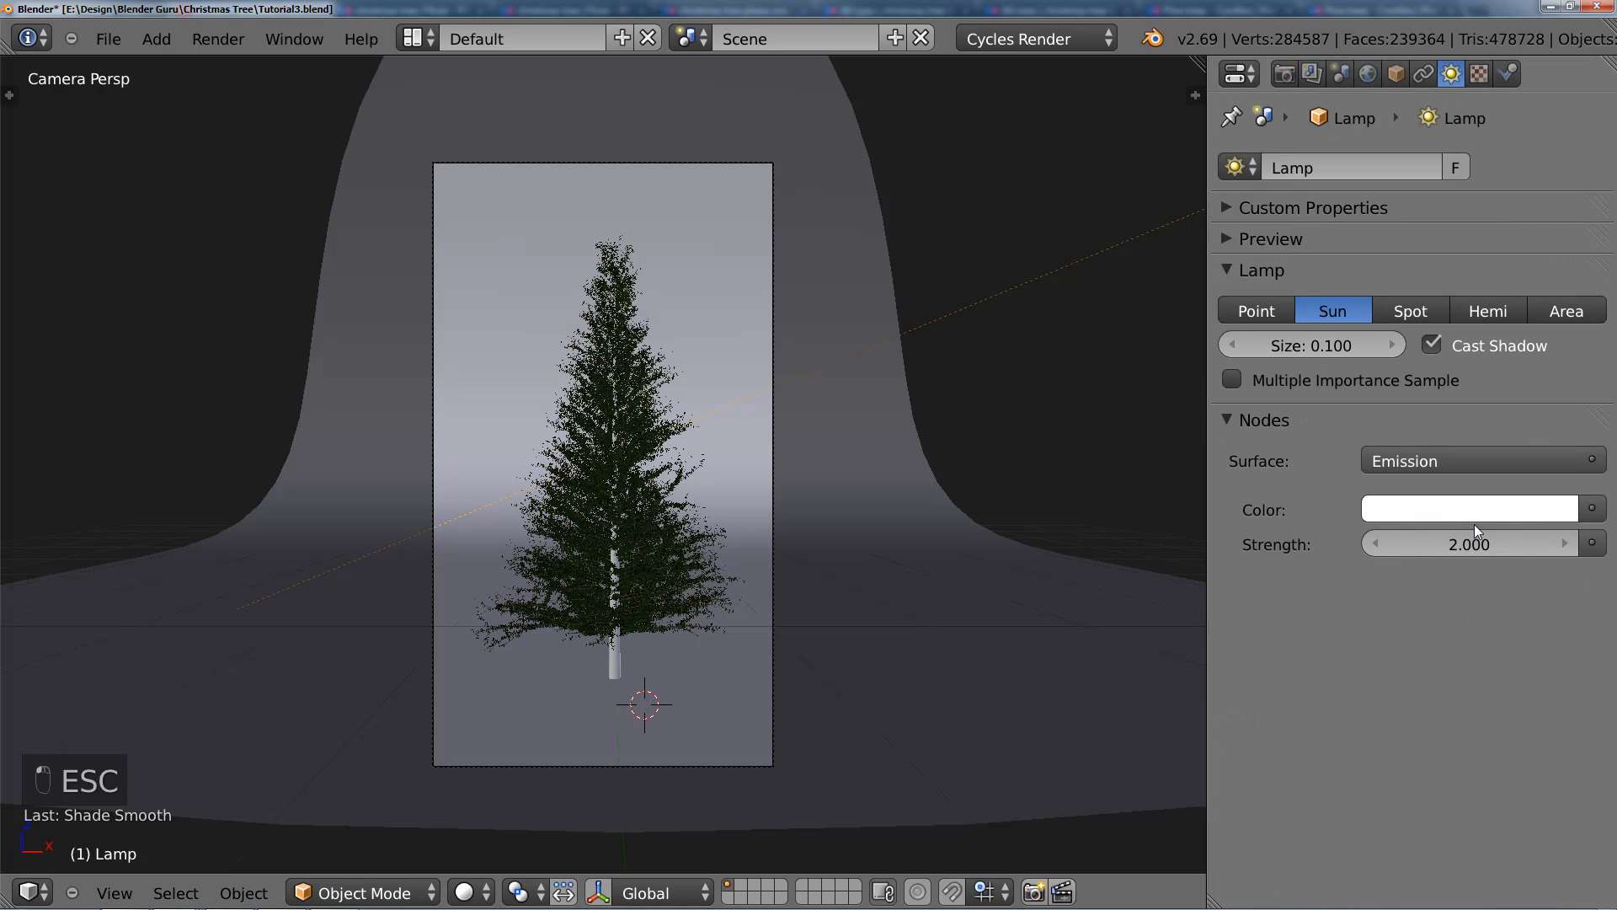
click(1468, 545)
text(5)
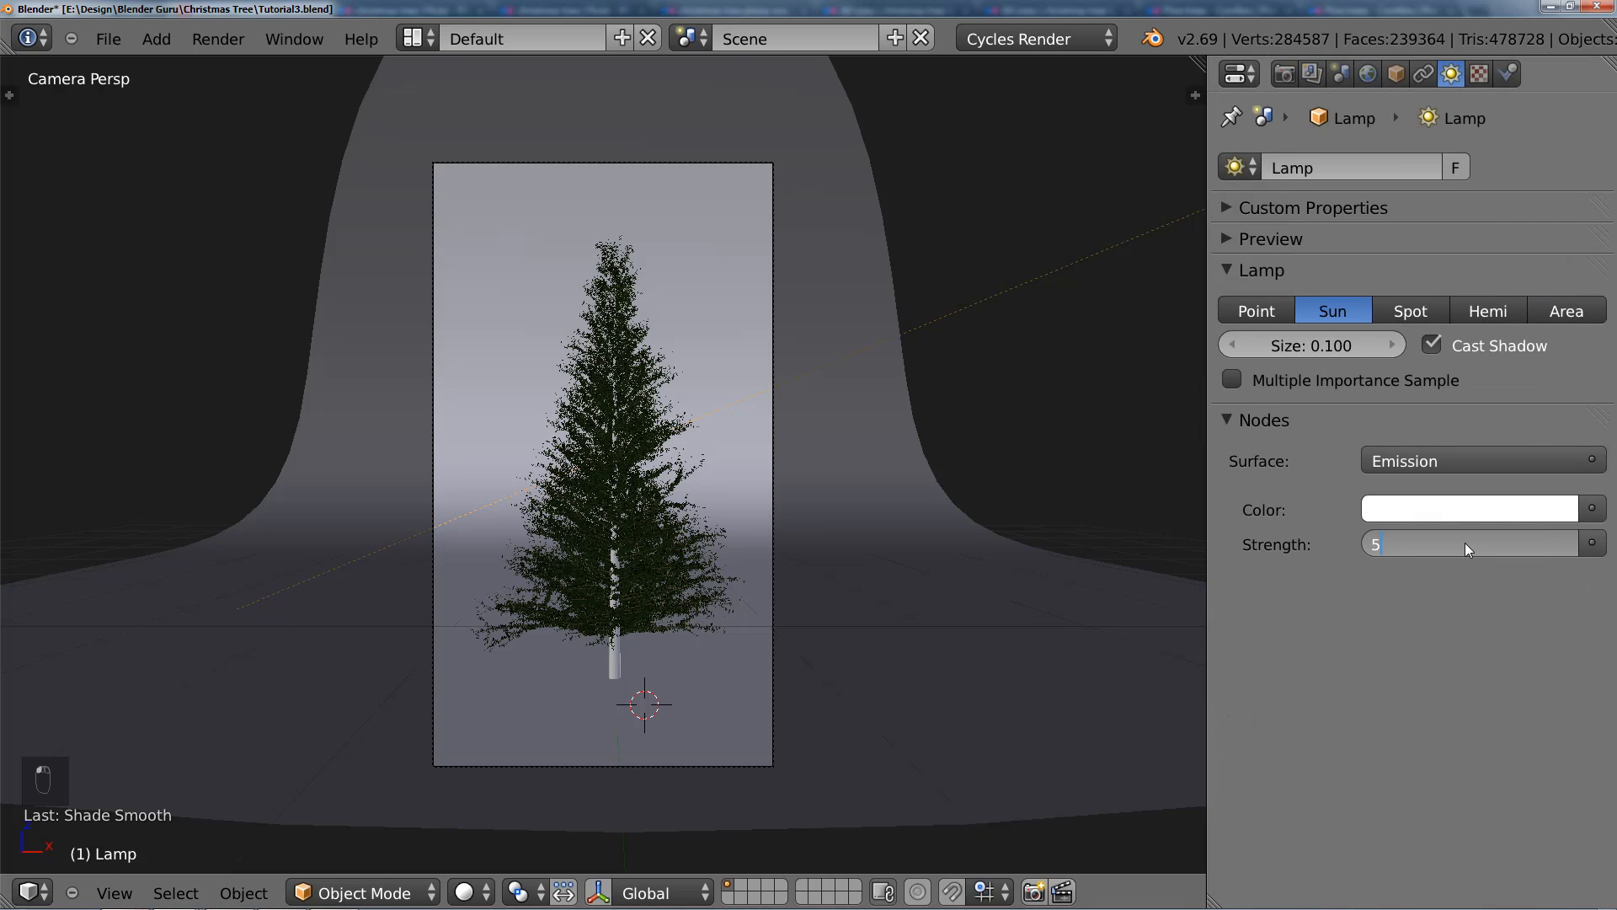
key(Return)
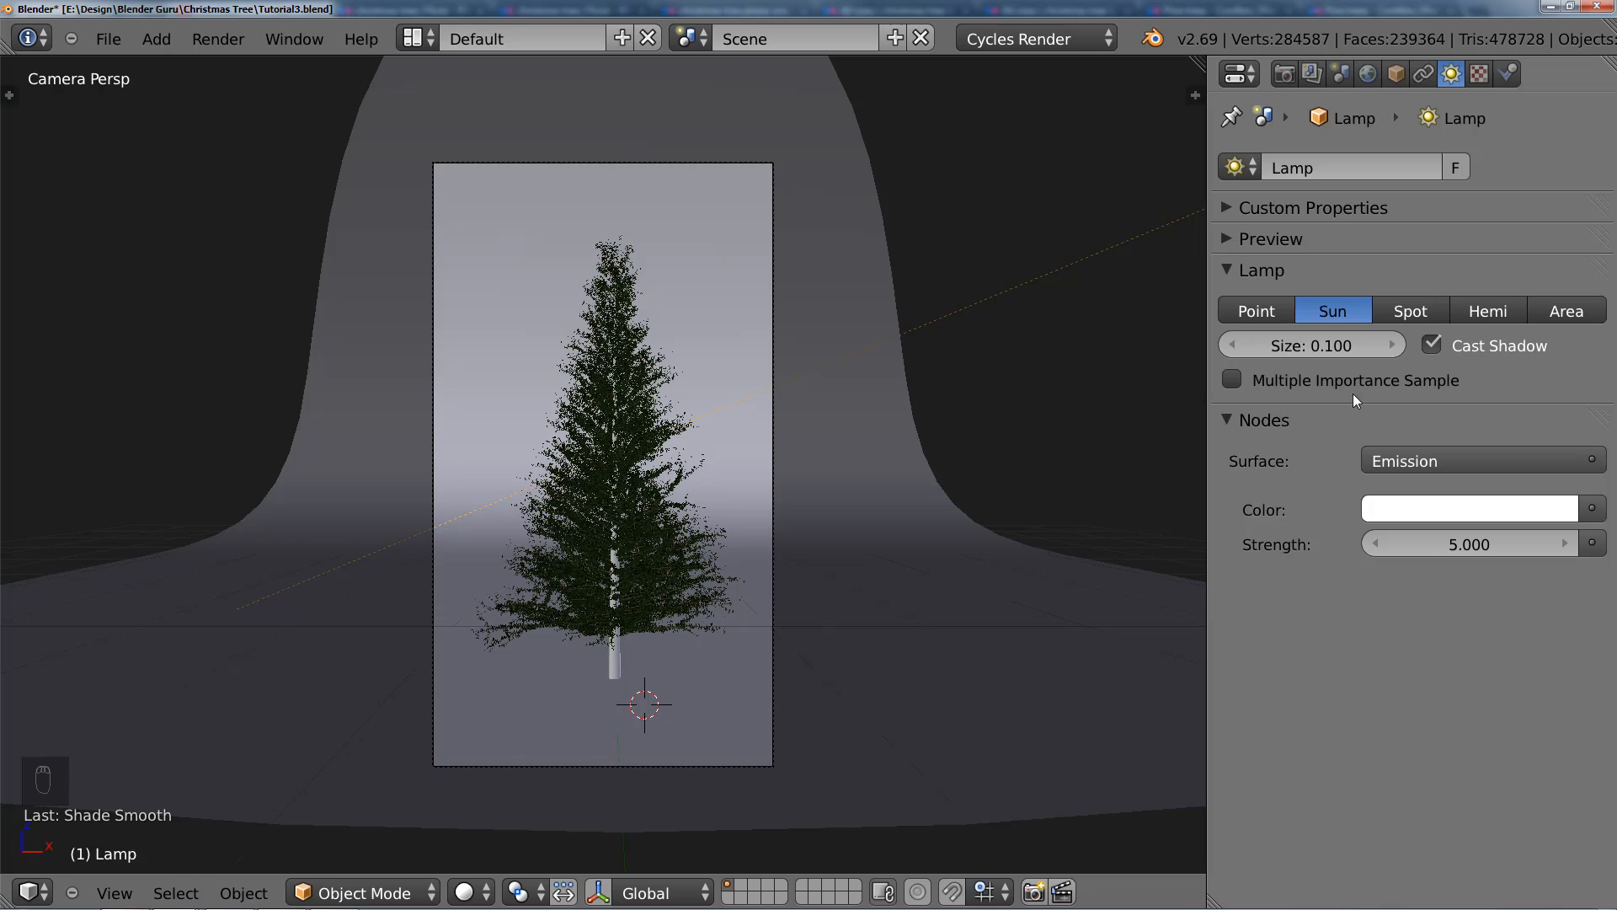
Step: Render the tree with the stronger sun and examine the branches and needles in the result
click(1285, 82)
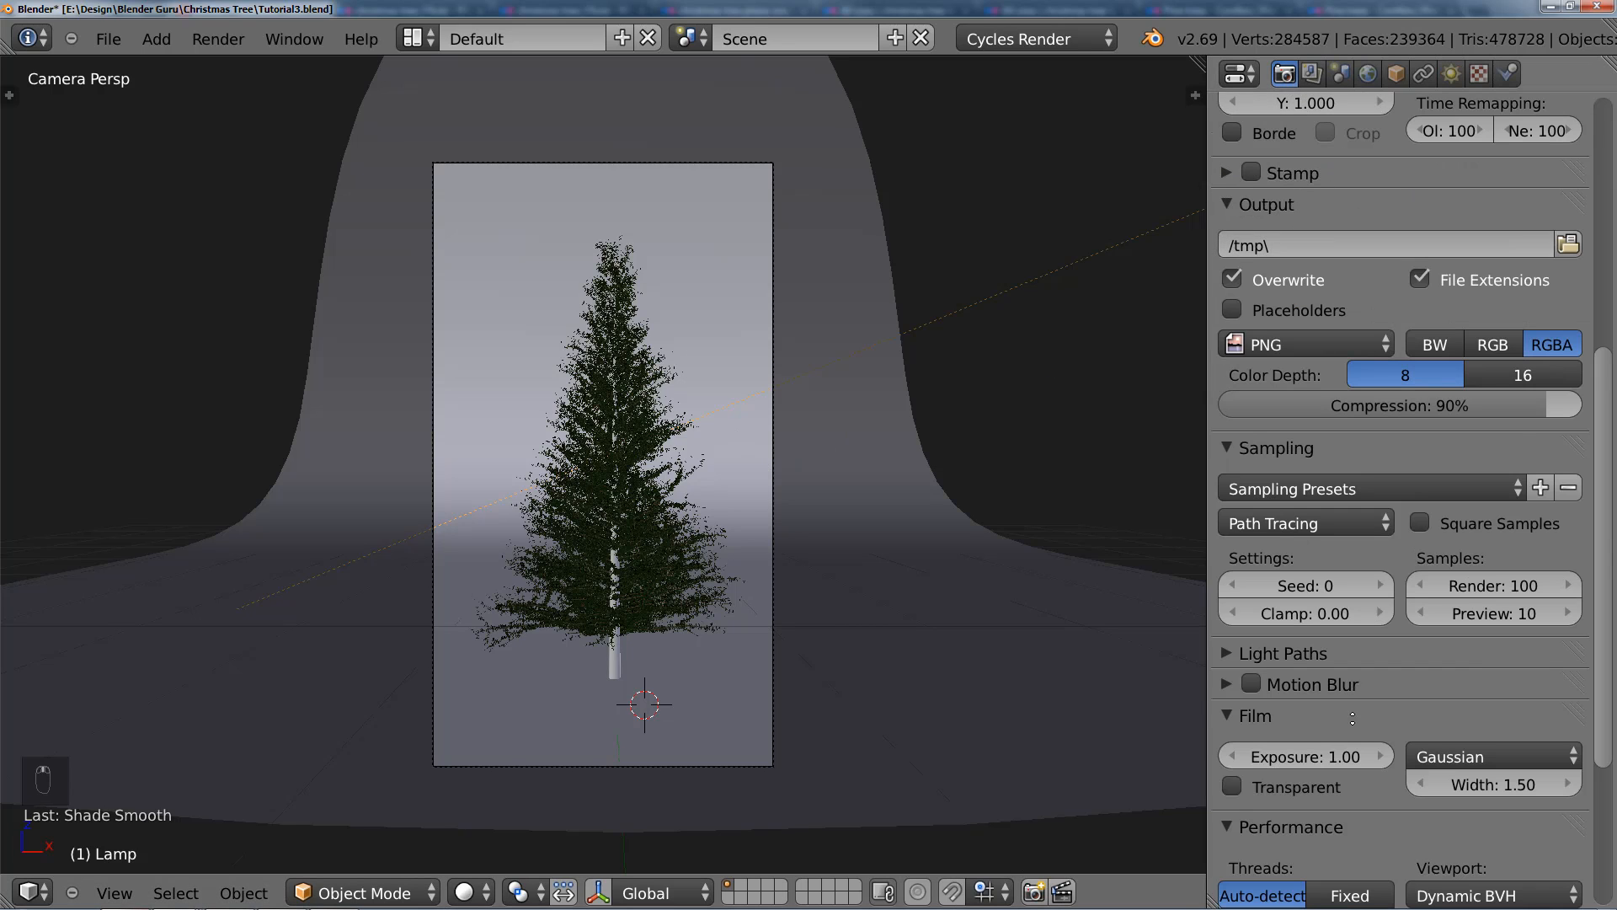
scroll(1352, 718, up, 10)
click(1311, 192)
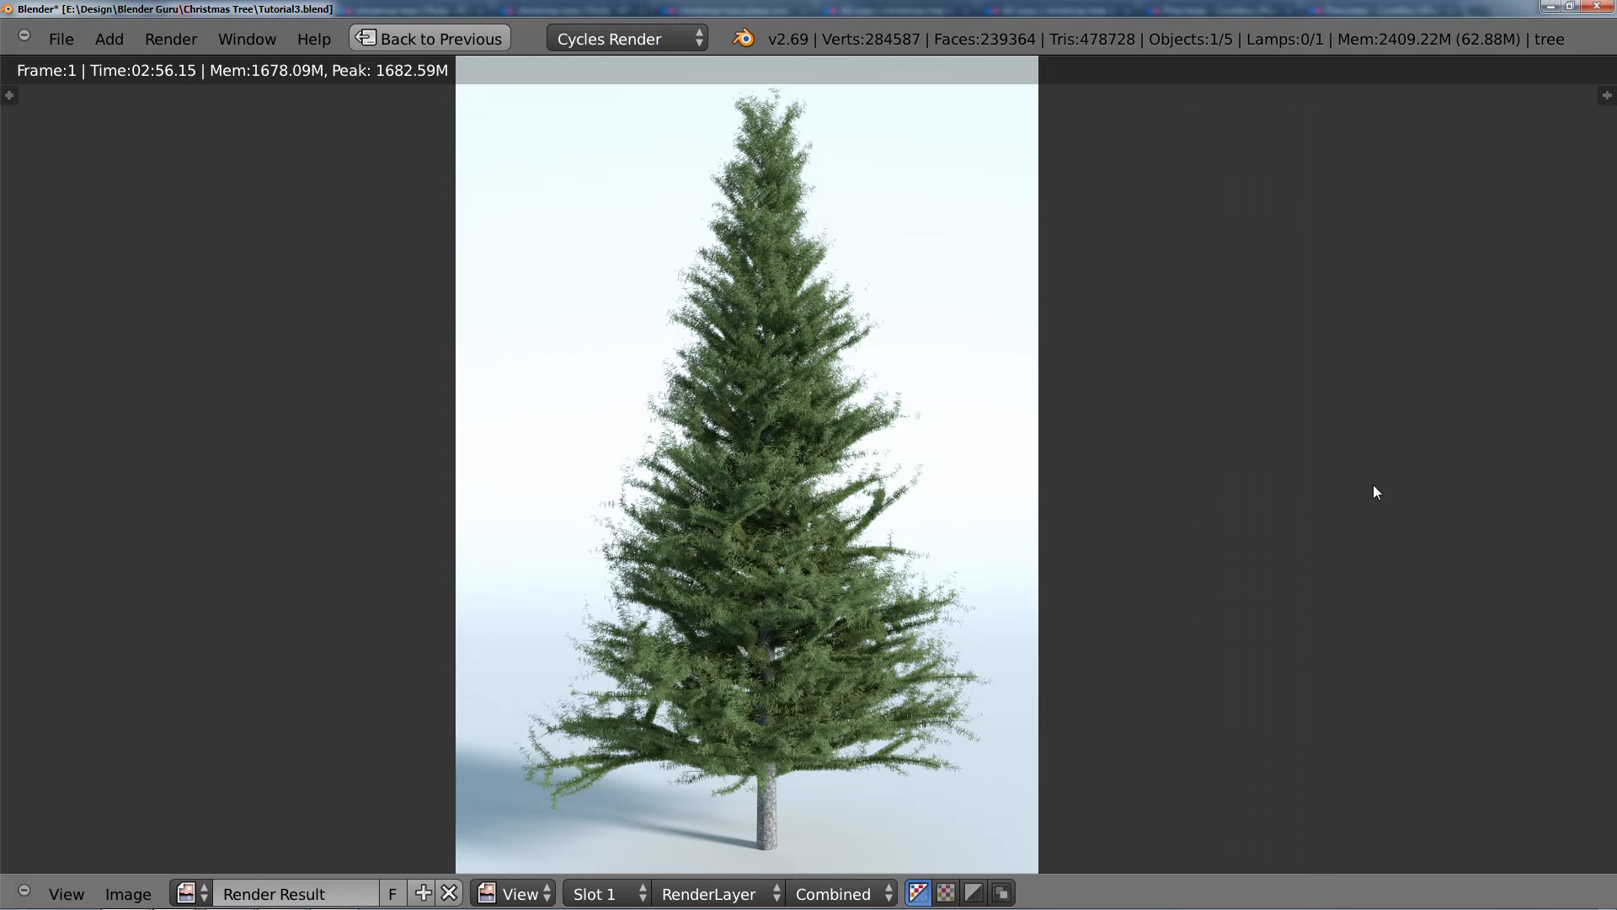
middle_drag(1041, 487, 949, 389)
scroll(997, 433, up, 1)
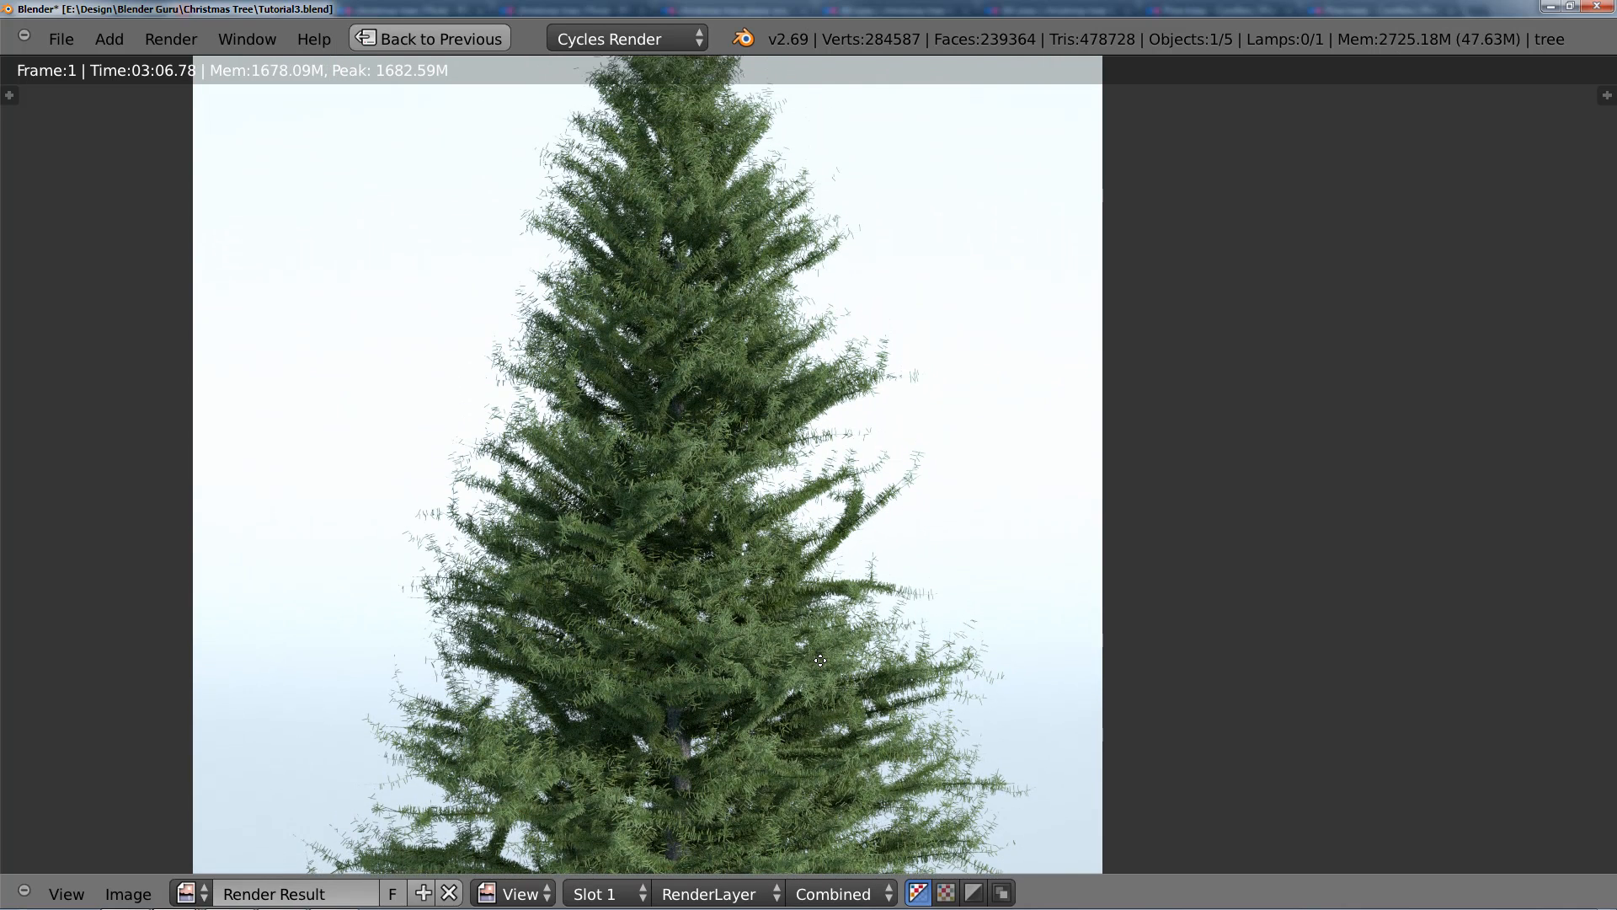
Step: Examine the rendered tree's middle and right-hand branches up close, checking the needle distribution at the branch tips
middle_drag(821, 660, 817, 766)
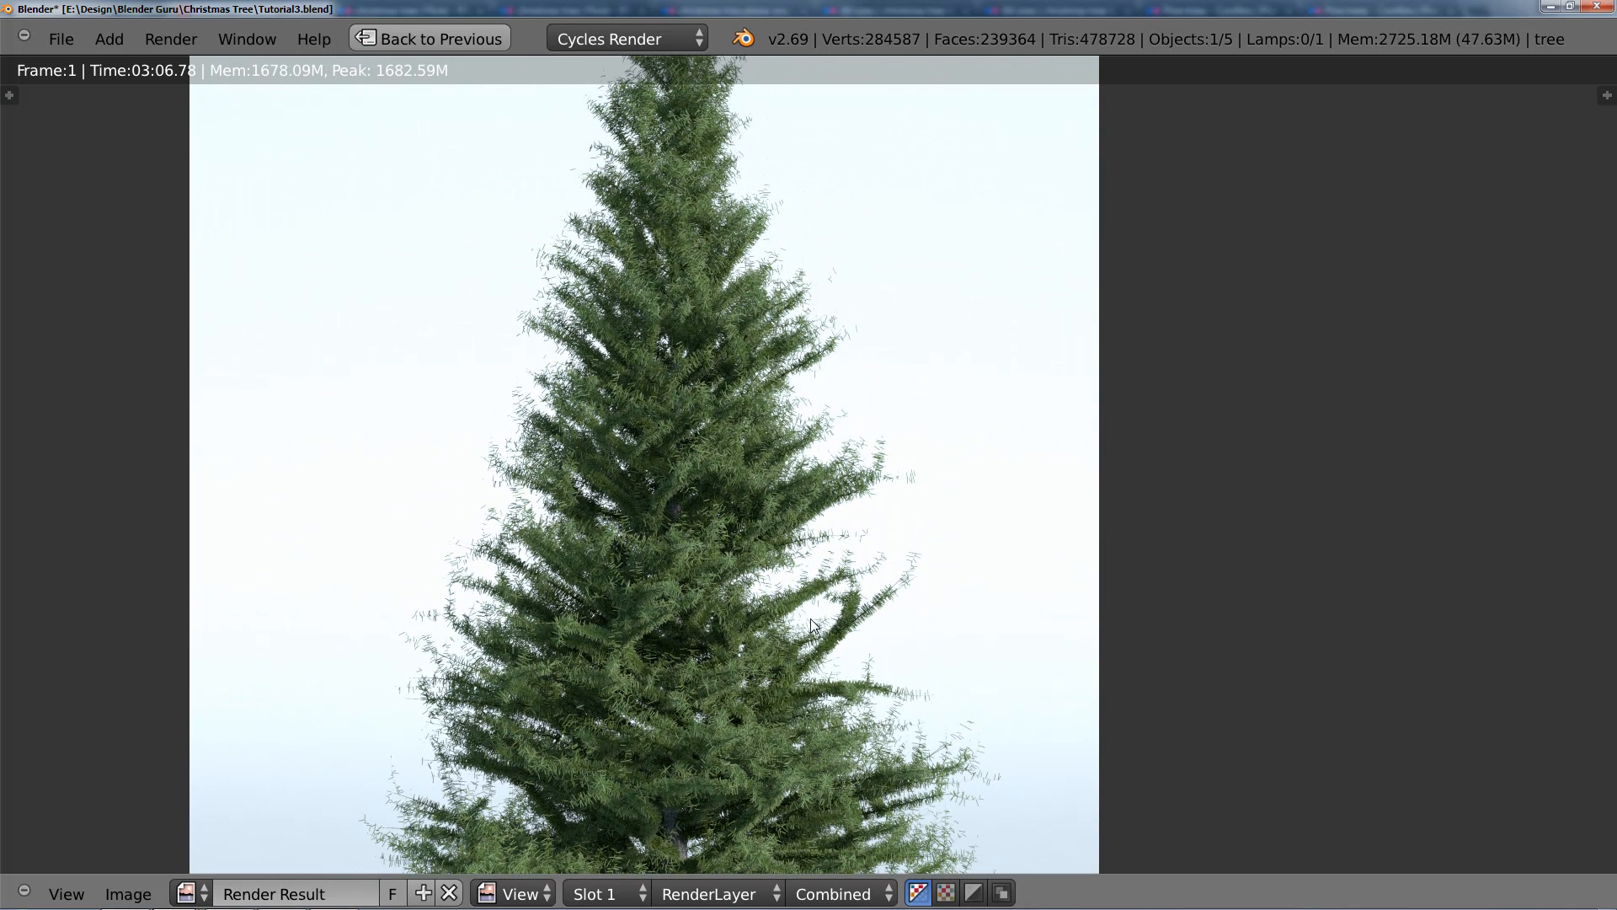
middle_drag(738, 331, 711, 278)
middle_drag(703, 633, 738, 444)
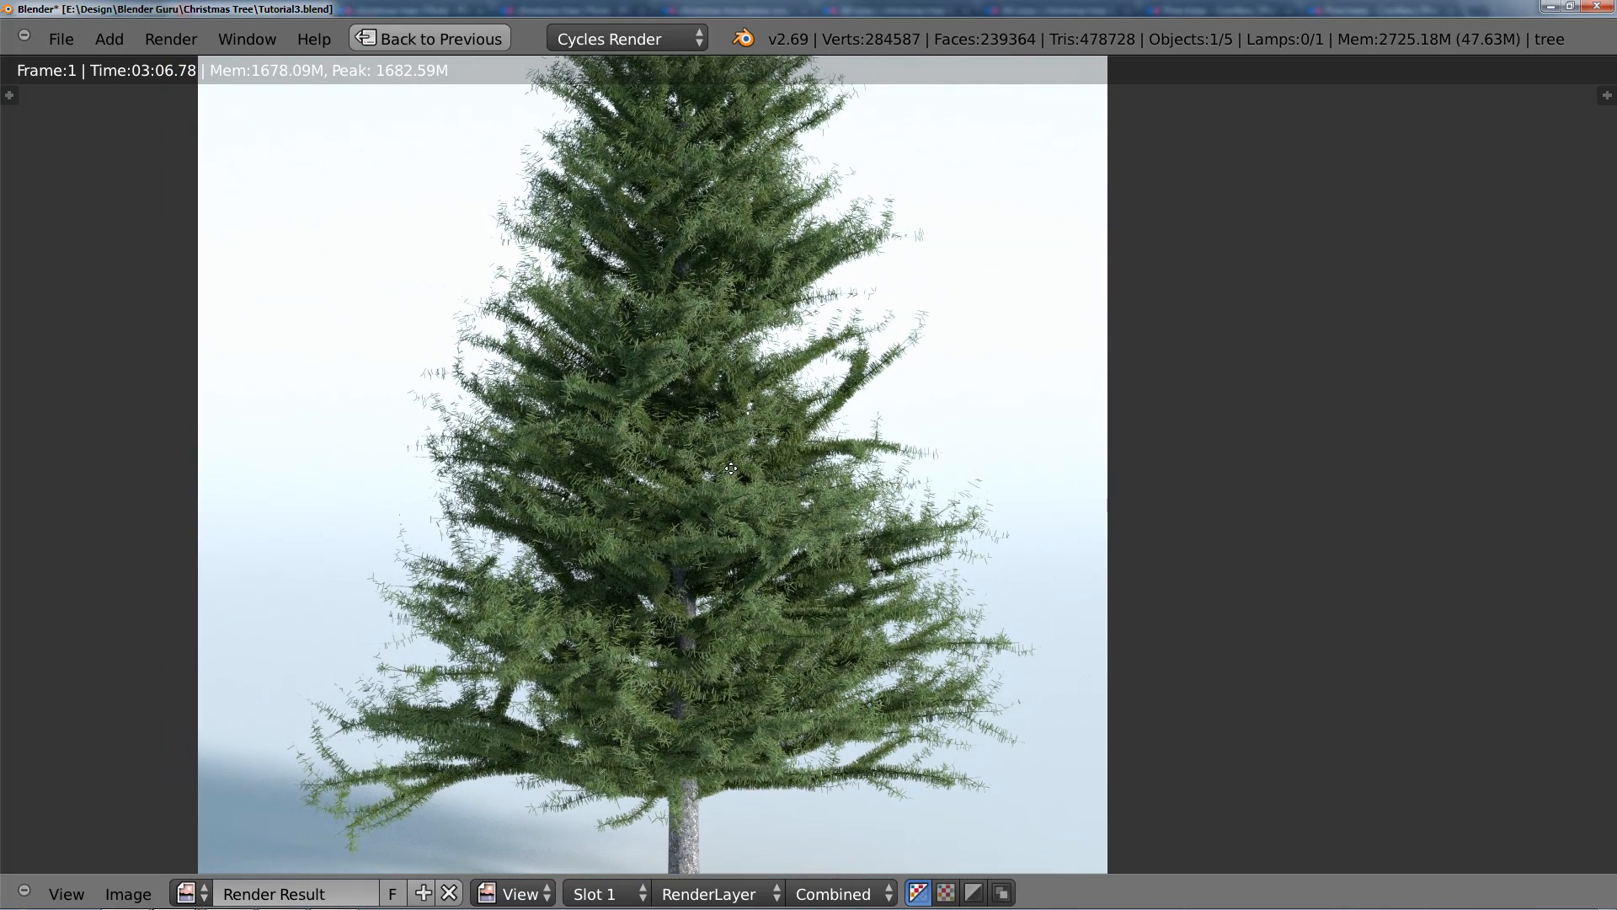
scroll(855, 457, up, 1)
middle_drag(887, 403, 758, 502)
scroll(771, 496, up, 1)
scroll(771, 496, up, 1)
scroll(771, 495, down, 1)
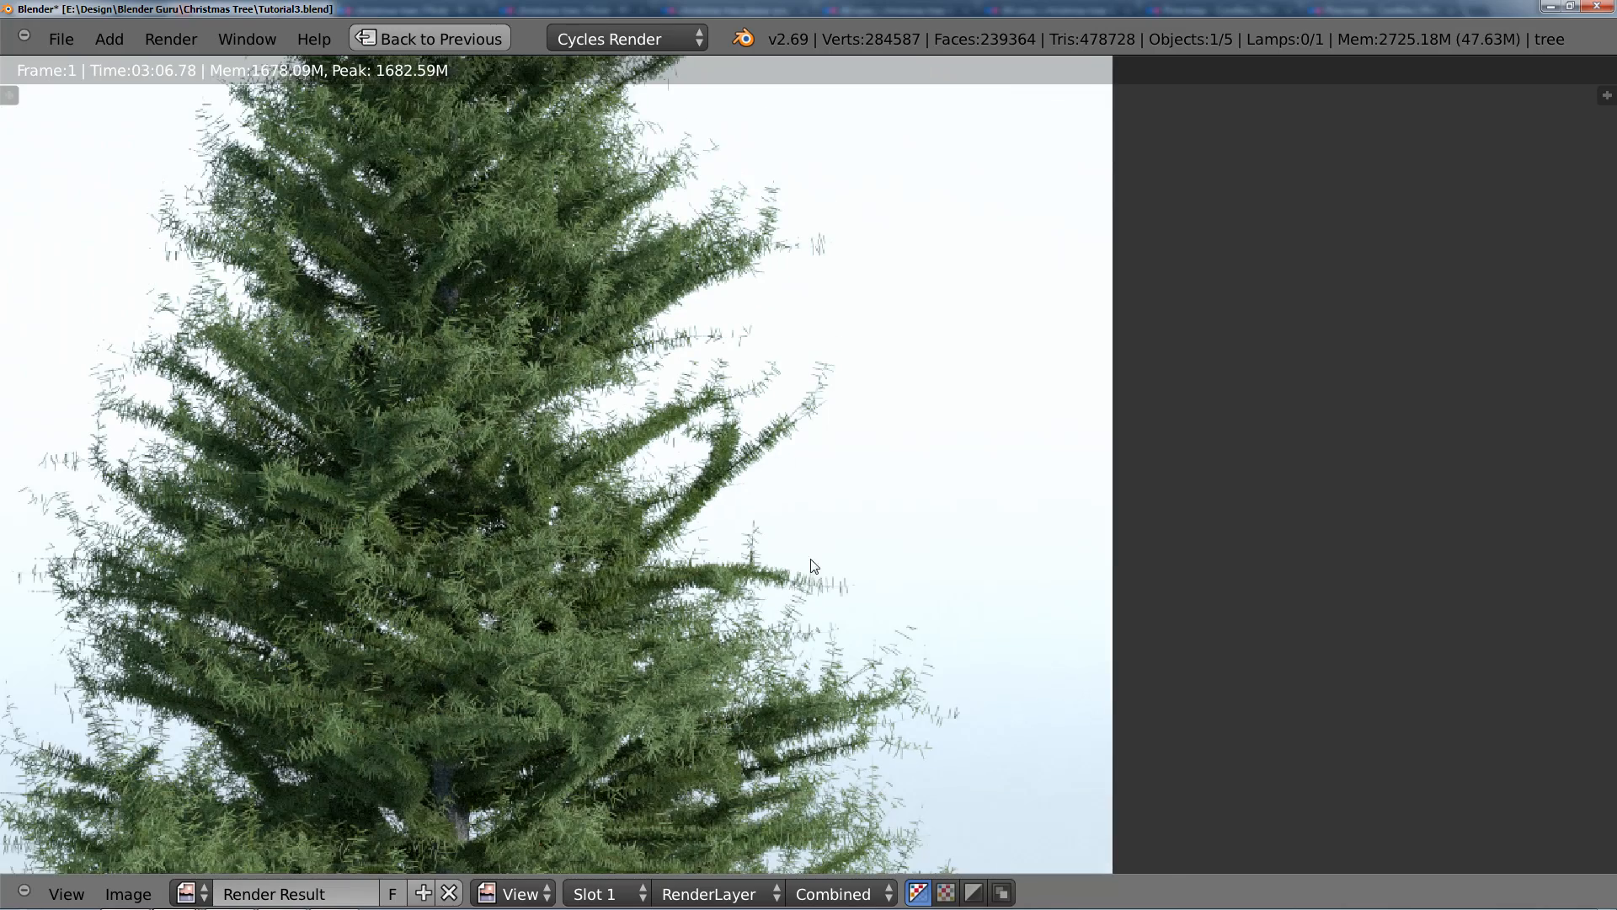
middle_drag(805, 576, 650, 363)
scroll(699, 477, up, 1)
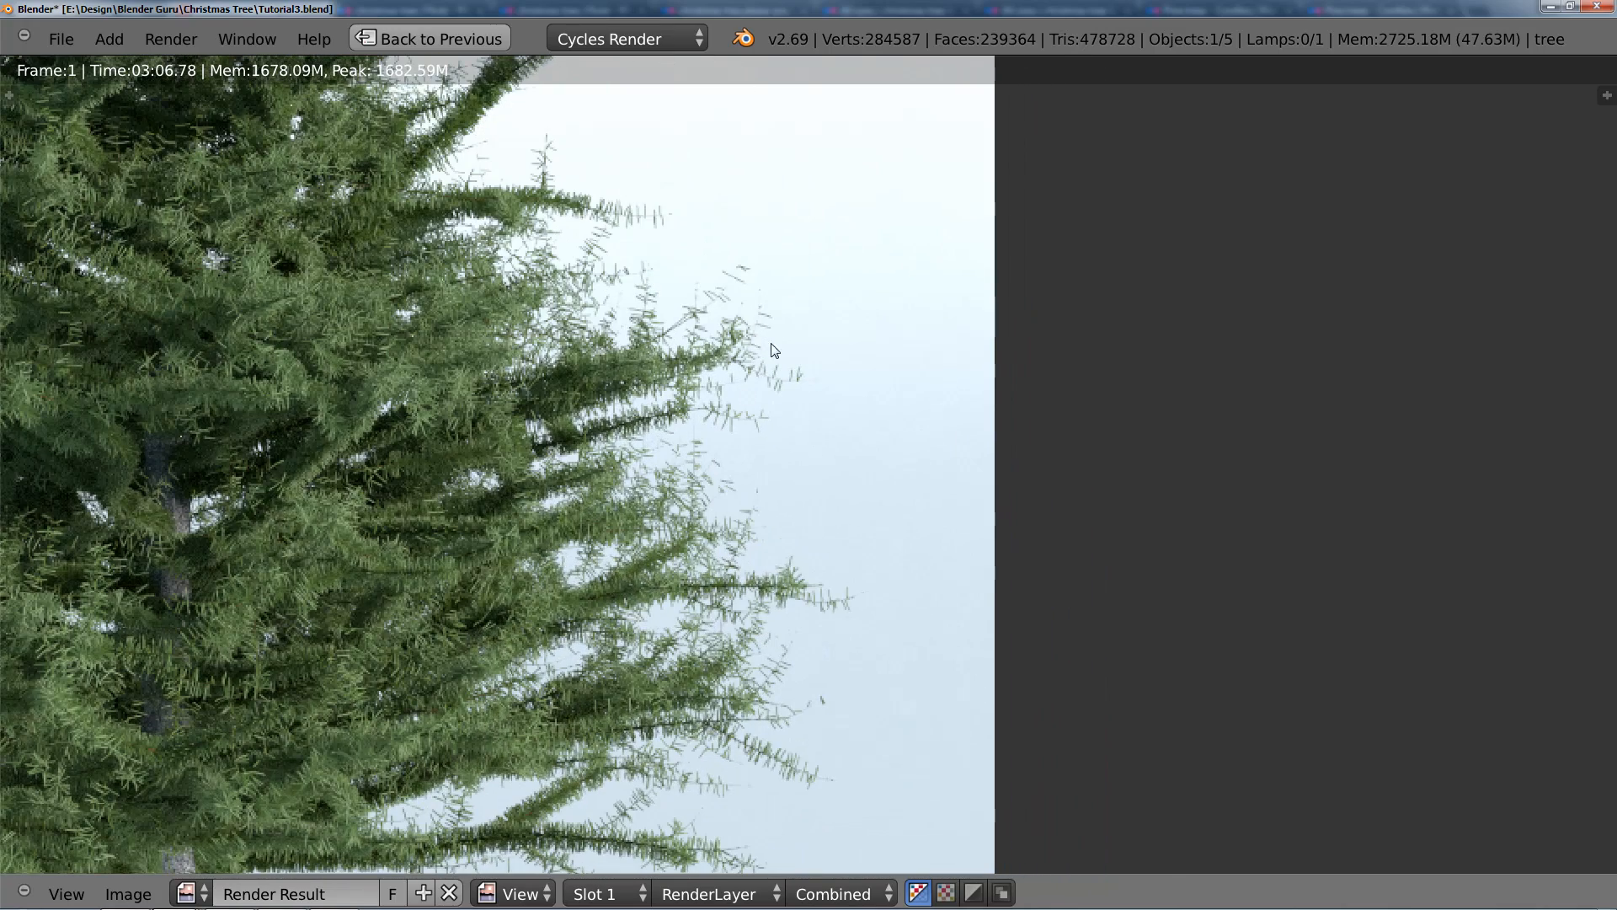
middle_drag(726, 521, 837, 305)
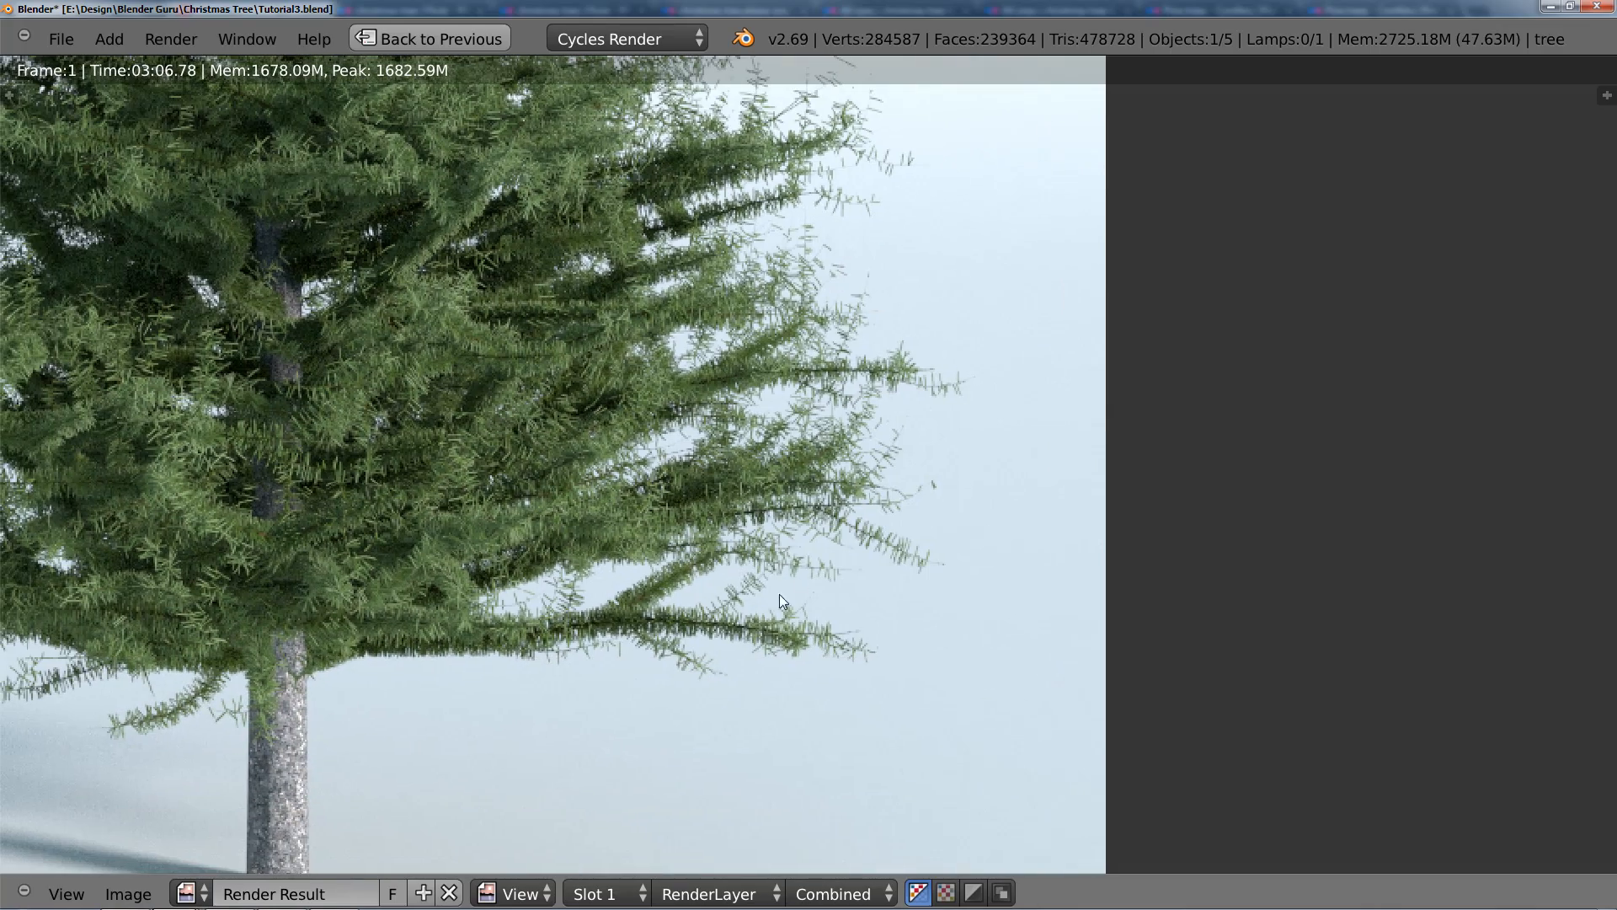
Step: Examine the needles on the trunk-side and left-hand branches and the upper tree in the render, and return to the scene
middle_drag(911, 462, 1165, 656)
middle_drag(358, 379, 696, 491)
mouse_move(503, 449)
middle_down()
mouse_move(651, 367)
mouse_move(672, 397)
middle_up()
middle_drag(497, 507, 469, 549)
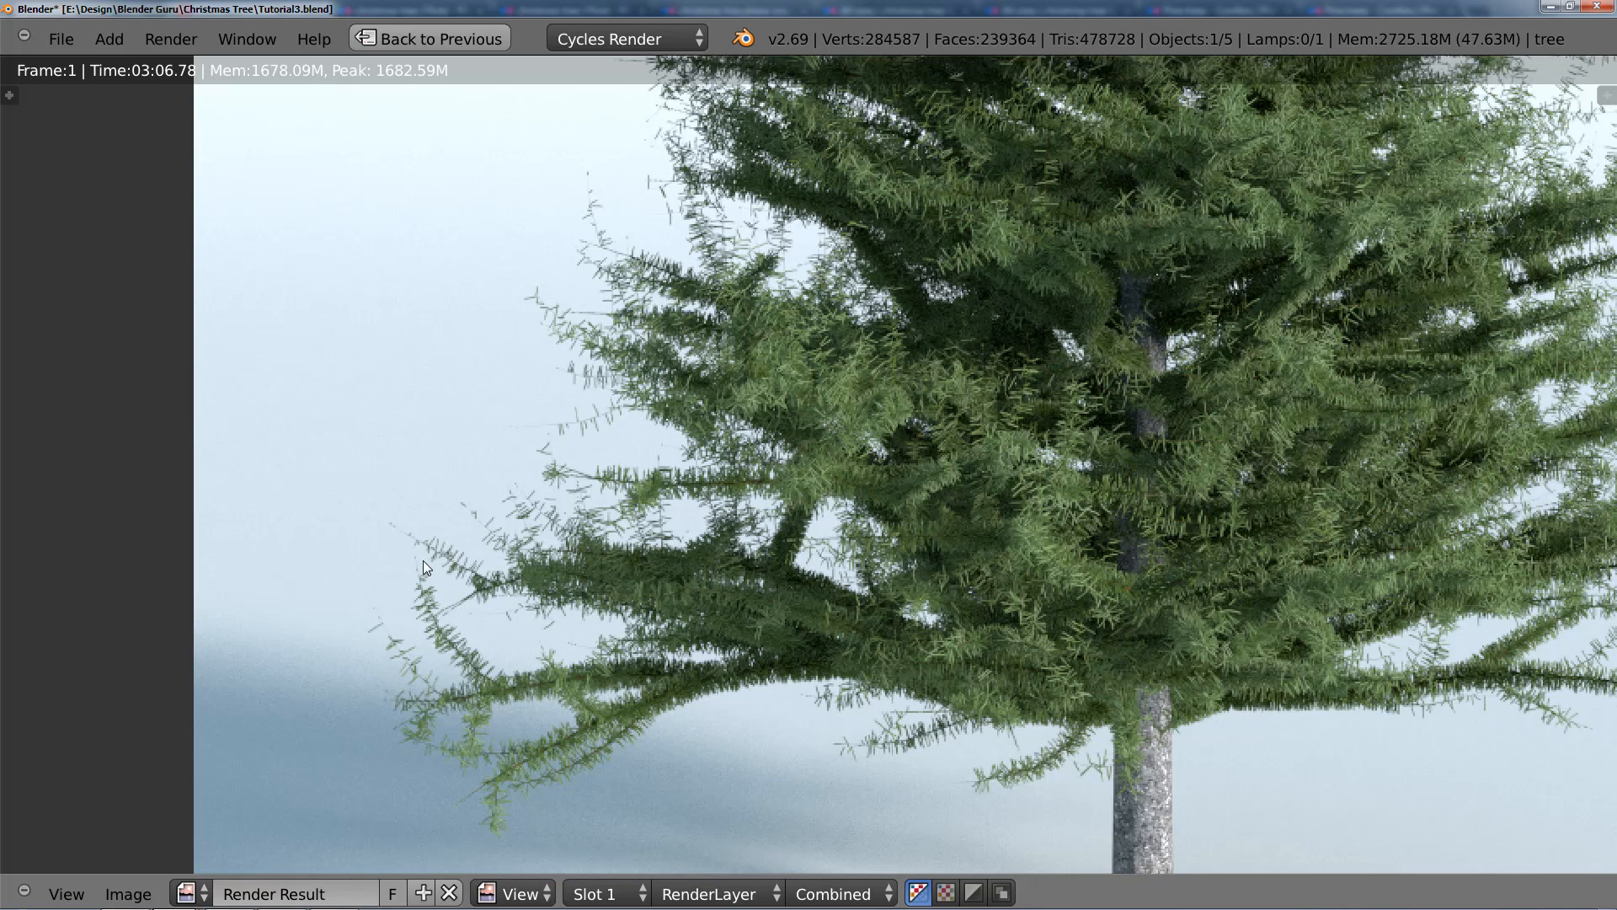
middle_drag(599, 263, 607, 424)
mouse_move(636, 295)
middle_down()
mouse_move(617, 498)
mouse_move(587, 581)
middle_up()
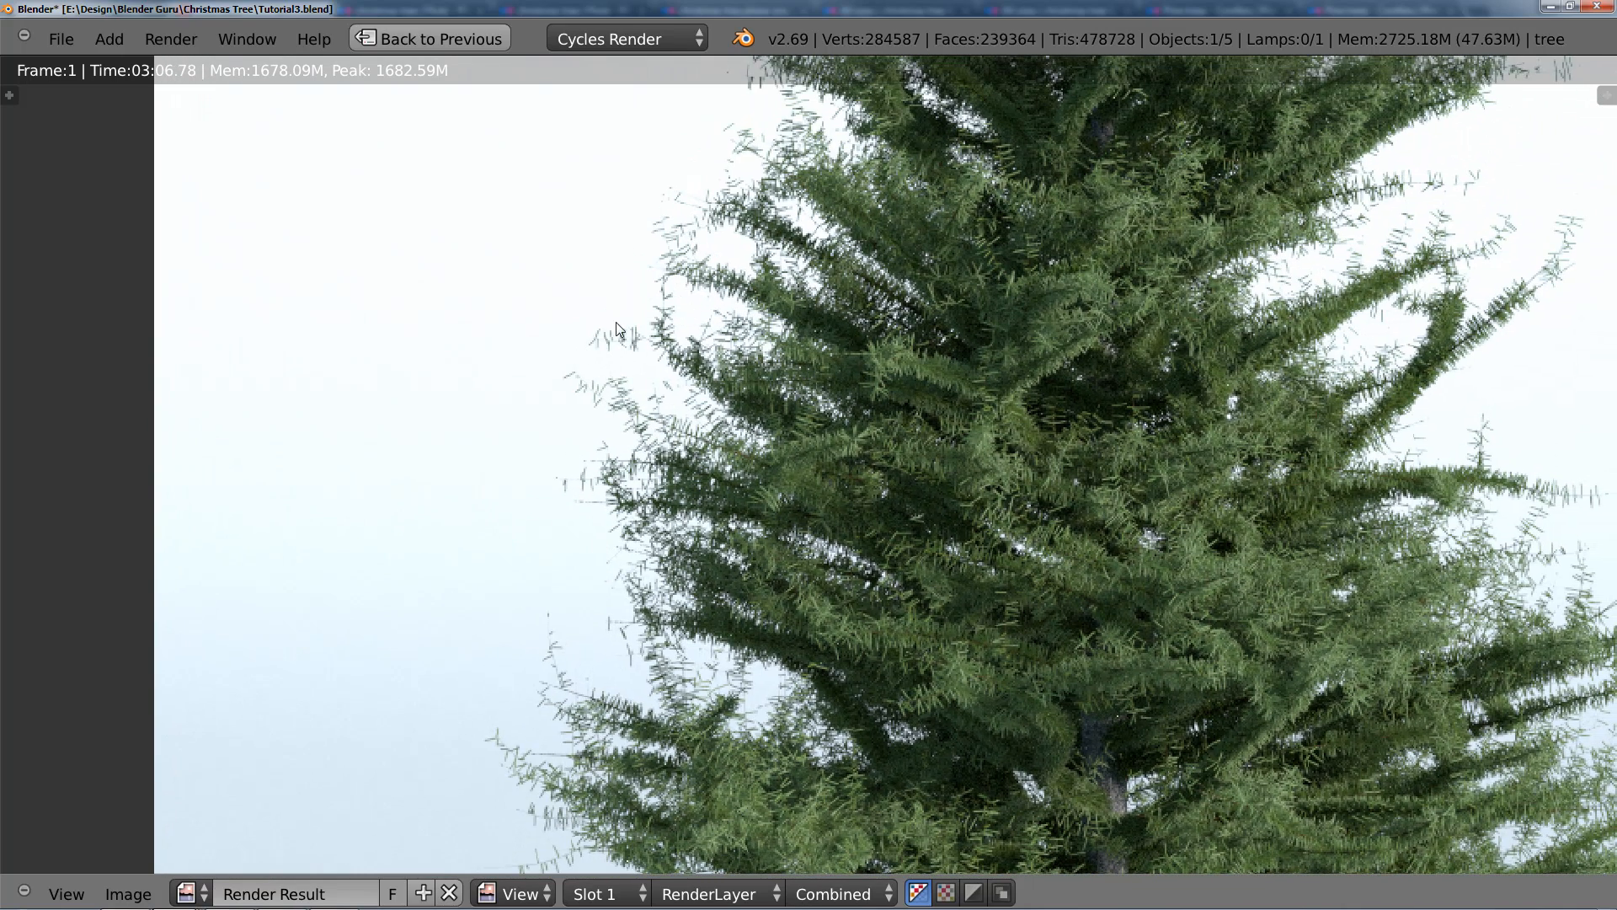
middle_drag(617, 328, 418, 468)
scroll(419, 468, down, 3)
middle_drag(742, 370, 706, 539)
scroll(706, 539, up, 2)
middle_drag(671, 311, 673, 375)
scroll(674, 376, up, 1)
scroll(799, 325, down, 2)
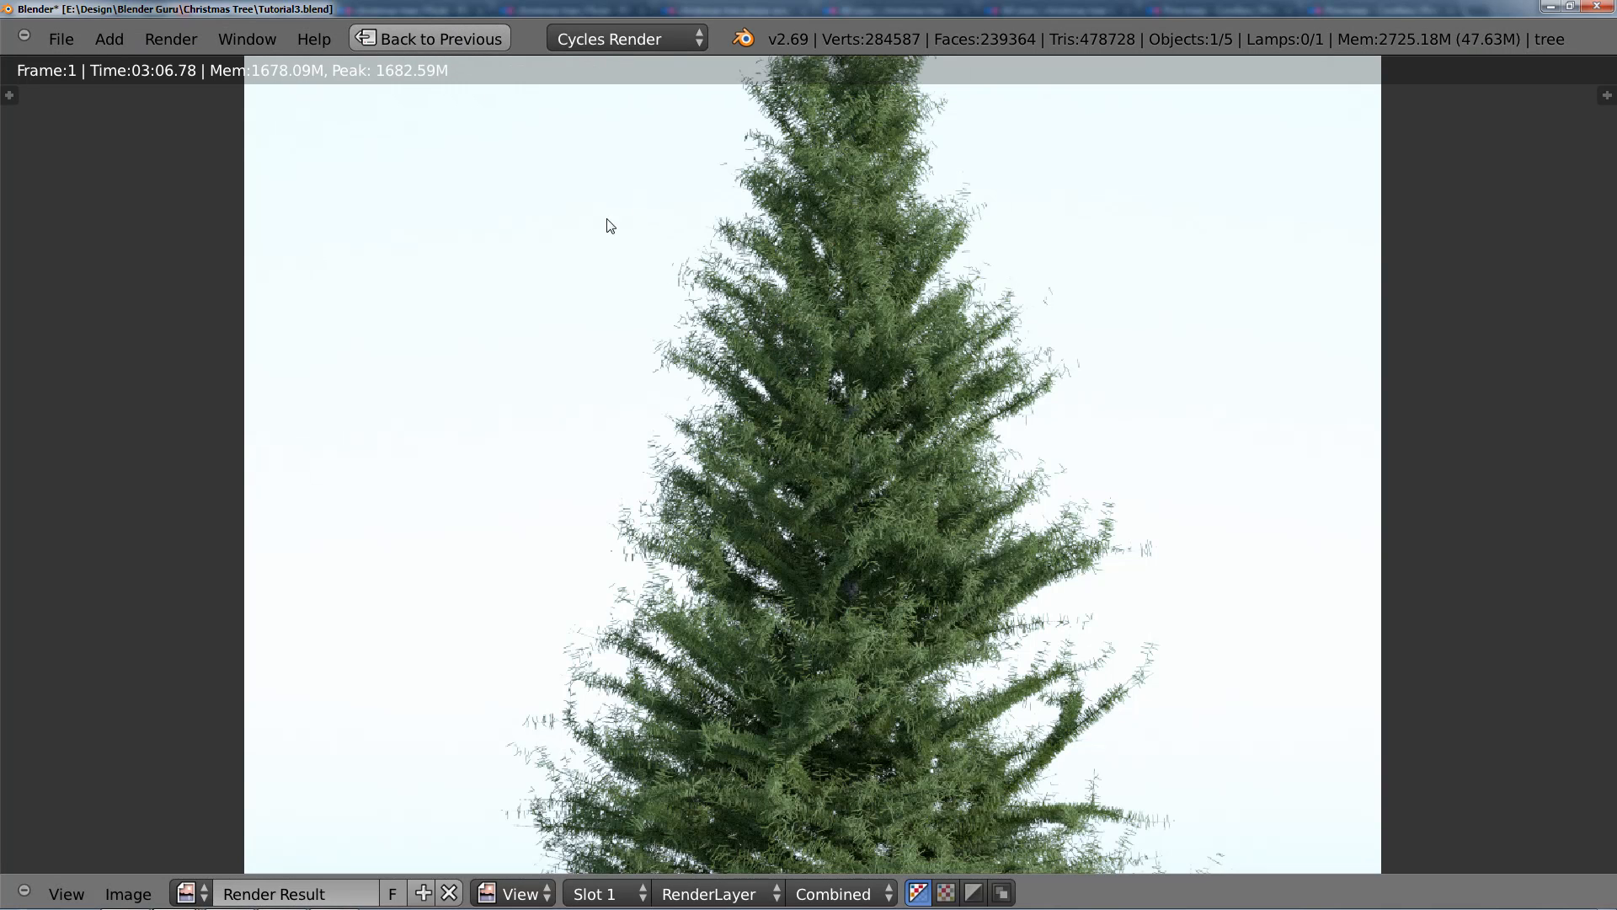
click(464, 40)
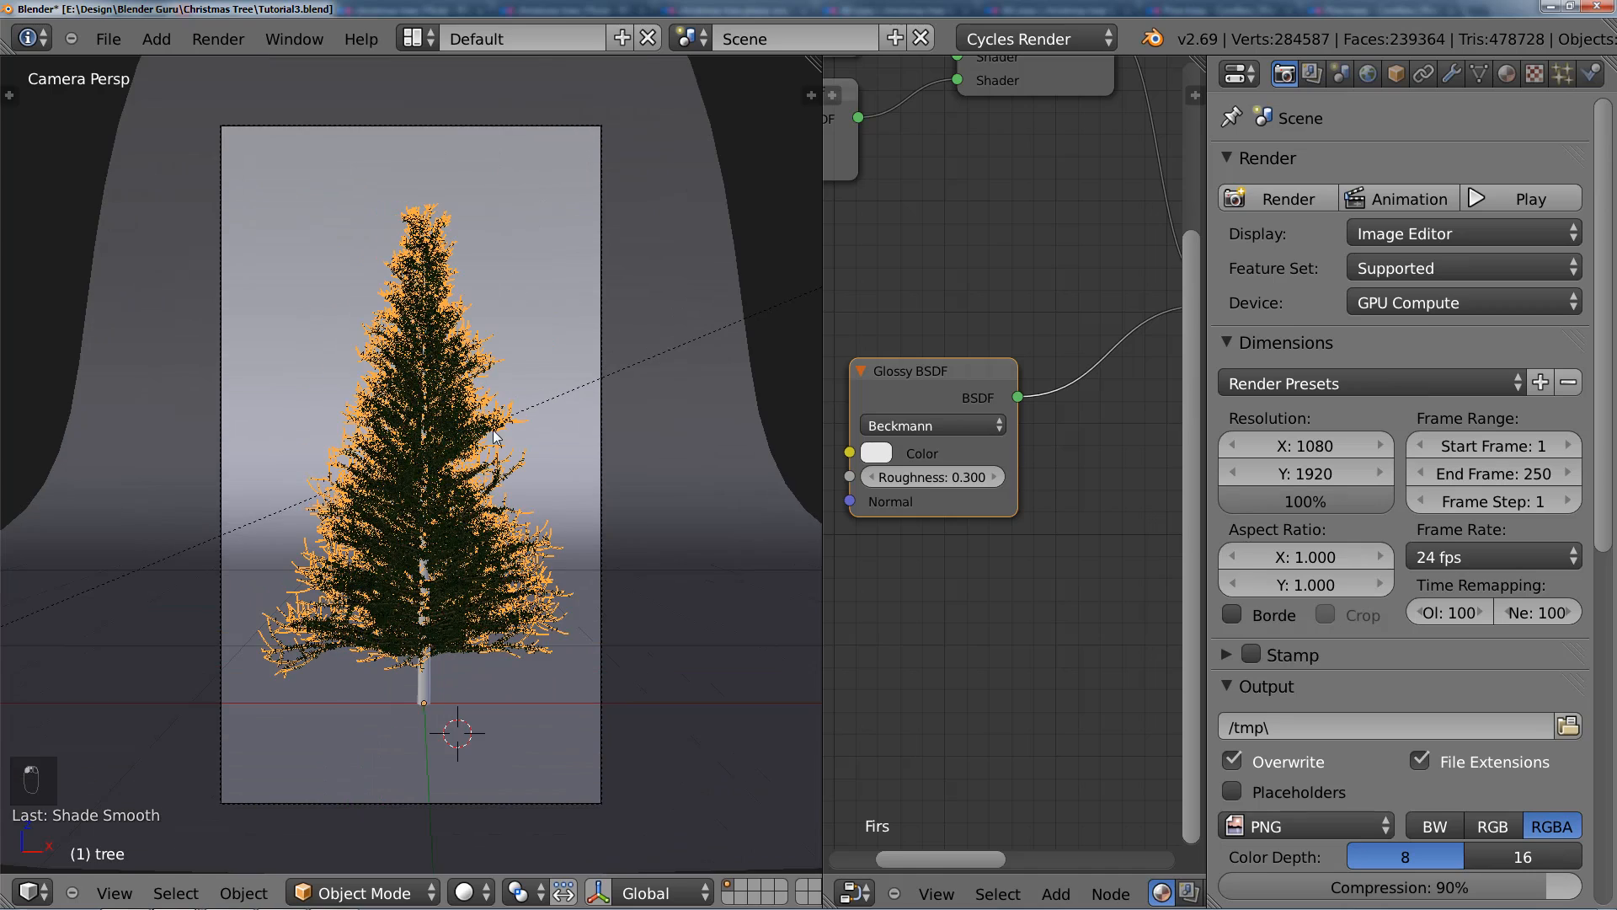
Step: Enter Edit Mode on the tree mesh and add a new vertex group to it
scroll(478, 492, up, 3)
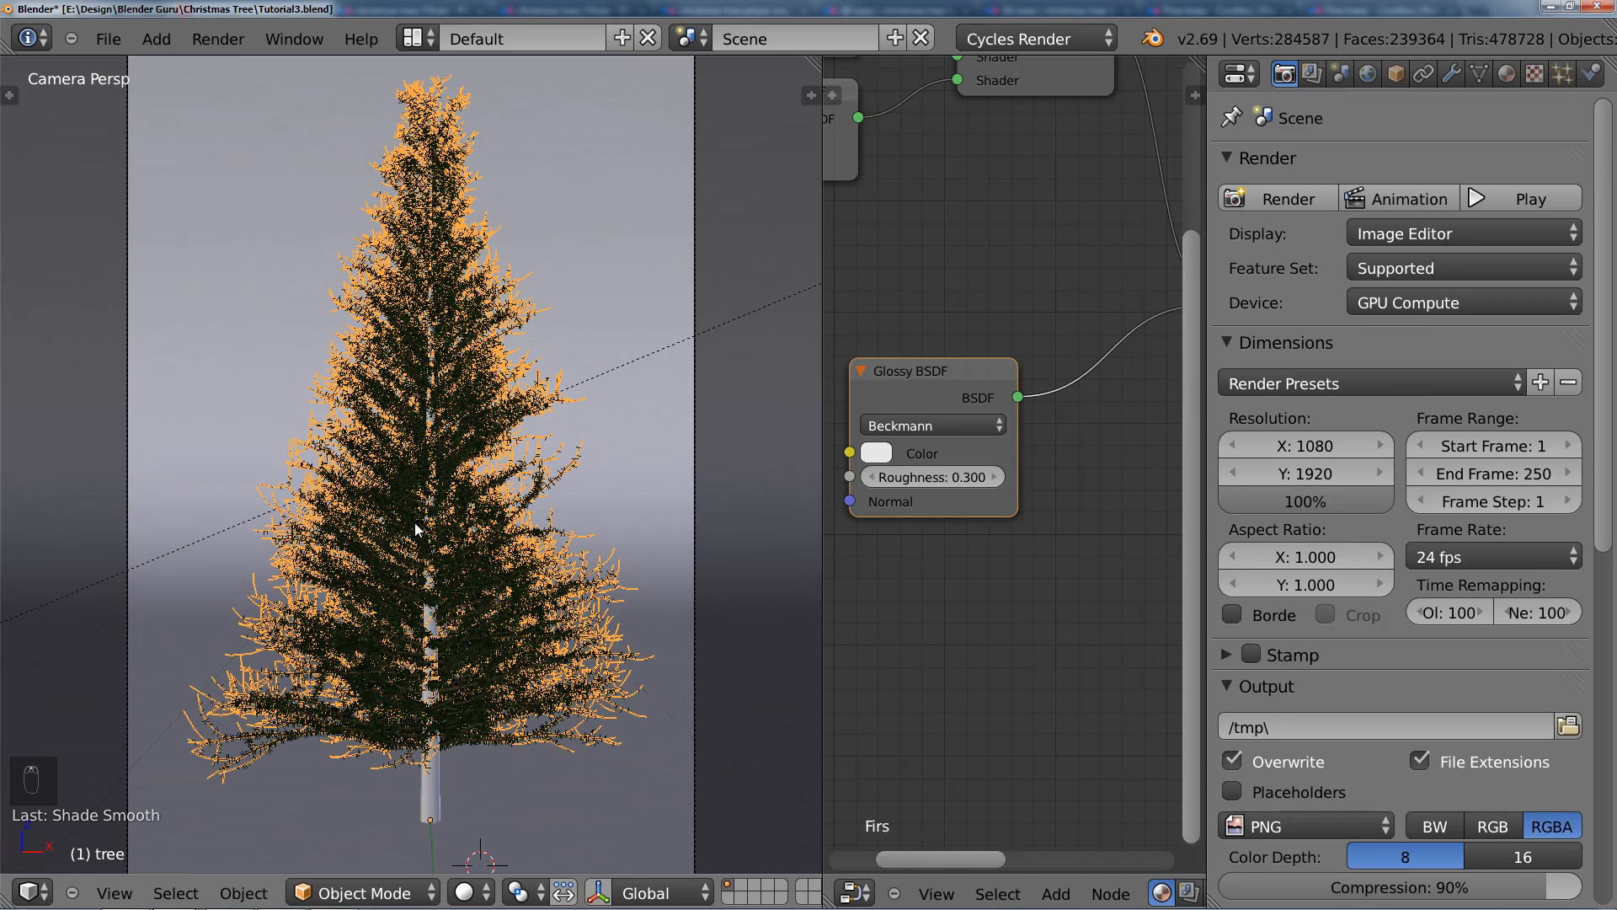
shift+middle_drag(415, 523, 412, 422)
scroll(510, 497, up, 1)
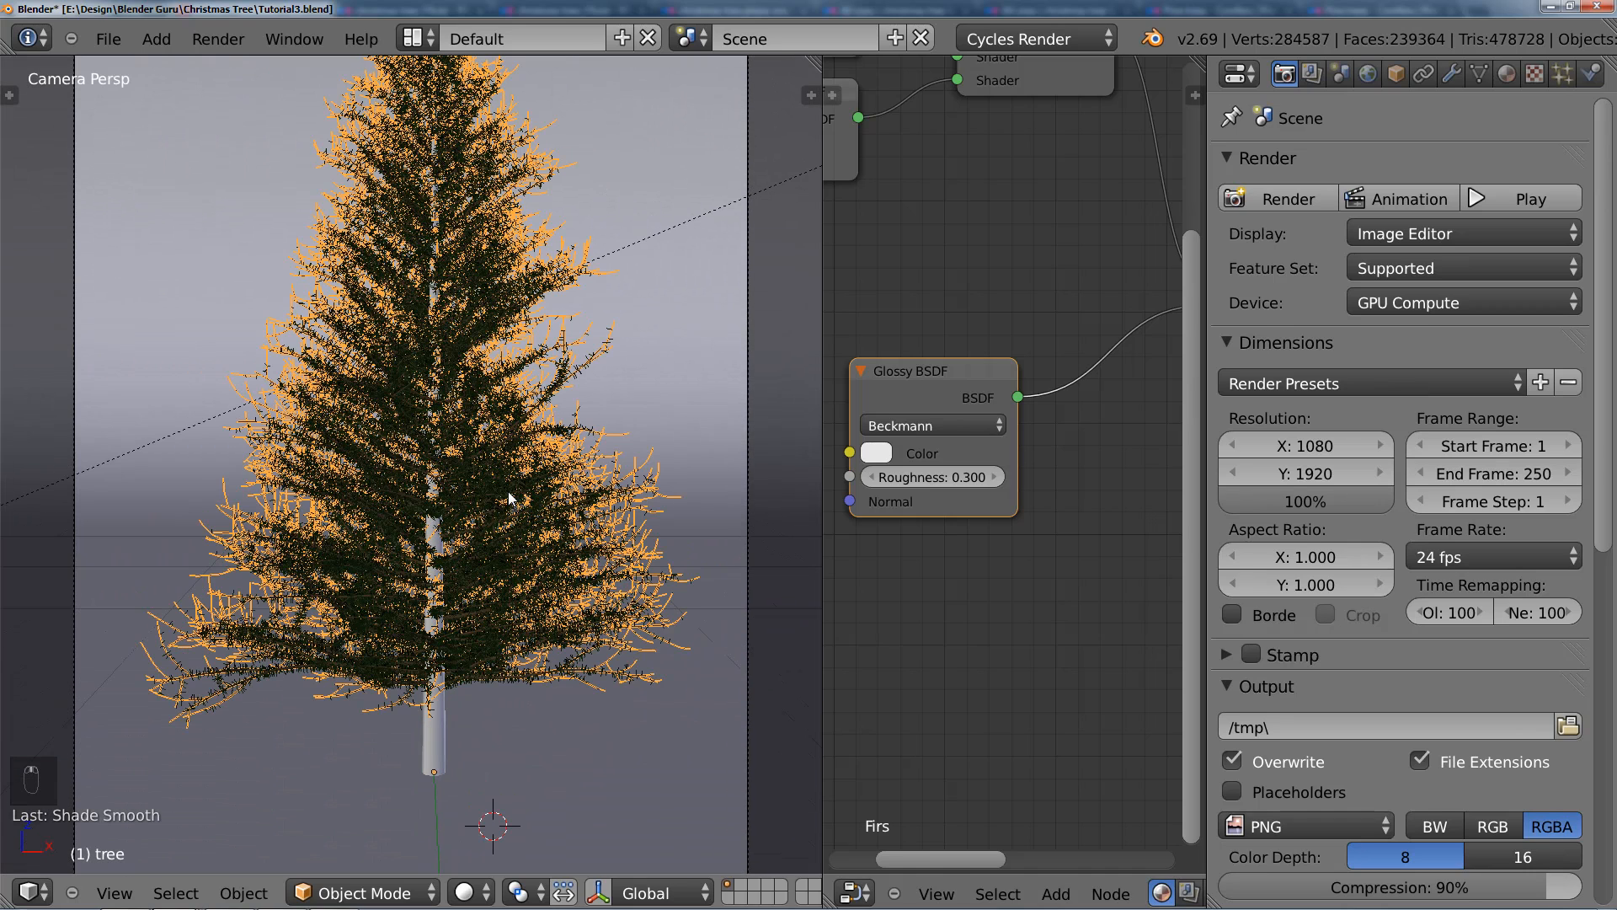
click(1478, 73)
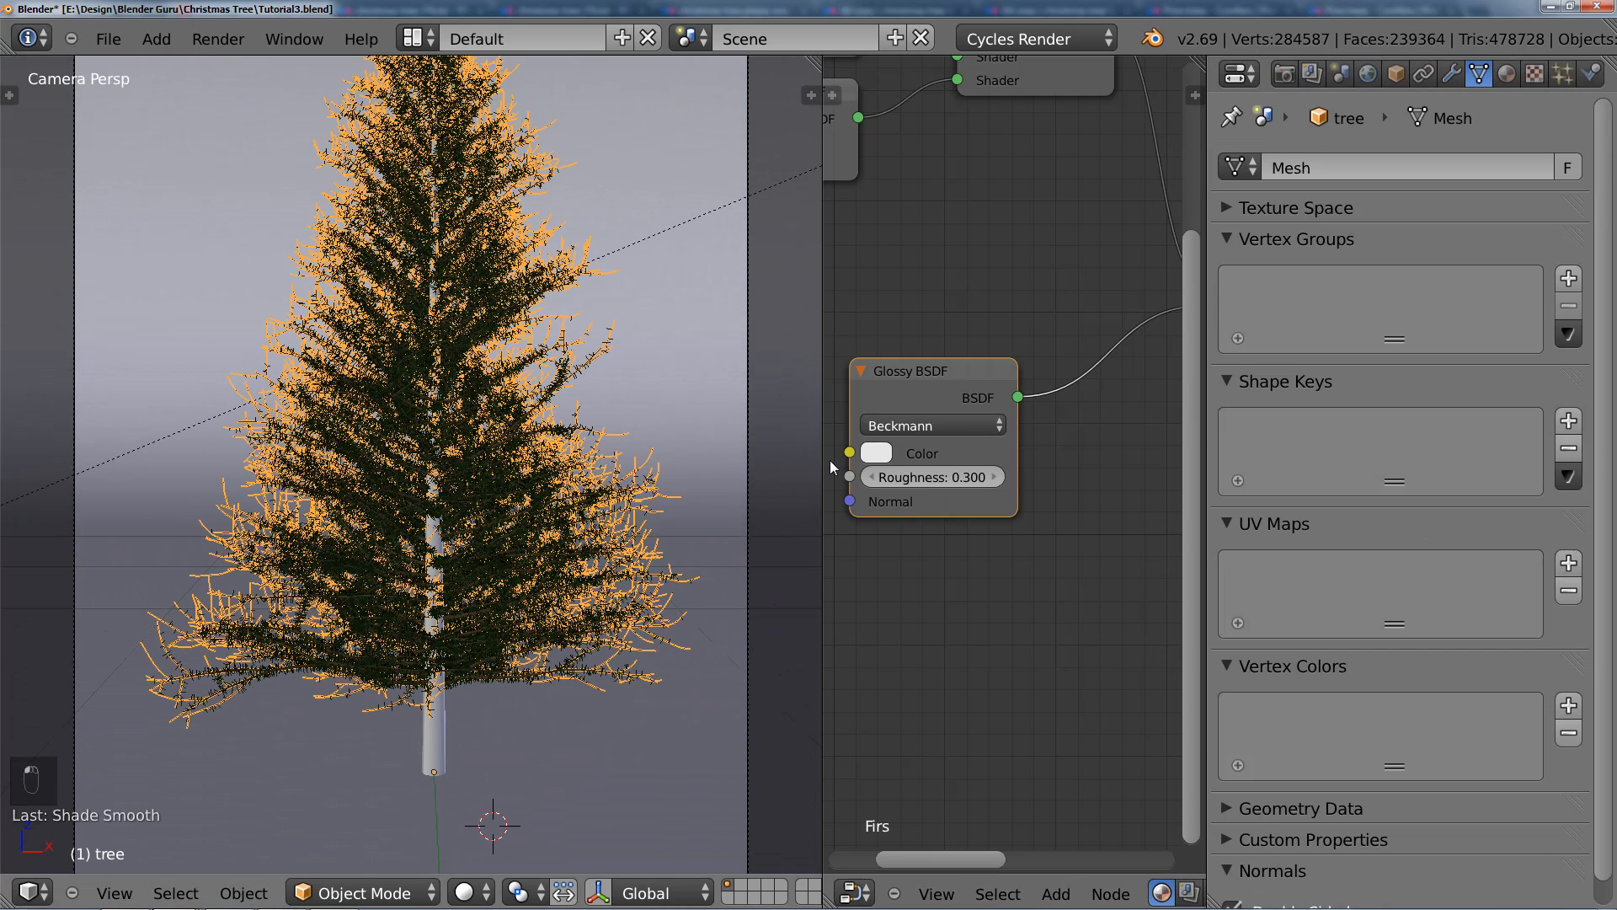
key(Tab)
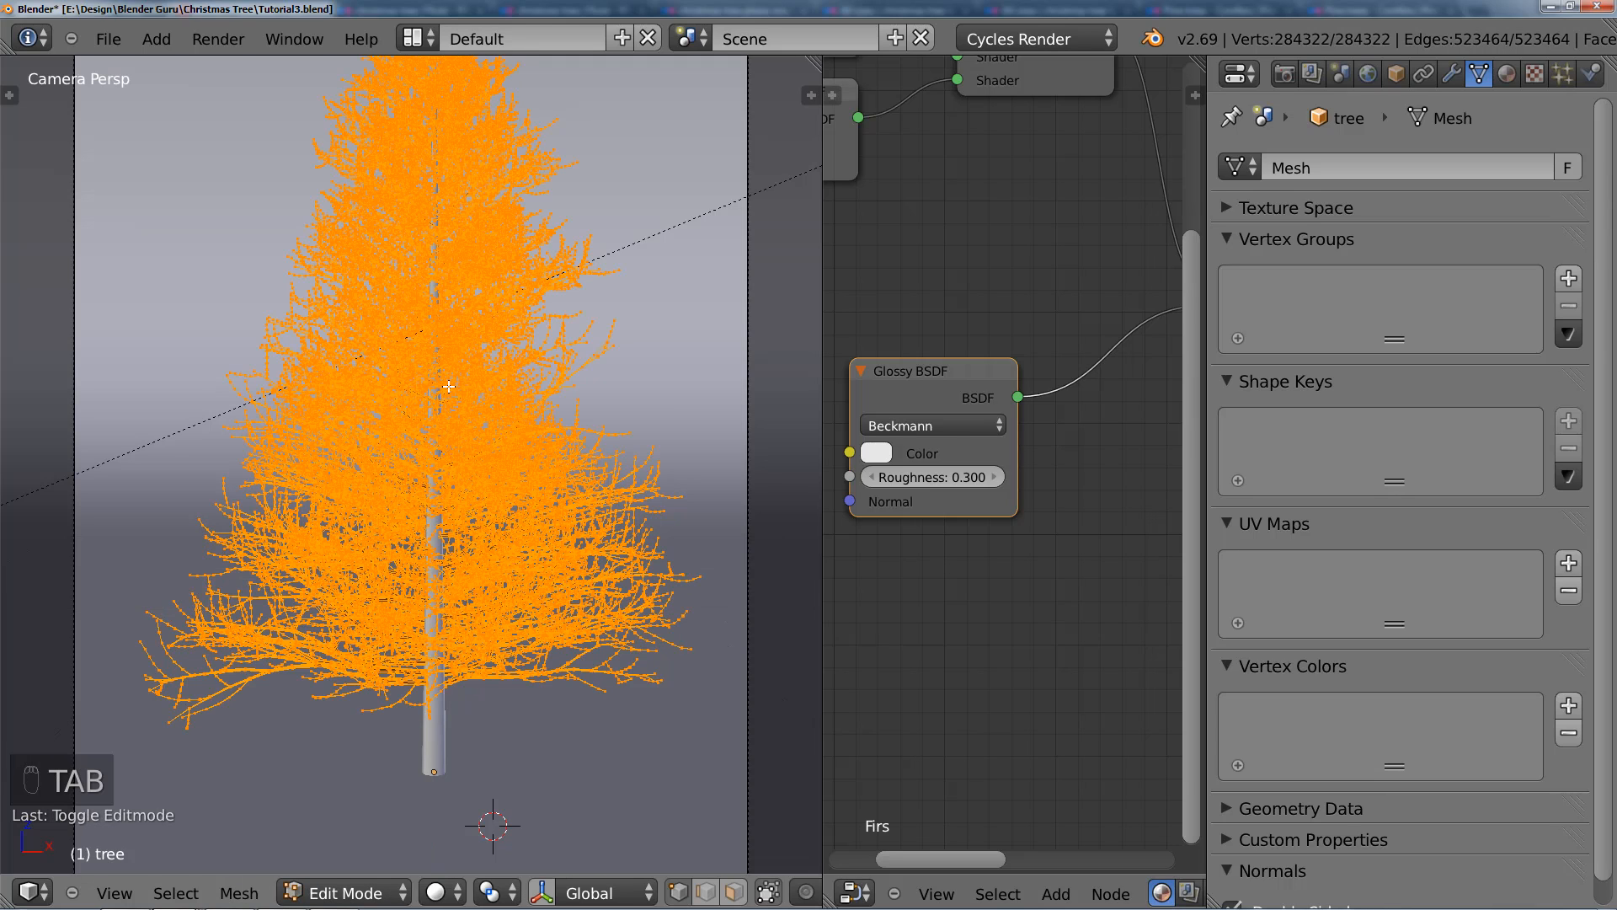
click(1569, 278)
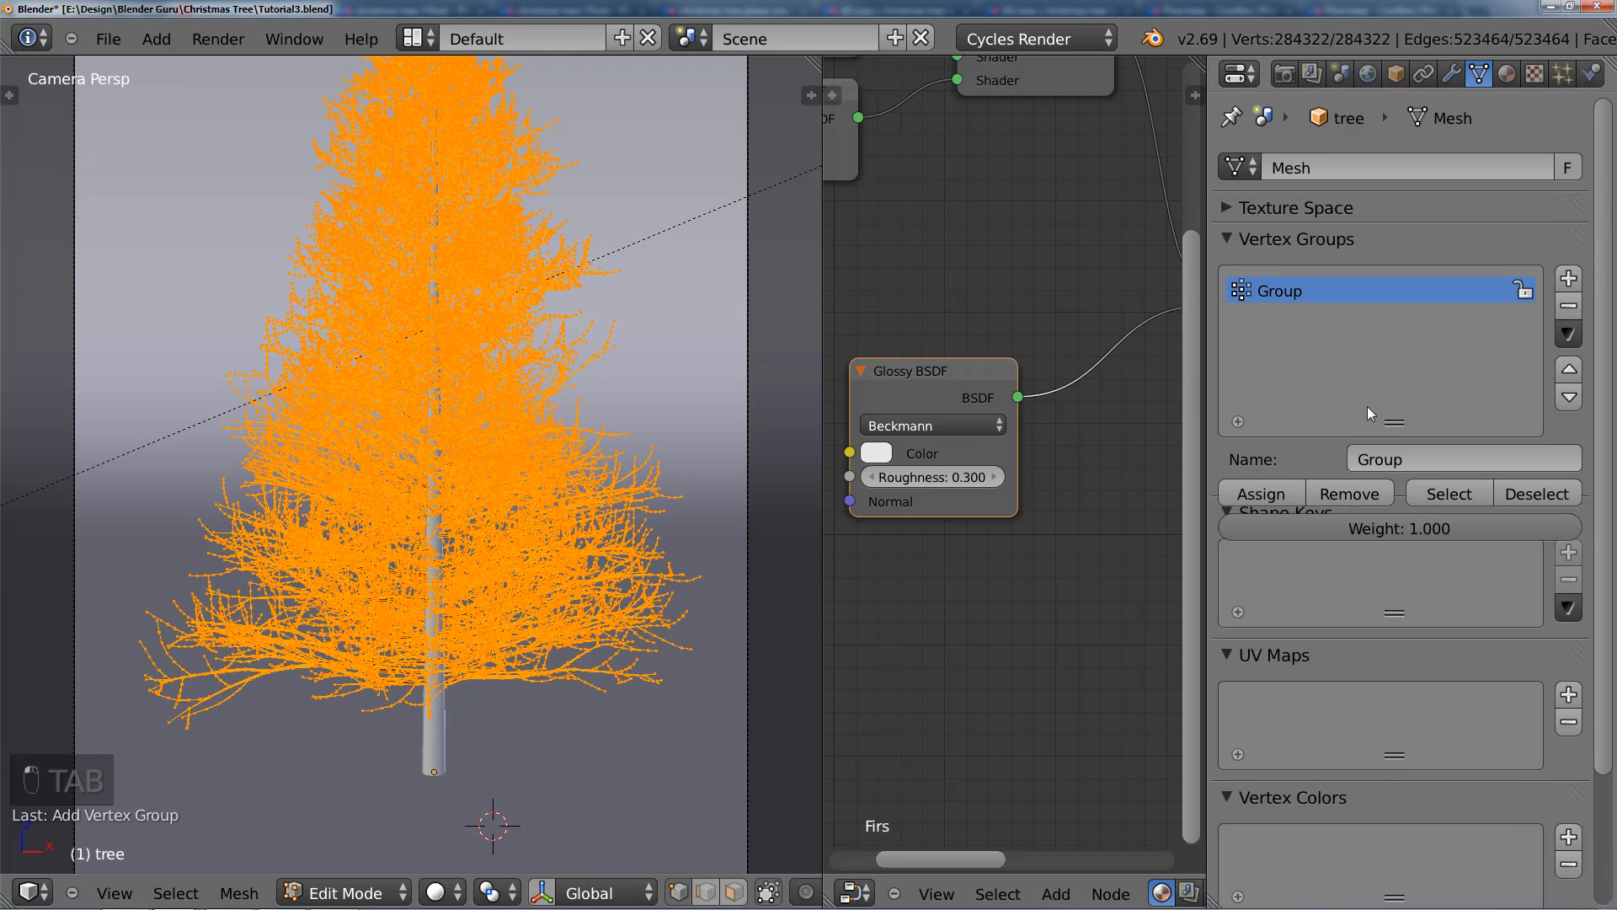
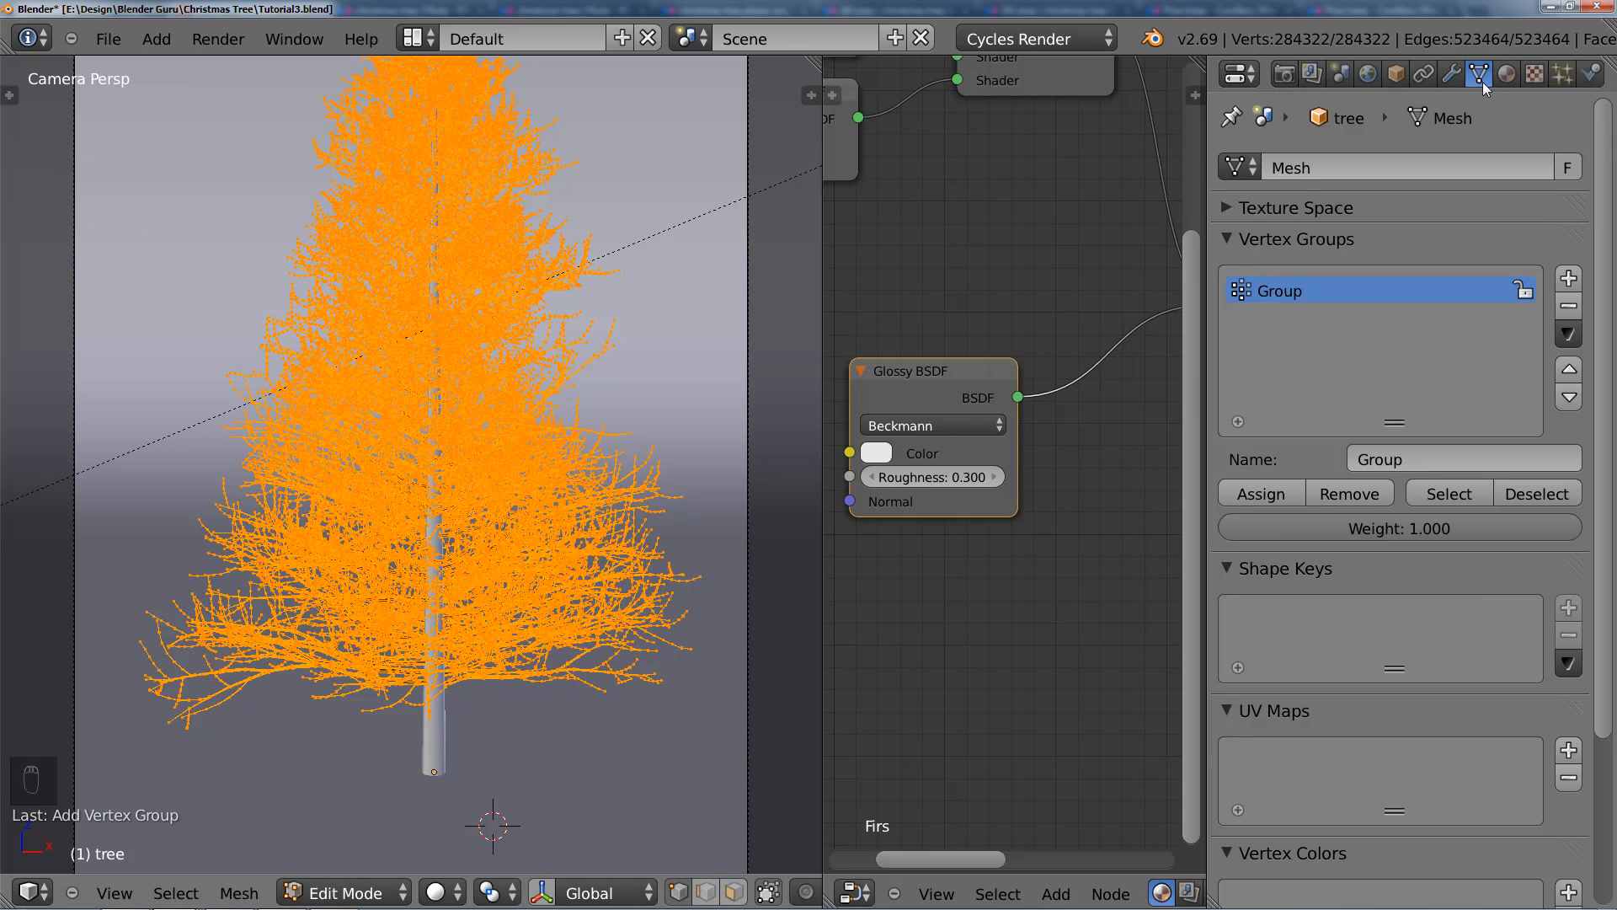
Step: Leave Edit Mode and turn off the viewport display of the tree's hair particle system
key(Tab)
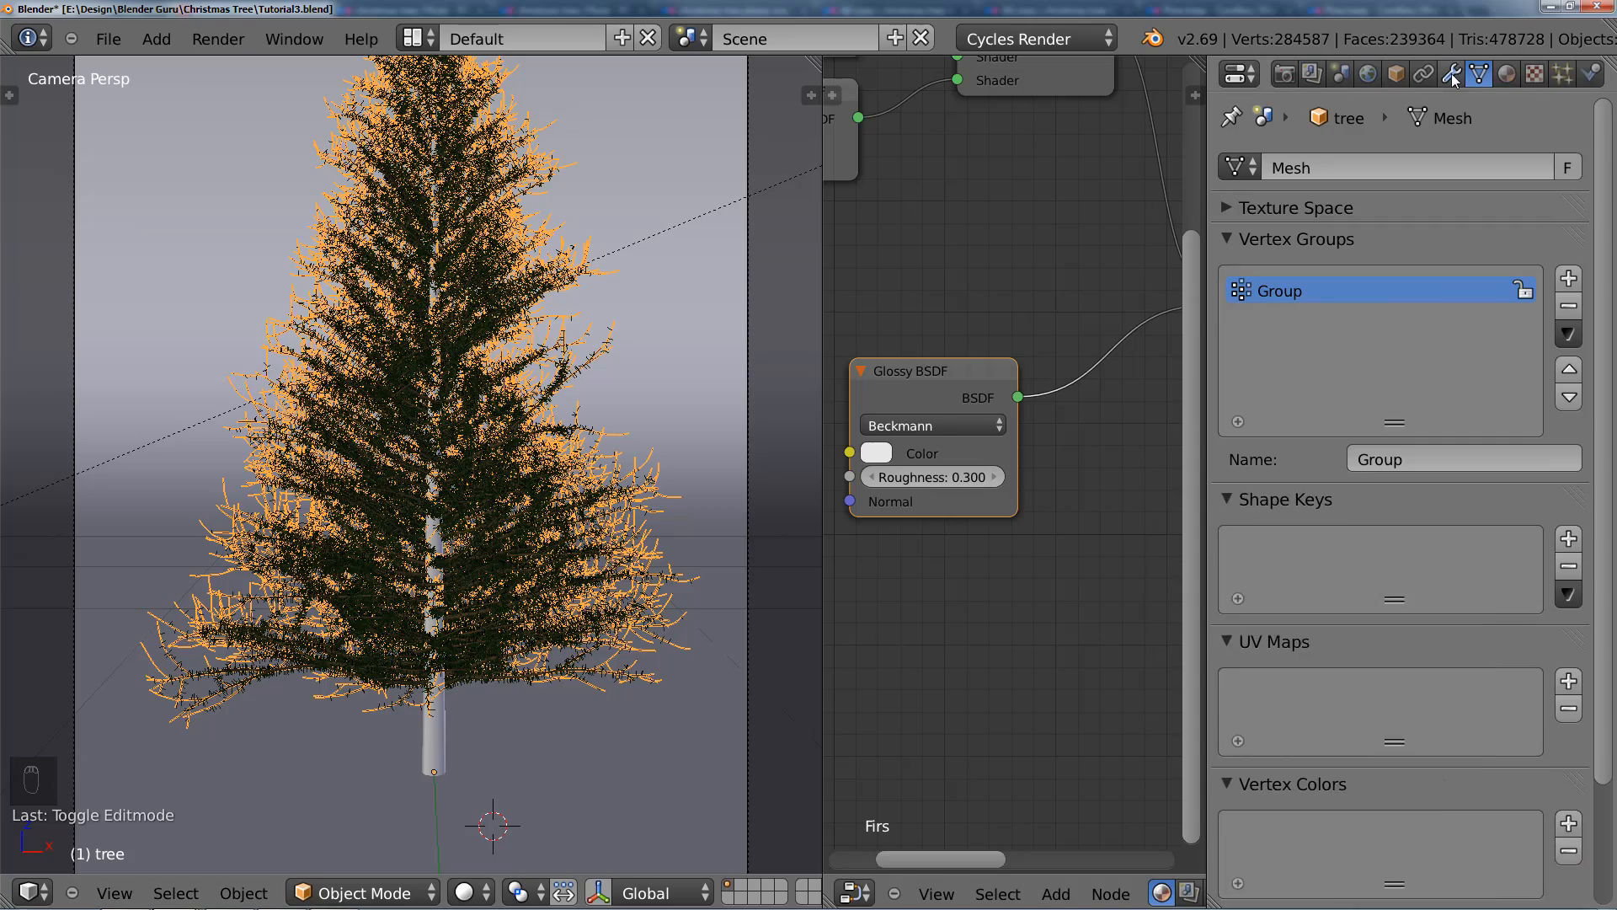
click(1451, 73)
click(1444, 216)
scroll(414, 481, up, 1)
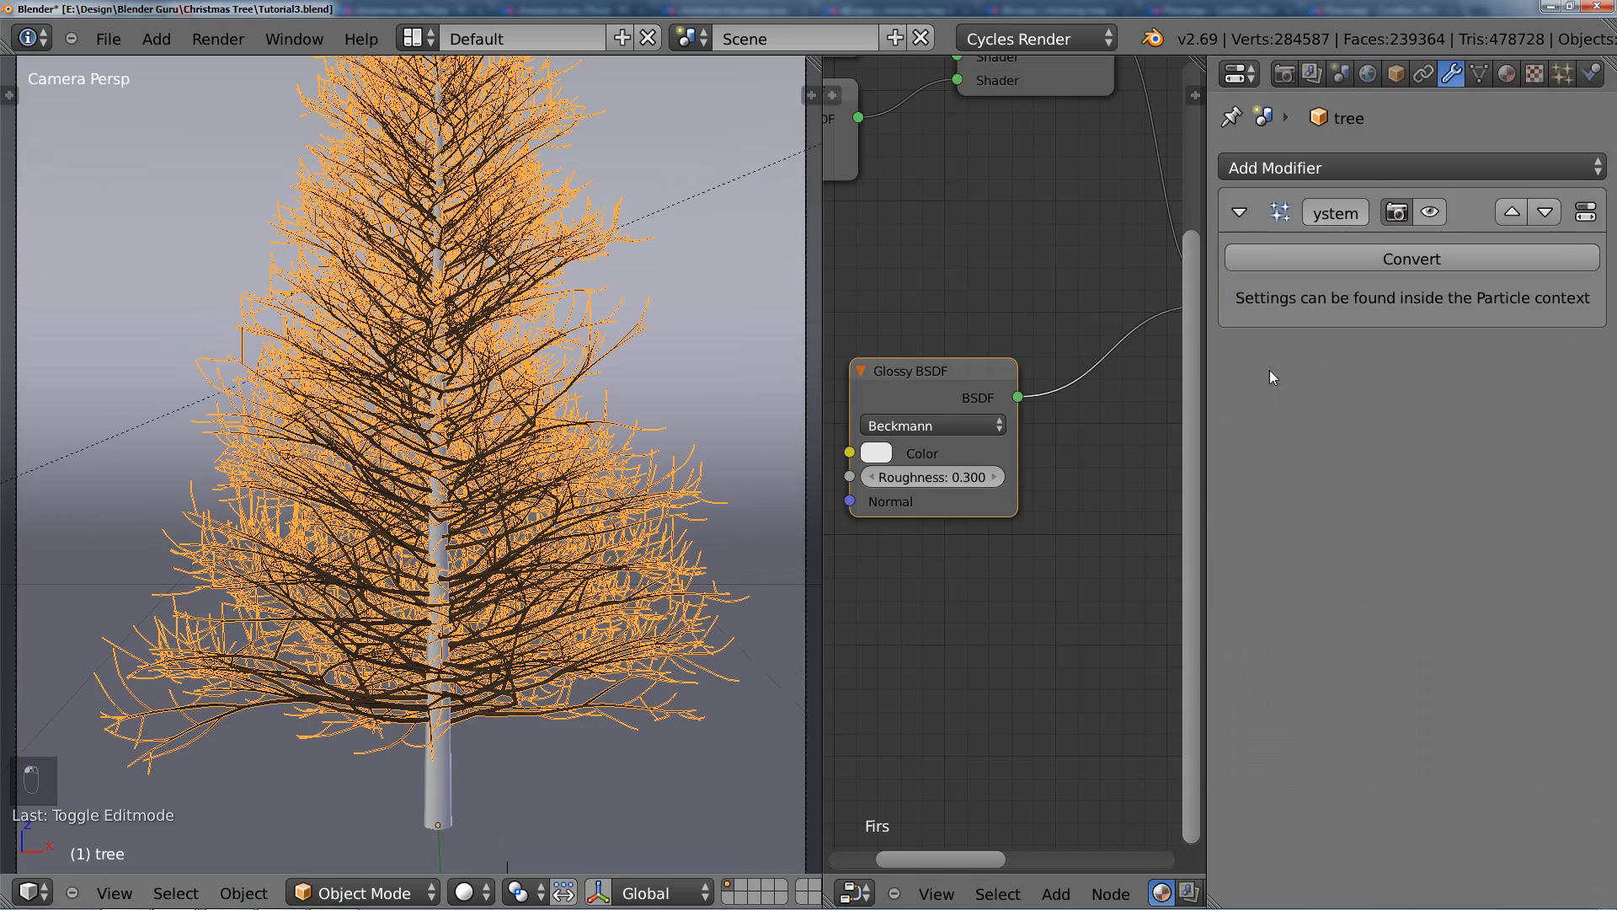
shift+middle_drag(382, 537, 474, 440)
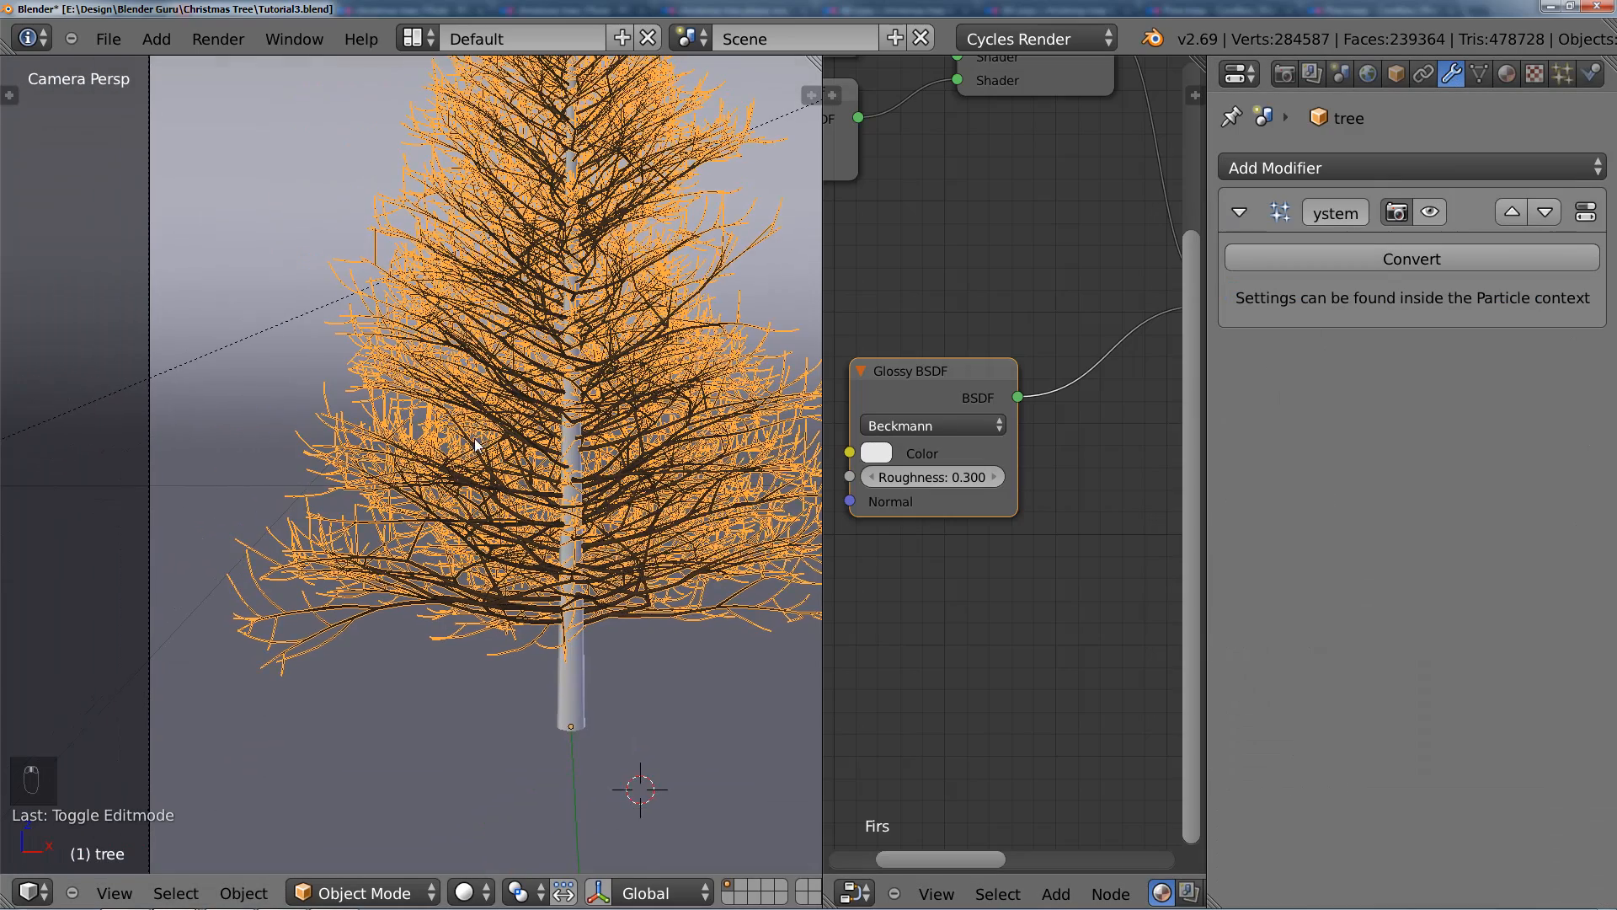
scroll(476, 444, up, 1)
shift+middle_drag(541, 480, 447, 507)
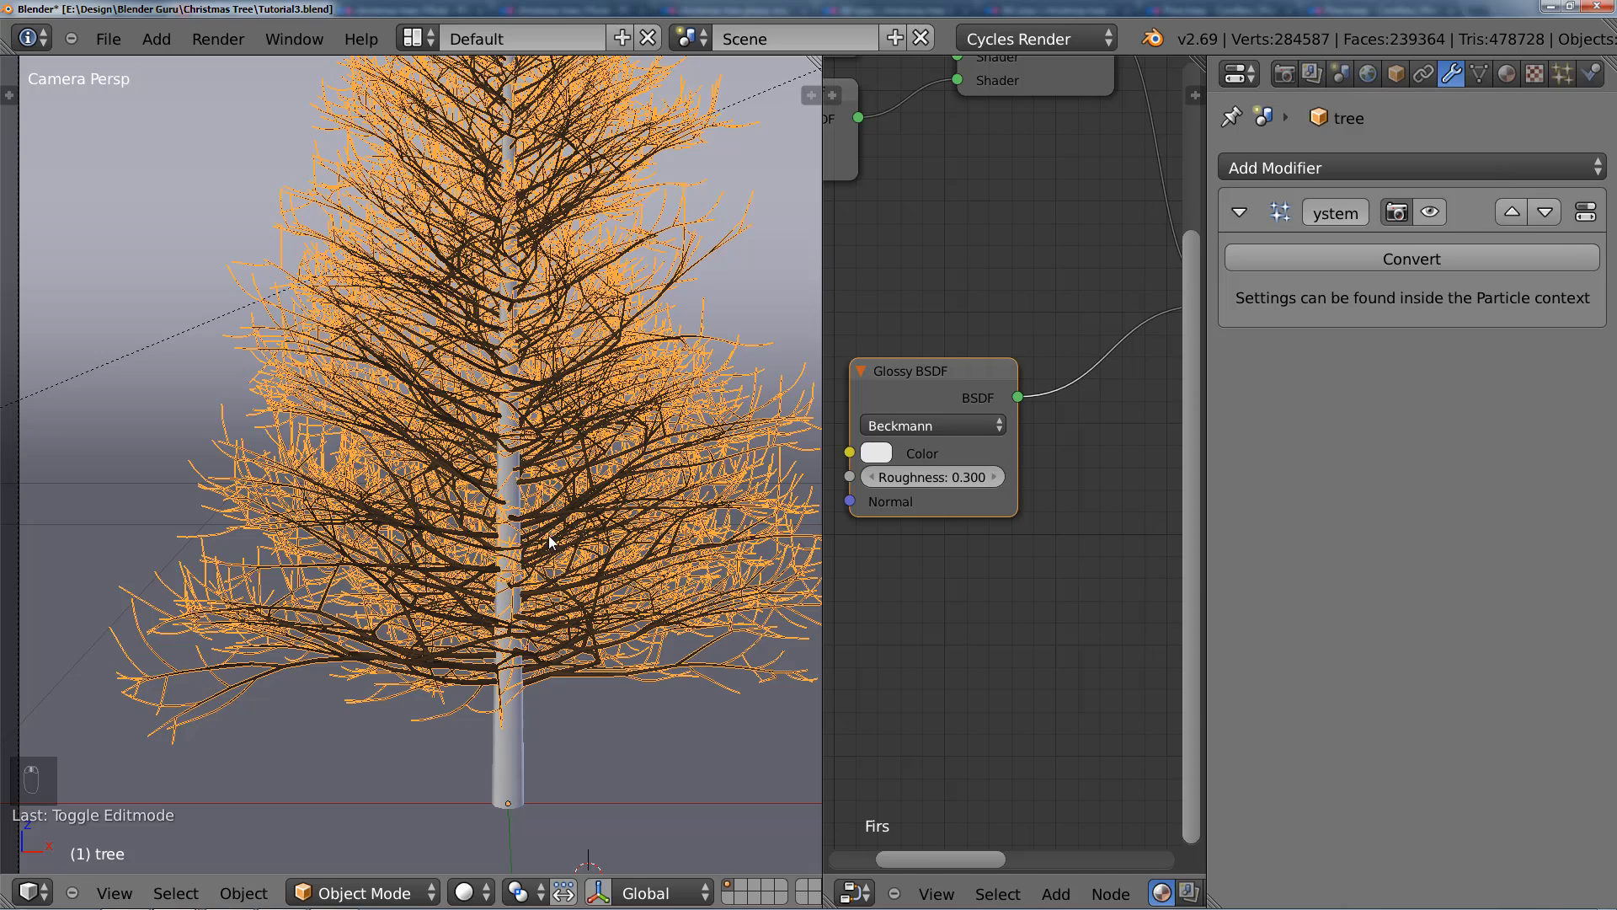
Step: Enter Weight Paint mode on the tree and set the brush weight to 0.100
key(ctrl+Tab)
shift+middle_drag(593, 500, 519, 522)
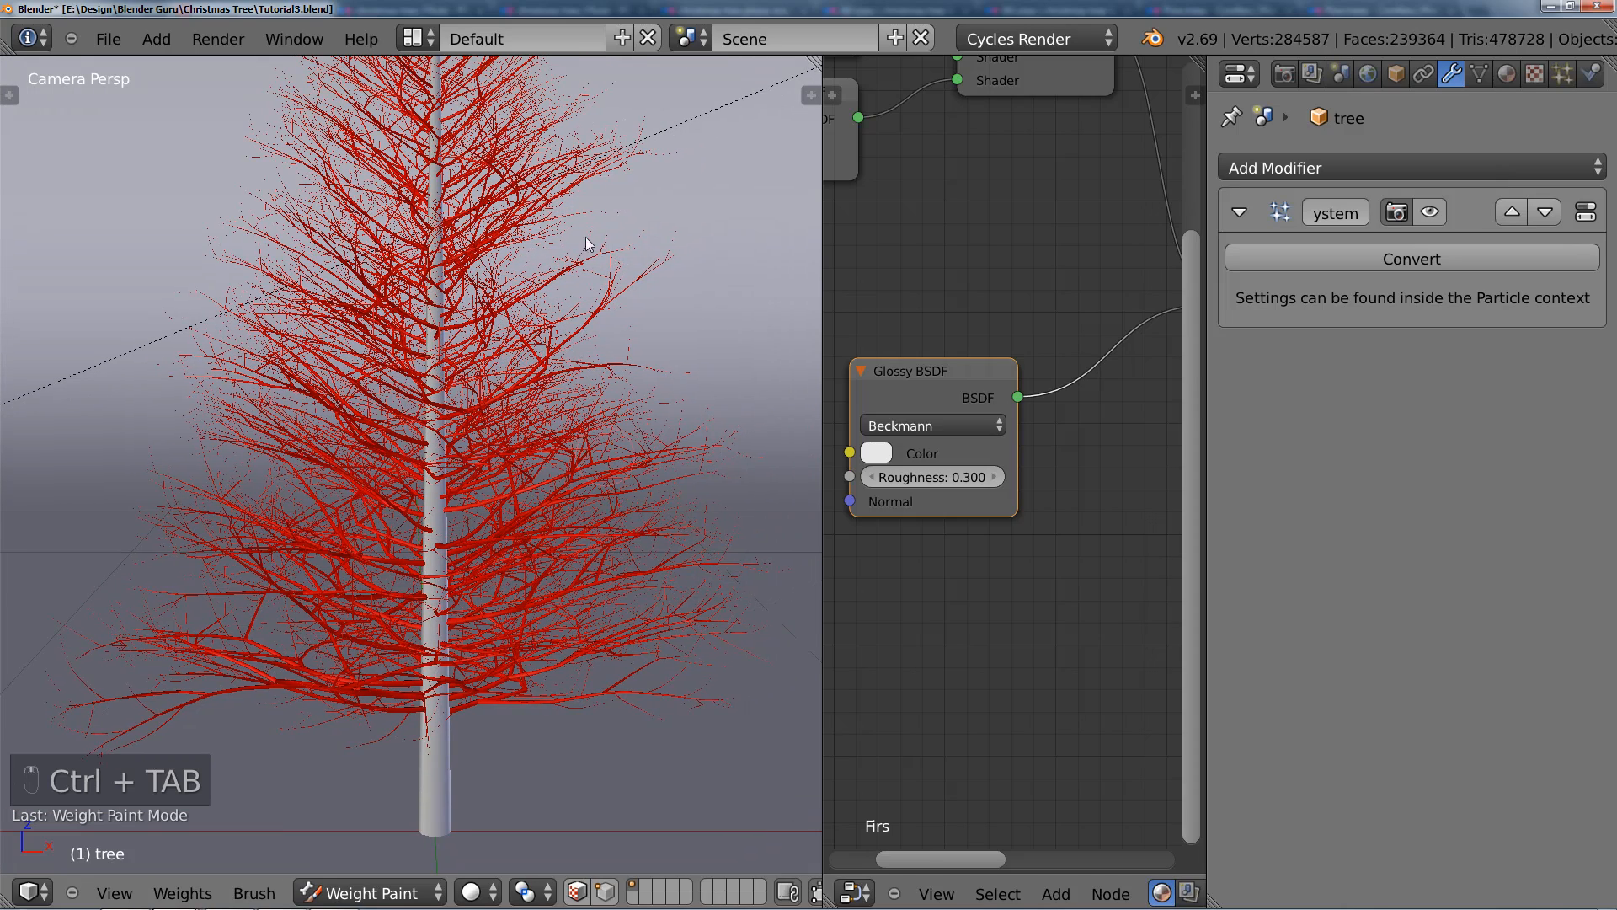
key(t)
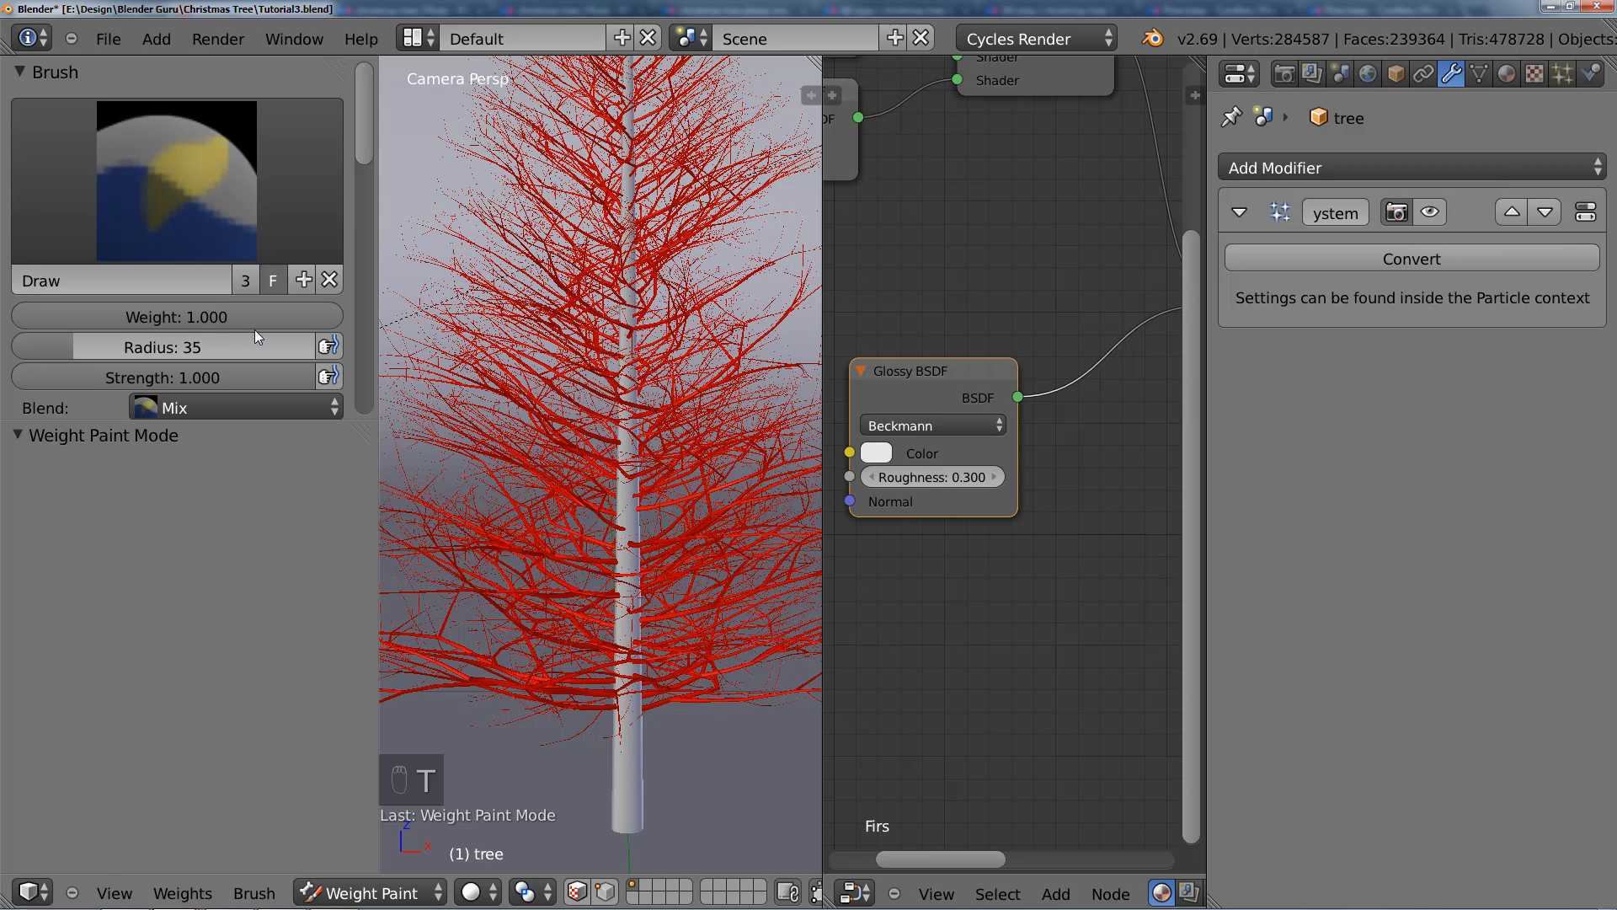
drag(246, 321, 12, 307)
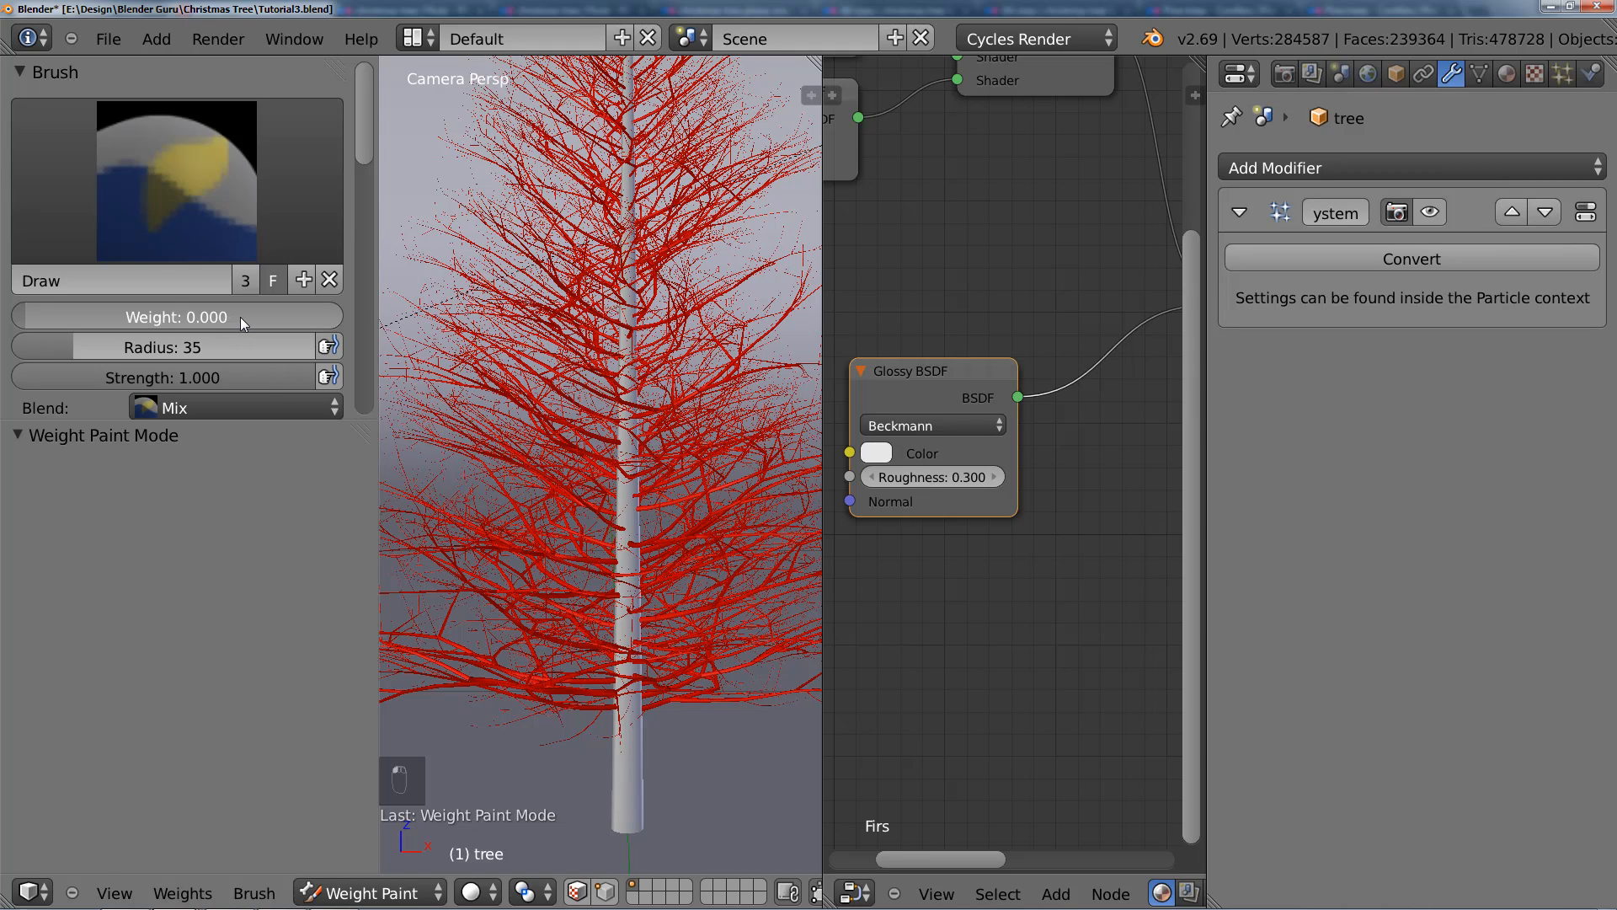
drag(251, 316, 269, 317)
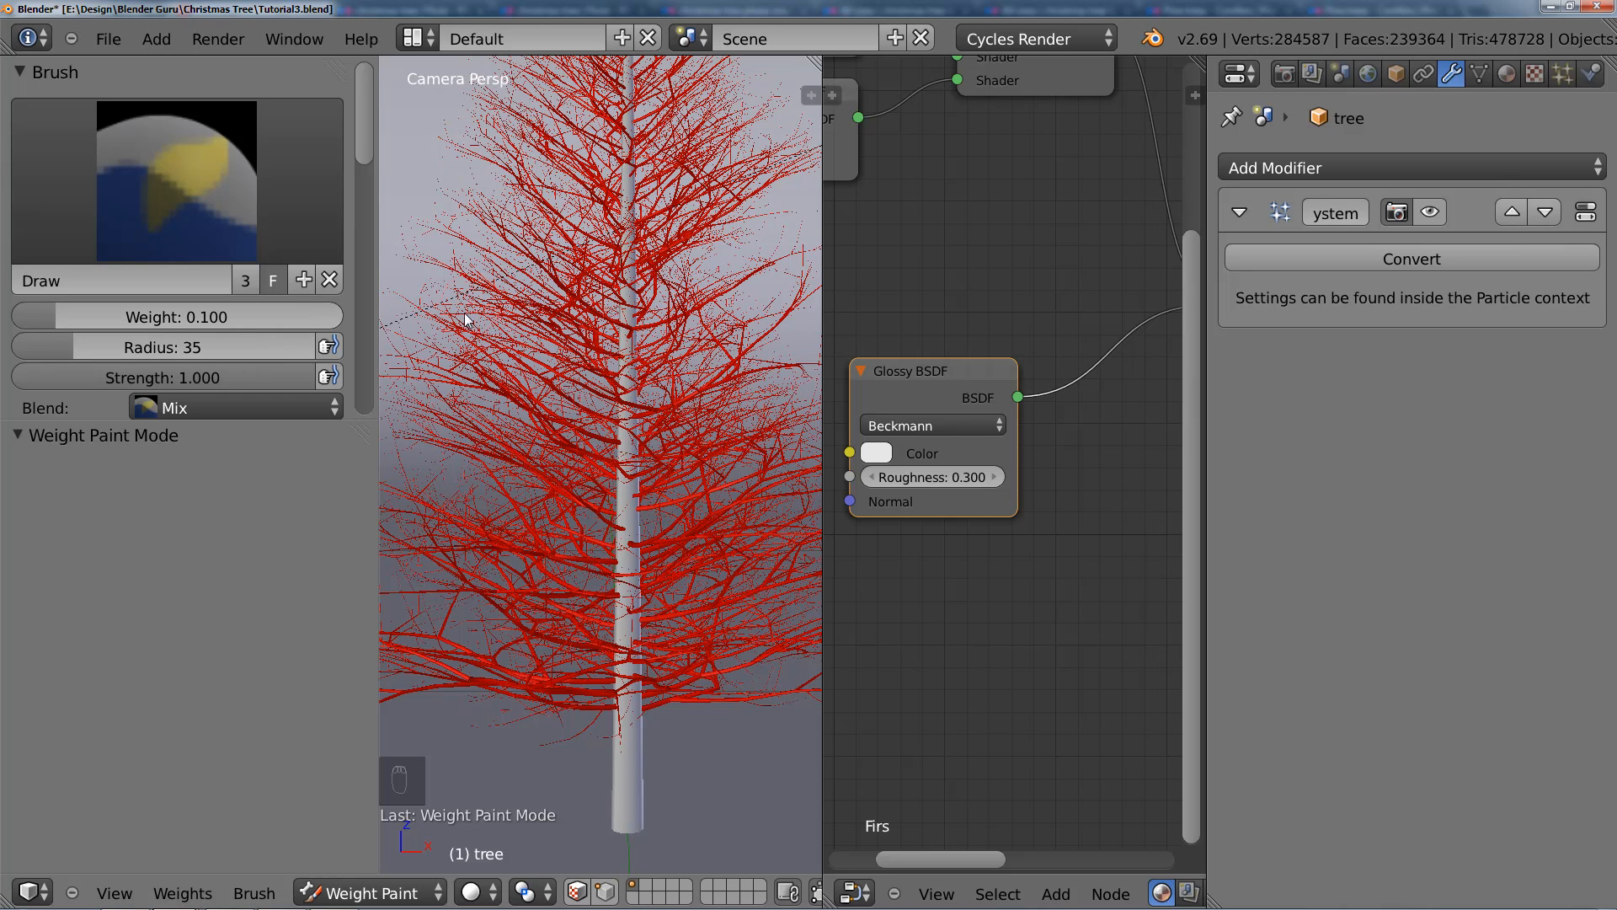
key(t)
Step: Enlarge the brush radius to about 87 and paint the low weight onto the branch tips along the tree's left-hand side
scroll(371, 438, up, 3)
key(f)
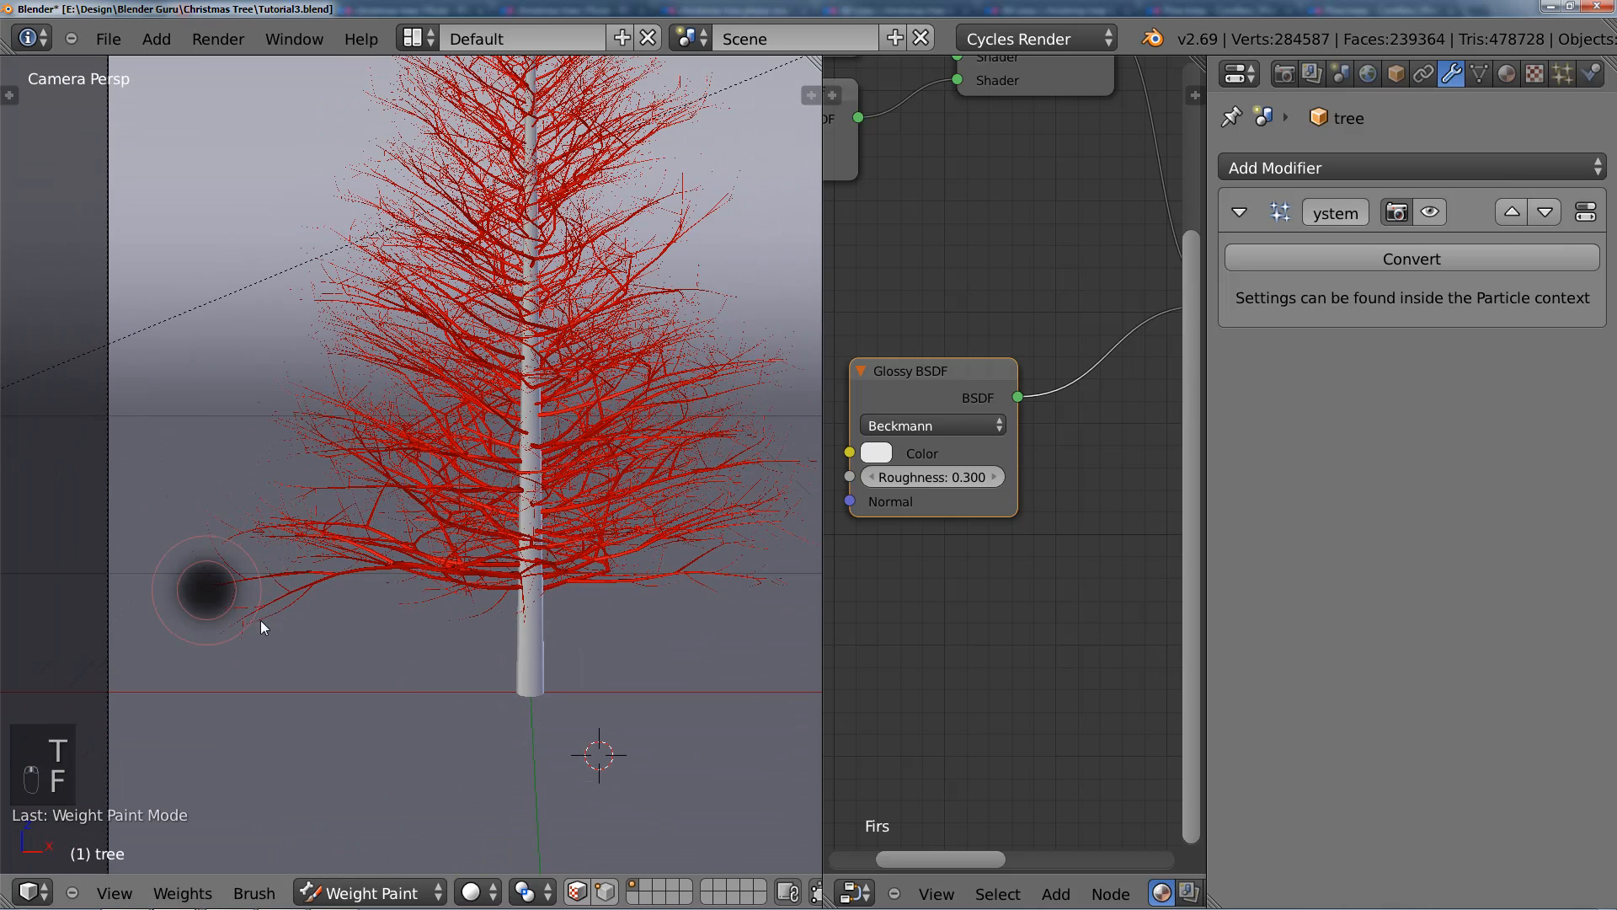
click(264, 625)
mouse_move(264, 625)
mouse_down()
mouse_move(195, 558)
mouse_move(204, 513)
mouse_up()
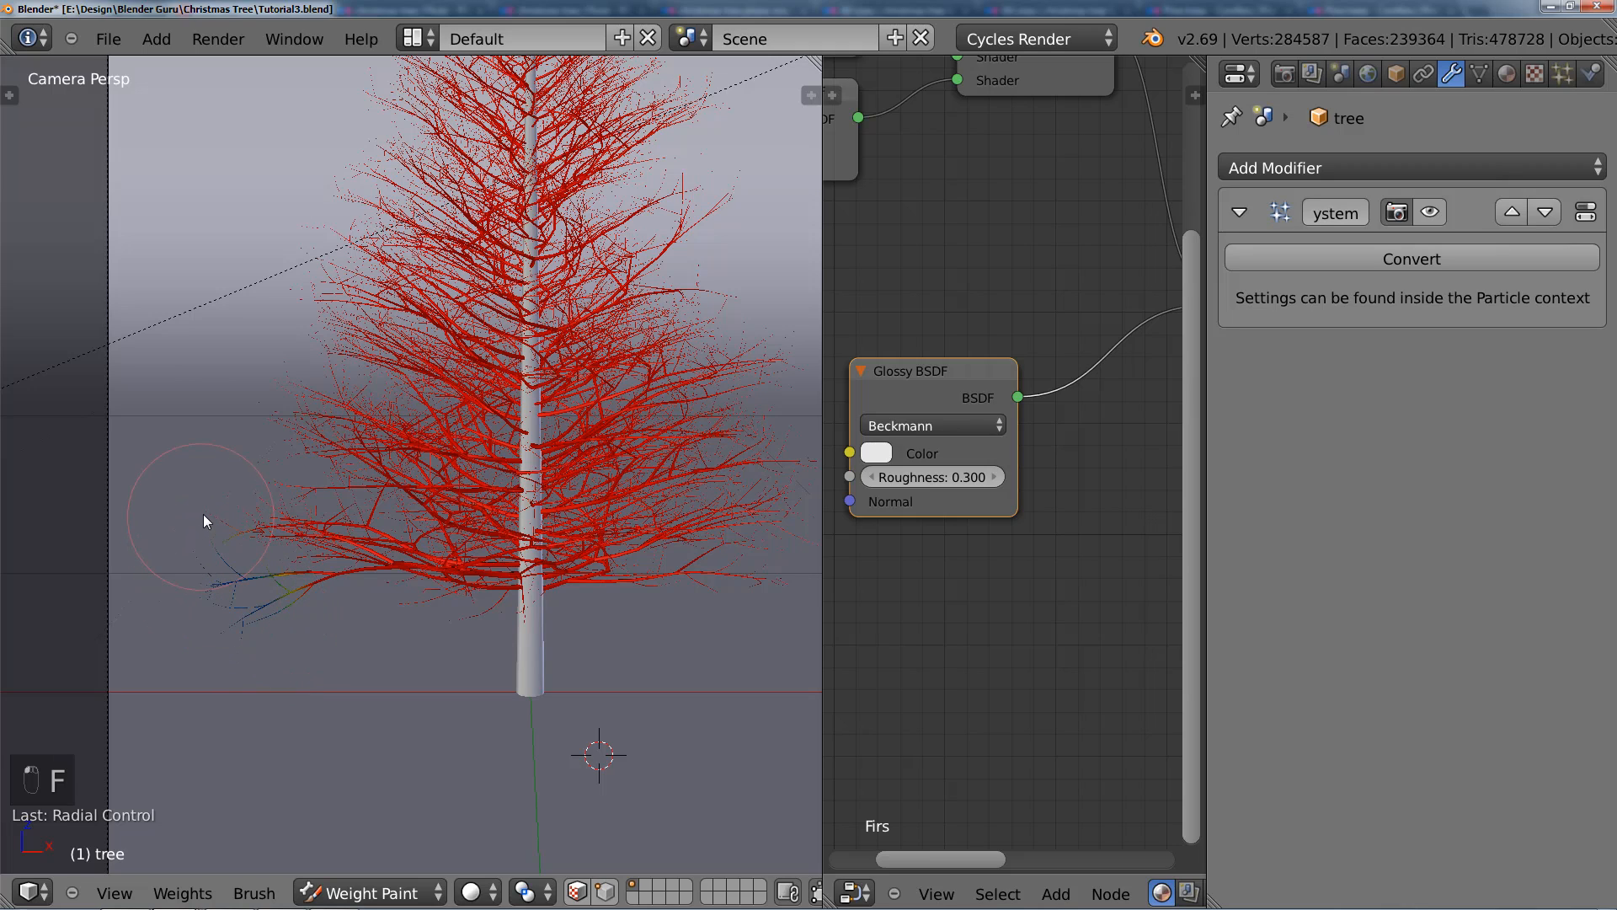
drag(269, 415, 269, 333)
key(Escape)
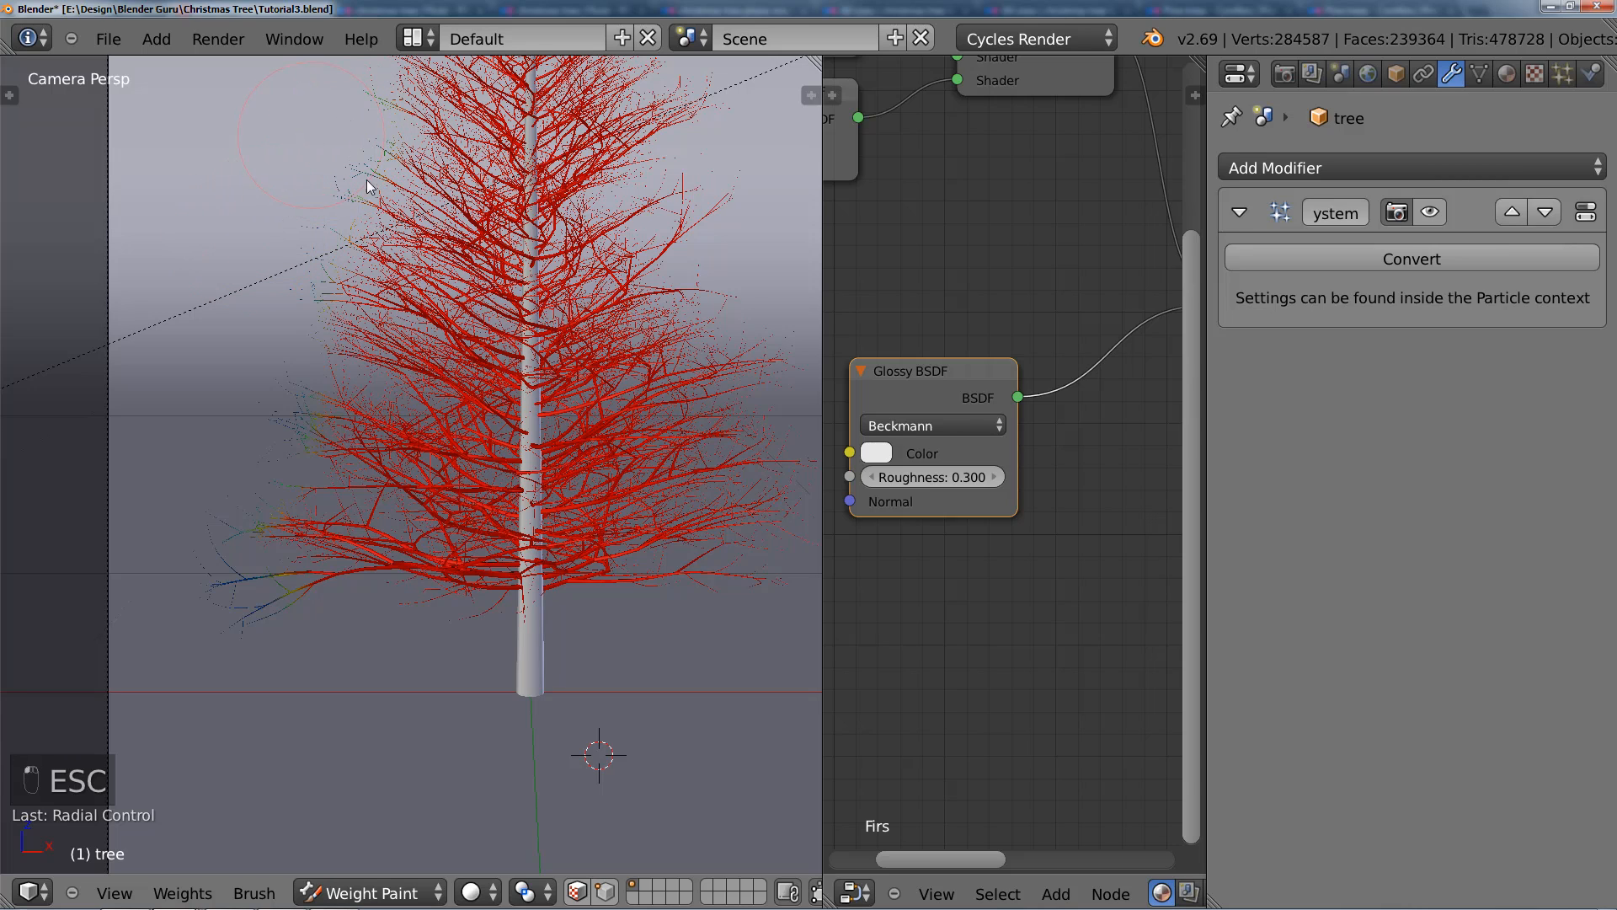
Step: Paint the low weight onto the branch tips along the tree's right-hand side, working up to the crown
shift+middle_drag(566, 239, 280, 279)
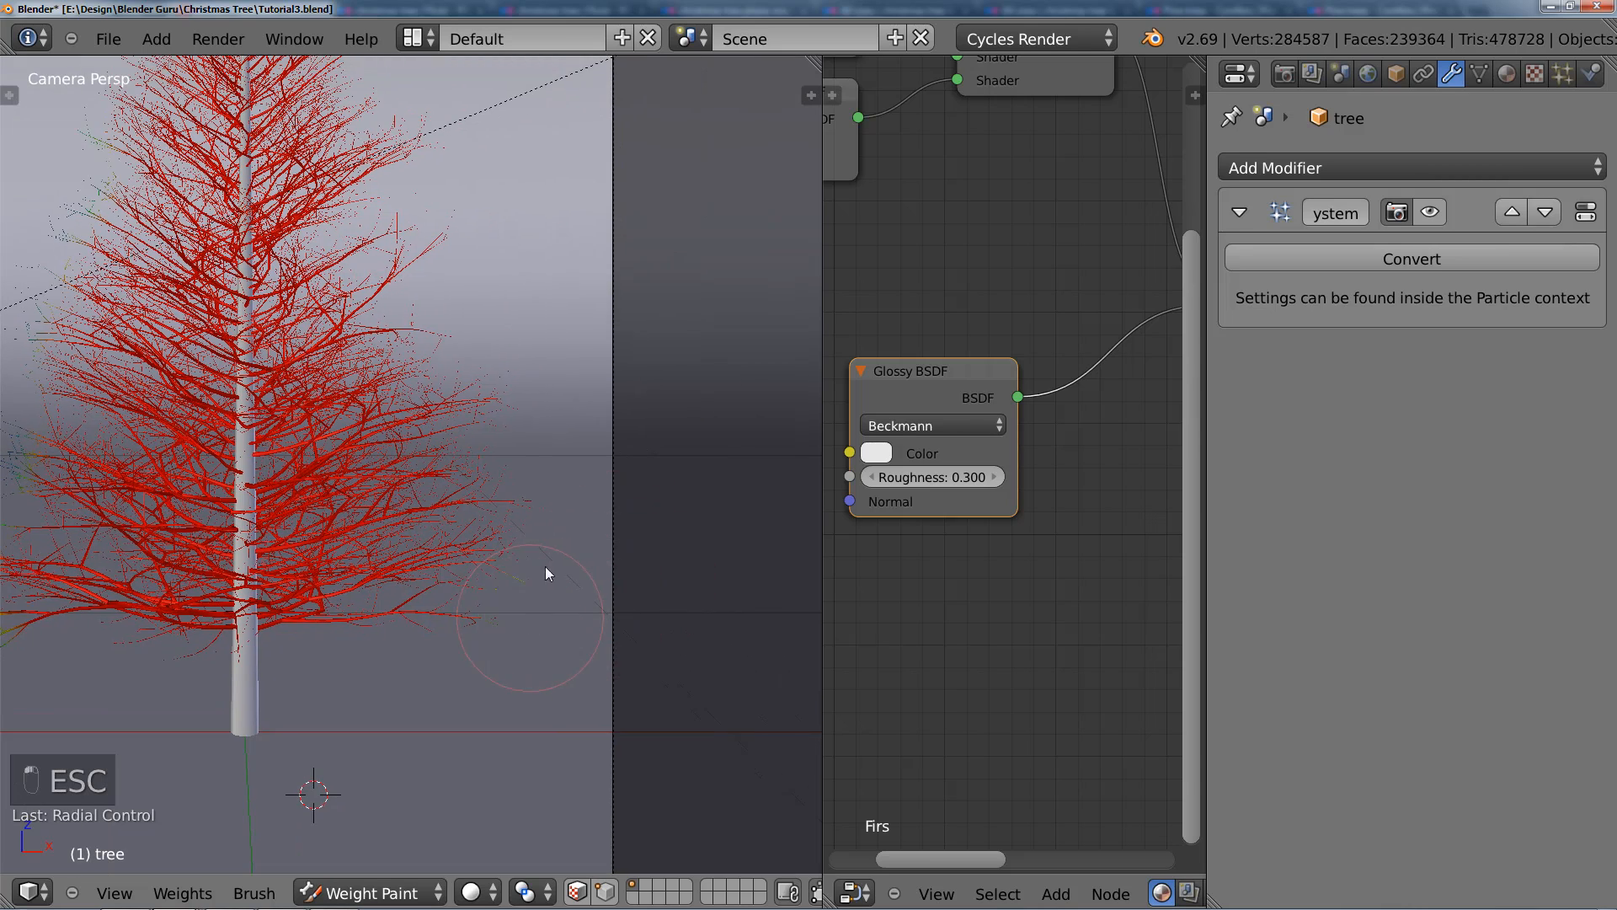
mouse_move(544, 566)
mouse_down()
mouse_move(542, 483)
mouse_move(492, 332)
mouse_up()
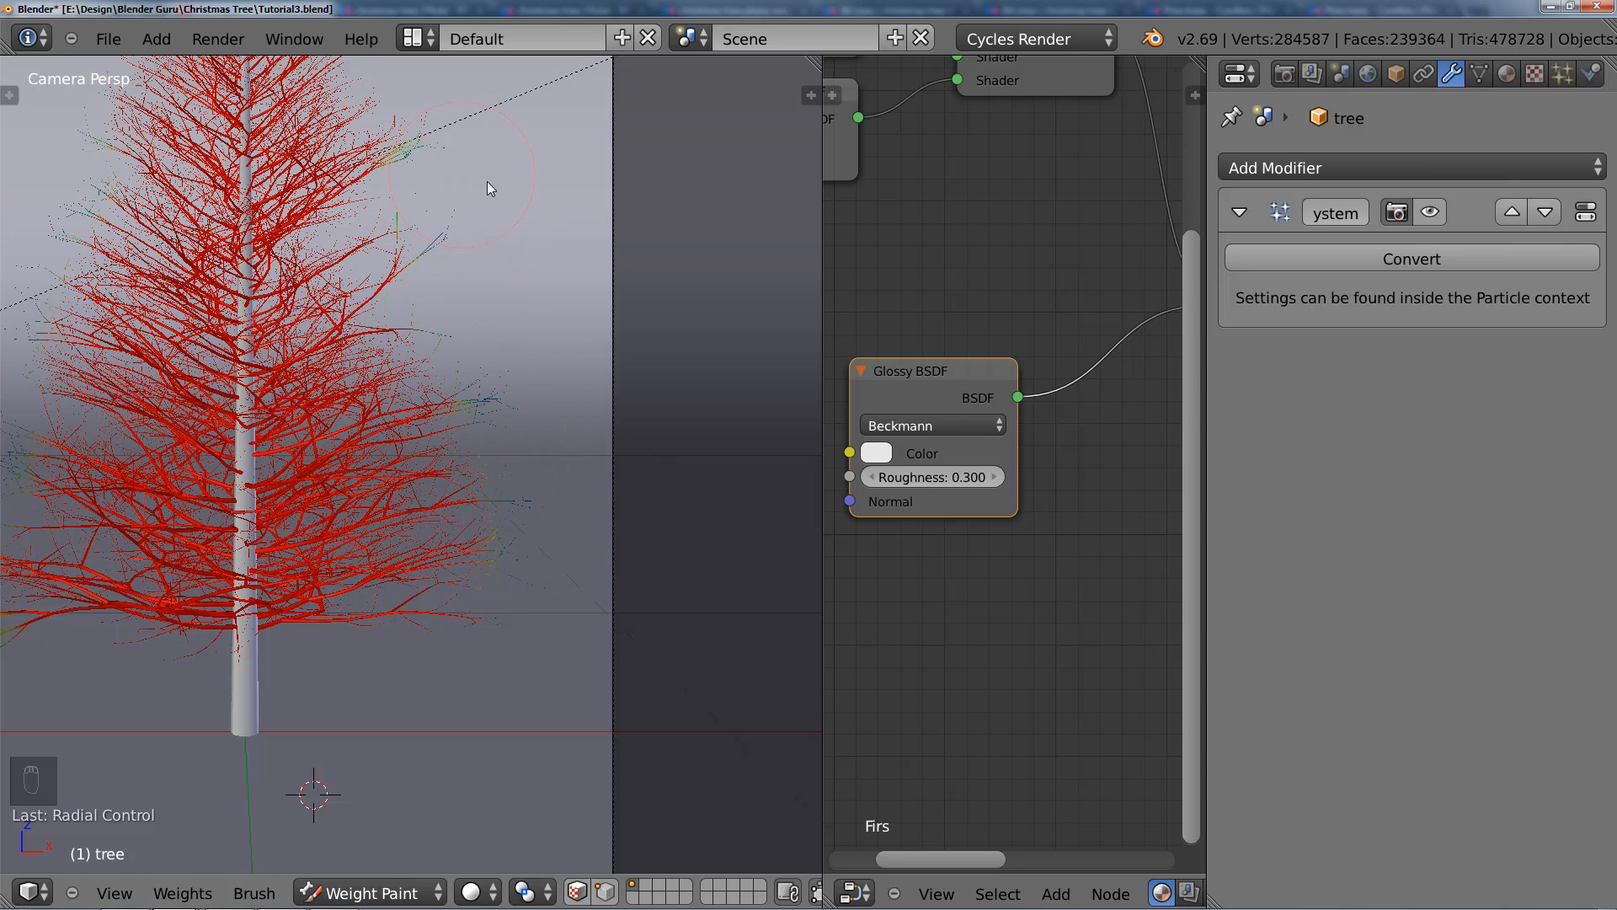
key(Escape)
shift+middle_drag(513, 195, 547, 477)
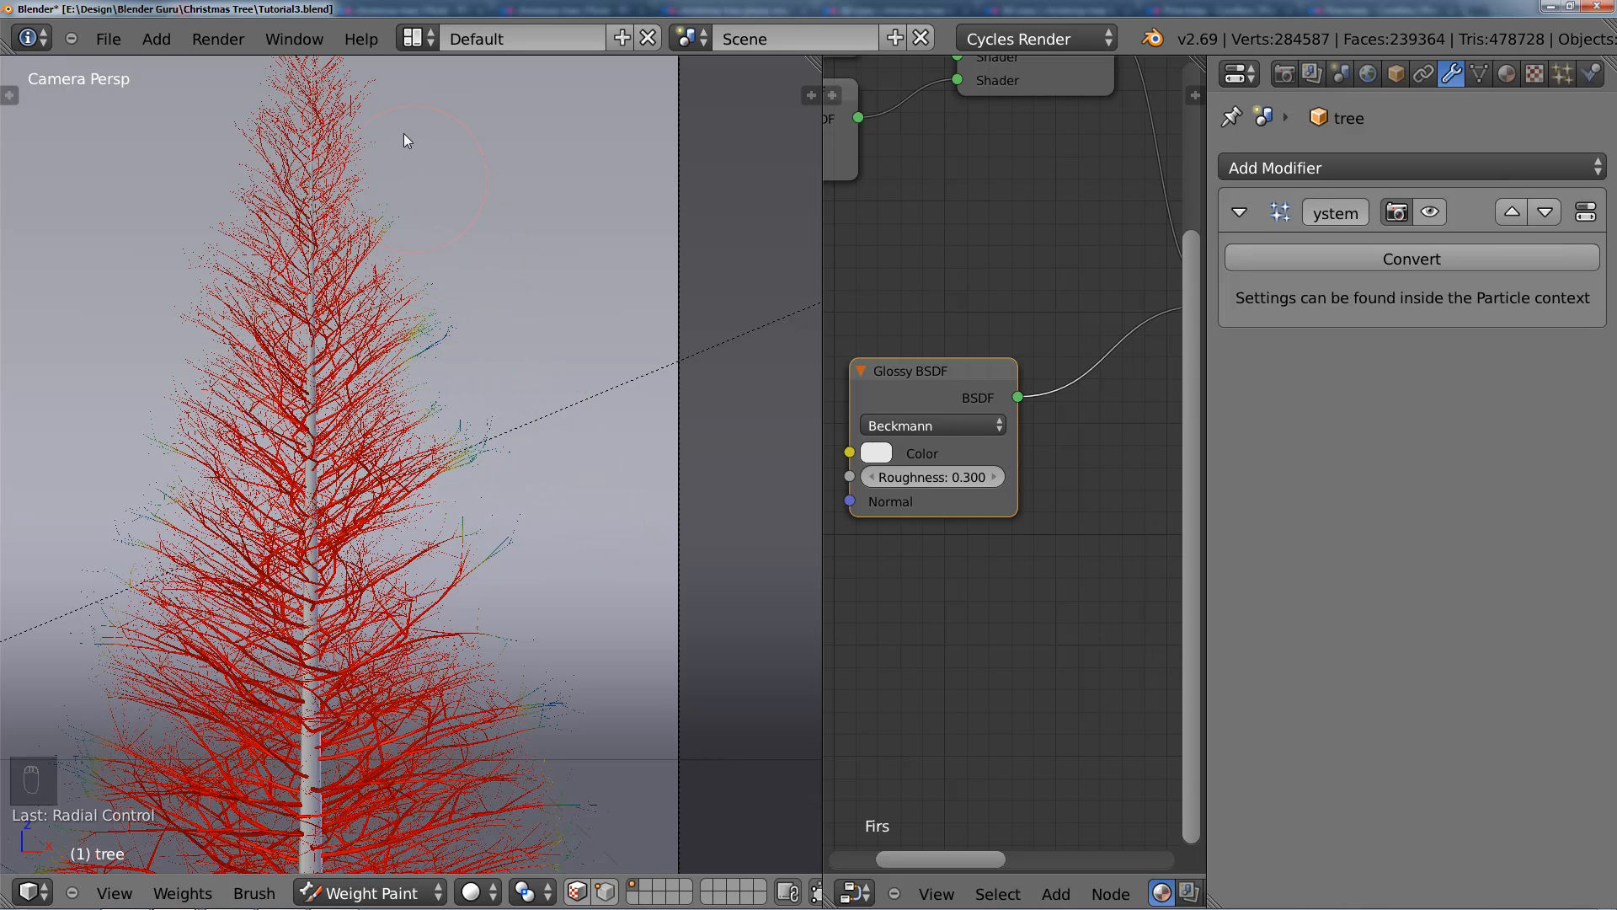
scroll(503, 352, down, 2)
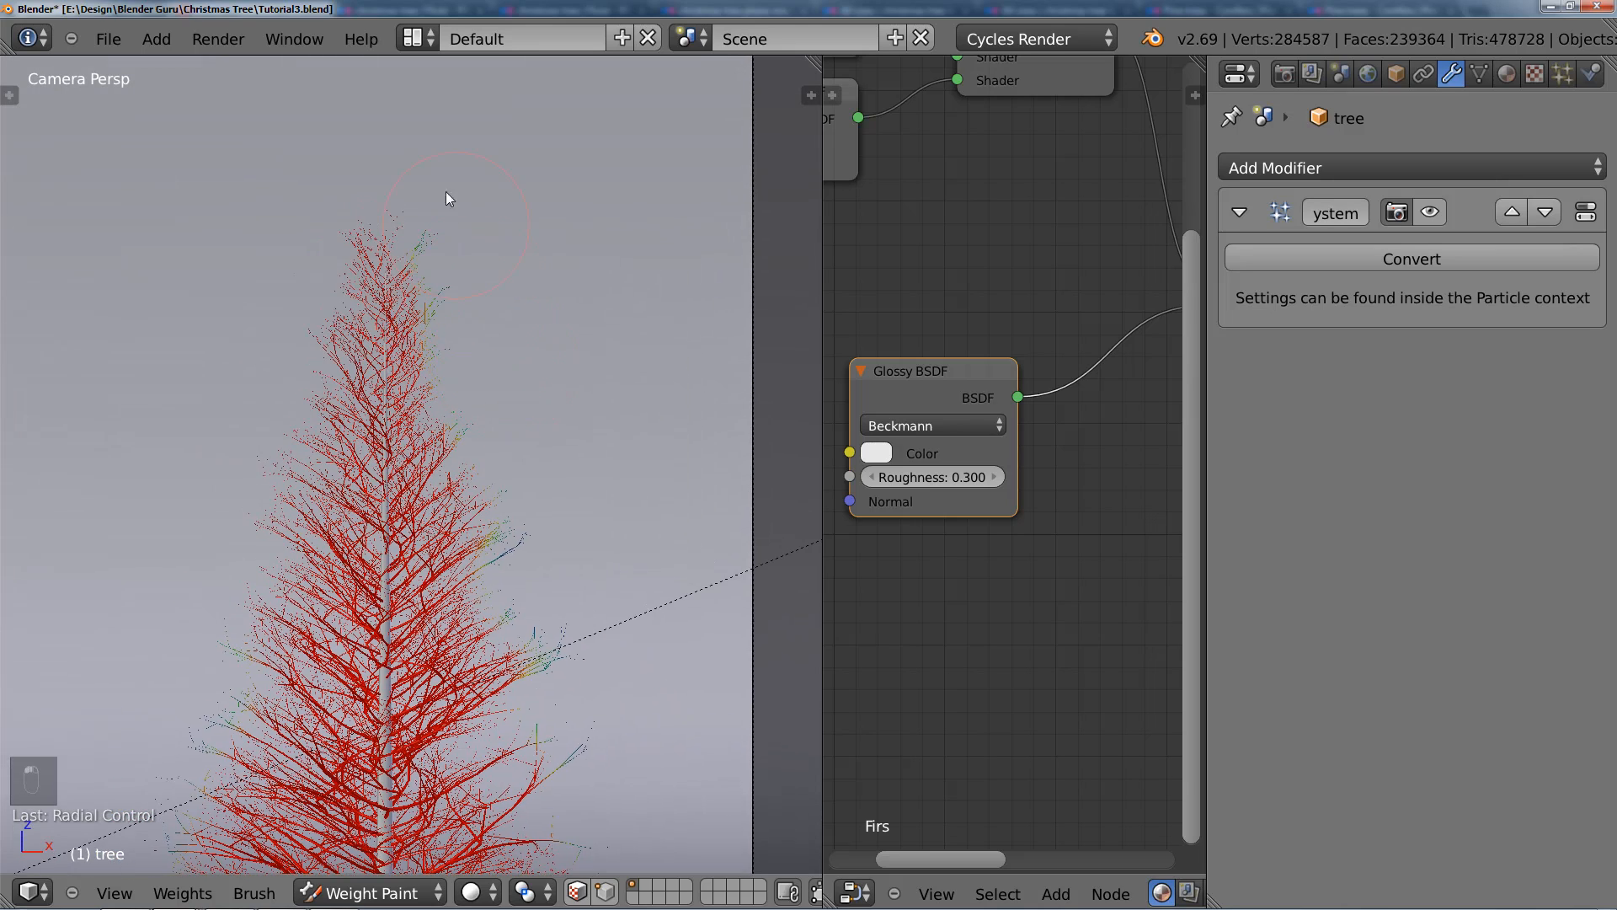
Step: Paint the low weight onto the branch tips at the crown and its left-hand side
drag(360, 200, 279, 275)
key(Escape)
scroll(519, 467, up, 2)
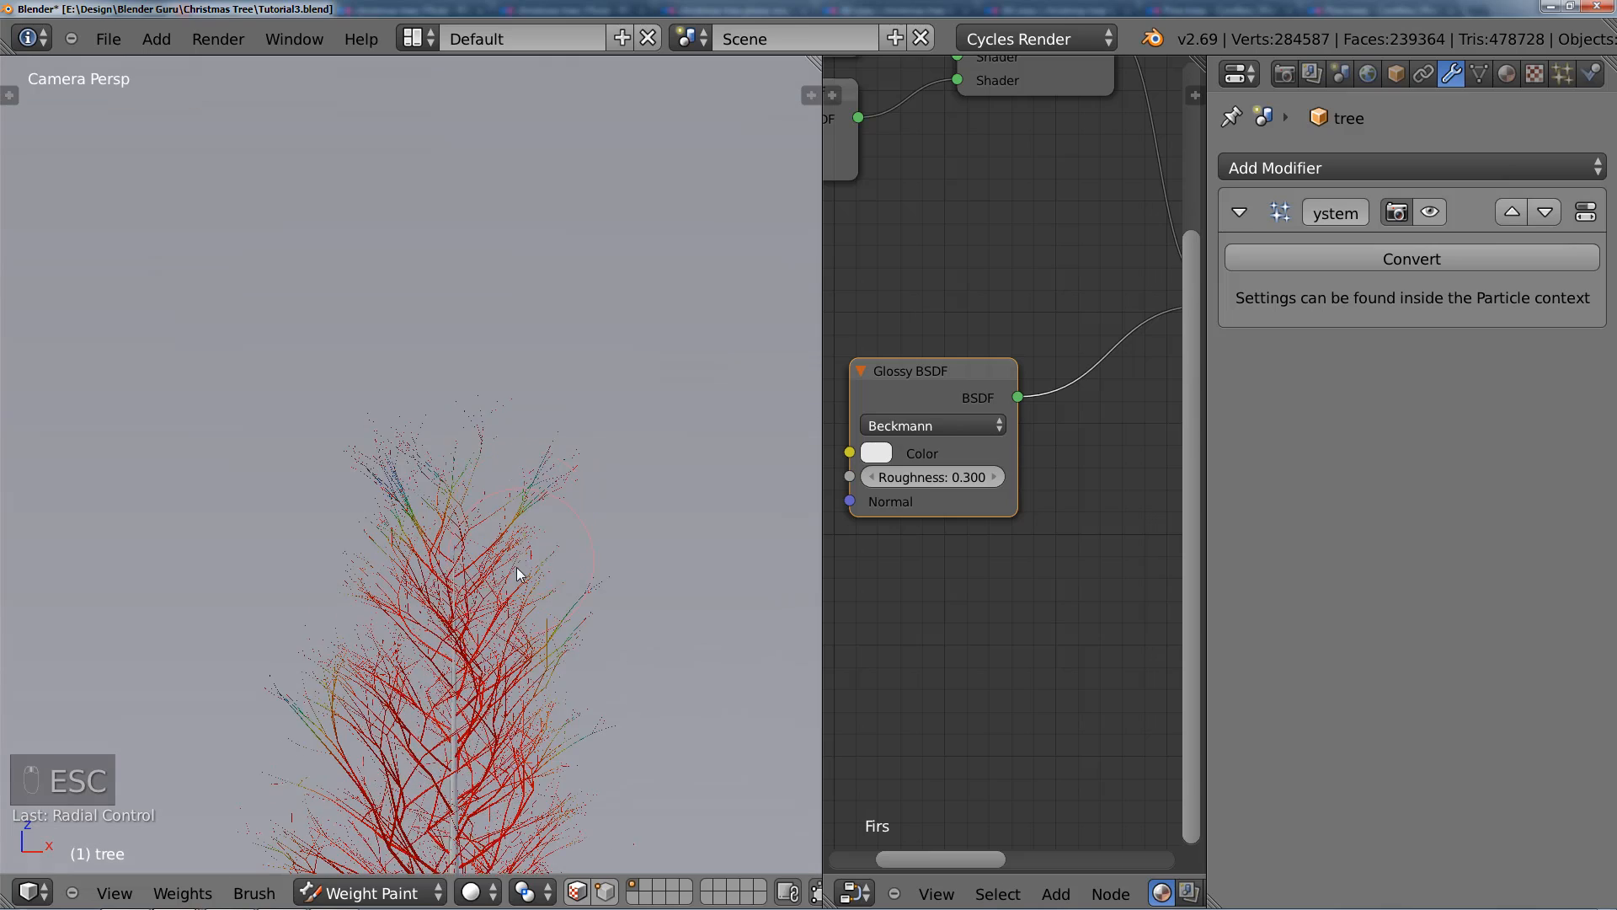
Step: Raise the brush weight and repaint the inner branches of the crown, leaving the low weight only at the tips
key(t)
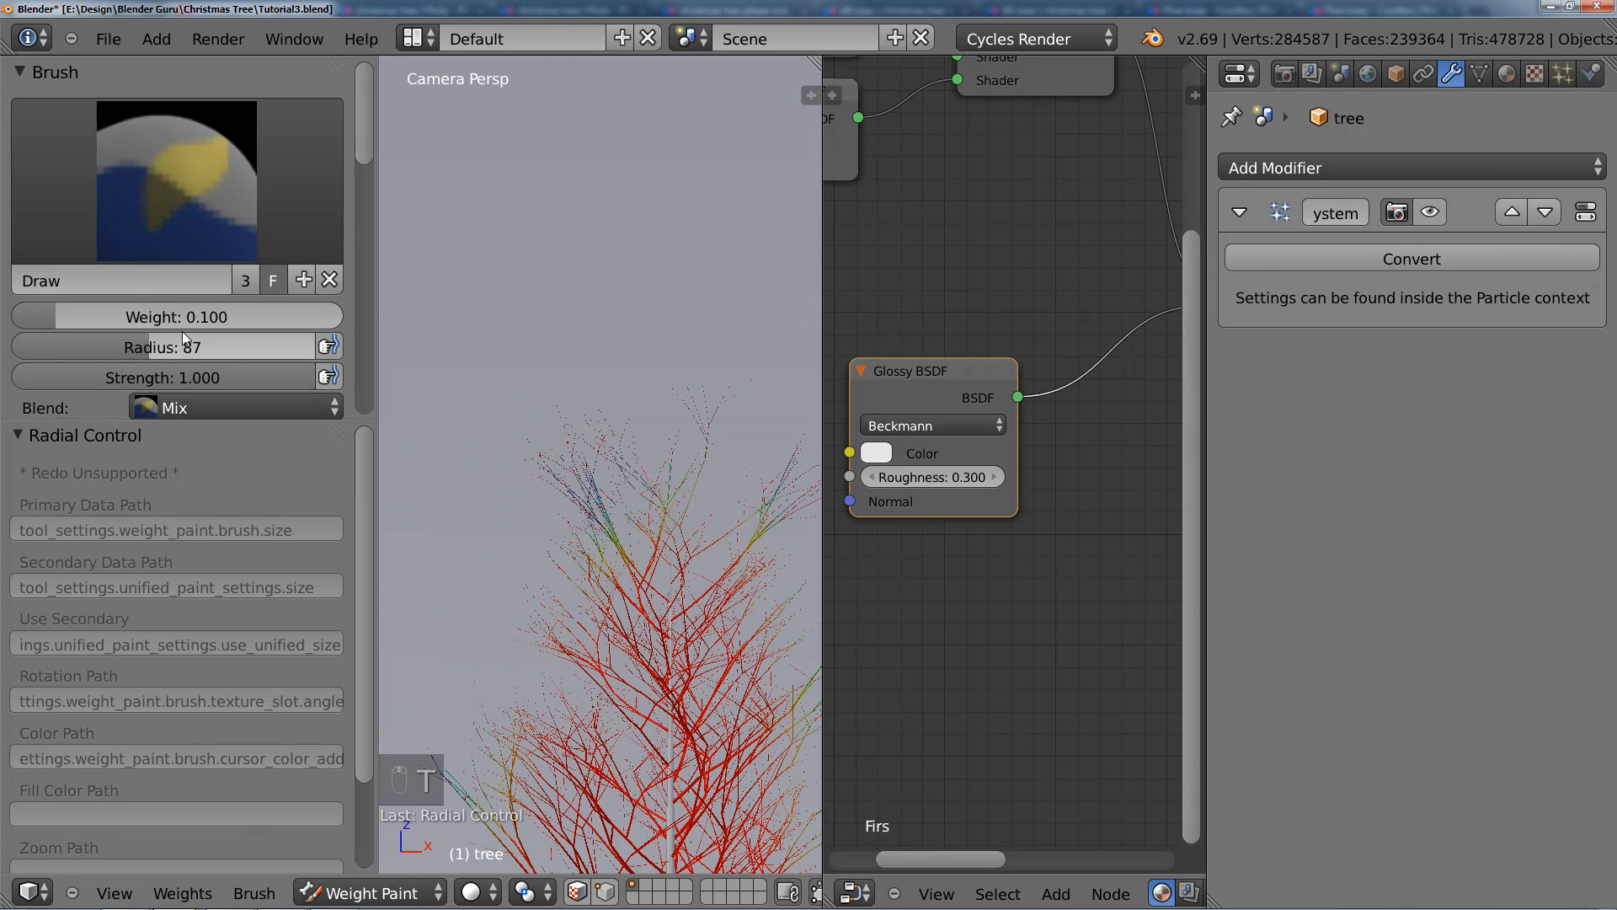
key(t)
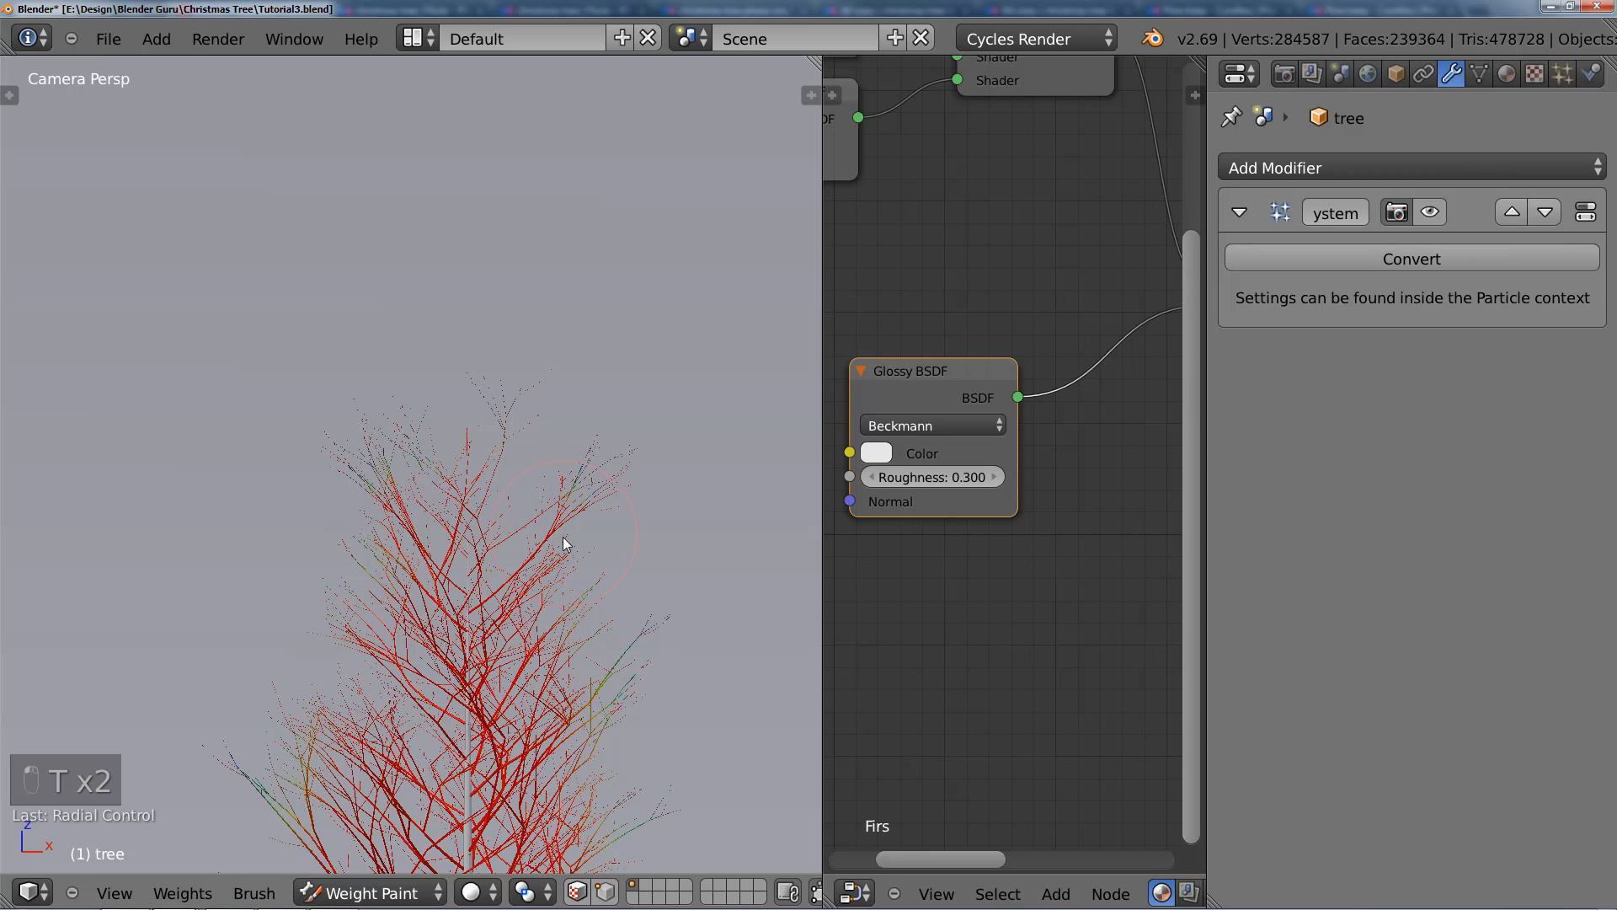
key(Escape)
scroll(548, 358, up, 8)
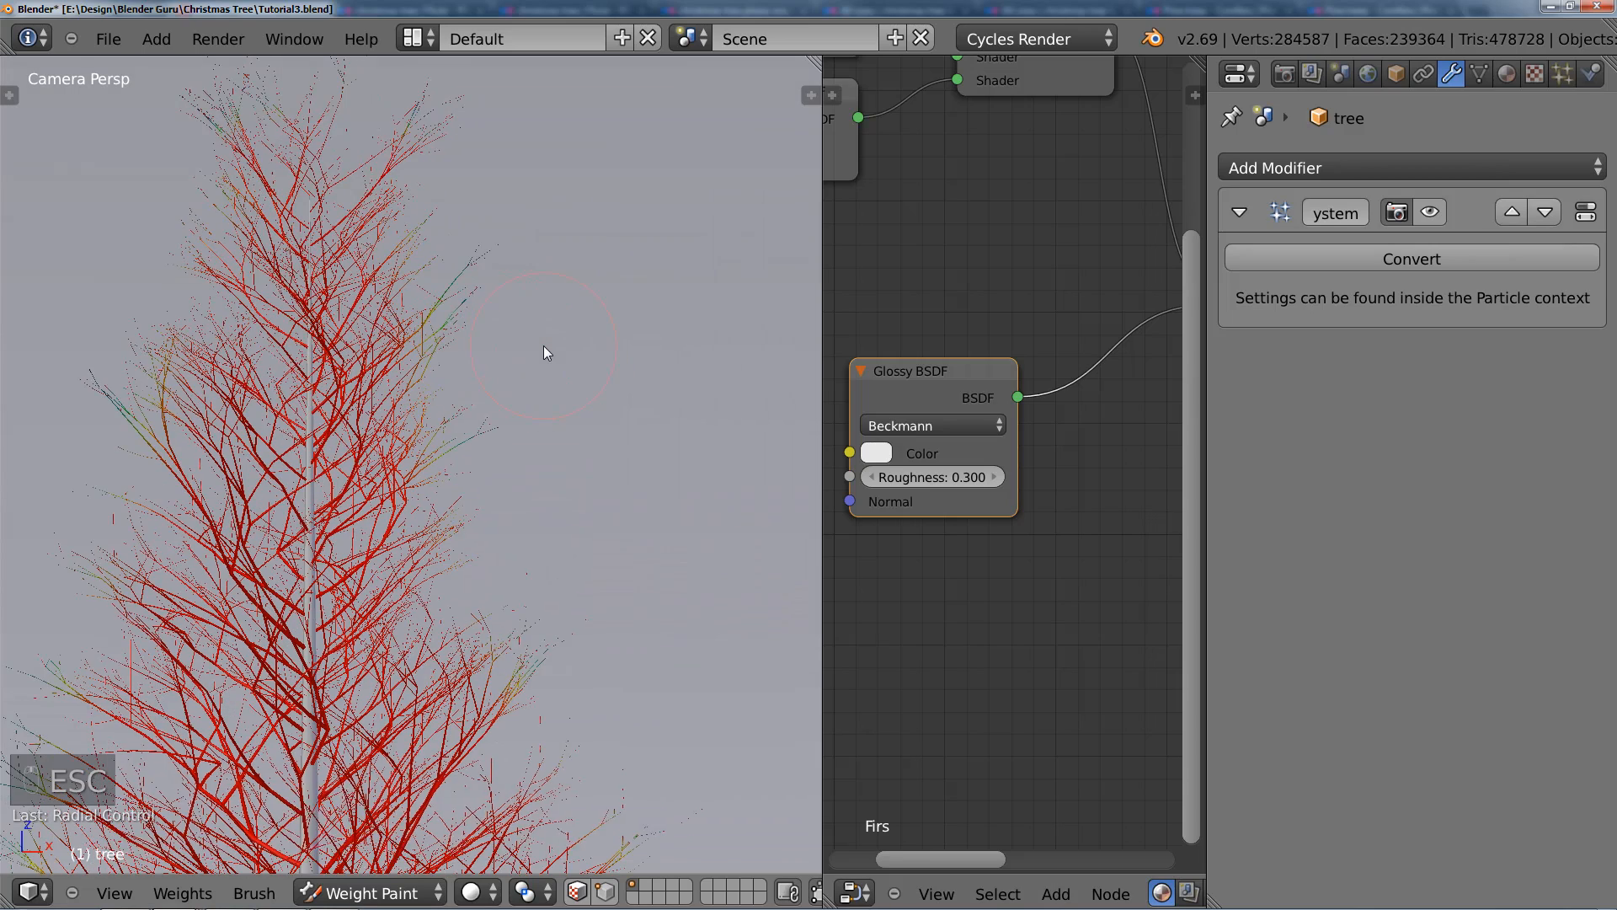
scroll(497, 603, down, 4)
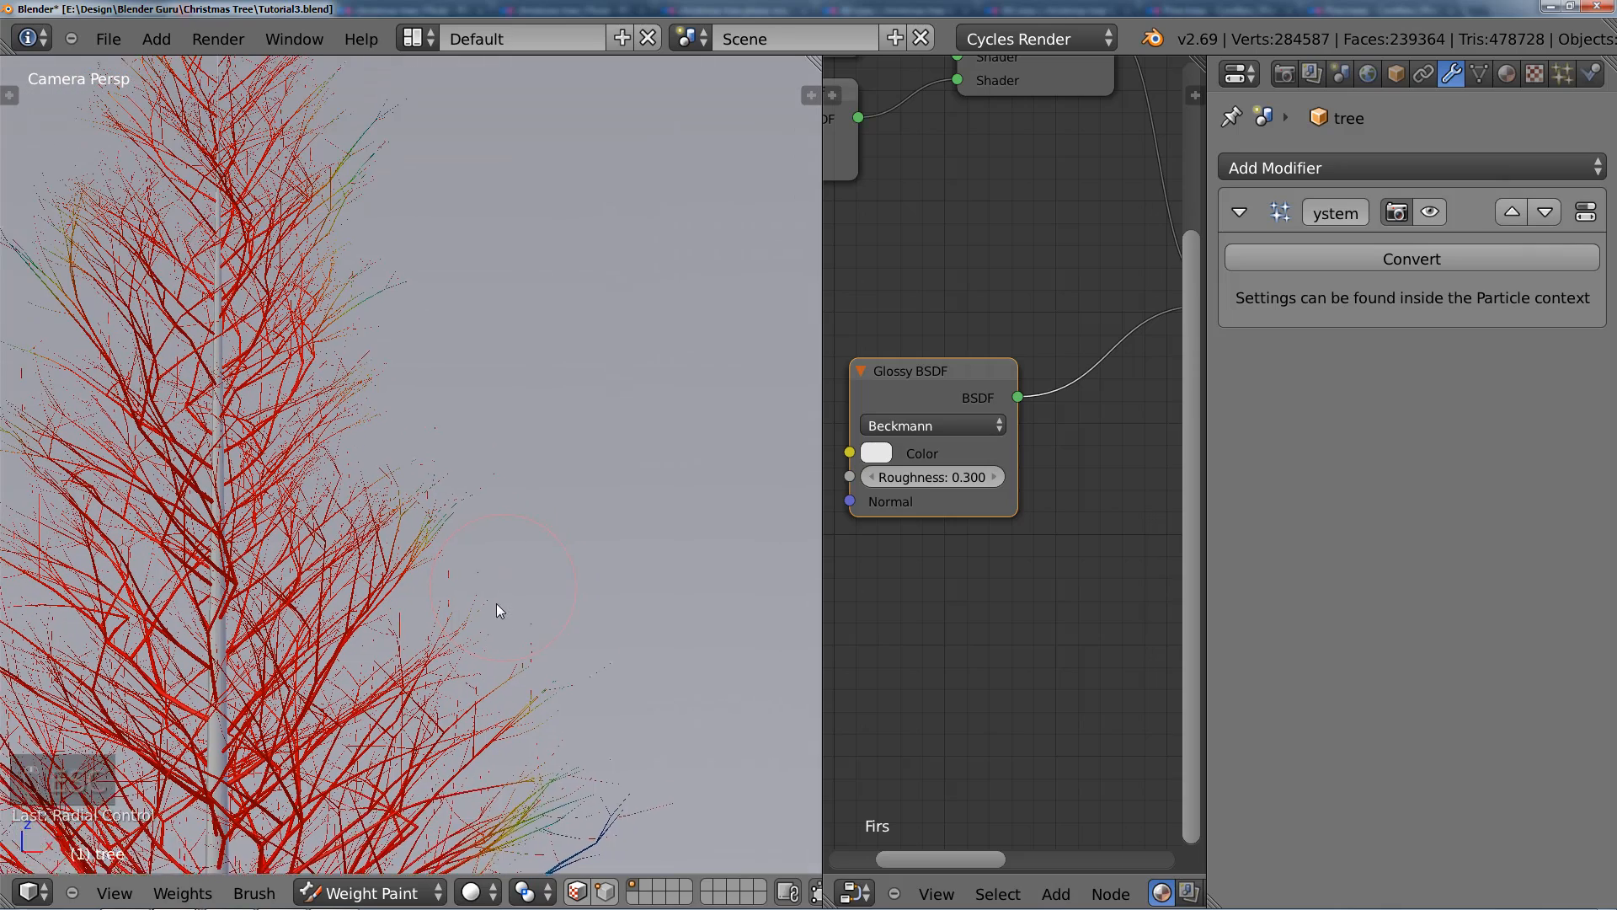
Step: Lower the brush weight again and paint more outer branch tips down the right-hand and left-hand sides of the tree
key(t)
drag(278, 316, 43, 314)
drag(226, 318, 210, 319)
key(t)
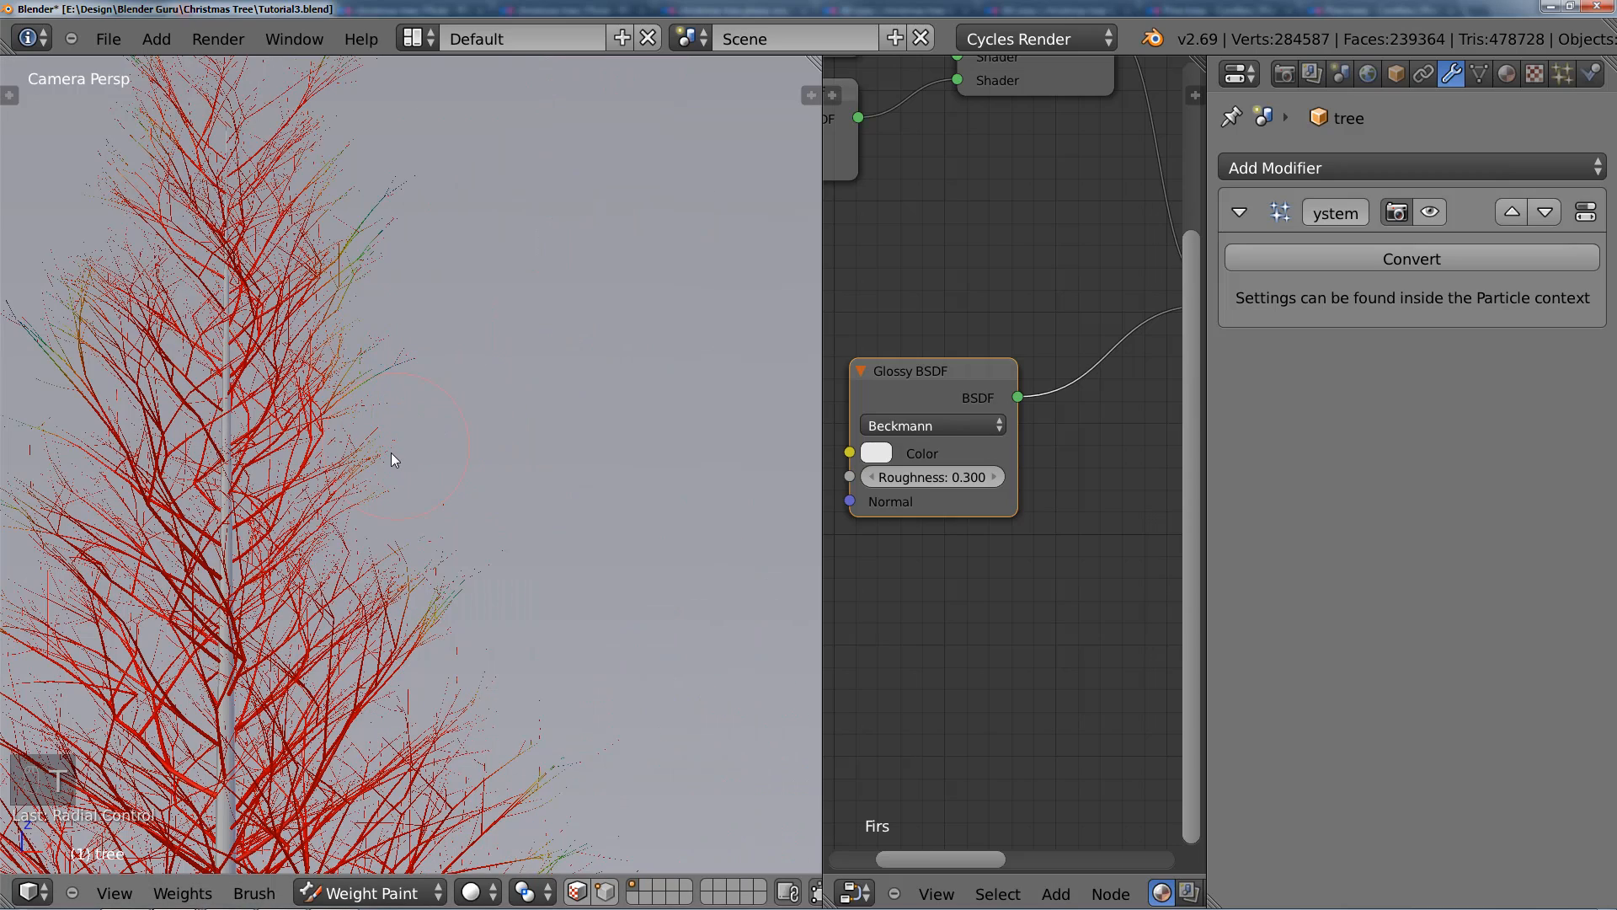
scroll(549, 524, up, 2)
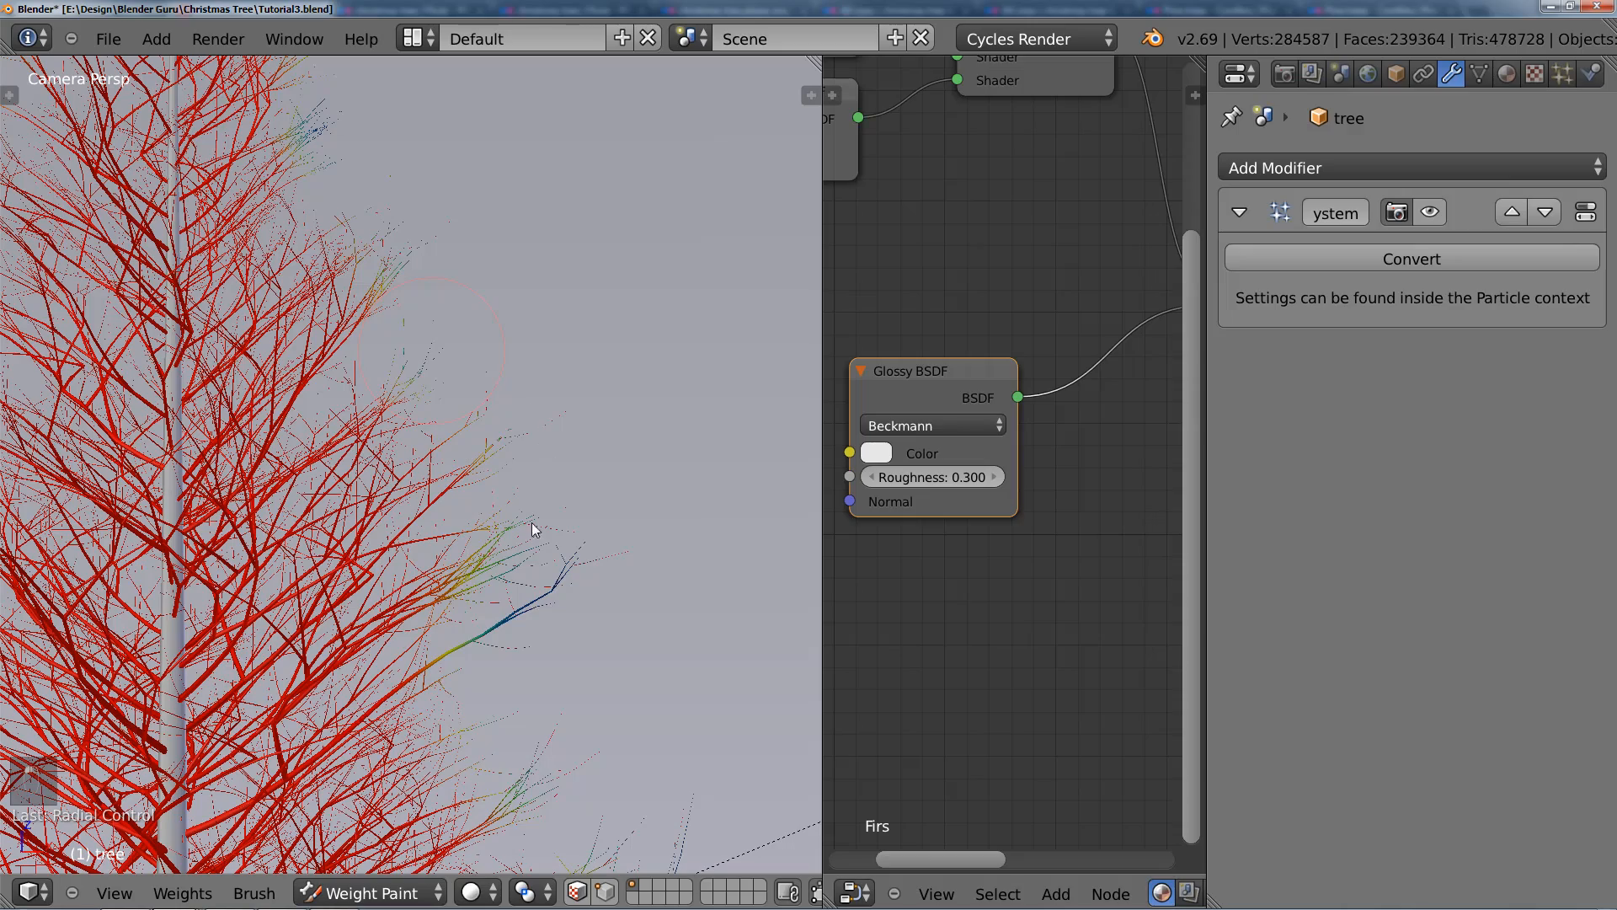
shift+middle_drag(569, 381, 614, 286)
shift+middle_drag(633, 438, 651, 333)
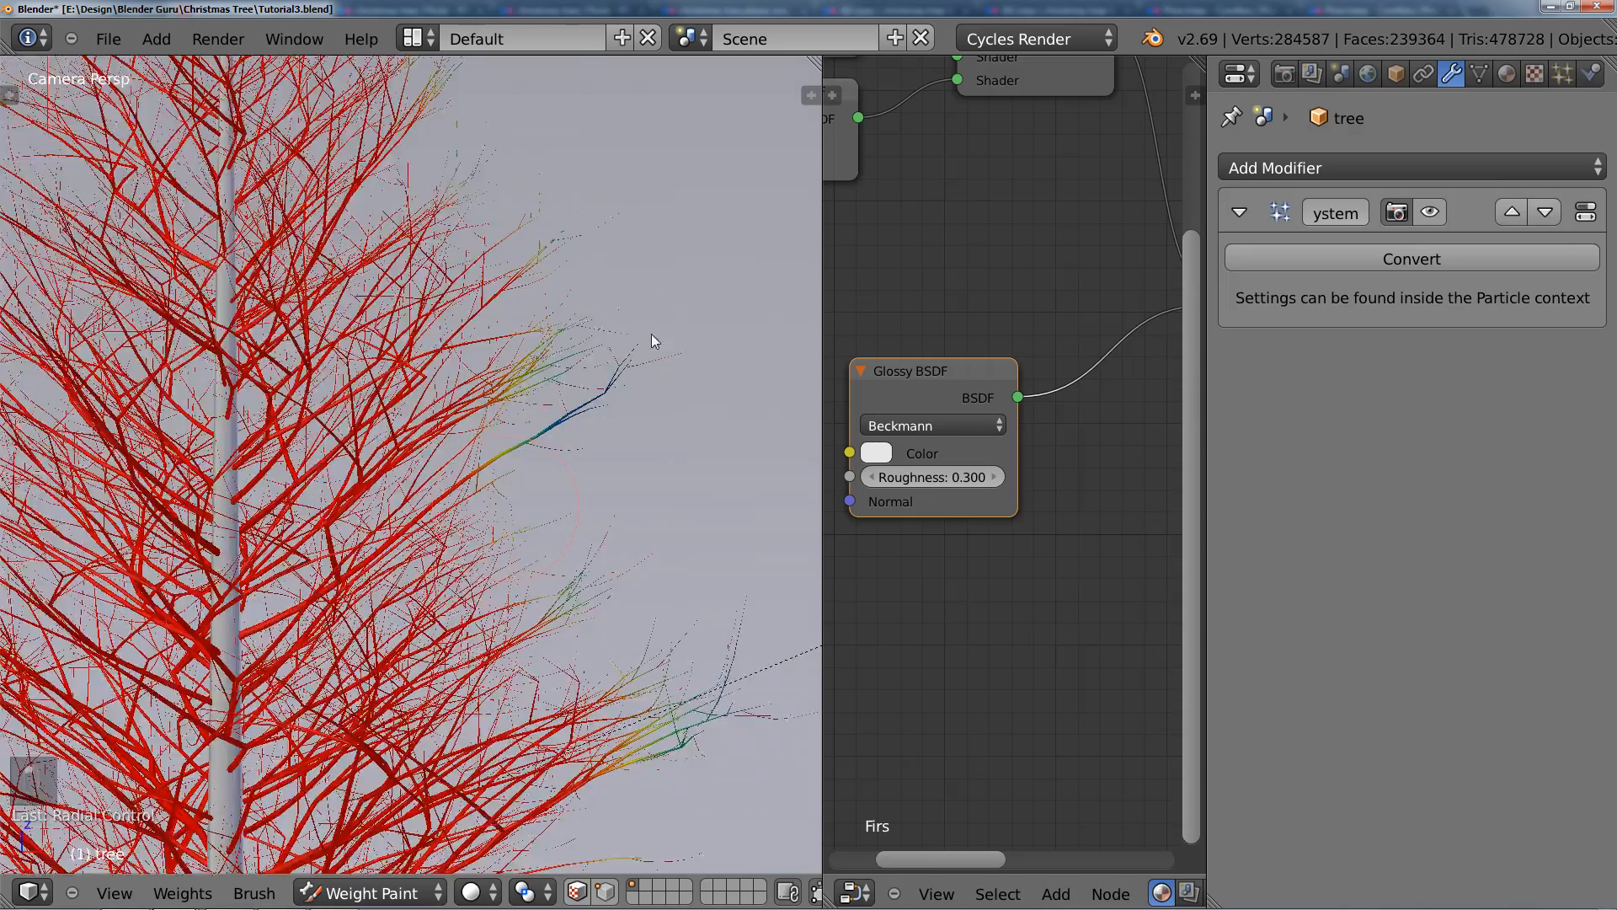
shift+middle_drag(245, 741, 437, 505)
scroll(434, 478, down, 2)
shift+middle_drag(244, 725, 379, 312)
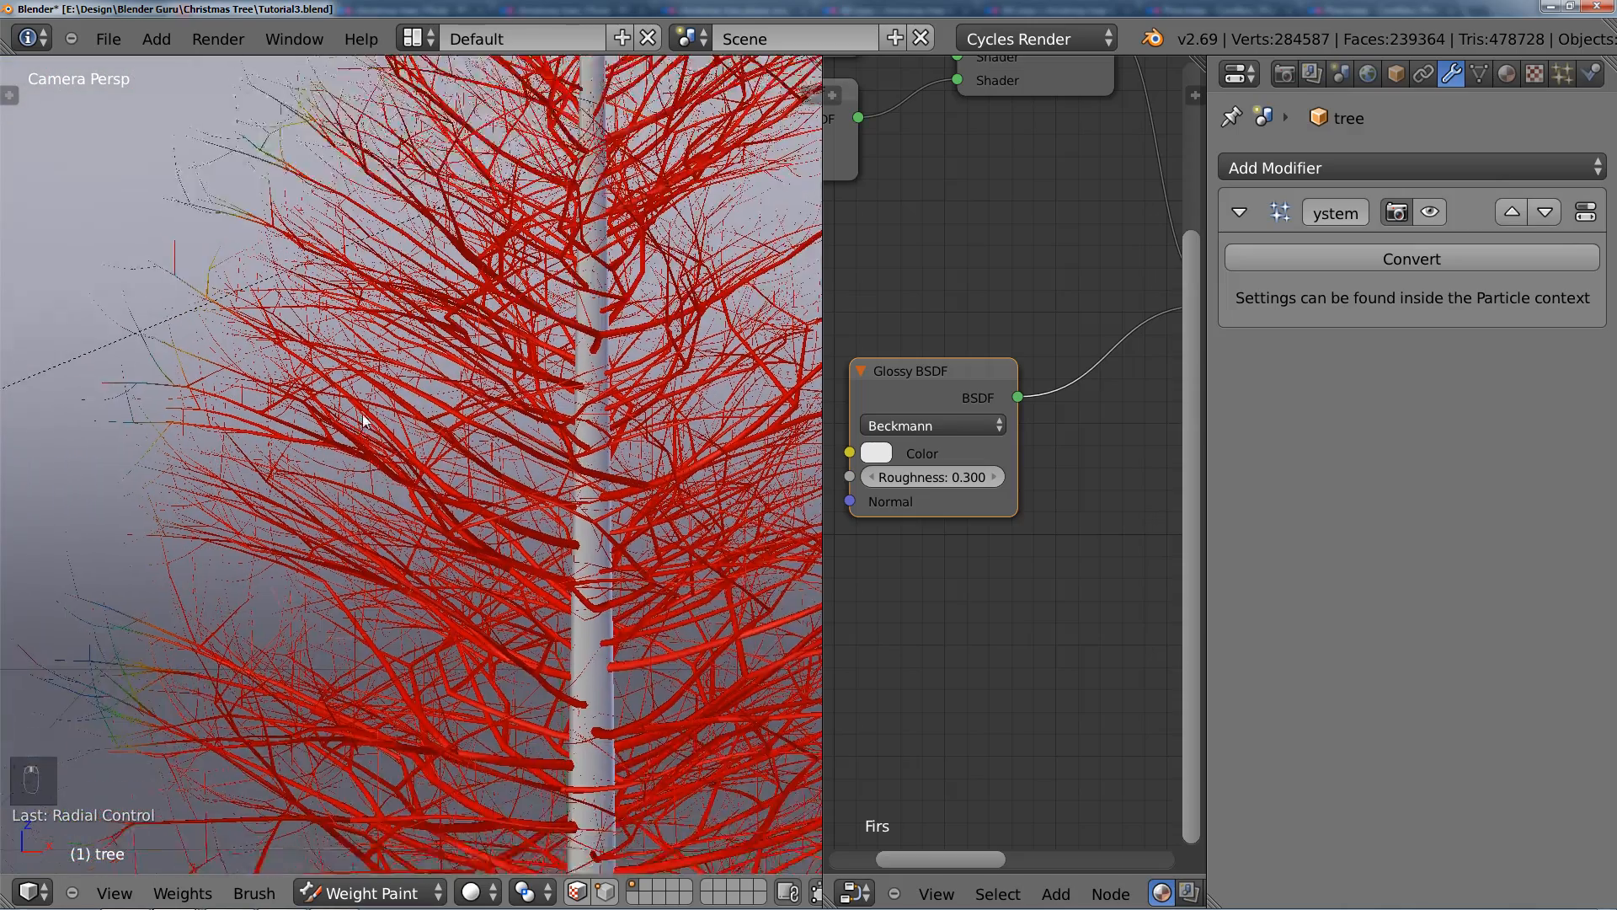
shift+middle_drag(190, 560, 217, 399)
scroll(219, 651, down, 3)
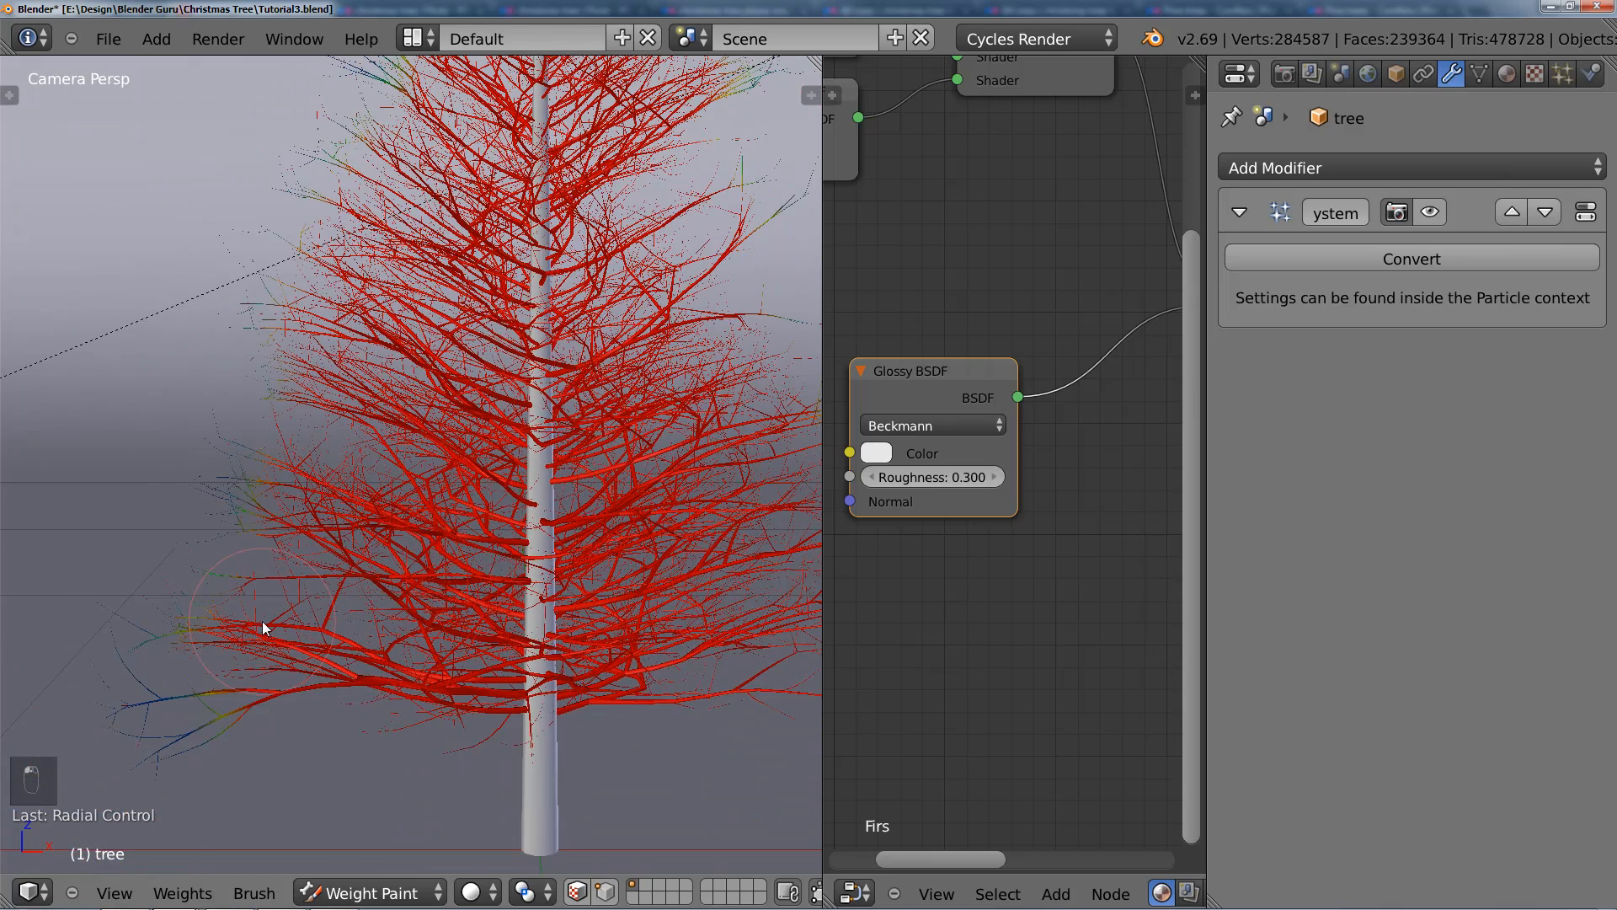
Step: Try to paint the low weight down the back edge of the tree in the right orthographic view, and undo it
key(KP_1)
key(KP_3)
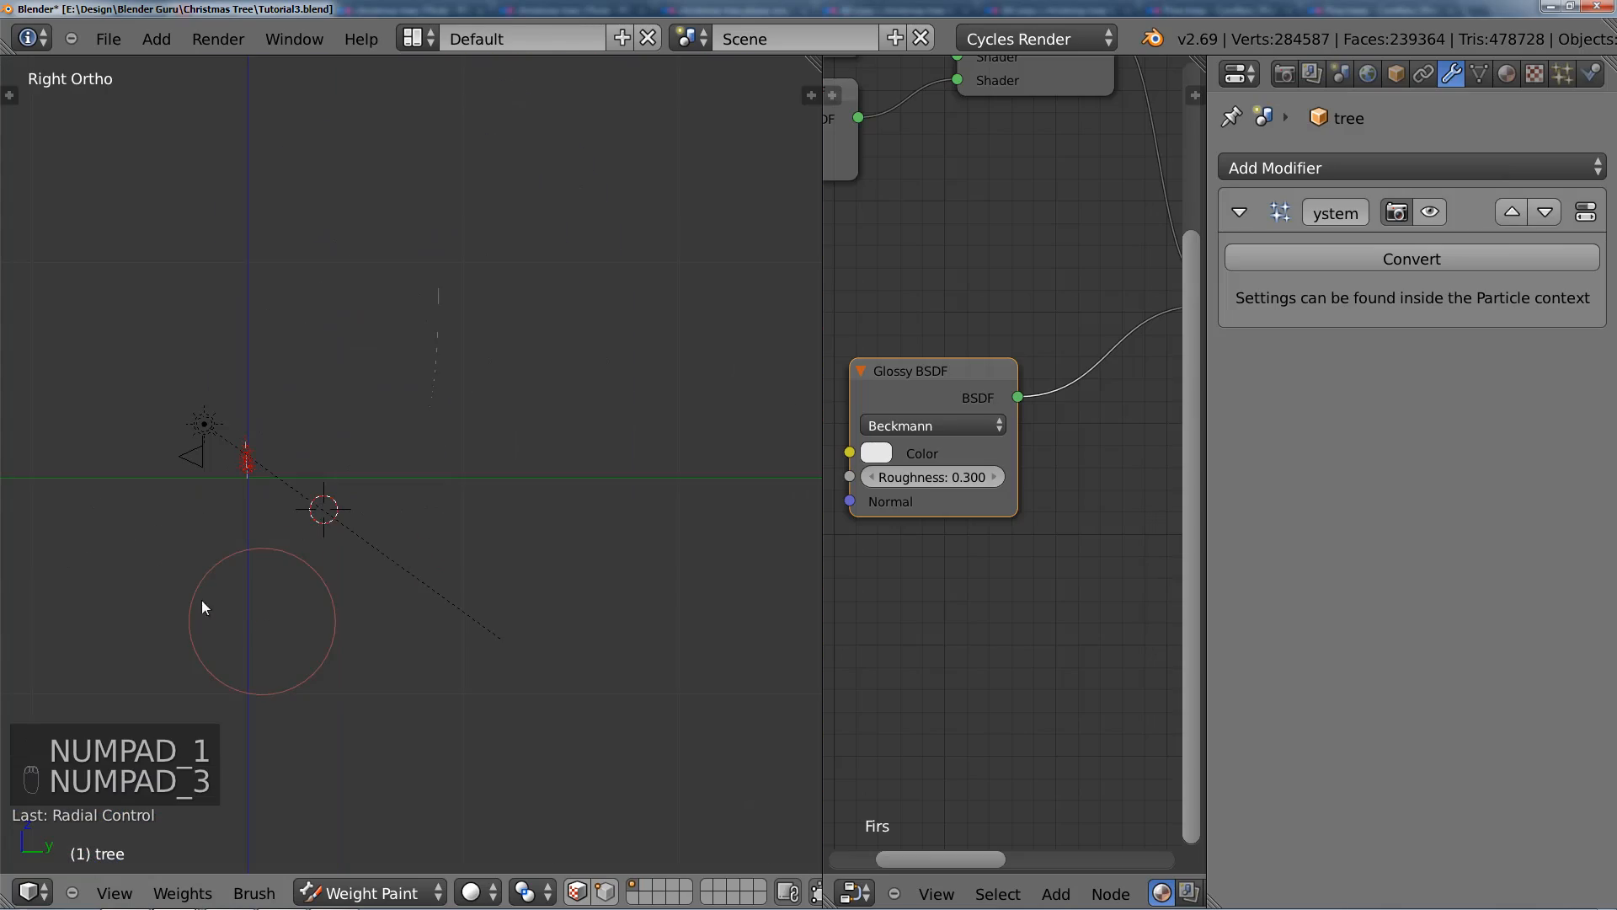
scroll(184, 592, up, 3)
scroll(179, 585, up, 2)
shift+middle_drag(139, 502, 557, 492)
scroll(477, 524, up, 7)
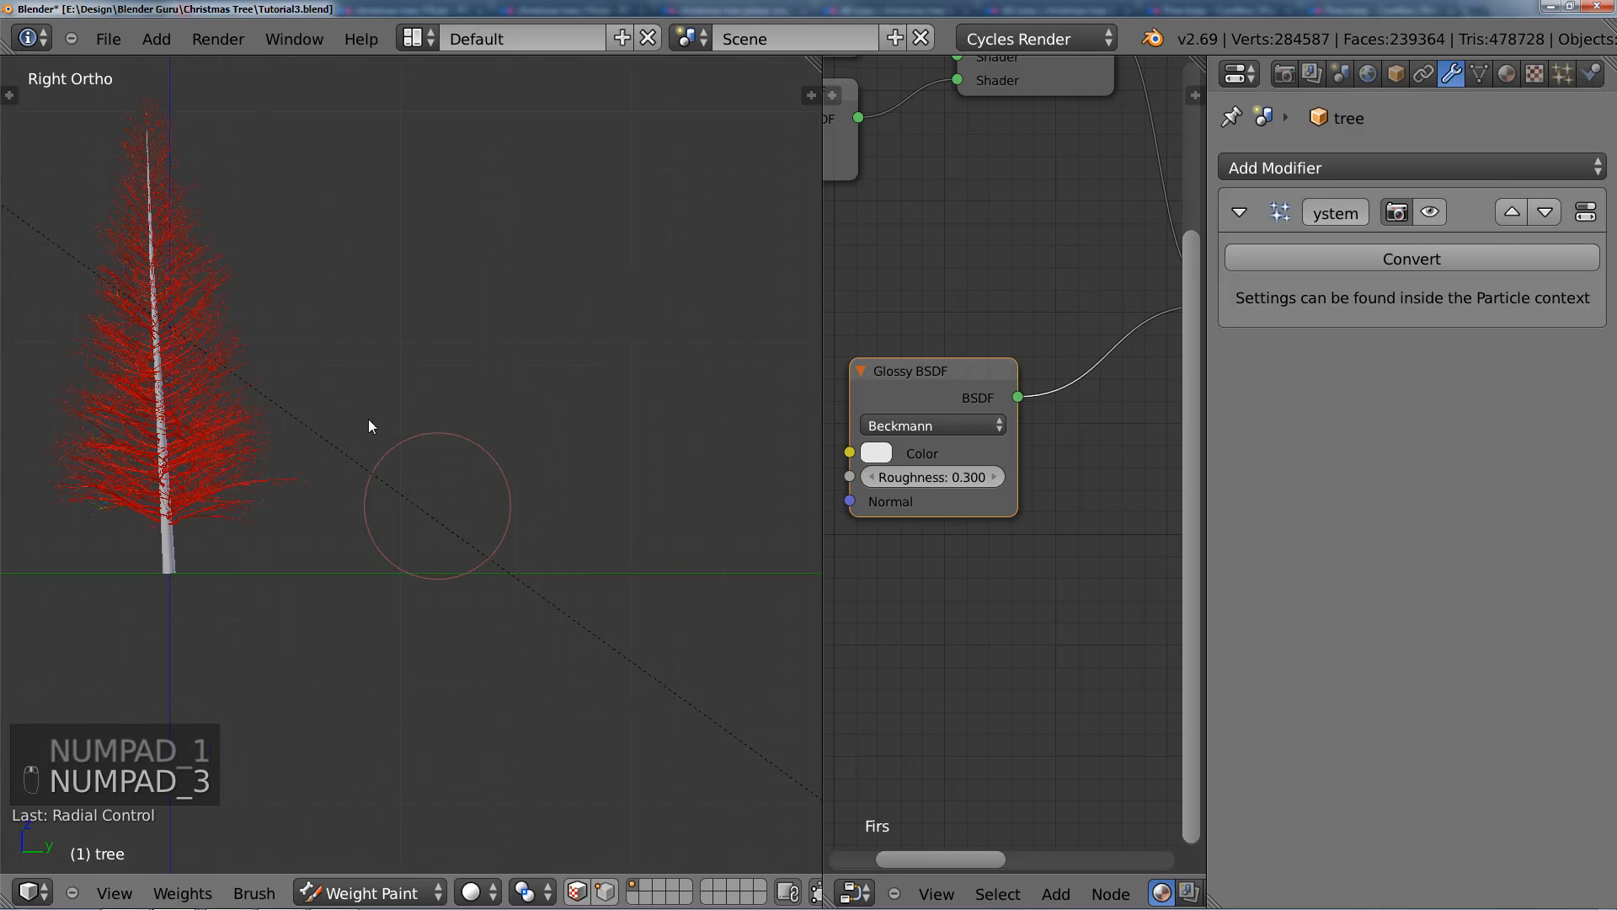
shift+middle_drag(357, 403, 491, 516)
mouse_move(466, 606)
mouse_down()
mouse_move(303, 206)
mouse_move(352, 497)
mouse_up()
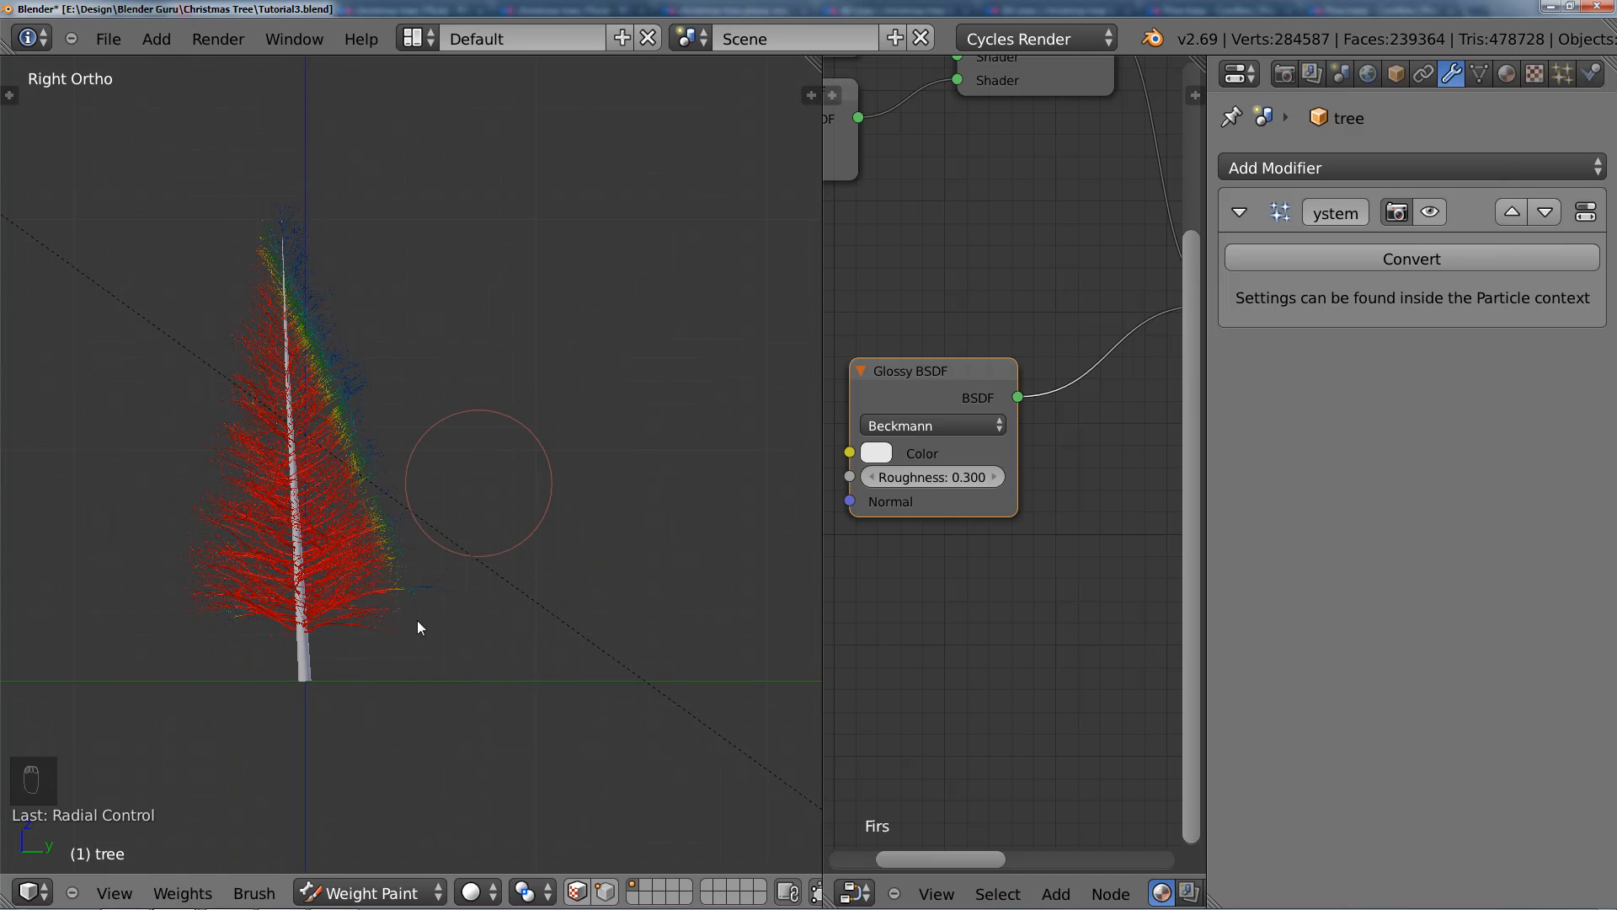
key(ctrl+z)
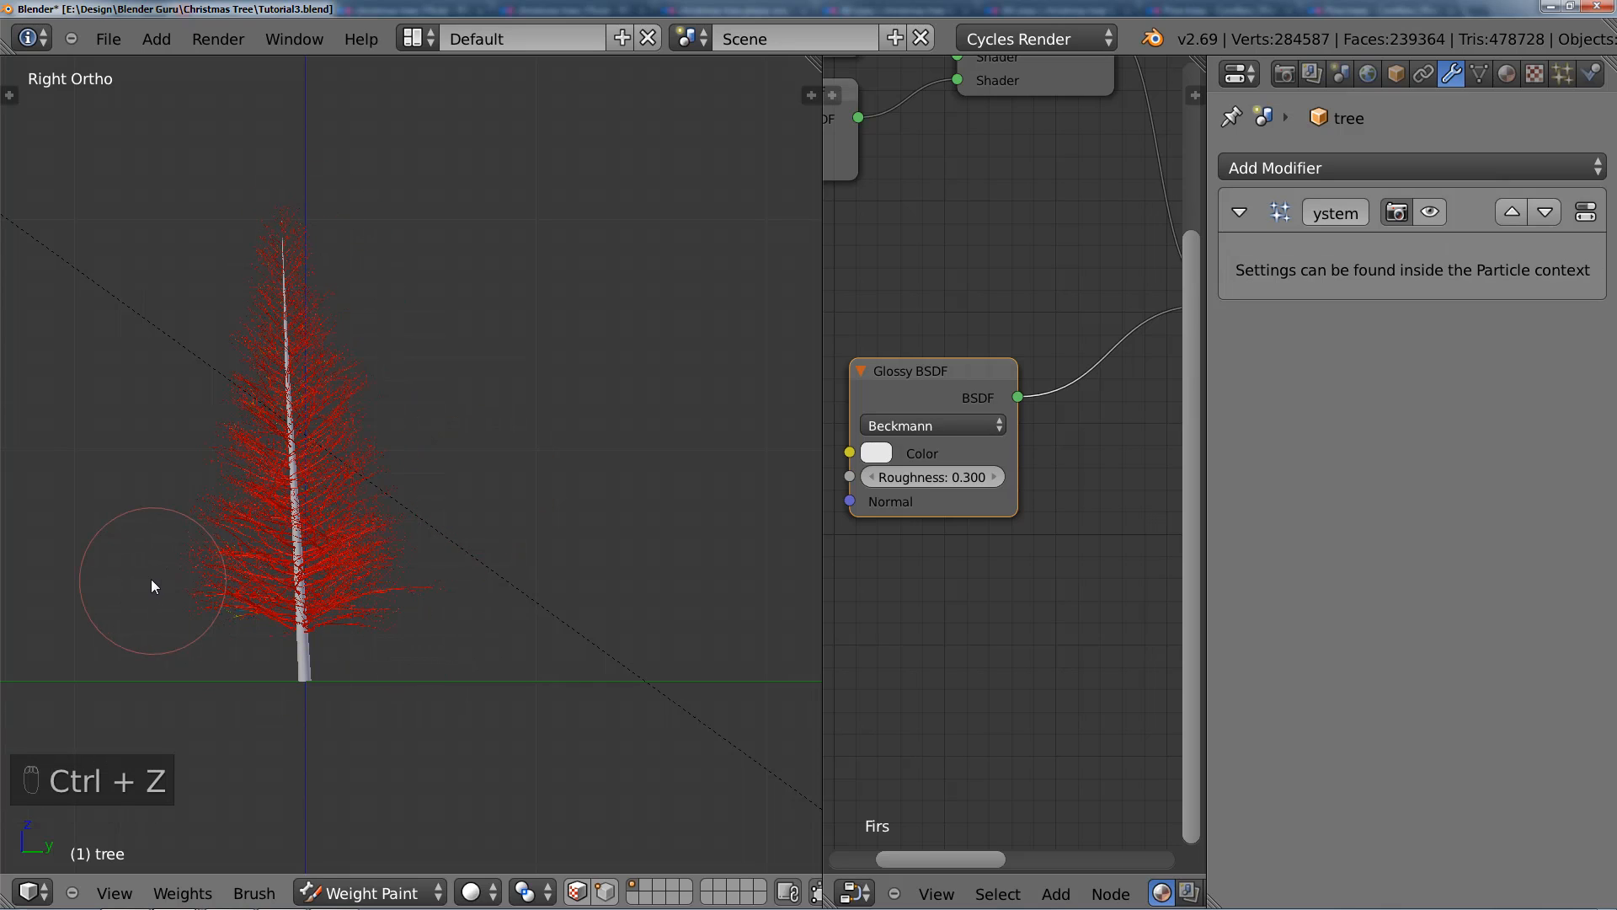
Step: Return to Object Mode and turn the viewport display of the hair particle system back on
click(370, 893)
click(347, 865)
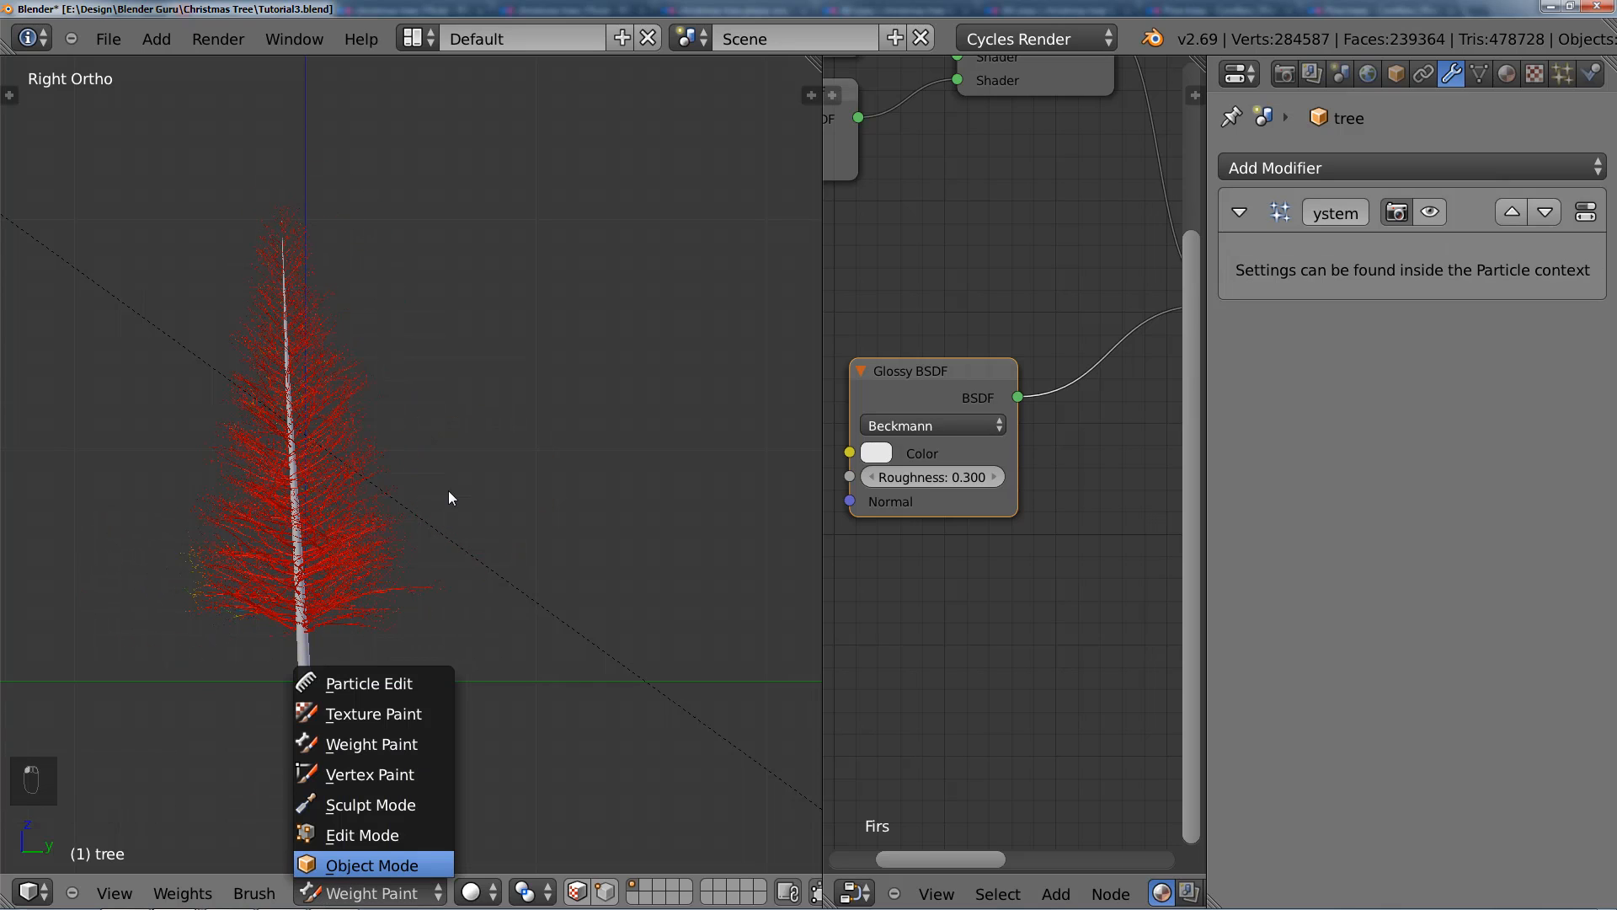
click(1563, 74)
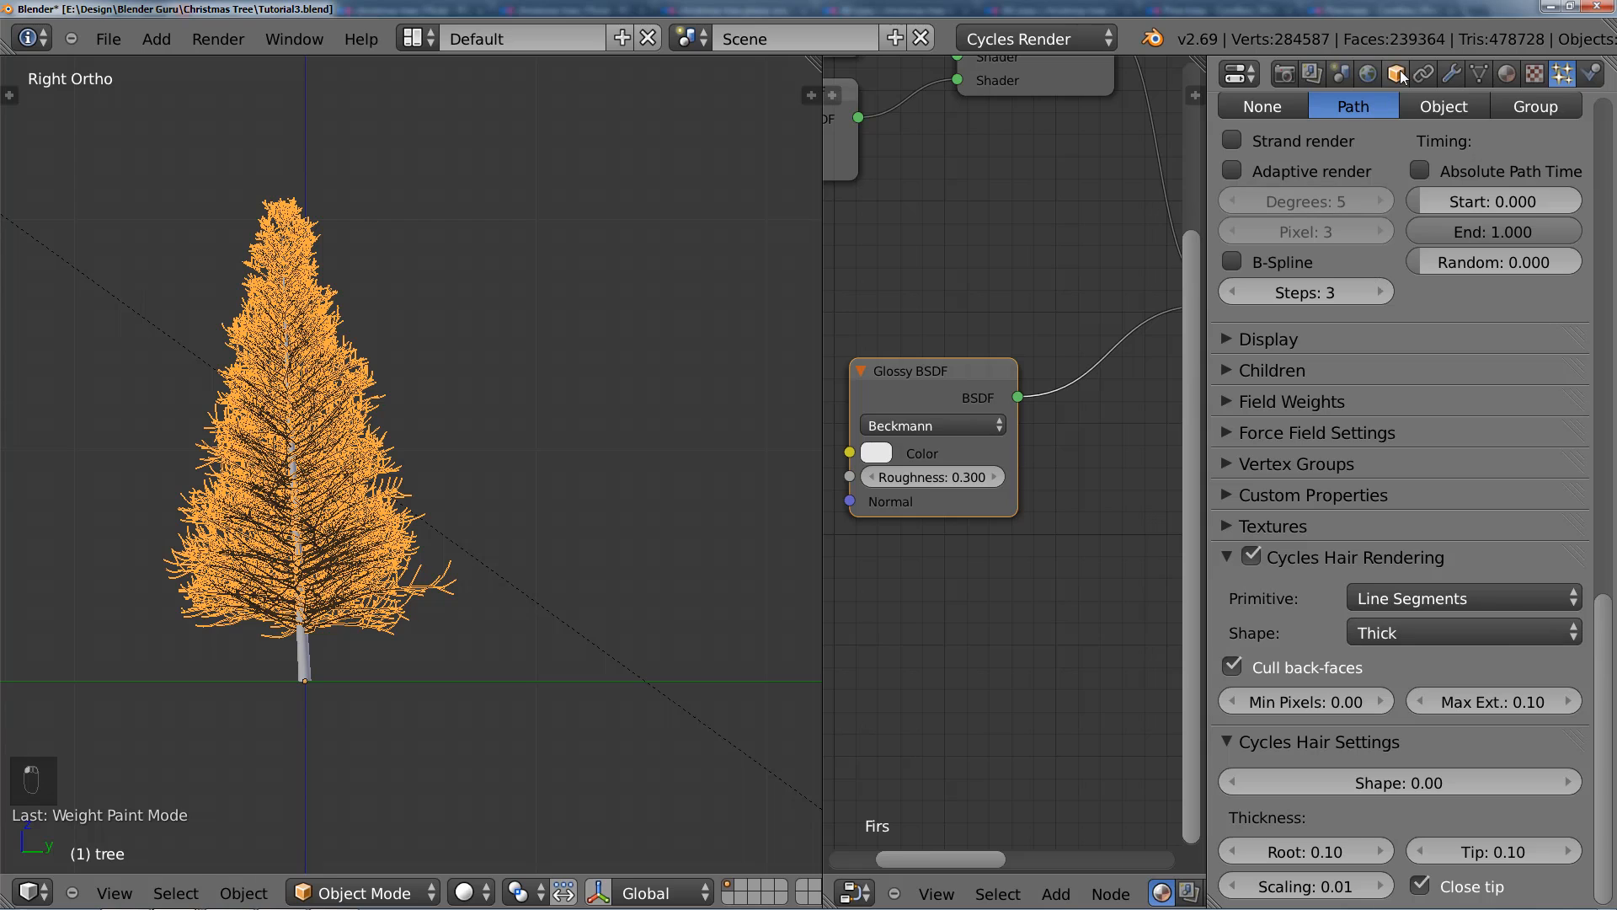
click(1451, 75)
click(1429, 213)
Step: Assign the vertex group "Group" to the Length setting of the tree's needle particle system
click(1562, 73)
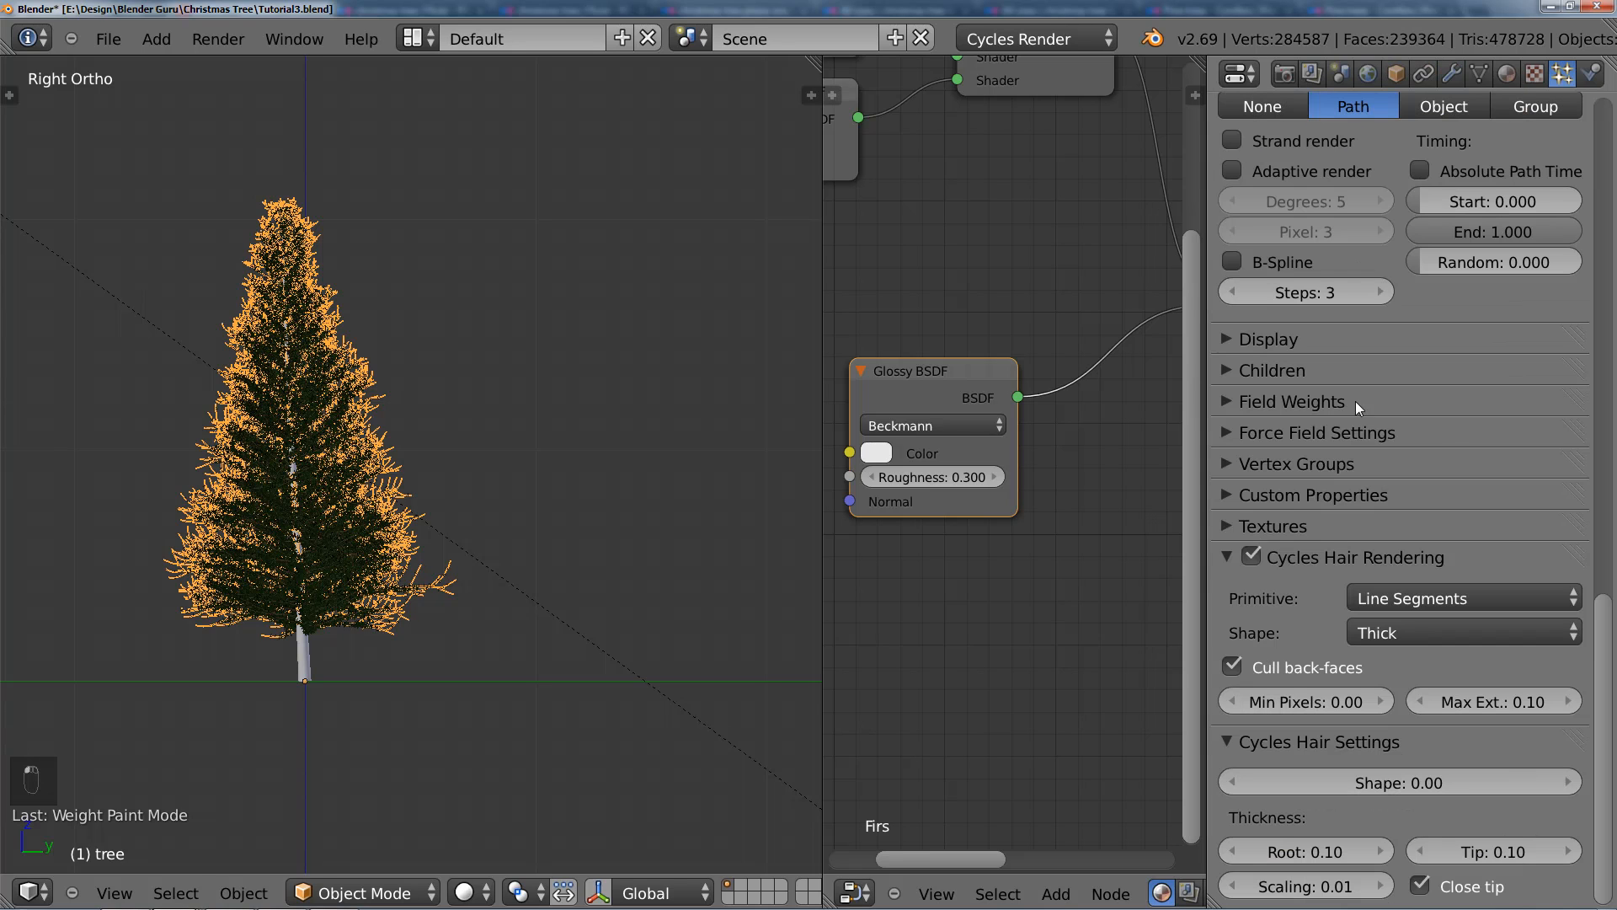
scroll(502, 554, up, 1)
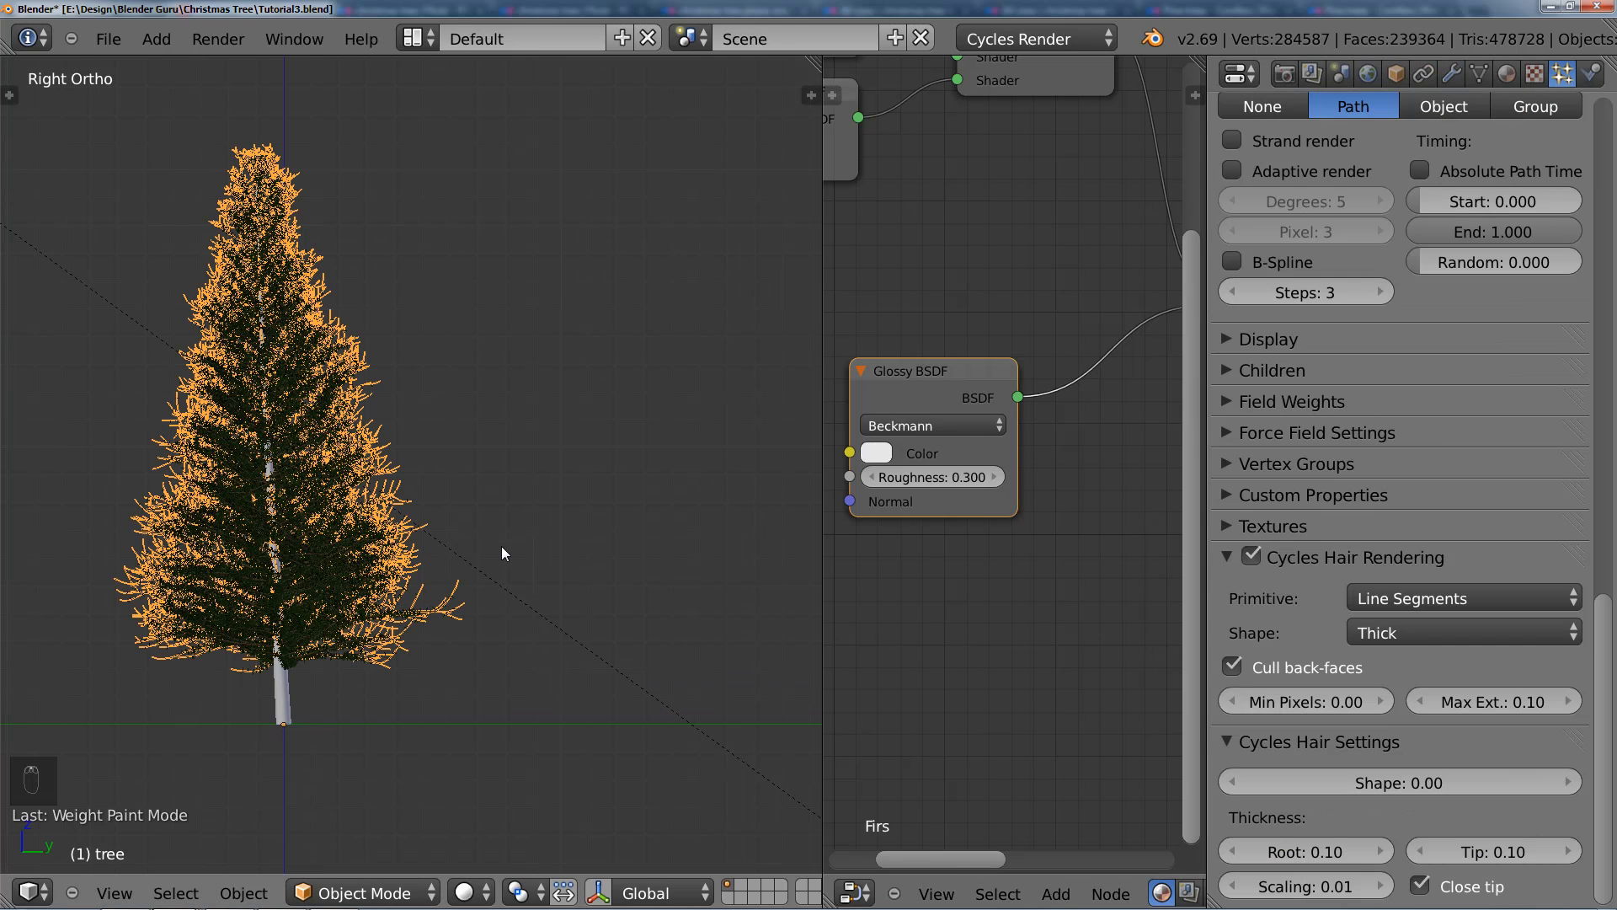
key(KP_1)
key(KP_0)
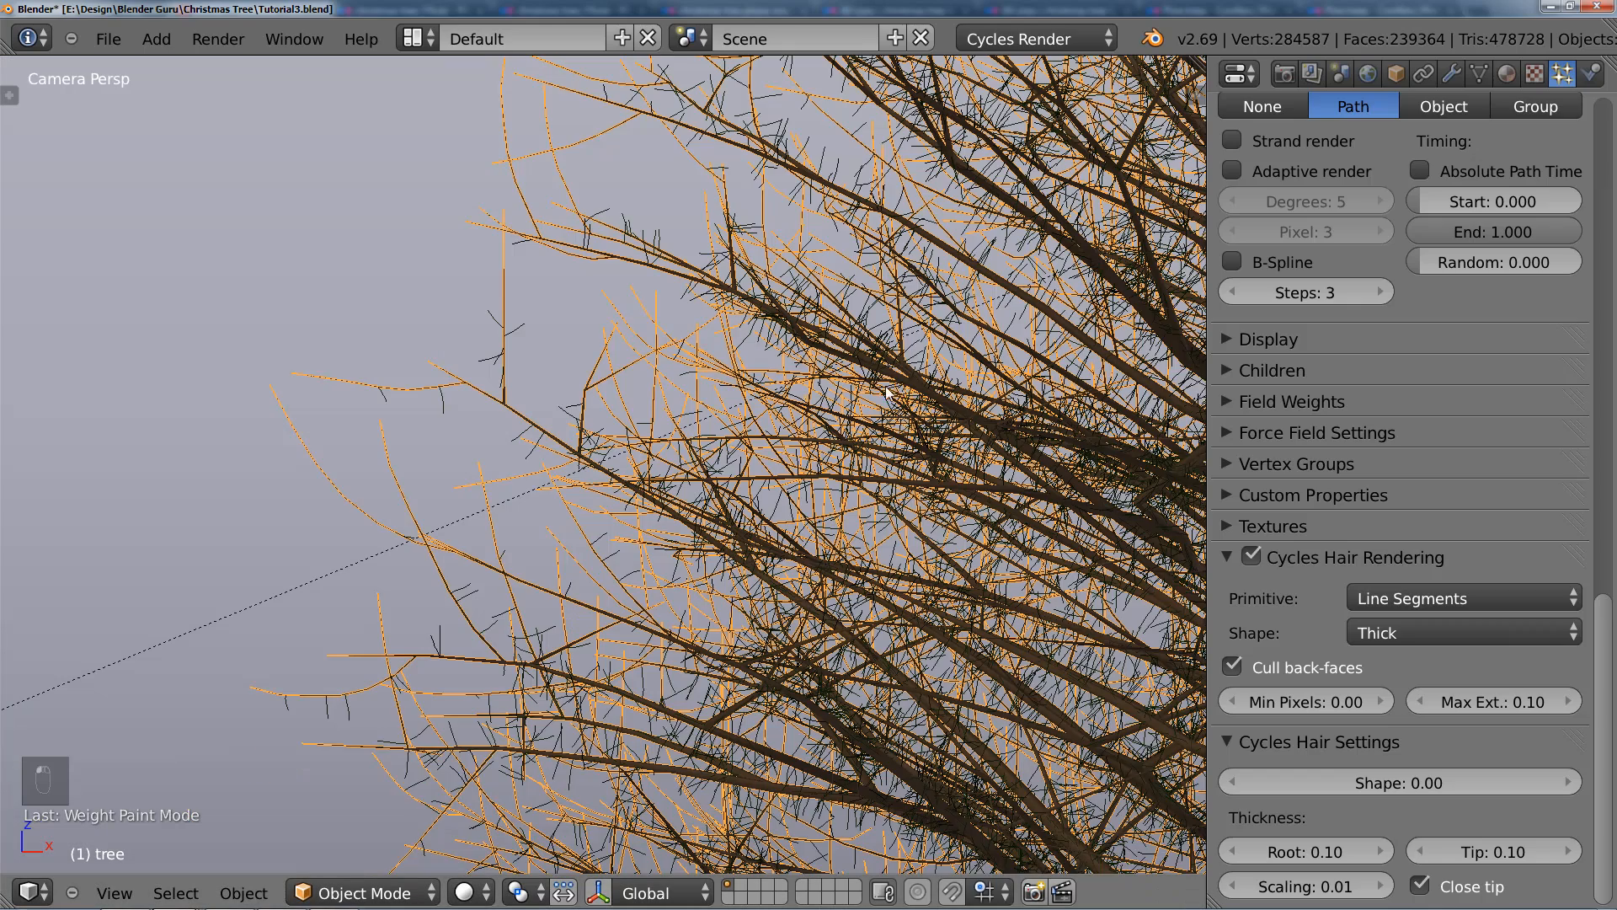
shift+middle_drag(886, 388, 1023, 370)
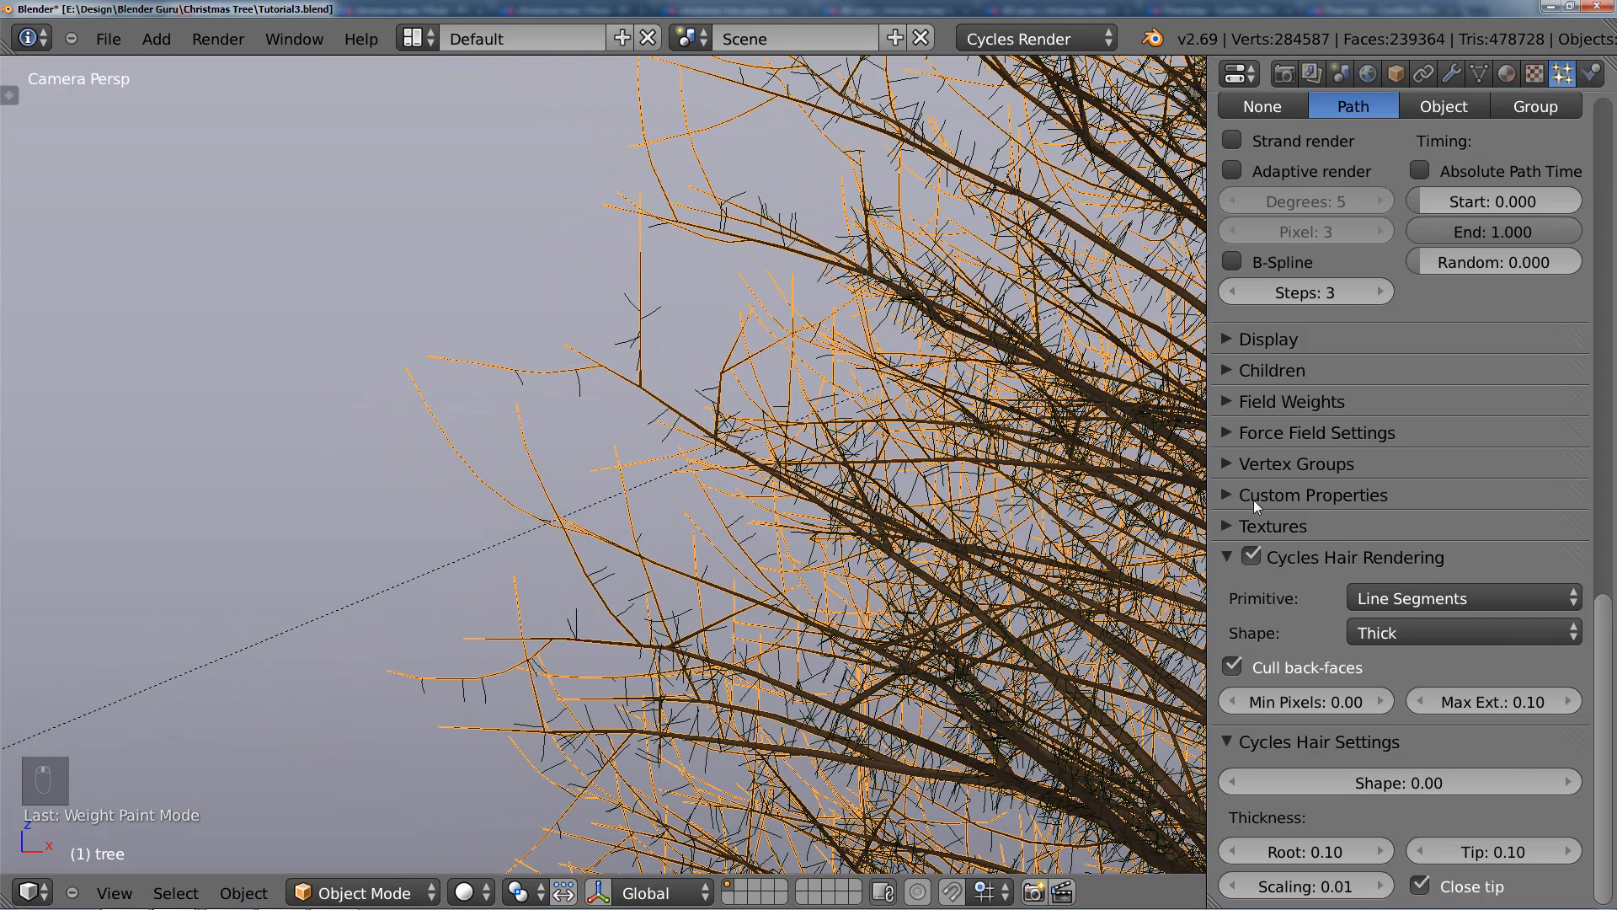
click(1245, 462)
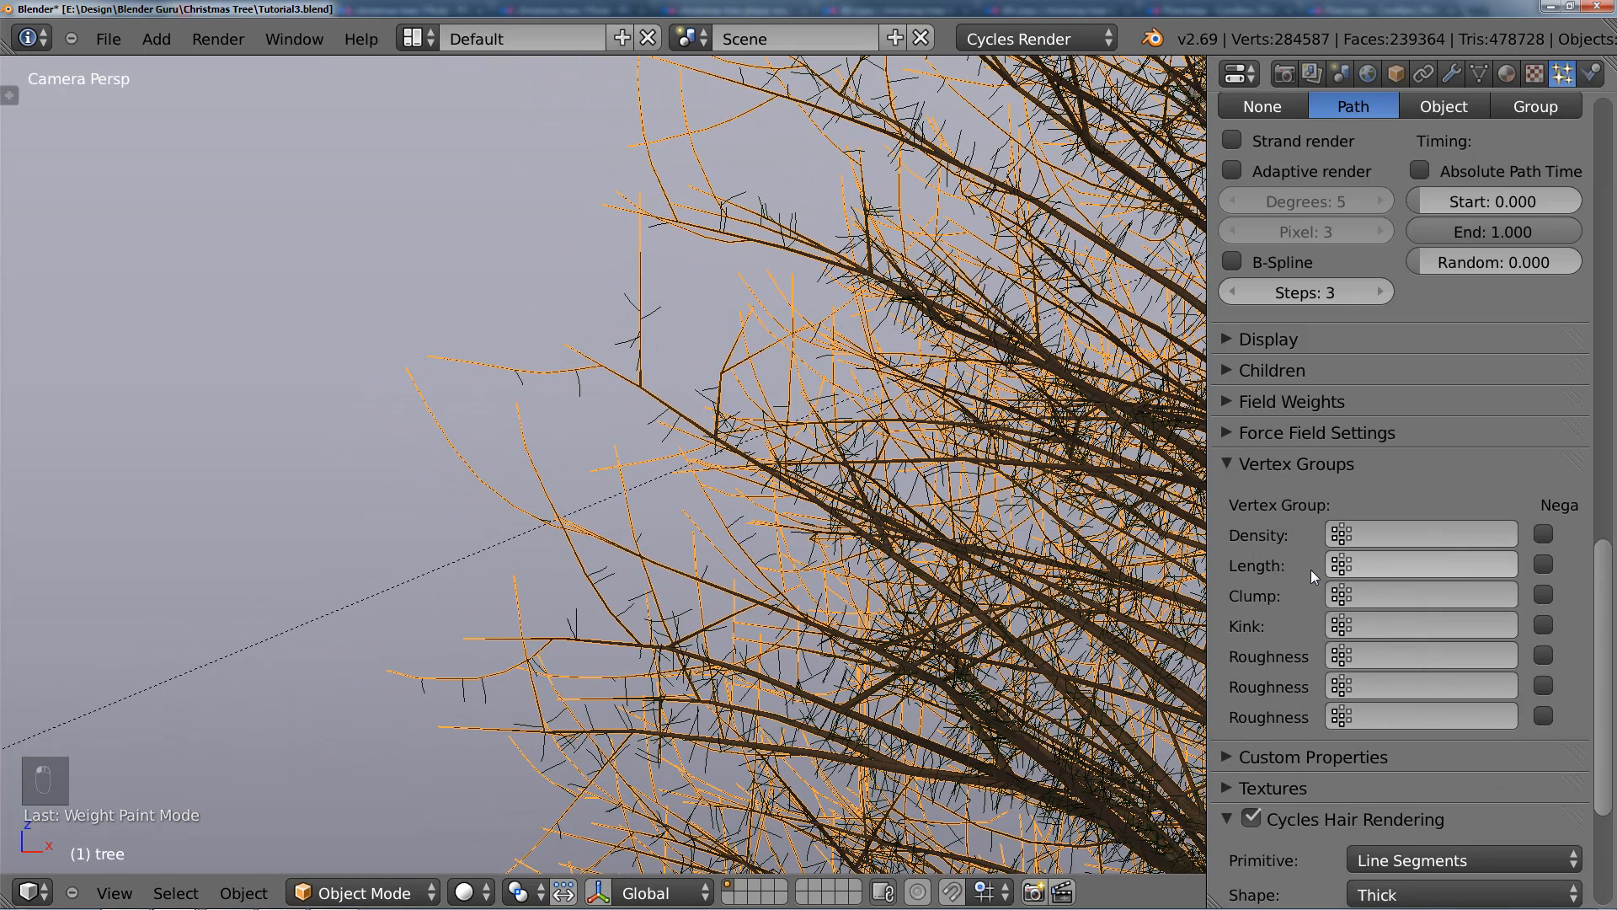
click(1368, 566)
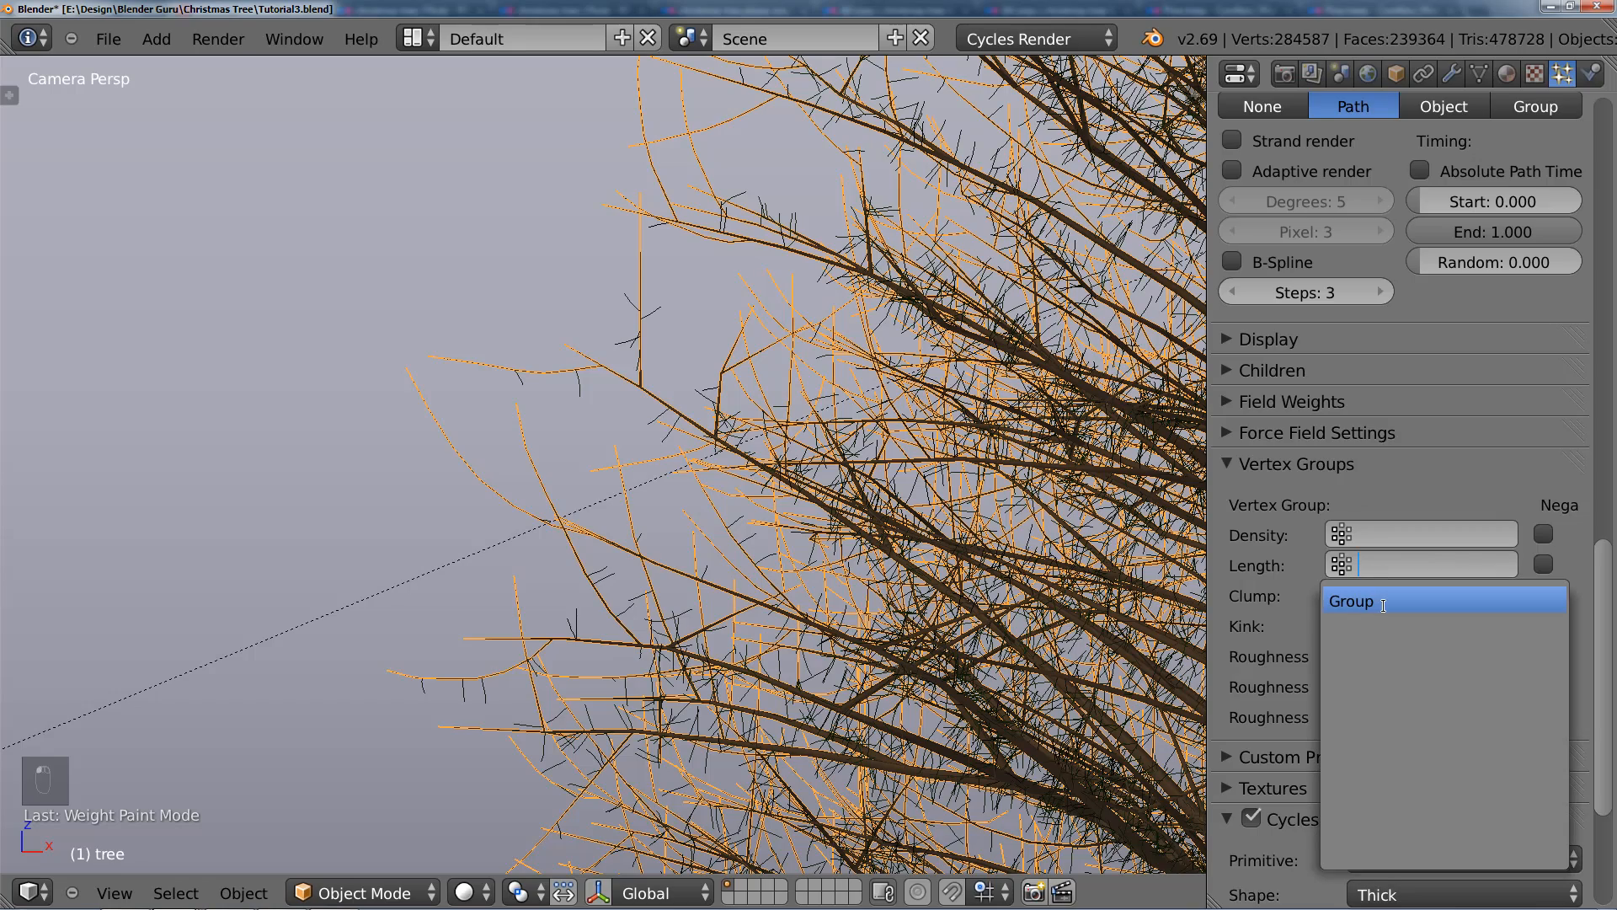
scroll(661, 594, down, 3)
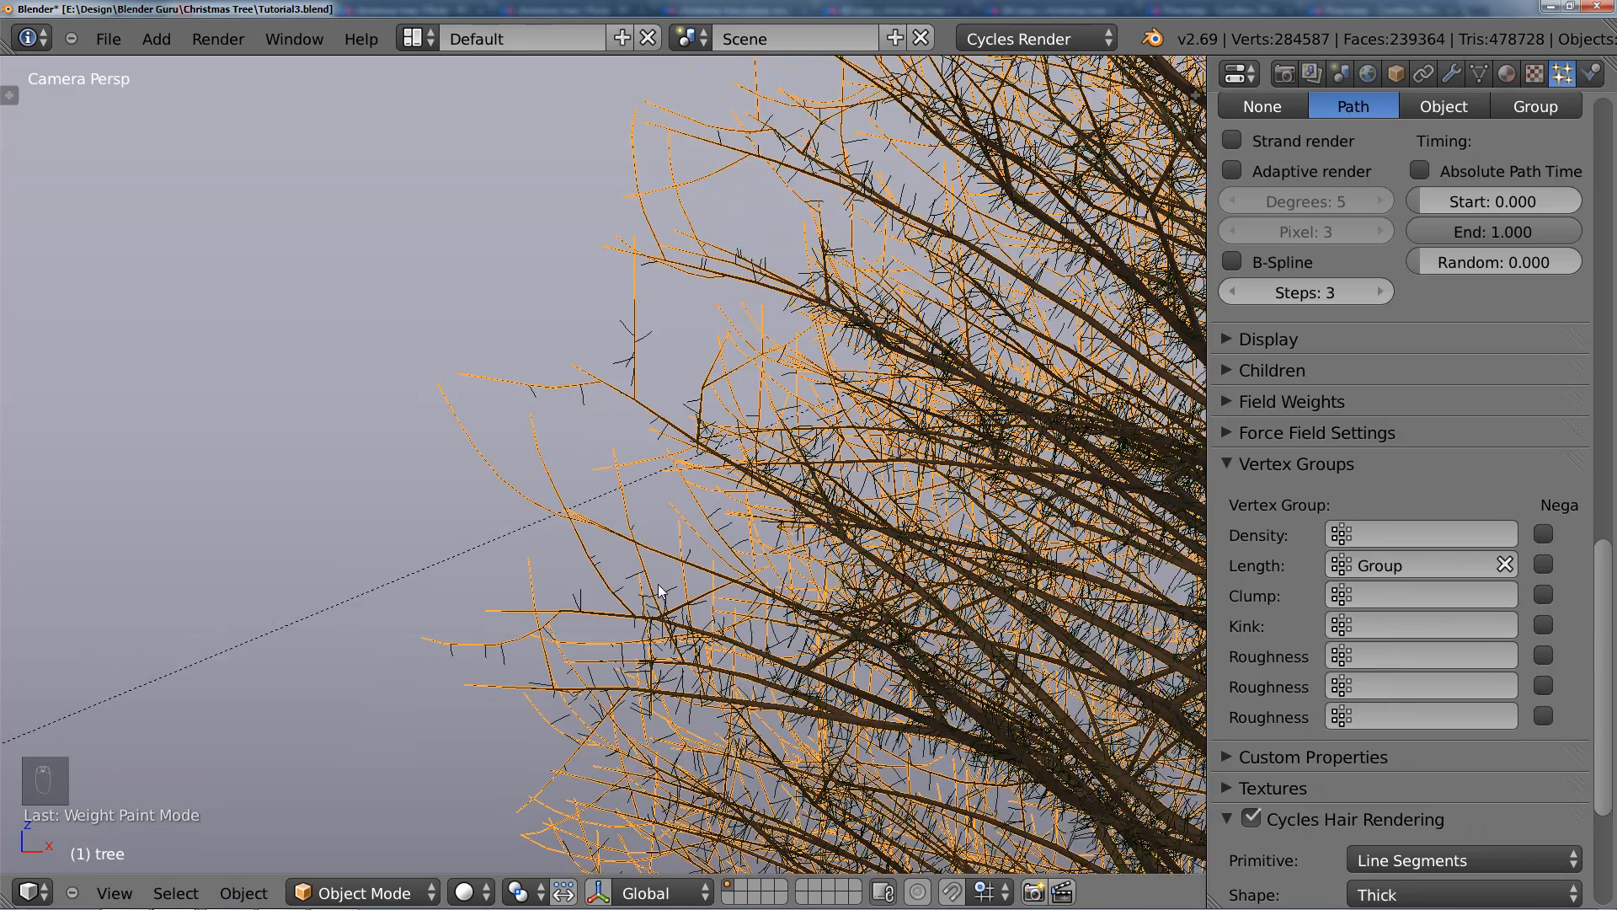
Step: Examine the needle length along the outer branches in the camera view, checking the painted weights in Weight Paint mode
shift+middle_drag(669, 573, 748, 244)
mouse_move(675, 579)
shift+middle_down()
mouse_move(661, 522)
mouse_move(695, 295)
shift+middle_up()
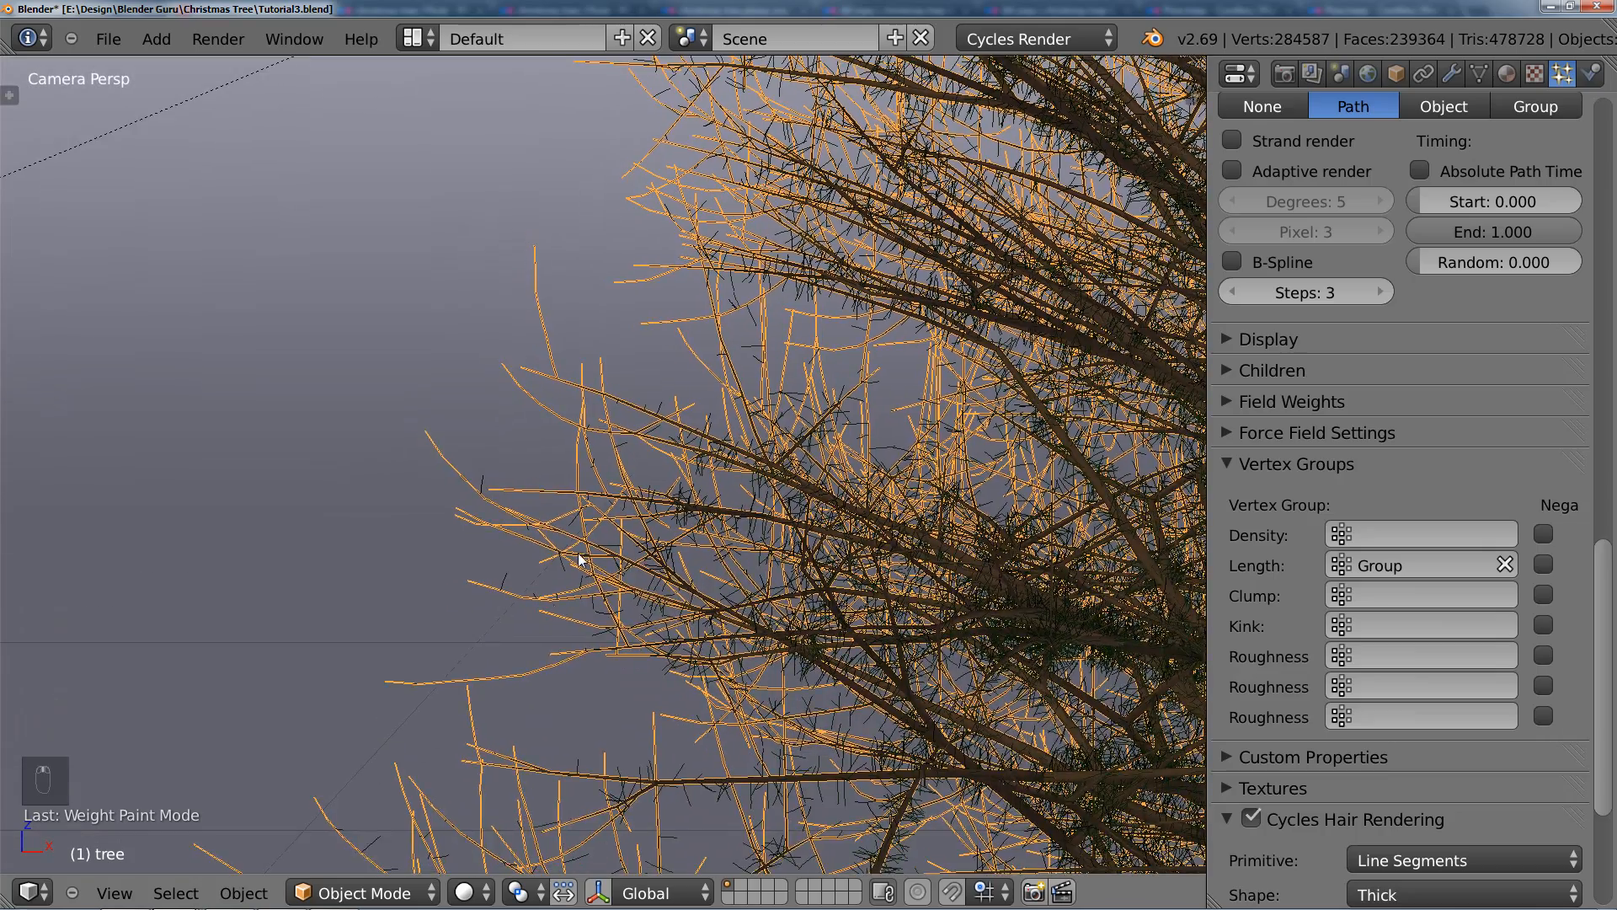
mouse_move(577, 552)
shift+middle_down()
mouse_move(603, 341)
mouse_move(615, 500)
shift+middle_up()
scroll(608, 551, down, 3)
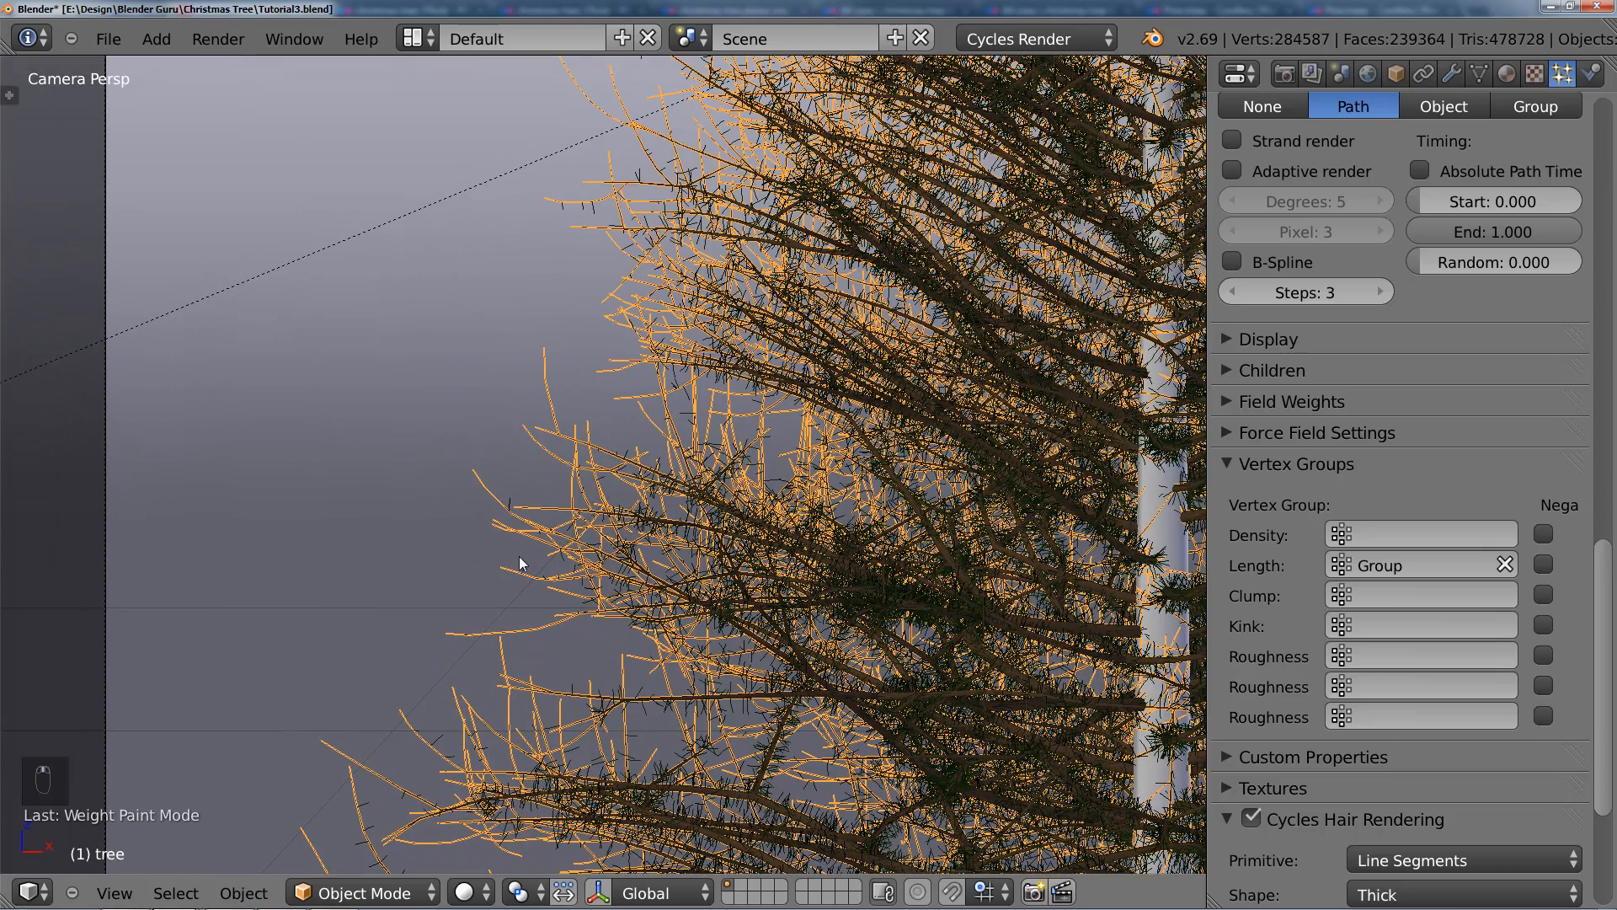
key(ctrl+Tab)
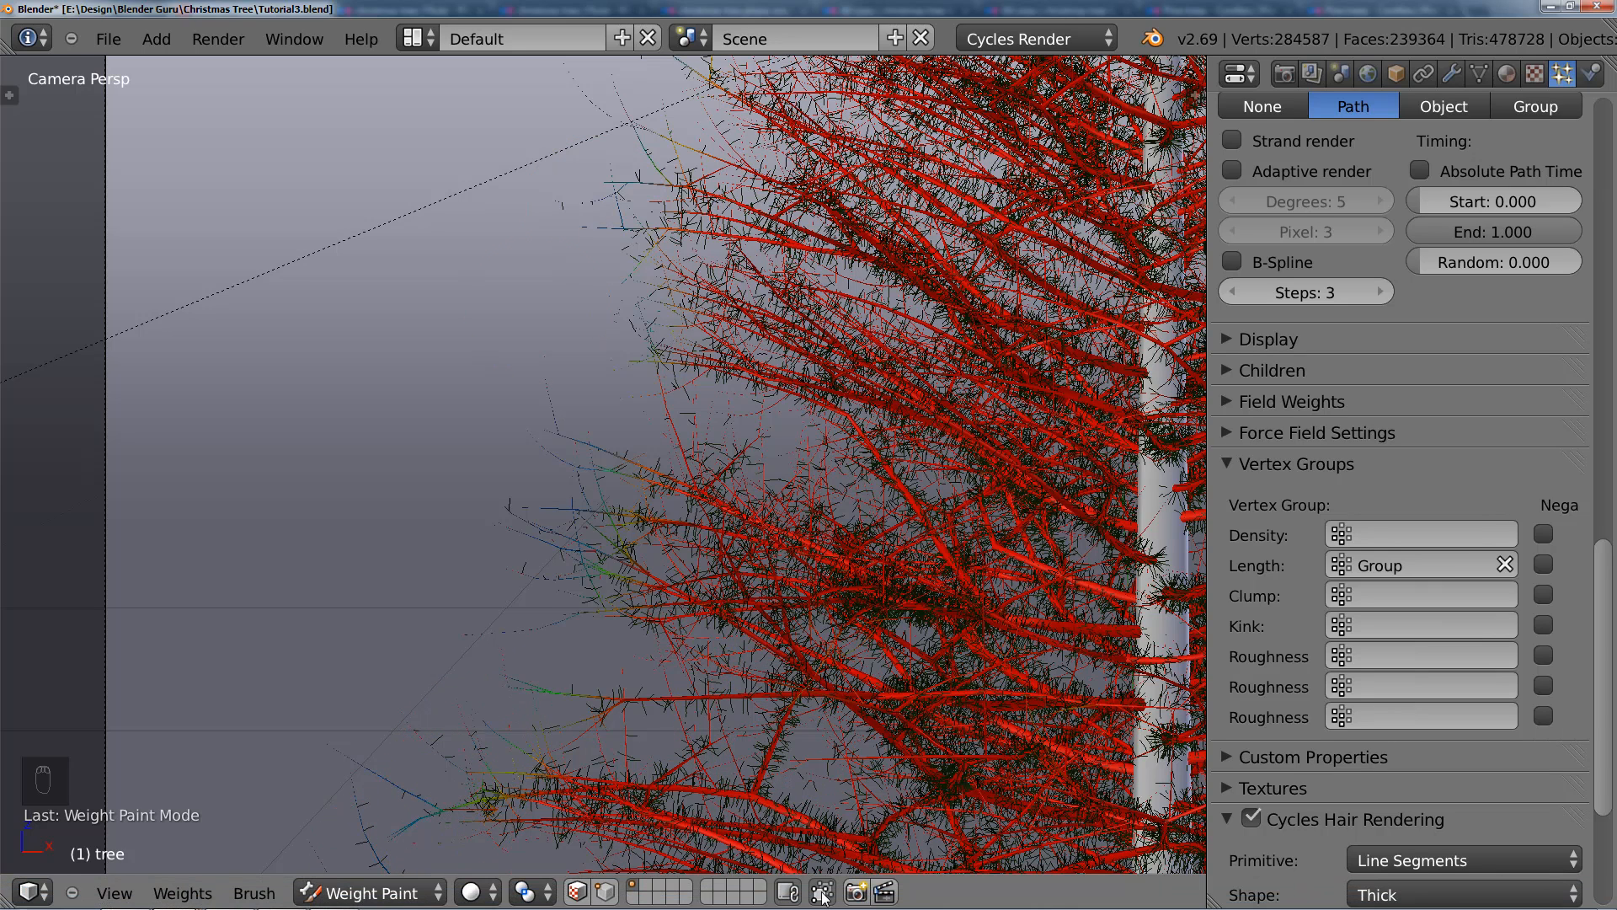
click(392, 893)
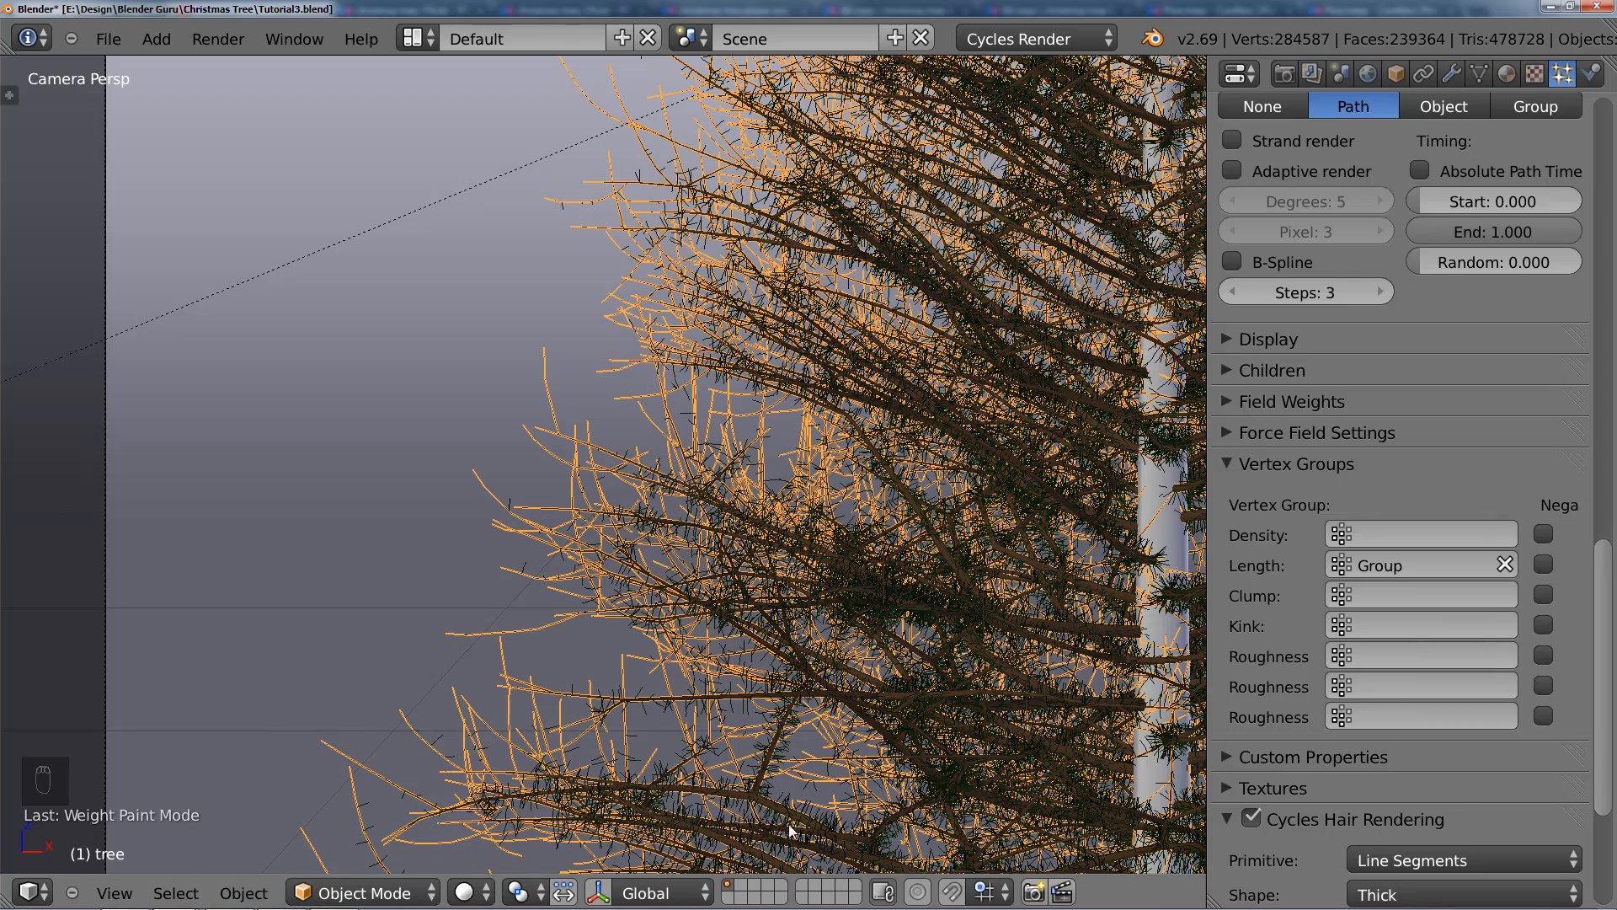
scroll(852, 404, down, 4)
shift+middle_drag(872, 412, 617, 507)
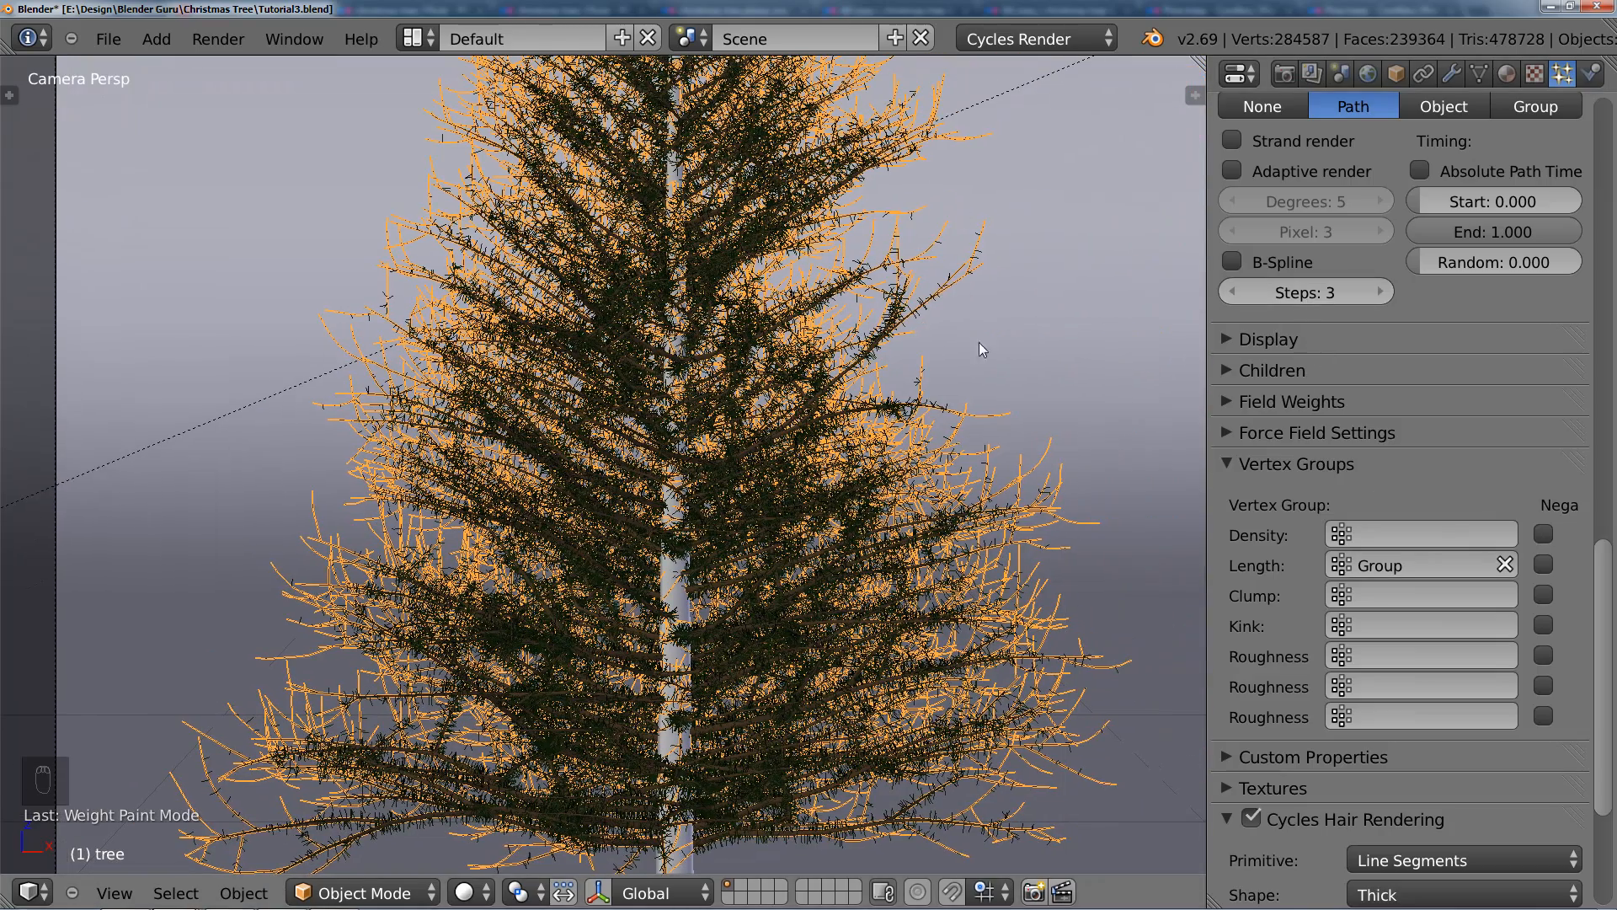
scroll(691, 410, down, 2)
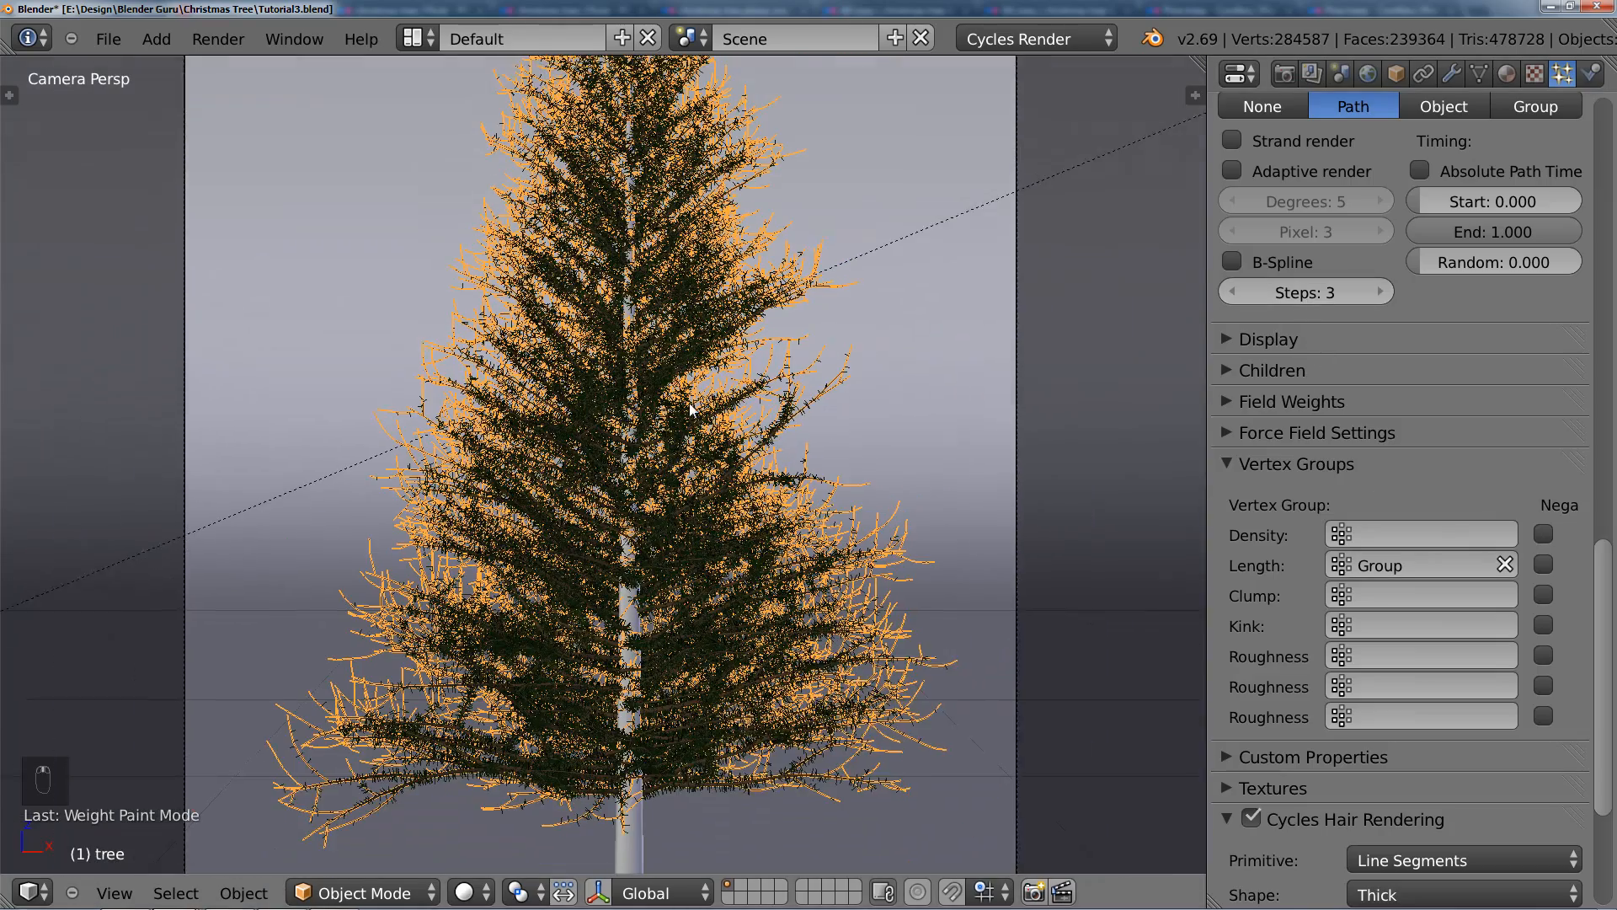
shift+middle_drag(691, 410, 670, 436)
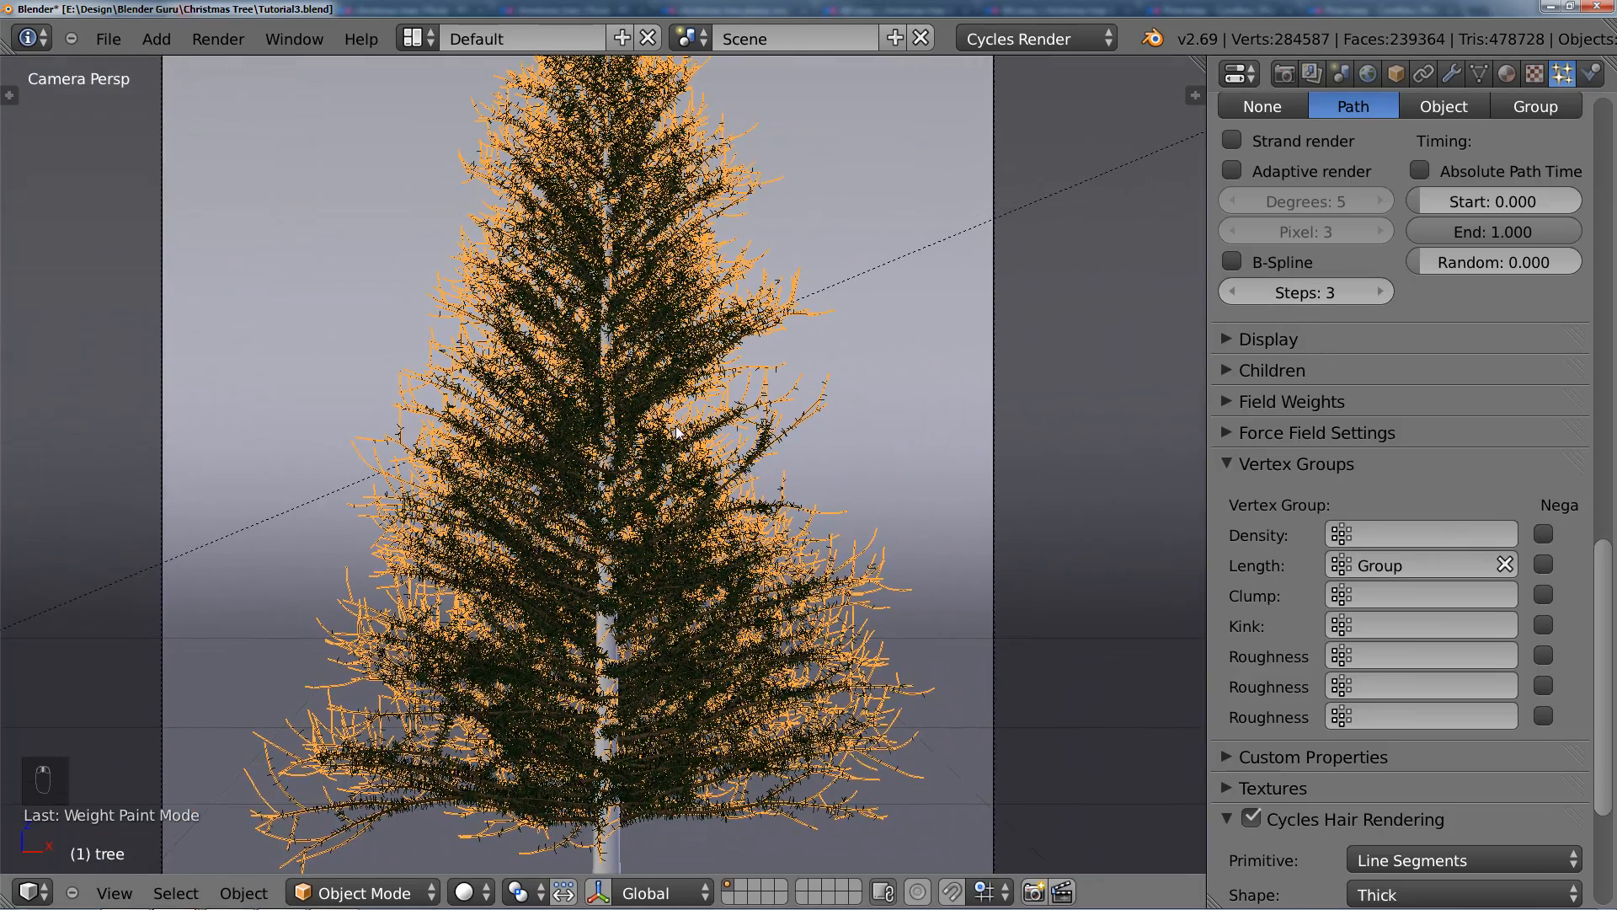
Step: Deselect everything and save over the existing Tutorial3.blend file
key(a)
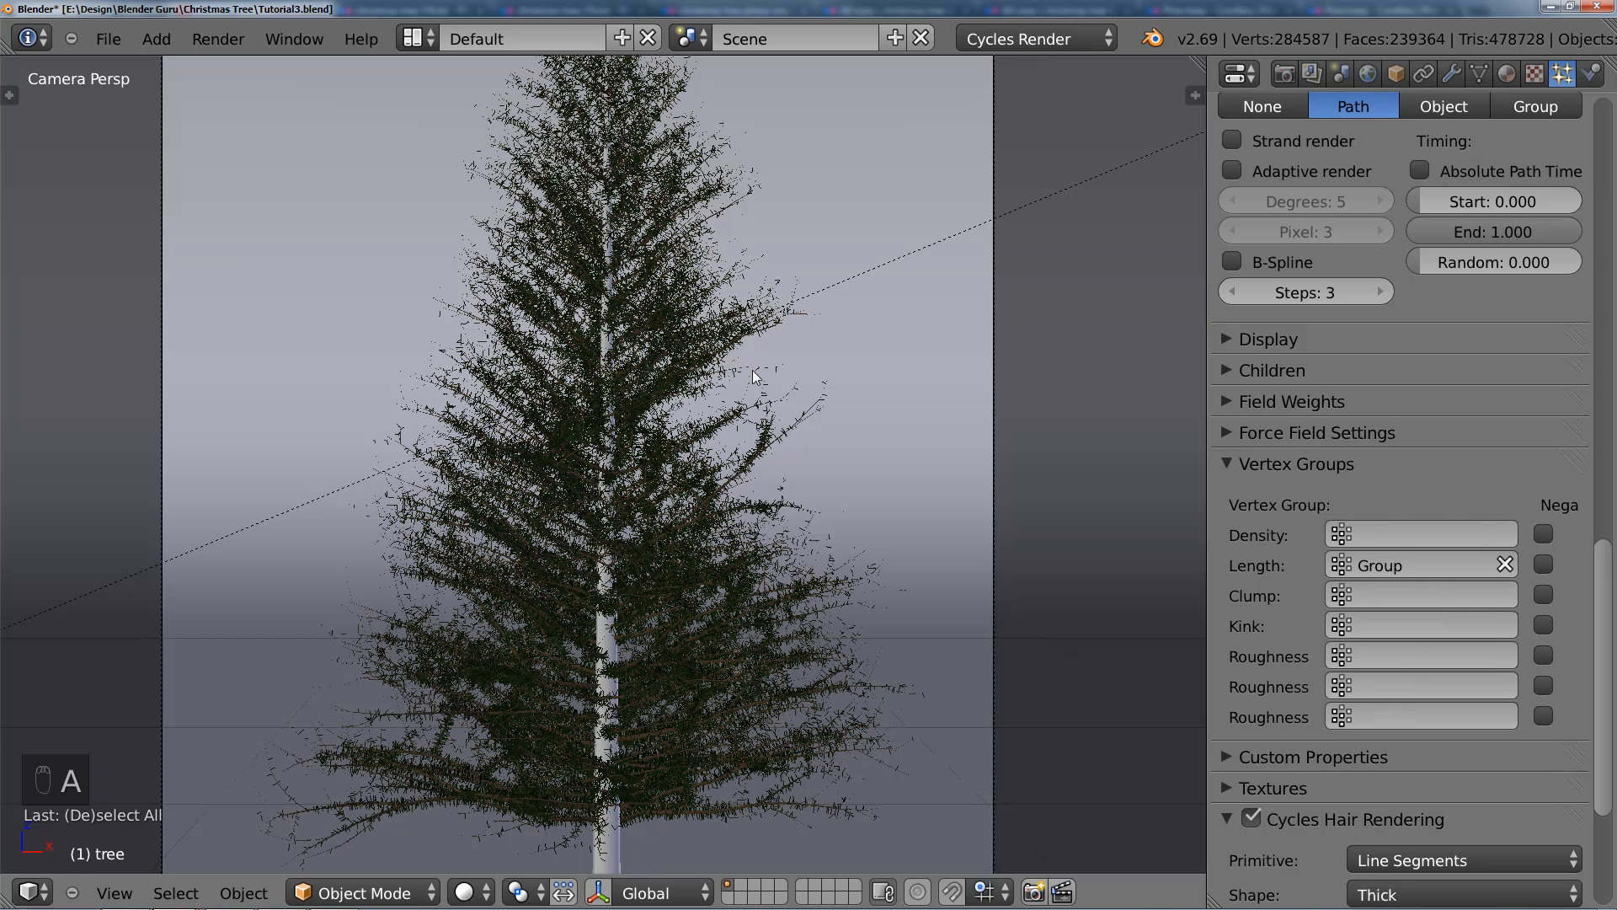
key(ctrl+s)
click(791, 371)
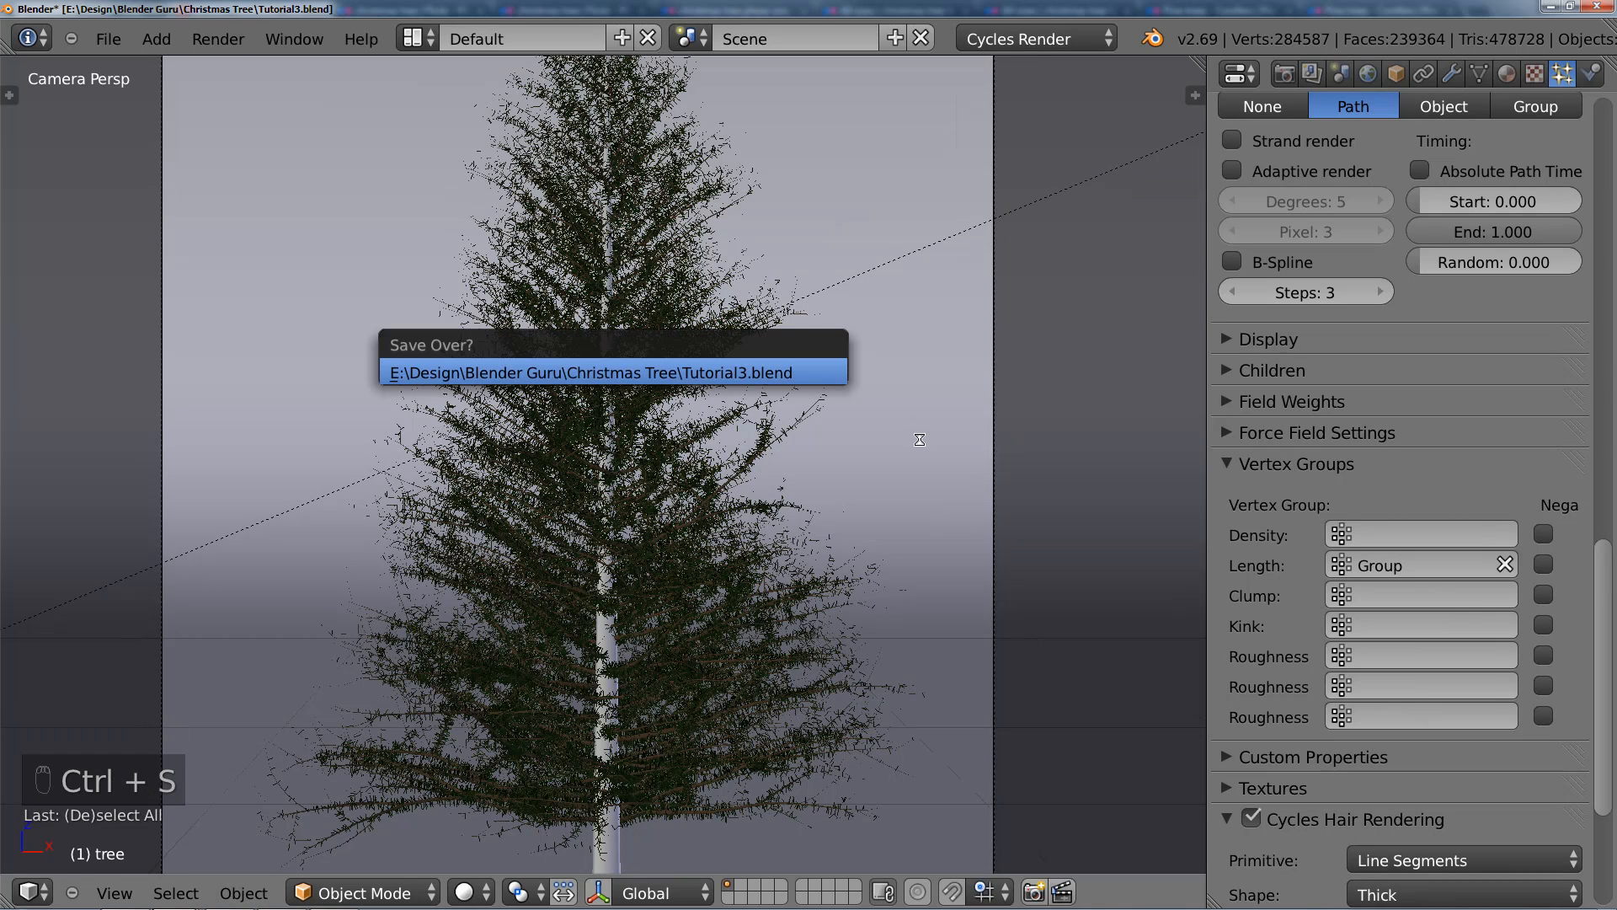
Step: Look over the whole tree from the crown to the trunk base in the camera view
shift+middle_drag(772, 247, 781, 448)
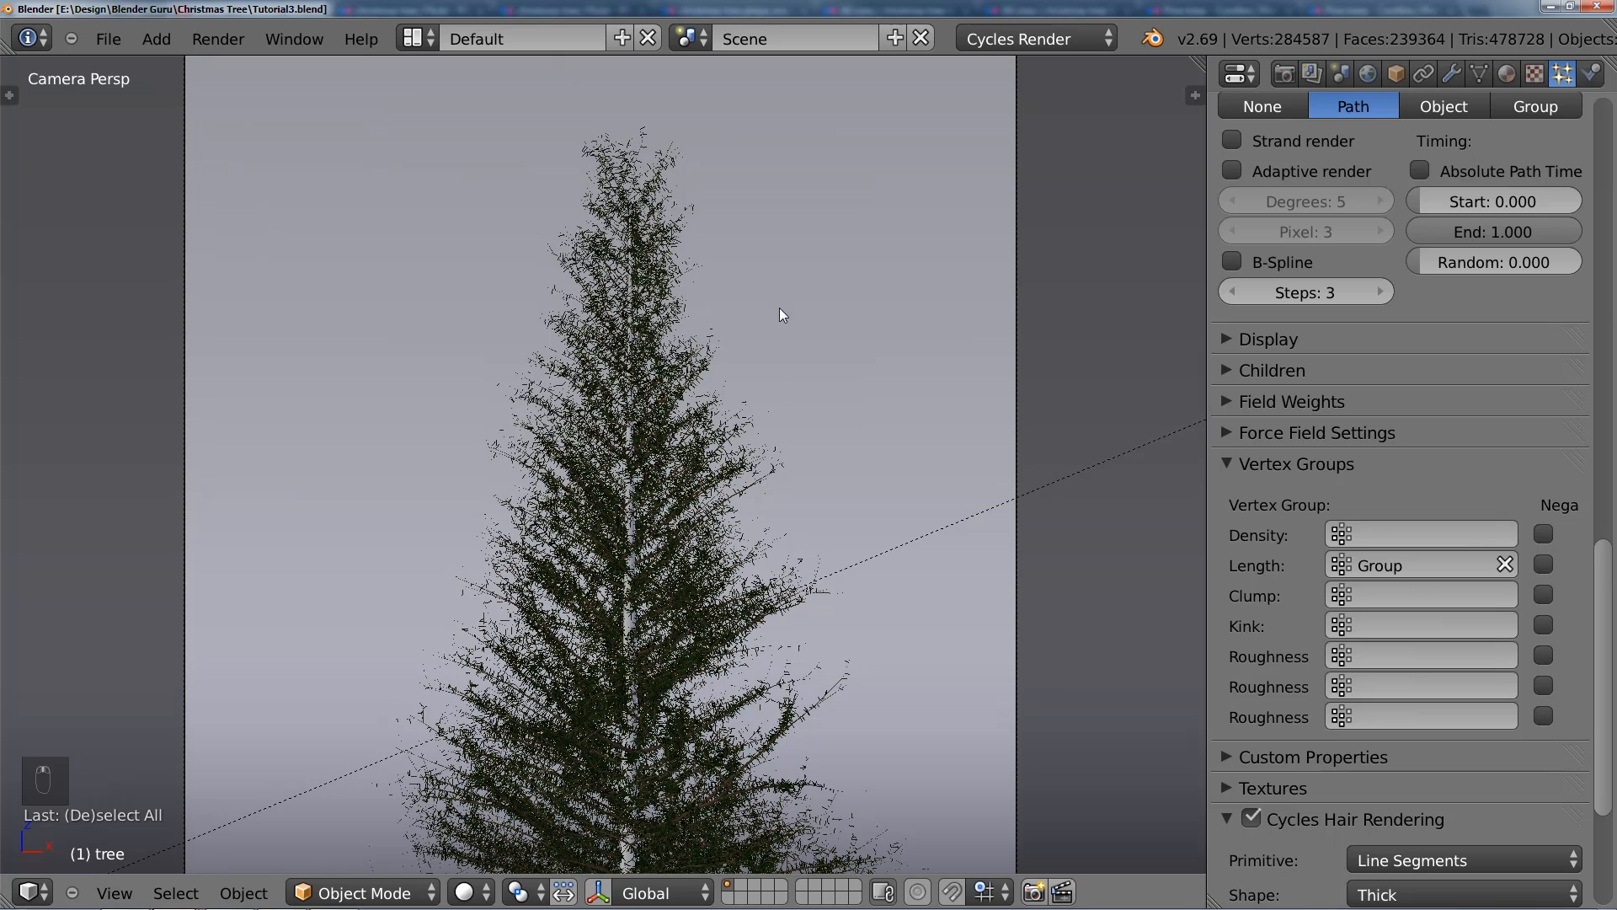
shift+middle_drag(780, 307, 773, 261)
shift+middle_drag(770, 386, 765, 293)
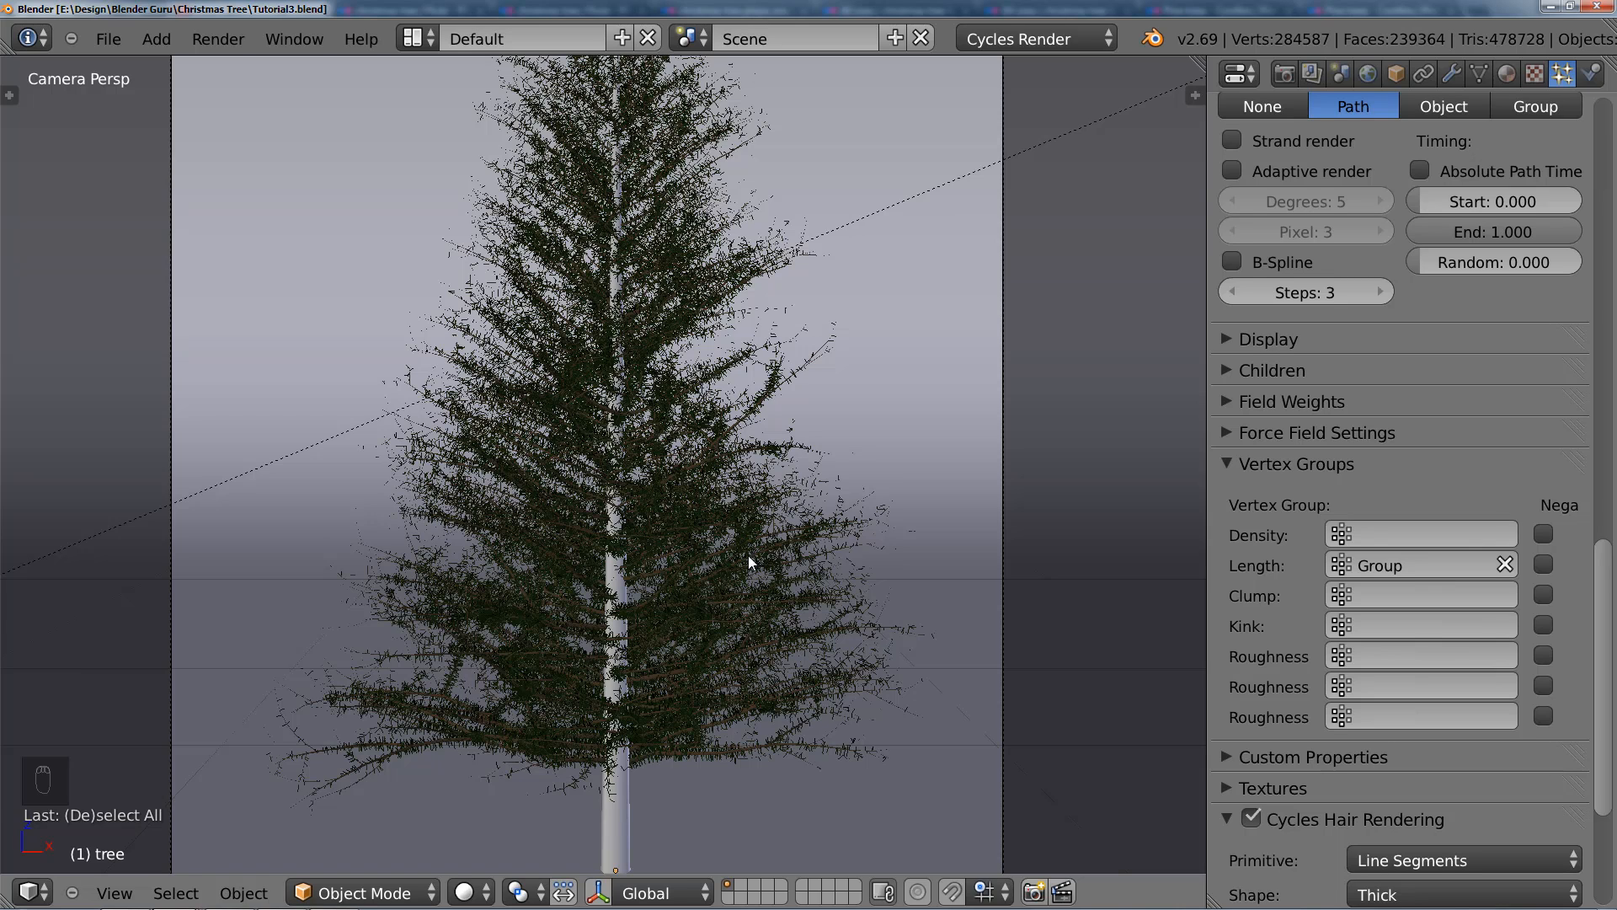
scroll(748, 554, down, 2)
shift+middle_drag(762, 641, 755, 500)
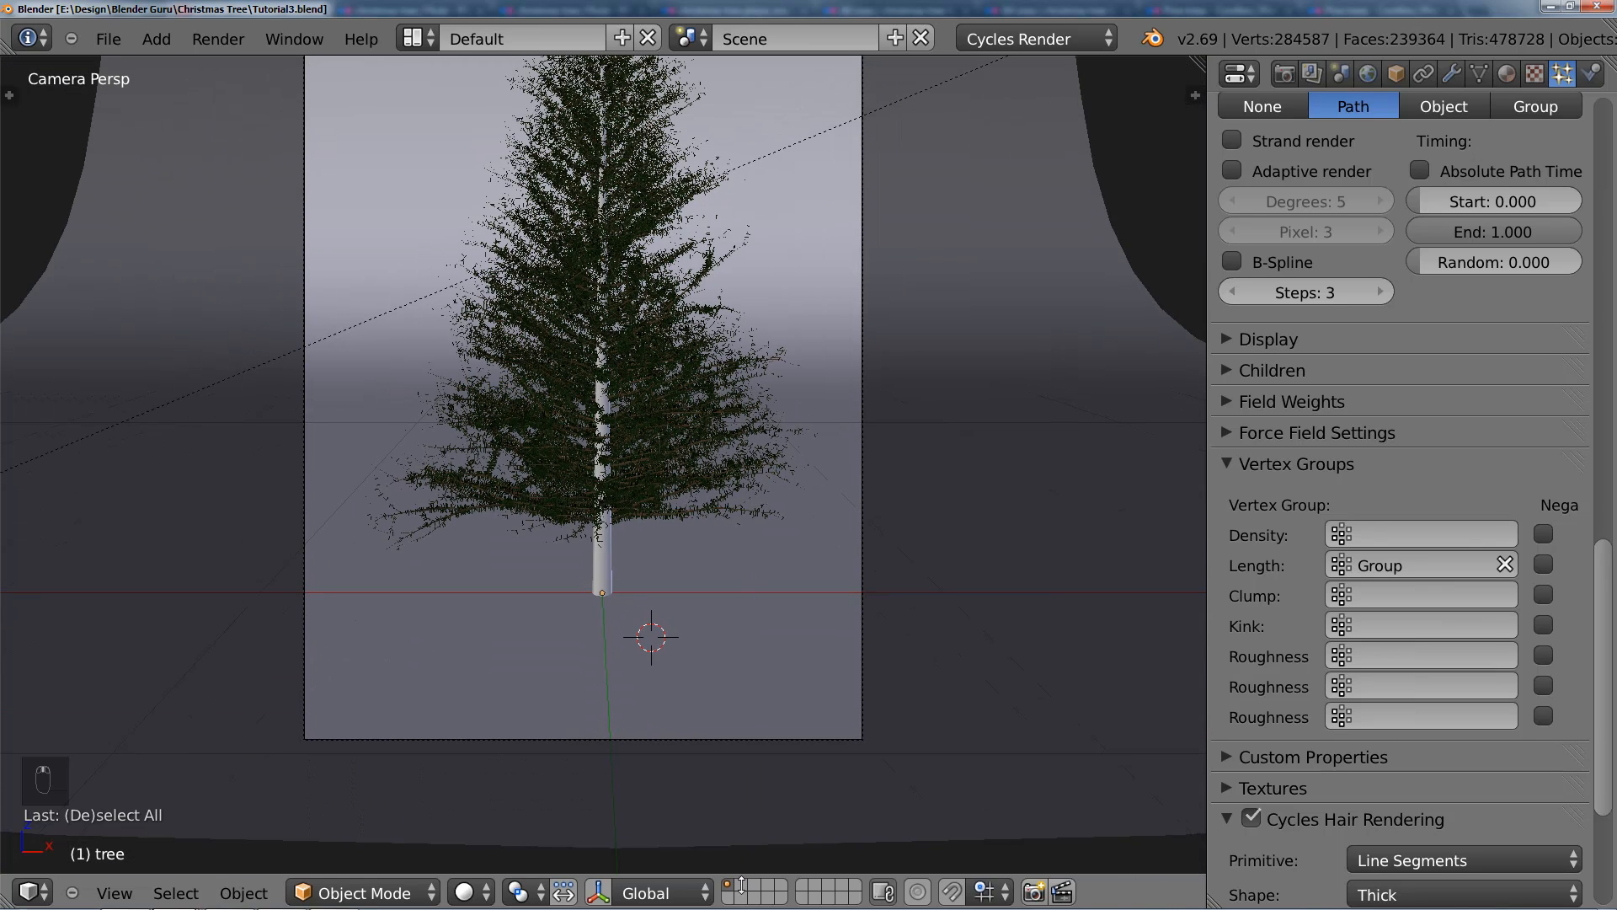
Step: Switch to wireframe in the right orthographic view, select the trunk, and snap the 3D cursor to it
scroll(628, 531, up, 3)
key(KP_1)
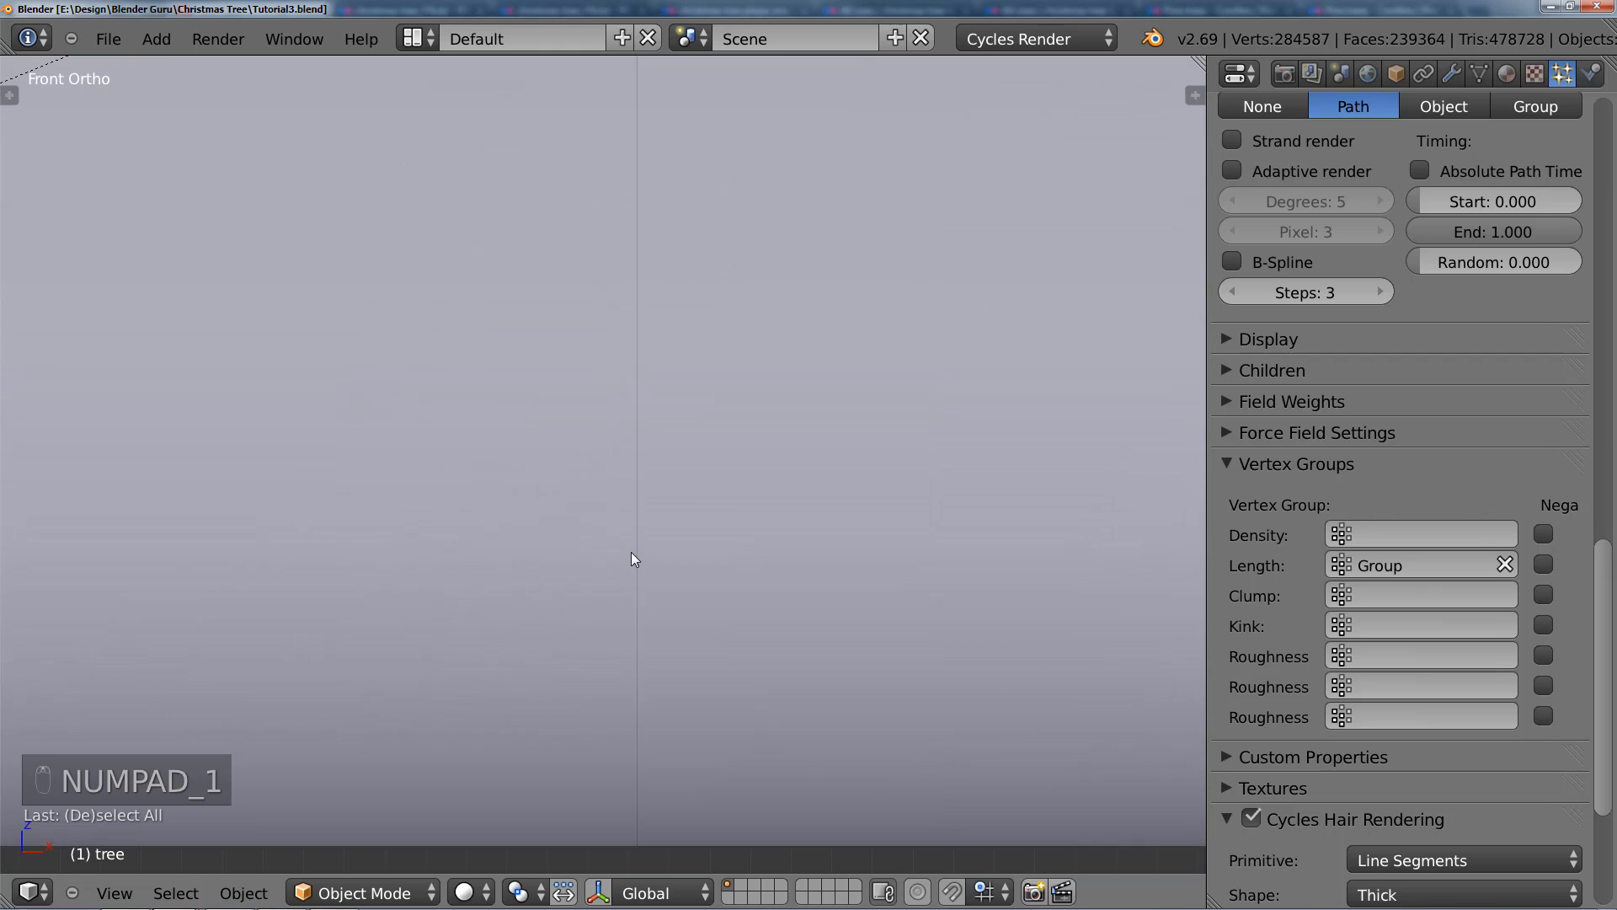
key(z)
scroll(615, 574, down, 3)
shift+middle_drag(95, 557, 730, 463)
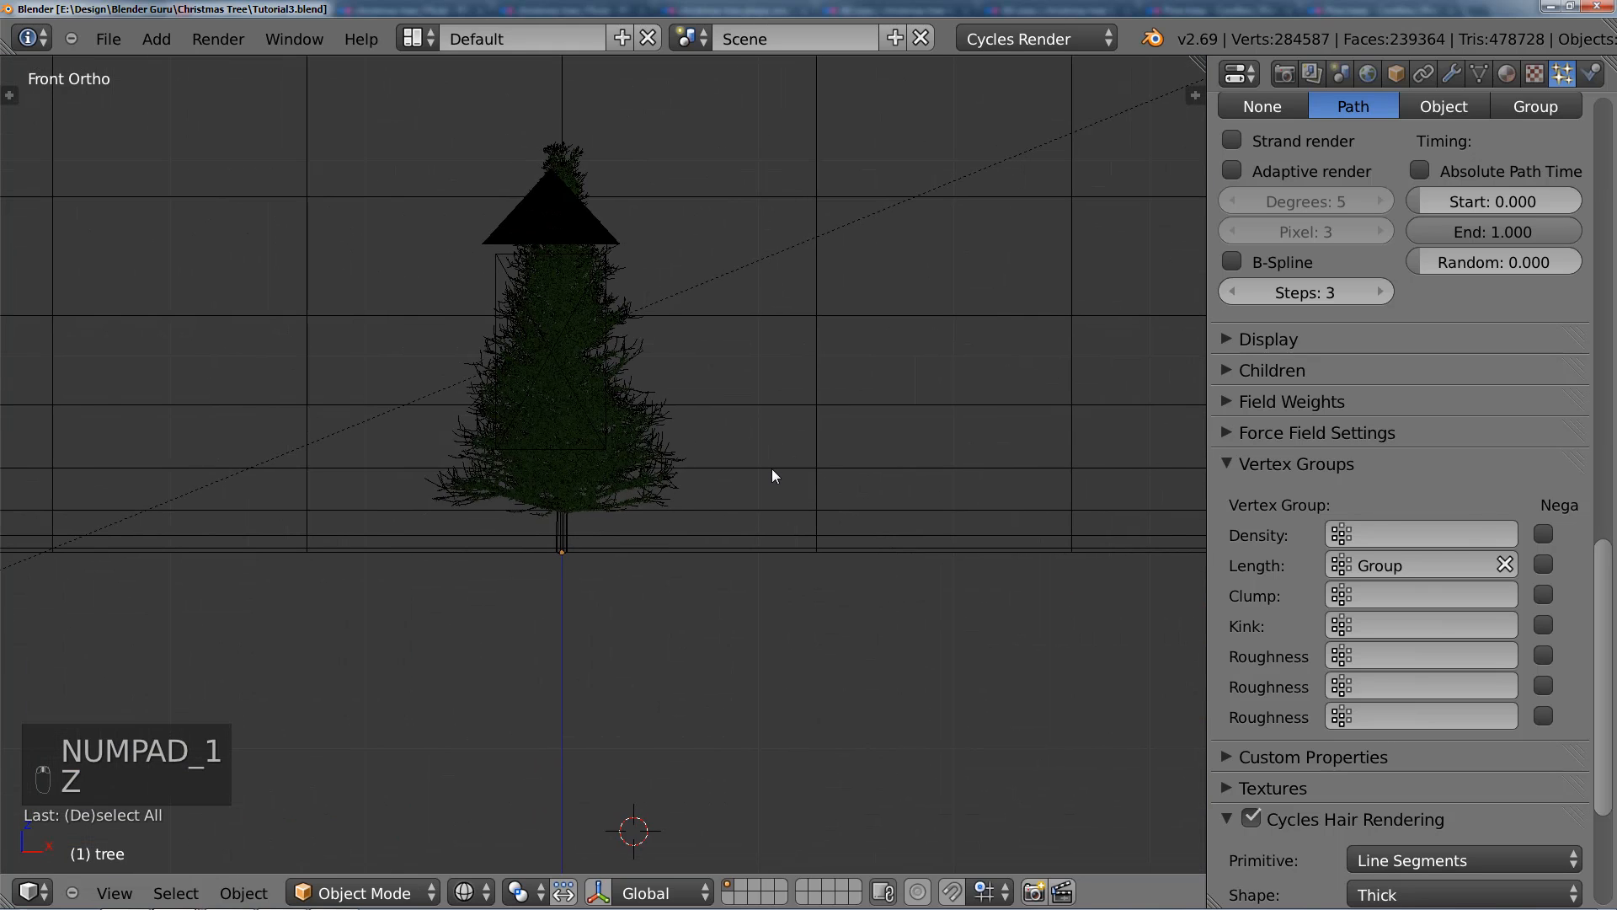
key(KP_3)
scroll(559, 539, up, 2)
scroll(396, 619, up, 2)
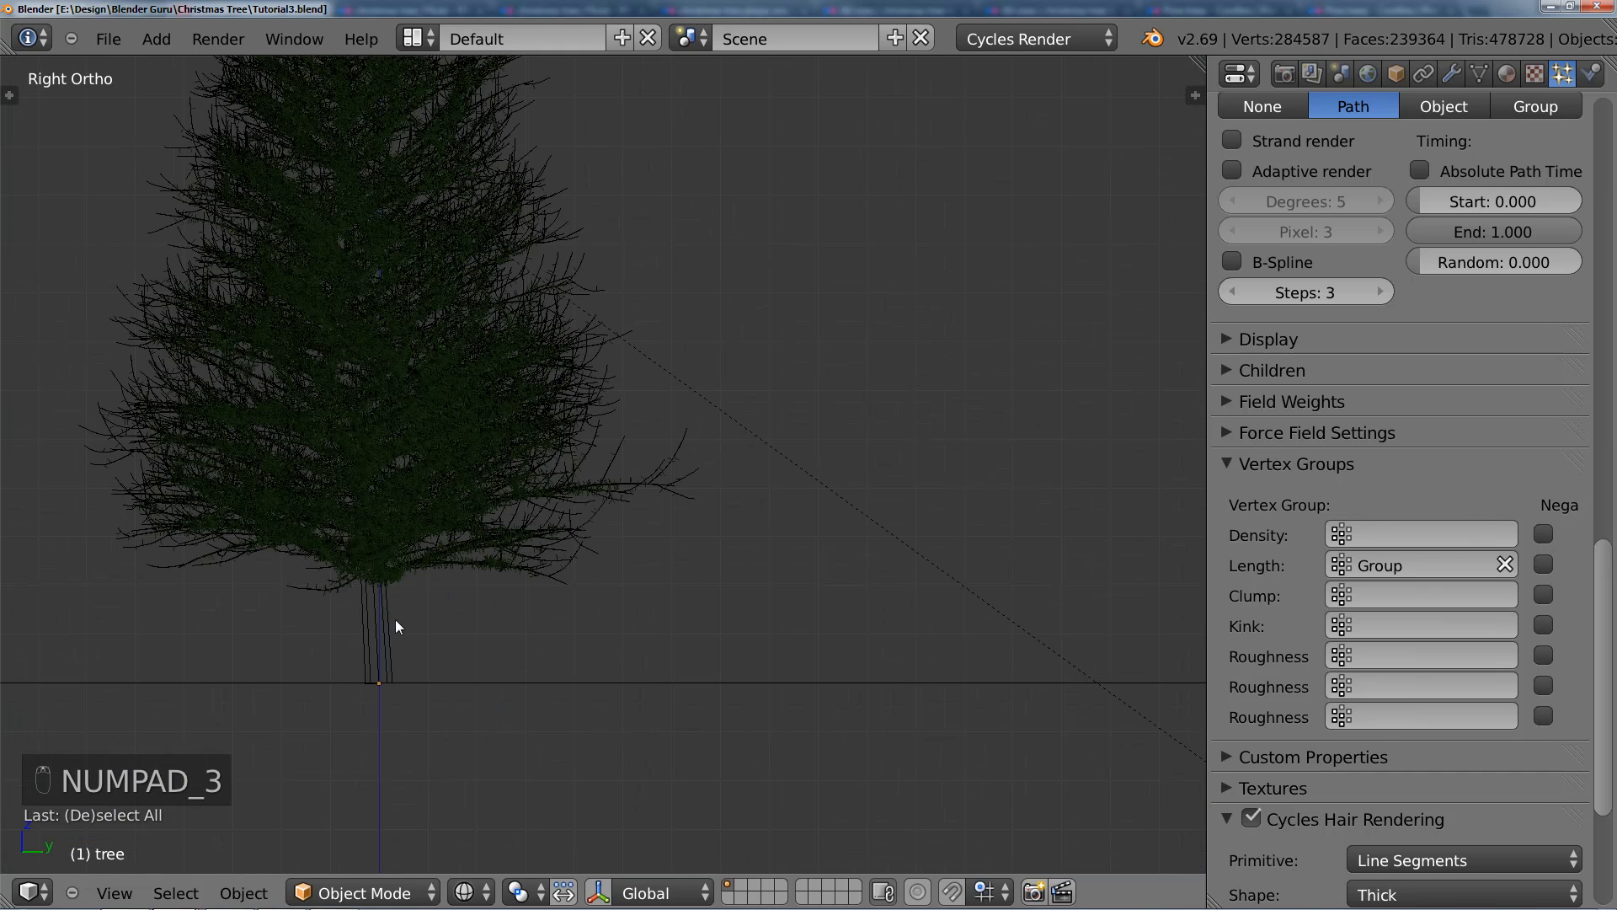
right_click(396, 619)
key(shift+s)
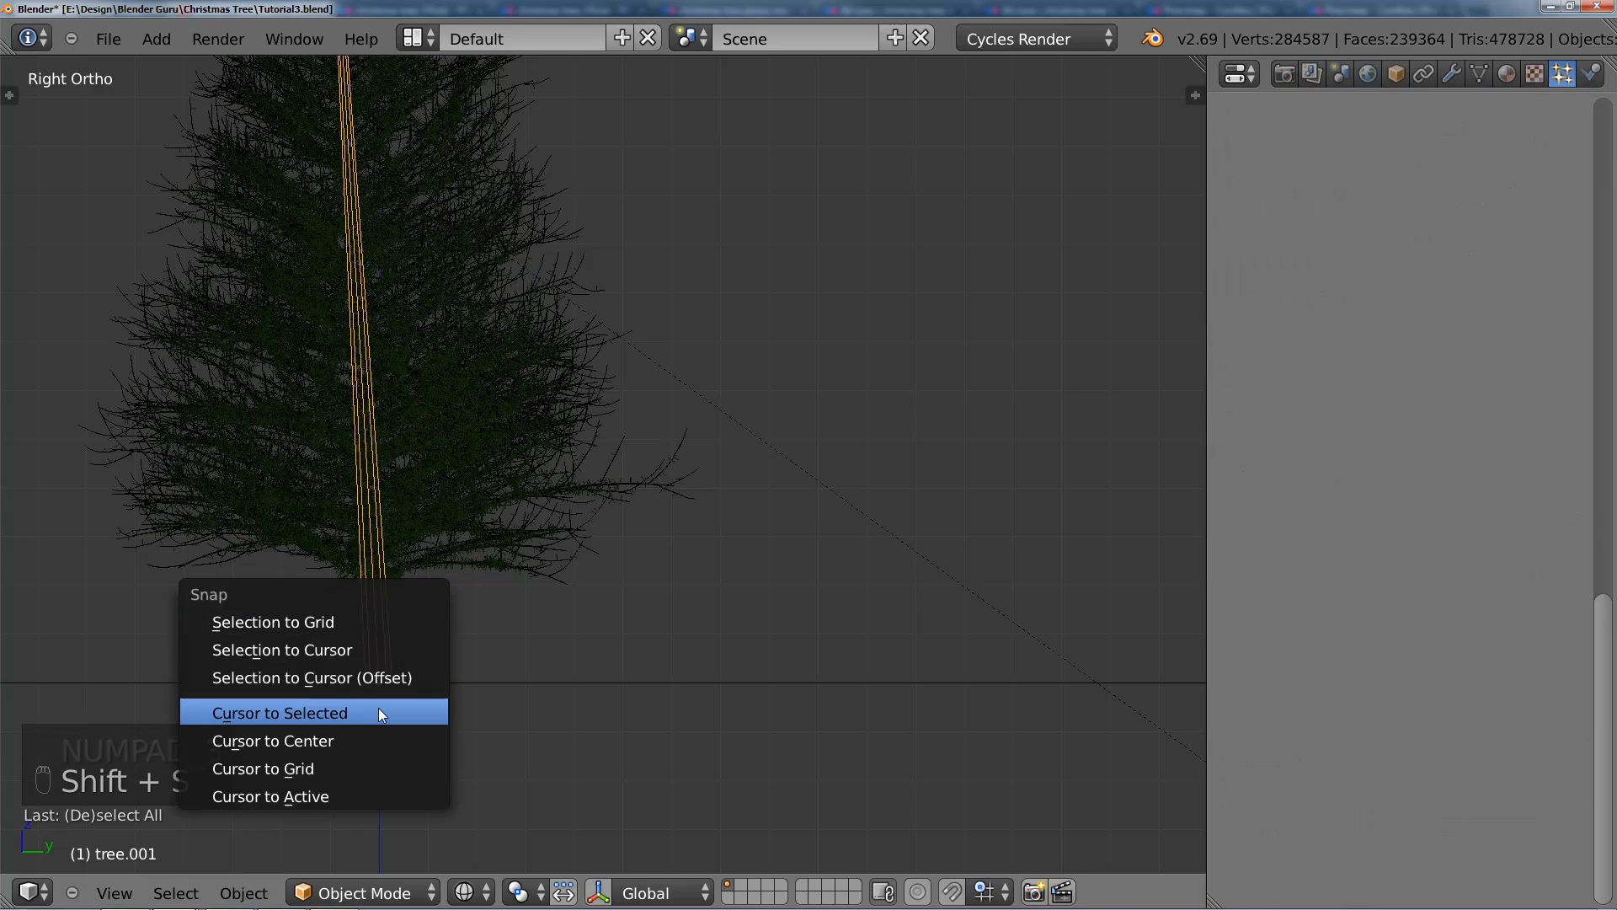
click(378, 710)
Step: Add a Bezier curve at the 3D cursor at the trunk's base
scroll(531, 514, down, 2)
shift+middle_drag(541, 403, 669, 468)
scroll(642, 516, up, 3)
shift+middle_drag(640, 524, 654, 447)
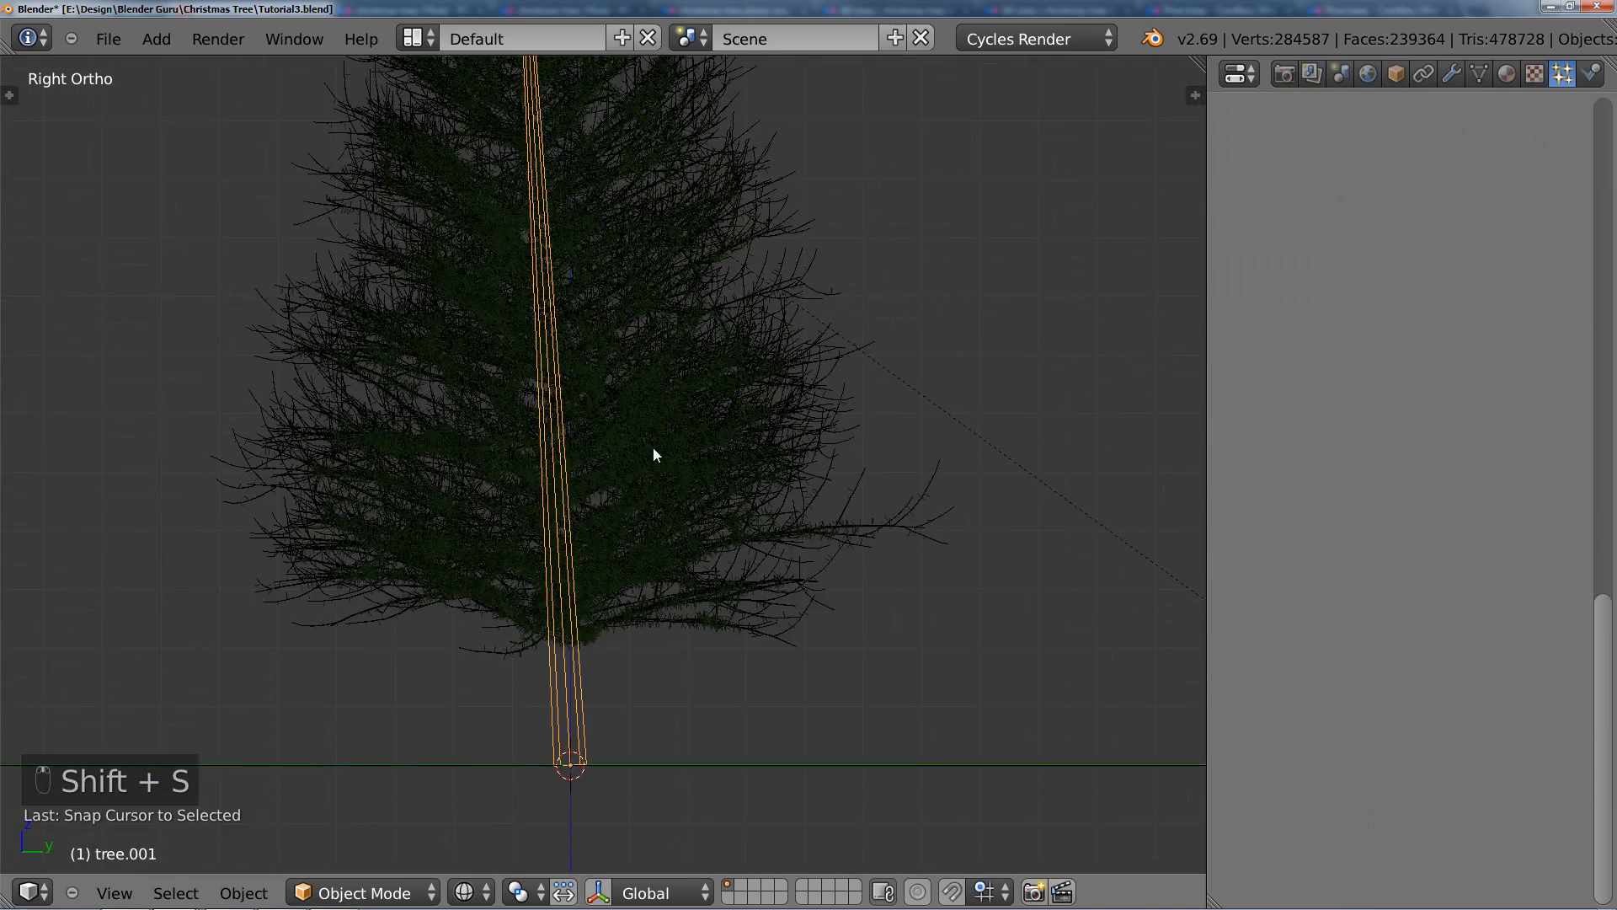
scroll(652, 459, up, 2)
key(shift+a)
mouse_move(628, 544)
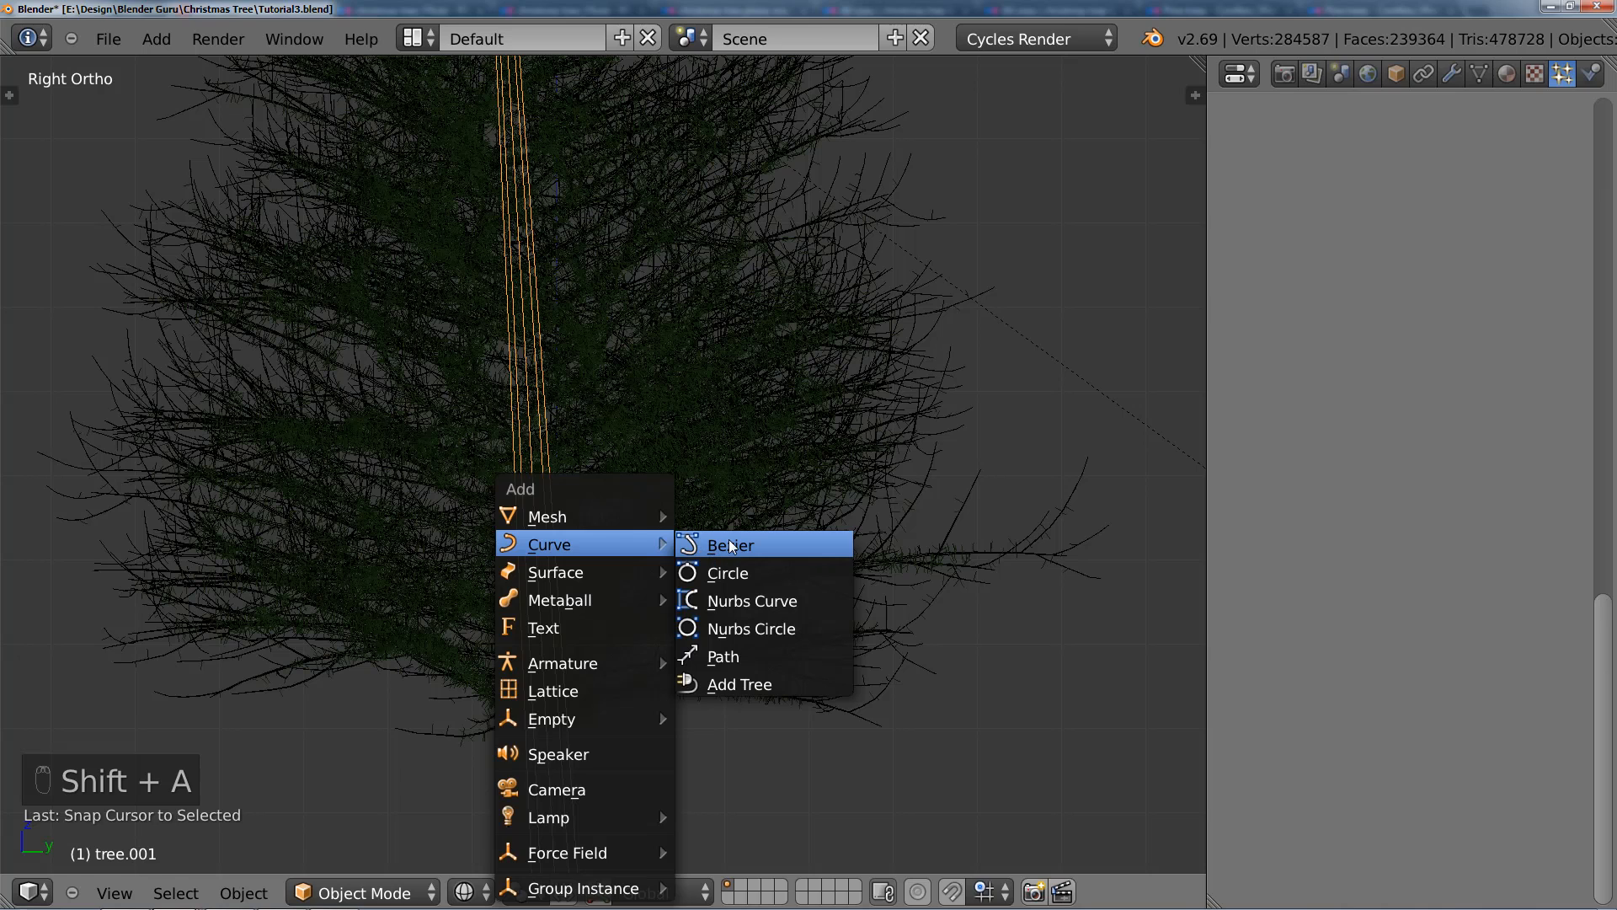
click(730, 545)
Step: Raise the Bezier curve along Z by about 0.28 to the level of the lowest branches
scroll(729, 546, down, 4)
shift+middle_drag(696, 588, 709, 524)
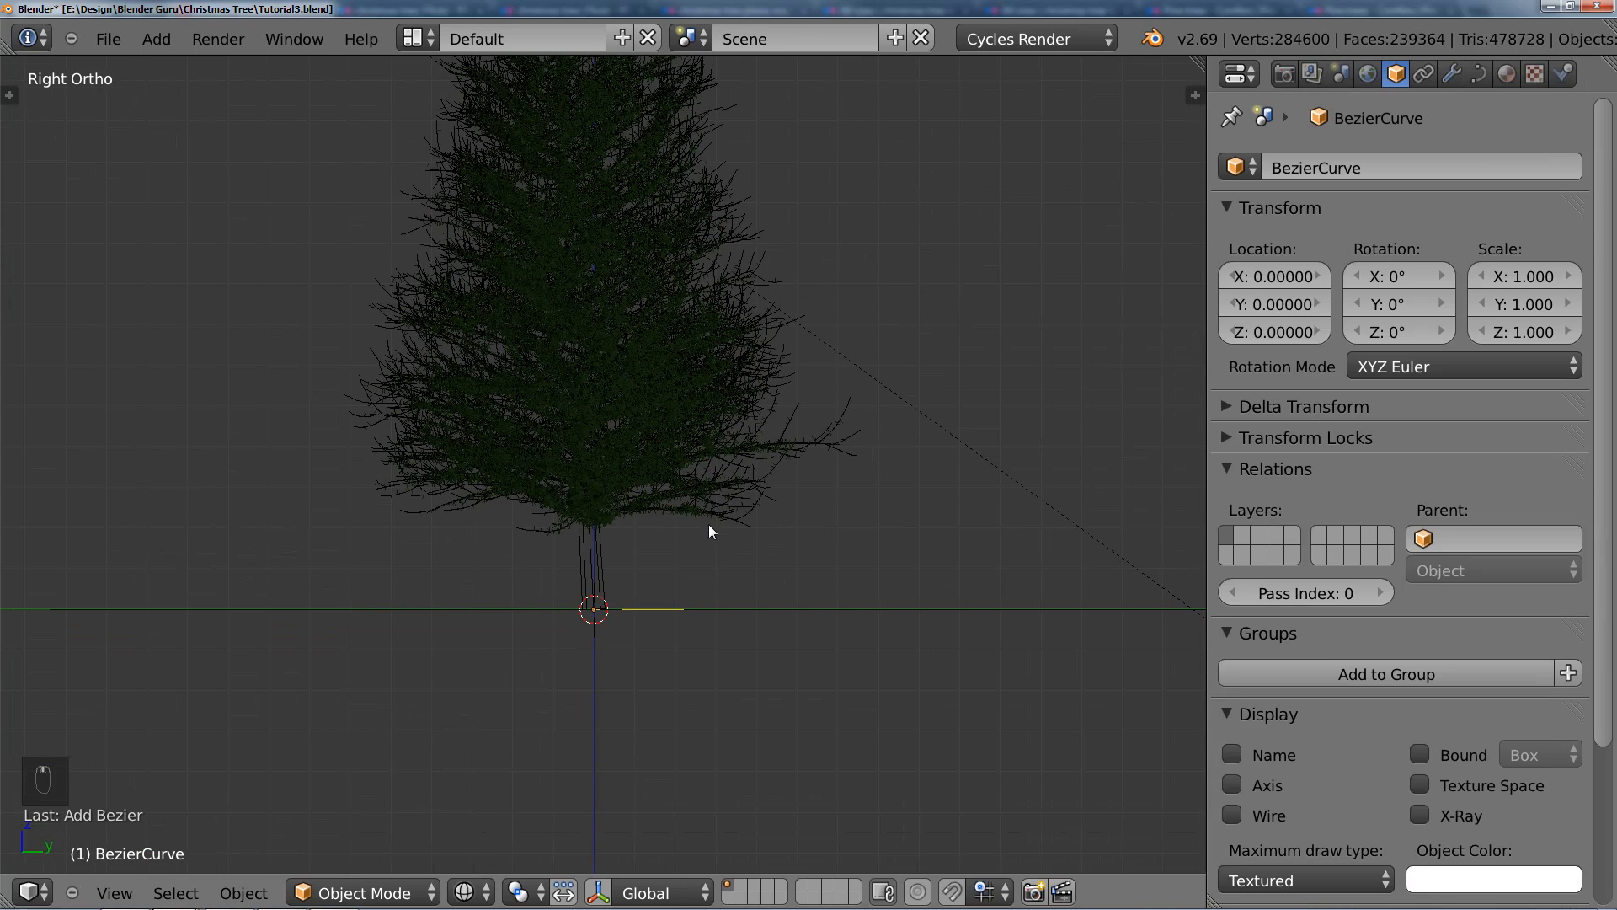
key(g)
key(z)
click(595, 498)
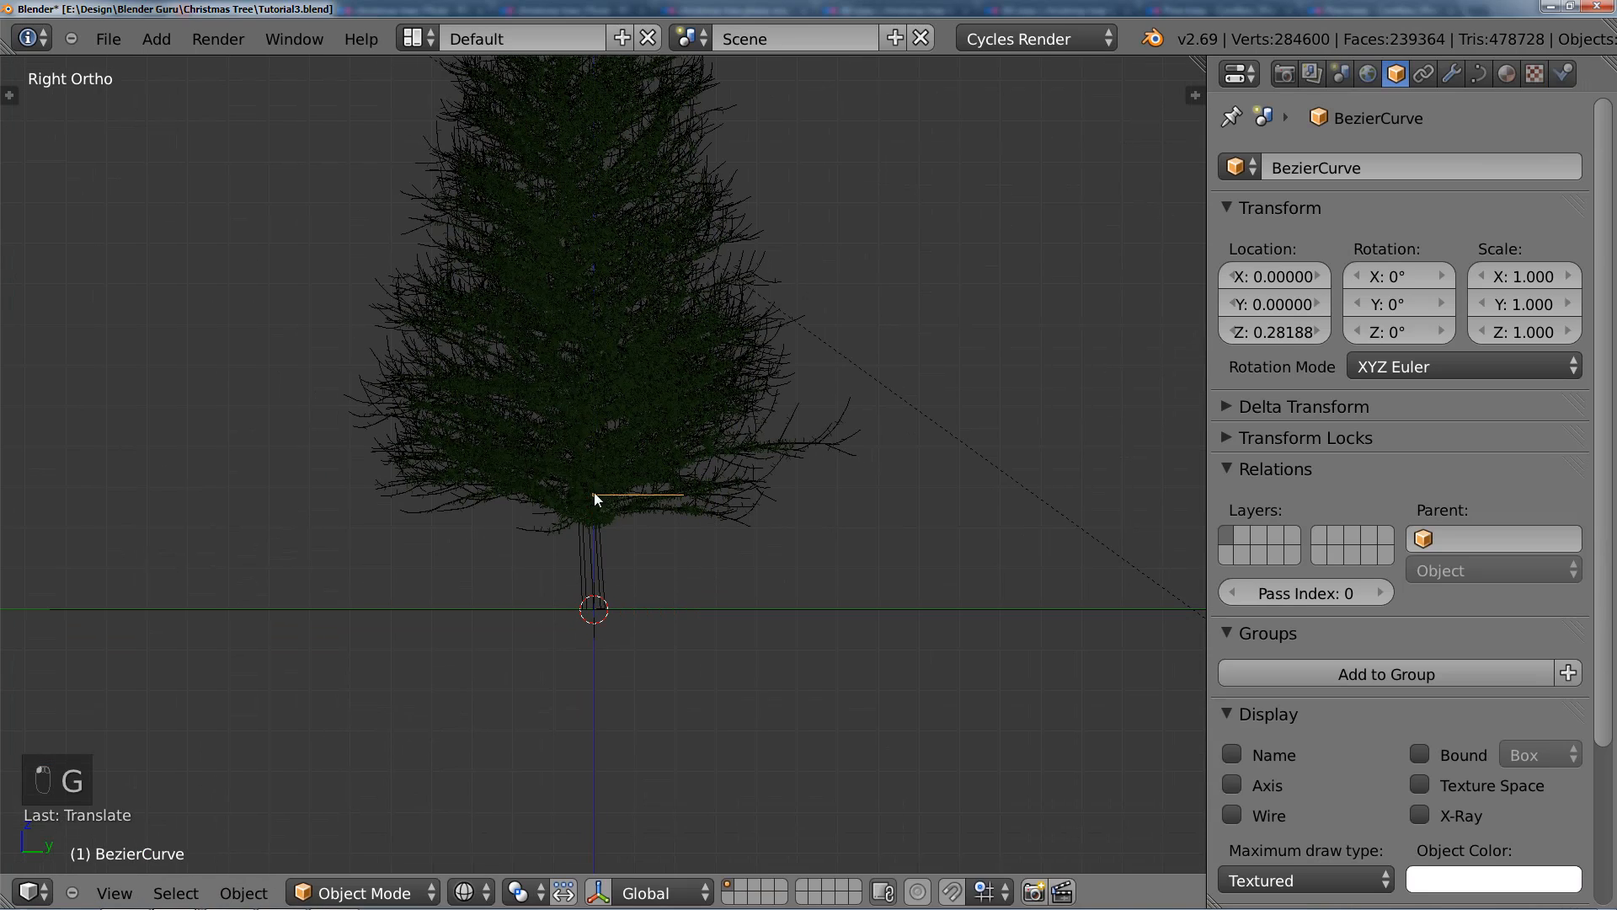
Step: Split the 3D viewport into a top orthographic view and a front orthographic view, both framed on the tree
middle_drag(621, 511, 710, 614)
key(KP_7)
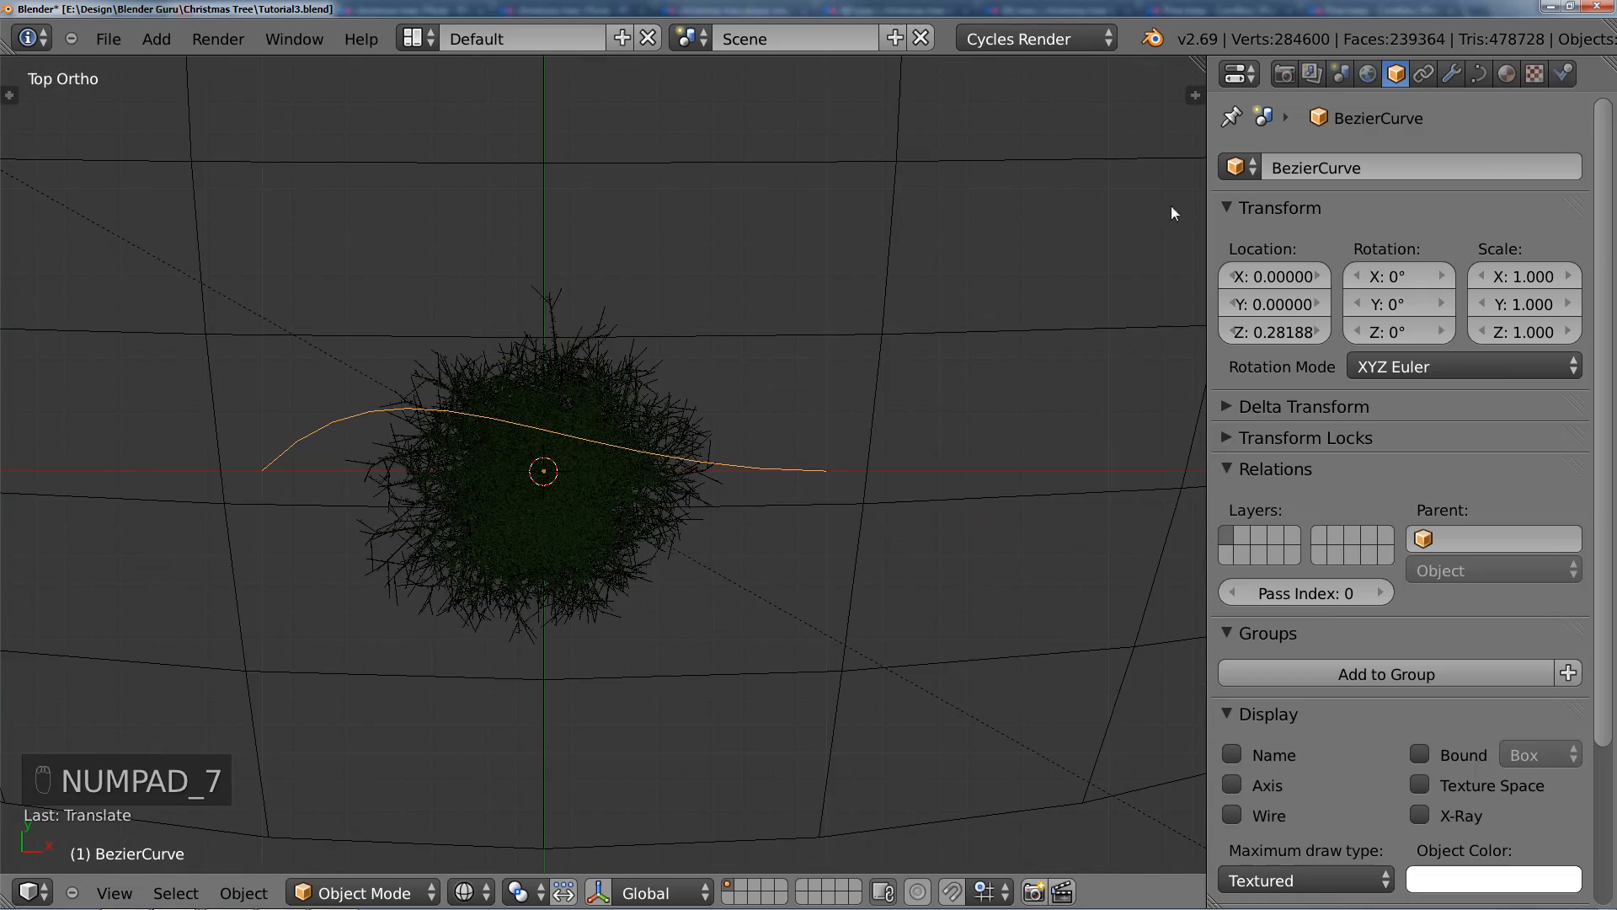
drag(1199, 63, 594, 95)
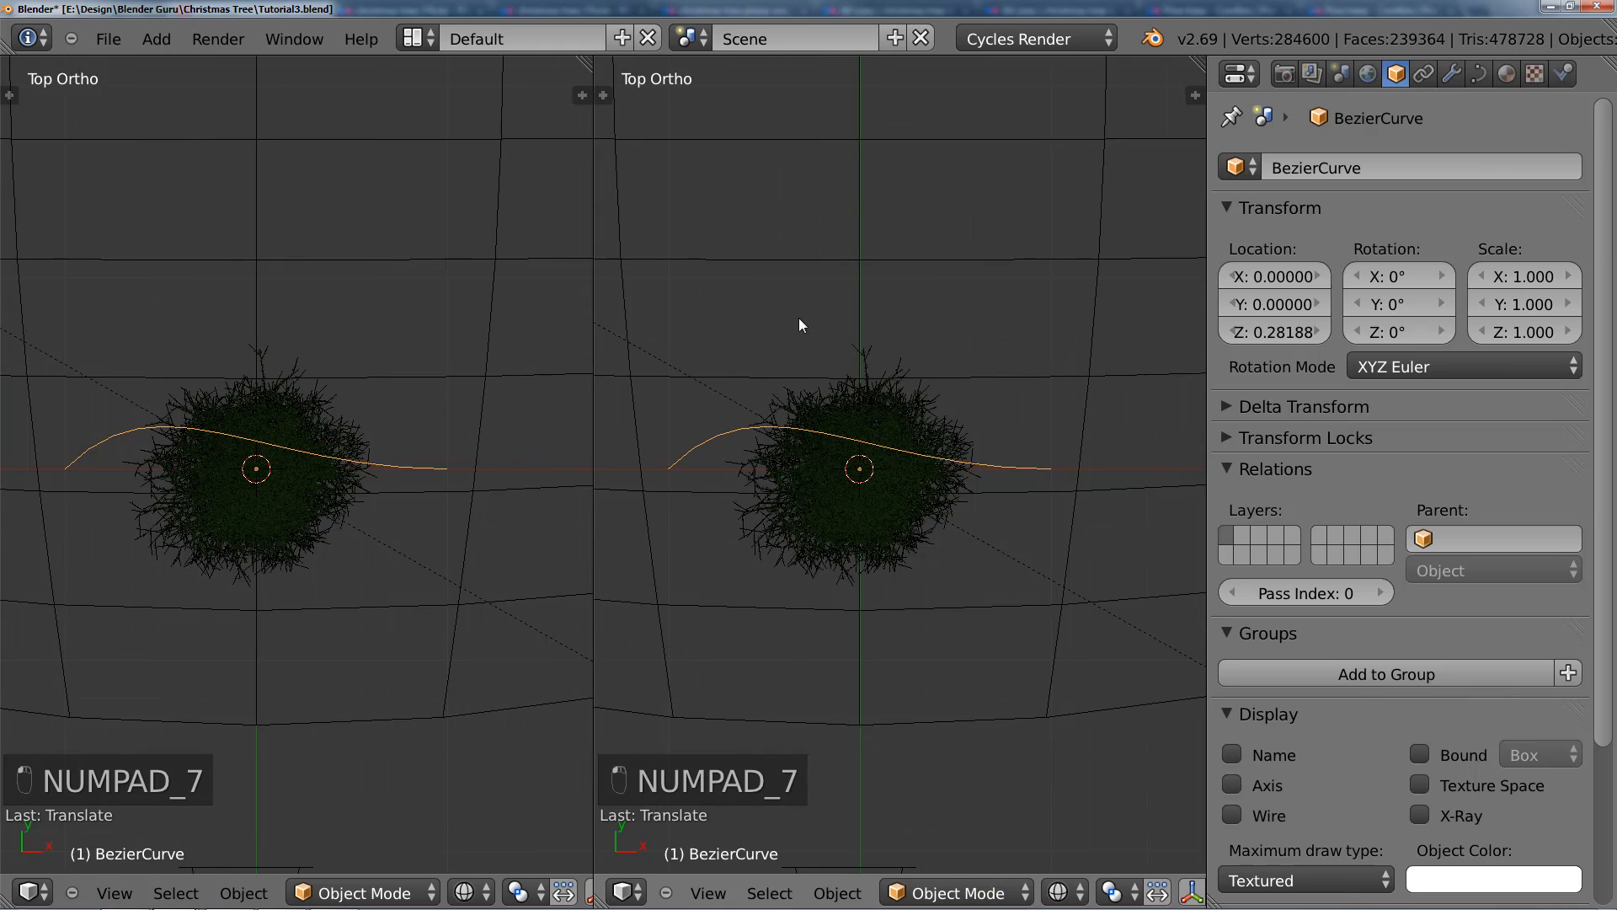
key(KP_1)
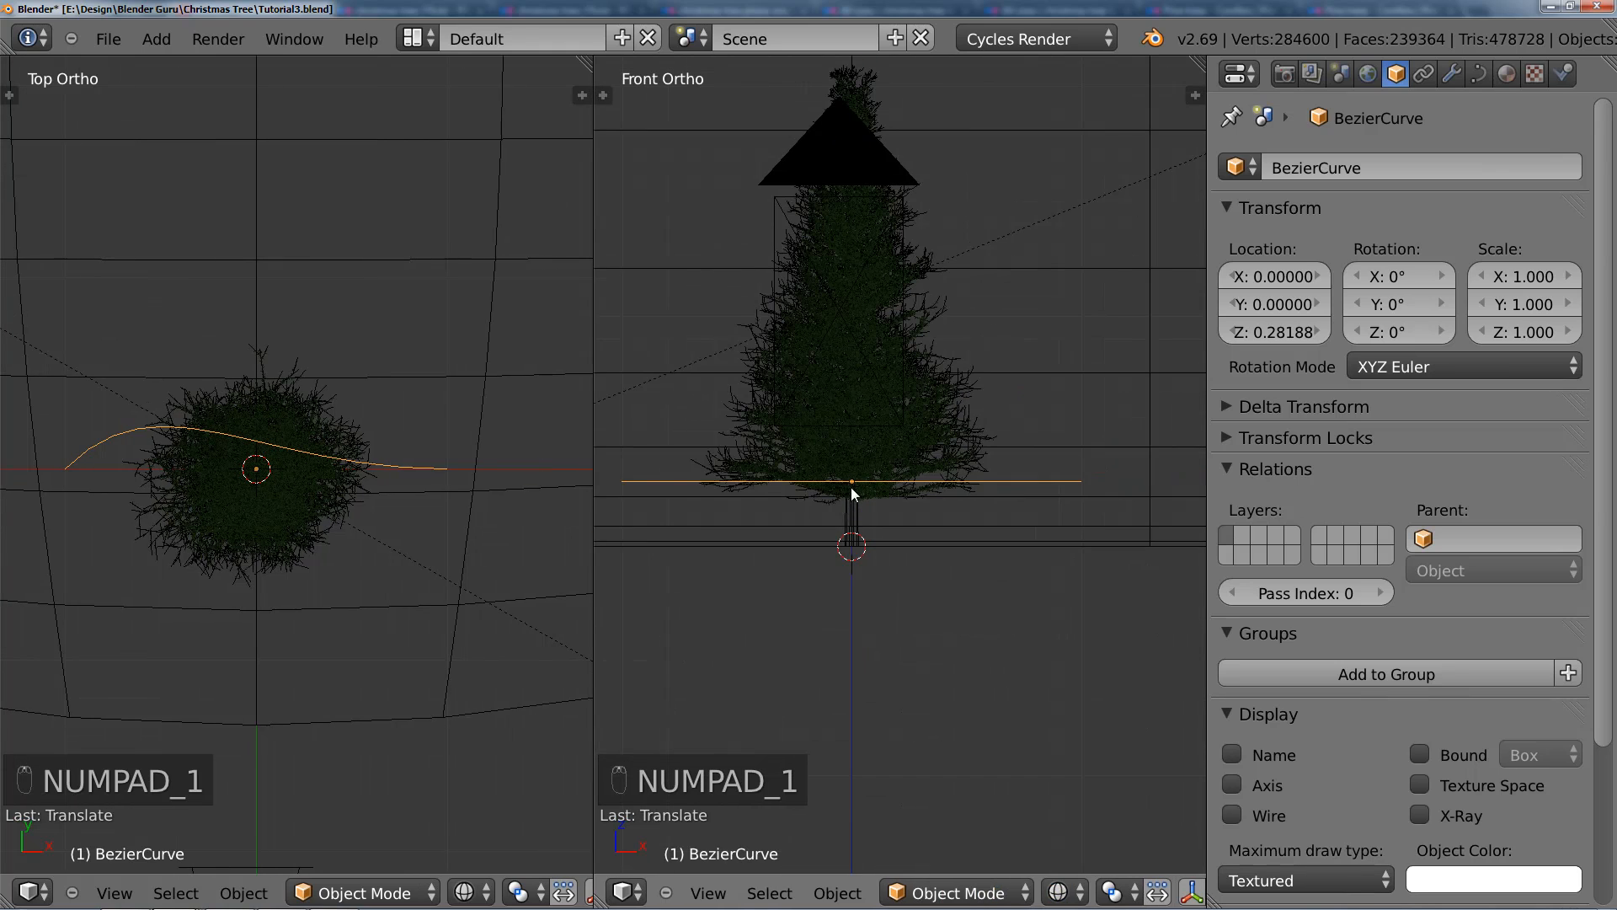
shift+middle_drag(853, 493, 916, 519)
scroll(290, 504, up, 2)
shift+middle_drag(291, 503, 400, 544)
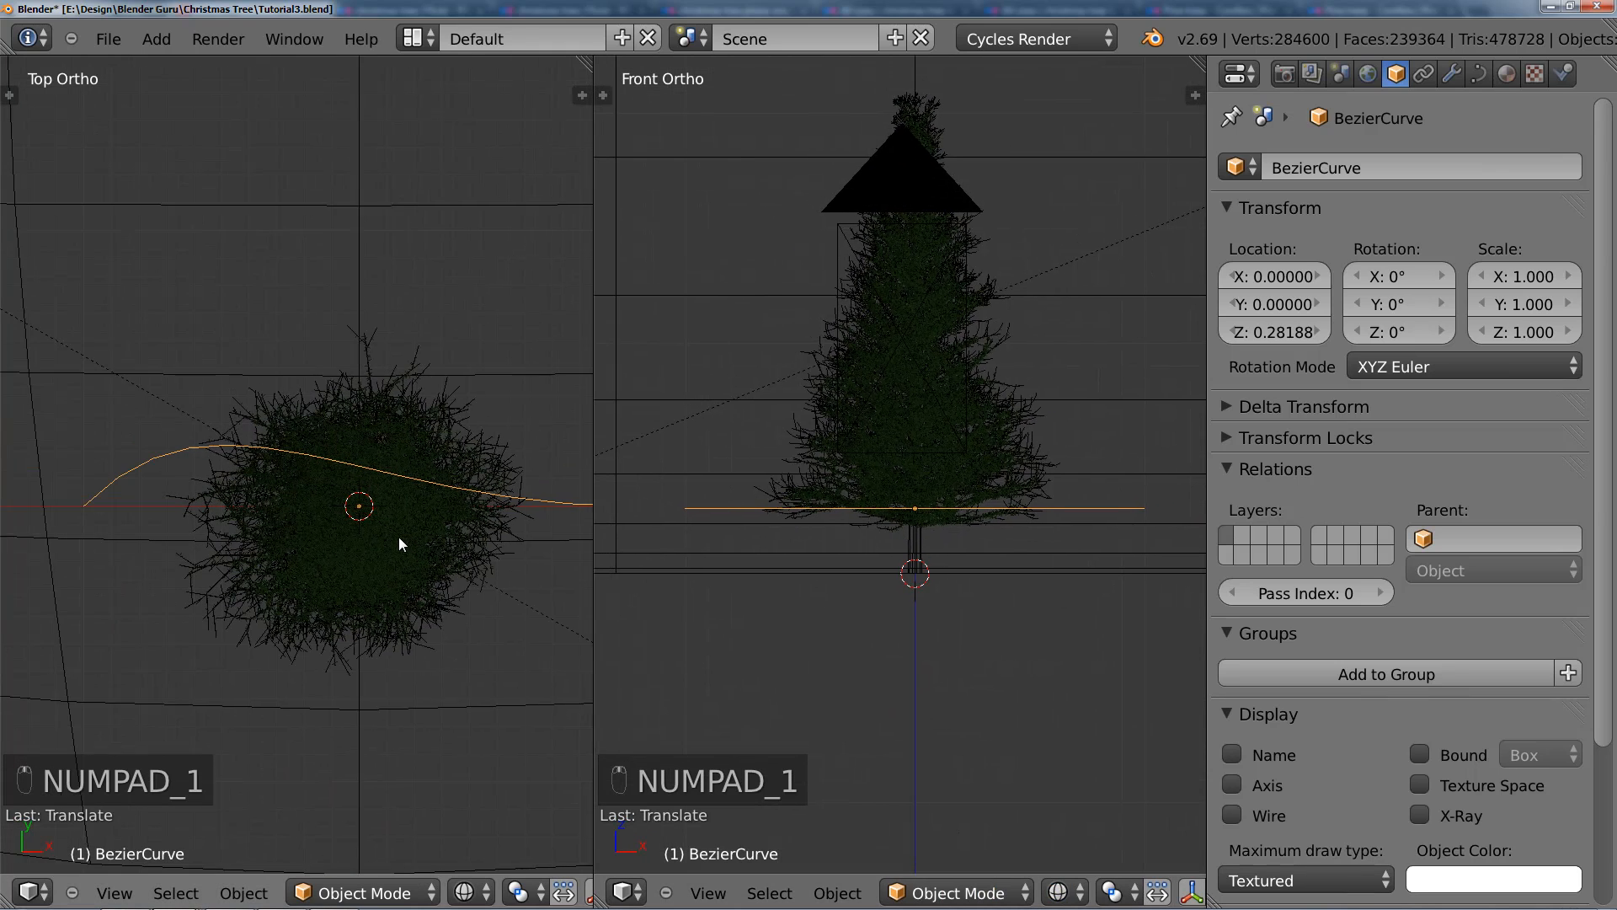
Step: In Edit Mode, move the curve's left end point inward to the edge of the foliage in the top view
scroll(391, 541, up, 2)
key(Tab)
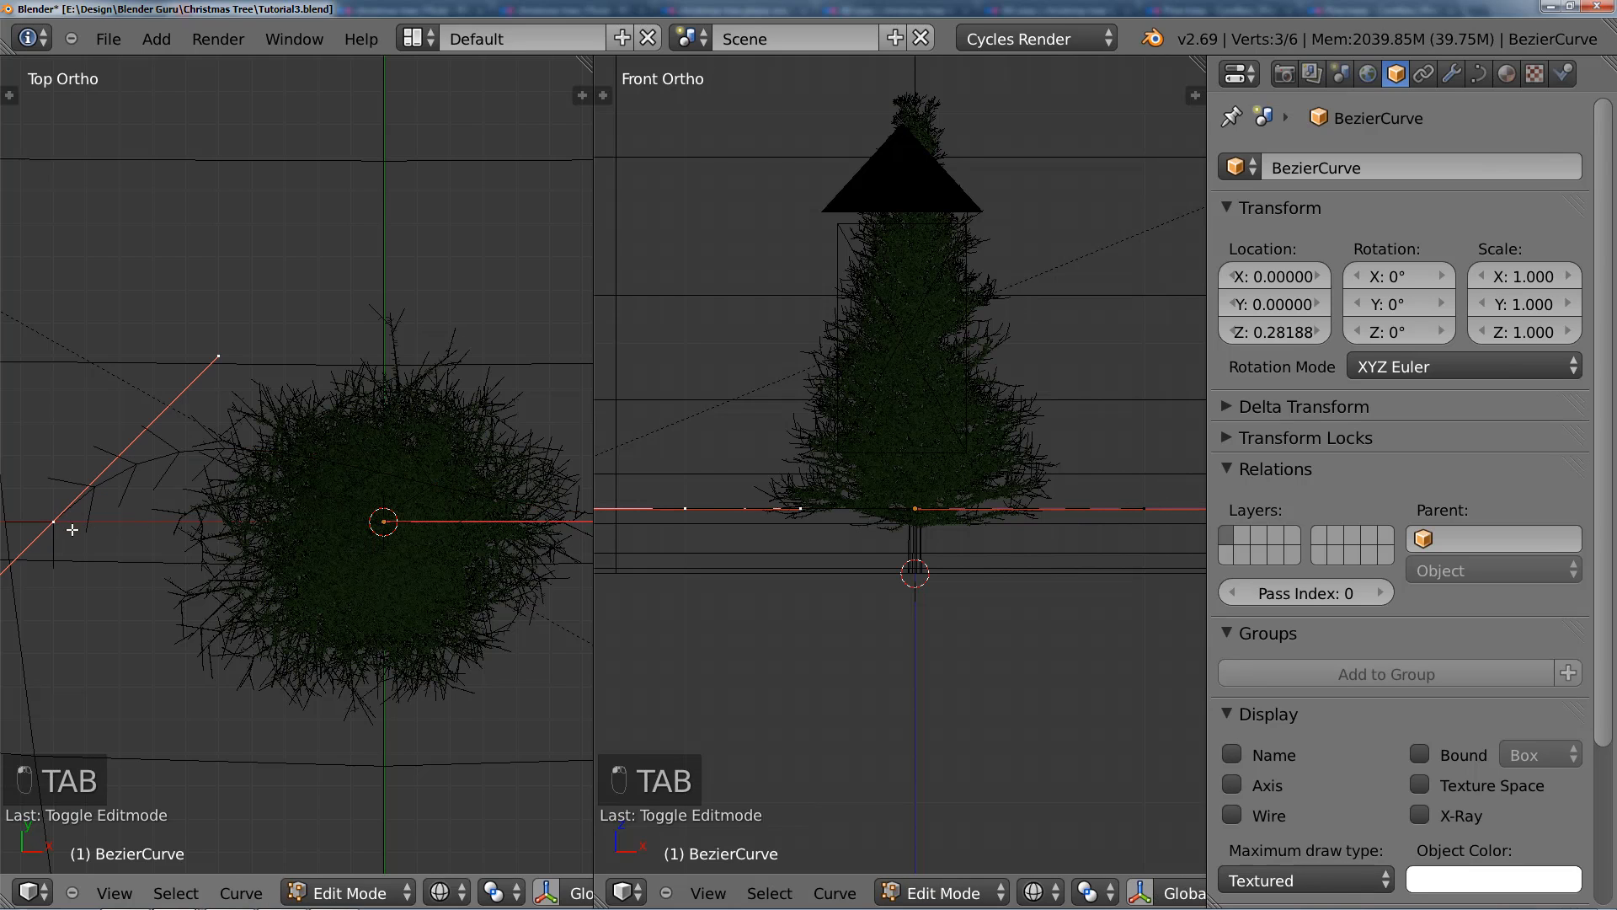
key(g)
click(283, 519)
scroll(426, 544, down, 1)
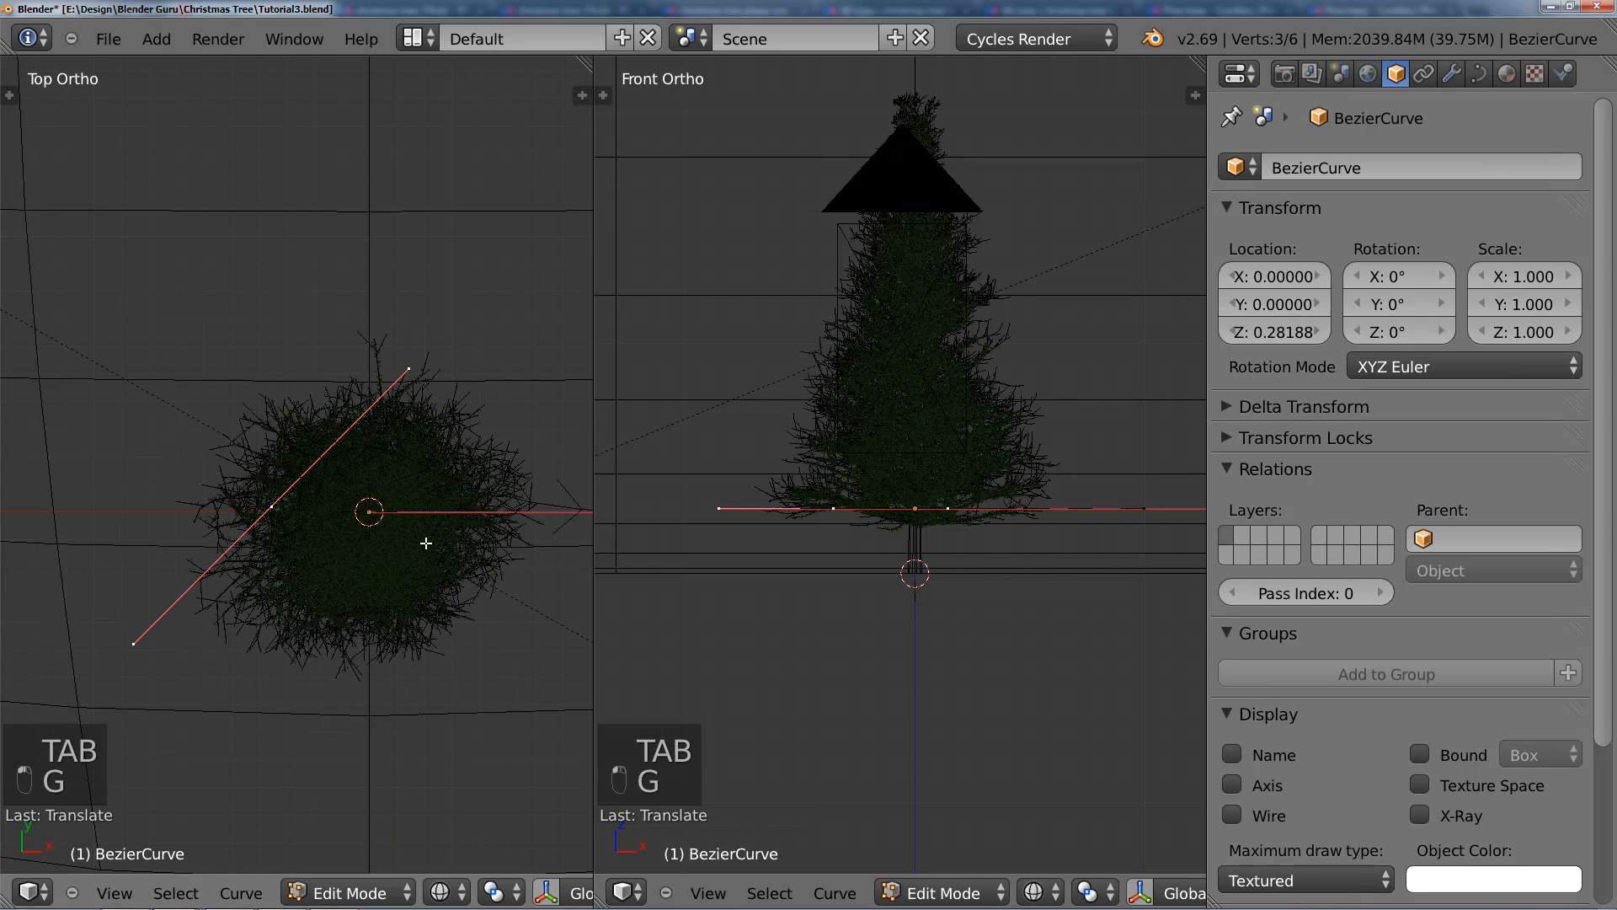
Step: Move the curve's right end point inward to the right edge of the foliage in the top view
shift+middle_drag(426, 544, 313, 512)
right_click(529, 483)
key(g)
click(379, 500)
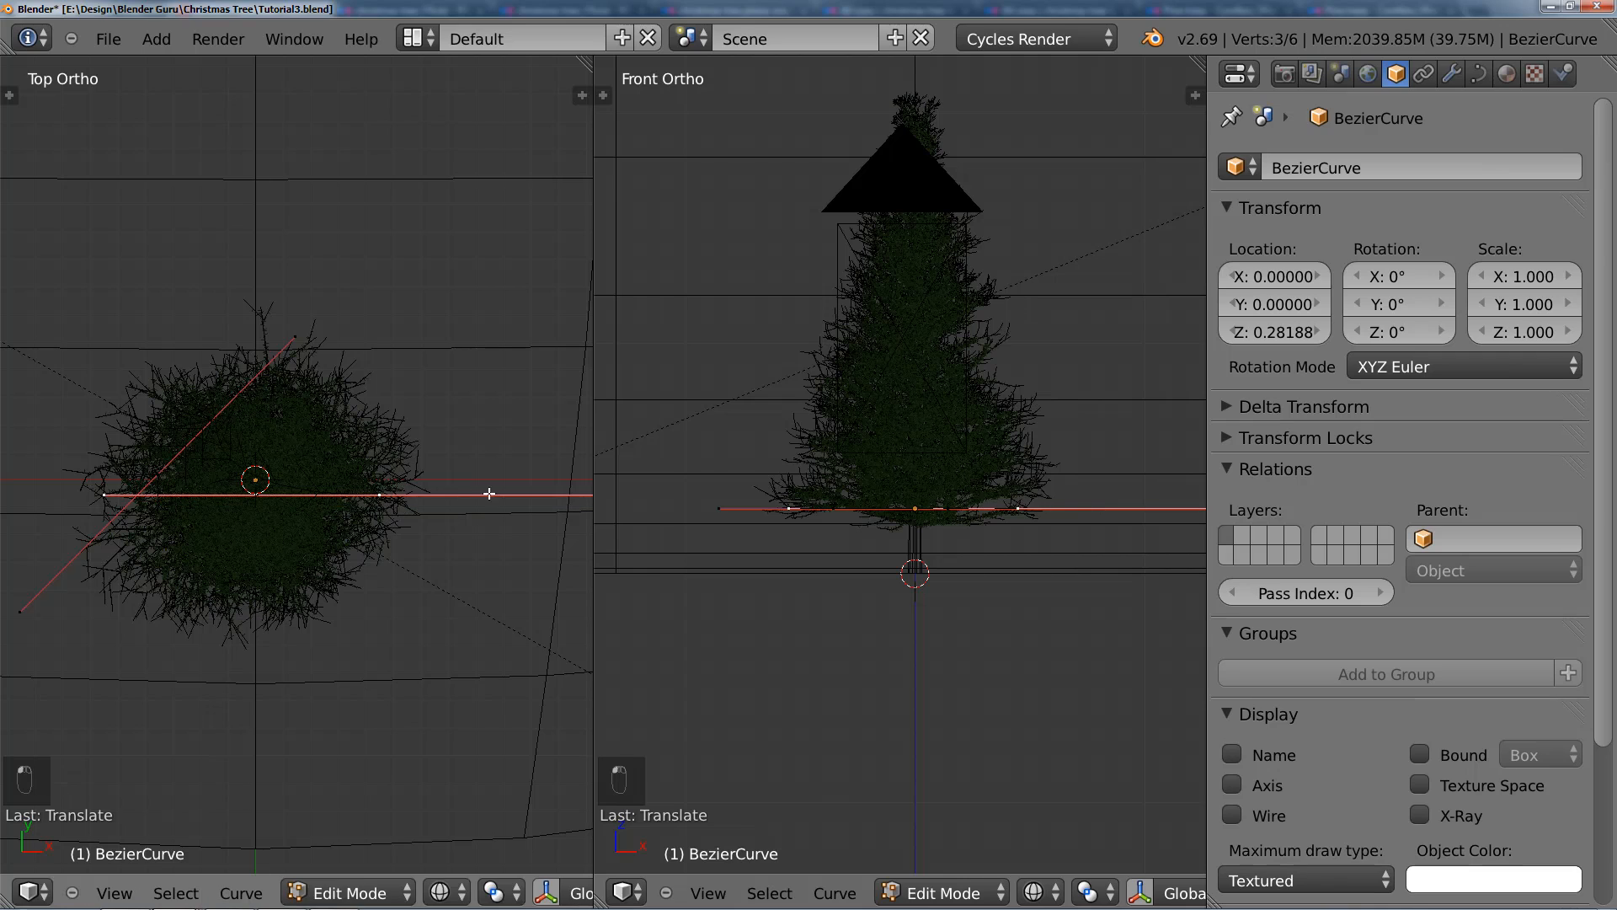
Step: Rotate the right end point's handles to a diagonal in the top view and scale them to about 0.54
key(r)
click(371, 661)
key(s)
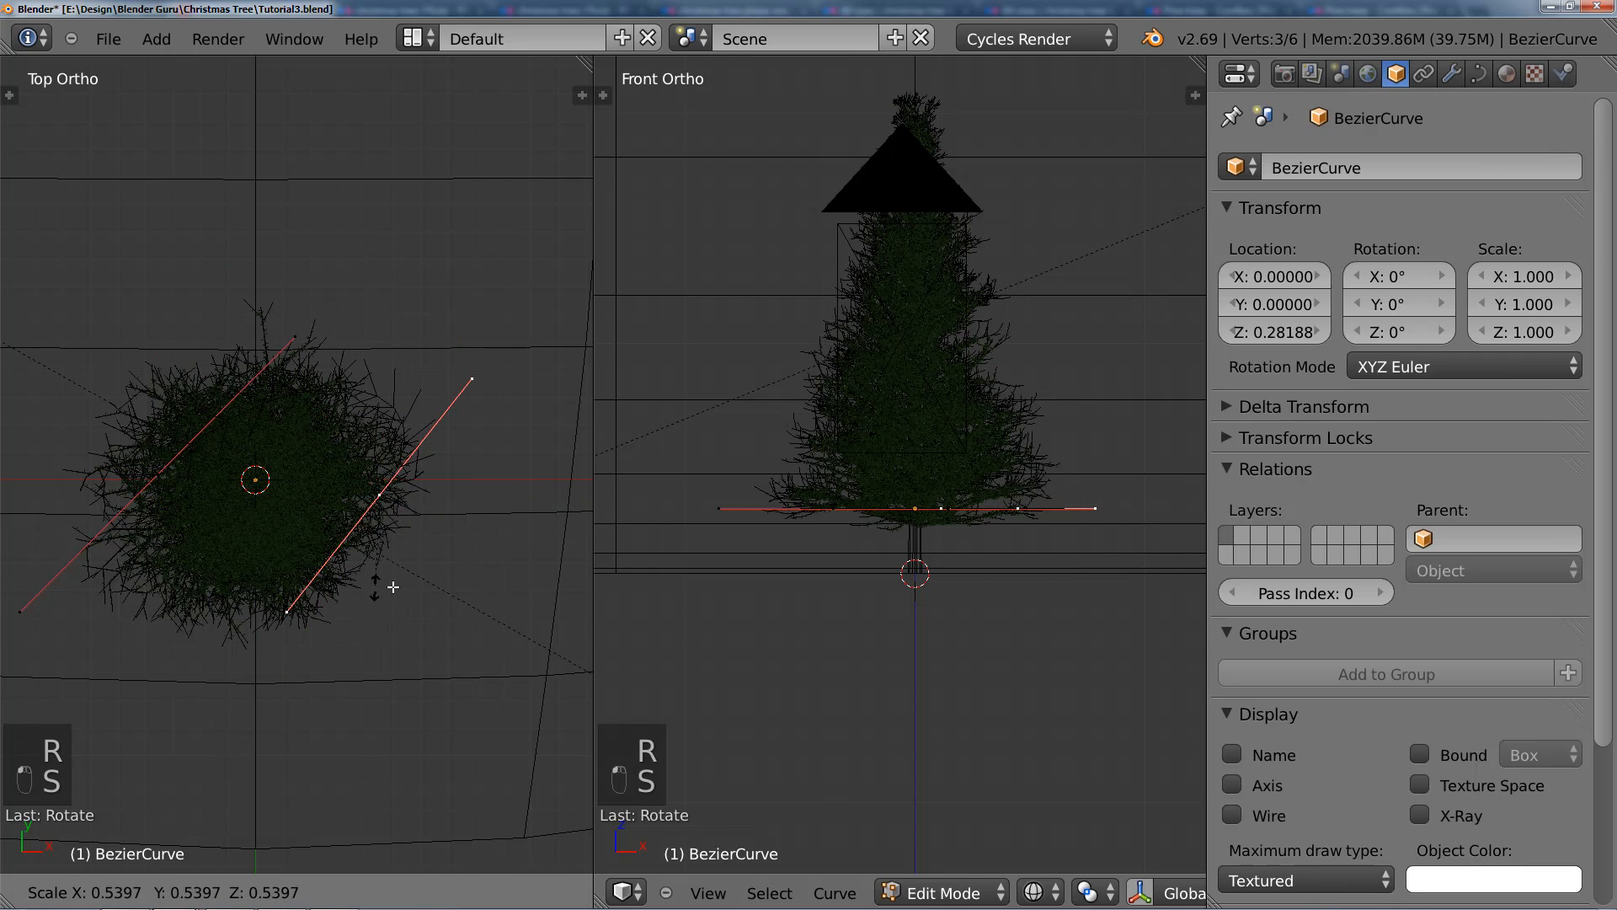
click(394, 587)
Step: Move the right end point toward the lower right of the foliage in the top view and shrink its handles further
key(g)
click(340, 614)
key(s)
click(454, 589)
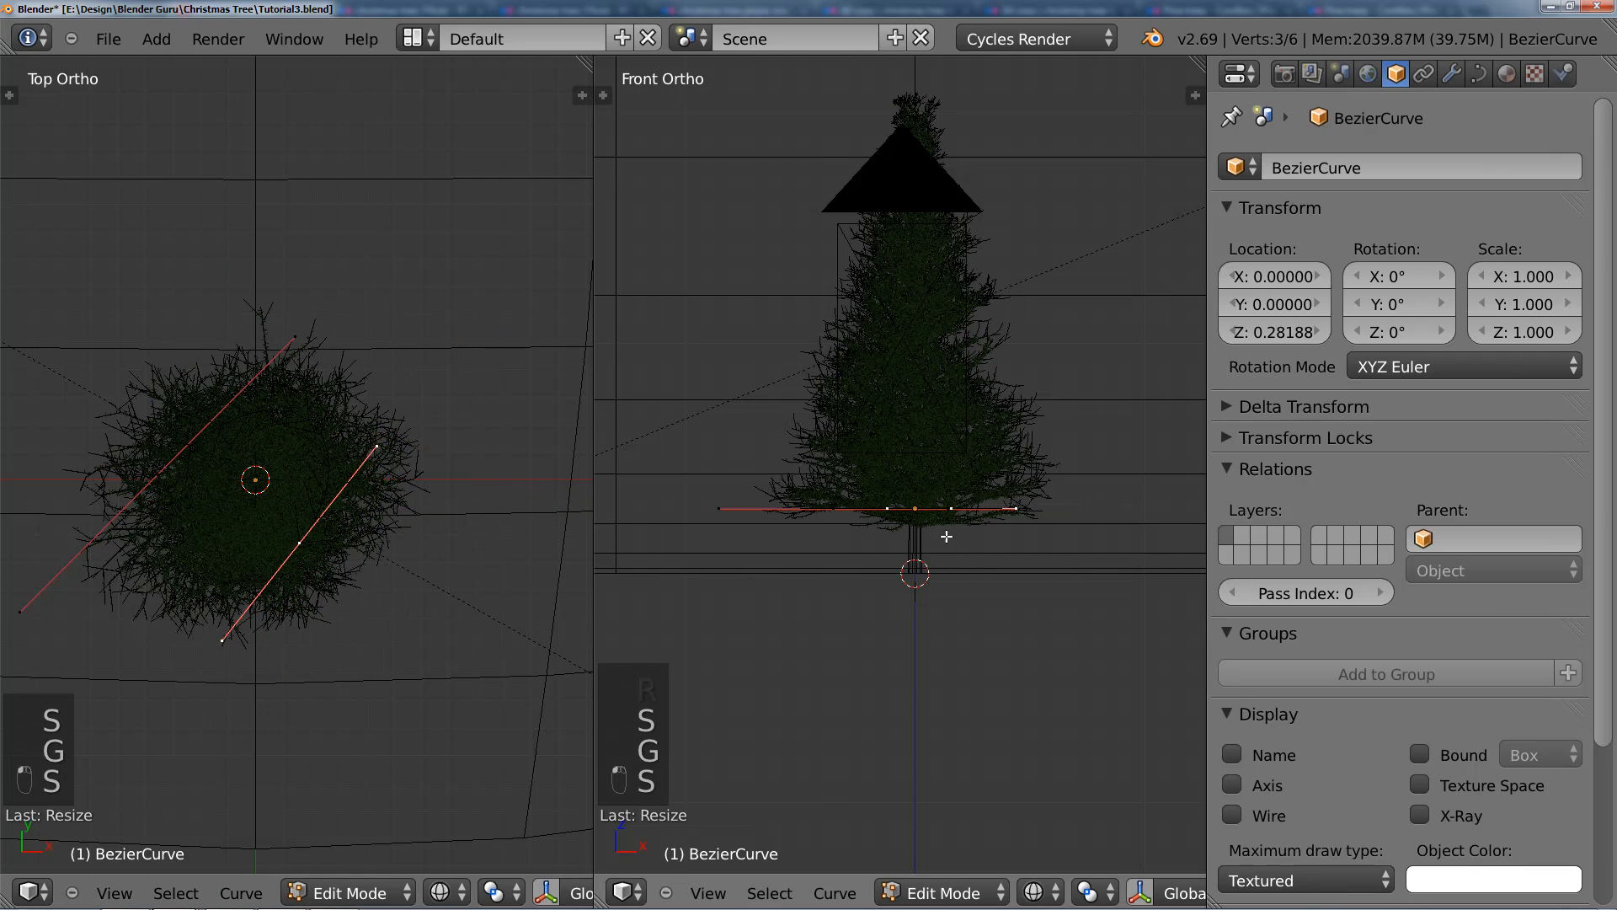
Step: Raise the curve's selected end point vertically in the front view and return to Object Mode to check the shape
key(g)
middle_click(946, 505)
click(948, 489)
key(Tab)
scroll(991, 504, up, 2)
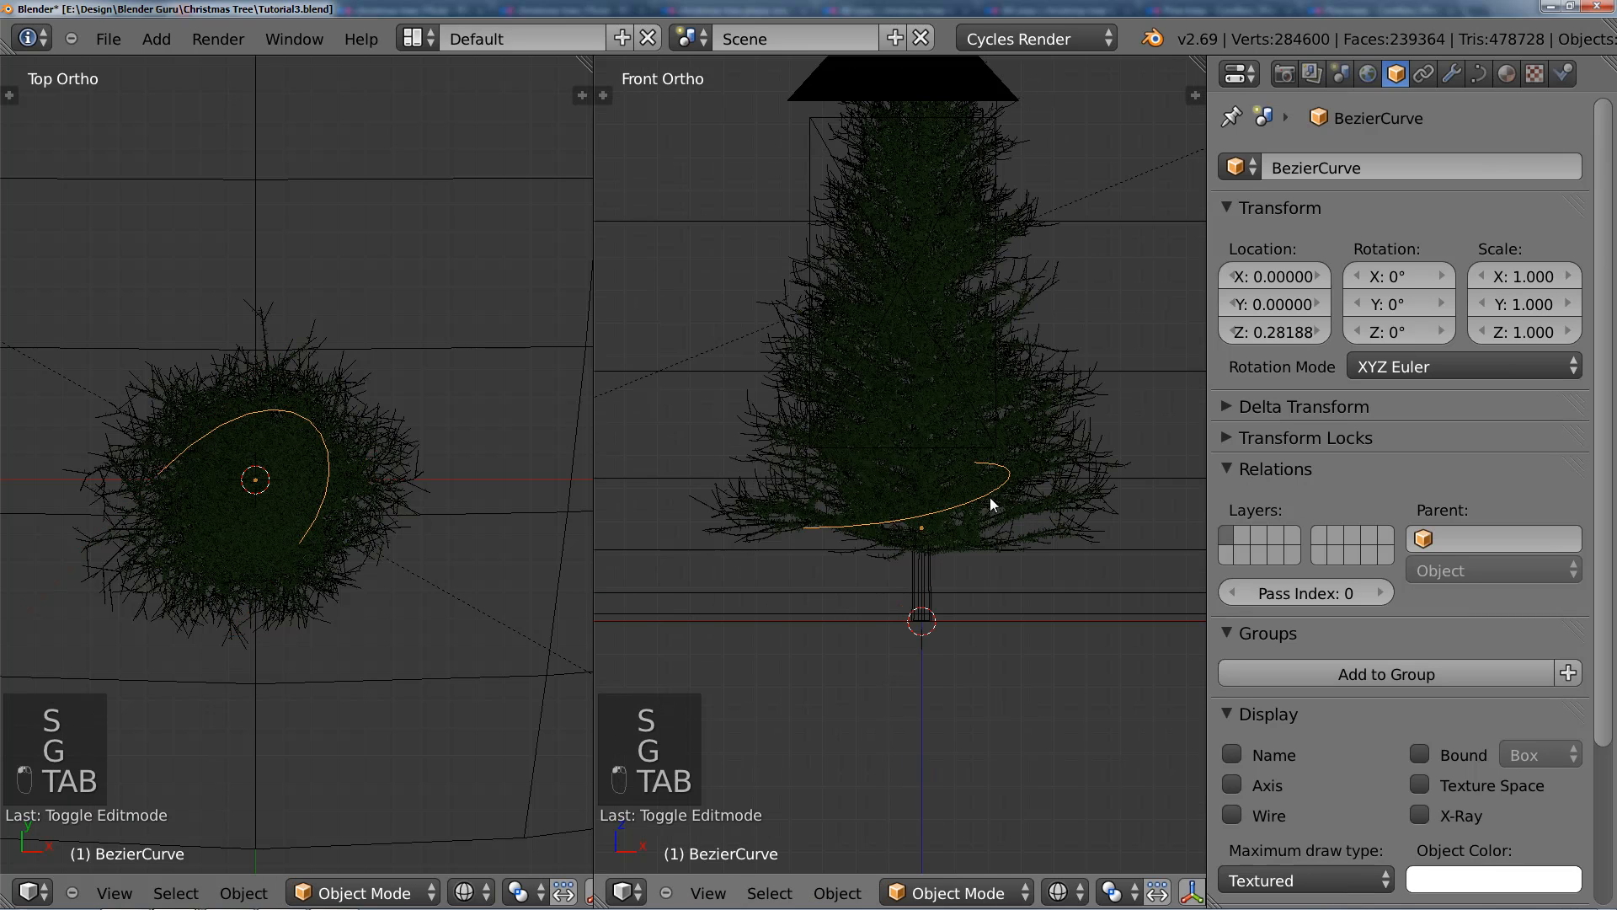
key(Tab)
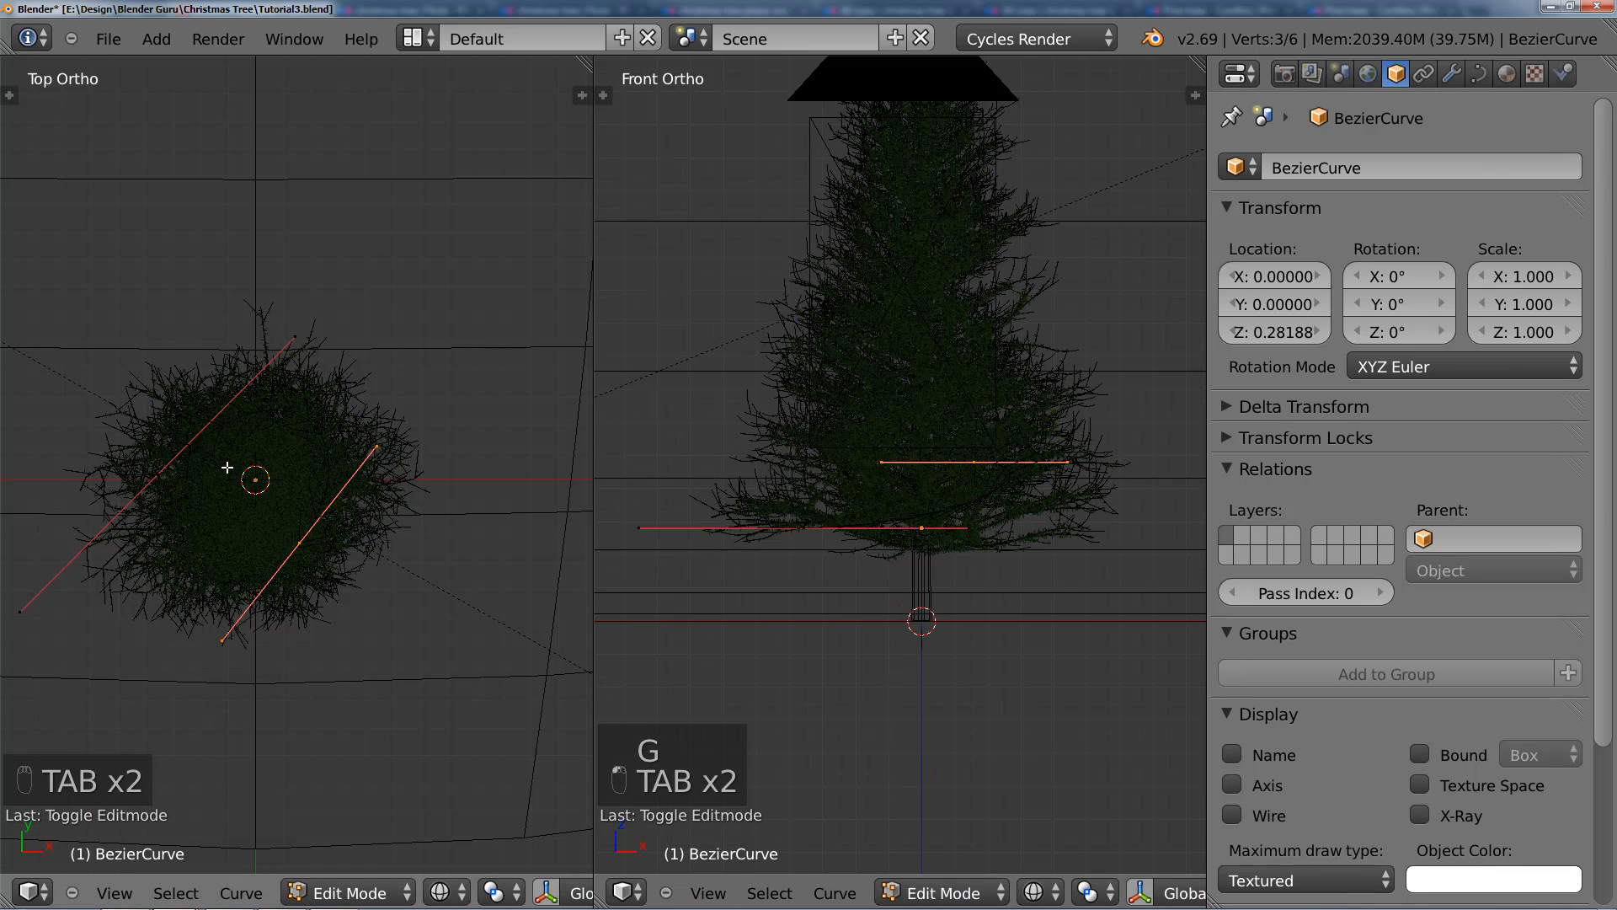
ctrl+right_click(407, 444)
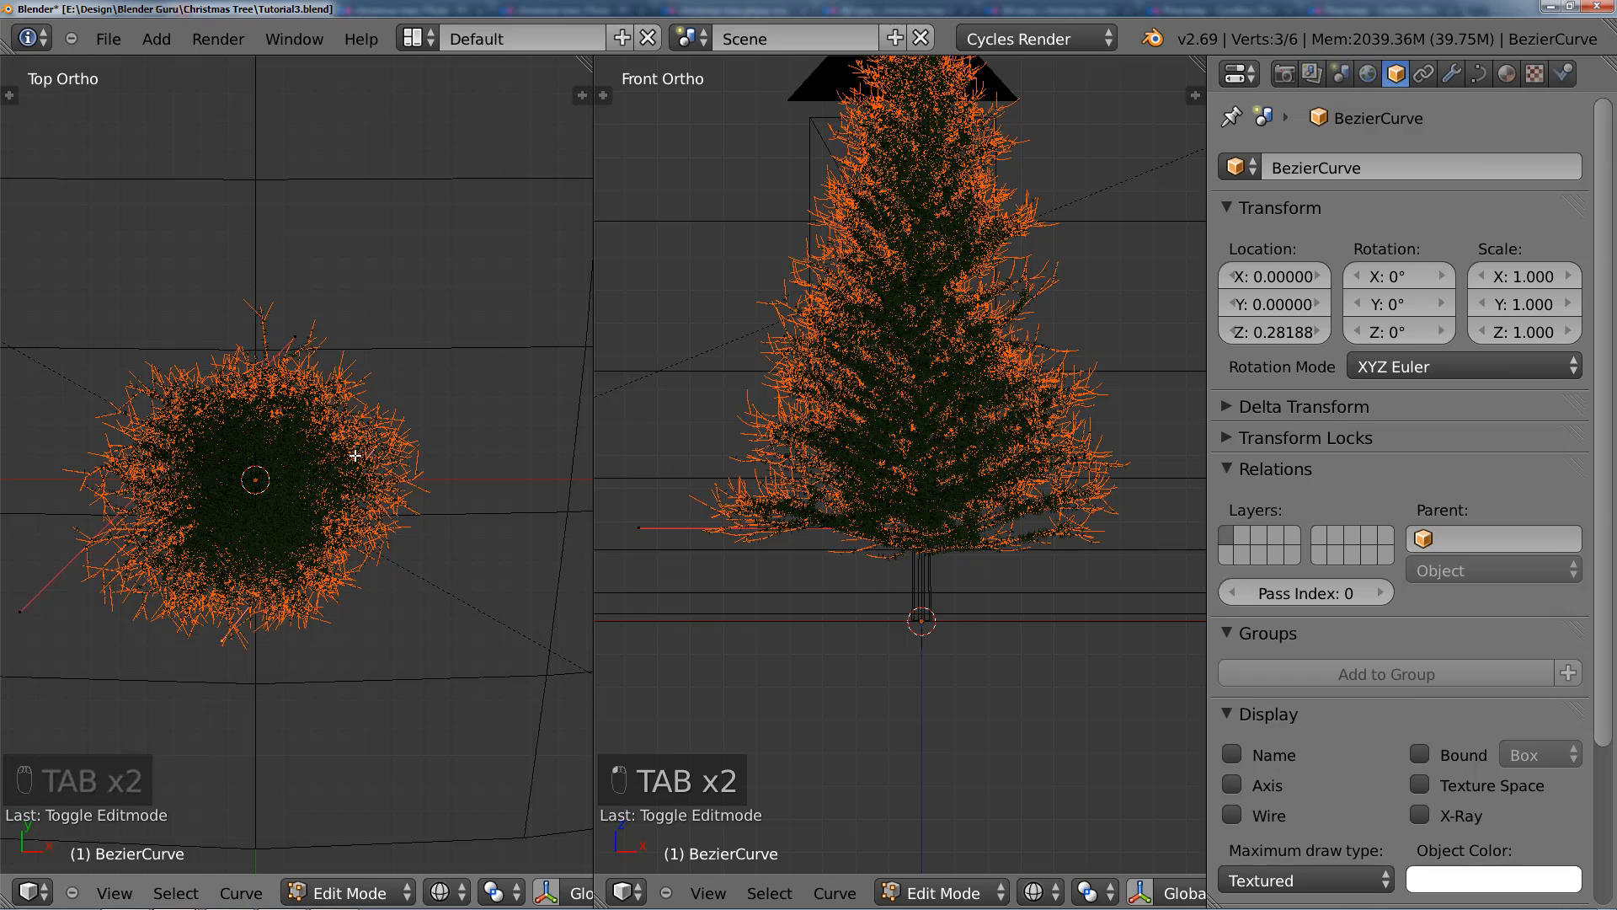
key(ctrl+z)
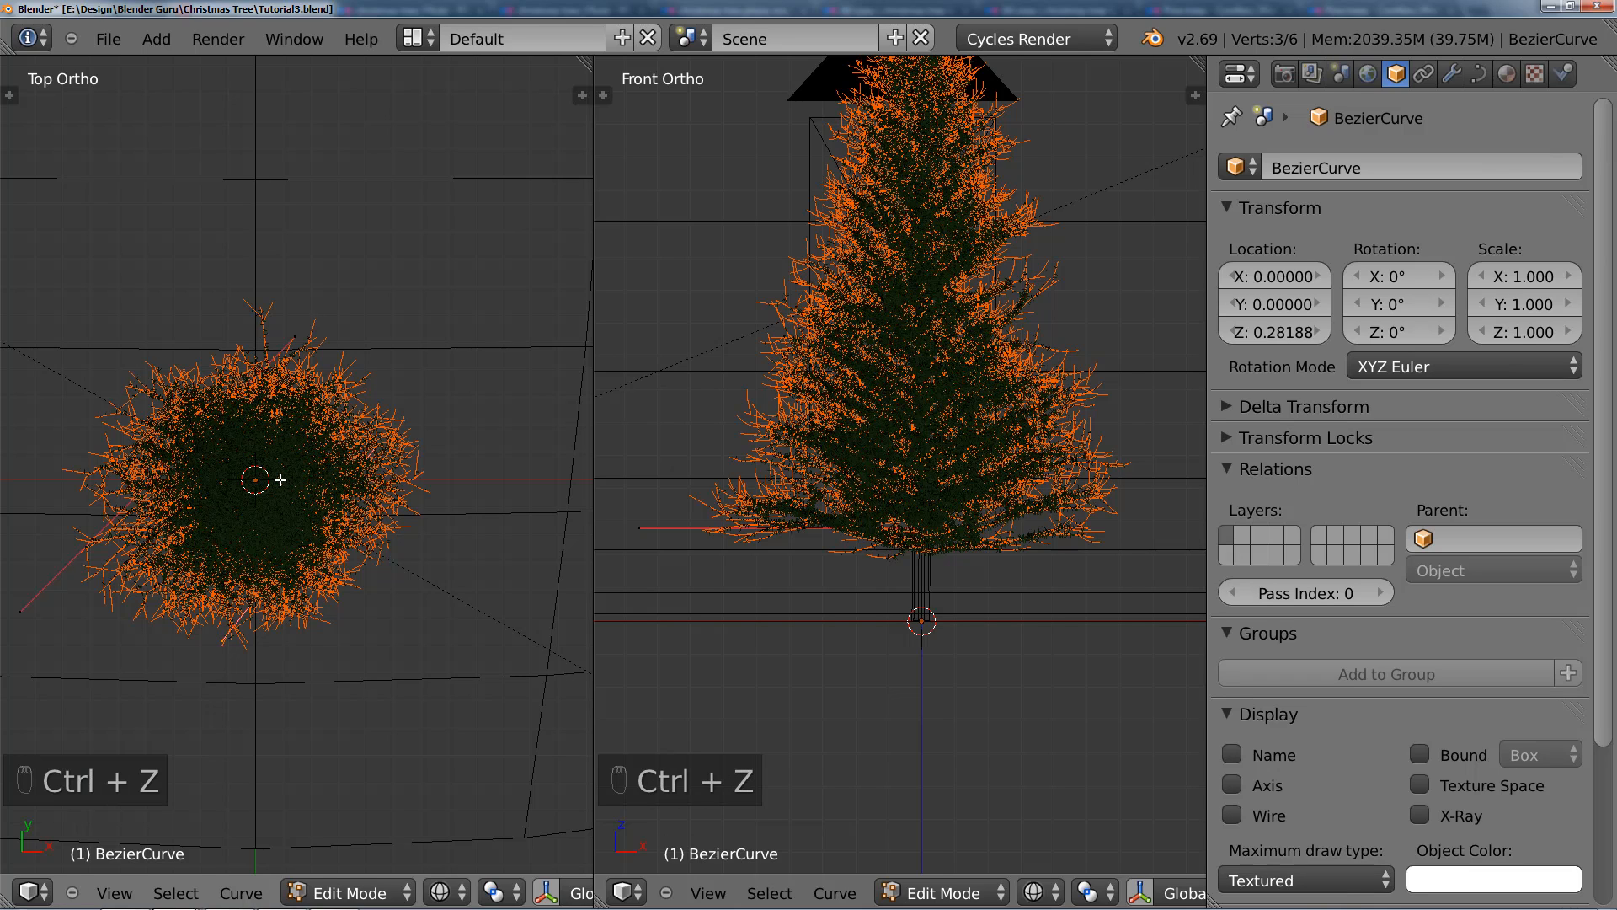
key(Tab)
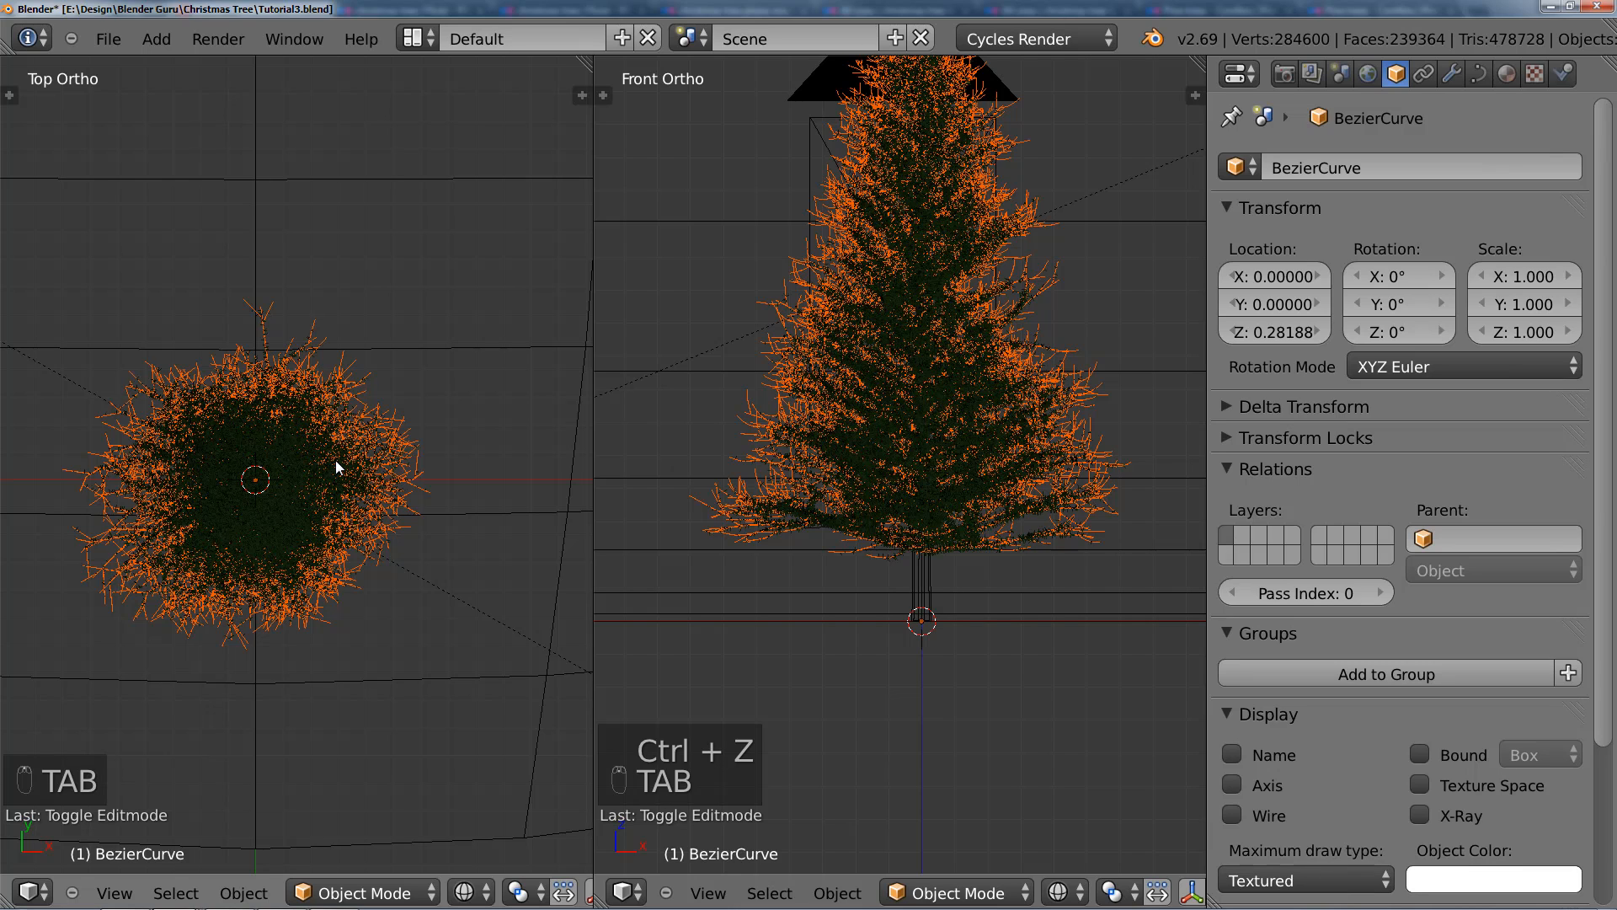
right_click(423, 483)
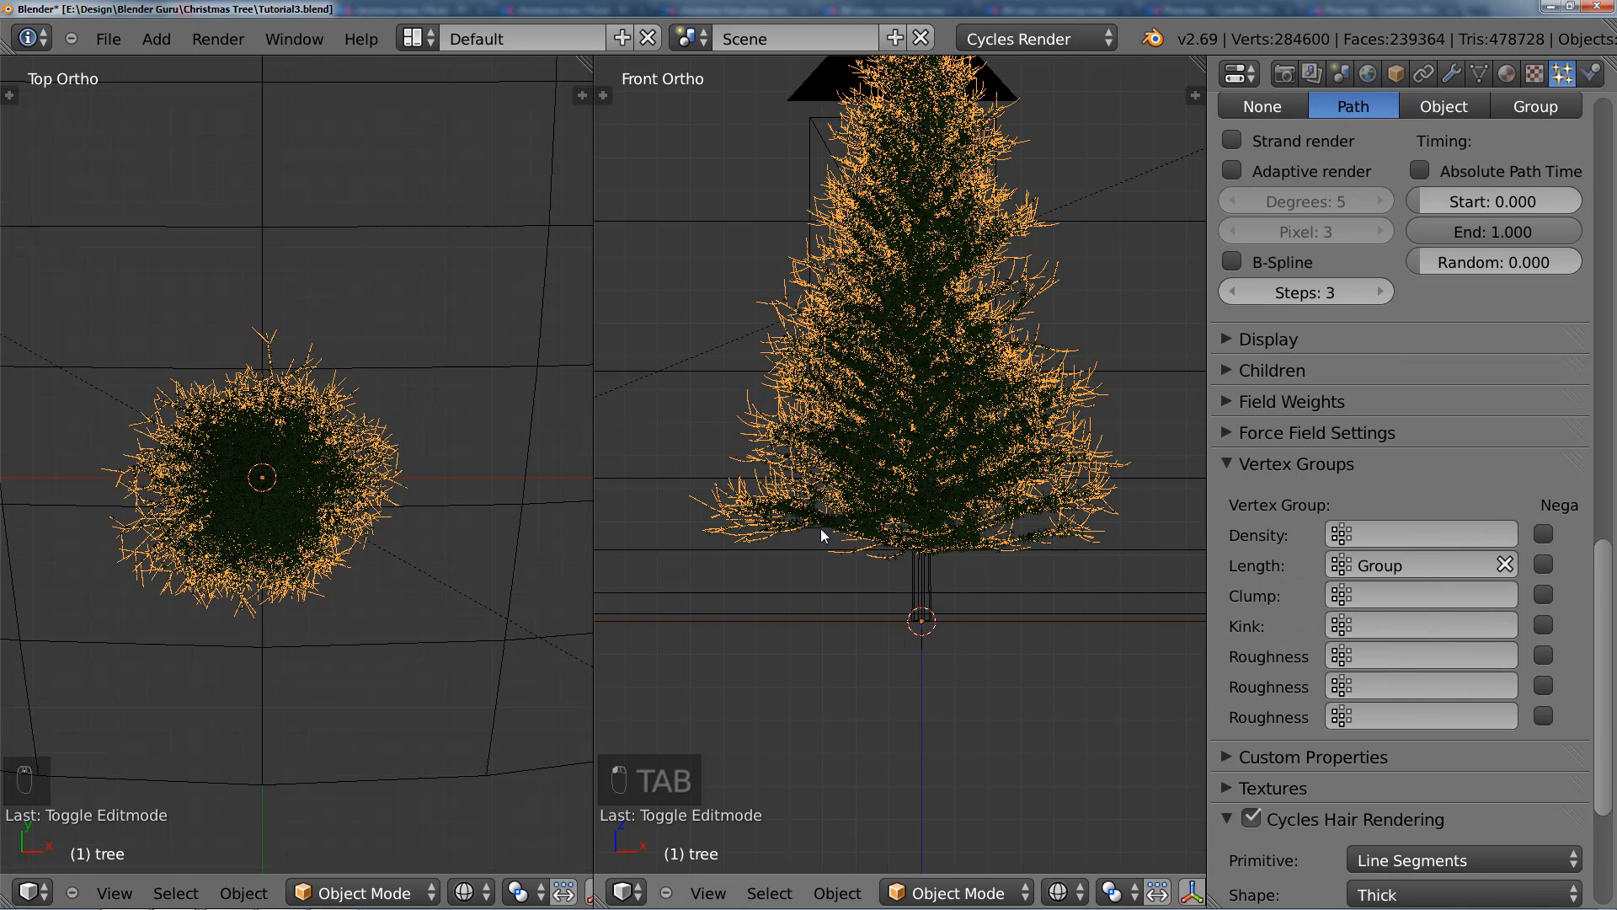
right_click(822, 535)
scroll(822, 535, up, 2)
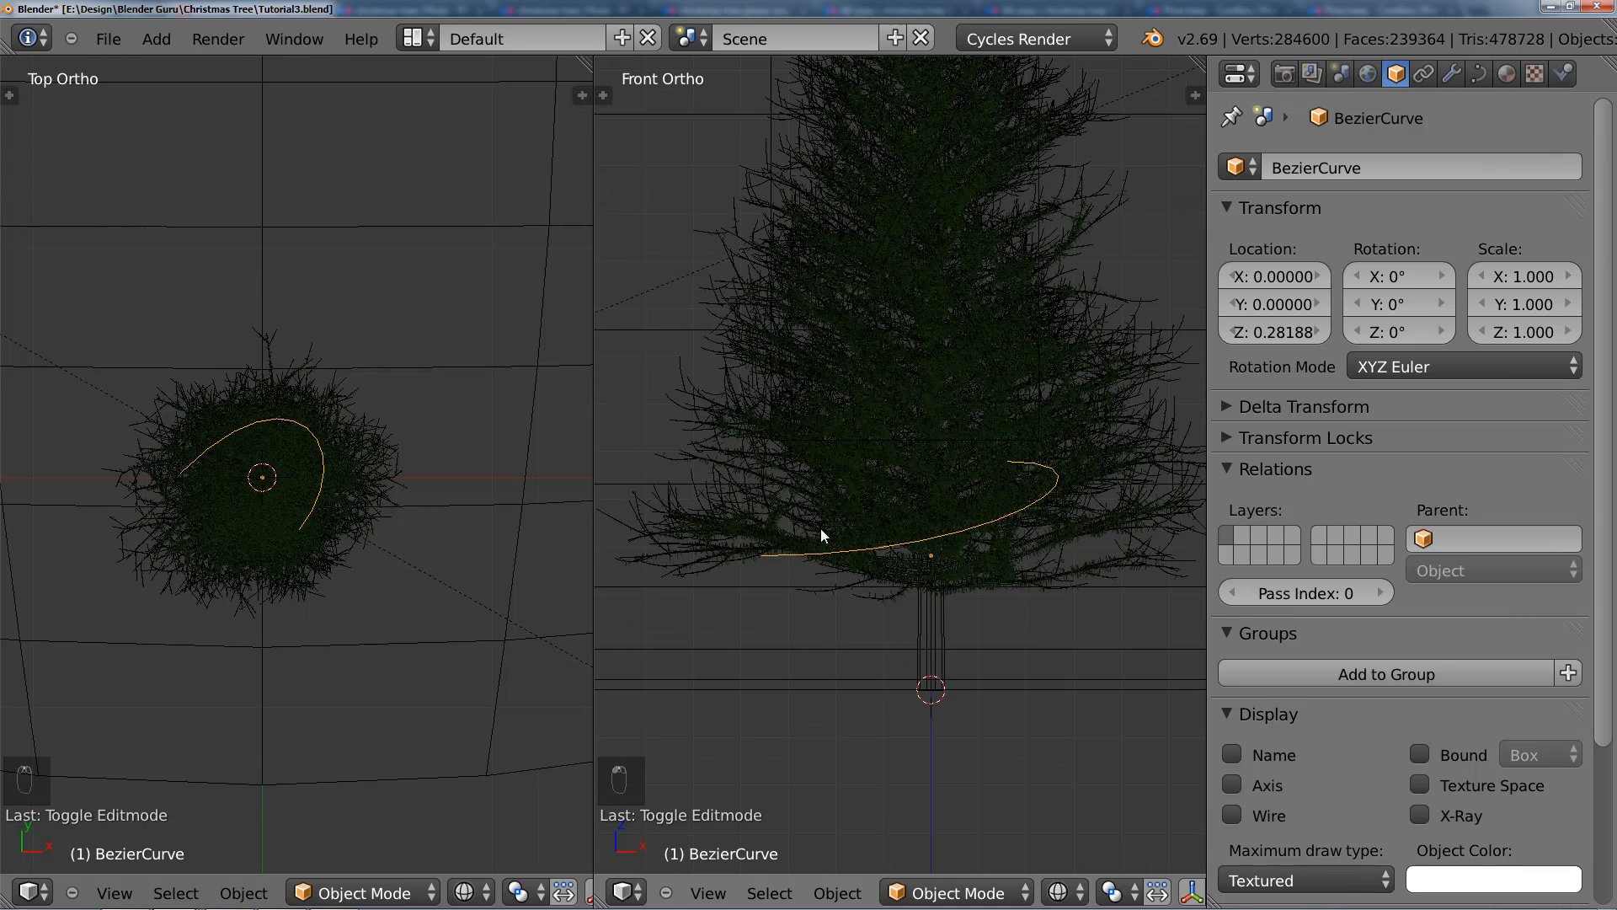
Step: In Edit Mode, extend the curve with a point at the foliage's upper left in the top view, rotating its handles to a diagonal
key(Tab)
ctrl+click(239, 452)
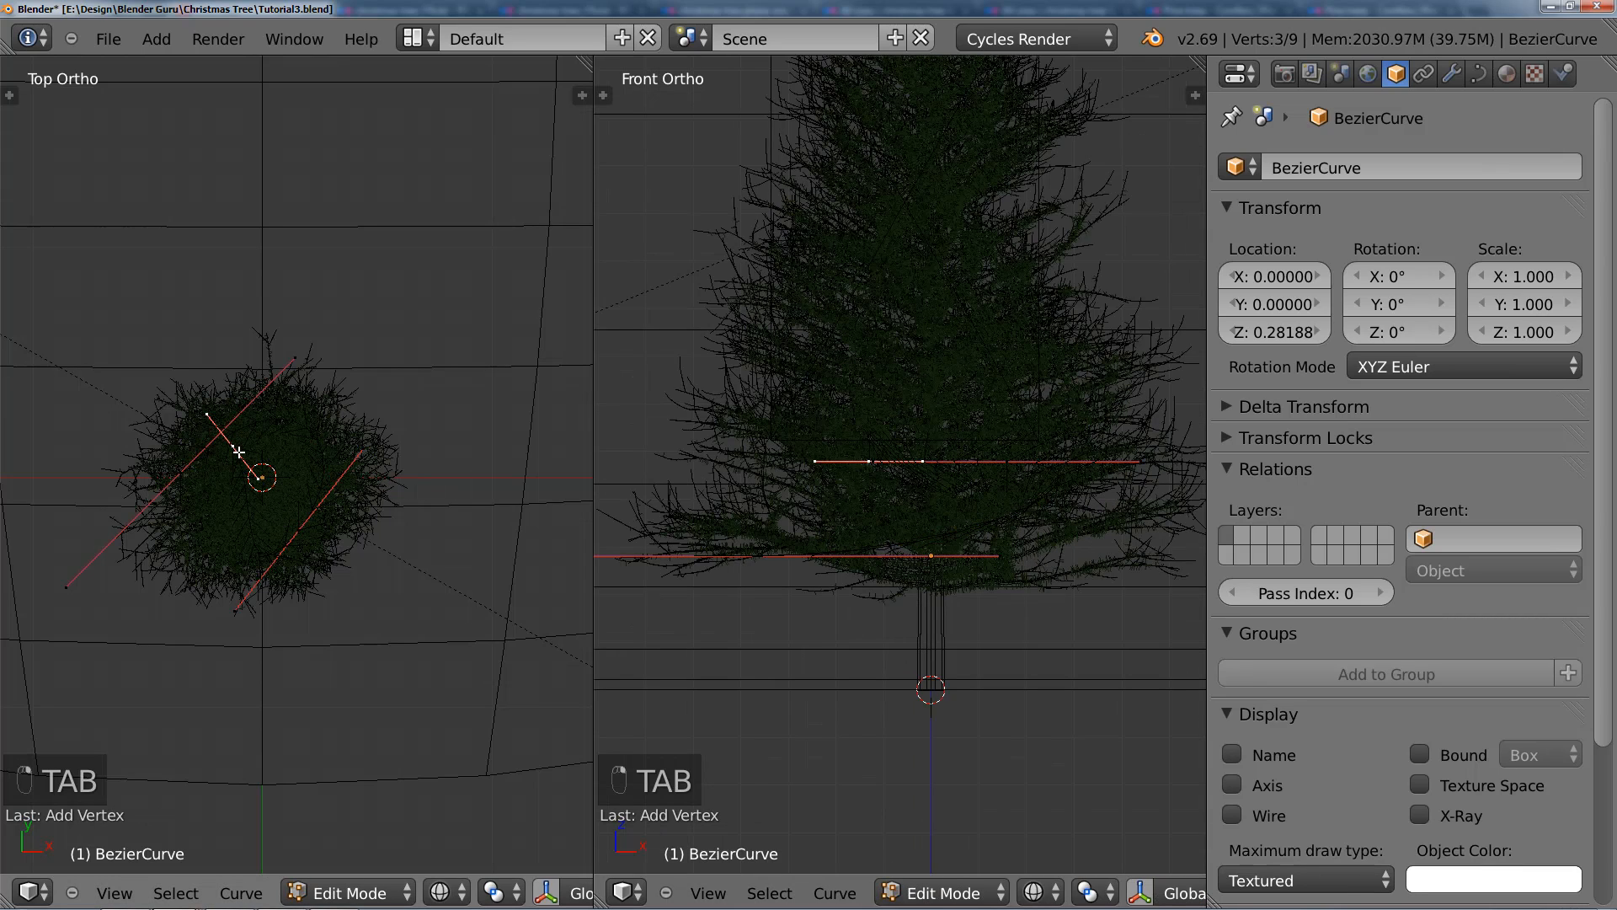
key(r)
click(304, 540)
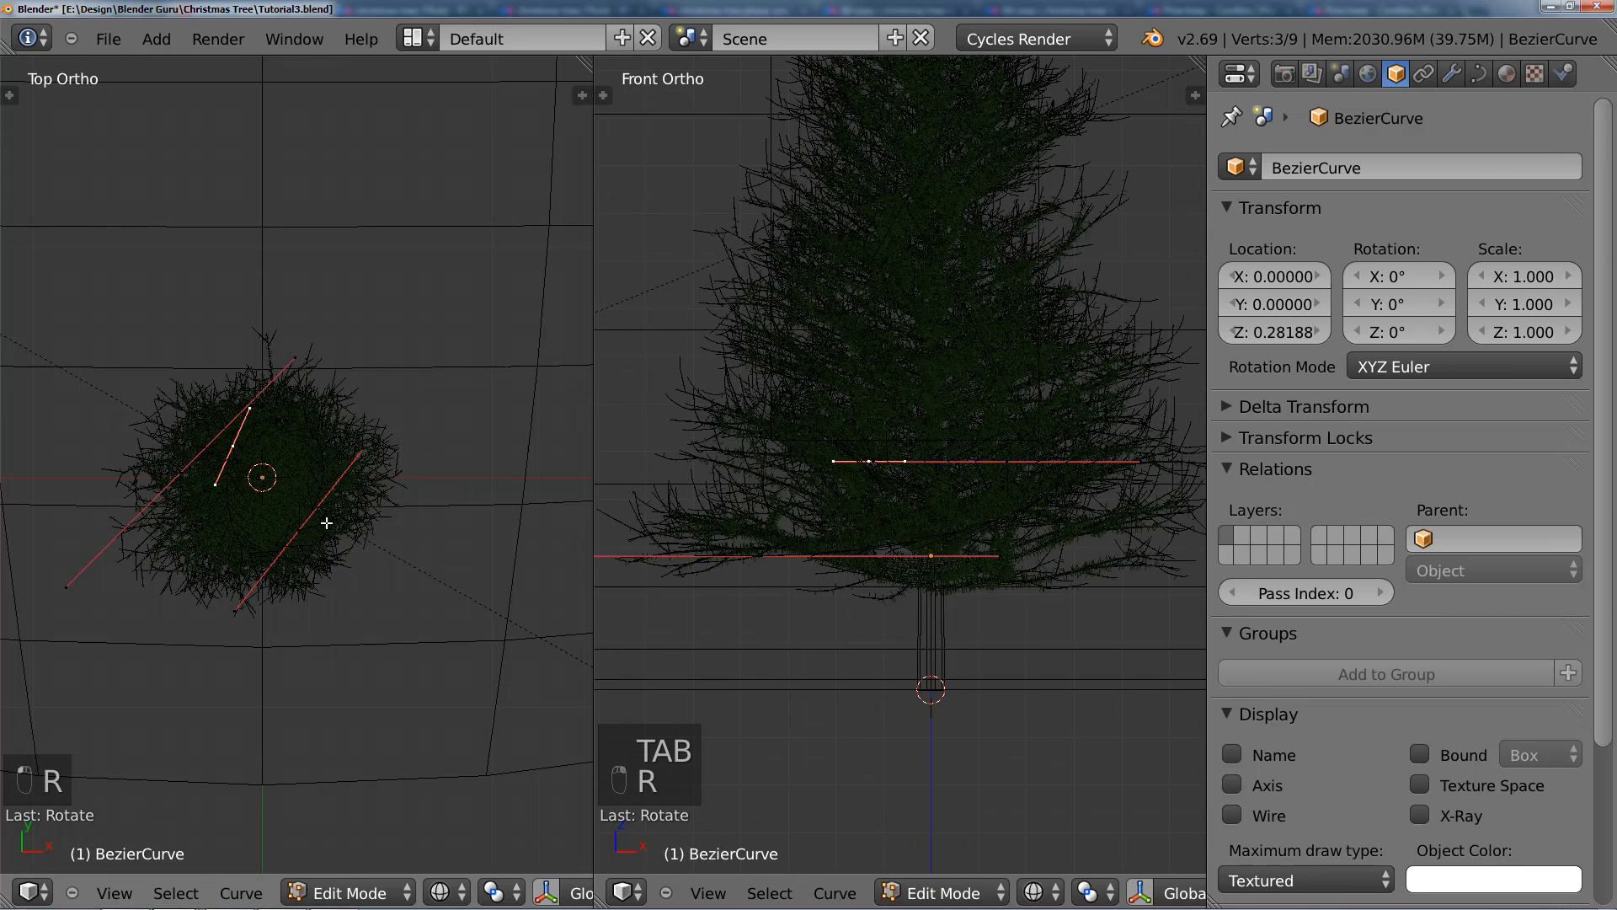
key(g)
click(283, 535)
key(r)
click(354, 535)
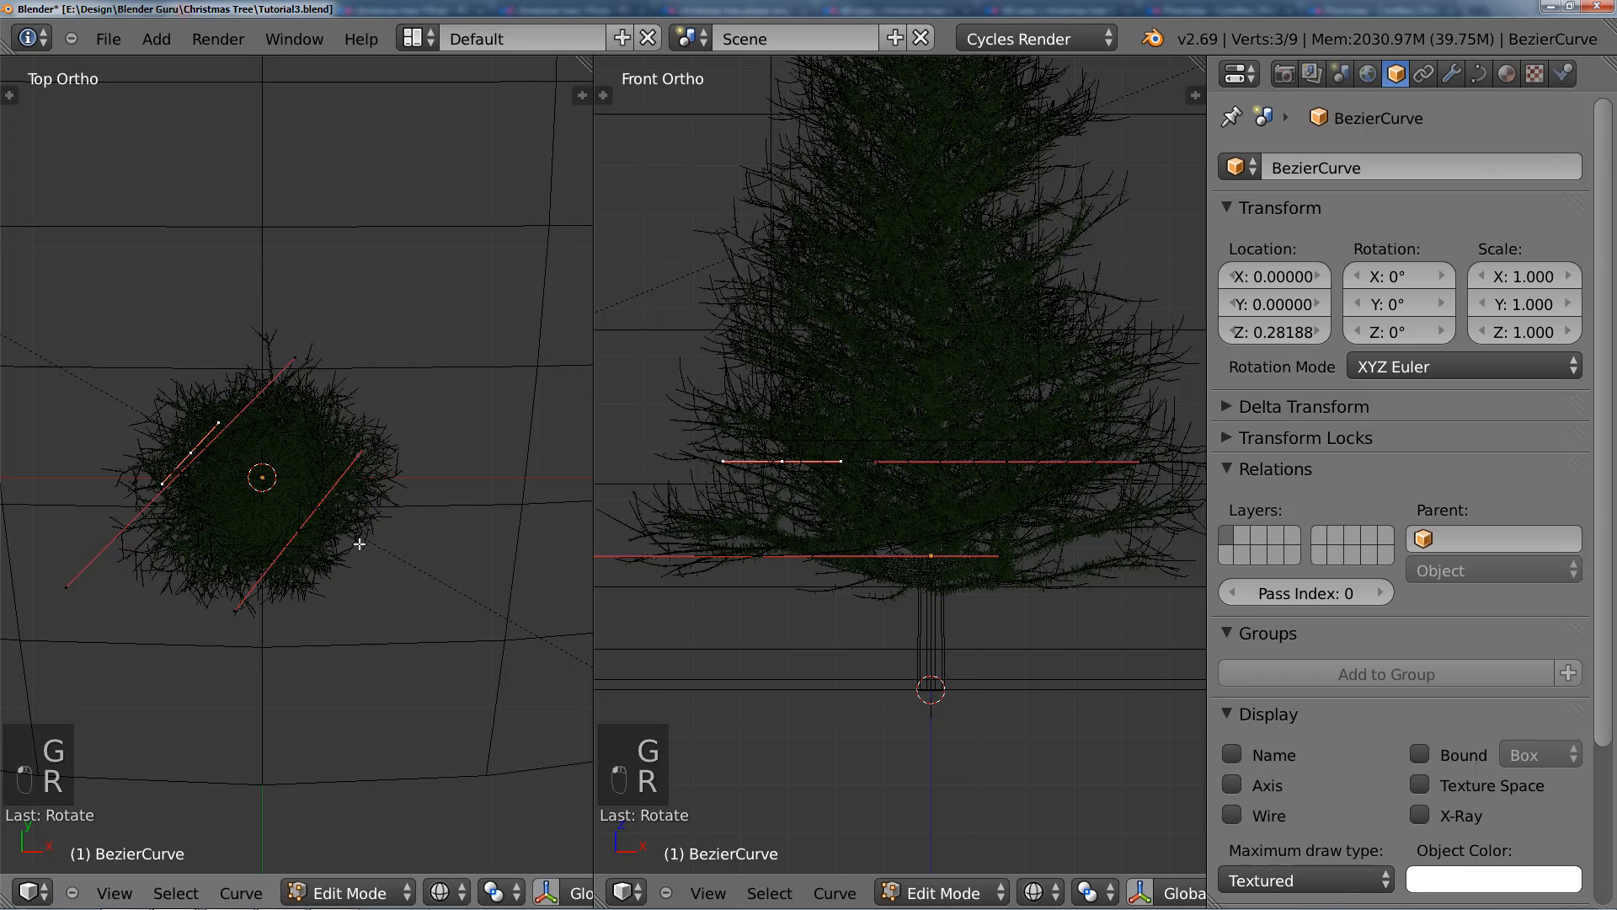
Step: Enlarge the new upper-left point's handles and nudge the point toward the trunk in the top view
key(s)
click(362, 472)
key(s)
click(375, 471)
key(g)
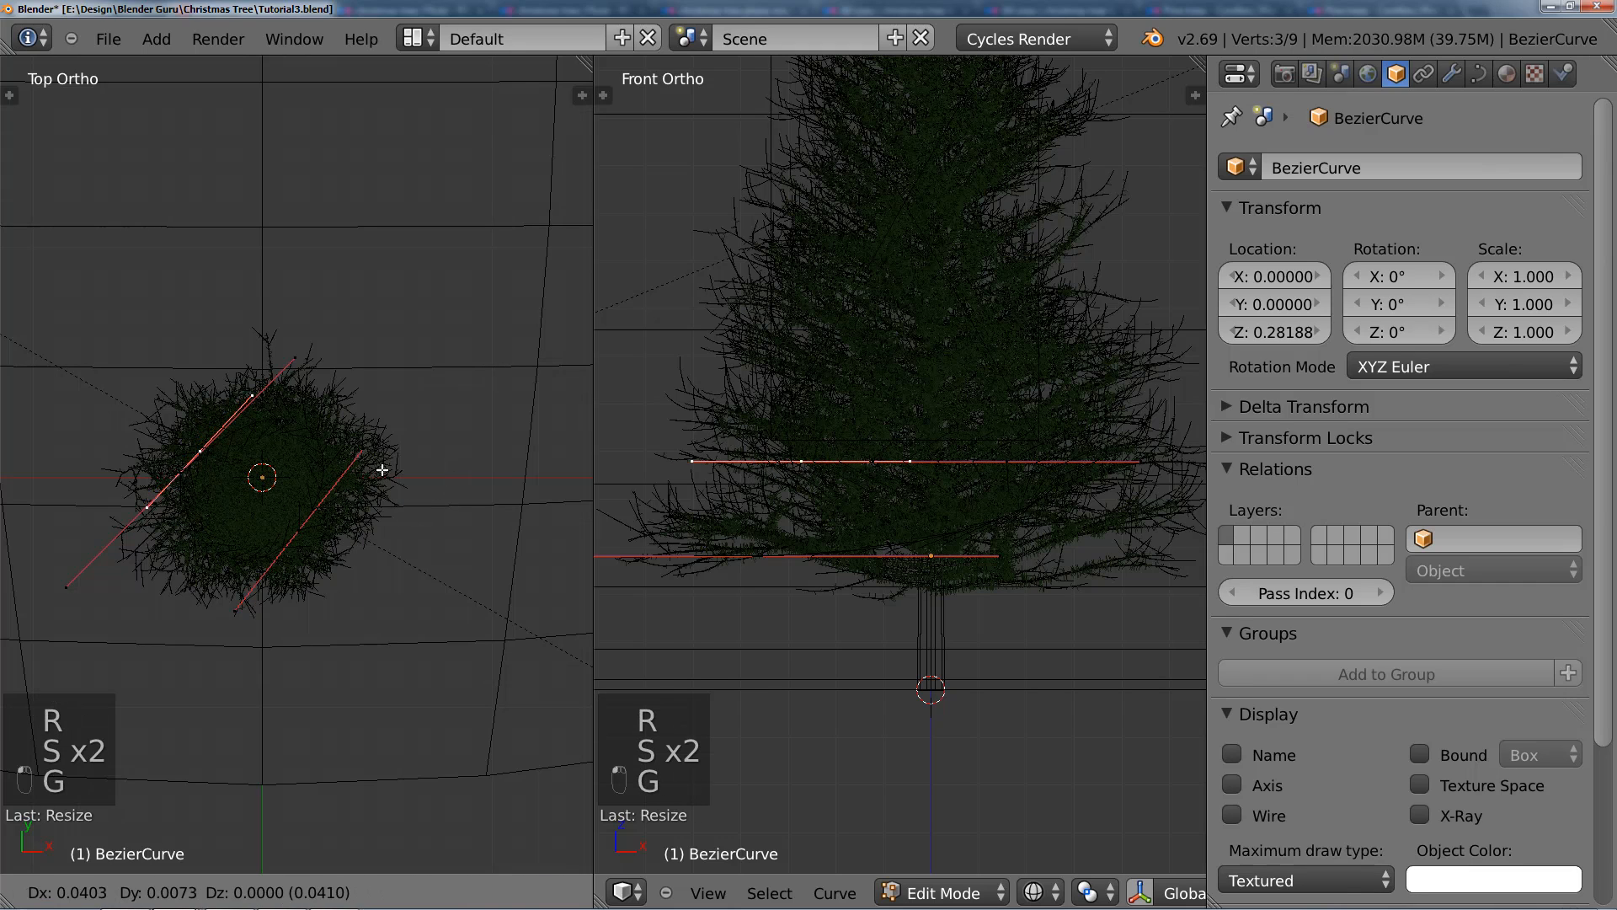
click(387, 466)
key(s)
click(419, 458)
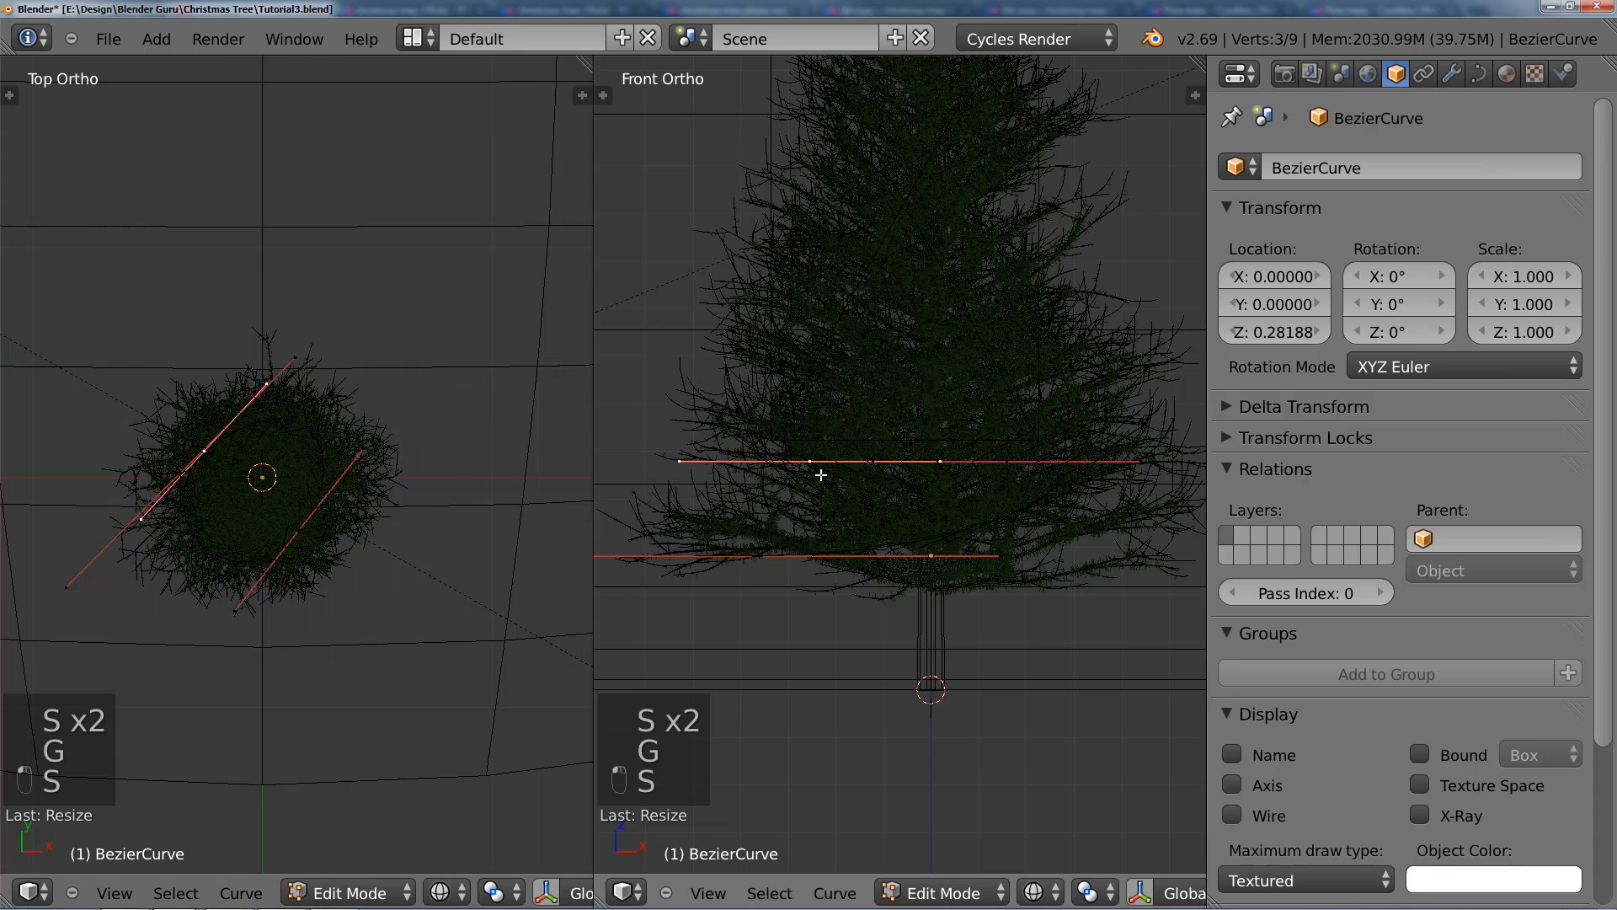
Step: Raise the upper-left point along the Z axis in the front view
key(g)
key(z)
click(869, 440)
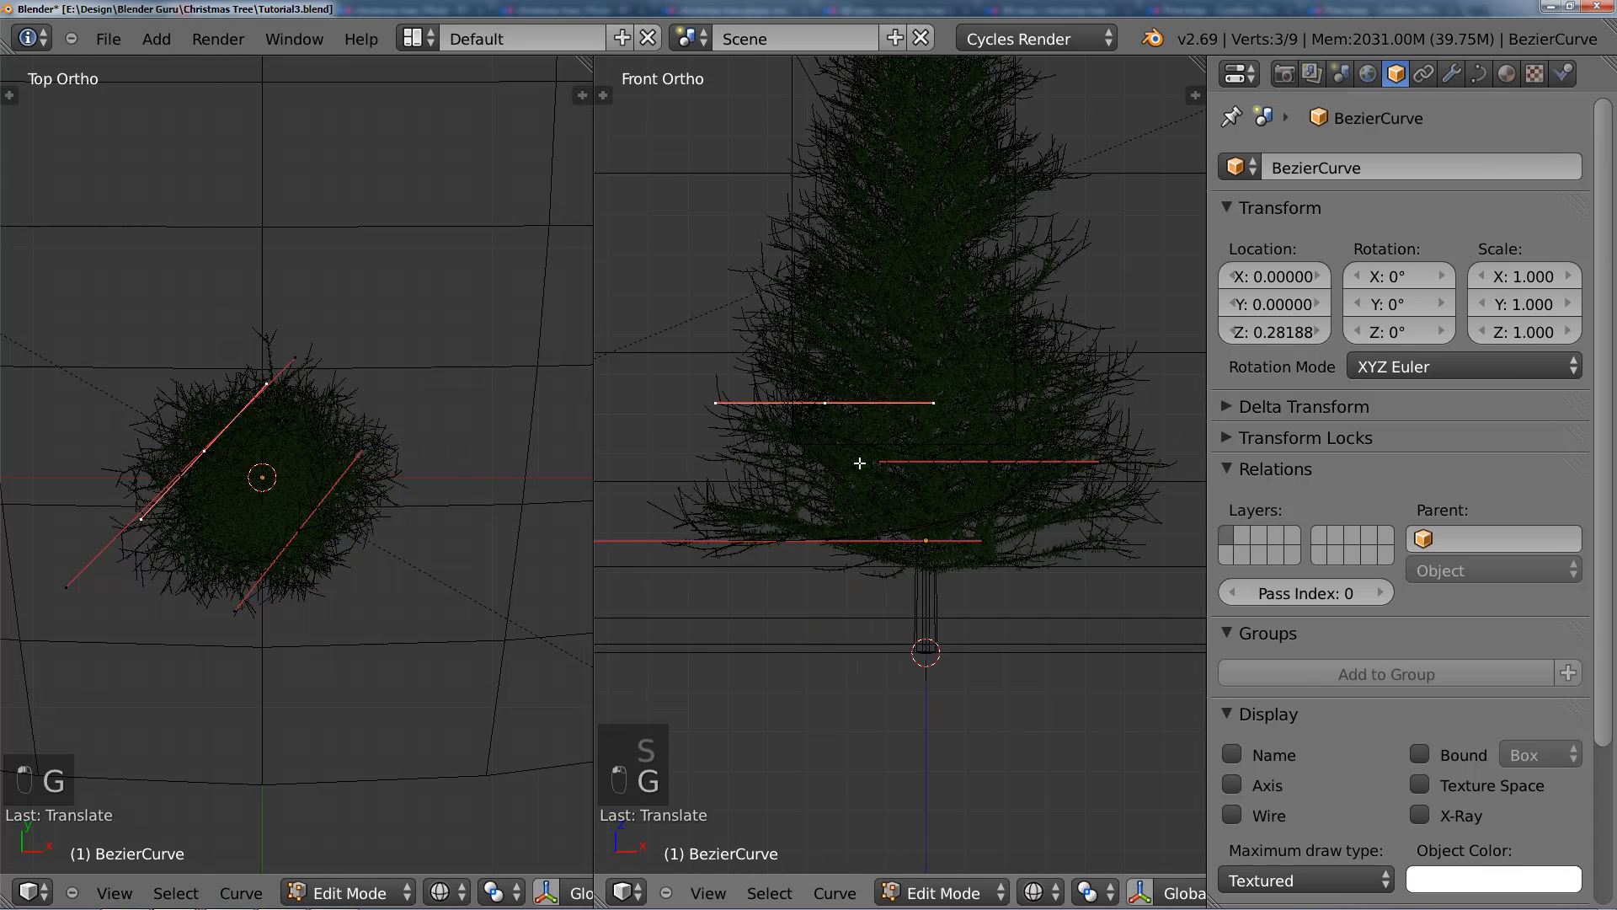
Step: Extend the curve with a point at the lower right of the foliage in the top view, aligning its handles diagonally and lengthening them
scroll(864, 450, down, 1)
ctrl+click(305, 531)
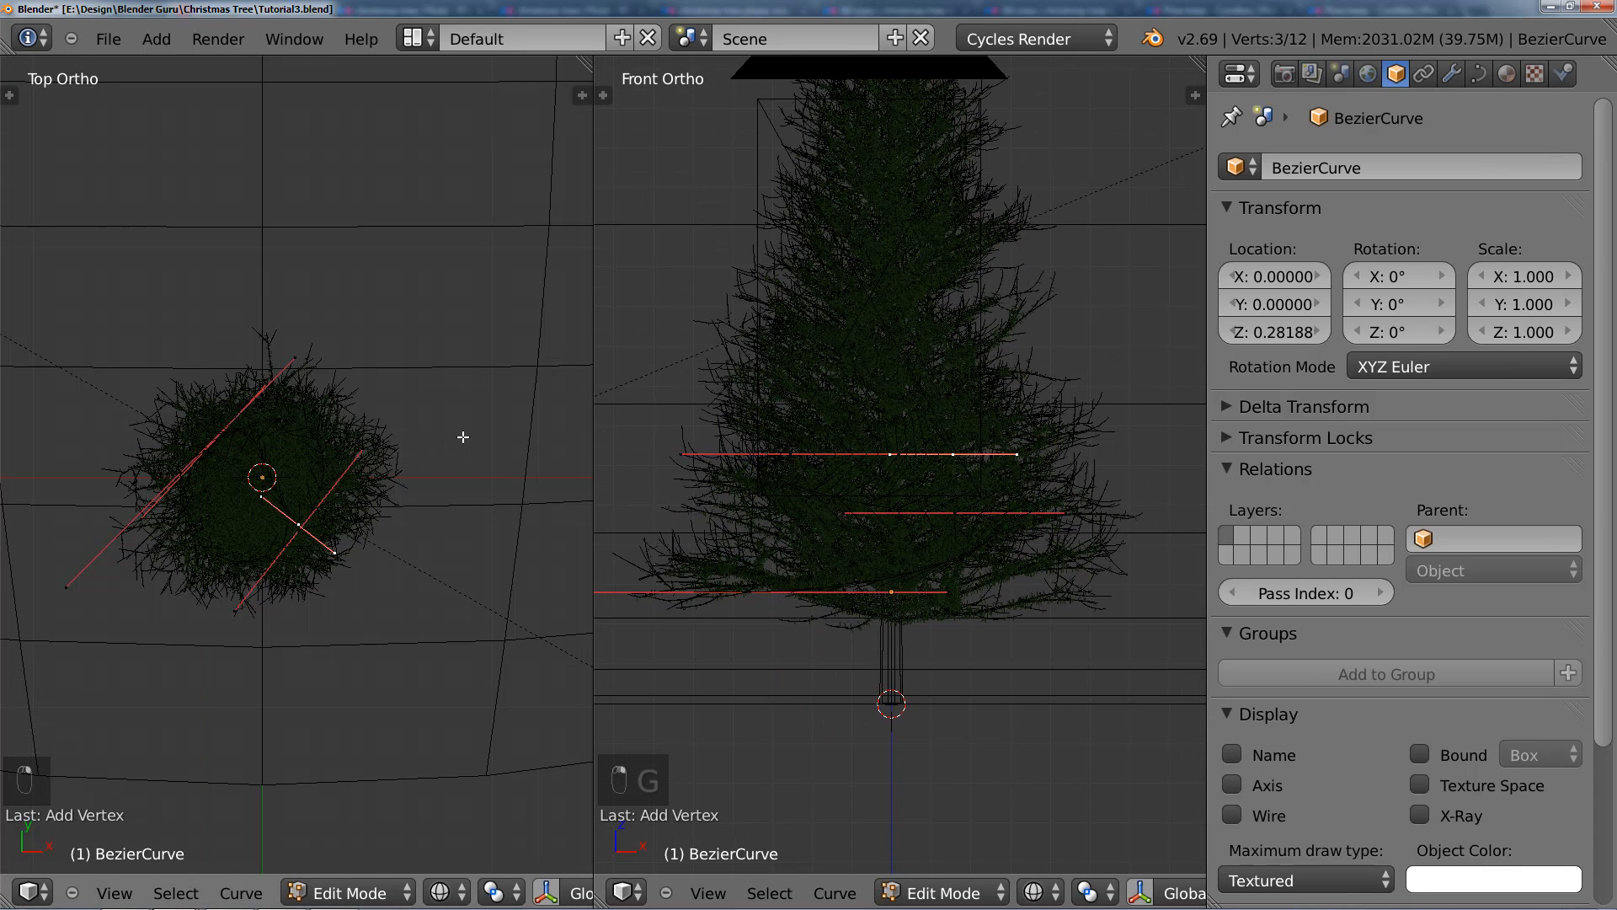
key(r)
click(326, 602)
key(s)
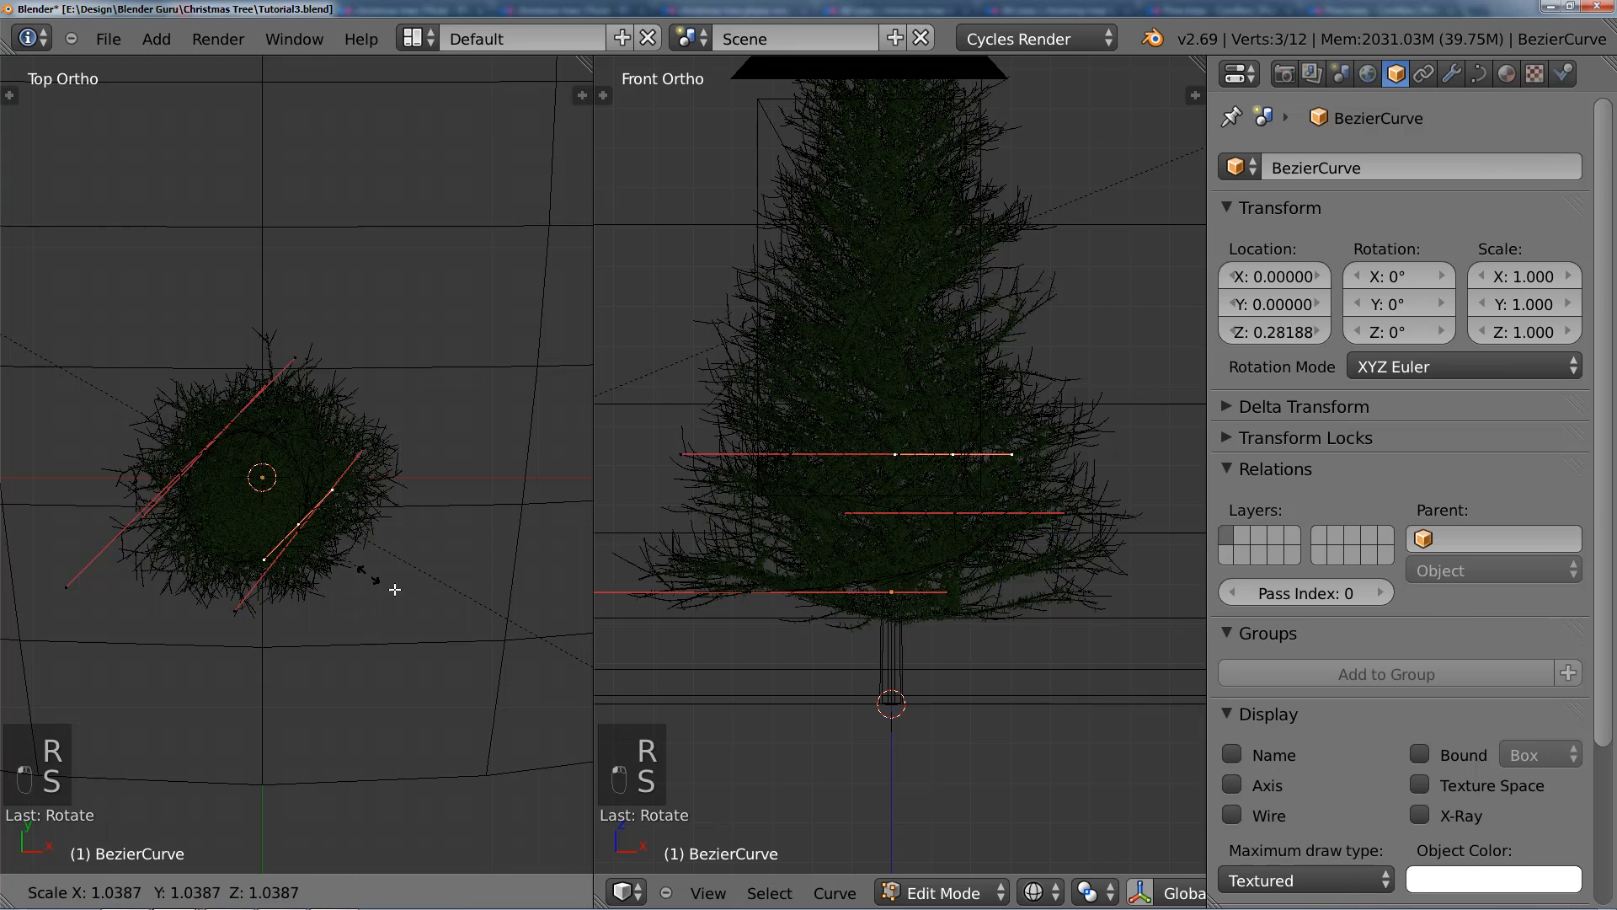
click(418, 598)
Step: Raise the newest lower-right point along the Z axis above the previous turn in the front view
key(g)
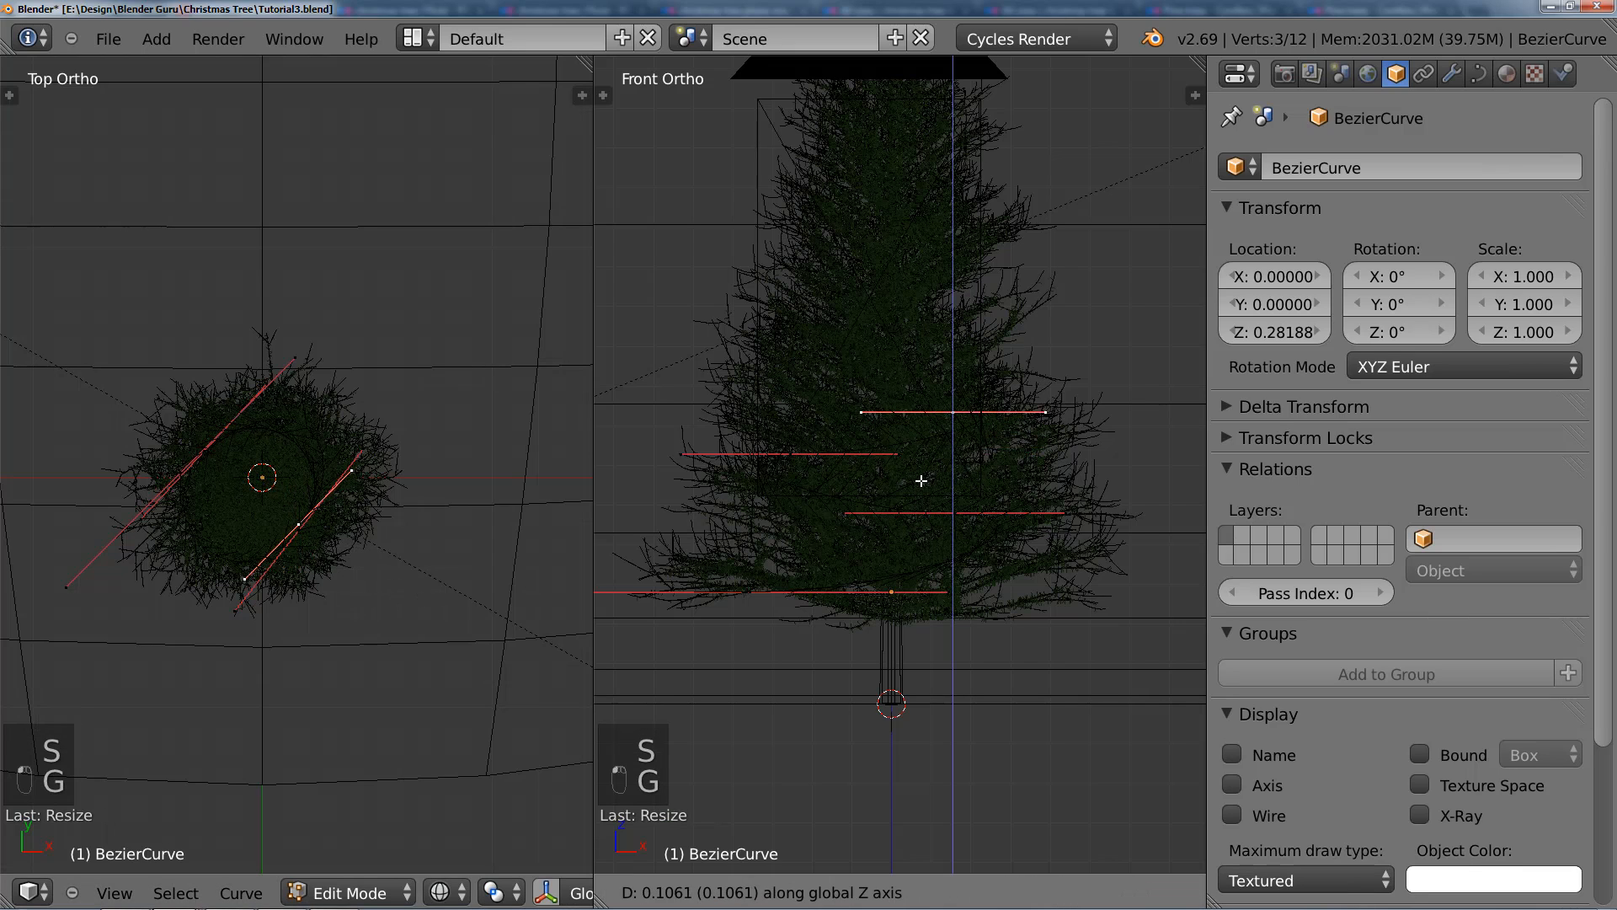
click(919, 466)
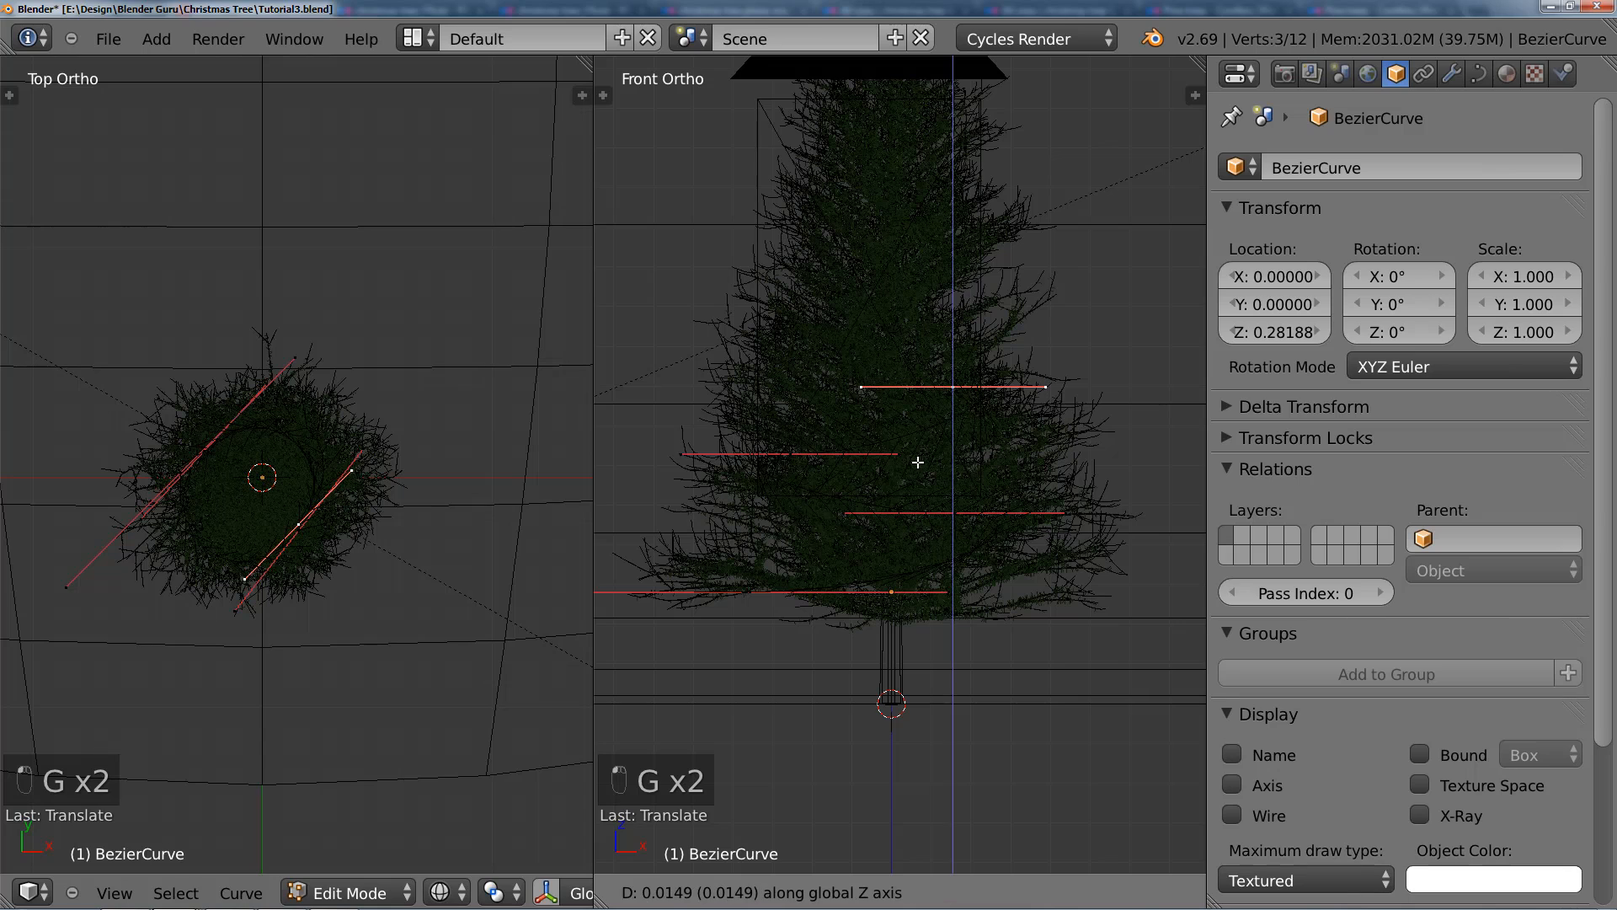
click(918, 462)
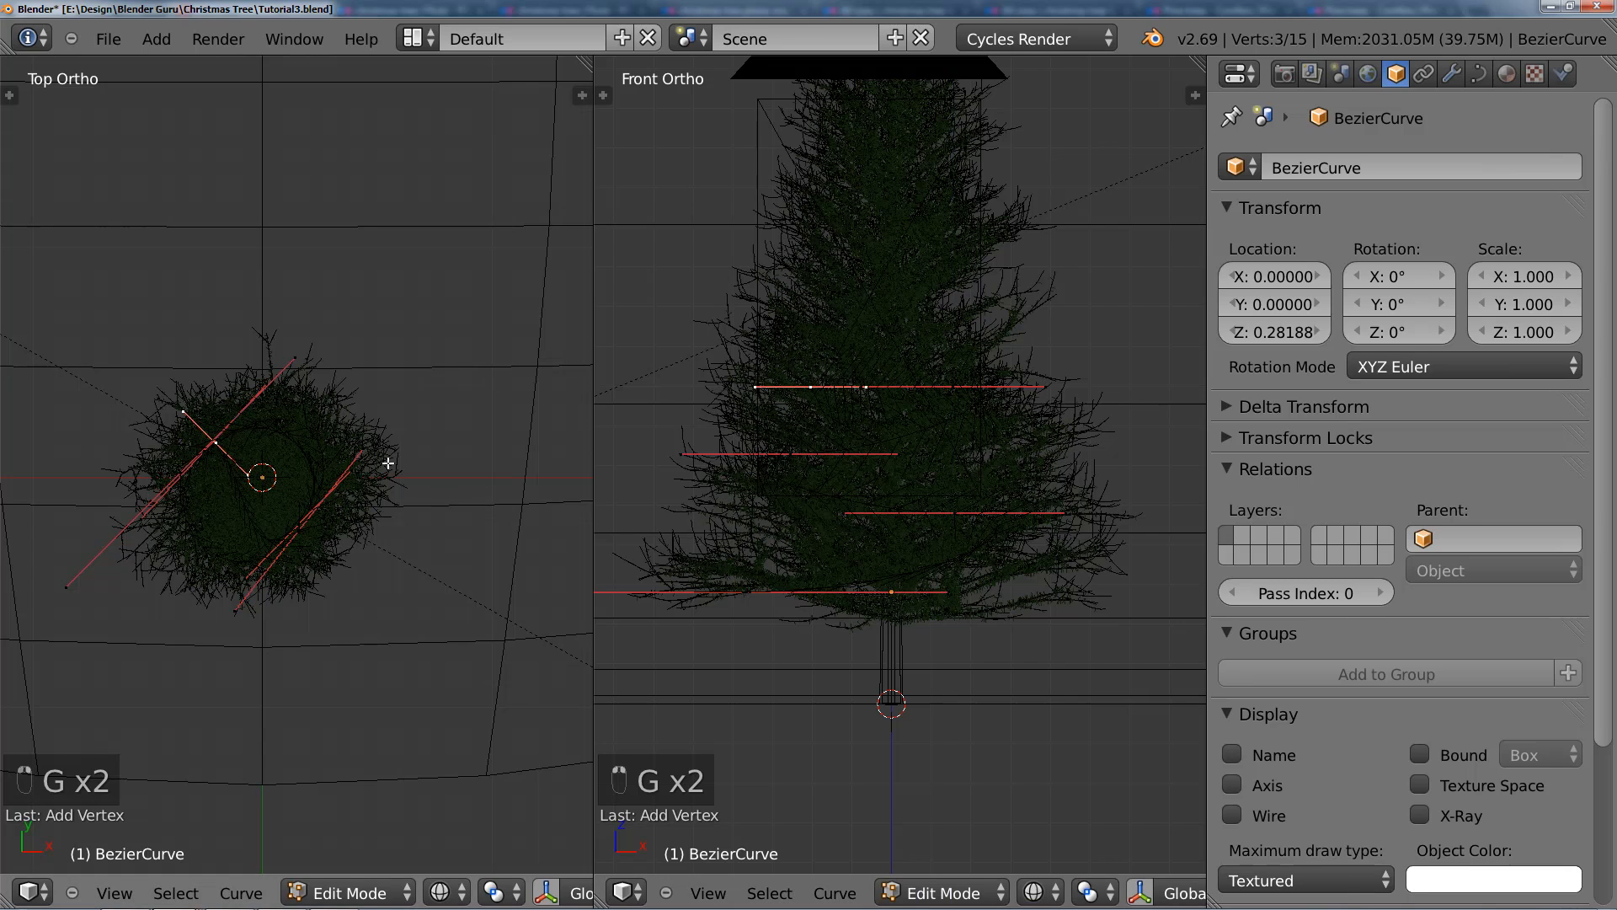
Step: Add another point at the upper left in the top view, rotating its handles to the same diagonal as the turn below and enlarging them
key(r)
click(246, 549)
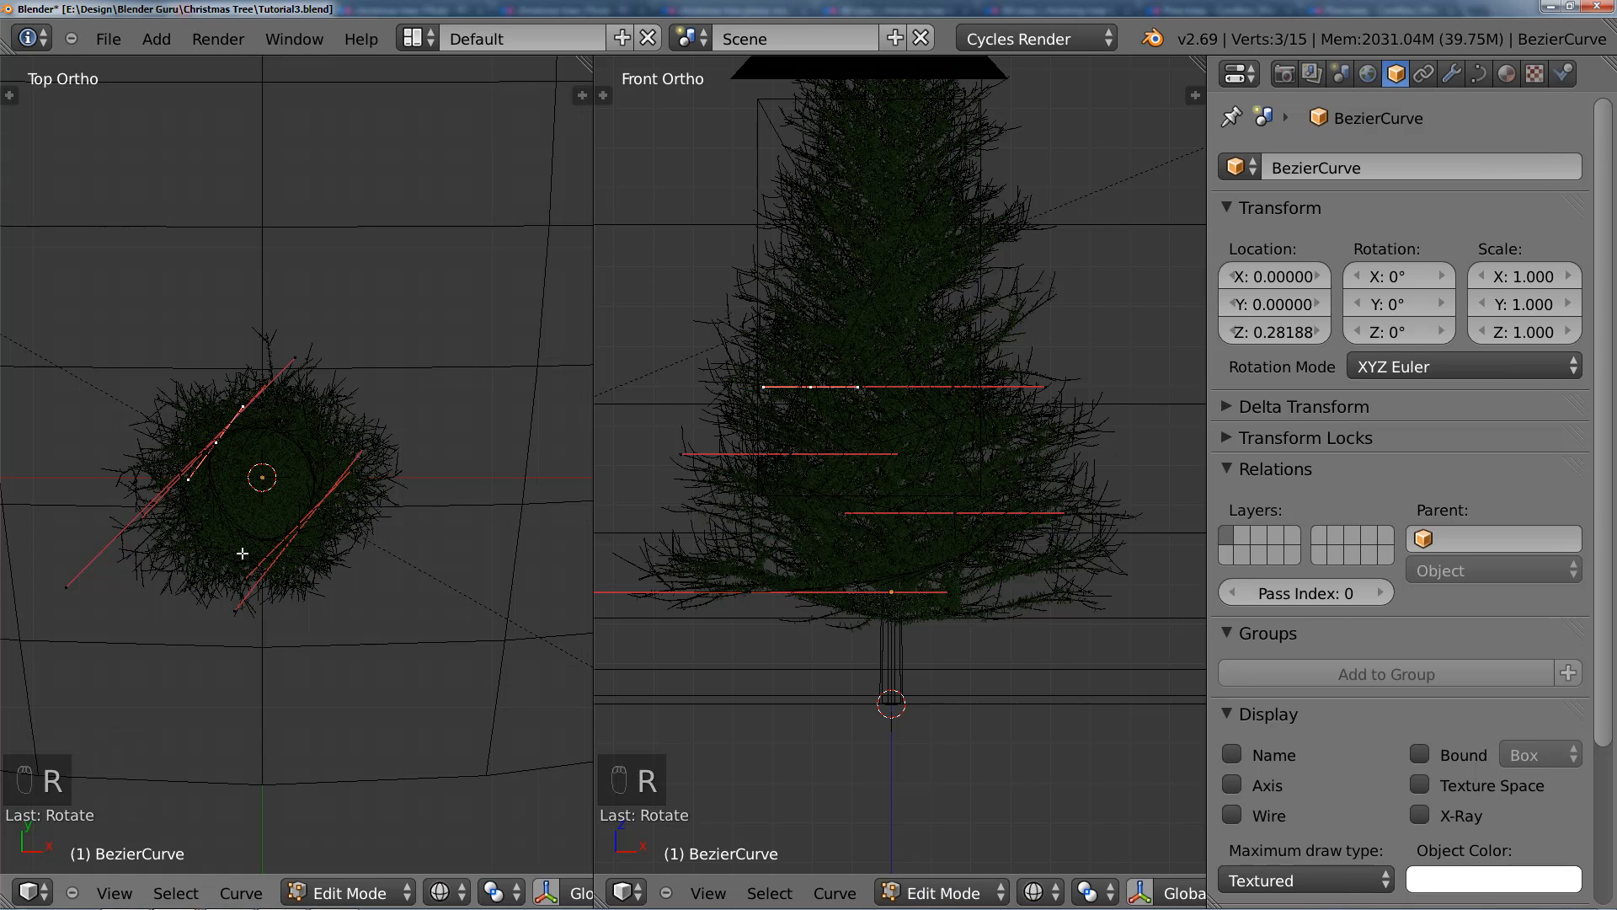
key(s)
click(588, 419)
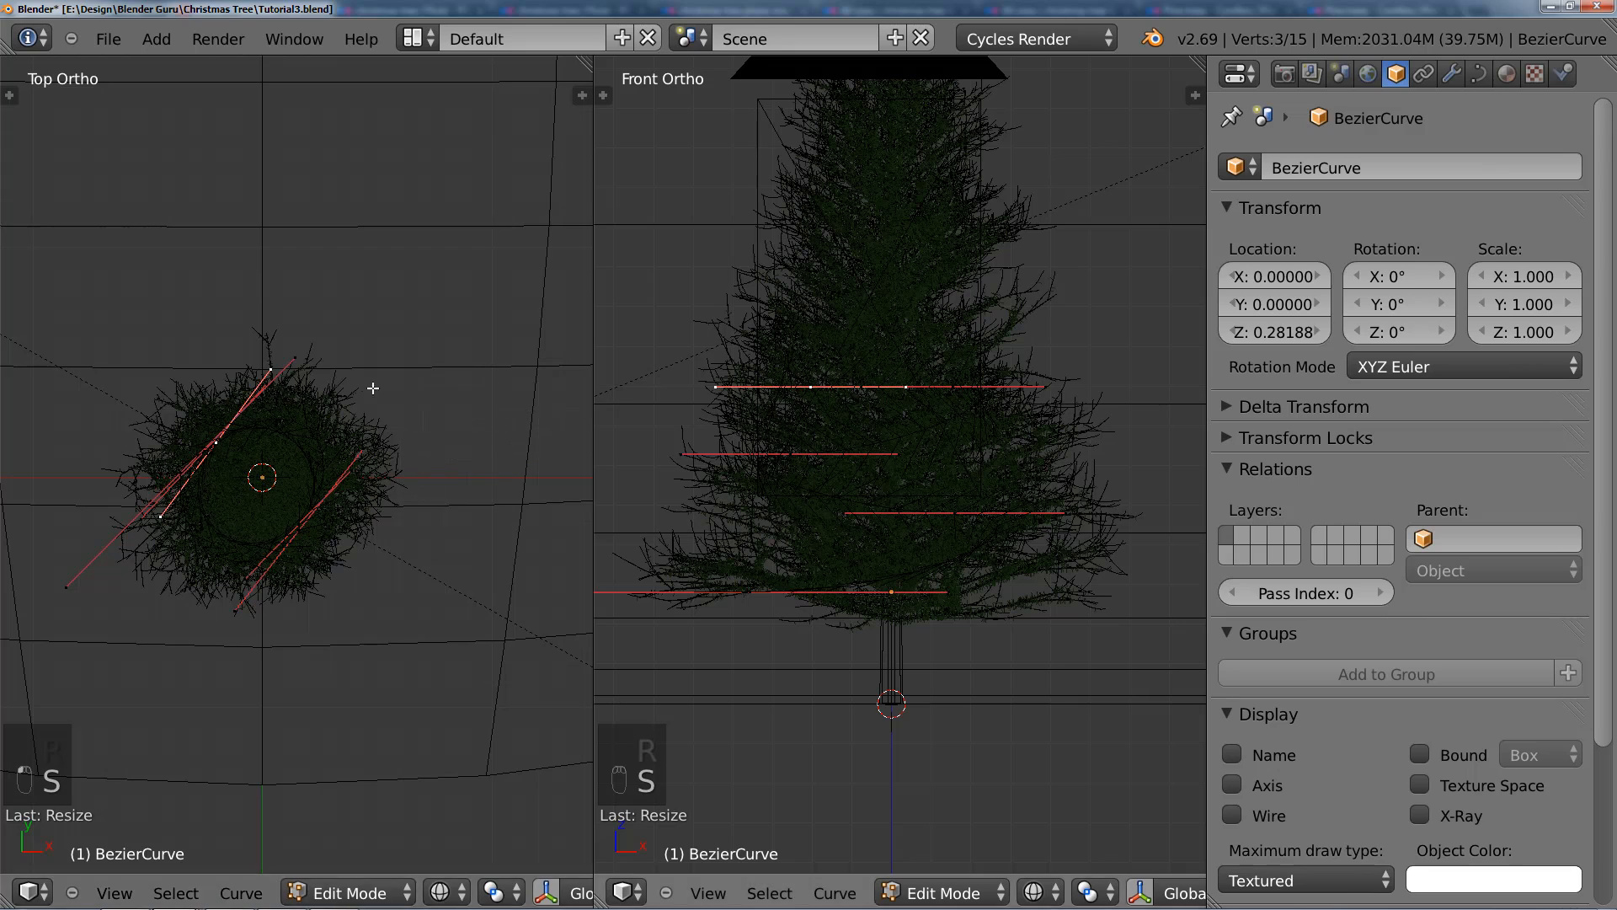
key(s)
click(426, 368)
key(r)
click(441, 384)
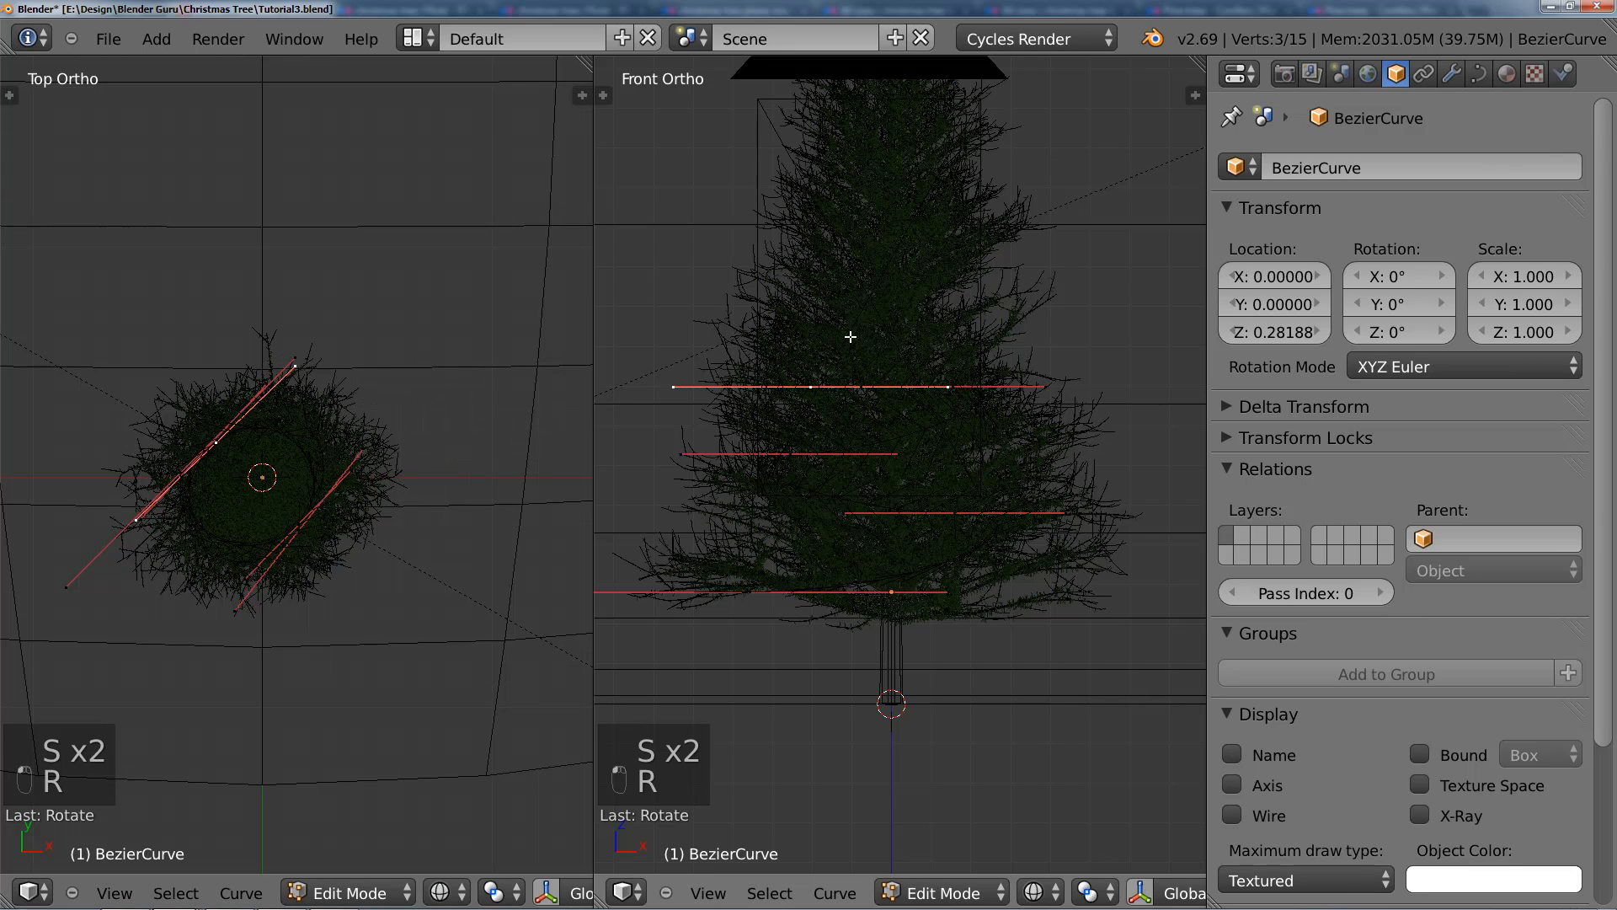
Step: Raise the newest upper-left point in the front view and return to Object Mode to check the spiral
key(g)
click(853, 291)
key(Tab)
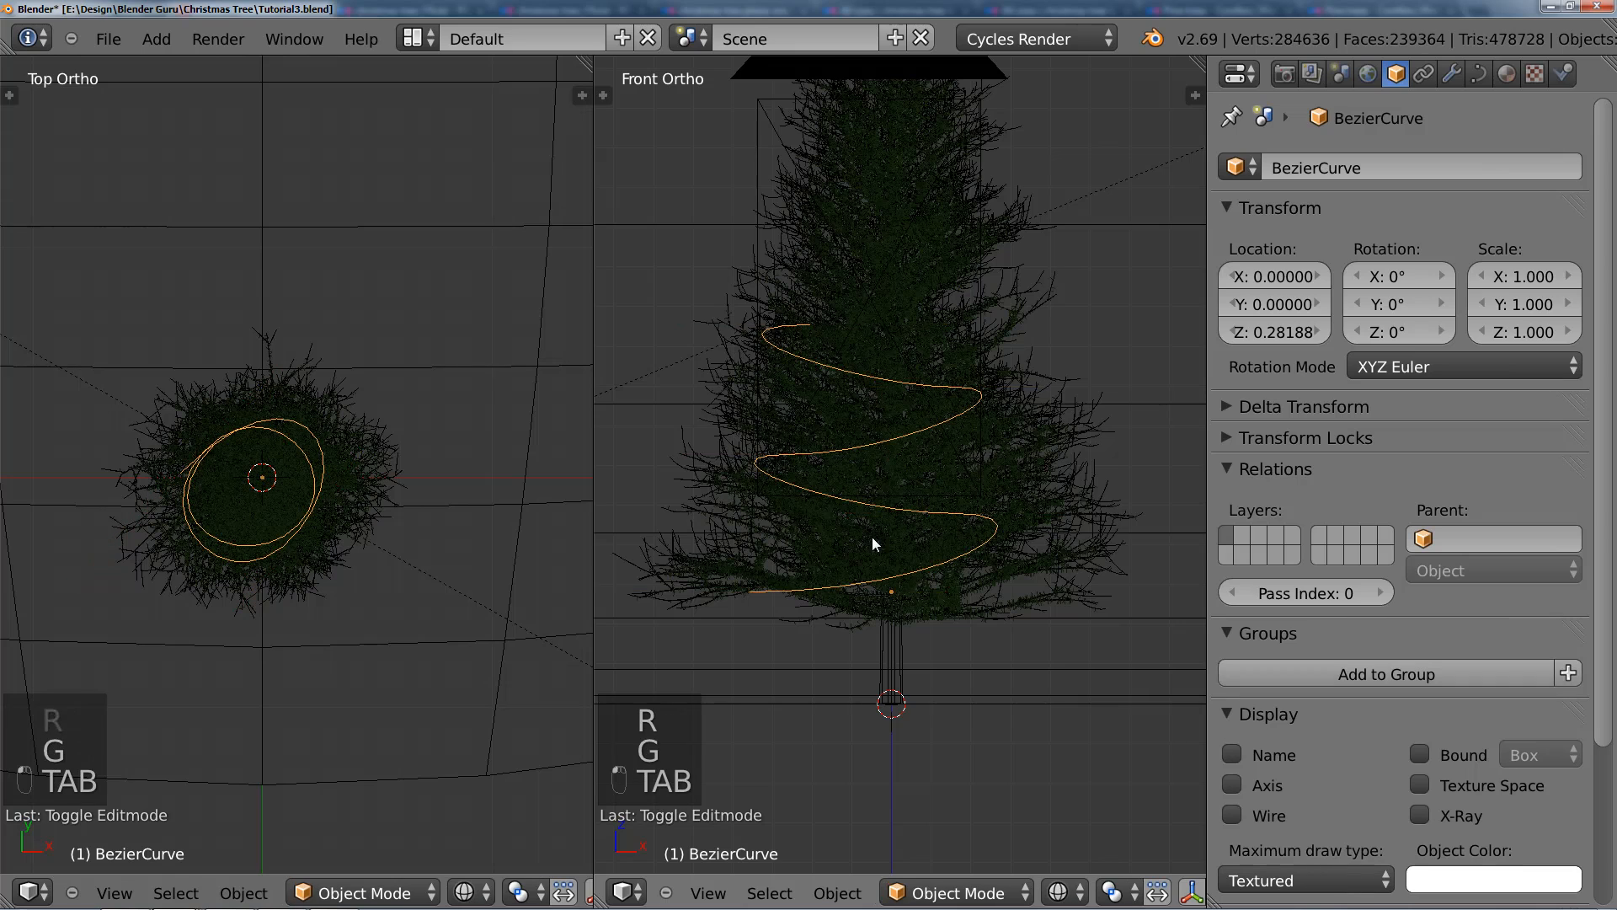
scroll(889, 510, down, 1)
Step: In Edit Mode, add a third lower-right spiral point in the top view, rotate its handles about 80 degrees and enlarge them
key(Tab)
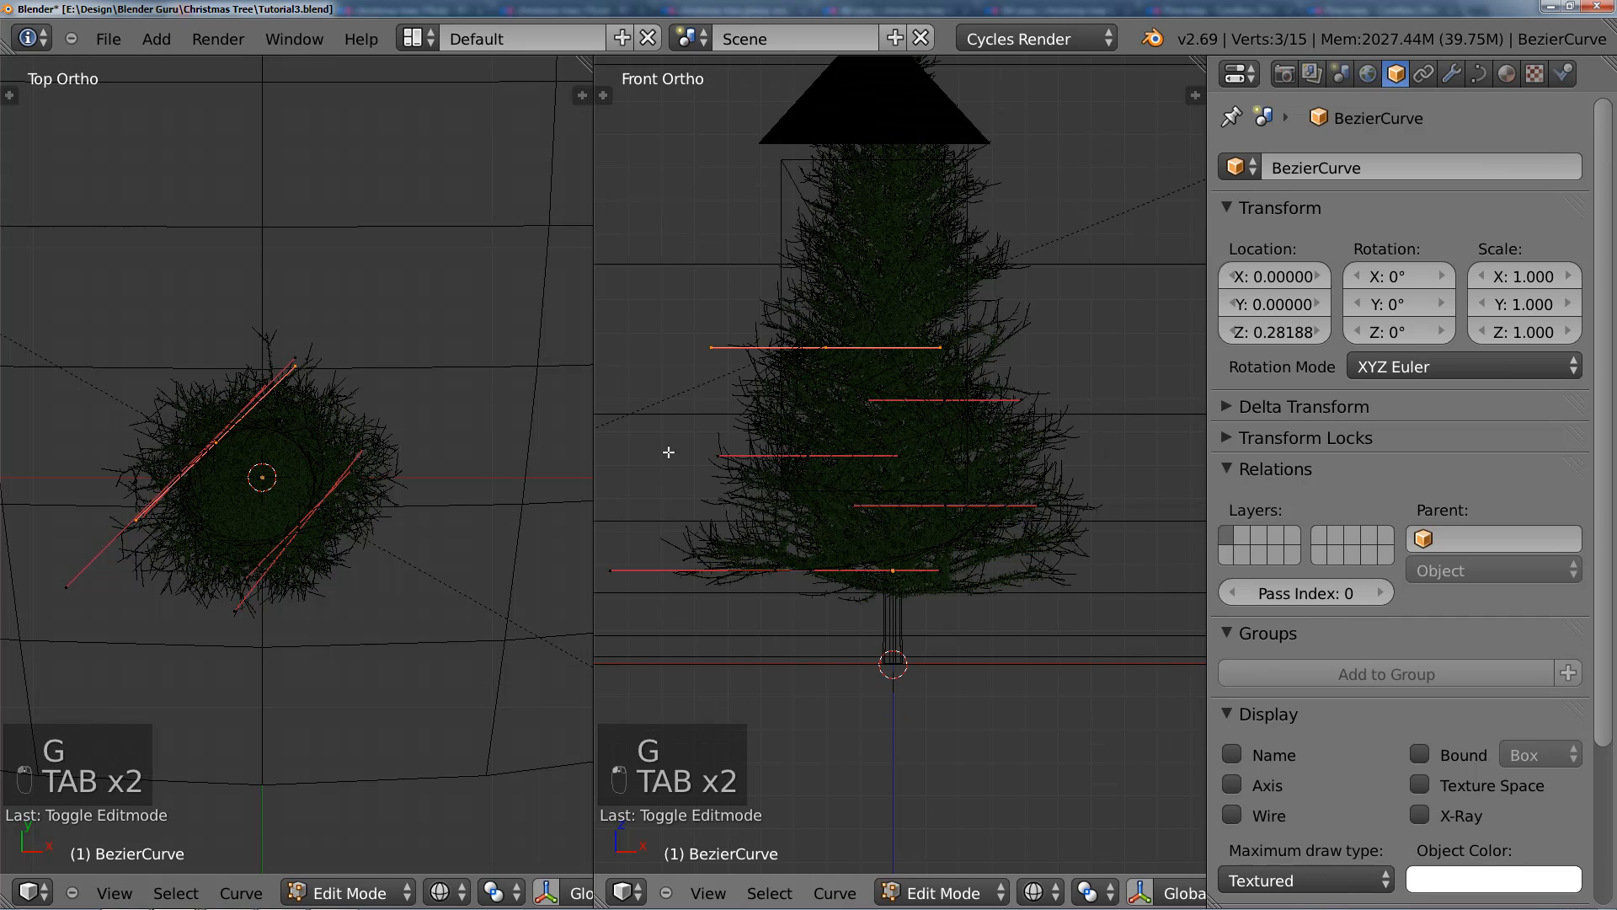
ctrl+click(296, 530)
scroll(302, 534, up, 2)
key(r)
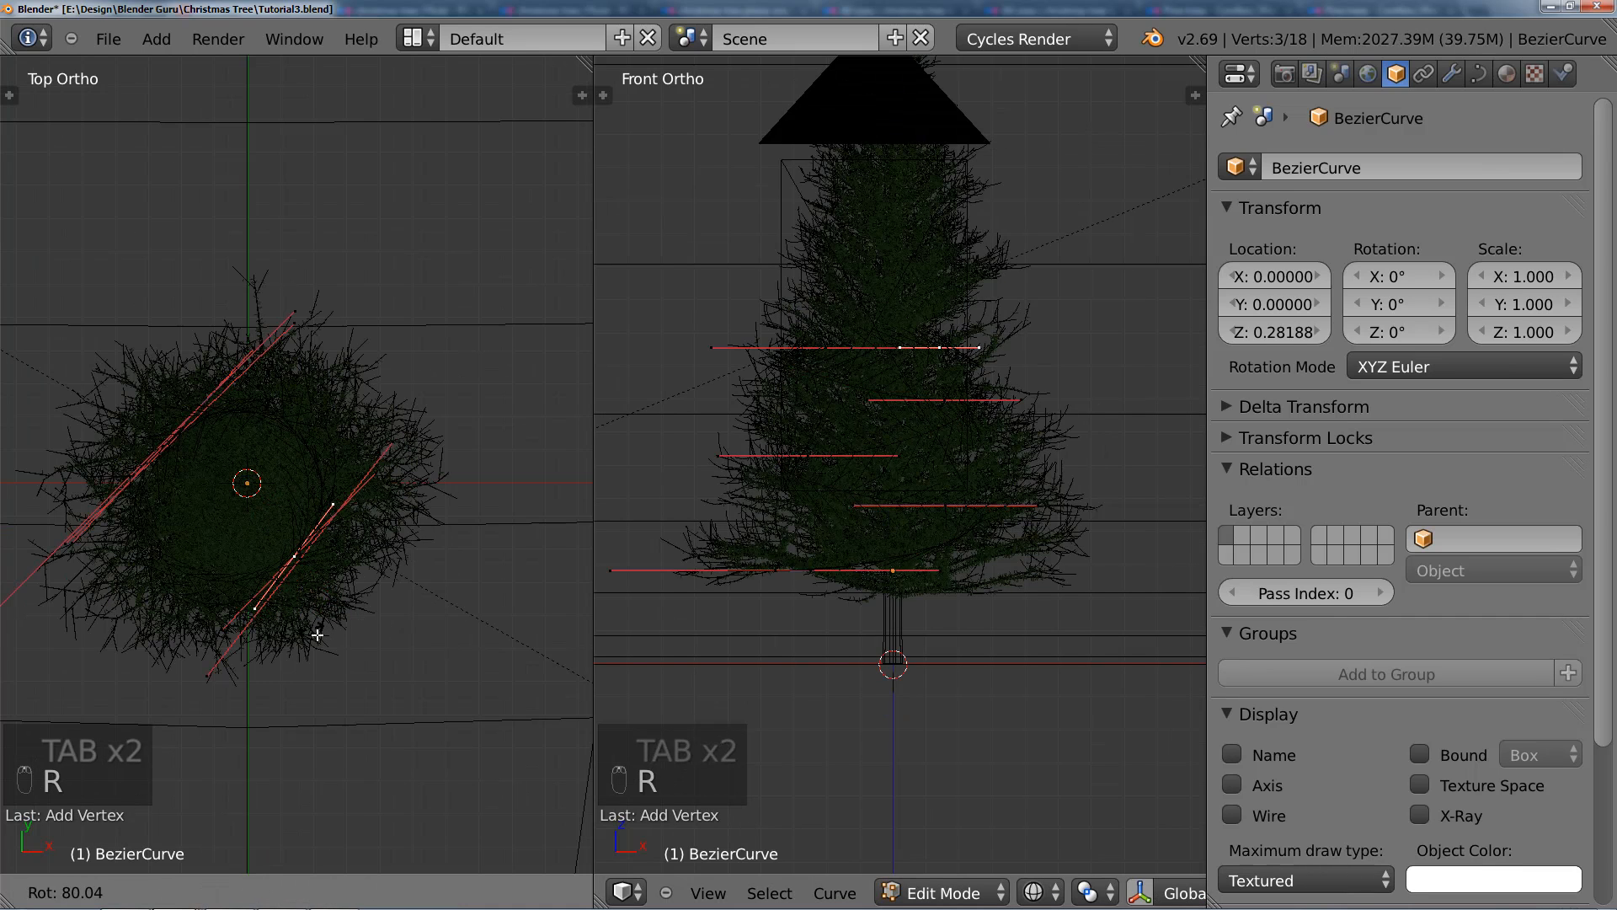
click(320, 632)
key(s)
click(379, 603)
scroll(365, 600, up, 2)
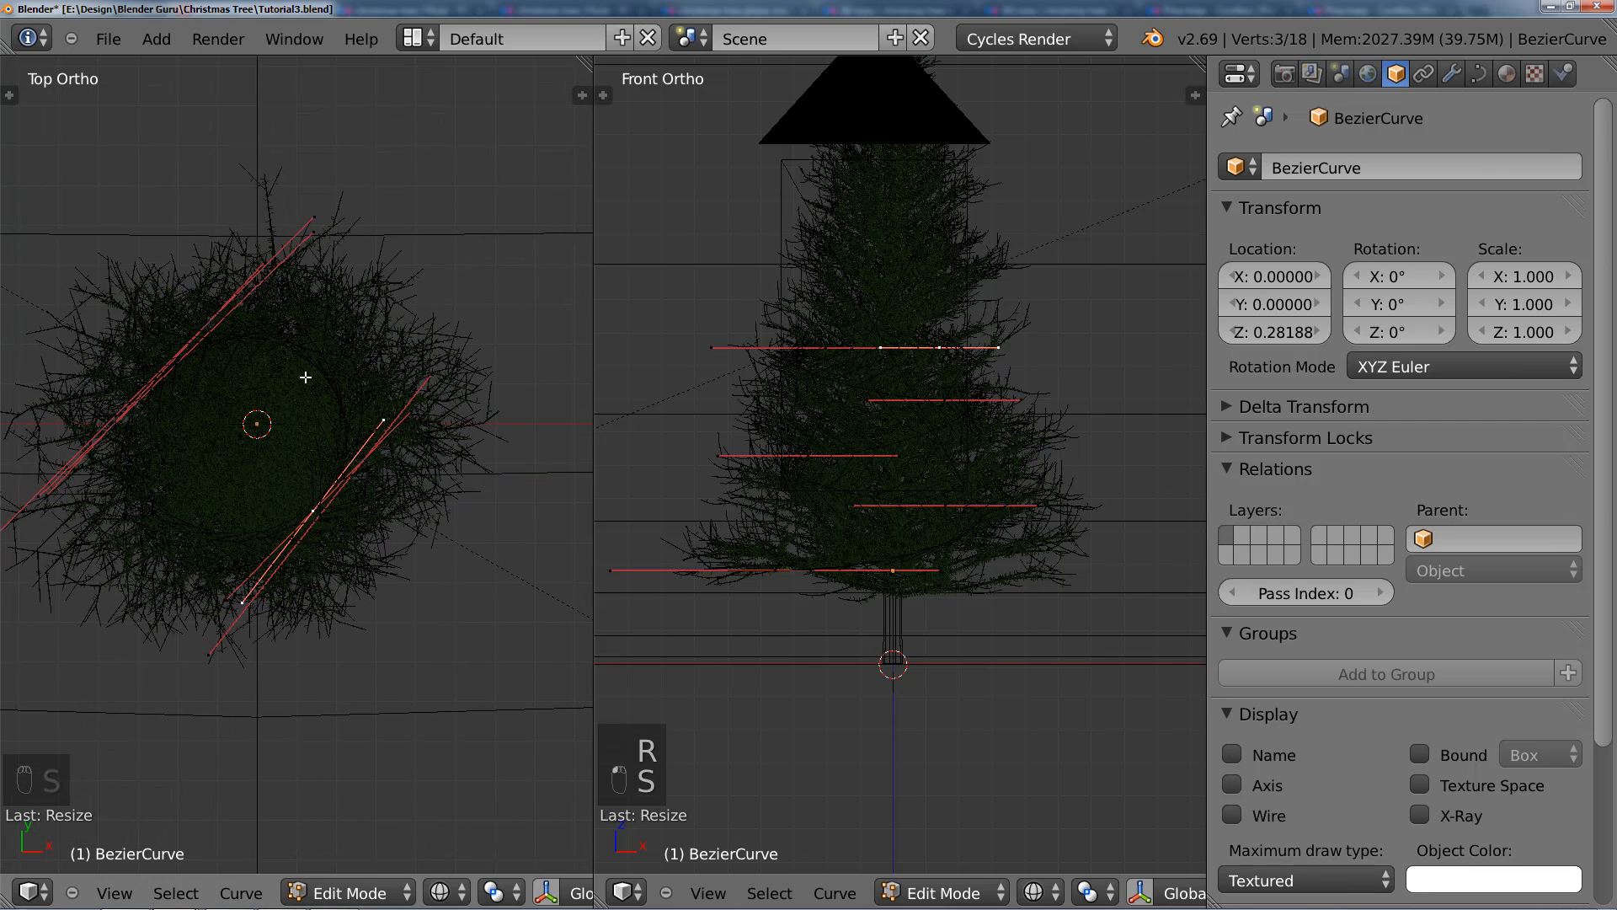
Step: Set the 3D View theme's Wire Edit colour to white in the user preferences and close them
click(118, 42)
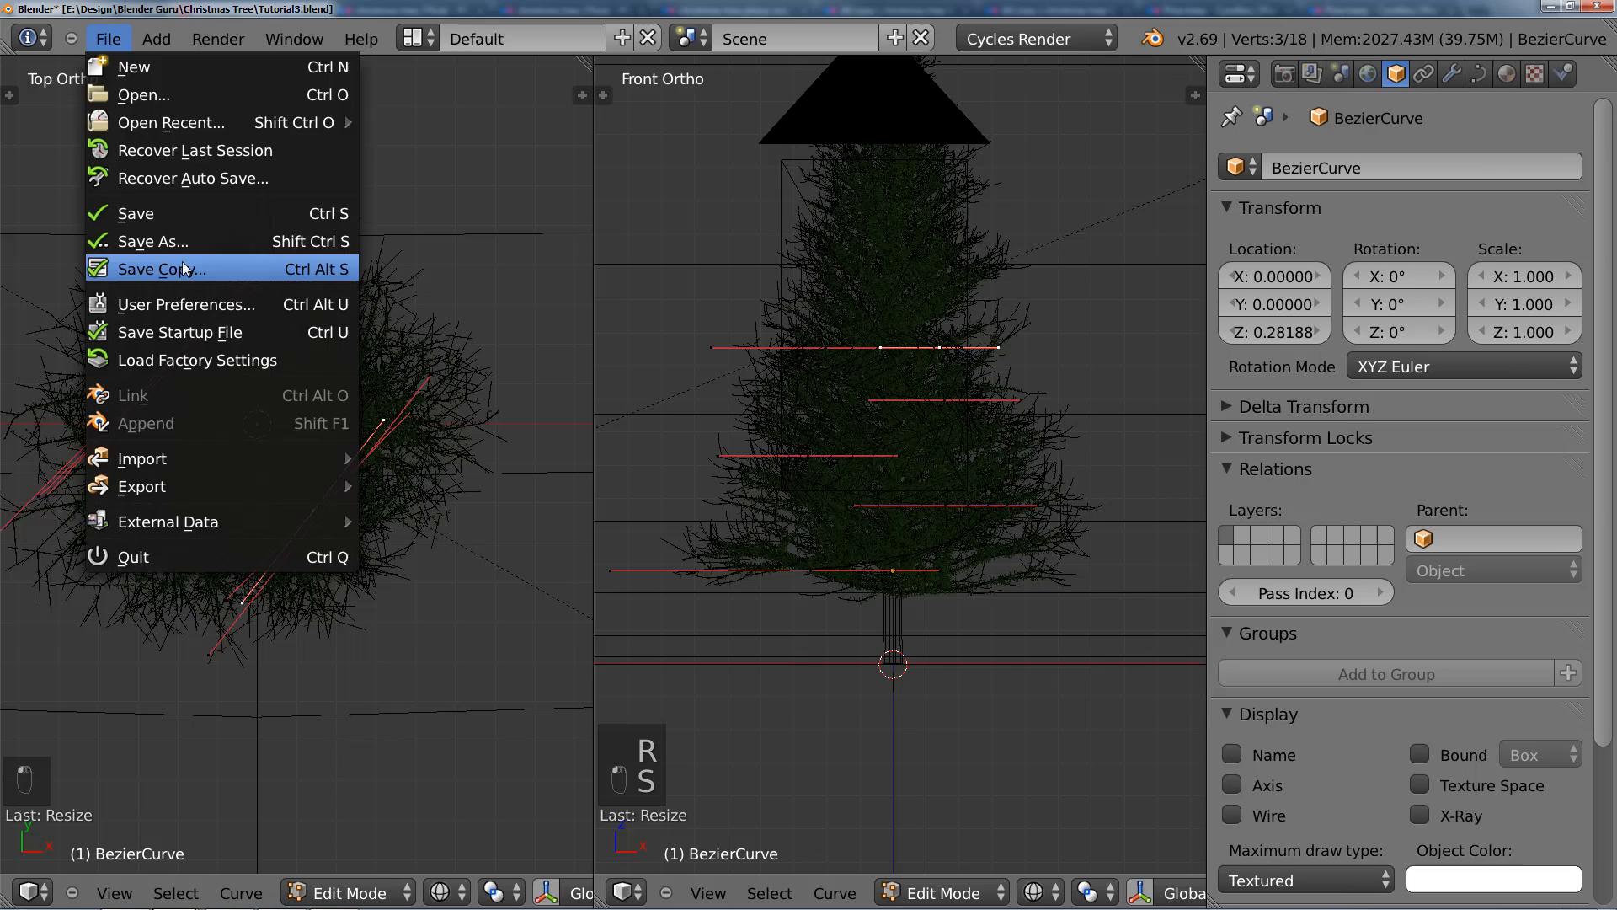
click(189, 309)
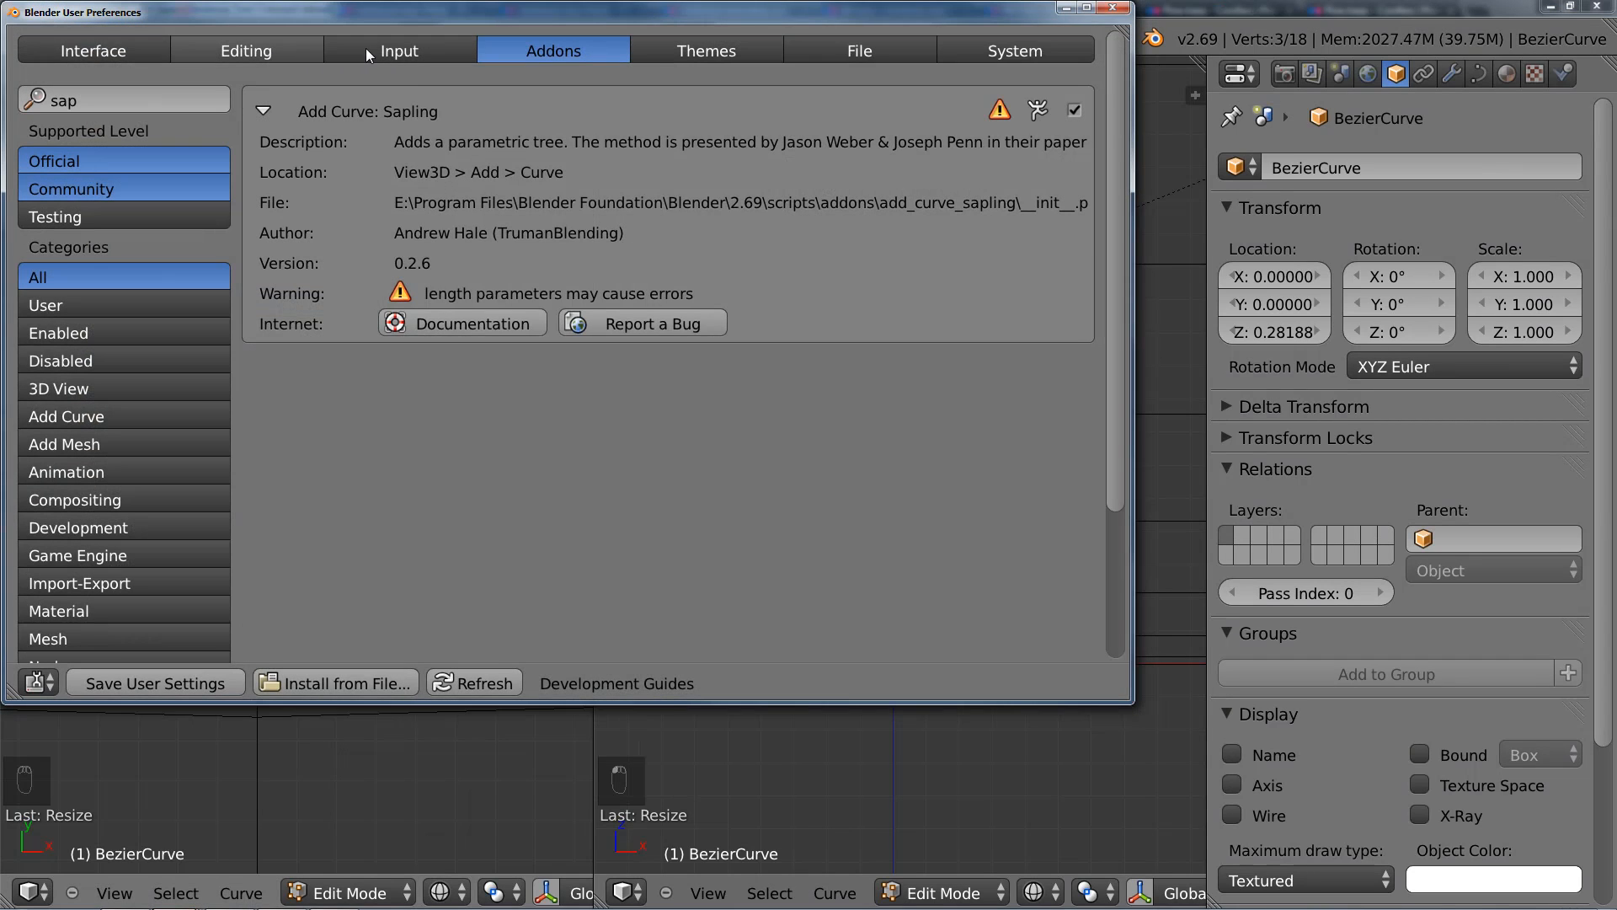
click(664, 50)
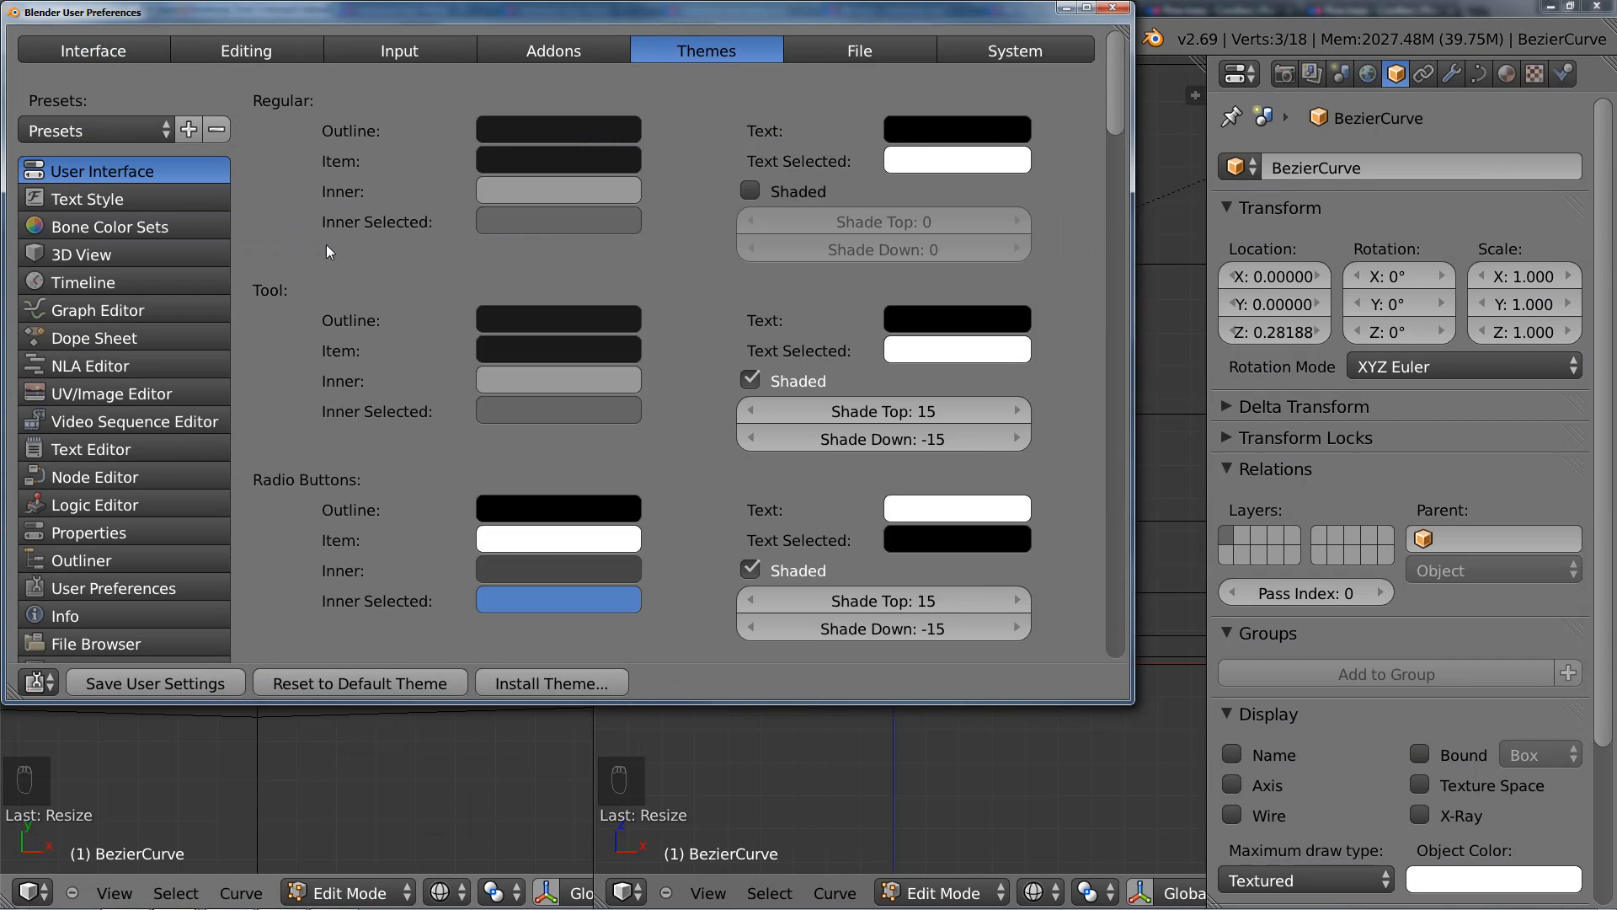
click(105, 256)
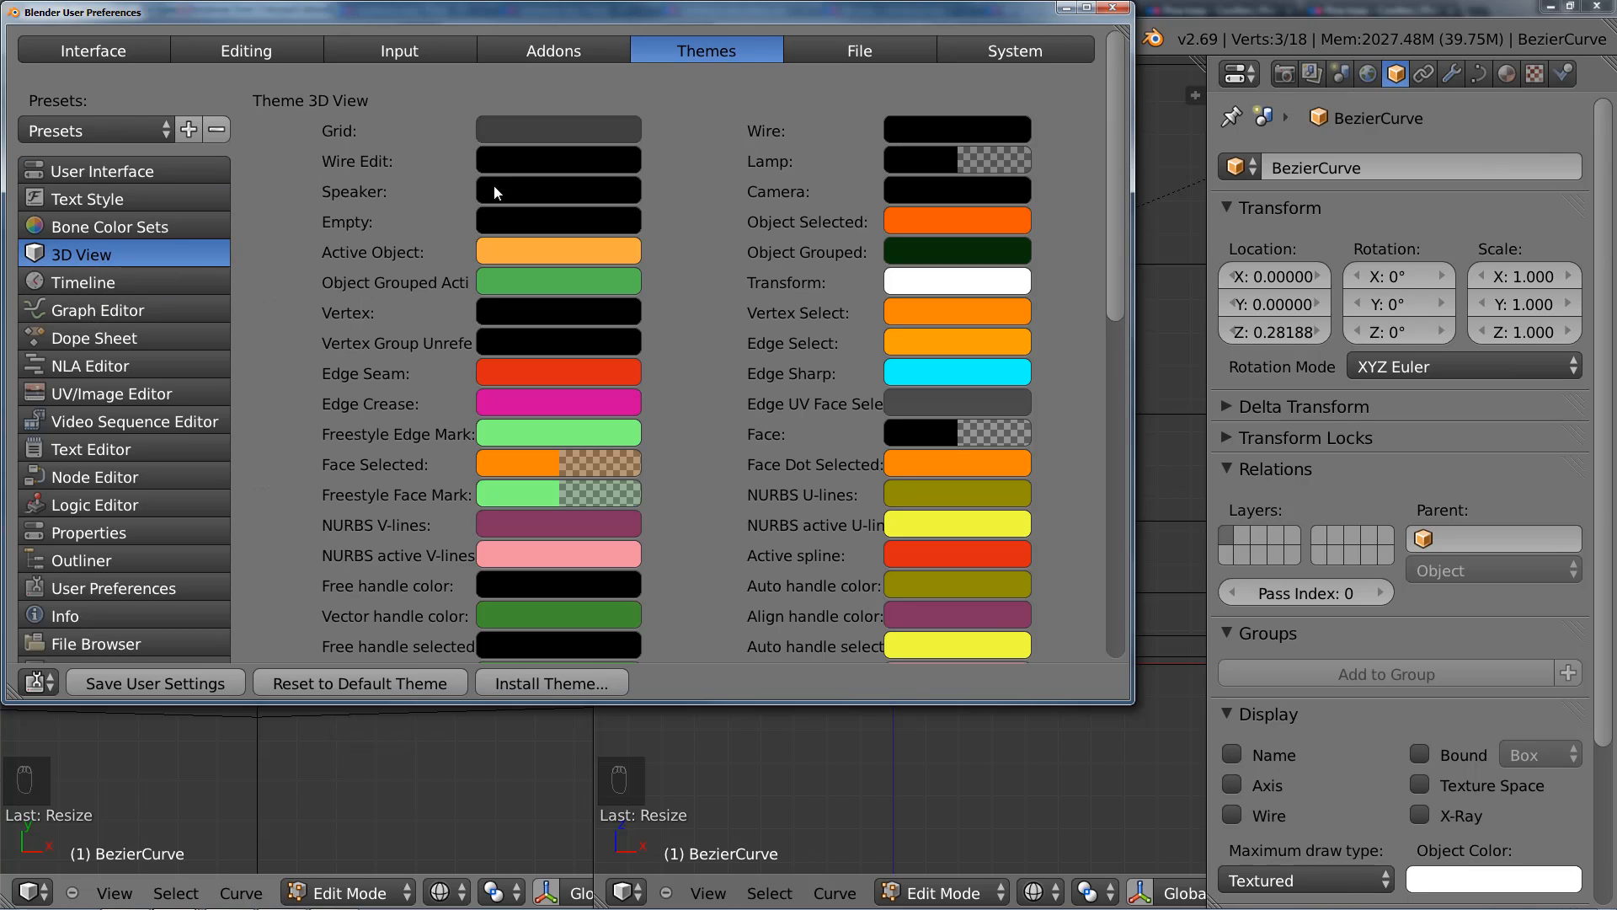
click(516, 220)
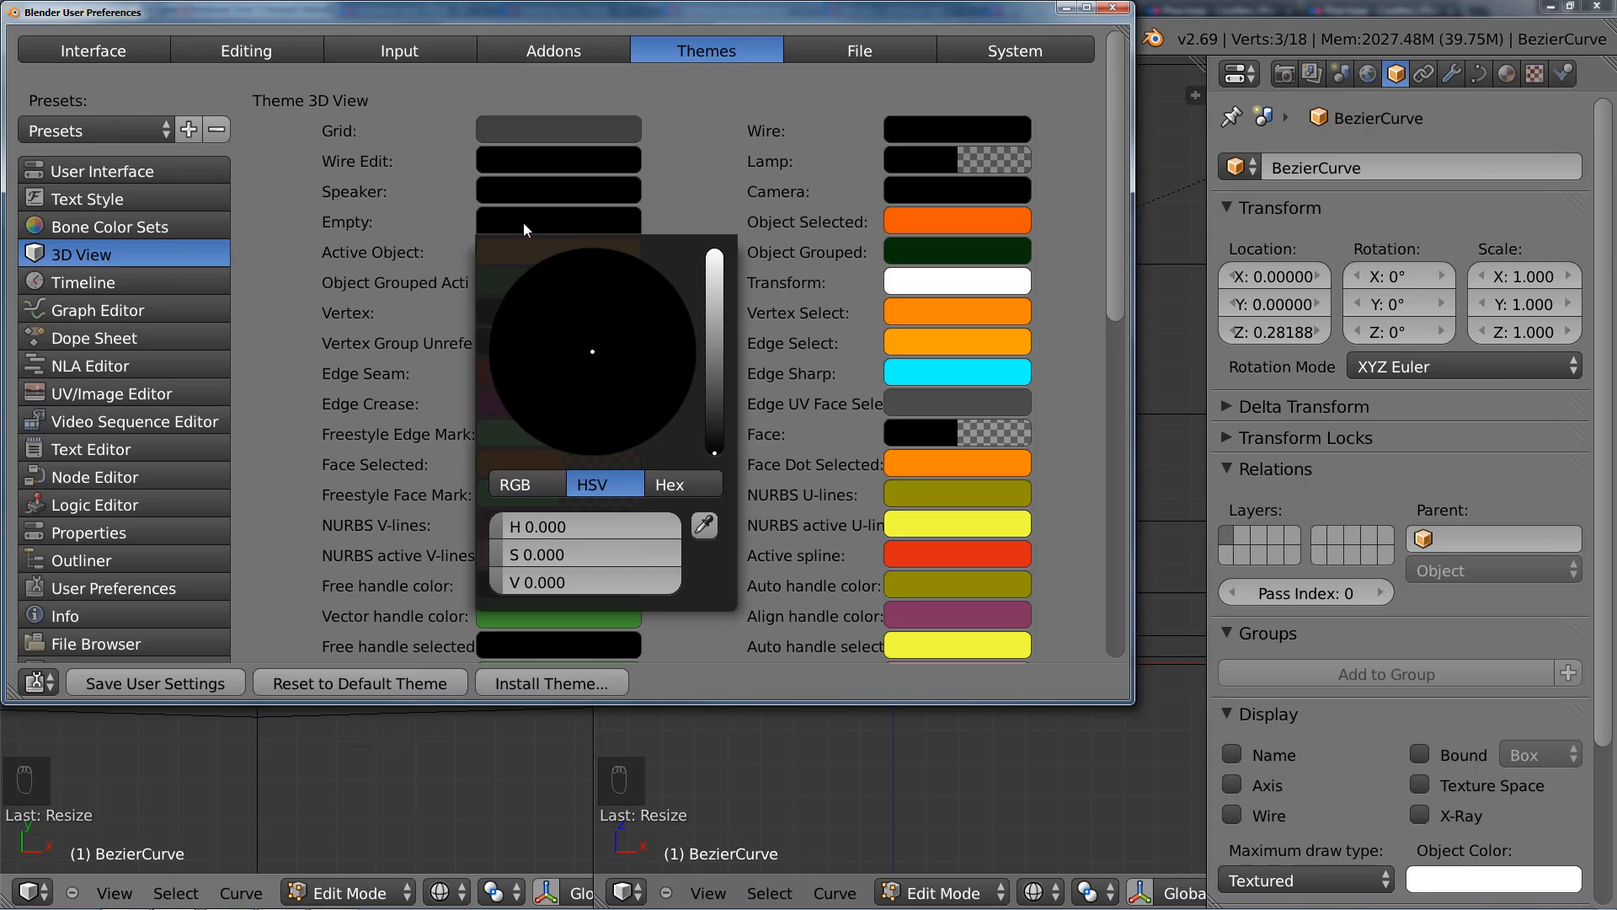
click(536, 164)
drag(715, 290, 712, 135)
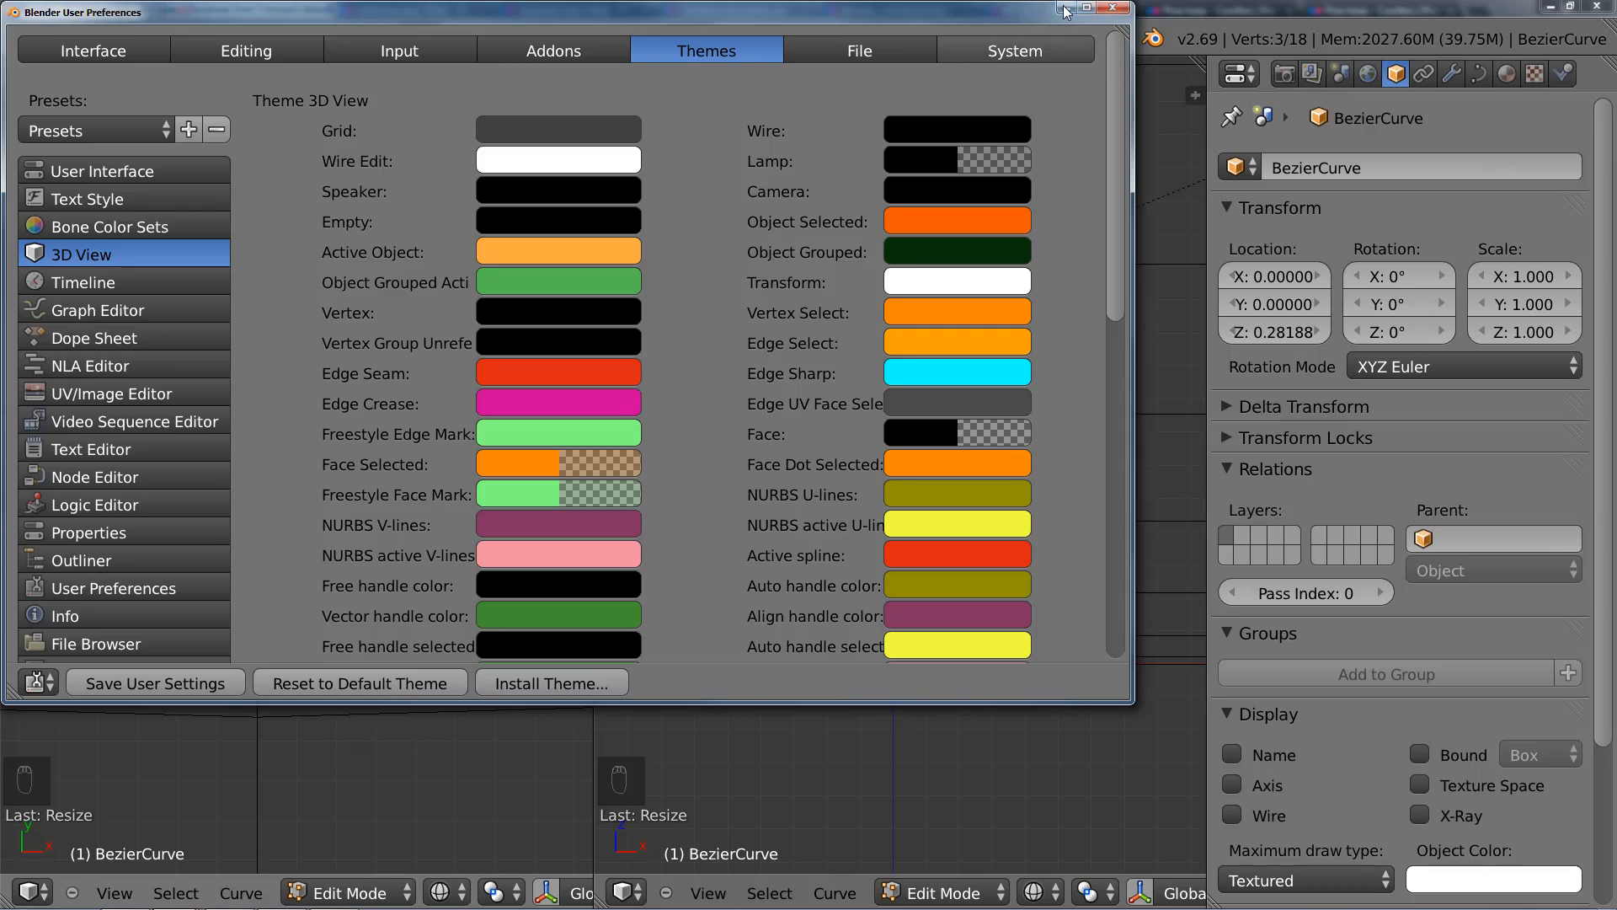
click(1113, 7)
Step: Raise the spiral's top right-hand point along the Z axis in the front view
scroll(365, 545, up, 3)
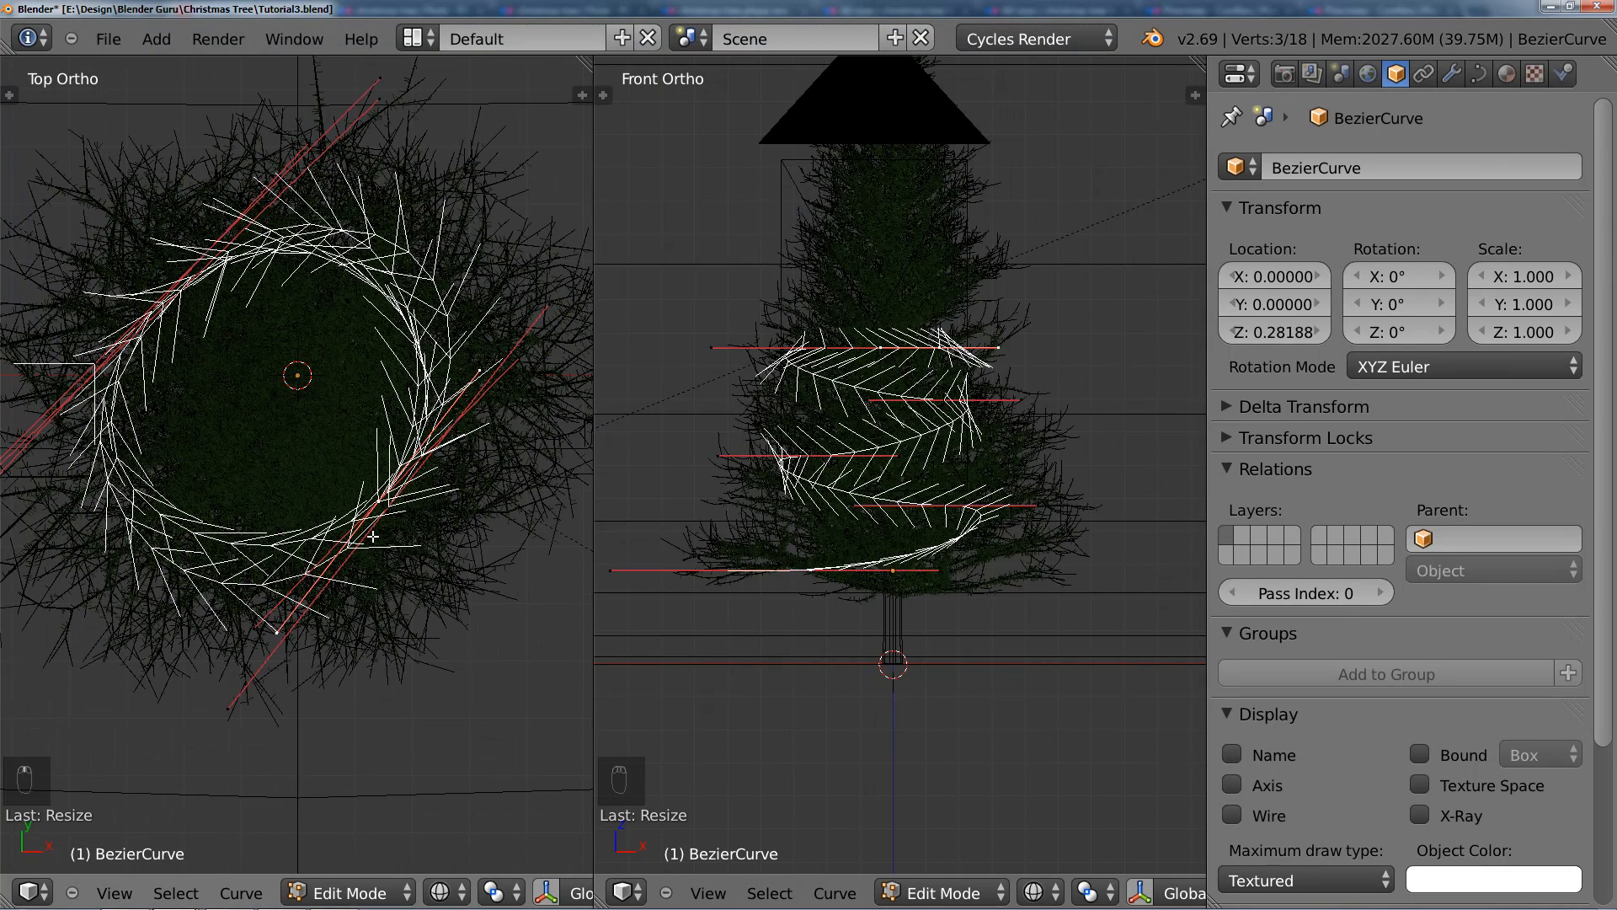
key(g)
key(z)
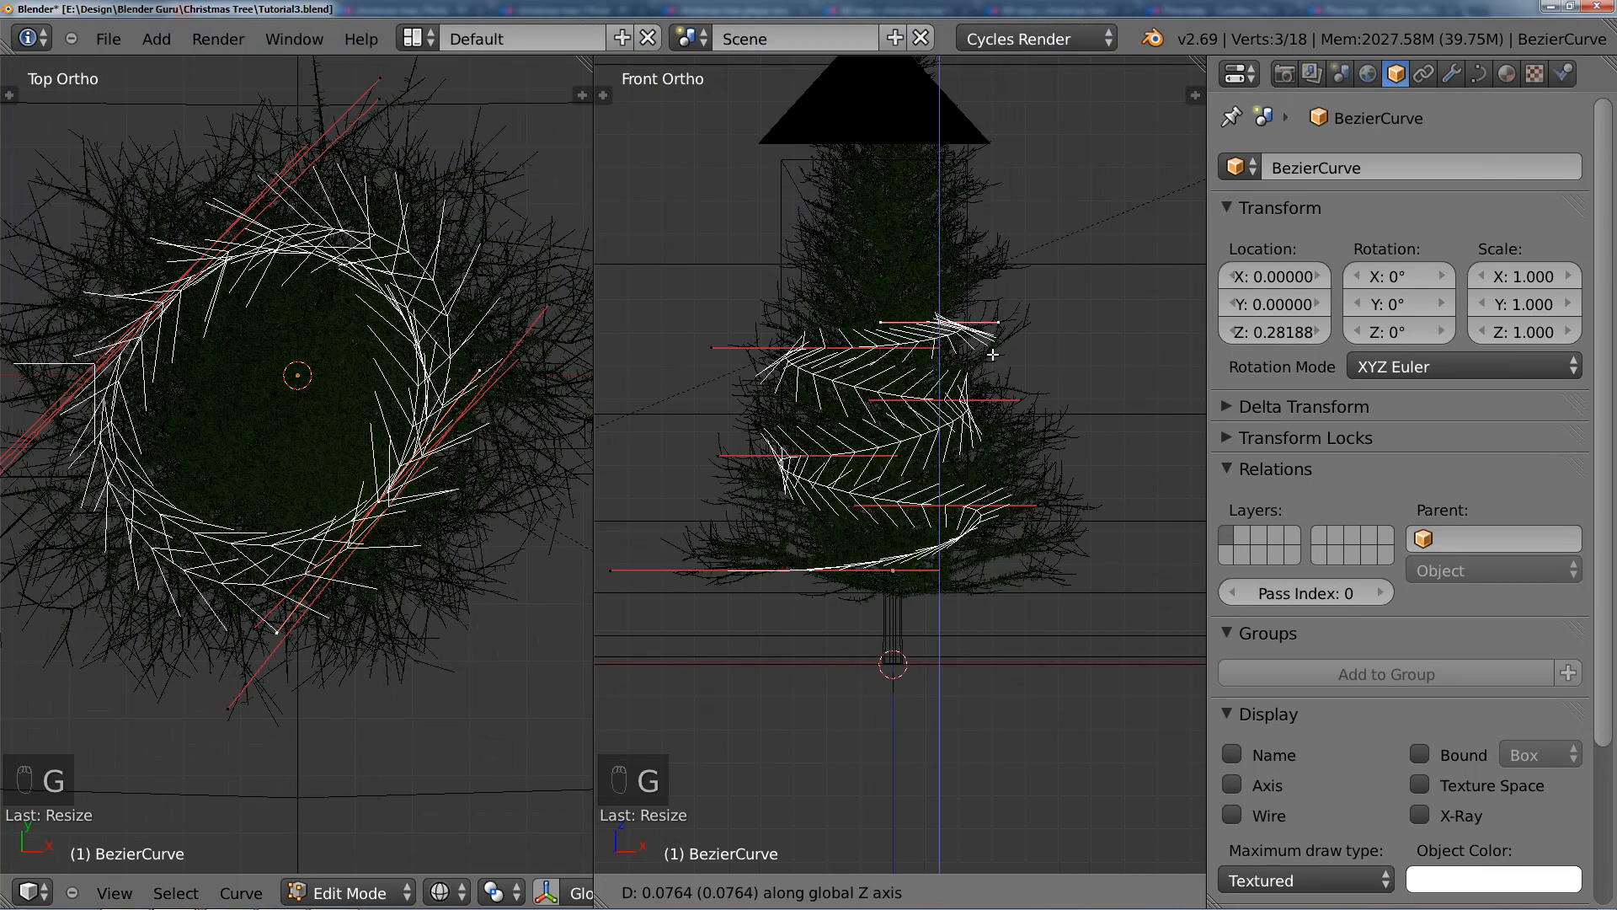
click(994, 348)
Step: Add a new upper-left spiral point in the top view, enlarge its handles, and adjust its rotation and position to follow the loop
ctrl+click(198, 312)
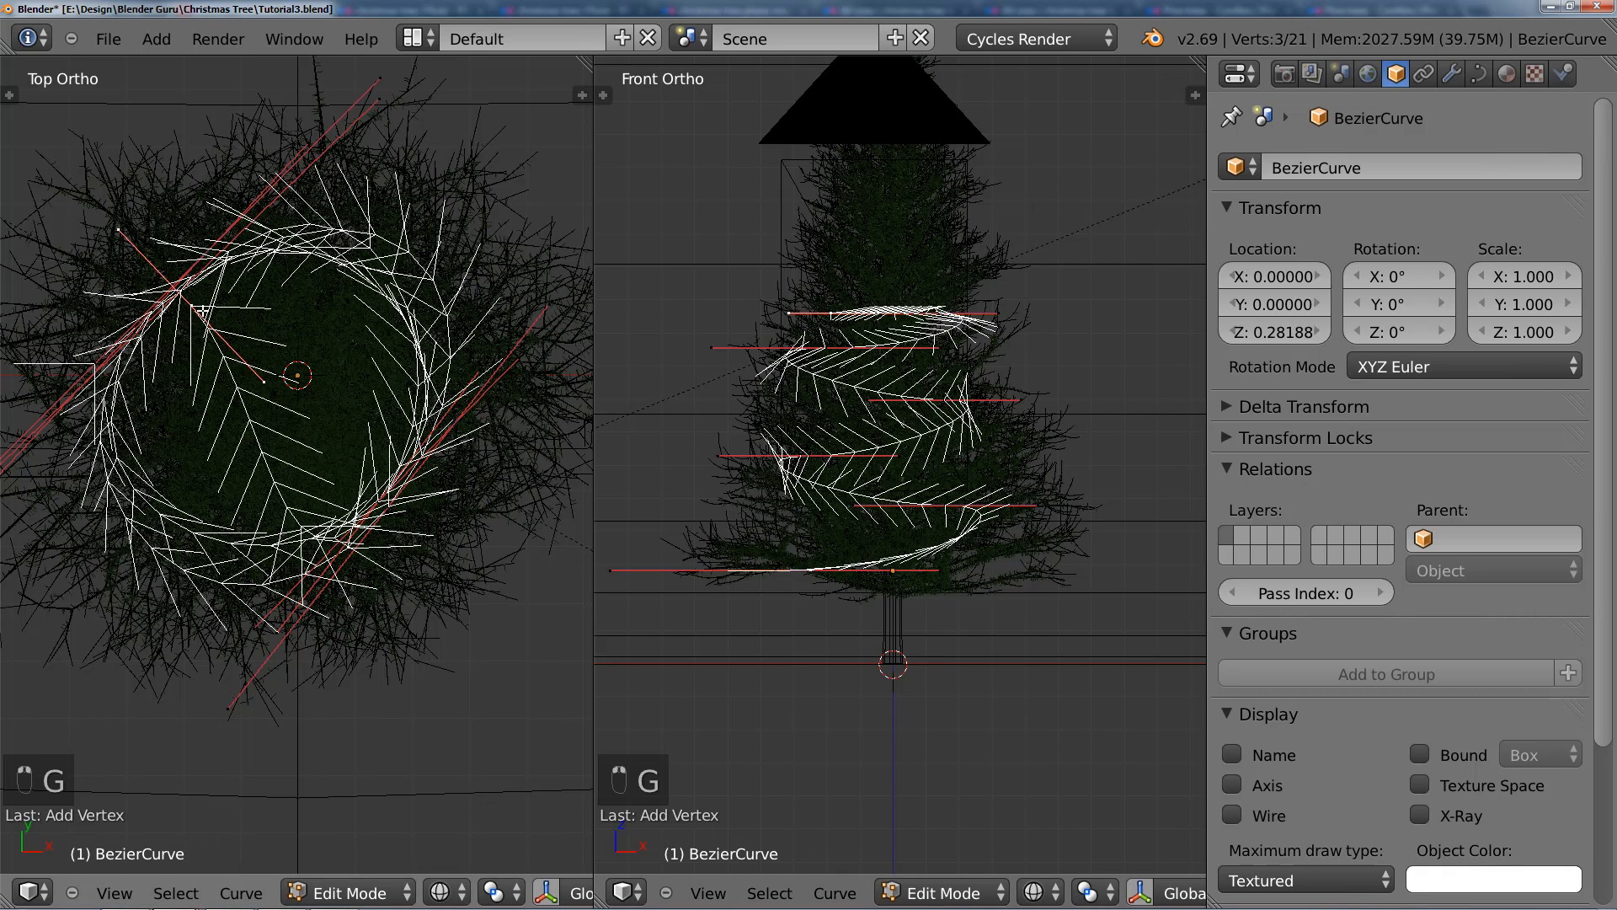
key(r)
click(172, 497)
key(s)
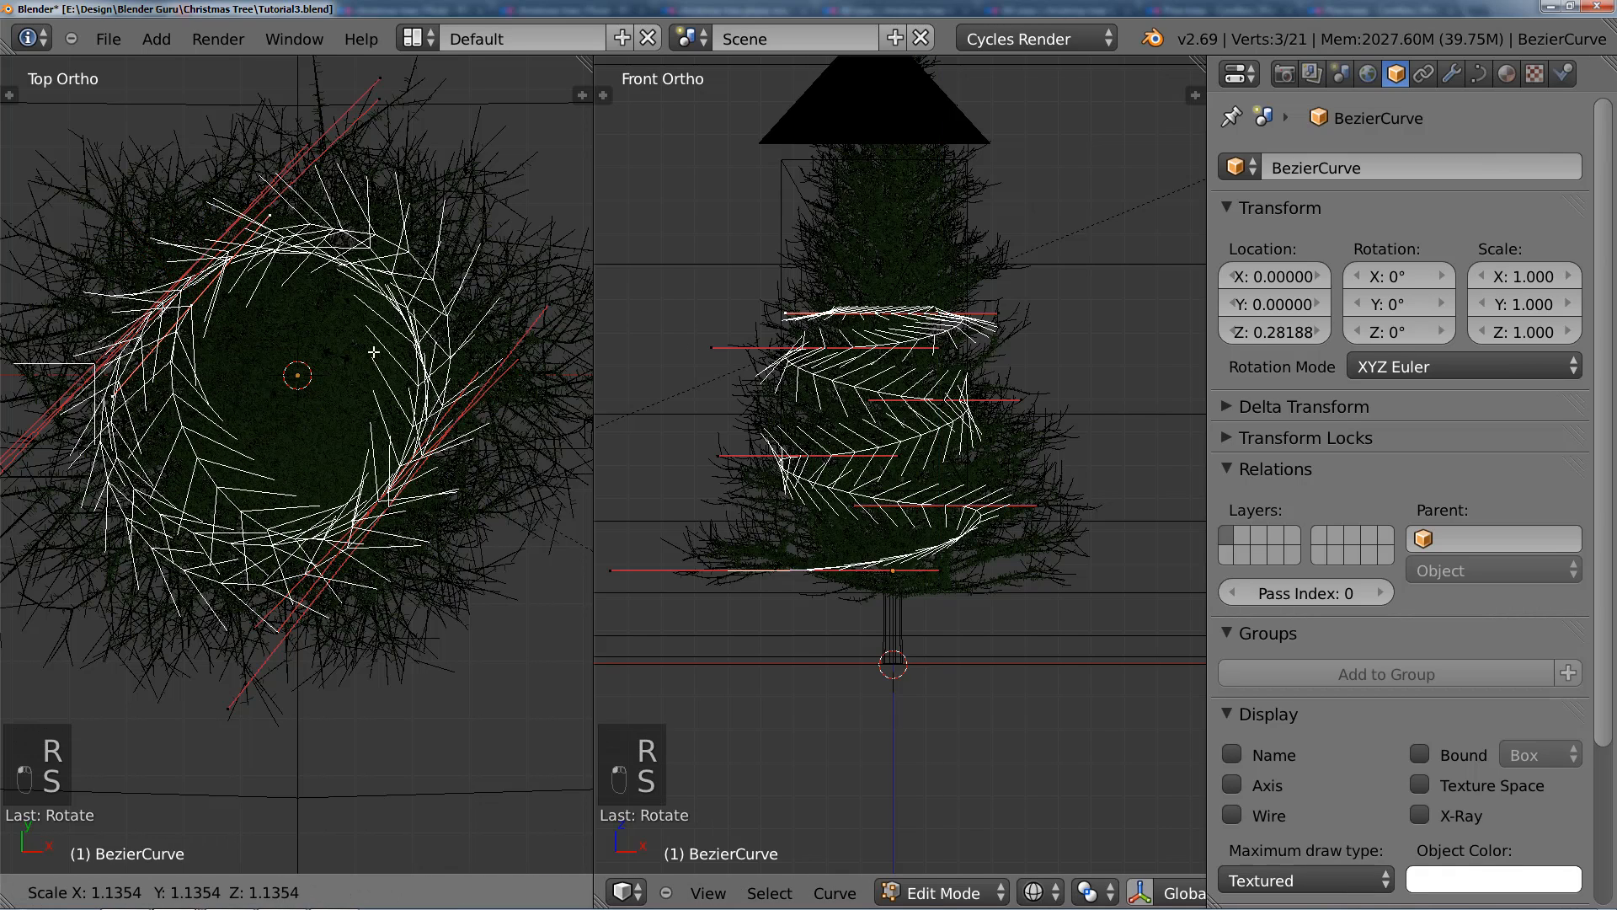
click(454, 361)
key(g)
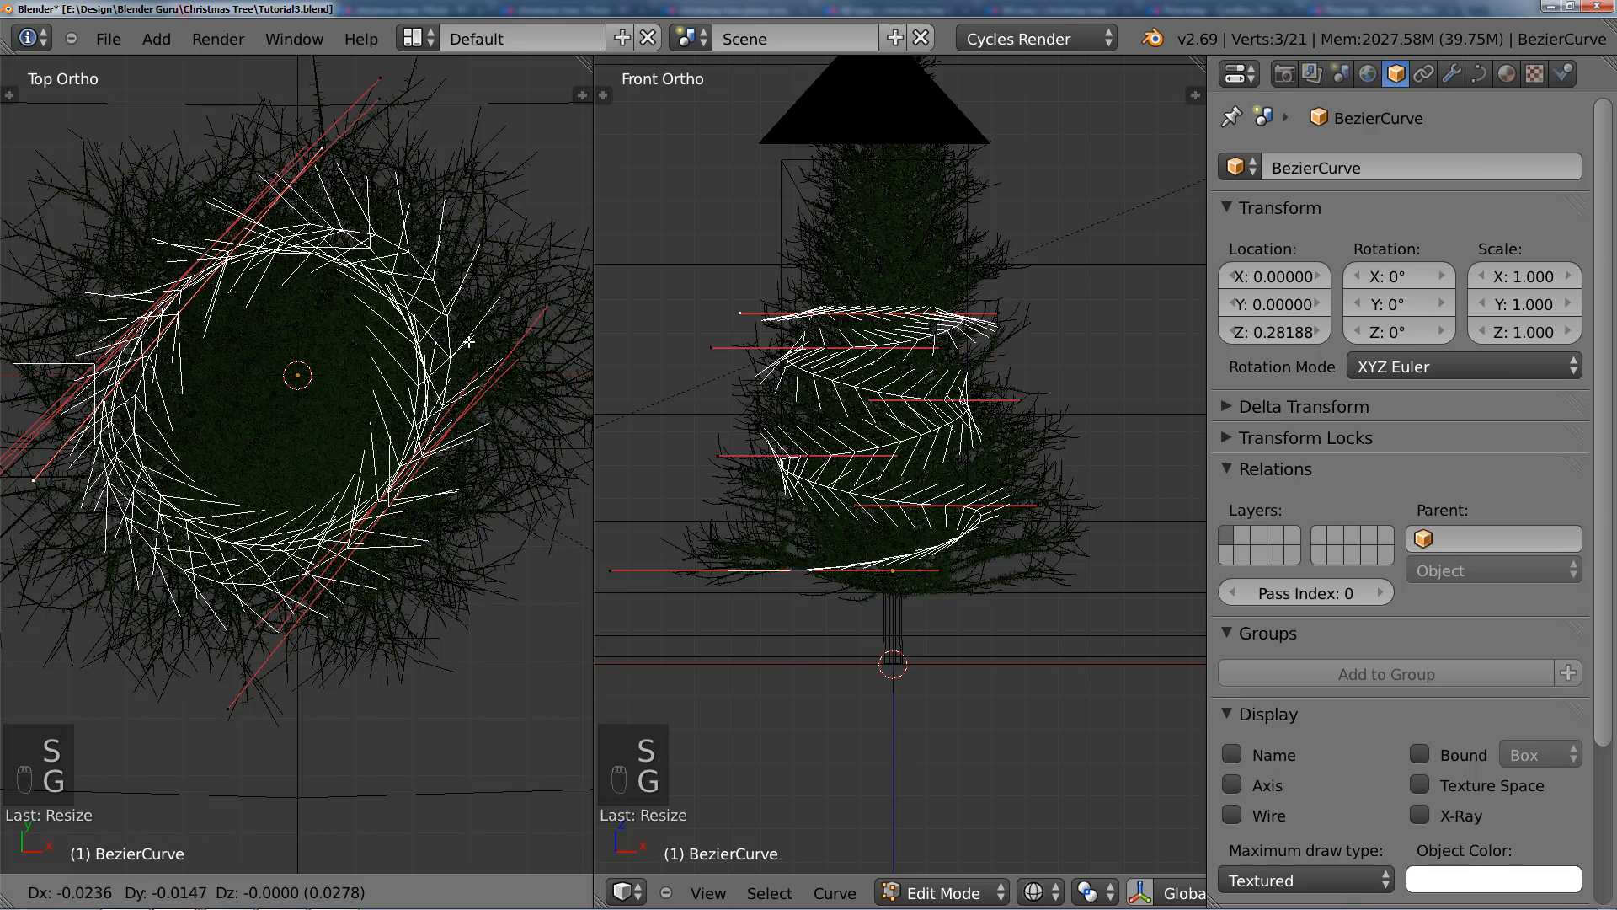
click(462, 346)
key(r)
click(481, 380)
Step: Raise the new upper-left point about 0.06 along the Z axis in the front view and nudge it closer to the tree
key(g)
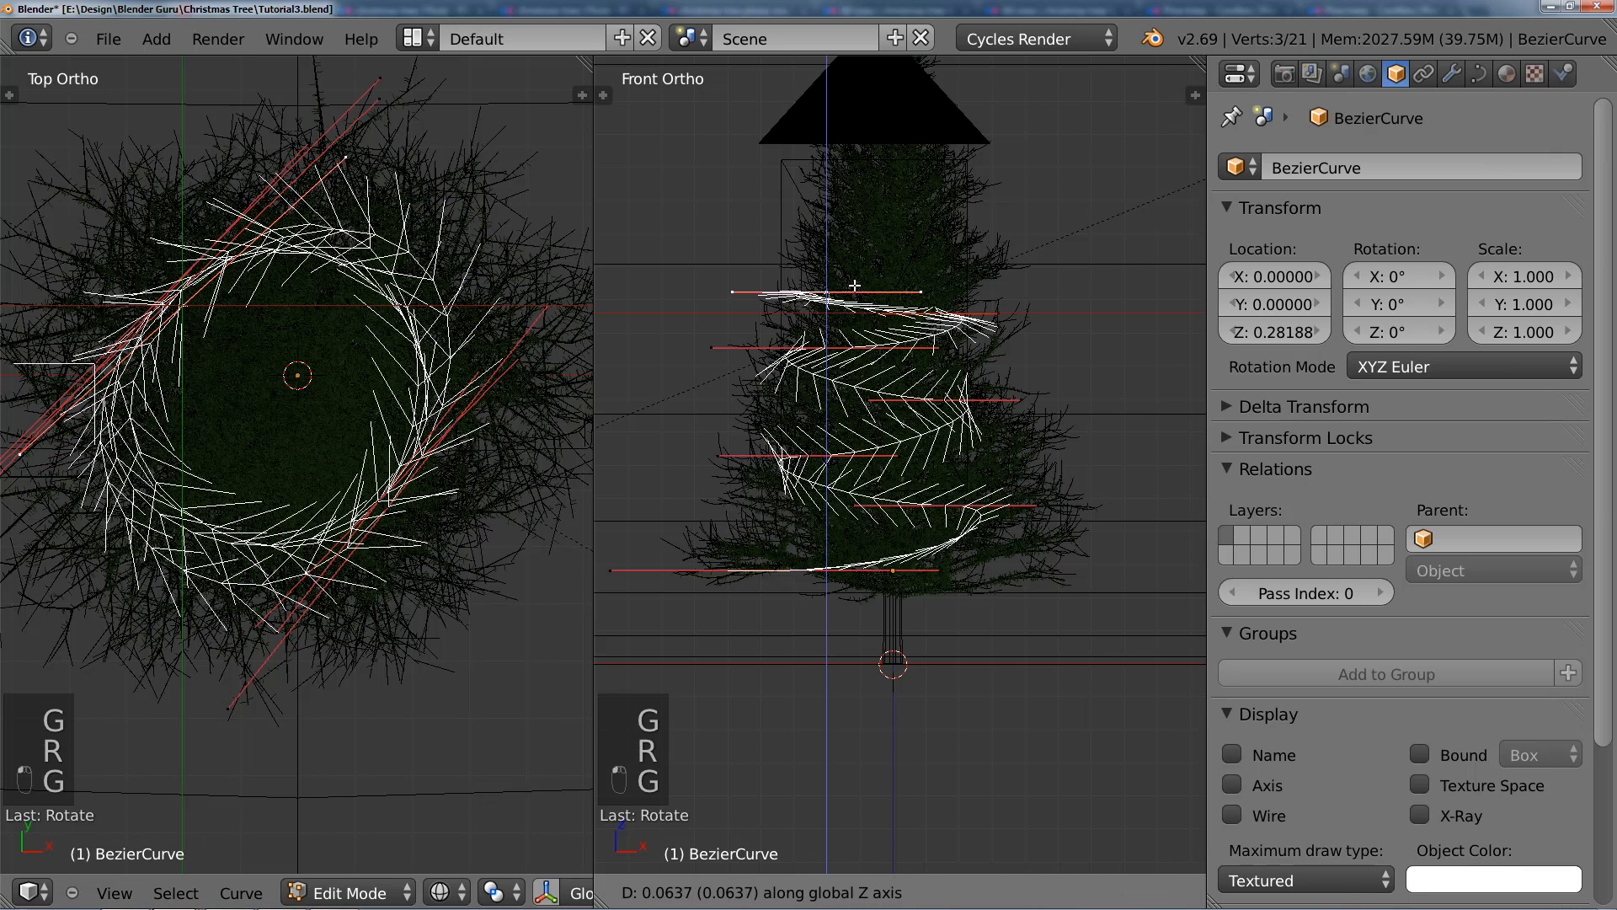
click(867, 290)
key(g)
click(878, 282)
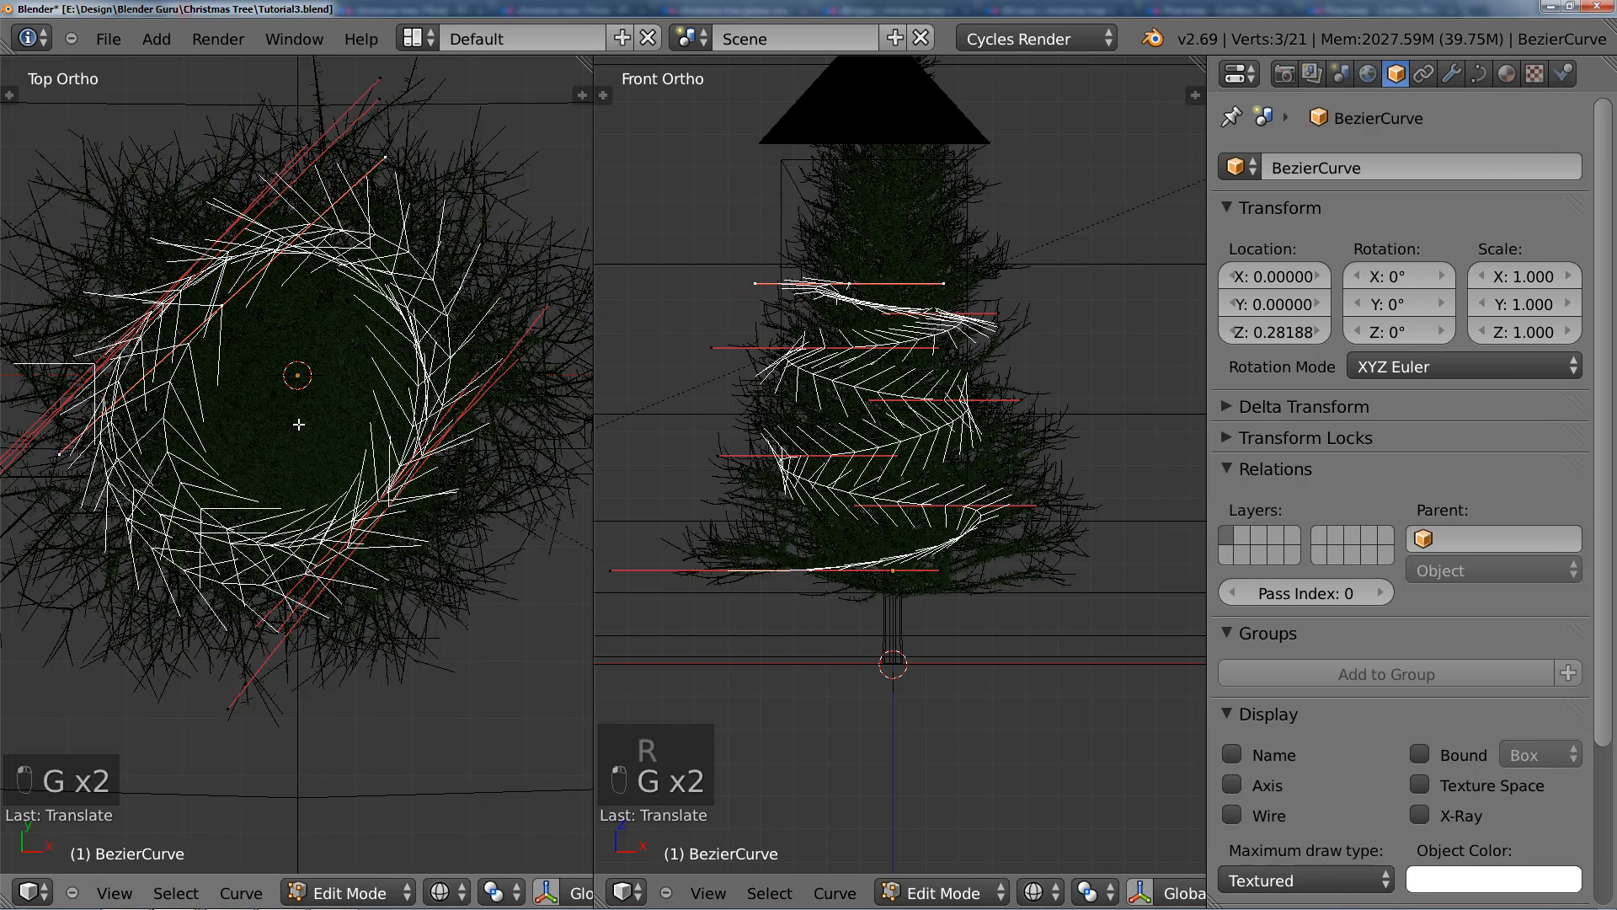
Step: Add a lower-right spiral point in the top view, rotate its handles about 90 degrees and reposition it on a tighter loop
ctrl+click(380, 481)
key(r)
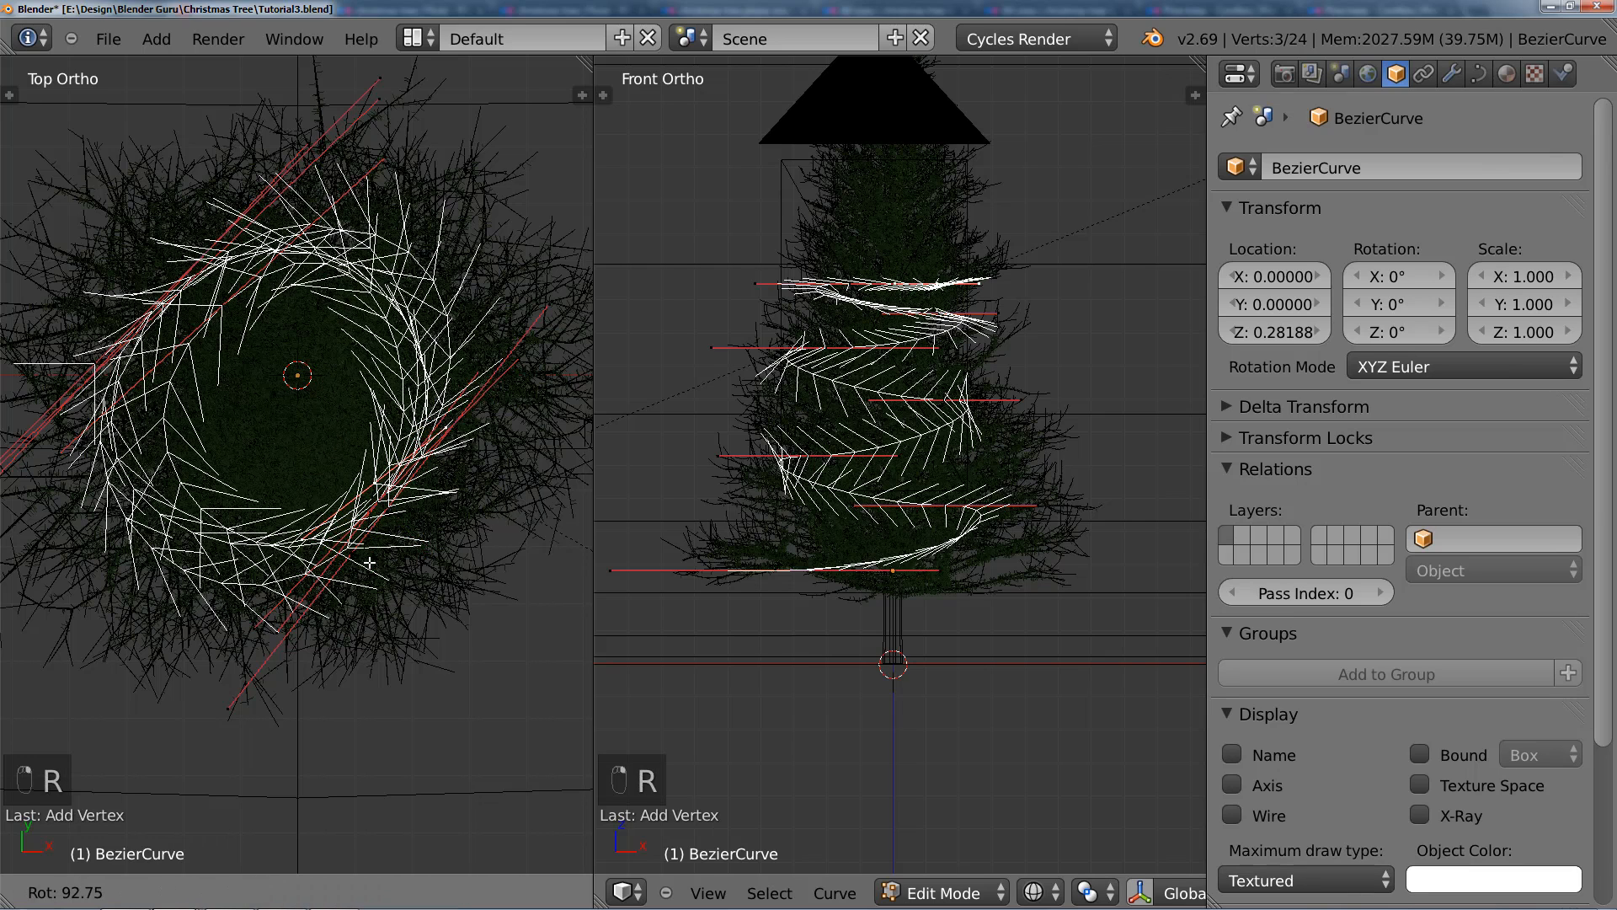
click(358, 547)
key(g)
click(354, 554)
Step: Raise the lower-right point along the Z axis in the front view and shift it slightly inward along the X axis
key(g)
key(z)
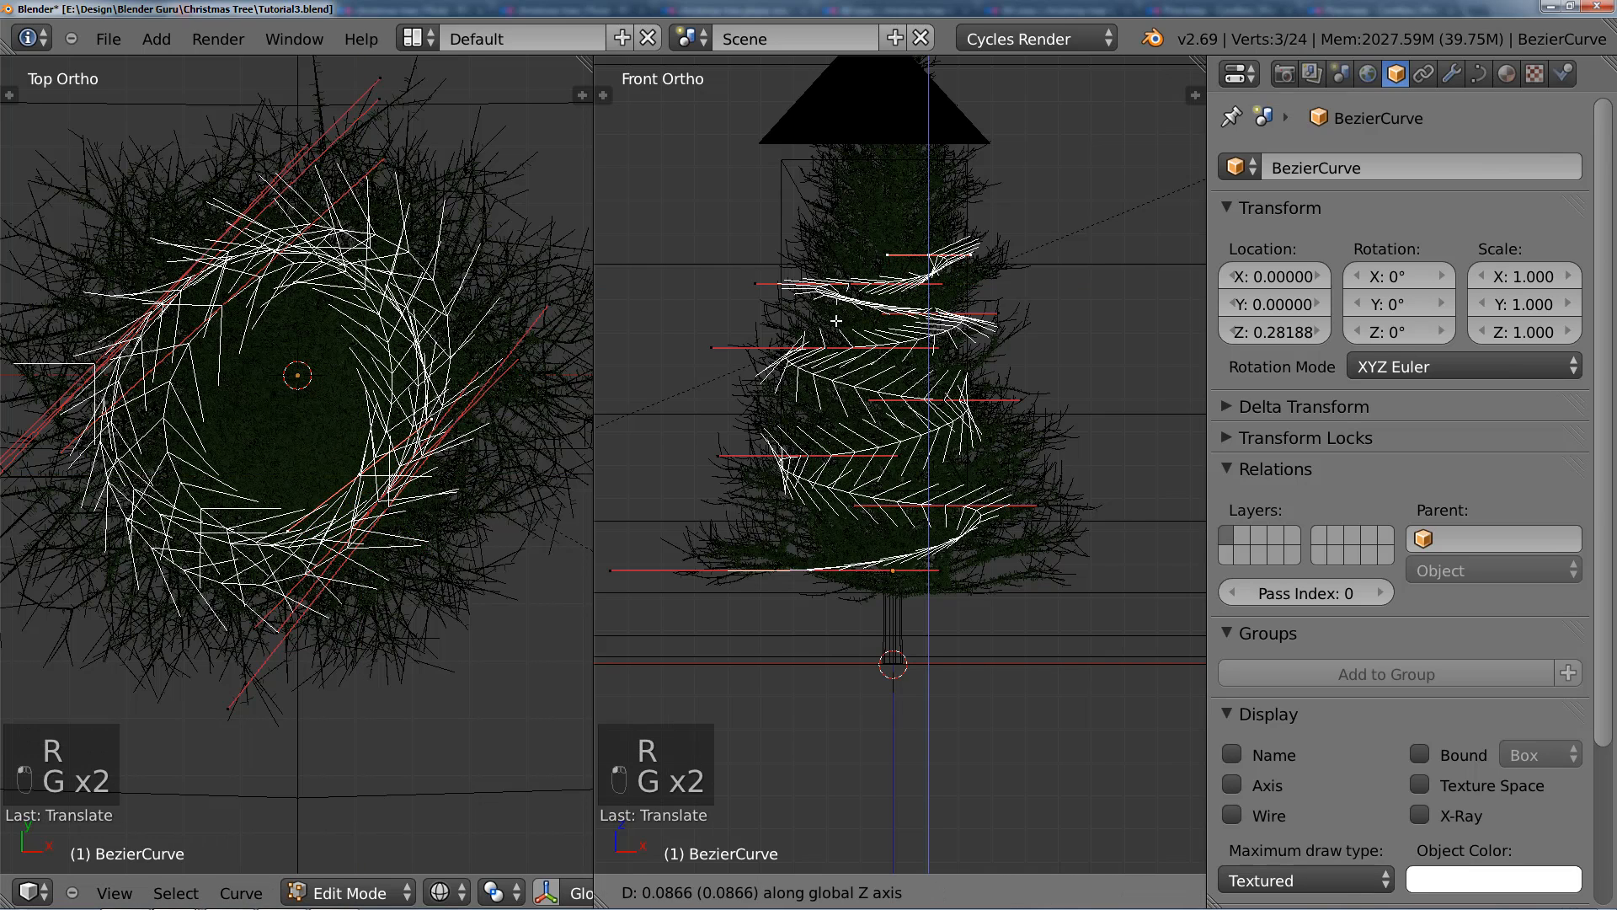
click(841, 305)
shift+middle_drag(842, 305, 797, 415)
scroll(802, 416, up, 1)
key(g)
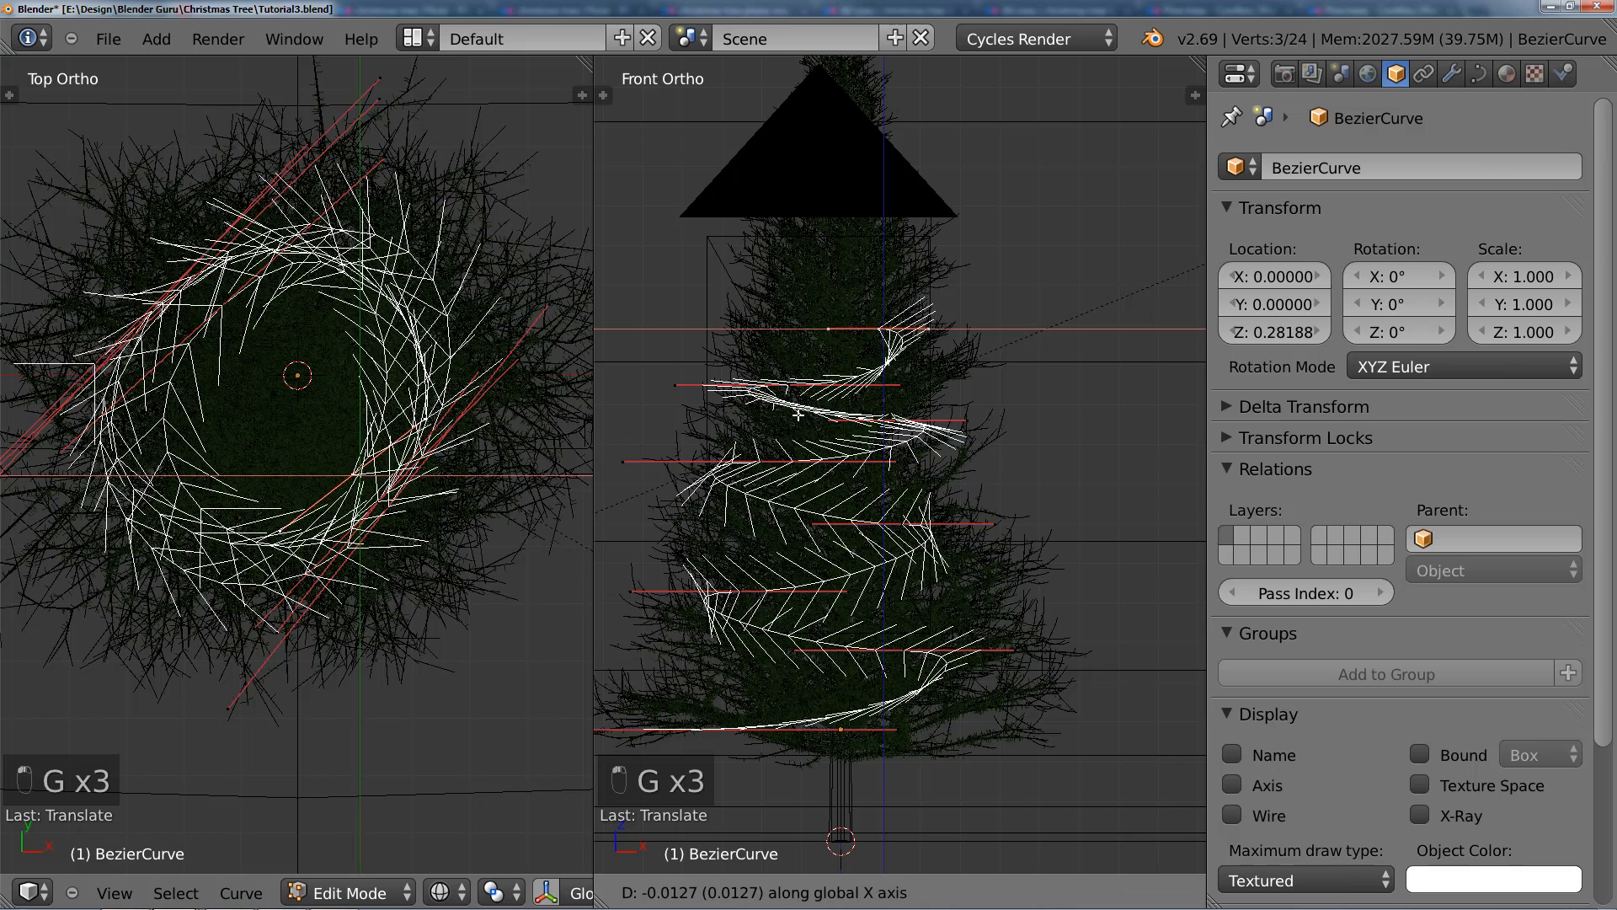
click(336, 371)
Step: Add another upper-left spiral point in the top view, then rotate, enlarge and reposition its handles to round the inner loop
ctrl+right_click(205, 324)
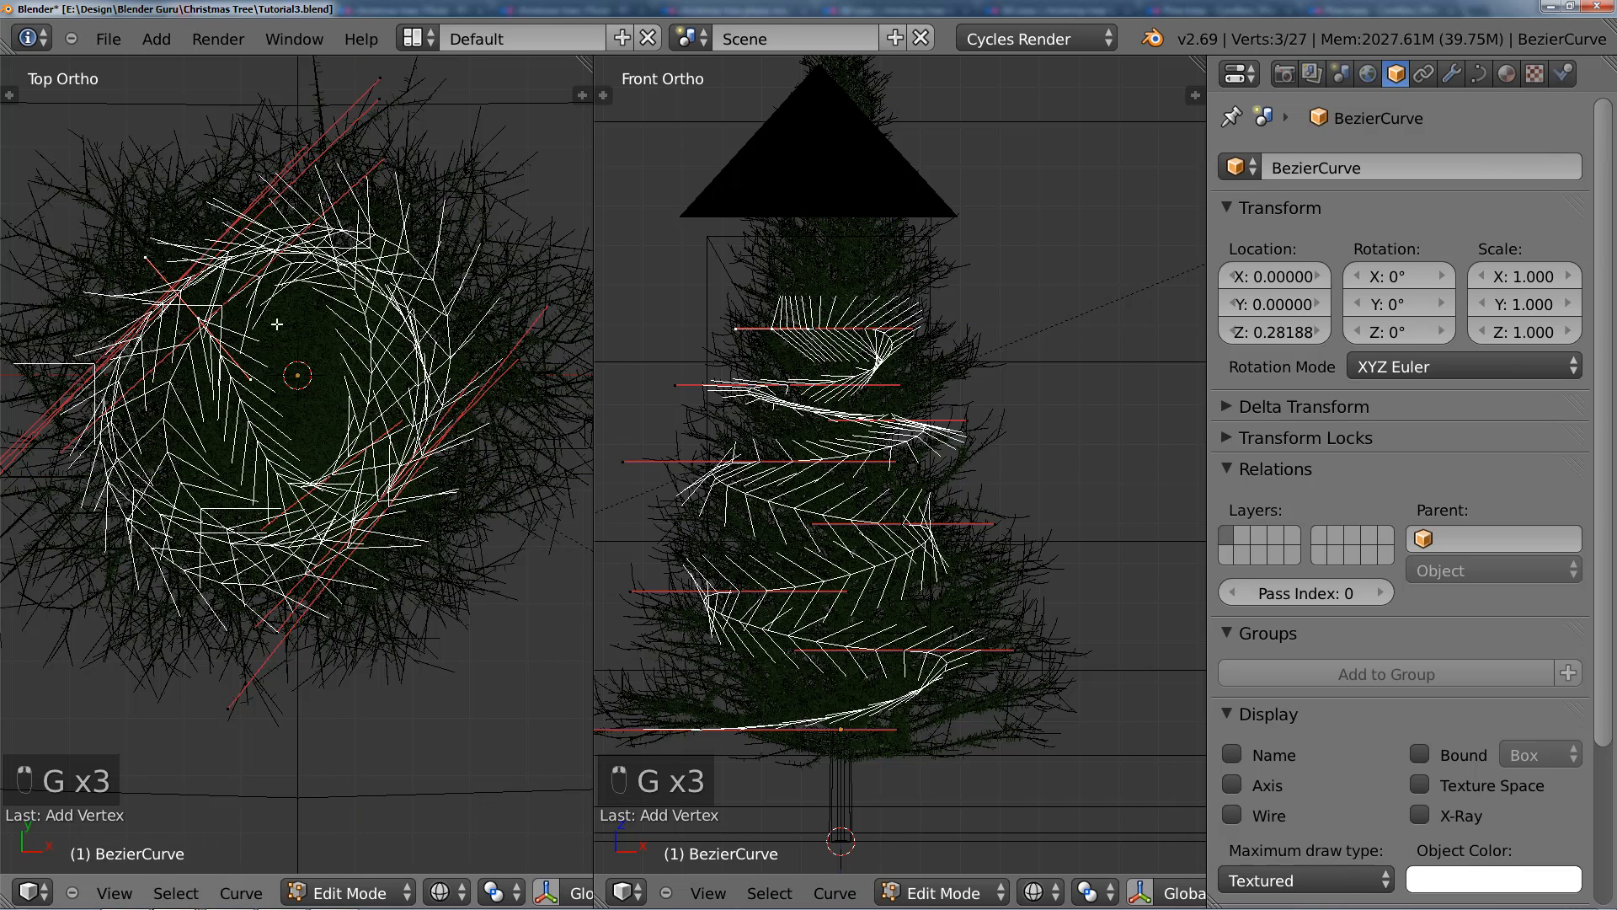
key(r)
click(179, 468)
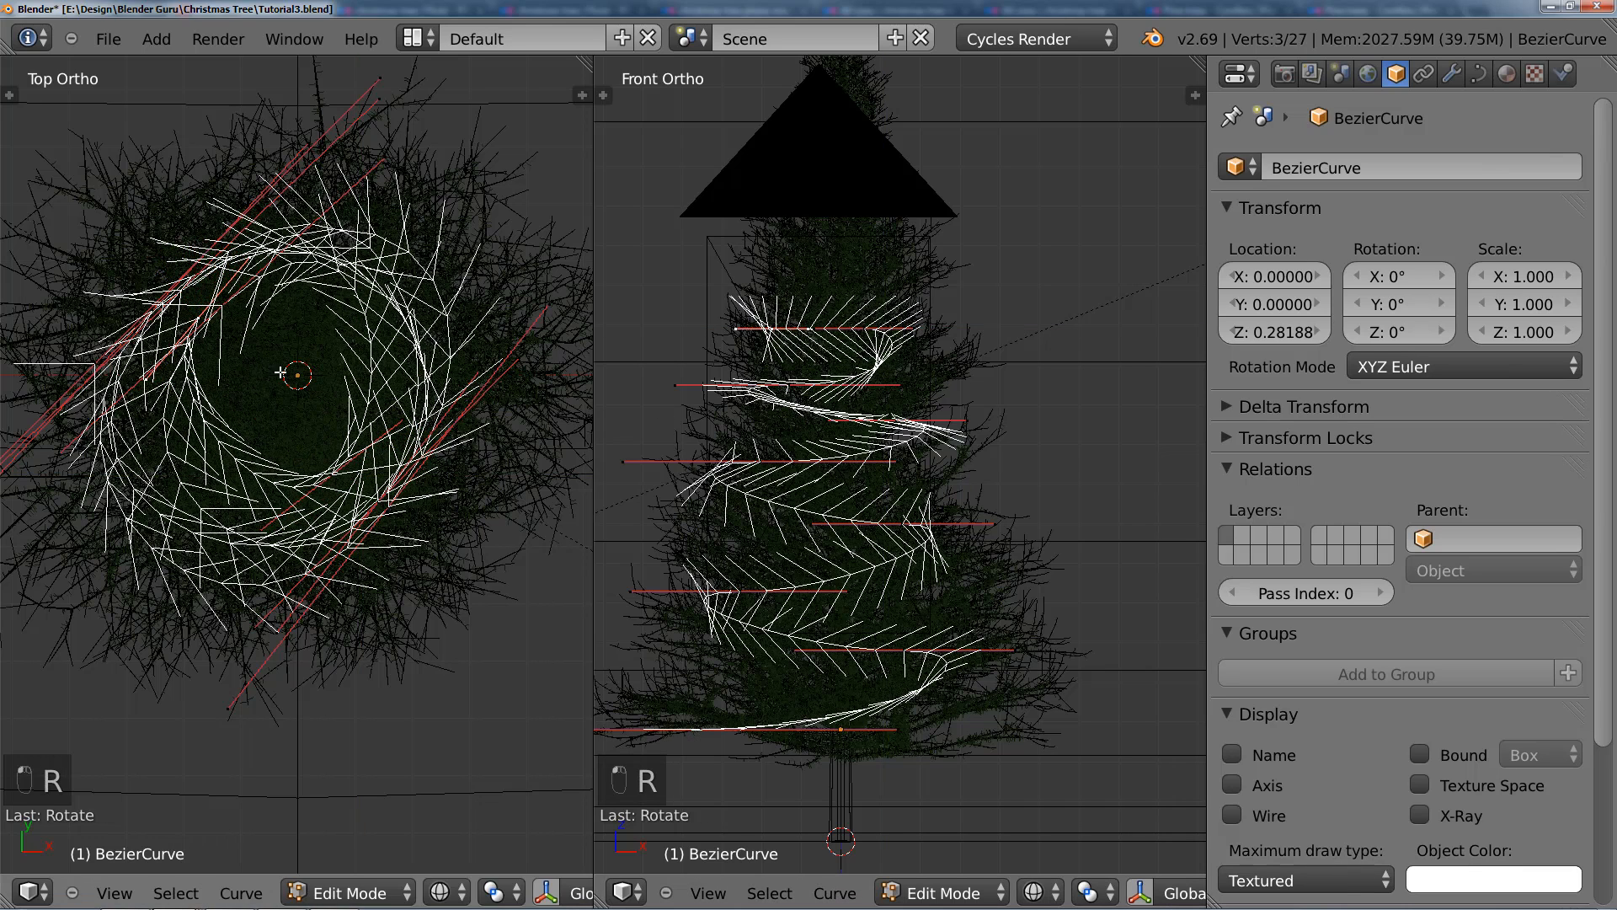
key(s)
click(364, 359)
key(g)
click(385, 368)
key(s)
click(449, 382)
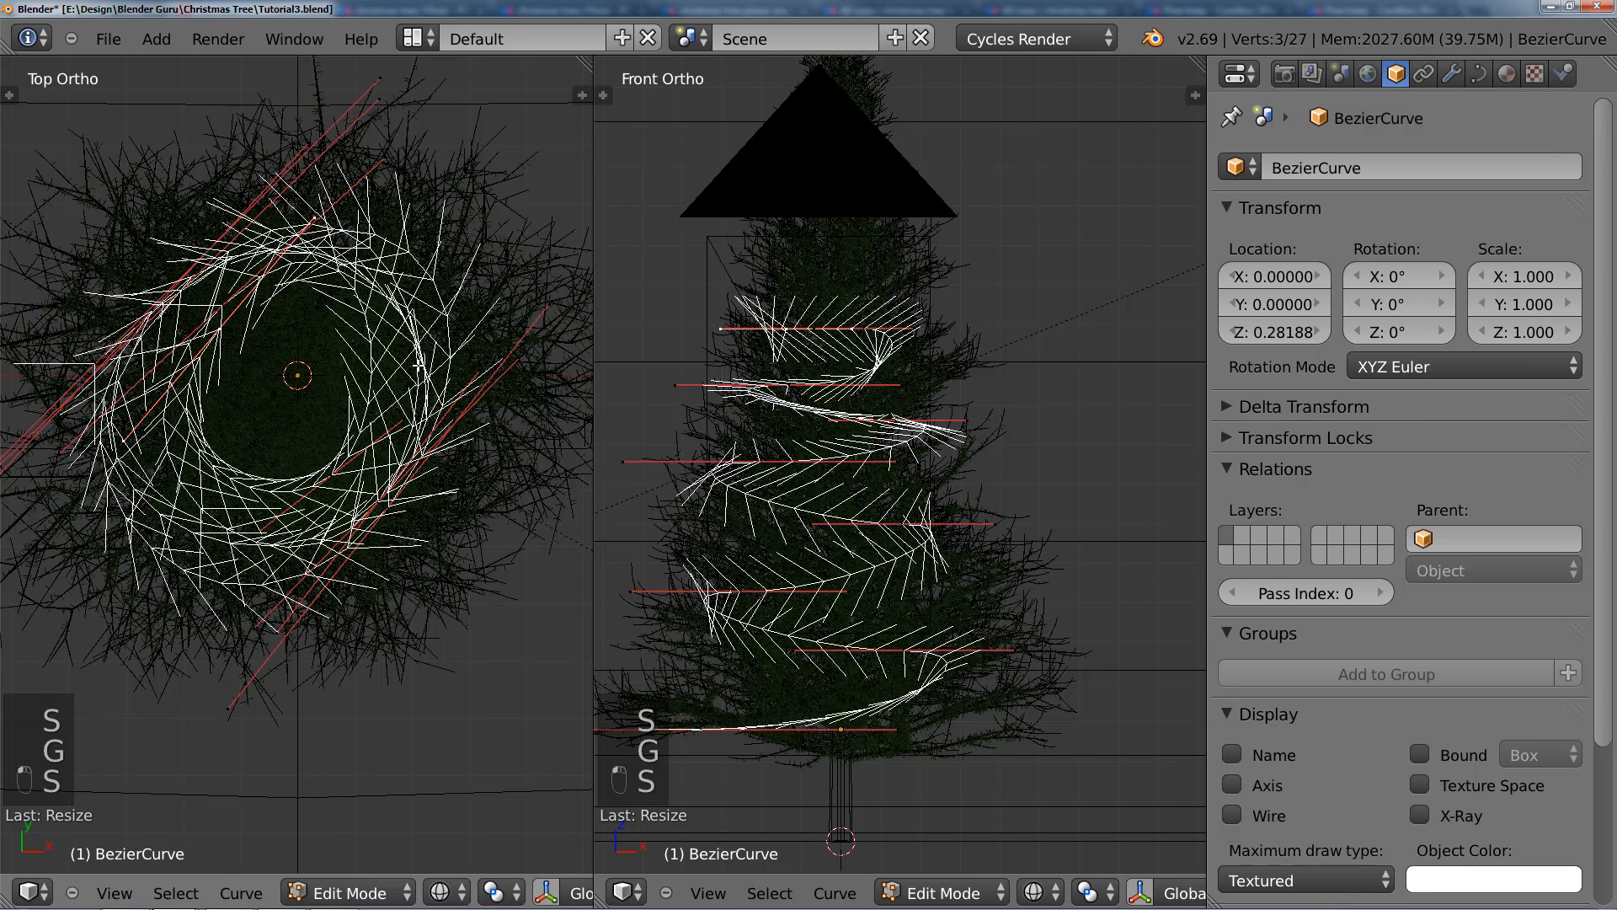
key(r)
click(444, 424)
Step: Raise this newest upper-left point about 0.1 along the Z axis in the front view and nudge it inward
key(g)
key(z)
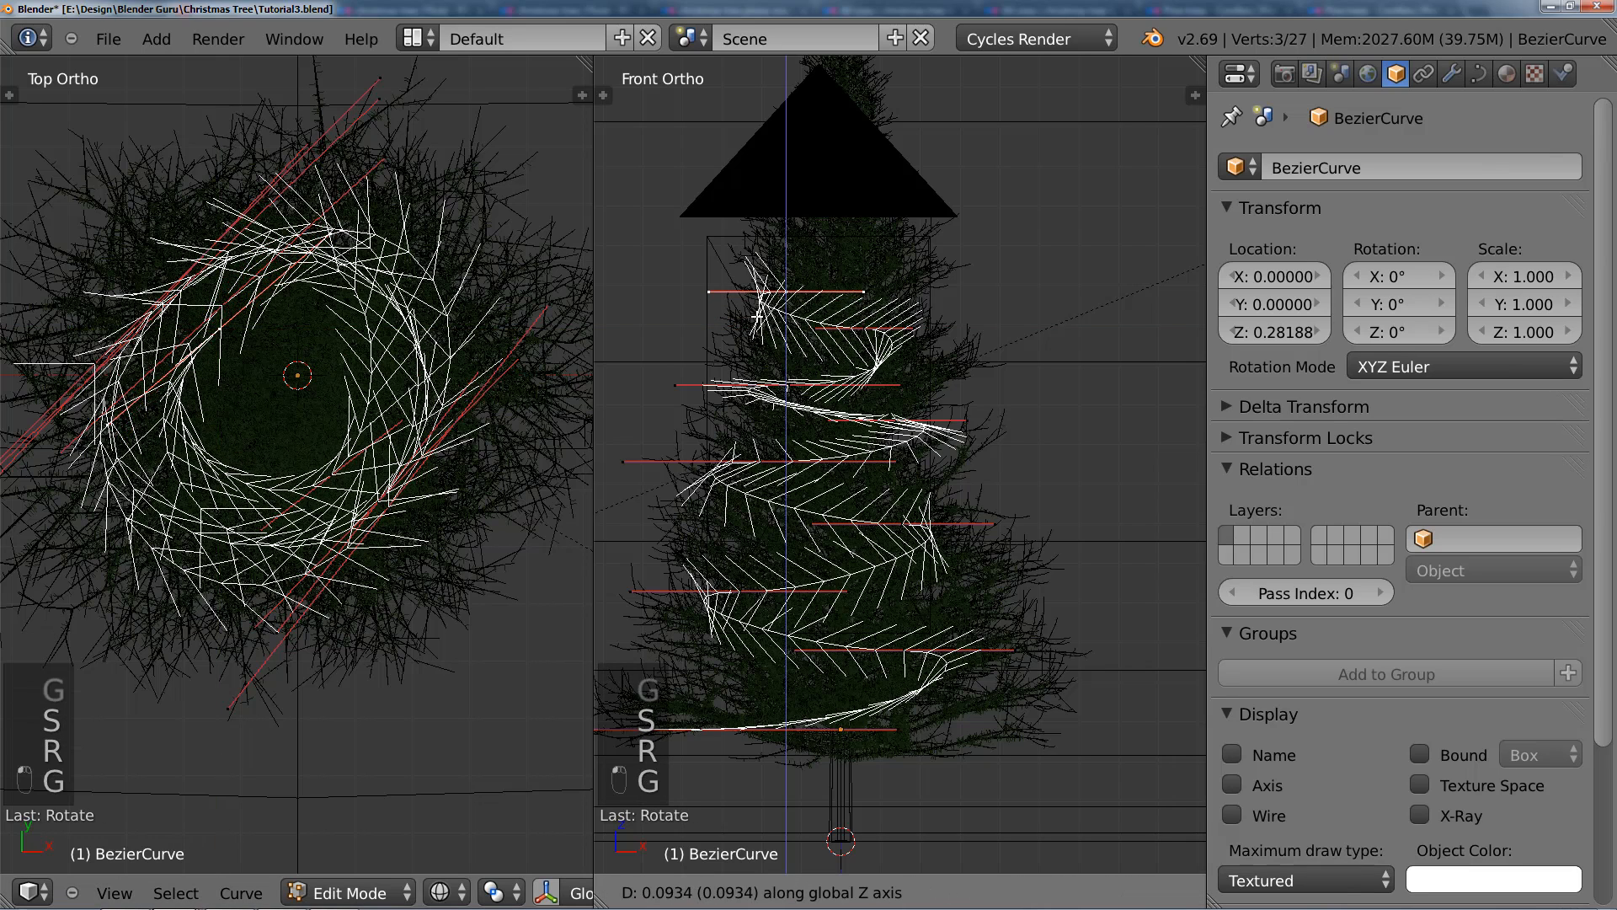
click(757, 310)
key(g)
click(767, 308)
shift+middle_drag(807, 287, 815, 377)
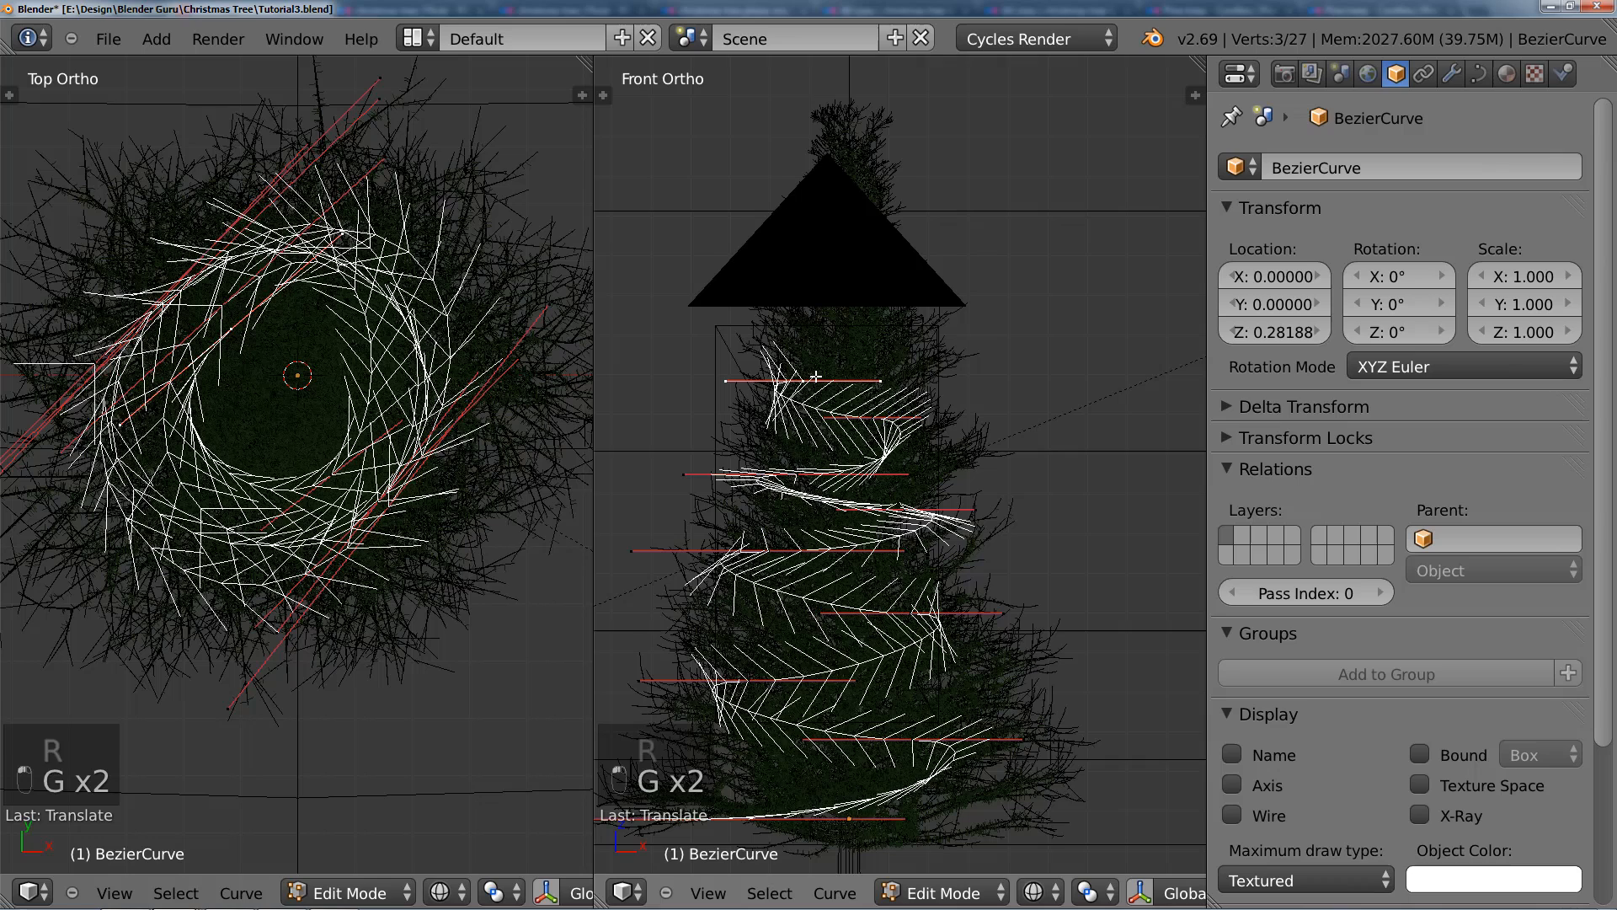
Step: Add a spiral point higher up in the front view, move it to the lower right in the top view, rotate its handles about 100 degrees and enlarge them
ctrl+click(877, 348)
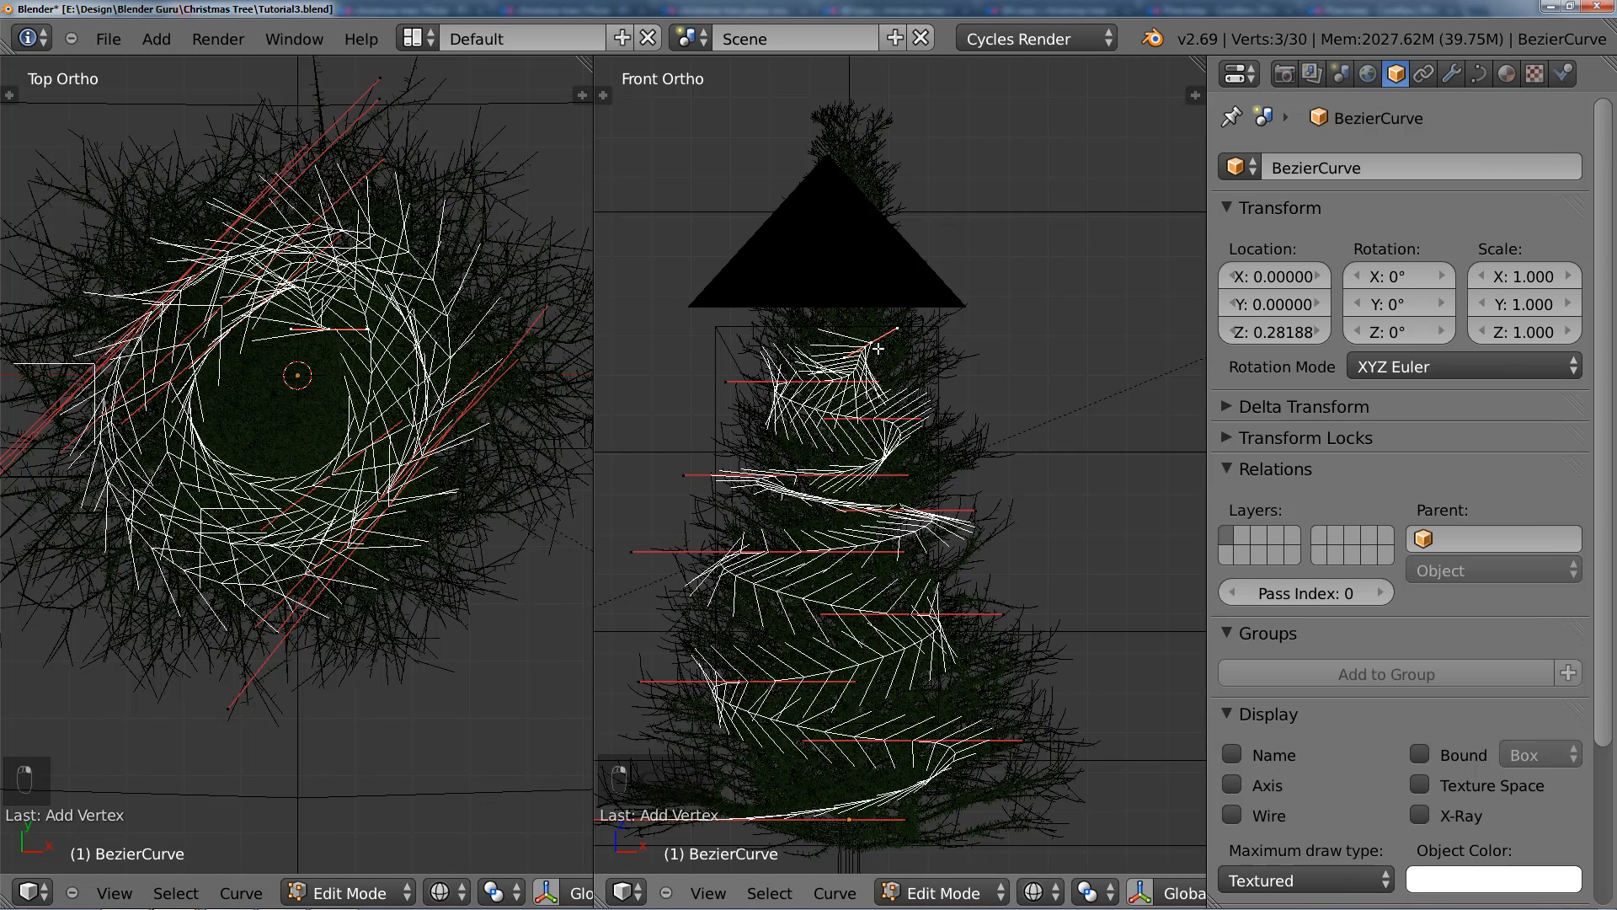
key(g)
click(529, 524)
key(r)
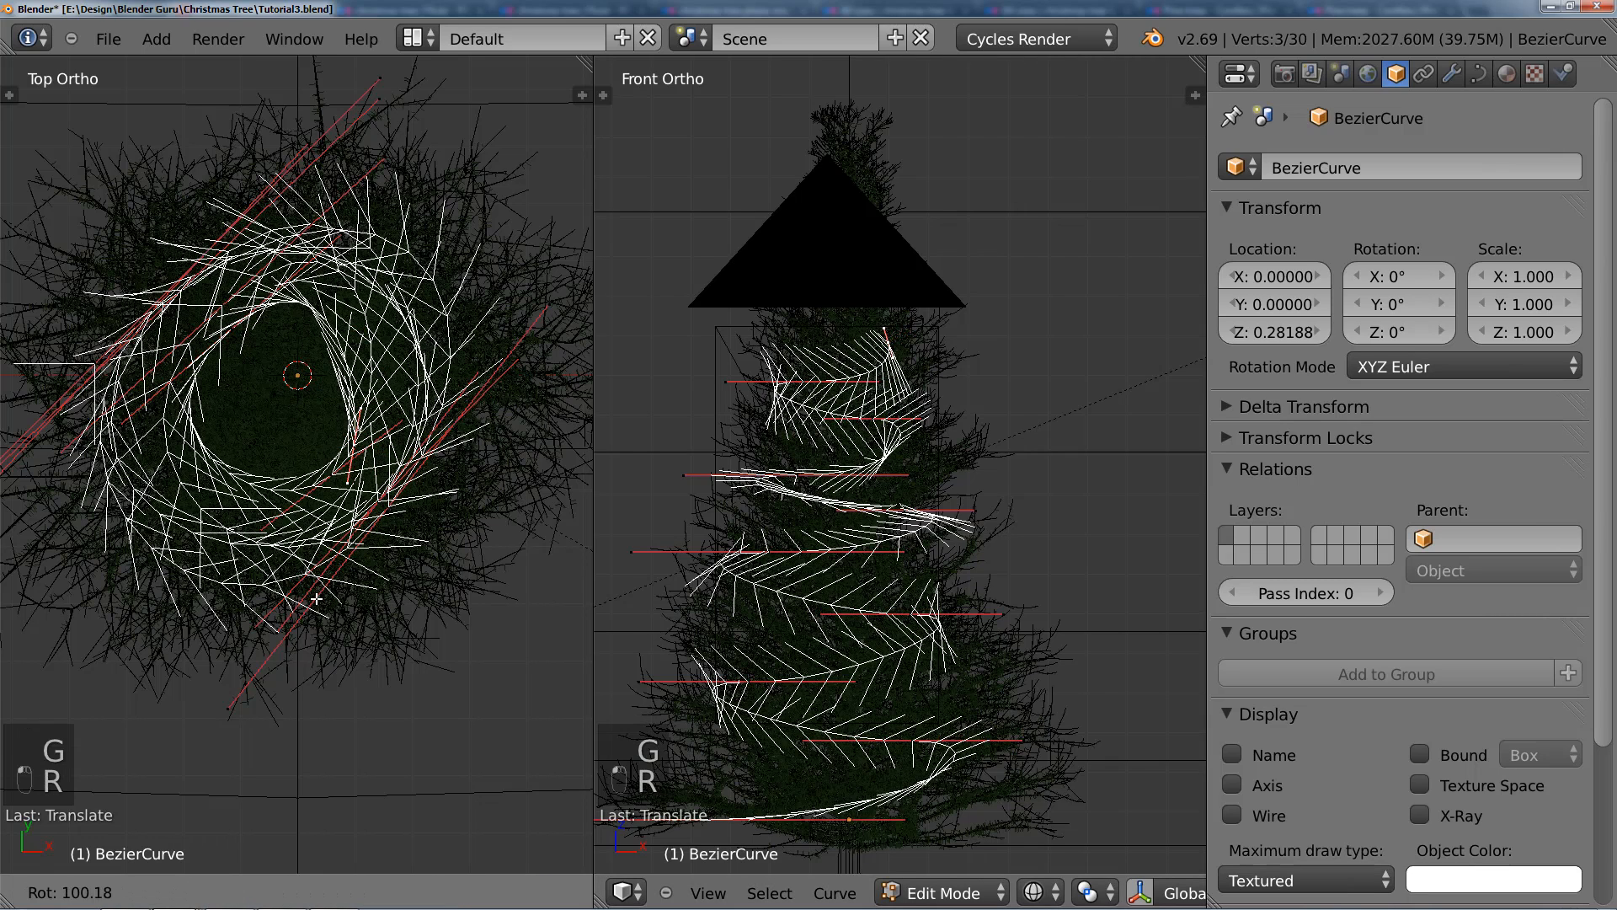
click(287, 588)
key(s)
click(446, 577)
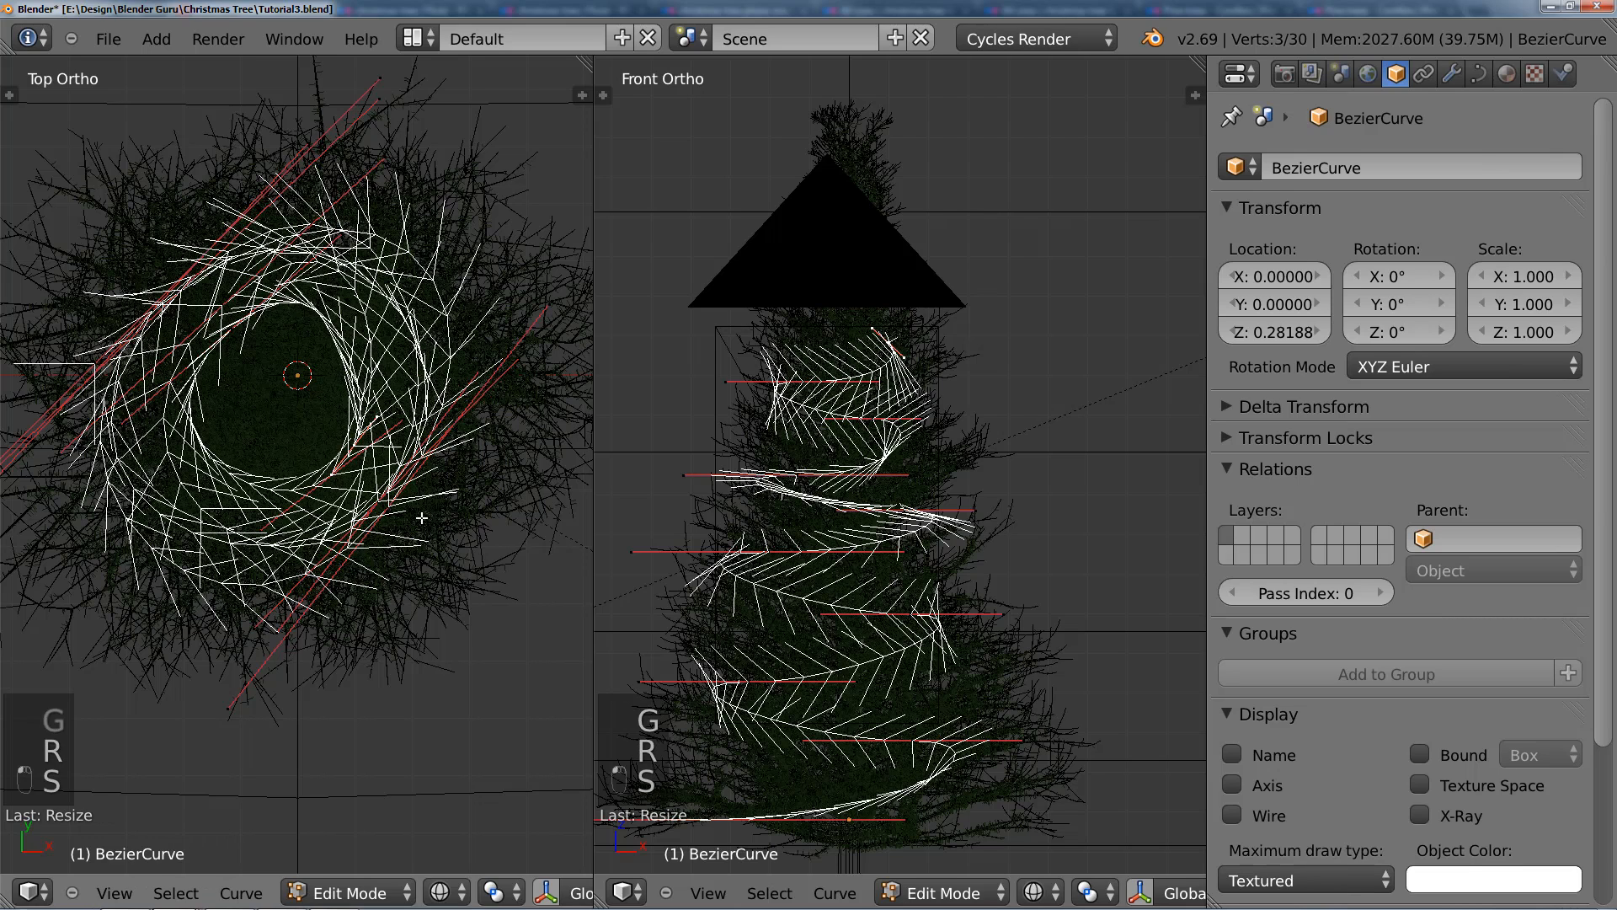
key(s)
click(493, 562)
key(g)
click(505, 557)
Step: Raise the spiral's topmost point along the Z axis in the front view
scroll(816, 446, down, 1)
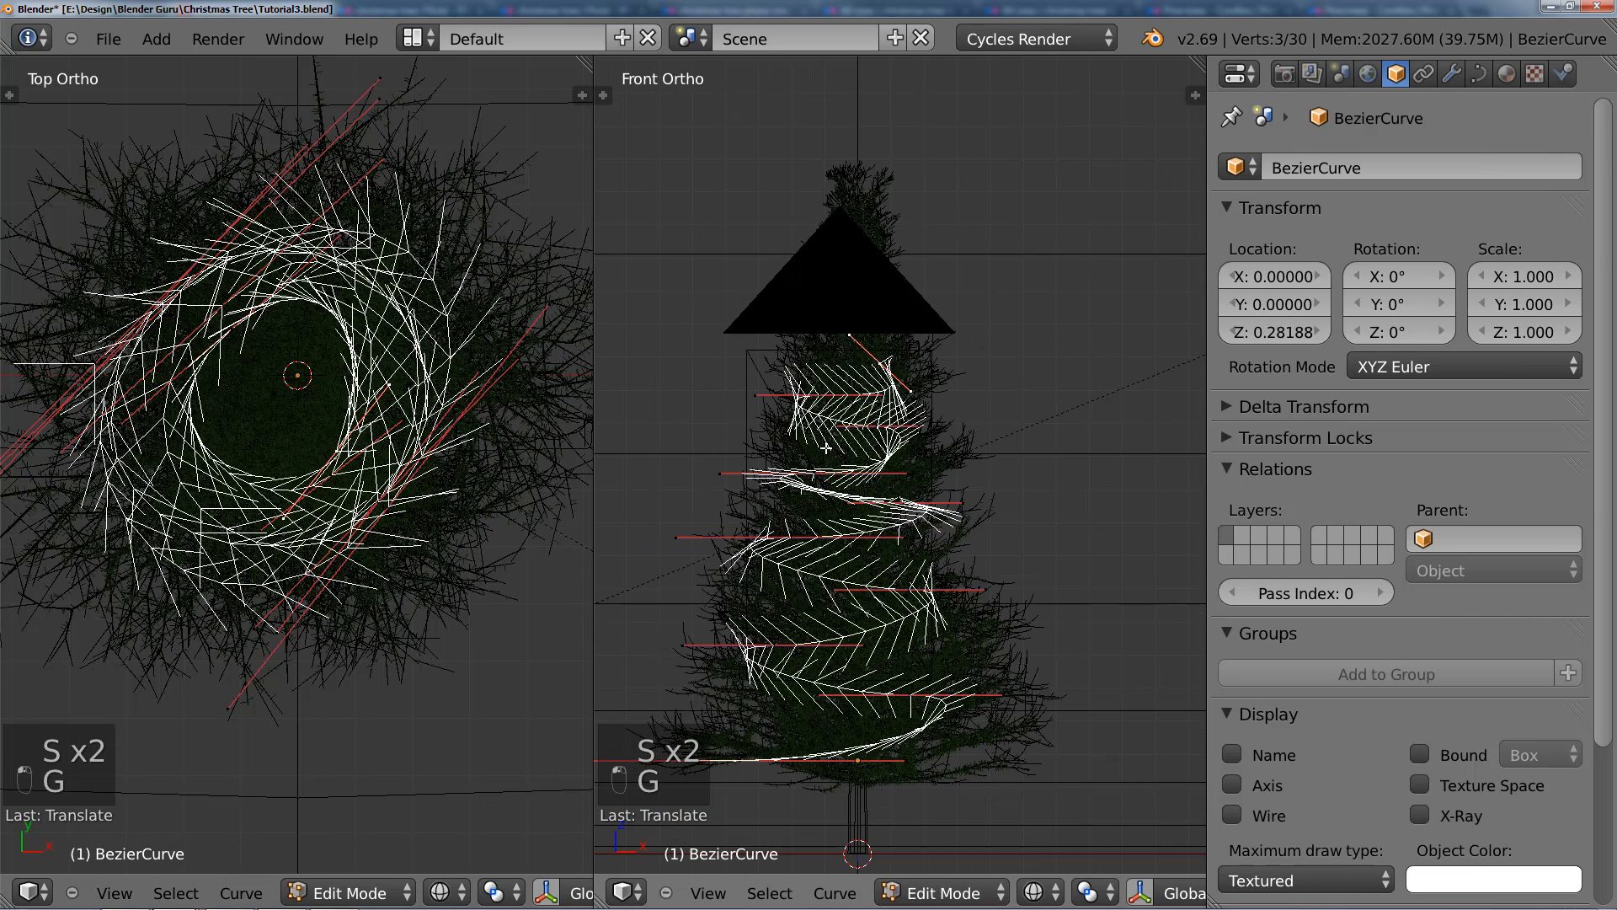
shift+middle_drag(817, 446, 808, 509)
key(g)
key(z)
click(808, 472)
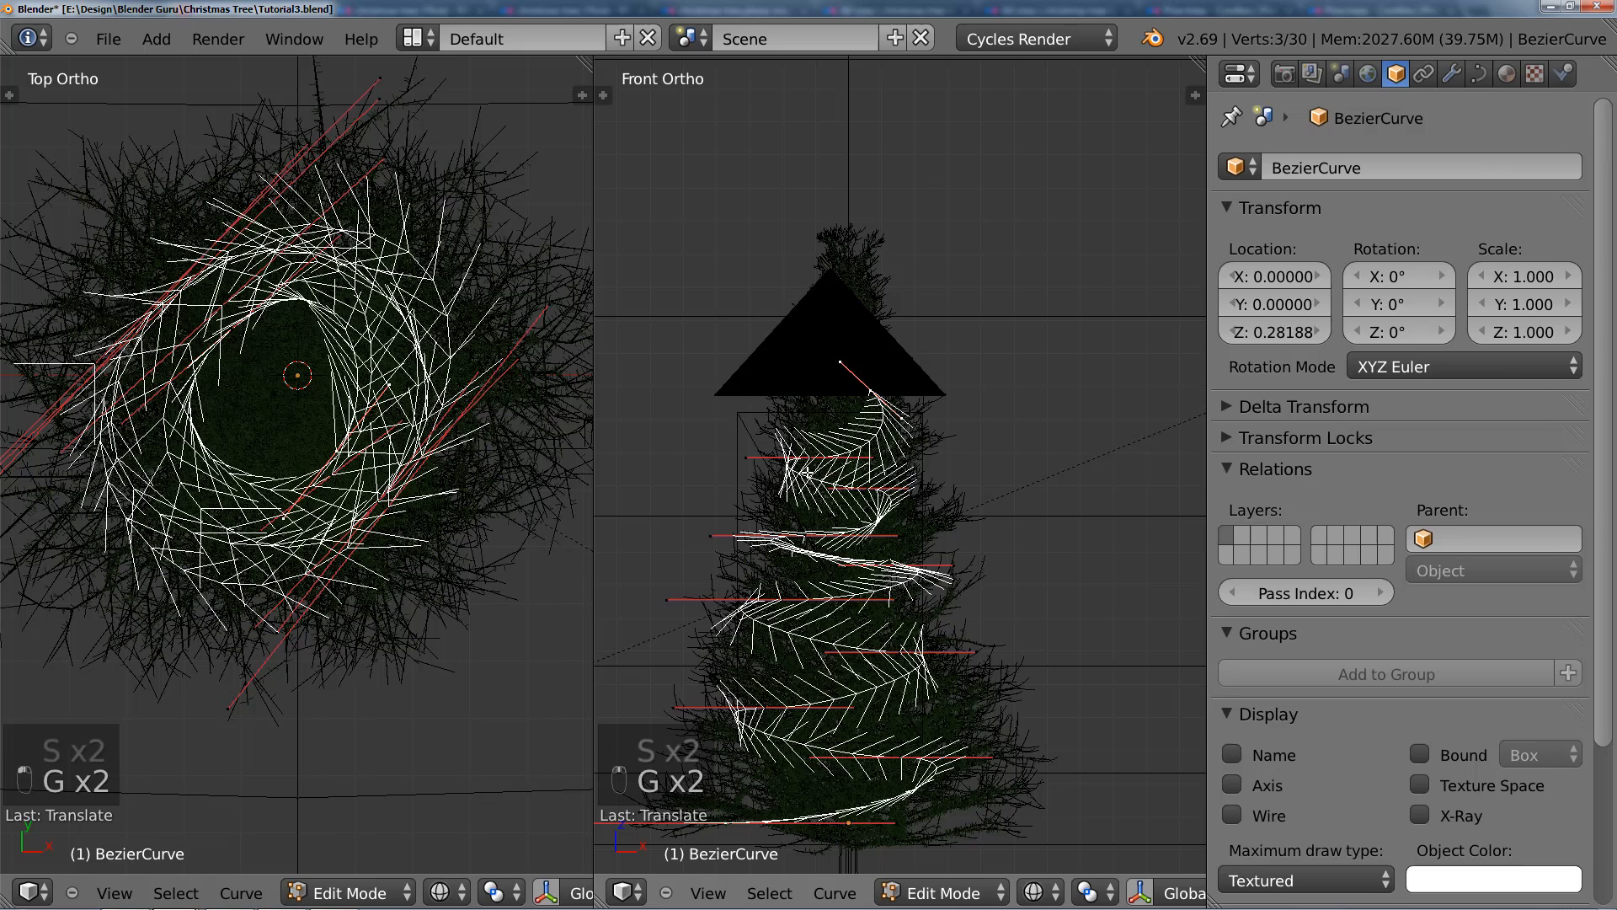
Step: Return to Object Mode and hide the camera
key(Tab)
right_click(741, 421)
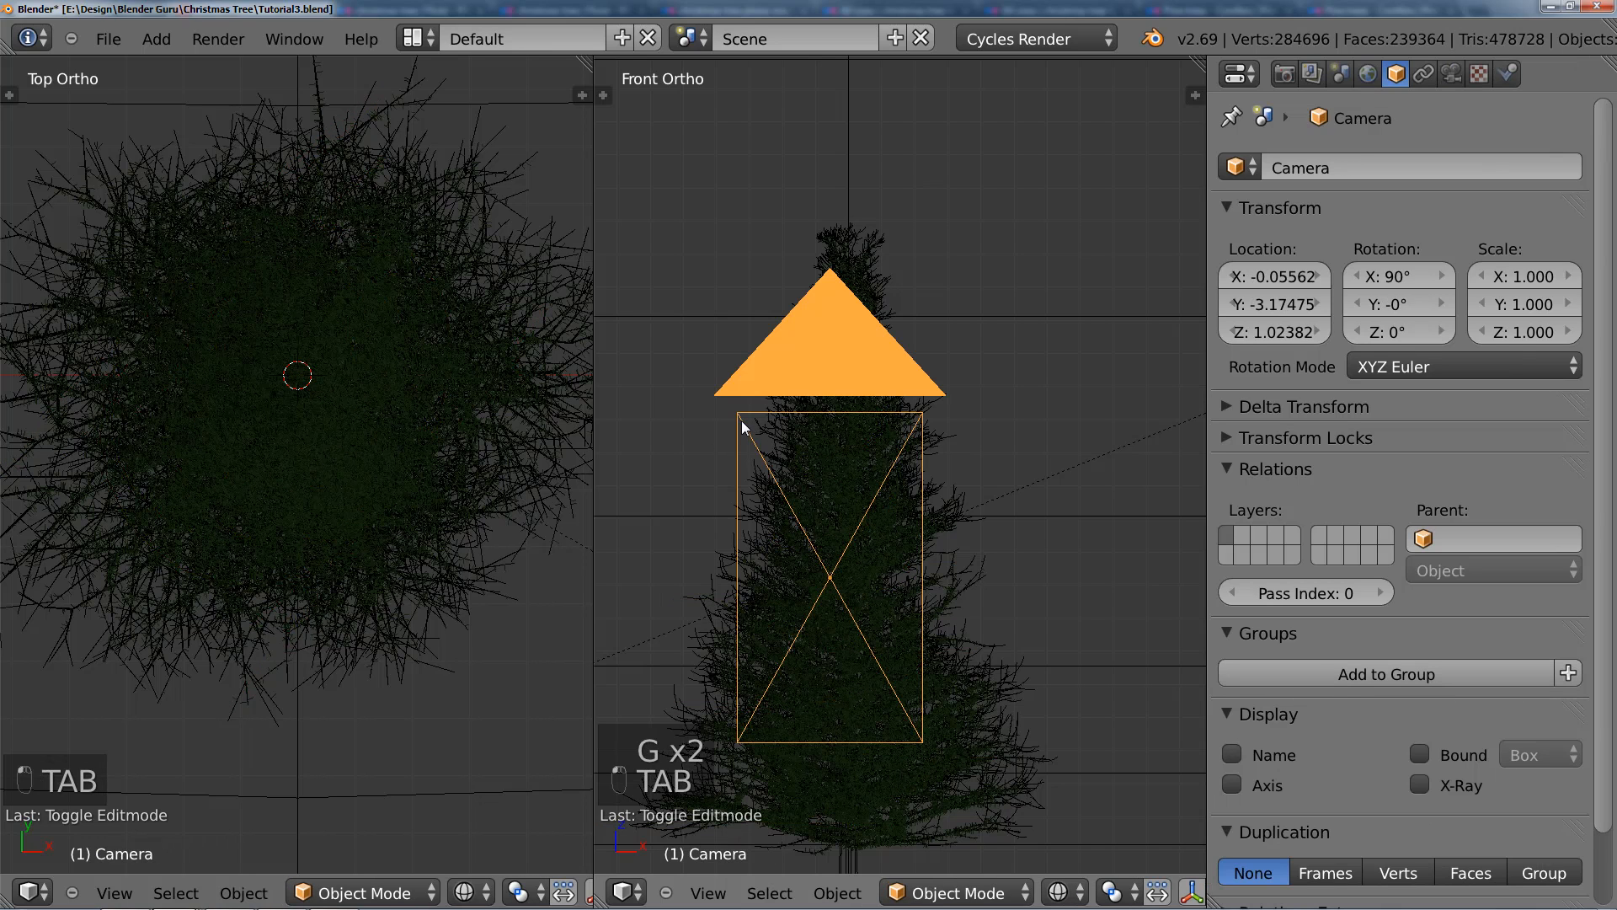
key(h)
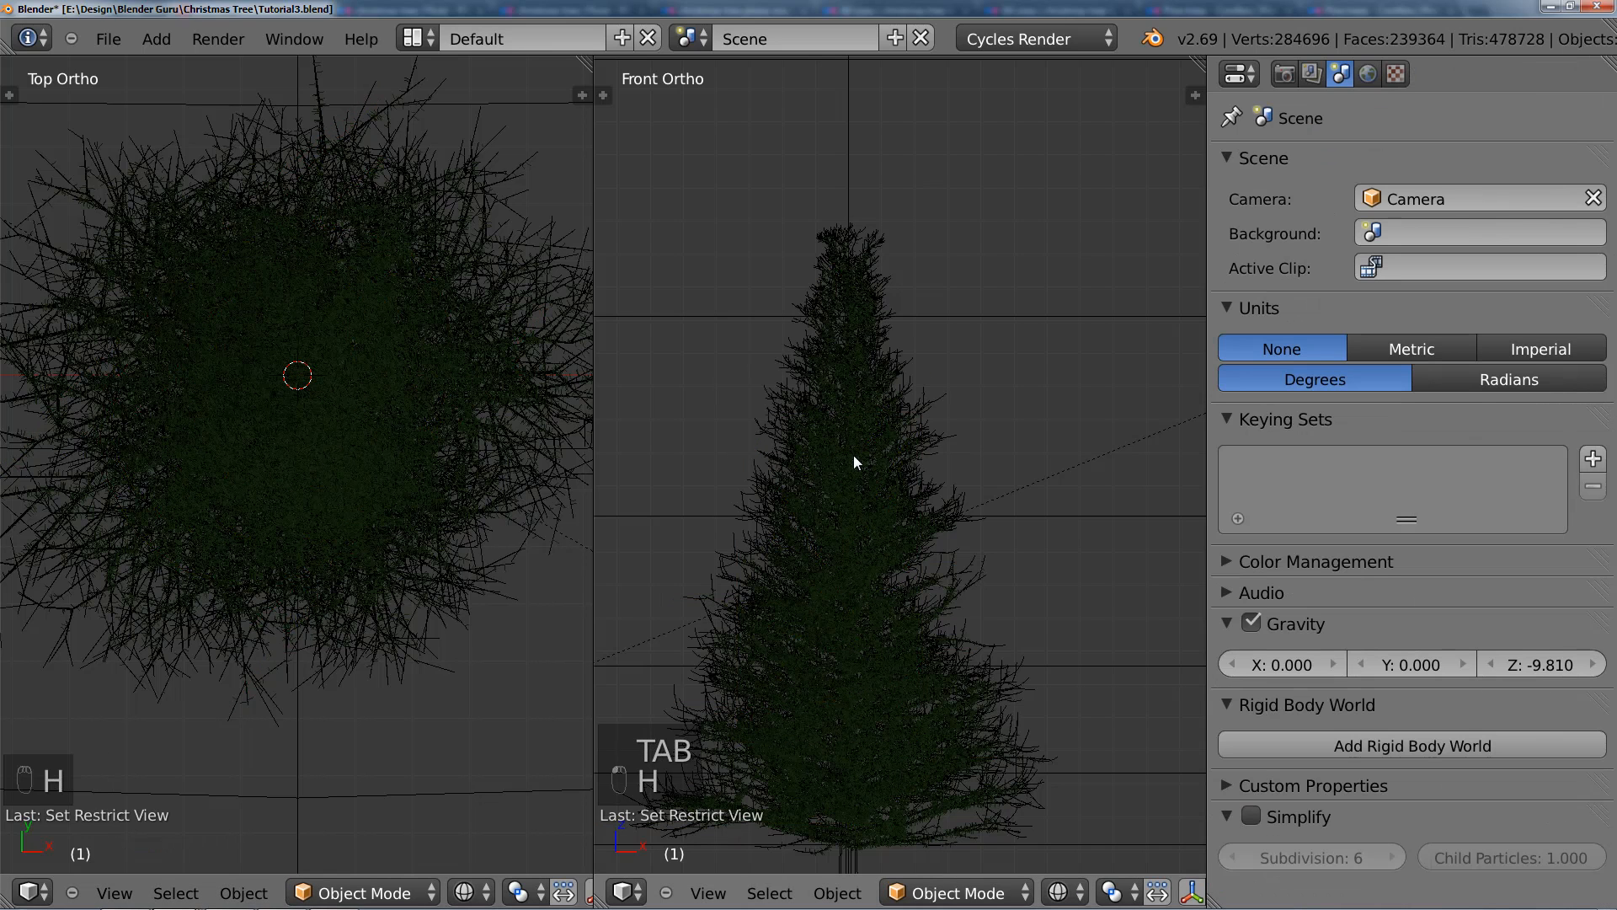
Step: Hide the tree to check the bare spiral and unhide all objects again
scroll(867, 444, up, 2)
scroll(881, 440, up, 2)
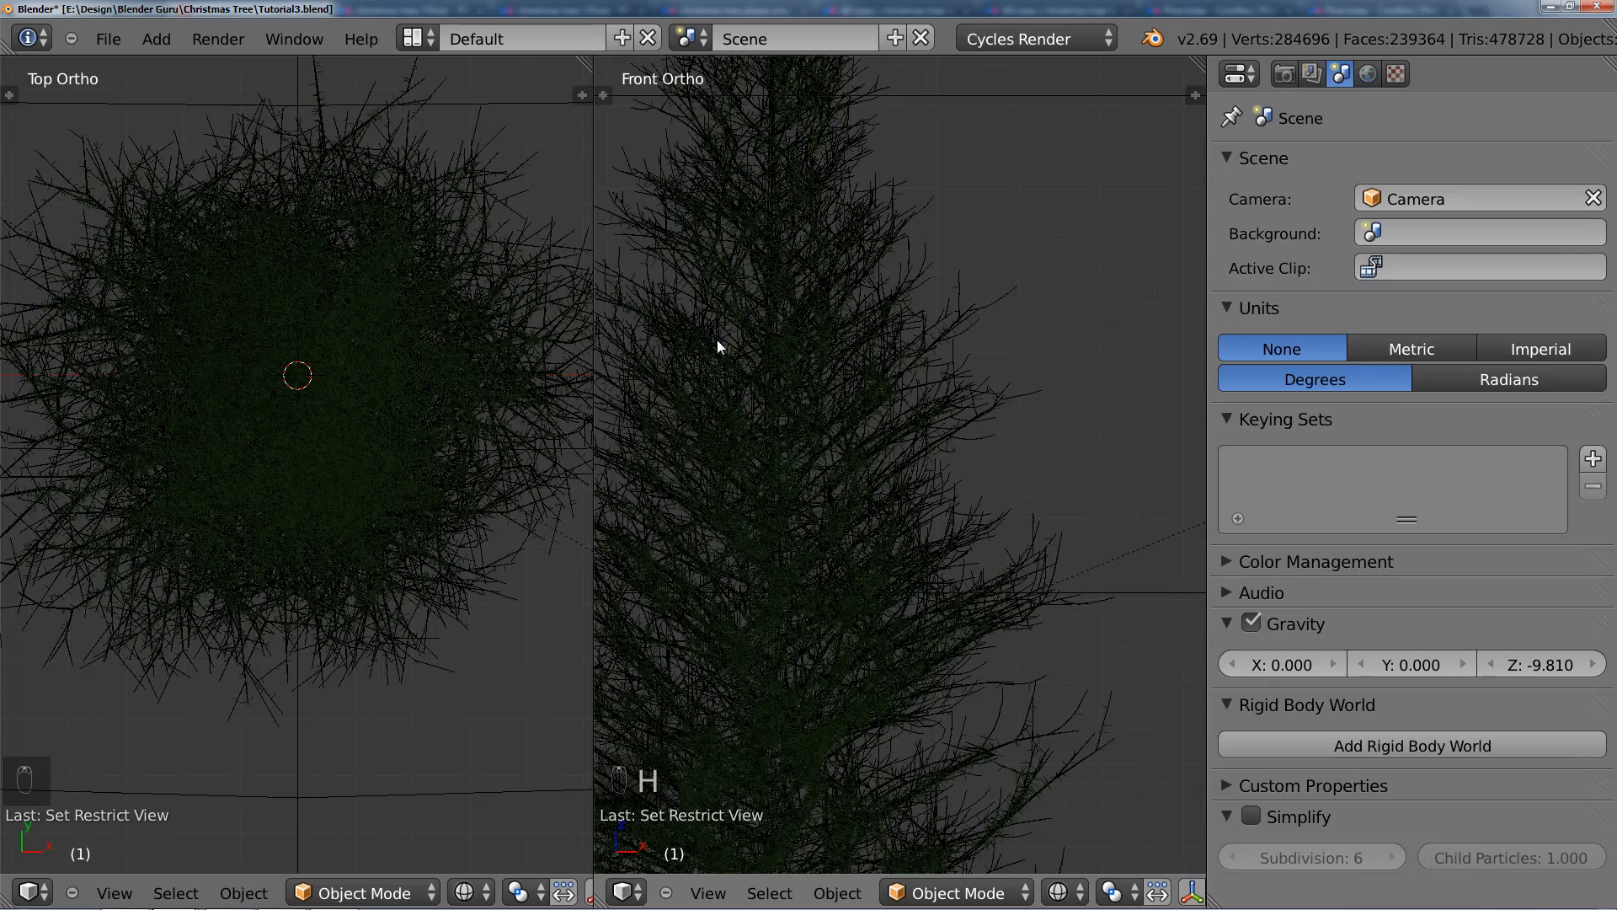
right_click(655, 355)
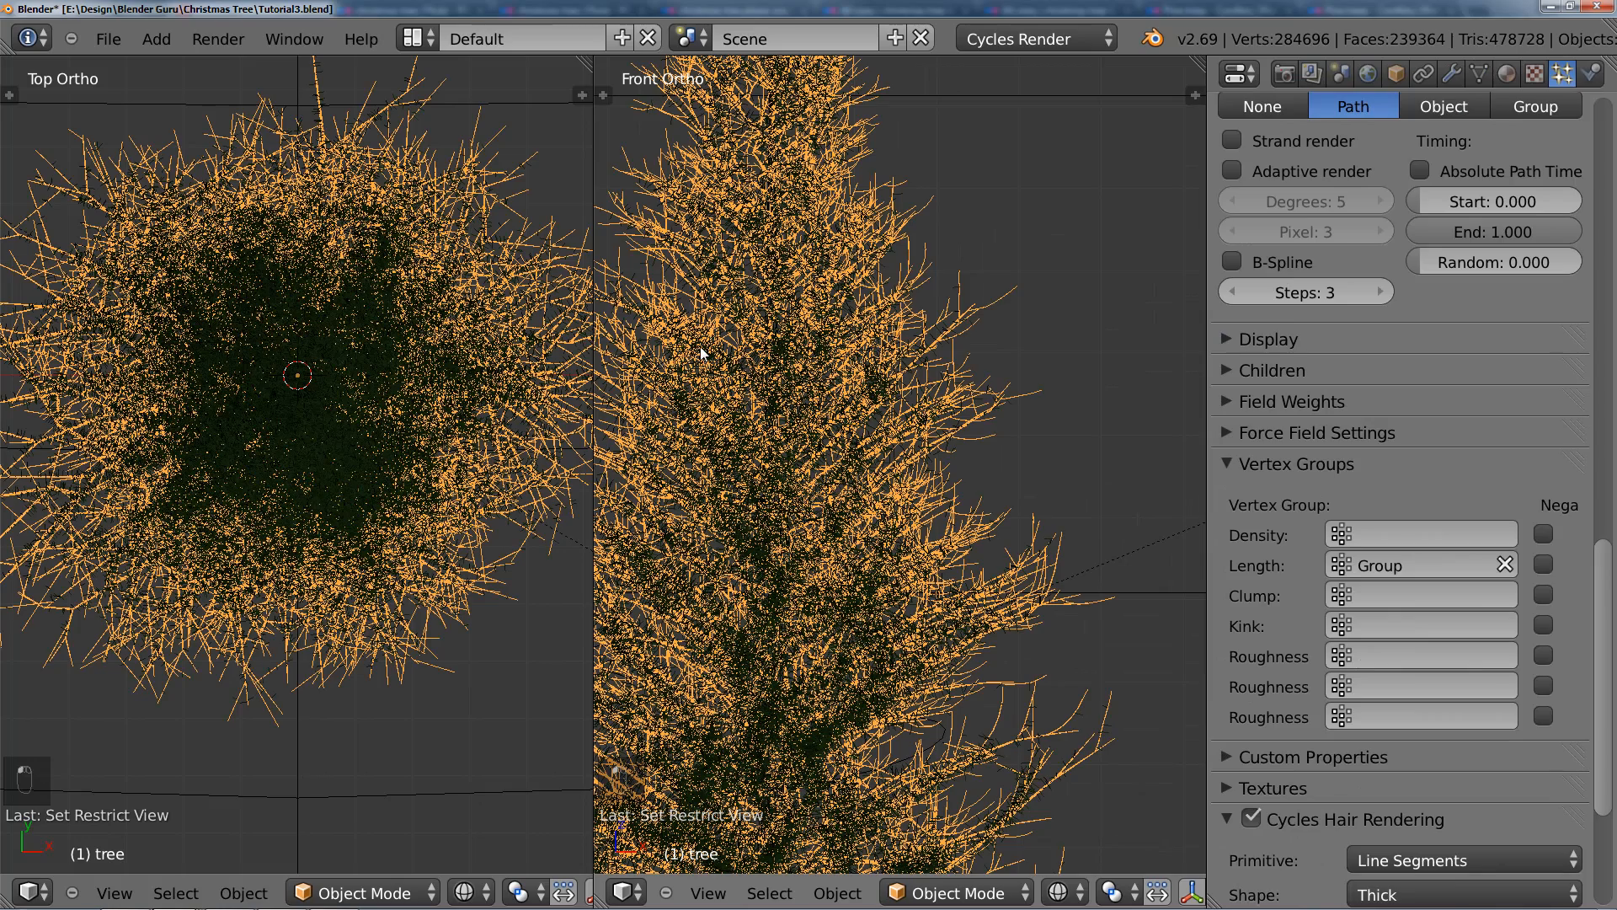
scroll(704, 353, down, 2)
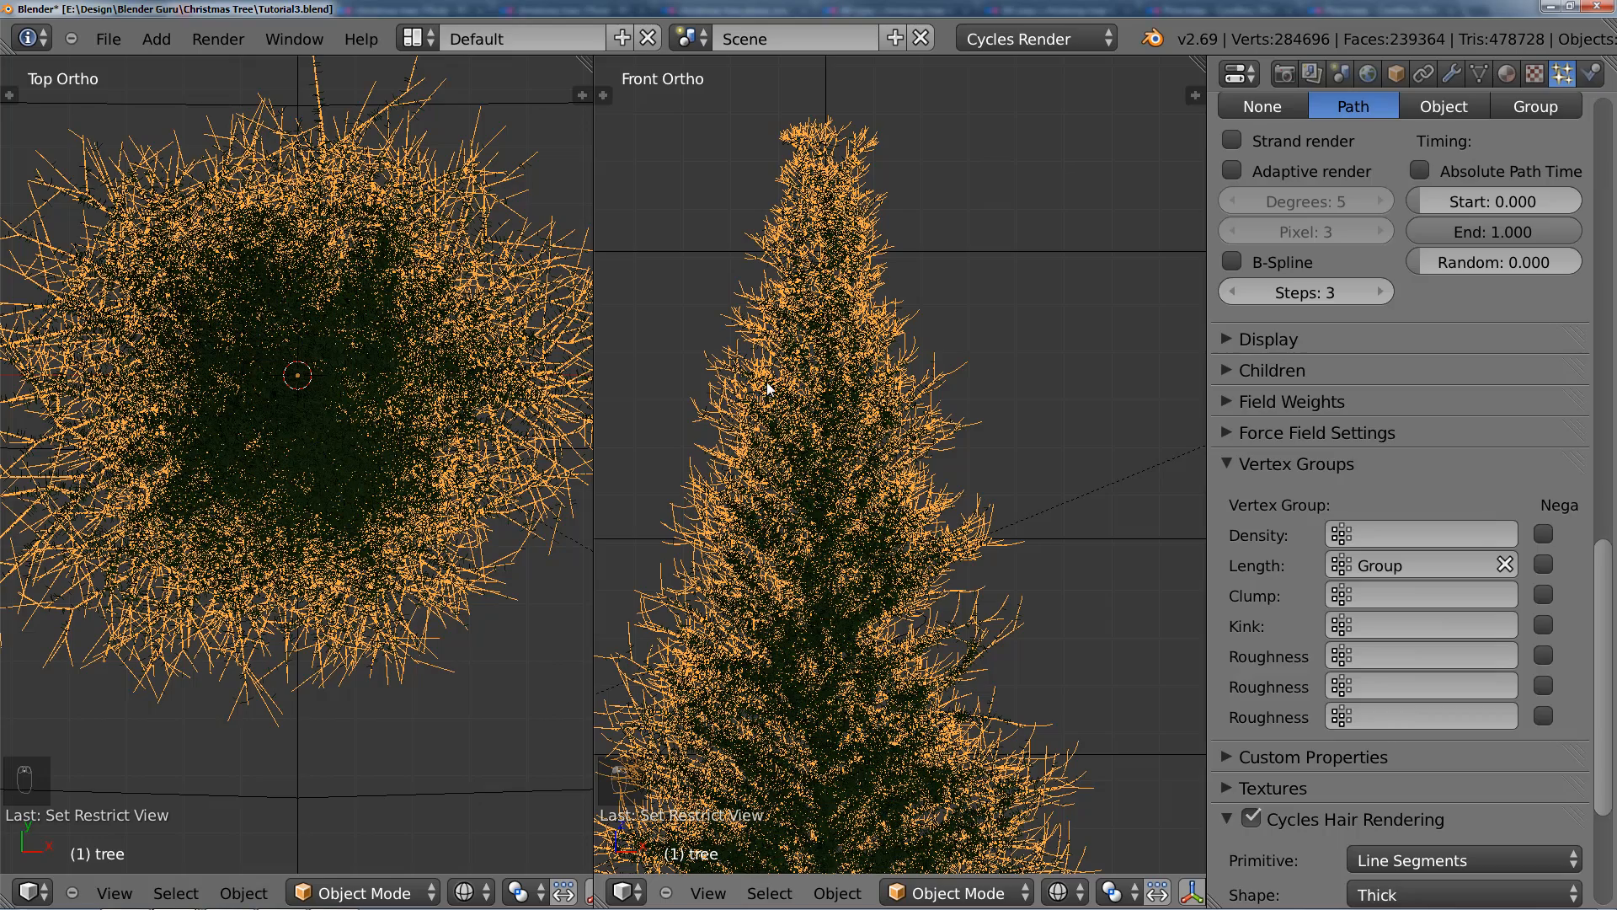
key(h)
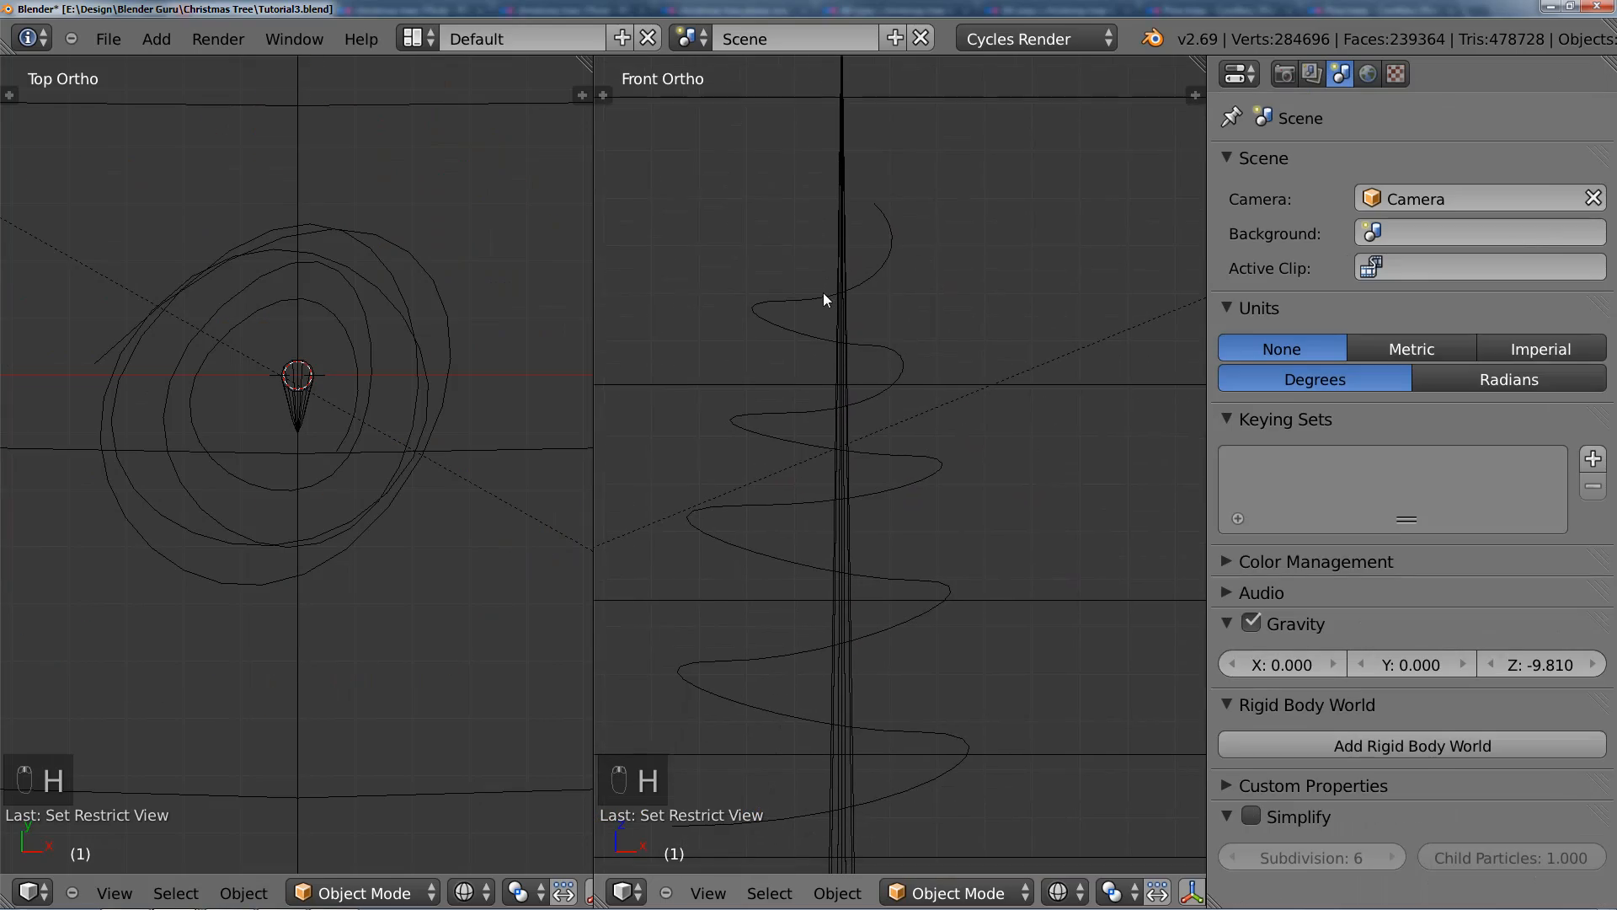
key(alt+h)
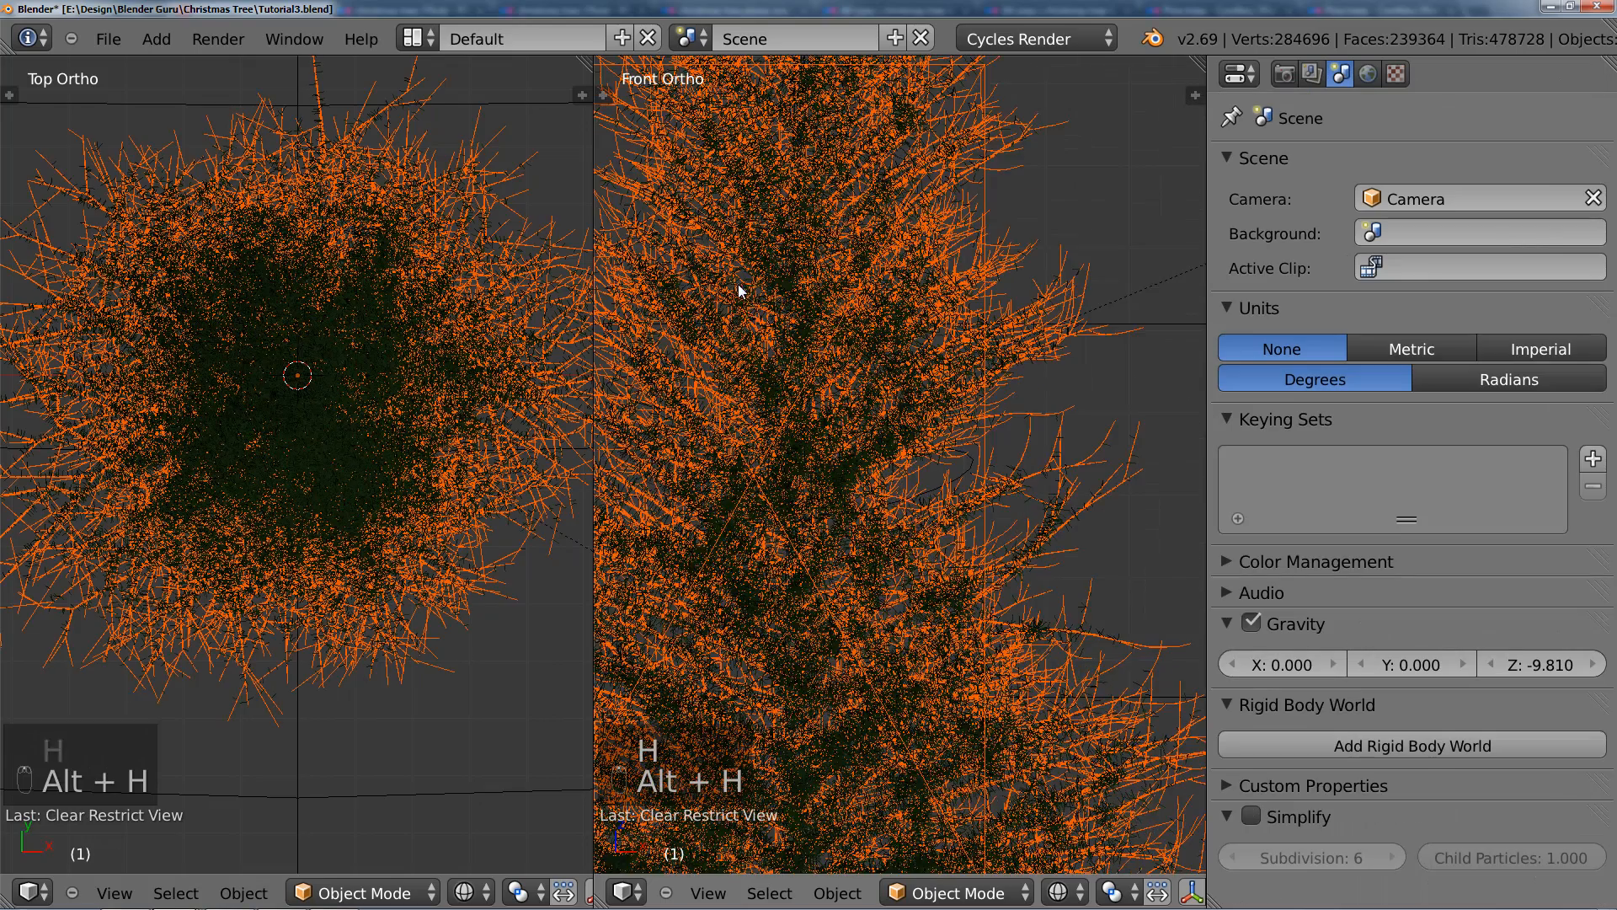
Step: Select the camera in the front view and hide it again
click(637, 199)
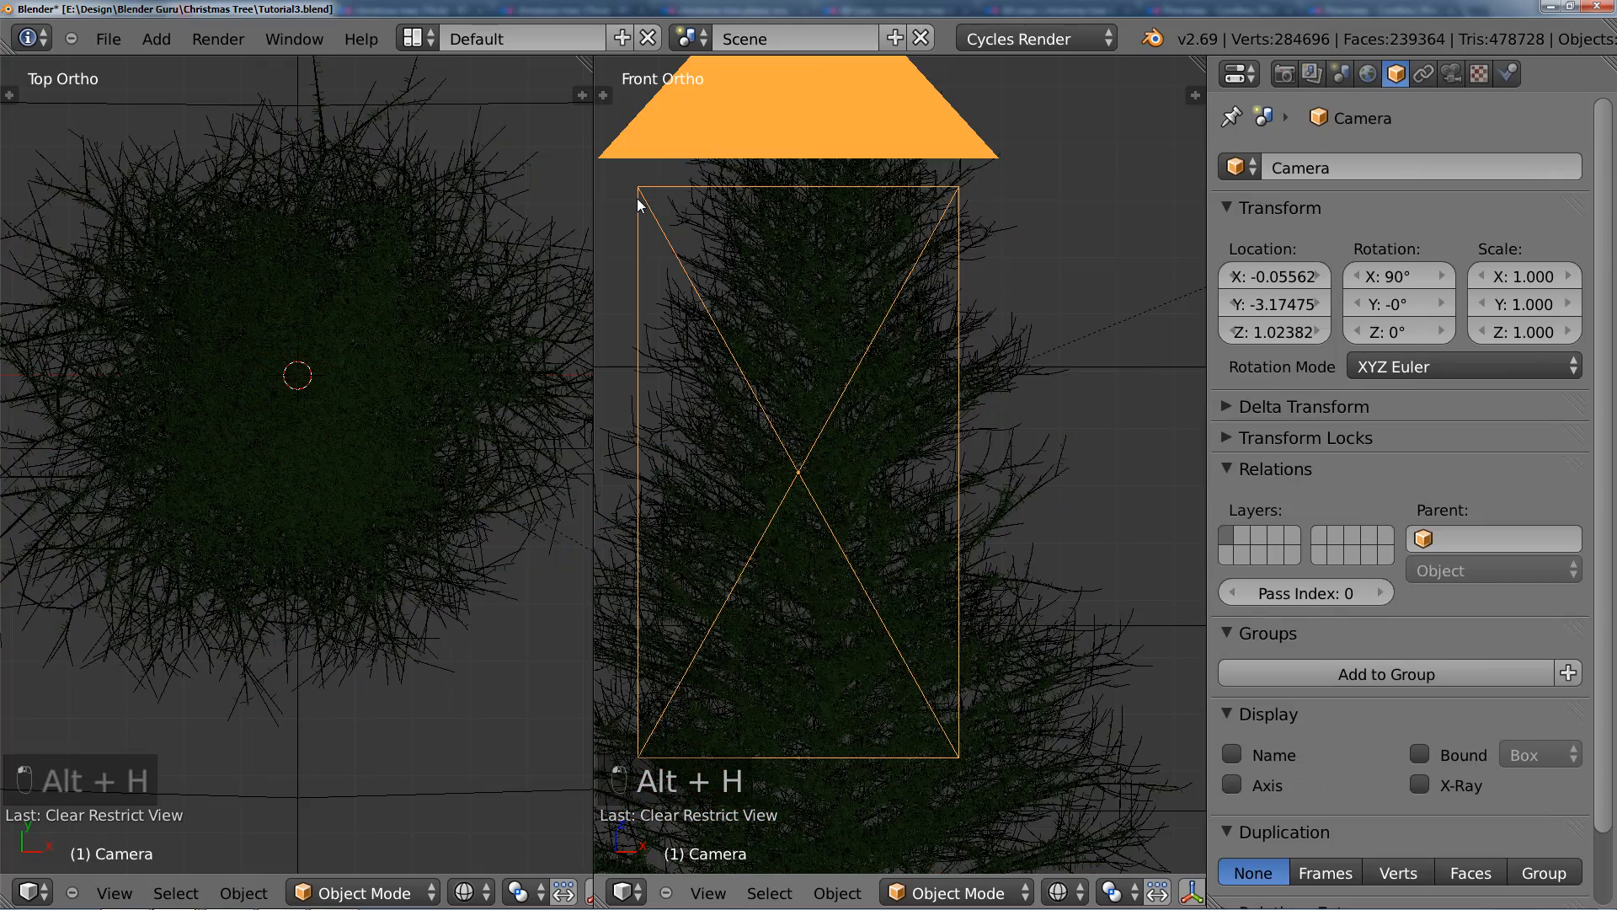
key(h)
scroll(873, 360, up, 2)
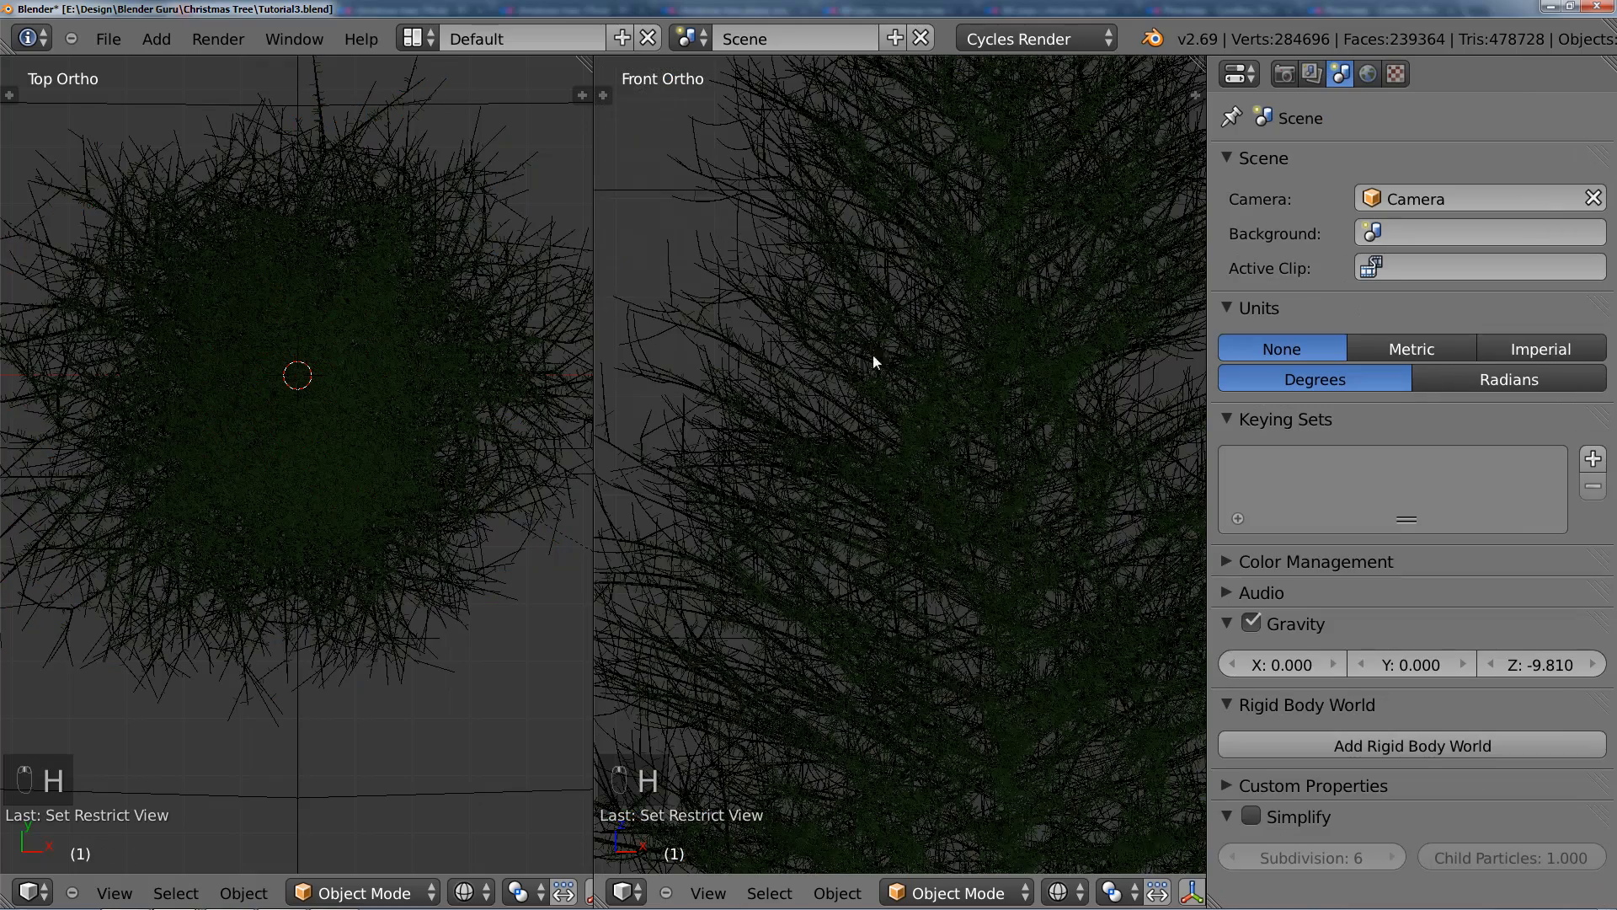
Step: Select the spiral curve, enter Edit Mode, and shift and rotate its last point in the top view
right_click(918, 345)
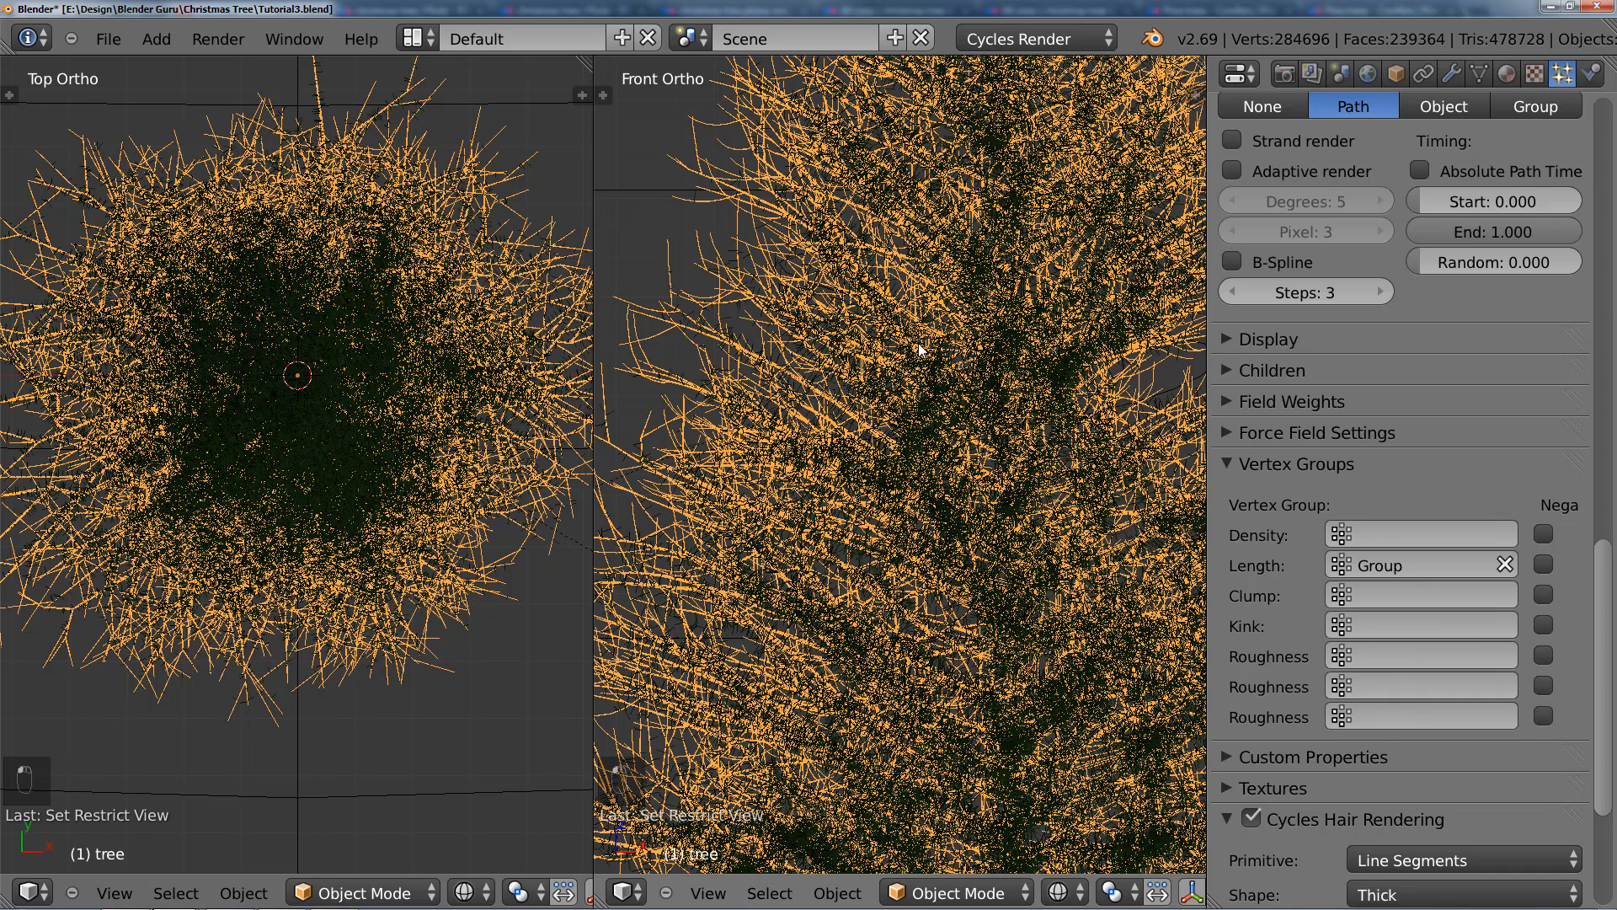
right_click(1171, 387)
scroll(1125, 413, down, 5)
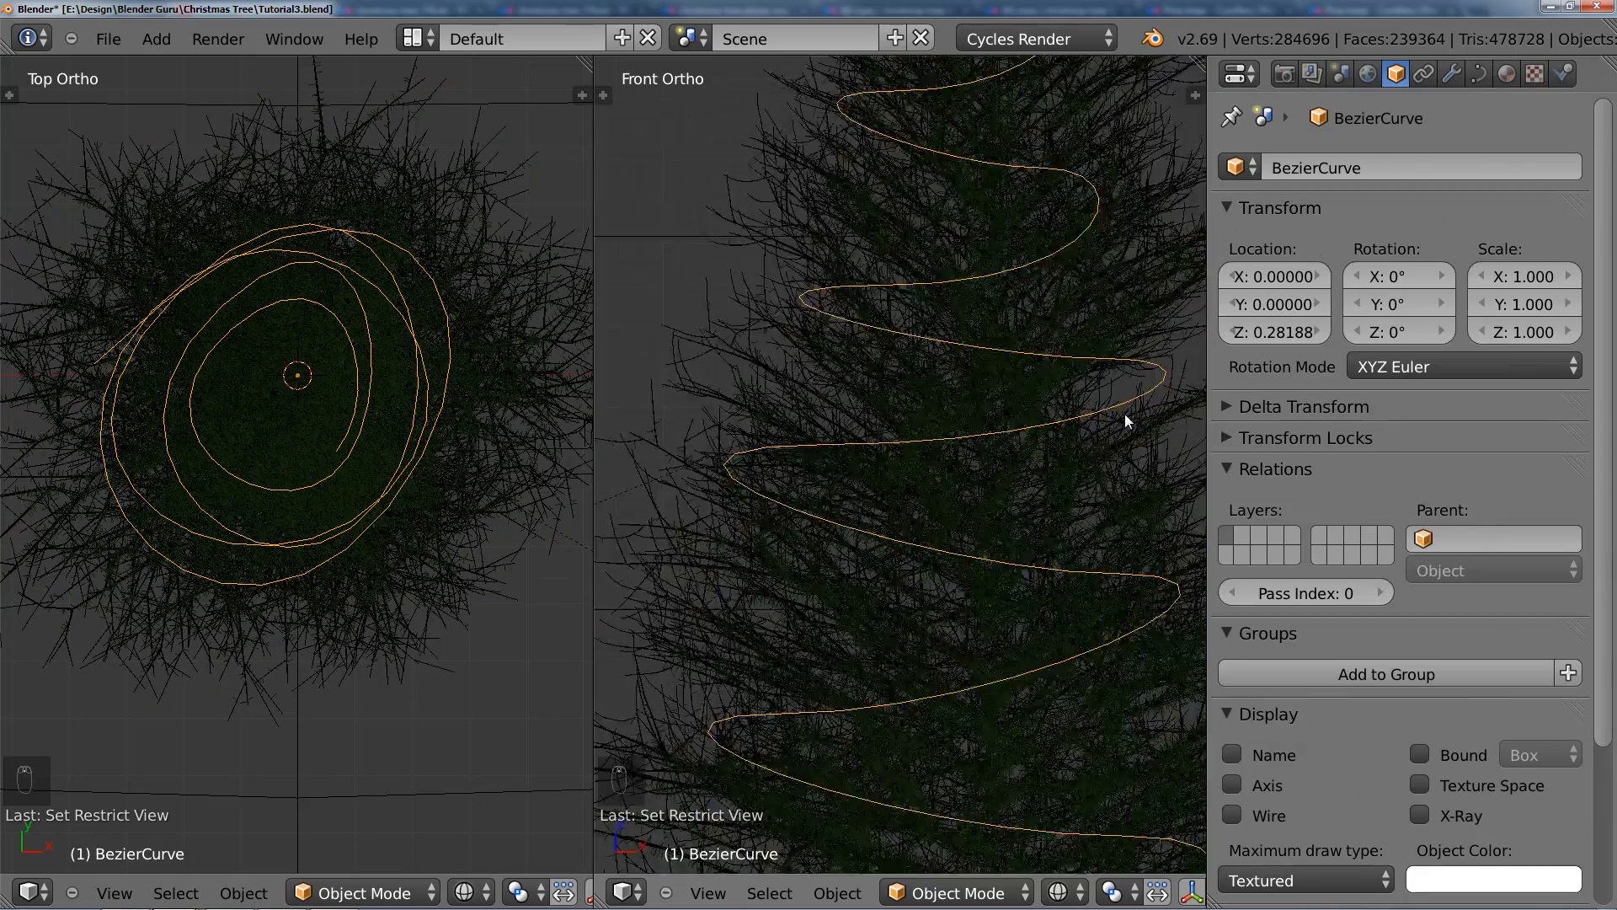
scroll(962, 392, up, 1)
key(Tab)
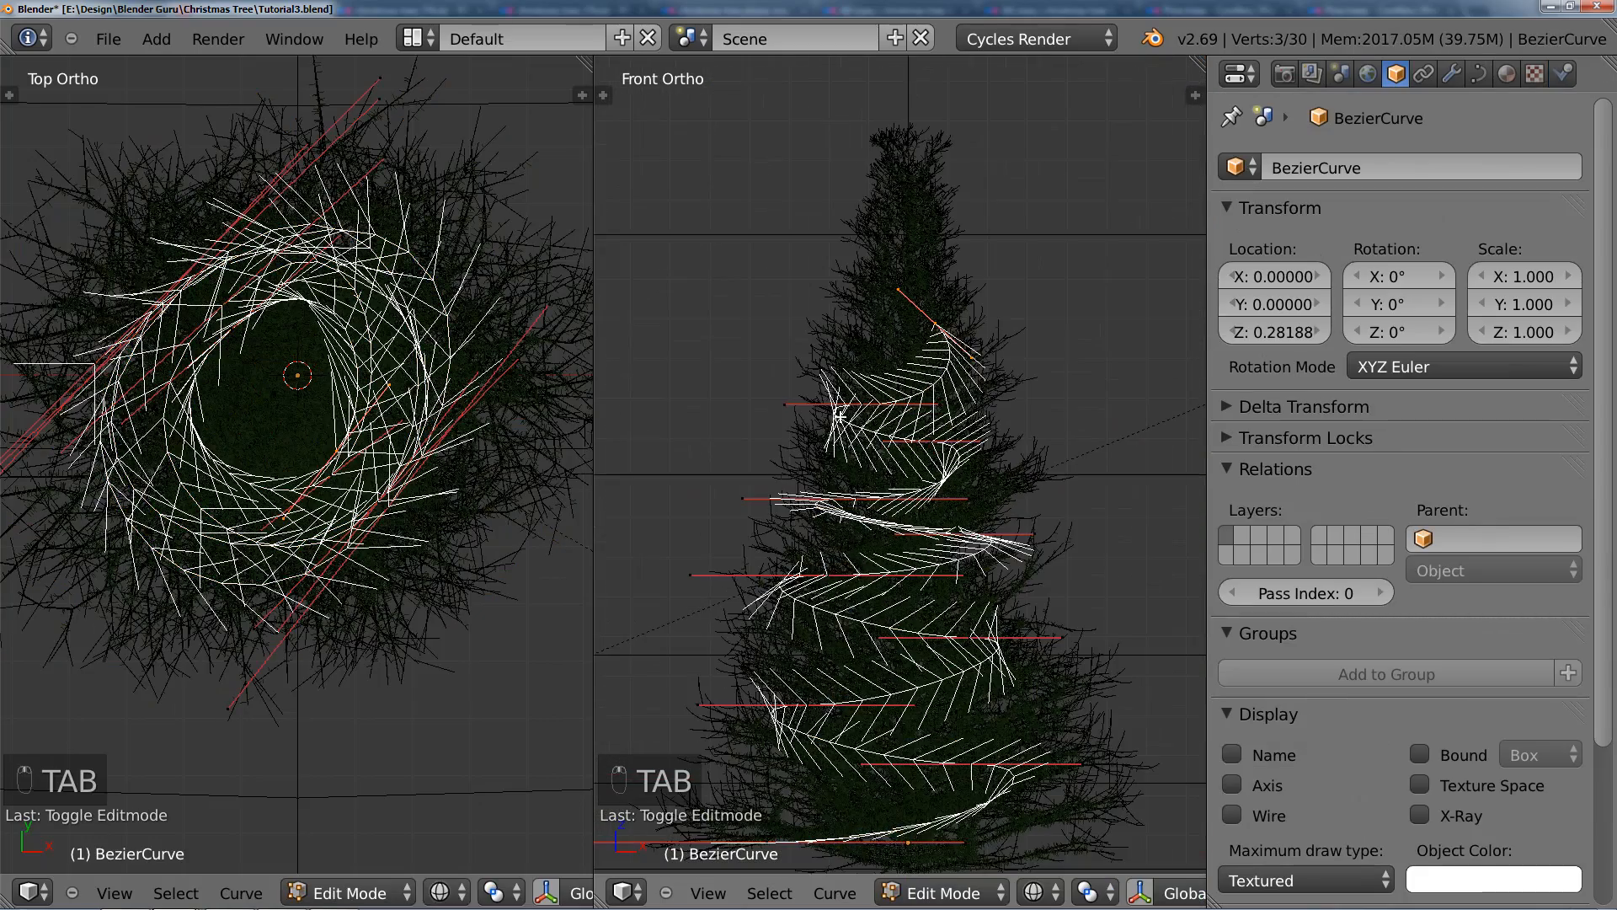
key(g)
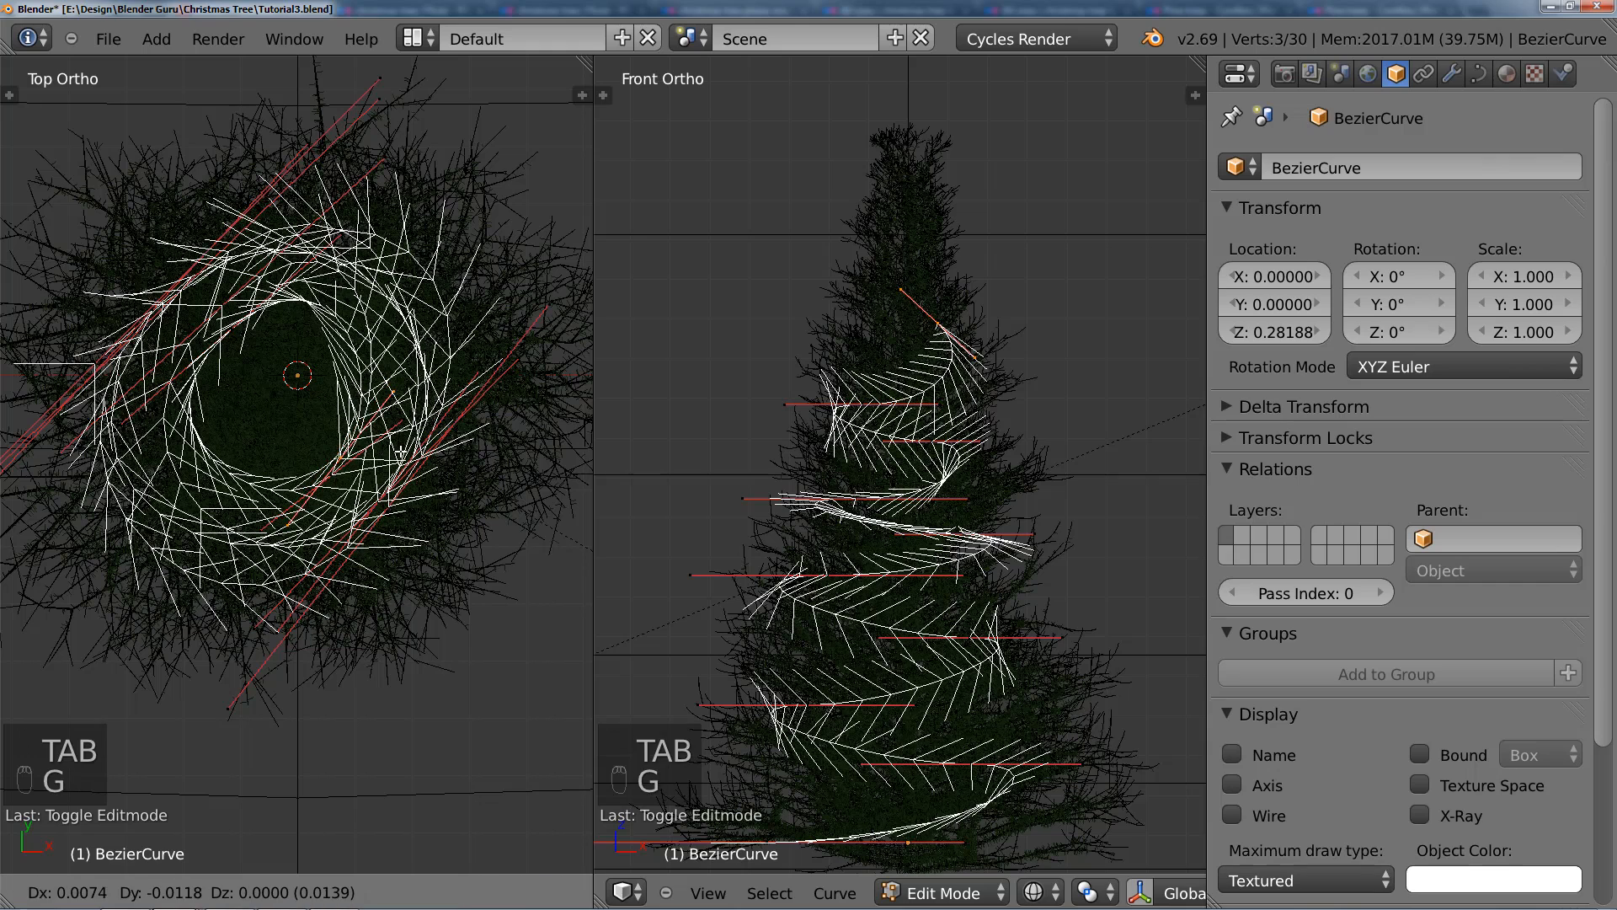
click(362, 433)
key(r)
click(420, 508)
Step: Add a further upper-left spiral point in the top view, rotate its handles along the loop and enlarge them
ctrl+click(232, 338)
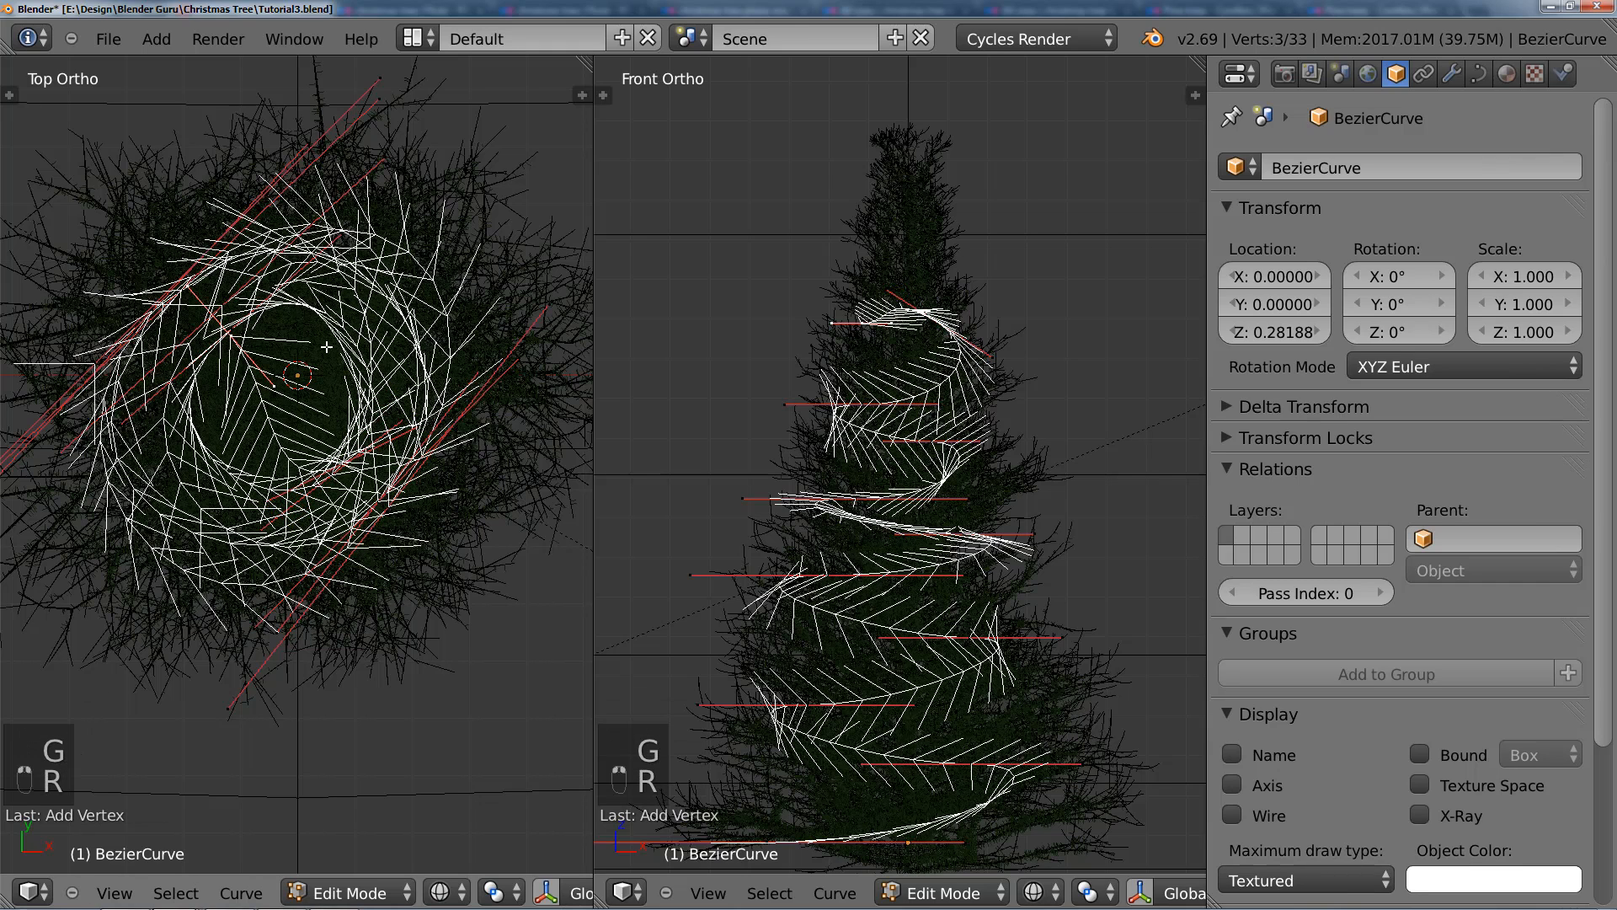
key(r)
click(182, 331)
key(s)
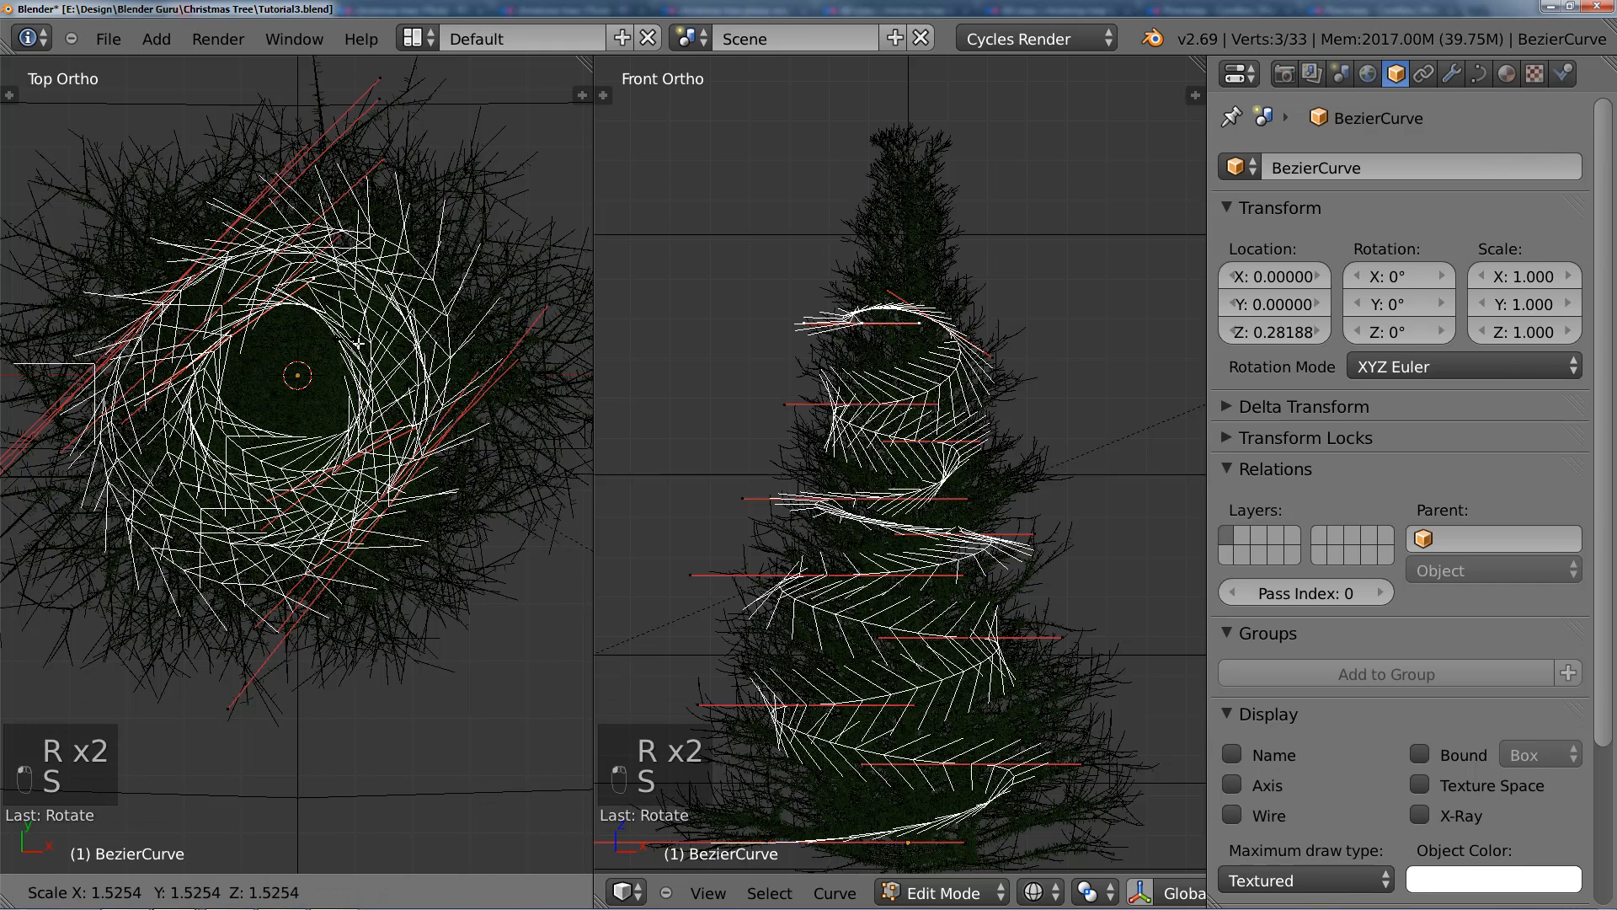
Step: Raise the new top point about 0.11 along the Z axis in the front view and shift it further up and inward
key(g)
click(871, 322)
key(g)
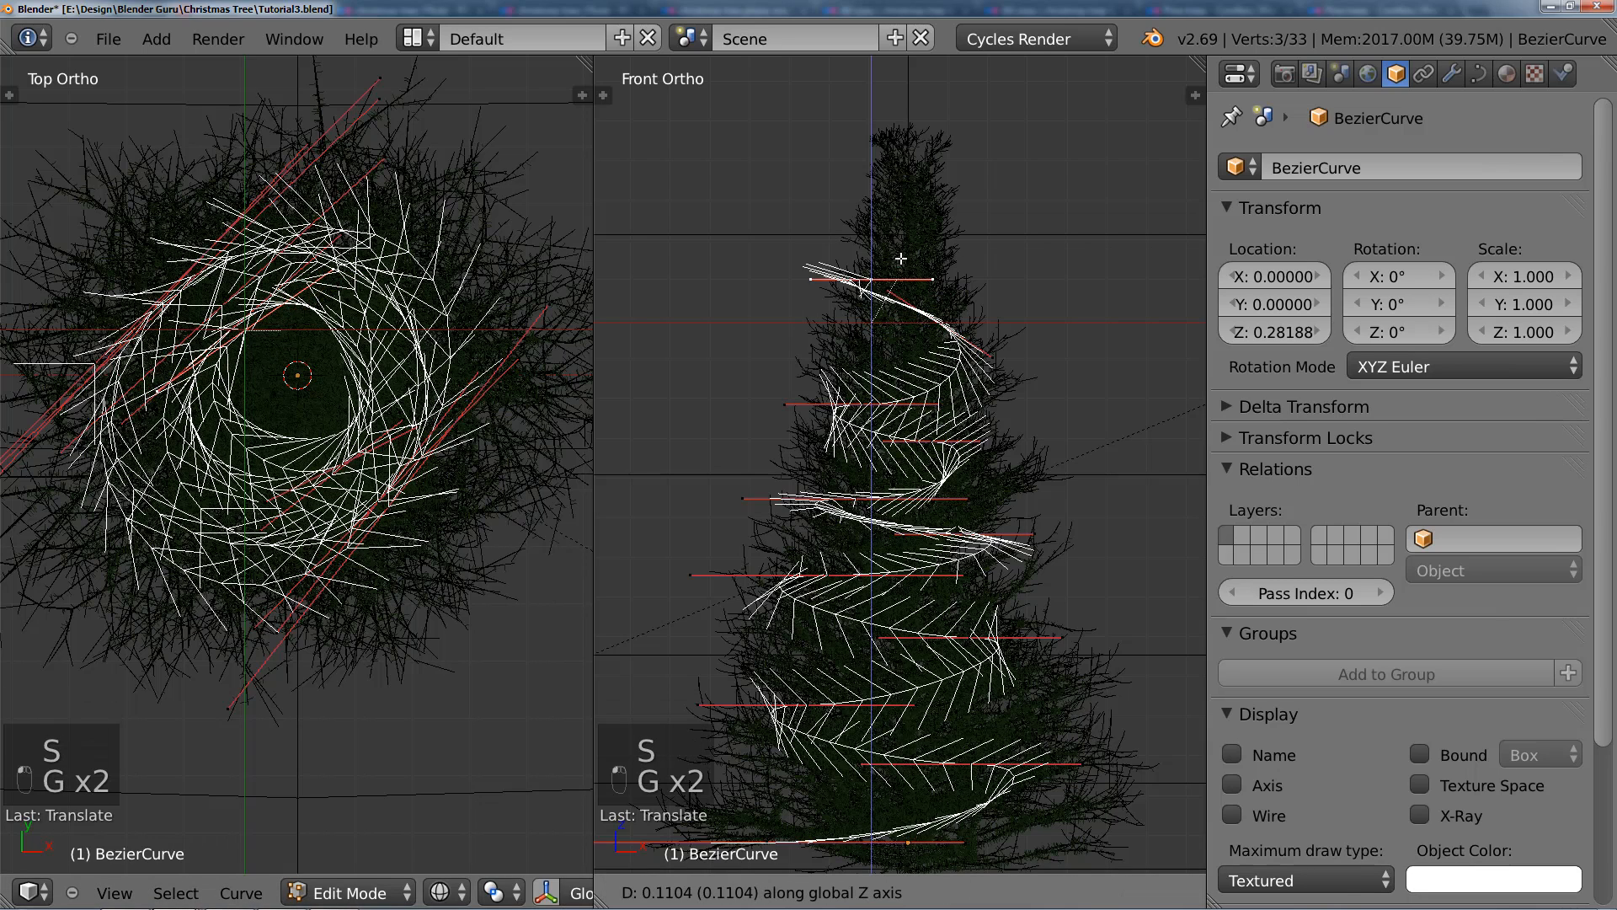
click(901, 257)
key(g)
click(921, 263)
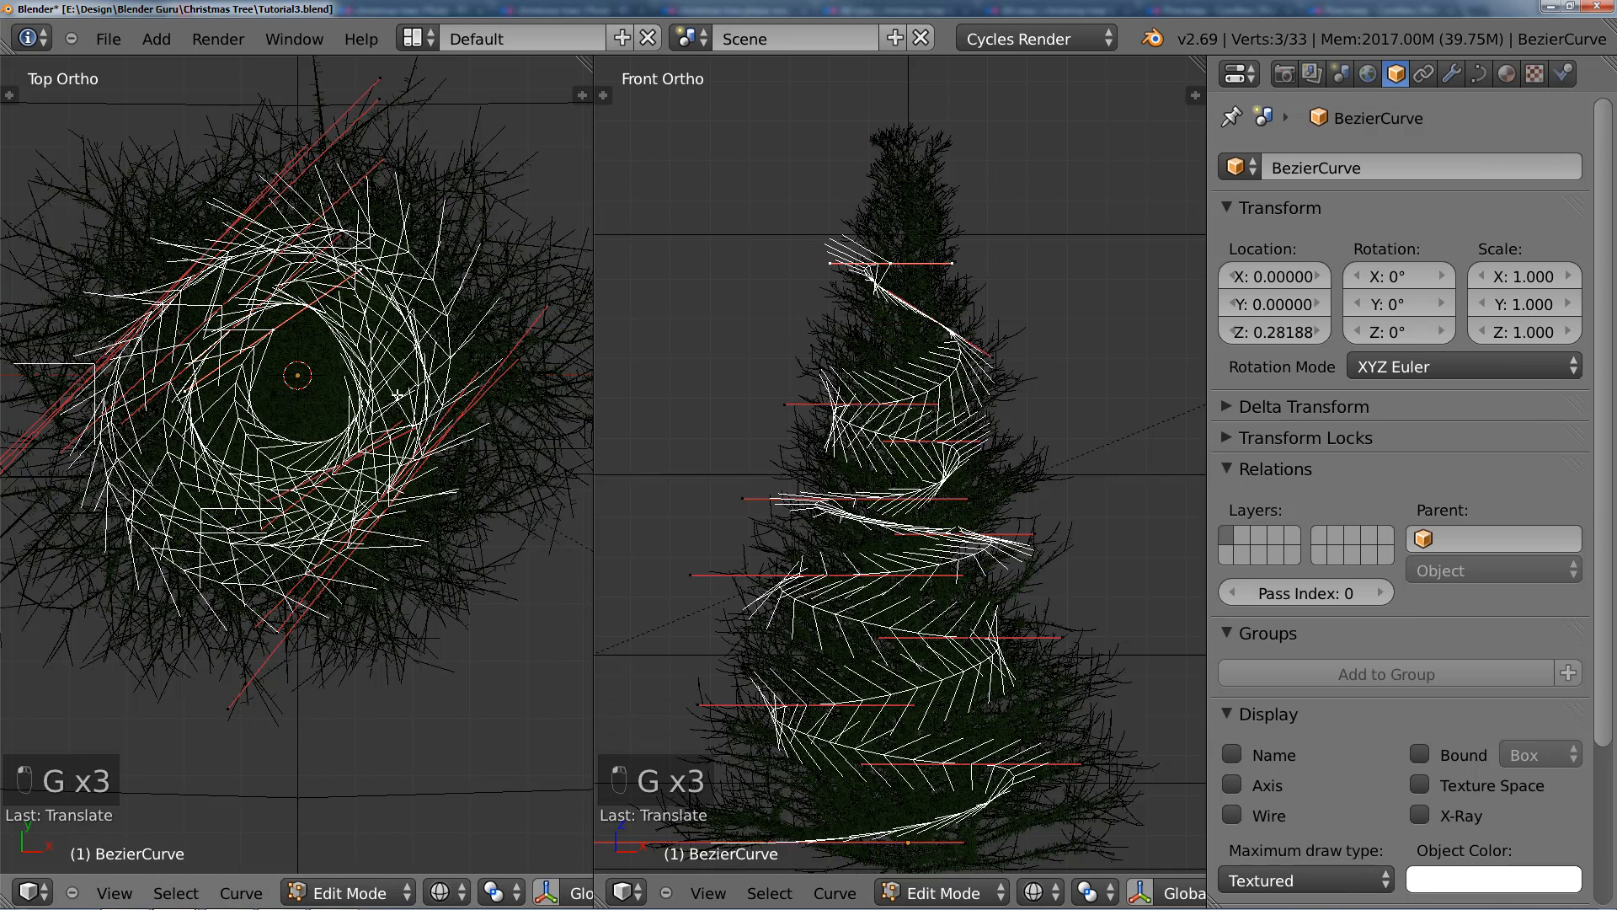
Step: Add another spiral point inside the loop in the top view, rotate its handles, and shift it just below the origin
ctrl+click(342, 402)
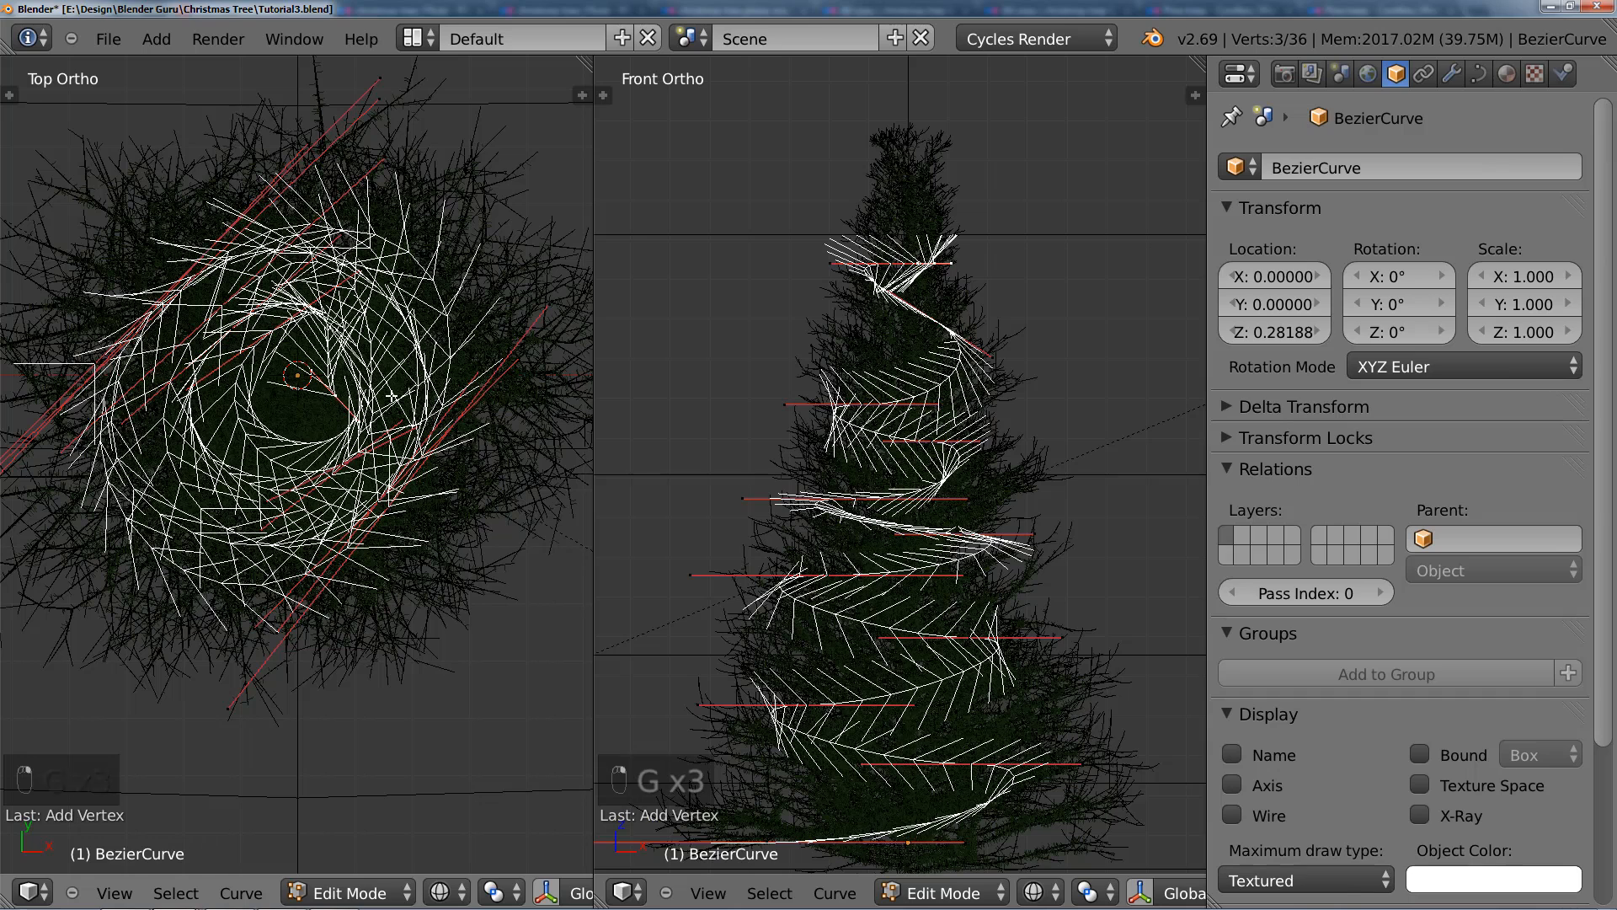
key(r)
click(297, 488)
key(g)
click(304, 455)
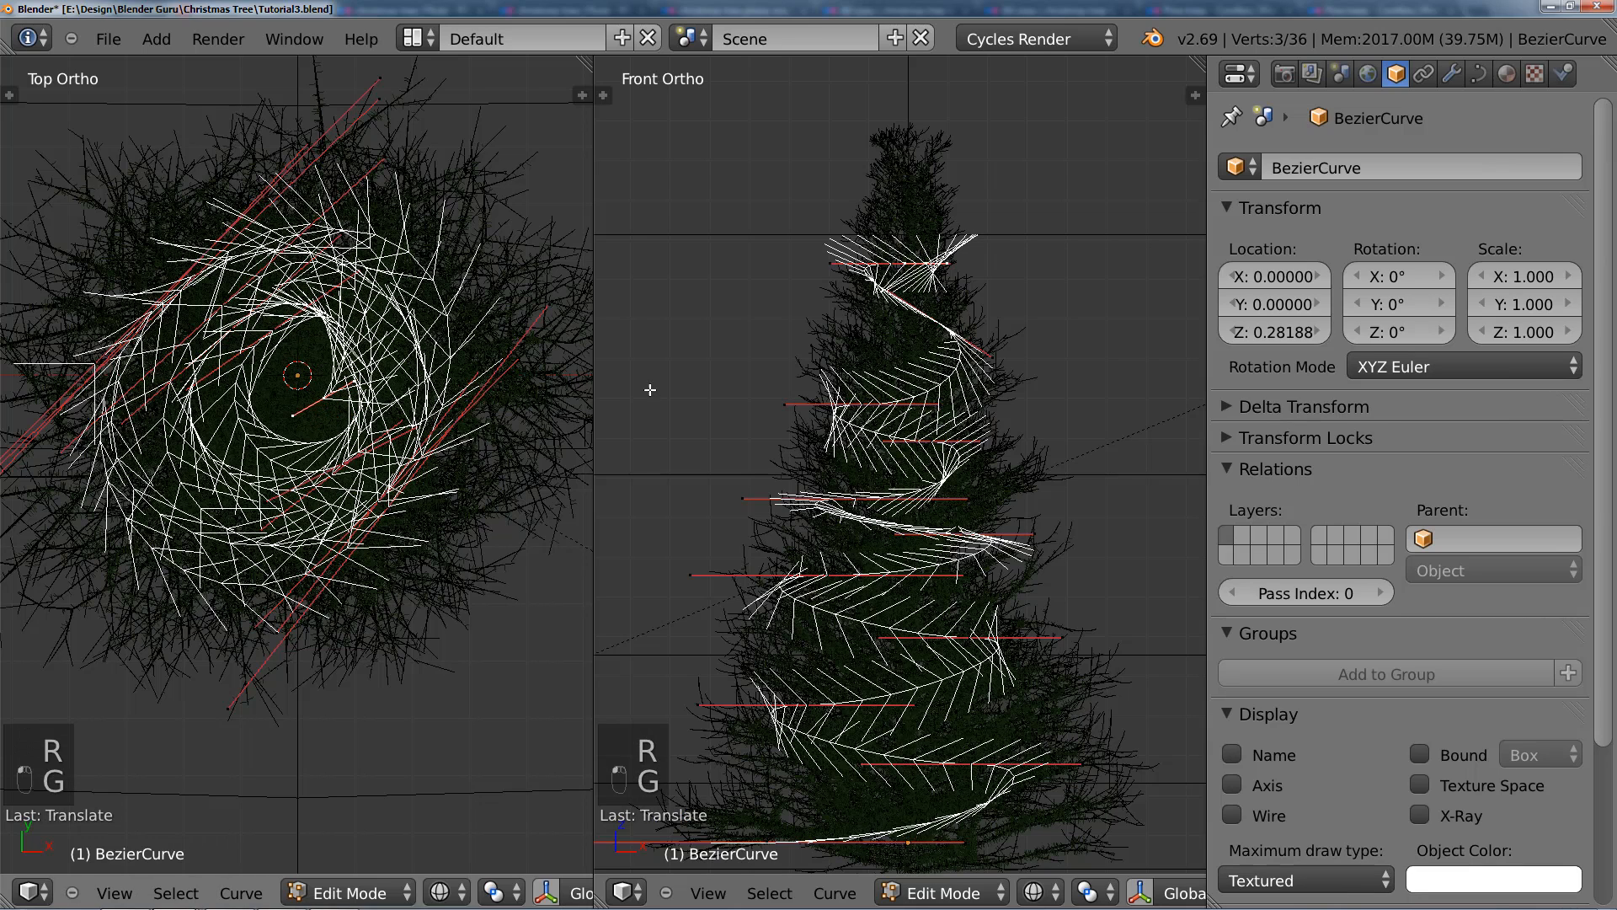
Step: Raise the new point and shift it inward in the front view, and rotate its handles along the loop in the top view
key(g)
click(879, 224)
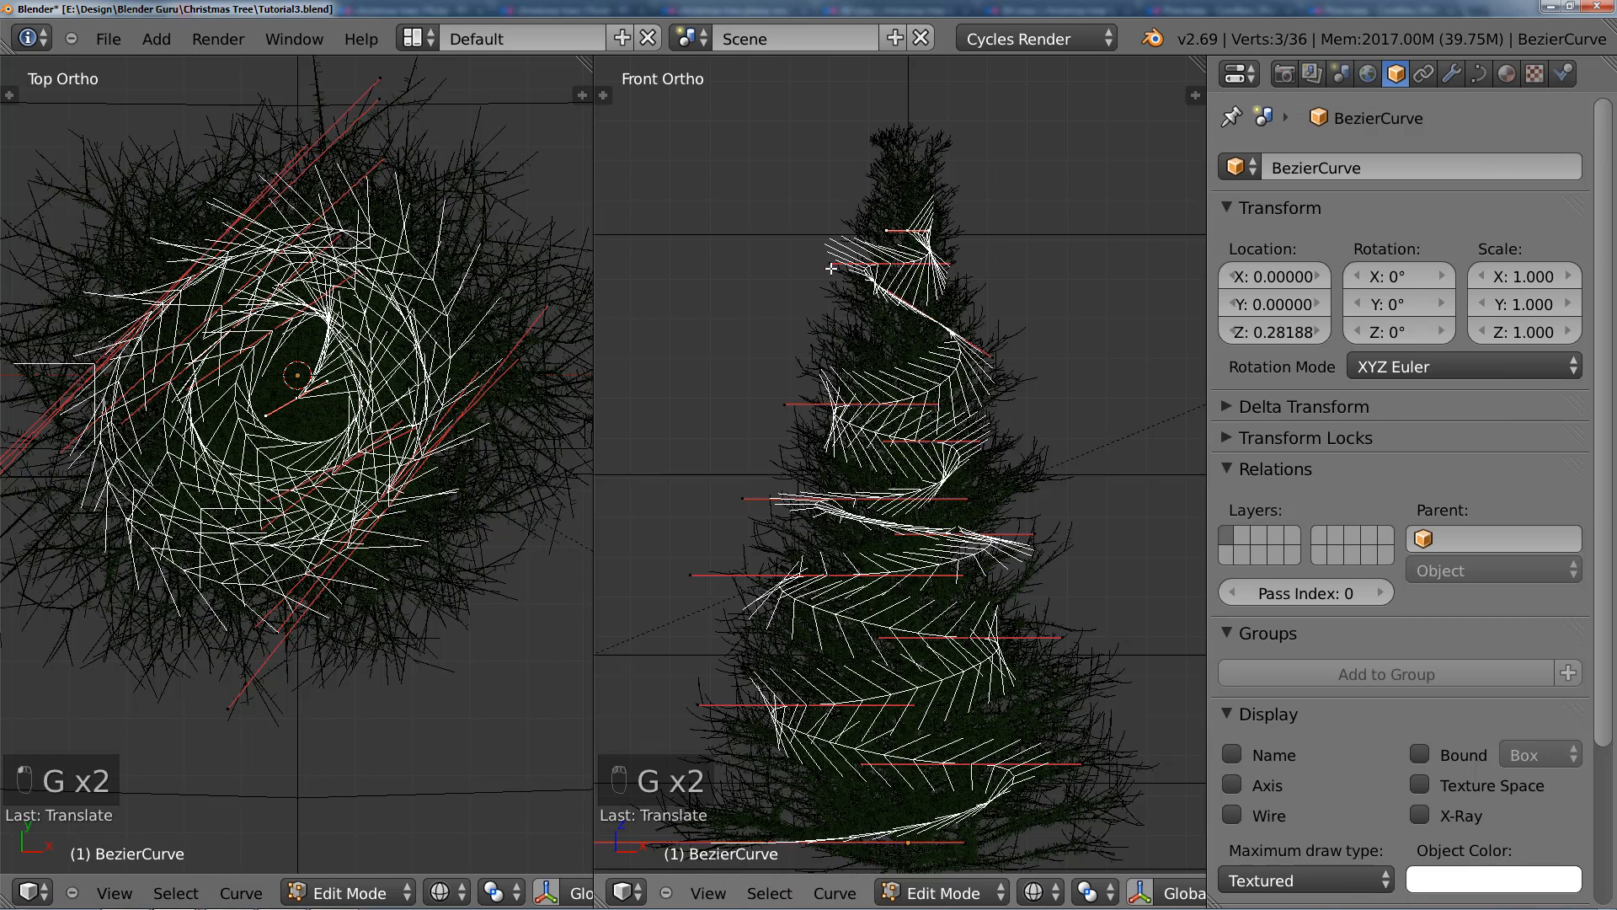
scroll(446, 447, up, 3)
key(r)
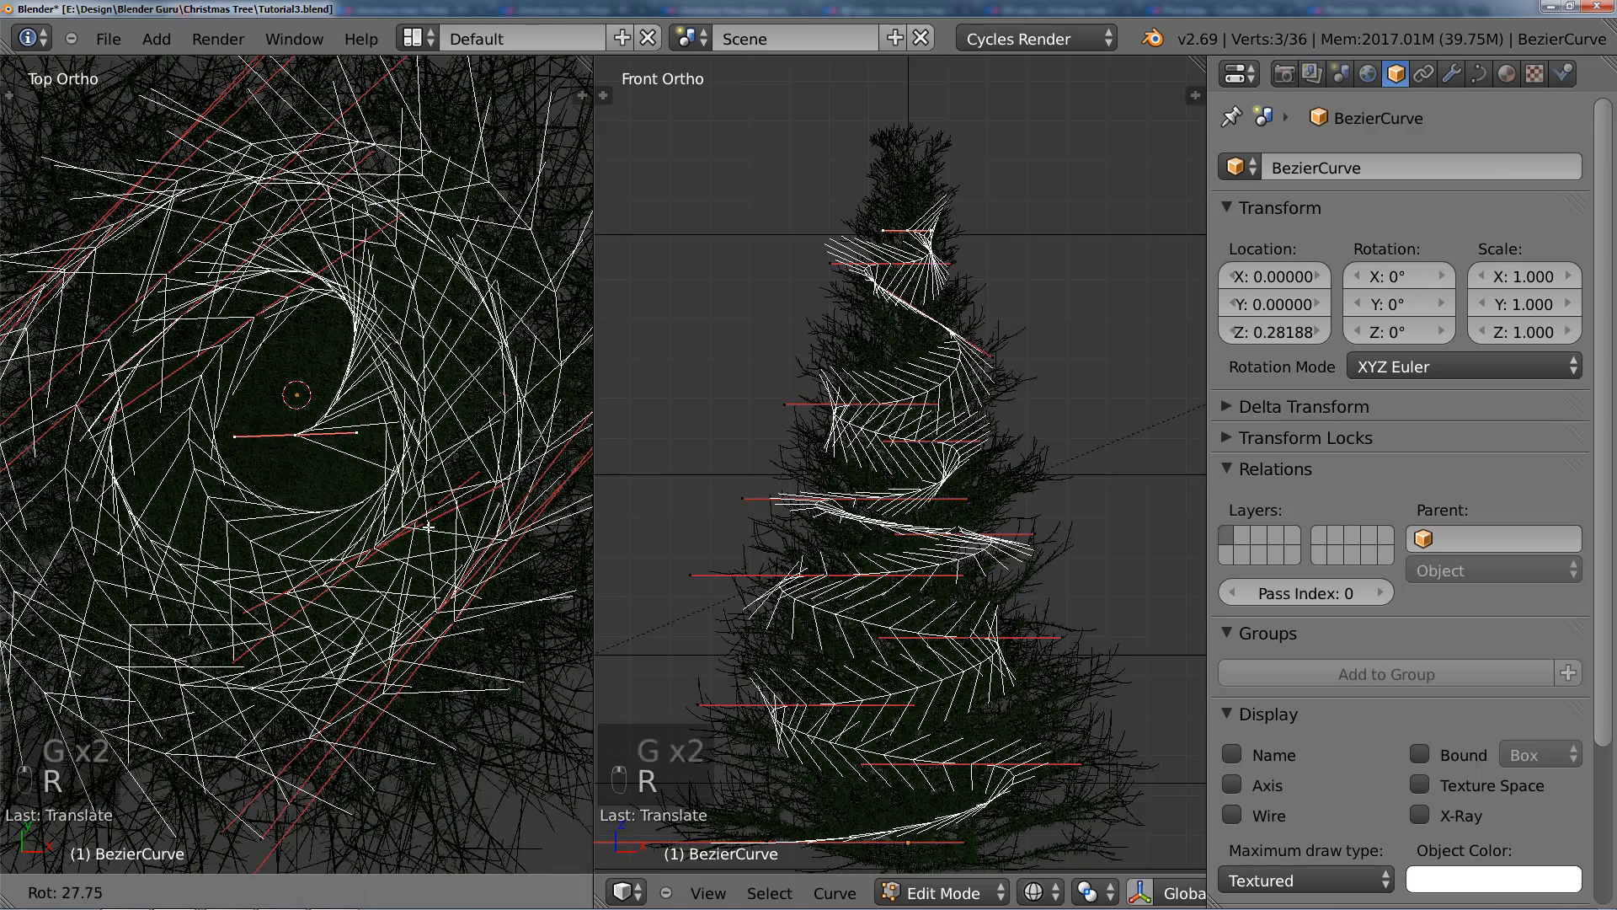
click(409, 530)
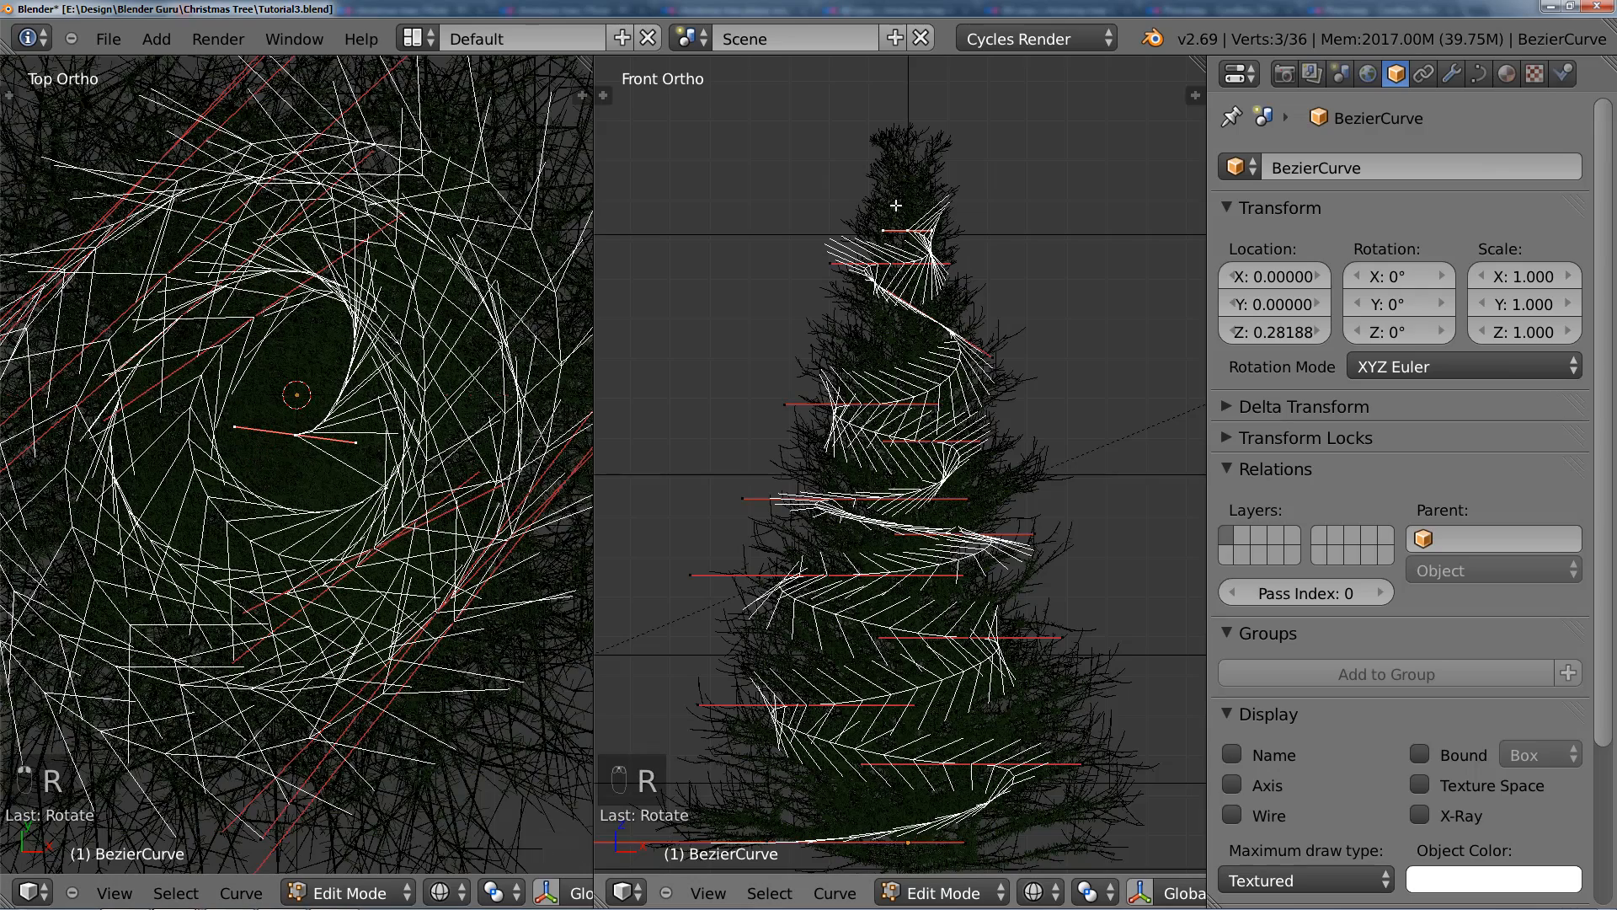
Step: Add one more point near the tree's tip, and rotate and position it above the origin in the top view
key(r)
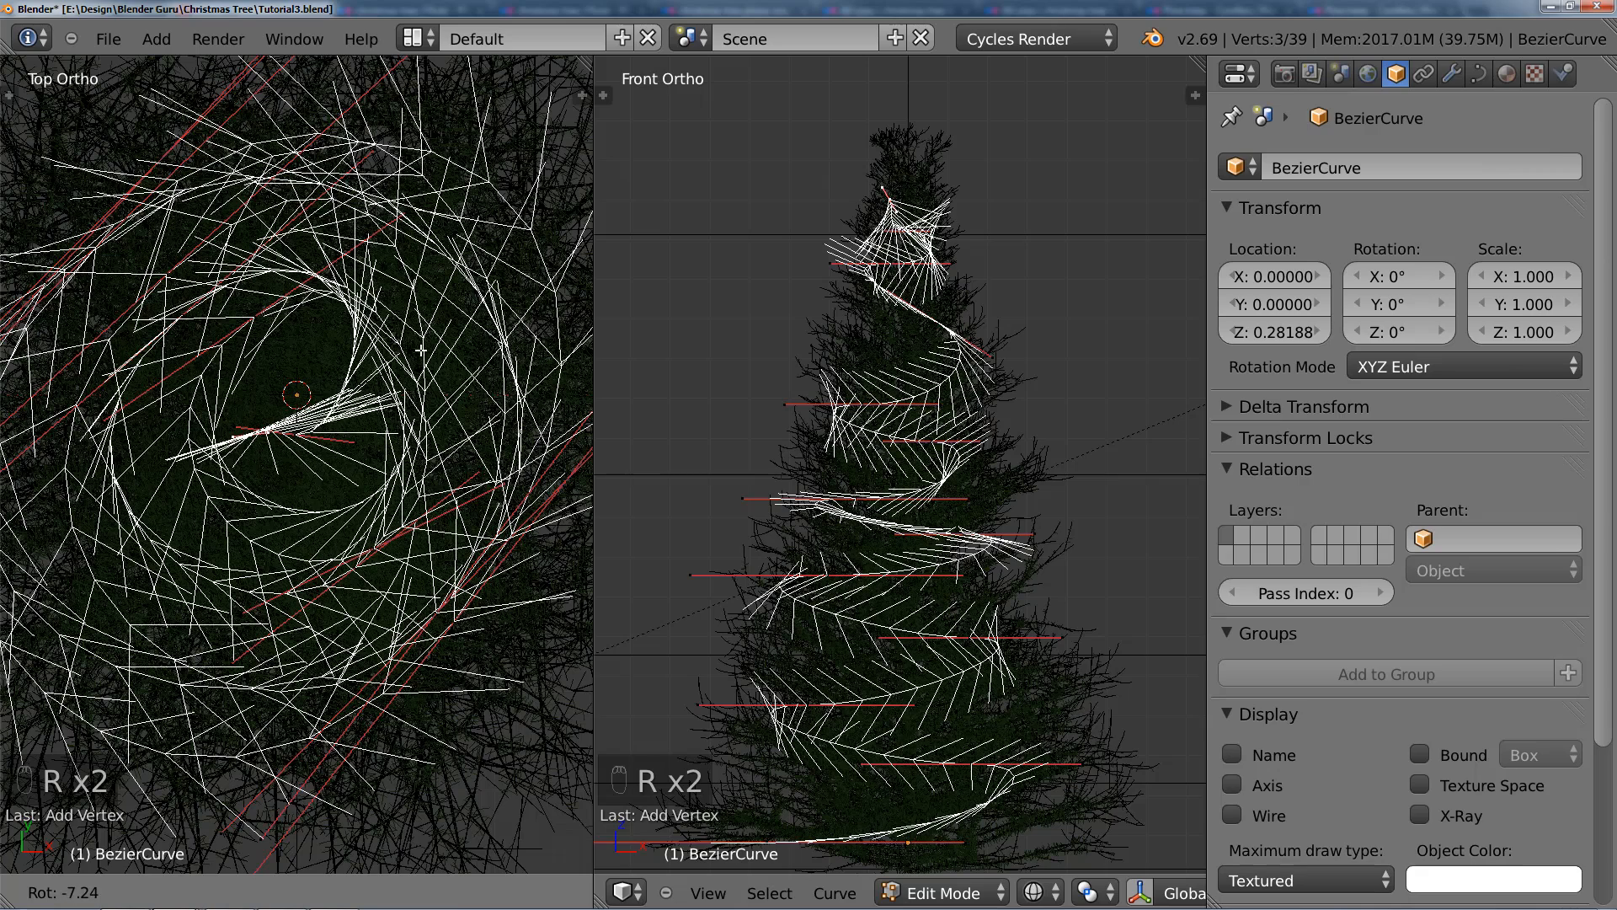
click(422, 350)
key(g)
click(318, 482)
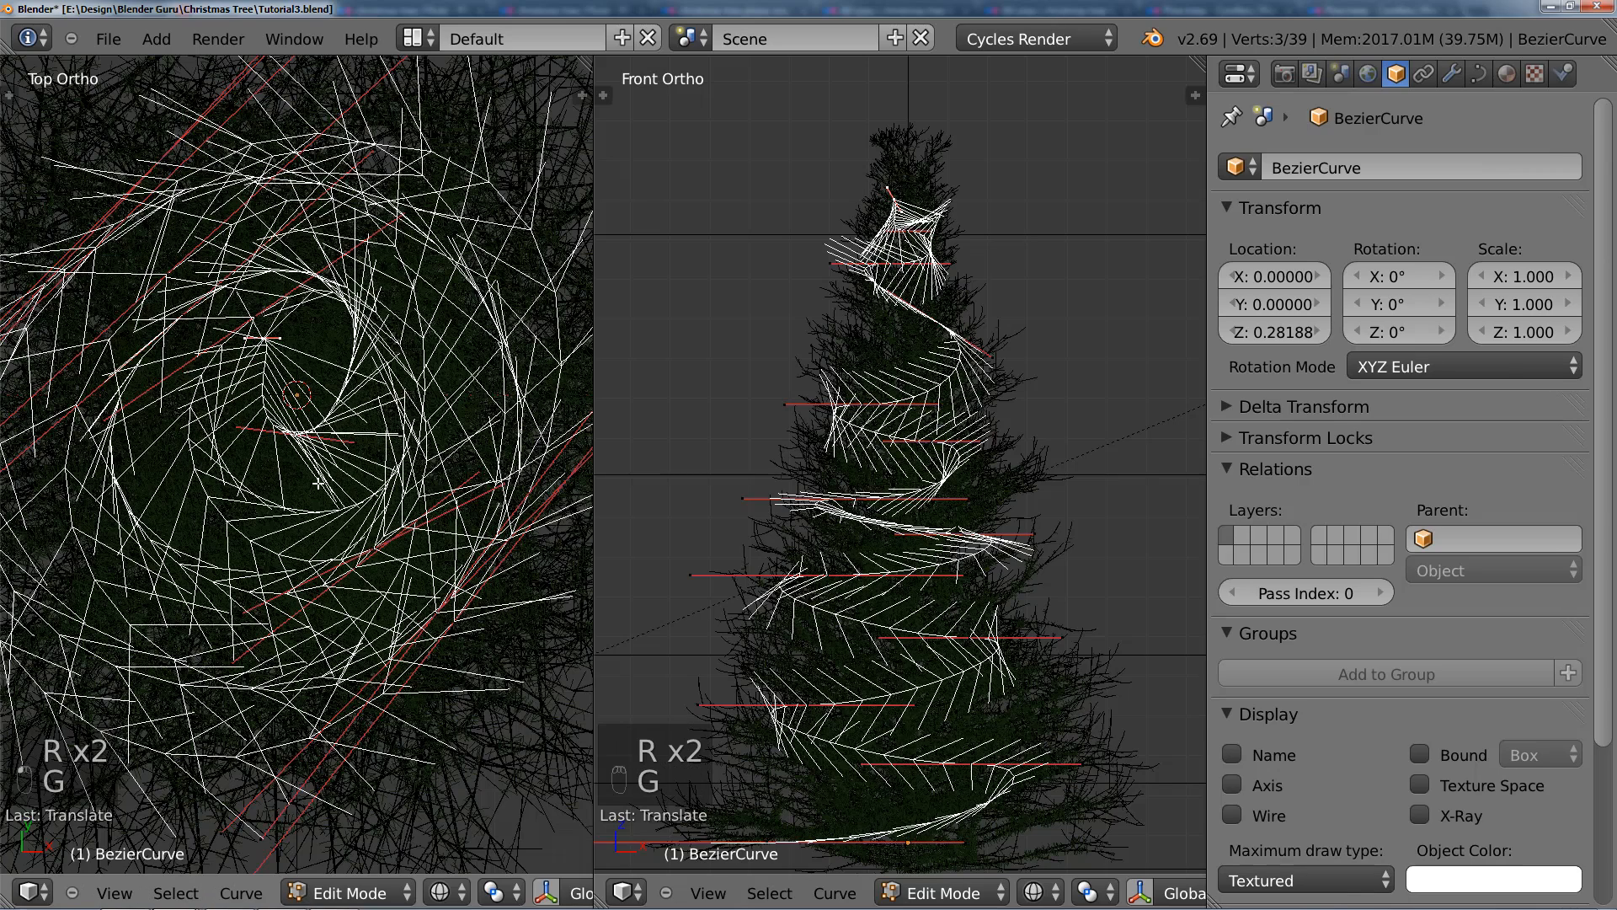
key(r)
key(g)
click(557, 306)
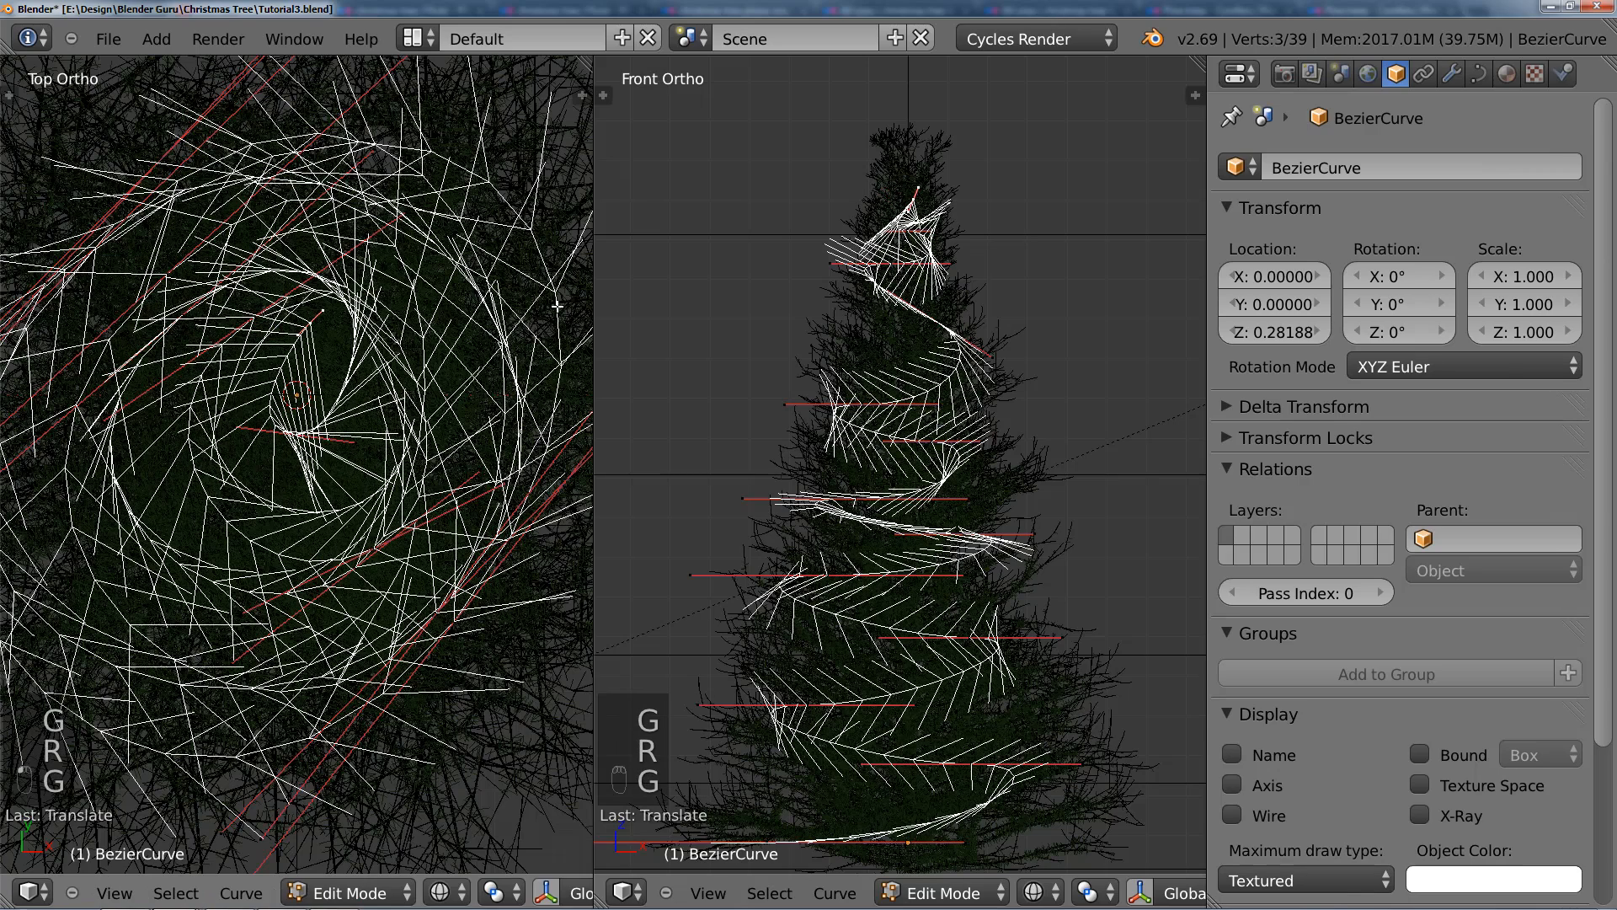
Step: Rotate the last point's handles along the inner loop in the top view, reposition it, and scale the handles by about 1.24
key(r)
click(448, 403)
key(g)
click(435, 422)
key(s)
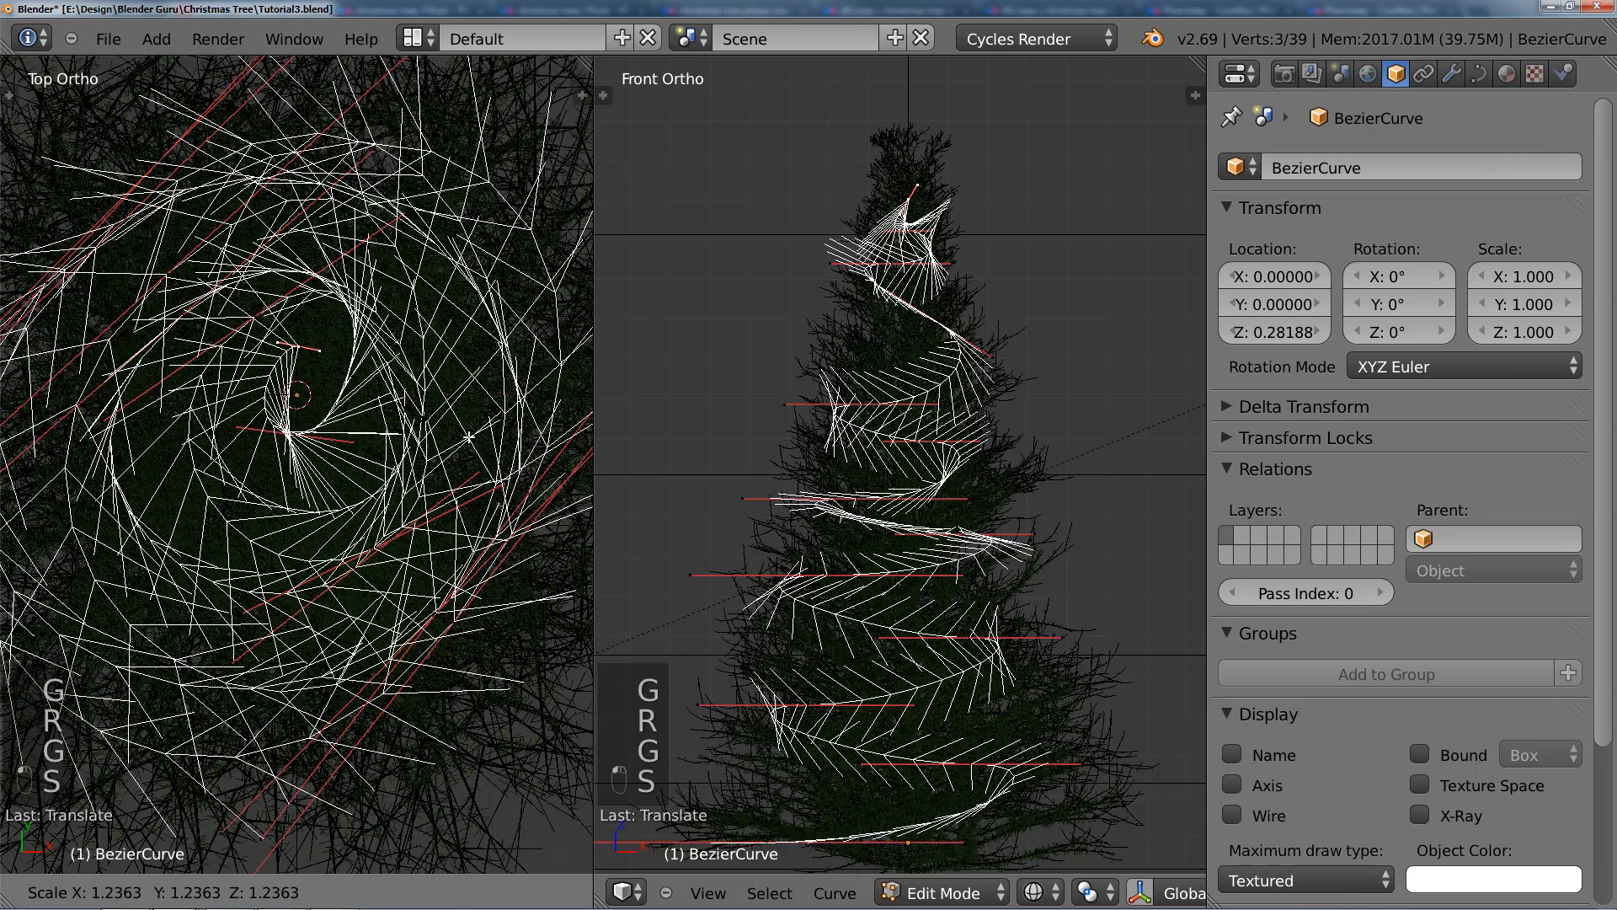
click(469, 437)
Step: Raise the last point about 0.07 towards the tree's tip in the front view, move it slightly left, and leave Edit Mode
key(g)
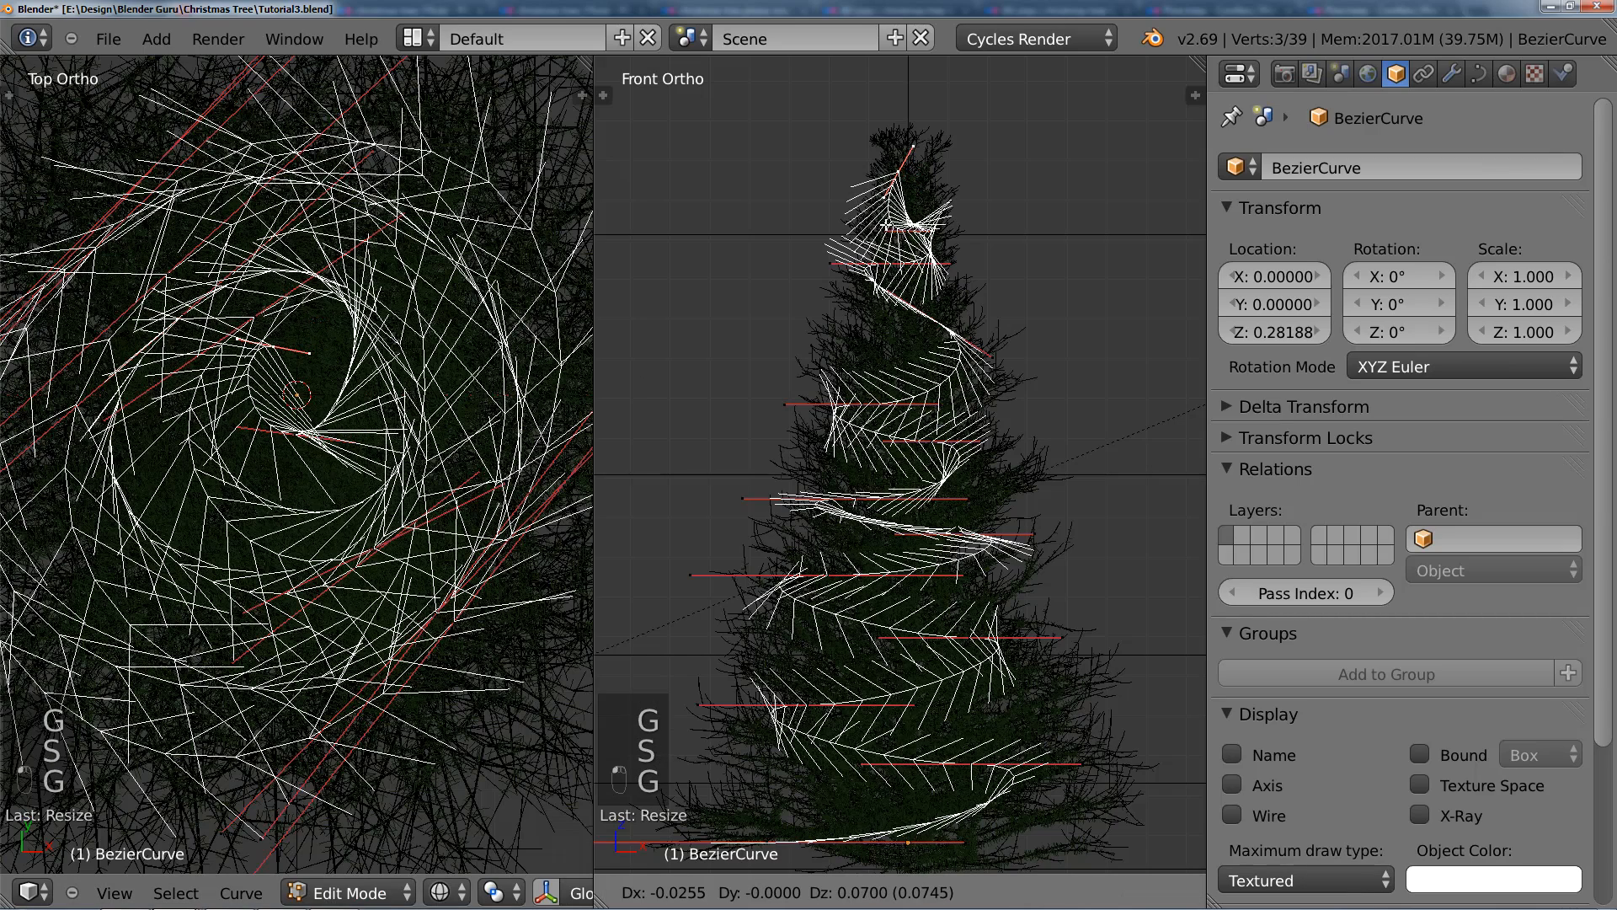
click(887, 223)
key(Tab)
scroll(910, 421, down, 3)
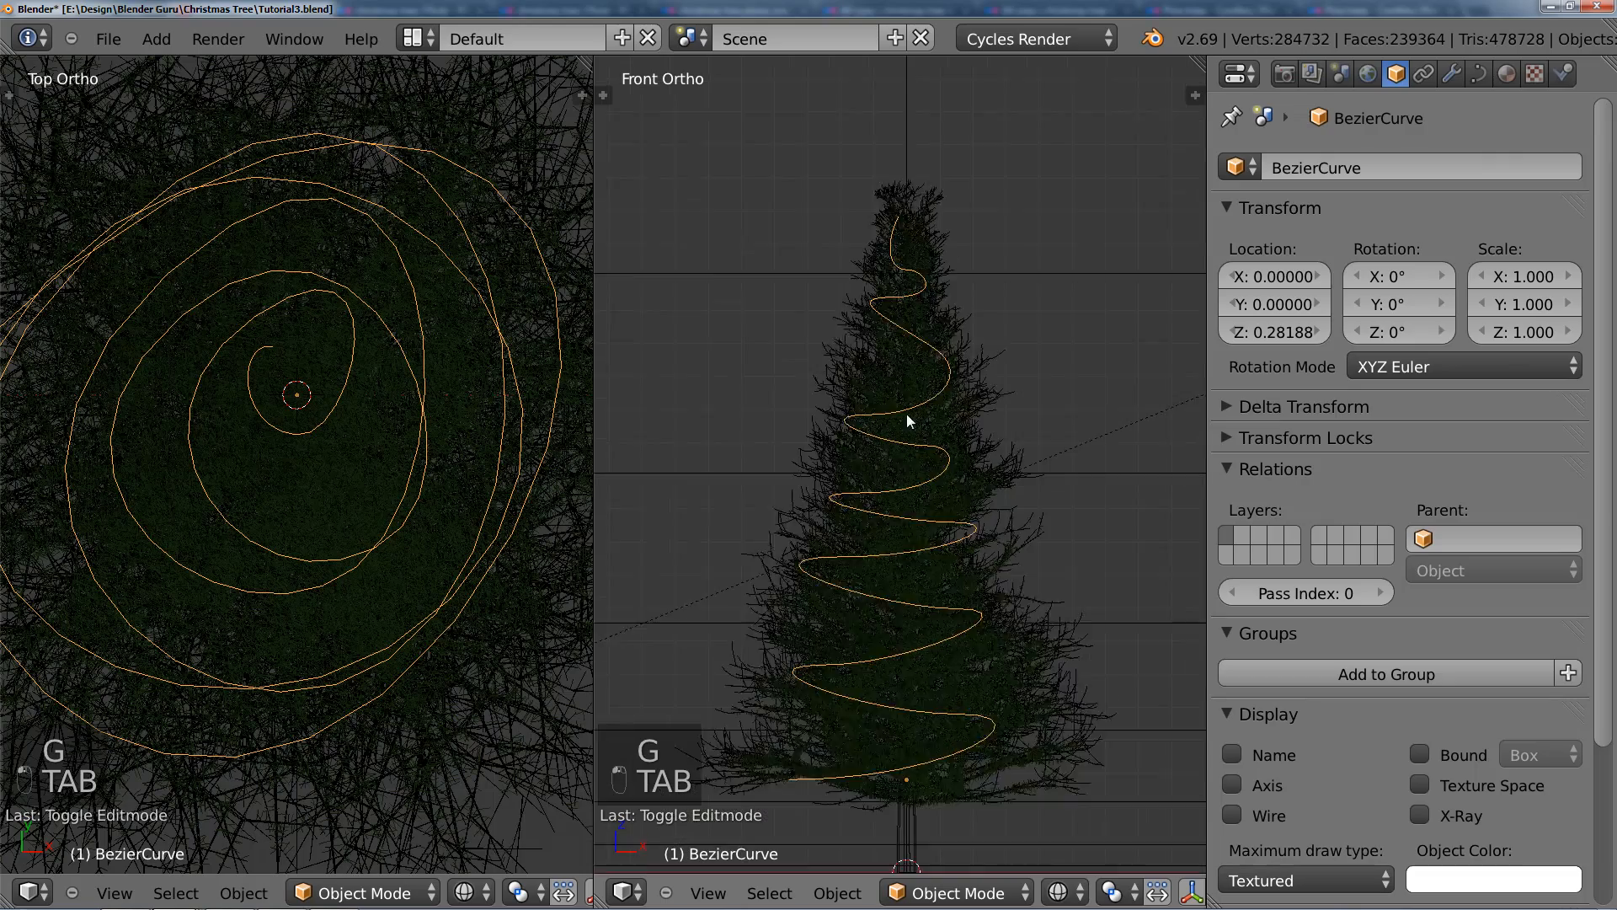
Step: Raise the spiral's lowest starting point about 0.05 along the Z axis in the front view
scroll(817, 567, up, 3)
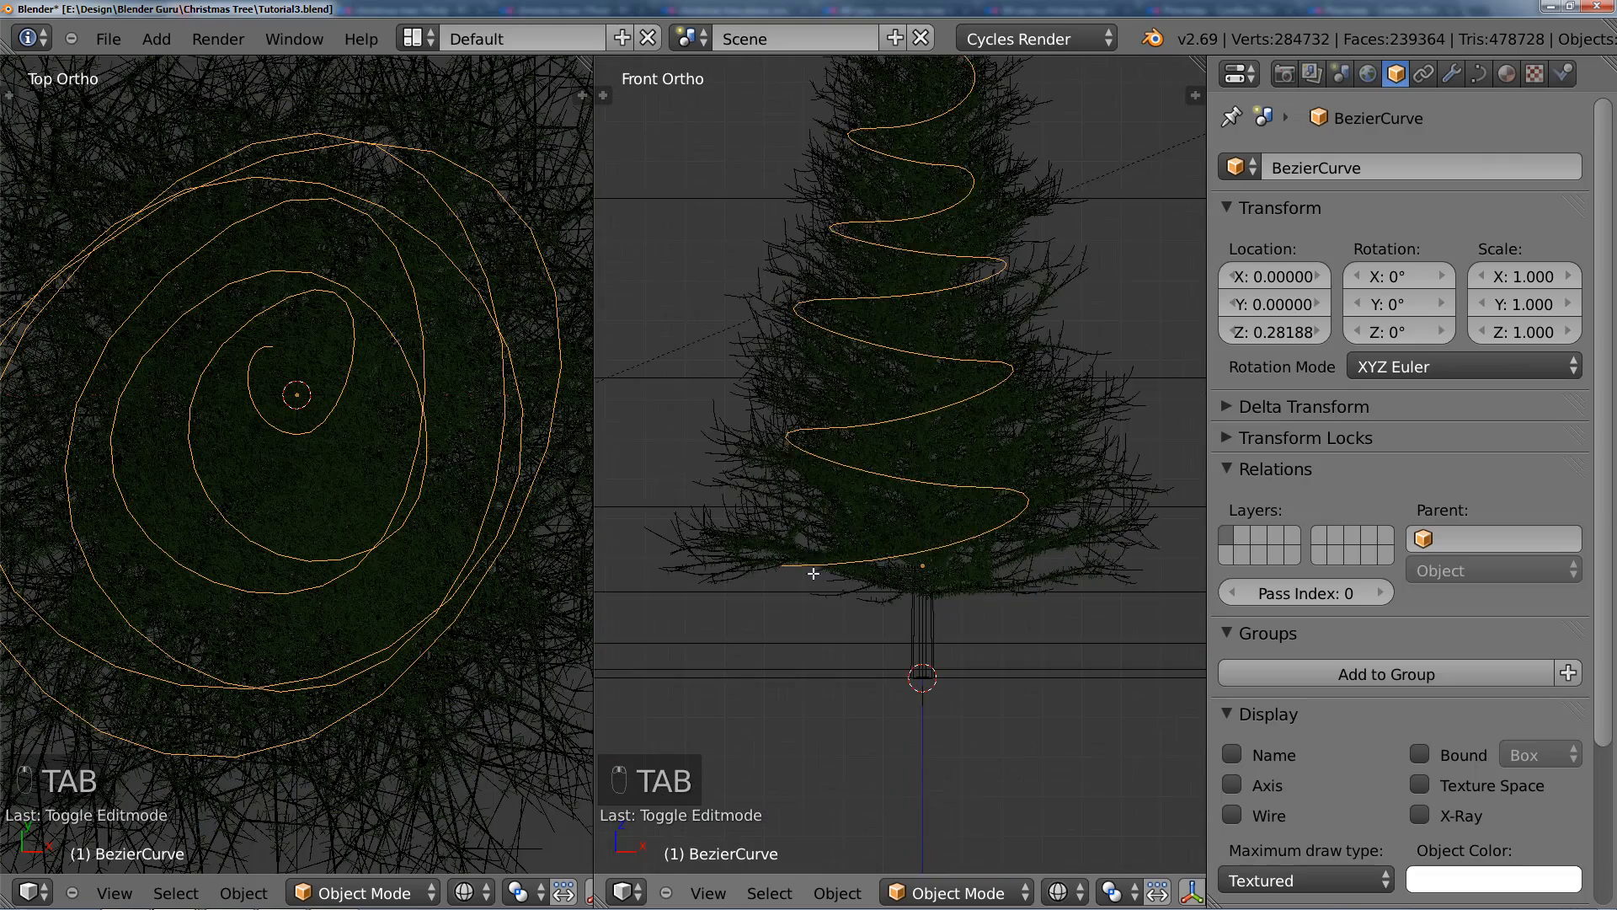
key(Tab)
key(g)
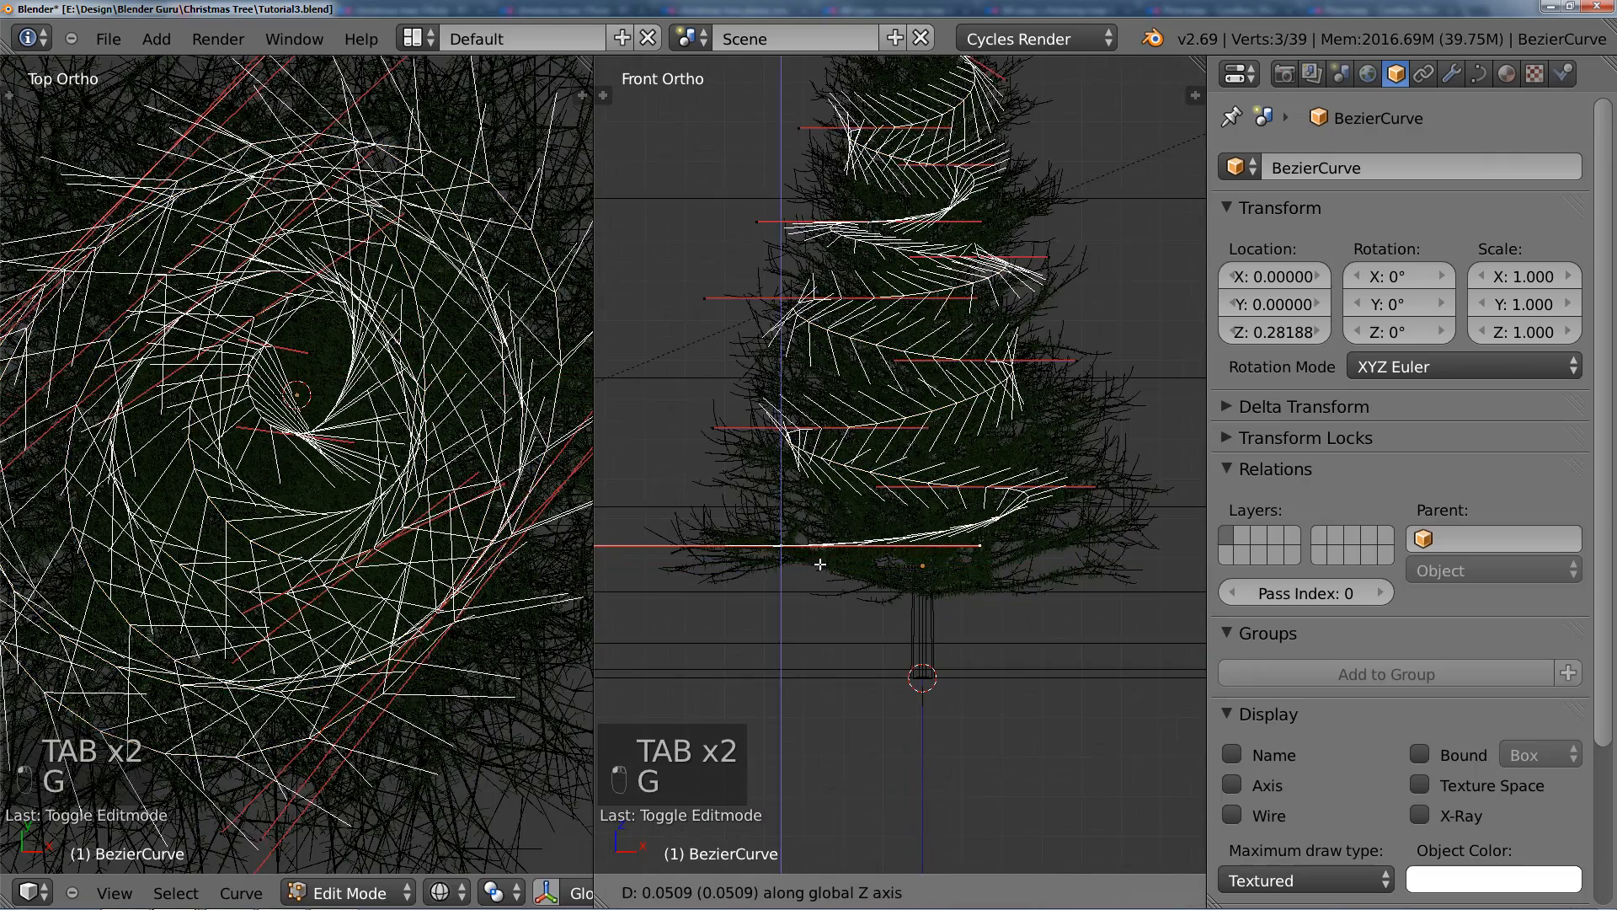
click(823, 560)
key(Tab)
scroll(817, 466, up, 2)
key(Tab)
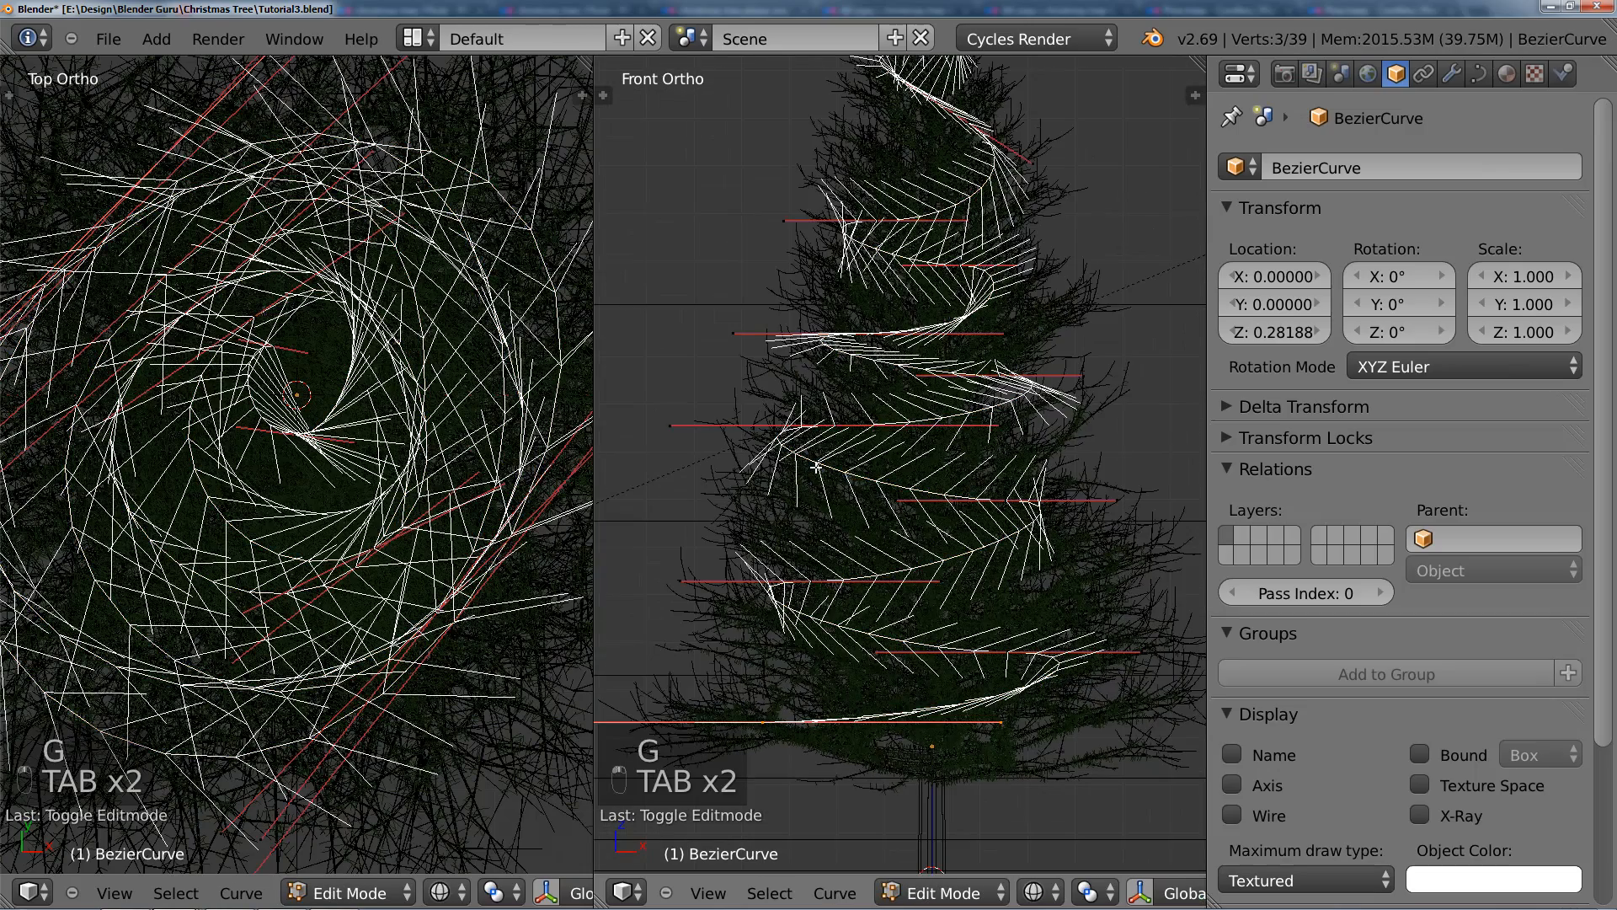
Step: Shift the two mid-height left spiral points inward in the front view, checking the curve's shape in Object Mode
key(g)
click(912, 439)
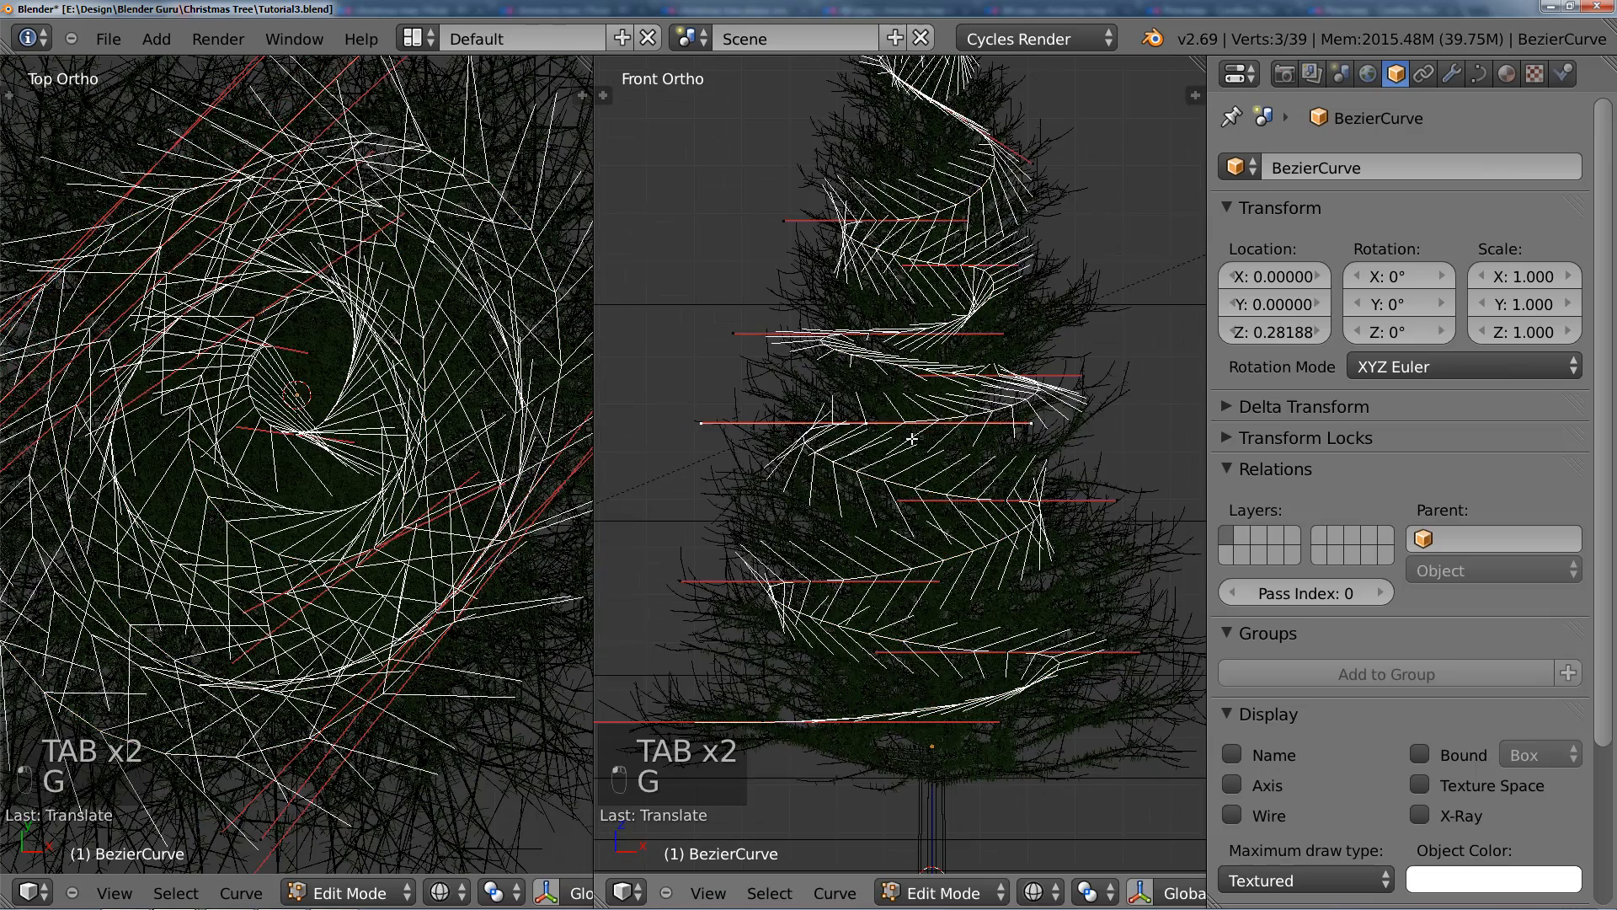
key(Tab)
shift+middle_drag(923, 409, 910, 480)
key(Tab)
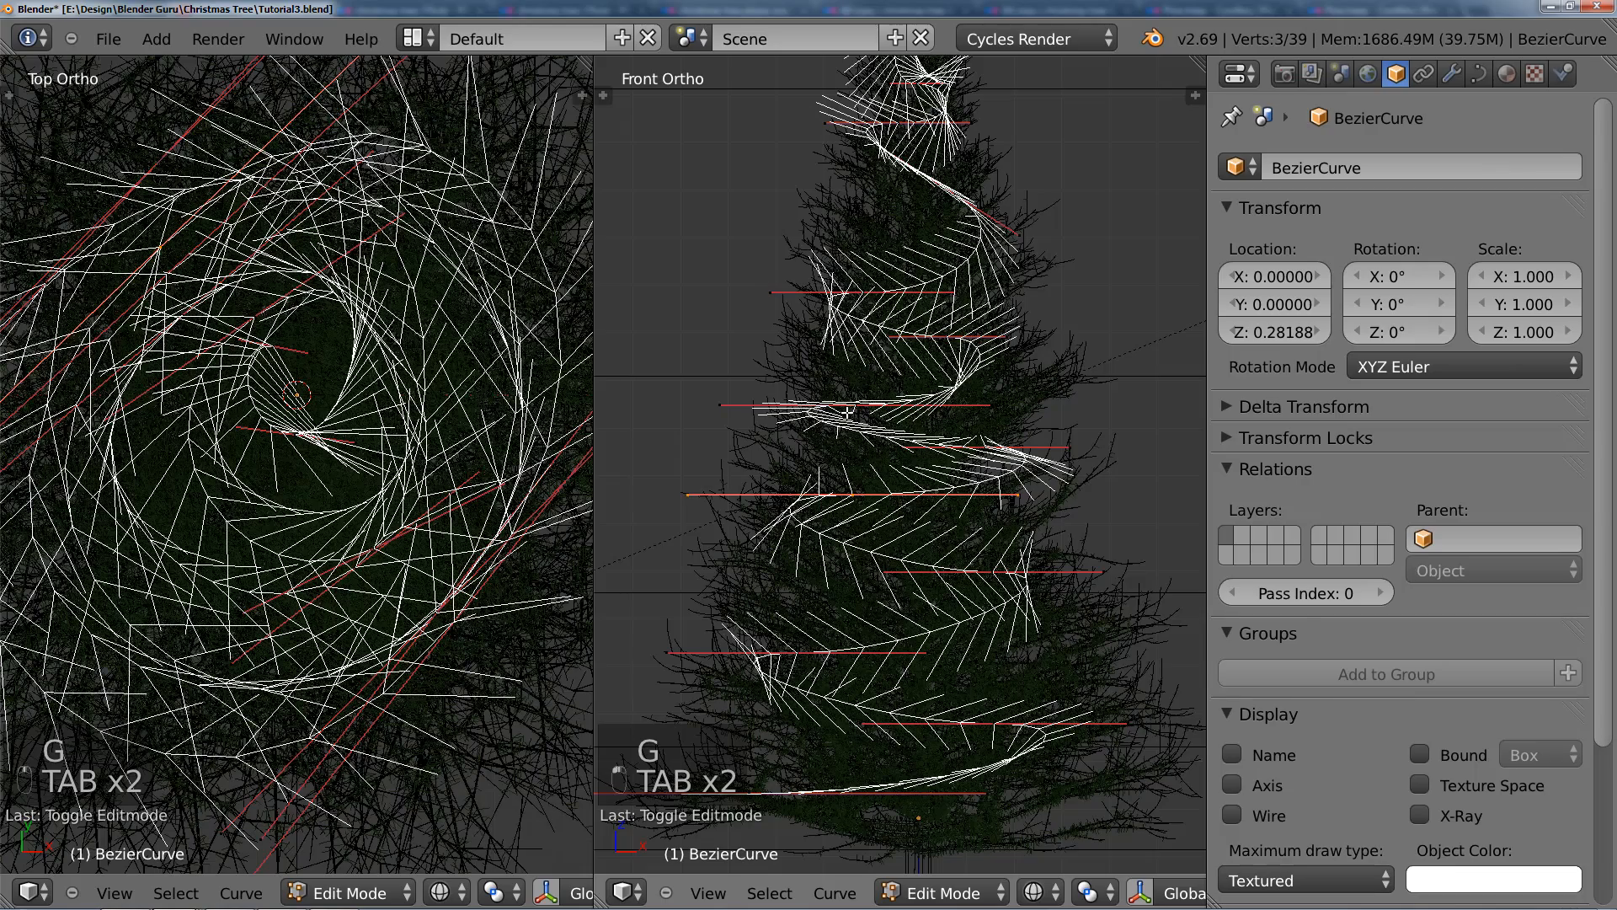
key(g)
click(877, 420)
key(Tab)
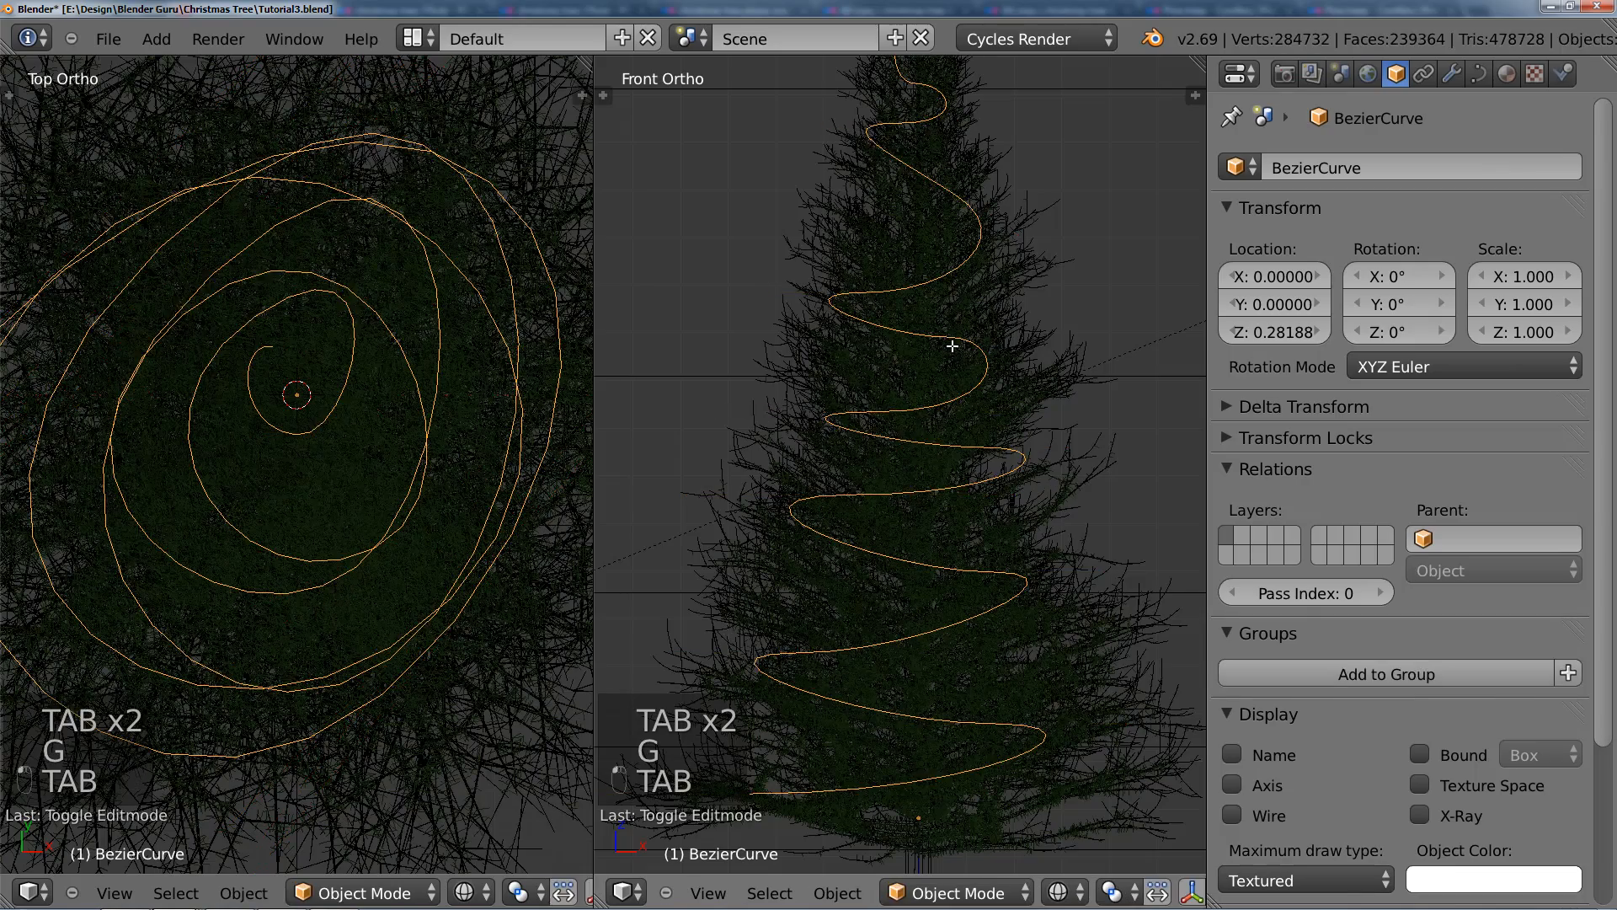
Step: Move the right-hand point of the upper-middle loop outward and slightly down in the front view, and tilt its handles along the slope
key(Tab)
key(g)
click(959, 357)
key(r)
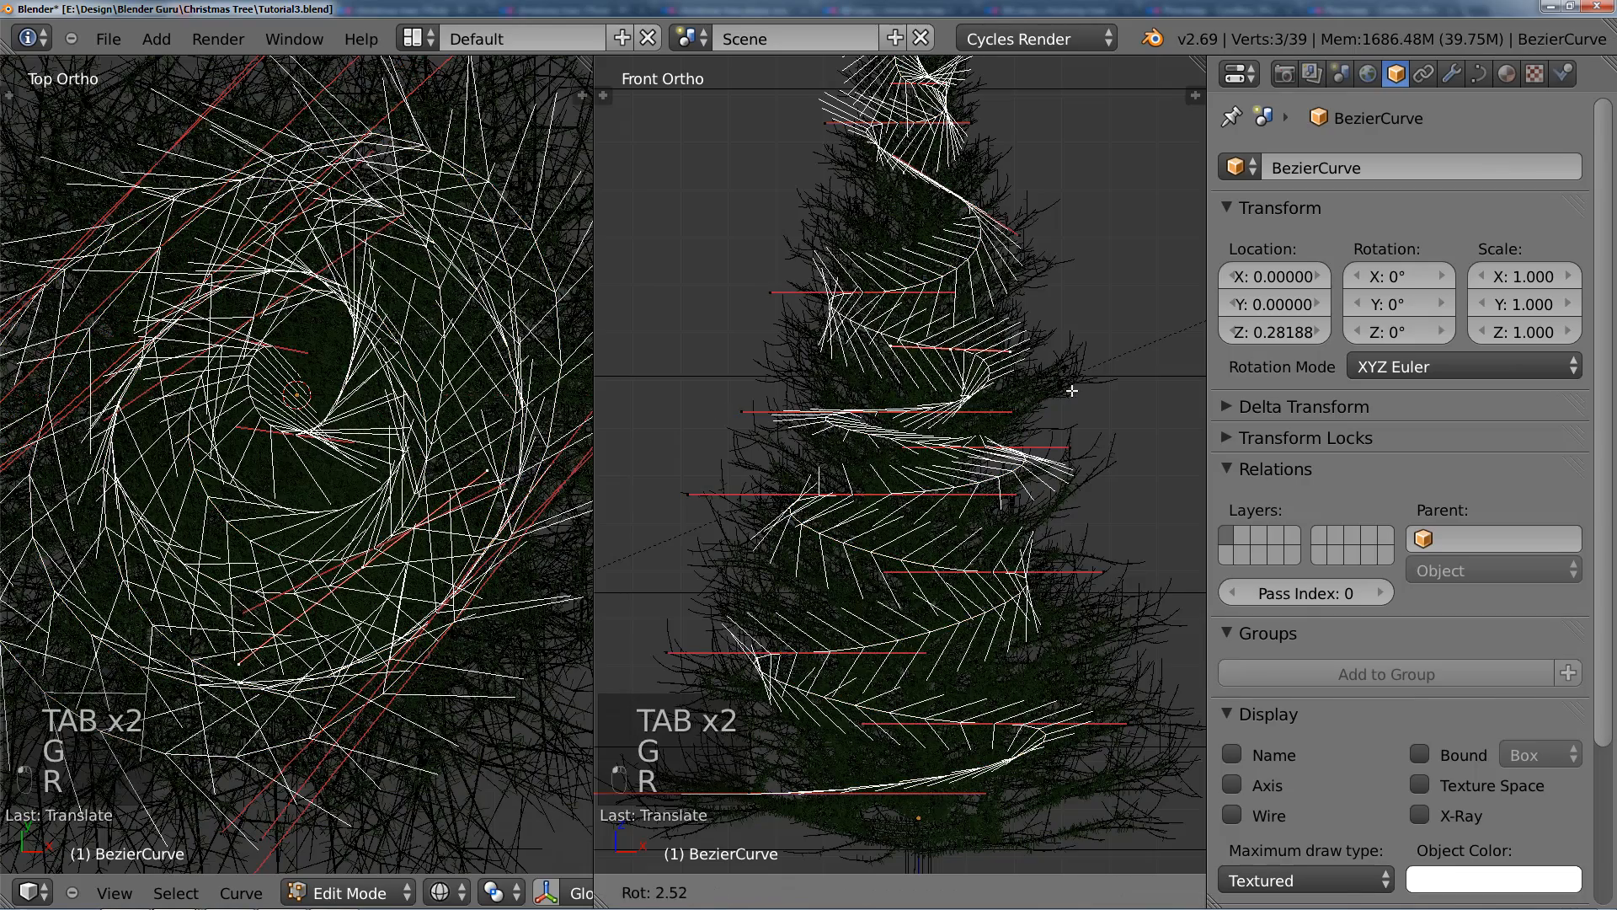
click(912, 317)
Step: Tilt the handles of the left-hand point just above it along the slope, and return to Object Mode
right_click(871, 304)
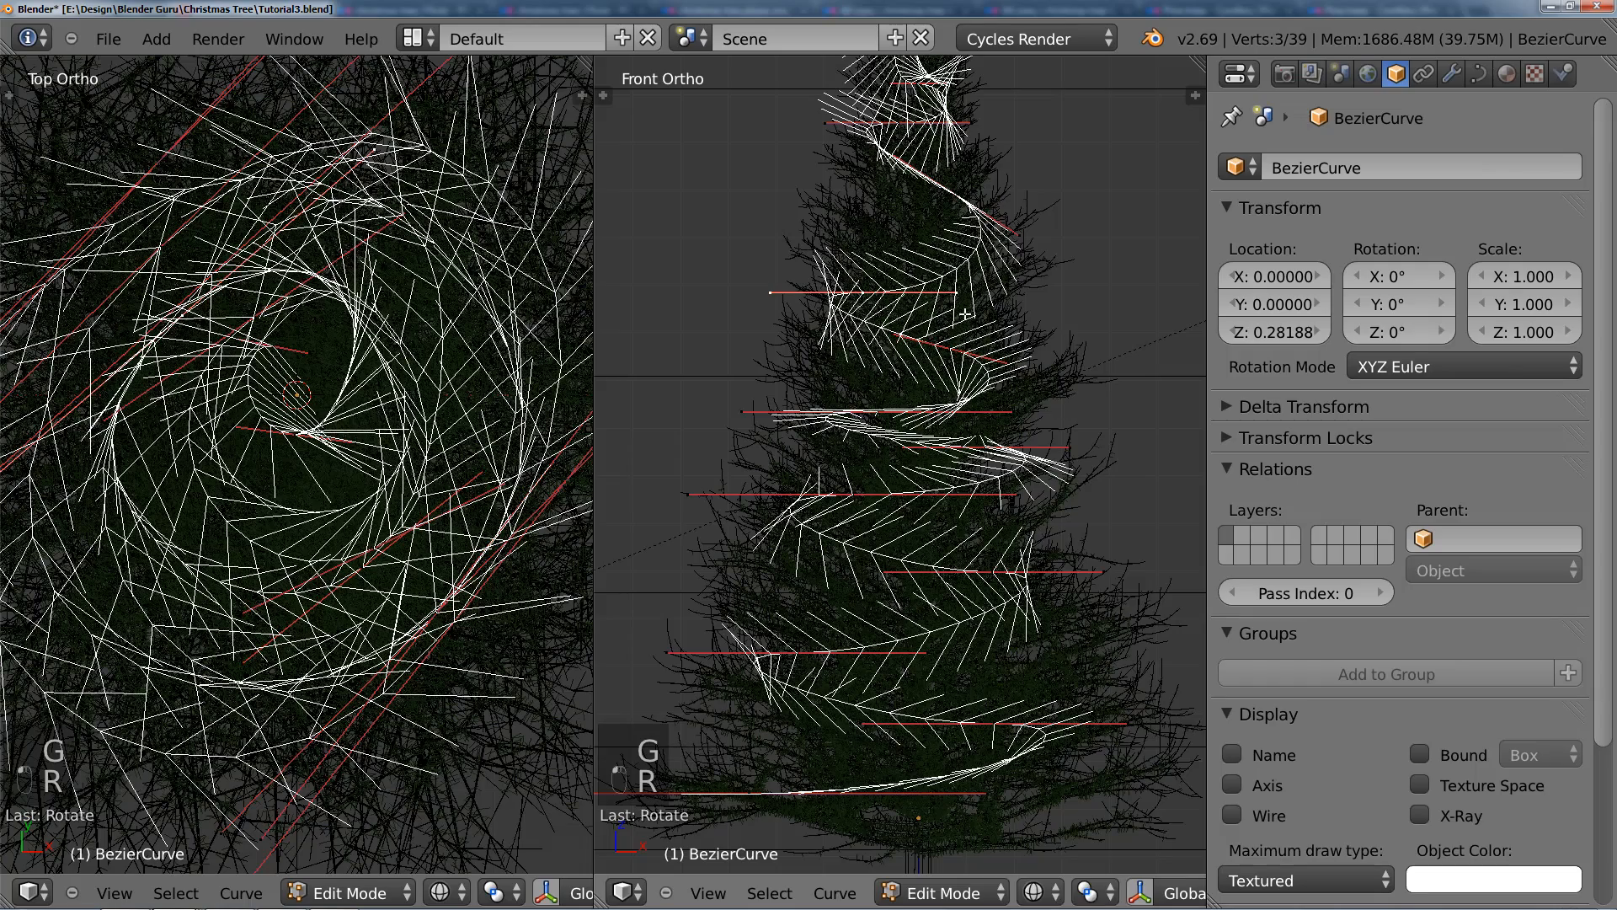
key(r)
click(982, 268)
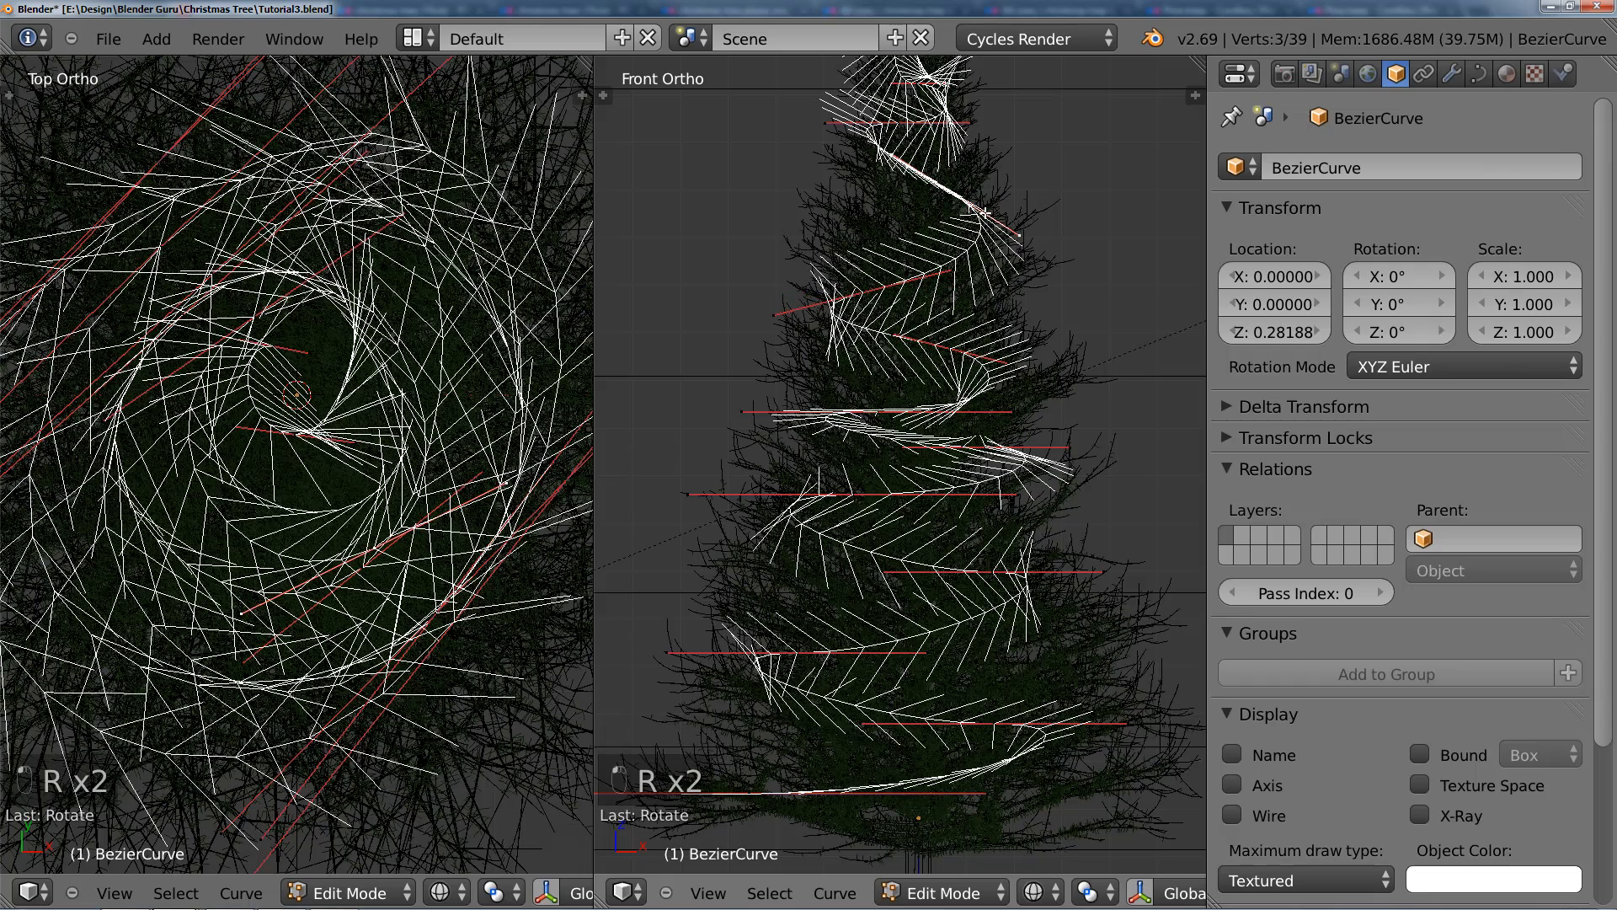
key(Tab)
scroll(947, 353, down, 3)
middle_drag(947, 311, 1085, 373)
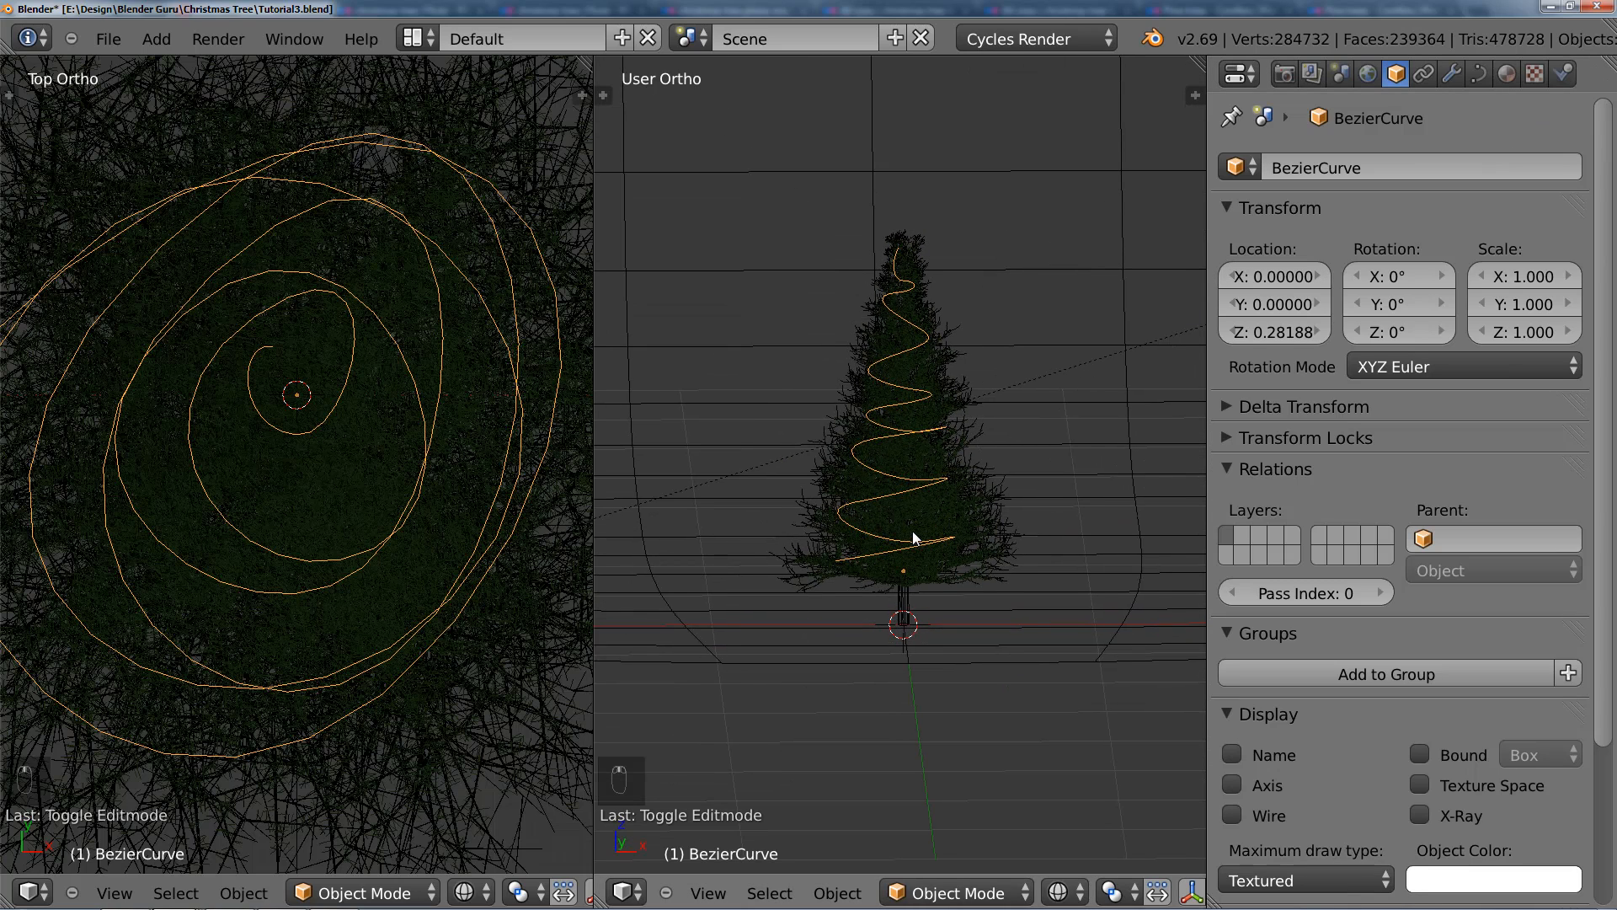
Step: Move the spiral curve to the second layer and display only that layer
key(KP_1)
scroll(931, 472, up, 6)
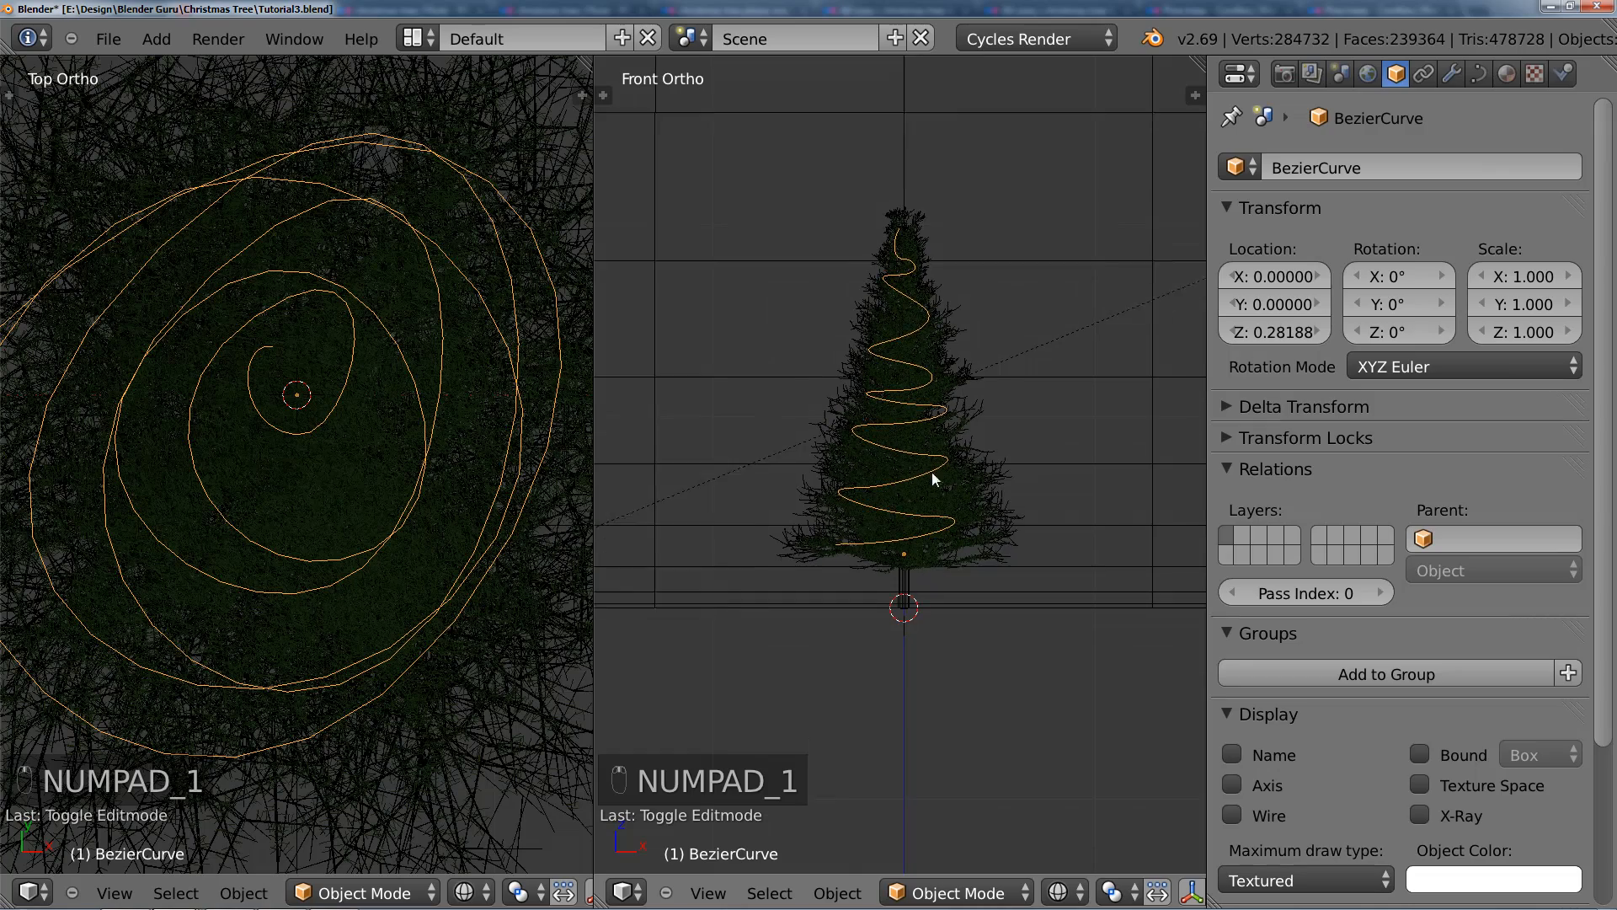
shift+middle_drag(916, 484, 902, 555)
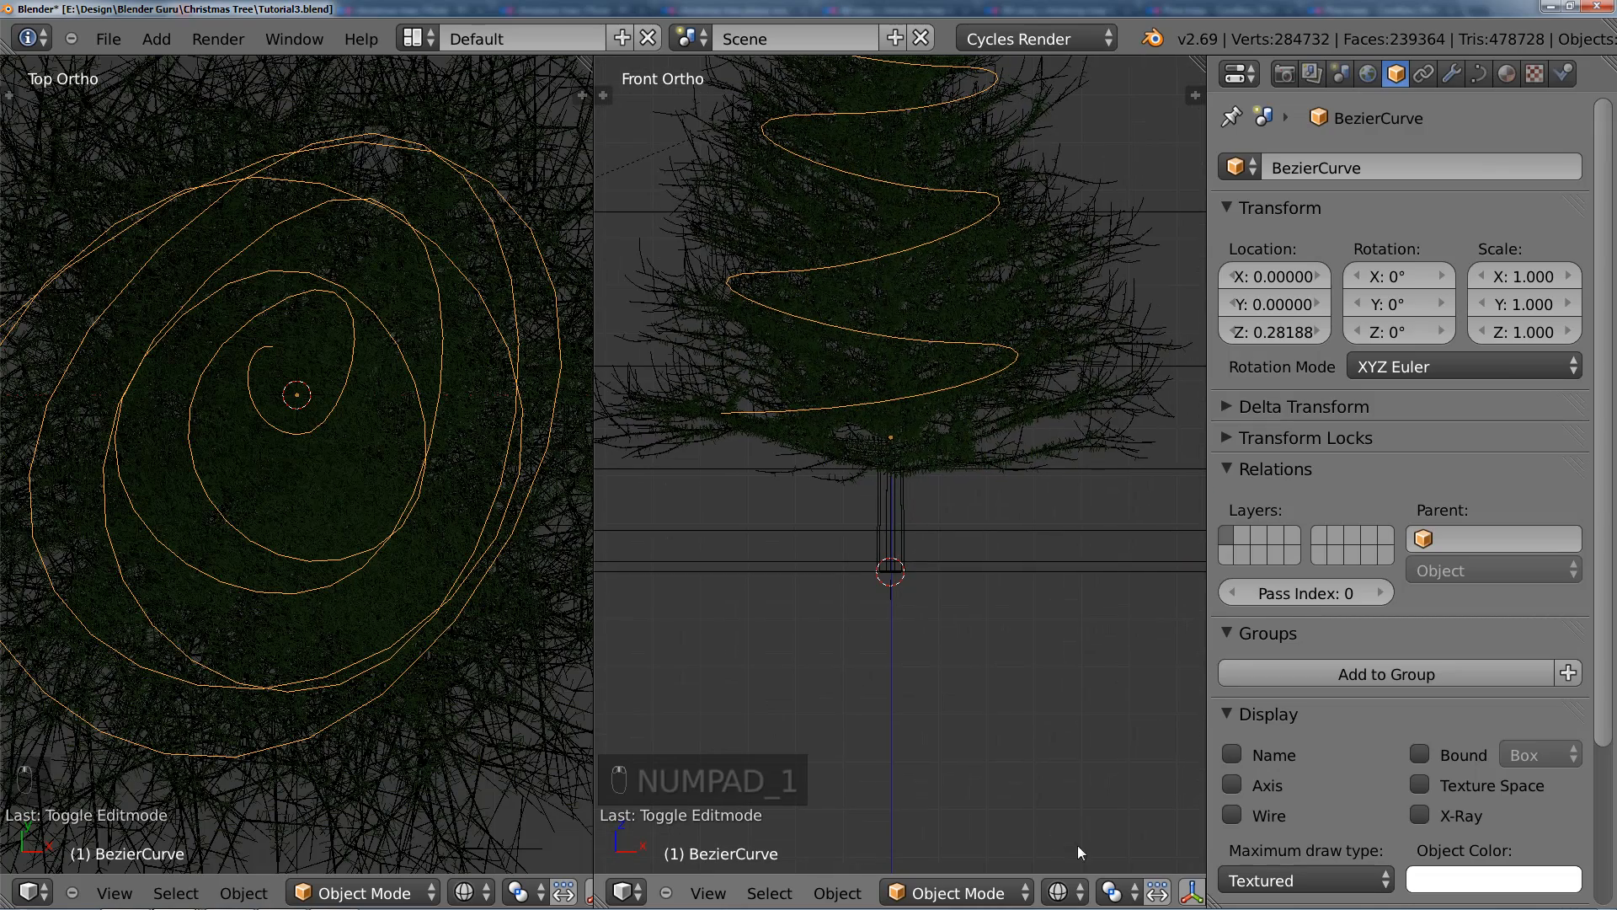
scroll(439, 600, down, 6)
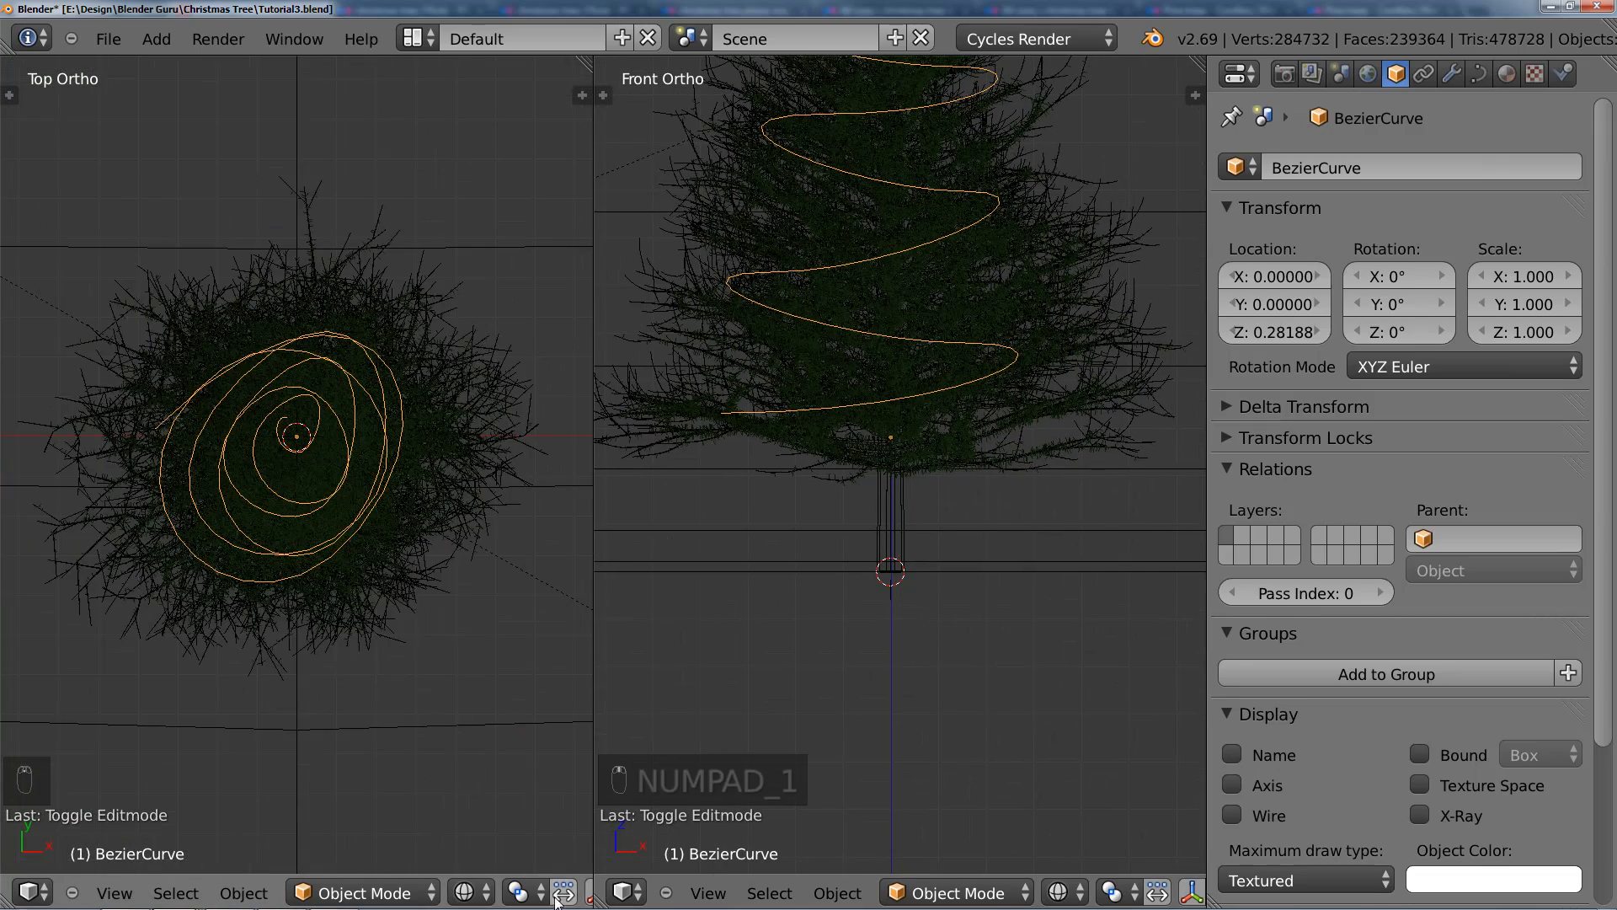
key(m)
click(600, 660)
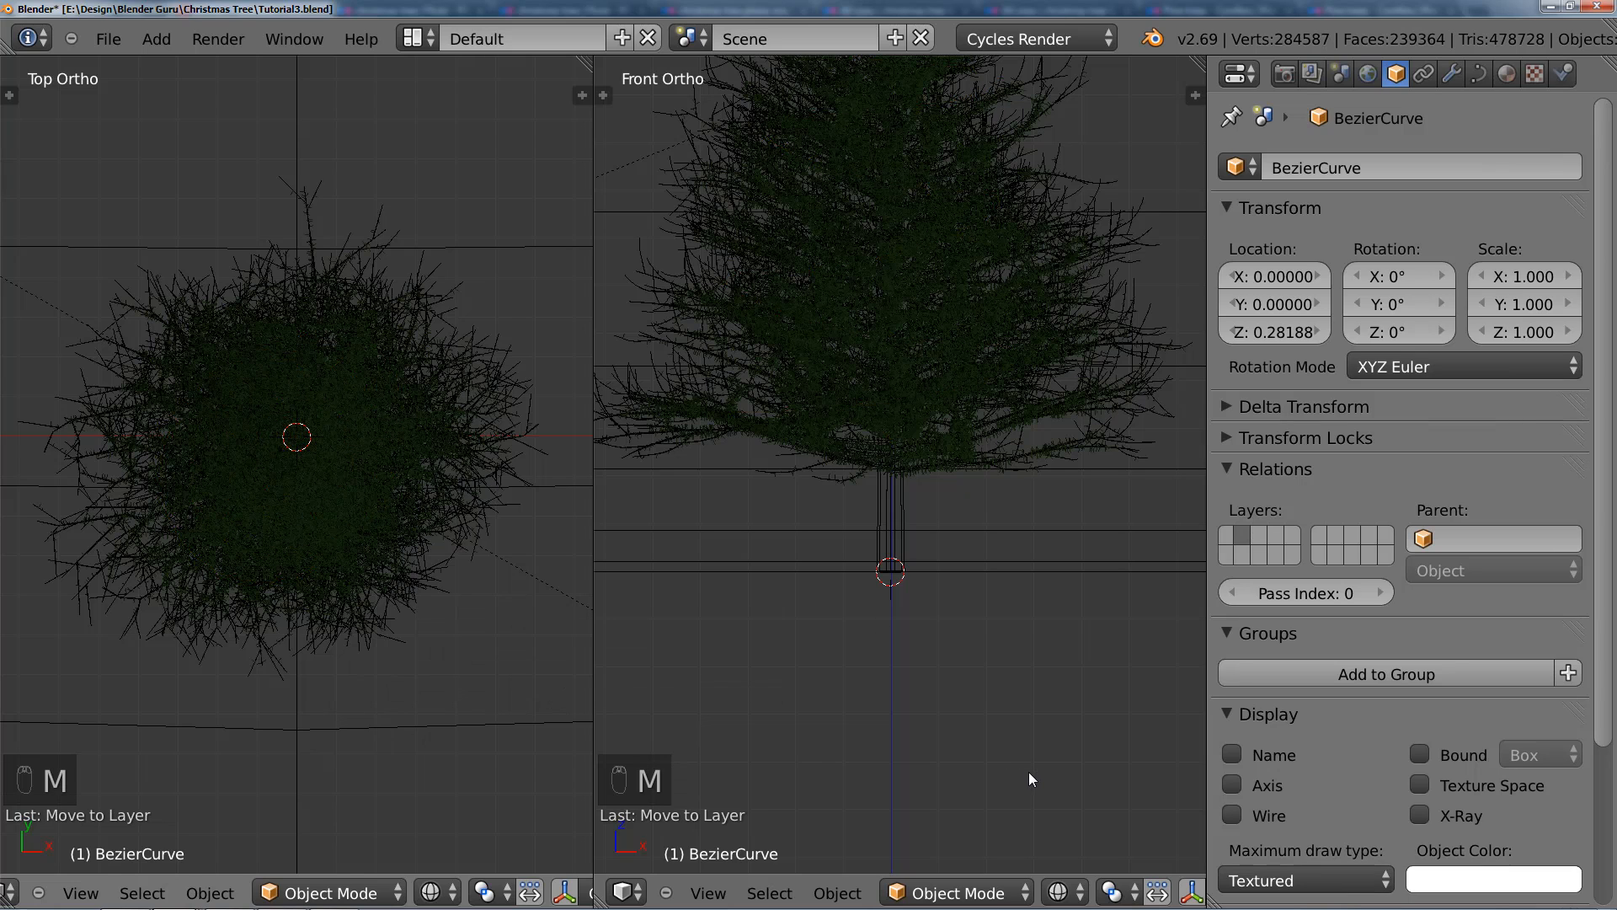
scroll(1095, 892, down, 5)
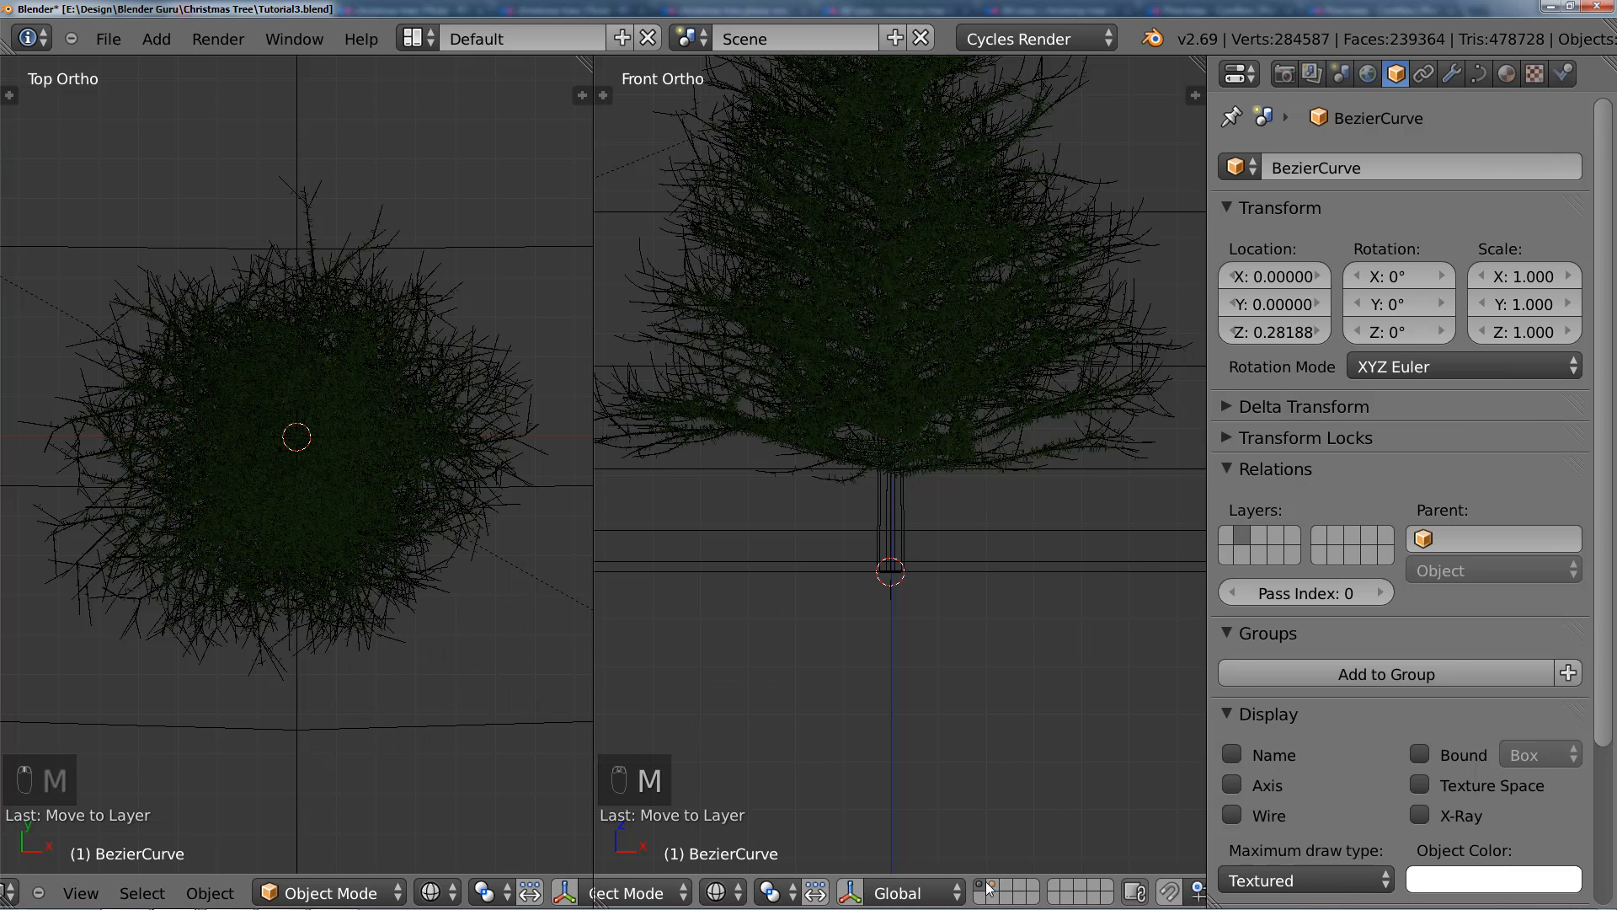
click(1000, 884)
scroll(898, 406, up, 4)
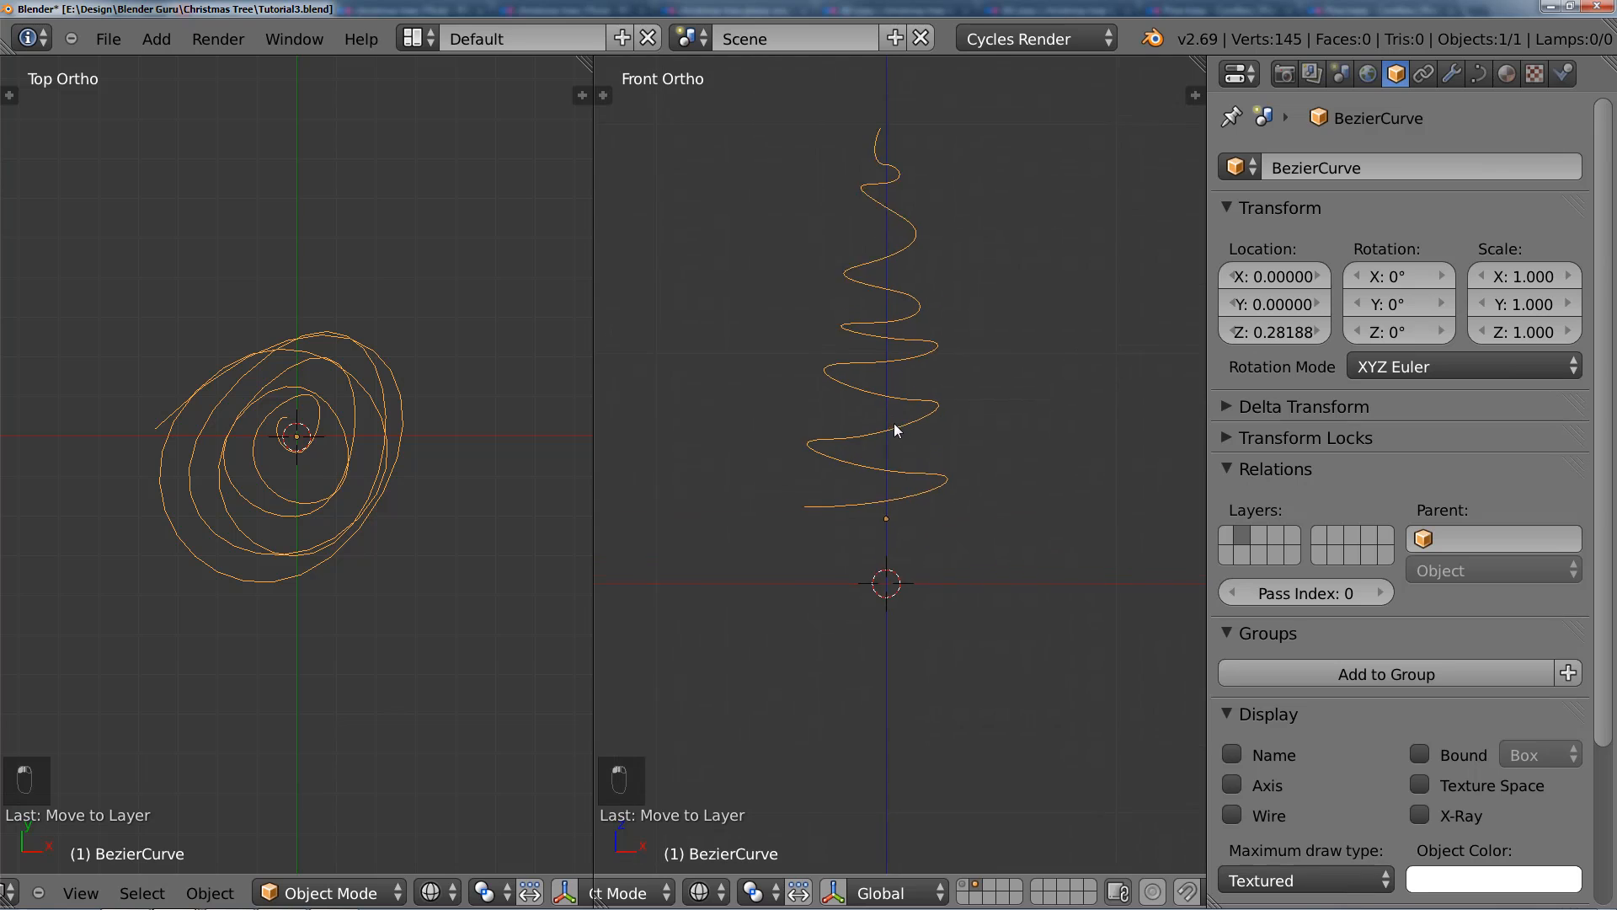
shift+middle_drag(907, 450, 919, 439)
Step: Set the spiral curve's preview resolution to 60 in its curve data settings
click(1477, 75)
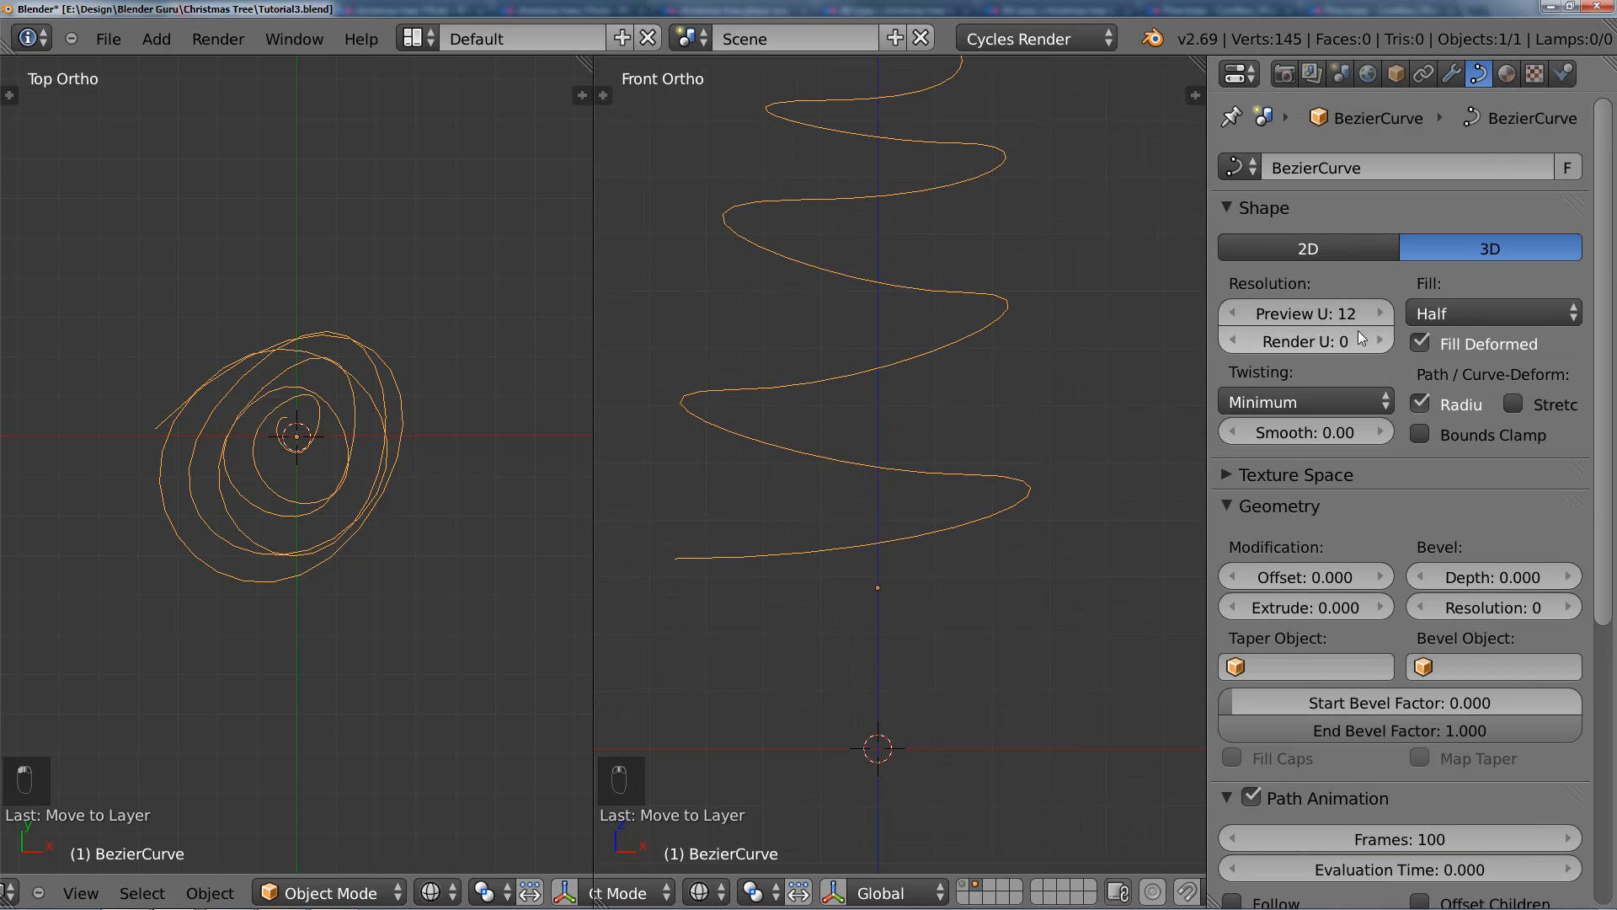
scroll(925, 380, up, 2)
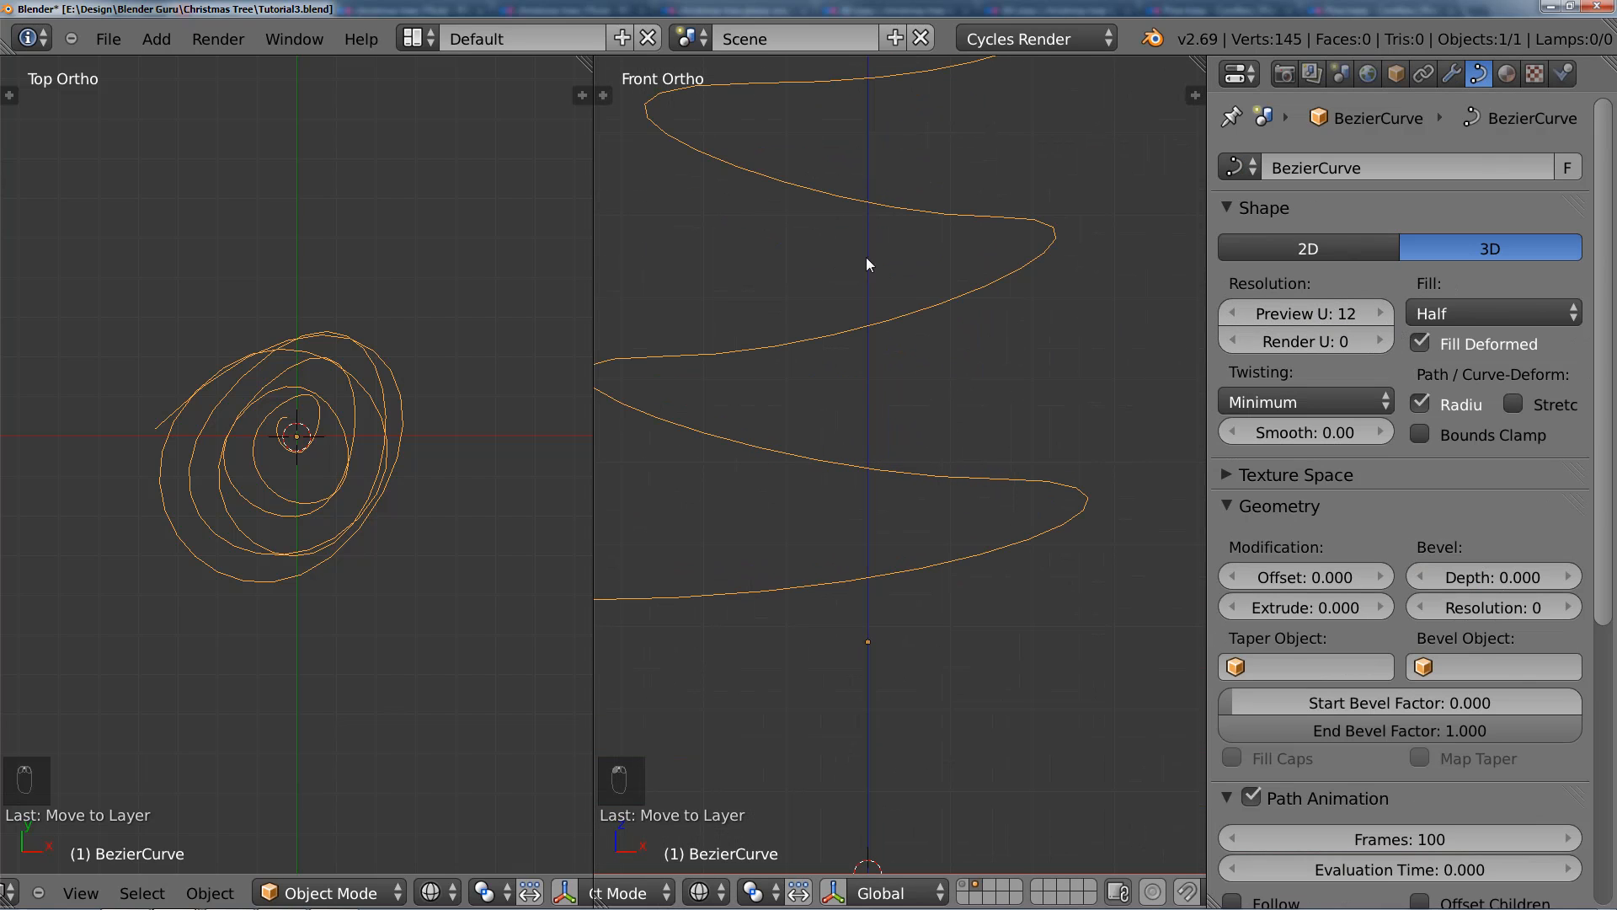
scroll(1039, 249, up, 4)
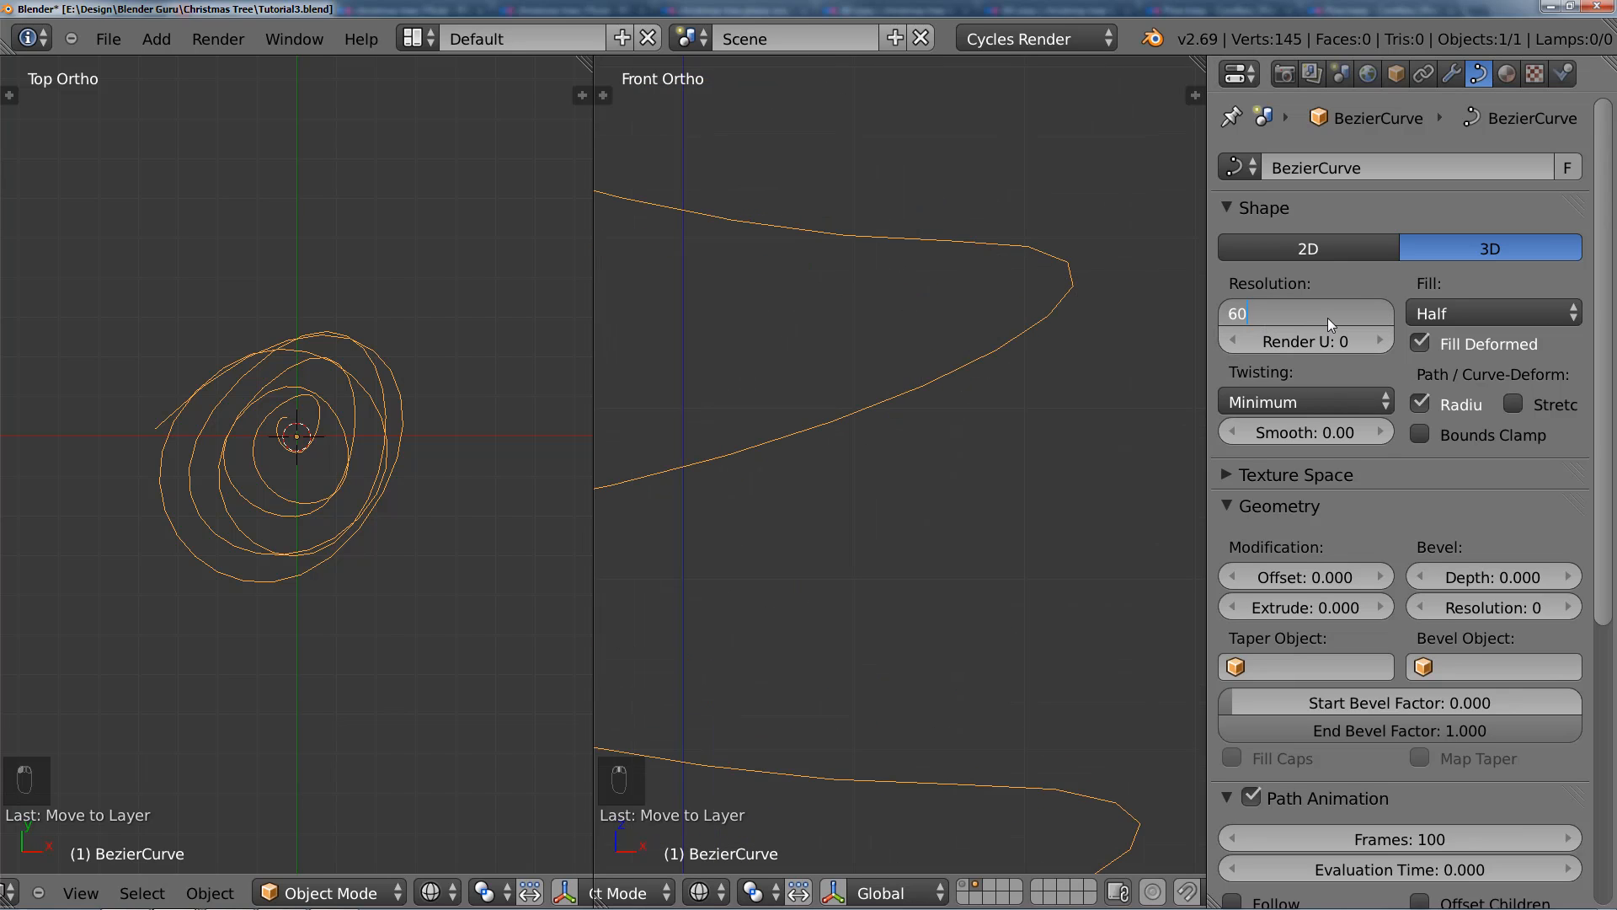
key(Return)
Step: Set the spiral curve's fill mode to Full
scroll(1018, 352, down, 5)
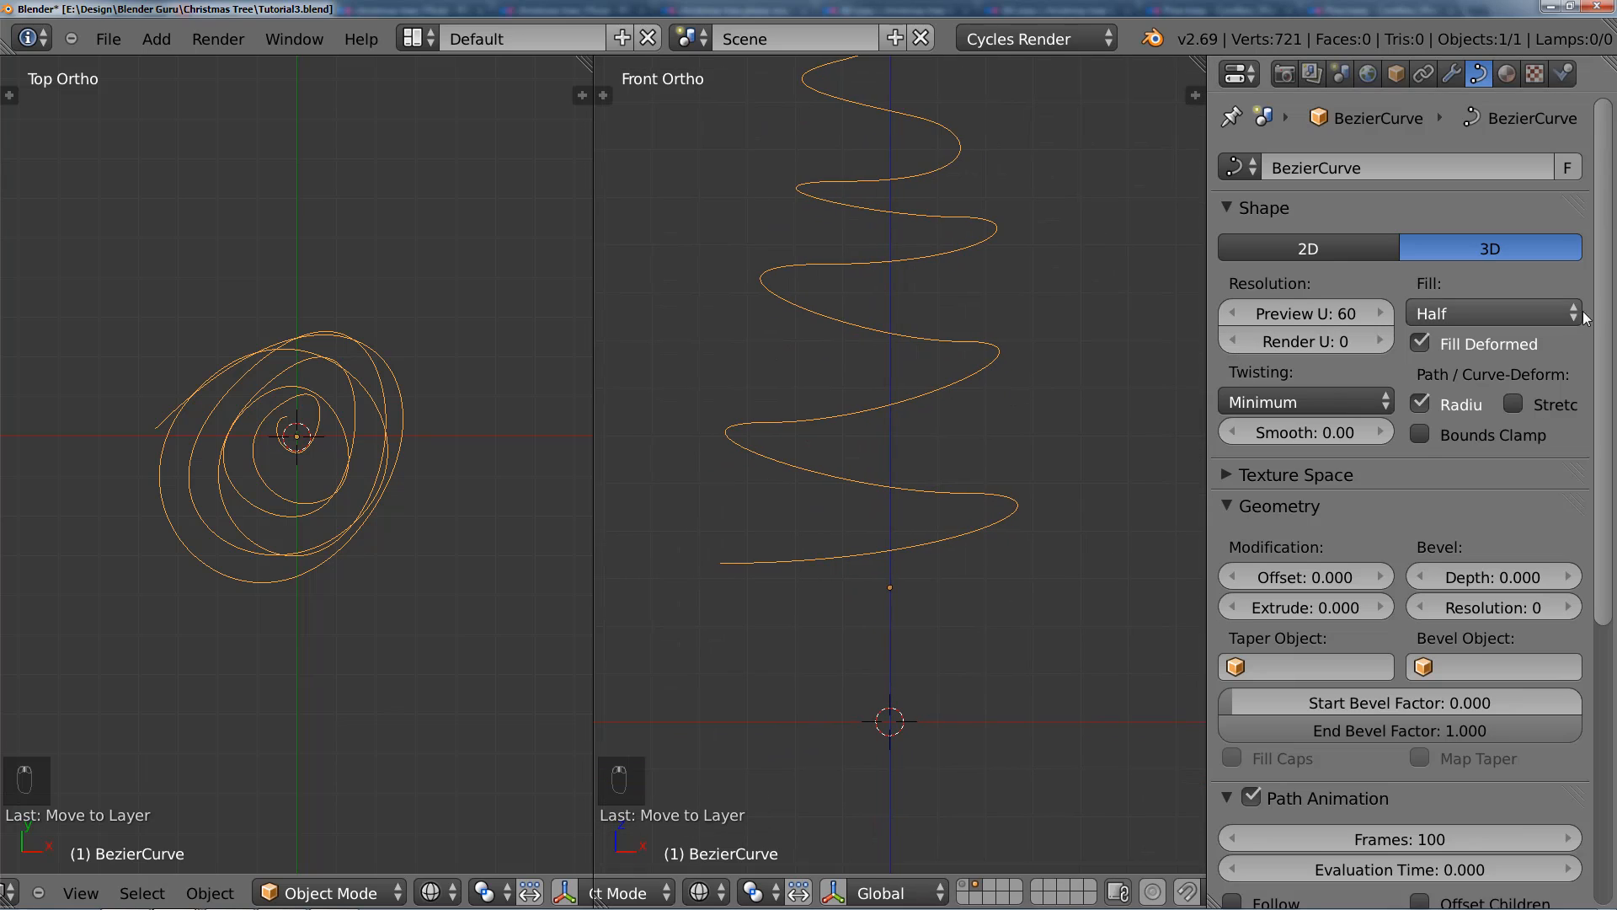
click(1466, 313)
click(1491, 286)
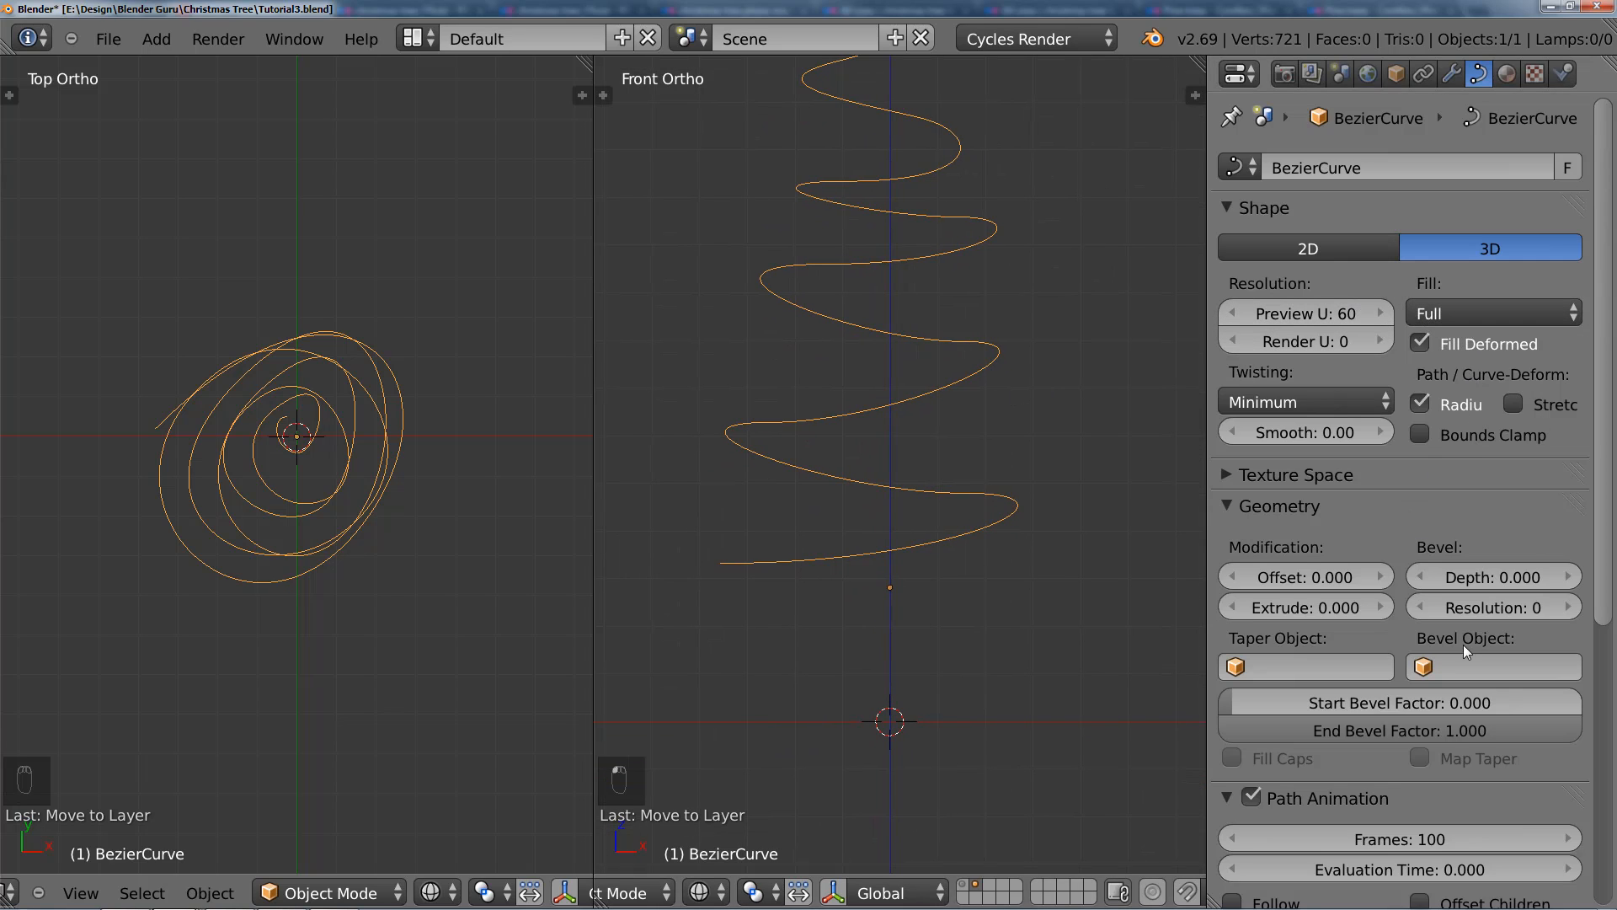
Step: Give the spiral curve a bevel depth of 0.001 to form a thin wire
drag(1501, 583, 1513, 580)
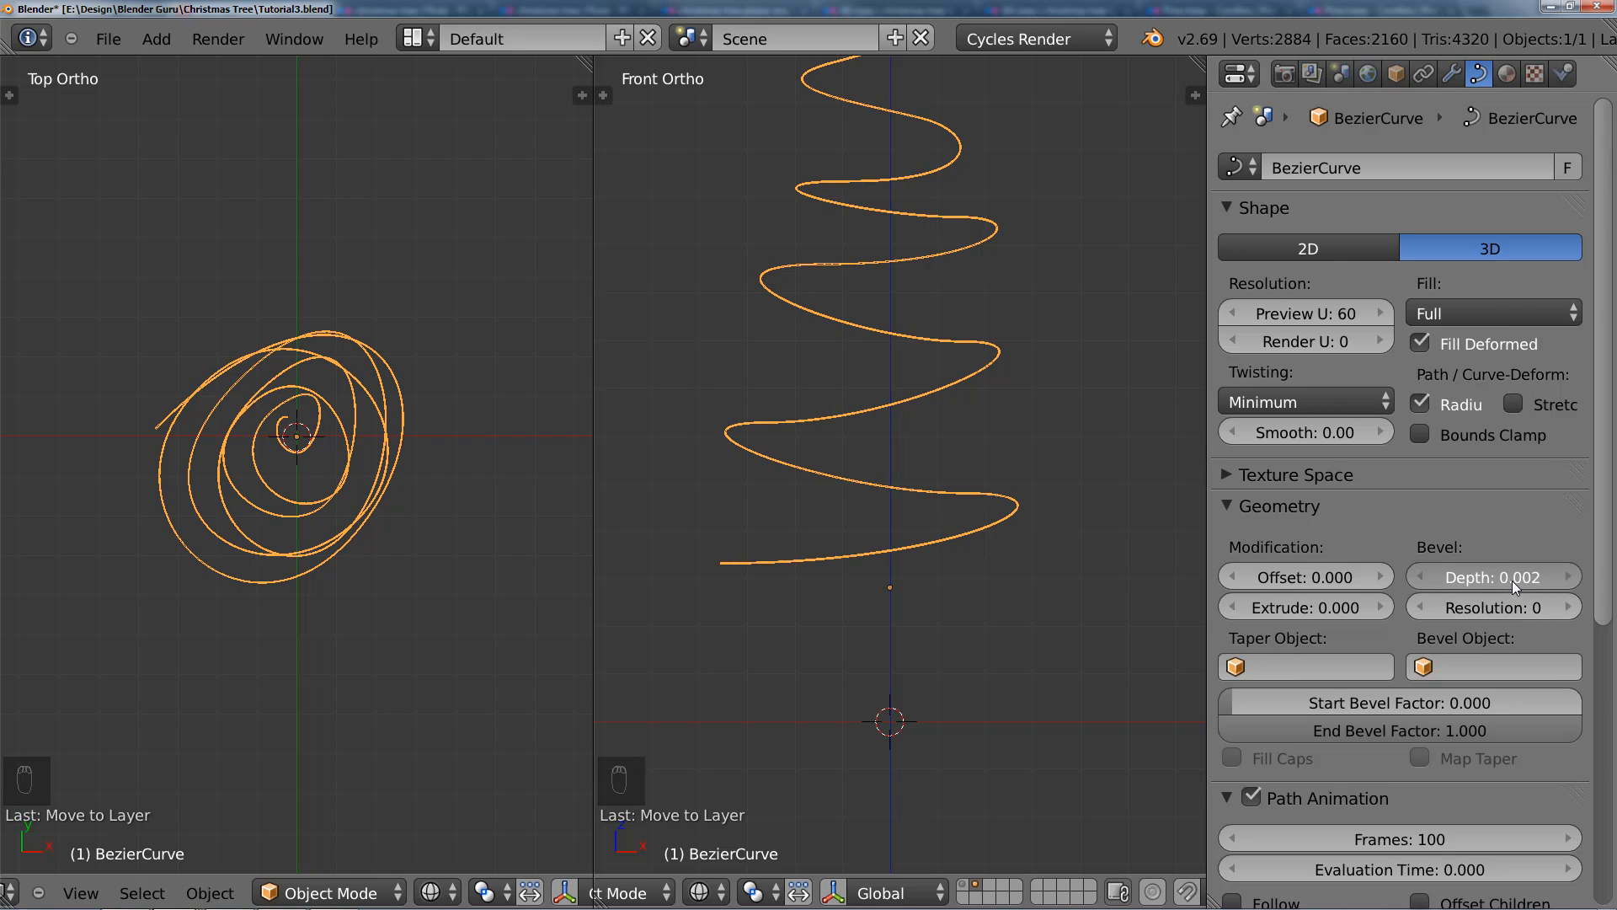
scroll(880, 451, up, 7)
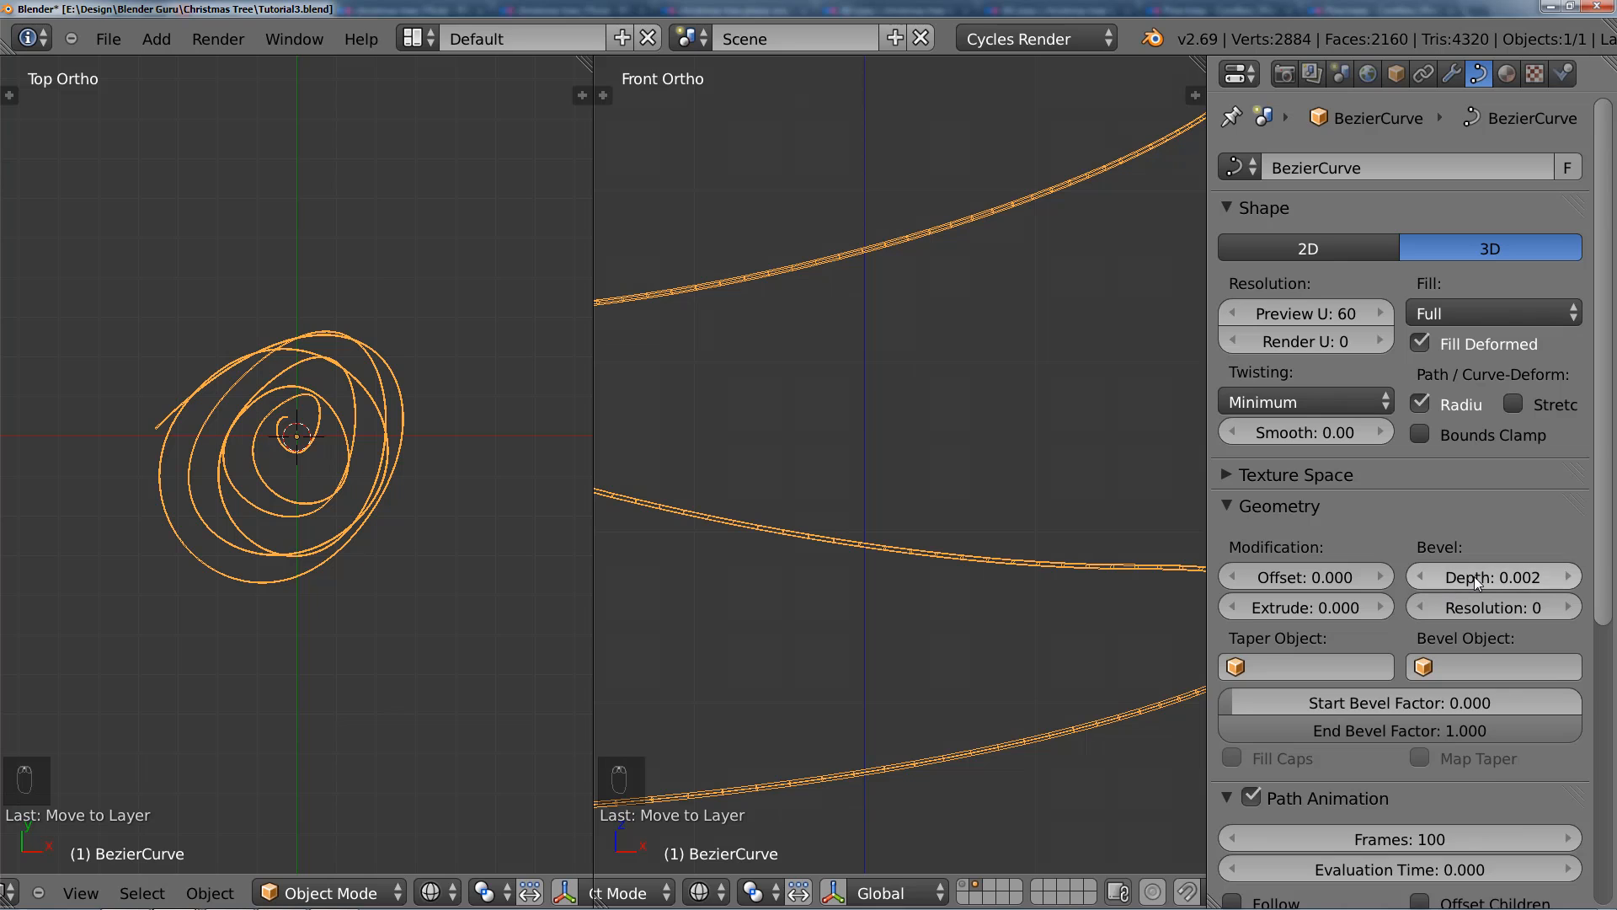
drag(1471, 576, 1467, 576)
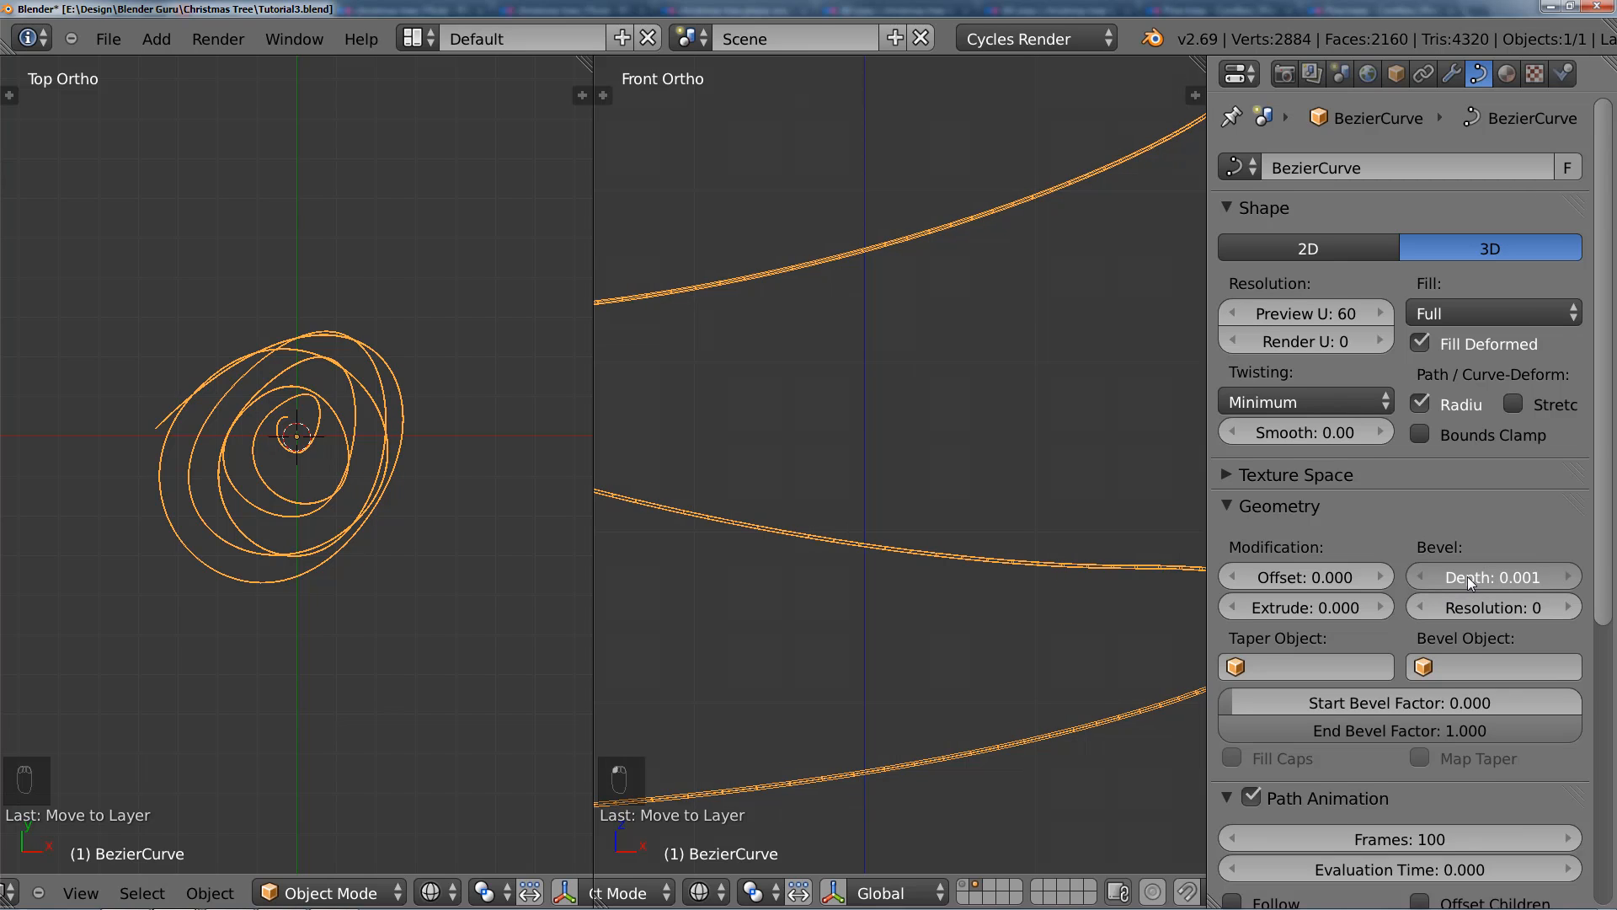
Step: Set the spiral curve's bevel resolution to 2 and switch the front view to solid shading to inspect the wire
scroll(967, 542, down, 7)
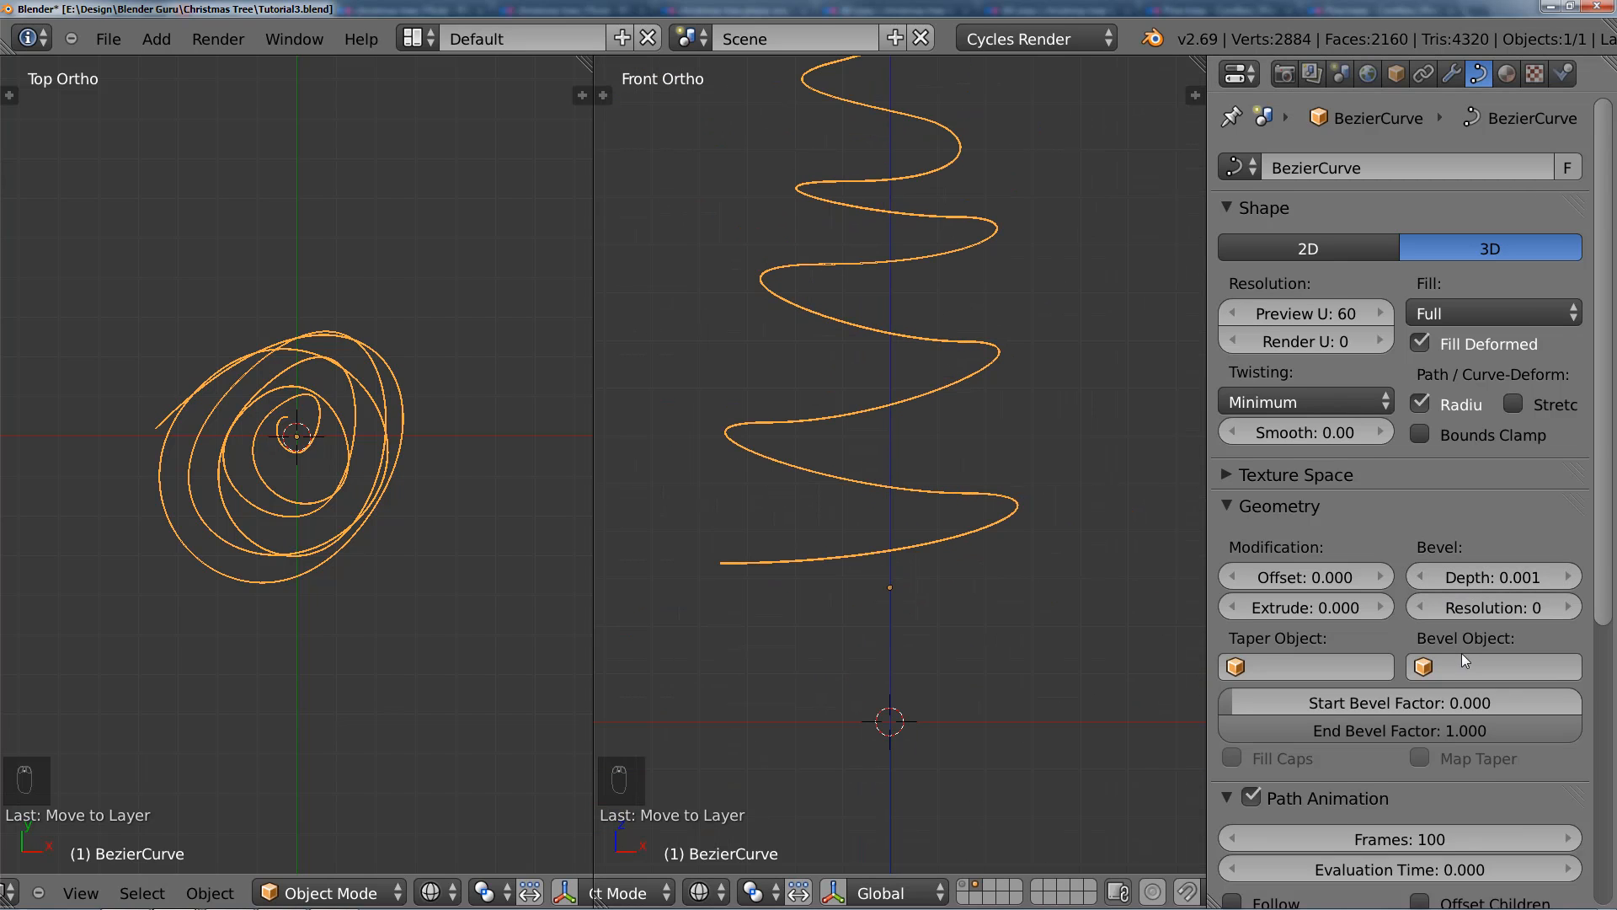
click(1560, 608)
click(1560, 609)
scroll(925, 587, up, 6)
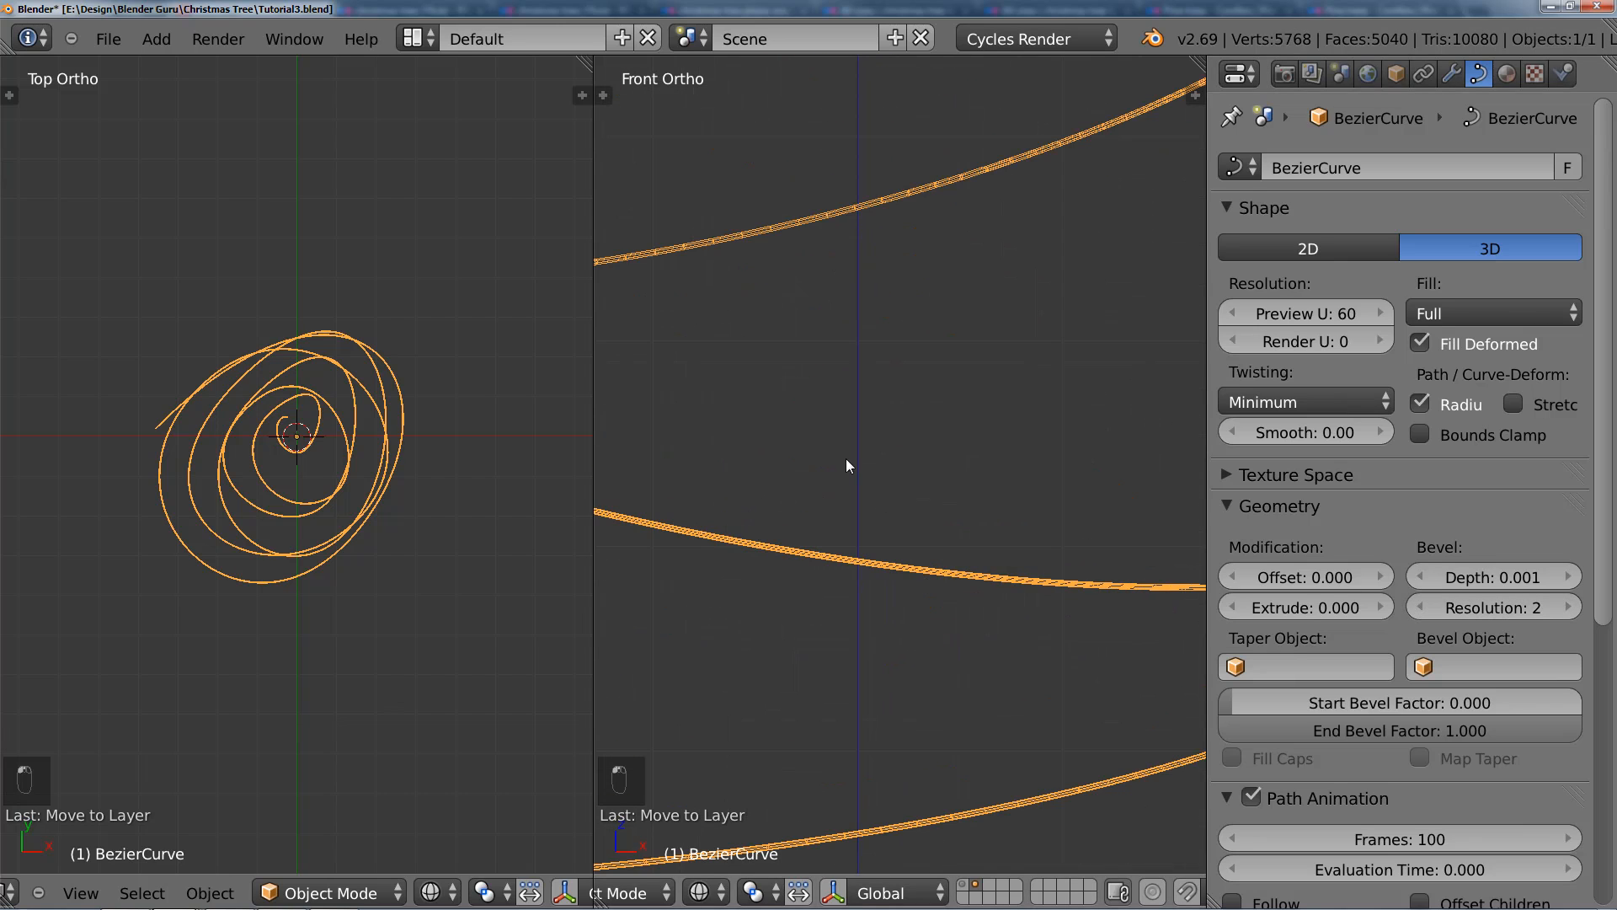
scroll(806, 476, down, 1)
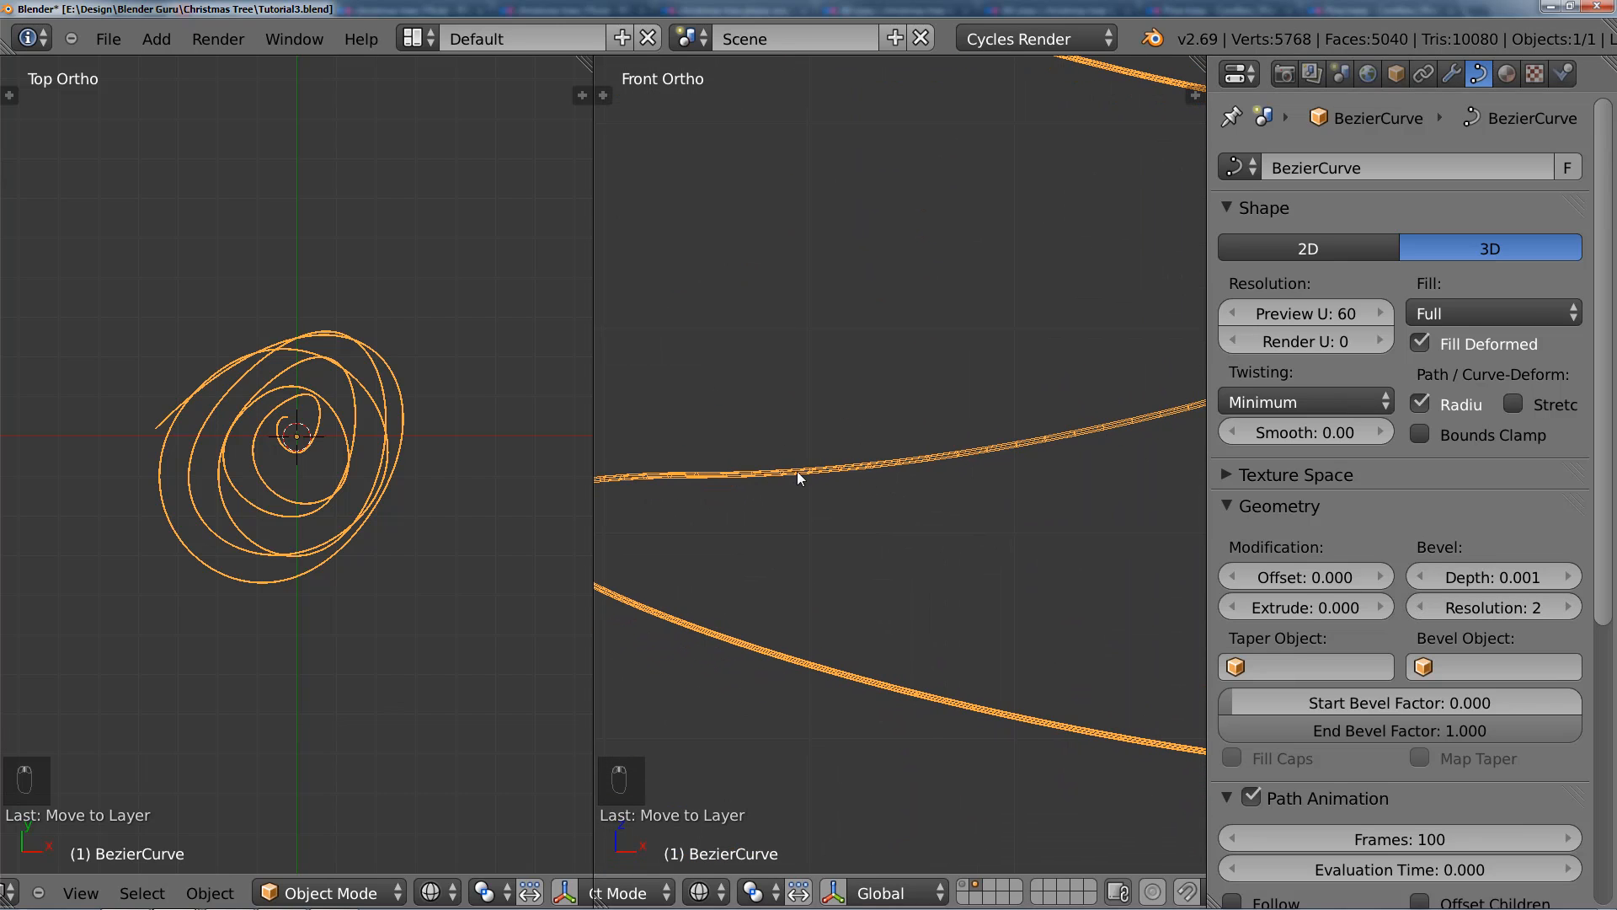
shift+middle_drag(615, 516, 802, 490)
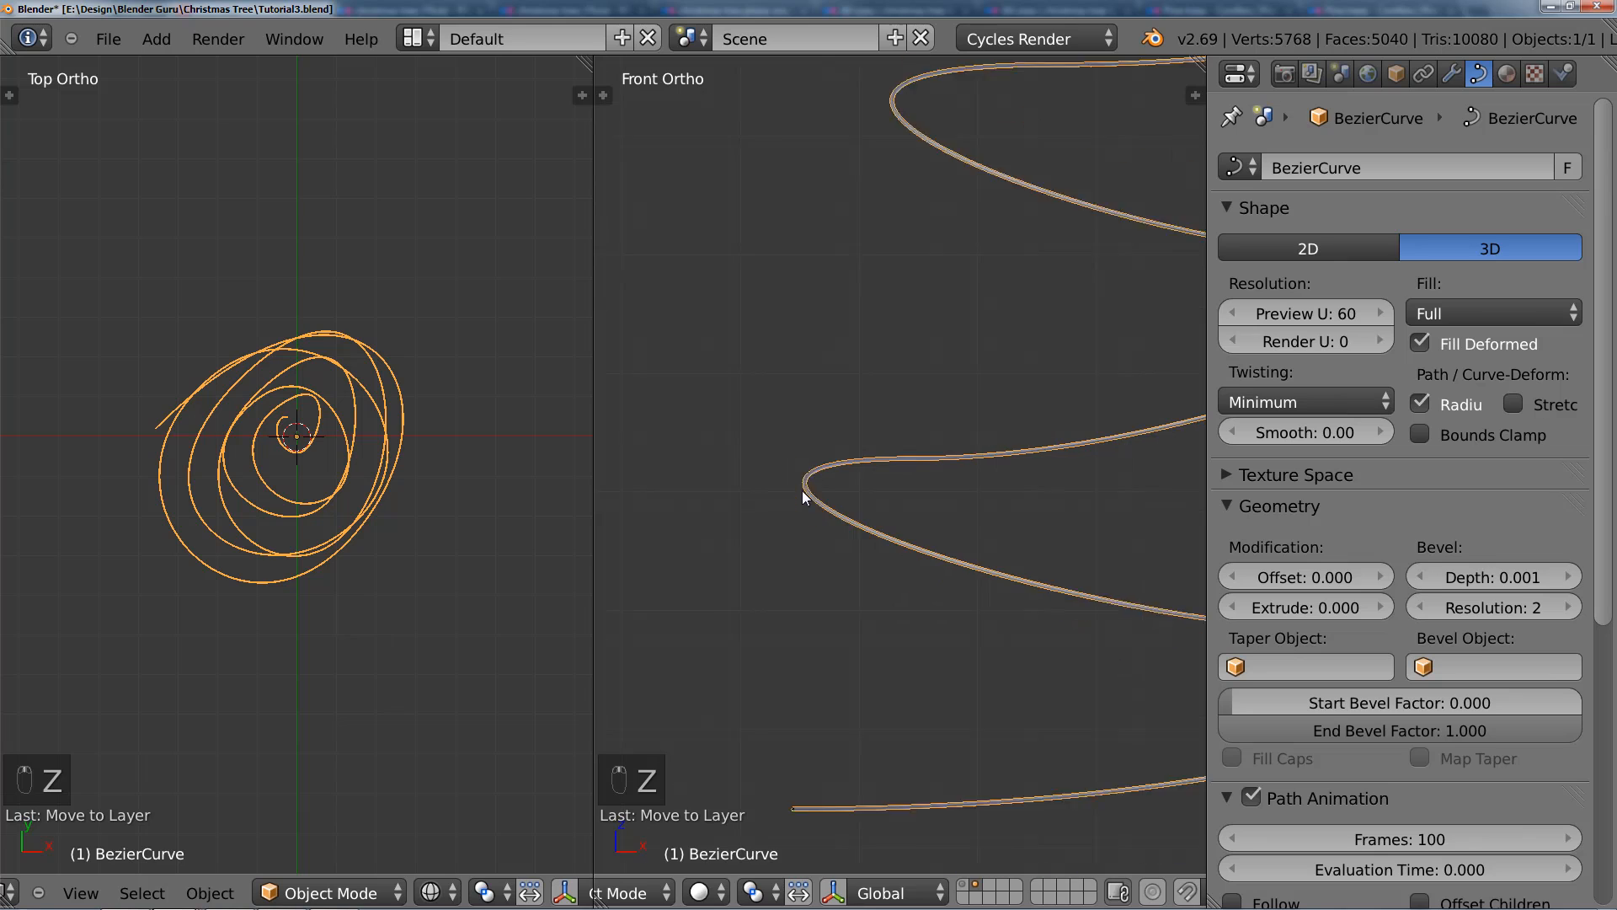
scroll(802, 497, down, 7)
shift+middle_drag(816, 540, 708, 724)
Step: Create a new material named Cord for the spiral curve with a Mix Shader as its surface
click(1508, 74)
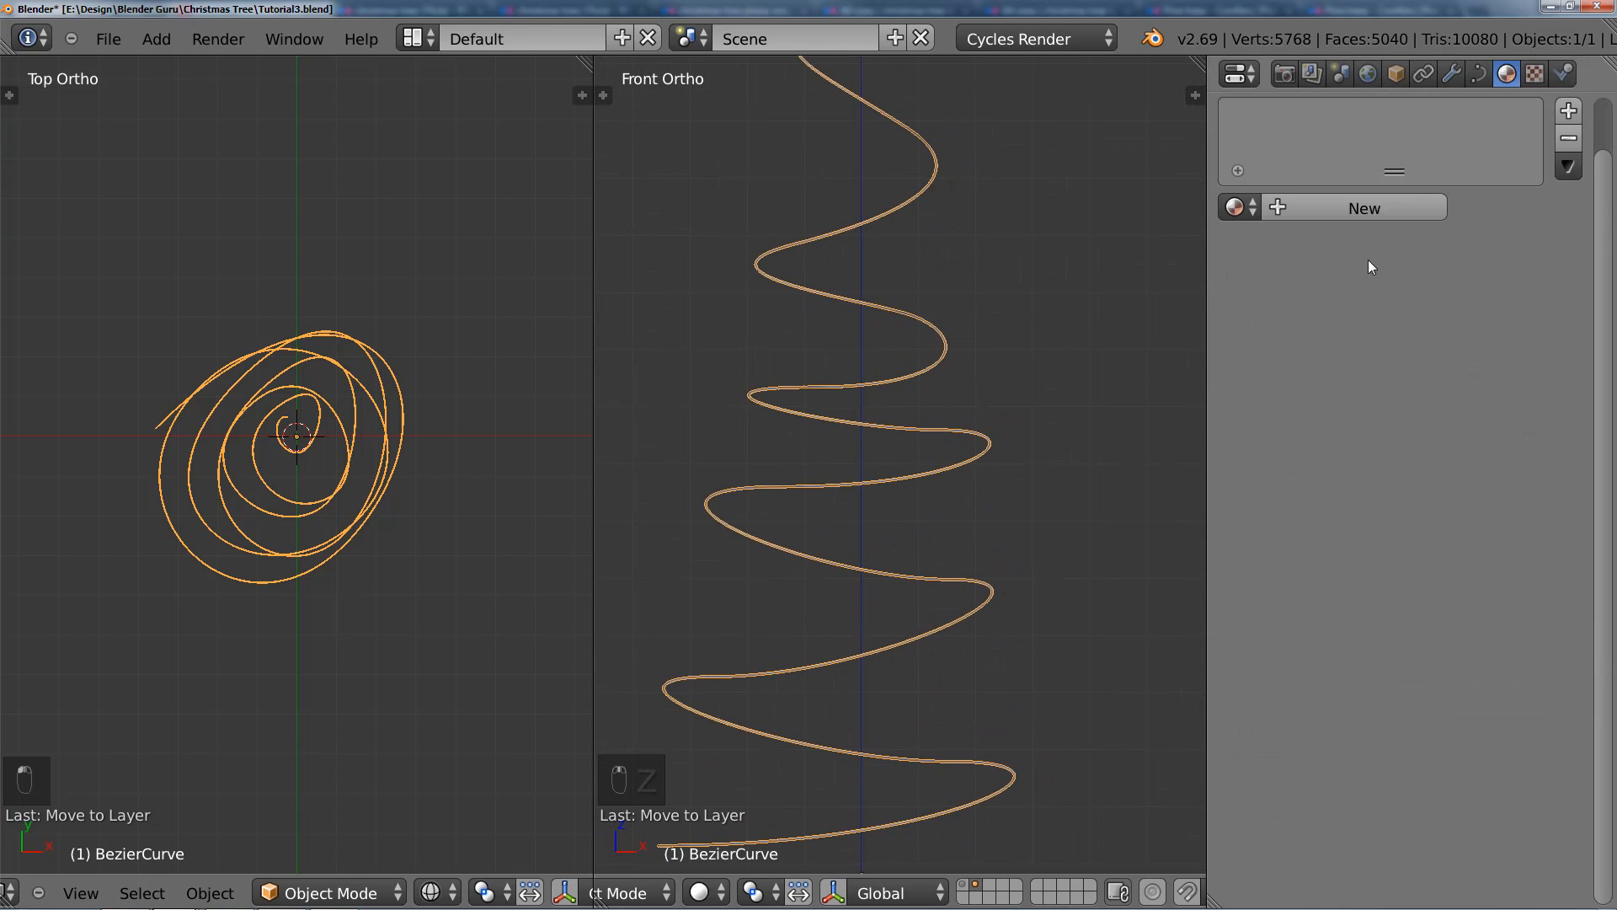
click(1352, 210)
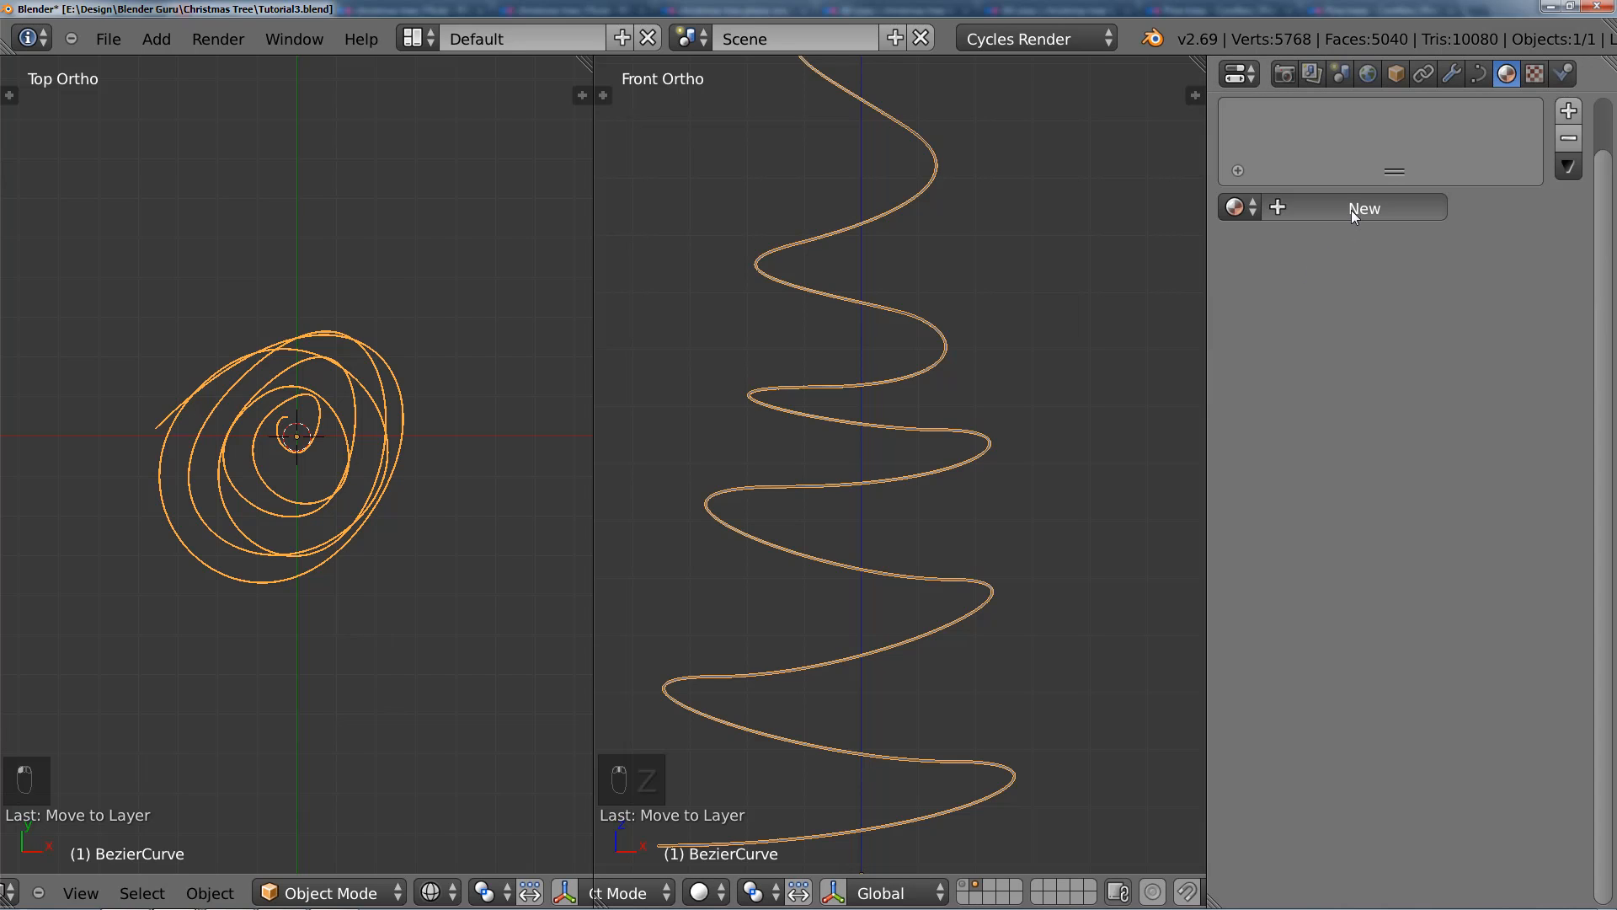
click(1432, 354)
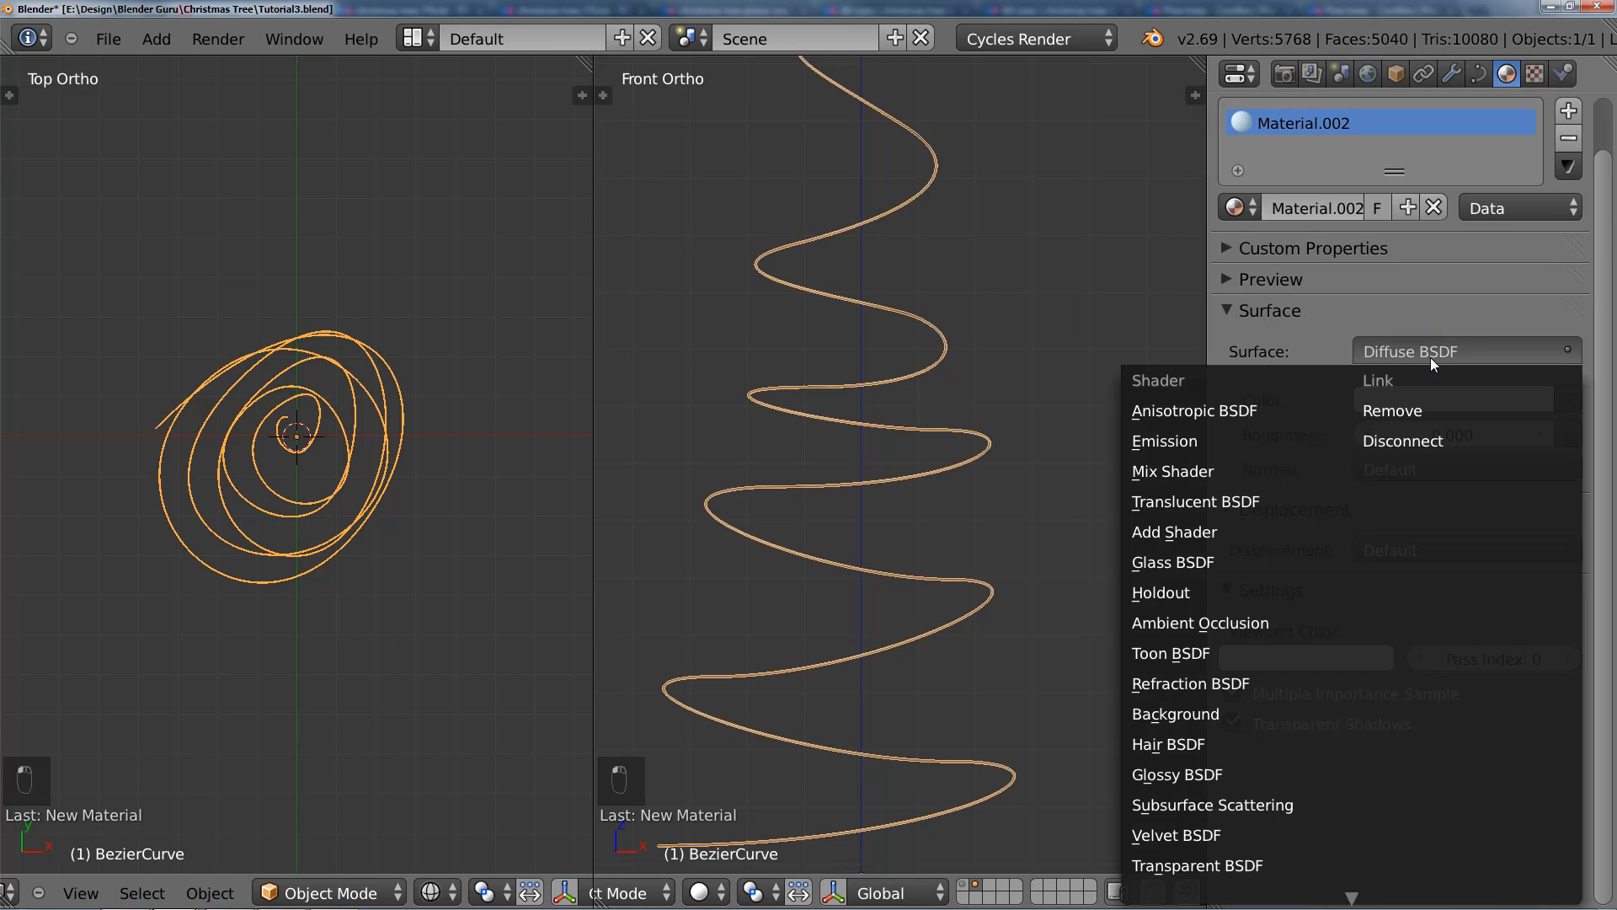
click(1230, 469)
double_click(1356, 208)
text(C)
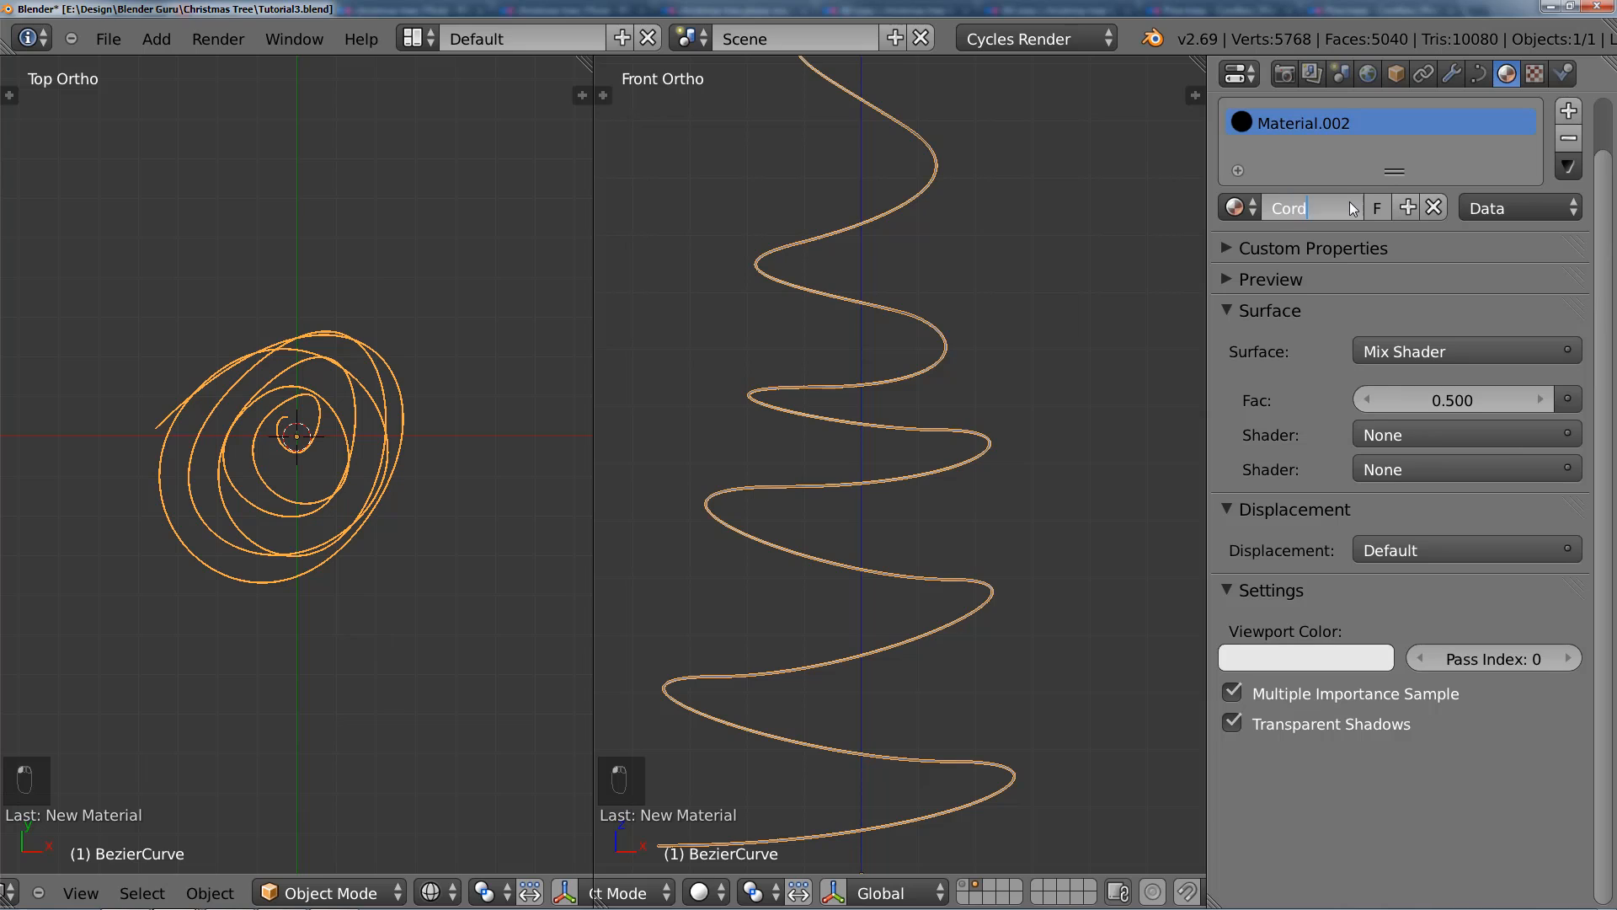
text(ord)
key(Return)
Step: Assign a Diffuse BSDF and a Glossy BSDF as the two inputs of the Cord material's Mix Shader
click(1391, 433)
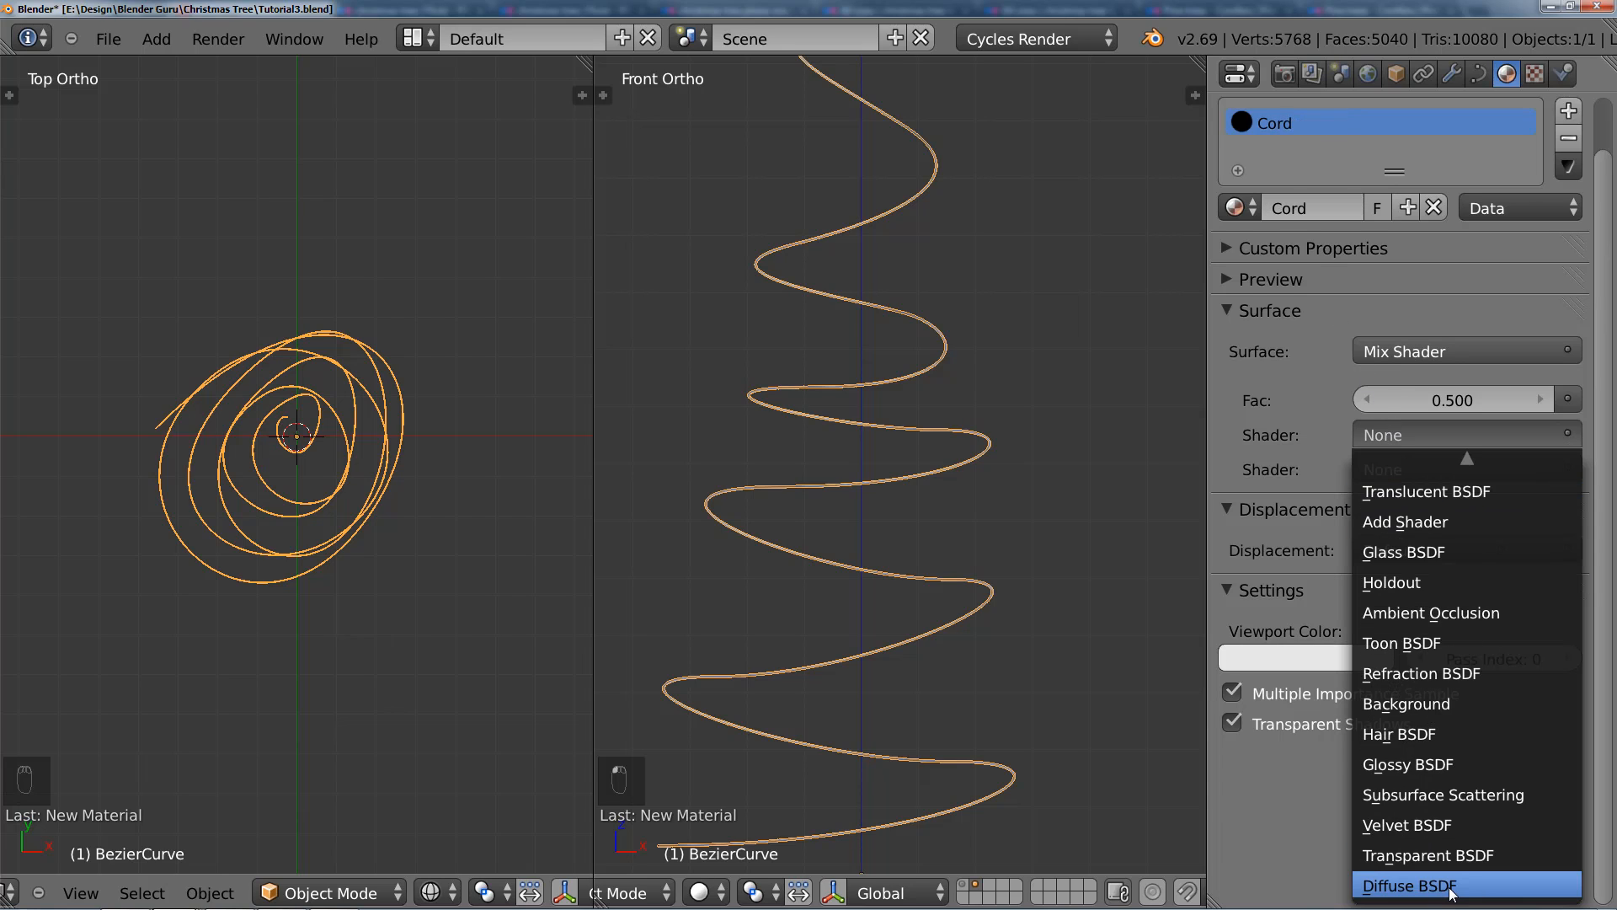
click(1430, 877)
click(1410, 576)
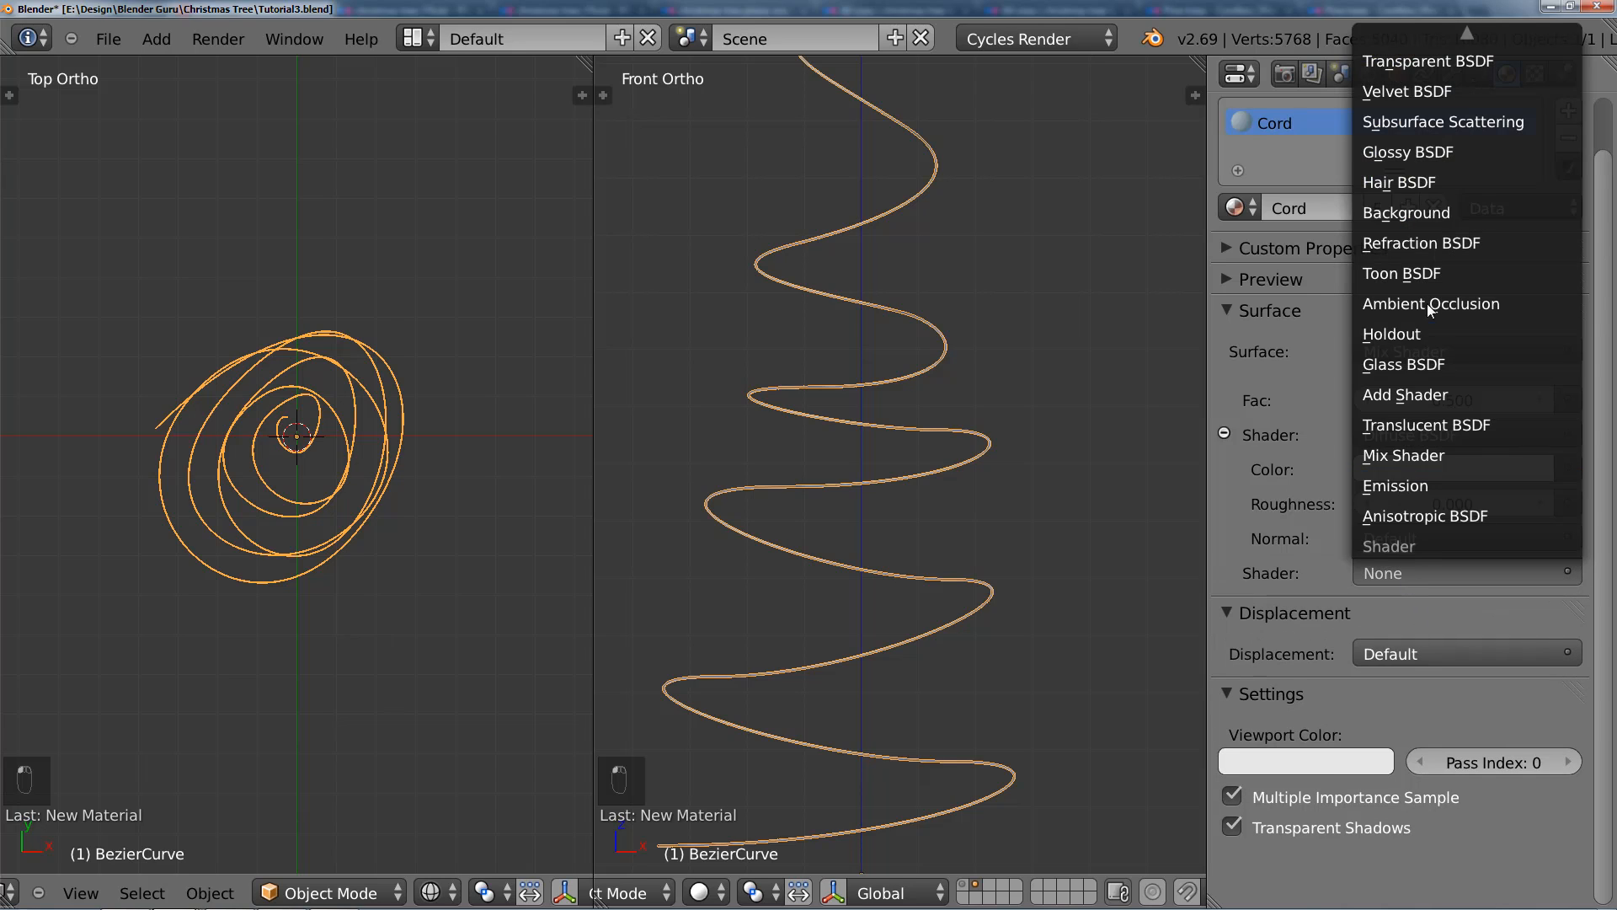
click(1418, 153)
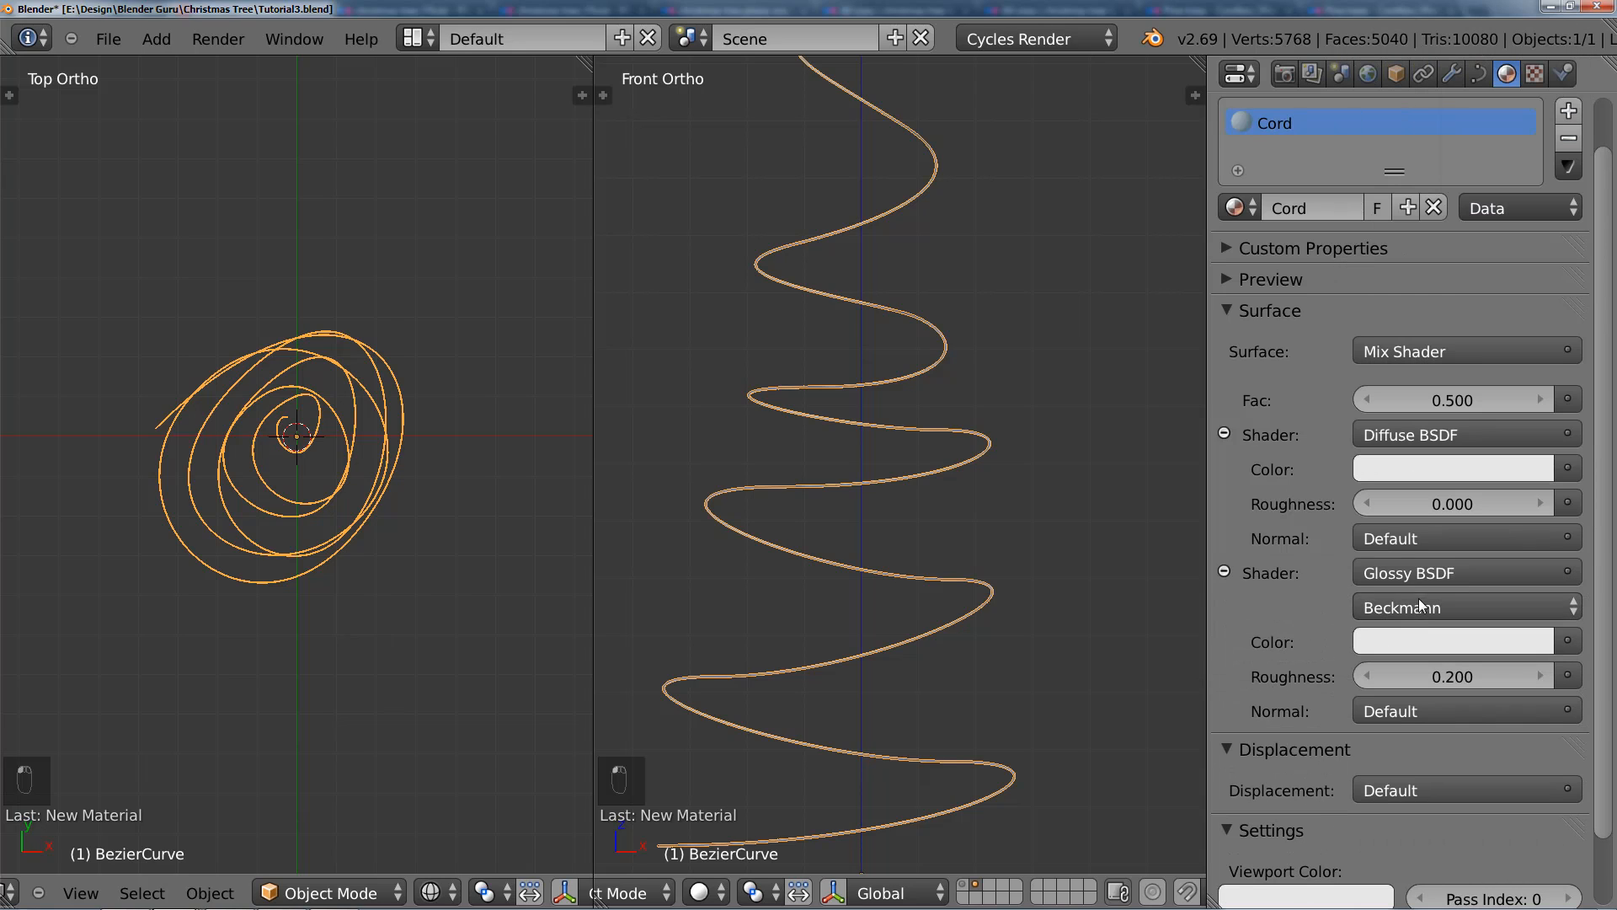
Step: Set the Cord material's mix factor to 0.1 and darken its diffuse color to near-black
click(1365, 398)
click(1422, 467)
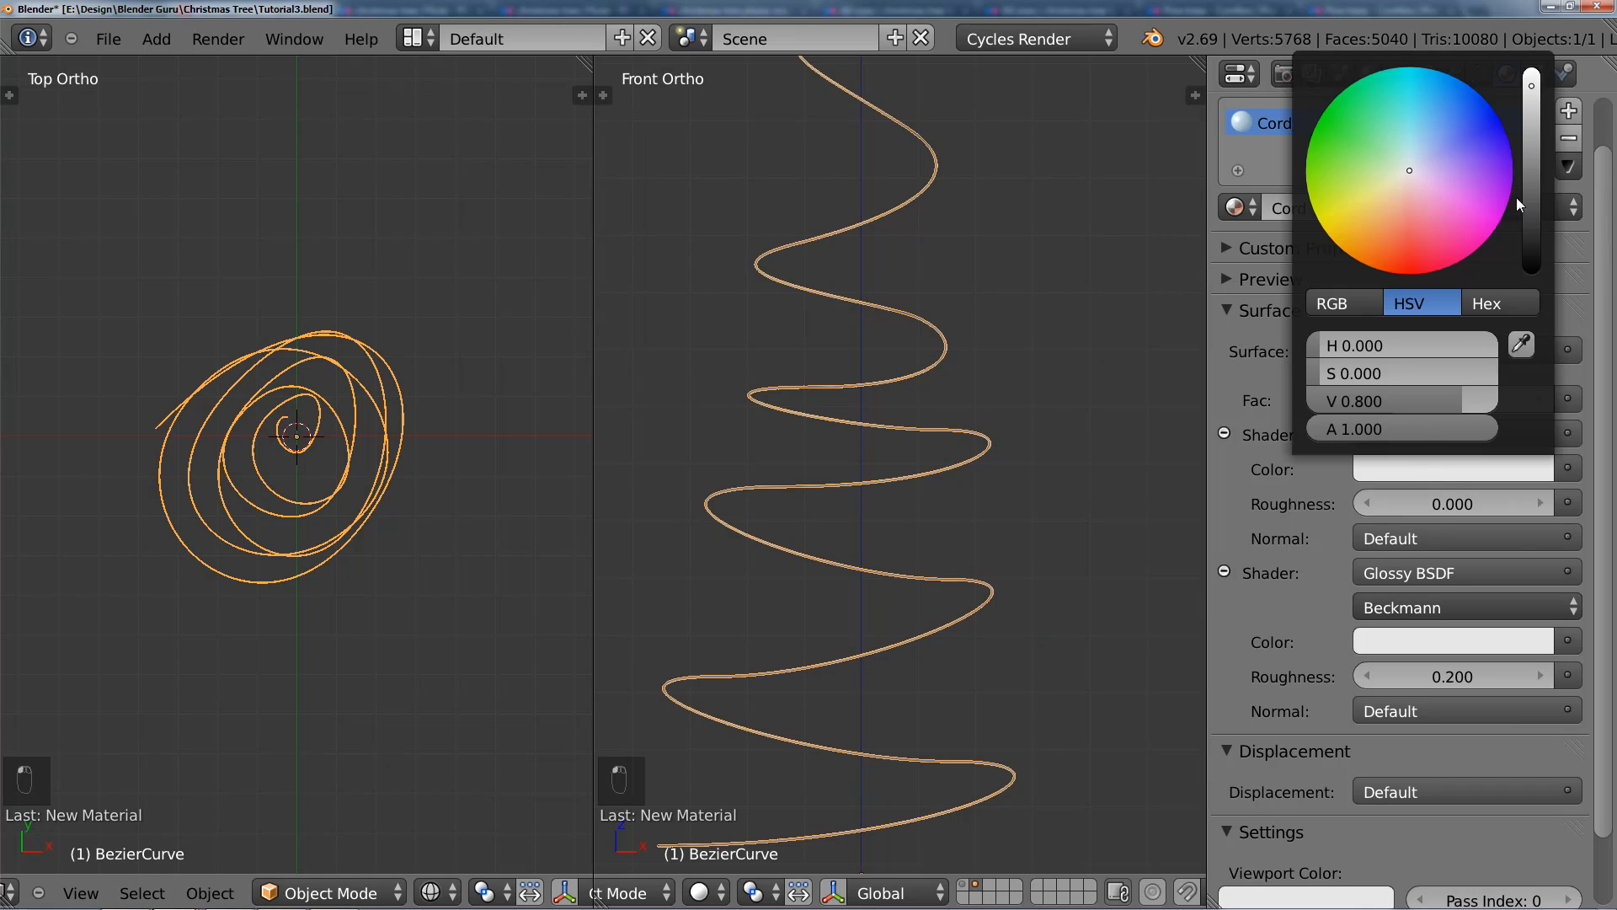
drag(1531, 198, 1535, 244)
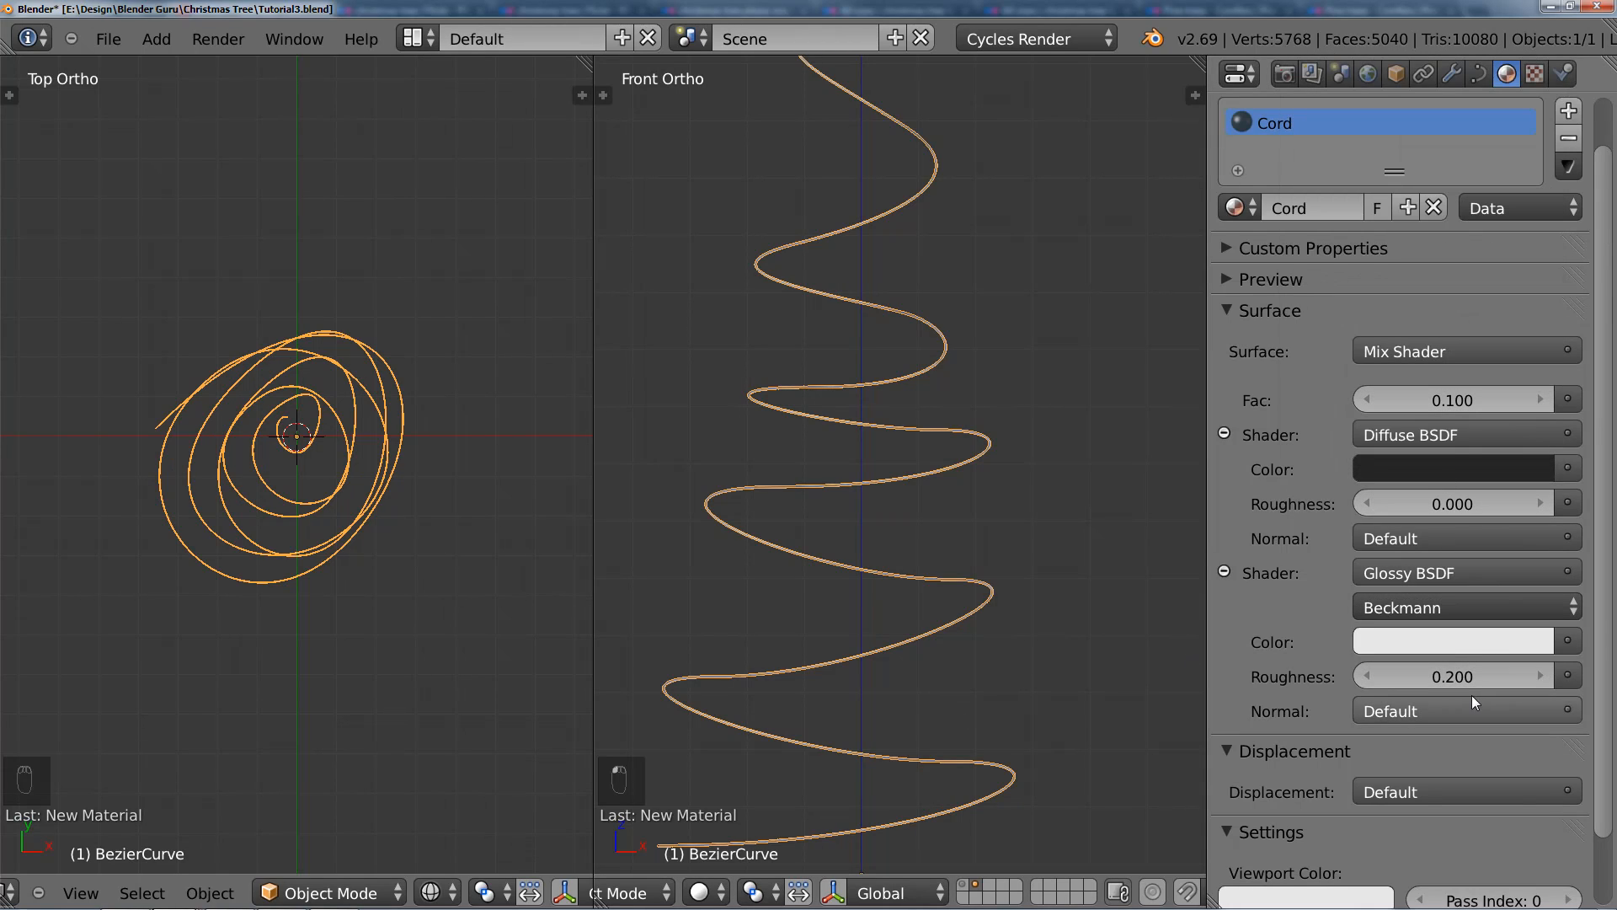
Step: Set the Cord material's viewport color to near-black
scroll(826, 503, down, 4)
scroll(842, 523, up, 2)
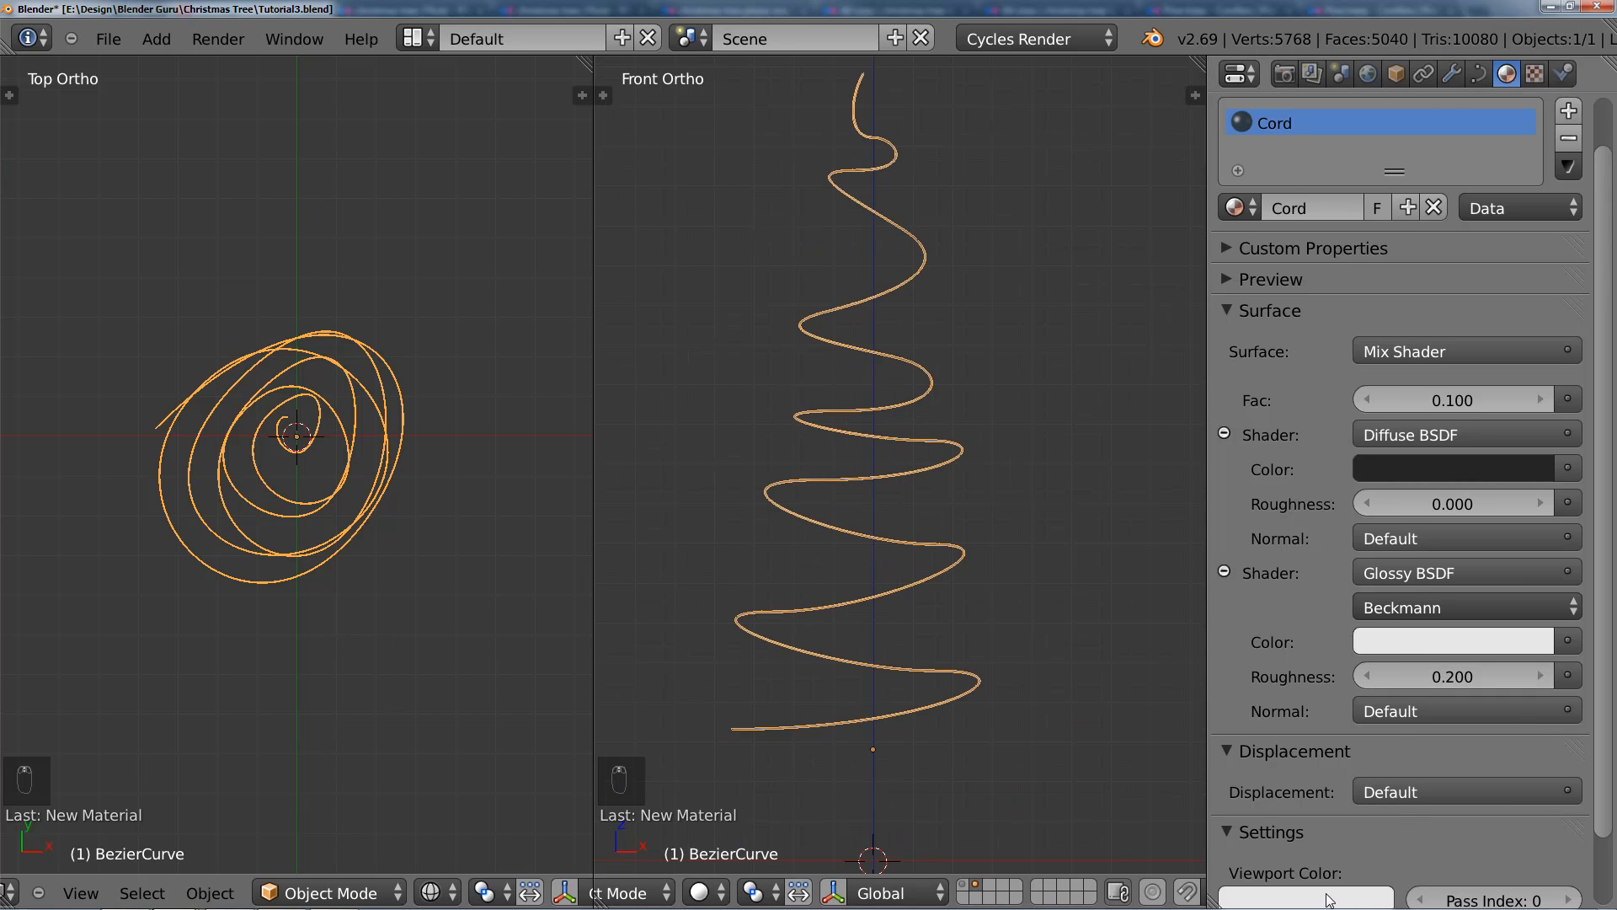
click(1326, 900)
click(1362, 806)
click(1450, 474)
scroll(1011, 560, down, 3)
shift+middle_drag(954, 539, 961, 331)
scroll(961, 337, up, 3)
shift+middle_drag(967, 462, 1002, 568)
scroll(1001, 568, up, 2)
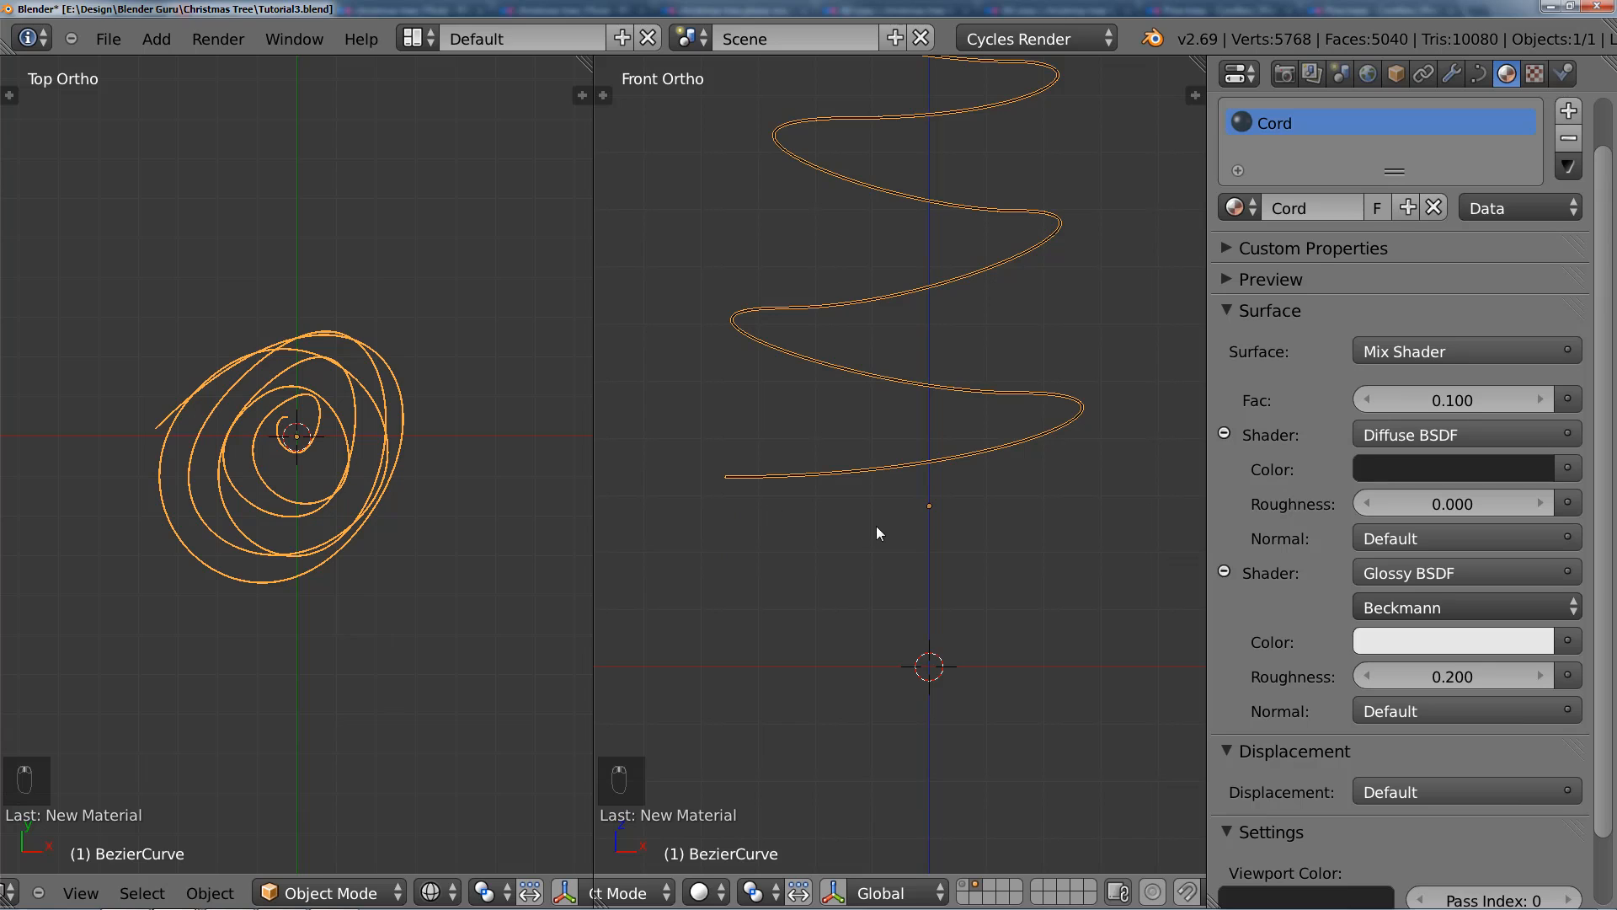
shift+middle_drag(906, 583, 910, 494)
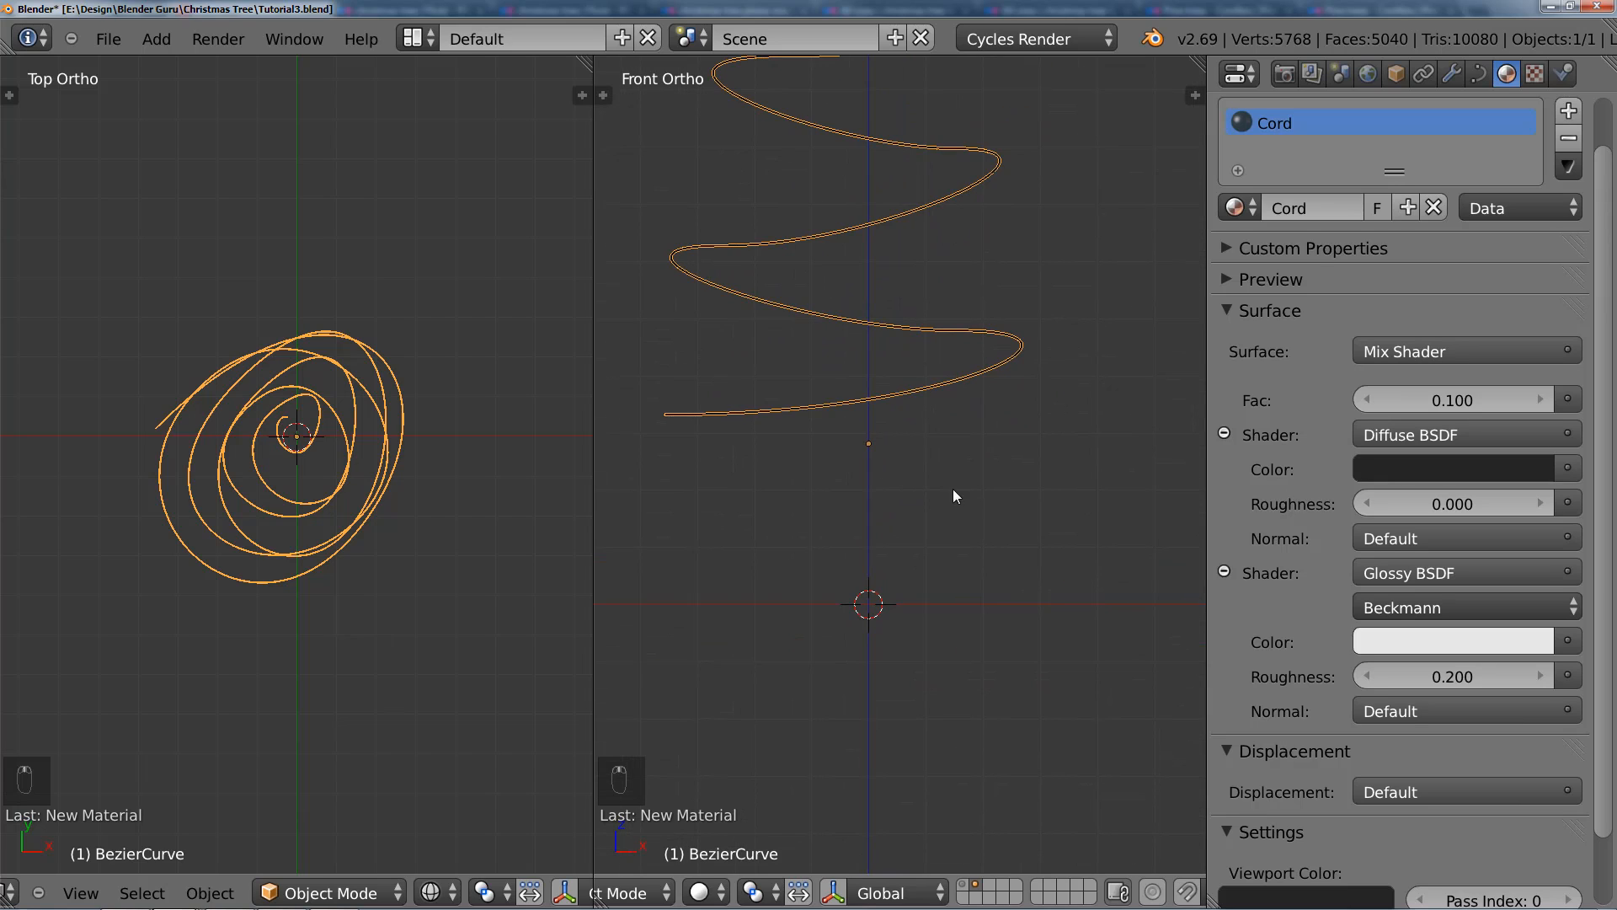
Step: Snap the 3D cursor to the selected spiral curve's origin
key(shift+s)
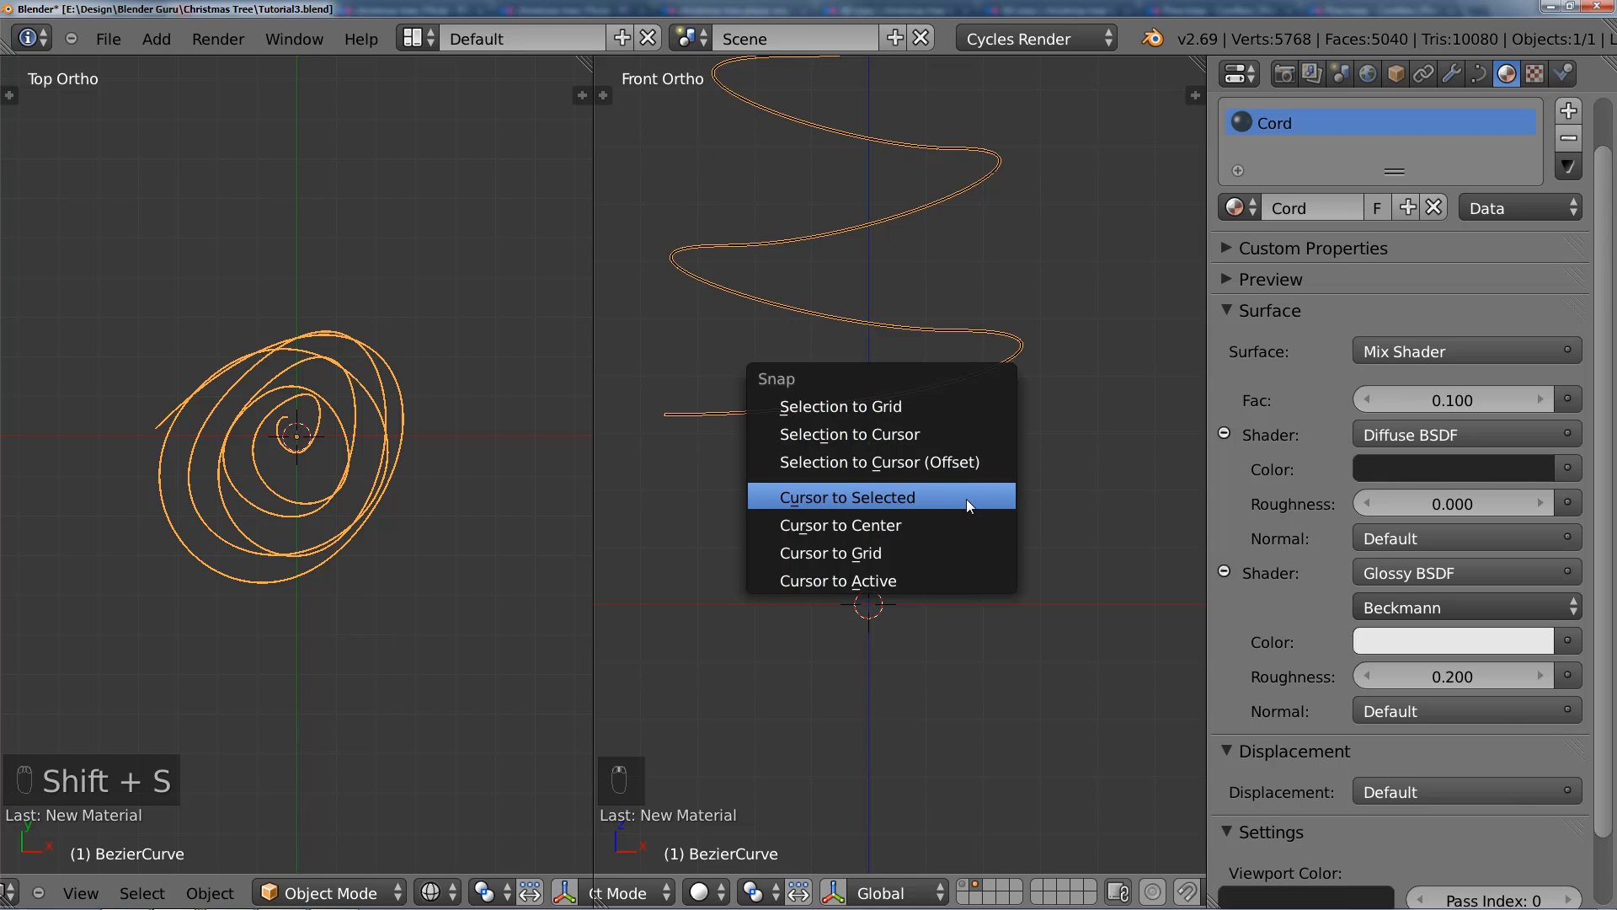
click(967, 499)
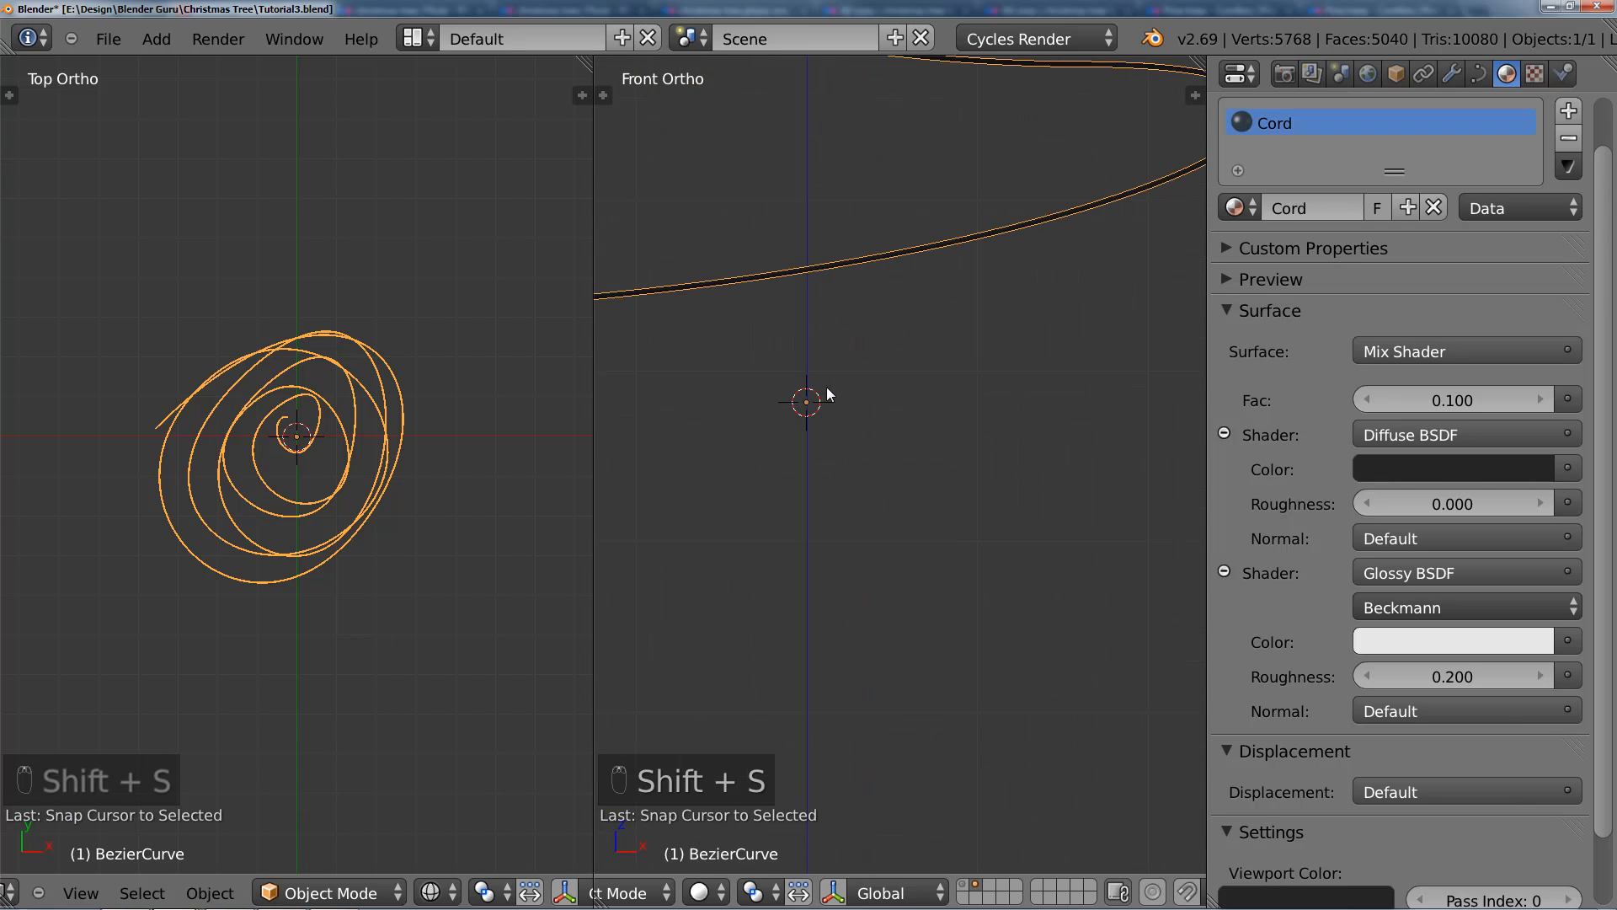
shift+middle_drag(830, 394, 921, 482)
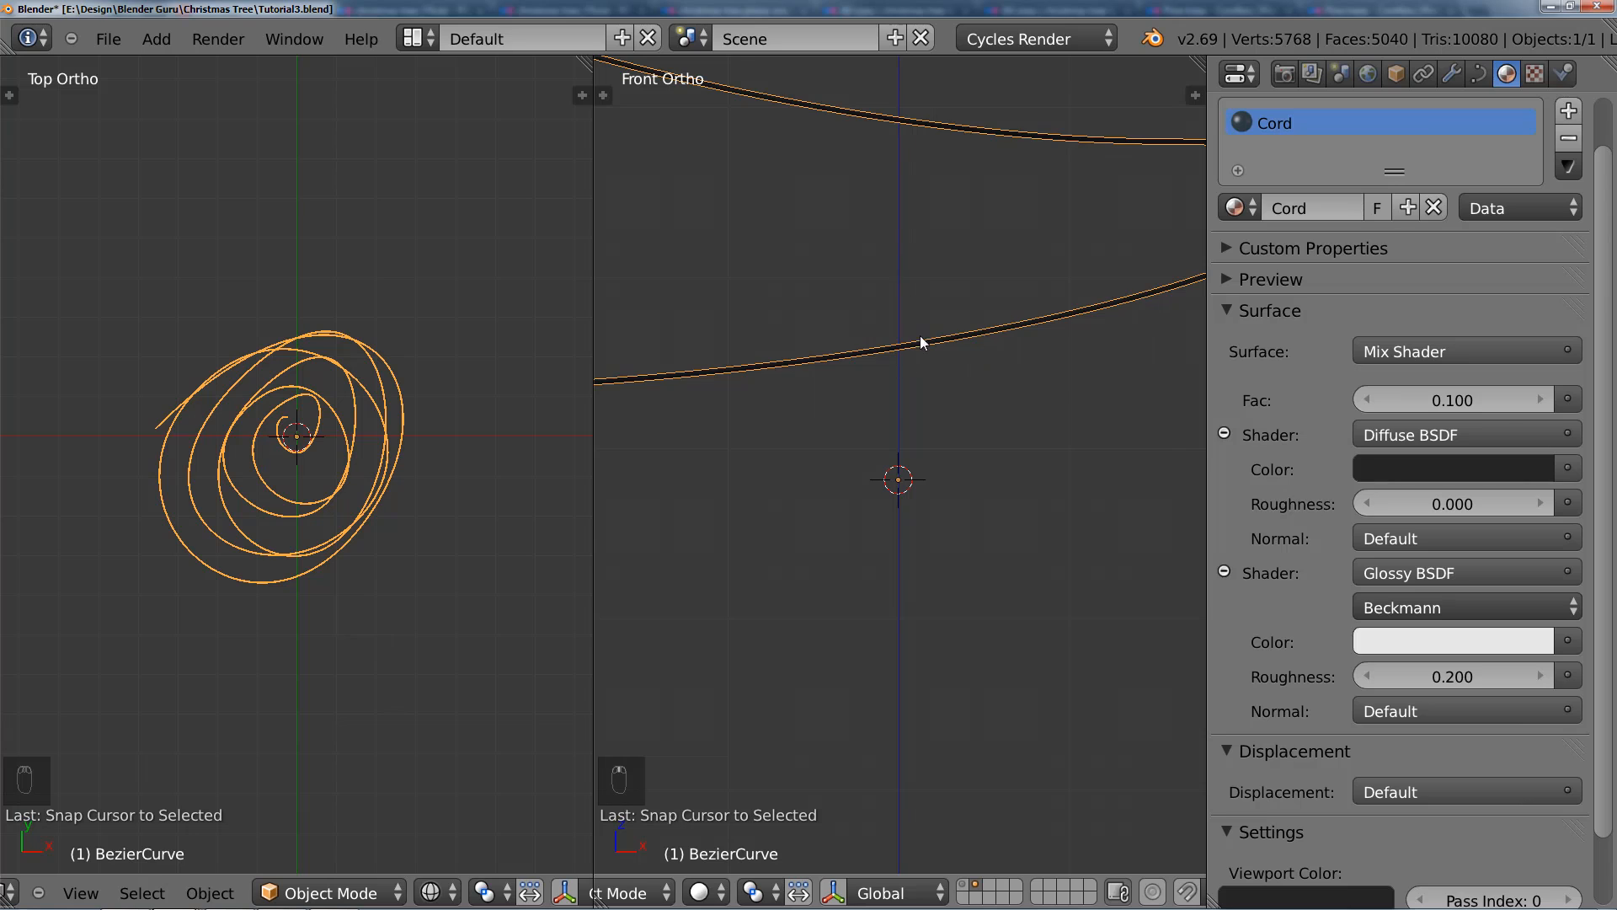
scroll(899, 360, down, 4)
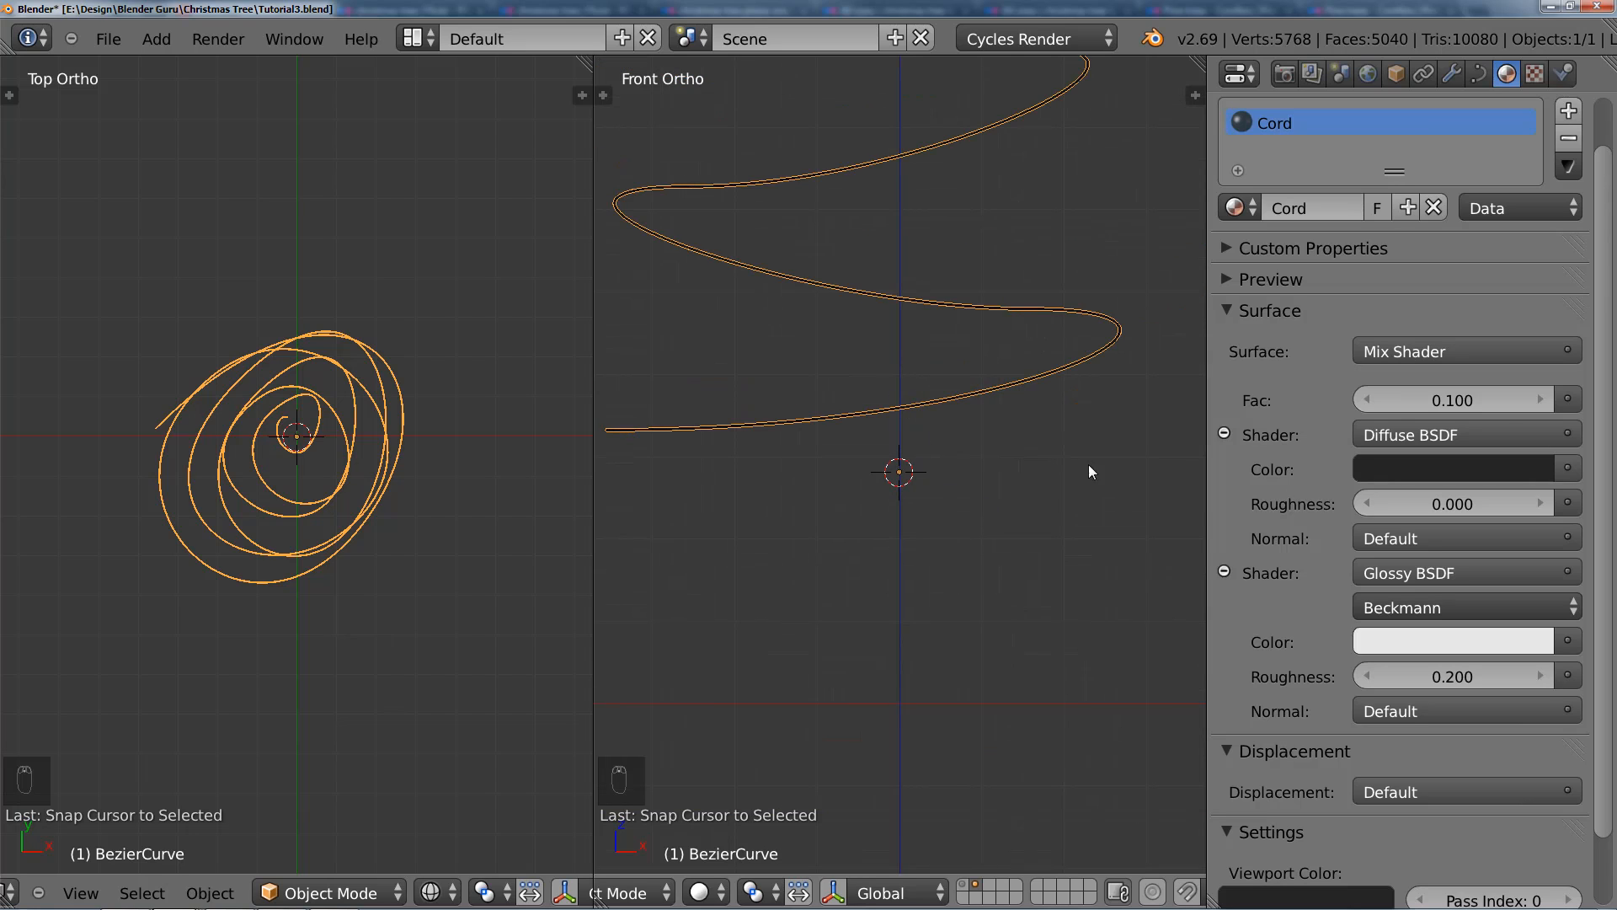
Step: Join the Top and Front view areas into a single Front view focused on the spiral's lower end
mouse_move(589, 69)
mouse_down()
mouse_move(614, 78)
mouse_move(564, 84)
mouse_up()
scroll(654, 396, down, 5)
shift+middle_drag(655, 401, 654, 493)
scroll(655, 496, up, 6)
shift+middle_drag(674, 608, 666, 300)
scroll(662, 462, up, 2)
scroll(662, 467, up, 1)
shift+middle_drag(661, 440, 685, 438)
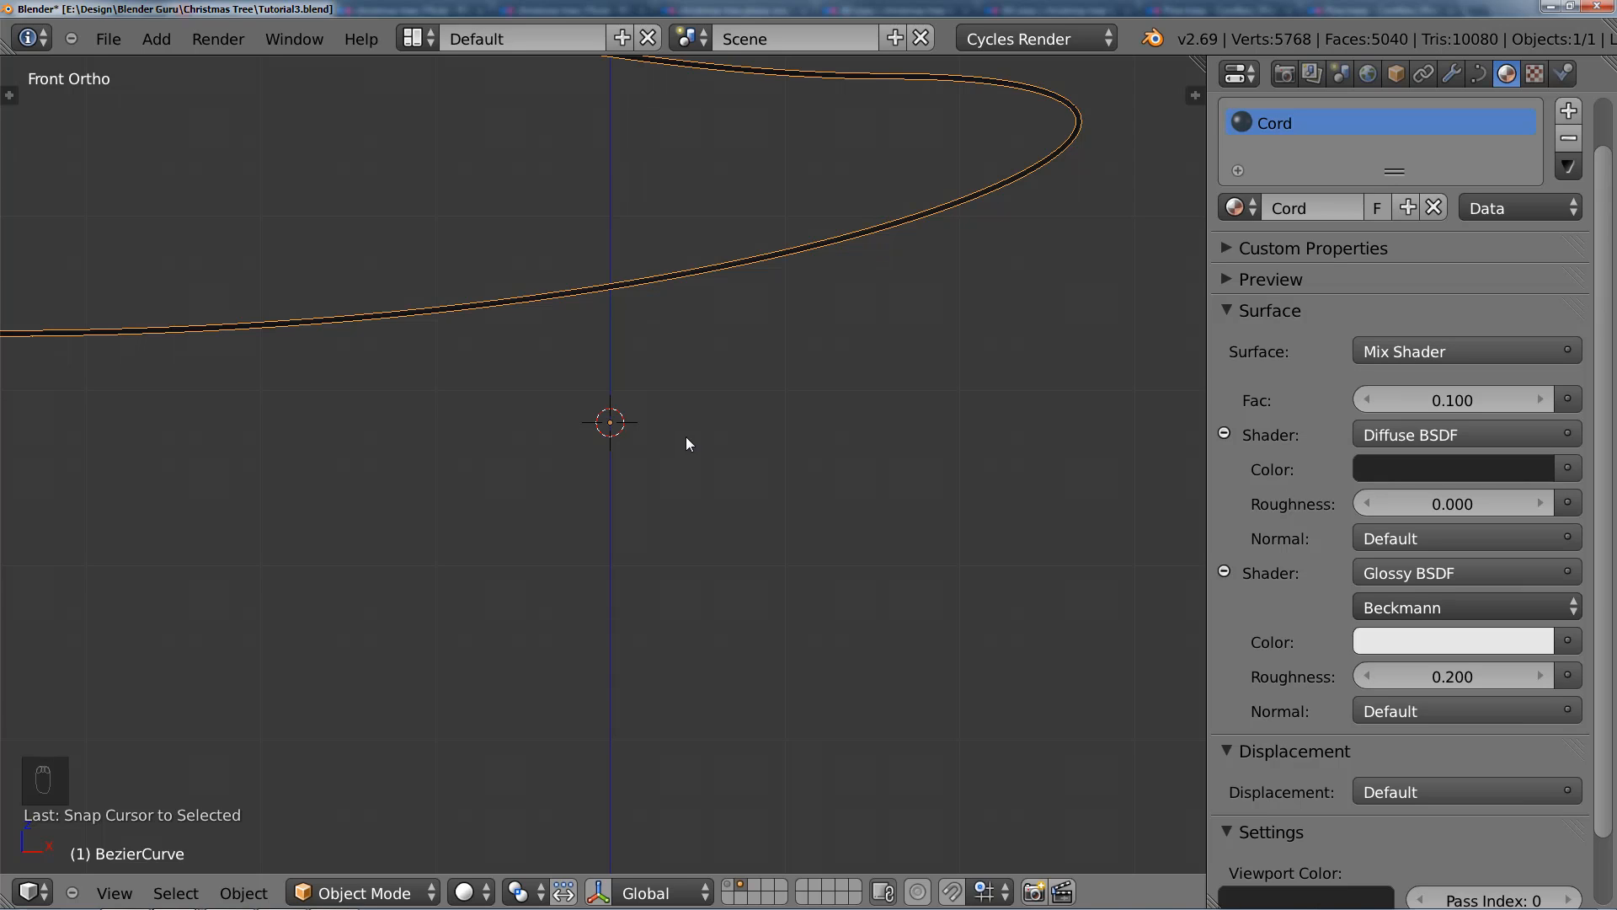
Step: Add a cylinder mesh at the 3D cursor and show its creation settings
key(shift+a)
mouse_move(642, 416)
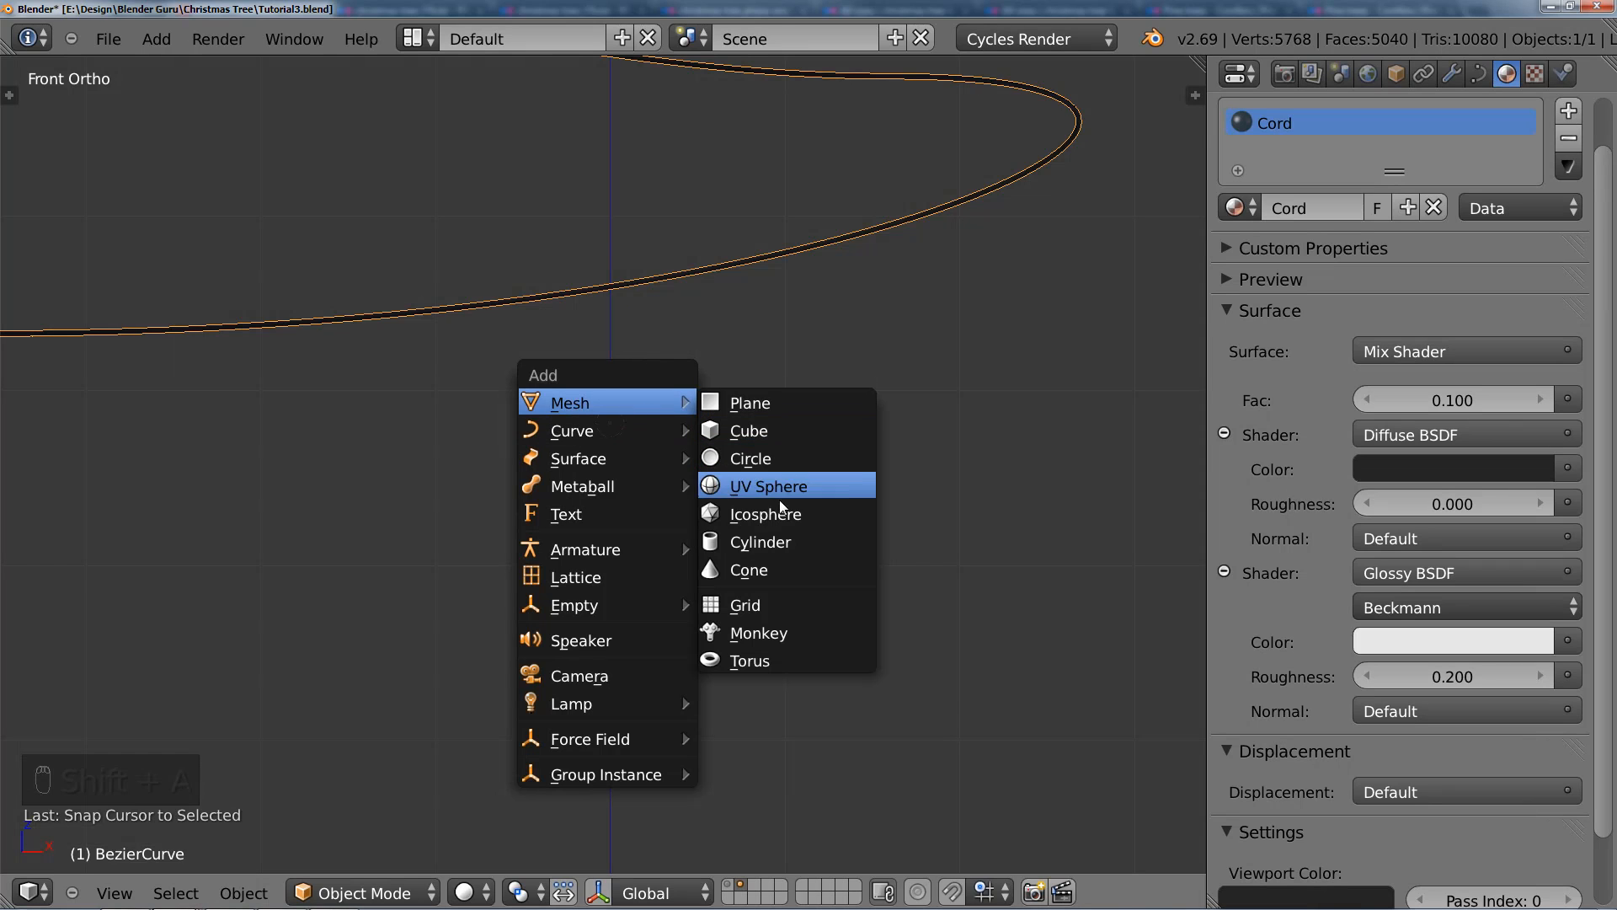
click(780, 539)
scroll(781, 537, down, 8)
key(t)
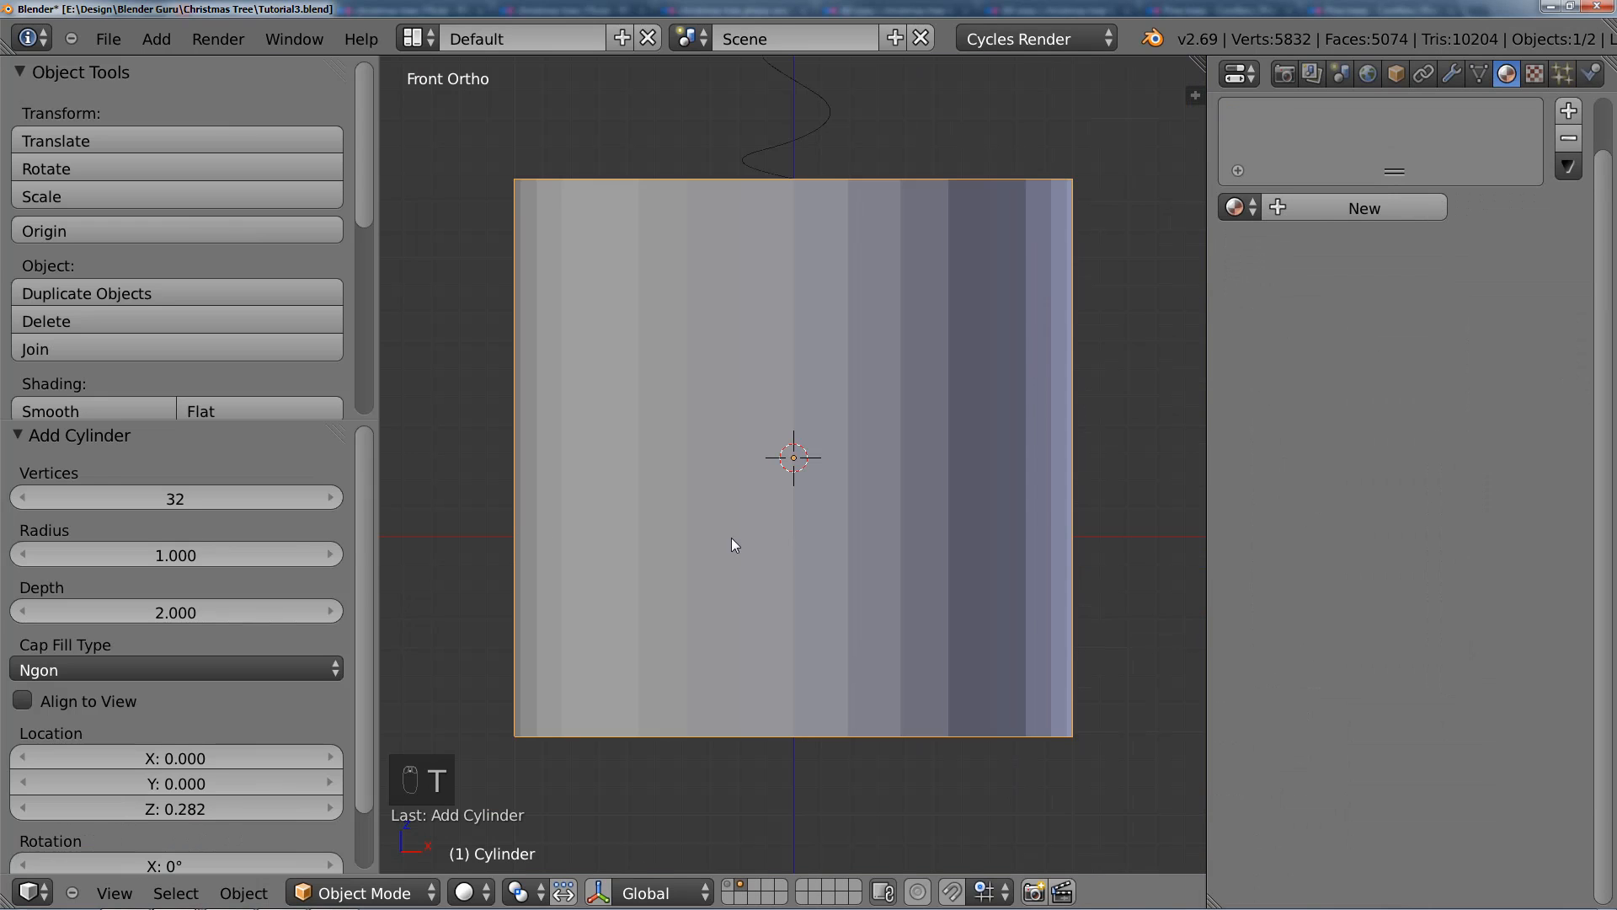
Step: Set the new cylinder's vertex count to 12 and hide the tool settings
click(177, 500)
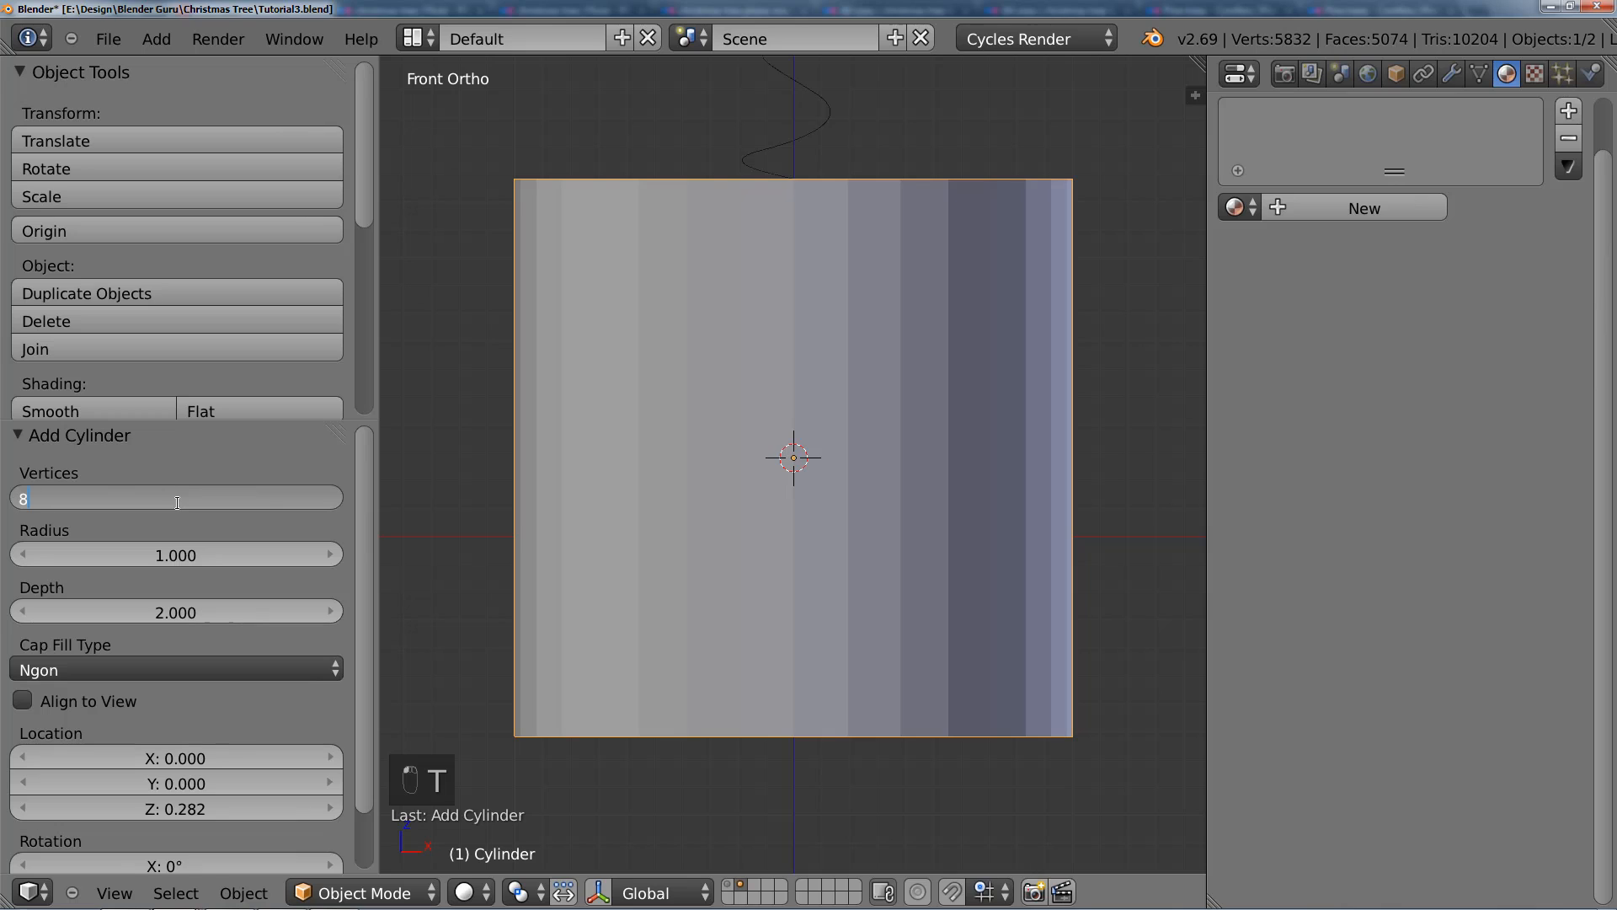
key(Return)
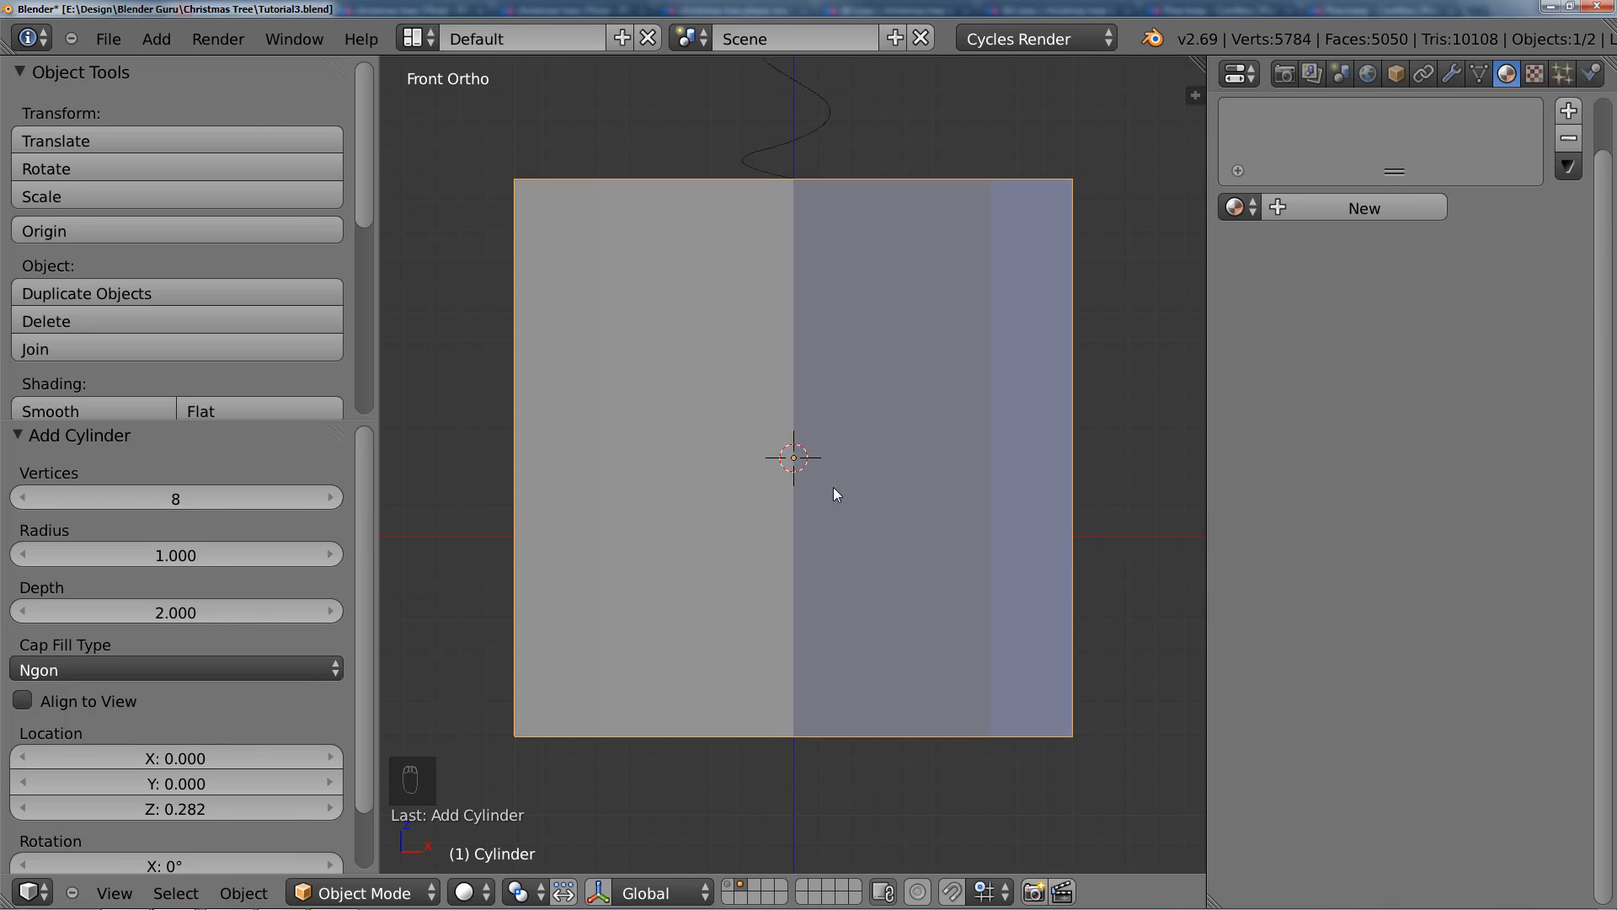
click(184, 497)
text(12)
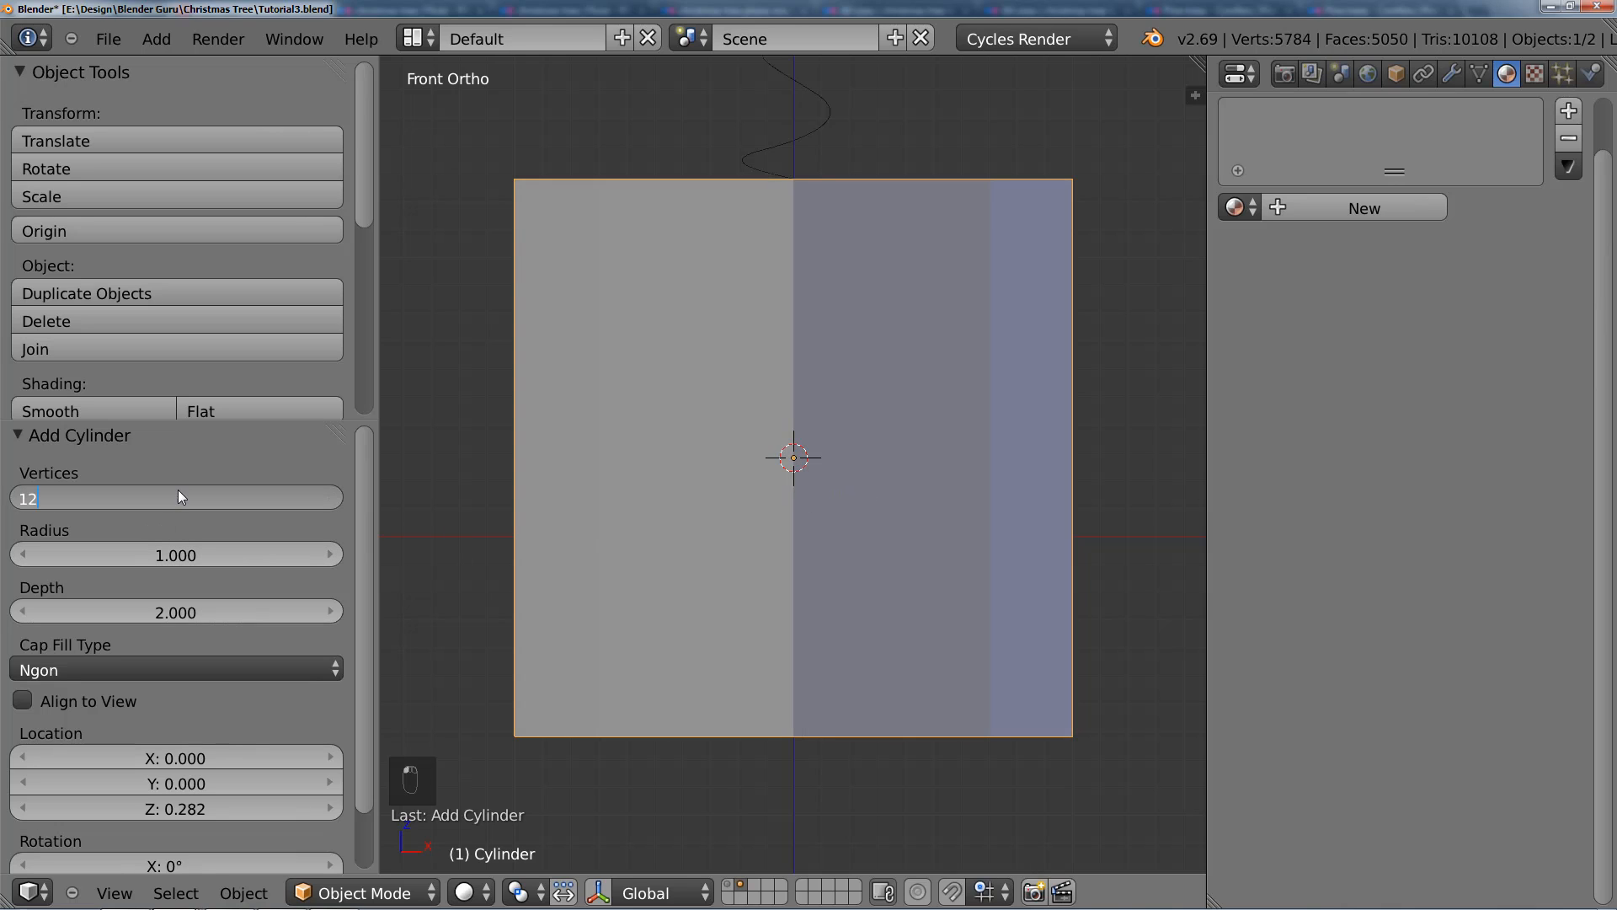
key(Return)
key(t)
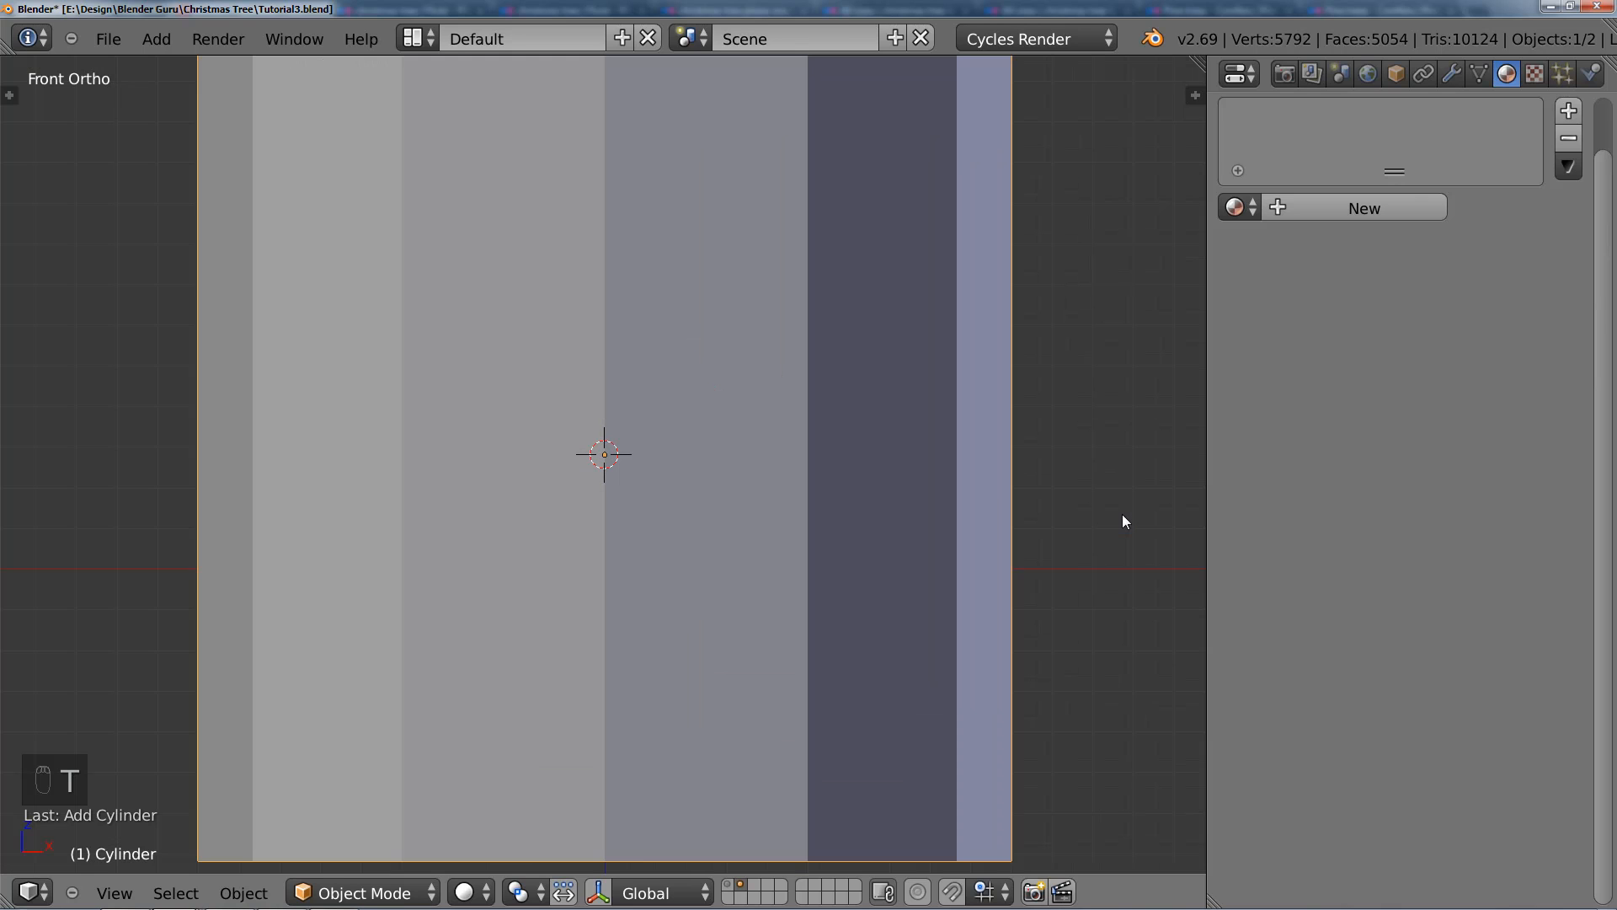
Step: Scale the cylinder down uniformly in several passes until it is a tiny piece below the cord
key(s)
click(758, 471)
key(s)
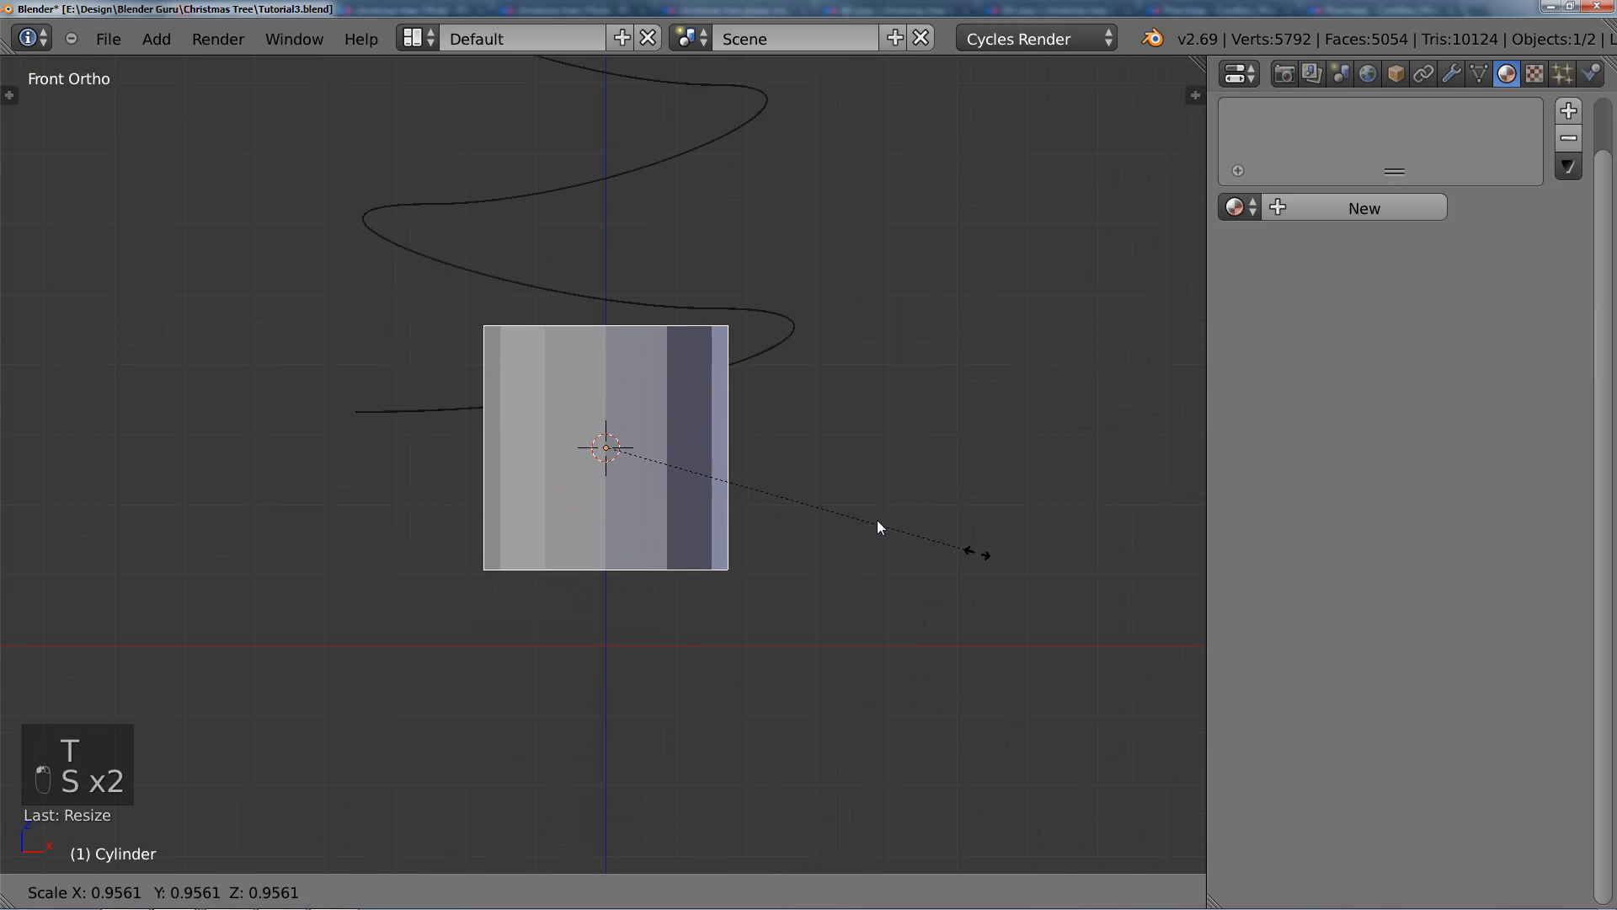
click(714, 478)
scroll(714, 478, up, 8)
key(s)
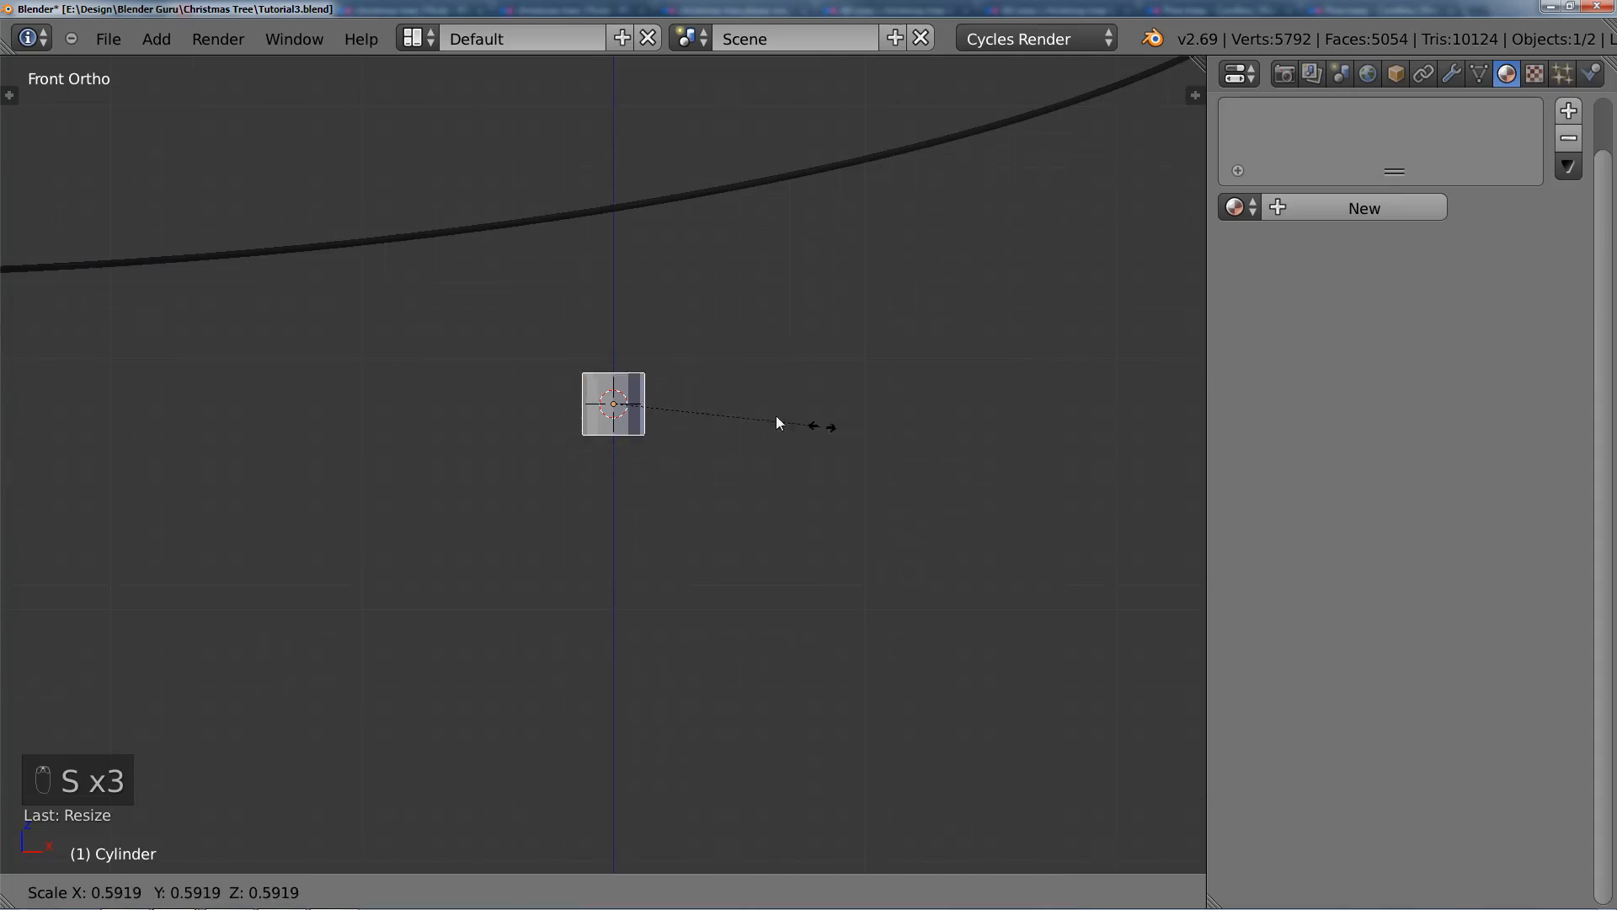
click(705, 401)
Step: Display the first layer with the tree together with the cord's layer
scroll(703, 401, down, 7)
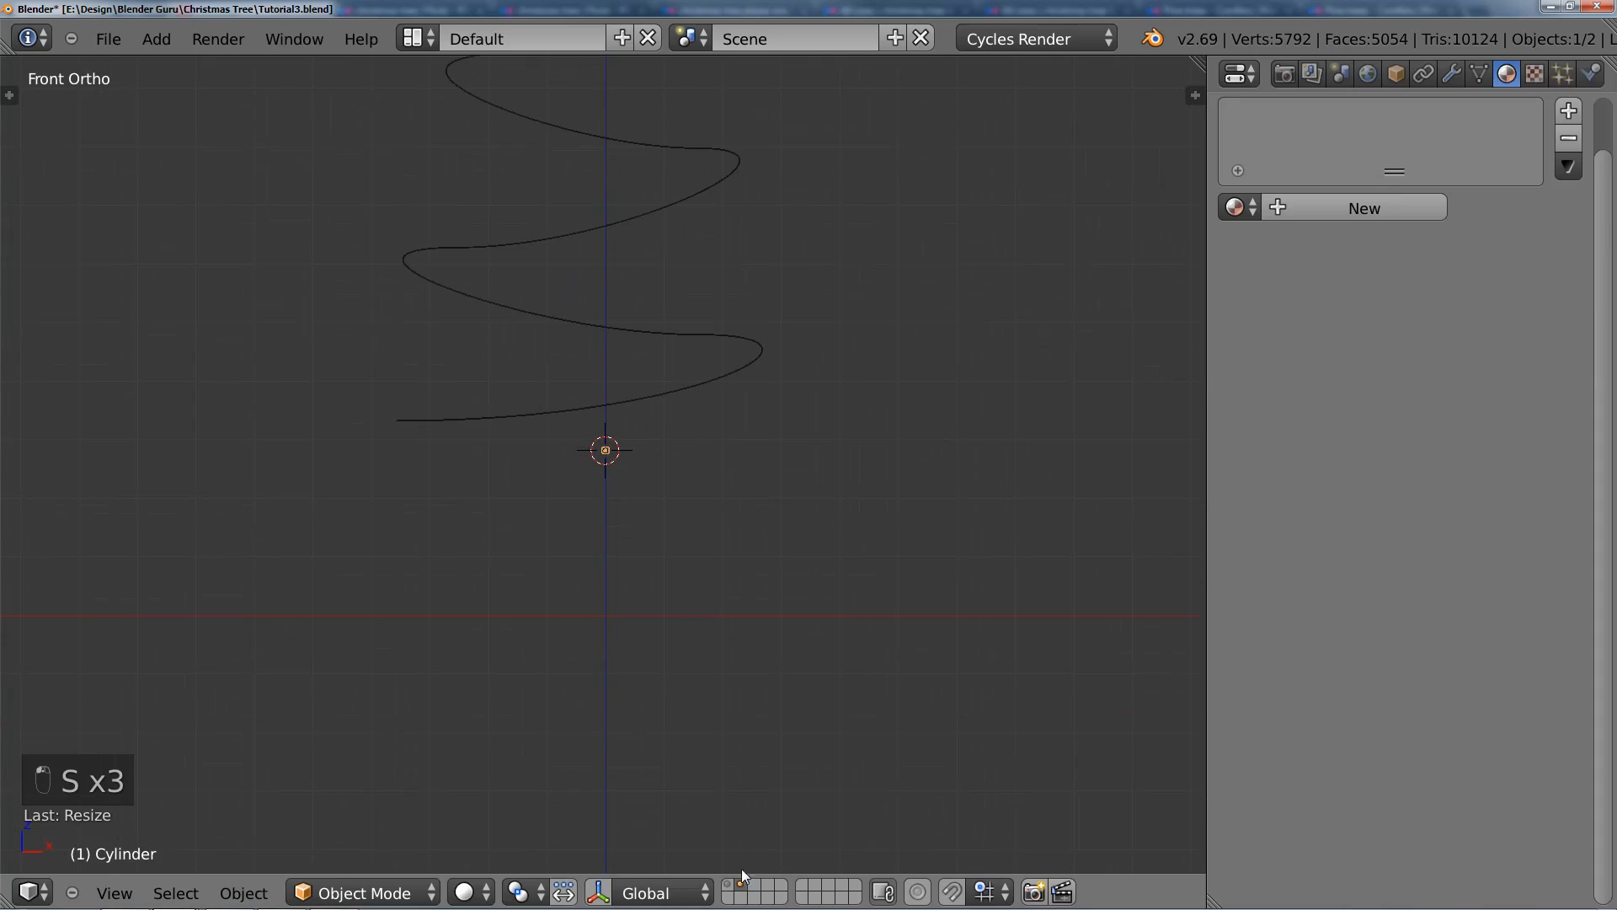
shift+click(730, 891)
scroll(700, 576, up, 8)
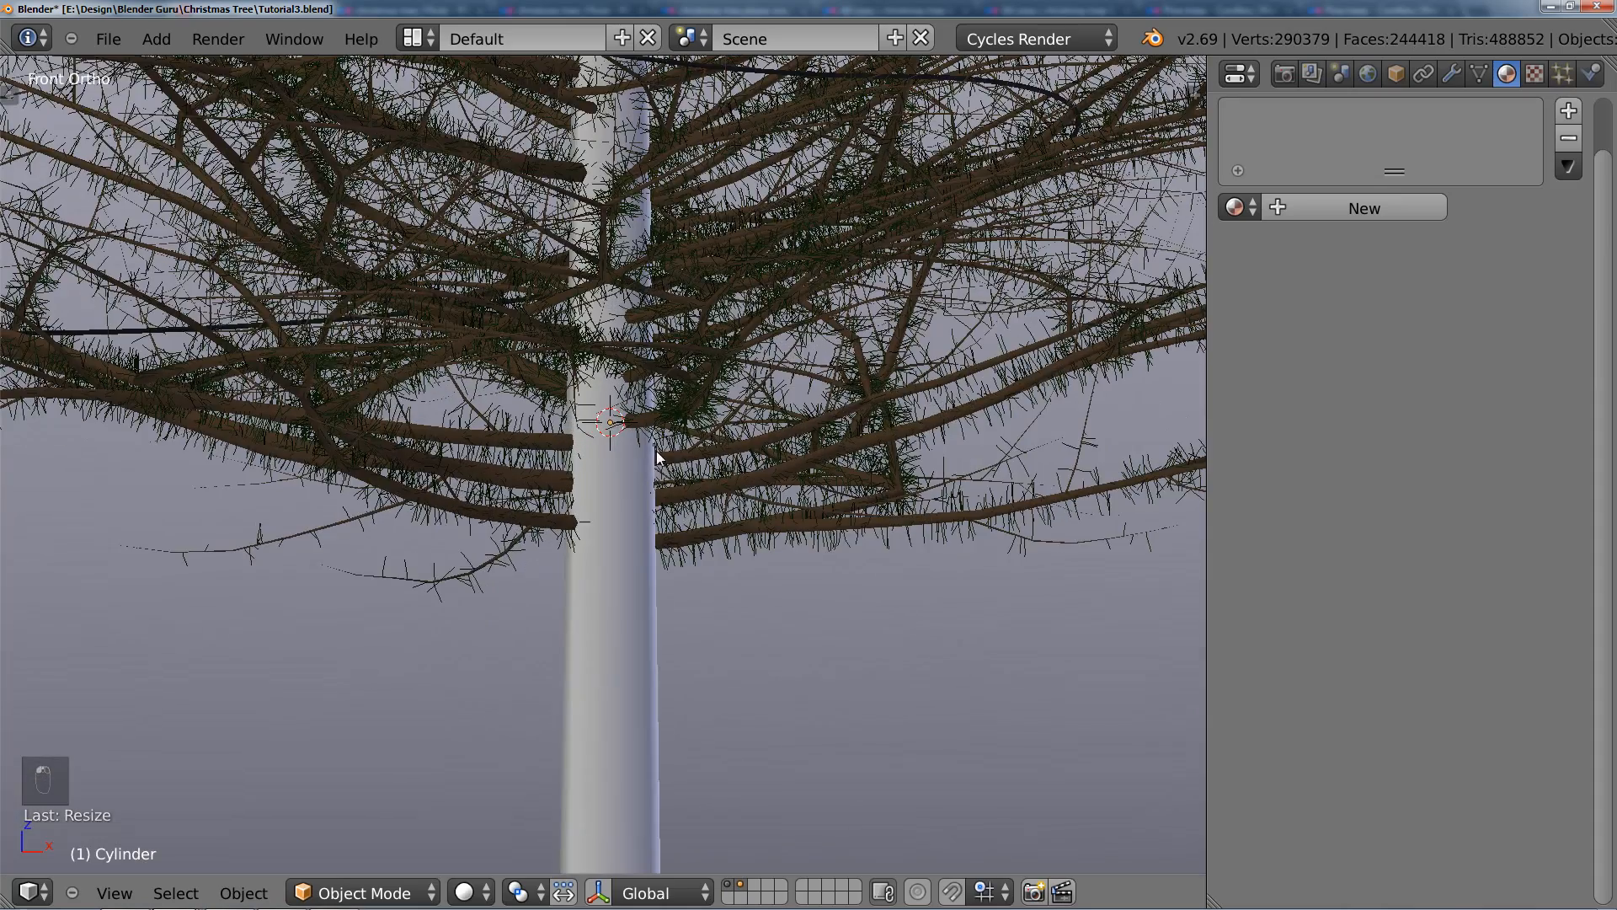
scroll(650, 508, up, 2)
Step: In wireframe Edit Mode, select the cylinder's bottom ring of vertices and move it down along Z to lengthen the cylinder
key(Tab)
key(z)
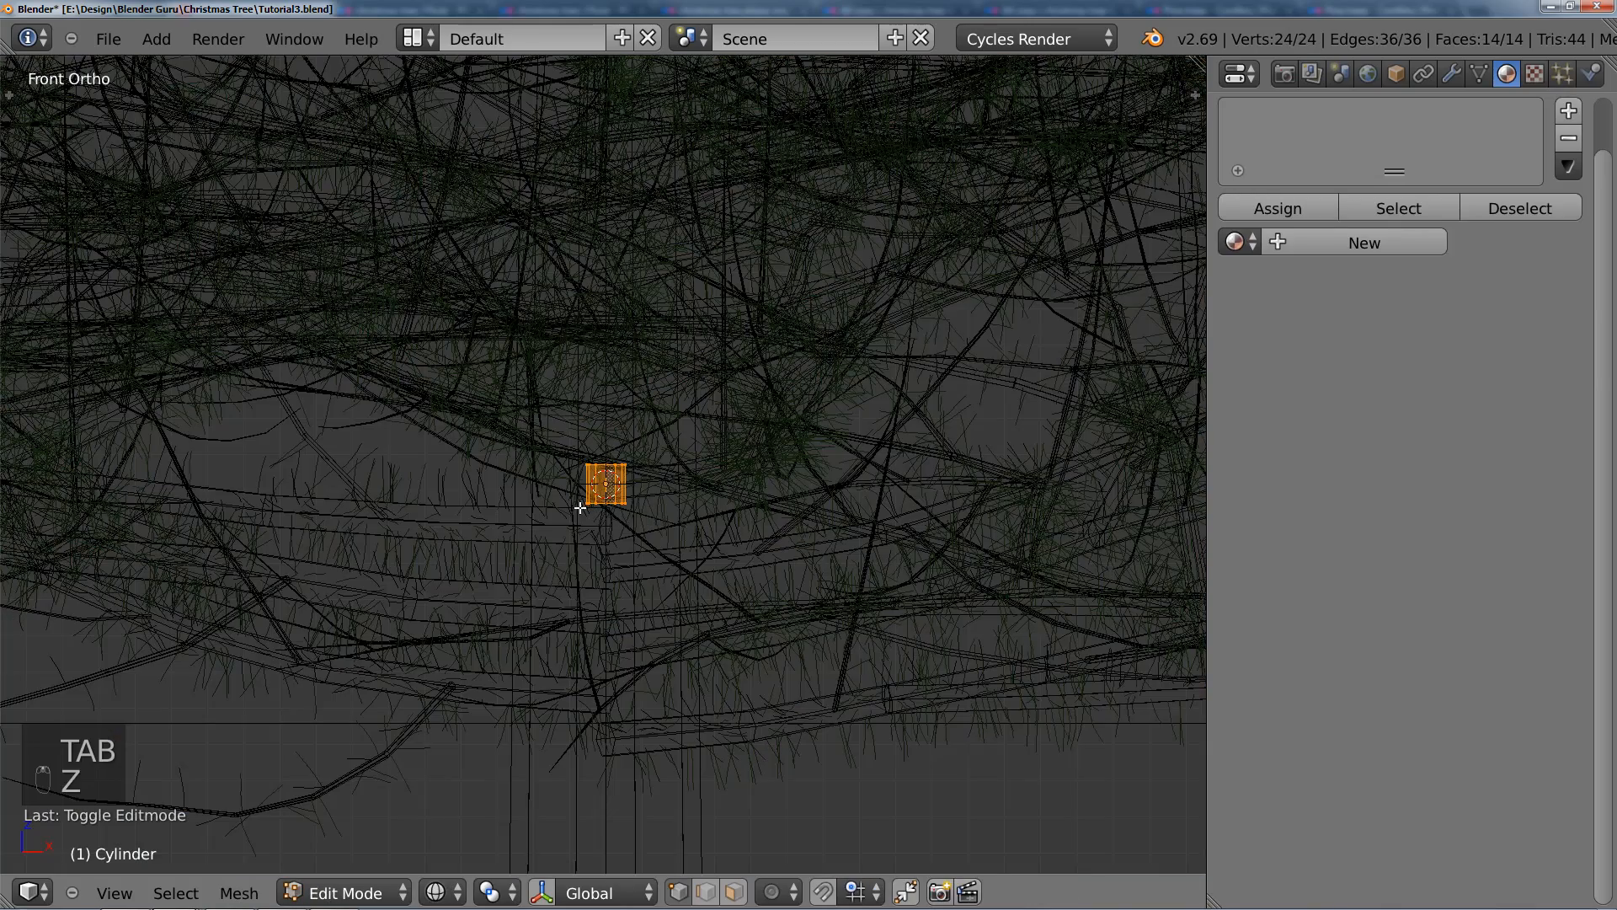
key(b)
key(a)
key(b)
drag(557, 490, 698, 555)
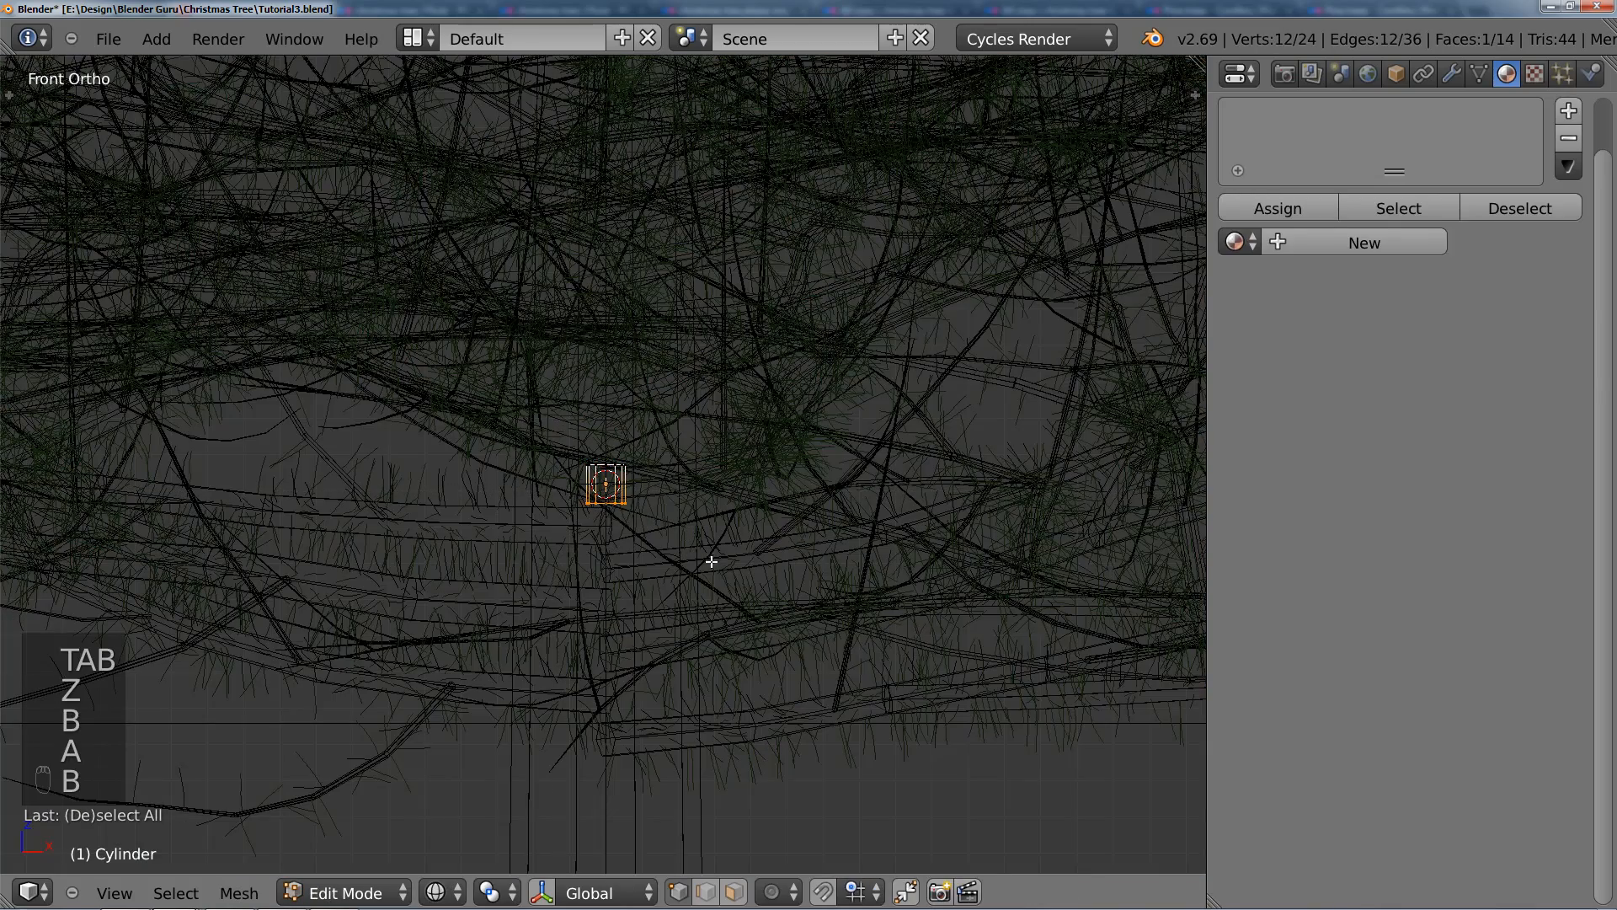
key(g)
key(z)
click(711, 645)
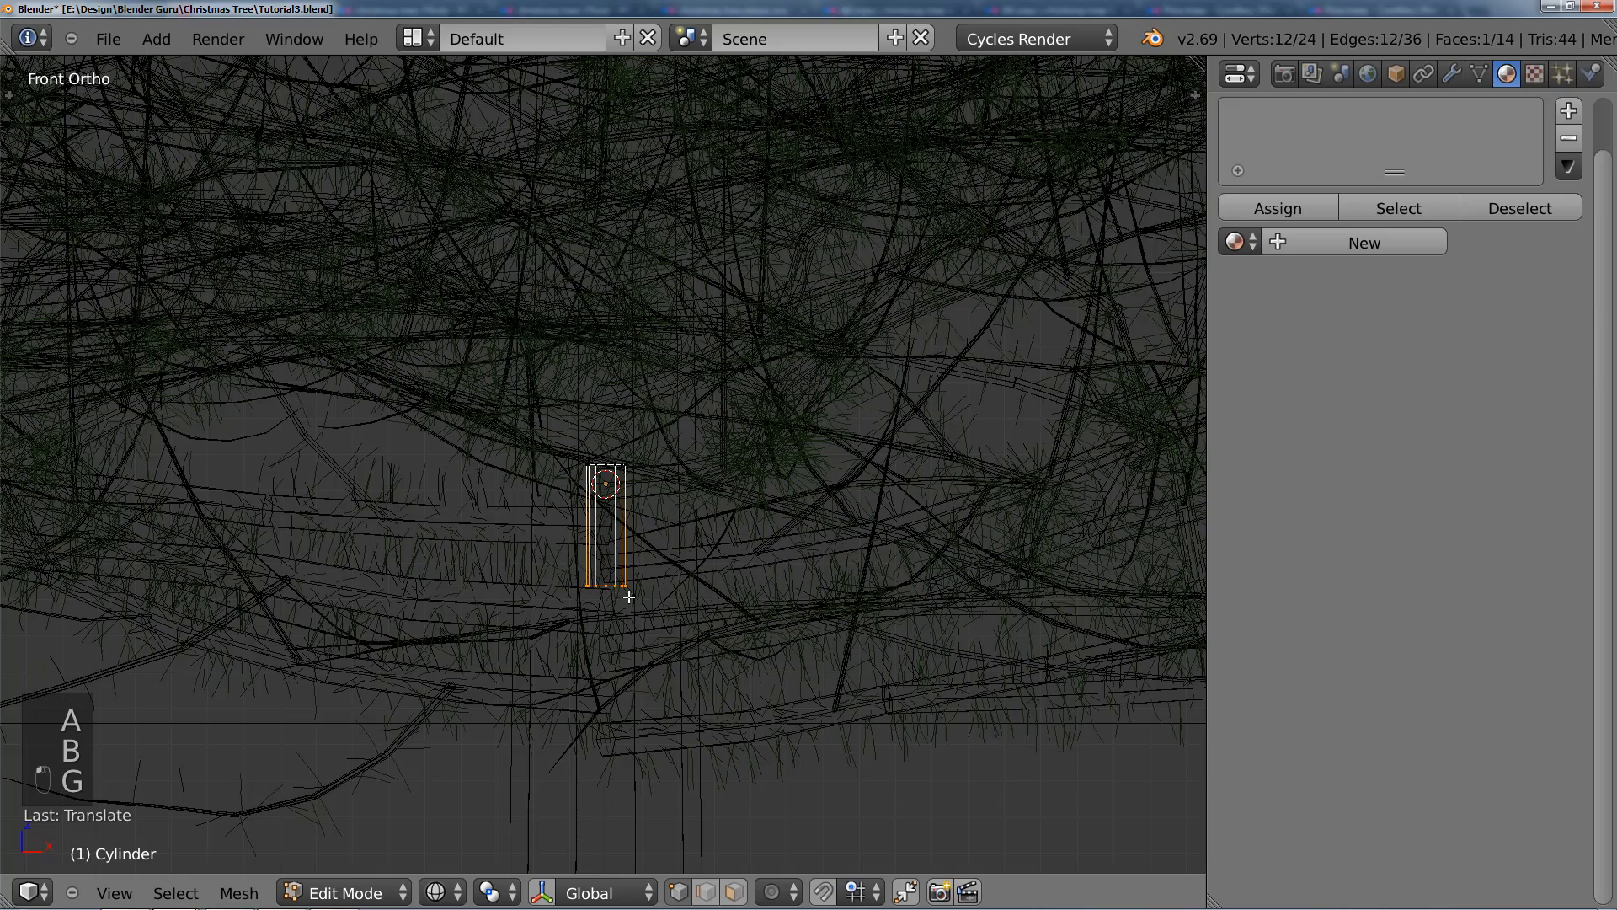
Step: Scale the whole cylinder down uniformly in Object Mode in several passes until it is a thin sliver against the tree
key(x)
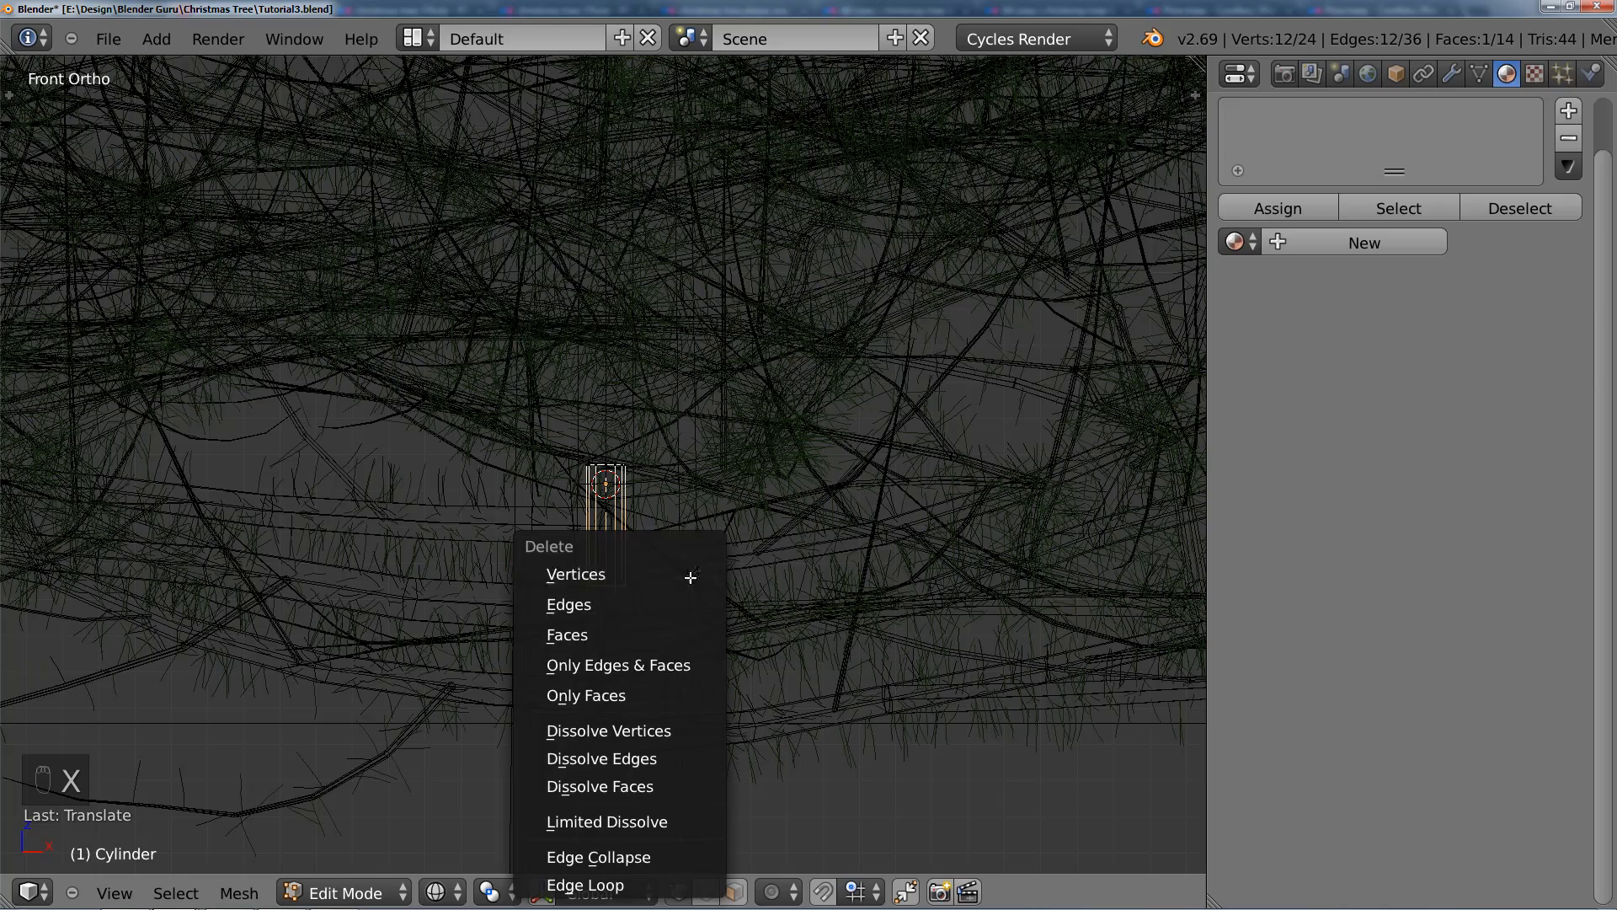
click(691, 603)
key(Tab)
scroll(589, 529, down, 2)
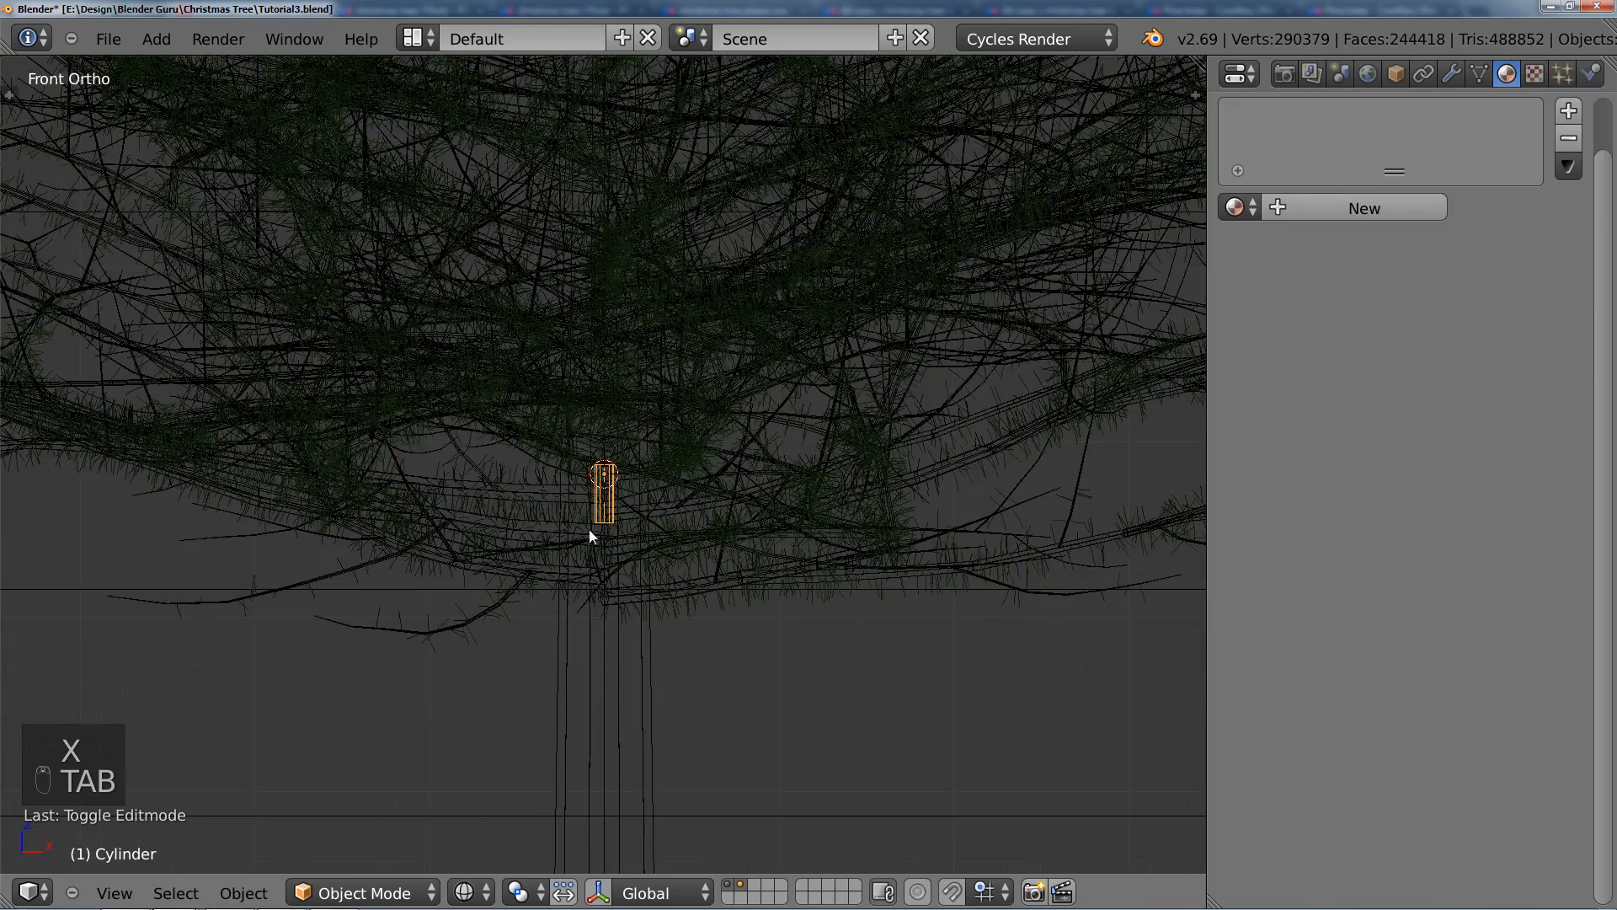
scroll(606, 522, down, 3)
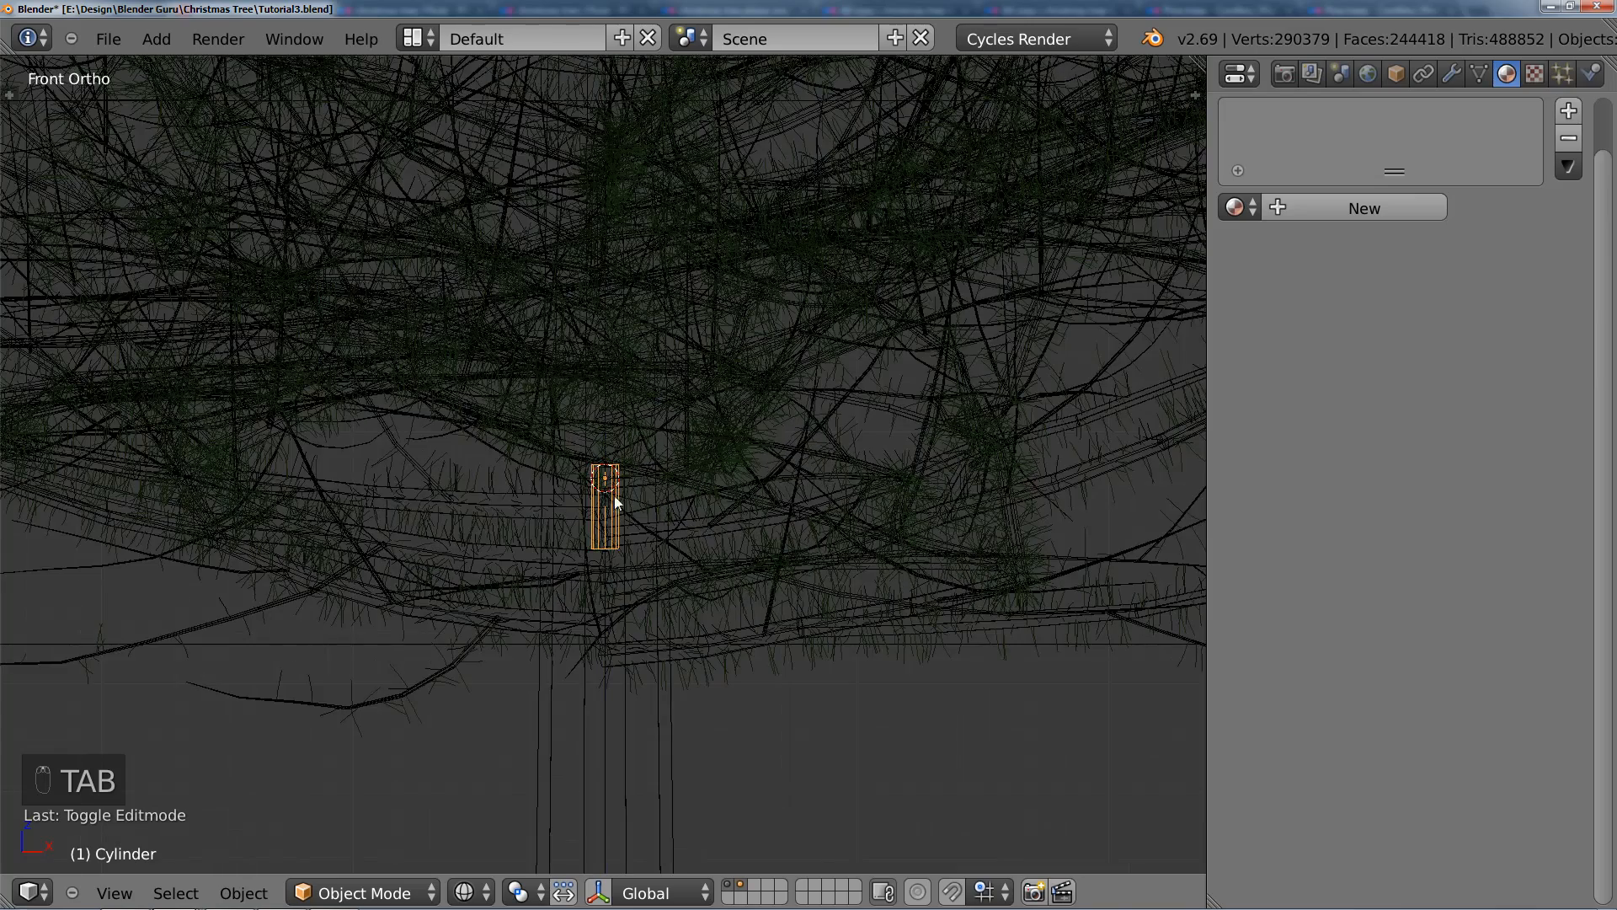
key(s)
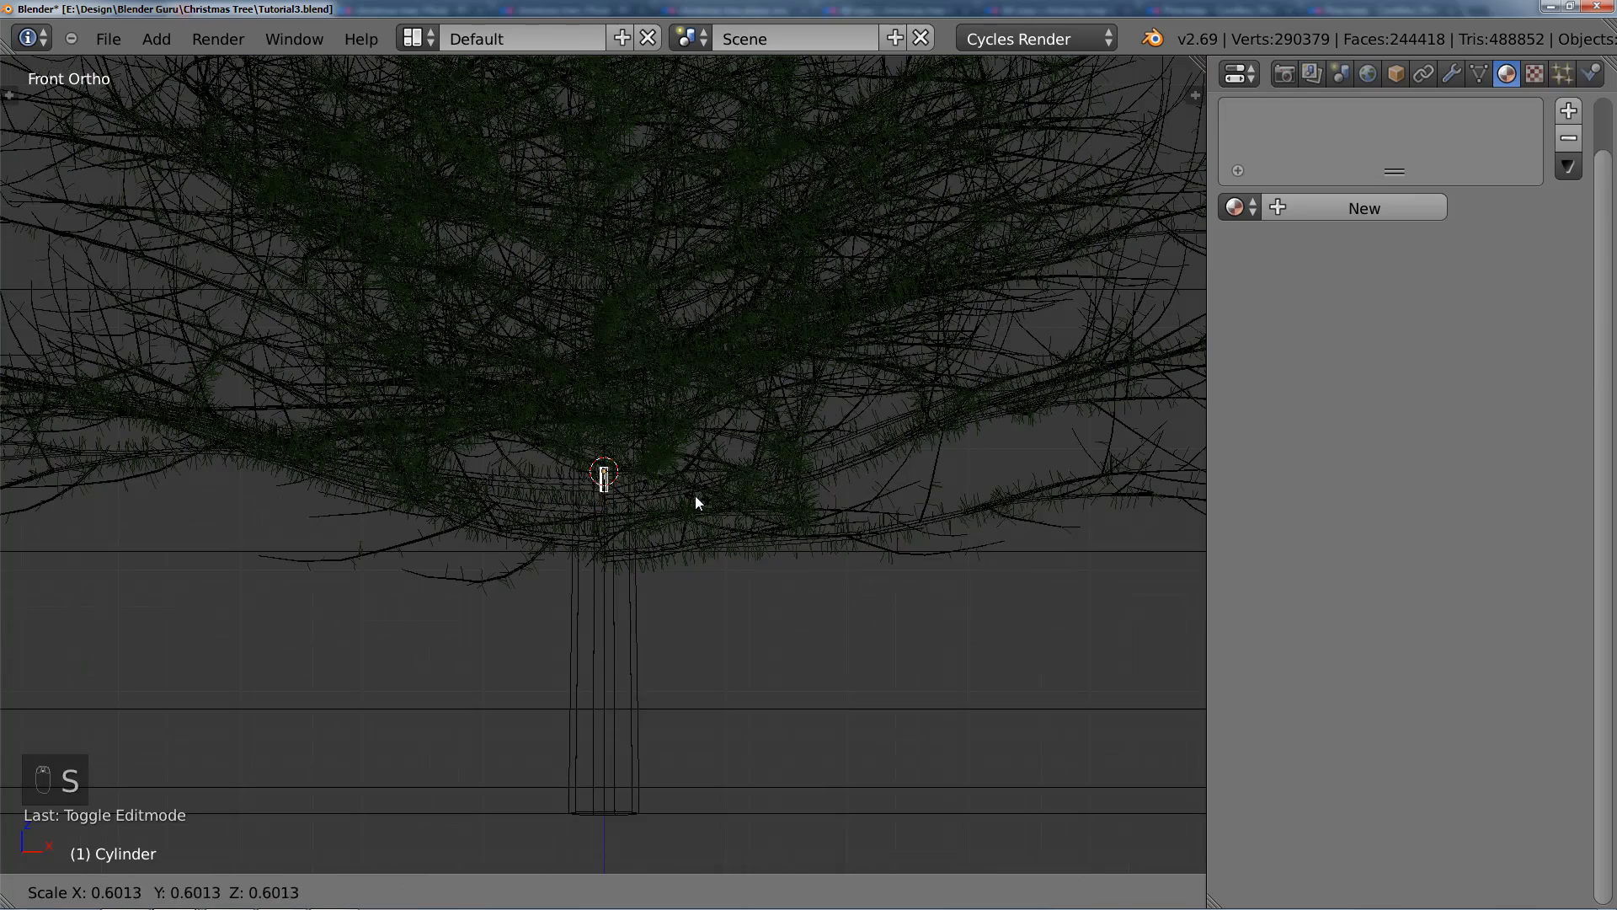
click(640, 510)
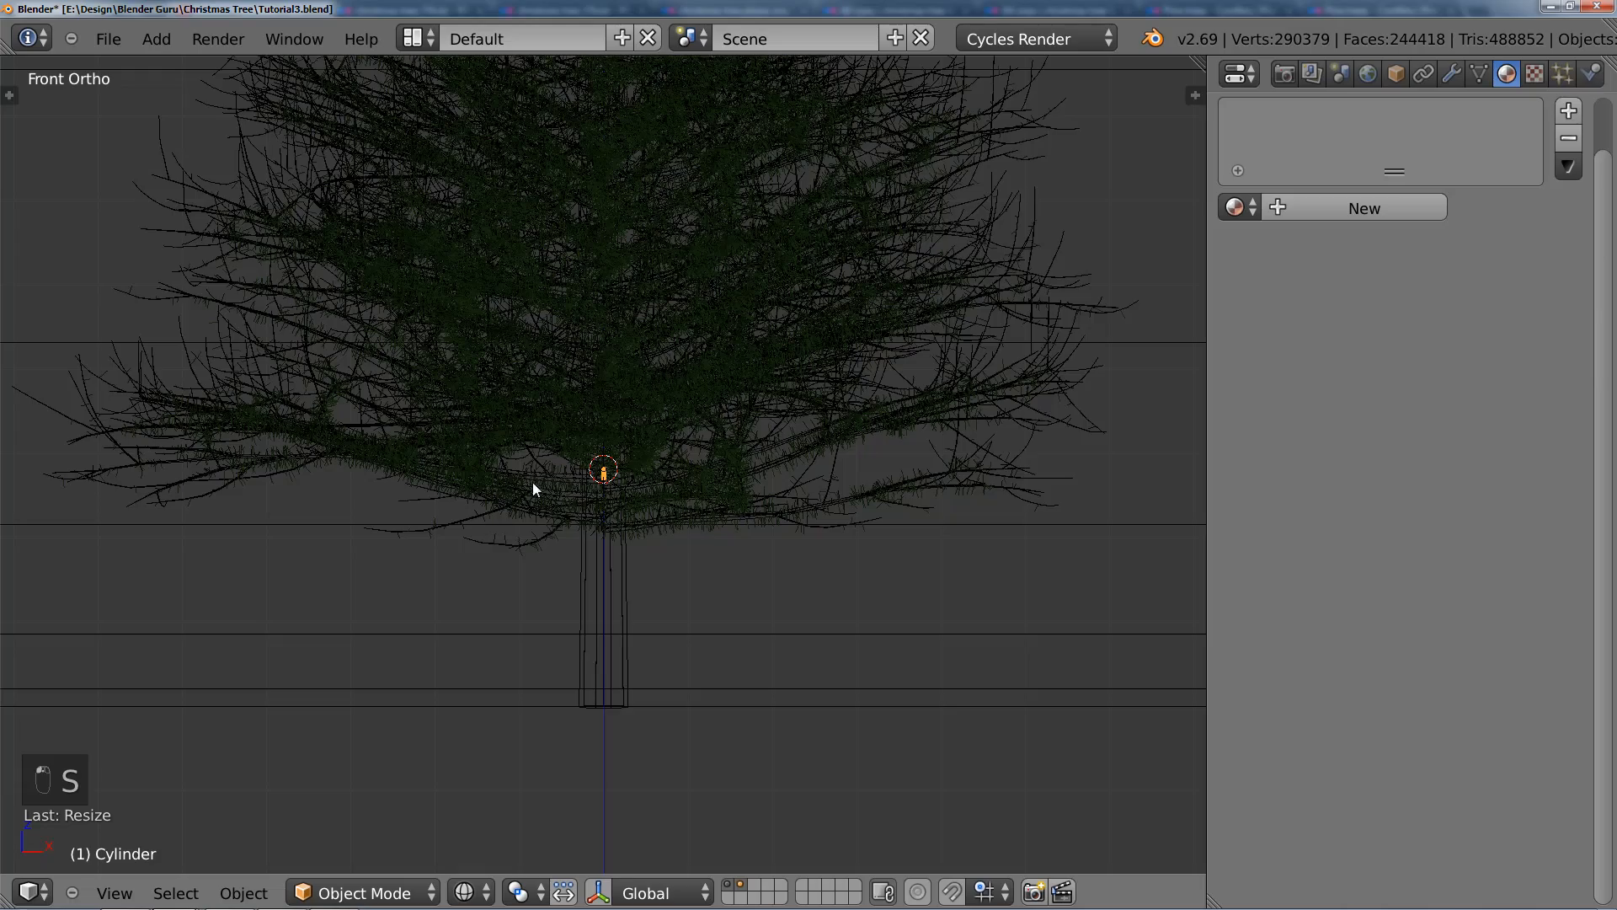
scroll(533, 489, up, 5)
key(s)
click(699, 504)
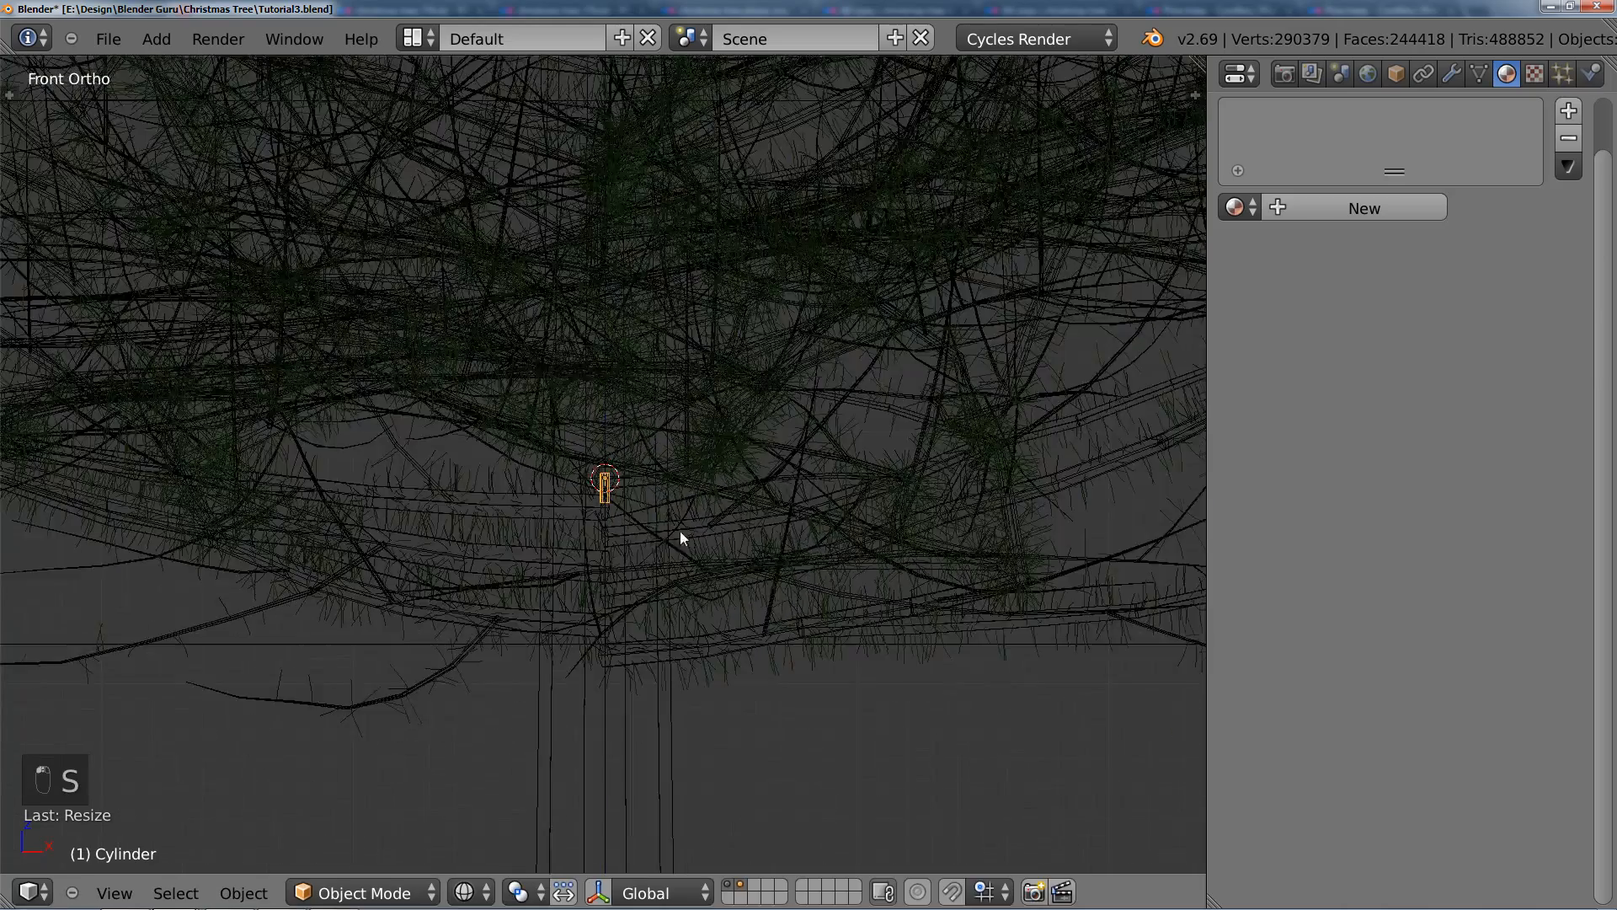
scroll(527, 478, down, 2)
scroll(465, 426, down, 2)
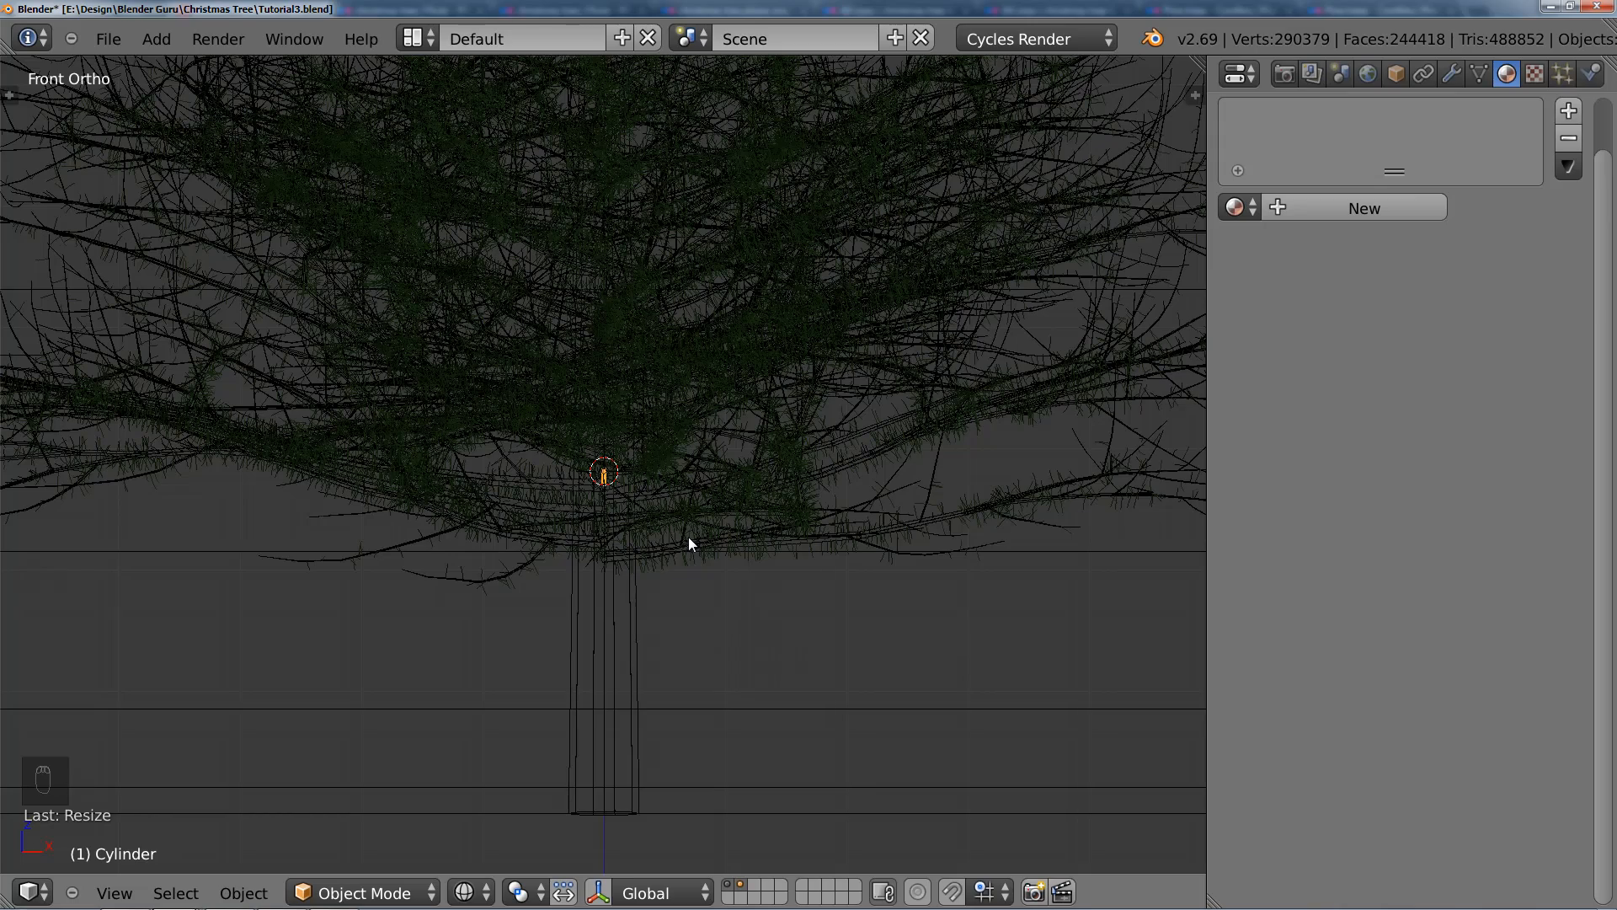
scroll(689, 543, up, 4)
key(s)
click(662, 554)
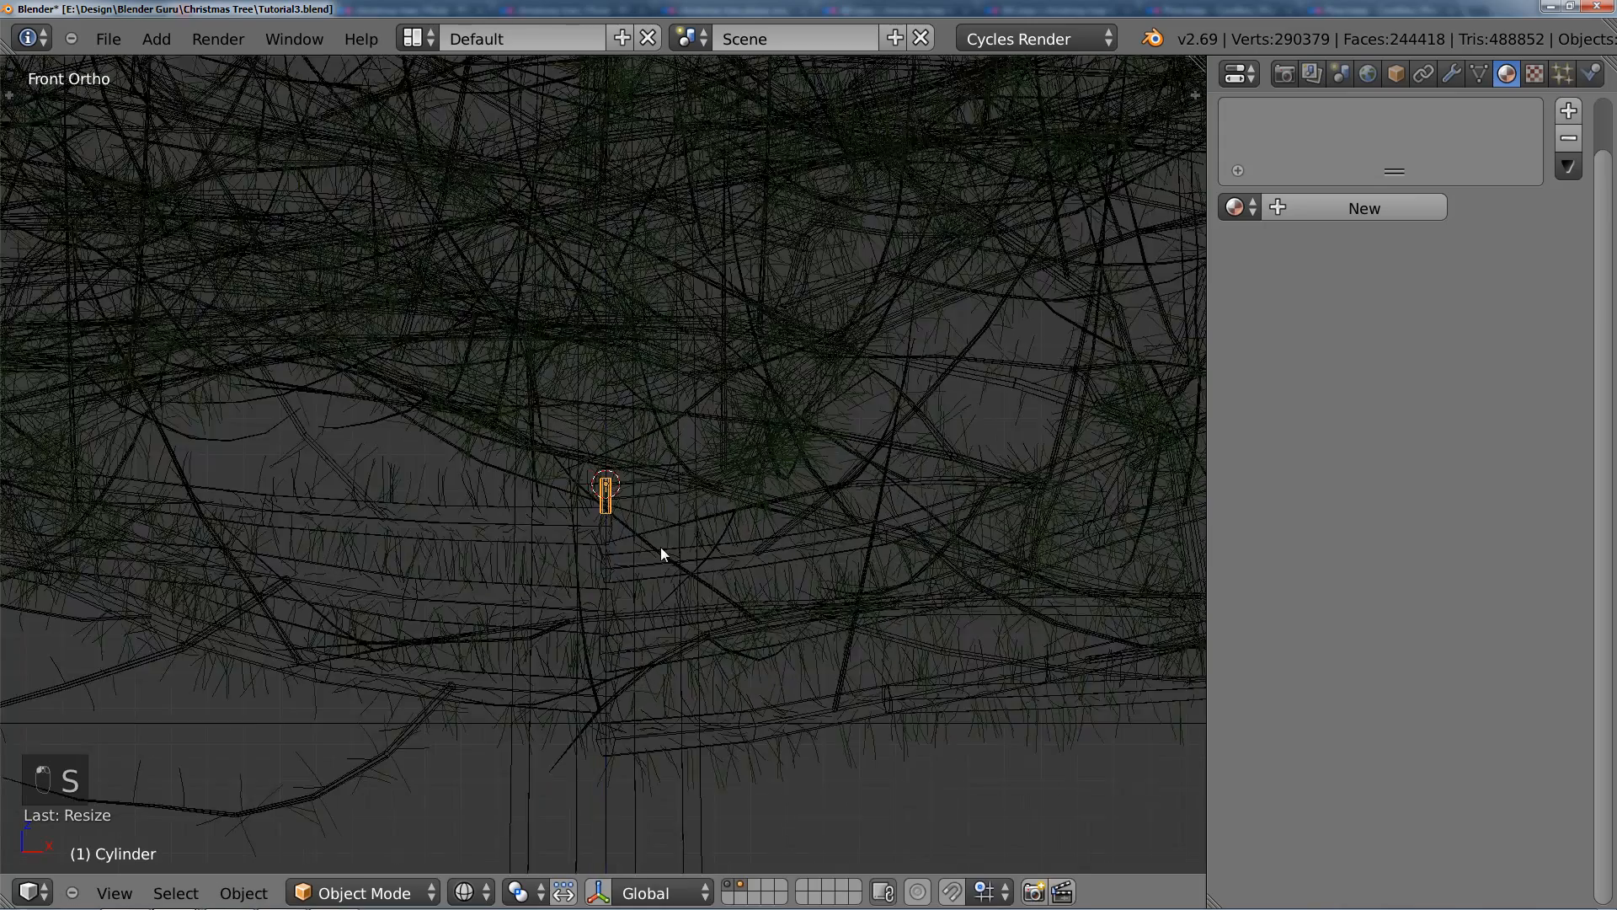
Step: In Edit Mode, move the cylinder's bottom ring of vertices down along Z to make the thin cylinder longer
key(Tab)
key(g)
click(661, 627)
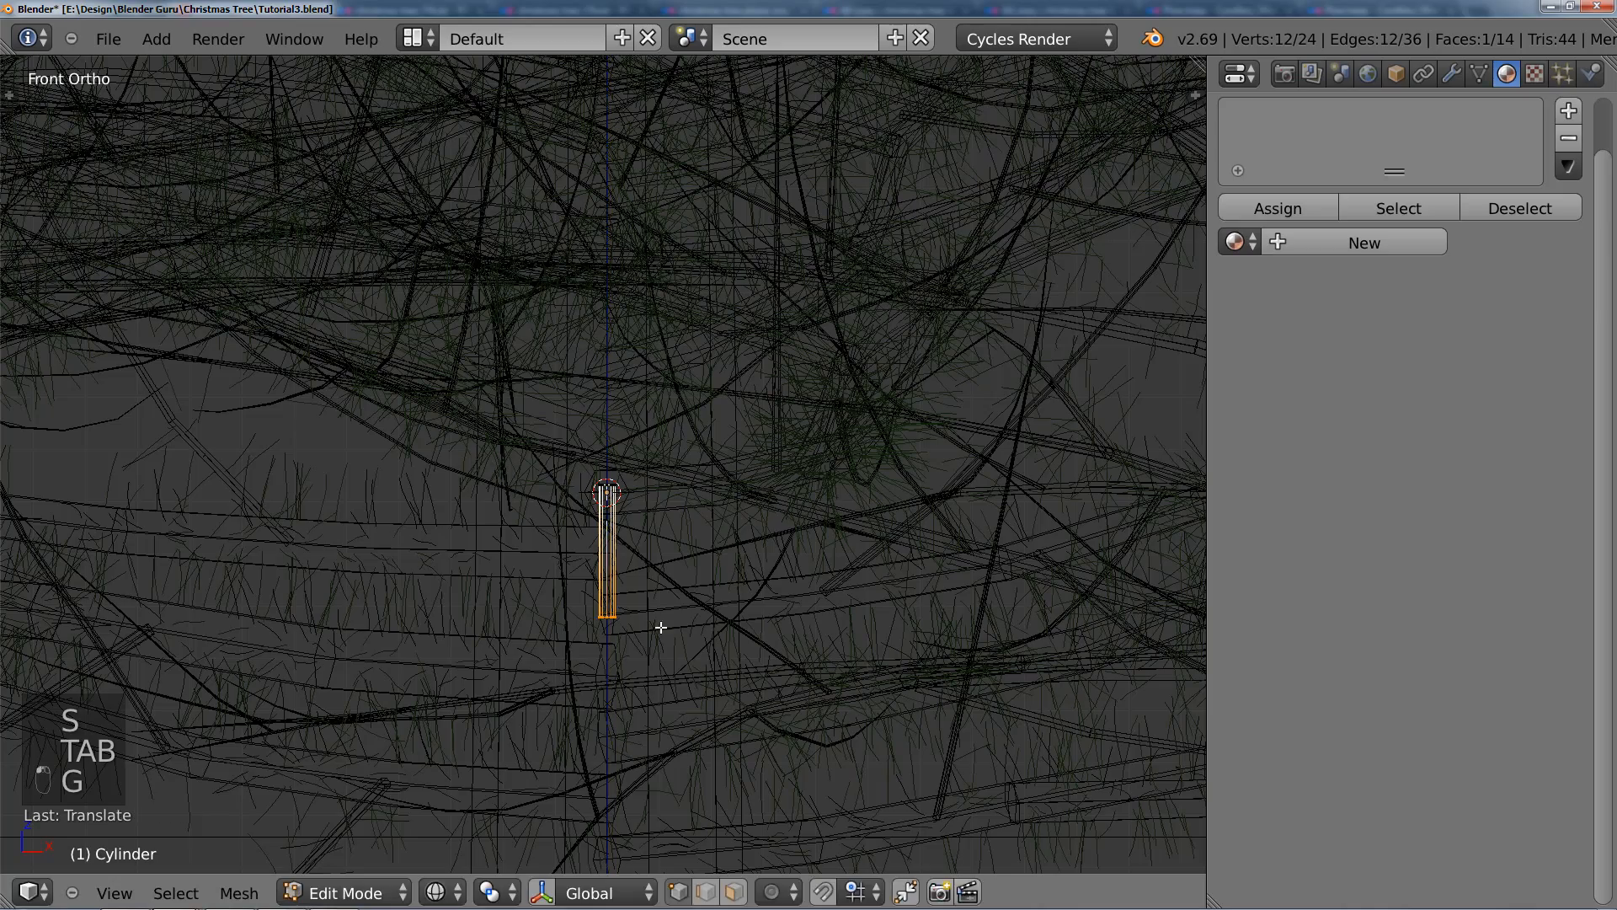
key(g)
click(660, 585)
key(Tab)
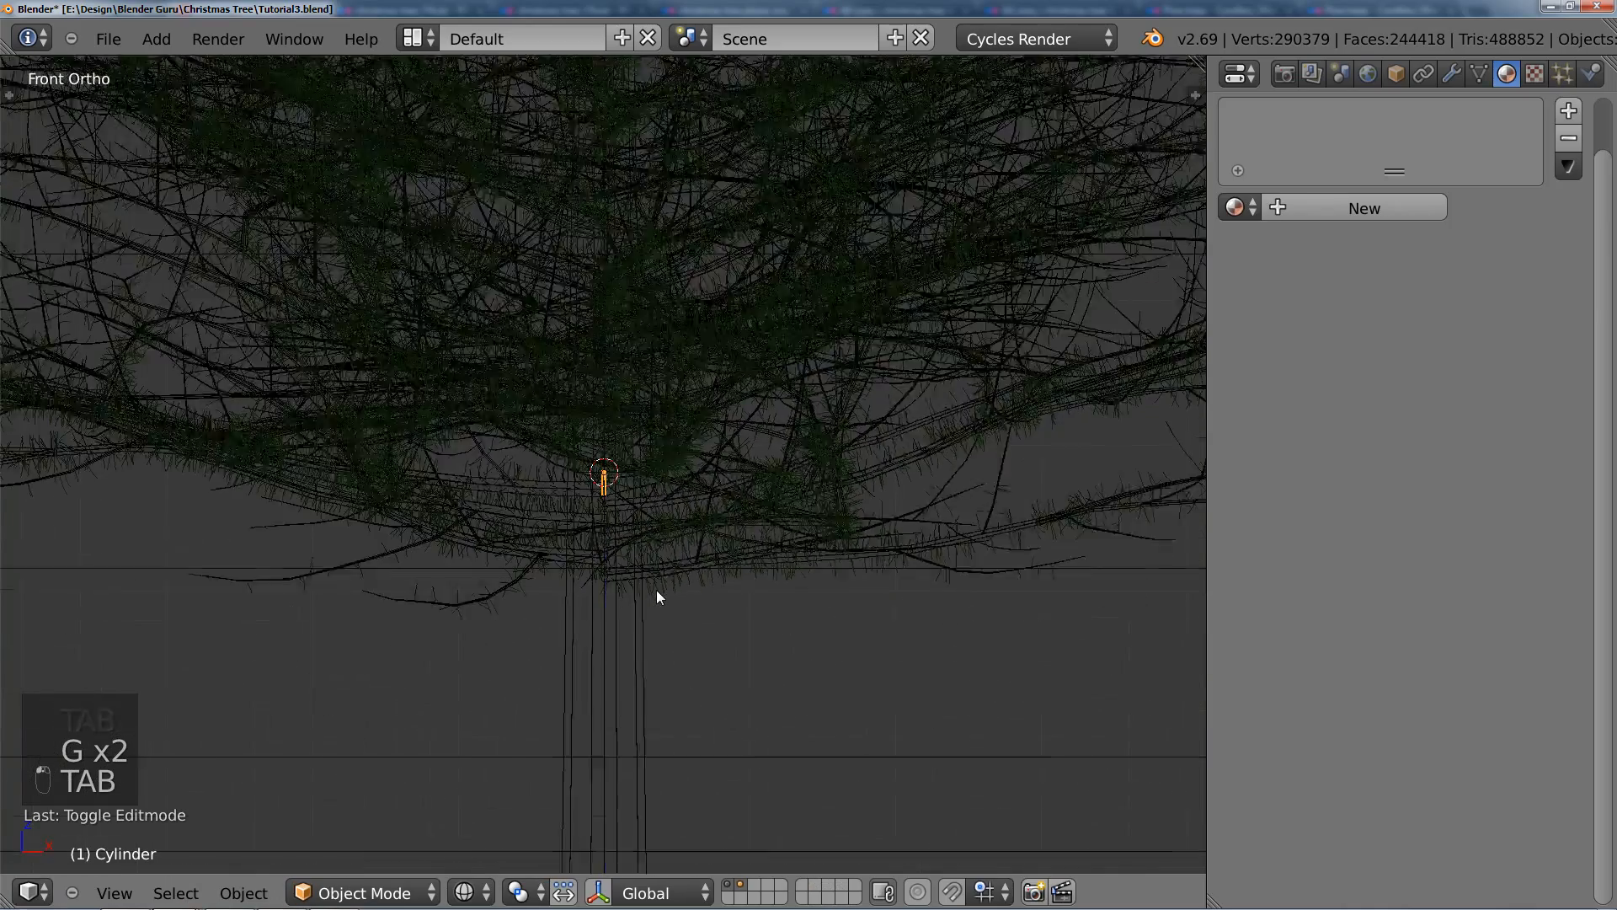
scroll(657, 596, up, 3)
key(Tab)
key(g)
key(z)
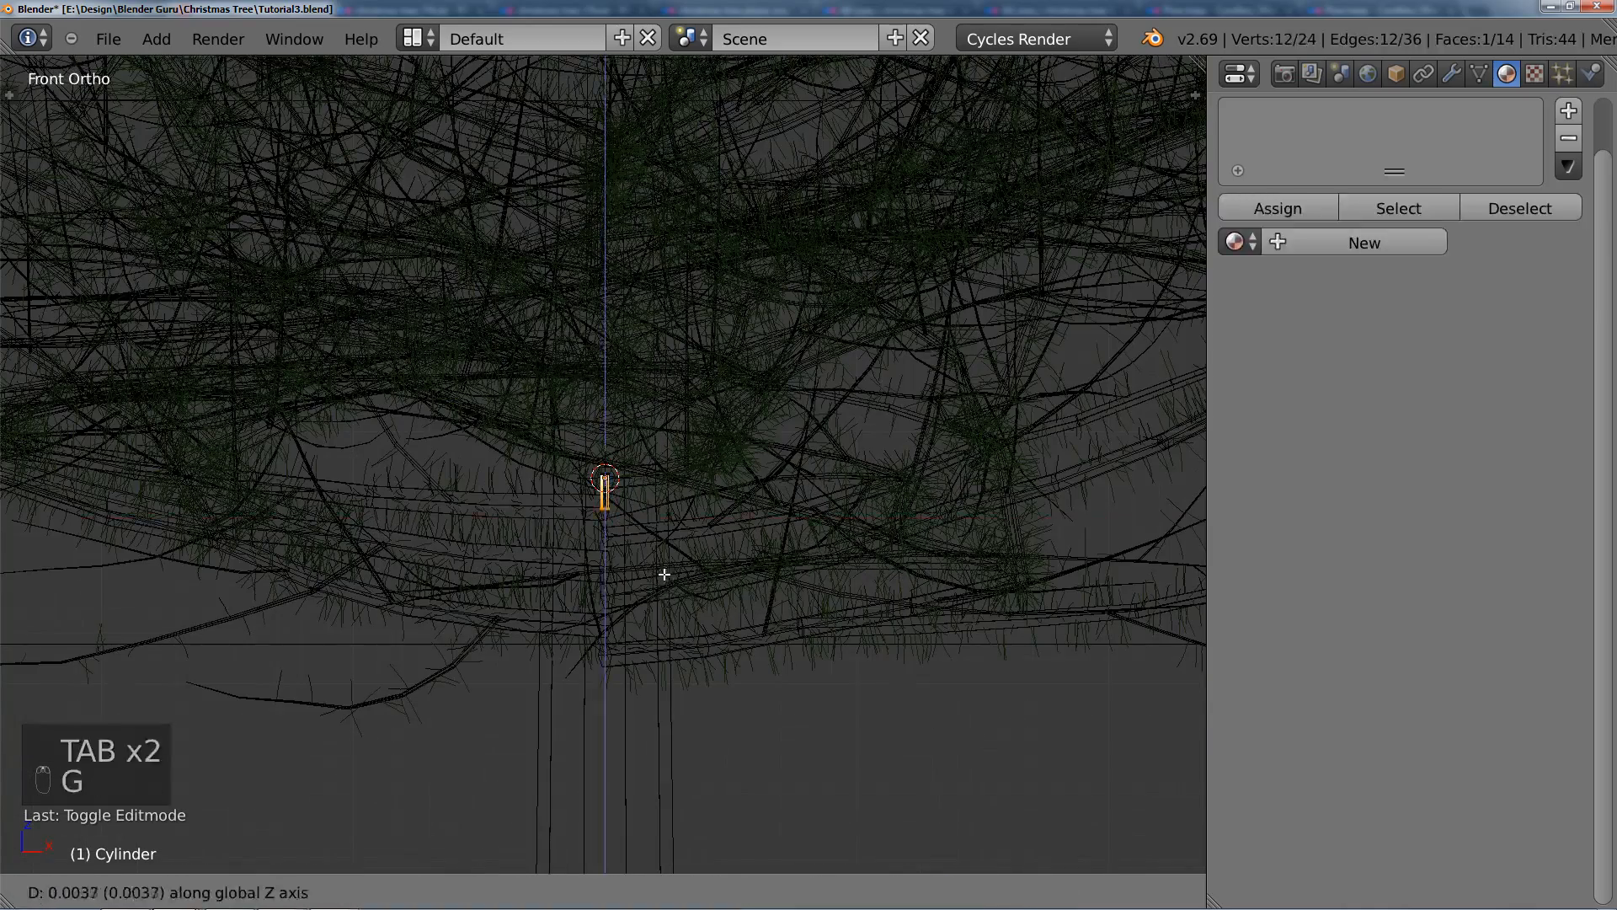
click(685, 618)
Step: Snap the 3D cursor to the selected bottom ring of the cylinder and add an icosphere there
scroll(722, 642, down, 3)
scroll(722, 643, up, 5)
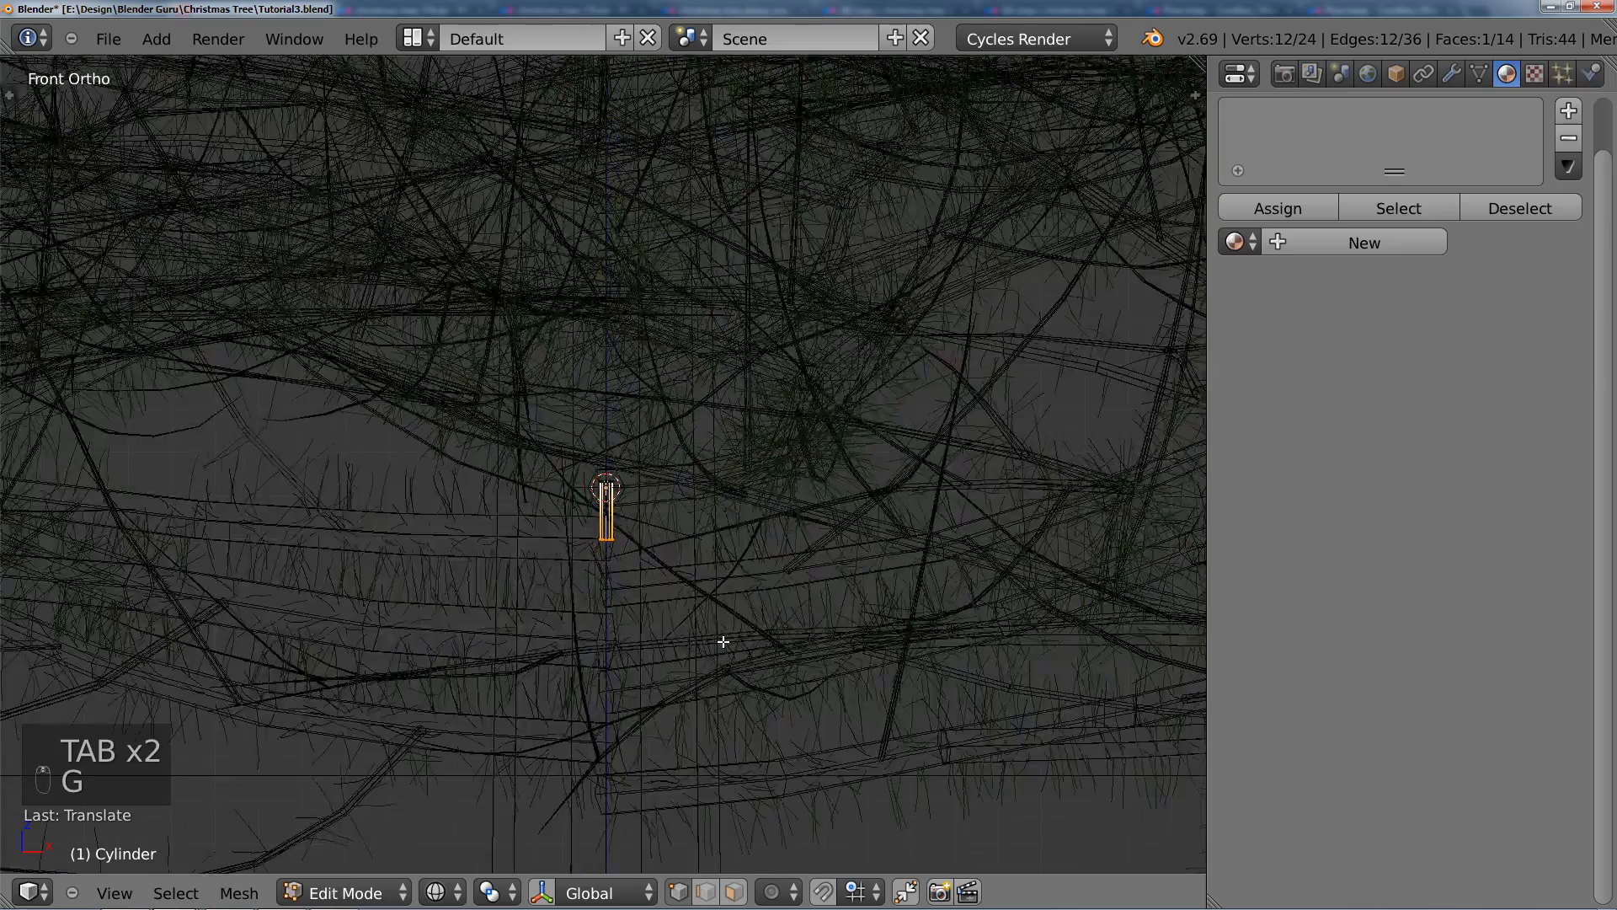
scroll(724, 642, up, 2)
key(shift+s)
click(722, 636)
scroll(716, 547, up, 2)
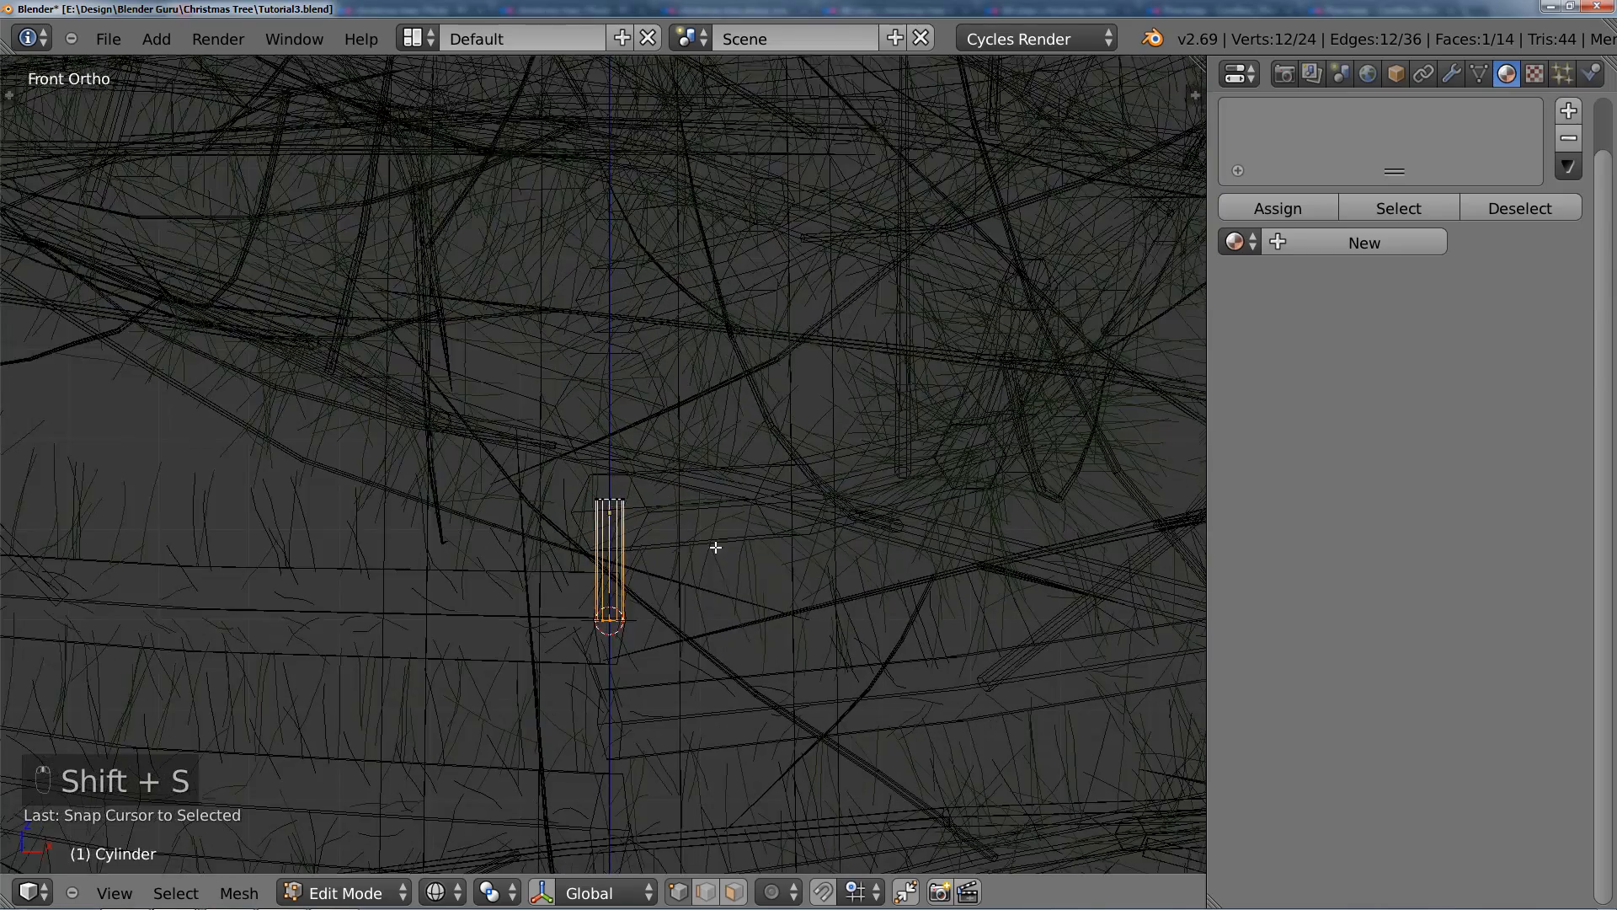
scroll(716, 548, up, 3)
key(shift+a)
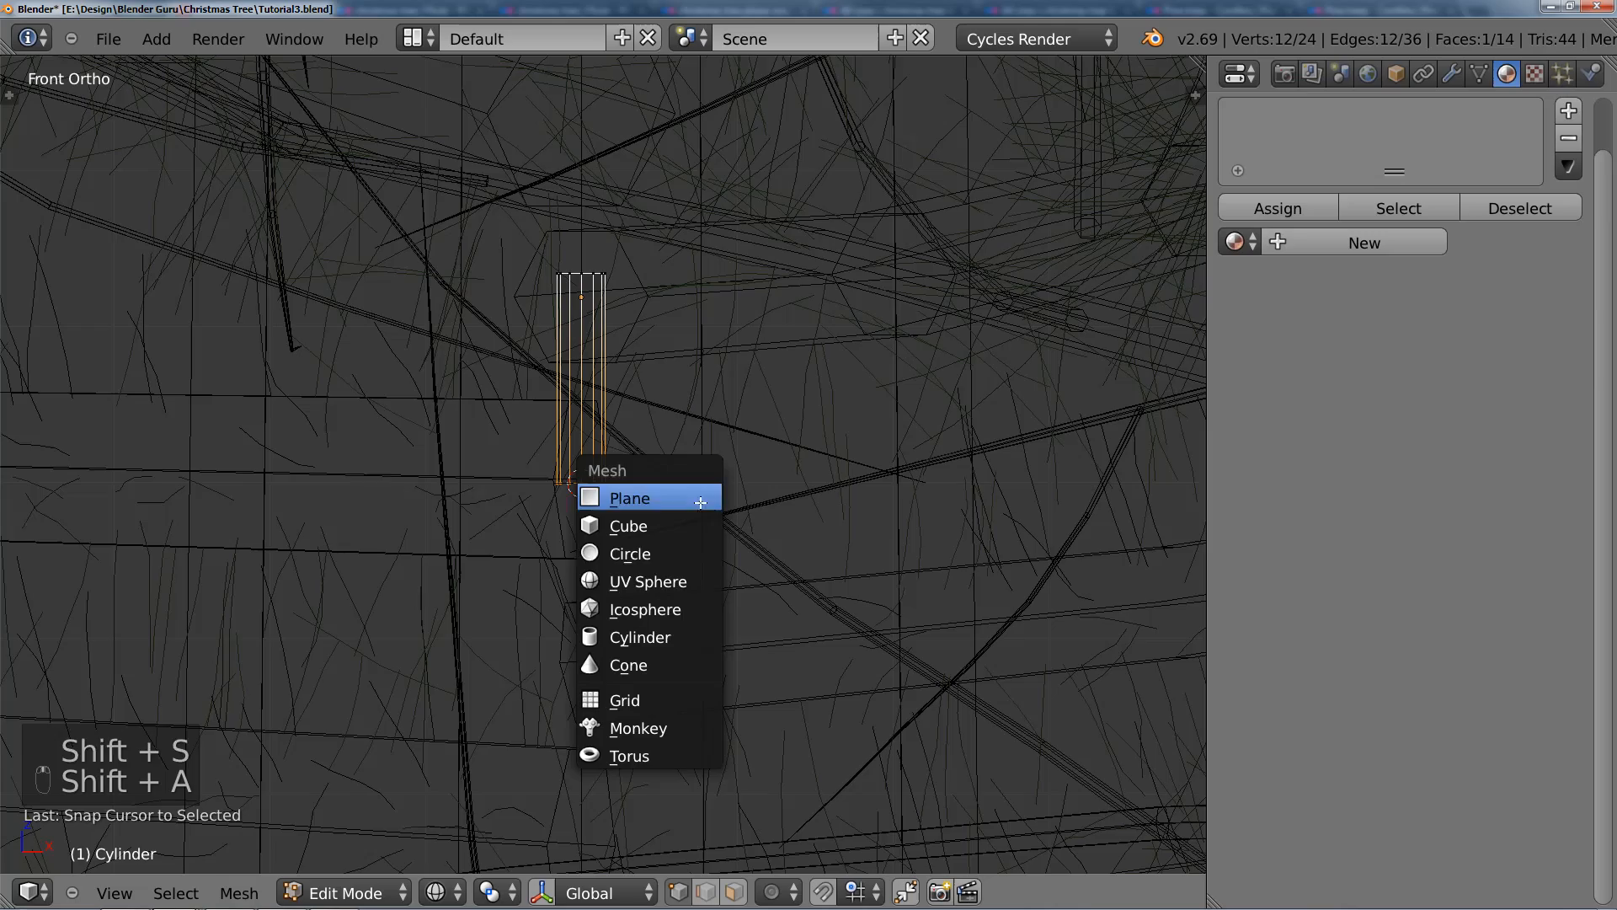
click(692, 618)
Step: Scale the icosphere down uniformly in several passes to about two and a half times the cylinder's width
scroll(694, 619, down, 10)
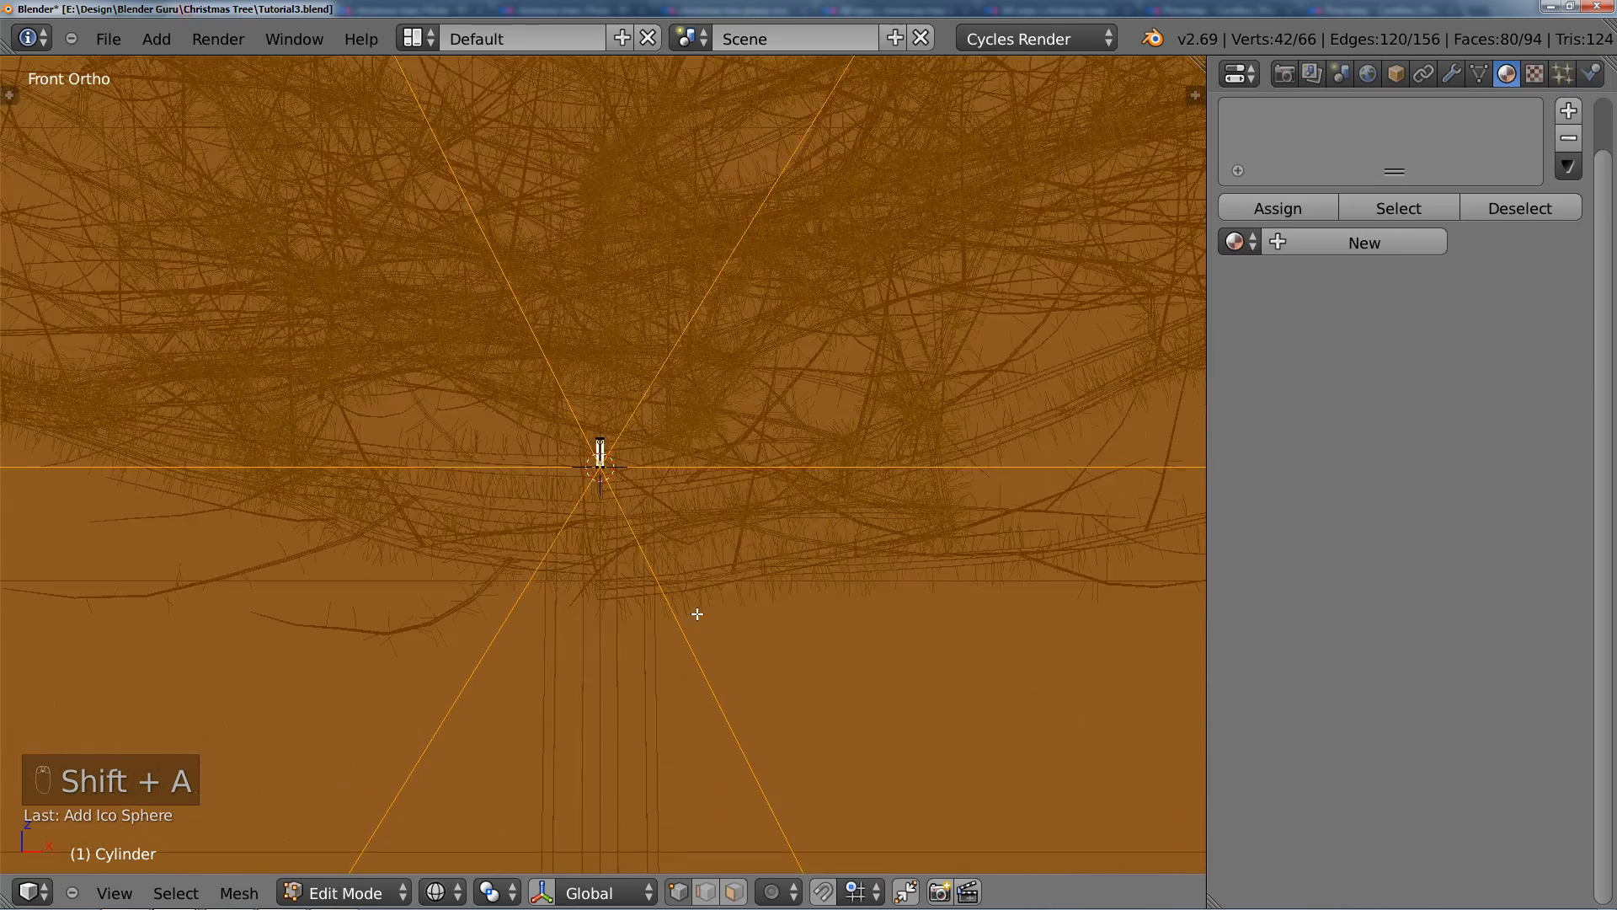
scroll(698, 614, down, 3)
key(s)
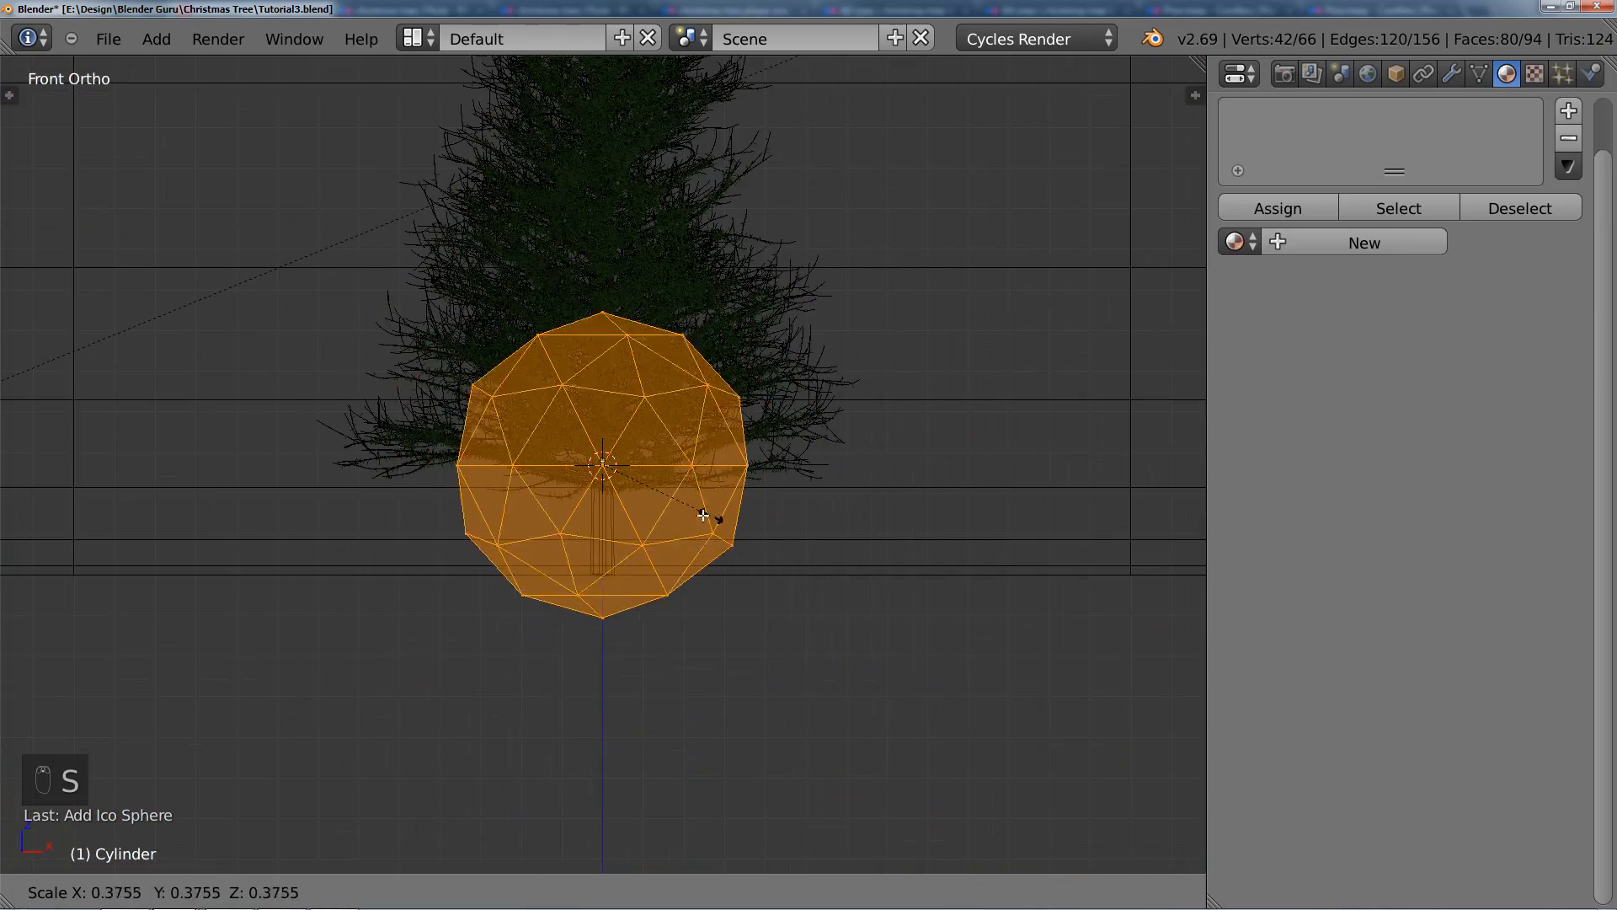
click(678, 502)
scroll(884, 595, up, 5)
key(s)
click(711, 516)
scroll(711, 517, up, 4)
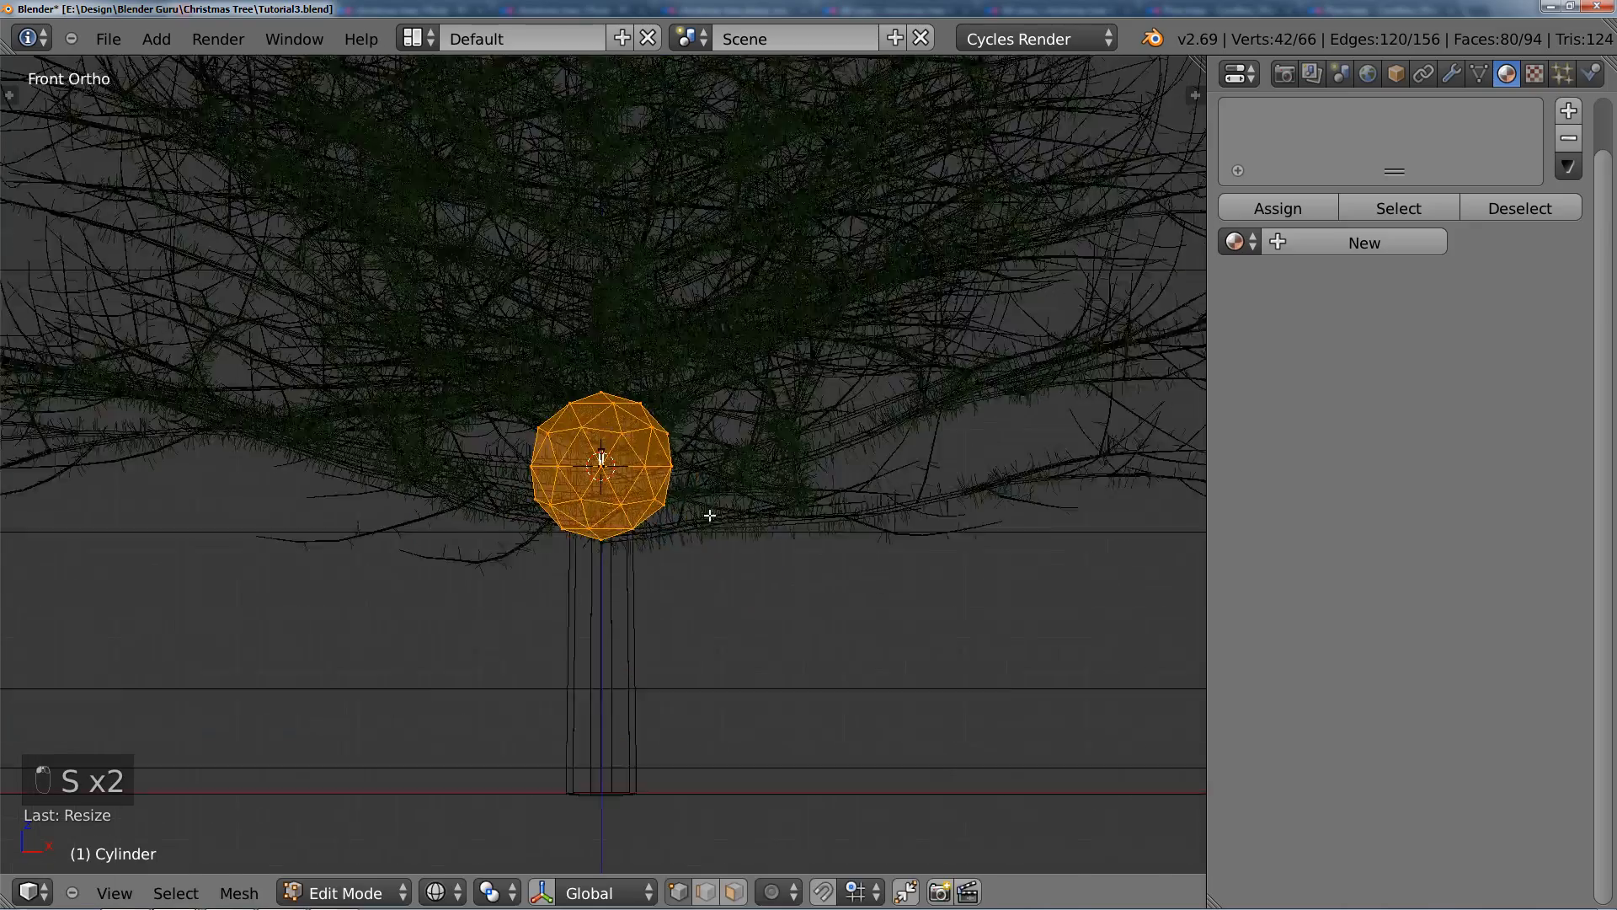
key(s)
click(686, 472)
scroll(766, 523, up, 7)
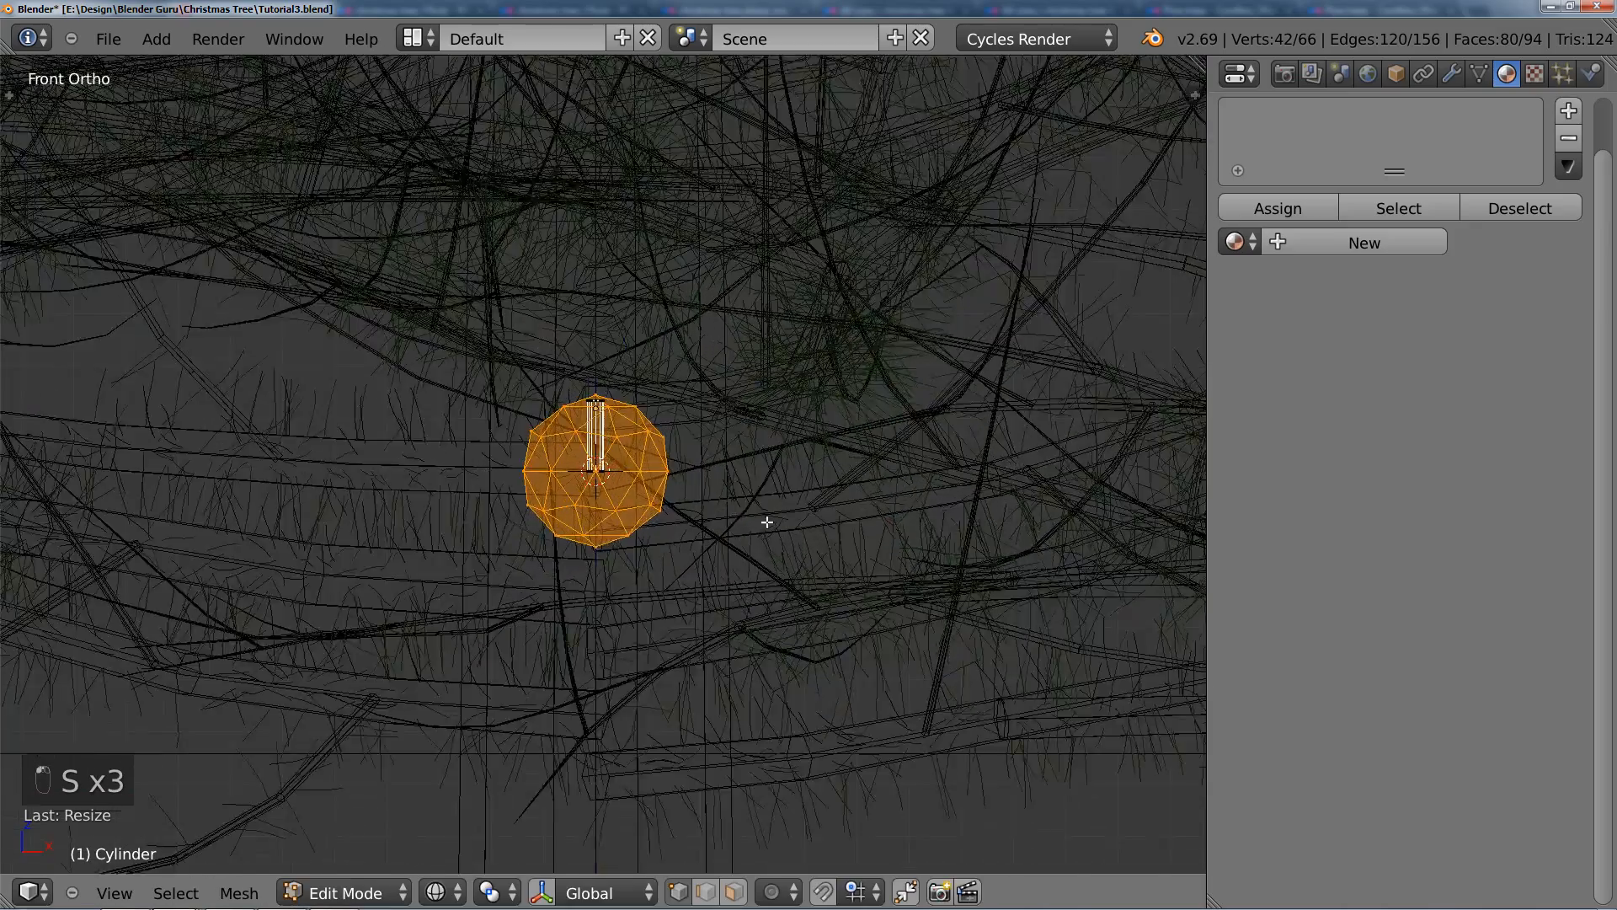
key(s)
click(668, 480)
Step: Move the icosphere down along Z to hang from the cylinder's lower end and shrink it to about one and a half times the cylinder's width
key(g)
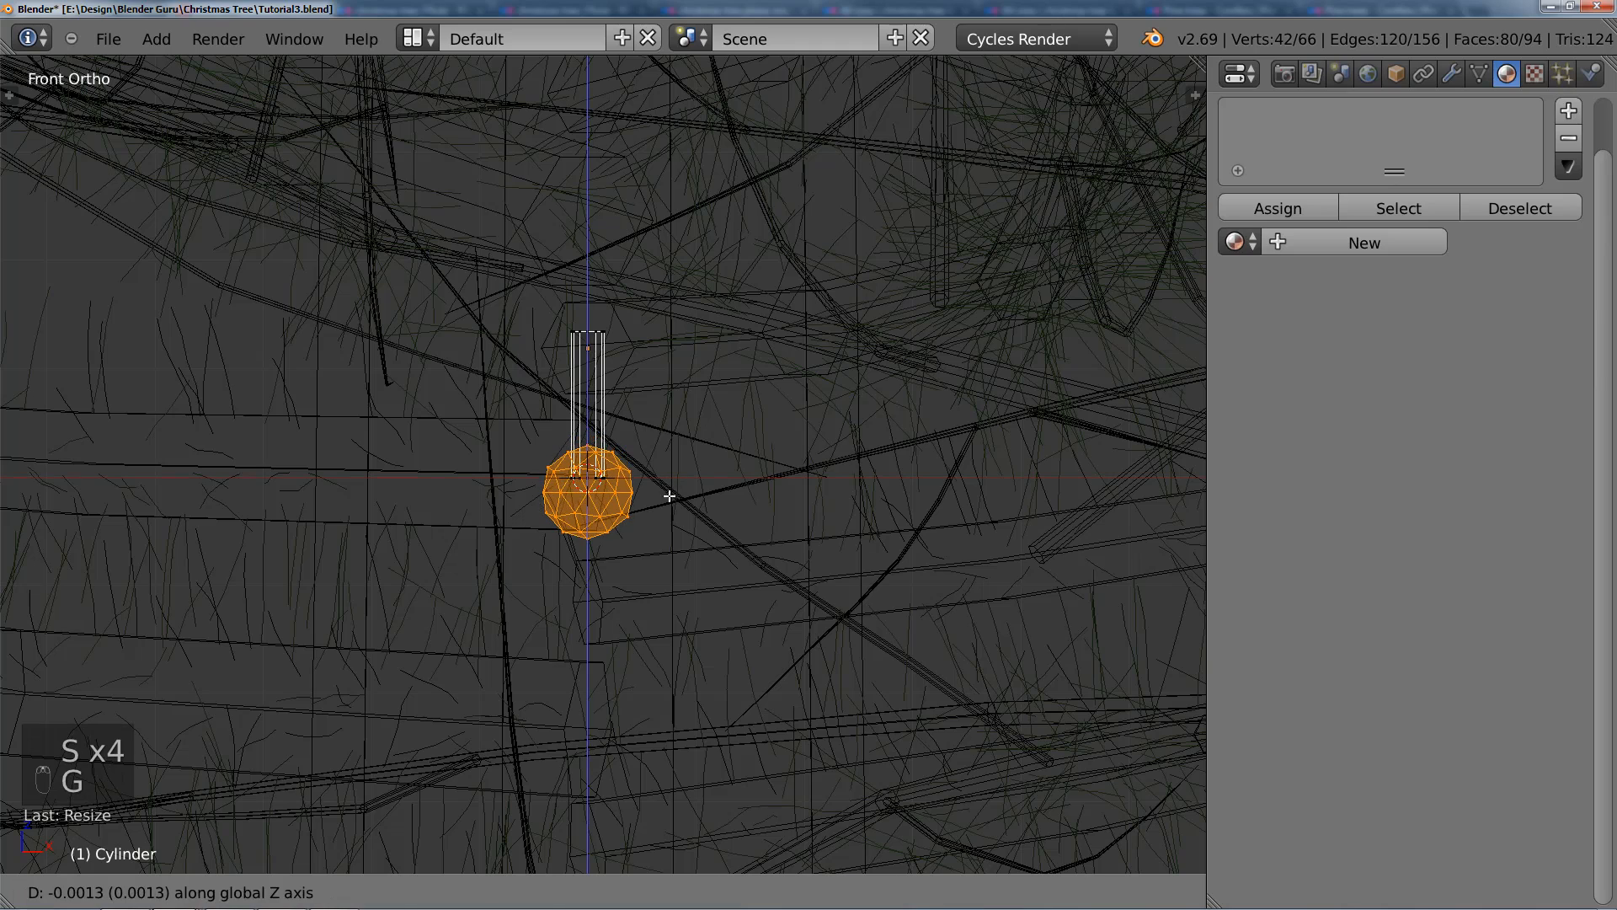
click(757, 510)
key(s)
click(679, 491)
scroll(679, 497, up, 4)
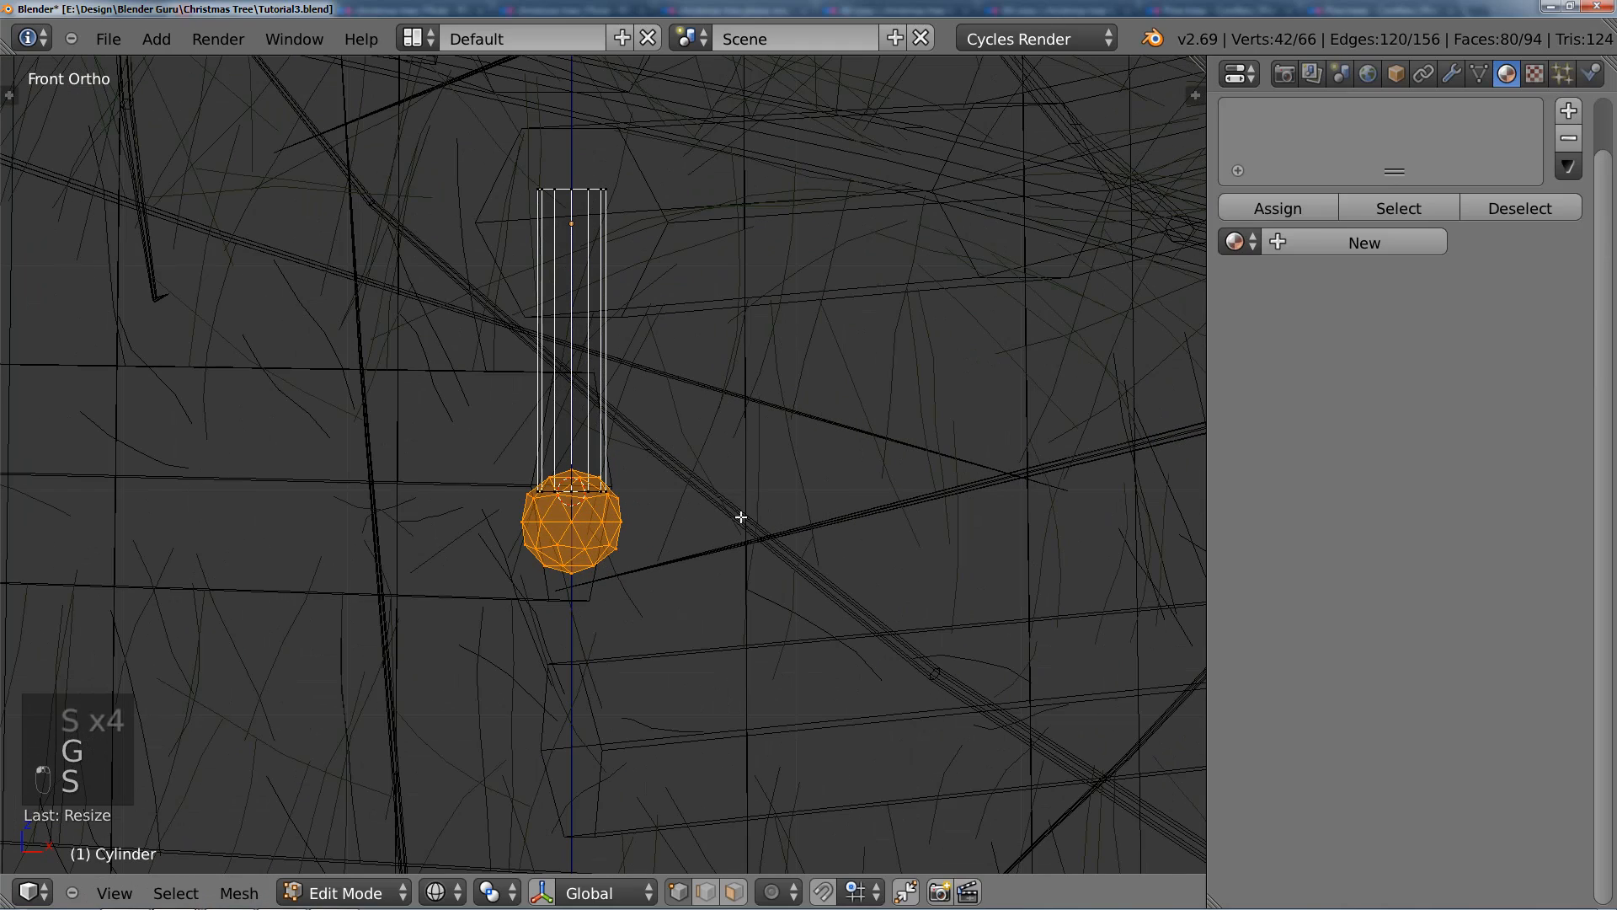
key(s)
click(744, 517)
key(g)
key(z)
click(746, 524)
shift+middle_drag(708, 574, 733, 486)
Step: Pull the icosphere's bottom vertex down about 0.0044 along Z using proportional editing with Sharp falloff and size 0.01, forming a pointed bulb, then return to Object Mode
right_click(604, 498)
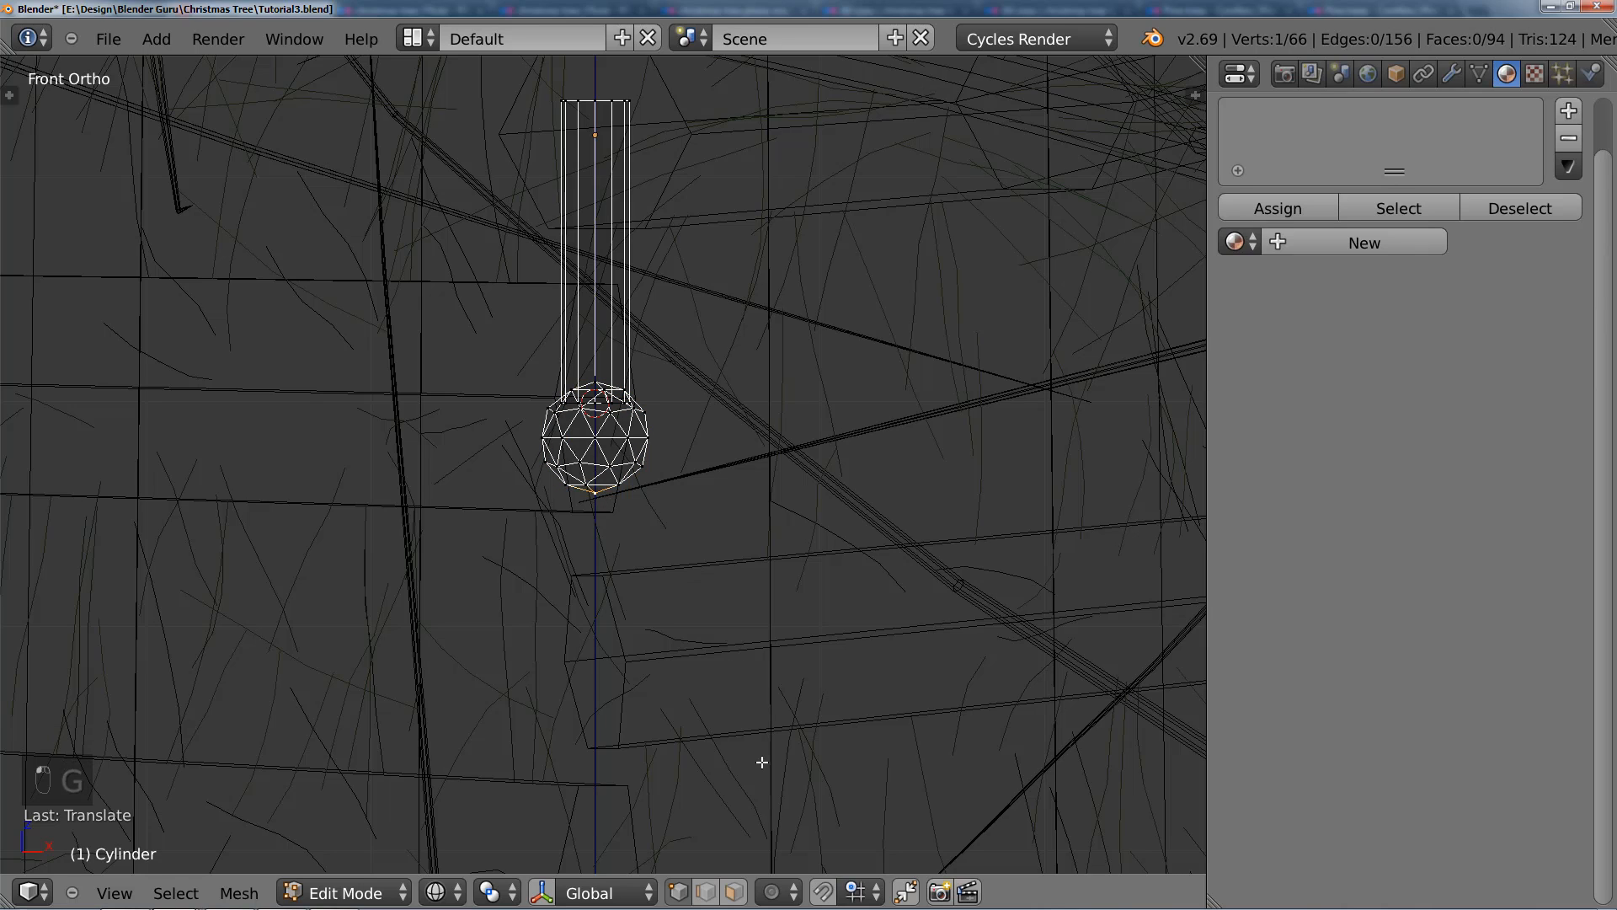
key(o)
click(821, 891)
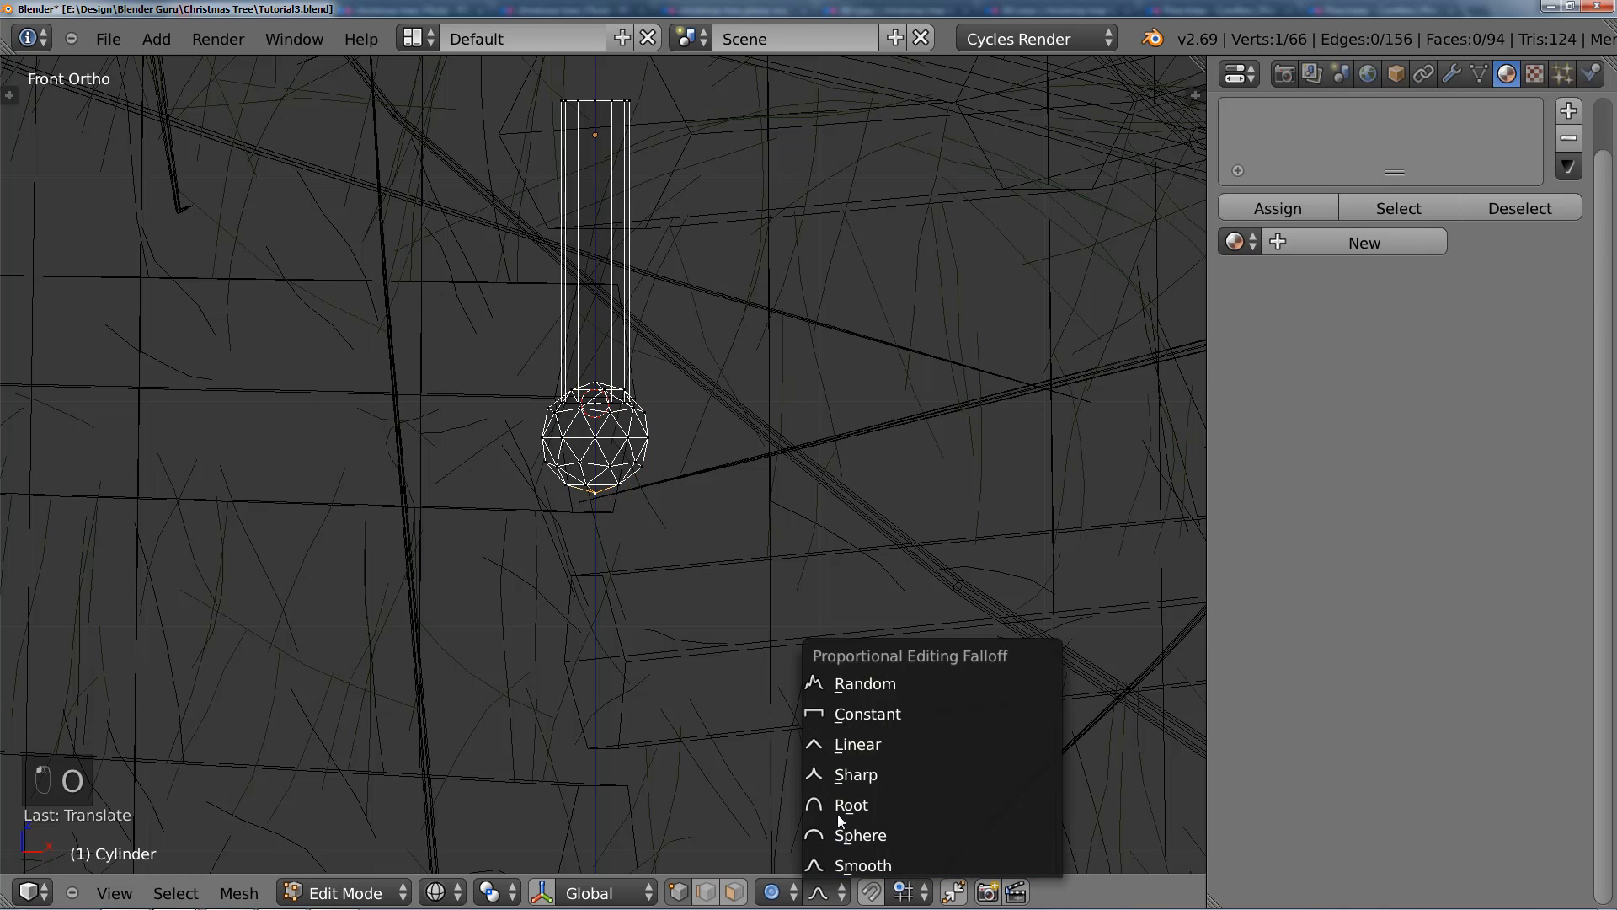
key(g)
key(z)
scroll(687, 557, up, 10)
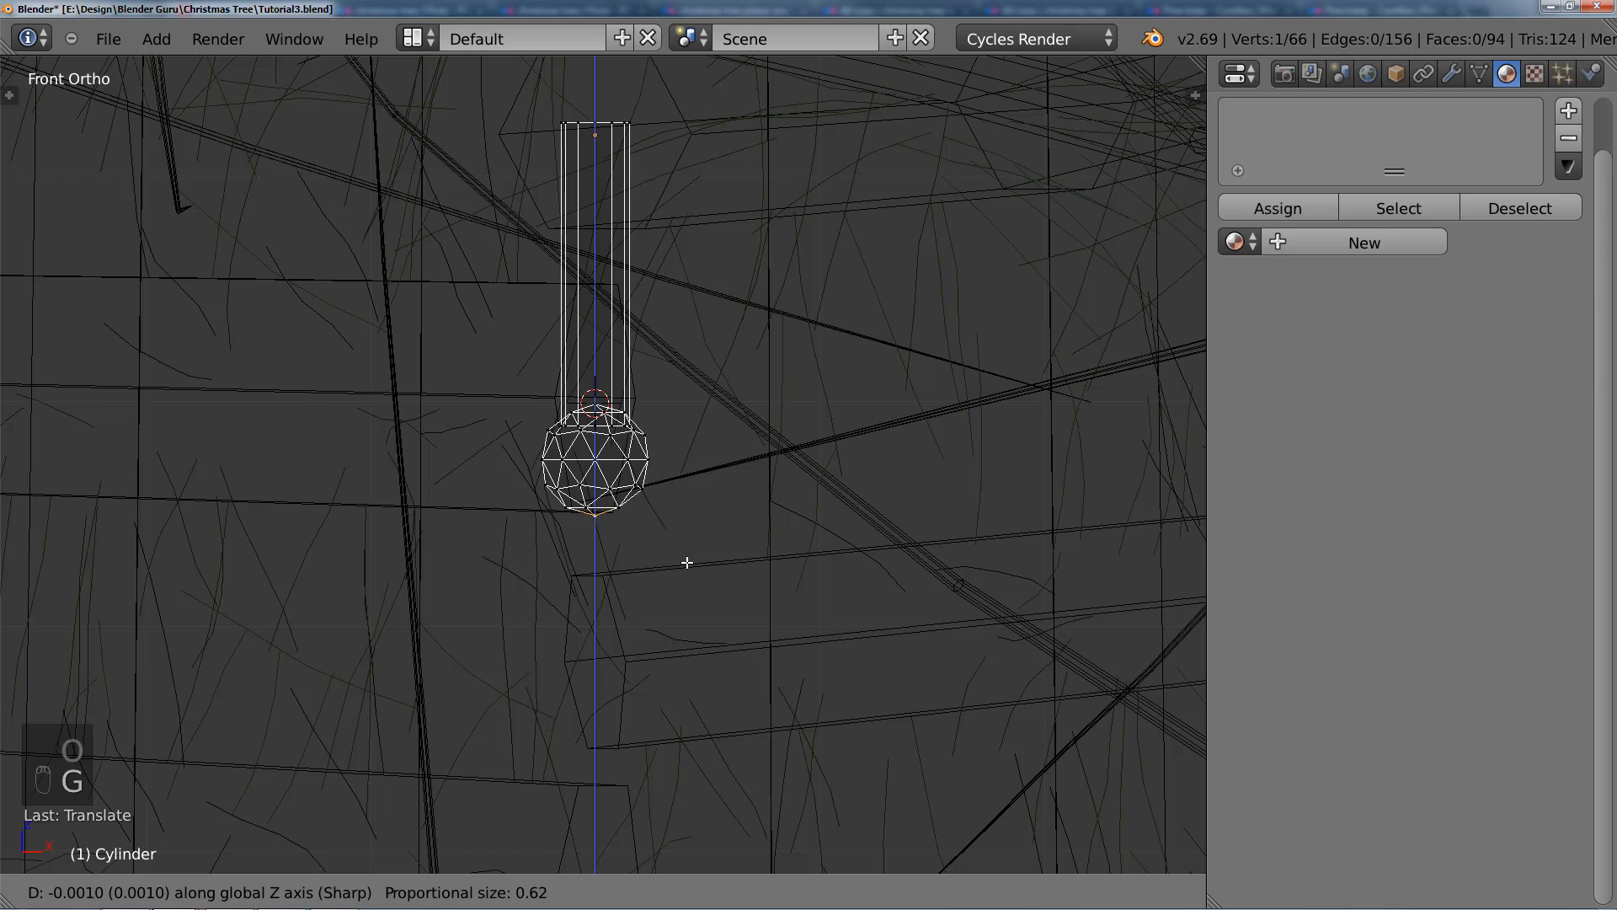
scroll(684, 563, up, 4)
scroll(682, 564, up, 14)
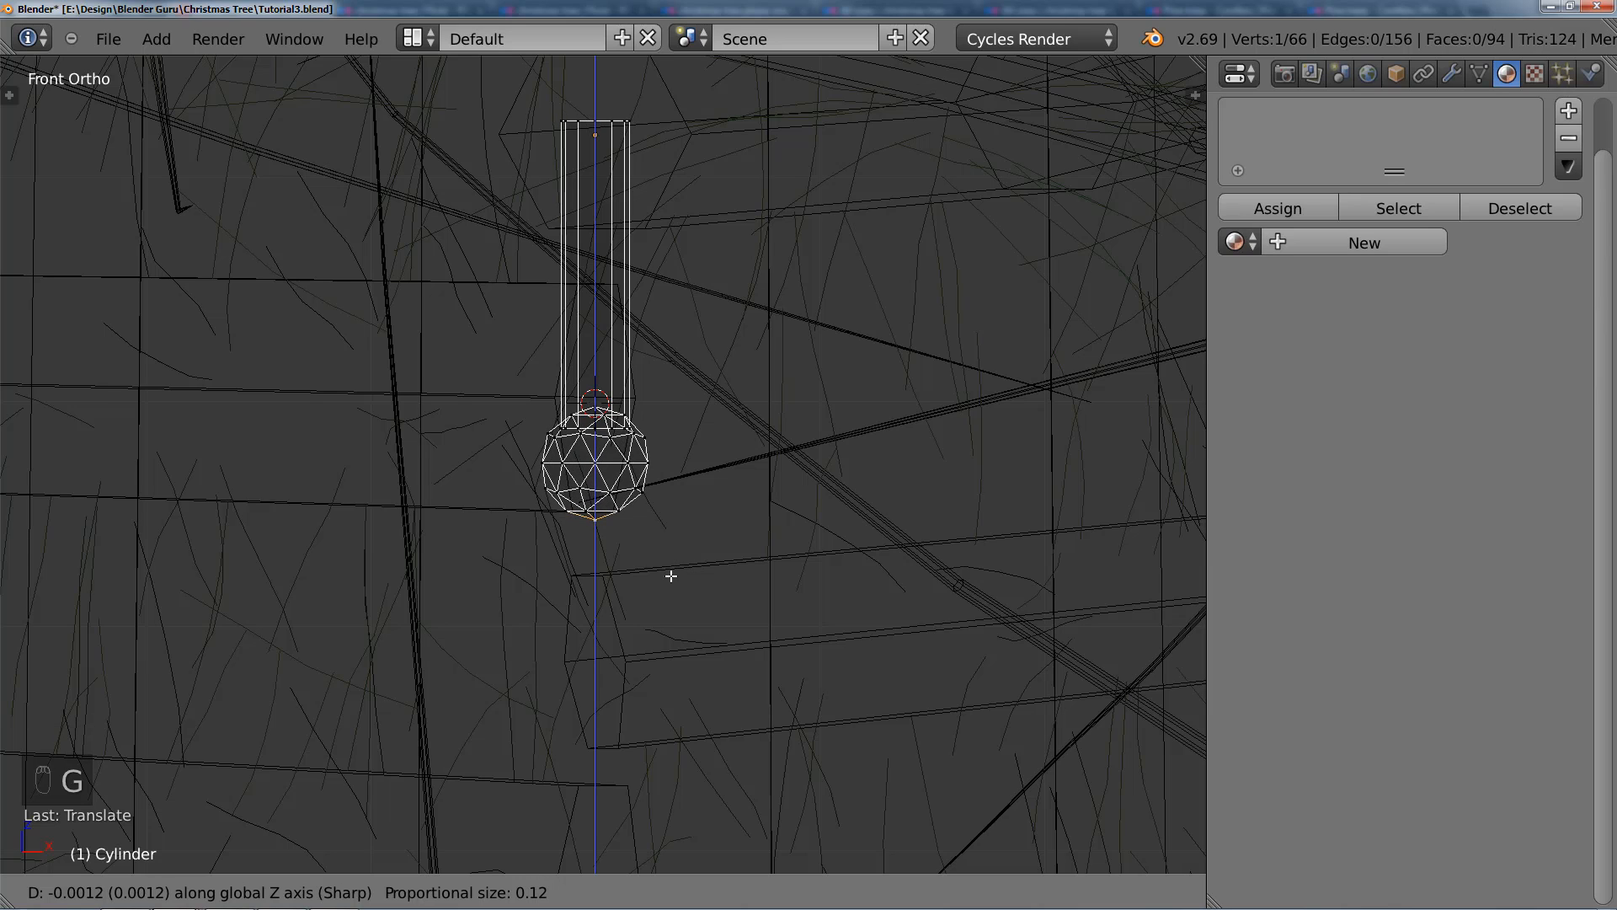
scroll(662, 572, up, 10)
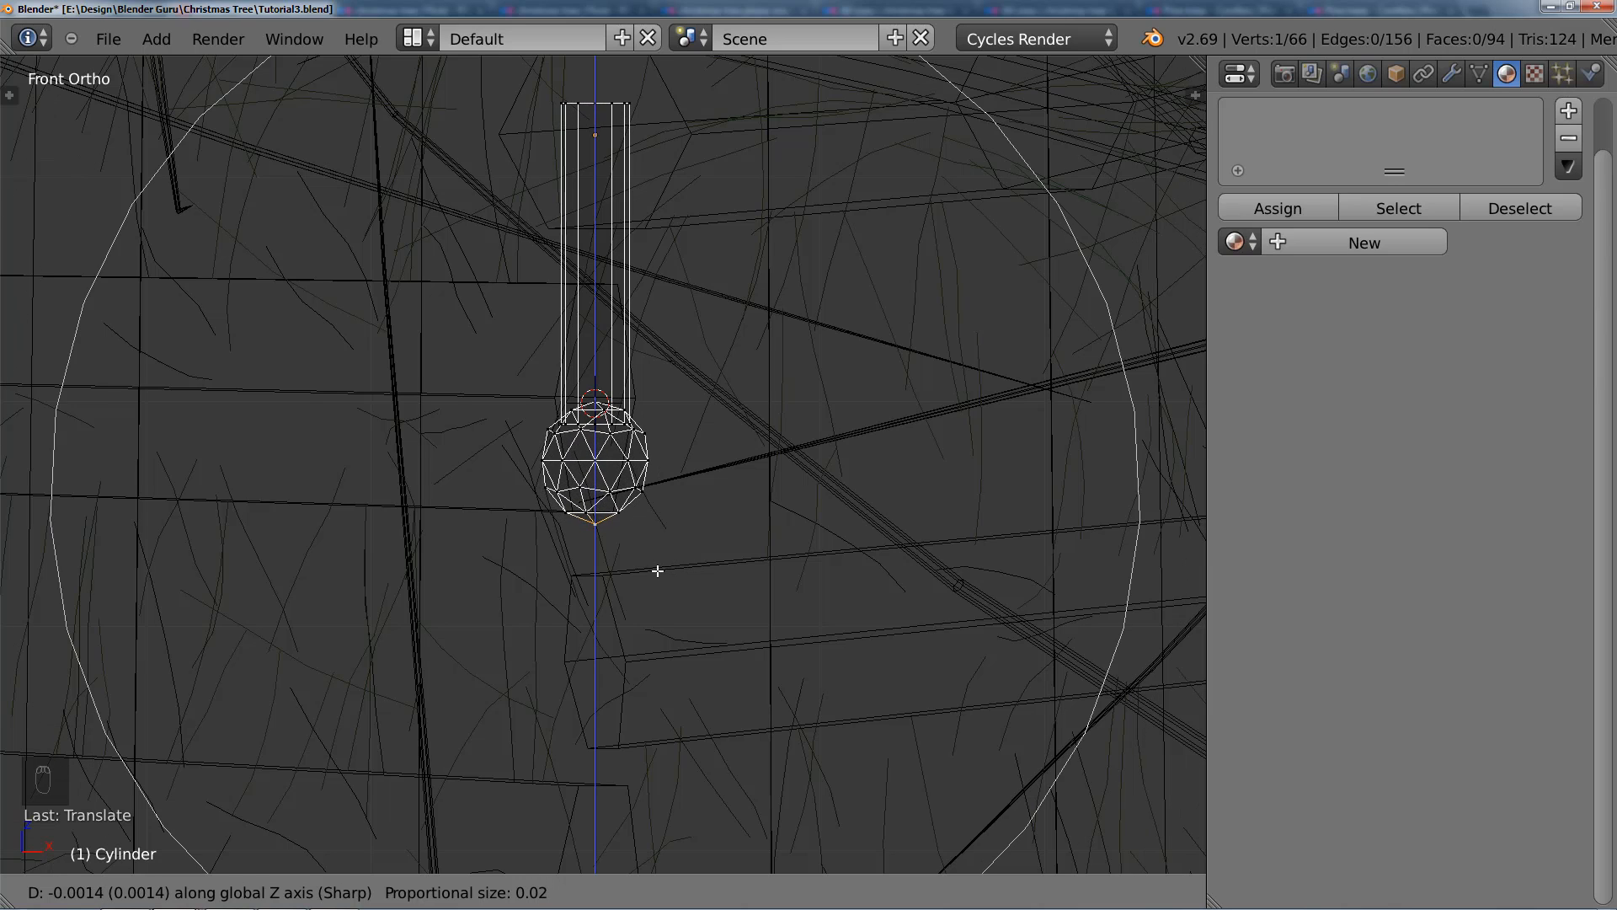
scroll(648, 619, up, 7)
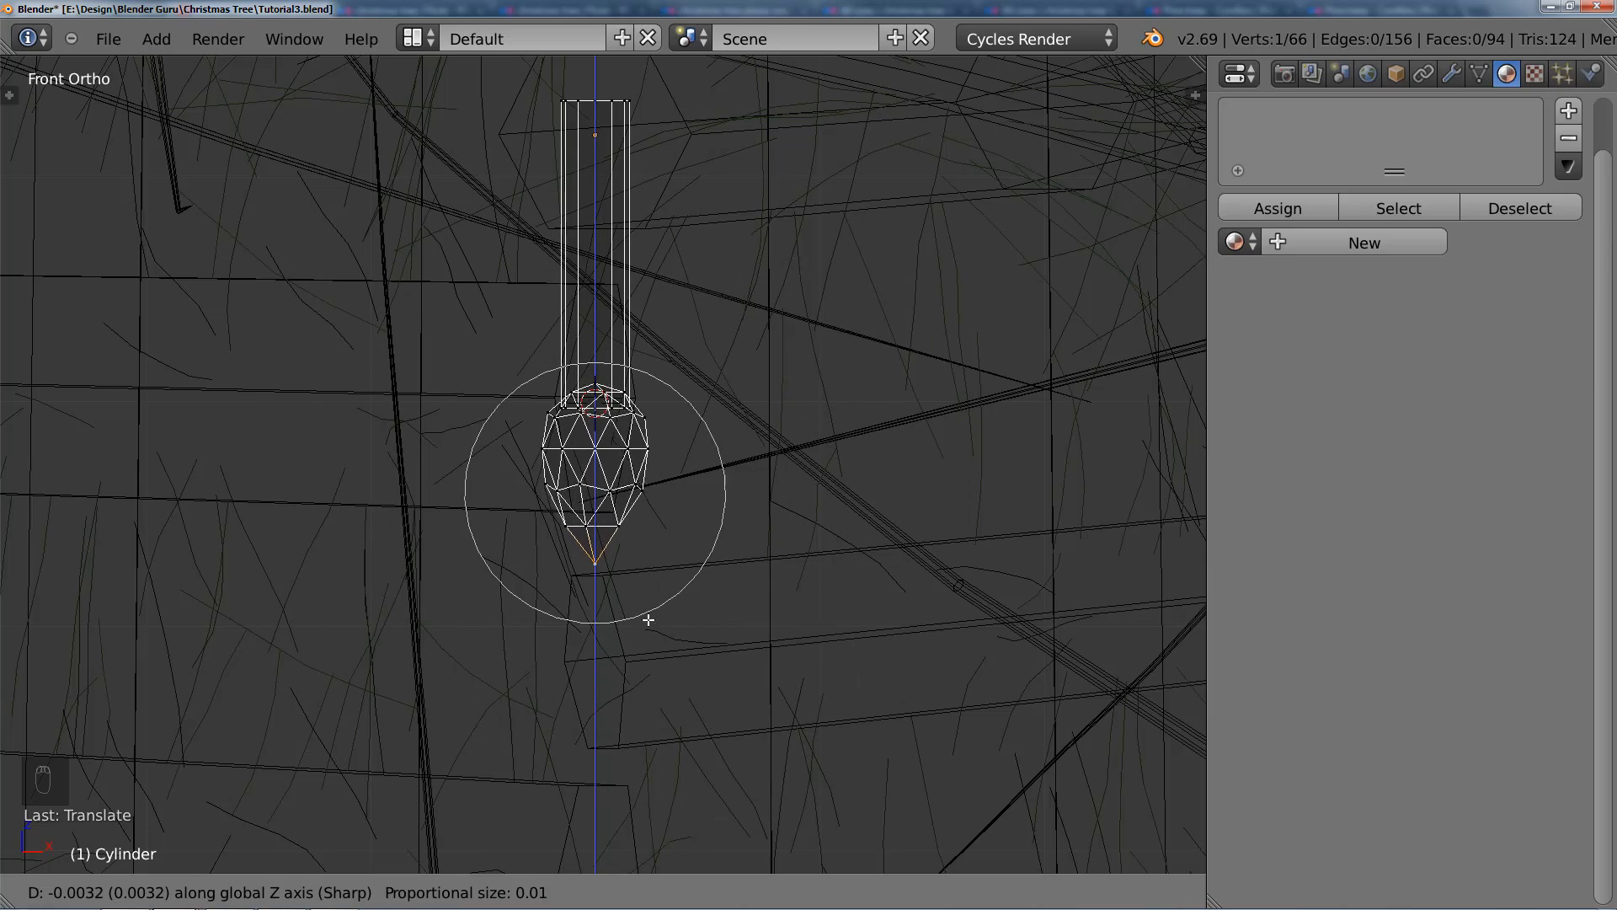
scroll(645, 636, down, 2)
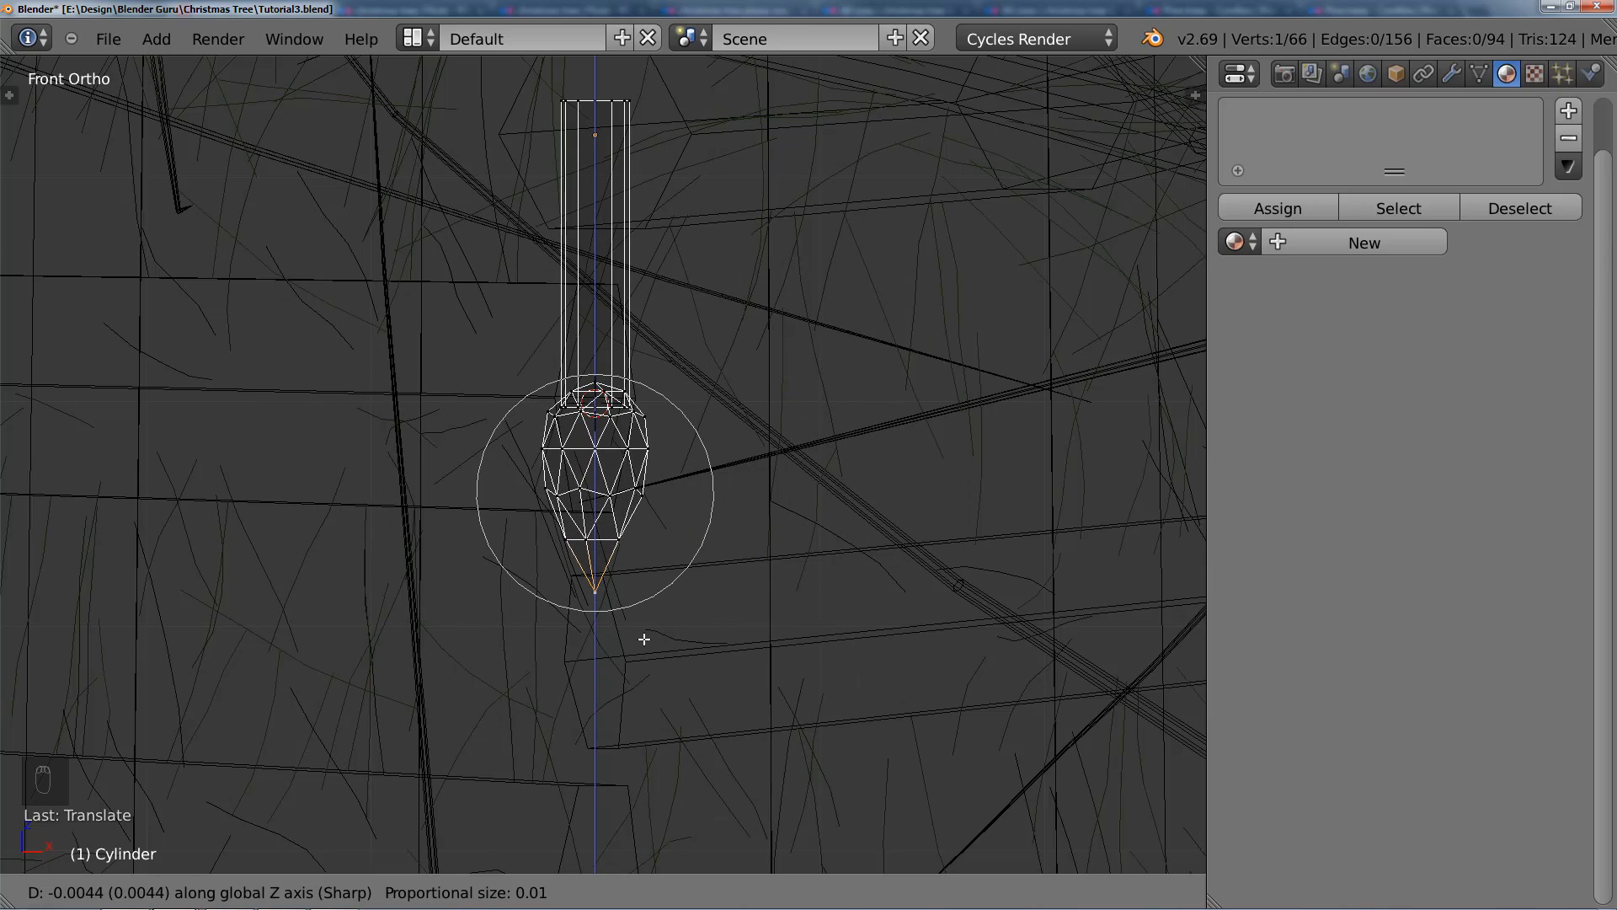
click(645, 639)
key(Tab)
Step: Assign the existing Cord material to the bulb object
scroll(644, 625, down, 9)
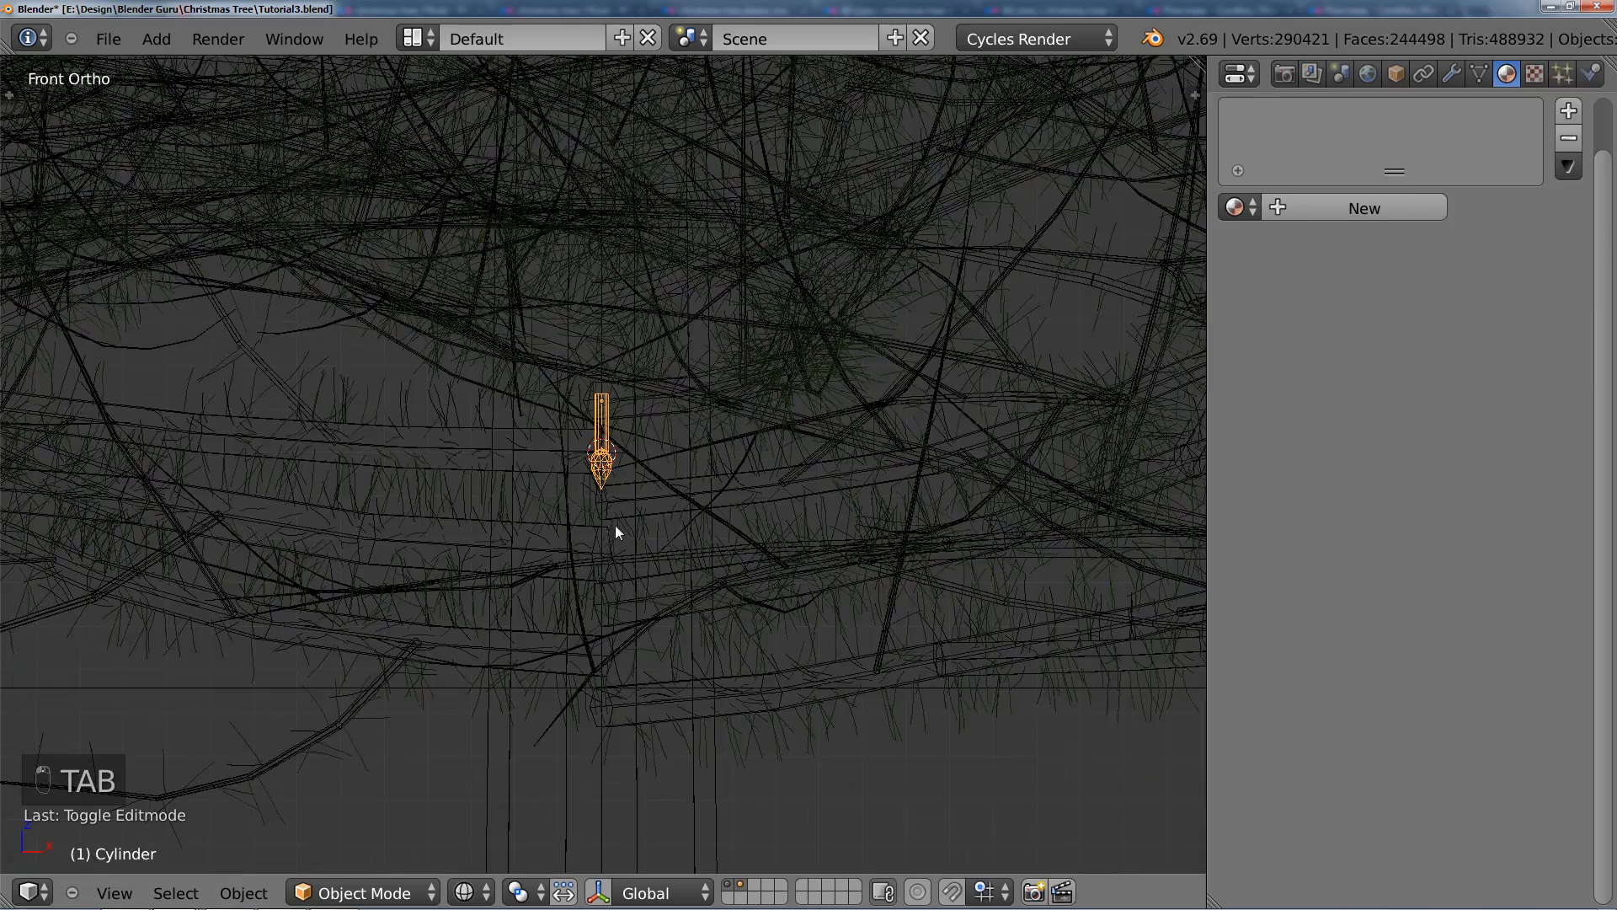
scroll(616, 526, up, 3)
scroll(632, 562, down, 4)
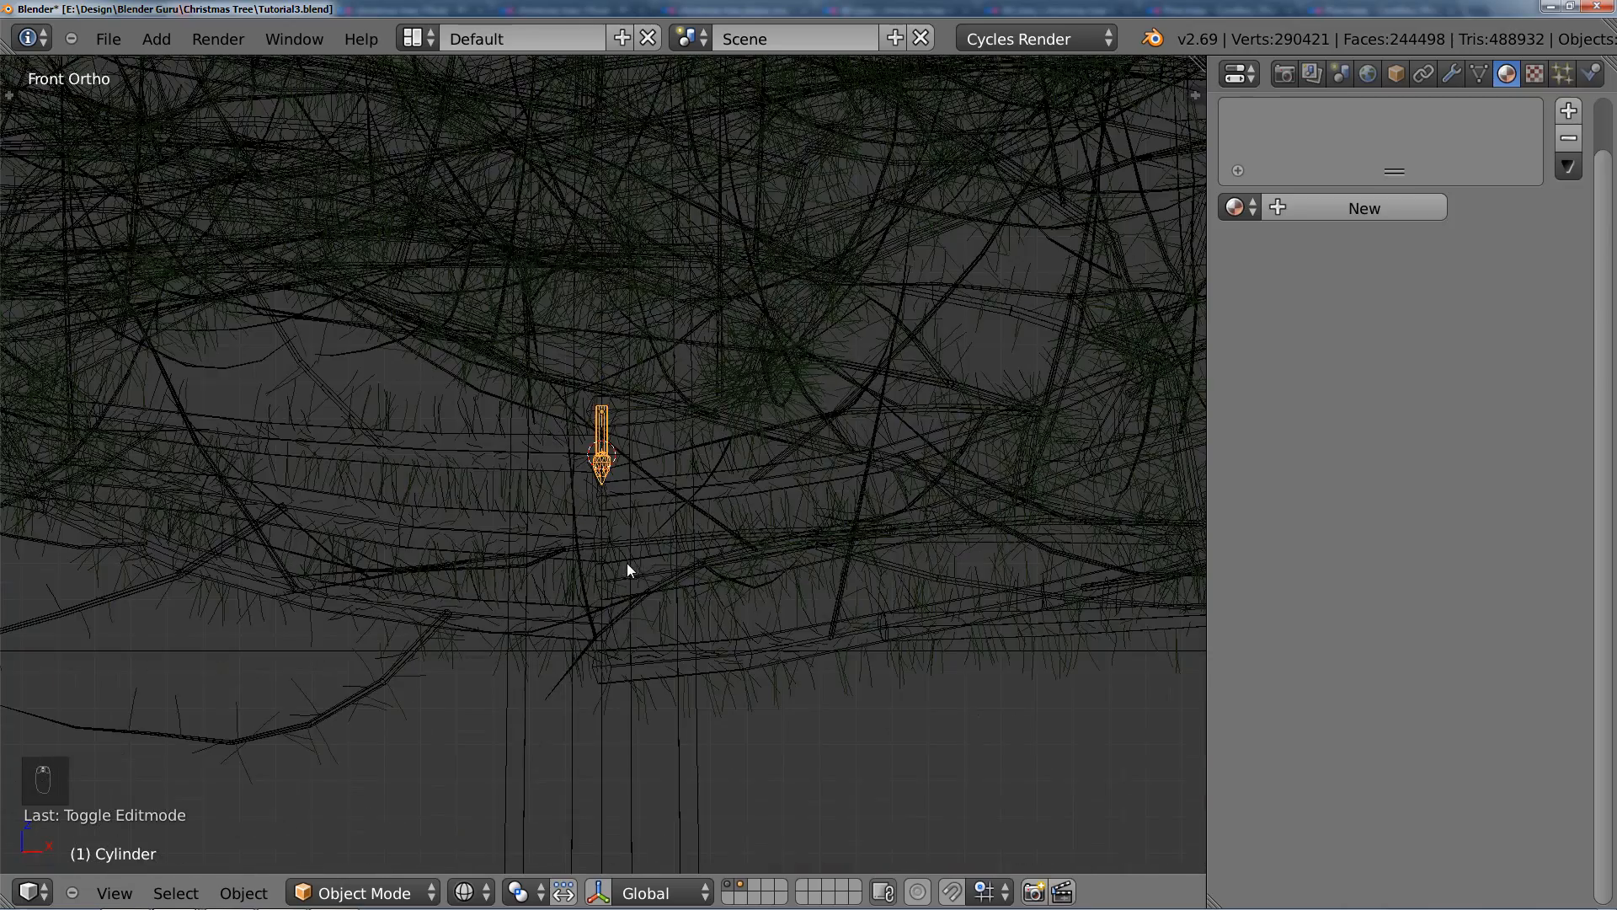
scroll(692, 573, up, 5)
key(Tab)
key(Tab)
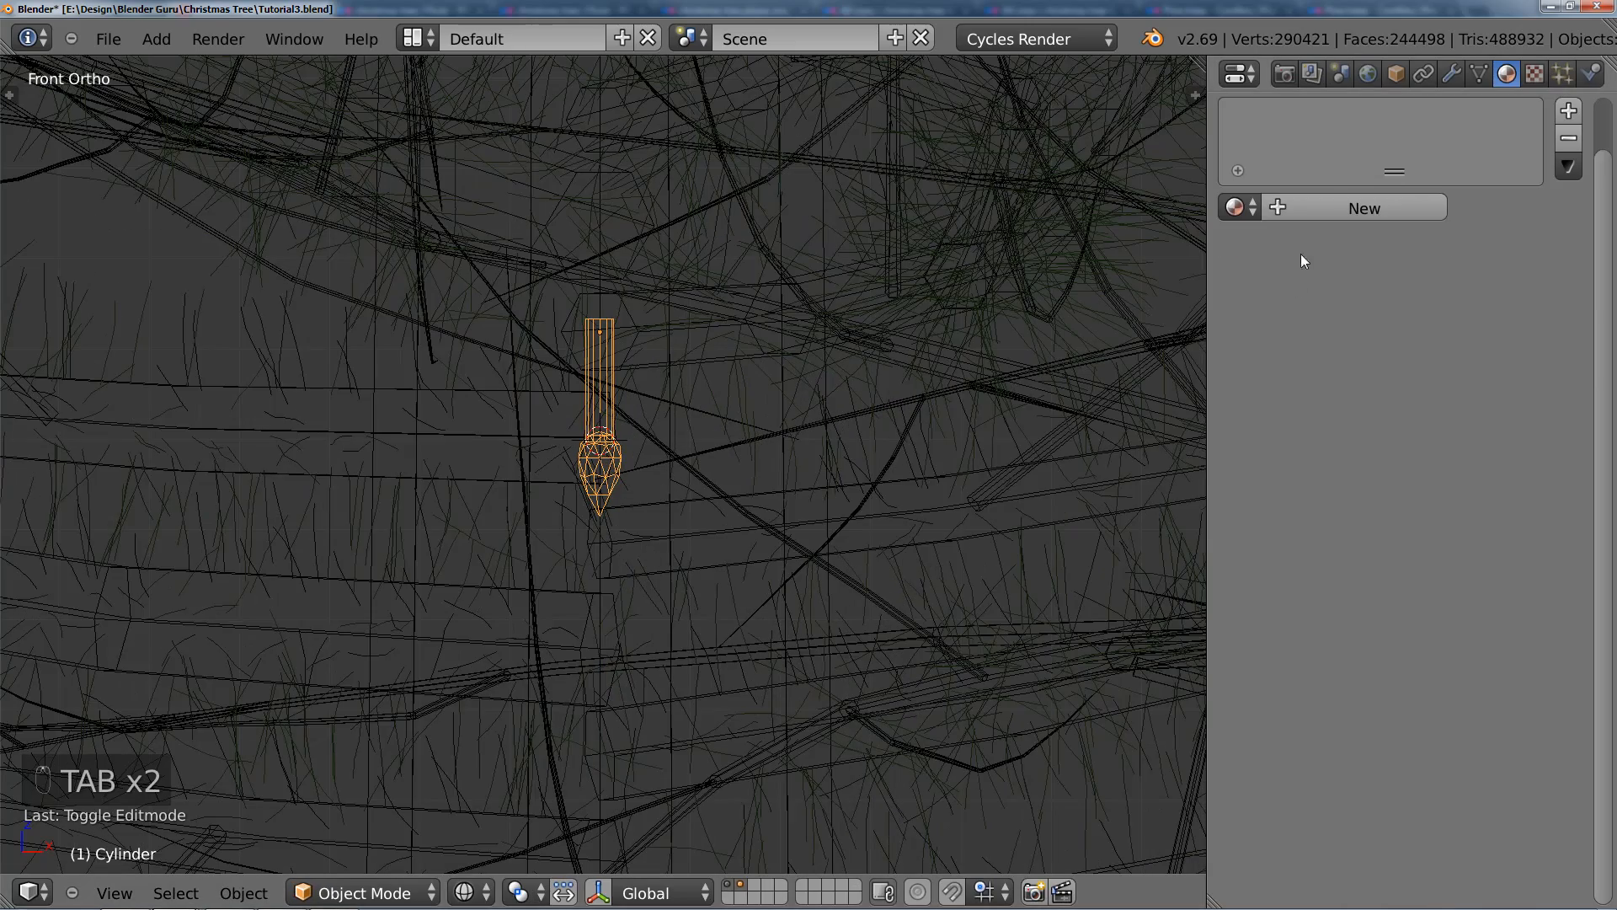
click(1236, 207)
click(1303, 282)
Step: Show only the layer with the cord and bulb, and display it in solid shading
scroll(648, 488, up, 2)
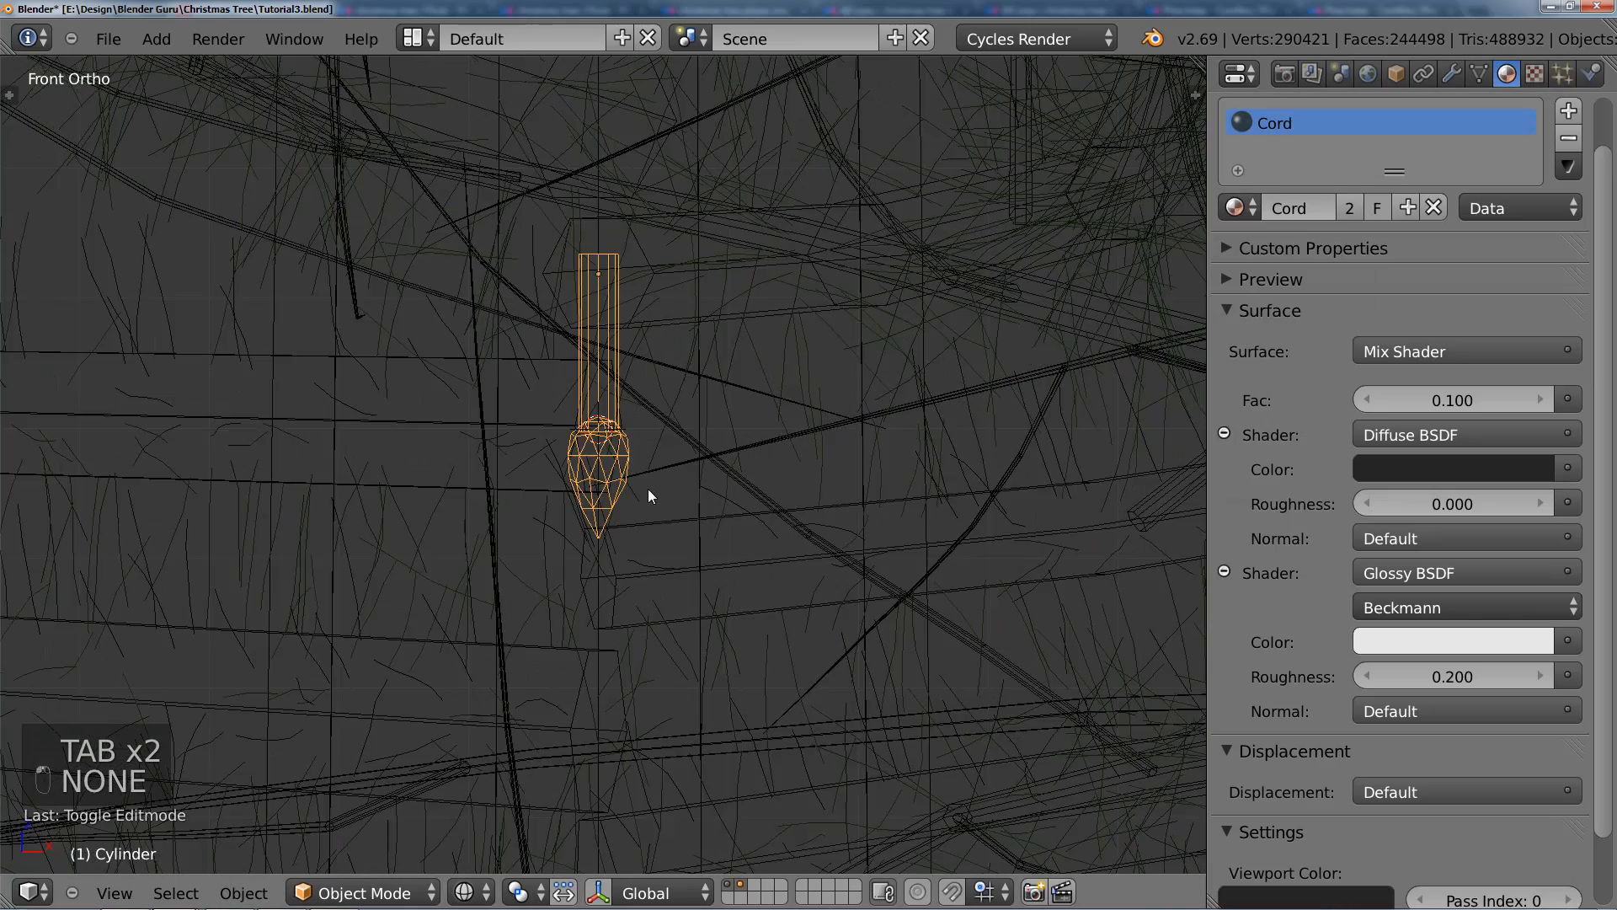
key(z)
key(z)
scroll(643, 480, down, 4)
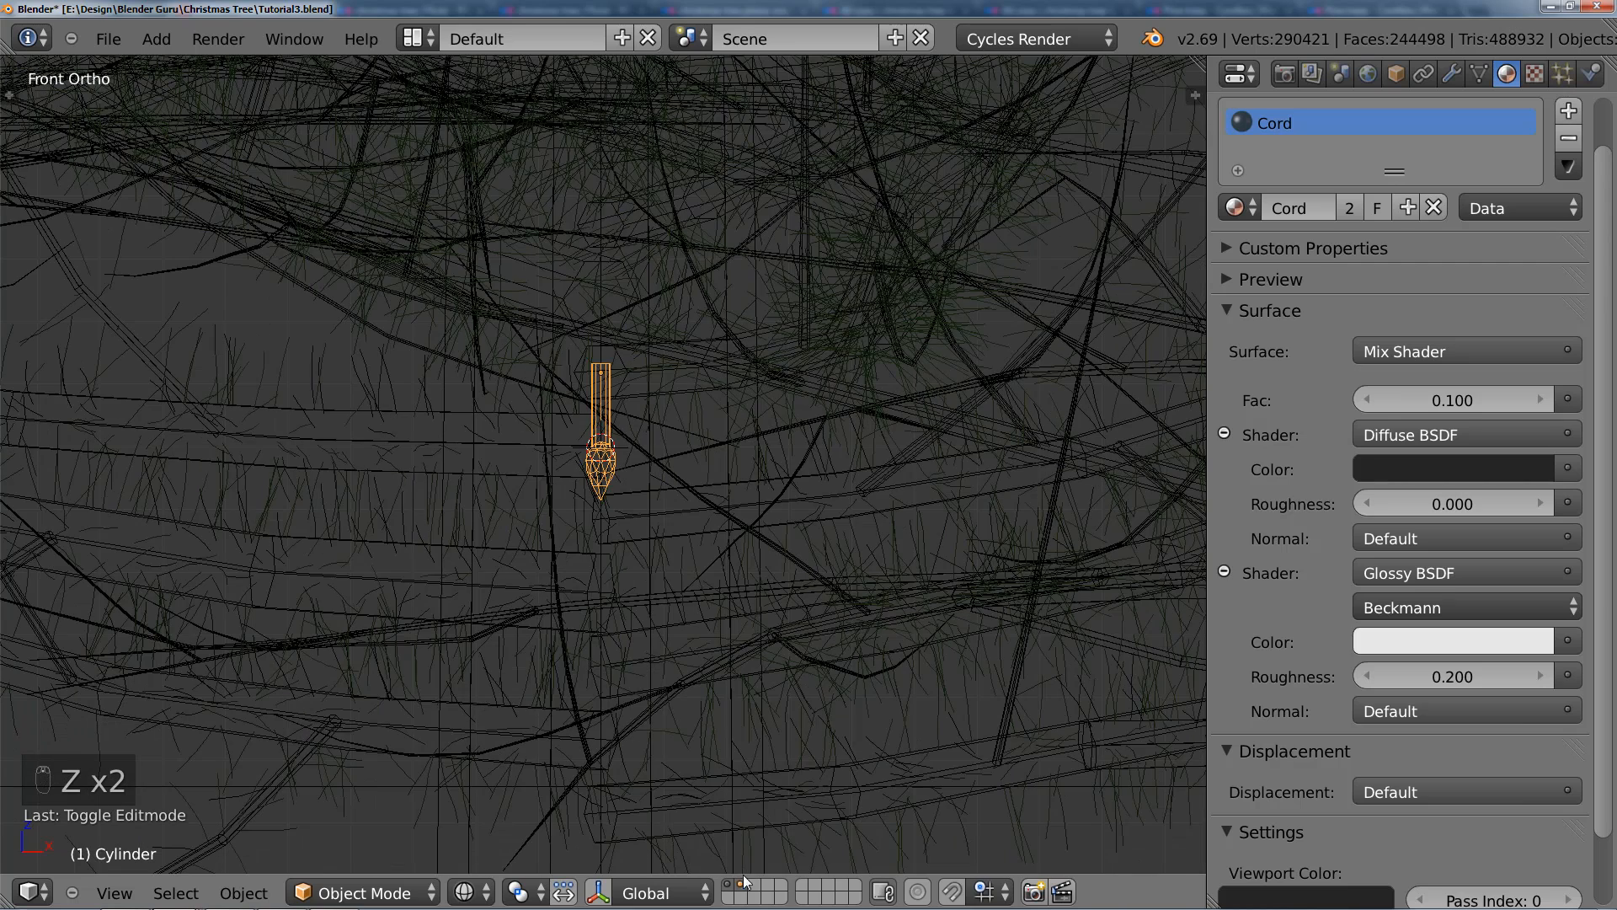
click(747, 887)
key(z)
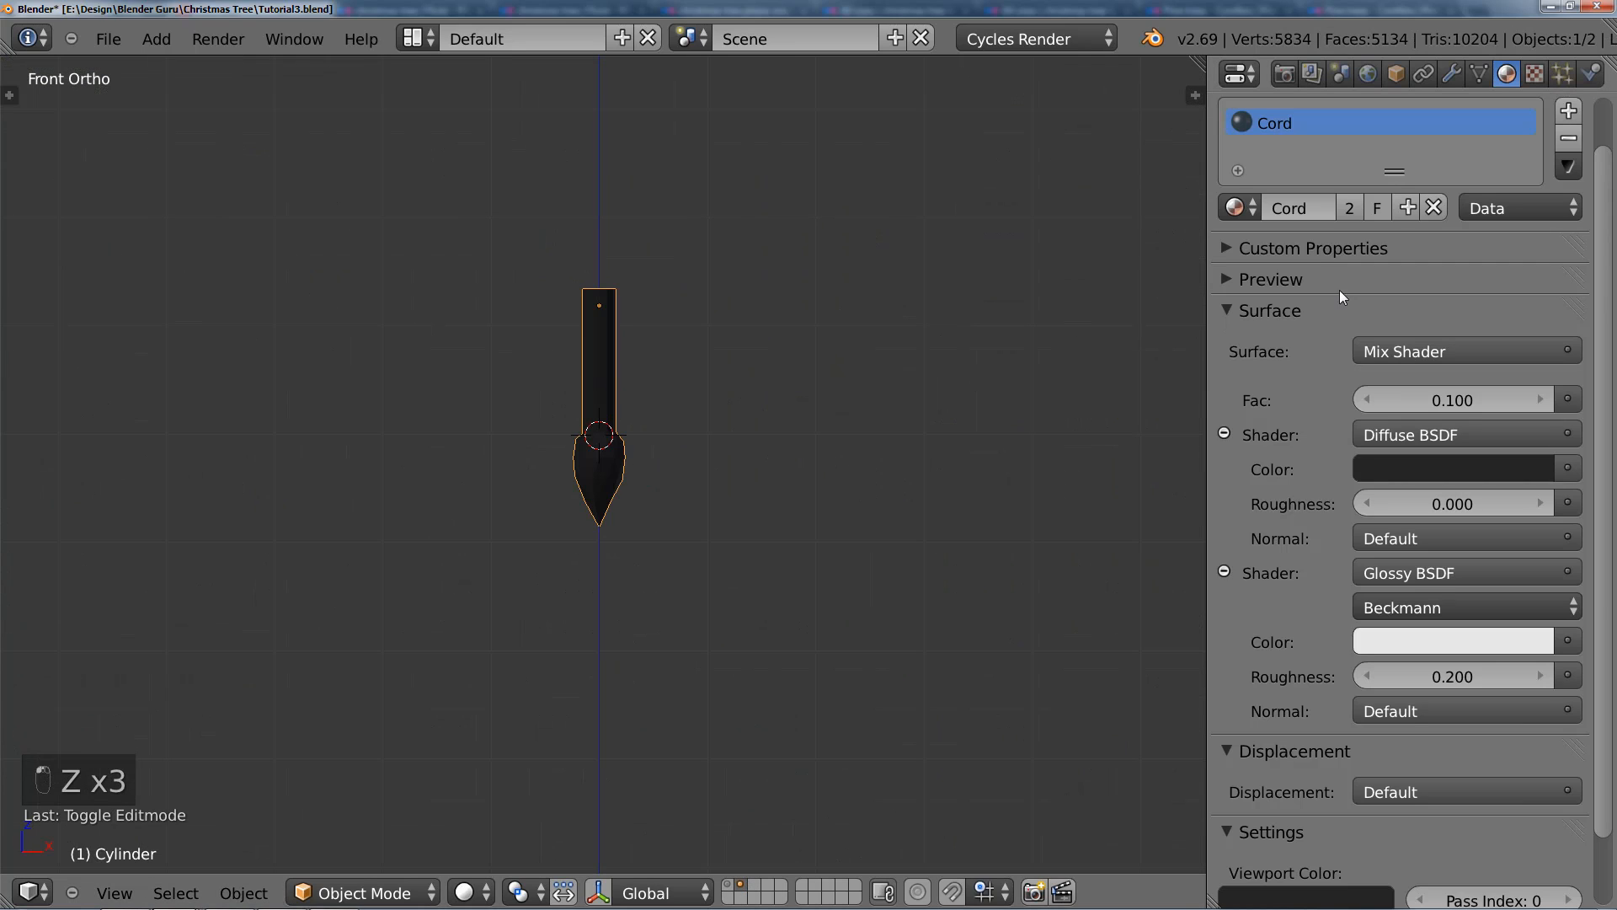
Step: Add a second material slot to the bulb object with a new material named Bulb
click(1565, 119)
click(1324, 212)
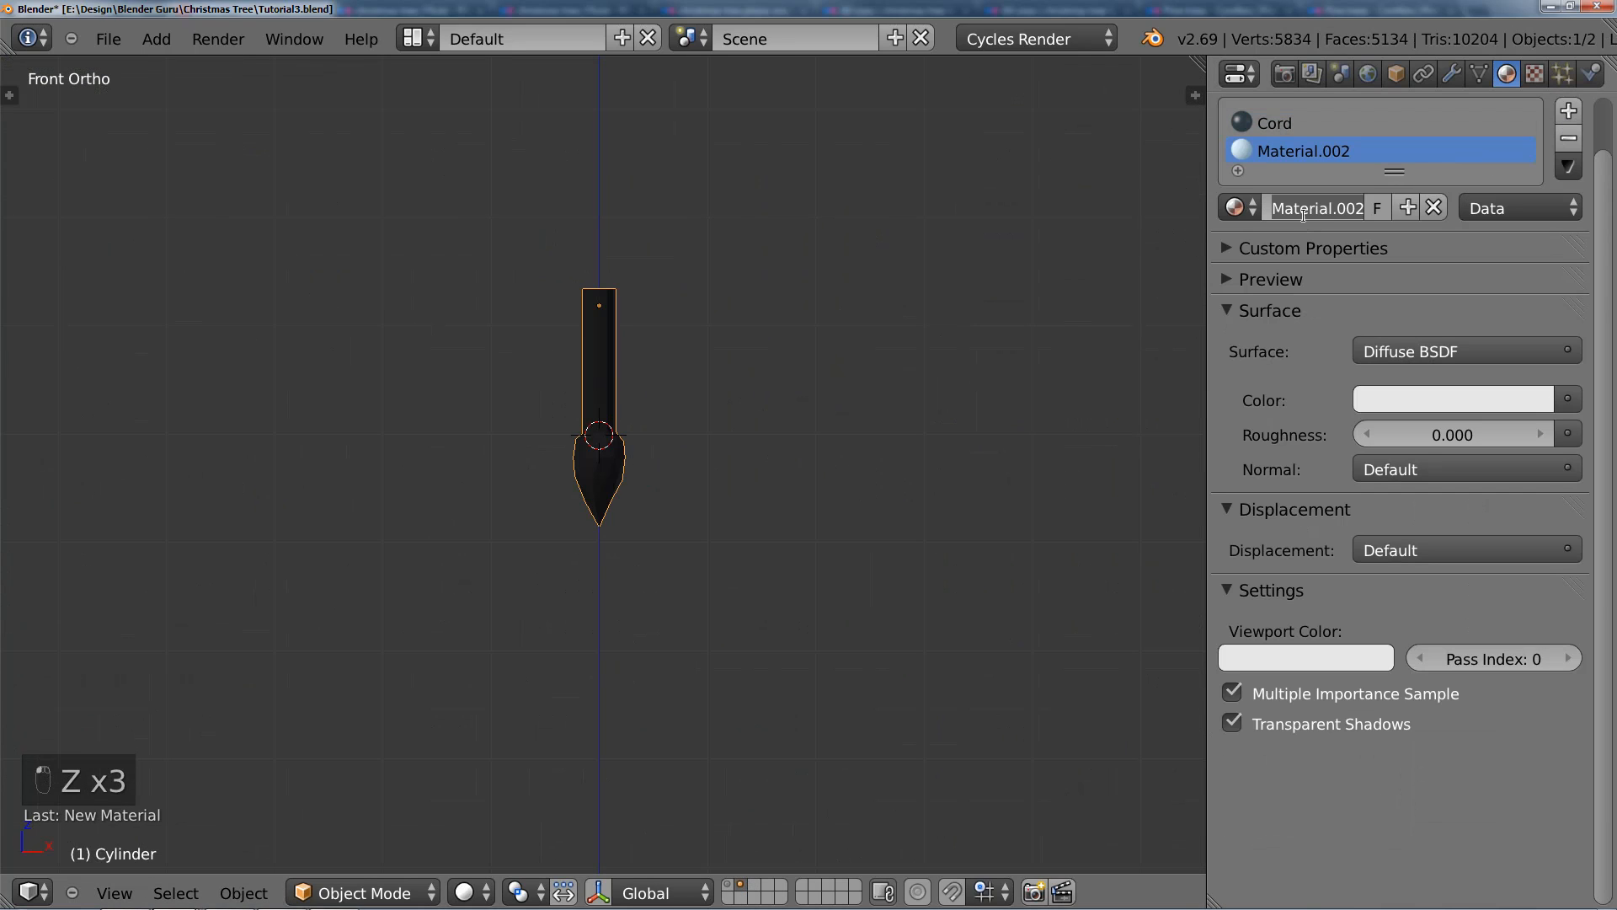
click(1357, 206)
text(Bulb)
key(Return)
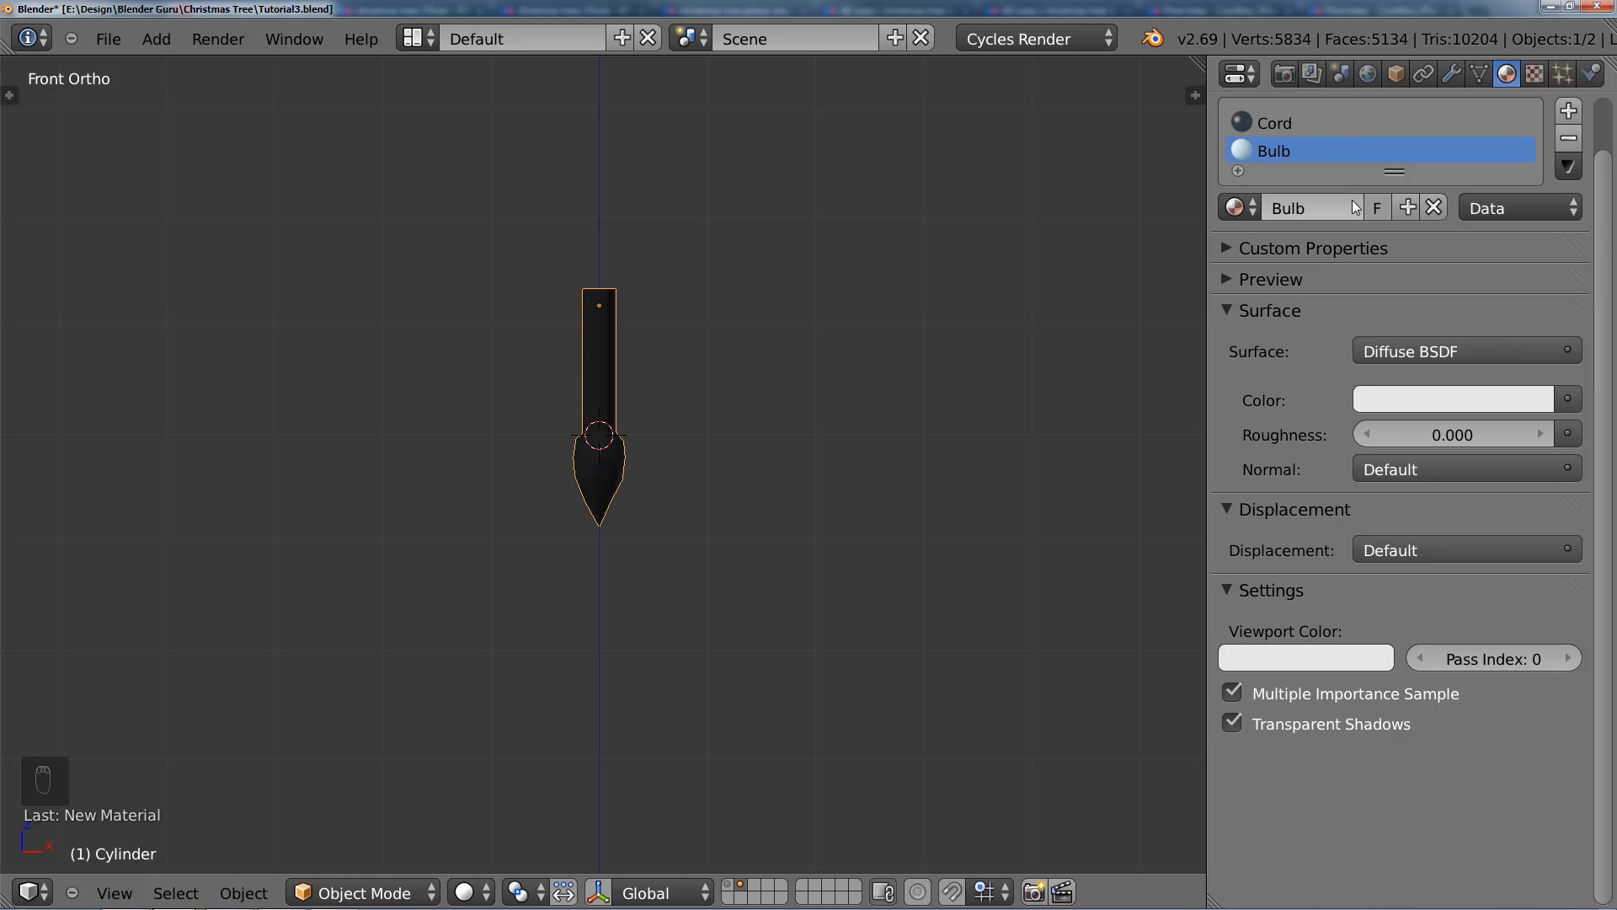
Step: Change the Bulb material's surface shader to Emission and set its strength to 5
click(1426, 354)
click(1242, 446)
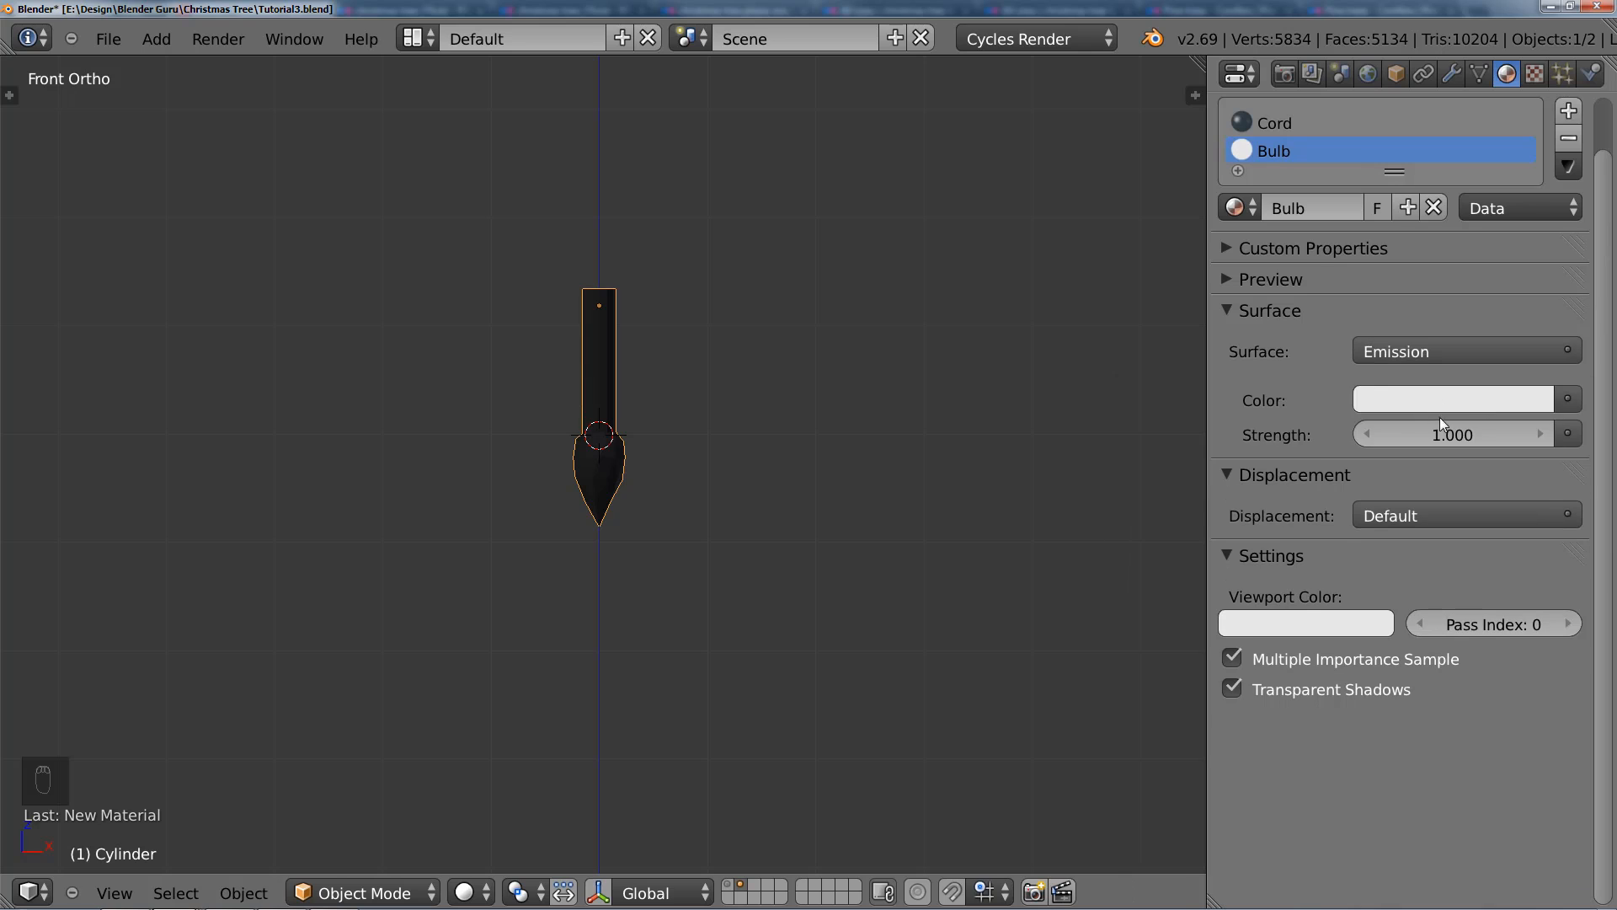
click(1448, 436)
key(Return)
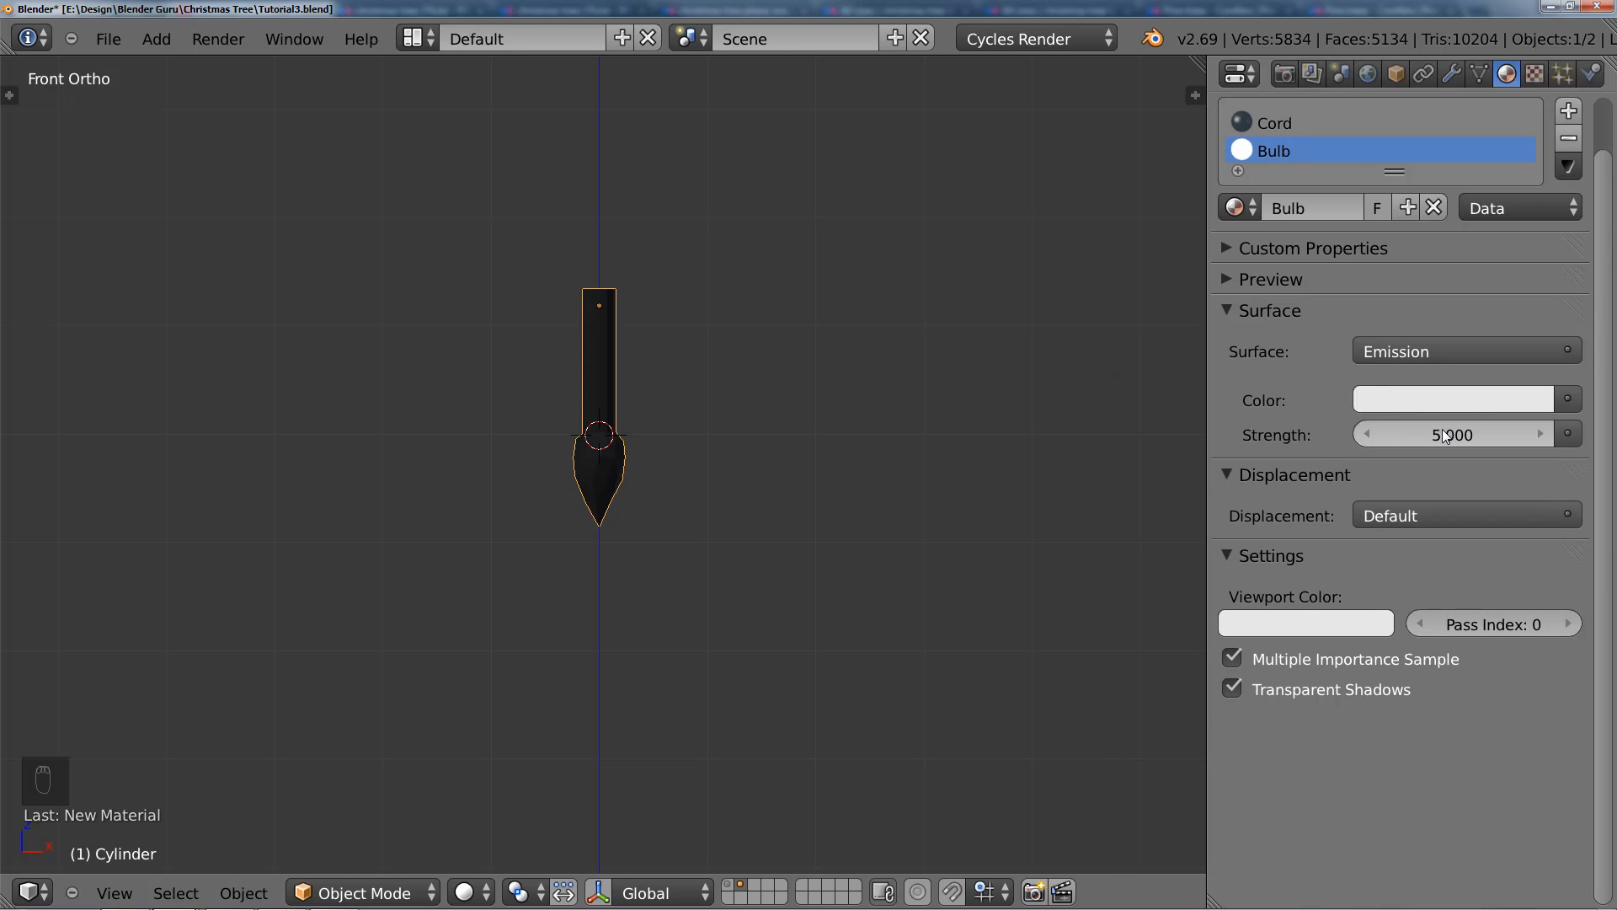
Step: Split the 3D view vertically and make the new area a Node Editor with its sidebar hidden and all nodes deselected
drag(1198, 61, 624, 253)
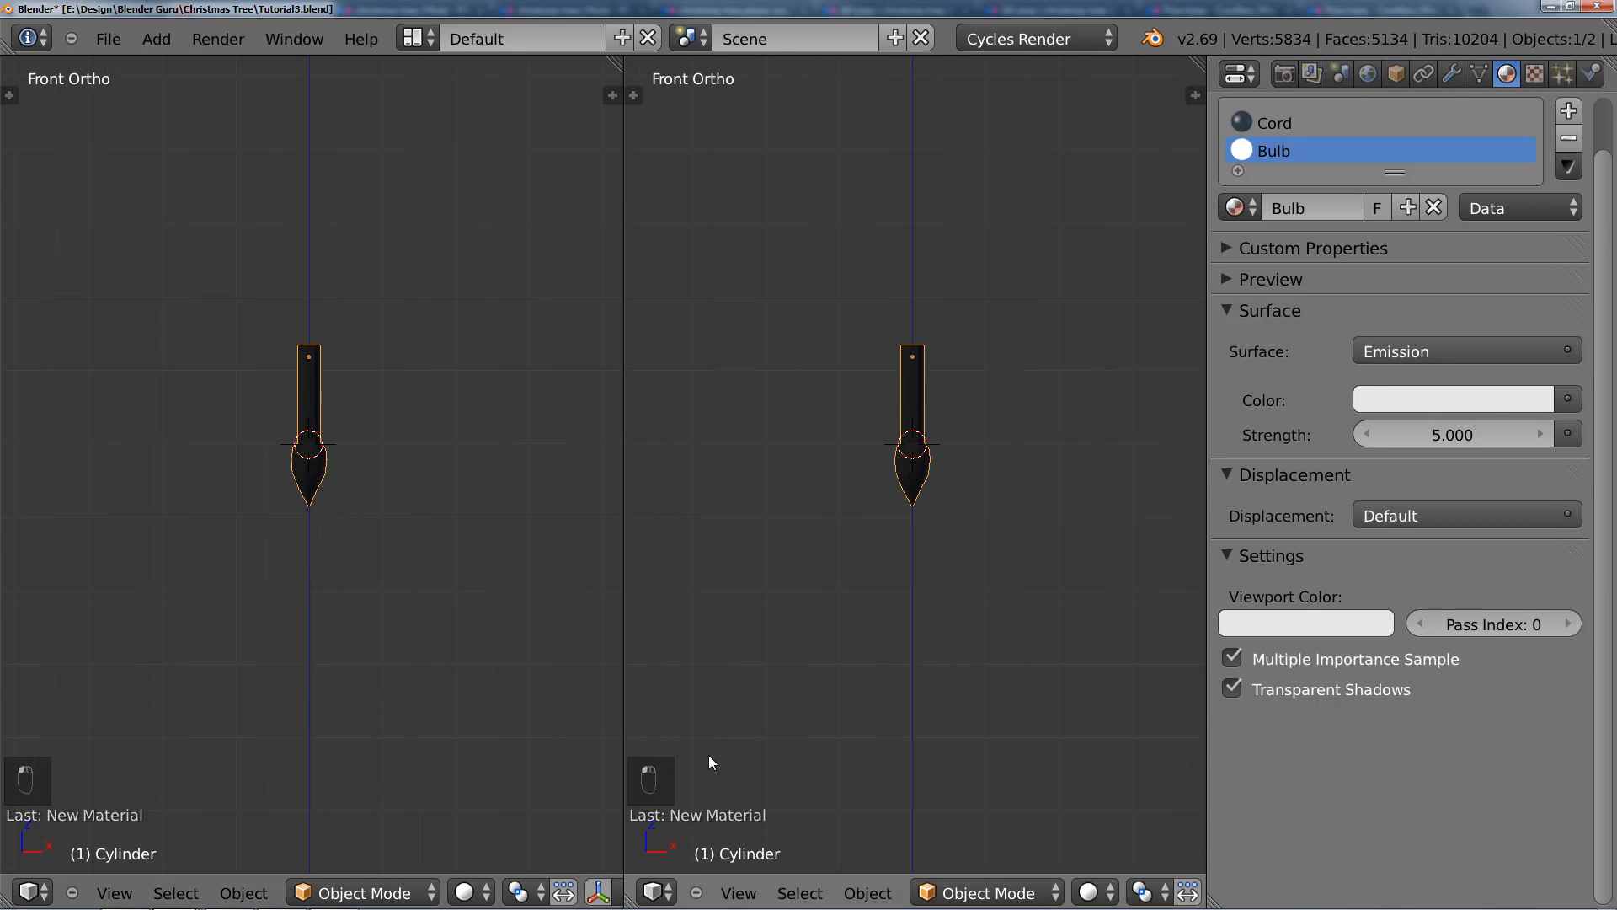
click(657, 893)
click(733, 570)
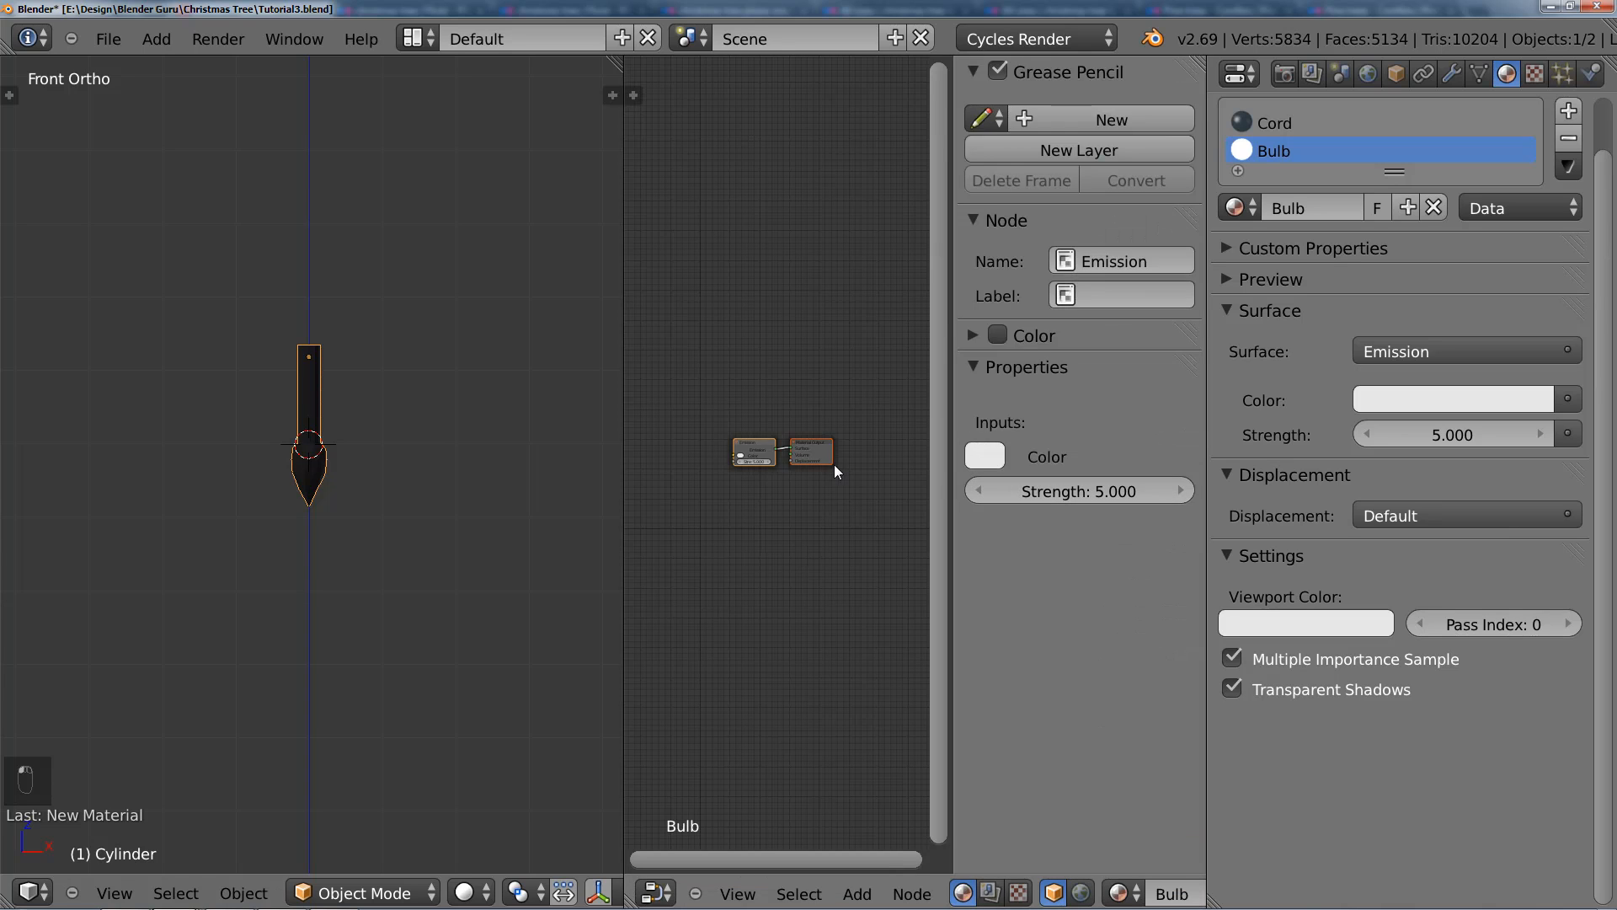
key(n)
scroll(815, 506, up, 3)
scroll(876, 466, up, 2)
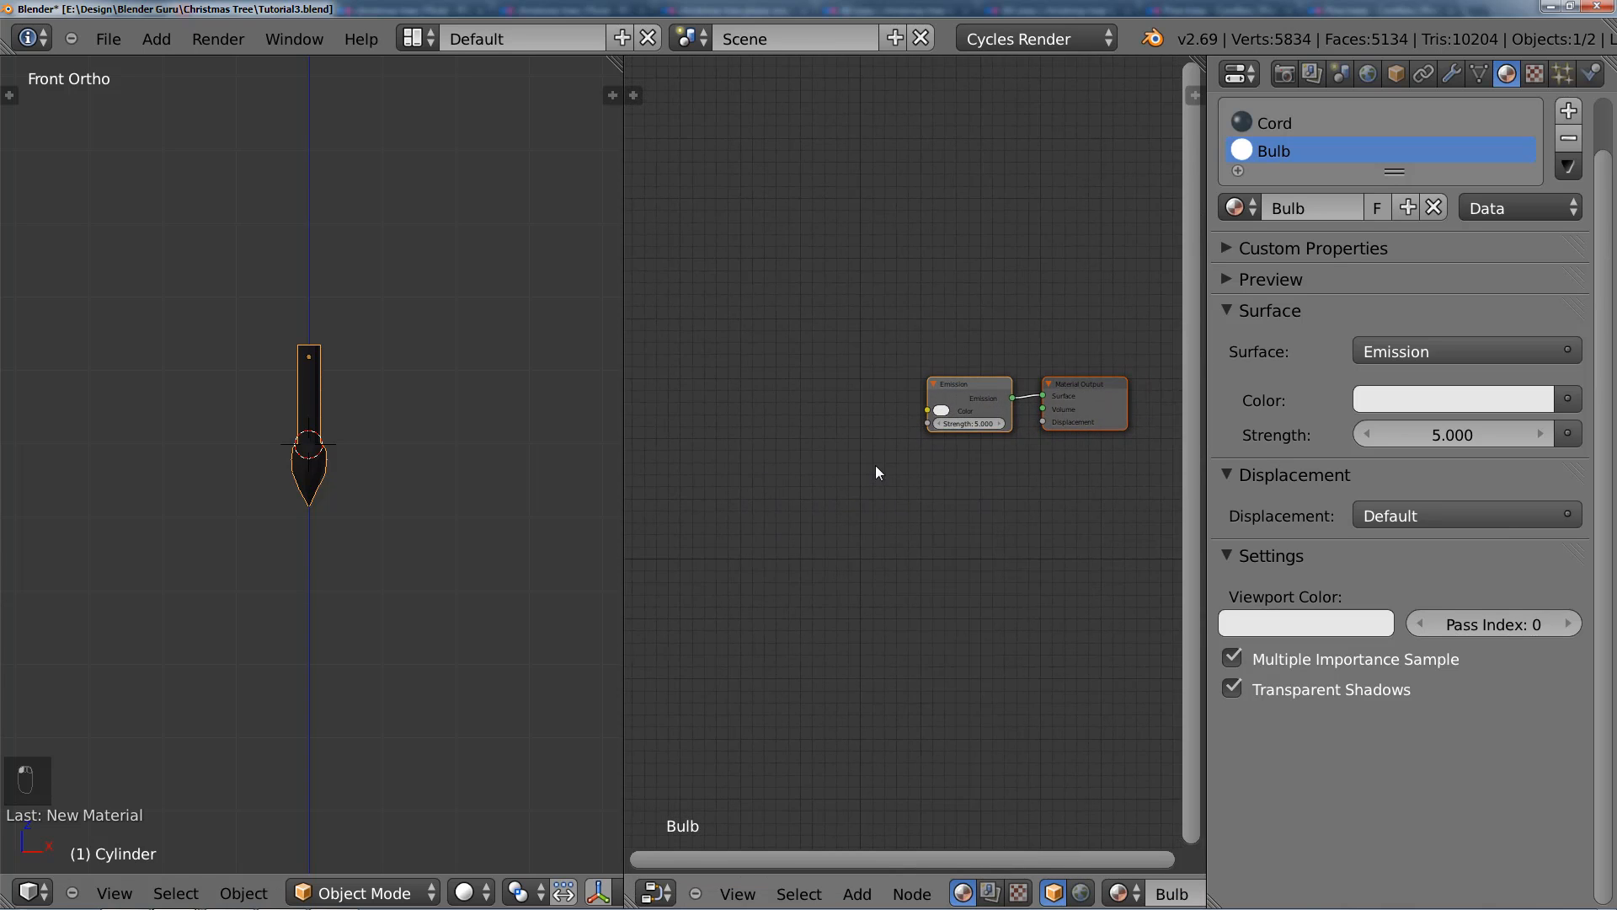
key(a)
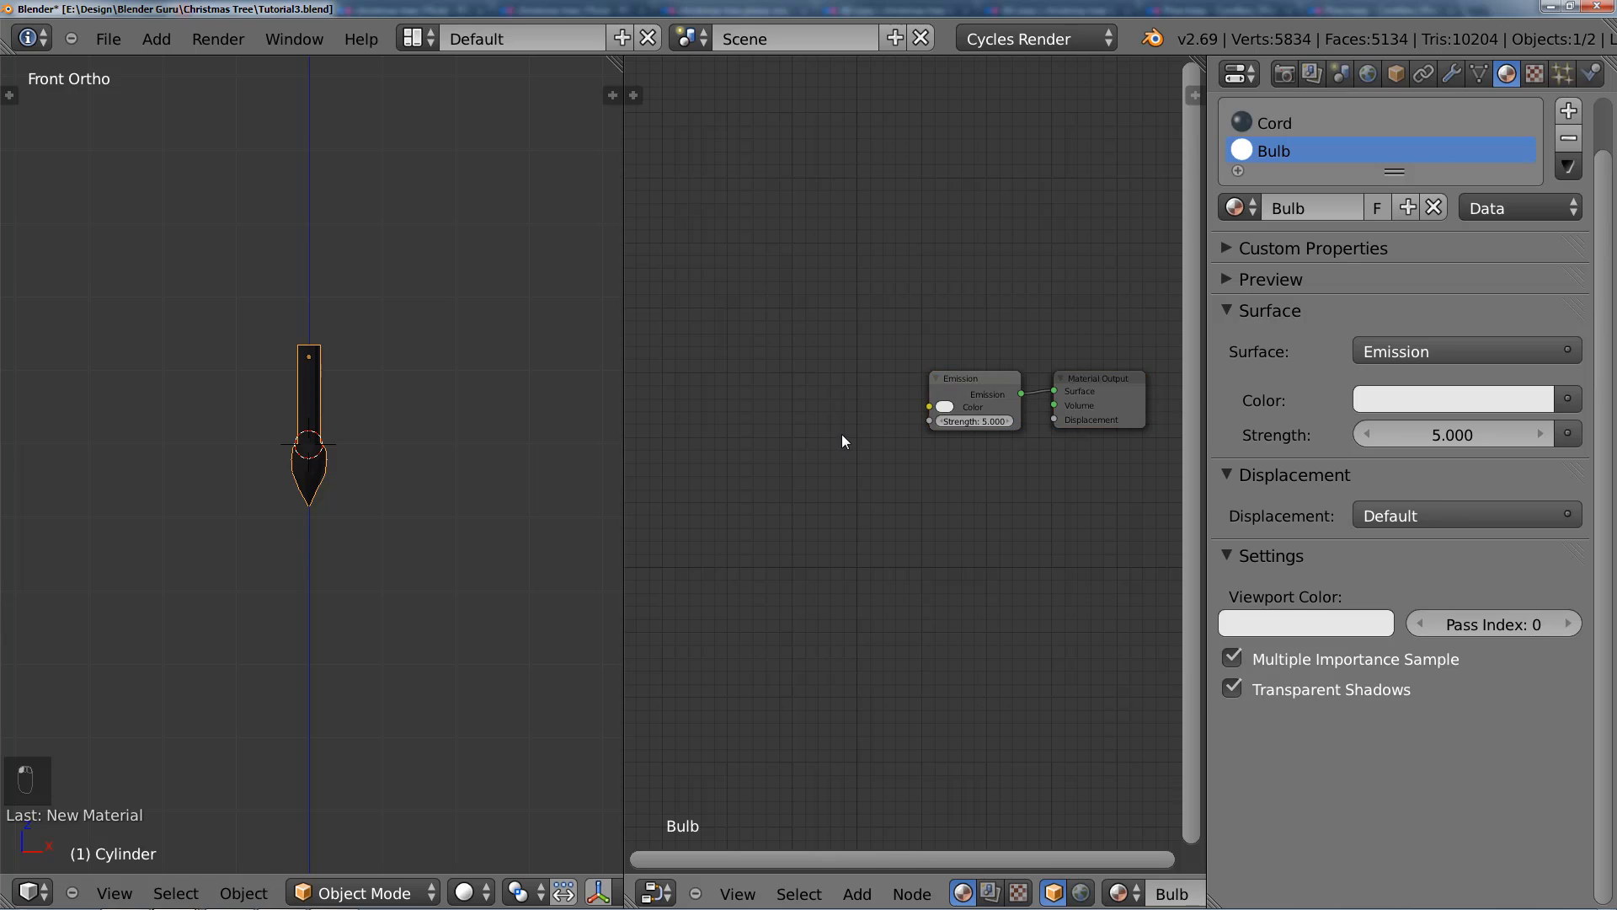
Step: Add a Blackbody converter node in front of the Emission node in the Bulb material
mouse_move(842, 433)
middle_down()
mouse_move(873, 436)
mouse_move(855, 434)
middle_up()
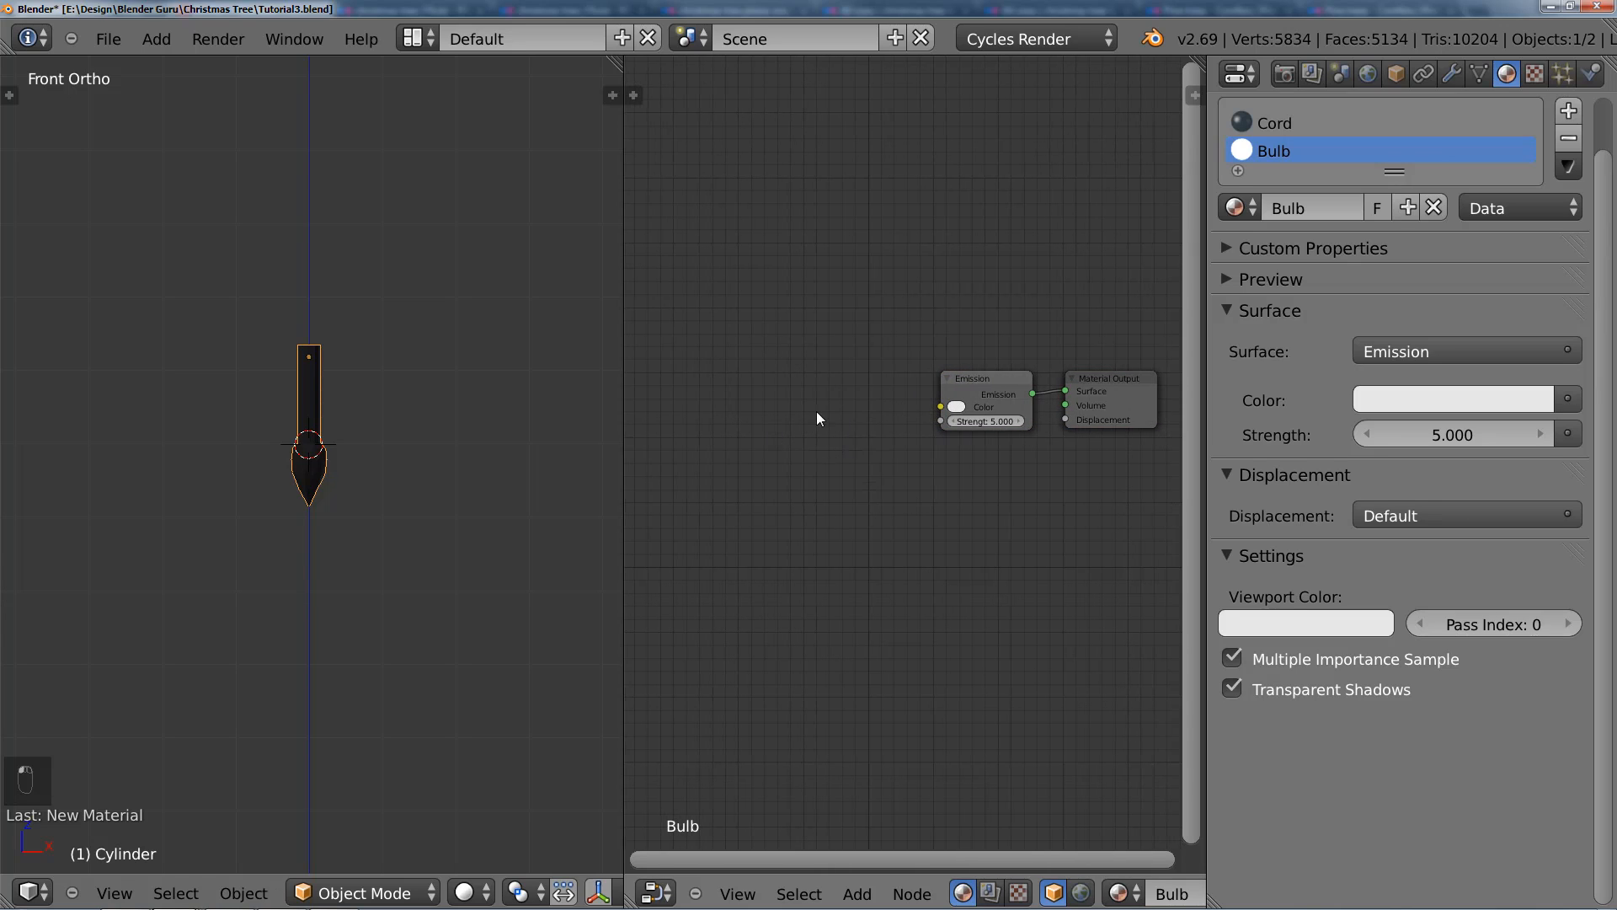
middle_drag(816, 418, 834, 416)
key(shift+a)
mouse_move(758, 609)
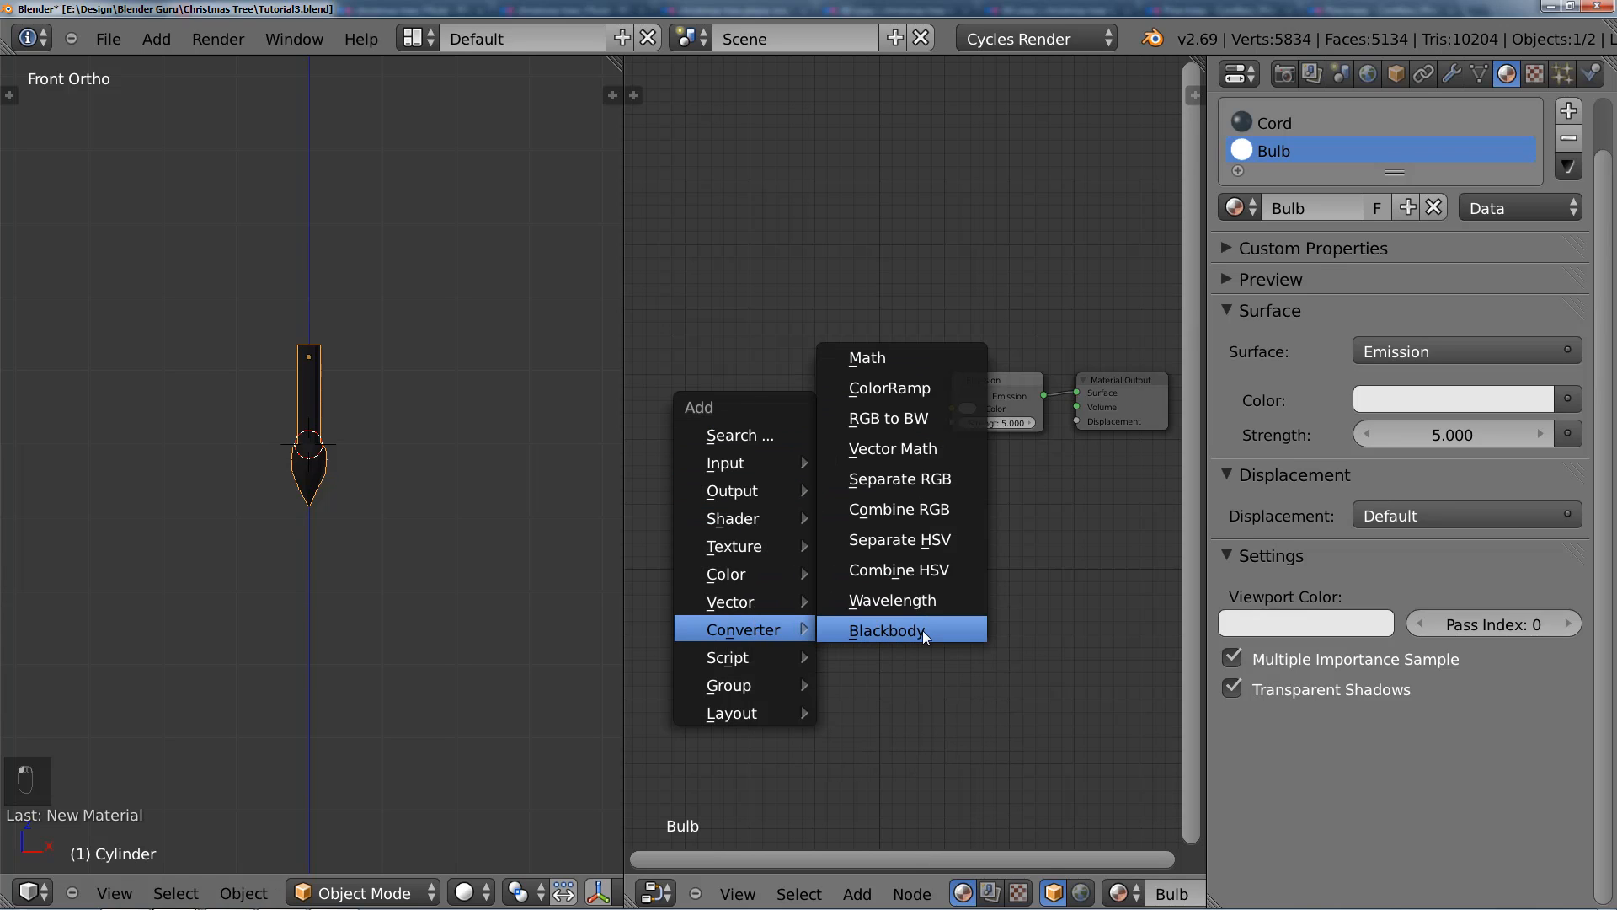
click(920, 631)
click(755, 417)
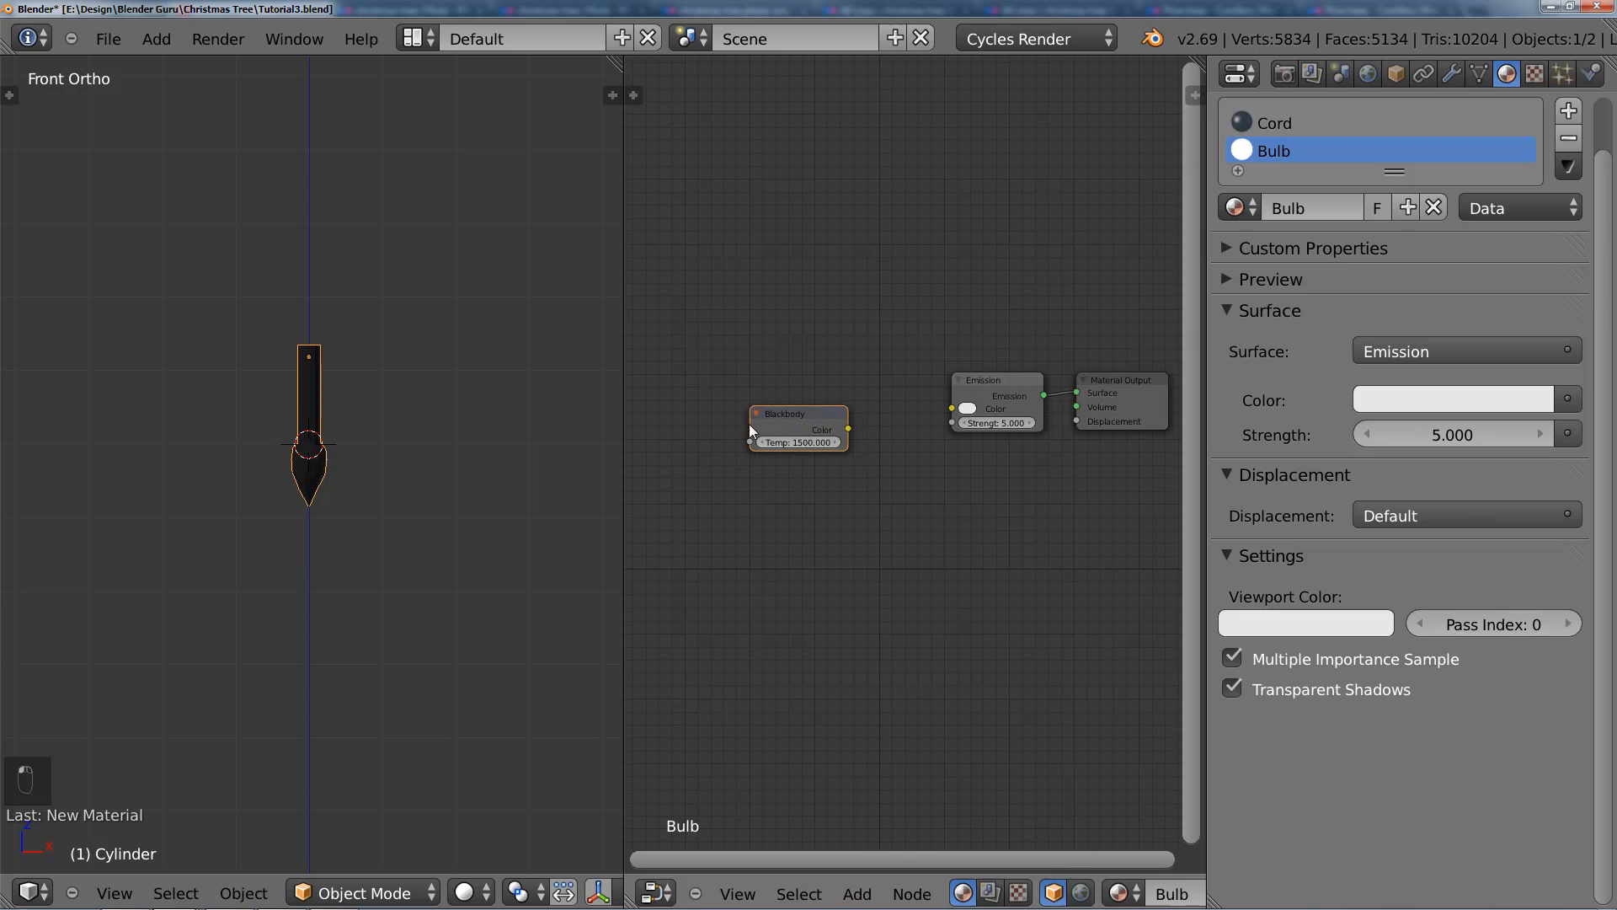
Step: Align the Blackbody node roughly level with the Emission node and set its temperature to 2100
scroll(750, 423, up, 3)
drag(785, 455, 834, 409)
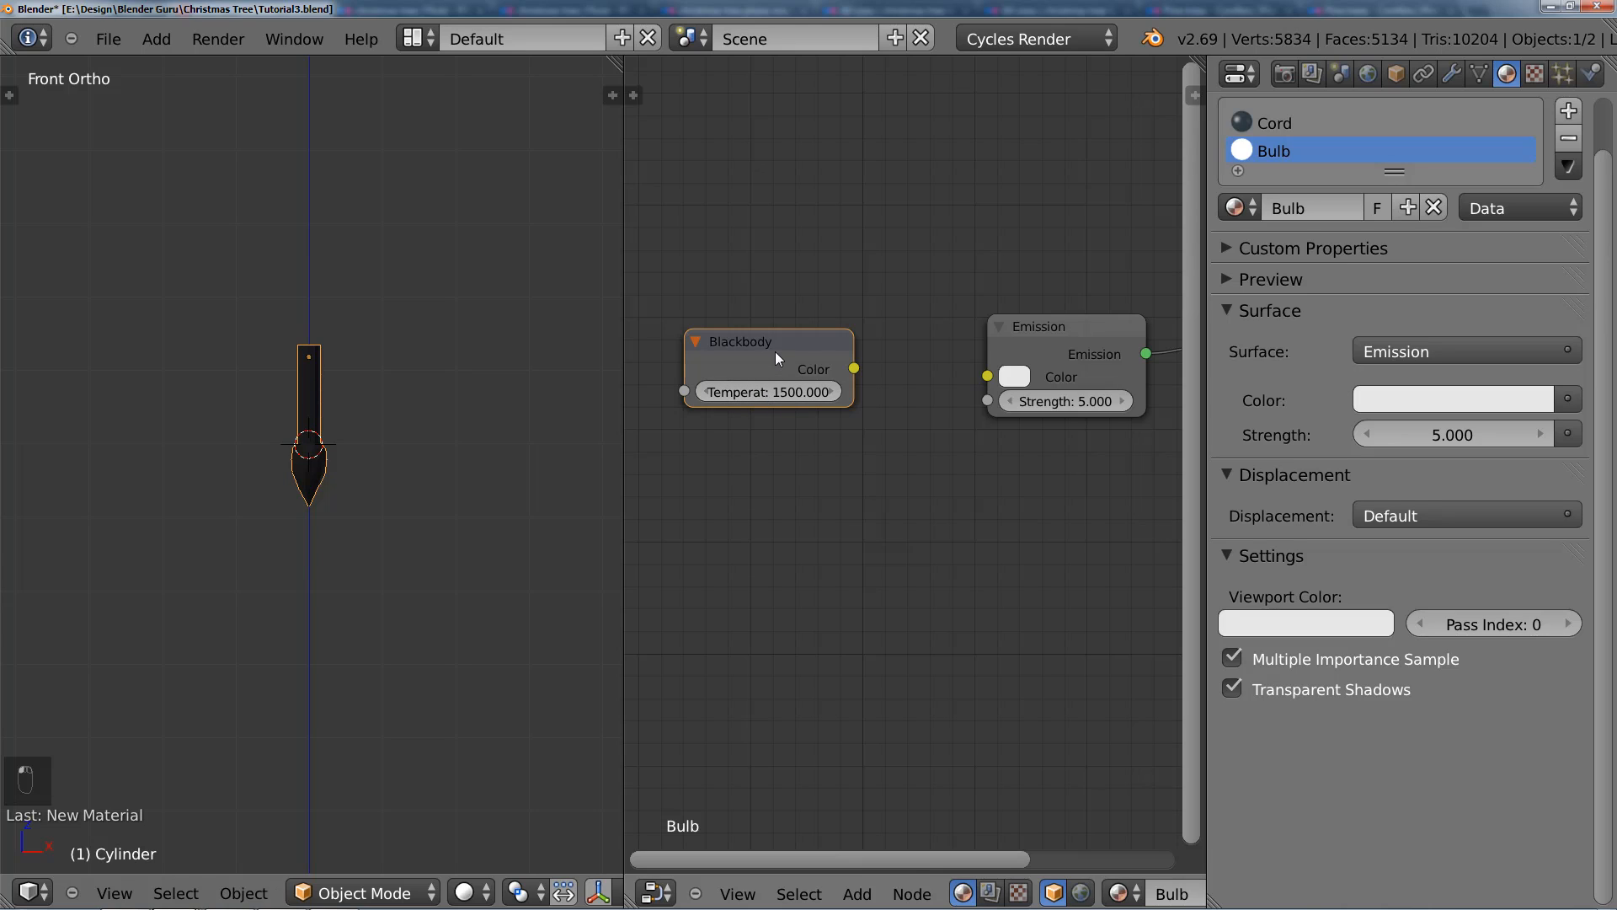
drag(775, 340, 771, 330)
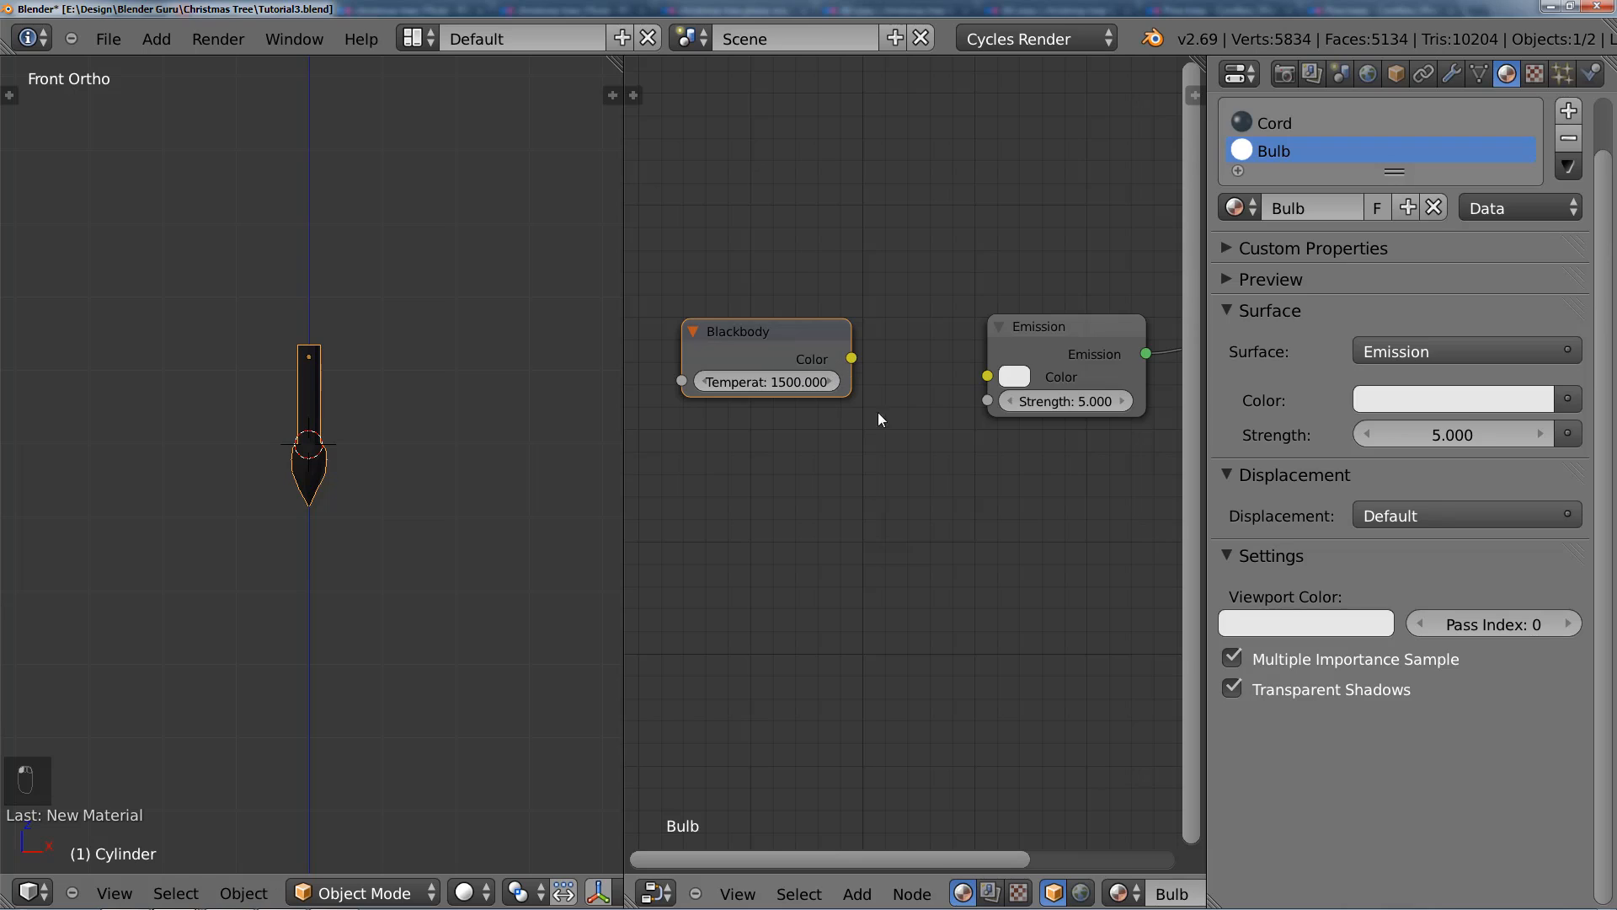
click(773, 383)
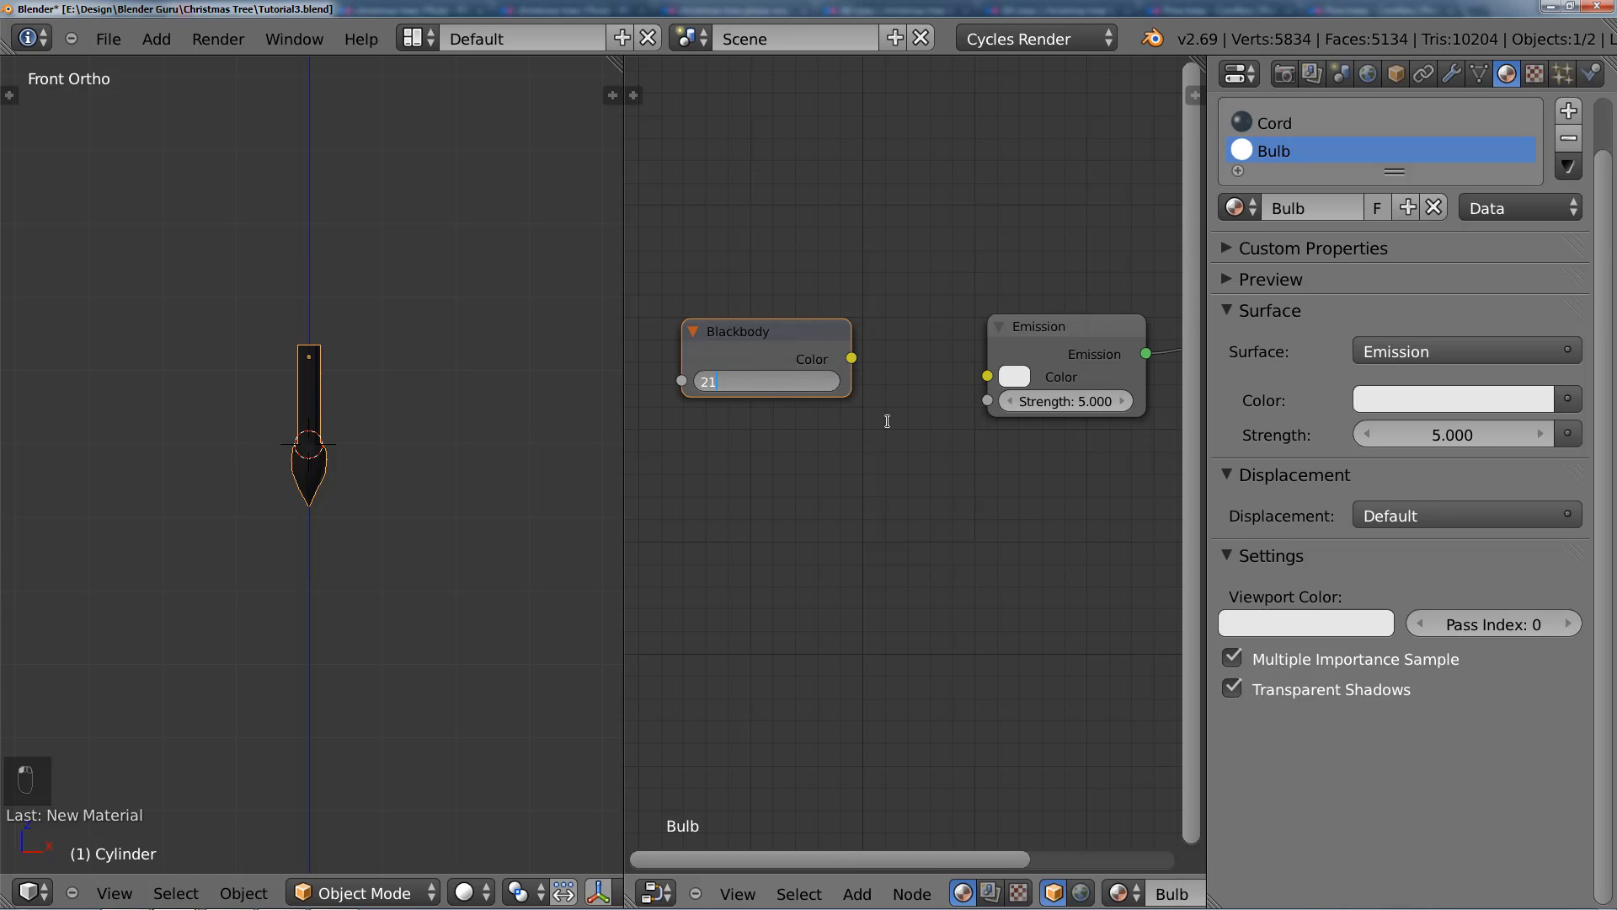
key(Return)
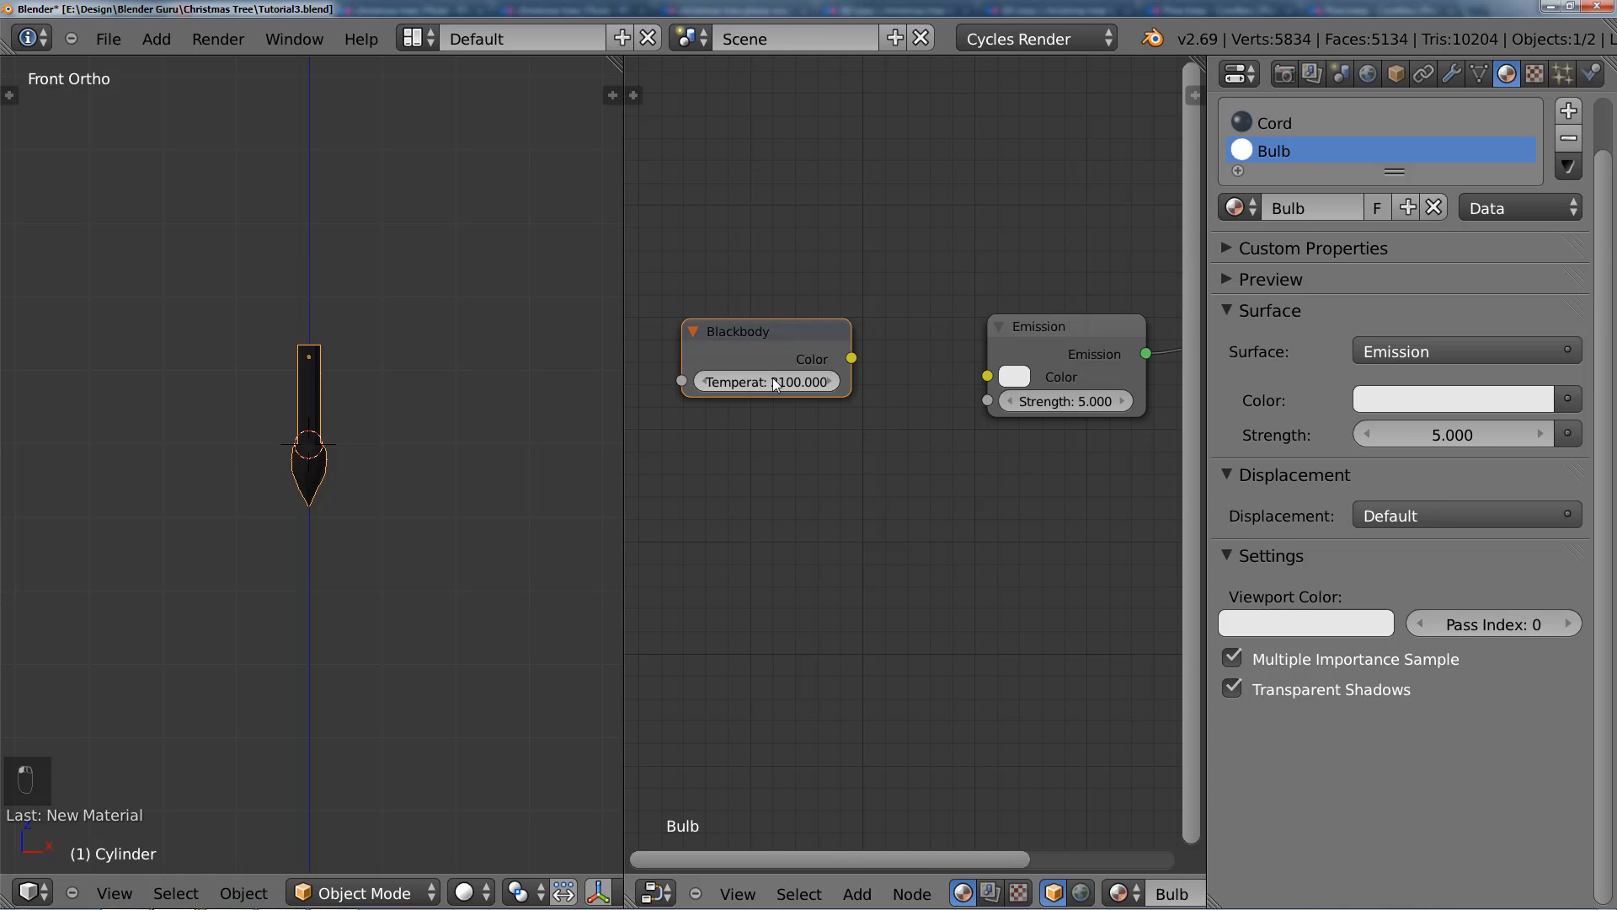
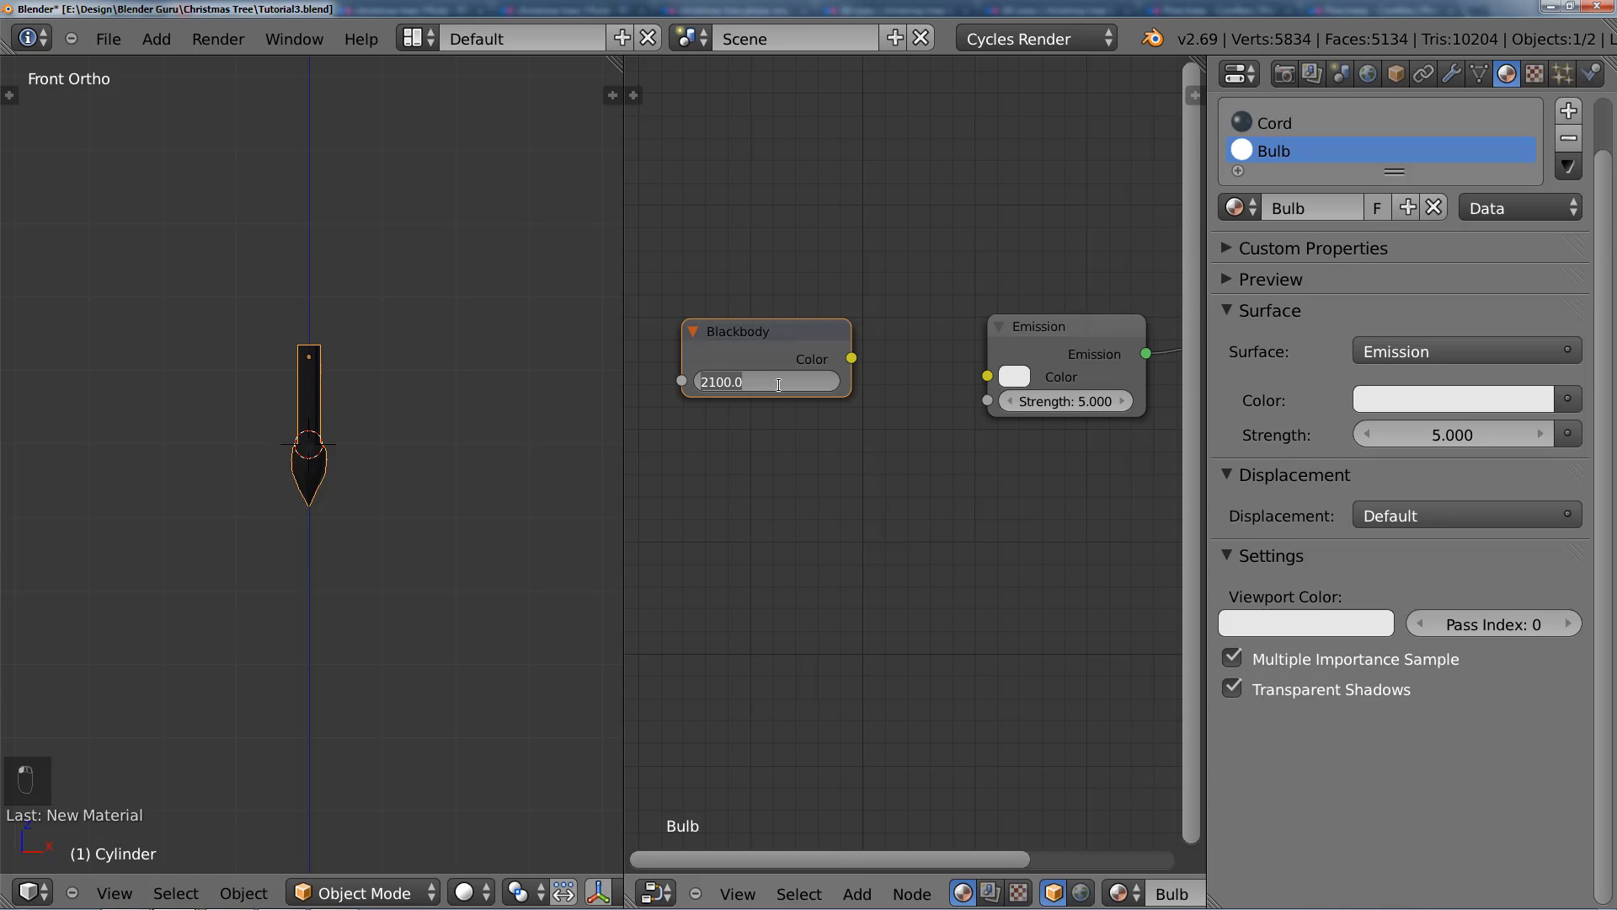
Step: Set the Blackbody temperature to 2500, connect its output to the Emission node's Color, and move the Blackbody node closer to Emission
key(Escape)
click(771, 382)
key(Return)
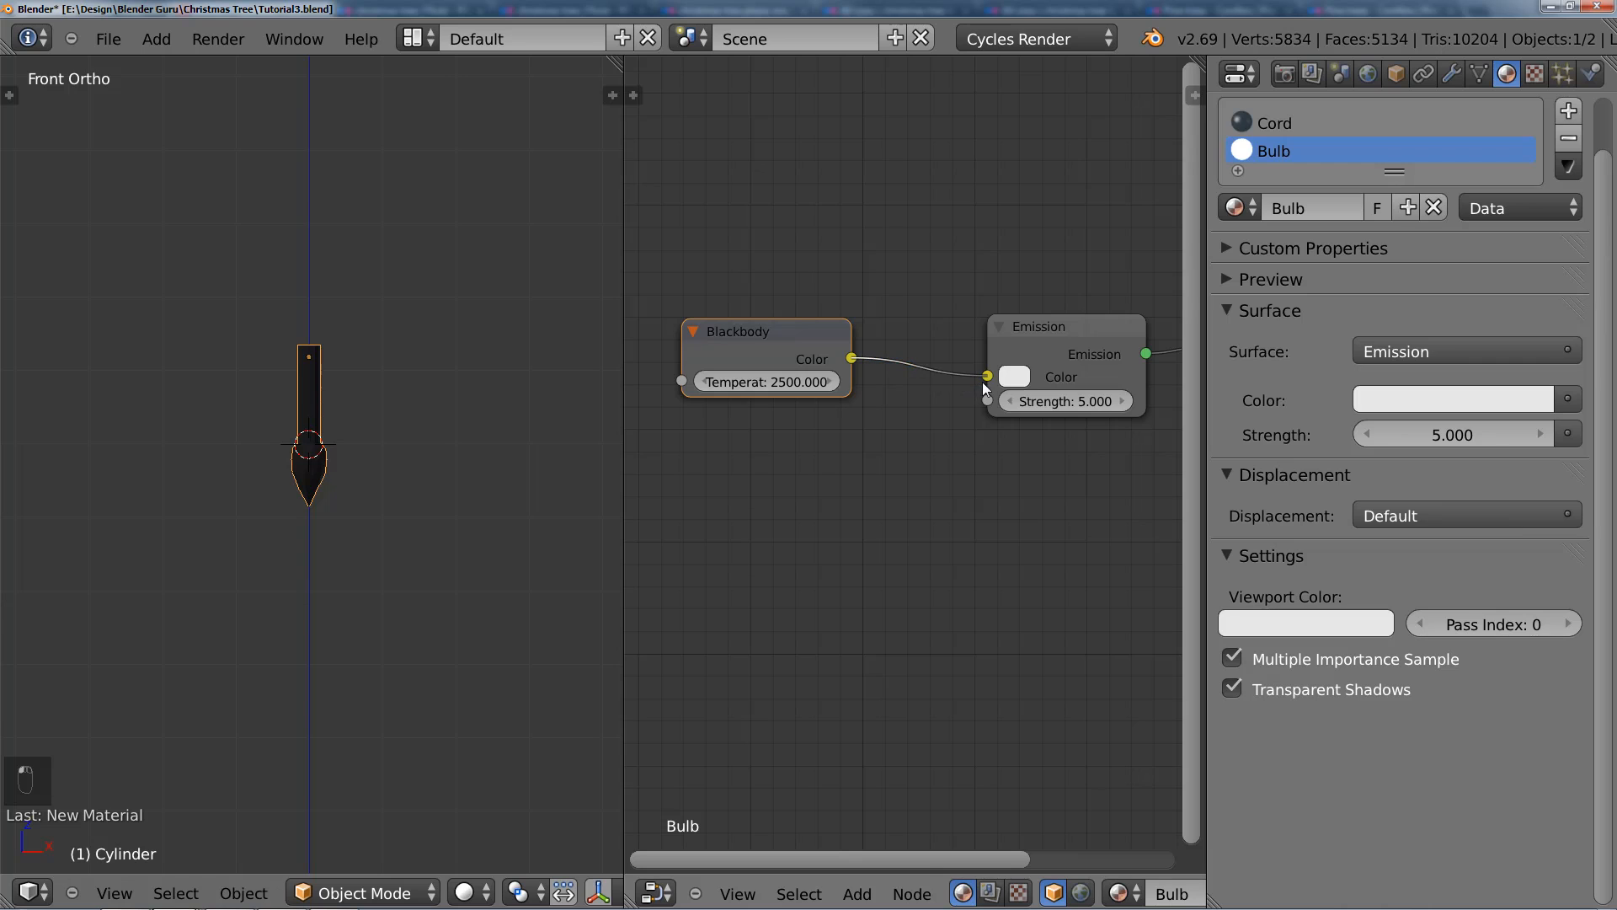
drag(984, 387, 987, 380)
drag(754, 337, 823, 332)
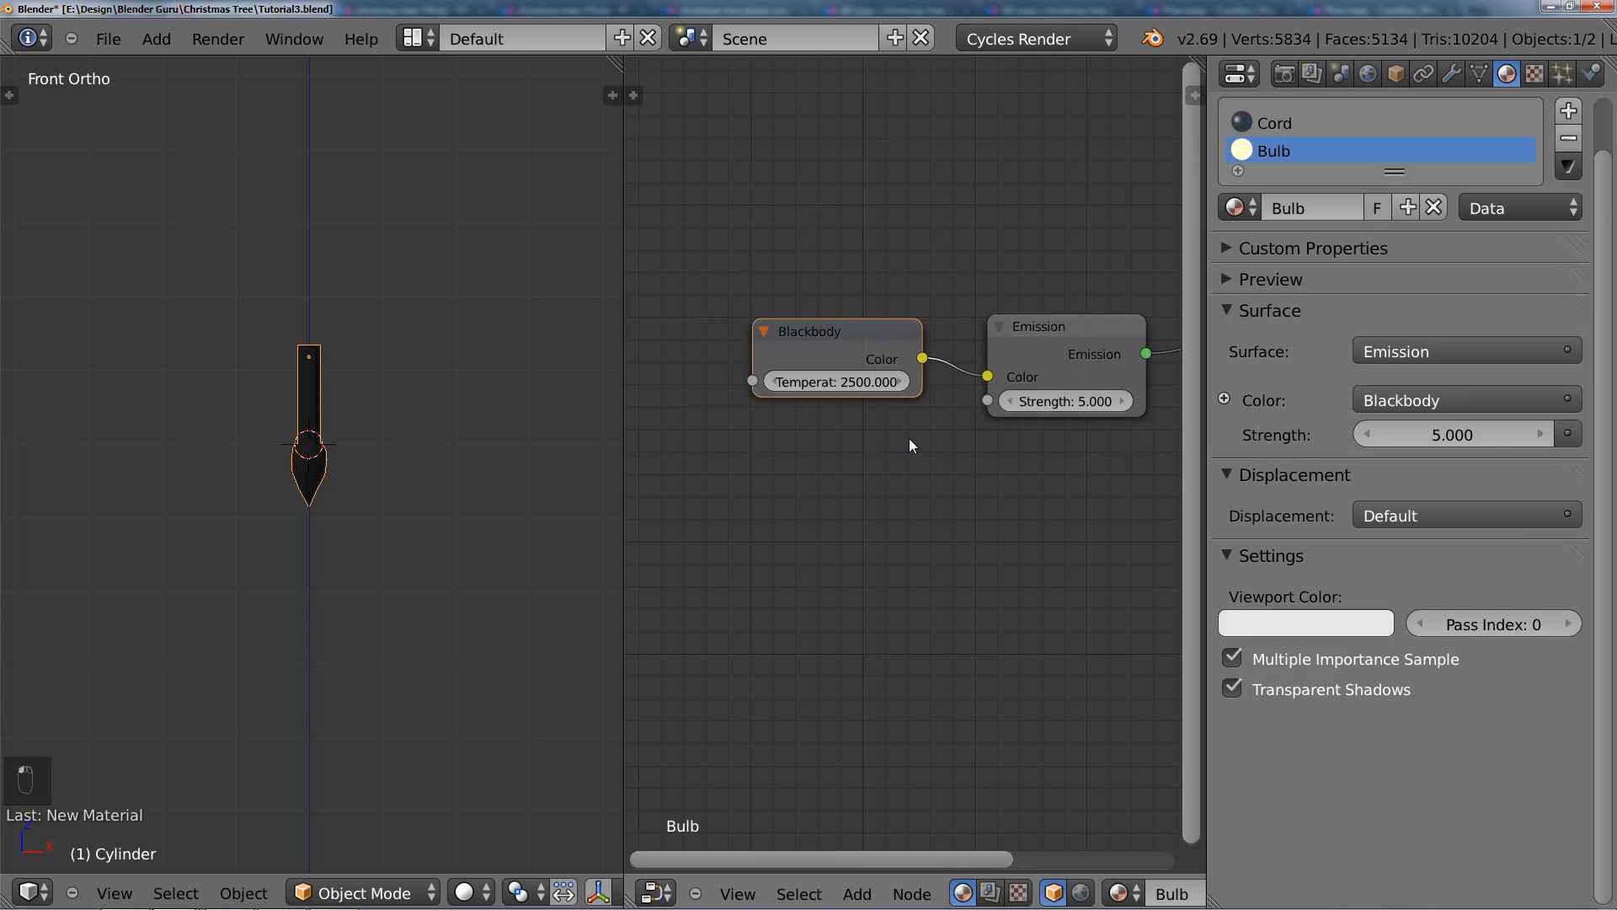
middle_drag(1007, 498, 906, 534)
scroll(953, 502, down, 5)
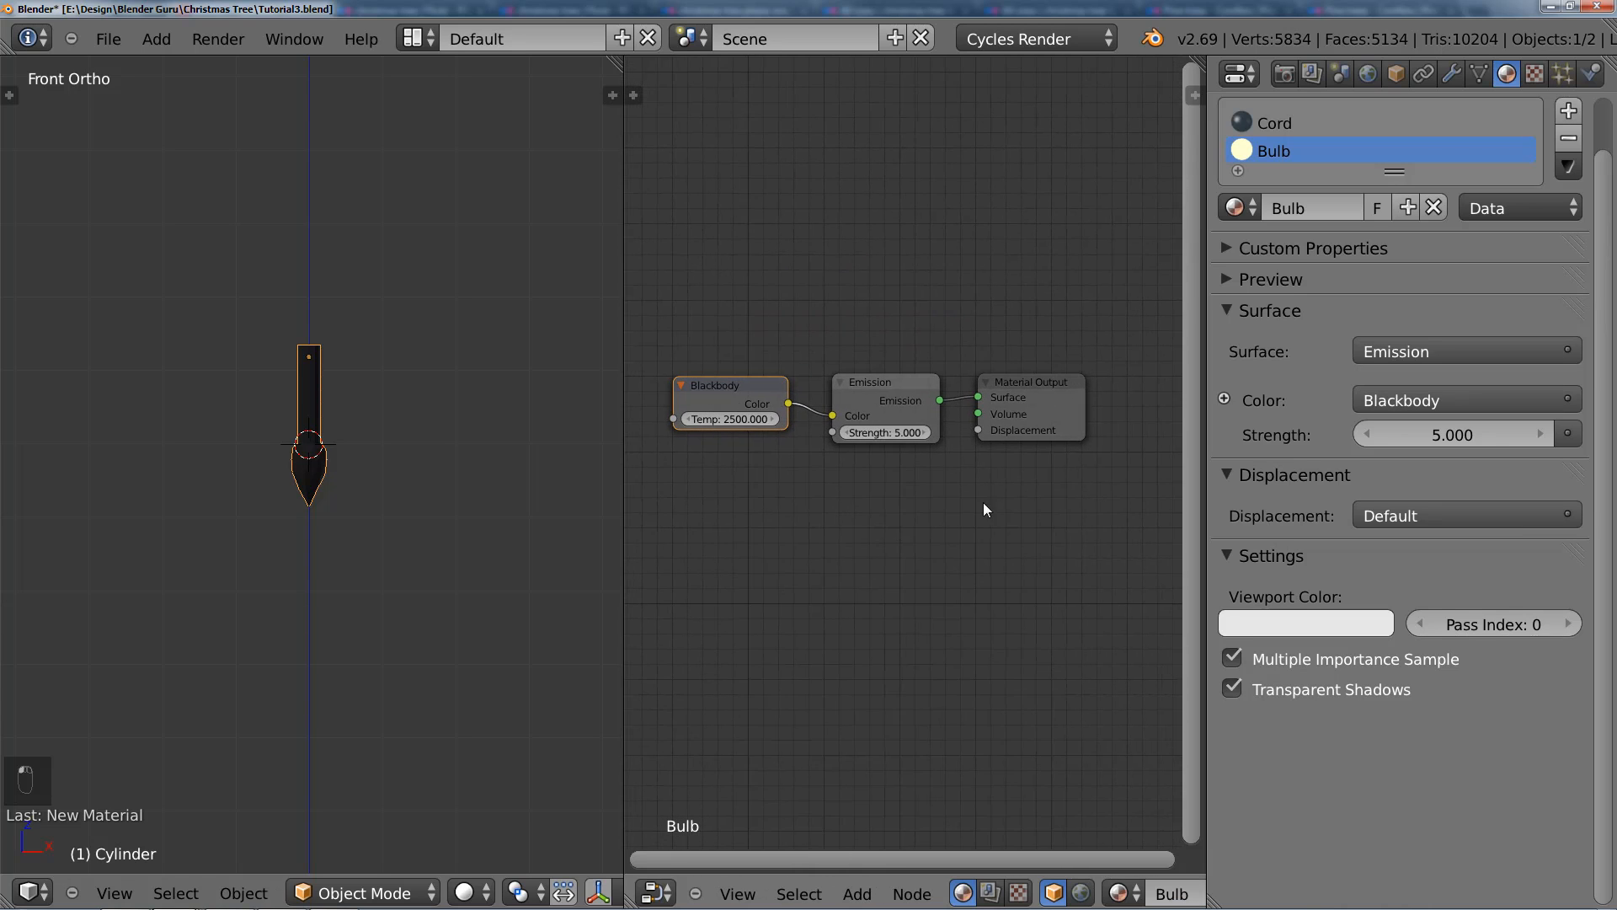
scroll(973, 476, up, 4)
scroll(876, 461, down, 1)
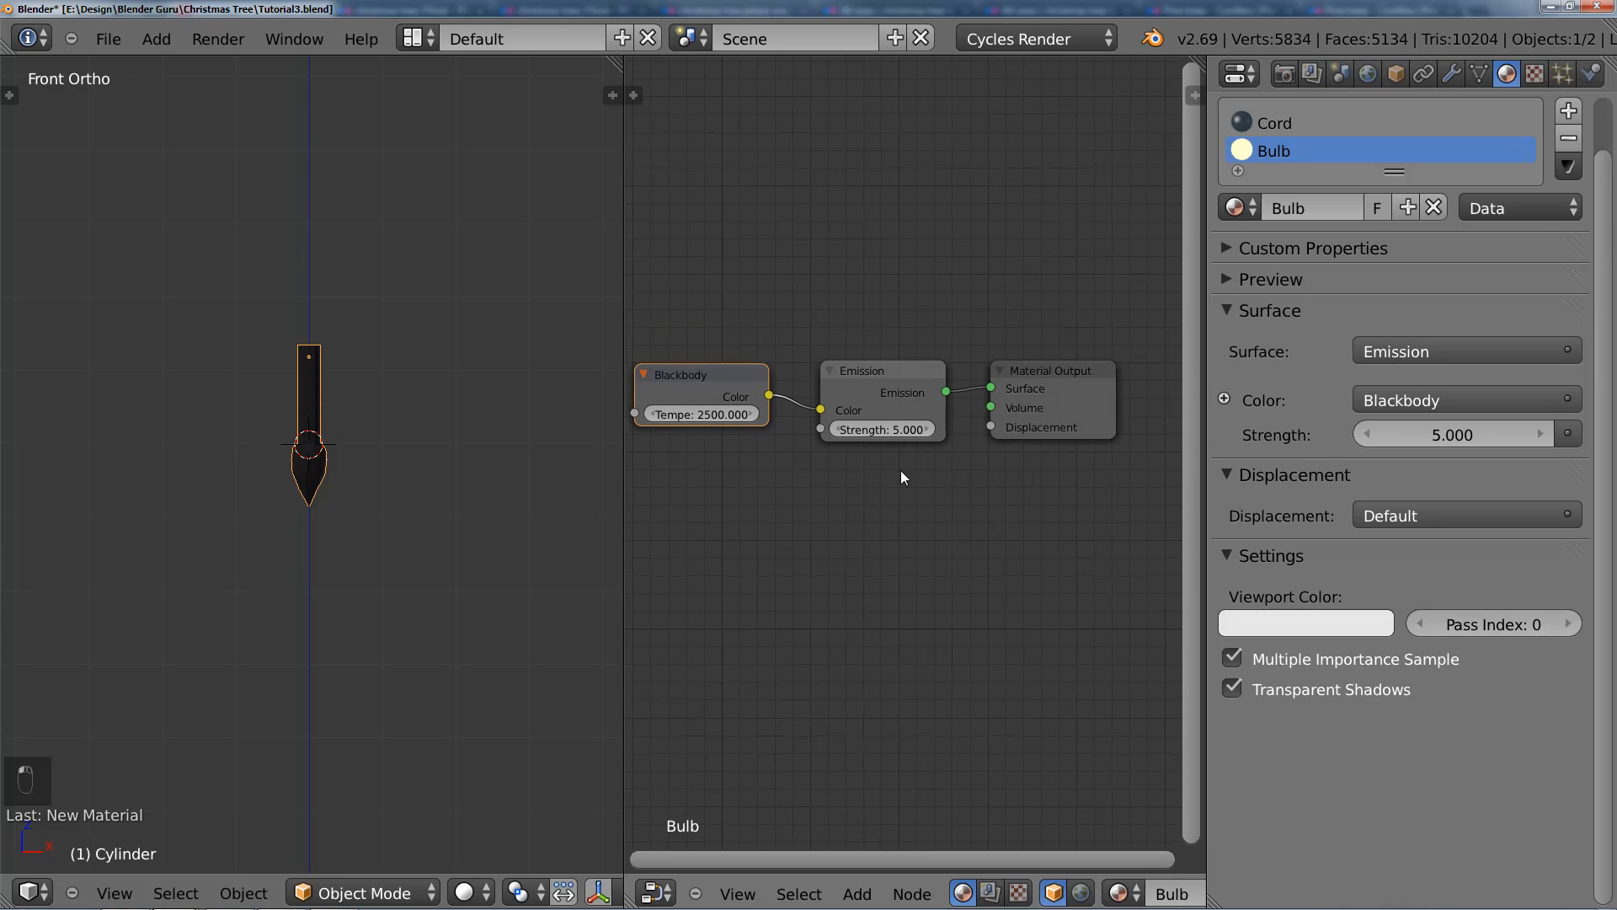
Step: Assign the Bulb material to all the linked geometry of the bulb tip, leaving the cord part unassigned
key(Tab)
scroll(358, 426, up, 4)
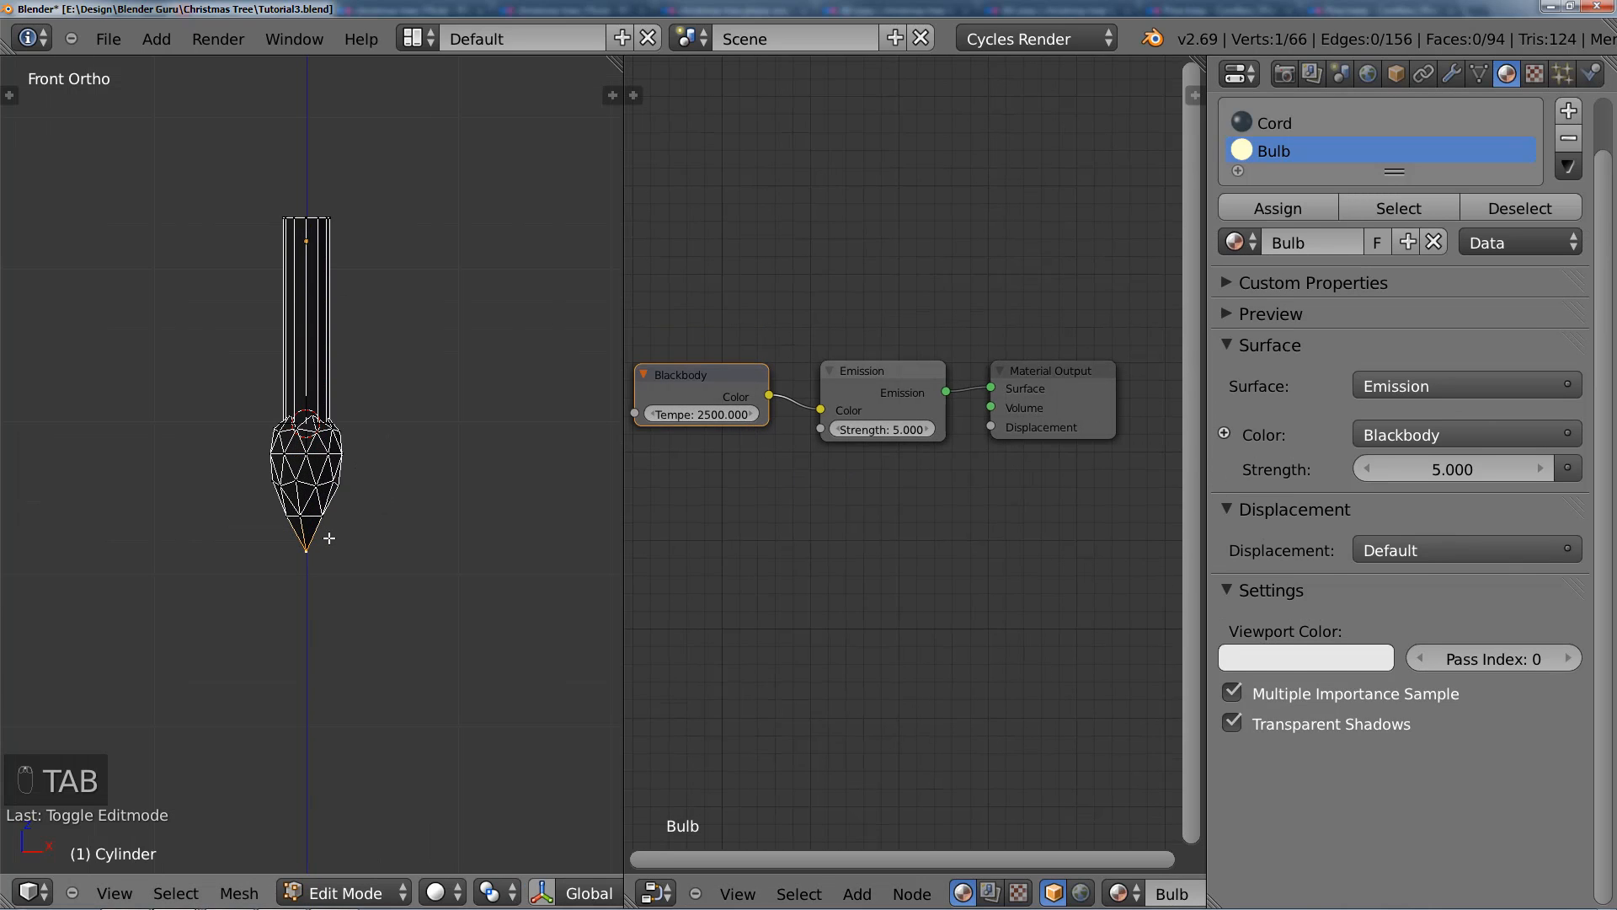
key(ctrl+l)
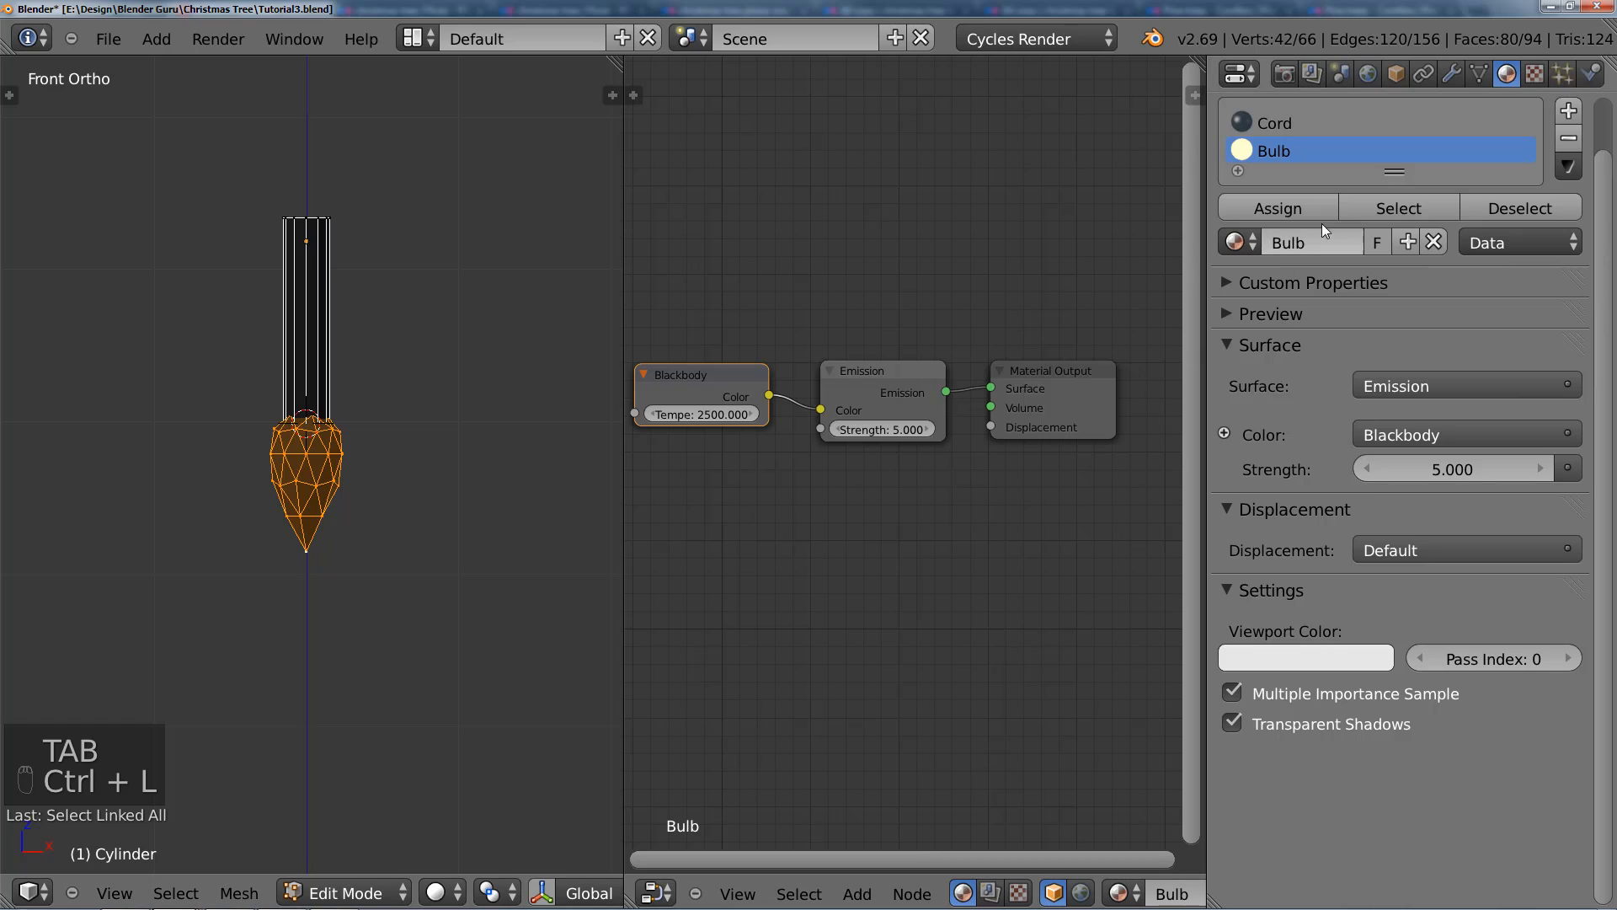
click(1302, 210)
key(Tab)
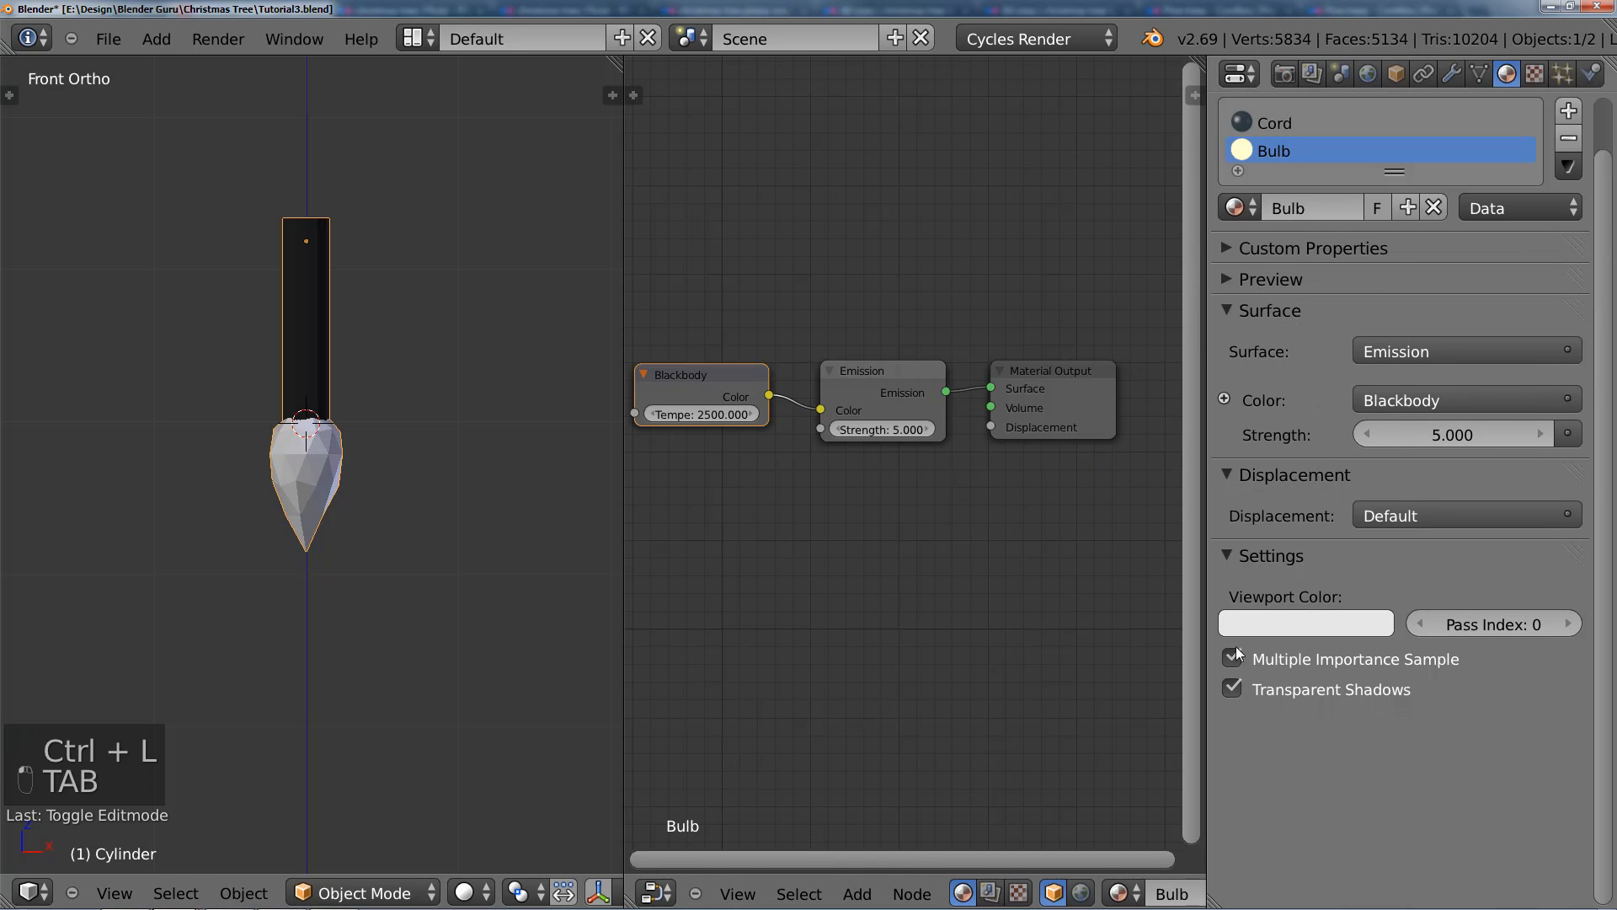
Step: Set the Bulb material's viewport color to the pale yellow sampled from its material preview
click(1322, 630)
click(1361, 528)
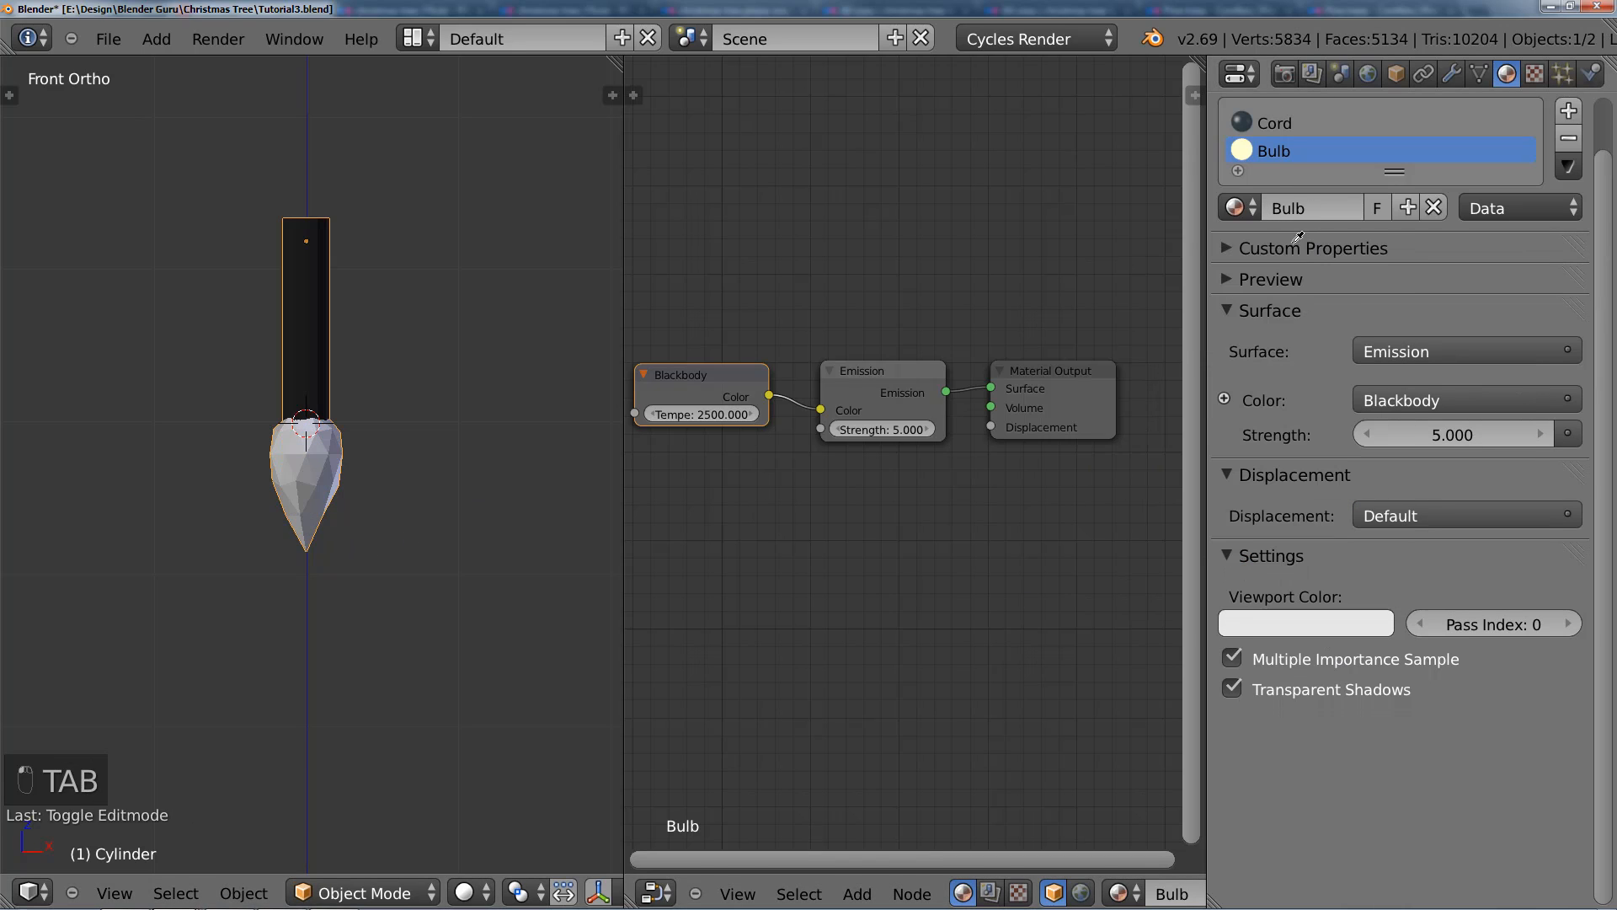
click(1245, 155)
Step: Examine the small light's size and position relative to the spiral cord in the front view
scroll(310, 522, down, 8)
key(a)
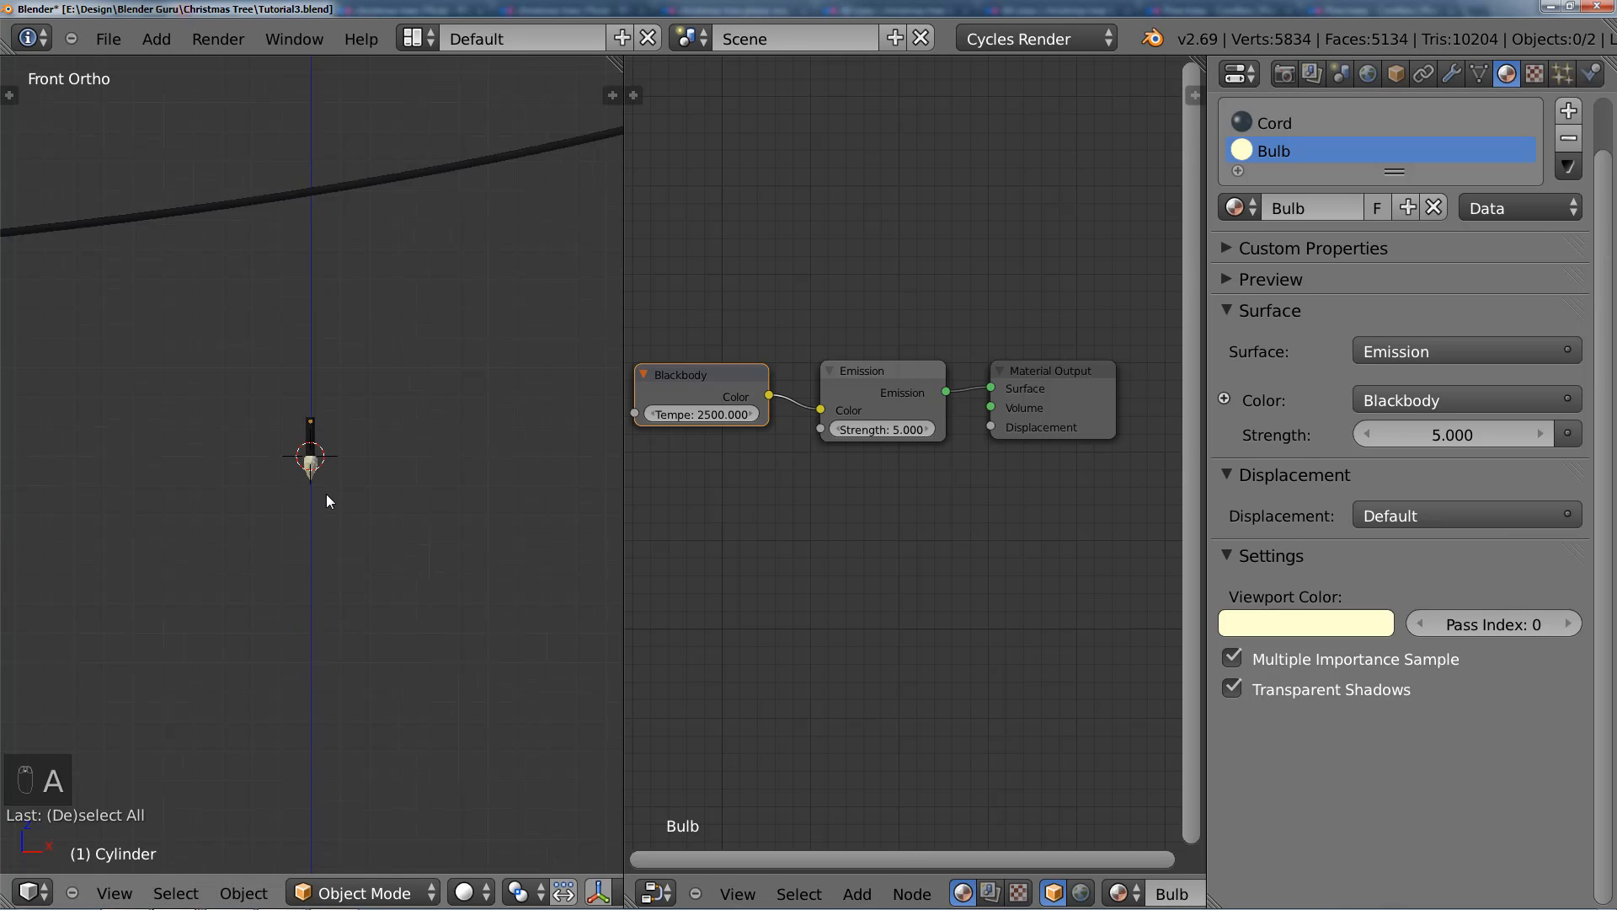
scroll(326, 496, down, 2)
scroll(322, 493, up, 8)
right_click(319, 458)
scroll(319, 458, down, 10)
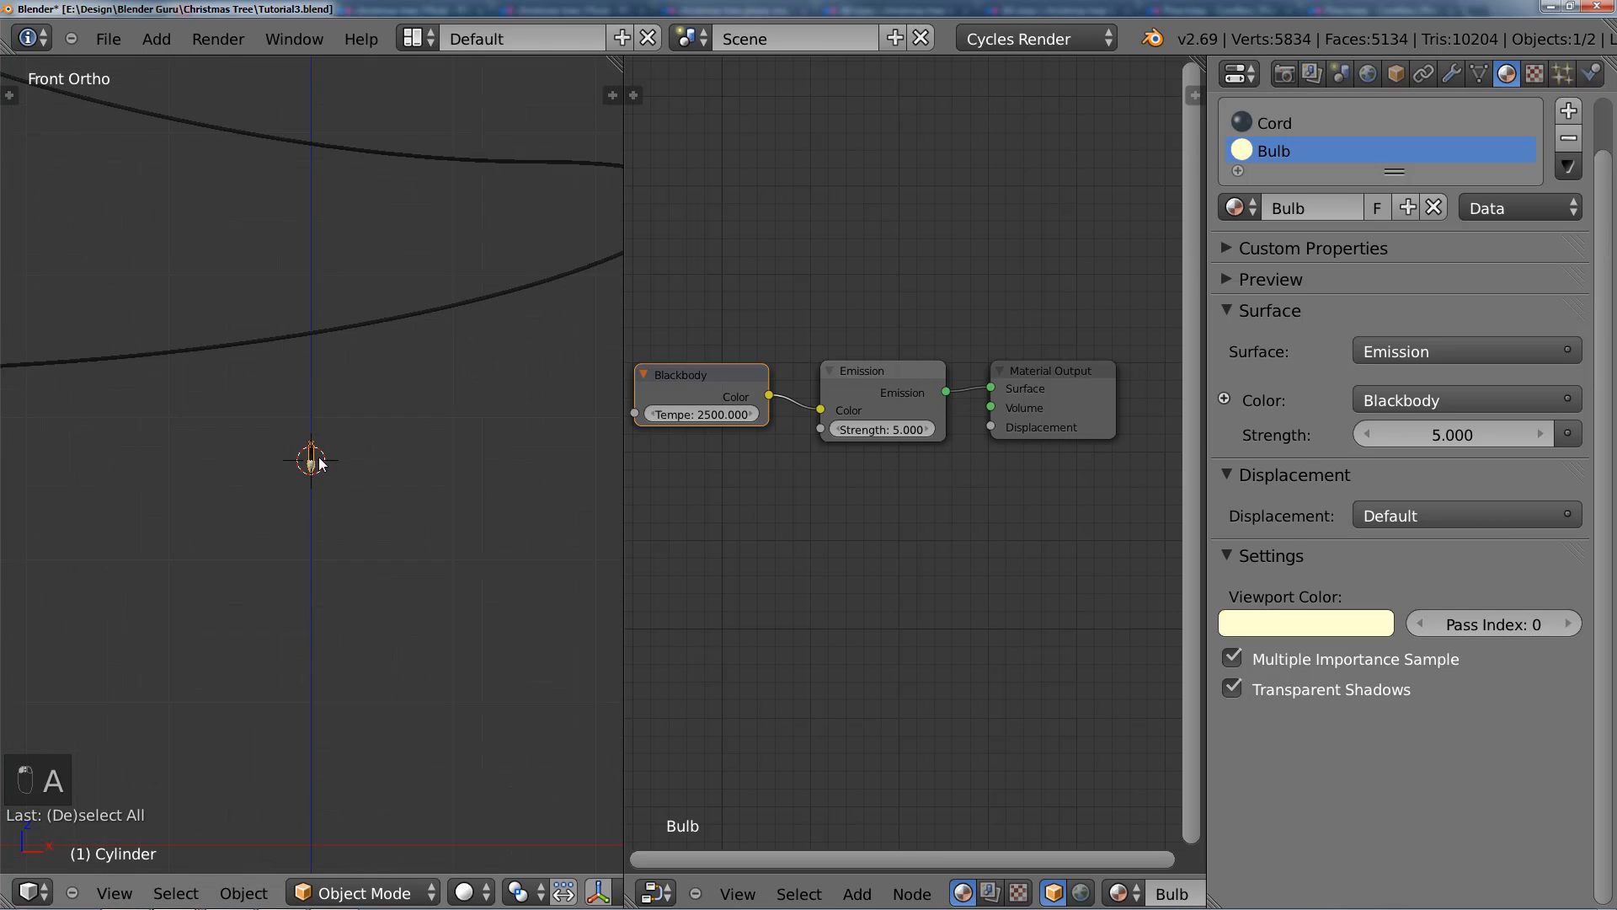
scroll(320, 463, up, 6)
scroll(337, 480, down, 3)
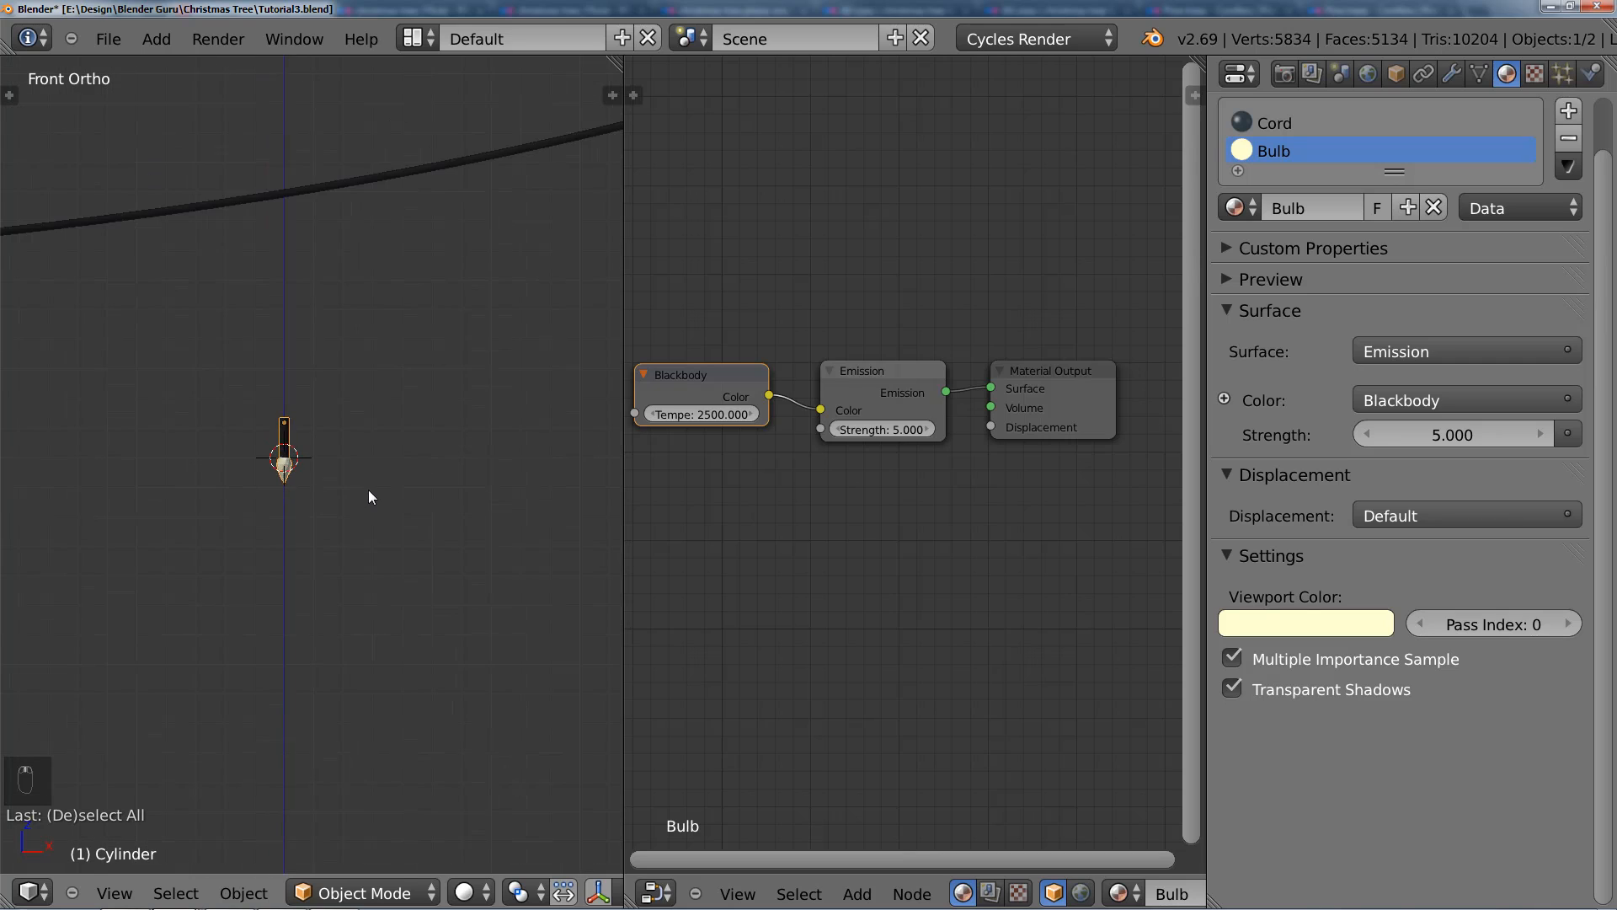
scroll(320, 487, down, 5)
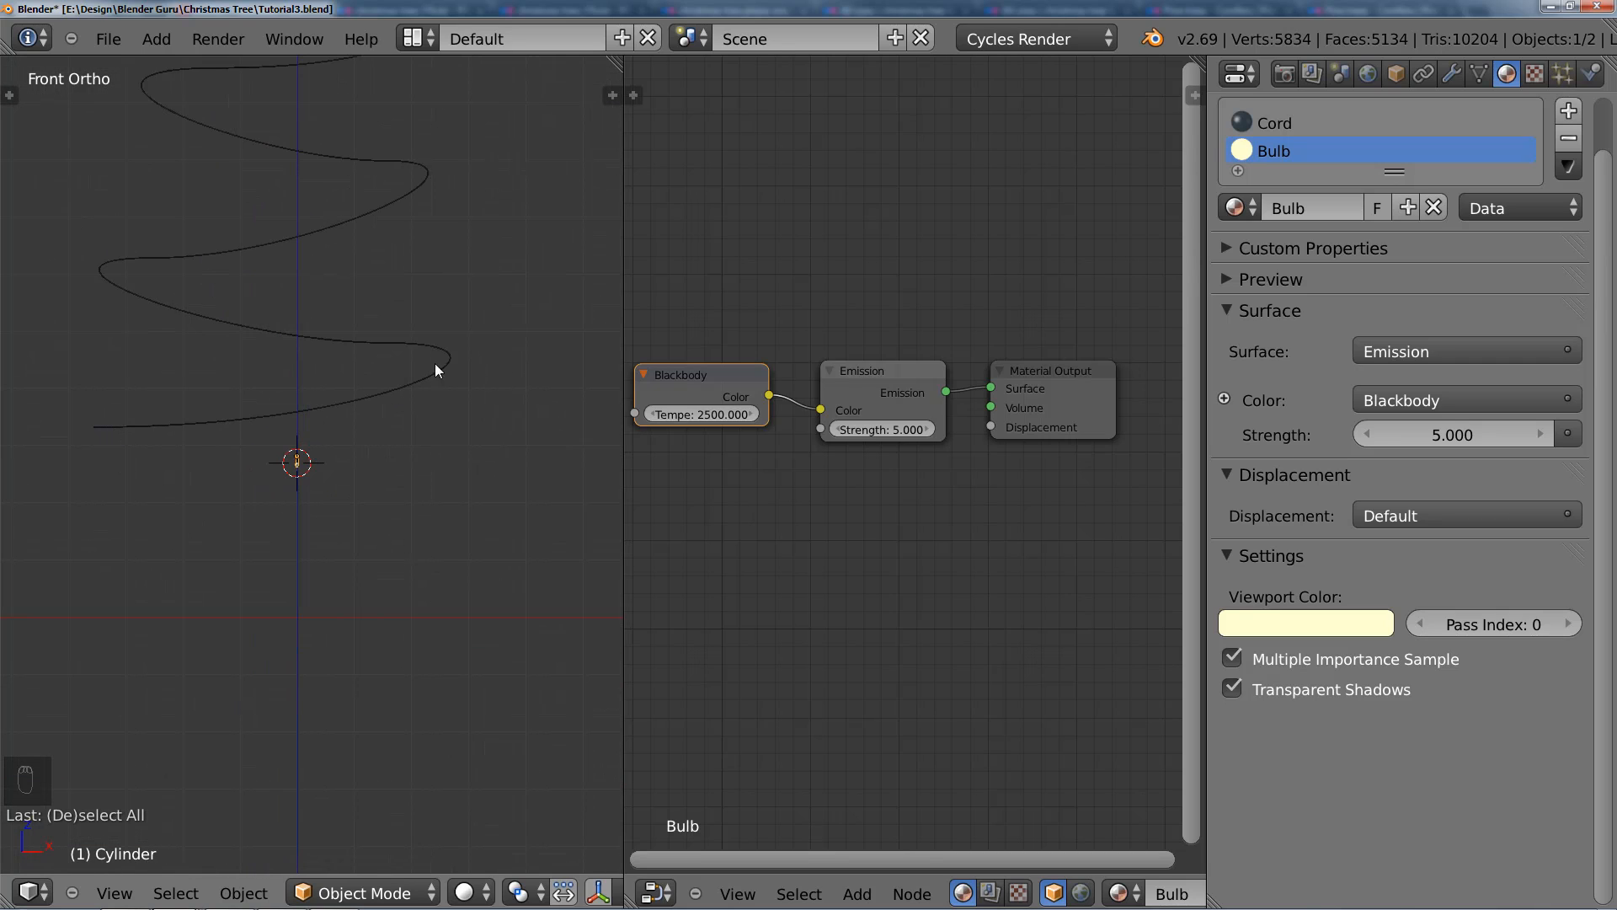
scroll(255, 126, down, 5)
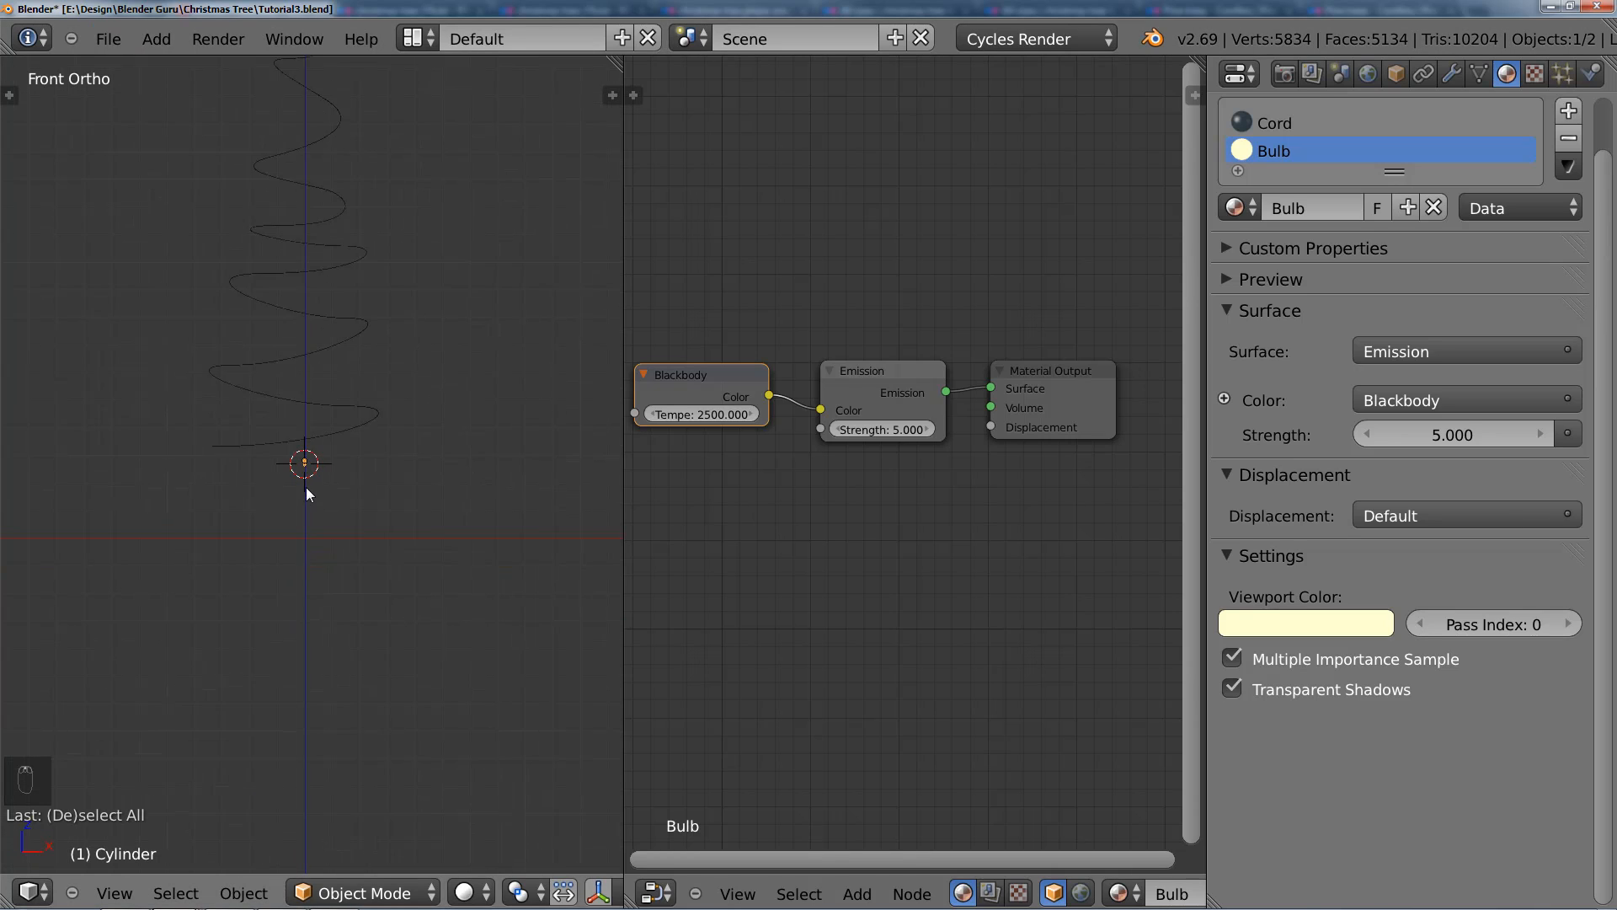
scroll(306, 487, up, 6)
scroll(296, 477, down, 3)
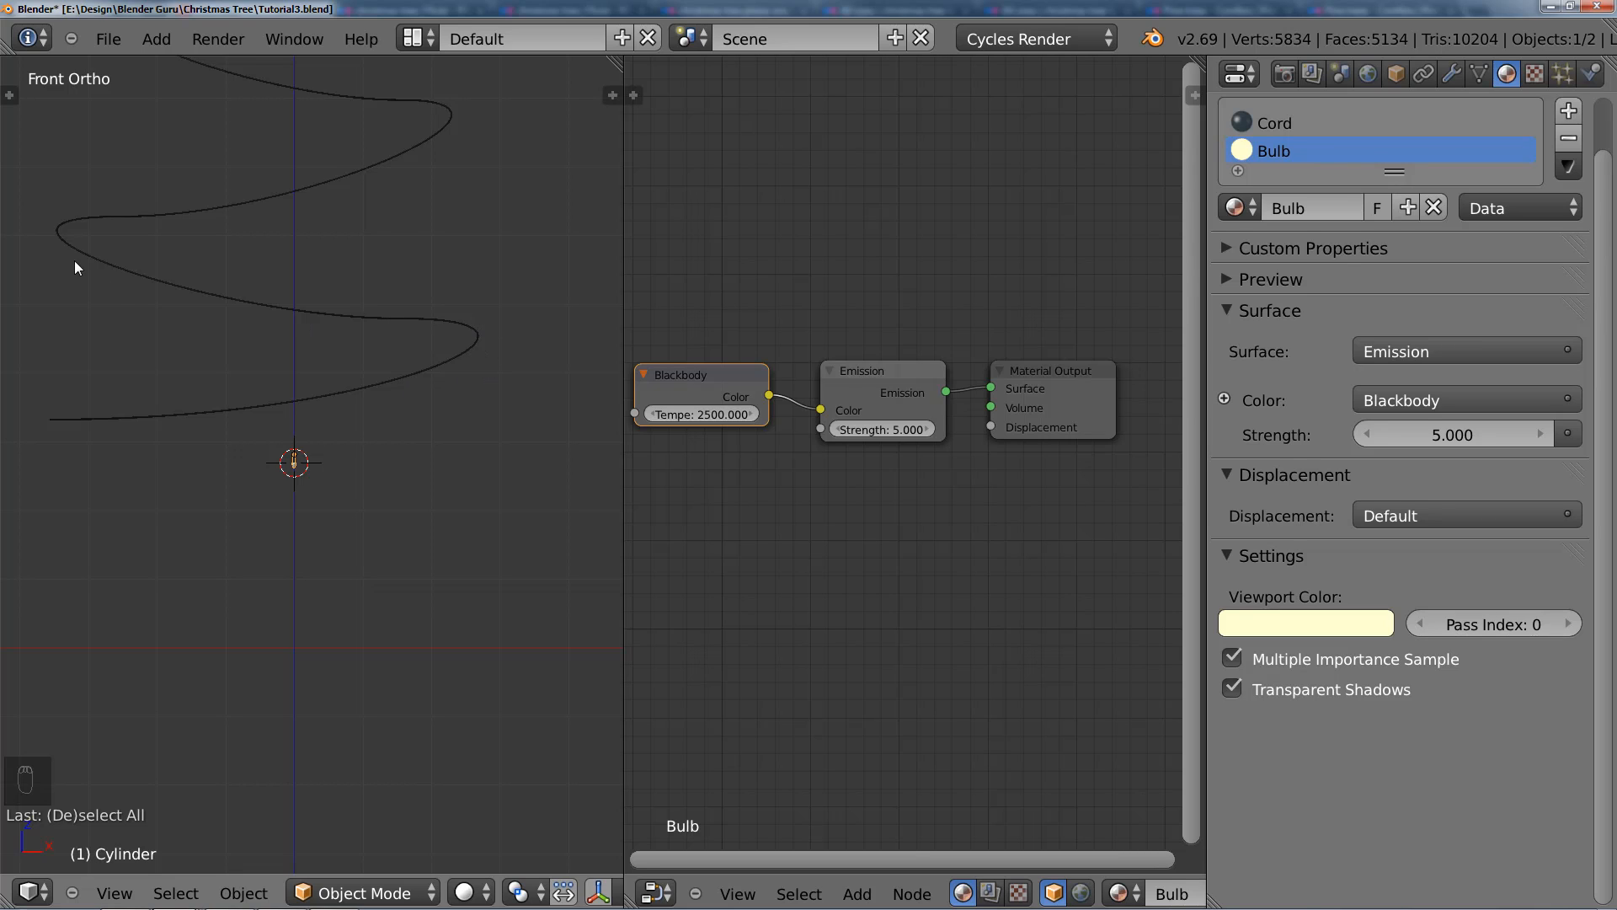
scroll(316, 508, up, 5)
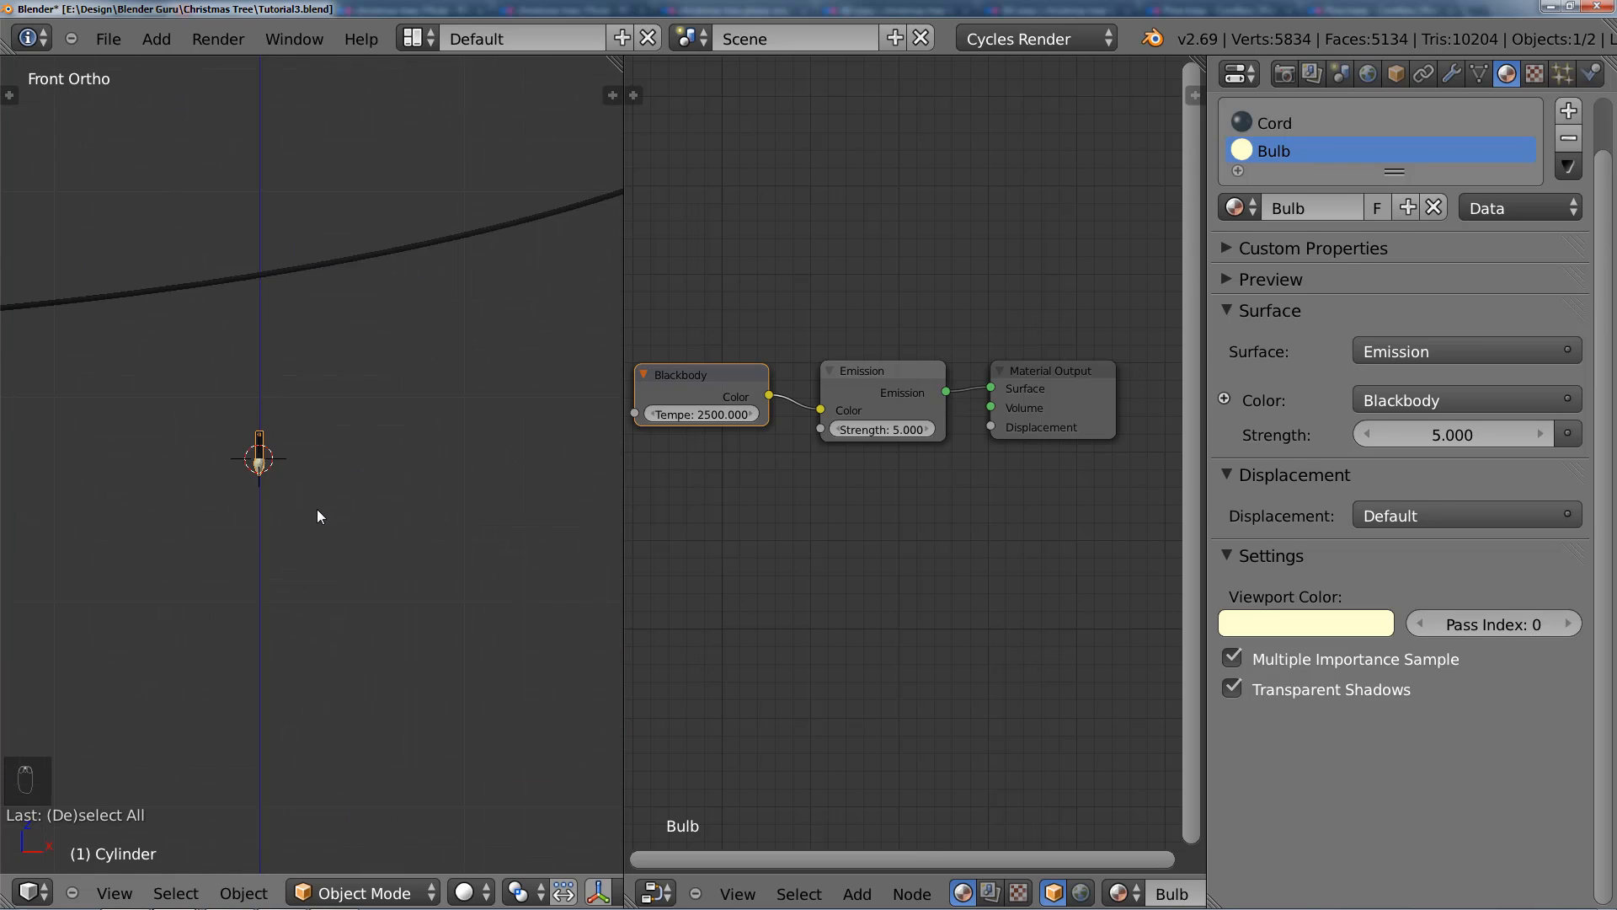
scroll(311, 497, up, 2)
scroll(270, 480, down, 1)
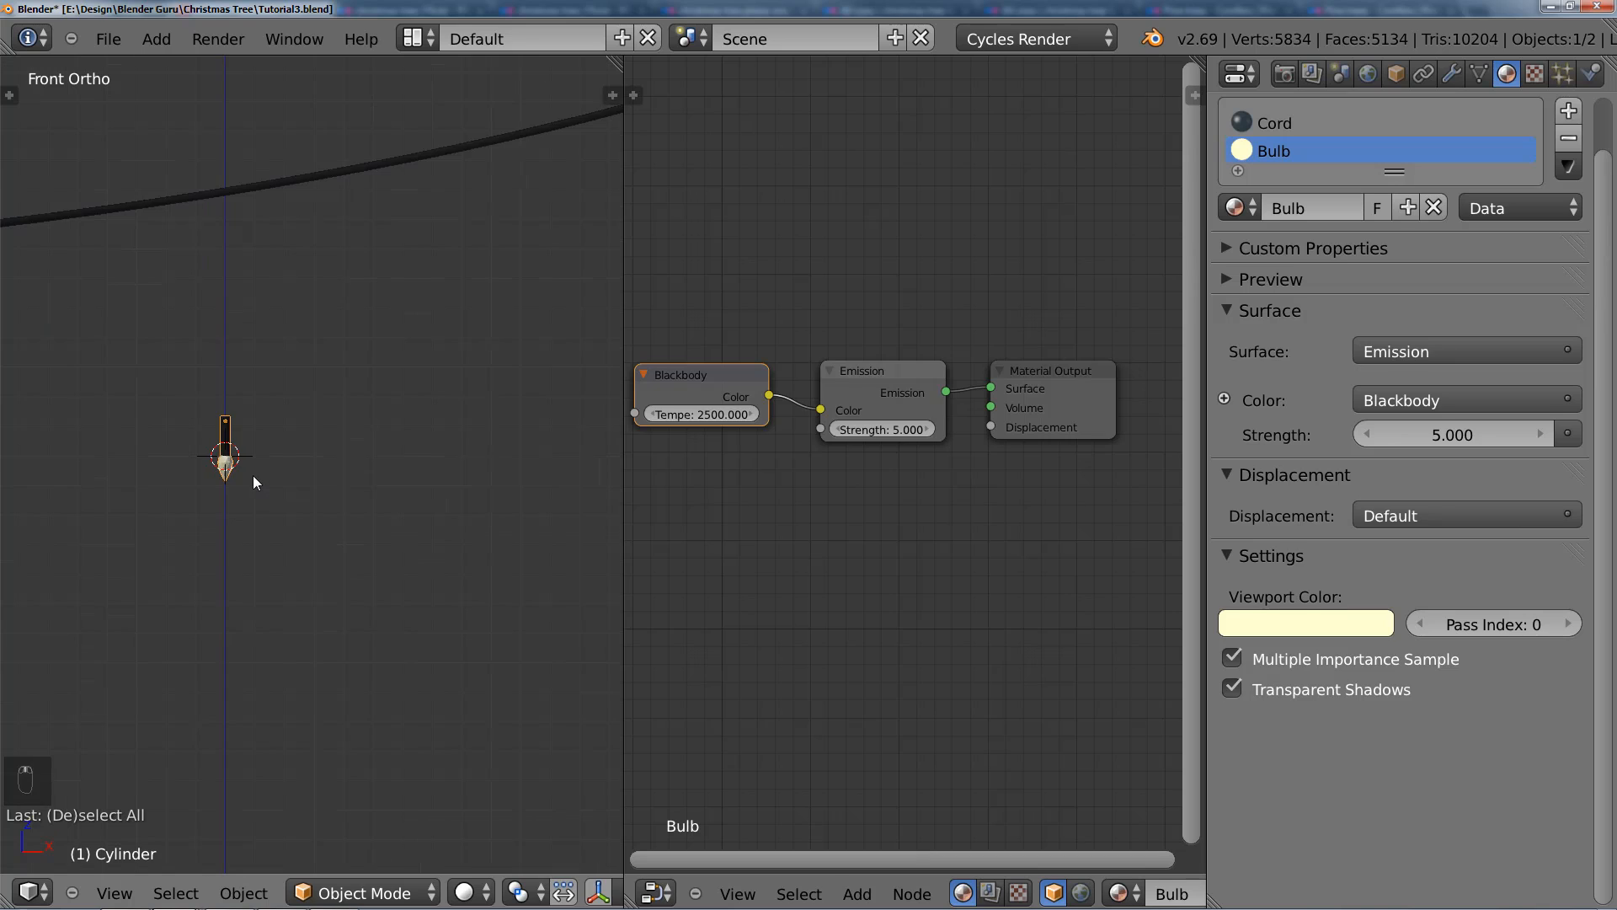
Step: Enter edit mode on the light and select all of its geometry
key(Tab)
key(a)
key(a)
key(a)
key(a)
shift+middle_drag(311, 497, 254, 477)
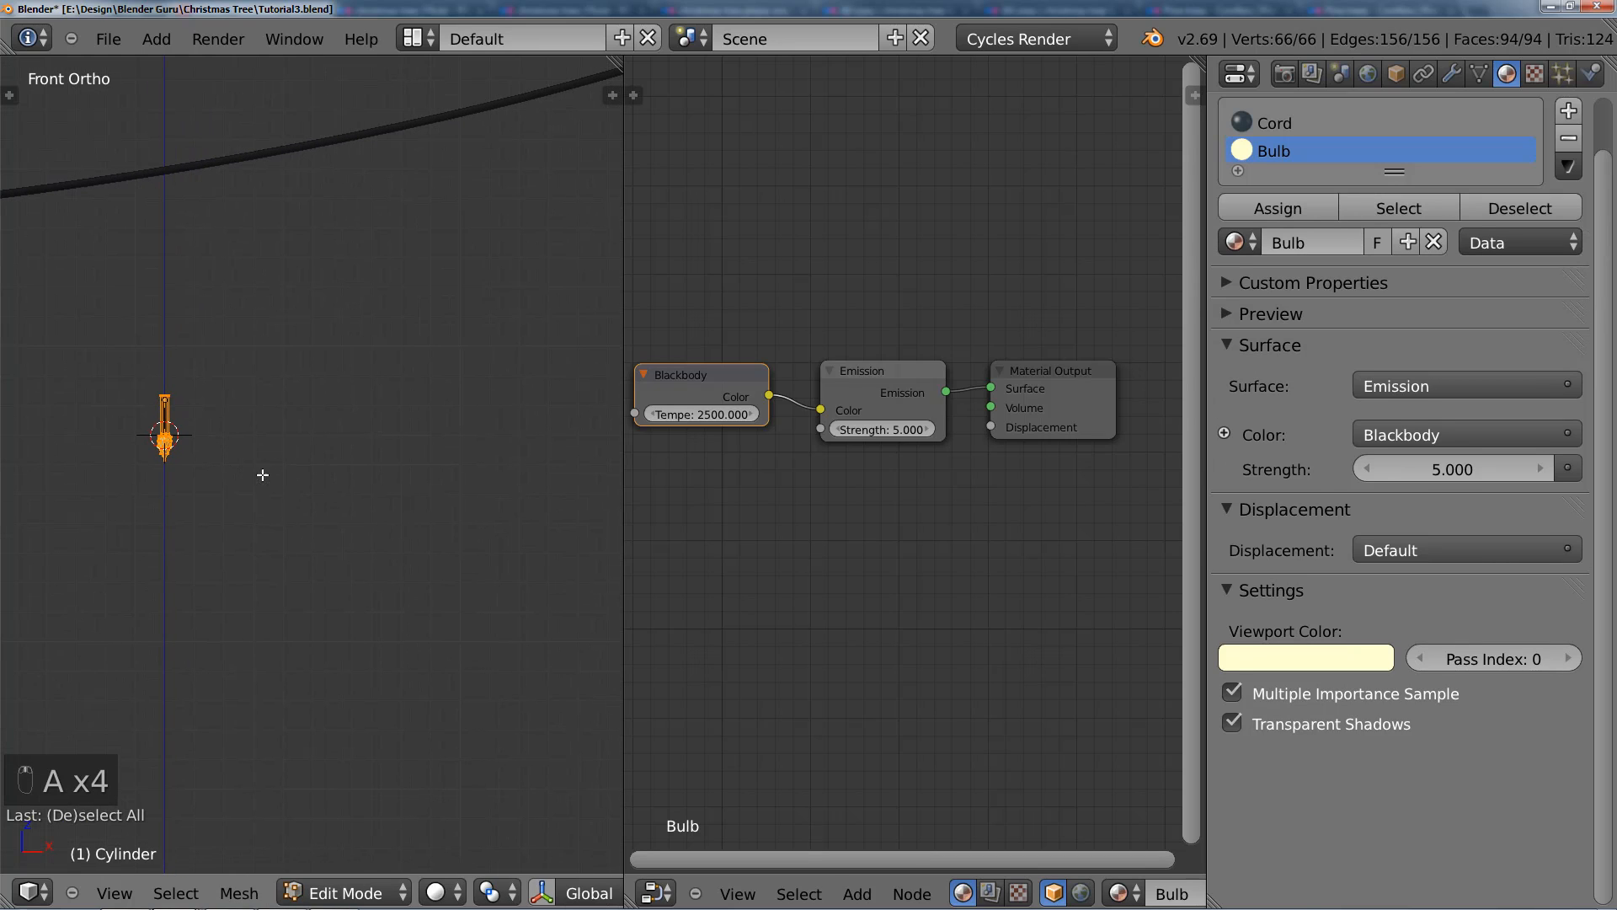
Step: Change the node editor area to a 3D View looking from the top, framed around the light and the nearby cord
click(656, 893)
click(704, 862)
key(KP_7)
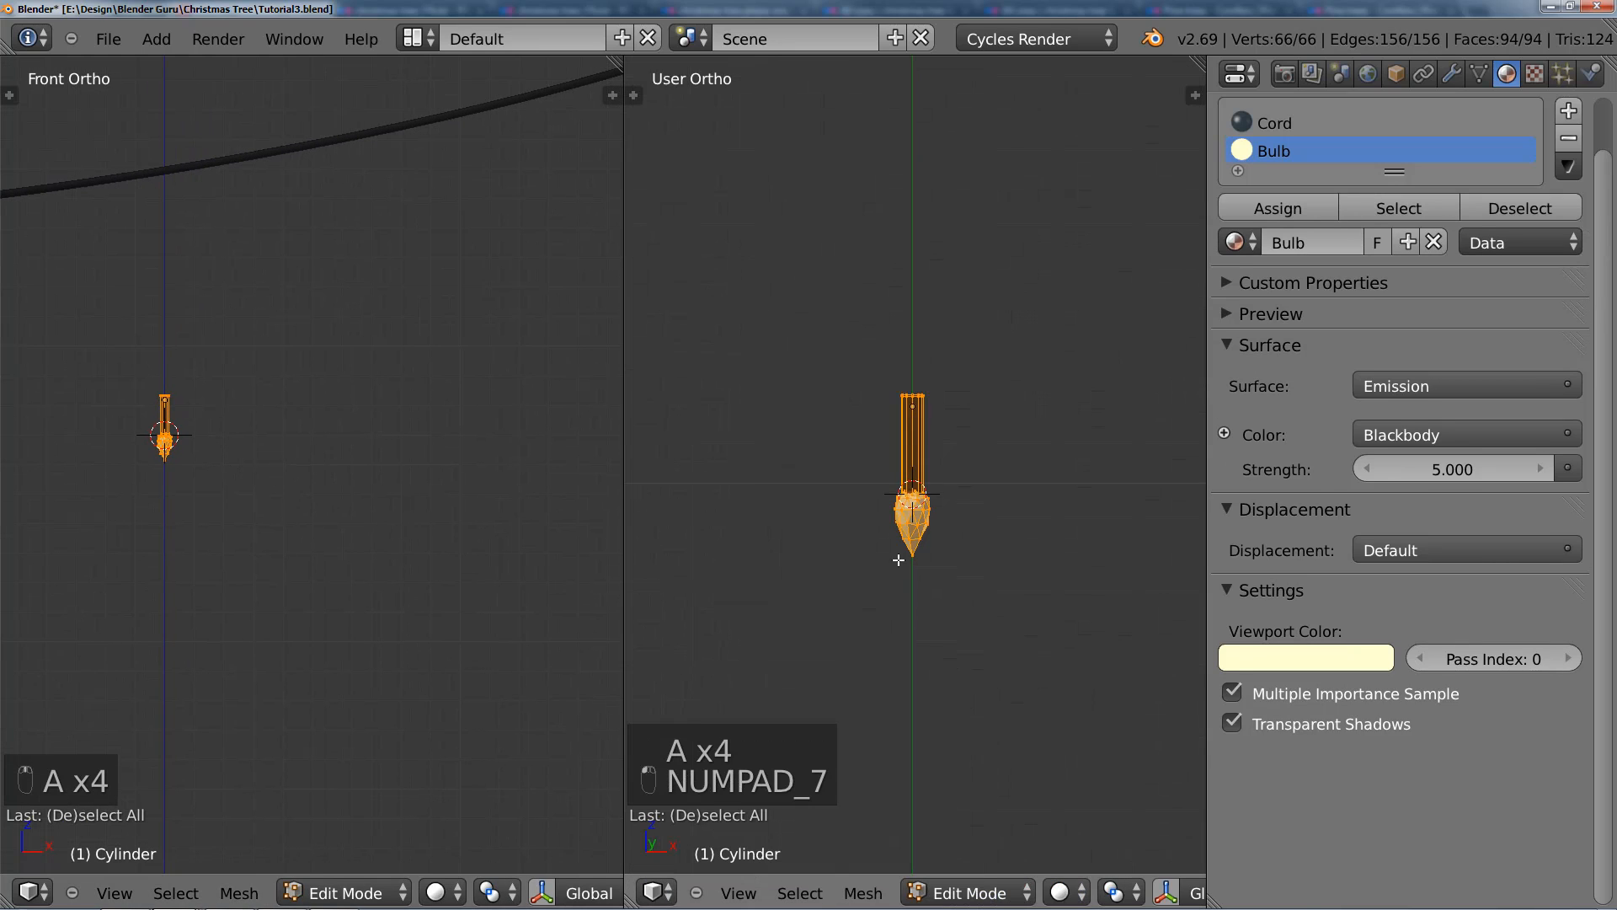
key(KP_Decimal)
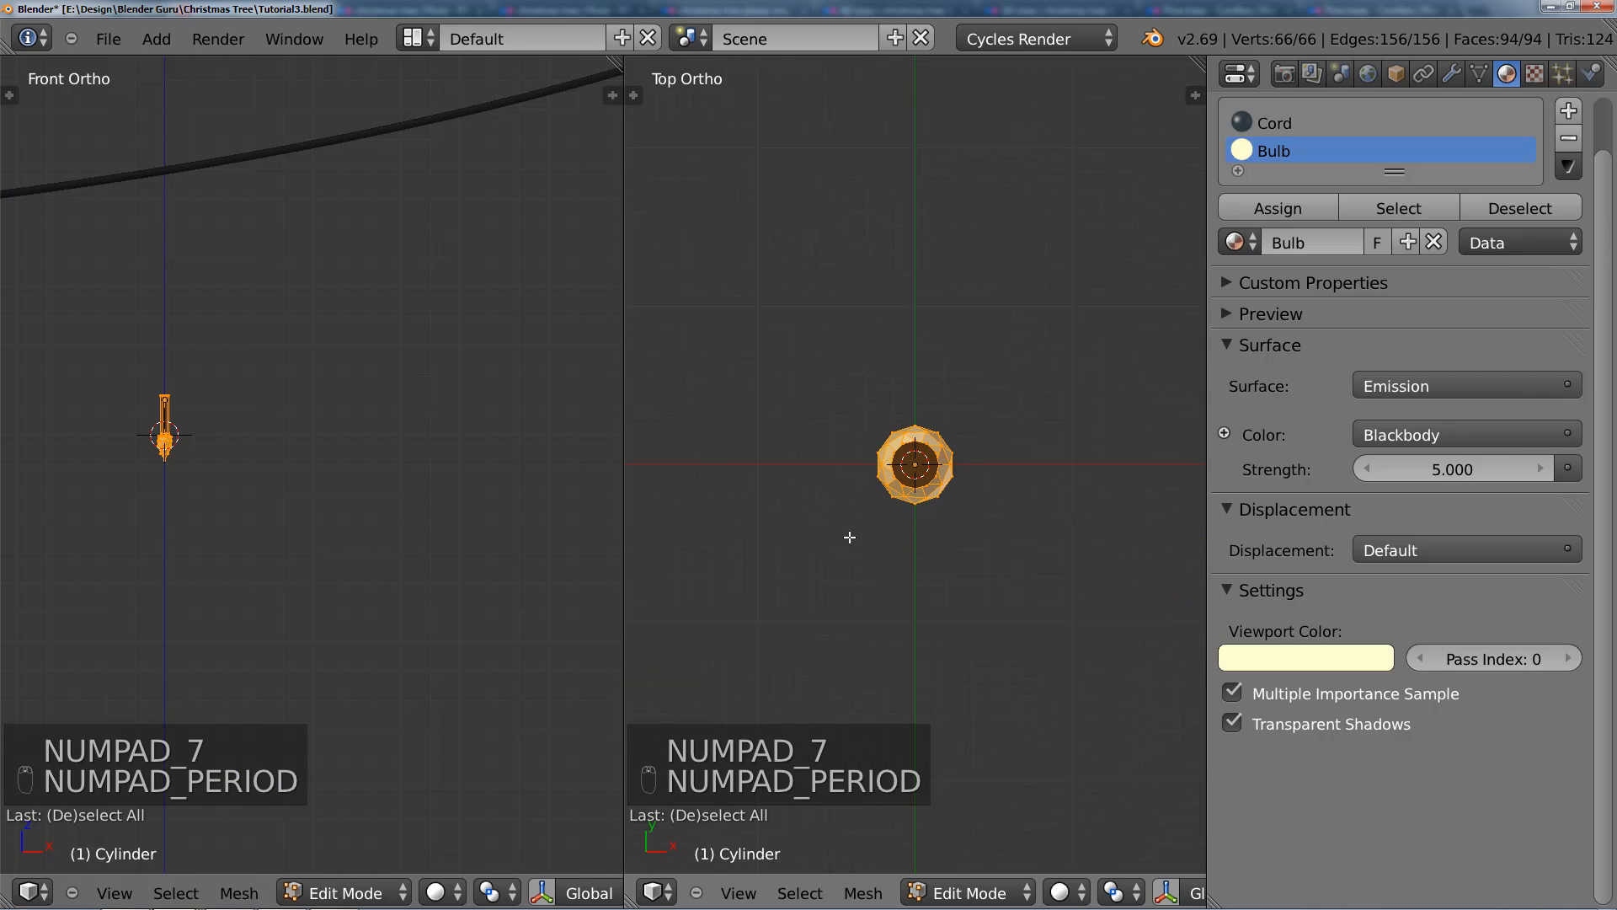
scroll(847, 537, down, 5)
scroll(337, 484, down, 4)
scroll(291, 473, up, 4)
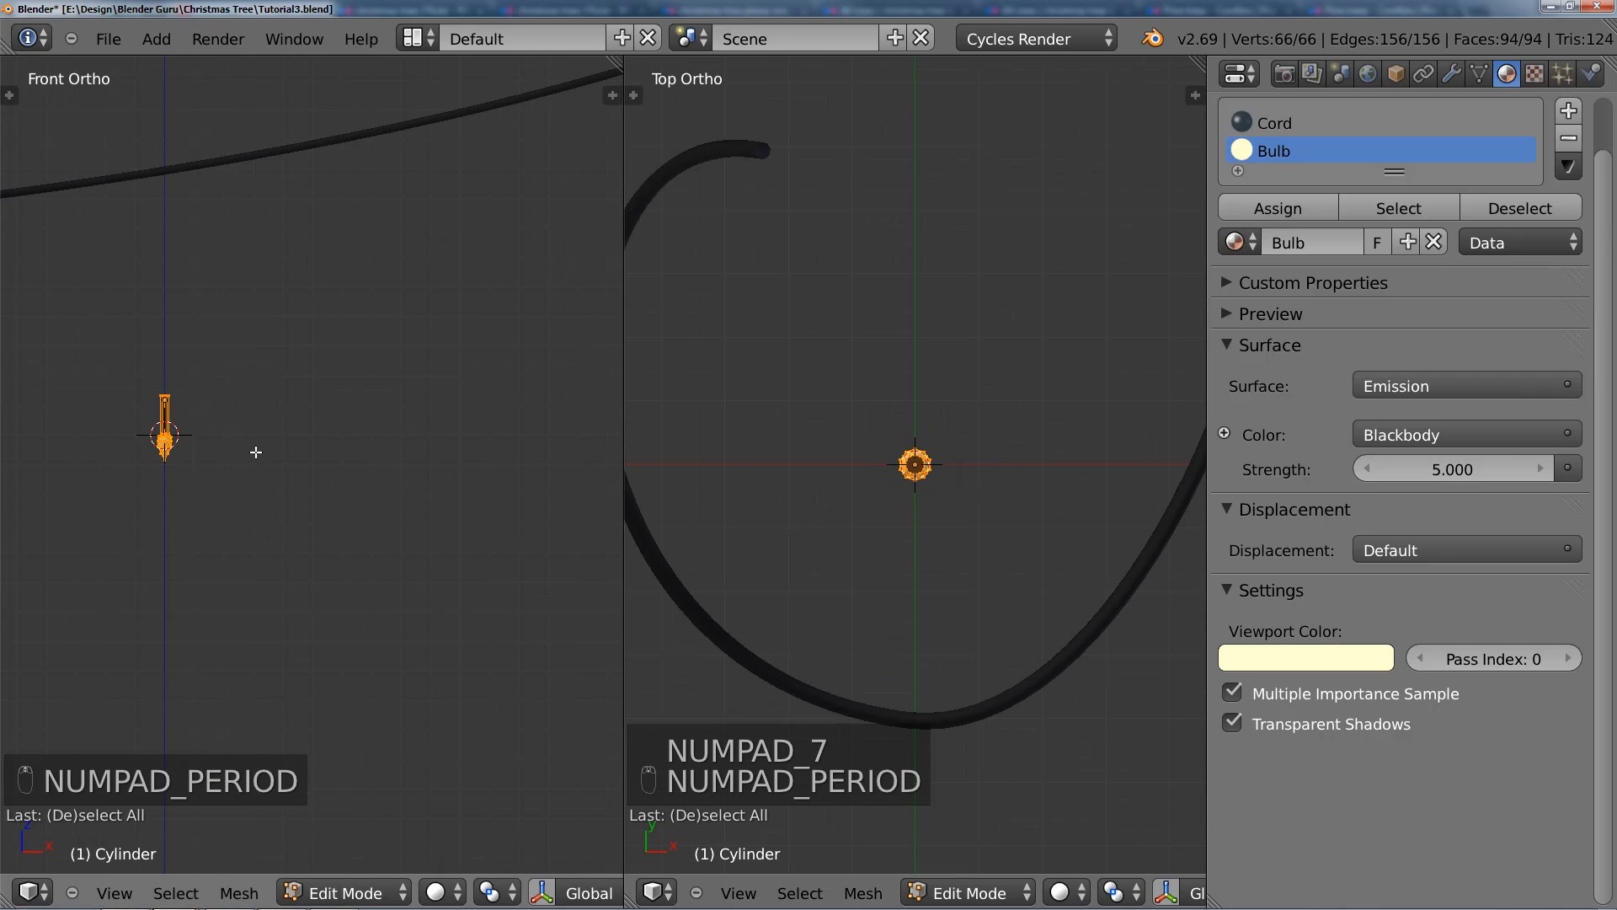
Step: Duplicate the whole light mesh and offset the copy 0.02 along the X axis
key(shift+d)
key(x)
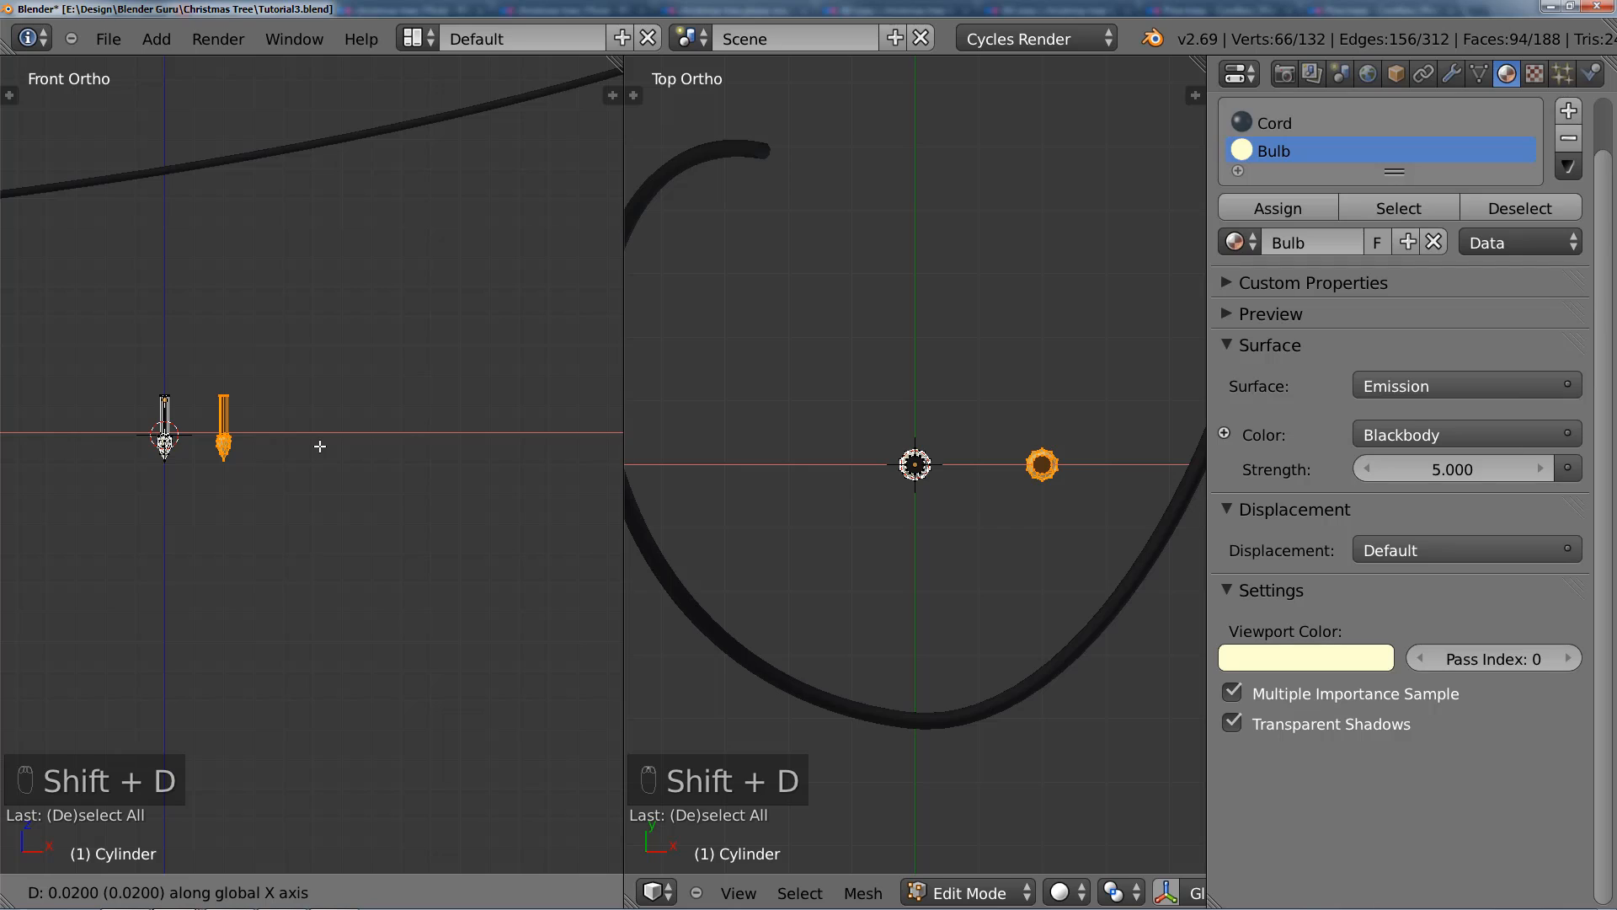
click(320, 446)
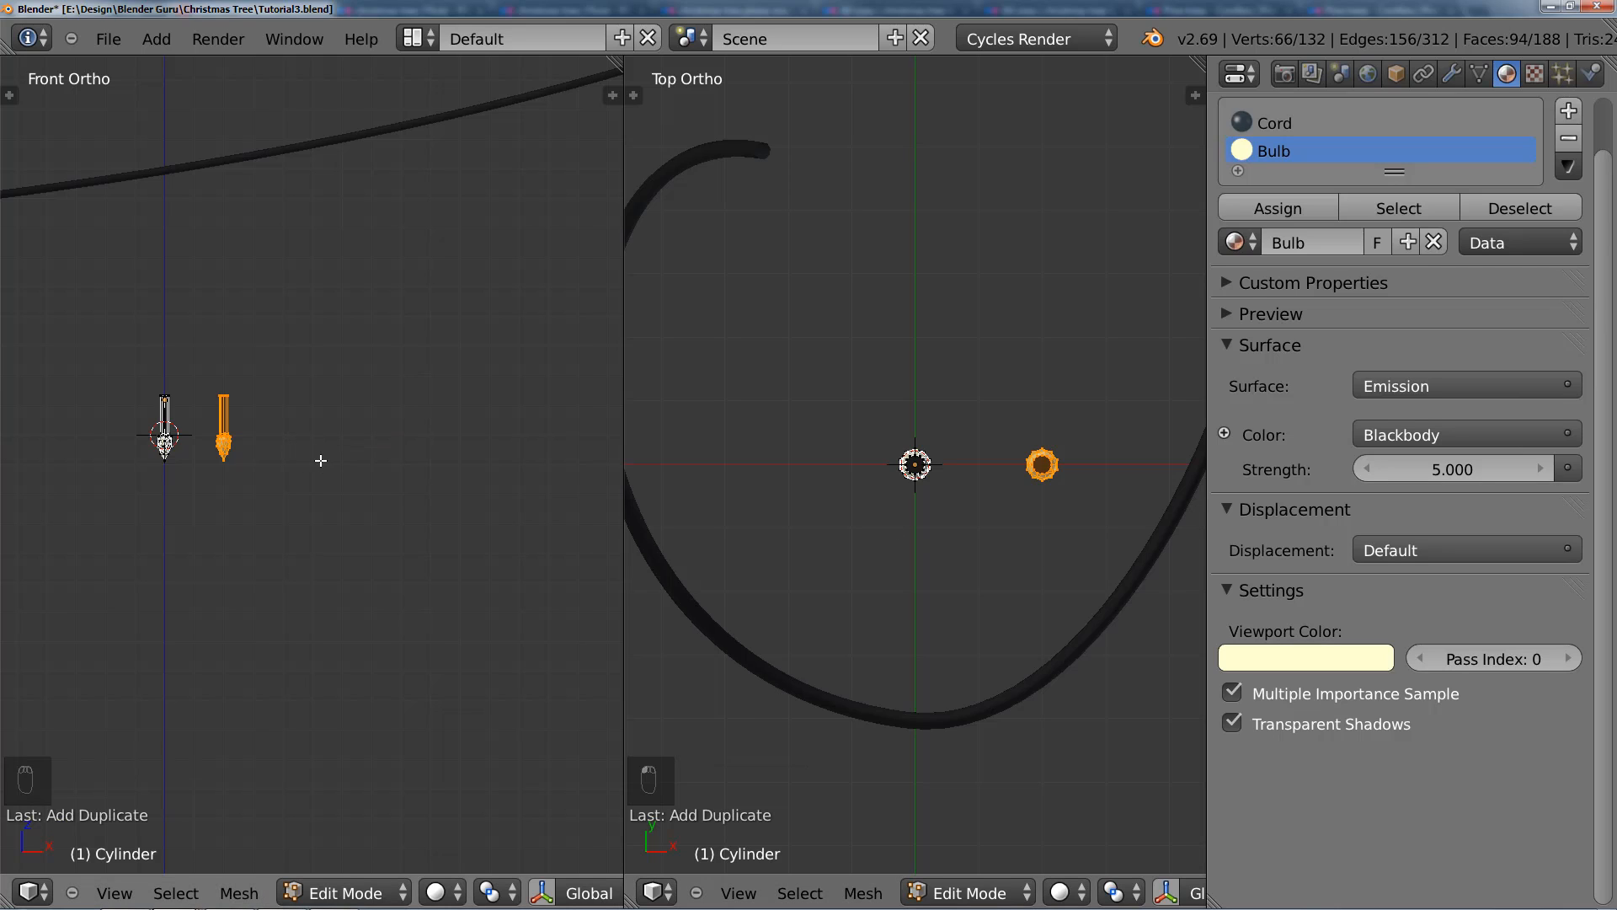
Step: Switch the front view to the right side view and try to rotate the duplicated light
key(KP_3)
shift+middle_drag(318, 459, 474, 491)
key(r)
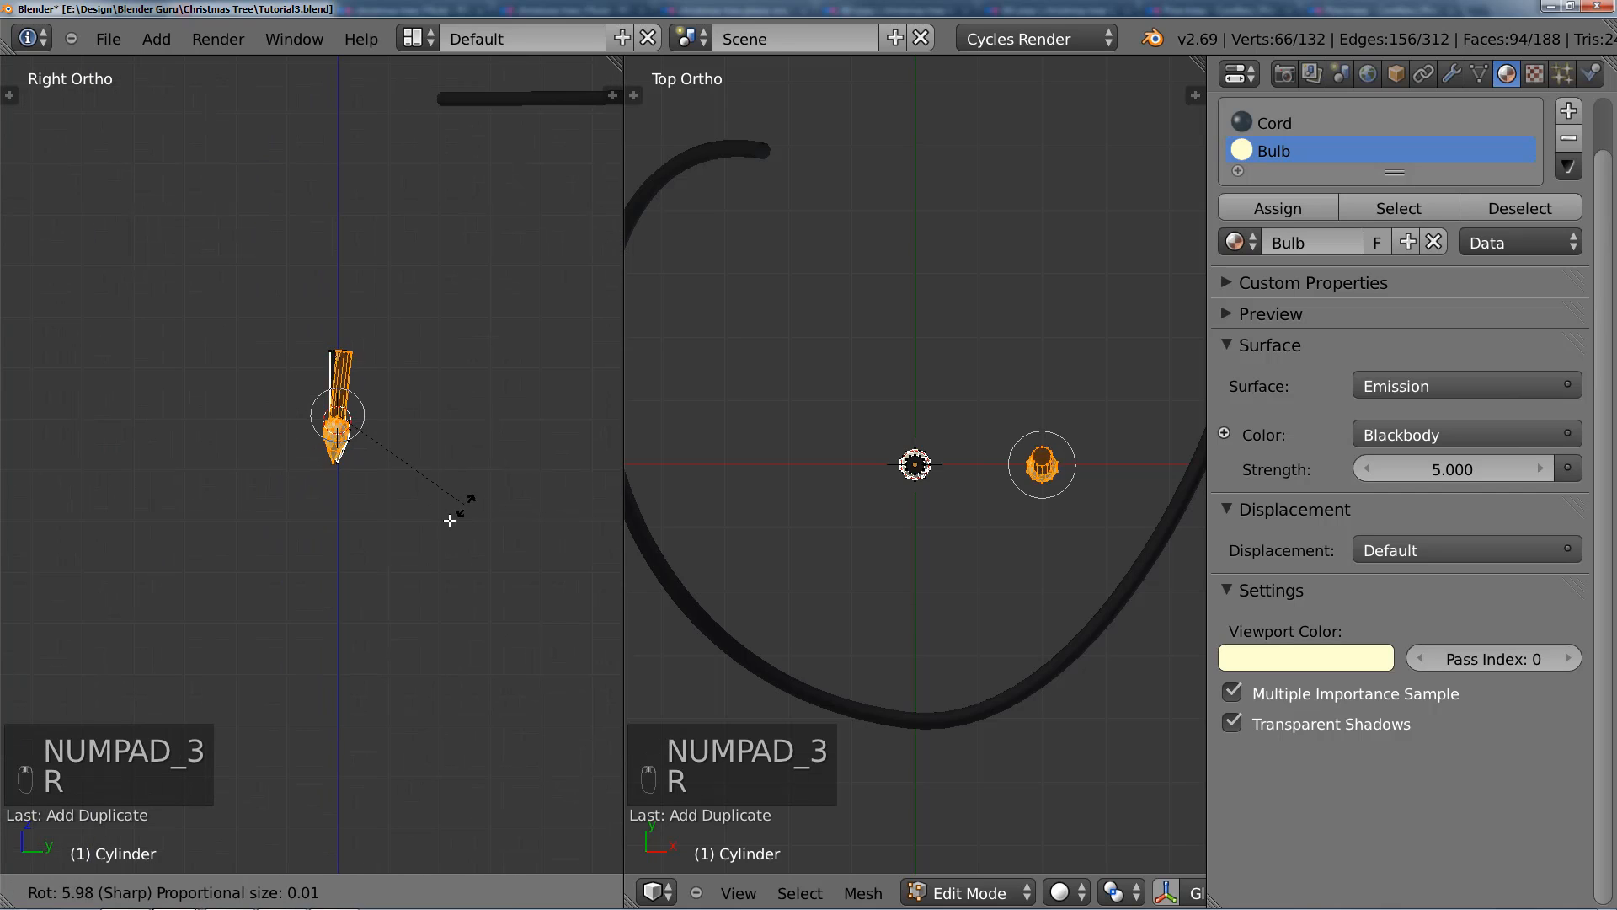
right_click(334, 531)
scroll(375, 418, up, 3)
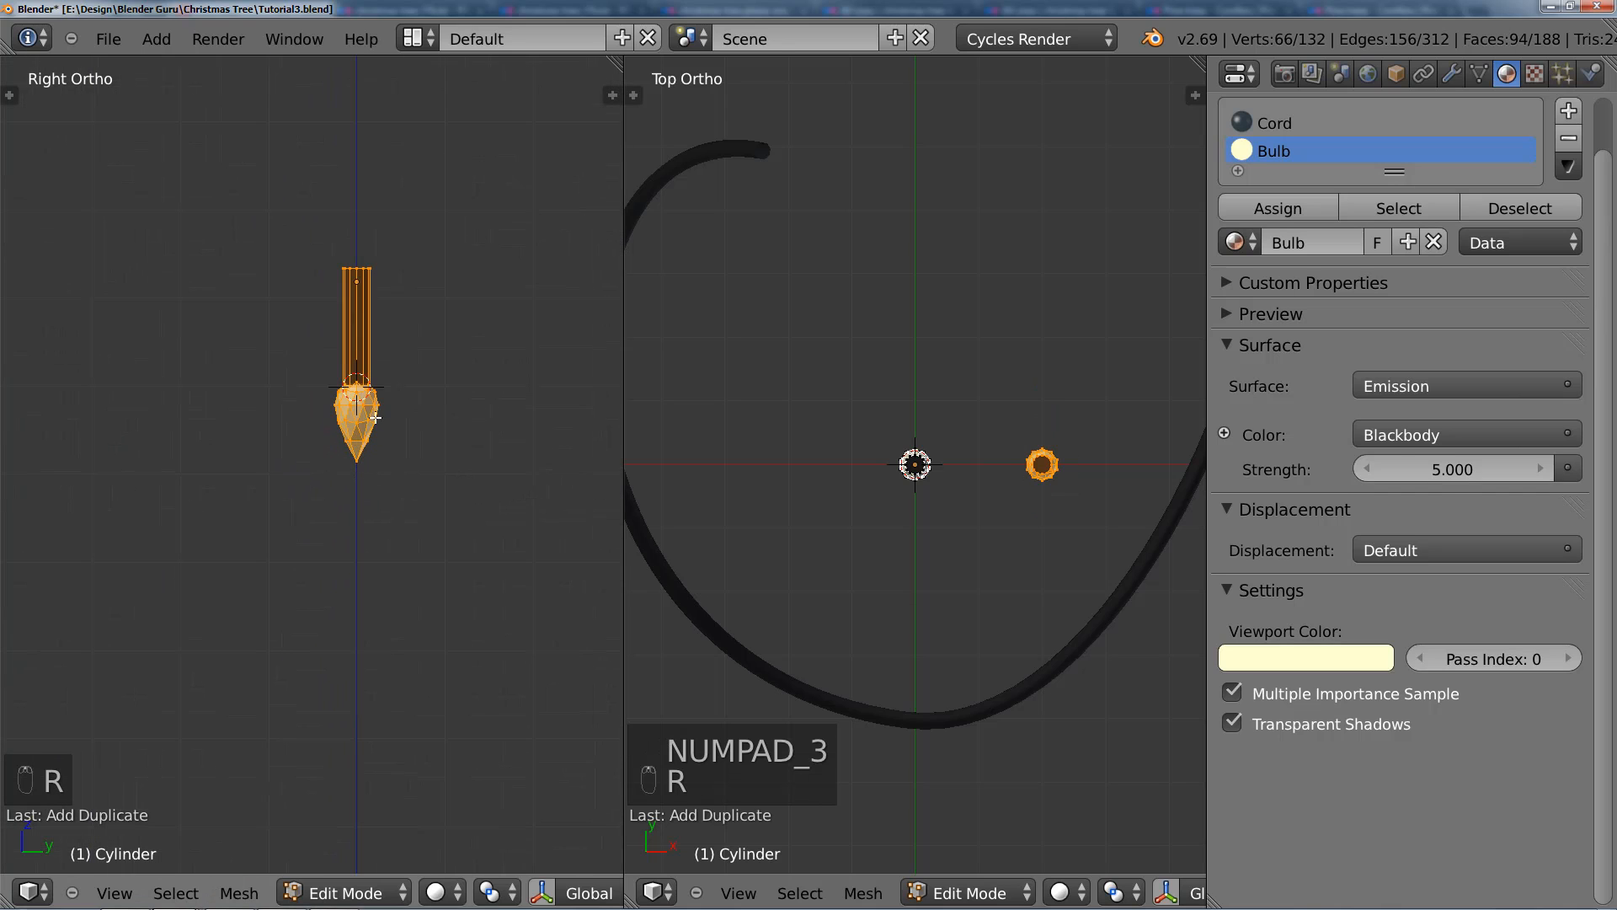
Step: Snap the 3D cursor to the light object's origin and make the 3D cursor the pivot point for mesh editing
key(Tab)
key(shift+s)
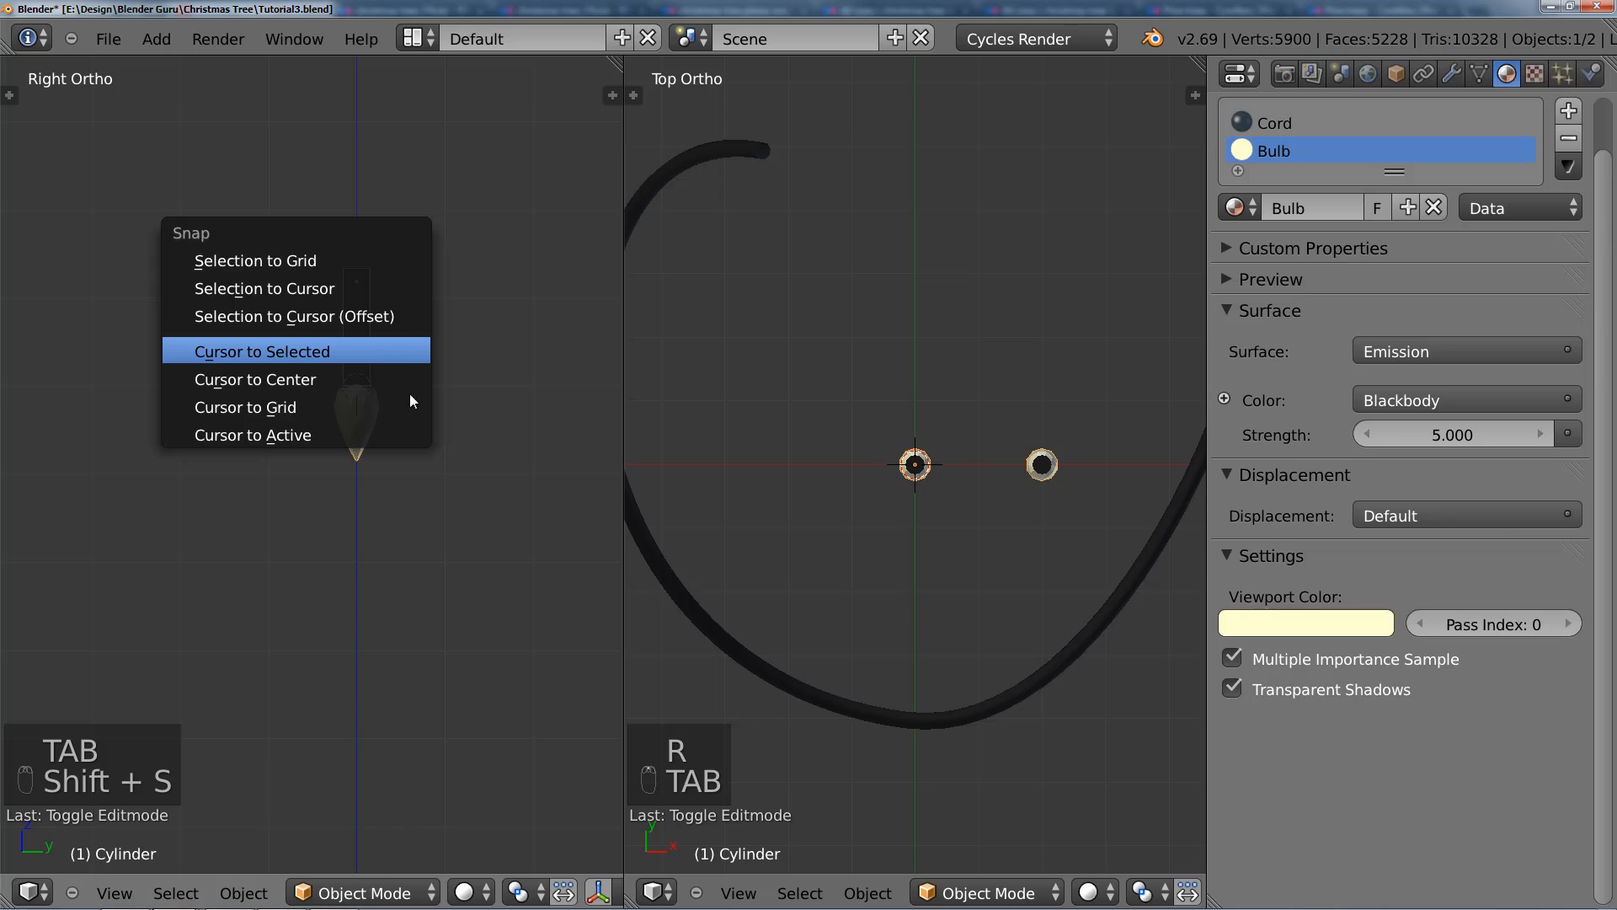
click(396, 351)
key(Tab)
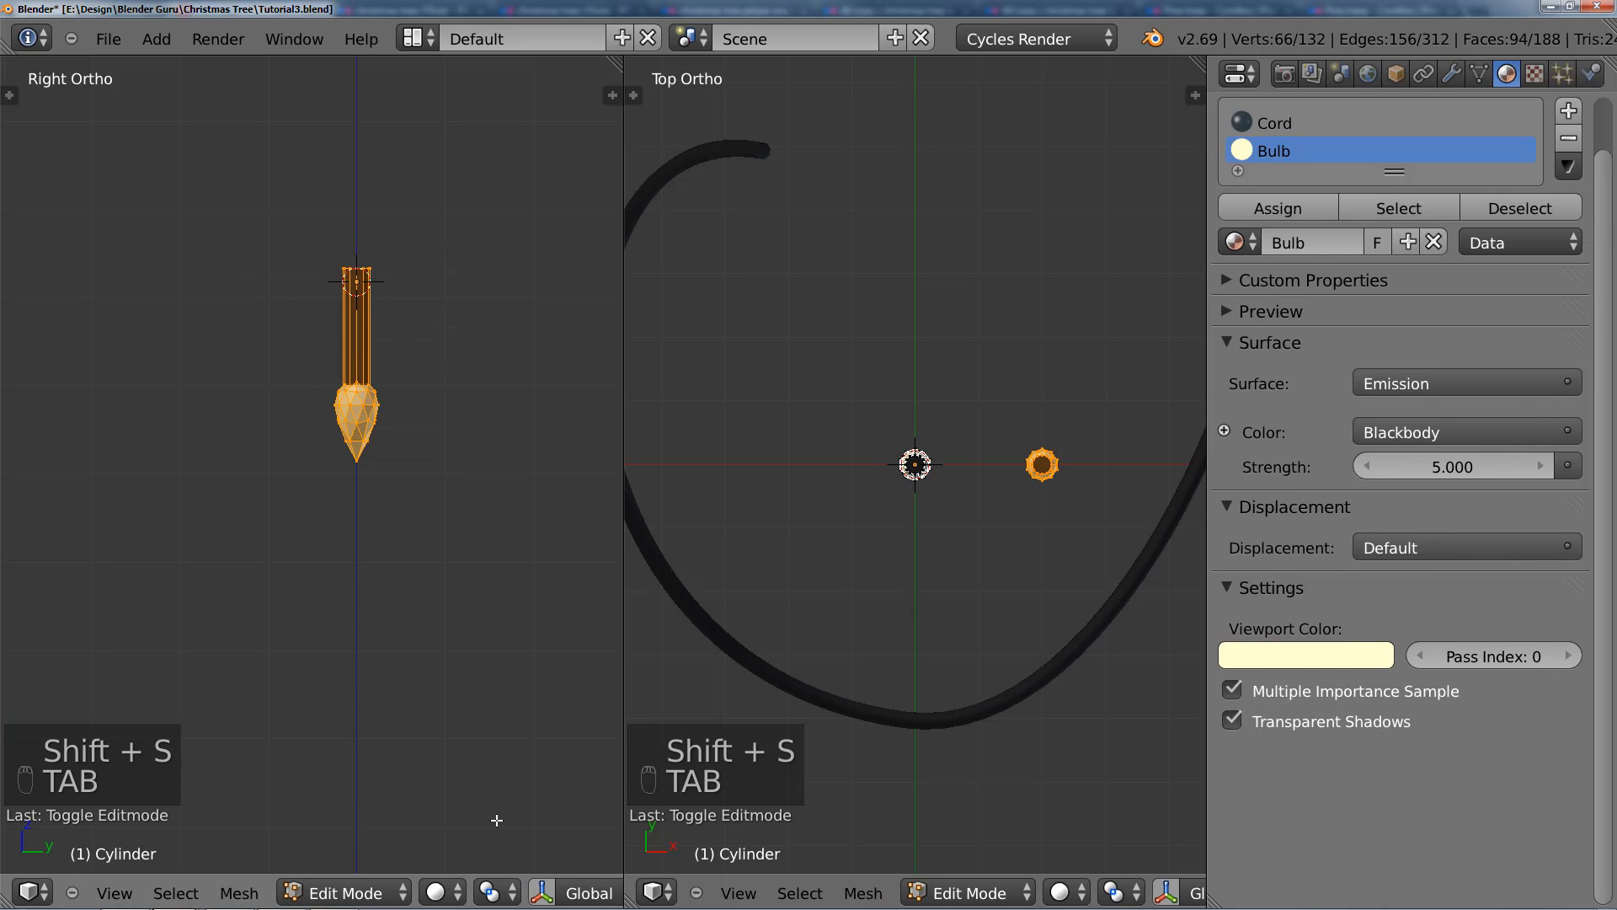
click(495, 893)
click(528, 839)
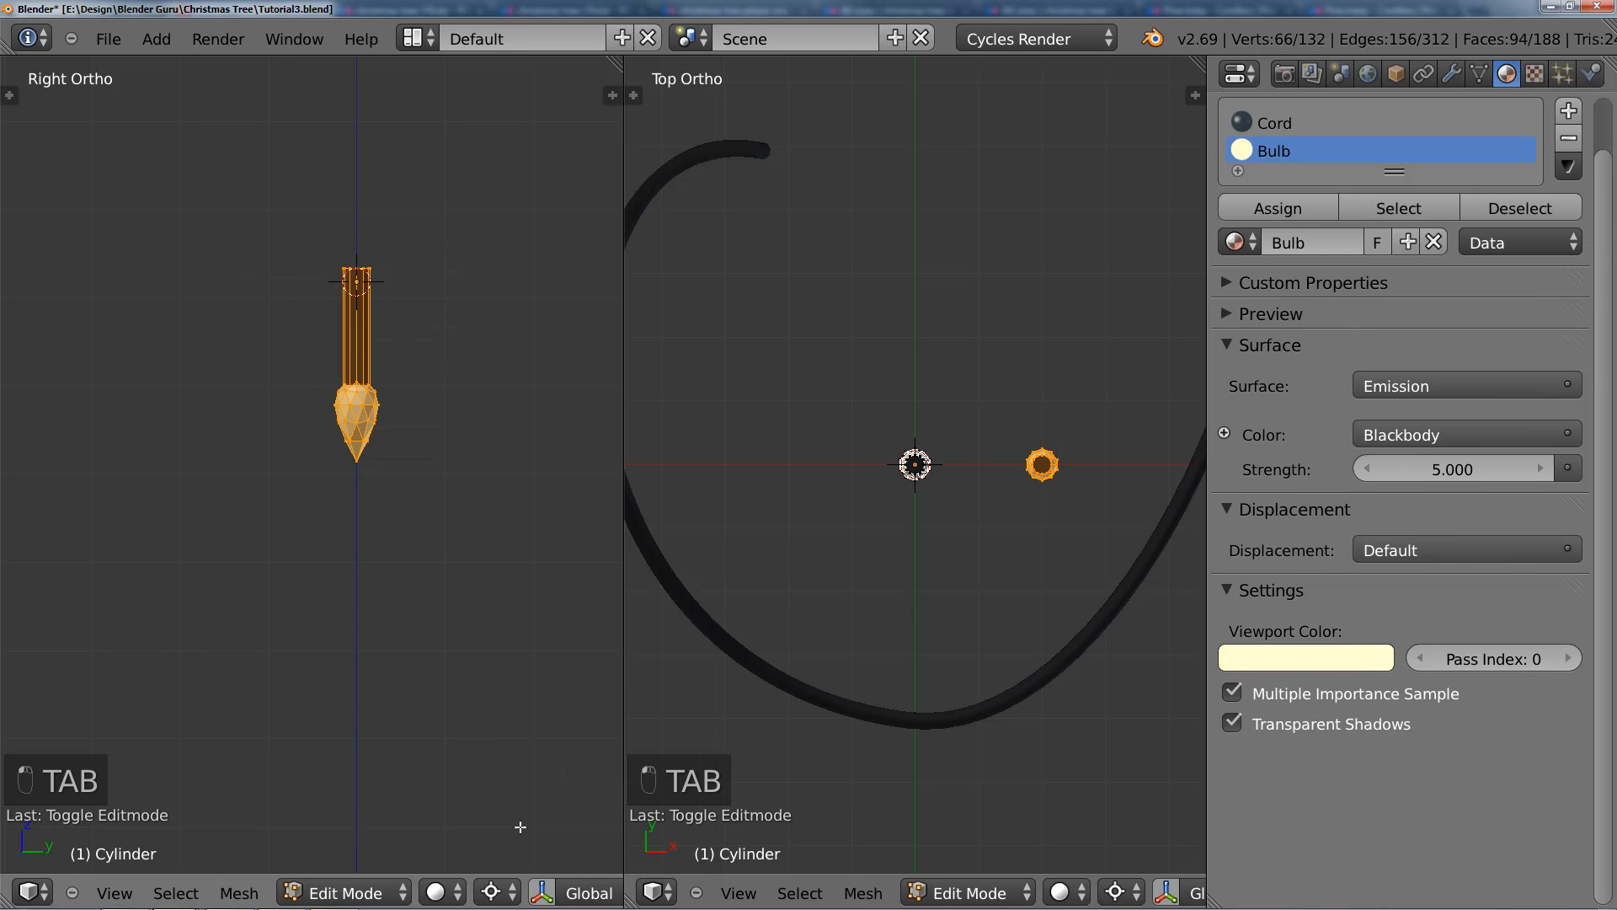
Step: Turn off proportional editing and rotate the duplicated light 90 degrees about the 3D cursor in the side view
key(r)
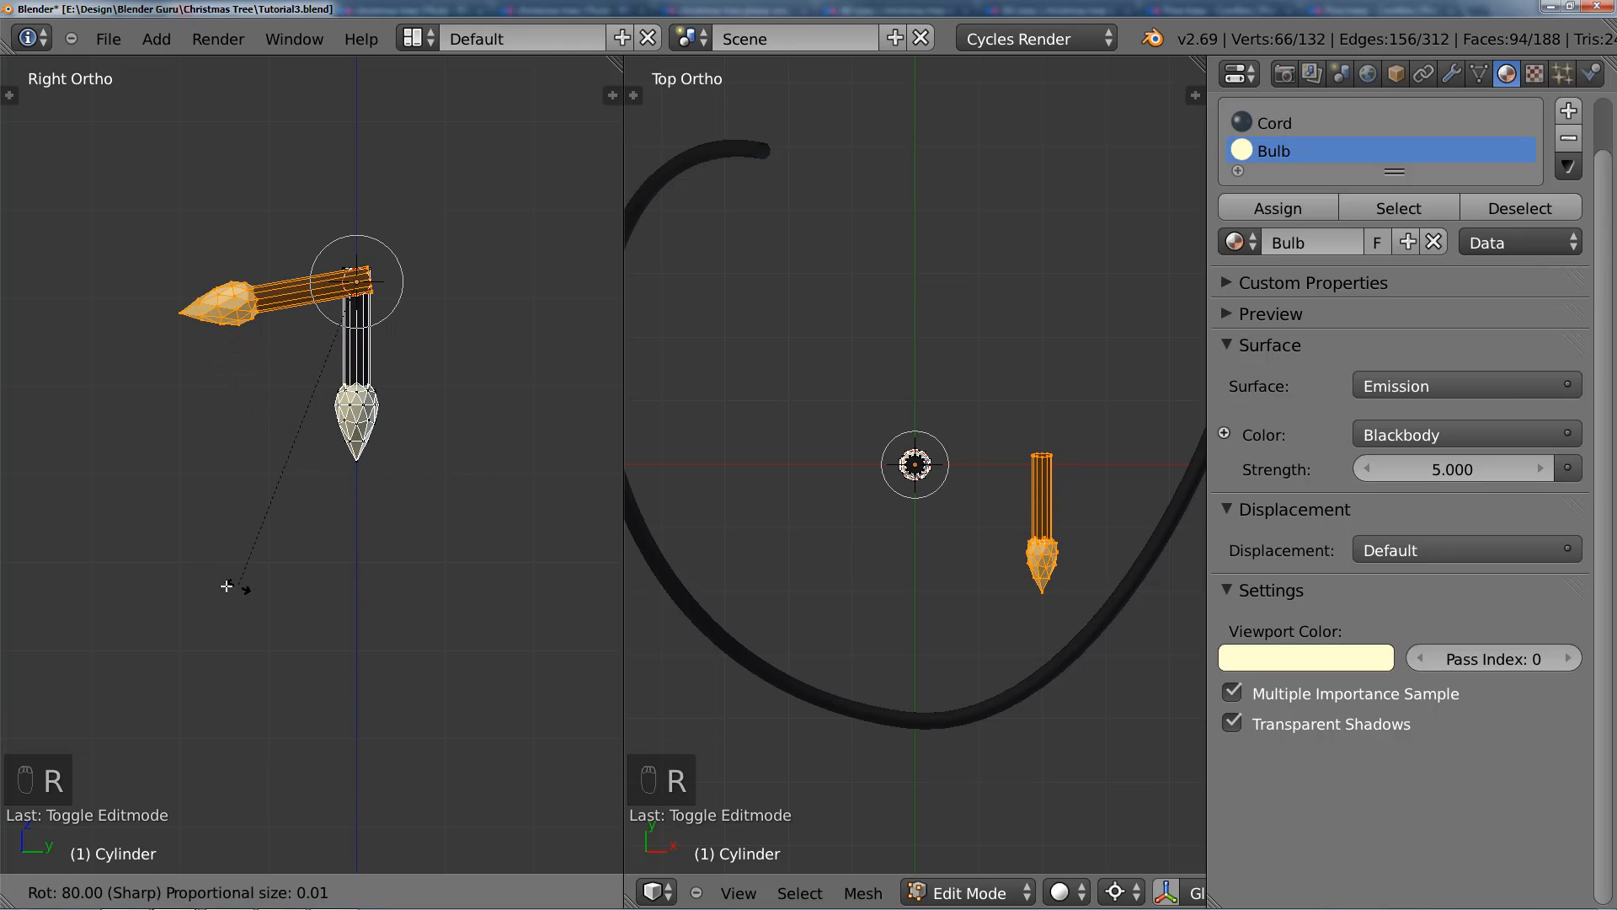
right_click(202, 577)
key(o)
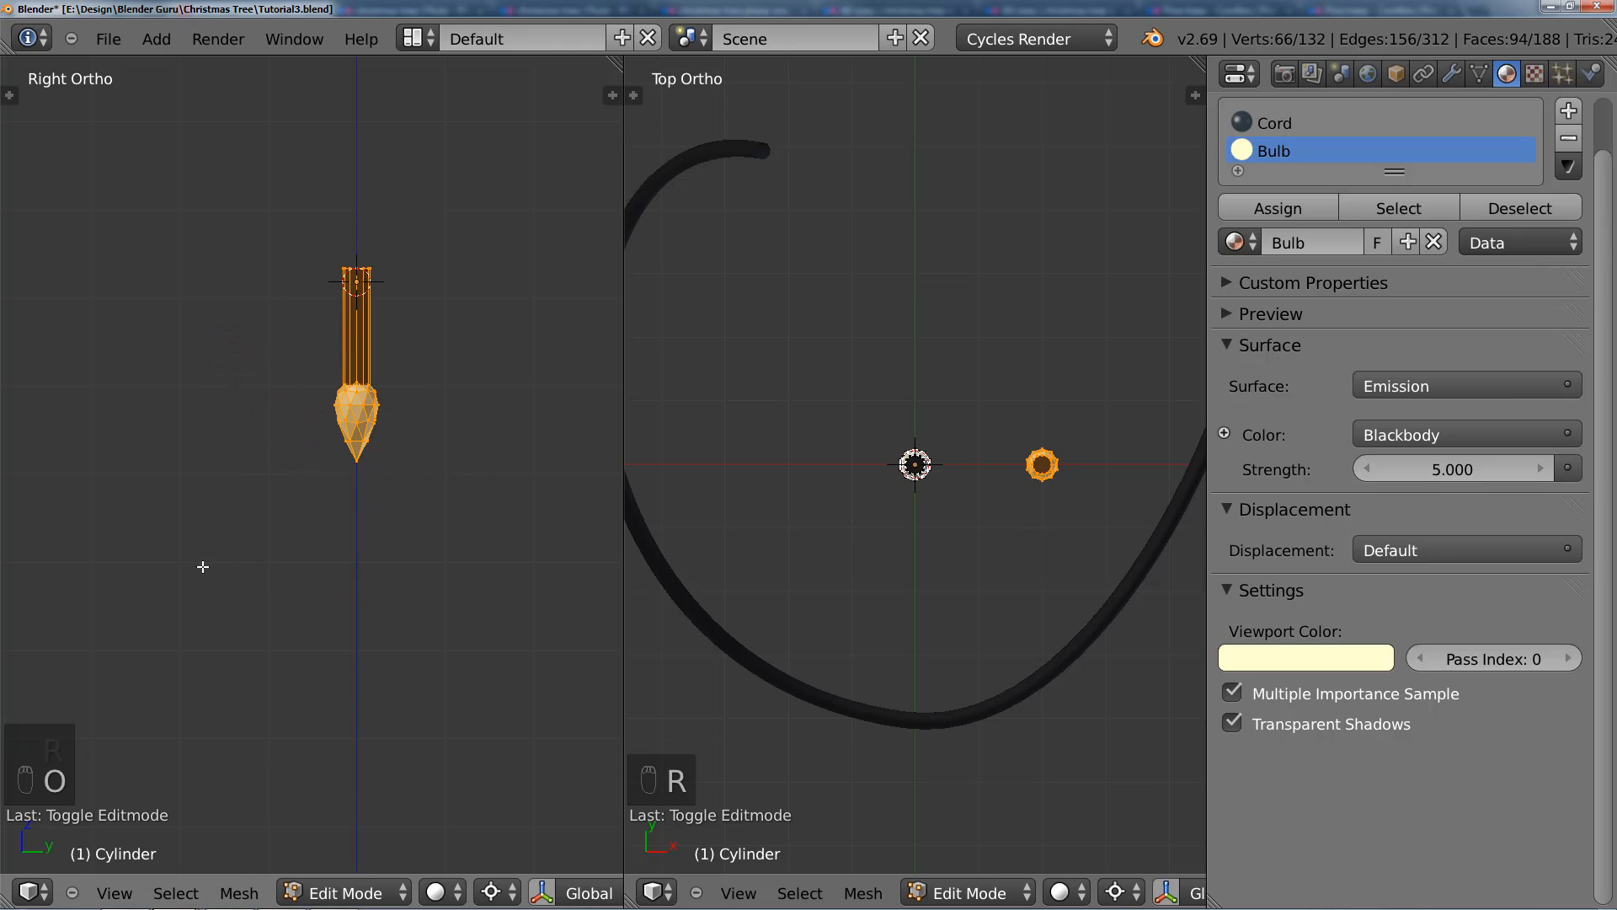
key(r)
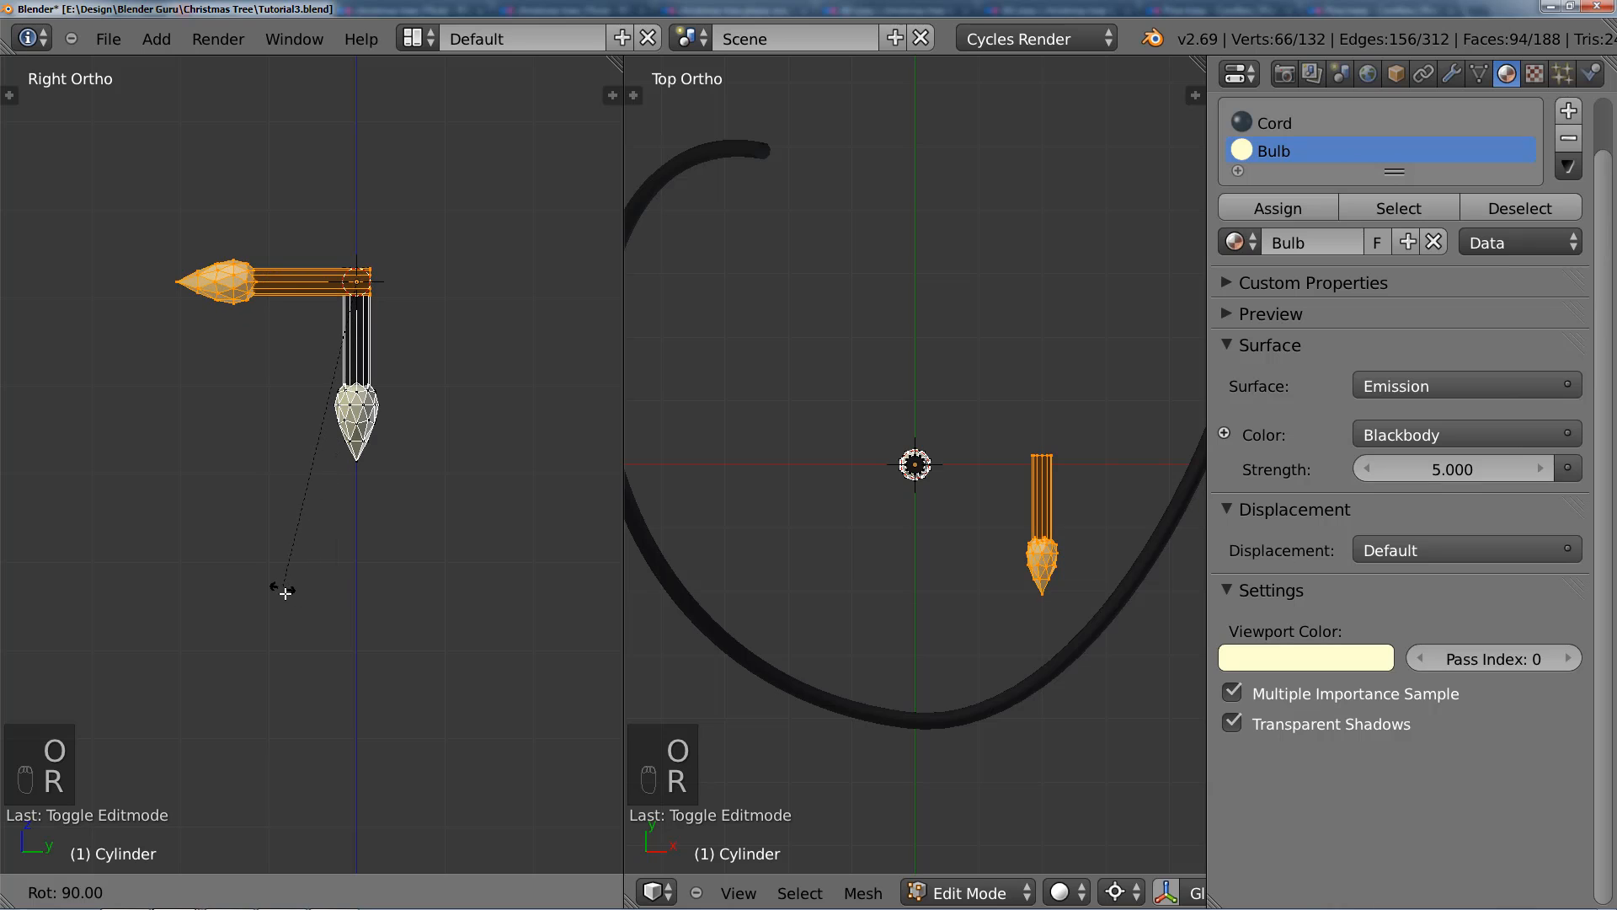
click(321, 589)
Step: Duplicate the rotated light one spacing further along X and rotate the copy another 90 degrees so it points straight up
scroll(1023, 580, down, 4)
shift+middle_drag(1023, 580, 837, 549)
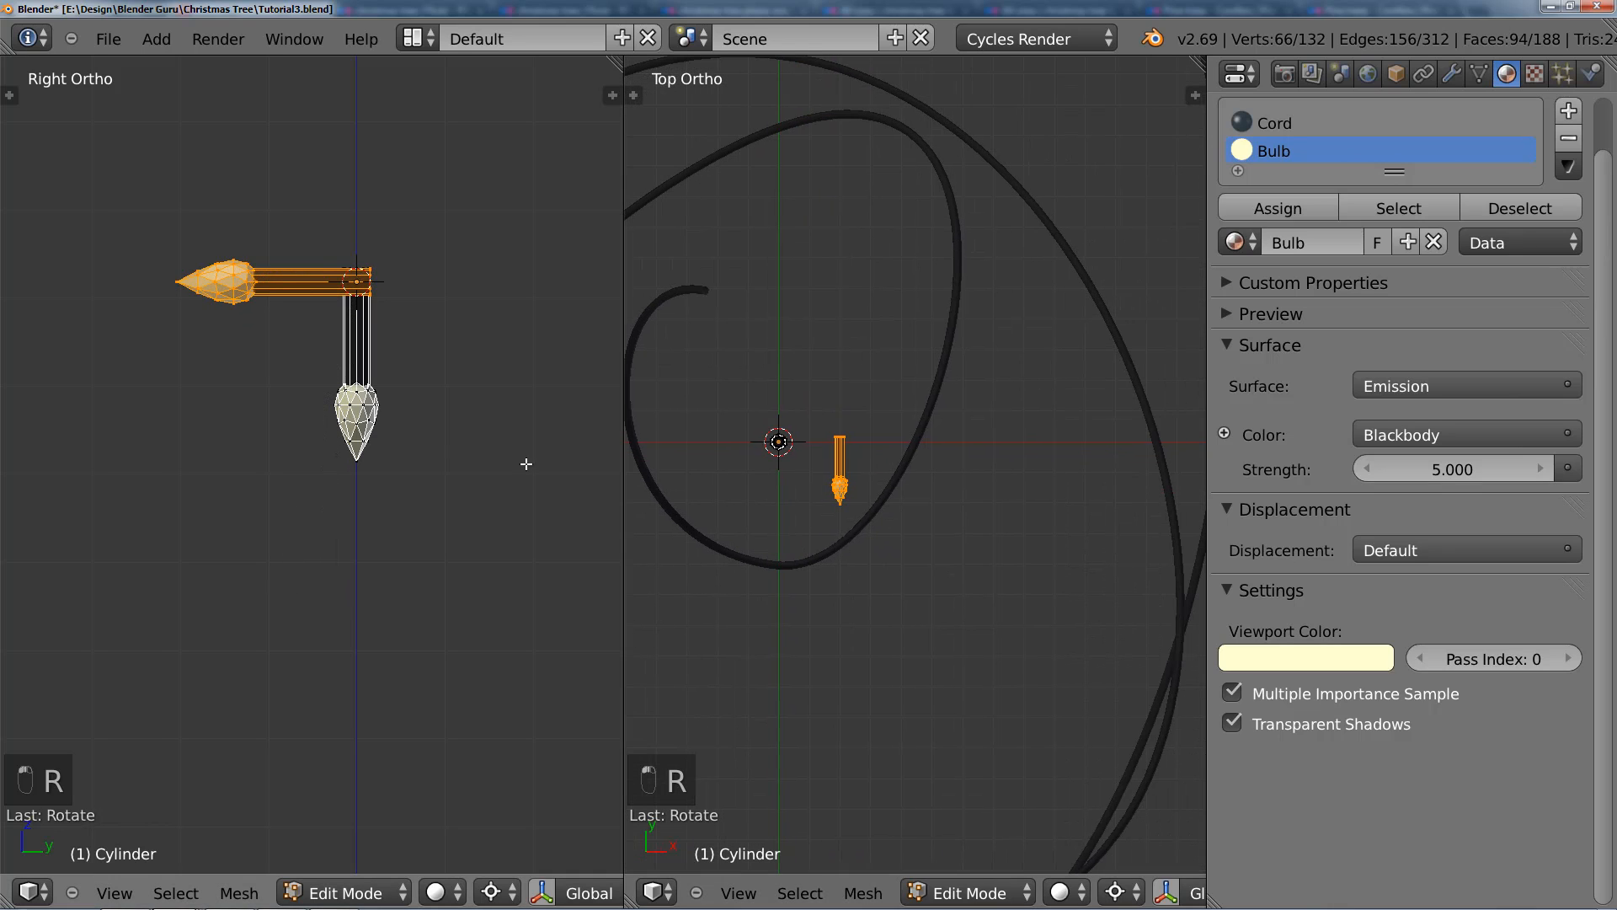
key(shift+d)
right_click(967, 502)
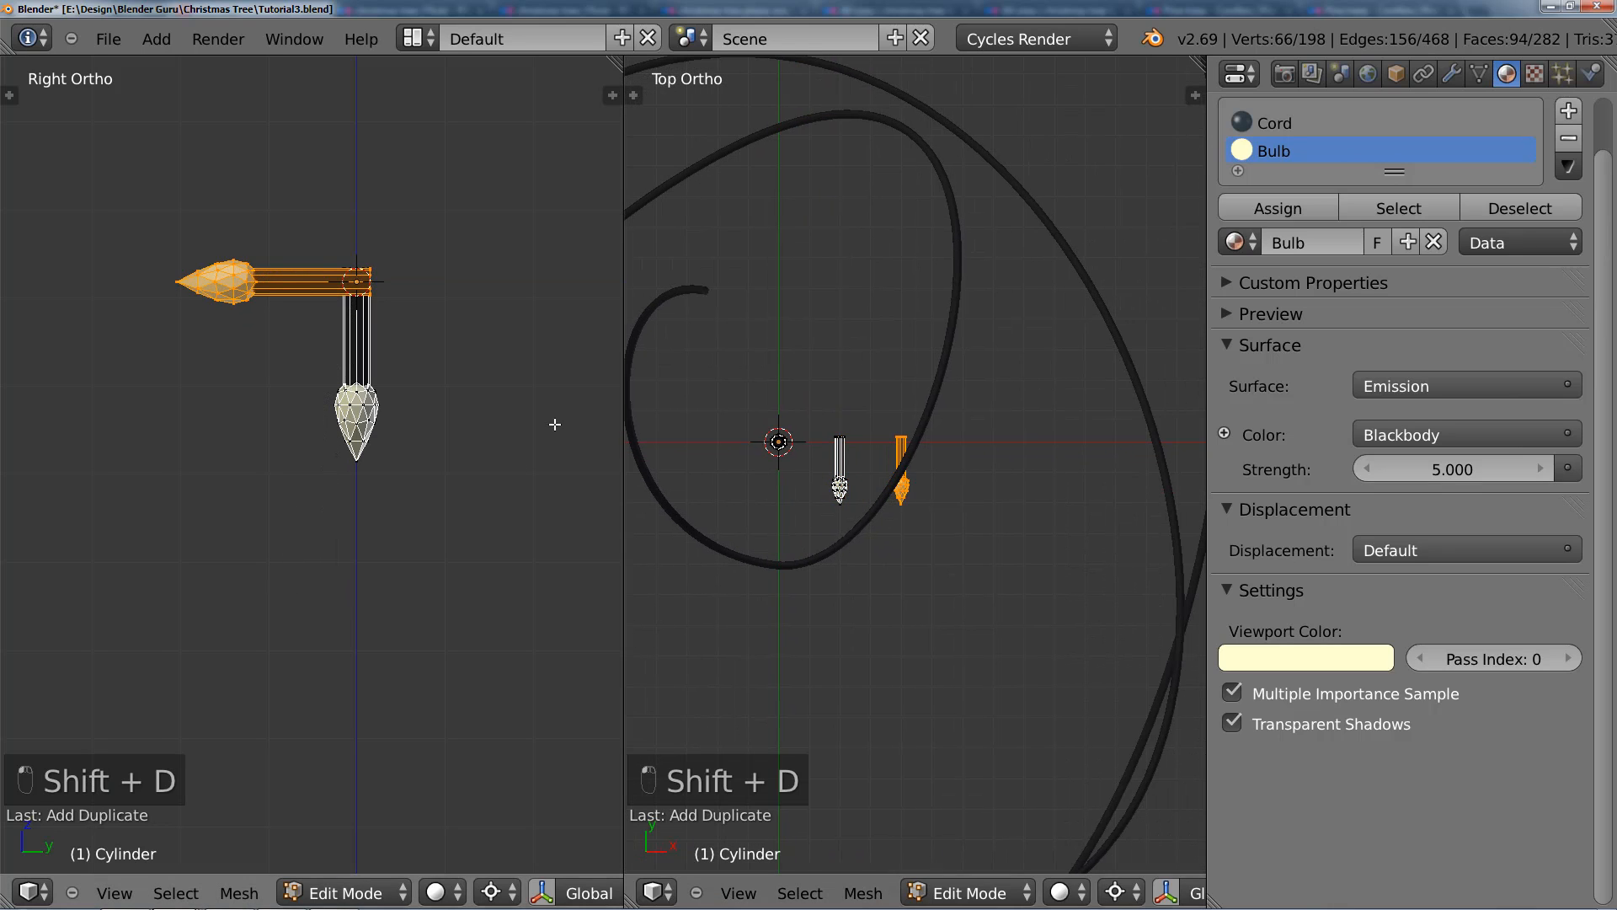
key(r)
click(228, 516)
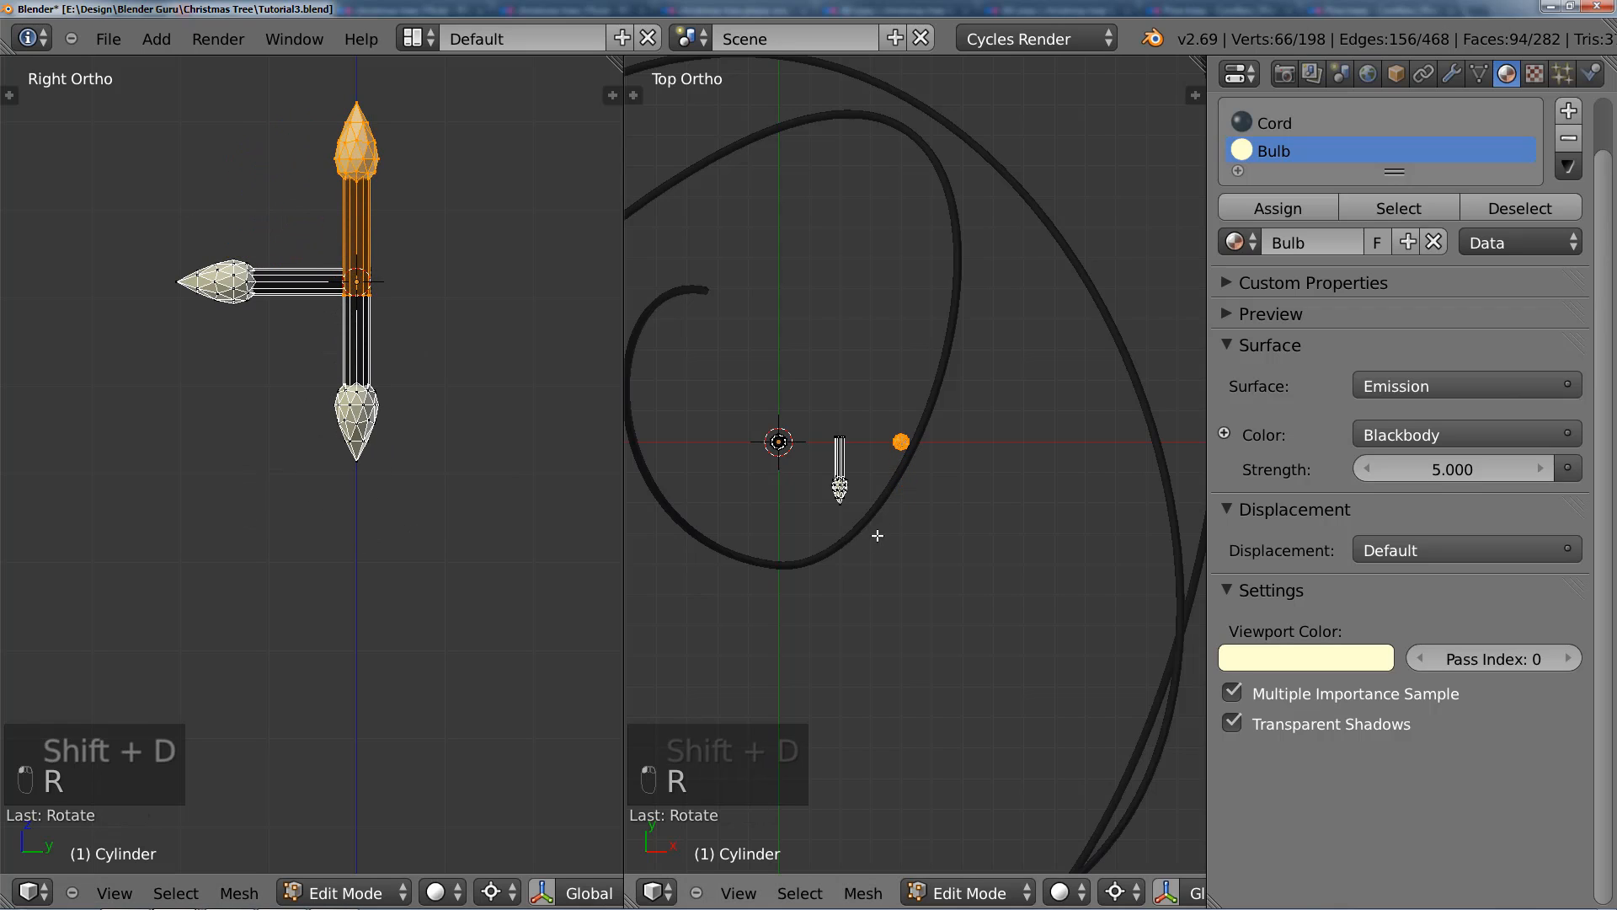
Step: Duplicate the upward light one spacing further along X and rotate this fourth light 90 degrees to complete the side-view cross
key(shift+d)
right_click(960, 518)
key(r)
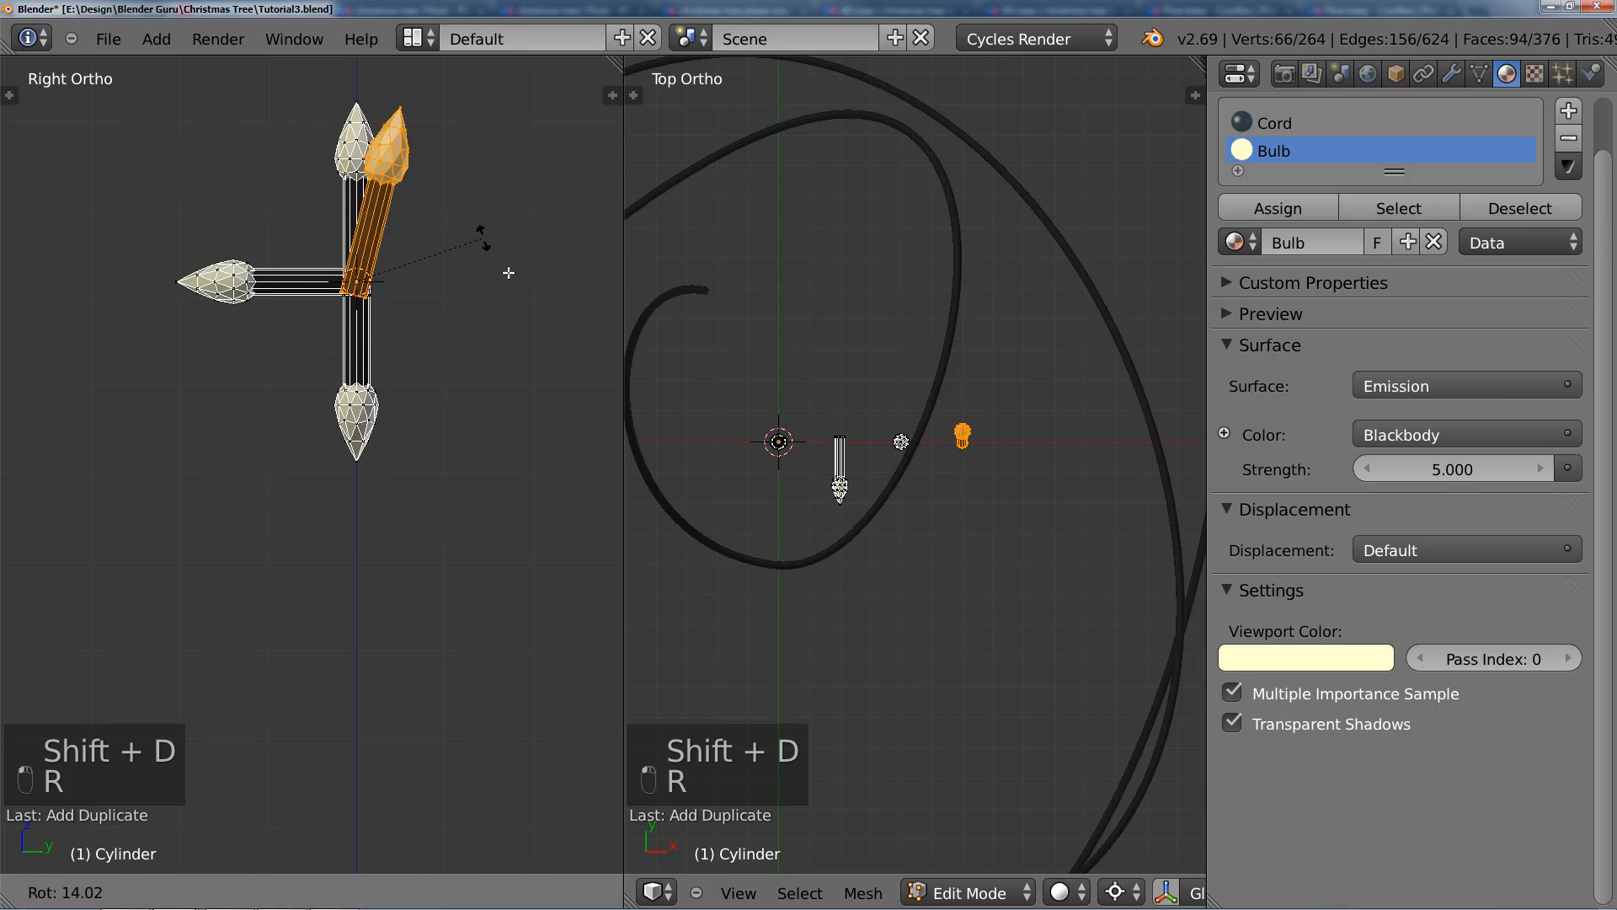
click(483, 454)
scroll(444, 495, down, 3)
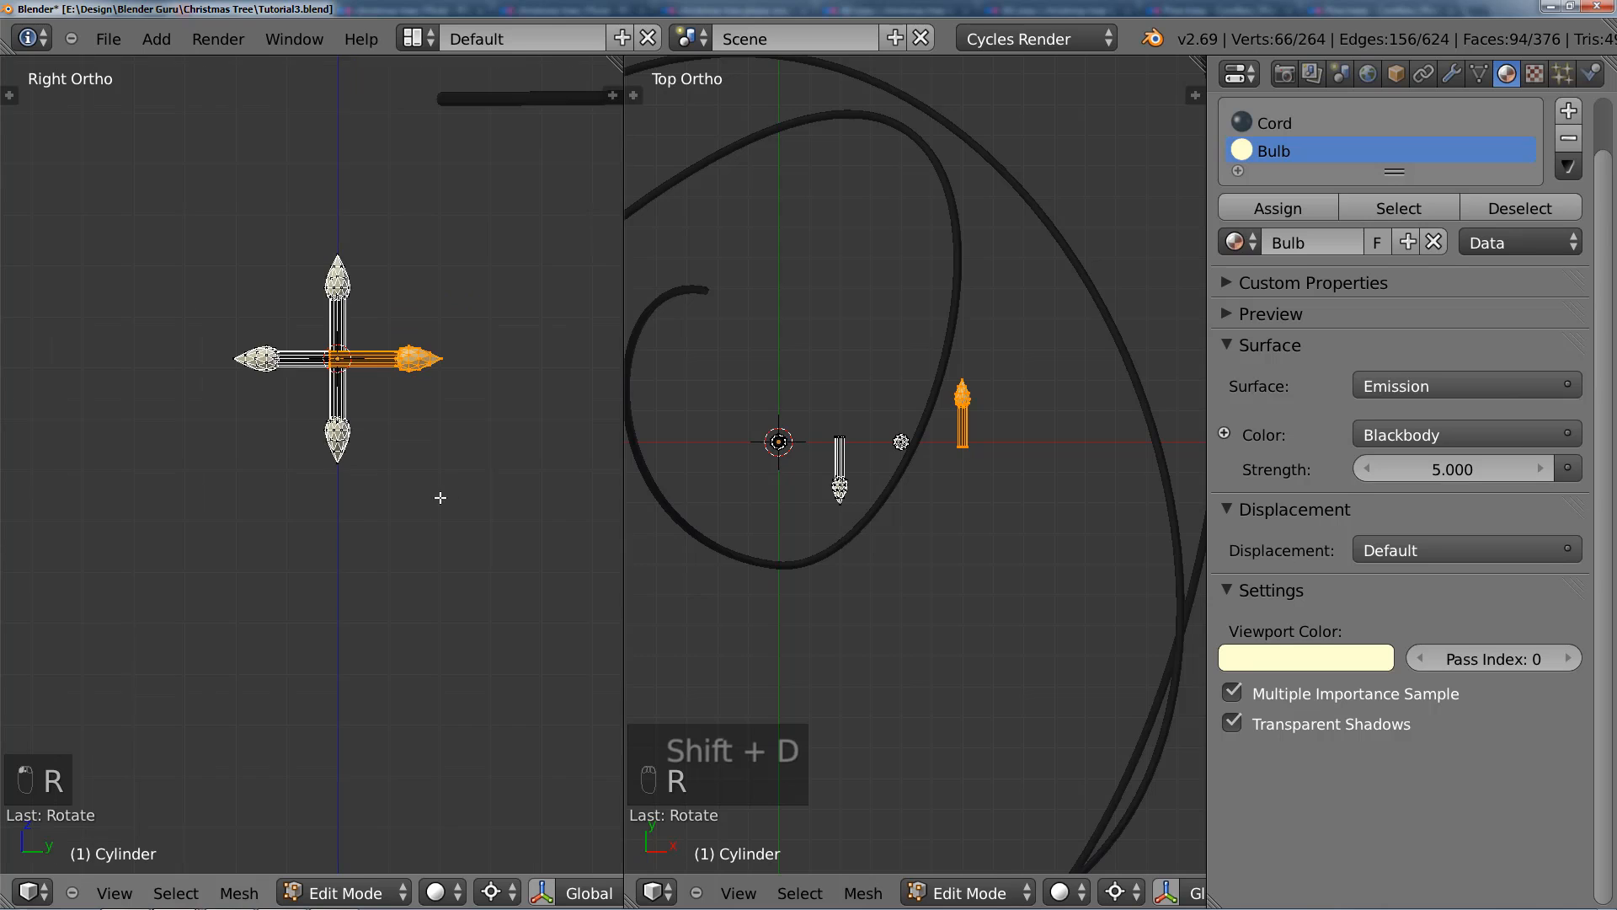
Step: Leave mesh editing and add a Curve modifier to the lights object, with BezierCurve as the deforming object along X
key(Tab)
mouse_move(444, 494)
middle_down()
mouse_move(346, 483)
mouse_move(440, 510)
middle_up()
scroll(440, 510, down, 5)
scroll(455, 556, down, 2)
shift+middle_drag(352, 476, 327, 436)
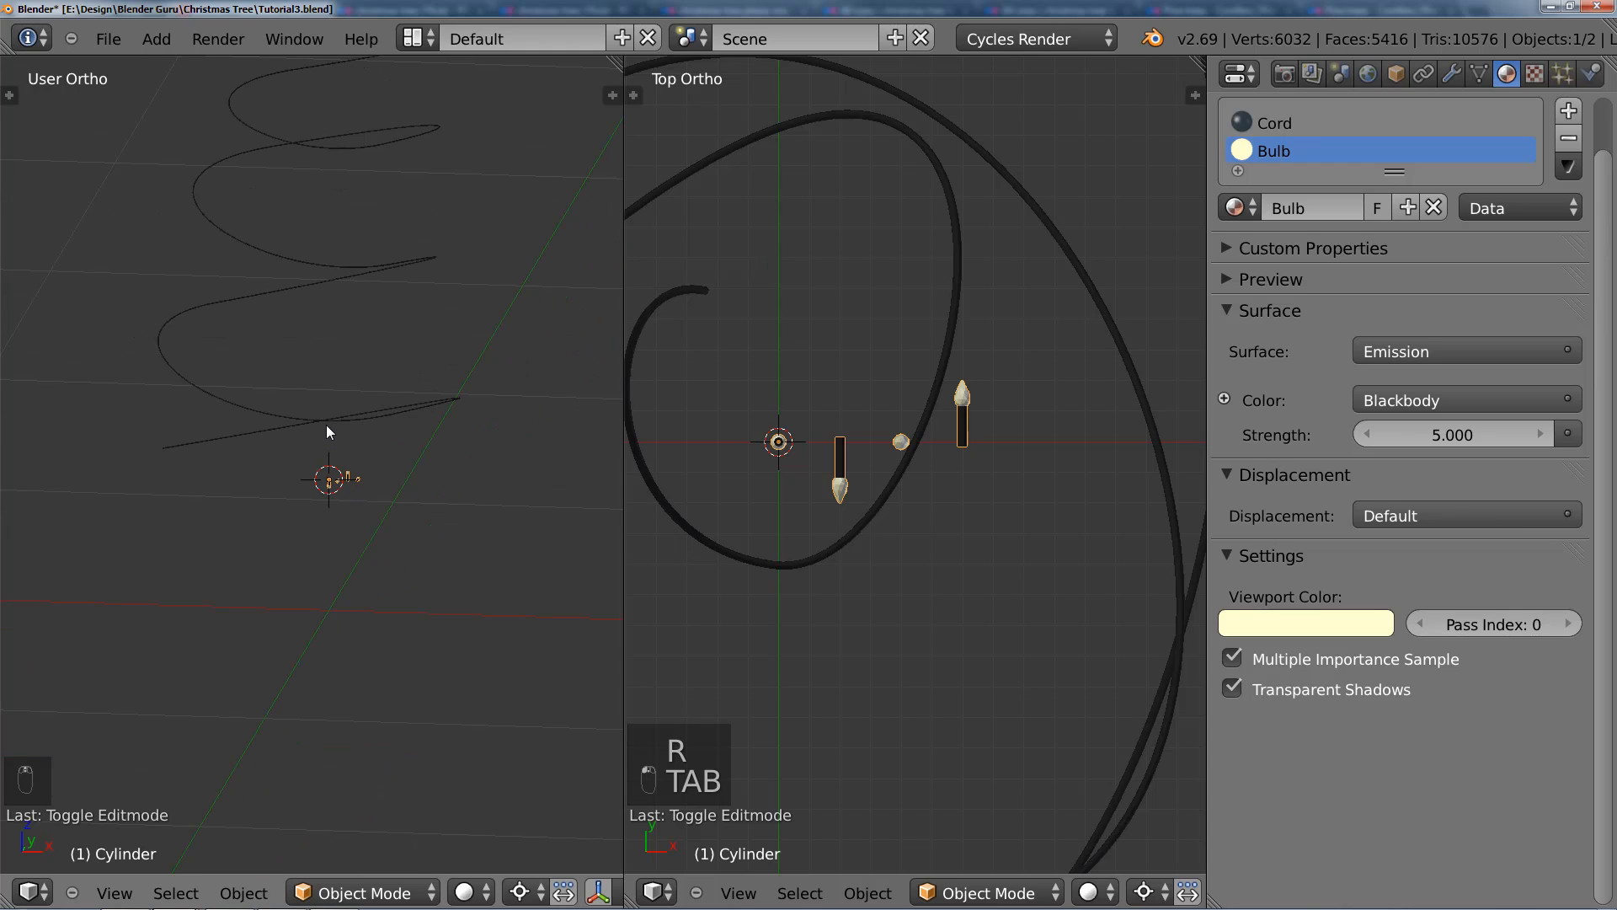
click(1452, 76)
click(1323, 165)
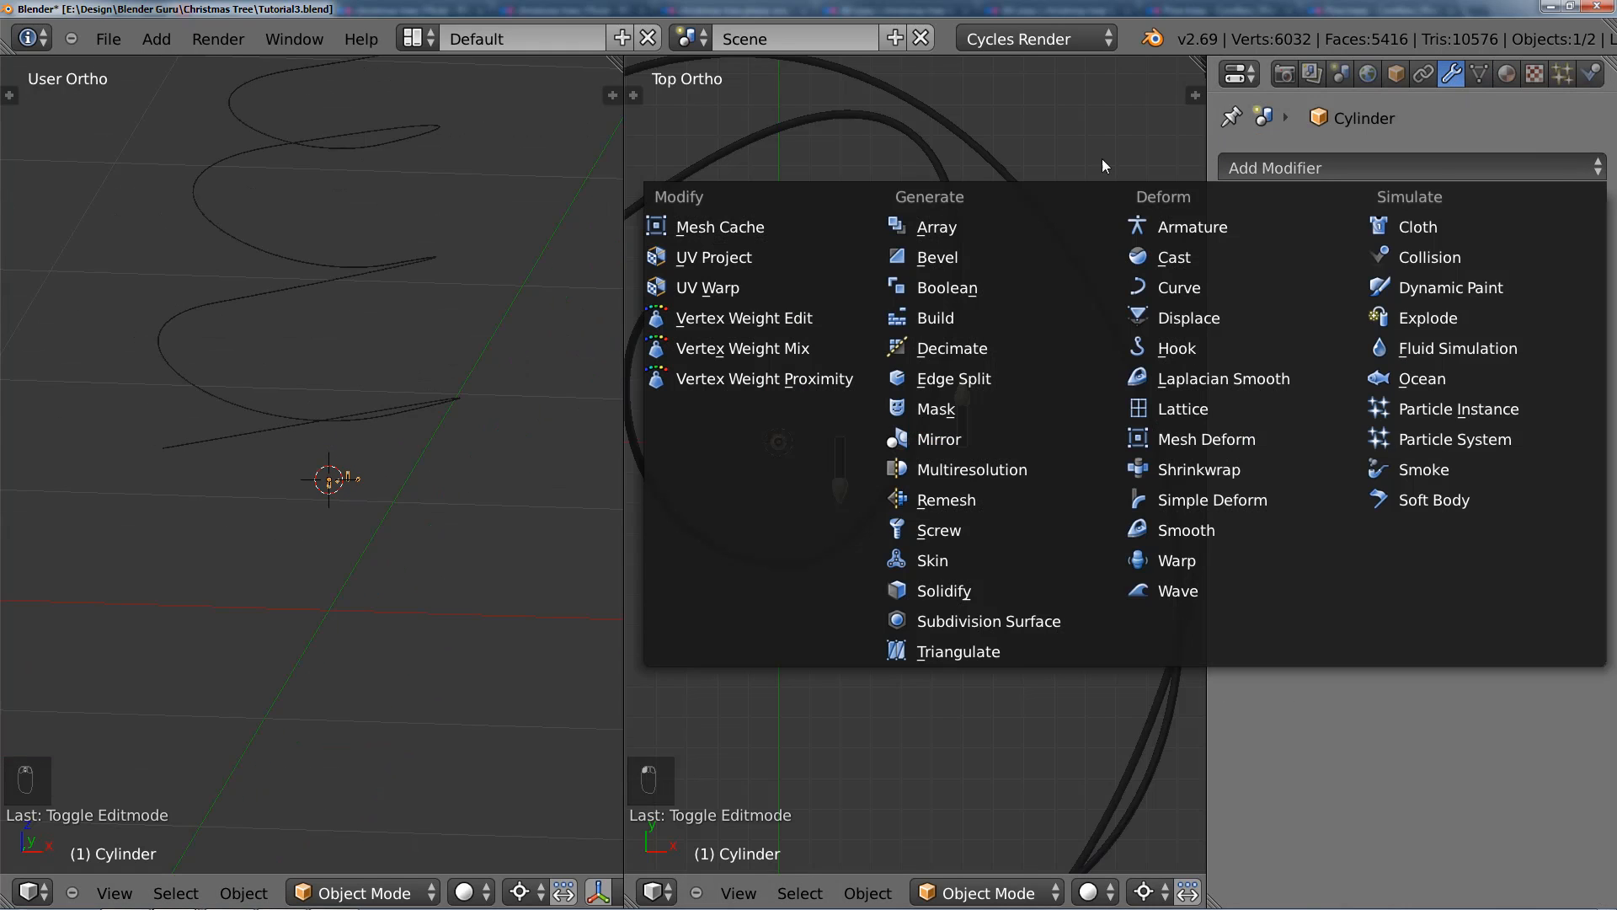
click(1180, 291)
click(1314, 326)
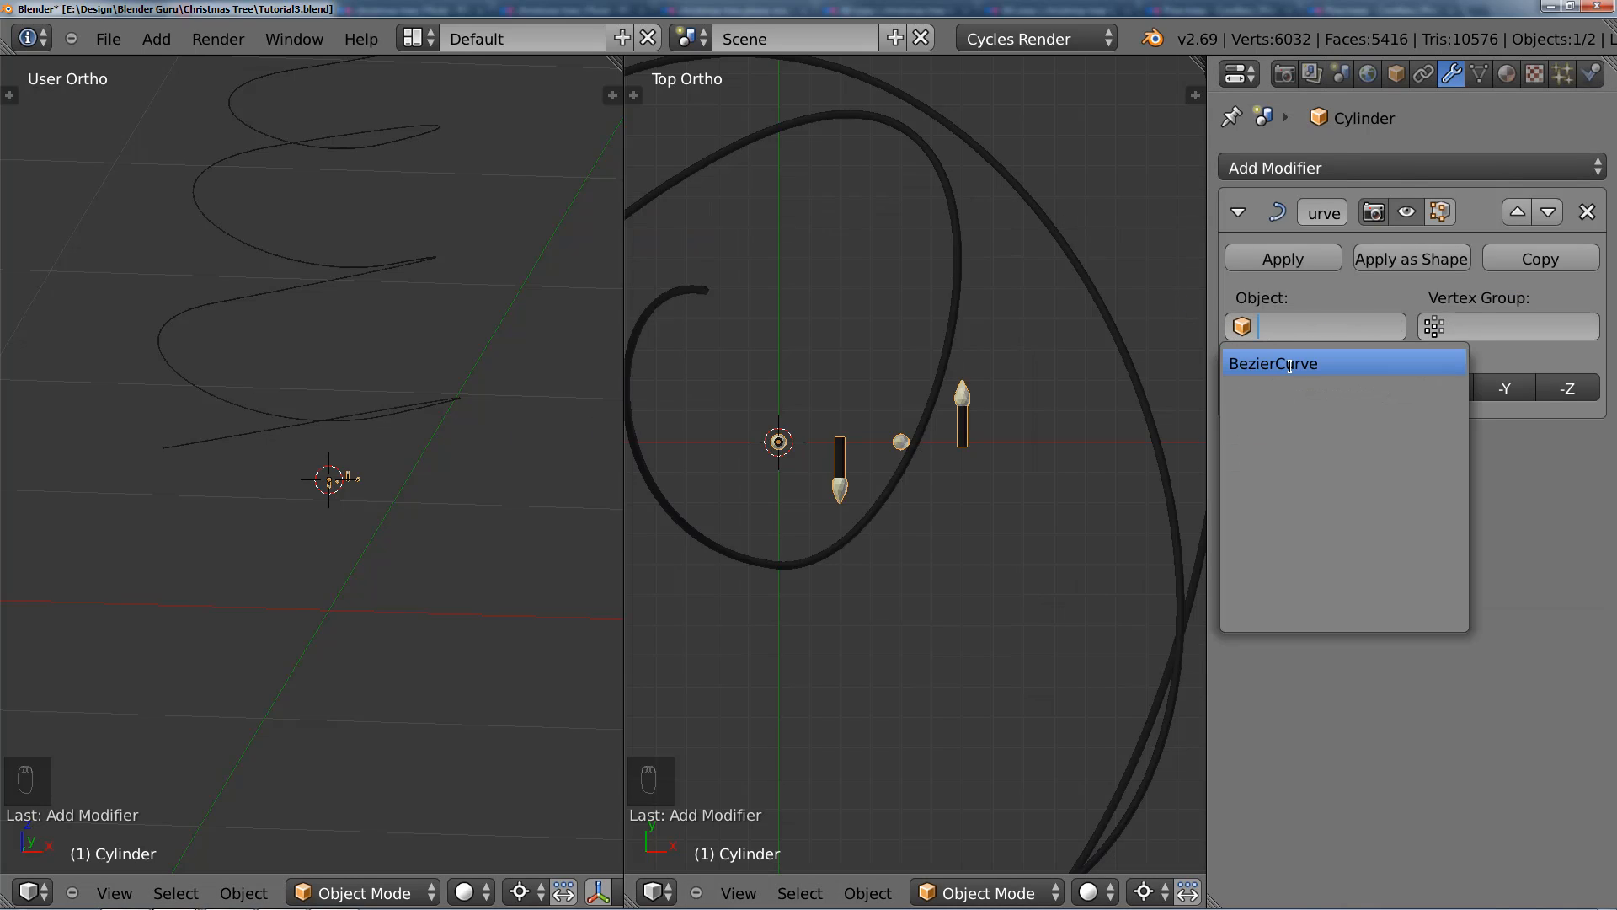
click(1289, 364)
scroll(298, 388, up, 6)
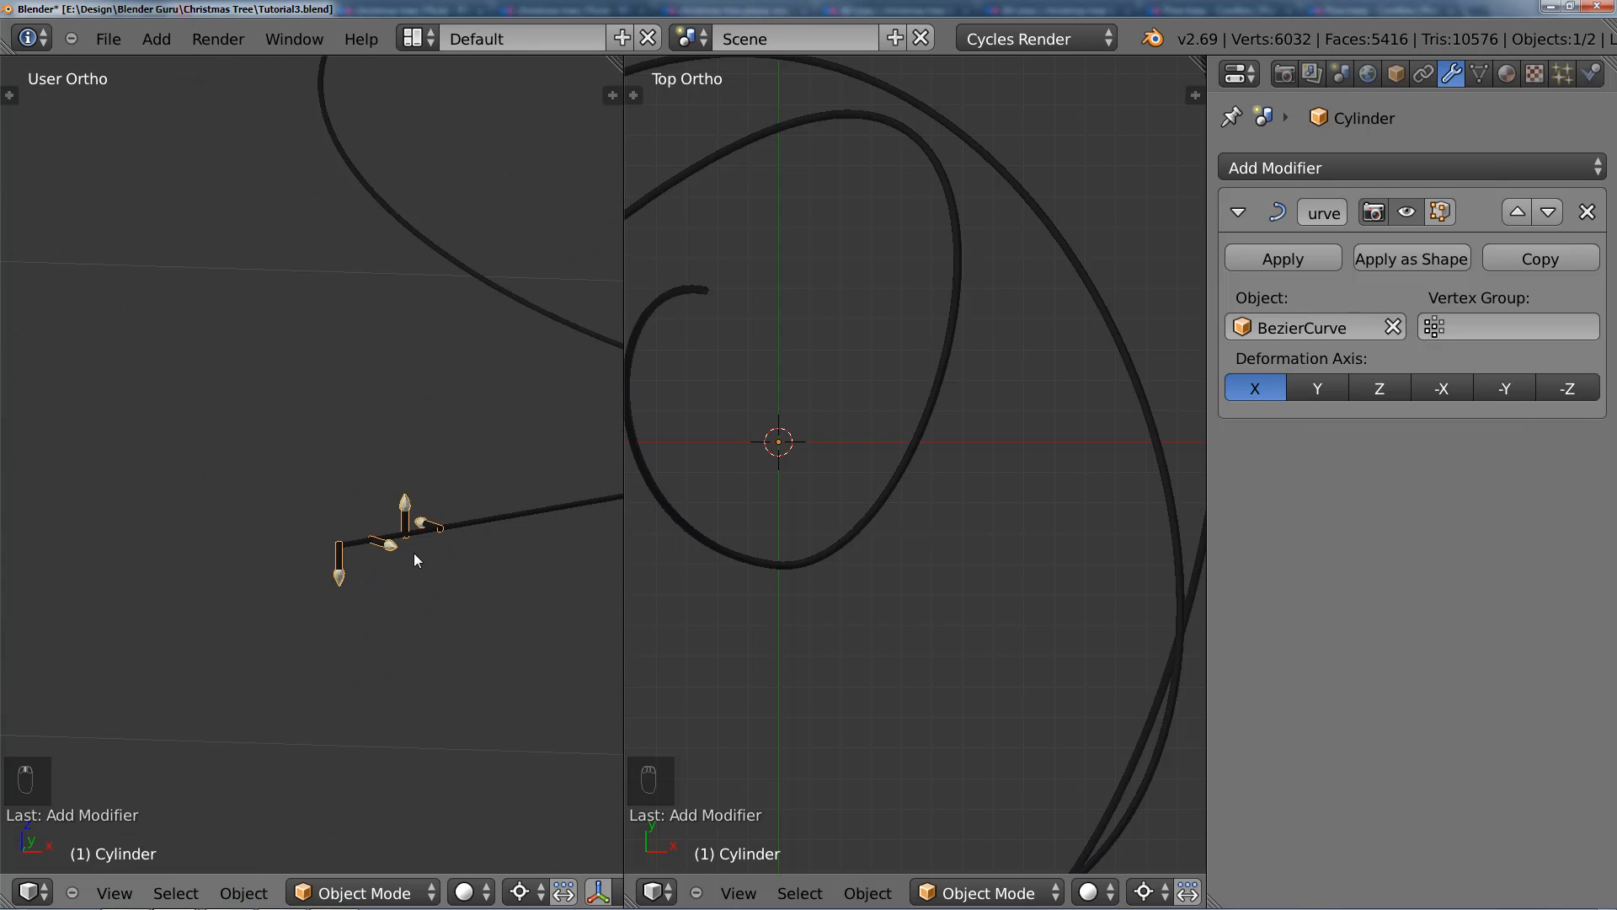
scroll(417, 532, down, 8)
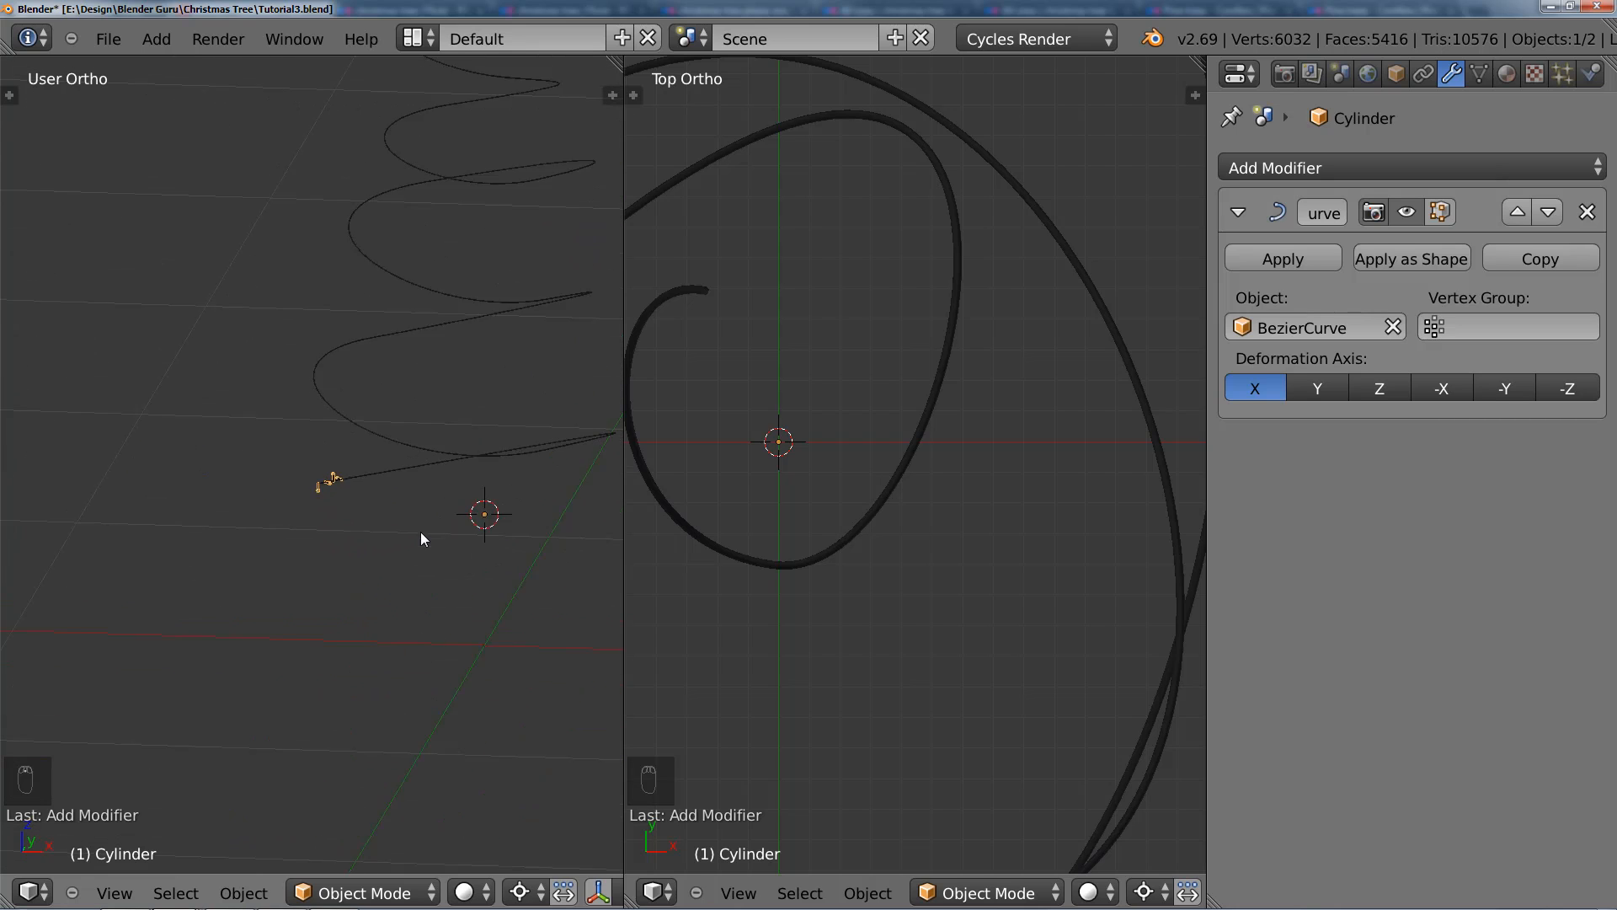
scroll(376, 533, up, 5)
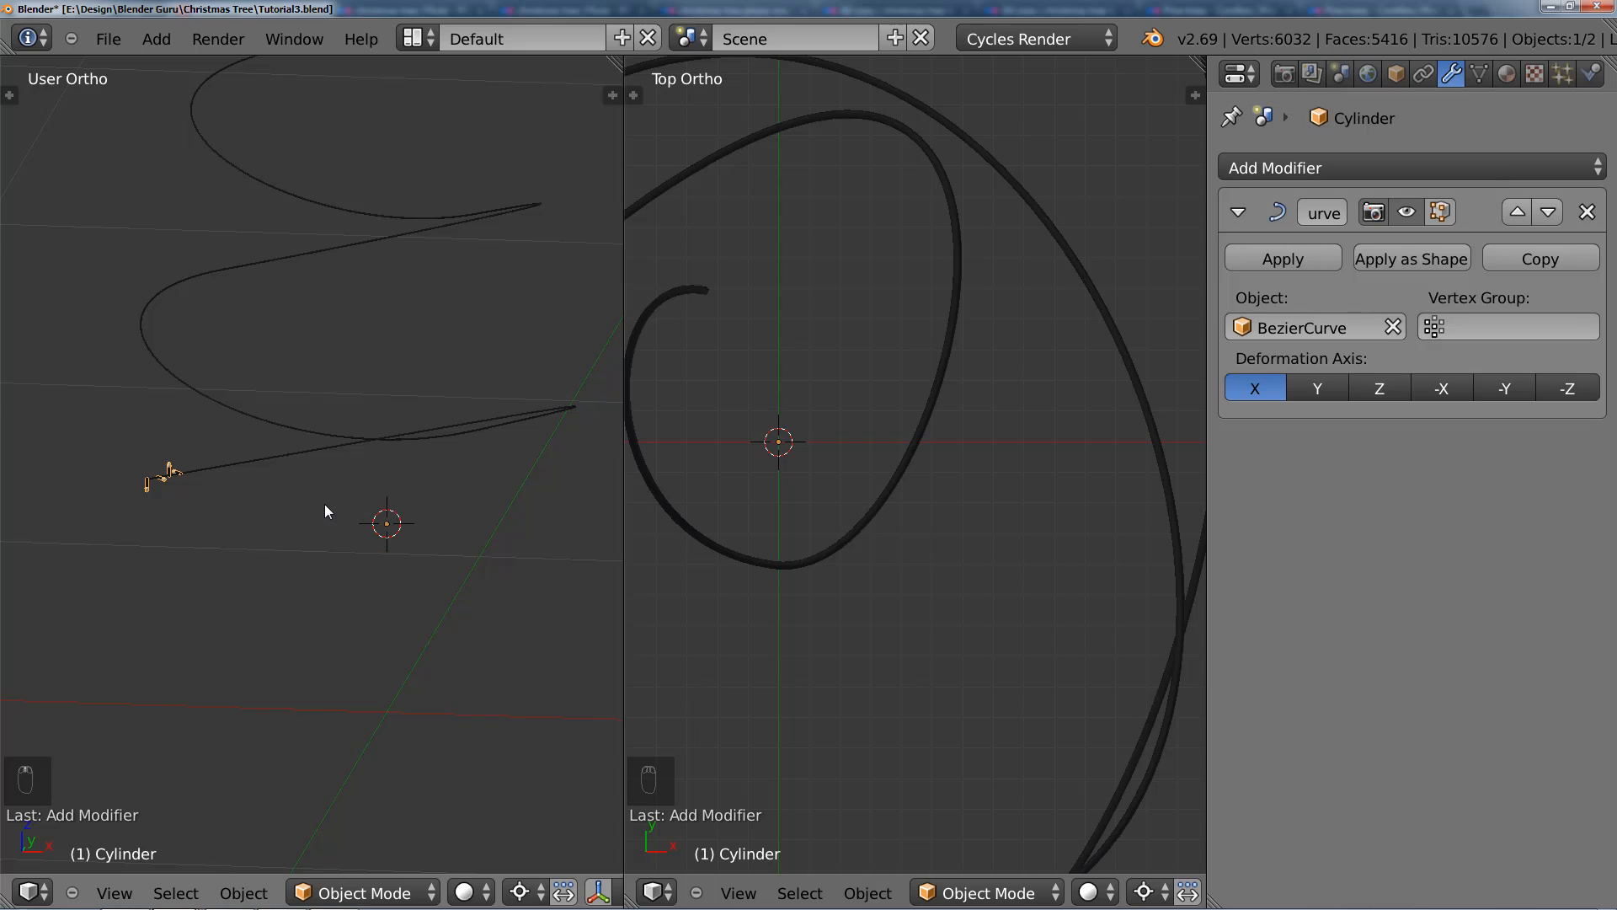
Step: Apply the scale of the lights object
key(ctrl+a)
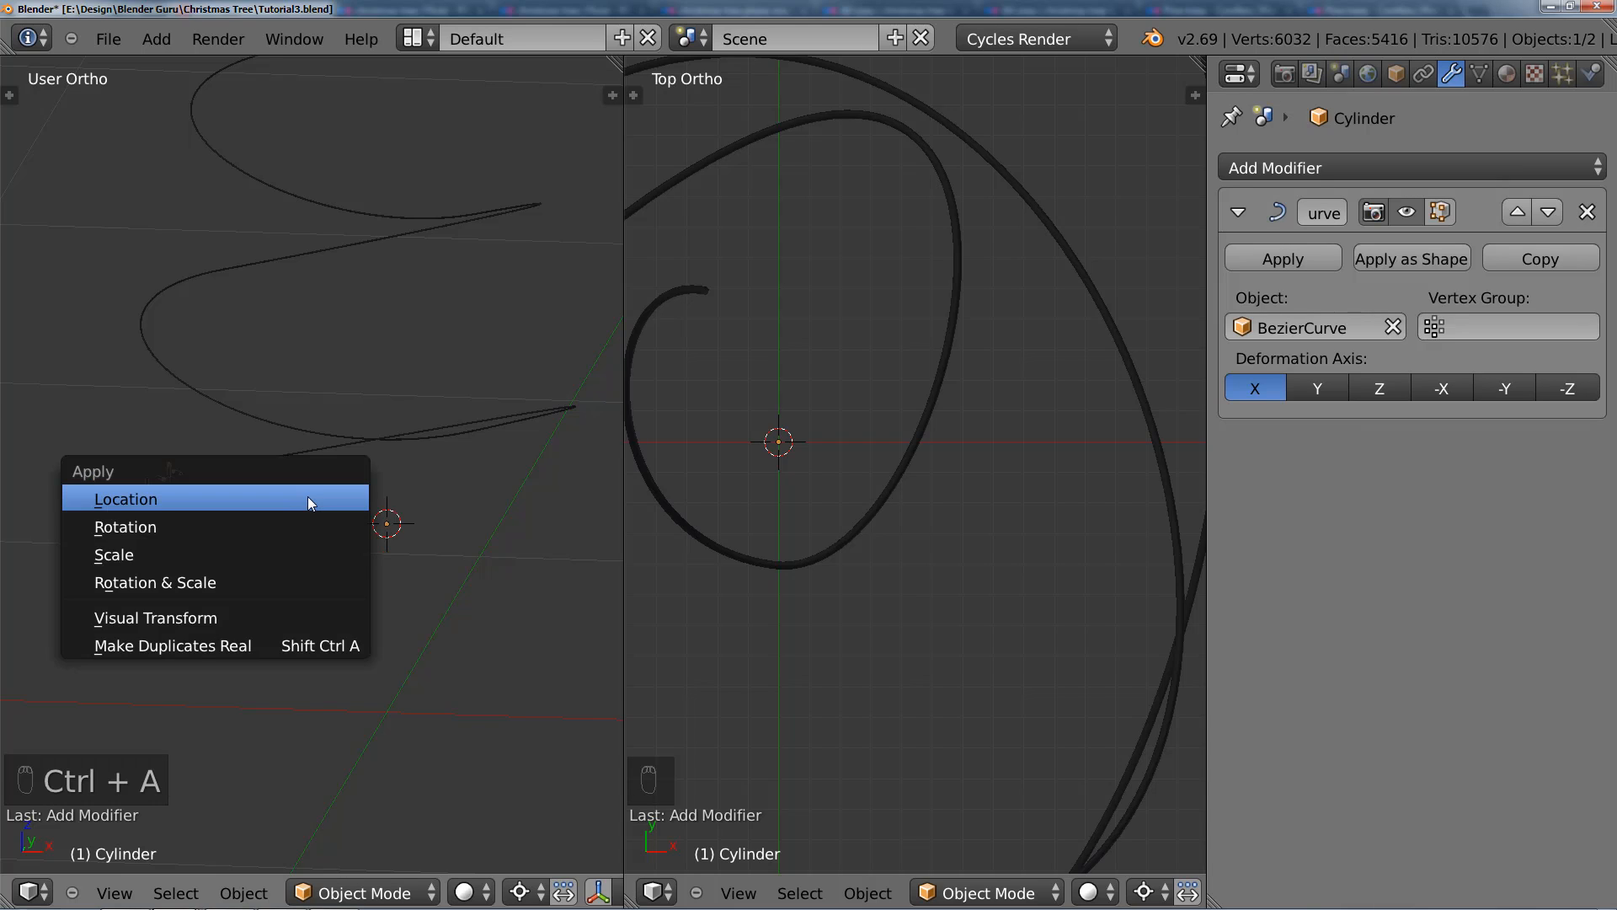
click(249, 553)
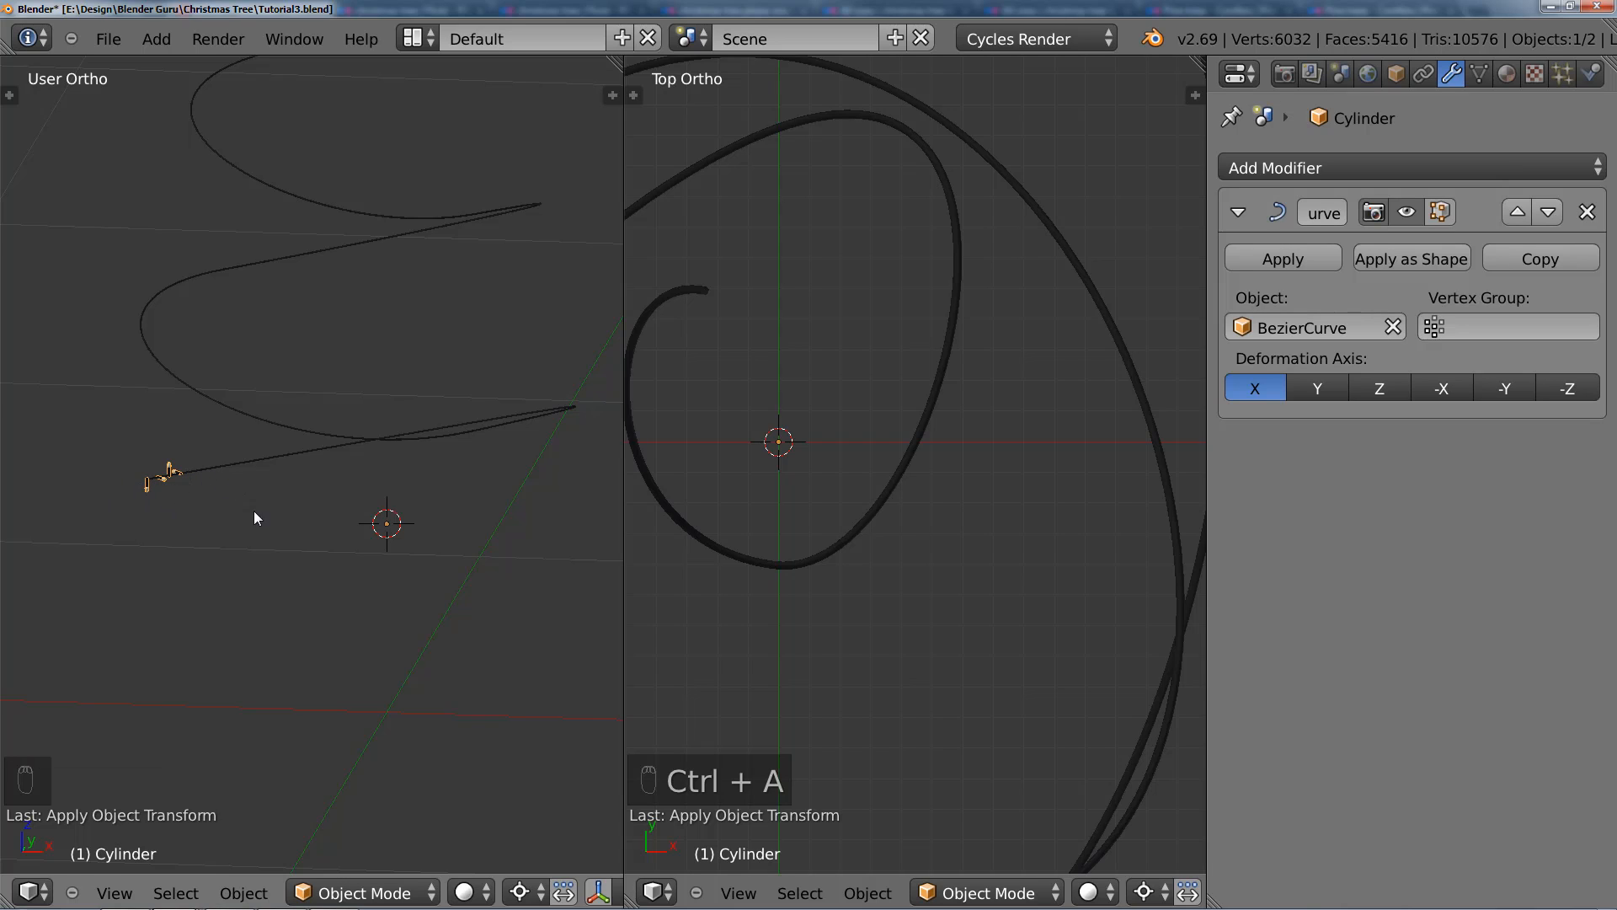
mouse_move(254, 512)
middle_down()
mouse_move(278, 540)
mouse_move(265, 566)
mouse_move(230, 518)
mouse_move(250, 517)
middle_up()
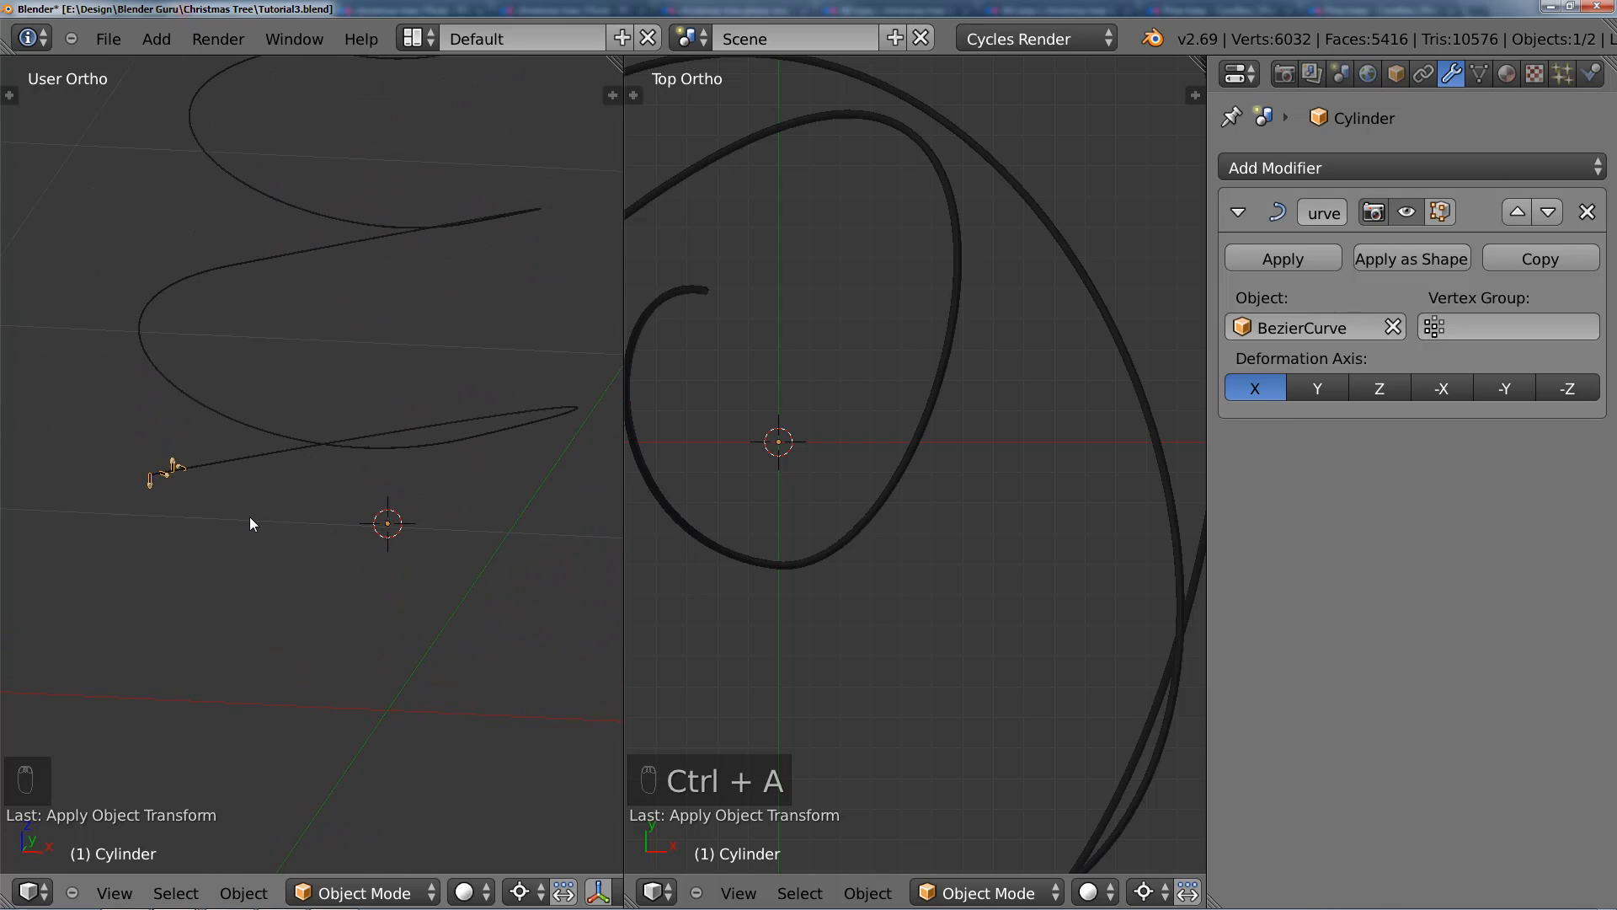
Step: Add an Array modifier to the lights object and move it above the Curve modifier in the stack
click(1328, 173)
click(1020, 227)
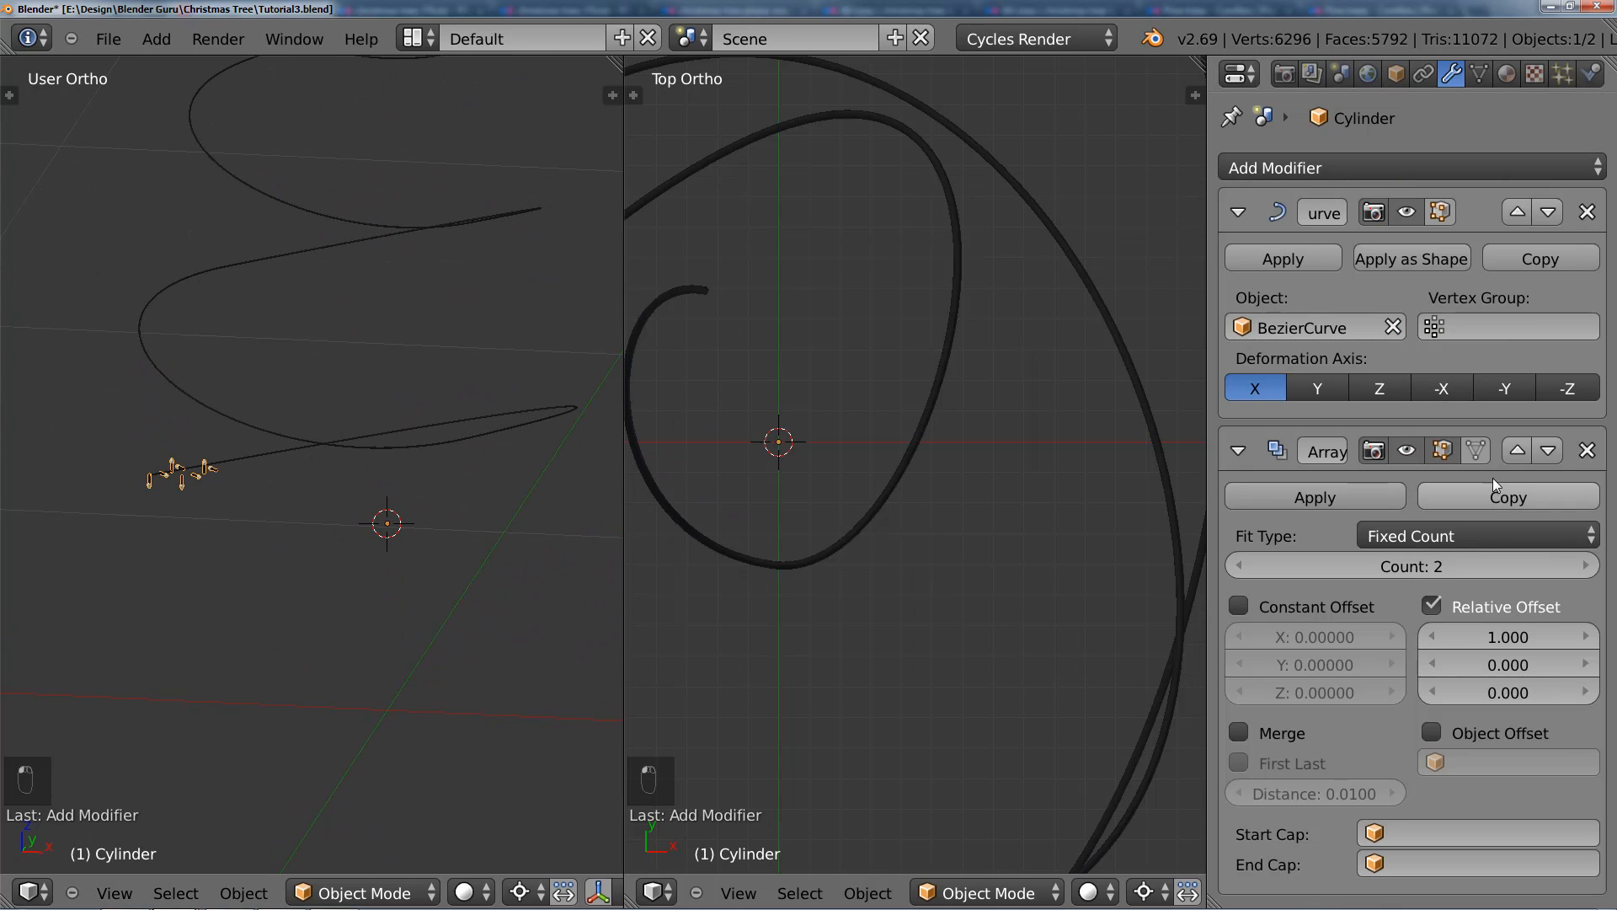
click(1510, 457)
scroll(388, 411, down, 7)
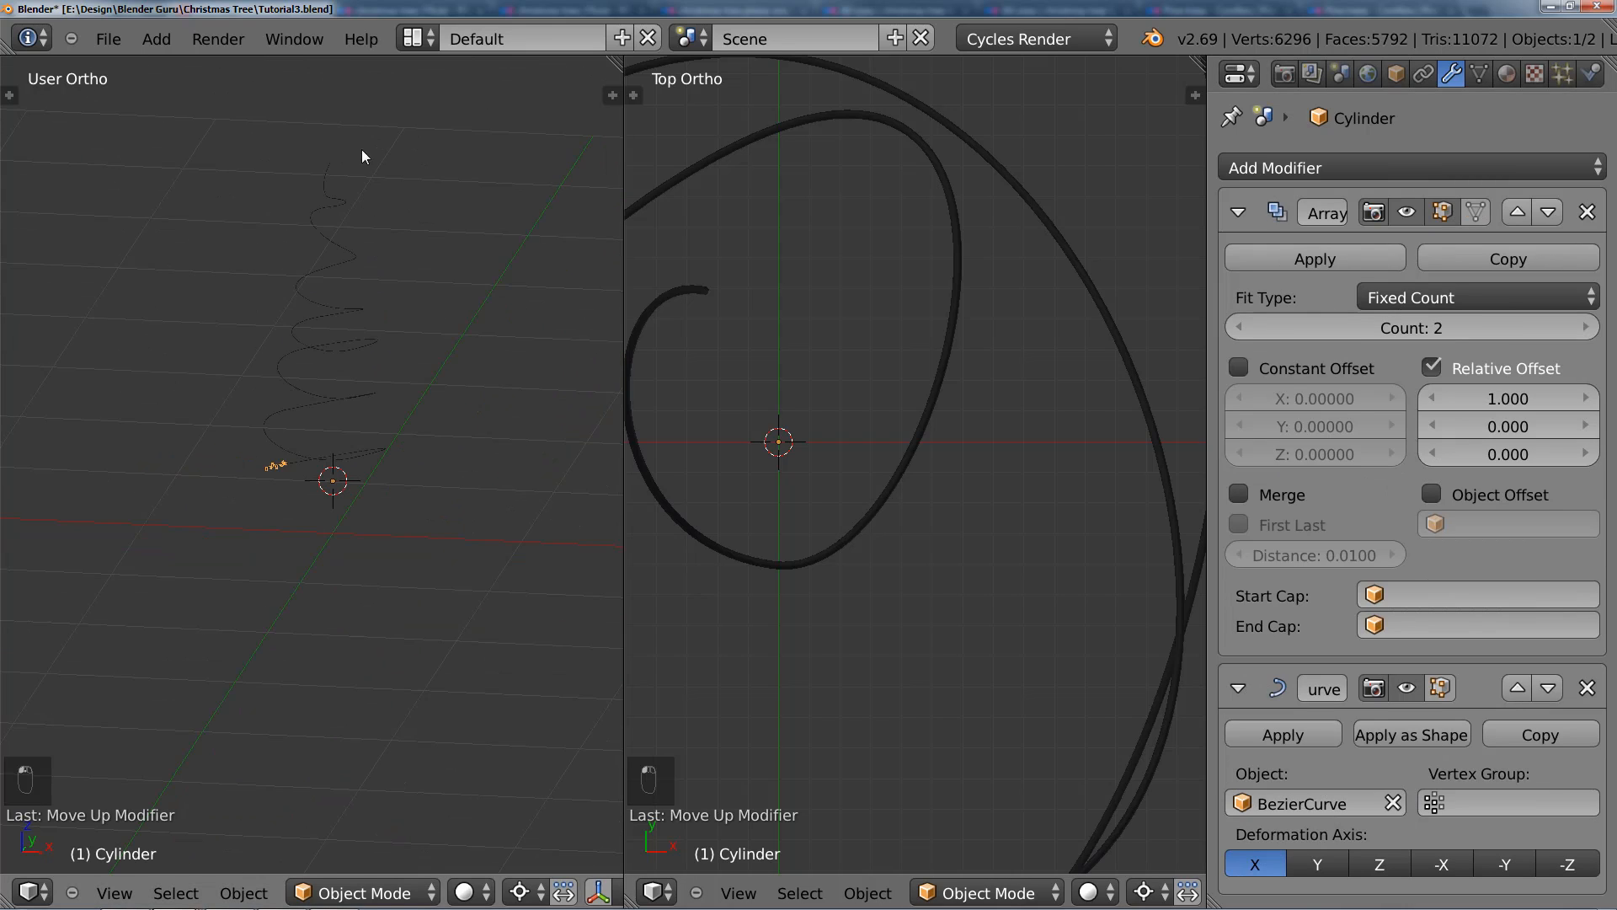
Step: Increase the array's relative X offset to 1.296 so the light groups are evenly spaced along the cord
scroll(353, 366, up, 3)
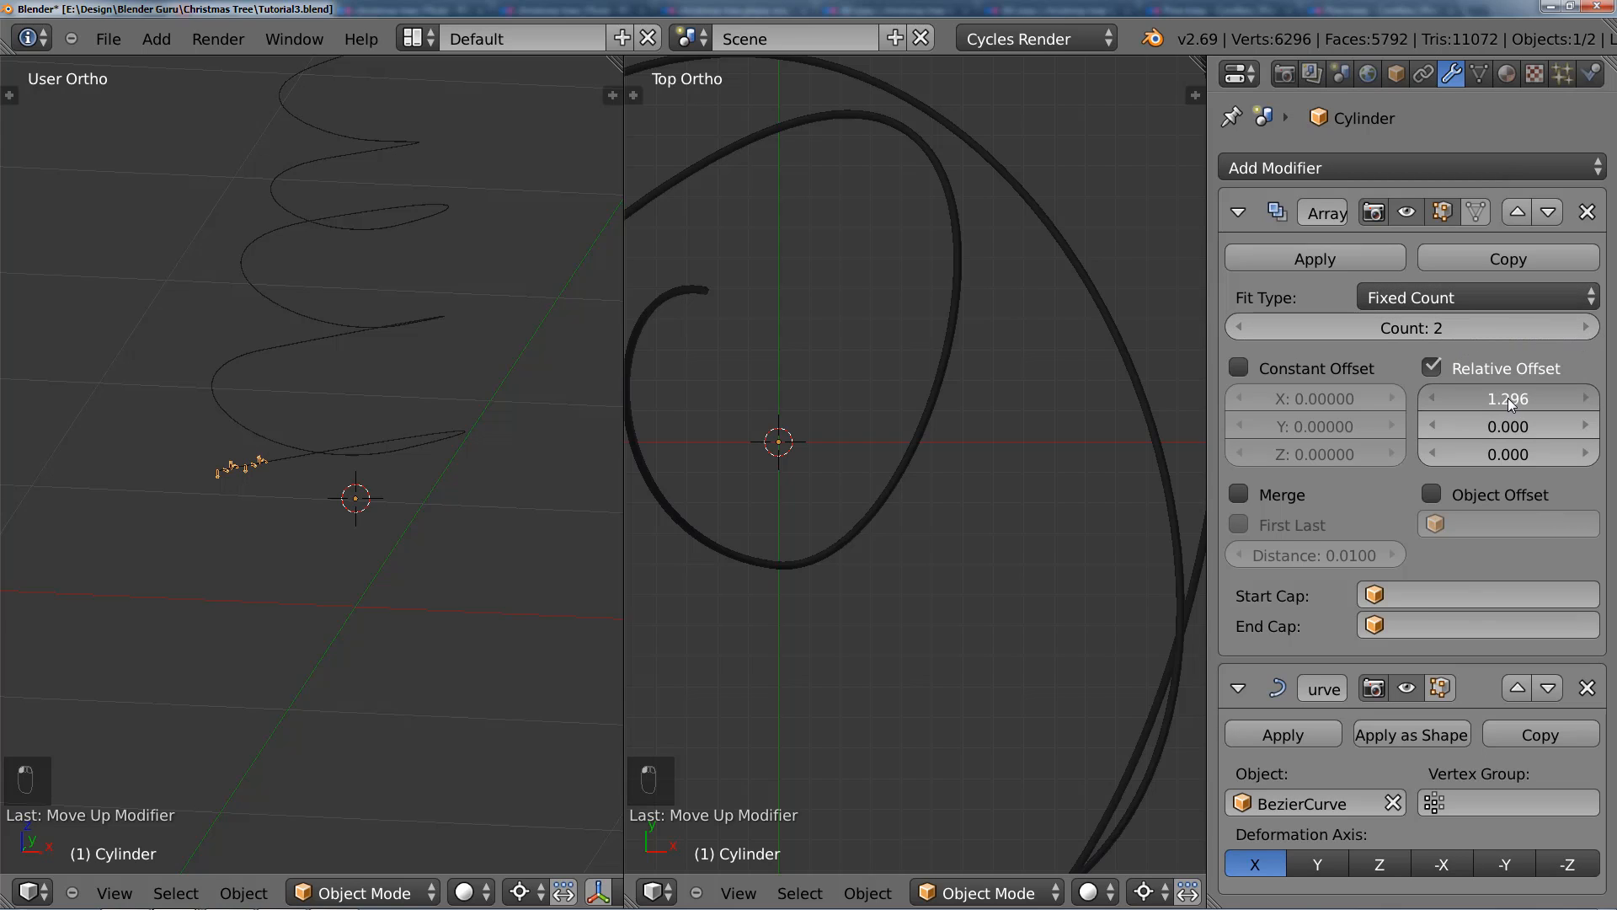
scroll(422, 489, up, 4)
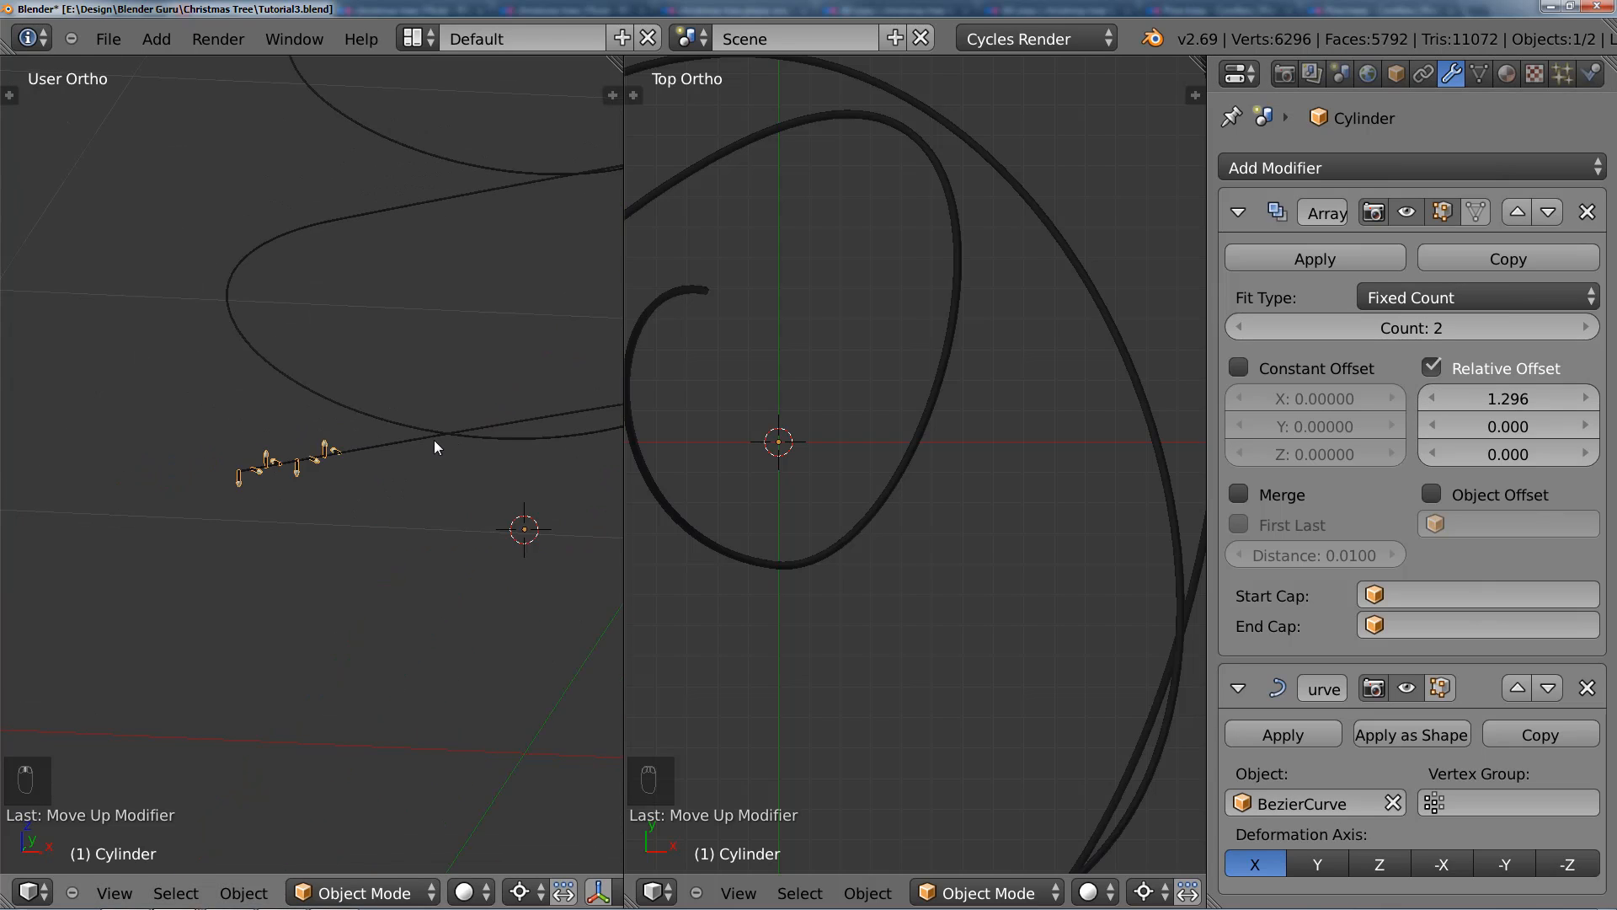
scroll(434, 447, up, 2)
scroll(423, 451, down, 8)
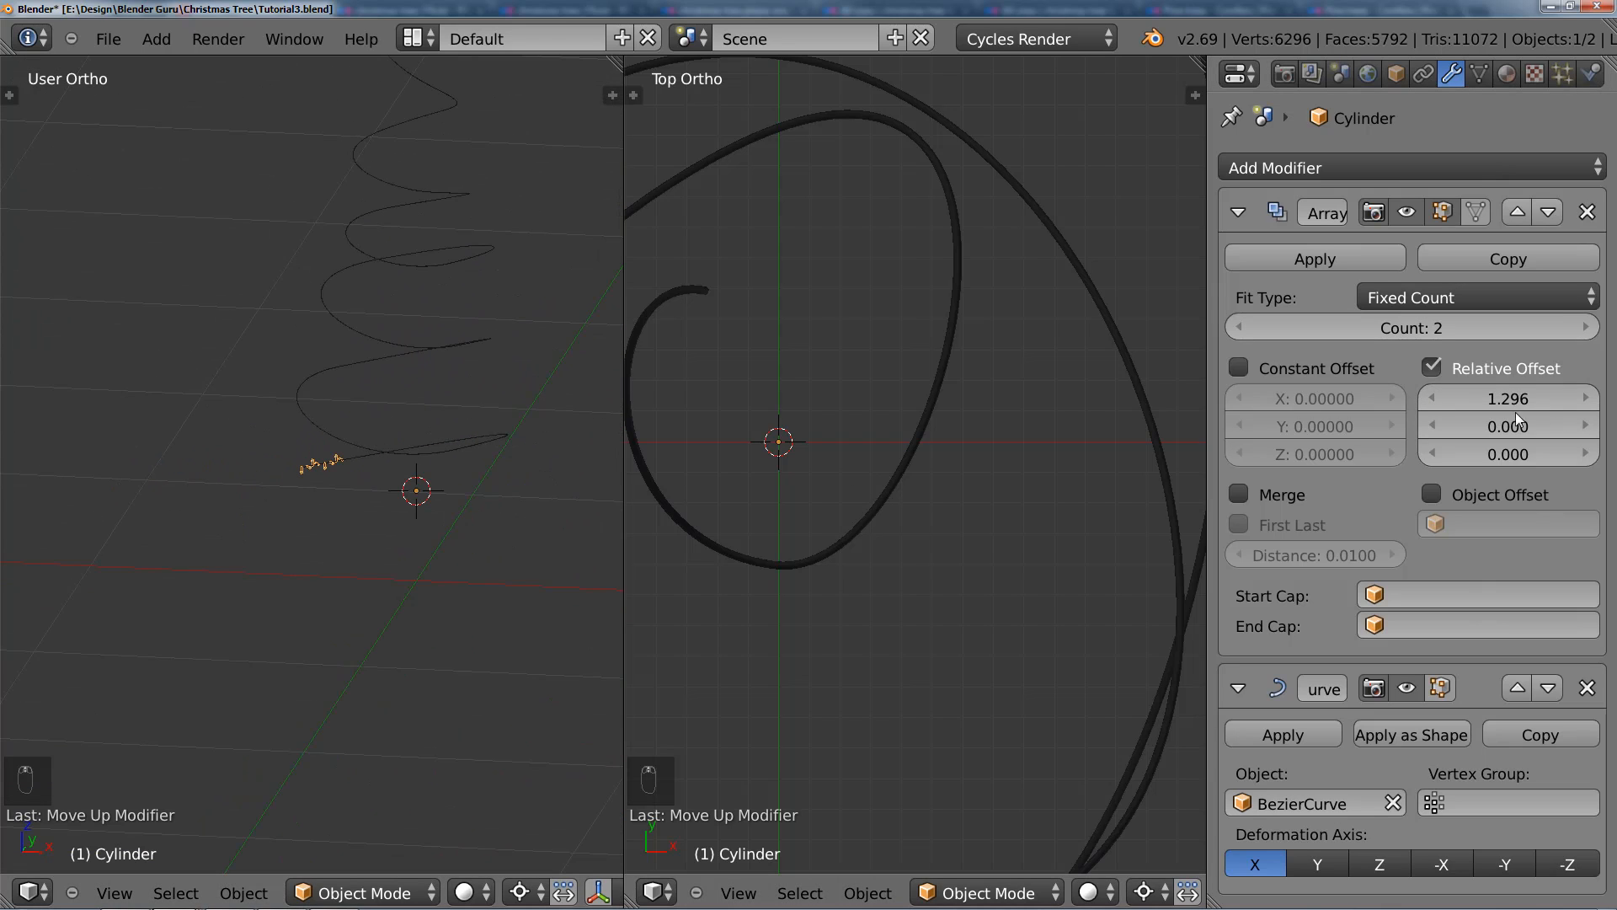
Step: Try extending the lights along the cord by raising the array's fixed count to 15
click(1575, 330)
click(1576, 330)
click(1575, 330)
click(1576, 330)
click(1576, 331)
click(1575, 330)
click(1575, 331)
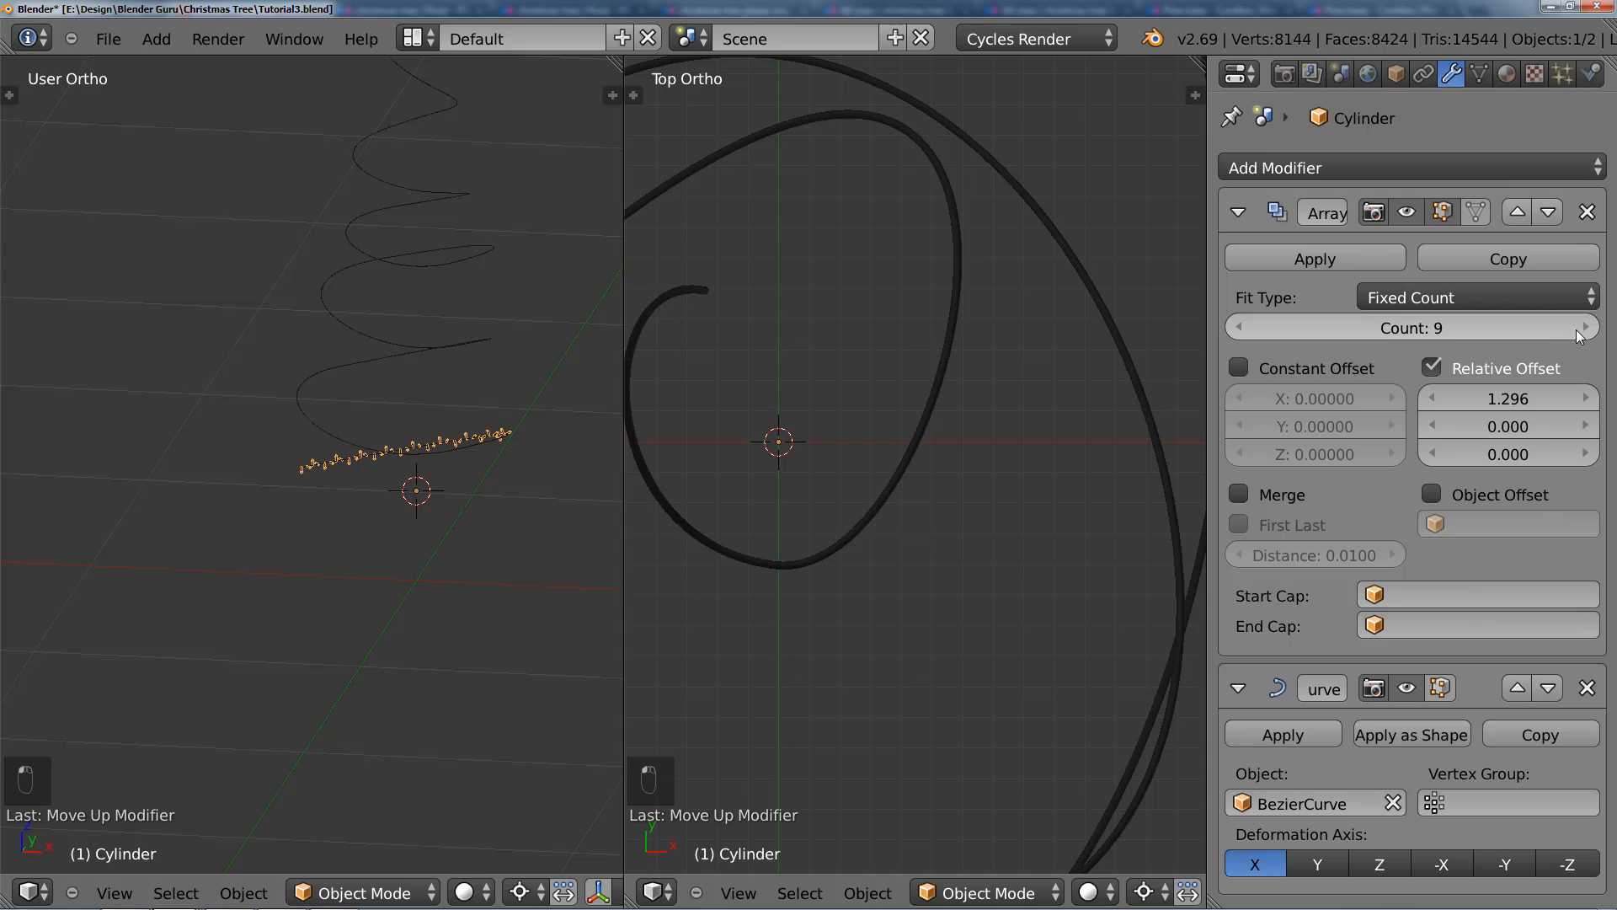
click(1576, 331)
click(1576, 331)
click(1575, 330)
click(1575, 330)
click(1575, 330)
click(1575, 330)
Step: Change the array's fit type to Fit Curve and choose BezierCurve as its curve
click(1397, 299)
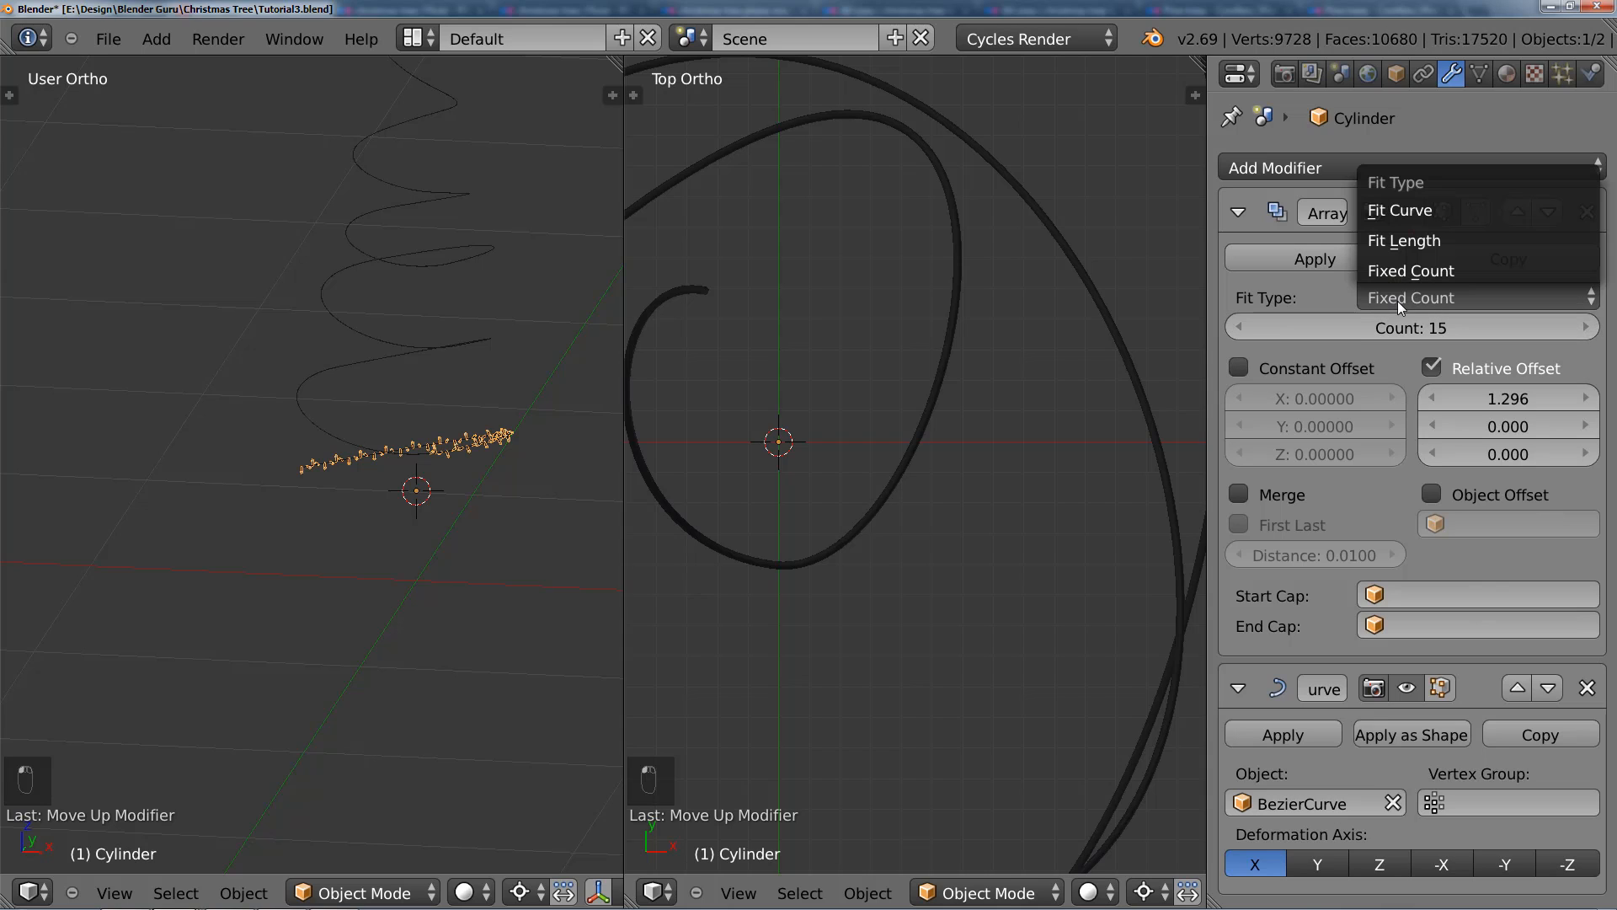
click(1417, 211)
click(1479, 328)
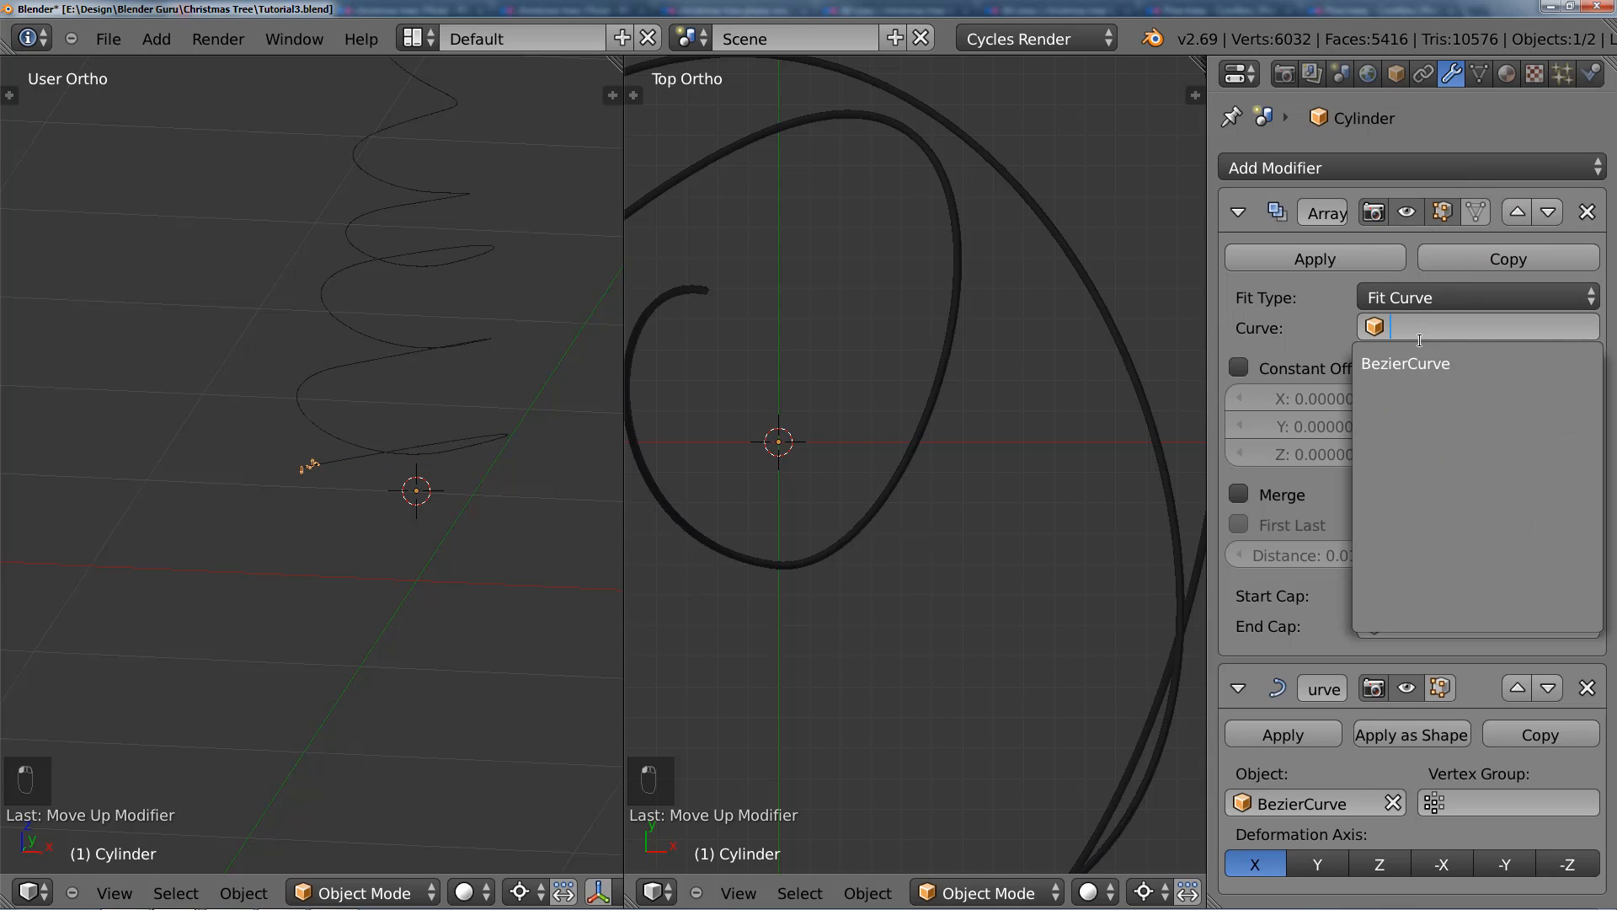
key(Return)
middle_drag(408, 378, 333, 497)
scroll(333, 497, up, 6)
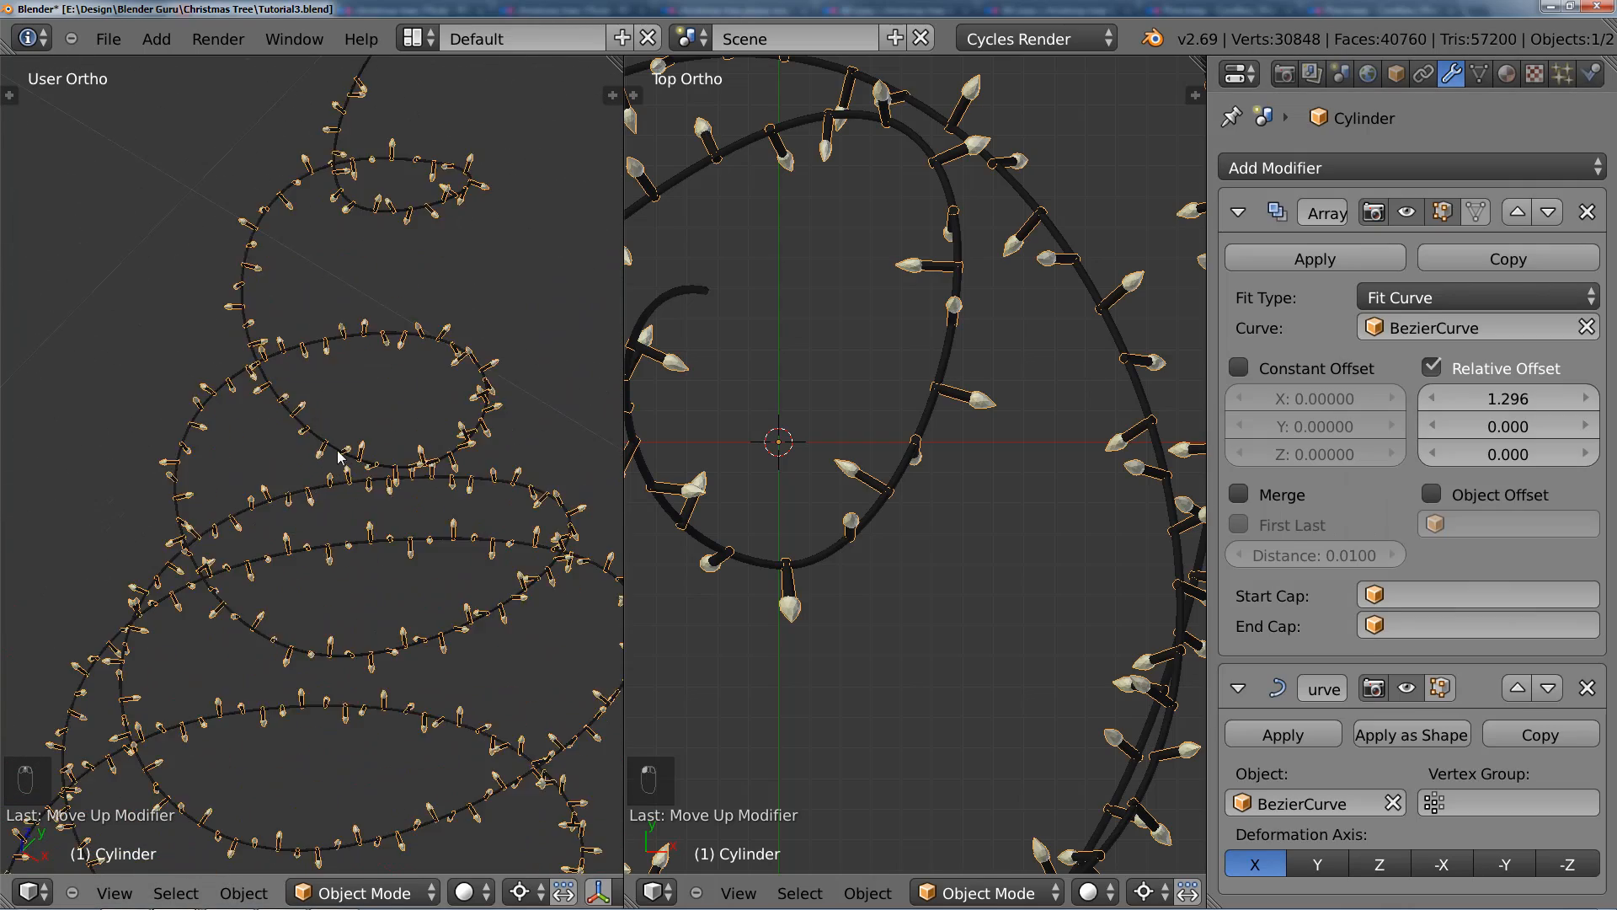
Step: Inspect the arrayed lights along the spiral cord up close and from several angles
scroll(367, 442, down, 5)
middle_drag(396, 514, 435, 272)
scroll(338, 554, up, 3)
scroll(341, 558, down, 2)
scroll(399, 529, up, 5)
middle_drag(398, 530, 245, 541)
scroll(448, 535, down, 4)
scroll(408, 554, up, 3)
scroll(455, 504, down, 2)
scroll(285, 541, down, 3)
scroll(425, 524, down, 3)
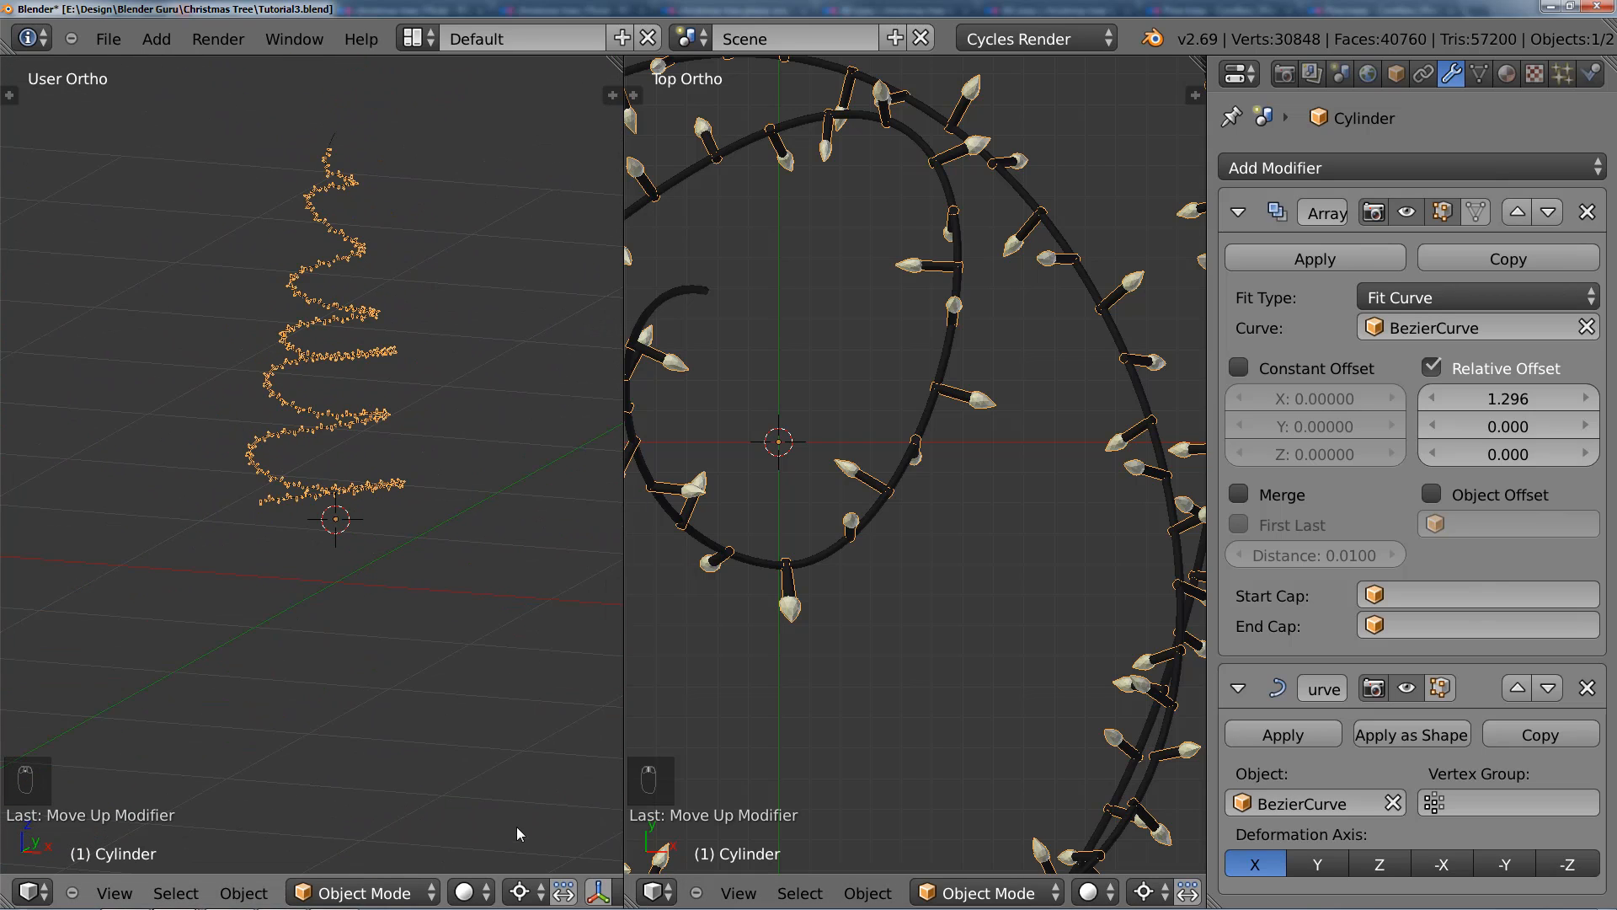
scroll(330, 555, up, 7)
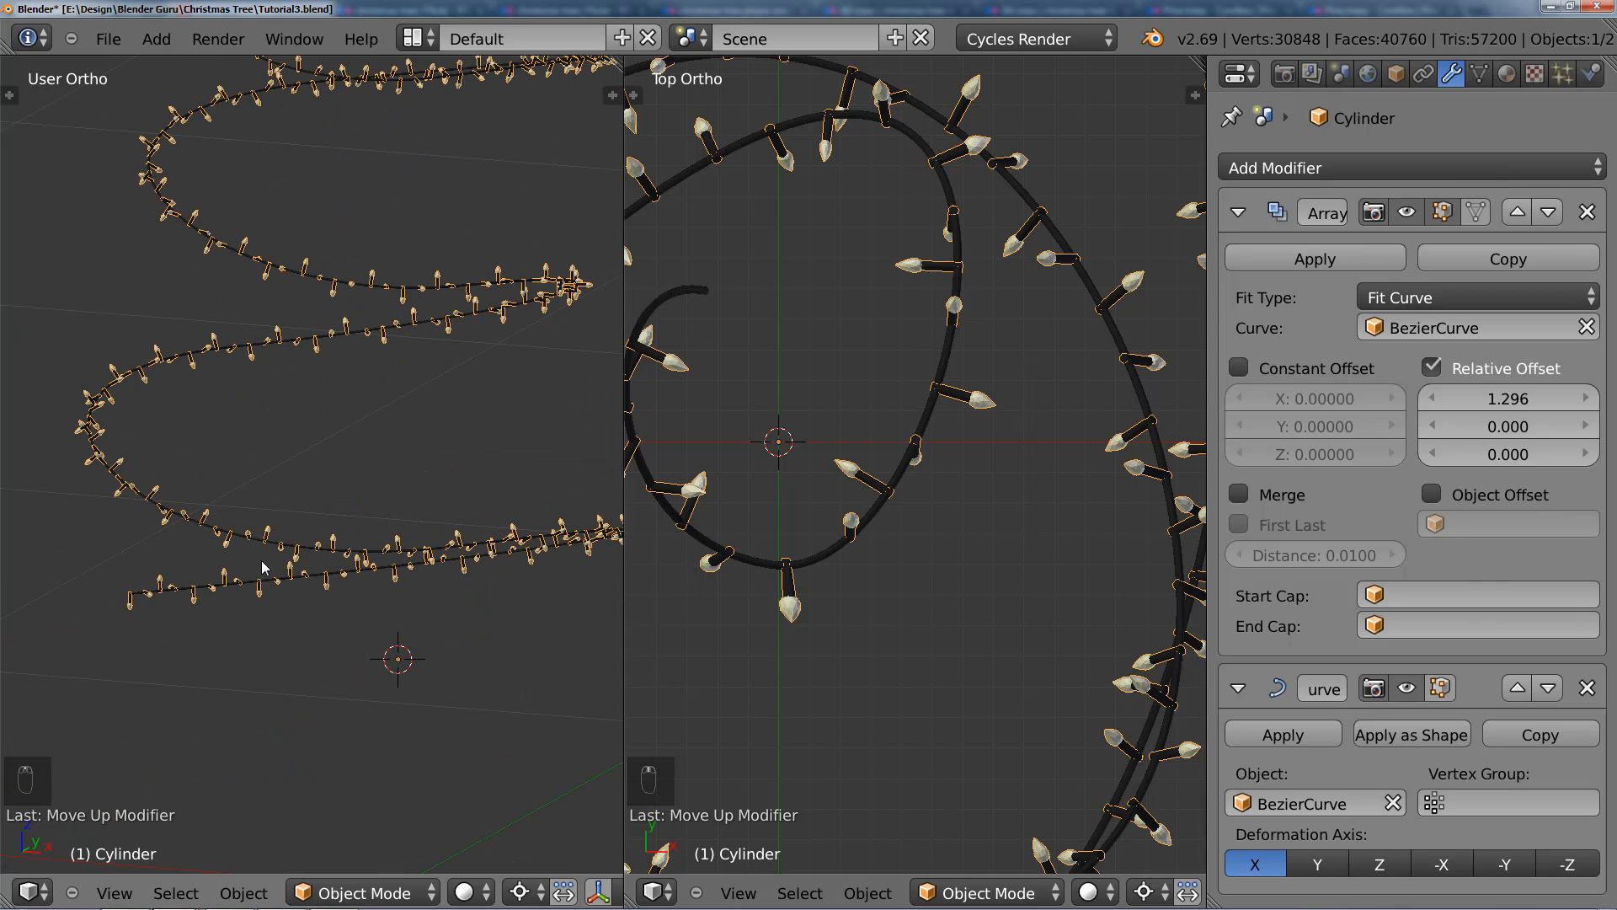
Step: Set the Bulb material's pass index to 1 and enable the Material Index pass for the render layer
click(1506, 74)
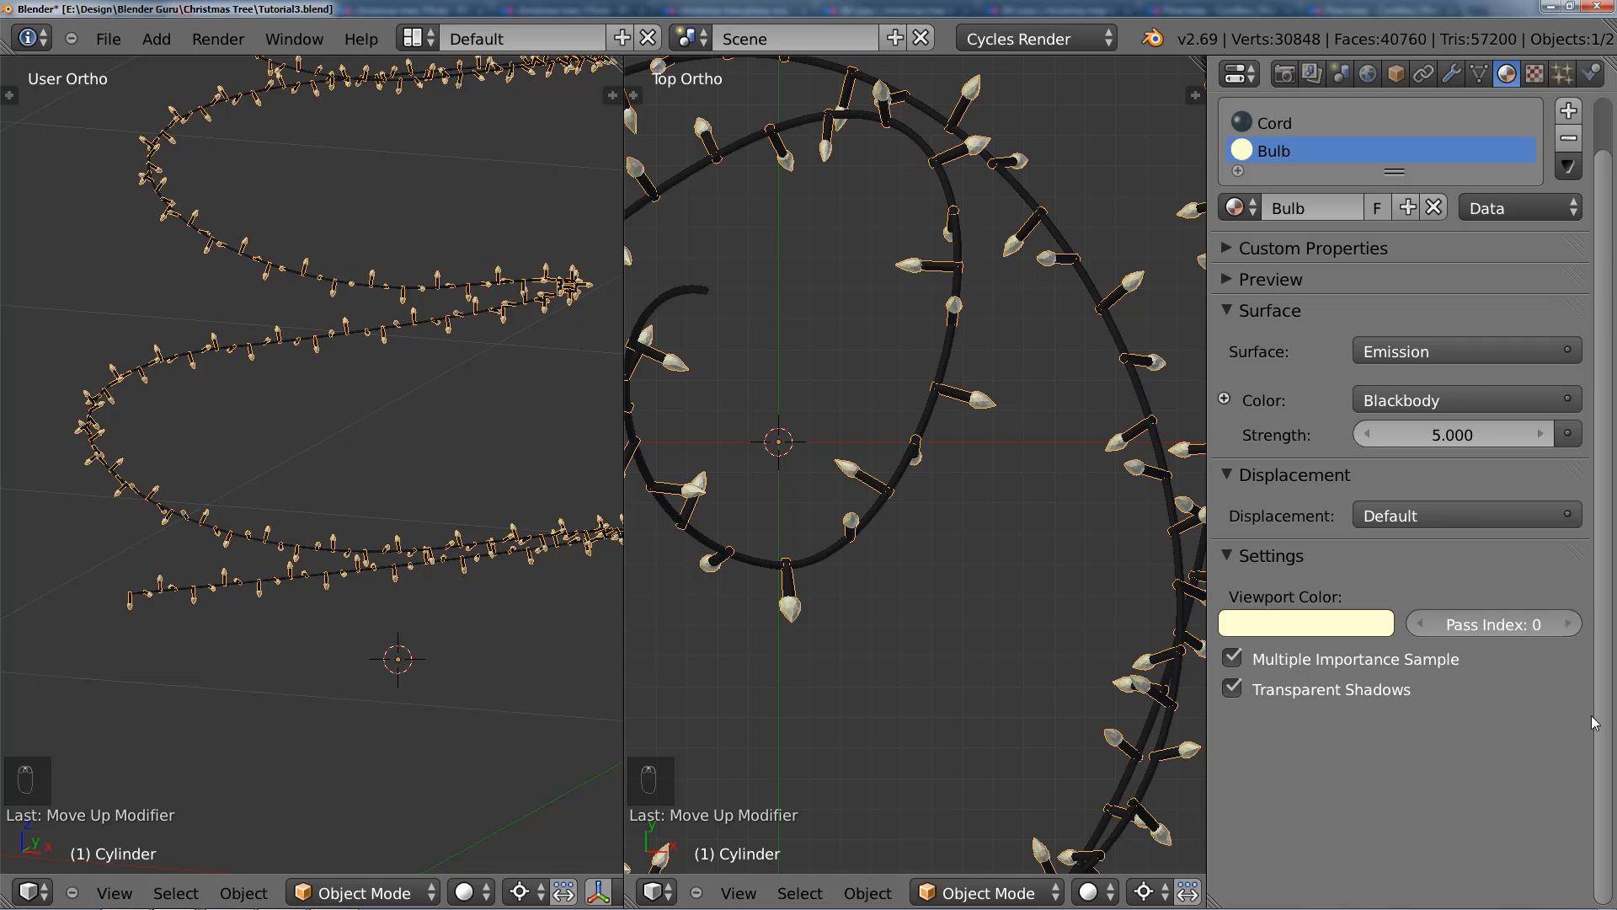
click(1569, 624)
click(1313, 76)
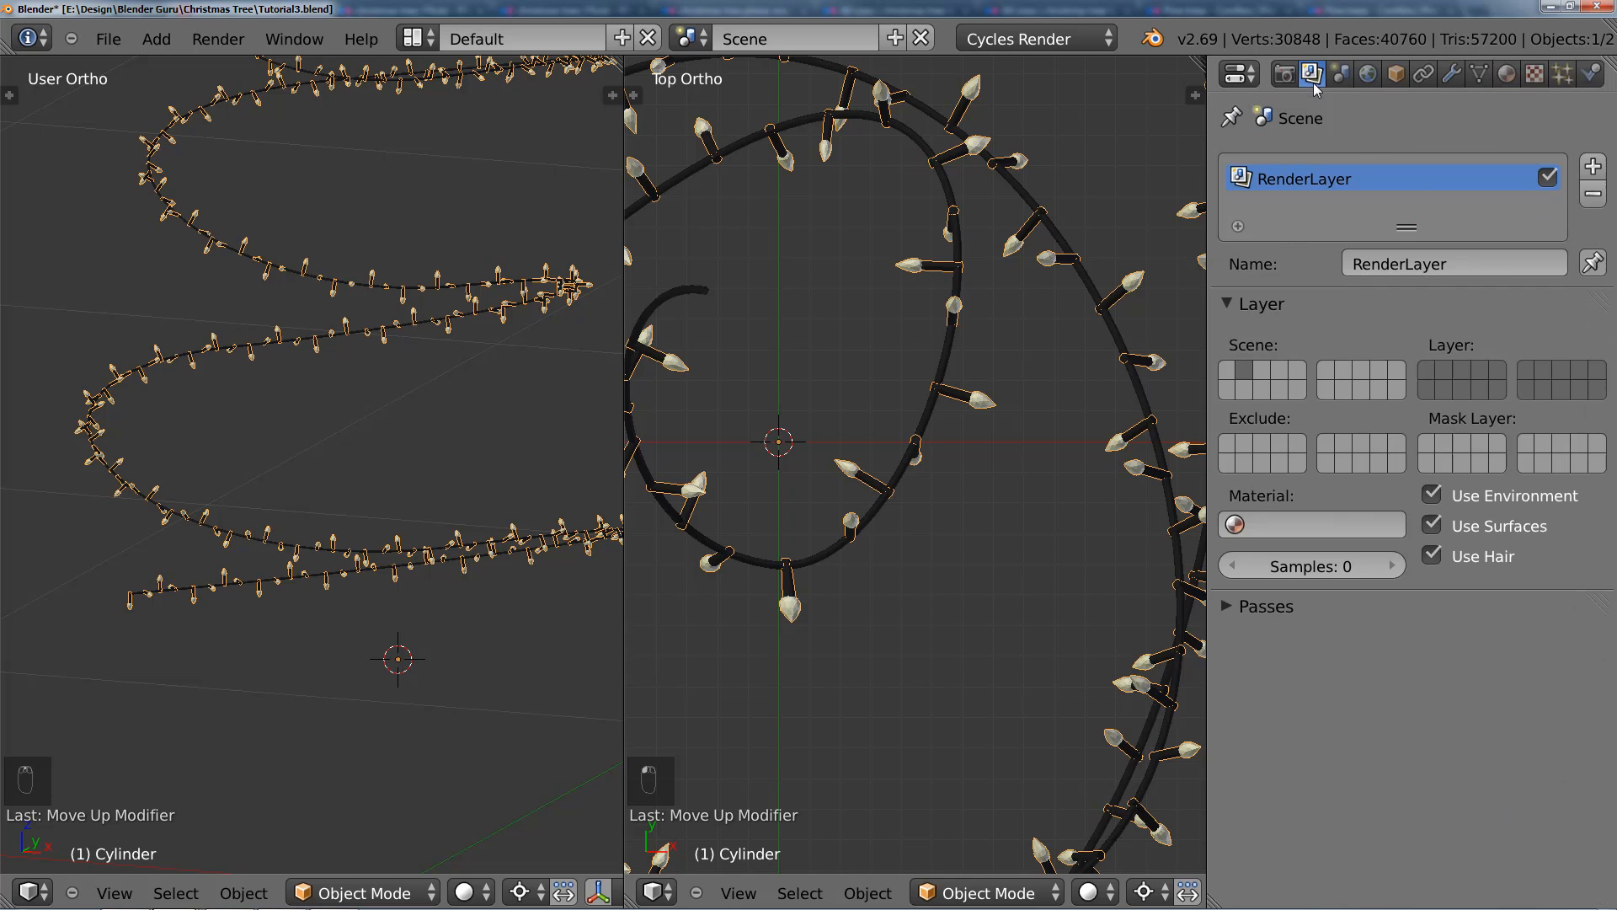
click(1266, 607)
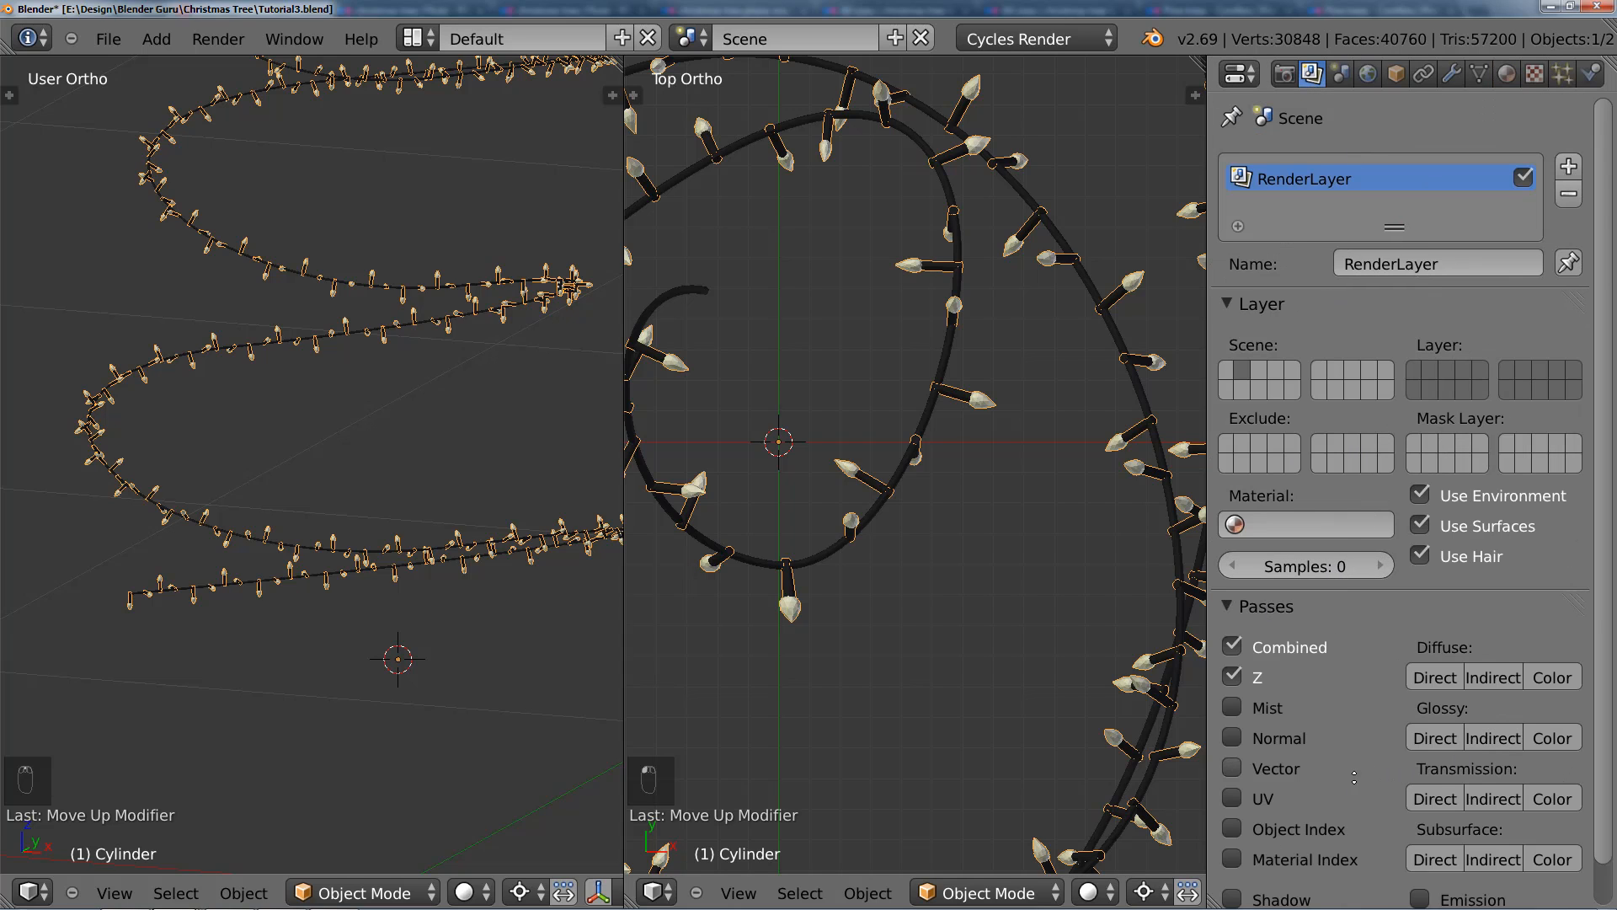
scroll(1354, 777, down, 1)
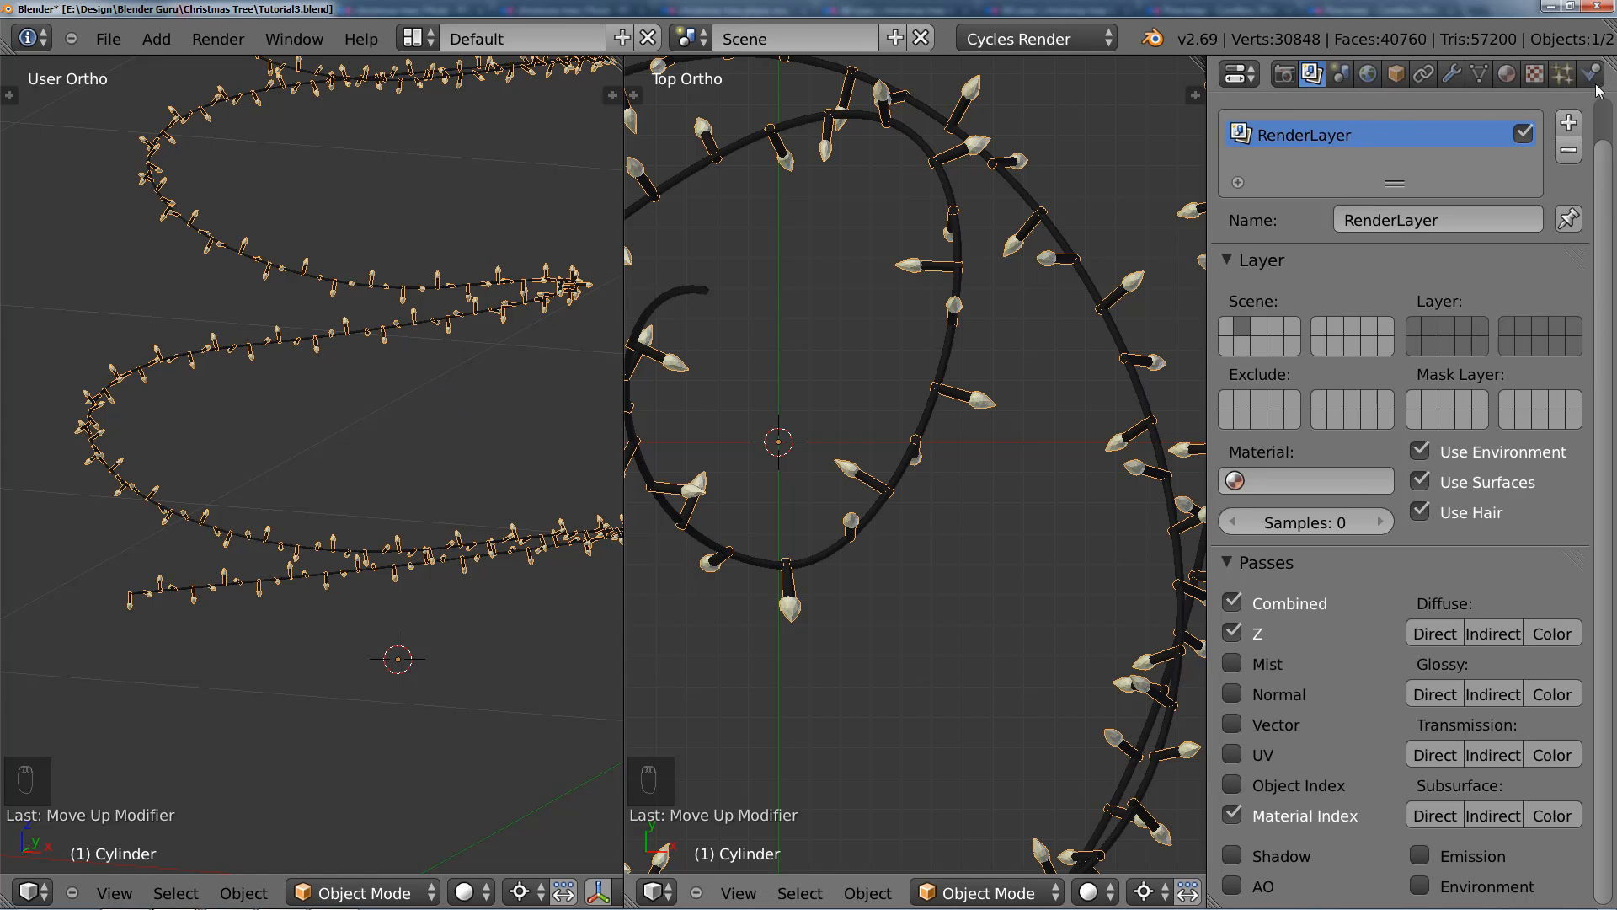
scroll(417, 385, down, 6)
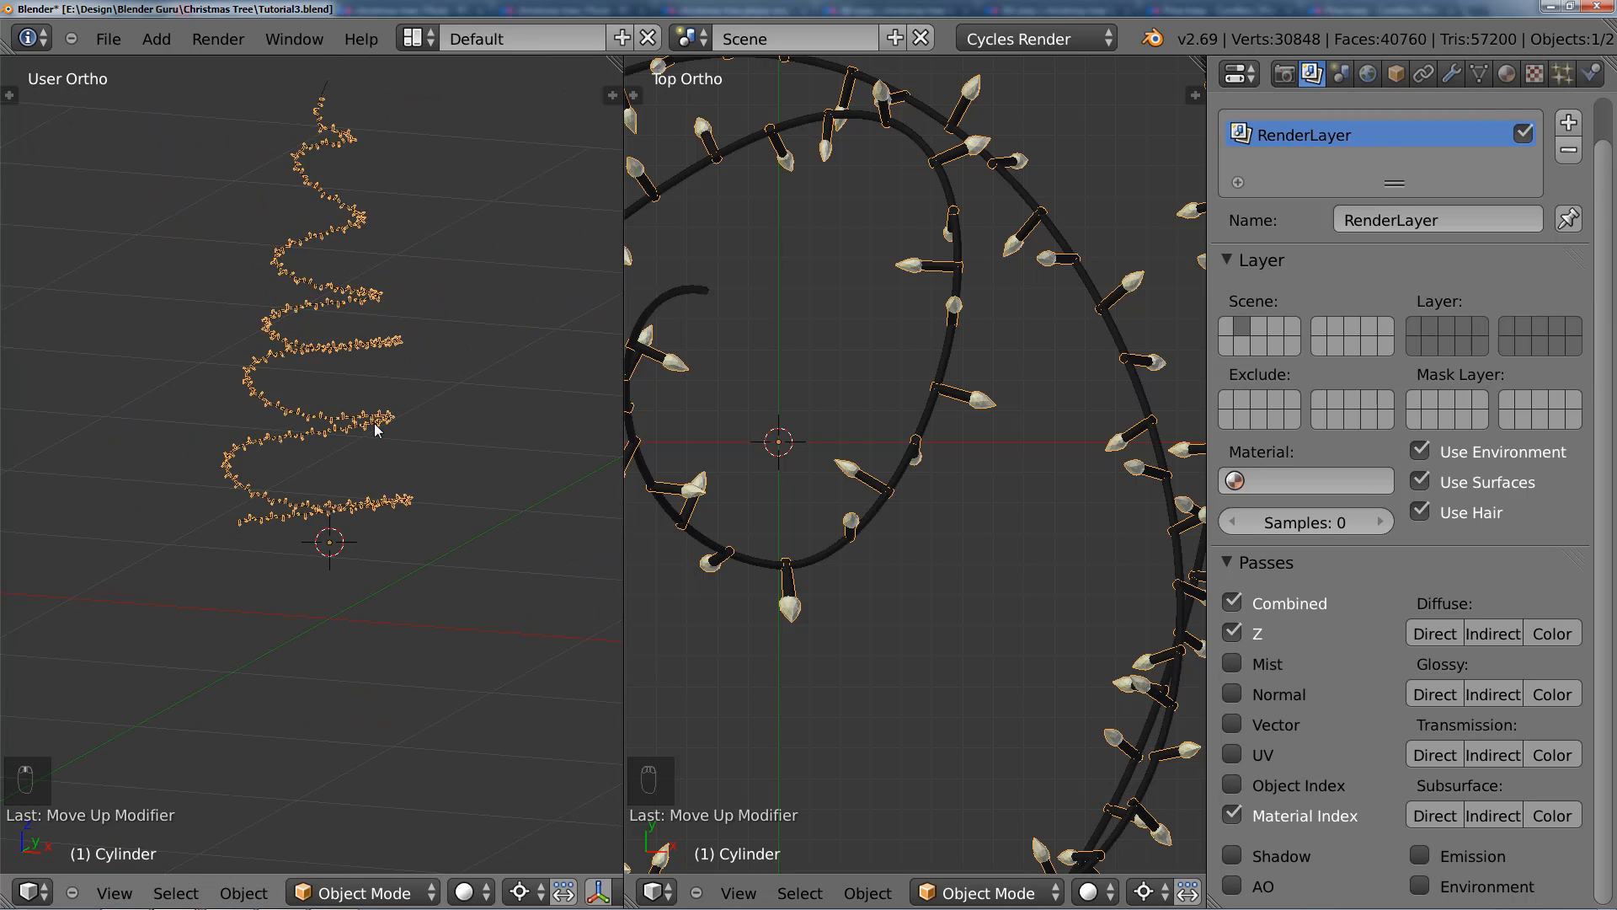
Step: Select the spiral cord curve and merge the two 3D views into a single large one
click(1506, 74)
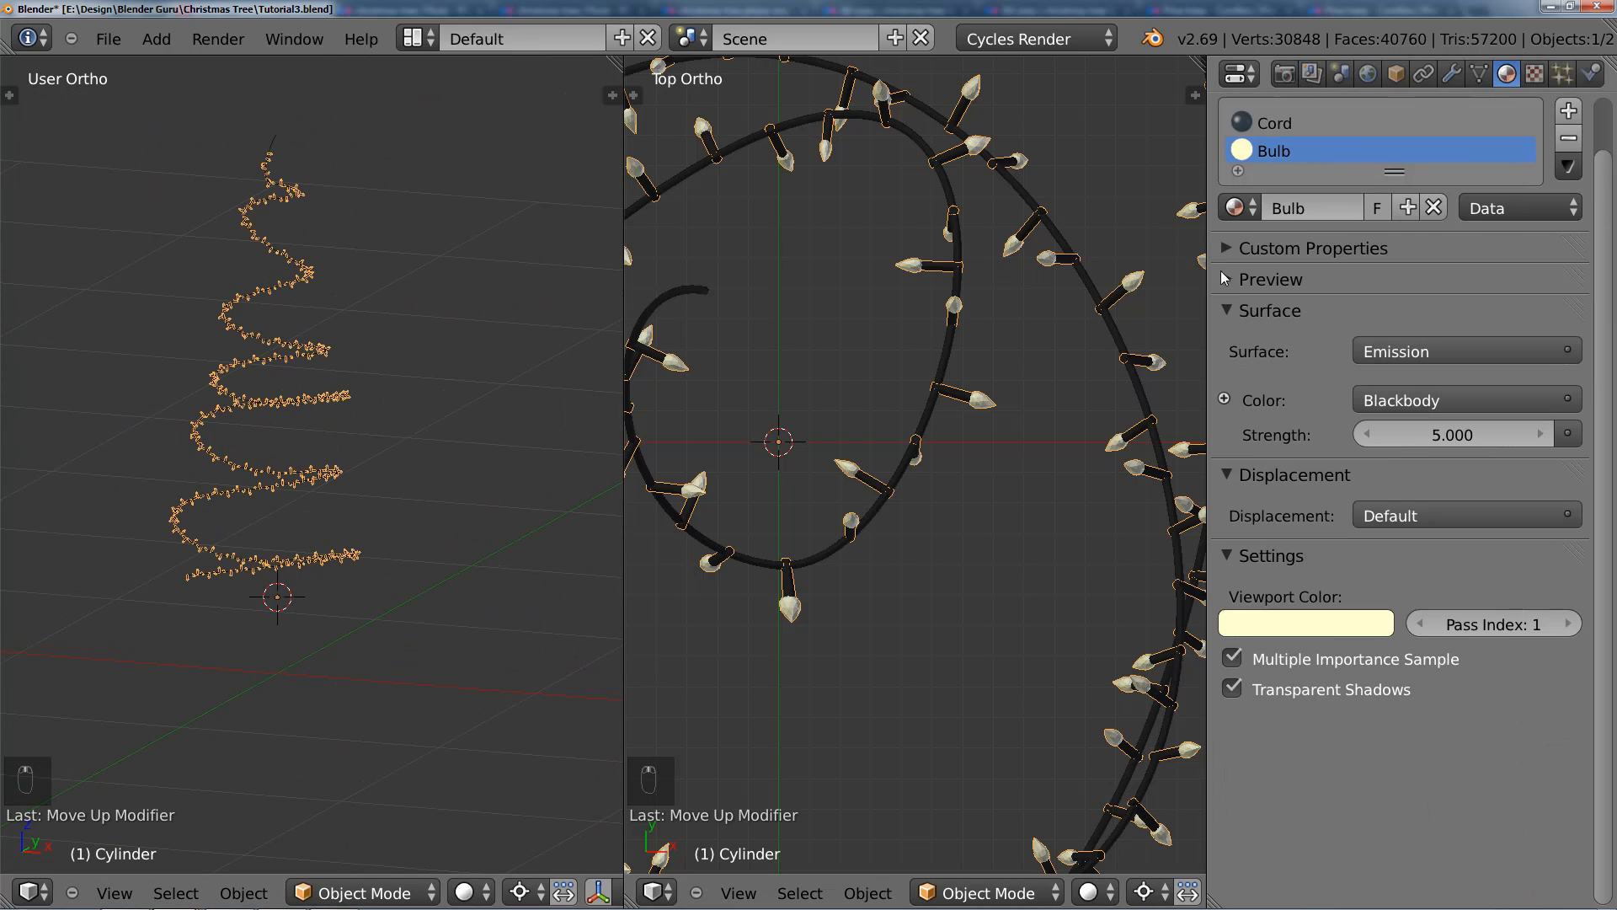
scroll(303, 487, up, 4)
right_click(289, 486)
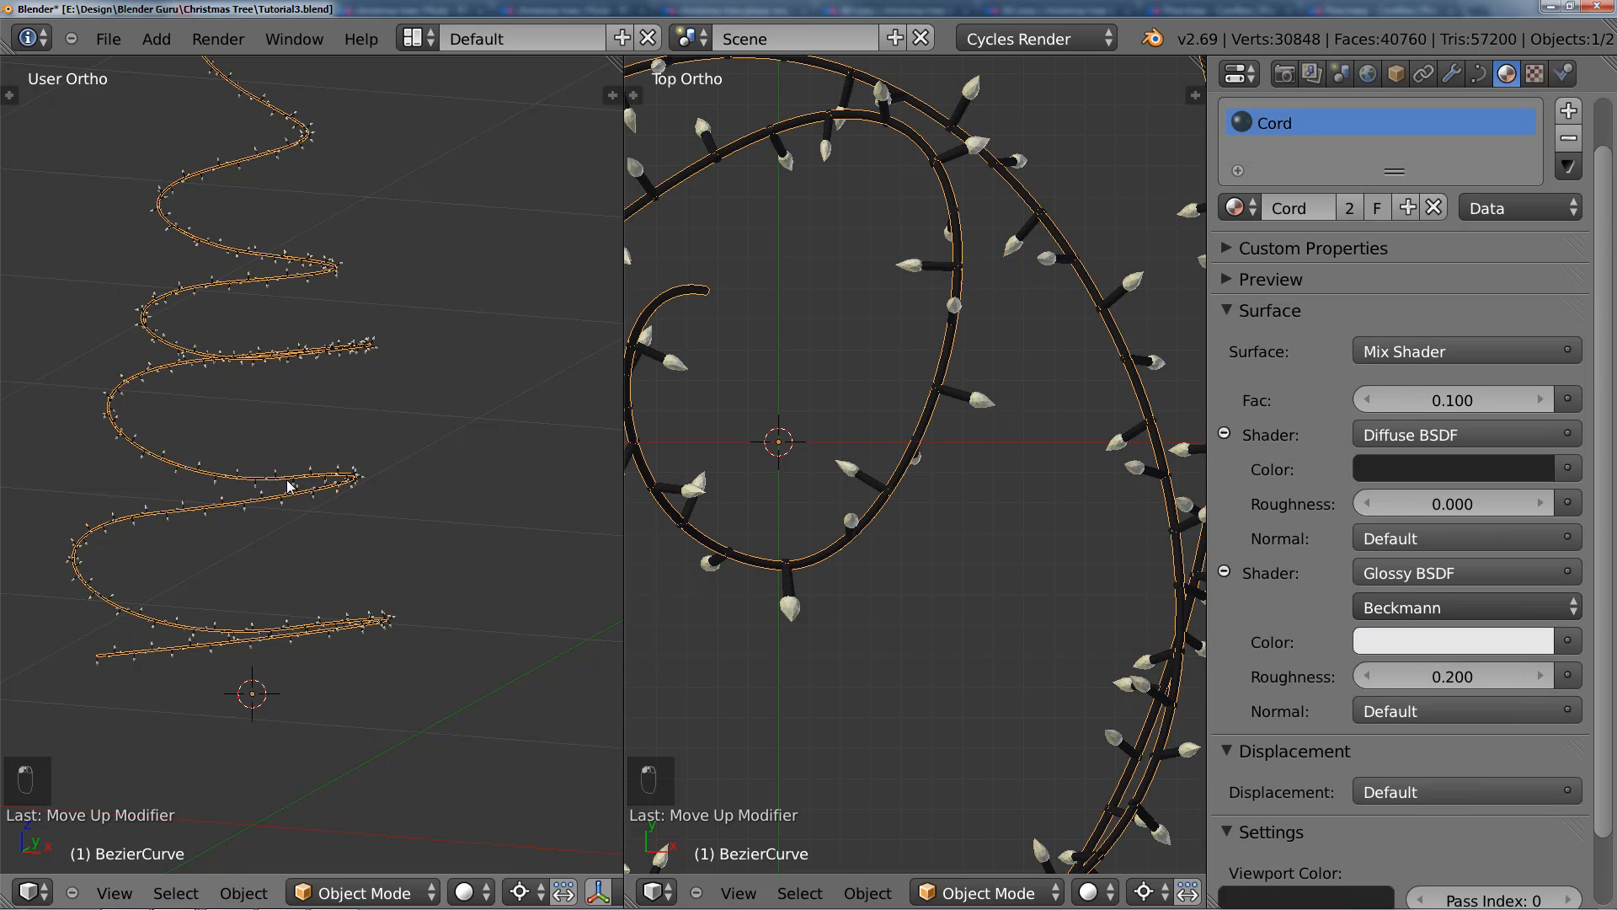
shift+middle_drag(288, 486, 357, 478)
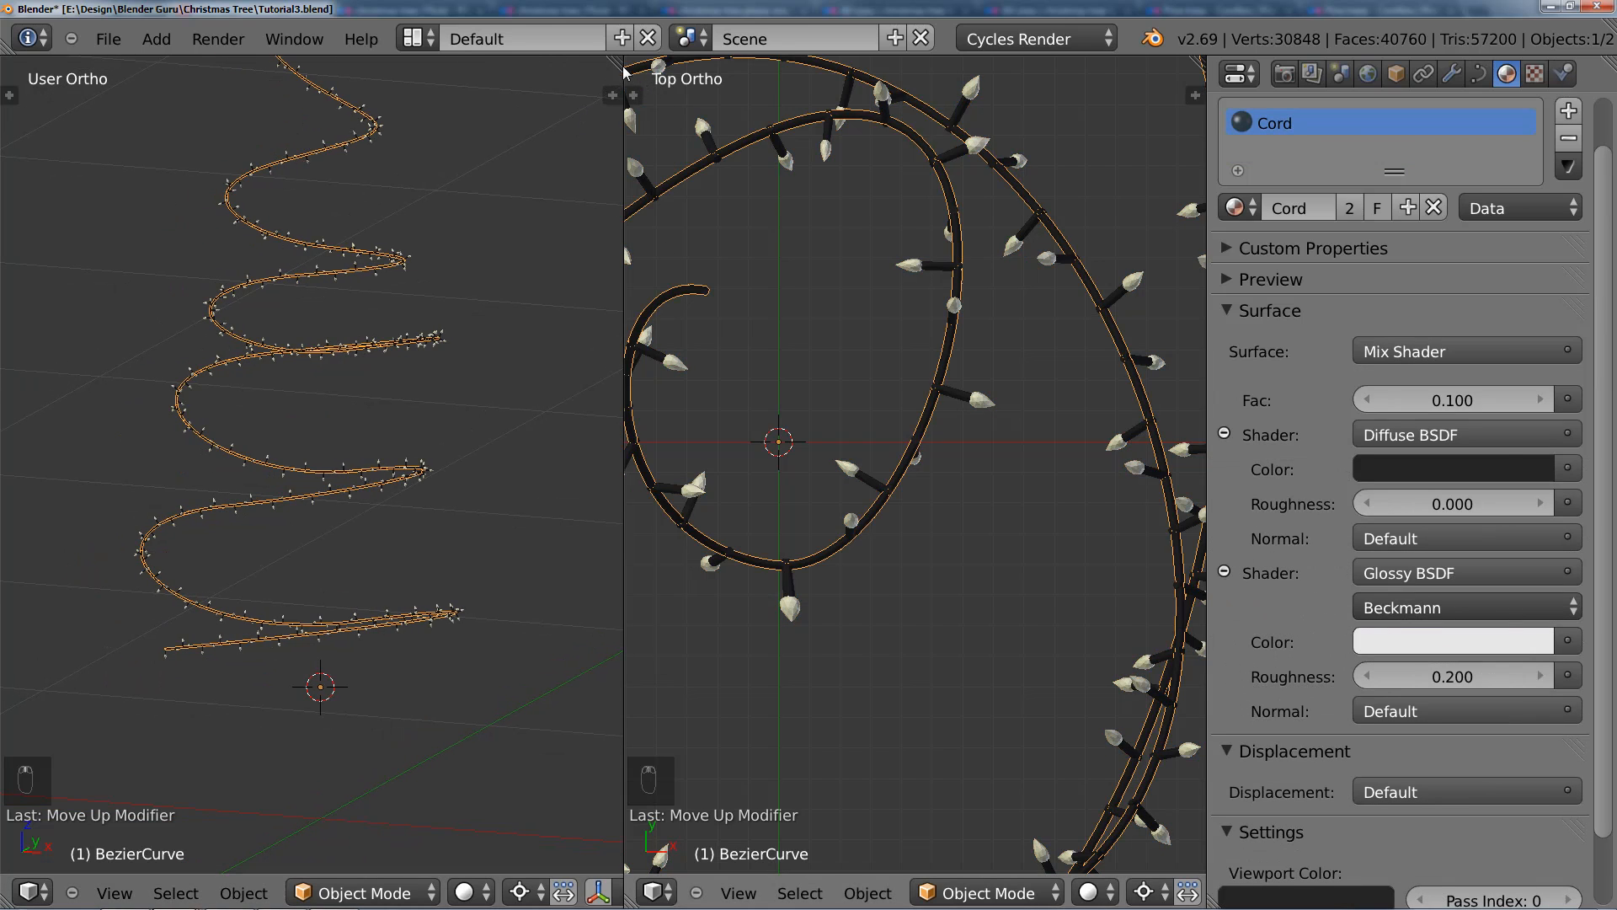
drag(624, 67, 698, 202)
scroll(706, 357, down, 6)
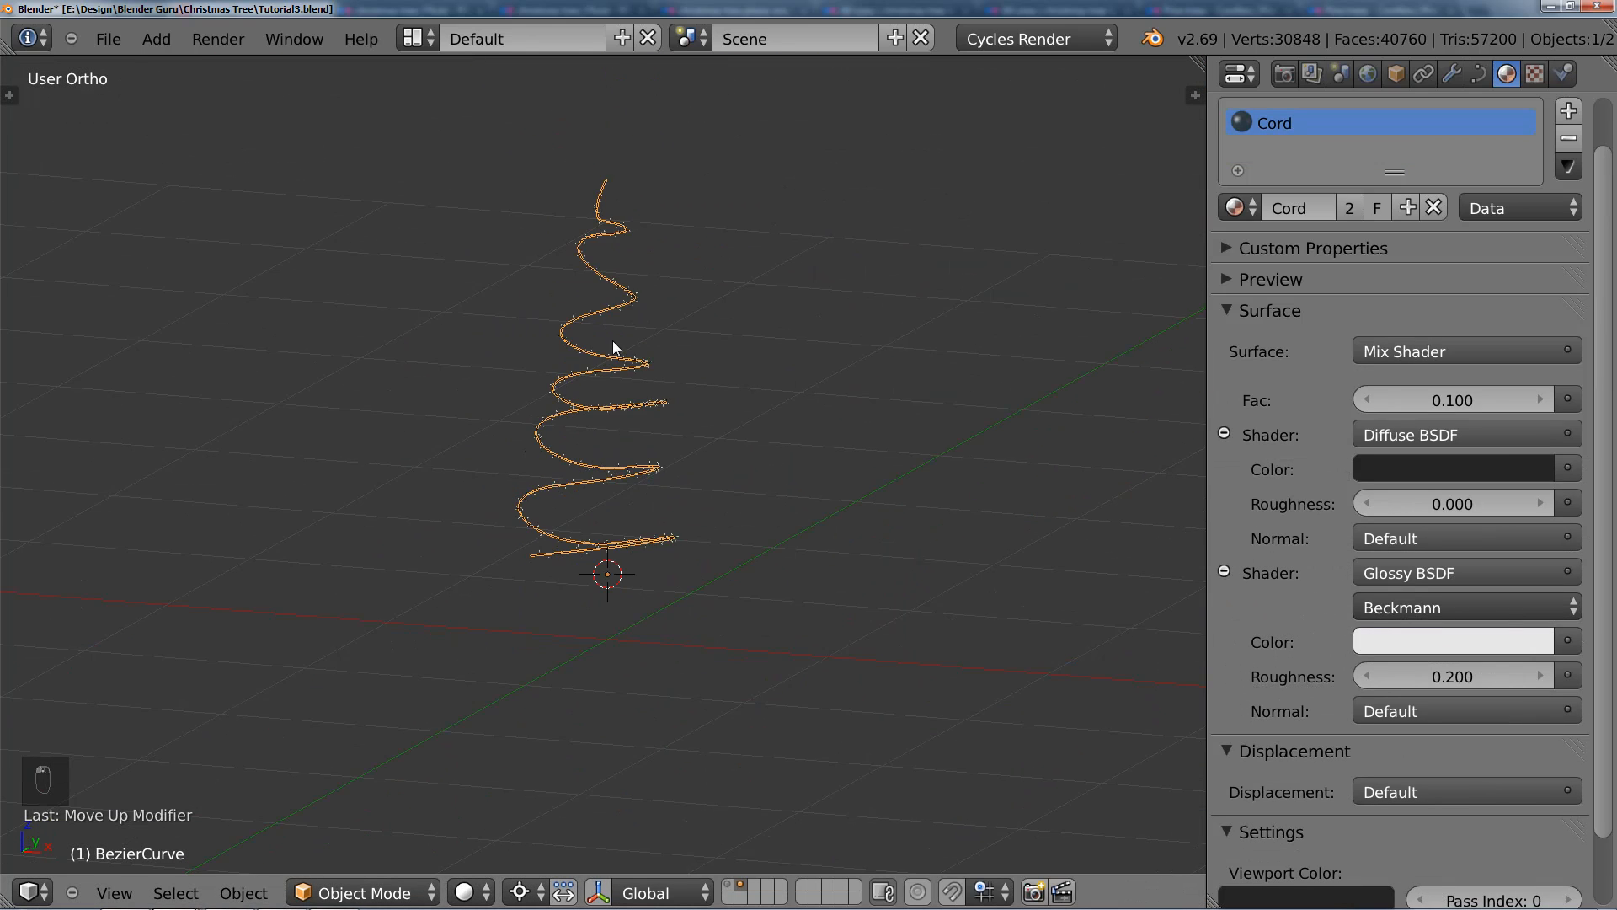
scroll(634, 417, up, 5)
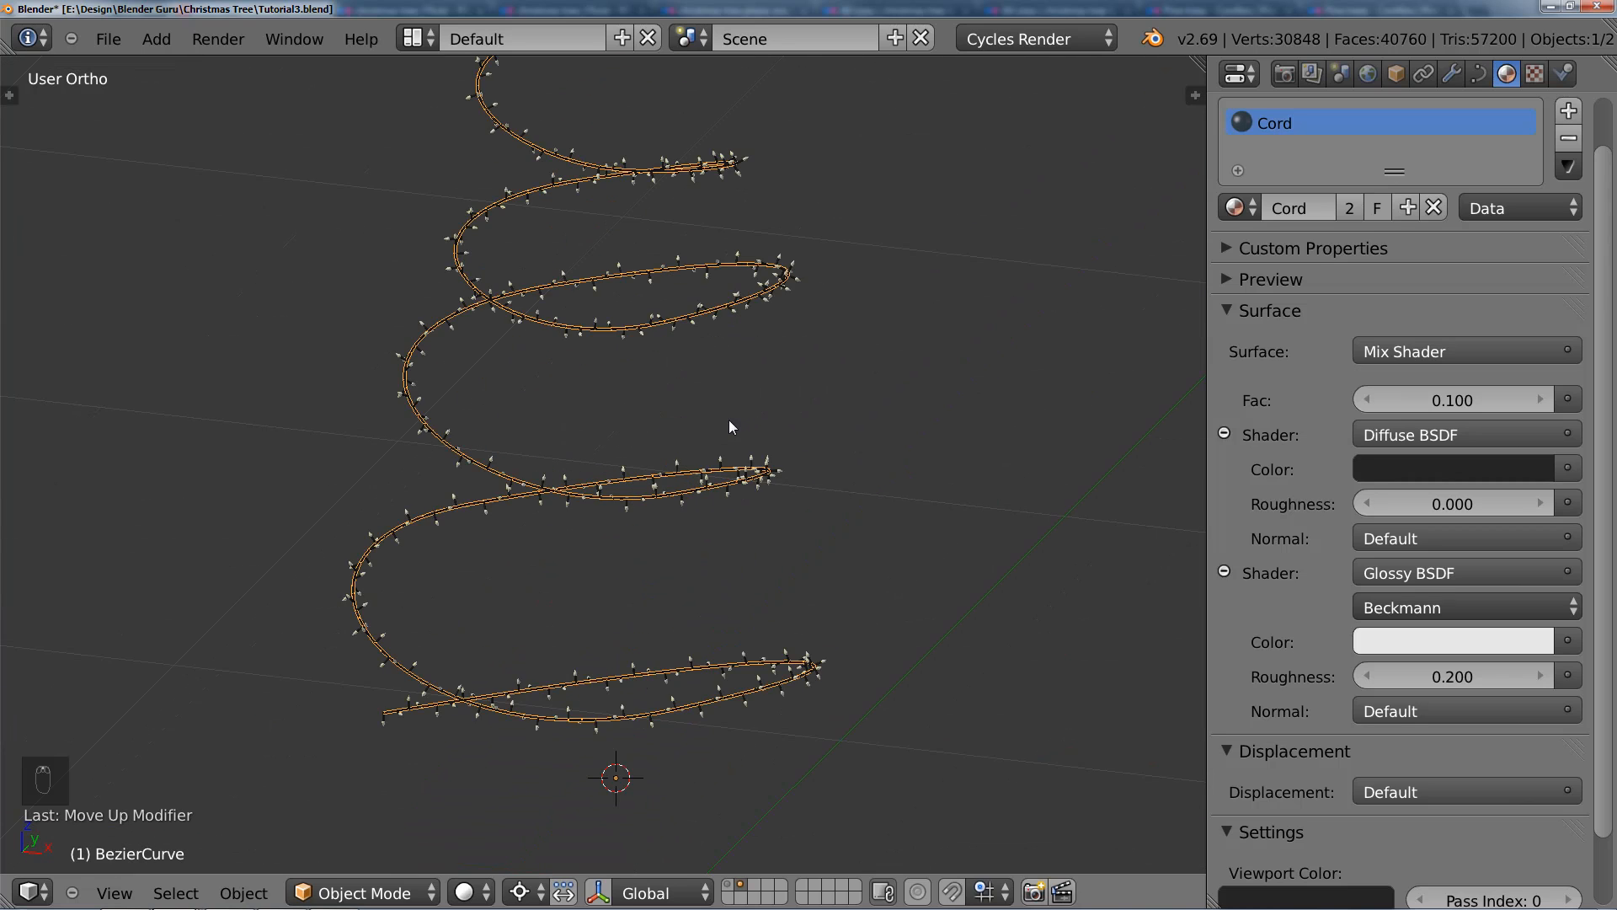
scroll(749, 476, down, 4)
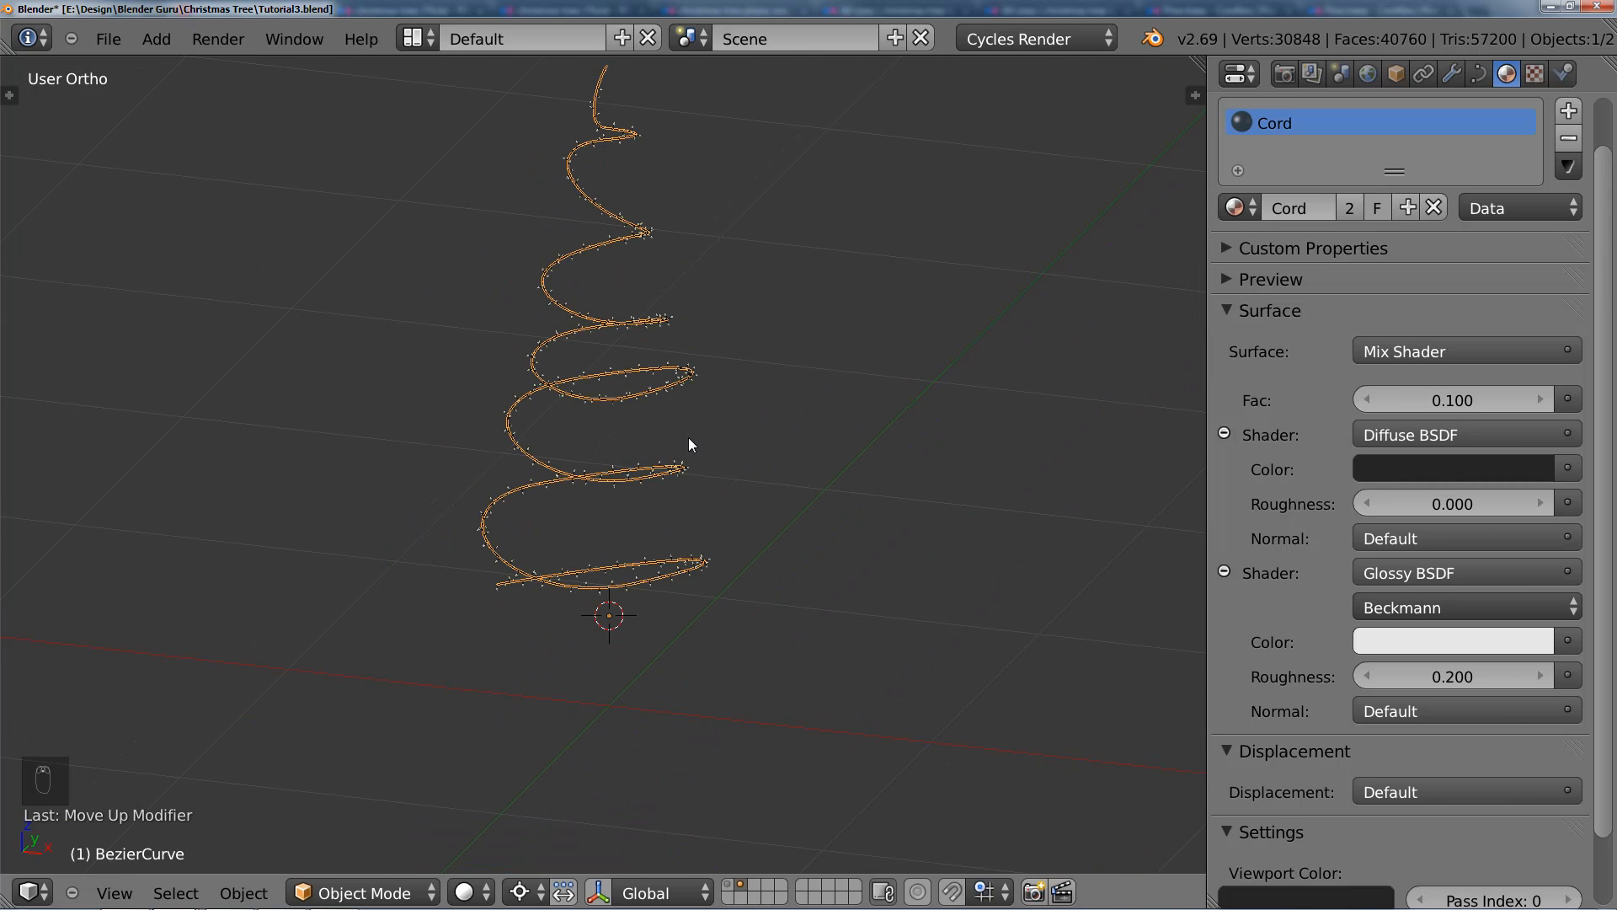
Step: Duplicate the spiral cord curve in place and display the tree's layer together with the lights
key(shift+d)
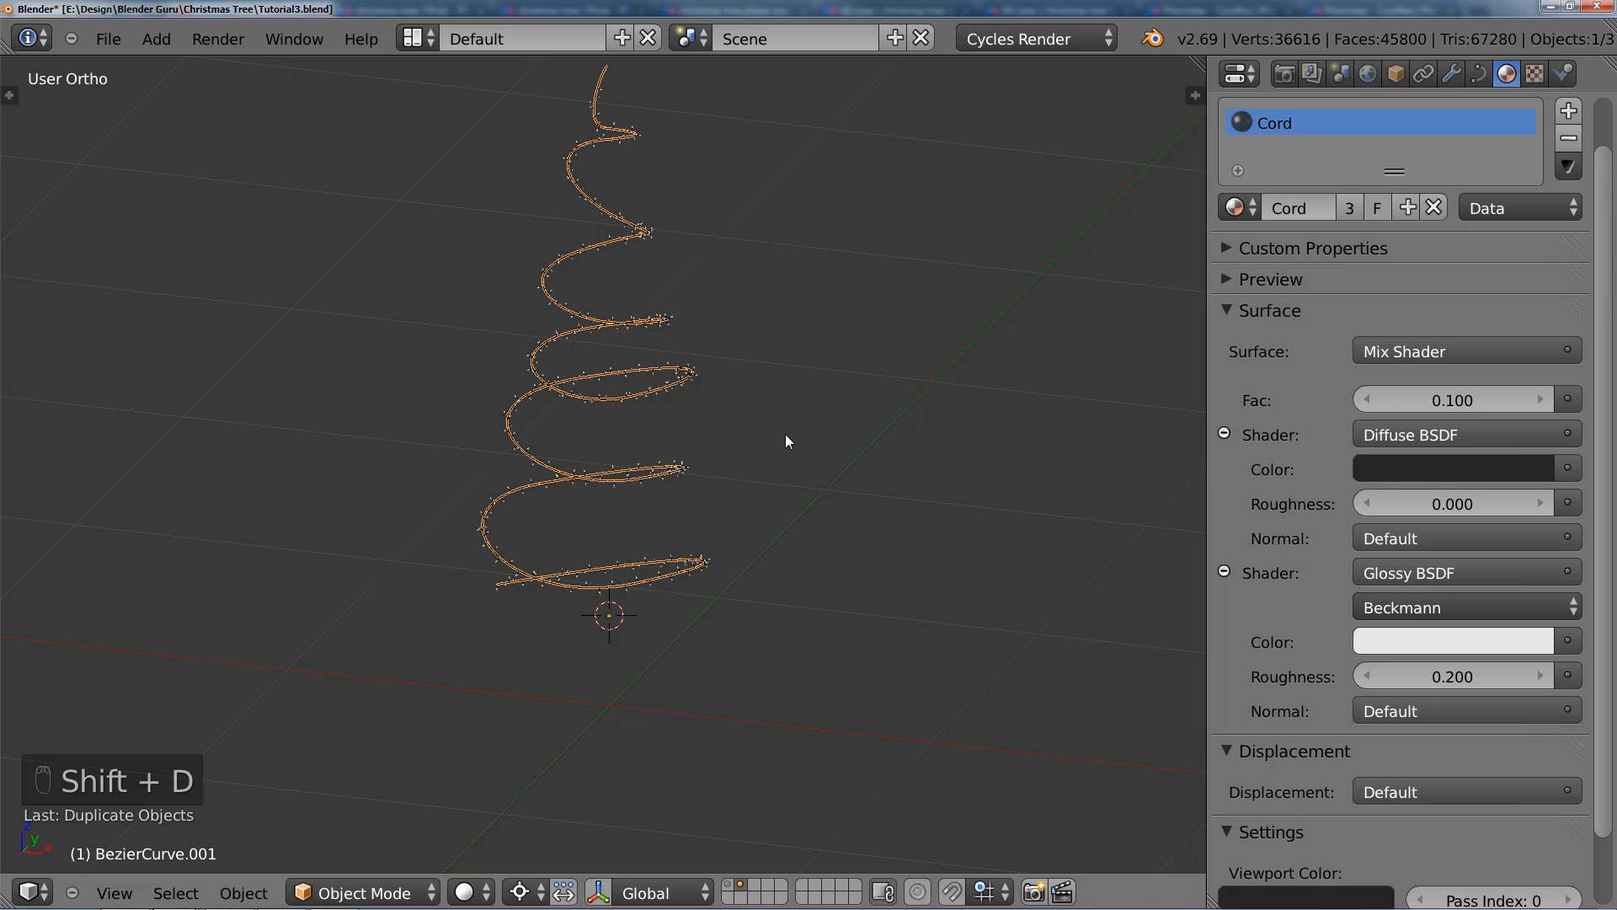
key(KP_7)
scroll(766, 404, up, 3)
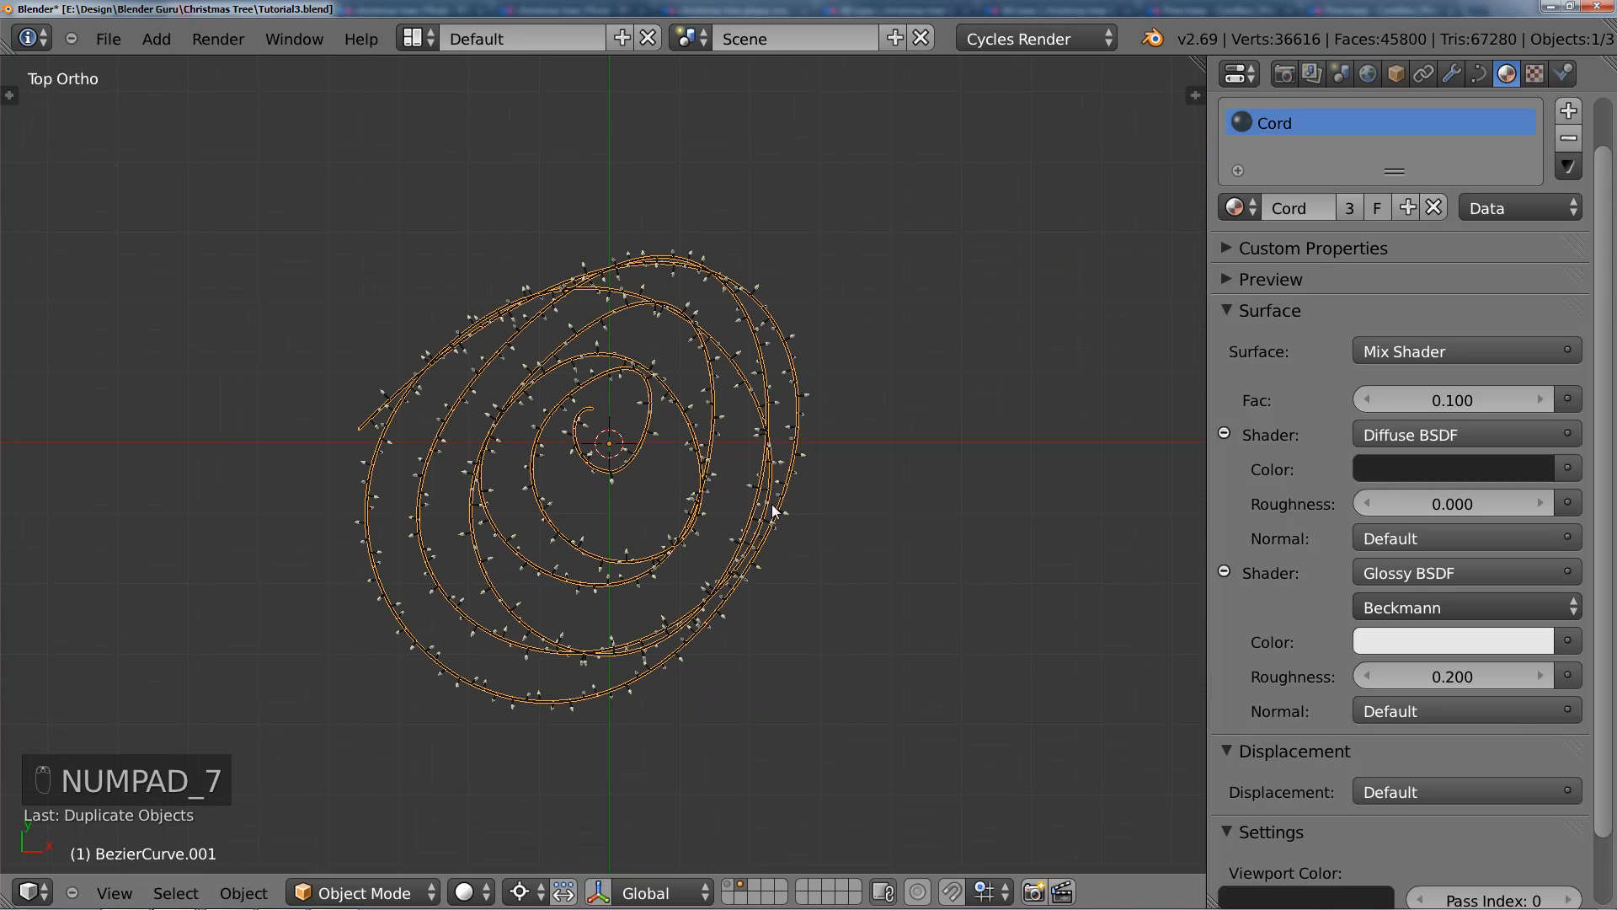
click(735, 886)
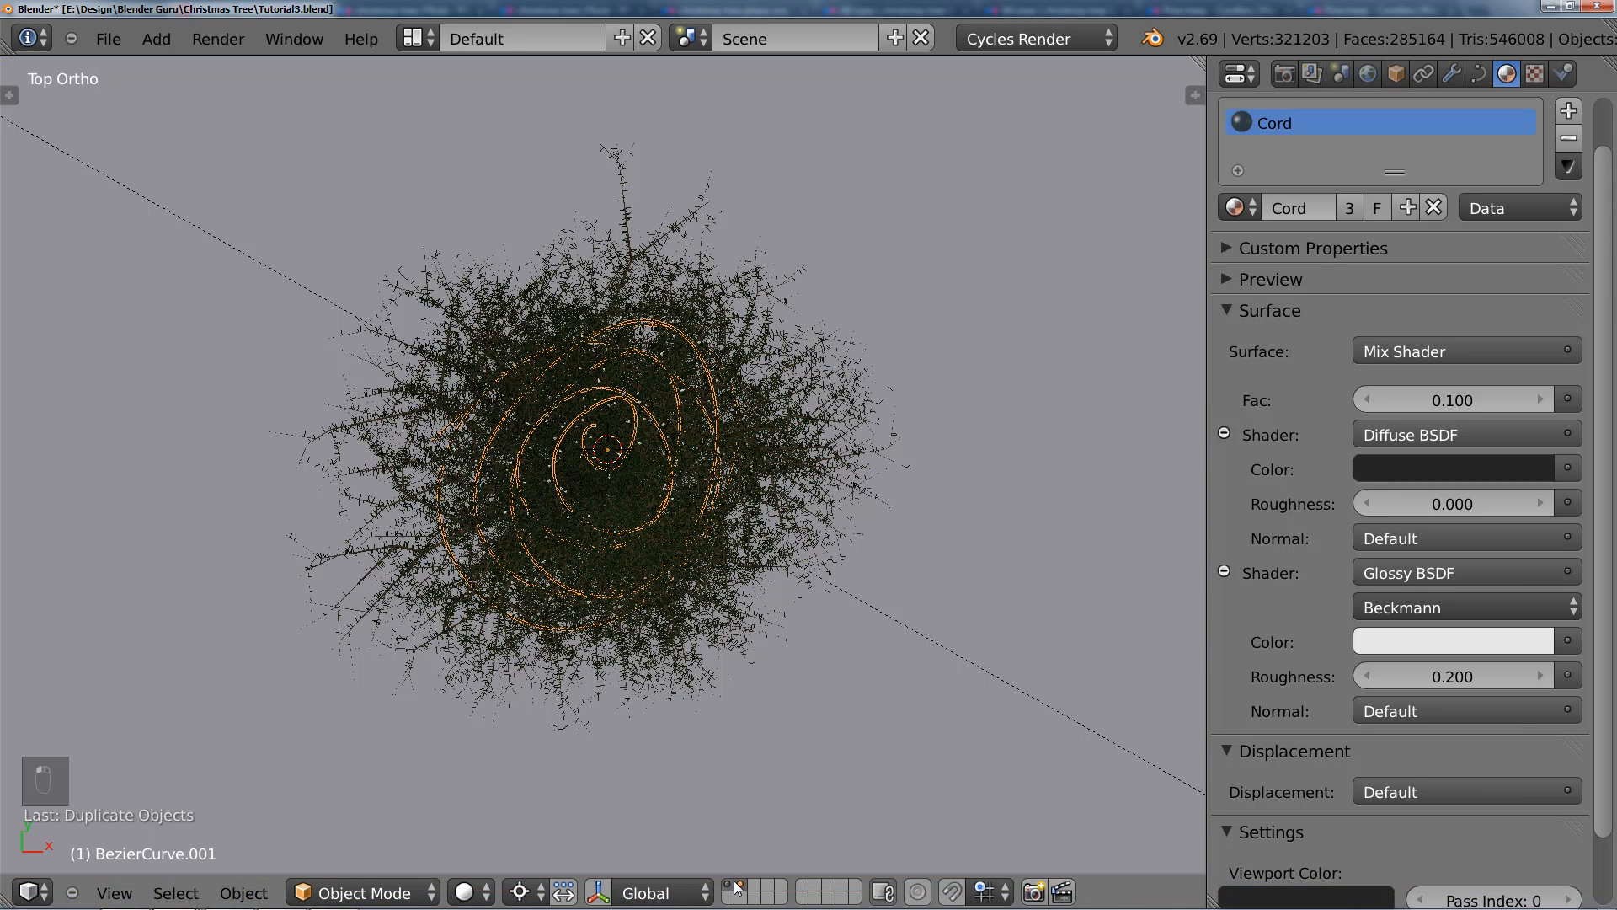
middle_drag(734, 620, 750, 459)
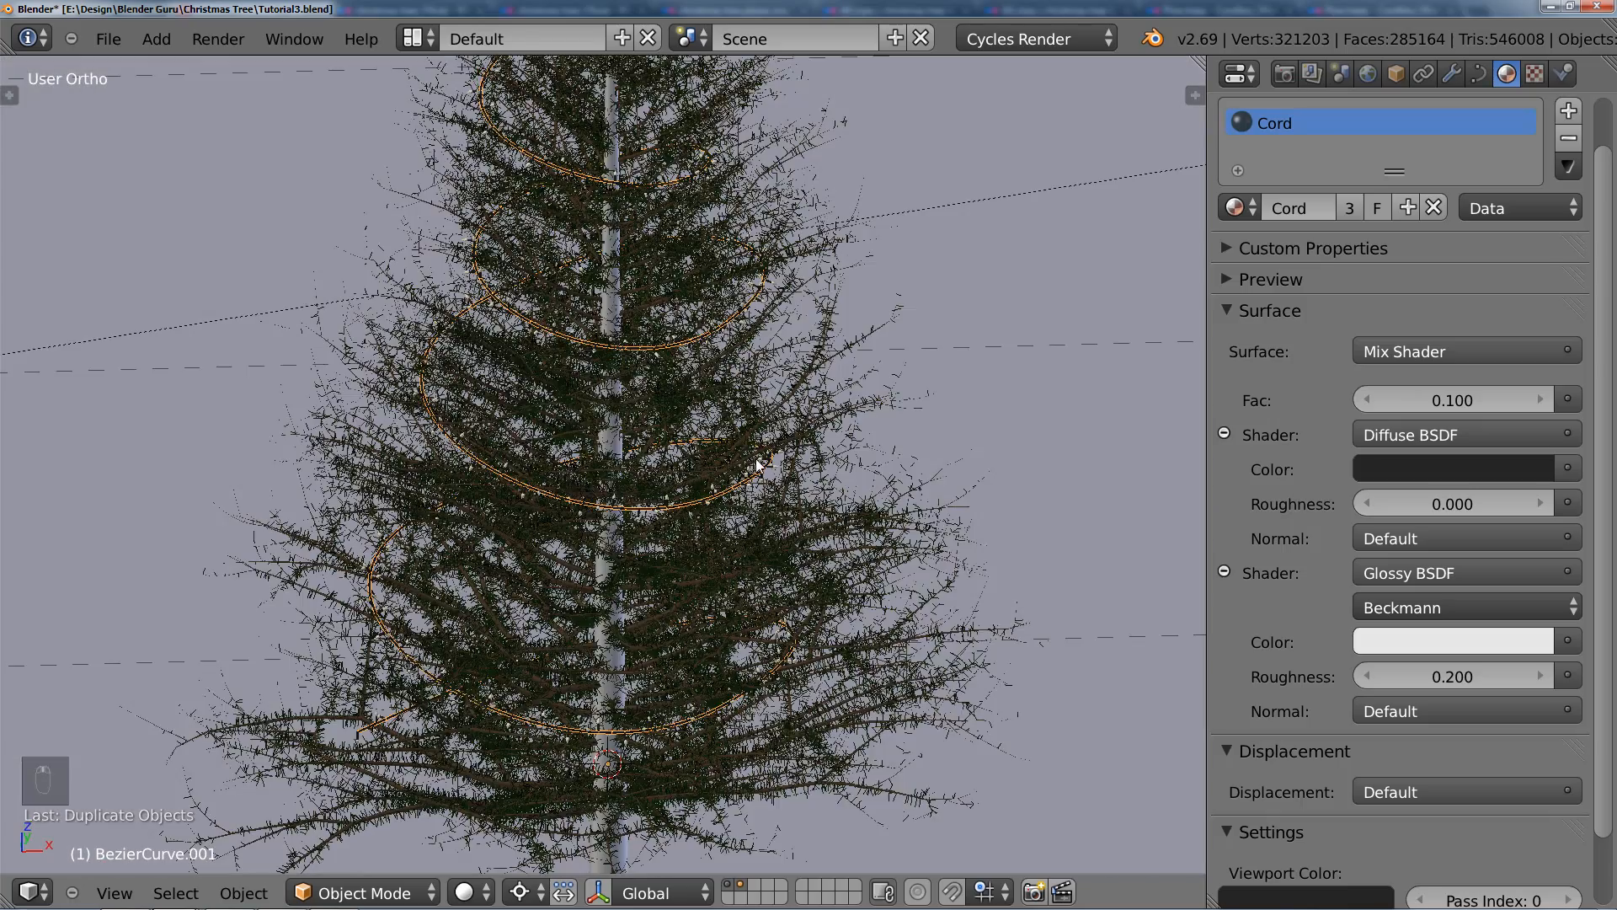
Step: Rotate the duplicated spiral cord around the trunk in the top view and shift it slightly so its turns are offset from the original
key(KP_7)
key(r)
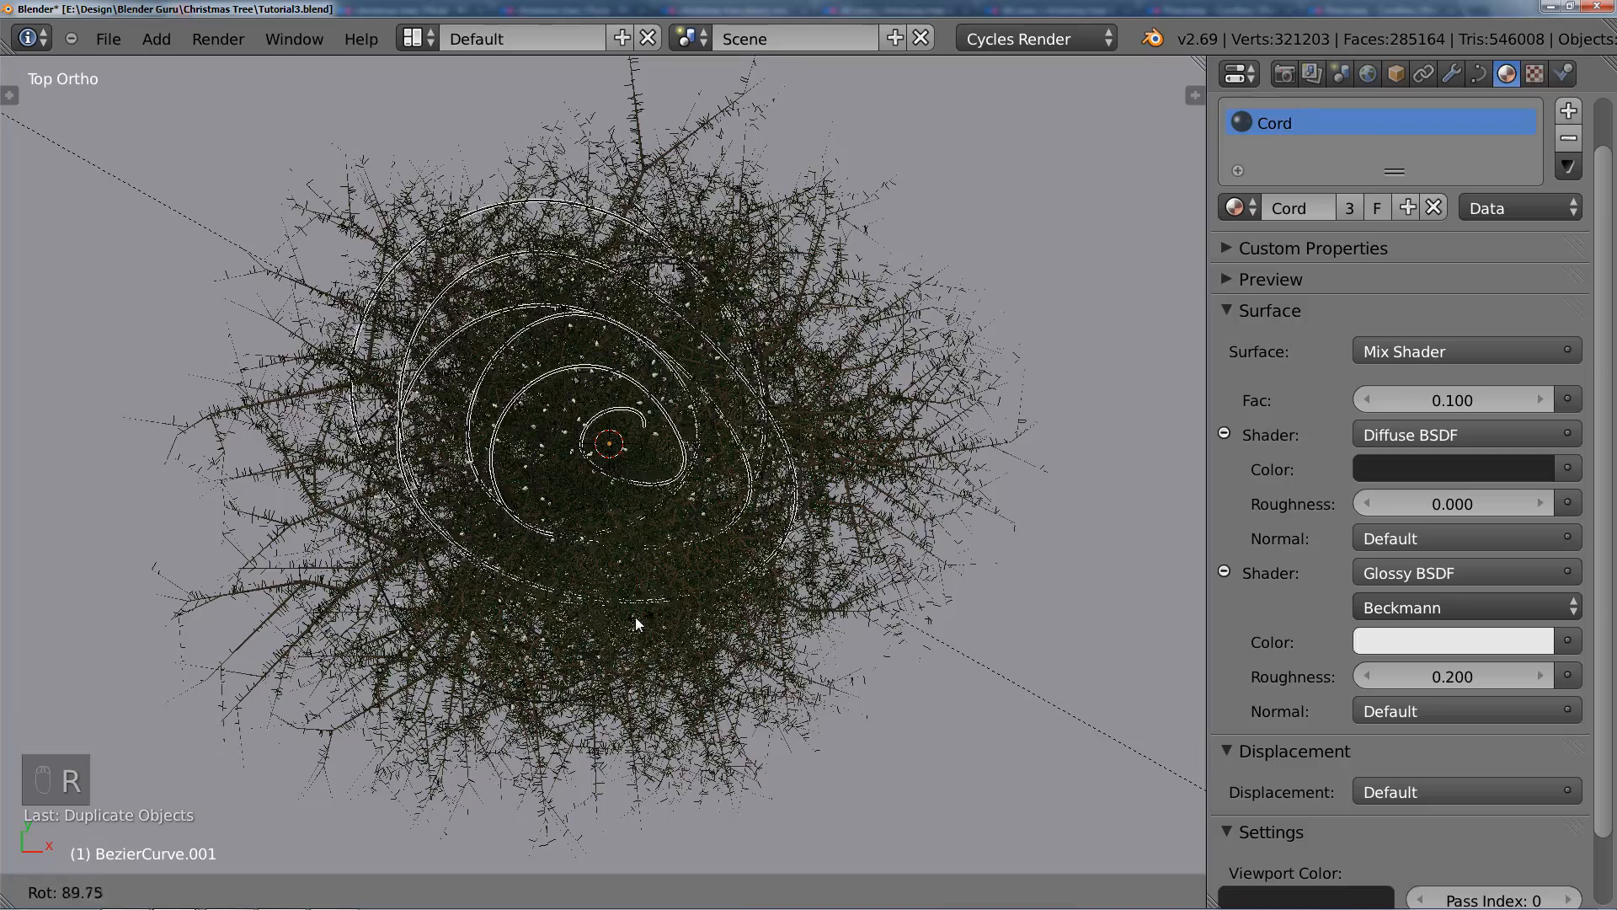
click(583, 574)
key(g)
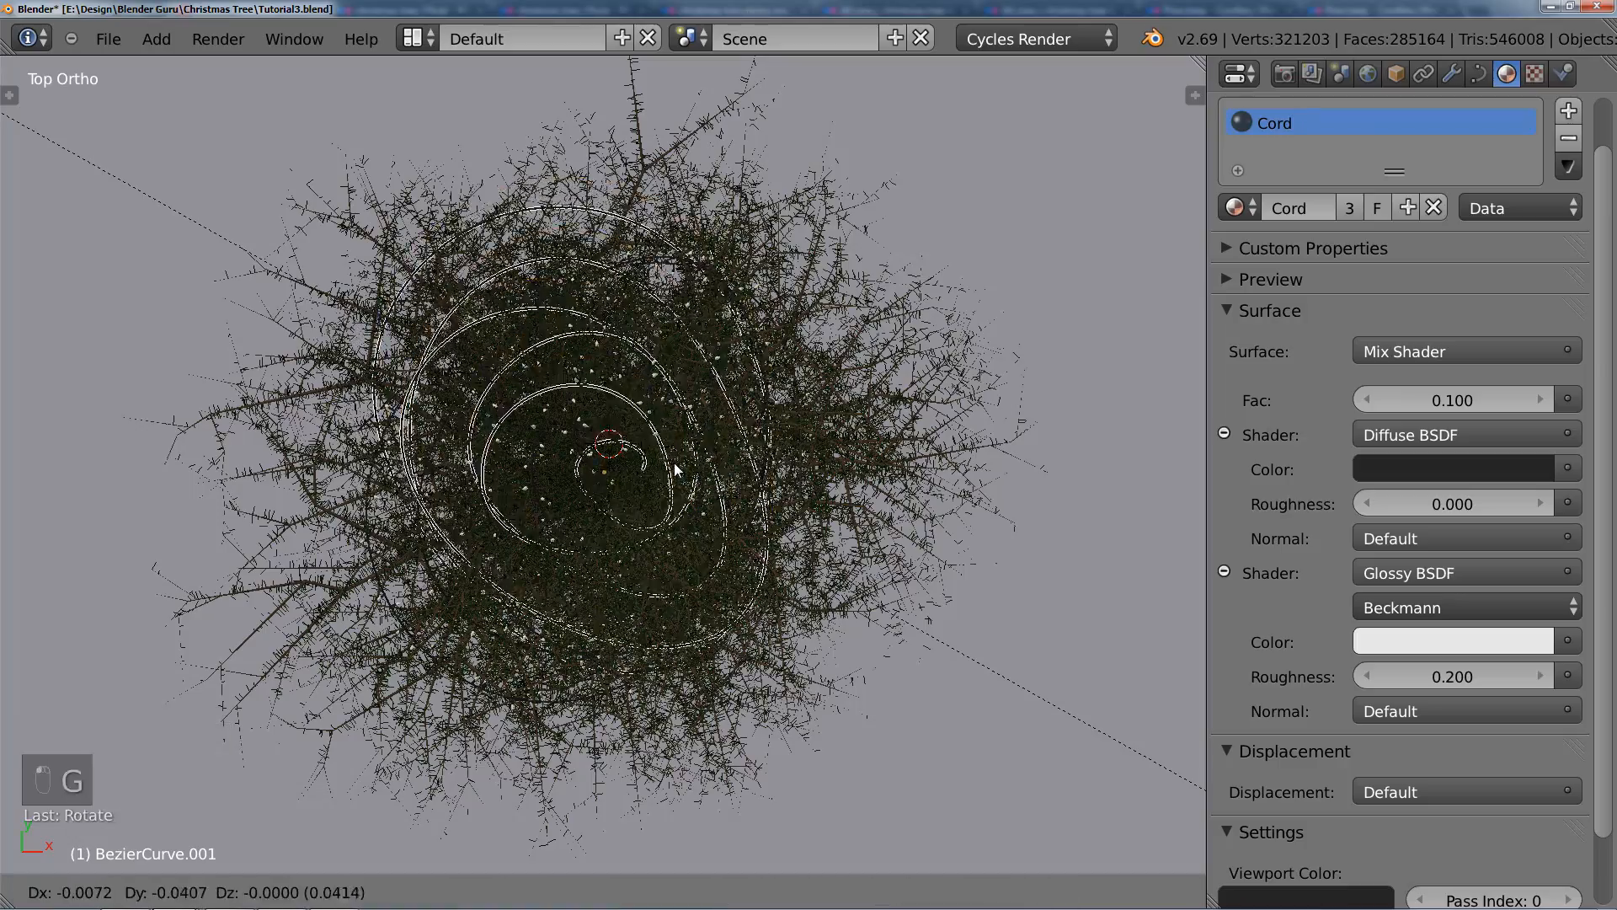
click(674, 462)
middle_drag(674, 463, 771, 308)
key(KP_7)
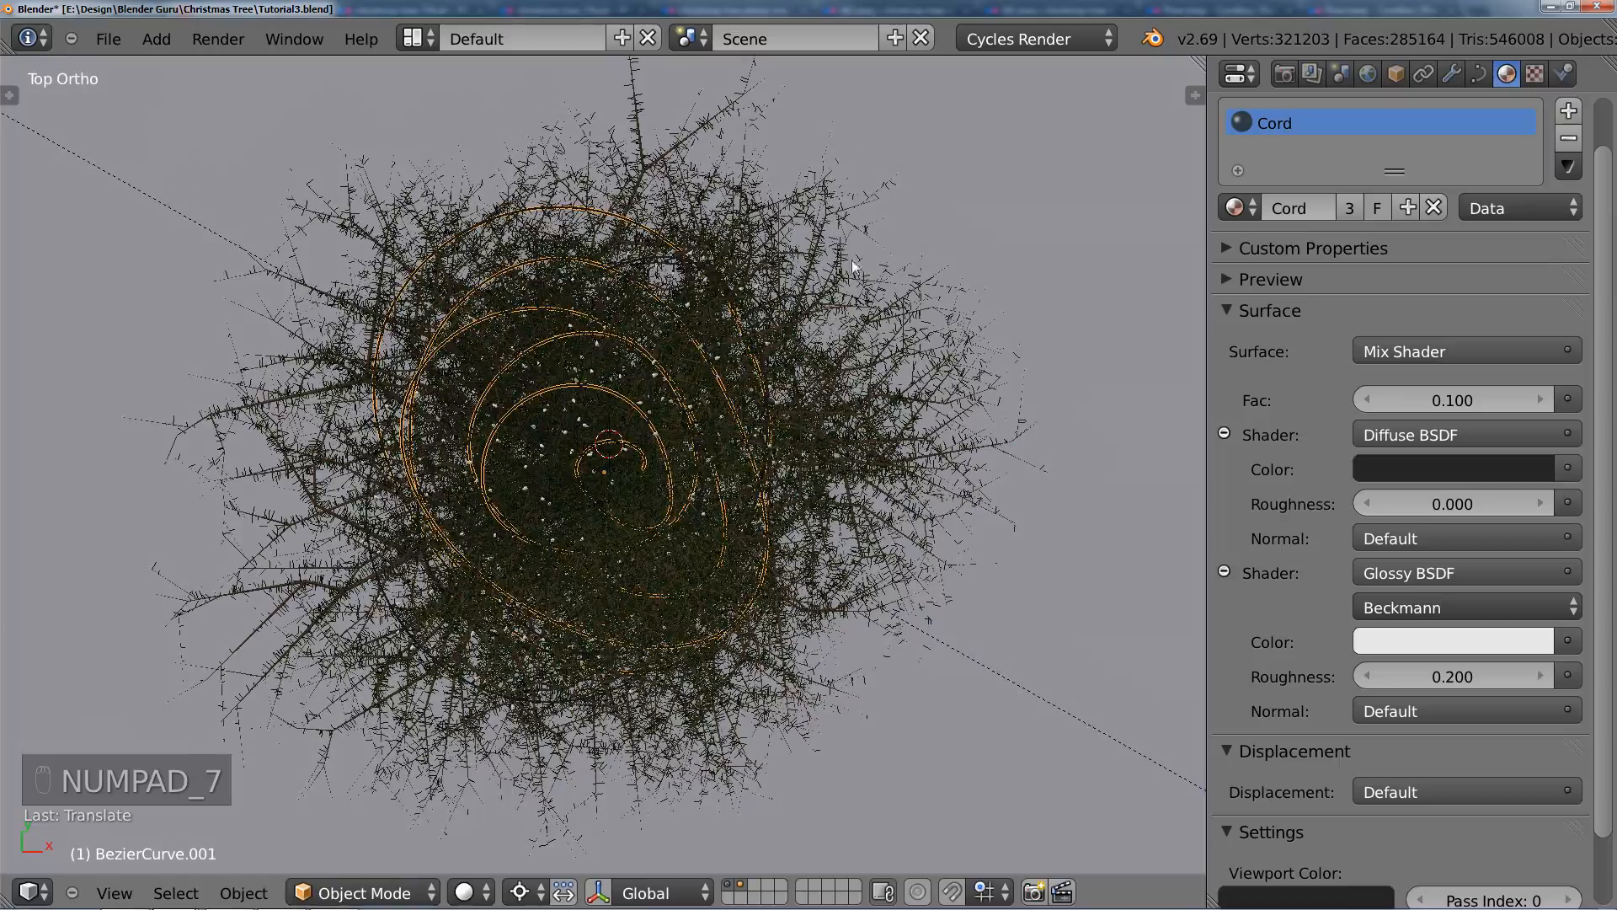
key(r)
click(829, 442)
middle_drag(829, 443, 797, 561)
Step: Reposition a control point of the duplicated cord where it bends around the left side of the tree
scroll(733, 434, up, 2)
scroll(797, 561, up, 3)
key(Tab)
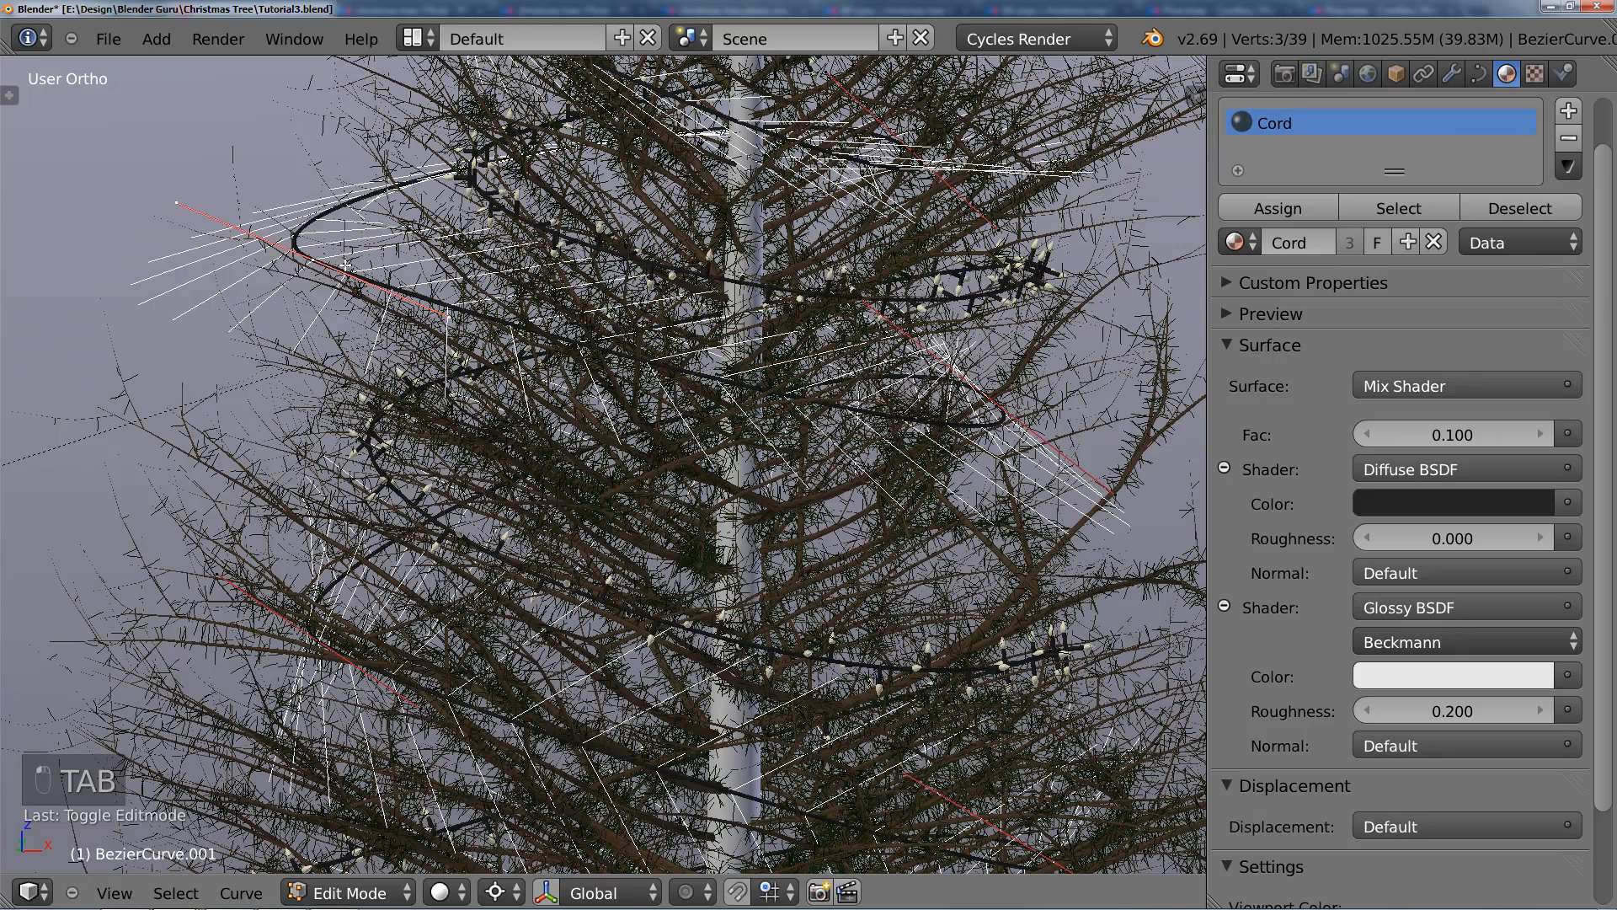
key(g)
click(408, 276)
key(Tab)
scroll(698, 359, down, 3)
shift+middle_drag(697, 359, 619, 440)
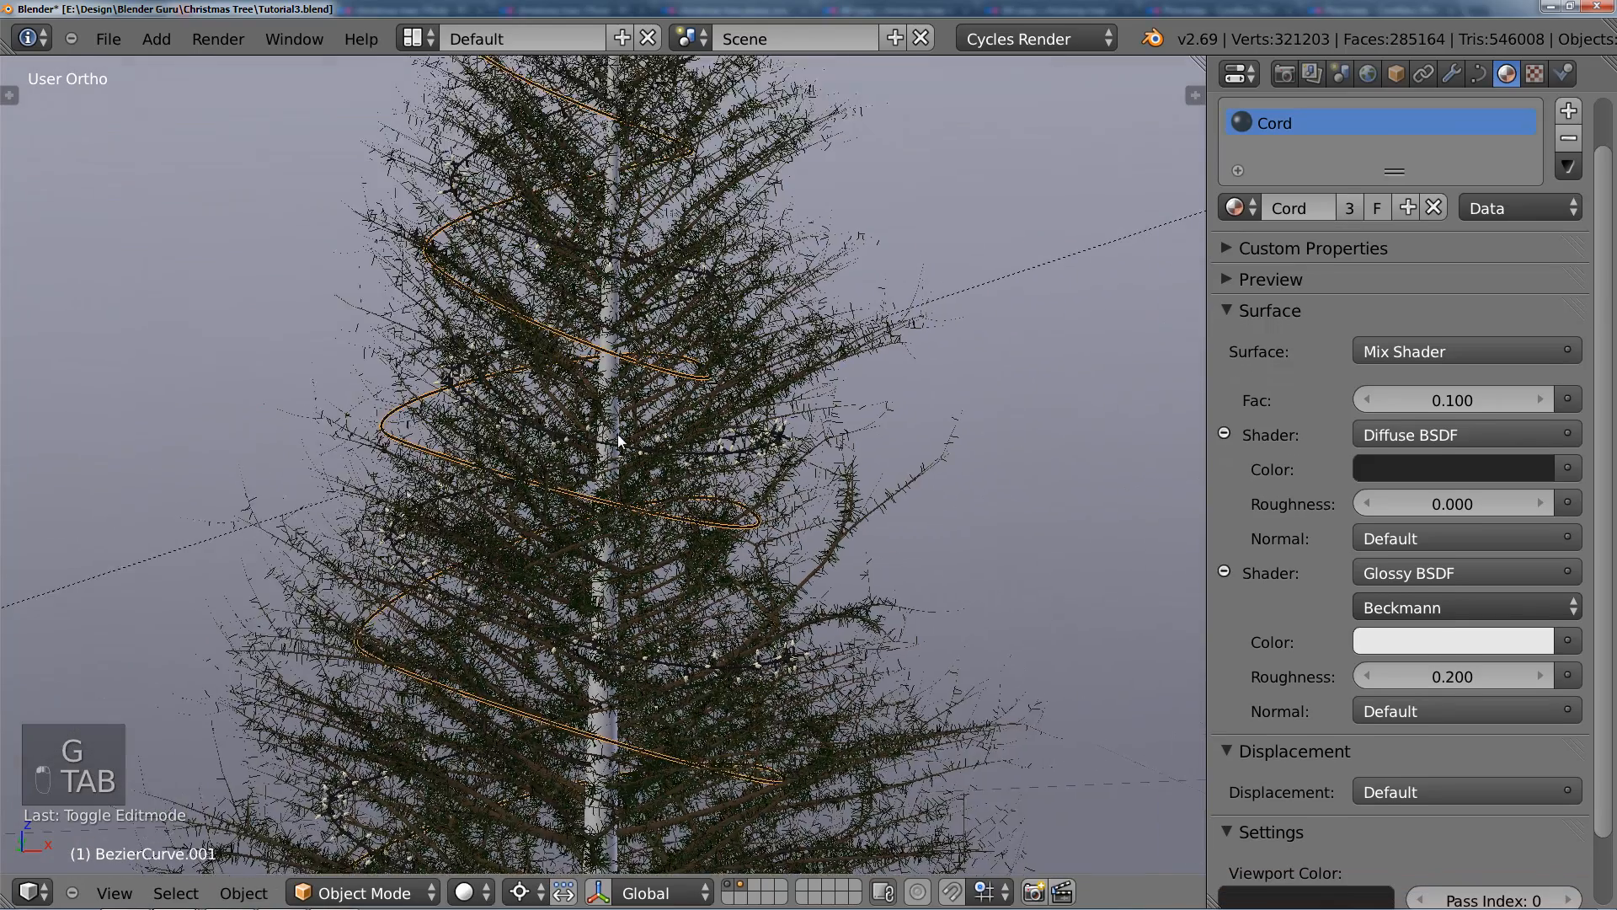
Step: Subdivide the duplicated cord's segment crossing the front of the trunk at mid-height
key(Tab)
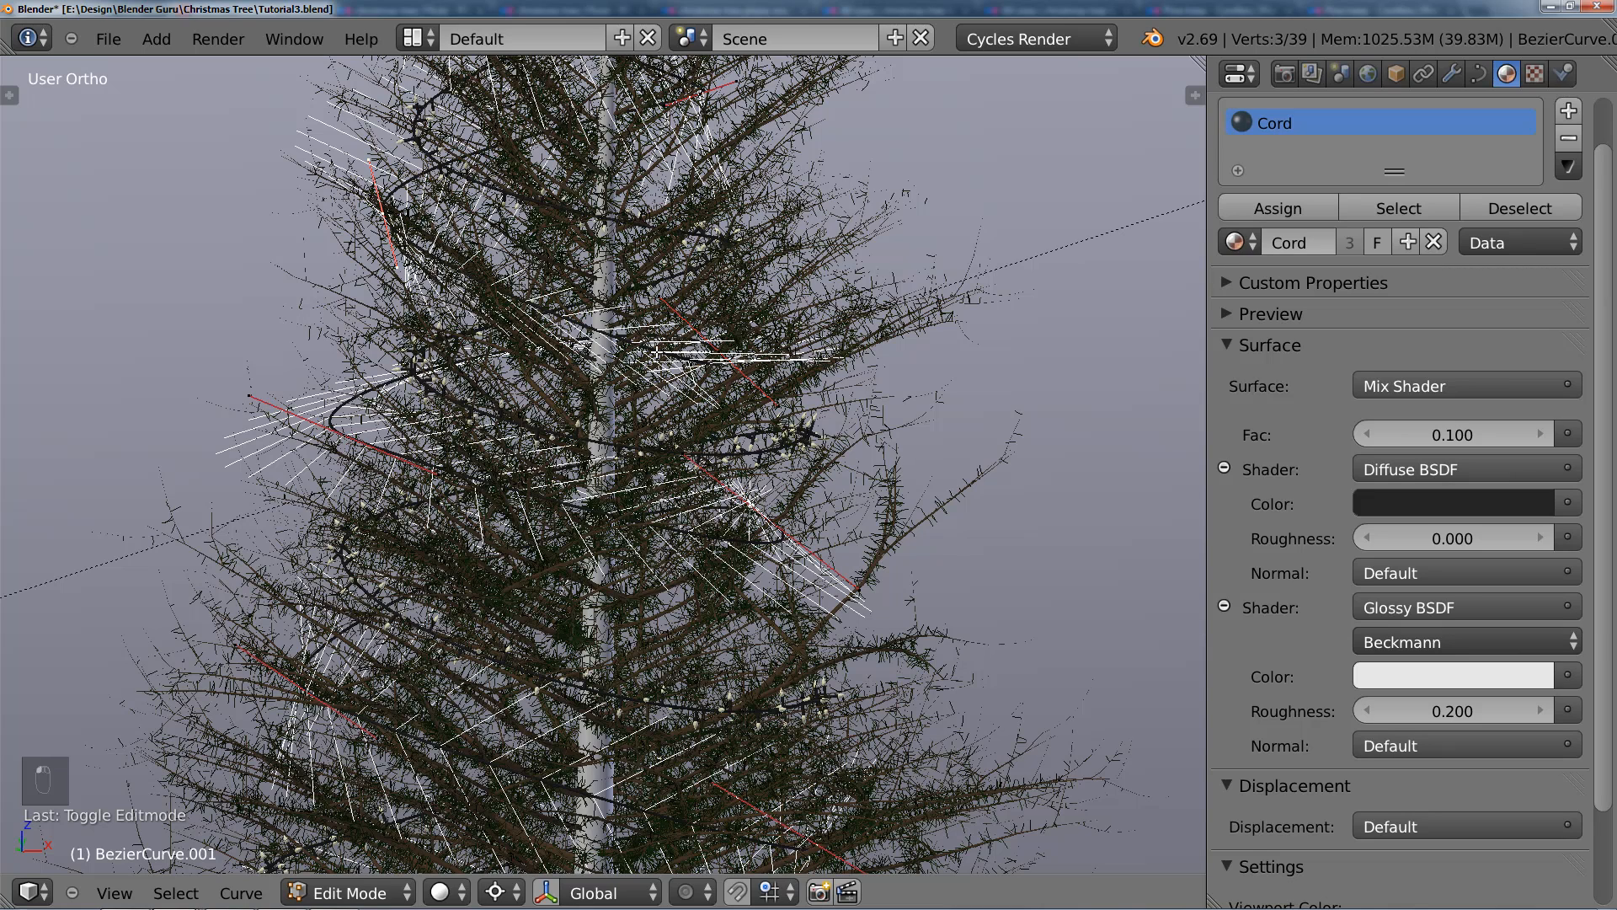
key(w)
click(613, 341)
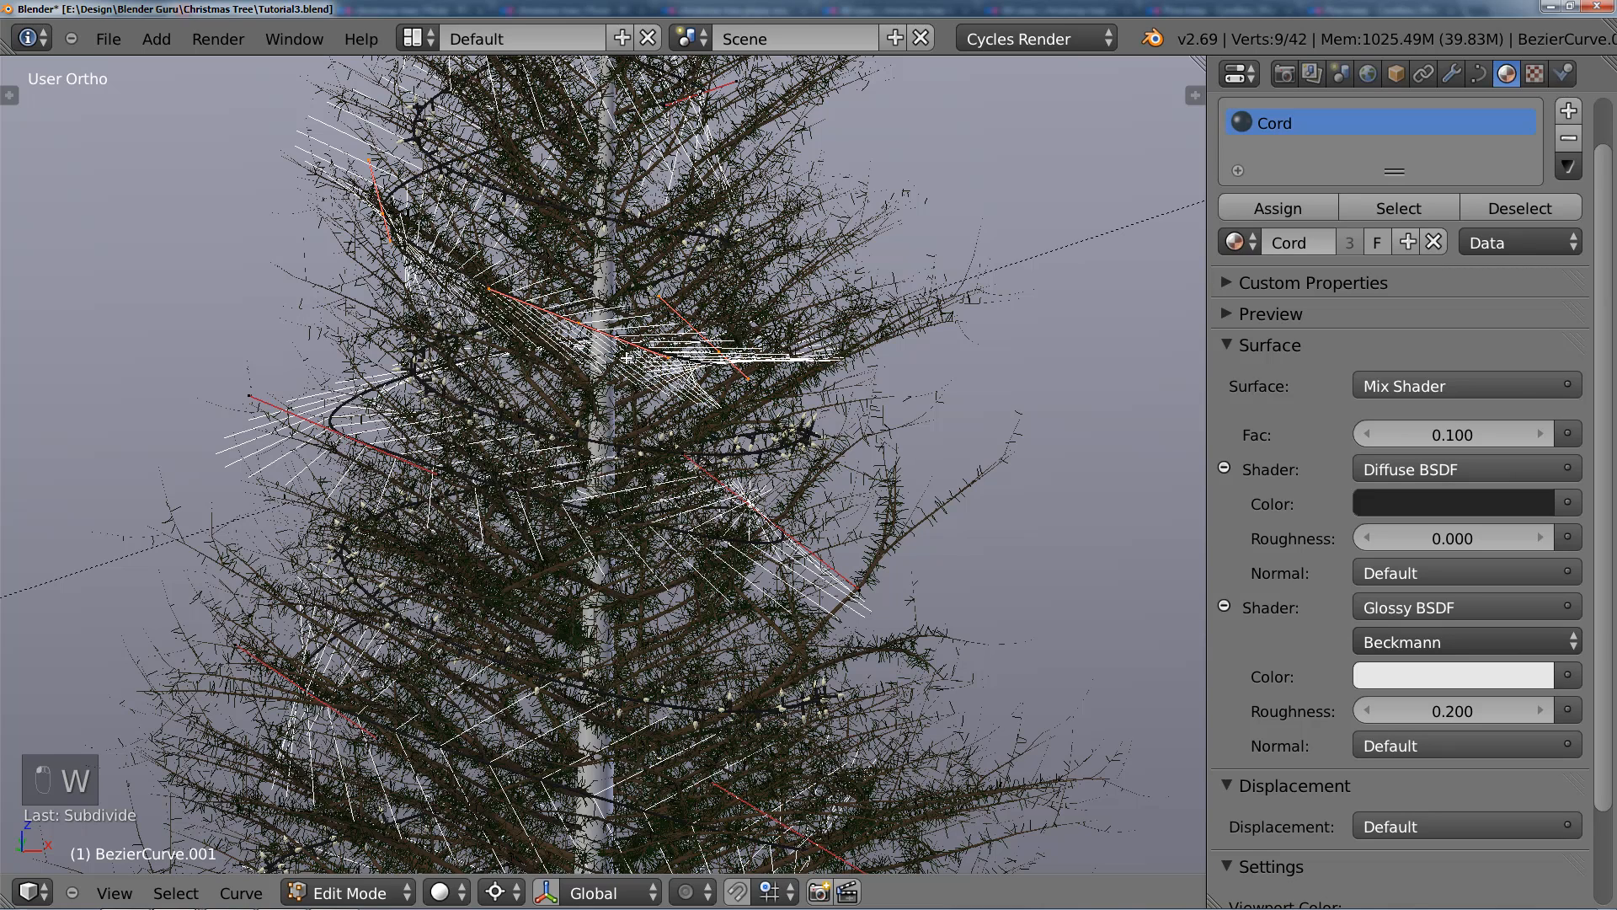
key(r)
right_click(682, 339)
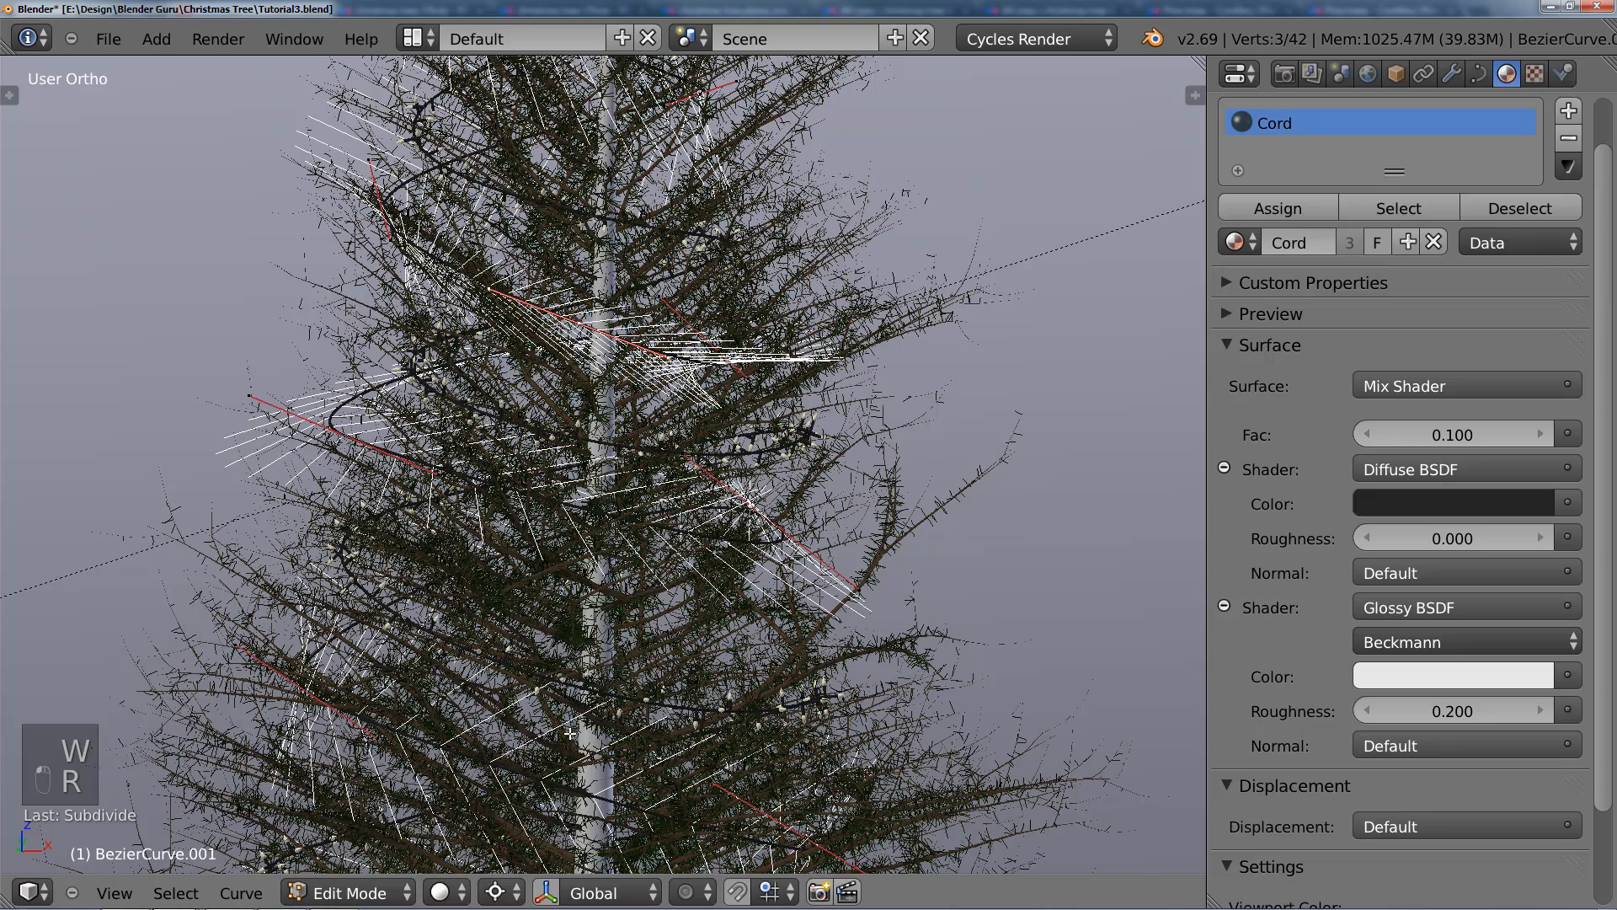
Step: Change the pivot point to Bounding Box Center and rotate the new mid-height control point until its handles lie nearly horizontal
click(517, 893)
click(523, 866)
key(r)
click(686, 354)
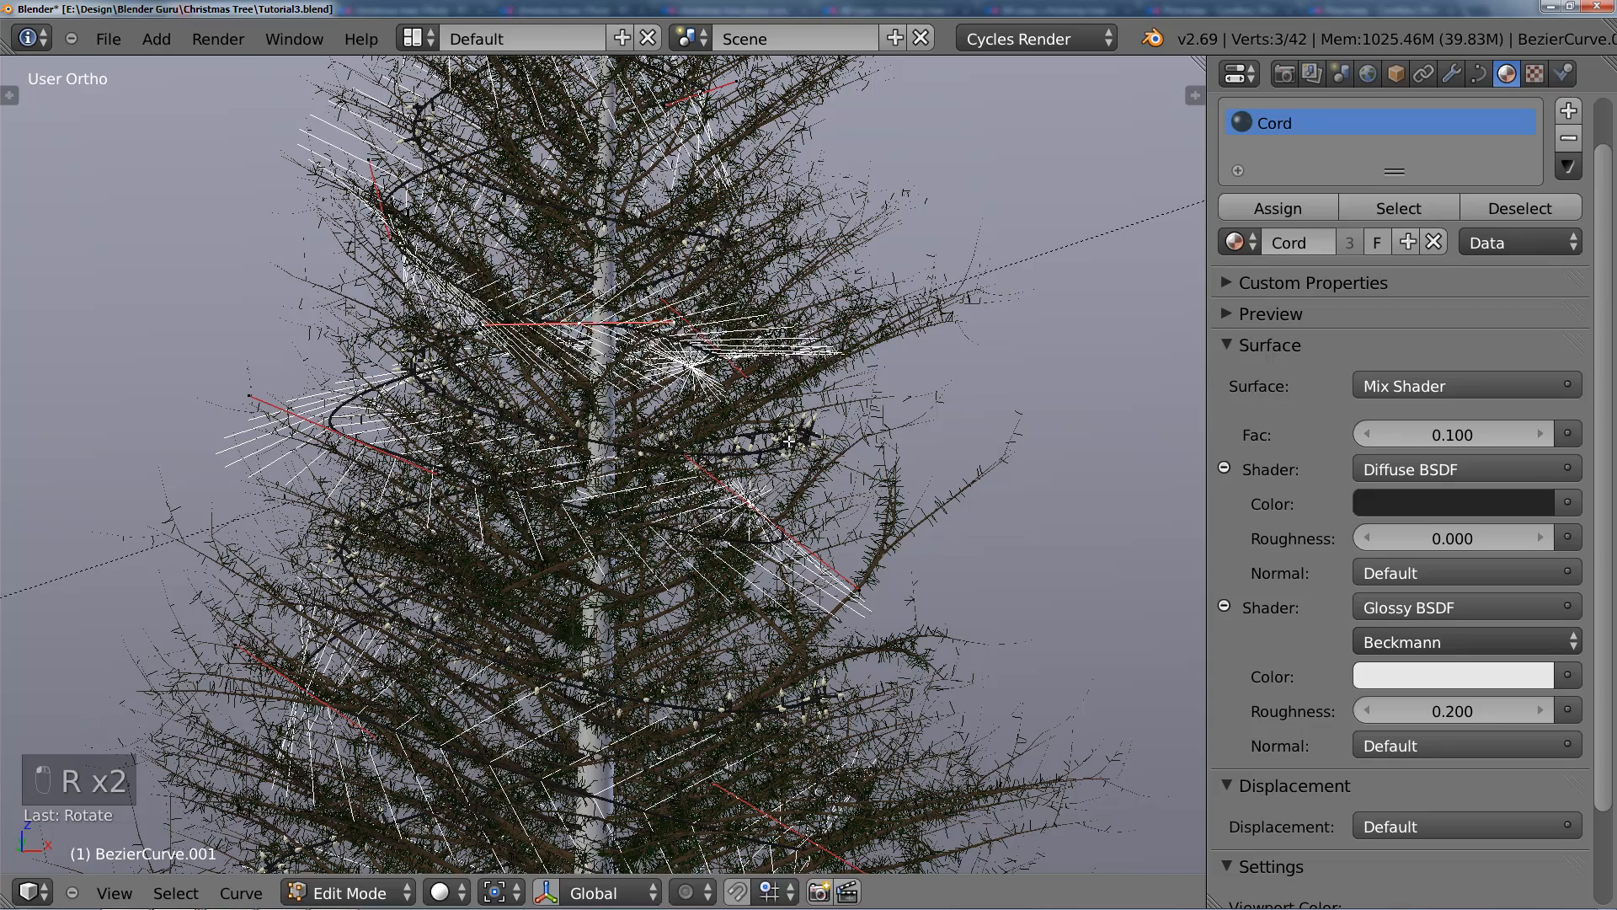
key(Tab)
scroll(760, 490, down, 1)
scroll(760, 490, up, 3)
key(Tab)
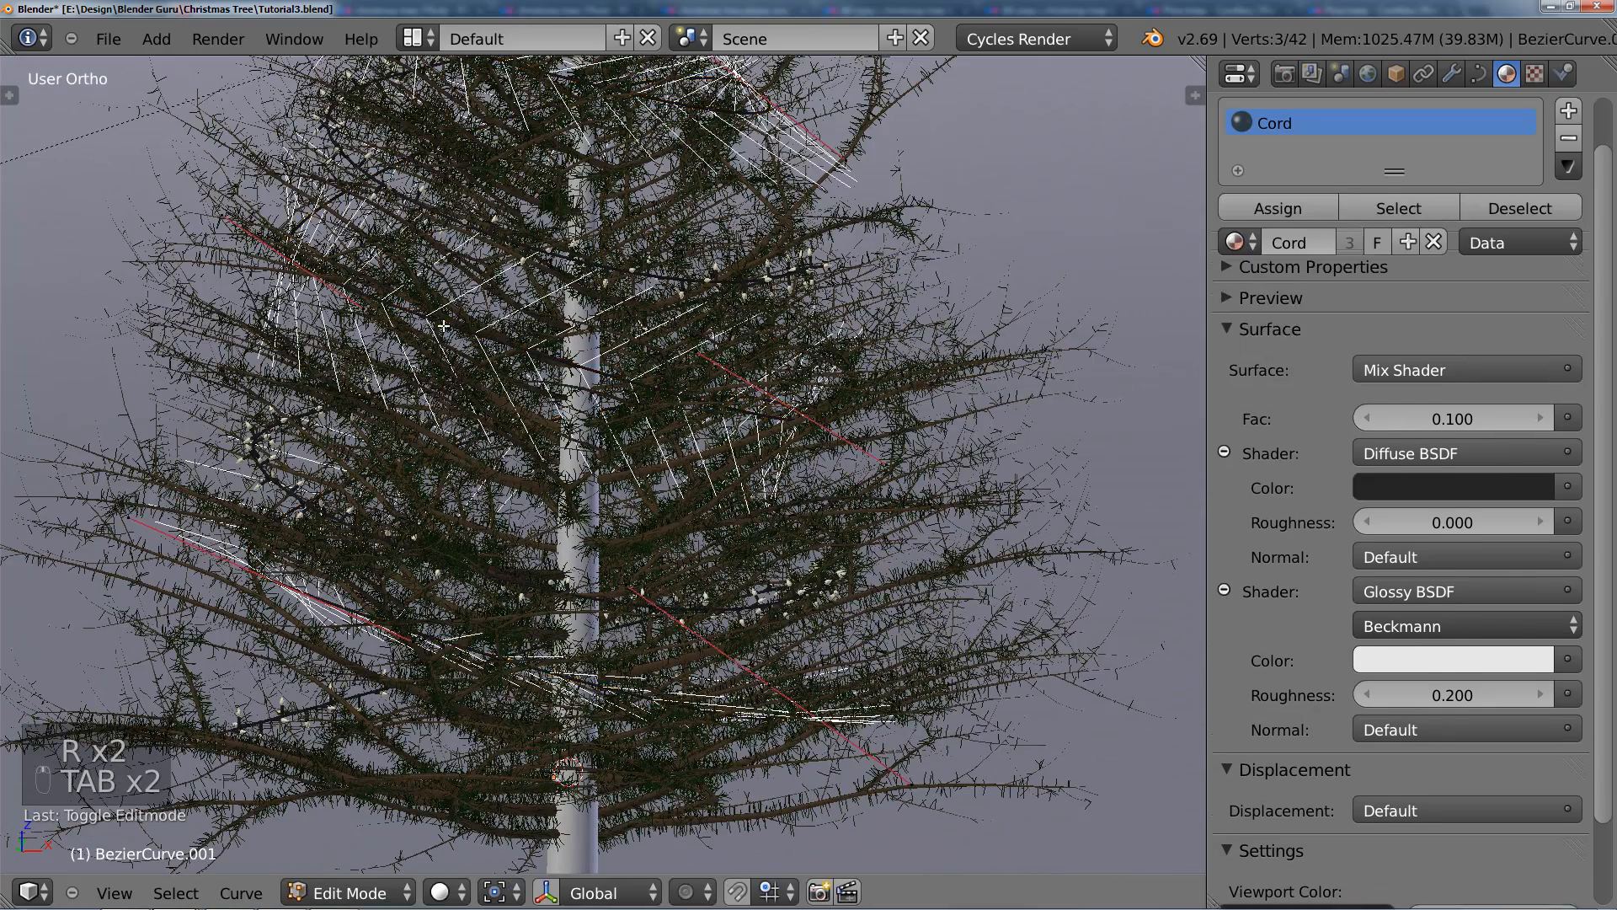
key(g)
click(312, 274)
key(ctrl+z)
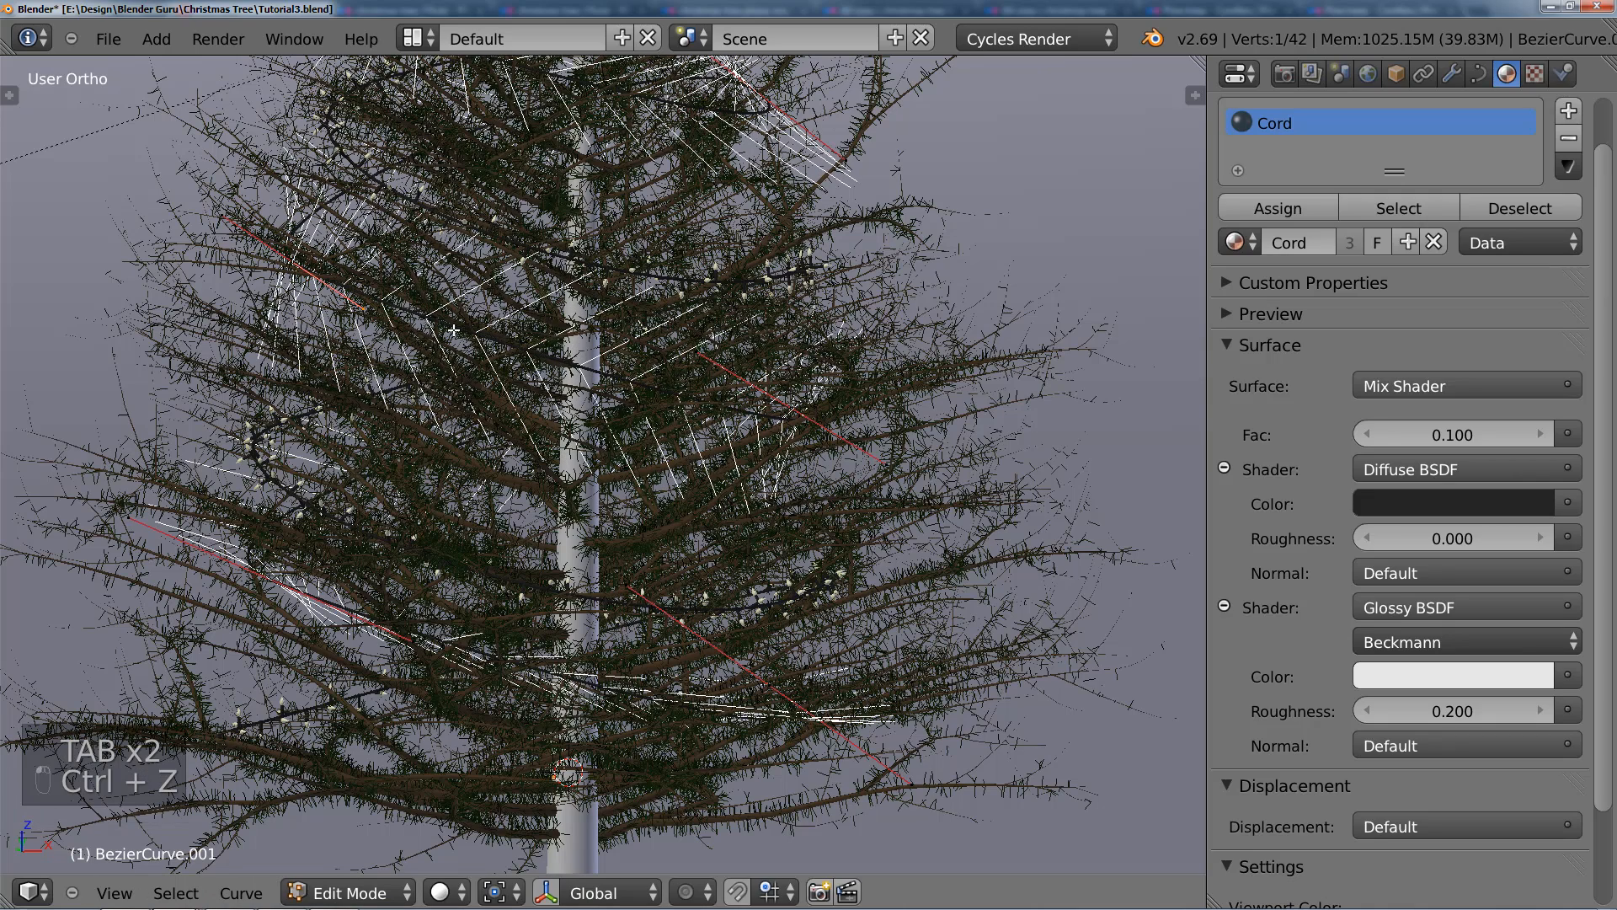
Step: Subdivide the next lower segment of the duplicated cord and rotate the new control point about -15.6 degrees
right_click(319, 280)
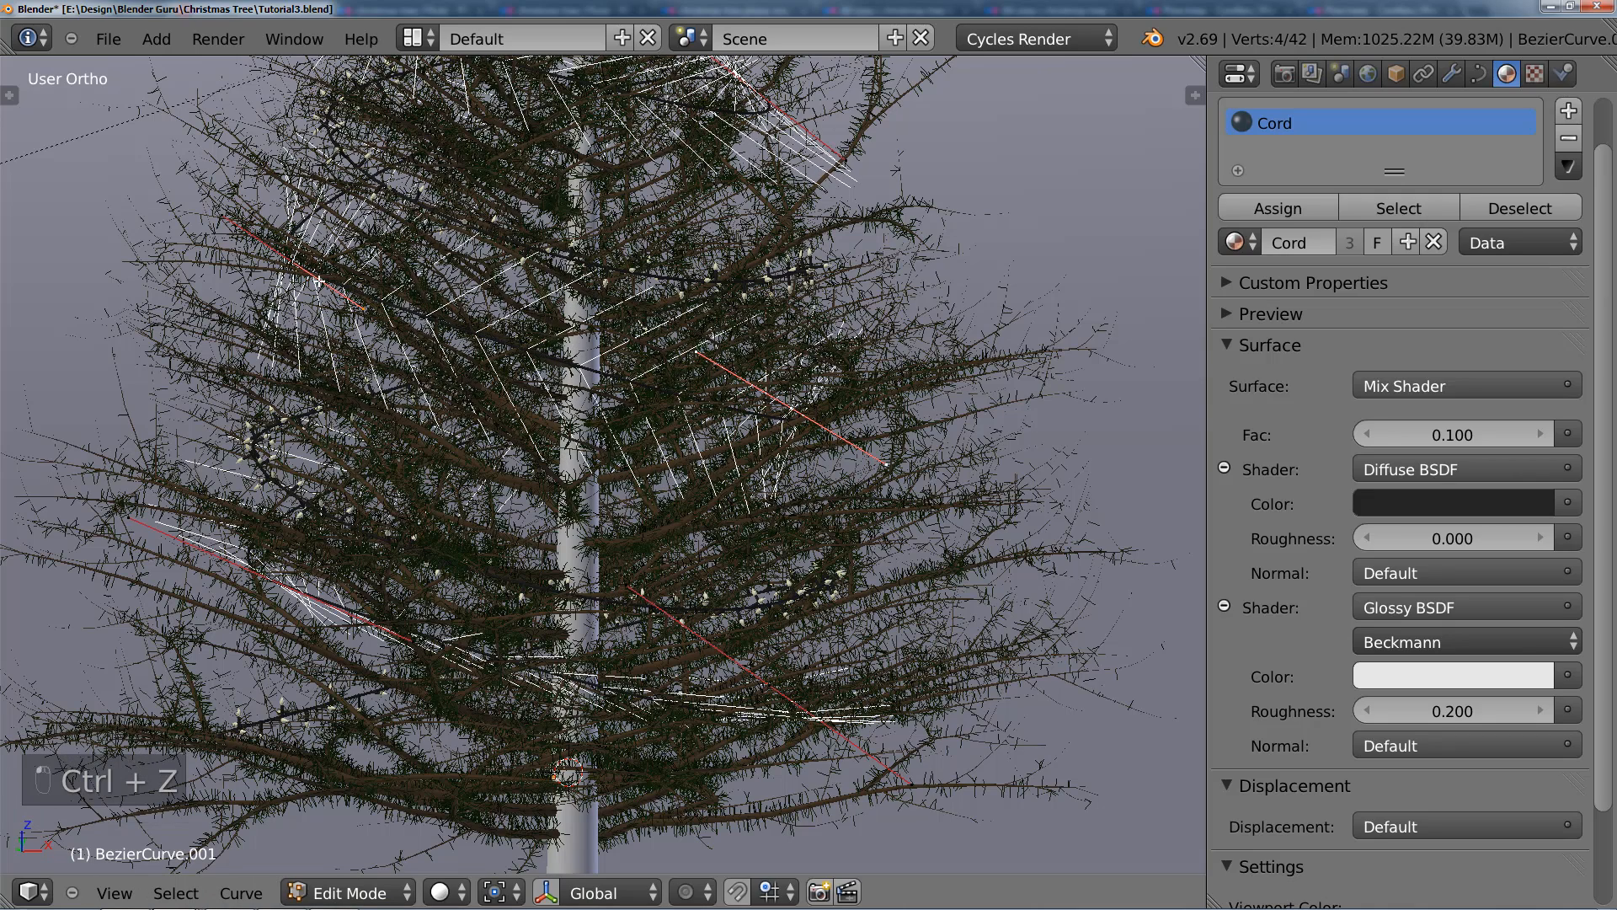
key(w)
click(523, 368)
key(r)
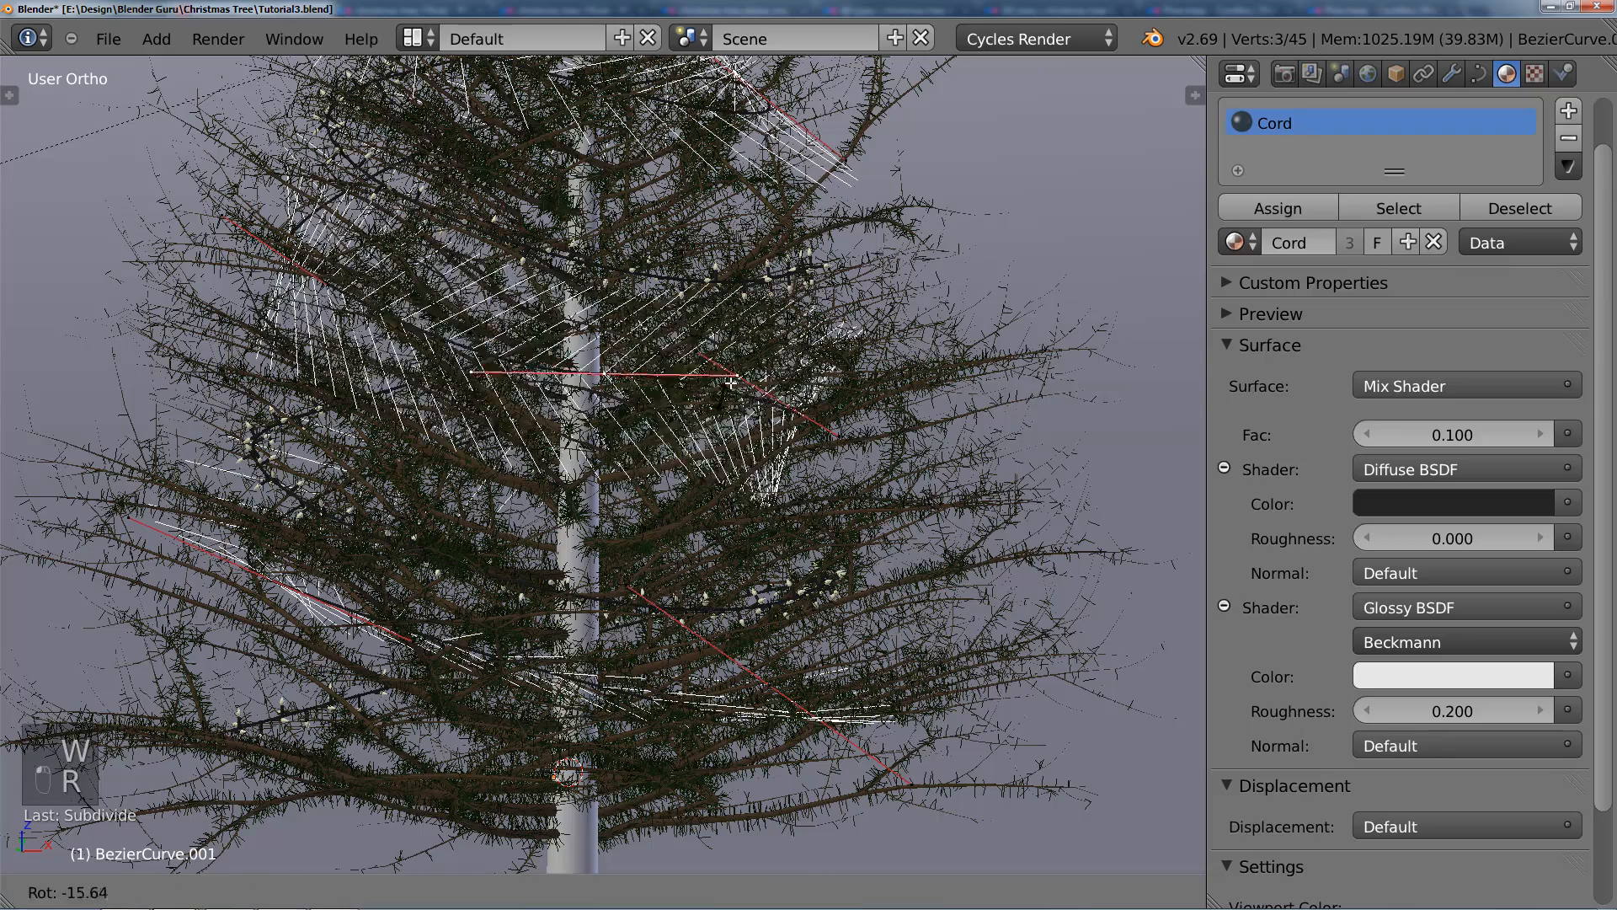
click(730, 382)
key(Tab)
scroll(590, 362, down, 4)
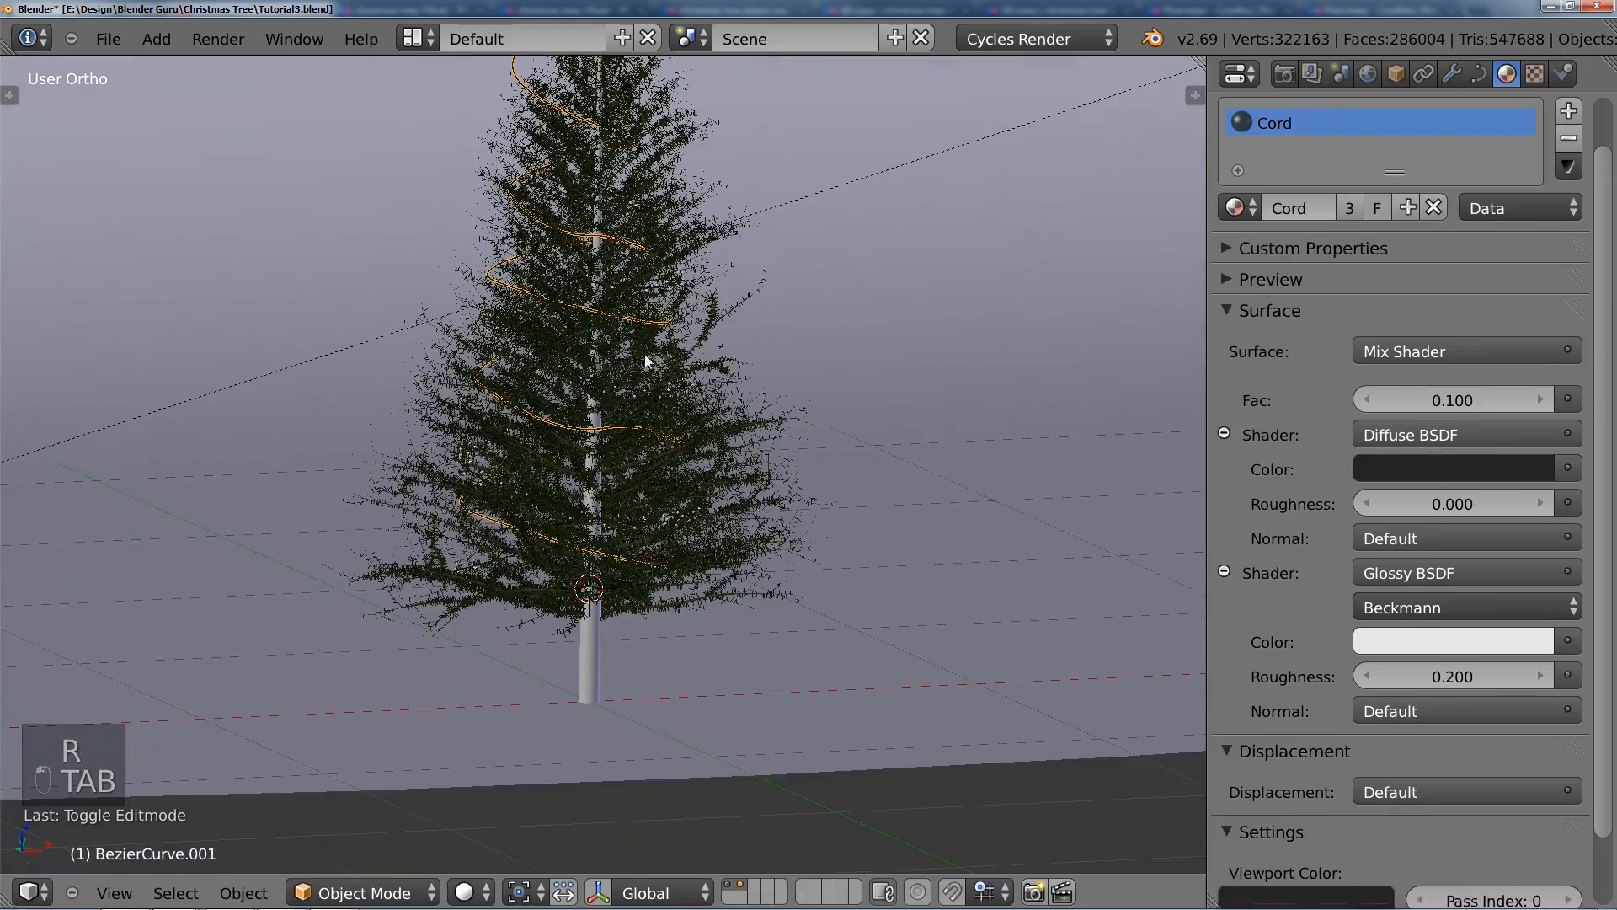
Step: Subdivide the duplicated cord's lowest segment across the front of the tree and rotate the new control point about -20 degrees
middle_drag(626, 398, 664, 422)
scroll(614, 527, up, 2)
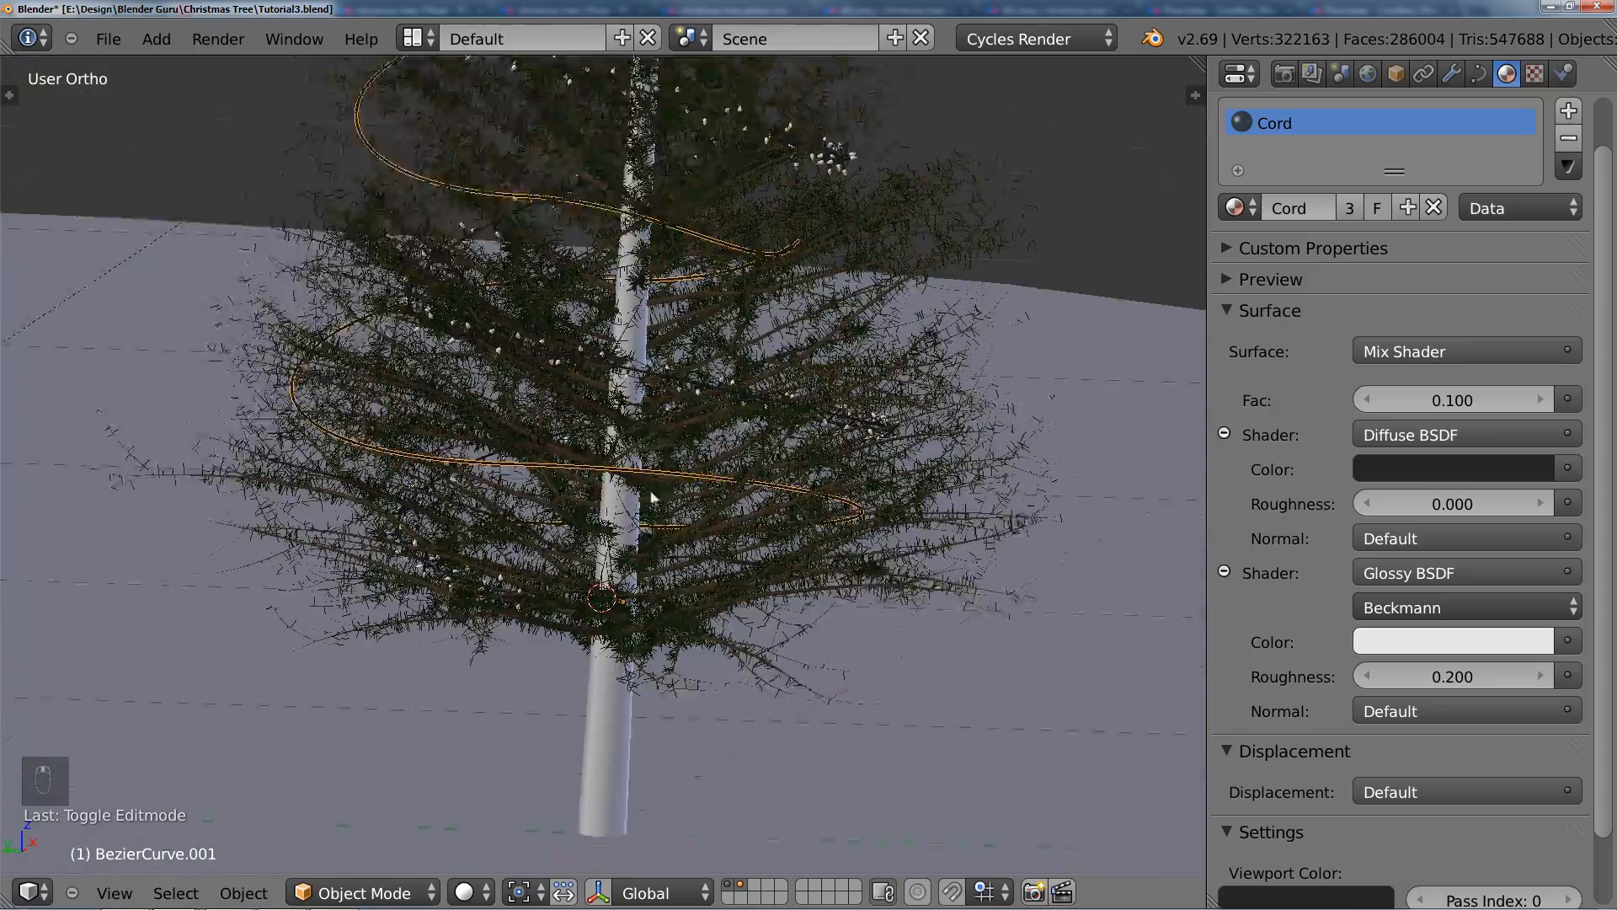
middle_drag(647, 485, 551, 482)
key(Tab)
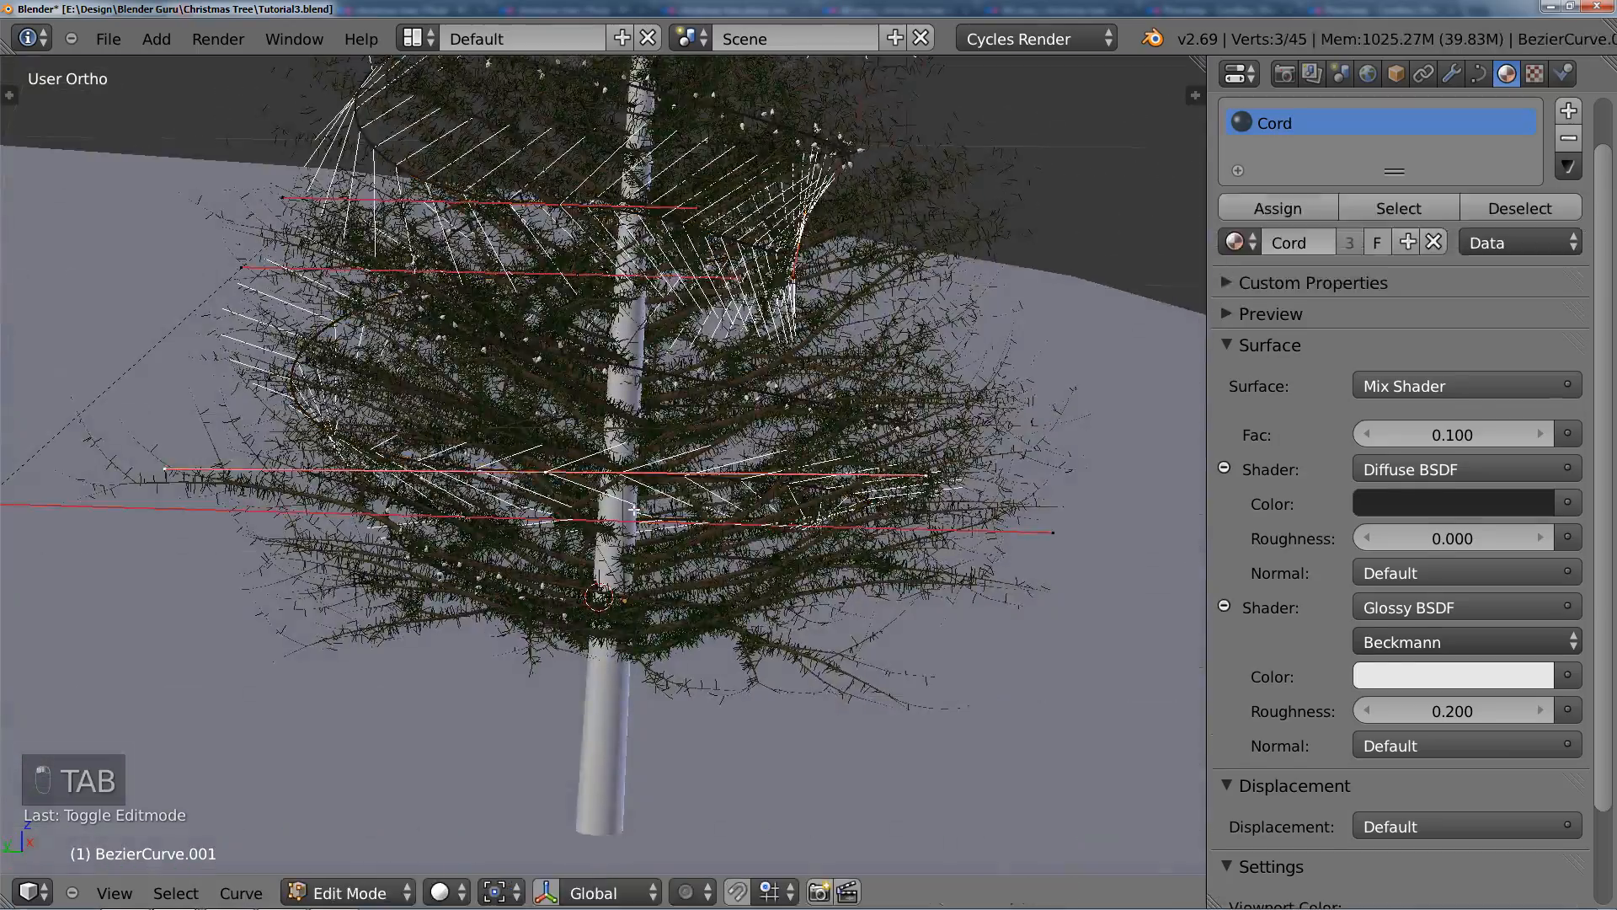
middle_drag(637, 507, 743, 557)
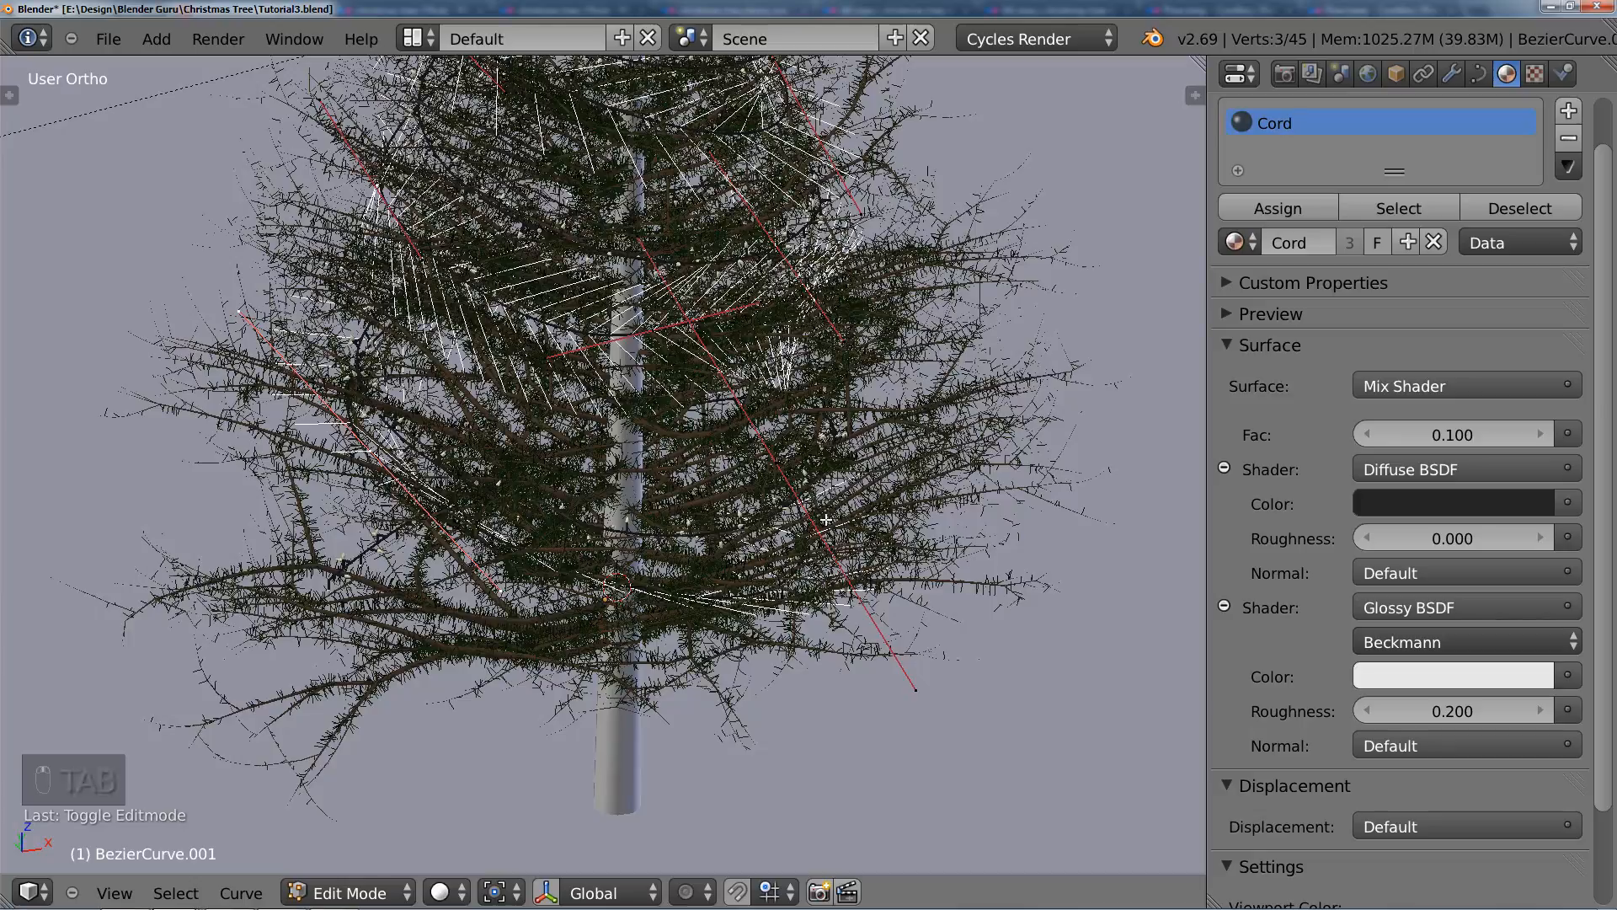
middle_drag(826, 520, 781, 522)
shift+right_click(787, 527)
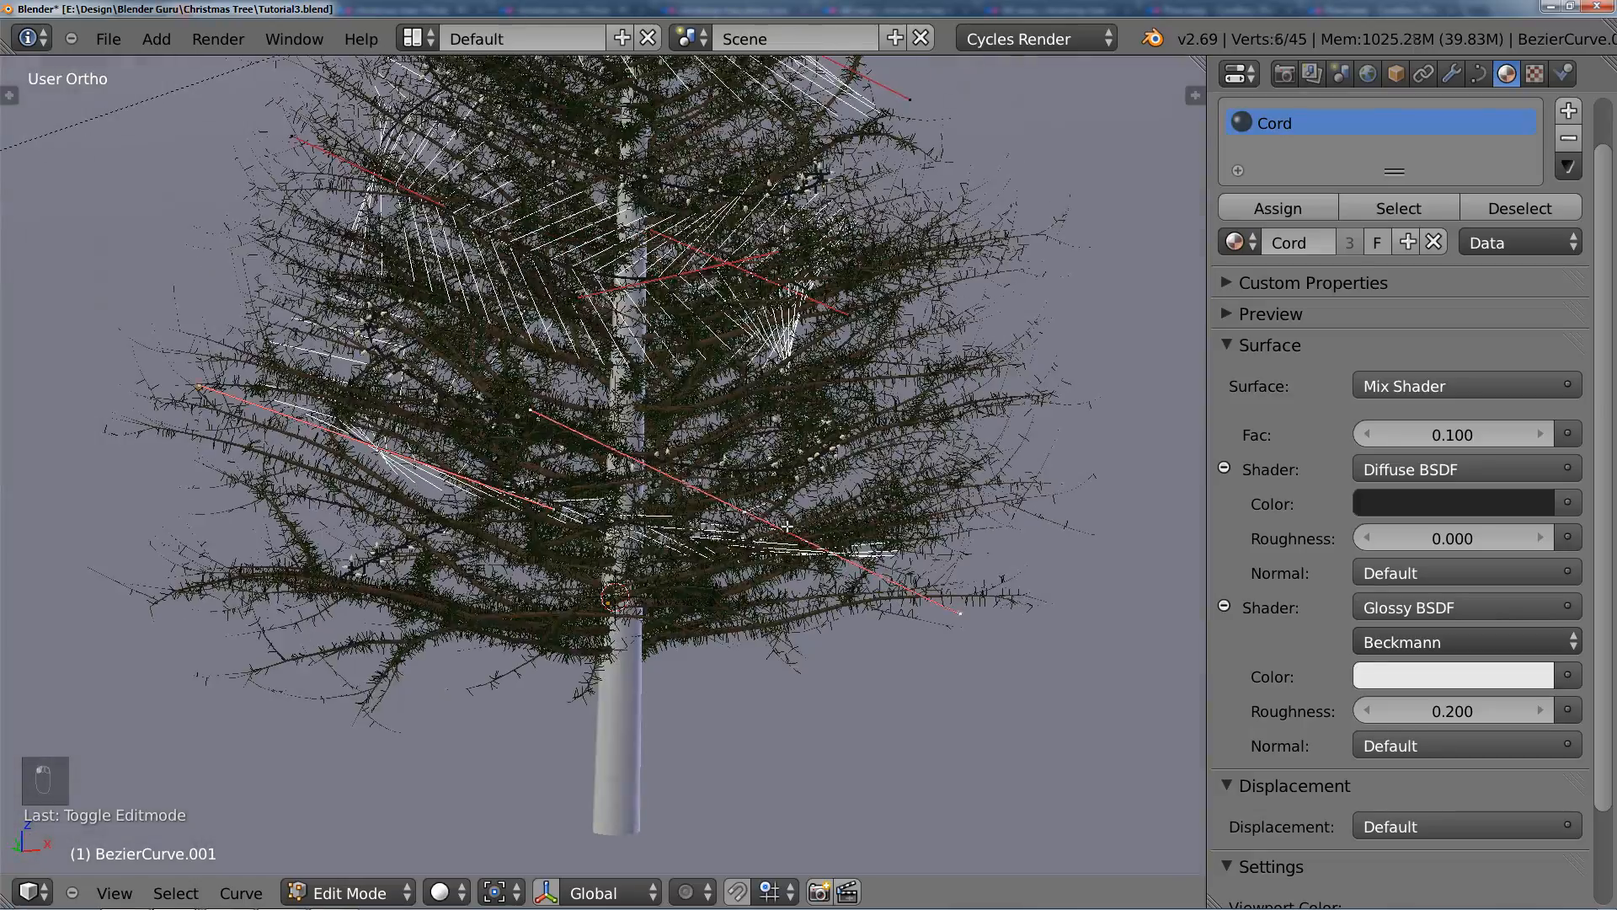
middle_drag(683, 506, 592, 513)
key(w)
click(682, 499)
key(r)
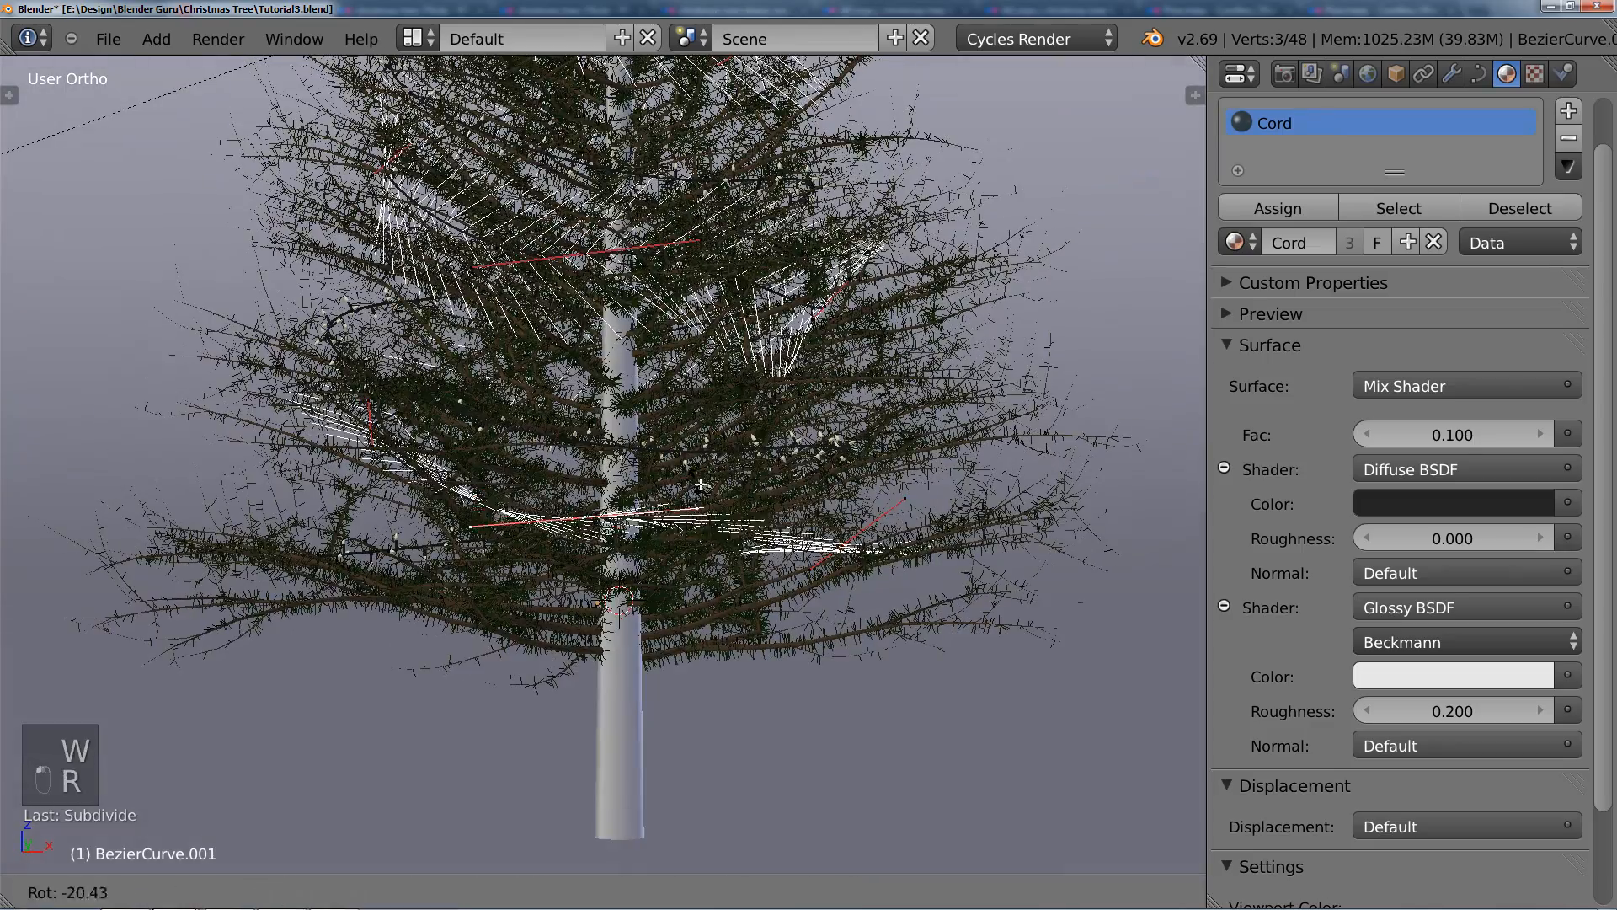
click(699, 489)
Step: Move the new lowest control point slightly and adjust its height along the Z axis, then leave curve editing
key(g)
click(693, 498)
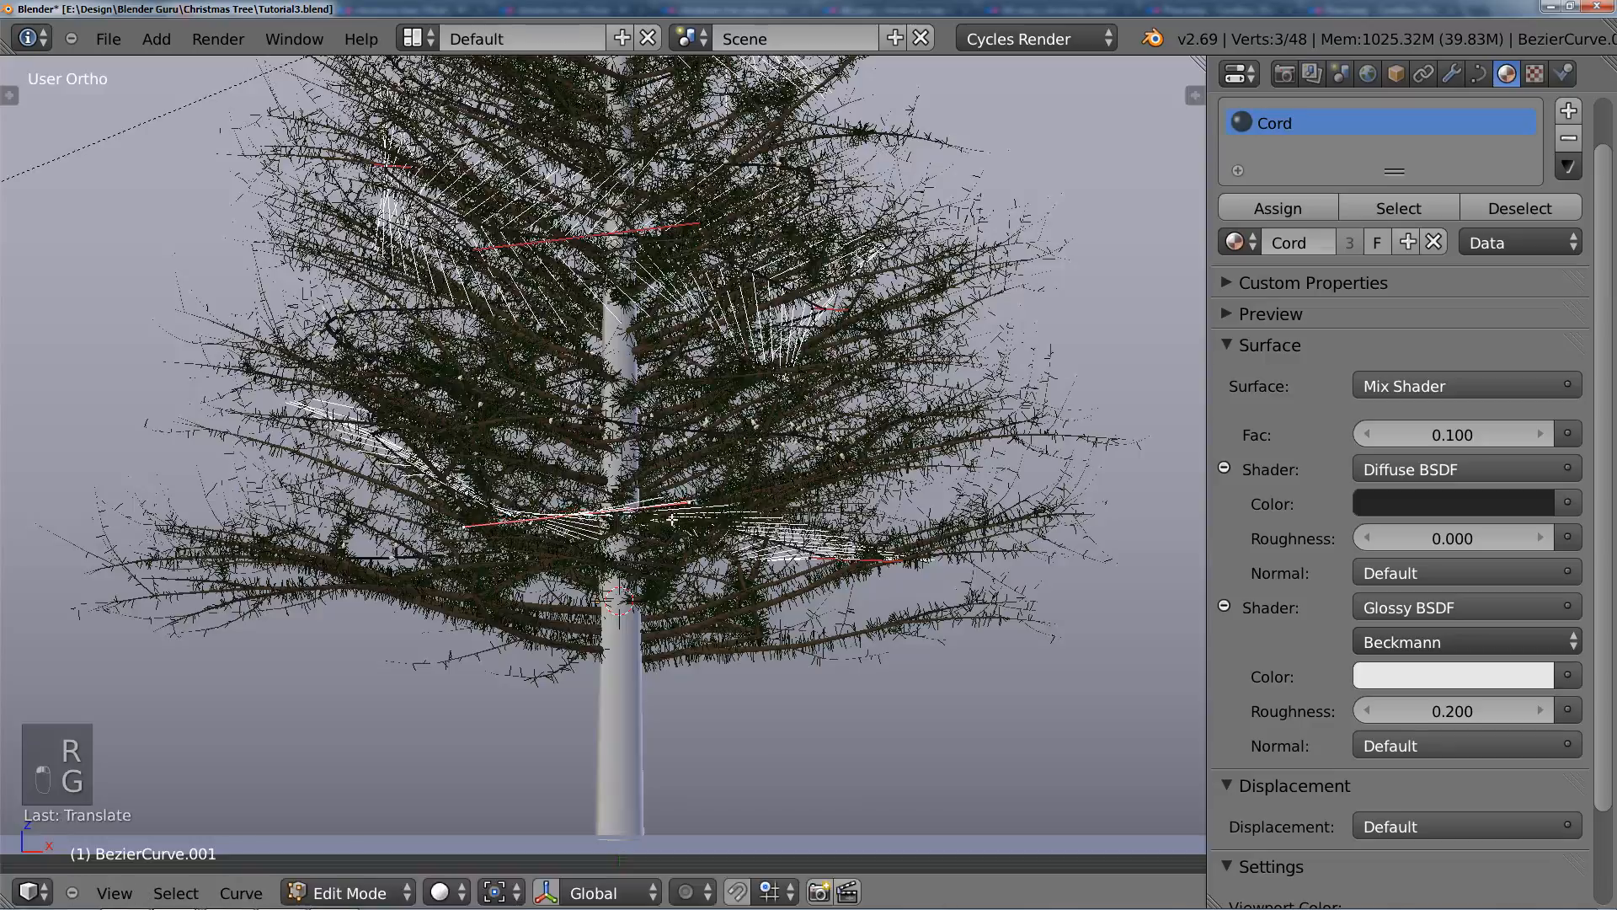
middle_drag(693, 498, 571, 472)
key(g)
key(z)
click(615, 465)
scroll(571, 471, down, 1)
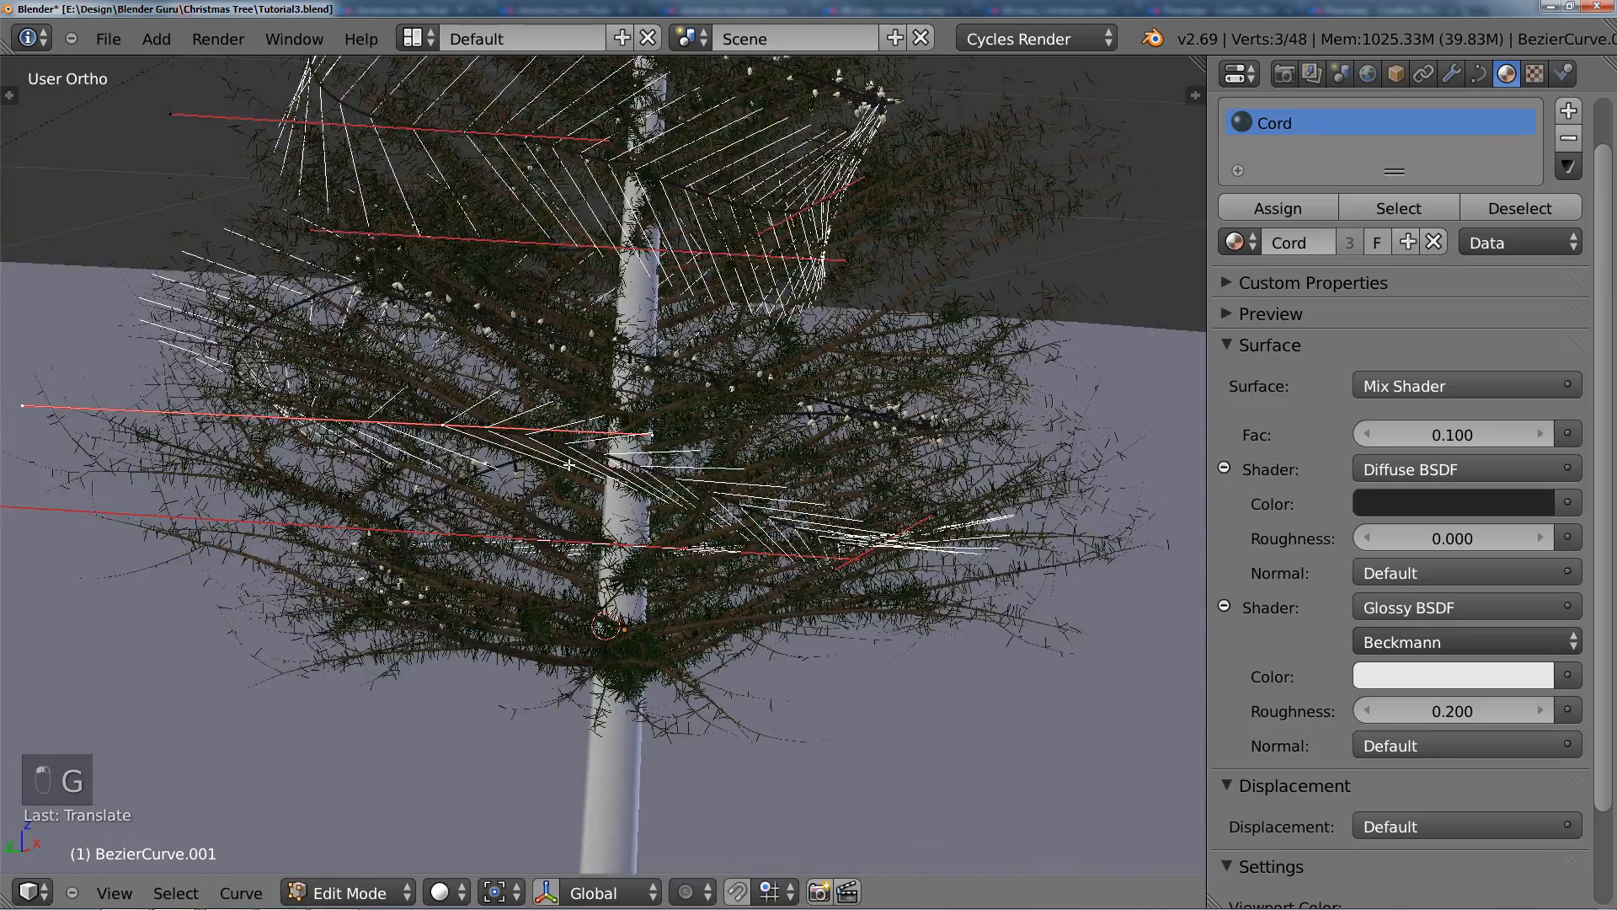
key(Tab)
scroll(738, 484, down, 2)
middle_drag(738, 483, 546, 483)
scroll(544, 477, down, 4)
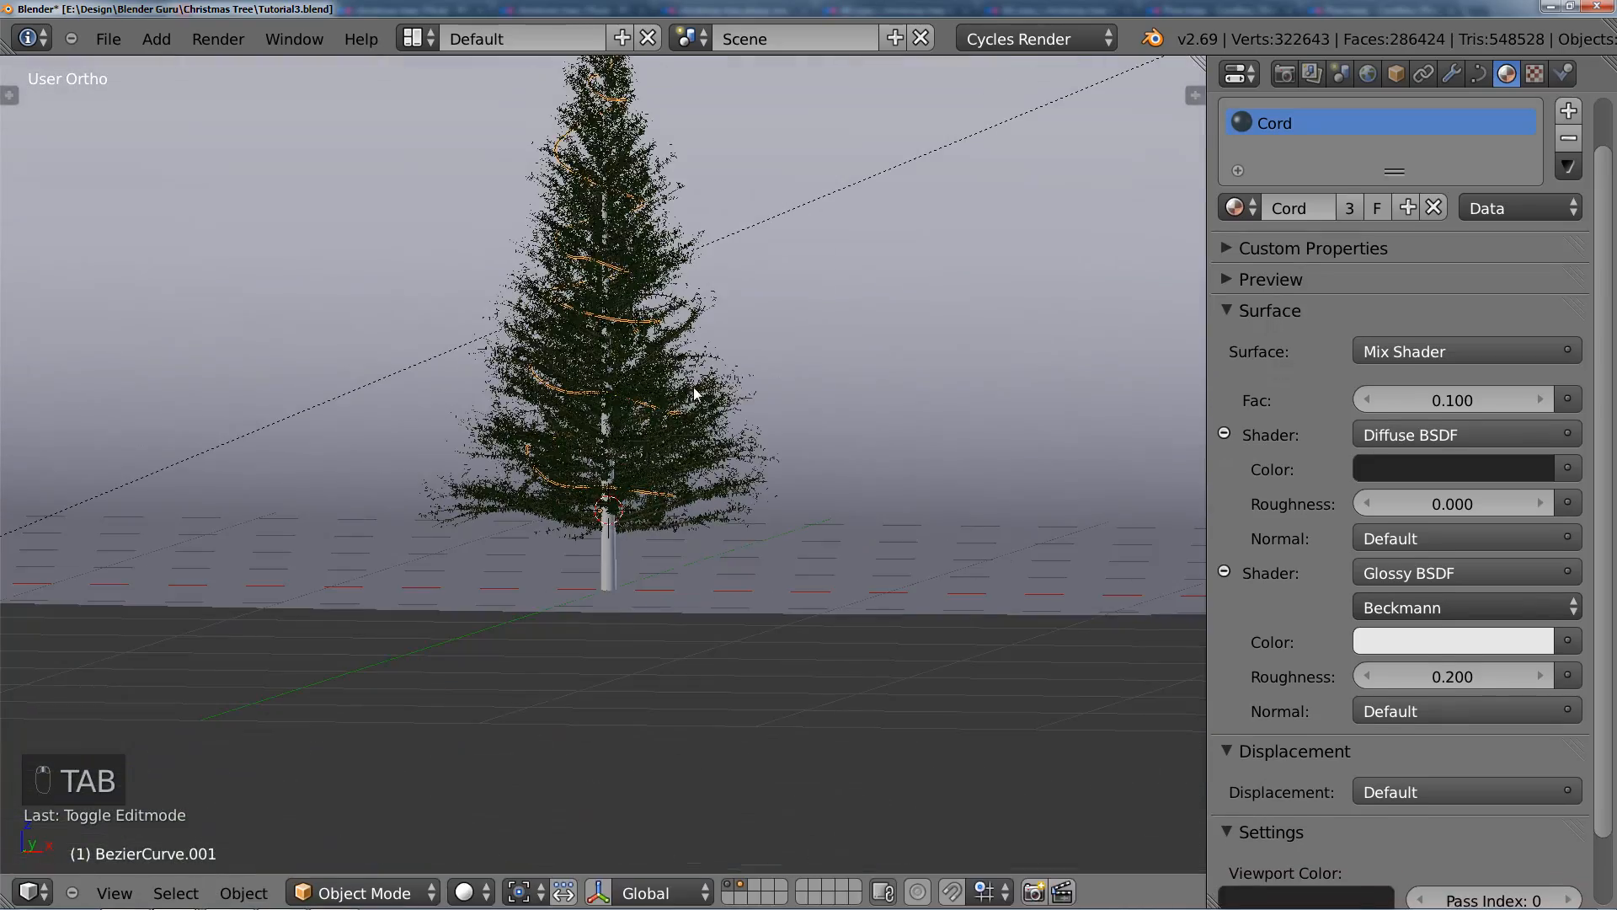
Step: Set the duplicated cord's bevel depth to 0.0001
click(1478, 73)
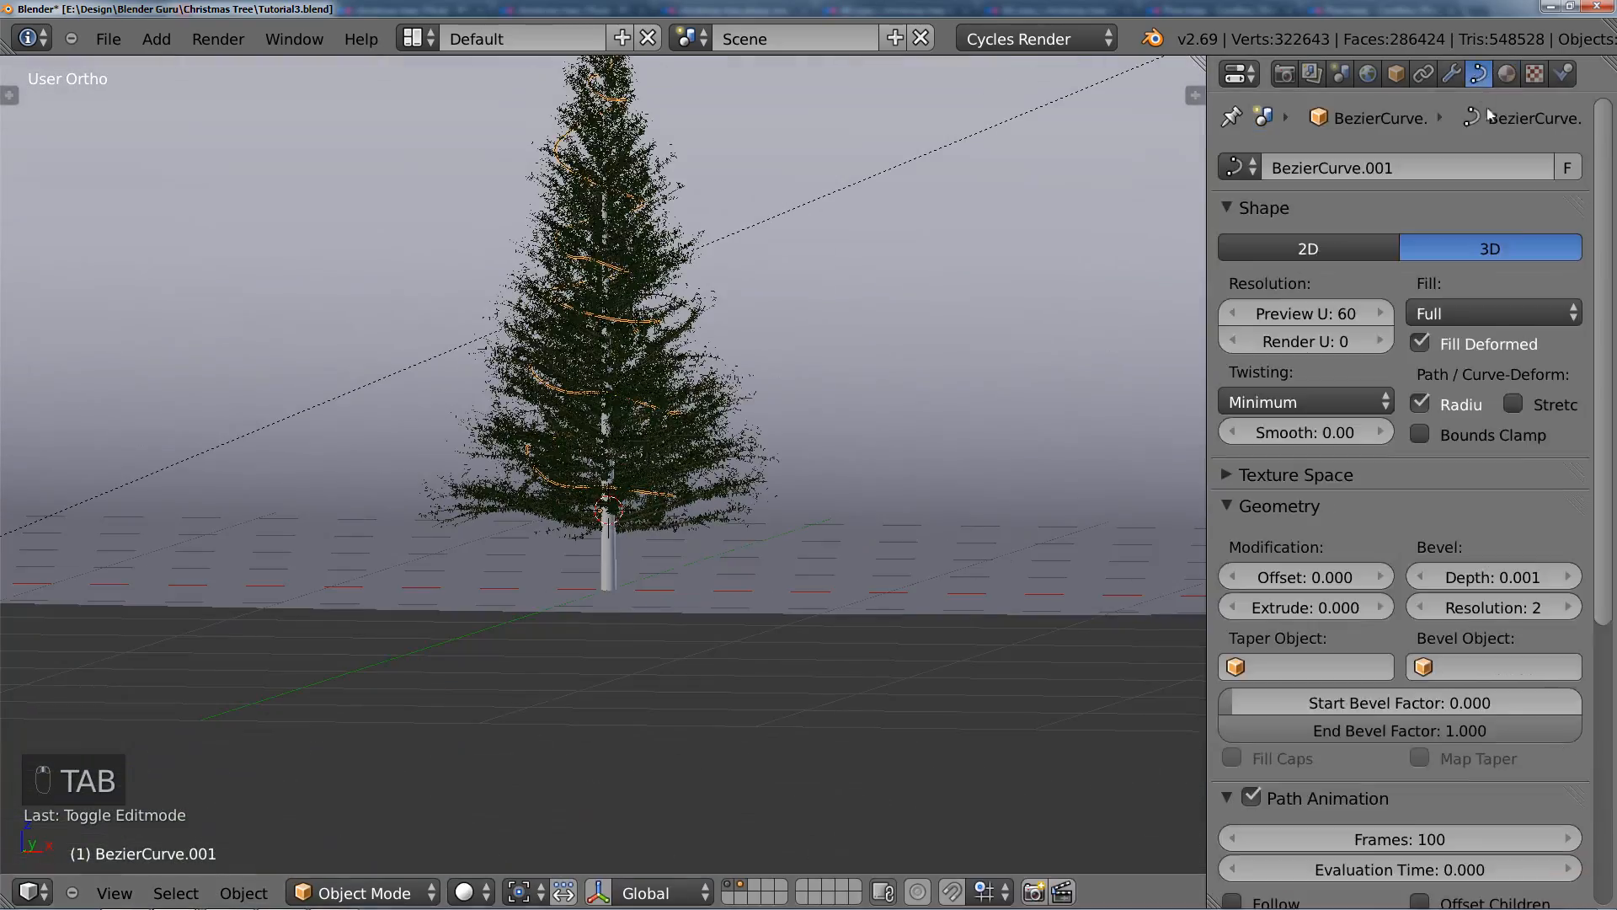
double_click(1502, 577)
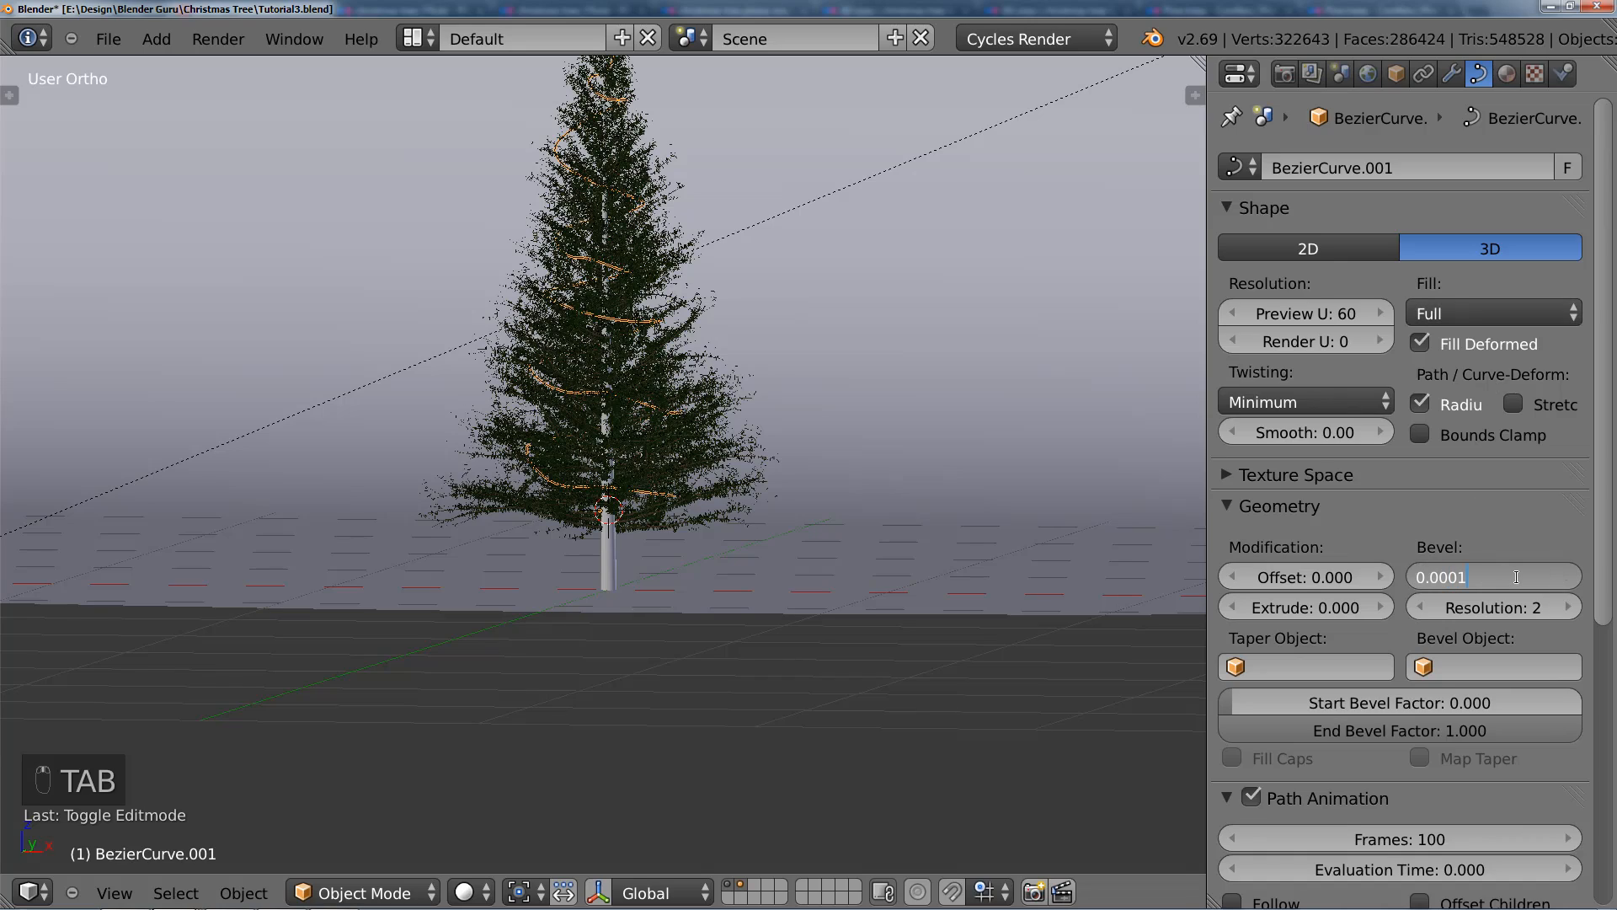
key(Return)
scroll(735, 517, up, 4)
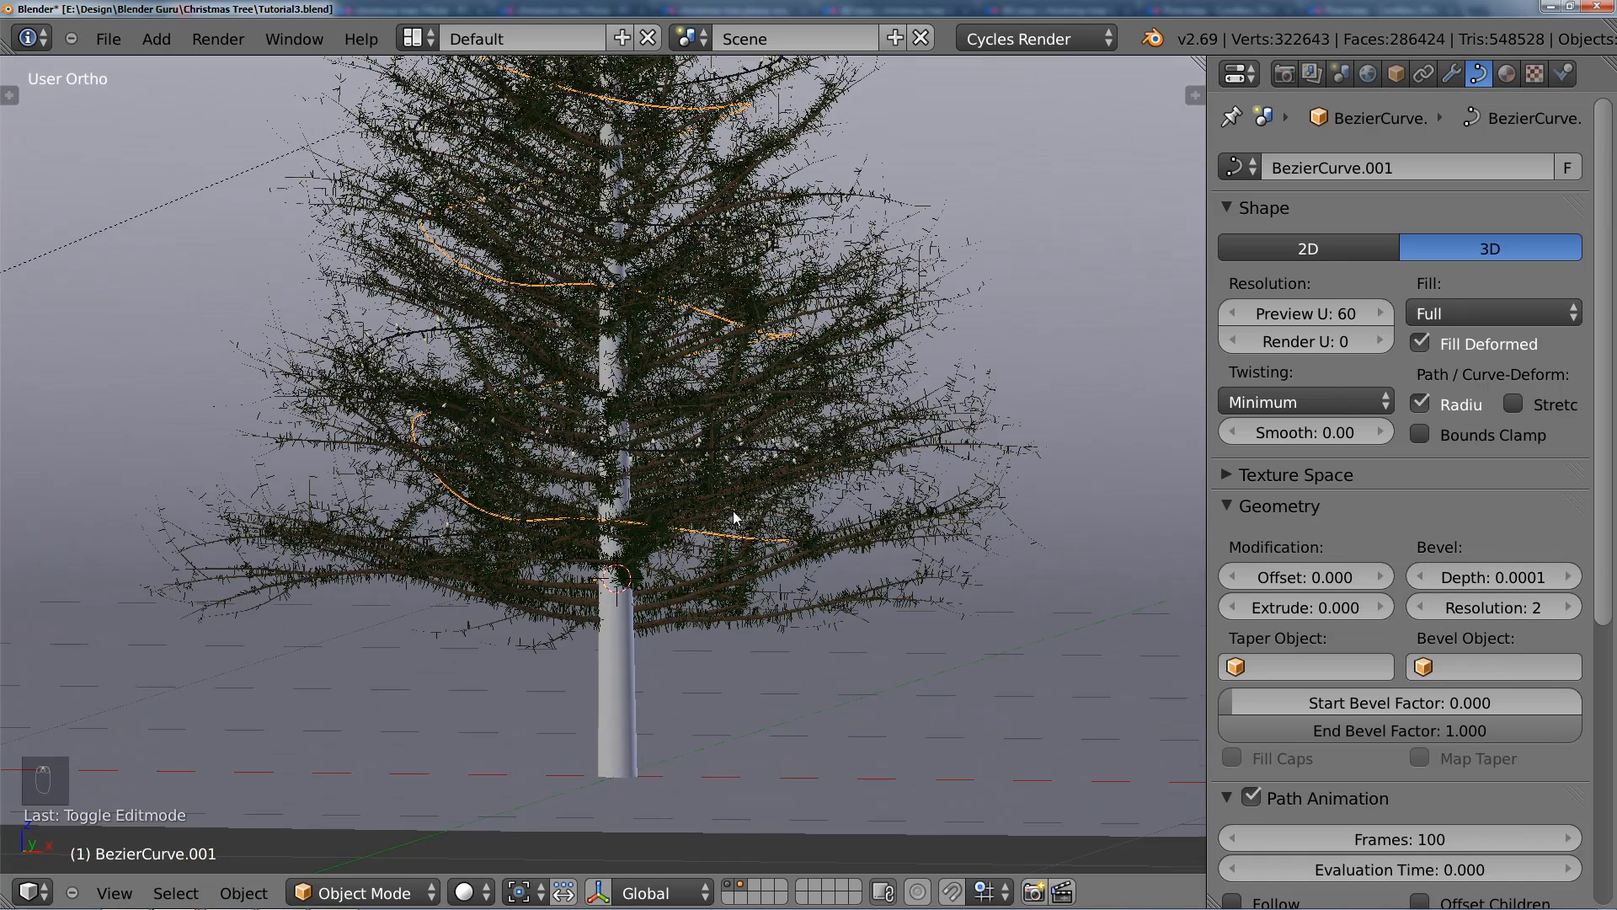
scroll(735, 517, up, 4)
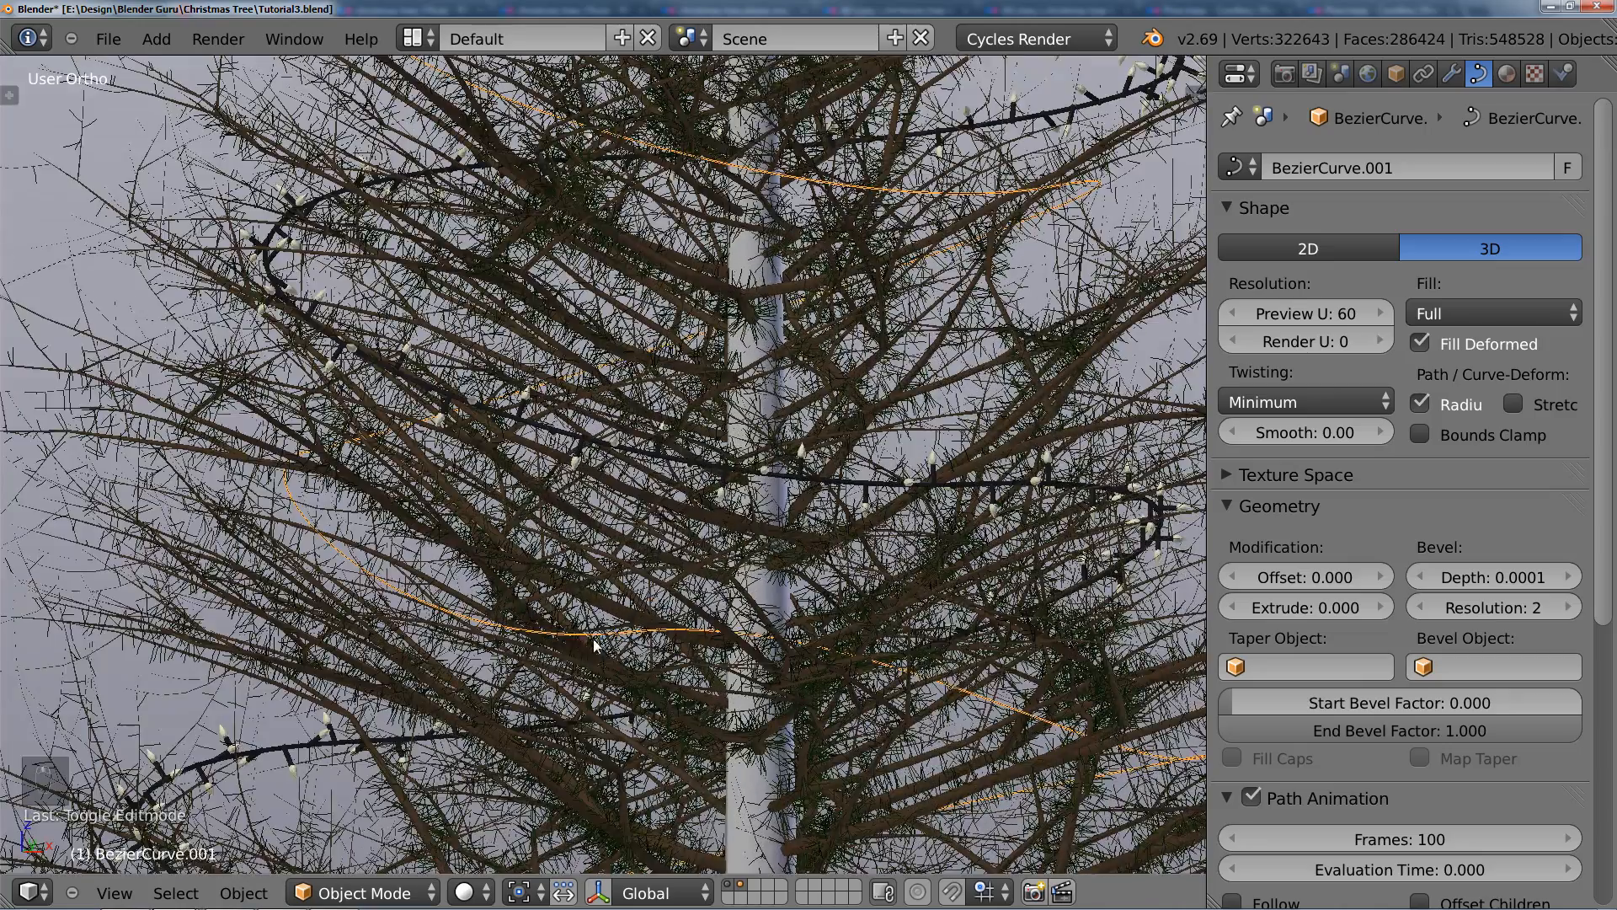
scroll(594, 645, down, 8)
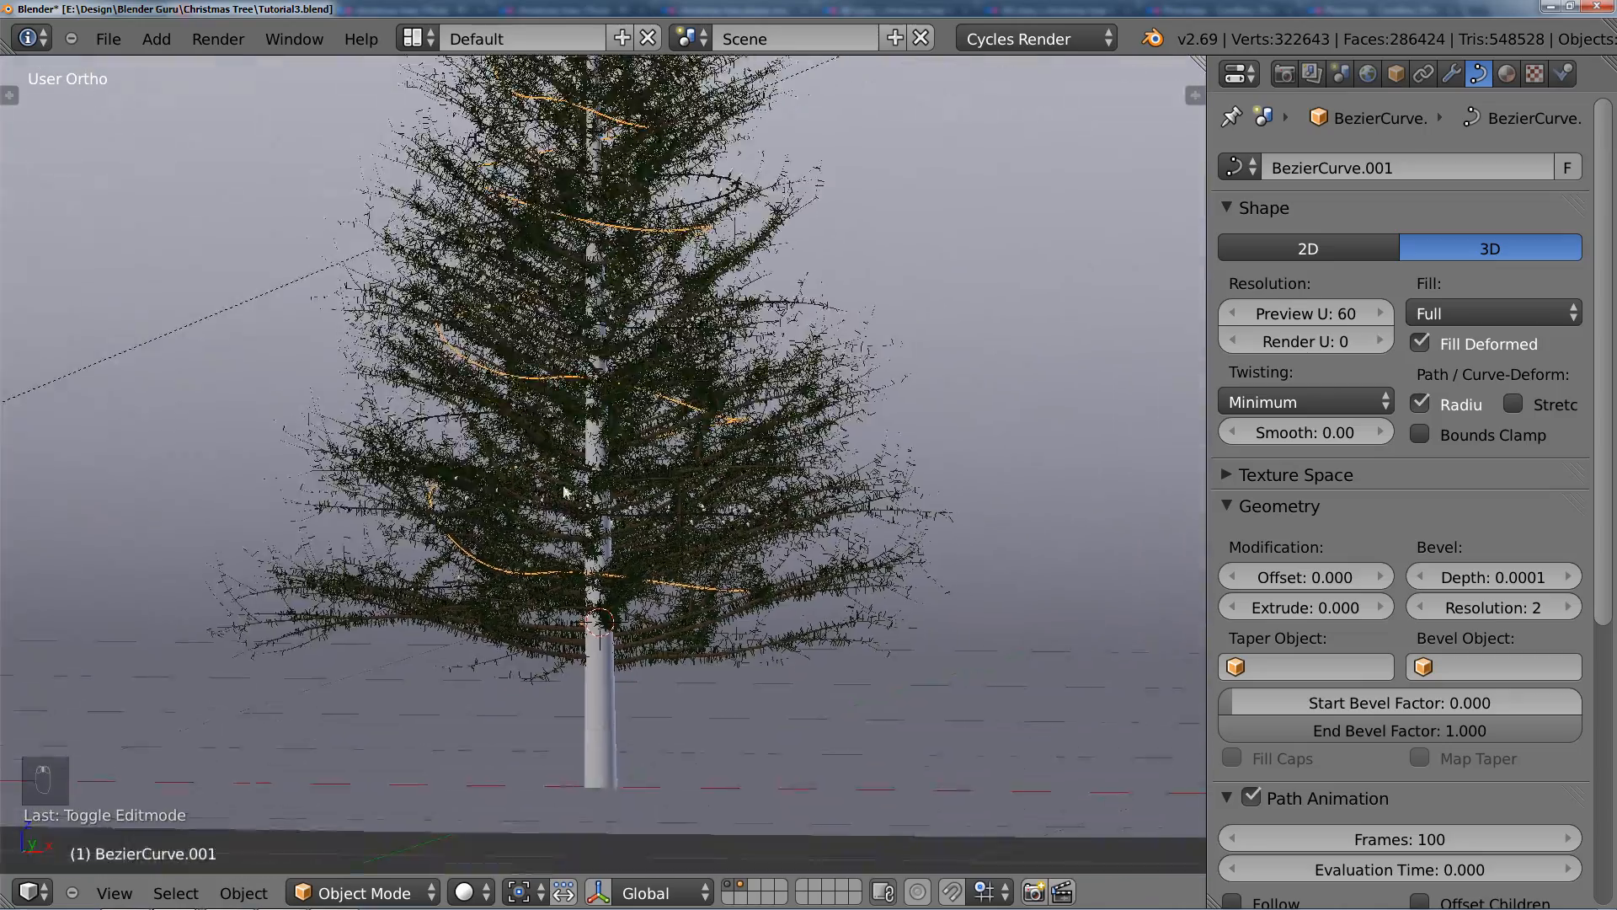
Step: Convert the duplicated cord curve to a mesh and add a particle system to it
key(alt+c)
click(626, 556)
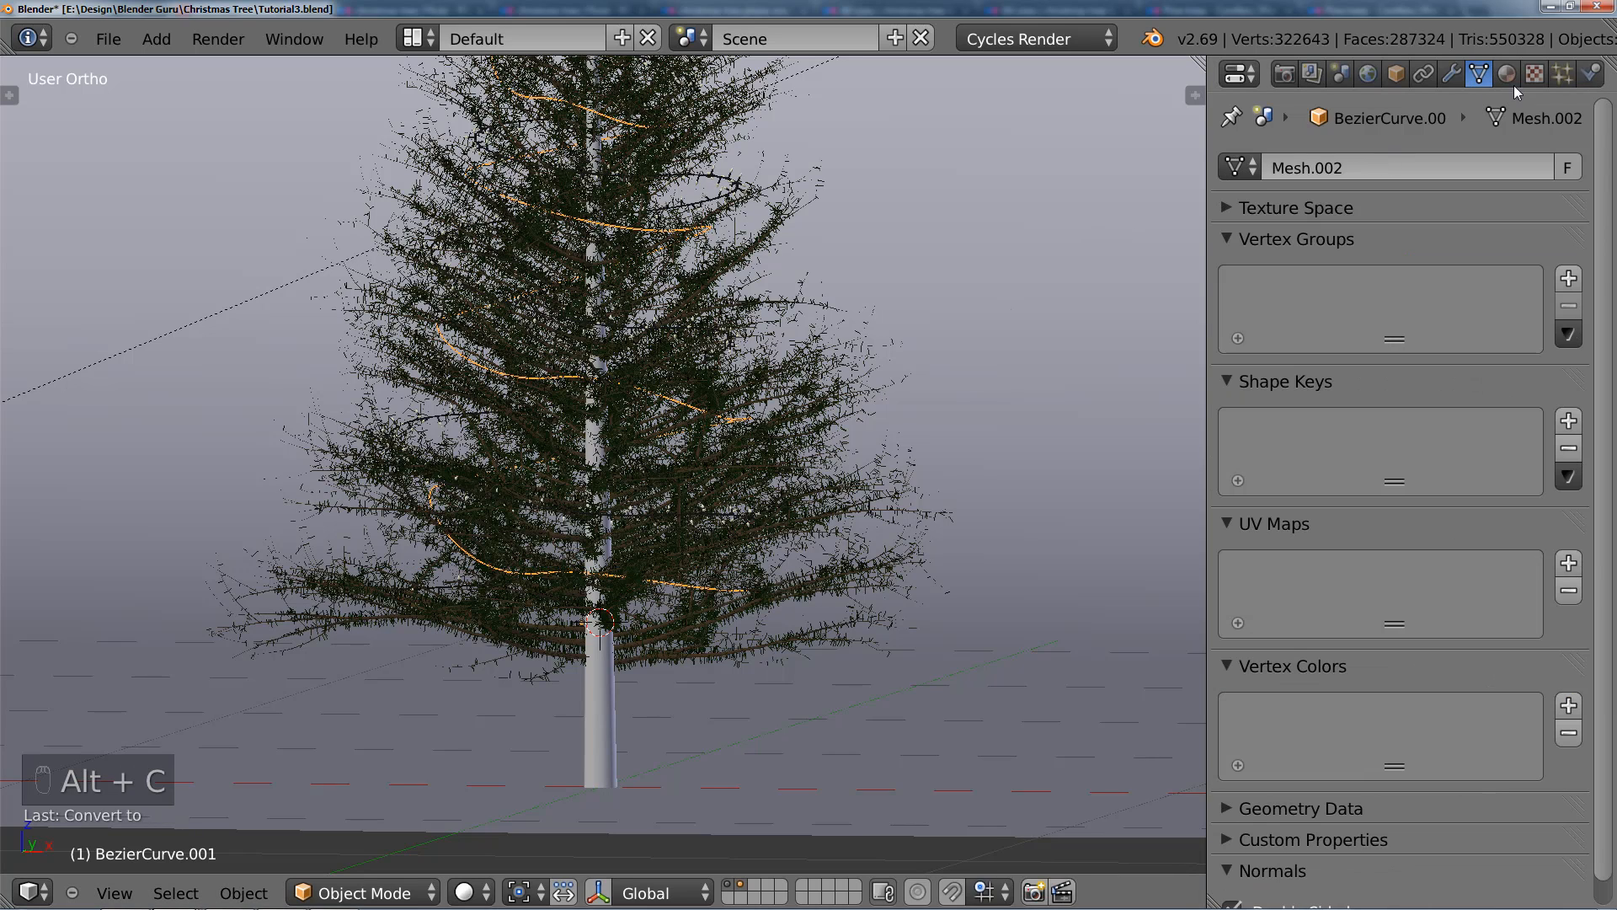
click(1562, 75)
scroll(1447, 501, up, 8)
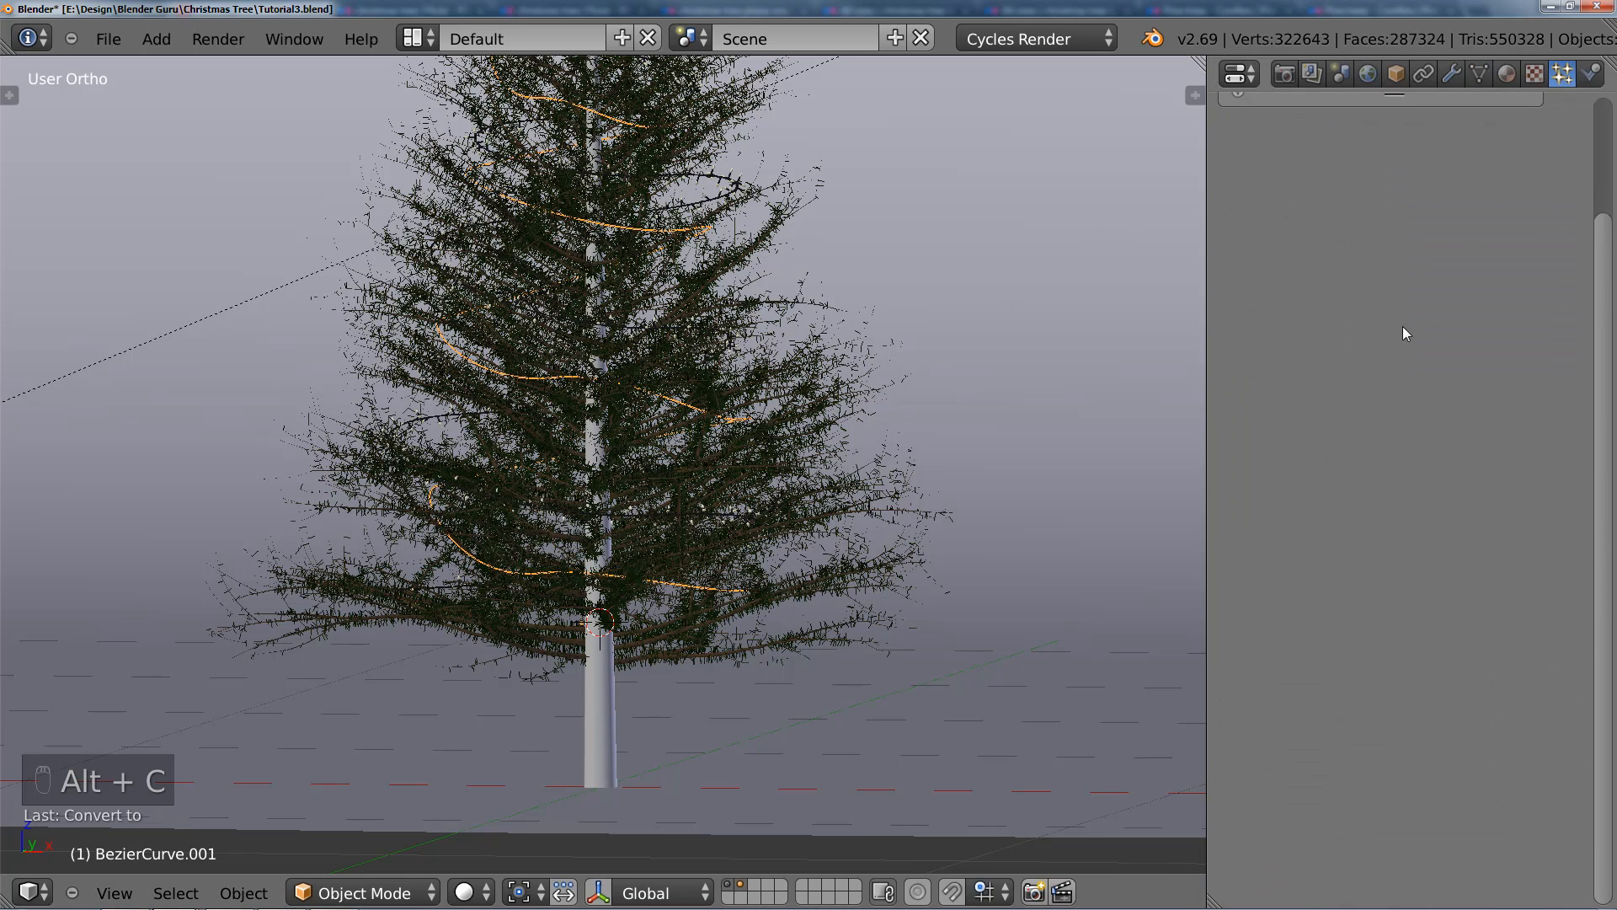
click(1597, 168)
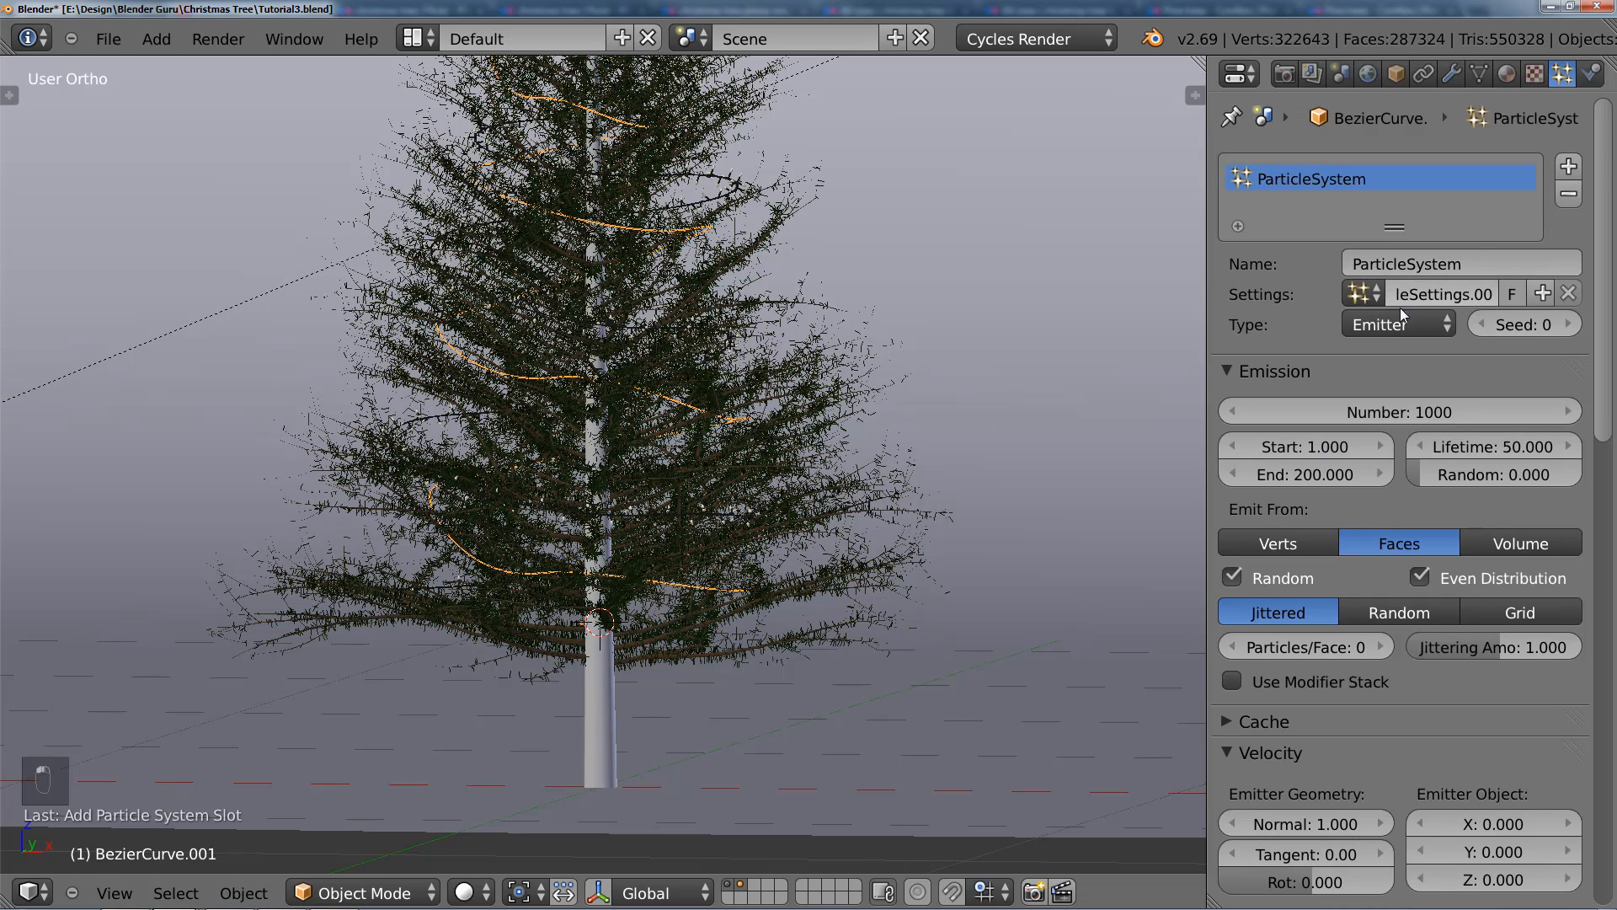
Step: Set the particle system's type to Hair and enable its Advanced settings
click(1392, 326)
click(1403, 267)
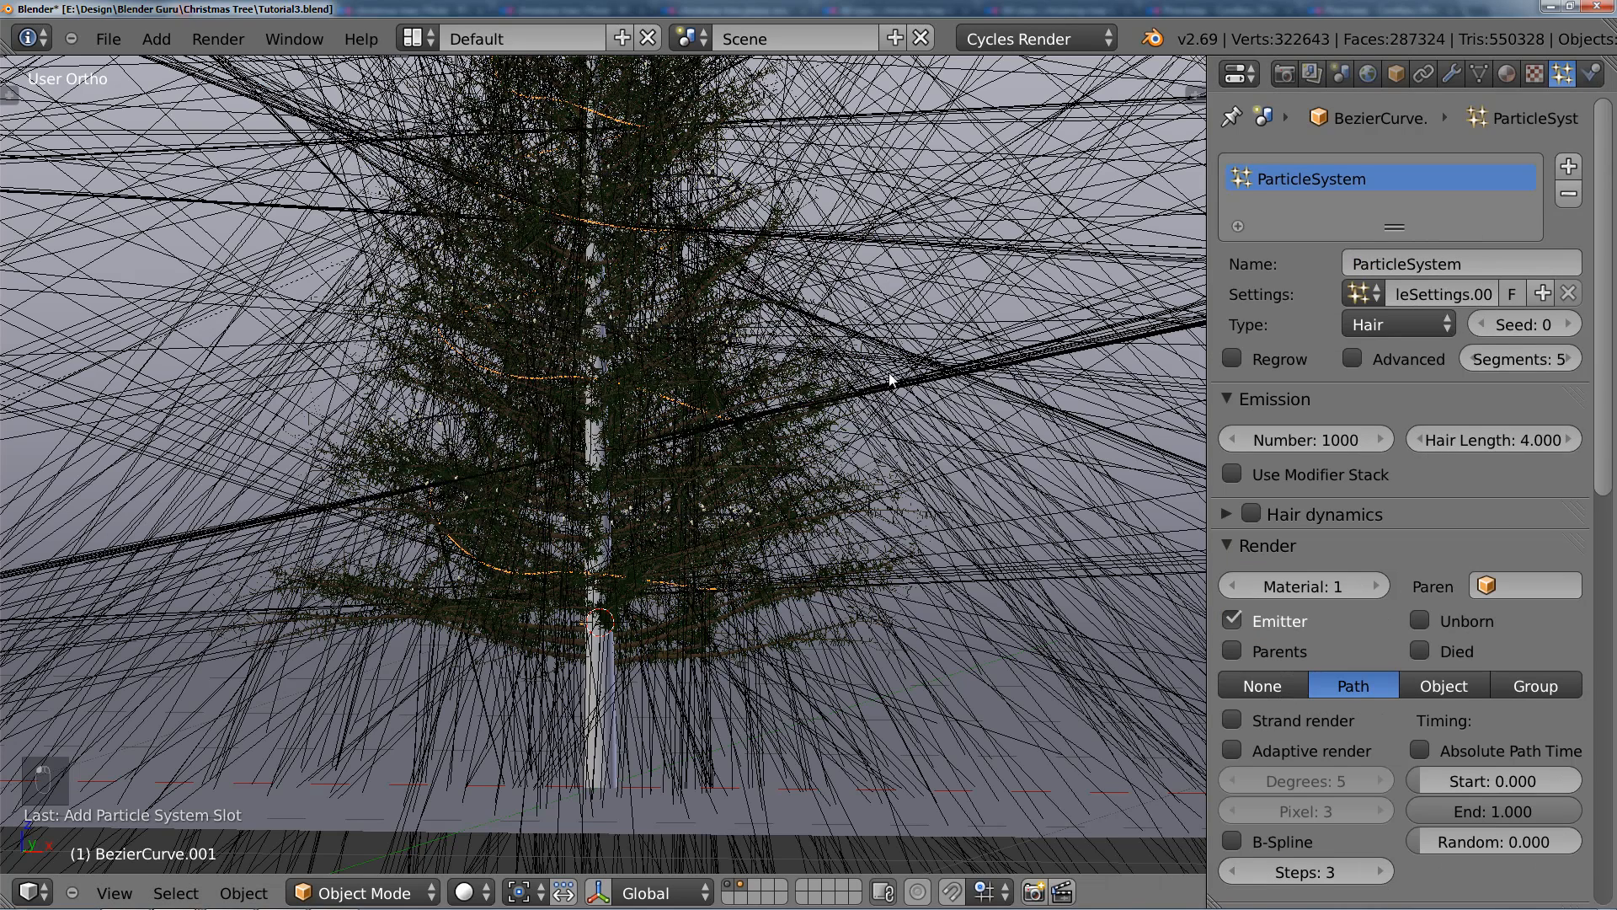
click(1353, 359)
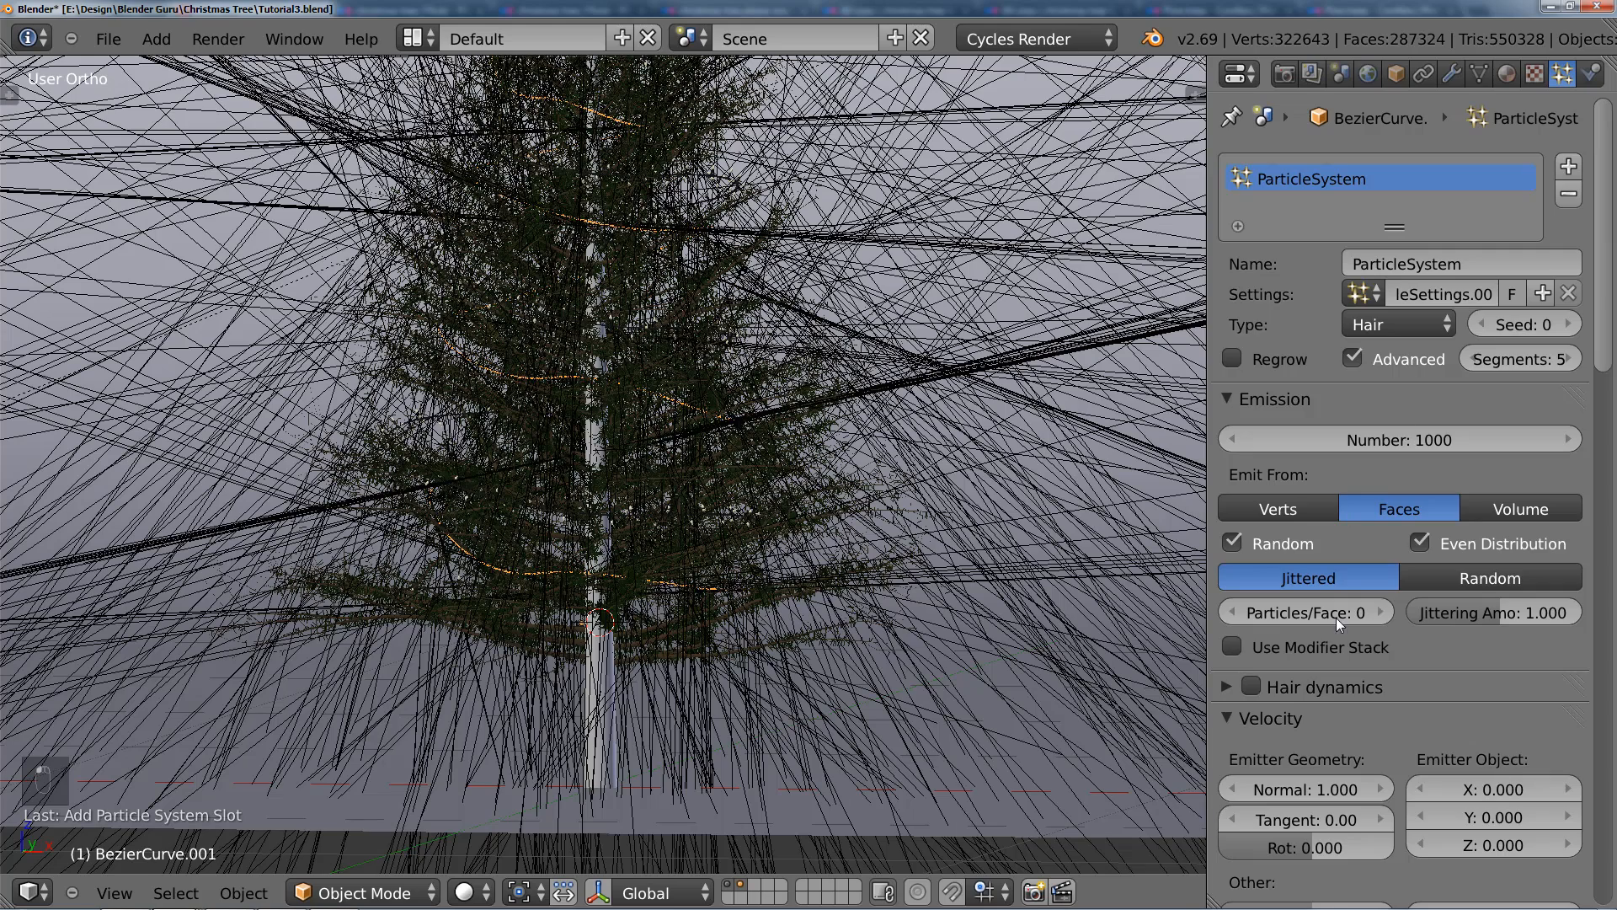
Step: Lower the hair particles' Normal emitter velocity in two stages, to 0.1 and finally to 0.01
scroll(1341, 734, down, 5)
click(1314, 611)
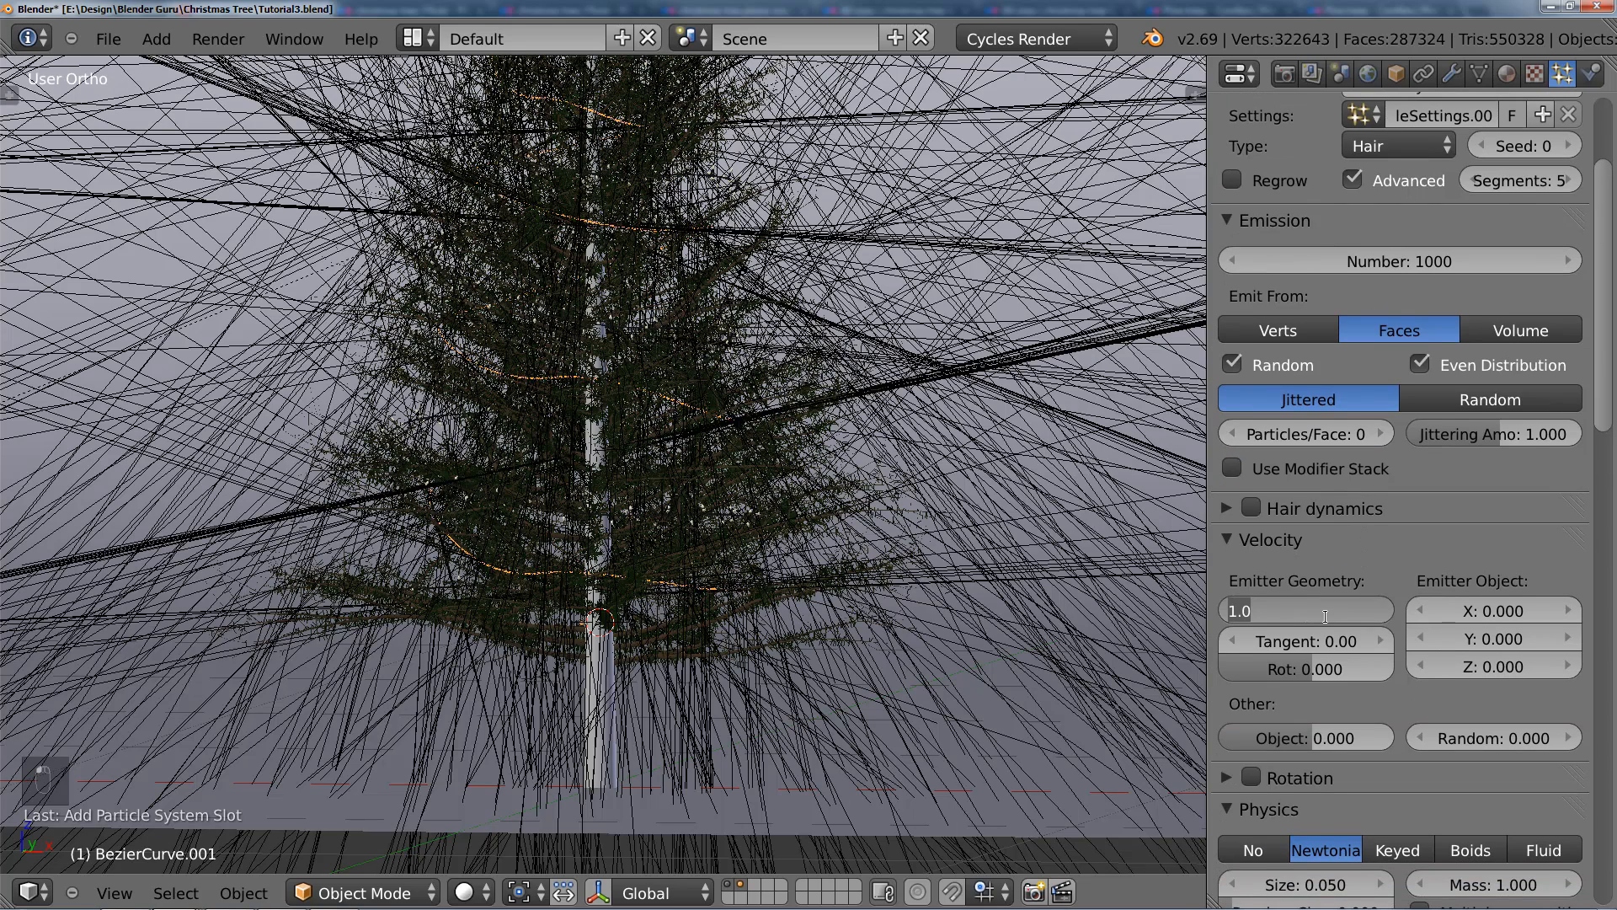
key(Return)
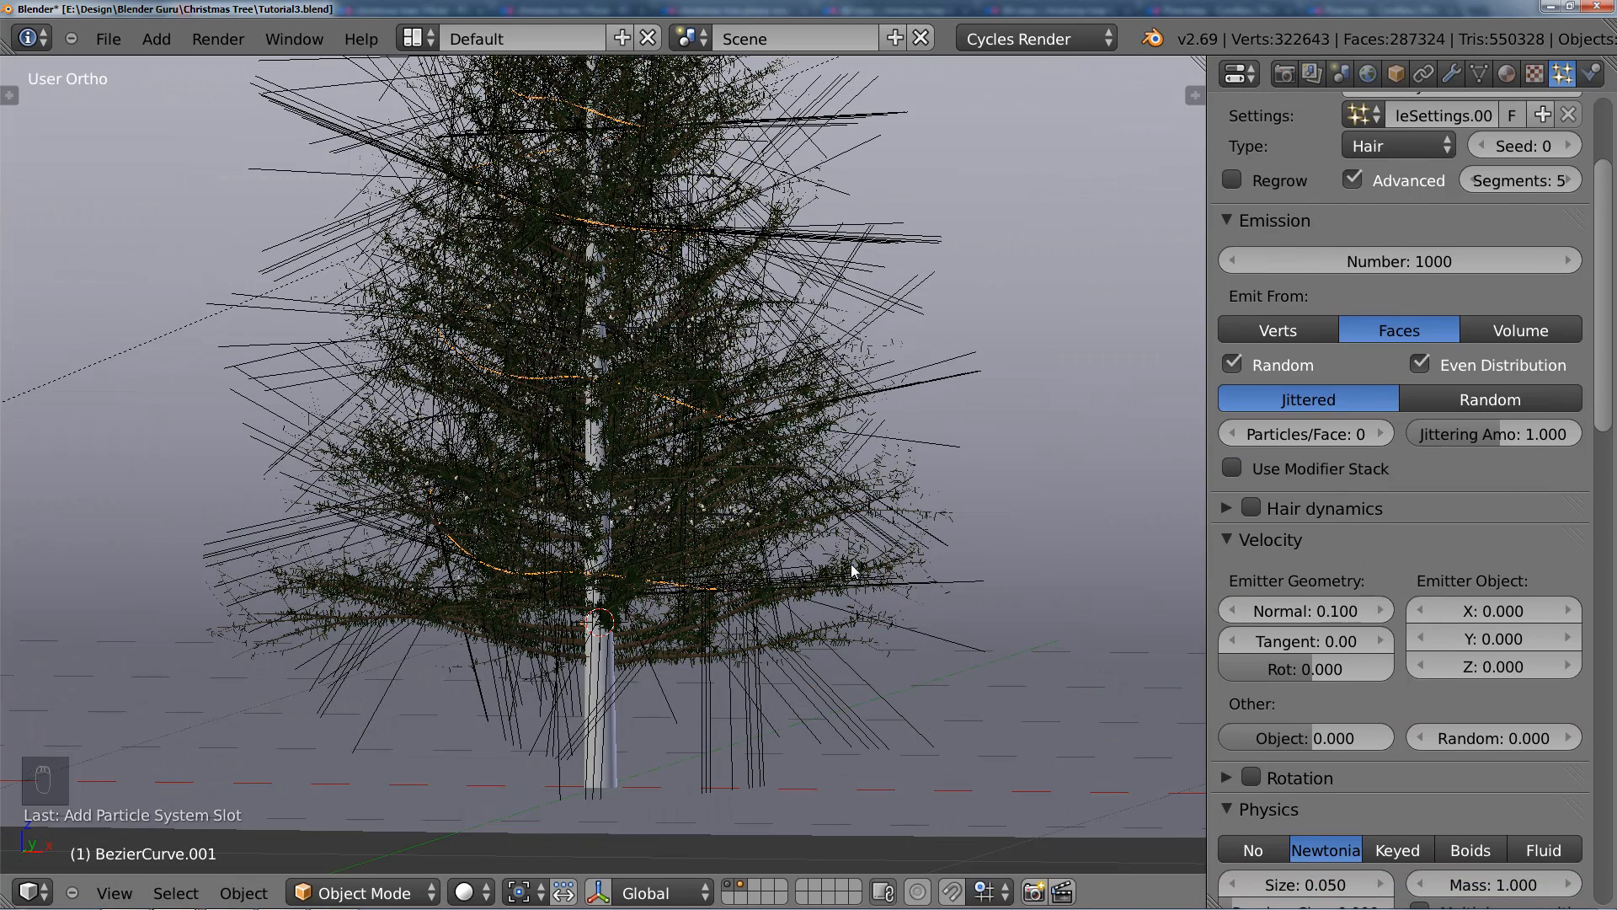
click(1314, 611)
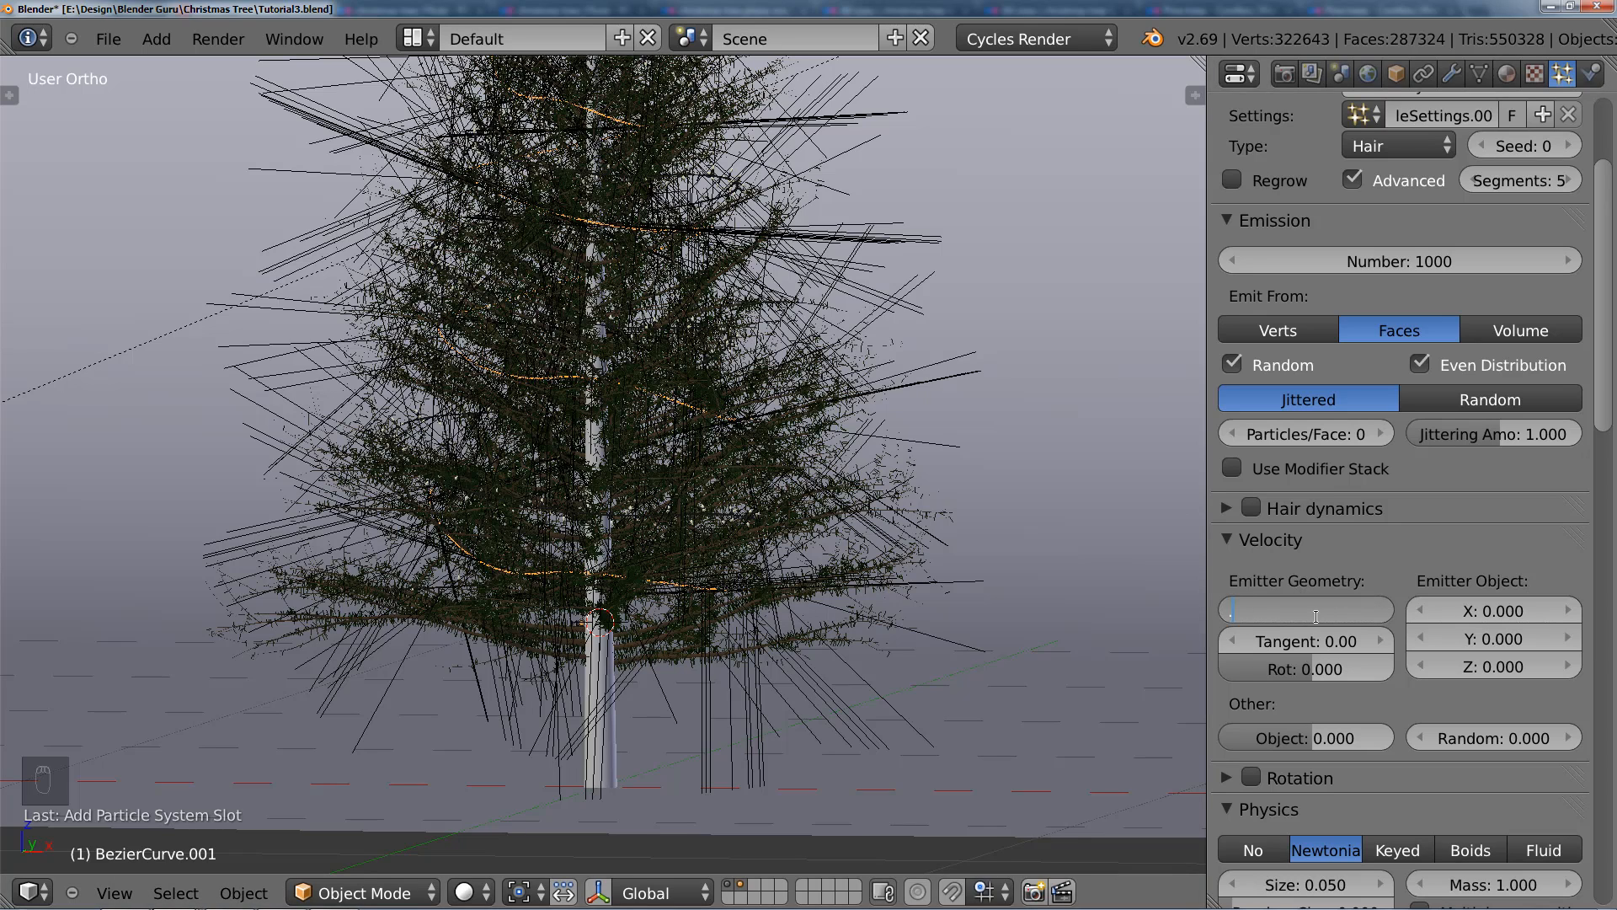
key(Return)
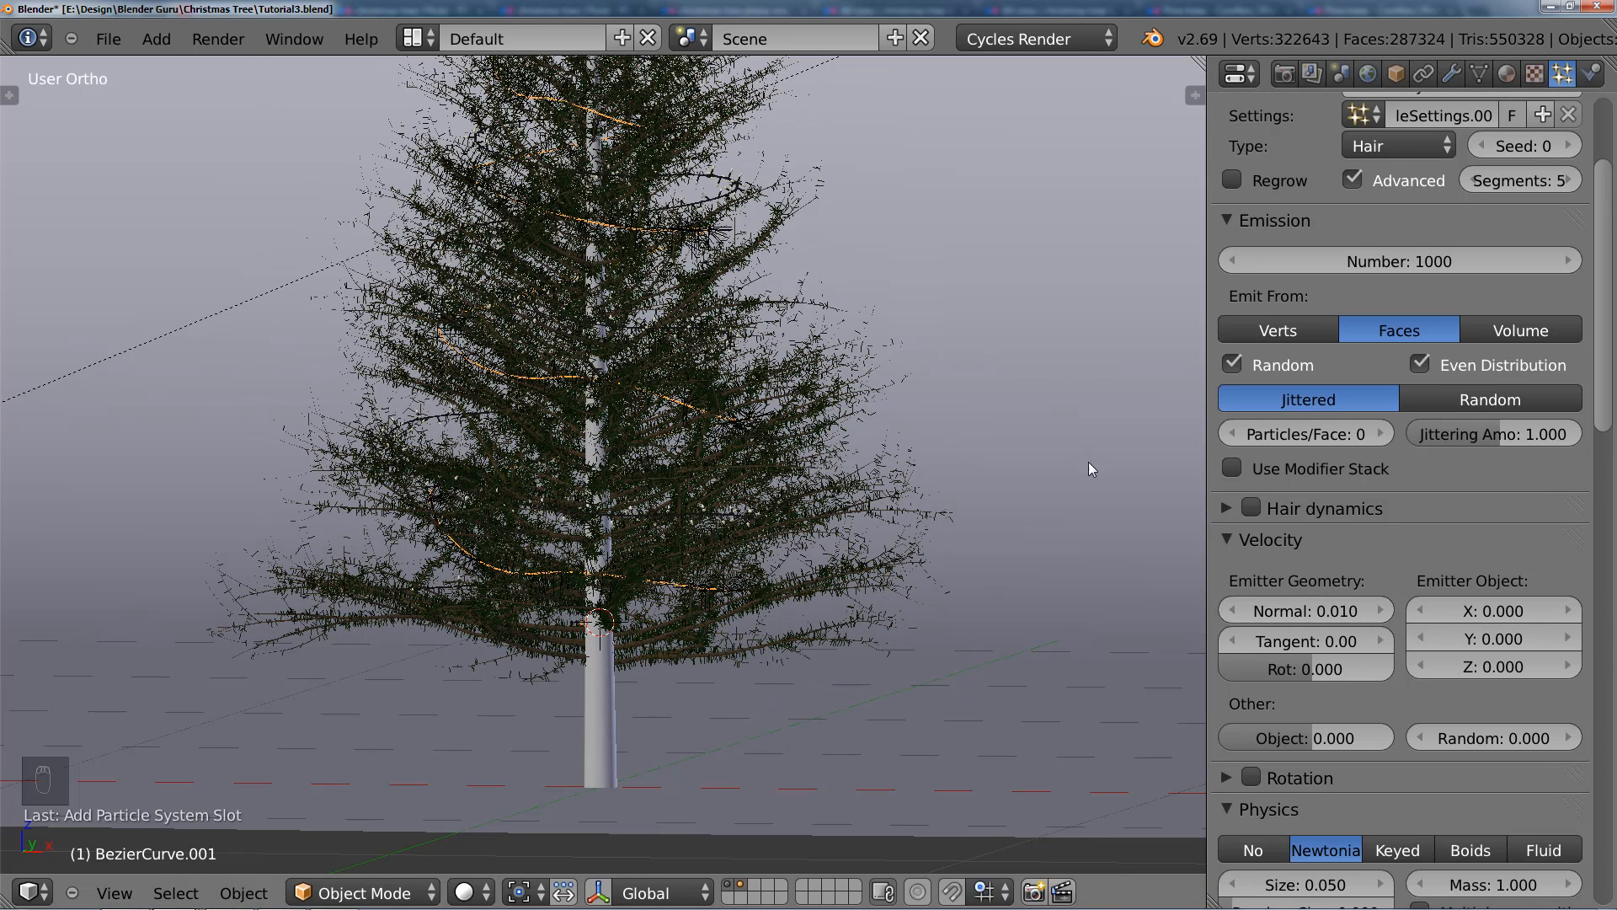
Step: Show only the layer that holds the light cords and the hair-covered cord, hiding the tree
click(747, 887)
scroll(675, 482, up, 3)
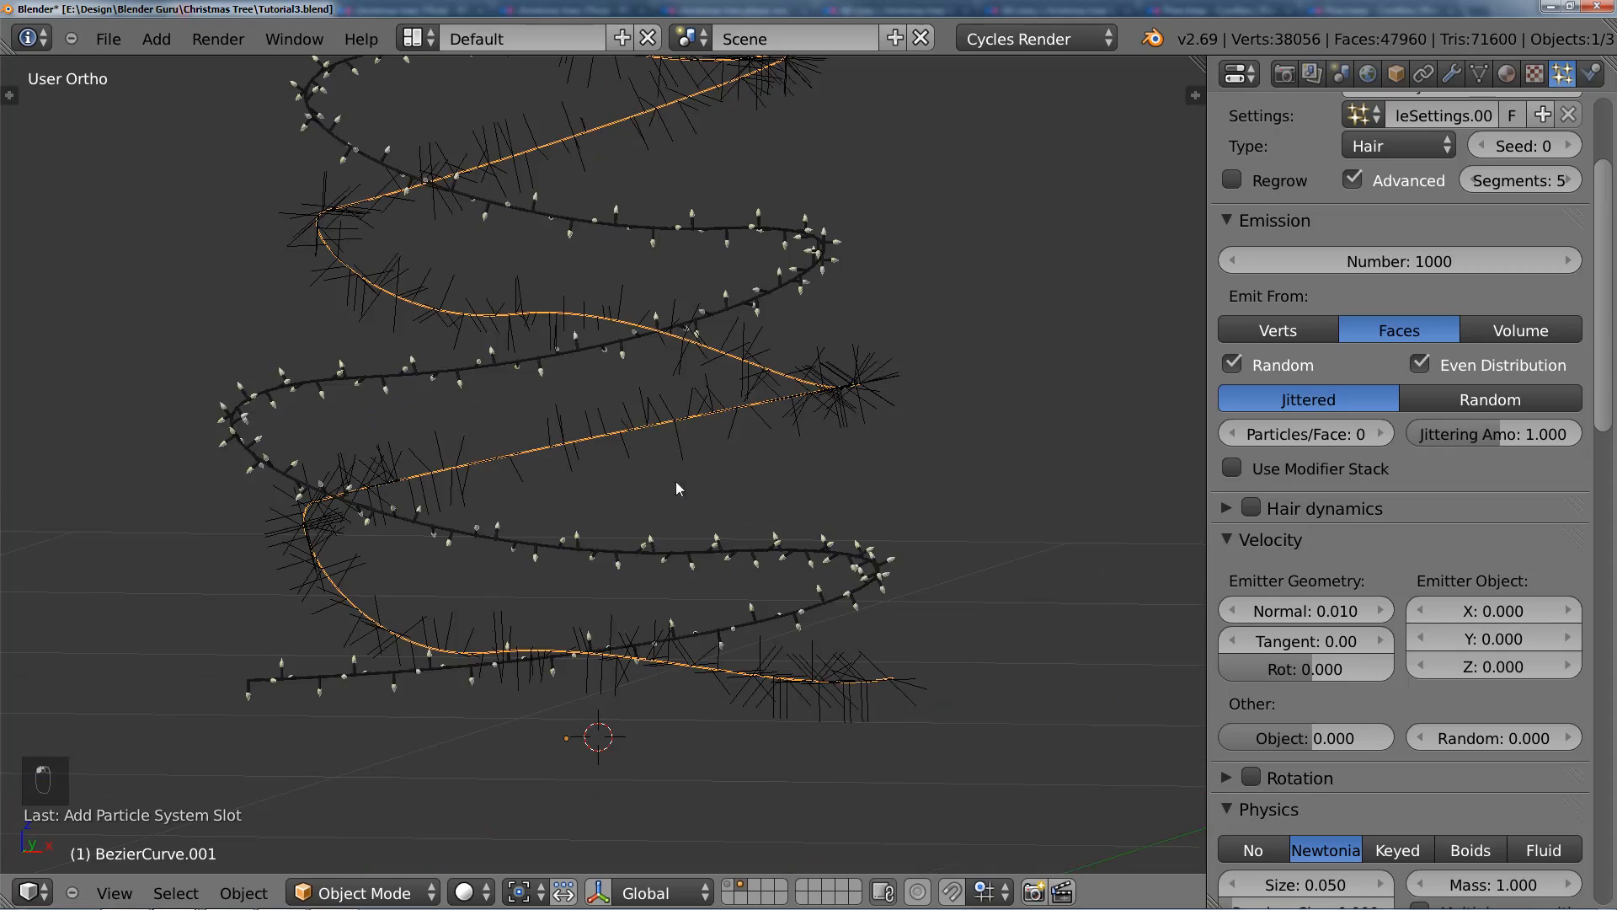
middle_drag(743, 481, 611, 465)
Step: Try Random velocity values of 0.01 and 0.001 for the hair particles and settle on 0.002
click(1555, 731)
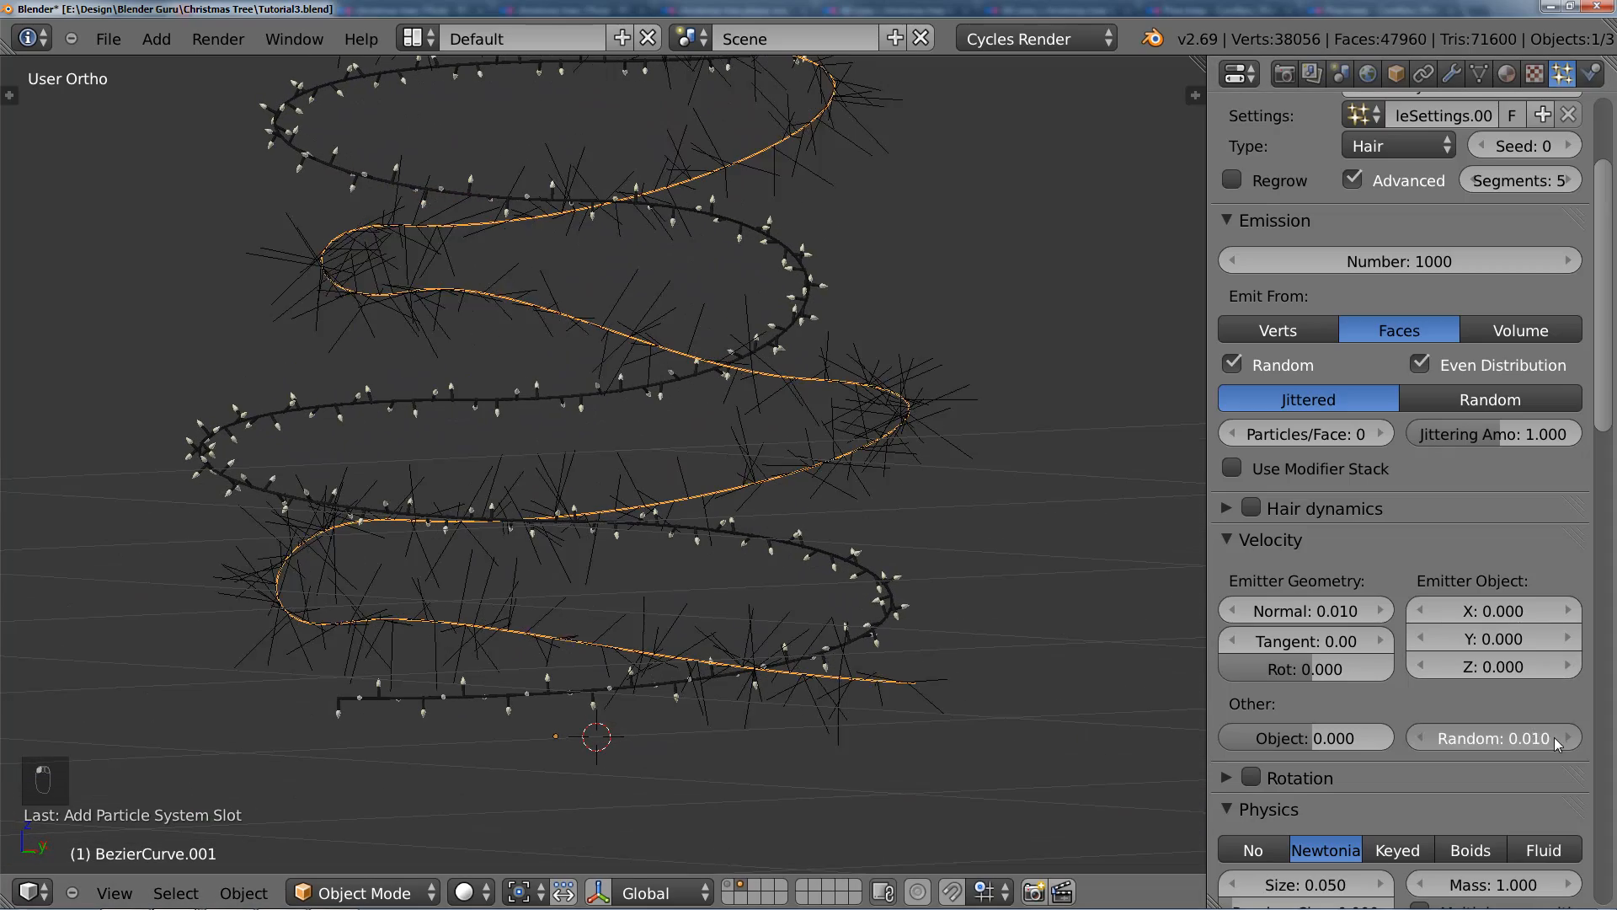
click(1555, 731)
click(1450, 741)
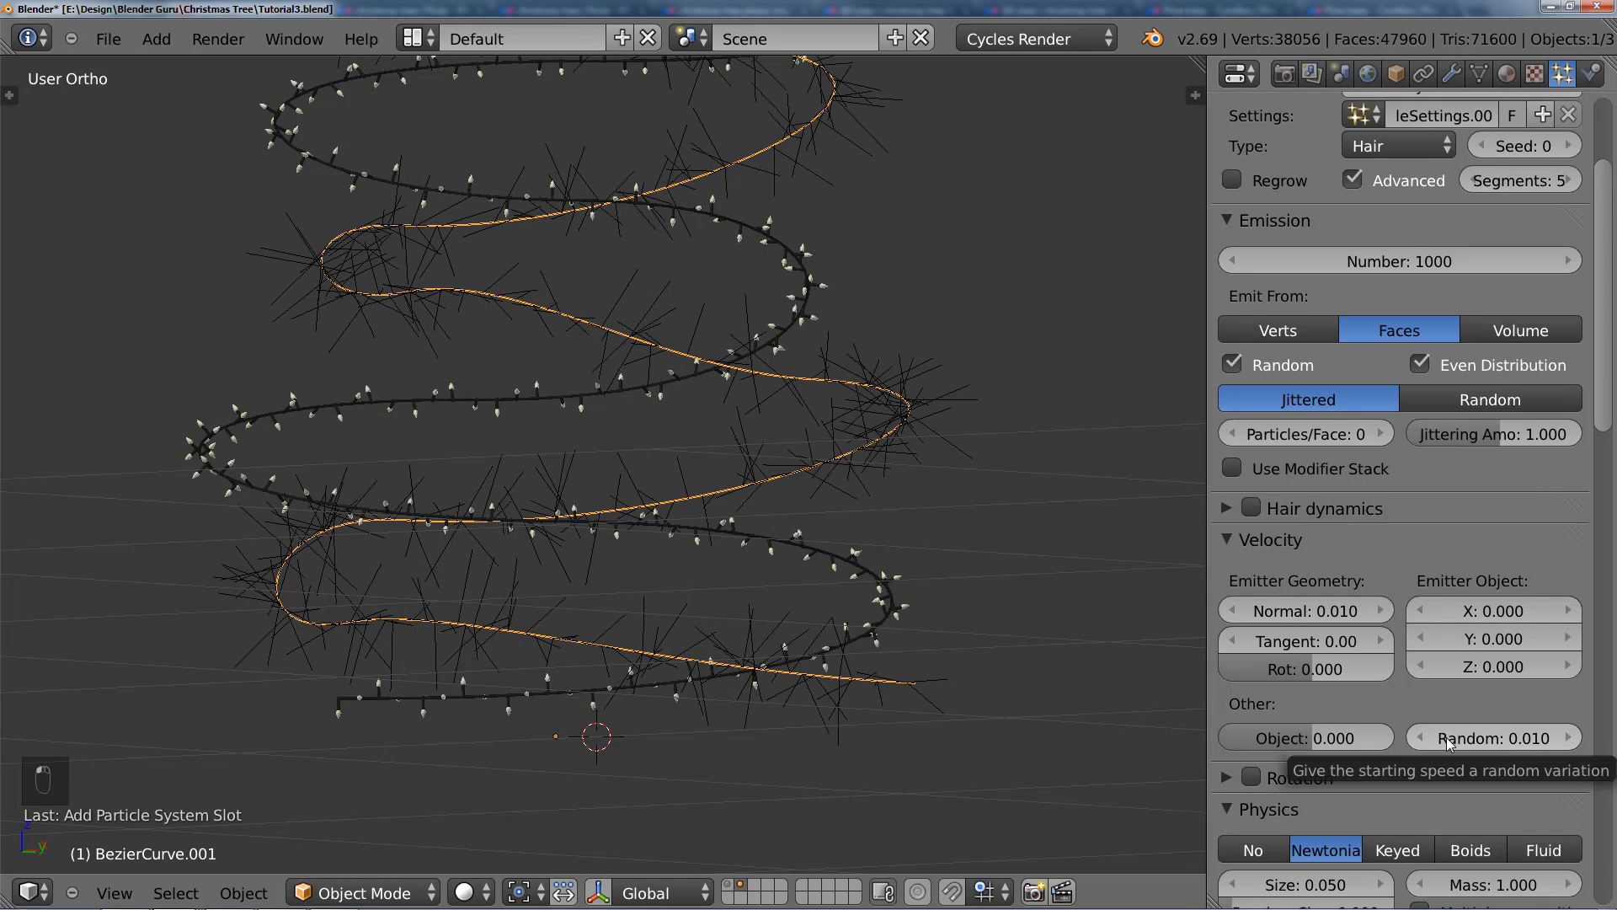
click(1451, 741)
click(1514, 743)
text(0.001)
key(Return)
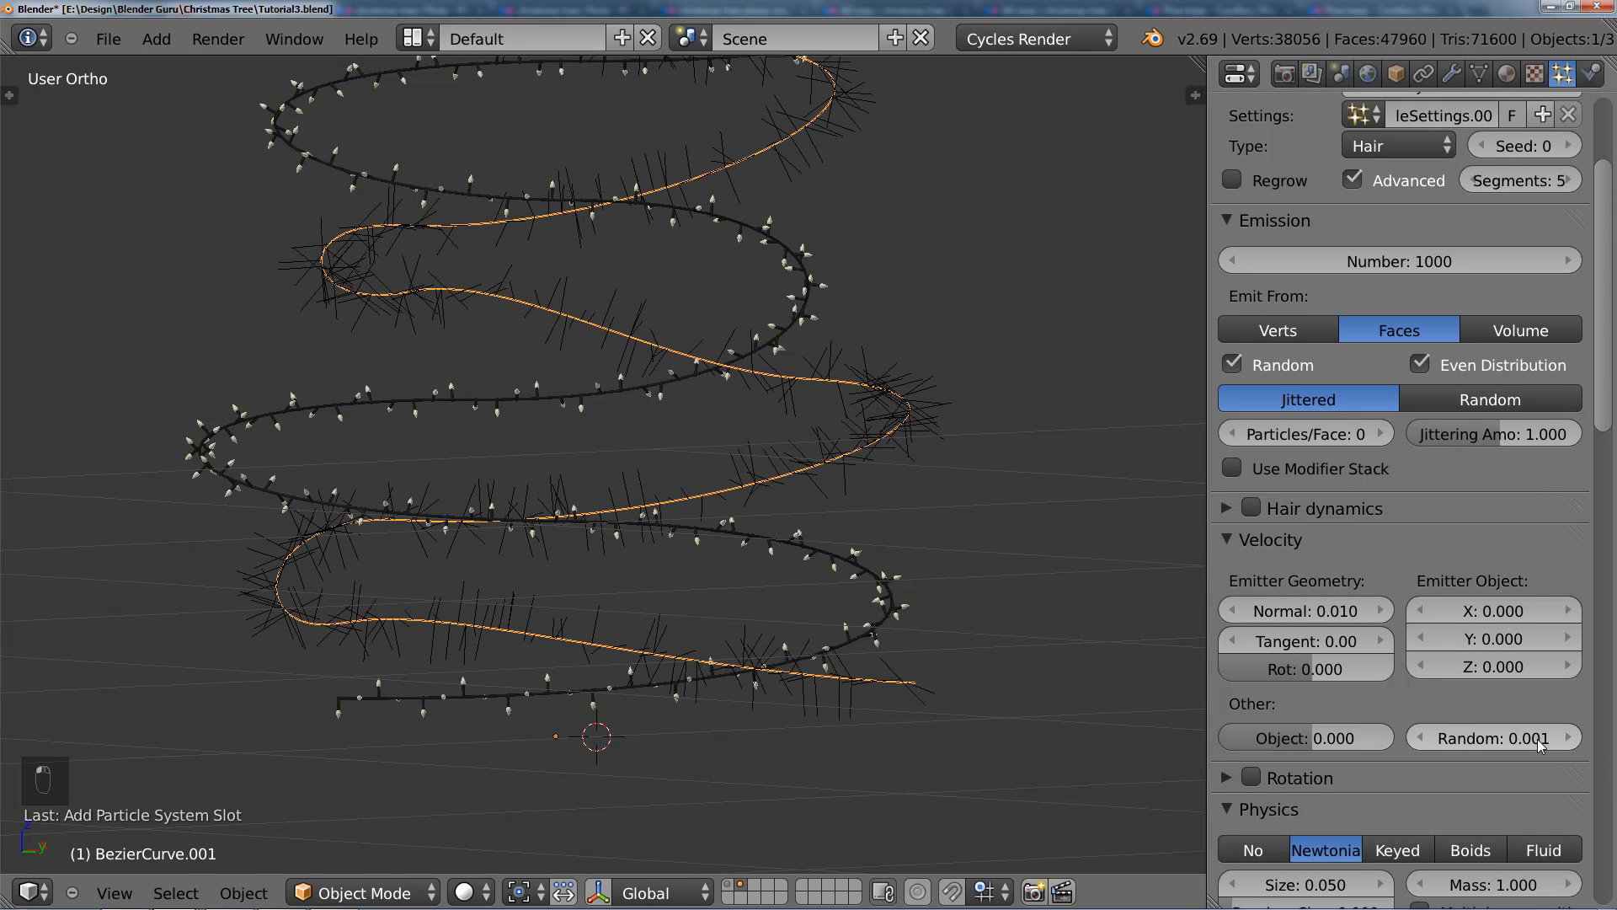
click(1514, 739)
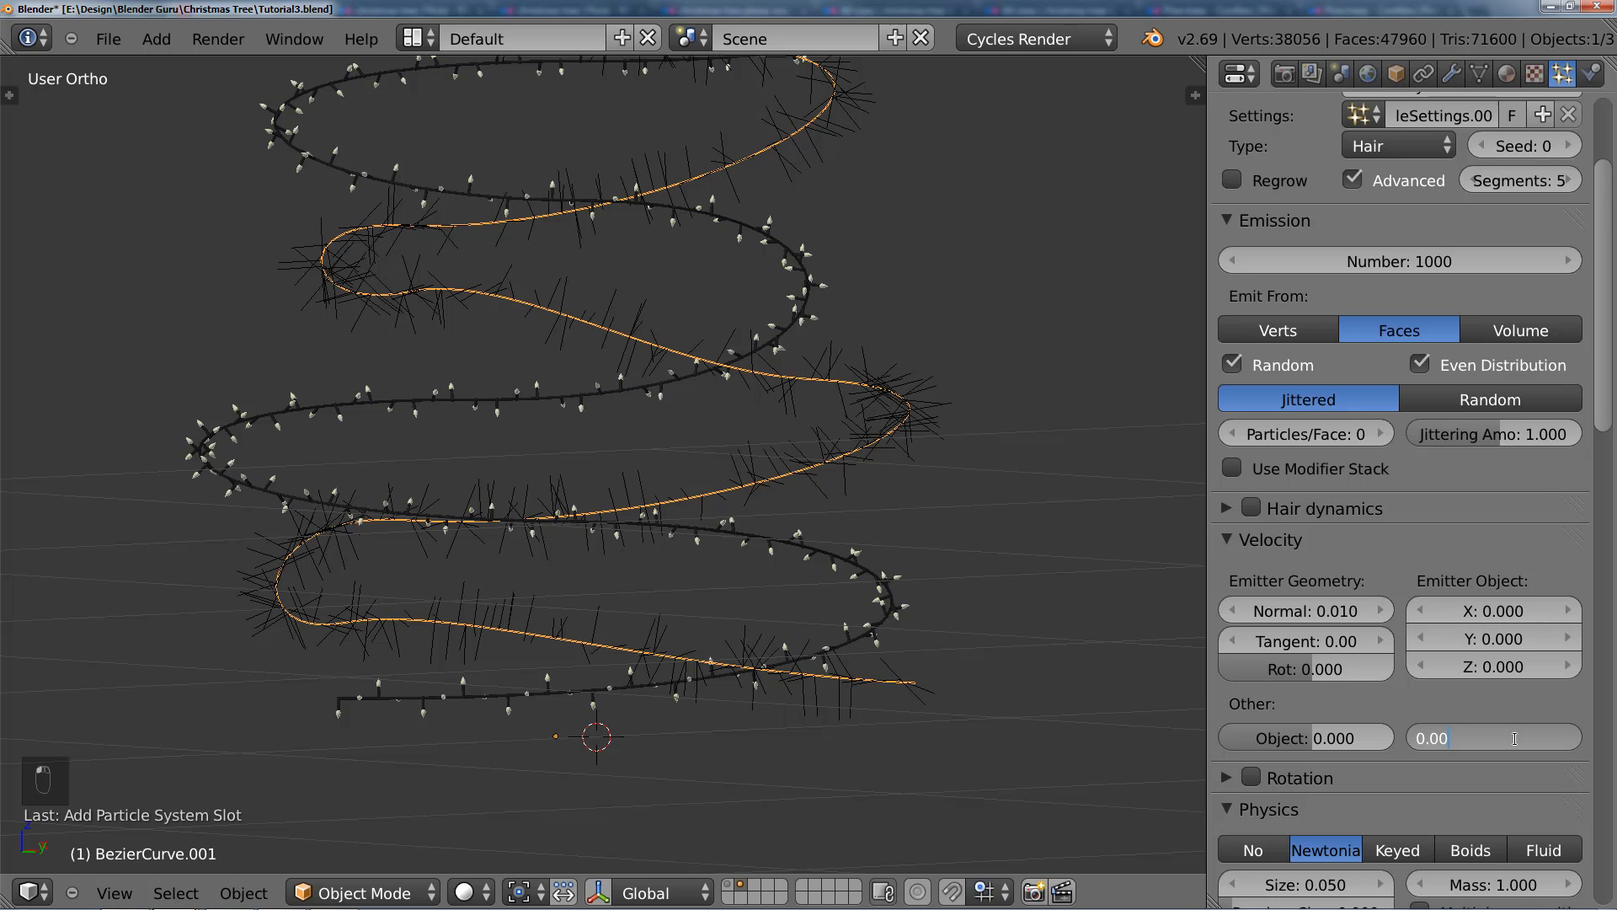
text(2)
key(Return)
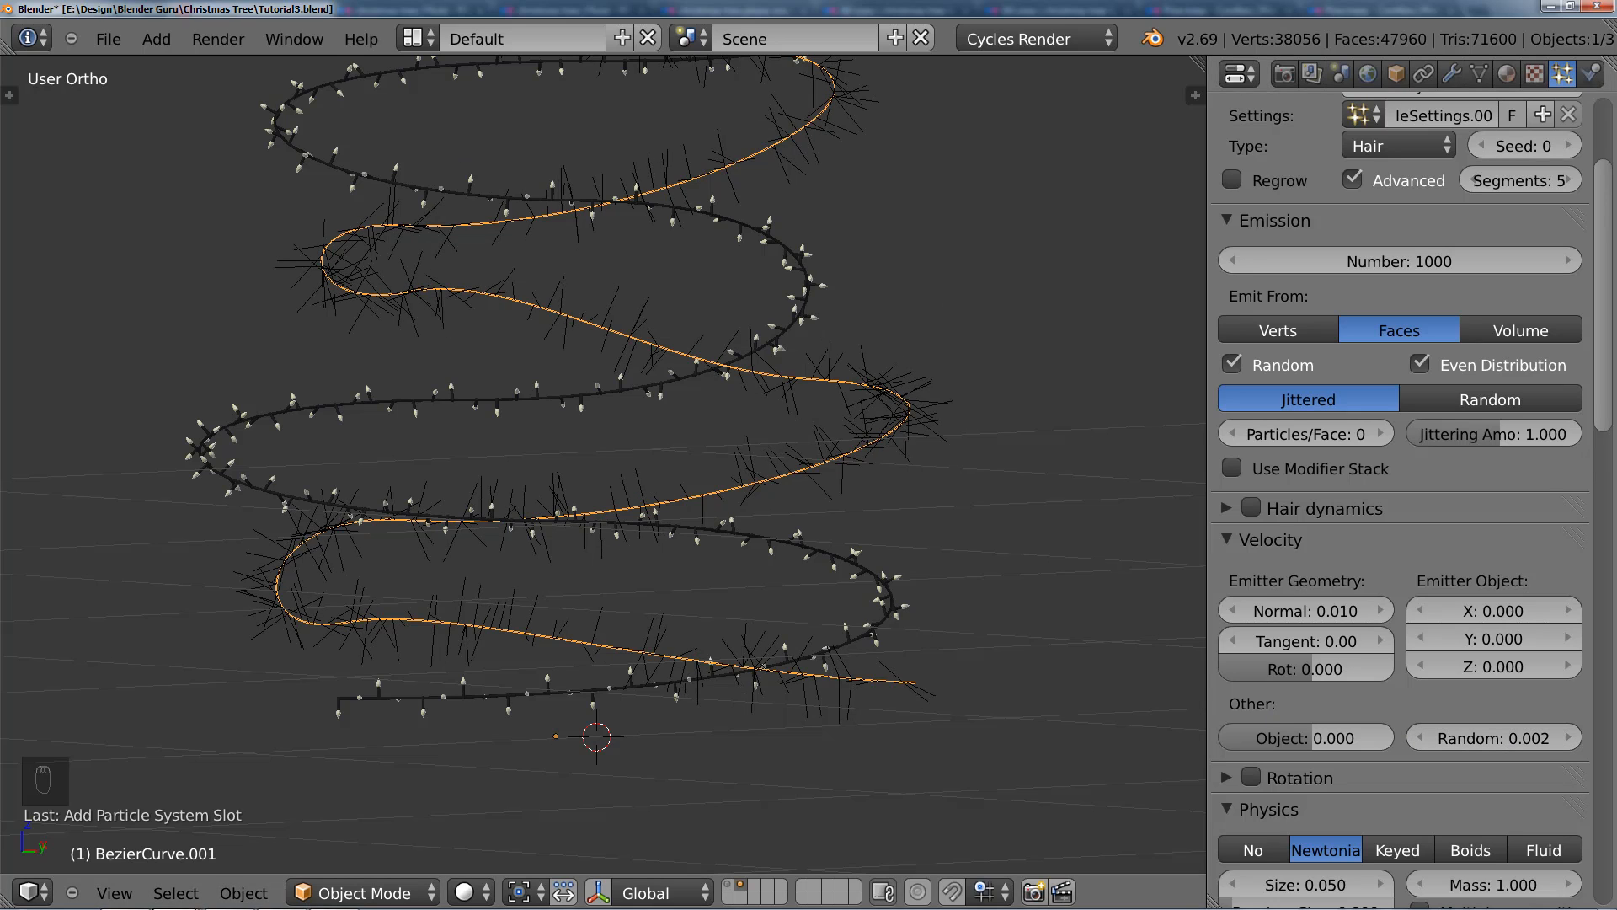
Step: Try Brownian force values of 0.01 and 0.002 in the hair physics and settle on 0.005
scroll(1379, 578, down, 8)
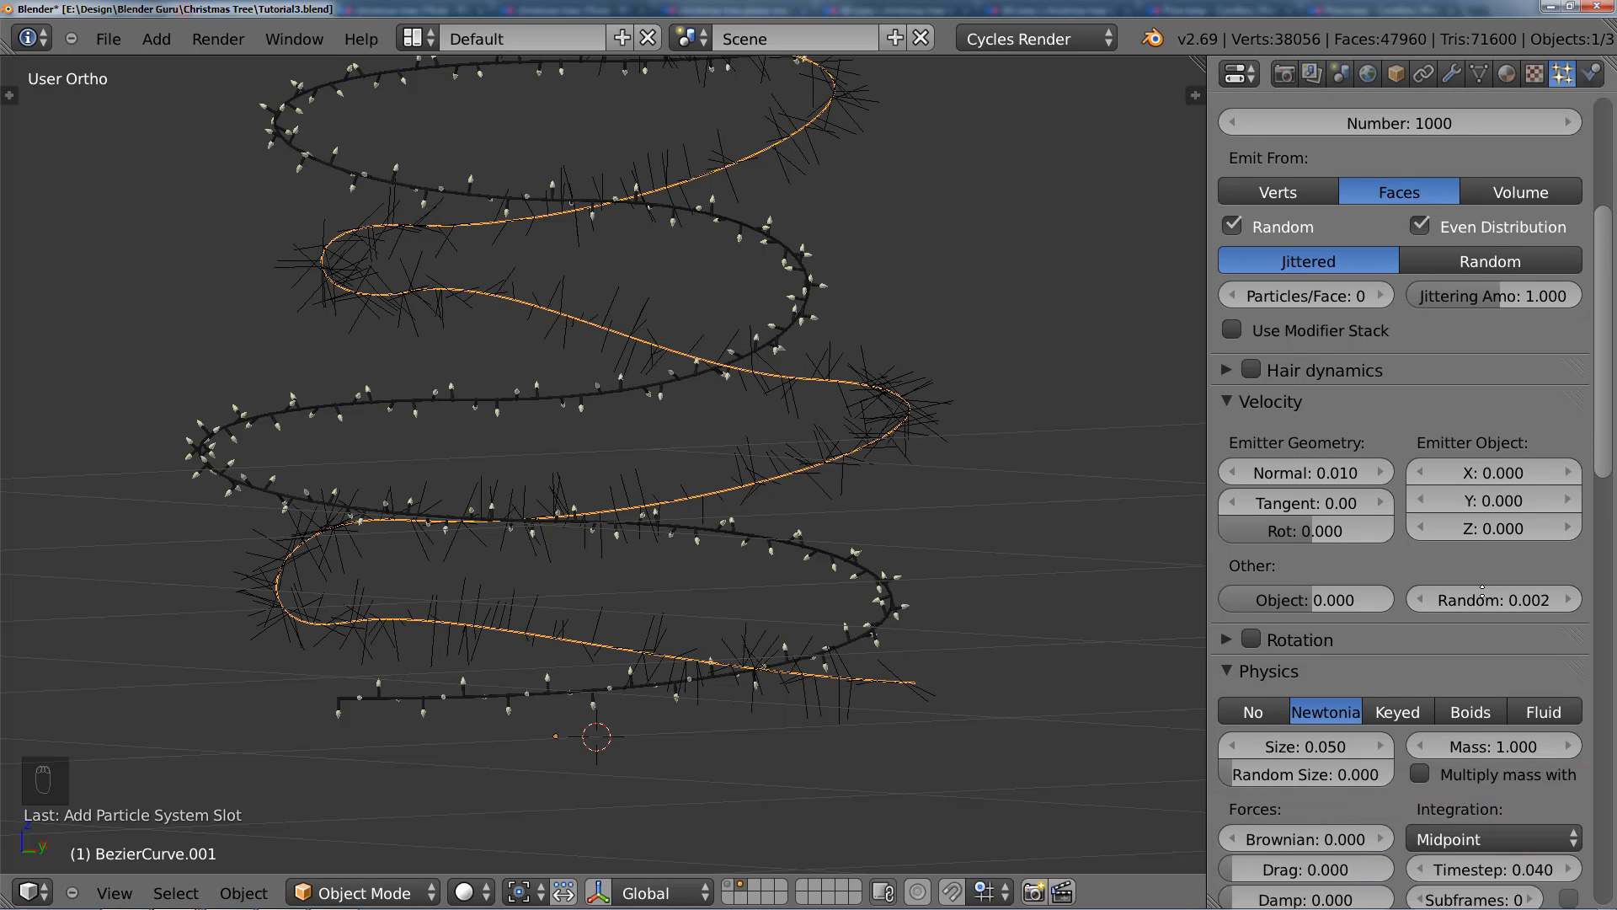
click(1379, 578)
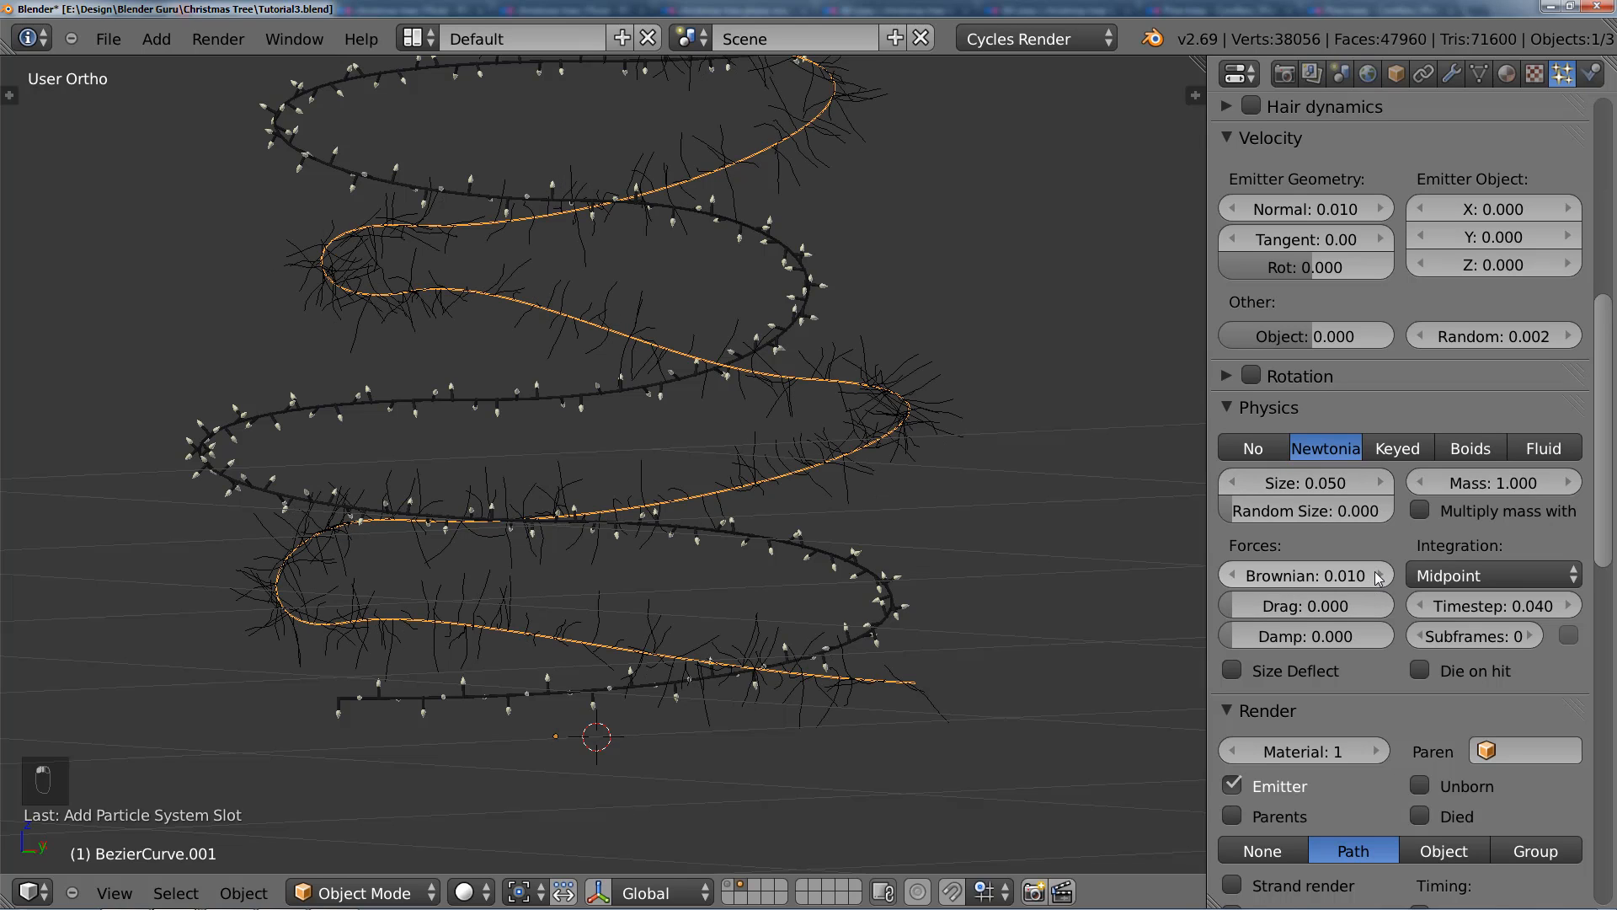
click(1339, 582)
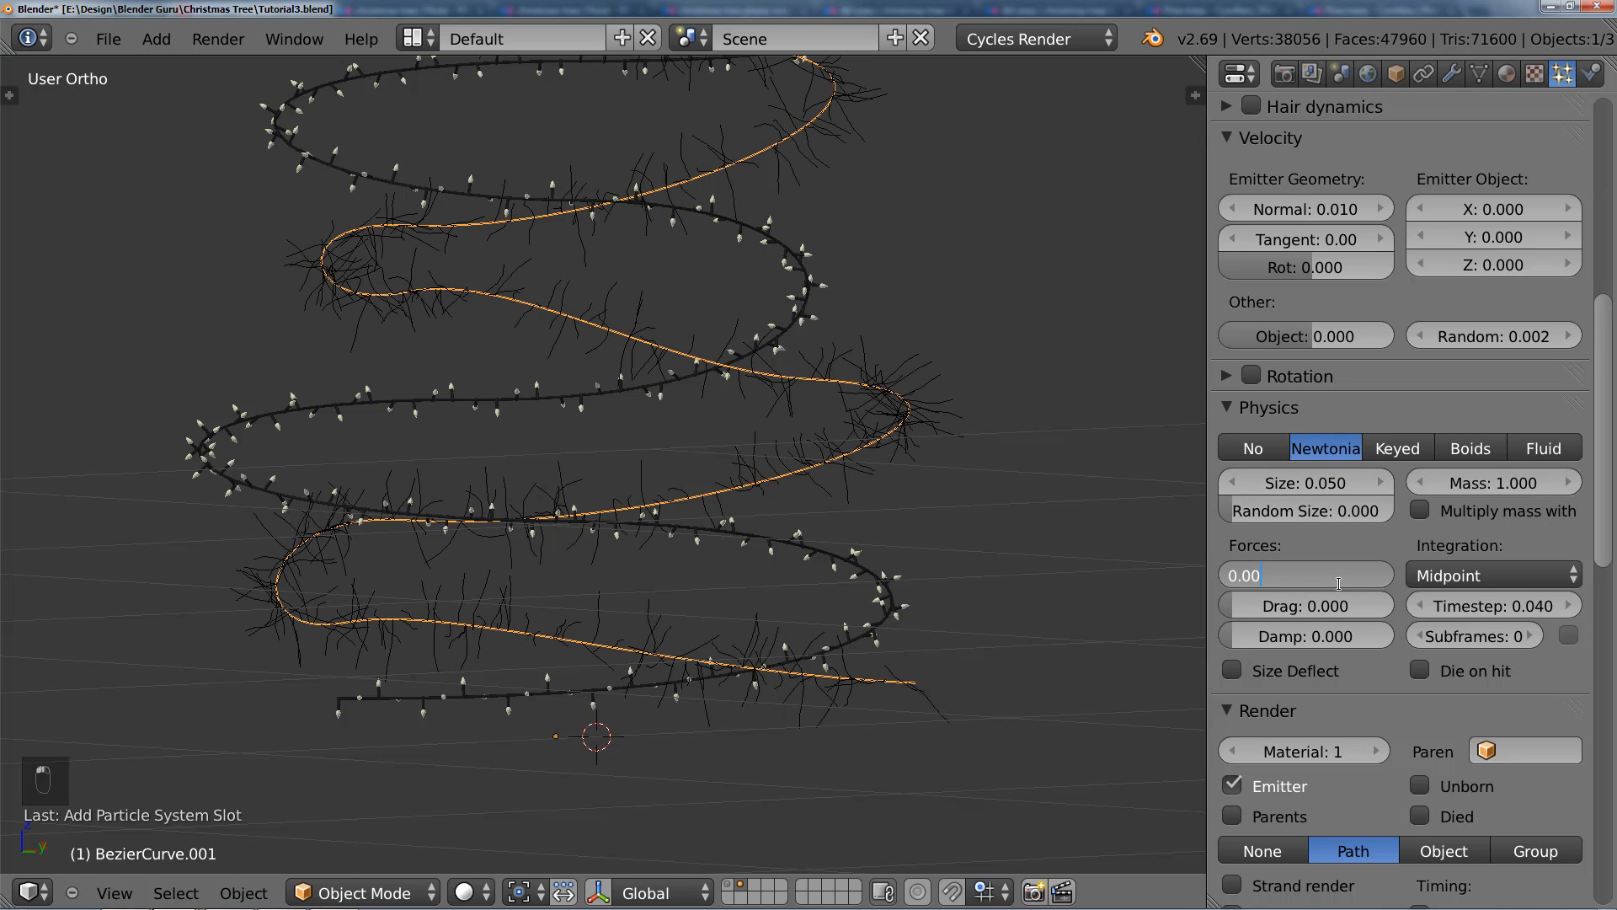
text(0.002)
key(Return)
scroll(840, 458, up, 4)
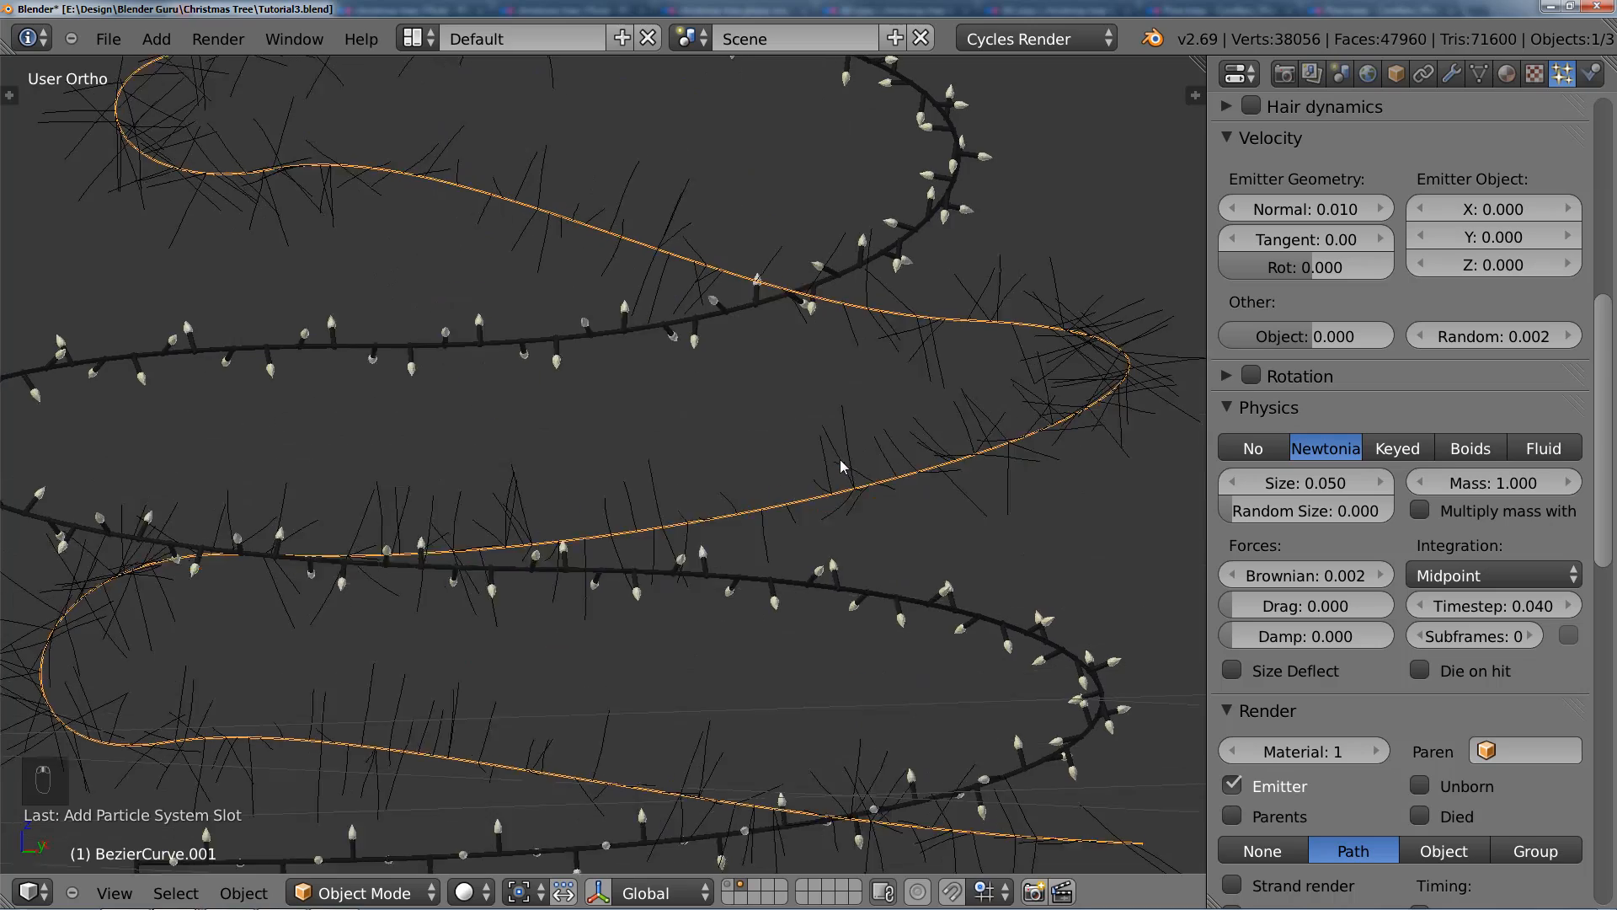
scroll(926, 472, down, 4)
click(1332, 579)
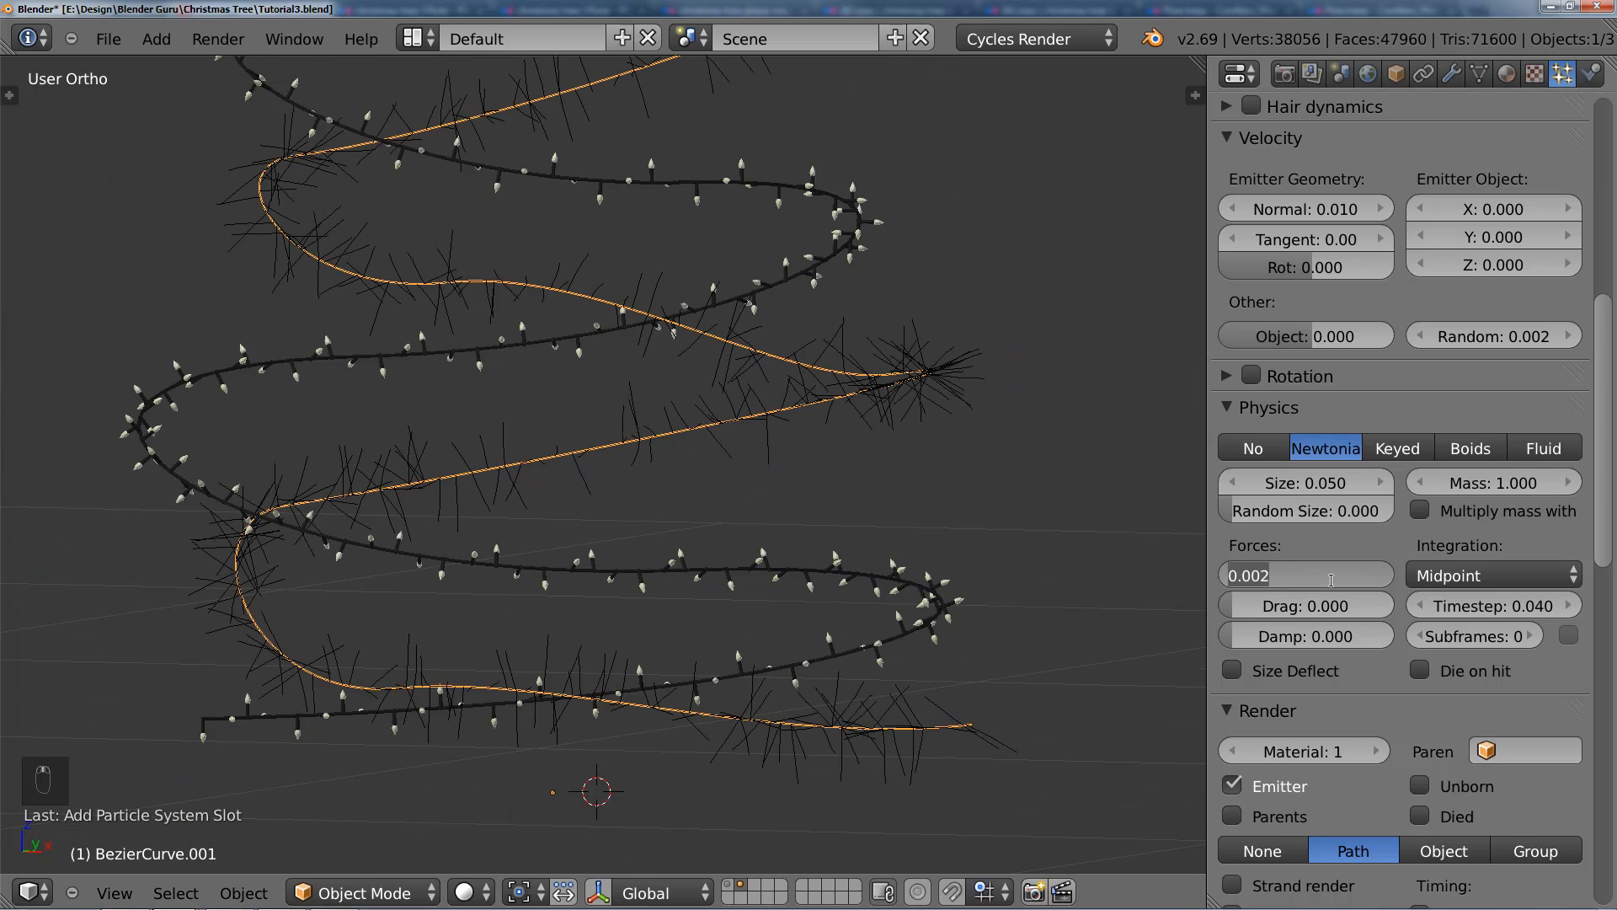
key(Return)
scroll(898, 443, down, 4)
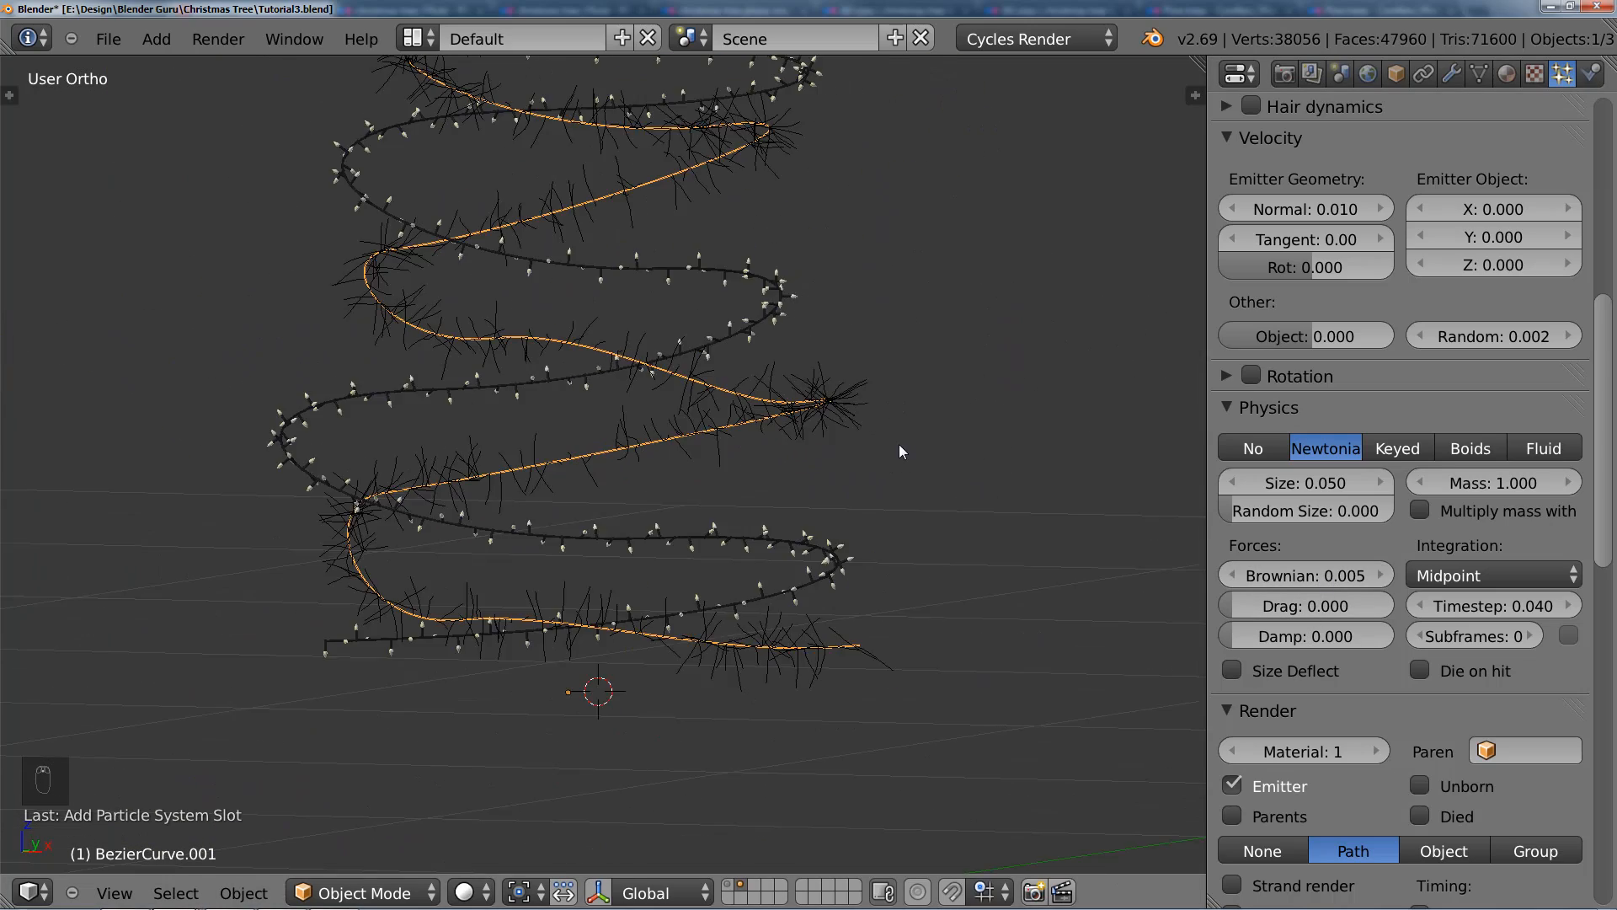
Step: Set the emission number of the hair particle system to 10000
scroll(1398, 286, up, 5)
scroll(1390, 305, up, 4)
click(1434, 303)
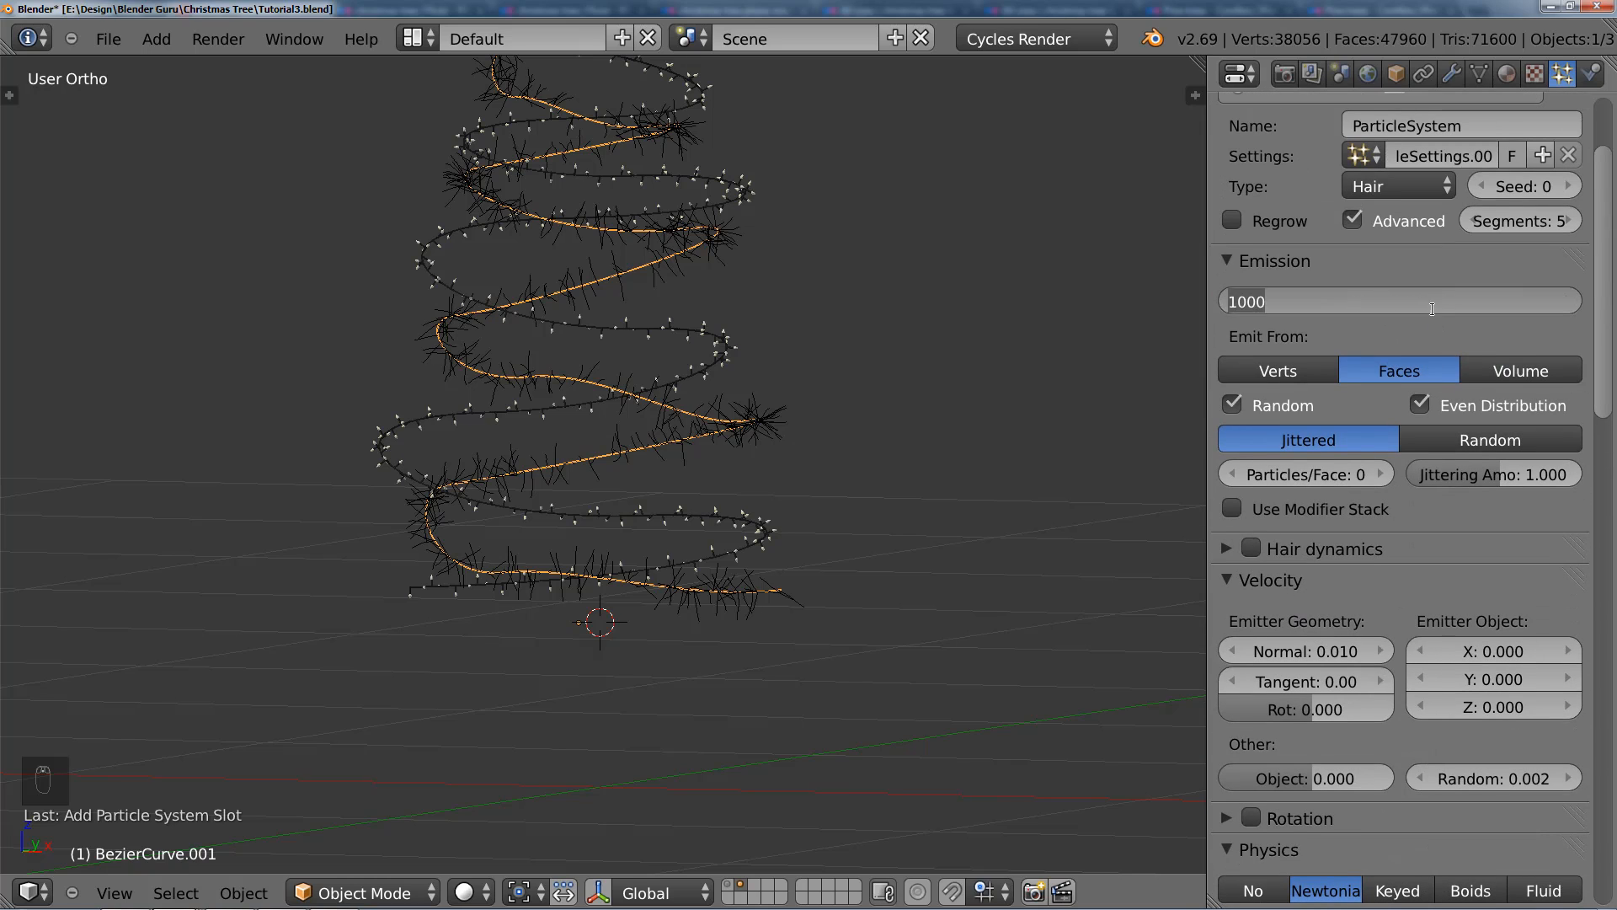
click(1434, 305)
text(0)
key(Return)
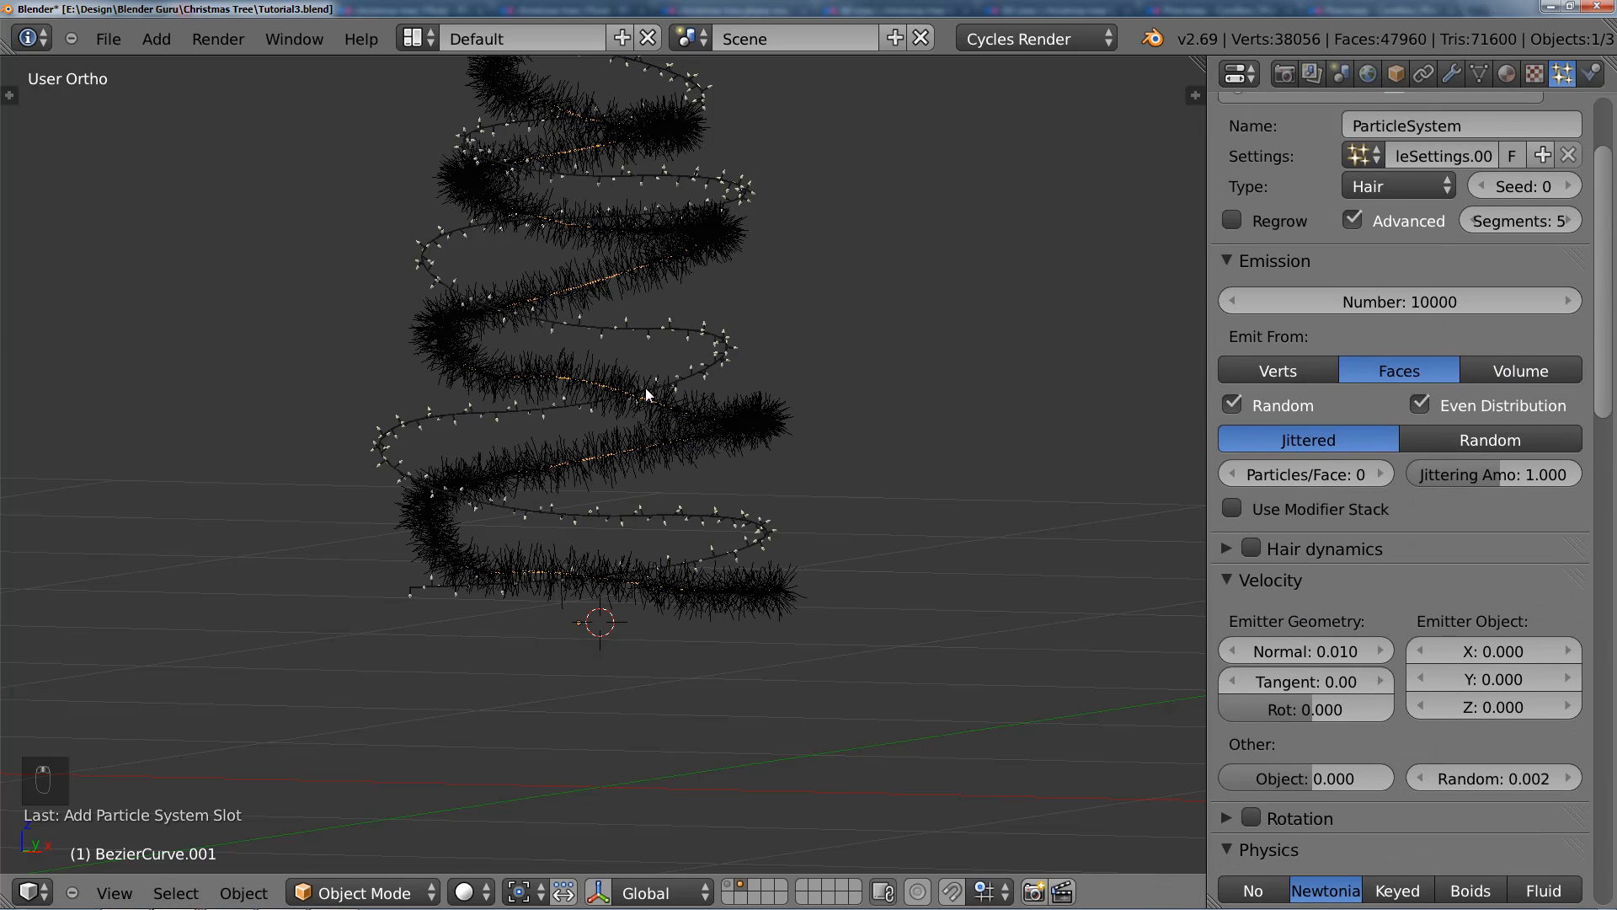
Step: Raise the hair emission number to 15000 for a denser tinsel cord
scroll(645, 387, up, 4)
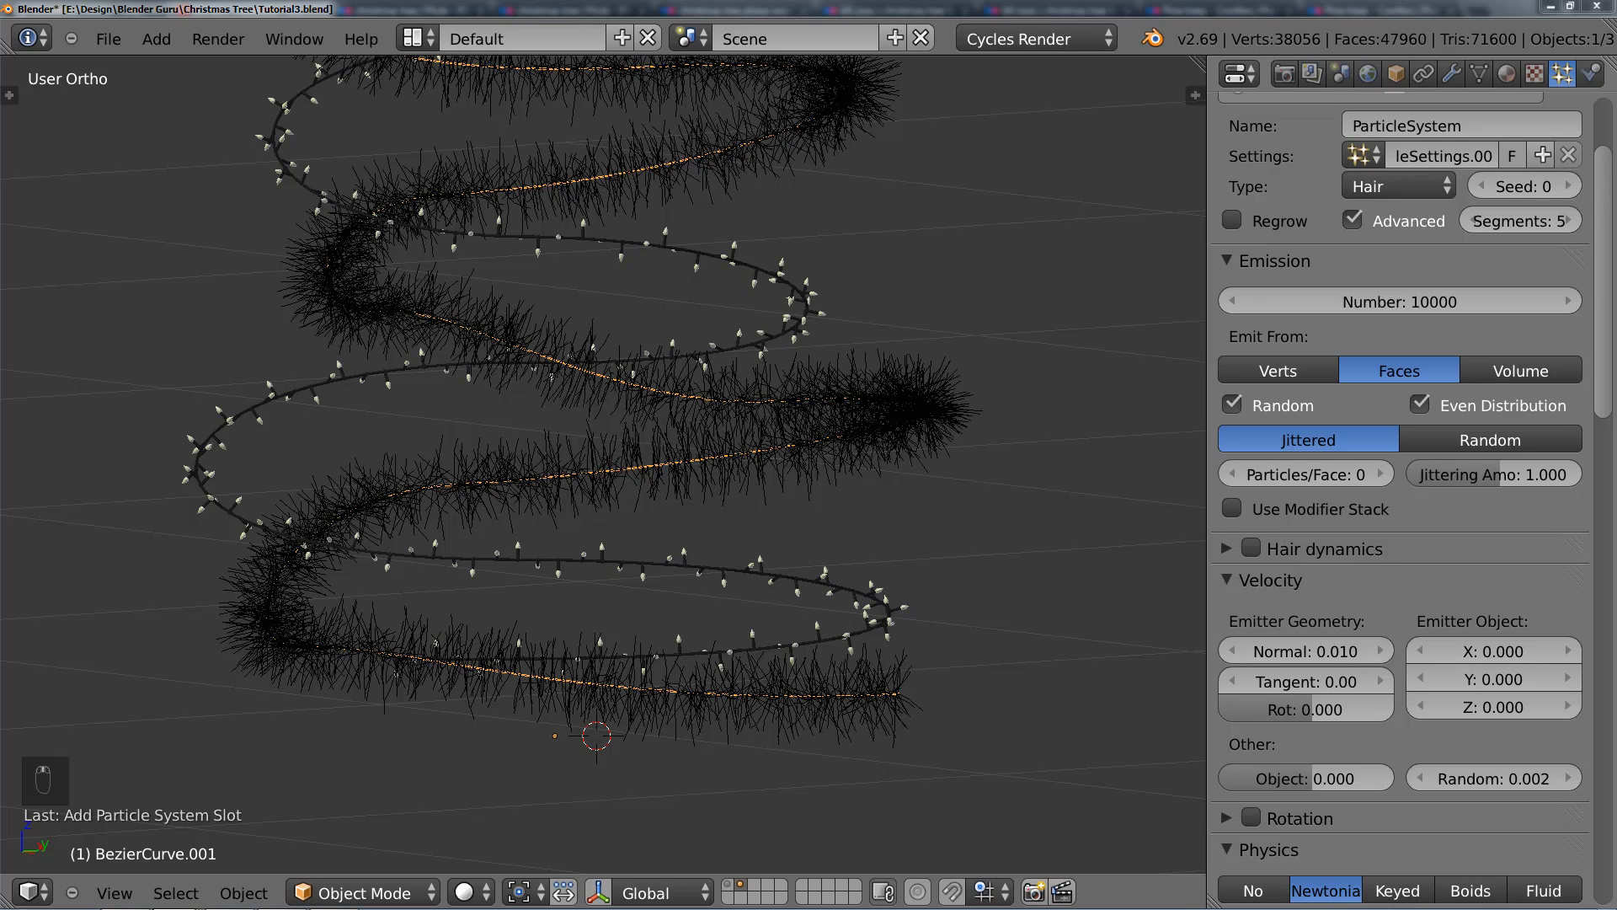
click(1433, 303)
text(154)
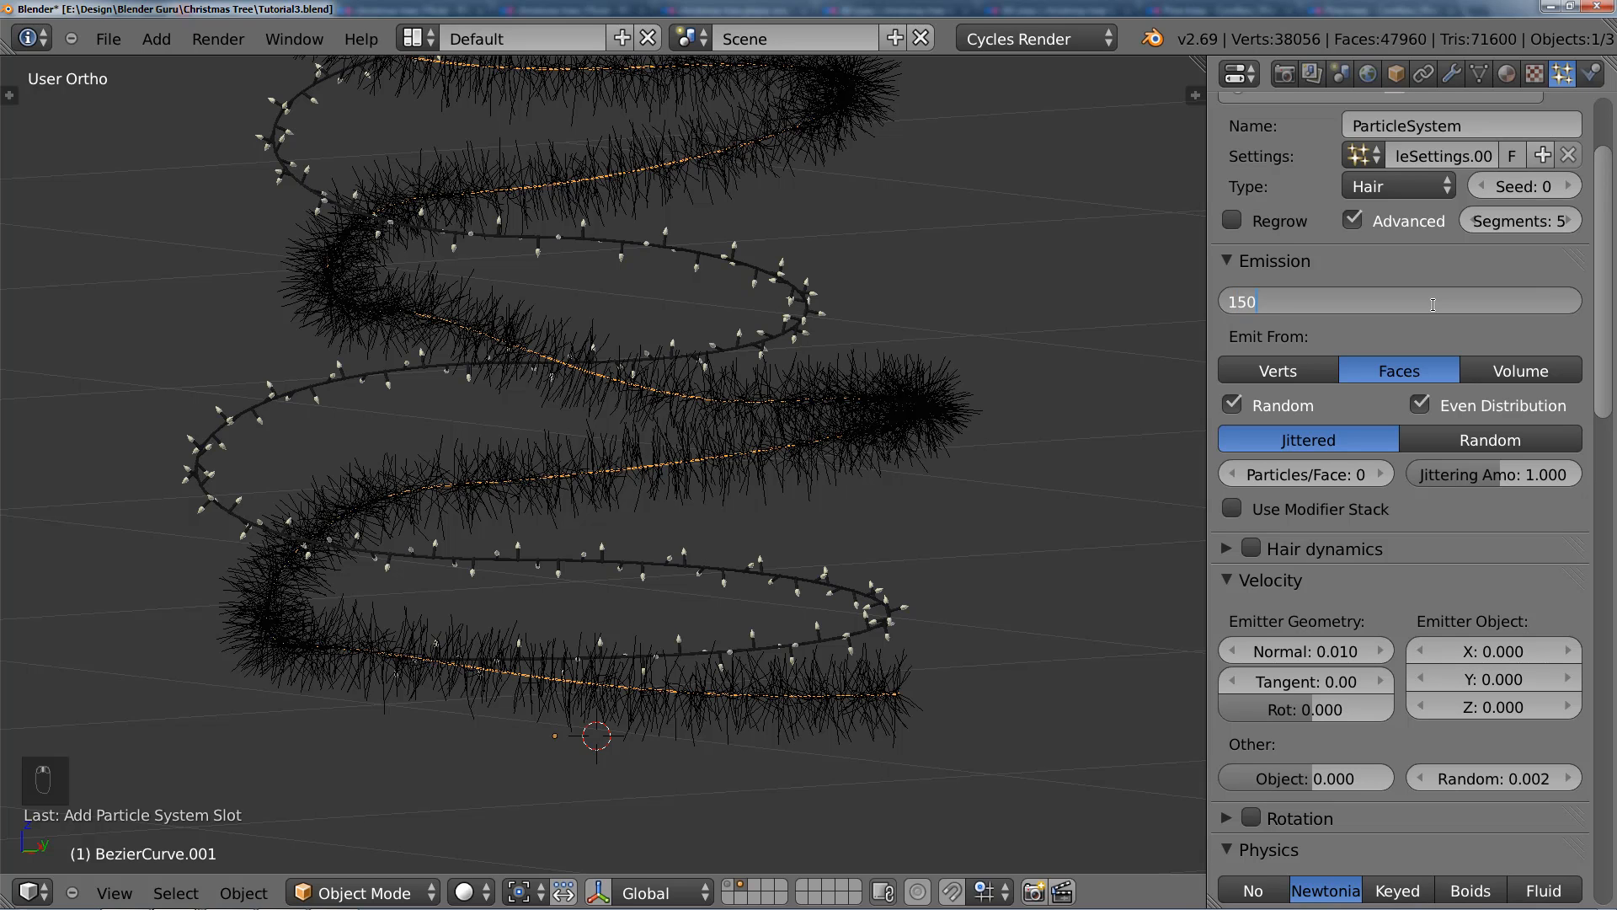
key(Return)
Step: Collapse the Vertex Groups settings and set the Cycles hair rendering shape to Ribbons
scroll(957, 390, down, 2)
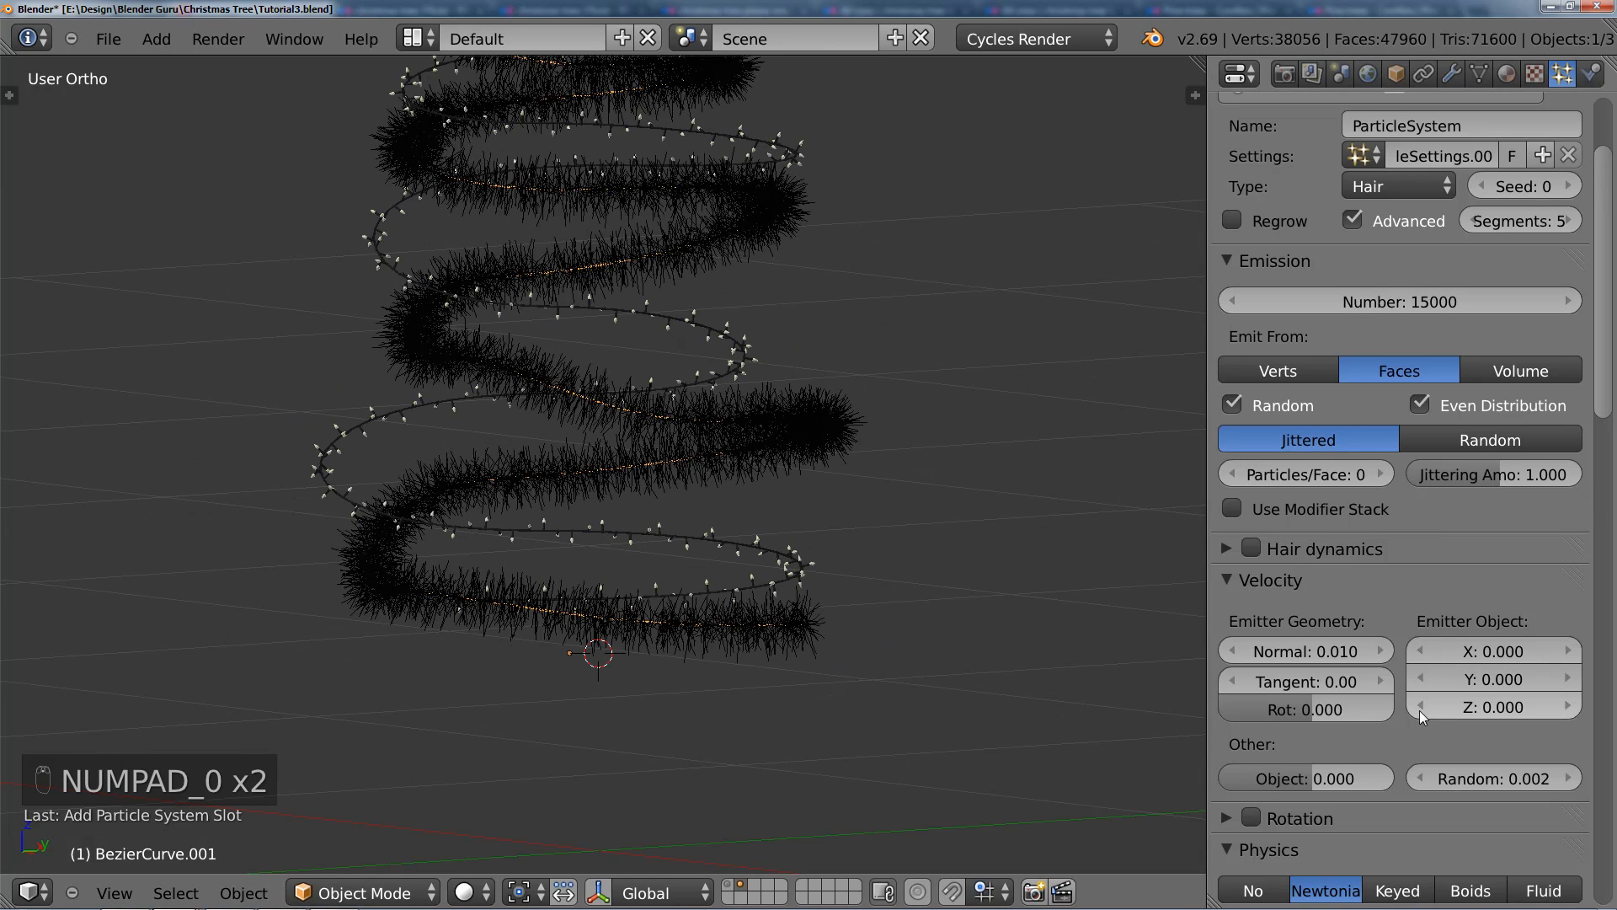
scroll(1419, 711, down, 6)
scroll(1477, 675, down, 15)
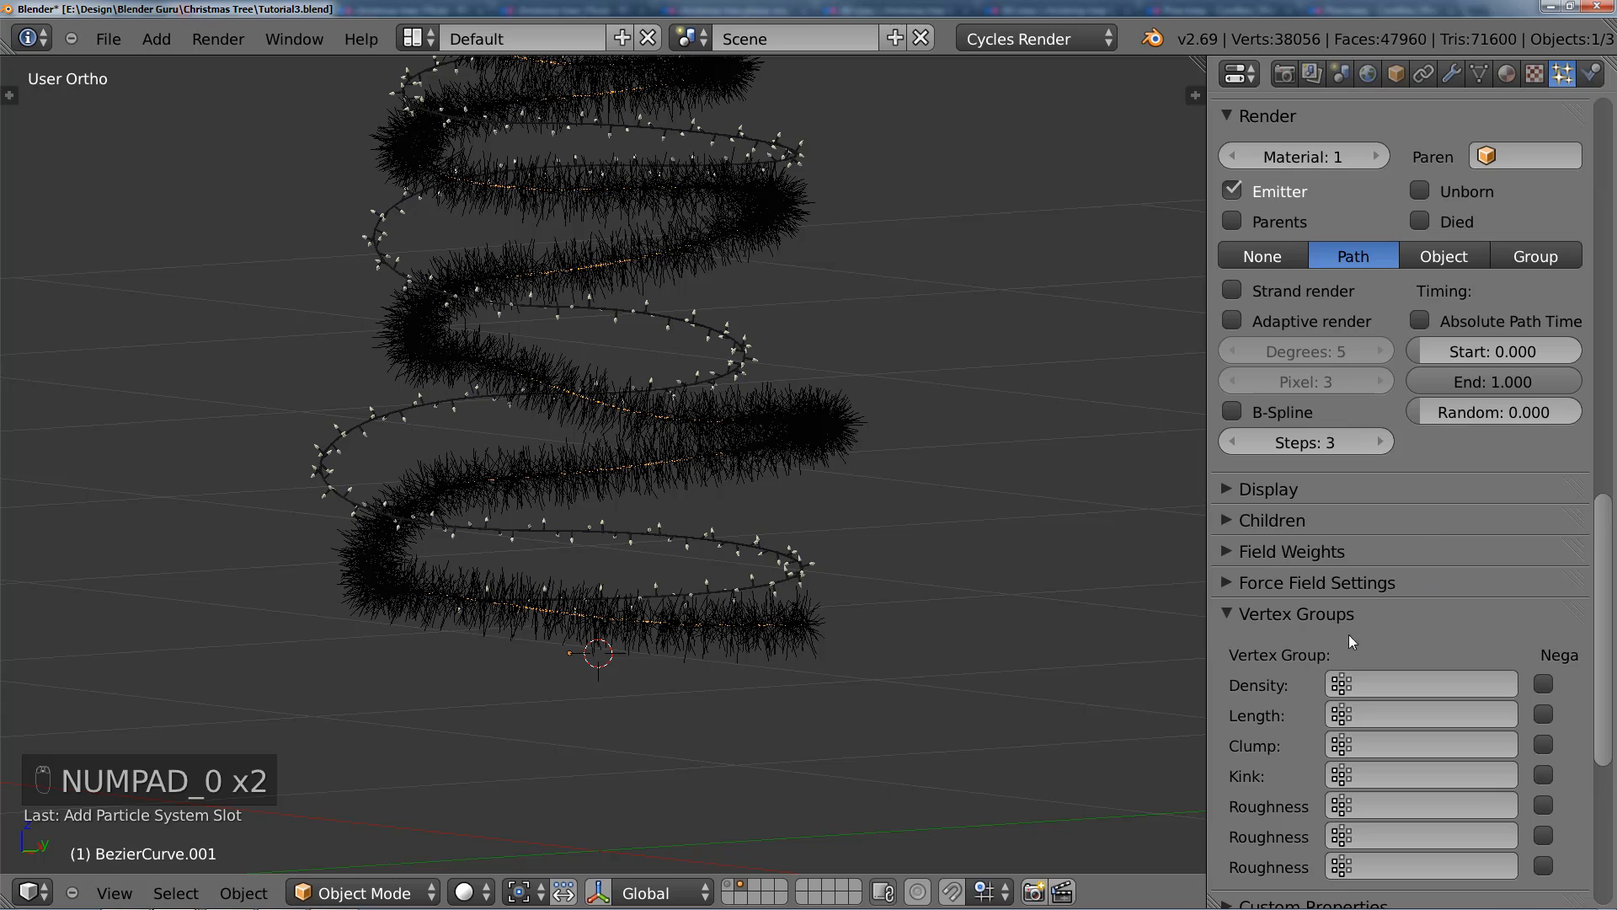
click(1348, 623)
scroll(1315, 669, down, 4)
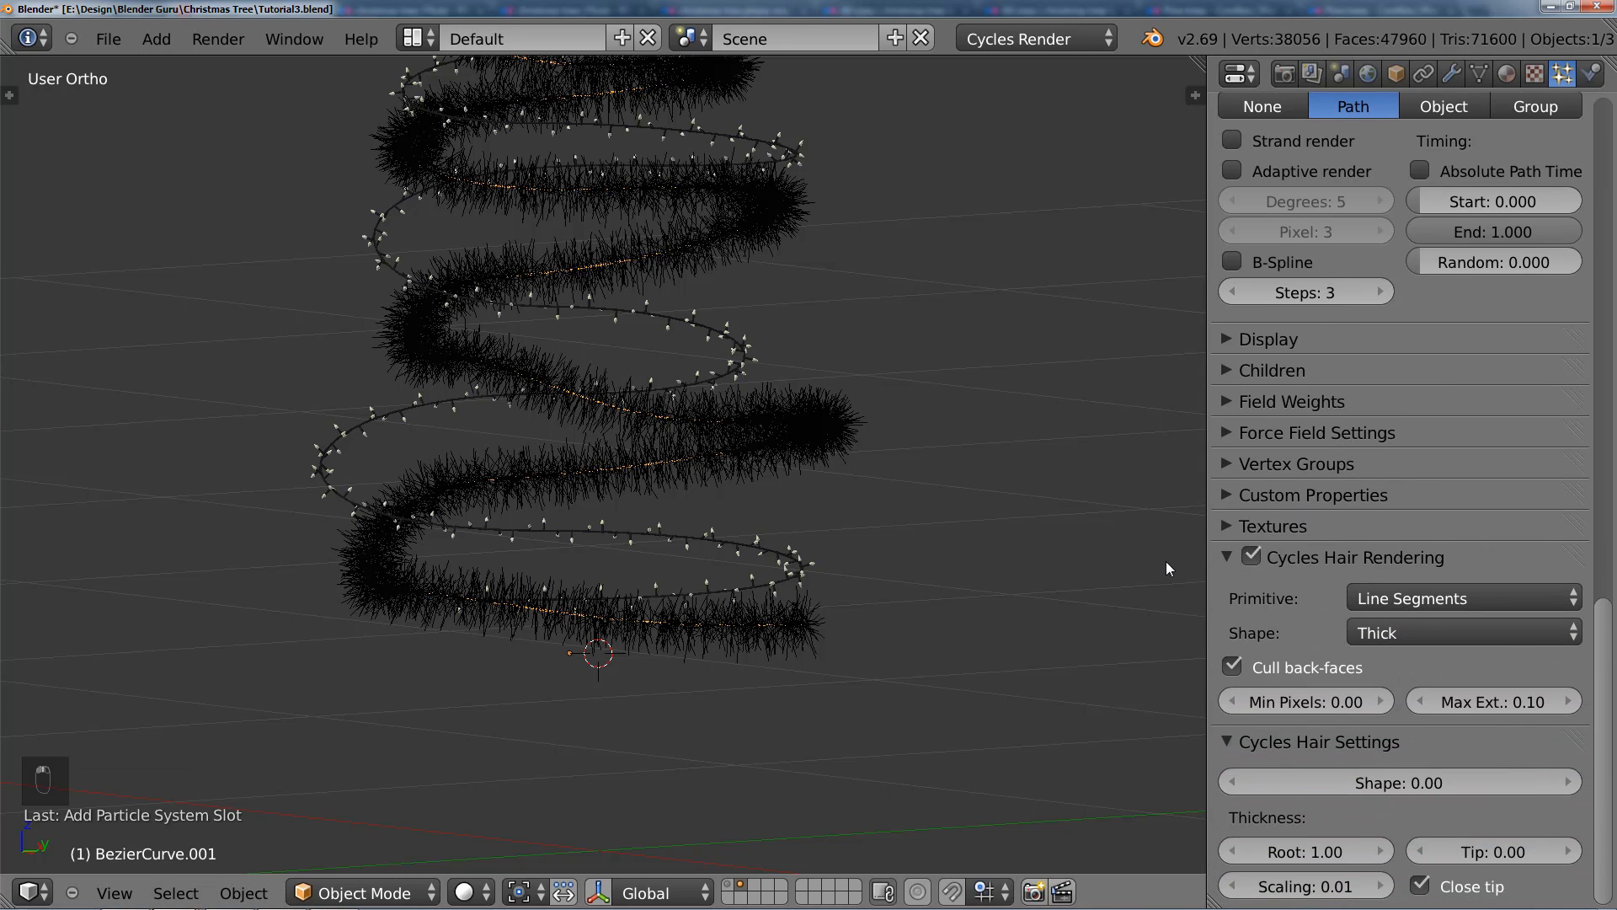
click(1409, 637)
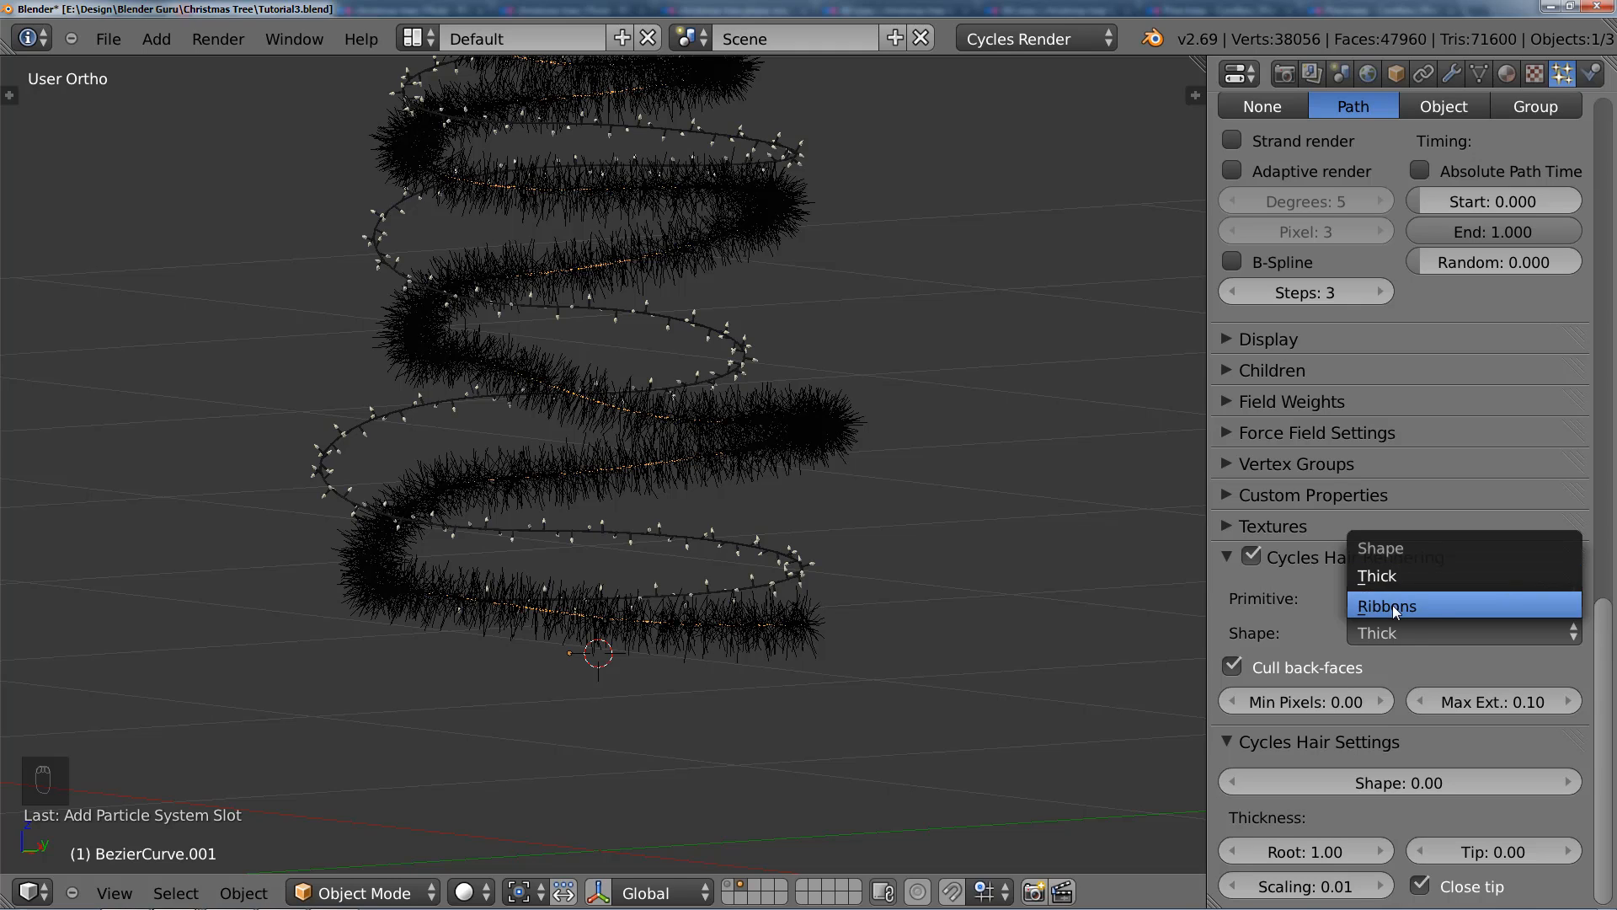
click(1393, 605)
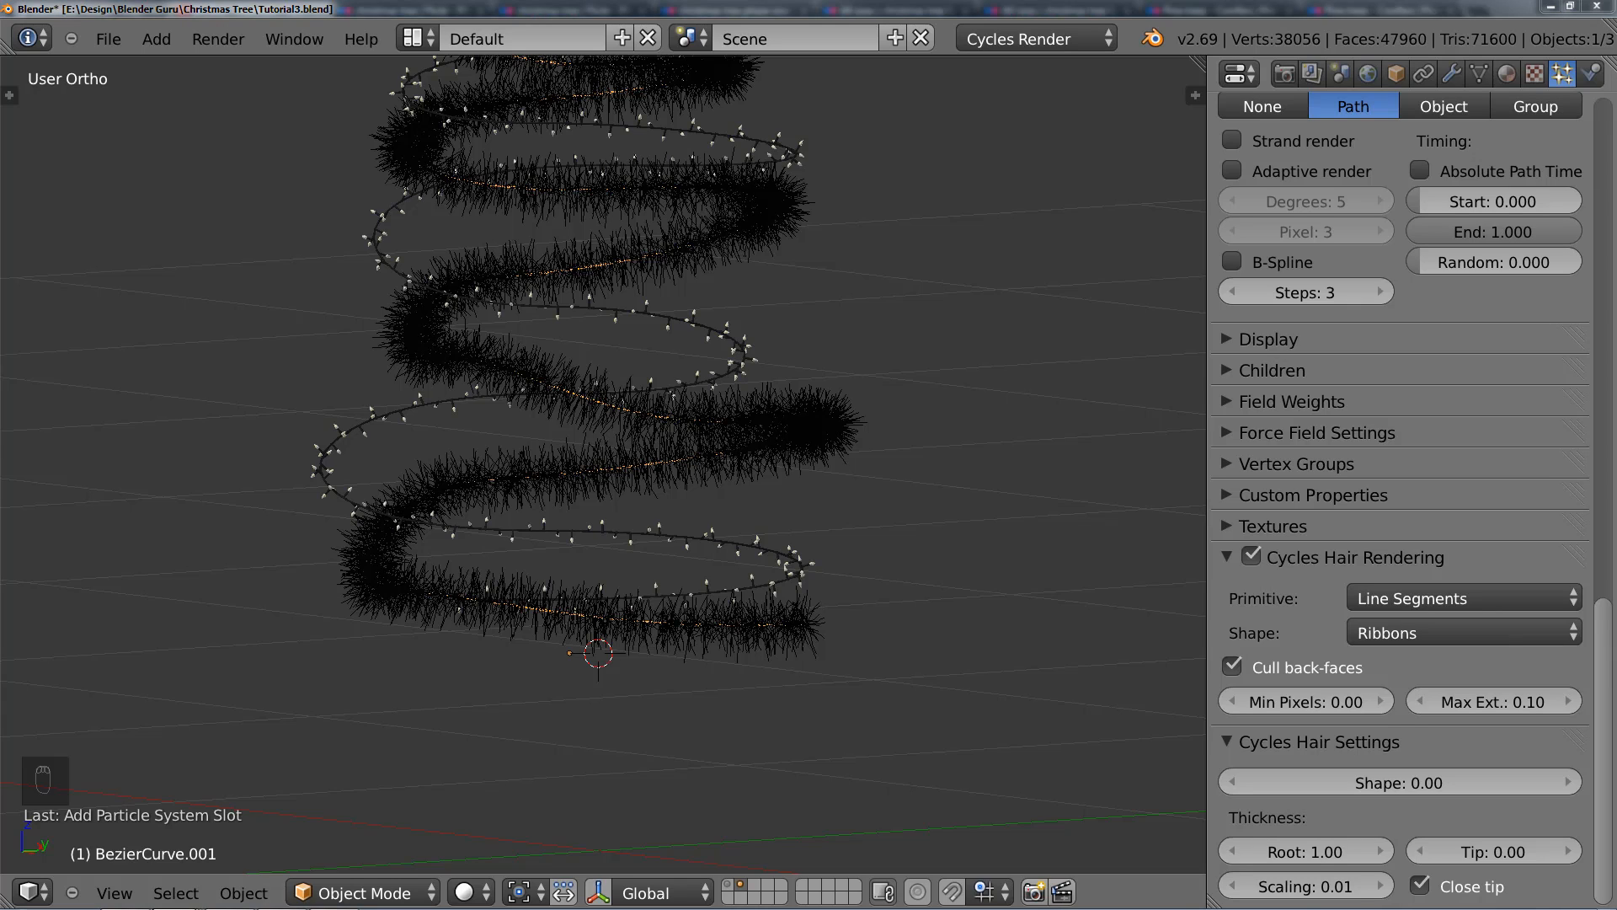
Step: Set both the root and tip thickness of the Cycles hair to 0.1
click(1317, 852)
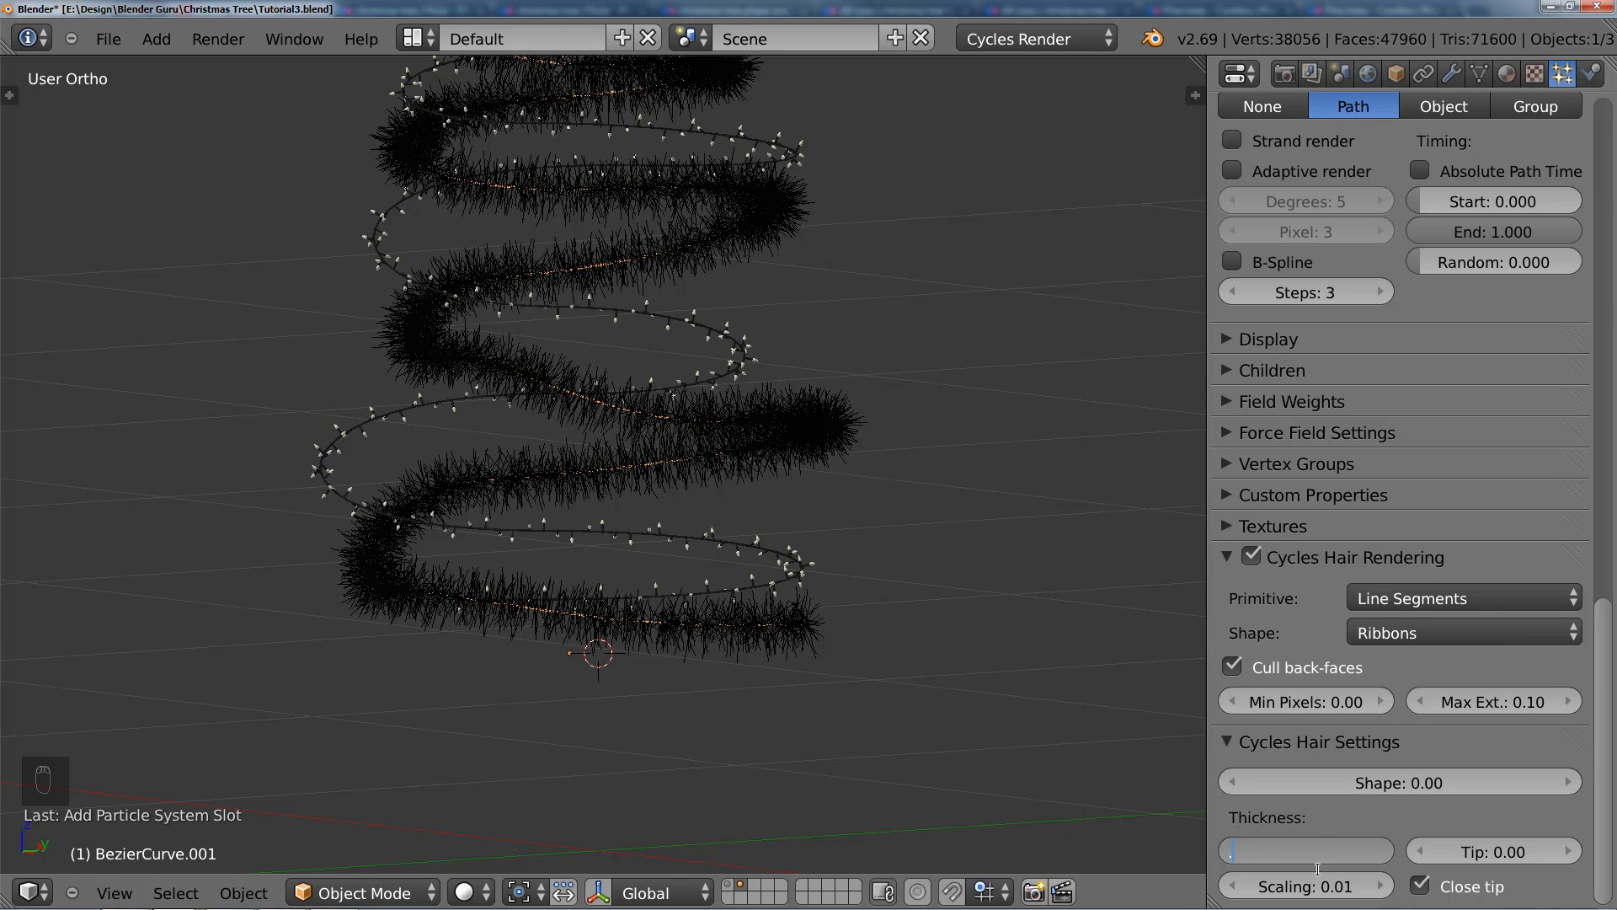
text(.1)
key(Tab)
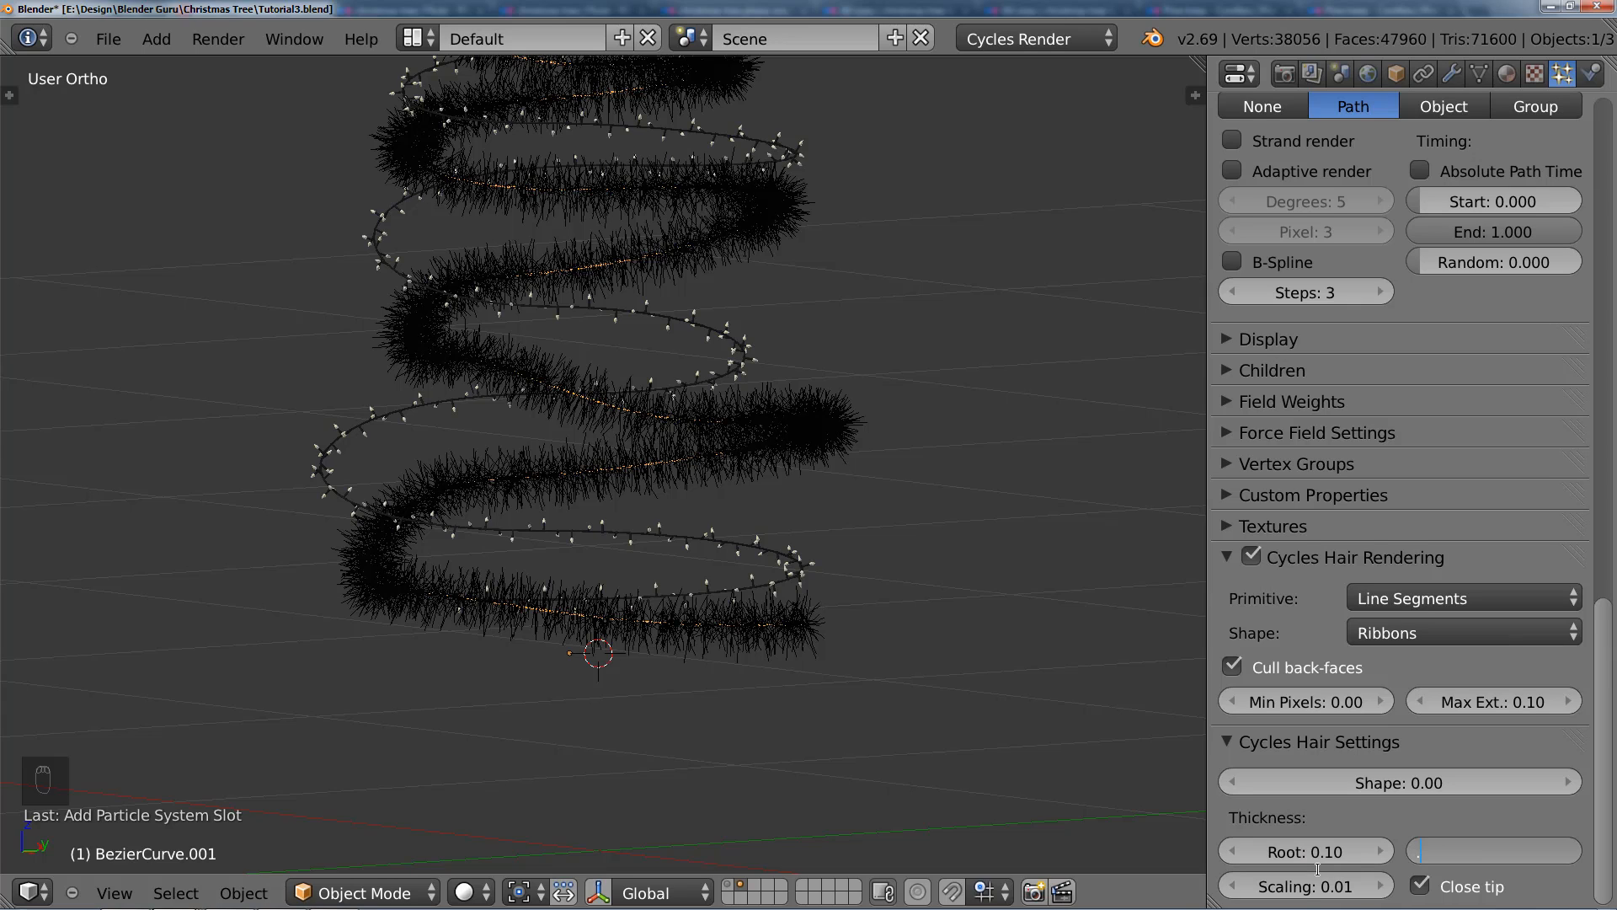
text(.1)
key(Return)
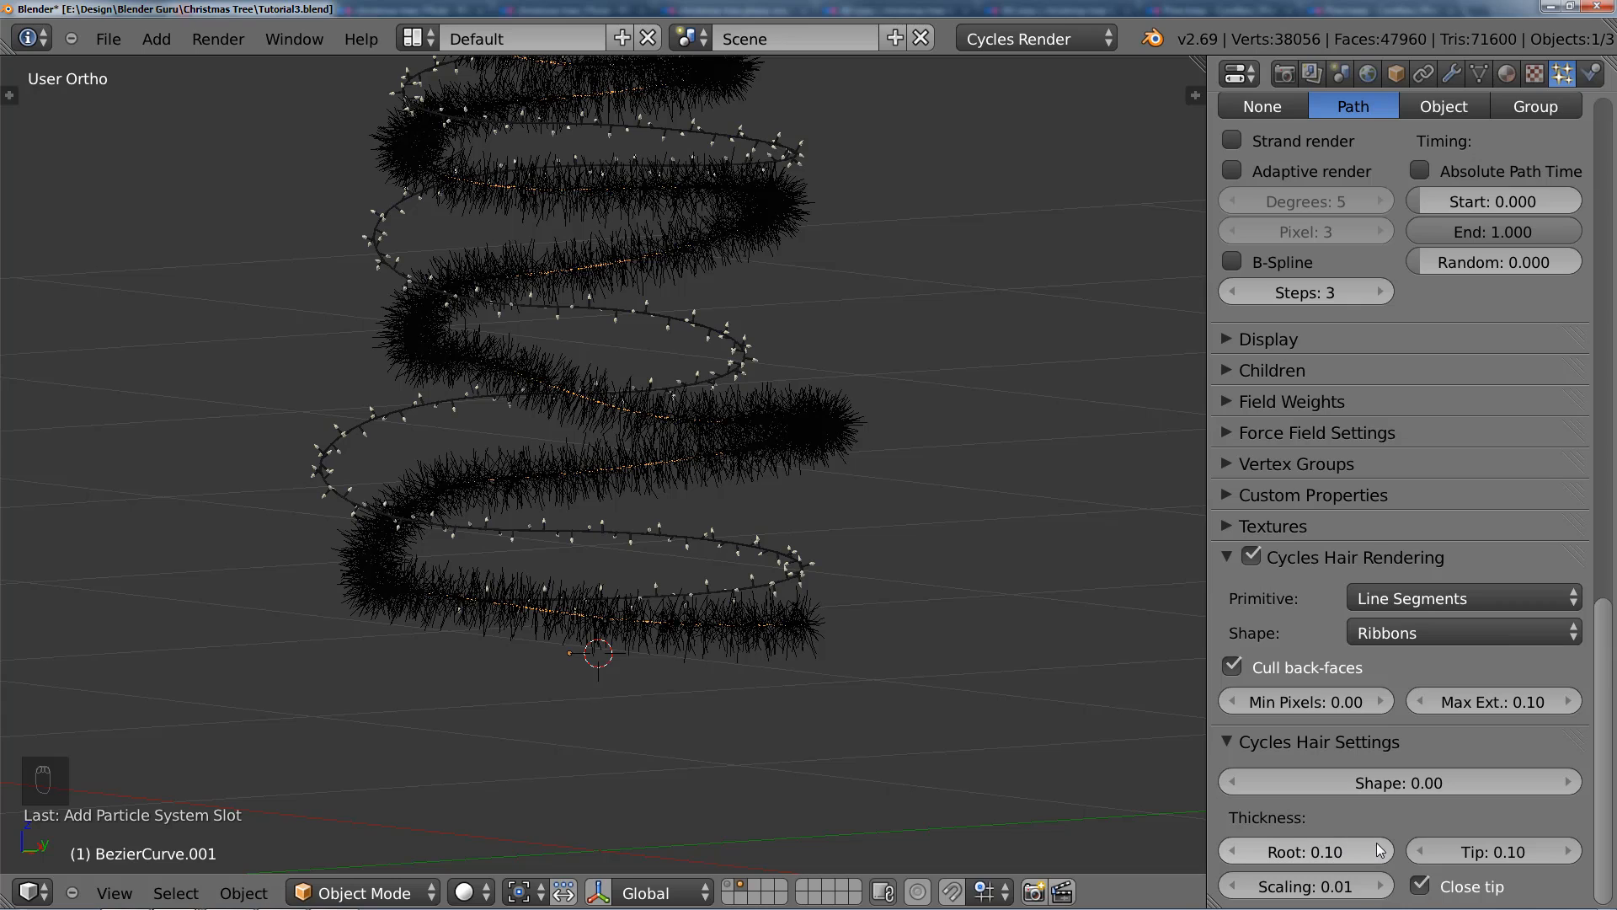
click(1323, 888)
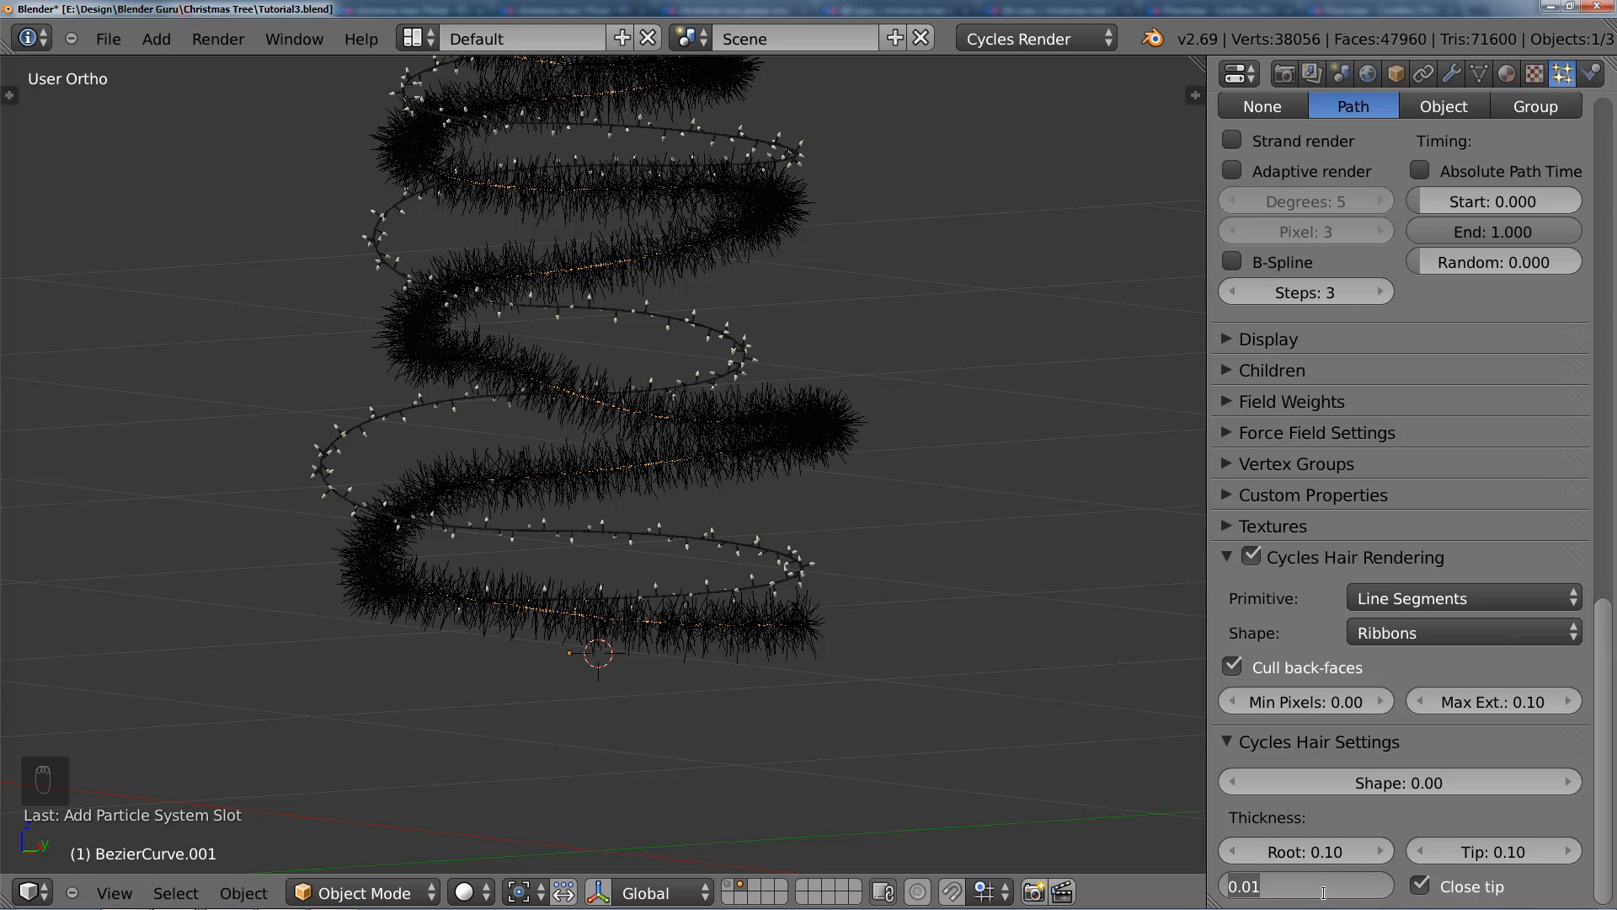
click(1315, 898)
key(Return)
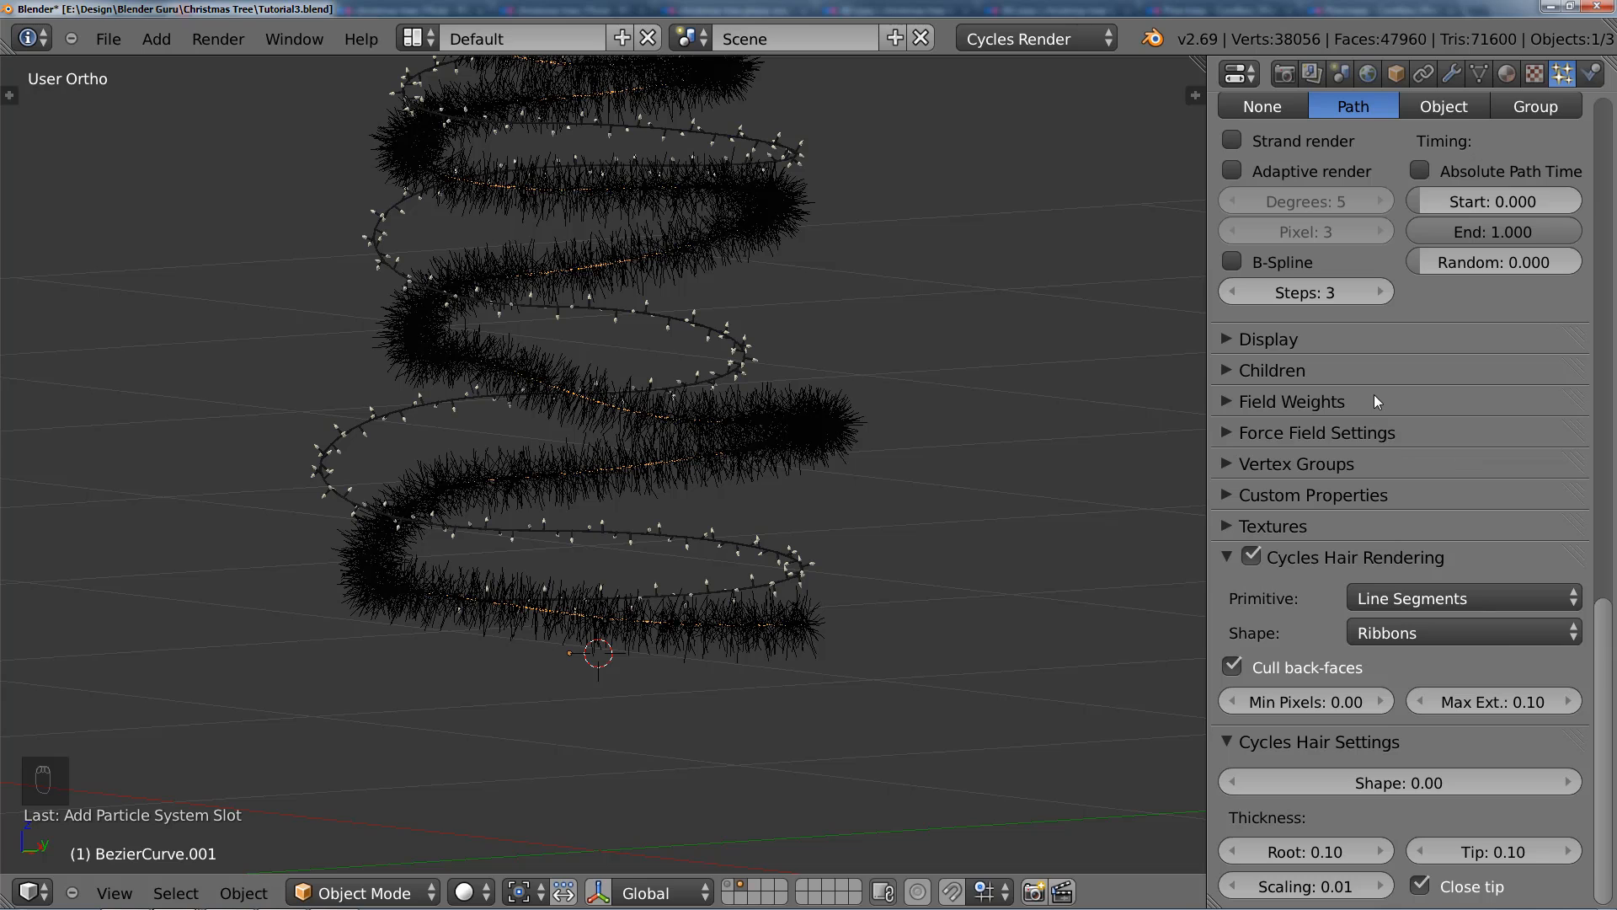
Step: Remove the Cord material from the hair-covered cord and give it a new material with a Glossy BSDF surface
scroll(1378, 367, up, 5)
scroll(1416, 611, up, 10)
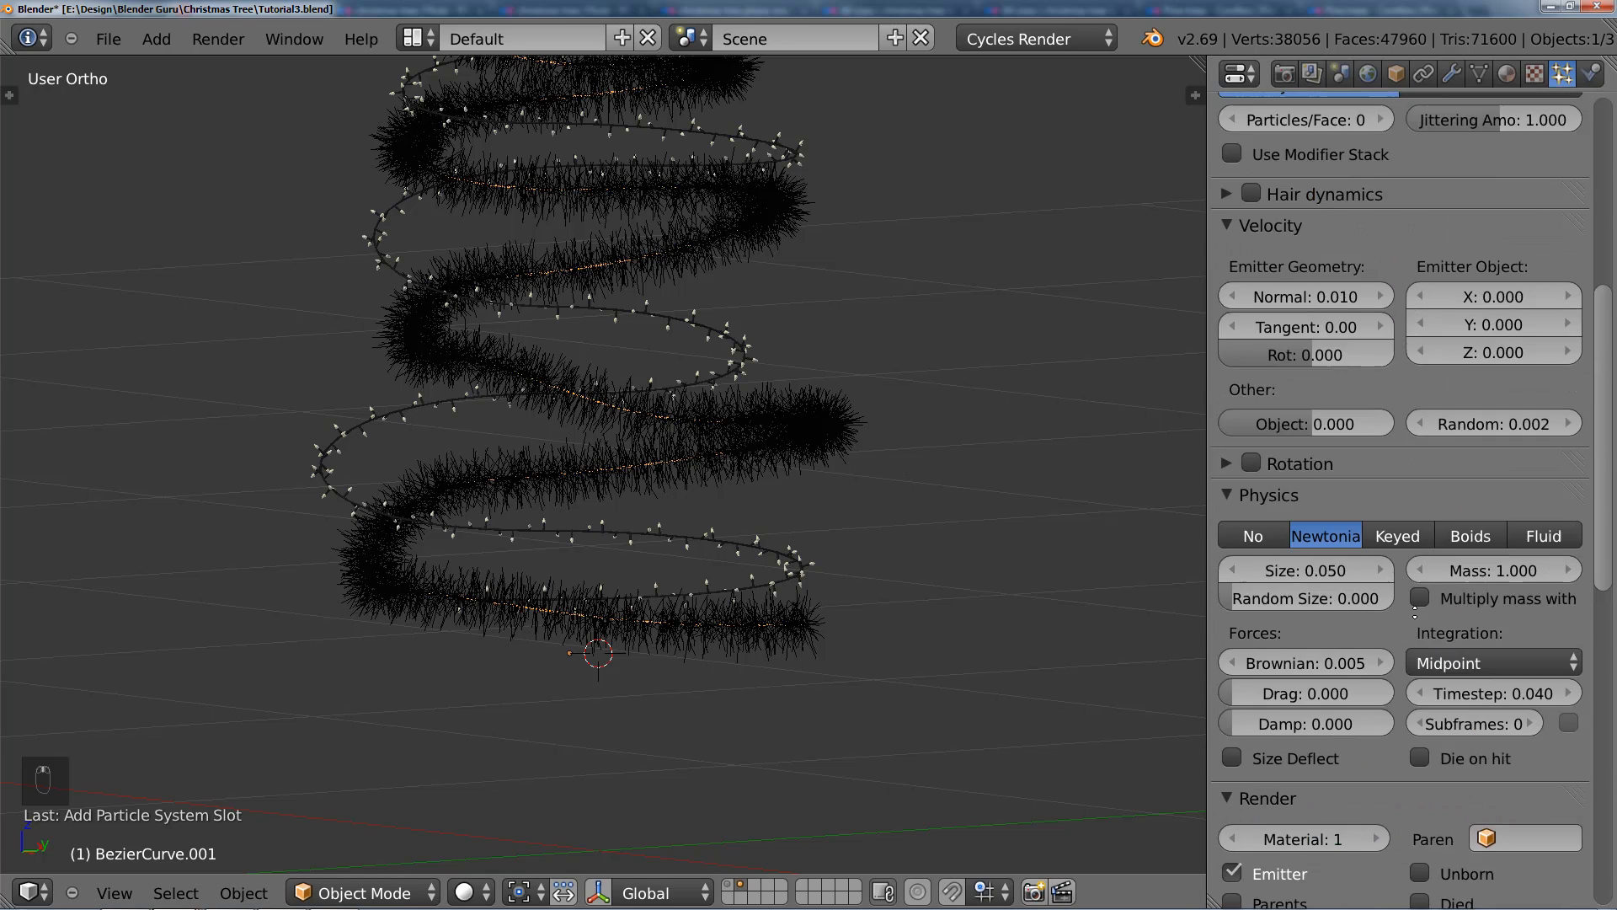
scroll(1415, 611, up, 5)
click(1507, 73)
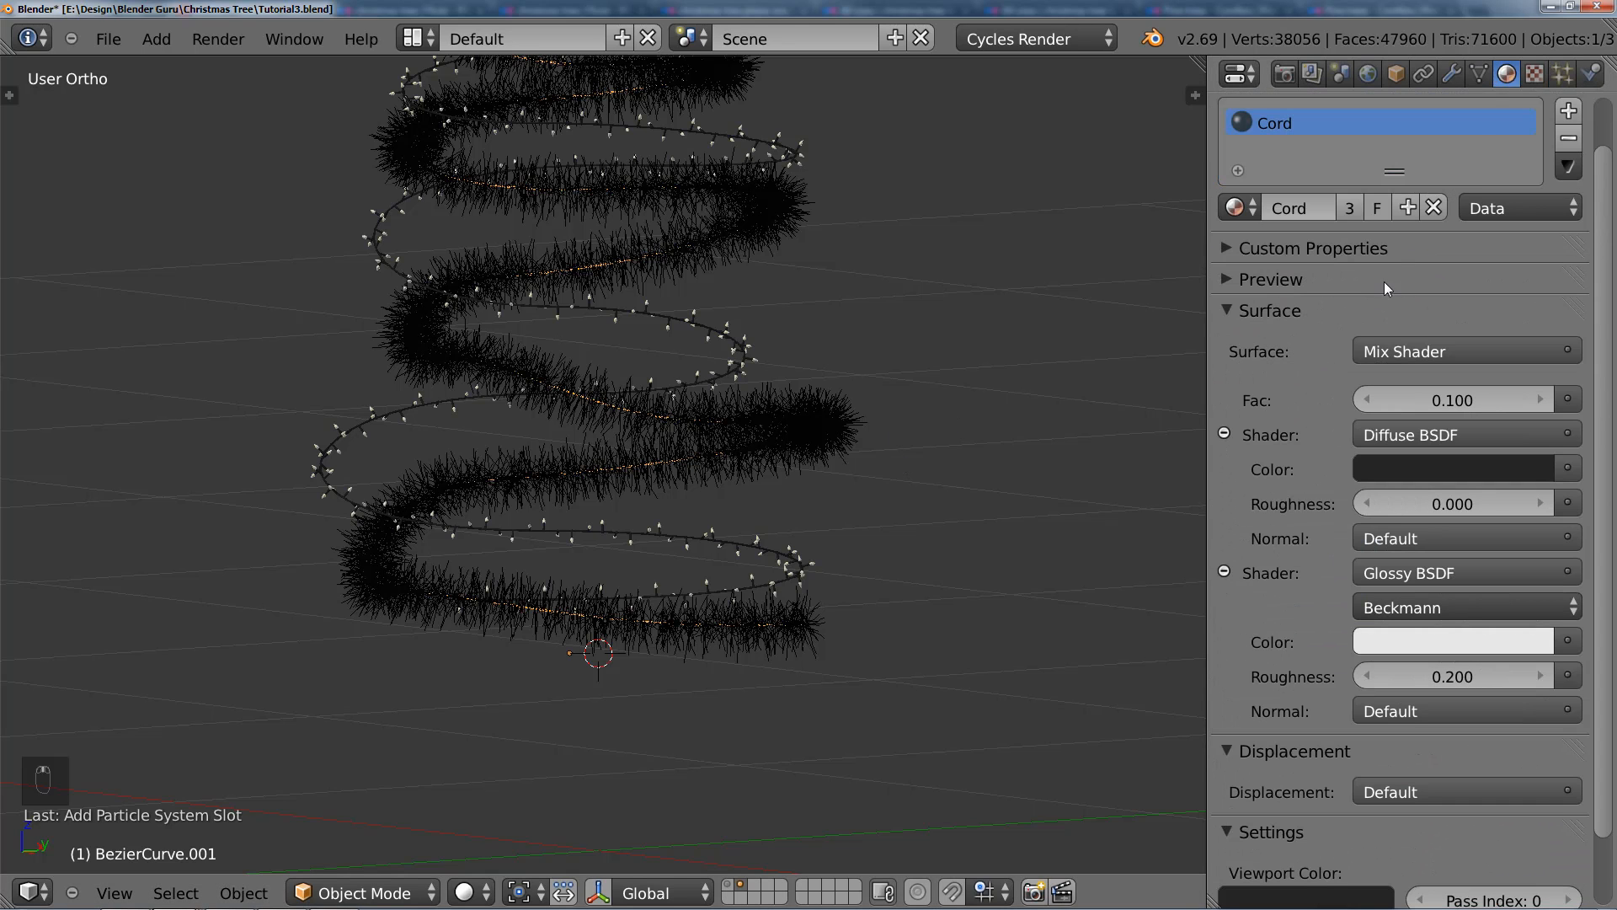
click(1569, 140)
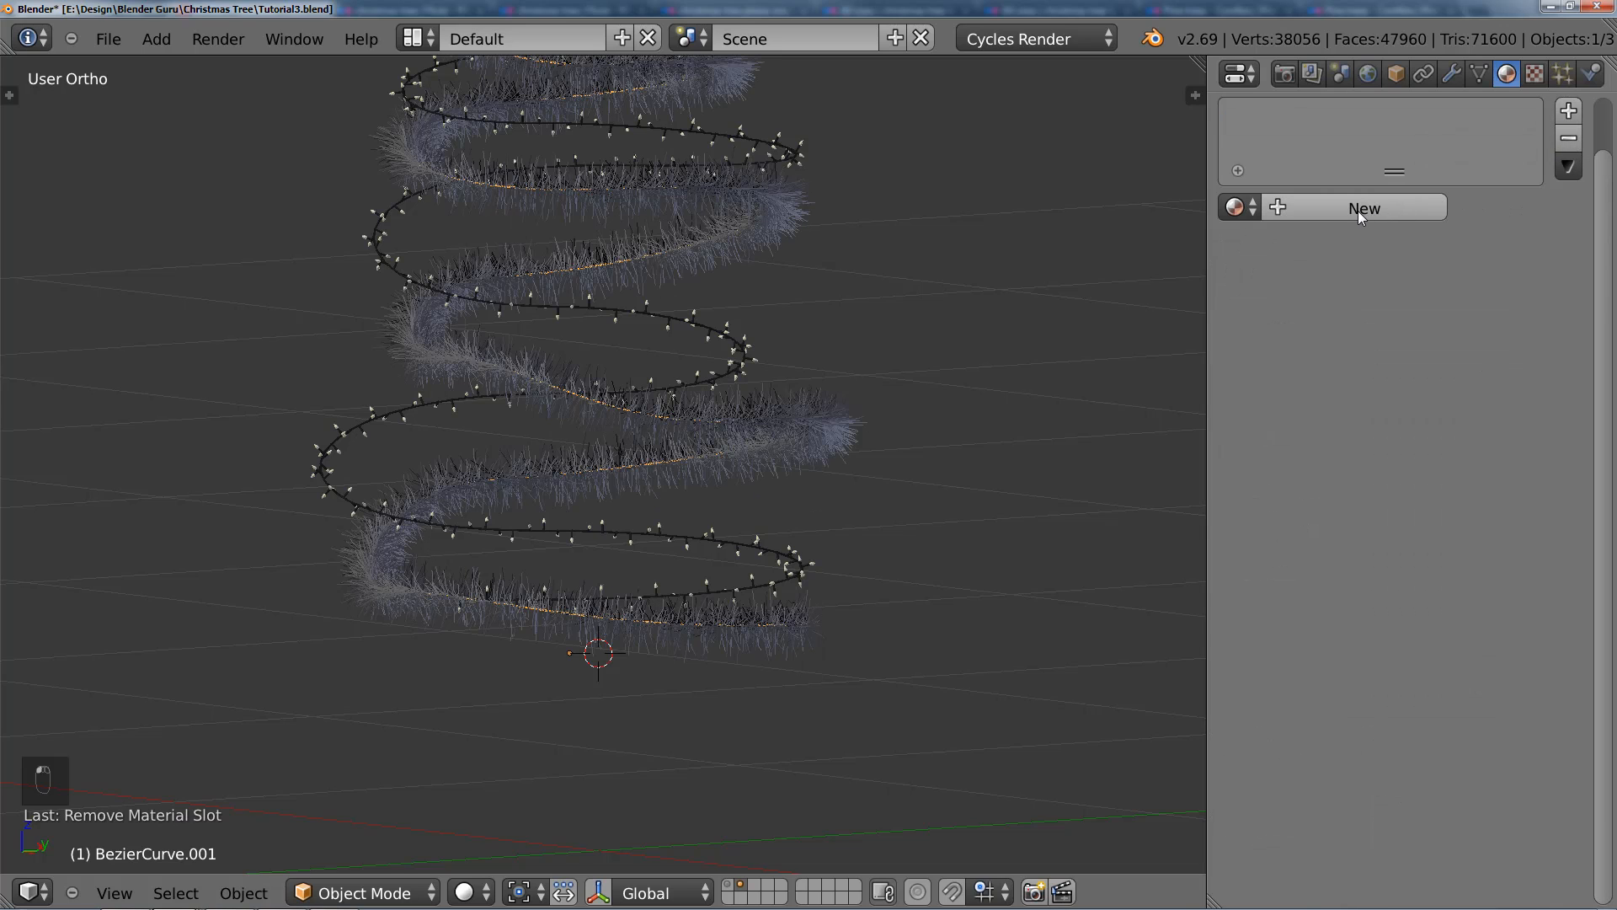
click(1358, 210)
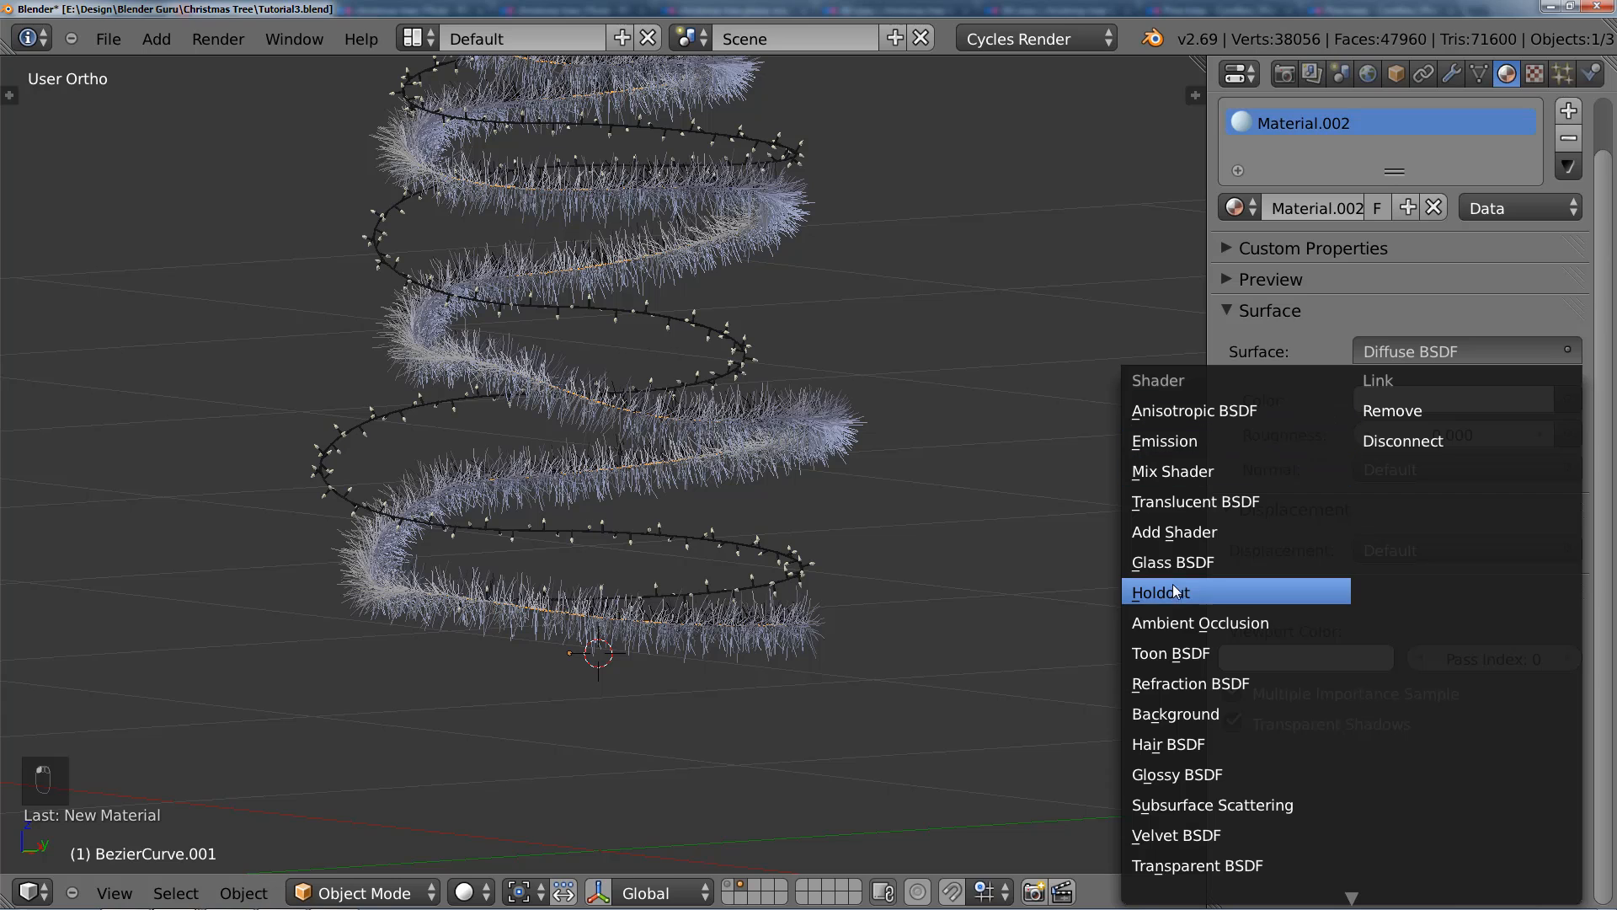
click(1201, 773)
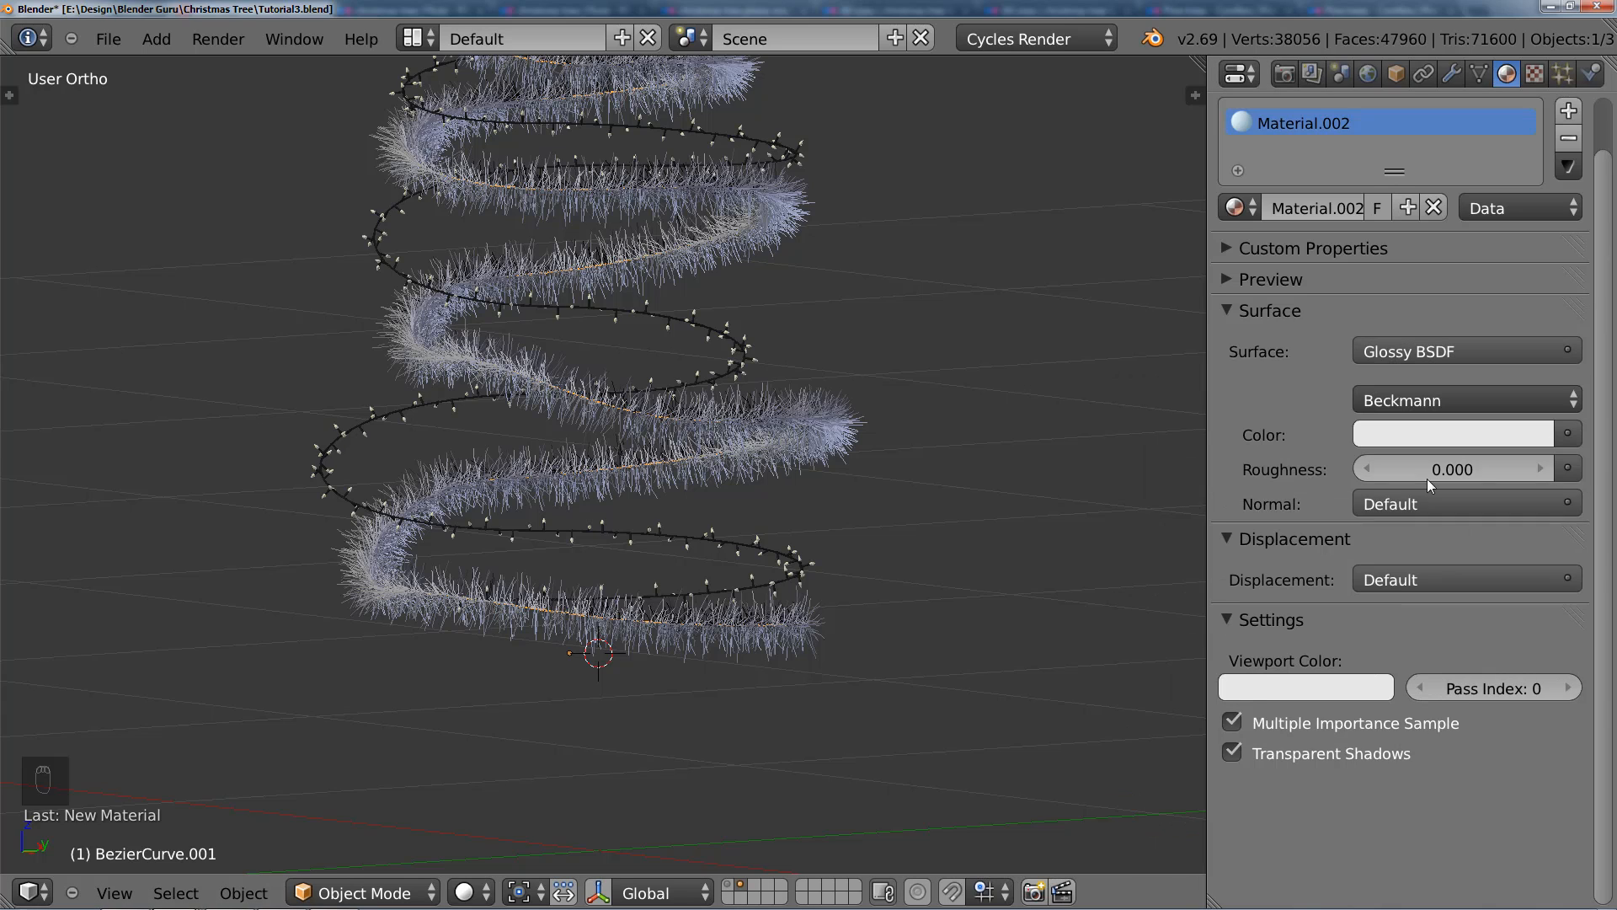
Step: Expand the glossy material's preview and show the tree layer together with the decorations in the camera view
click(1255, 281)
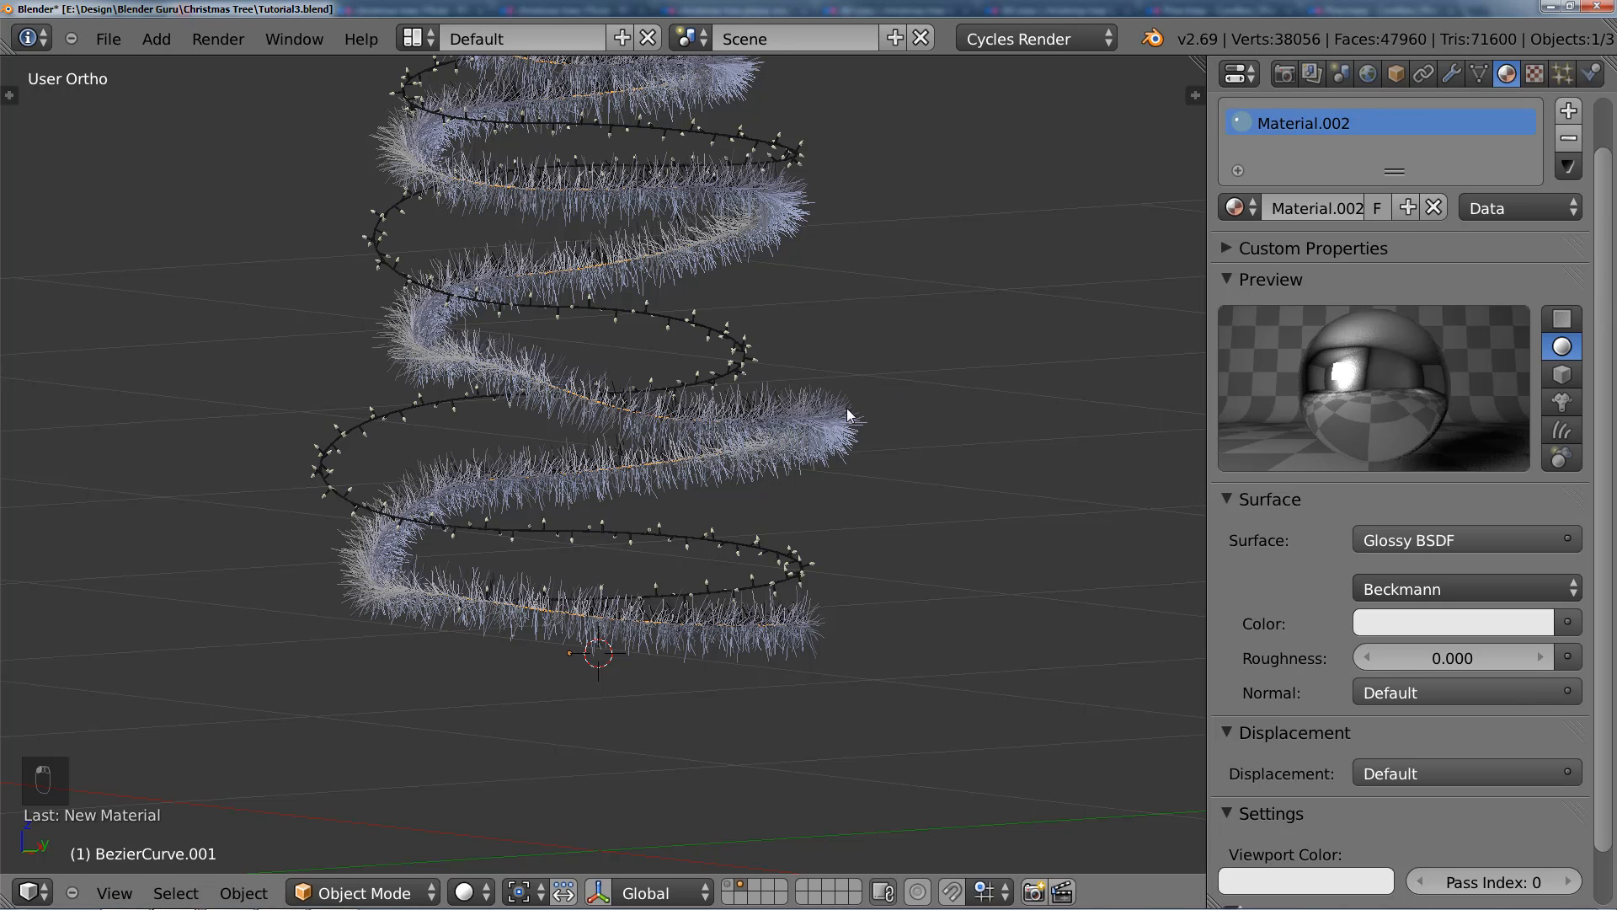
key(KP_0)
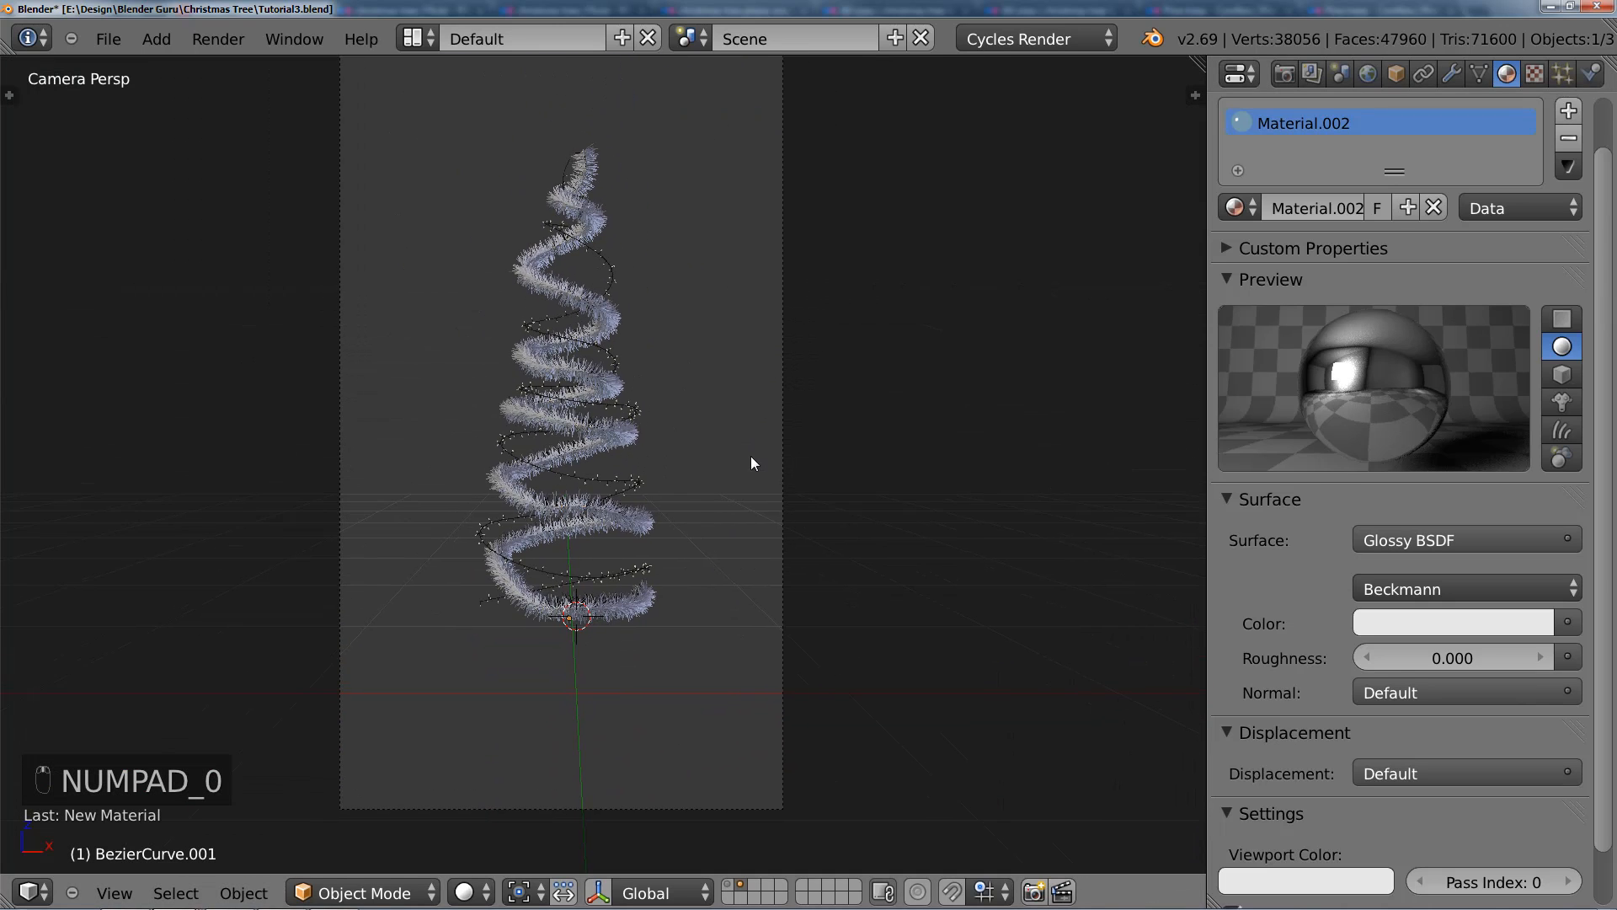
shift+click(729, 886)
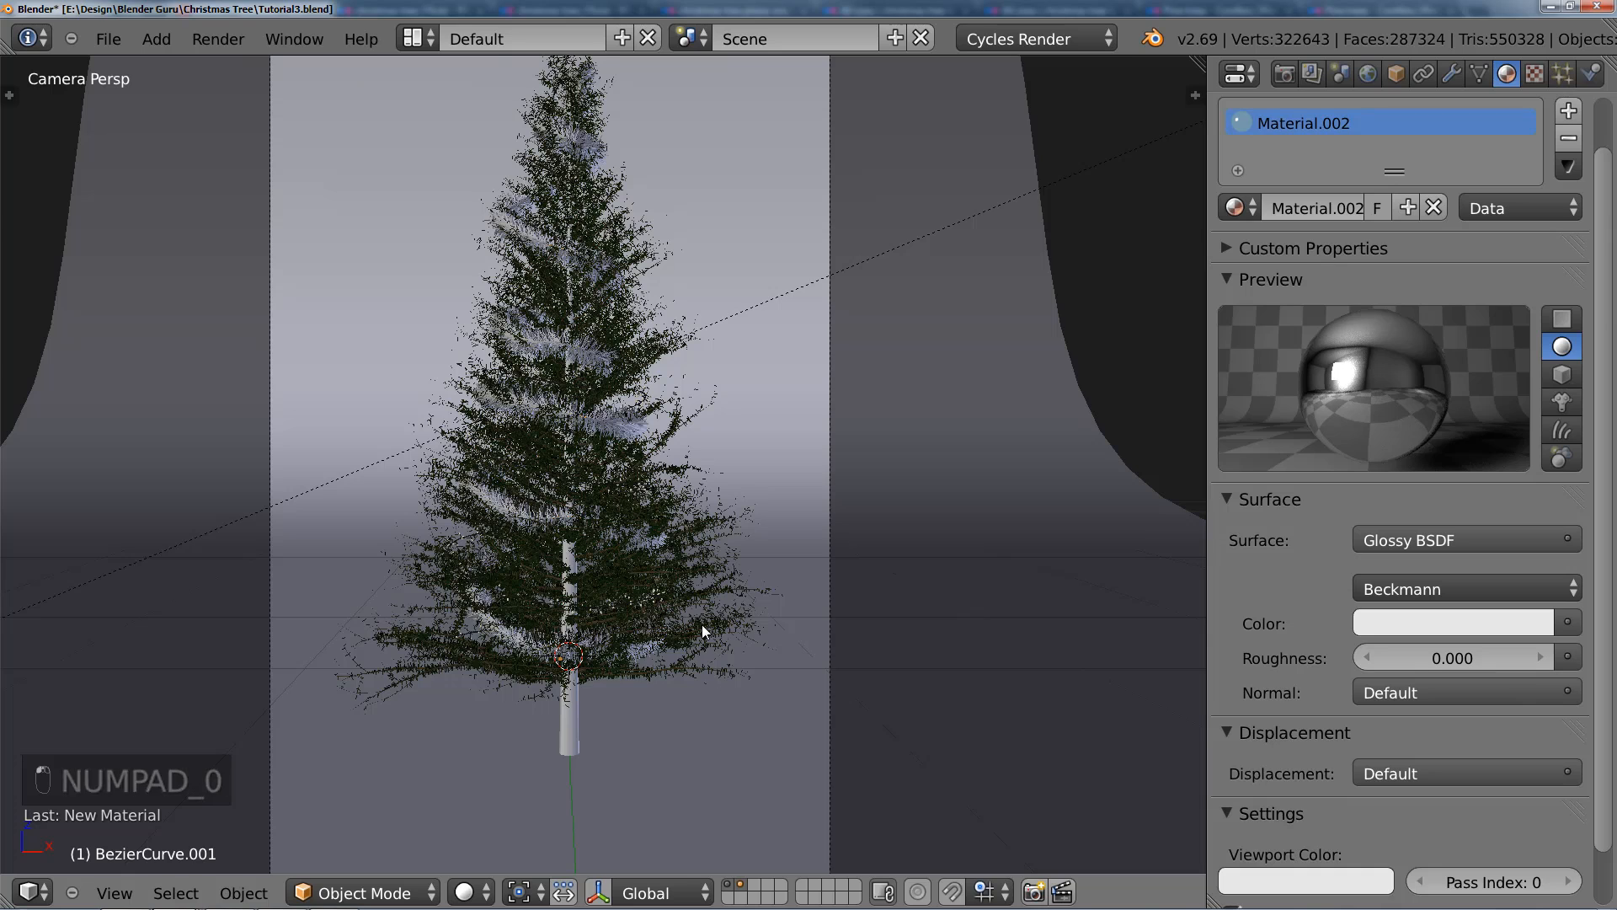
scroll(702, 625, up, 1)
scroll(701, 625, down, 1)
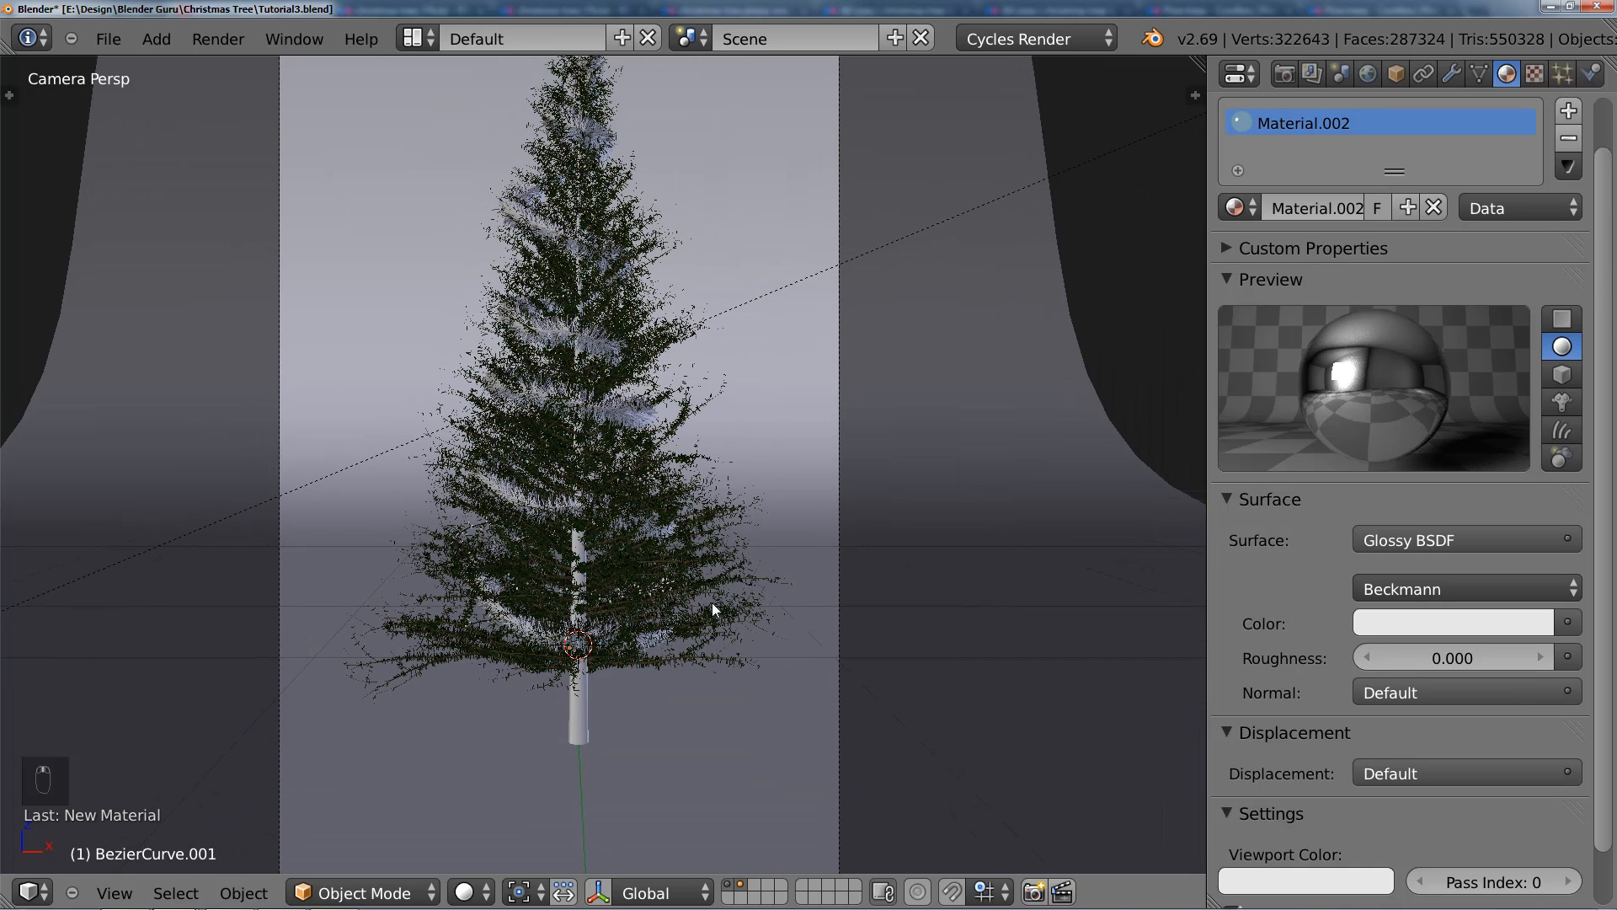
Step: Save the project over Tutorial3.blend and render the active scene
key(ctrl+s)
click(778, 650)
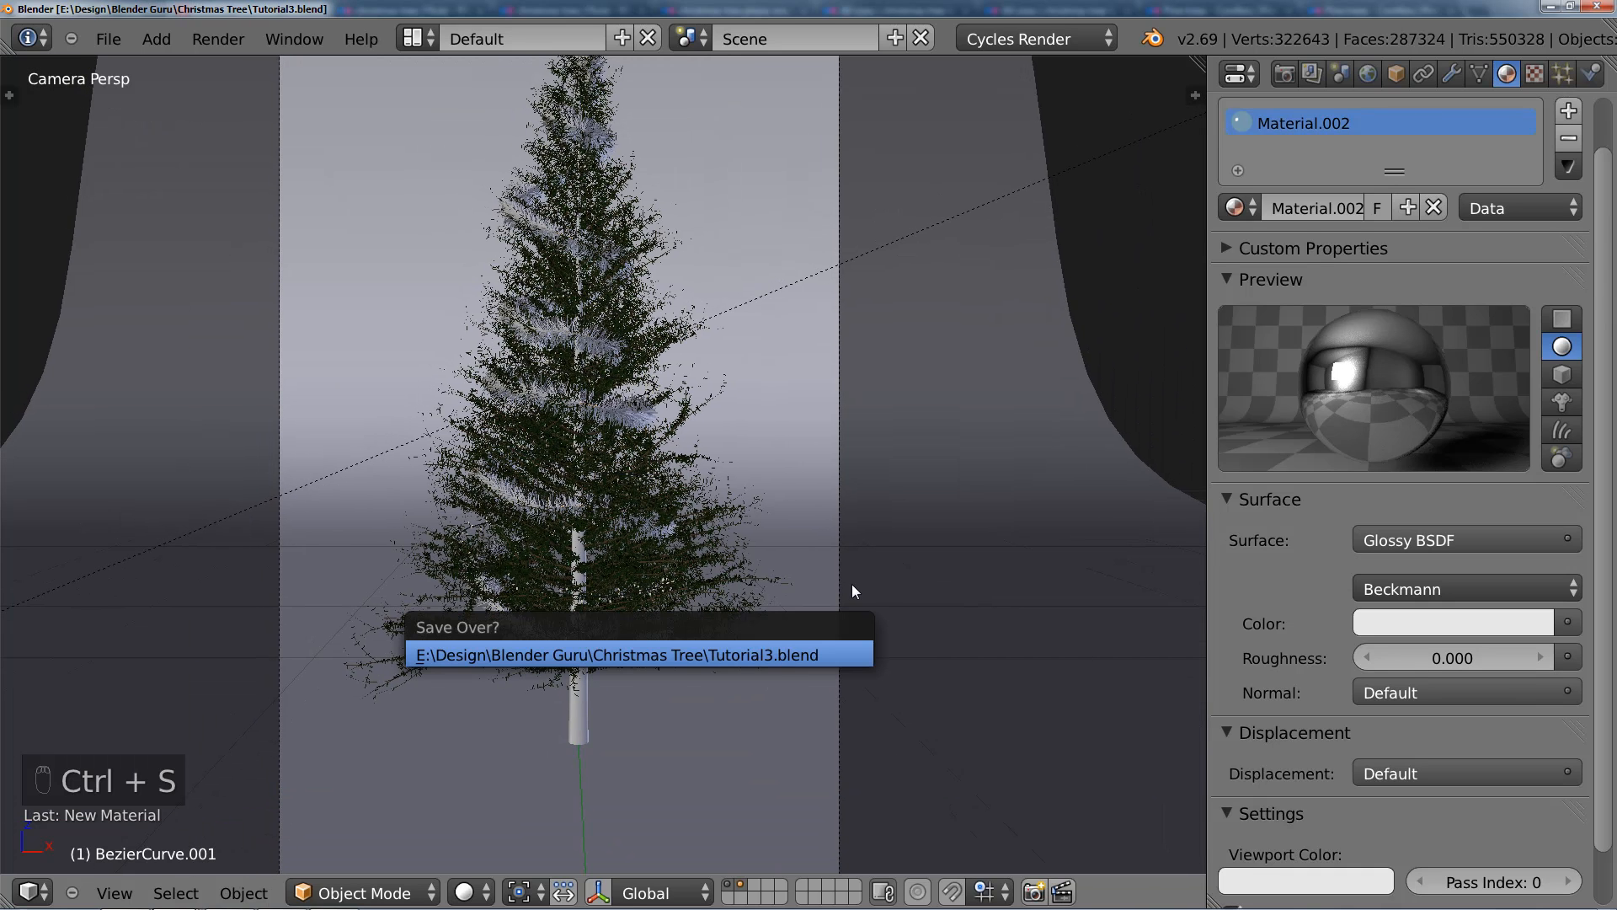
scroll(862, 568, down, 1)
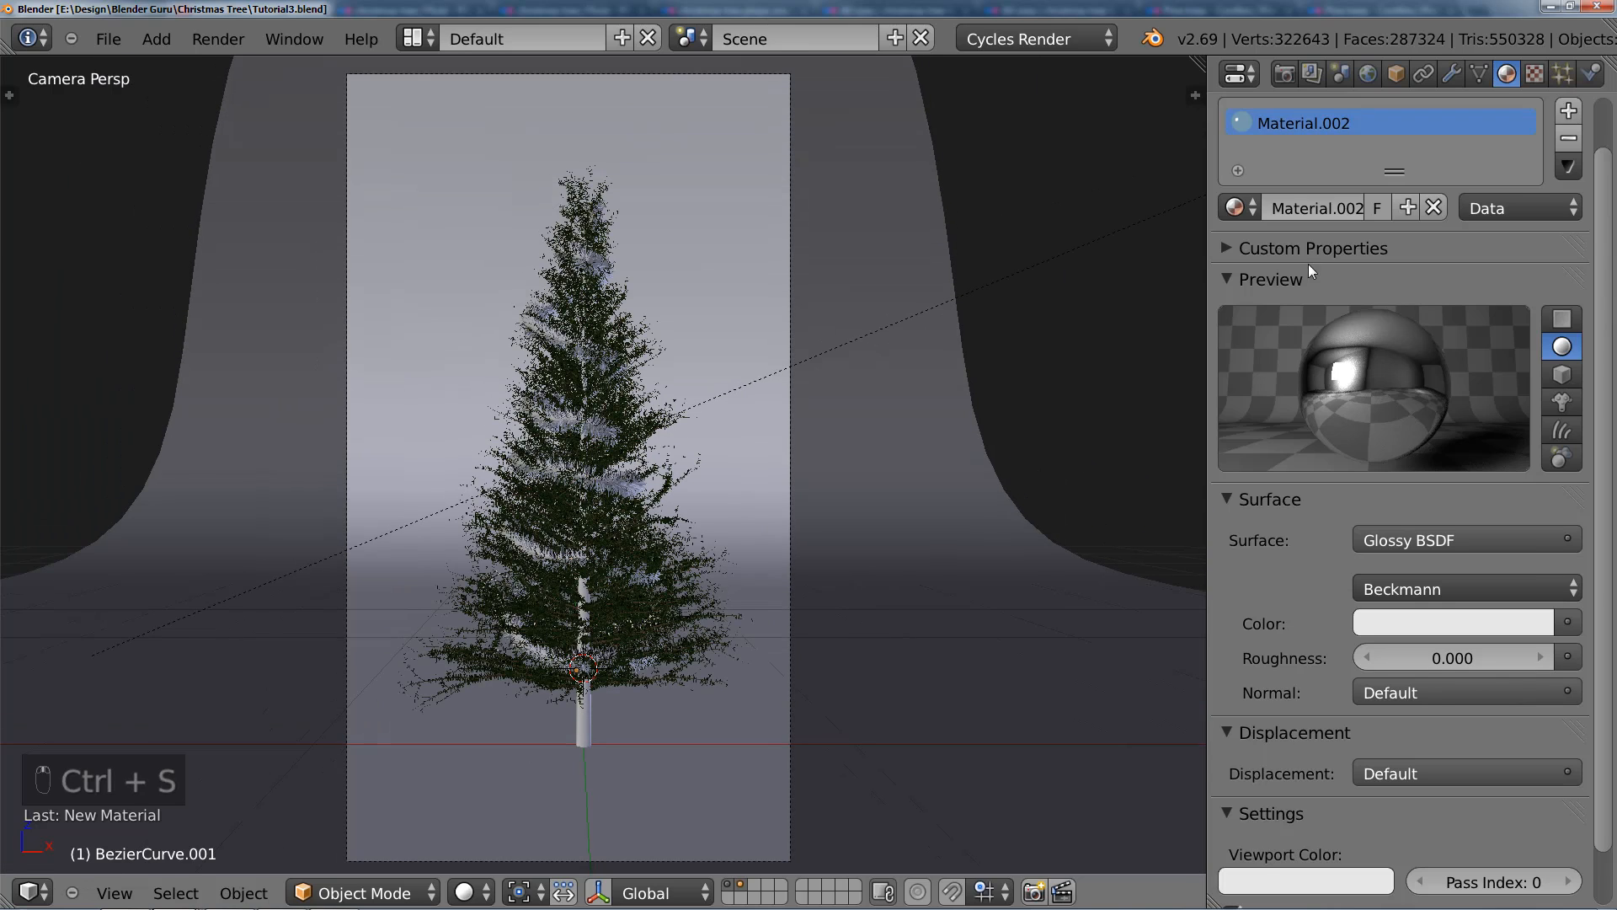
click(1287, 75)
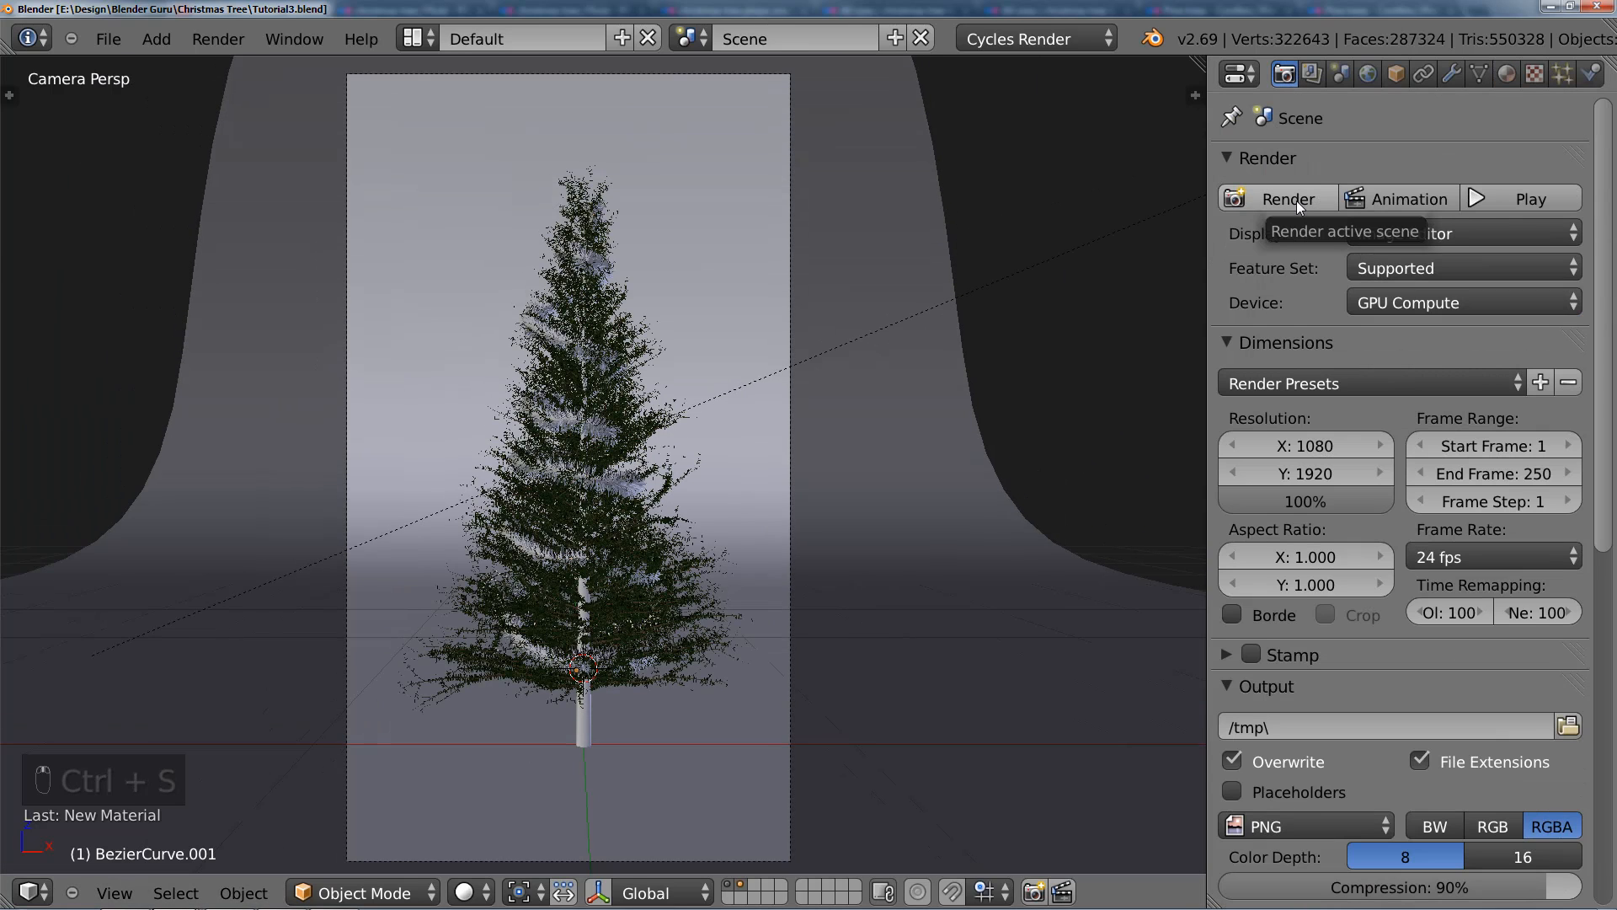
click(1298, 192)
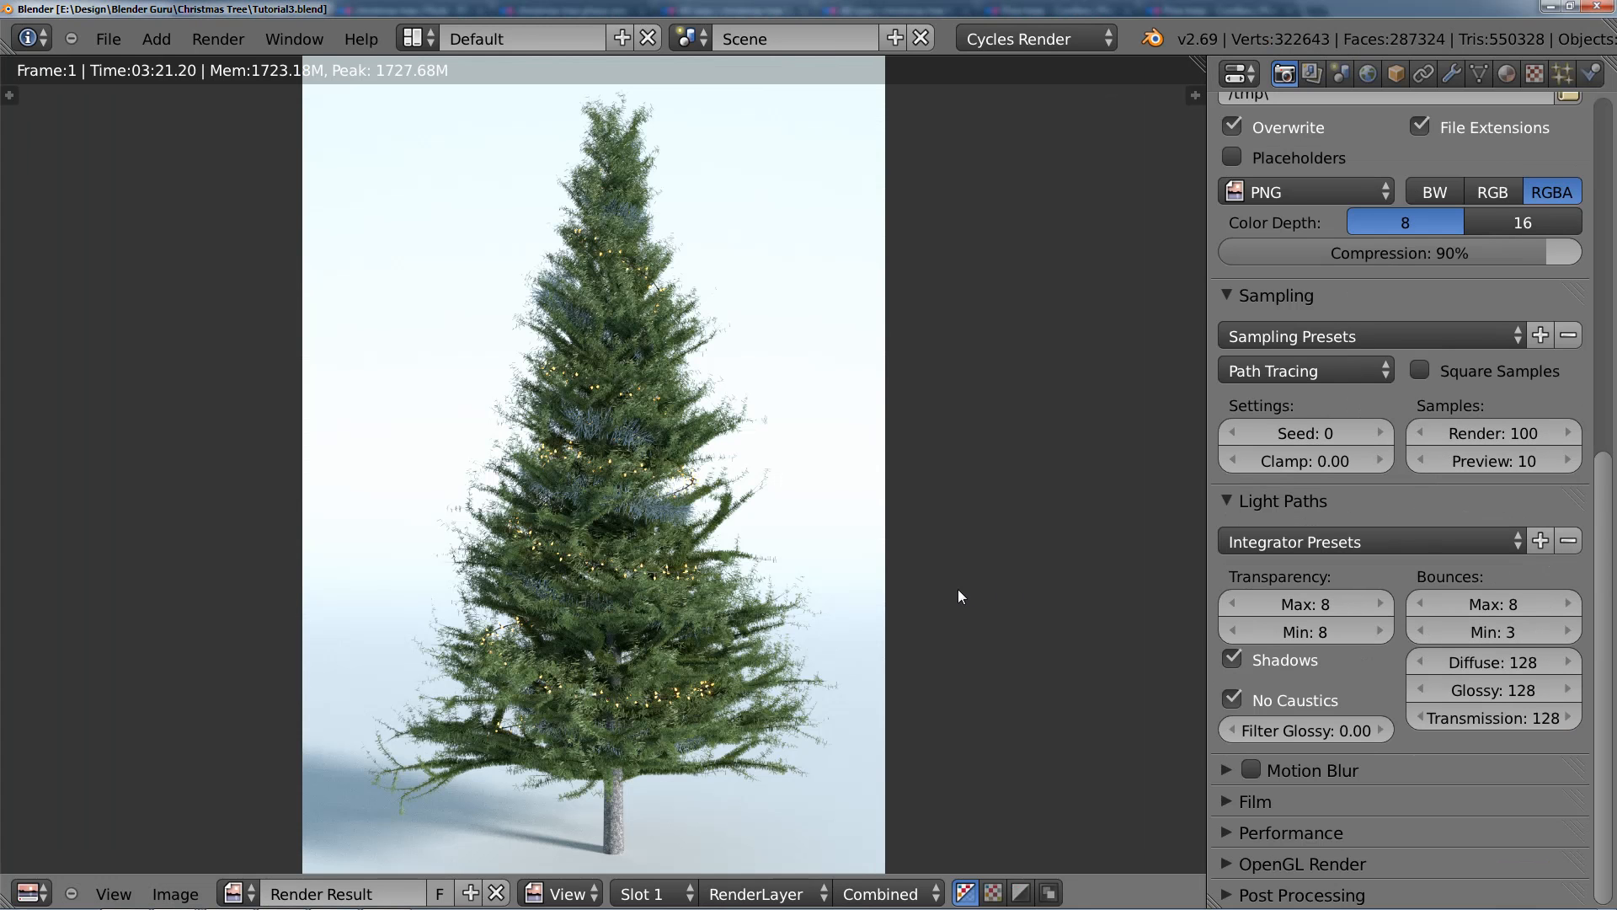
Step: Examine the tinsel garland and lights on the rendered tree from close up and as a whole, and return to the 3D view
scroll(800, 630, up, 2)
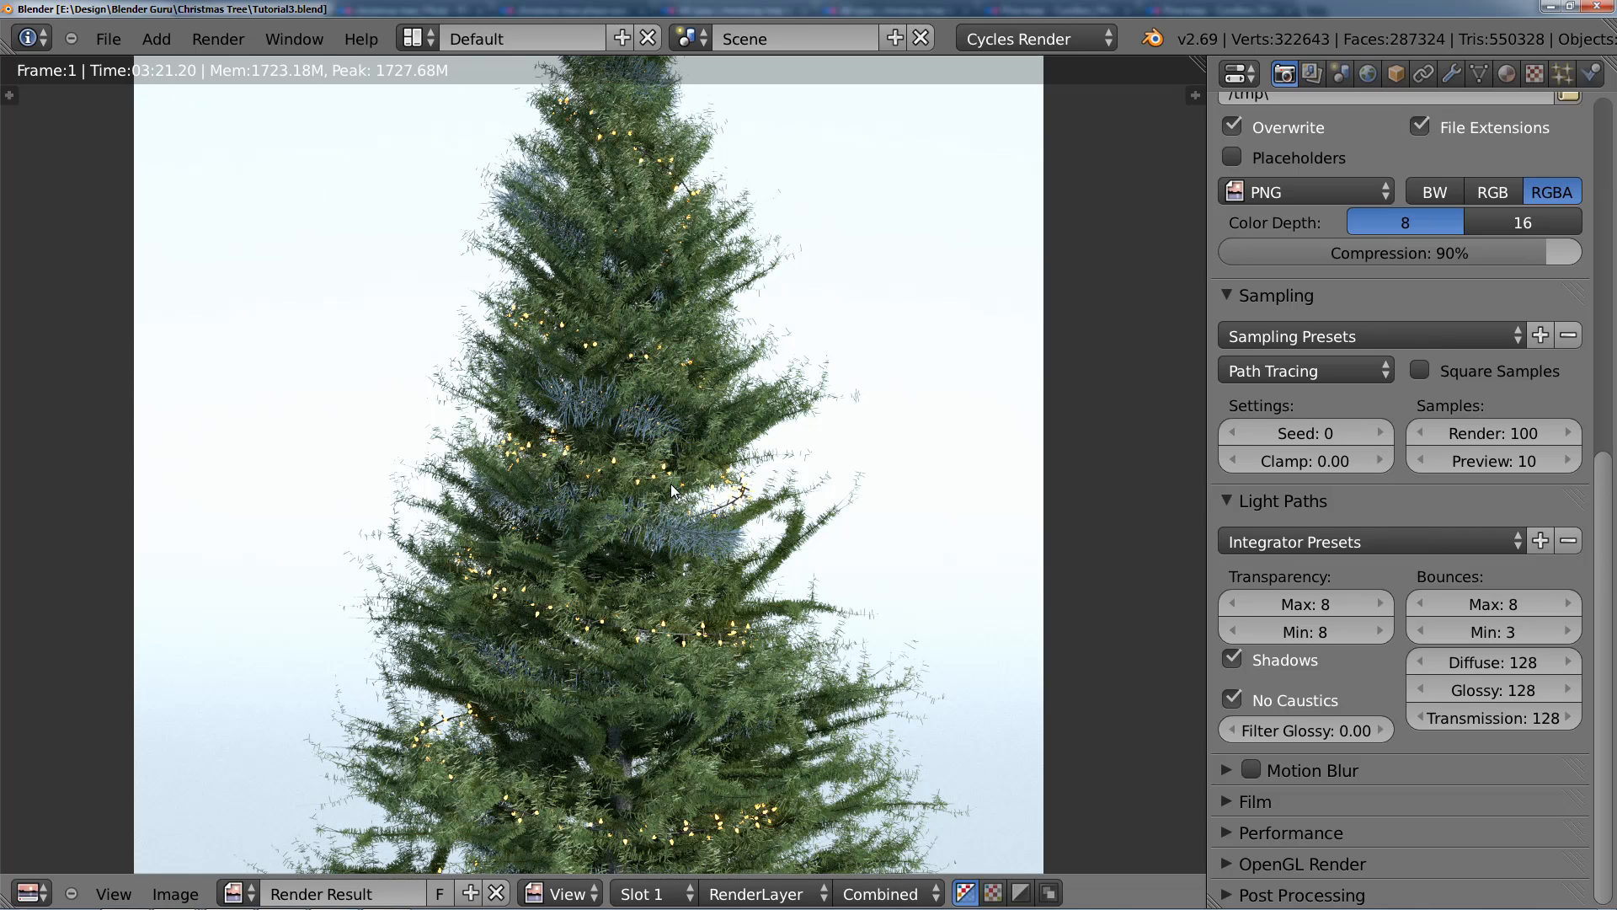
middle_drag(715, 657, 739, 571)
scroll(754, 458, down, 1)
scroll(748, 568, down, 1)
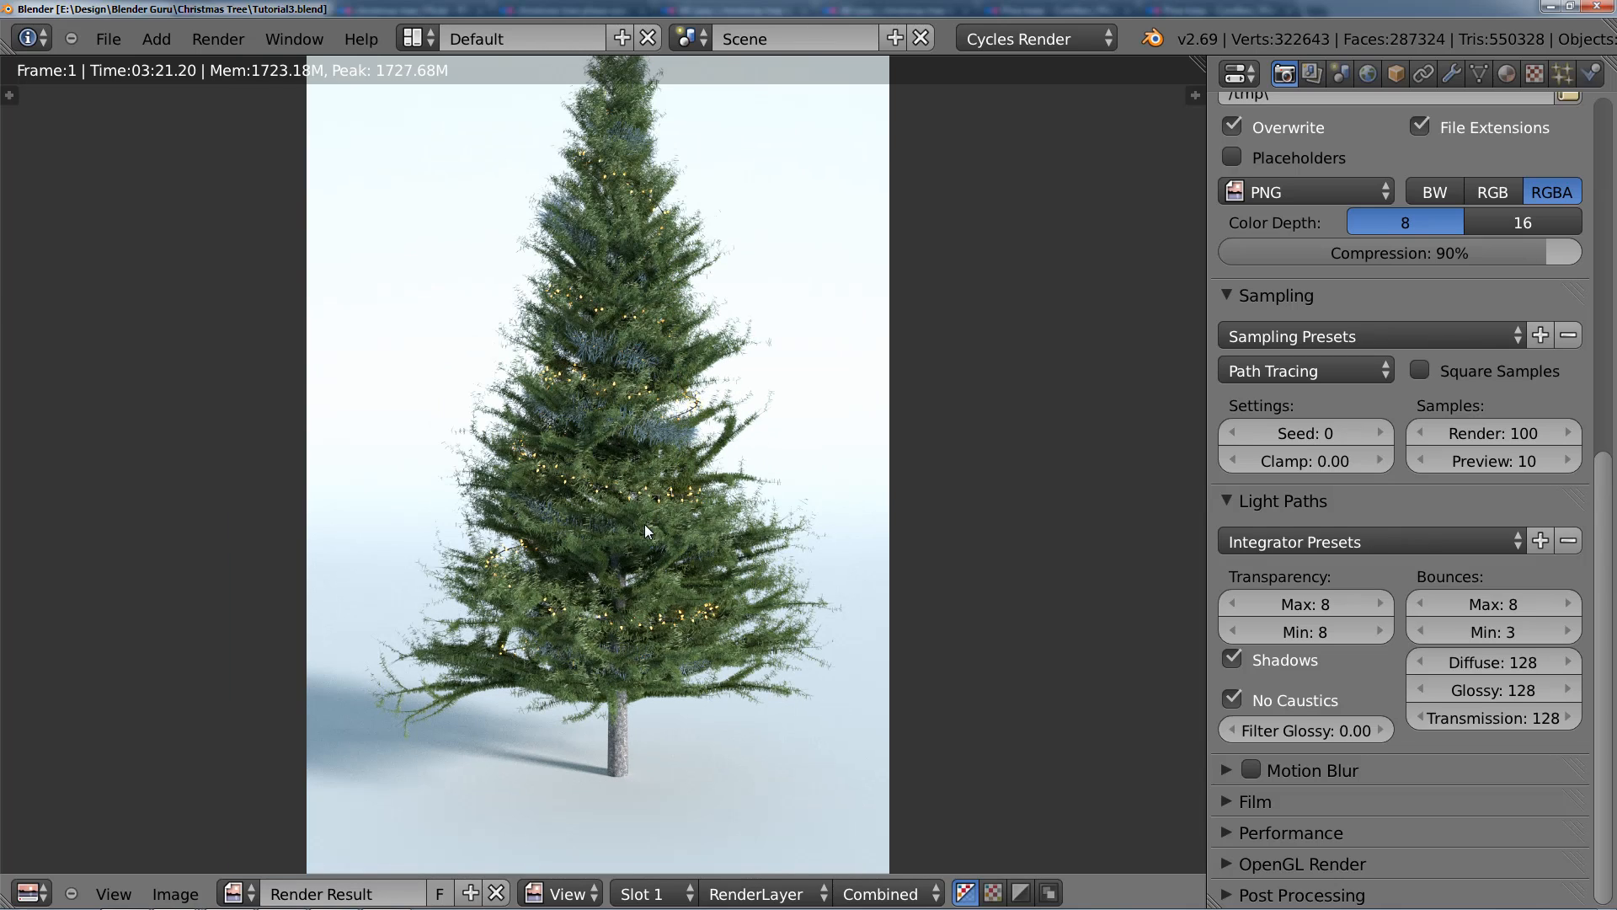
scroll(609, 522, up, 2)
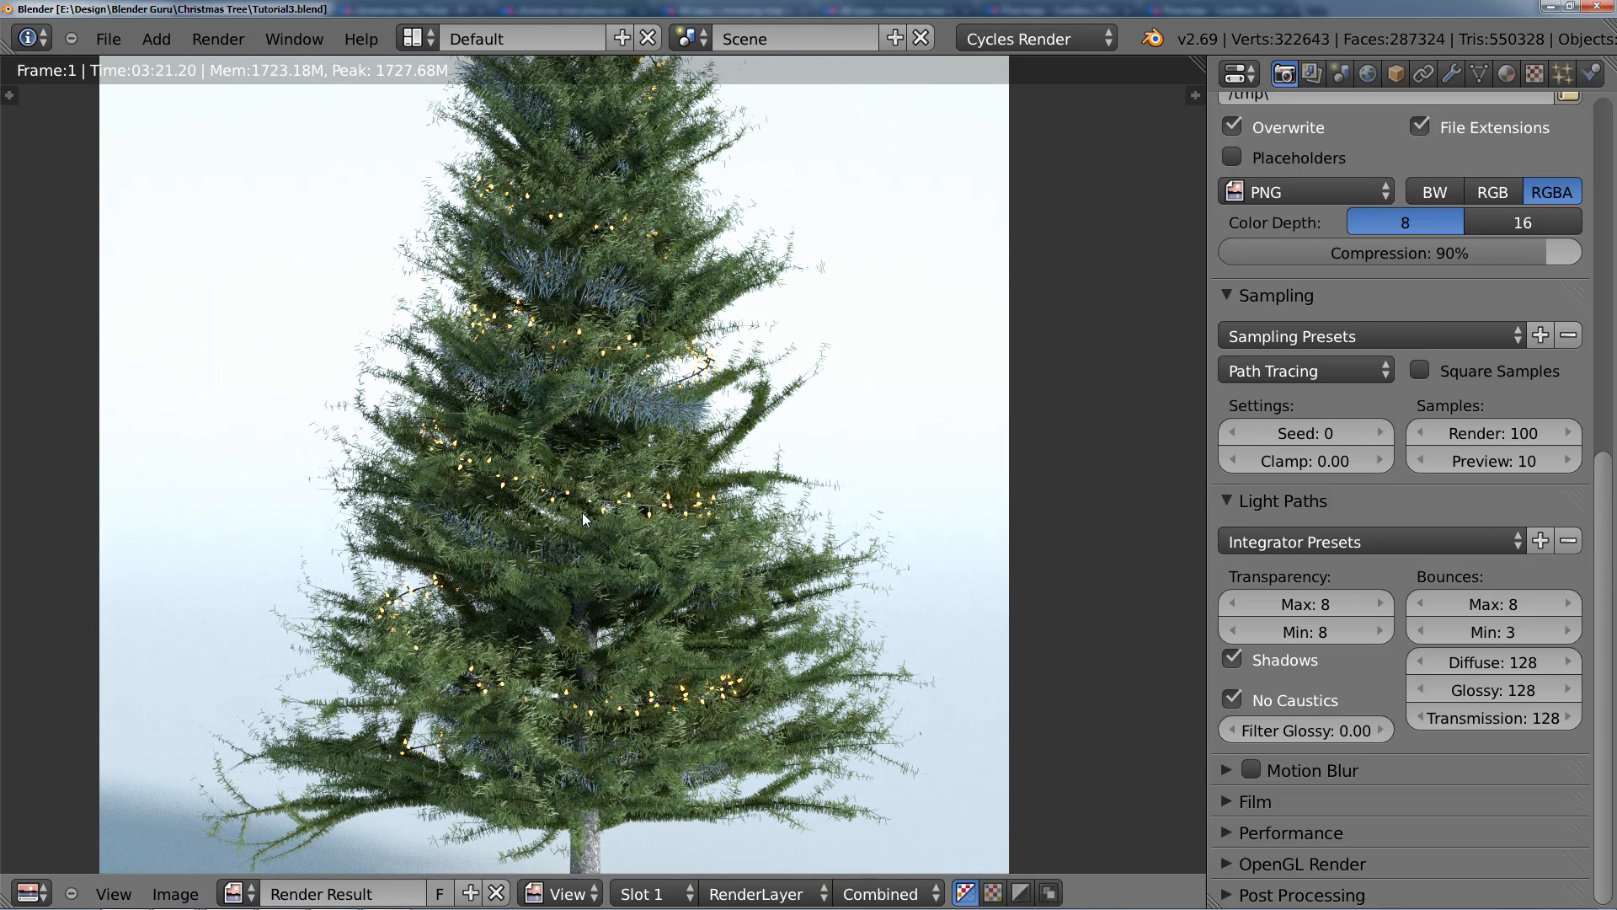
middle_drag(617, 506, 636, 479)
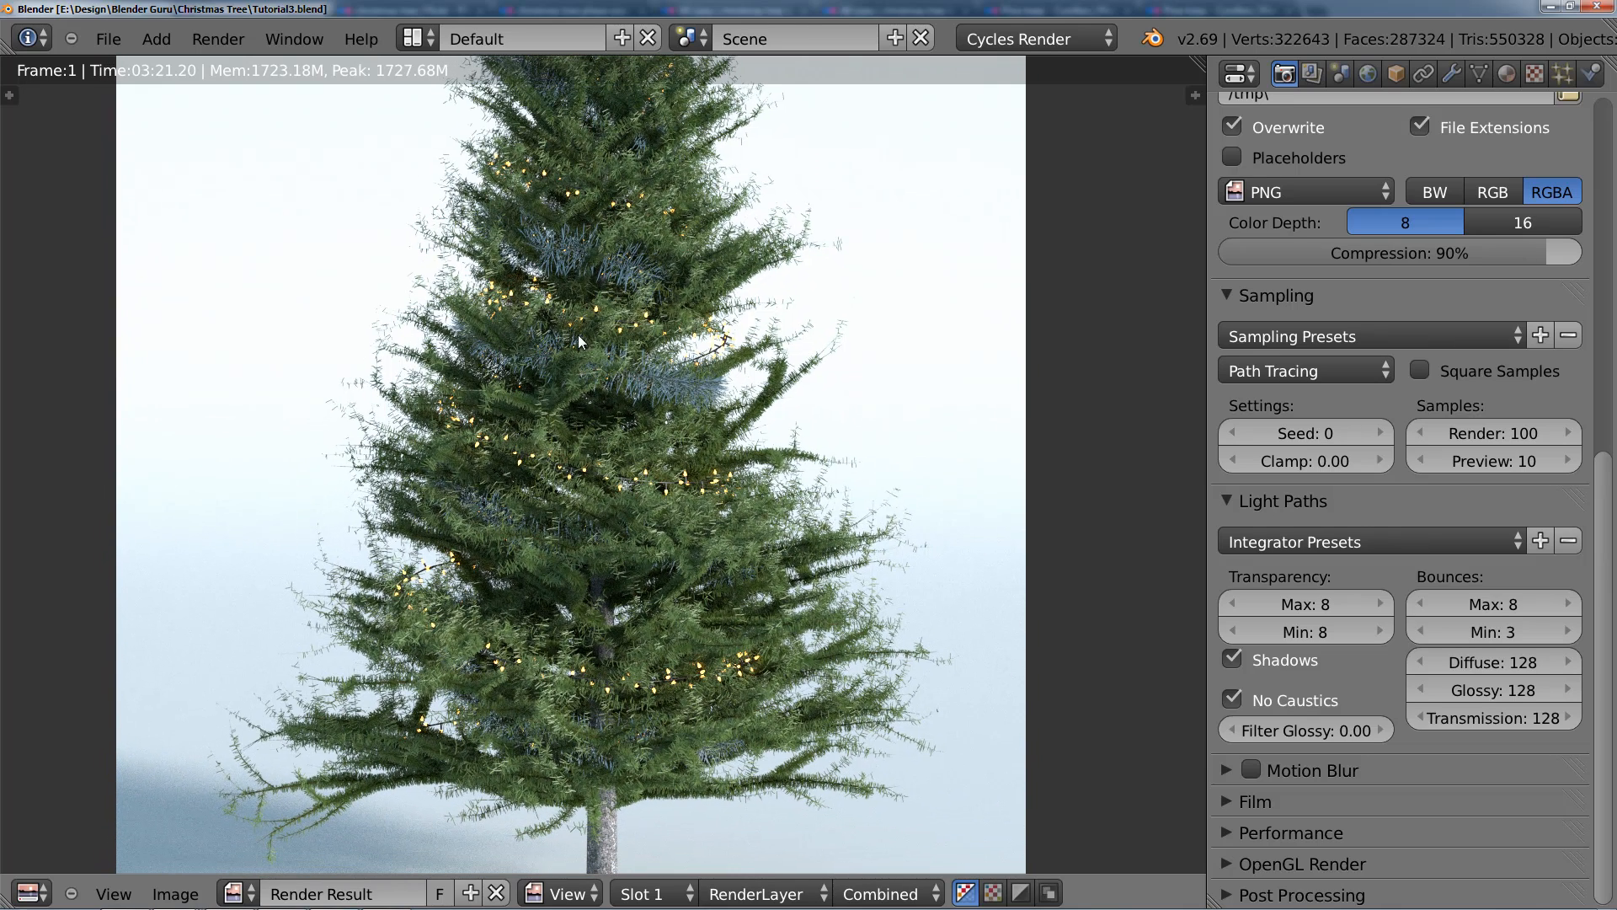
middle_drag(658, 300, 579, 206)
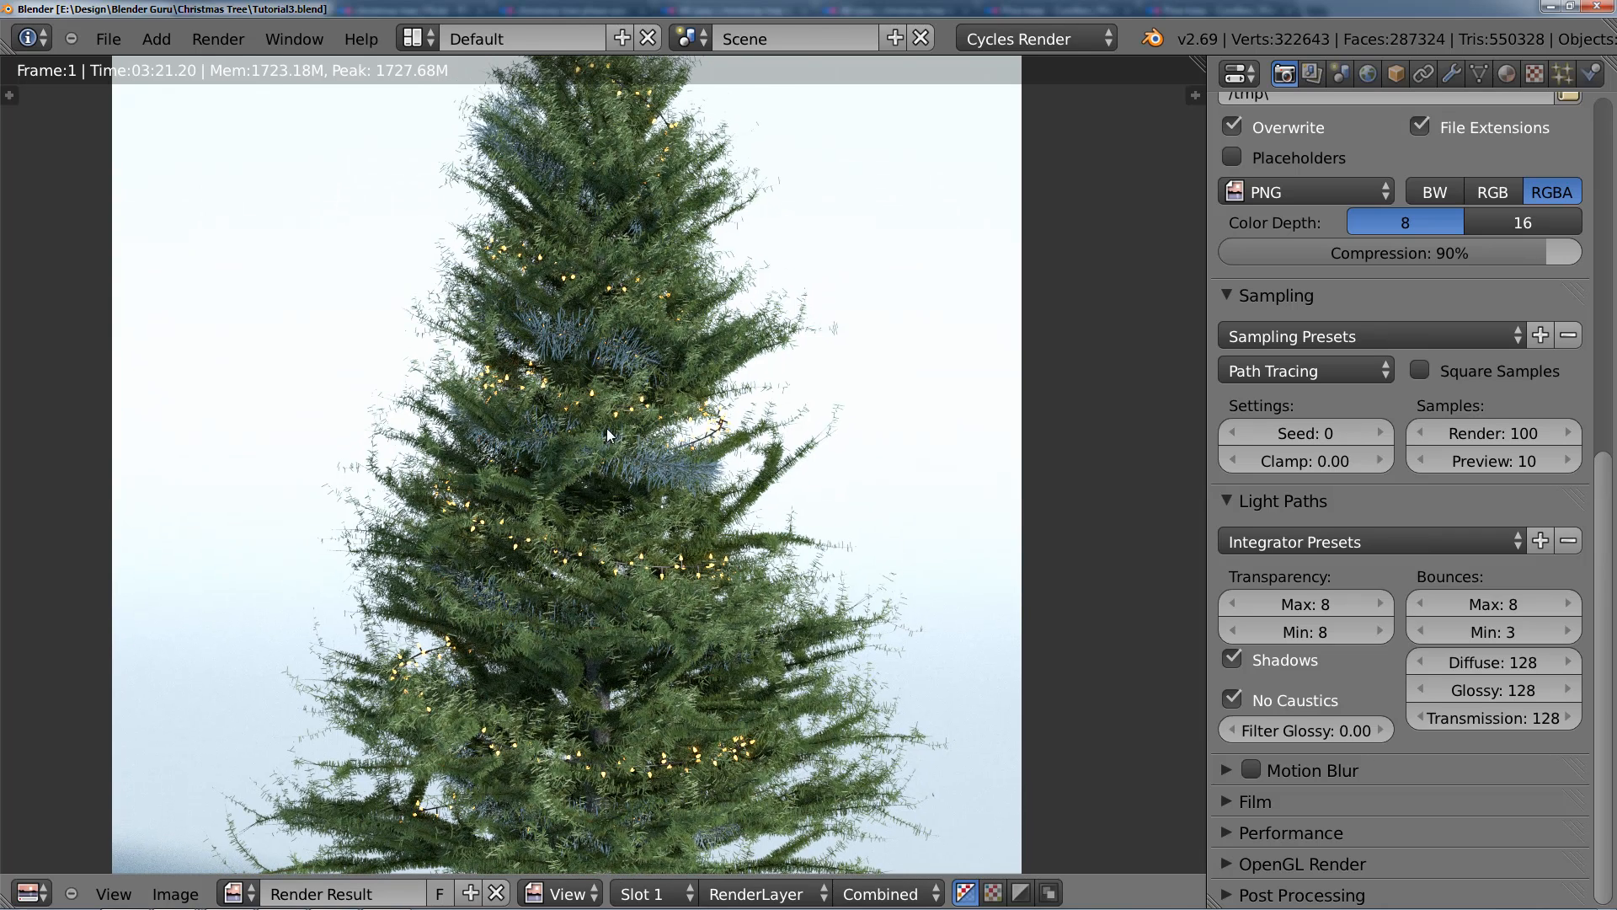
middle_drag(607, 428, 588, 251)
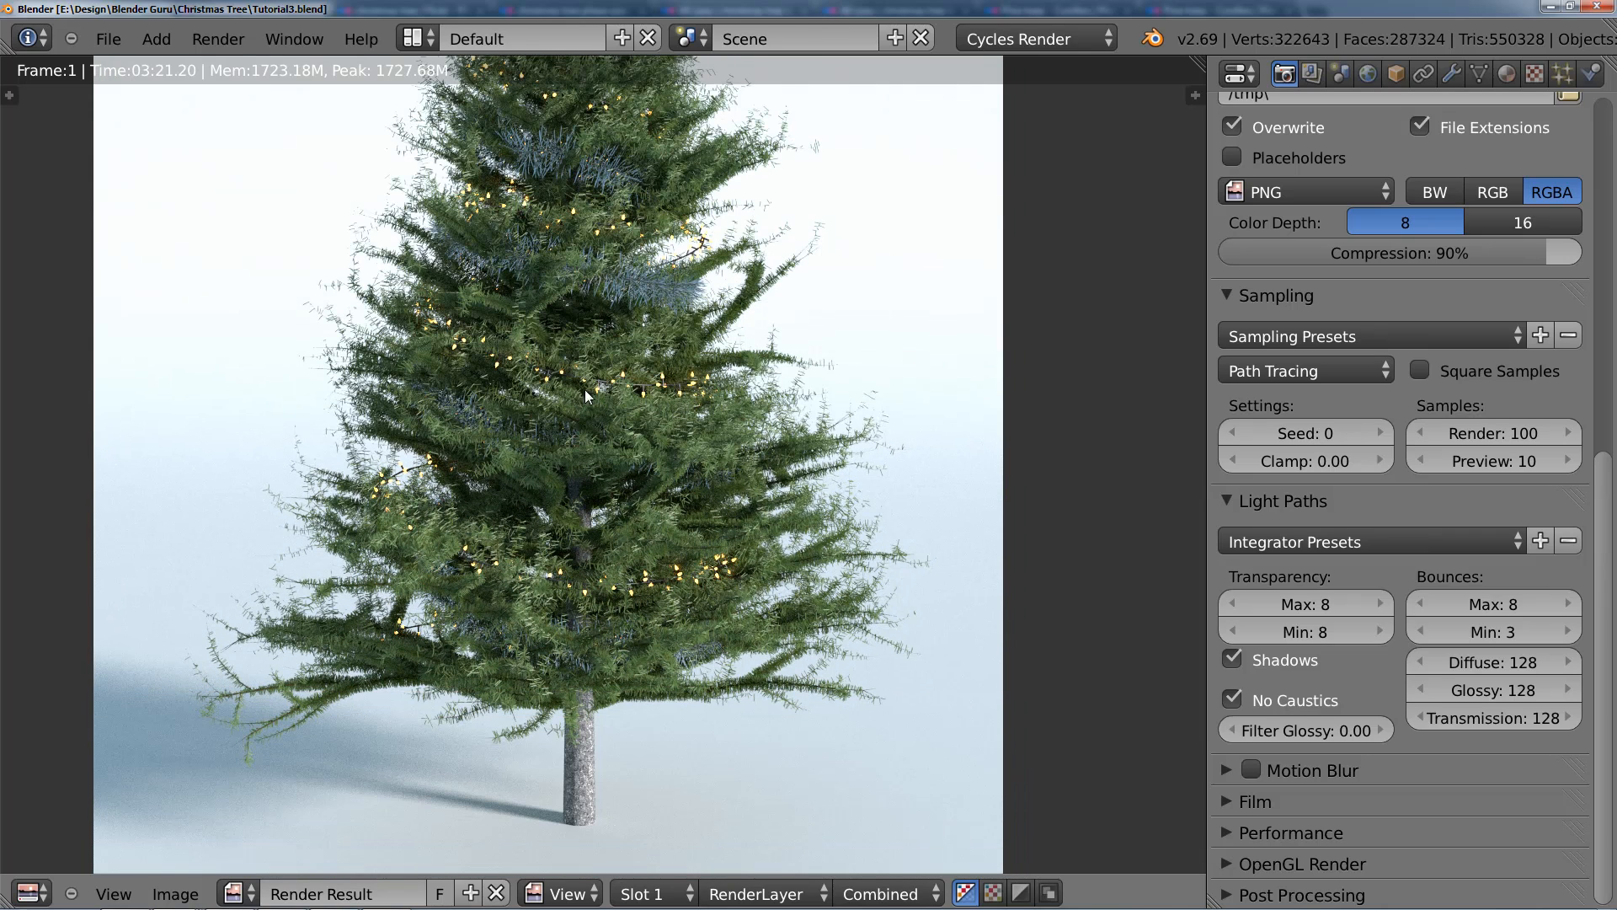
scroll(527, 549, down, 1)
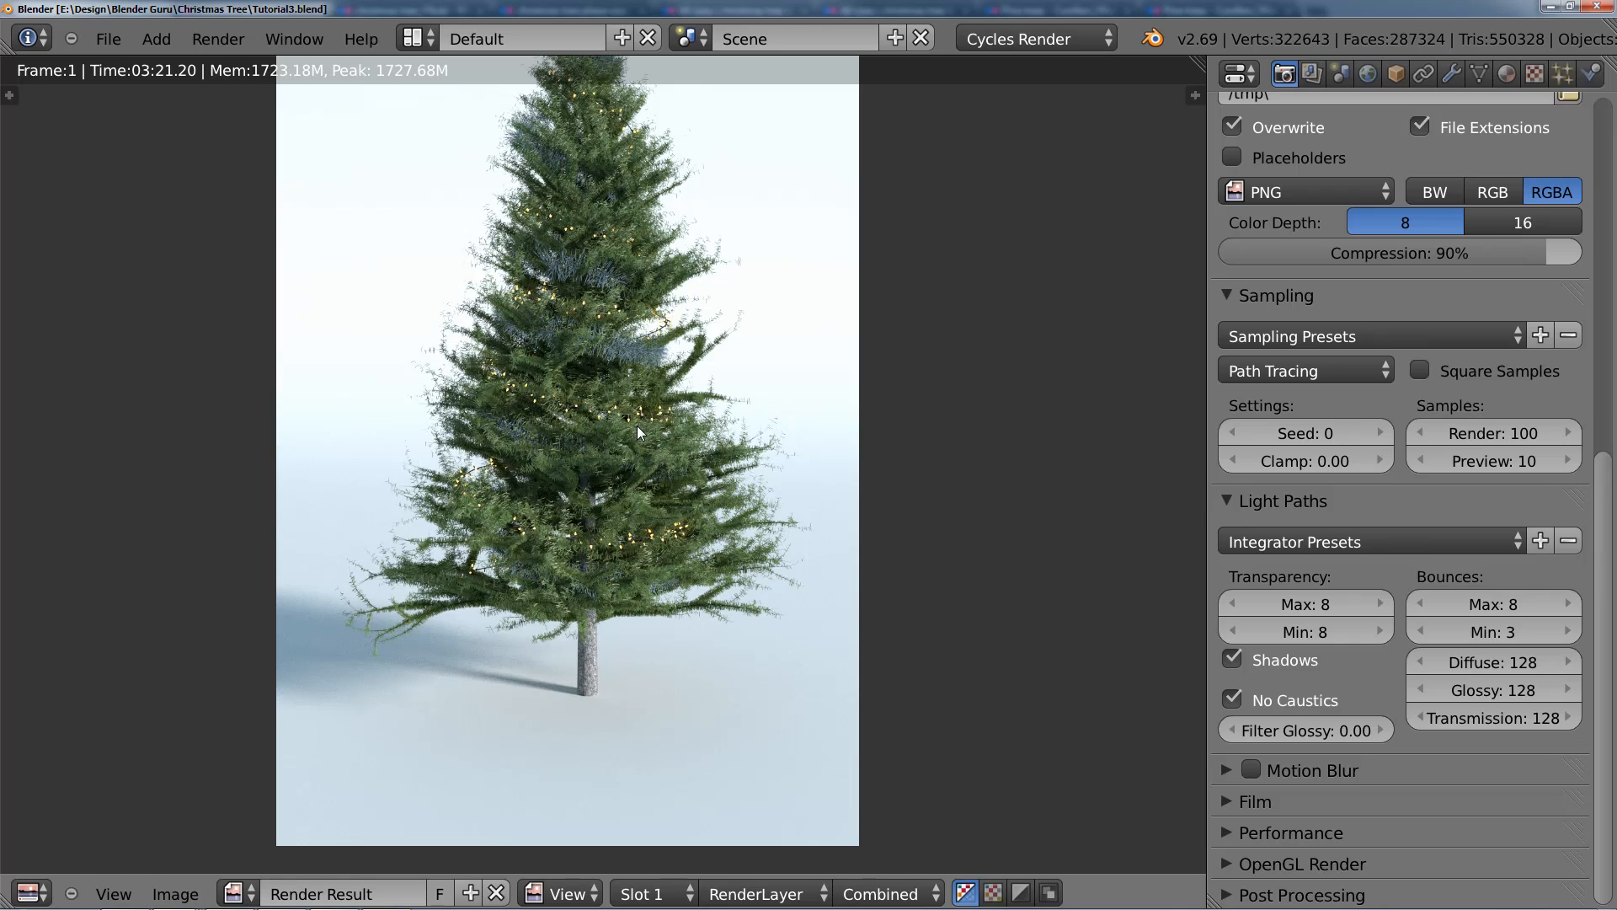
scroll(637, 426, up, 2)
scroll(726, 242, down, 1)
middle_drag(726, 242, 729, 276)
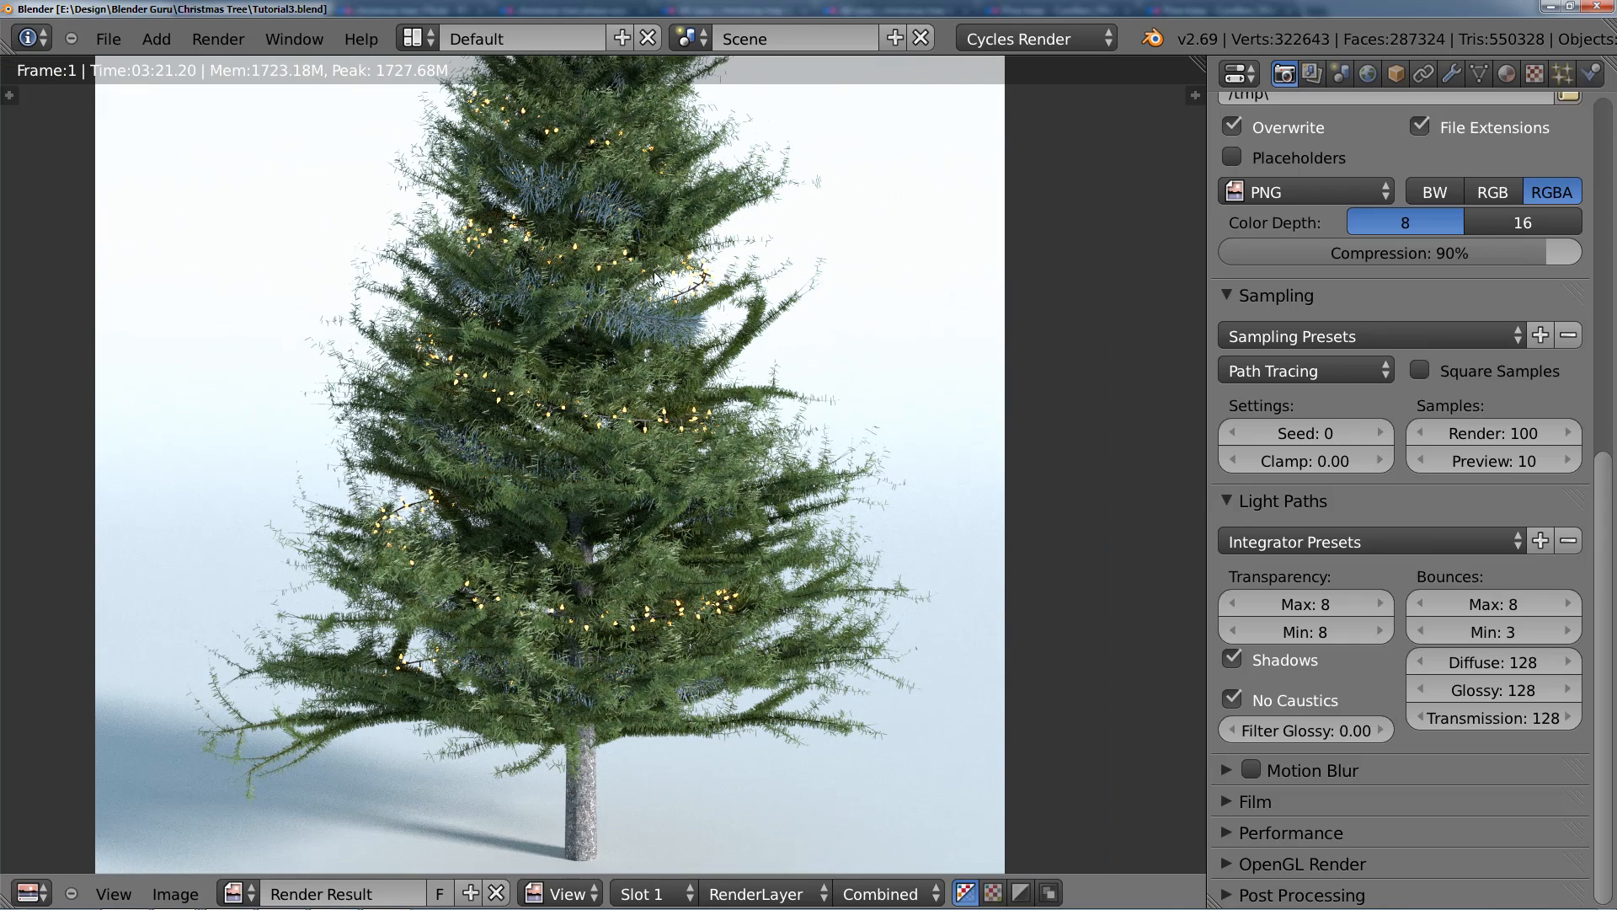
scroll(639, 266, down, 1)
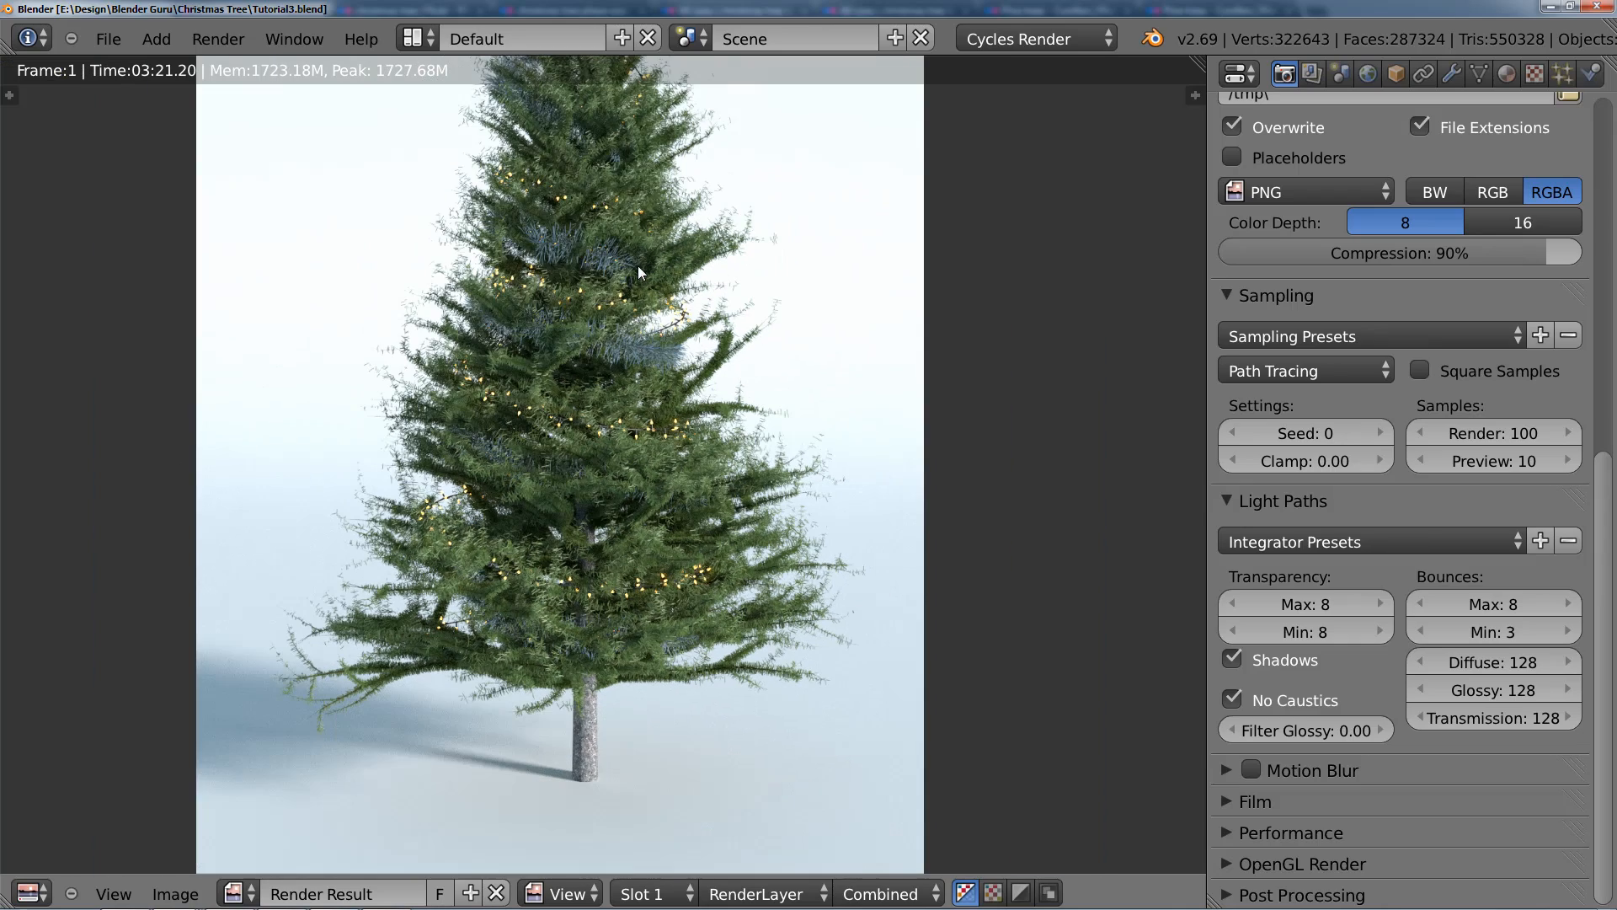
middle_drag(639, 266, 600, 336)
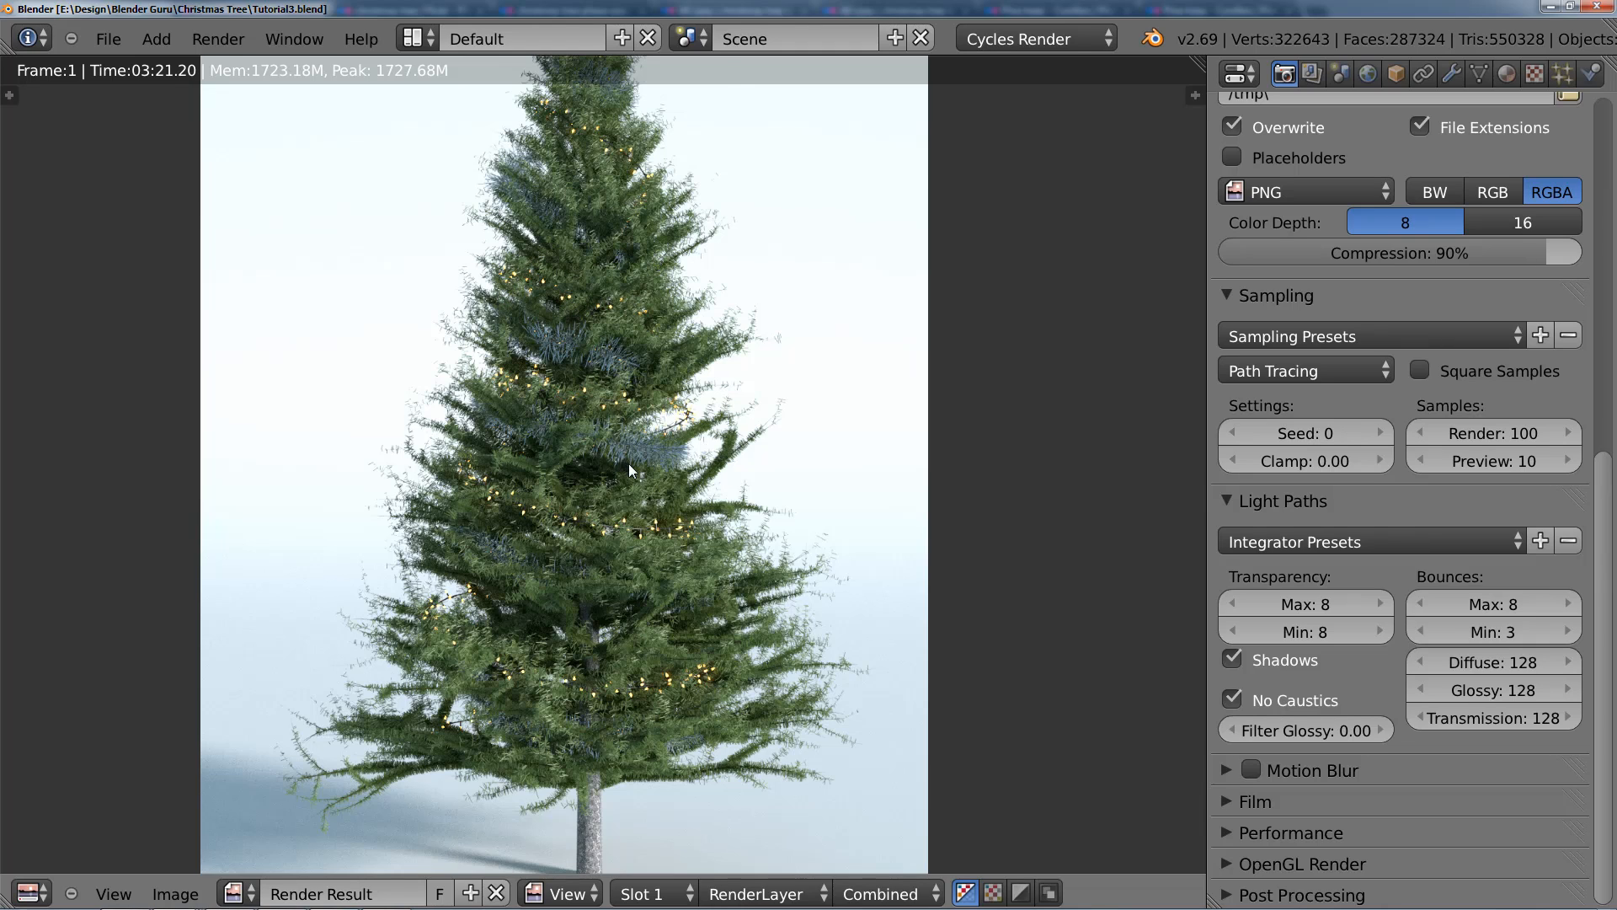
middle_drag(629, 465, 661, 432)
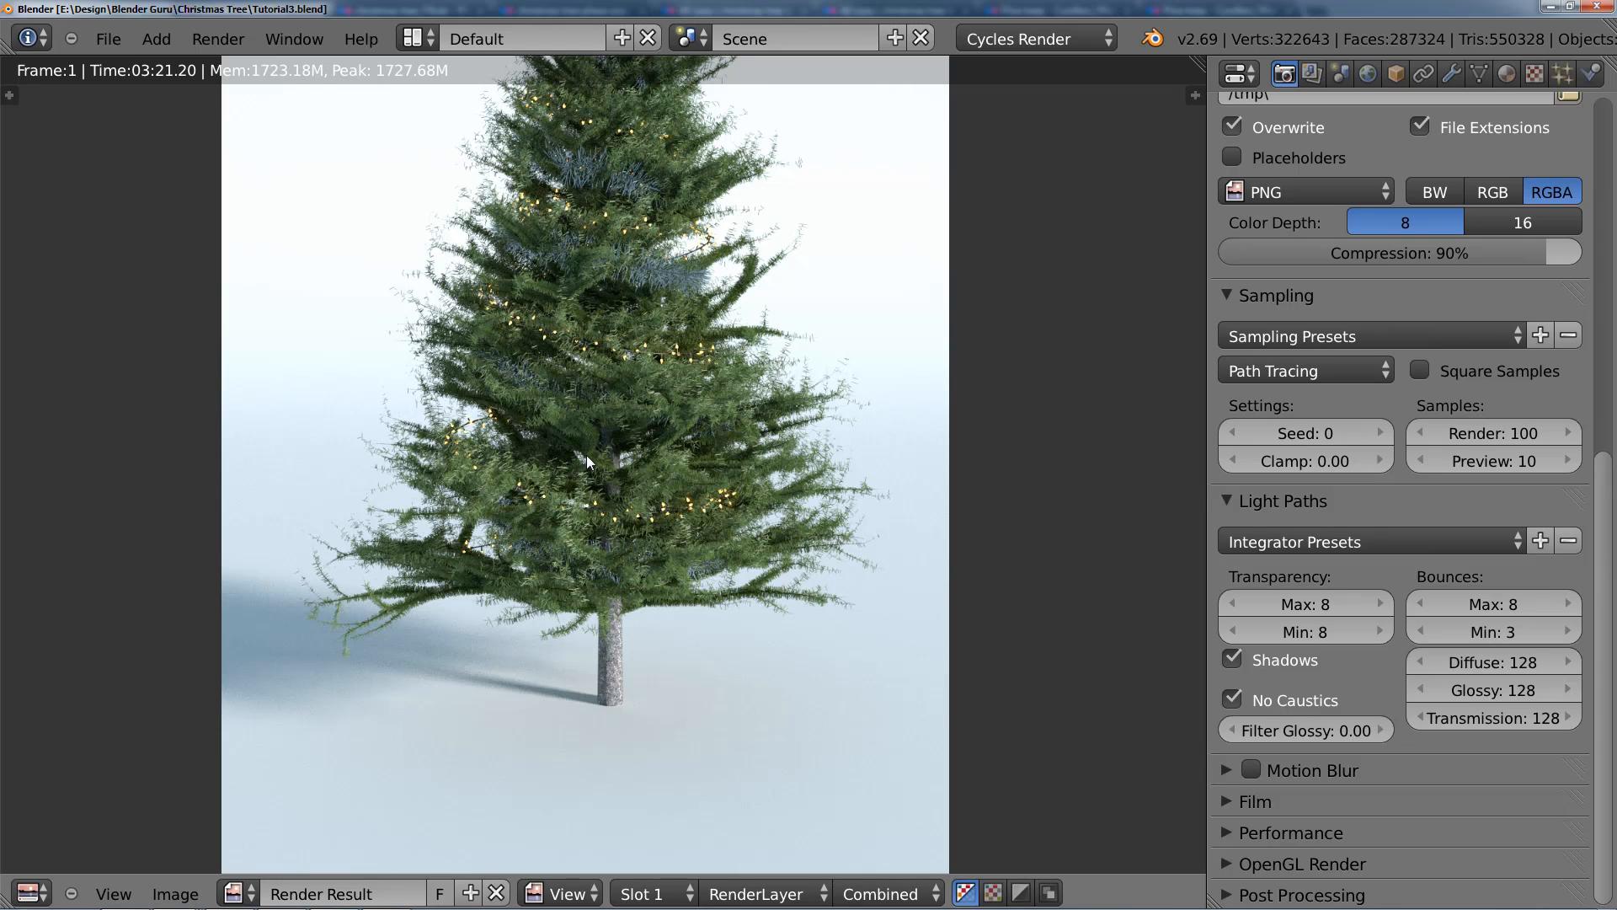
scroll(693, 386, down, 1)
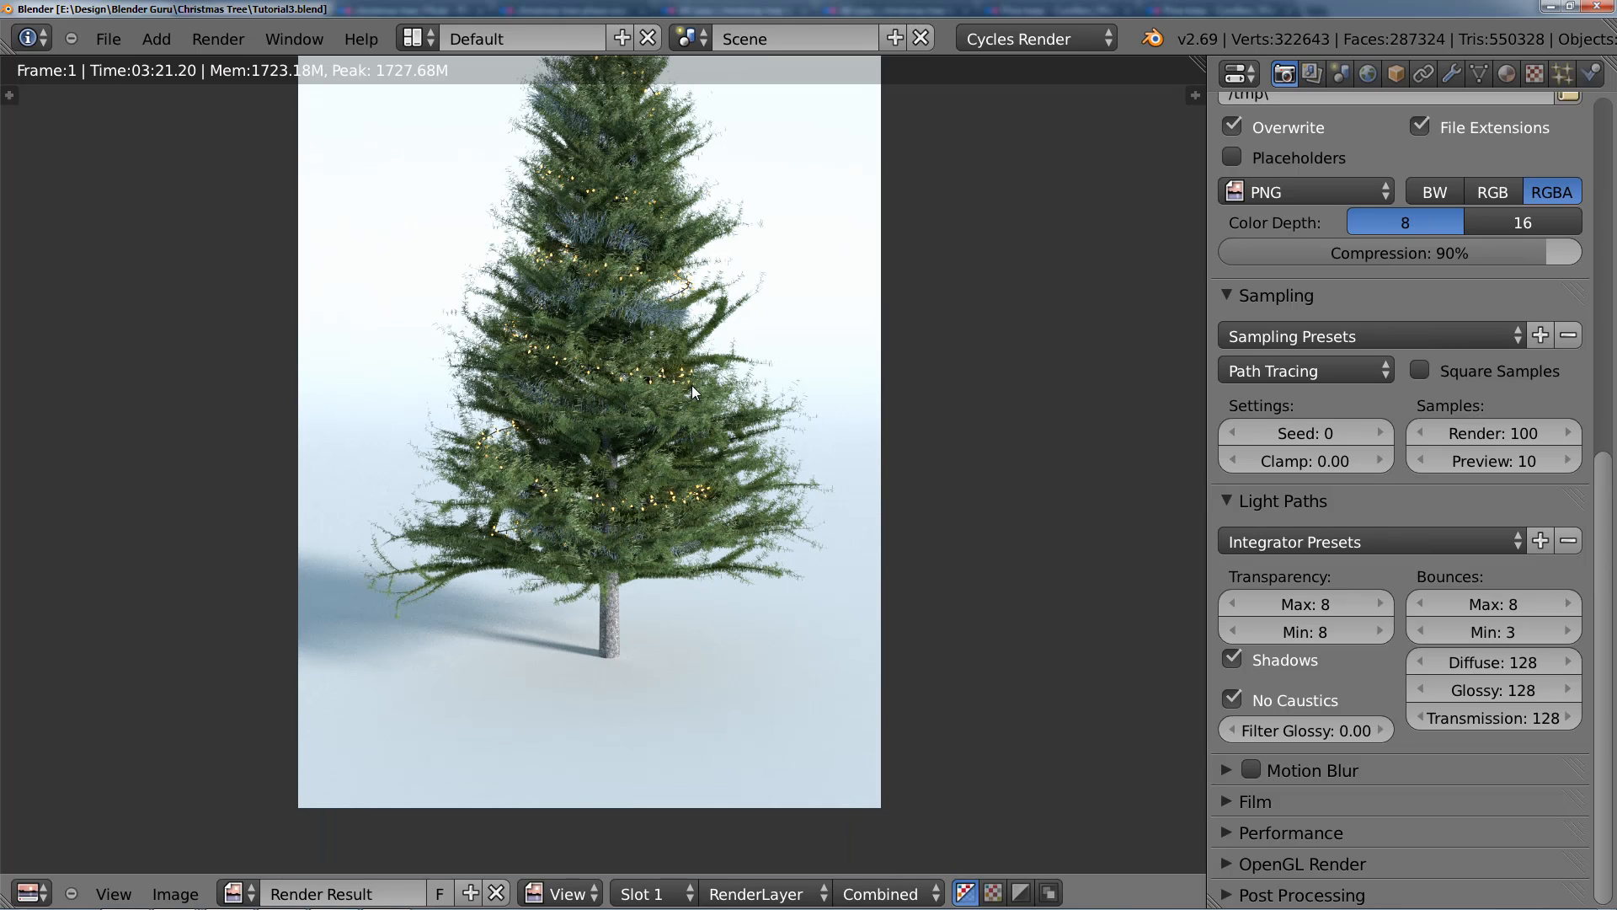
key(Escape)
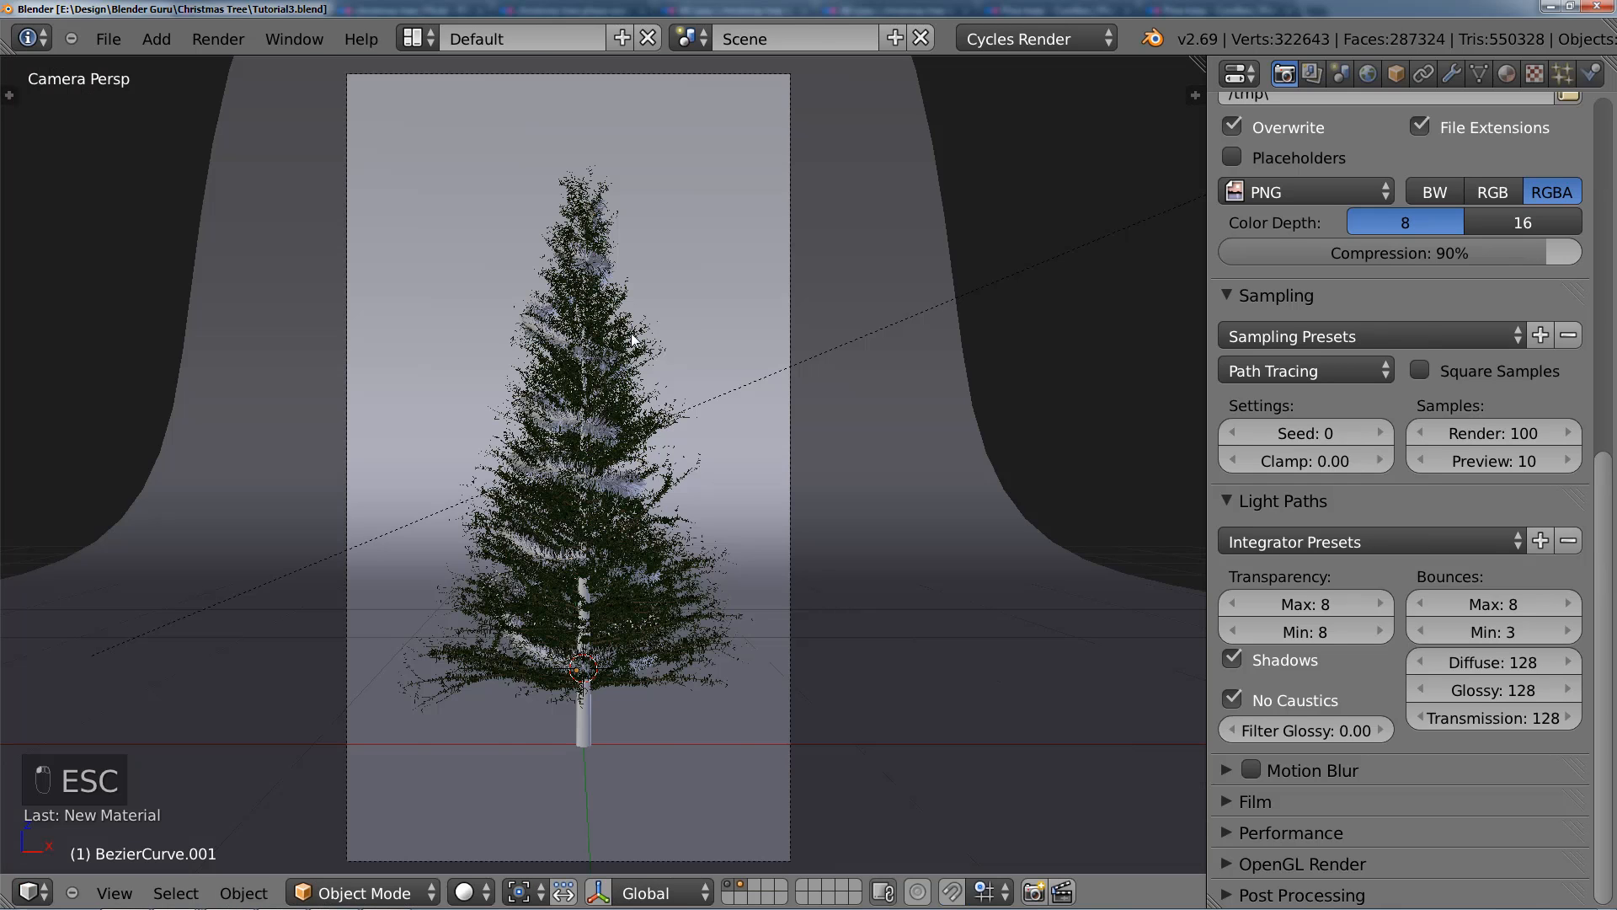
Step: Show only the decorations layer in front view and snap the 3D cursor to the selected tinsel garland
scroll(615, 571, up, 1)
mouse_move(615, 571)
shift+middle_down()
mouse_move(627, 517)
mouse_move(626, 574)
shift+middle_up()
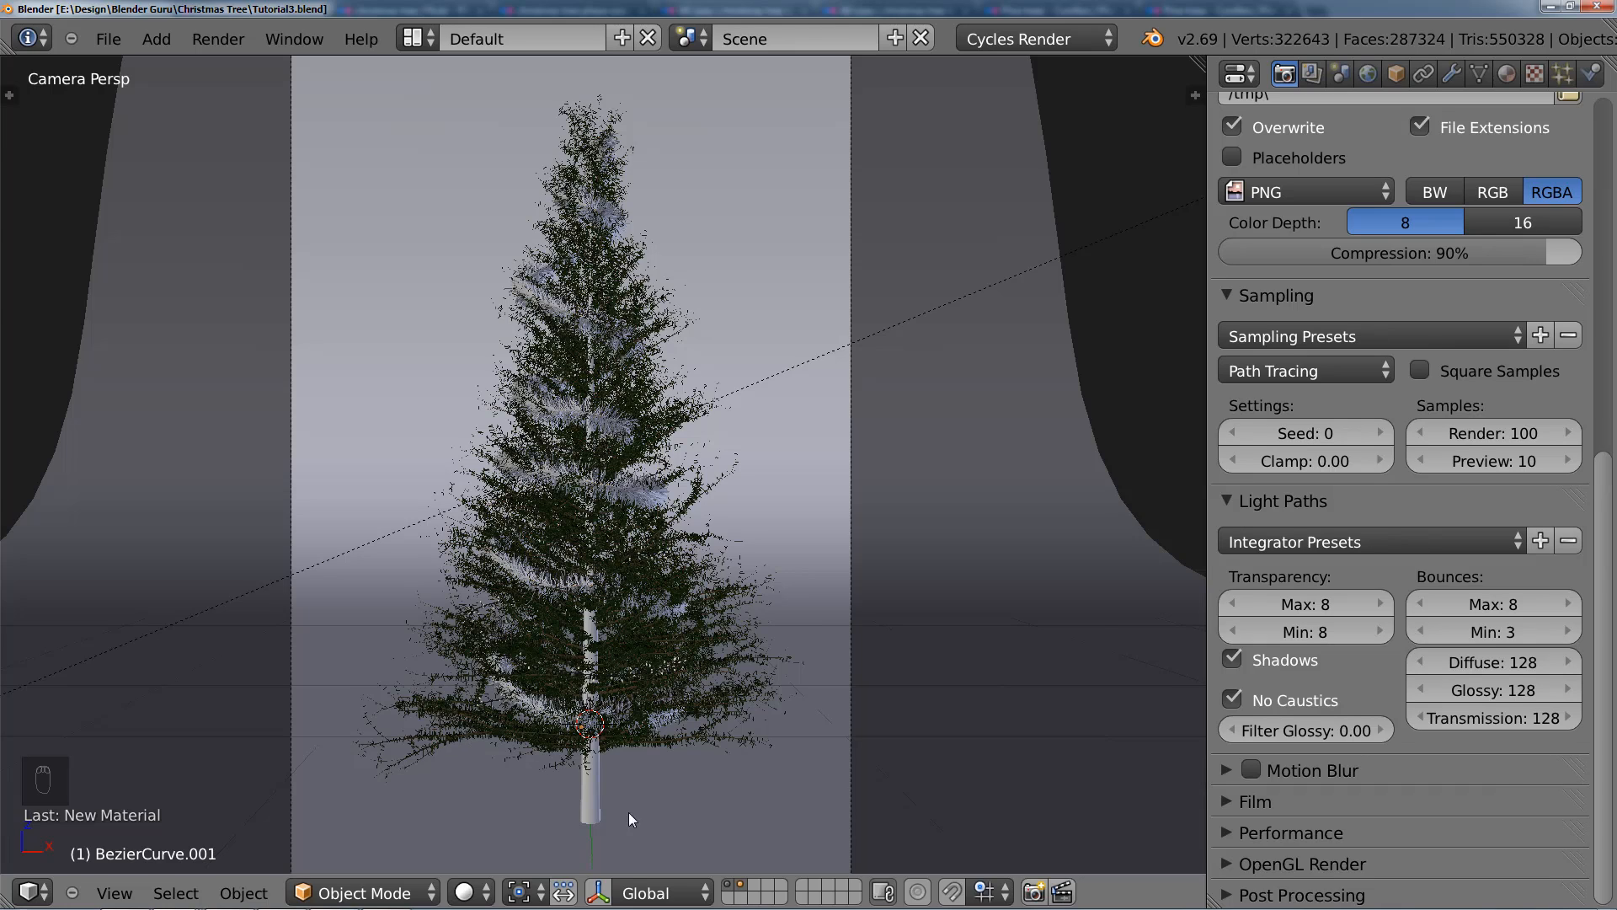
click(744, 887)
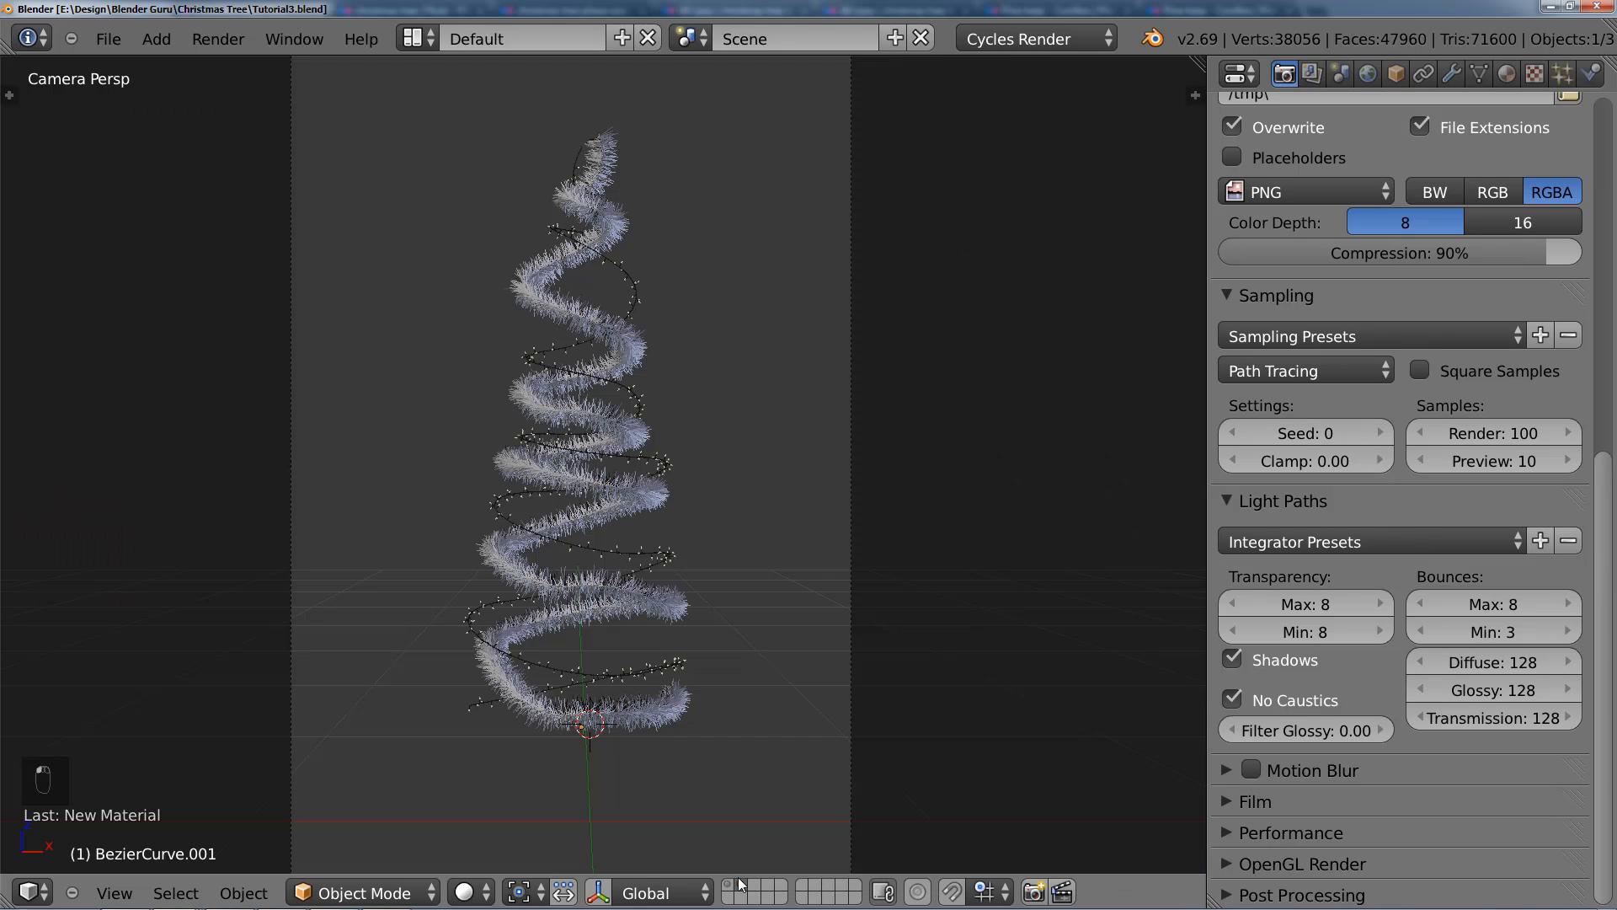
key(KP_1)
key(shift+a)
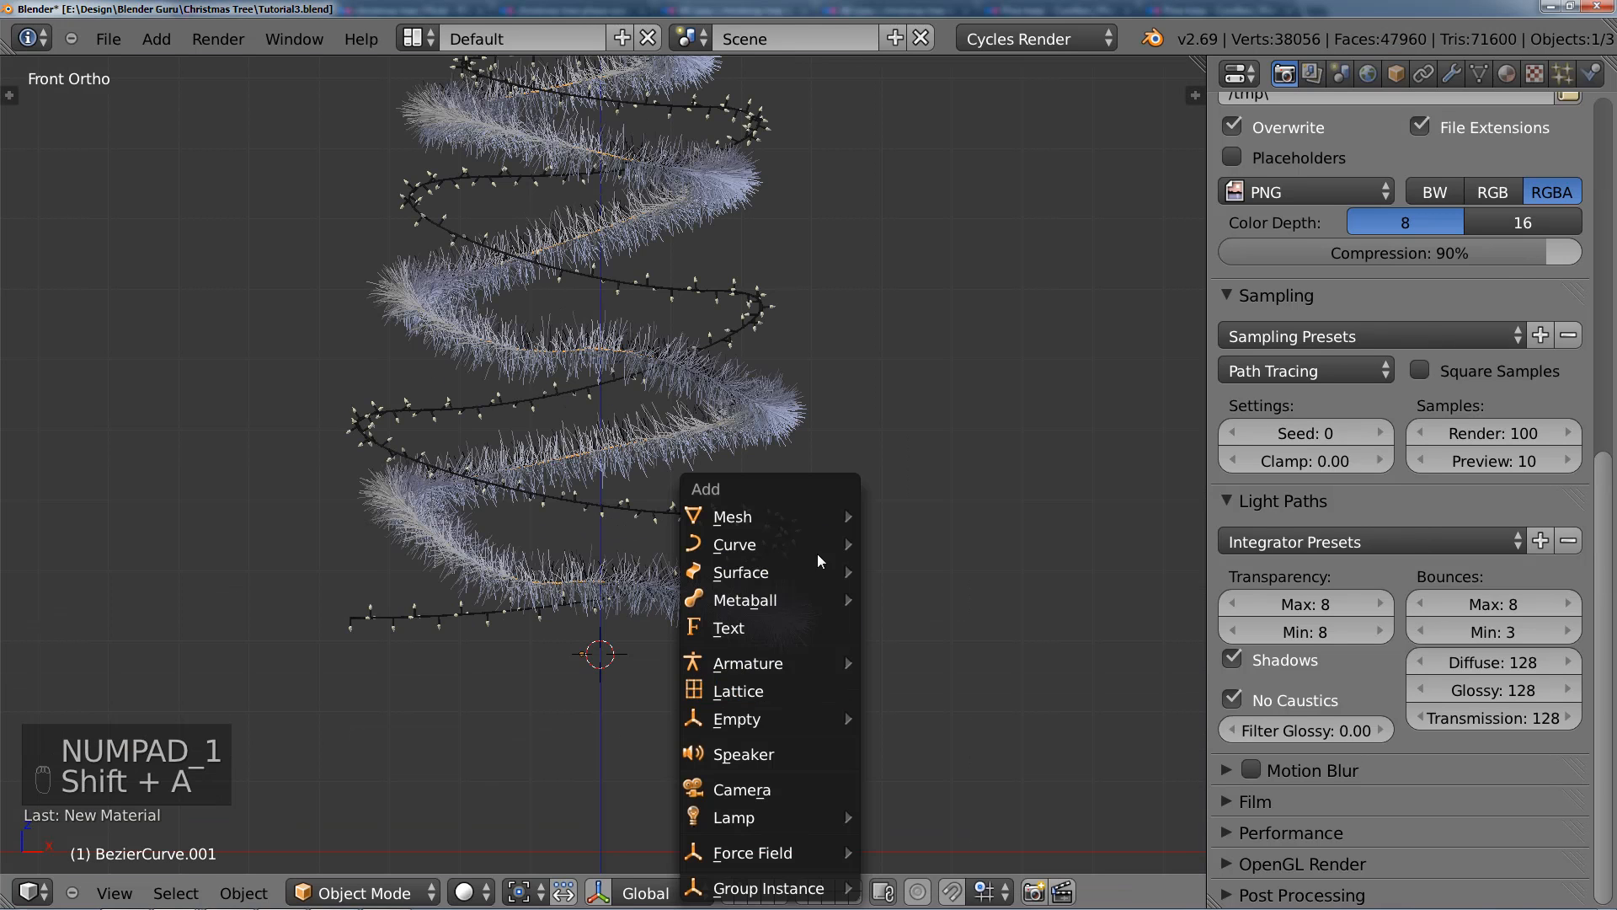
key(shift+s)
key(shift+s)
click(937, 436)
scroll(861, 507, down, 2)
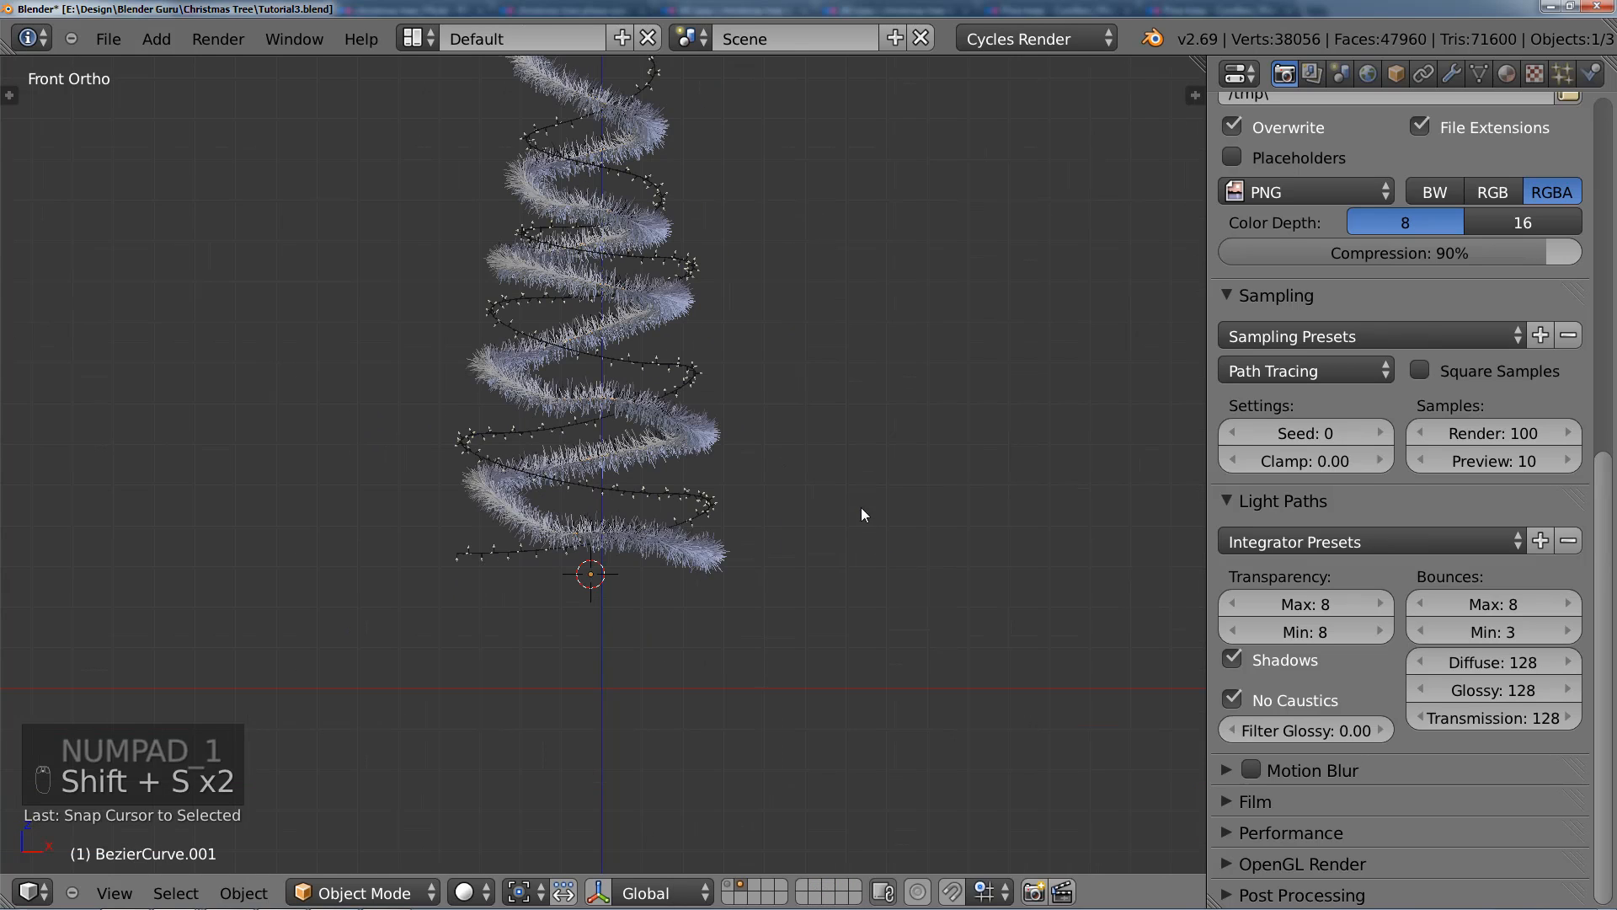
Step: Add a UV sphere at the 3D cursor and scale it uniformly by 0.1
key(shift+a)
mouse_move(884, 412)
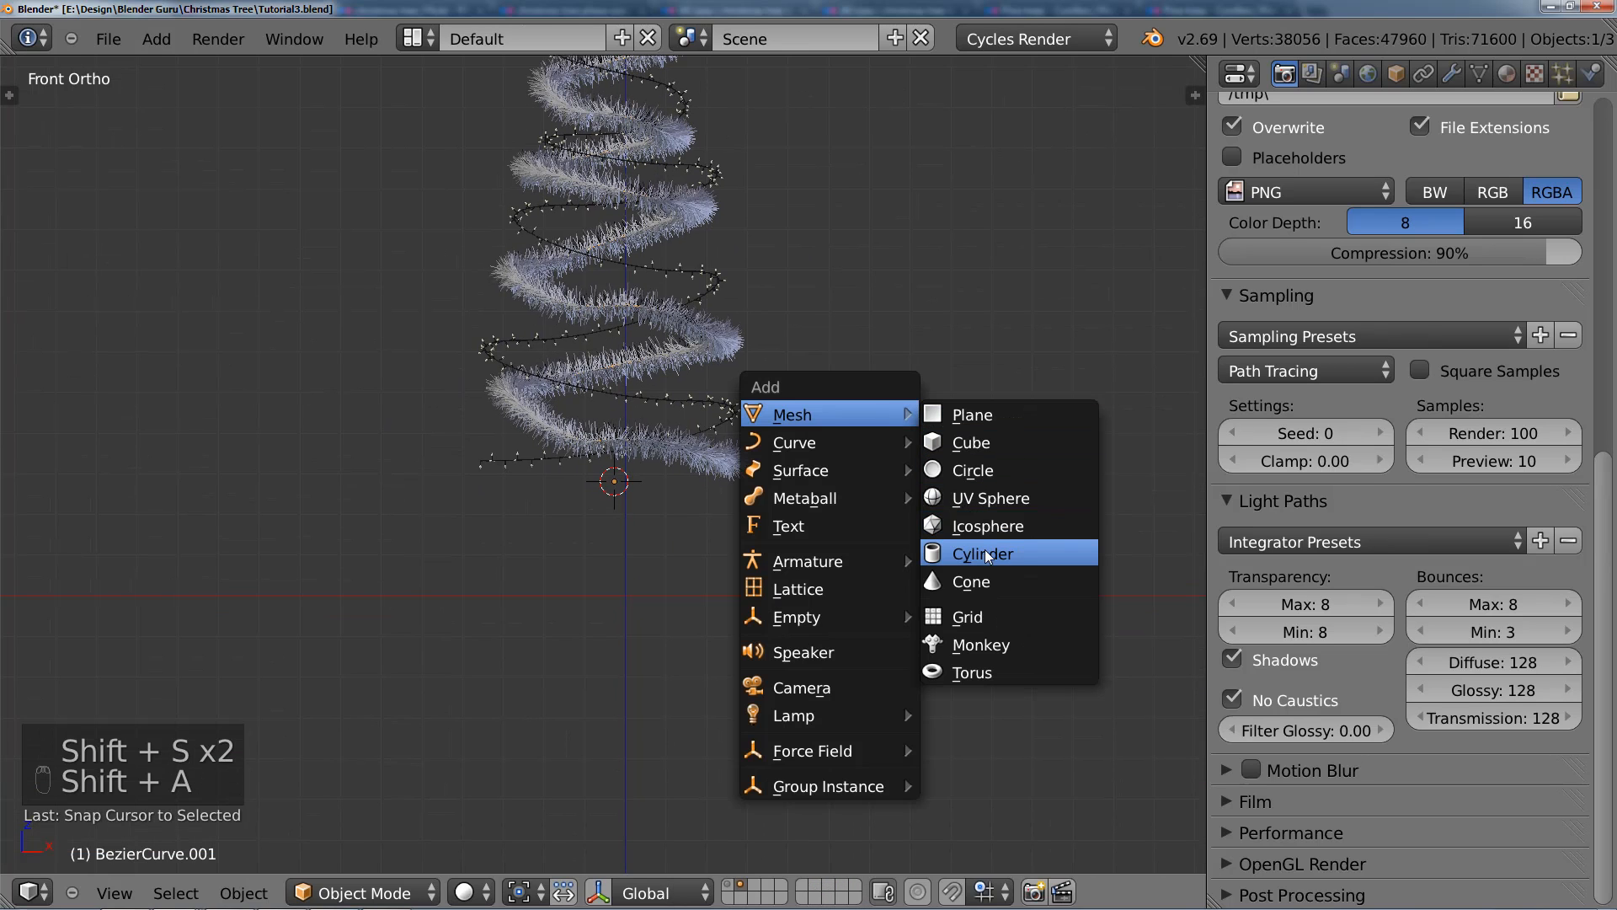
click(997, 502)
scroll(901, 463, down, 2)
shift+scroll(872, 382, up, 2)
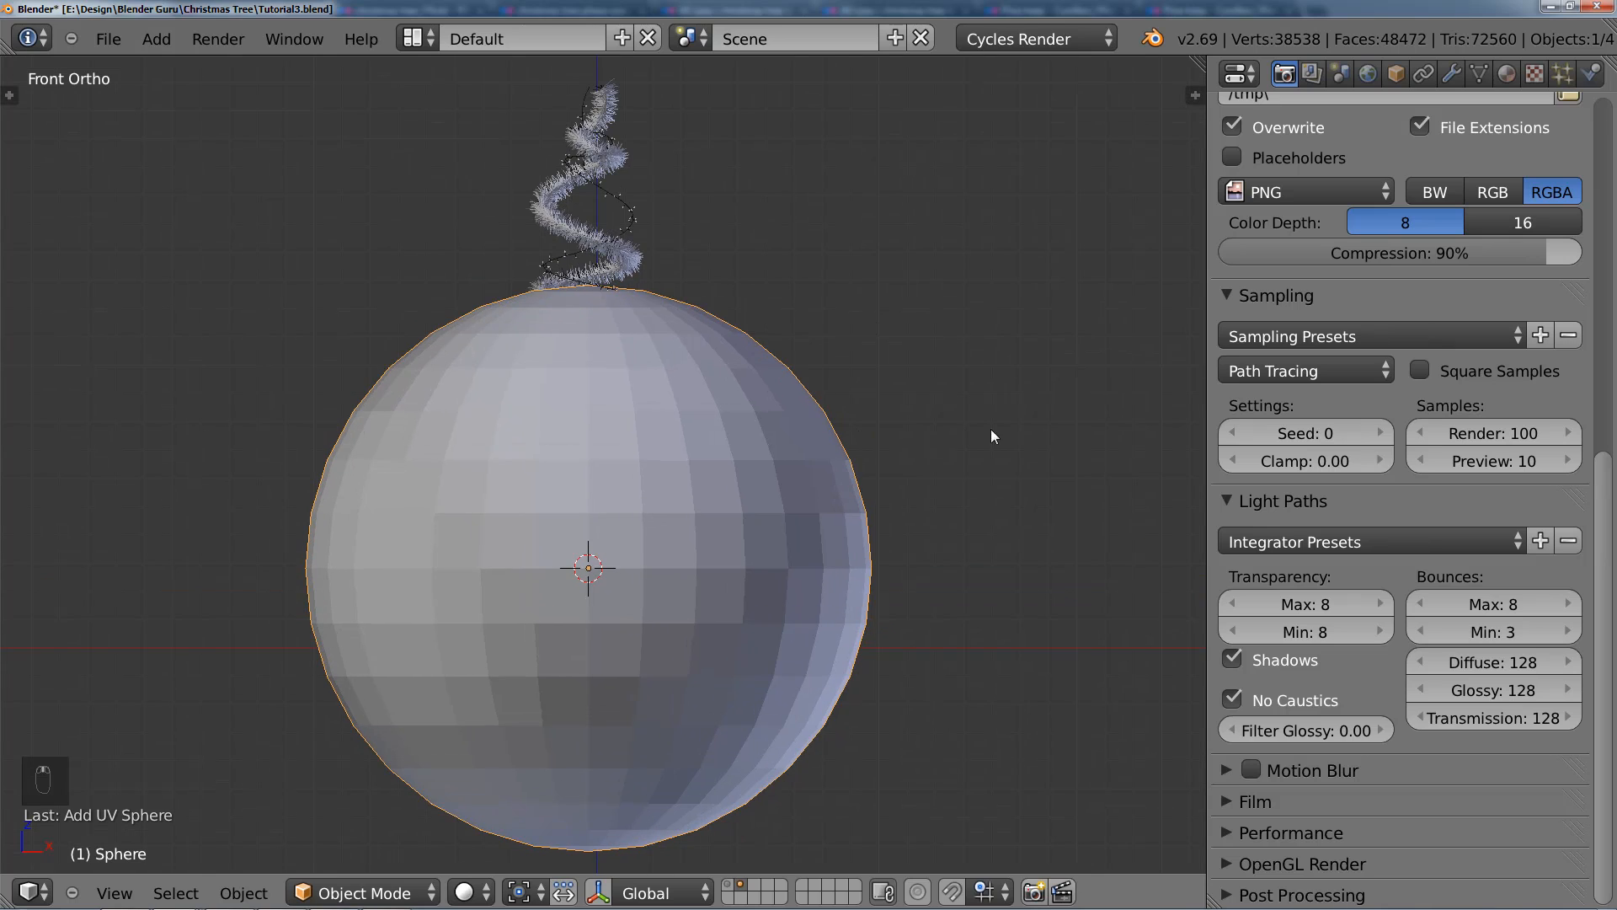
key(s)
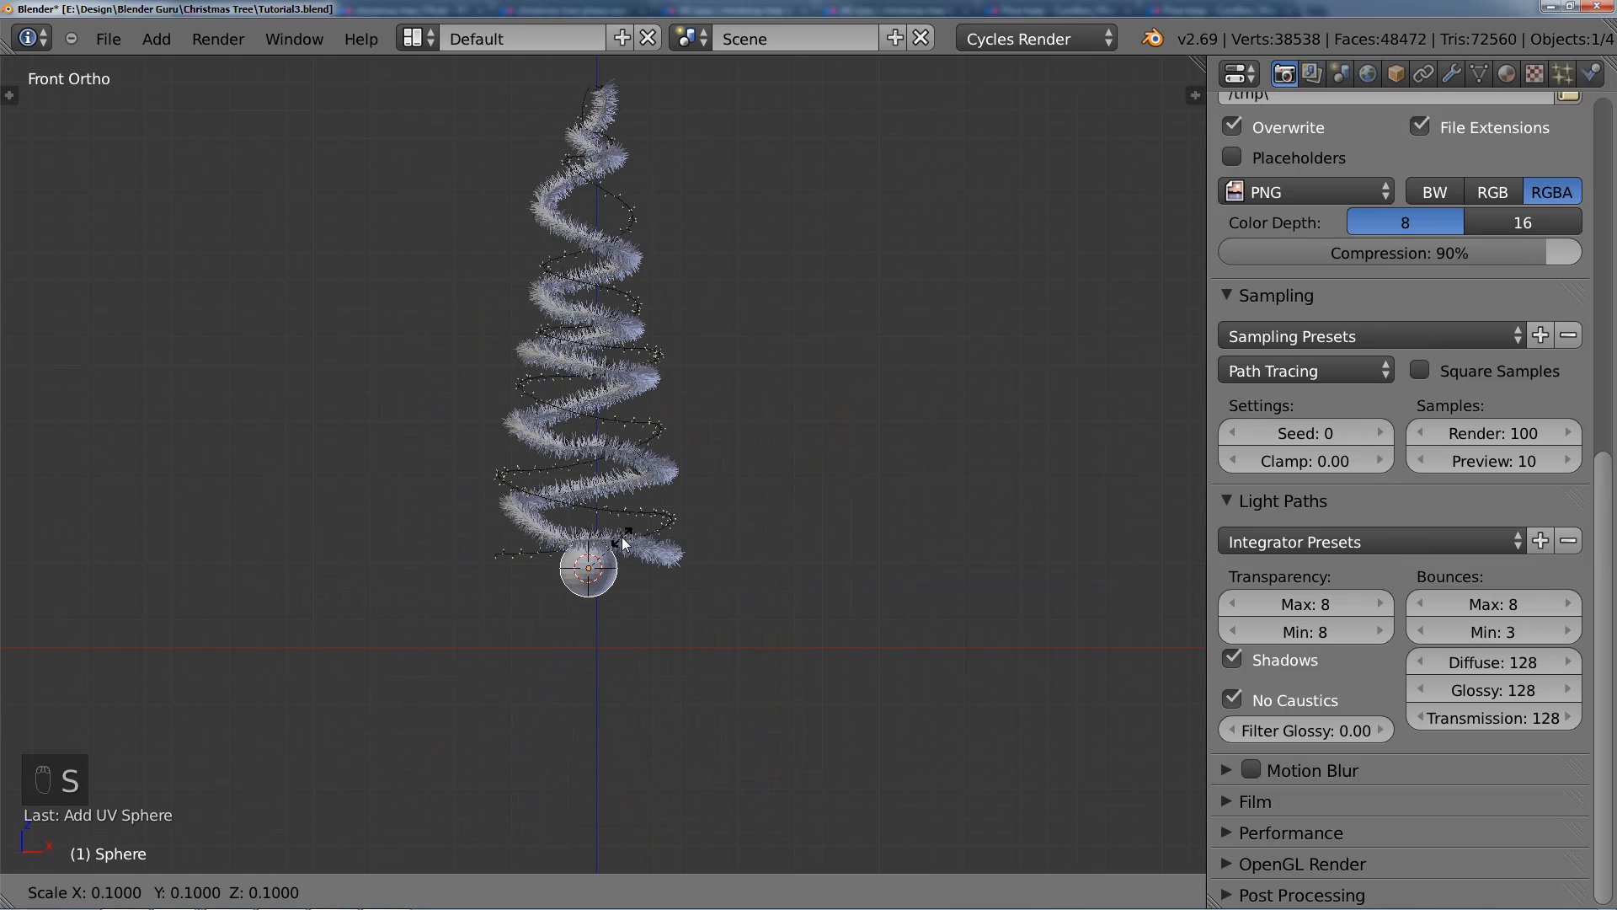
click(619, 544)
scroll(621, 544, up, 2)
Step: Set the scene units to Metric and bring up the sphere's dimensions in the object properties
key(n)
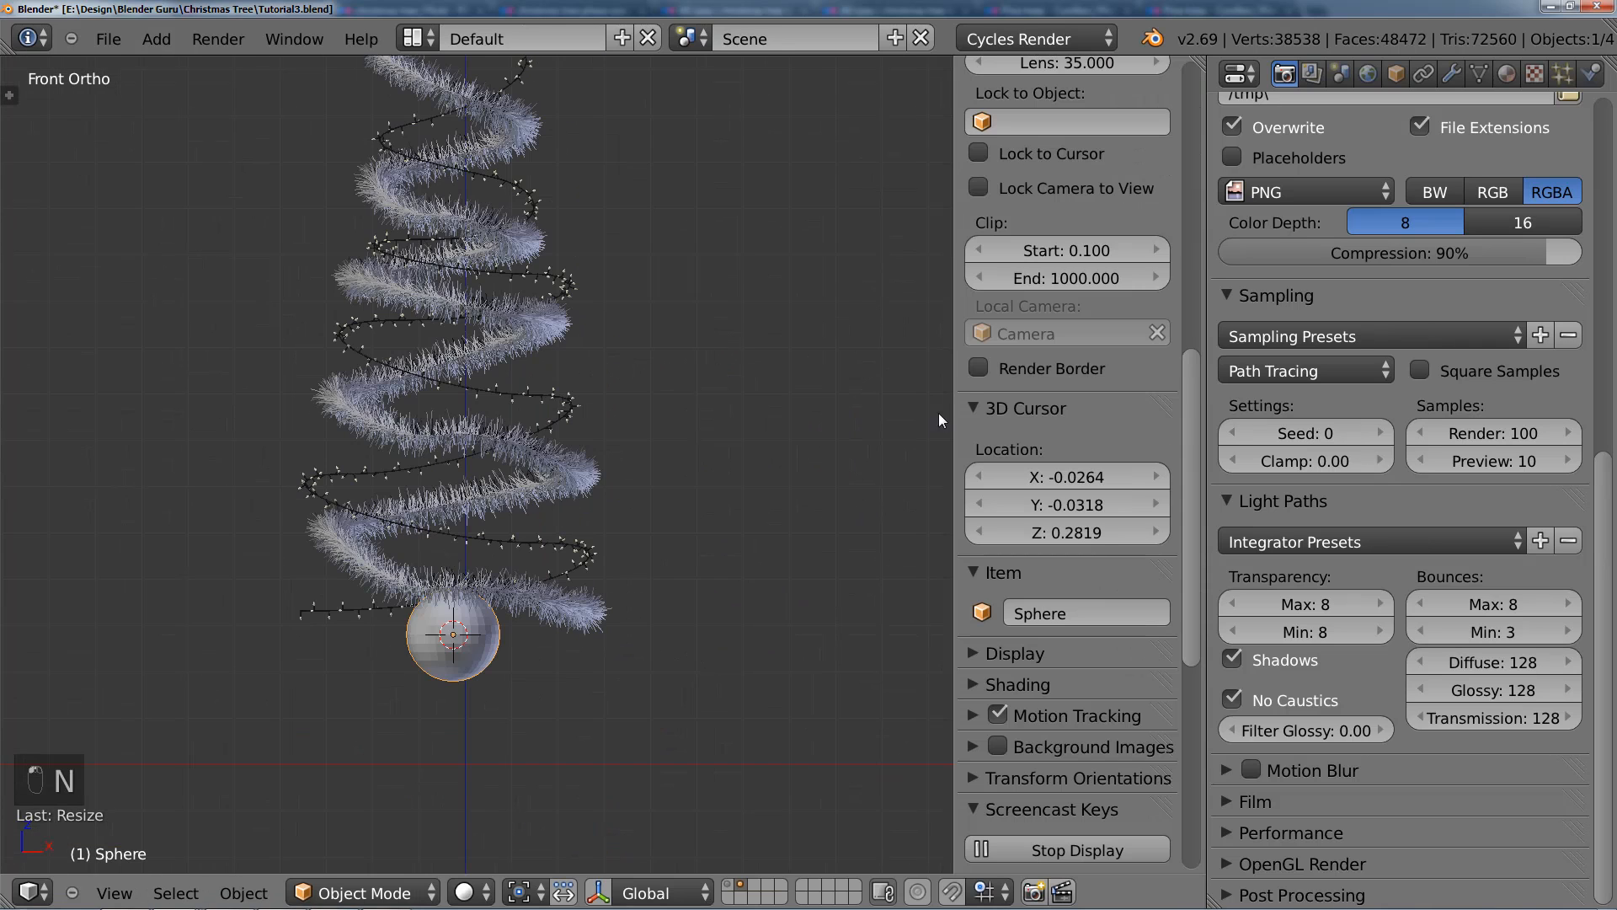
click(1341, 74)
click(1403, 350)
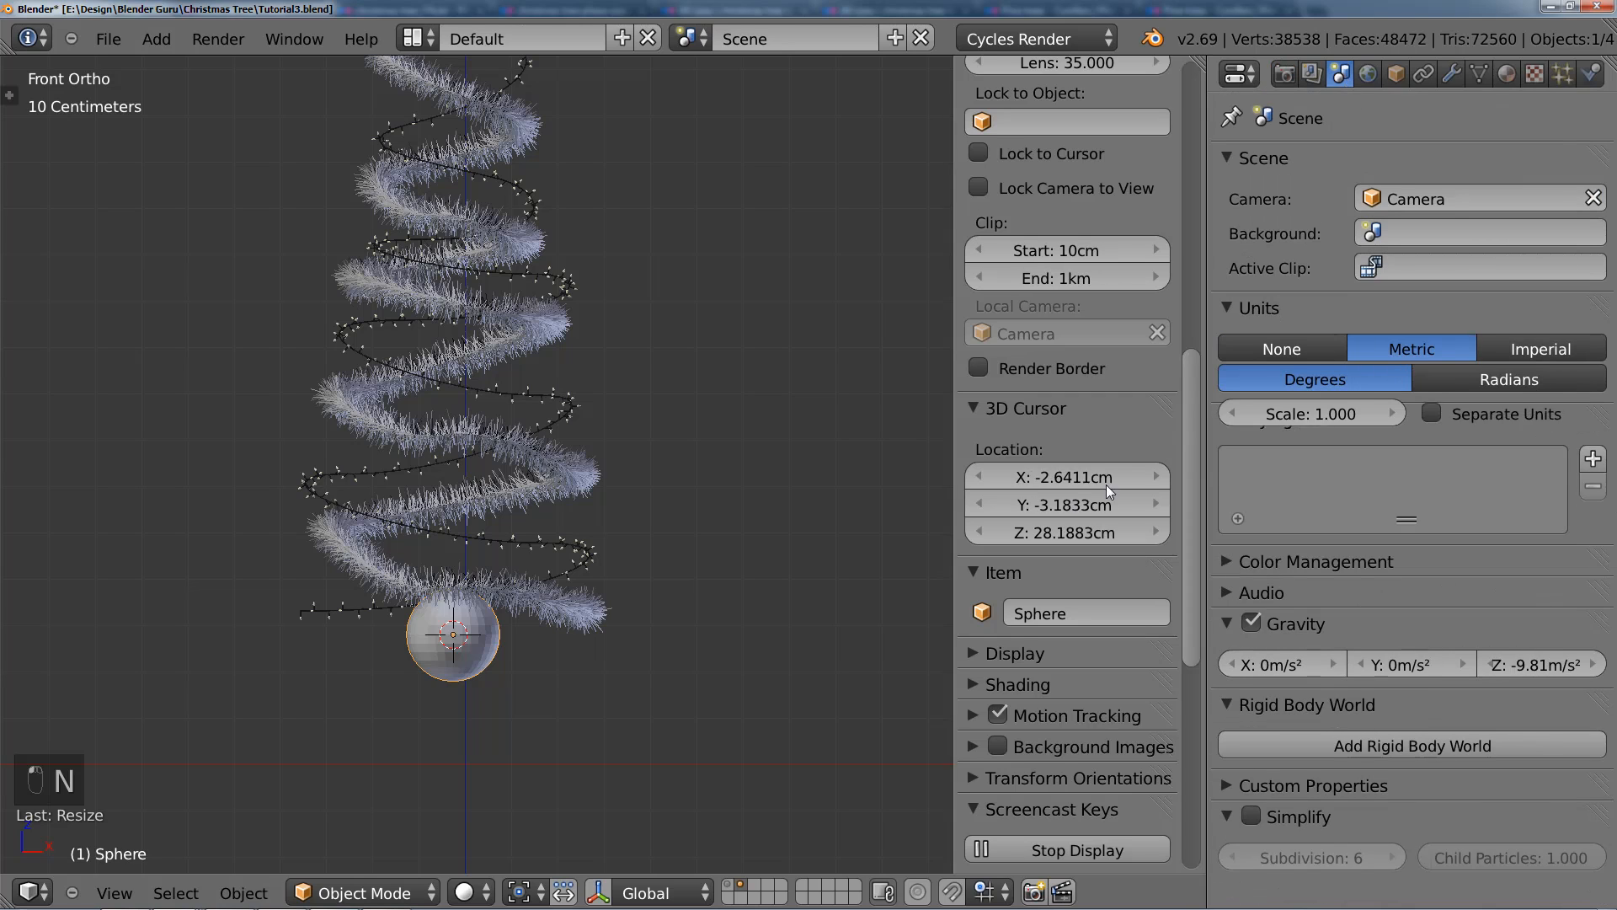
scroll(1105, 484, up, 15)
scroll(1064, 523, up, 3)
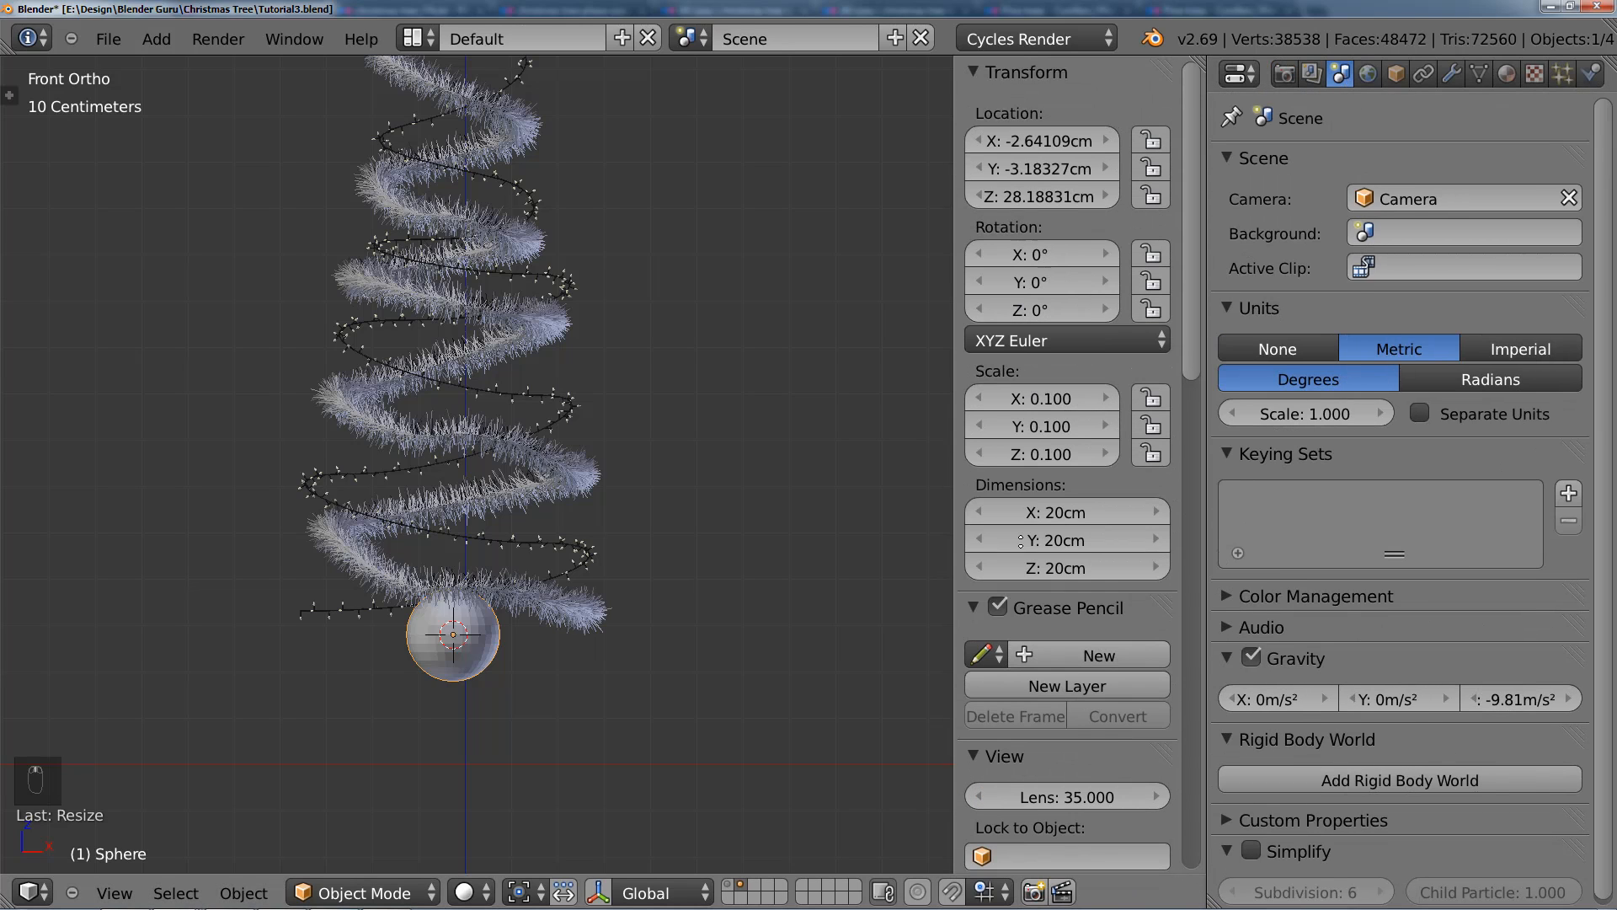
scroll(711, 443, up, 5)
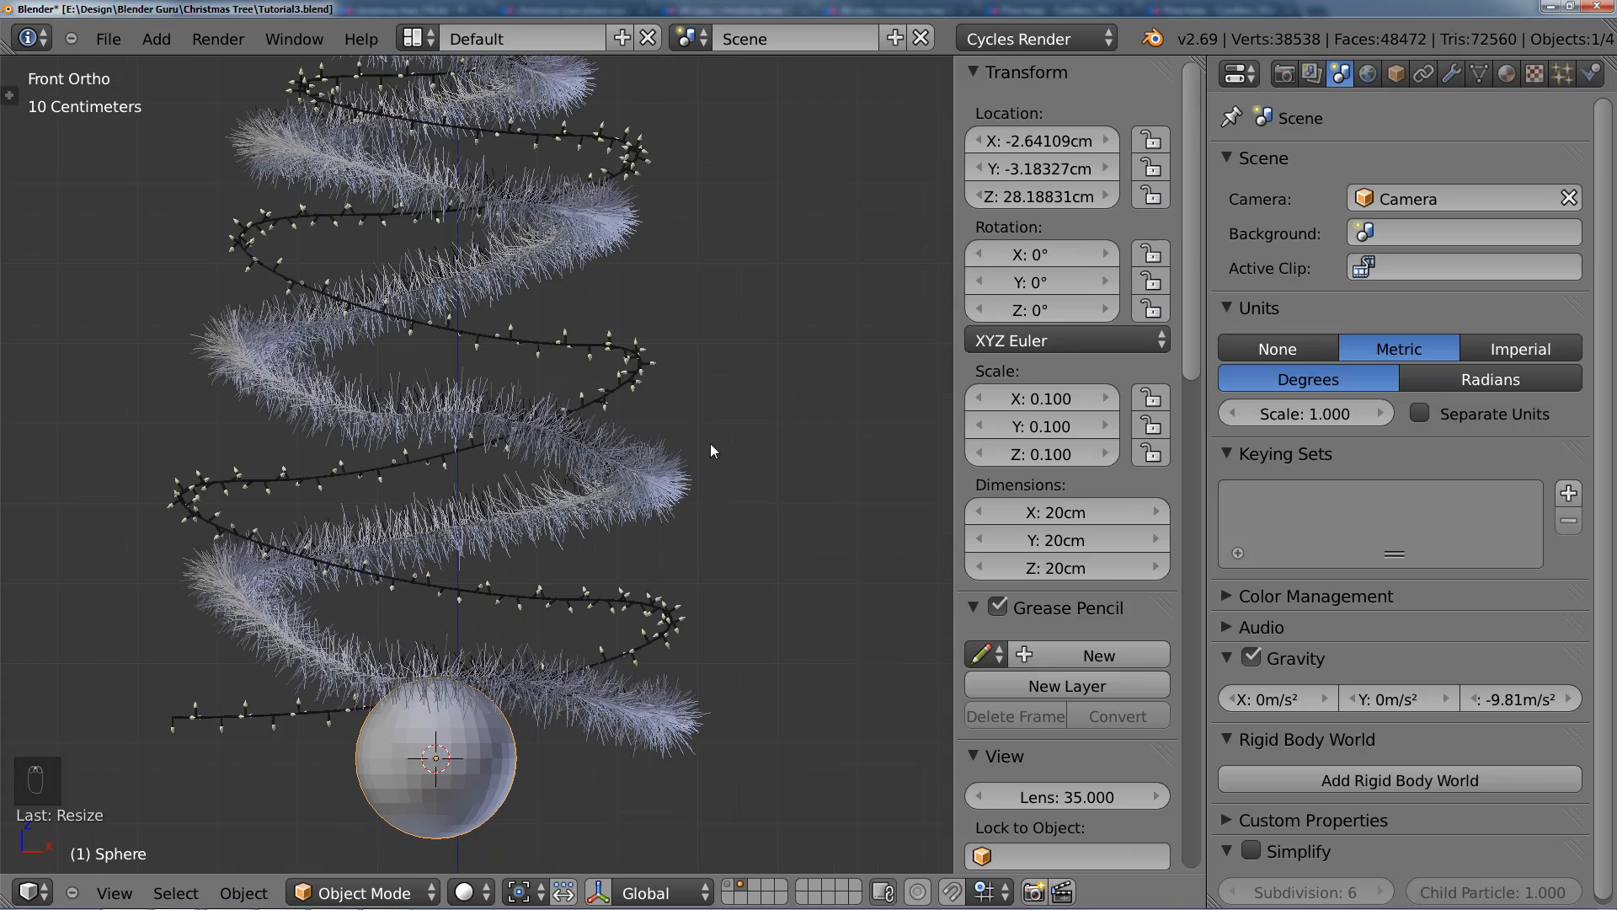
Step: Scale the sphere down uniformly to bauble size, with dimensions of 7 cm on all axes
key(s)
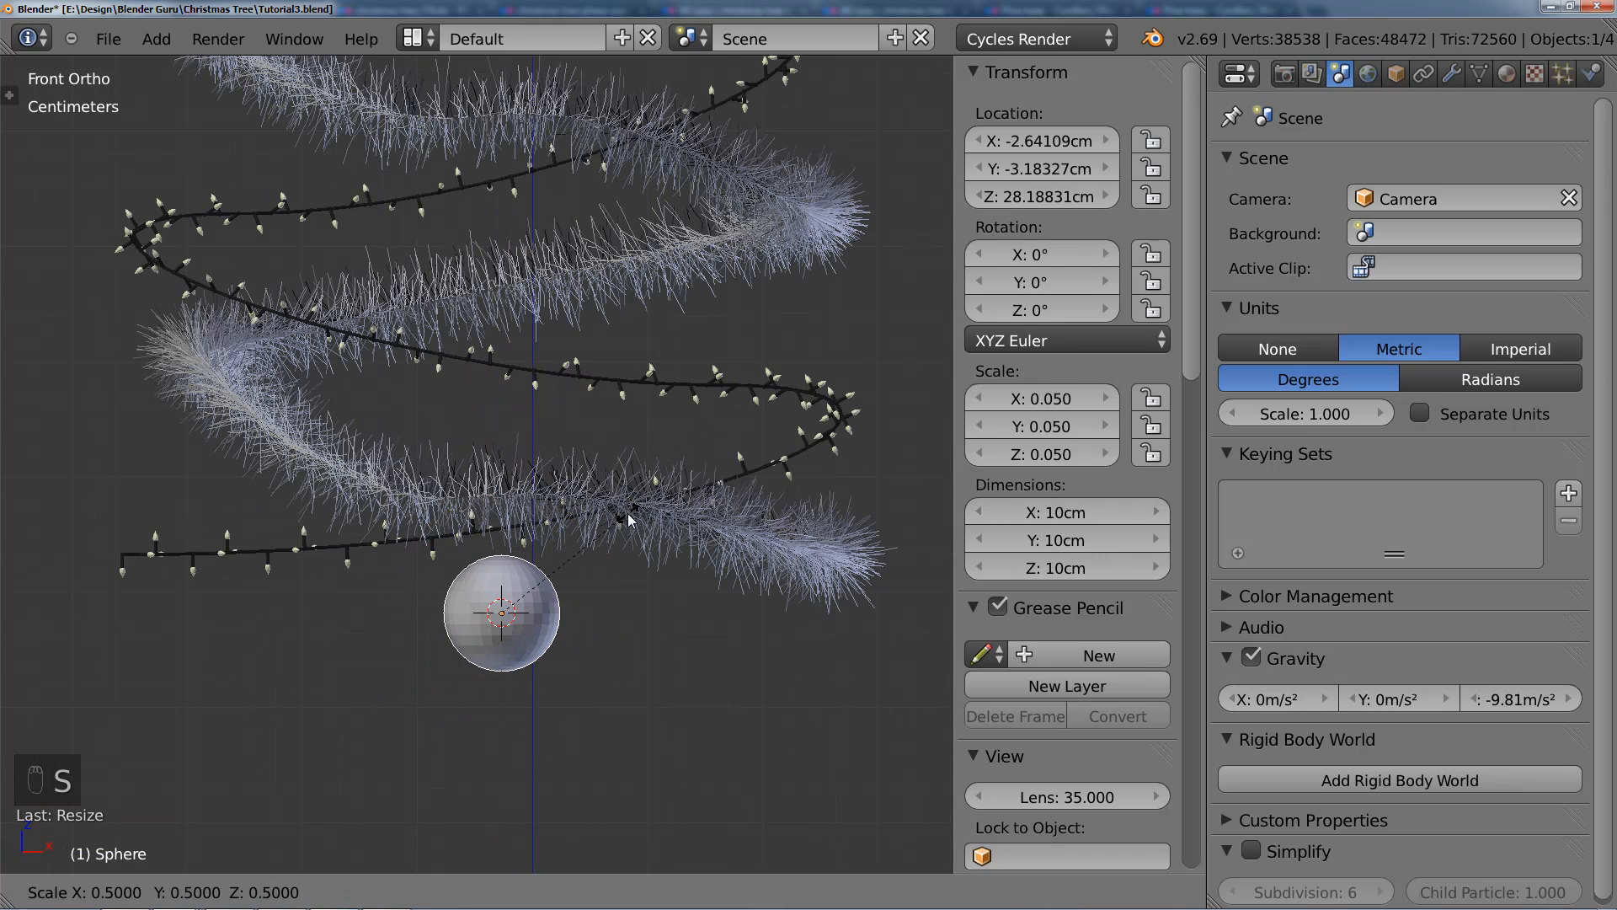
click(629, 513)
key(s)
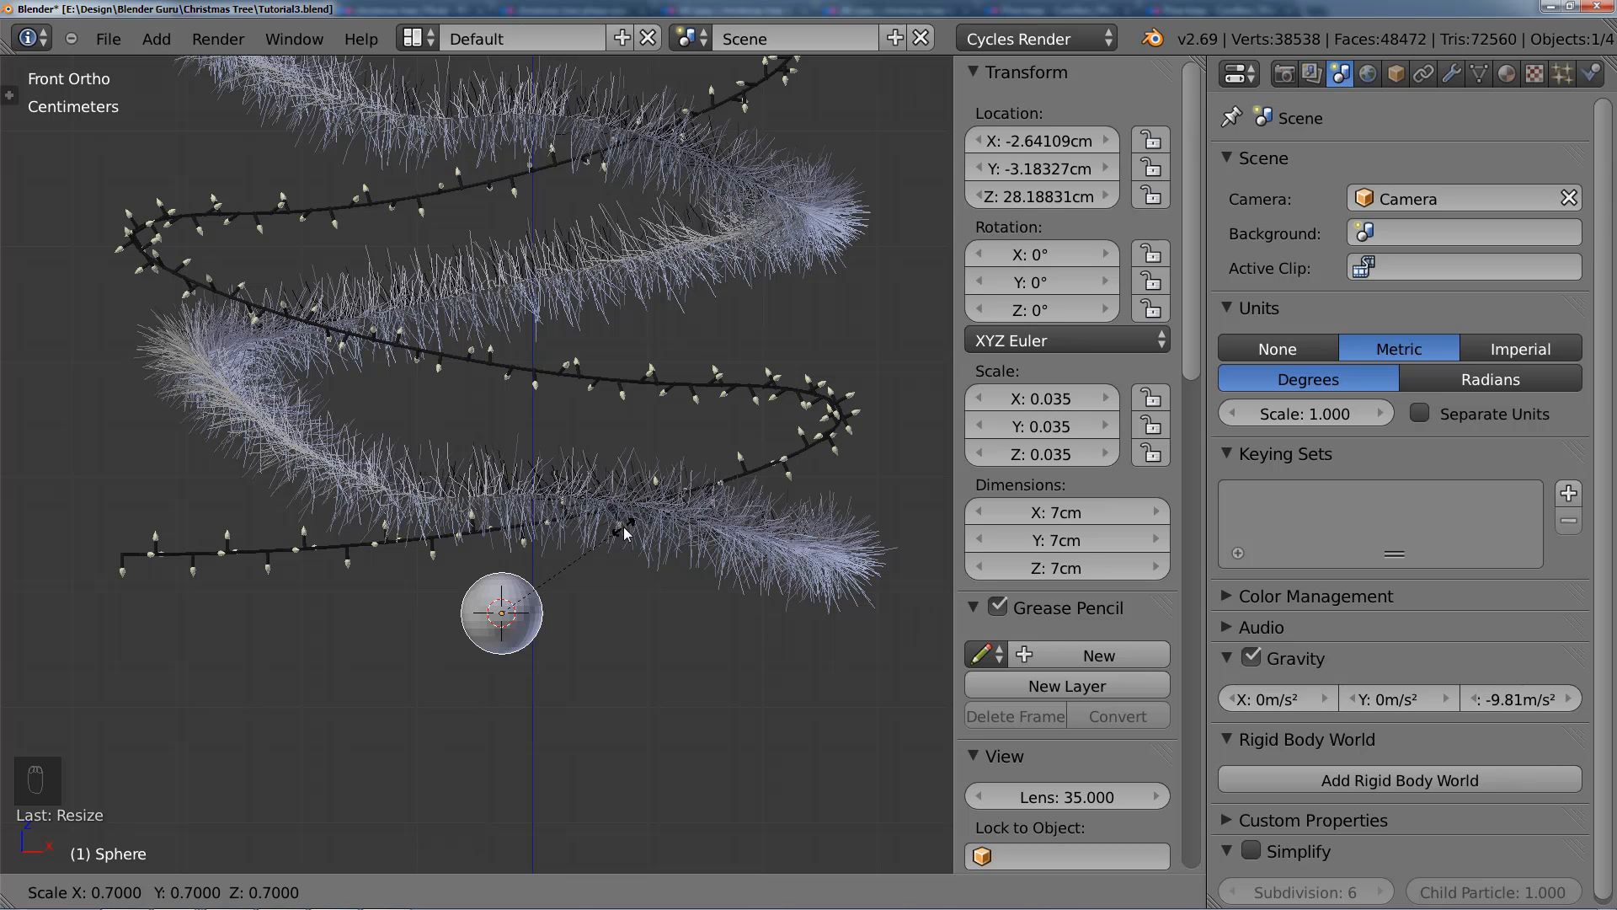
click(623, 528)
scroll(652, 557, down, 3)
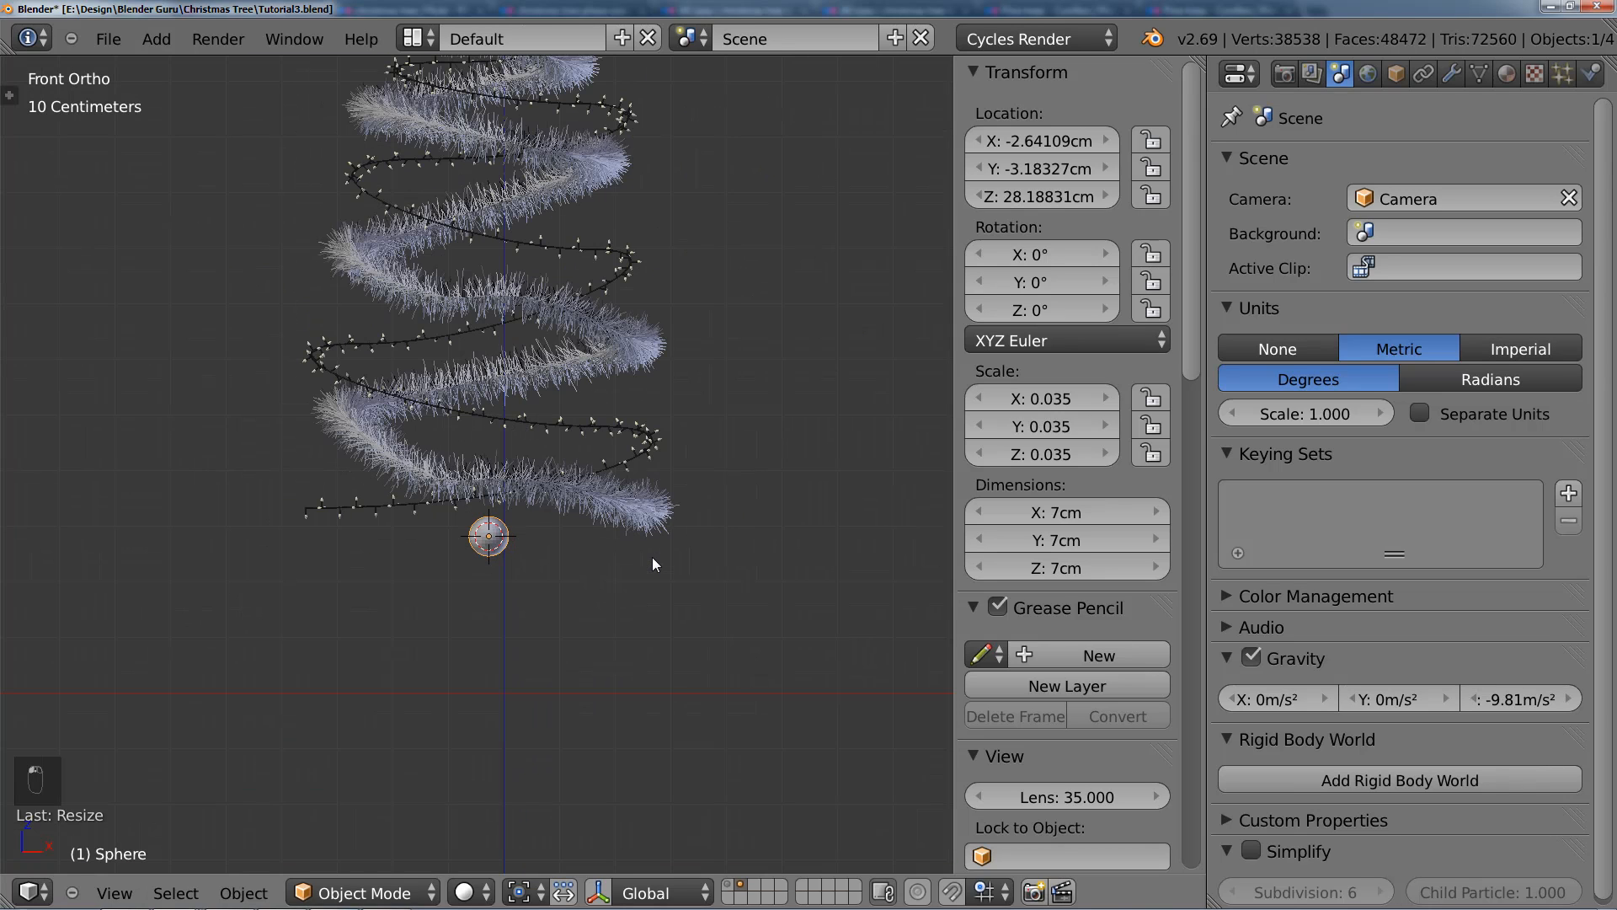
Step: With the tree layer also shown, move the sphere beside the tree's lower left branches and scale it to 6.16 cm
shift+click(729, 885)
key(s)
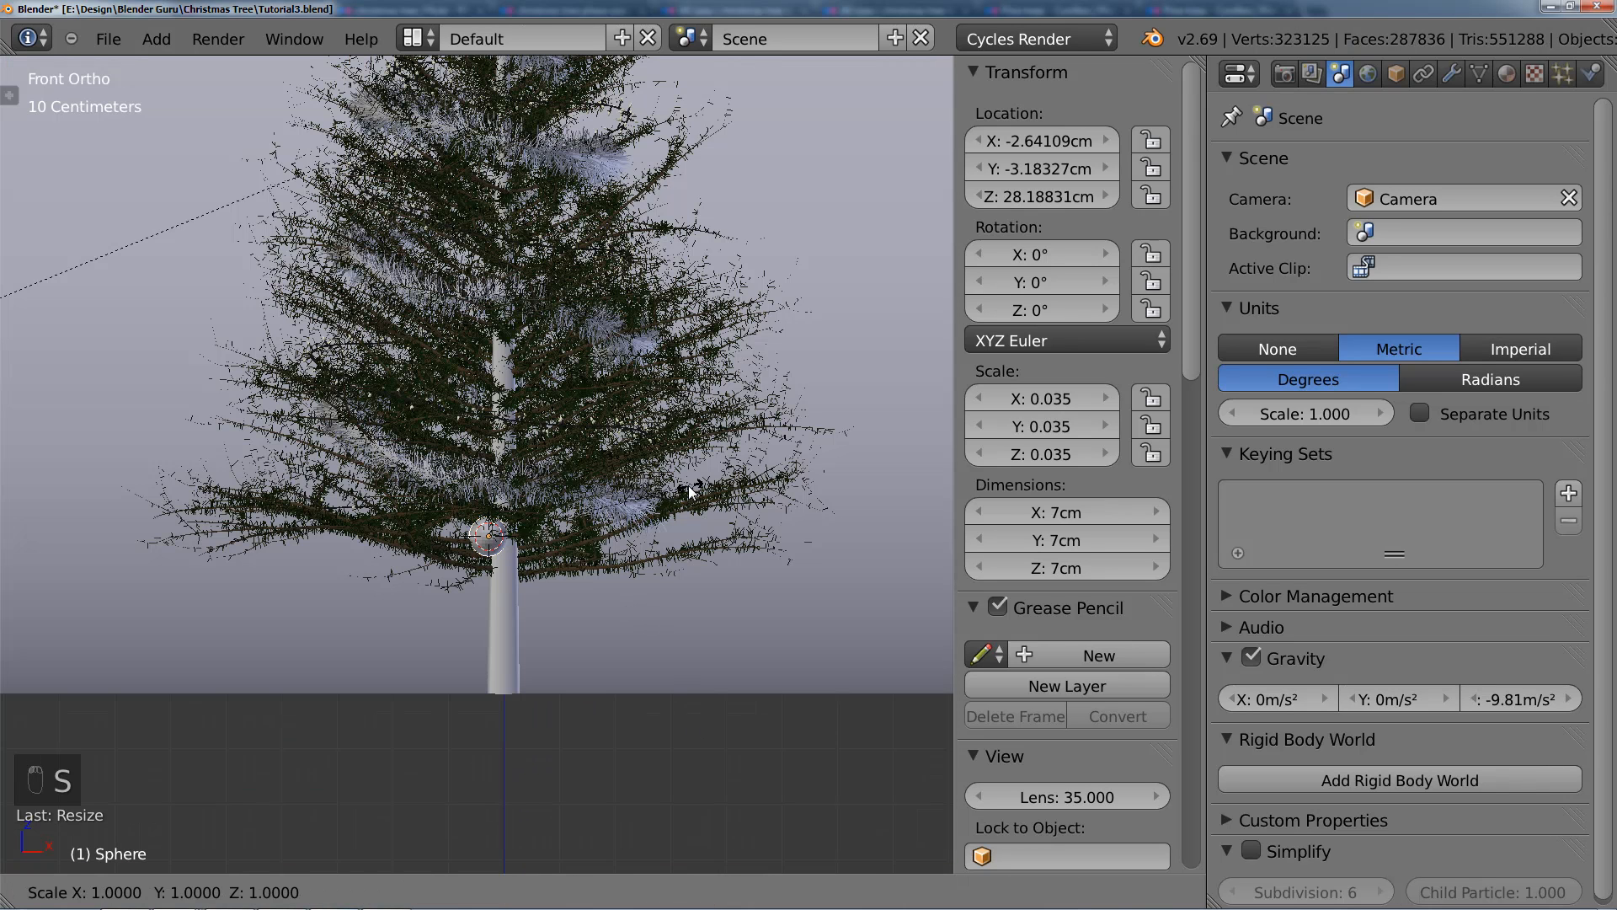
click(646, 501)
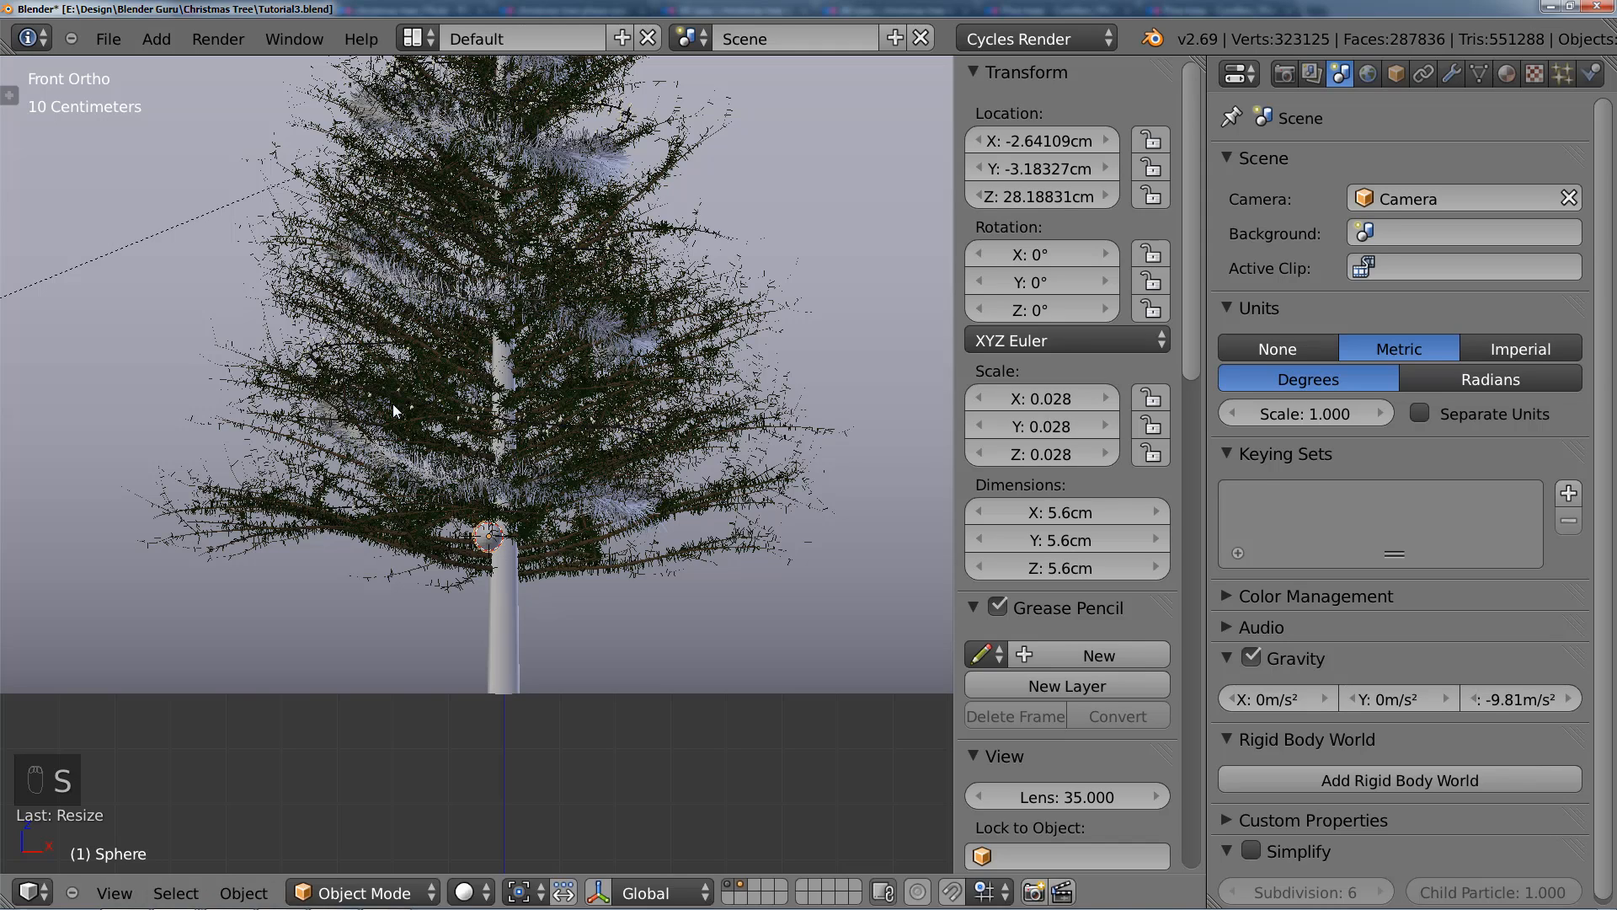
key(g)
click(392, 401)
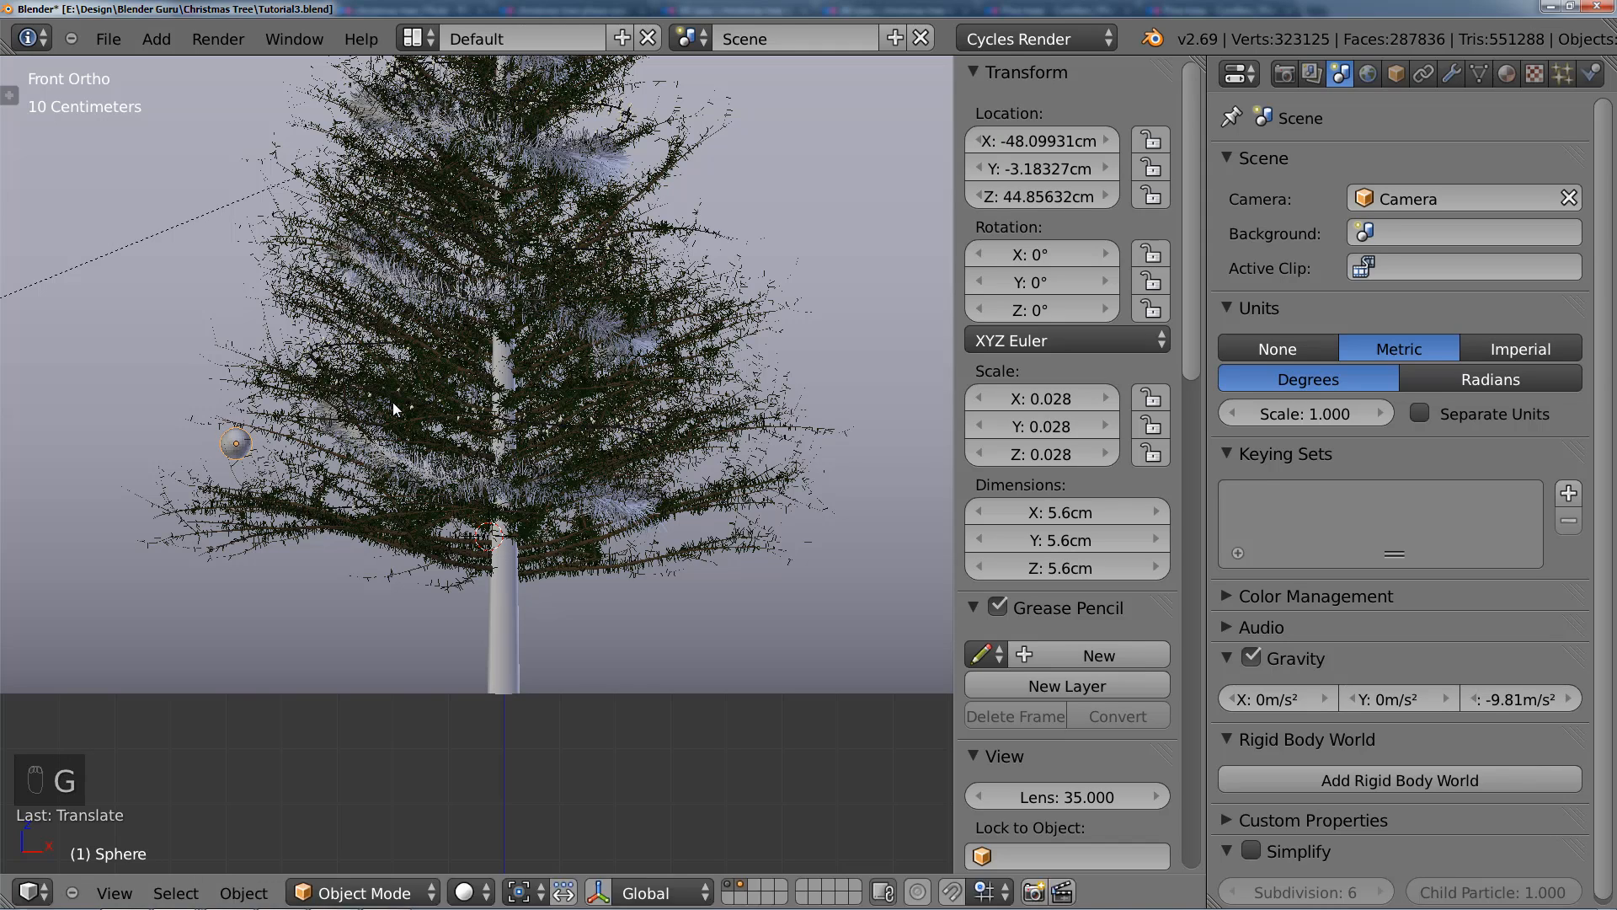
key(s)
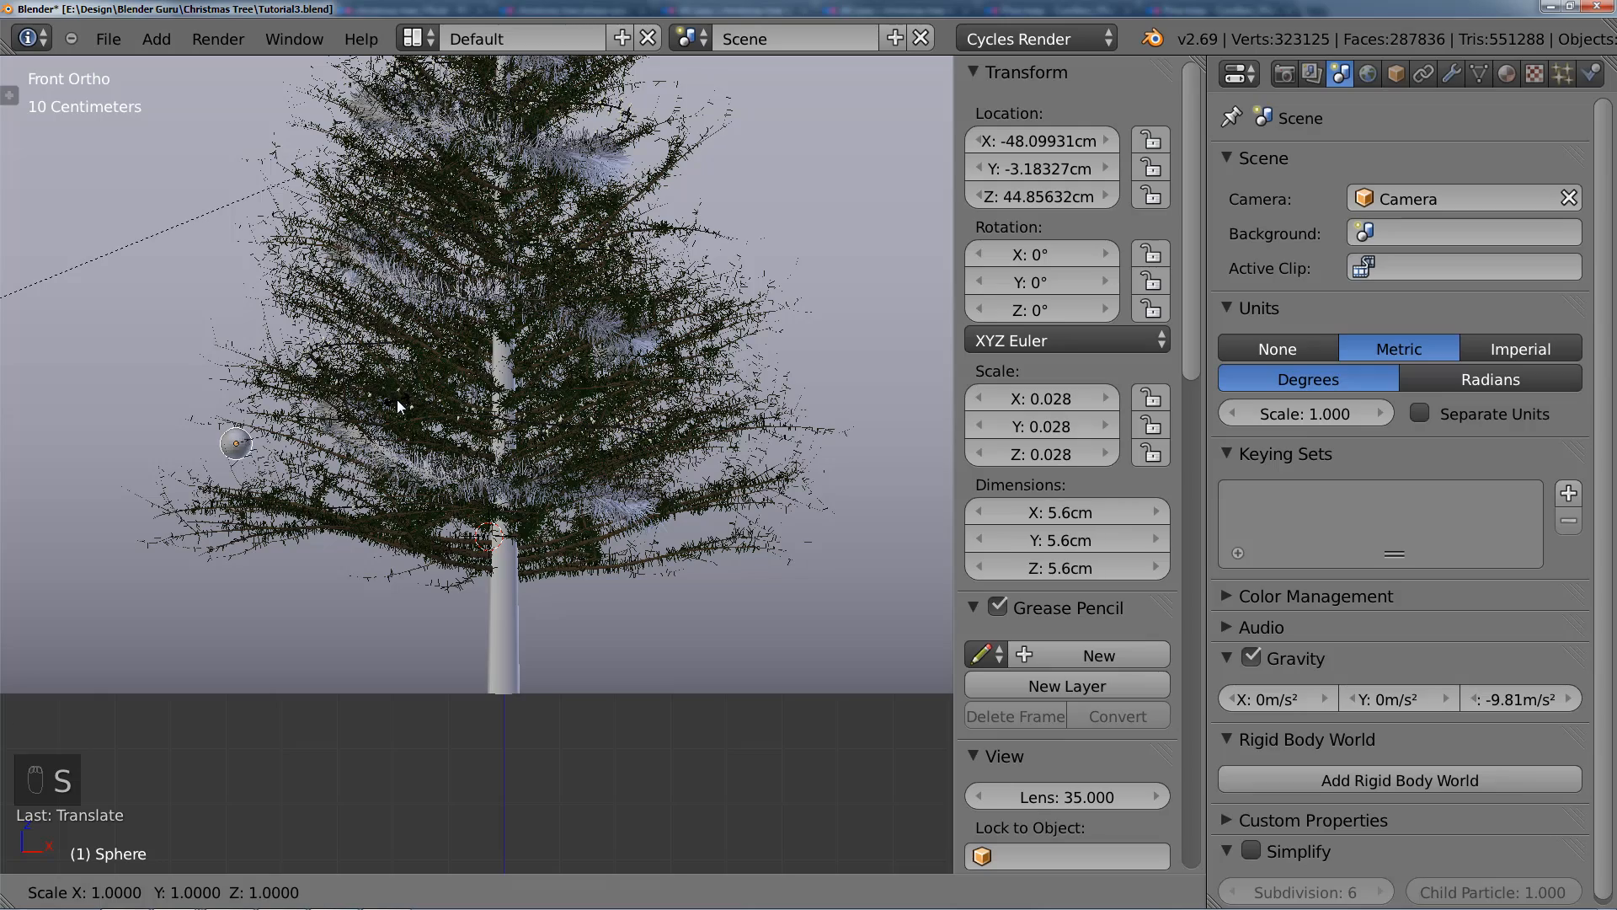
click(406, 401)
Step: Move the sphere's whole mesh down along Z in Edit Mode so its origin sits at the top of the ball
scroll(397, 418, up, 2)
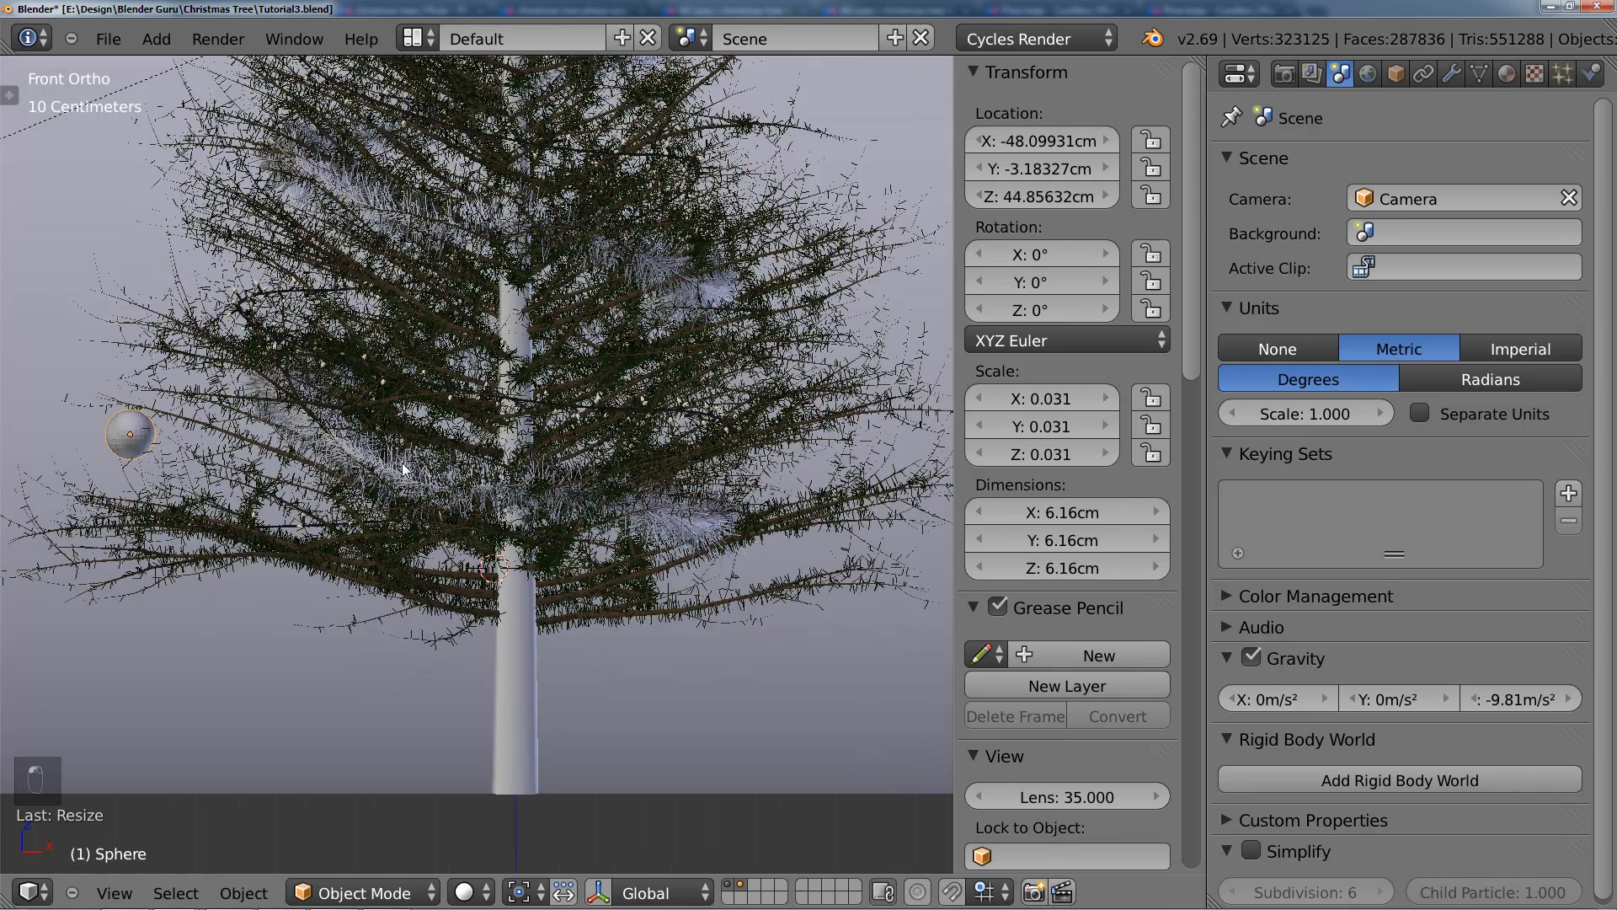
shift+middle_drag(257, 463, 524, 530)
scroll(362, 519, up, 3)
shift+middle_drag(362, 519, 483, 470)
scroll(485, 476, up, 2)
key(Tab)
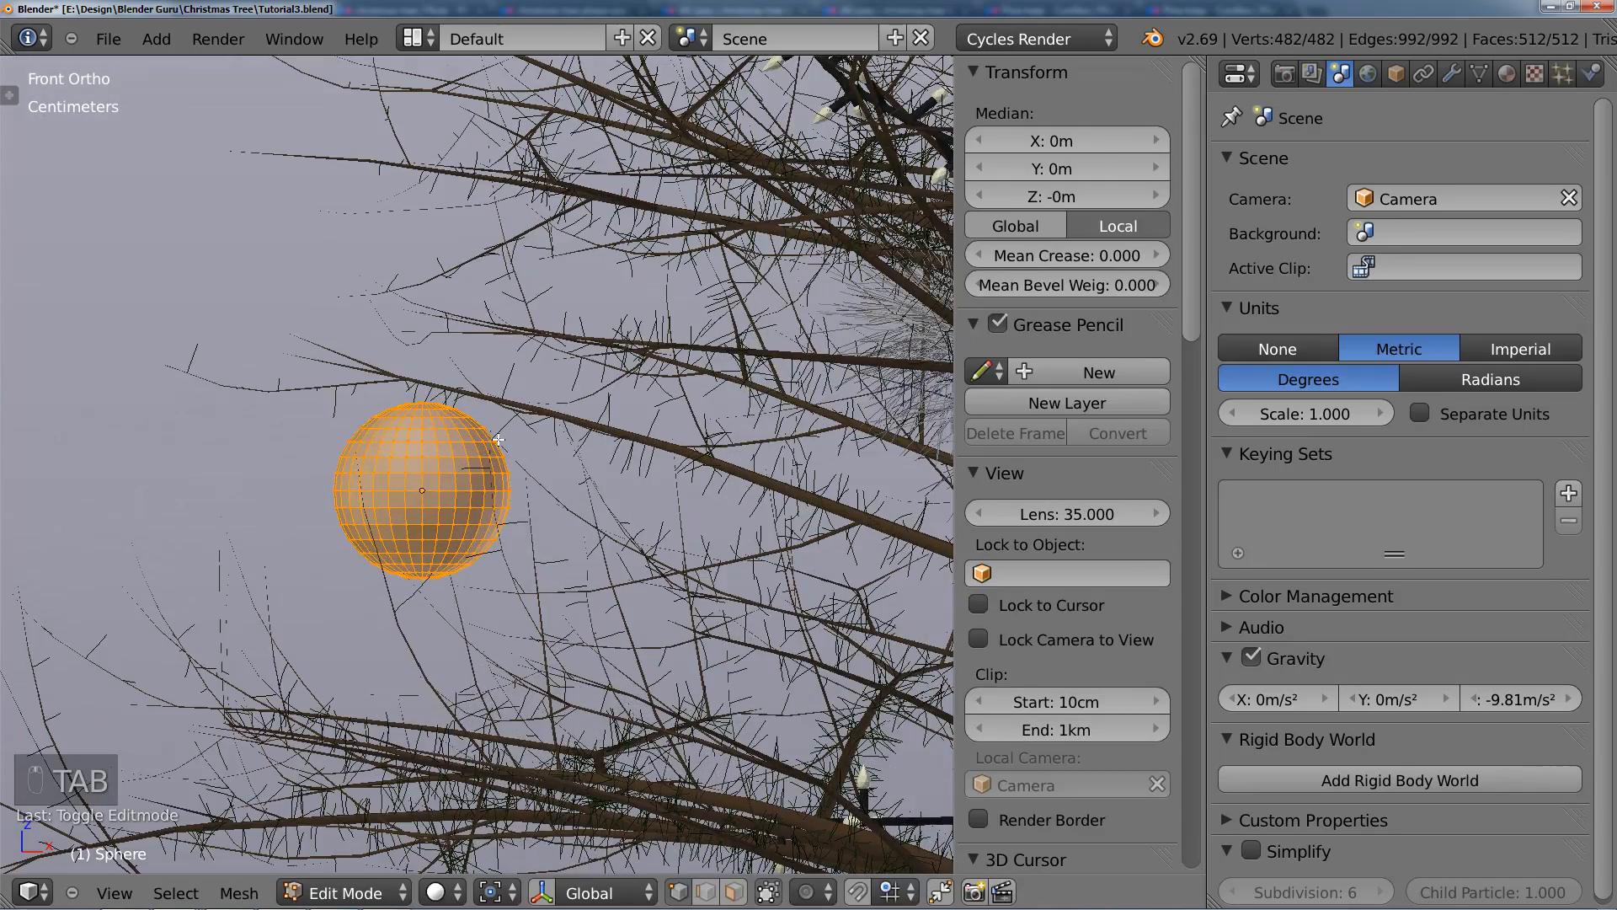
key(g)
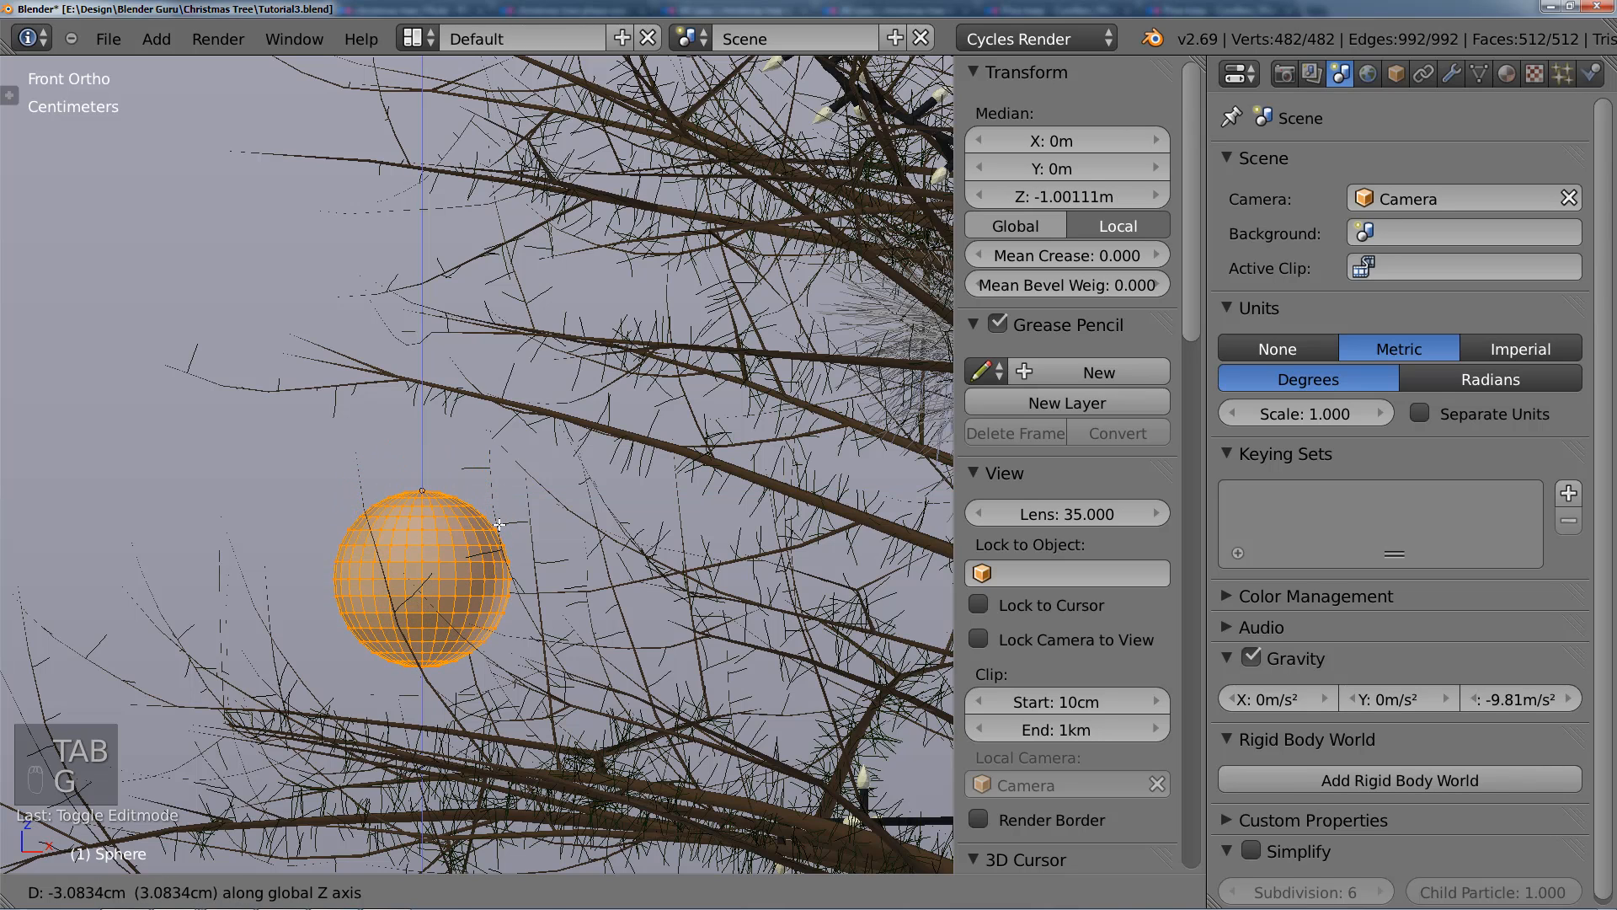
click(499, 524)
key(Tab)
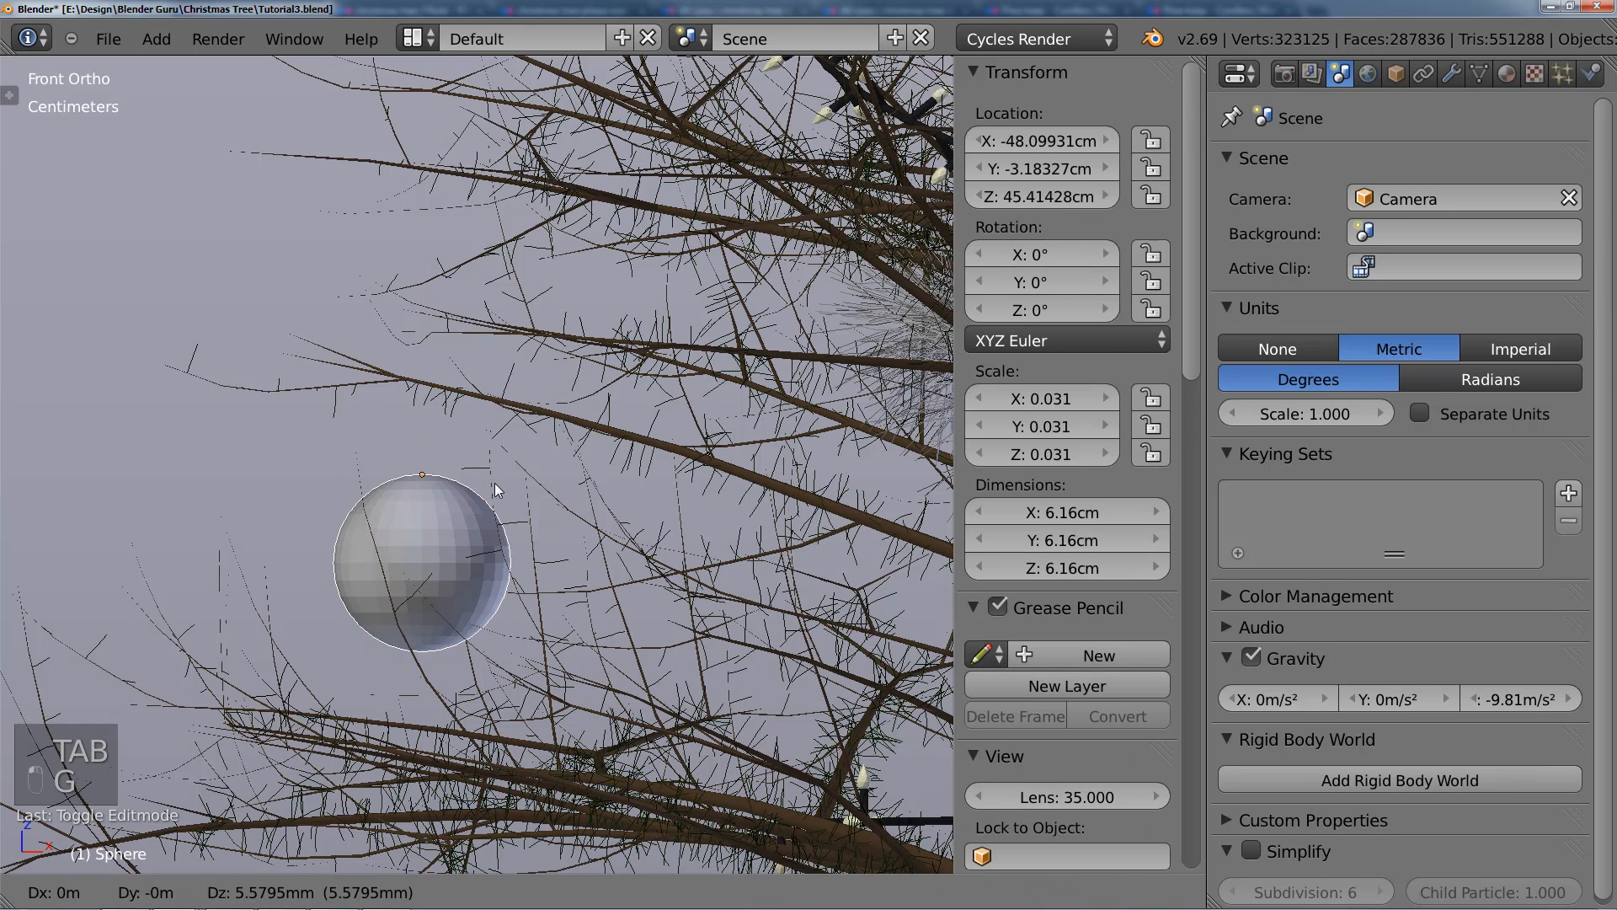
Step: Raise the bauble to about Z 48.53 cm so it hangs from the branch, and try rotating it about its origin
key(g)
click(501, 427)
key(r)
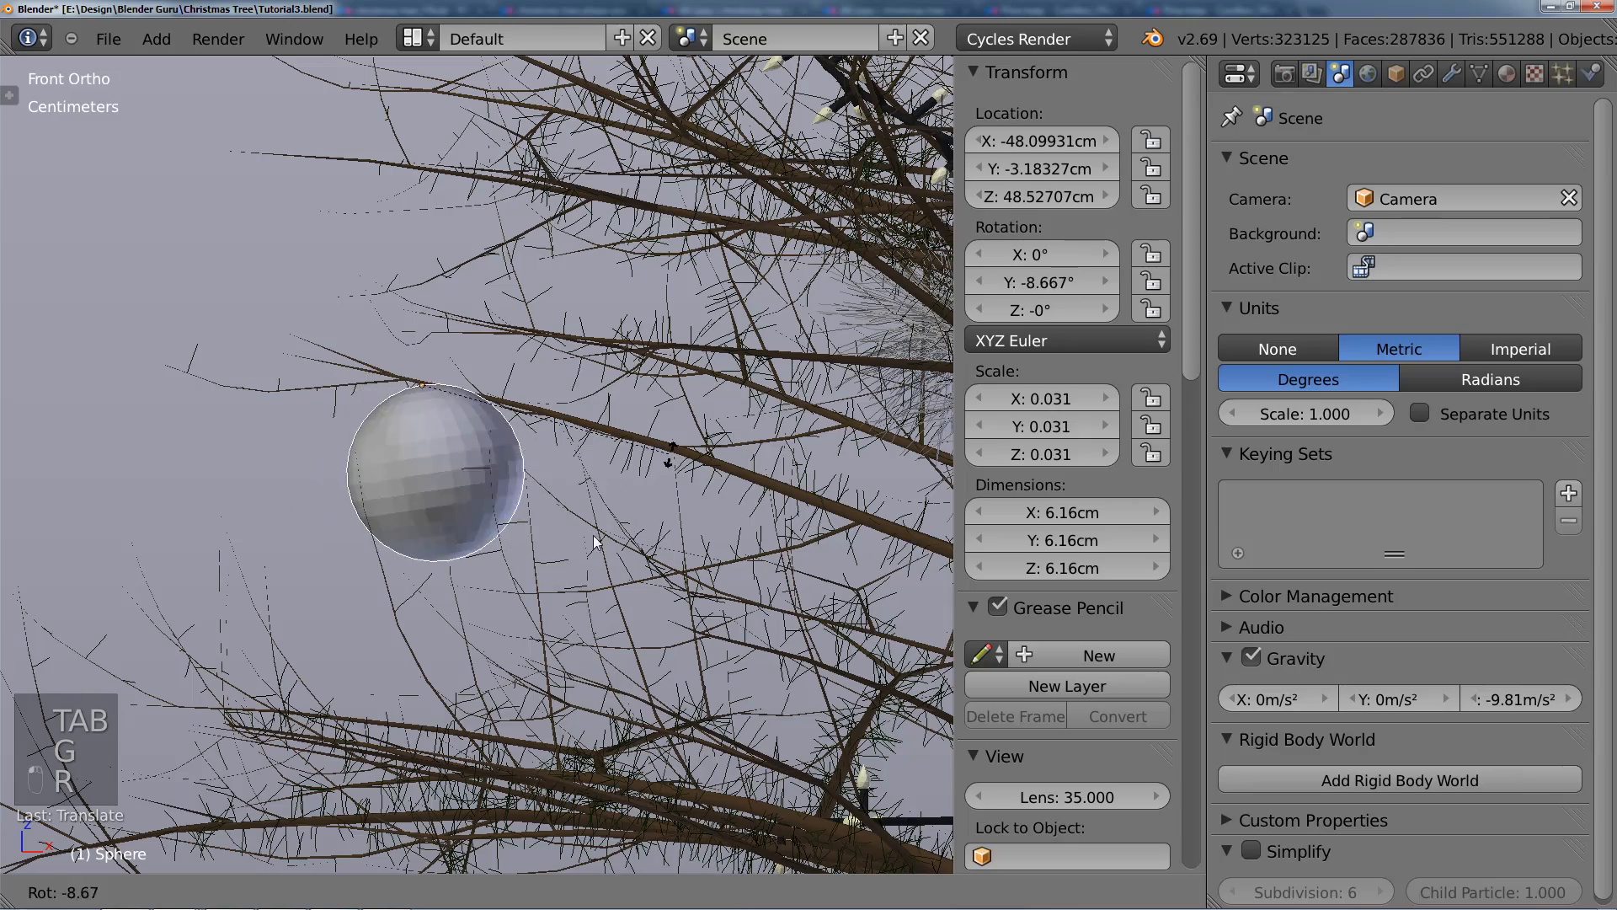
right_click(596, 525)
Step: Apply smooth shading to the bauble
scroll(596, 526, down, 7)
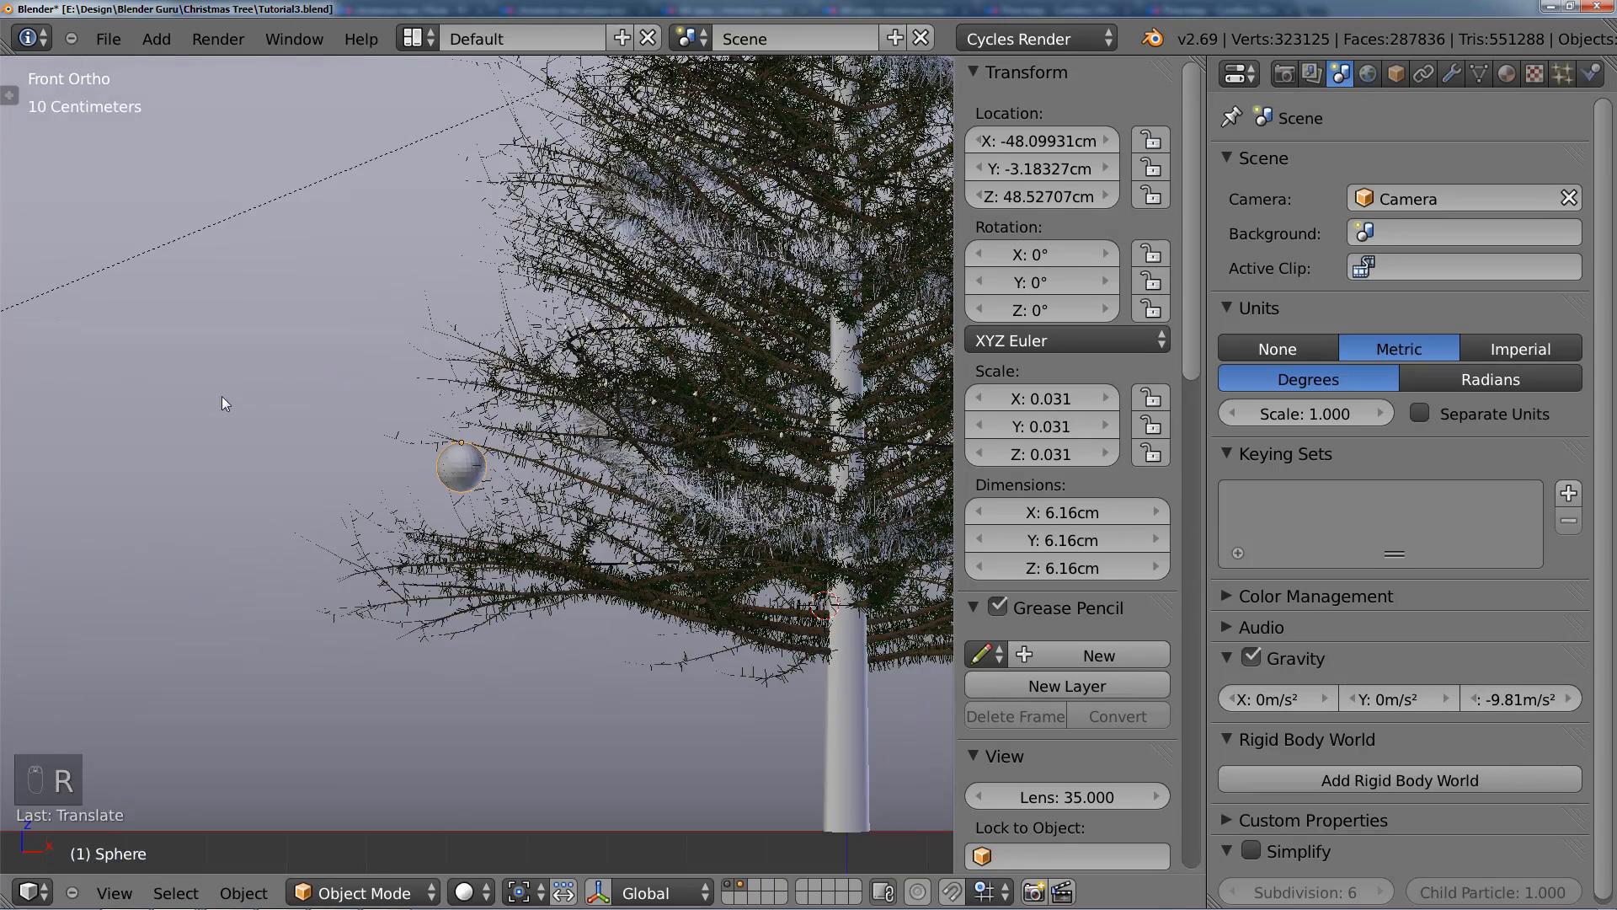
key(t)
click(99, 416)
key(t)
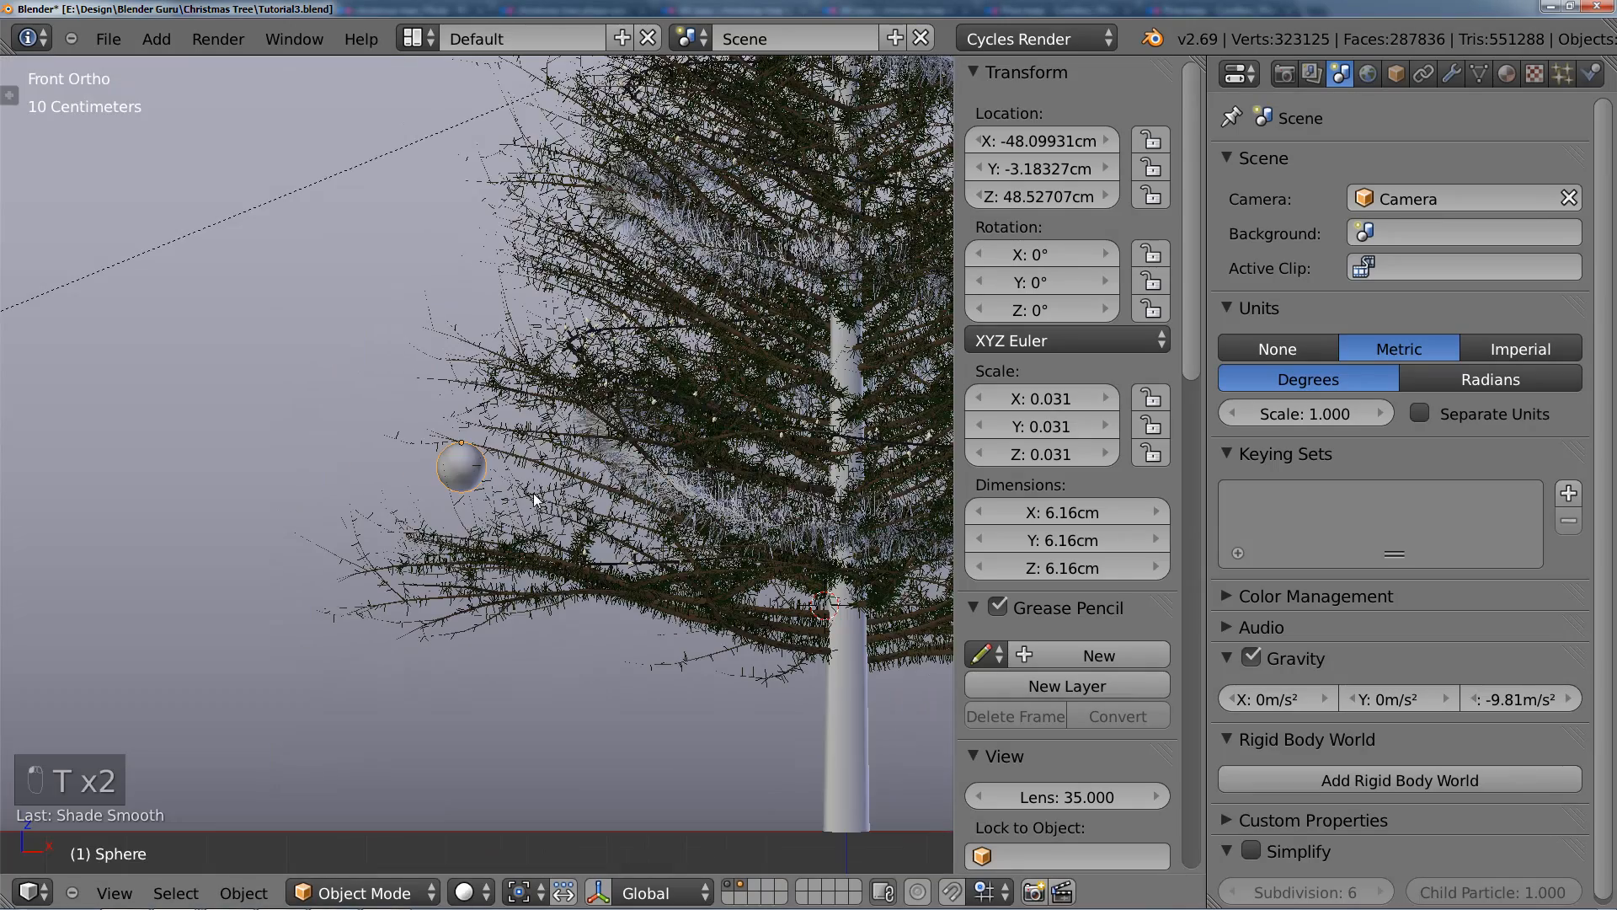
Step: Split the 3D view, turn the new area into a Node Editor and create a new material for the bauble
key(n)
scroll(594, 469, up, 2)
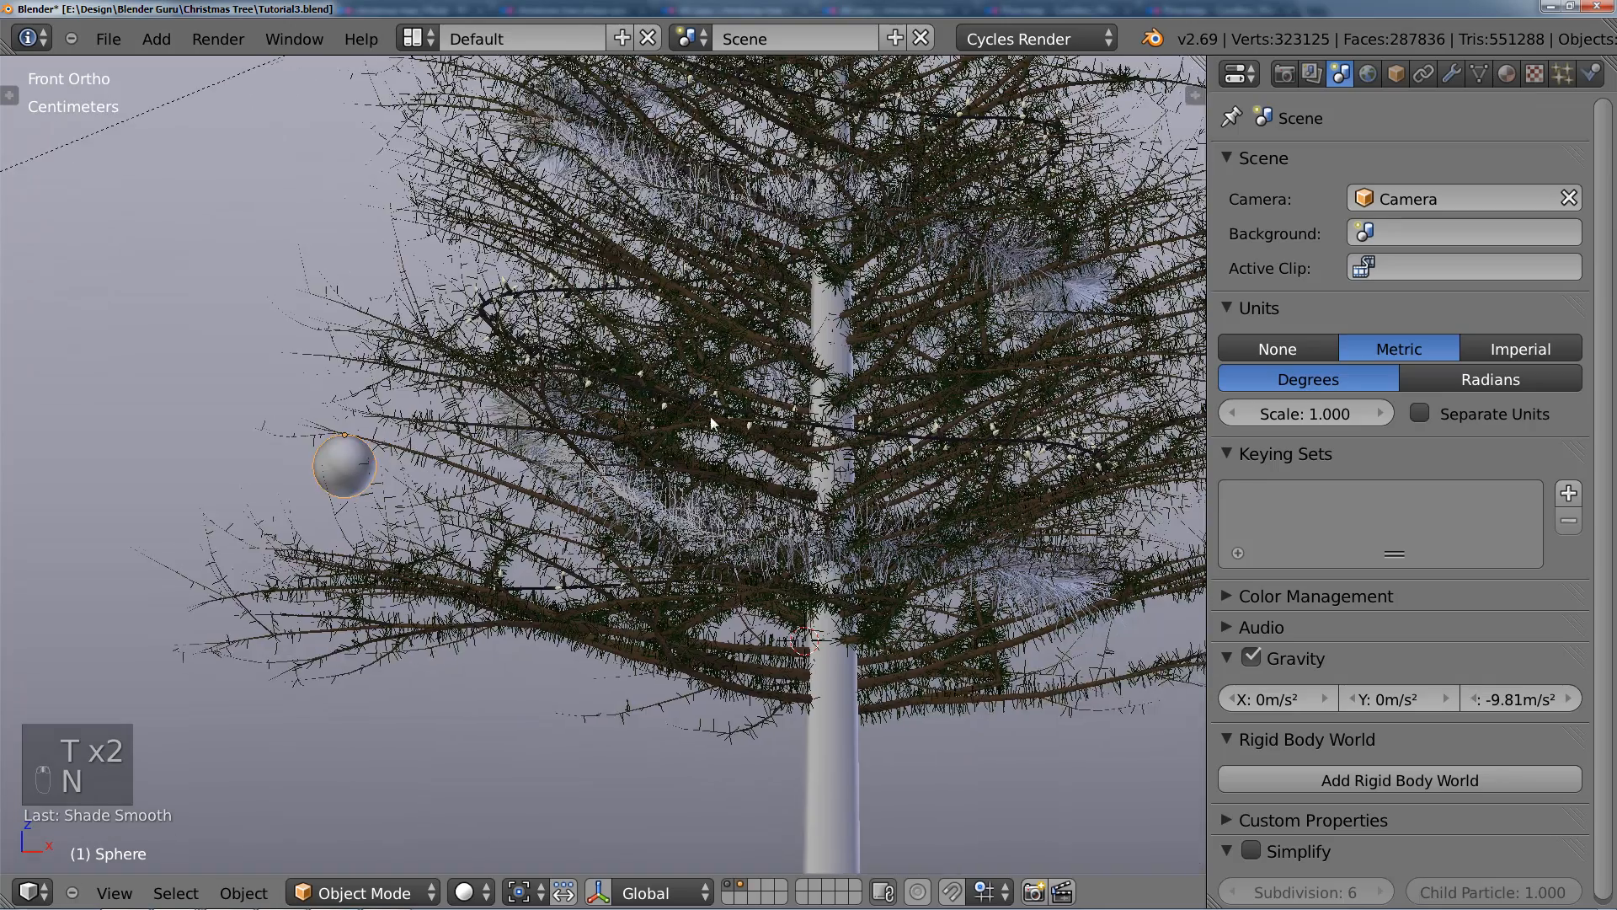
drag(1197, 78, 632, 851)
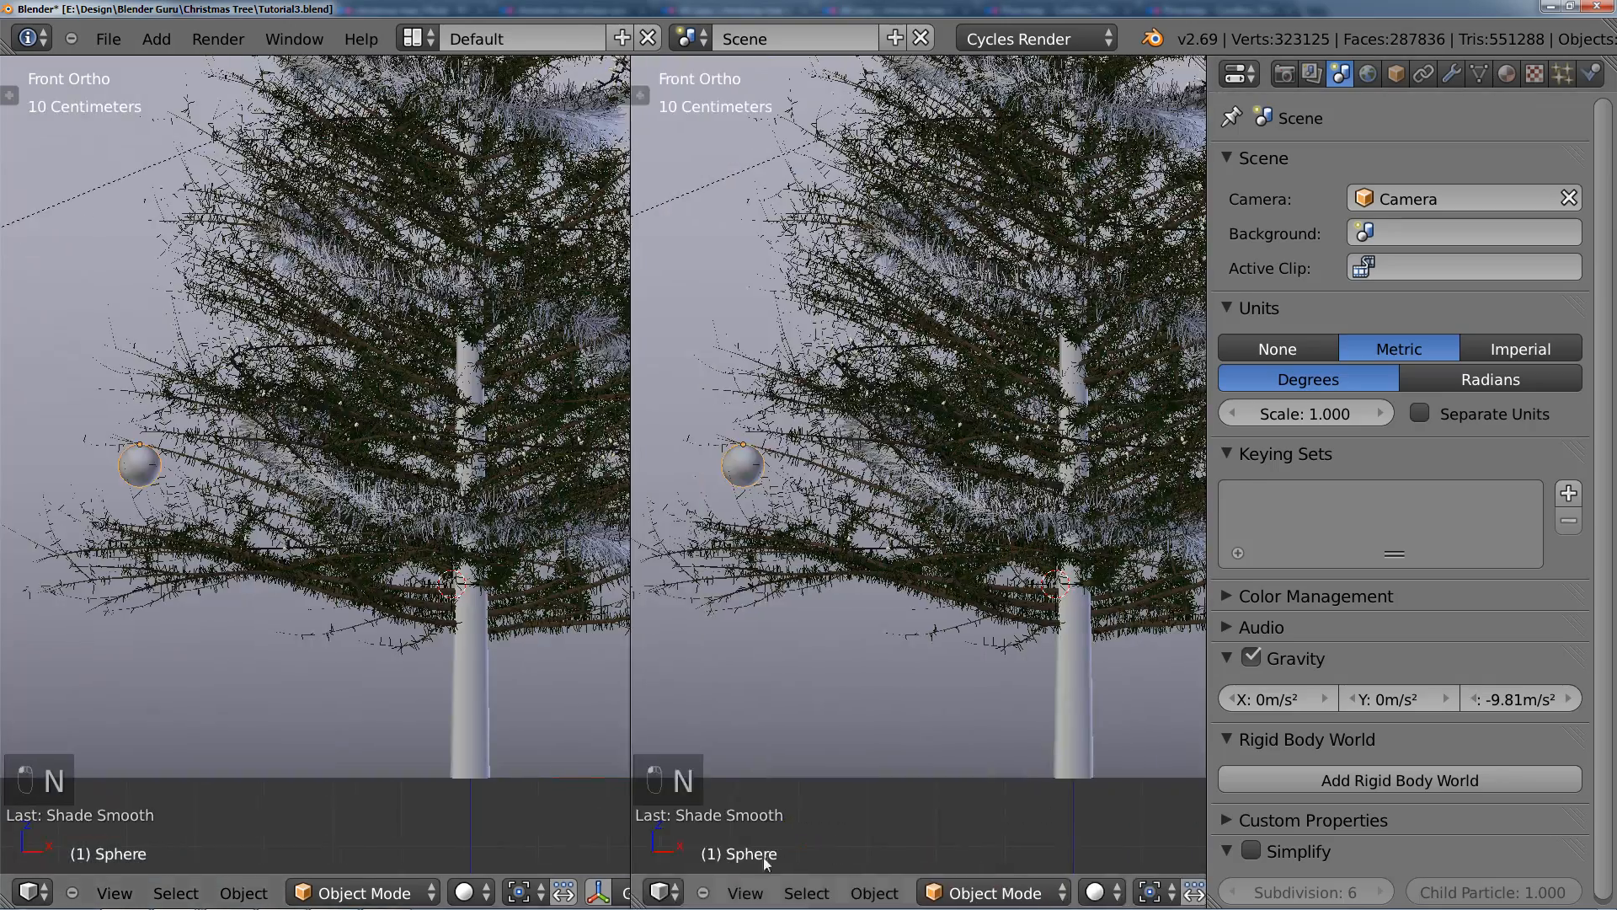
click(681, 898)
click(738, 564)
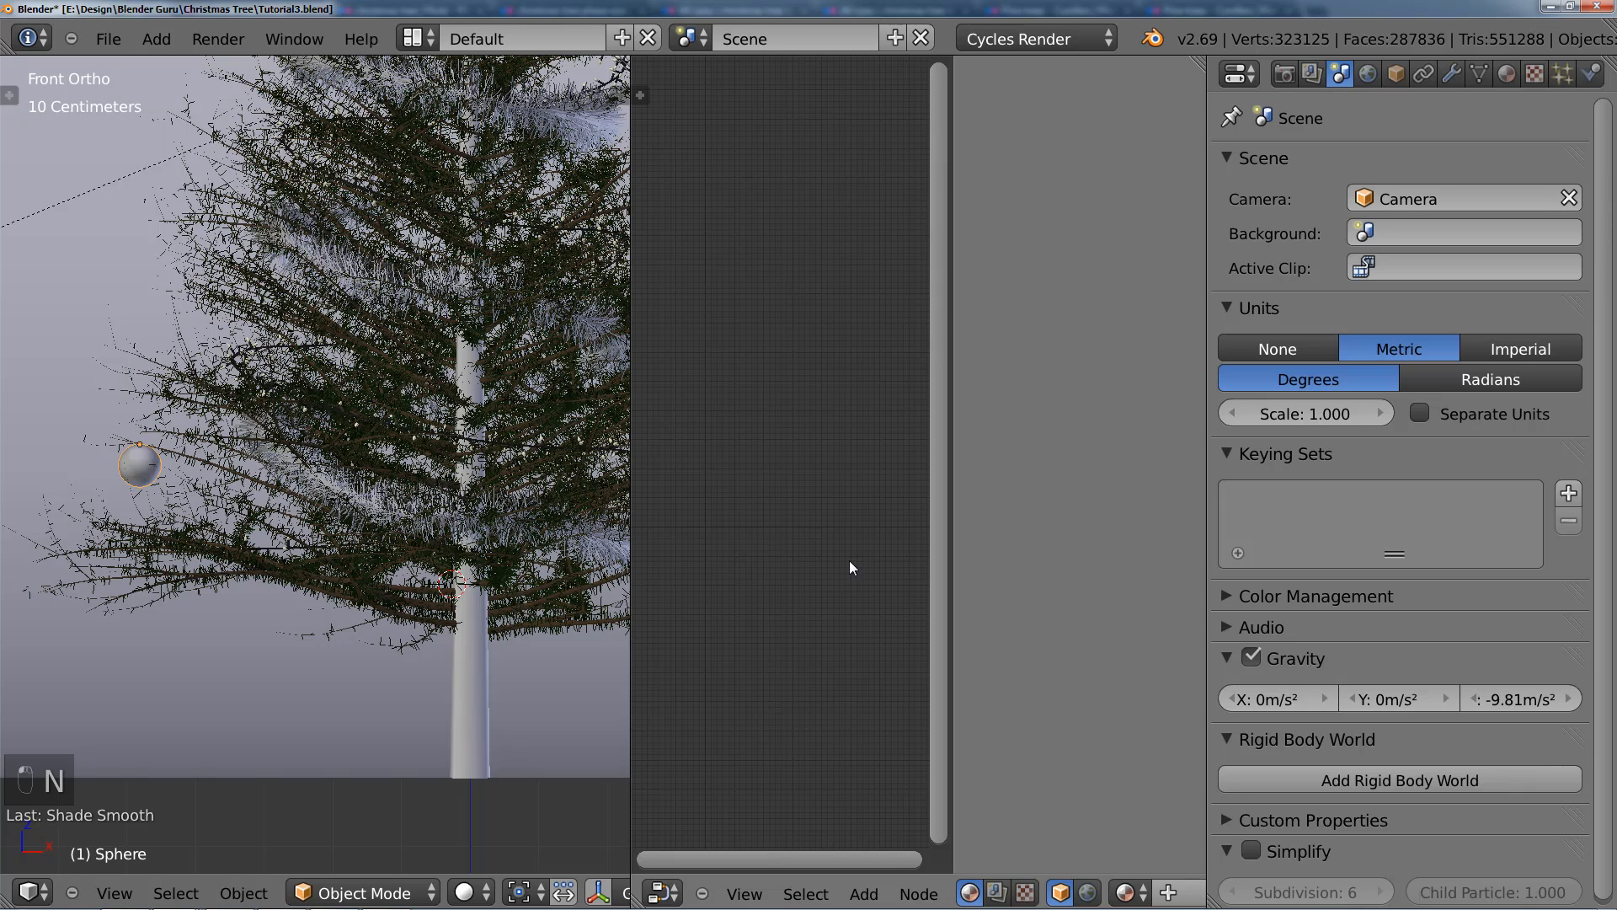
click(1168, 893)
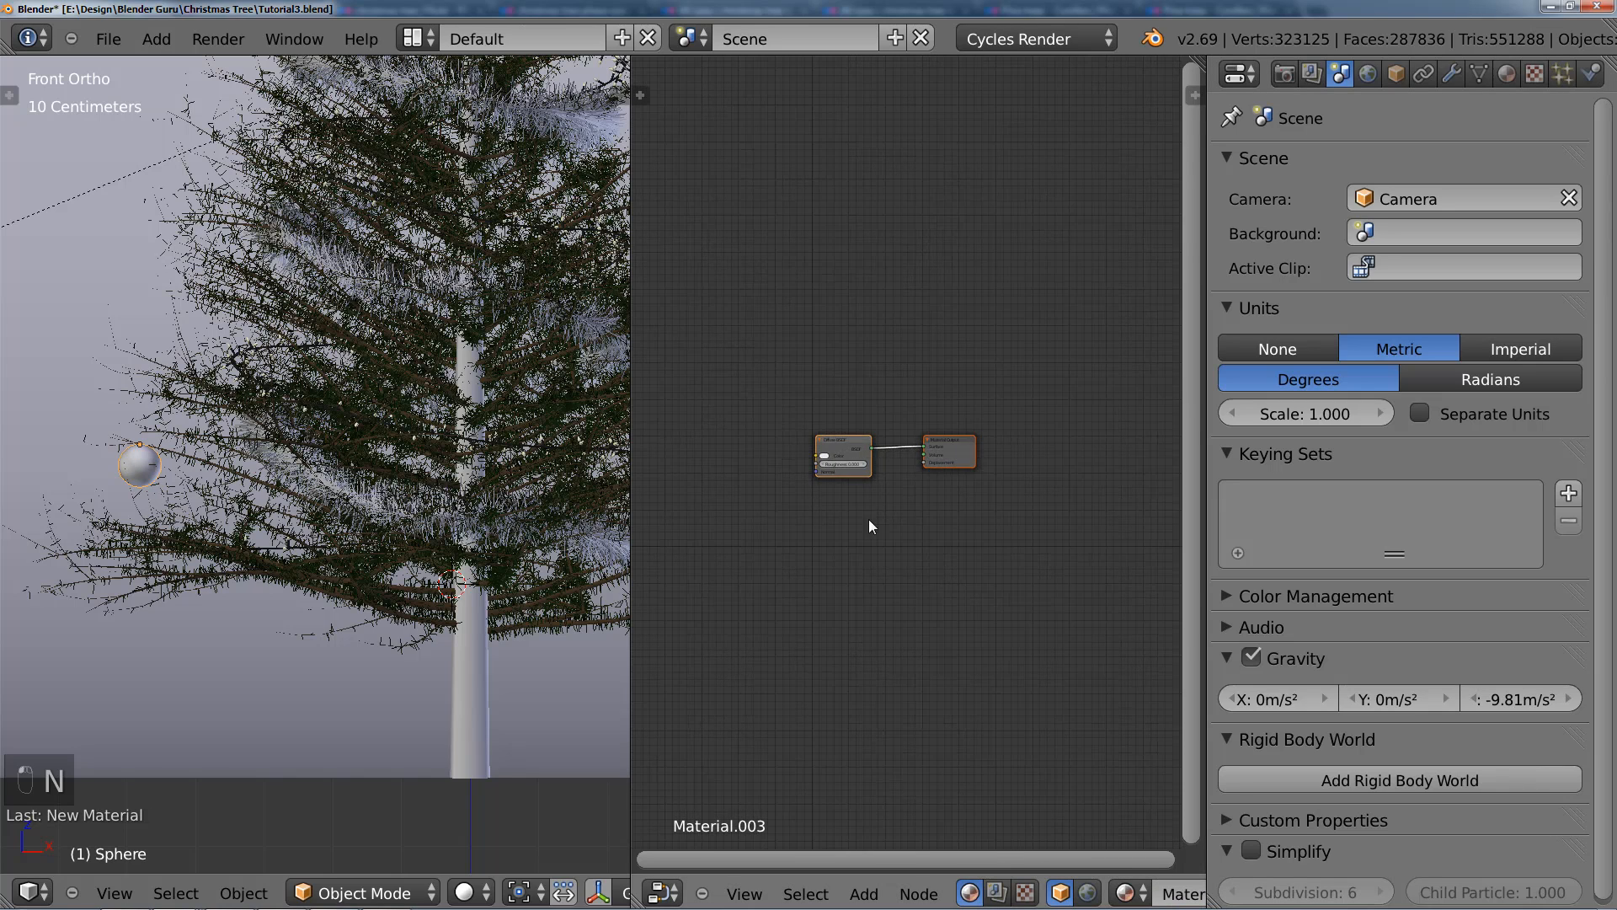
Step: Move the Diffuse BSDF node left along X to make room before the Material Output
scroll(996, 499, up, 2)
middle_drag(875, 526, 900, 500)
scroll(894, 480, up, 1)
right_click(903, 406)
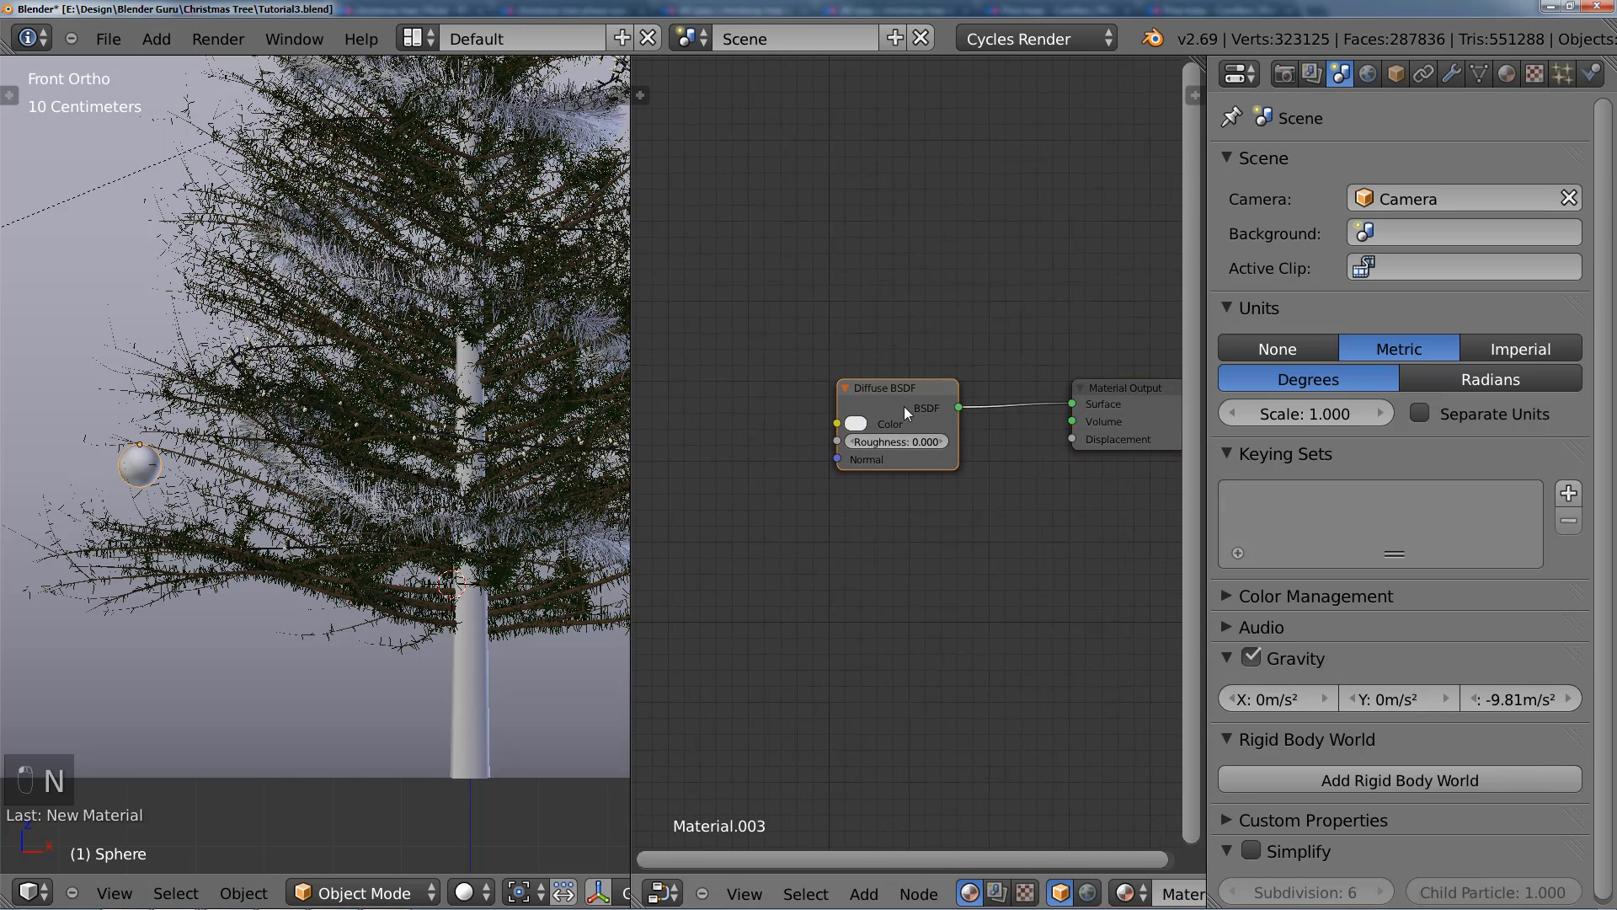
key(g)
key(x)
click(744, 409)
Step: Add a Glossy BSDF node and place it directly below the Diffuse BSDF
middle_drag(795, 420, 894, 364)
scroll(893, 371, up, 1)
middle_drag(850, 504, 791, 487)
scroll(790, 487, down, 2)
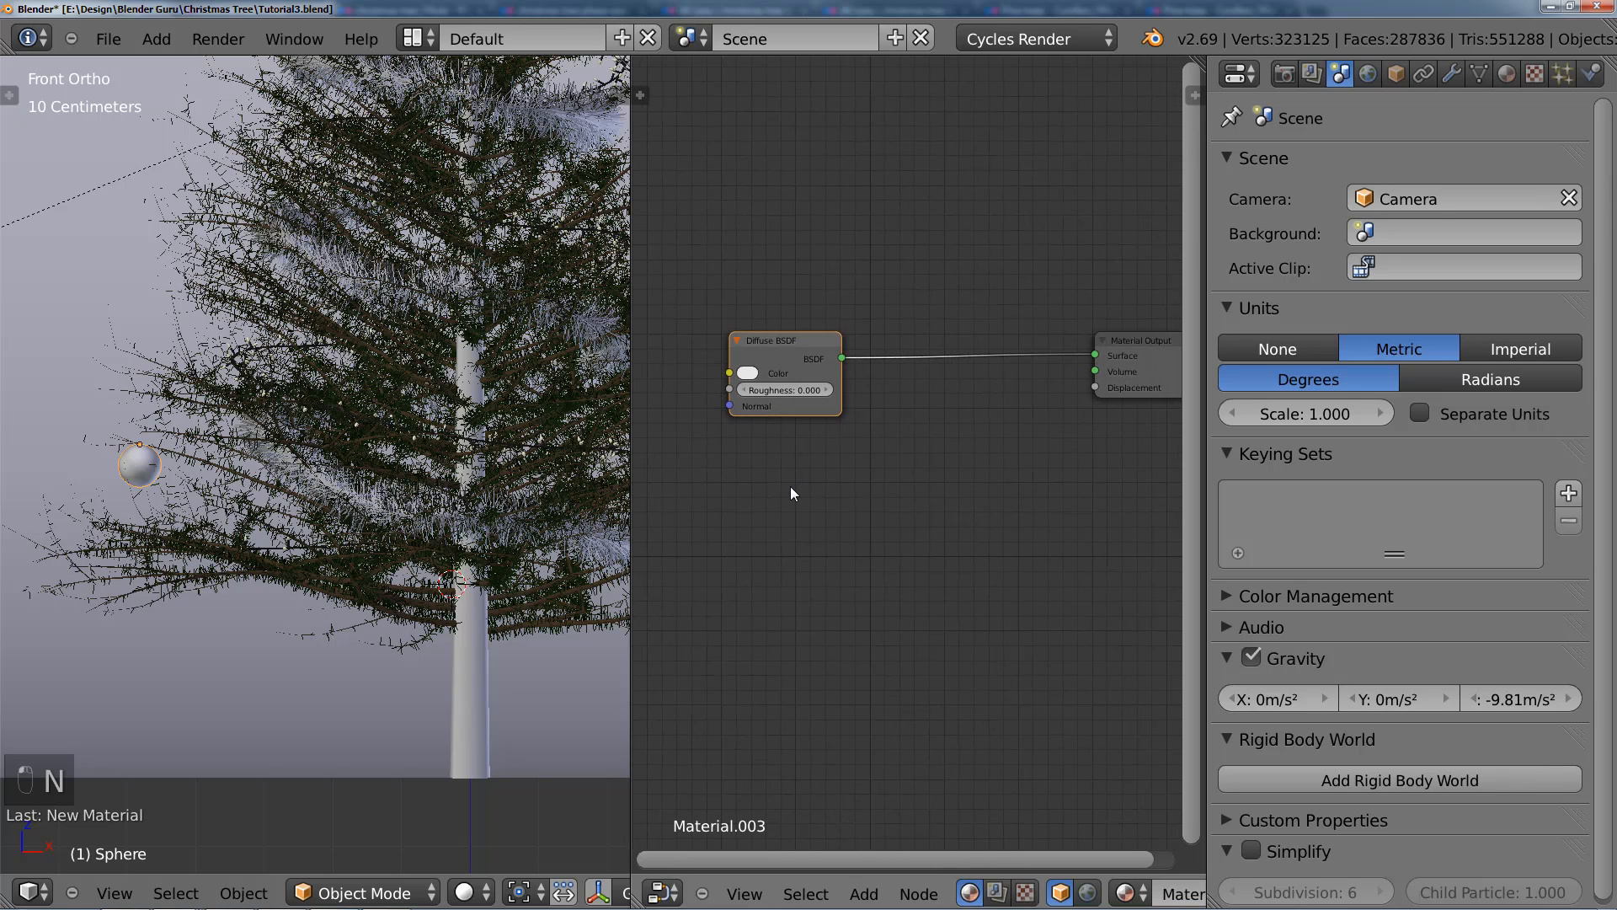
scroll(800, 487, down, 2)
key(shift+a)
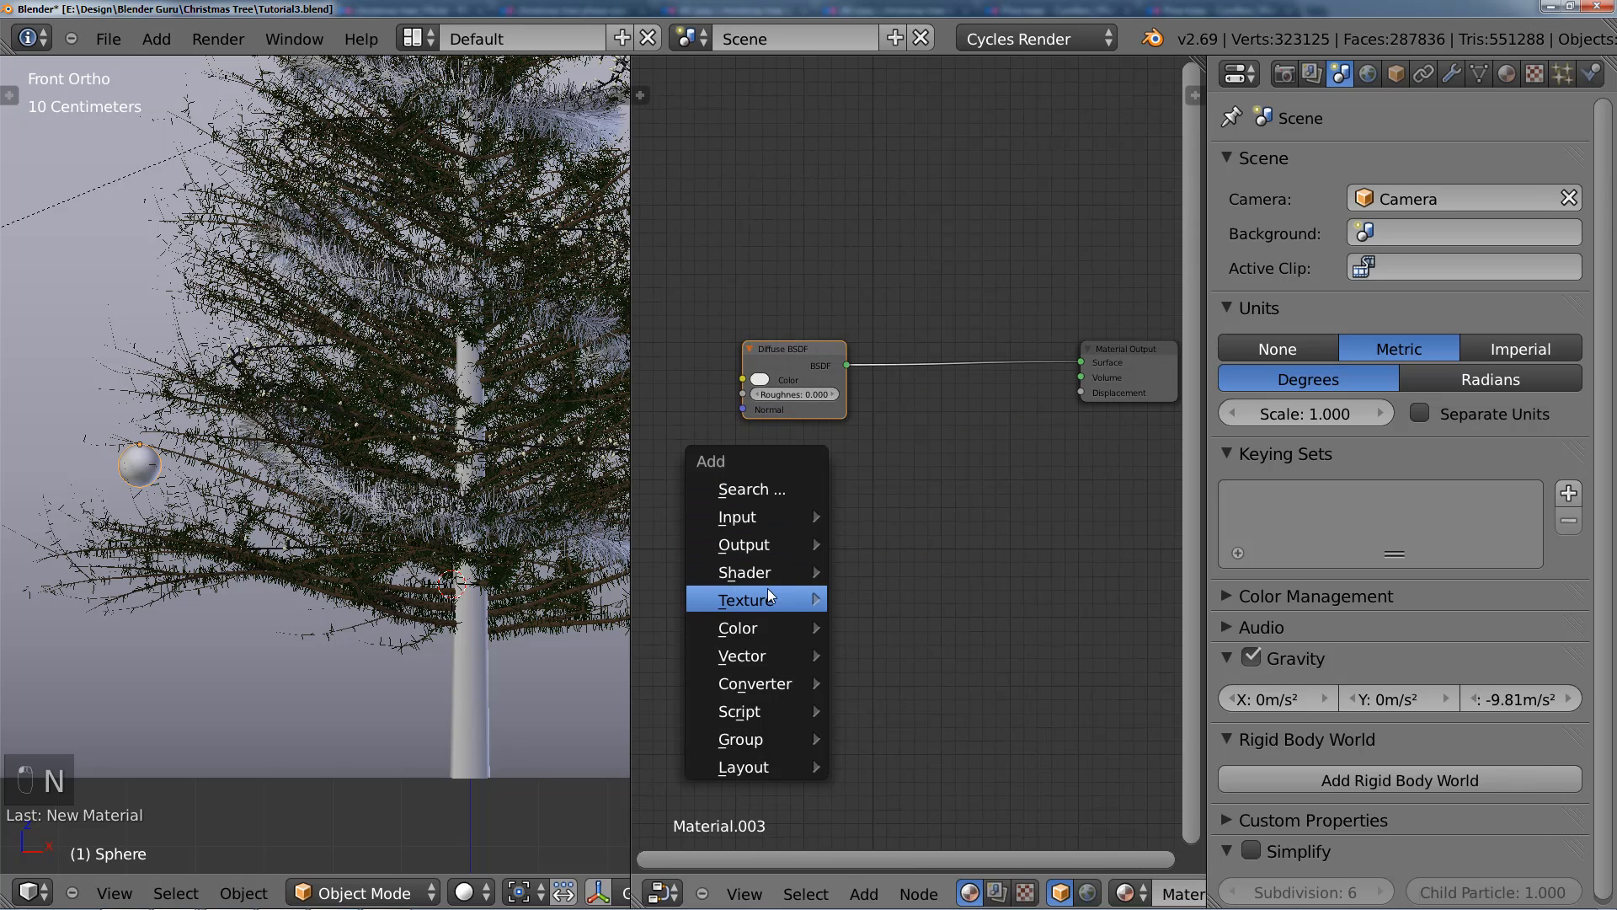
mouse_move(768, 573)
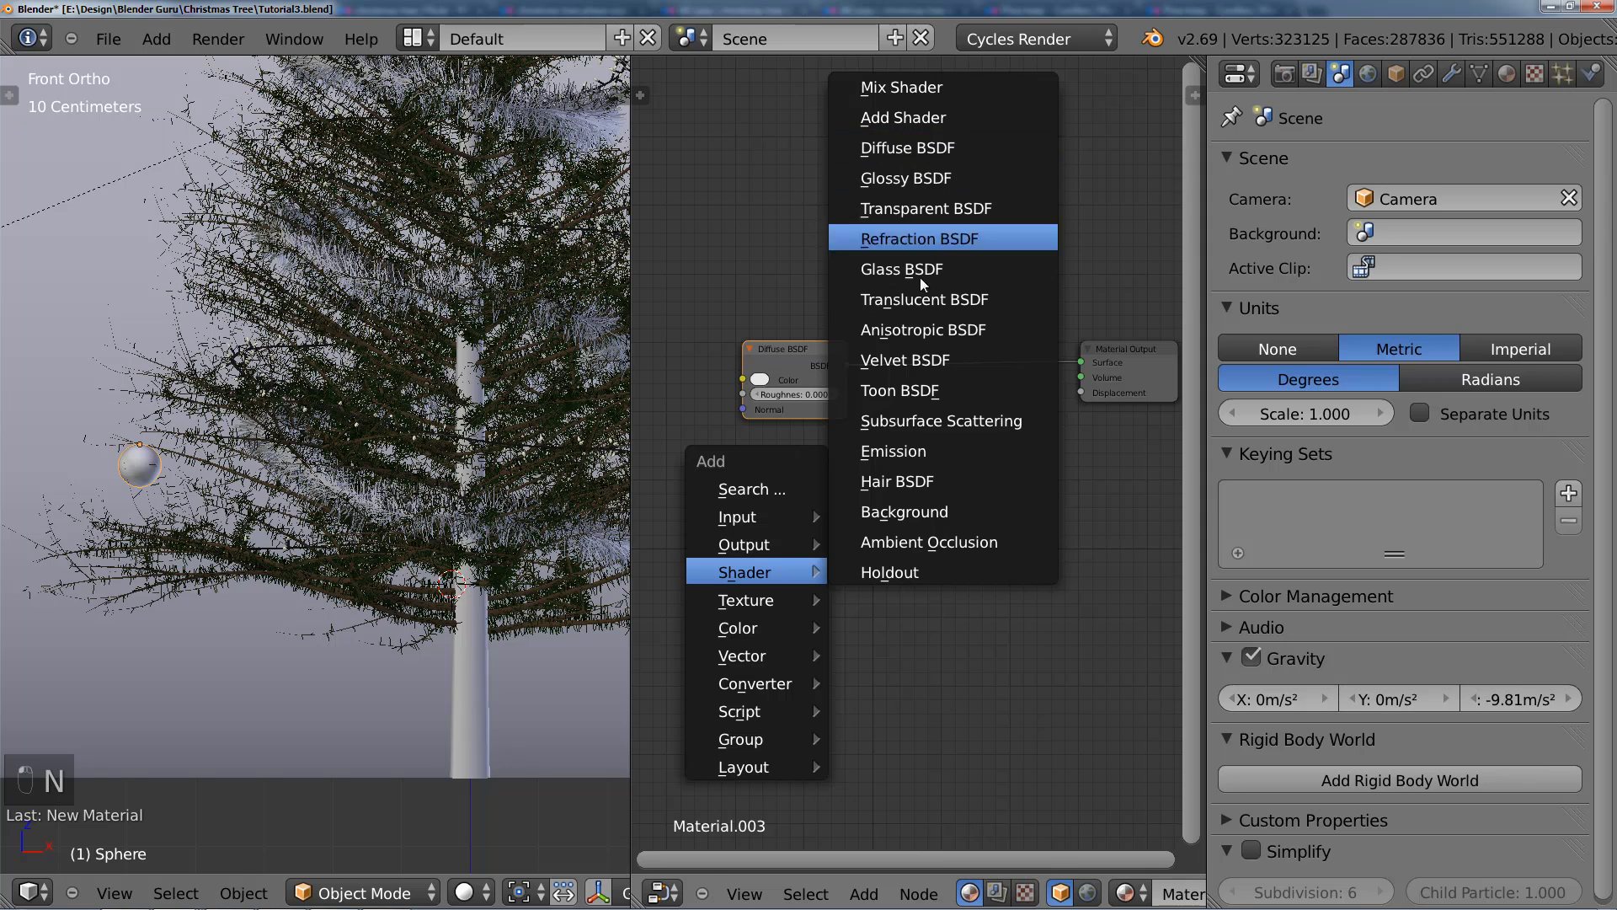
click(930, 177)
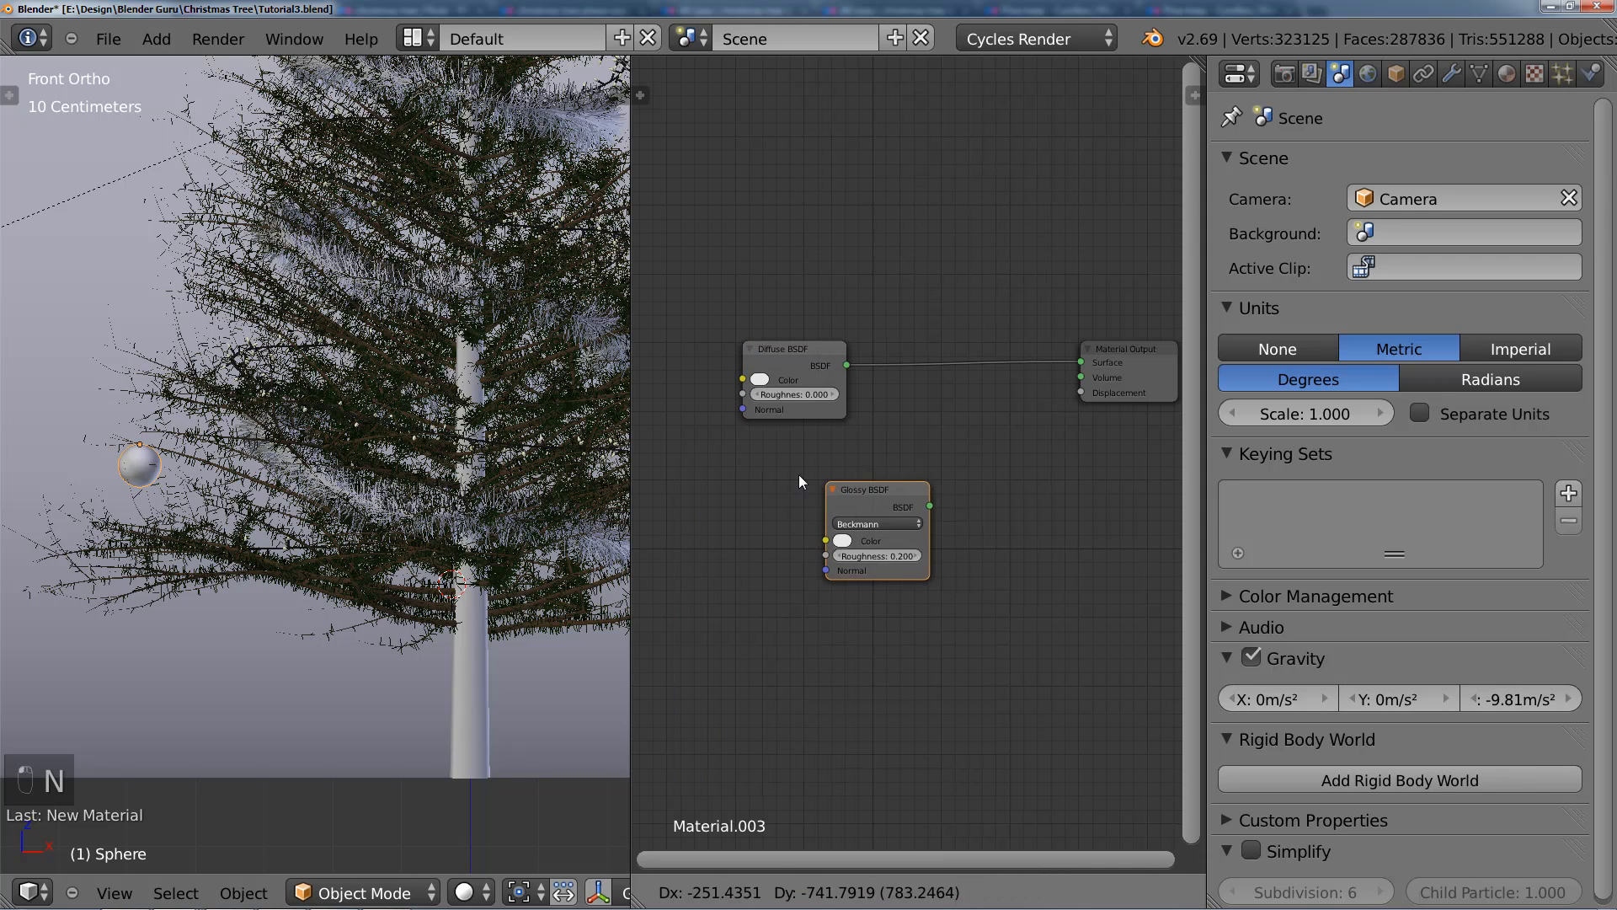
click(743, 428)
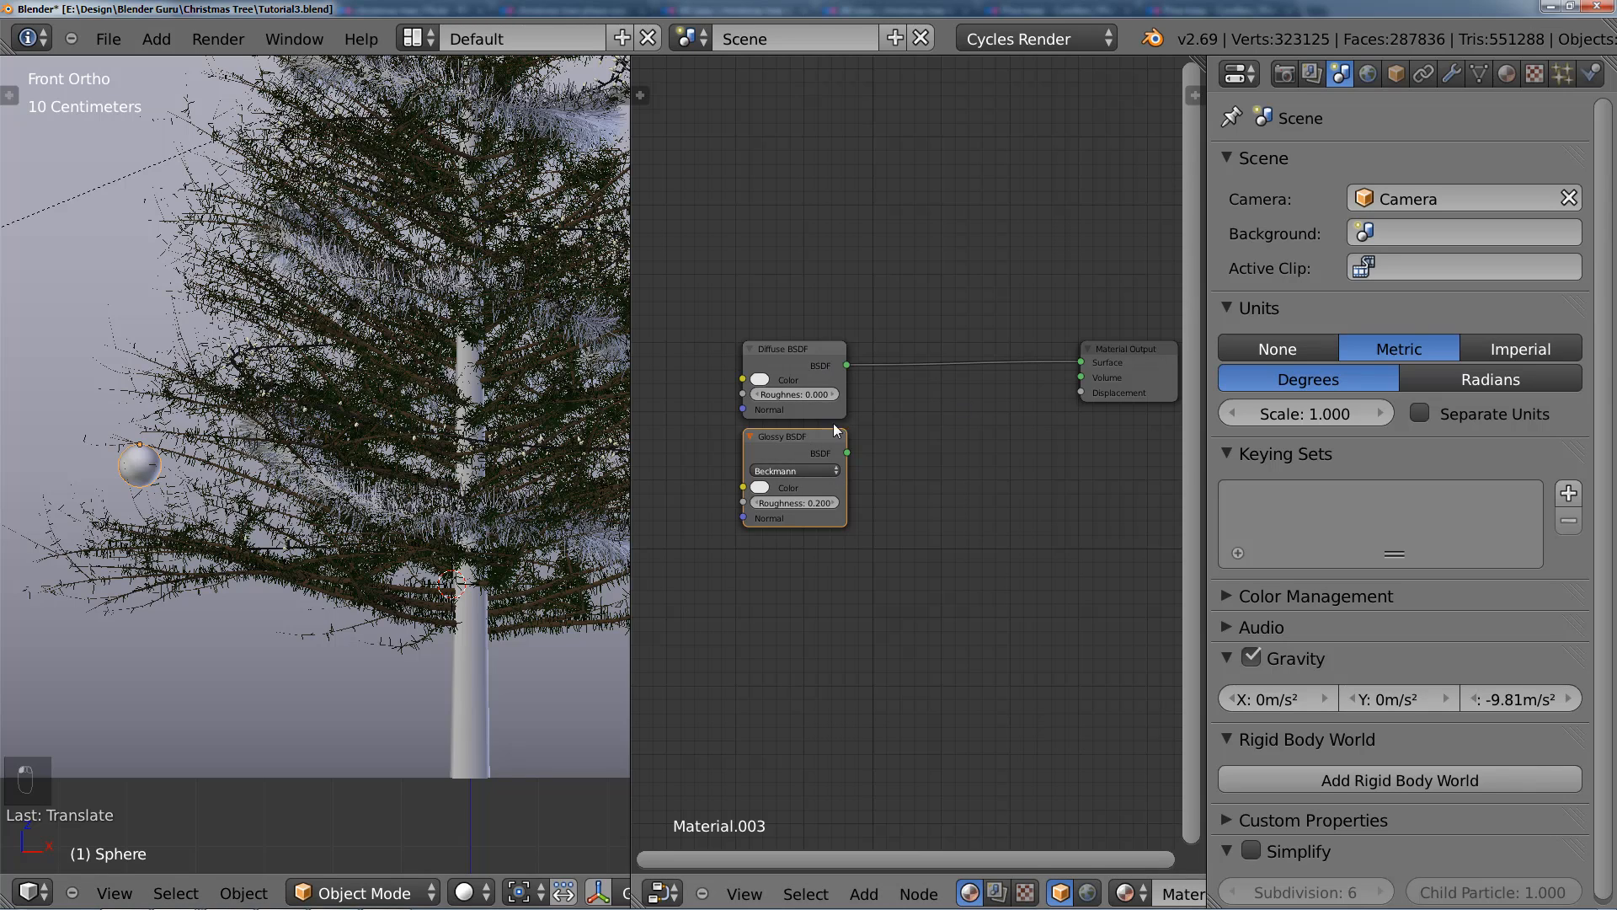
Step: Insert a Mix Shader between the Diffuse BSDF and Material Output and connect the Glossy BSDF to its second shader input
middle_drag(919, 403, 887, 413)
key(shift+a)
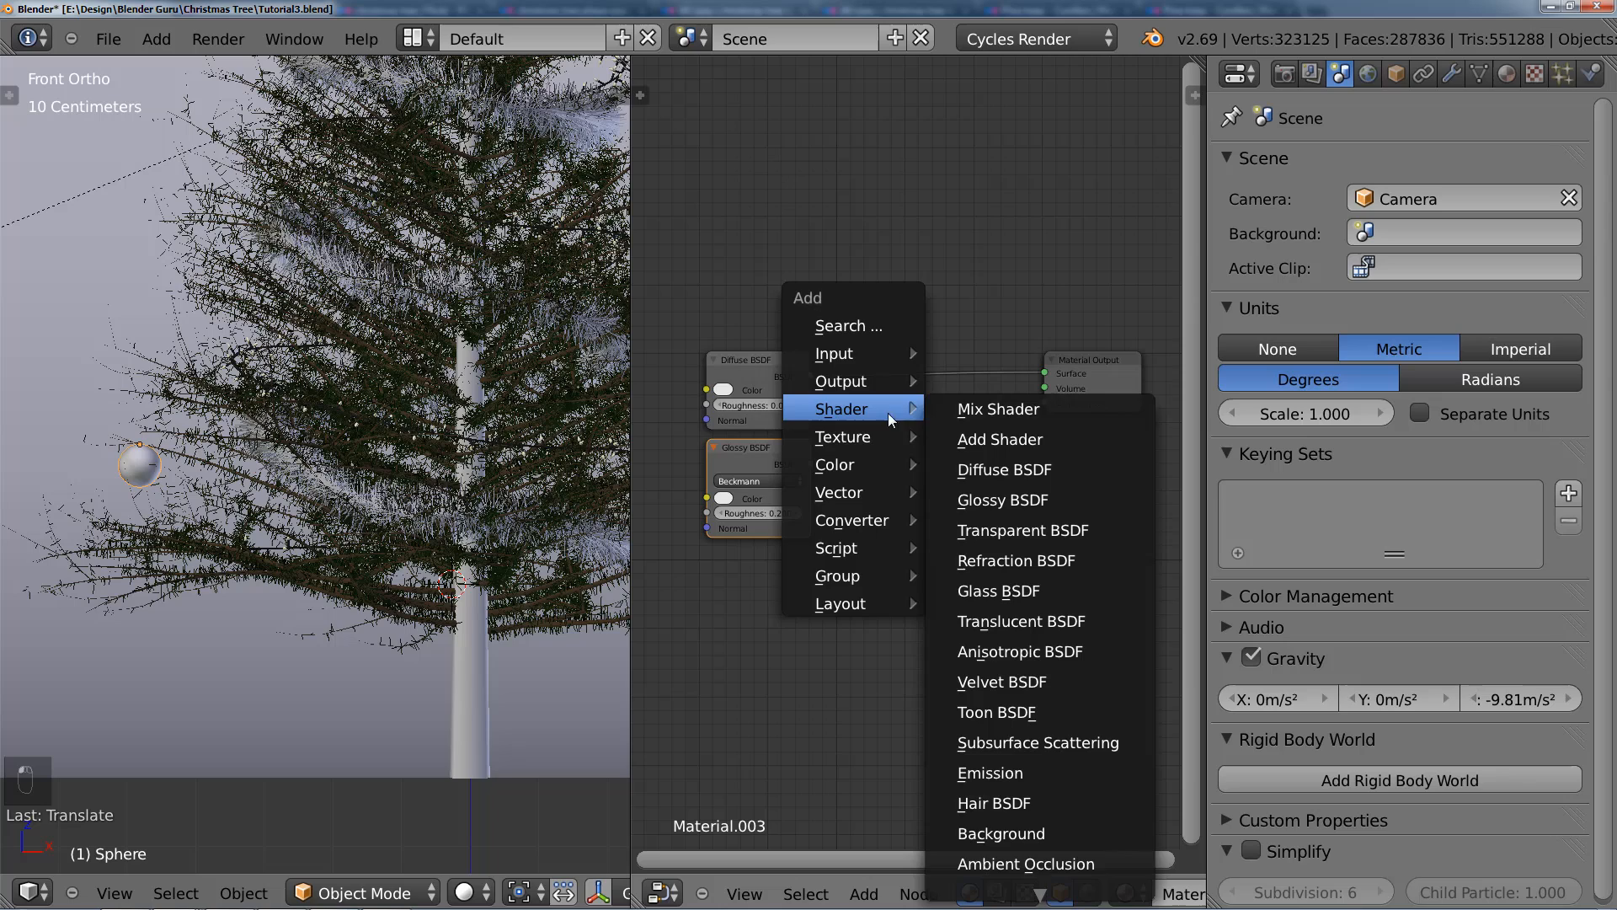
click(994, 406)
click(882, 347)
drag(811, 464, 881, 416)
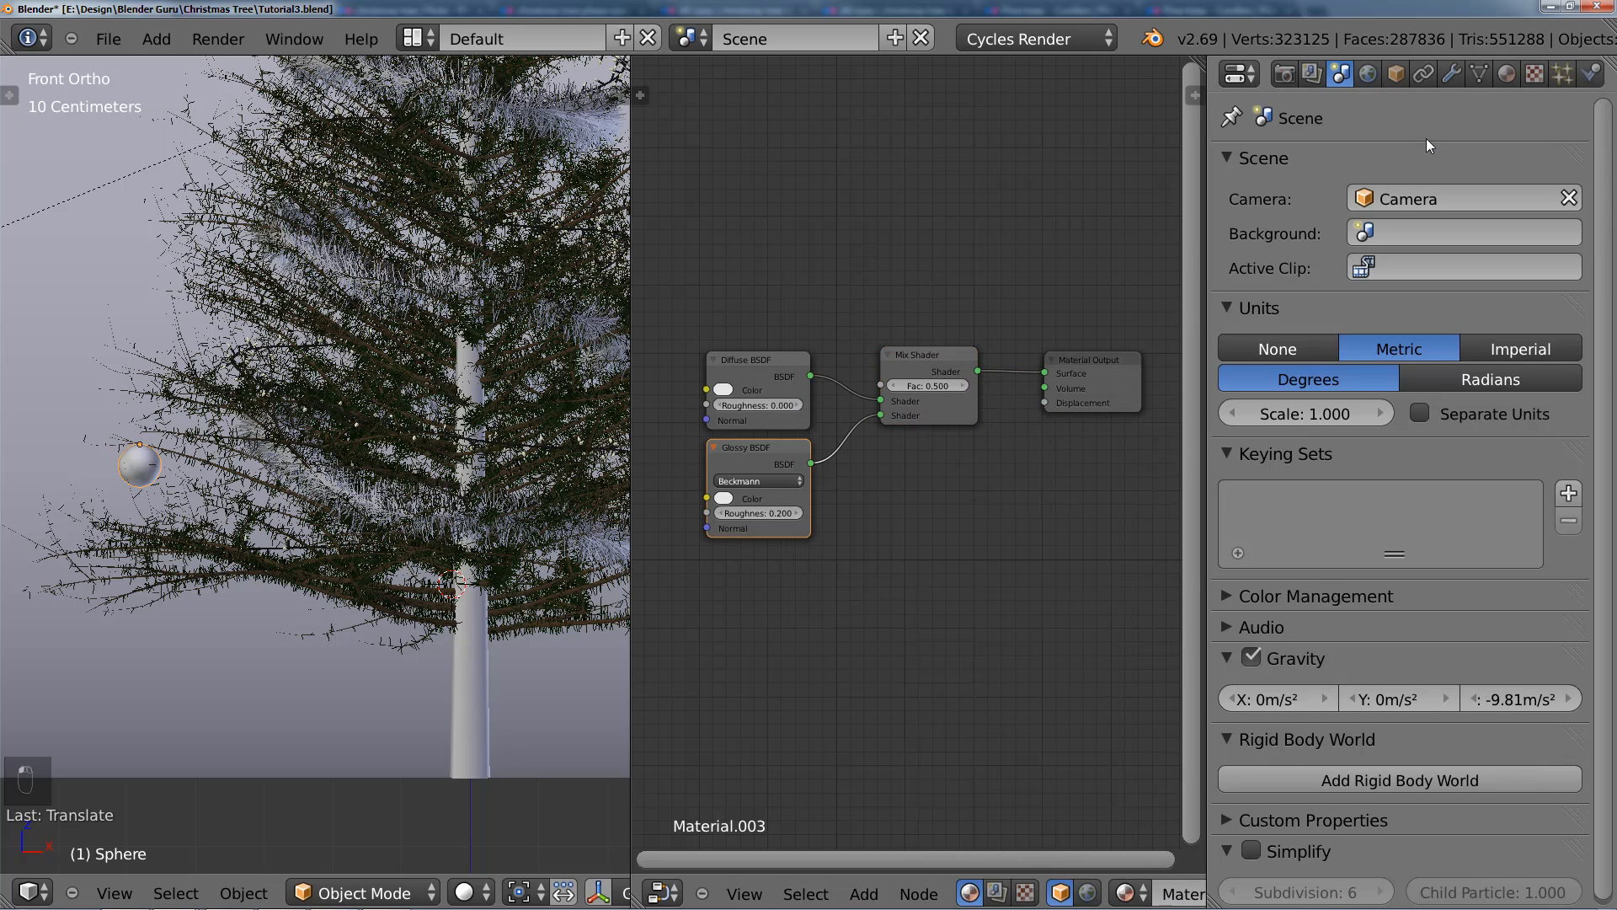
Step: Display the bauble's material preview and set the Glossy BSDF roughness to 0.300
click(1506, 72)
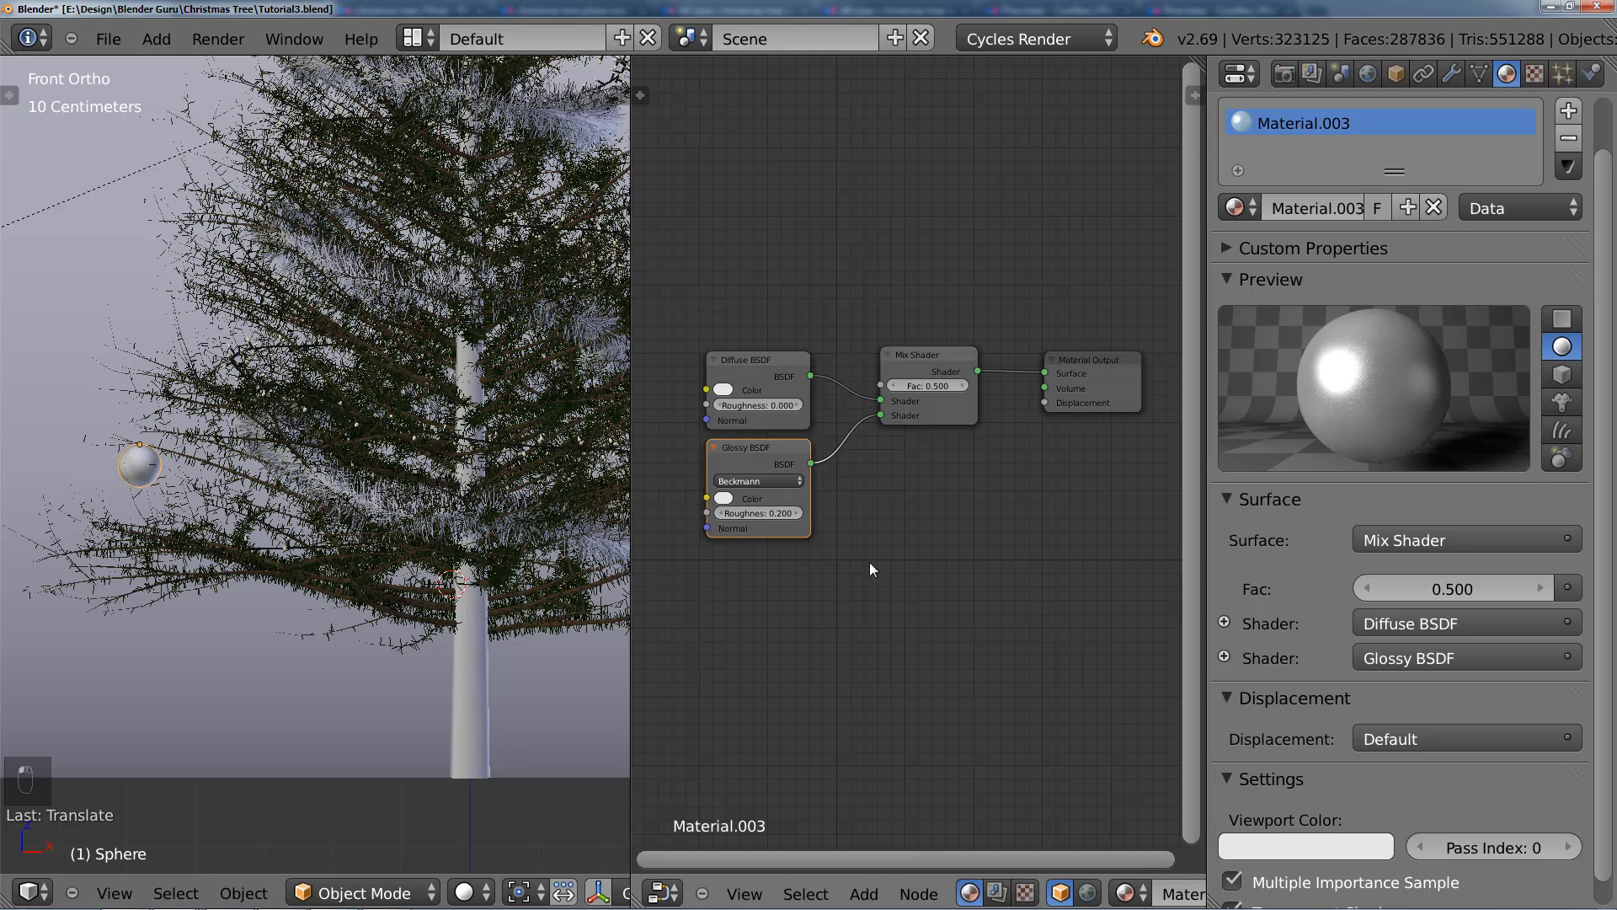
middle_drag(873, 514, 889, 551)
scroll(963, 499, up, 2)
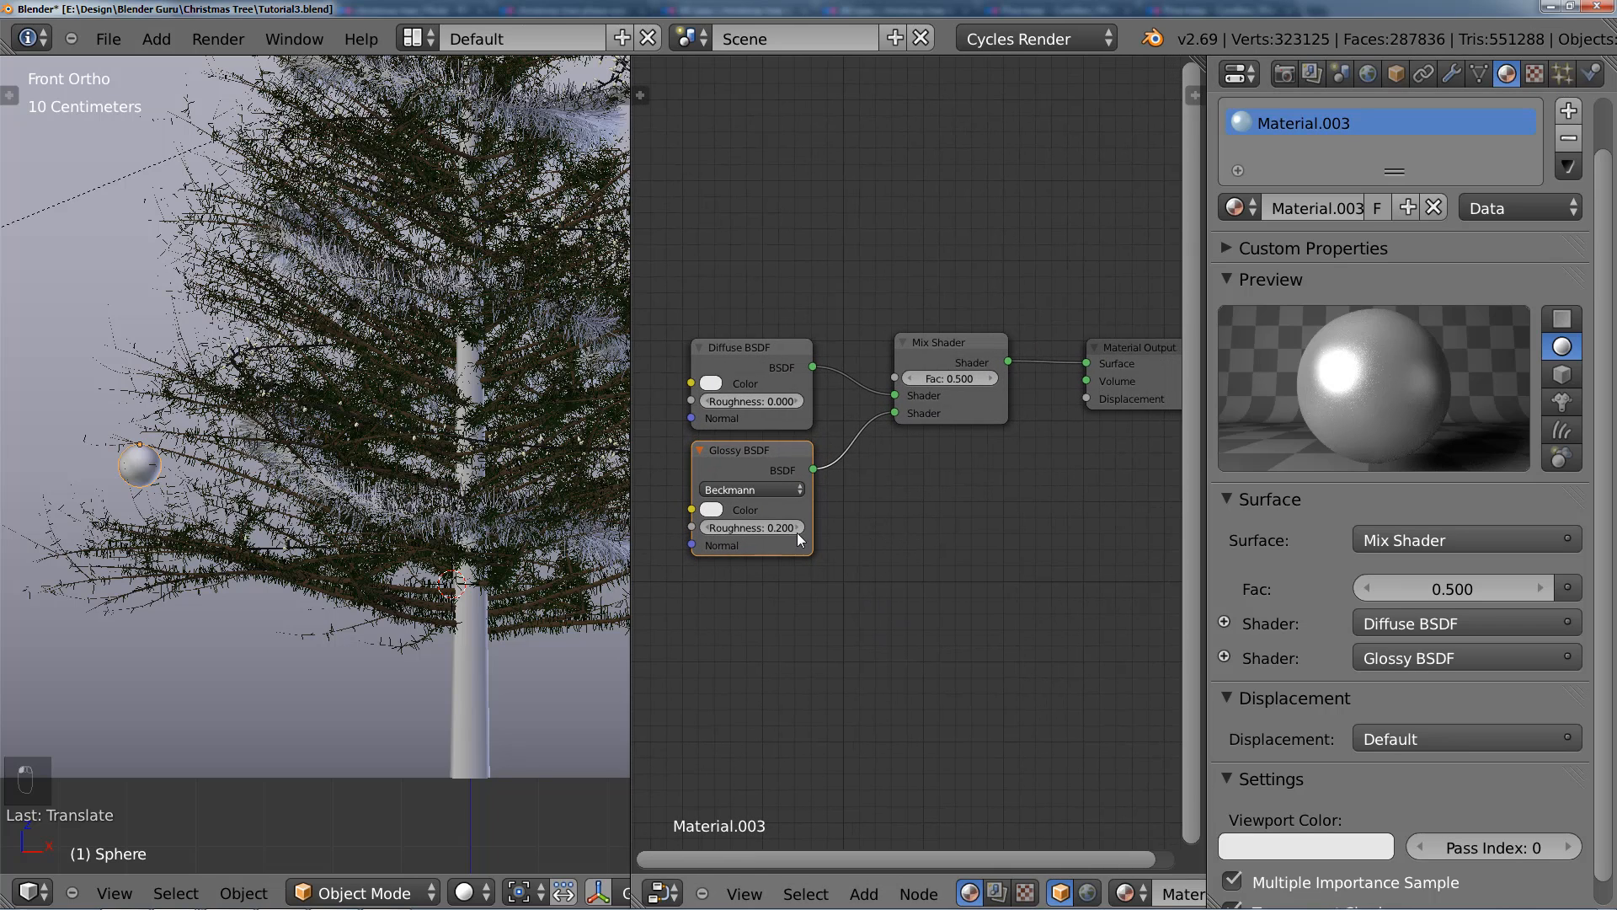
click(796, 528)
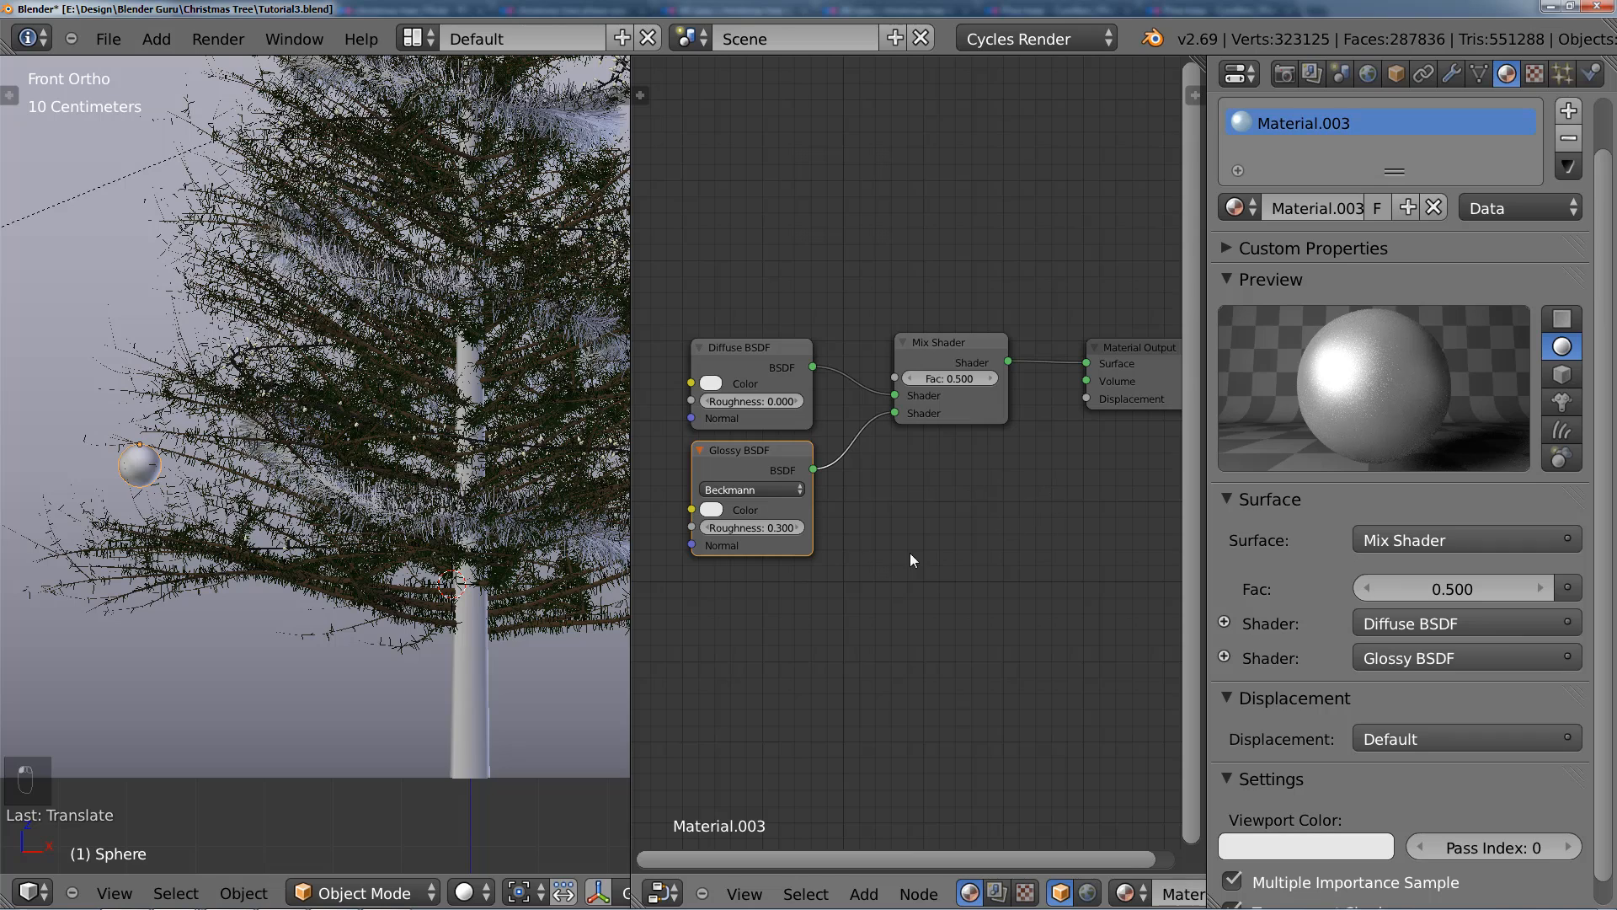
click(795, 528)
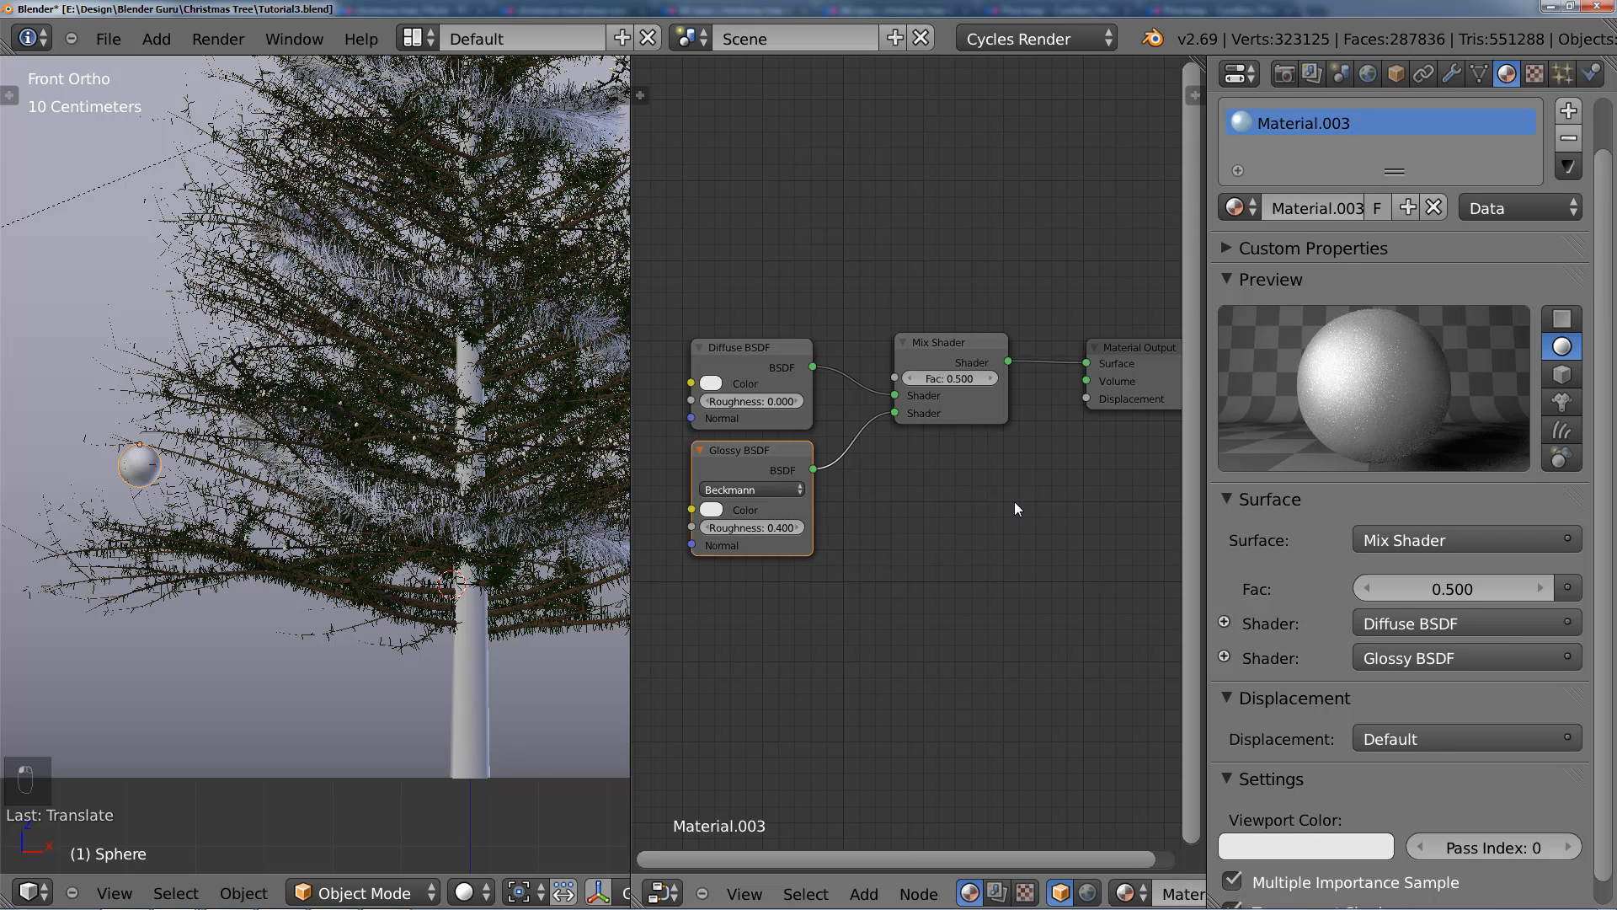
click(711, 527)
Step: Set the Mix Shader's factor to 0.600
middle_drag(983, 512, 913, 534)
scroll(920, 522, up, 2)
click(953, 474)
click(953, 475)
scroll(1045, 426, up, 1)
click(1066, 335)
scroll(859, 489, up, 1)
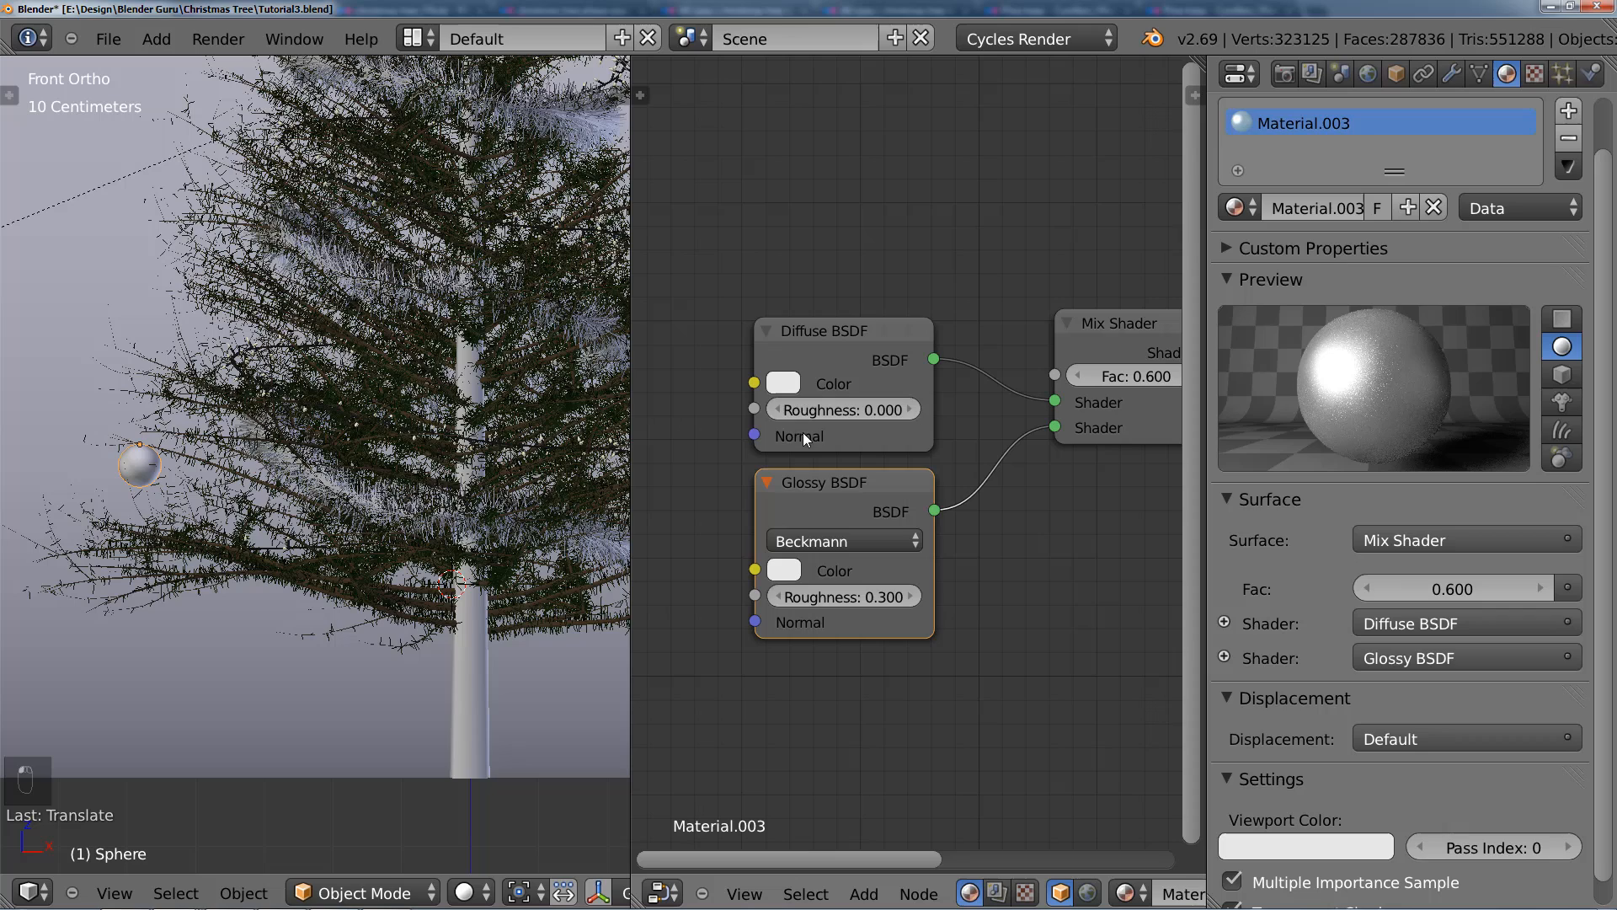
Step: Set the Diffuse BSDF color to purple with hue 0.793, saturation 0.700 and value about 0.5
click(790, 387)
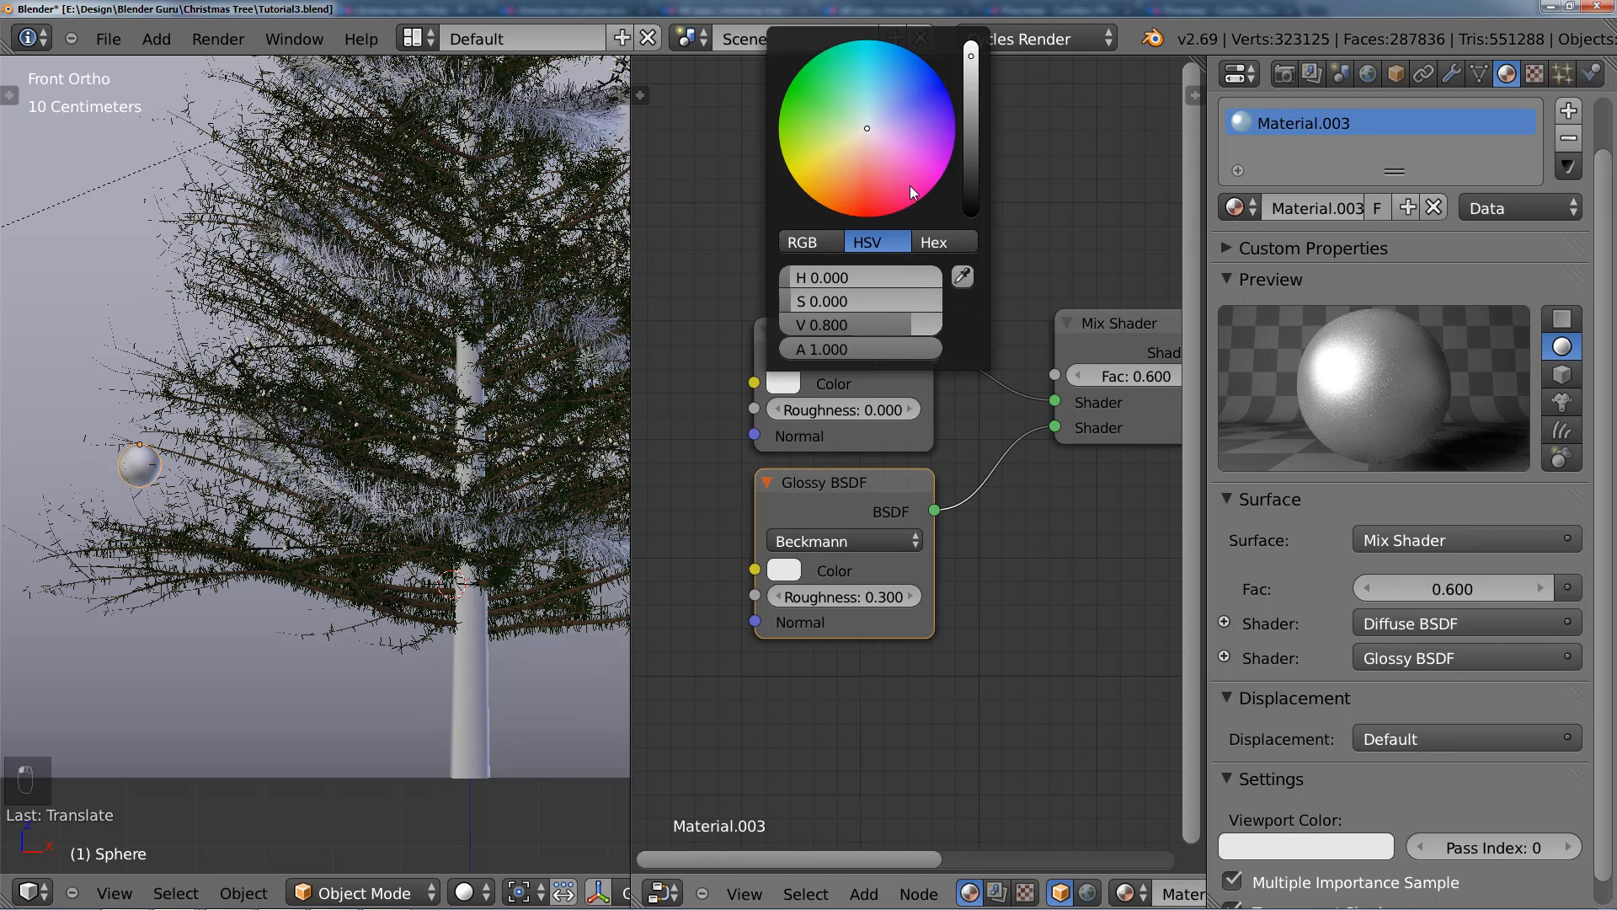
drag(863, 130, 929, 145)
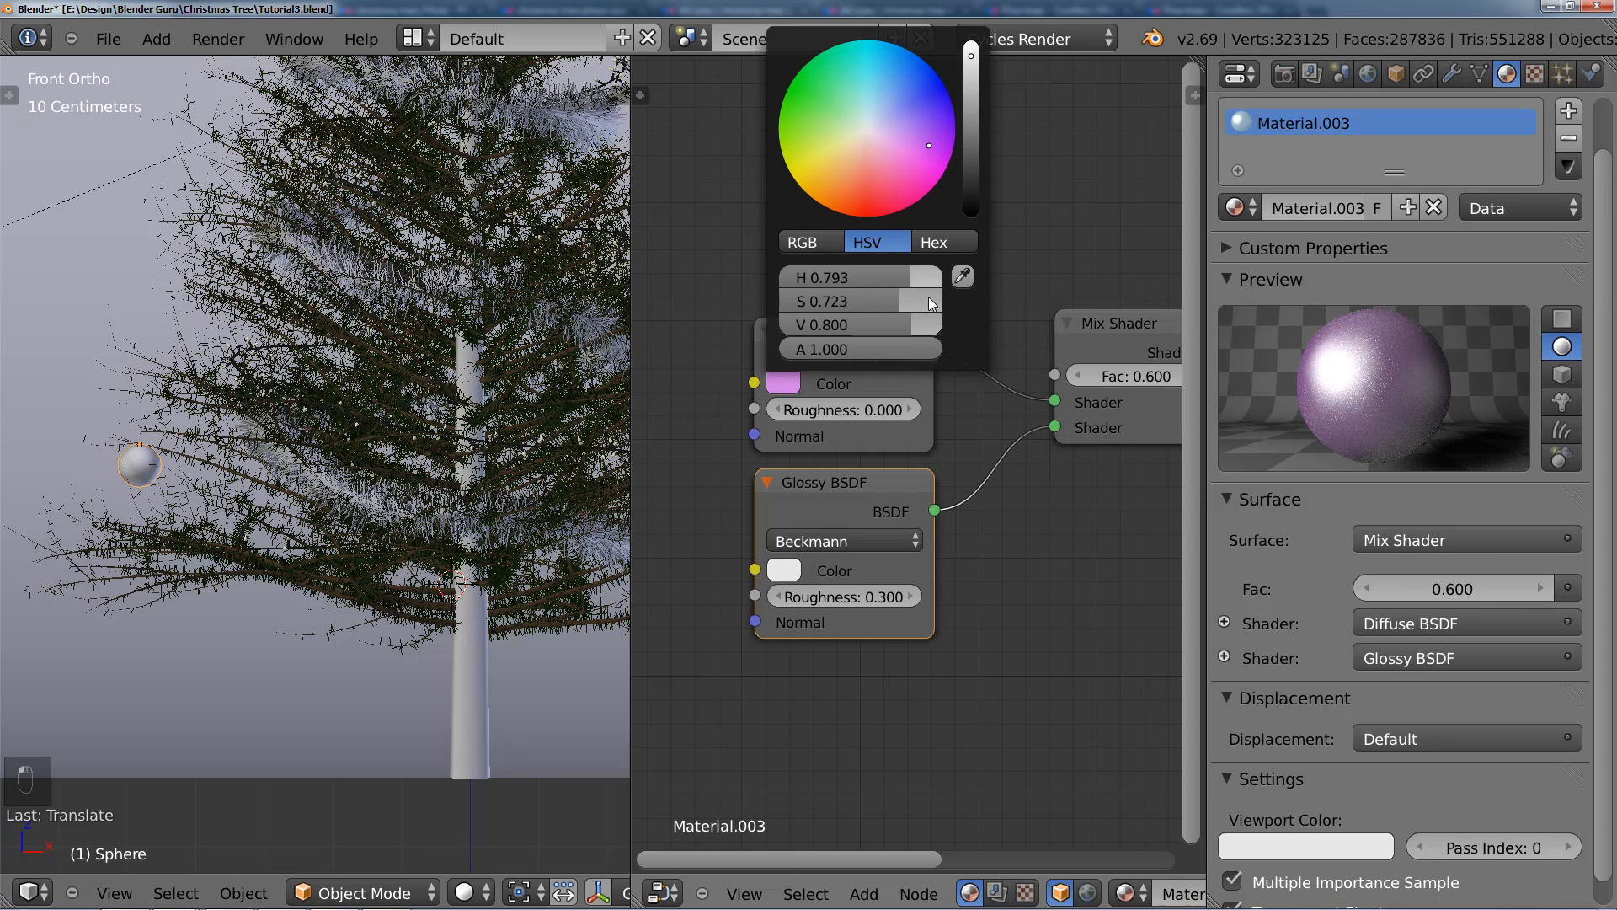
mouse_move(915, 301)
mouse_down()
mouse_move(929, 300)
mouse_move(913, 299)
mouse_up()
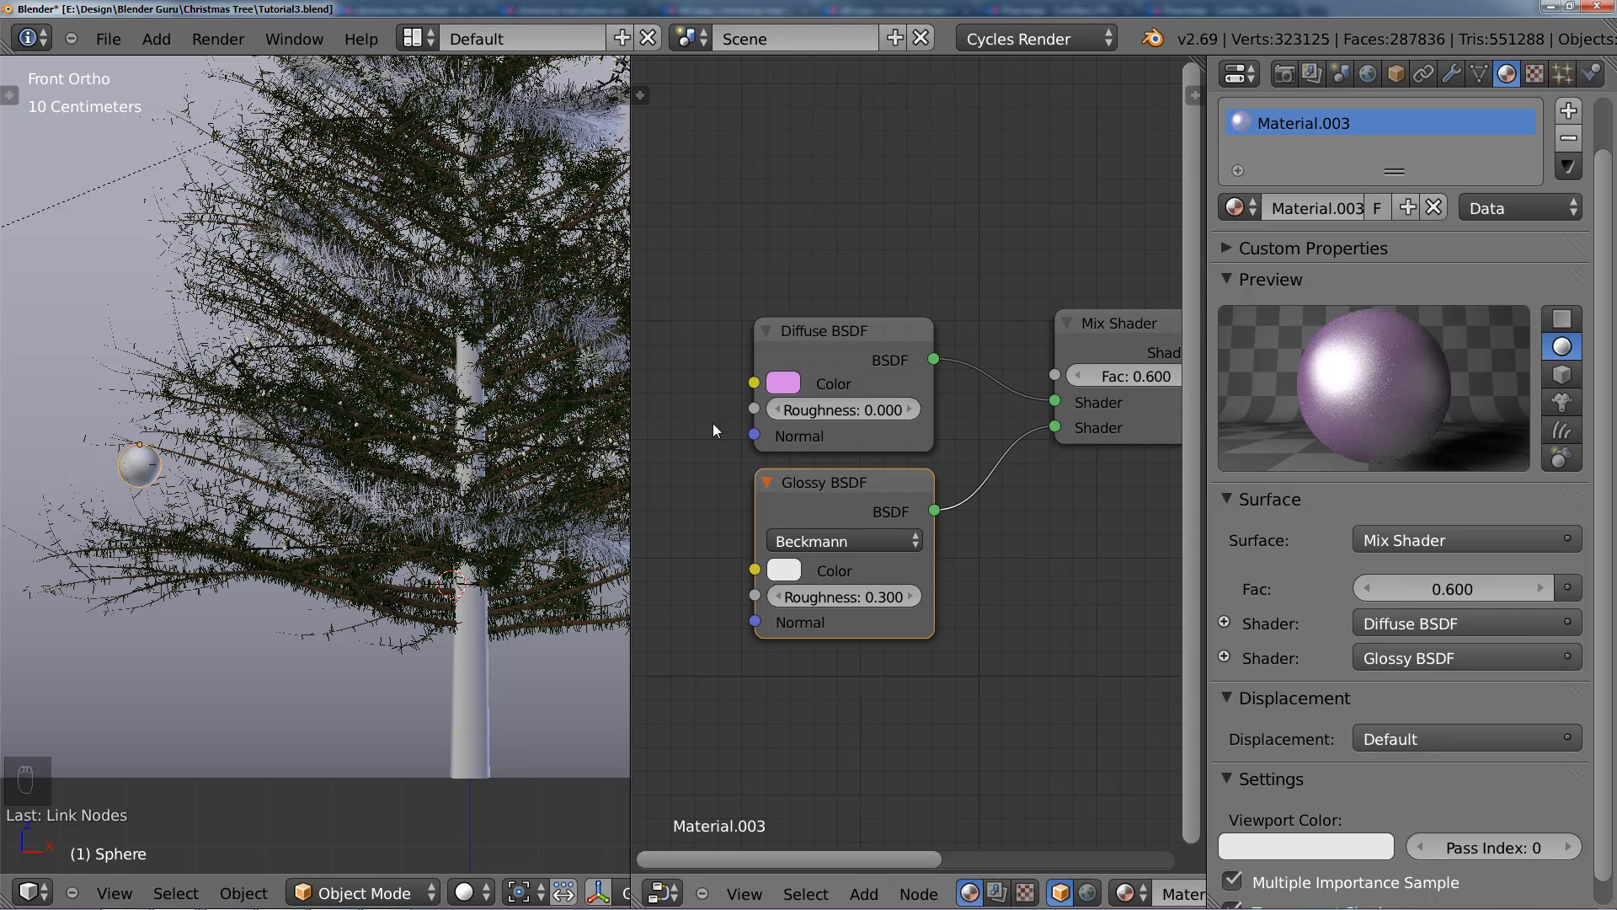
click(791, 385)
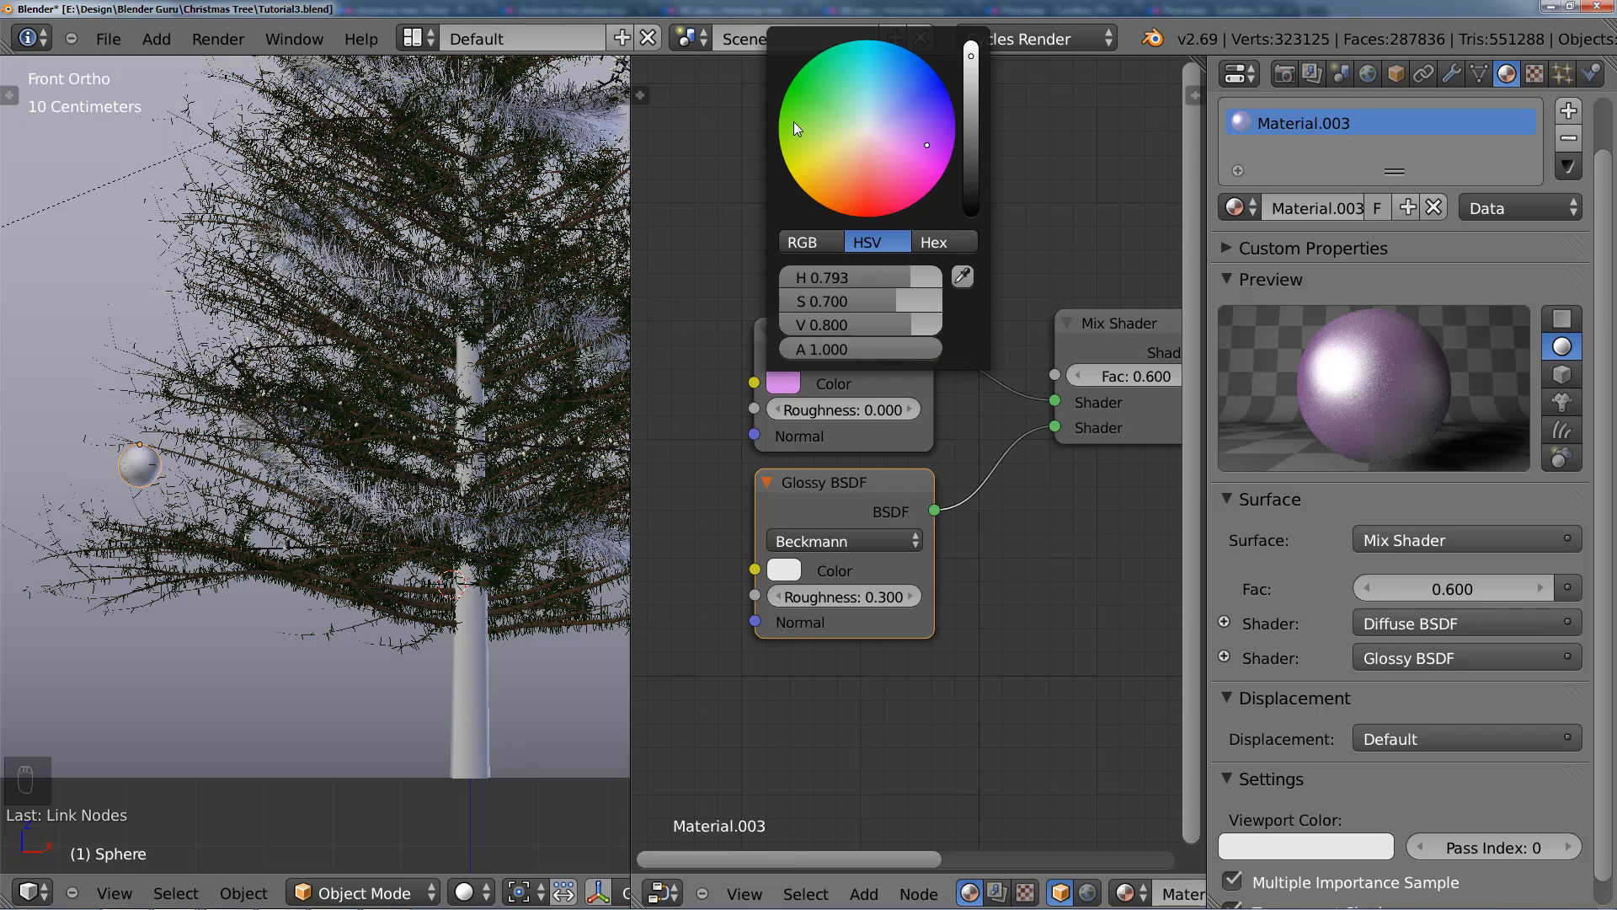
click(801, 383)
drag(892, 325, 851, 324)
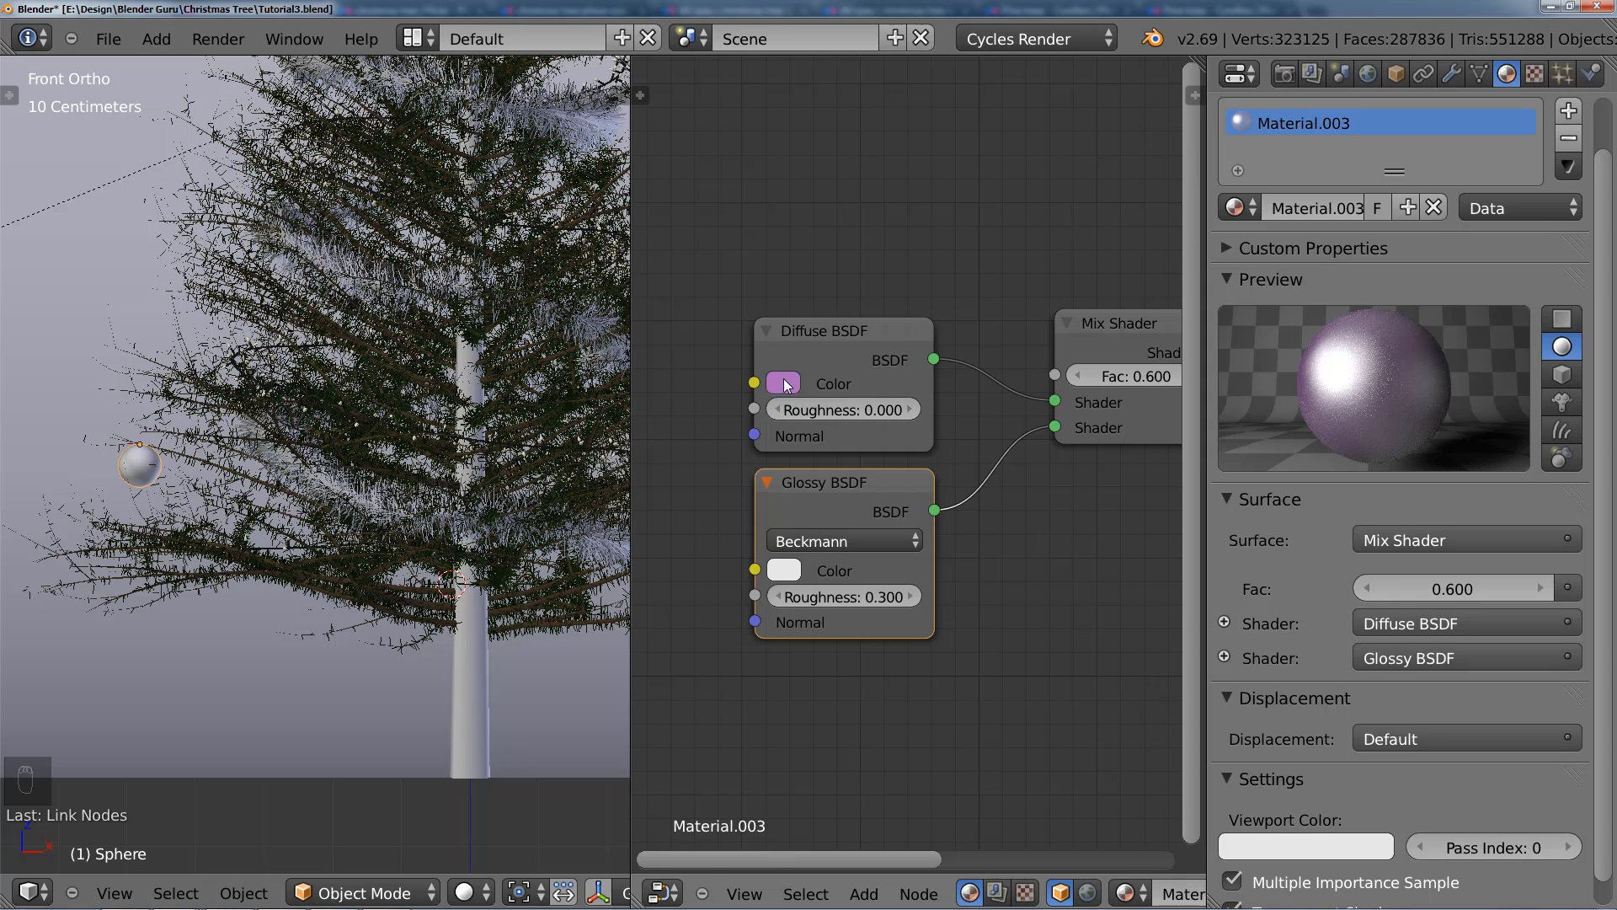
Step: Sample the Diffuse BSDF's purple as the Glossy BSDF color and open that color for editing
click(792, 568)
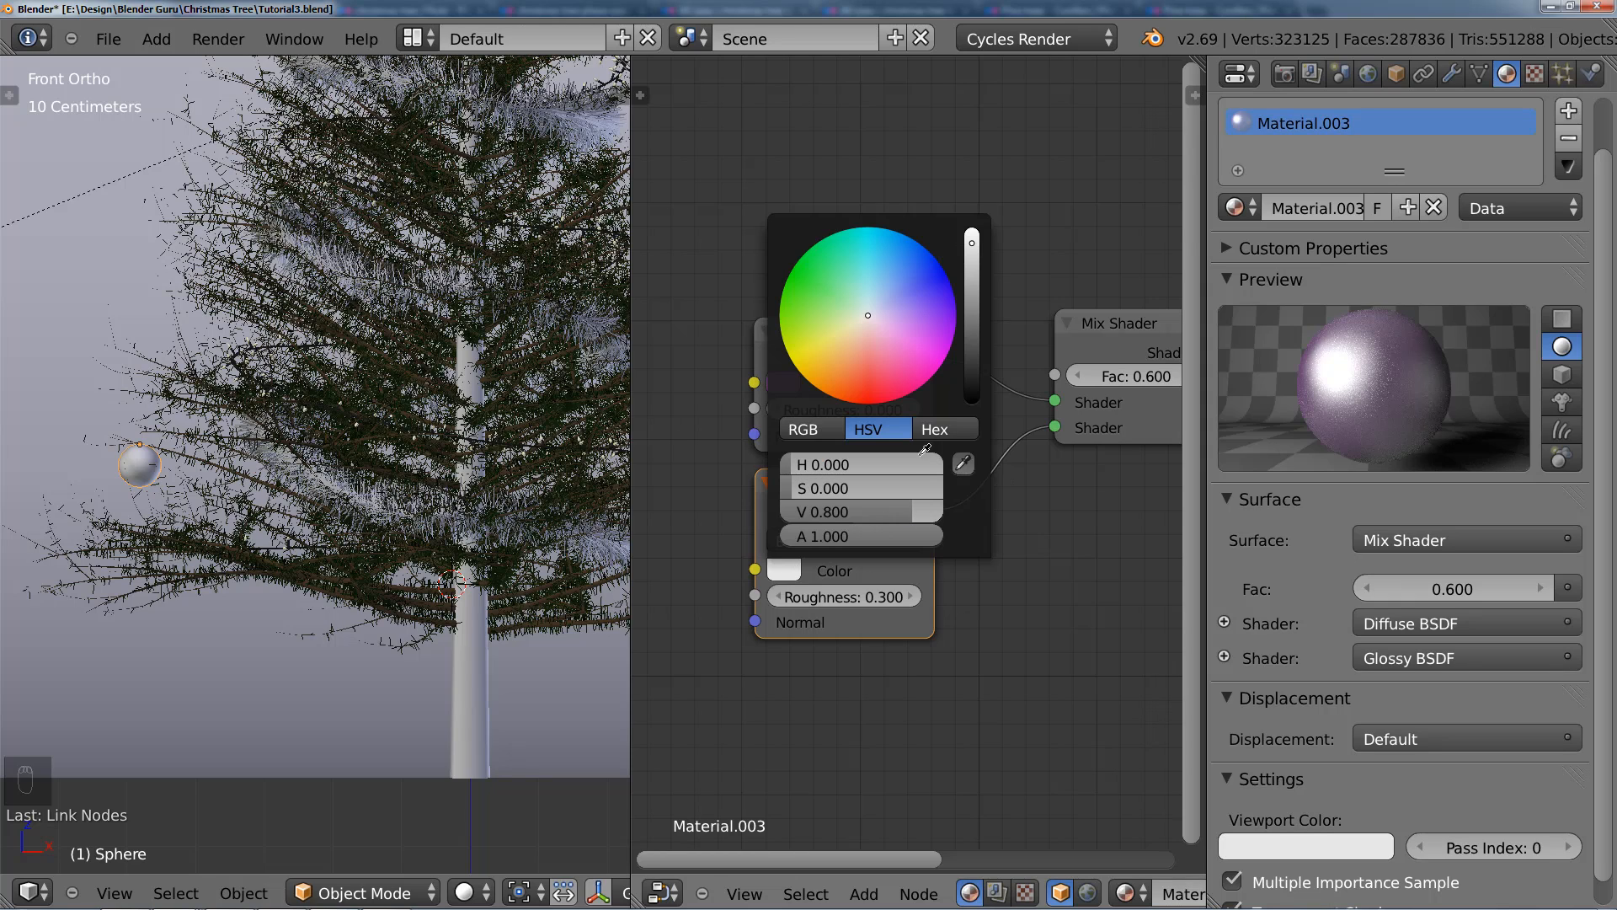
click(786, 385)
click(795, 573)
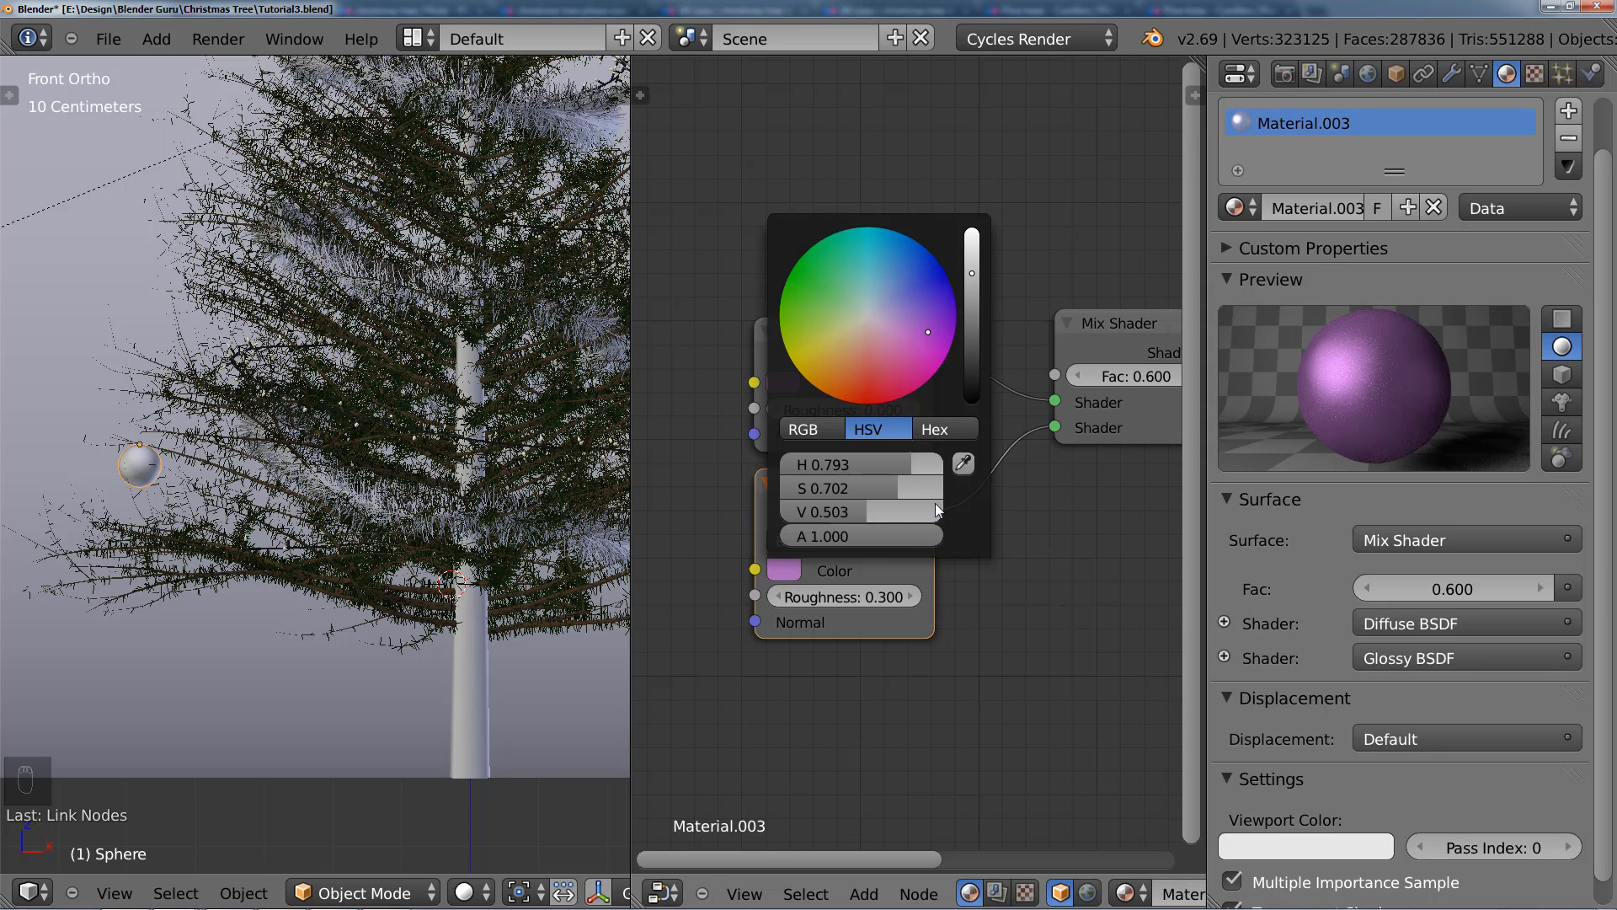
Step: Set the value of the Glossy BSDF's purple color to 0.800
drag(895, 513, 943, 504)
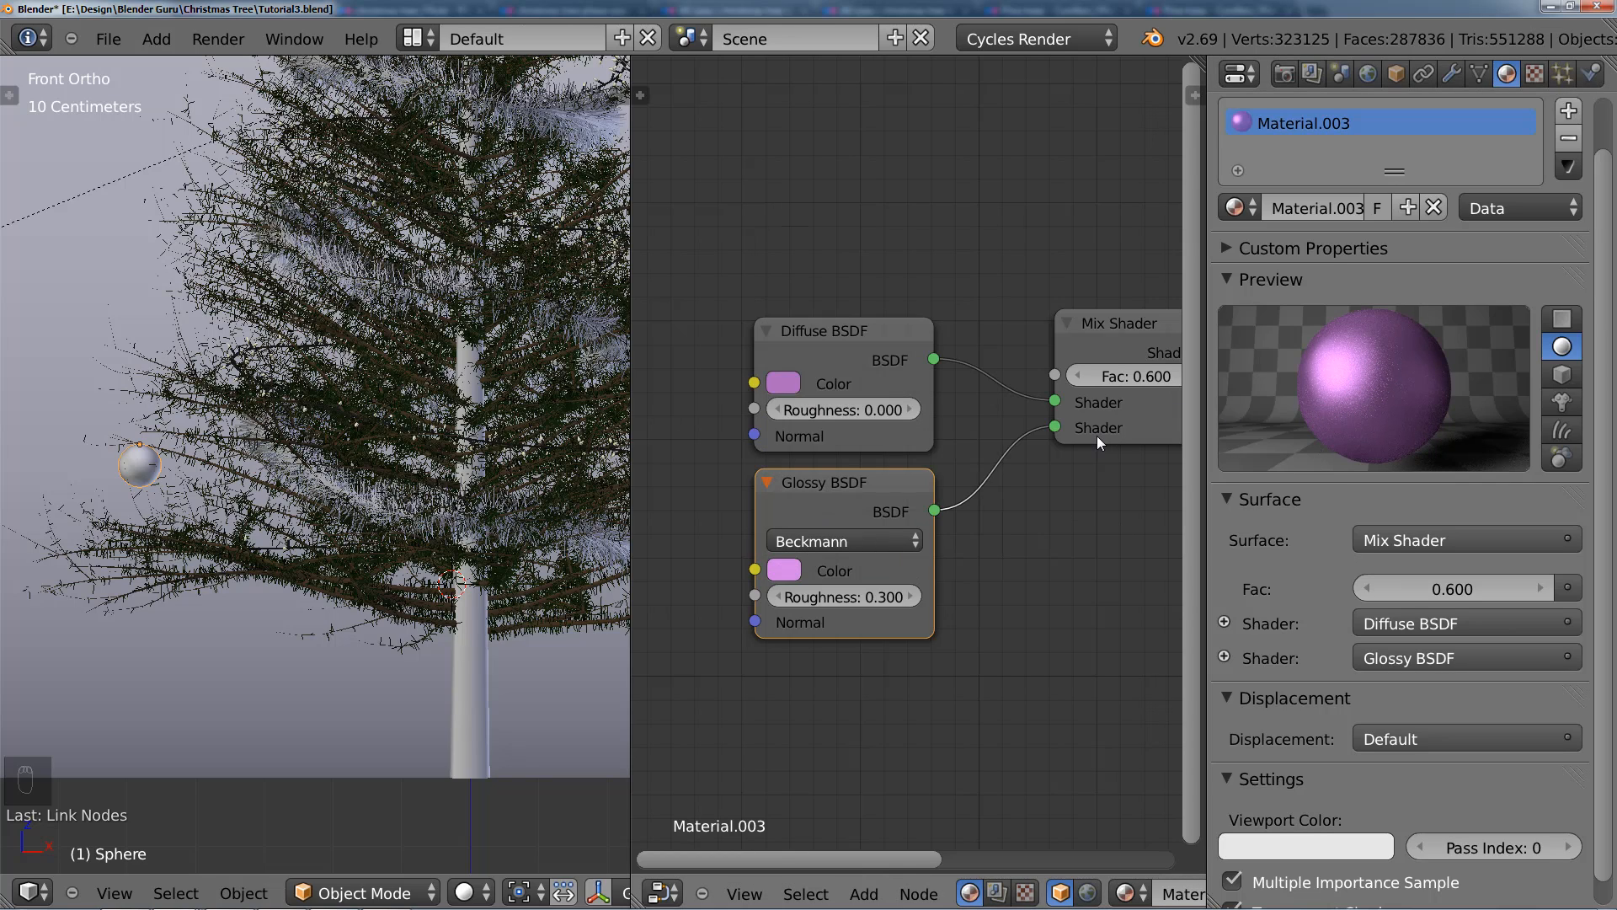
scroll(878, 452, down, 1)
scroll(883, 462, down, 2)
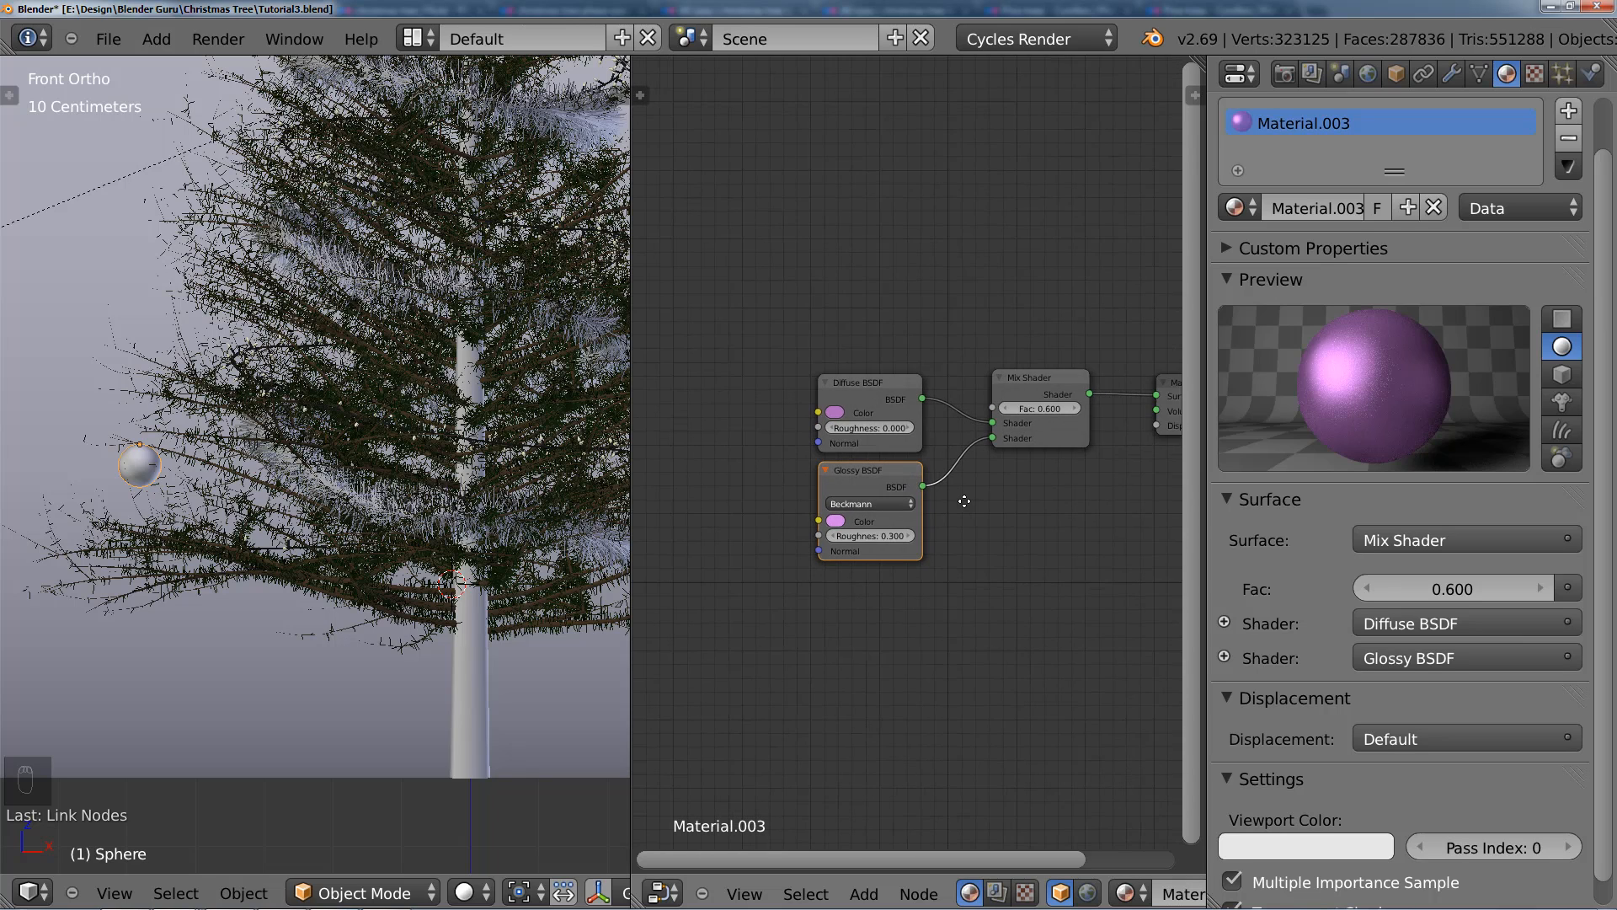
Step: Set the Mix Shader's factor to 0.700 and move the Material Output node farther away from it
middle_drag(969, 498, 757, 517)
drag(997, 424, 1111, 425)
scroll(906, 455, up, 1)
ctrl+drag(907, 460, 935, 465)
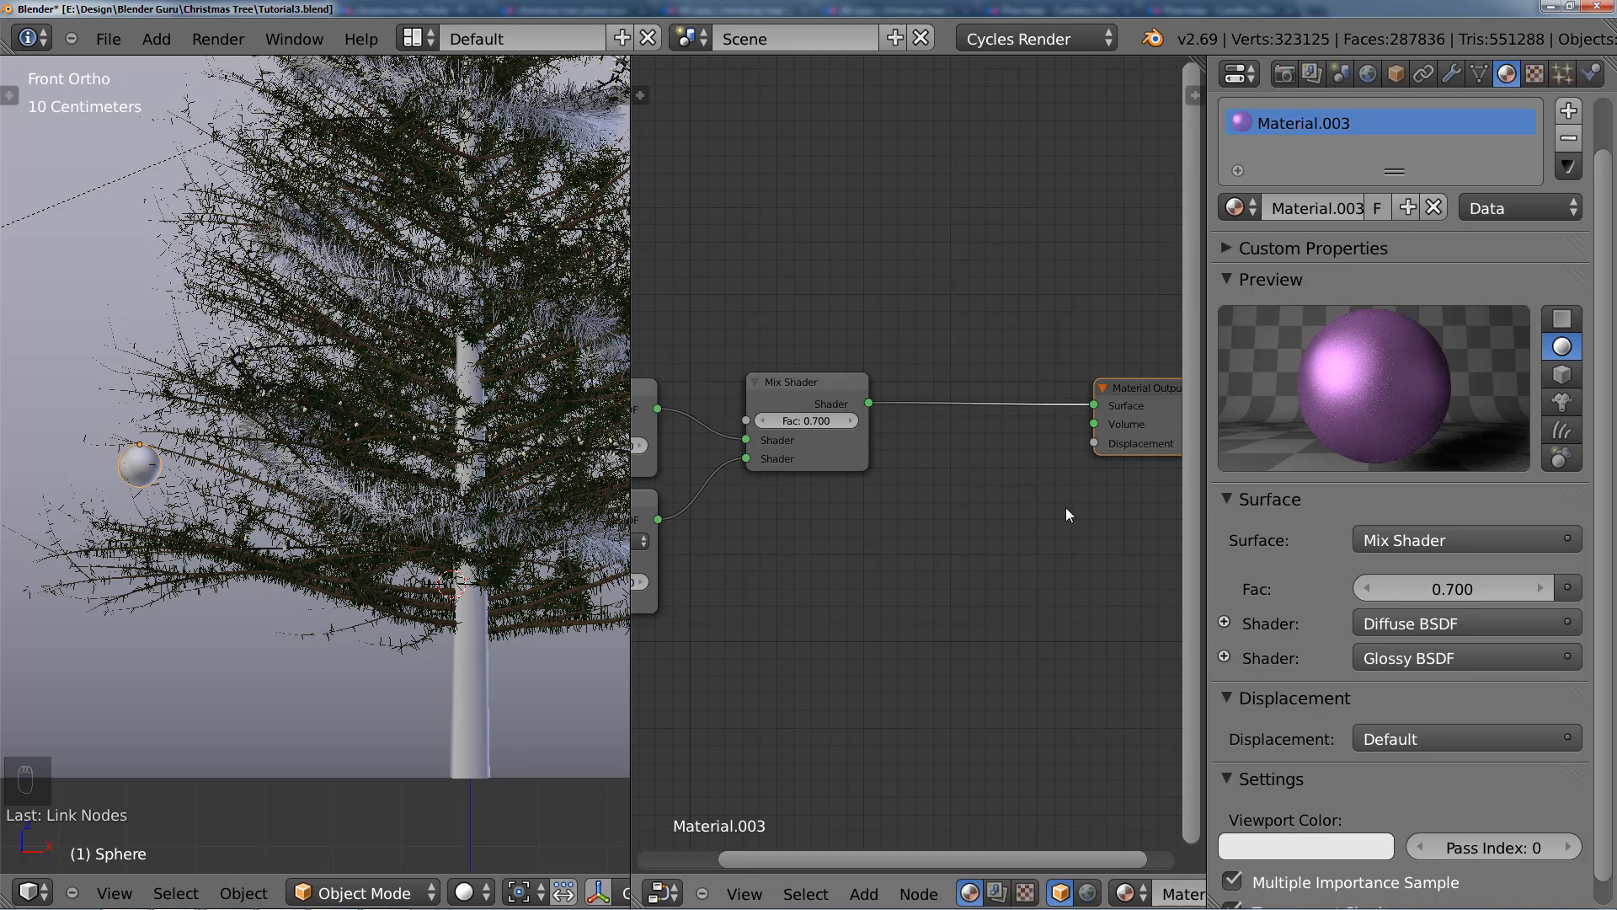
middle_drag(1064, 507, 1005, 520)
scroll(1005, 521, down, 1)
scroll(1005, 520, down, 5)
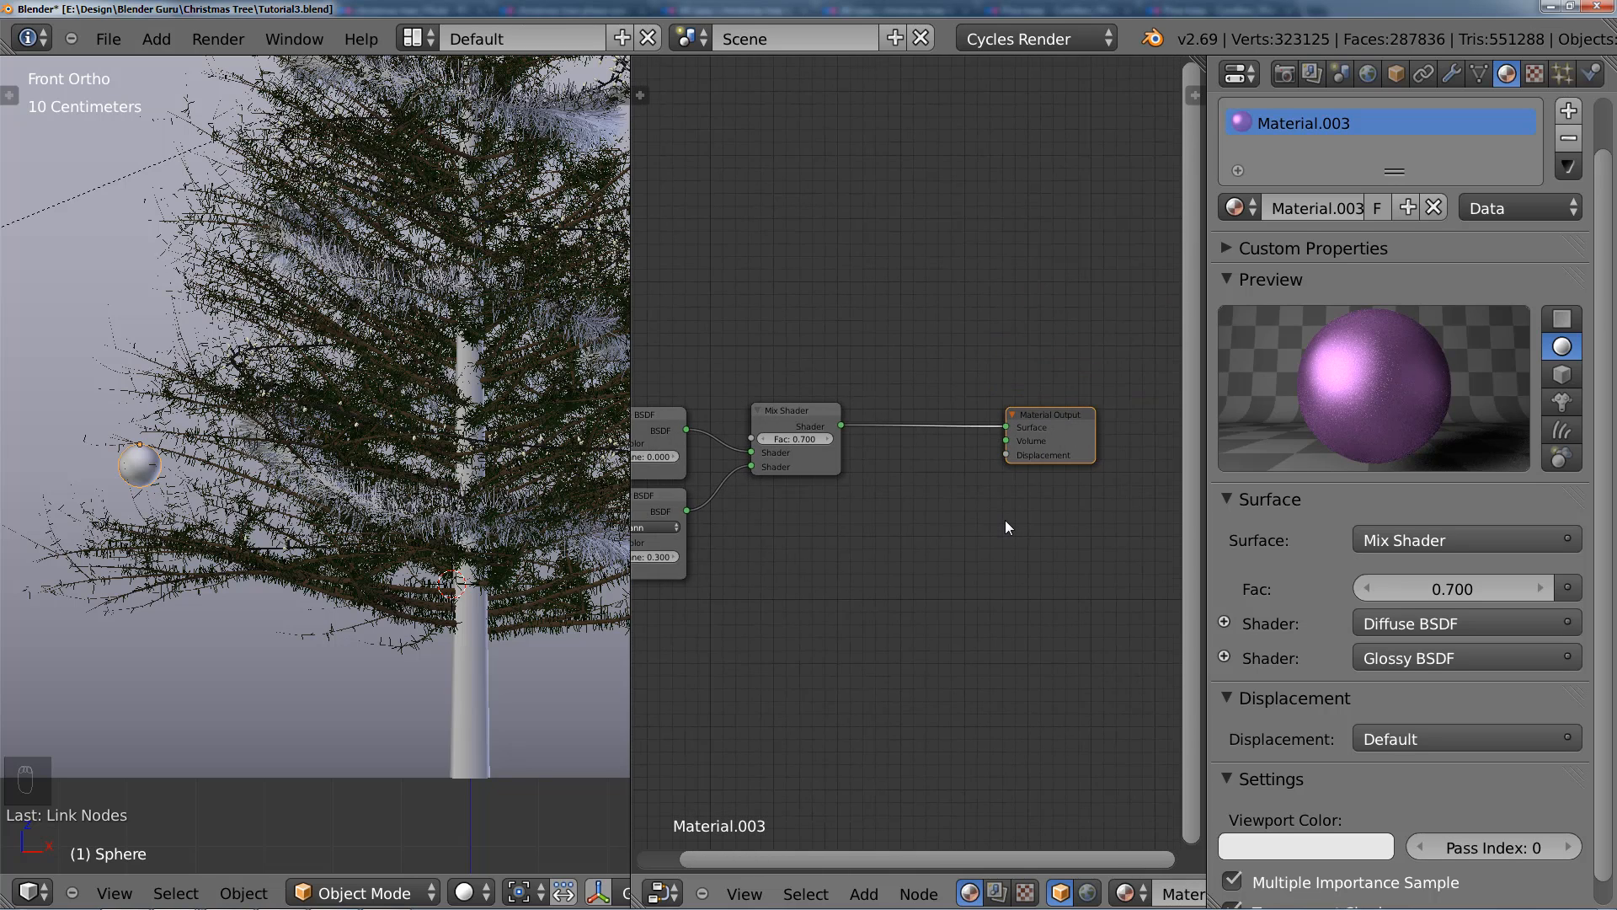
middle_drag(898, 472, 916, 504)
middle_drag(1047, 469, 1018, 473)
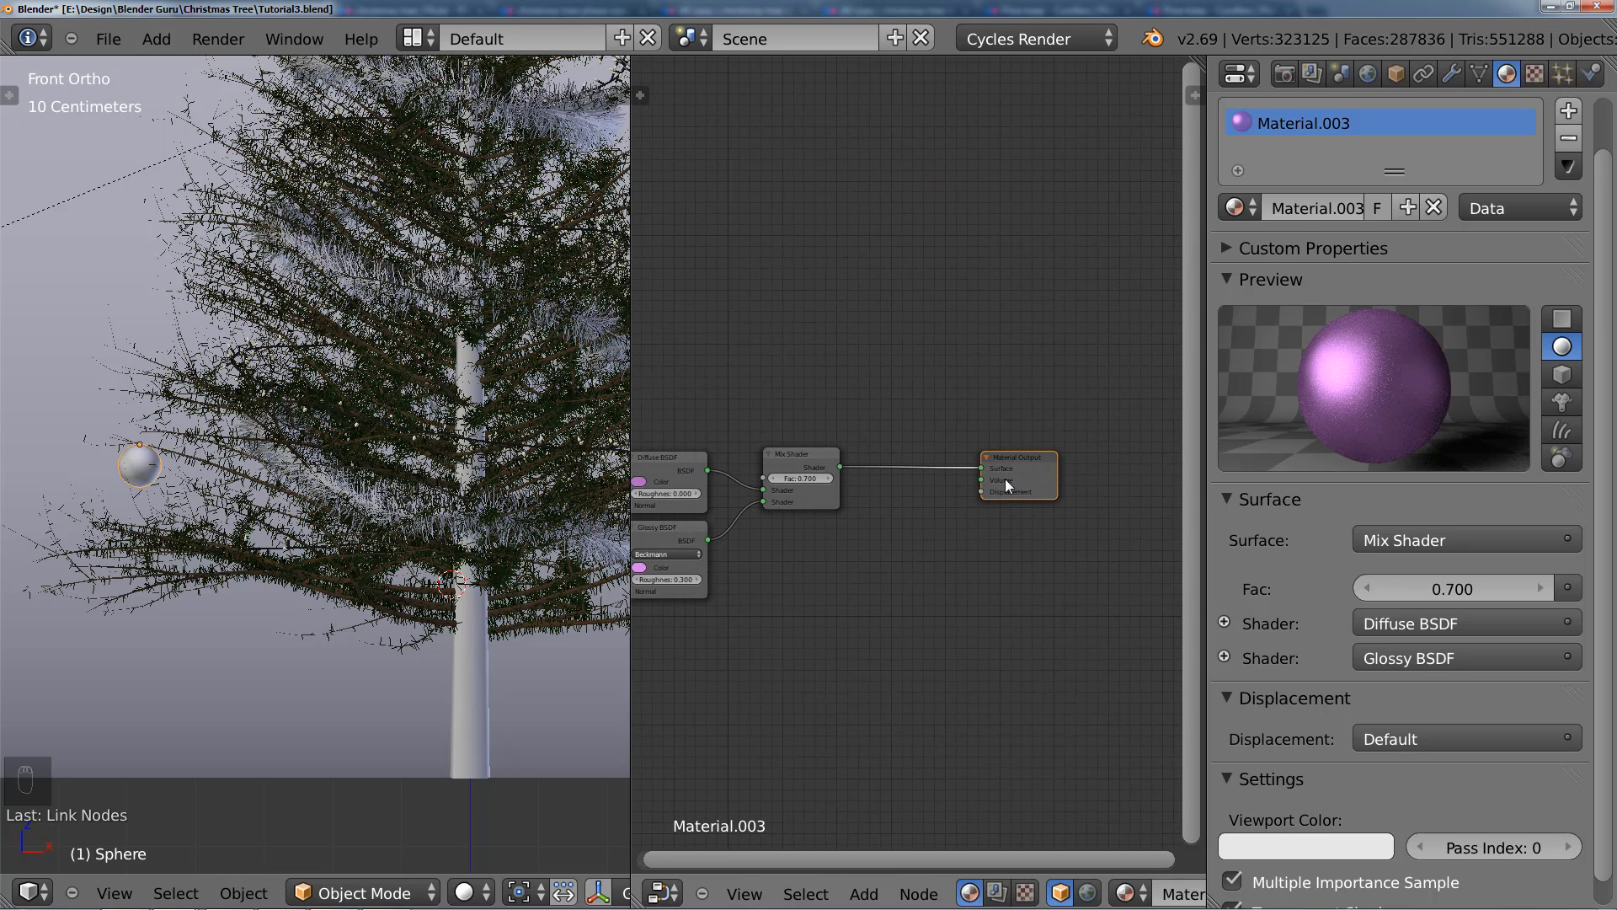
scroll(313, 536, down, 3)
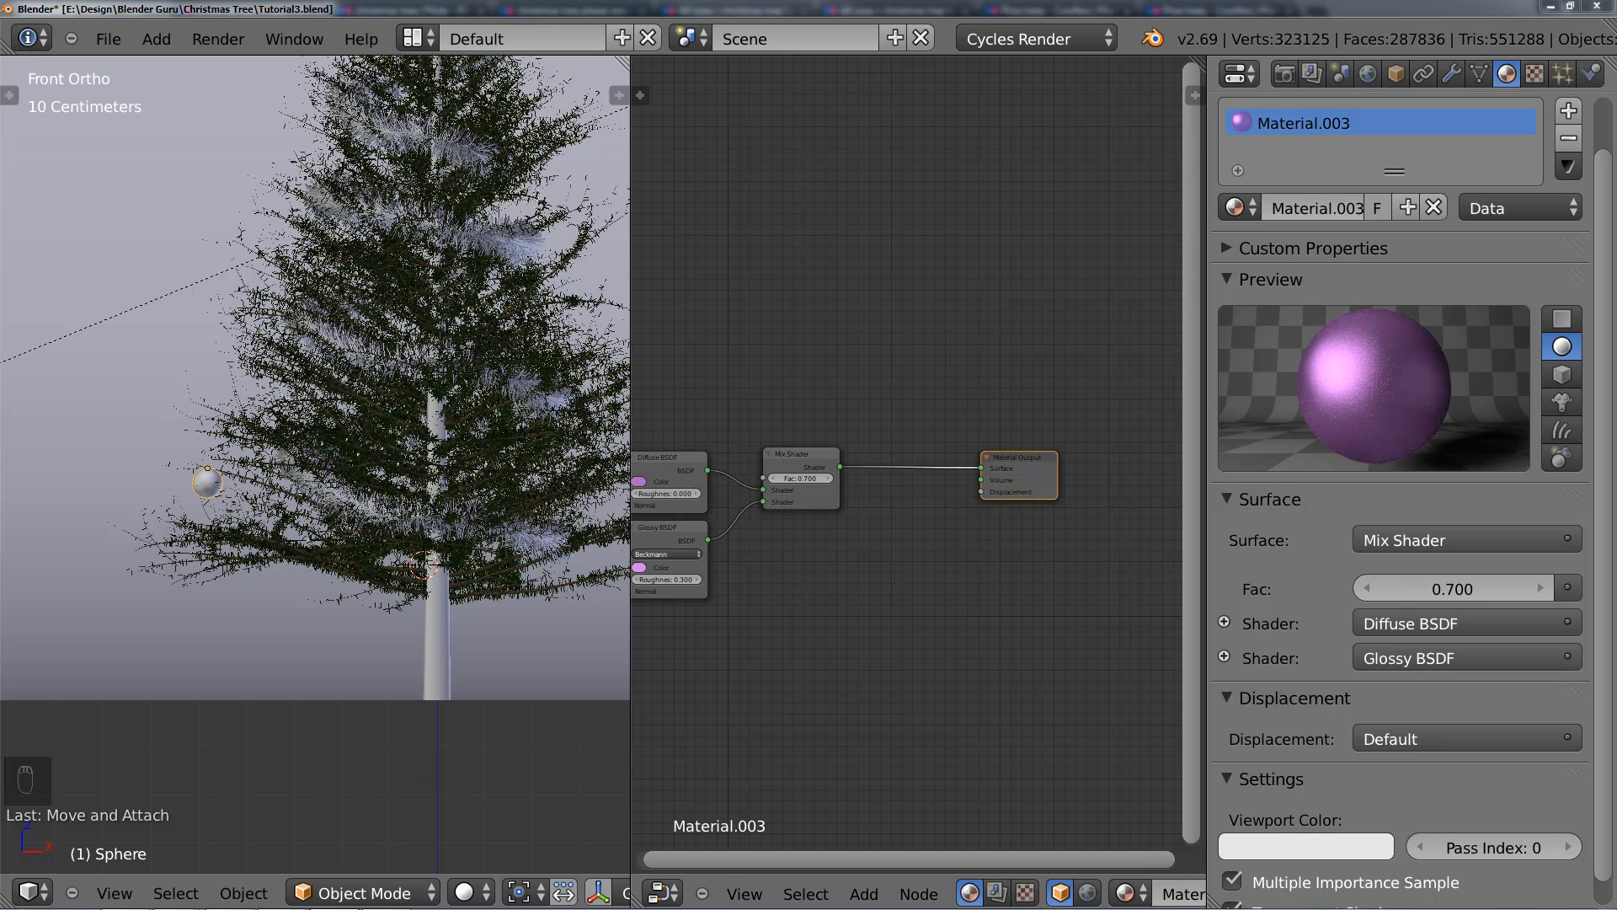
Step: Switch to Photoshop and examine the purple and red baubles in the finished Christmas tree render at 100% zoom
key(alt+Tab)
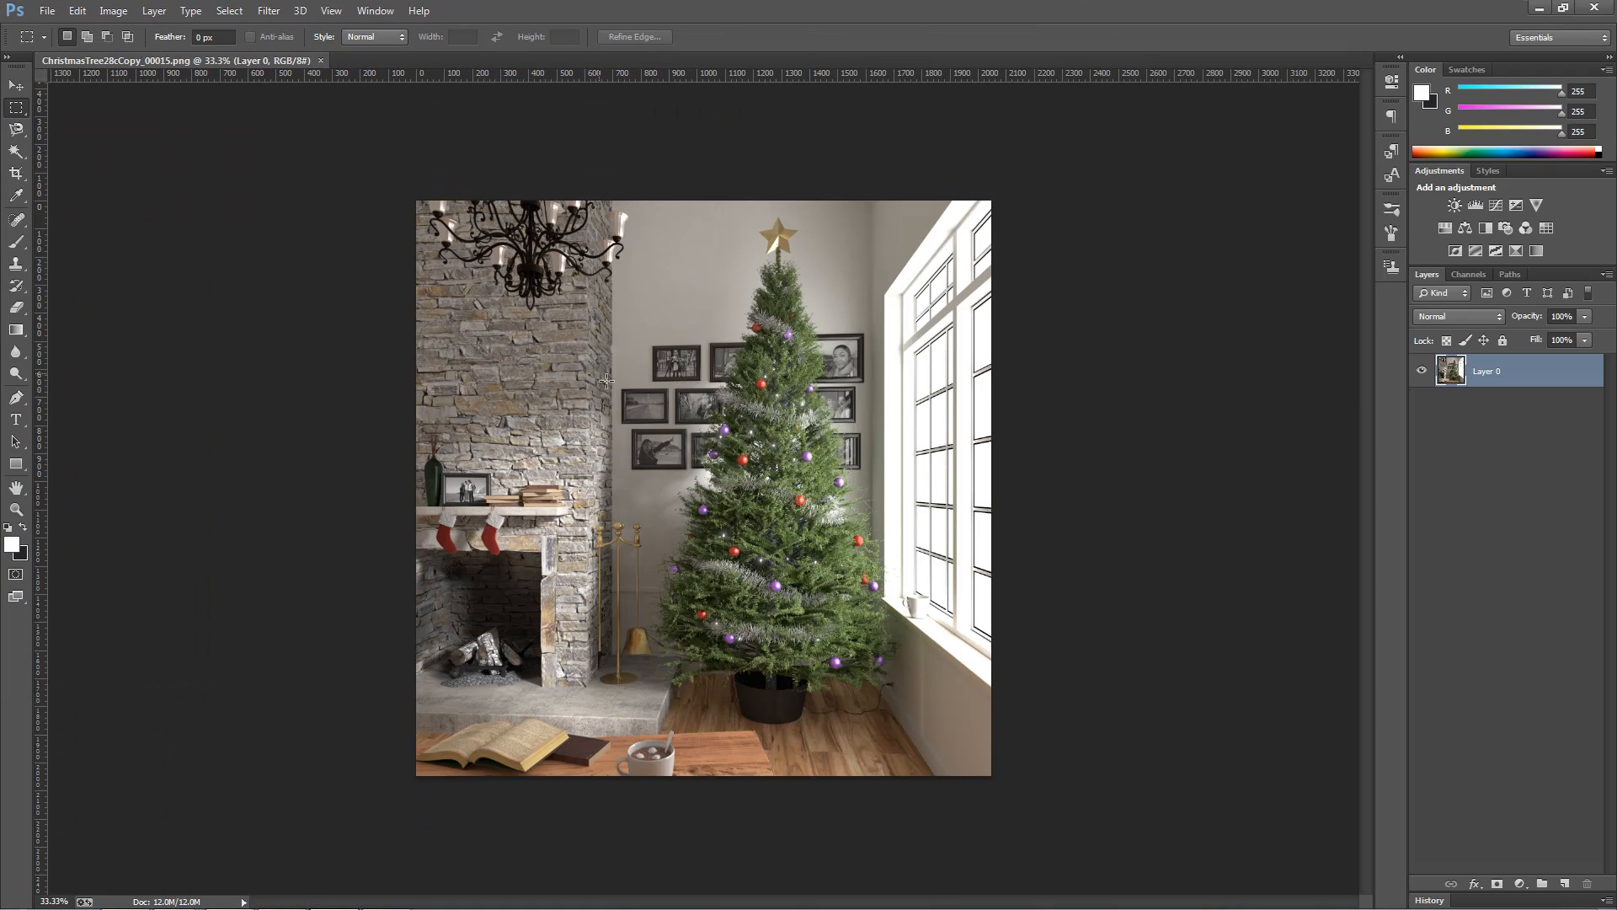
key(ctrl+1)
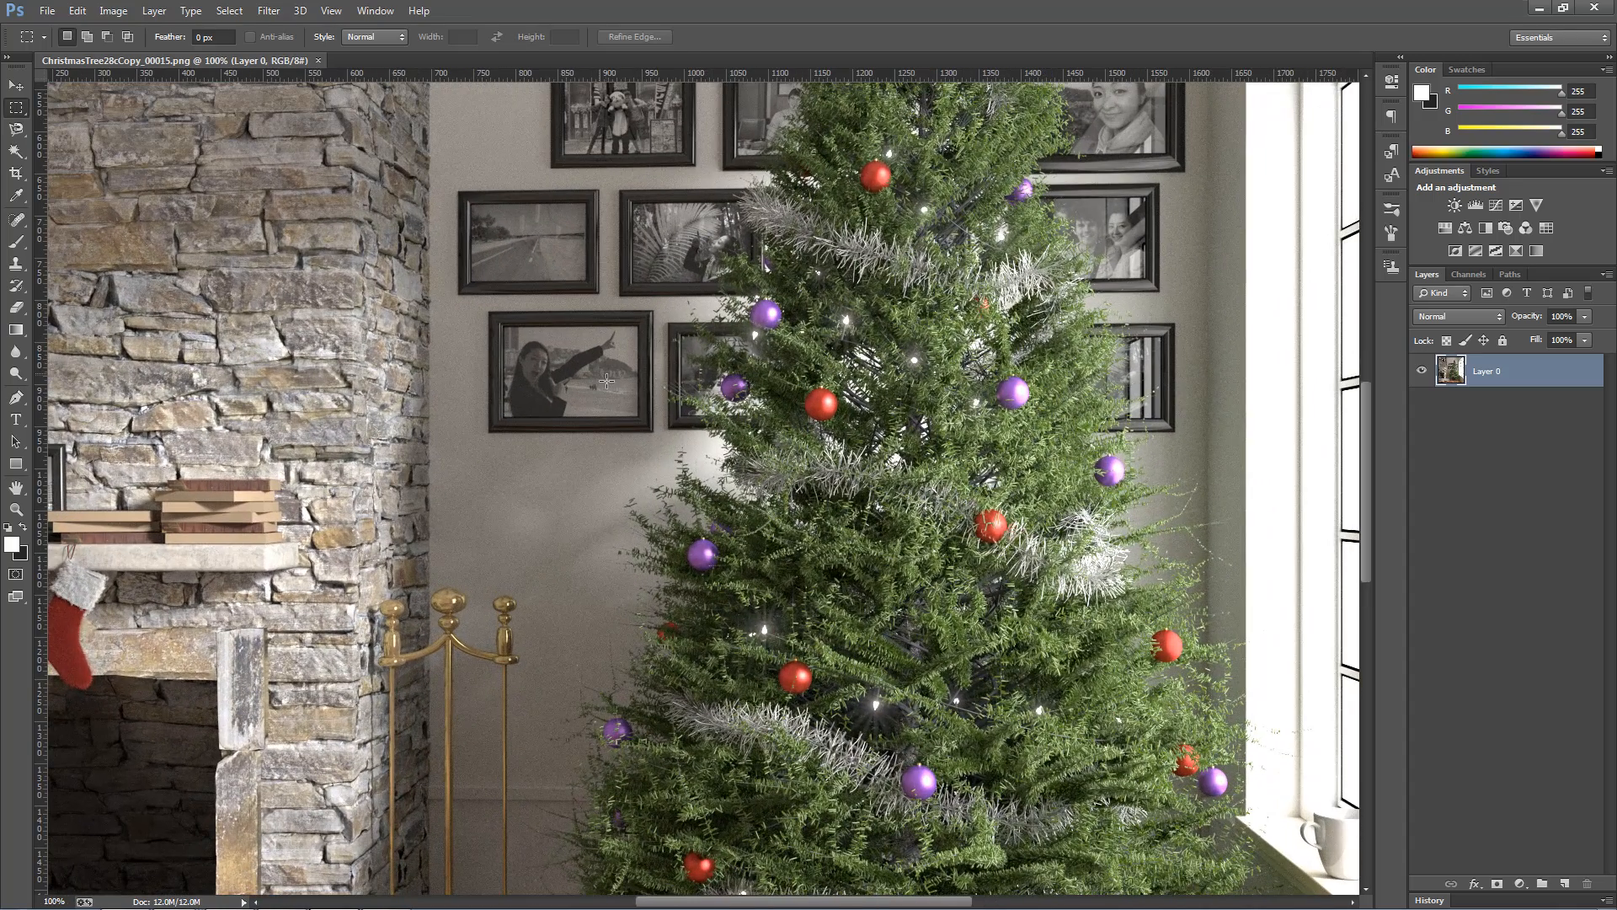
drag(938, 653, 731, 375)
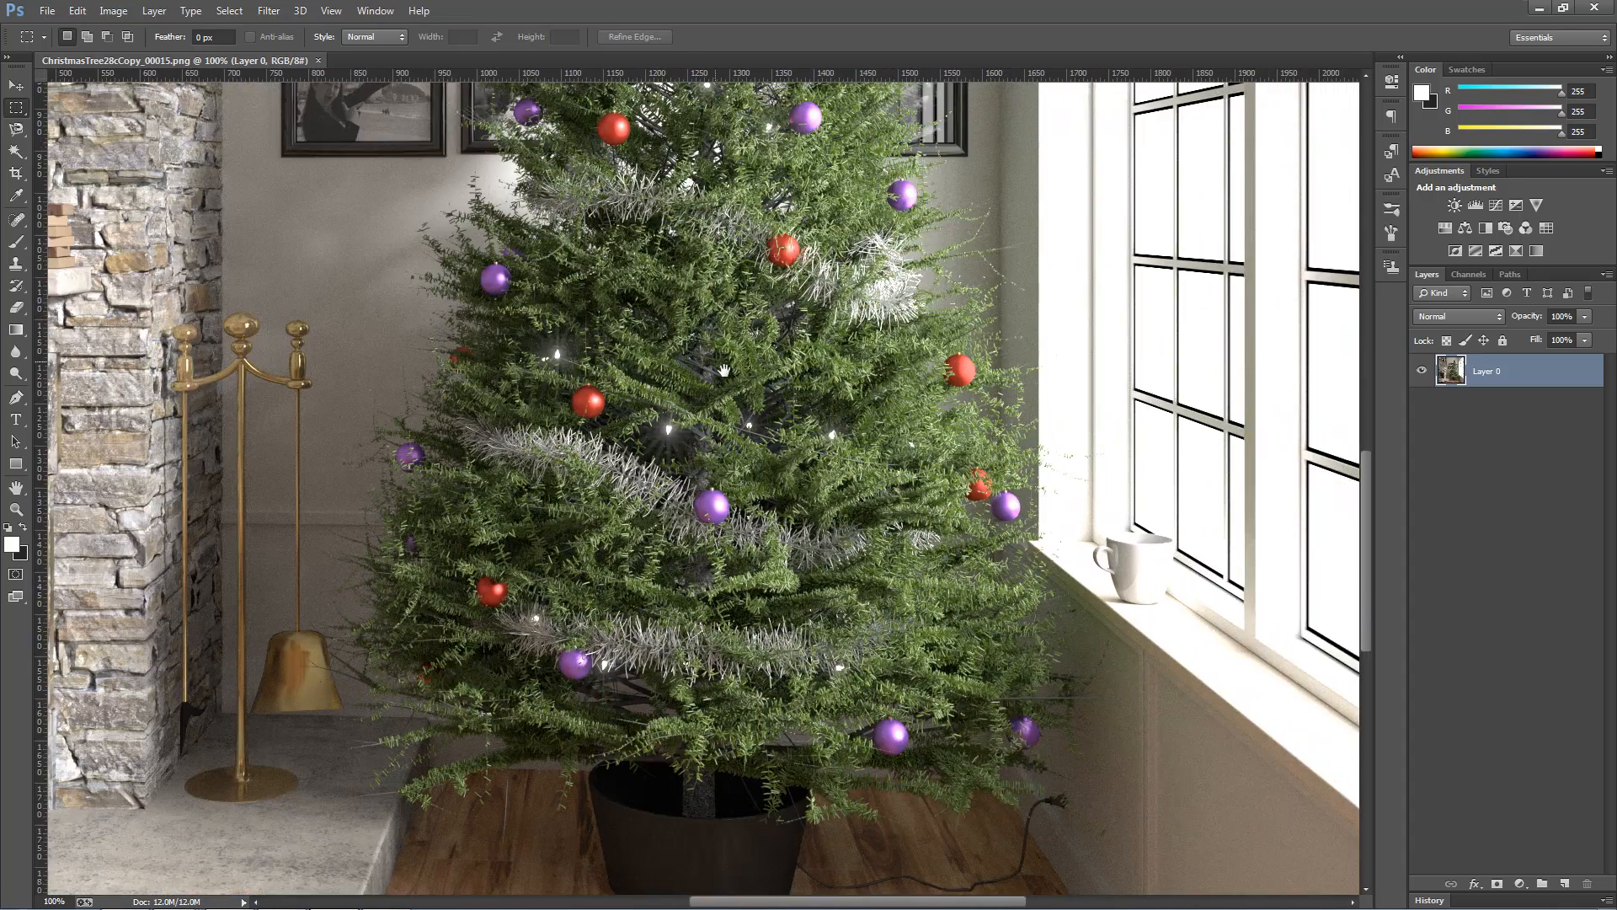
click(1542, 8)
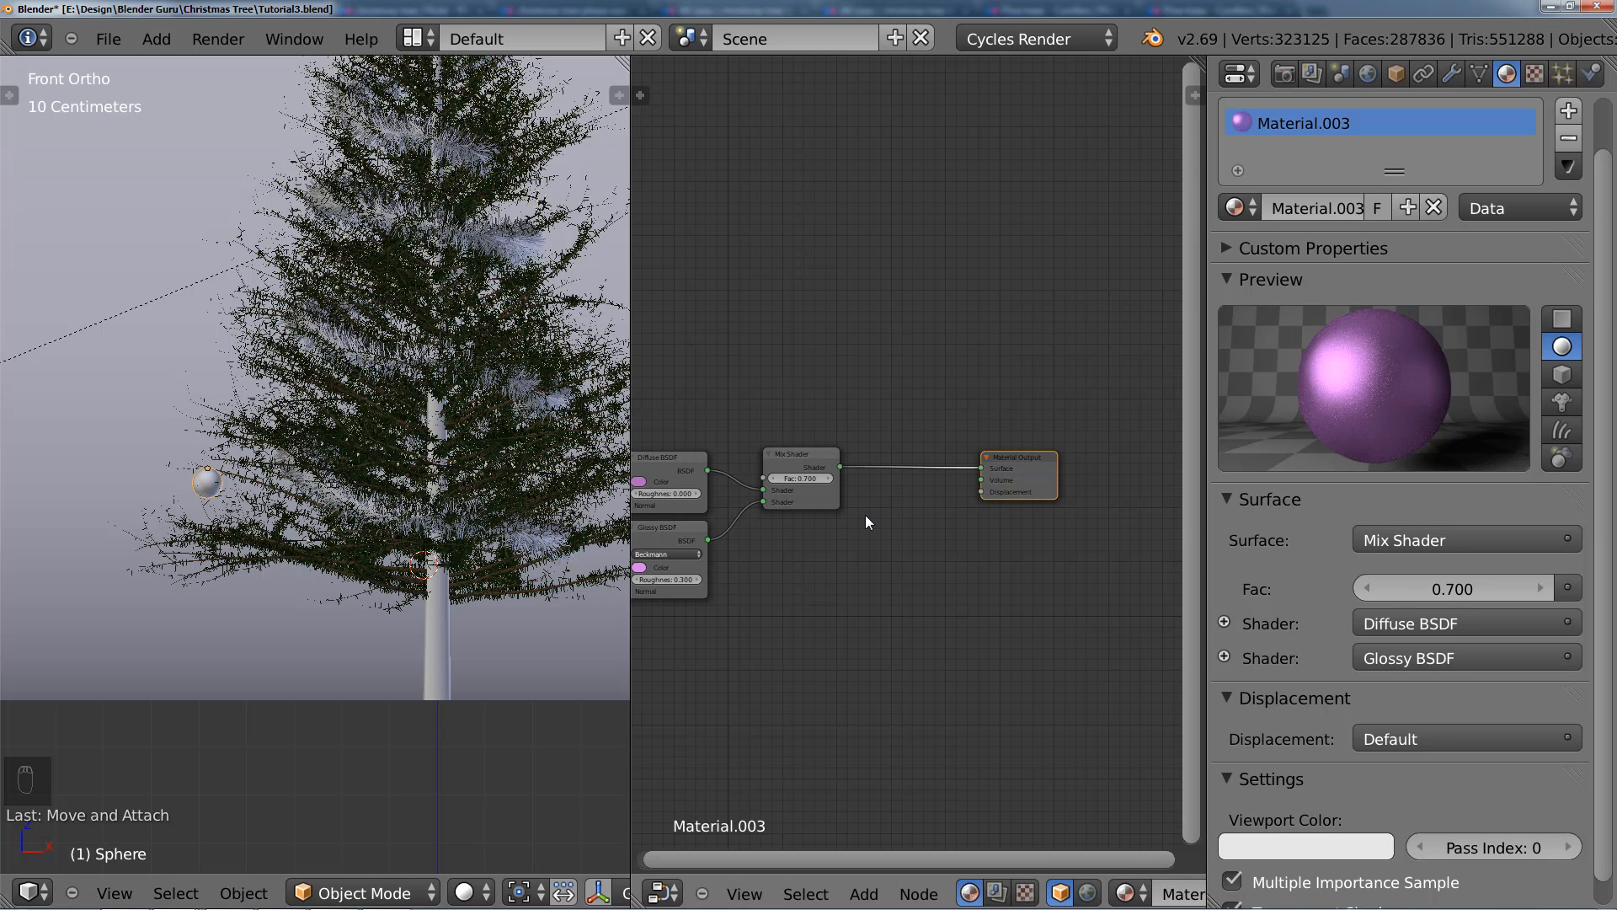
Step: Back in Blender, move the bauble sphere to the third layer and show only that layer
middle_drag(866, 513, 984, 500)
scroll(285, 468, up, 5)
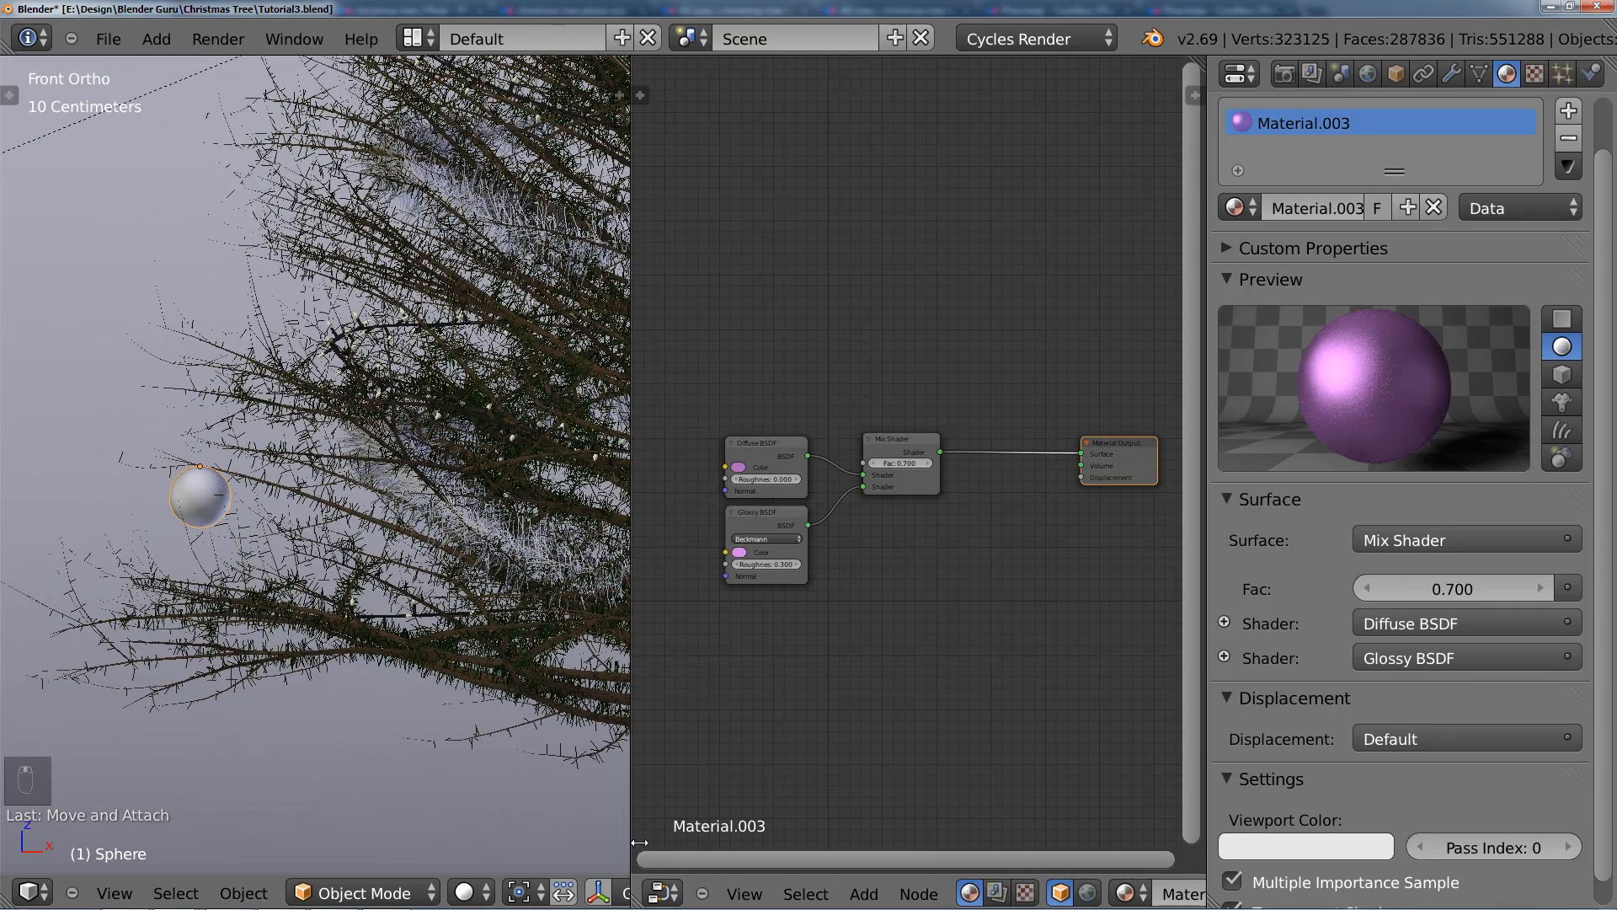
drag(635, 846, 840, 846)
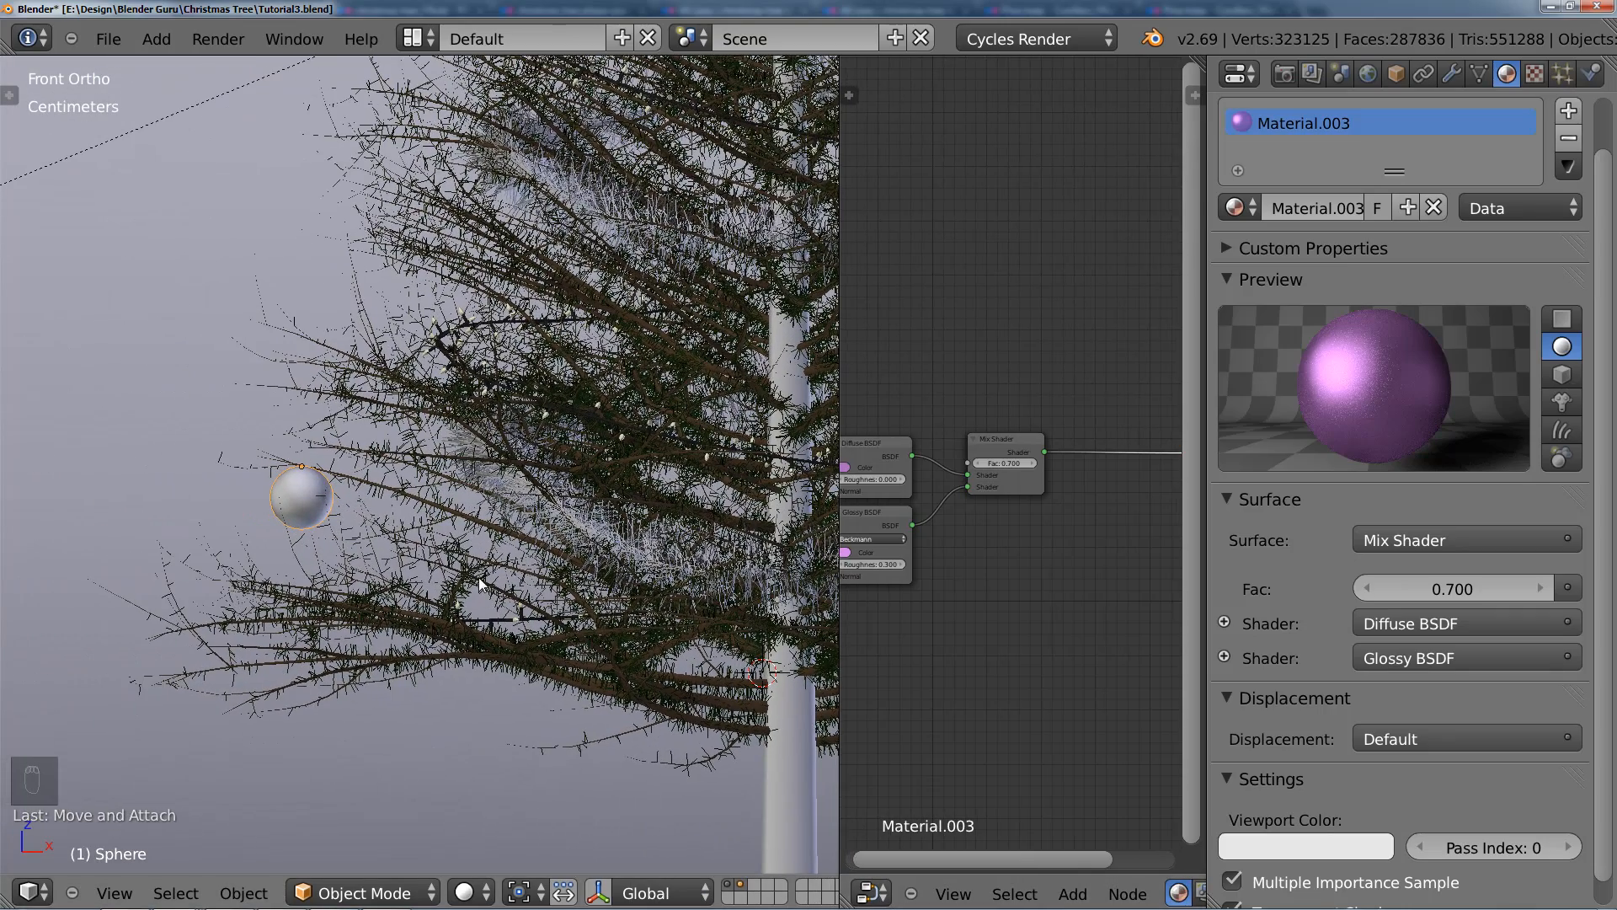
key(m)
click(740, 622)
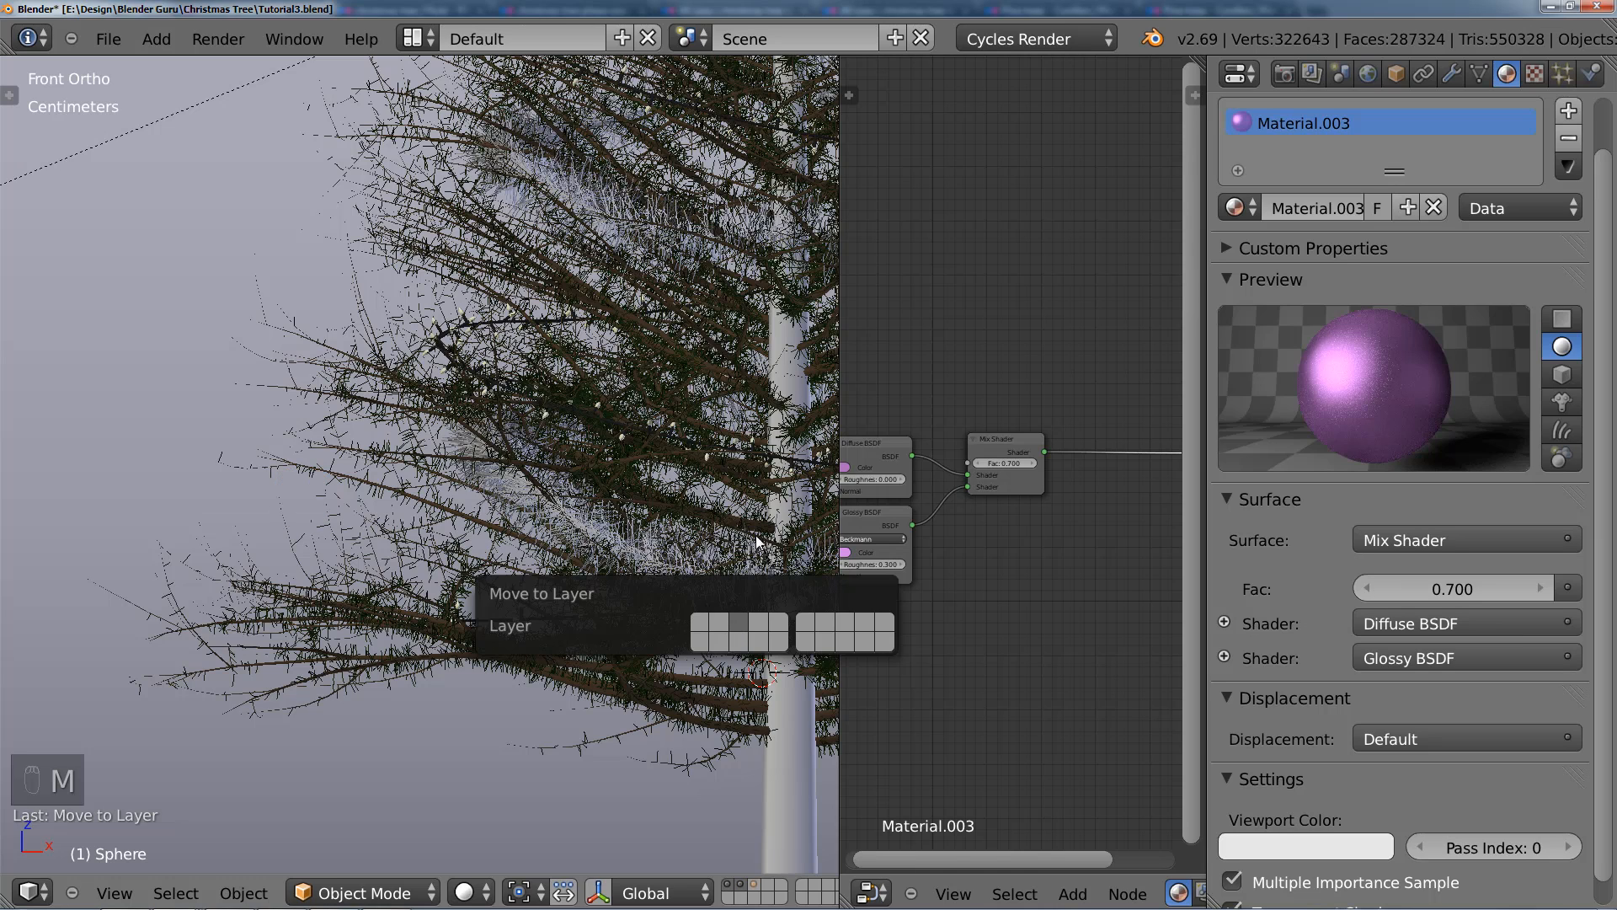
click(754, 886)
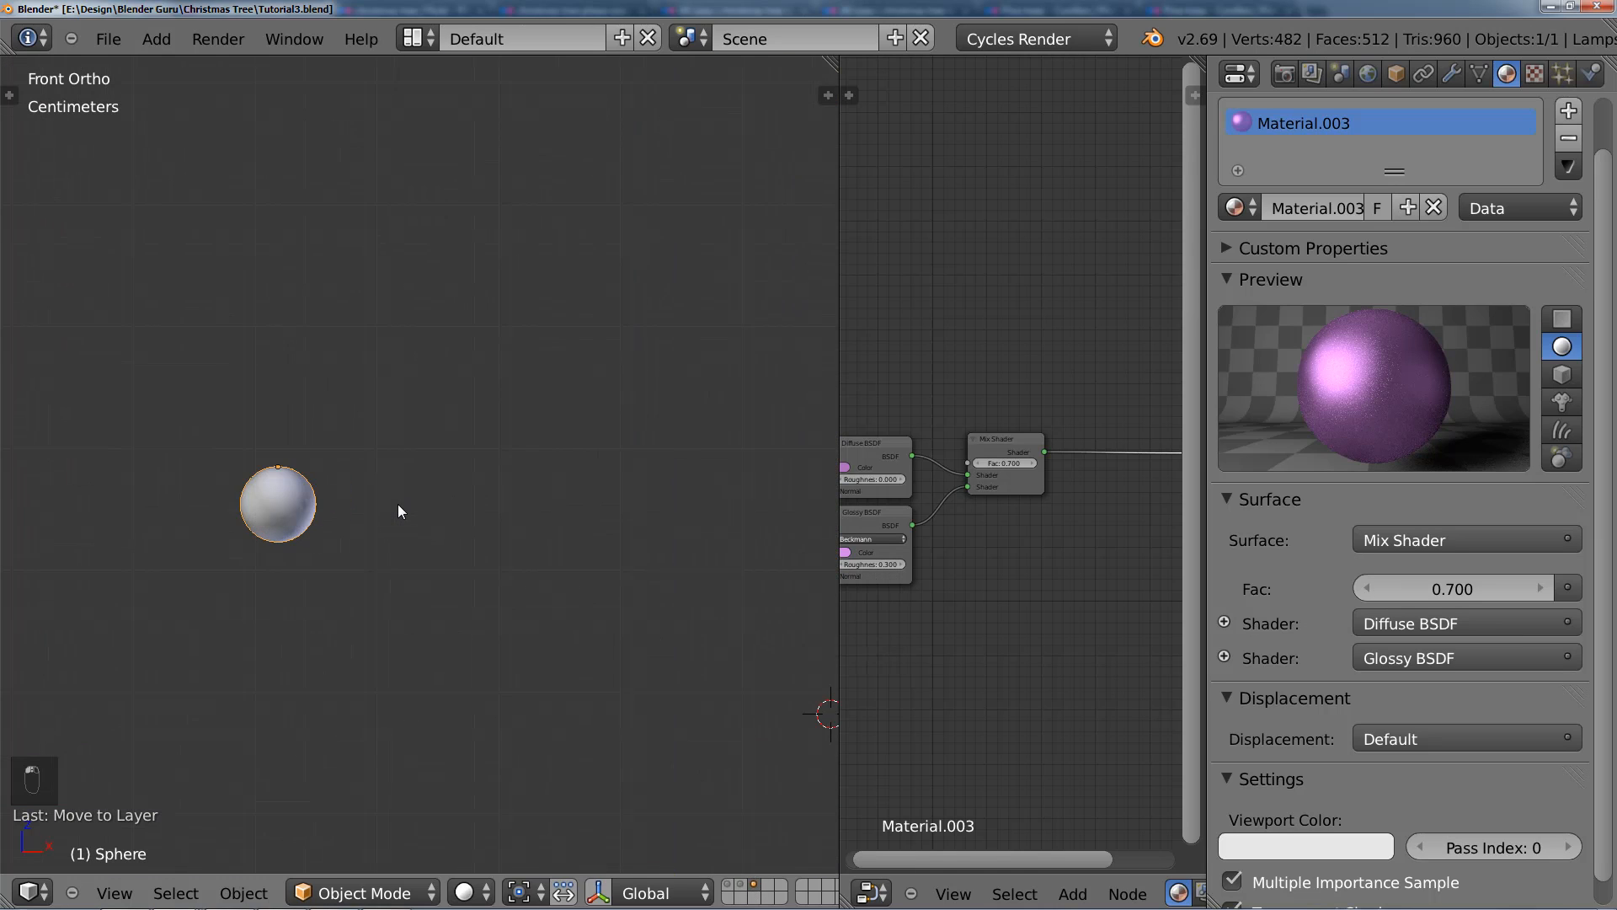
Step: Add an Object Info node to the bauble material and place it above the shader nodes with free space in between
drag(840, 408, 583, 408)
middle_drag(717, 402, 726, 427)
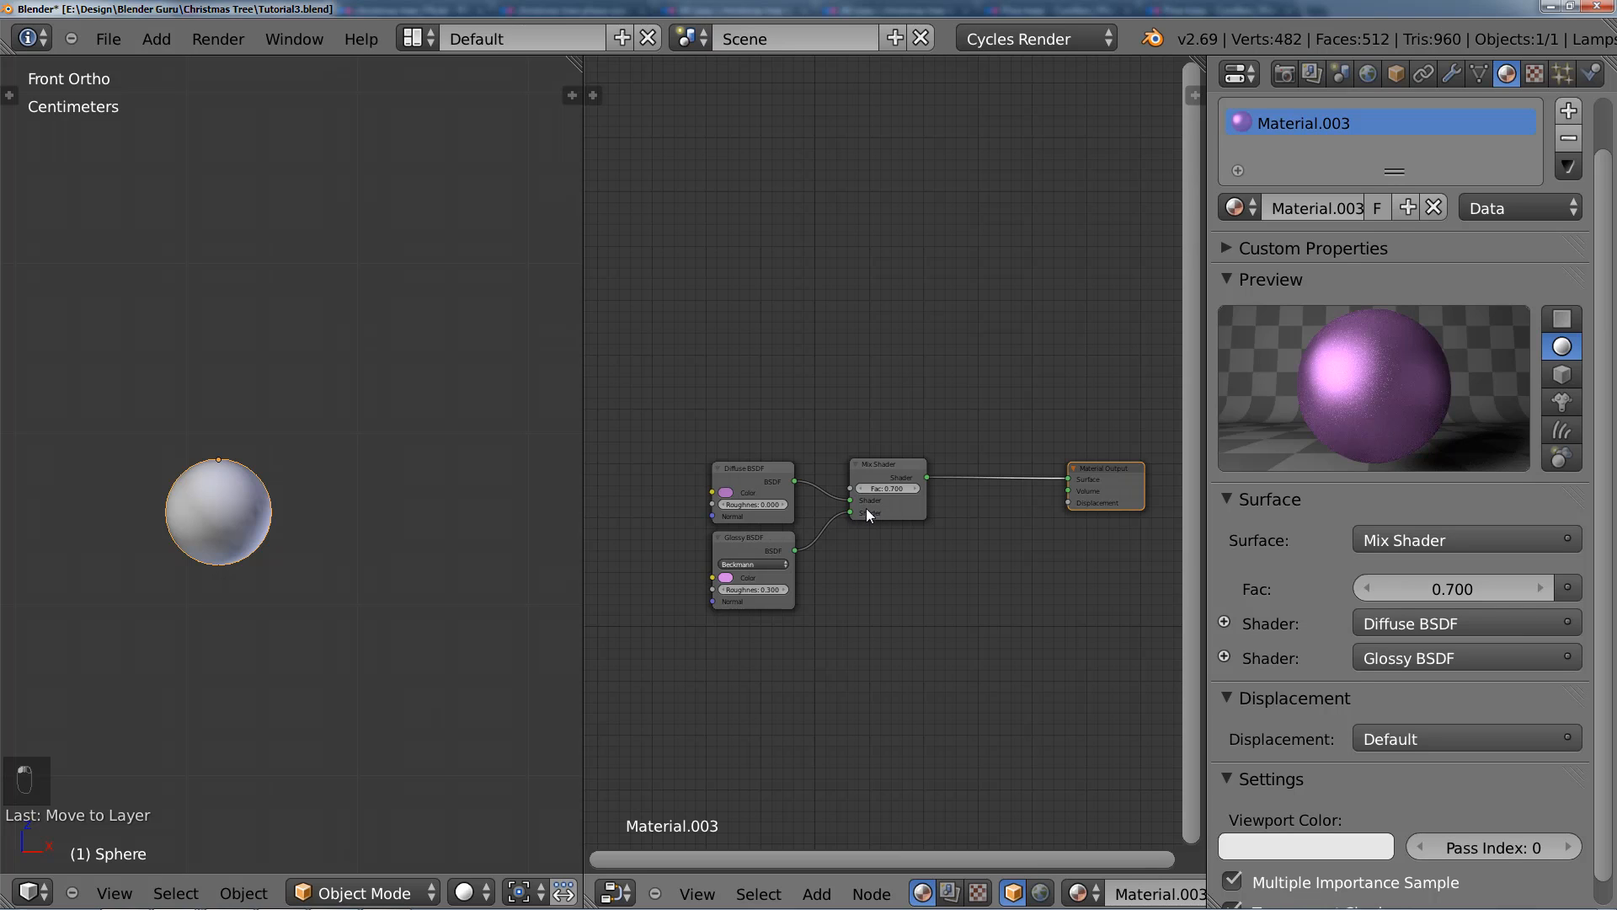
middle_drag(762, 338, 794, 408)
key(shift+a)
mouse_move(678, 289)
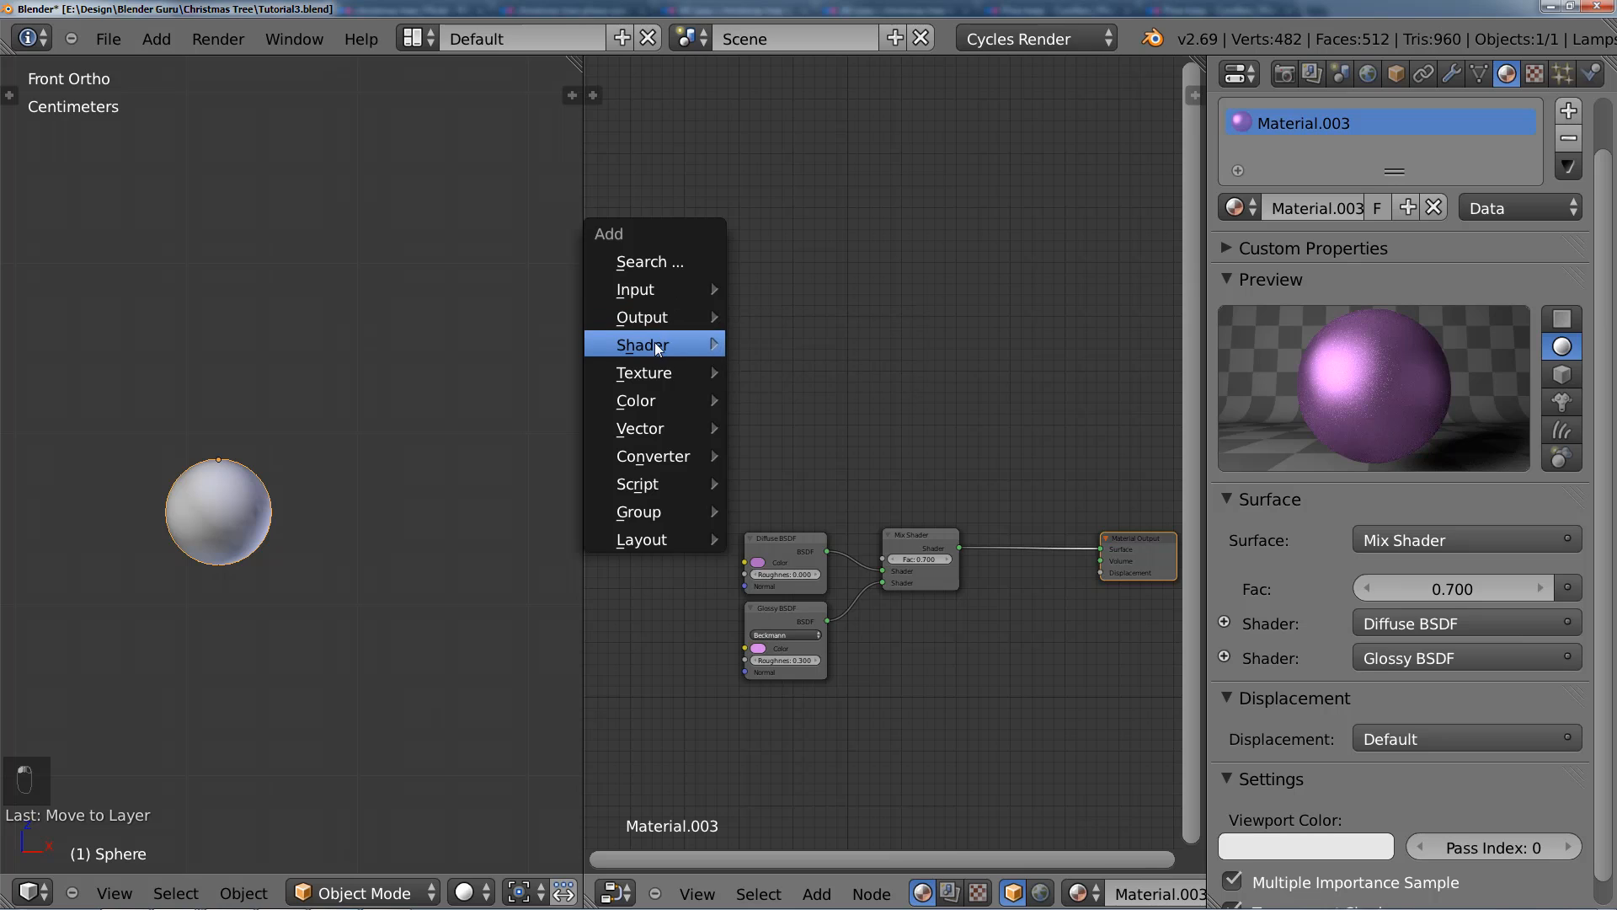
mouse_move(656, 343)
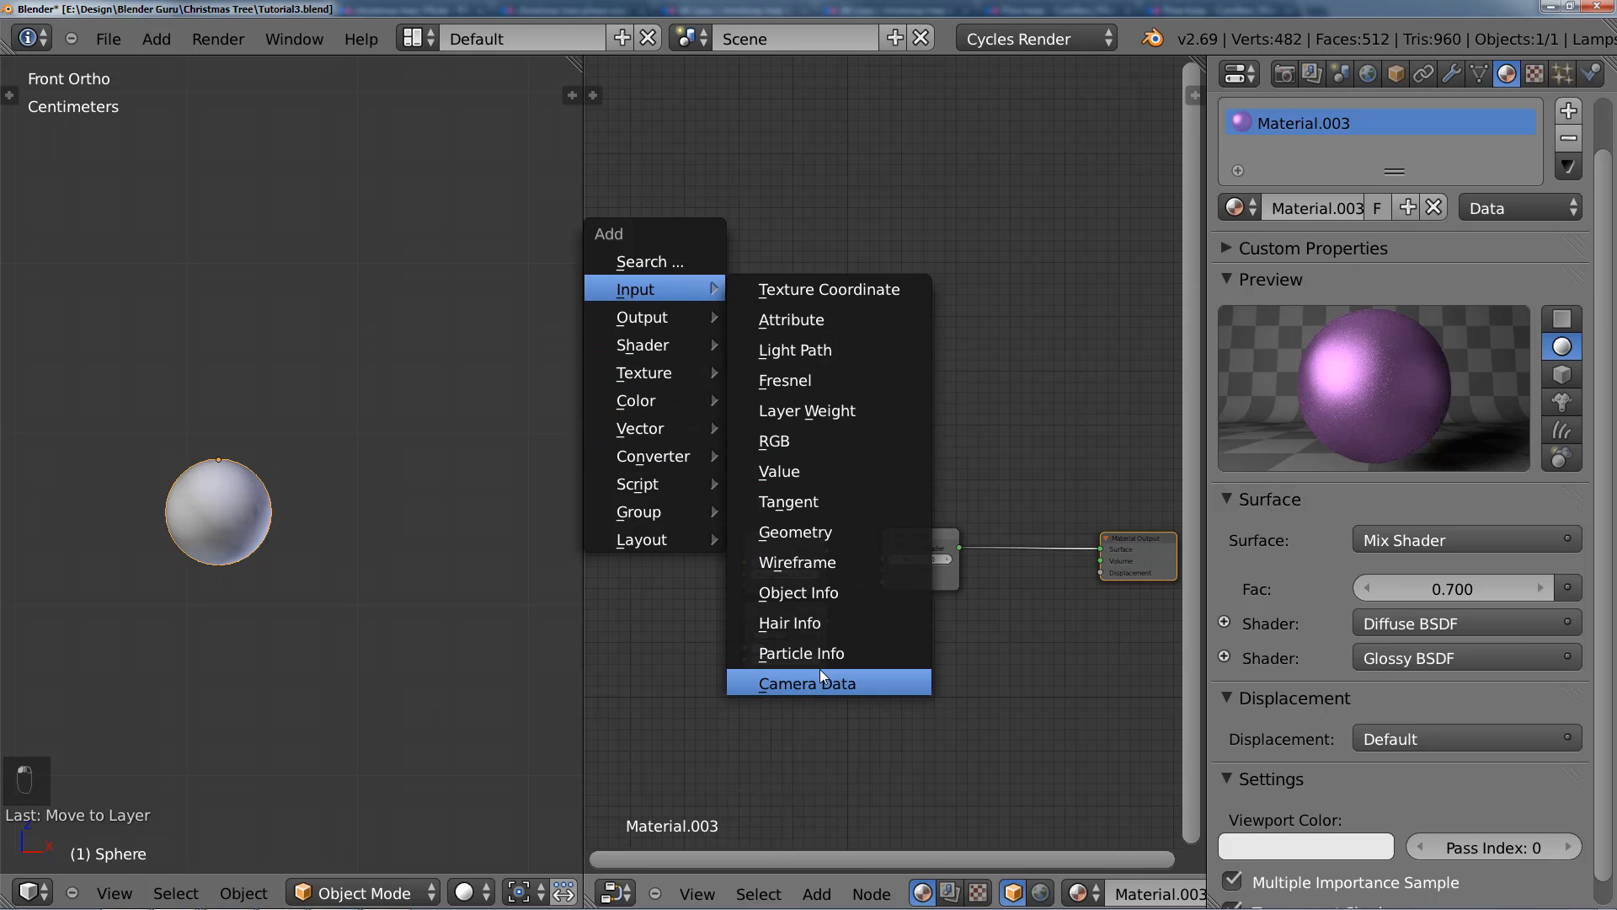
click(839, 590)
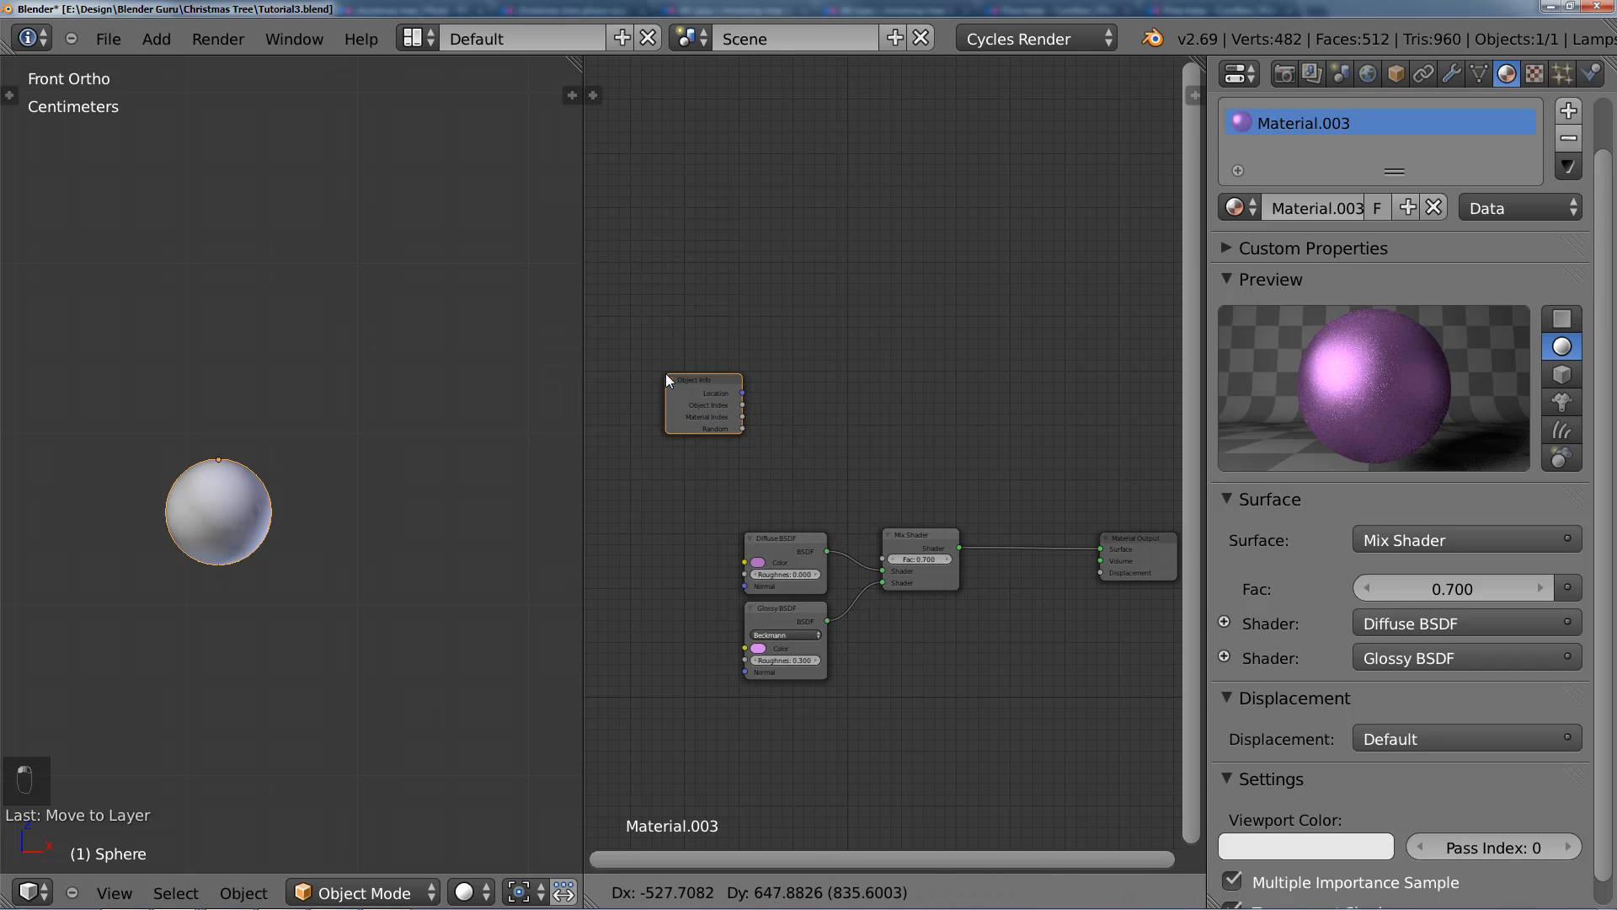
click(666, 373)
scroll(699, 423, up, 1)
scroll(699, 426, up, 2)
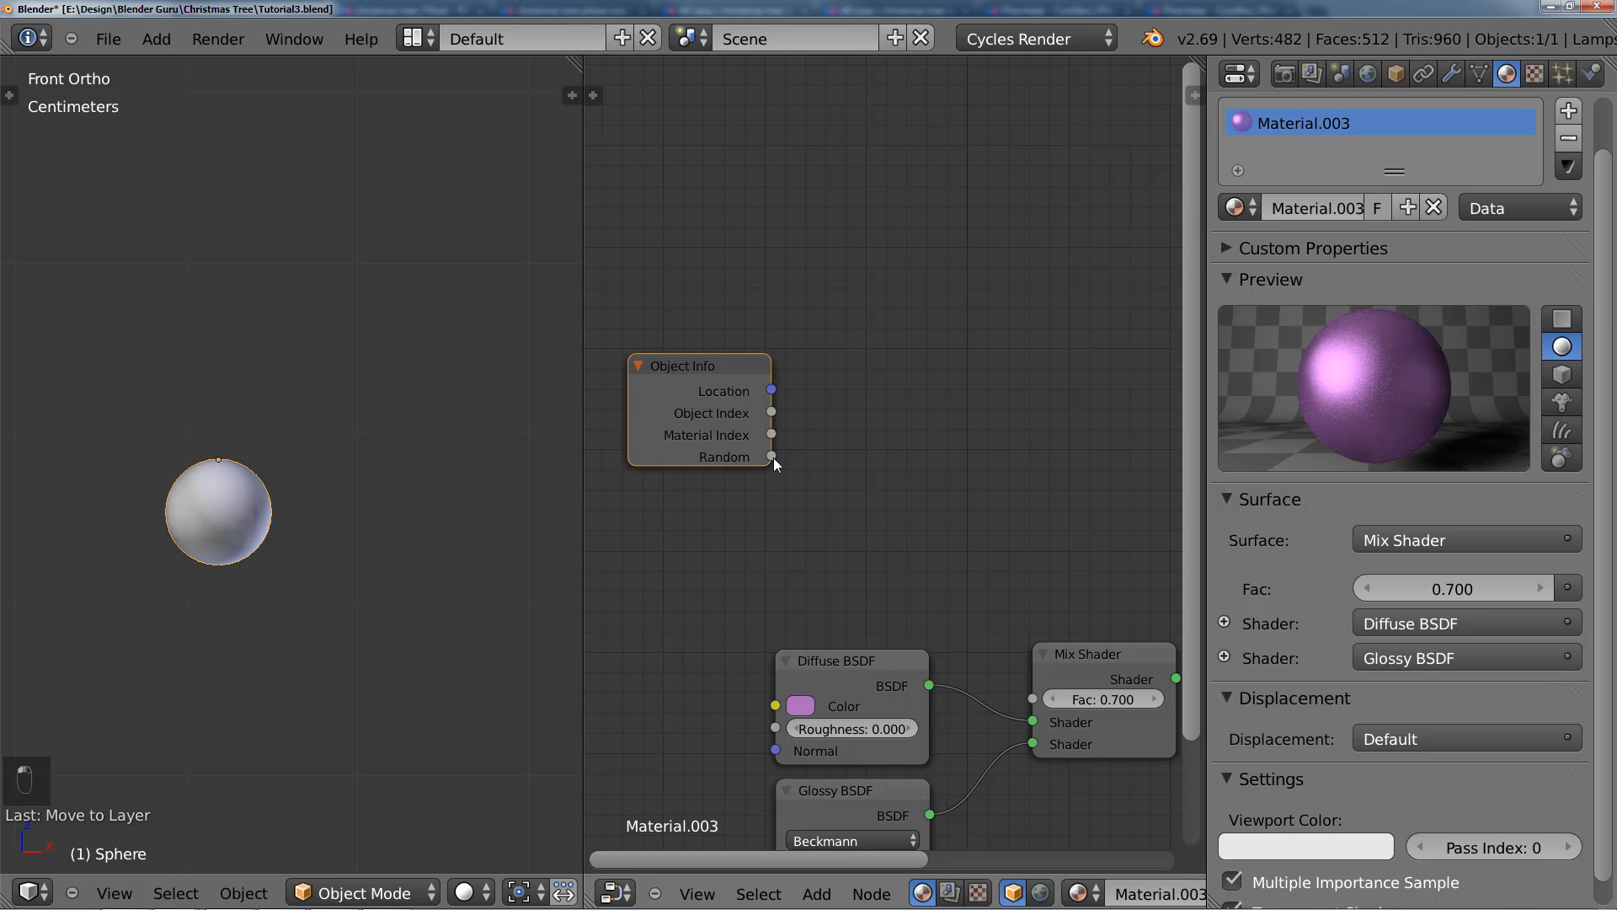
drag(825, 469, 776, 426)
scroll(838, 480, down, 2)
drag(710, 377, 743, 249)
middle_drag(787, 402, 729, 411)
middle_drag(837, 403, 784, 378)
scroll(264, 497, down, 2)
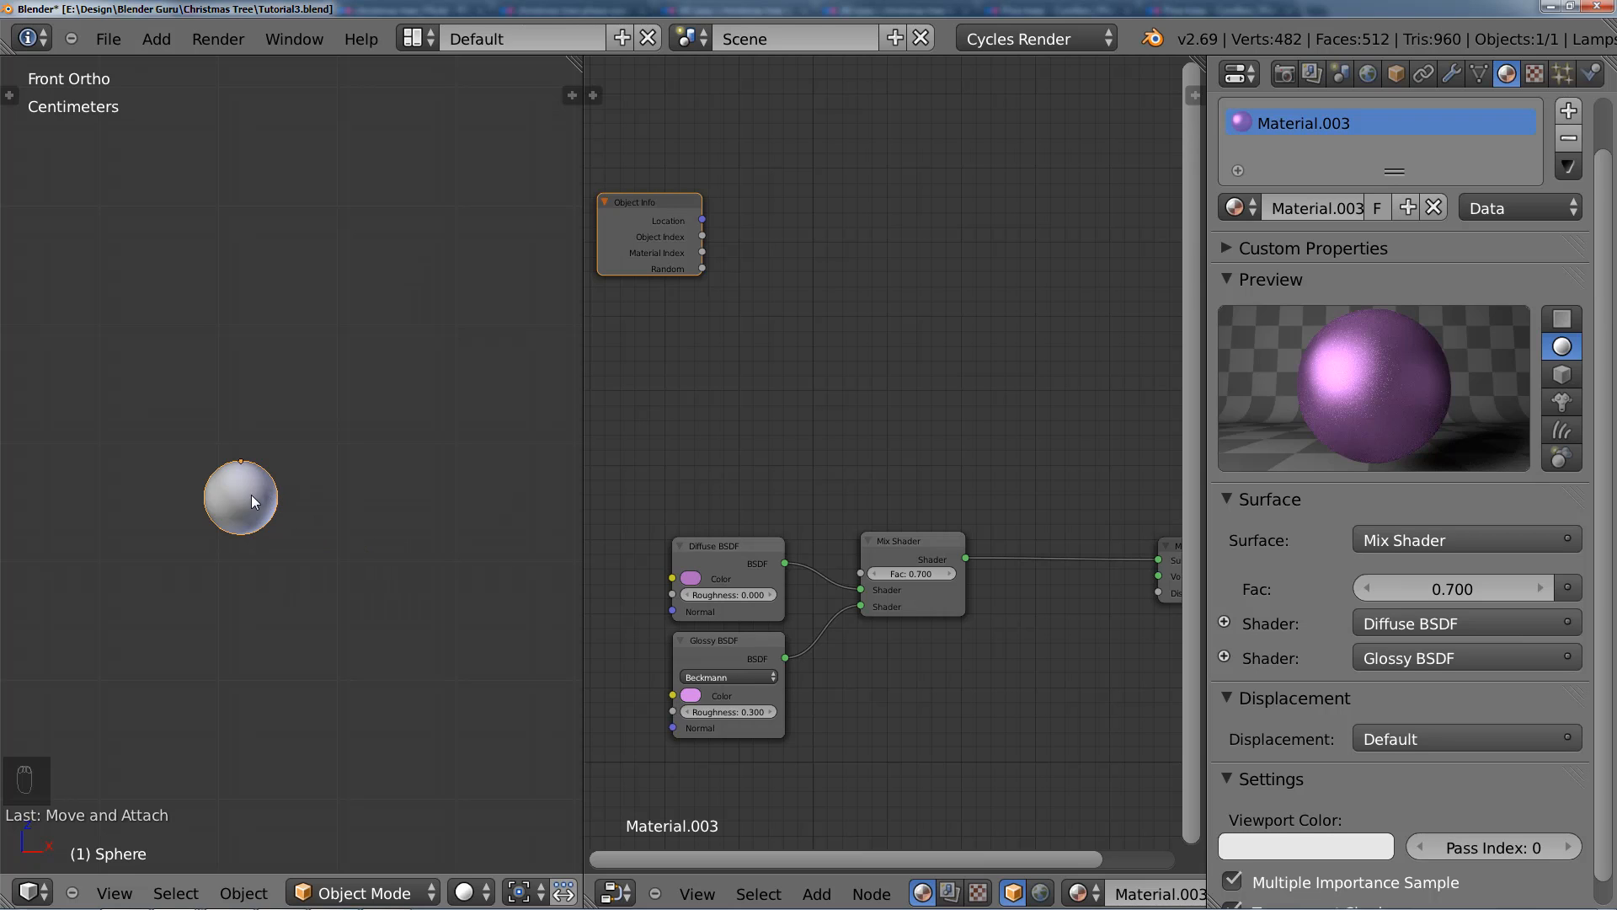
Step: Duplicate the Diffuse BSDF, Glossy BSDF and Mix Shader nodes together and place the copies directly above the originals
scroll(807, 573, up, 1)
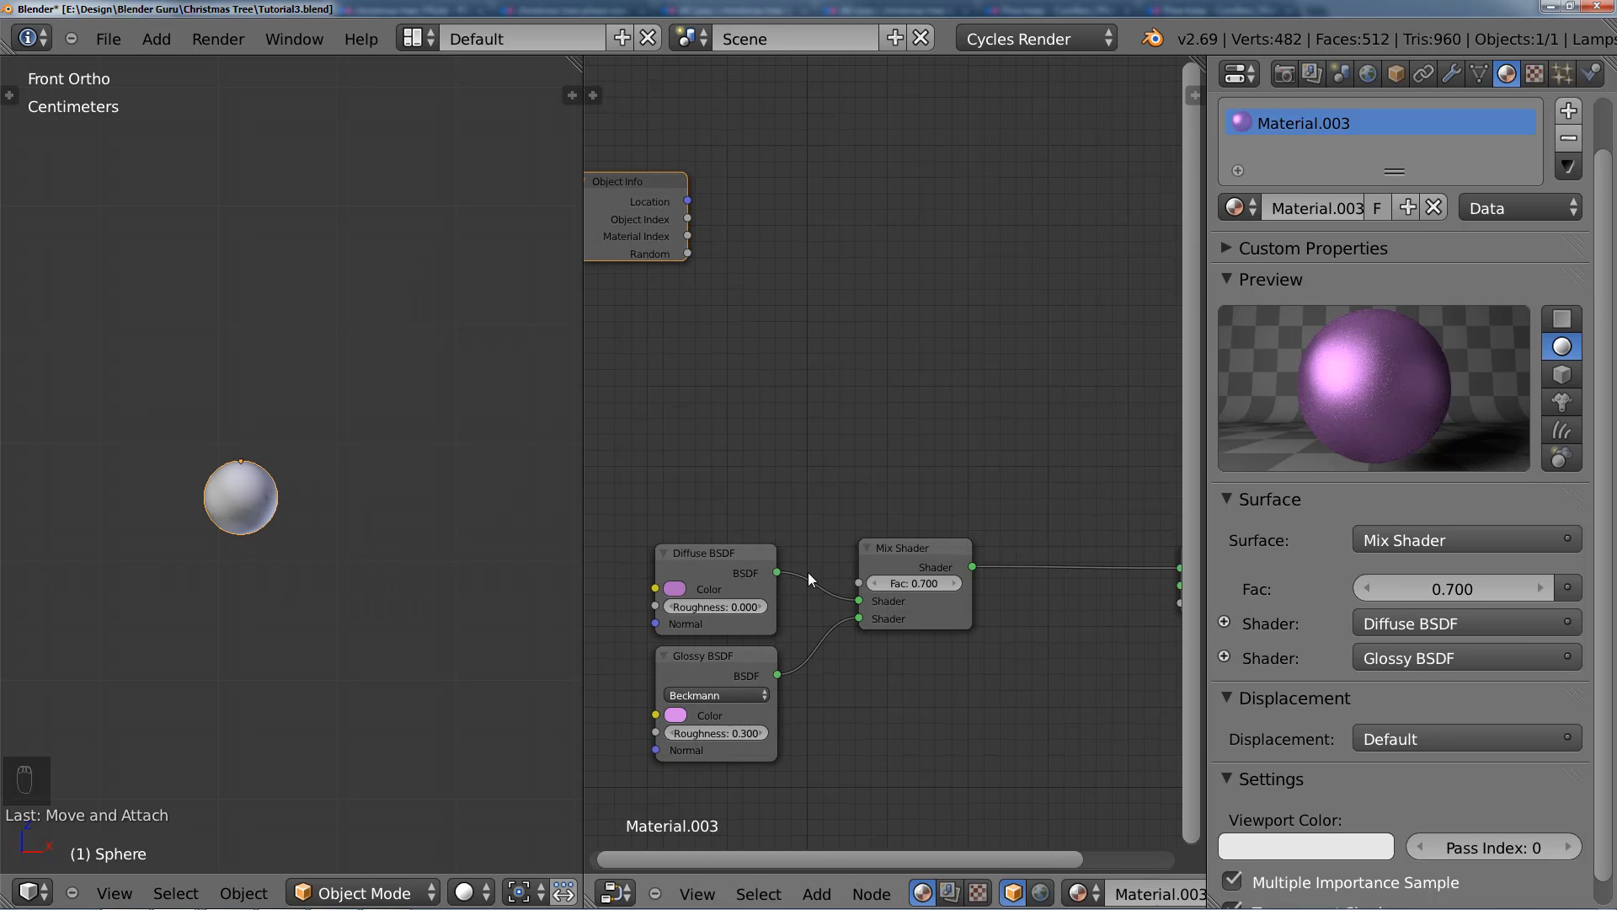
middle_drag(804, 576, 799, 528)
scroll(796, 524, up, 1)
scroll(725, 493, down, 3)
drag(708, 453, 907, 686)
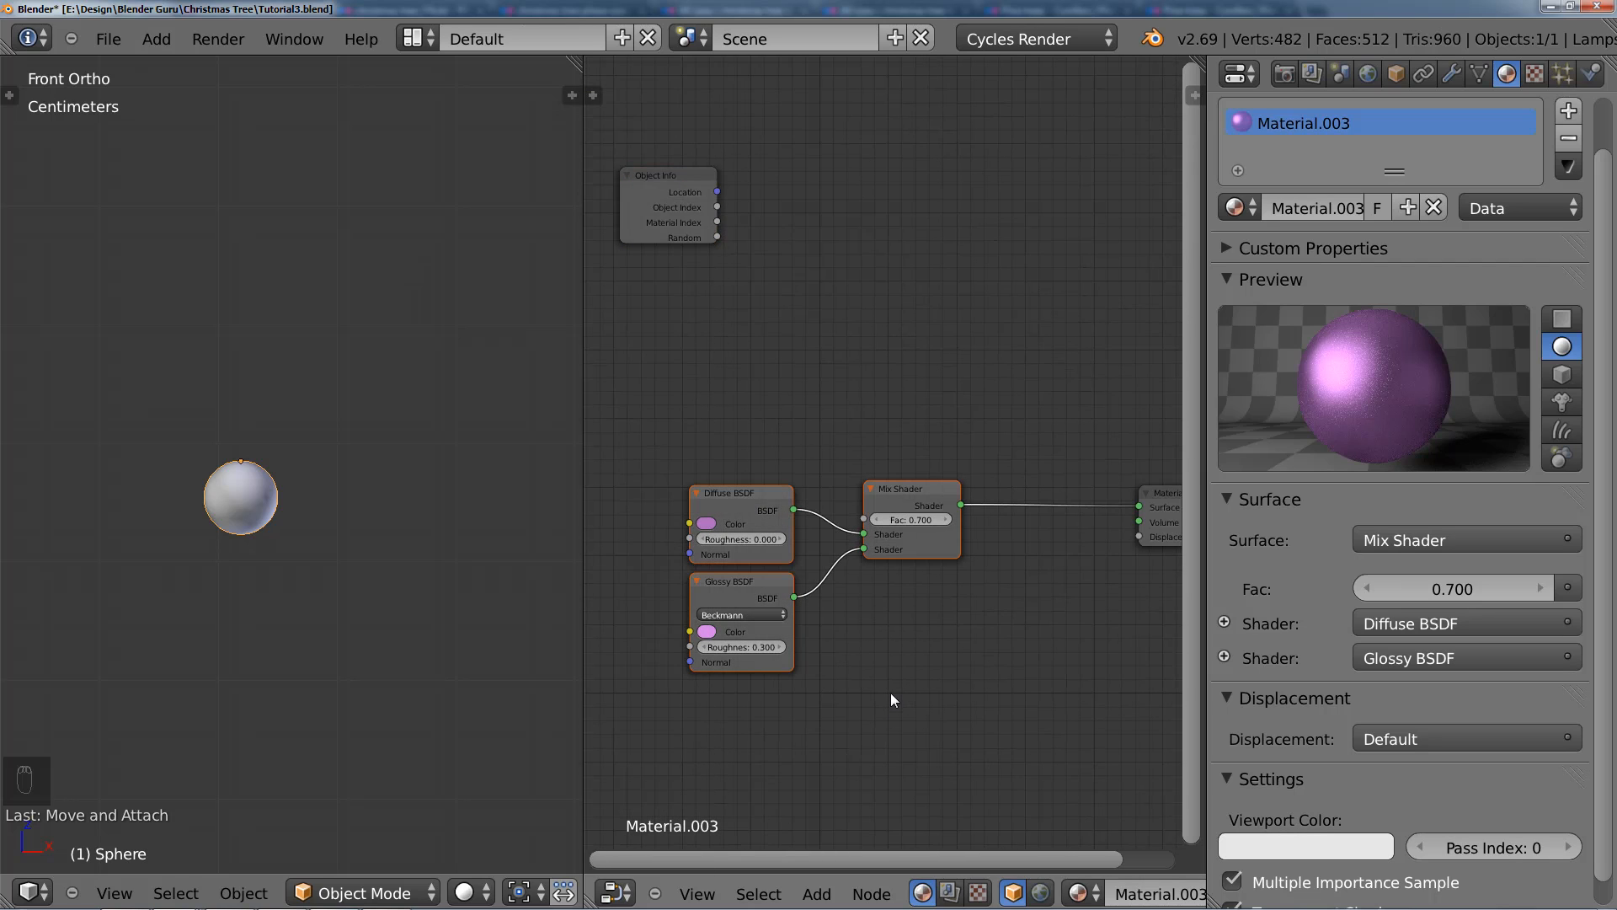
key(shift+d)
key(y)
click(890, 337)
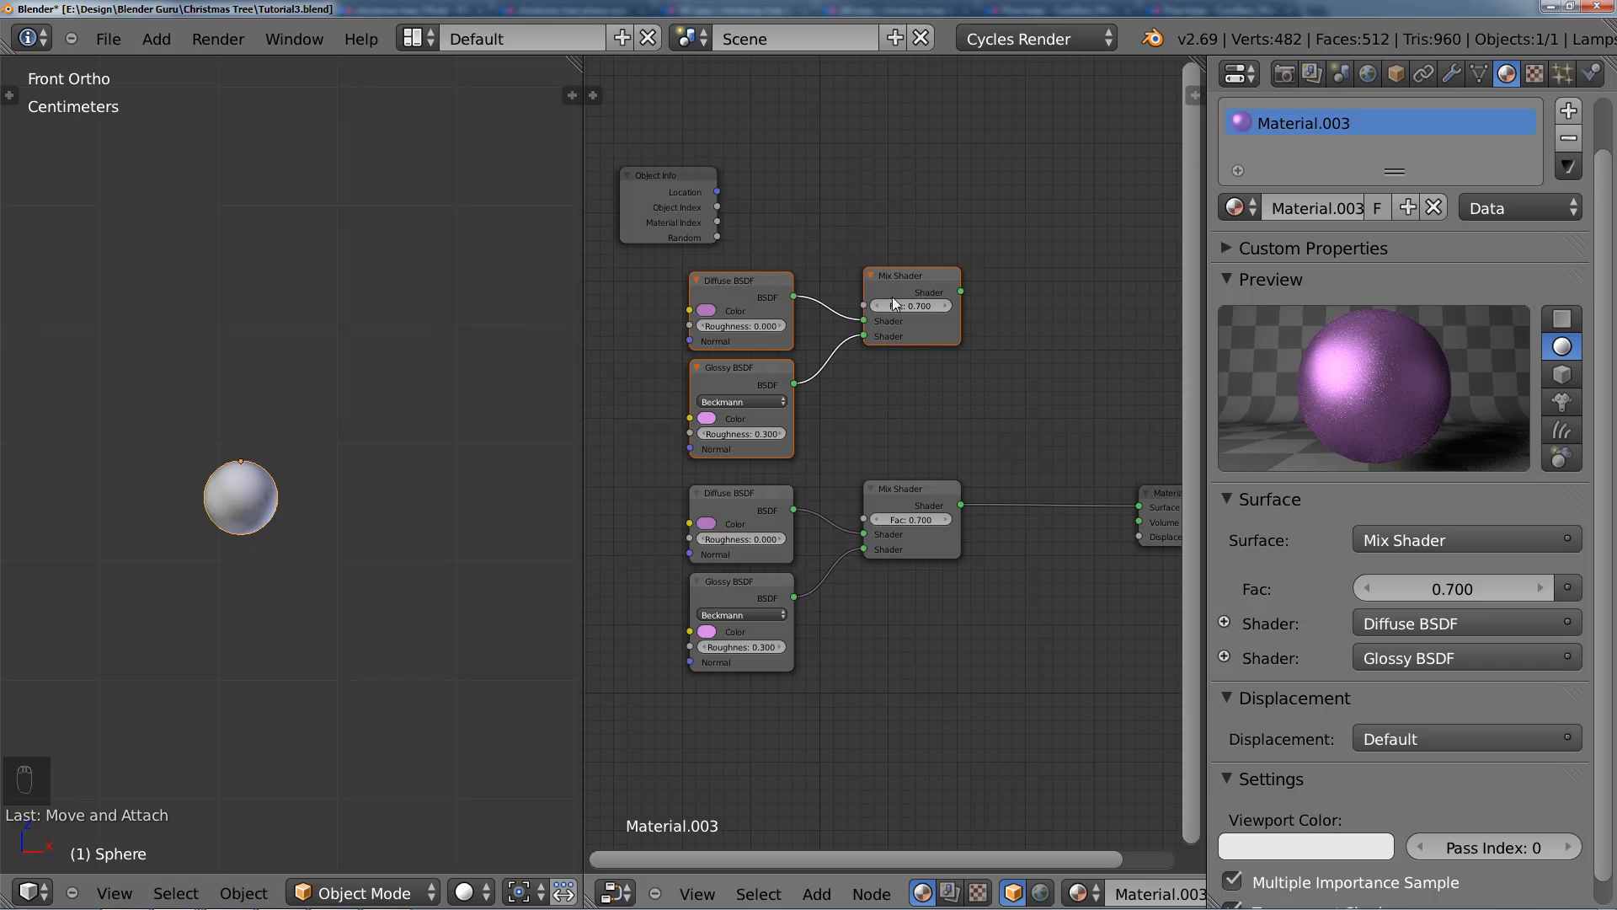
Step: Lower the duplicated Mix Shader and move the Material Output to a height between the two Mix Shaders
right_click(892, 290)
key(g)
key(y)
click(892, 350)
middle_drag(930, 413, 770, 415)
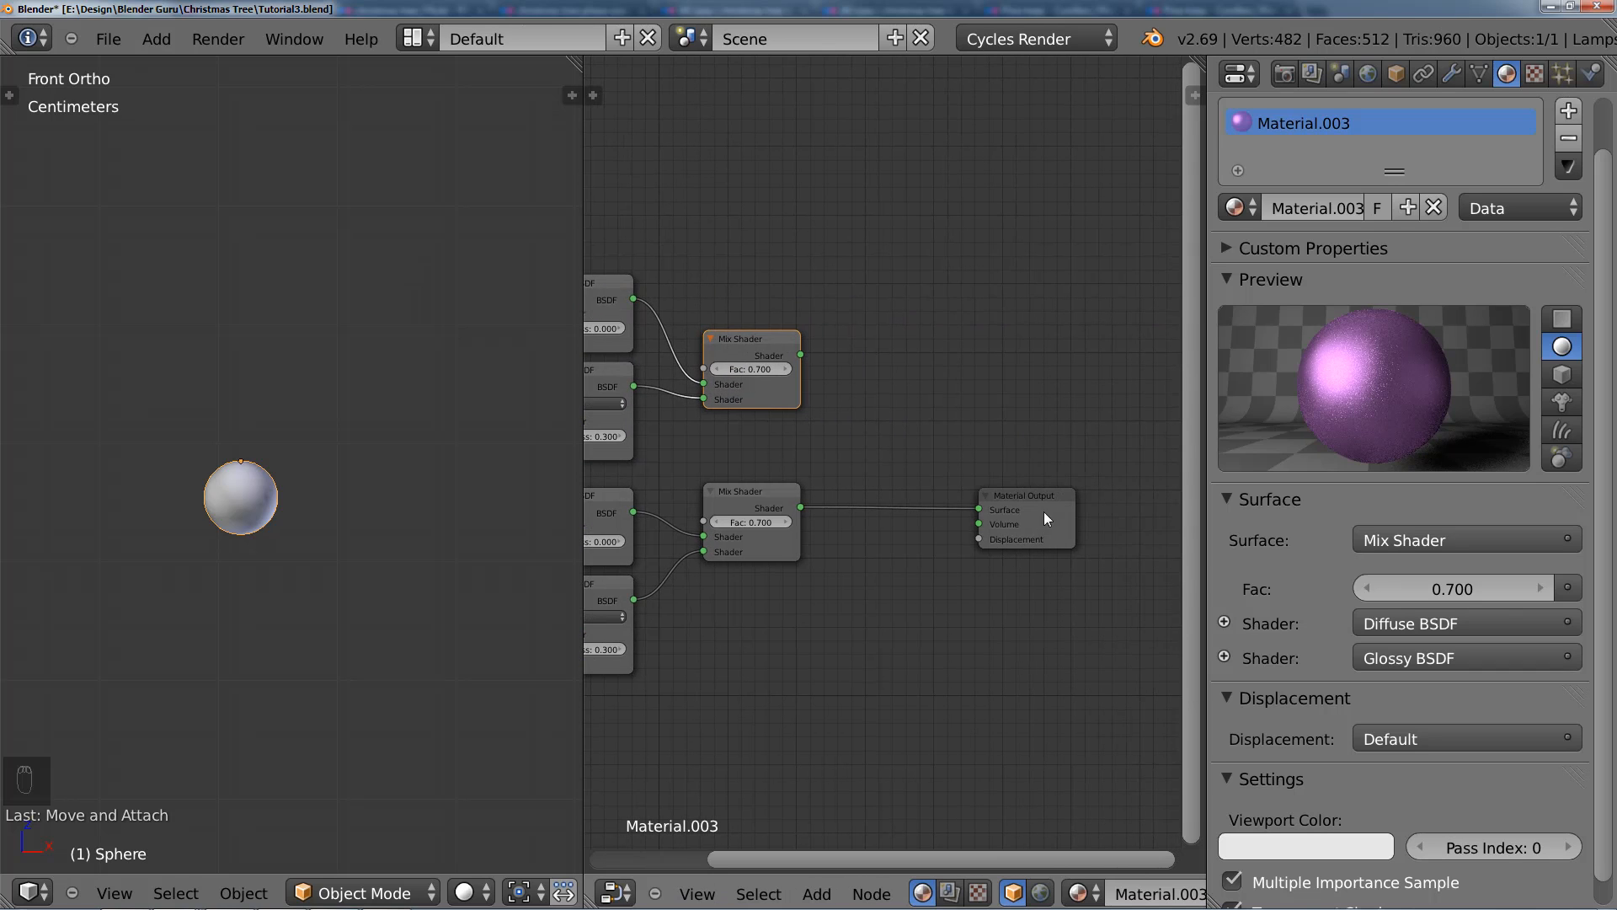
right_drag(1045, 517, 1115, 403)
Step: Insert a new Mix Shader before the Material Output and combine both existing Mix Shaders in it
key(shift+a)
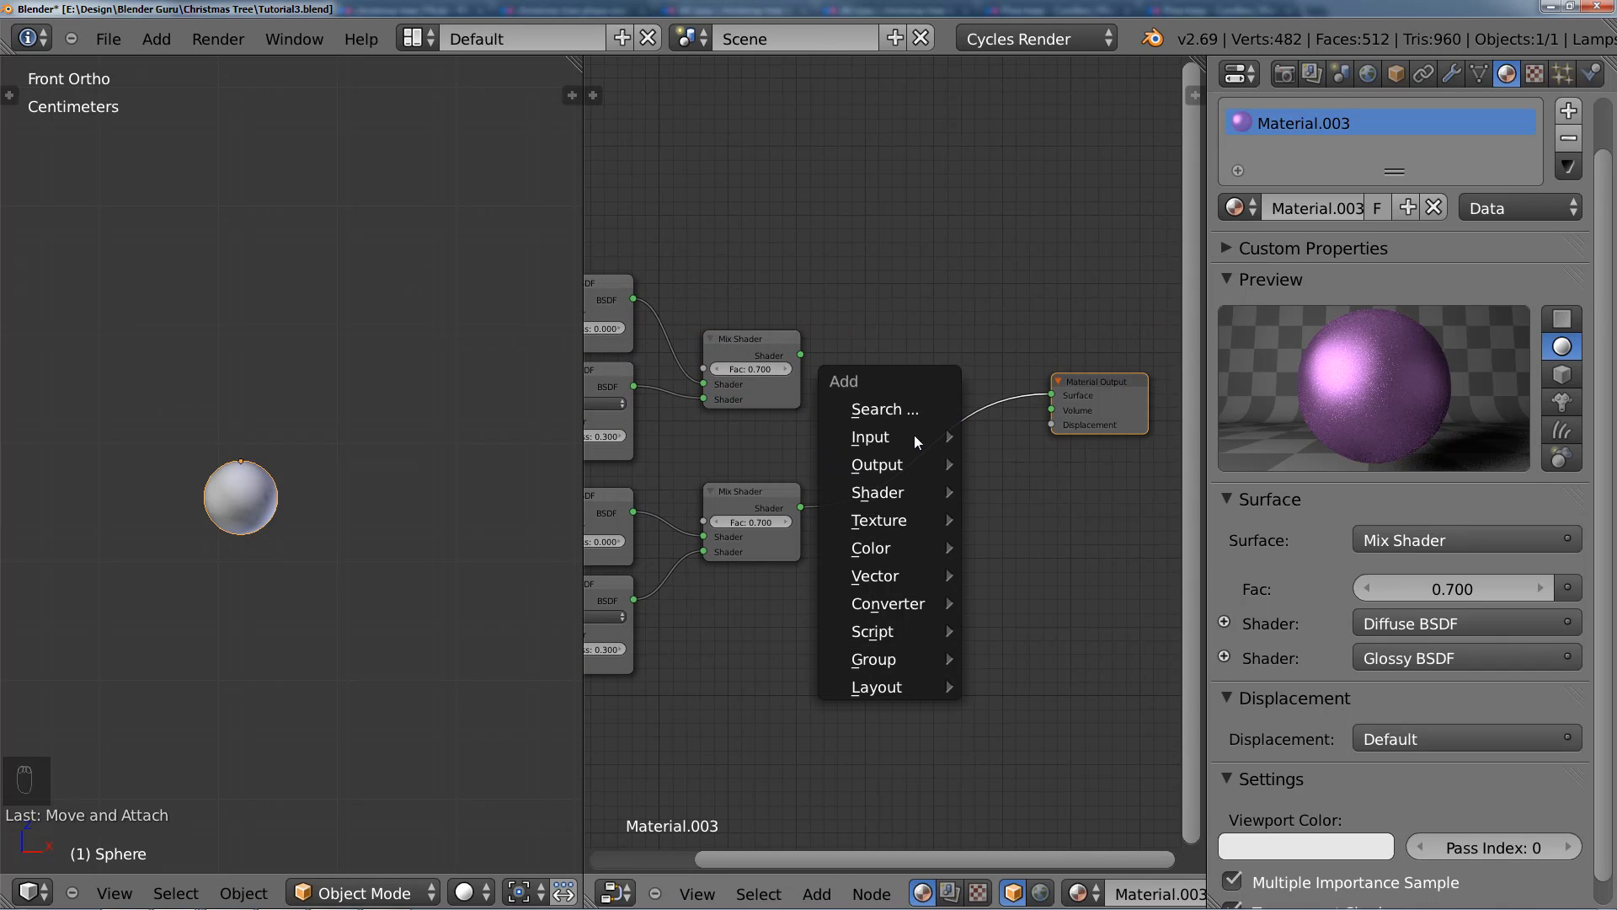
mouse_move(908, 543)
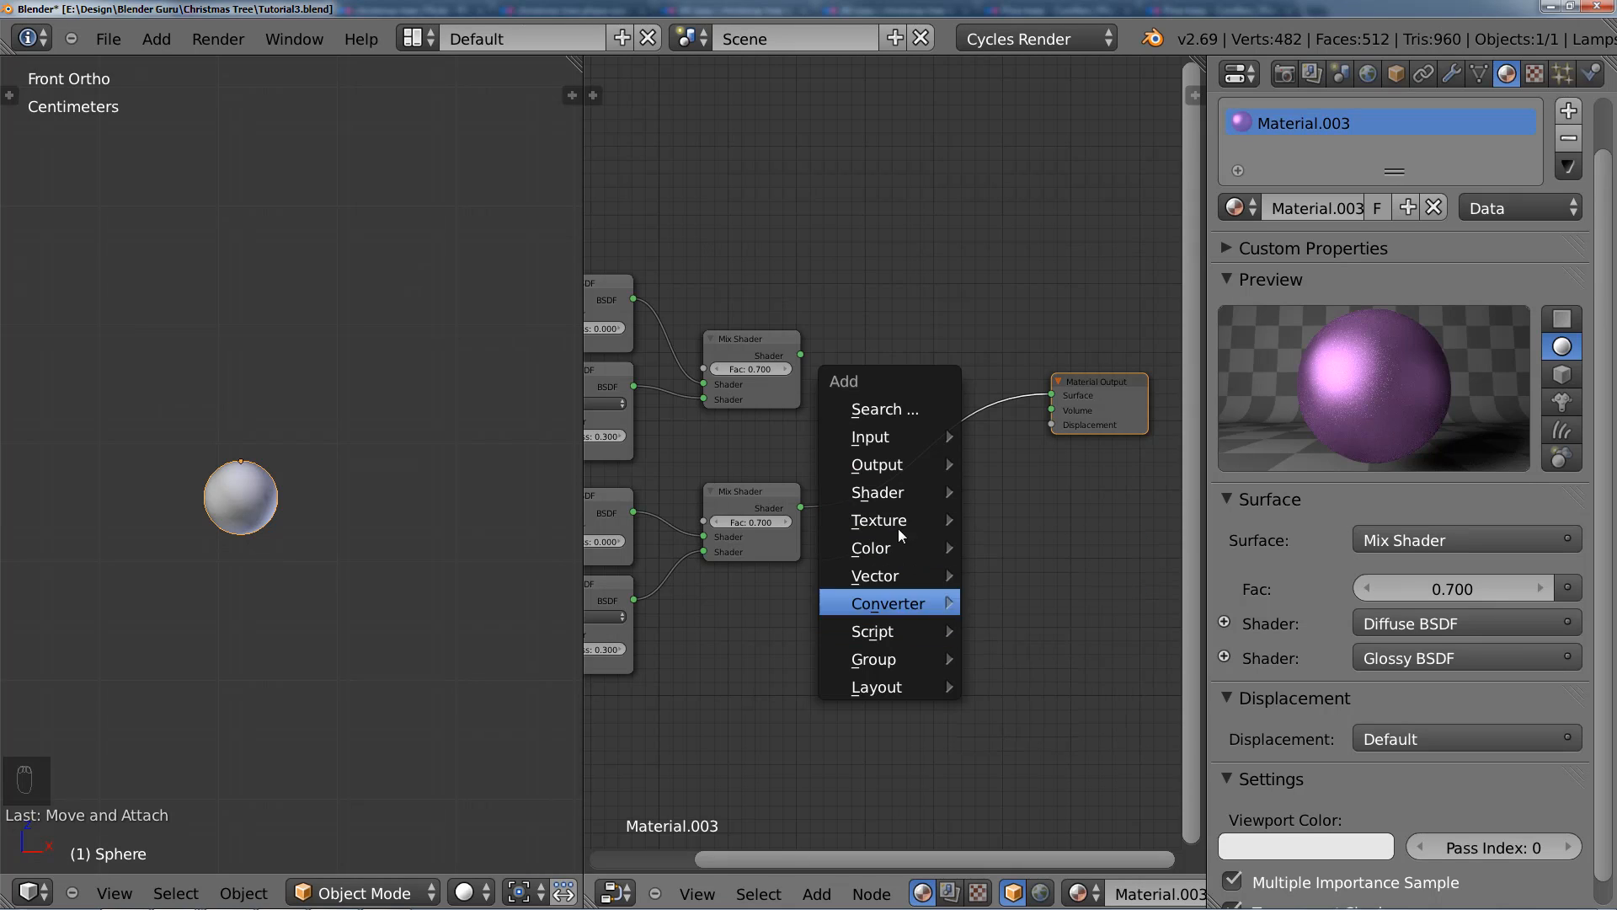
mouse_move(898, 492)
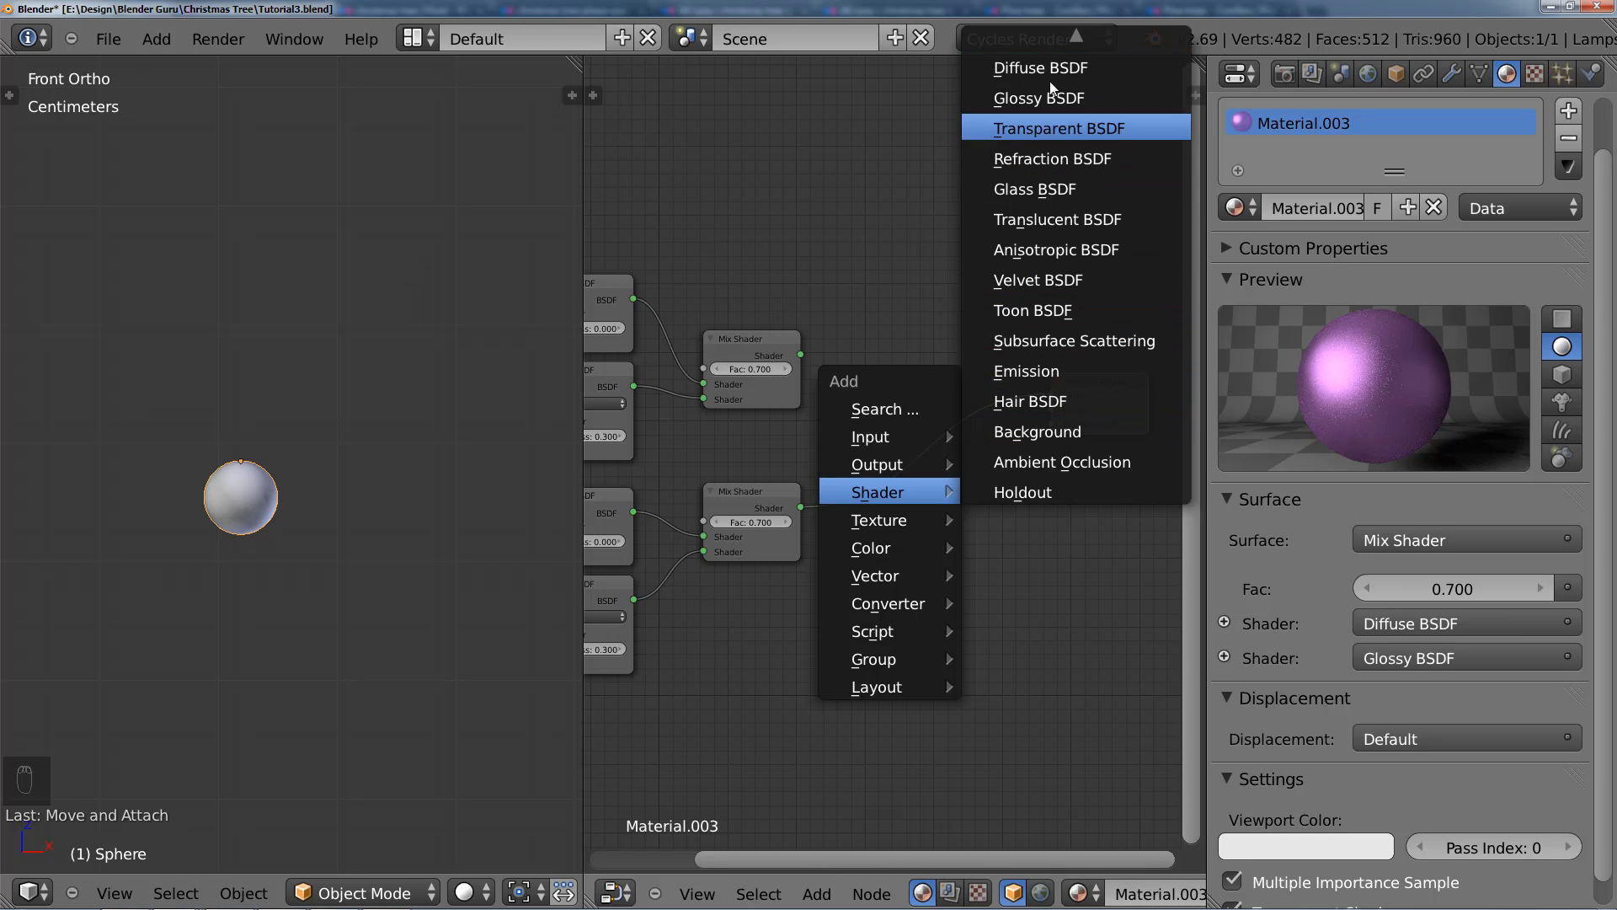
click(1068, 49)
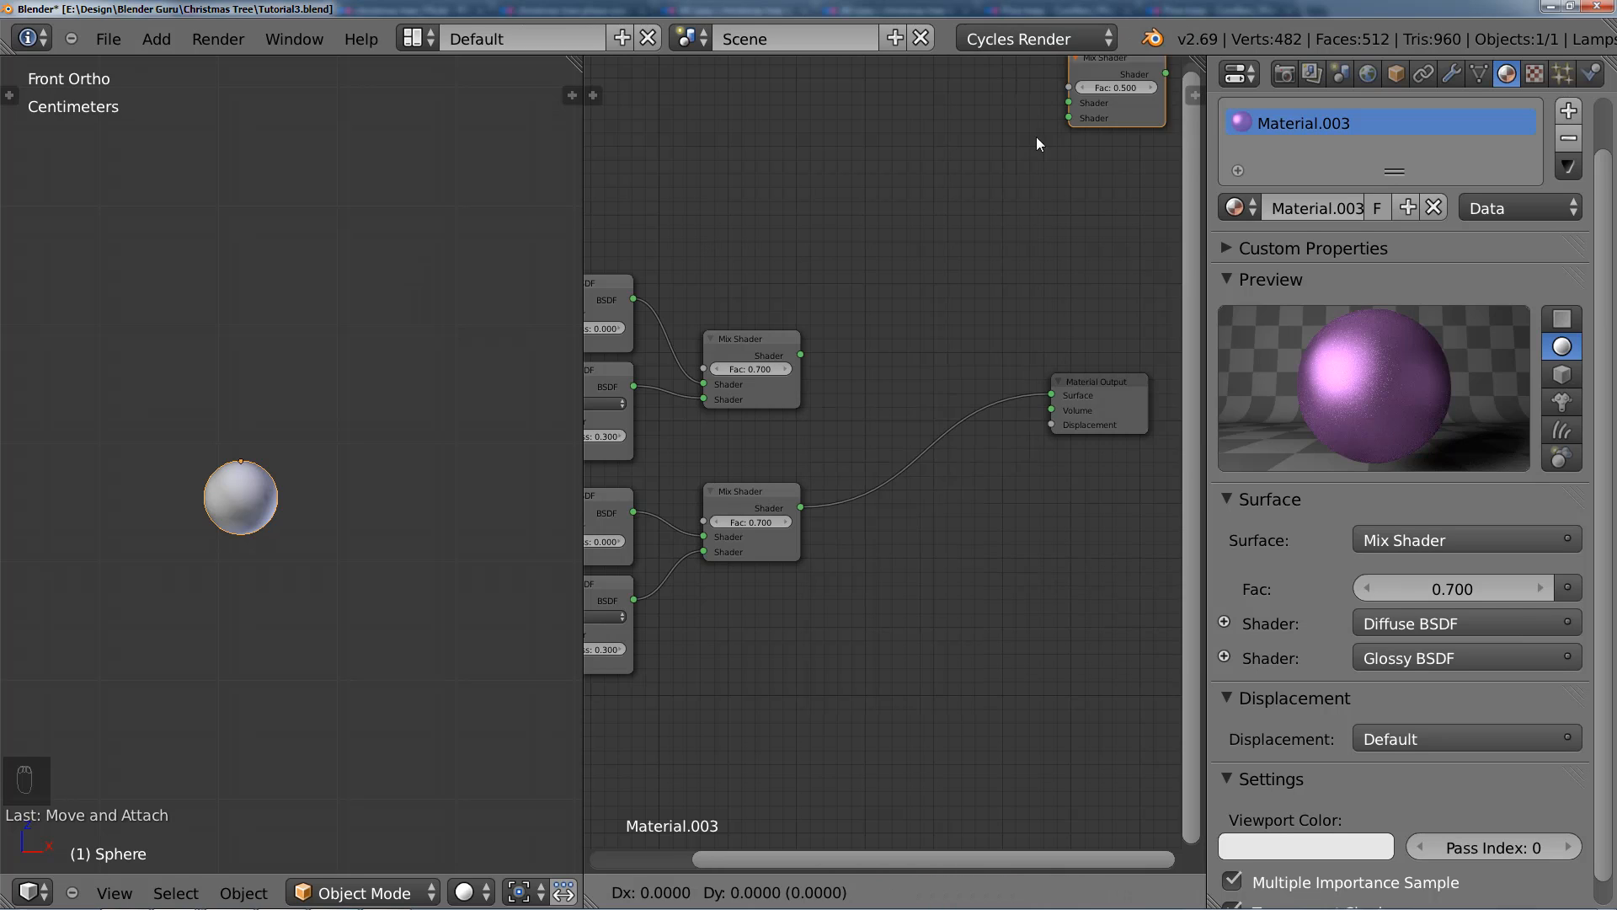
click(898, 391)
drag(801, 355, 898, 460)
middle_drag(823, 445, 971, 486)
Step: Link the Object Info node's Random output to the factor of the new Mix Shader
scroll(971, 486, down, 2)
middle_drag(766, 327, 736, 320)
drag(718, 306, 1007, 476)
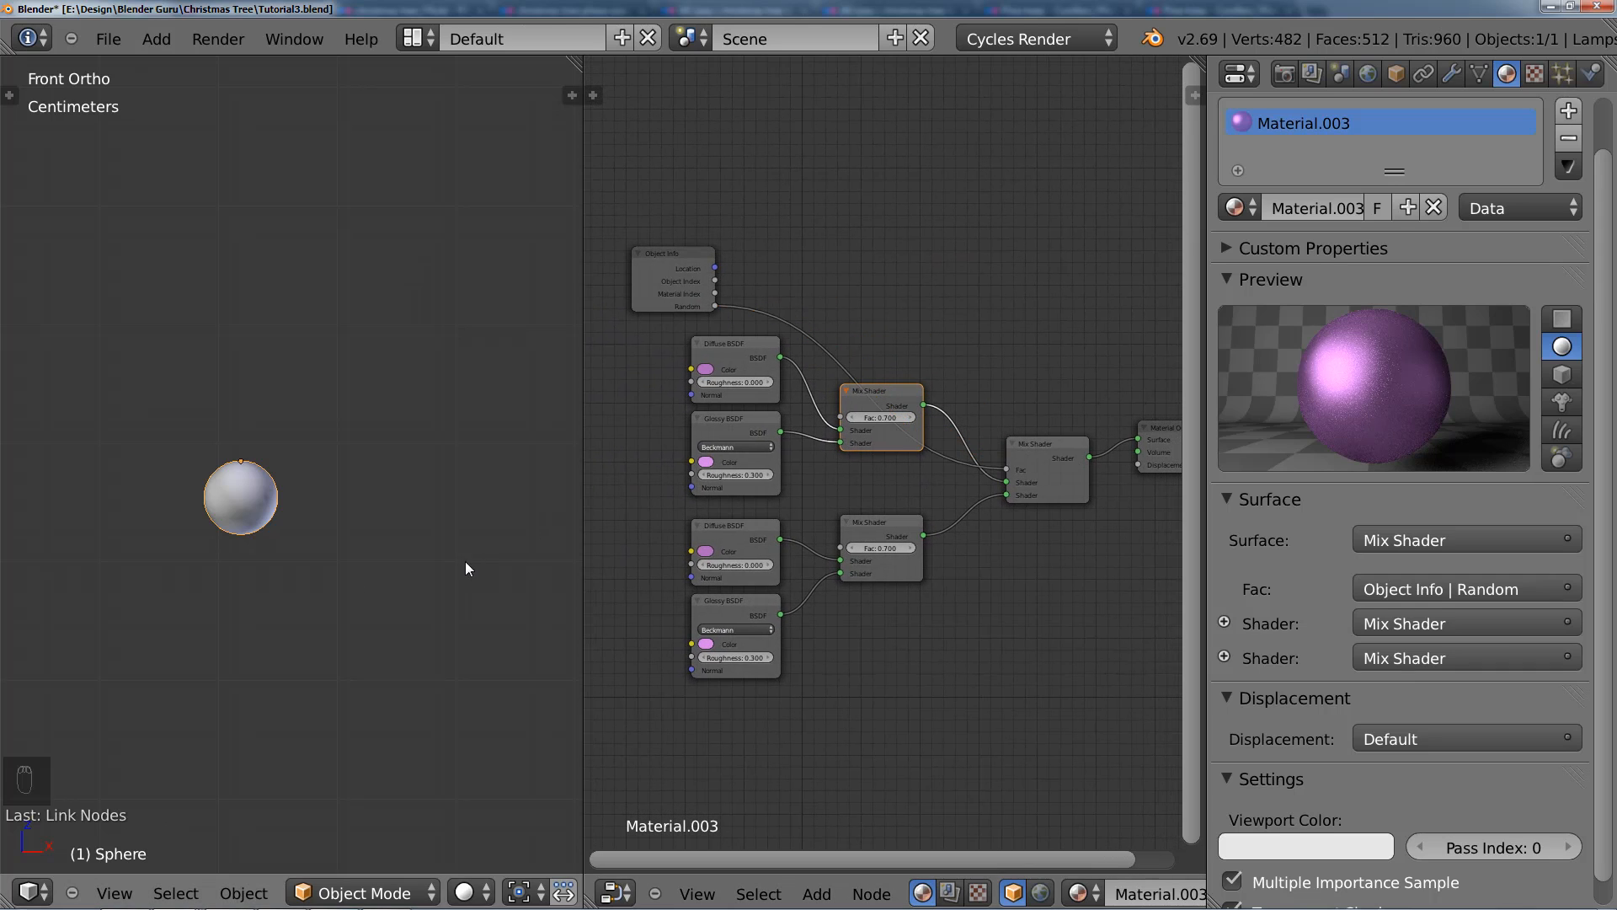
Step: Change the duplicated Diffuse BSDF and Glossy BSDF colors to red by setting each hue to 1.000
scroll(602, 528, up, 1)
middle_drag(672, 406, 730, 404)
scroll(730, 402, up, 5)
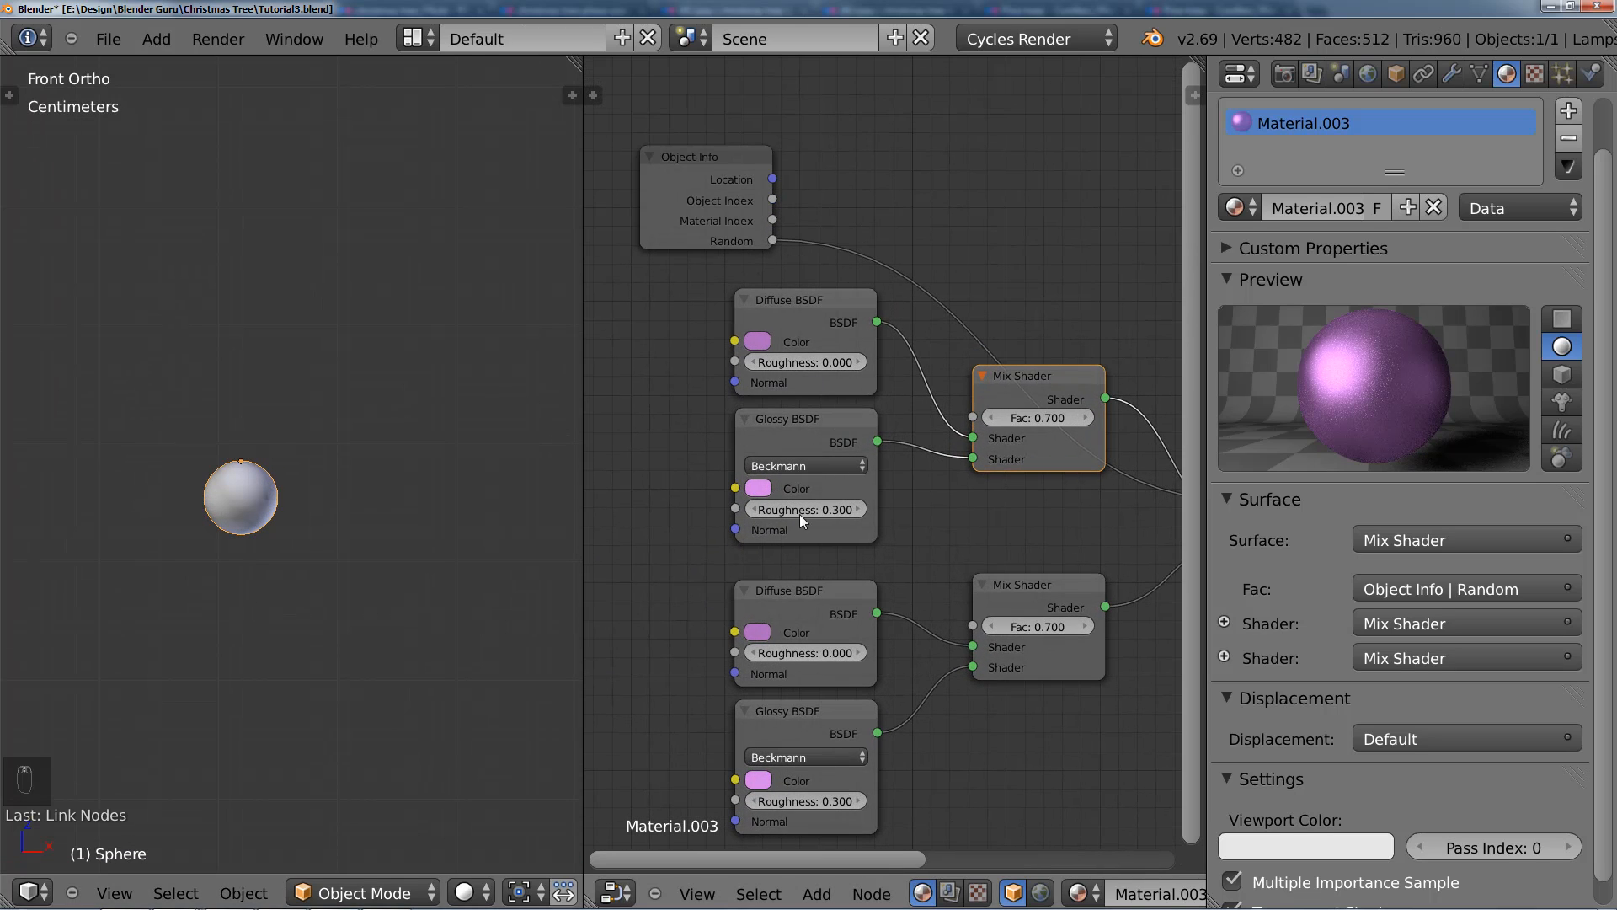
scroll(763, 371, up, 3)
click(752, 376)
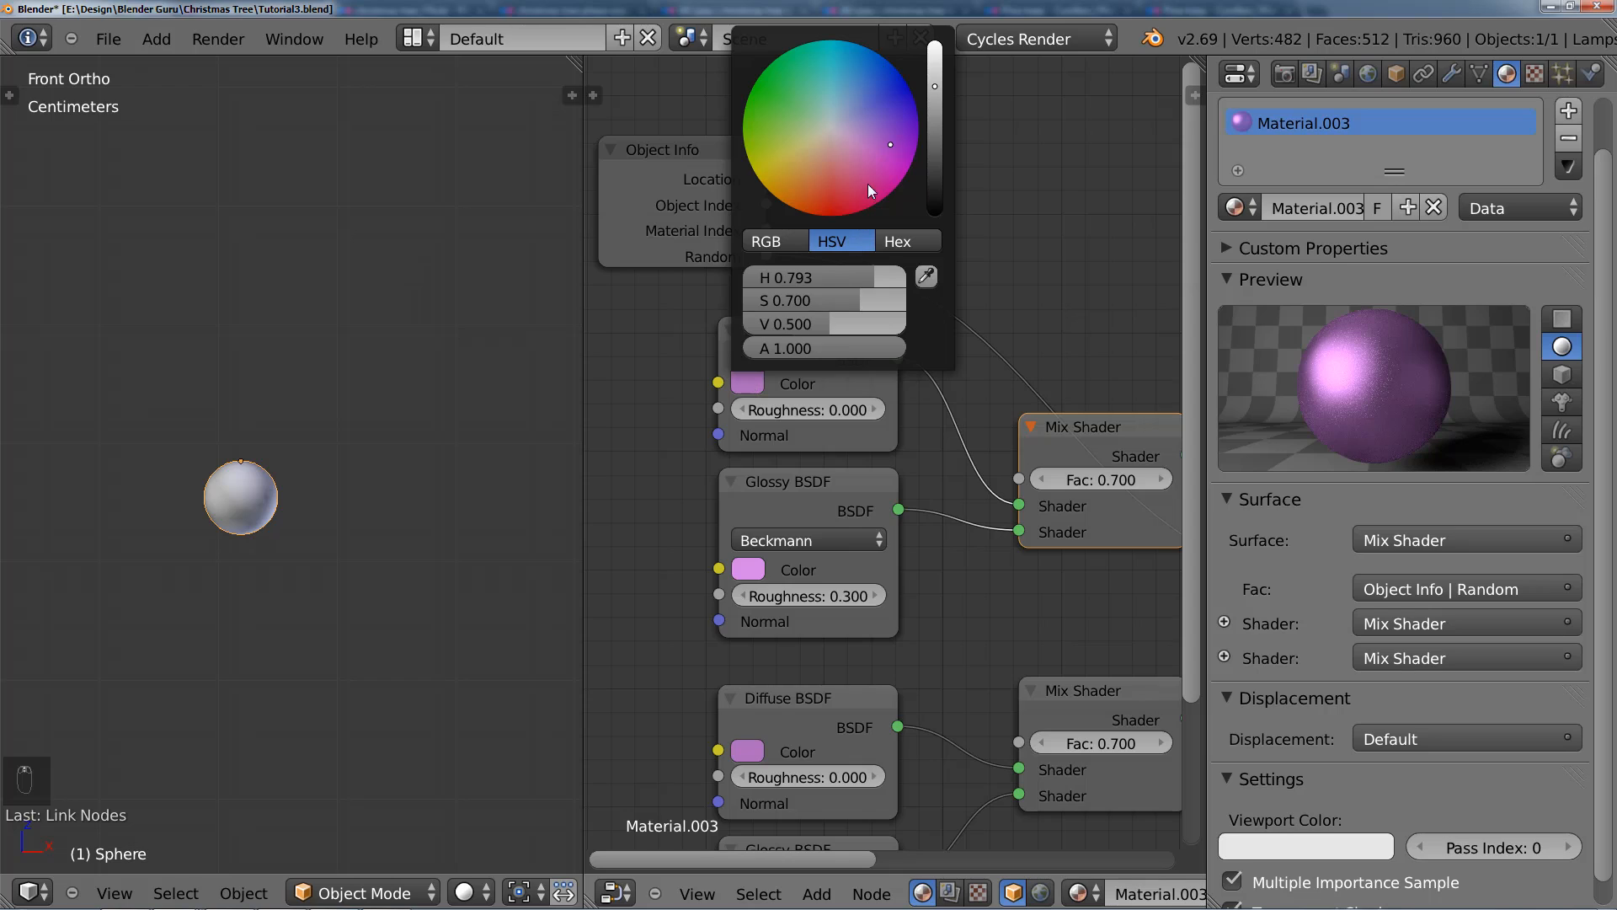
drag(832, 274, 854, 268)
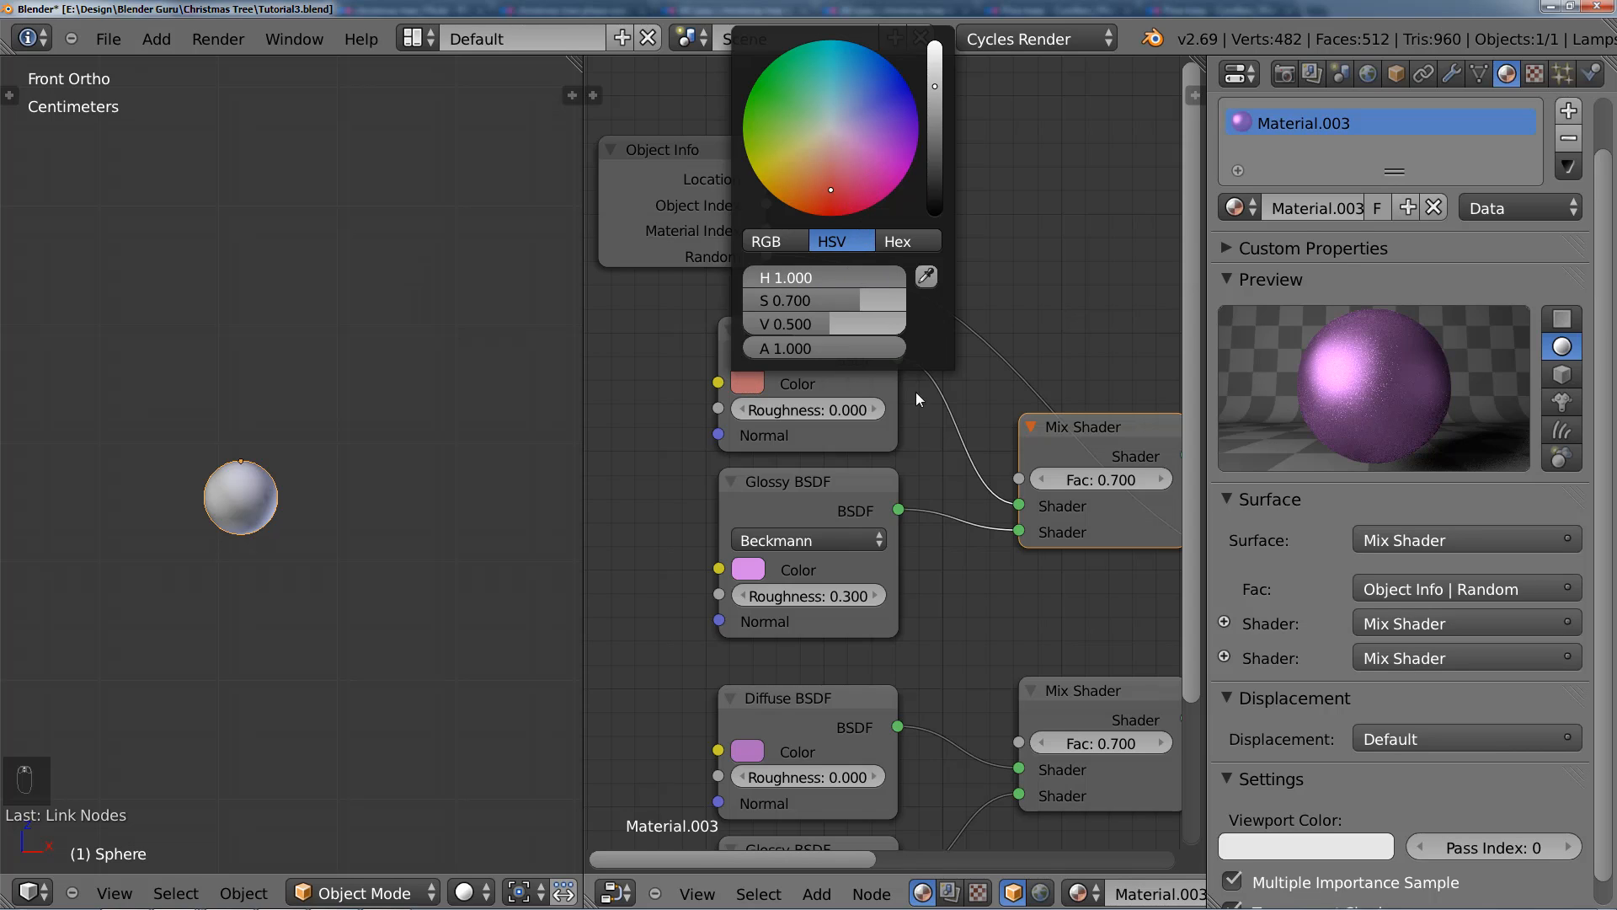
click(752, 568)
drag(827, 467, 930, 443)
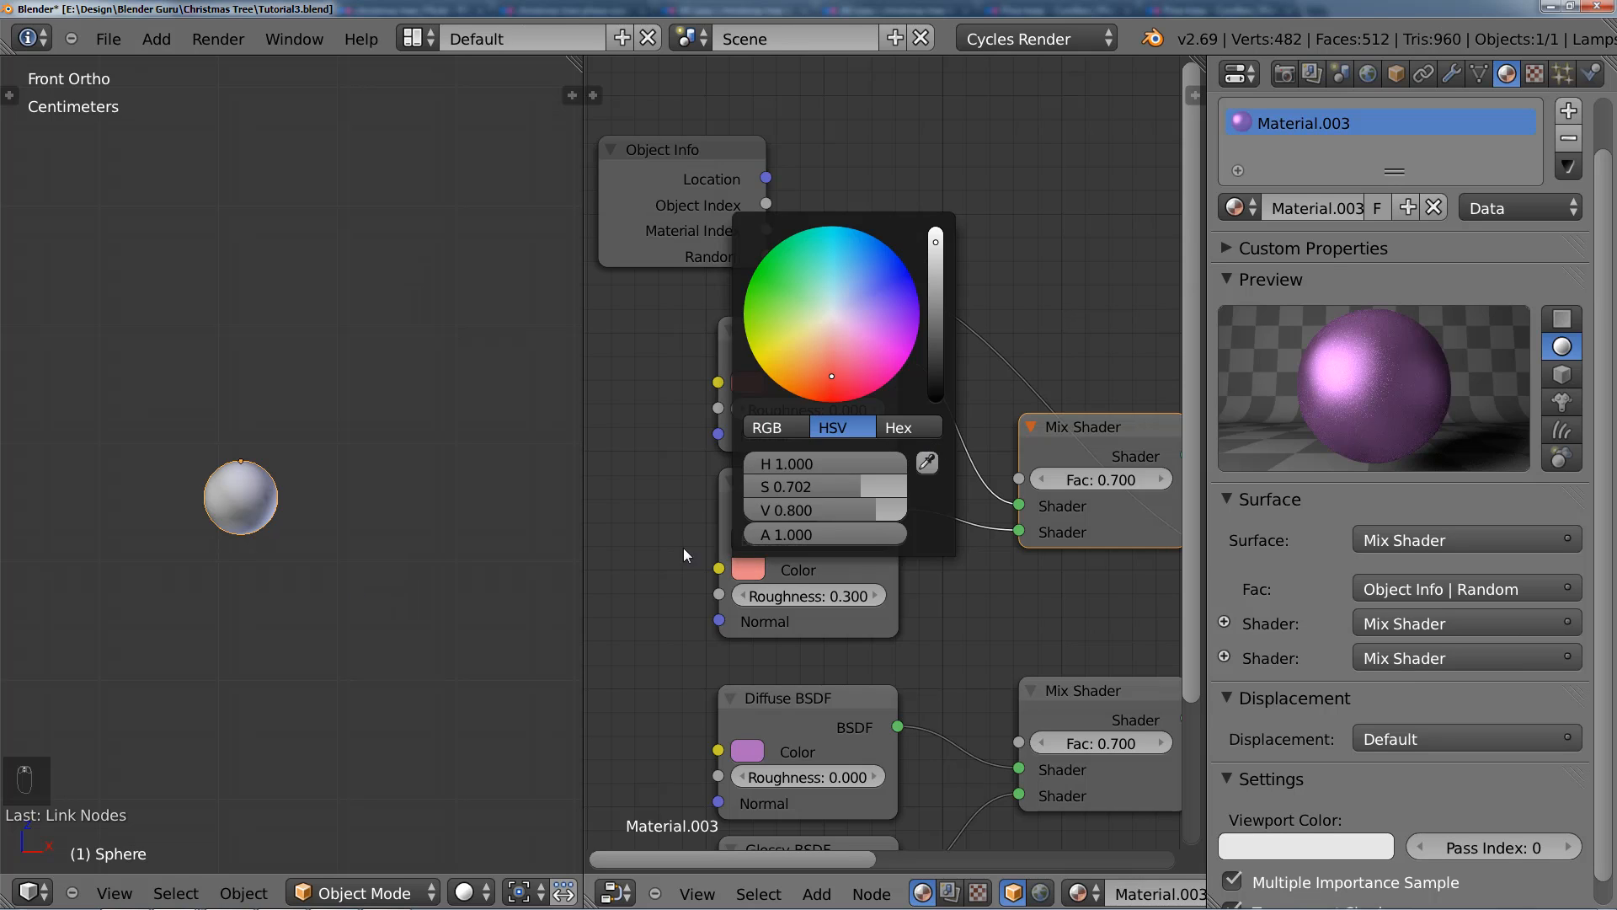
scroll(288, 567, down, 2)
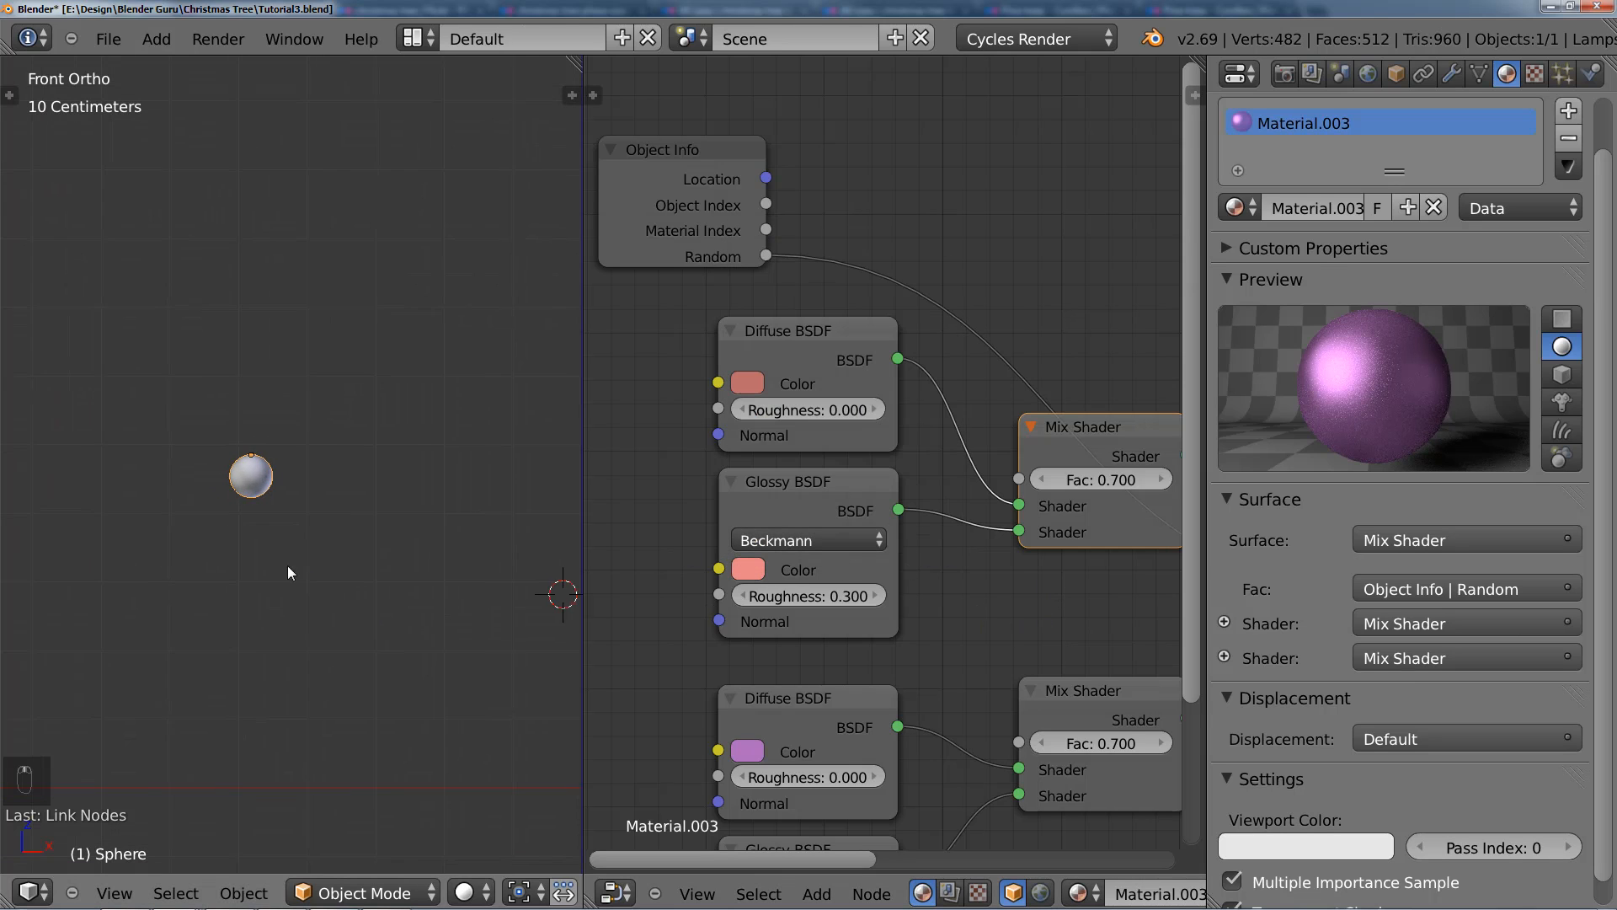
scroll(988, 593, down, 2)
scroll(989, 593, down, 2)
scroll(459, 576, up, 2)
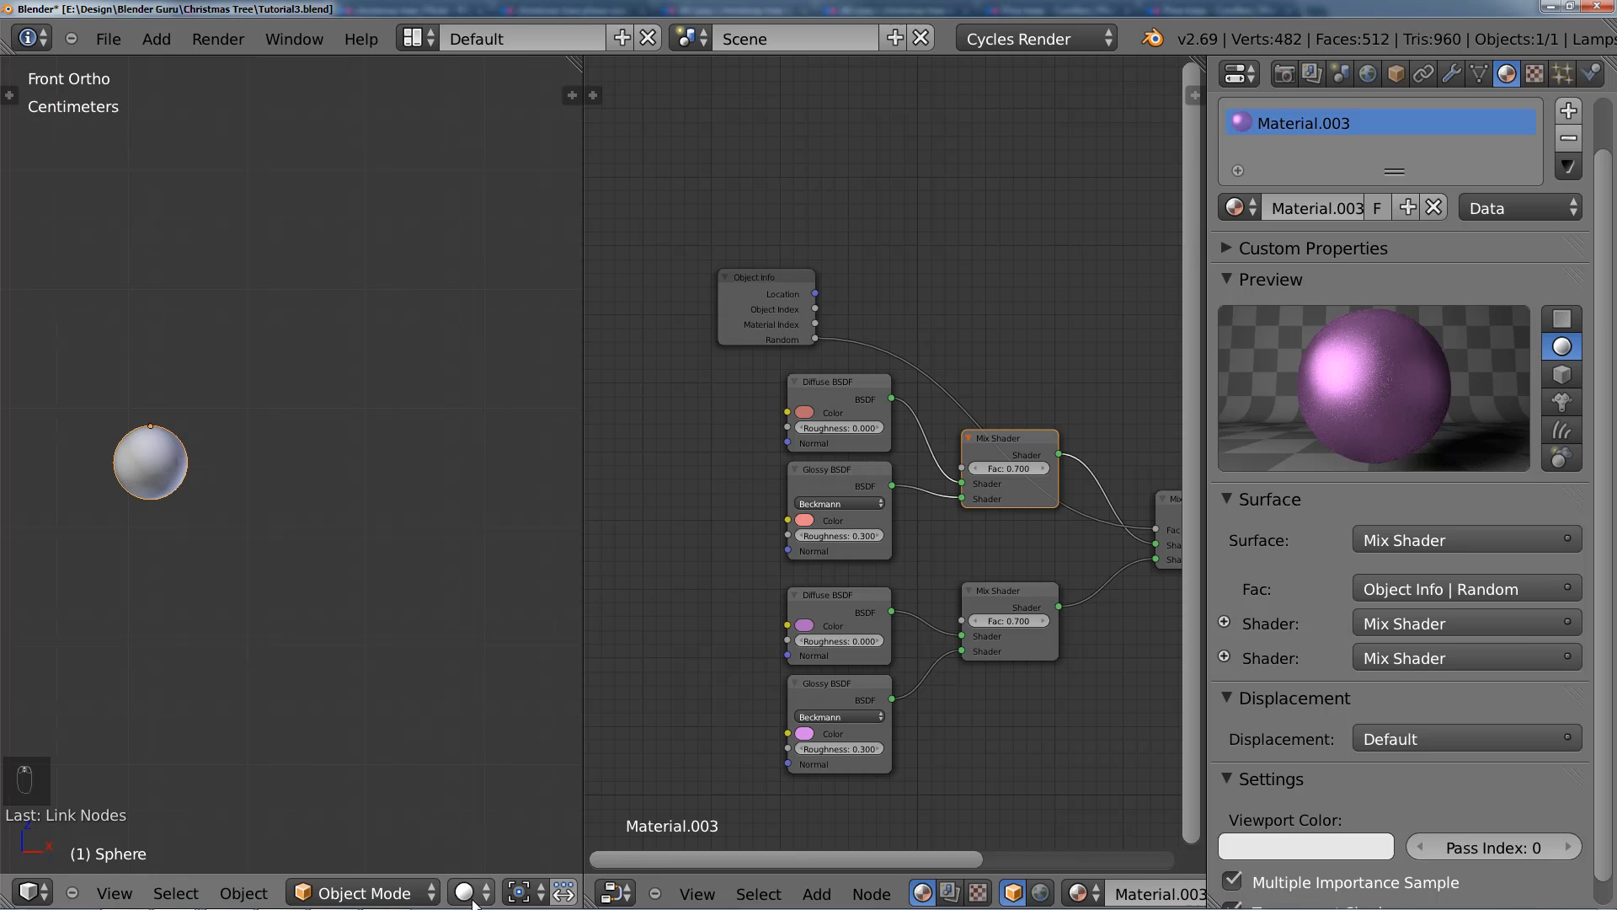
Step: Switch the 3D view to Rendered shading, keeping the bauble sphere in view with free space around it
click(466, 892)
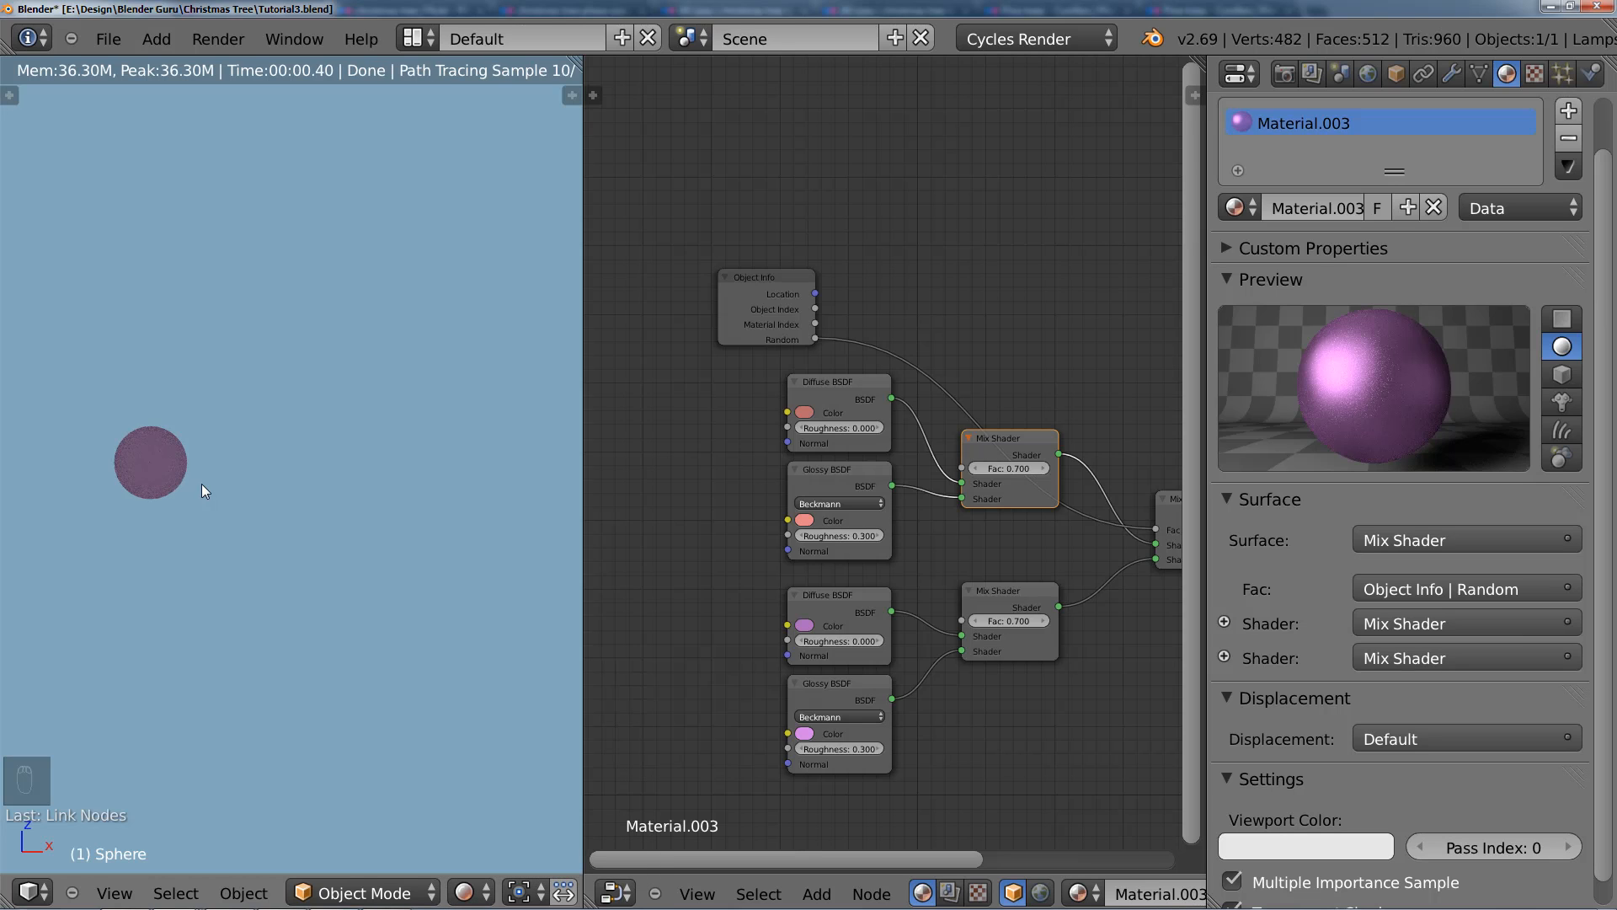
shift+middle_drag(206, 483, 289, 465)
scroll(290, 465, up, 4)
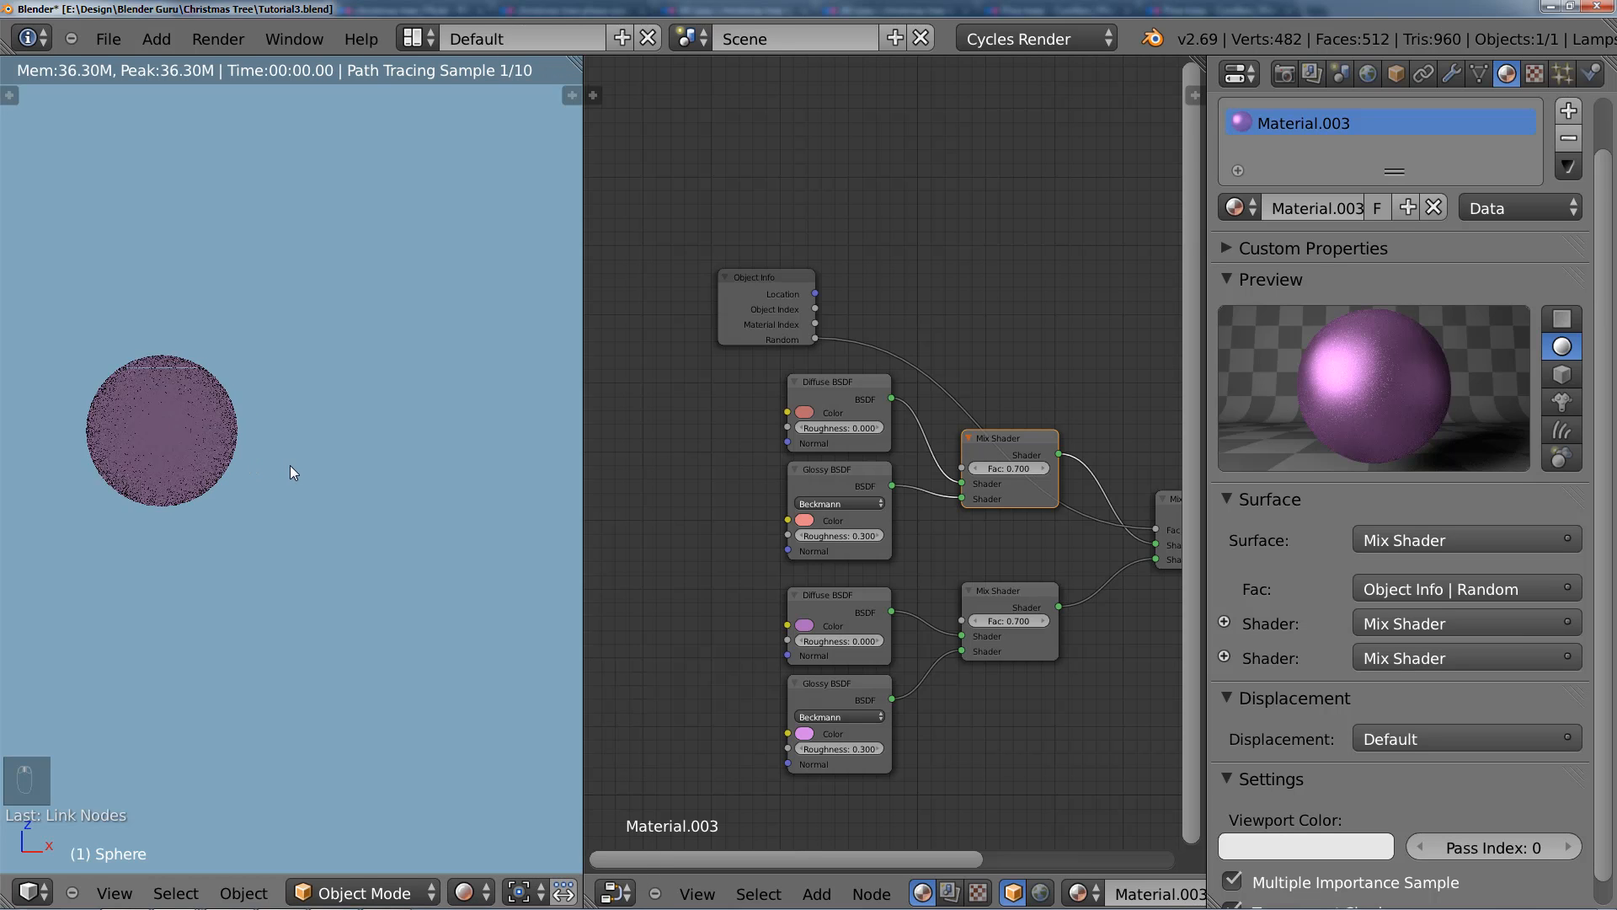
scroll(285, 467, down, 4)
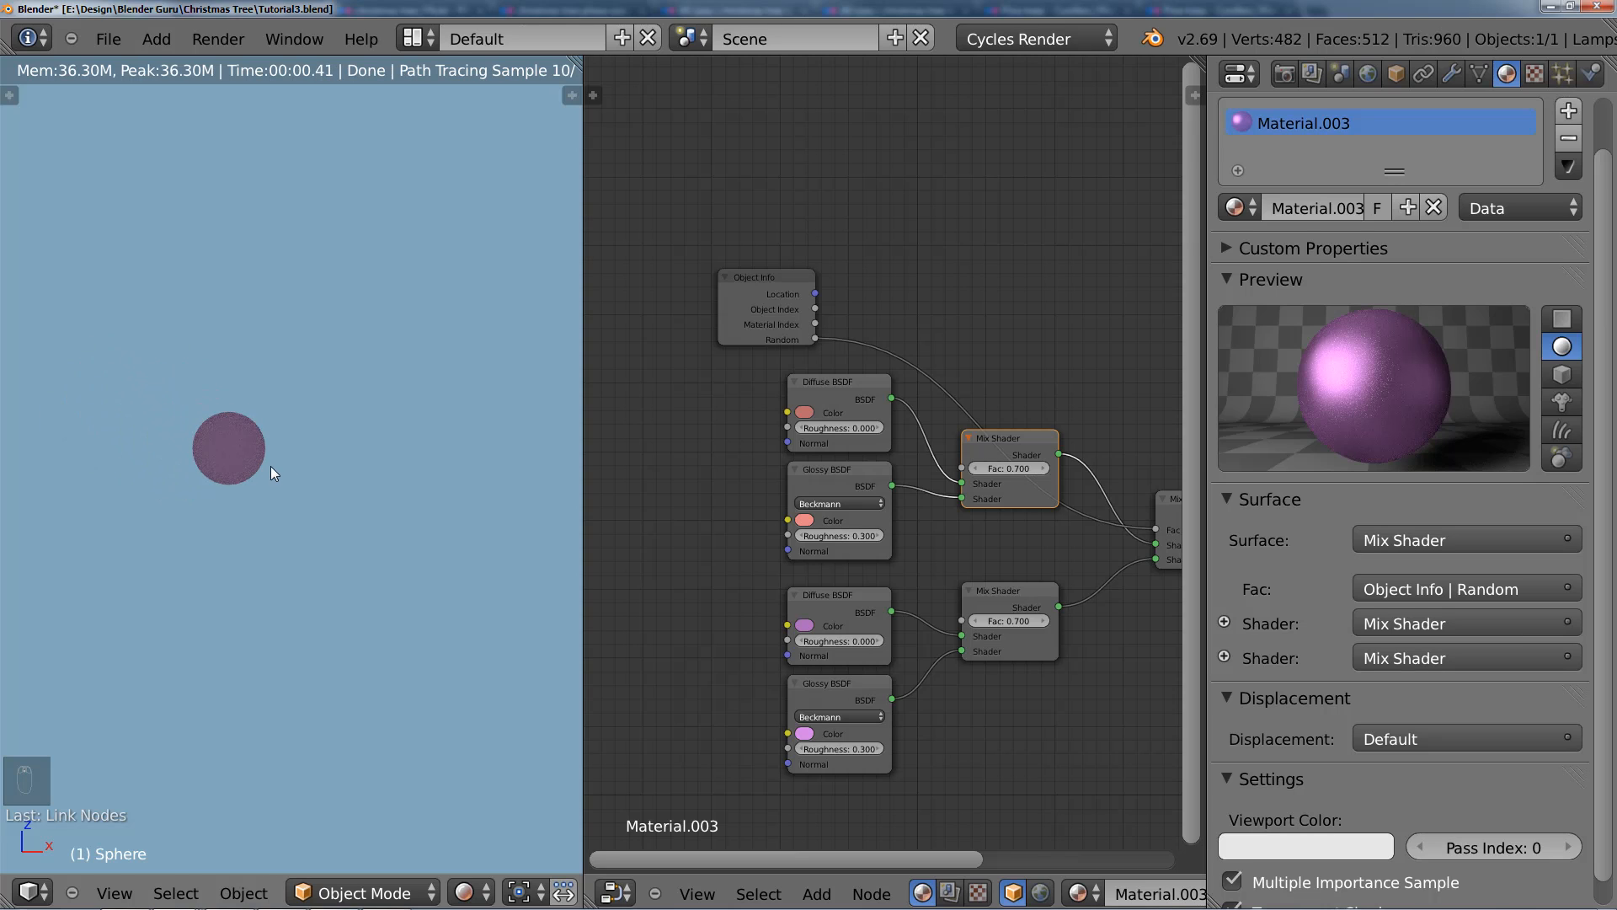
Step: Duplicate the sphere twice in the positive X direction to form a horizontal row of three
key(shift+d)
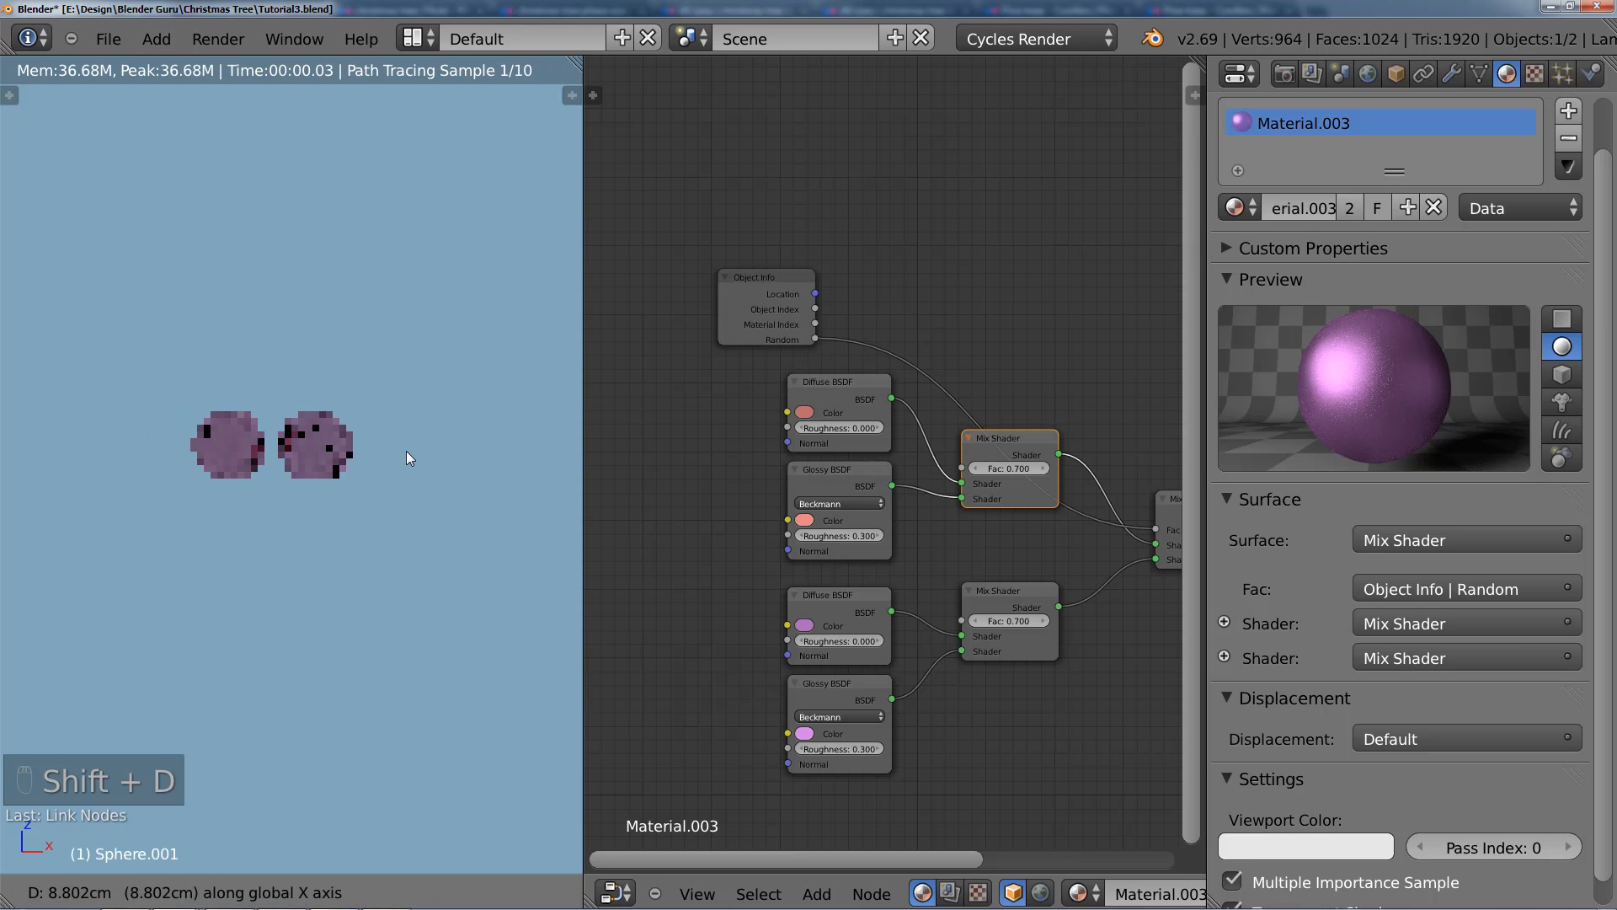
click(434, 451)
key(shift+d)
click(515, 457)
Step: Duplicate the last sphere upward along Z and copy it three times in the negative X direction to form a second row of four
key(shift+d)
key(z)
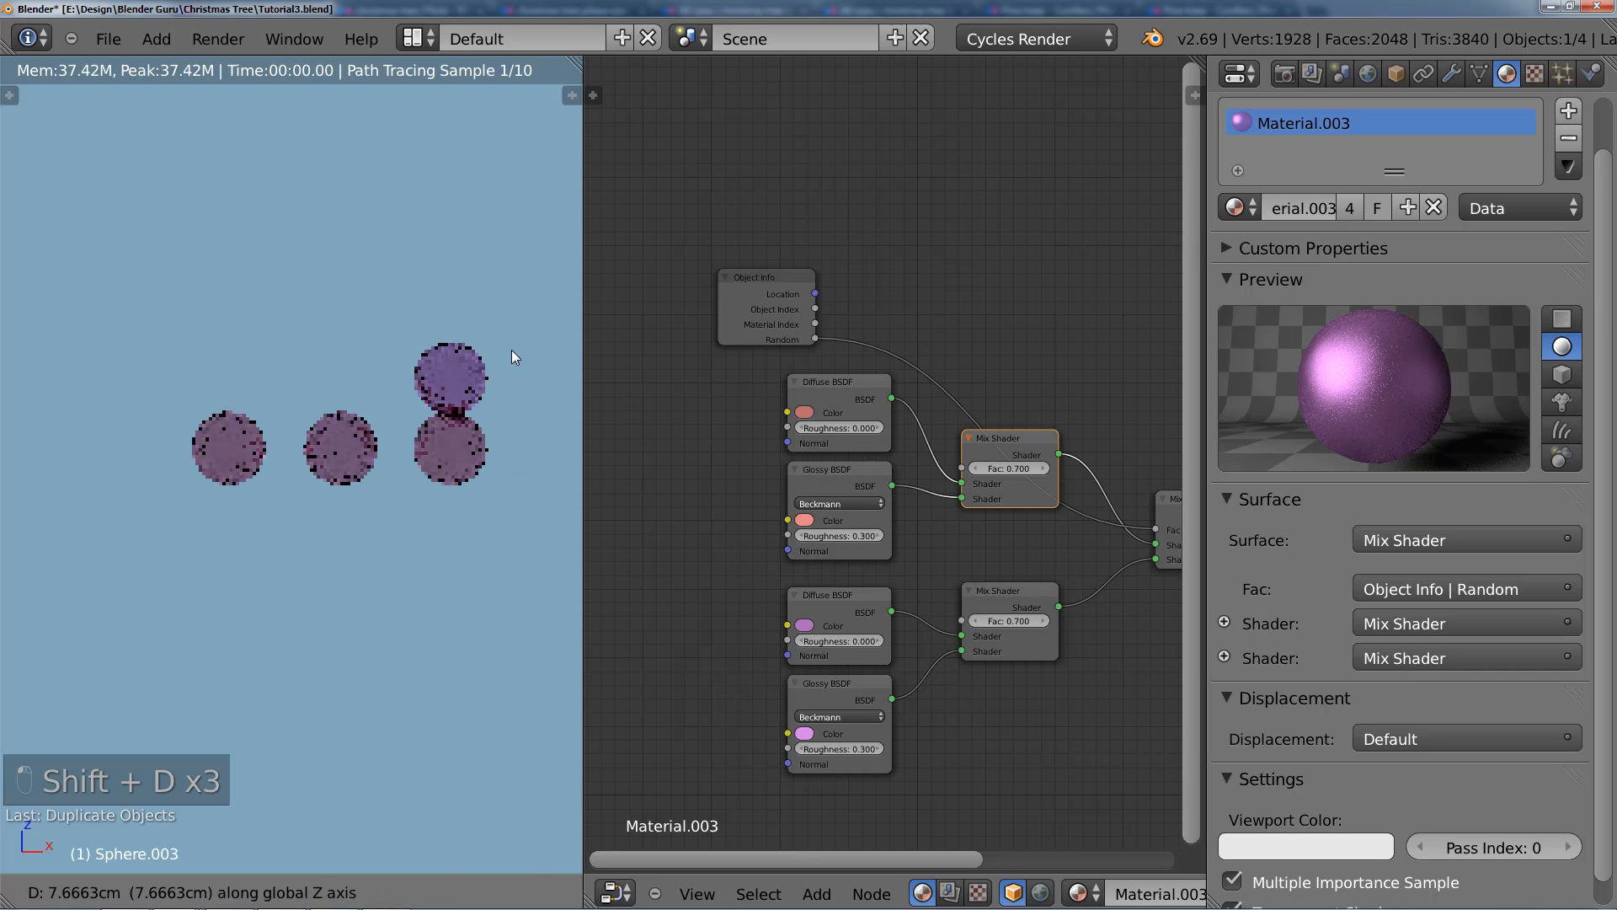
click(508, 350)
key(shift+d)
key(x)
click(411, 359)
key(shift+d)
key(x)
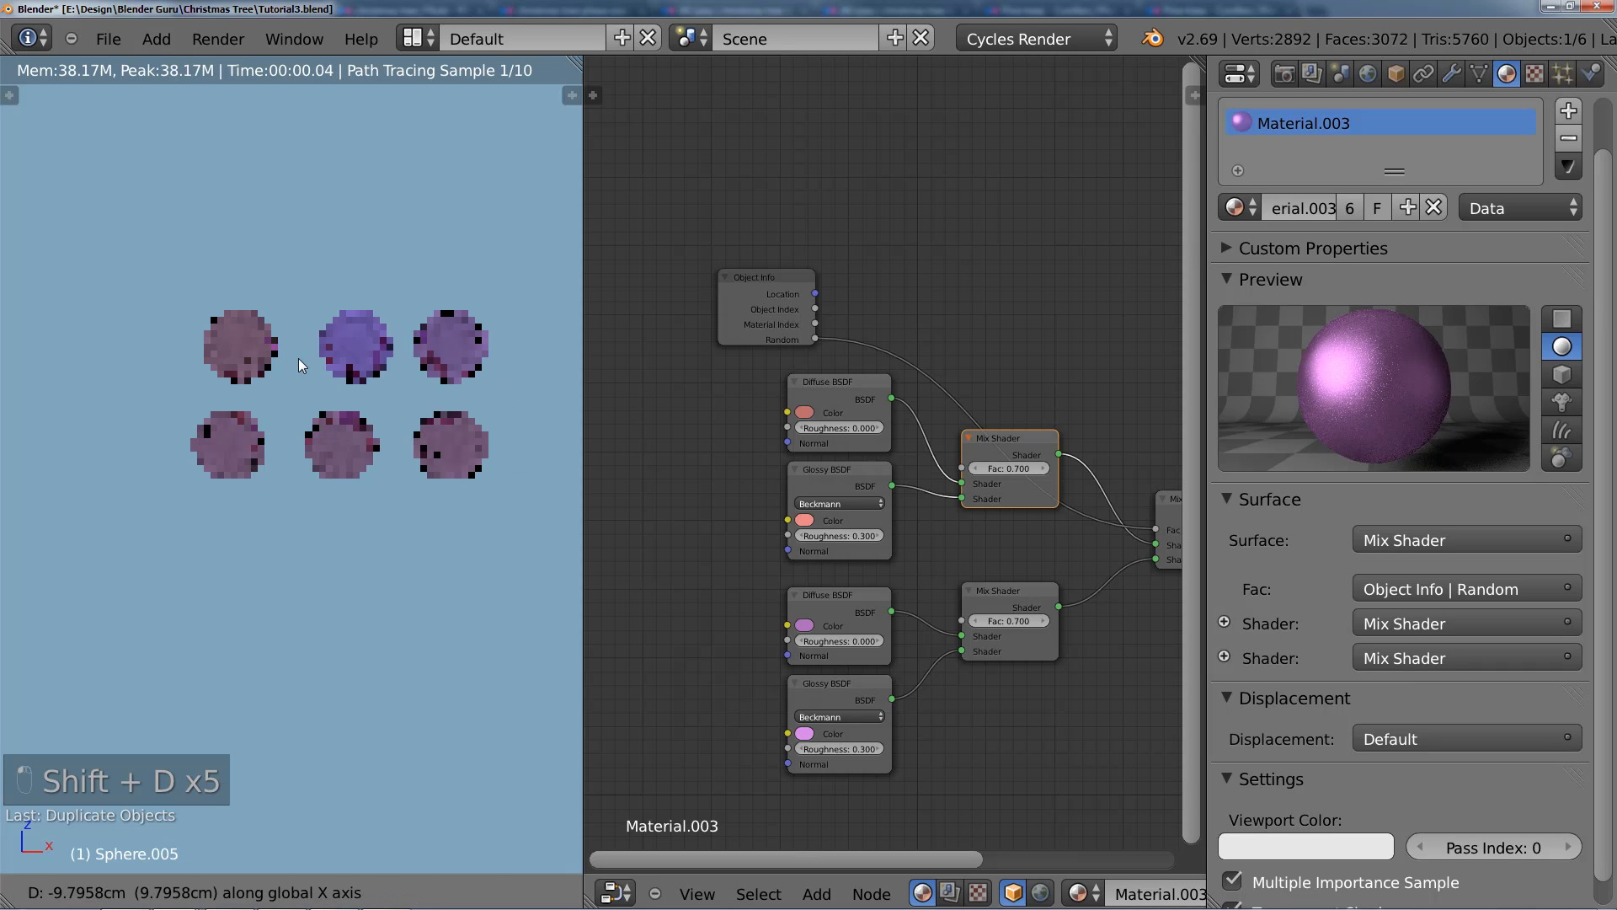
click(299, 357)
key(shift+d)
key(x)
click(213, 358)
Step: Duplicate the newest sphere down along Z into the lower row, and copy that one once more in the negative X direction
key(shift+d)
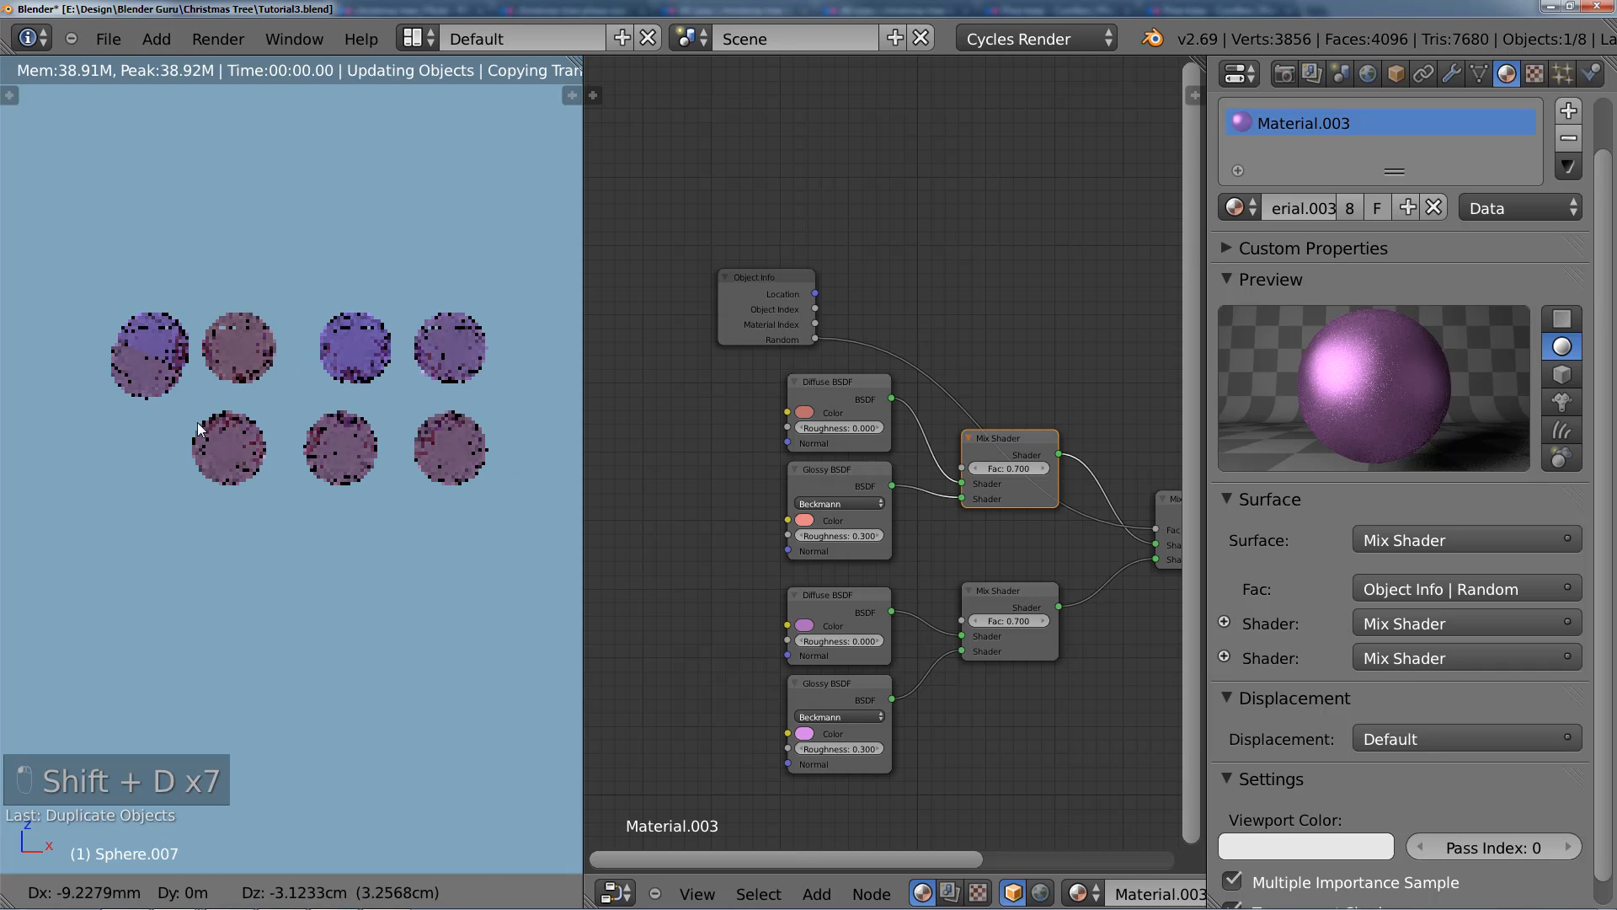
key(z)
click(197, 438)
key(shift+d)
key(x)
click(98, 433)
Step: Duplicate the outermost lower sphere upward along Z twice, extending the second row and starting a third row above it
key(shift+d)
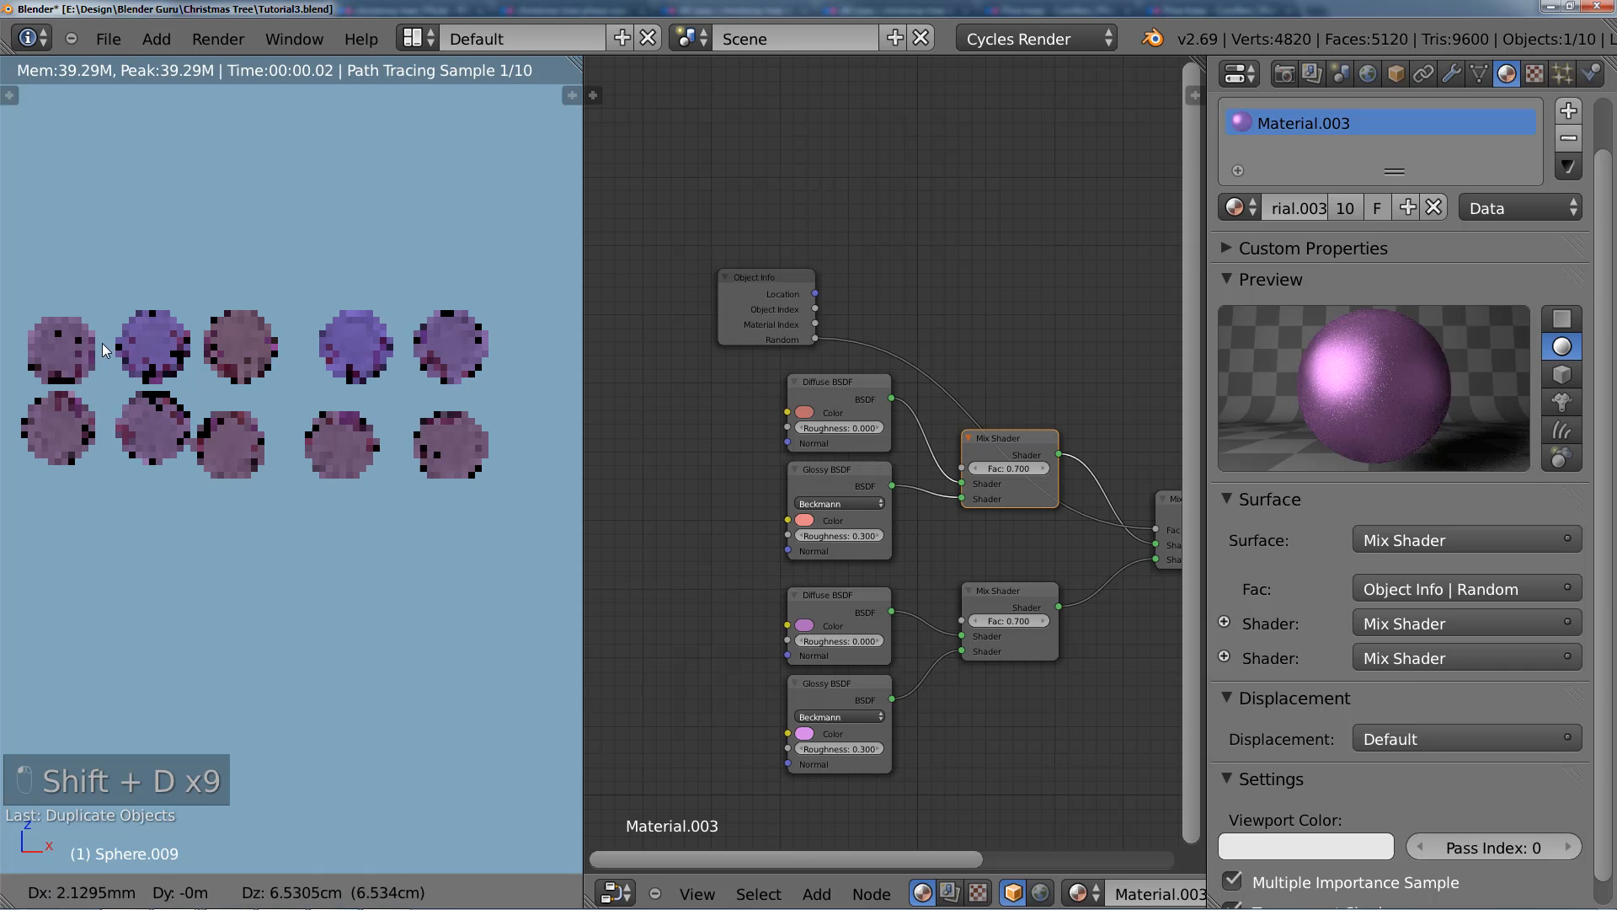
key(z)
click(102, 336)
key(shift+d)
key(z)
click(100, 240)
Step: Duplicate the third row's first sphere three times in the positive X direction to make a row of four
key(shift+d)
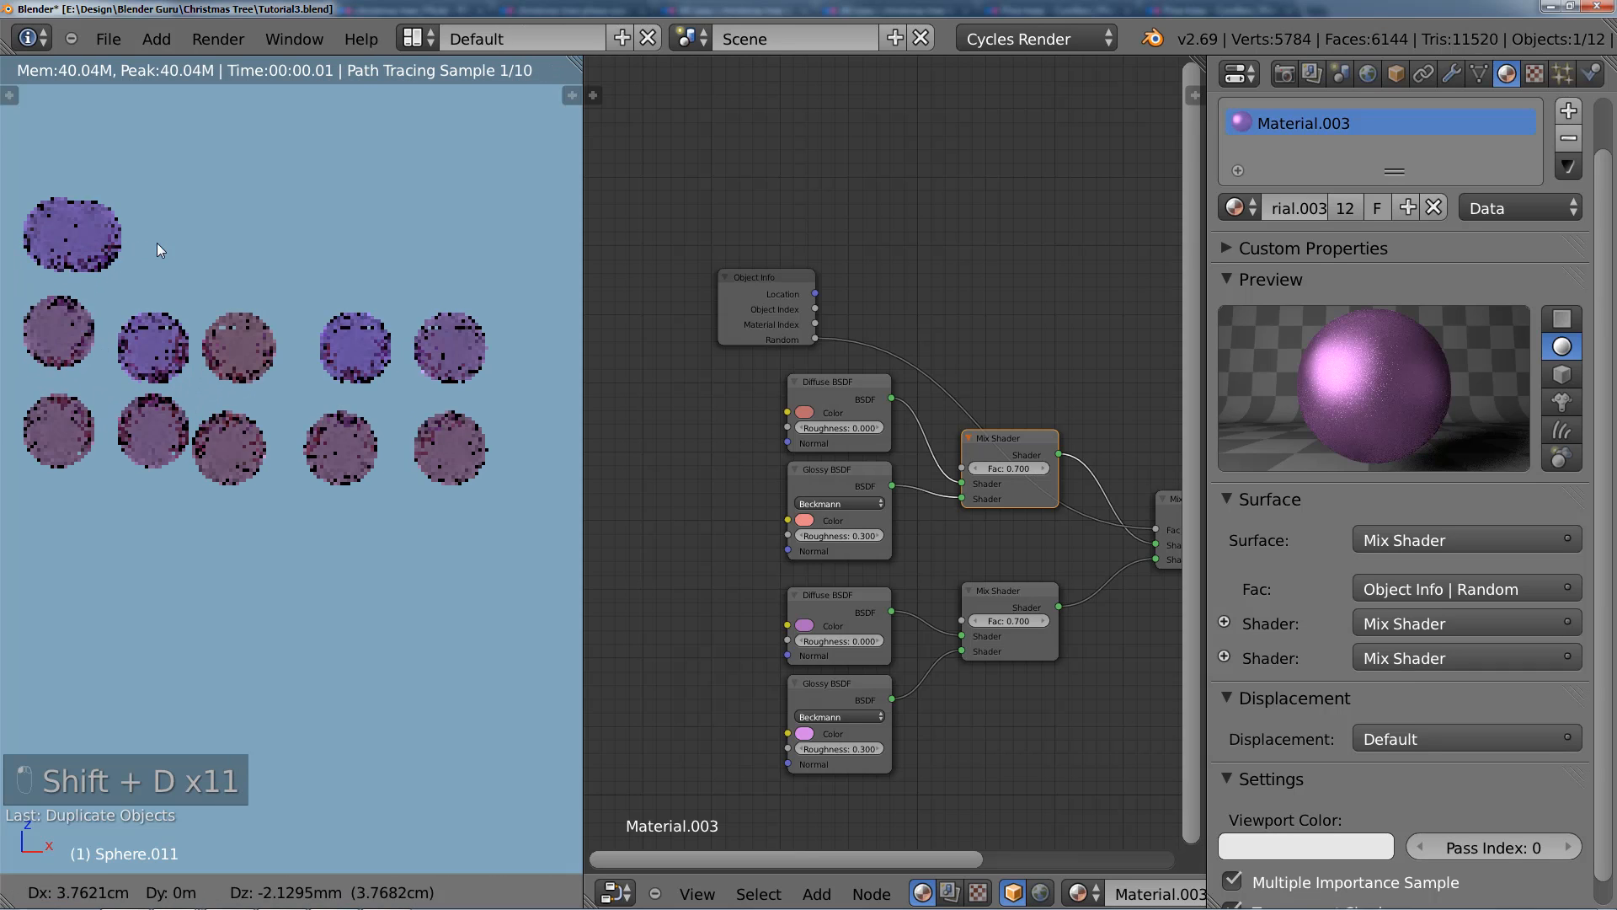
key(x)
click(194, 241)
key(shift+d)
key(x)
click(299, 241)
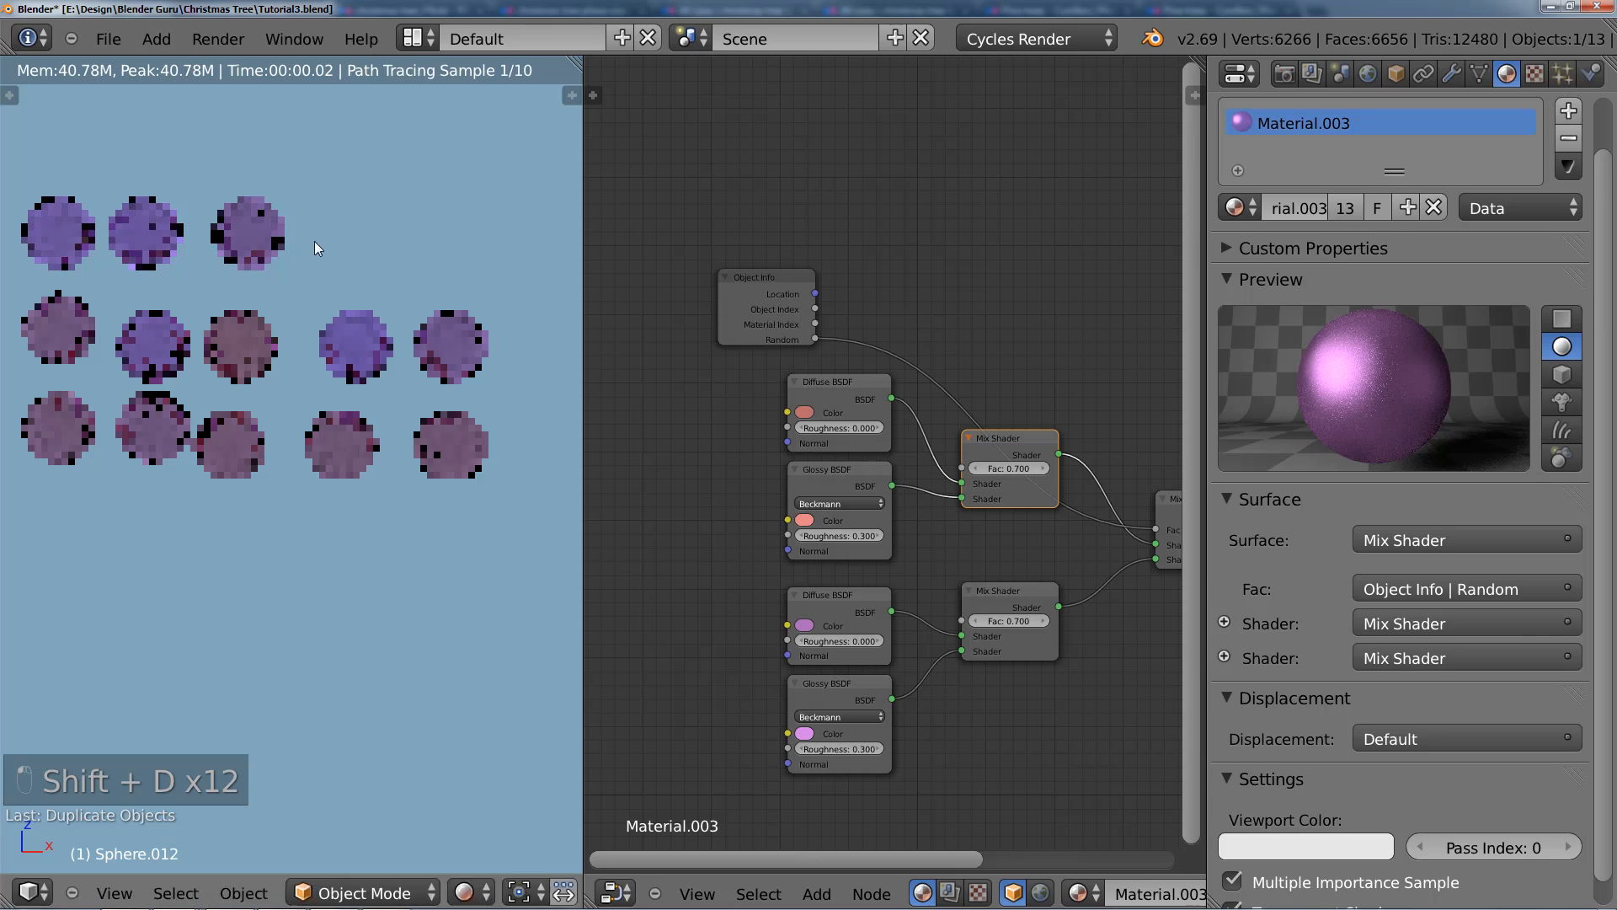
key(shift+d)
key(x)
click(388, 241)
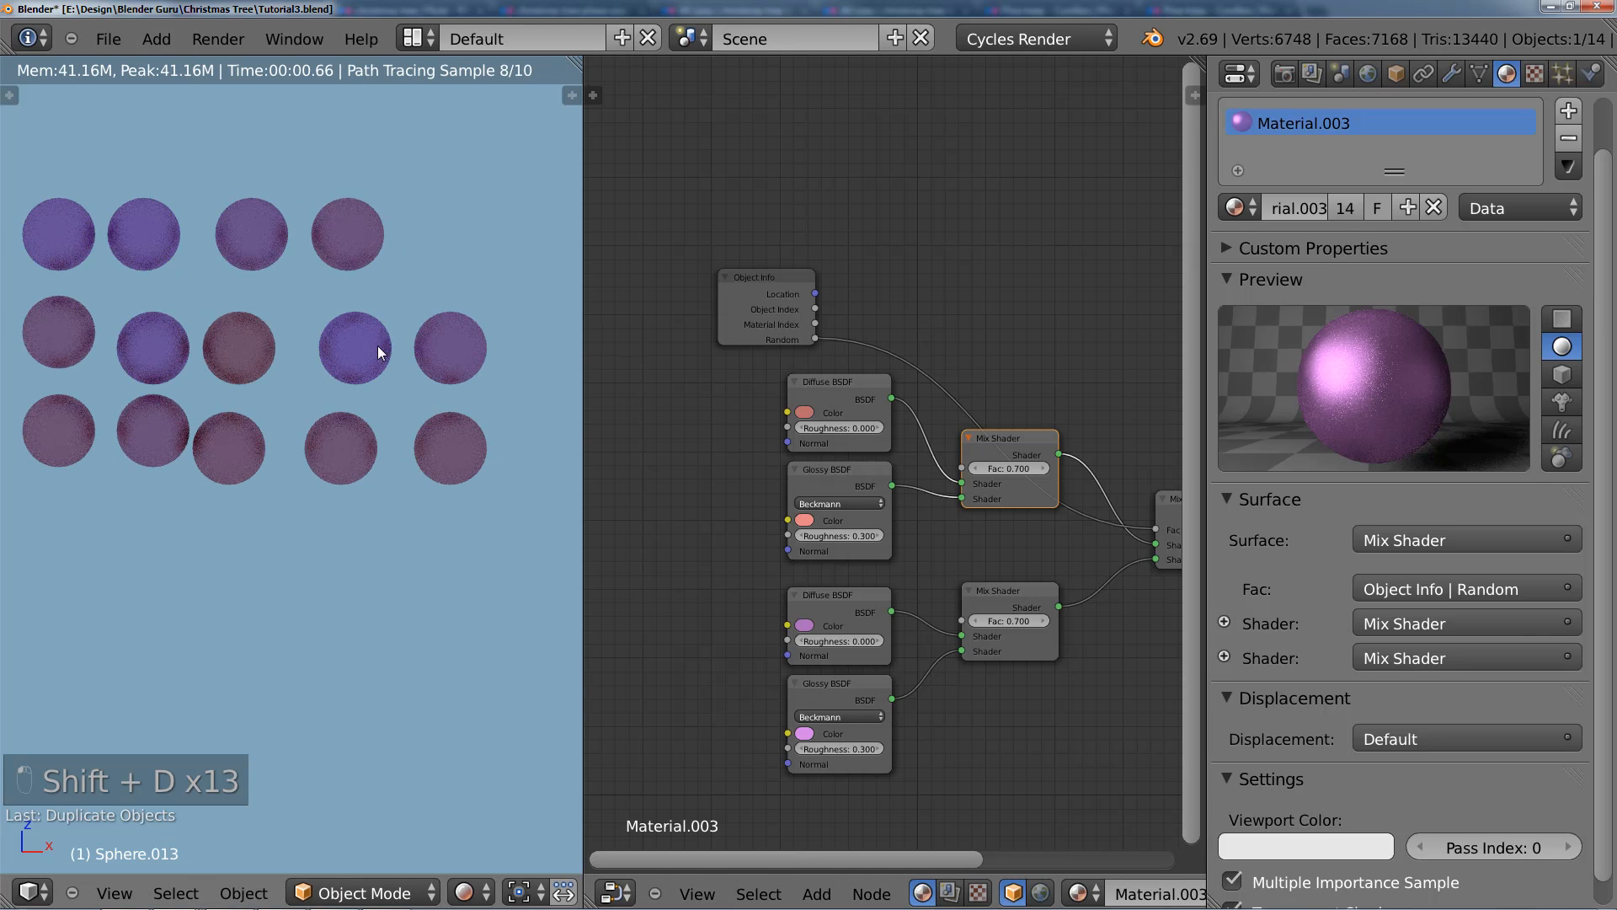
Step: Move the final Mix Shader node up to slightly above the level of the red Mix Shader
middle_drag(988, 522, 906, 482)
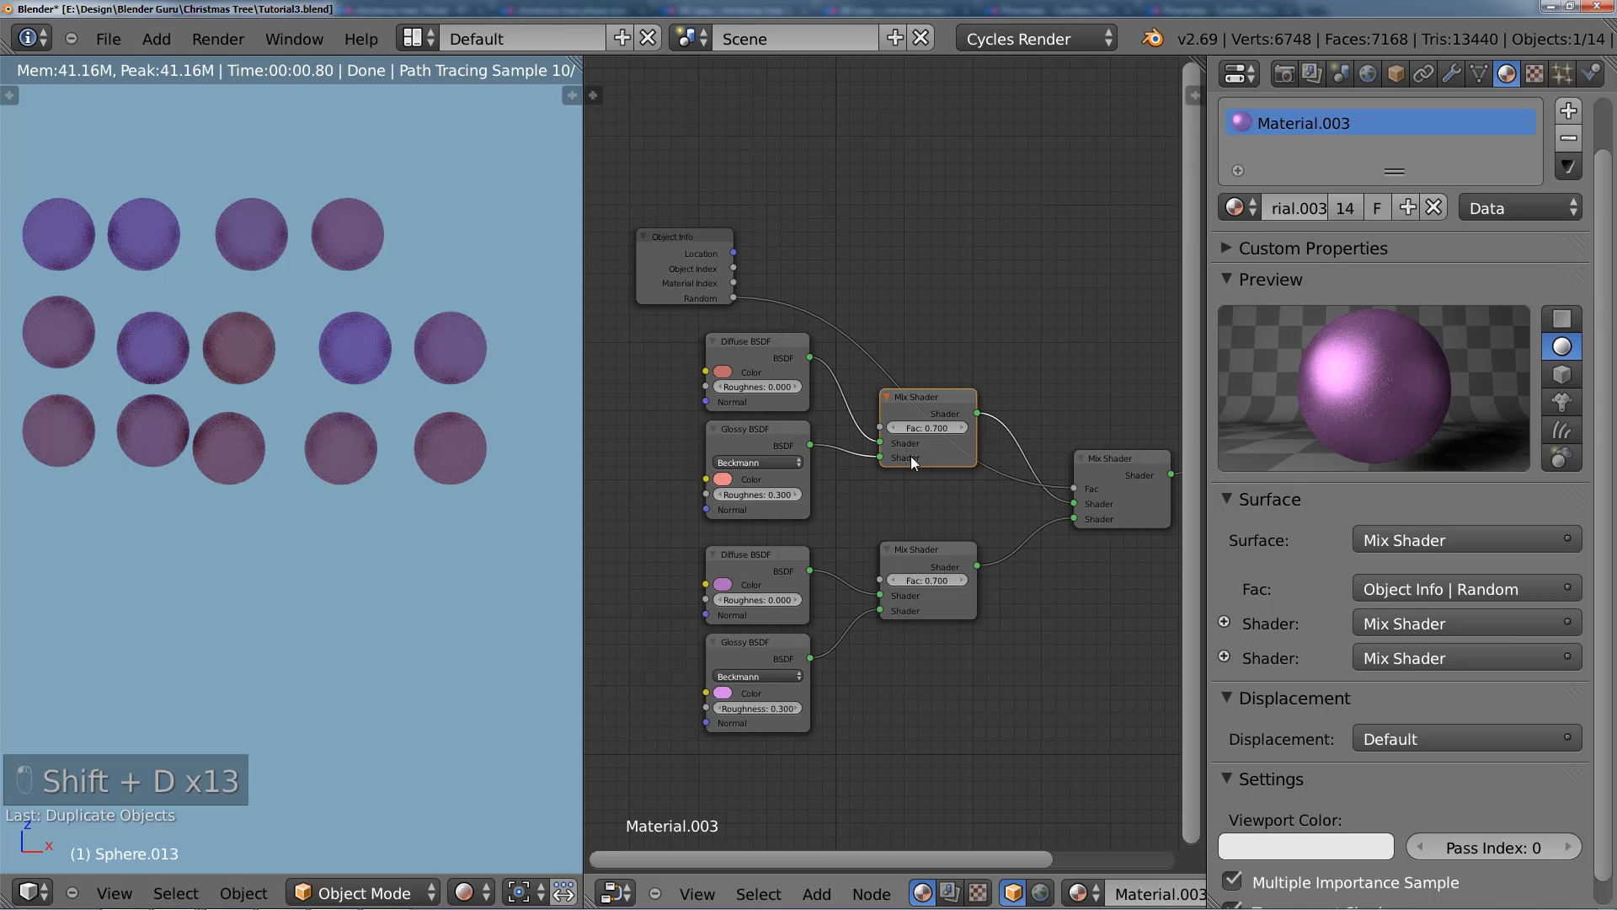
middle_drag(1086, 527, 1020, 524)
click(1052, 499)
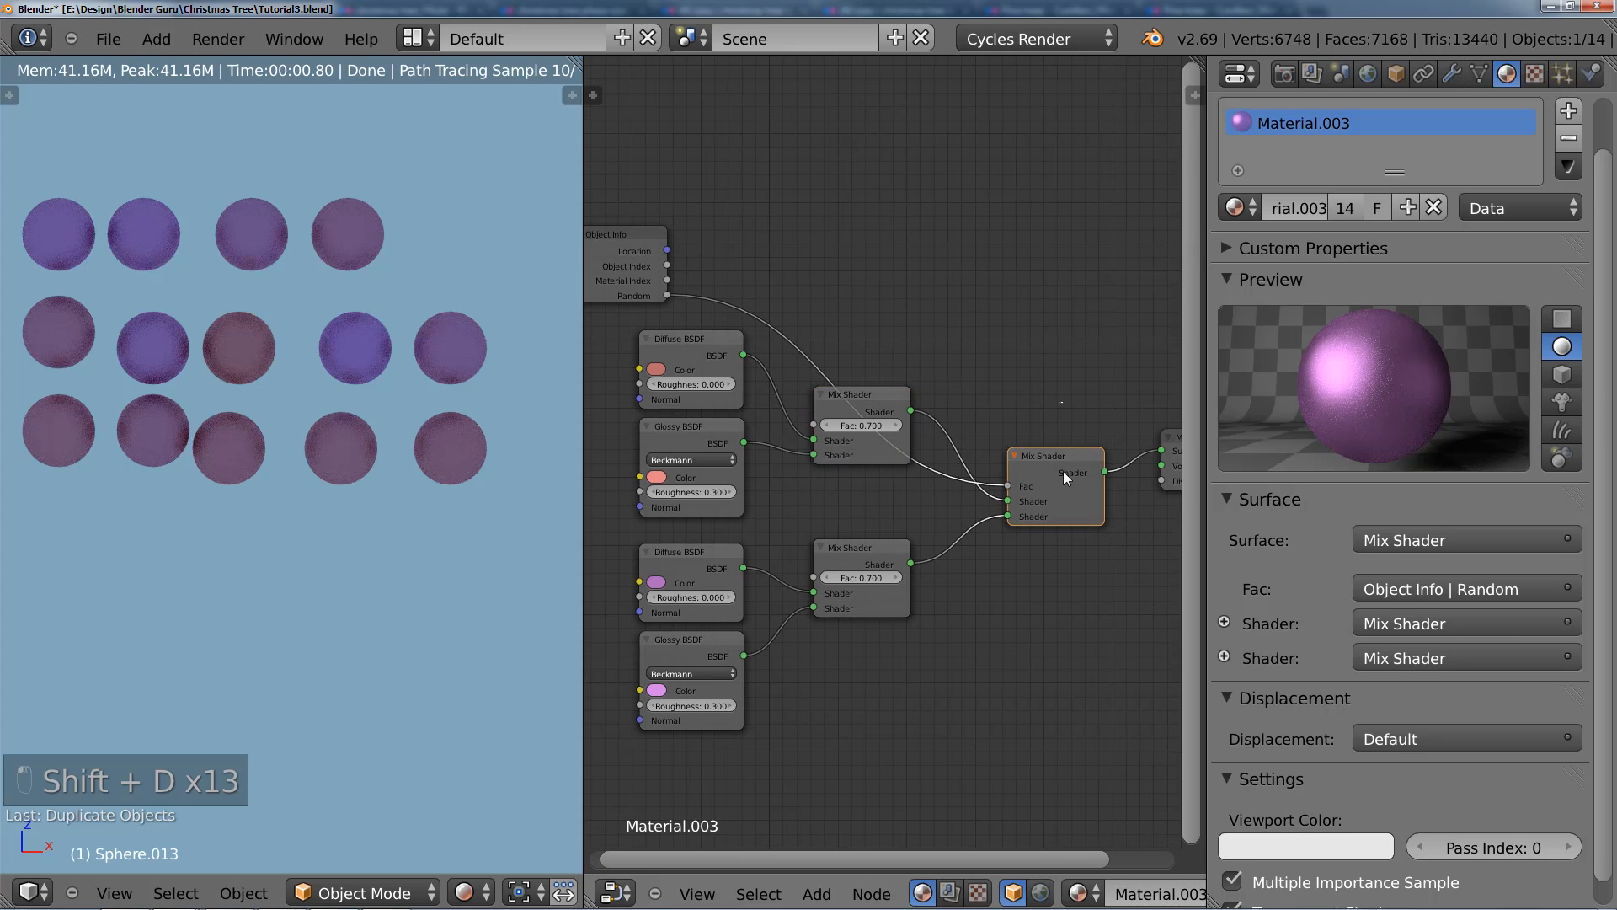
drag(1063, 472, 1058, 355)
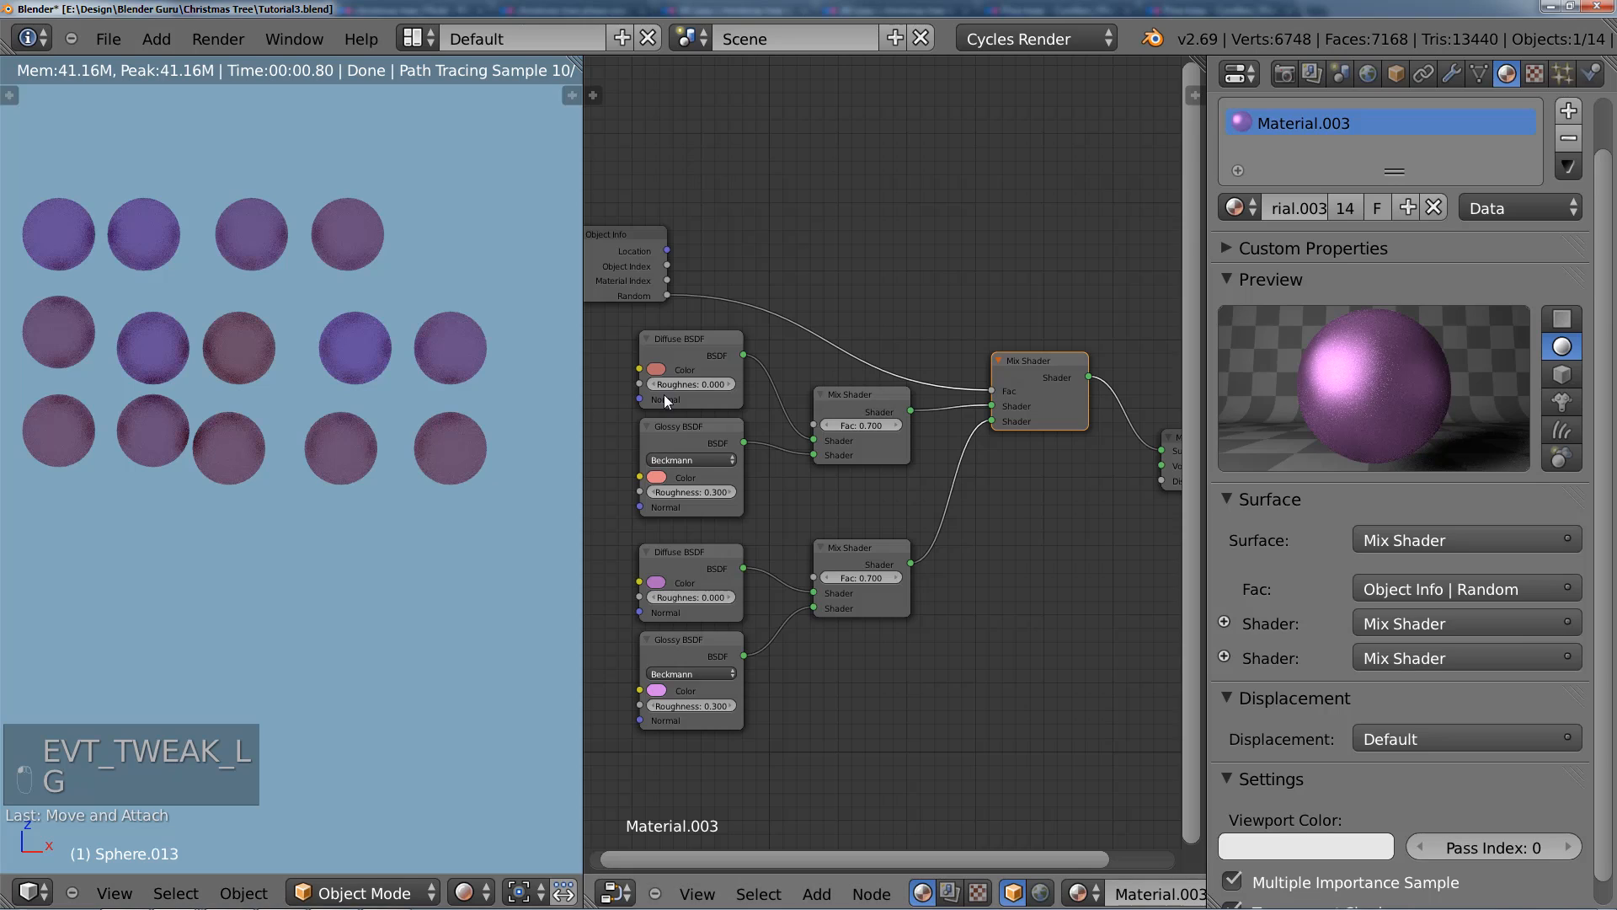
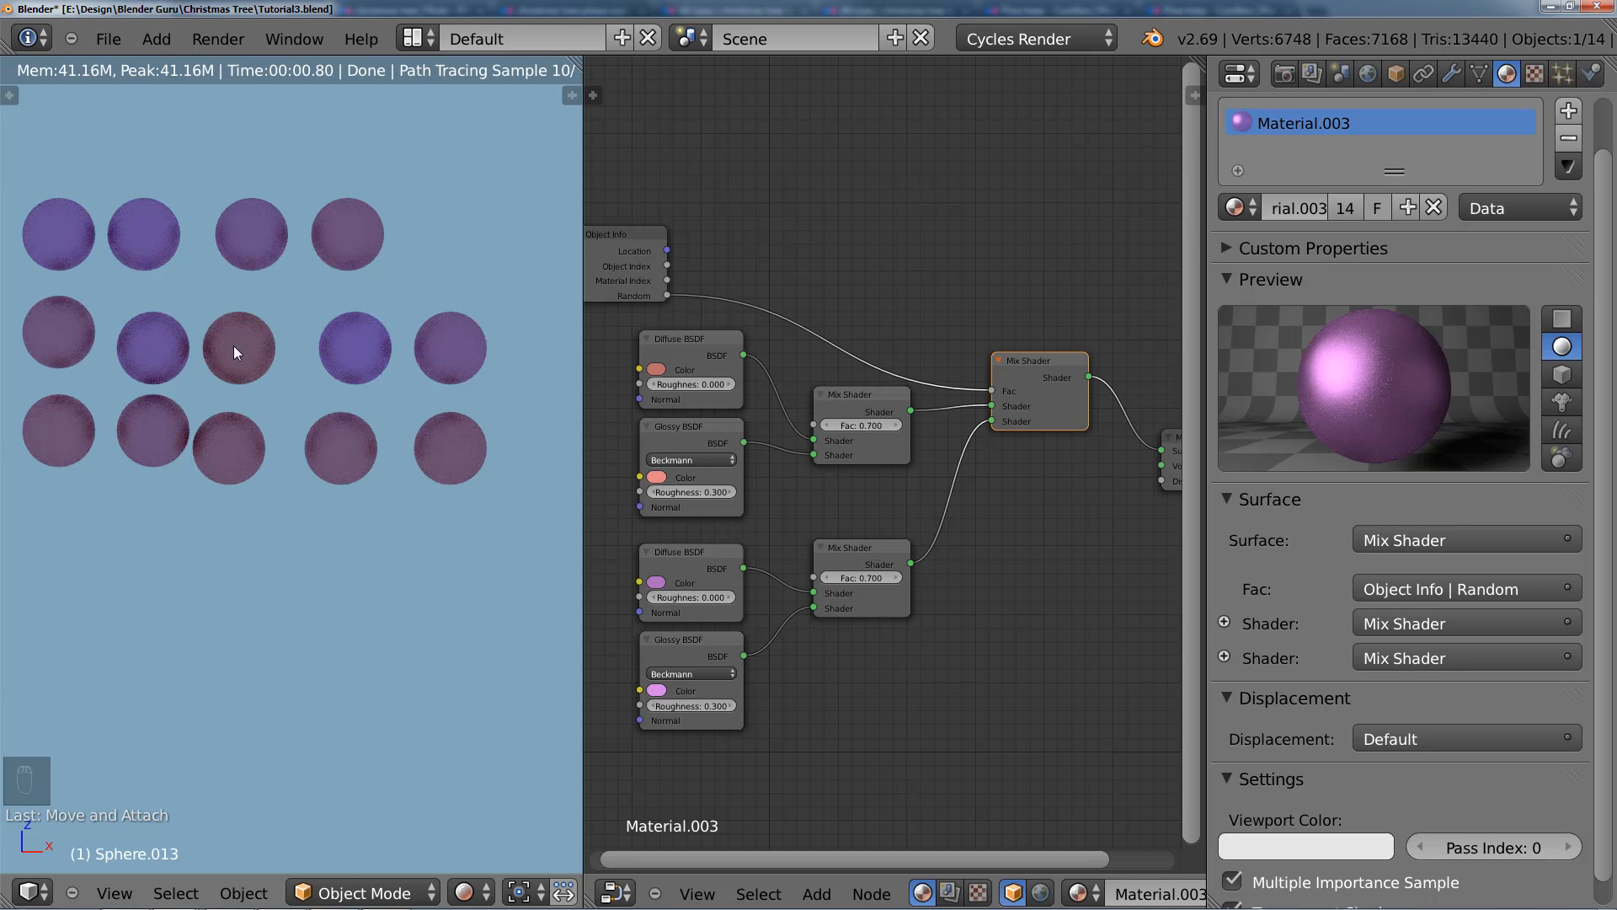
Step: Insert a ColorRamp node between the Object Info node's Random output and the final Mix Shader's Fac input
click(696, 347)
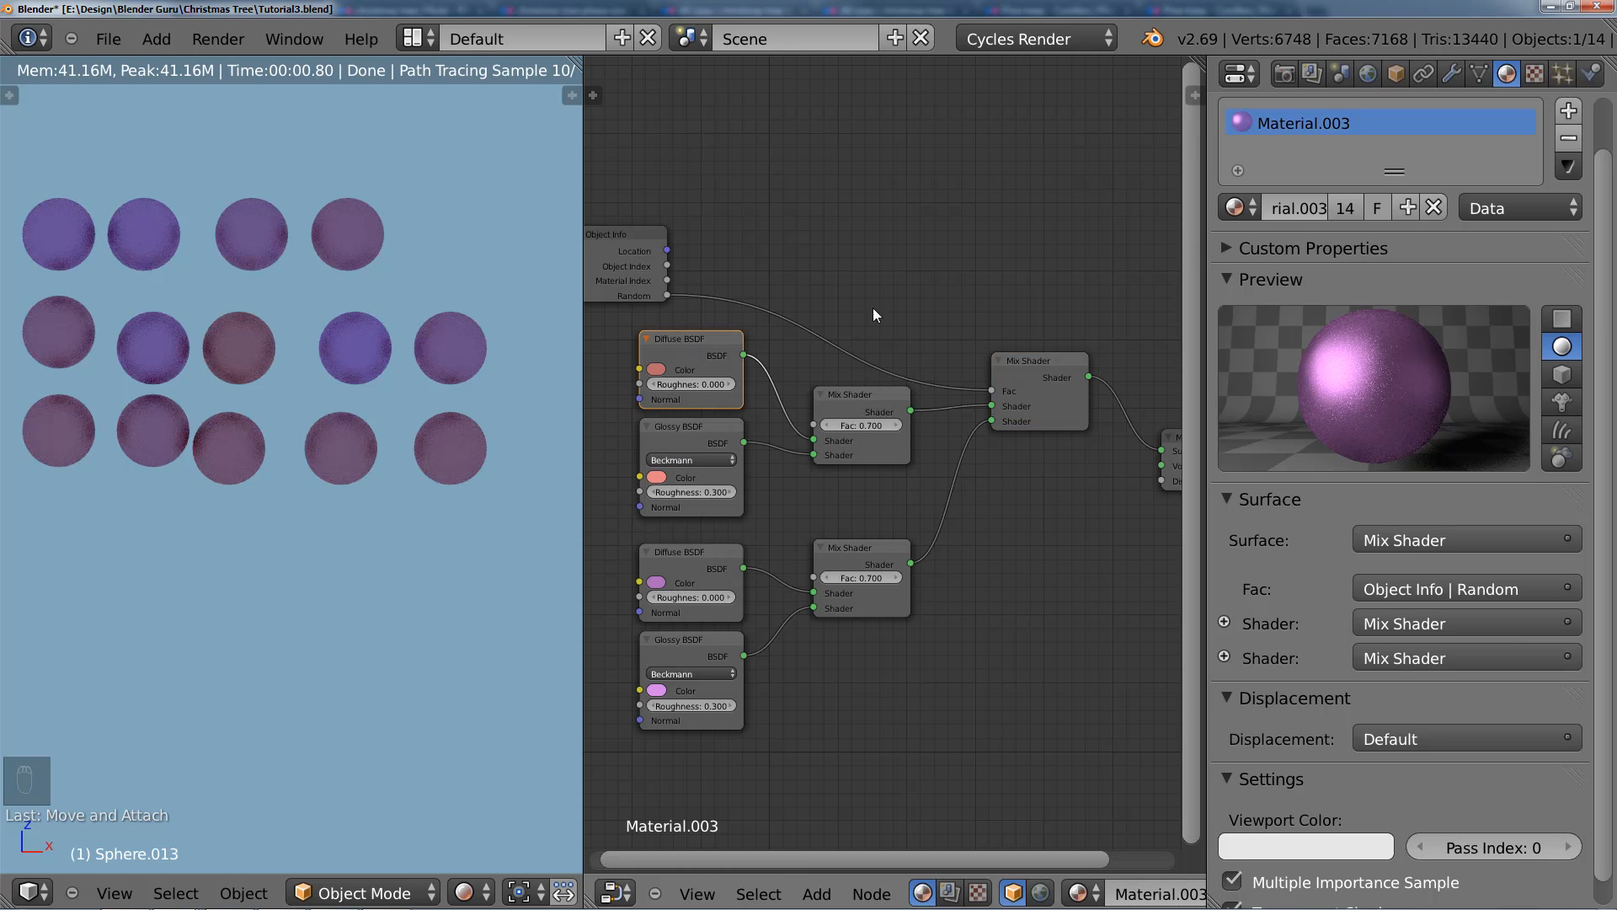
middle_drag(874, 315, 876, 350)
key(shift+a)
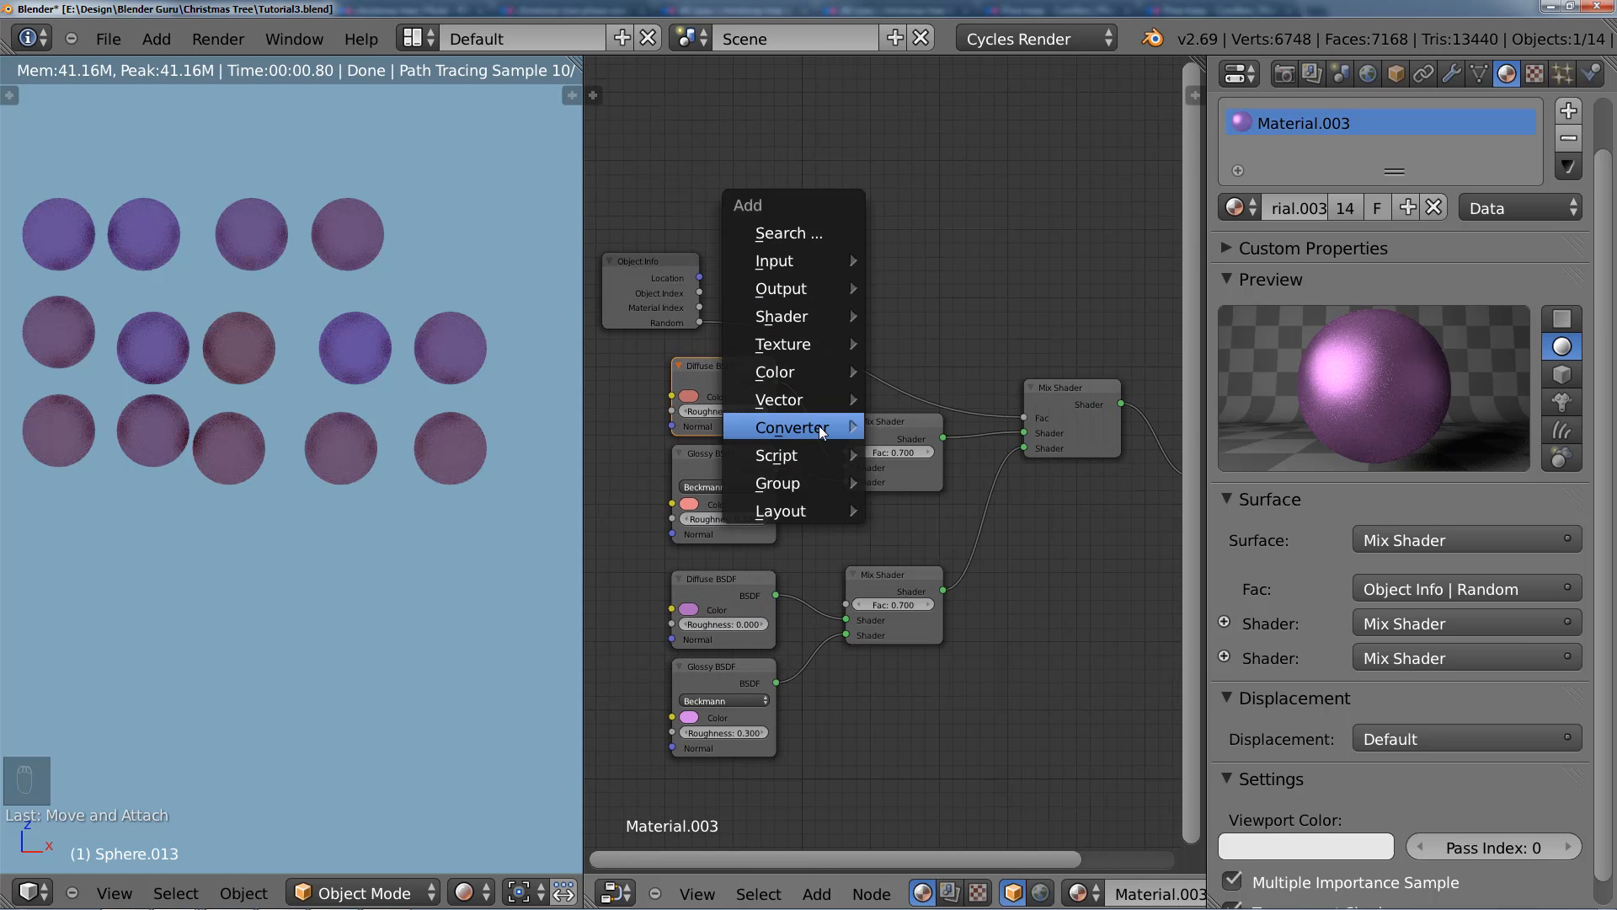
mouse_move(819, 426)
click(927, 448)
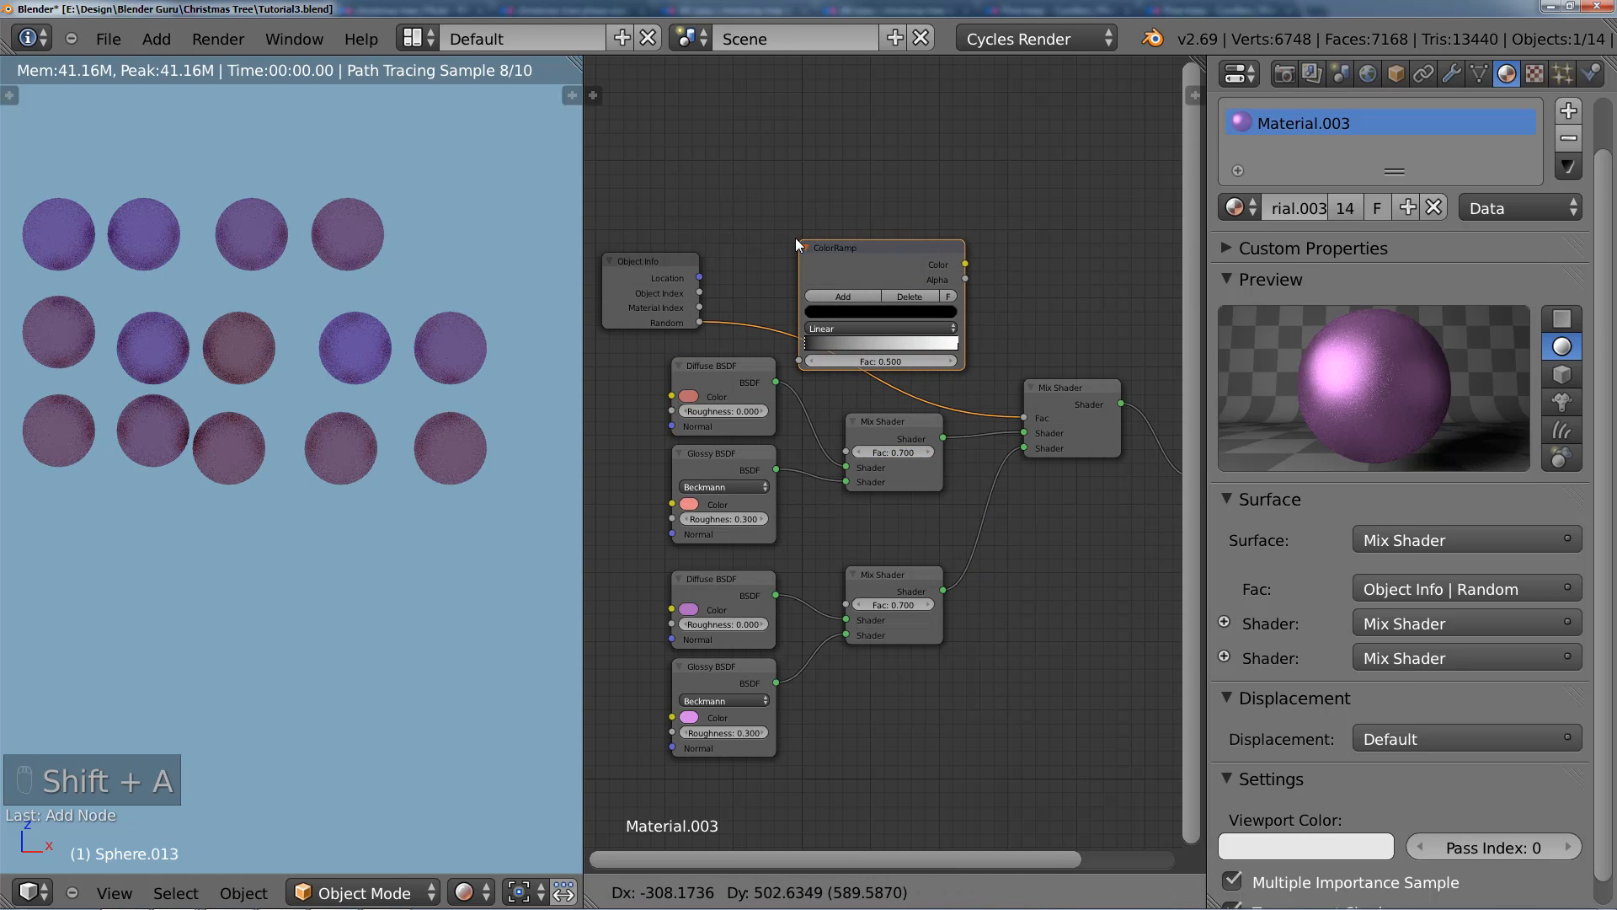
click(801, 239)
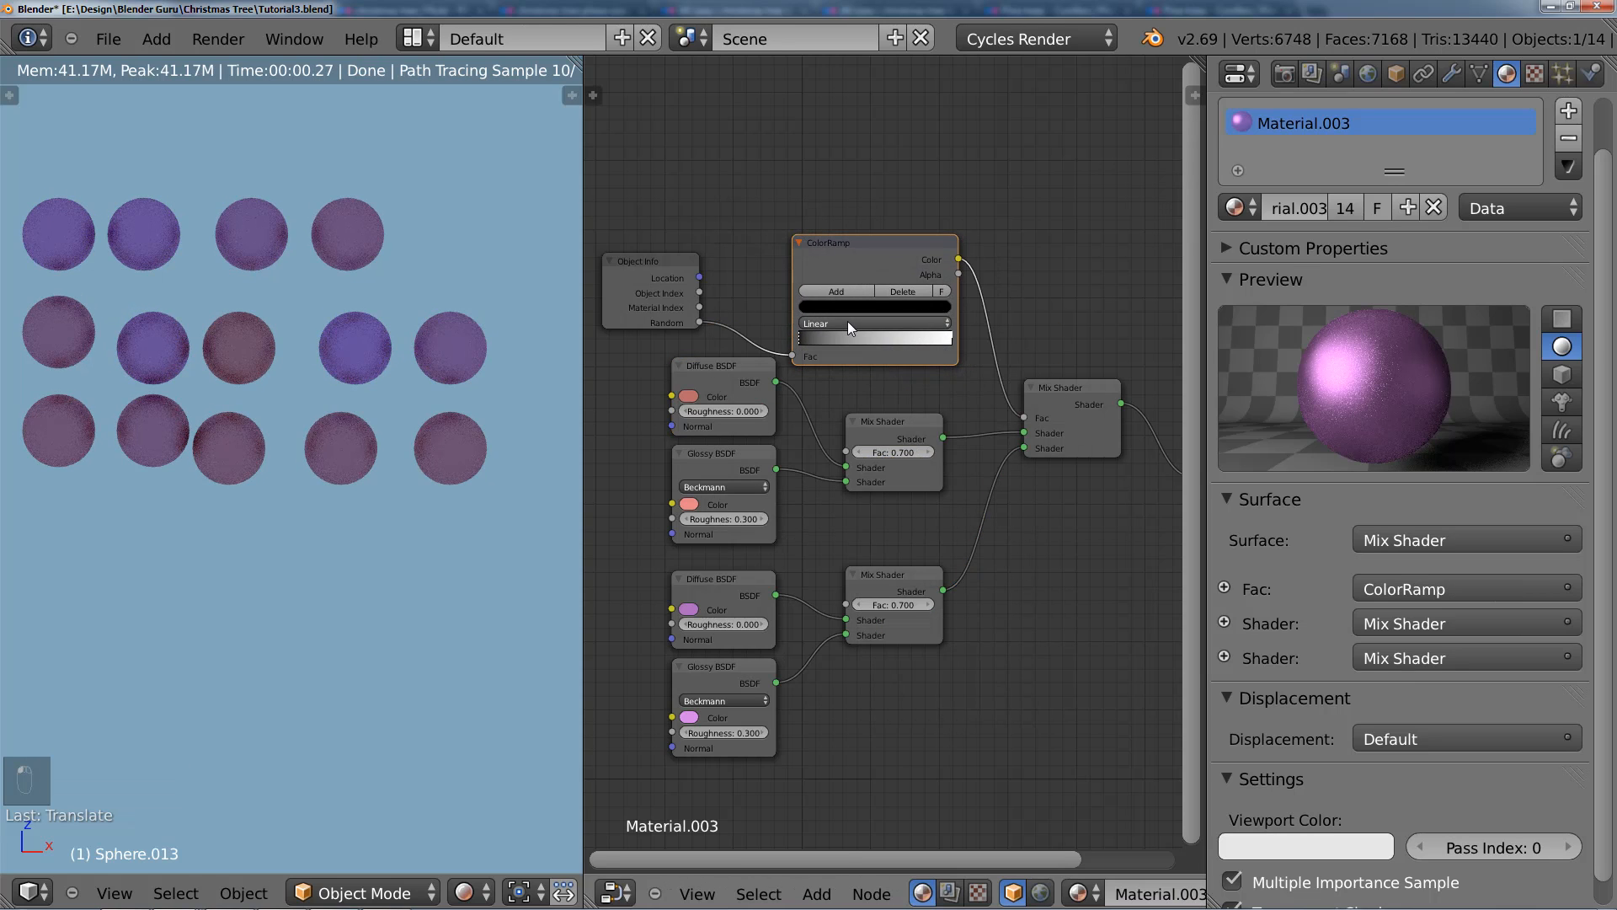
Step: Set the ColorRamp to Constant interpolation and move its white stop to the middle of the gradient
click(848, 322)
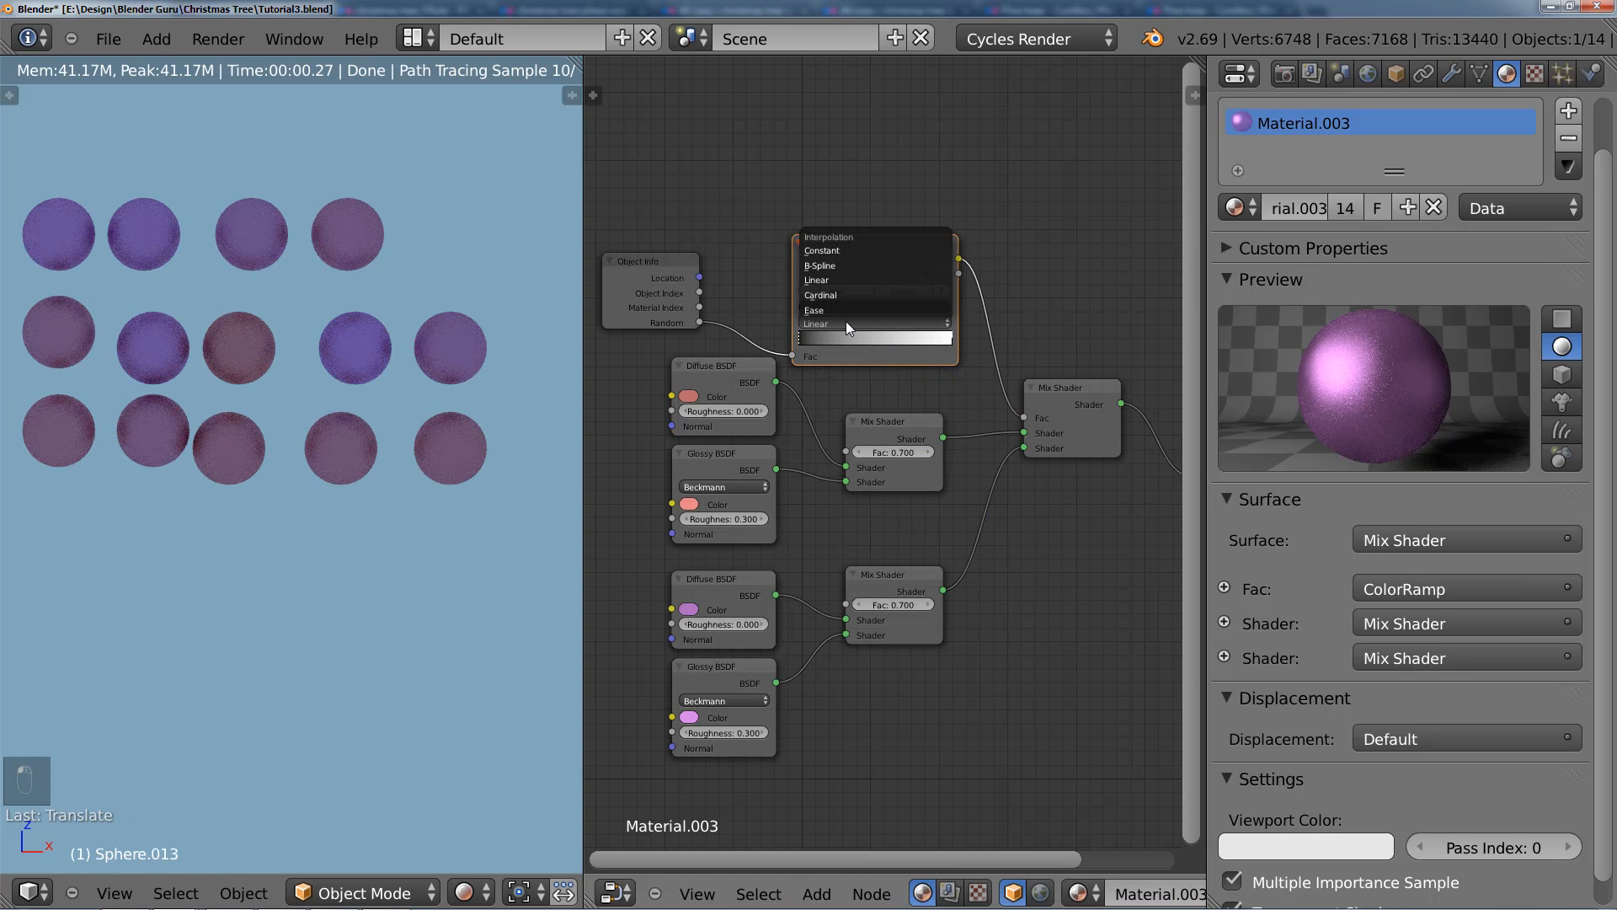
click(852, 252)
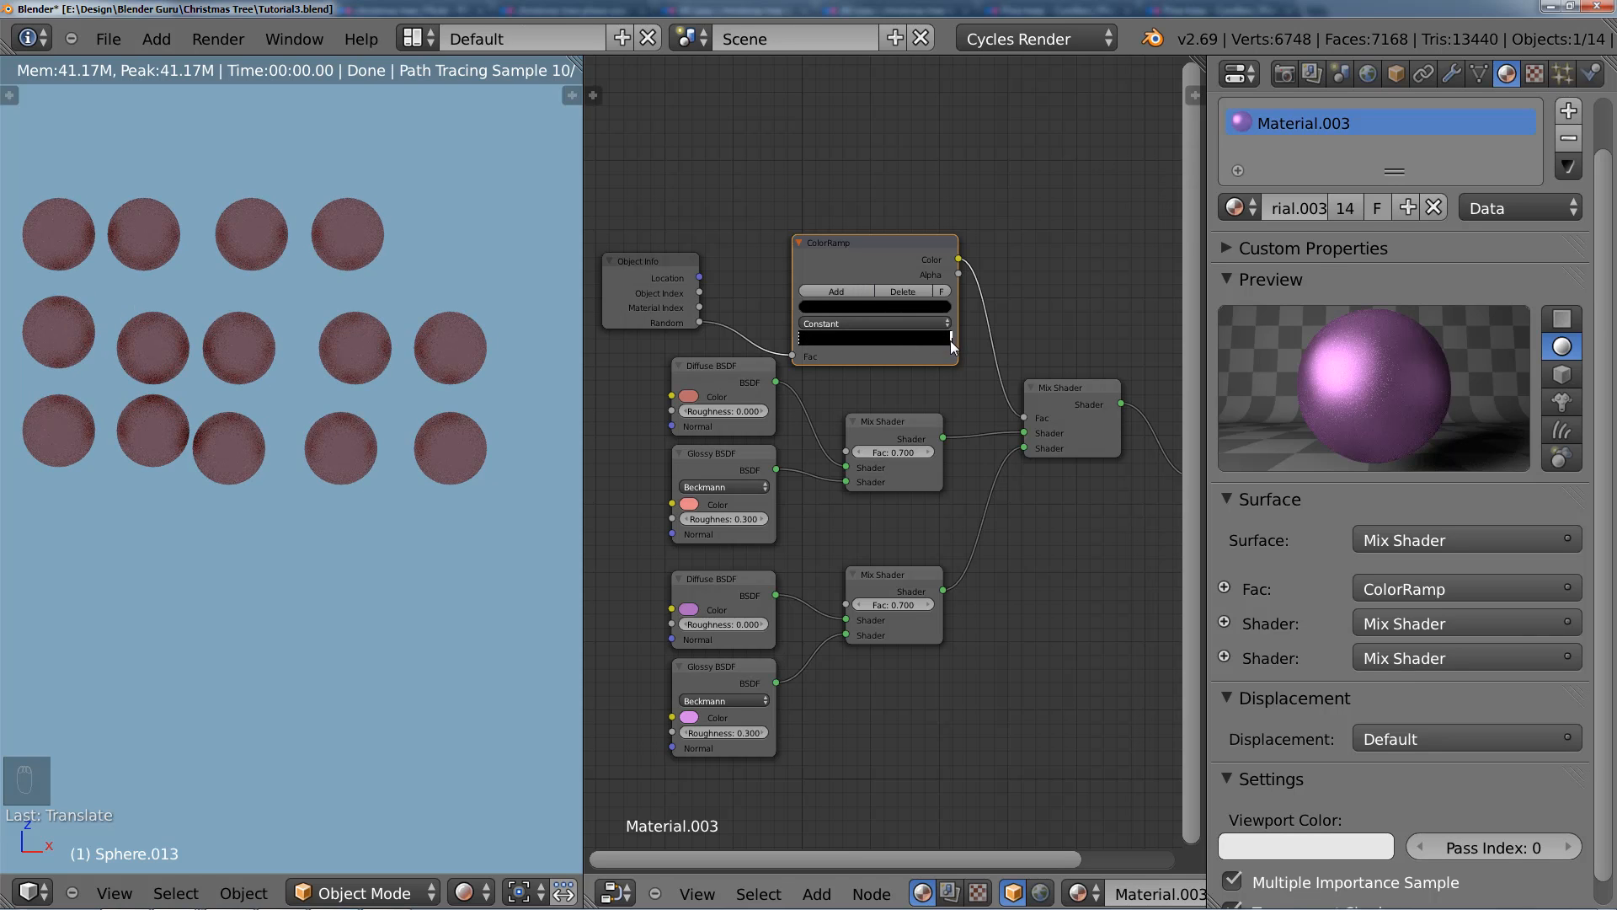
drag(953, 346, 876, 345)
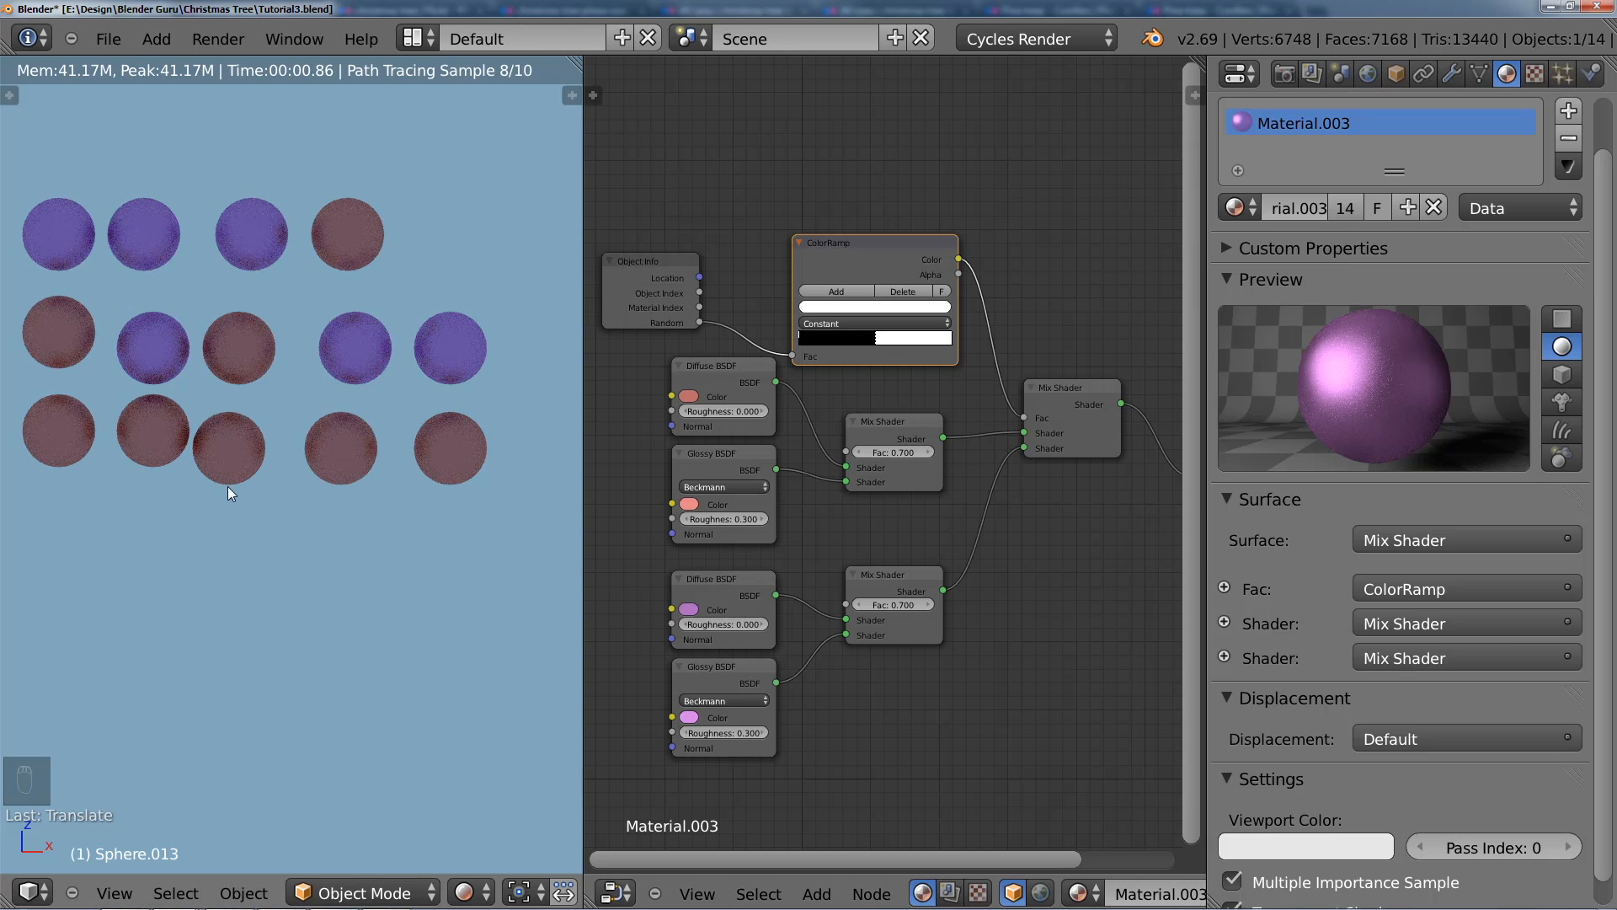
scroll(238, 477, down, 2)
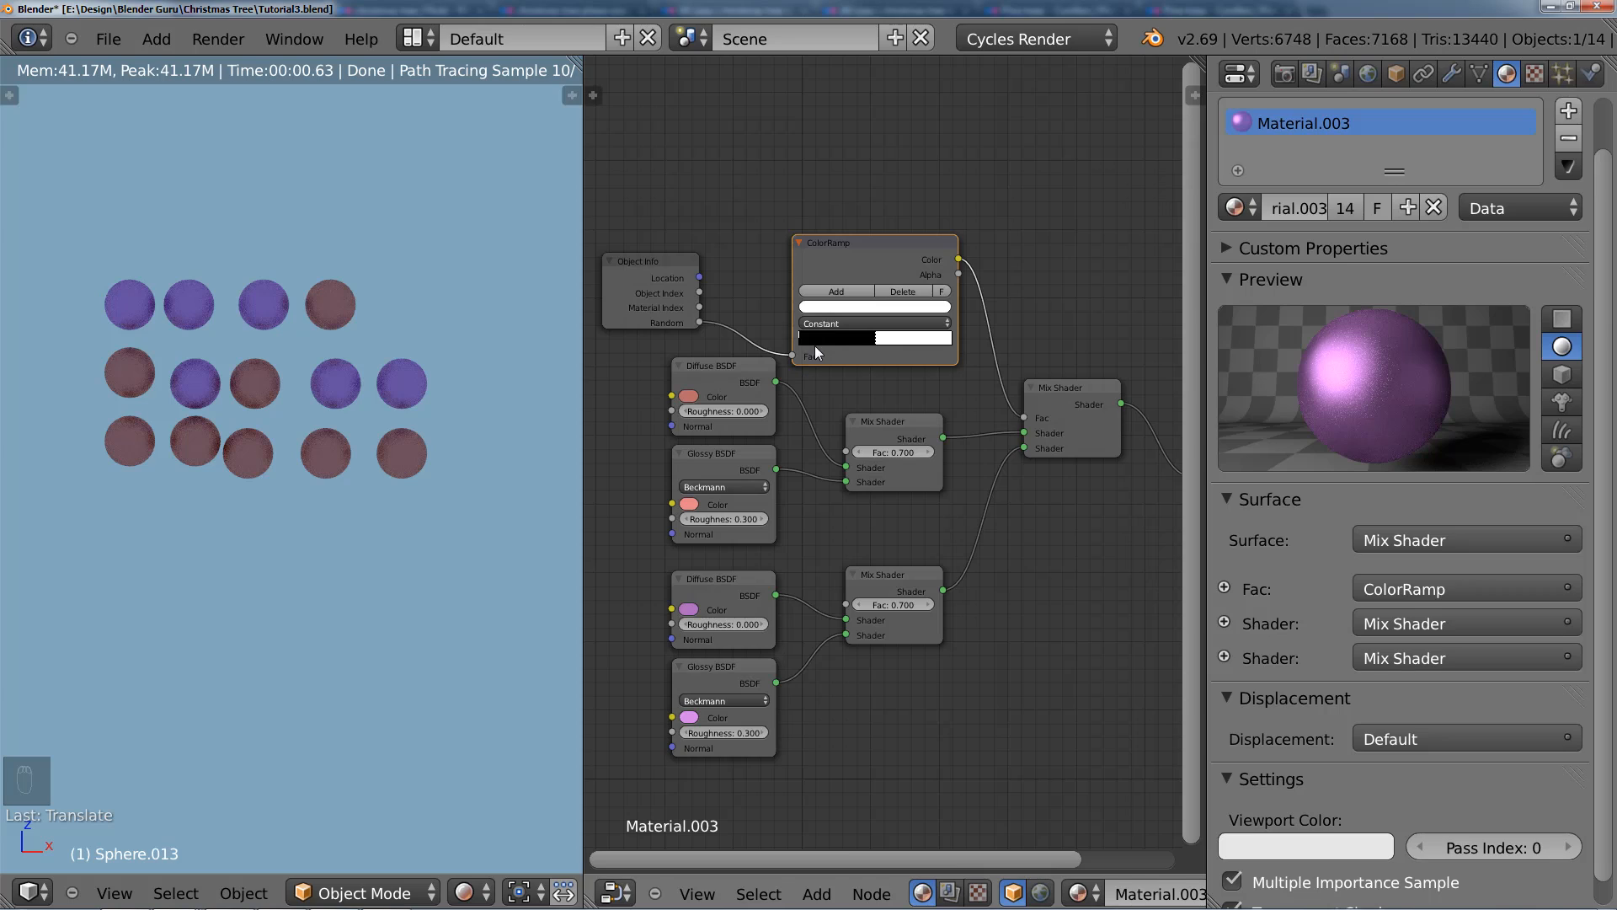
Step: Rearrange the Object Info and ColorRamp nodes so they sit side by side above the shader nodes
click(733, 381)
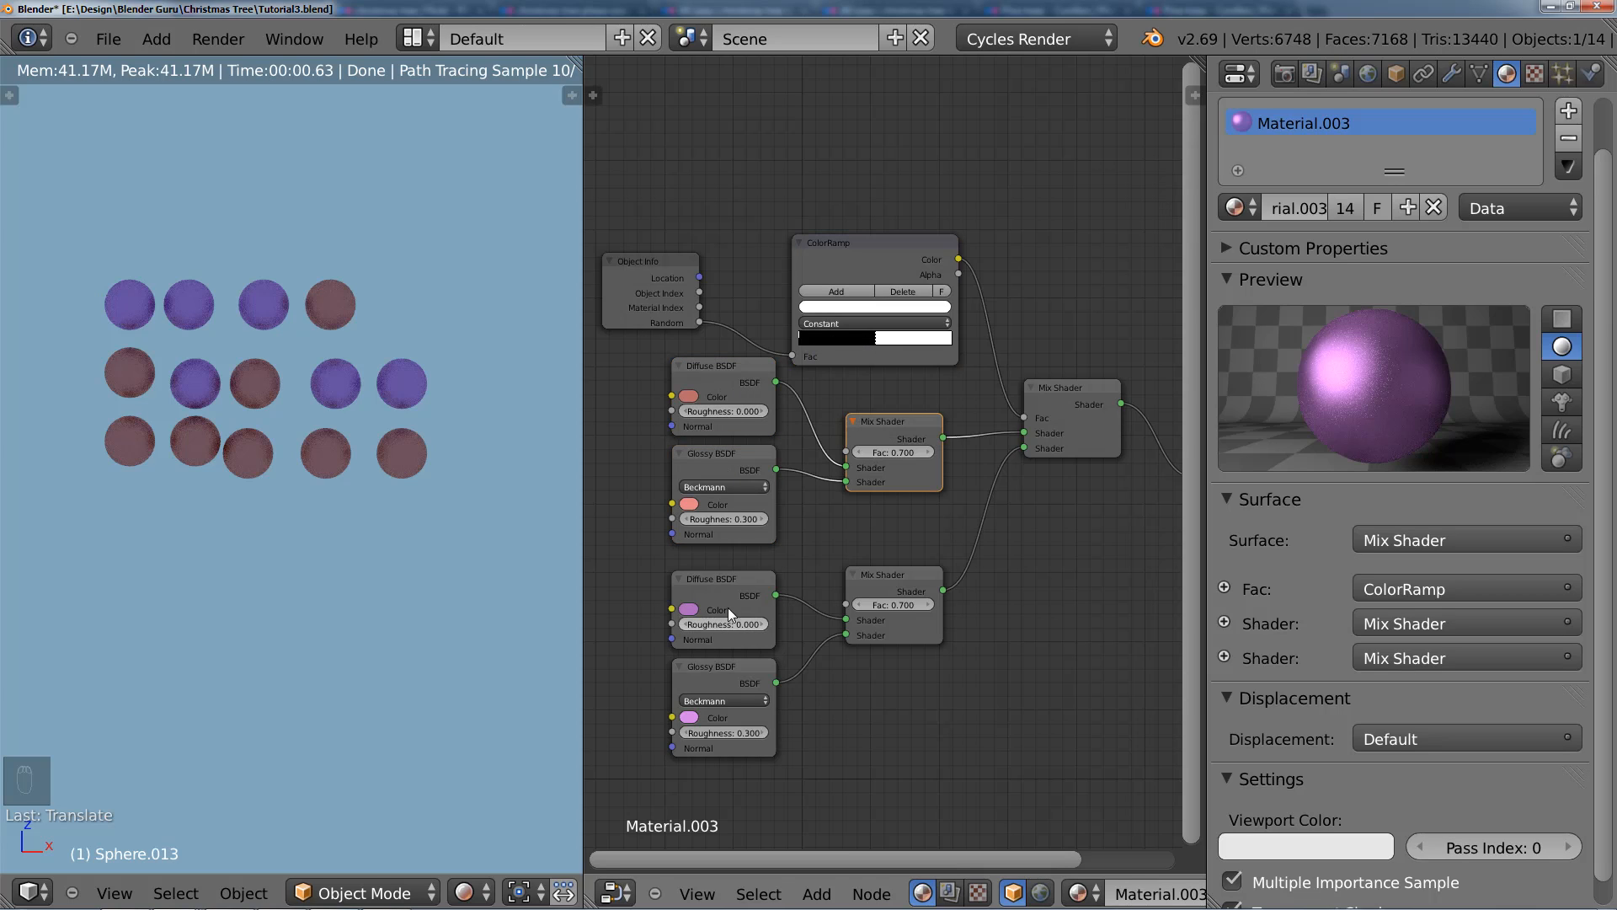
click(730, 676)
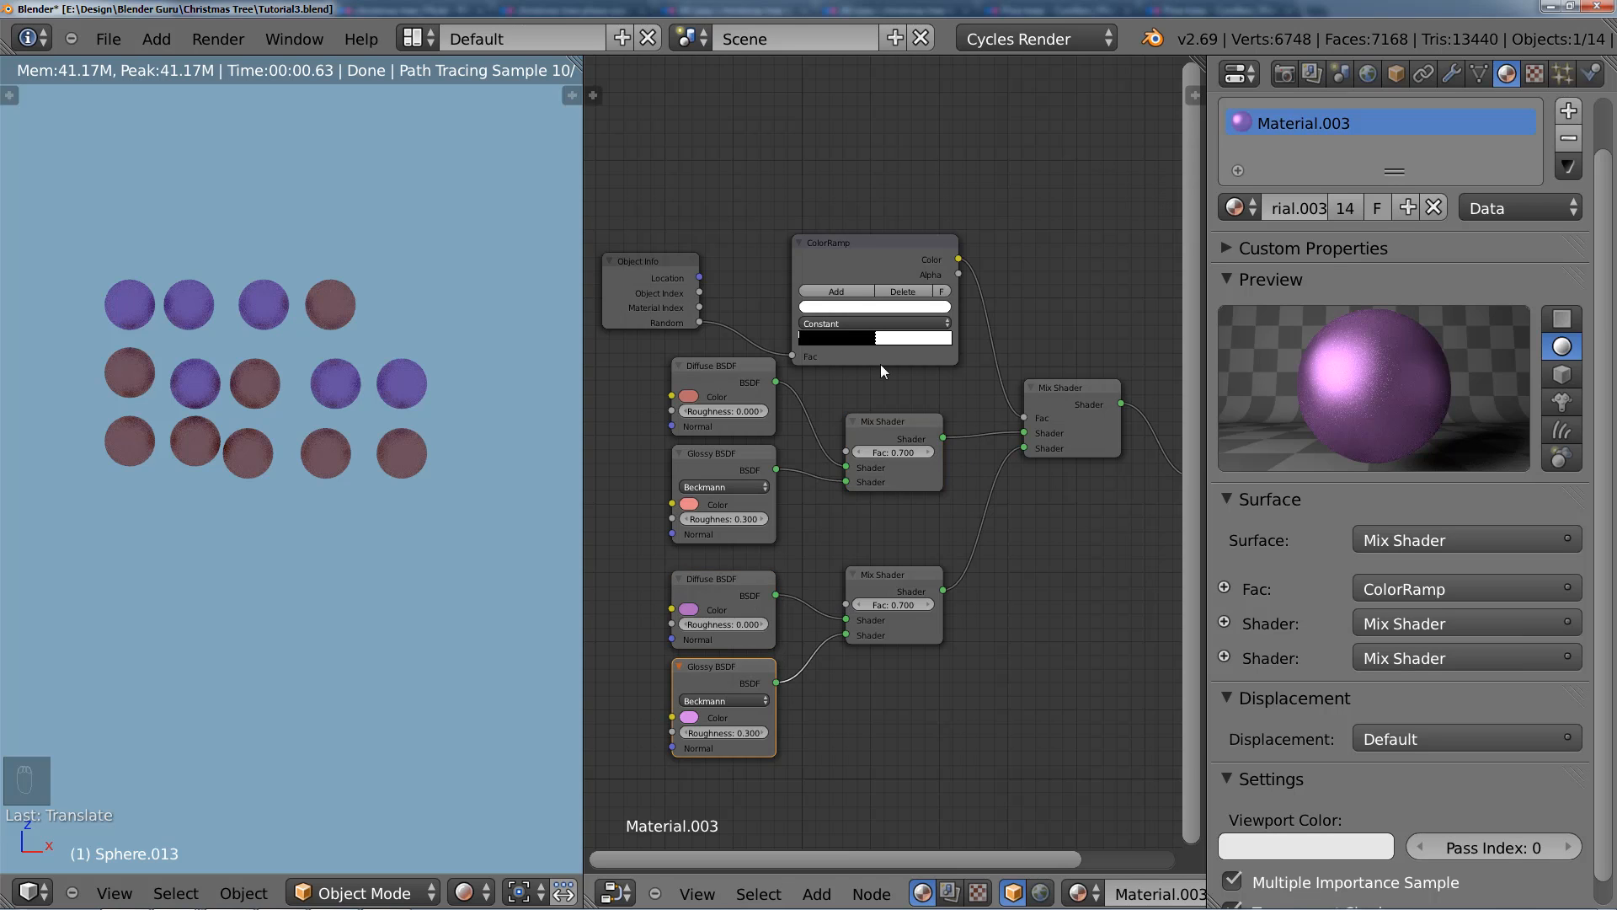
scroll(987, 497, down, 2)
middle_drag(988, 497, 926, 480)
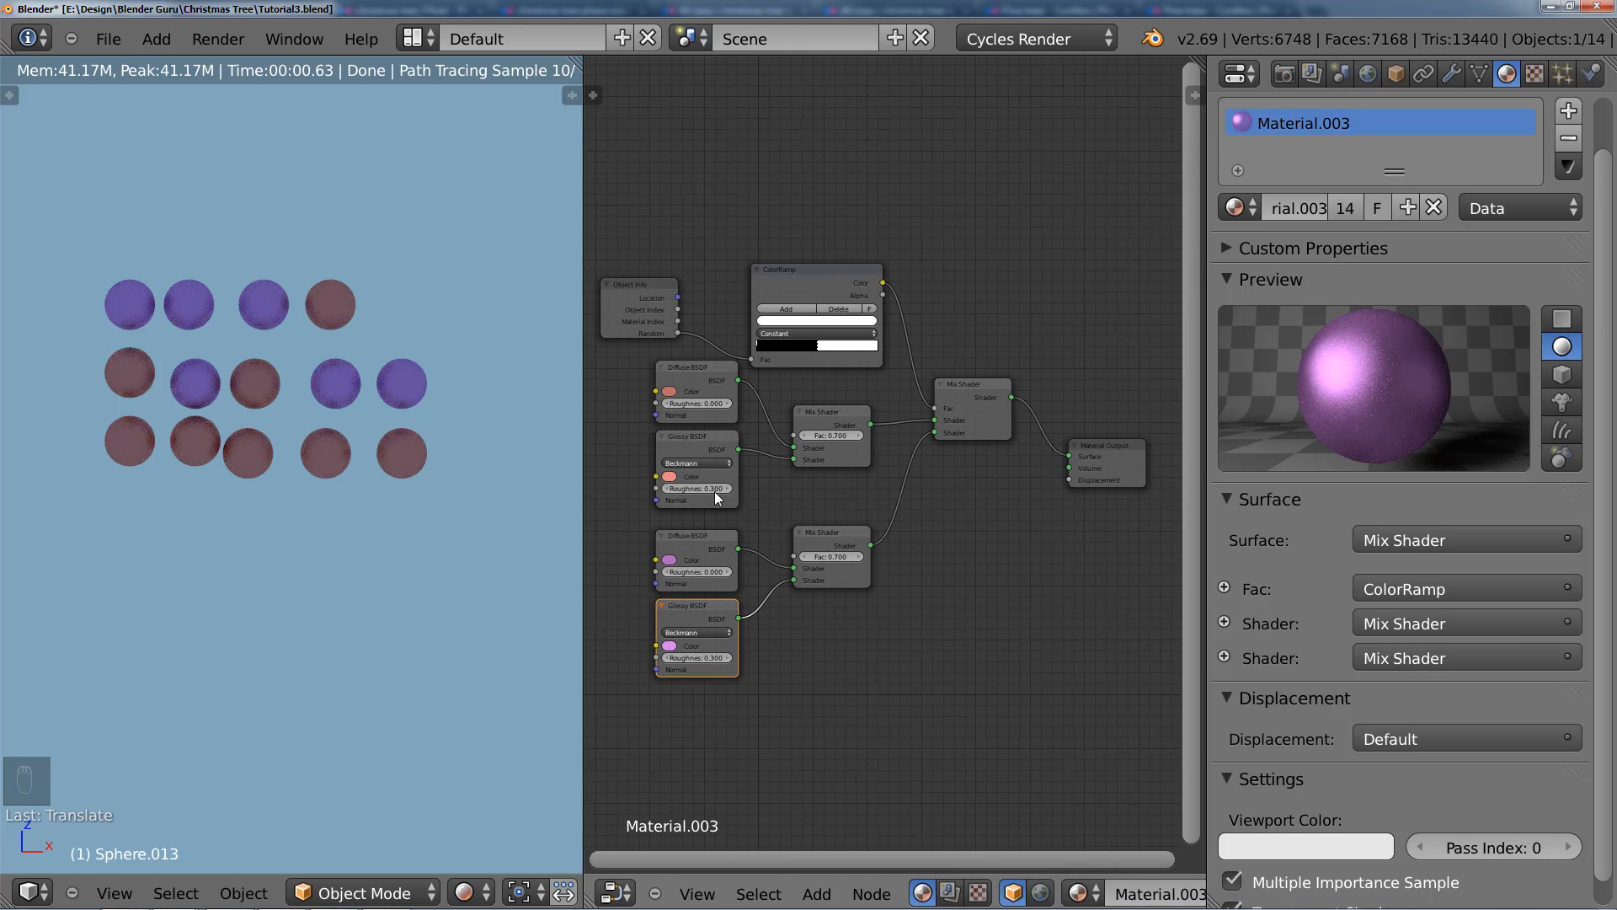
middle_drag(790, 445, 887, 443)
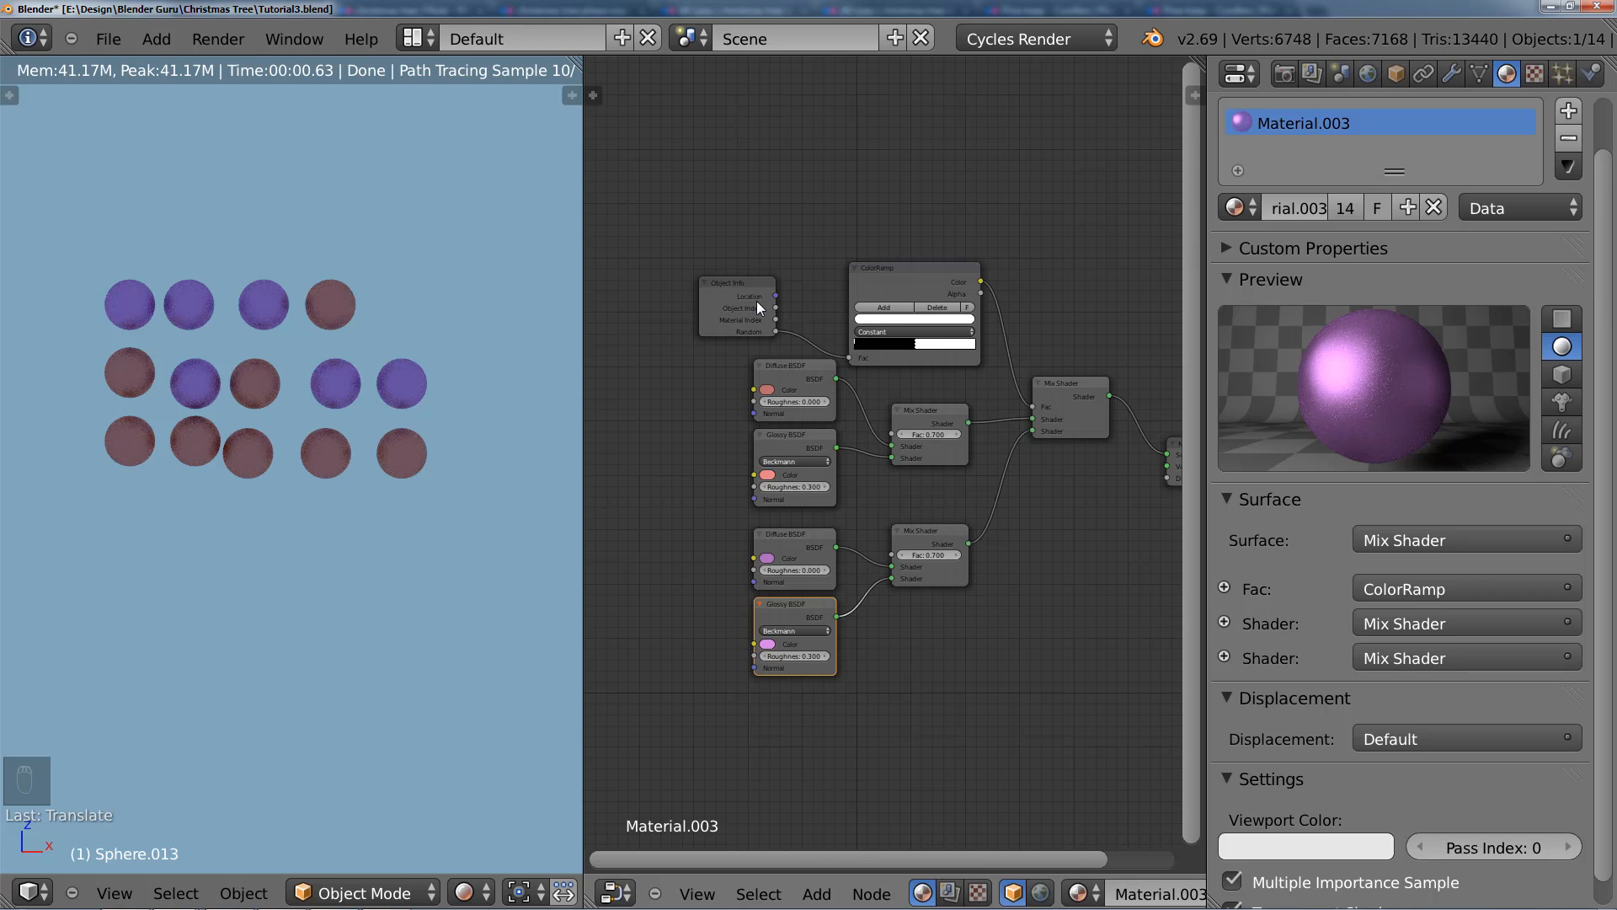
drag(757, 301, 800, 283)
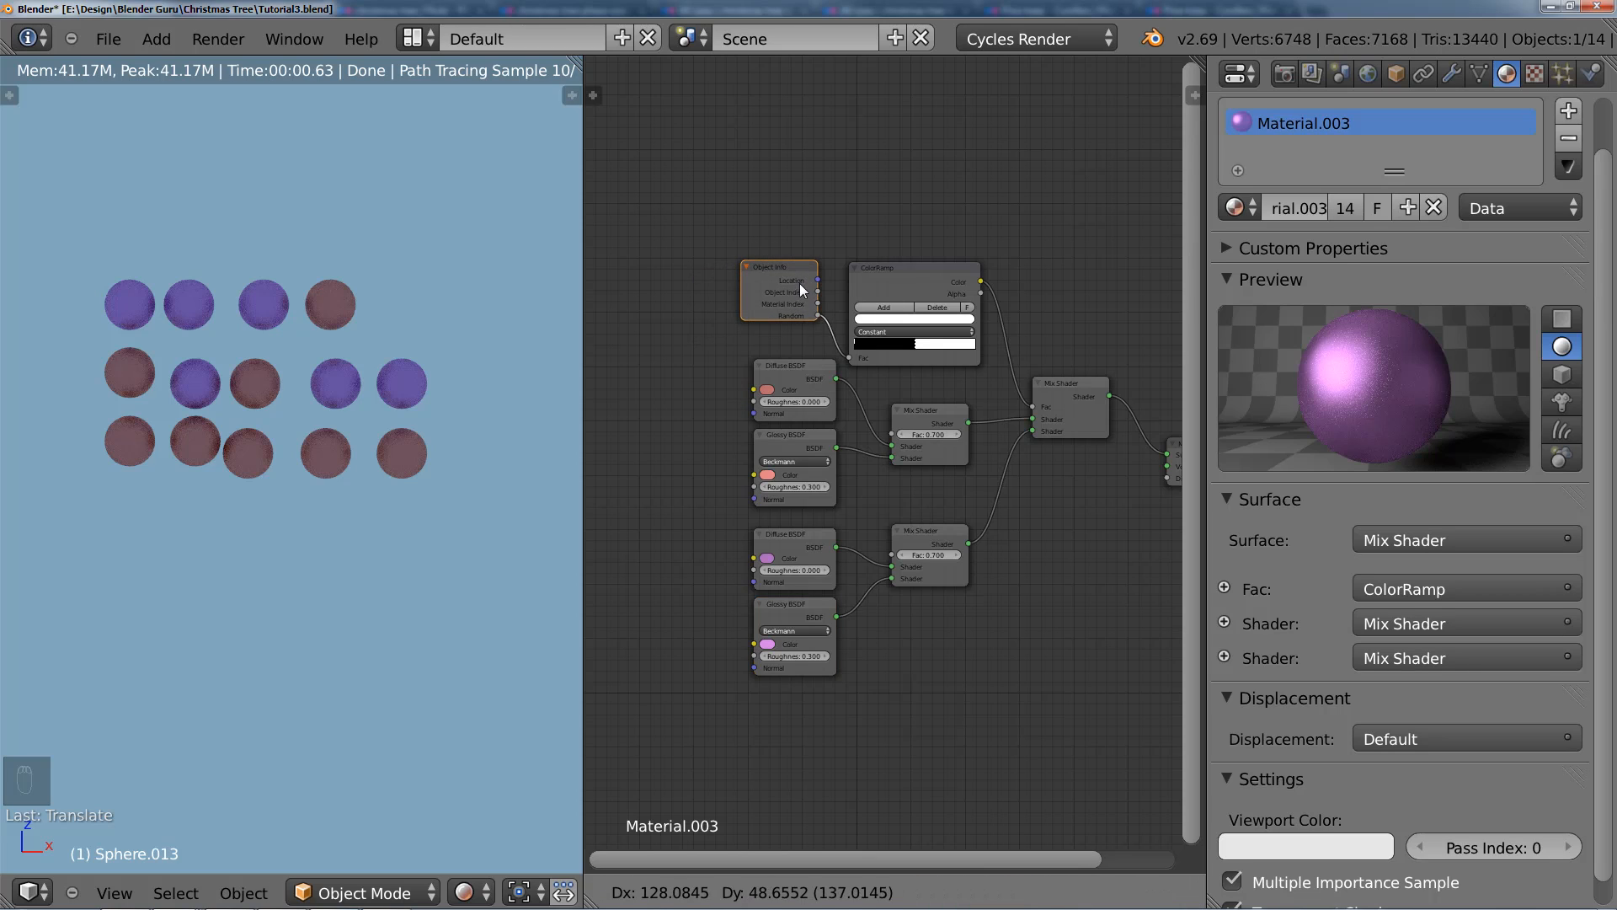
key(g)
click(835, 321)
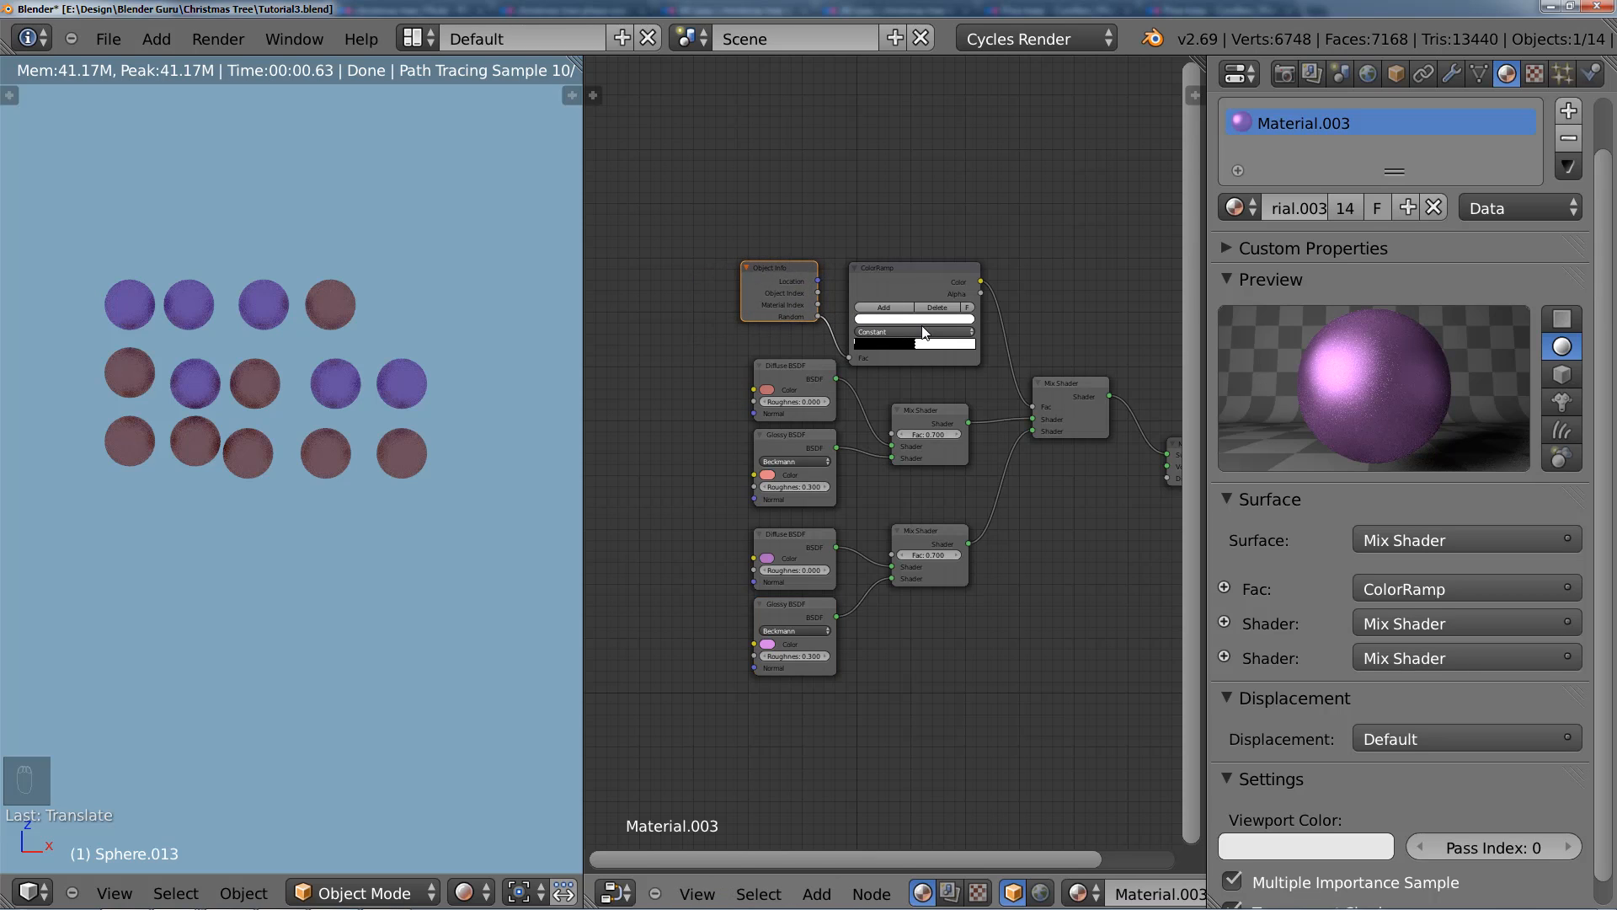
shift+click(884, 280)
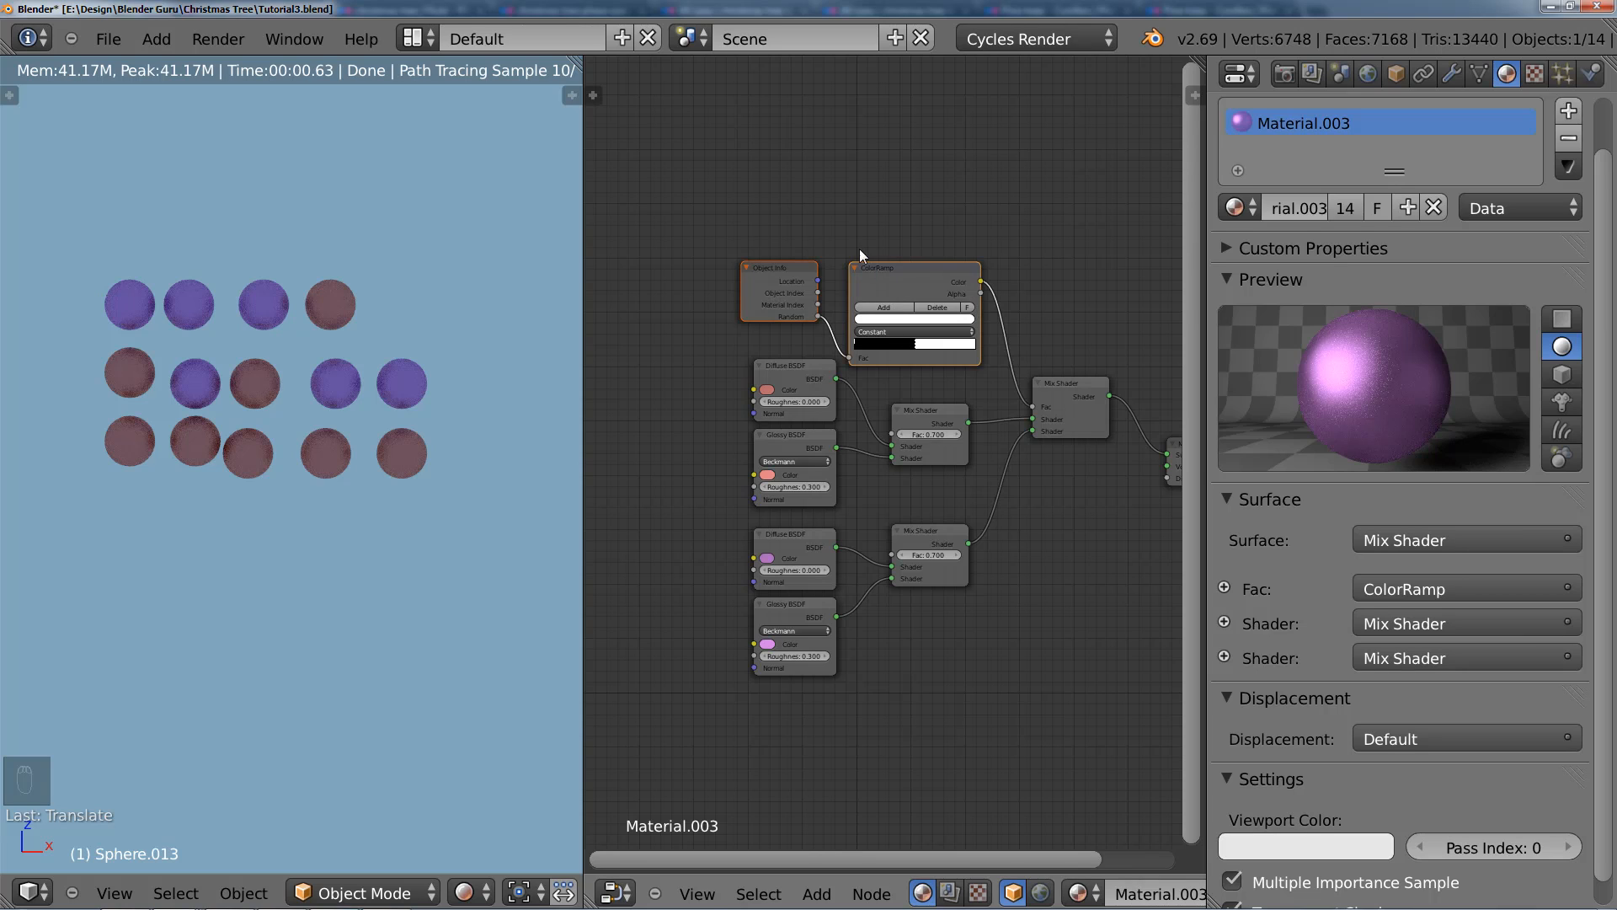
key(g)
click(784, 267)
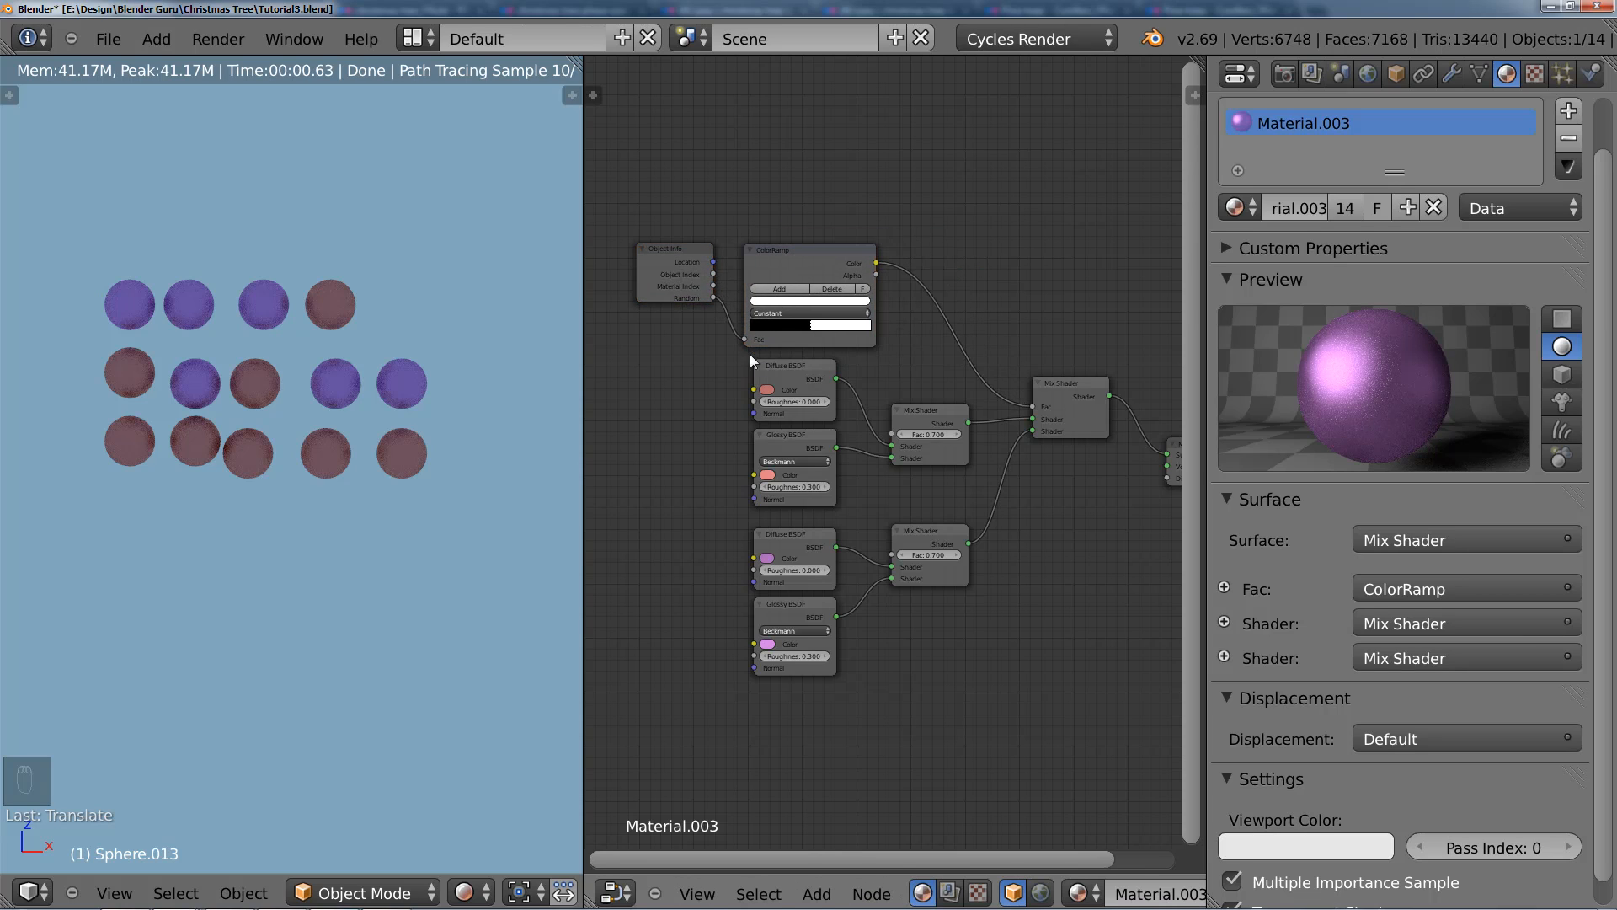
Step: Switch the viewport to Solid shading and delete all the spheres except the lower-right one
key(a)
click(464, 892)
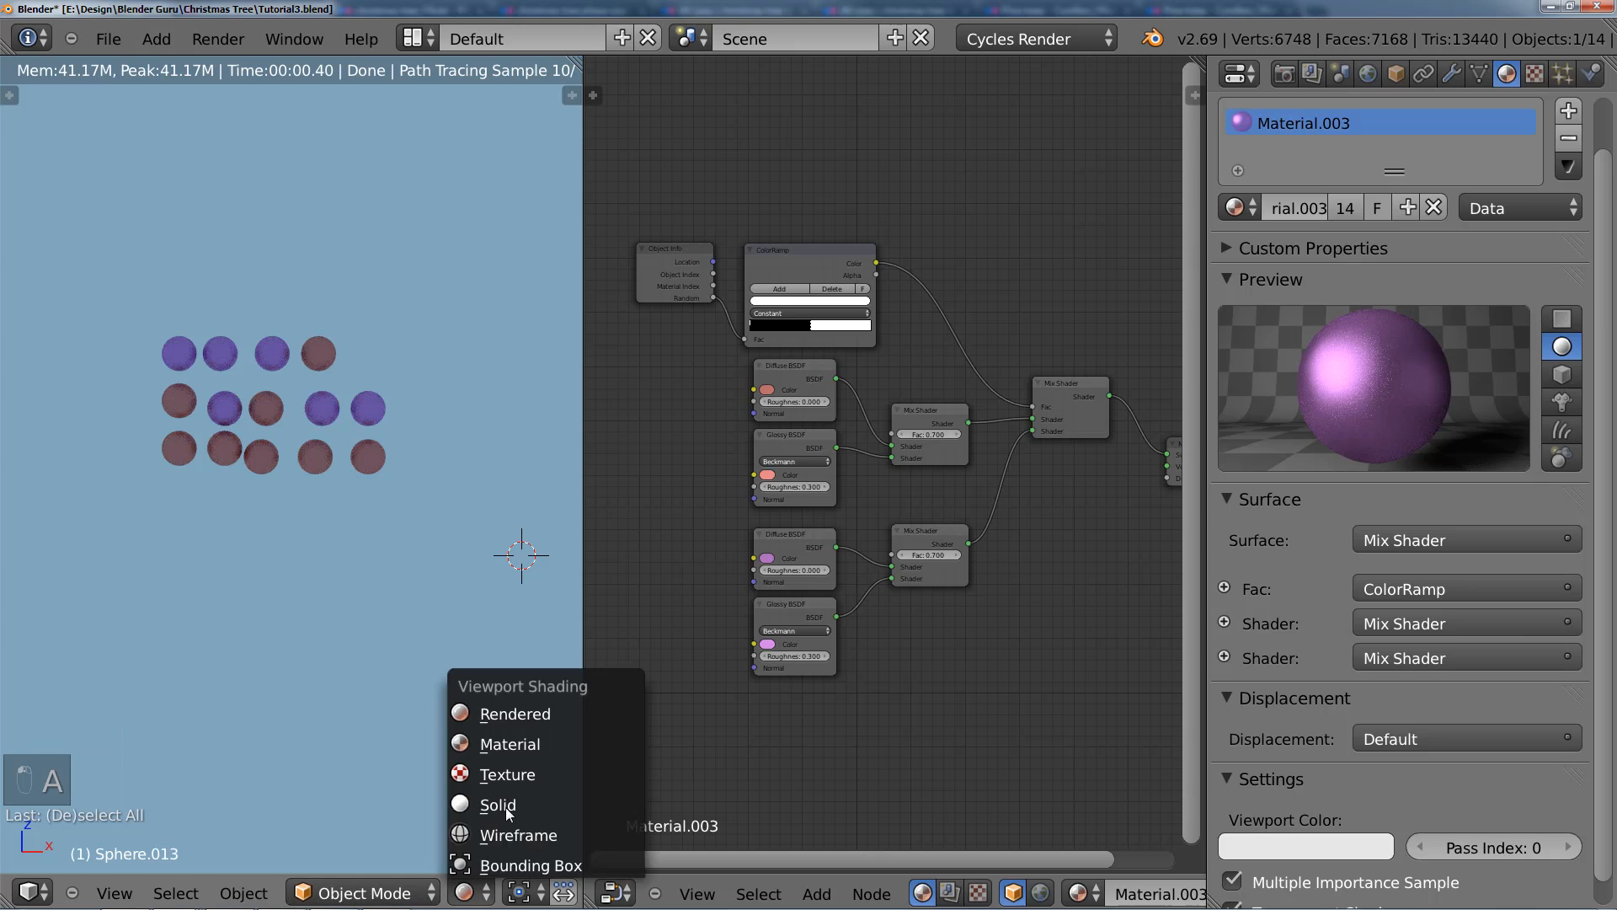
click(499, 809)
shift+middle_drag(319, 490, 322, 549)
key(b)
drag(143, 371, 400, 472)
key(b)
drag(91, 371, 336, 563)
scroll(336, 562, down, 2)
key(x)
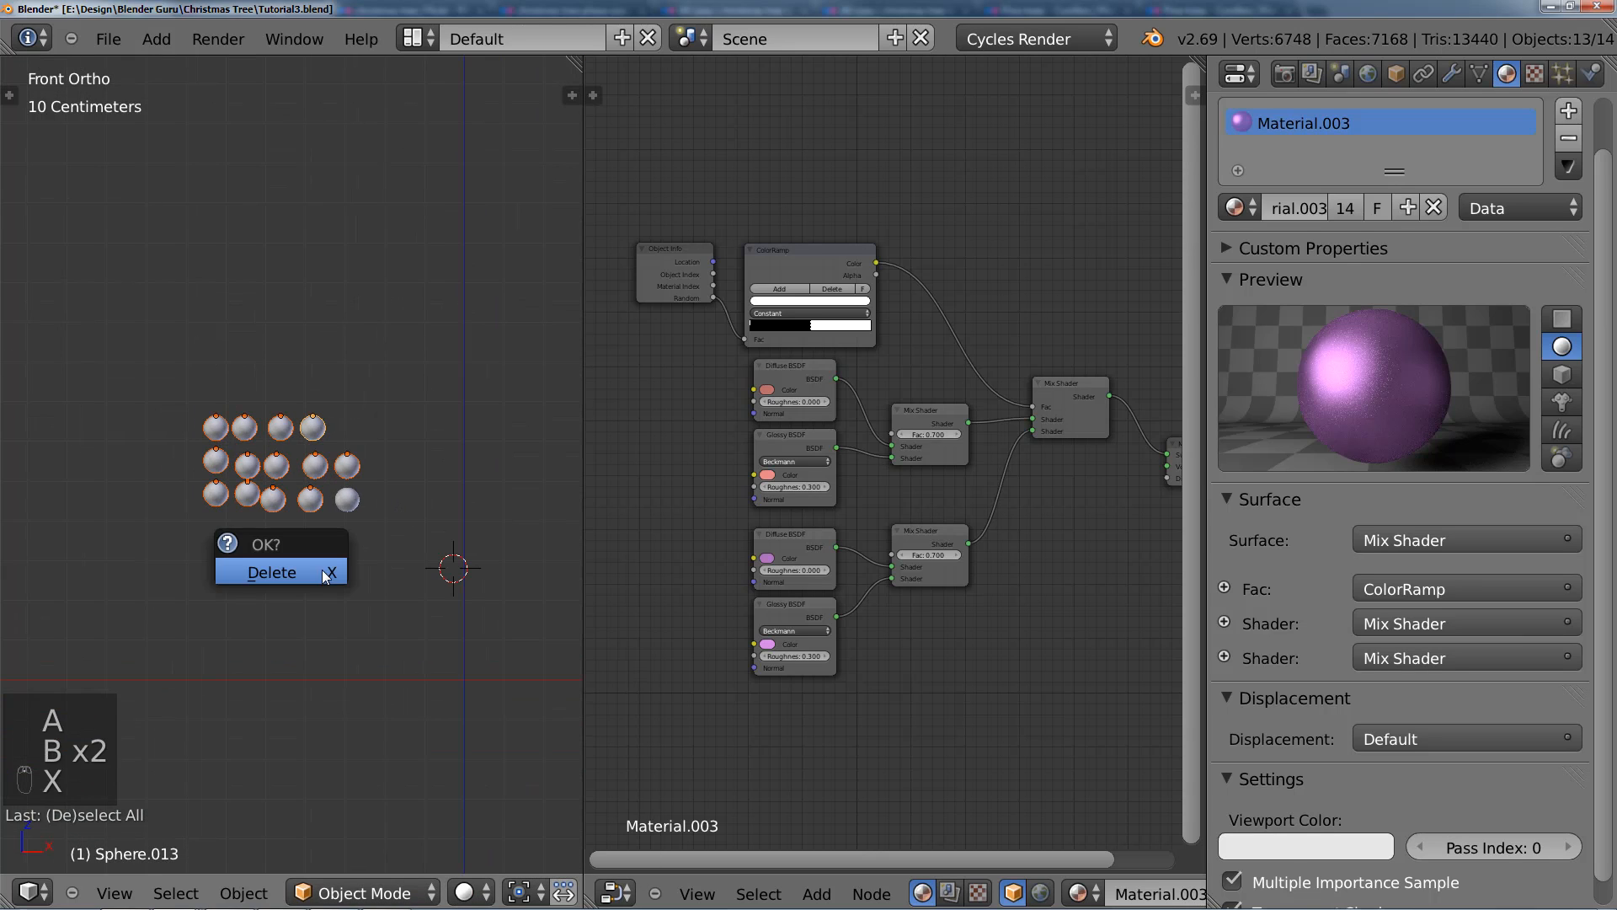
click(322, 569)
Step: Select the remaining sphere and make the scene layers containing the Christmas tree visible
right_click(351, 500)
scroll(371, 556, up, 2)
shift+middle_drag(387, 601, 231, 516)
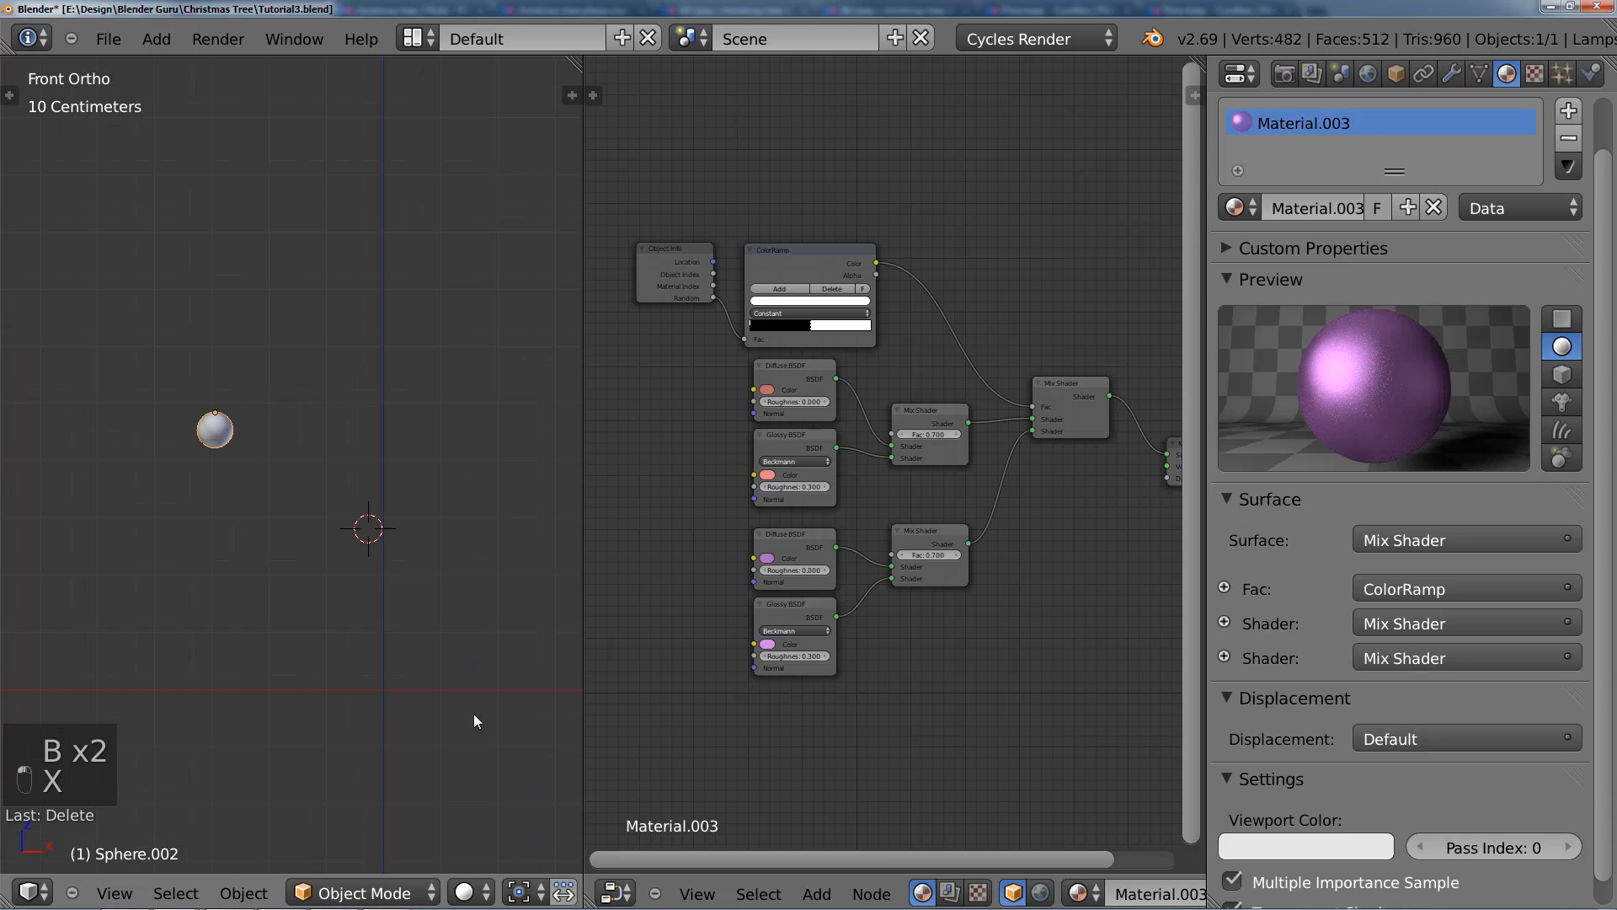
middle_drag(584, 895, 413, 878)
shift+click(552, 887)
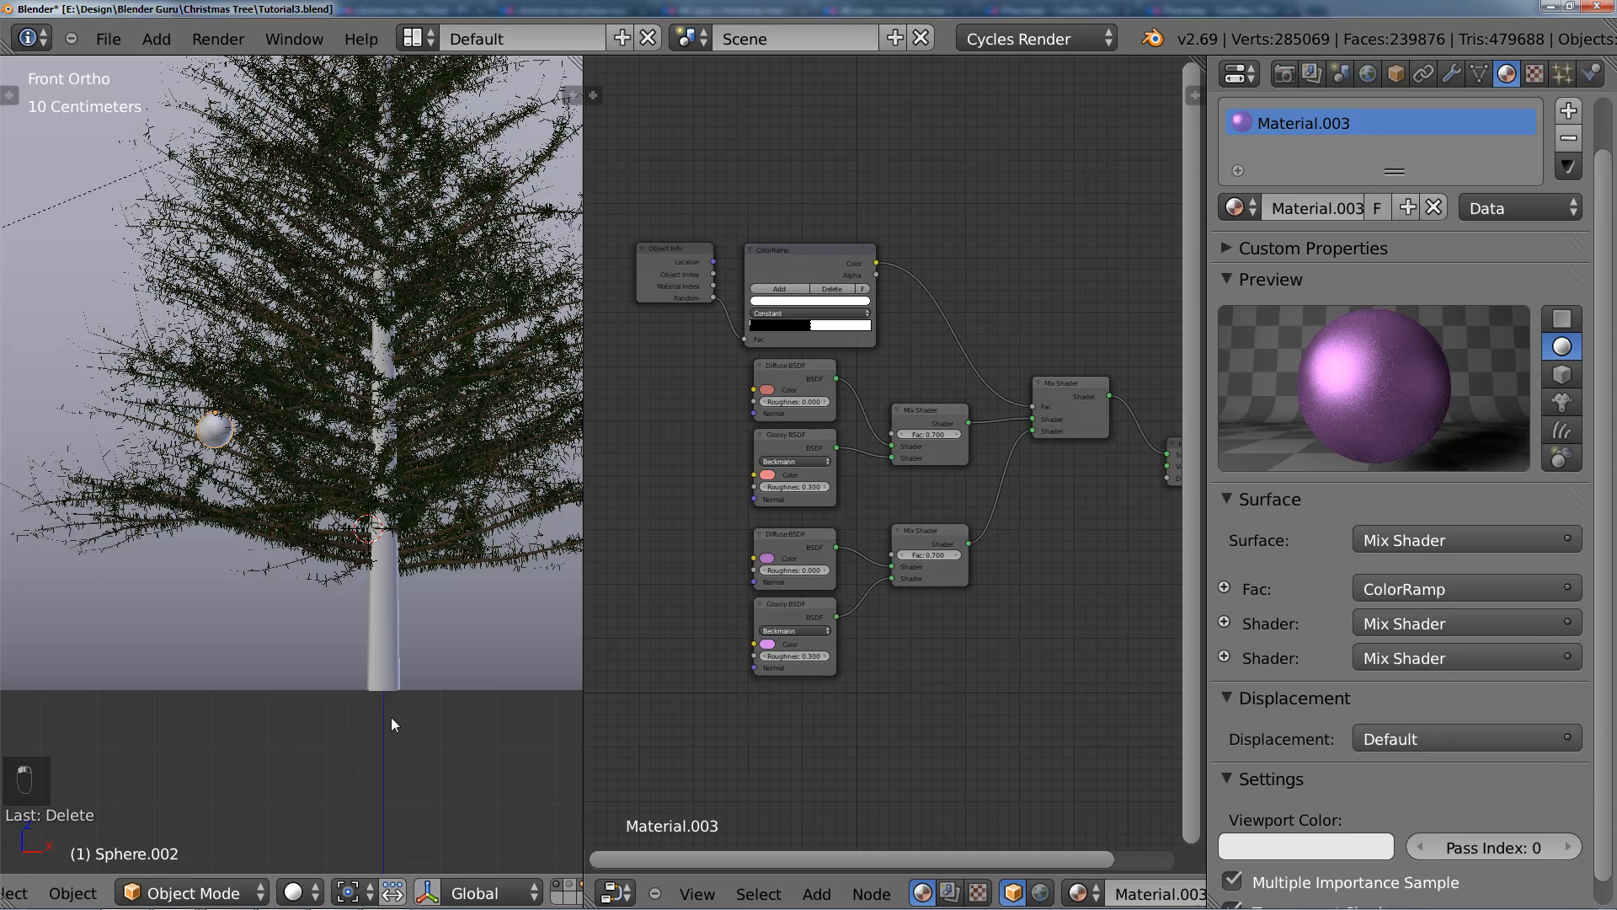
Step: Move the sphere outward to the tree's left edge, then shift it along the global Y axis
scroll(282, 518, down, 1)
shift+middle_drag(282, 515, 355, 560)
scroll(355, 559, up, 2)
scroll(355, 560, up, 2)
key(g)
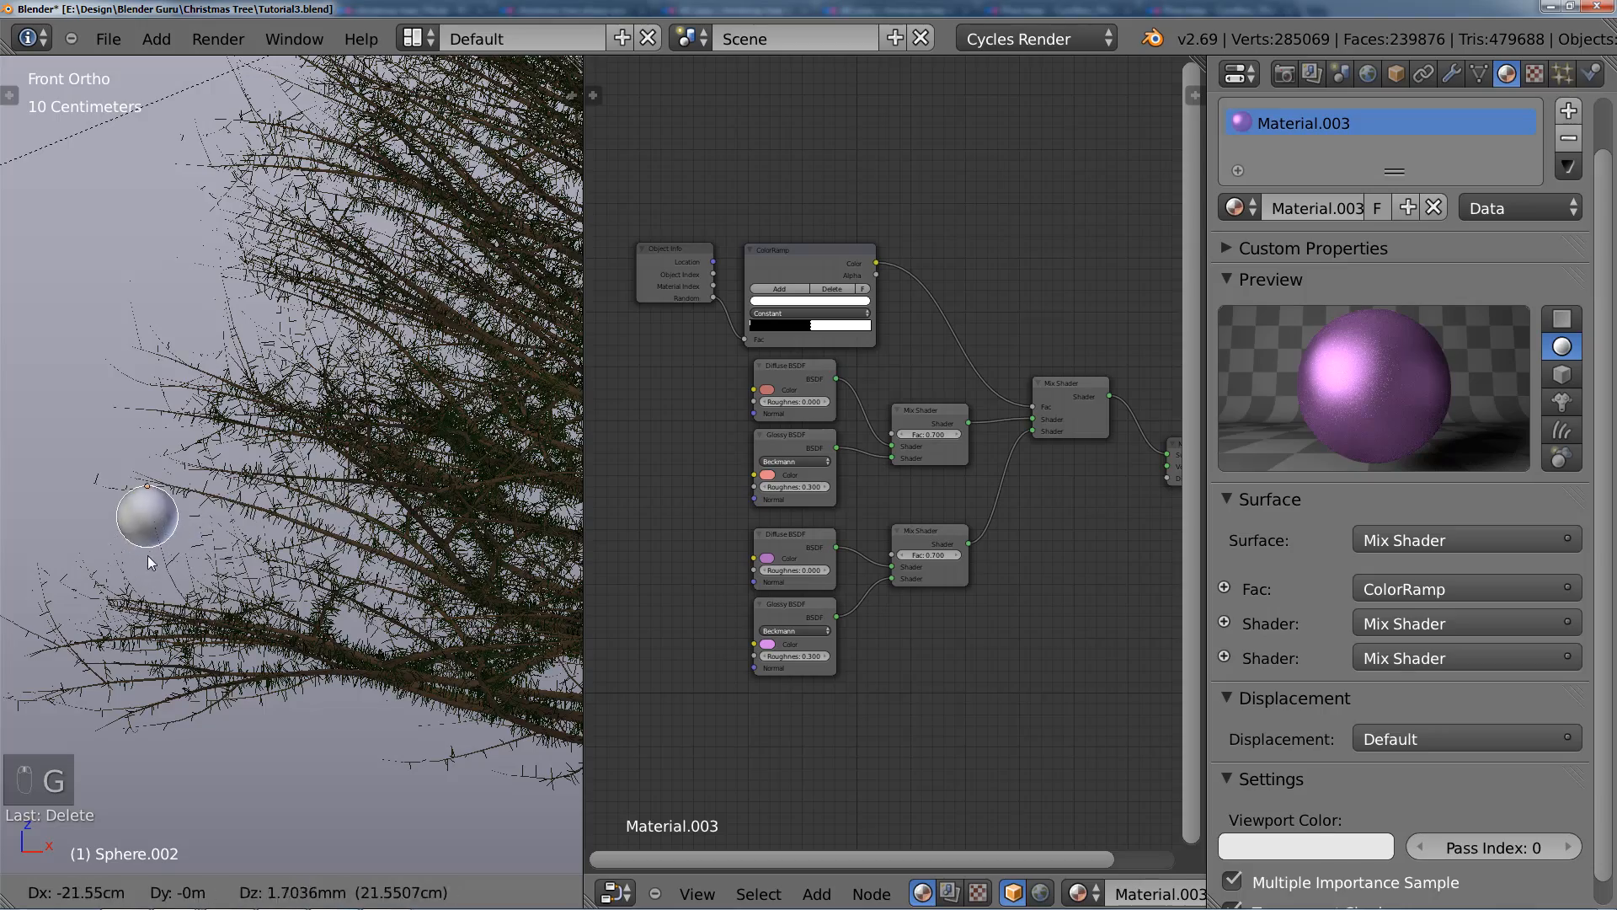
click(157, 552)
middle_drag(177, 568, 339, 616)
key(g)
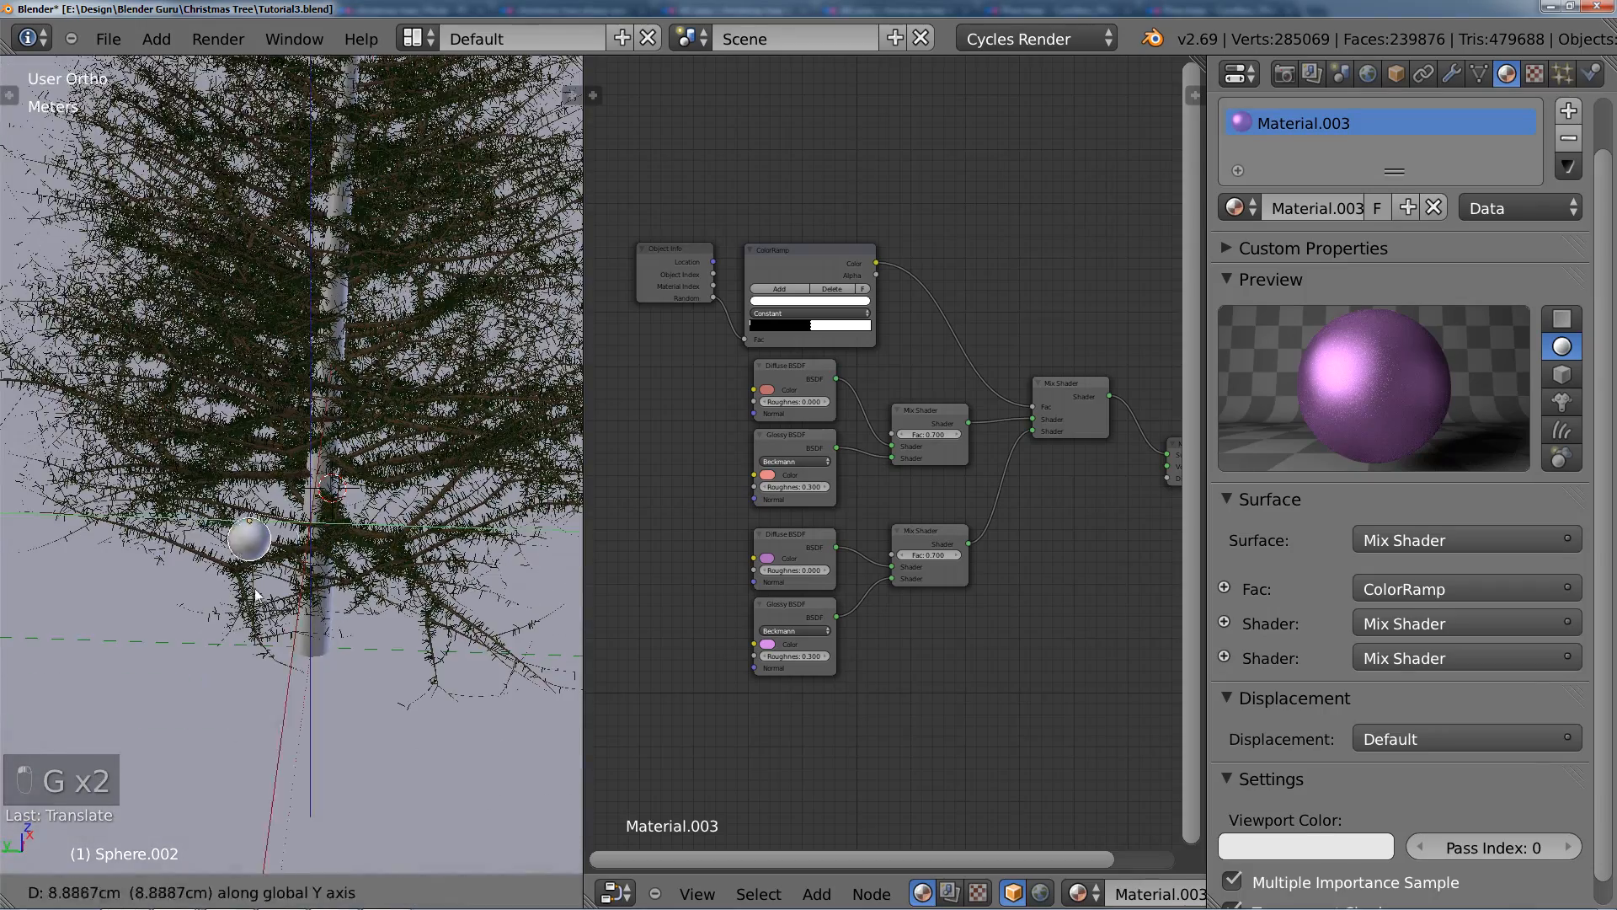
click(164, 581)
Step: Refine the first bauble's position along the X axis and seat it against the tree's outer left branches
middle_drag(164, 582, 15, 527)
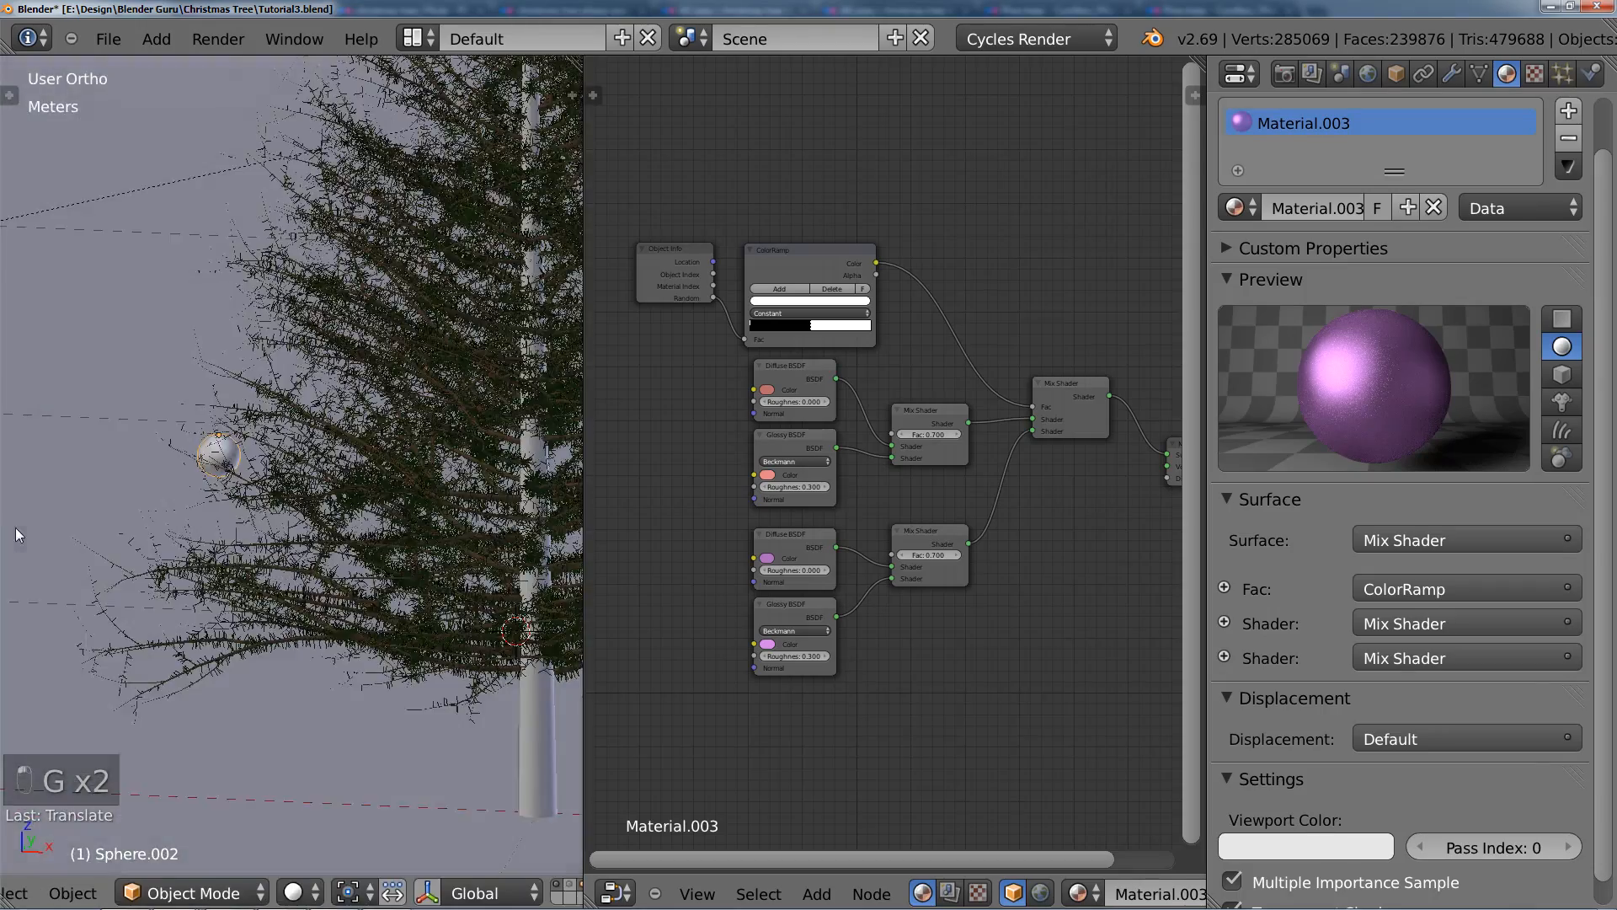
key(g)
key(x)
click(59, 525)
middle_drag(122, 534, 161, 536)
key(g)
click(295, 552)
scroll(162, 540, down, 4)
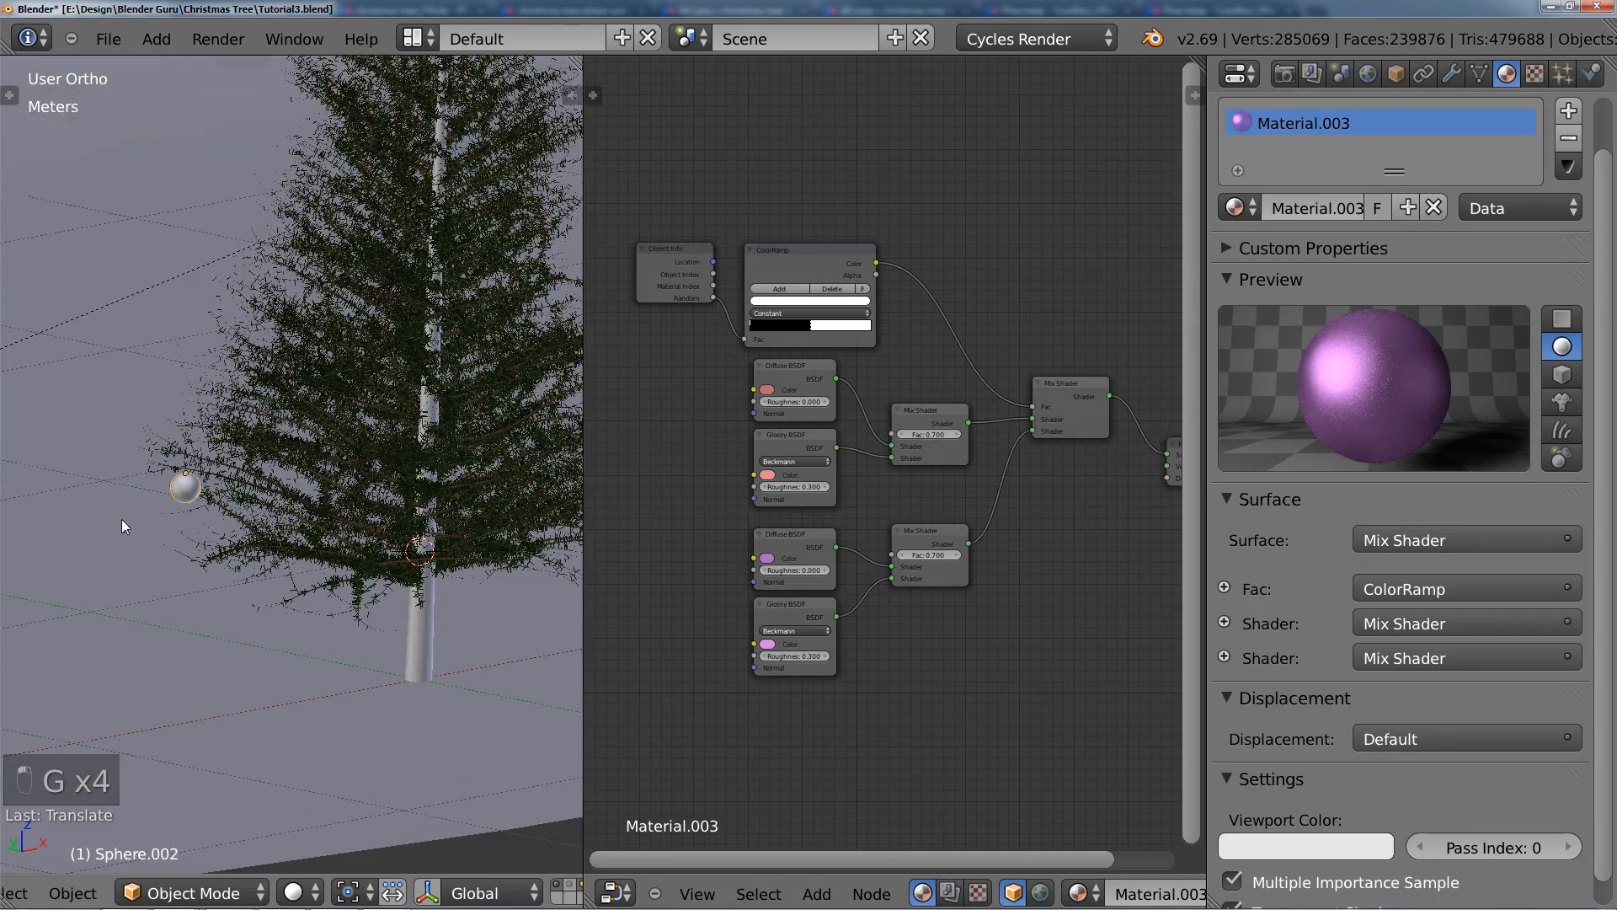
Step: From the camera view, create a linked duplicate of the bauble on the right side of the tree
key(KP_0)
scroll(165, 520, up, 1)
mouse_move(225, 441)
shift+middle_down()
mouse_move(336, 240)
mouse_move(211, 452)
mouse_move(196, 449)
shift+middle_up()
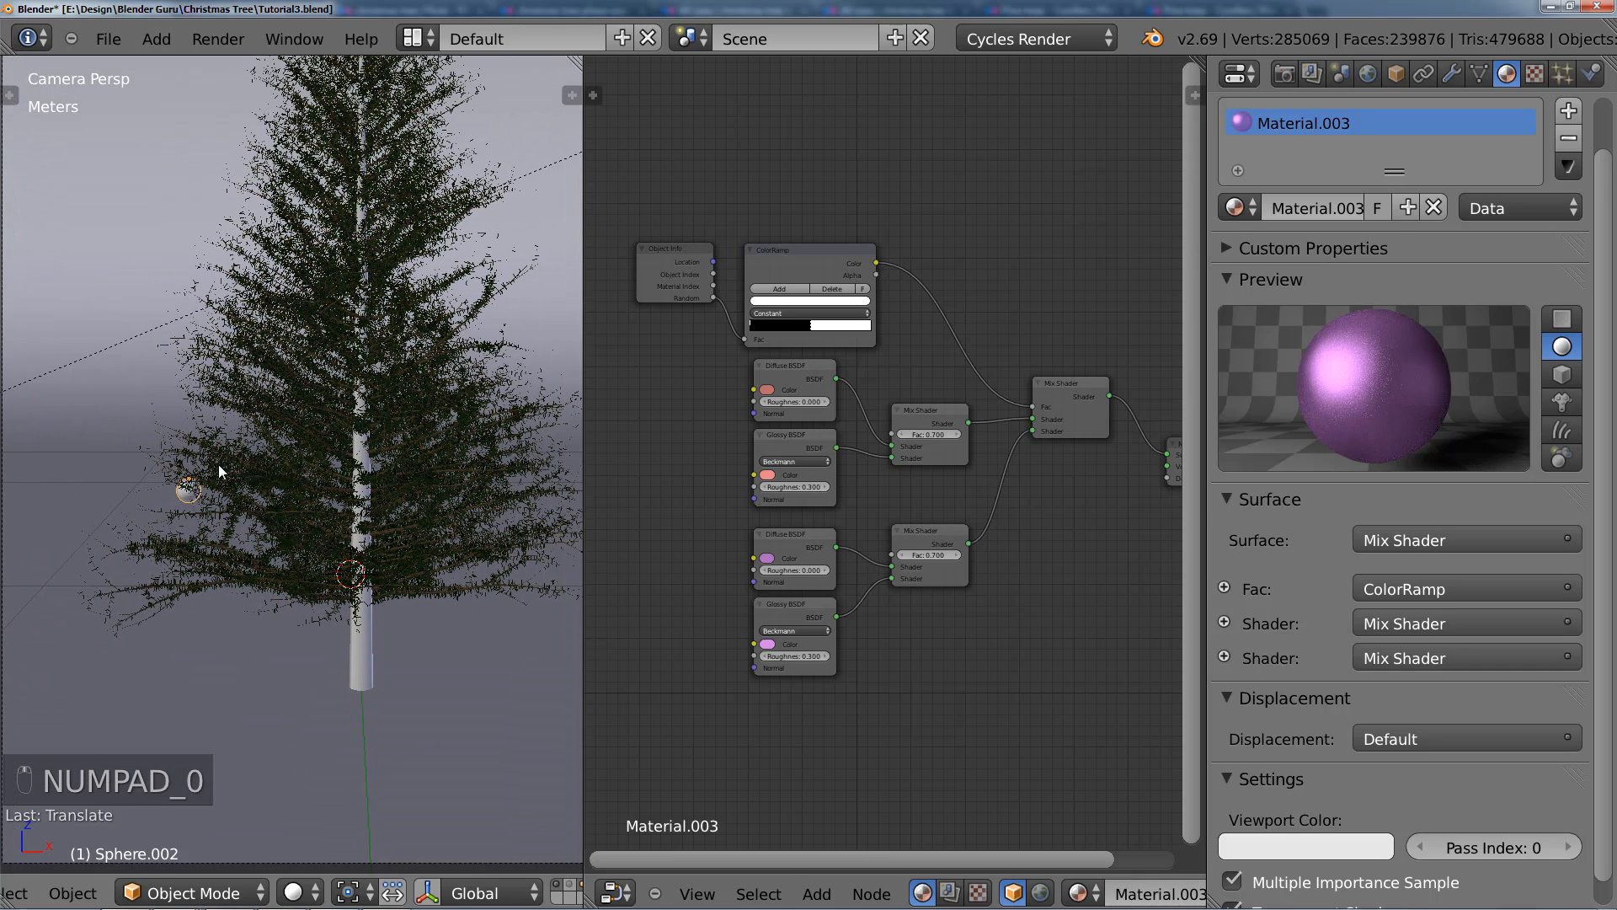
key(alt+d)
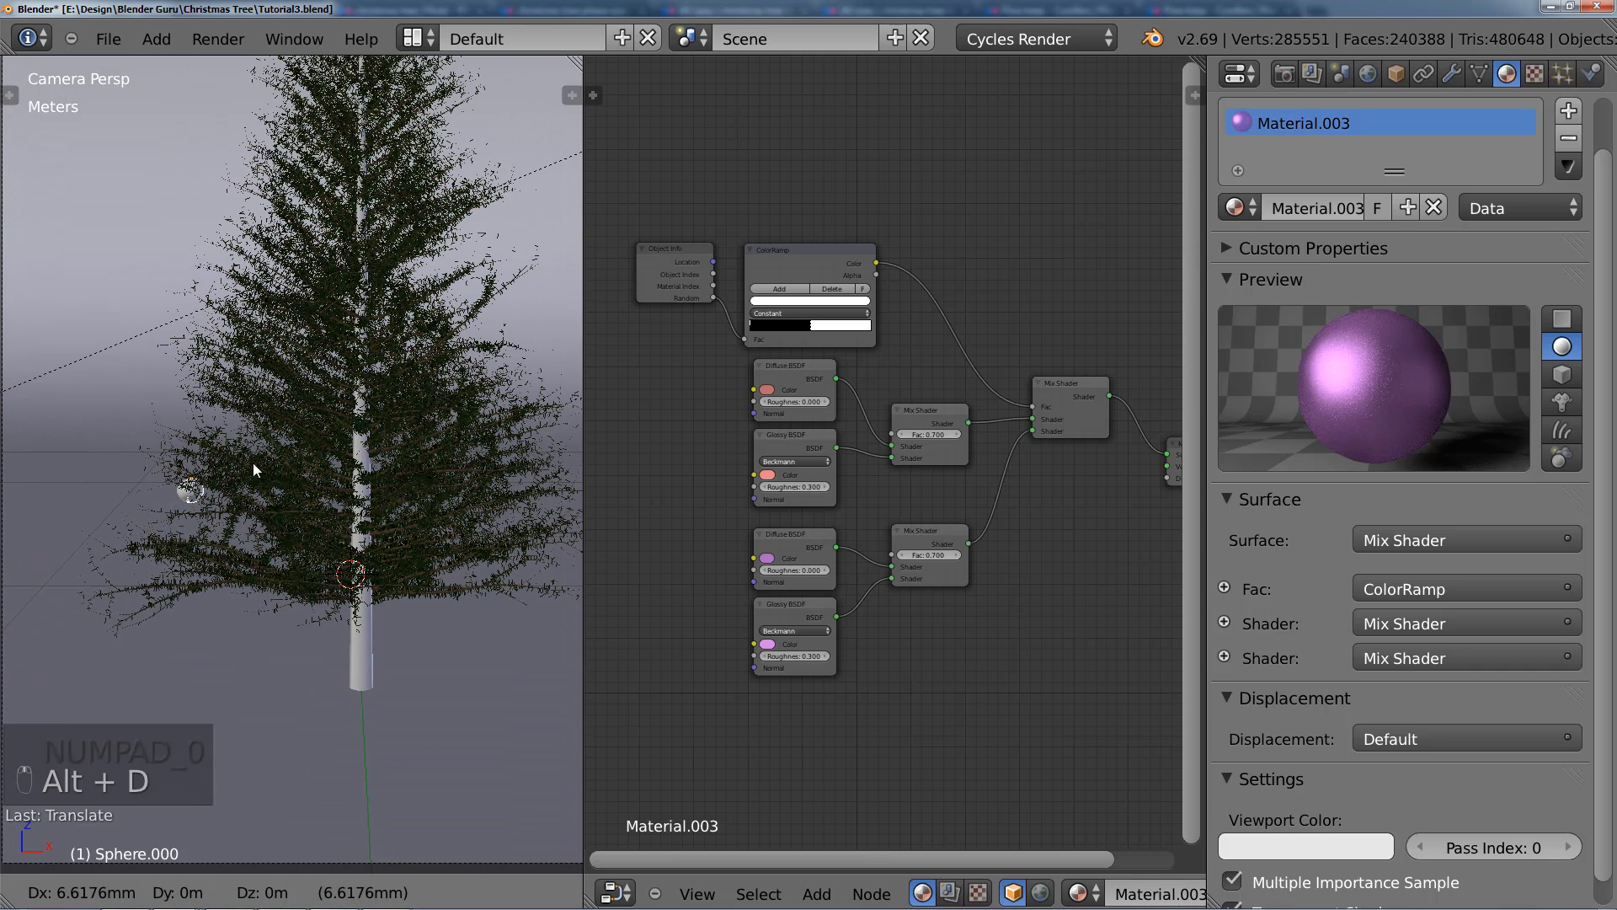
click(467, 492)
Step: Move the duplicated bauble along the Y axis towards the front of the tree
middle_drag(466, 492, 258, 585)
scroll(286, 614, up, 4)
scroll(288, 620, up, 4)
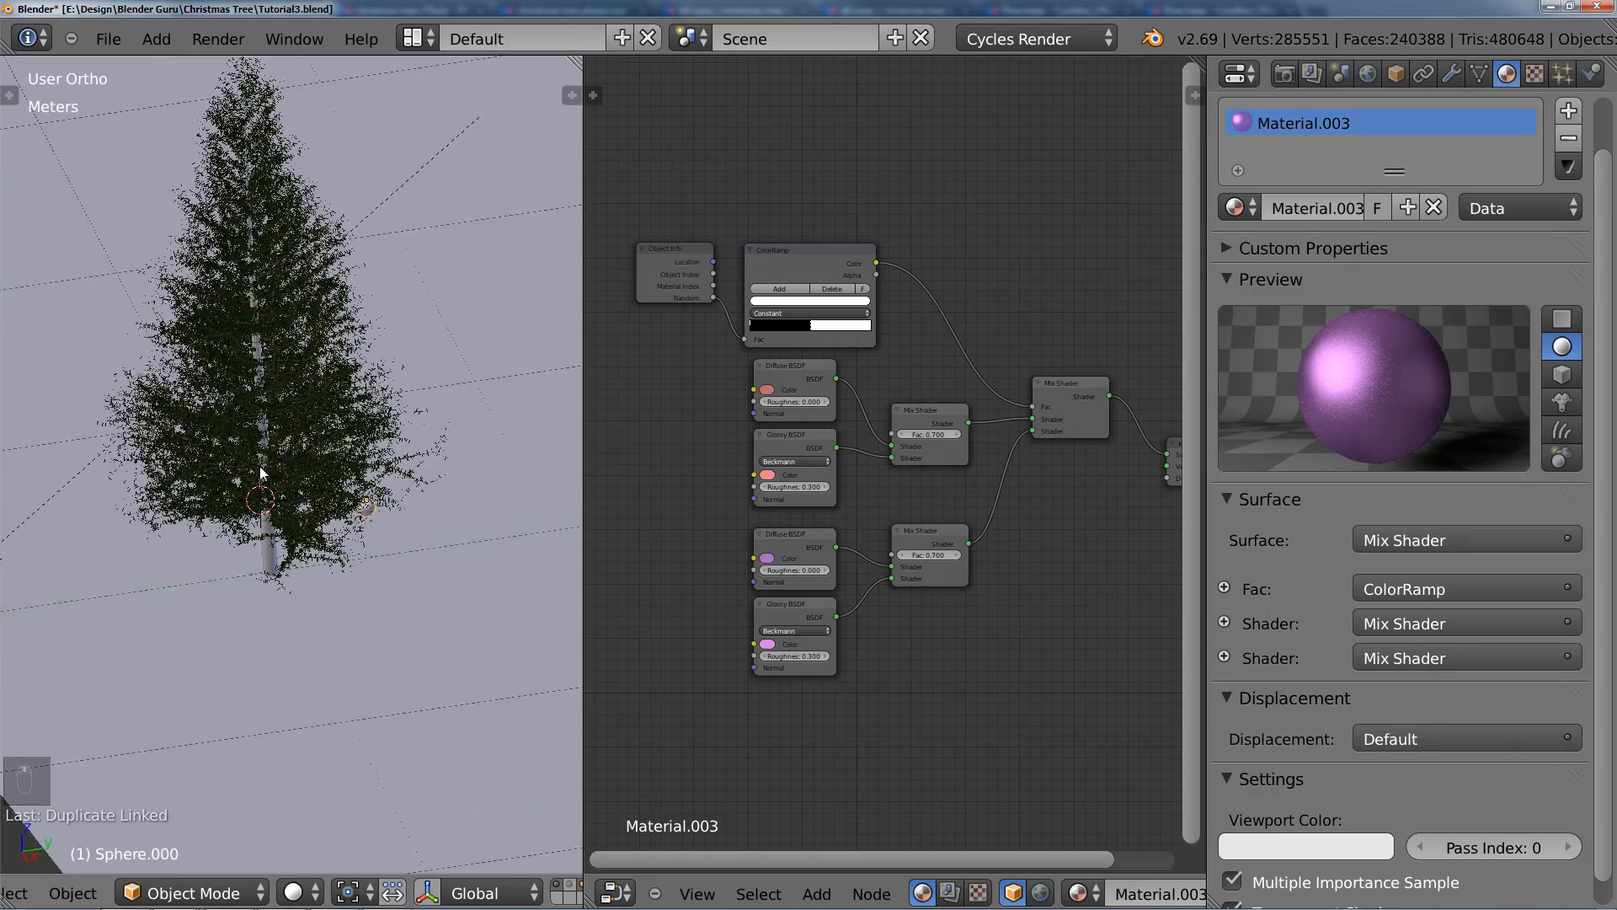
key(g)
key(y)
click(177, 522)
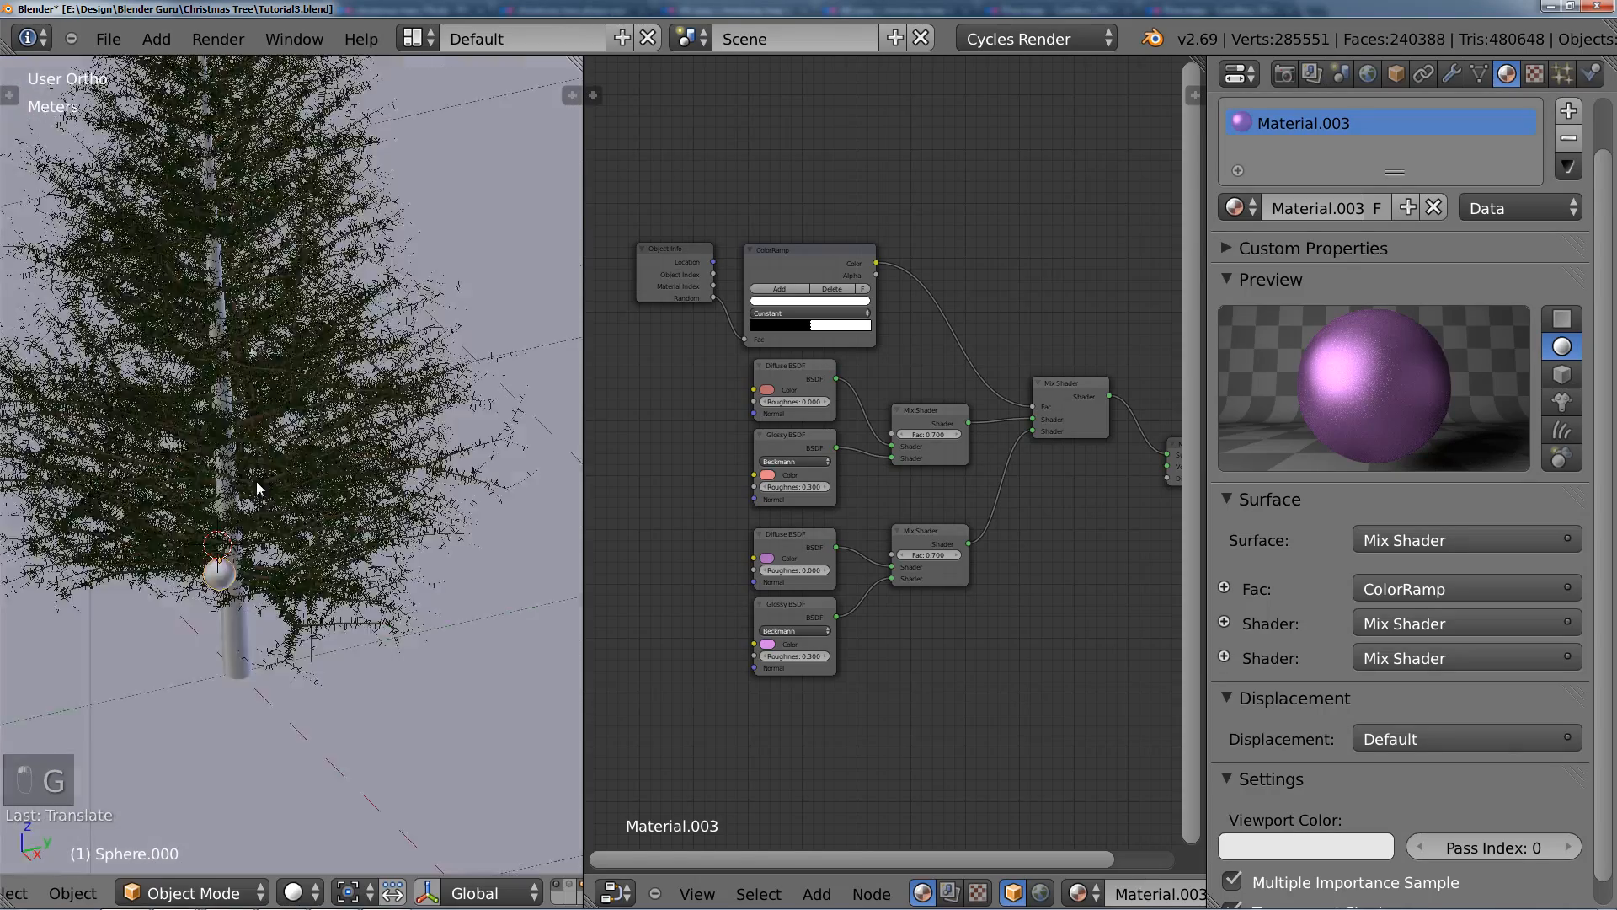
Step: Raise the right-hand bauble along the Z axis and adjust its depth along Y to meet the branches
scroll(362, 540, up, 5)
middle_drag(372, 529, 391, 519)
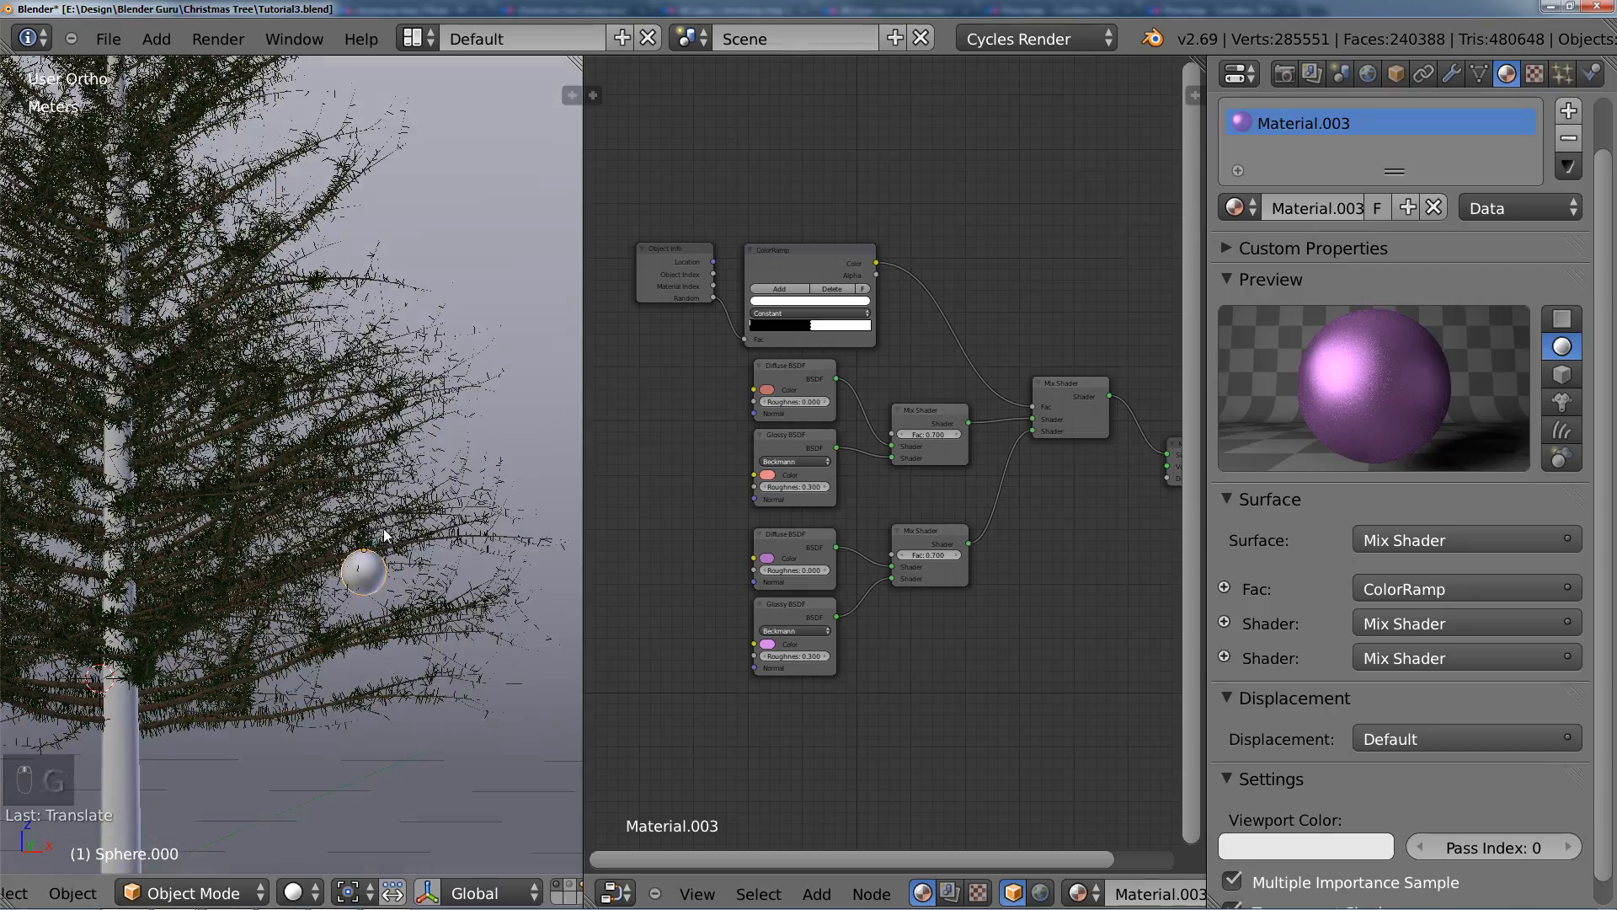
key(g)
key(z)
click(383, 463)
middle_drag(382, 463, 362, 497)
key(g)
key(y)
click(296, 533)
scroll(361, 497, down, 5)
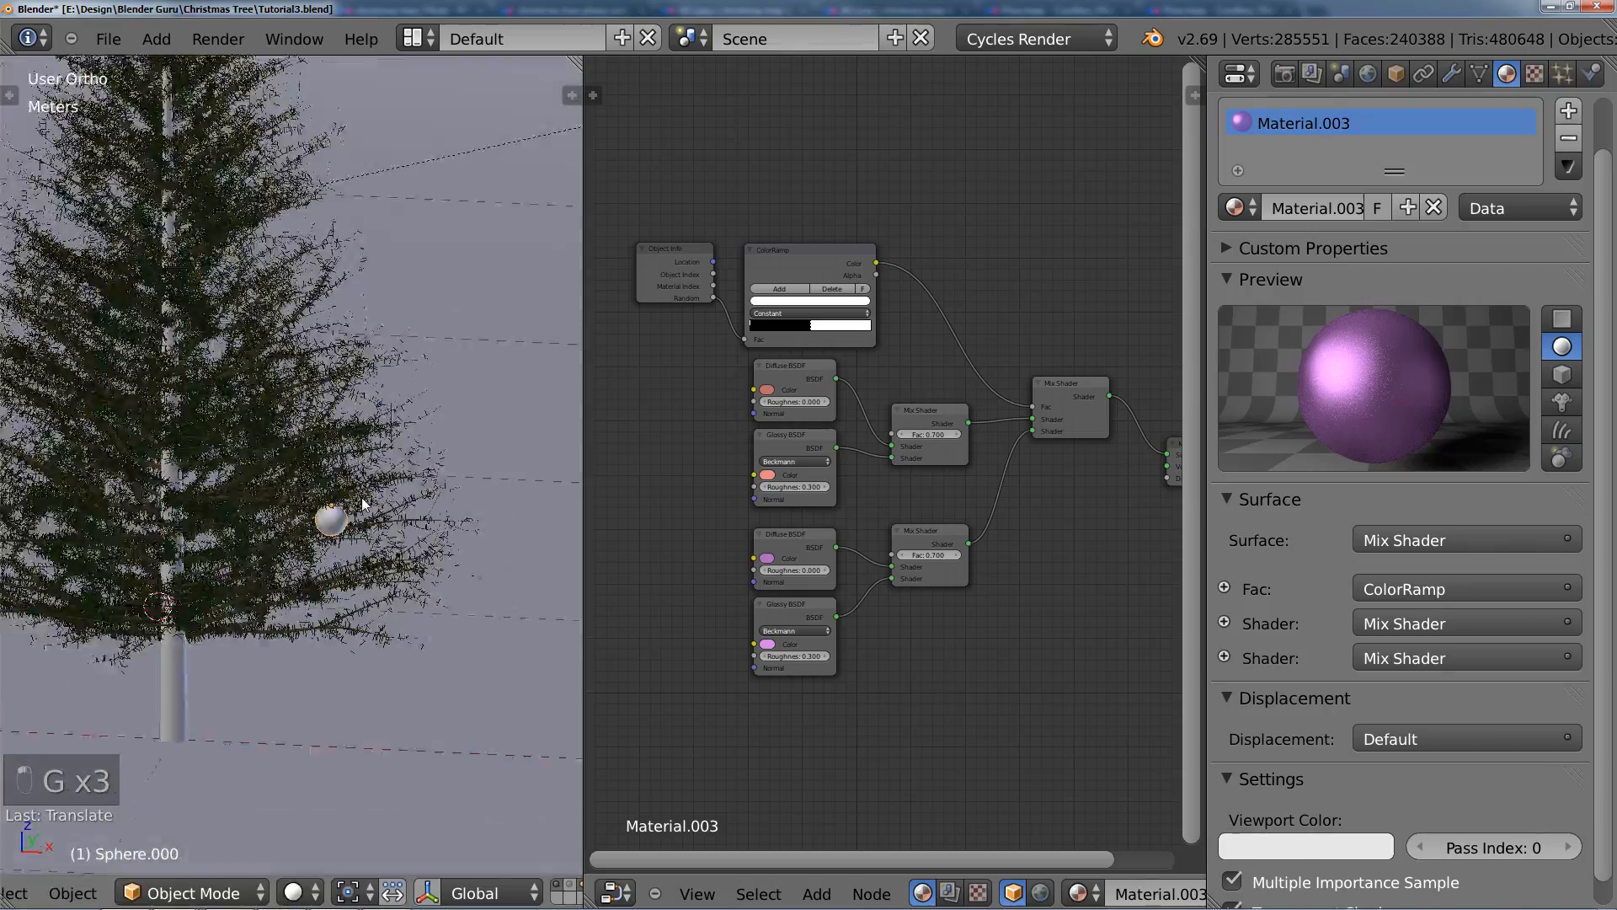
Step: Toggle Edit Mode on the duplicate to check whether both baubles share the same mesh data
scroll(428, 536, up, 2)
shift+middle_drag(253, 546, 450, 503)
key(Tab)
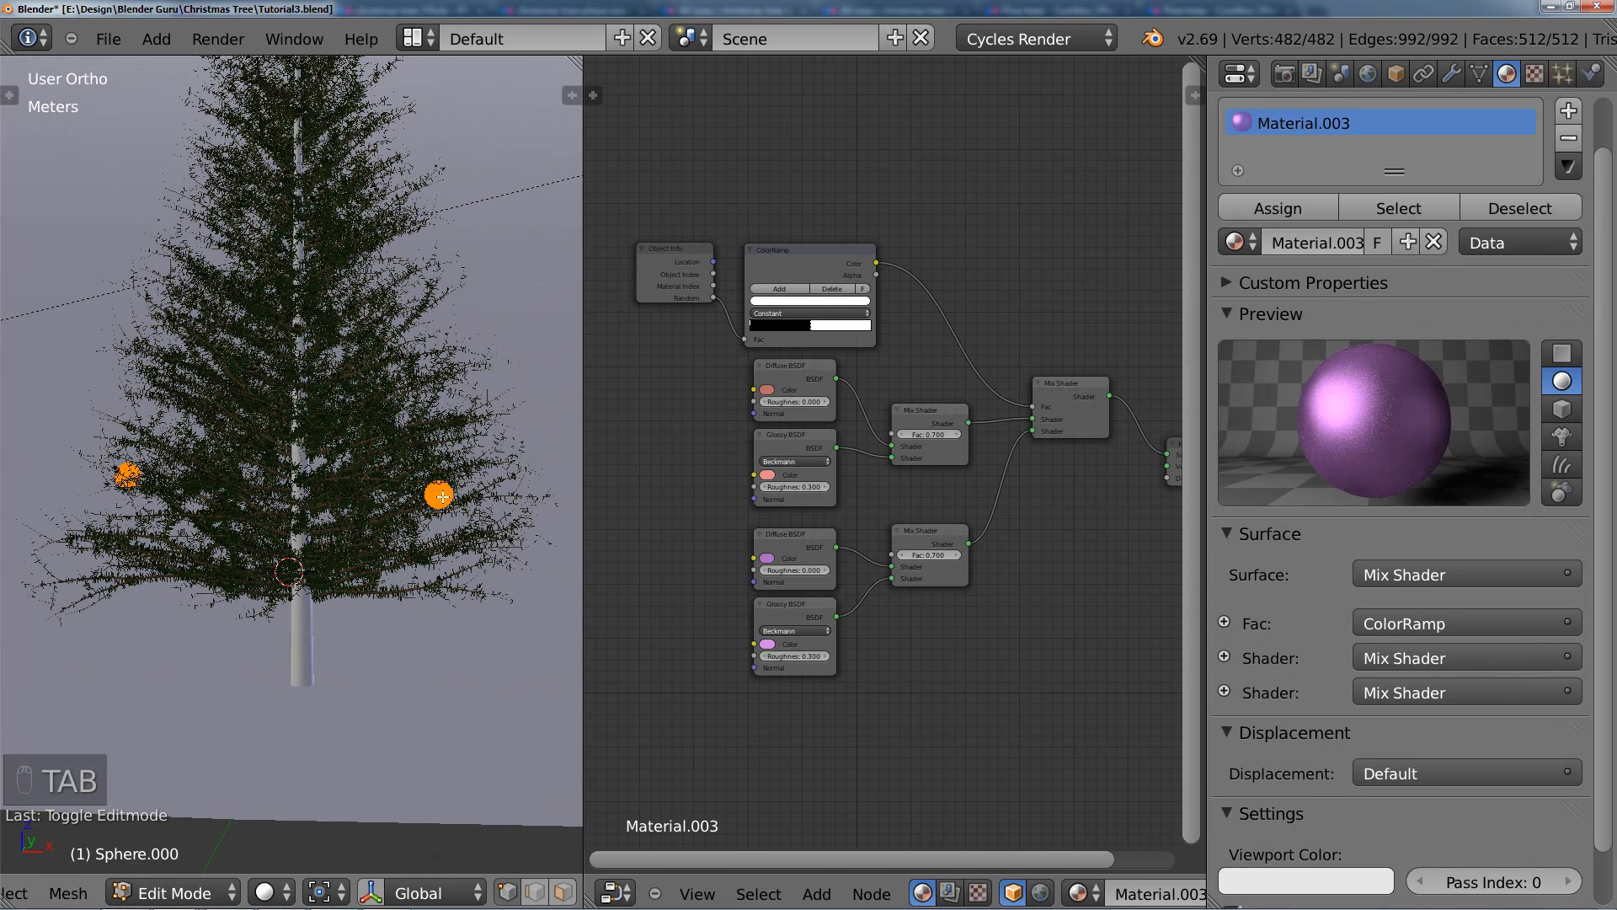
key(Tab)
Step: From the top view, add a linked duplicate of the bauble at the front centre of the tree
middle_drag(453, 509, 461, 562)
key(KP_7)
key(alt+d)
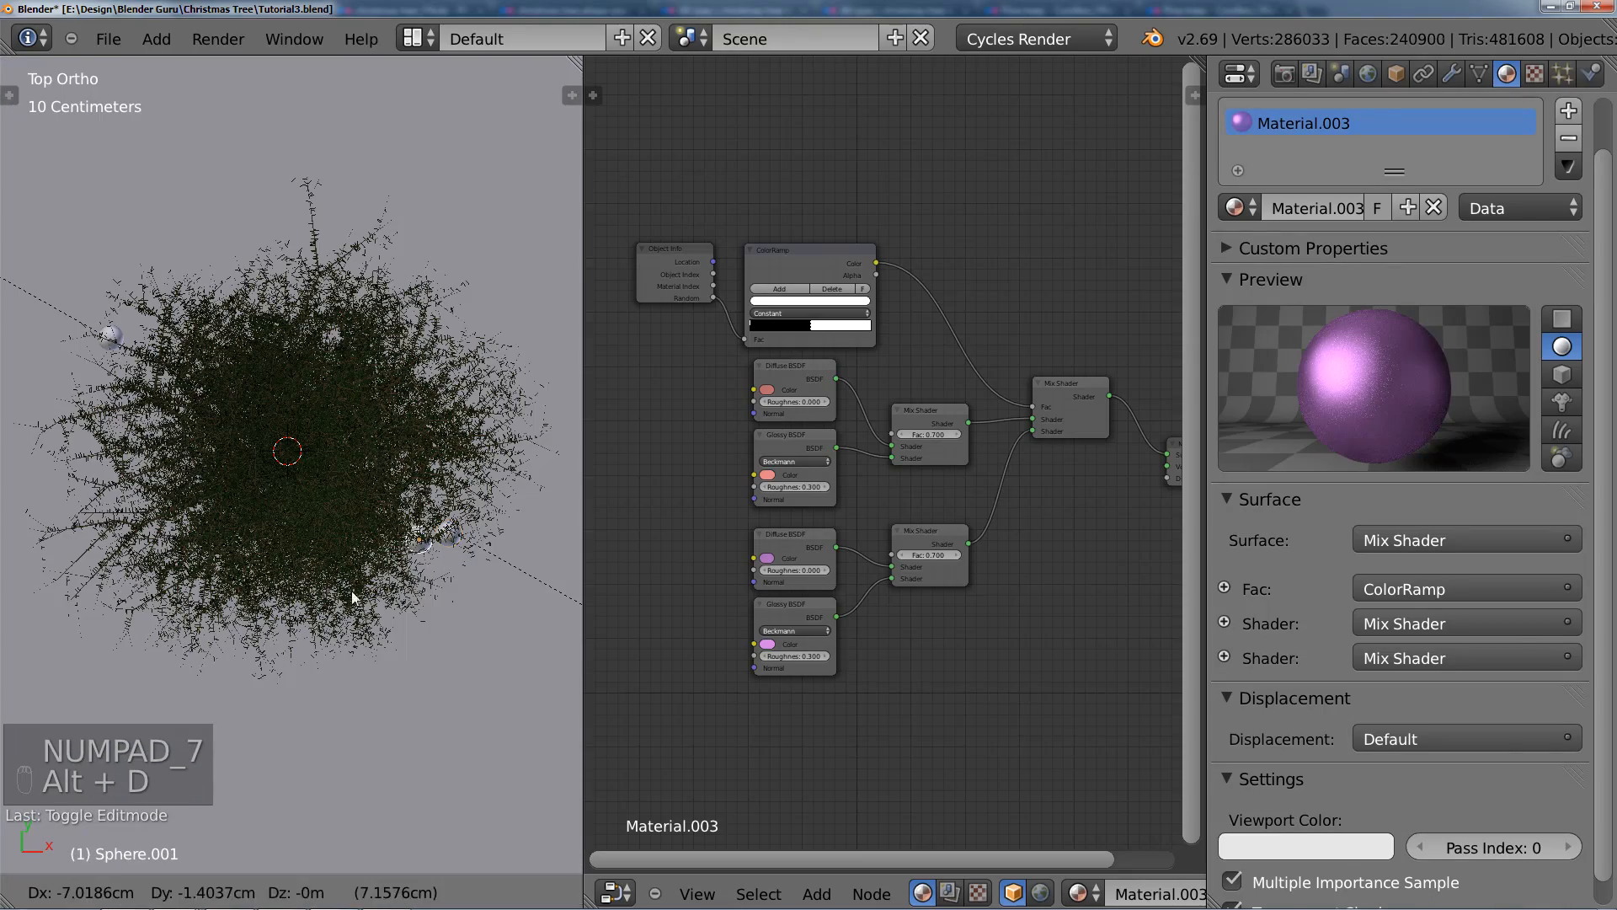
middle_drag(308, 496, 309, 383)
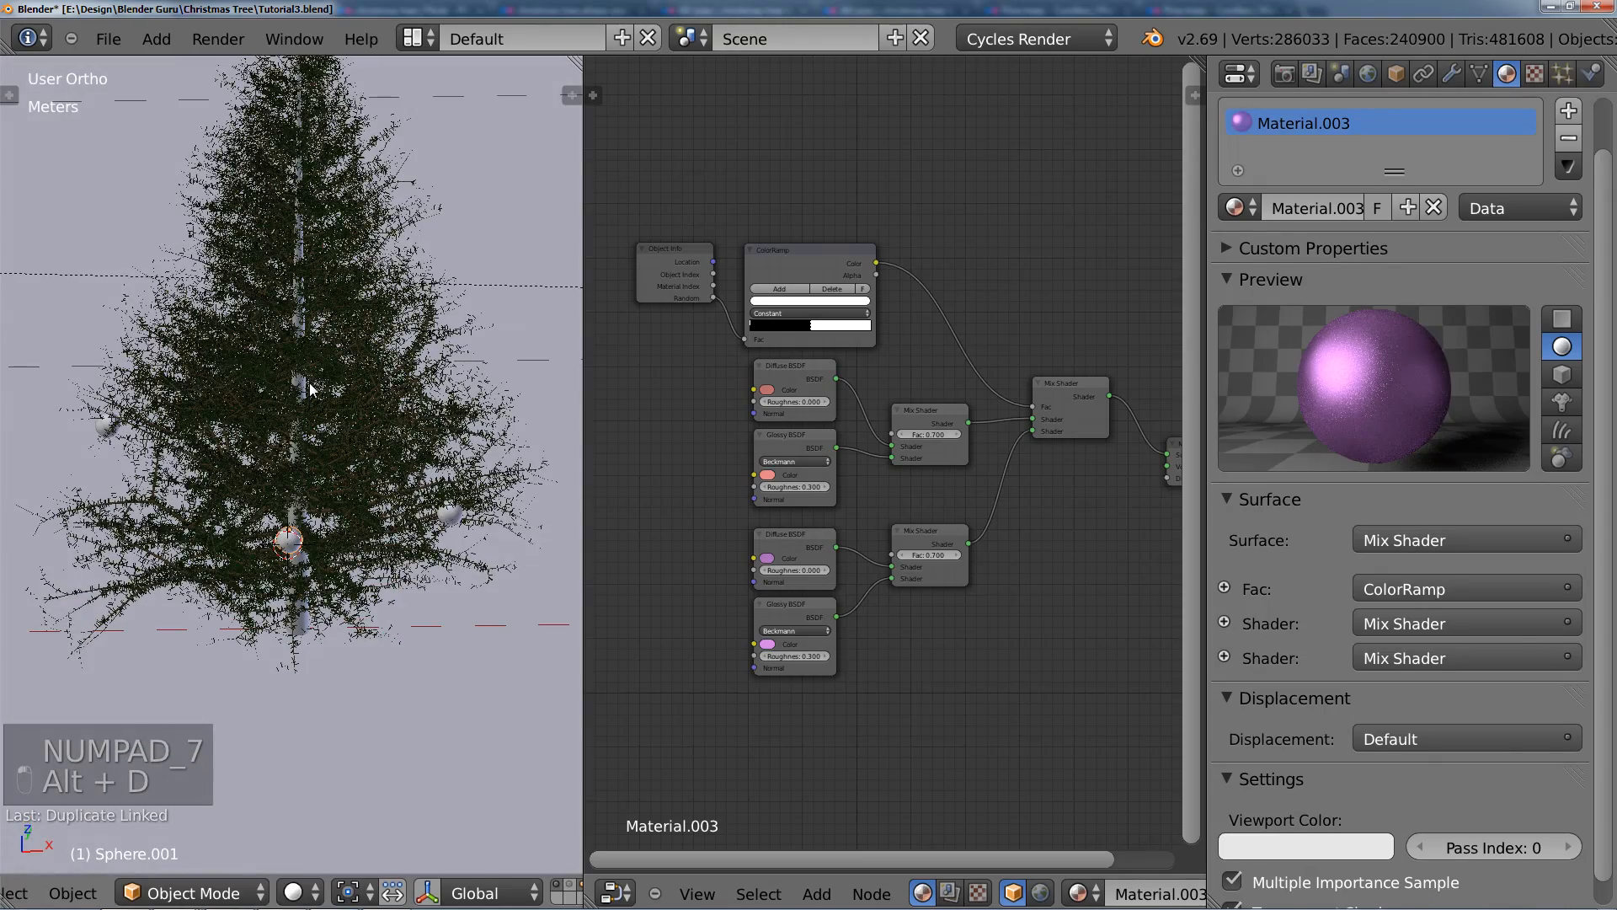
Step: Raise the front-centre bauble along the Z axis and adjust its placement against the front branches
key(KP_1)
scroll(331, 403, up, 3)
key(g)
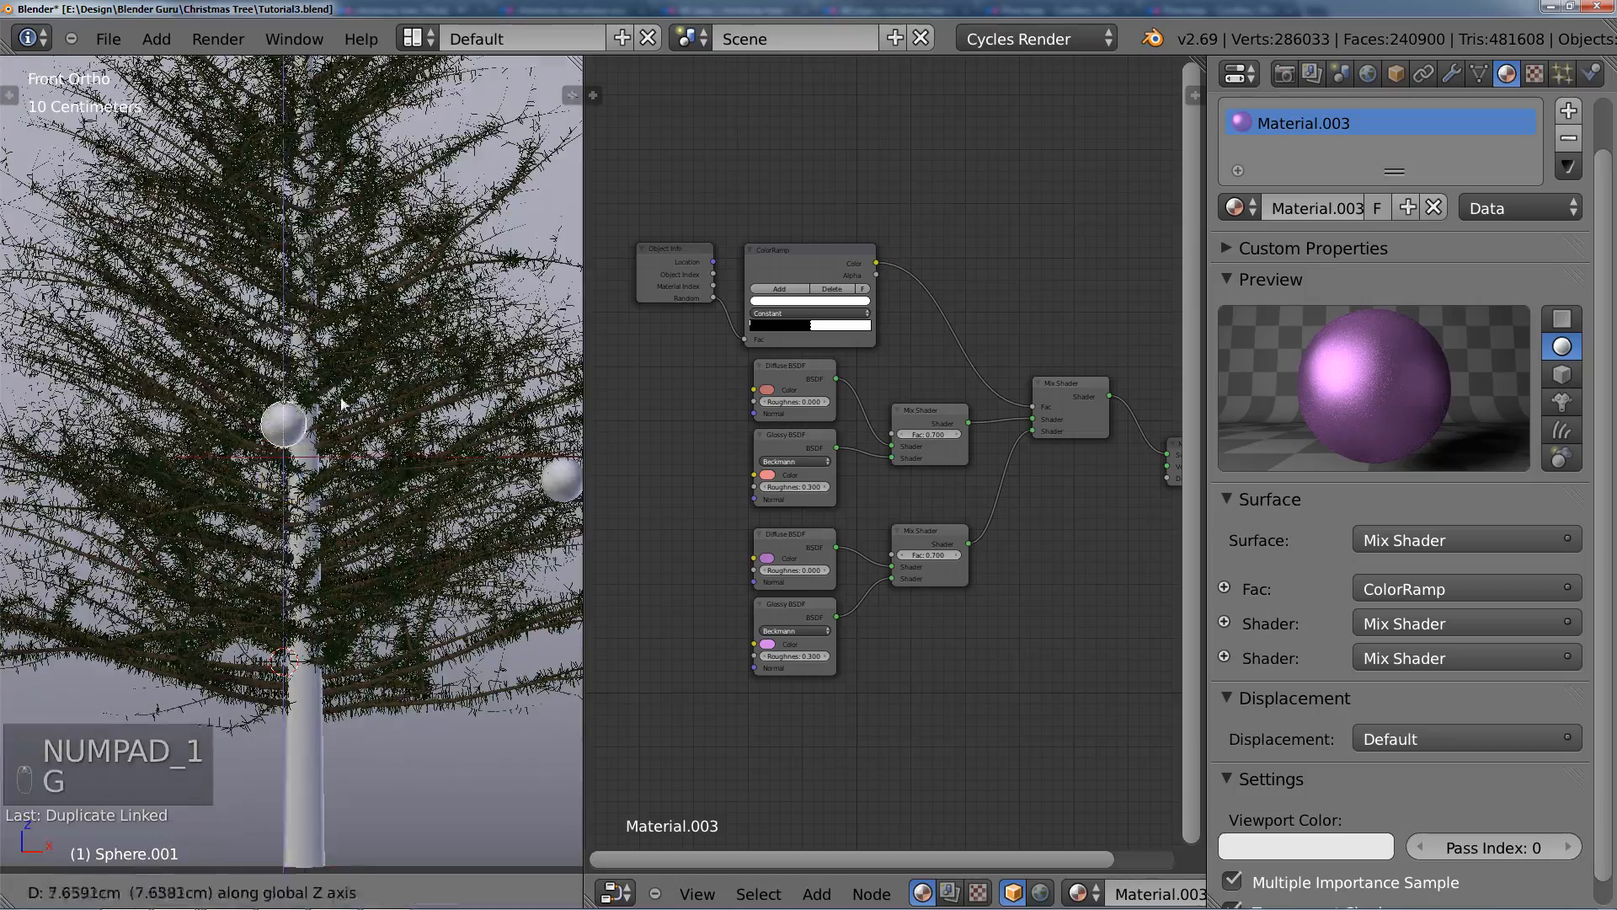
click(341, 396)
middle_drag(341, 396, 307, 445)
key(g)
click(49, 367)
key(g)
click(279, 427)
Step: Add two linked bauble copies higher on the tree, moving the last one about 29.5 cm along negative Y
key(alt+d)
click(91, 376)
middle_drag(91, 375, 176, 410)
click(185, 372)
click(358, 374)
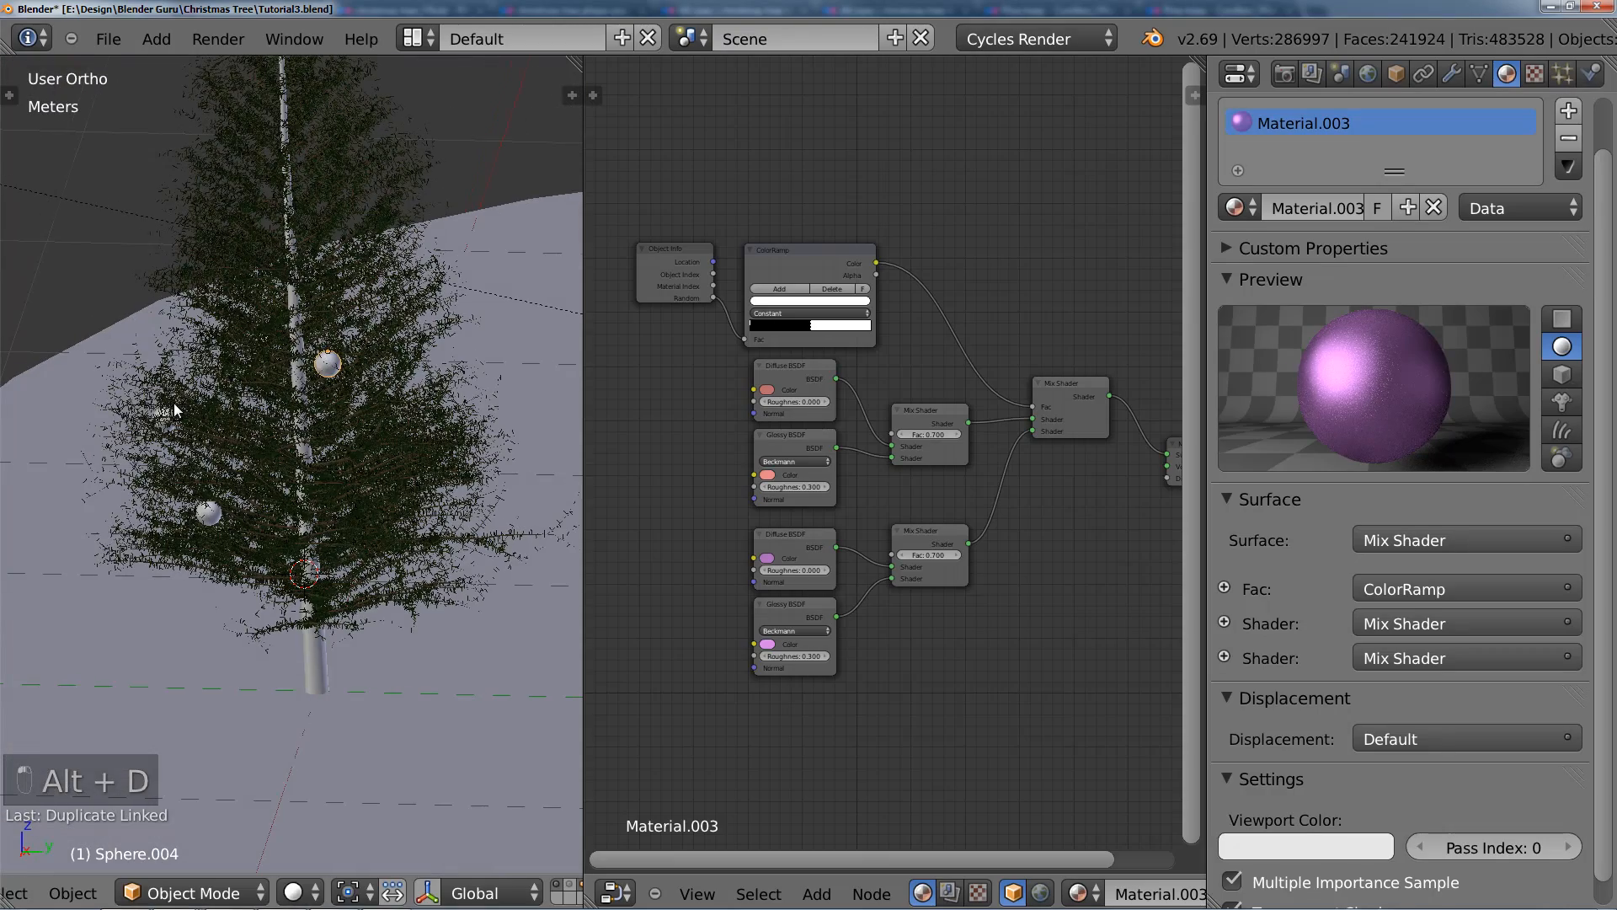
click(51, 386)
Step: Fine-tune the newest upper bauble's position so it rests on the nearby branches
middle_drag(51, 386, 495, 371)
scroll(305, 339, up, 2)
key(g)
click(226, 457)
scroll(213, 506, up, 3)
key(g)
click(270, 476)
Step: From the front view, add a linked bauble duplicate about 45 cm along negative X and 40 cm lower
scroll(352, 452, down, 6)
key(KP_1)
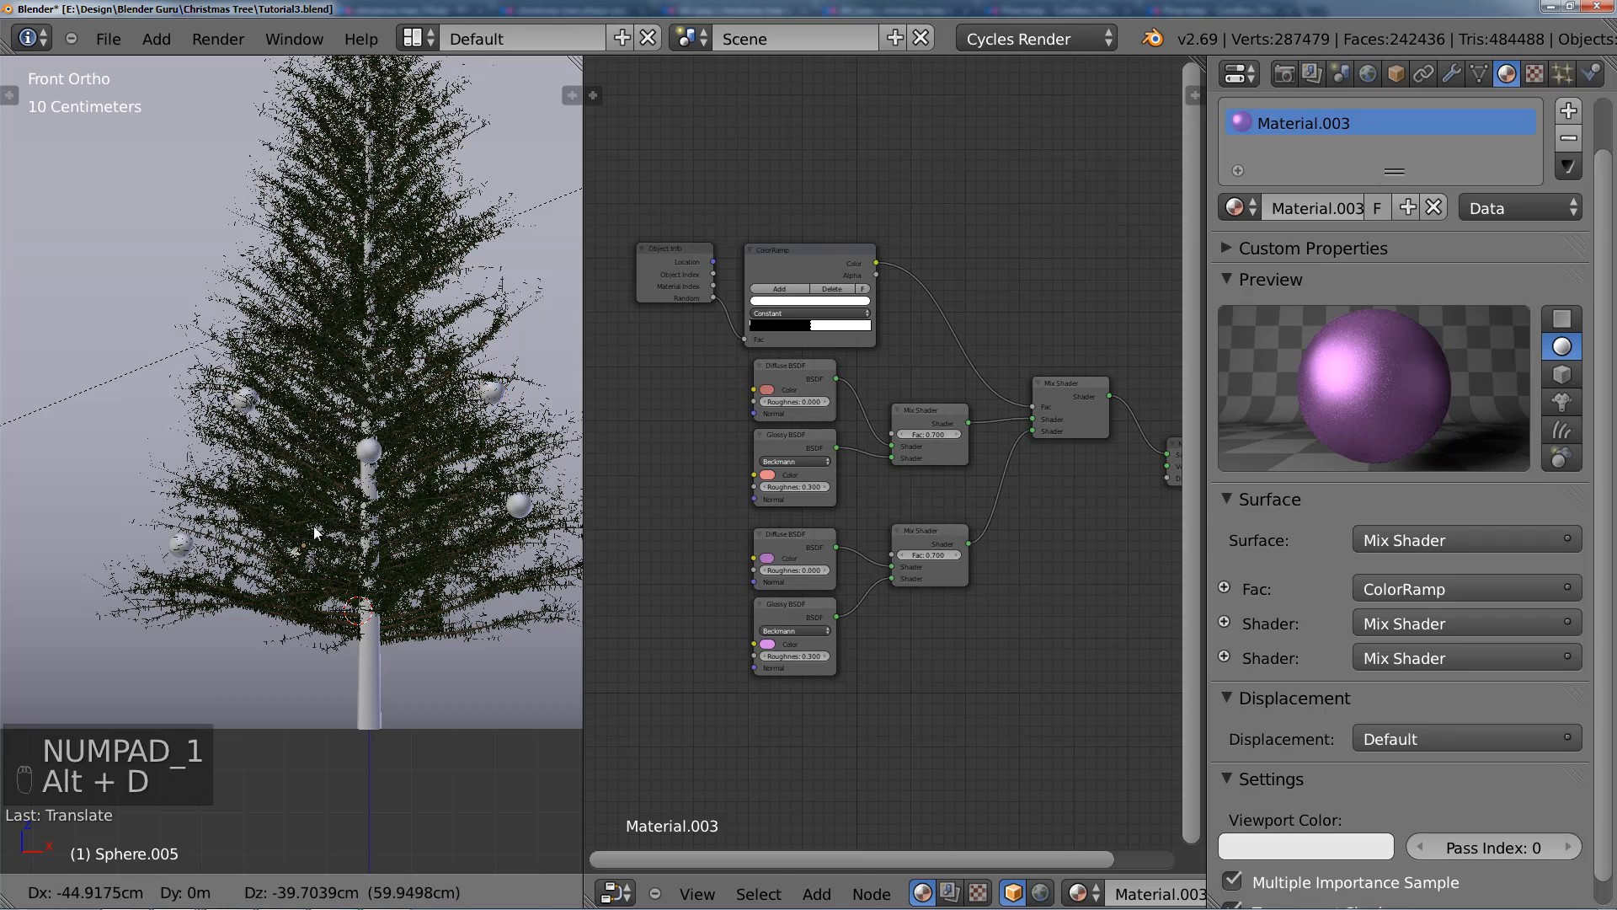
click(316, 532)
middle_drag(316, 532, 231, 594)
Step: Move the new lower-left bauble along the Y axis and adjust its placement against the low front branches
scroll(315, 548, up, 2)
scroll(293, 468, up, 2)
key(g)
key(y)
click(377, 557)
key(g)
click(211, 665)
key(g)
click(253, 459)
Step: From the camera view, add a linked bauble duplicate higher up on the left side of the tree
key(KP_0)
scroll(341, 520, up, 1)
key(alt+d)
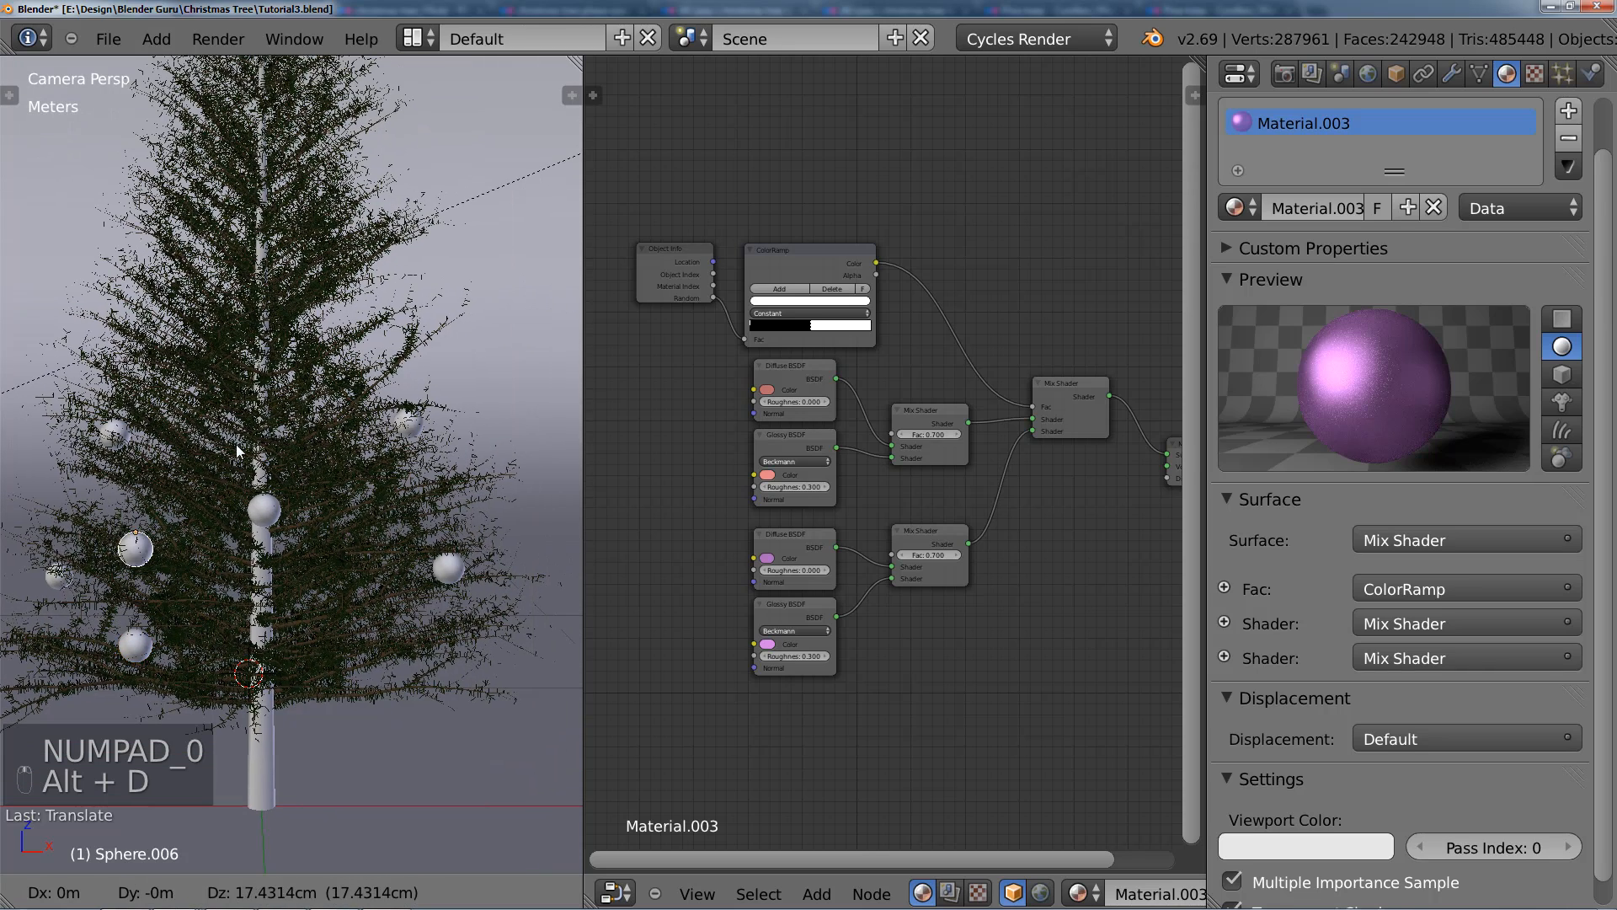
click(258, 314)
Step: Shift the new upper-left bauble about 10.7 cm along the Y axis towards the branches
middle_drag(259, 315, 371, 464)
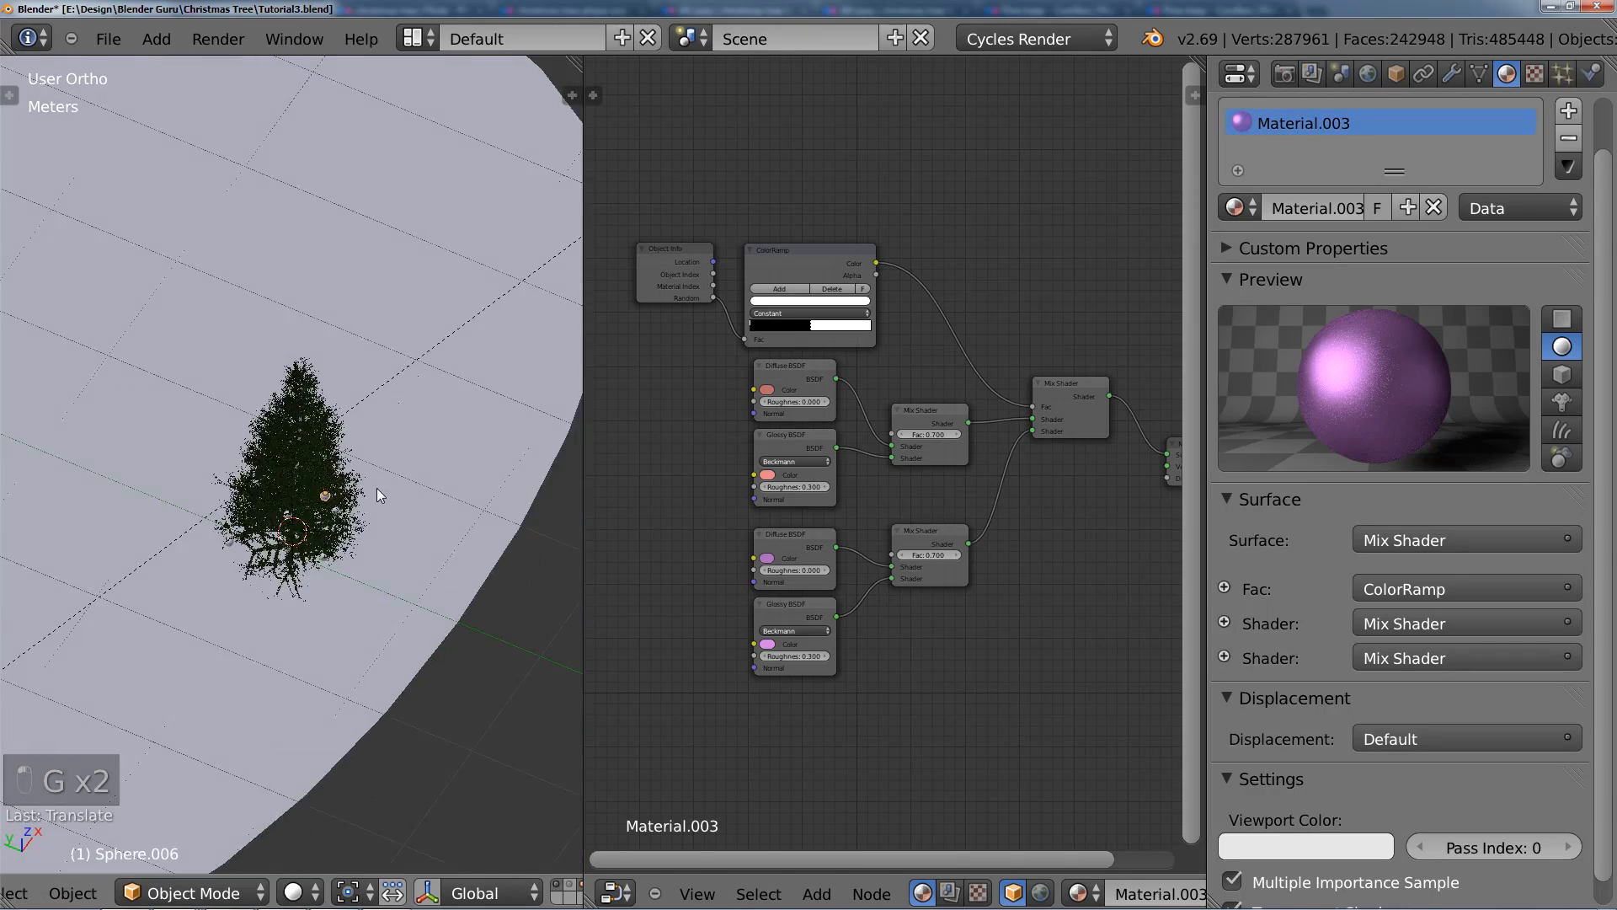
scroll(394, 540, up, 4)
scroll(408, 556, up, 3)
key(g)
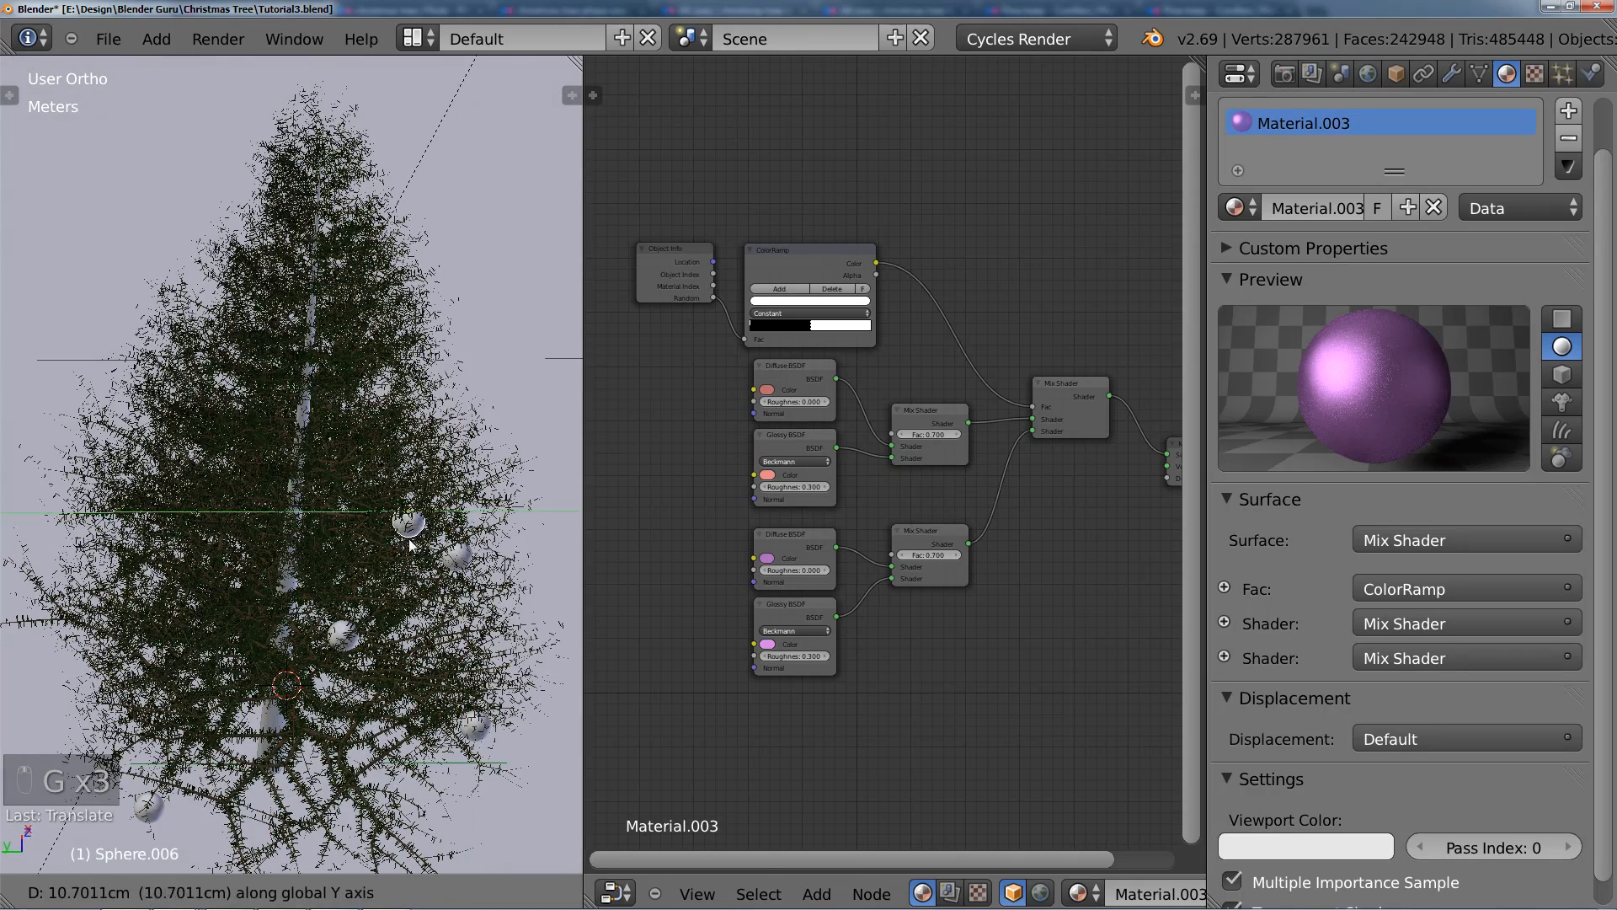
click(399, 539)
Step: Add a linked duplicate of that bauble about 38 cm along the X axis, on the tree's right side
middle_drag(398, 536, 133, 442)
scroll(153, 426, down, 2)
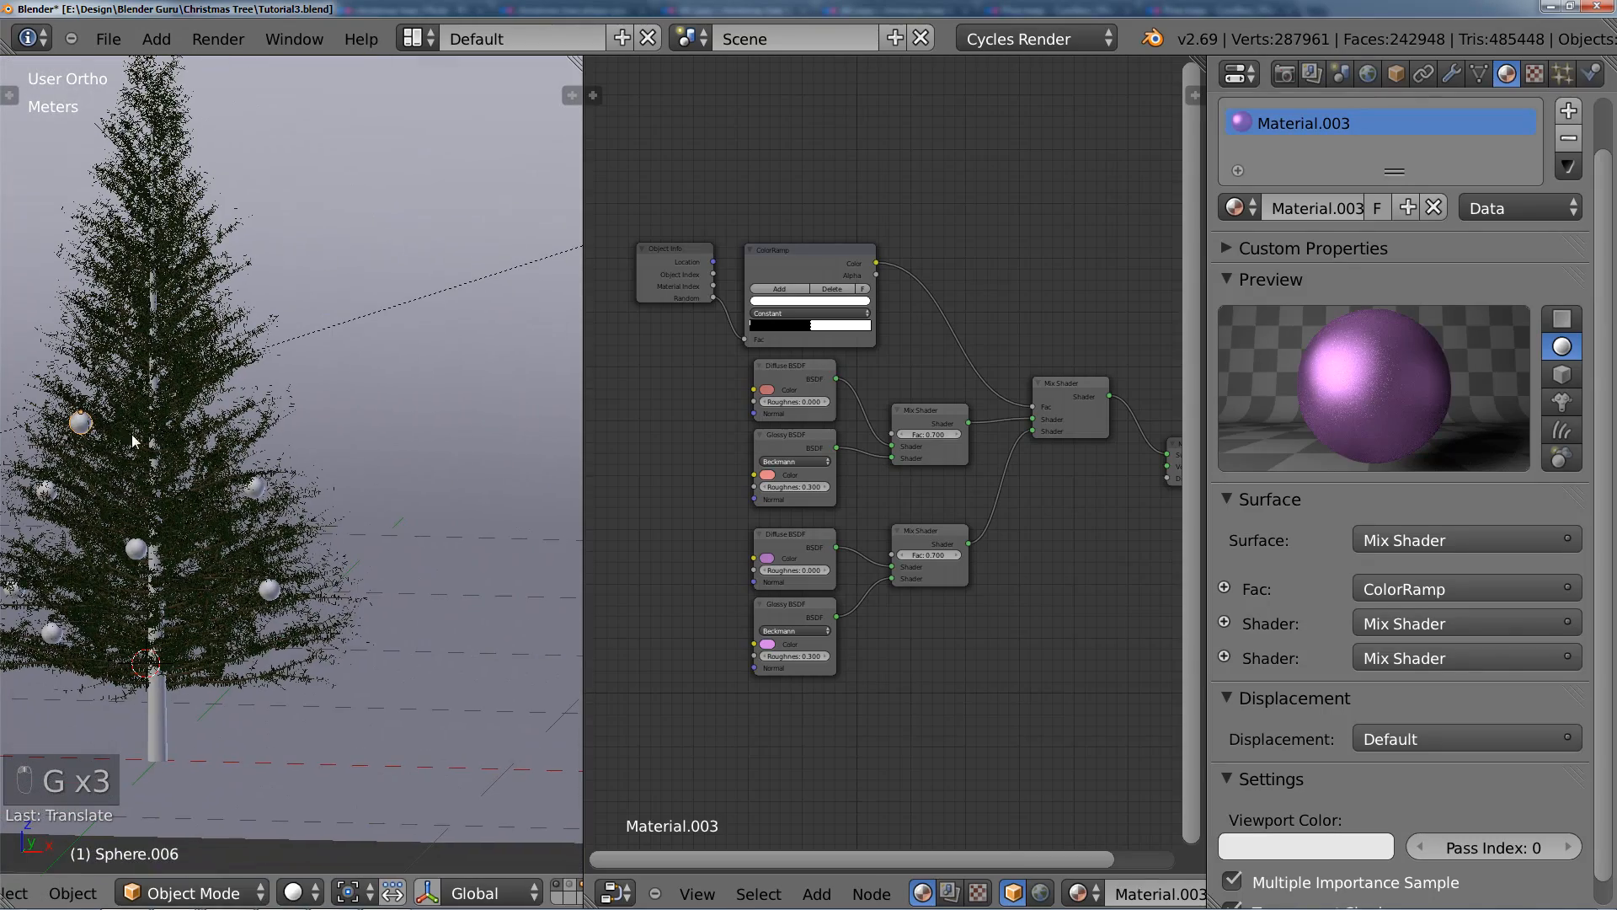
click(286, 438)
Step: Reposition the new right-side bauble beside the branches and lower it about 9 mm along the Z axis
middle_drag(287, 438, 83, 417)
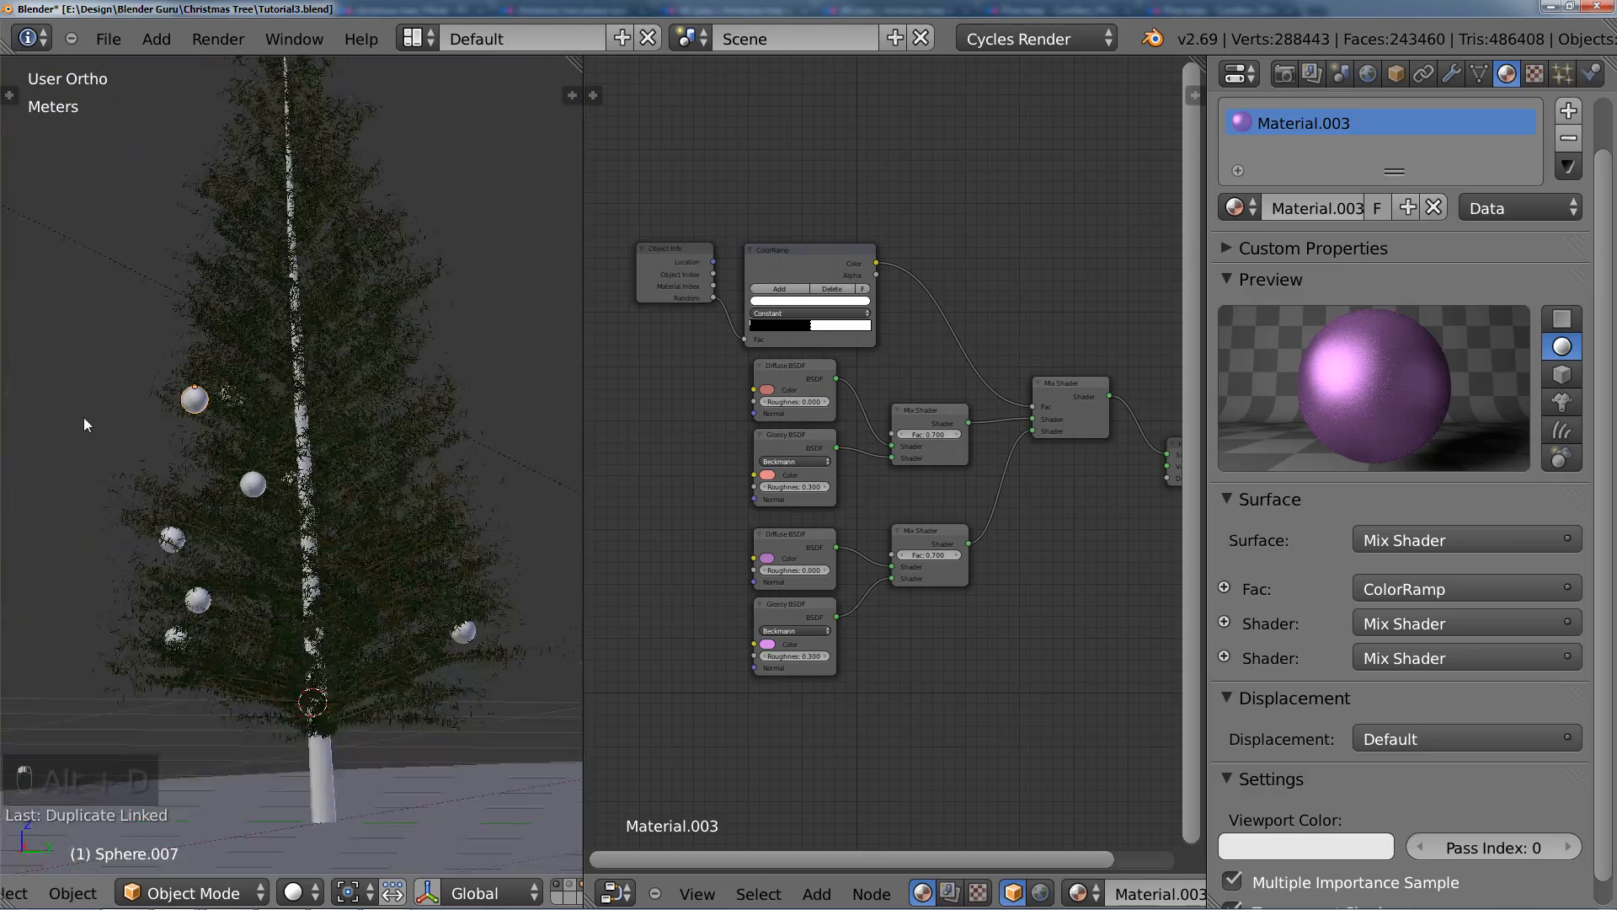
scroll(150, 378, up, 5)
key(g)
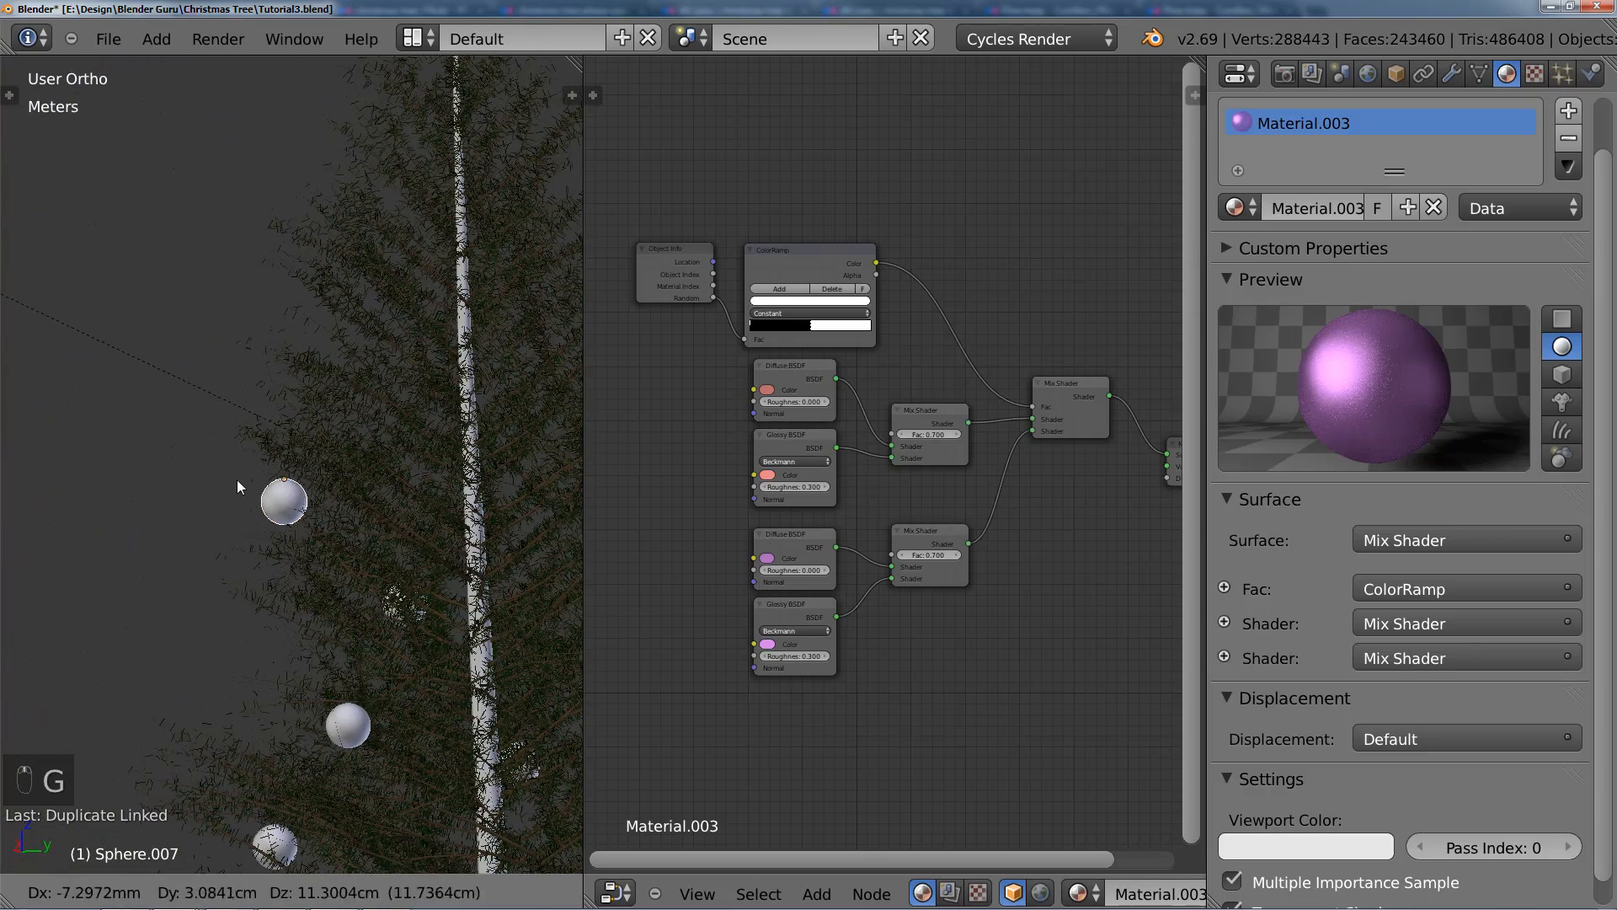
click(244, 475)
middle_drag(245, 475, 406, 490)
key(g)
key(z)
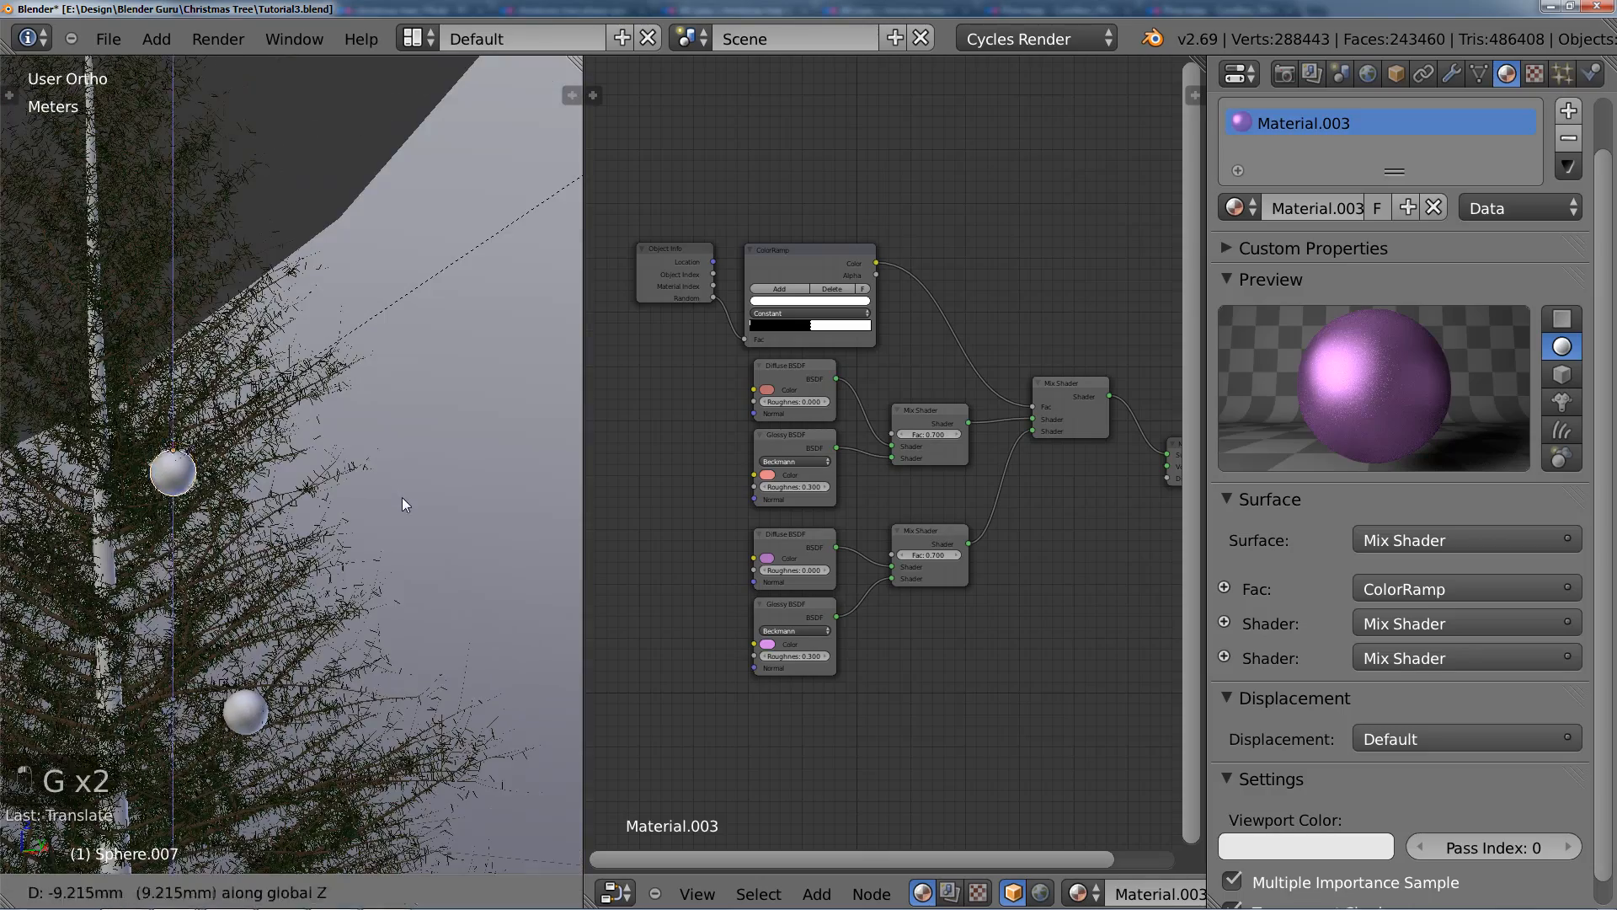
click(401, 498)
Step: Add a linked bauble copy at the upper left of the tree and adjust its placement on the branches
scroll(228, 573, down, 5)
middle_drag(226, 574, 343, 571)
key(alt+d)
click(226, 552)
middle_drag(228, 552, 159, 456)
scroll(330, 578, up, 2)
click(351, 476)
click(198, 597)
middle_drag(223, 511, 268, 505)
Step: From the camera view, add a linked bauble duplicate about 23 cm along X and 28.5 cm lower, near the trunk line
key(KP_0)
scroll(265, 472, up, 3)
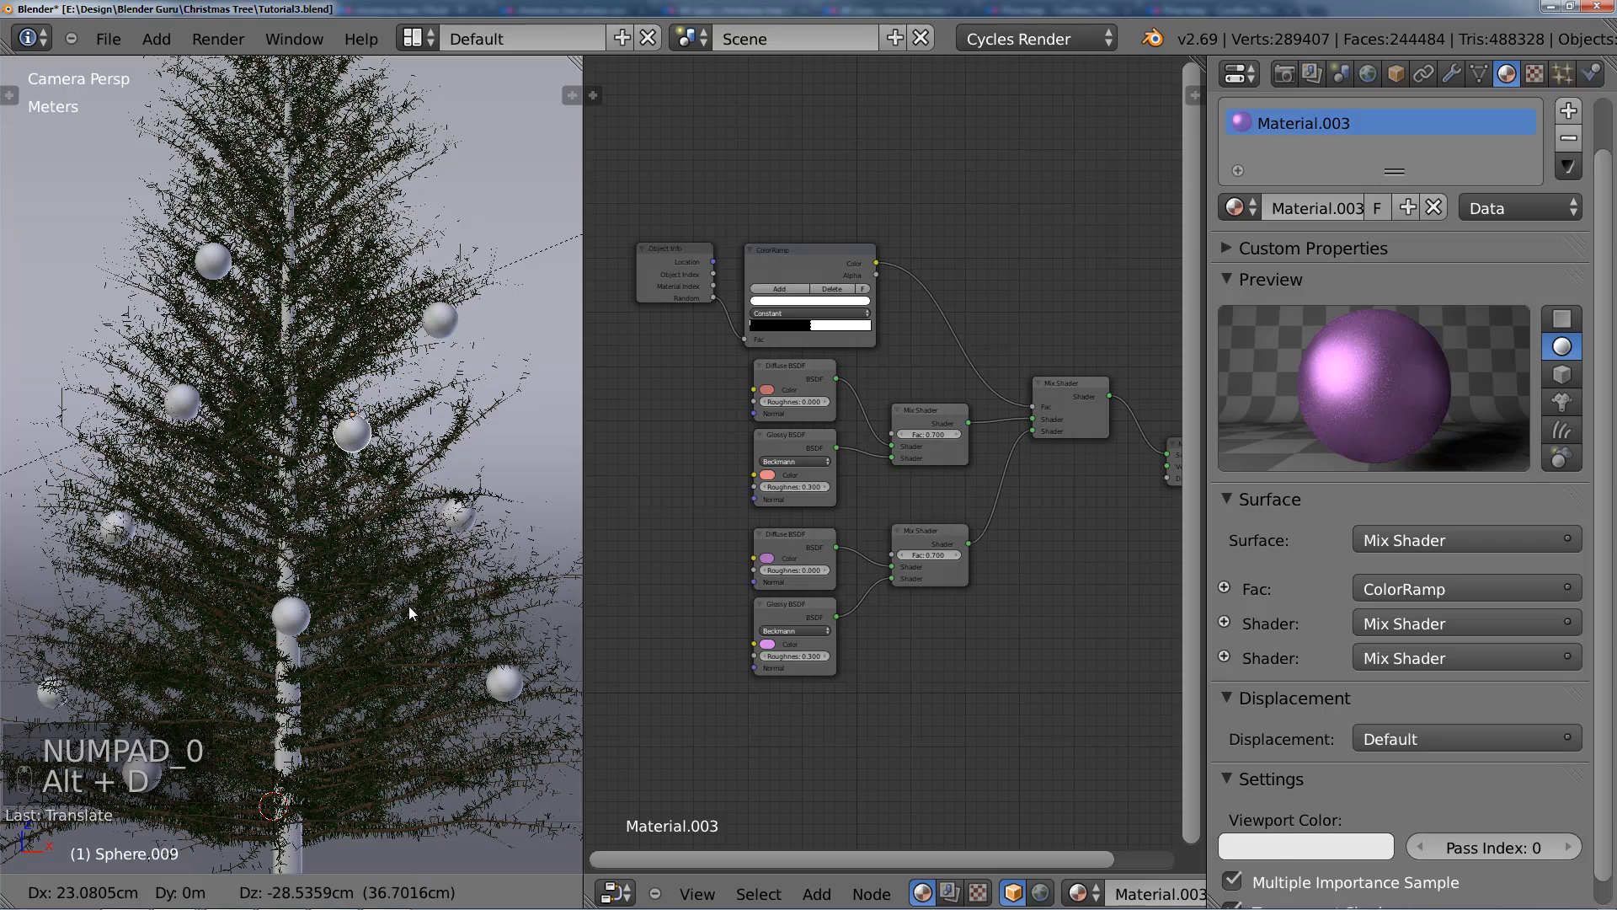
click(408, 613)
middle_drag(393, 502, 365, 463)
scroll(305, 575, up, 5)
Step: From the camera view, add a linked bauble duplicate at the upper right edge of the tree
key(KP_0)
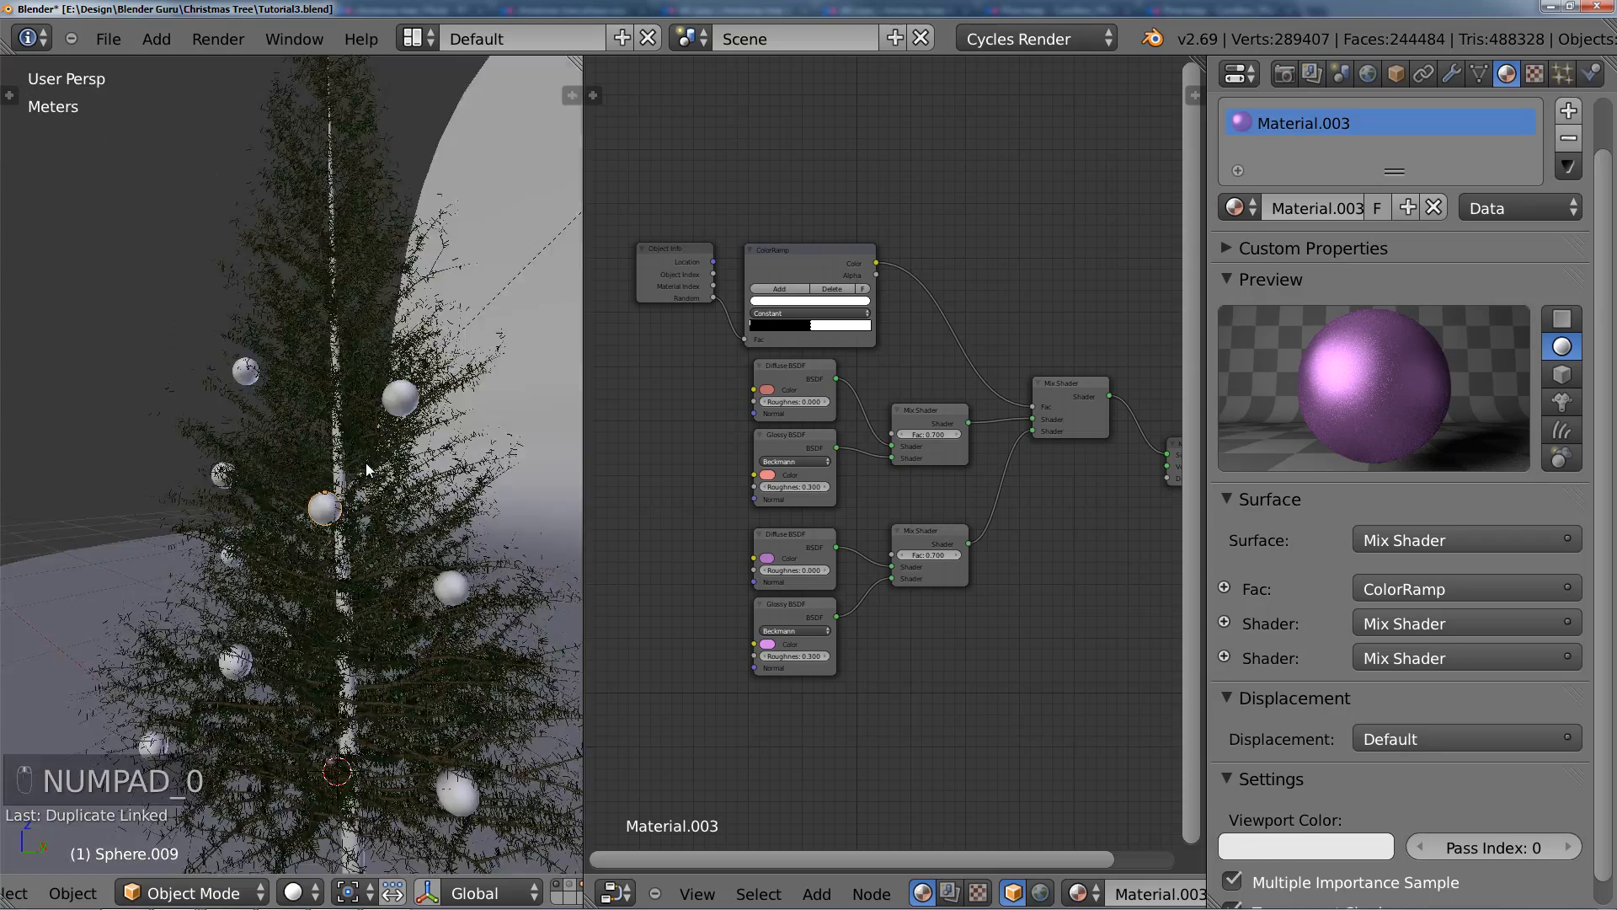
scroll(365, 462, up, 3)
key(alt+d)
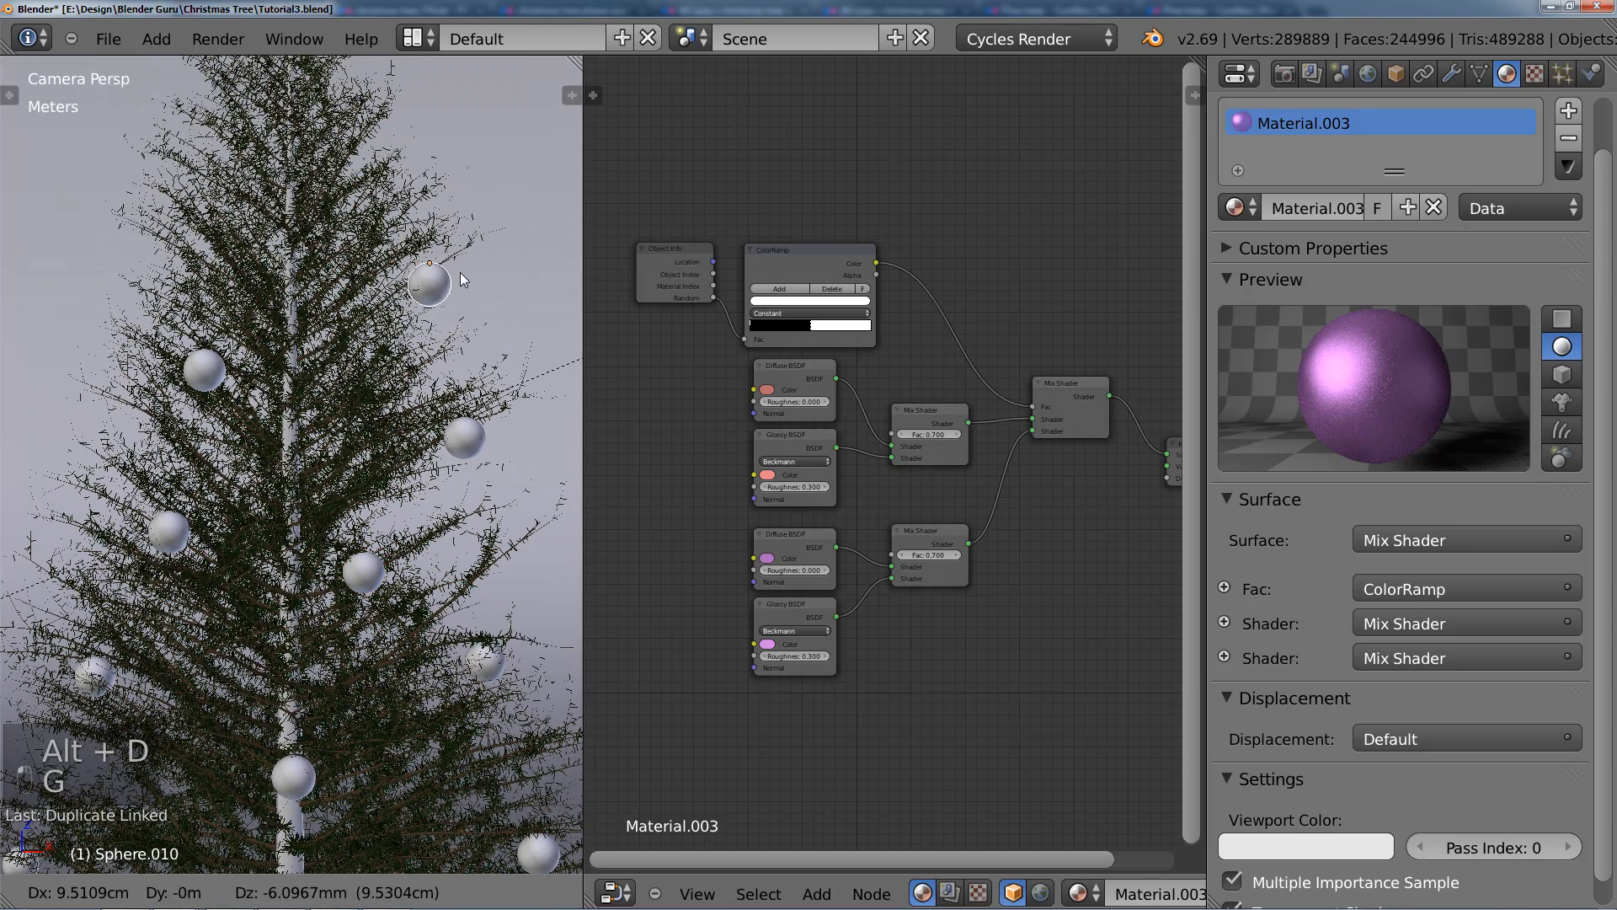
click(460, 271)
Step: Adjust the depth and position of the new upper-right bauble so it sits against the branches
middle_drag(460, 271, 260, 332)
scroll(268, 430, up, 3)
scroll(268, 431, up, 3)
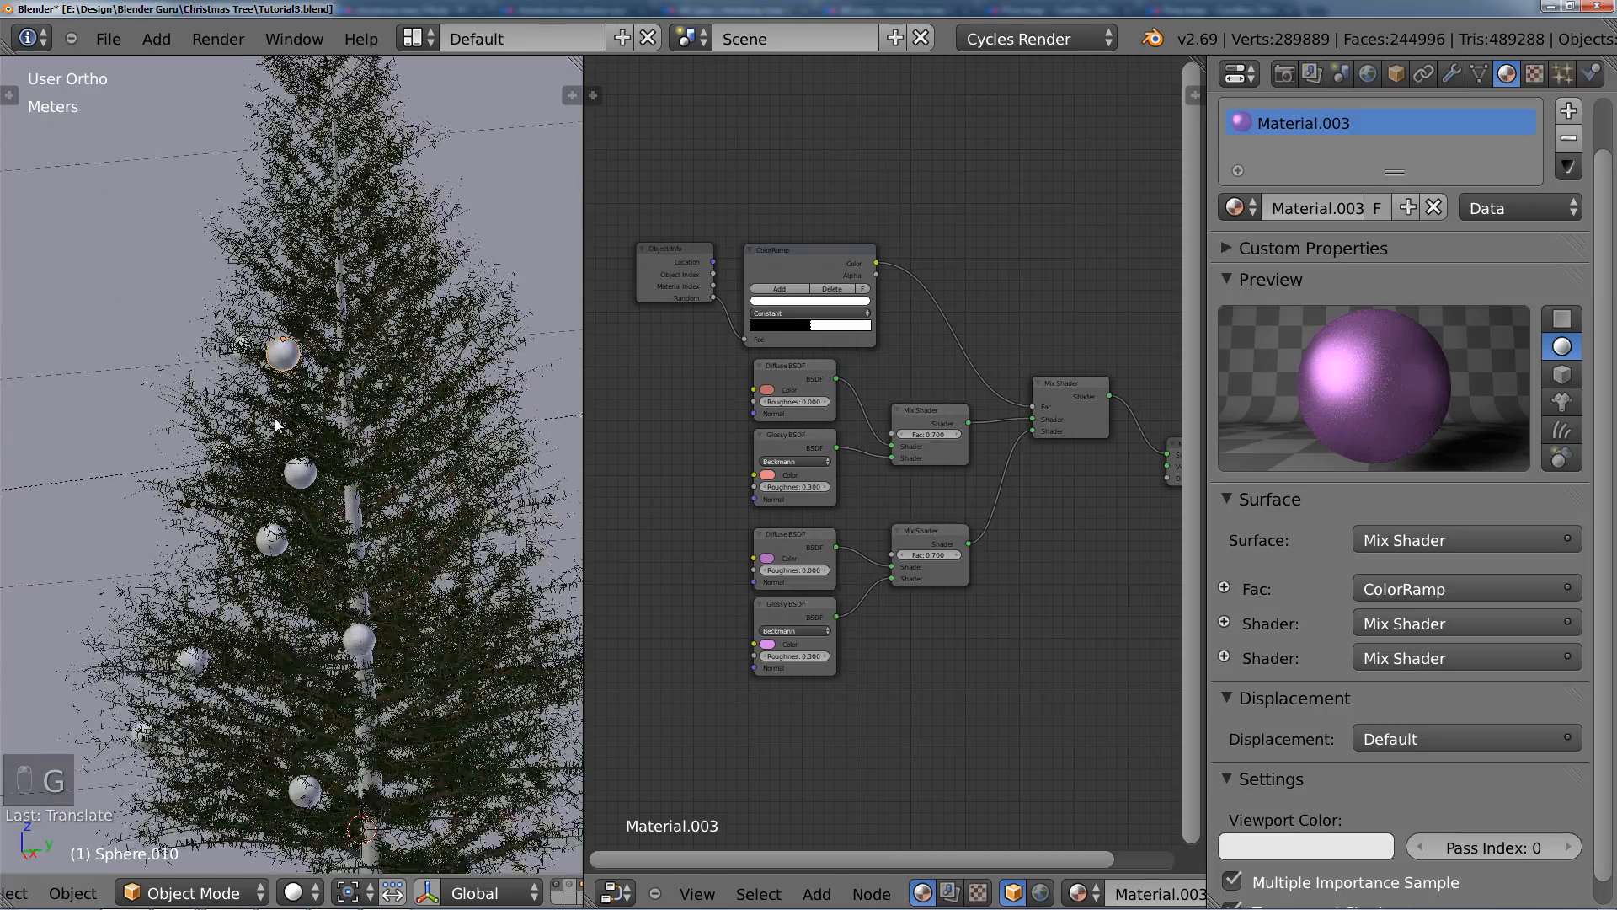
key(g)
key(g)
click(345, 405)
middle_drag(345, 405, 305, 360)
key(g)
click(318, 360)
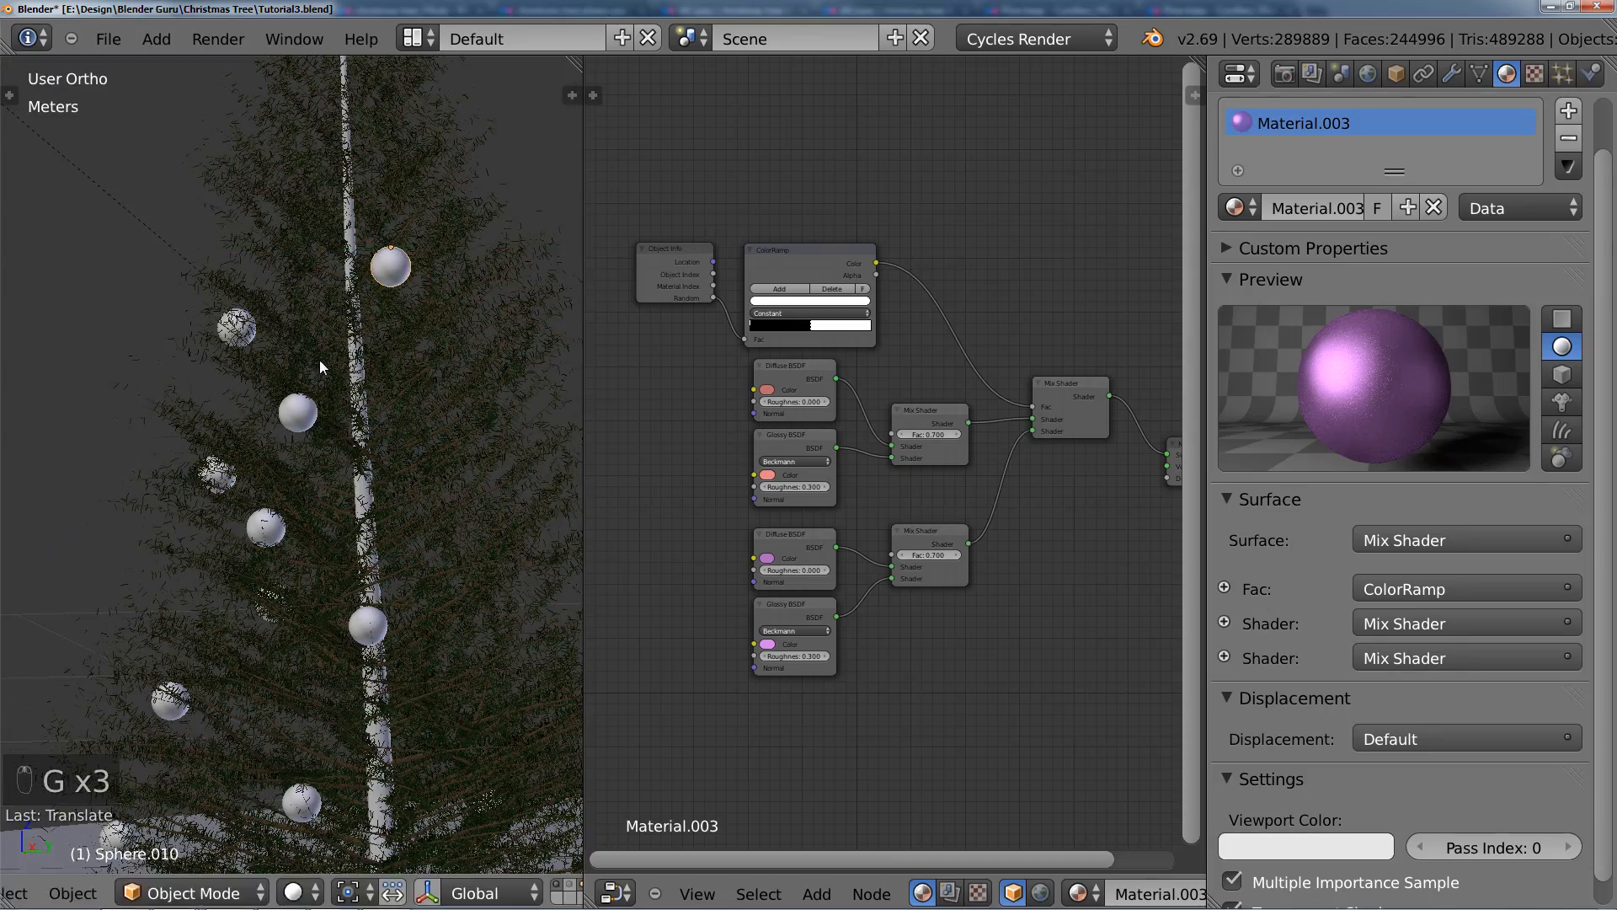
key(g)
click(350, 354)
Step: From the front view, move the upper-right bauble outward and slightly up to the branch tips
key(KP_1)
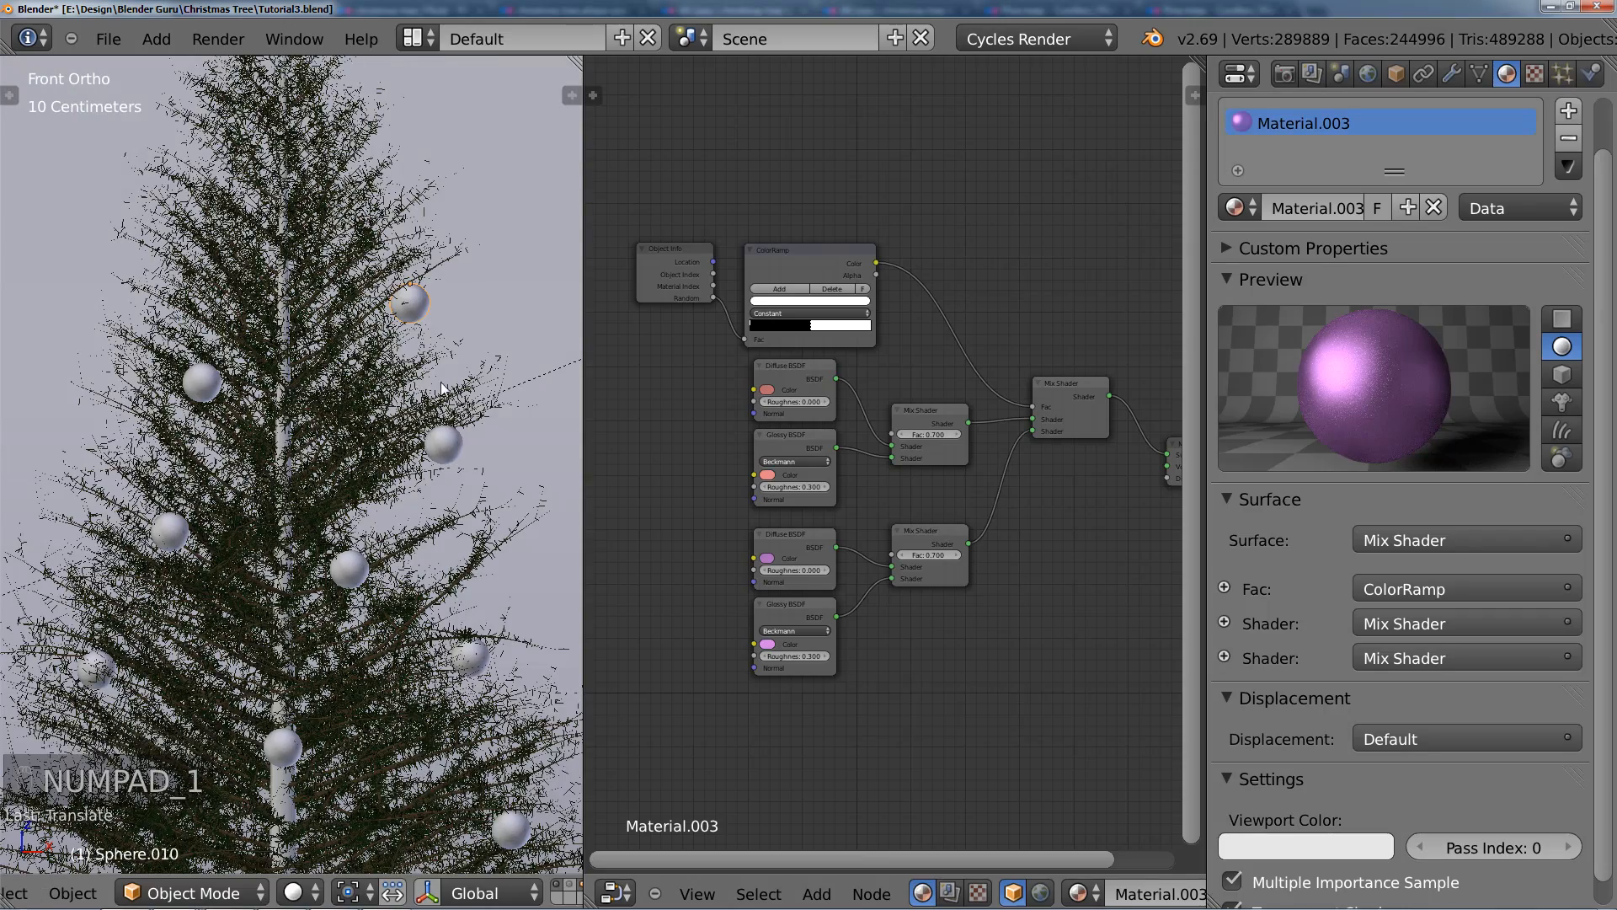
key(g)
shift+middle_drag(449, 375, 449, 483)
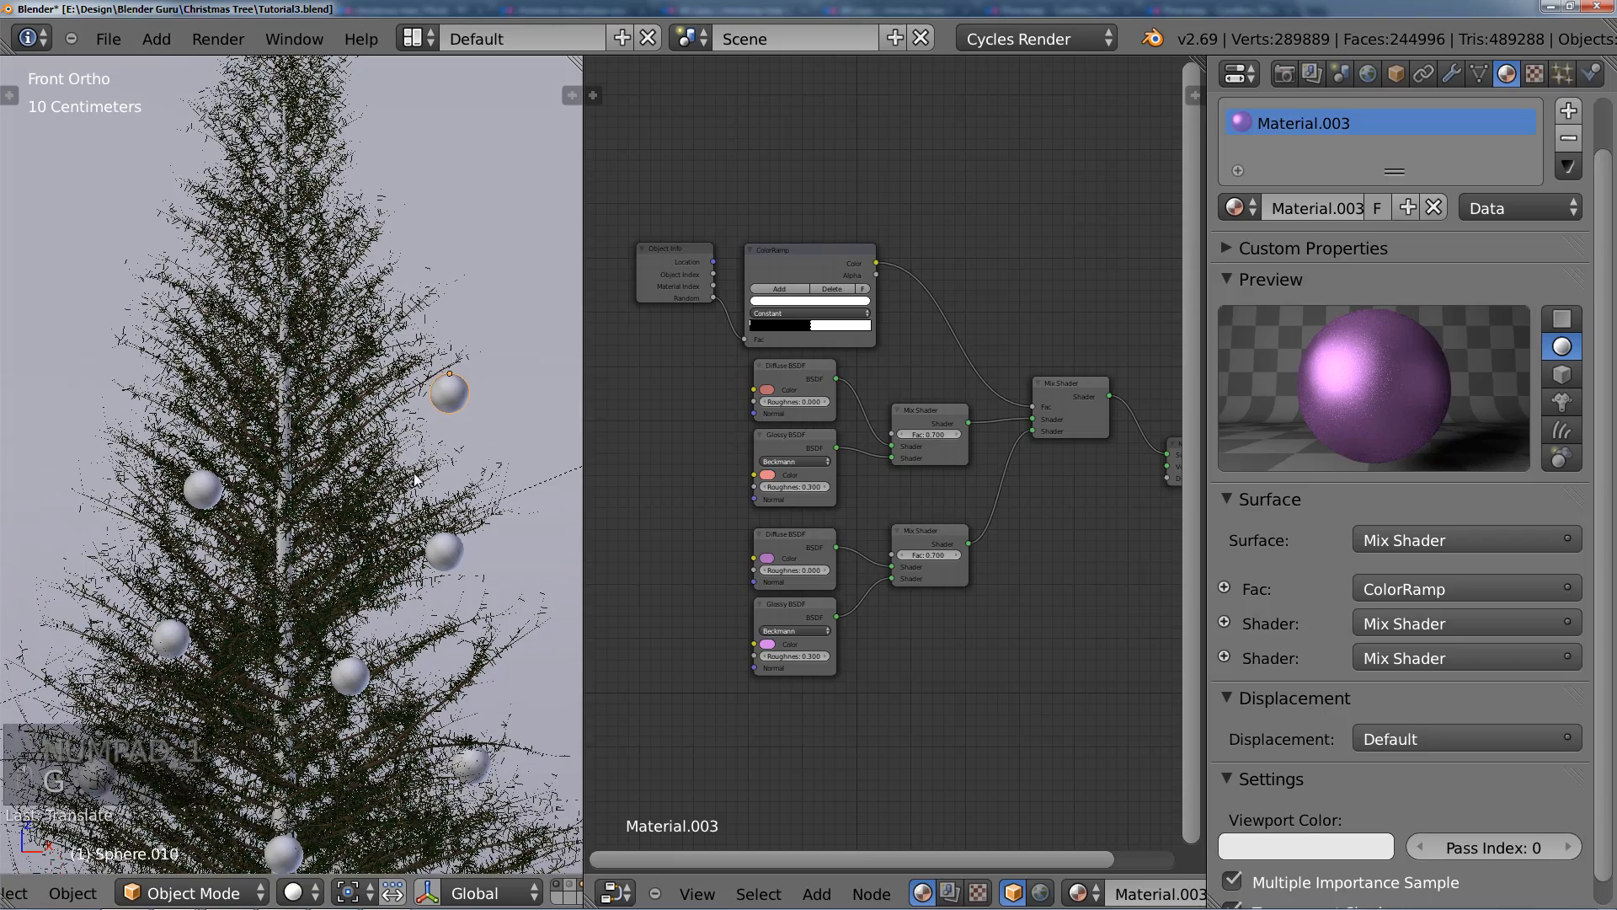
Step: Add a linked bauble copy about 40 cm along negative X and 12 cm higher, and bring it forward along negative Y
key(alt+d)
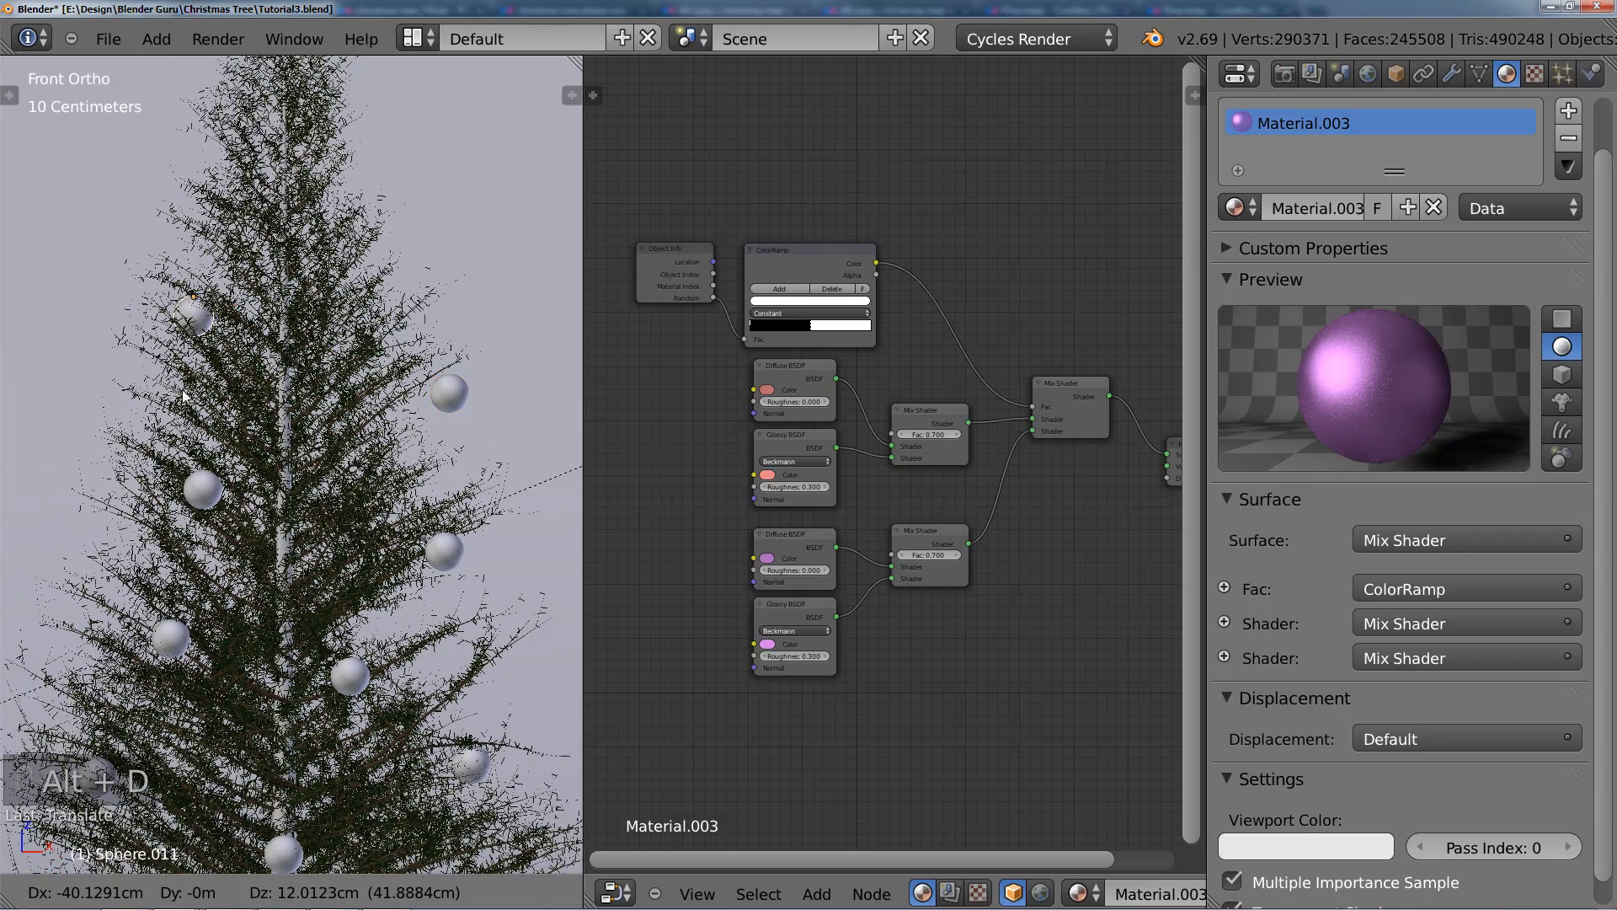
click(183, 396)
middle_drag(184, 396, 34, 465)
key(g)
key(y)
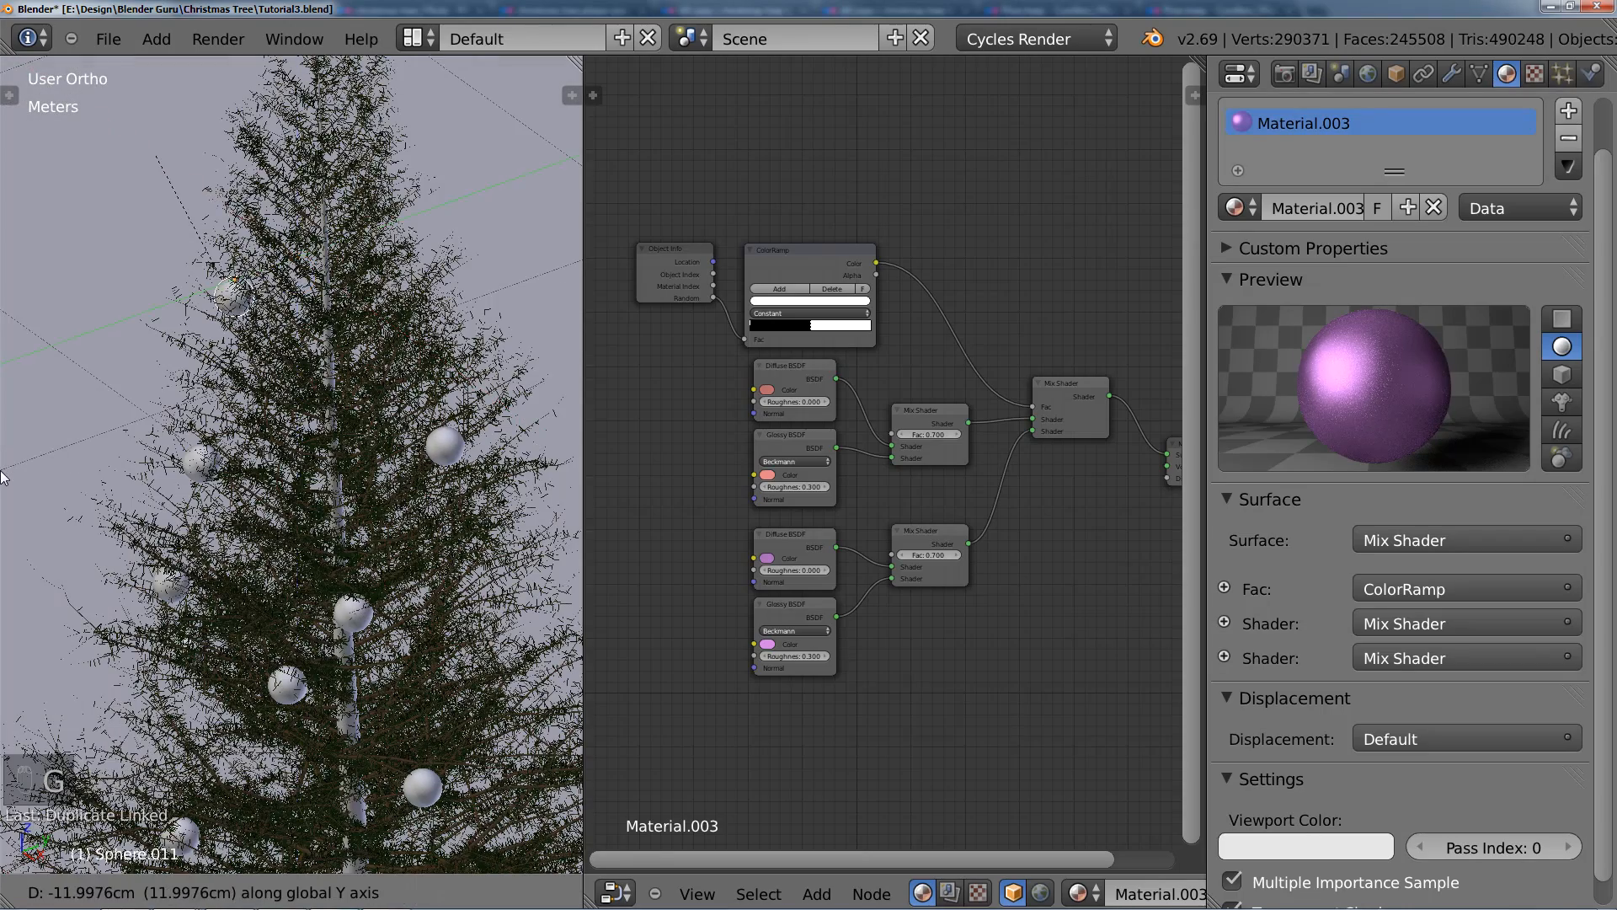
click(269, 293)
middle_drag(269, 294, 400, 291)
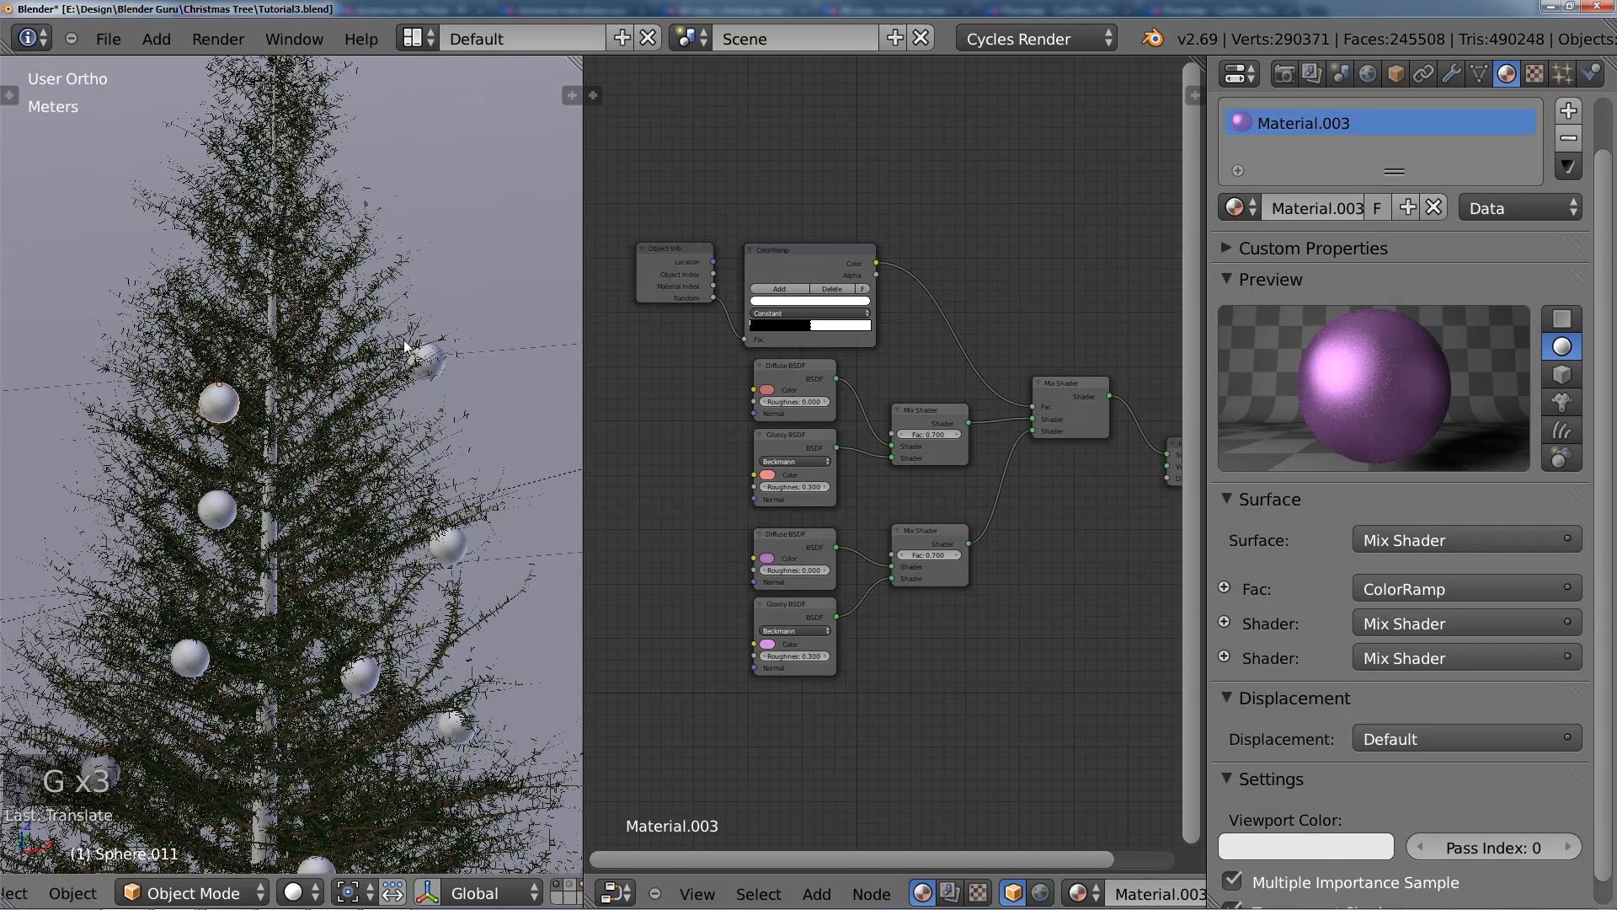
Step: Add three more linked bauble copies towards the treetop, spreading them across the centre, left and right sides
middle_drag(406, 346, 325, 428)
key(alt+d)
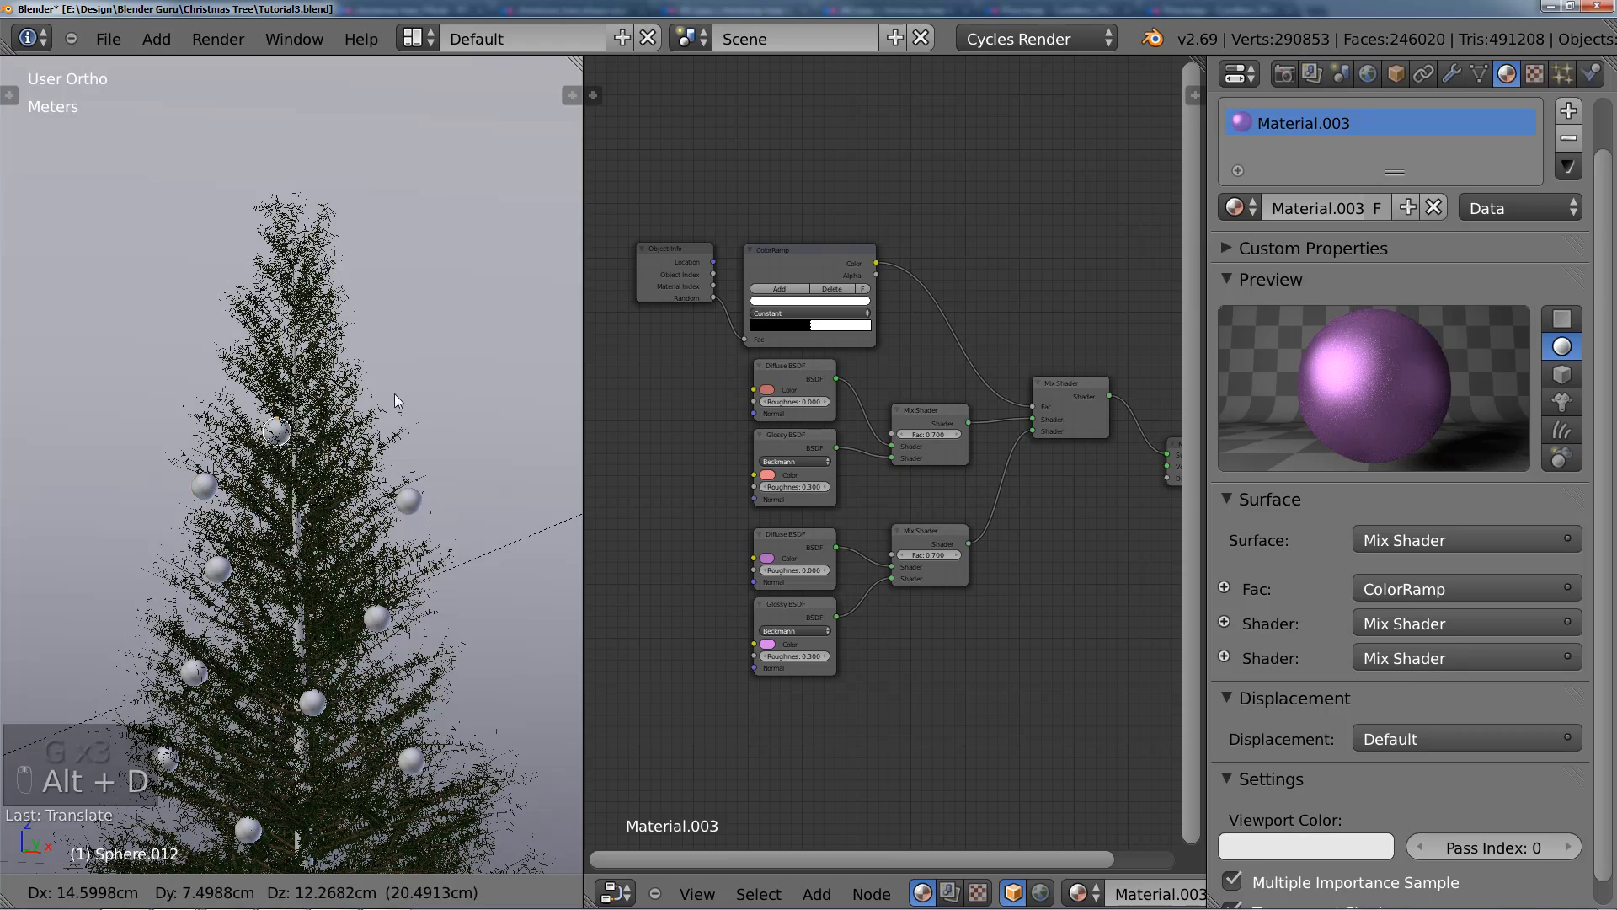
middle_drag(329, 406, 447, 369)
key(alt+d)
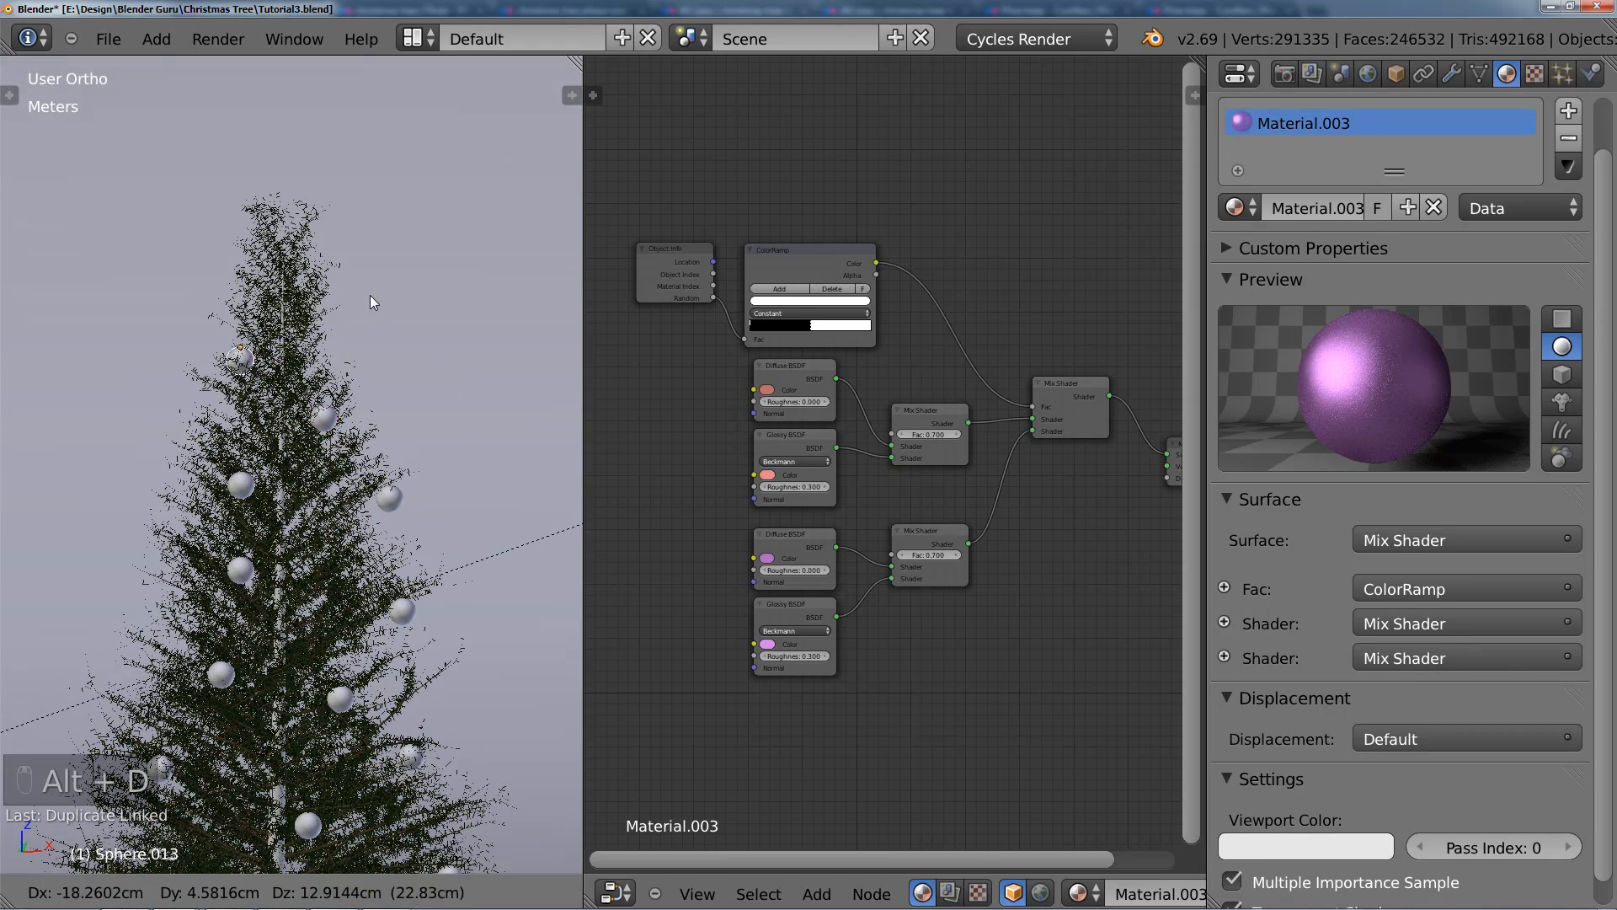
click(363, 296)
middle_drag(364, 296, 336, 328)
key(alt+d)
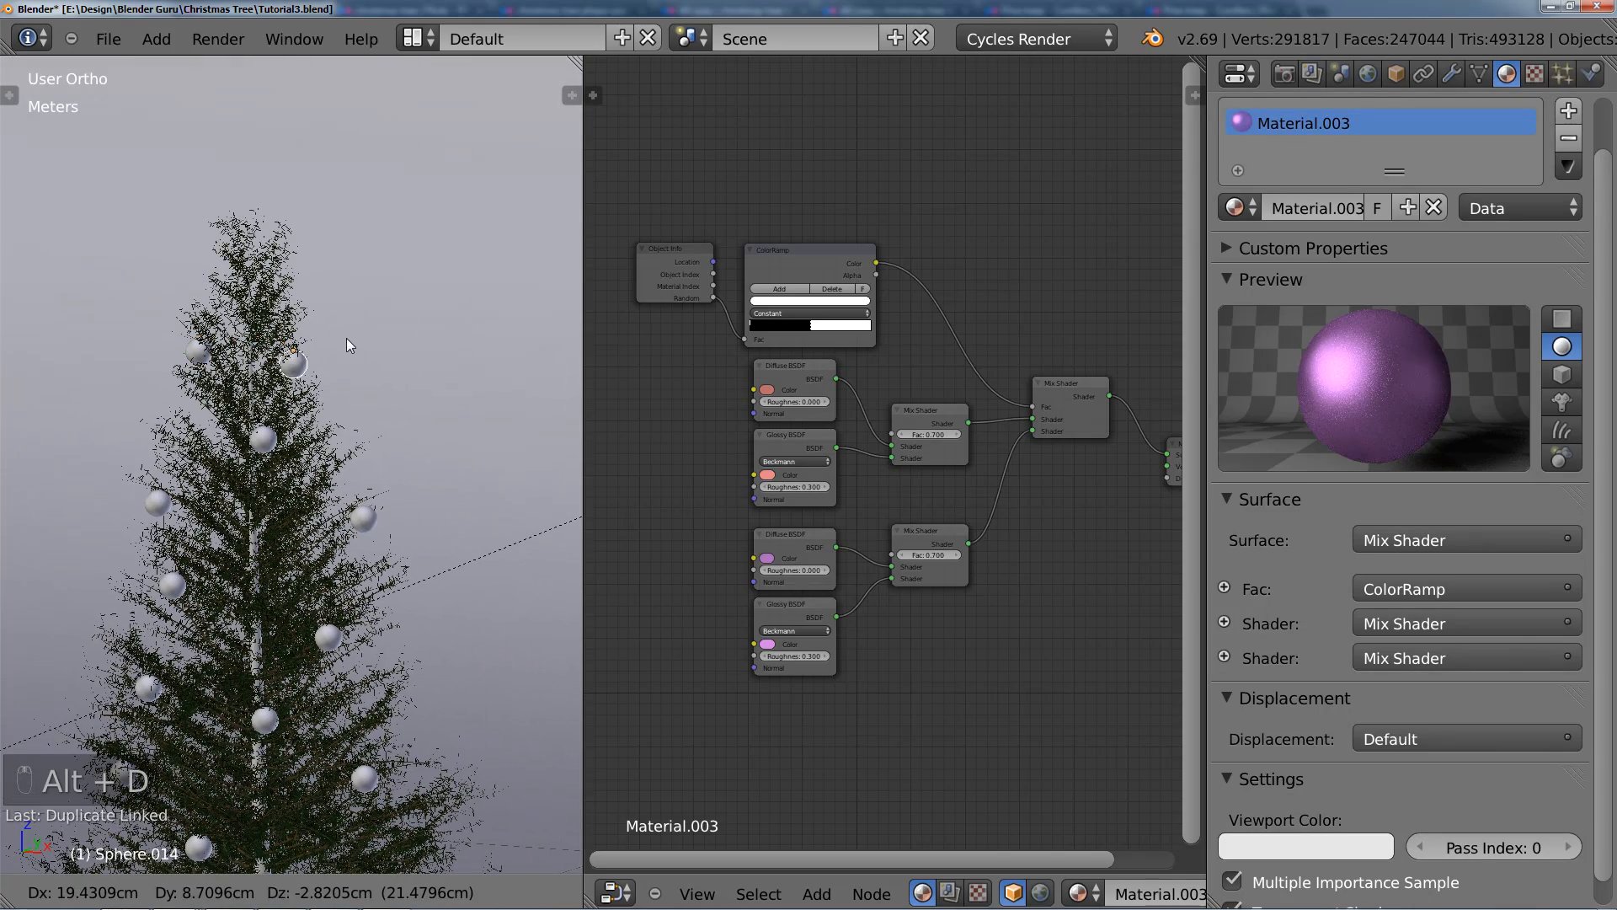
click(352, 342)
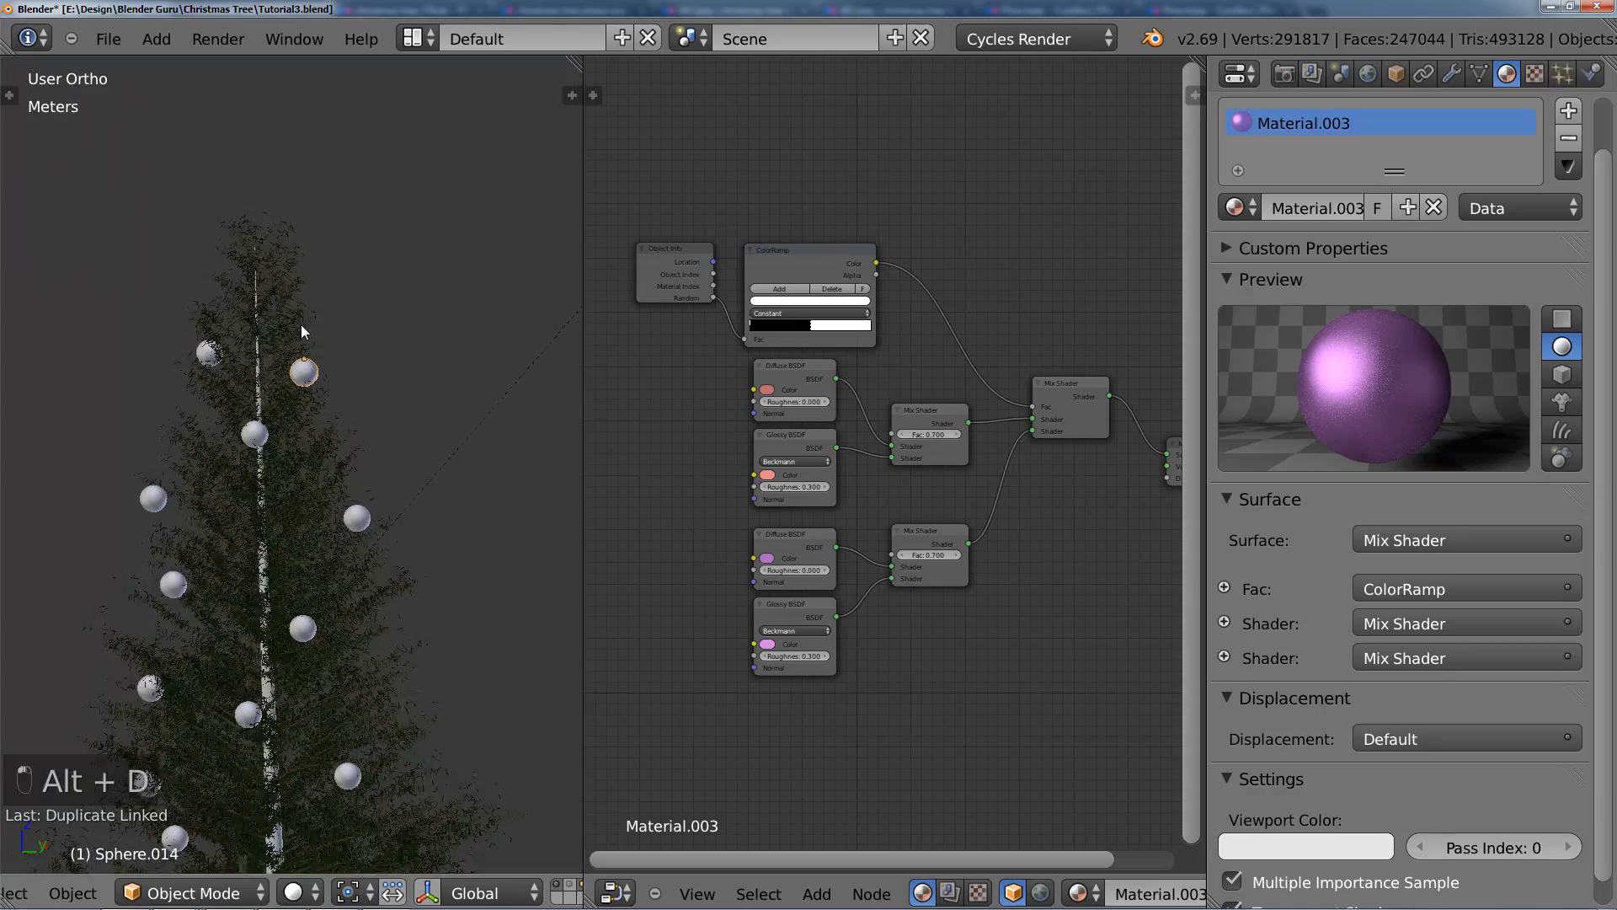
Step: Add a linked duplicate of the topmost bauble and place it low down at the base of the tree
scroll(301, 325, down, 6)
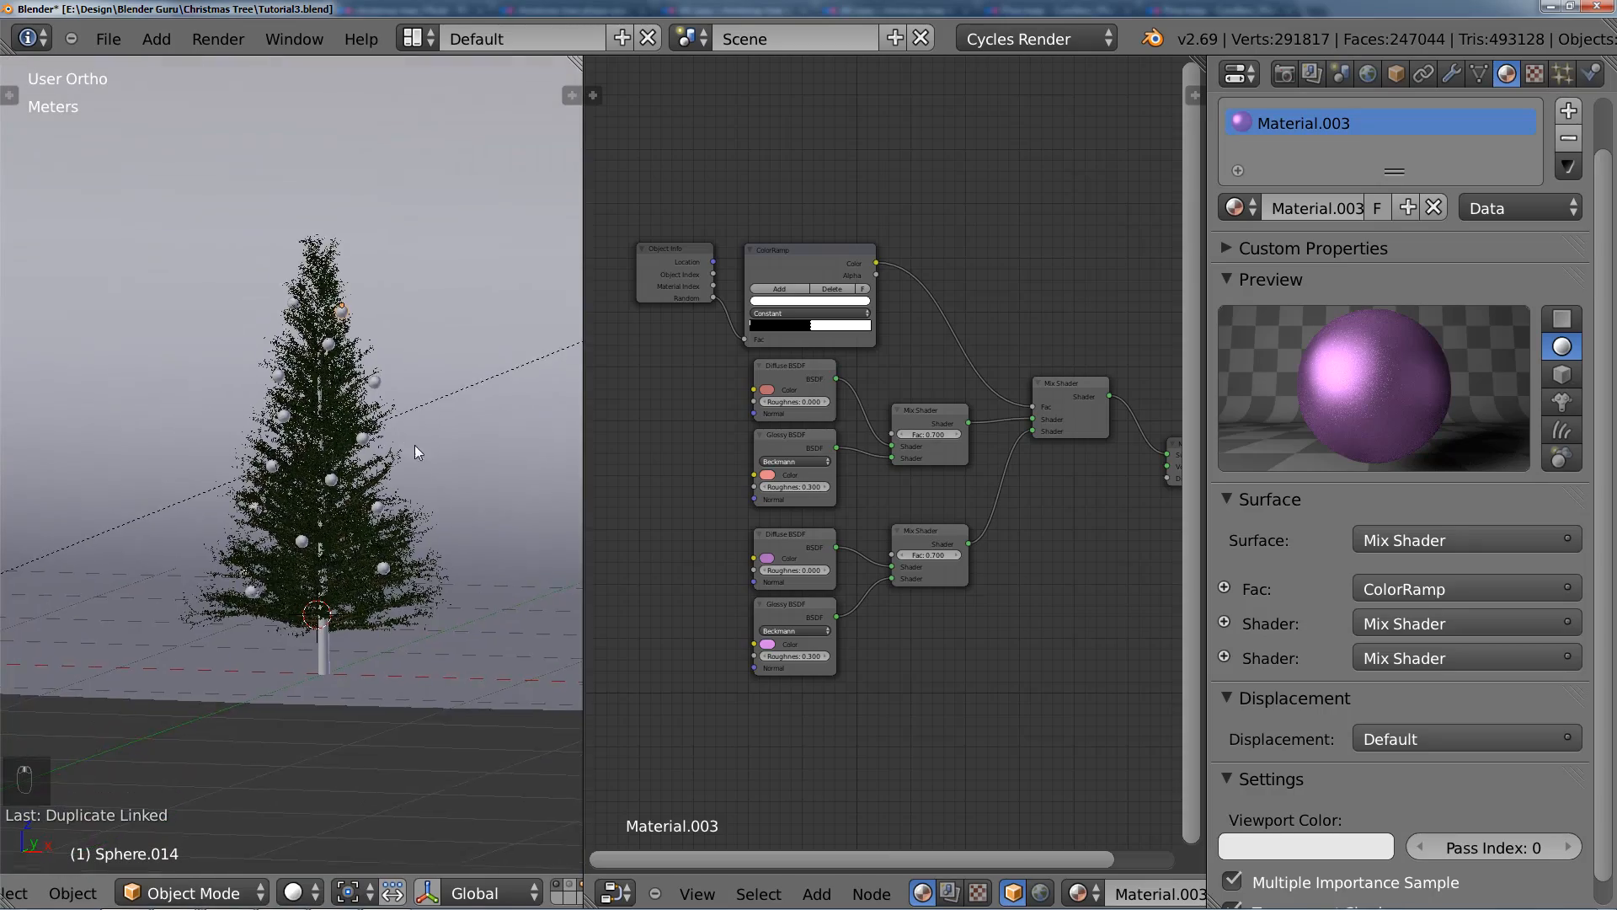
middle_drag(415, 445, 409, 467)
scroll(402, 443, up, 3)
scroll(379, 396, down, 1)
middle_drag(320, 391, 320, 543)
key(alt+d)
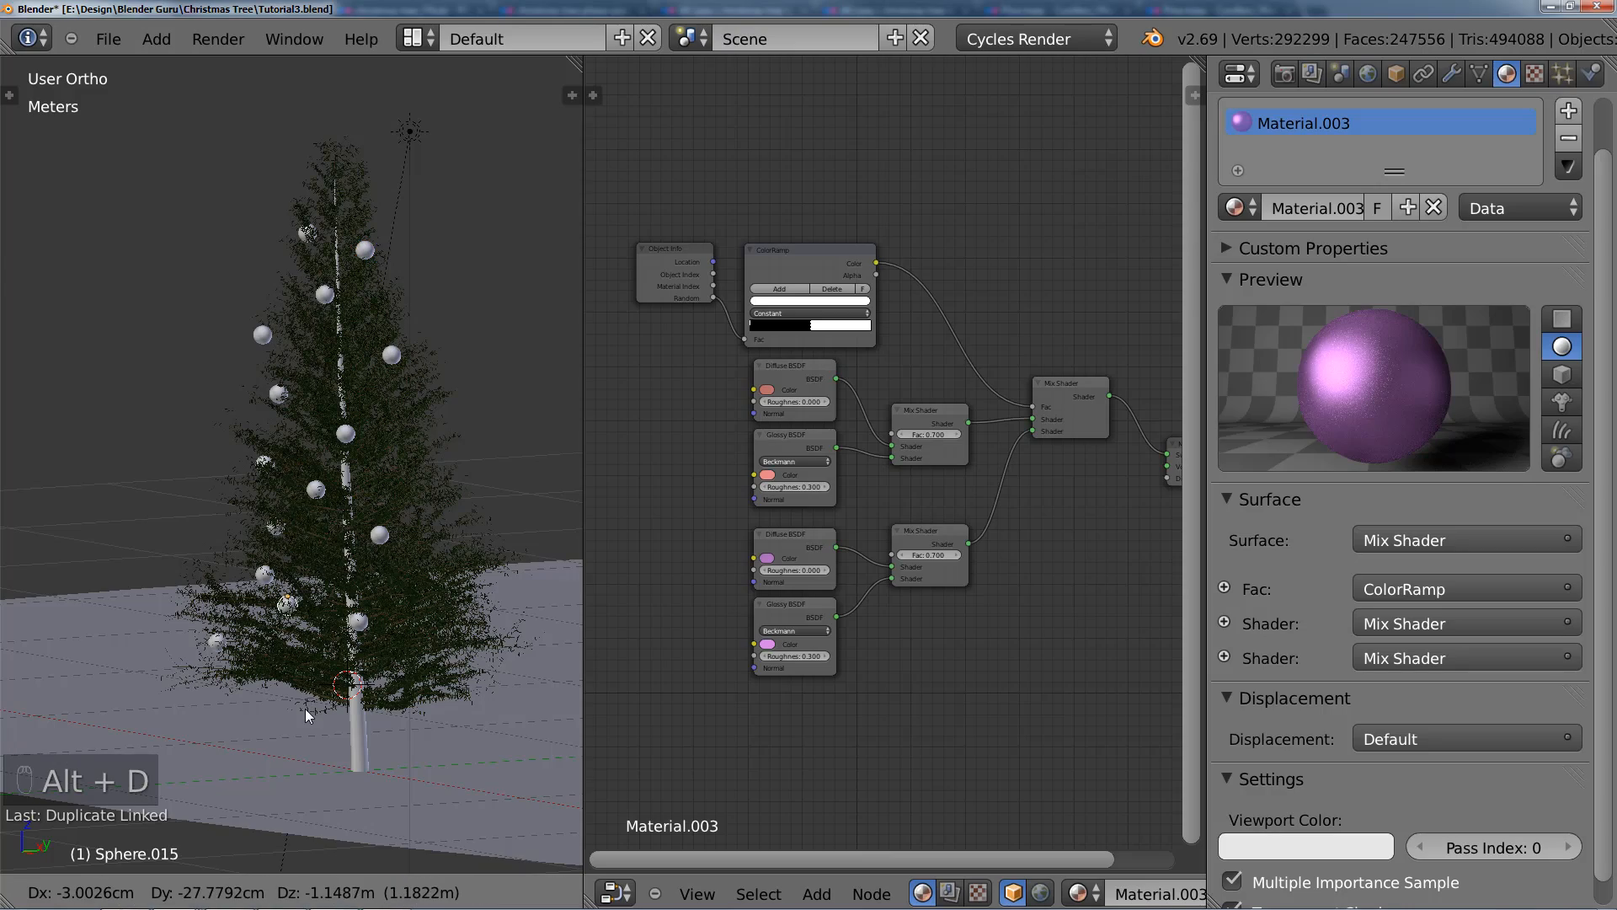
click(307, 724)
Step: Lower the new bottom bauble about 12.5 cm along the Z axis towards the lowest branches
middle_drag(306, 725, 412, 416)
scroll(368, 706, up, 2)
scroll(419, 417, up, 1)
key(g)
key(z)
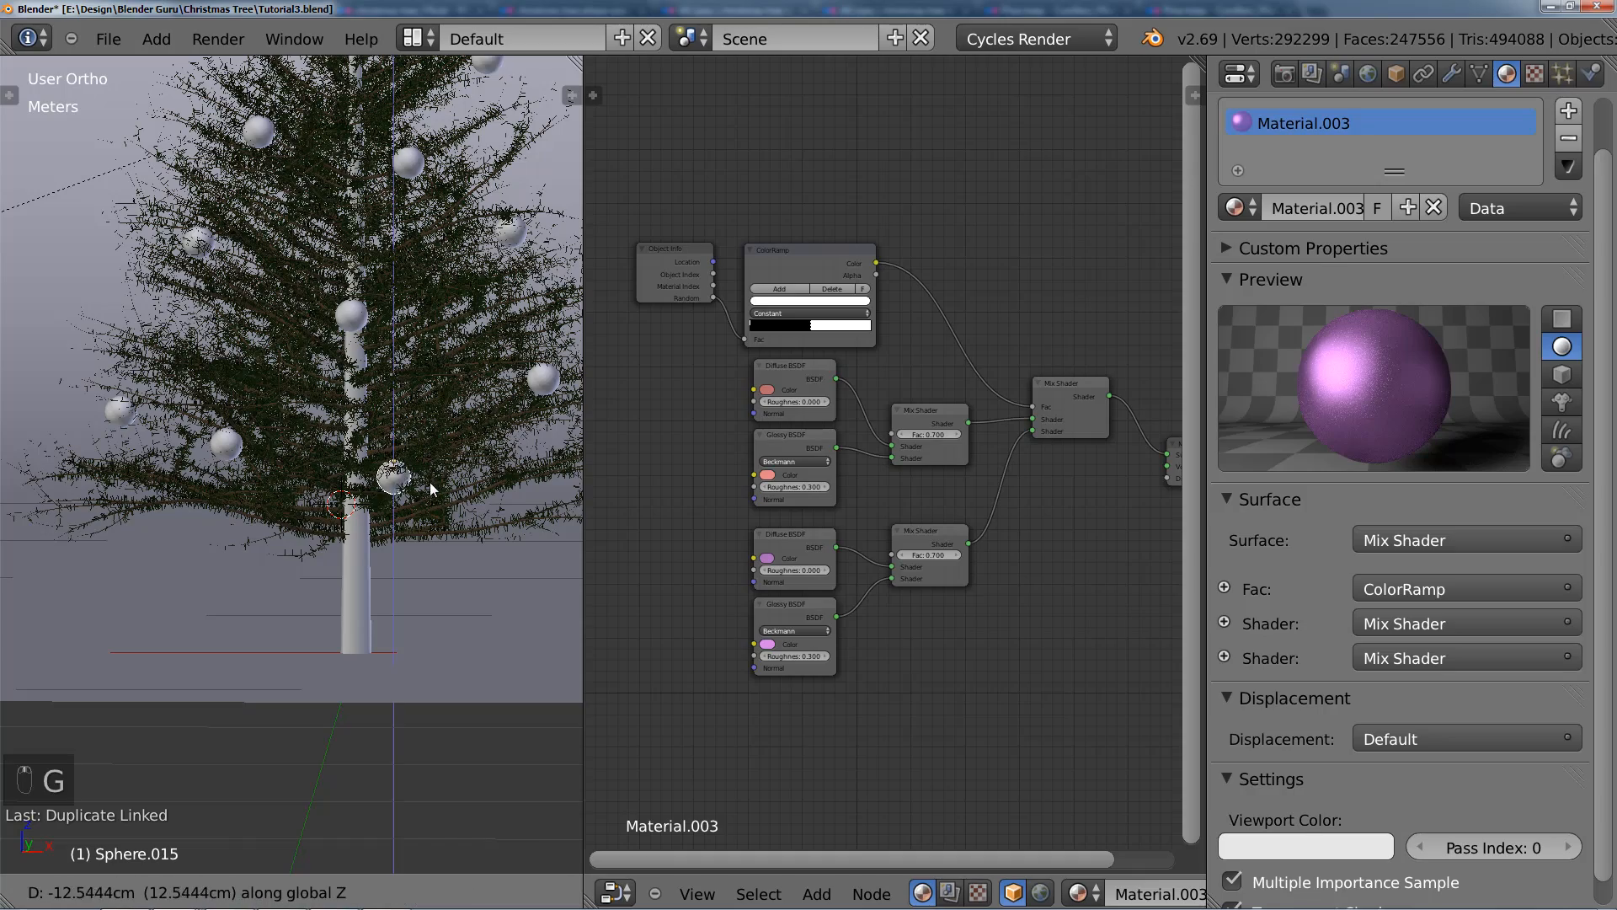
click(429, 497)
Step: Move the bottom bauble along the X axis so it hangs in front of the trunk
middle_drag(430, 497, 371, 283)
key(g)
key(x)
click(384, 511)
scroll(384, 497, down, 3)
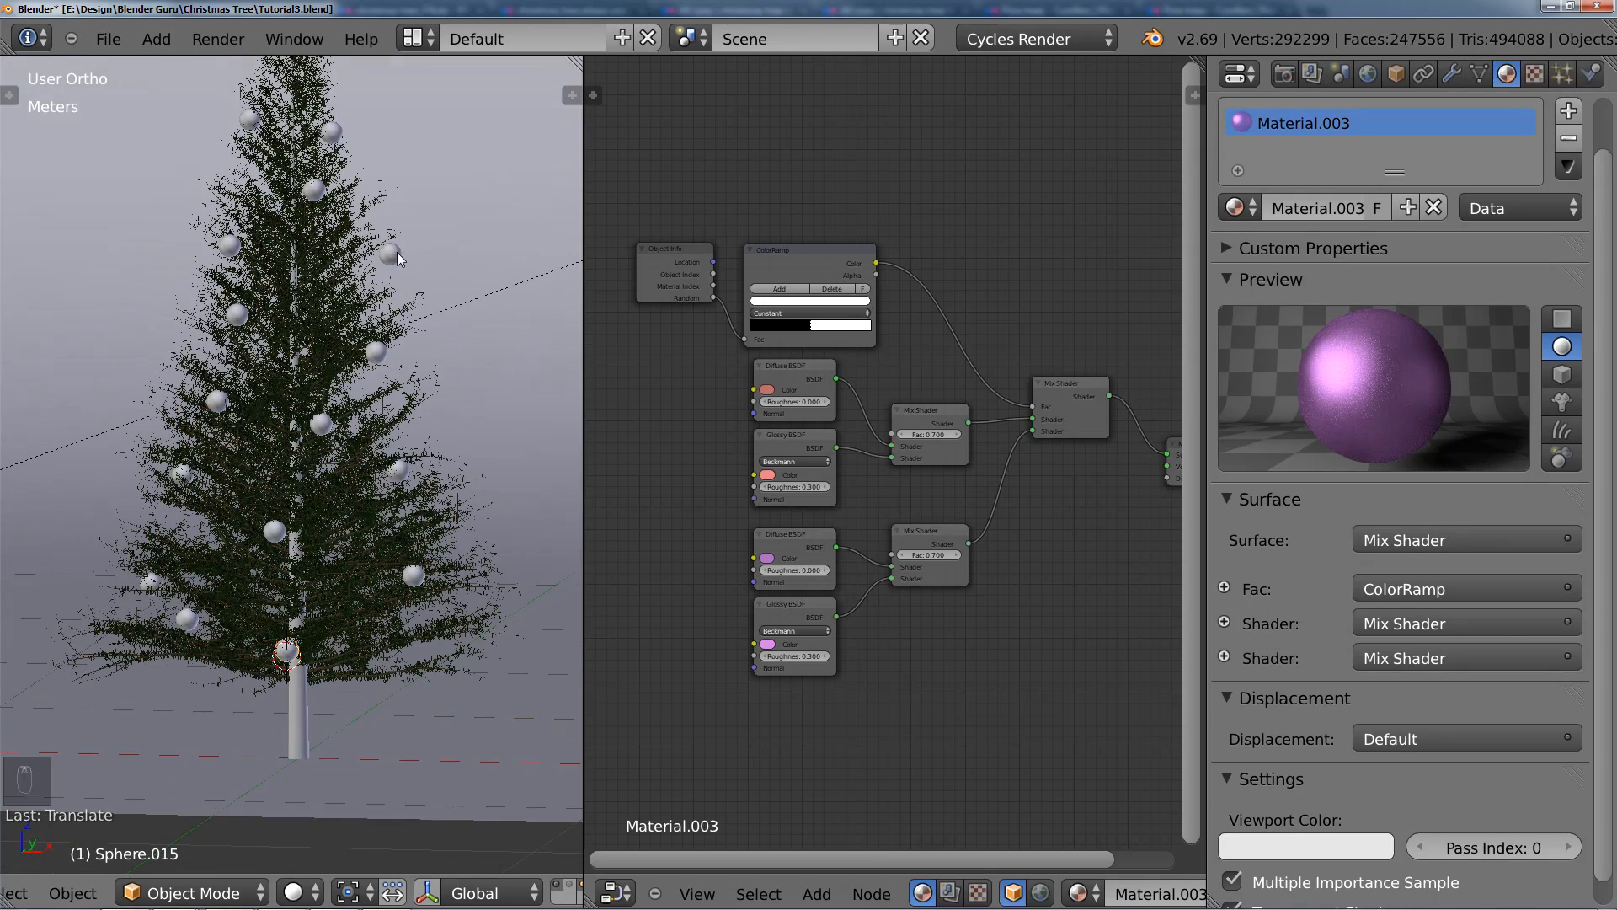
Step: Select the protruding upper-right bauble, move it inward along negative X and lower it about 3 cm along Z
right_click(439, 256)
key(g)
key(x)
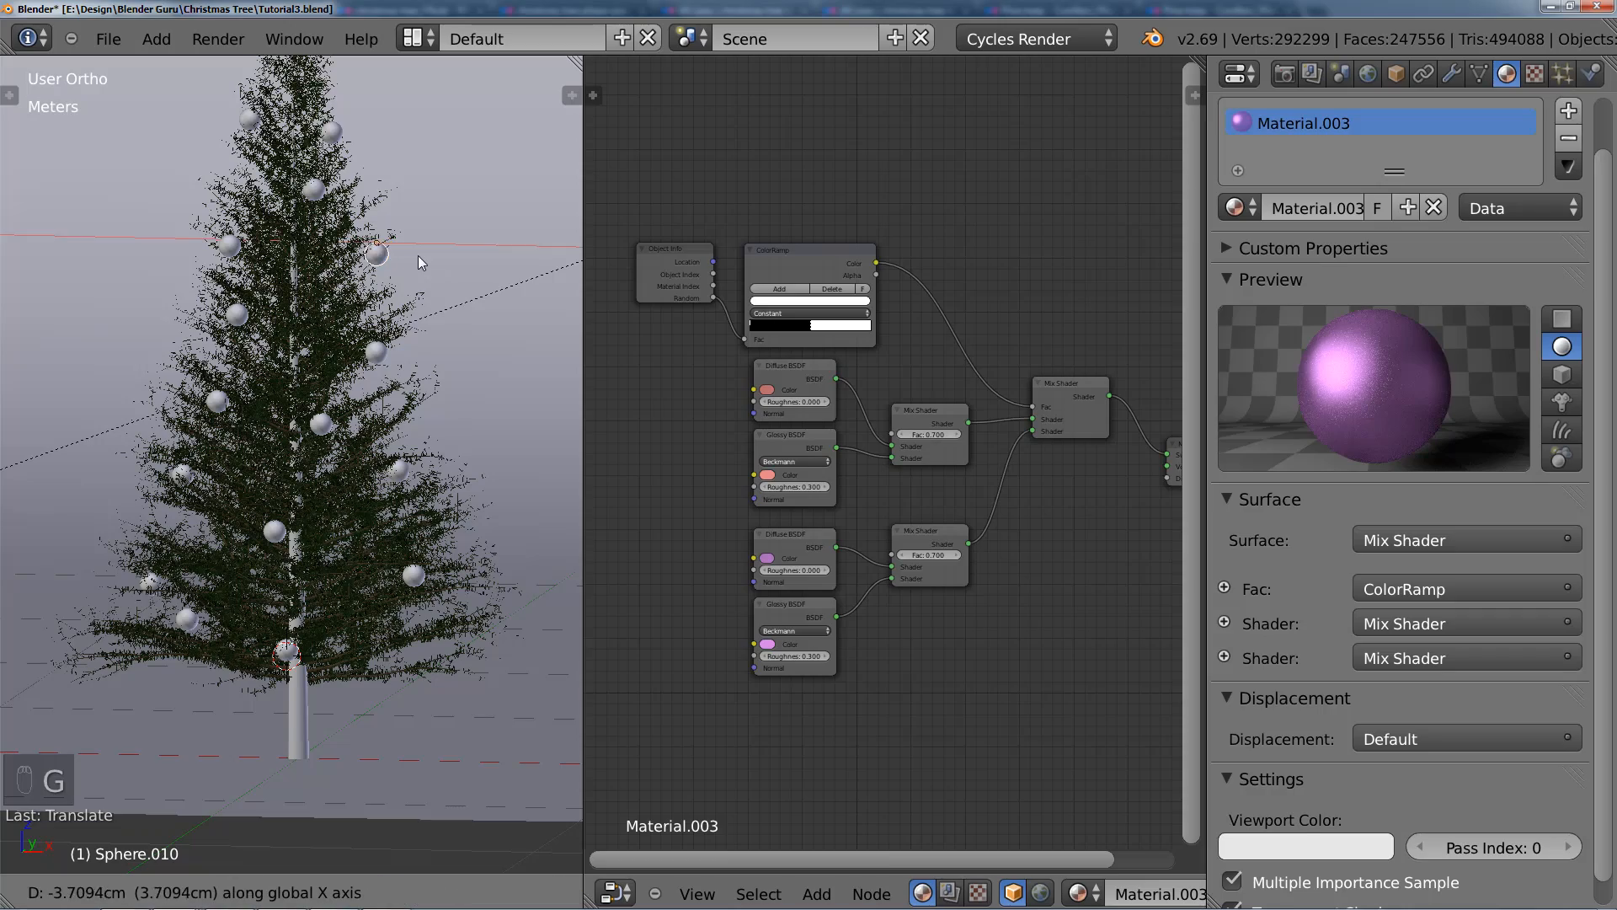
click(416, 258)
key(g)
key(z)
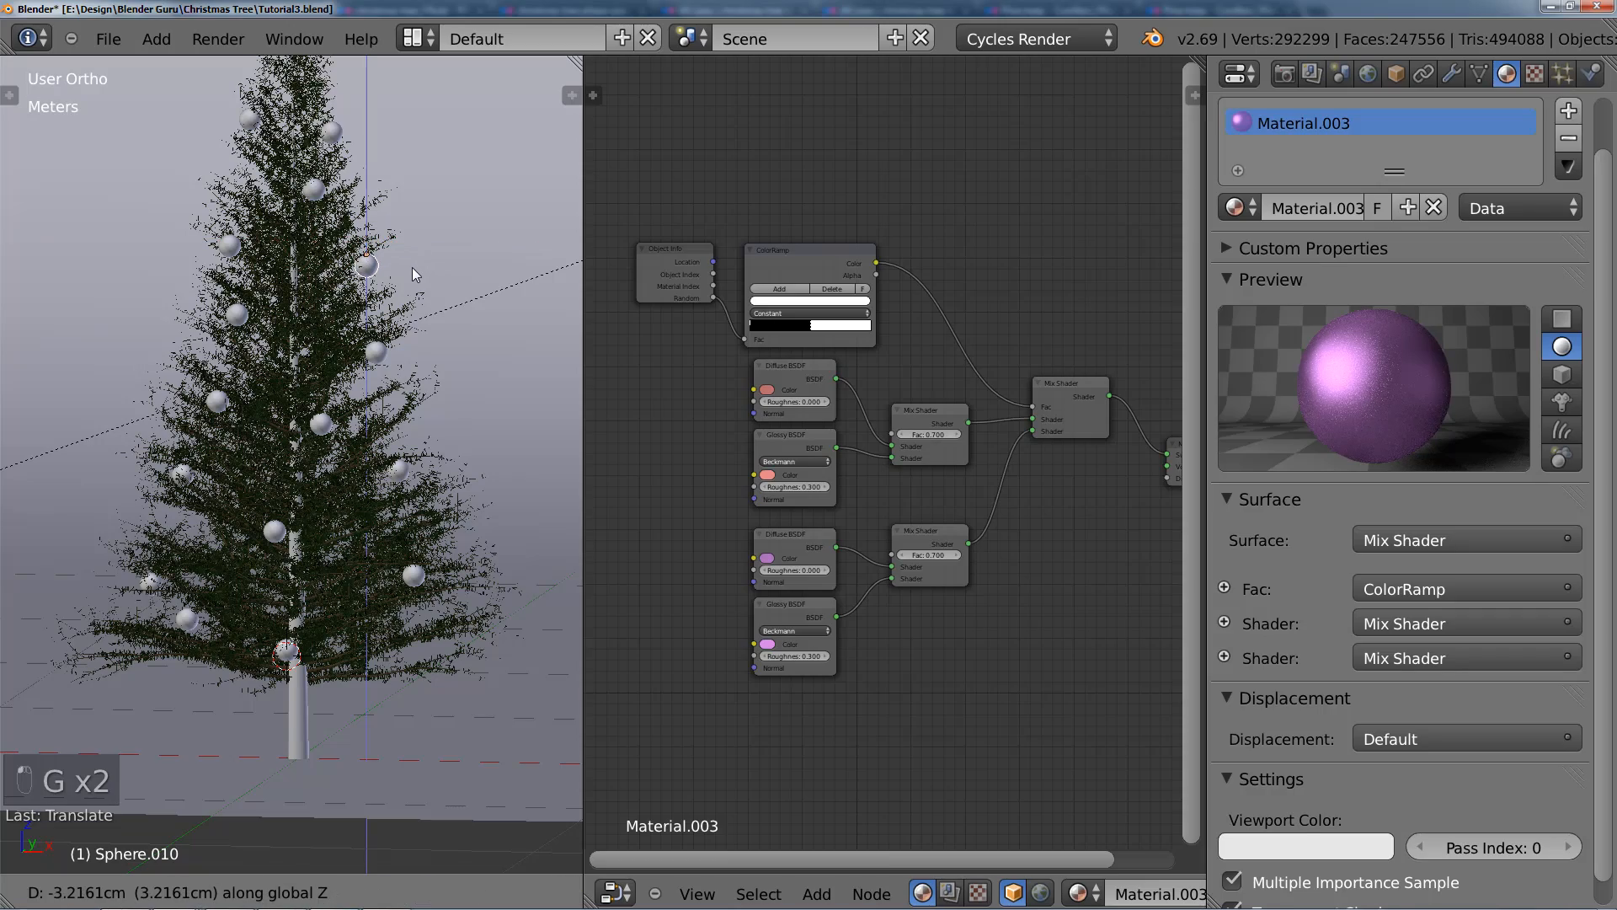
click(412, 266)
Step: From the camera view, add a linked duplicate of that bauble at mid-height on the tree's left side
middle_drag(412, 266, 325, 281)
key(KP_0)
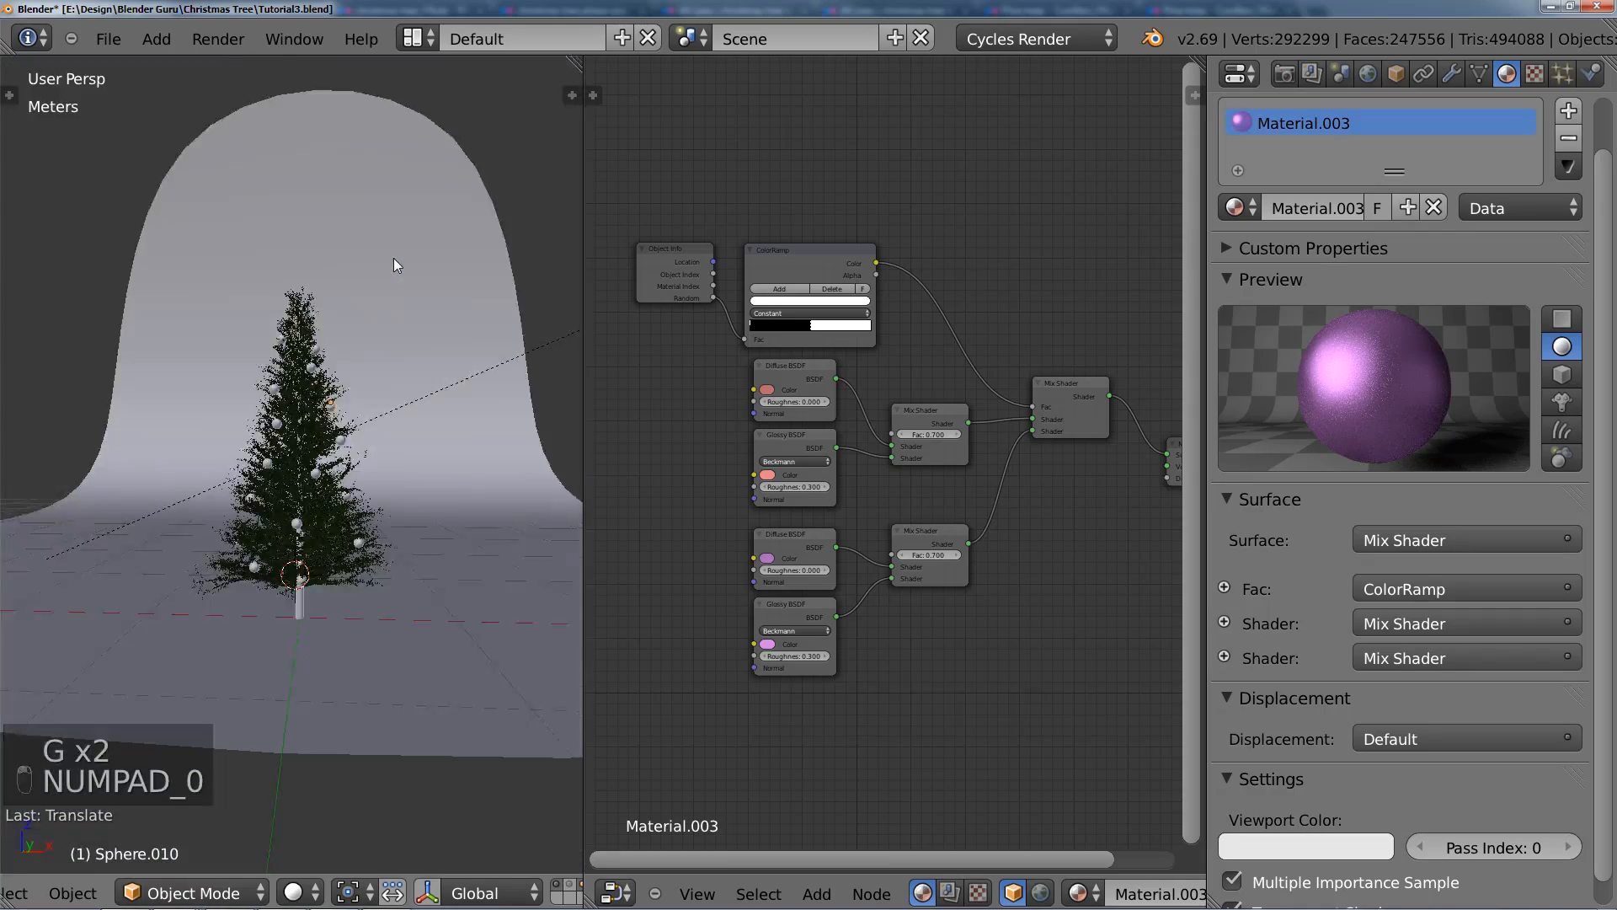
scroll(421, 463, down, 2)
scroll(417, 452, up, 5)
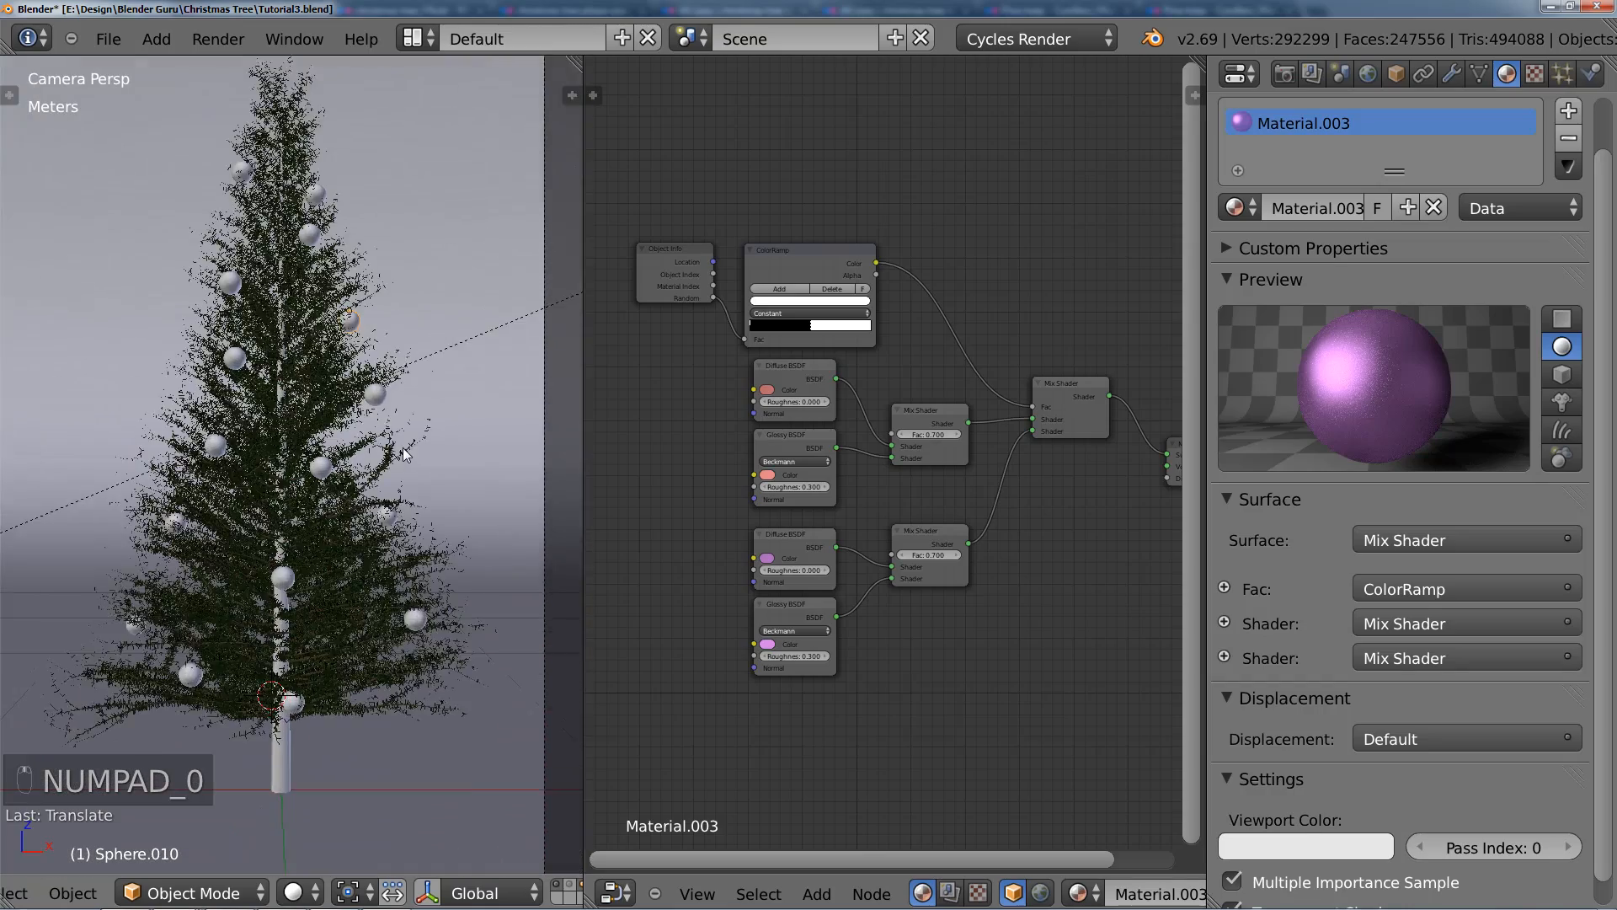
key(alt+d)
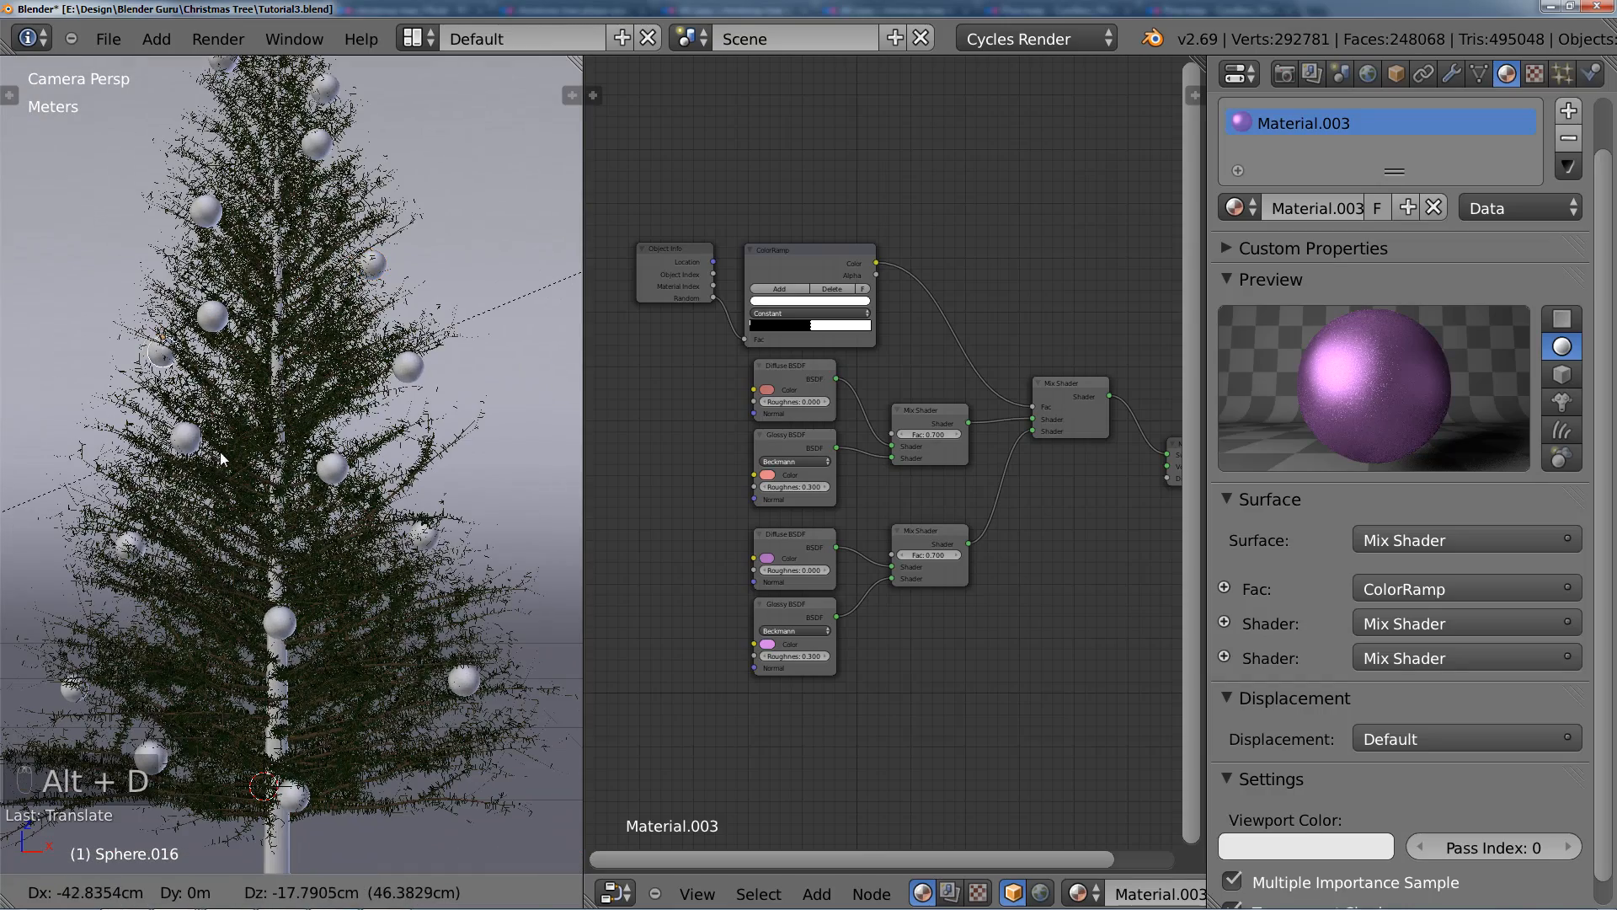
click(212, 394)
Step: Adjust the newest left-side bauble's position against the branches, return to the camera view and deselect everything
middle_drag(262, 408, 413, 476)
scroll(412, 477, up, 4)
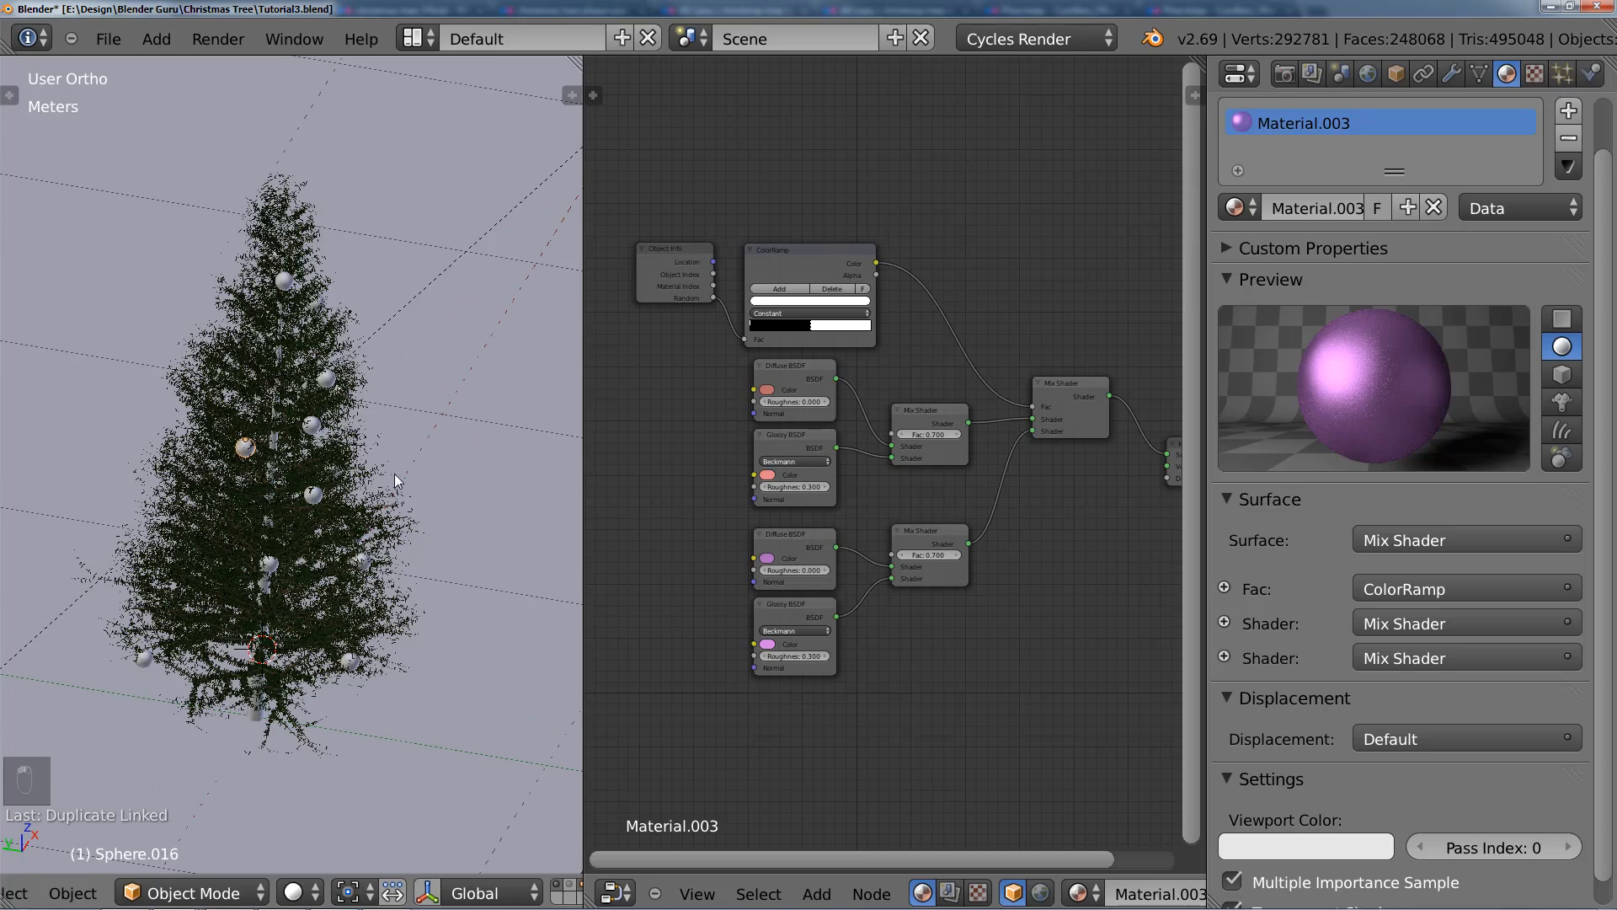
key(g)
click(395, 480)
key(KP_0)
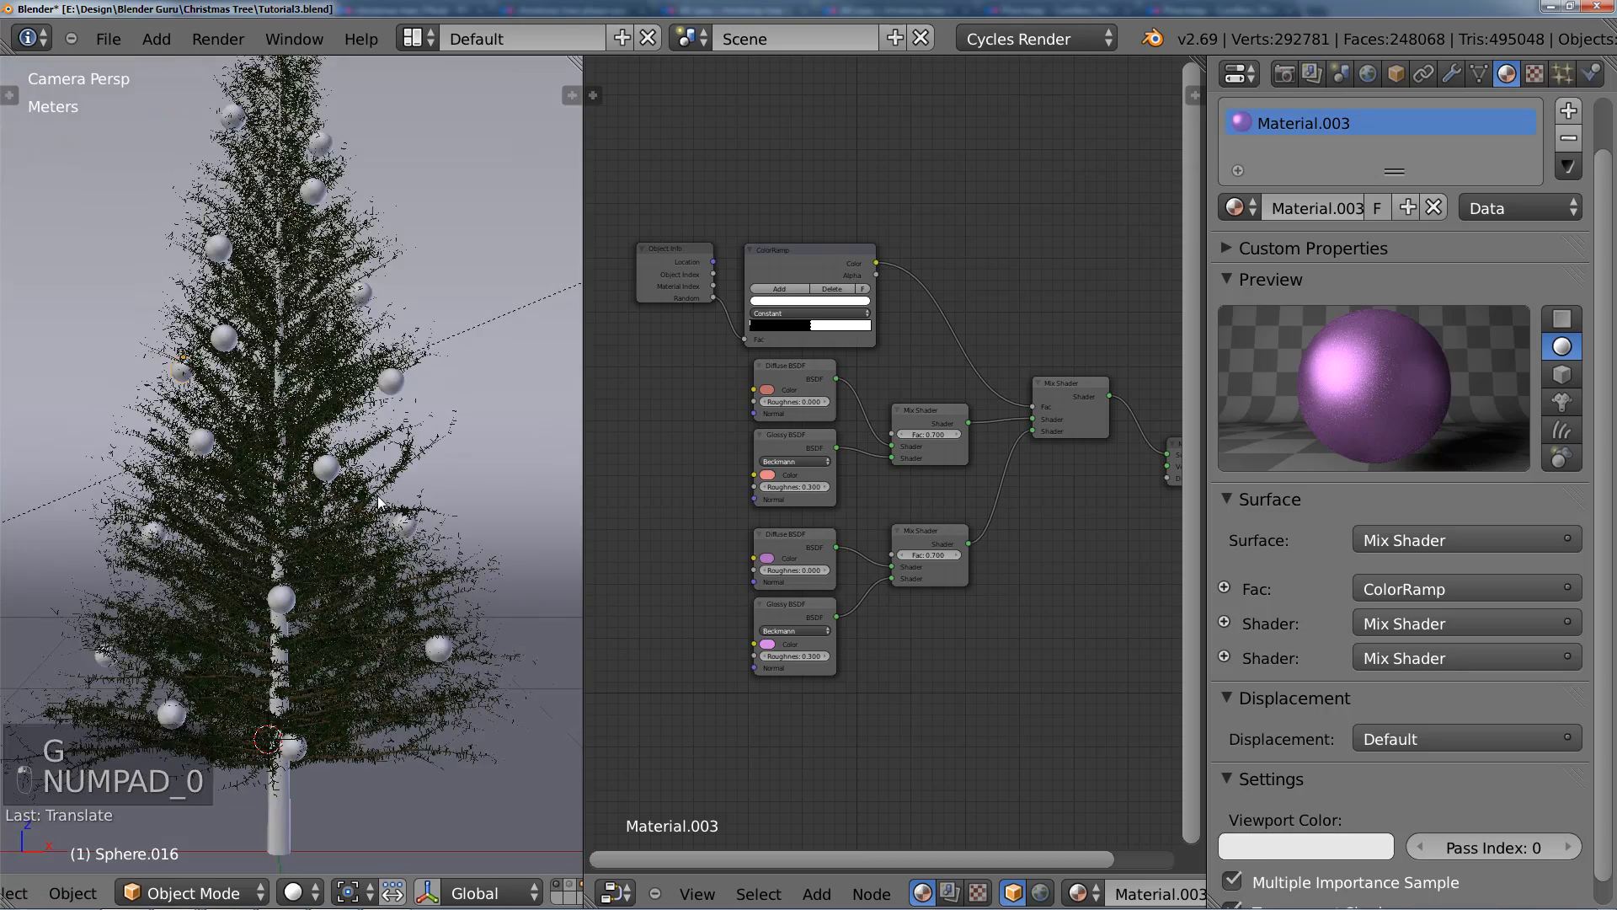
key(a)
key(a)
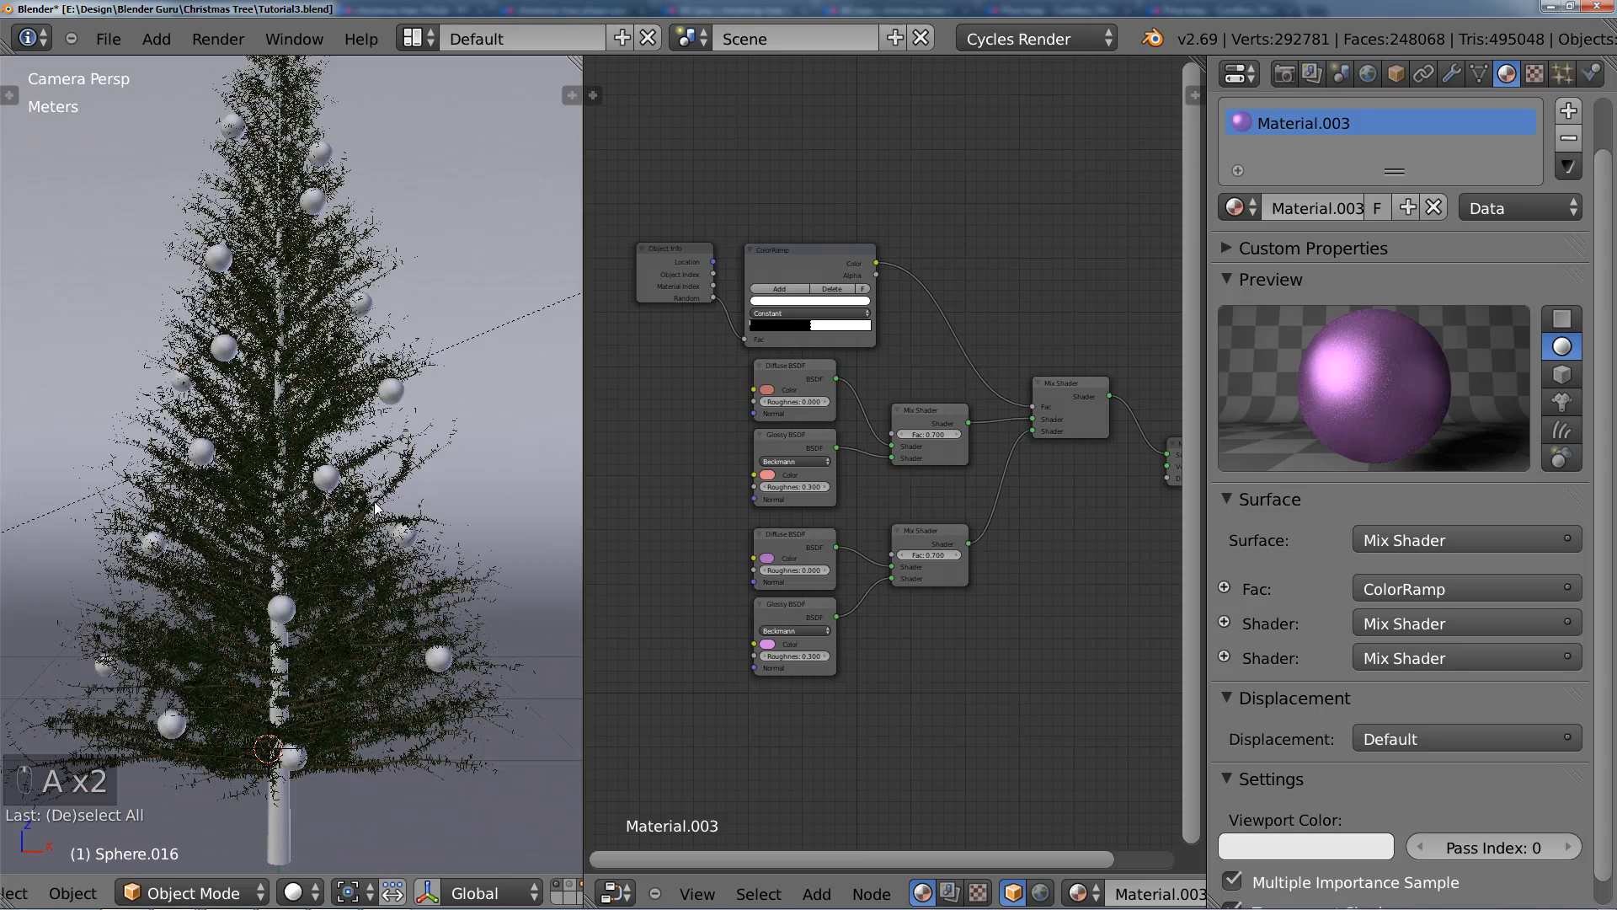
scroll(367, 443, down, 2)
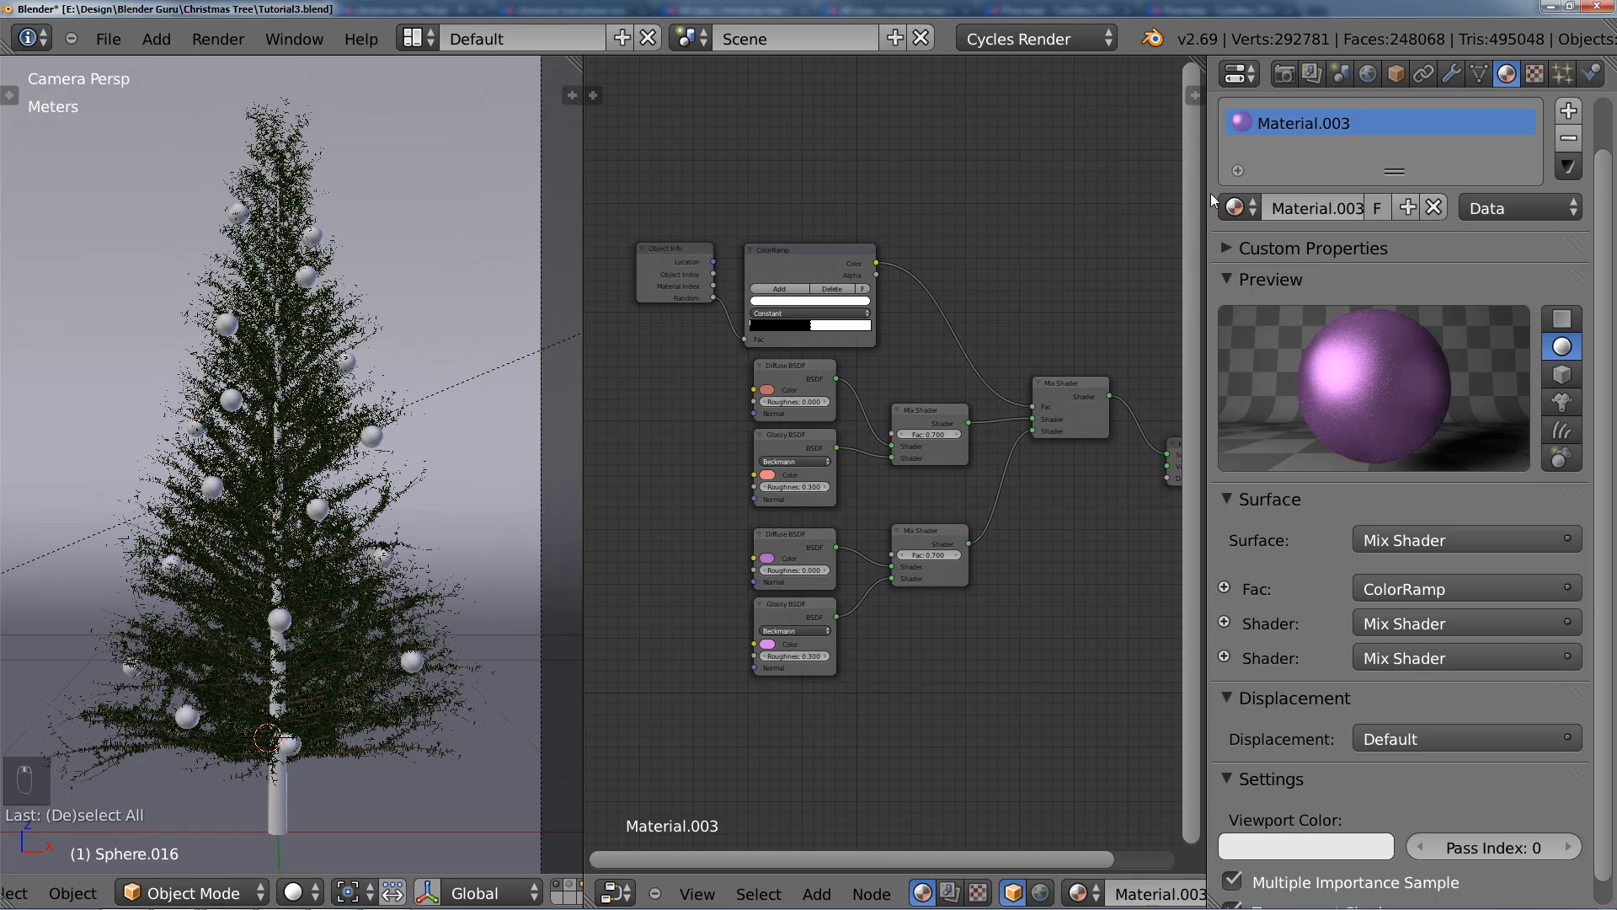
Step: Display the scene's render settings and save the file
click(1285, 74)
scroll(1398, 421, up, 10)
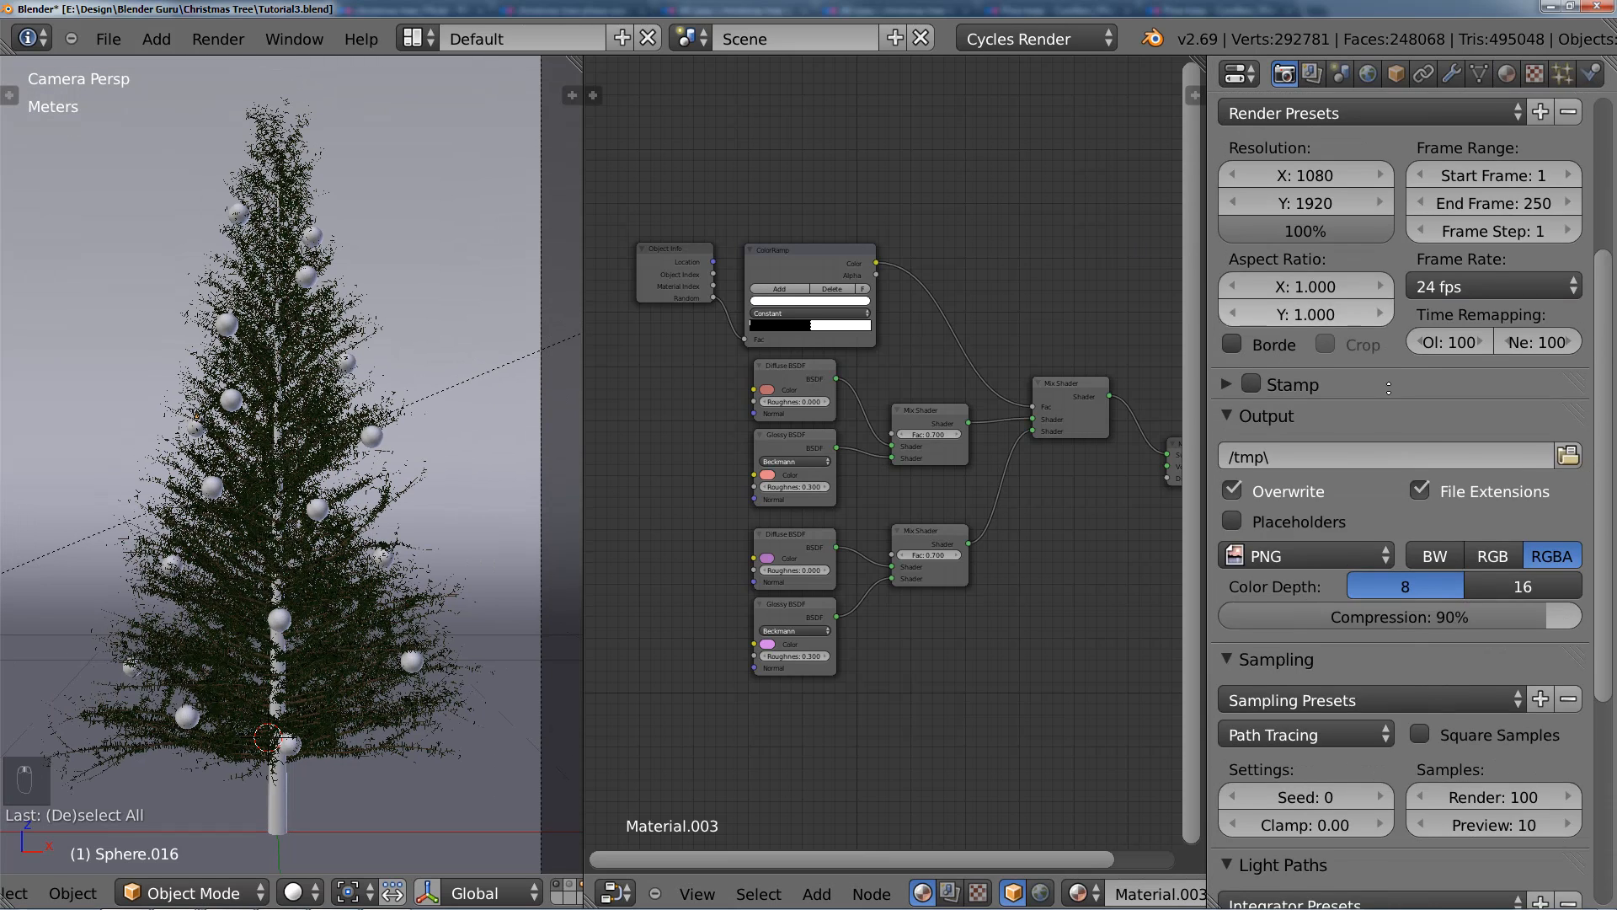
key(ctrl+s)
click(549, 490)
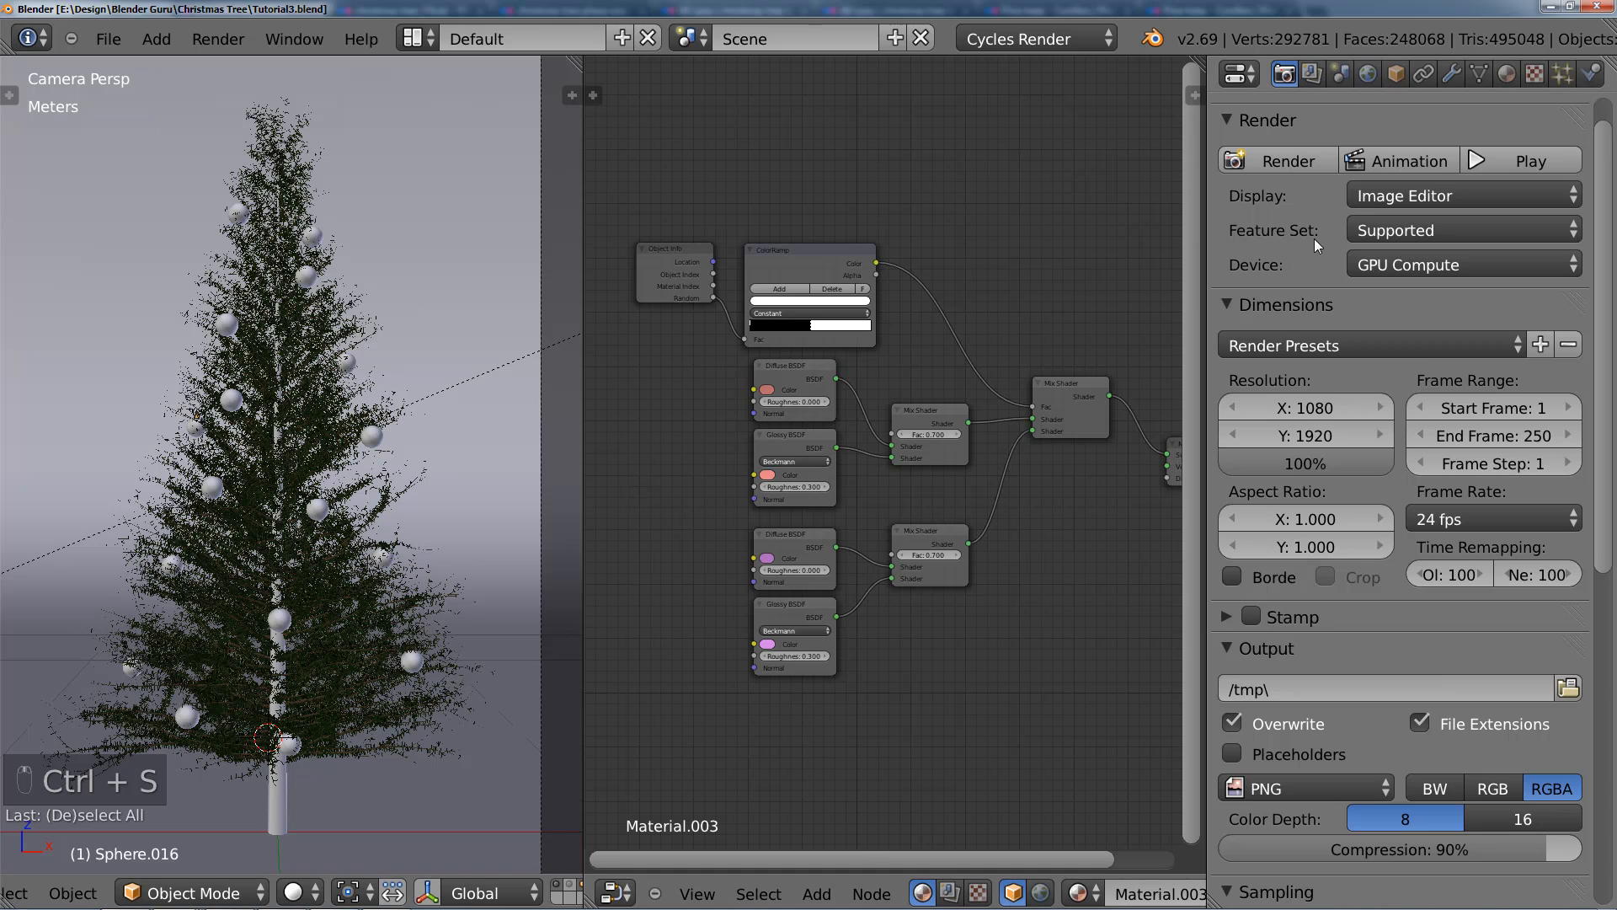
Step: Show the additional object layer together with the decorated tree, widen the 3D view and save the file
scroll(498, 487, down, 1)
shift+click(579, 884)
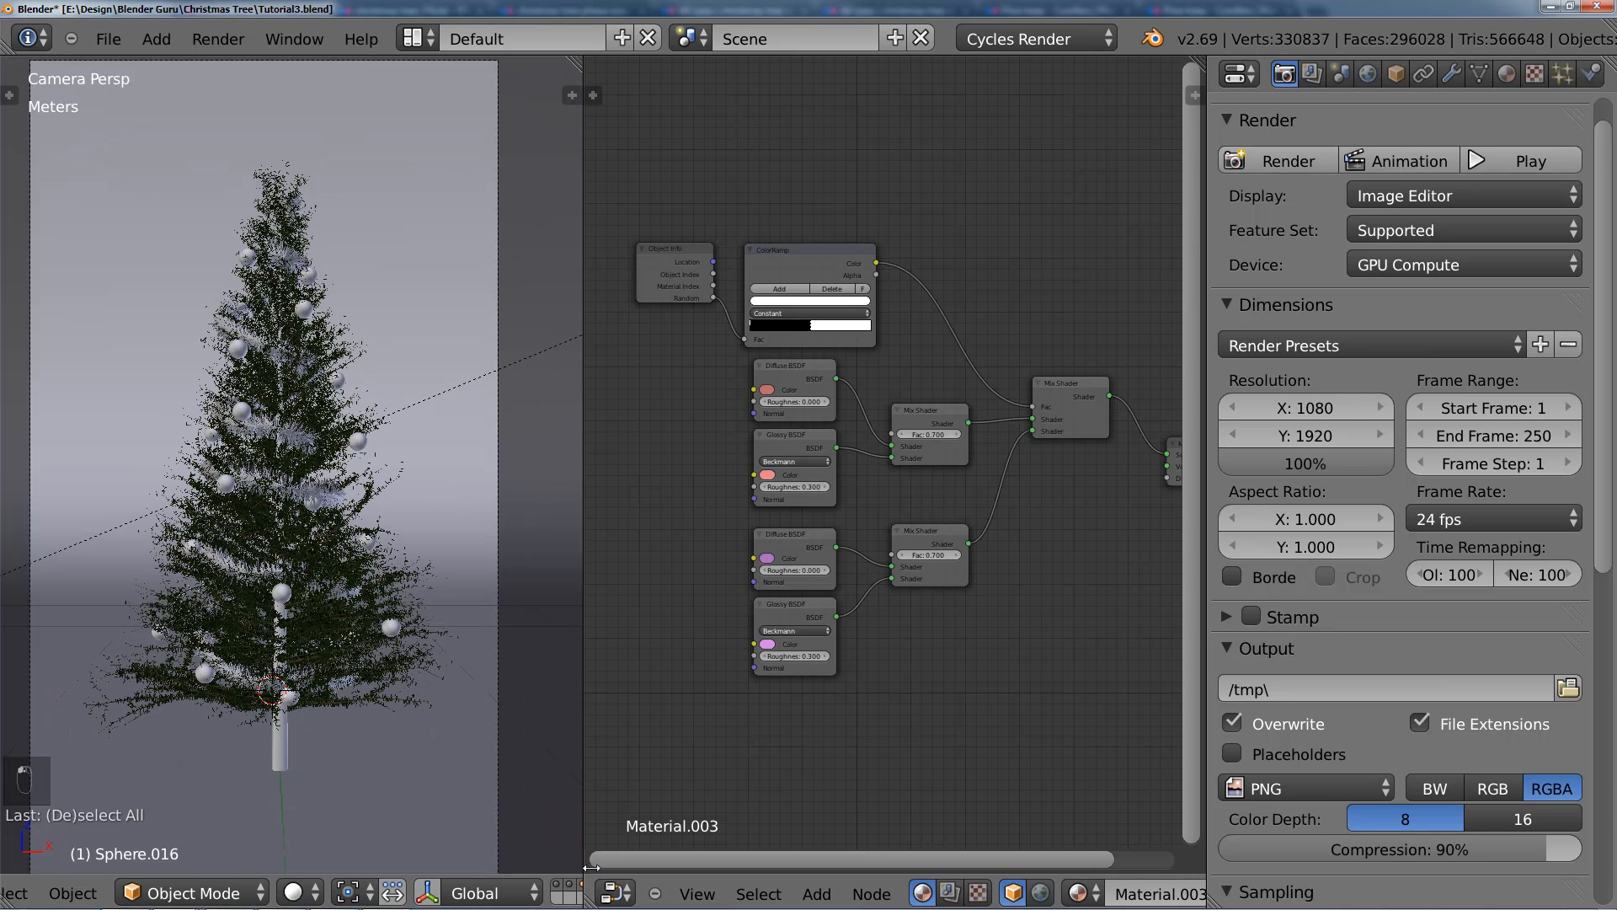
drag(592, 867, 763, 868)
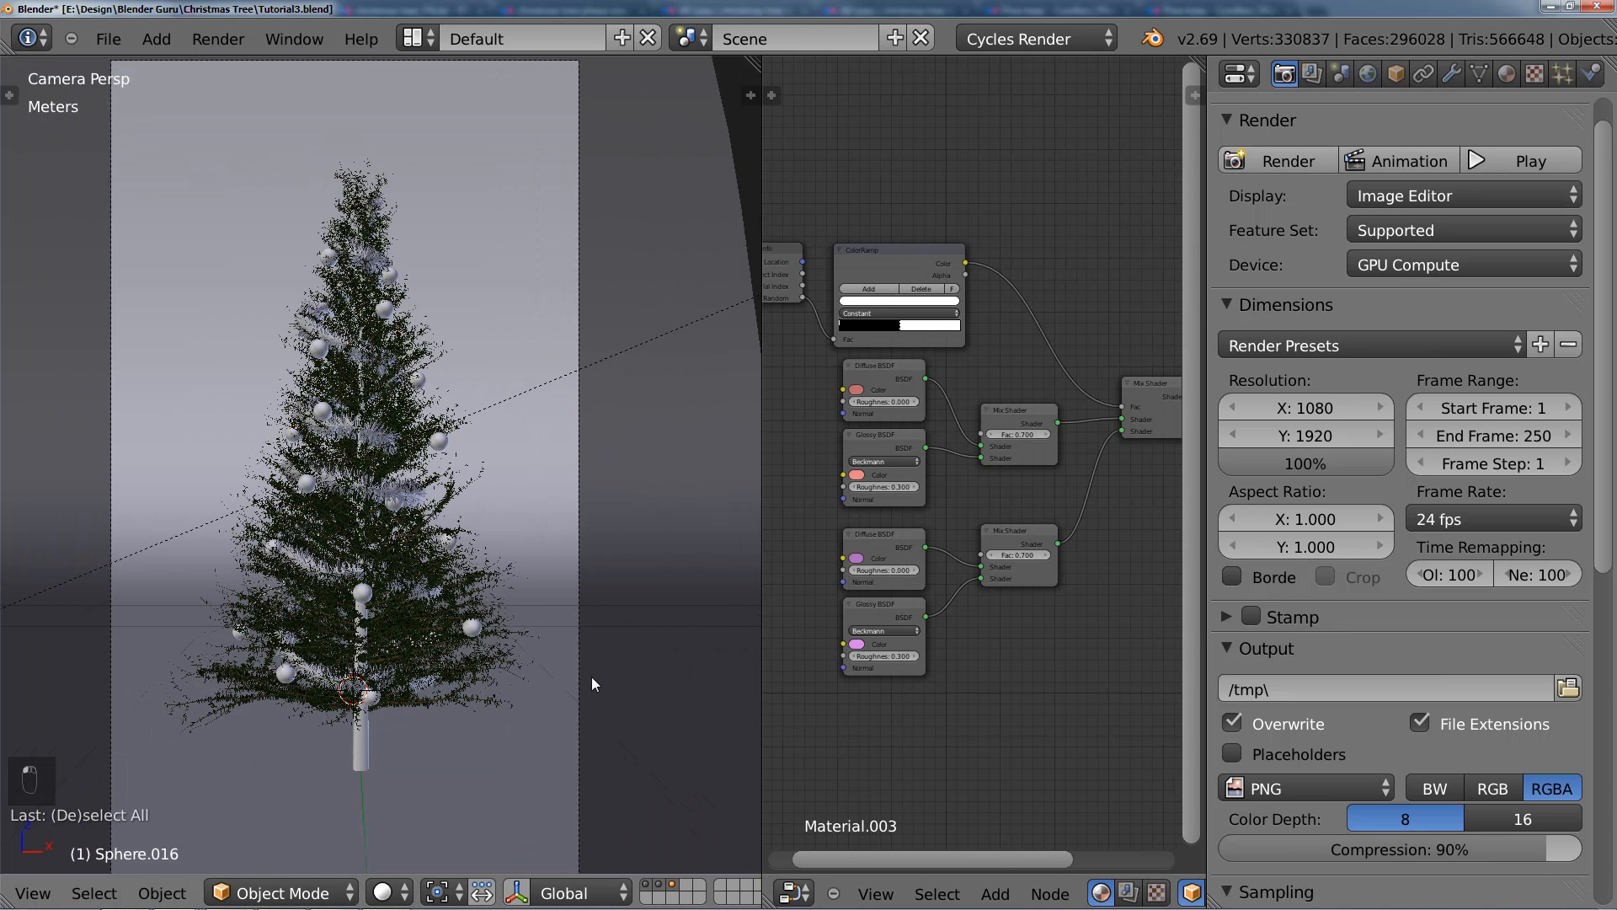
key(ctrl+s)
click(578, 542)
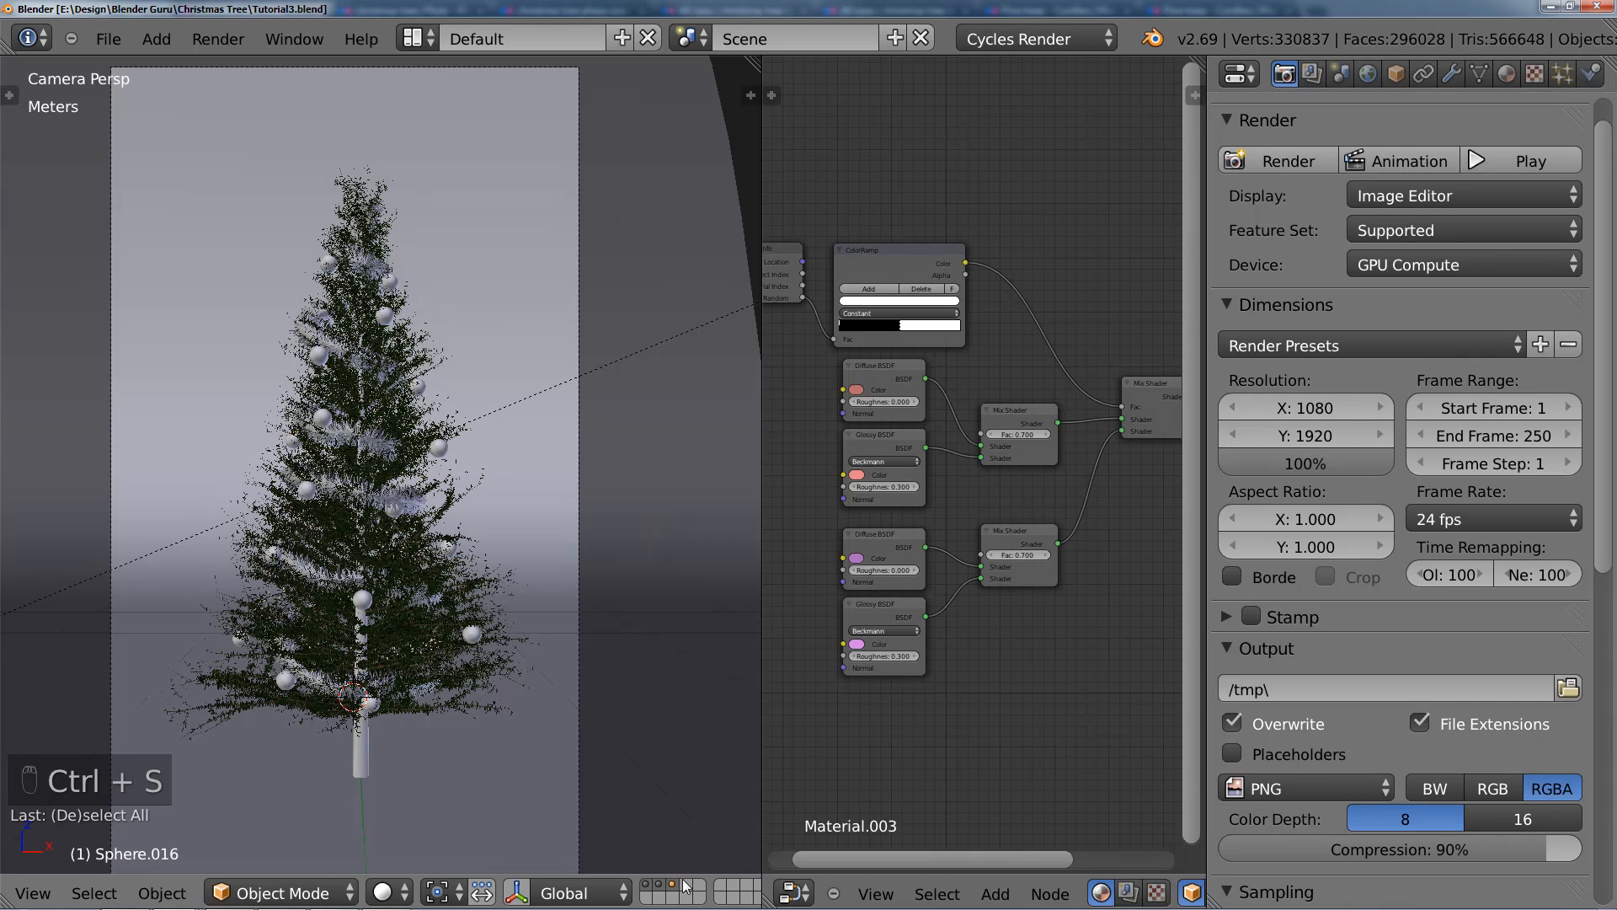
Step: Switch to an empty layer, reset the 3D cursor to the origin and save the file
shift+middle_drag(532, 654, 549, 585)
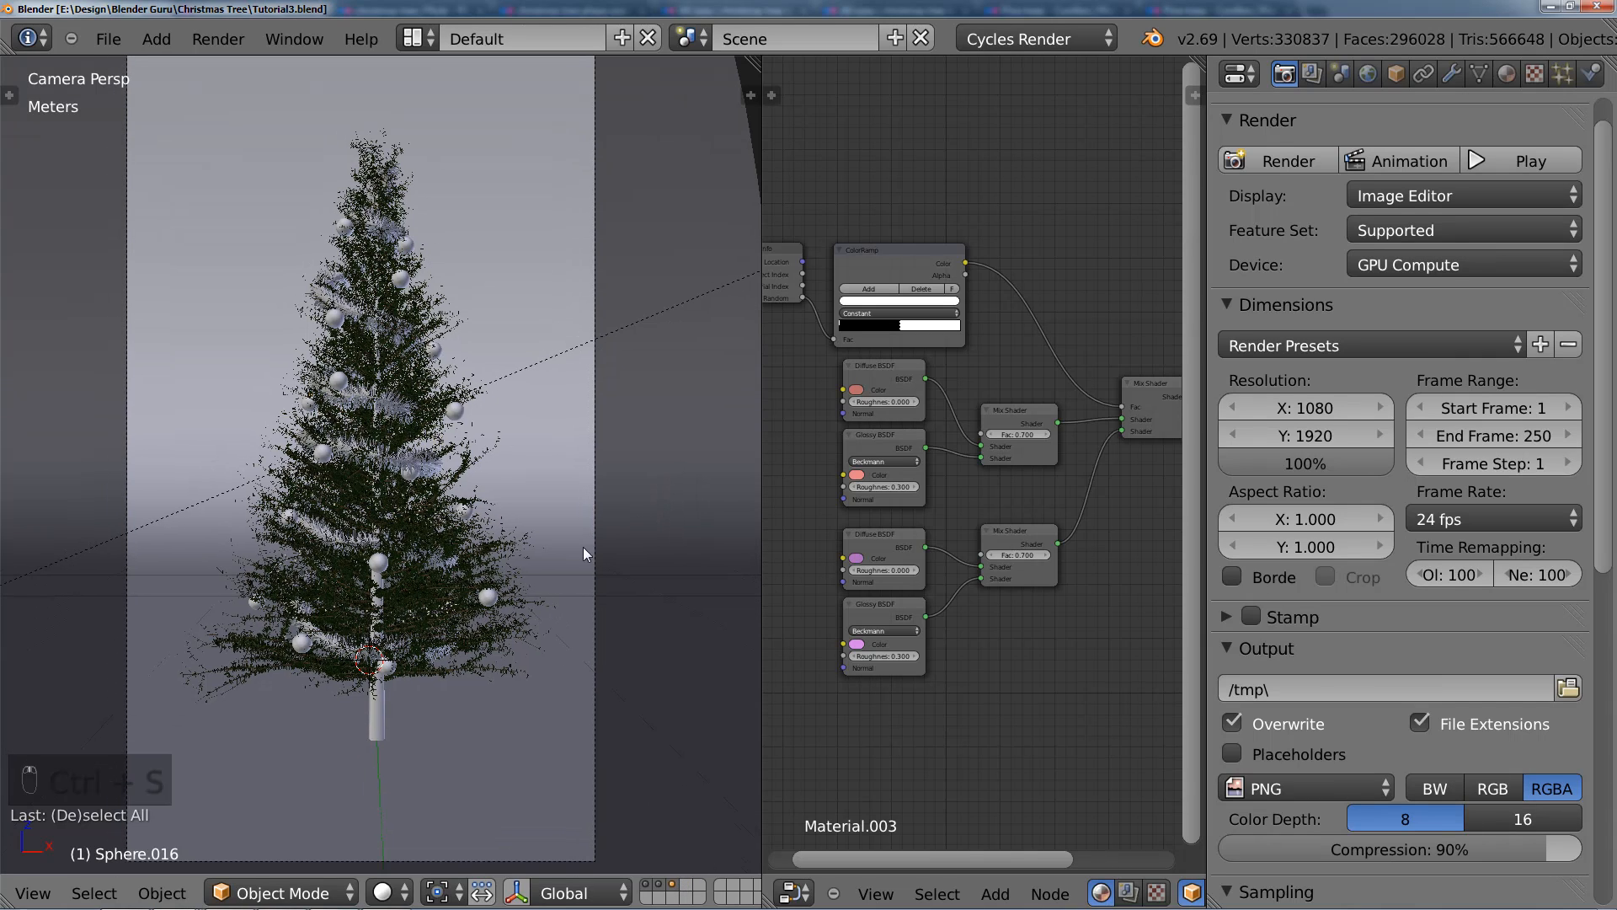
click(691, 893)
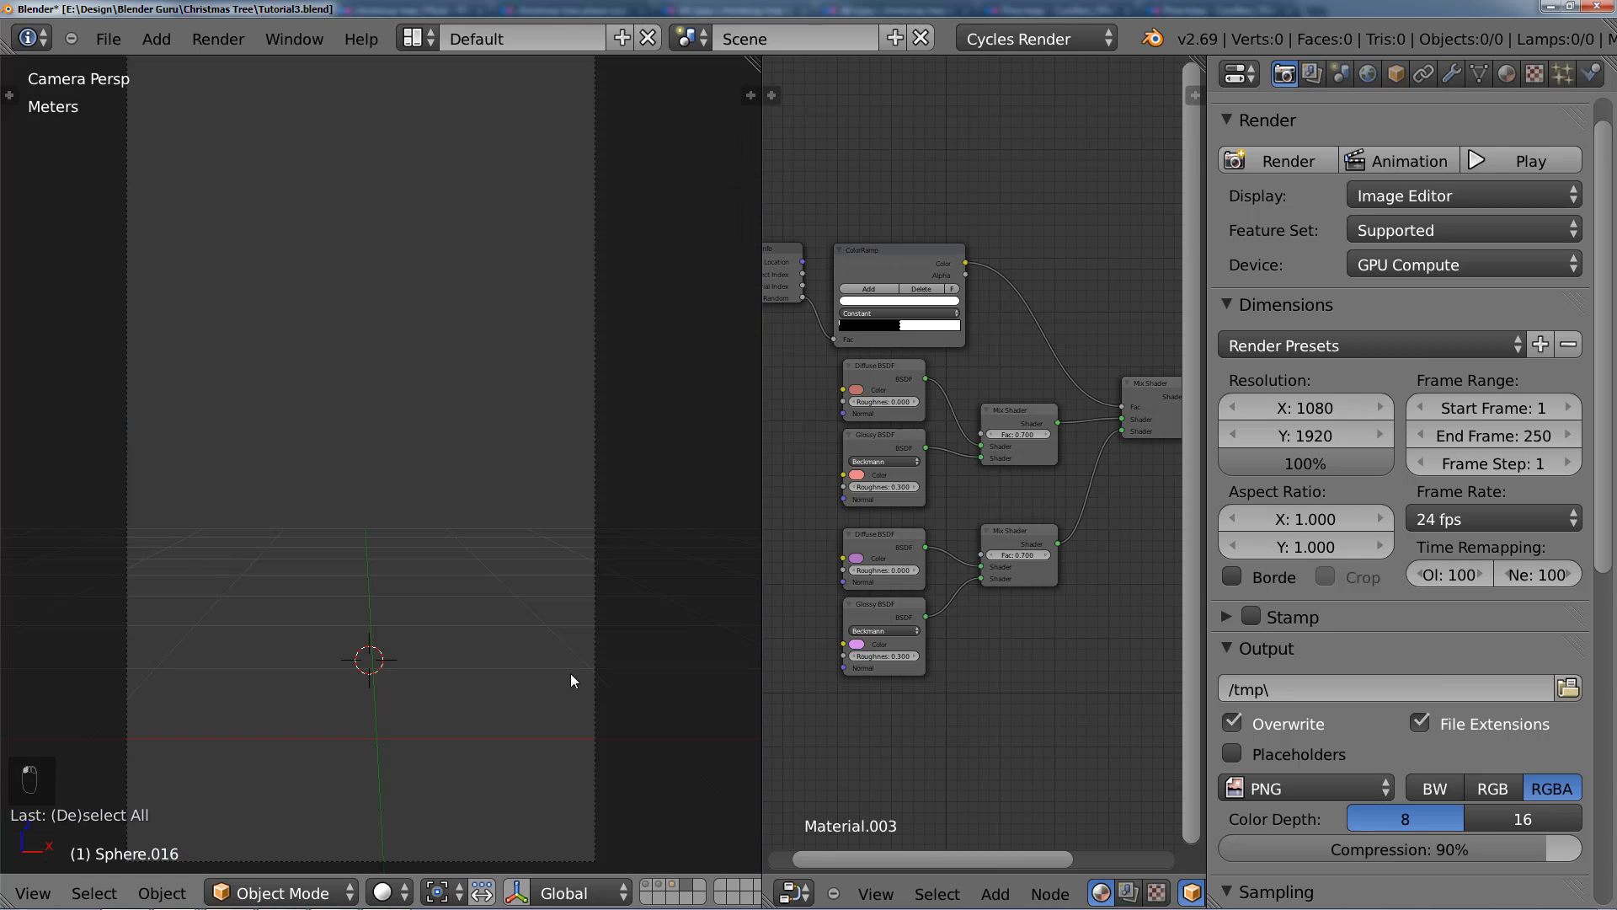
key(shift+c)
middle_drag(552, 635, 396, 431)
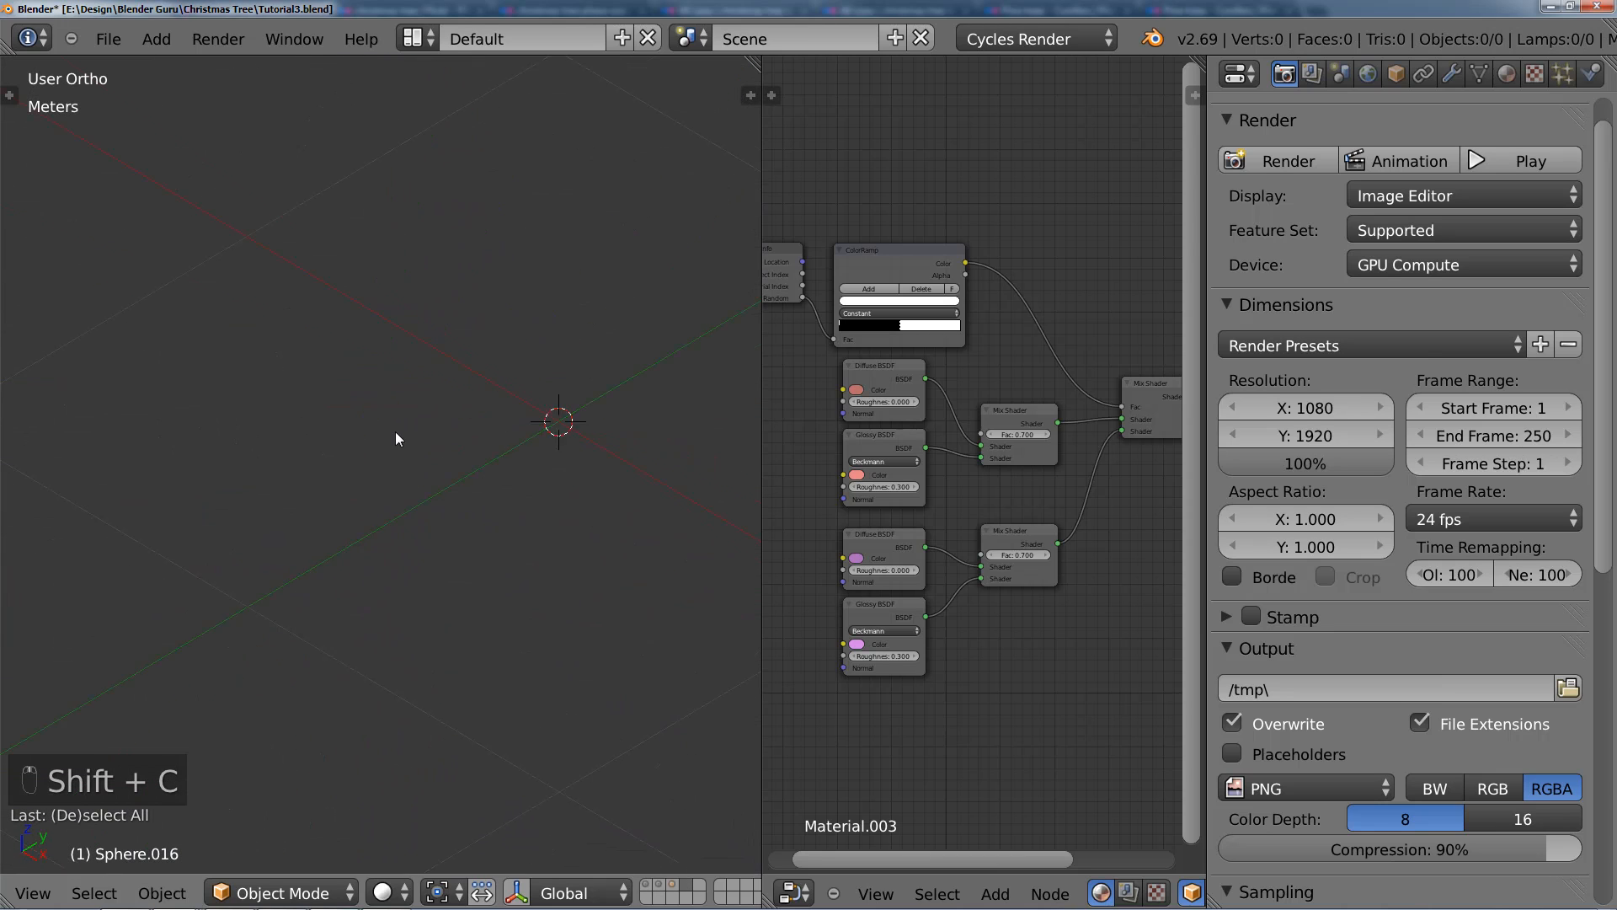
key(ctrl+s)
click(320, 371)
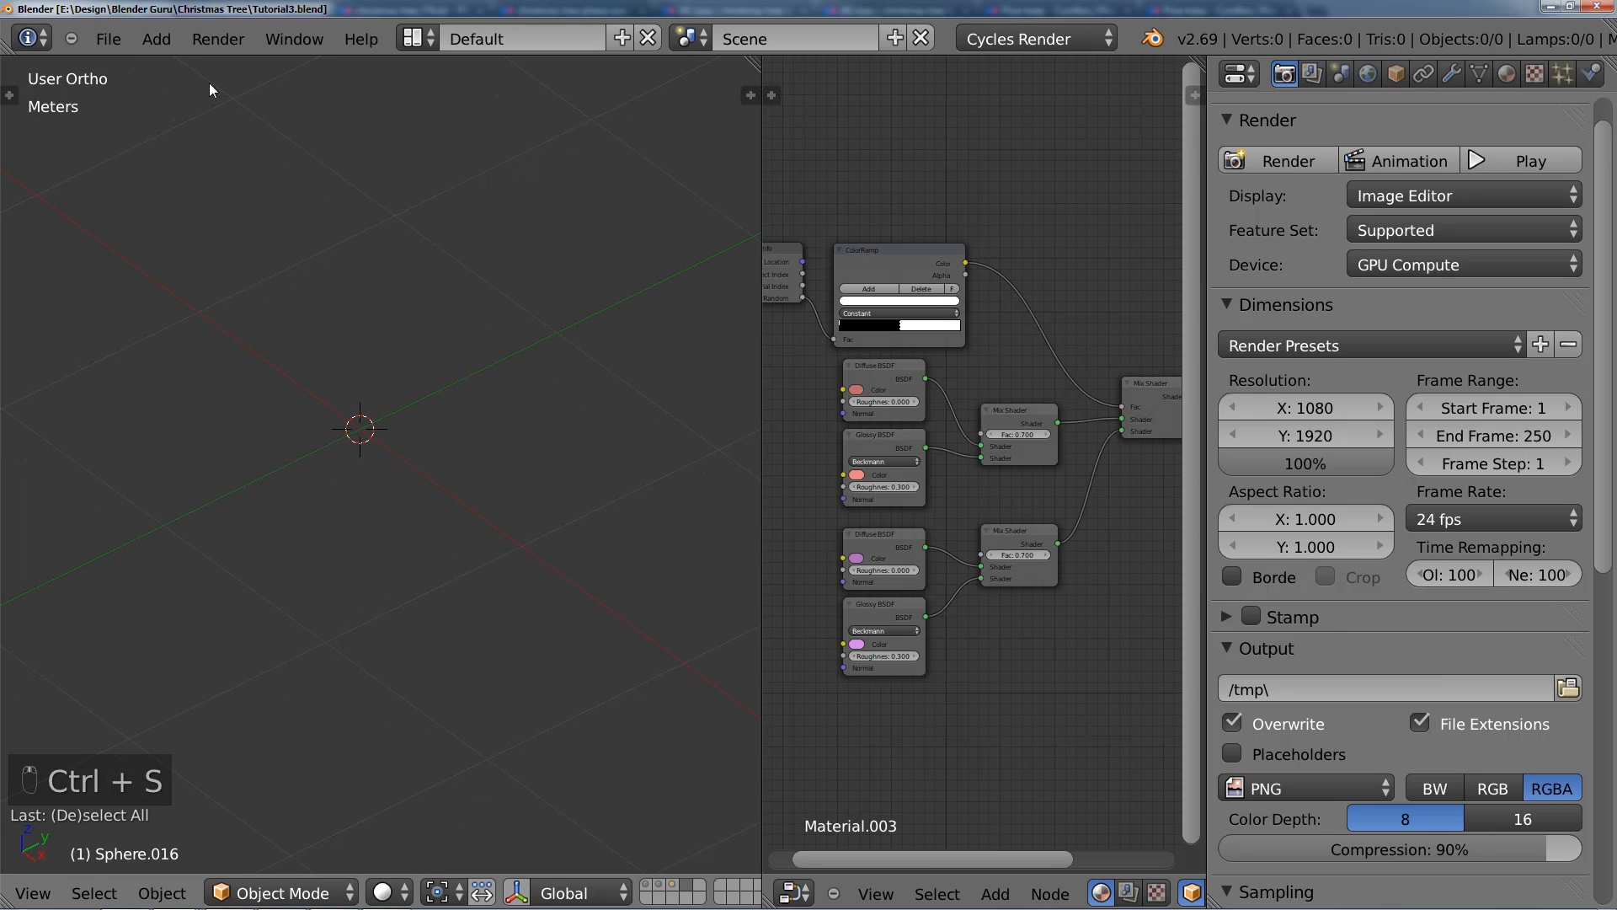
Step: Enable the Add Mesh: Extra Objects add-on in the user preferences and close them
click(114, 40)
click(236, 303)
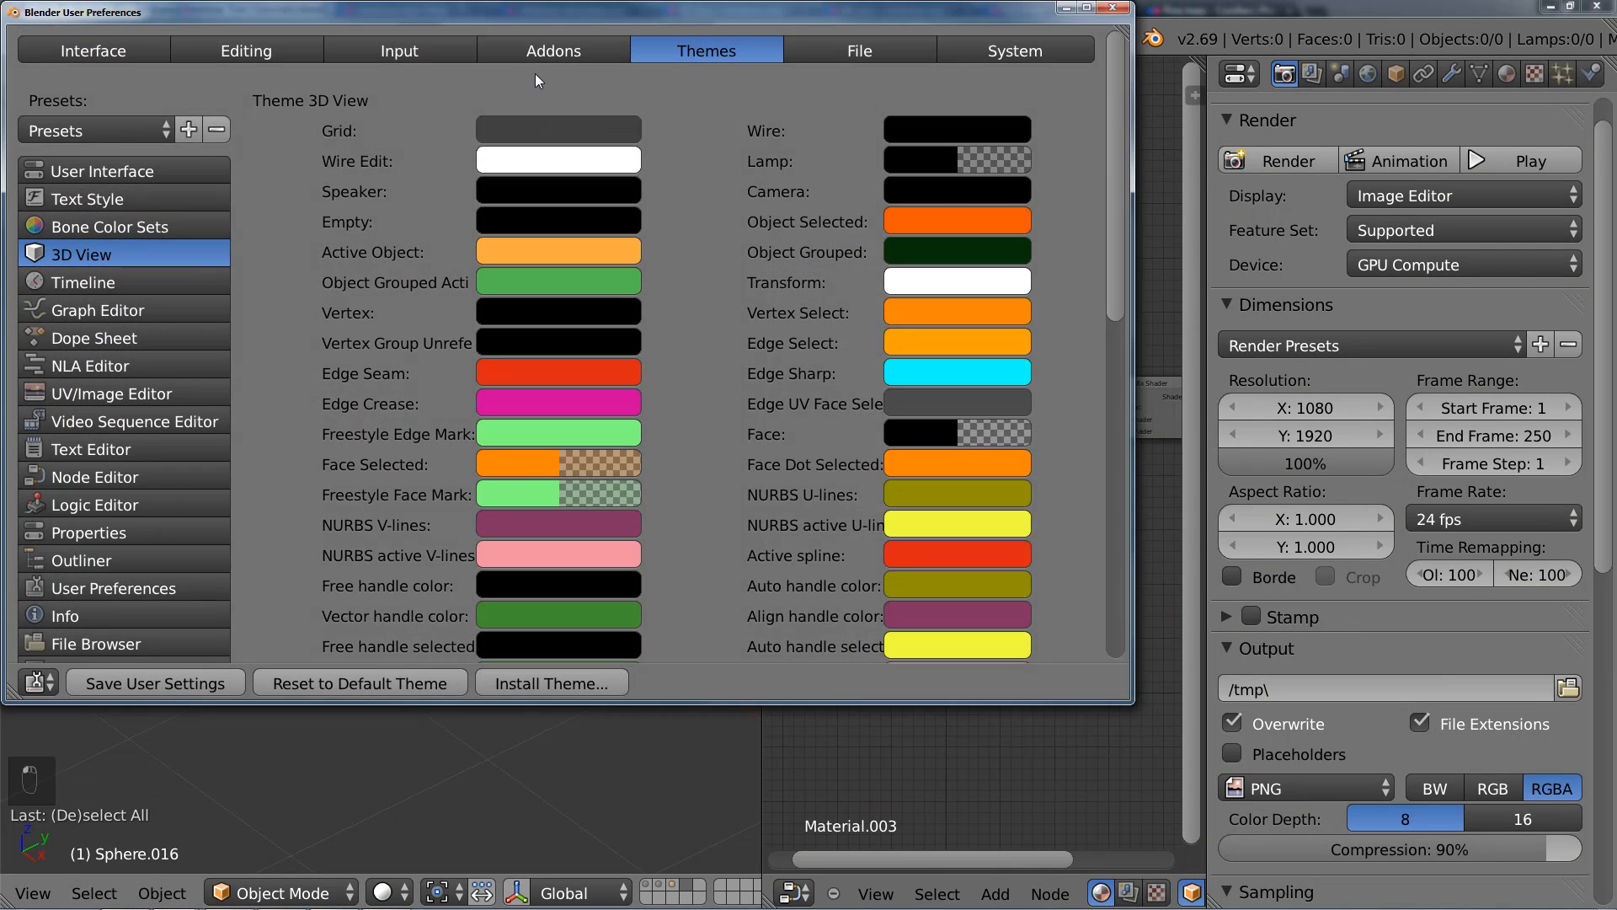
click(560, 55)
click(159, 98)
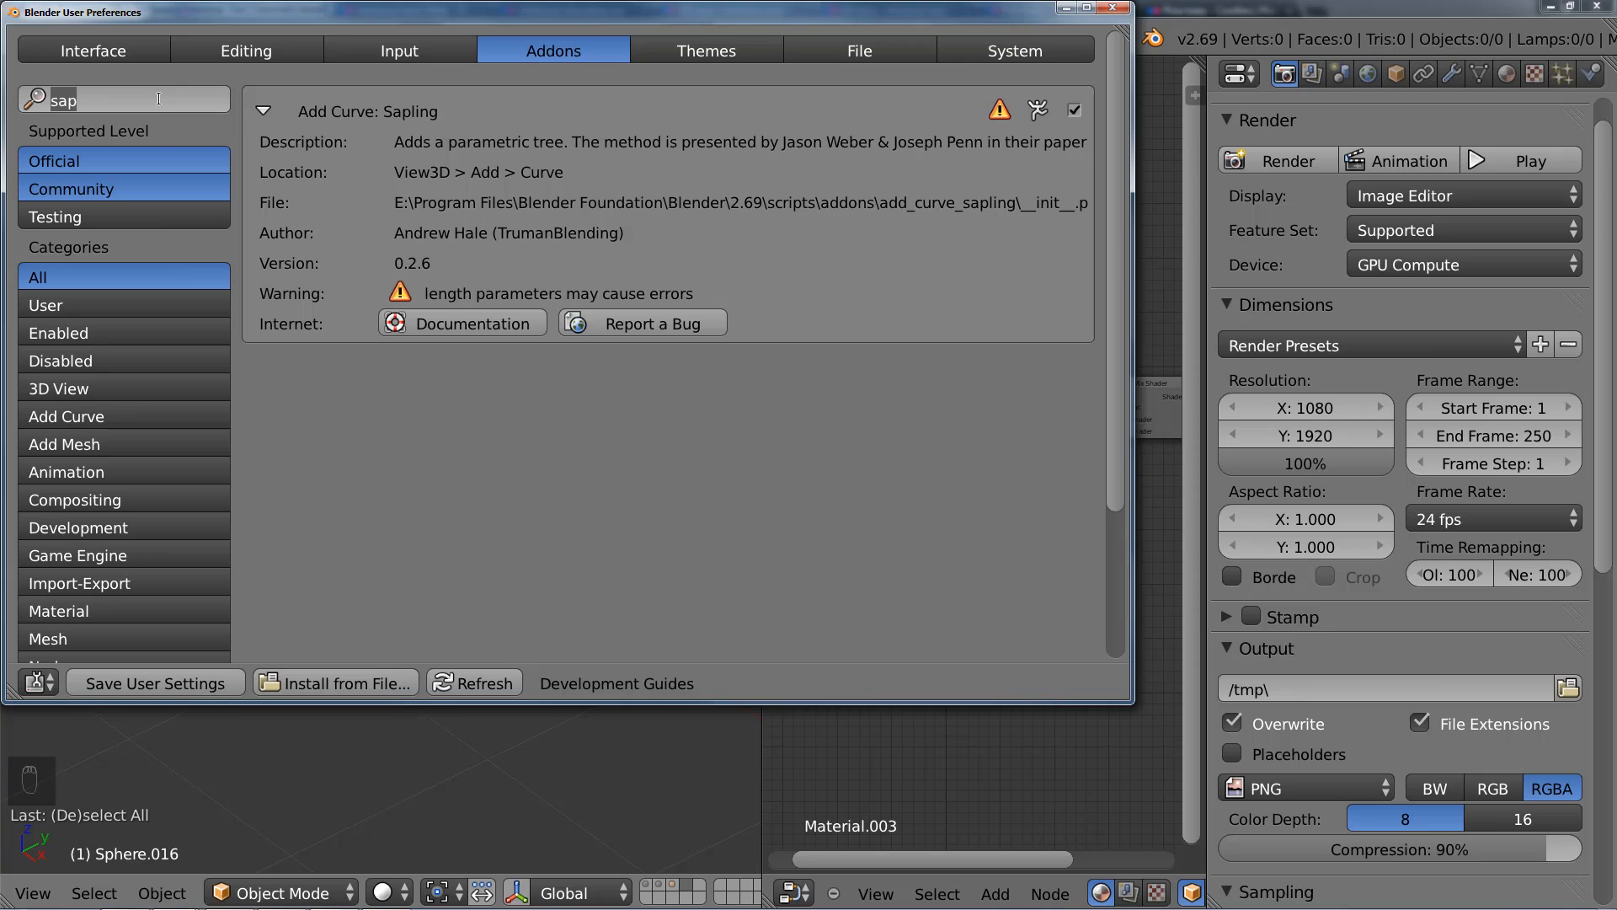
key(BackSpace)
click(104, 442)
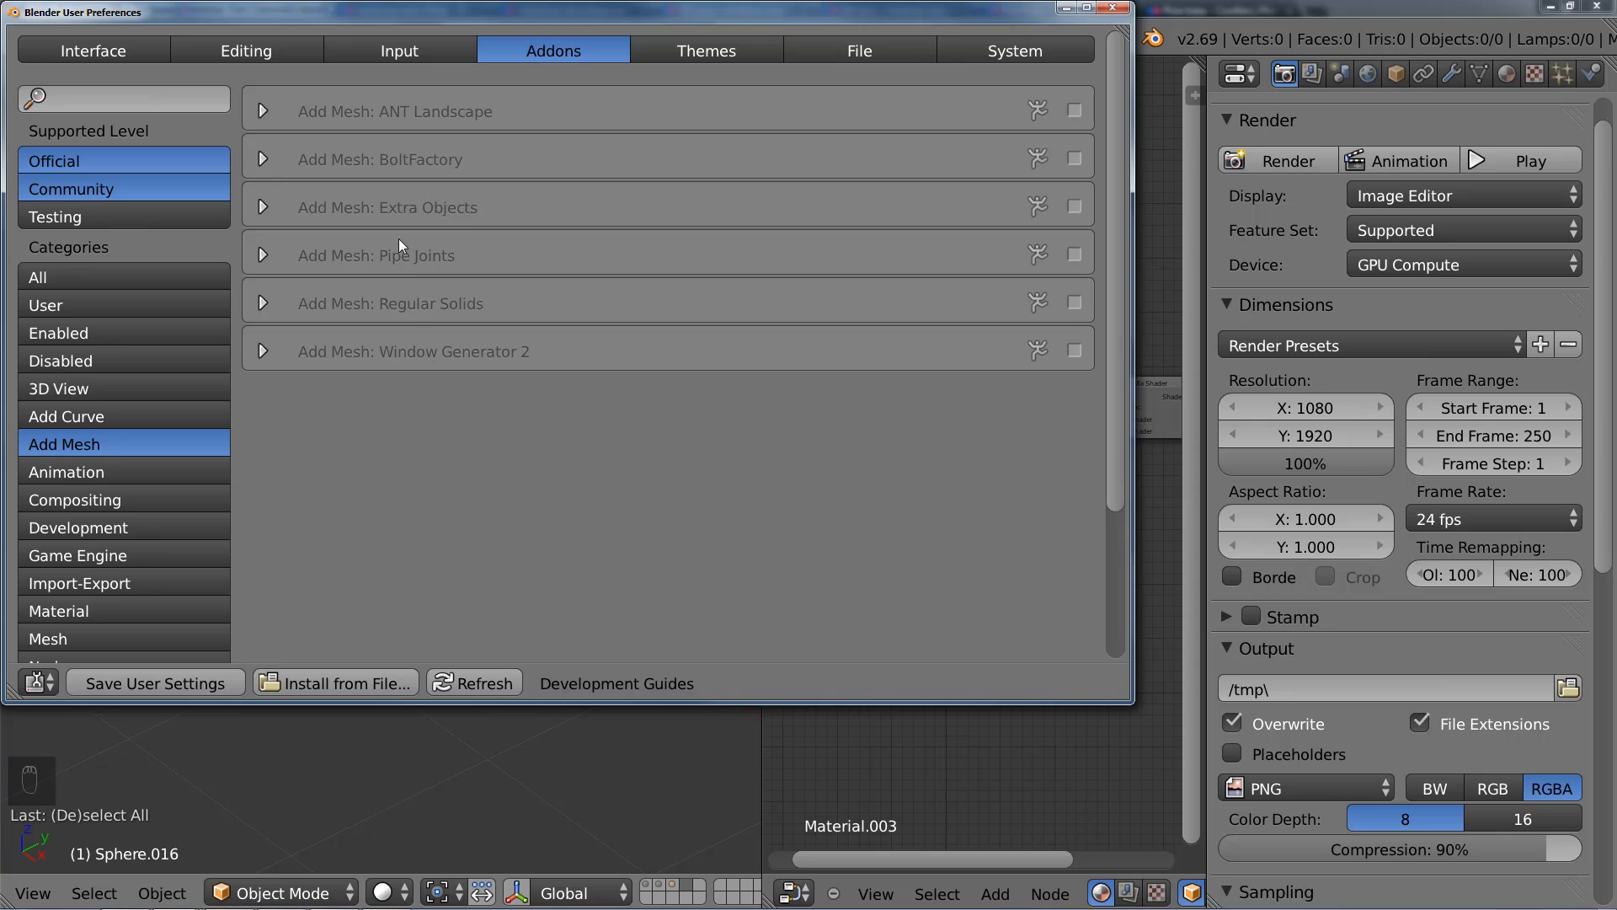
click(264, 202)
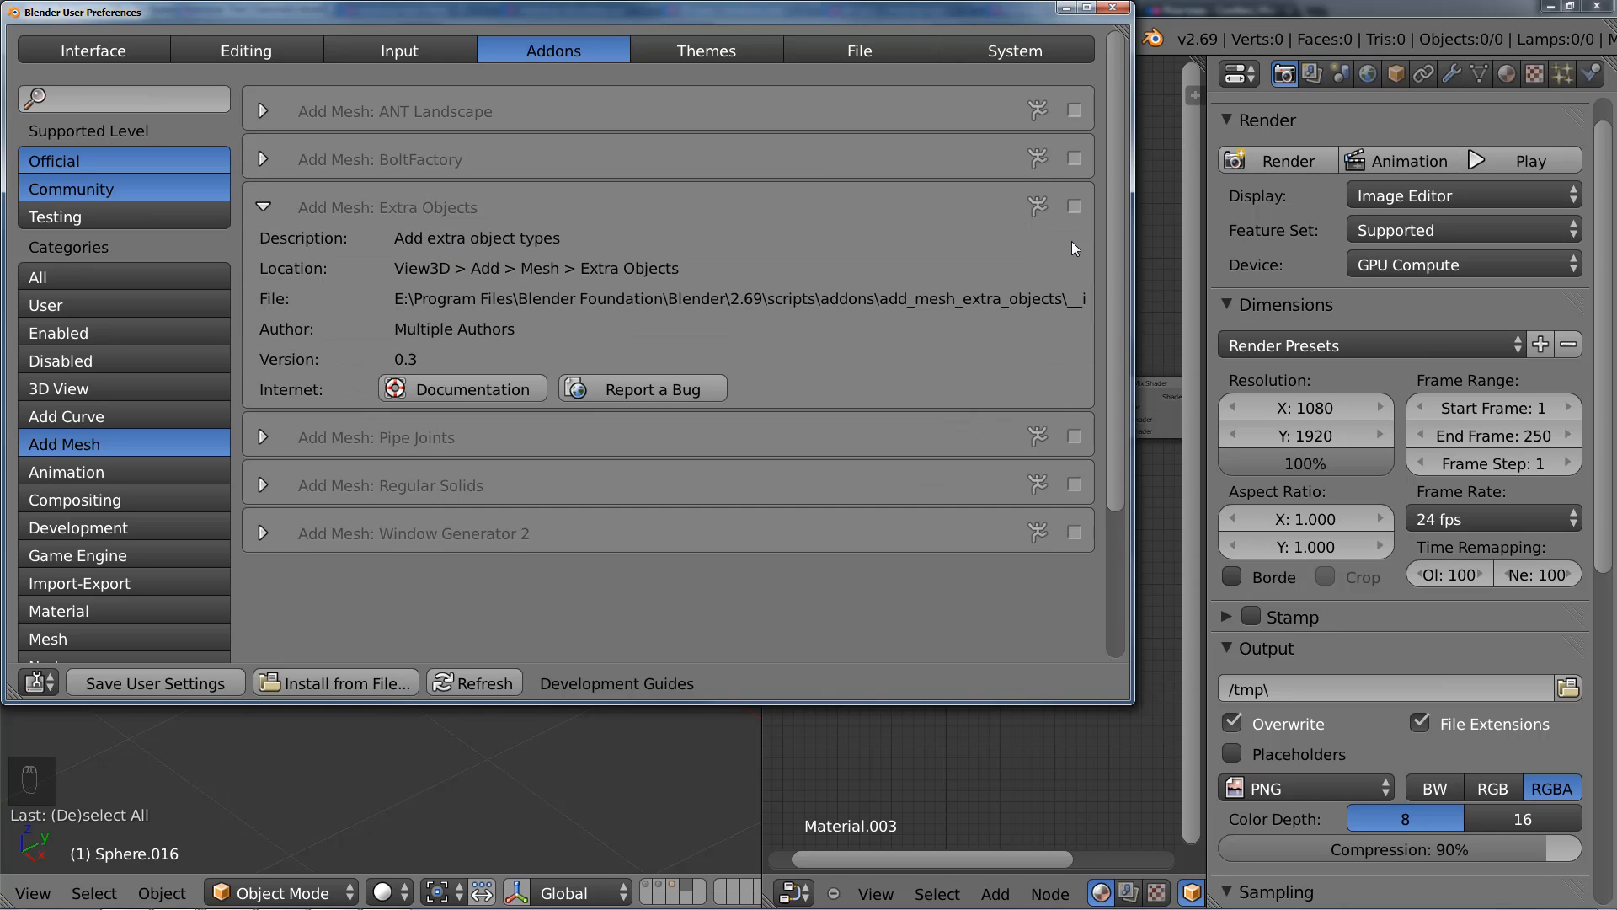
click(1111, 10)
Step: Add a Star mesh from the Extra Objects basic shapes at the origin
key(shift+a)
mouse_move(378, 423)
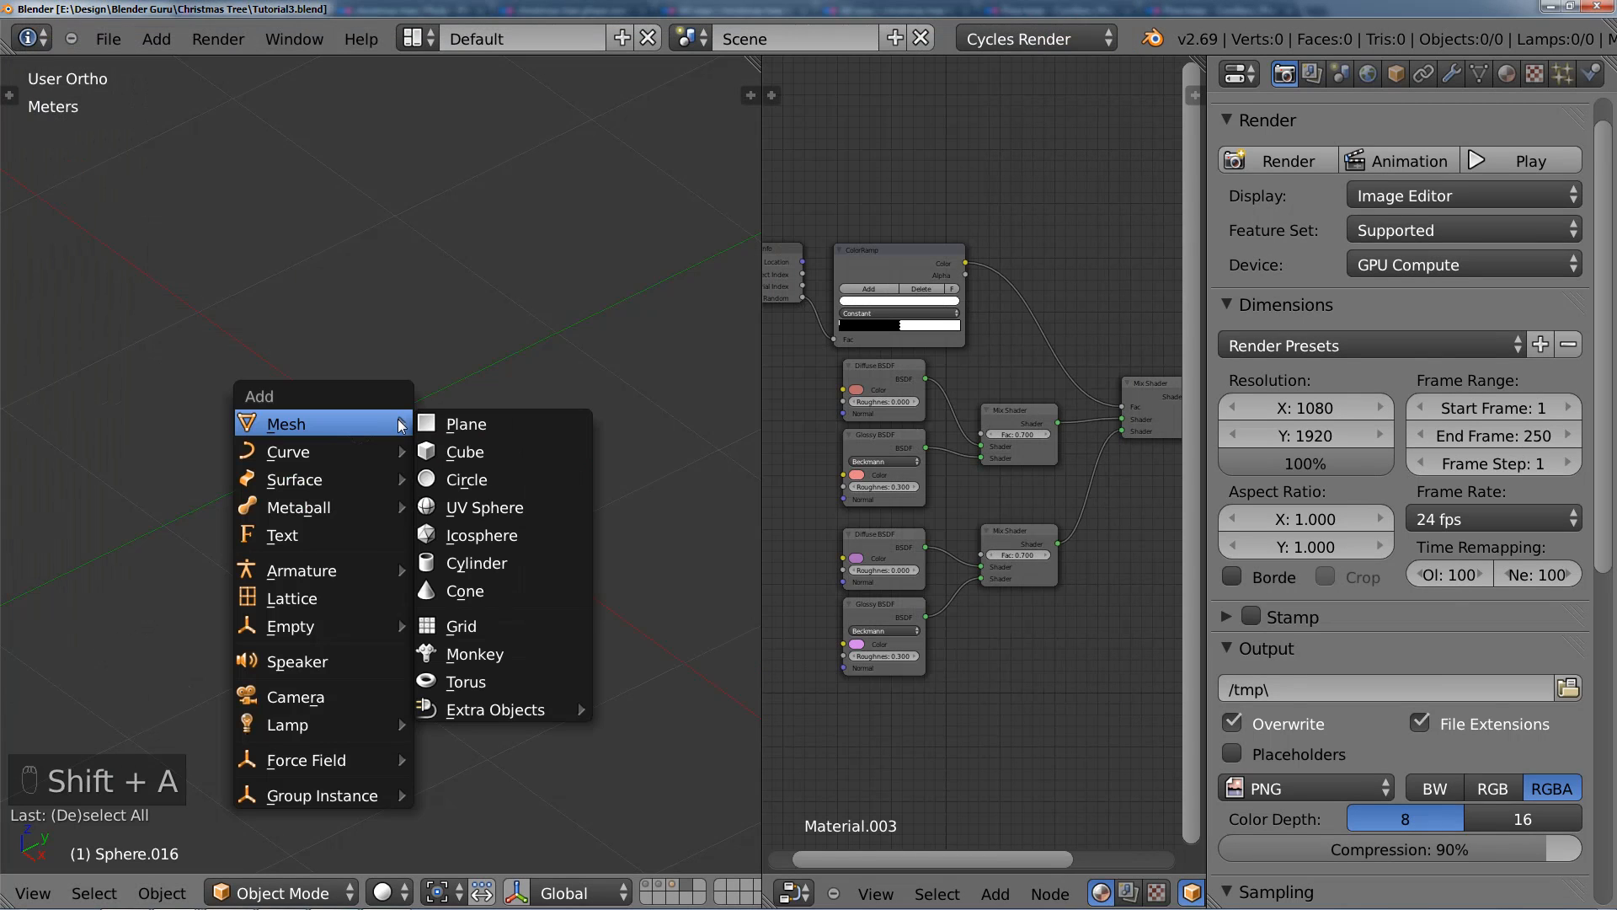
mouse_move(479, 700)
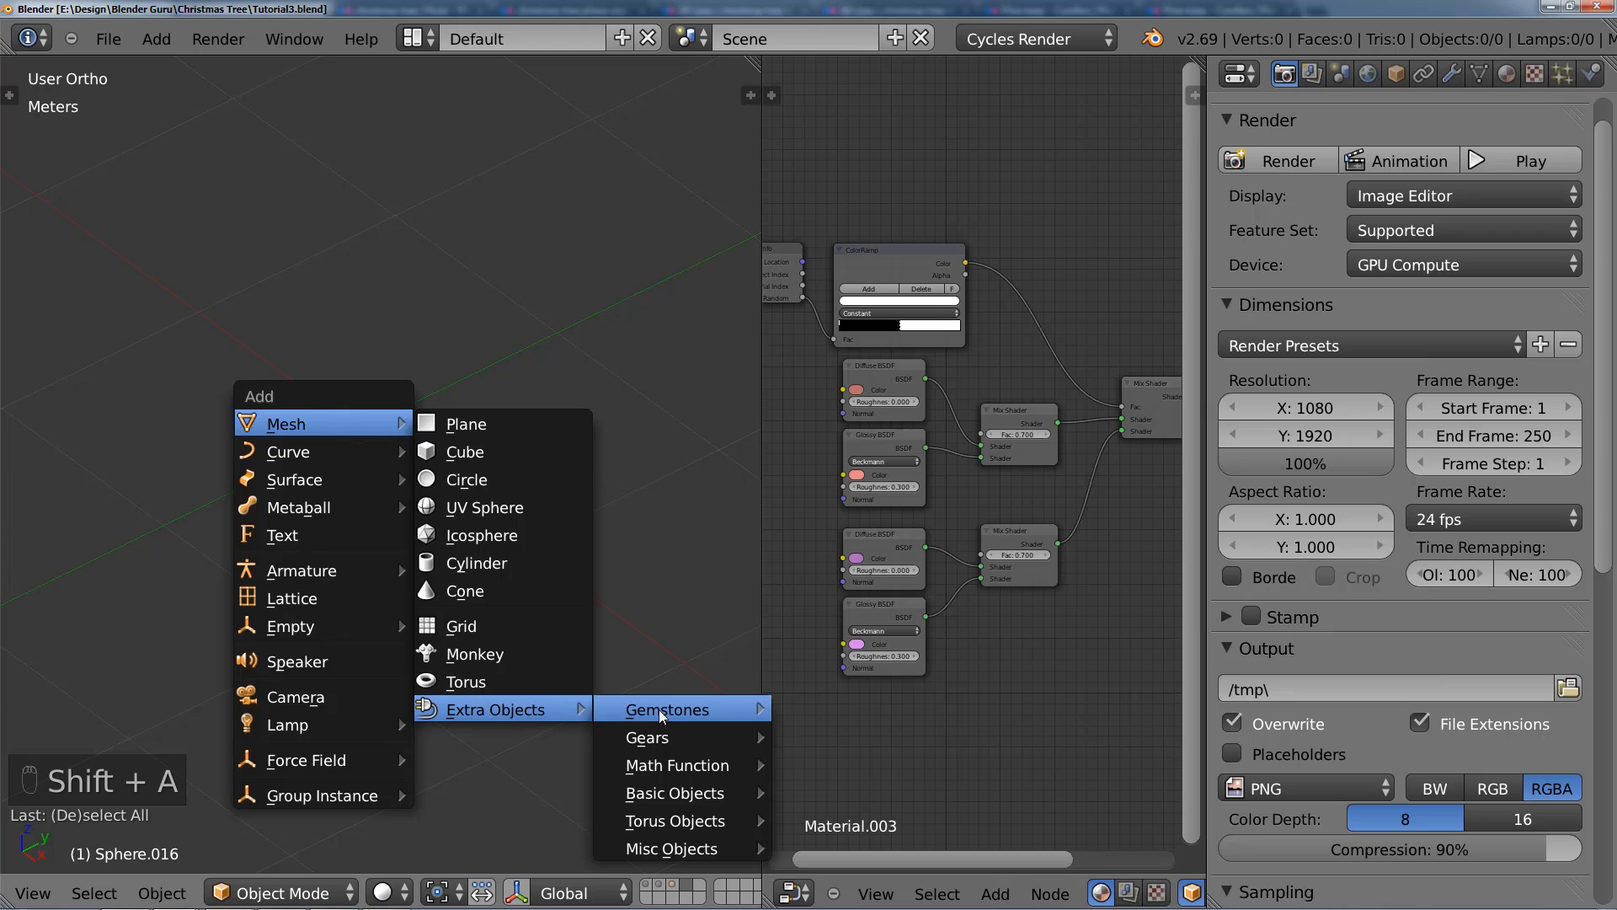
mouse_move(681, 740)
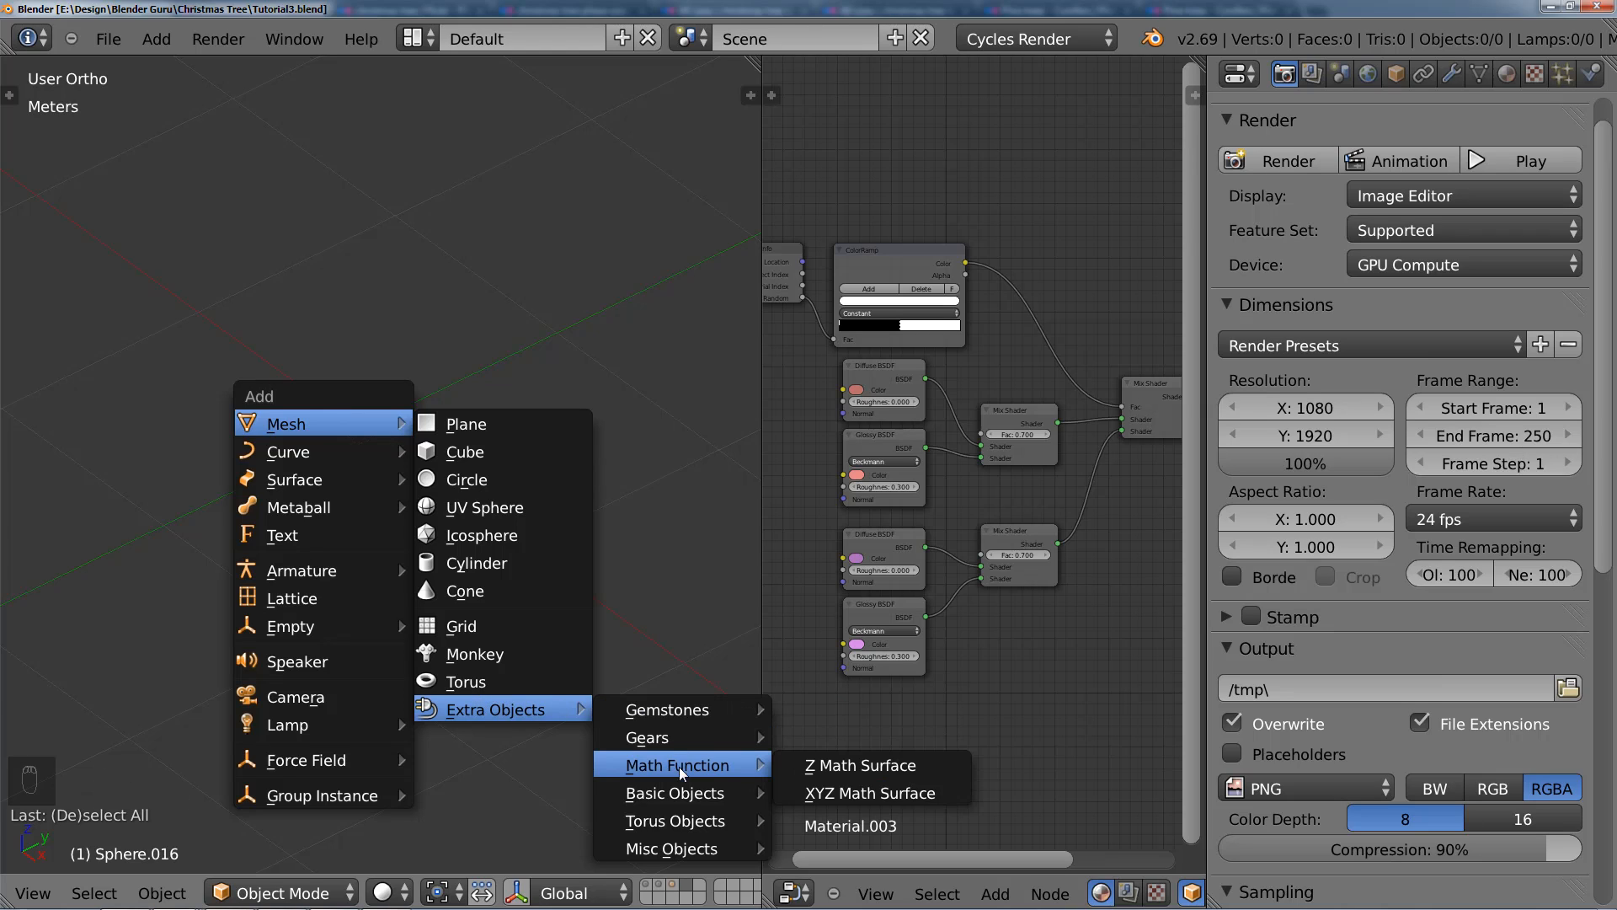
mouse_move(675, 789)
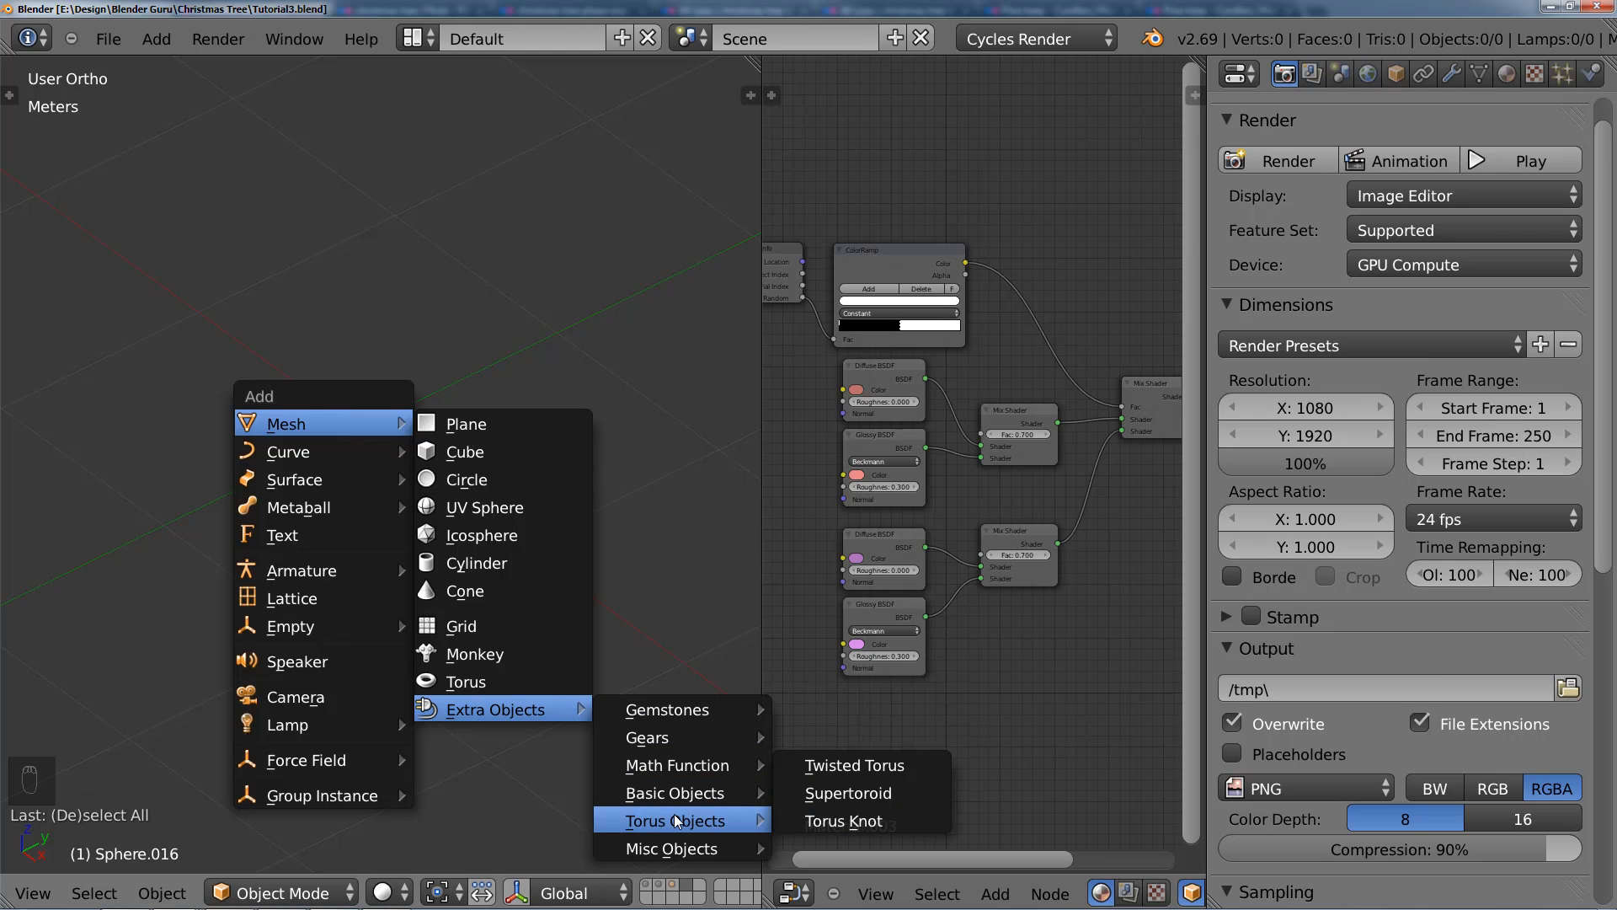
mouse_move(672, 847)
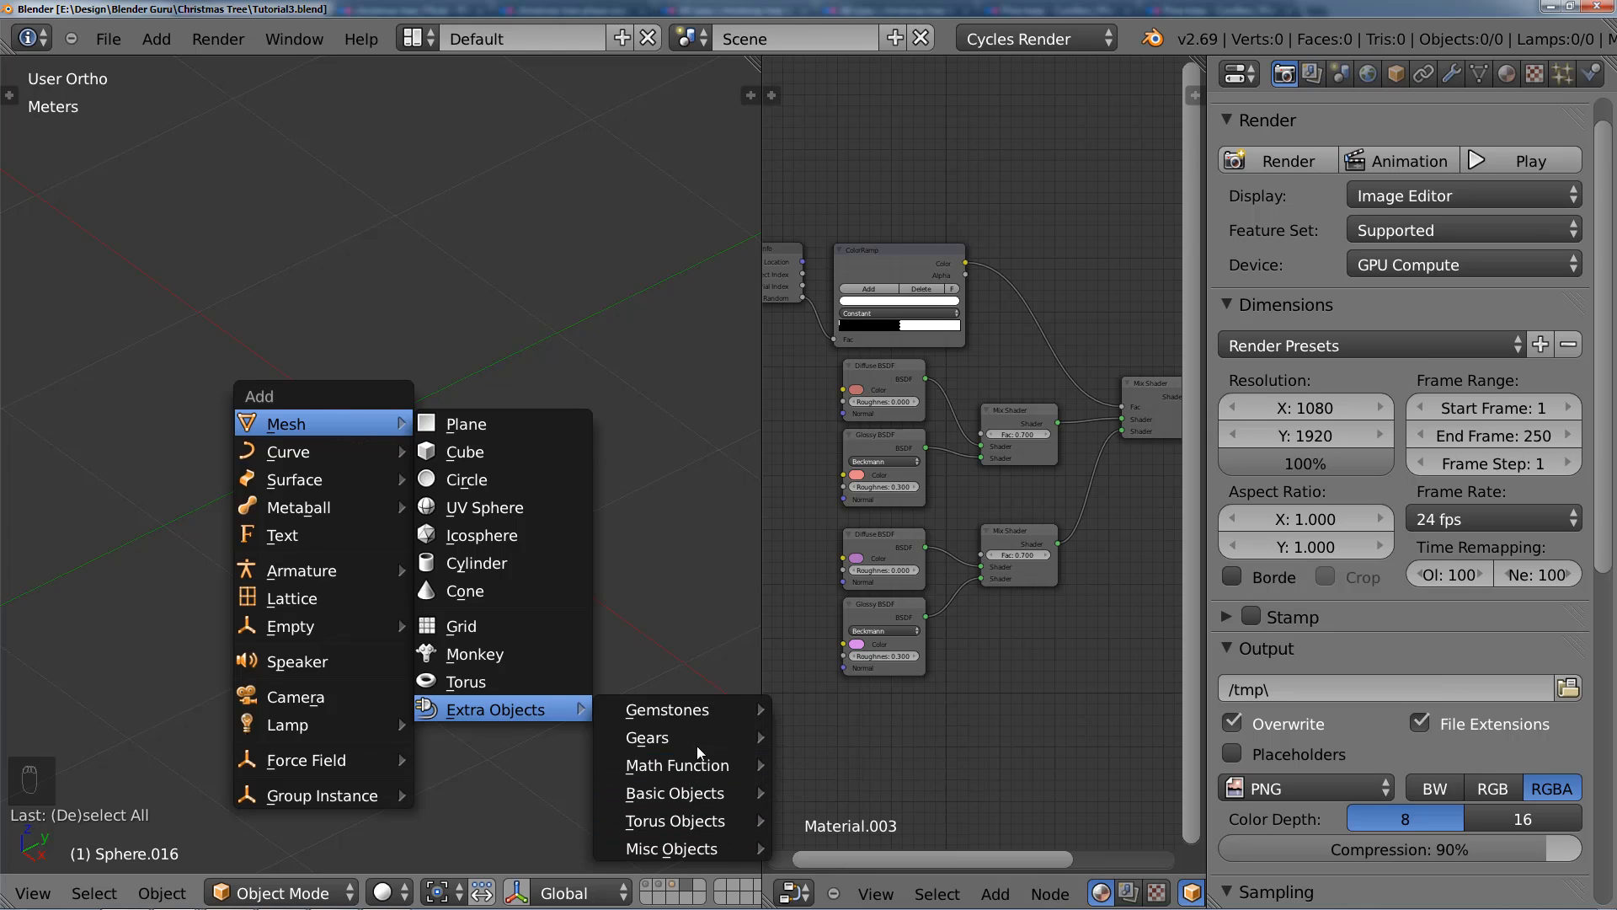
mouse_move(706, 712)
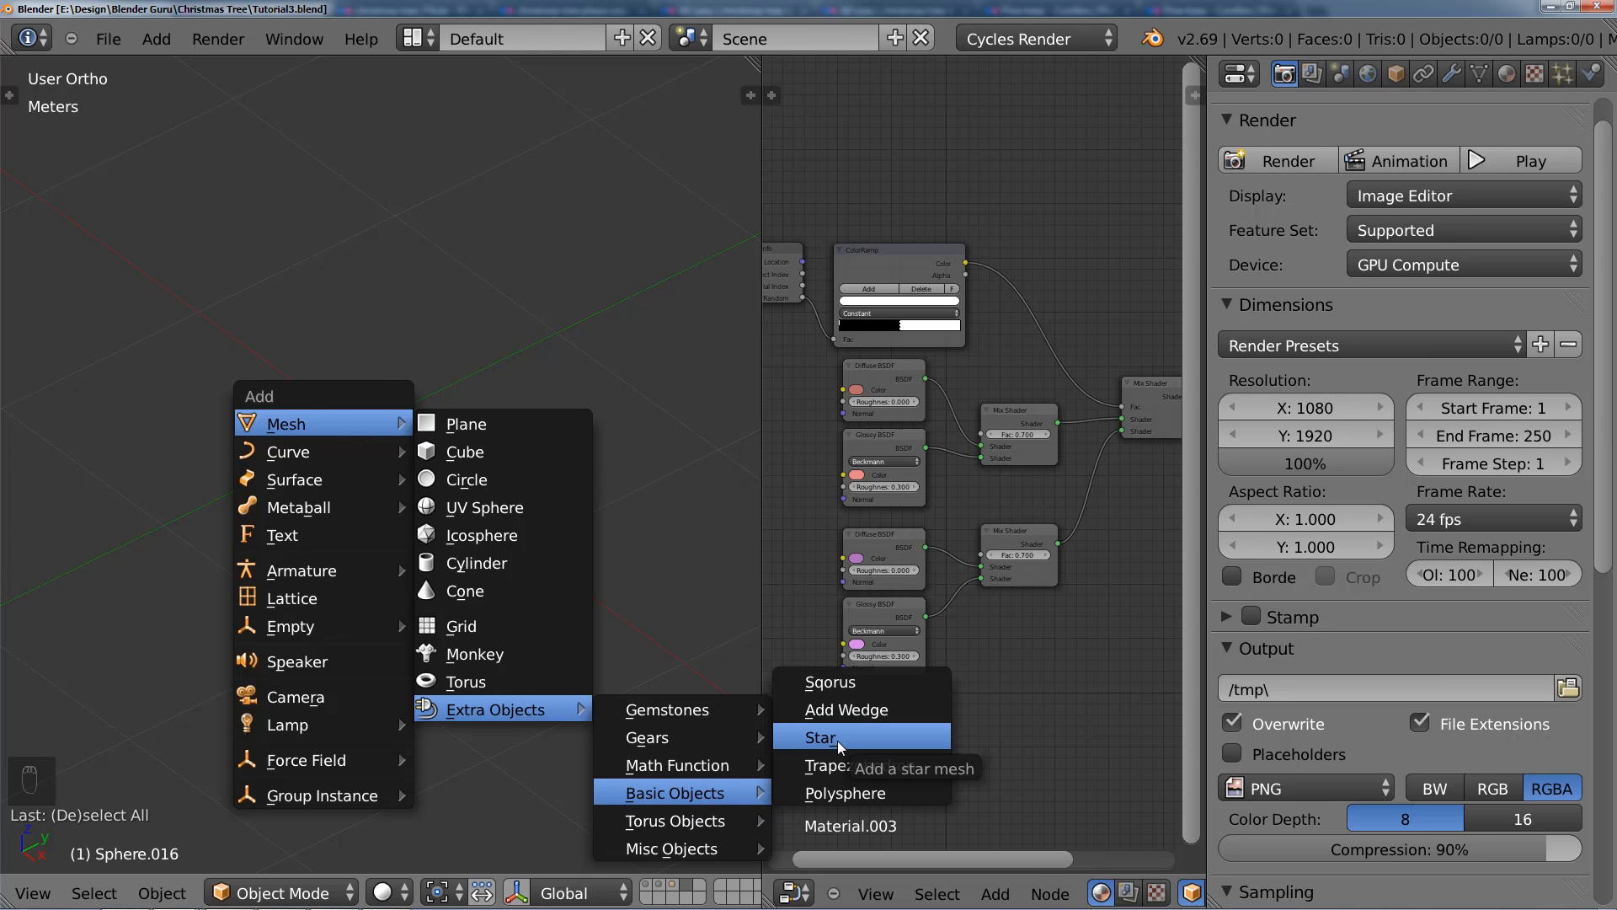
click(870, 736)
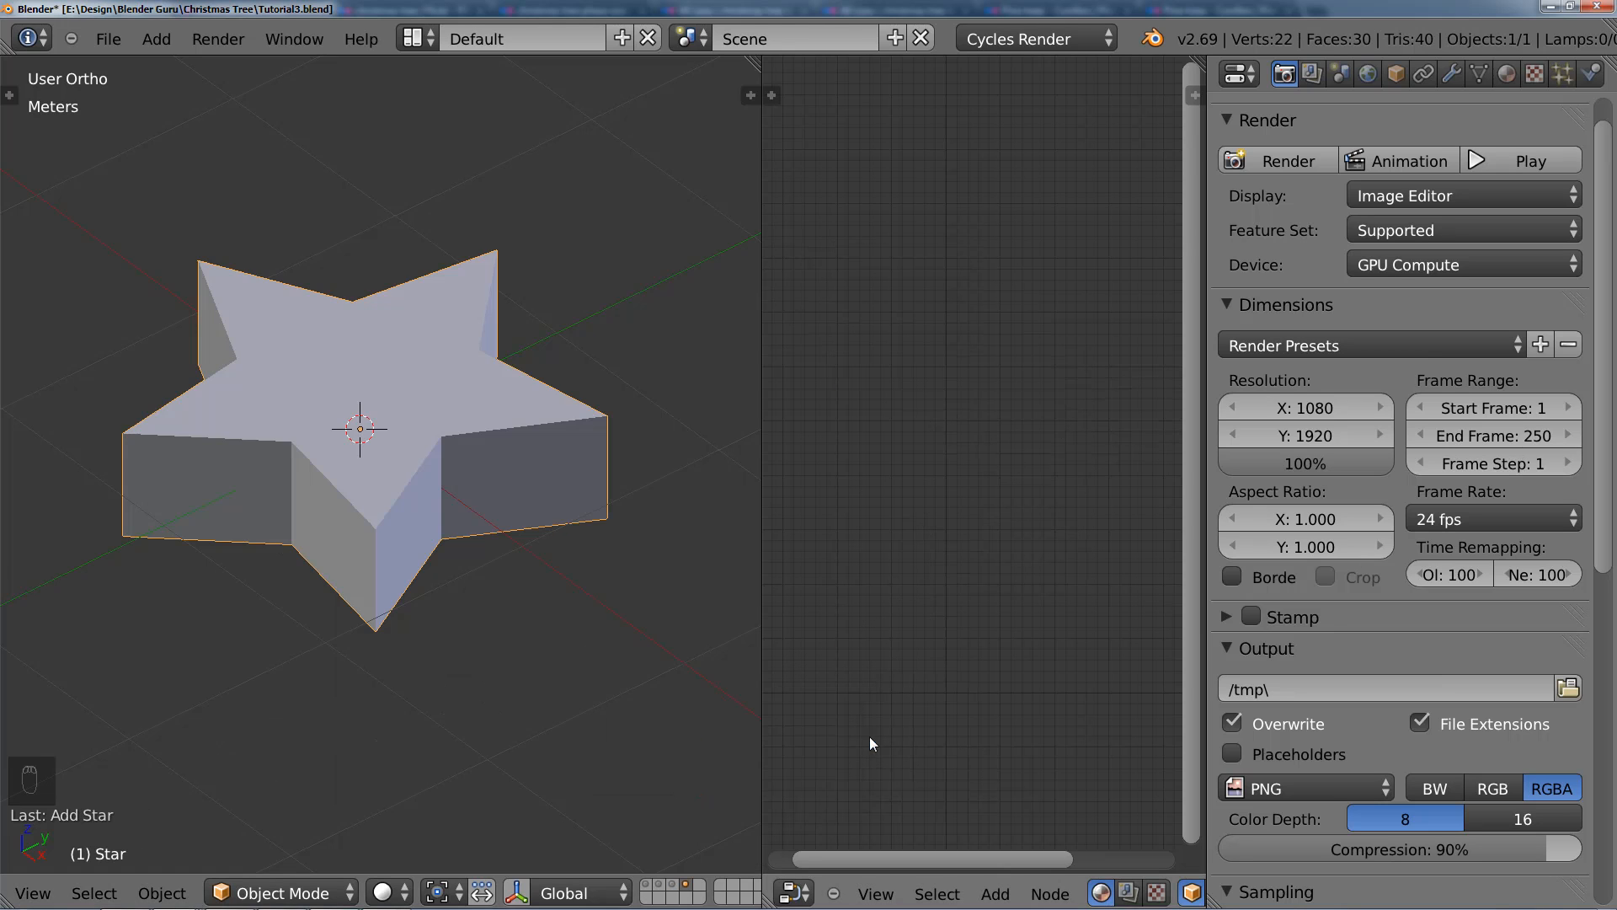
Step: In Edit Mode, scale all star vertices except the upper and lower centre ones to 0 along the Z axis
scroll(396, 489, down, 4)
scroll(464, 492, up, 2)
key(Tab)
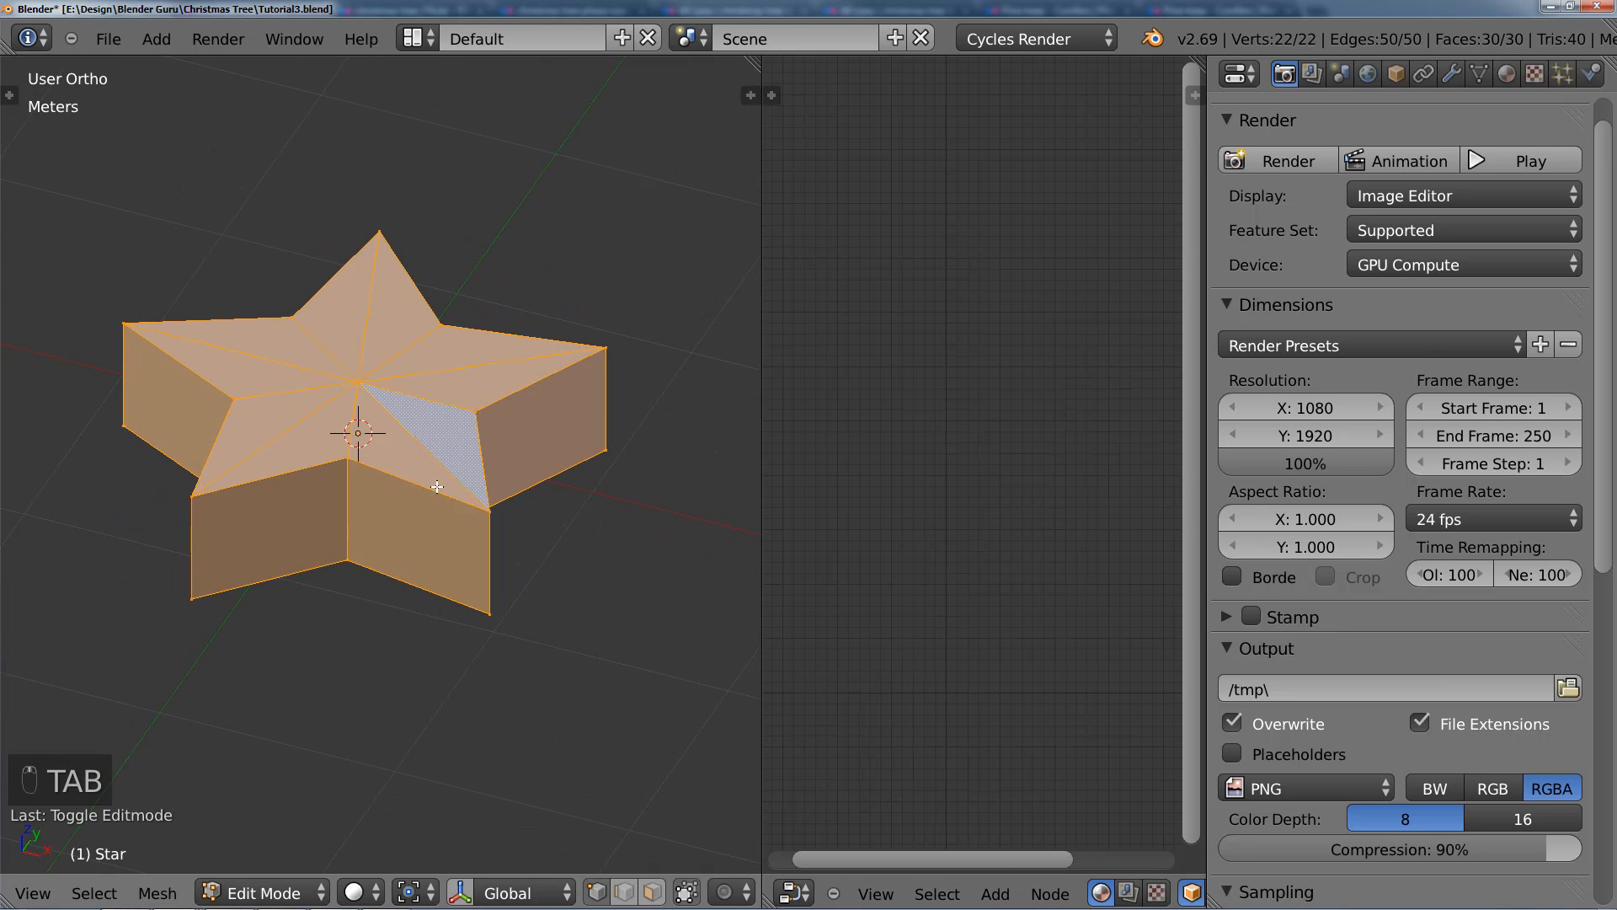
scroll(429, 554, up, 1)
alt+shift+right_click(429, 578)
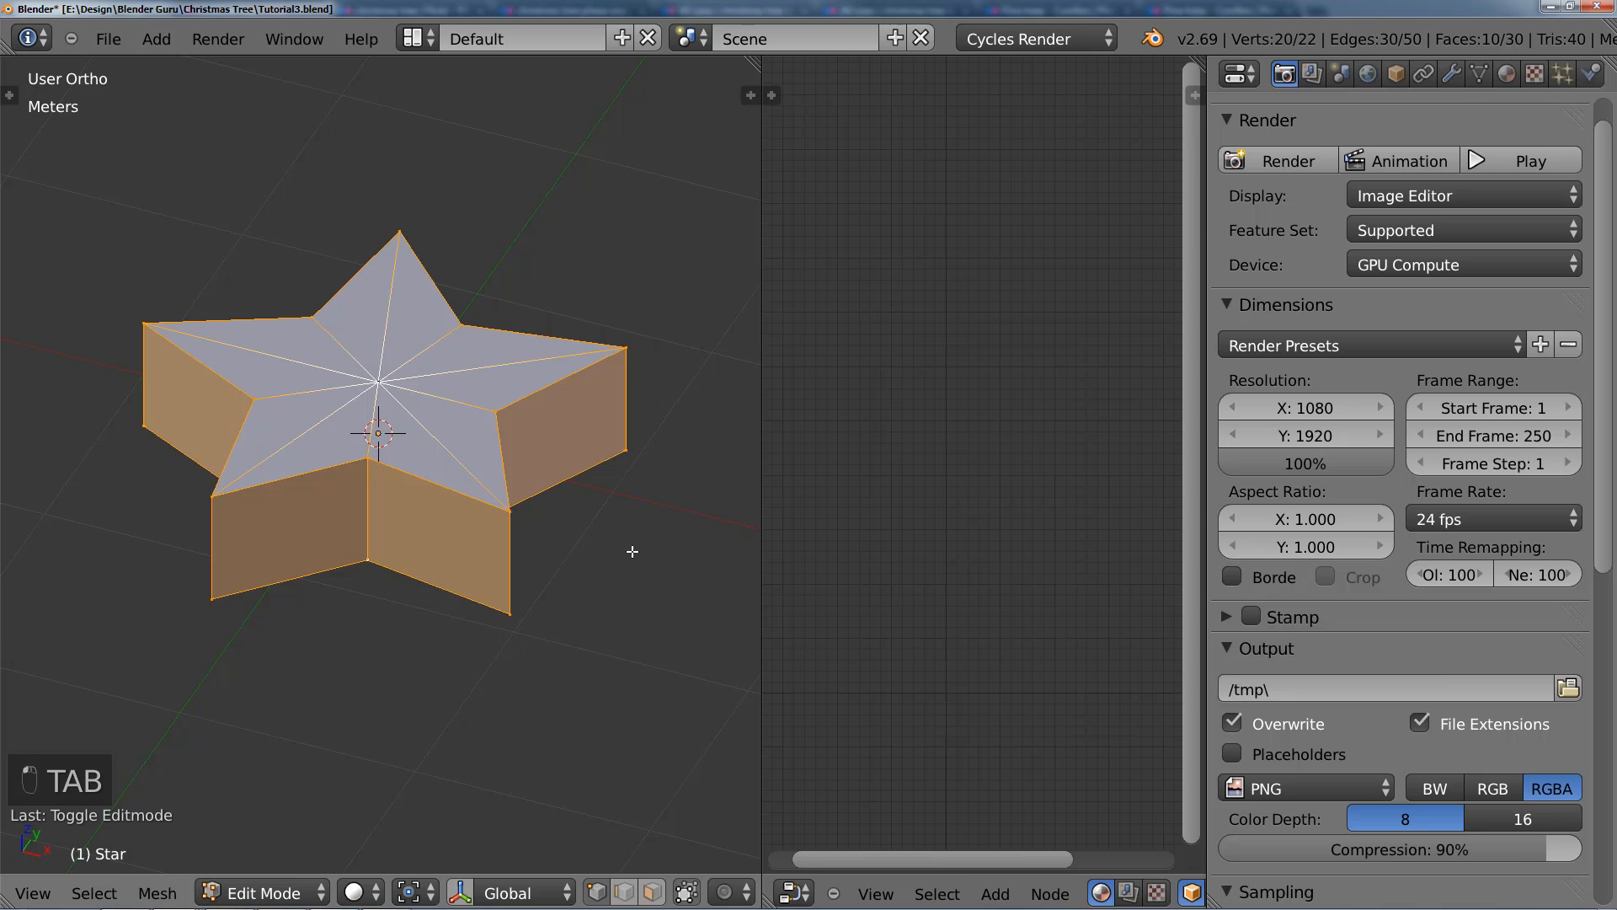
mouse_move(632, 551)
middle_down()
mouse_move(472, 506)
mouse_move(477, 547)
mouse_move(523, 509)
mouse_move(503, 546)
mouse_move(533, 560)
middle_up()
key(z)
text(s)
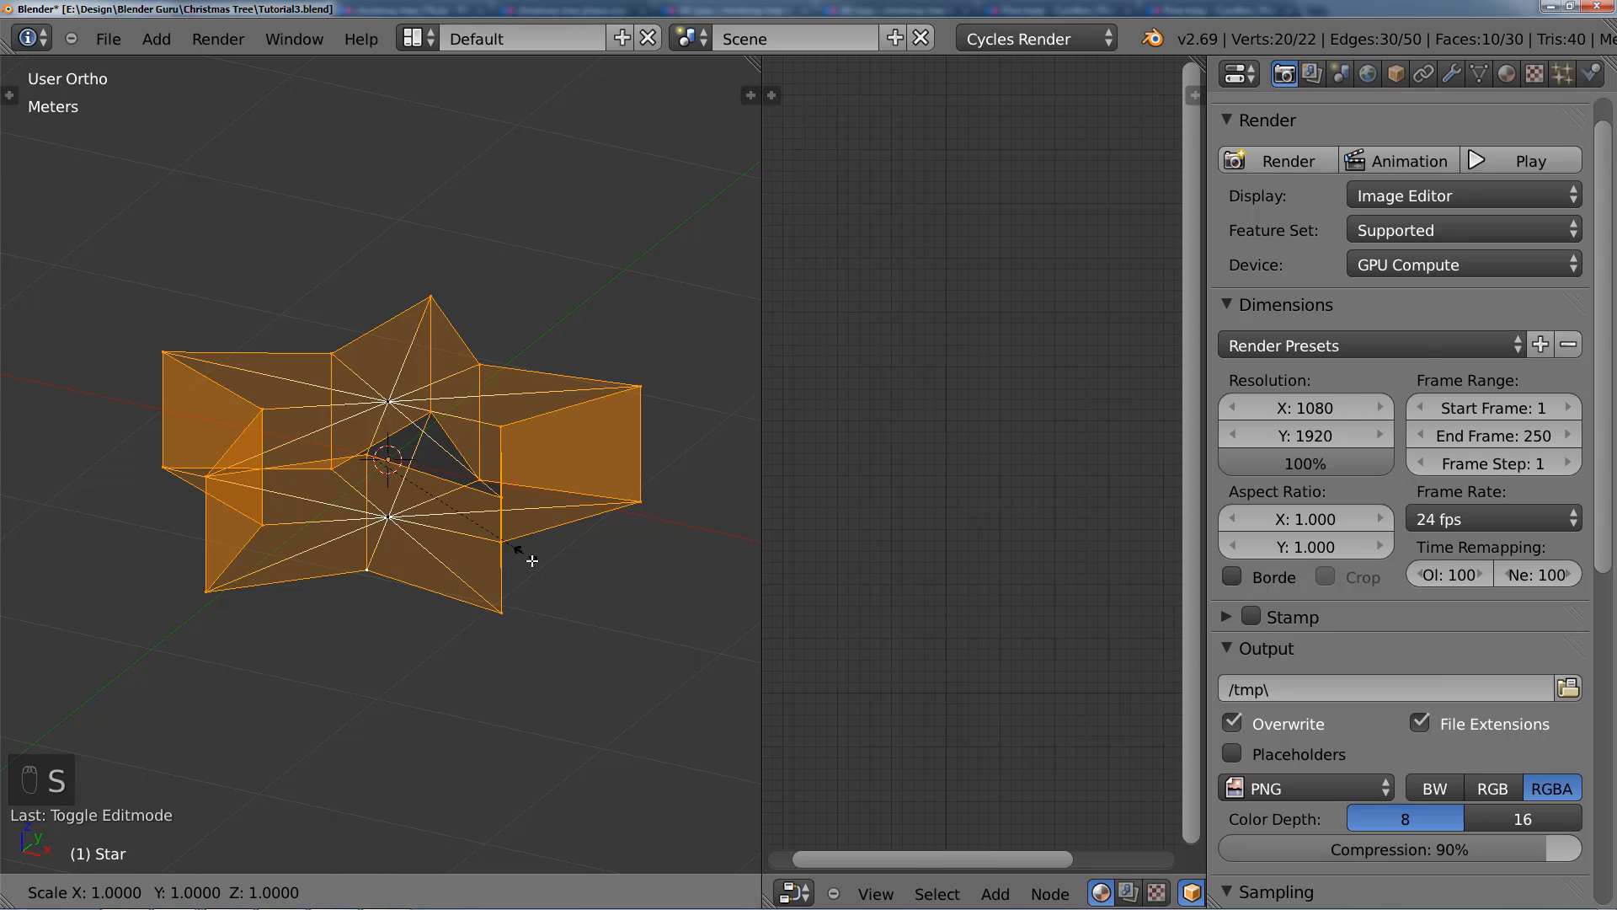
text(0)
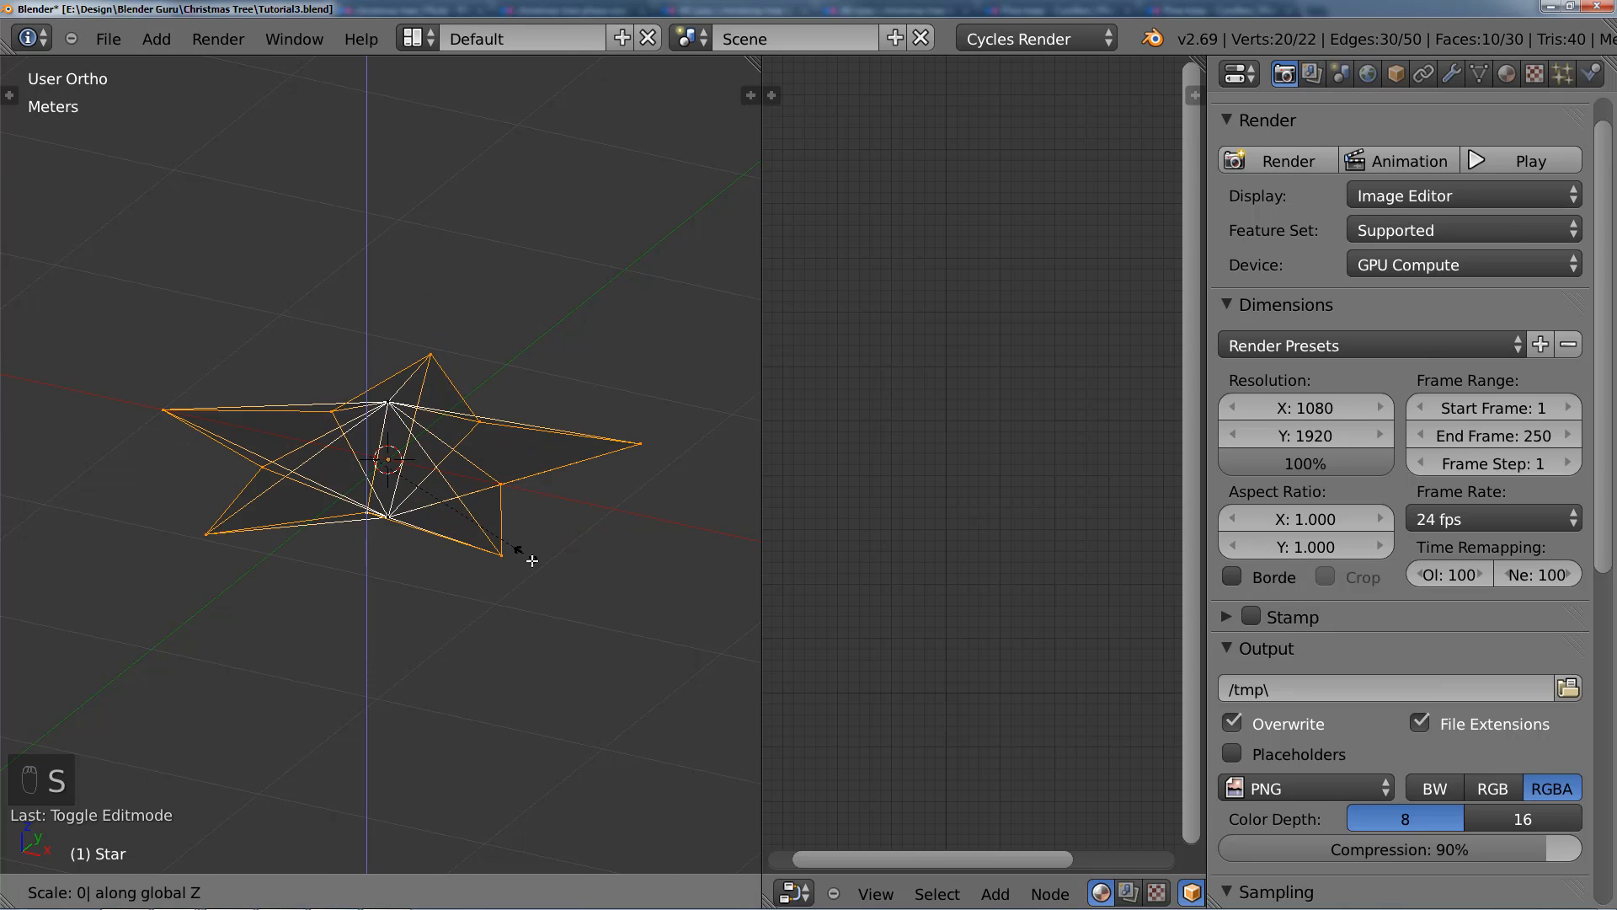
key(Return)
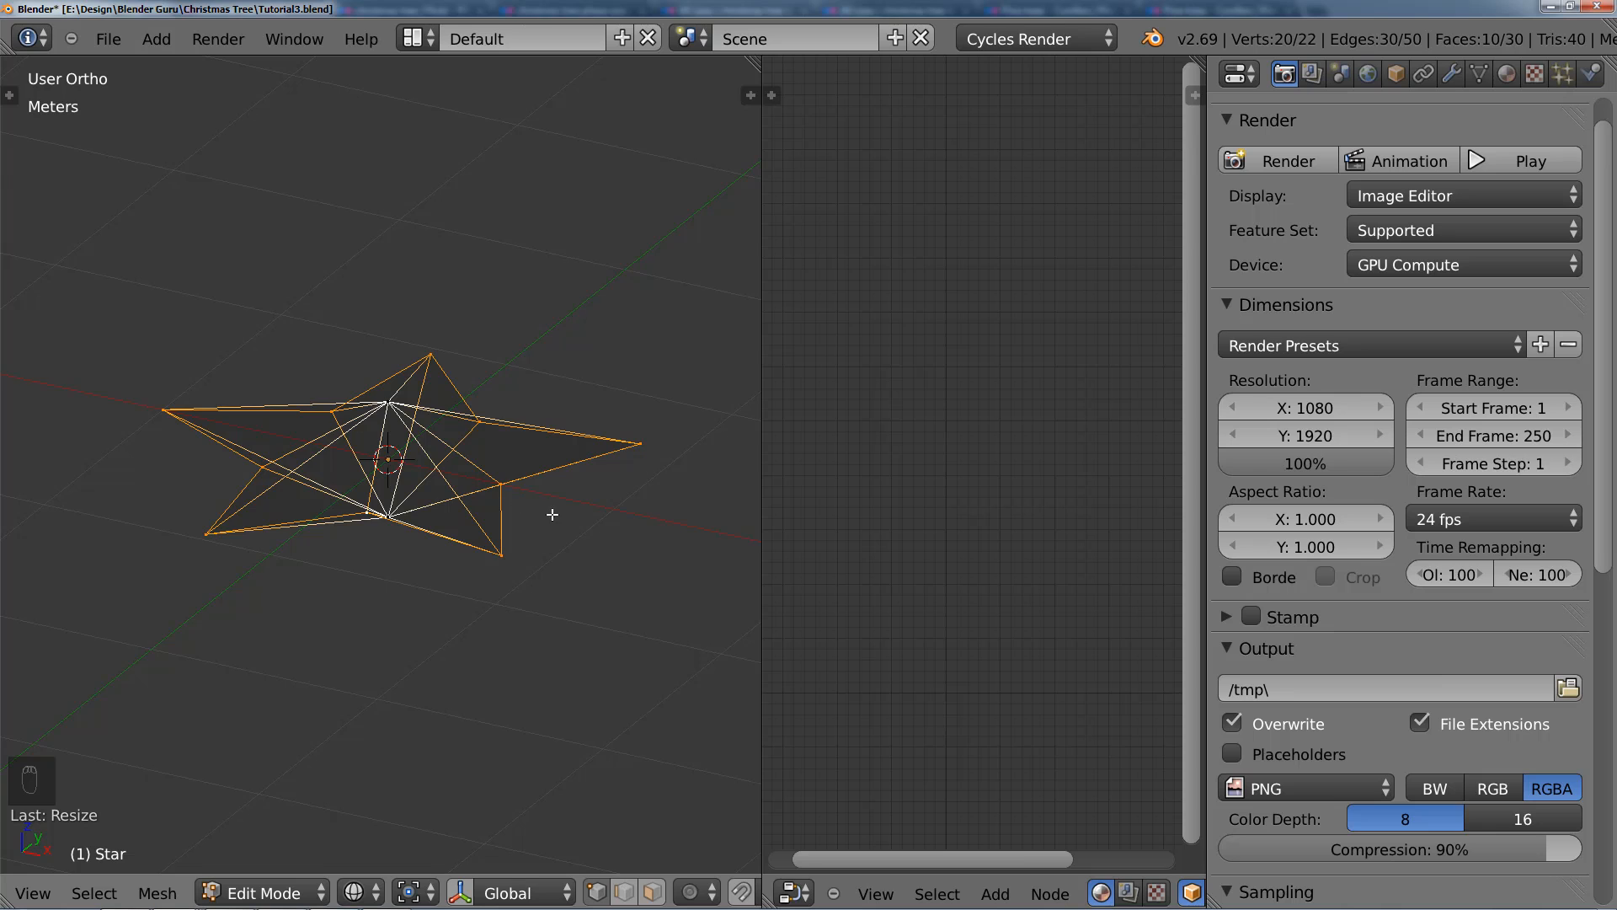
Step: Select the whole star mesh in solid shading and remove its doubled vertices
mouse_move(552, 514)
middle_down()
mouse_move(489, 541)
mouse_move(404, 501)
mouse_move(500, 452)
mouse_move(464, 537)
middle_up()
key(z)
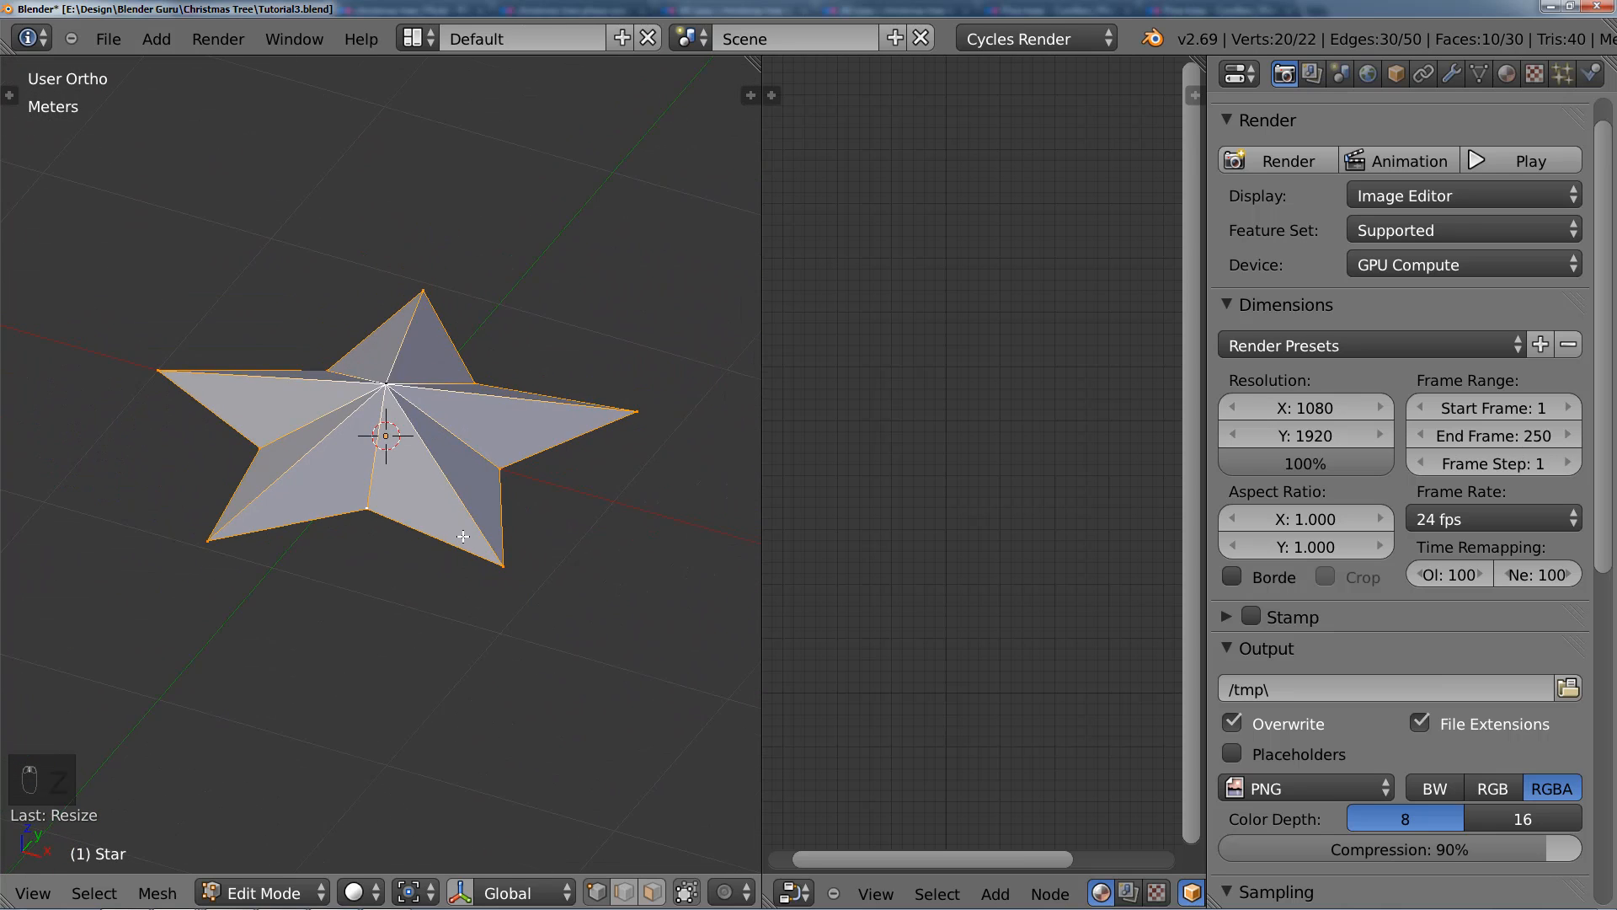
key(a)
key(a)
key(a)
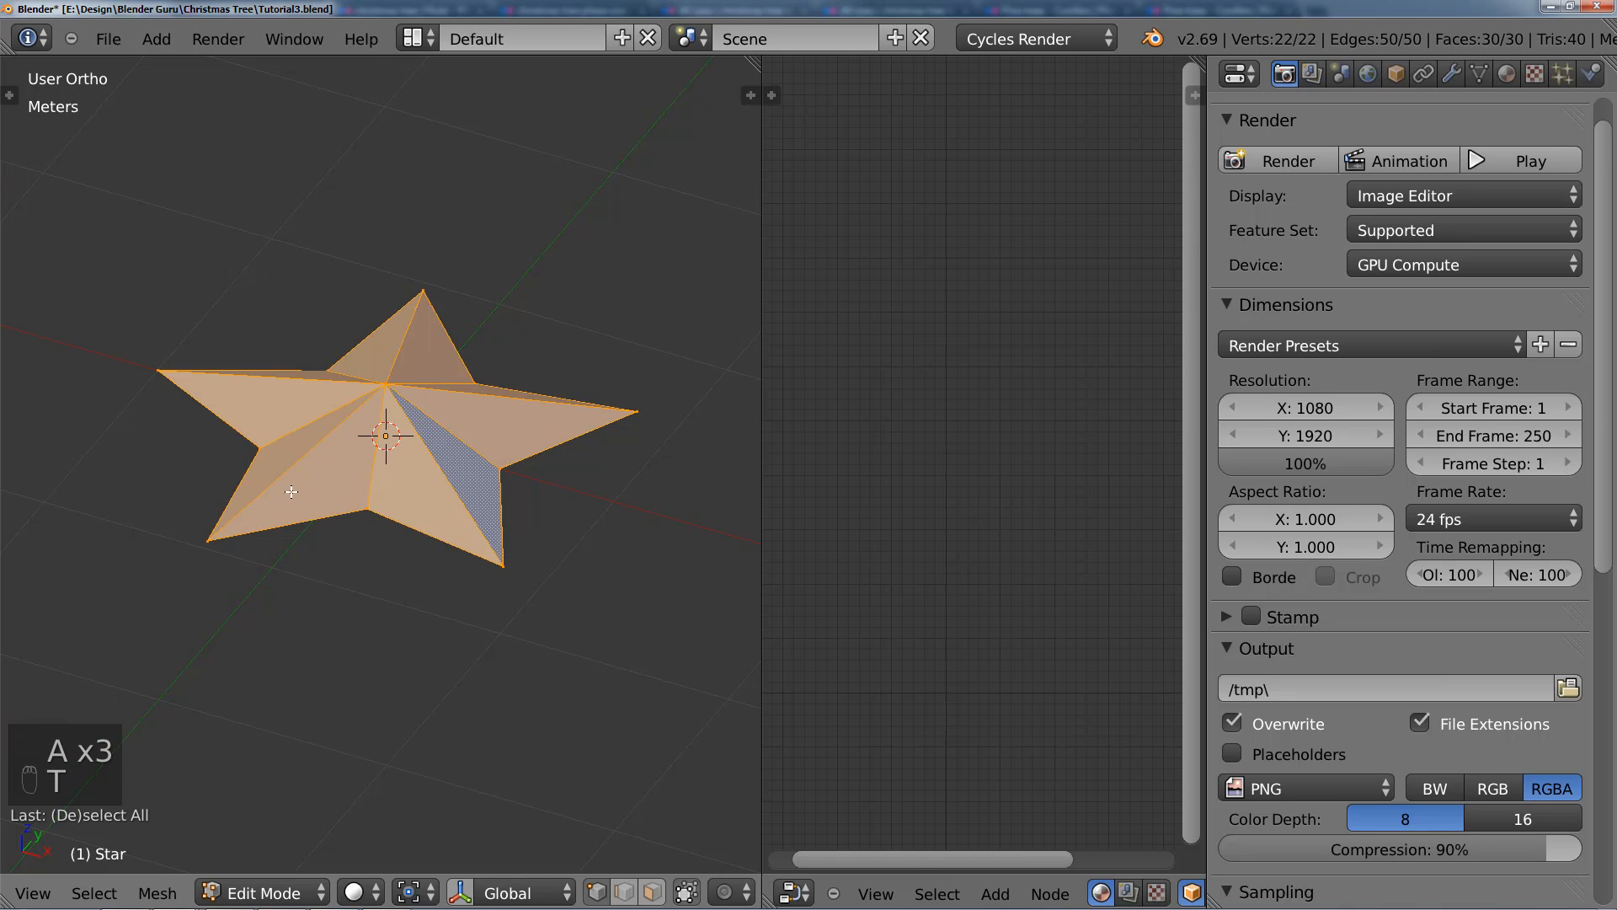
key(t)
key(t)
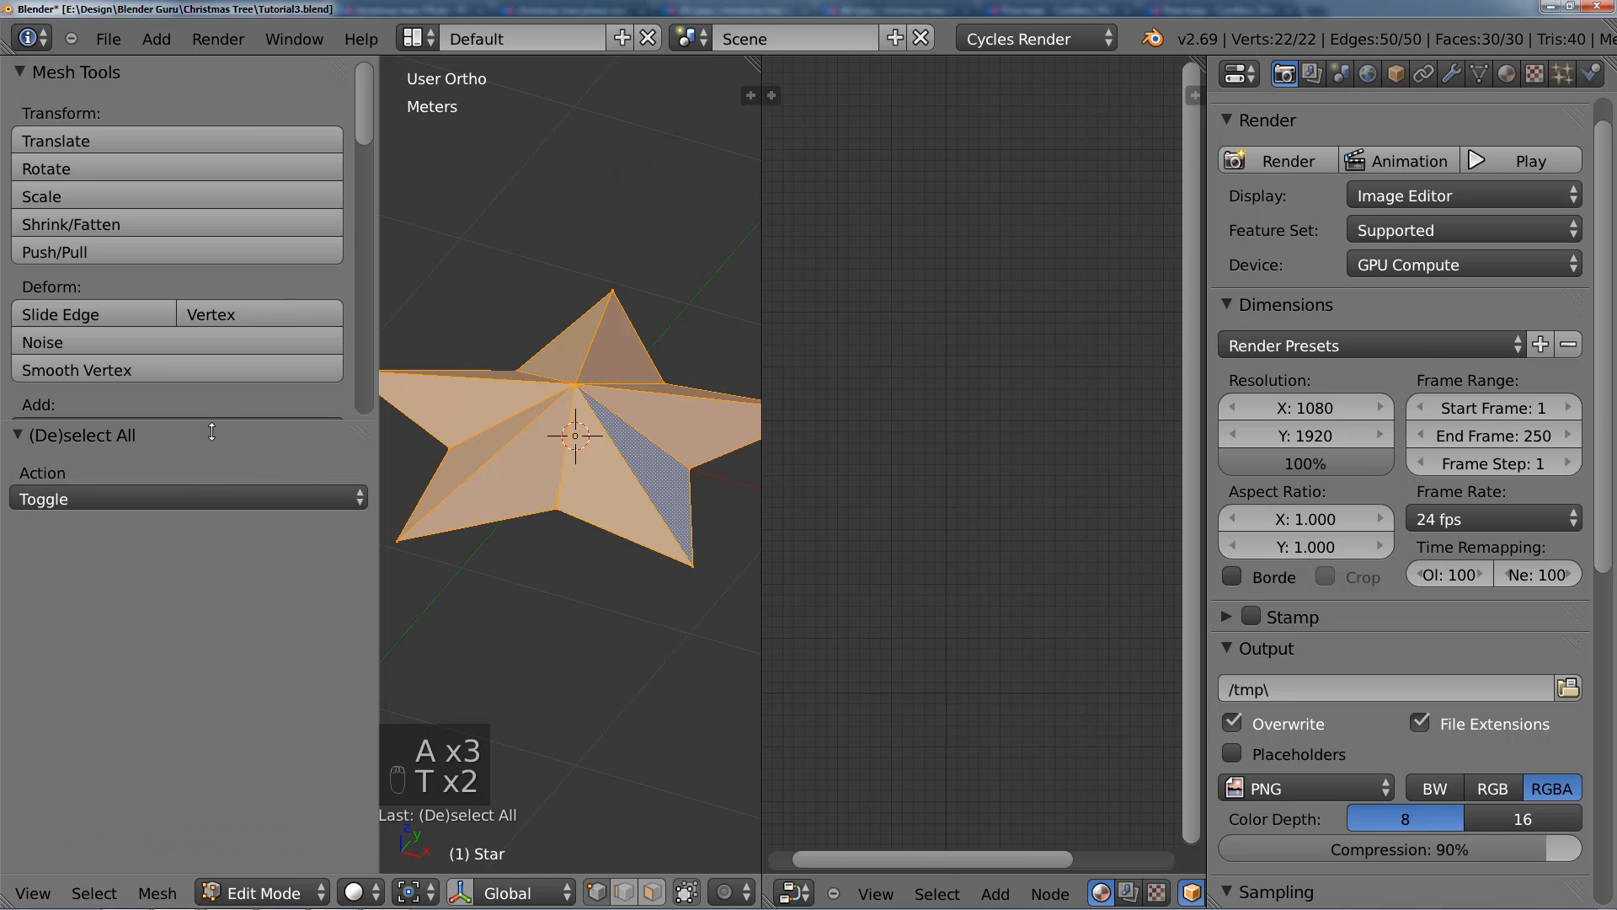
drag(212, 420, 198, 686)
scroll(185, 625, down, 10)
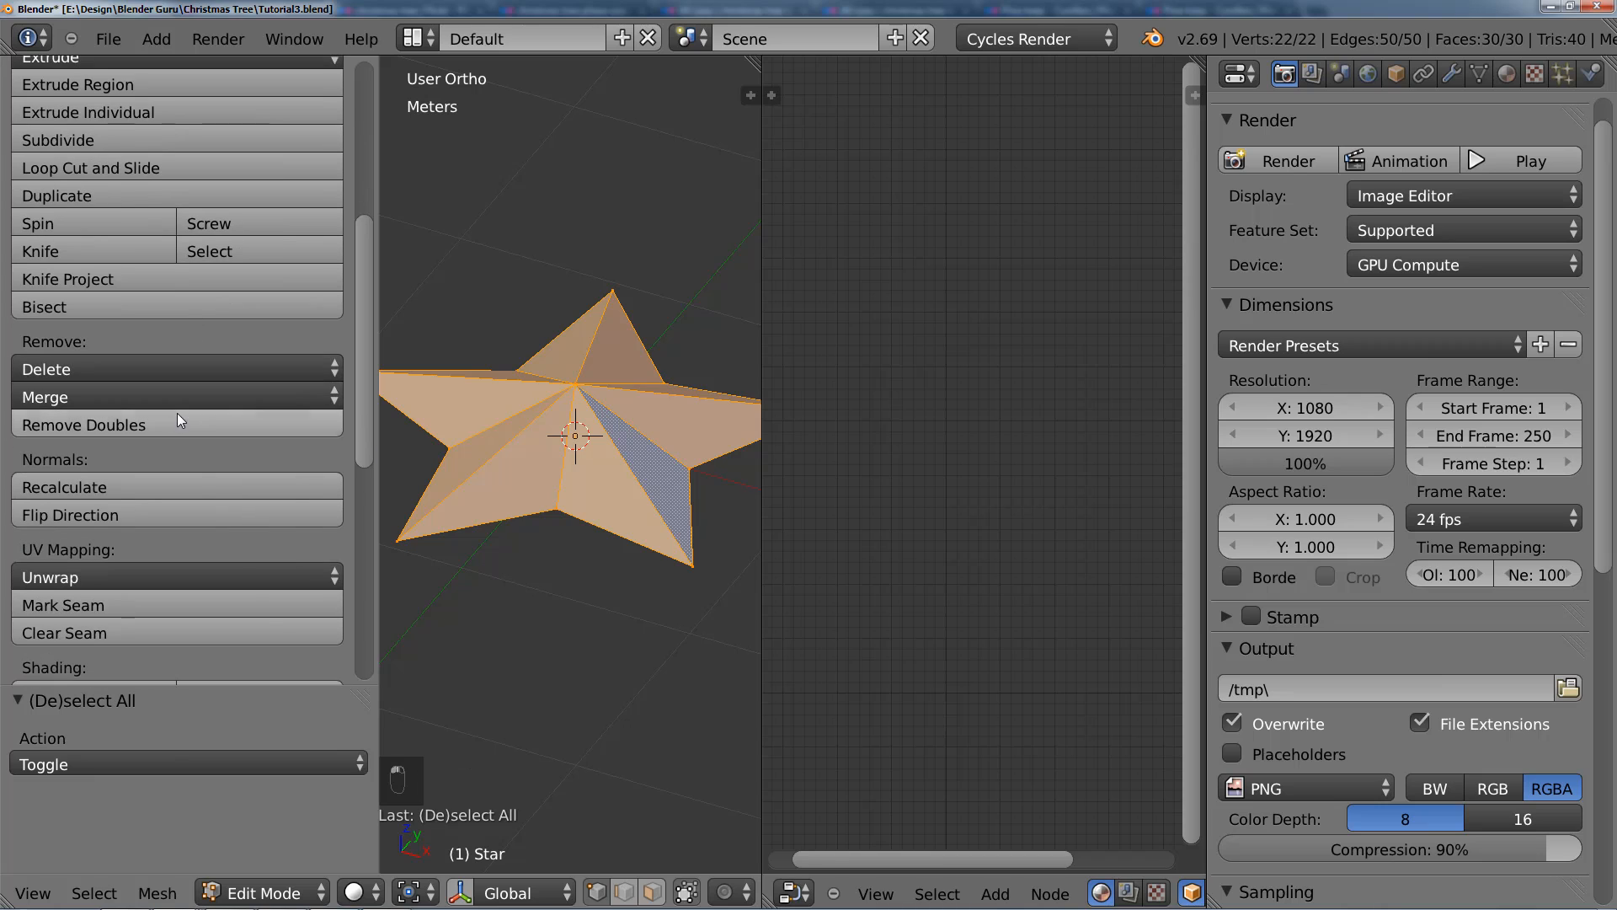
click(176, 426)
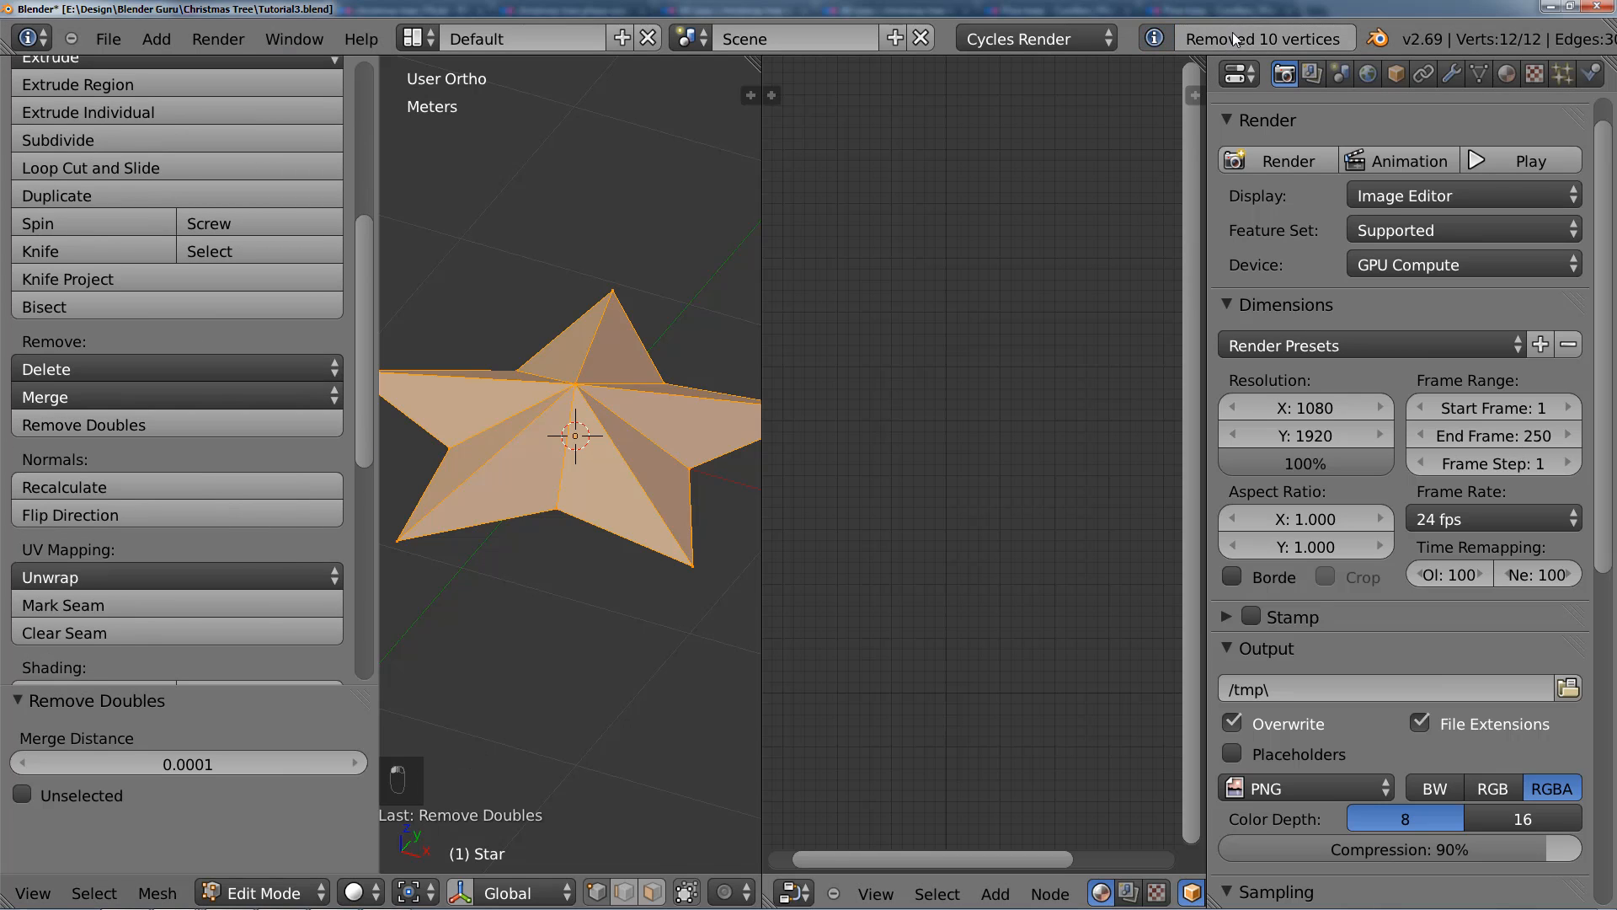
key(t)
key(t)
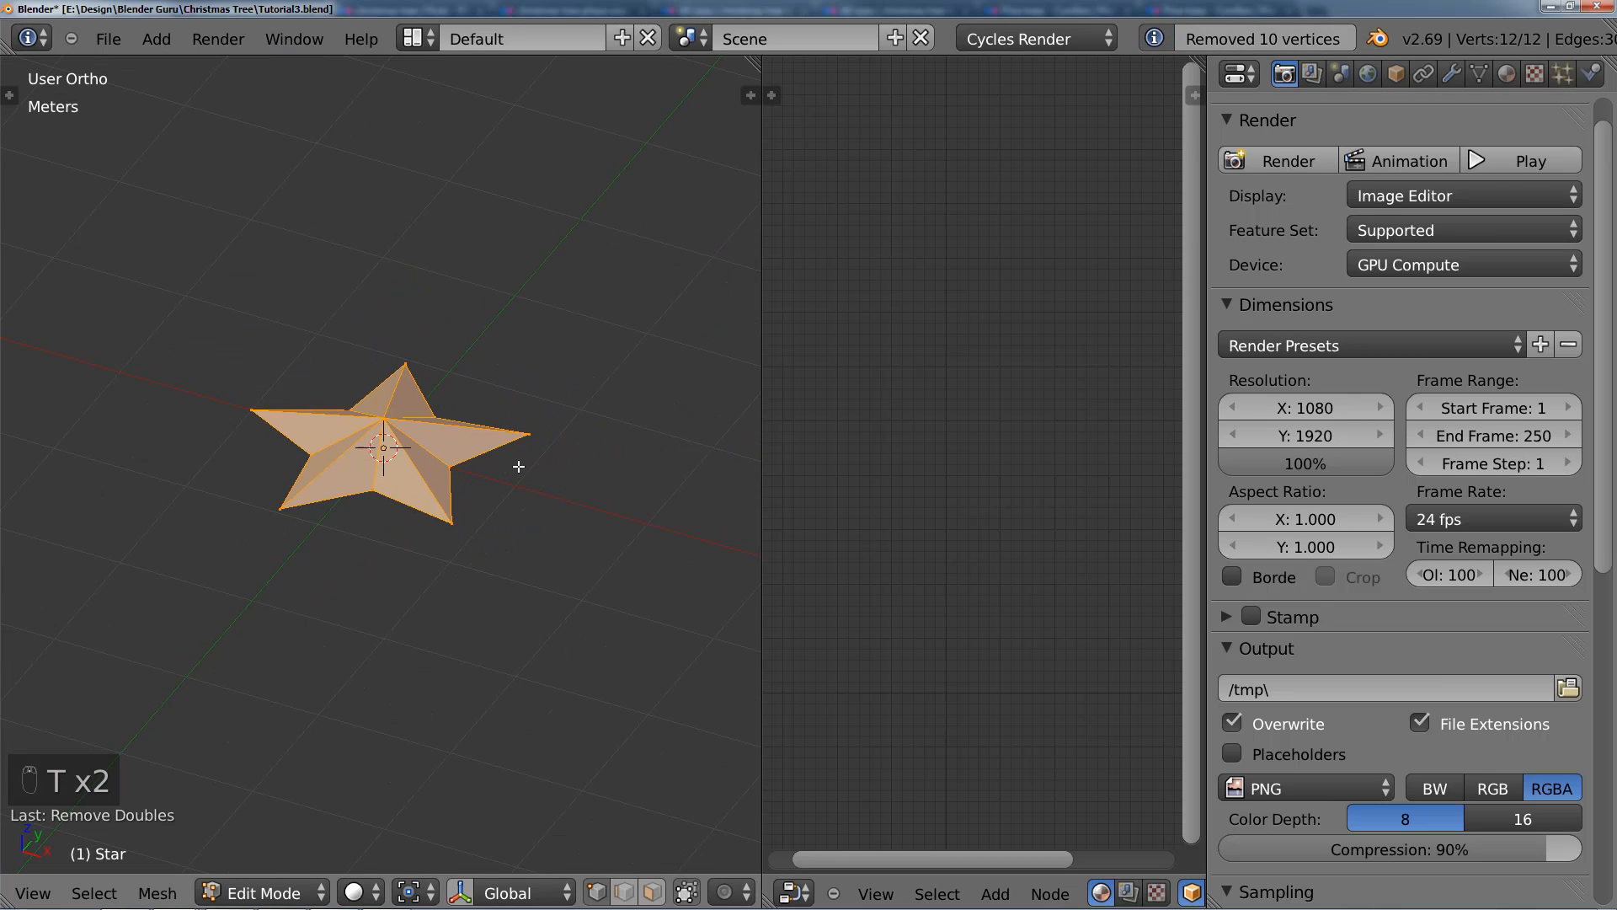
Step: In Object Mode, rotate the star in top view until one tip points straight along positive Y
key(Tab)
key(KP_7)
scroll(512, 460, up, 3)
key(r)
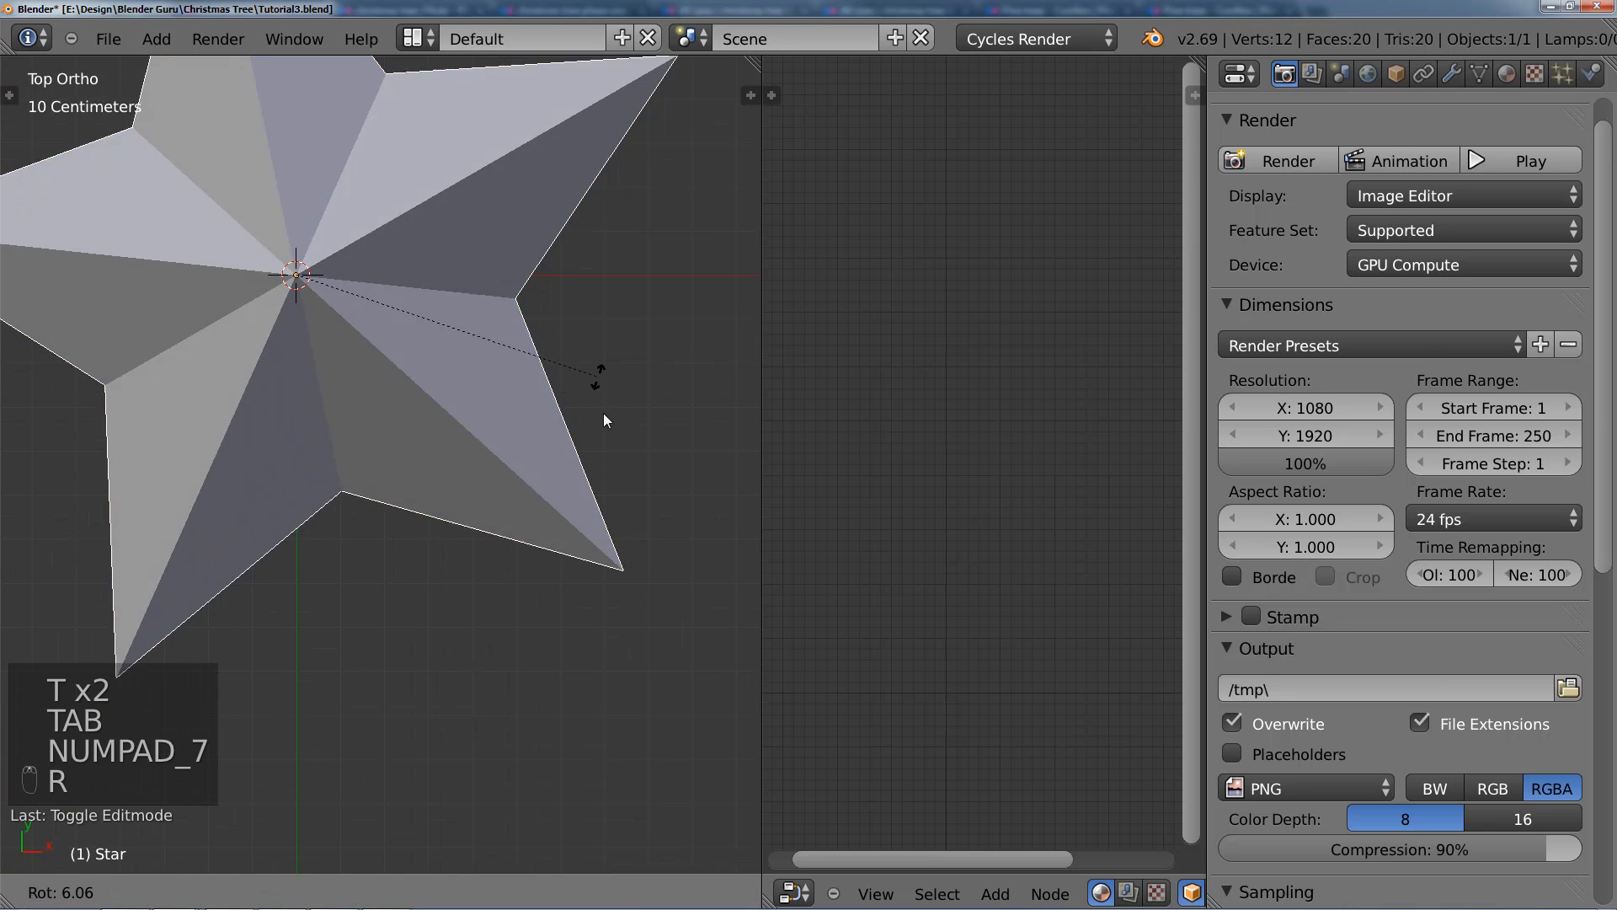
click(603, 455)
scroll(590, 455, down, 5)
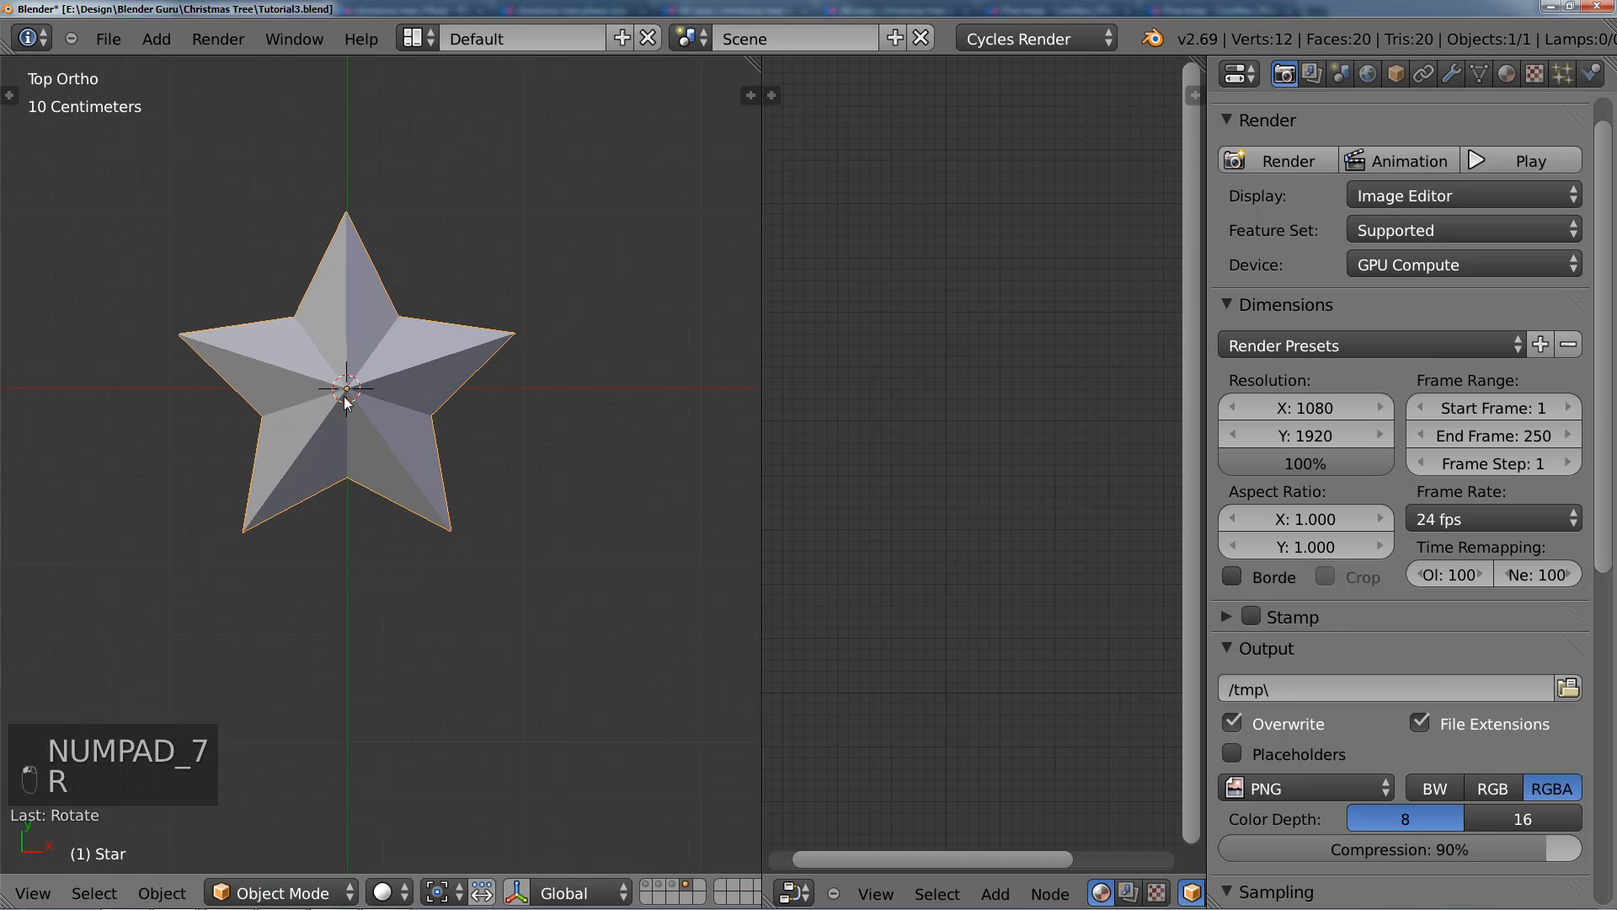
Step: In right view, rotate the star until it stands upright with one tip pointing along positive Z
scroll(366, 451, up, 5)
shift+middle_drag(373, 372, 460, 376)
scroll(438, 447, up, 2)
scroll(397, 504, down, 4)
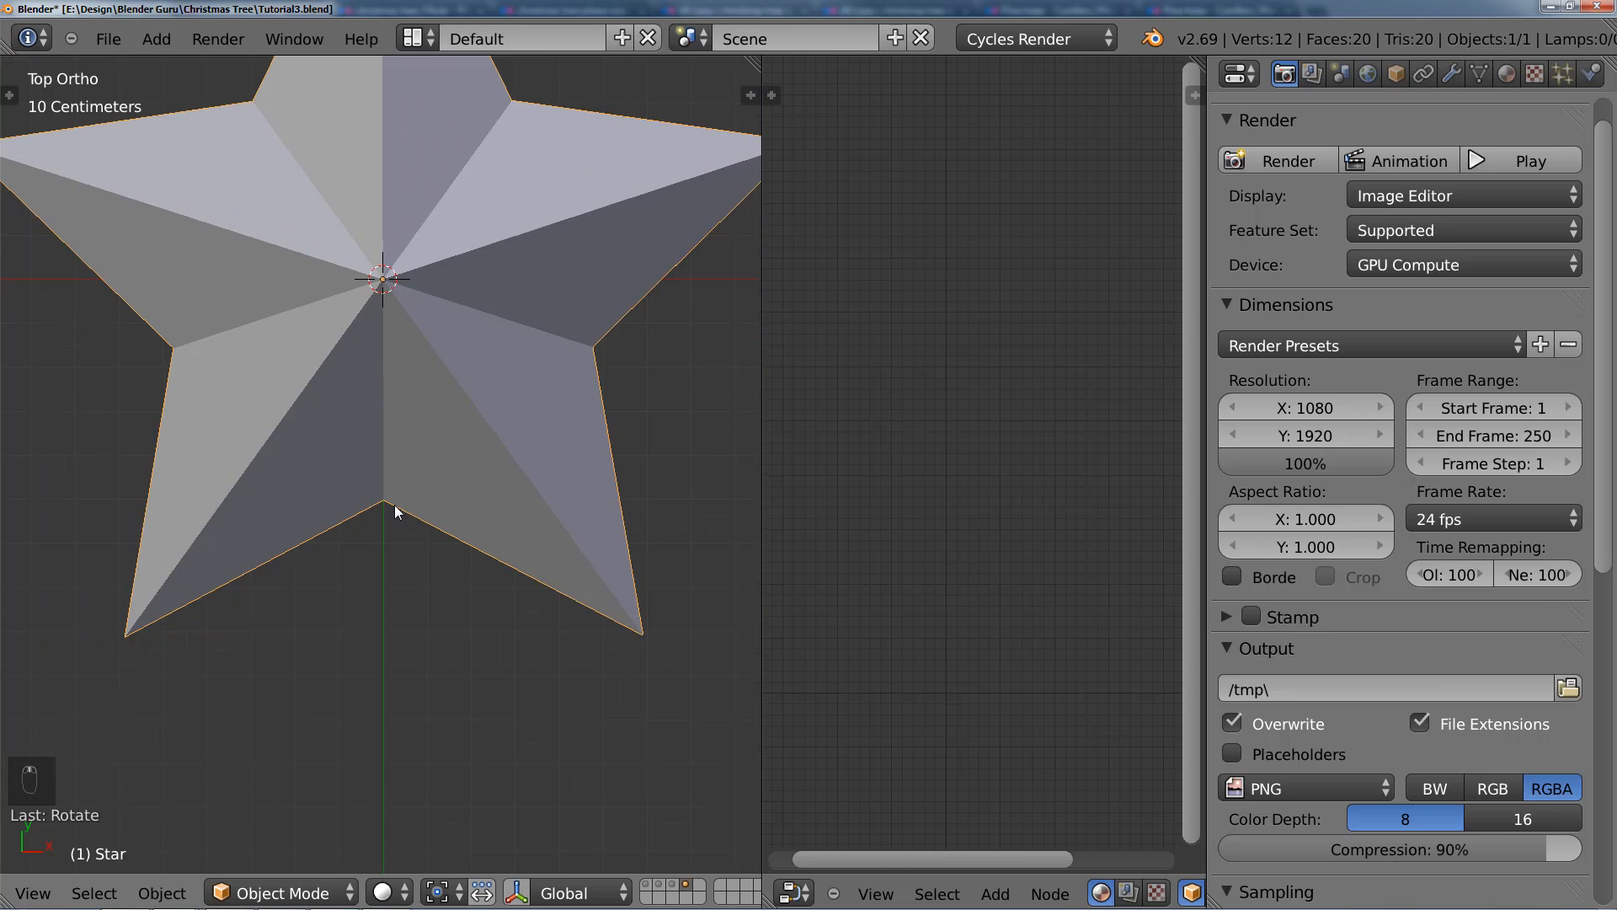
key(KP_3)
key(g)
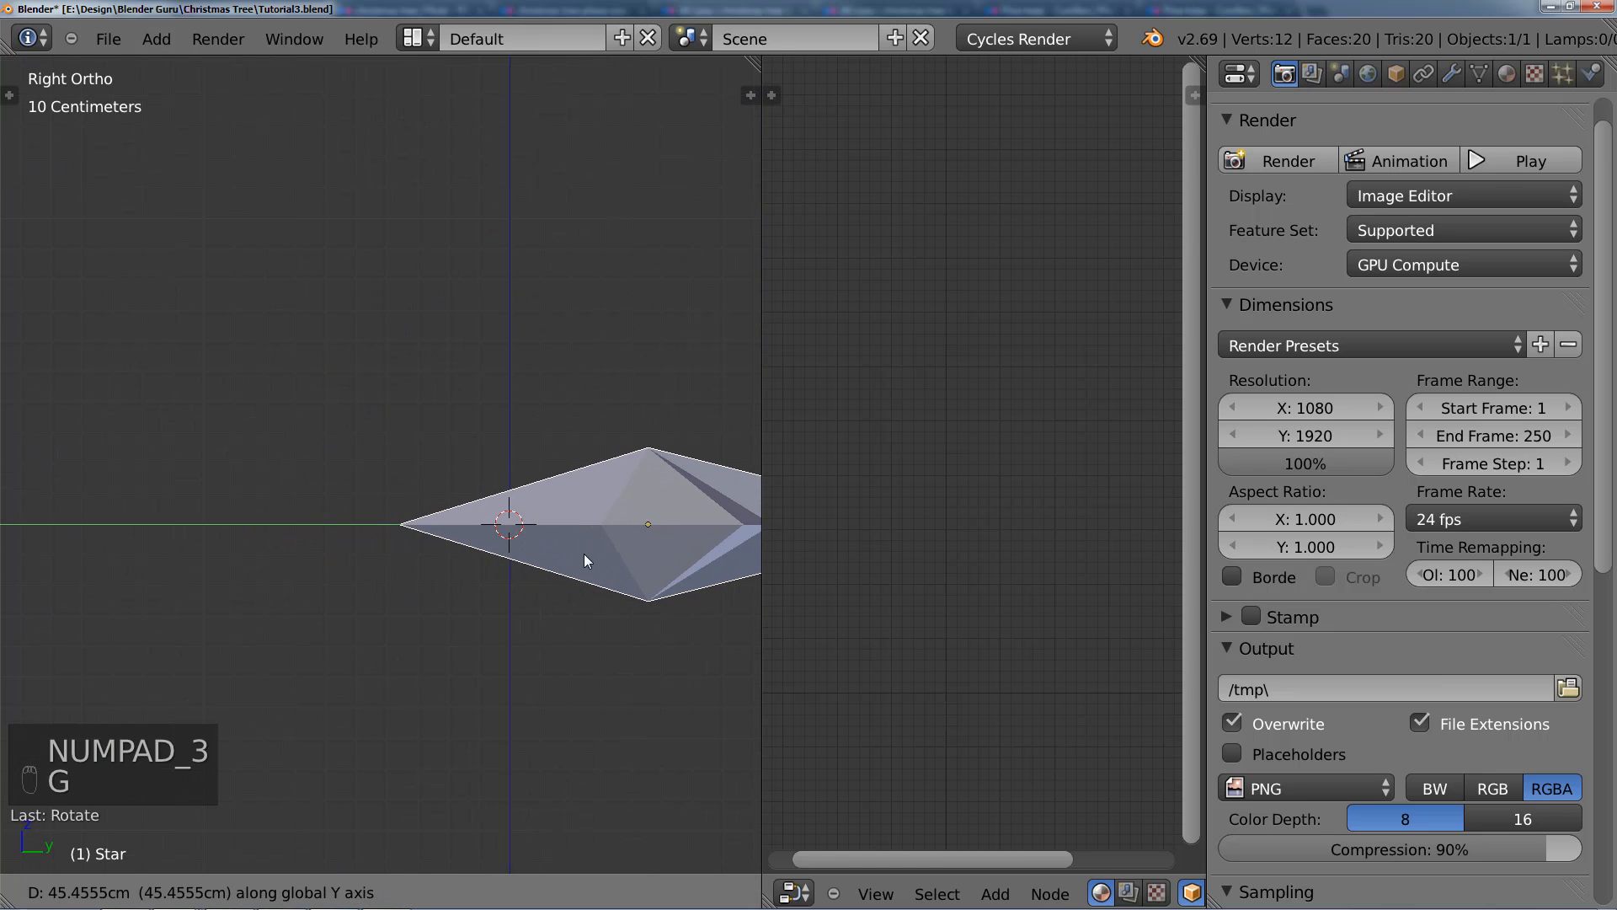
click(584, 553)
key(r)
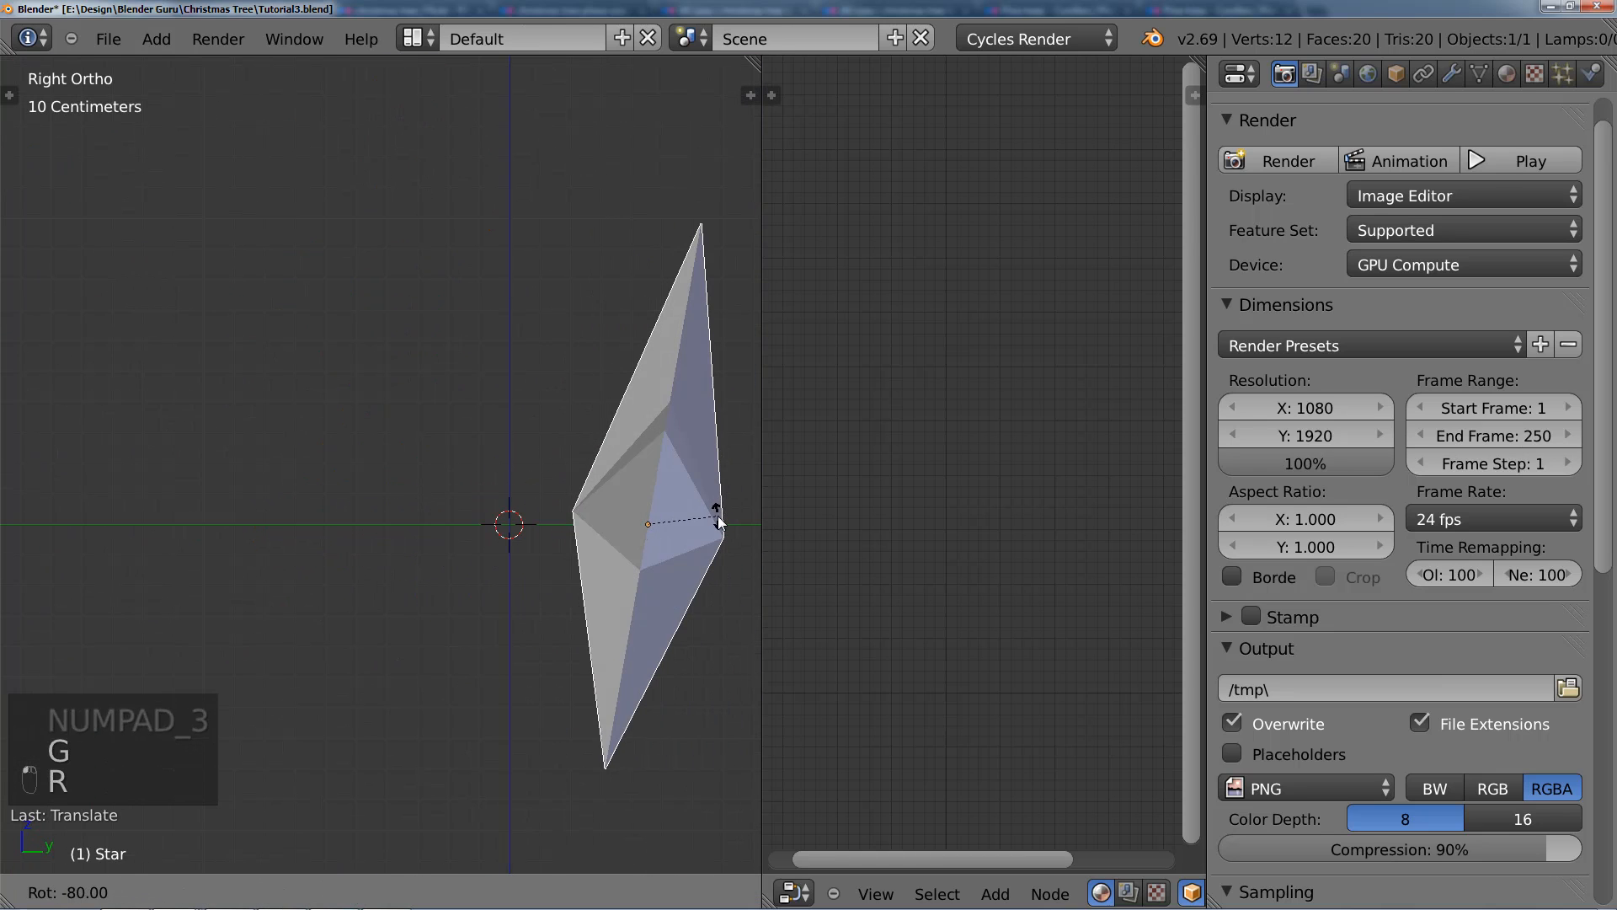
Step: Move the upright star over the Z axis so its lower inner notch sits just above the 3D cursor
key(g)
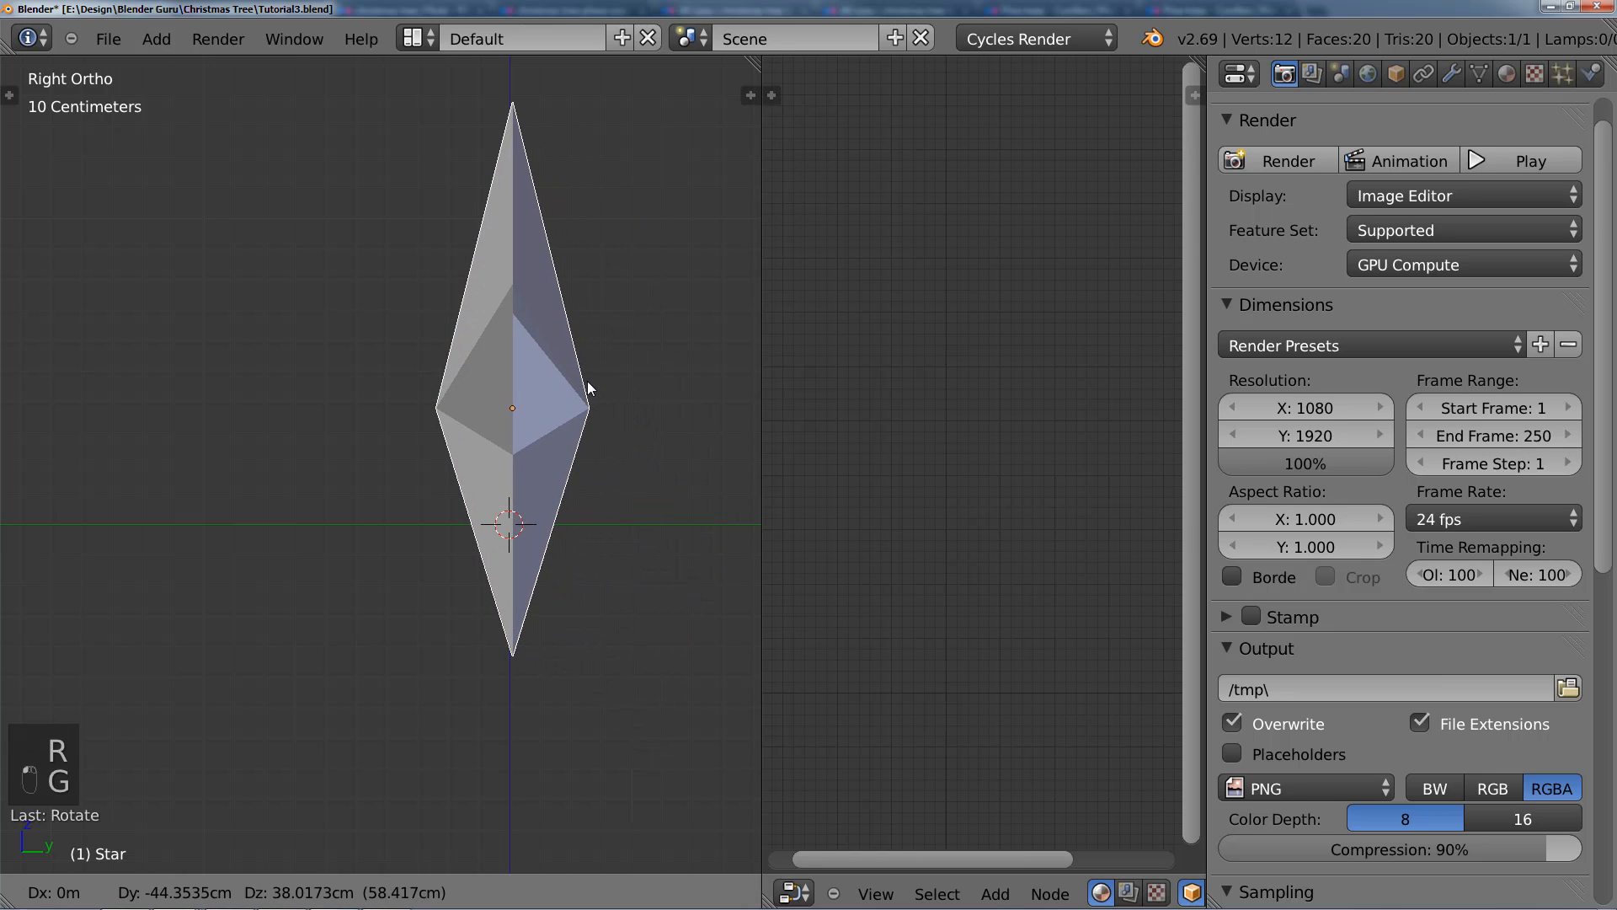
click(584, 381)
key(KP_1)
scroll(497, 335, up, 5)
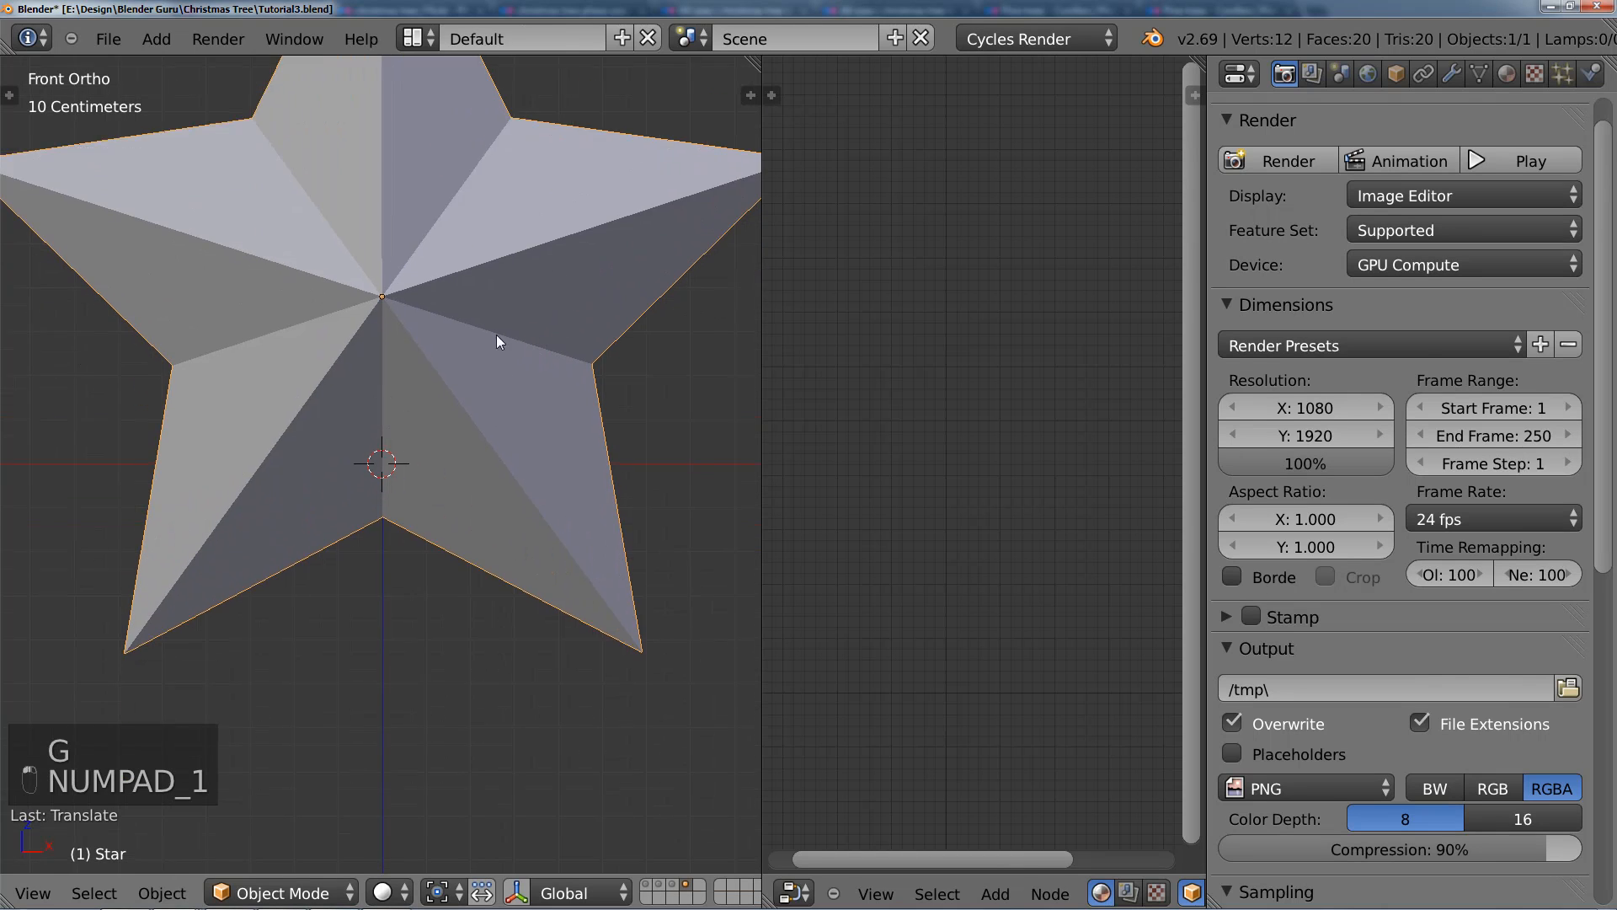
key(g)
click(493, 314)
scroll(513, 431, up, 4)
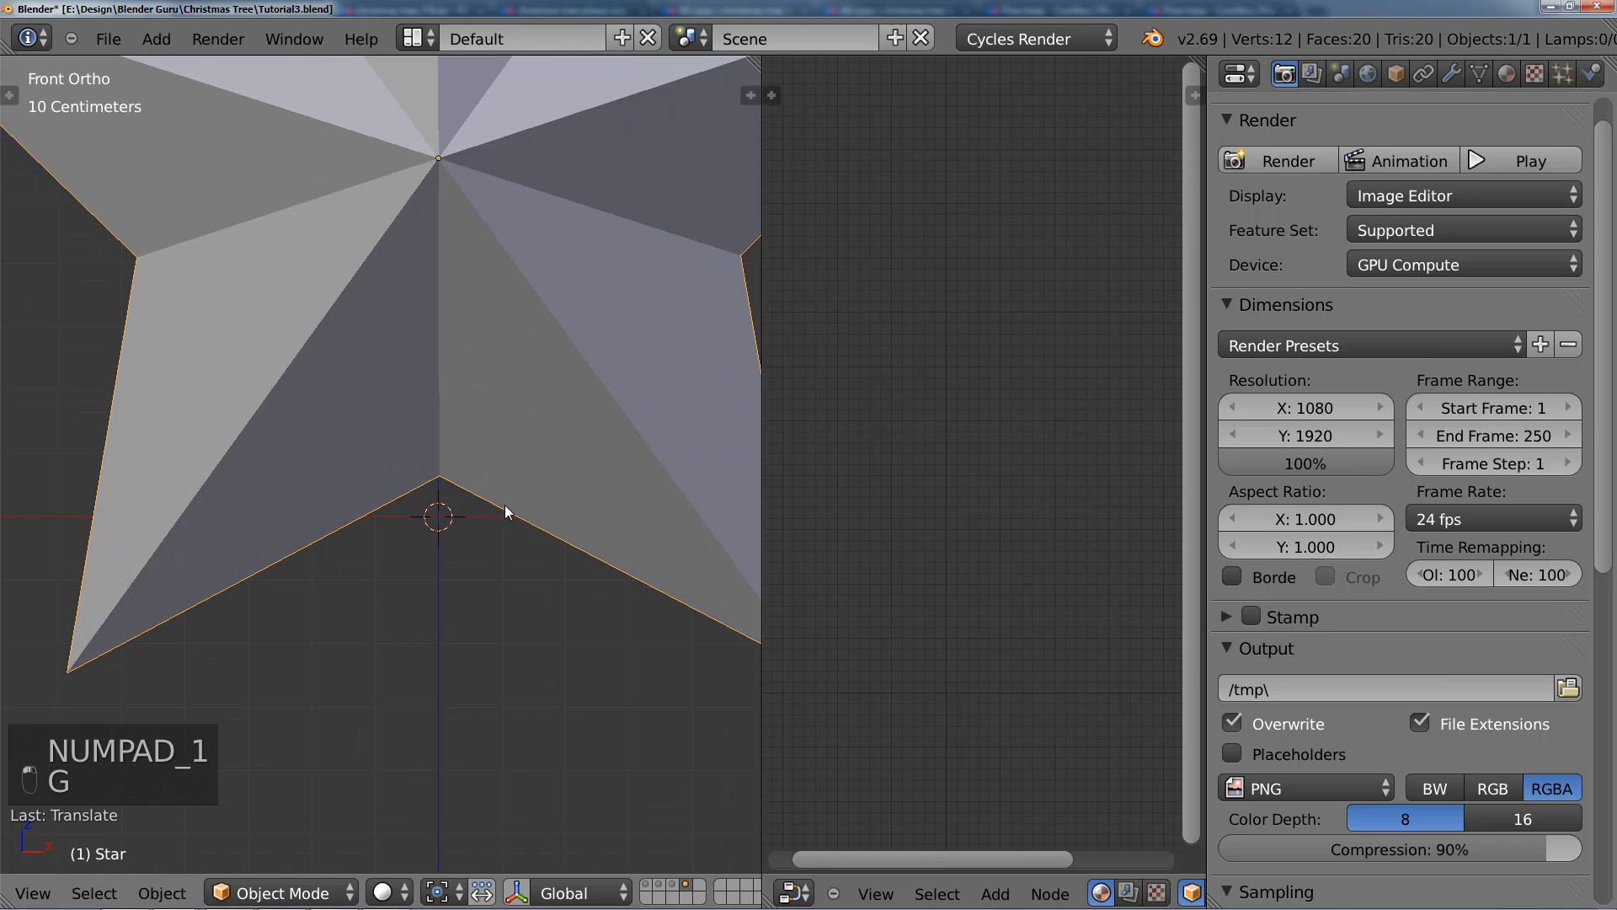
Step: Add a cylinder mesh at the origin and scale it down to a small fraction of the star's size
key(shift+a)
mouse_move(475, 466)
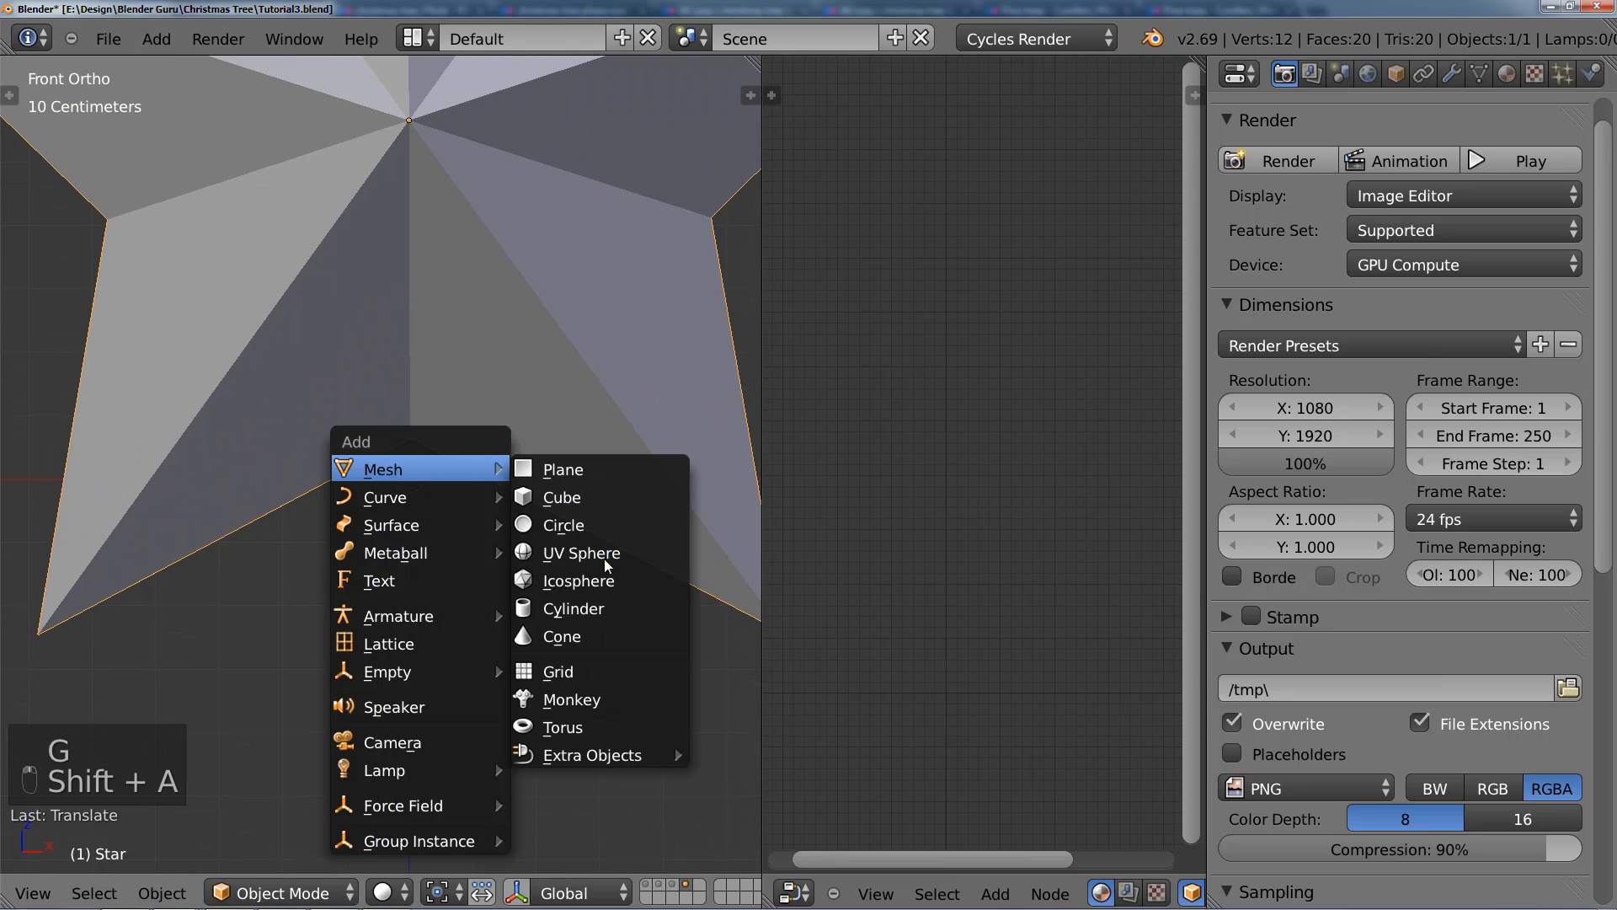
click(603, 604)
scroll(604, 605, down, 3)
key(s)
click(407, 482)
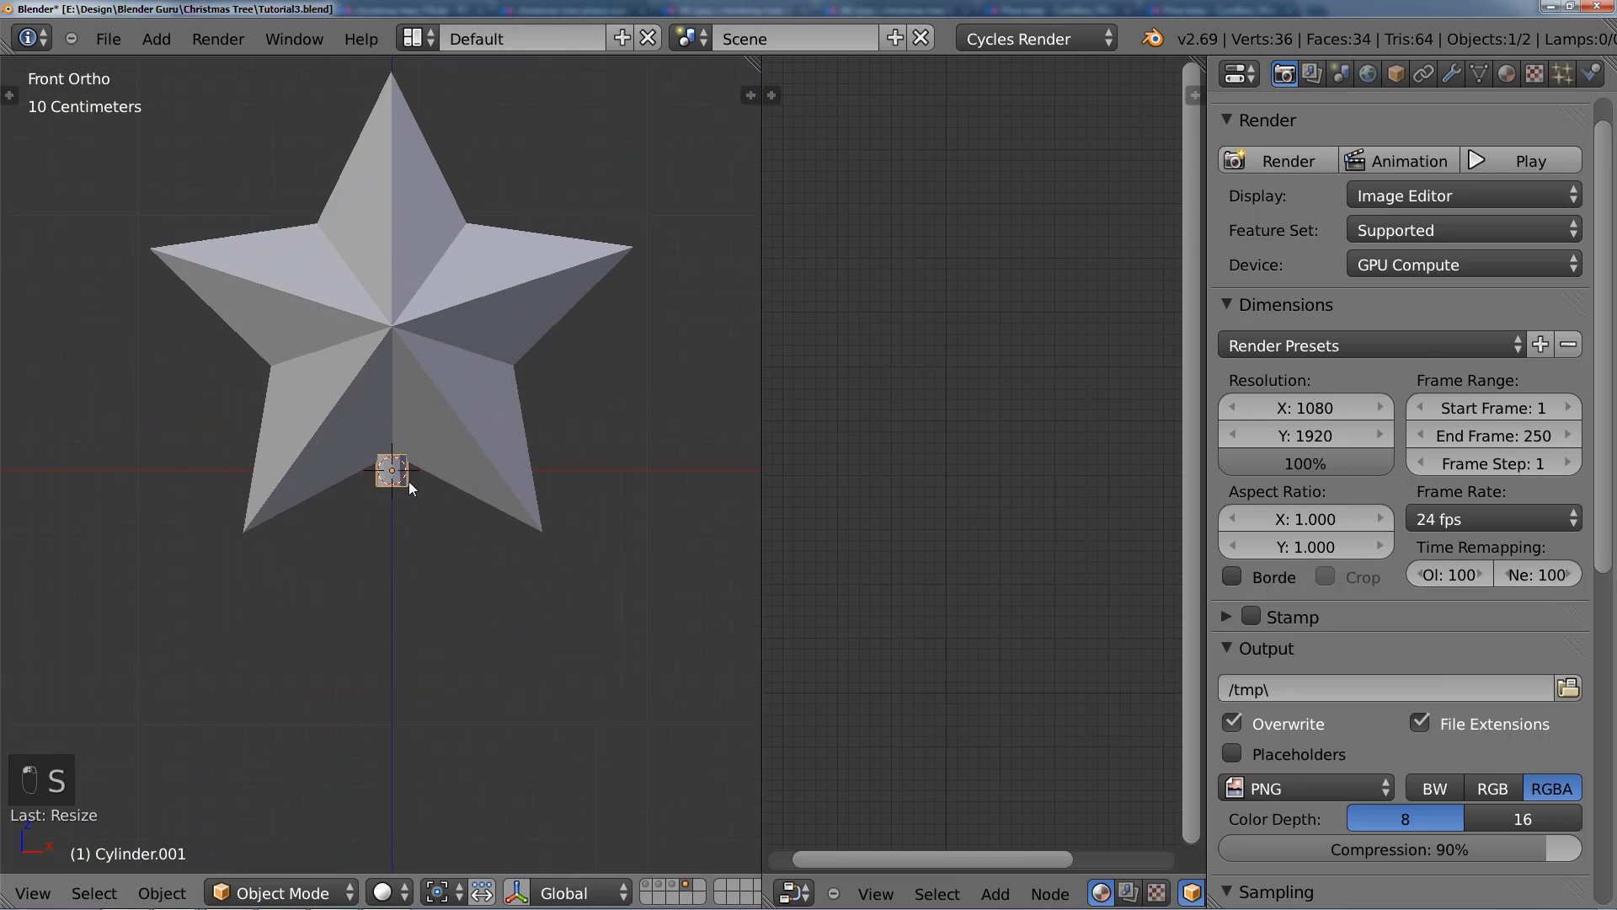
Step: Shrink the cylinder further and raise it along Z until it sits inside the star's lower notch
scroll(496, 586, up, 8)
key(s)
click(537, 591)
key(g)
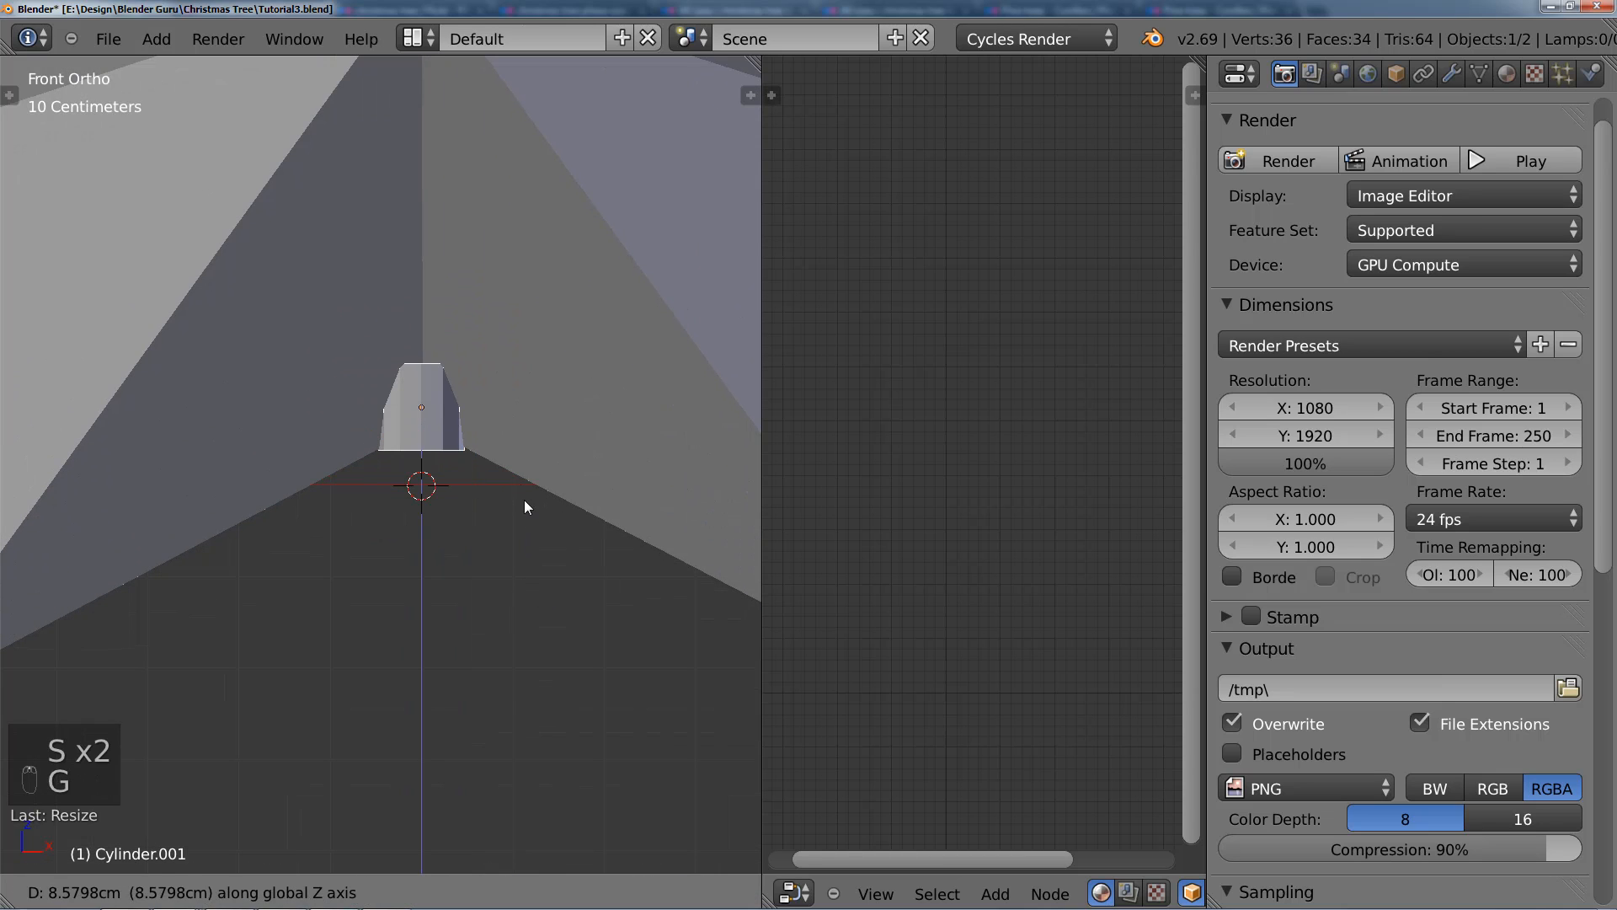
click(479, 452)
Step: In wireframe Edit Mode, pull the cylinder's lower vertices below the star's notch and widen them slightly
key(Tab)
key(z)
key(a)
key(b)
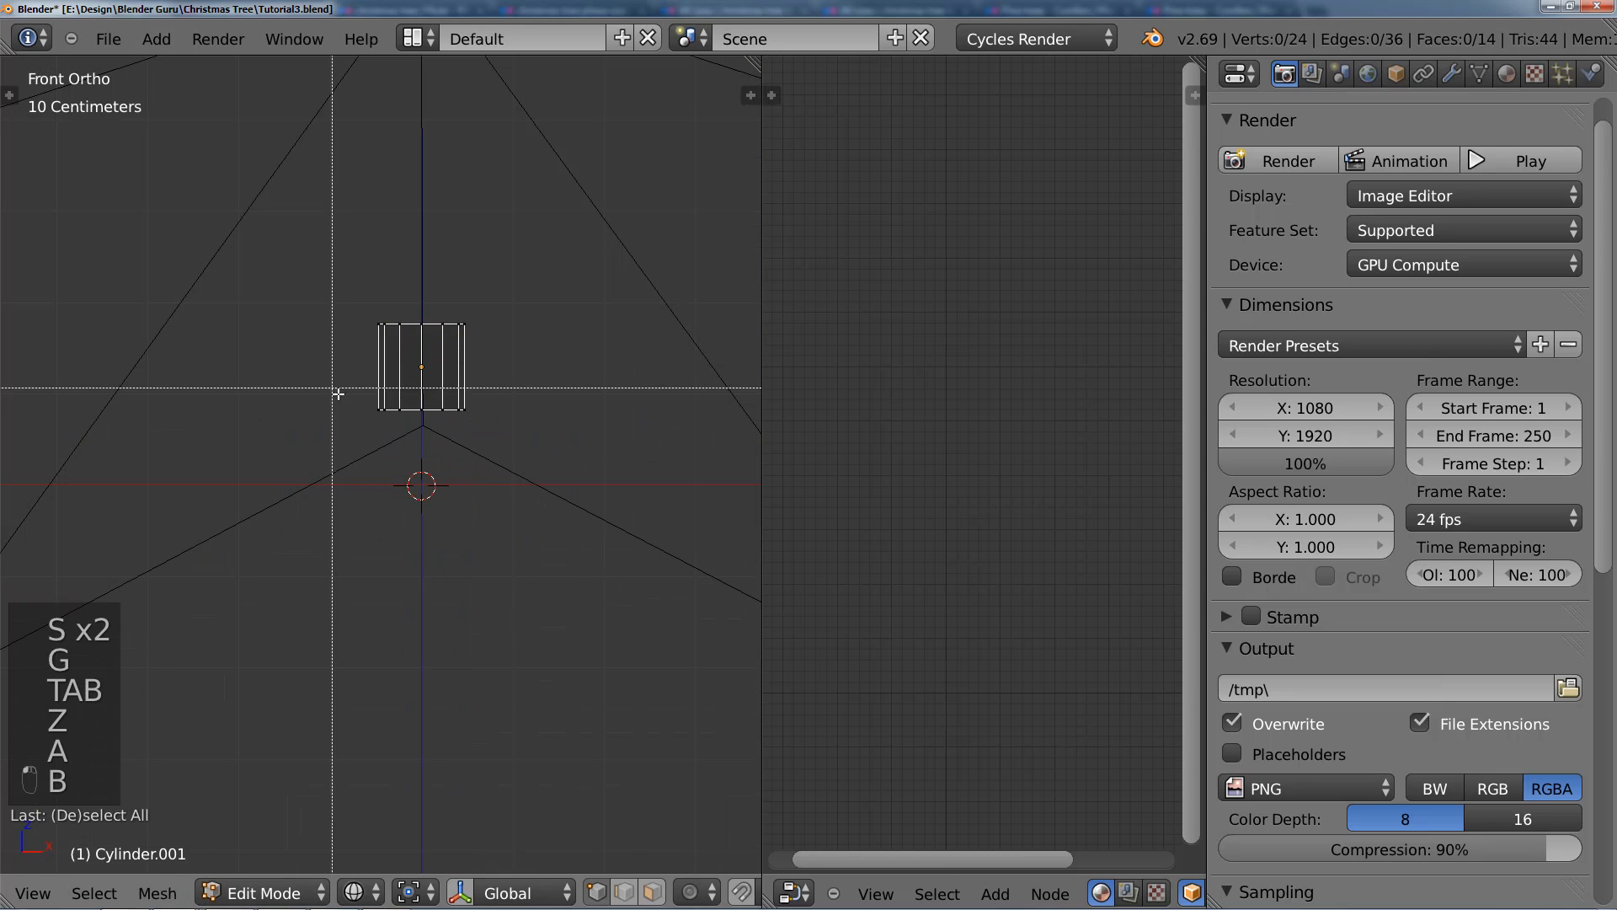
drag(362, 386, 542, 477)
key(g)
click(501, 482)
shift+middle_drag(502, 530, 480, 416)
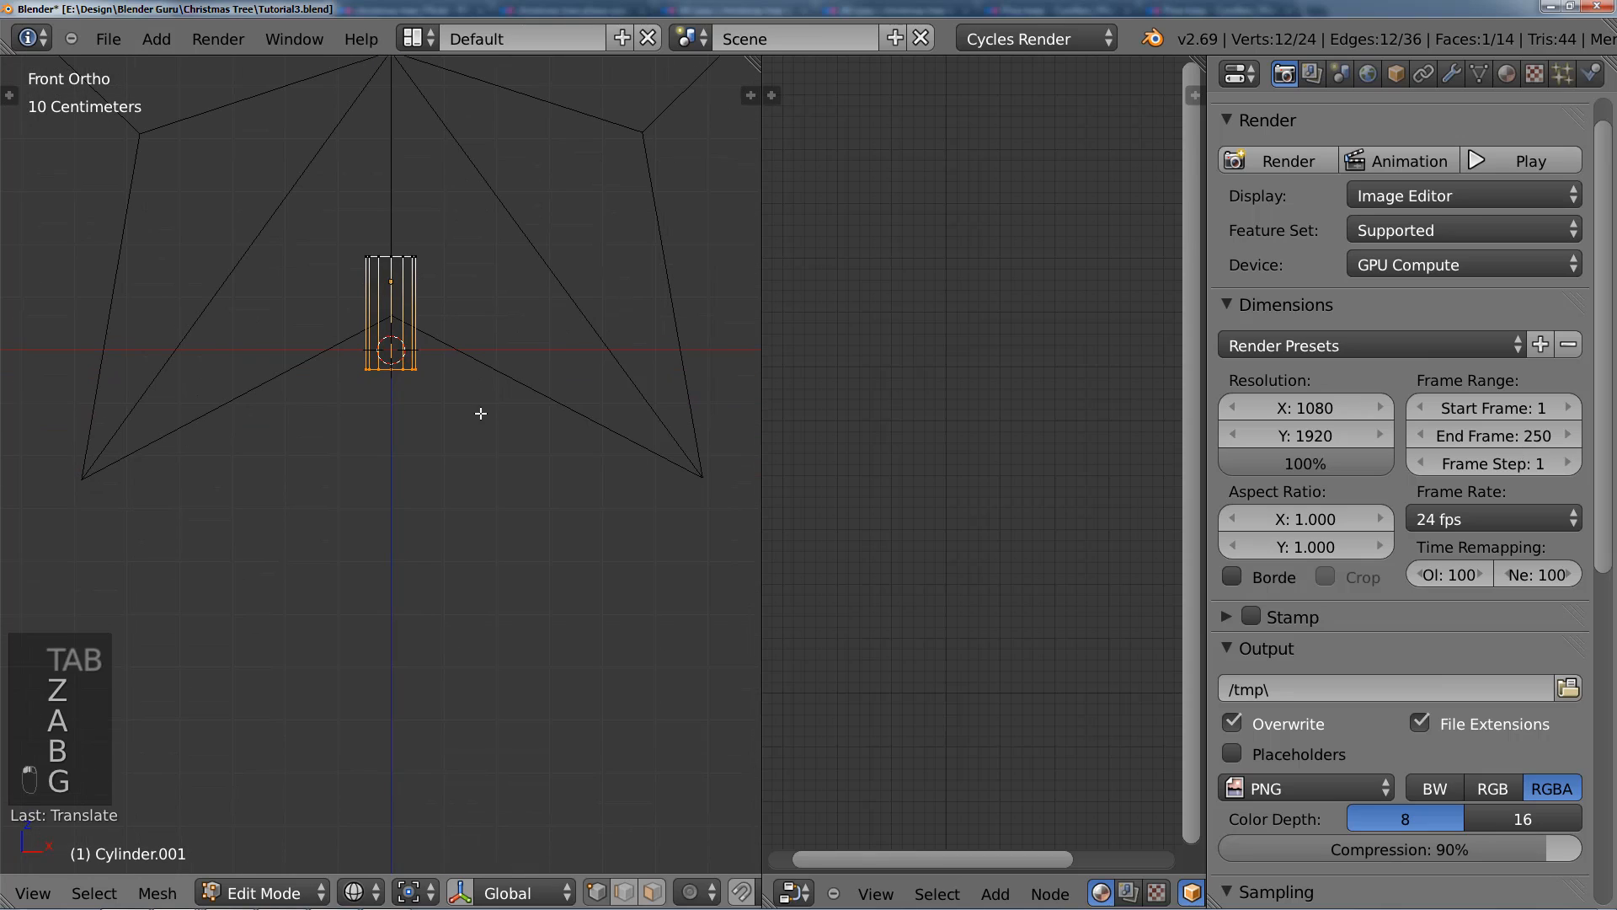
key(s)
click(510, 417)
Step: Extrude the cylinder's lower ring downward and scale it outward into a flared cone base
key(e)
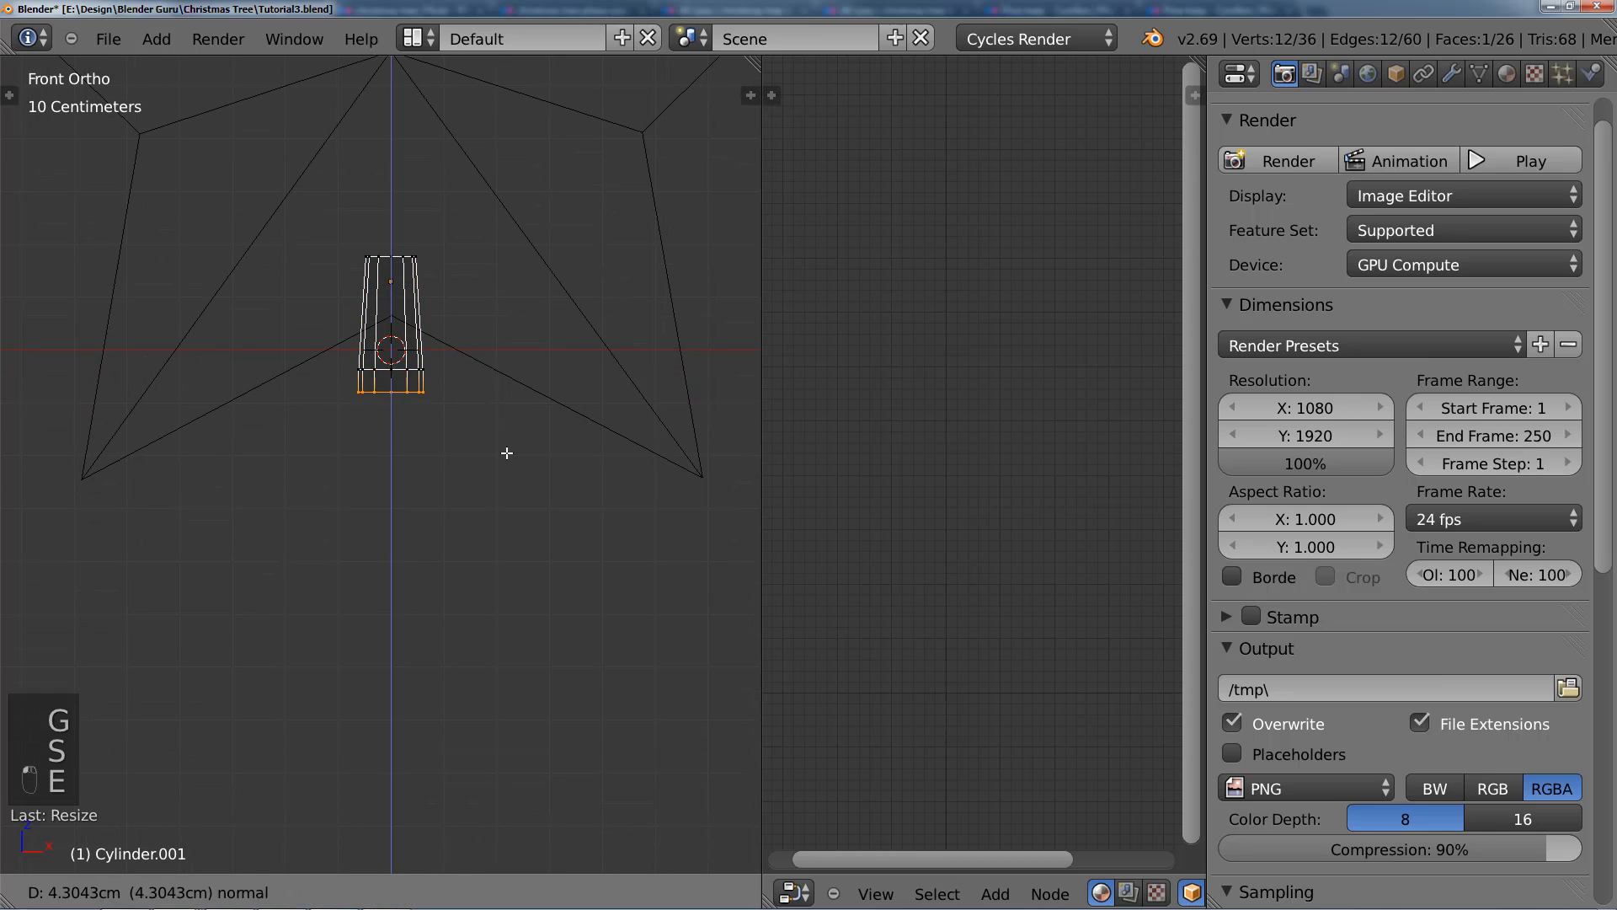
click(503, 496)
key(s)
click(625, 534)
key(g)
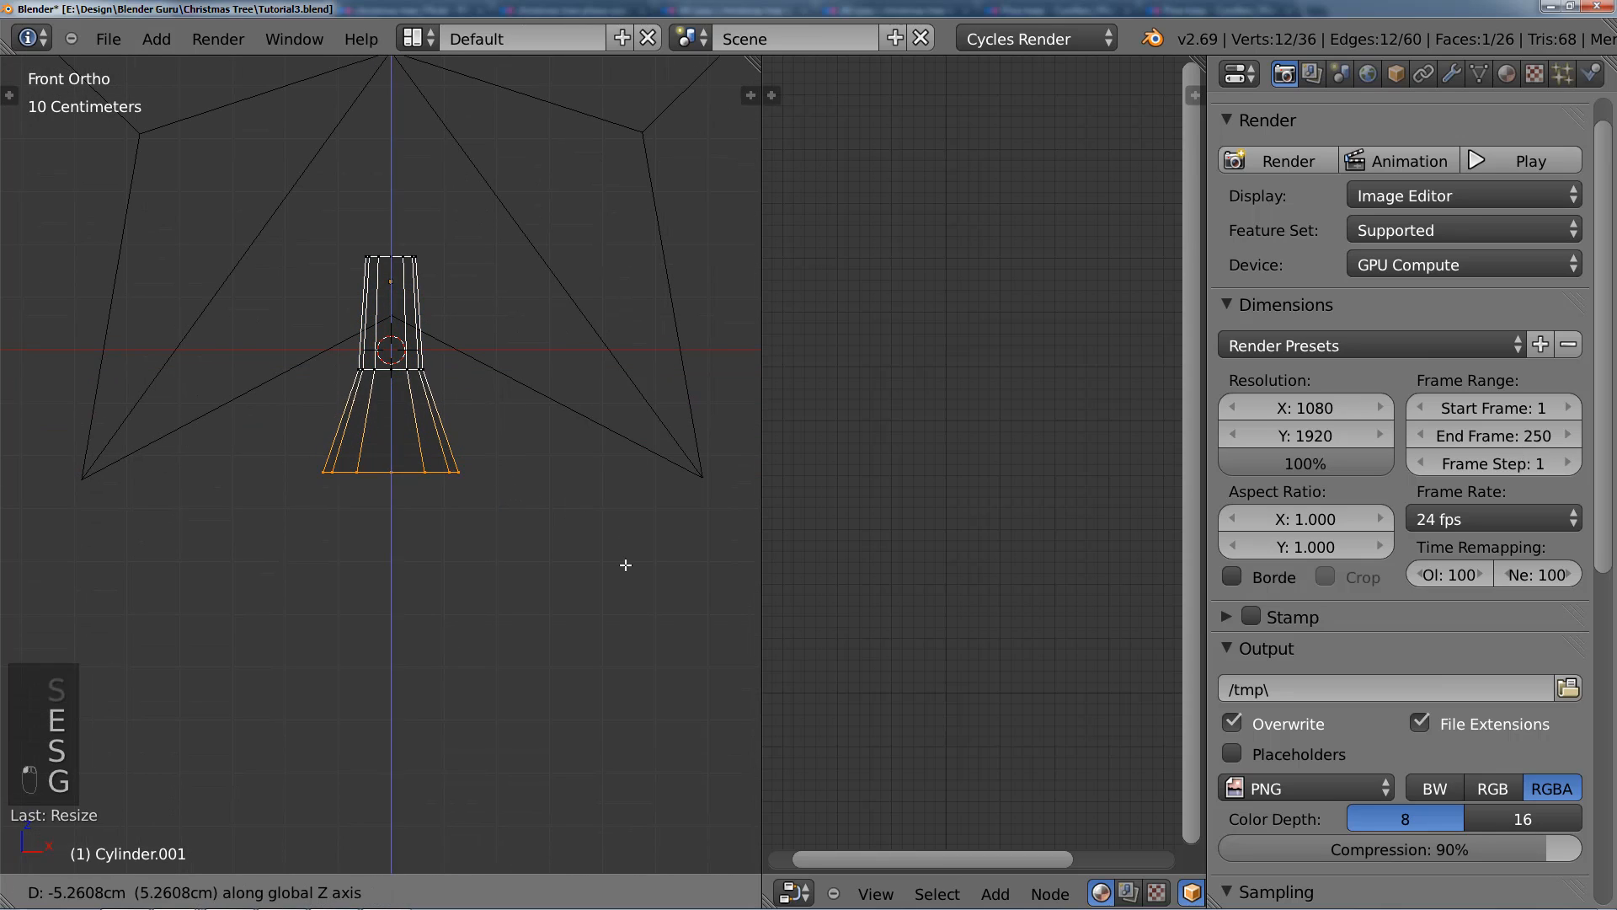
click(624, 563)
key(s)
click(639, 580)
Step: Delete the flared base's bottom face to leave it open, and return to Object Mode in solid shading
key(x)
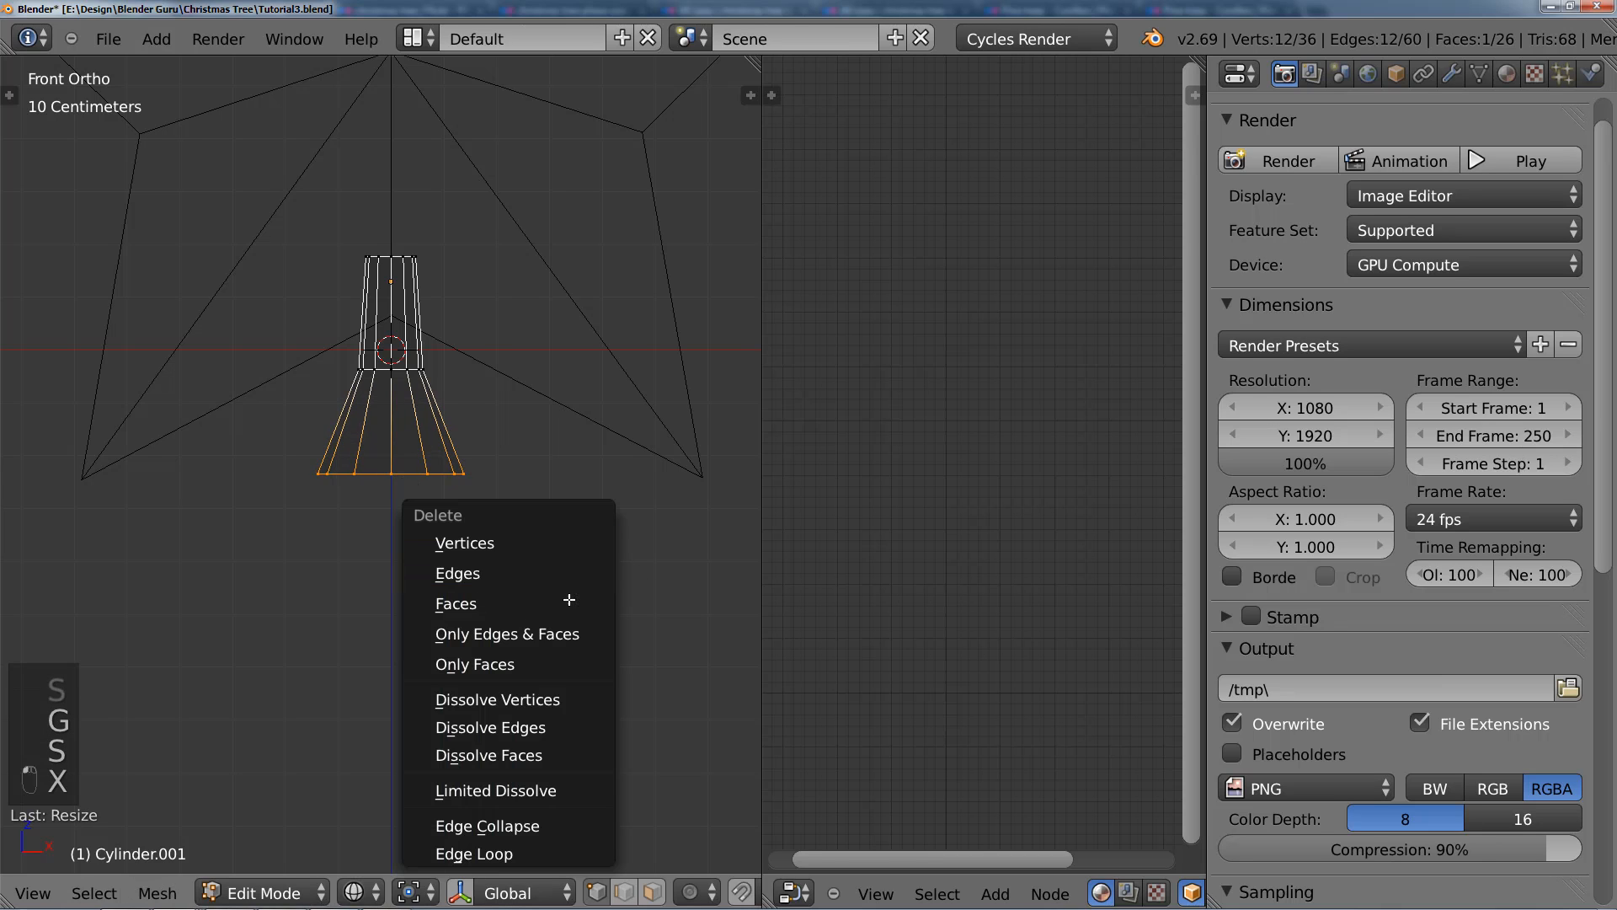
click(567, 603)
key(z)
scroll(531, 518, down, 7)
key(Tab)
middle_drag(527, 514, 437, 461)
scroll(429, 468, up, 6)
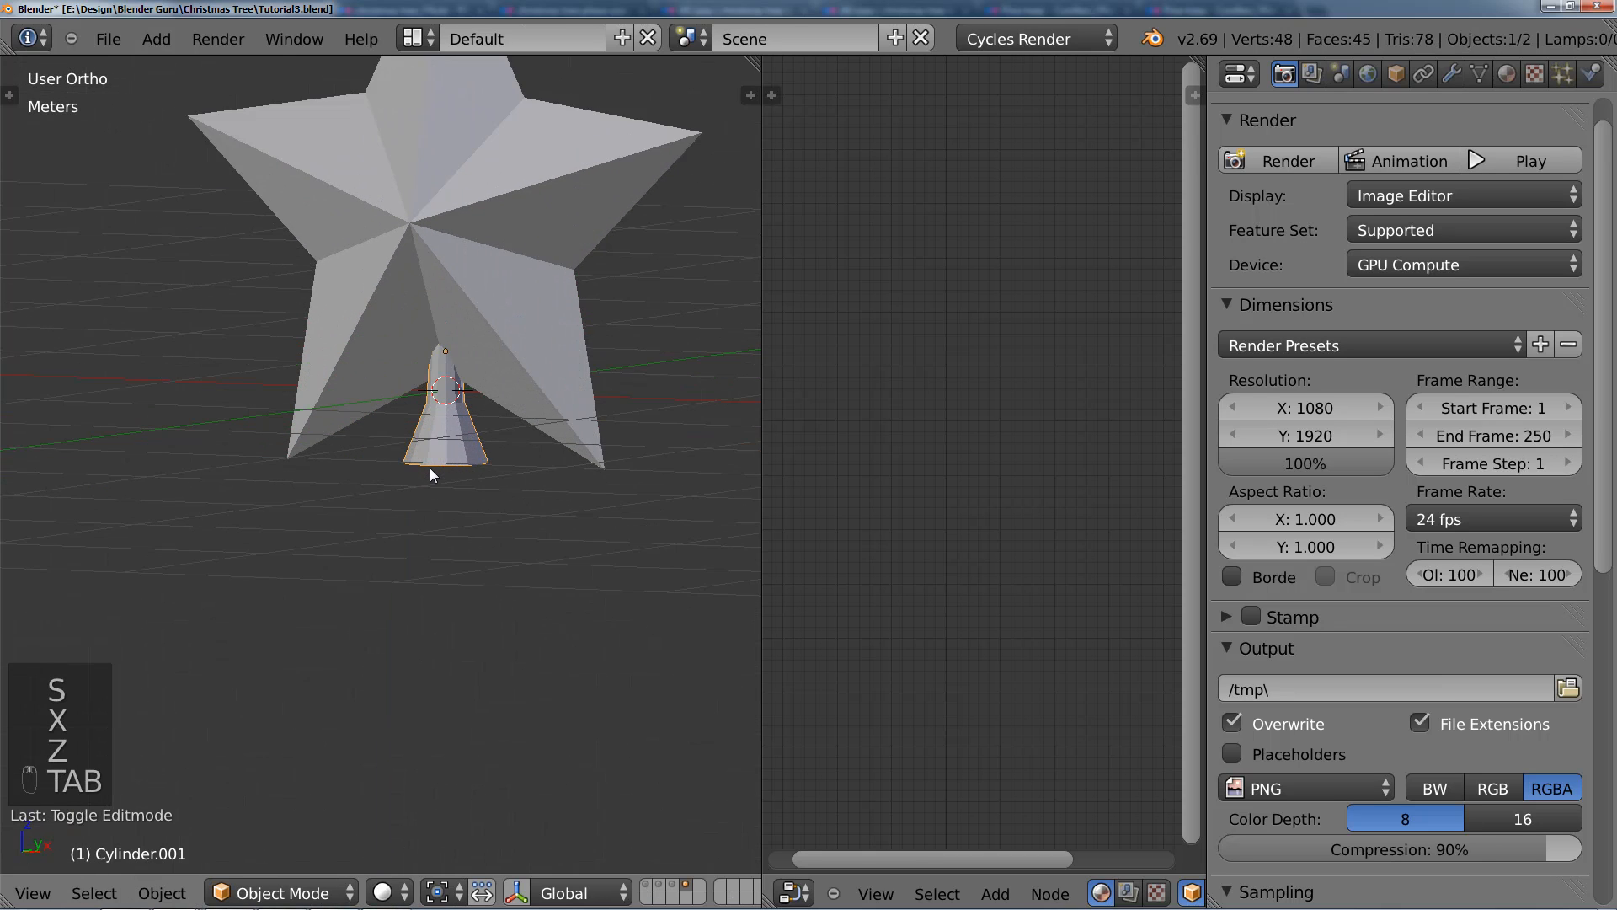
key(z)
scroll(390, 372, down, 6)
key(z)
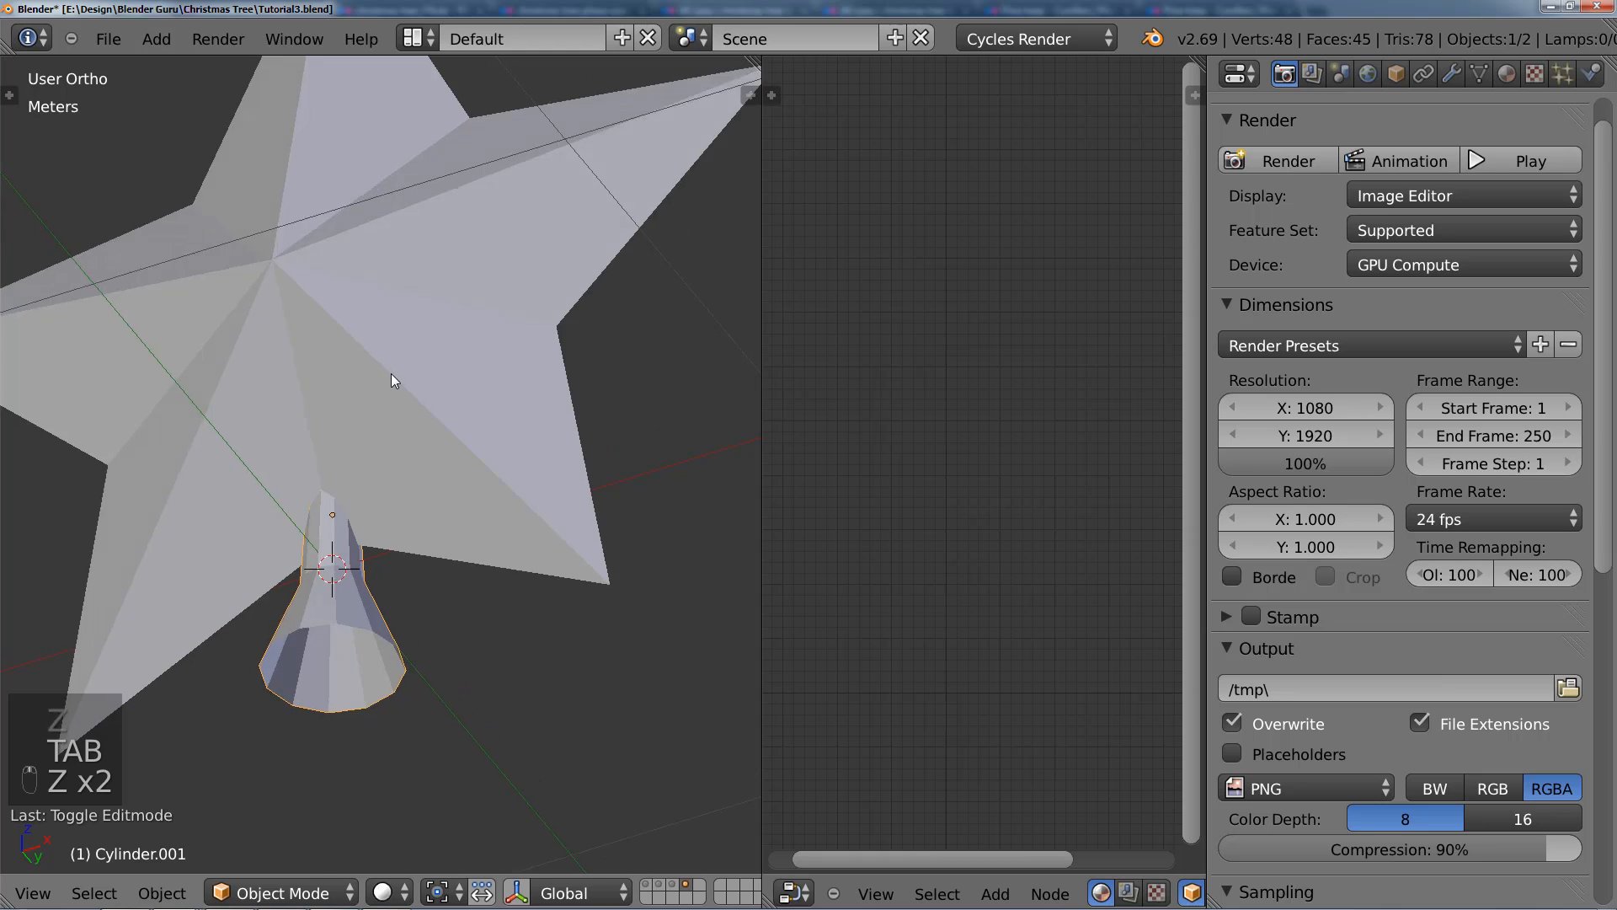
Step: Apply smooth shading to the flared cylinder base
key(t)
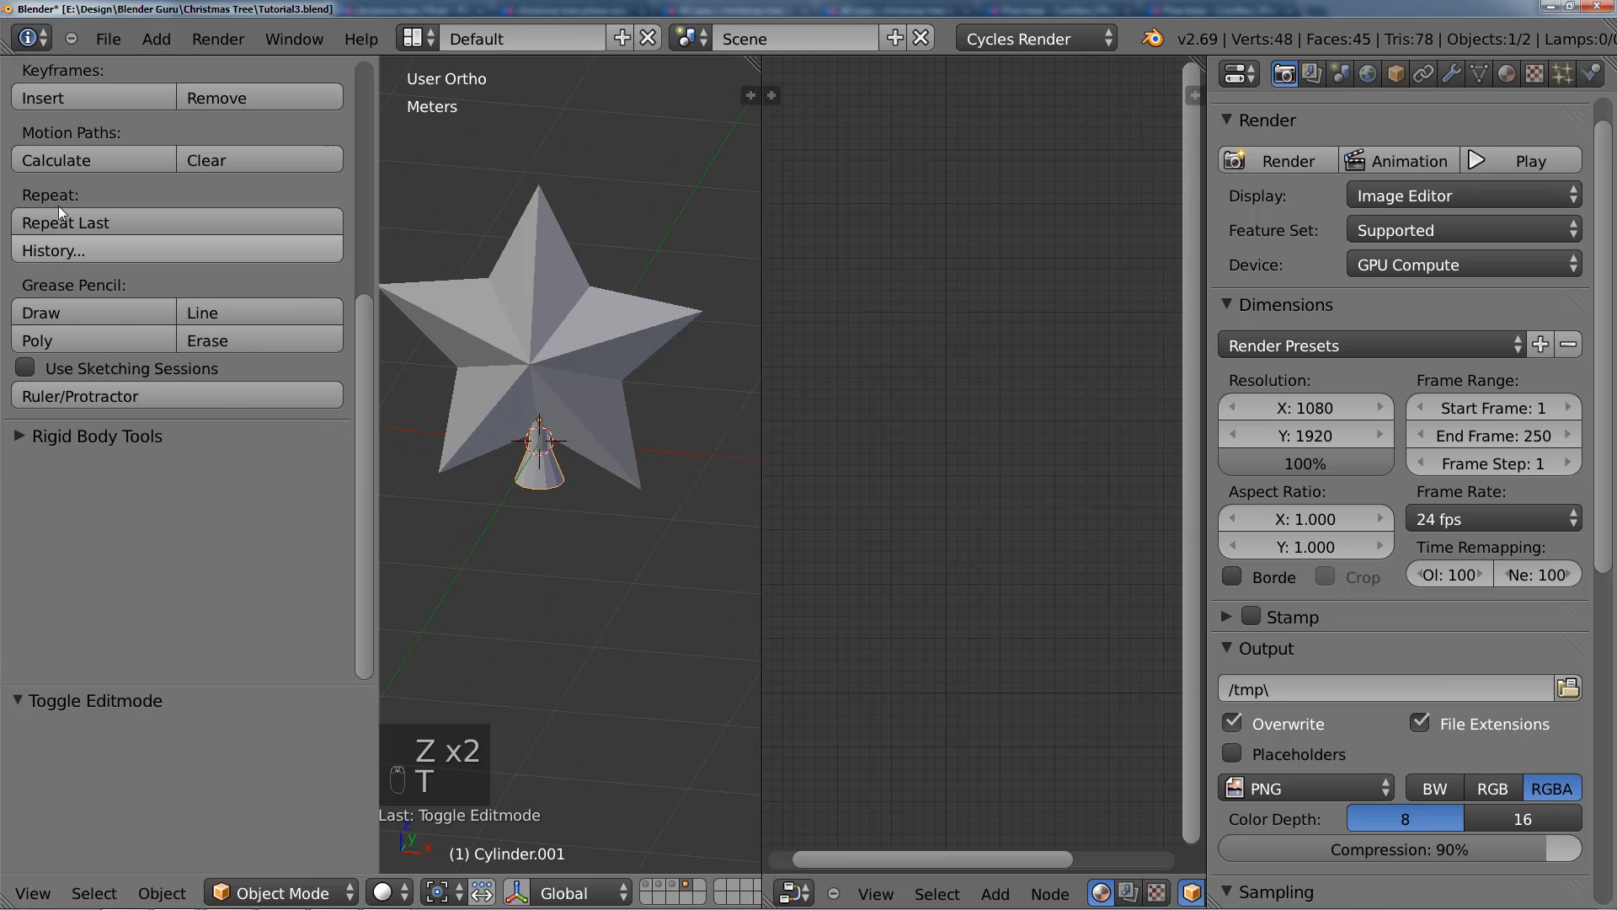
scroll(94, 189, up, 3)
click(95, 192)
key(t)
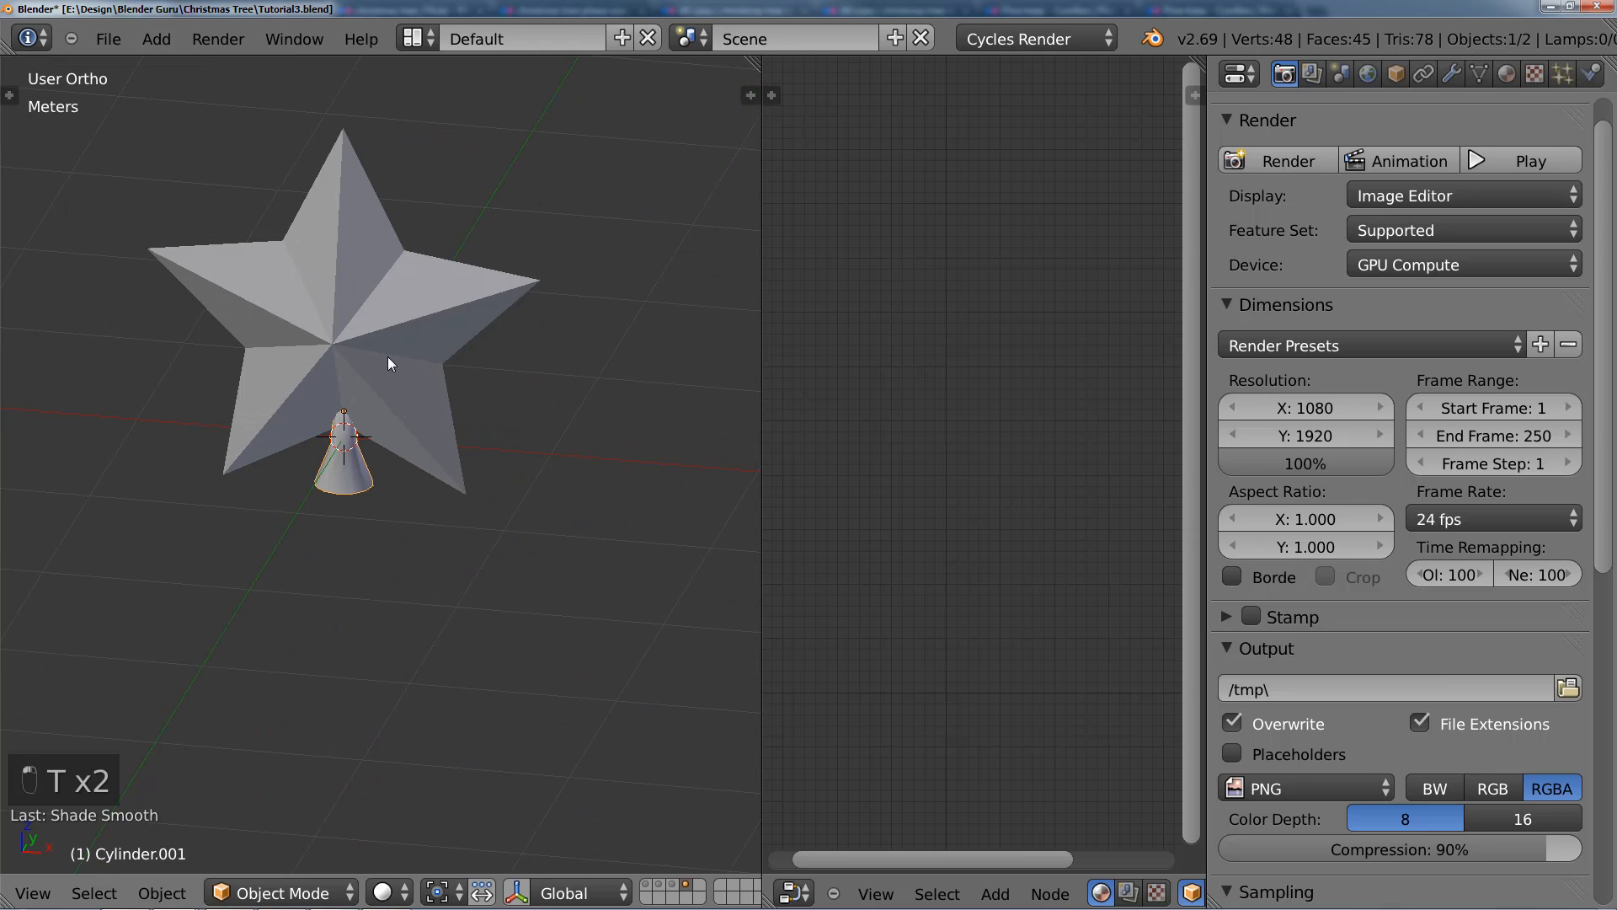
Step: Join the flared base and the star into a single object, with the star as the active object
shift+right_click(381, 357)
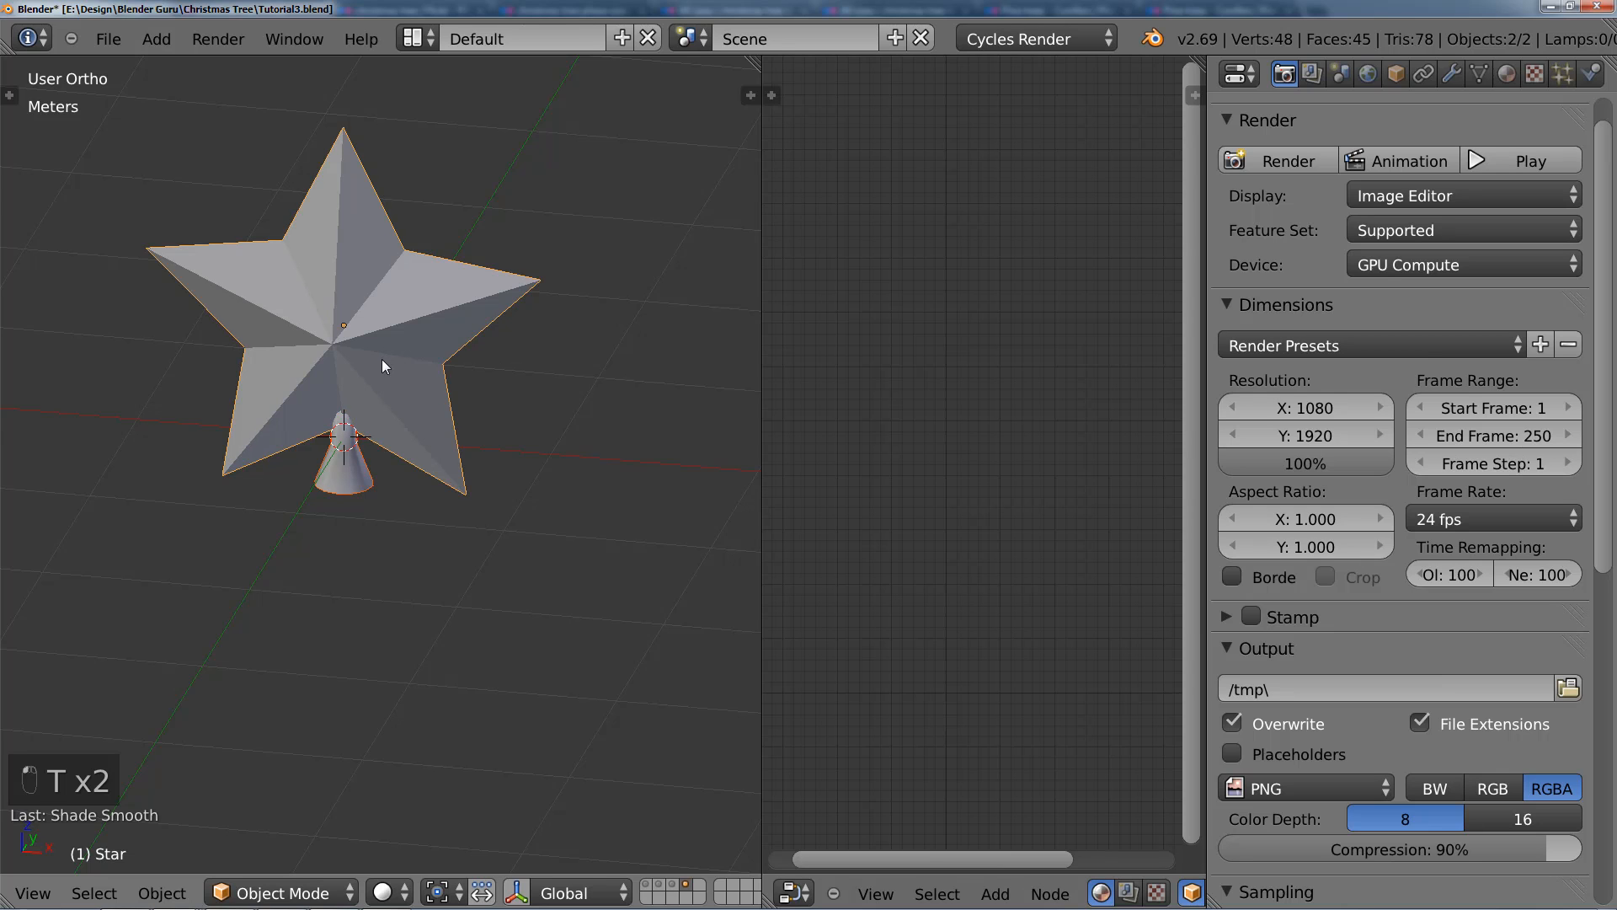
key(ctrl+j)
scroll(380, 377, up, 2)
middle_drag(379, 377, 405, 370)
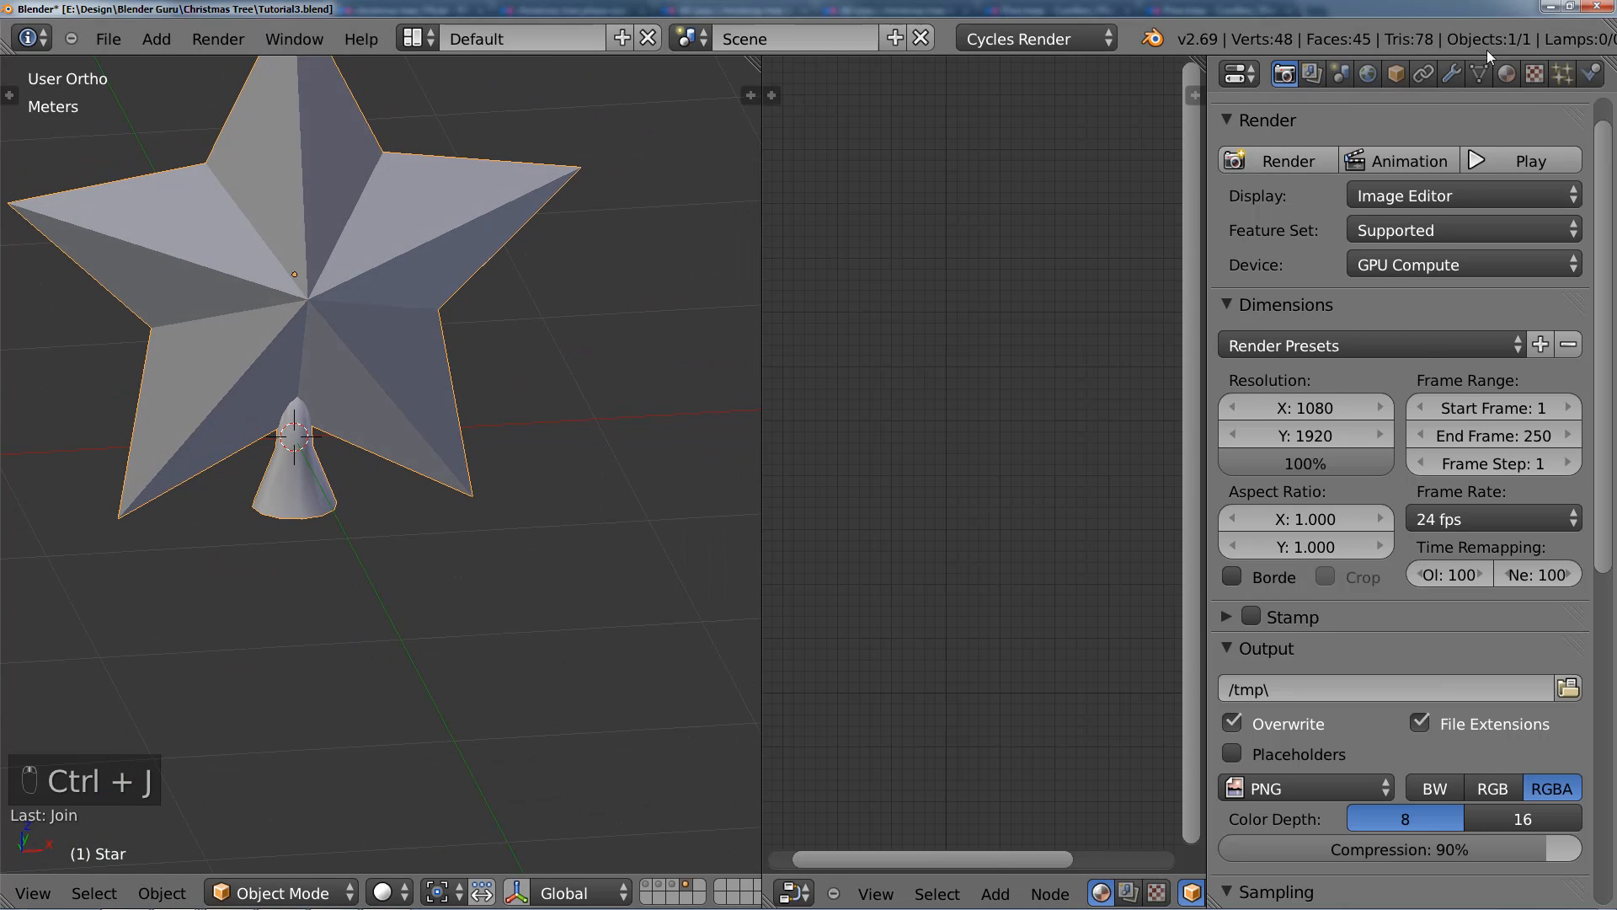
Step: Add a Bevel modifier to the star and set its segments to 4
click(1451, 74)
click(1336, 167)
click(998, 254)
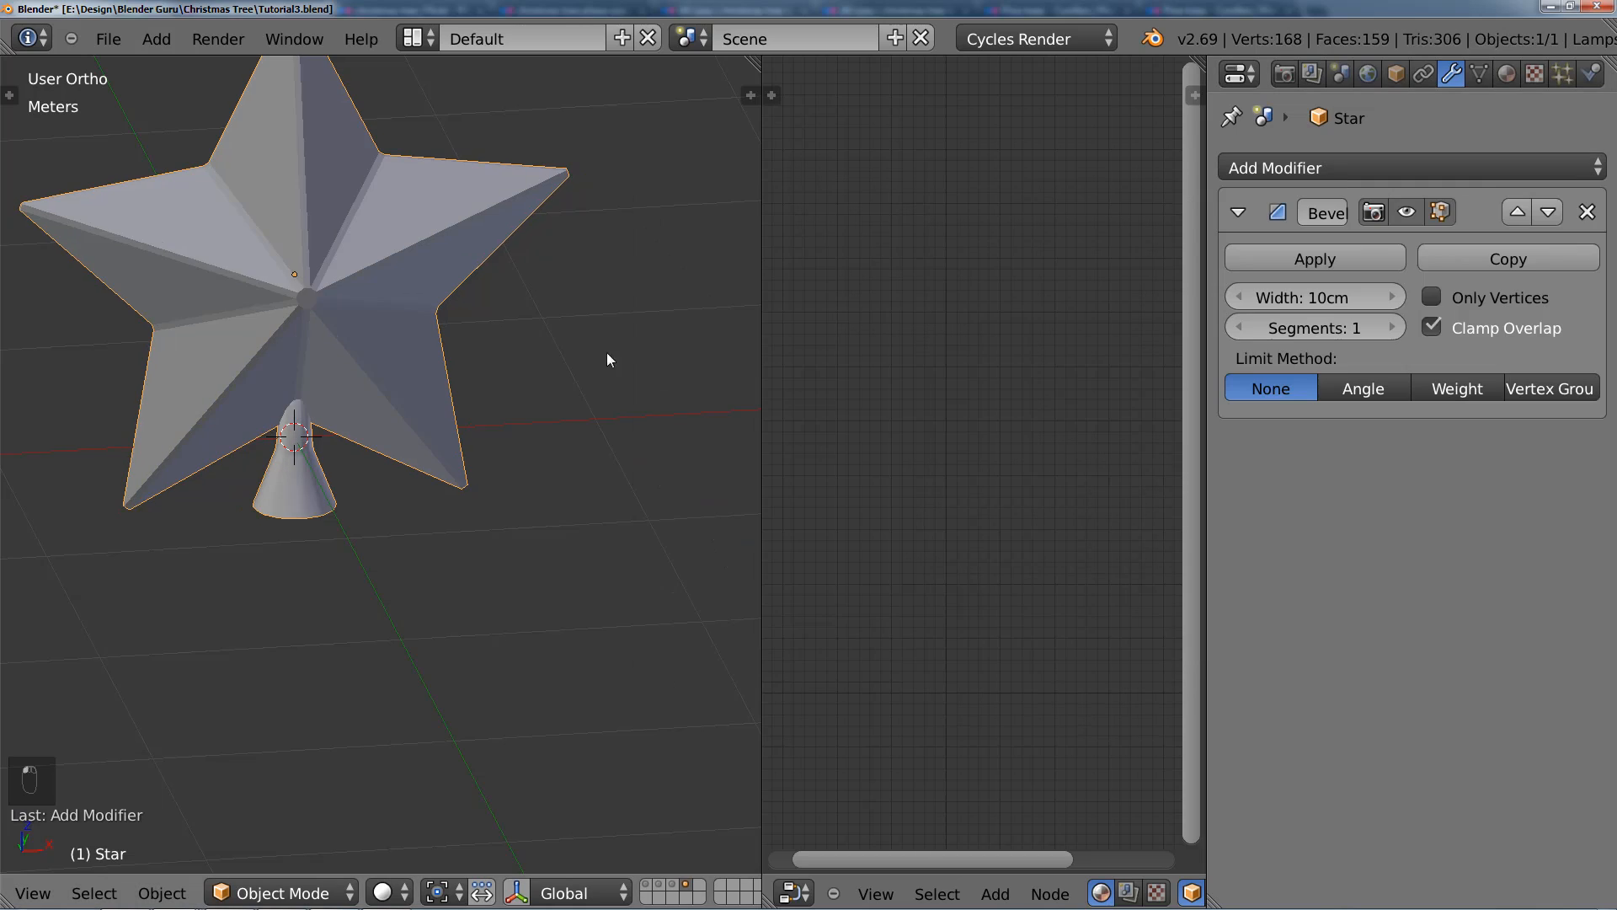
shift+middle_drag(422, 315, 462, 397)
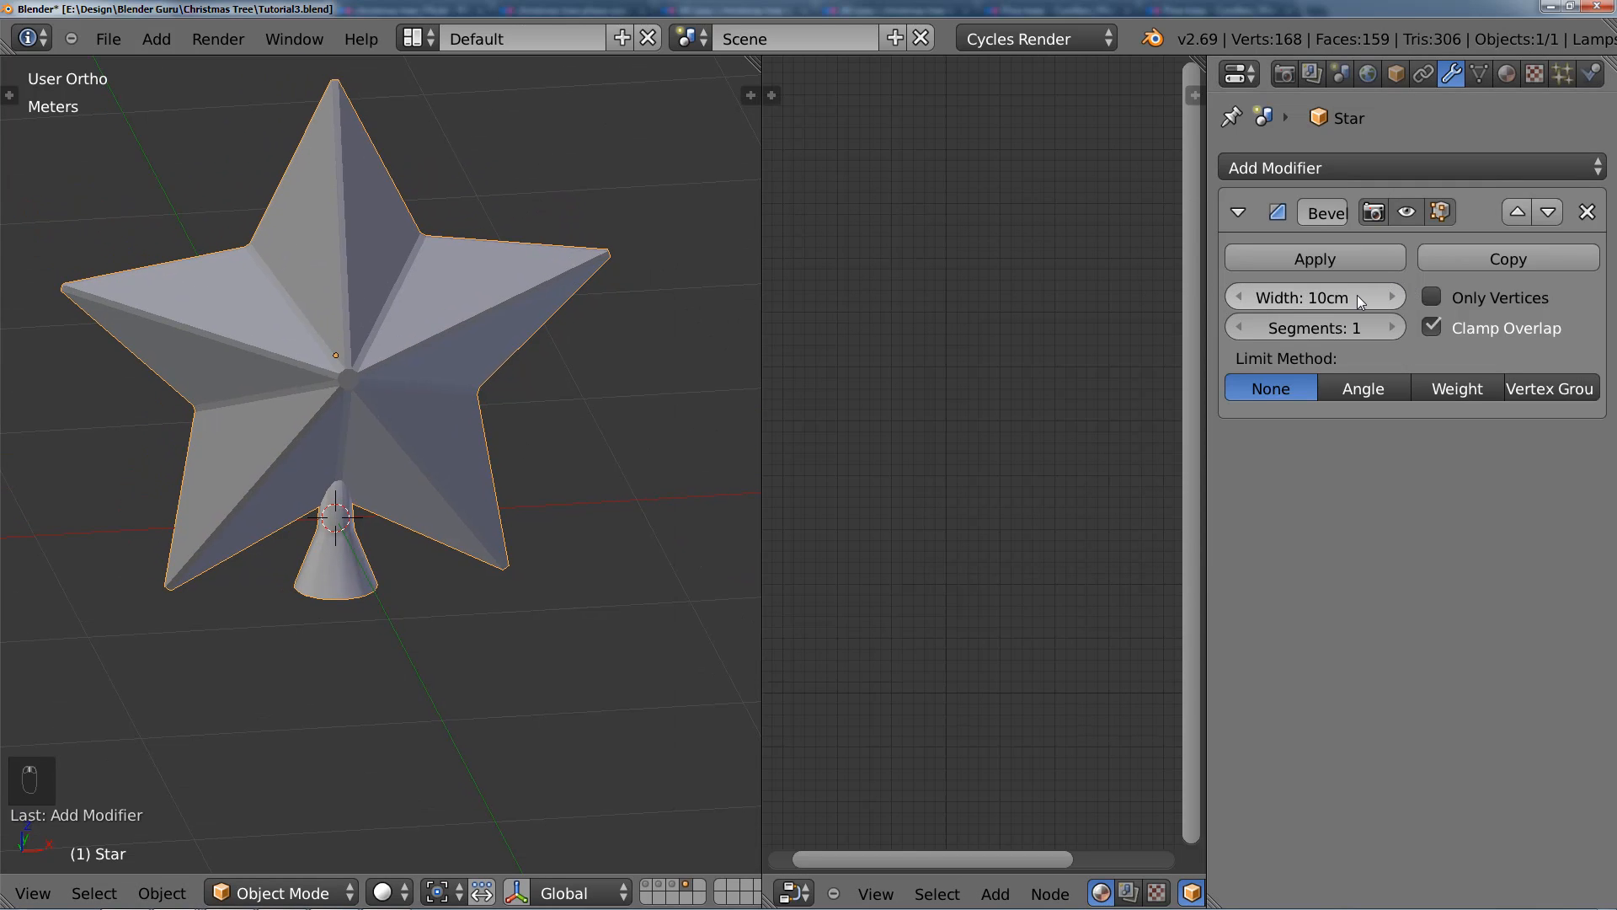
click(1381, 328)
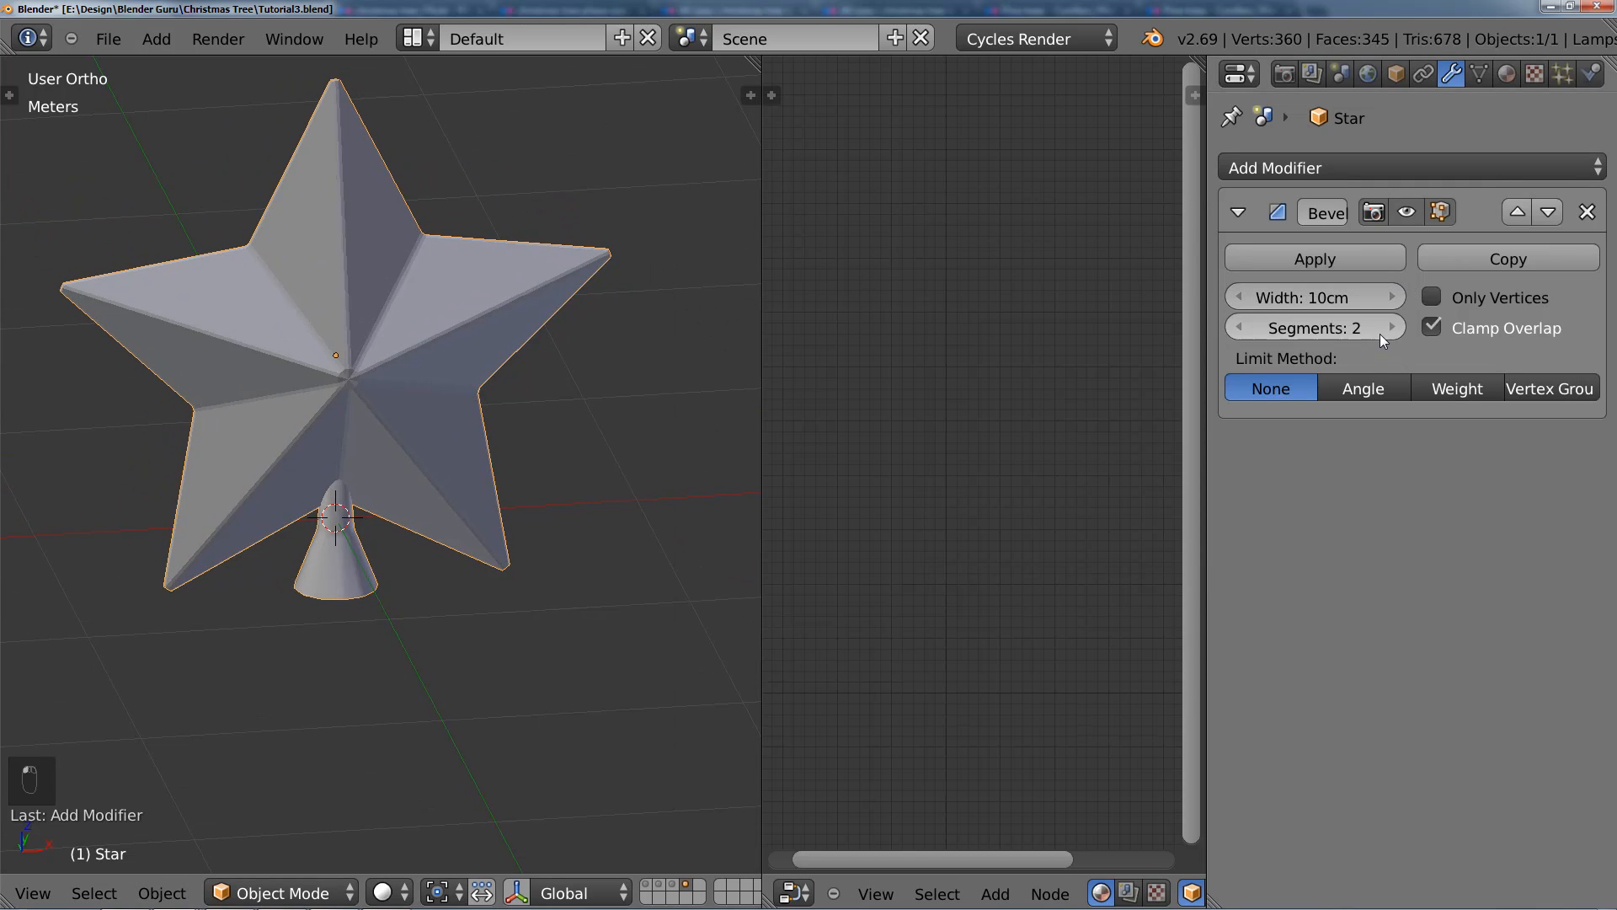
click(1381, 328)
click(1382, 328)
Step: Examine the star's beveled edges and the bevel width from several angles and distances
shift+middle_drag(561, 369, 400, 329)
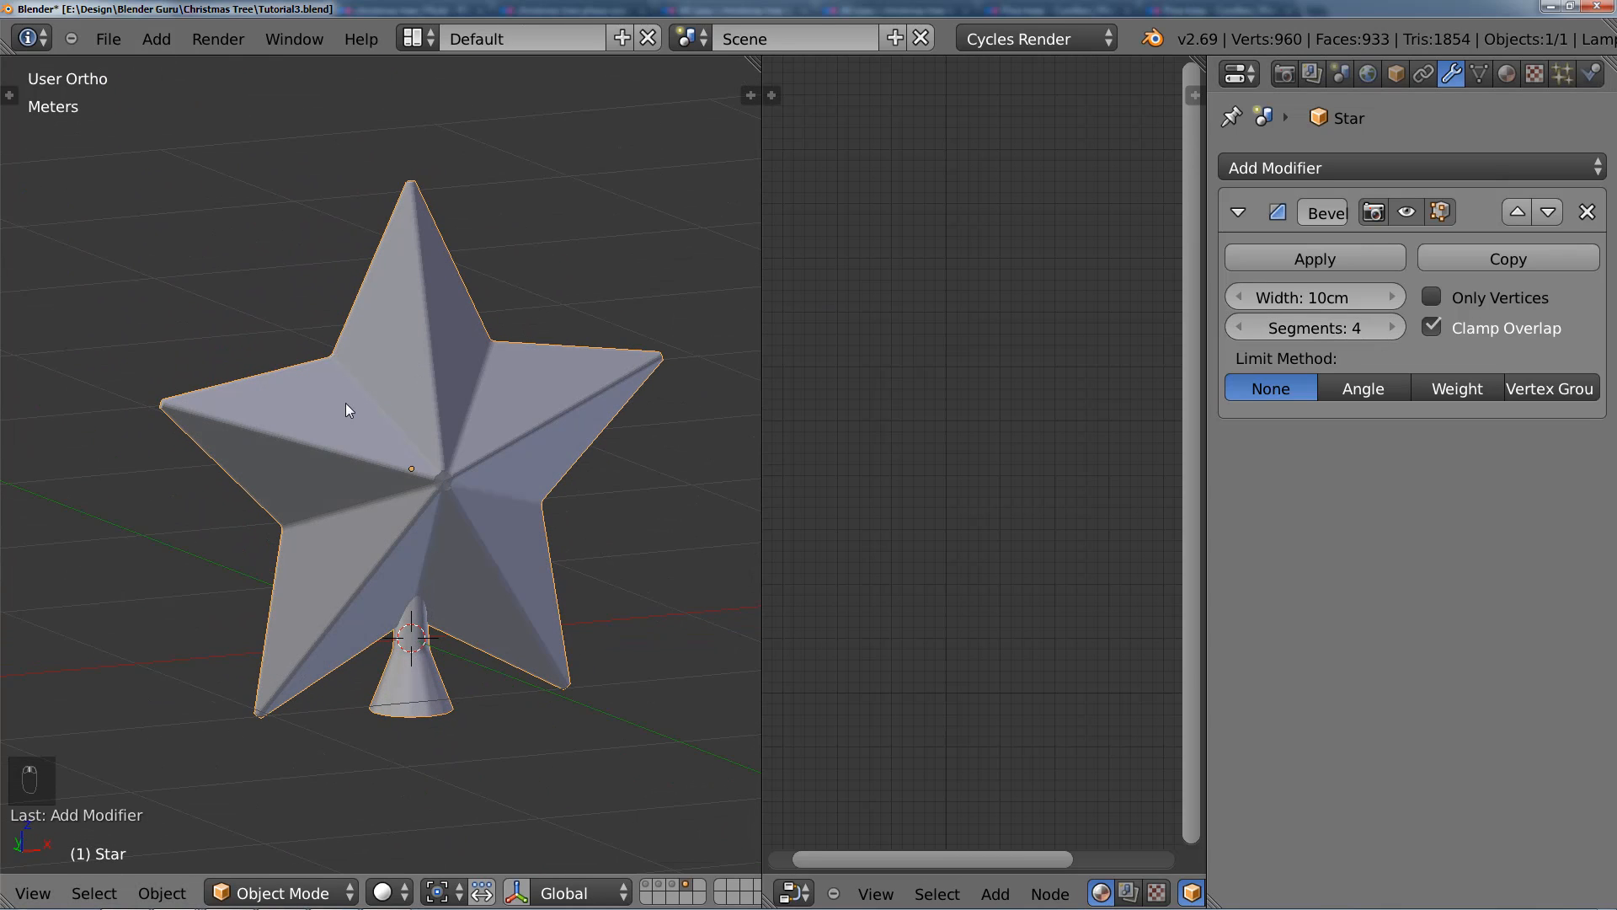
middle_drag(352, 421, 489, 422)
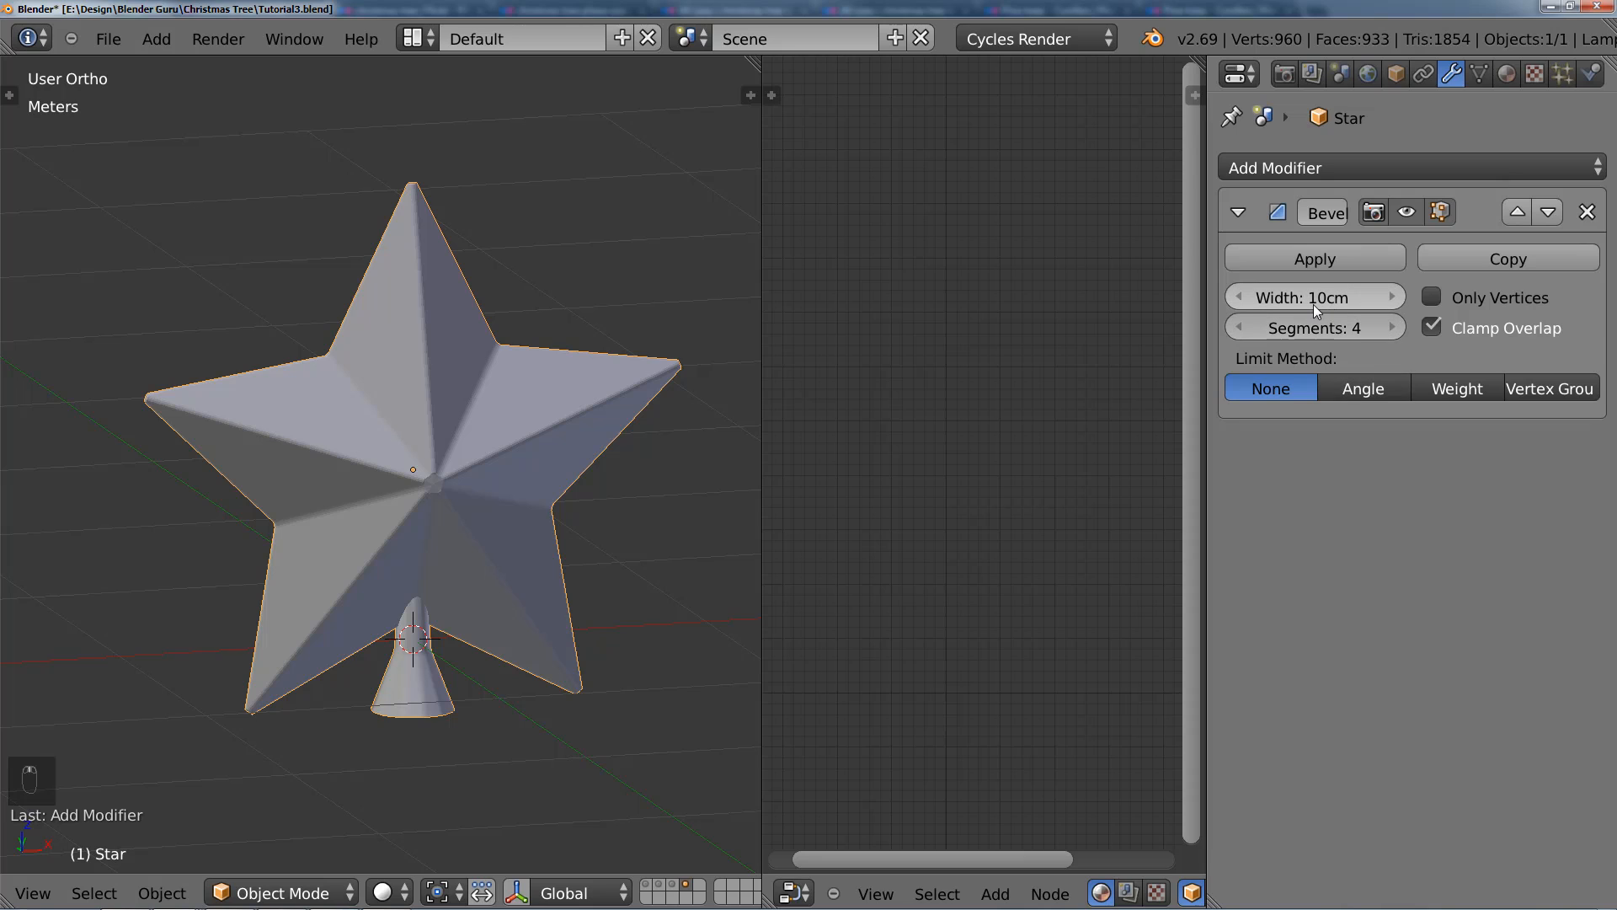
scroll(552, 490, down, 2)
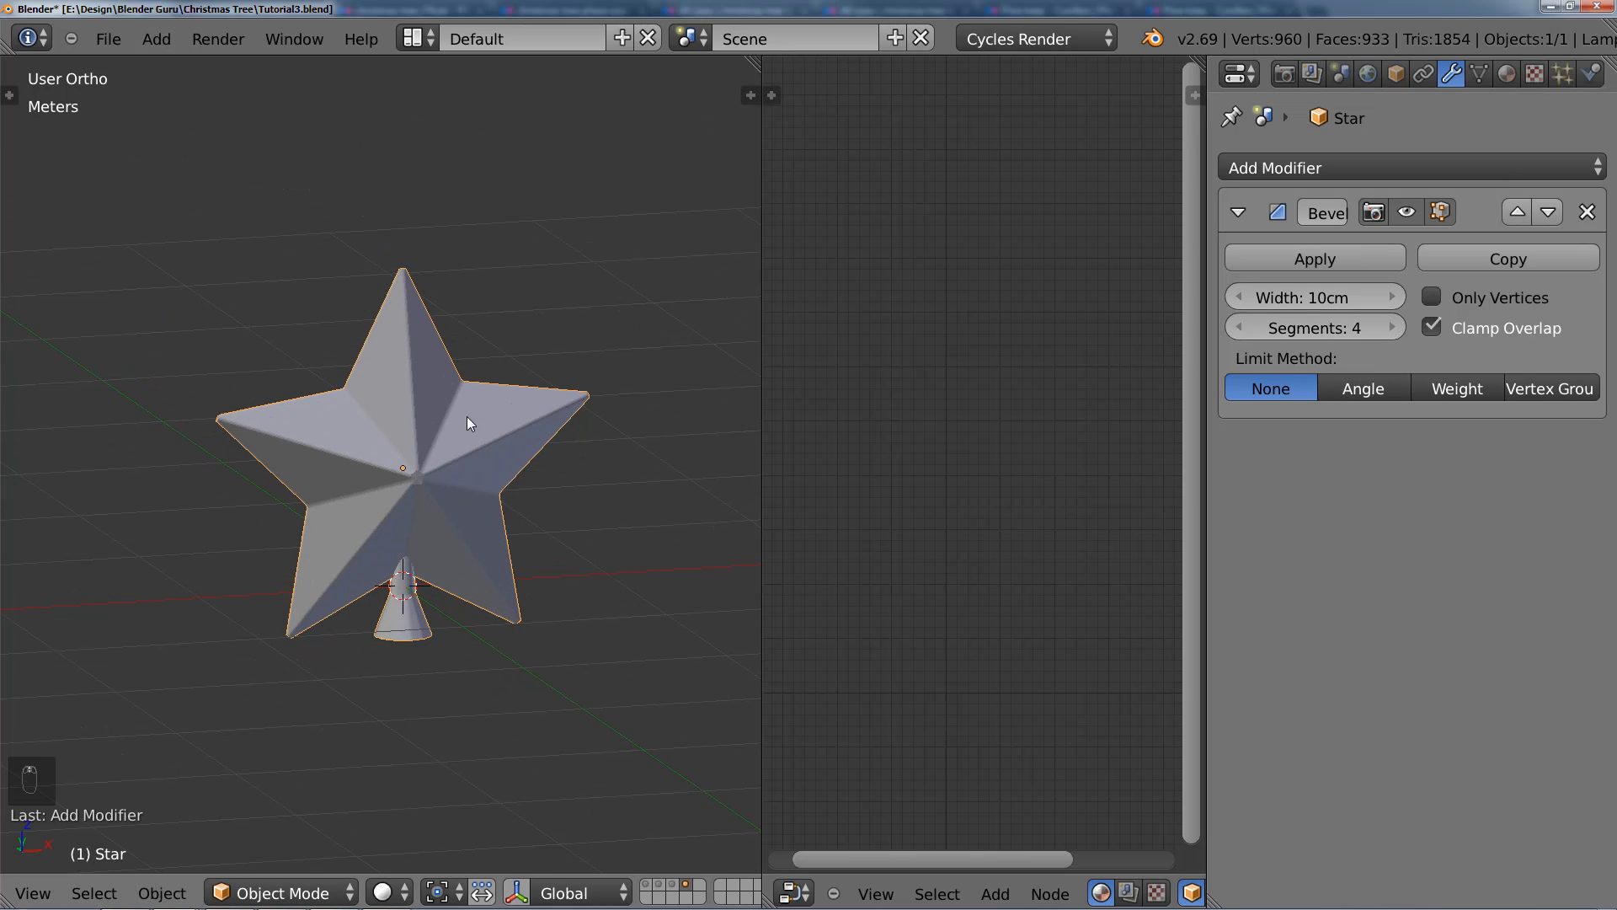
scroll(413, 383, up, 3)
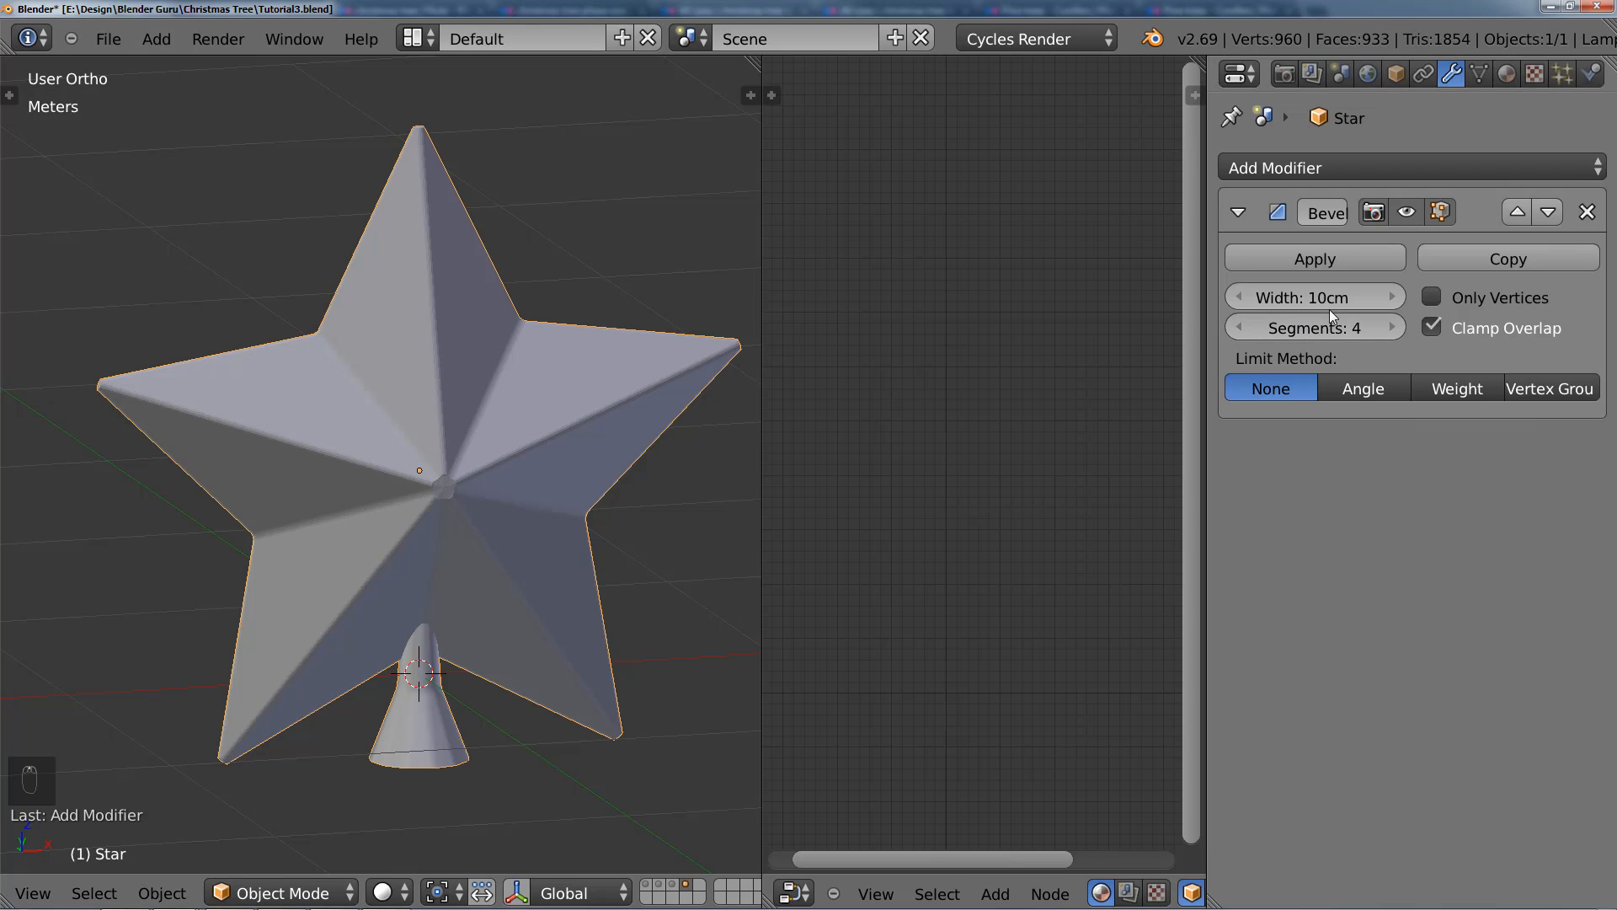
drag(1346, 298, 1367, 296)
middle_drag(455, 372, 492, 371)
scroll(492, 370, down, 3)
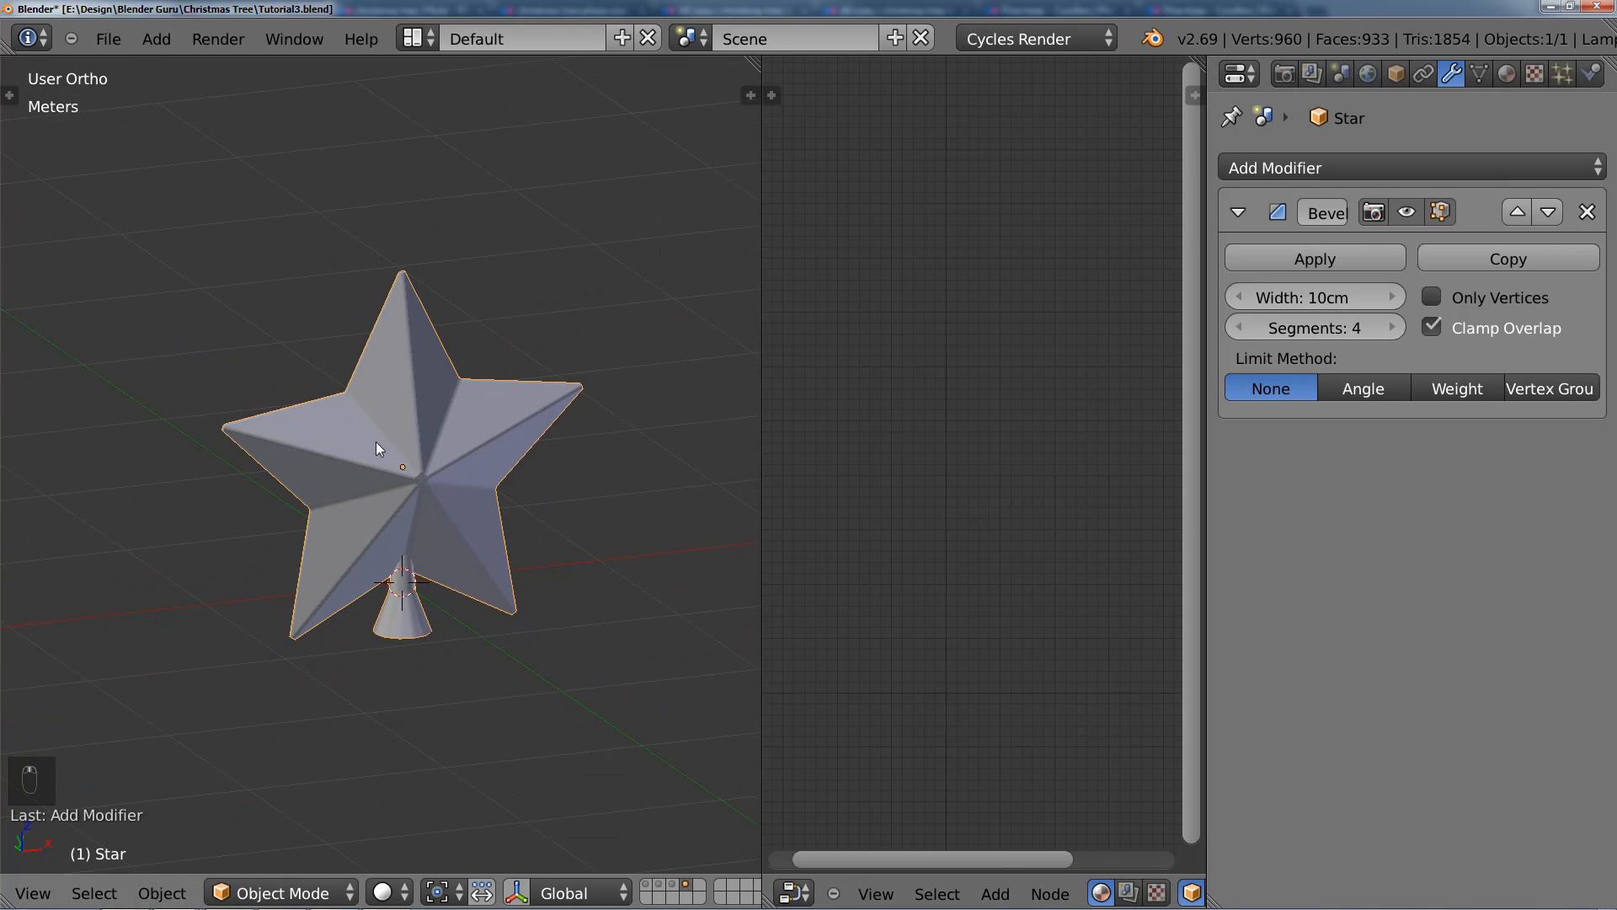
middle_drag(377, 442, 406, 404)
scroll(577, 432, down, 3)
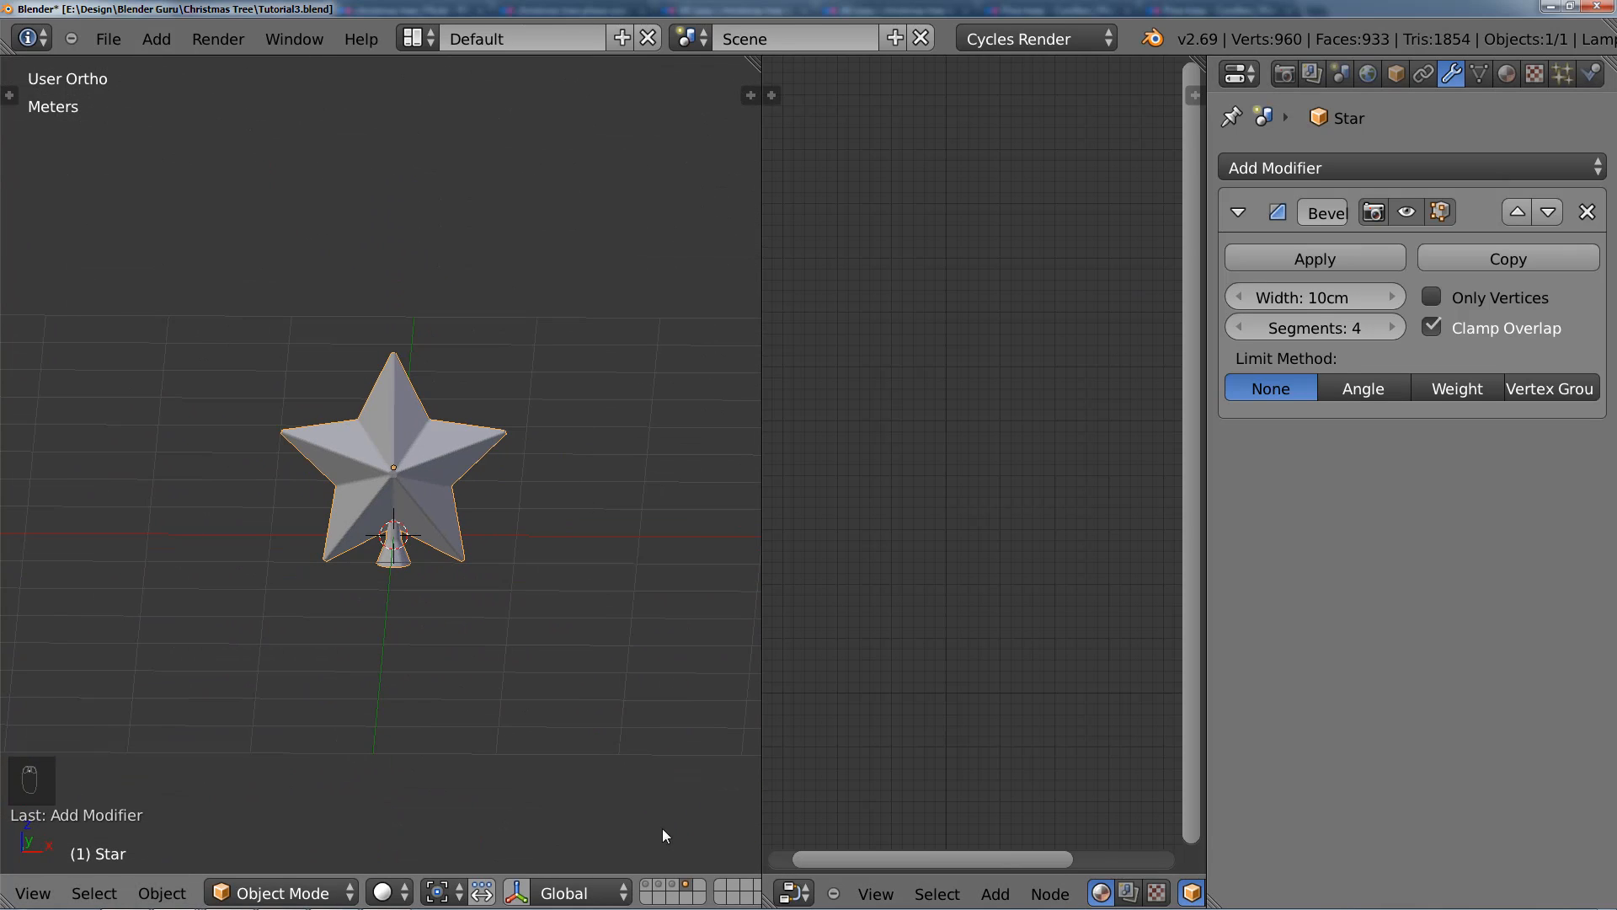
Step: Show the Christmas tree's layer together with the star, and raise the star along Z to the treetop in front view
shift+click(646, 886)
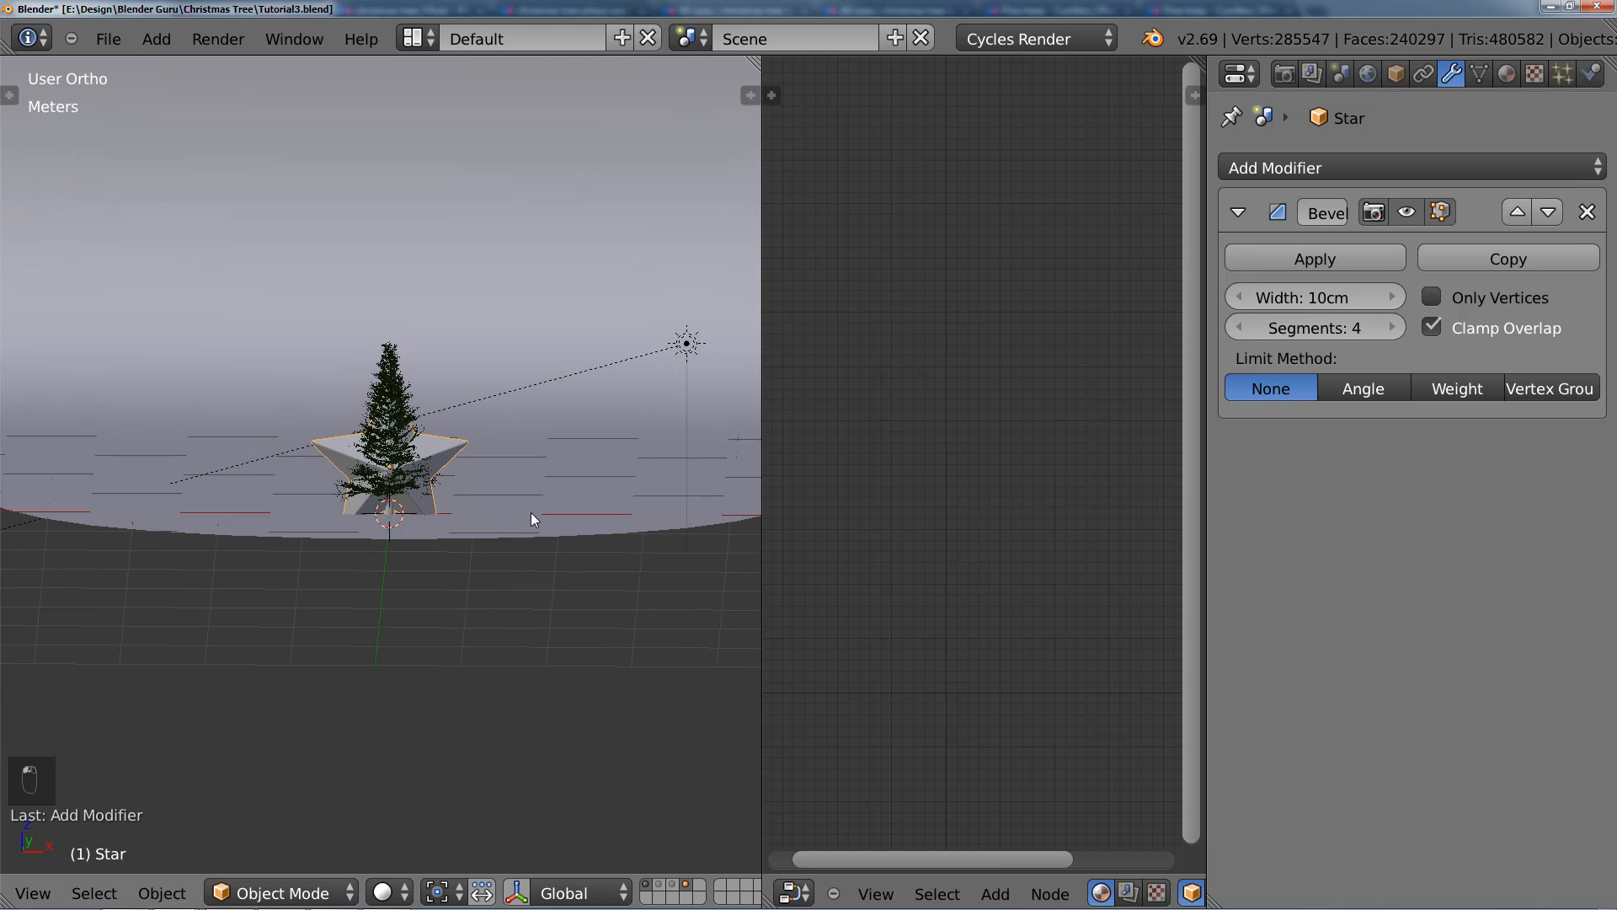
key(KP_1)
scroll(531, 512, up, 5)
key(g)
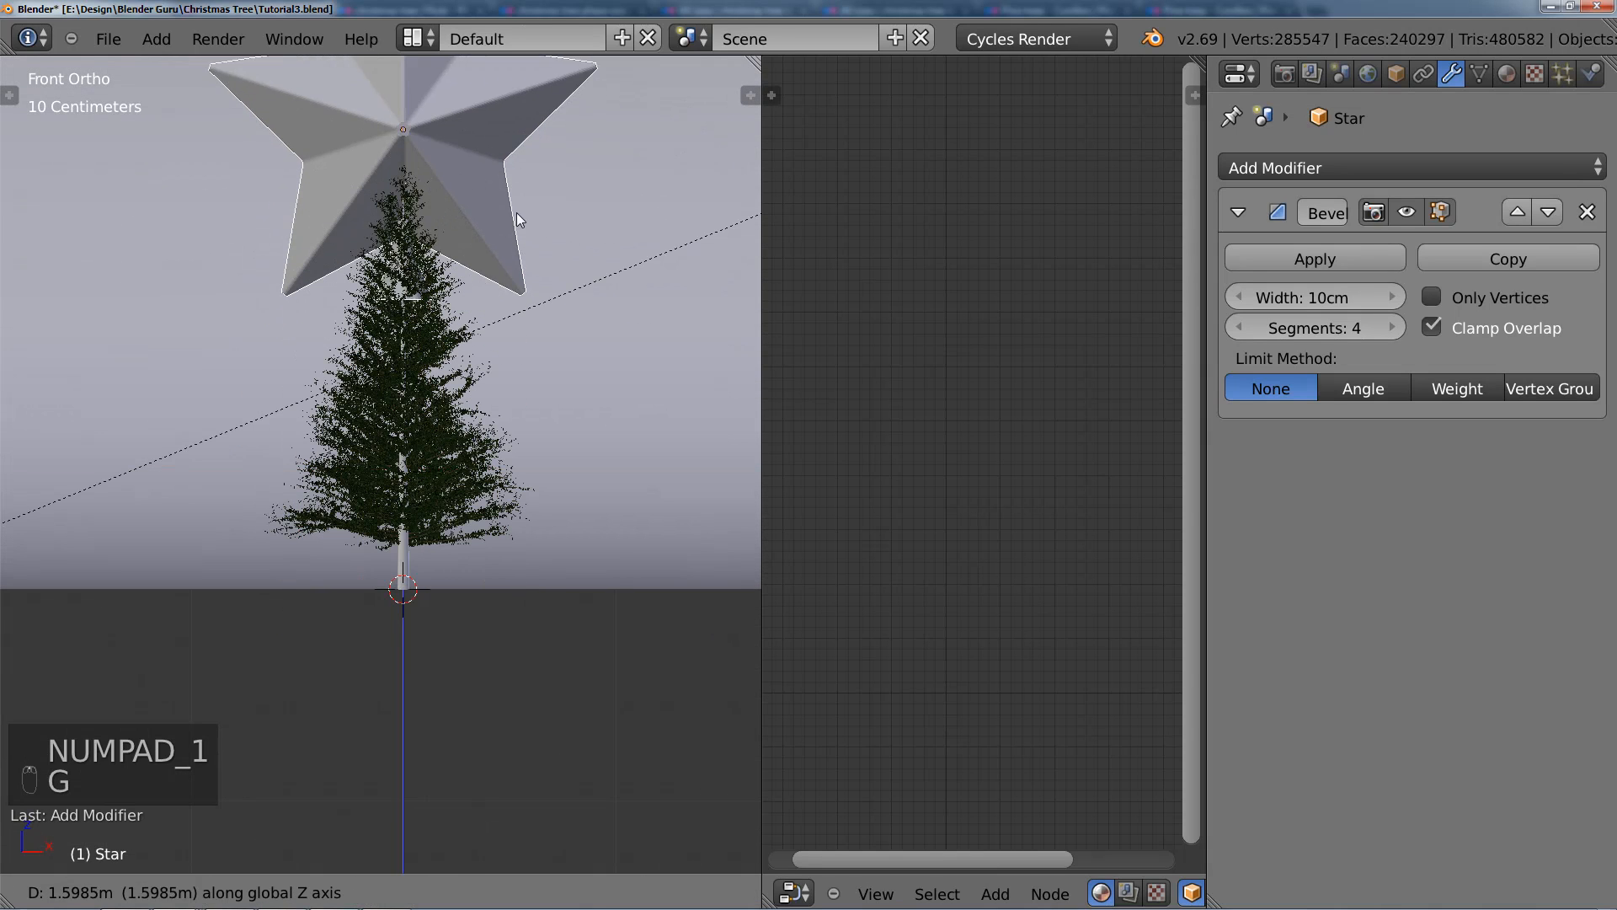
click(517, 212)
Step: Scale the star down to suit the tree and lower it along Z onto the treetop
scroll(547, 463, up, 5)
key(s)
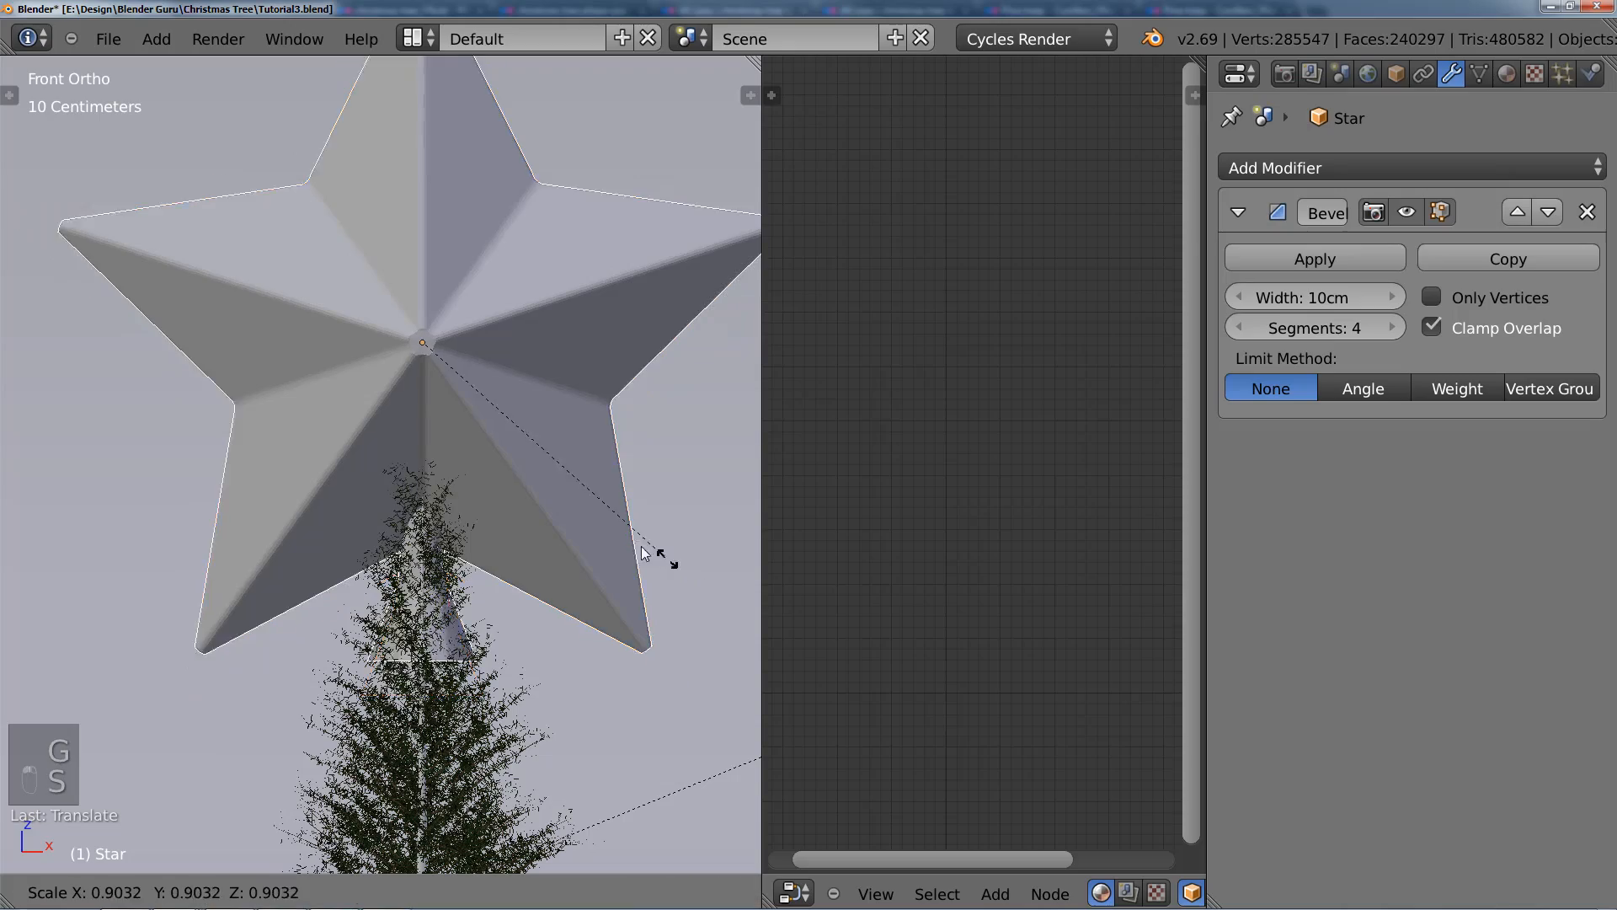
click(452, 396)
scroll(452, 401, up, 3)
key(g)
key(z)
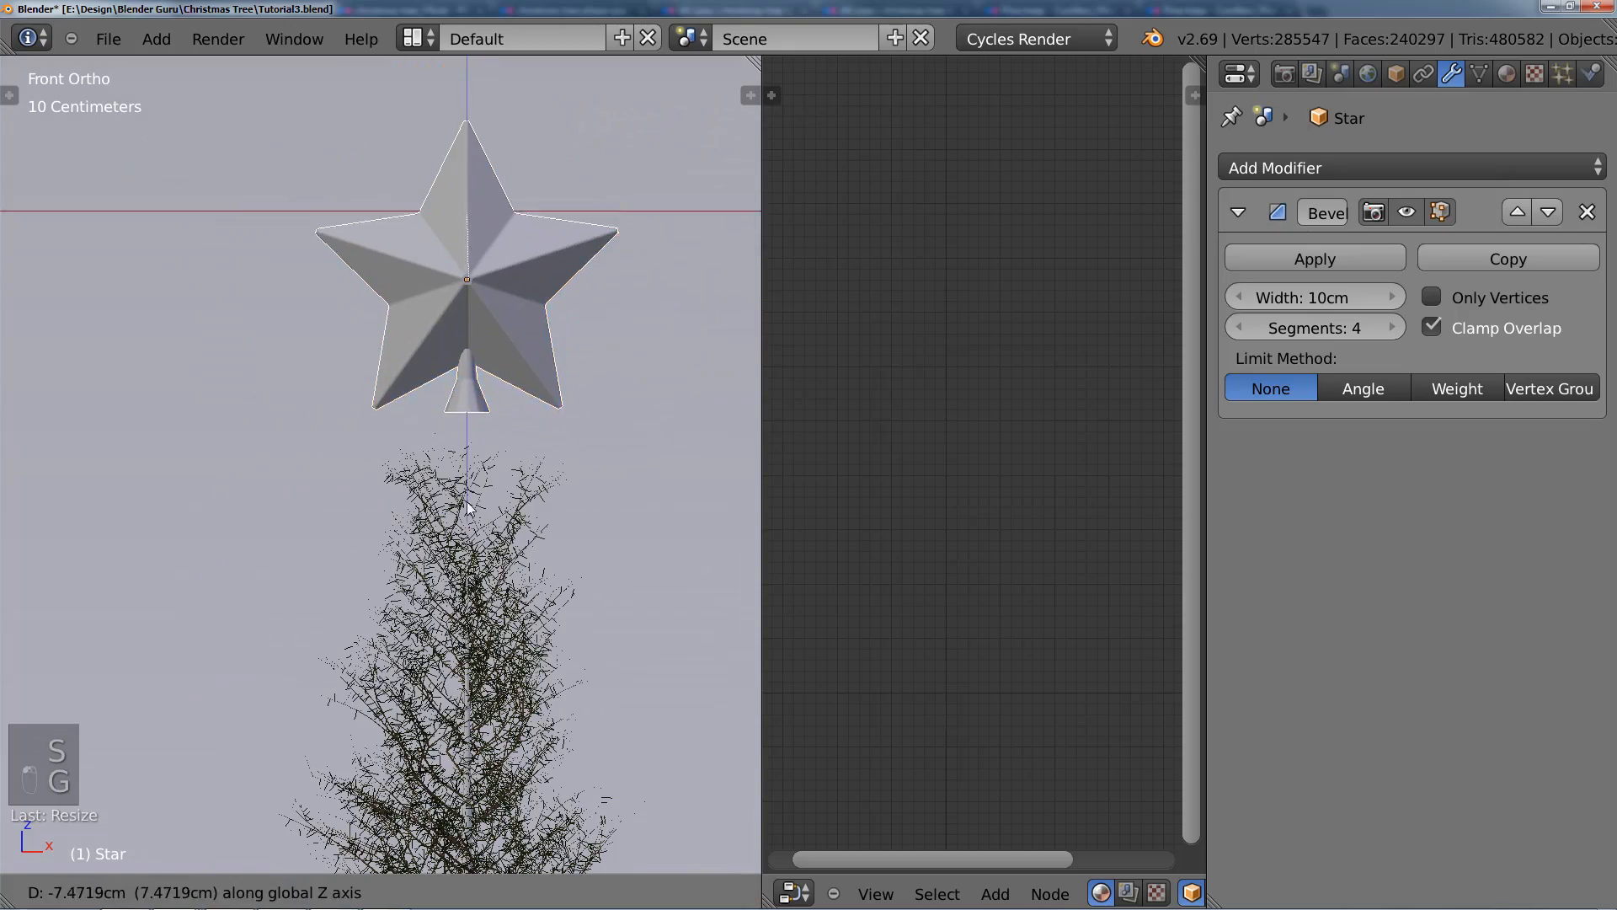
click(474, 558)
Step: Shift the star along the Y axis to line its flared base up with the top of the tree trunk
shift+middle_drag(484, 524, 434, 455)
scroll(434, 455, up, 2)
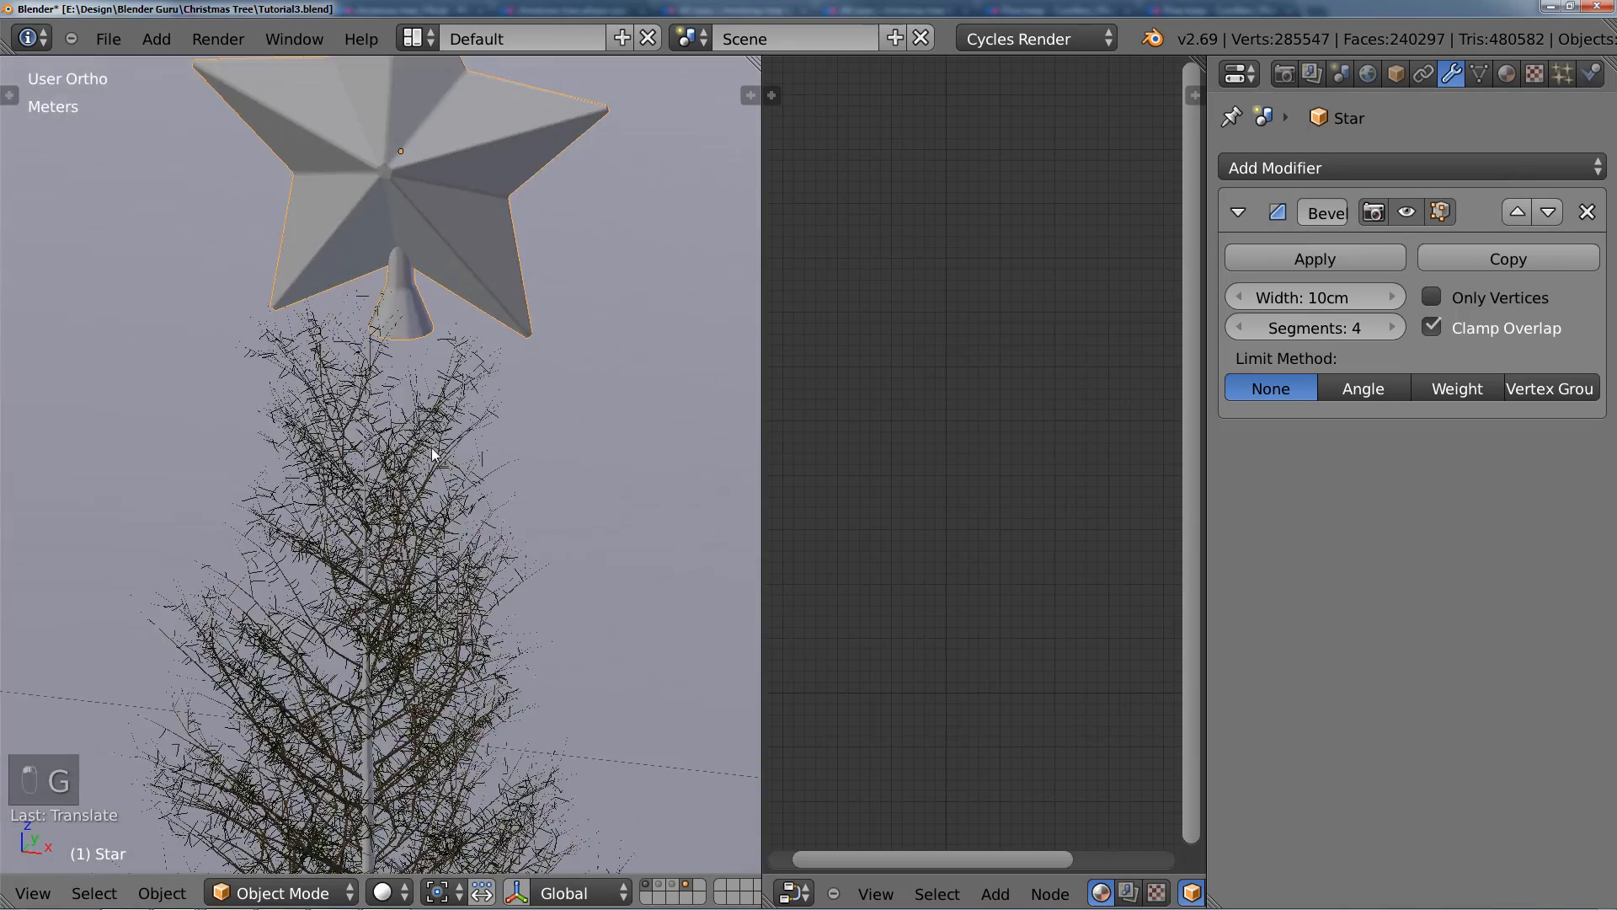
middle_drag(522, 421, 421, 383)
key(g)
key(y)
click(375, 459)
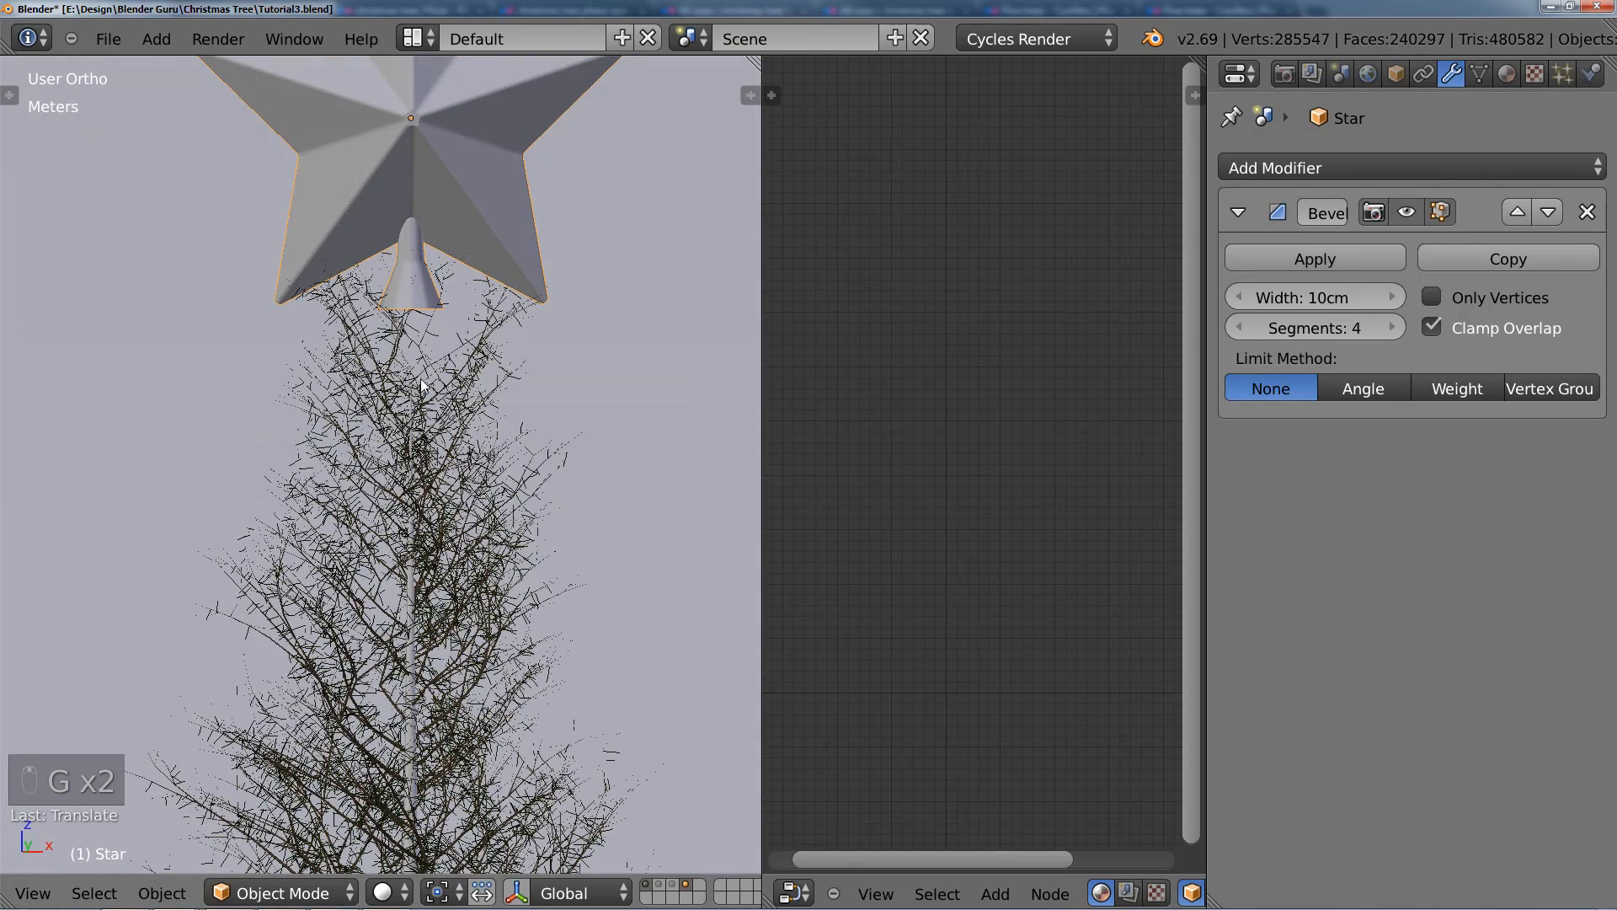
Step: Select the trunk object inside the tree's branches and open its mesh in Edit Mode
right_click(412, 415)
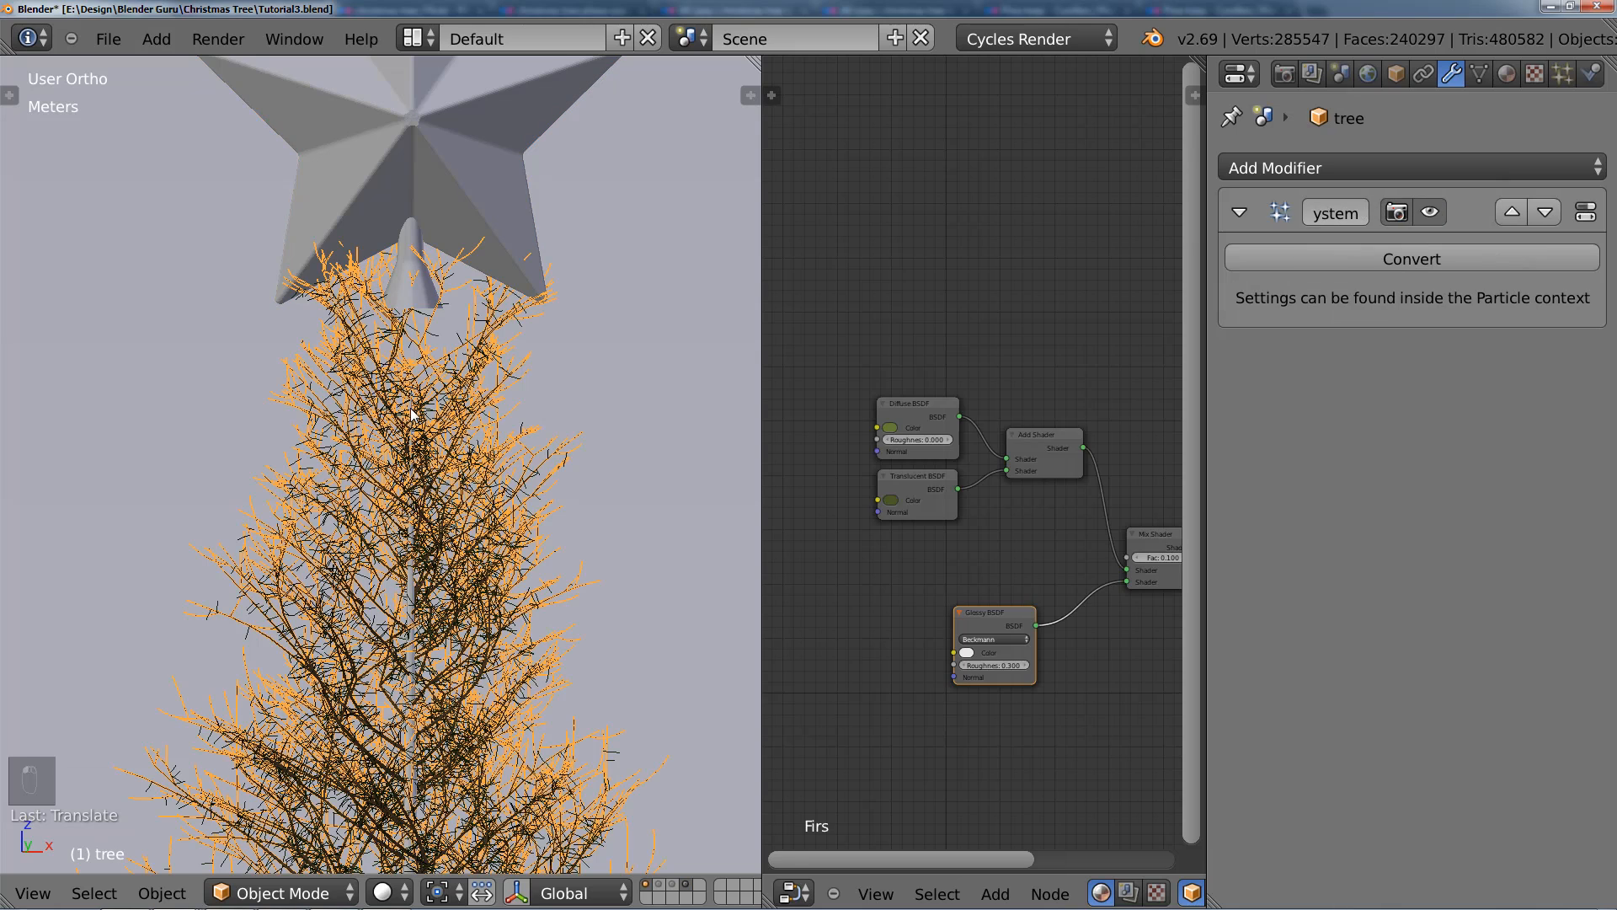
right_click(412, 414)
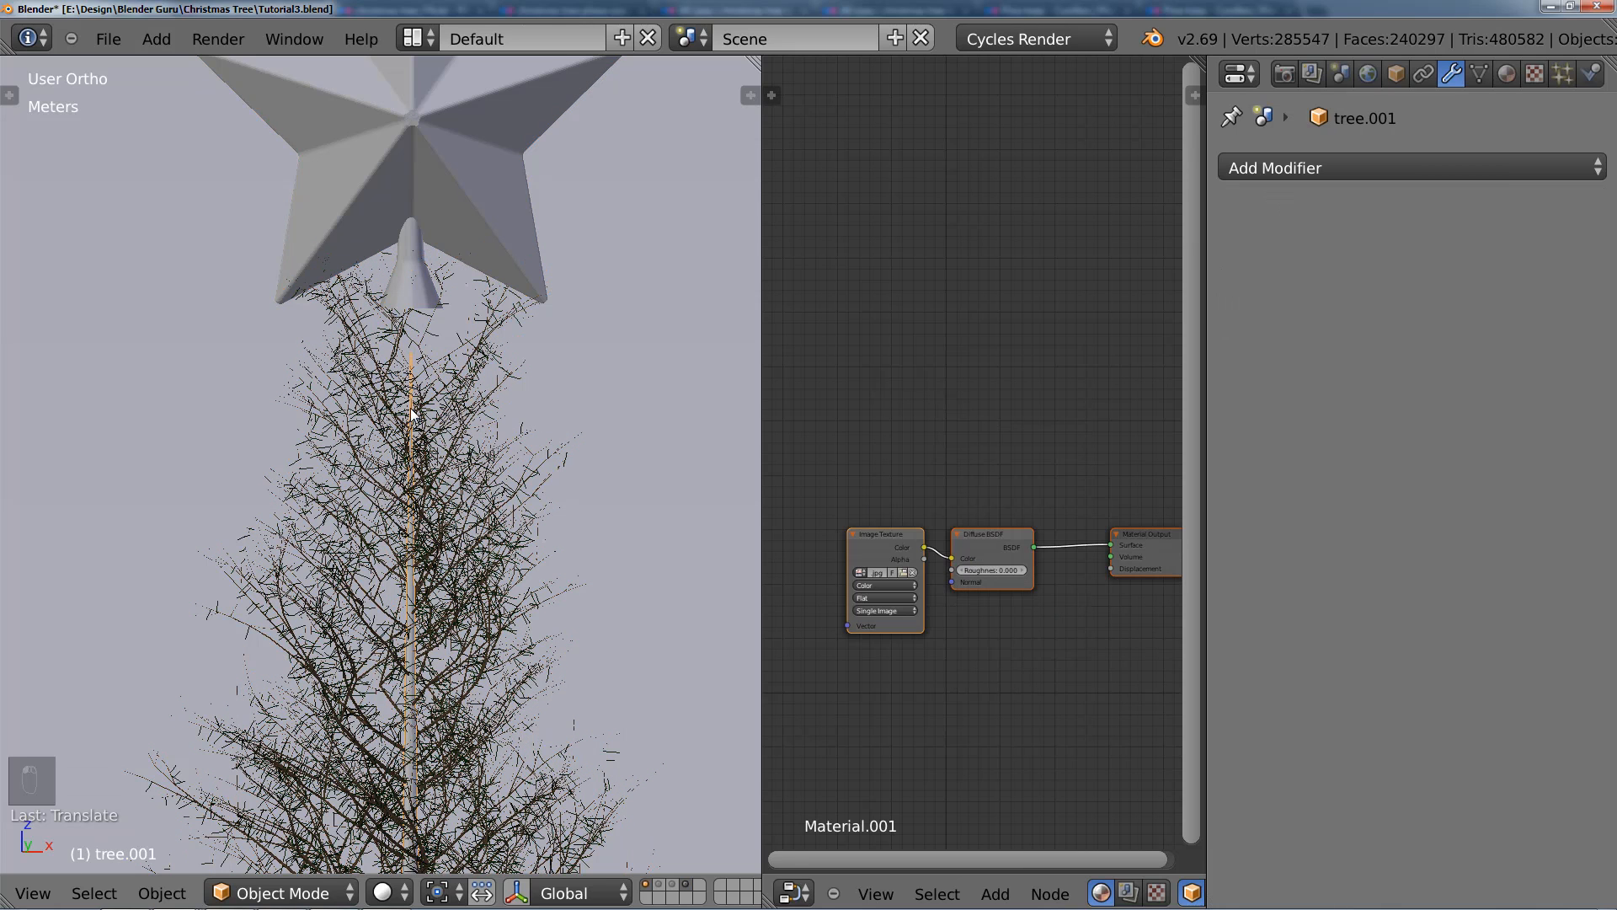
key(Tab)
scroll(421, 438, down, 5)
key(a)
key(a)
key(a)
key(a)
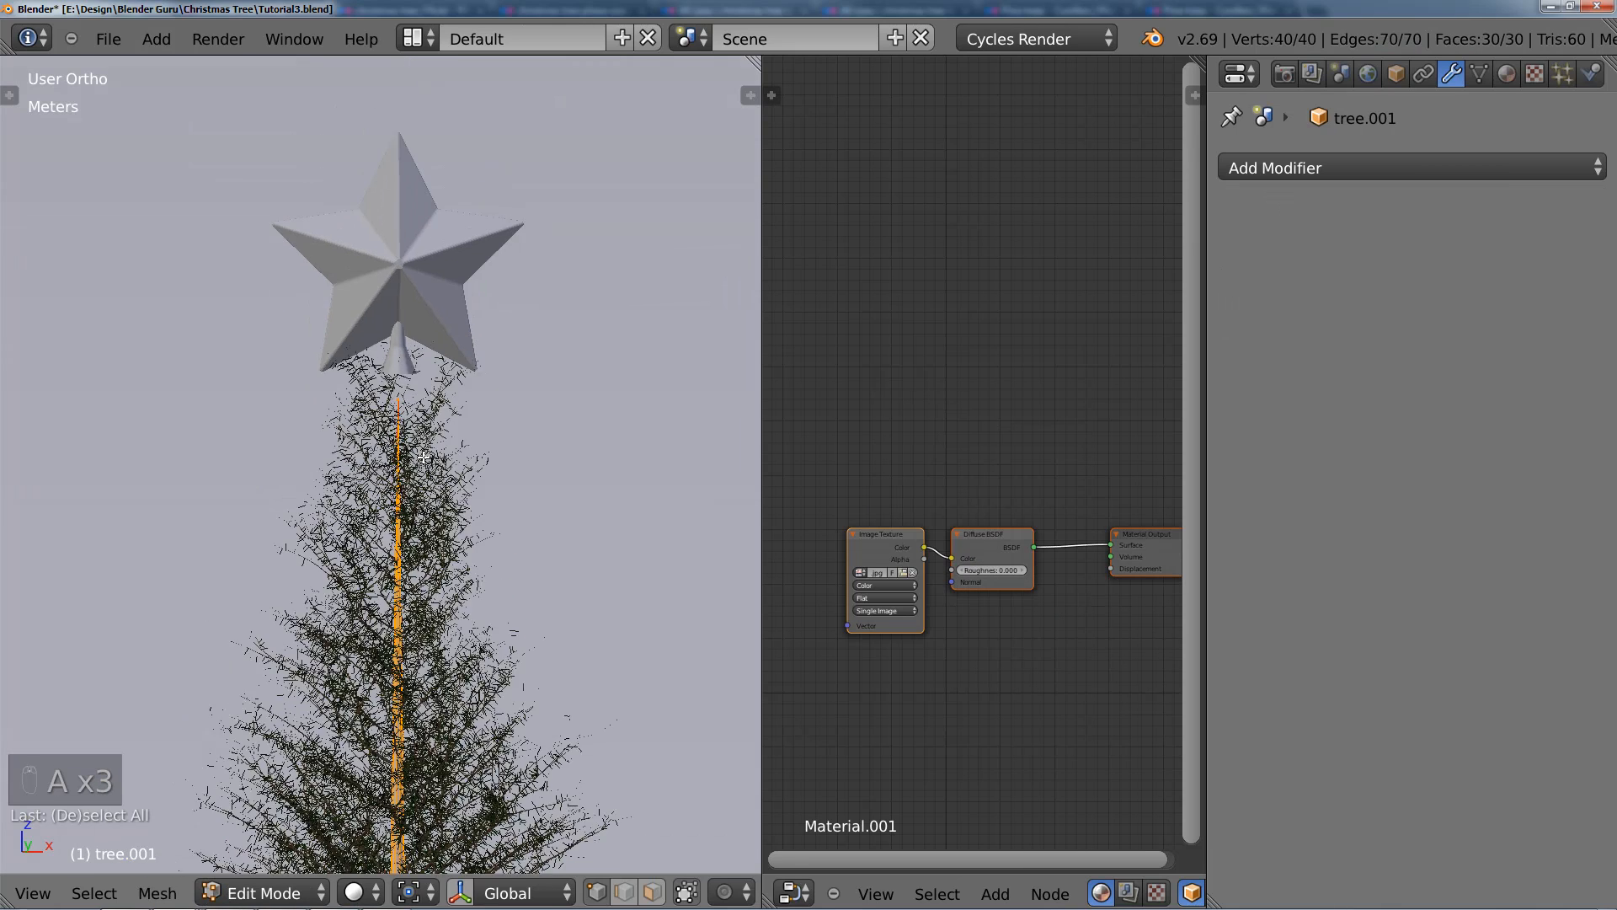
Step: Duplicate the upper section of the trunk mesh in place and separate the copy into its own object
key(z)
key(b)
drag(296, 351, 513, 791)
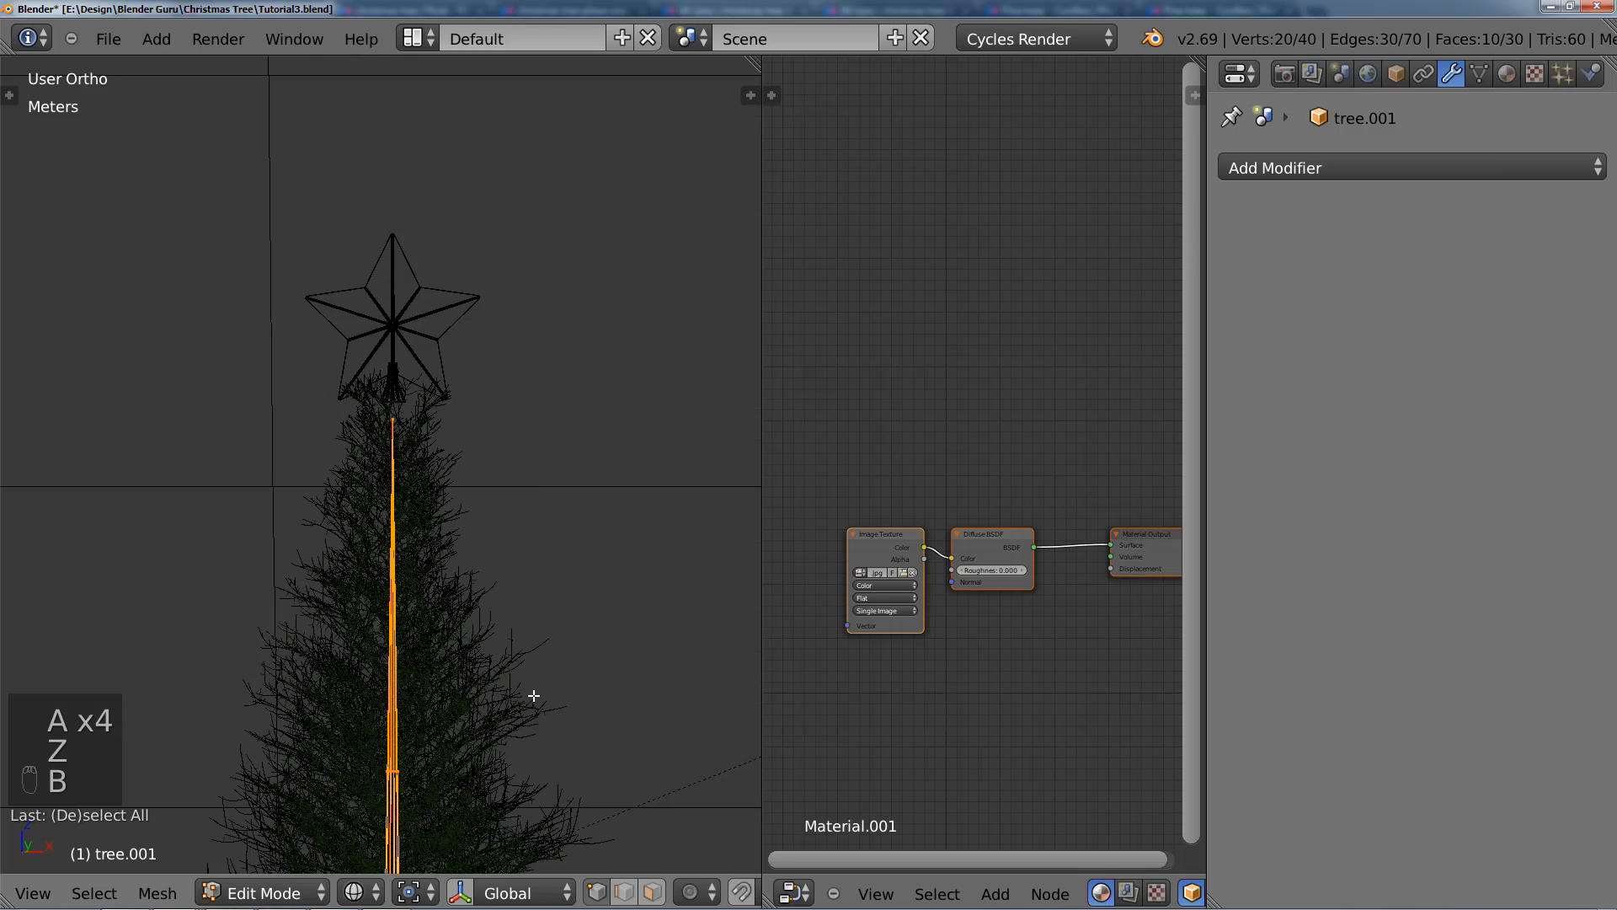
key(shift+d)
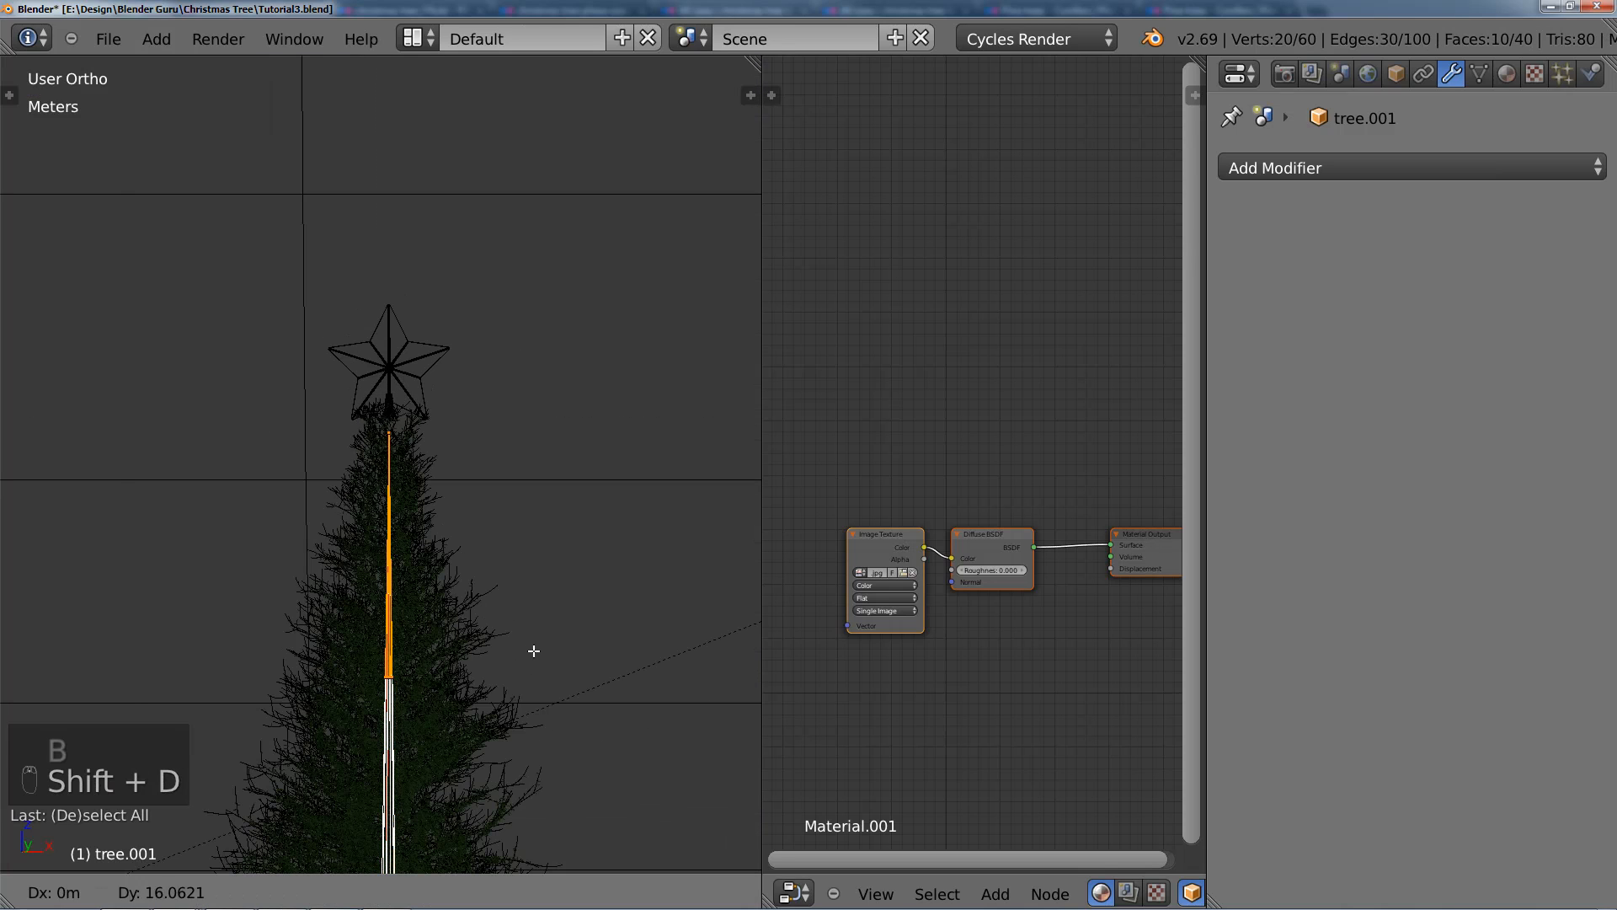
key(z)
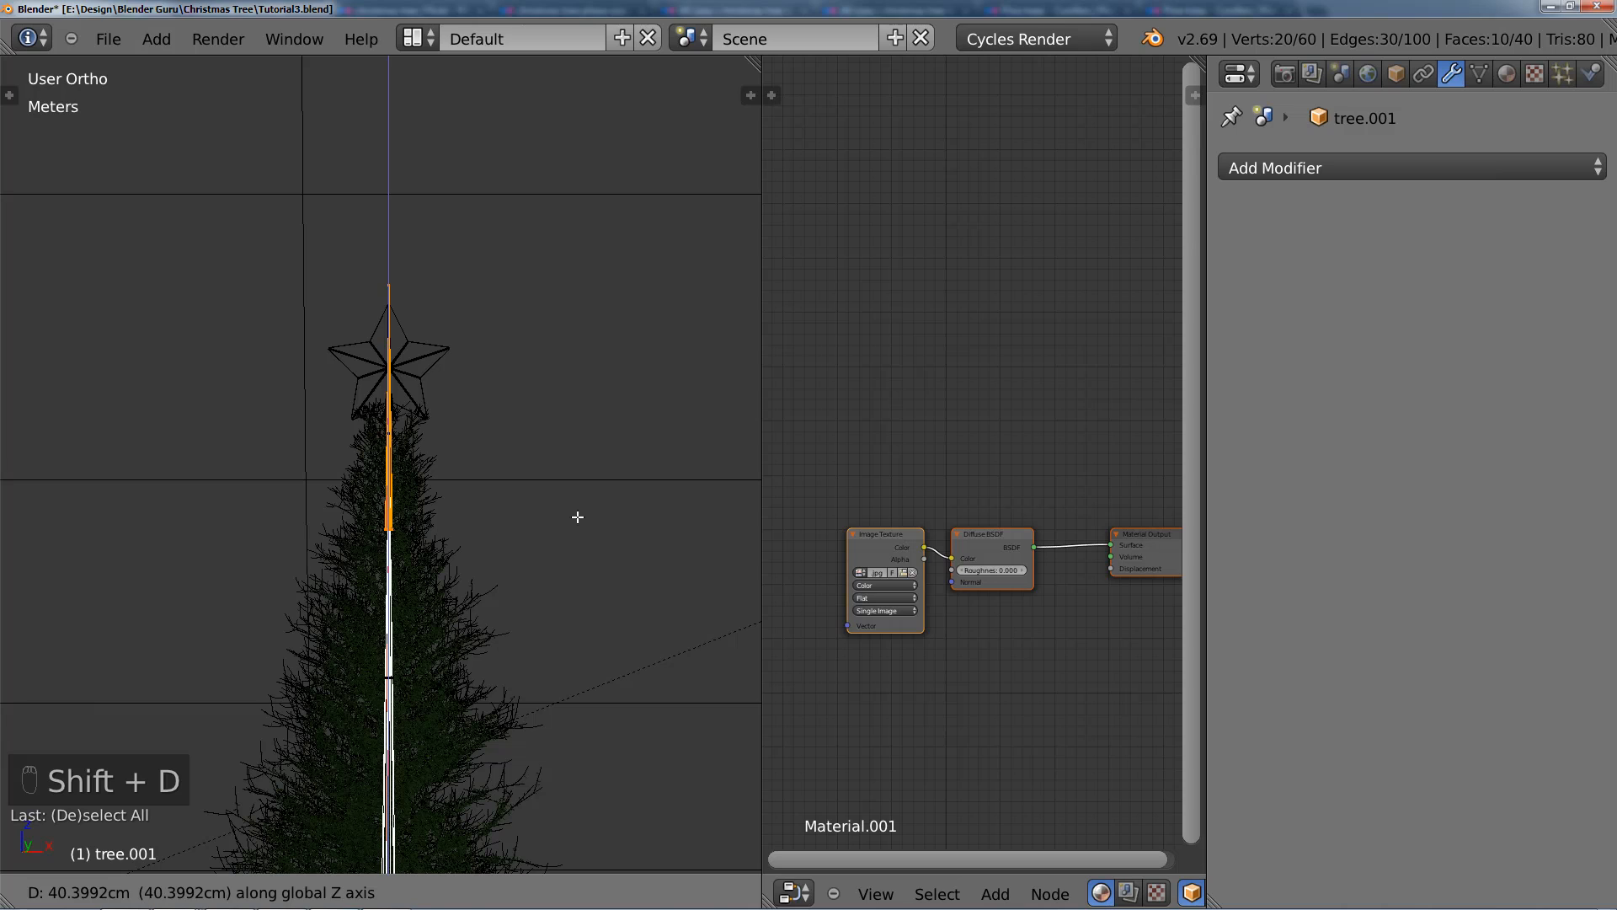
right_click(577, 516)
key(p)
click(578, 517)
key(Tab)
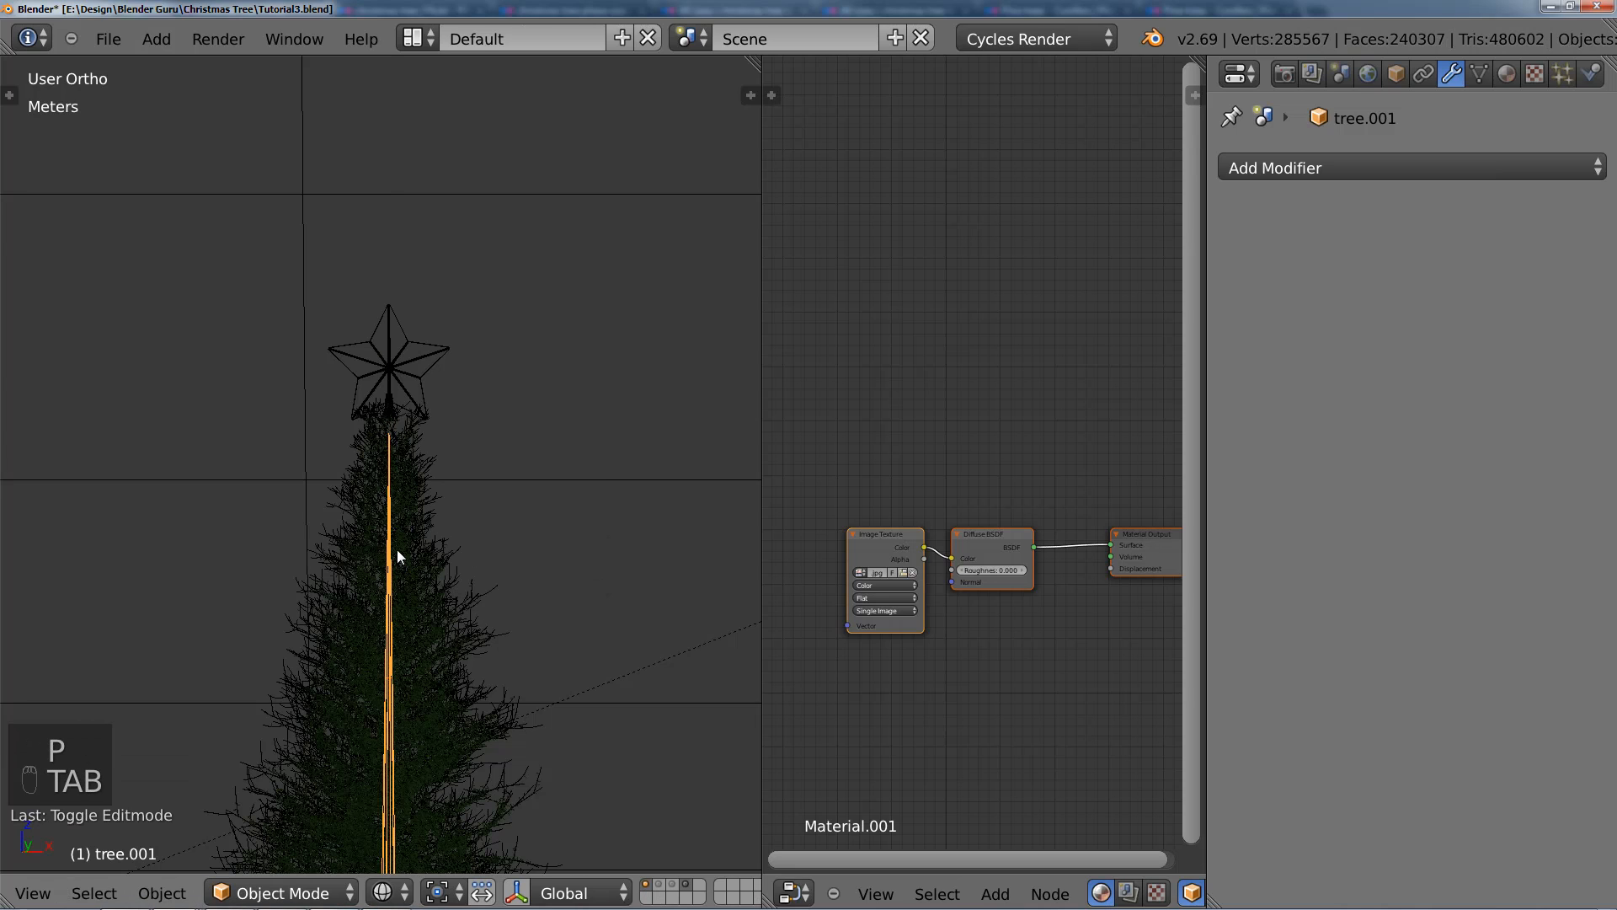
Step: Scale the separated trunk piece down and raise it about 1.55 m along Z to the treetop
right_click(393, 541)
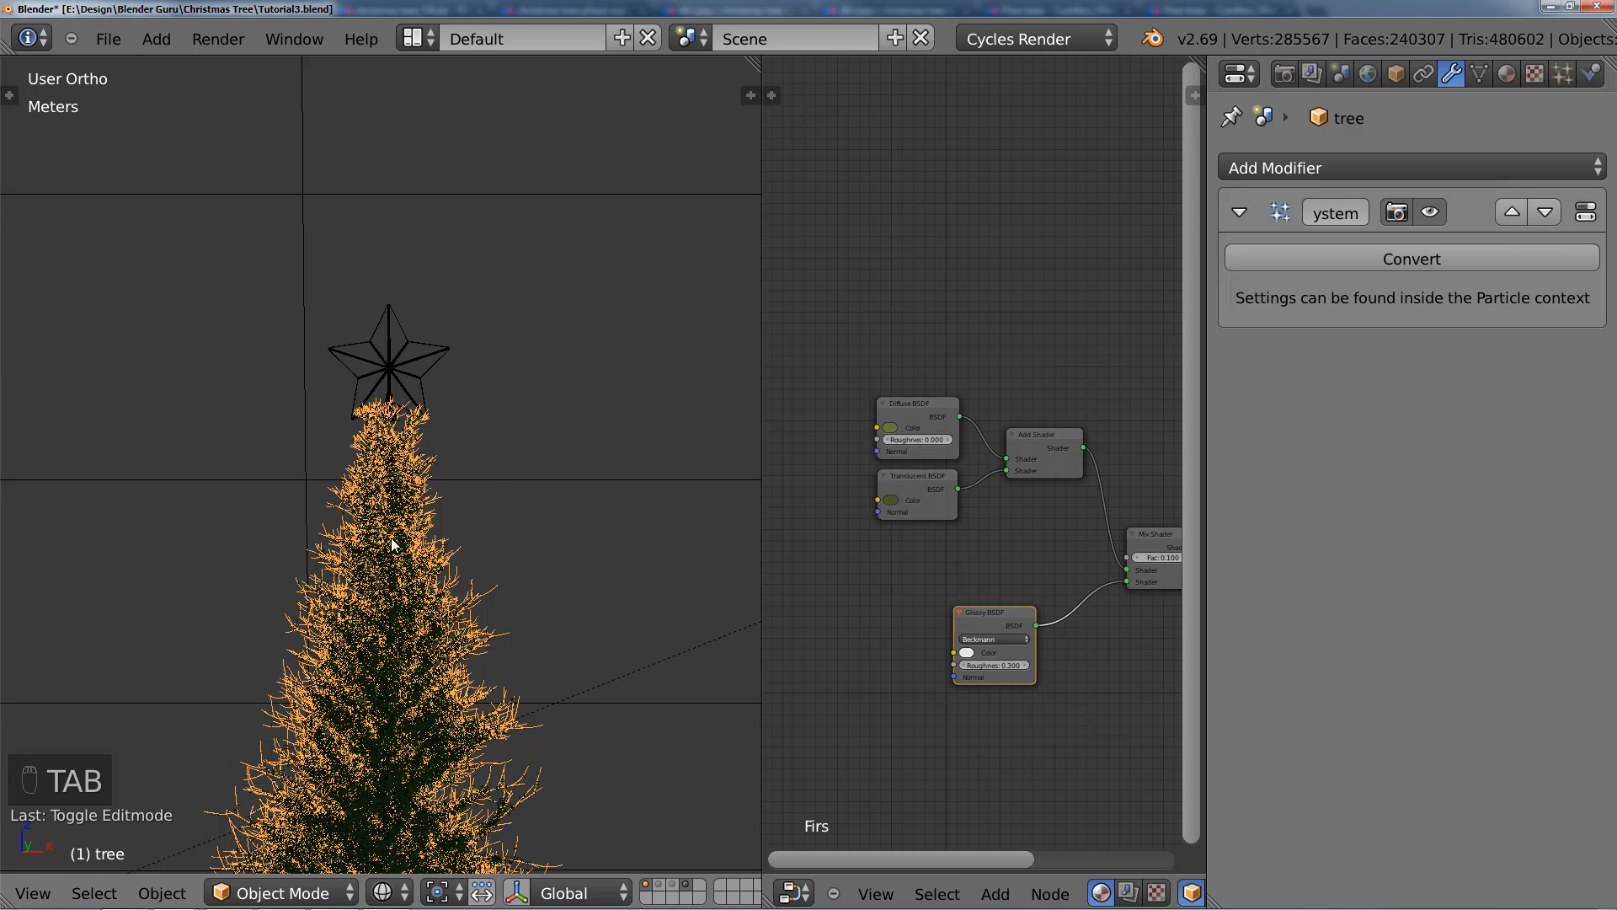
right_click(391, 538)
key(s)
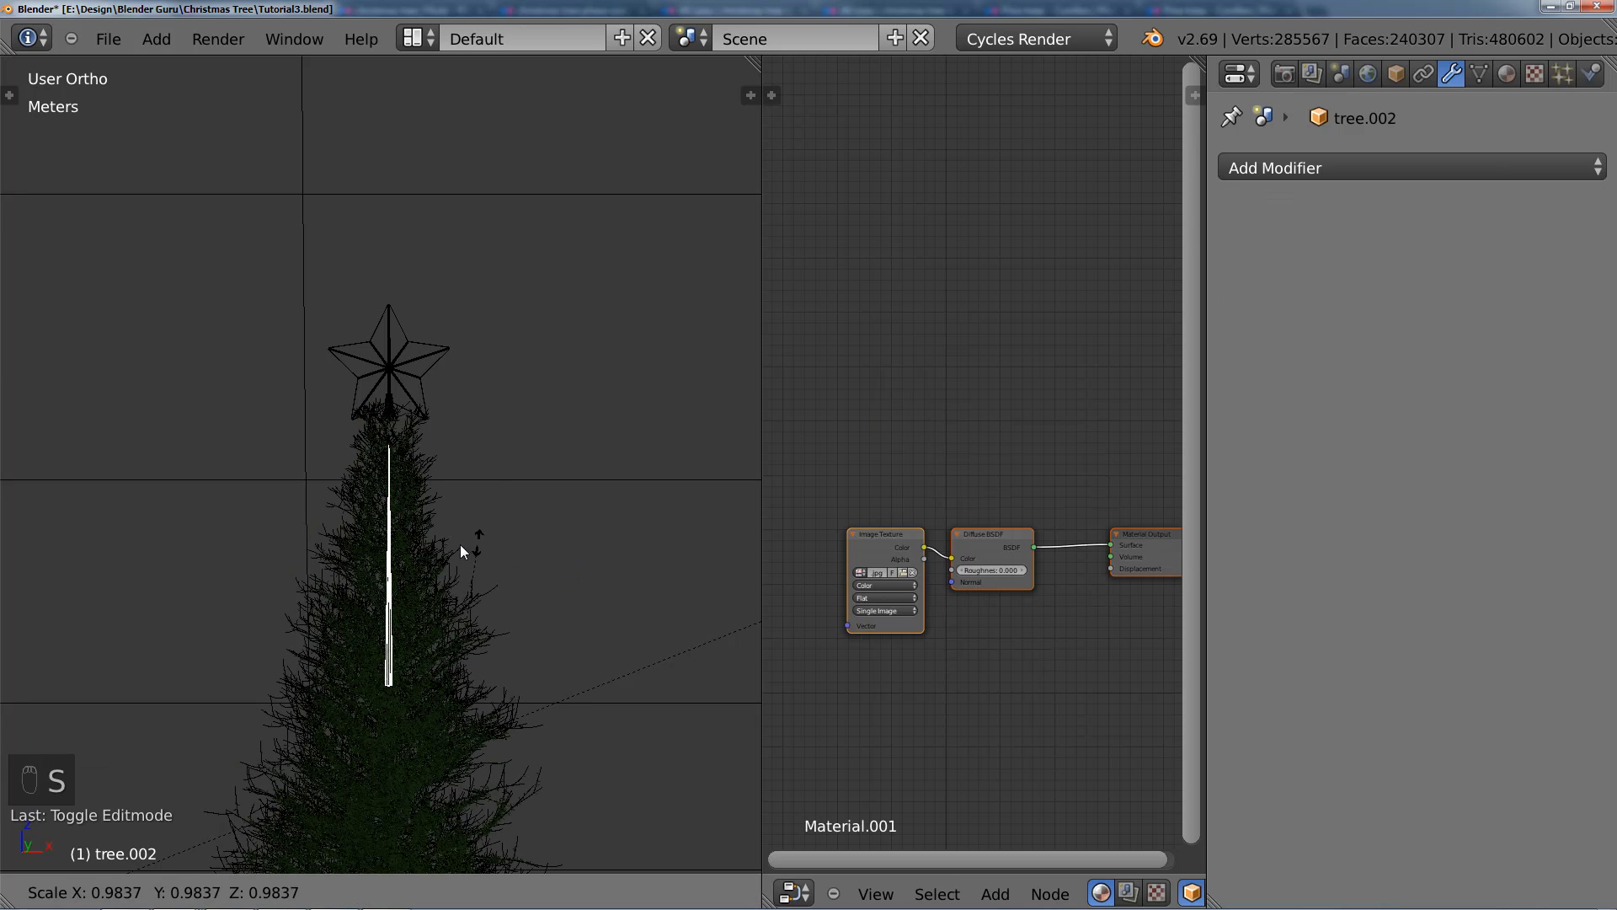
right_click(447, 575)
scroll(542, 469, down, 4)
key(s)
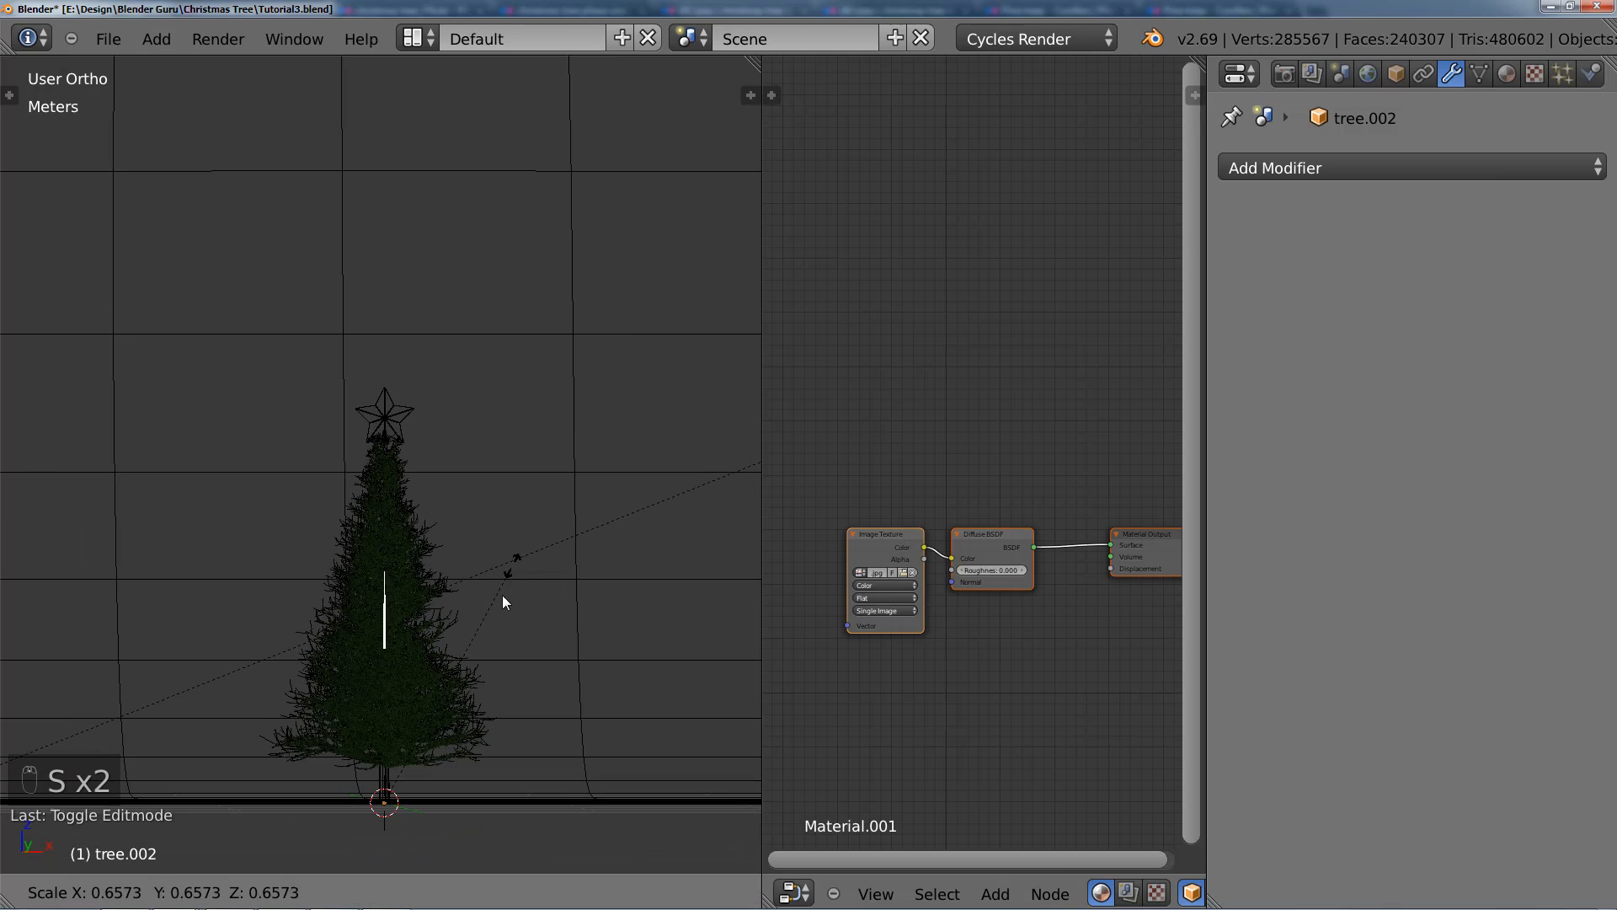
click(470, 684)
key(g)
key(z)
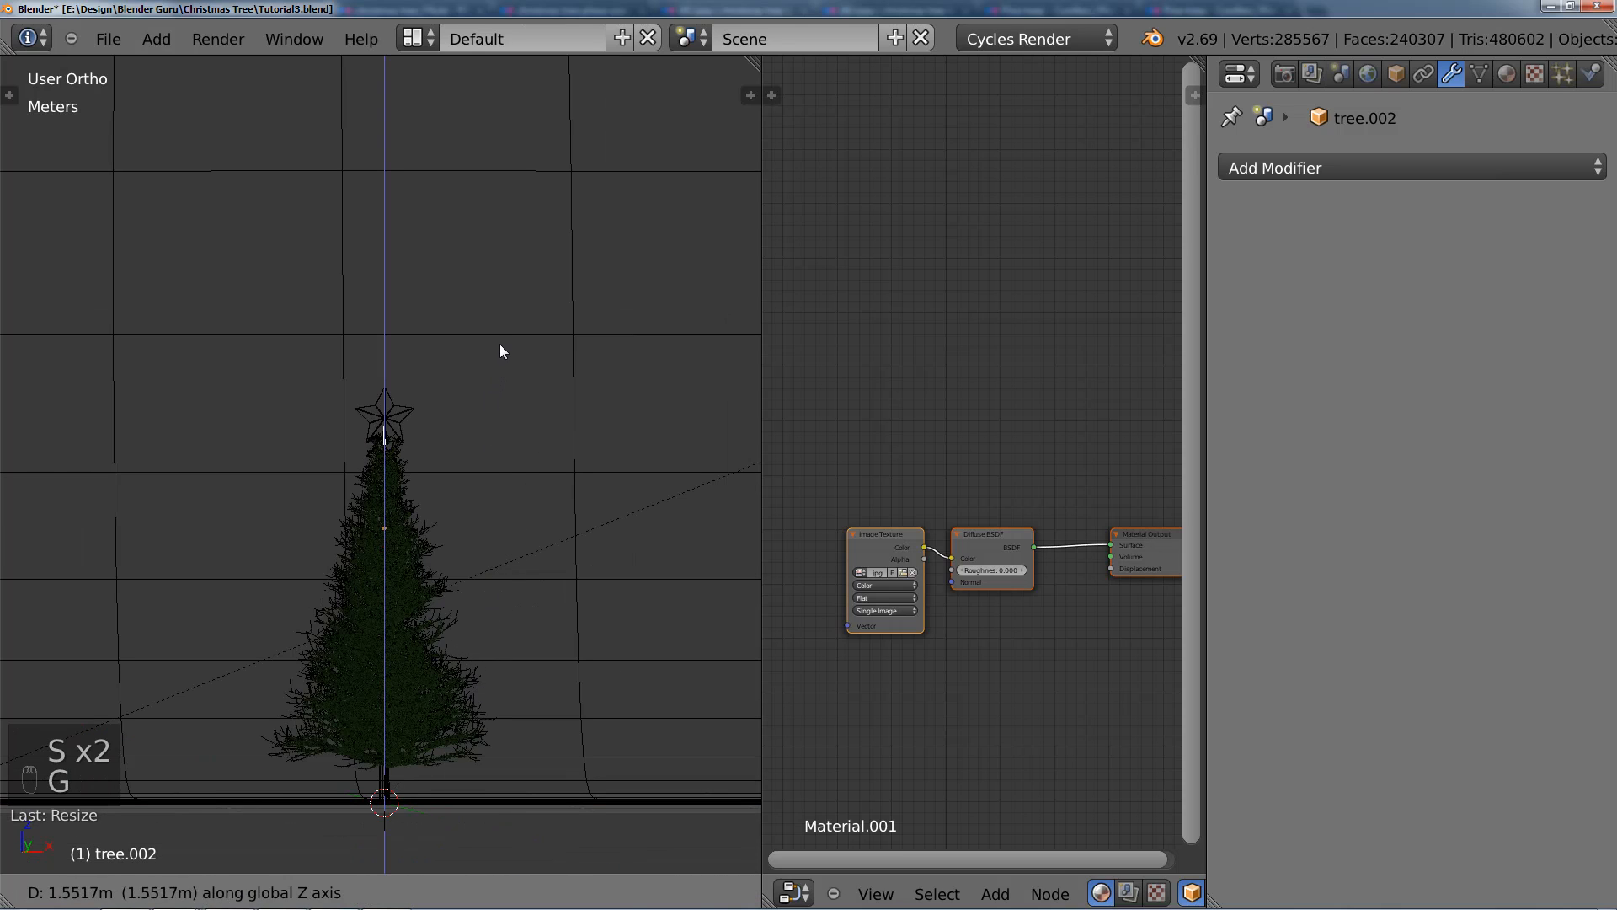
click(500, 350)
Step: Shrink the separated trunk piece a little more and adjust its position along Z beneath the star
scroll(497, 354, up, 5)
key(s)
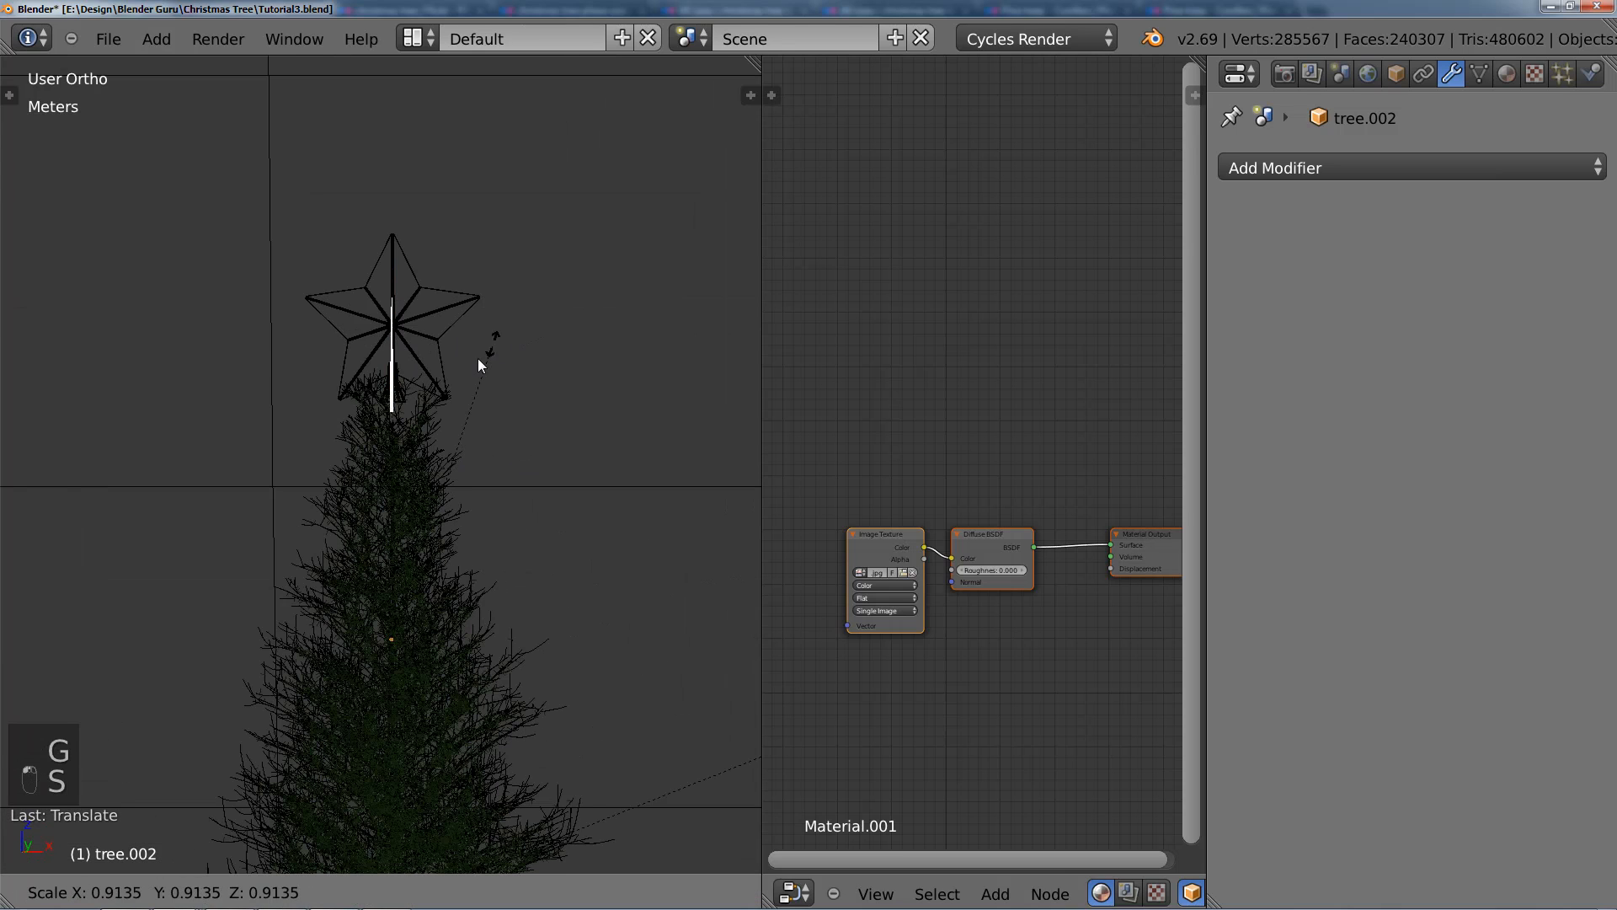
click(471, 370)
scroll(505, 364, up, 4)
key(s)
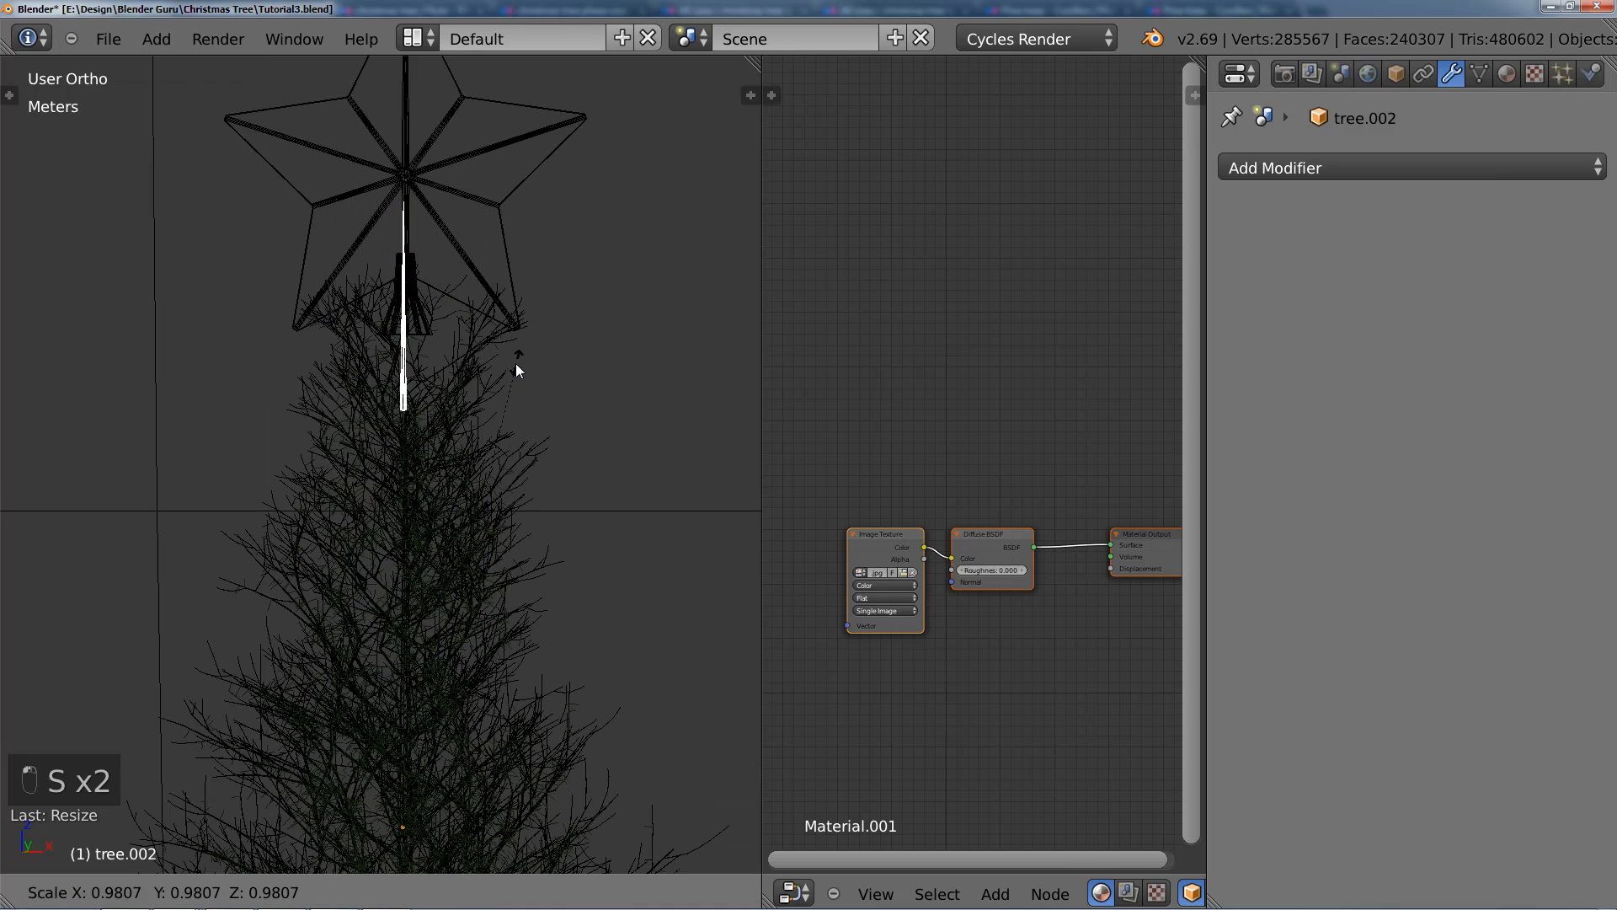
click(516, 364)
key(g)
key(z)
click(522, 363)
Step: Join the trunk piece into the tree's branch object and open the combined mesh in Edit Mode
scroll(479, 415, down, 2)
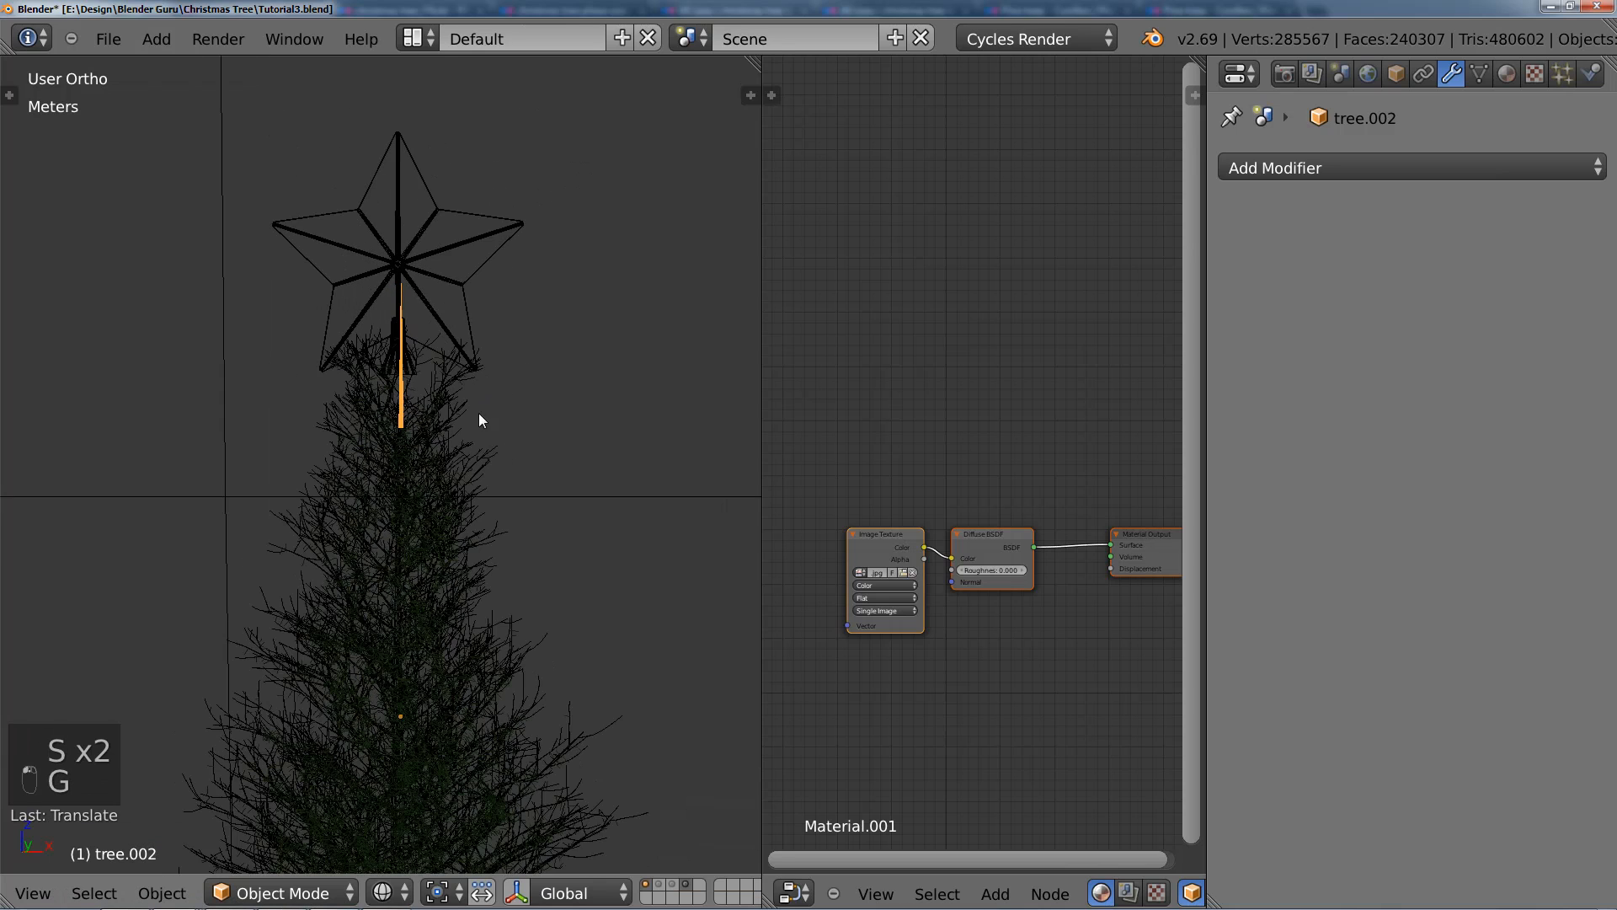
scroll(446, 447, up, 2)
right_click(465, 444)
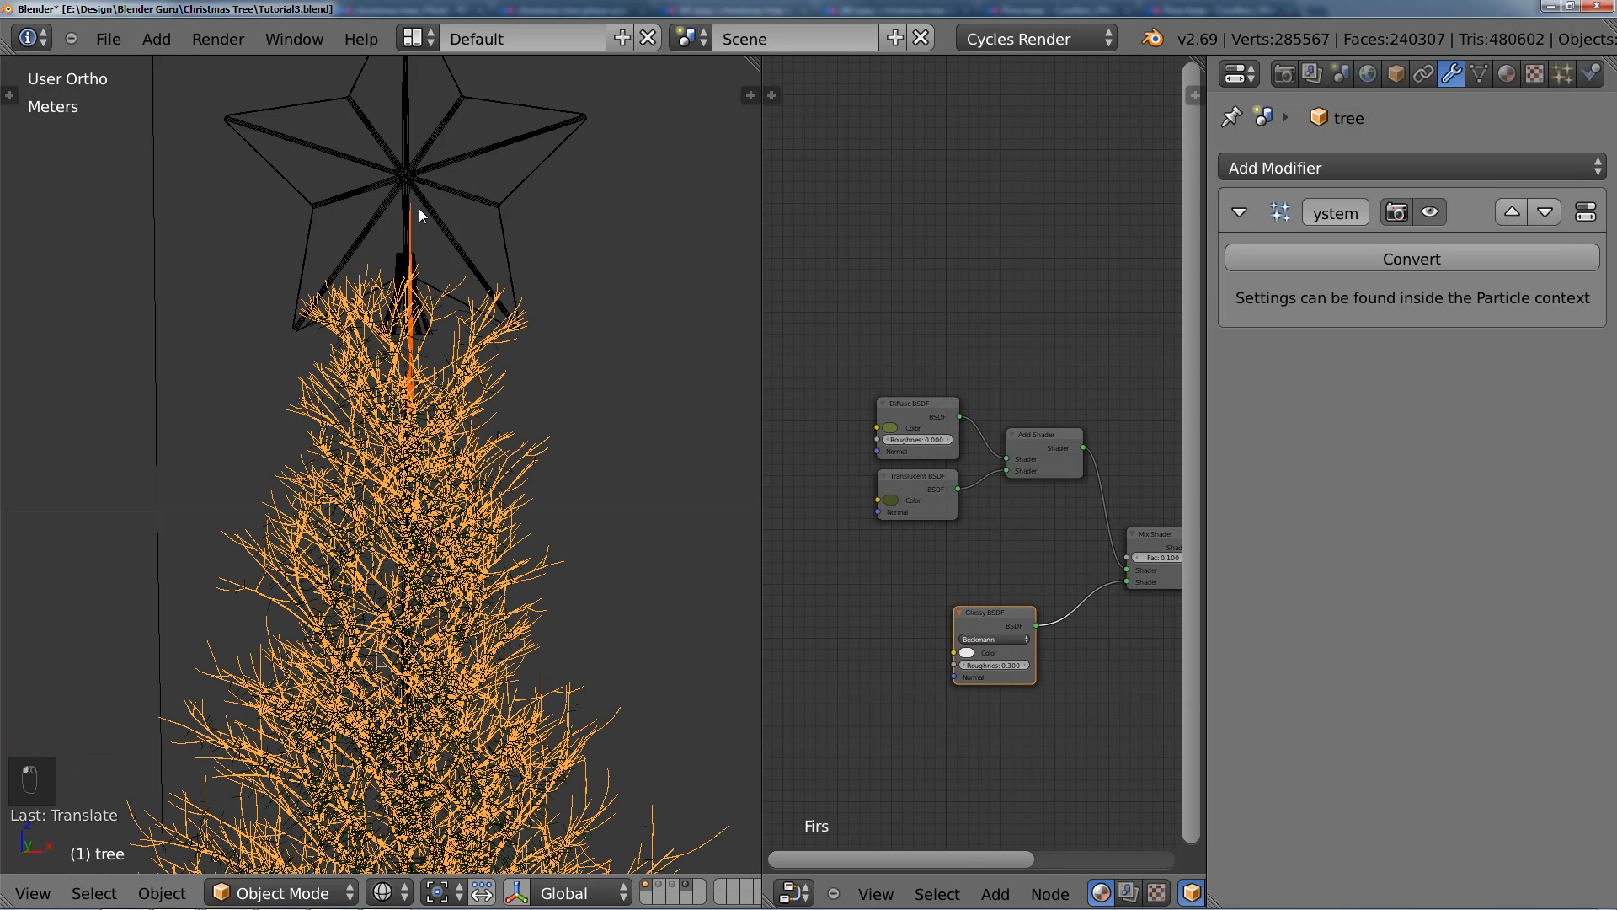
key(ctrl+j)
key(Tab)
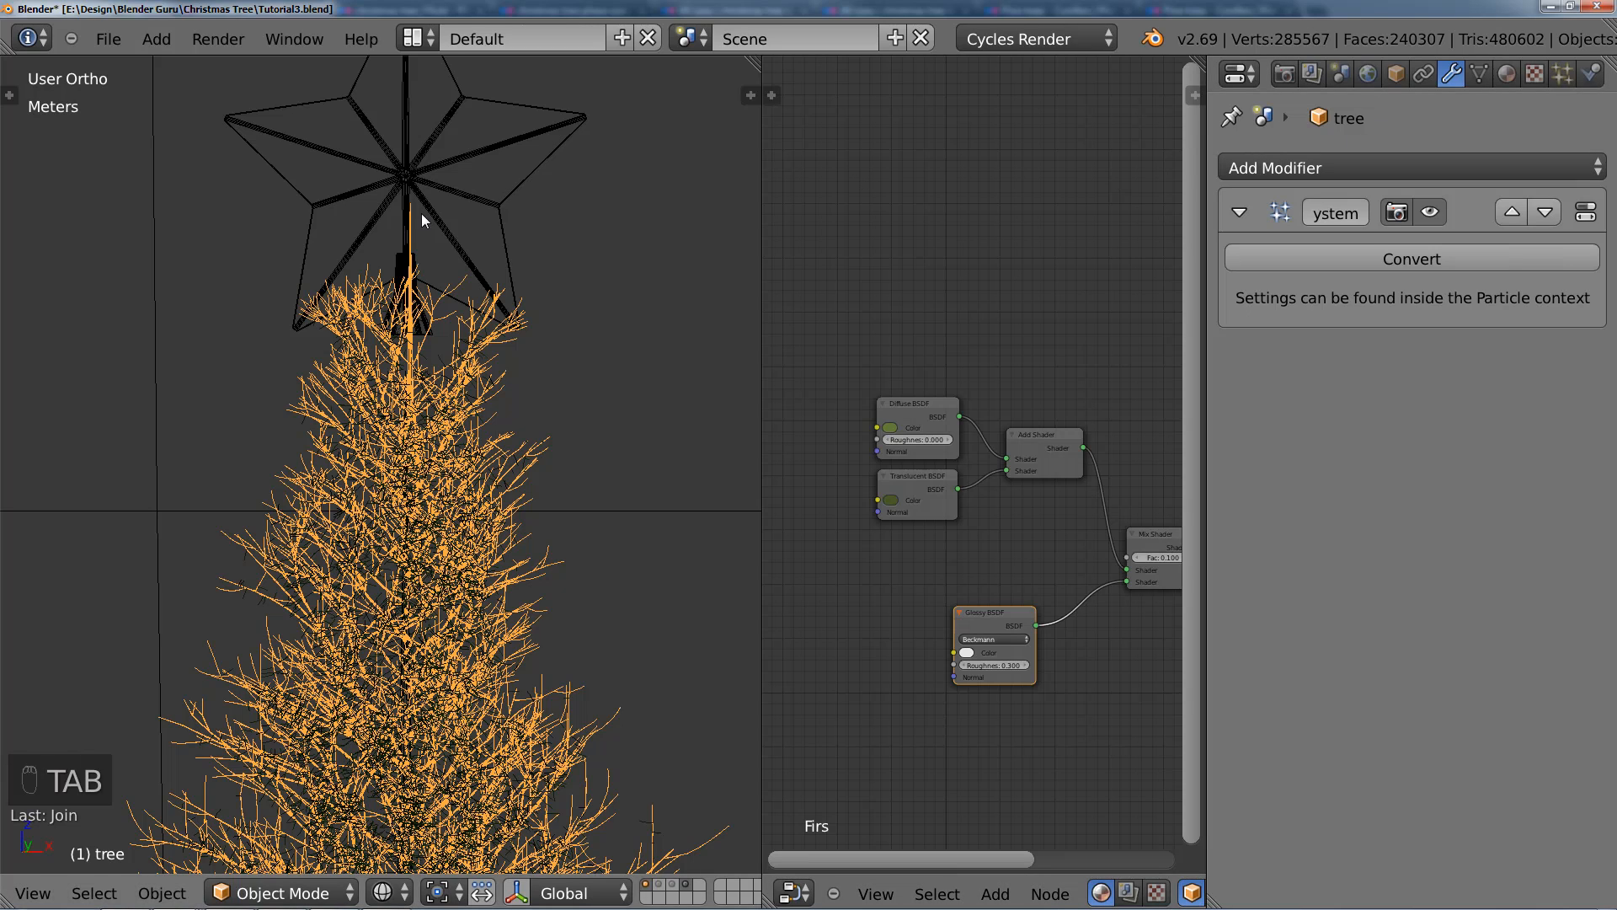
key(Tab)
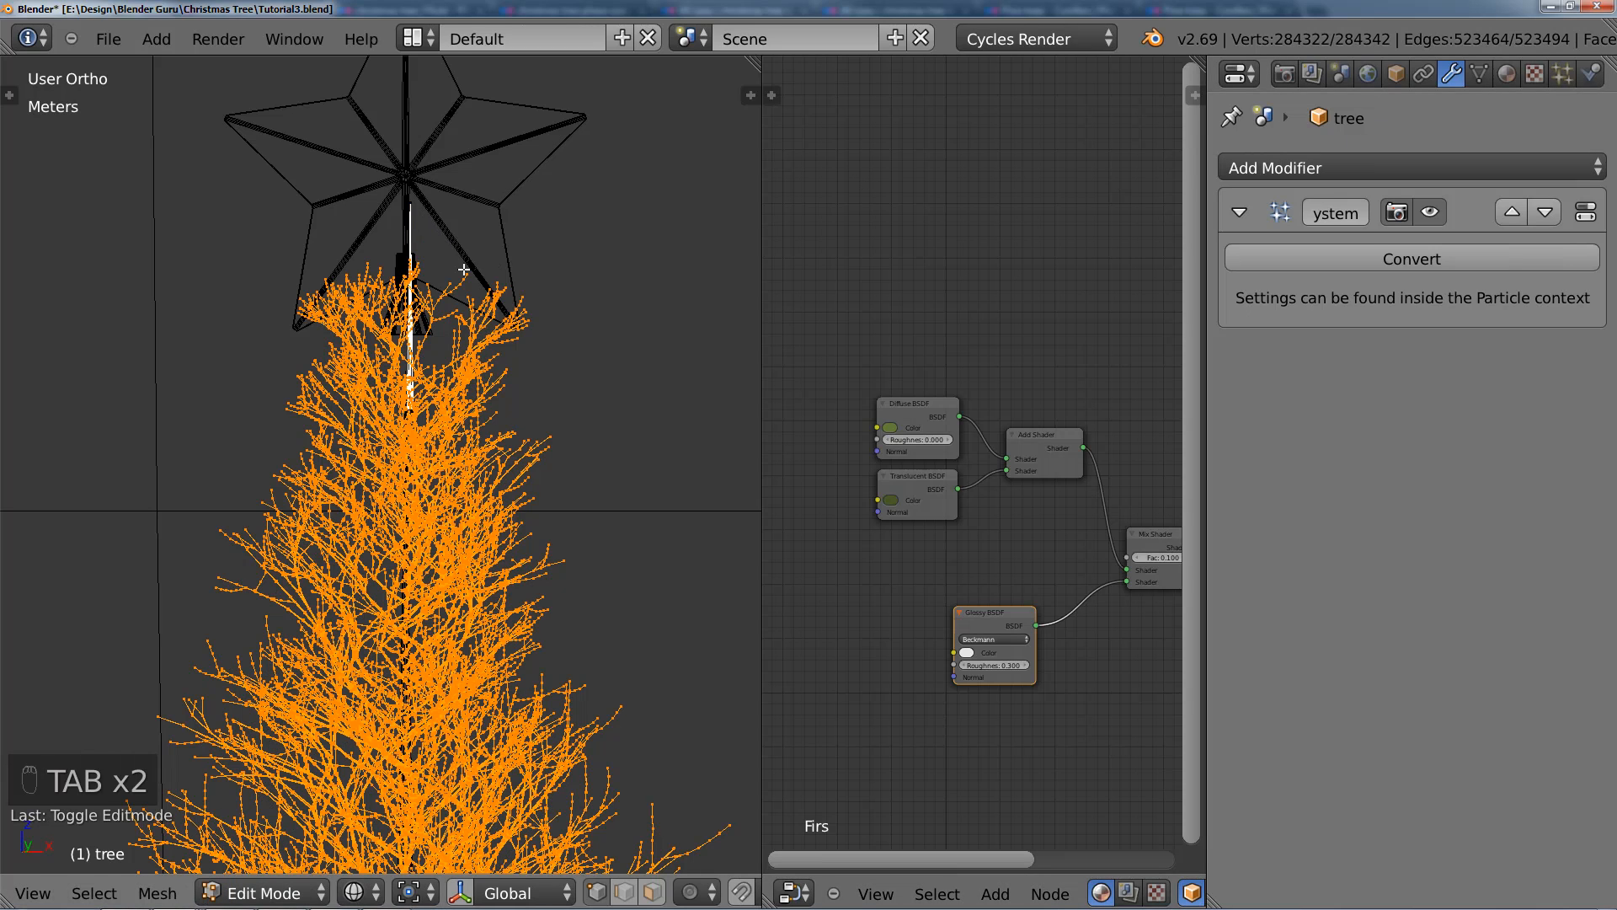
Step: Select all linked vertices of the joined trunk piece and assign them to the vertex group Group with weight 1.000
right_click(422, 211)
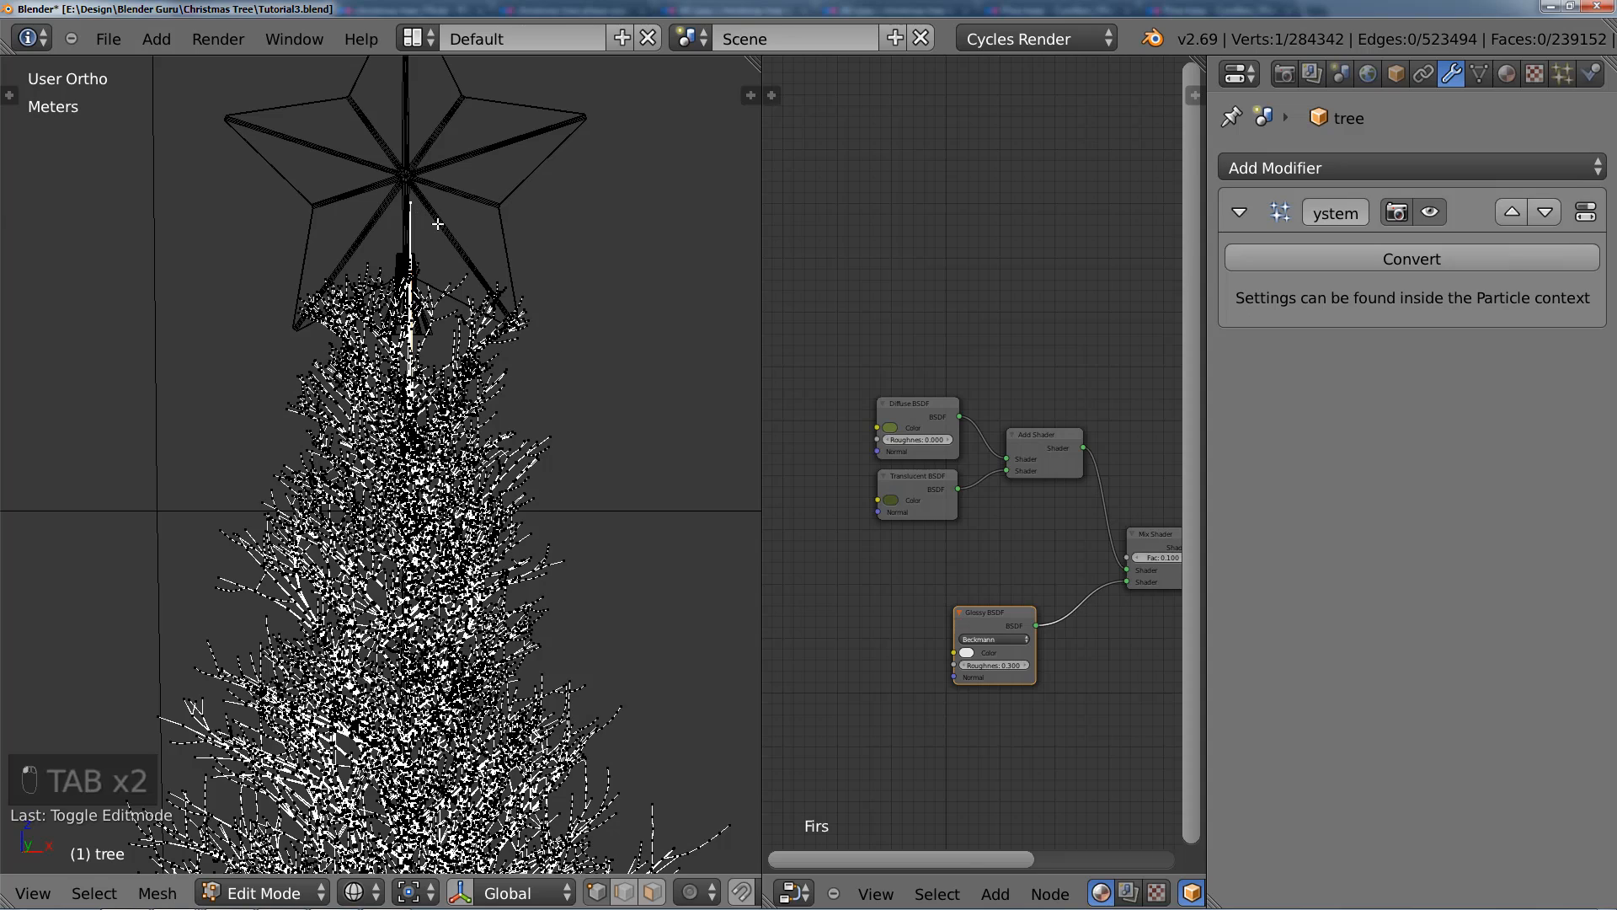
key(ctrl+l)
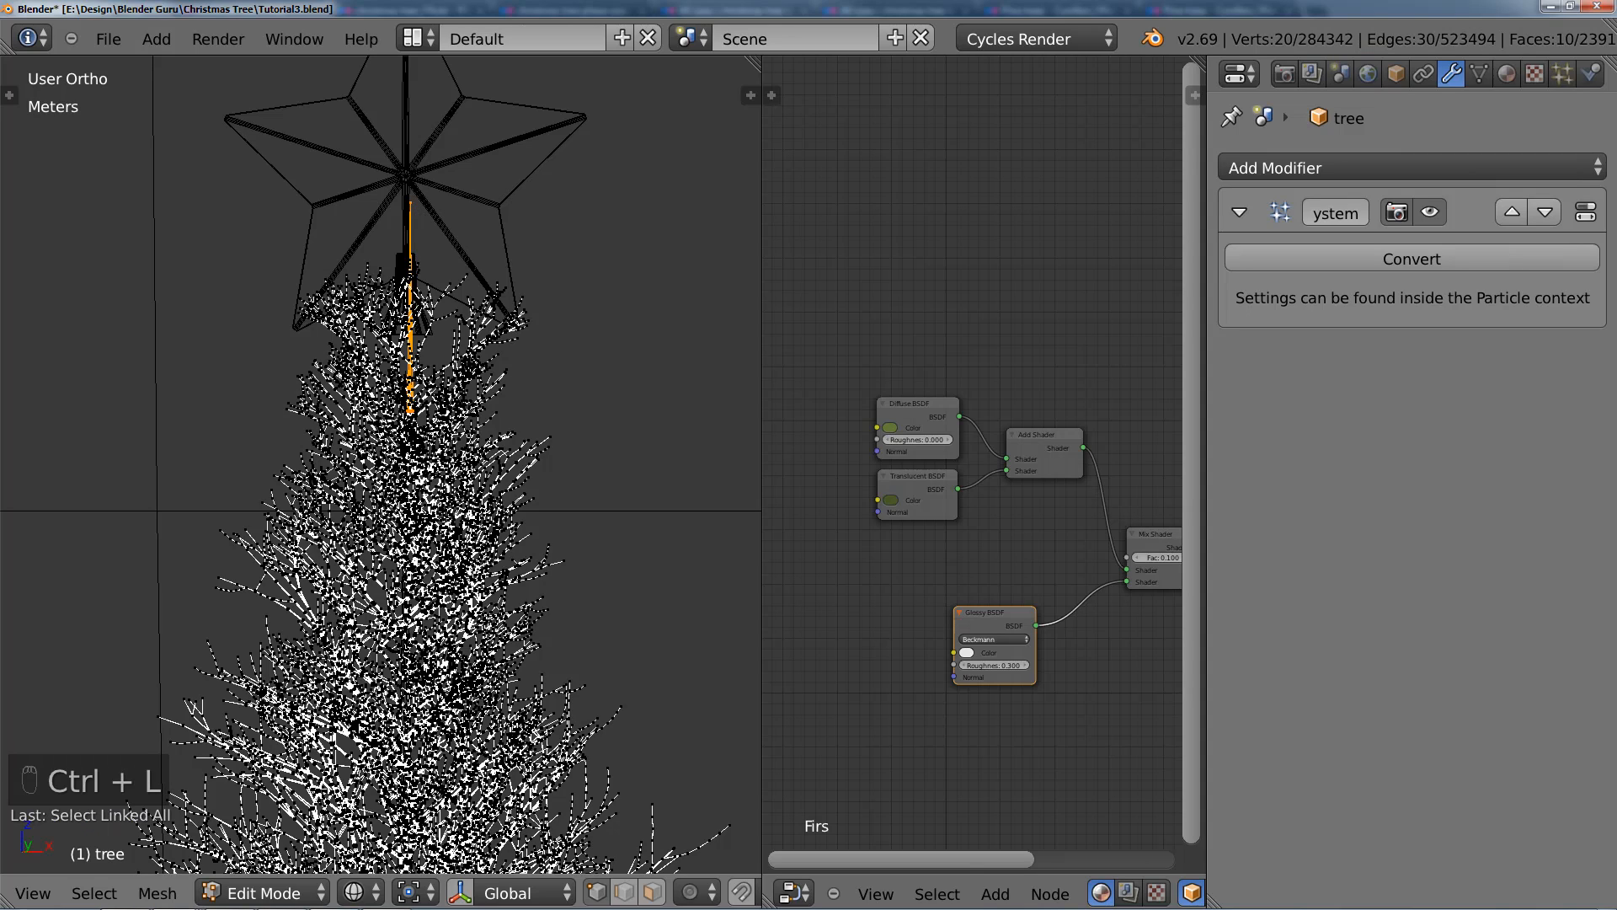
key(g)
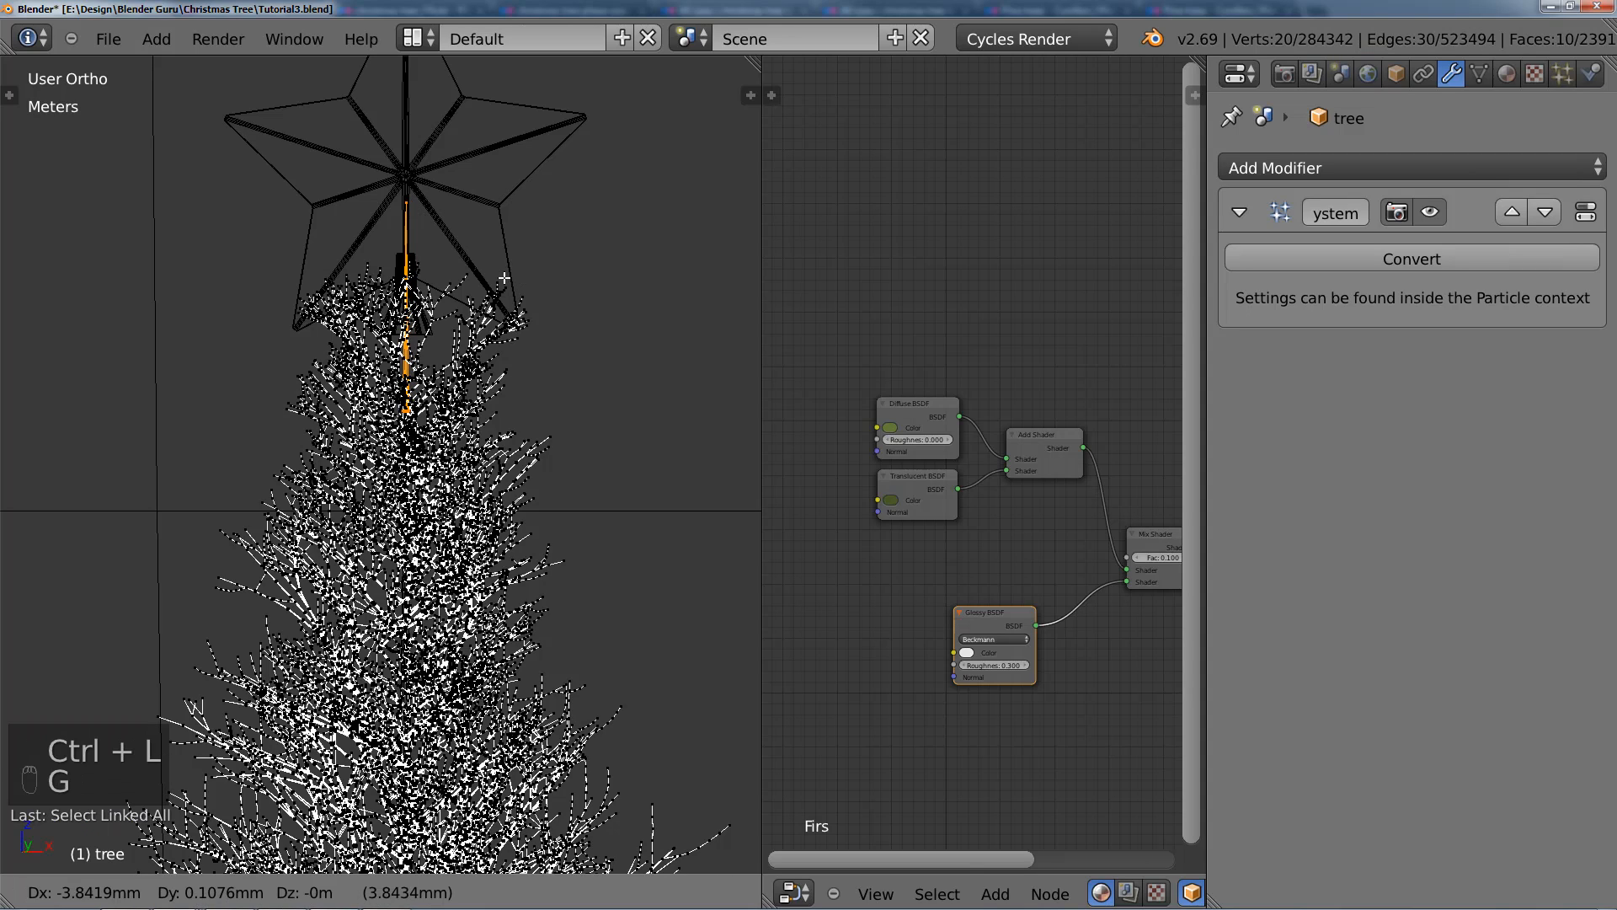
key(x)
right_click(754, 221)
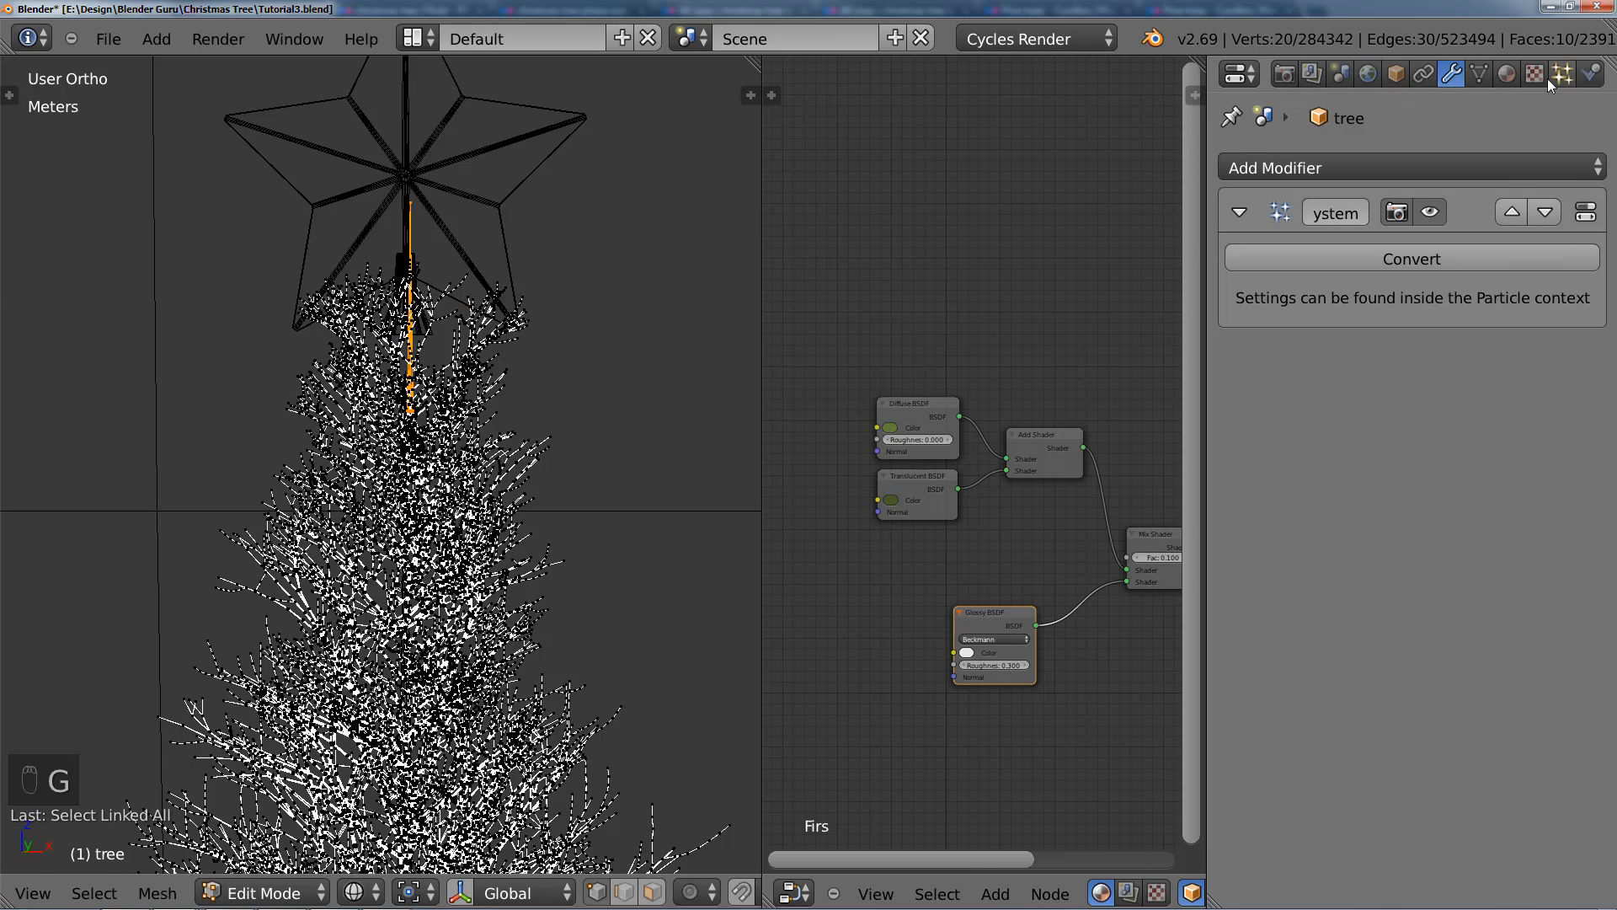
click(1479, 74)
click(1263, 494)
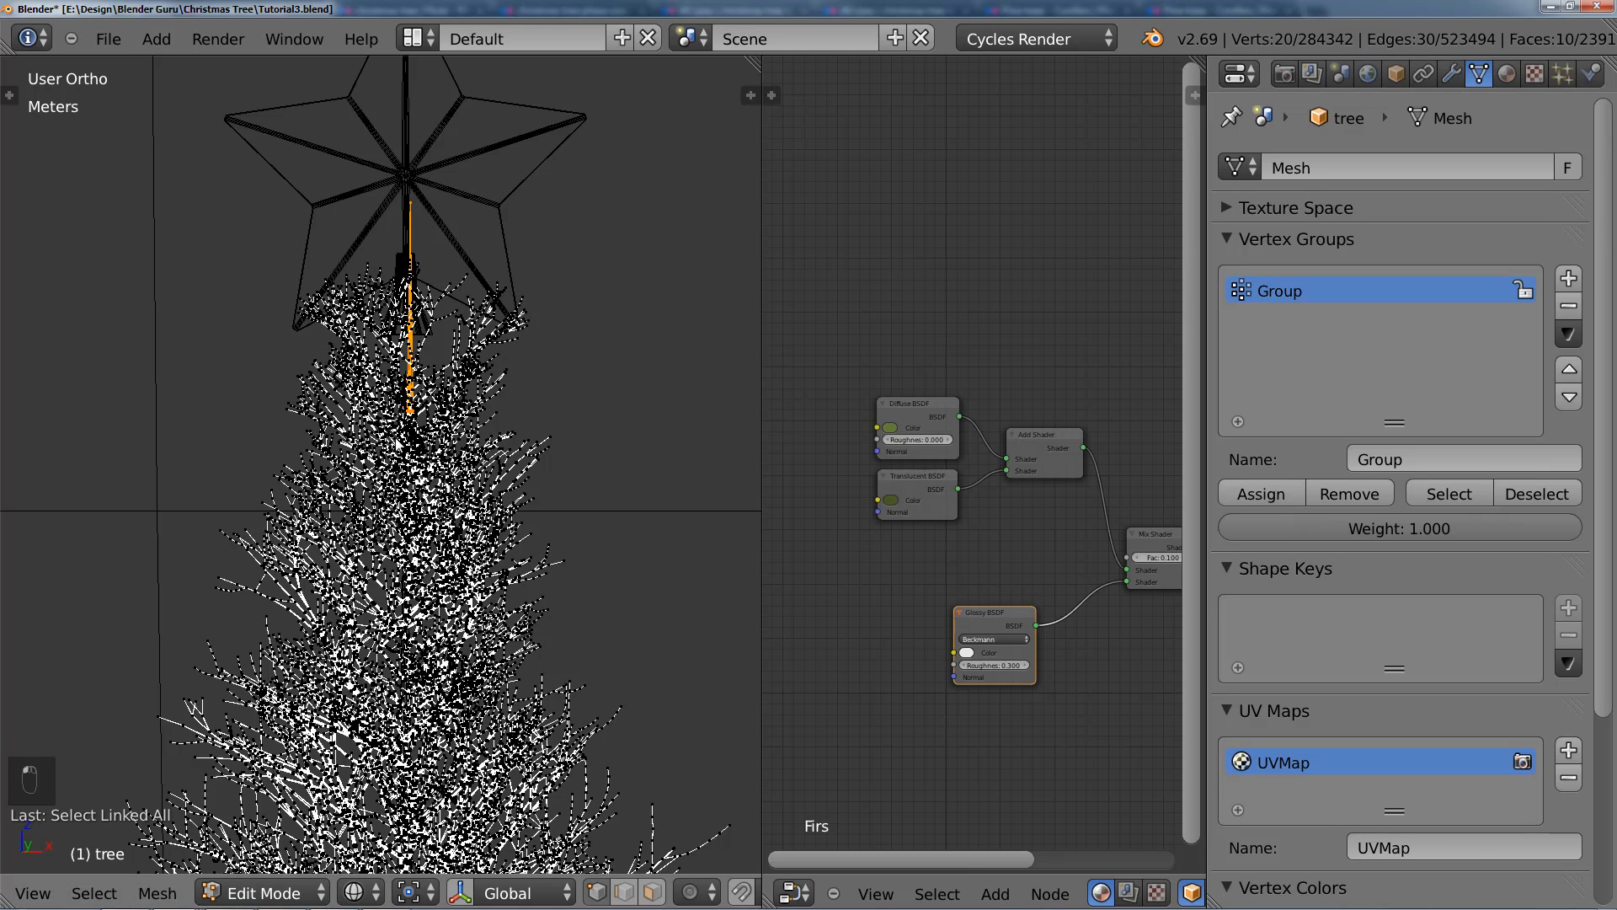
Step: Move the joined trunk piece along the Y axis so it sits directly beneath the star's flared base
key(Tab)
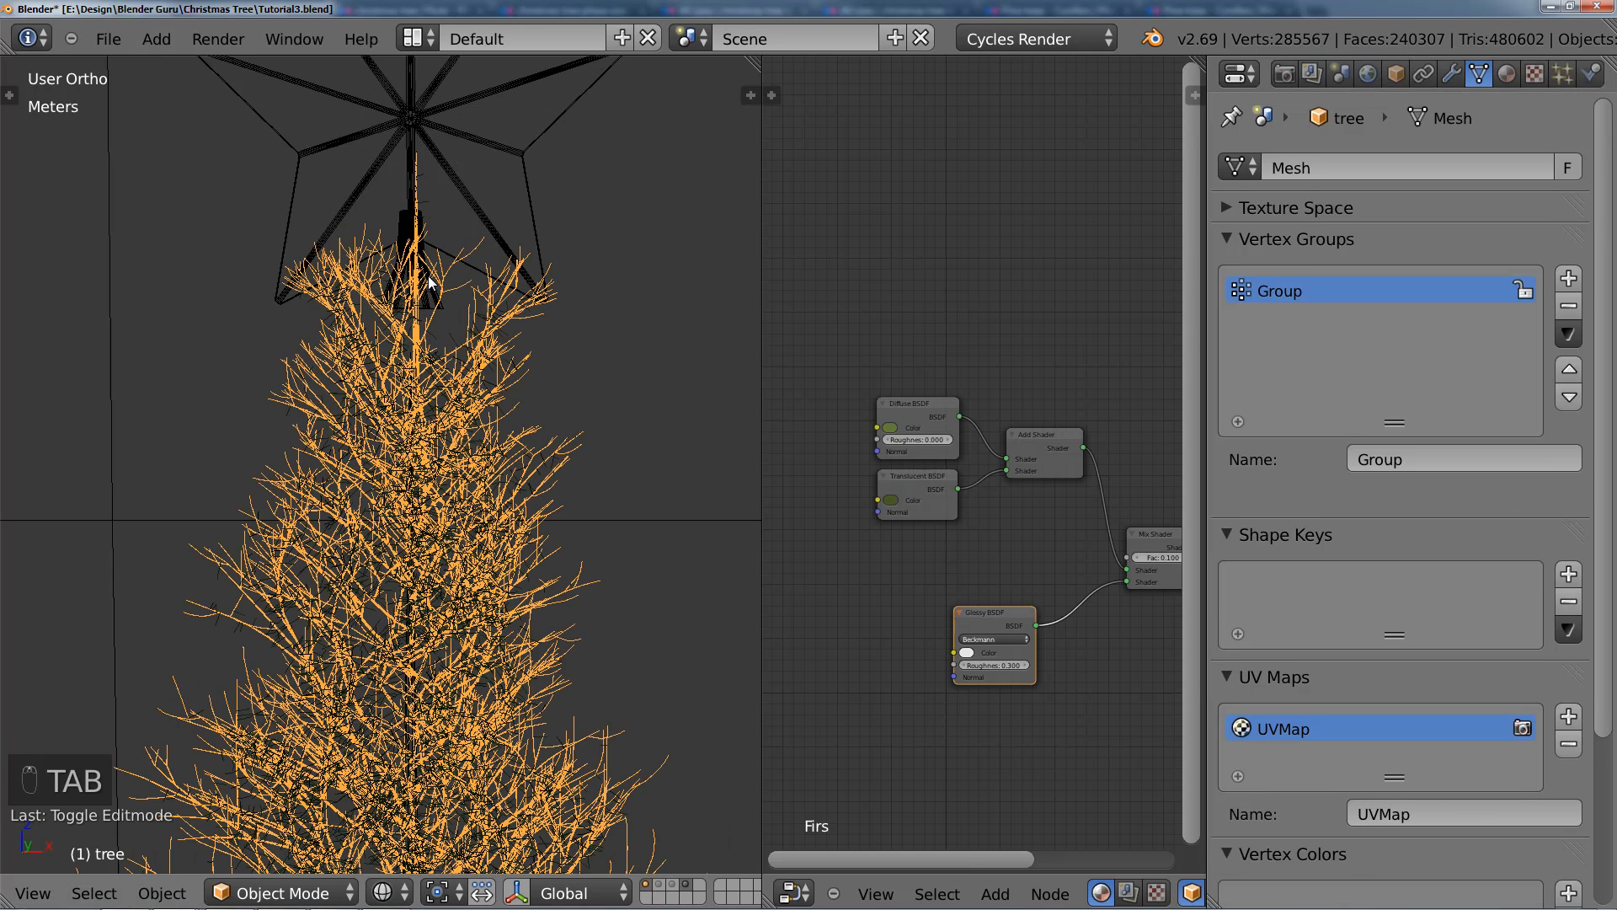
scroll(455, 321, up, 4)
scroll(482, 347, down, 2)
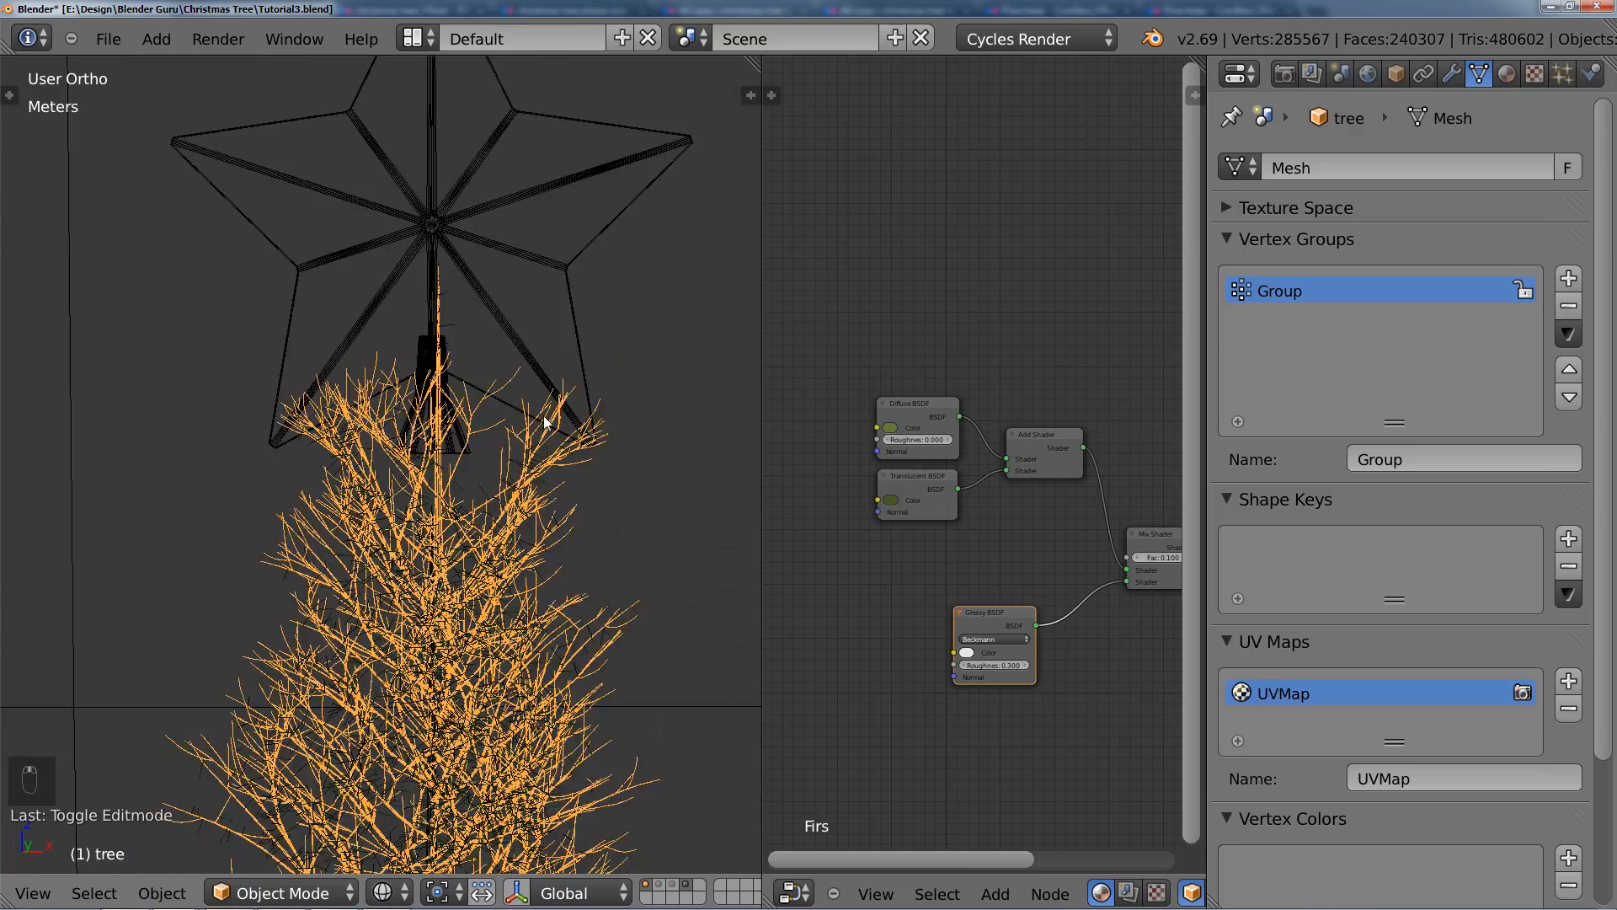
key(z)
middle_drag(552, 417, 374, 423)
key(Tab)
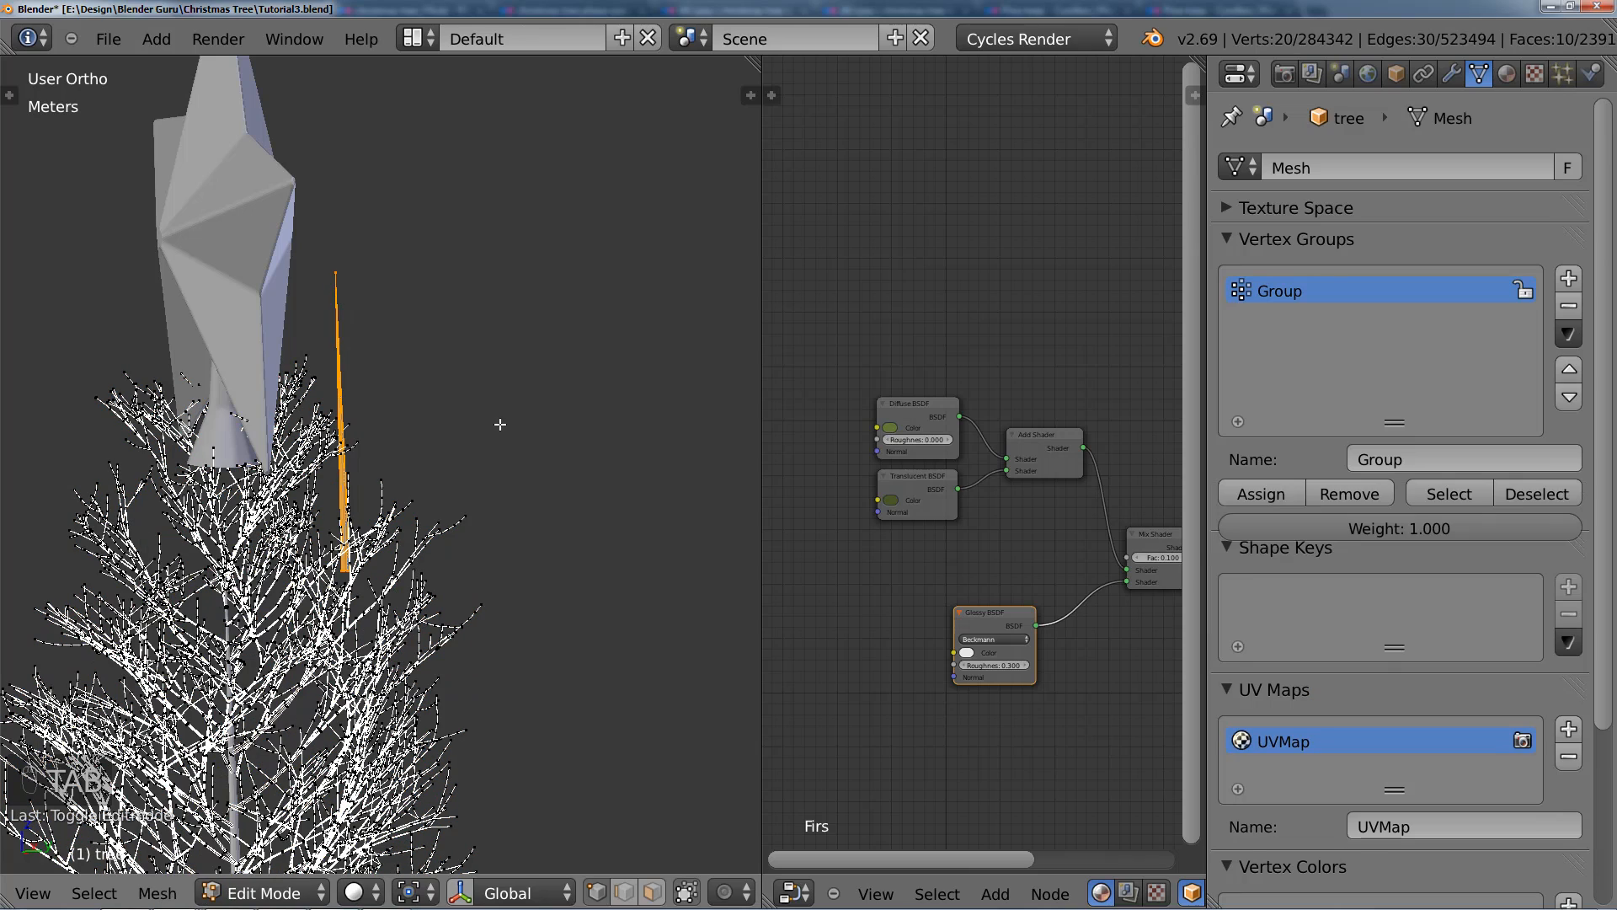
key(g)
key(y)
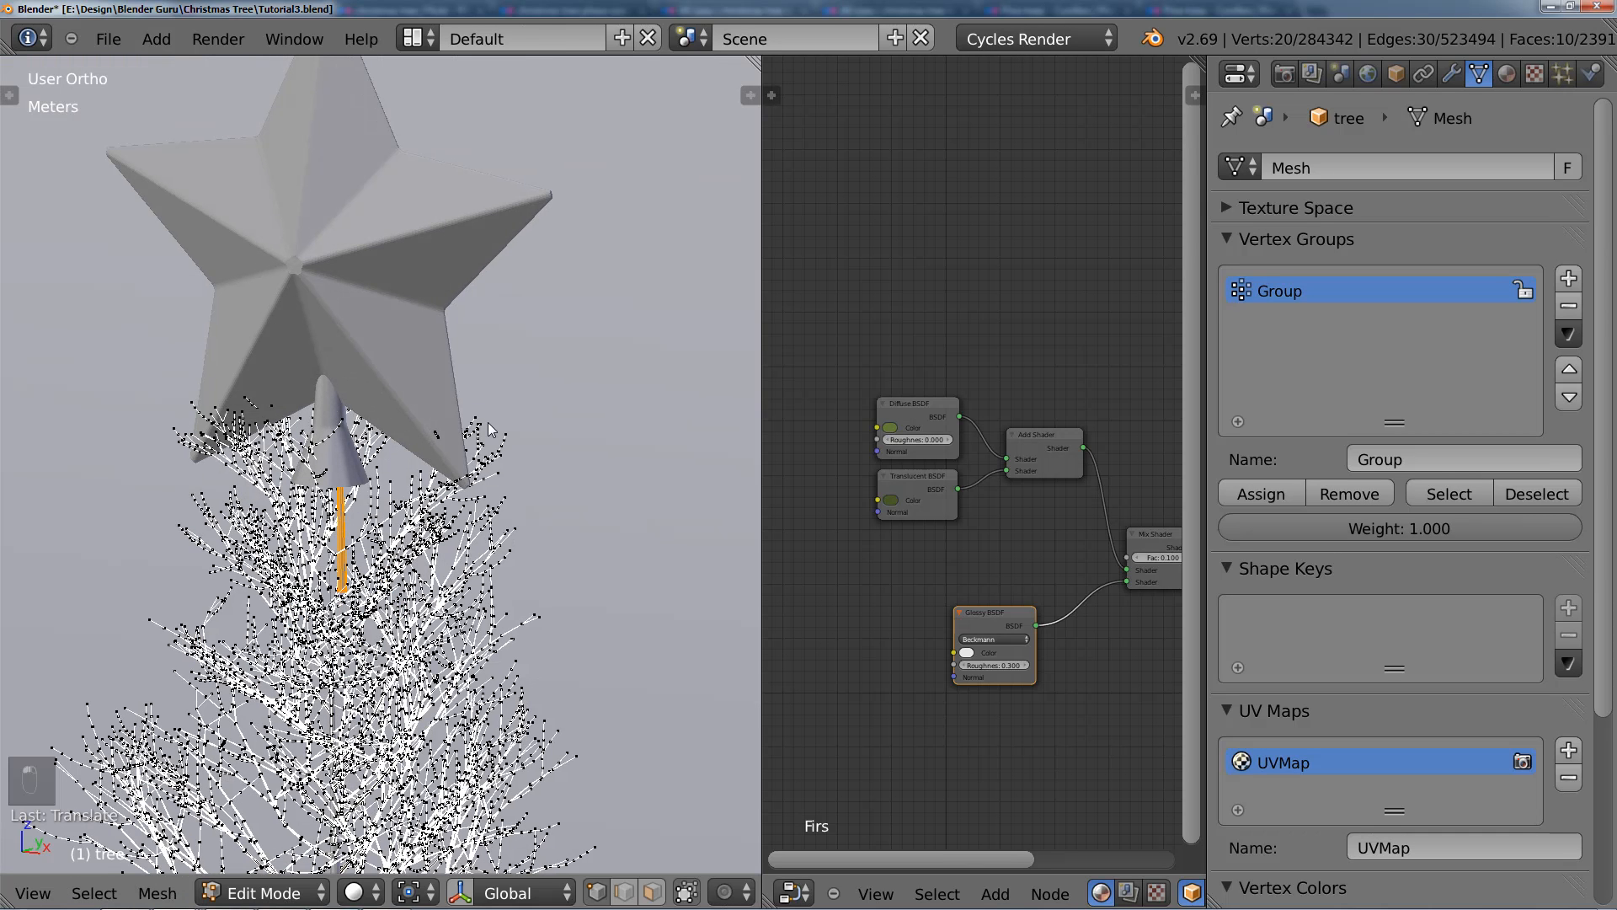
key(Tab)
Step: Hide the tree's particle system in the viewport and check the treetop in front view
key(KP_1)
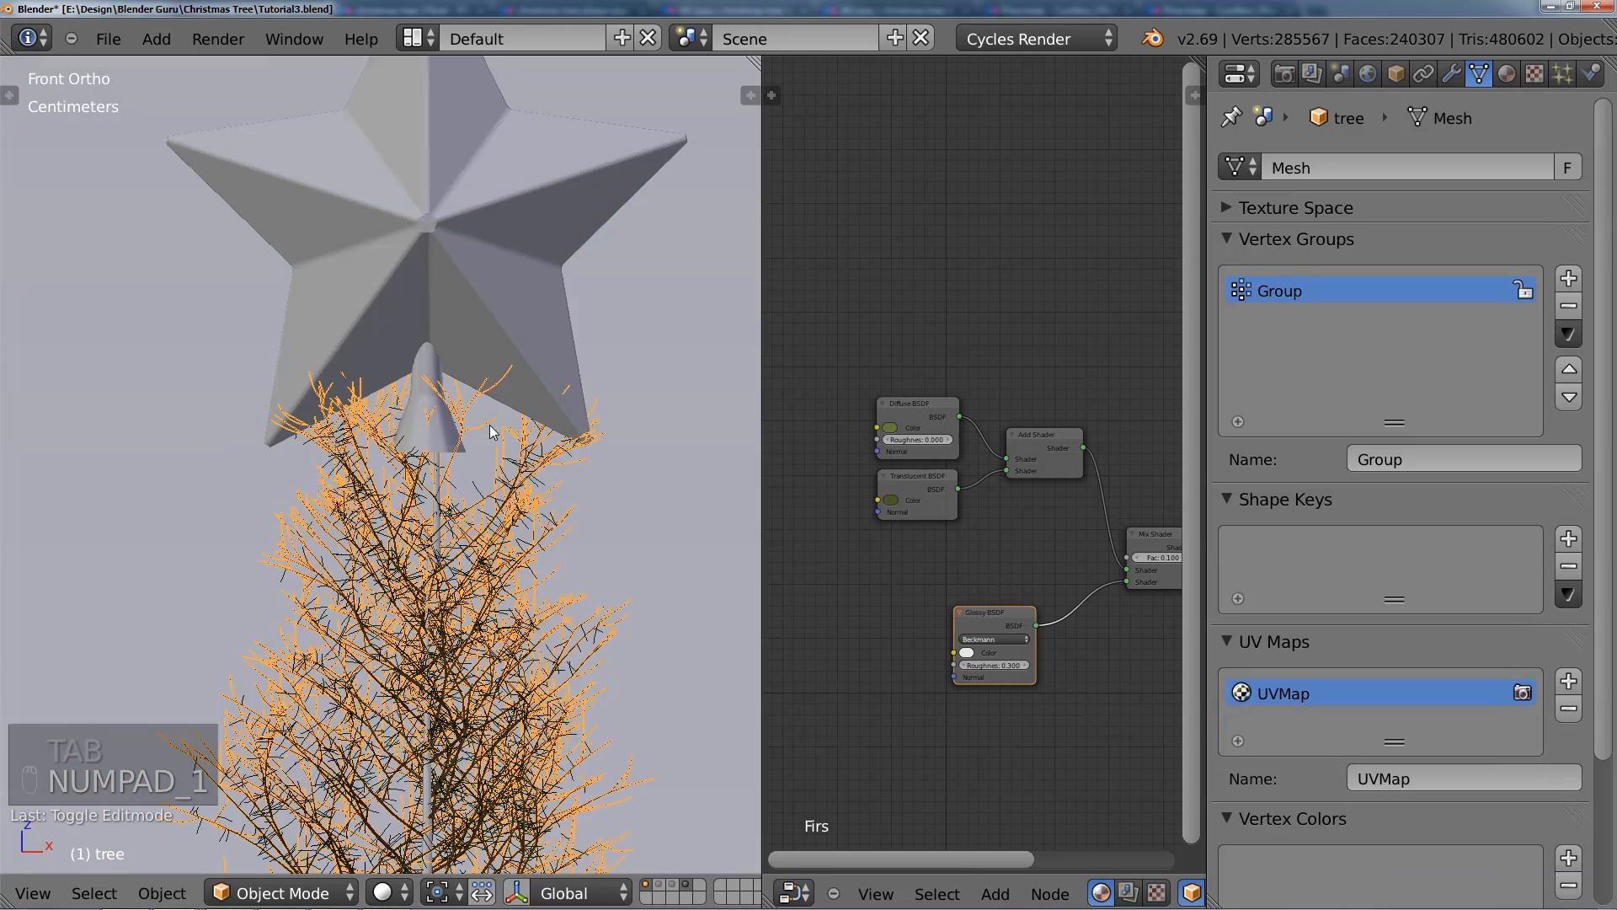
click(1451, 73)
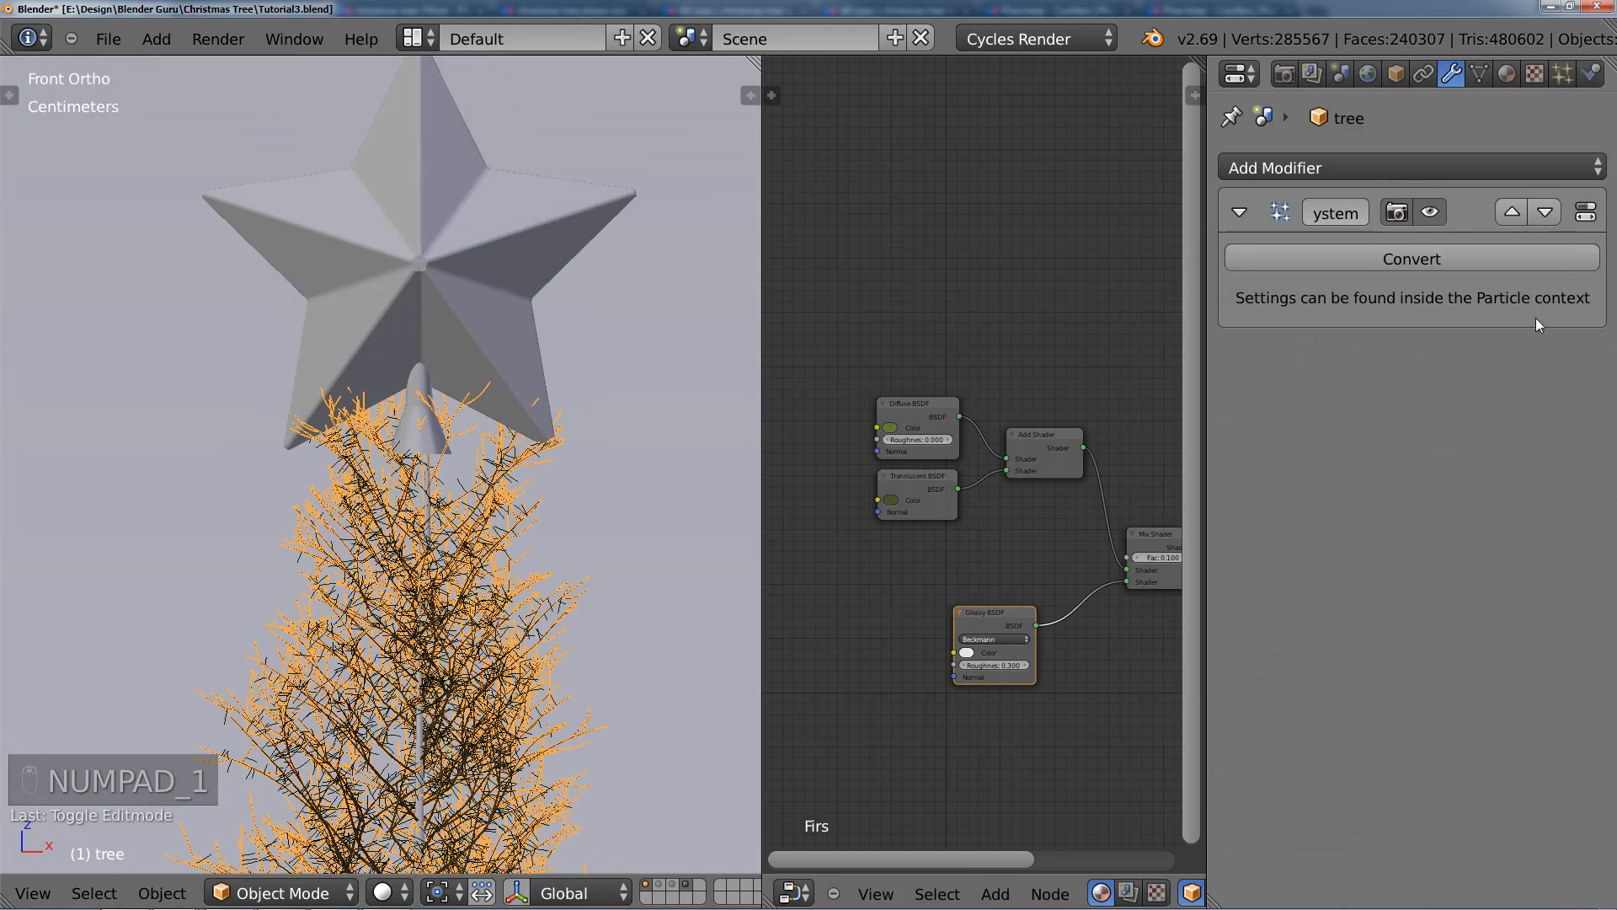
click(1439, 206)
scroll(498, 431, up, 5)
scroll(505, 434, down, 4)
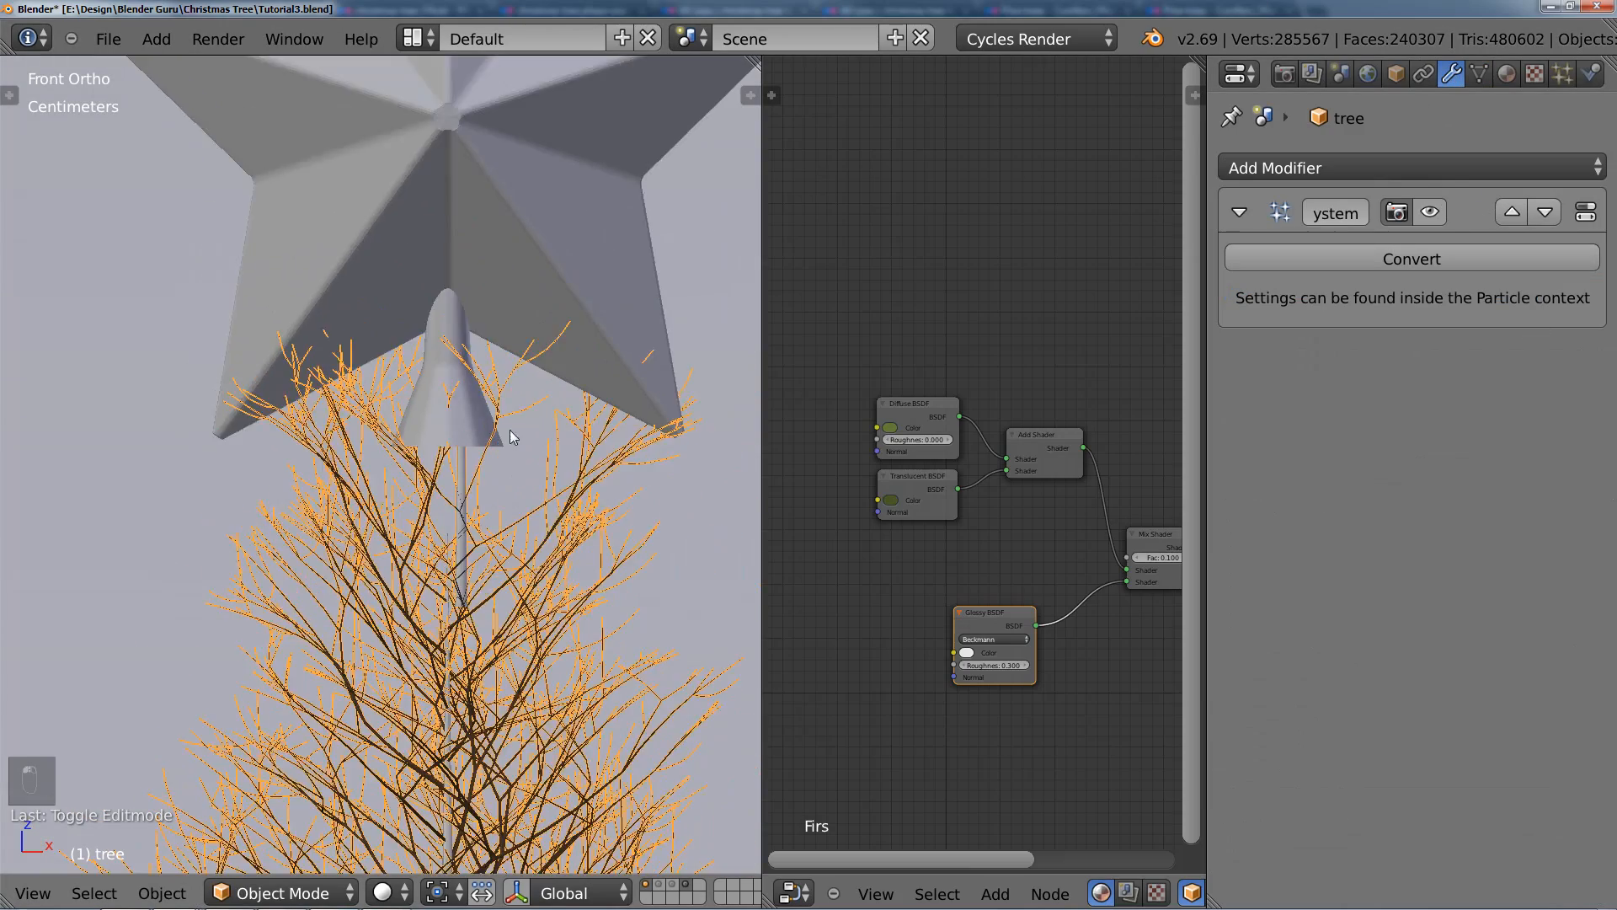
Step: Raise the joined trunk piece along Z, further into the star's flared base
key(Tab)
scroll(506, 437, down, 2)
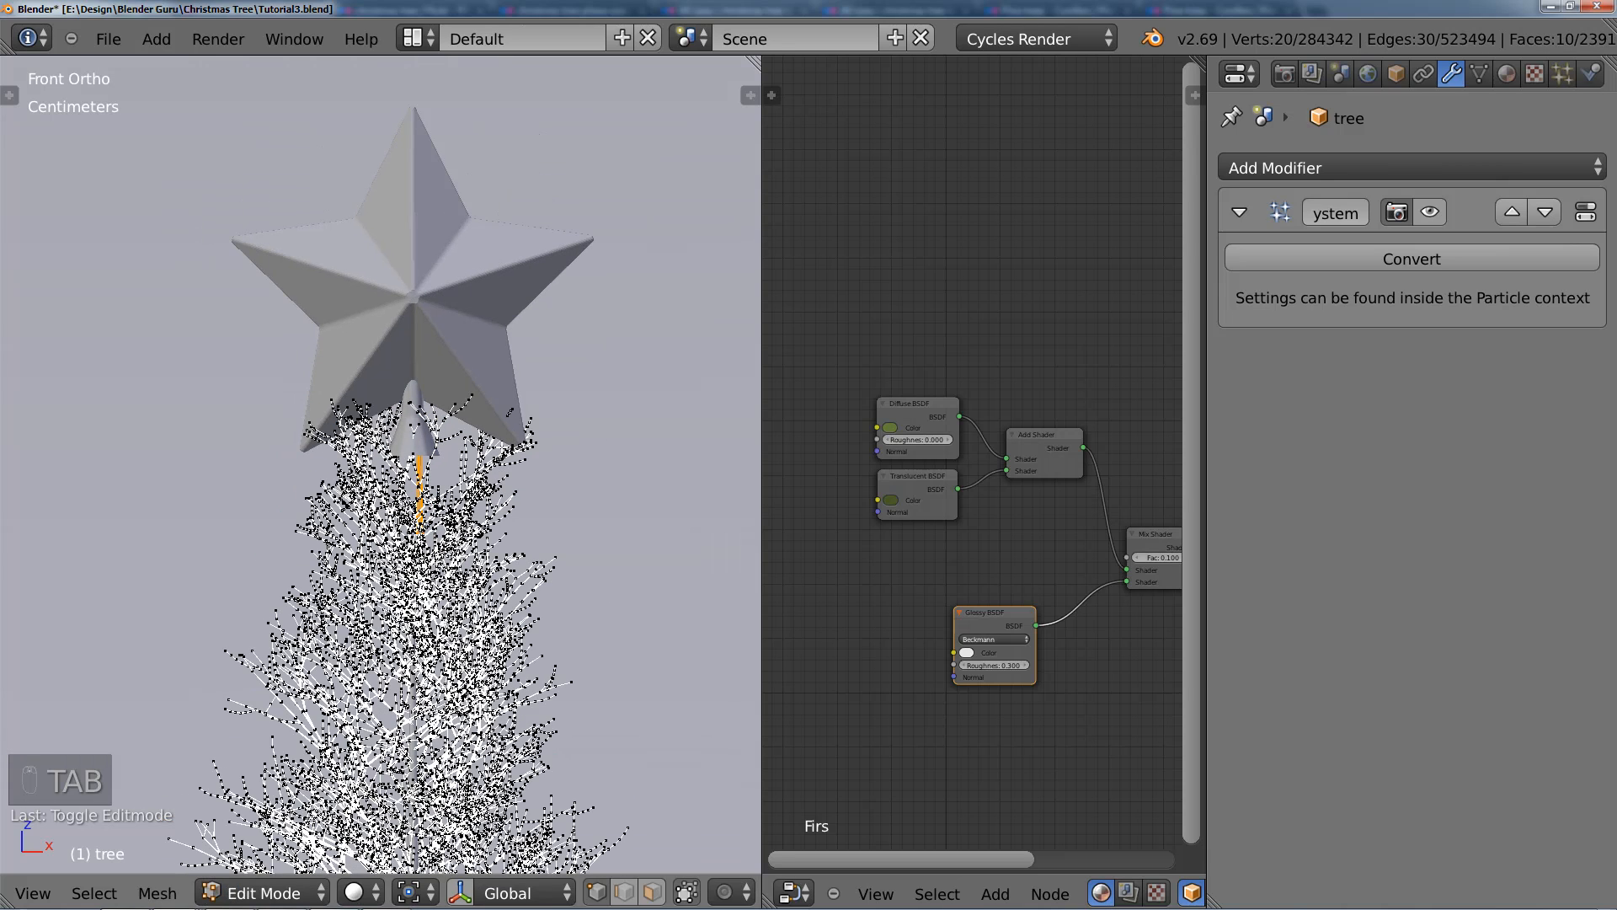
key(g)
key(z)
click(506, 401)
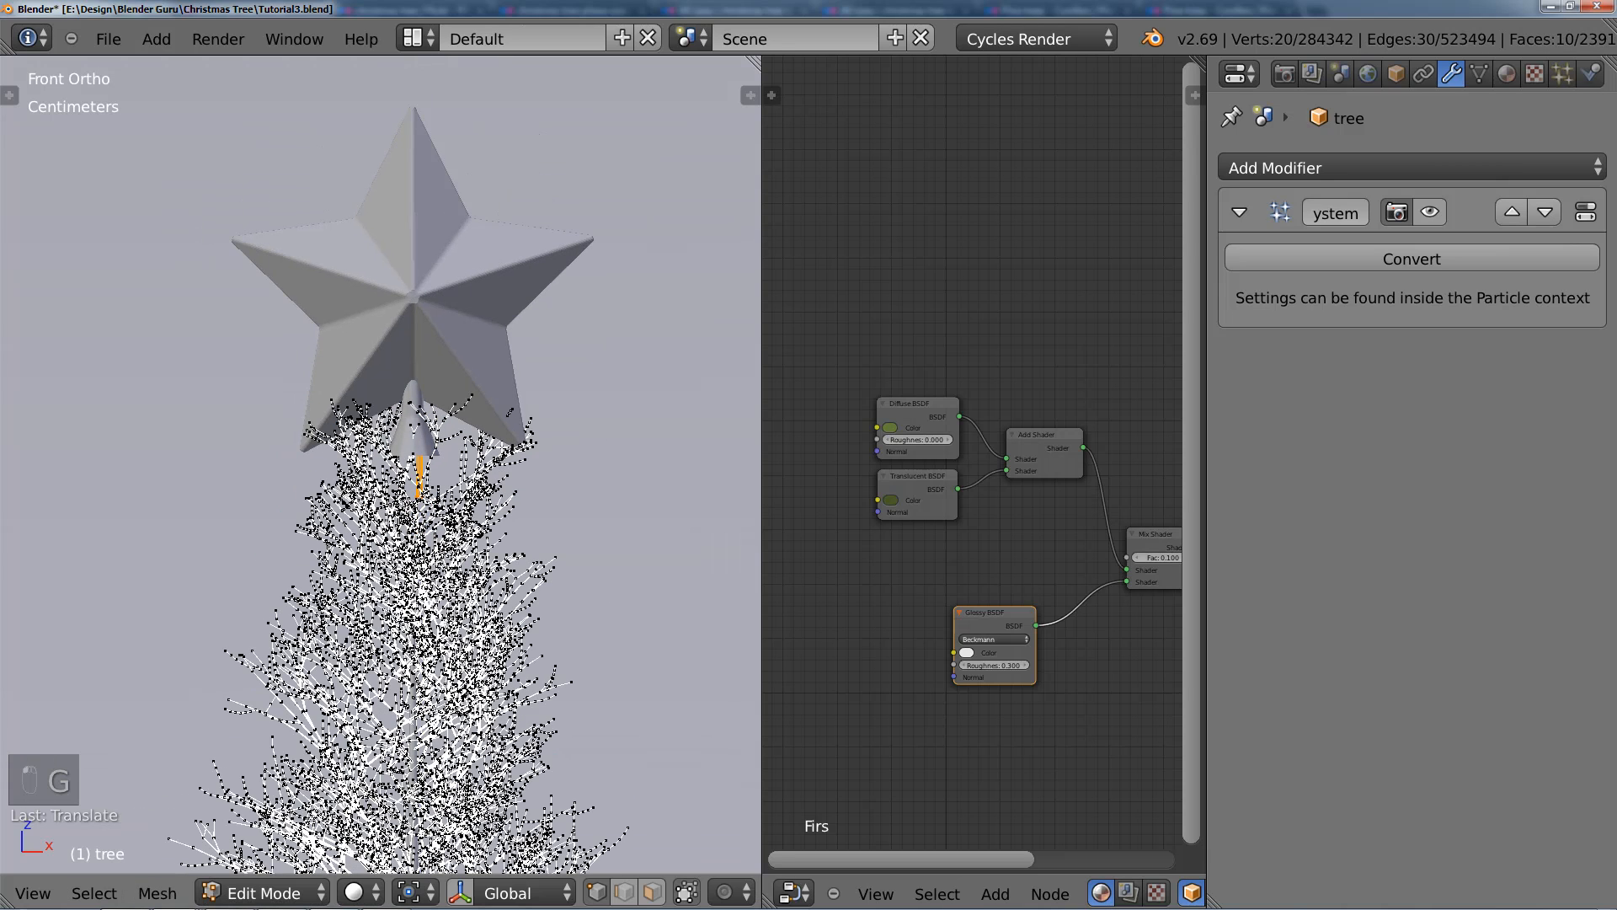
Step: Reselect the whole joined trunk piece from its tip in wireframe and raise it slightly more behind the star
scroll(505, 446, up, 1)
click(460, 473)
key(z)
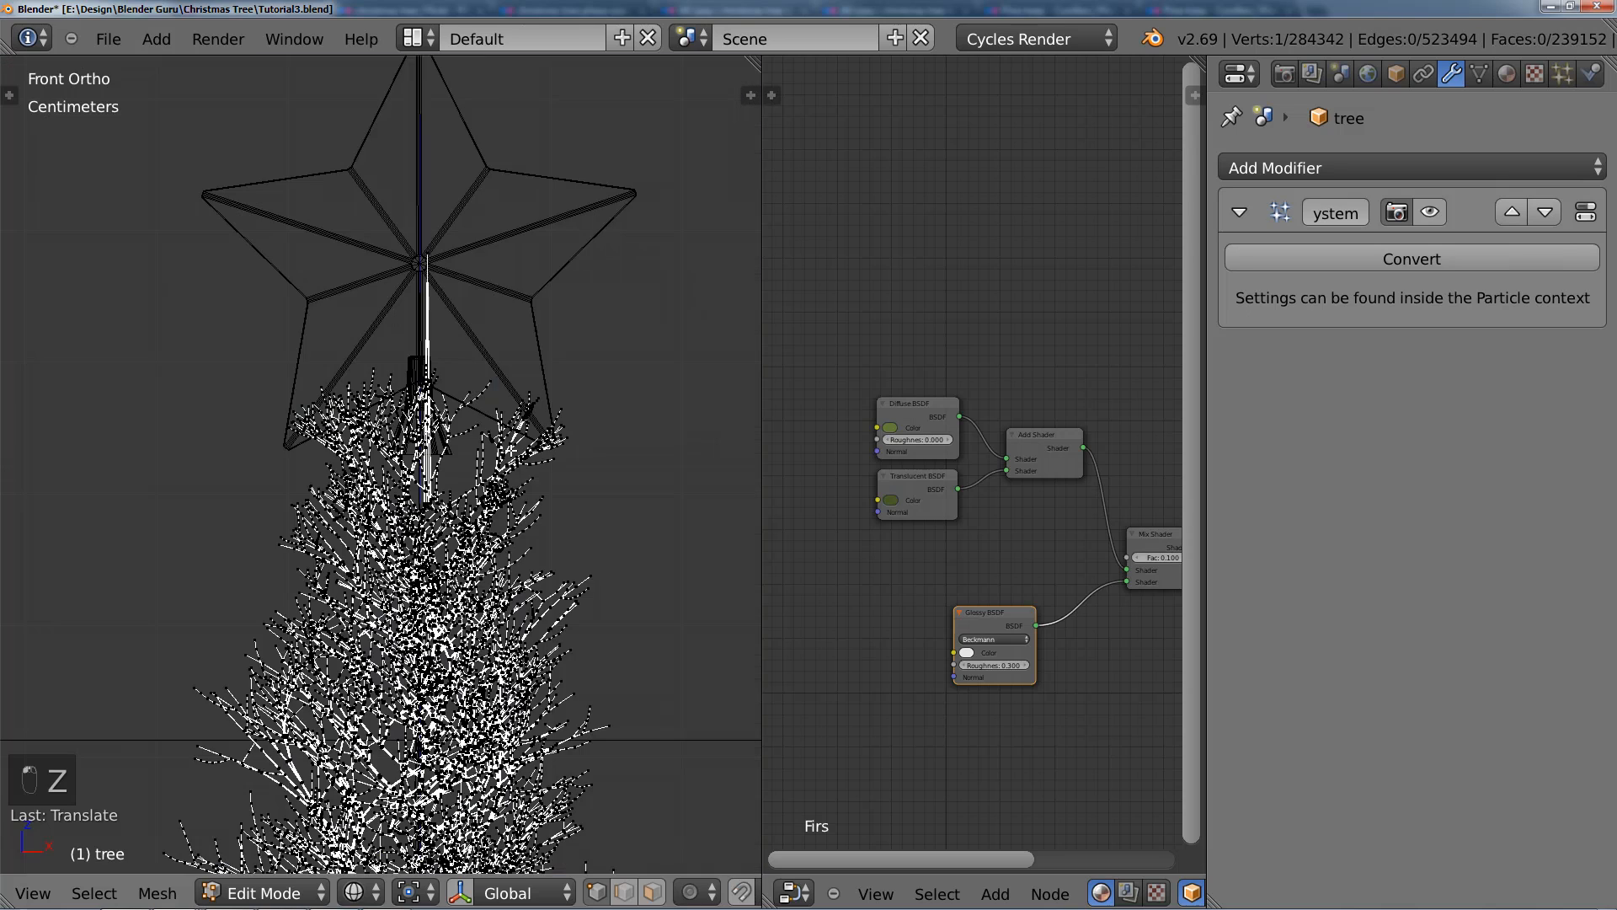
scroll(460, 473, up, 1)
scroll(460, 473, up, 1)
key(a)
key(b)
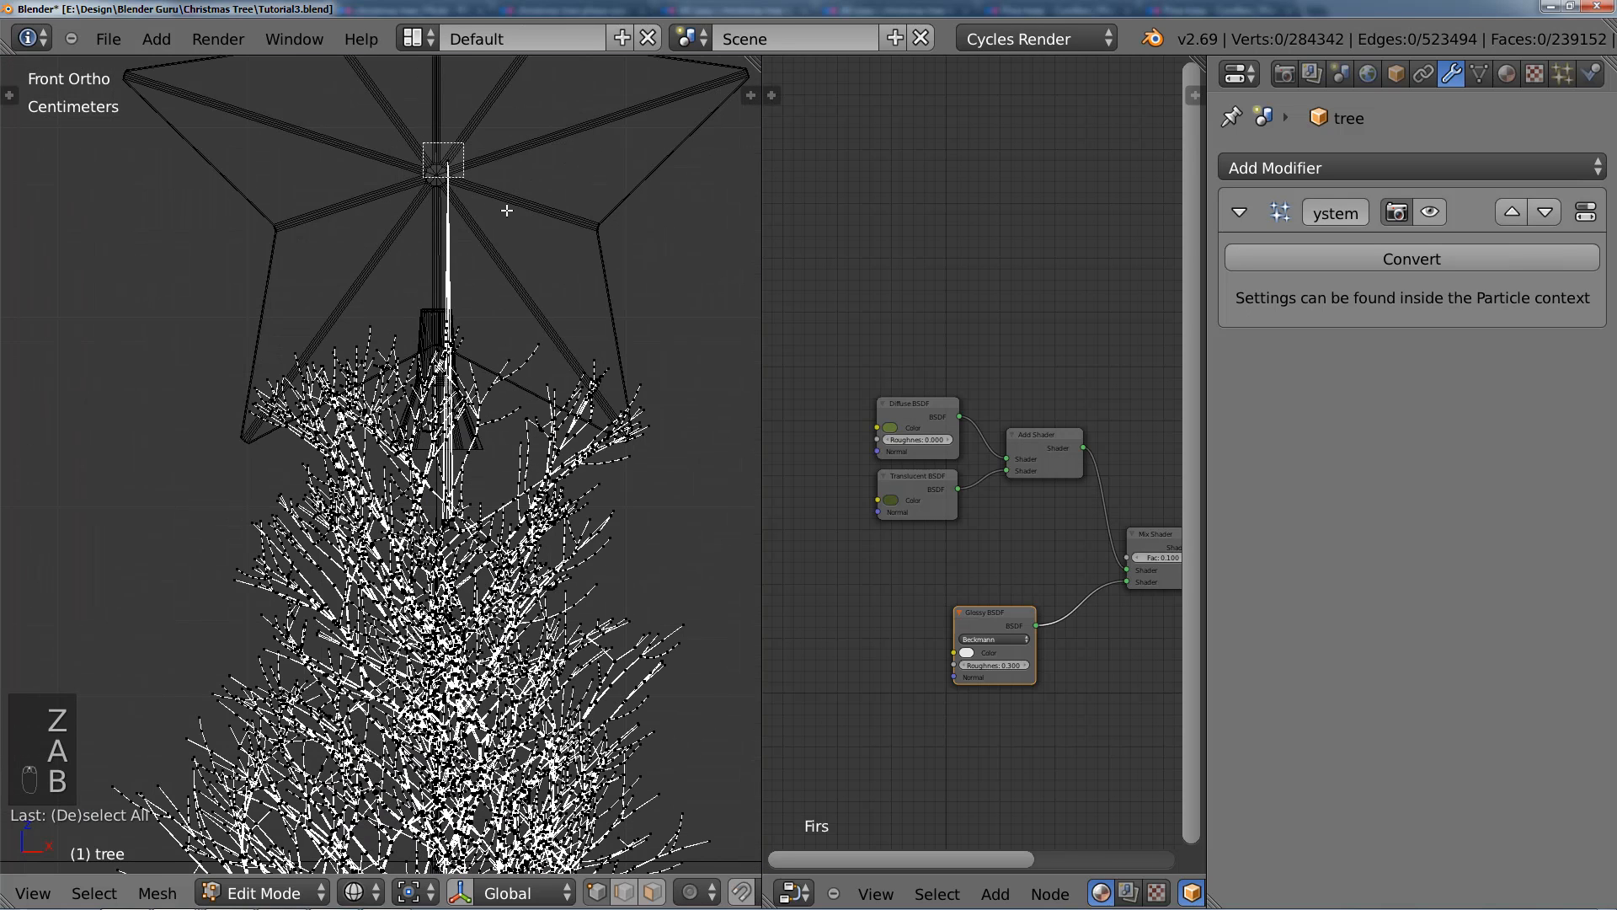
drag(424, 143, 507, 209)
key(ctrl+l)
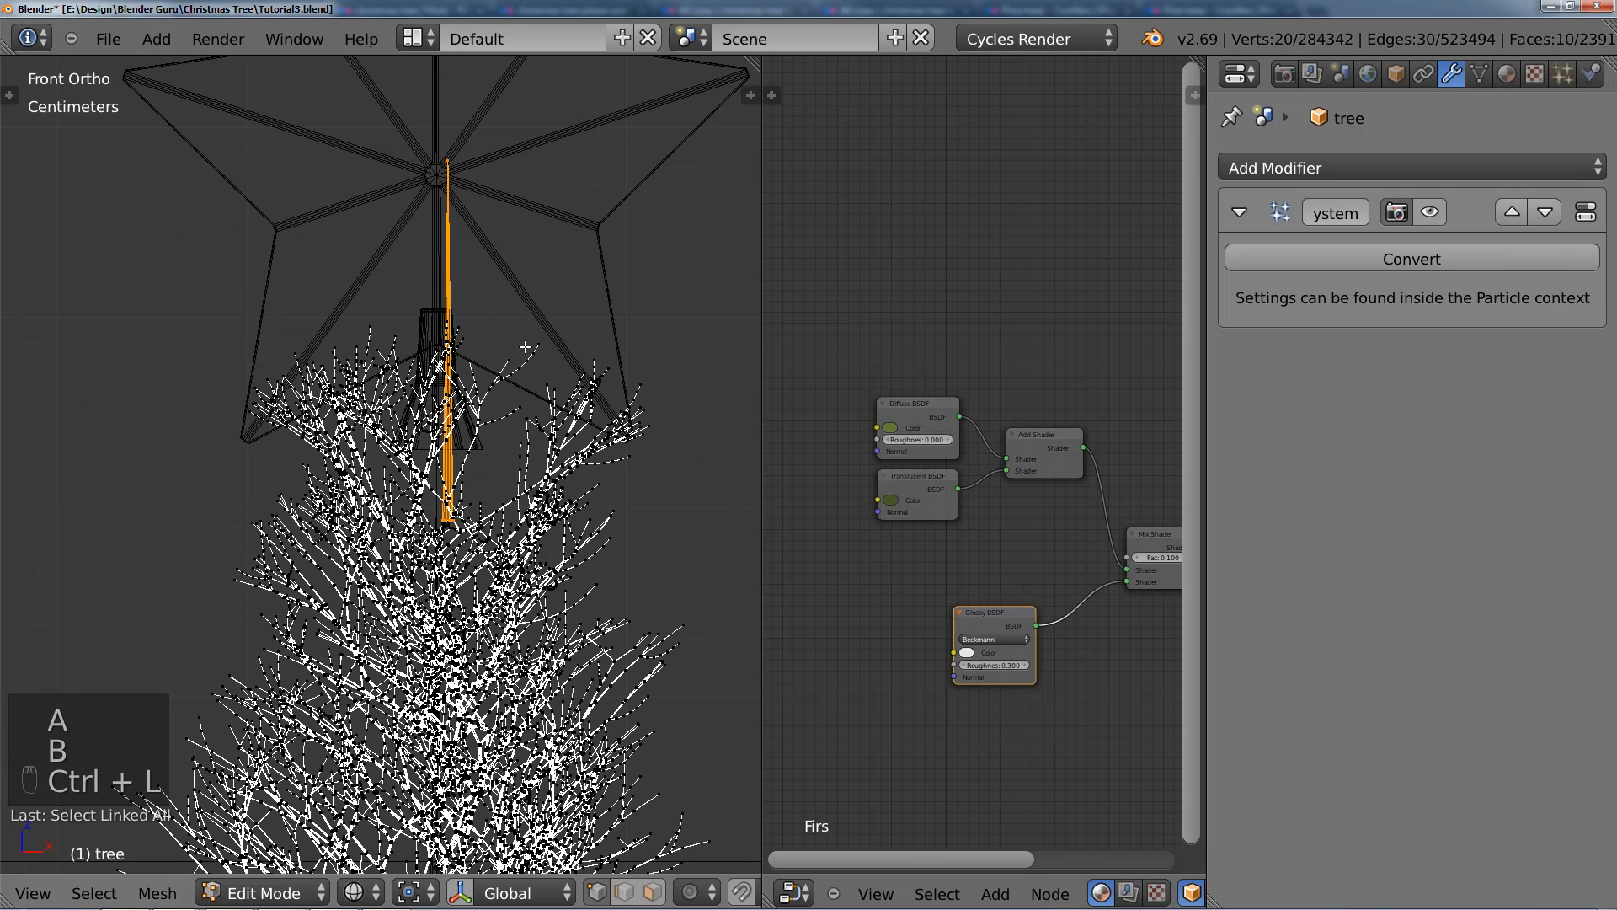
key(g)
click(518, 315)
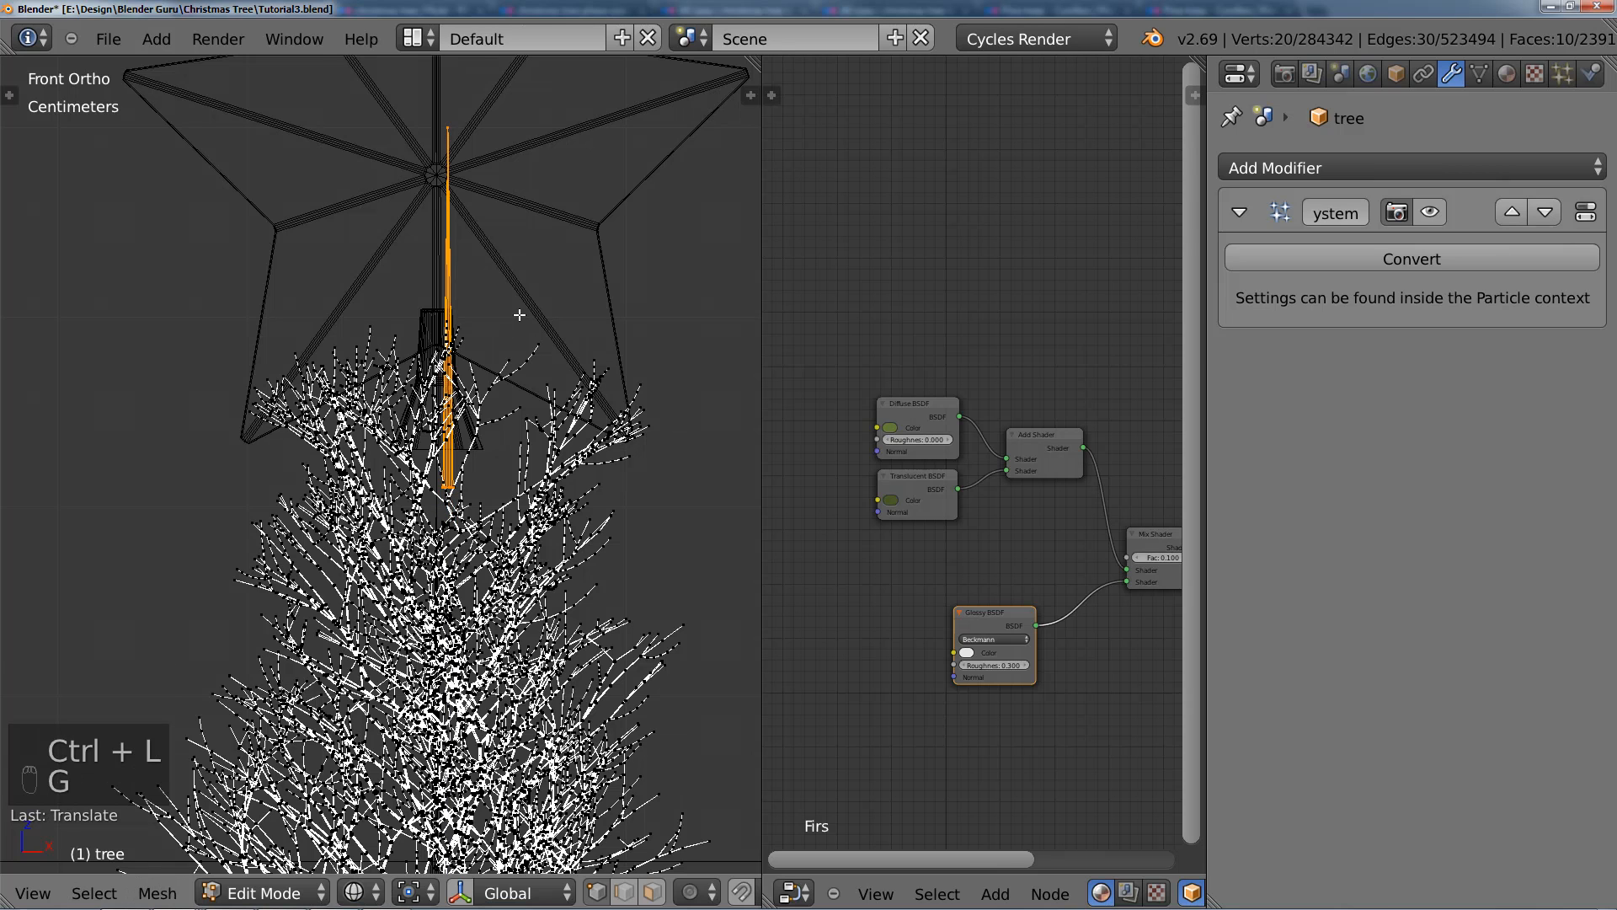
Step: Leave the tree's mesh editing, move the star to line up with the trunk piece, and check it in solid shading
scroll(520, 315, down, 1)
key(Tab)
right_click(493, 302)
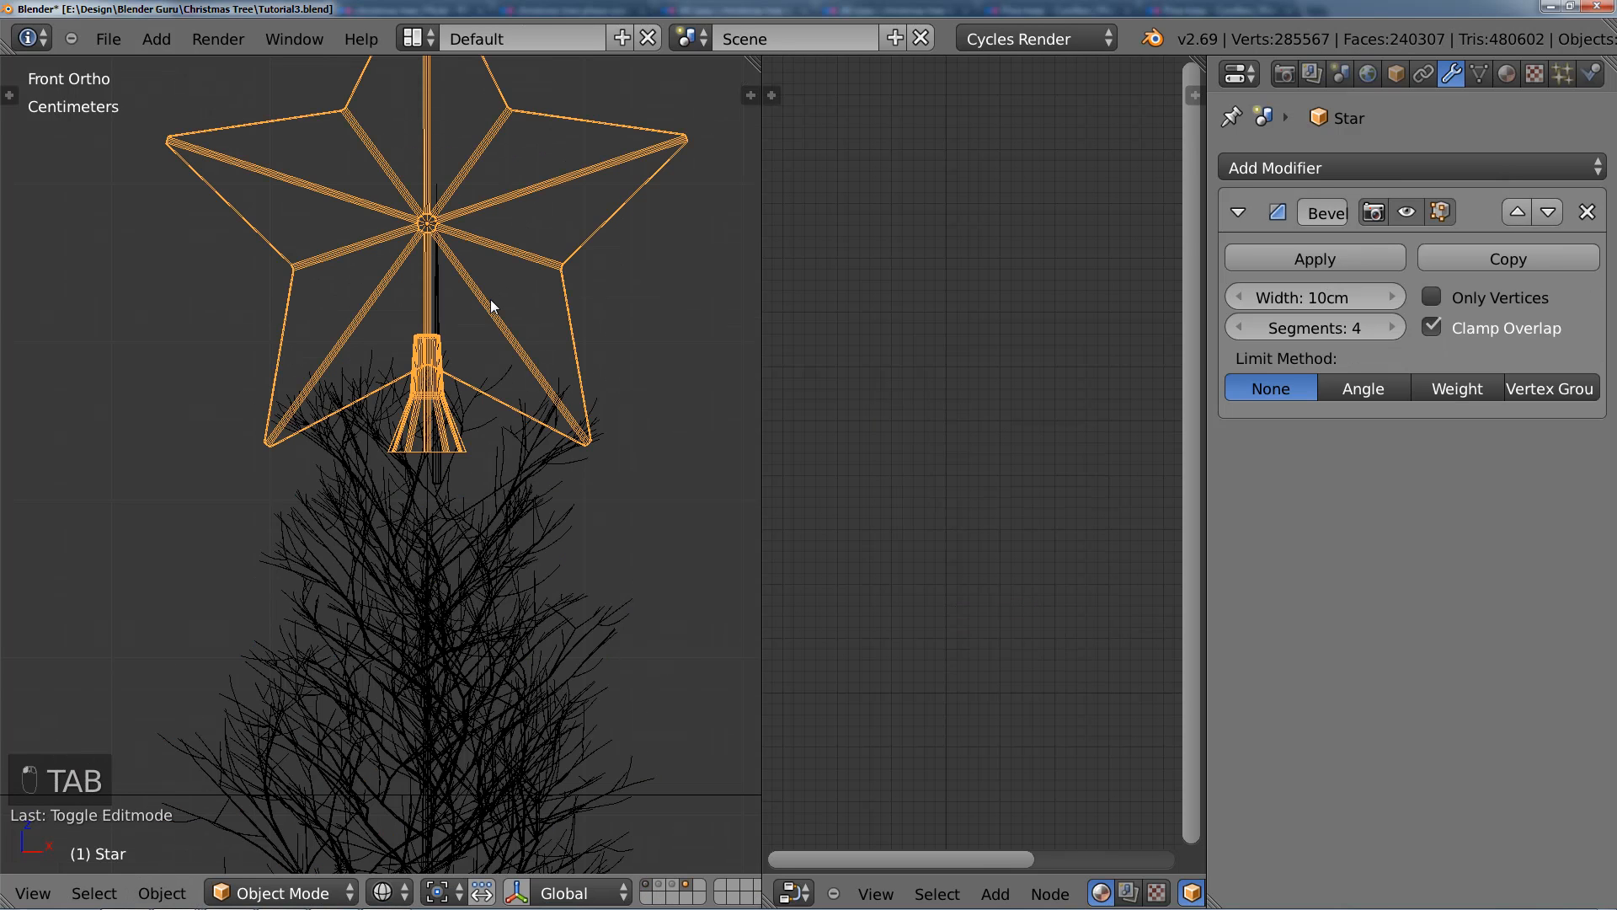
key(g)
click(502, 213)
mouse_move(502, 214)
middle_down()
mouse_move(499, 253)
mouse_move(414, 301)
mouse_move(347, 286)
mouse_move(371, 261)
mouse_move(472, 246)
middle_up()
key(z)
scroll(475, 303, down, 5)
middle_drag(478, 405, 392, 452)
scroll(537, 454, up, 4)
scroll(391, 453, down, 4)
scroll(416, 426, up, 1)
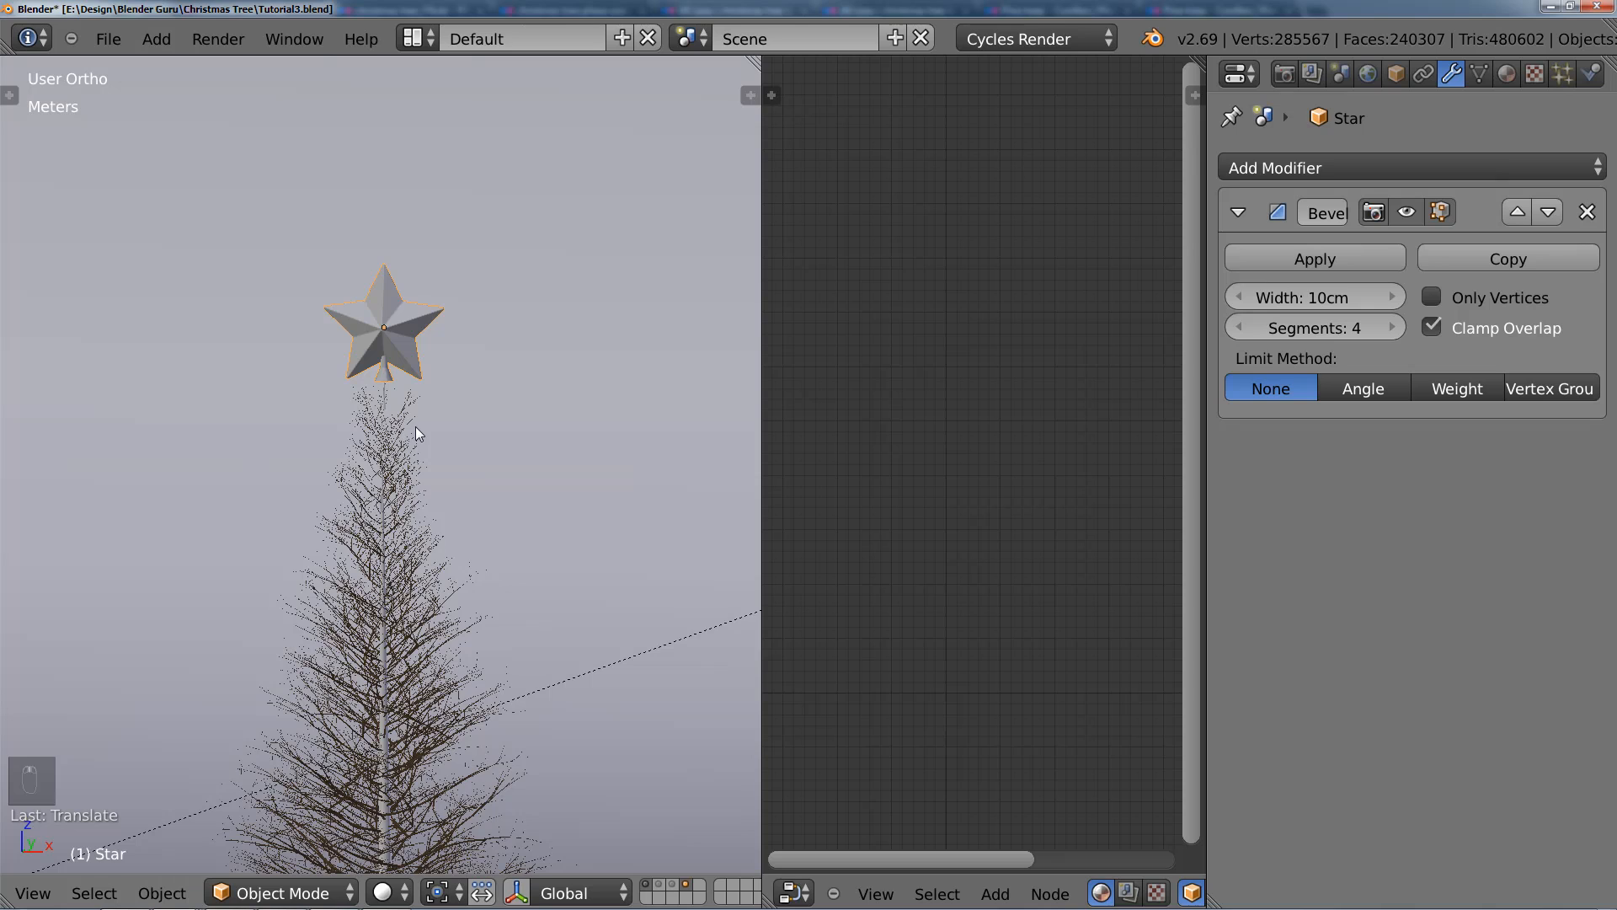
Step: Scale the star down in camera view and lower it along Z towards the treetop
key(KP_0)
scroll(386, 451, up, 3)
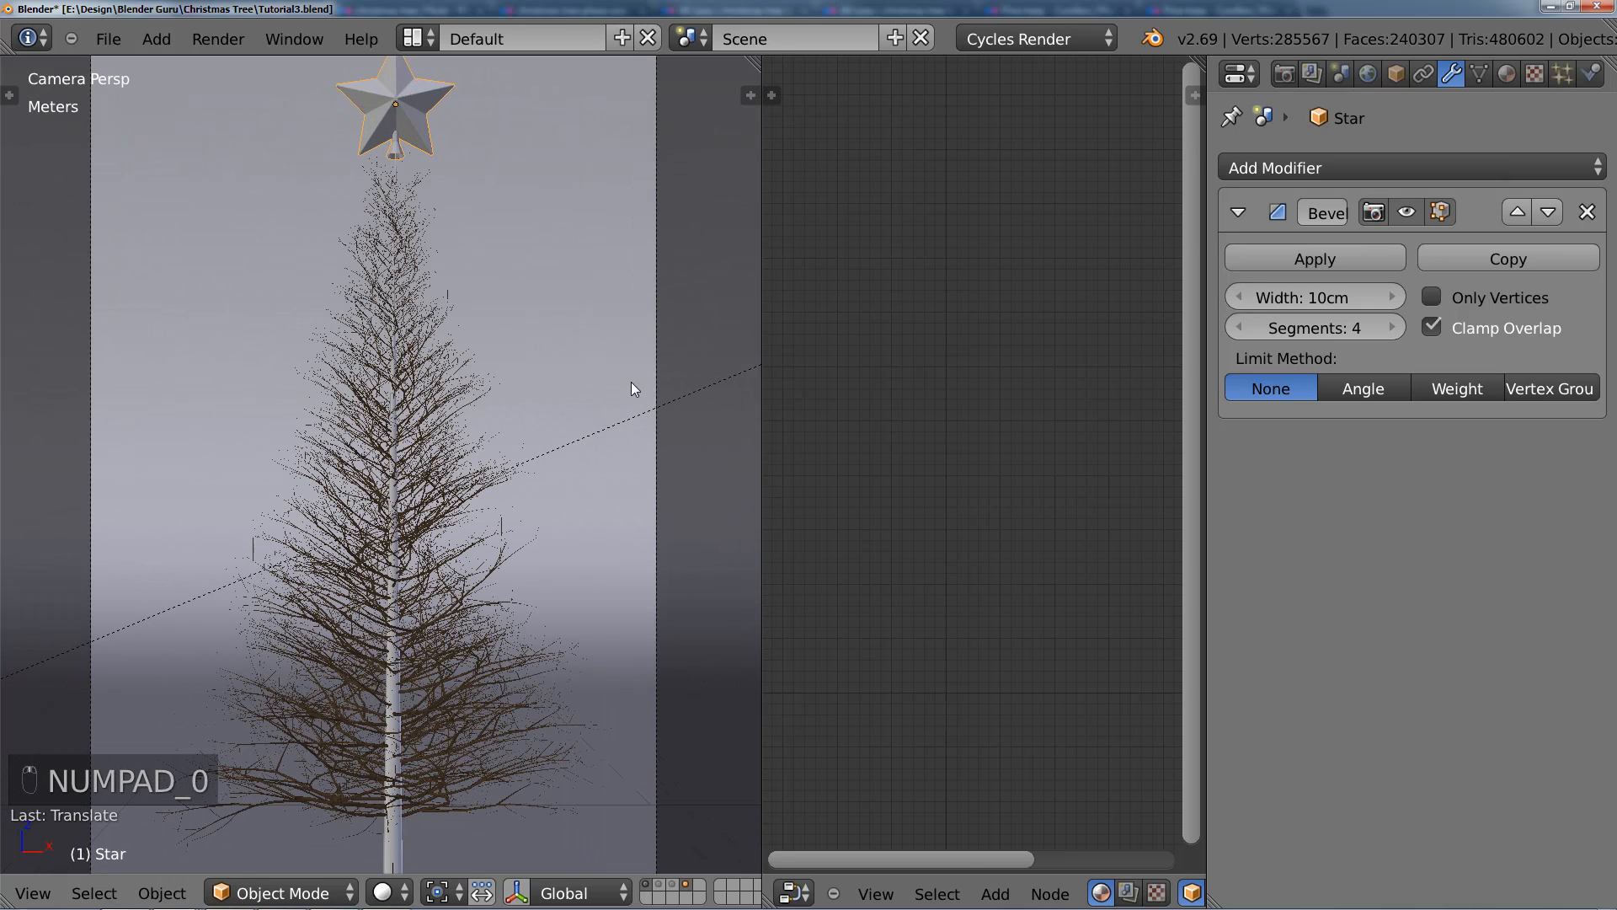
key(s)
click(517, 286)
key(g)
key(z)
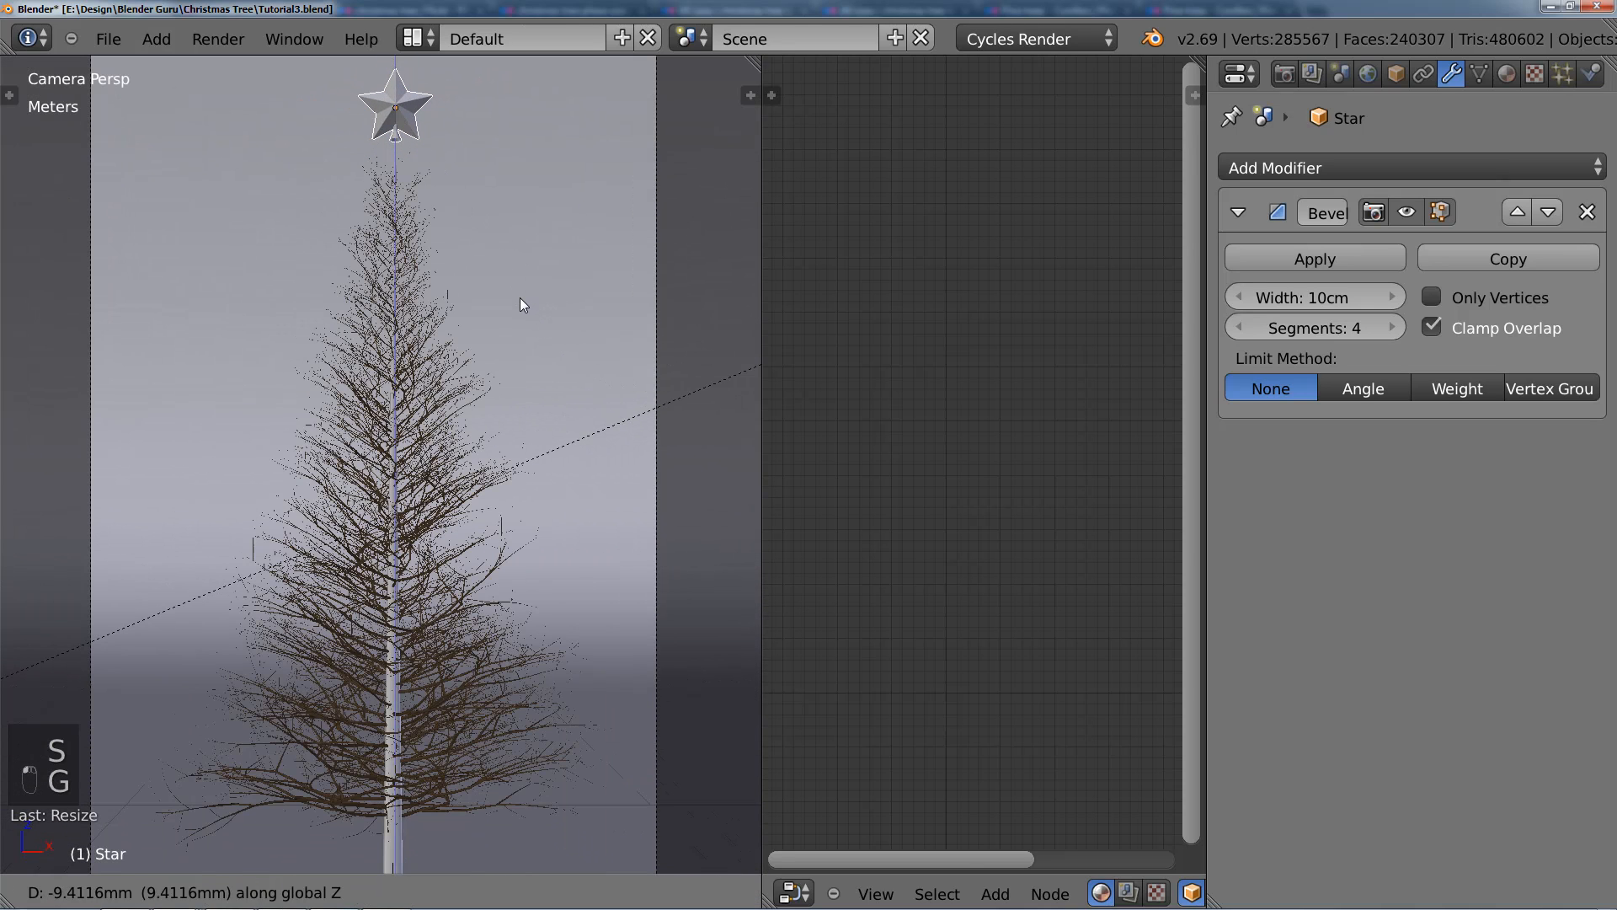
click(517, 309)
Step: Shrink the star further, lower it along Z onto the treetop, and readjust its scale
key(s)
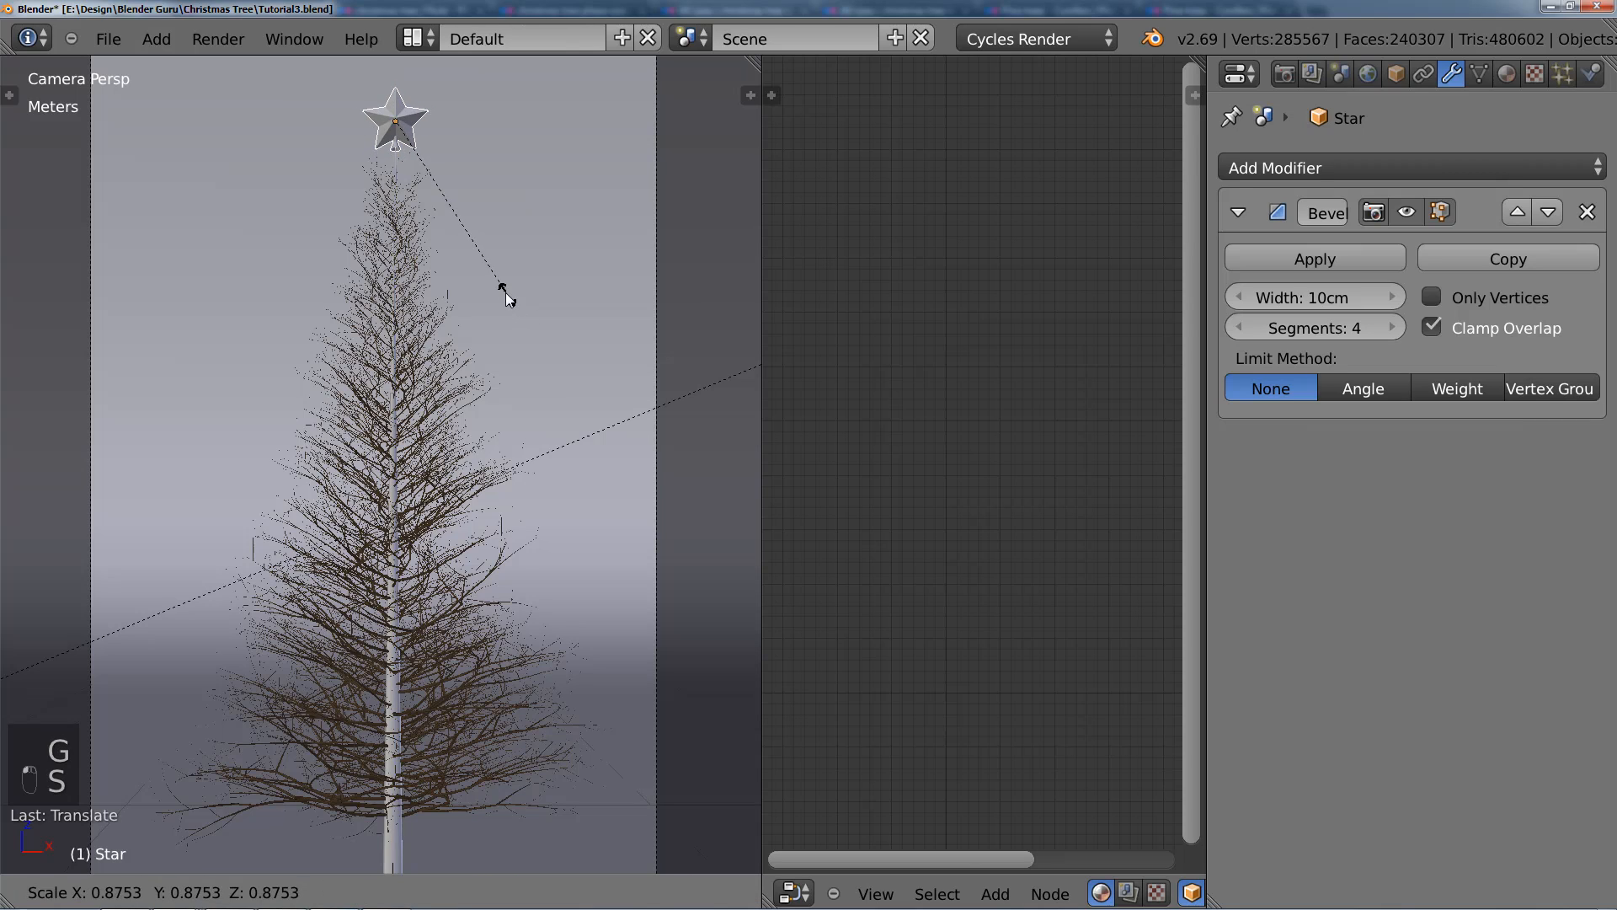
click(505, 291)
key(g)
key(z)
click(503, 301)
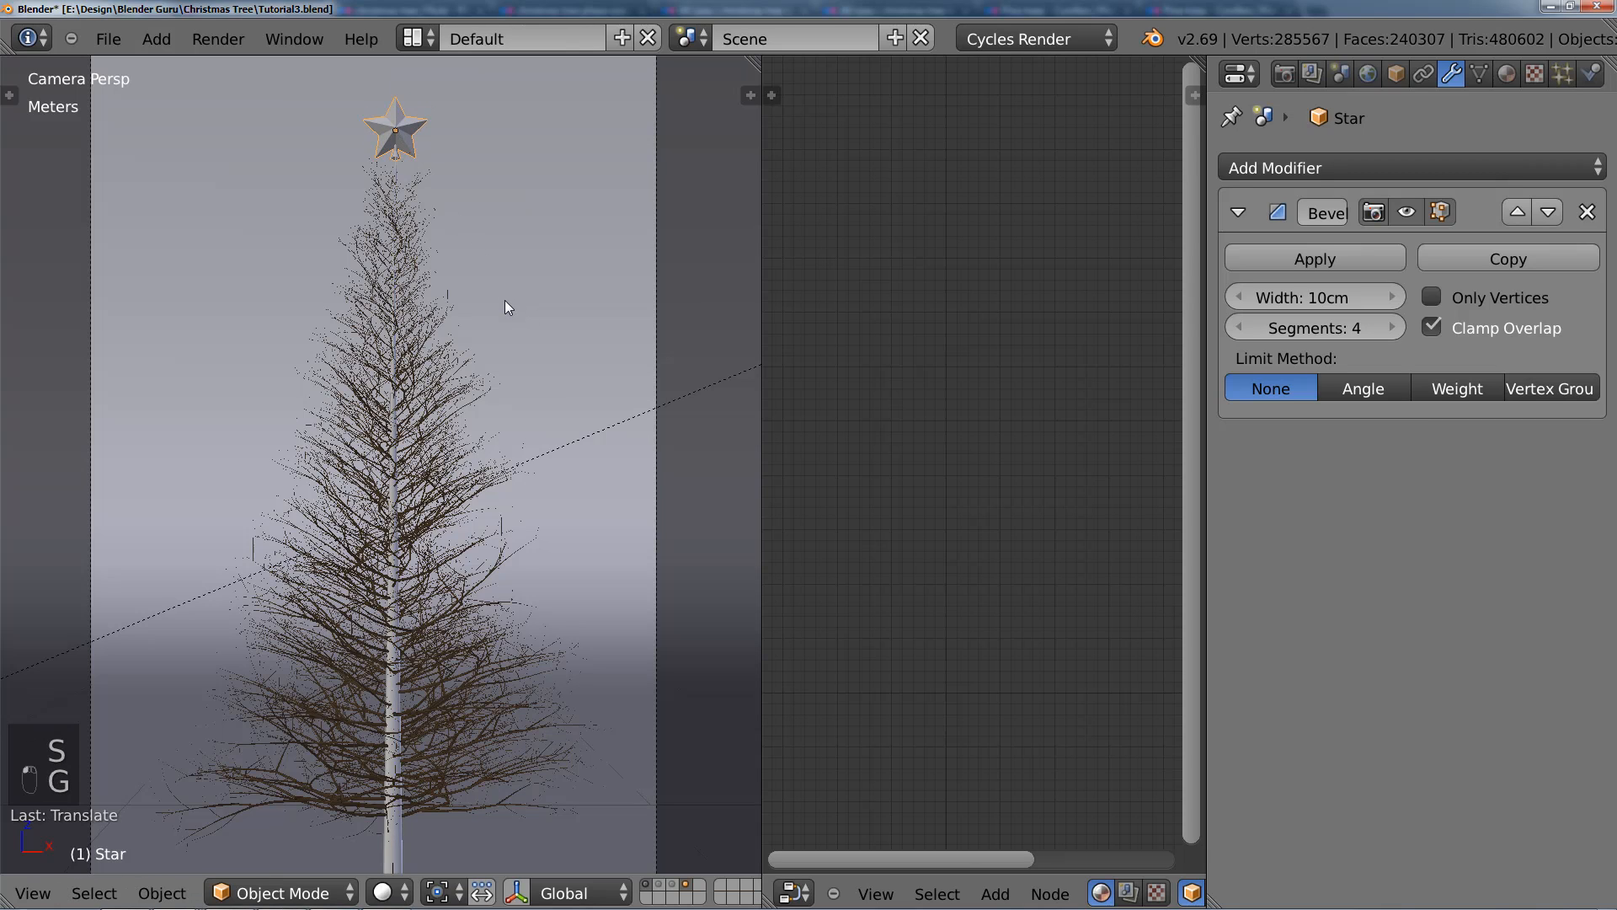
key(s)
click(513, 280)
Step: Examine the star's size and seating on the treetop up close through the camera view
key(a)
shift+middle_drag(433, 180, 443, 361)
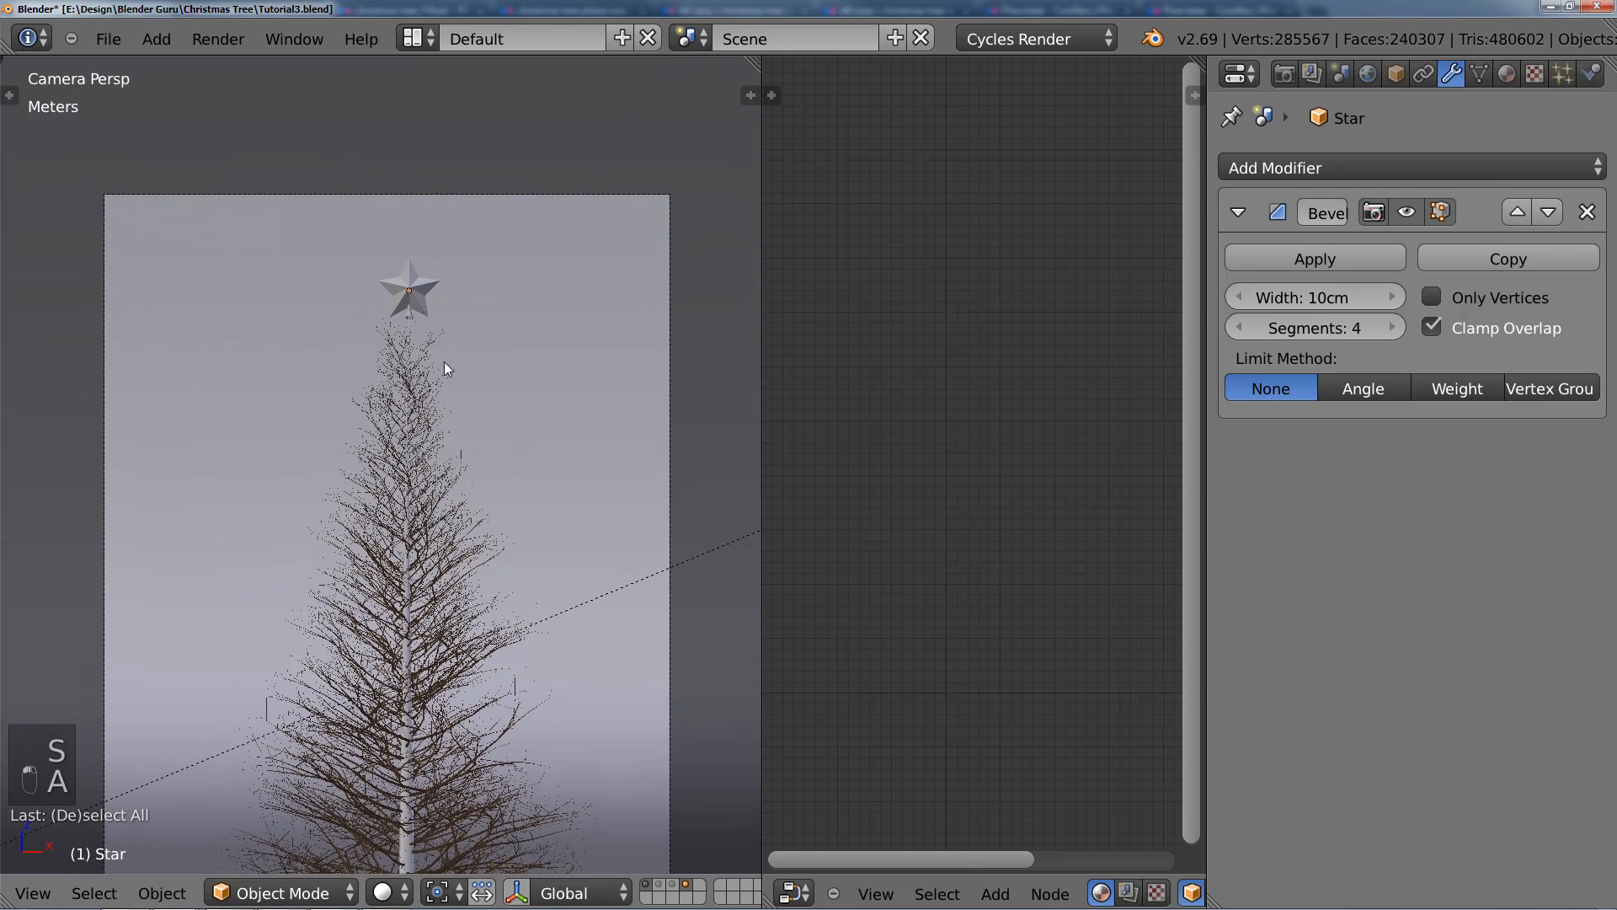
scroll(445, 370, up, 4)
right_click(445, 169)
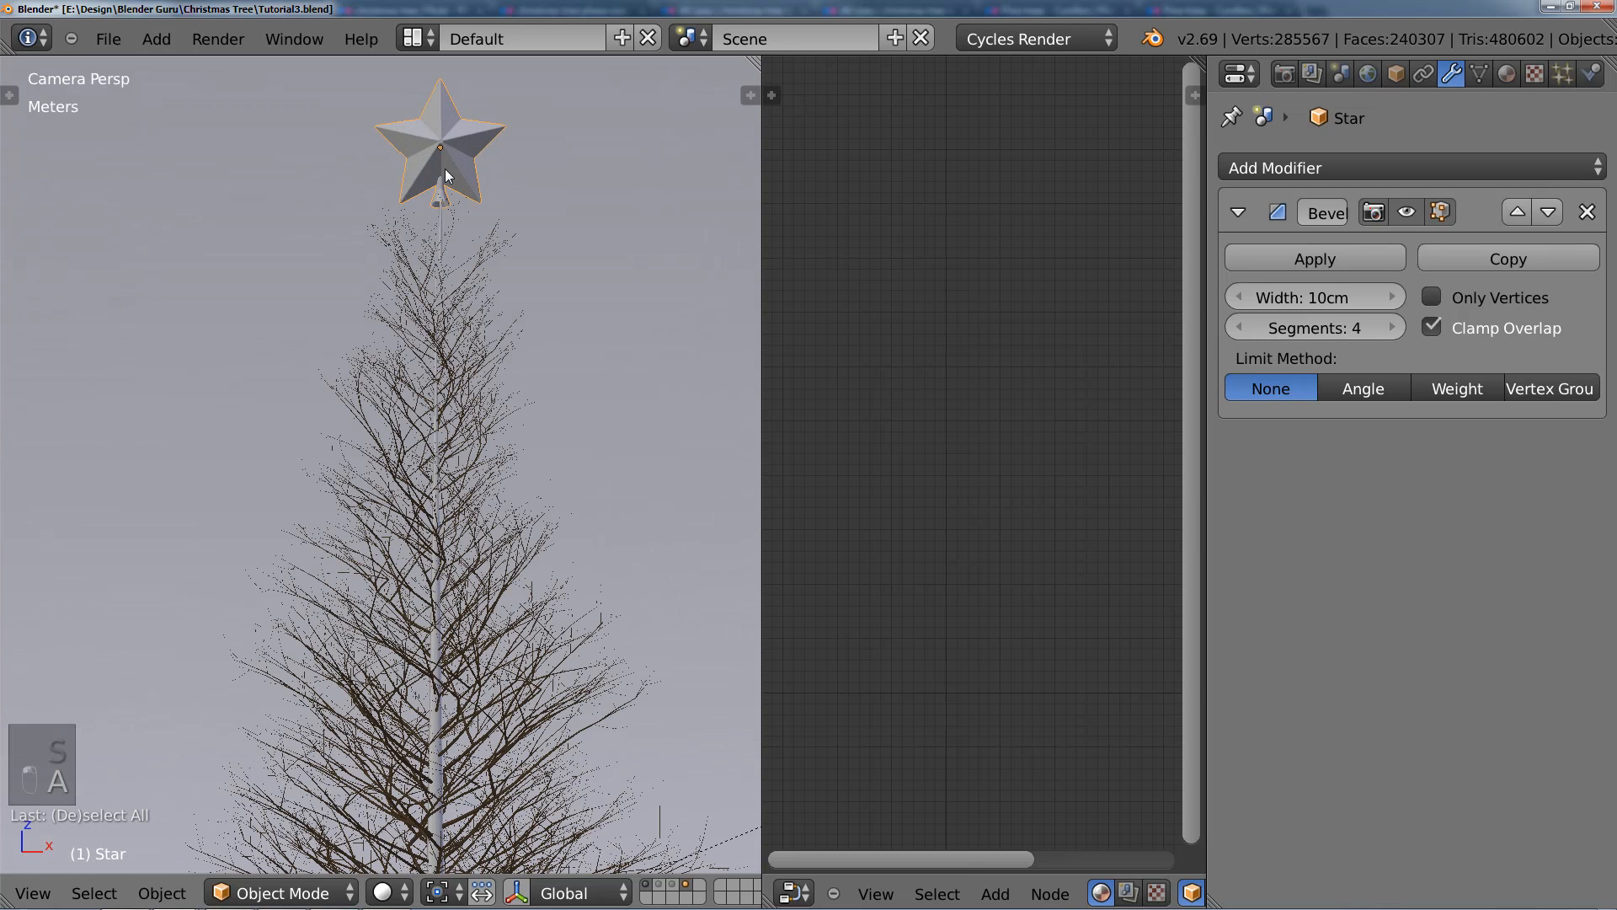
shift+middle_drag(497, 255, 433, 397)
scroll(433, 397, up, 1)
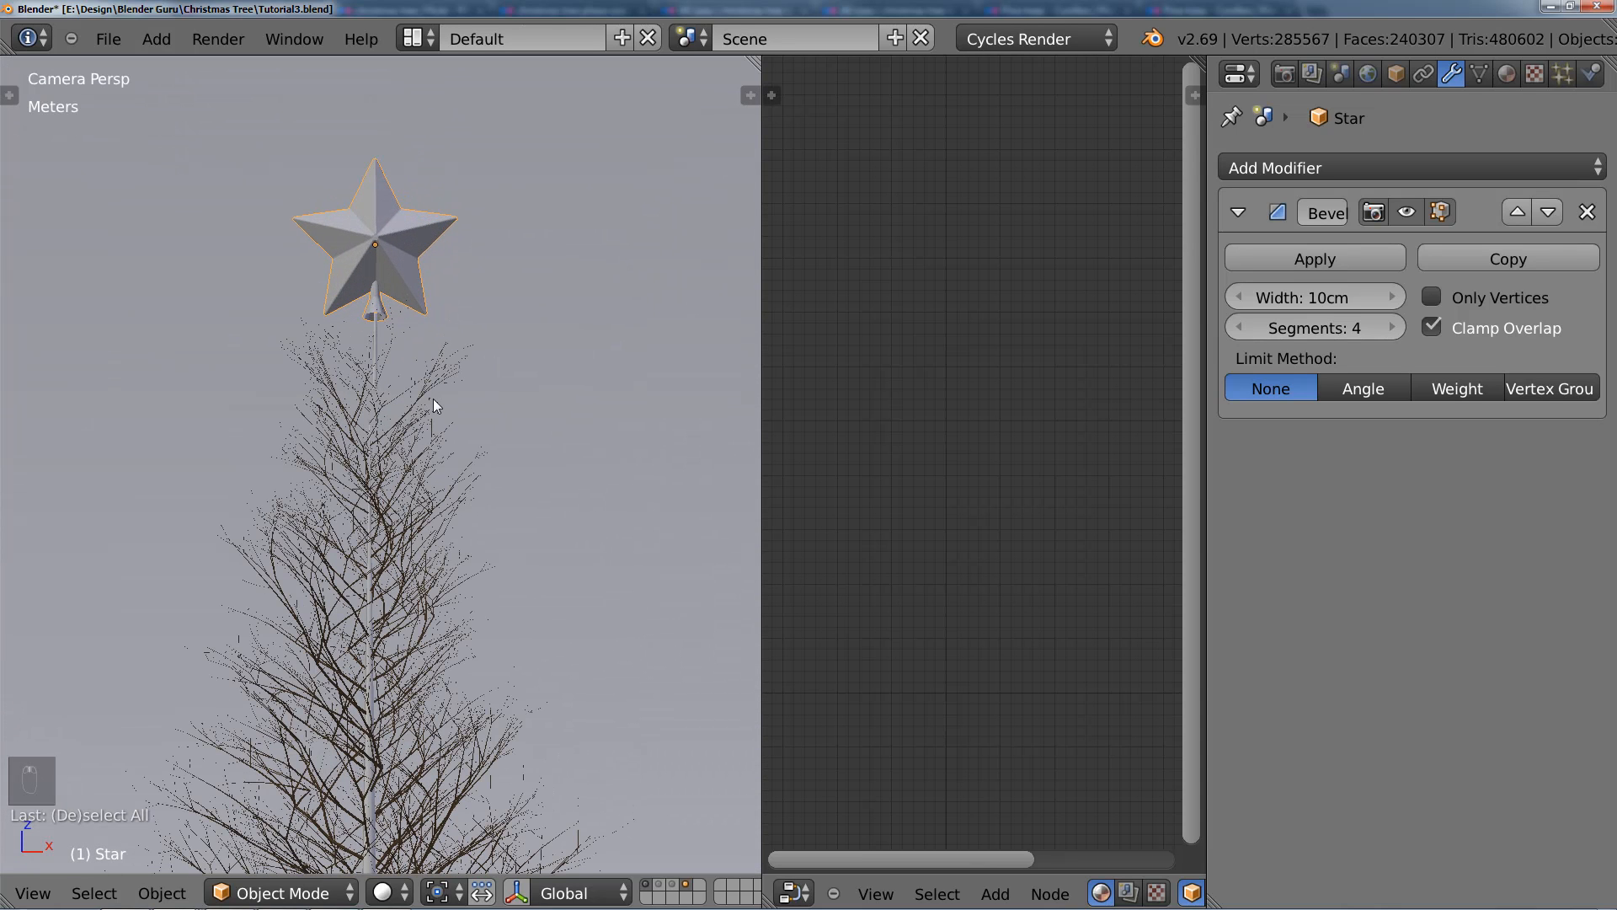
scroll(433, 397, down, 2)
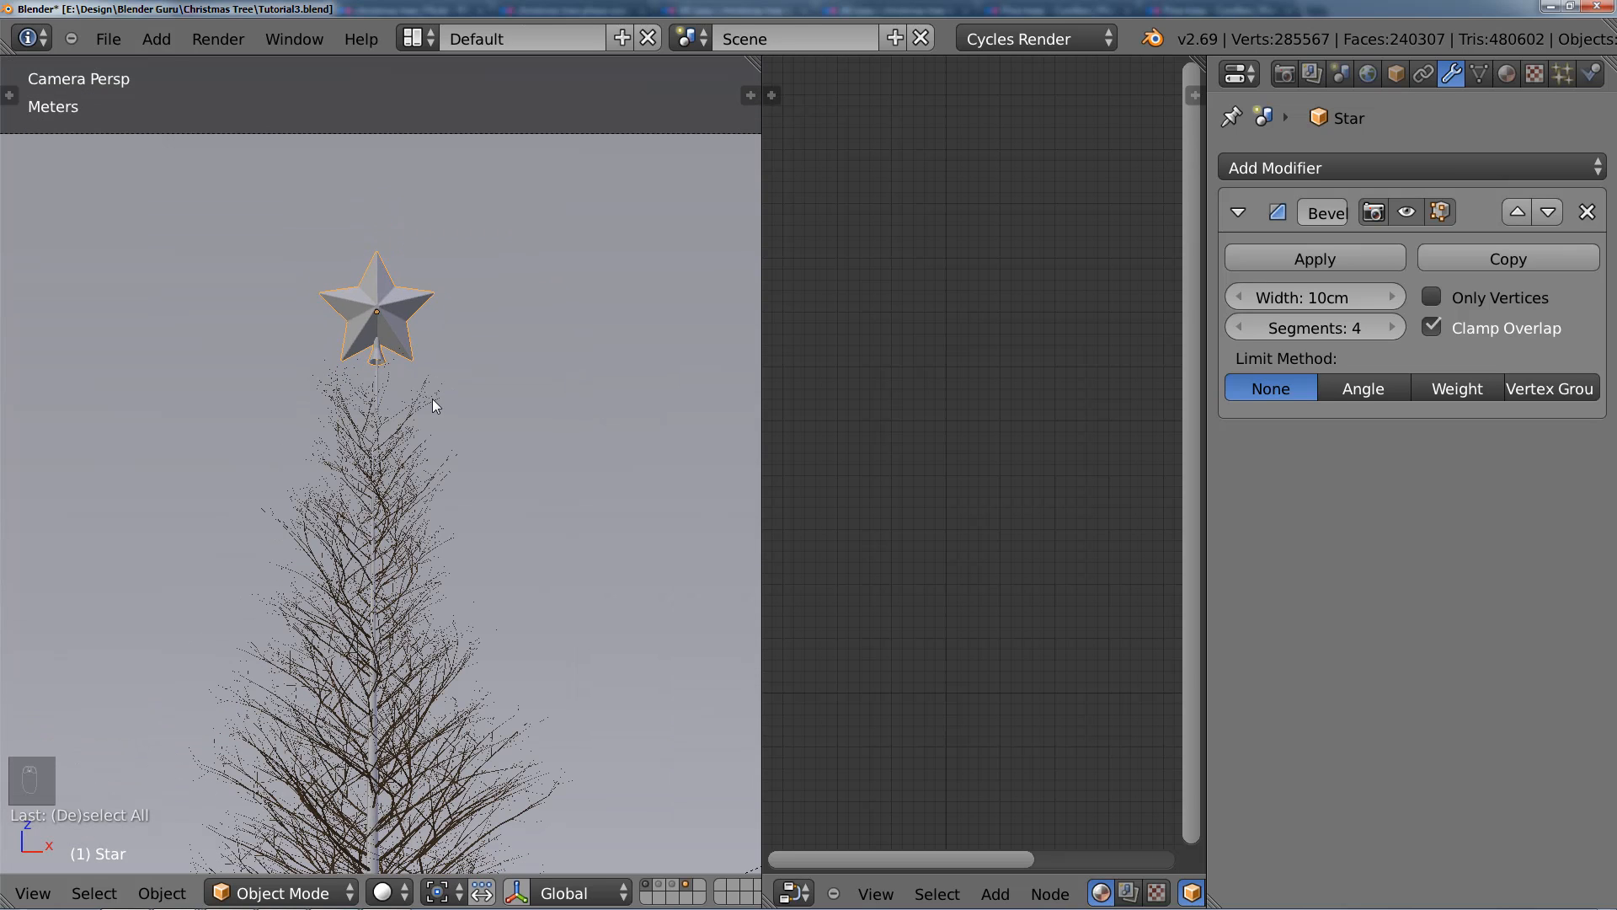
shift+middle_drag(433, 398, 421, 361)
scroll(470, 497, down, 5)
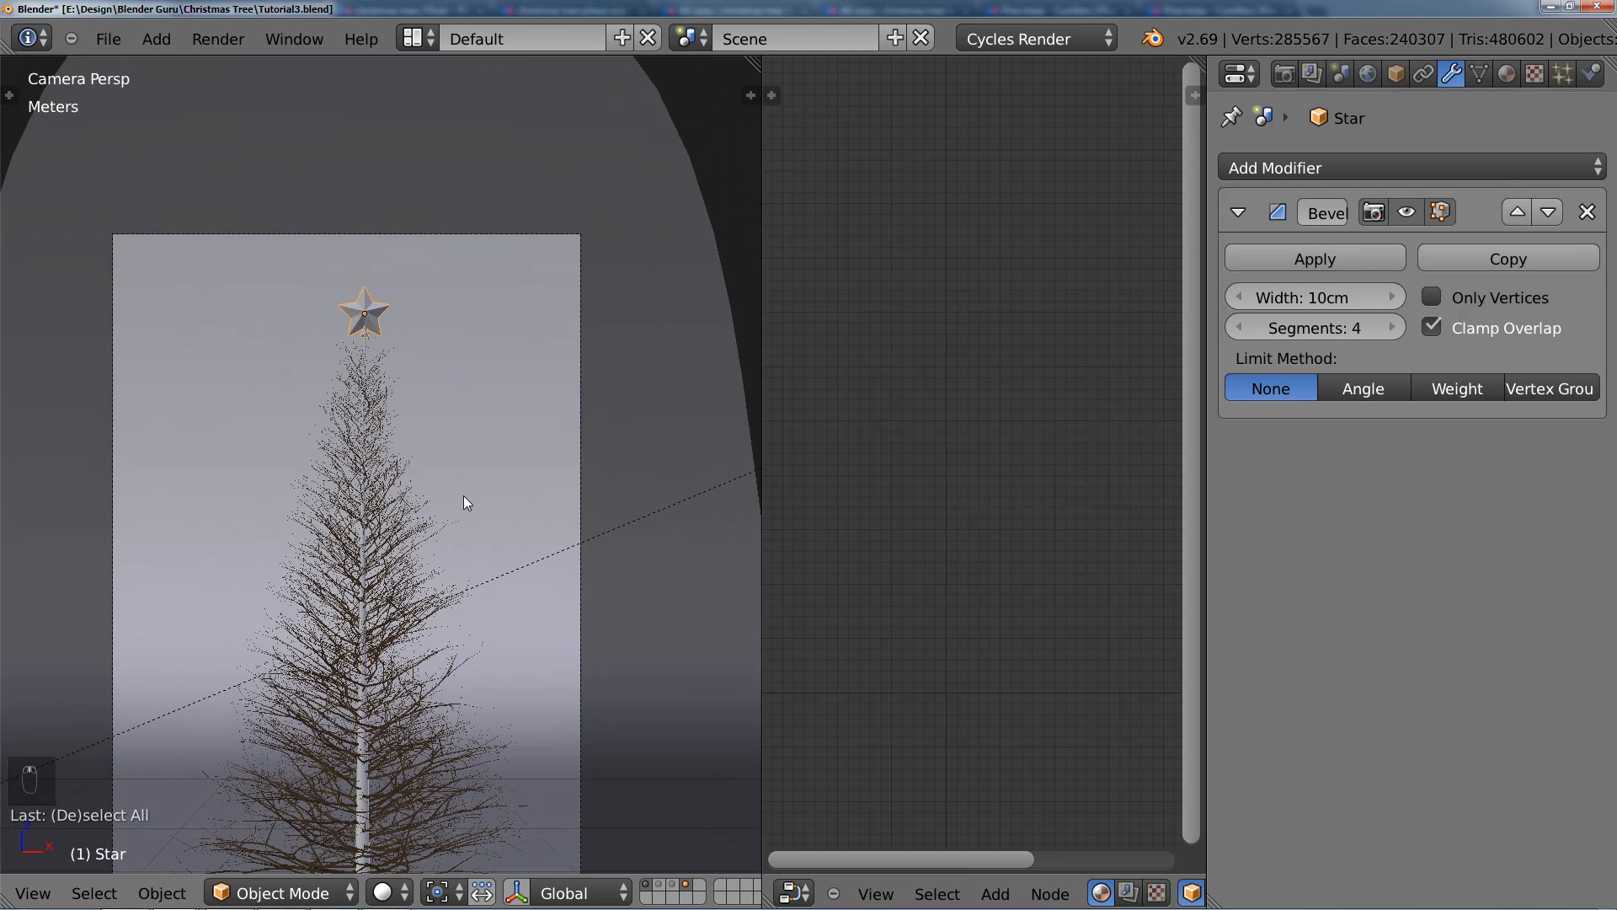
Step: Save over Tutorial3.blend, reselect the star, bring up the render settings, and save the file again
key(a)
key(ctrl+s)
click(457, 418)
right_click(365, 200)
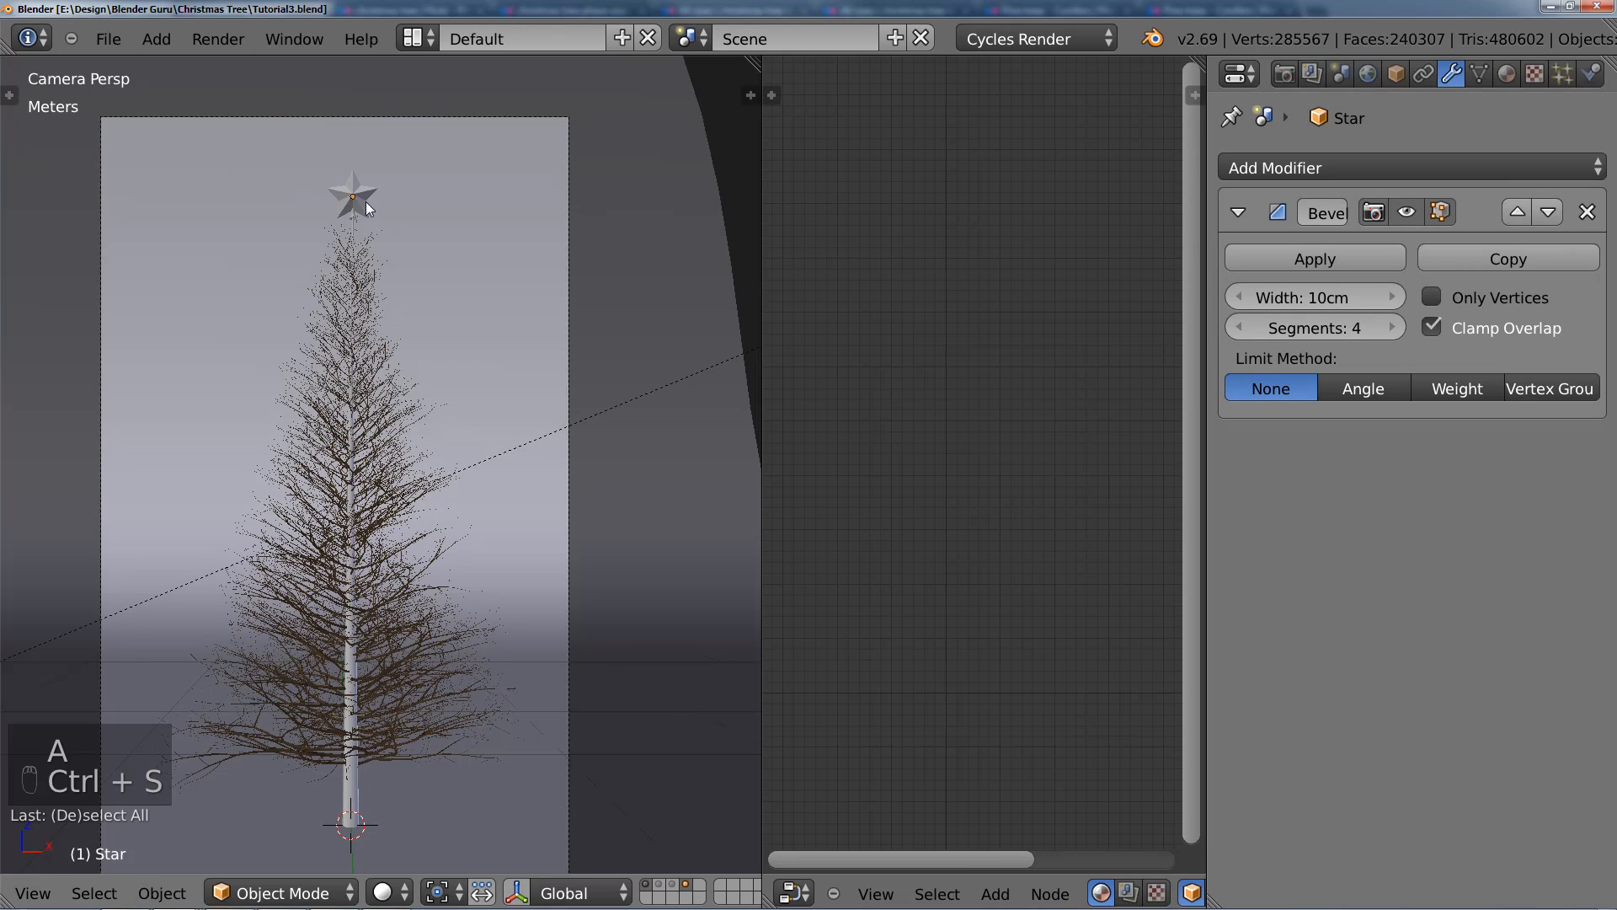
click(1285, 74)
shift+middle_drag(532, 347, 528, 327)
key(ctrl+s)
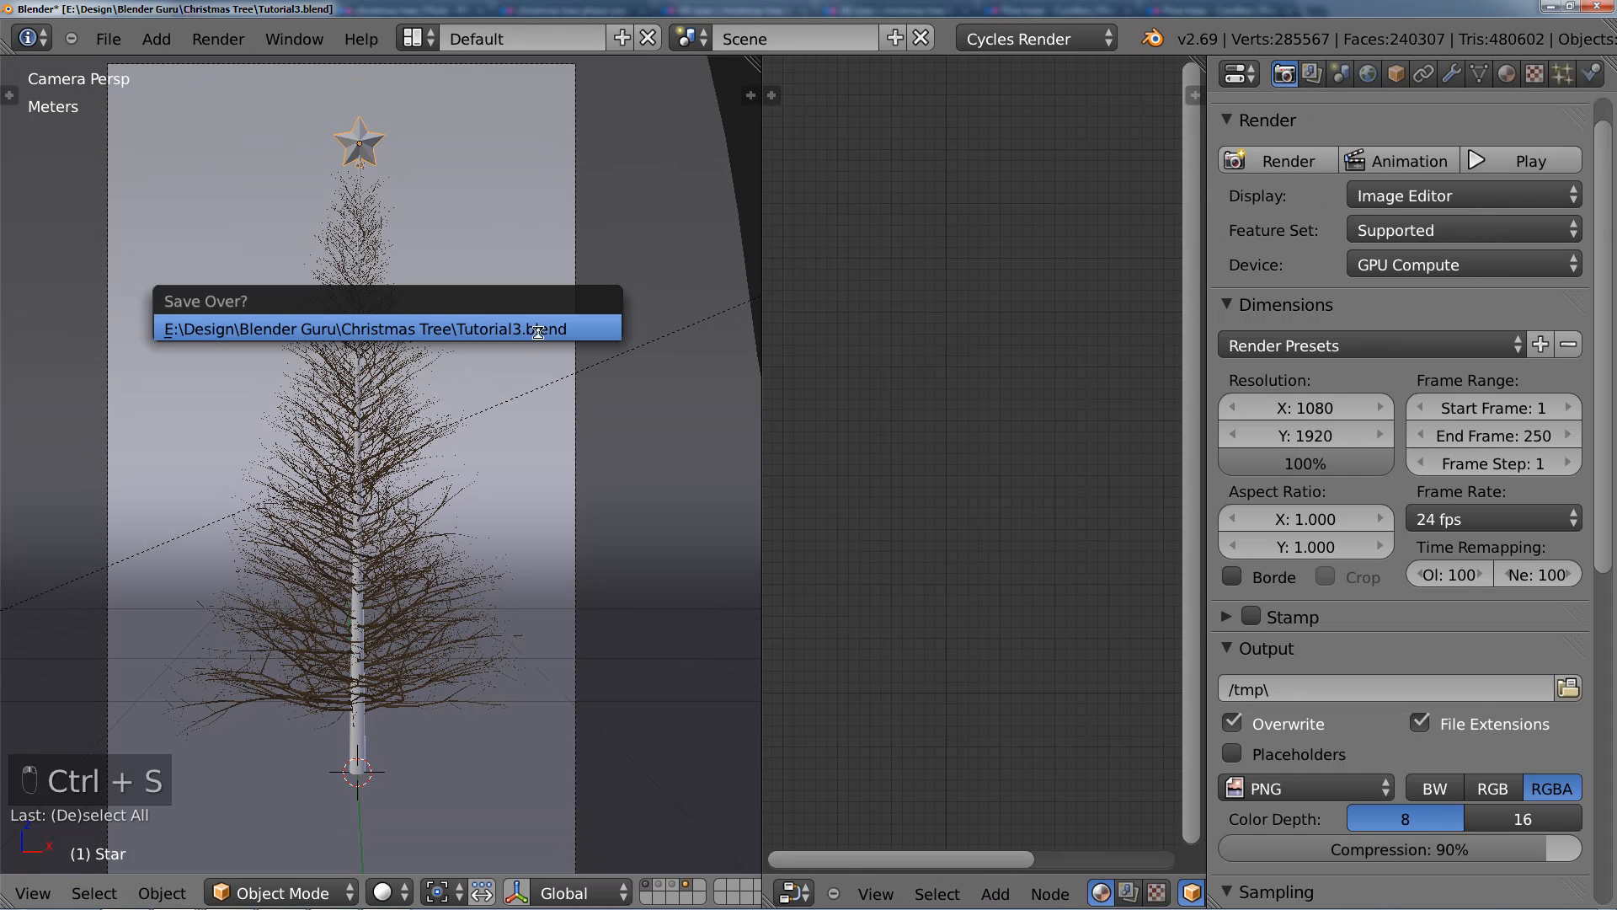
click(528, 327)
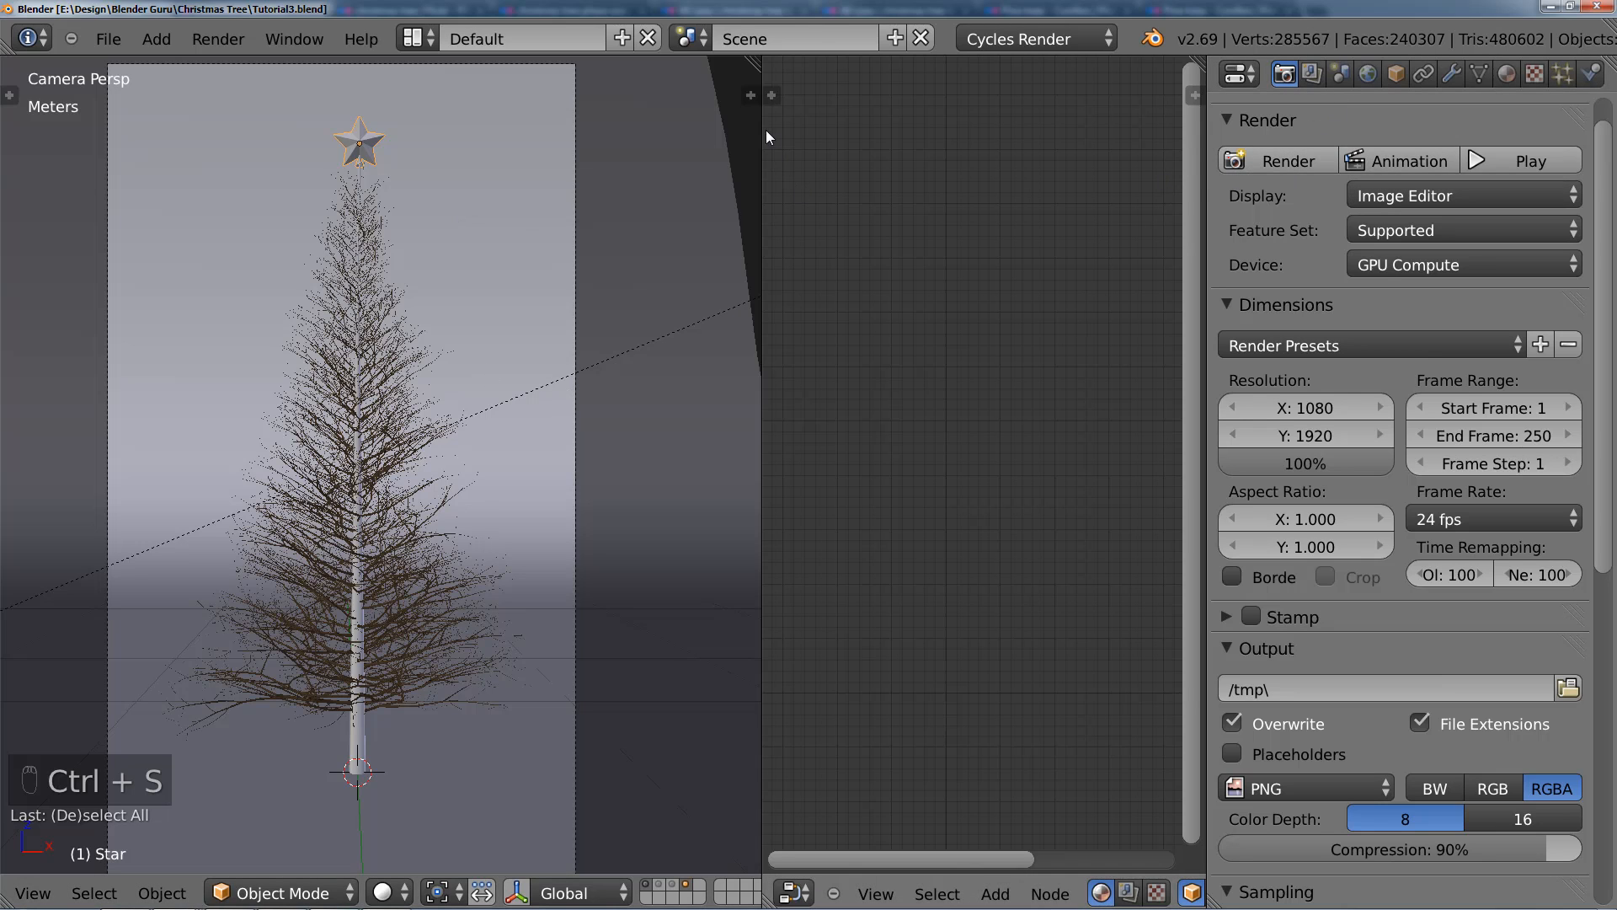
Step: Merge the node editor area into the 3D view and save the file
drag(768, 96, 828, 290)
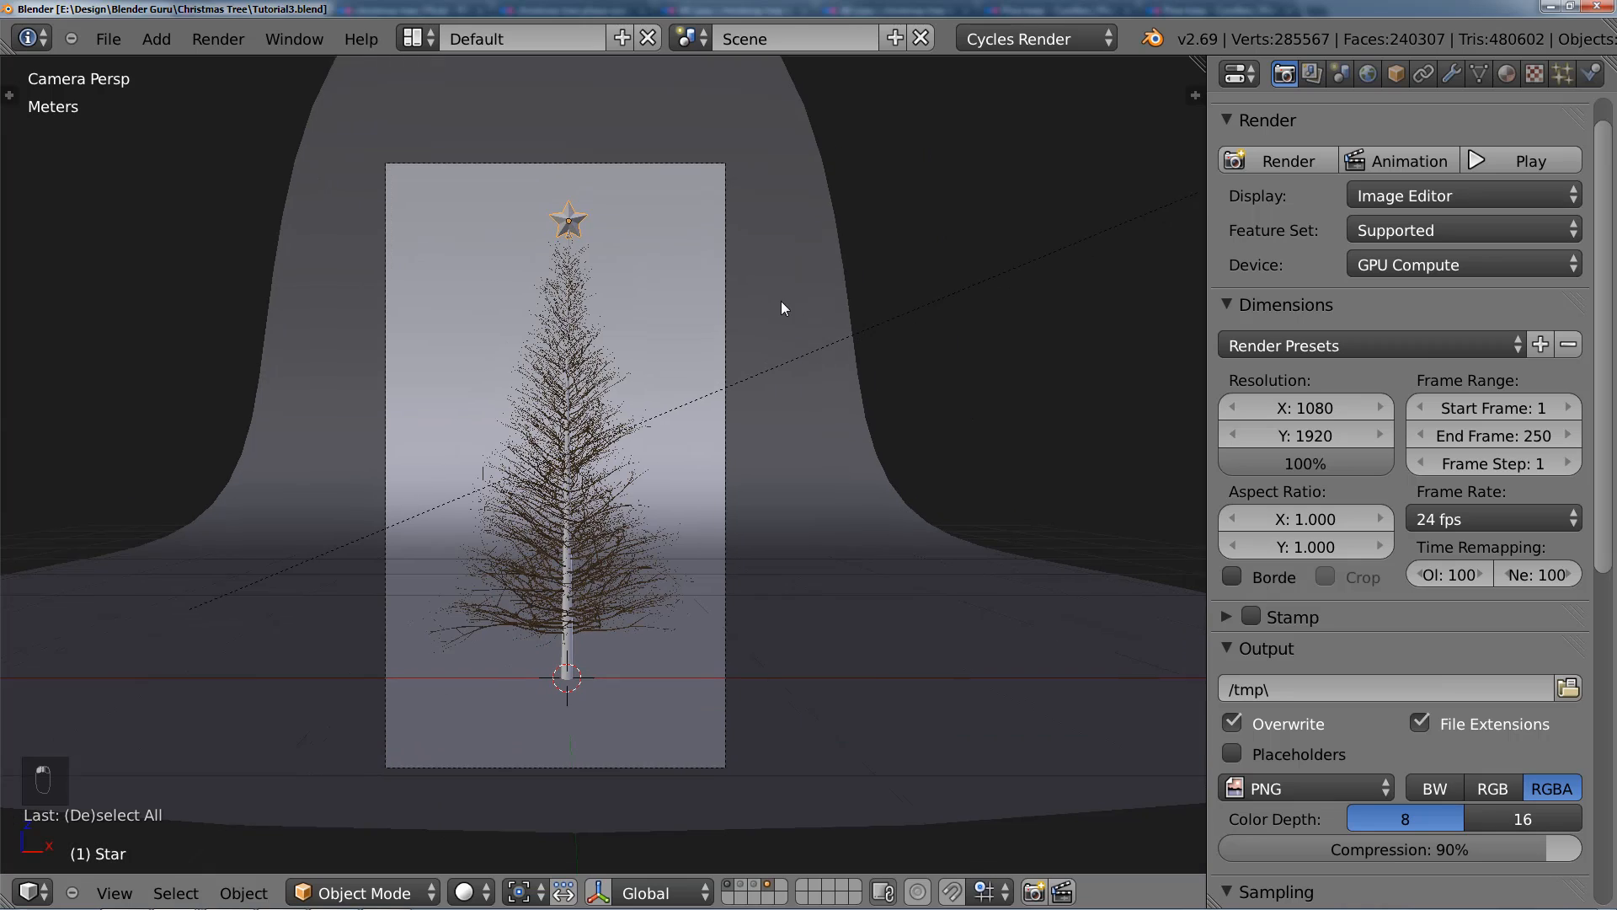
key(ctrl+s)
click(780, 300)
Step: Create a new material on the star with a Mix Shader surface and Diffuse BSDF as its first shader
click(1507, 73)
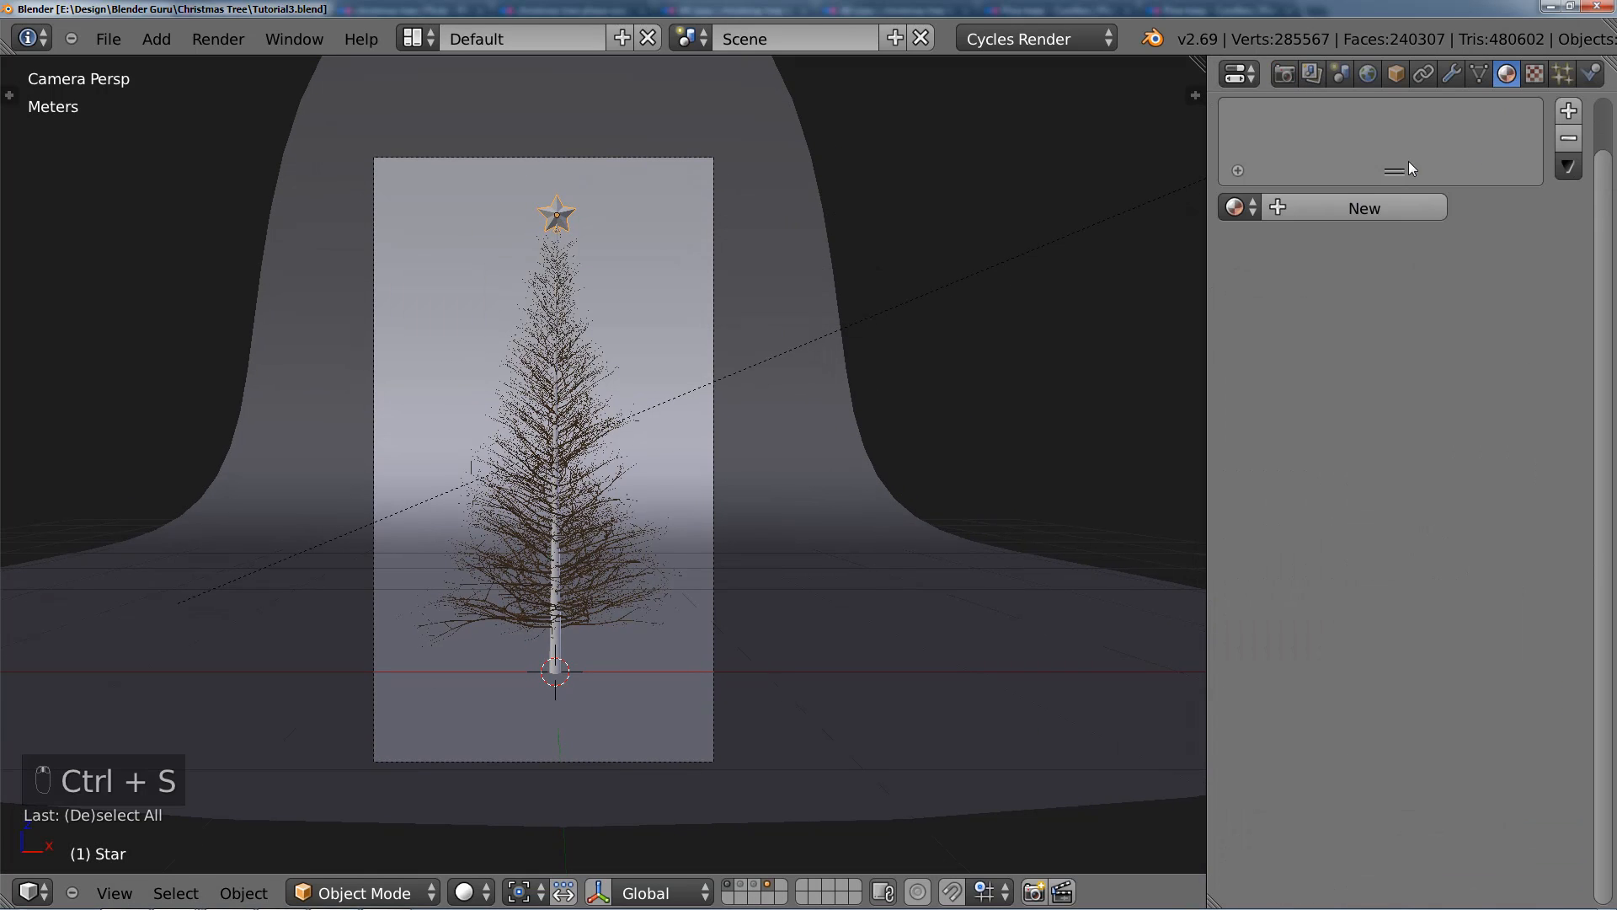
click(1352, 209)
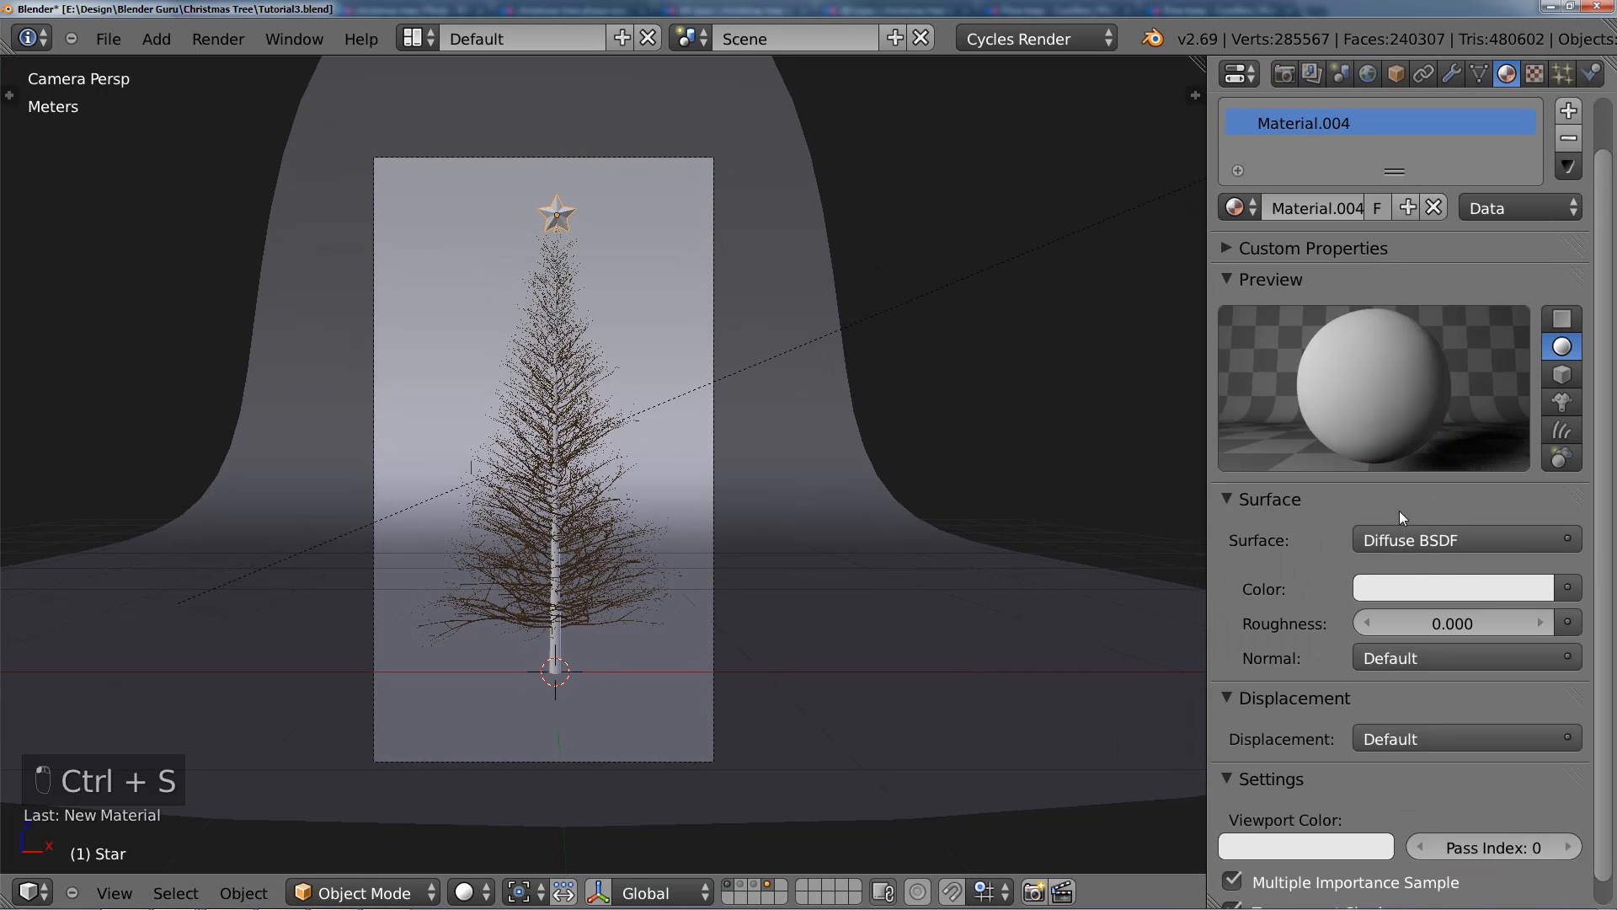
click(1403, 539)
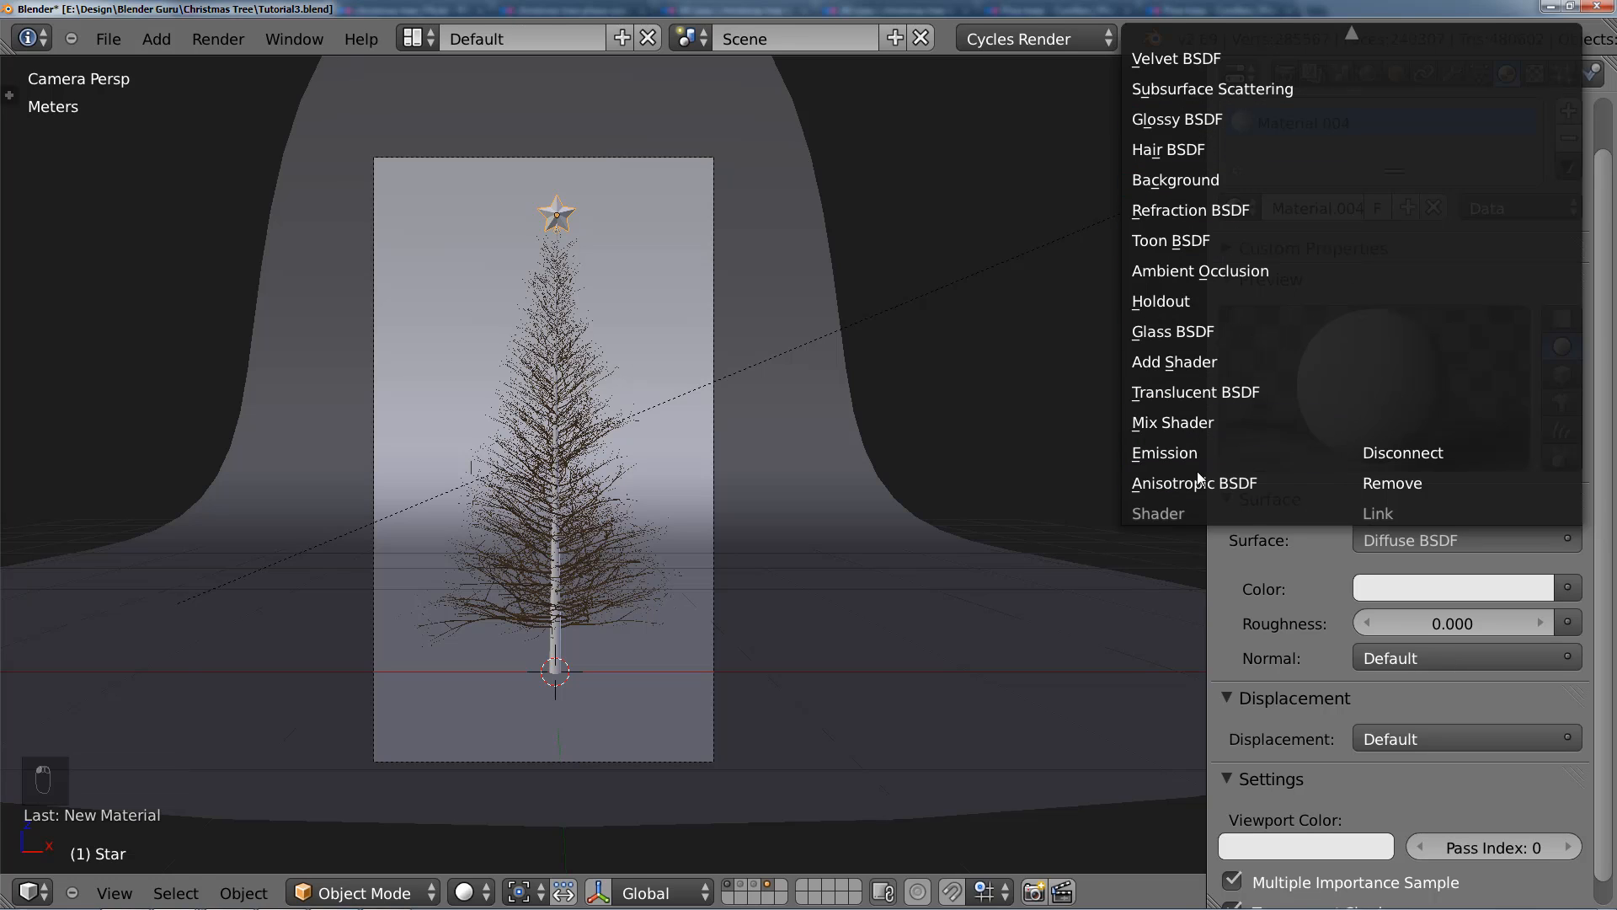
click(1205, 423)
click(1422, 619)
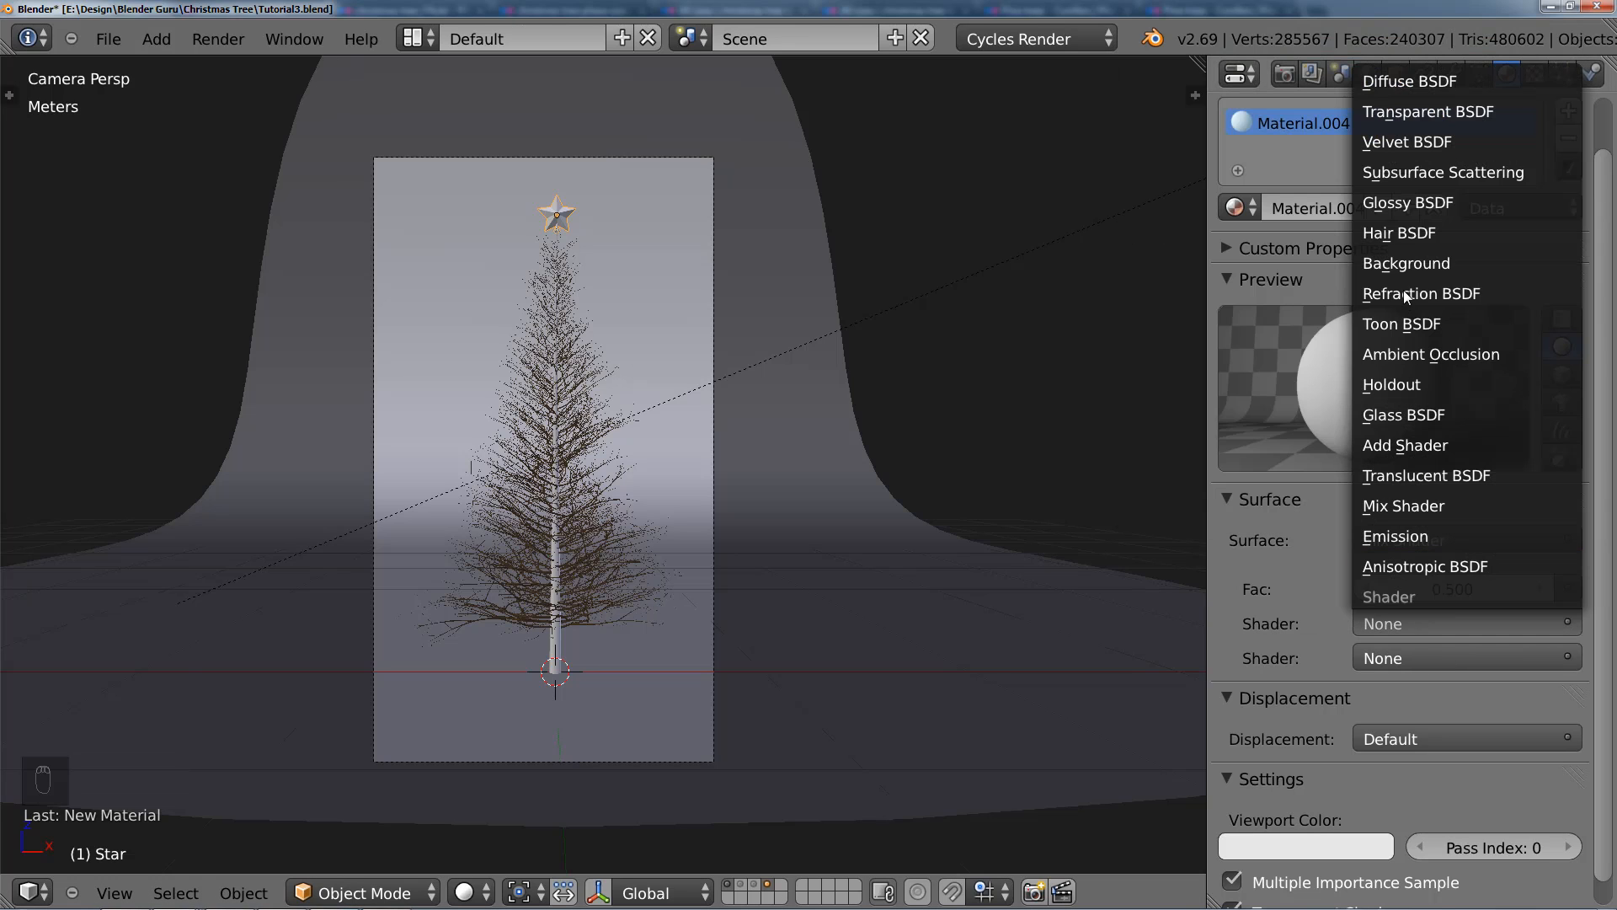
click(1414, 84)
Step: Assign the existing Material.003 to the star and make it a single-user copy
click(1251, 209)
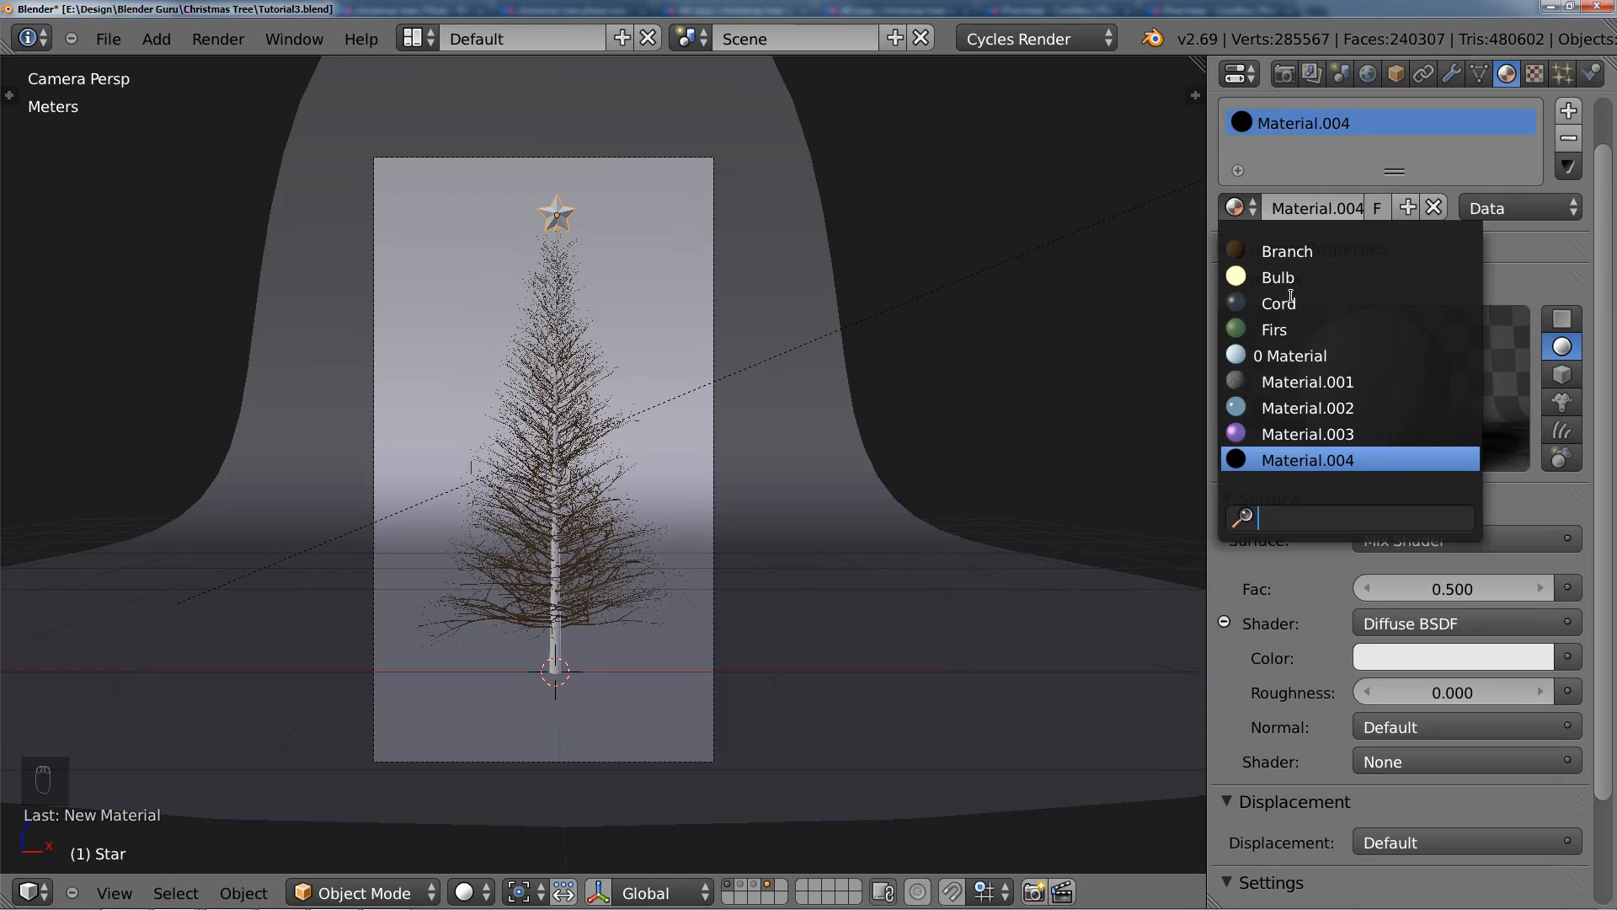
click(1307, 434)
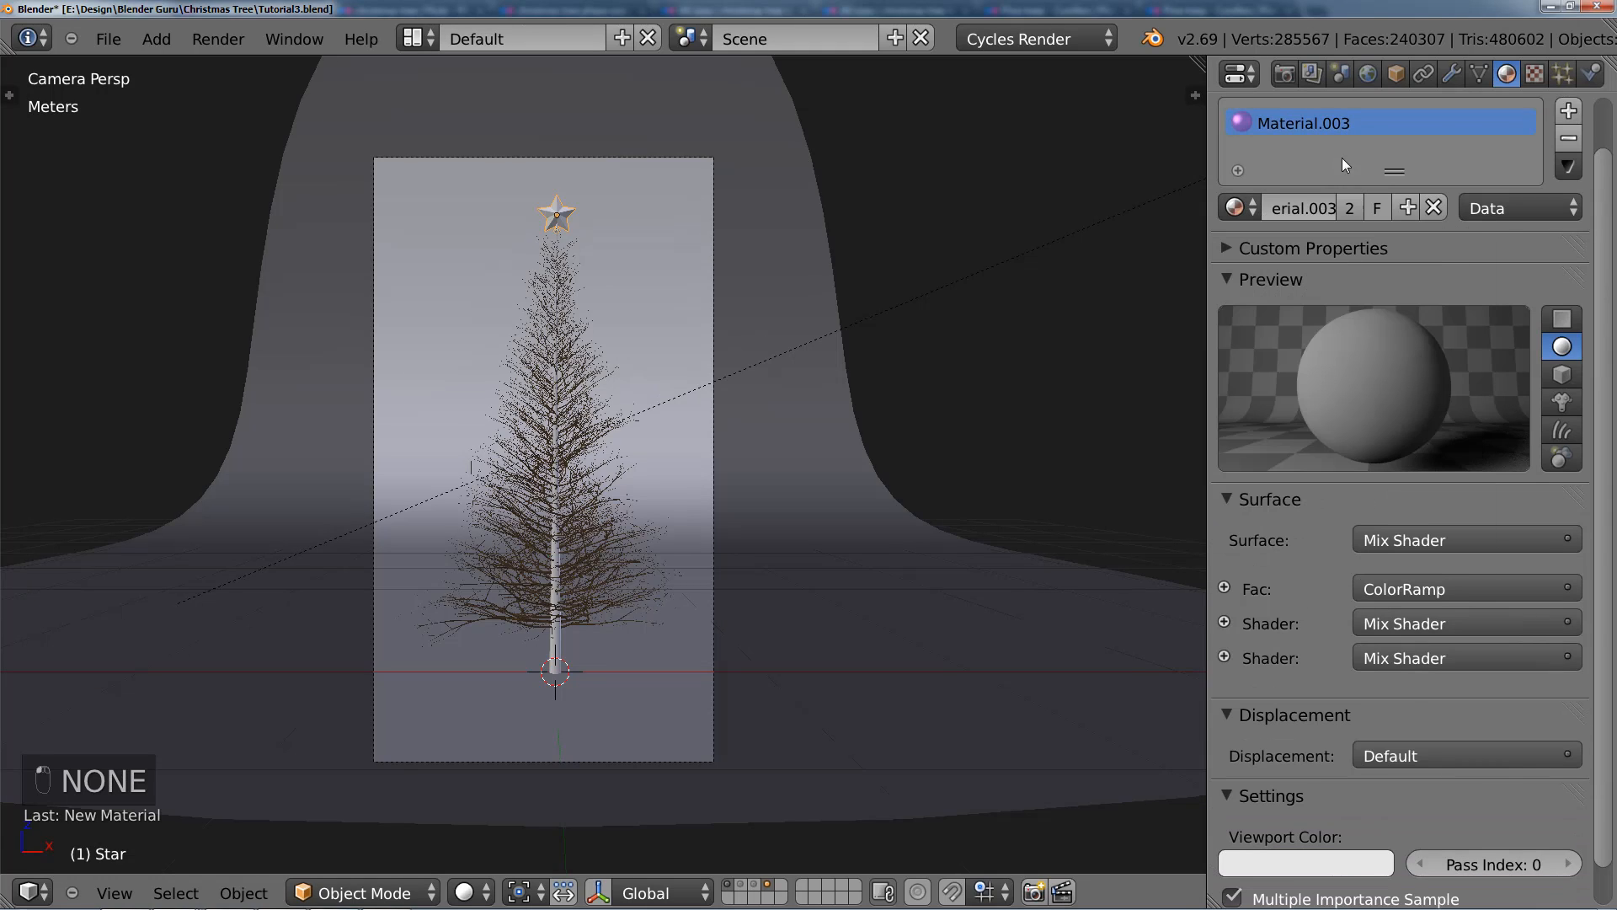
click(1349, 208)
Step: Split the 3D view, turn the second area into a node editor, and hide its properties sidebar
drag(1200, 61, 651, 505)
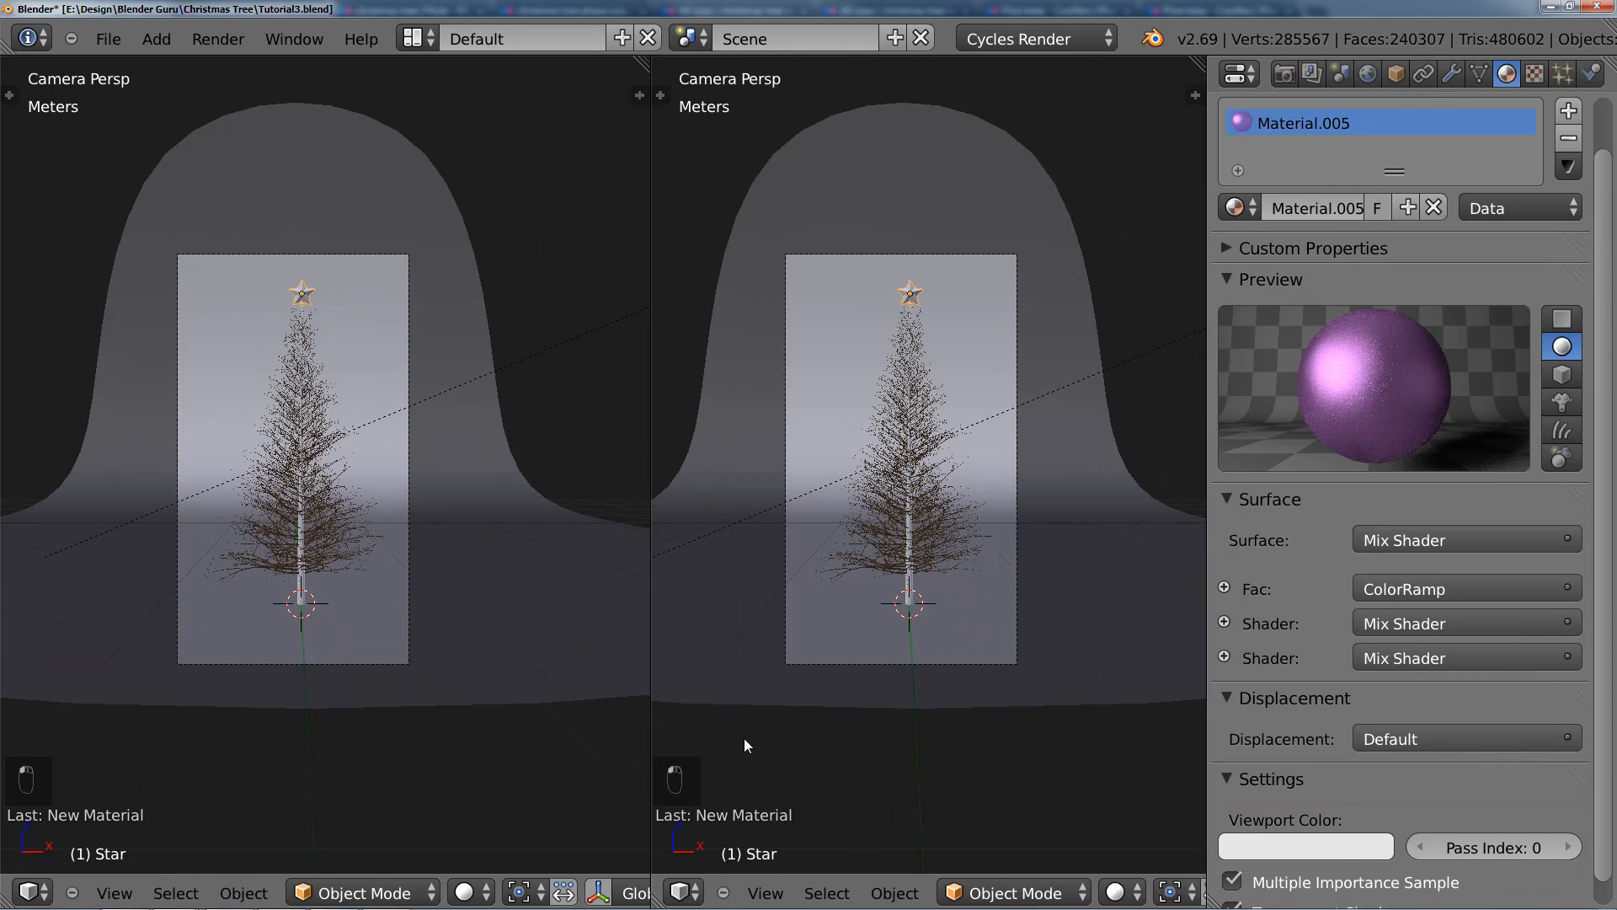
click(699, 893)
click(788, 571)
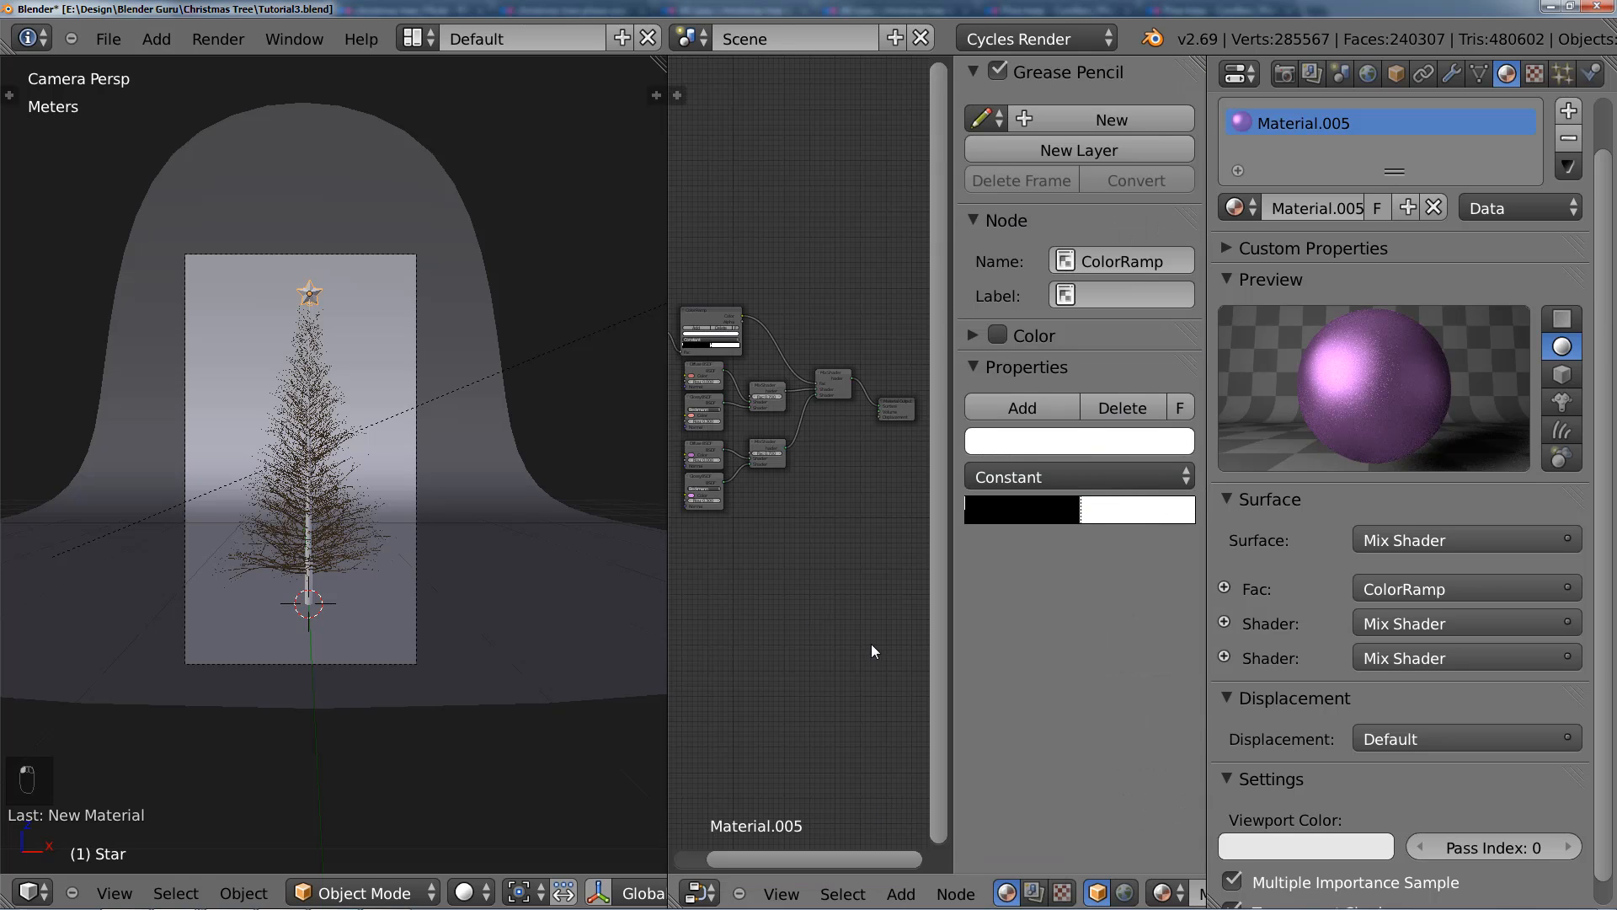
key(n)
scroll(806, 536, up, 4)
Step: Delete the Object Info, ColorRamp, red shader and final mixer nodes, and link the remaining purple Mix Shader to the Material Output's surface
key(b)
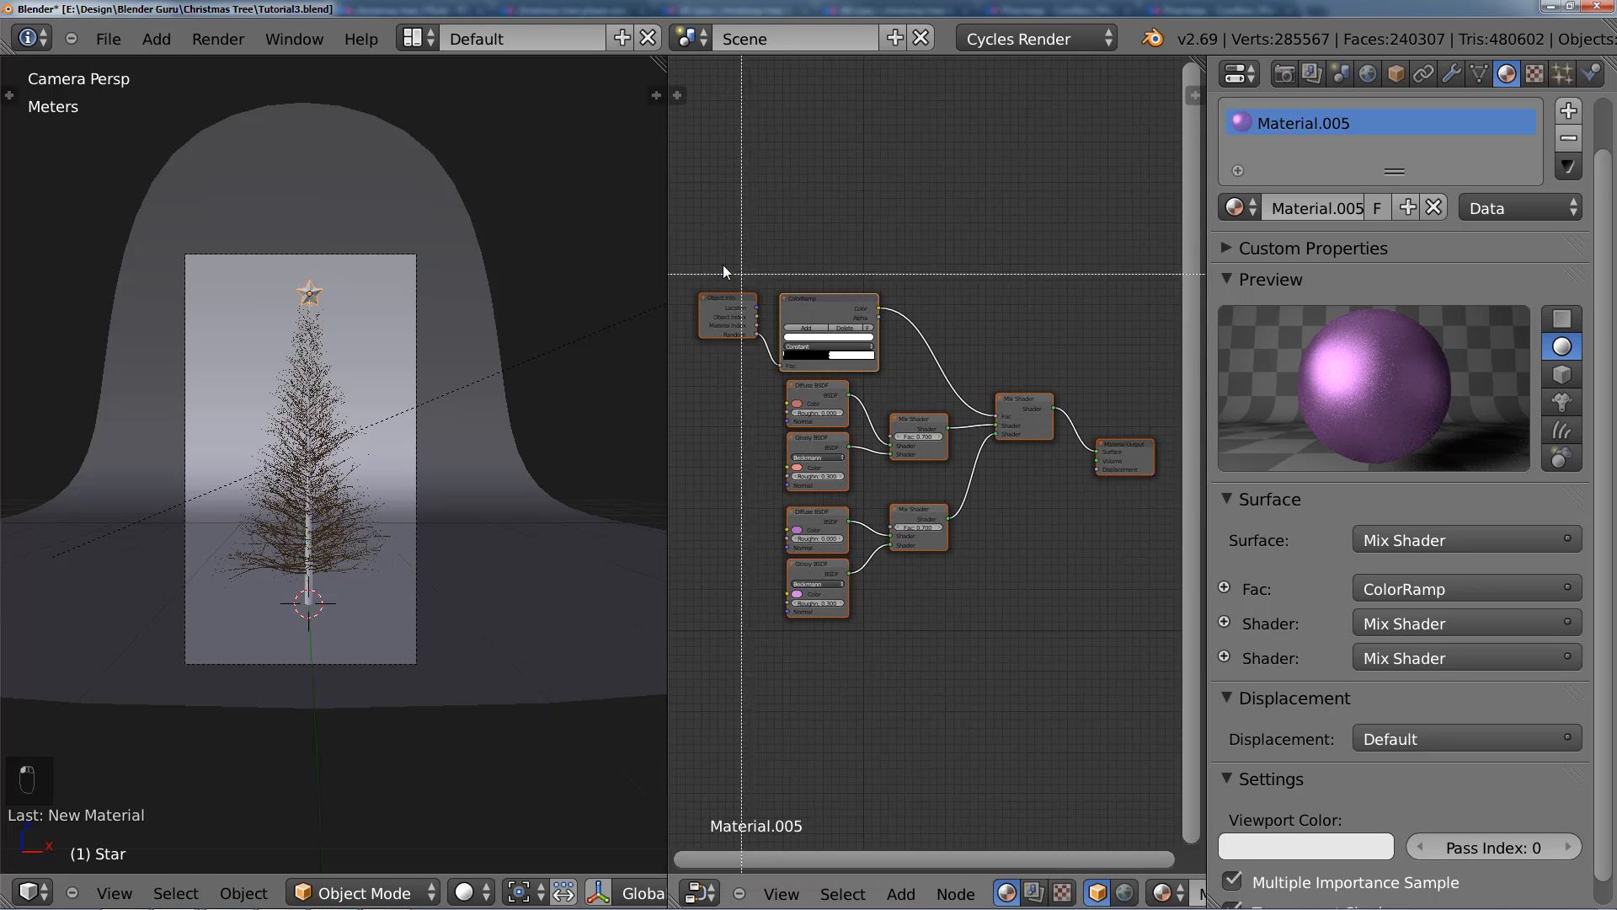
key(Escape)
key(a)
key(b)
drag(701, 253, 1019, 462)
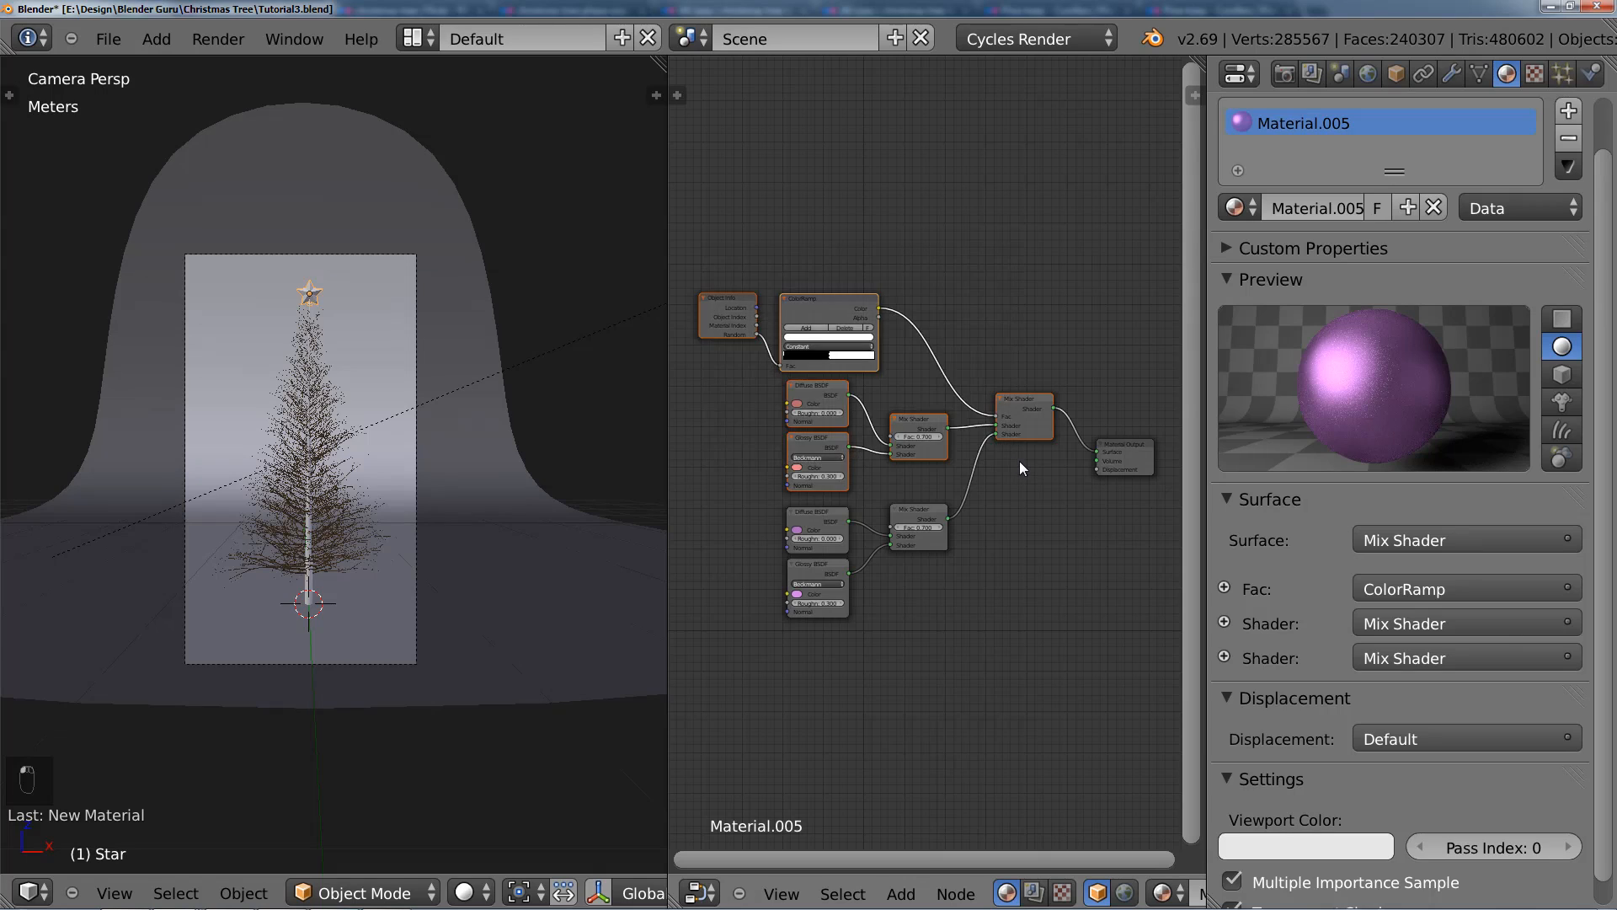
key(x)
drag(973, 510, 1097, 451)
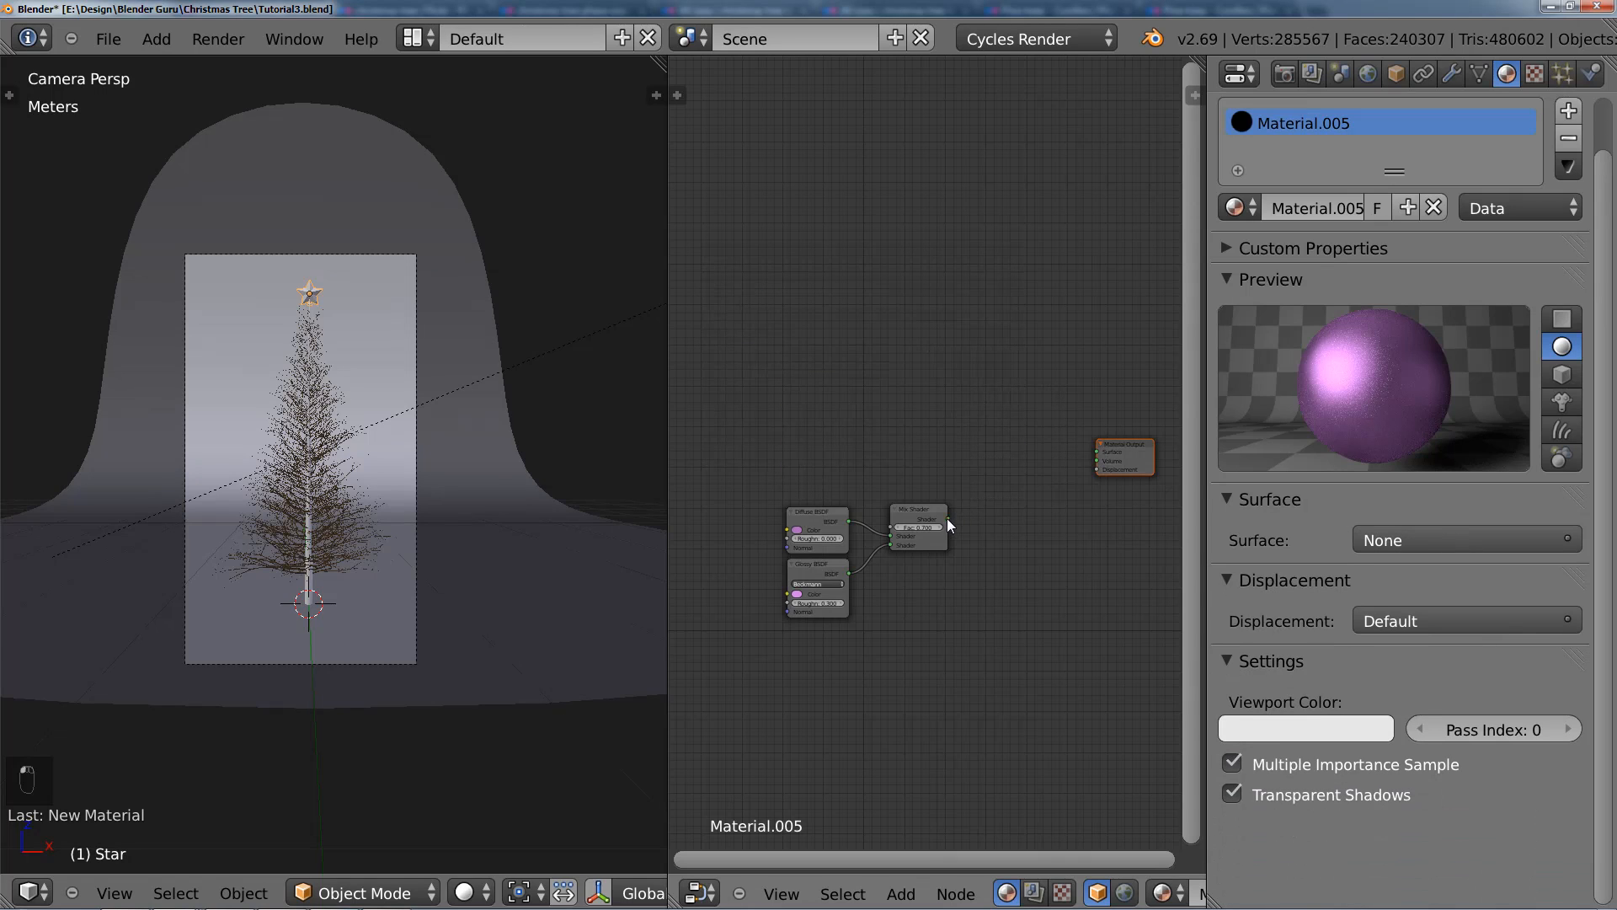
drag(948, 519, 1096, 451)
Step: Recolor the star's material gold by setting the Diffuse BSDF hue to 0.104 and shifting the Glossy BSDF hue to light orange
scroll(981, 522, up, 3)
middle_drag(962, 531, 1009, 421)
scroll(1013, 472, up, 6)
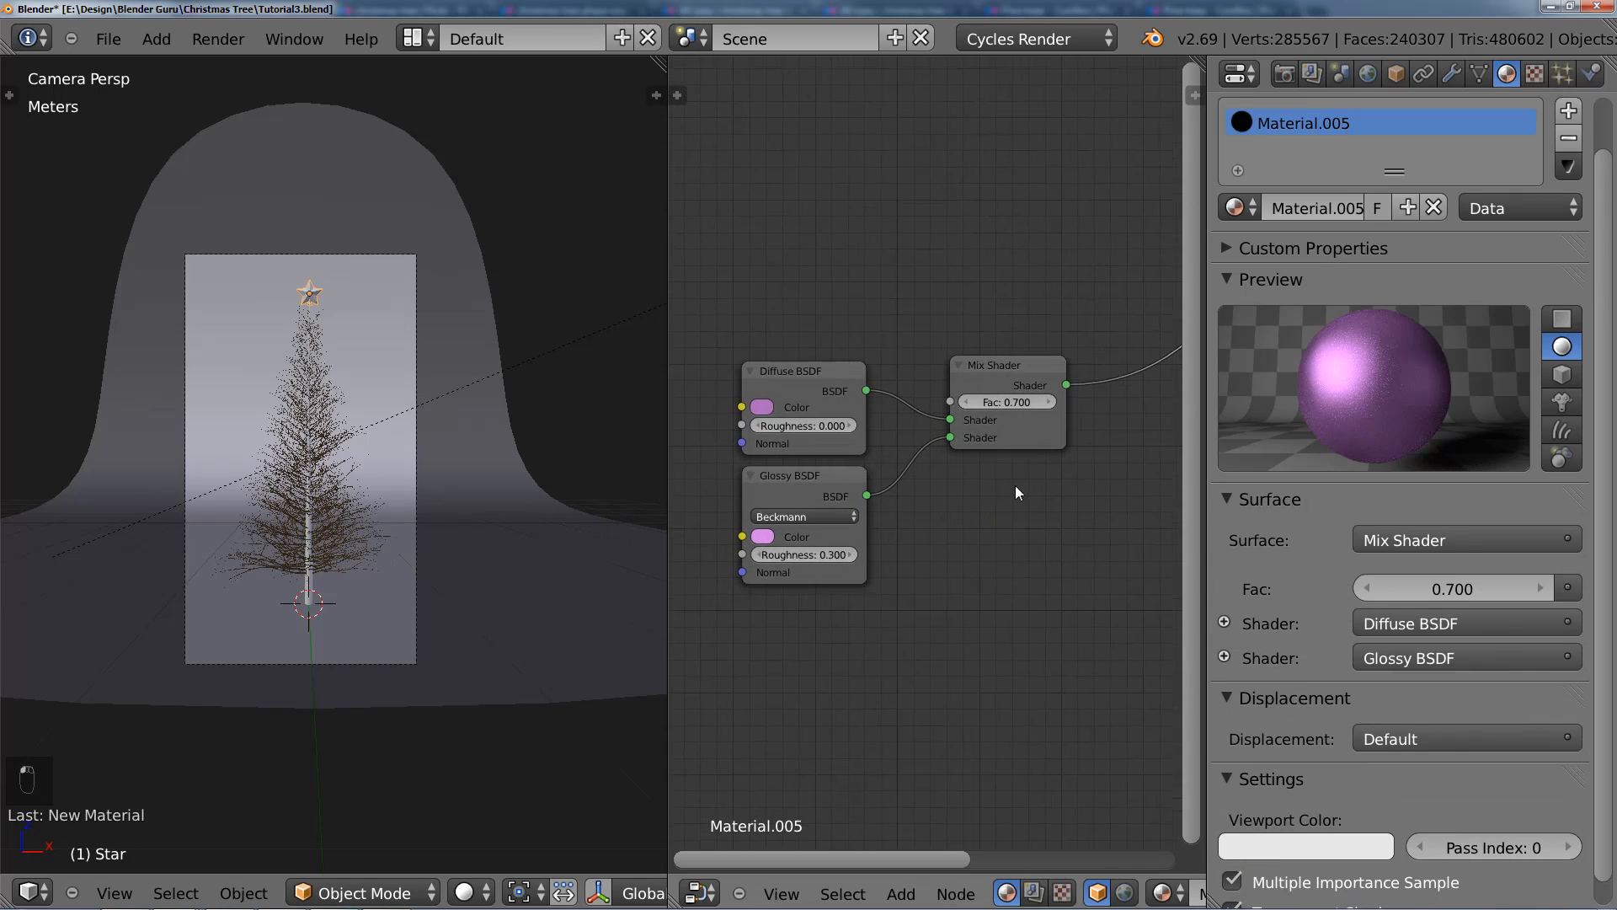
scroll(1016, 490, up, 1)
click(736, 420)
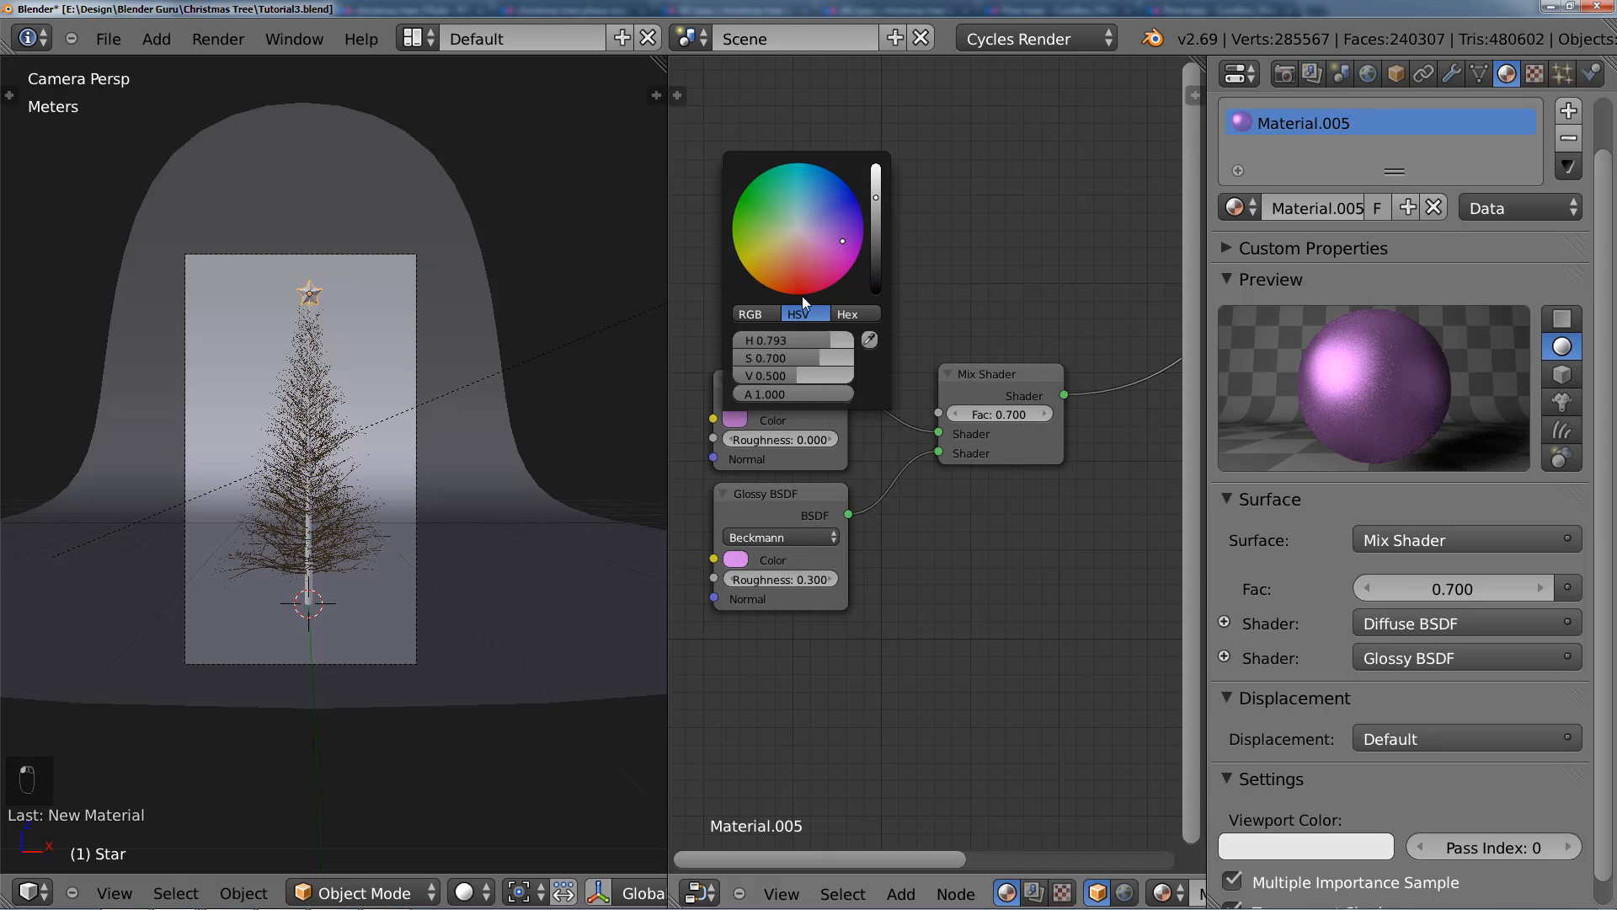
drag(797, 337, 720, 350)
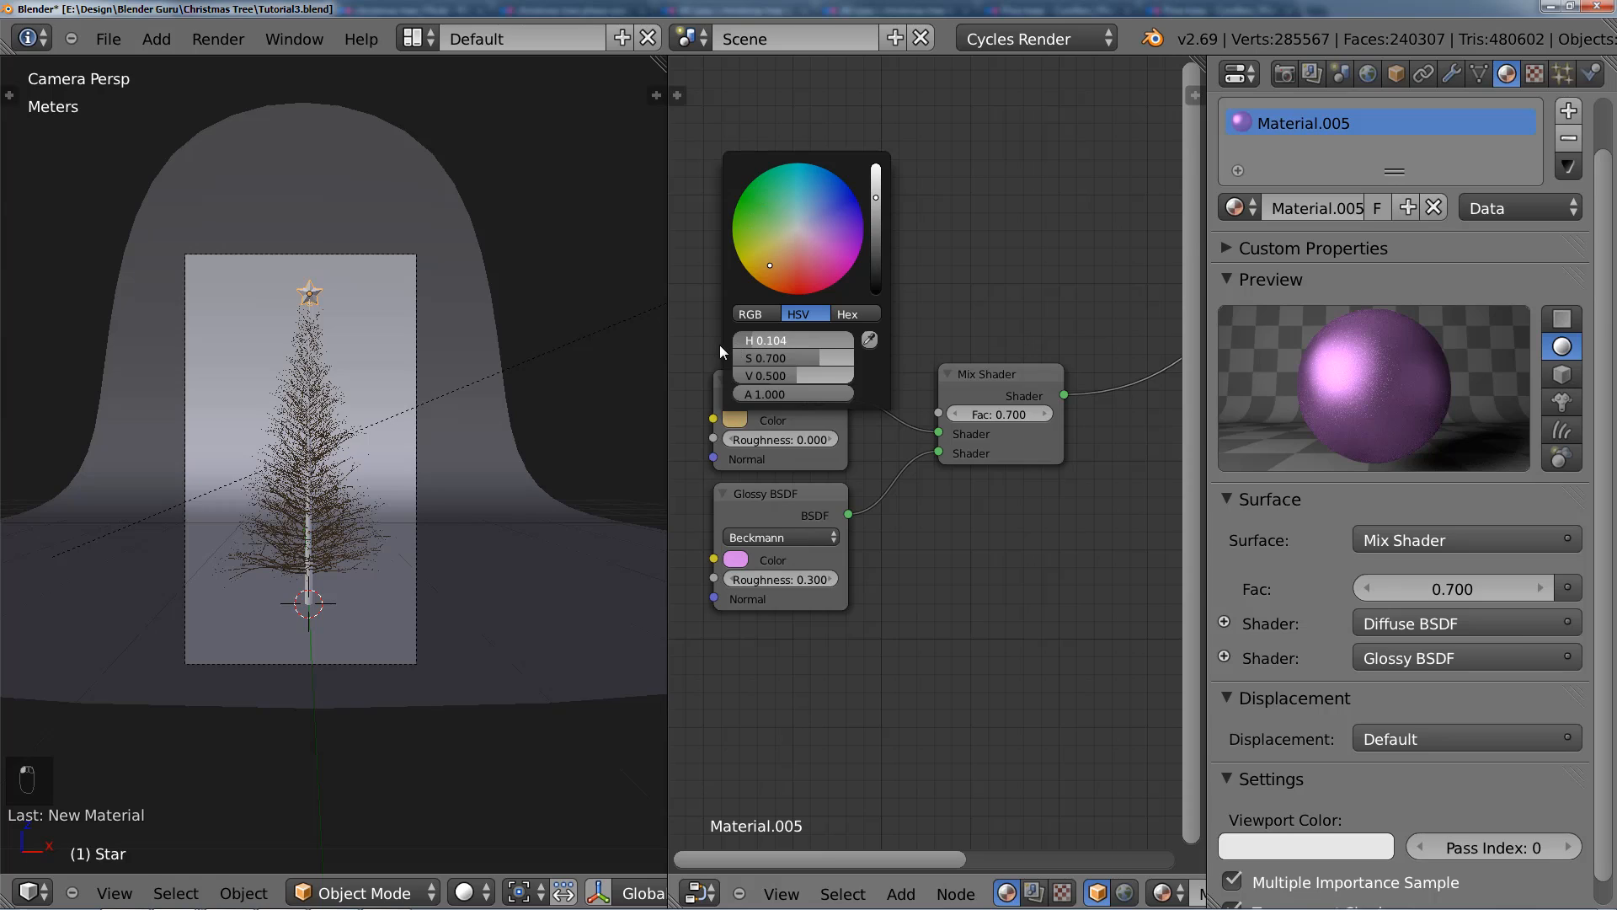
click(740, 559)
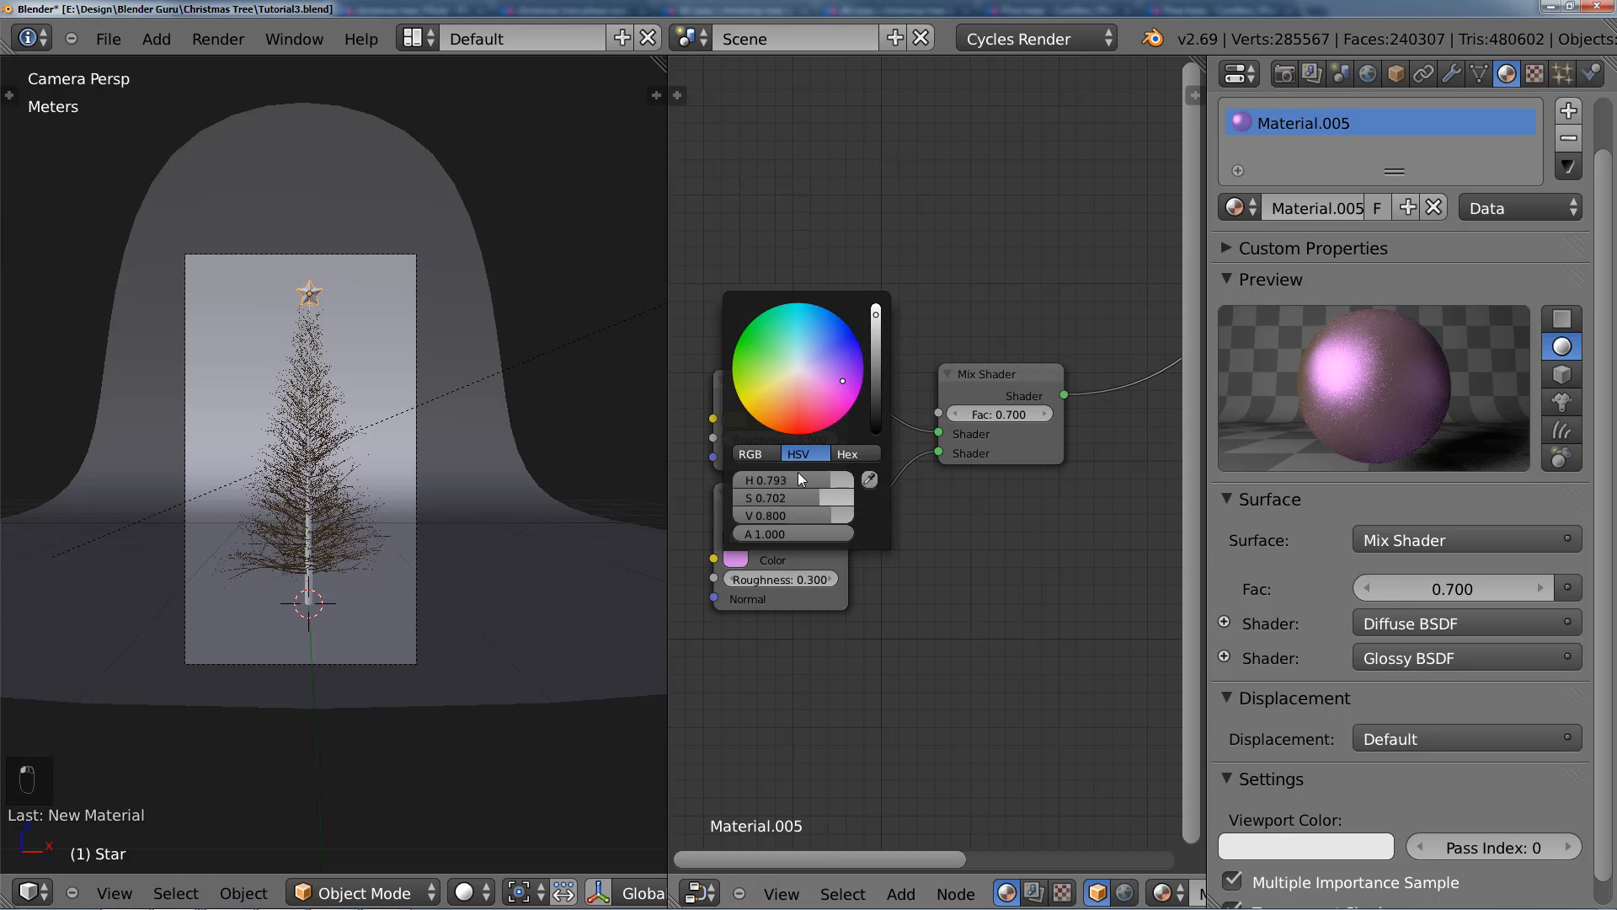
drag(791, 477, 711, 482)
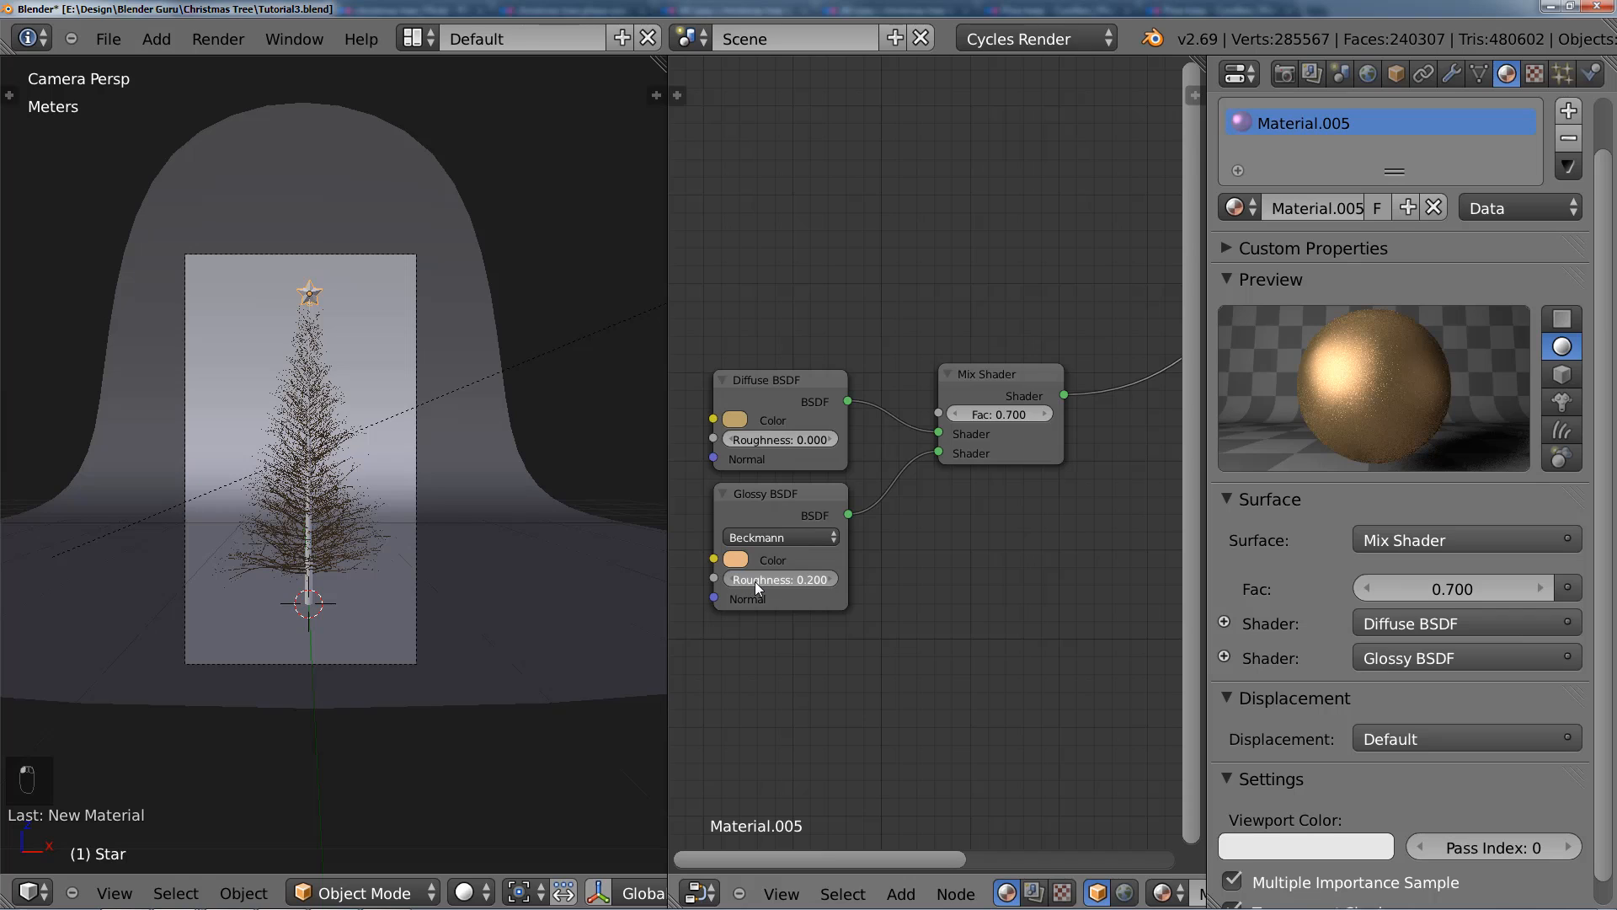
Step: Set the Glossy BSDF's roughness to 0.2
scroll(960, 588, down, 1)
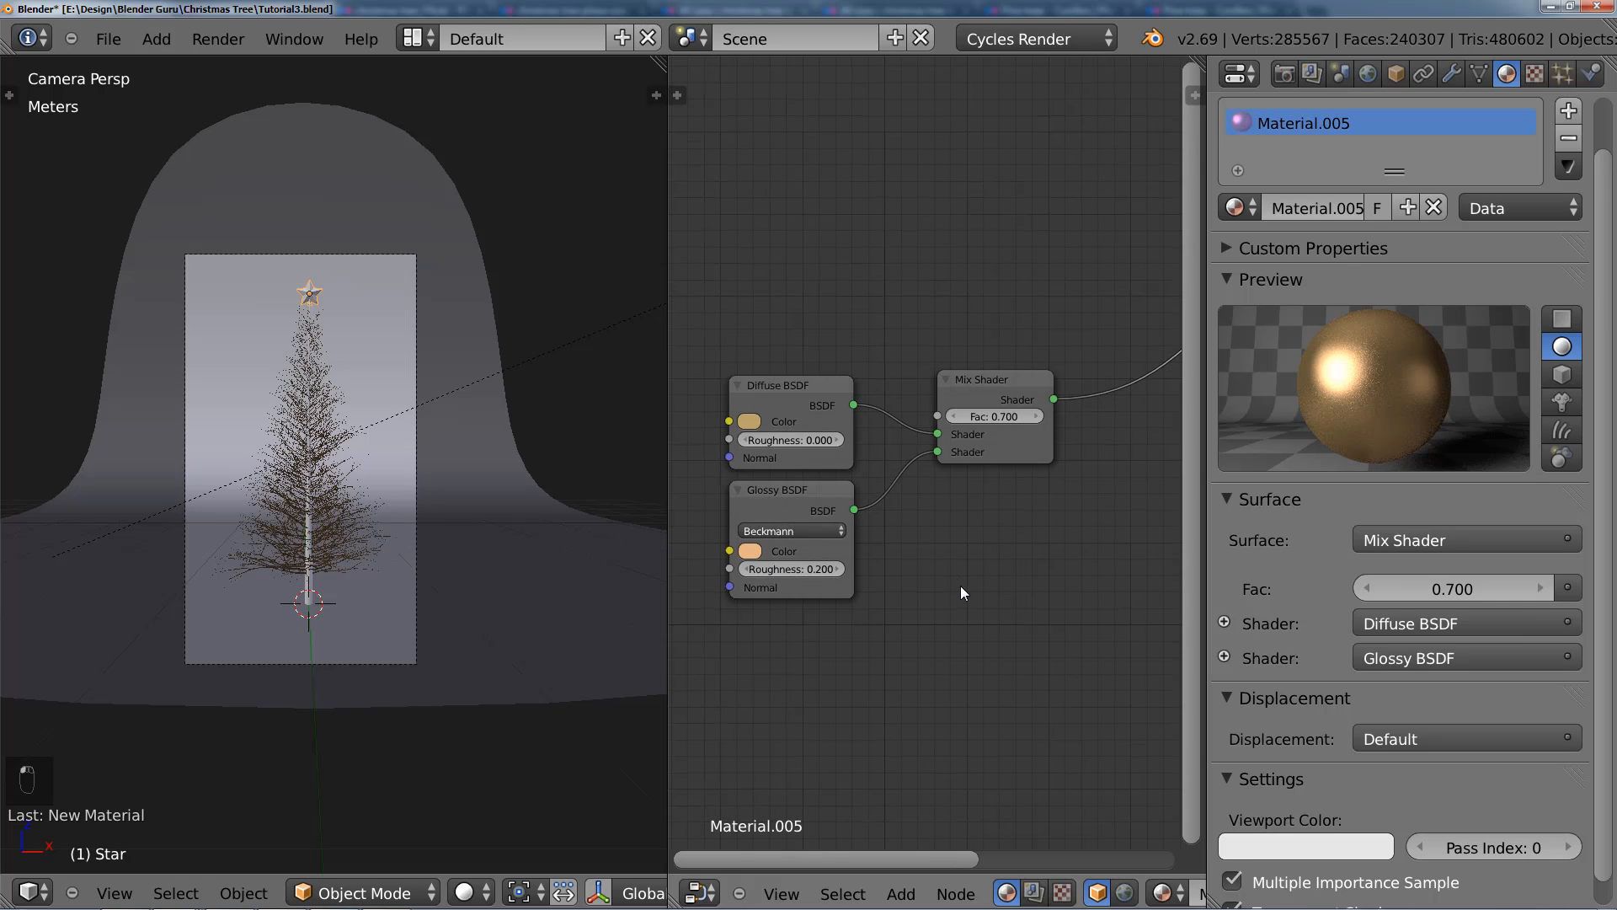
scroll(960, 584, up, 1)
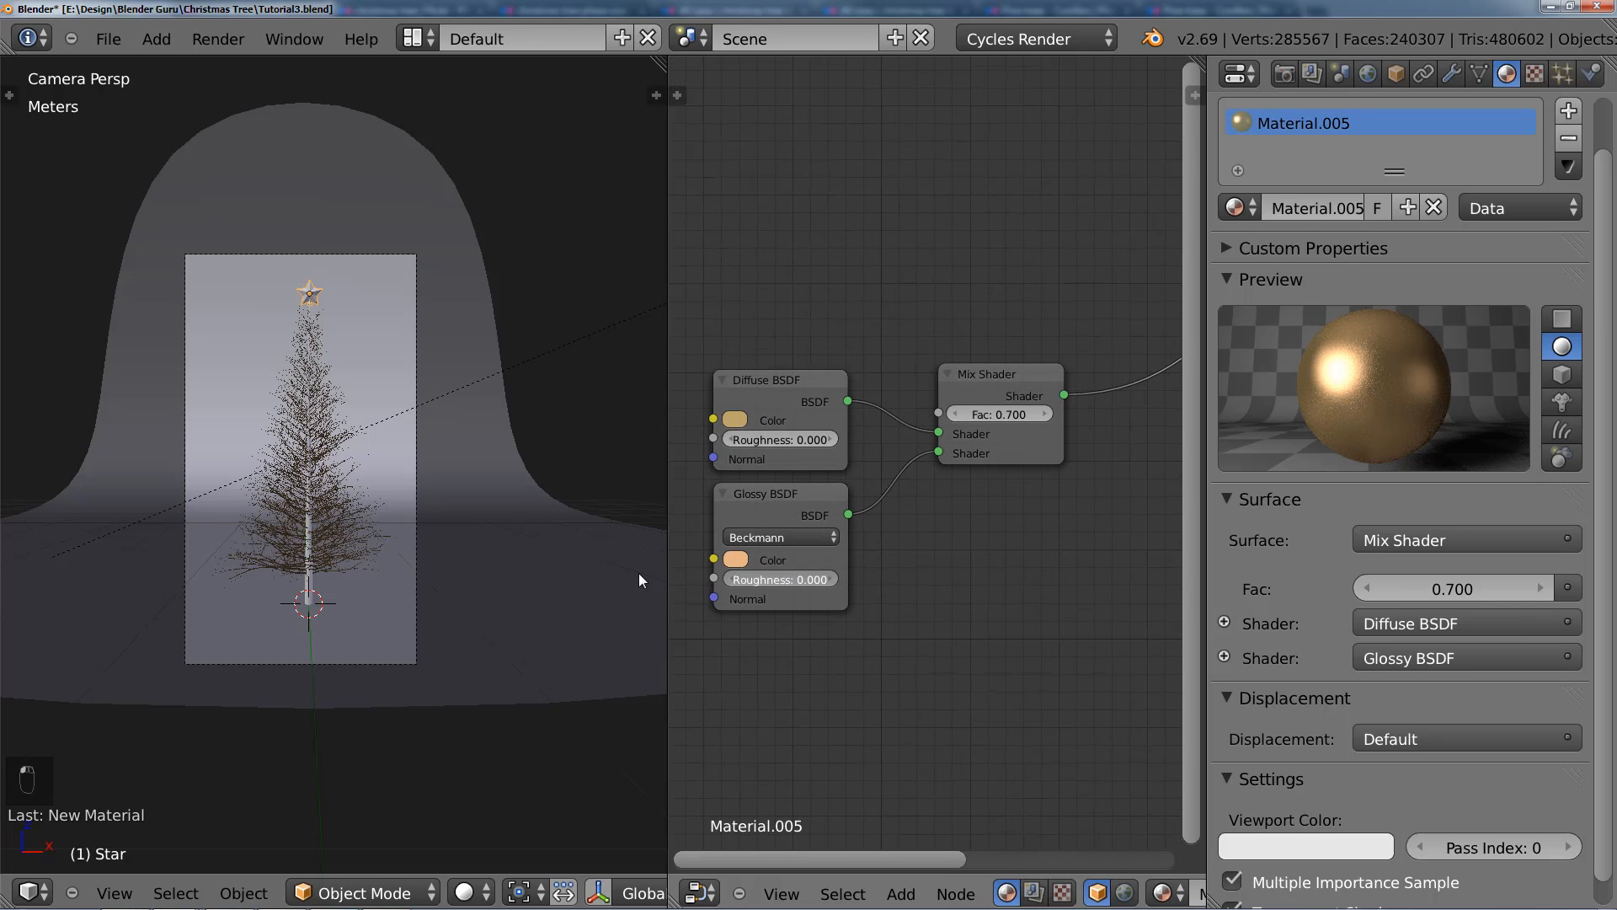
click(828, 579)
text(0.2)
key(Return)
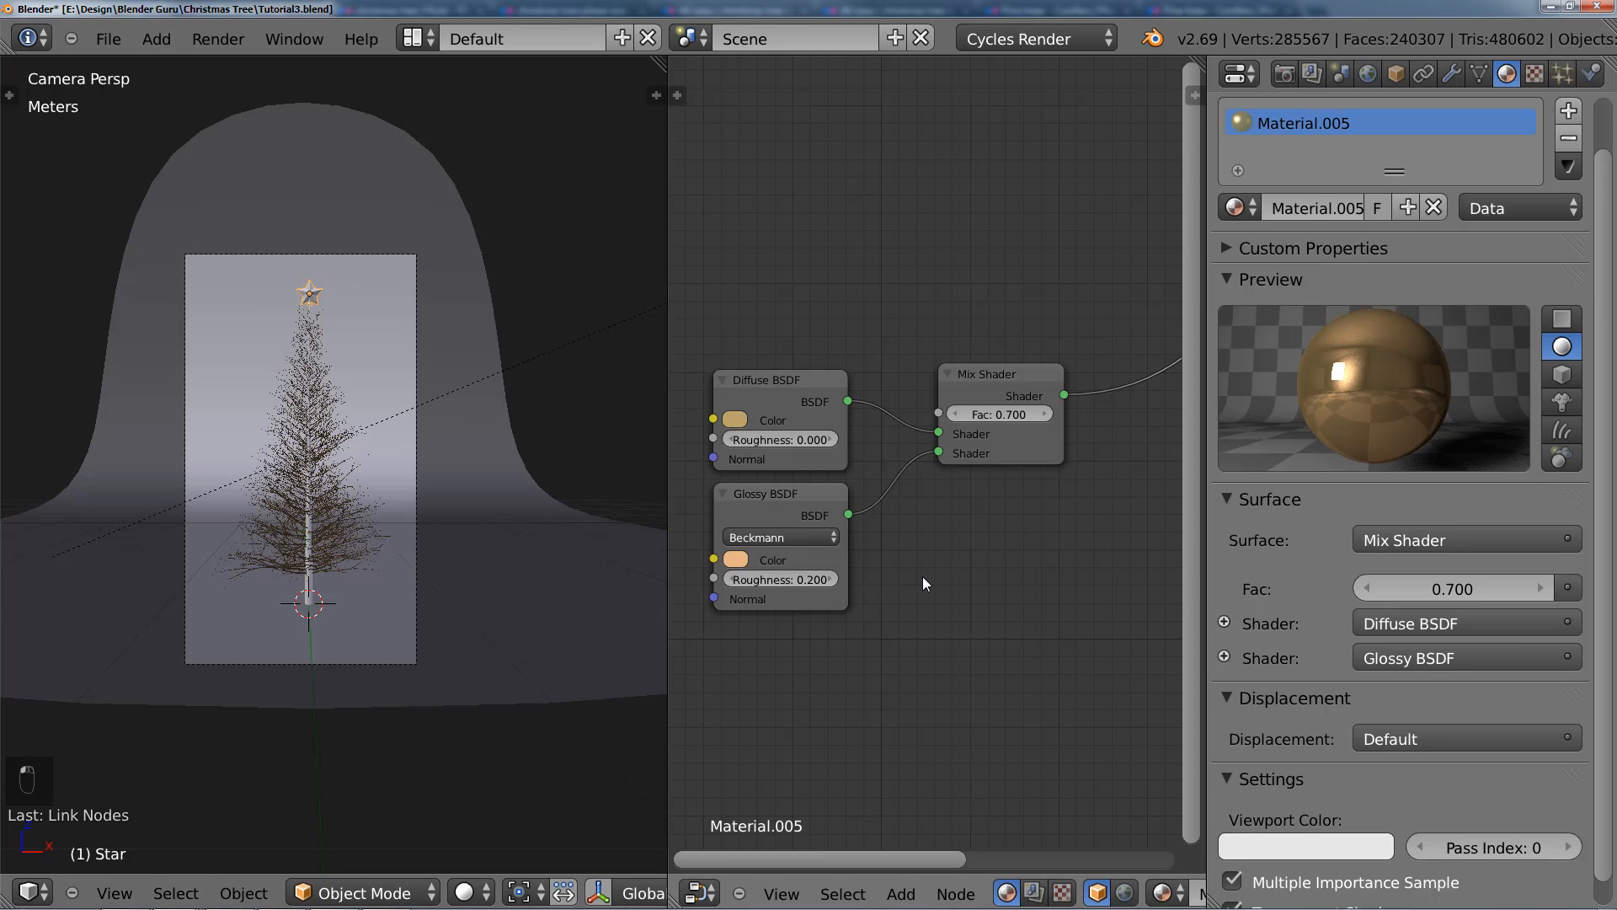
Step: Deselect the star in the 3D view and save over Tutorial3.blend
middle_drag(1061, 500, 964, 504)
scroll(1009, 553, down, 1)
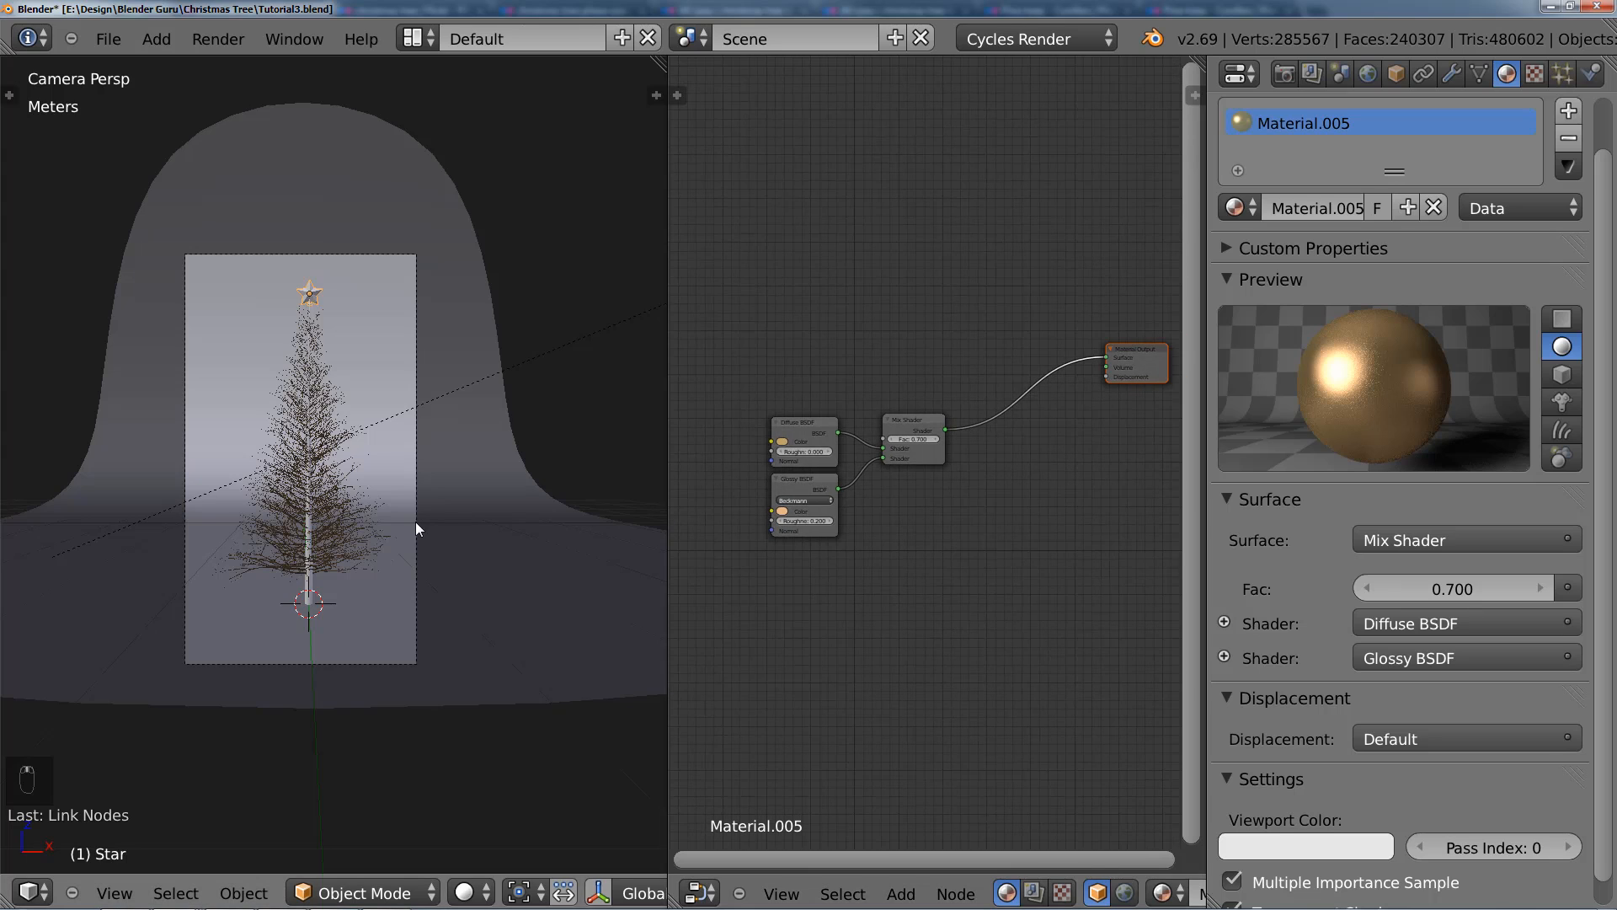
scroll(410, 497, up, 3)
key(a)
key(ctrl+s)
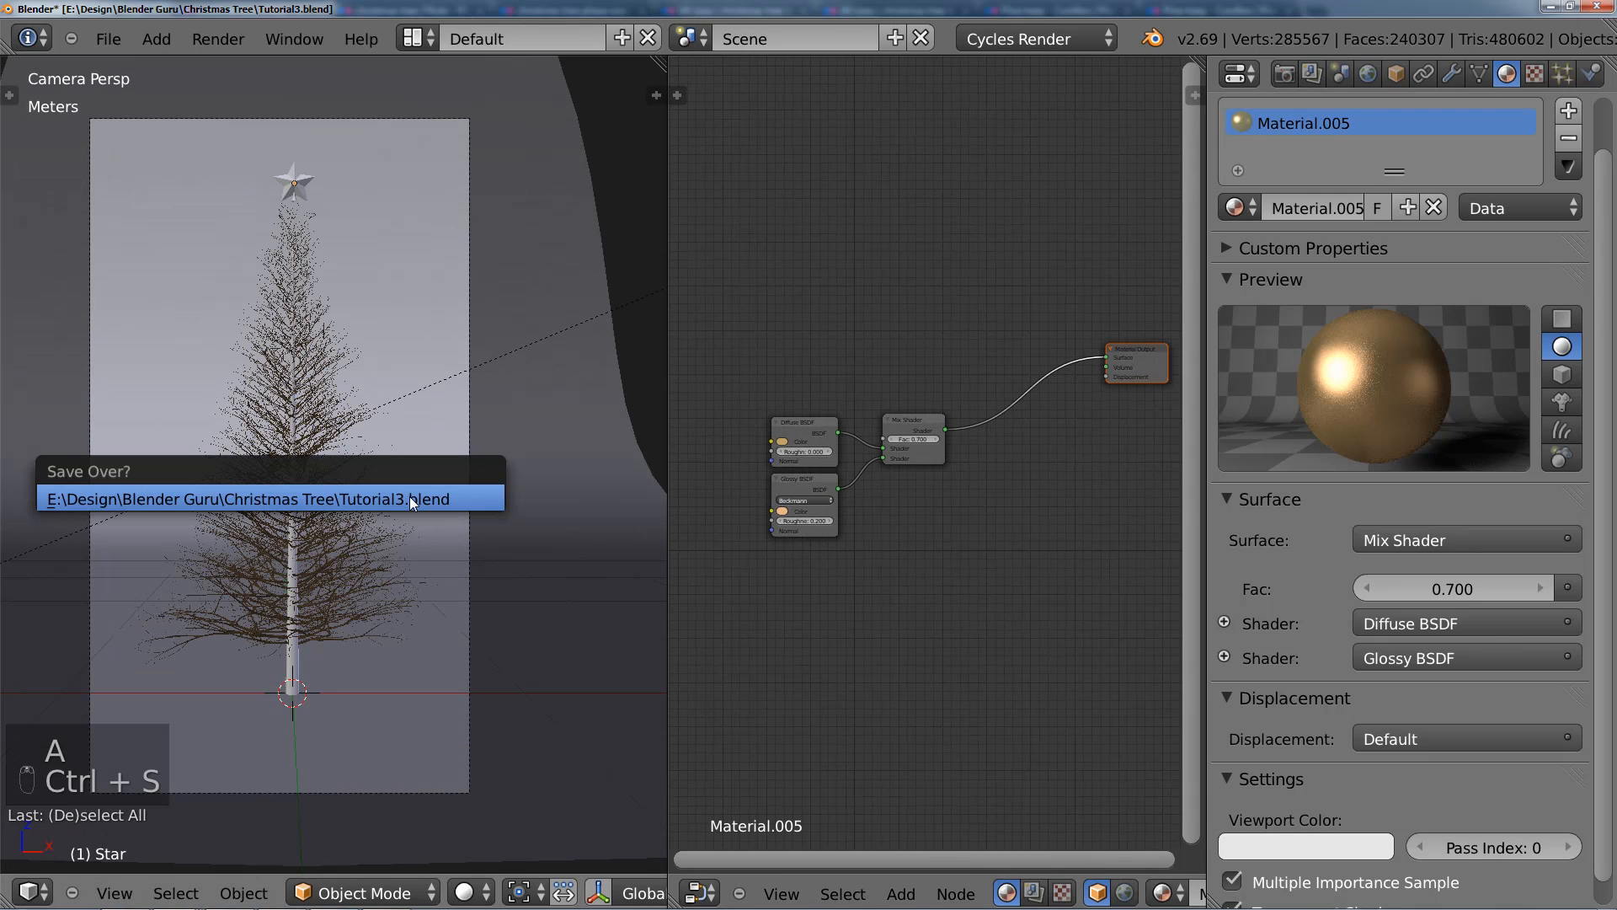
click(410, 497)
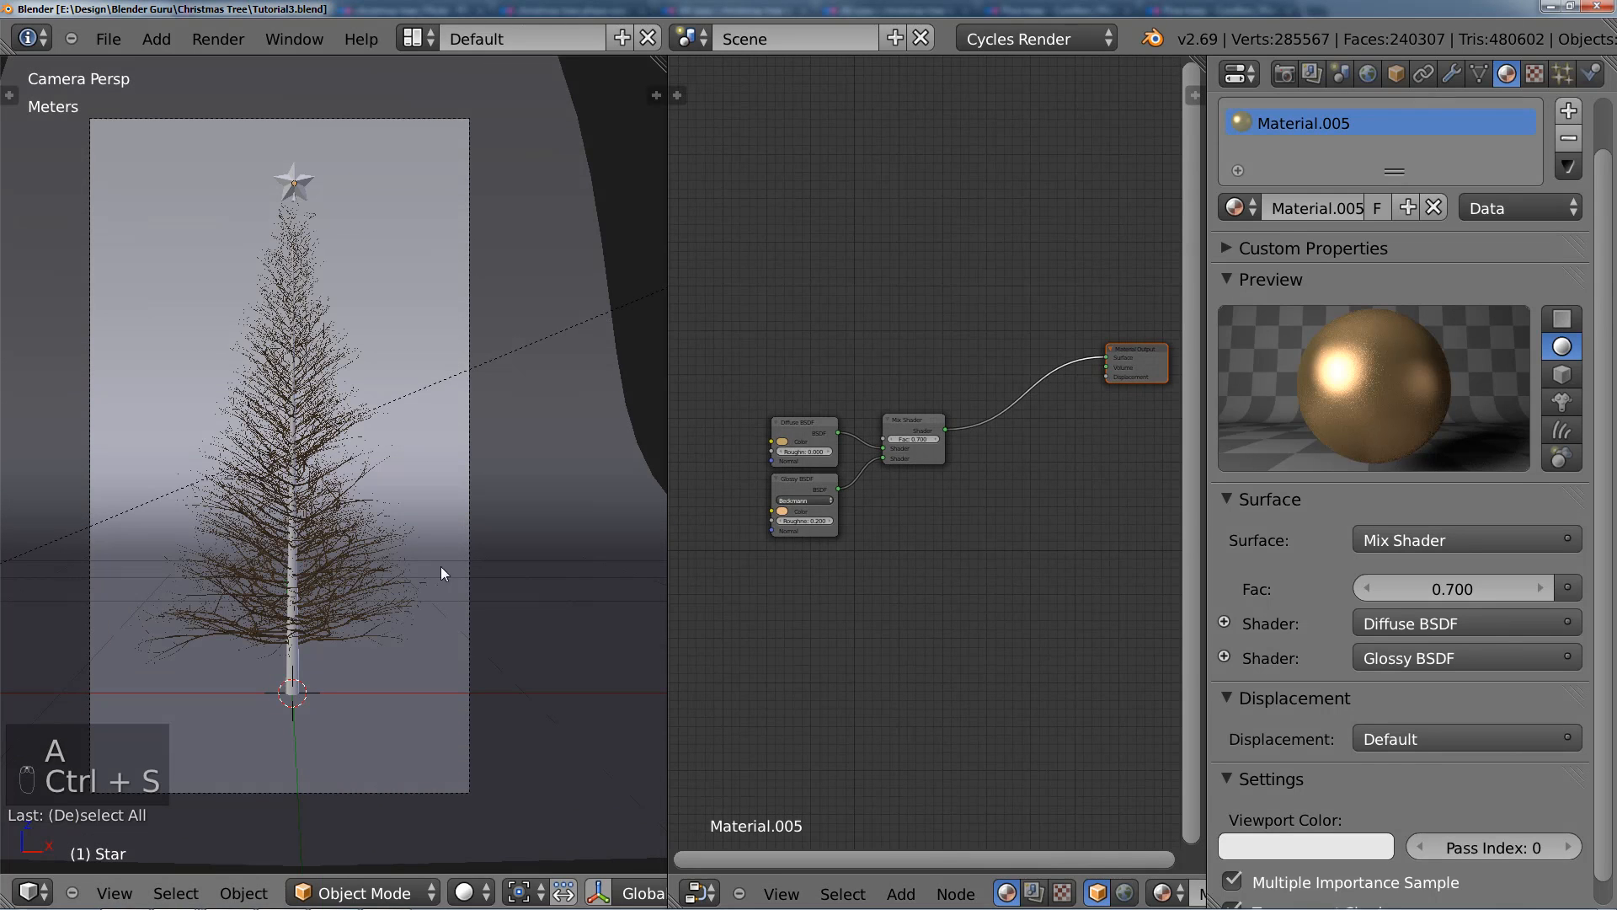
Step: Make the layer with the hanging ornaments visible alongside the tree and save over Tutorial3.blend
scroll(539, 891, down, 5)
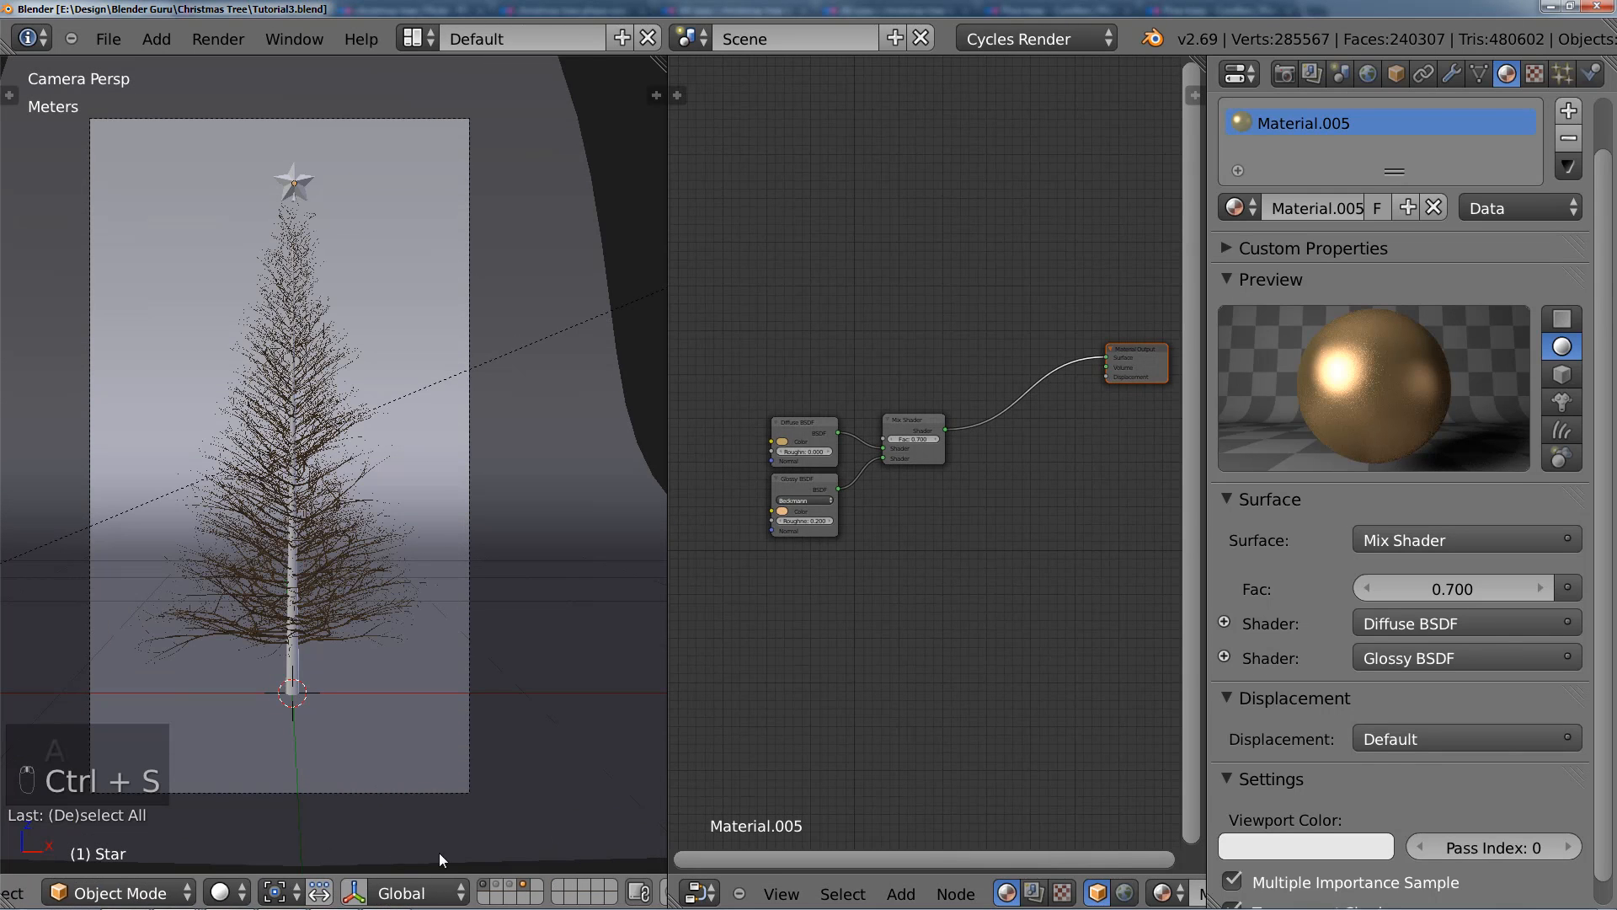
shift+click(507, 885)
shift+click(506, 885)
key(ctrl+s)
click(440, 535)
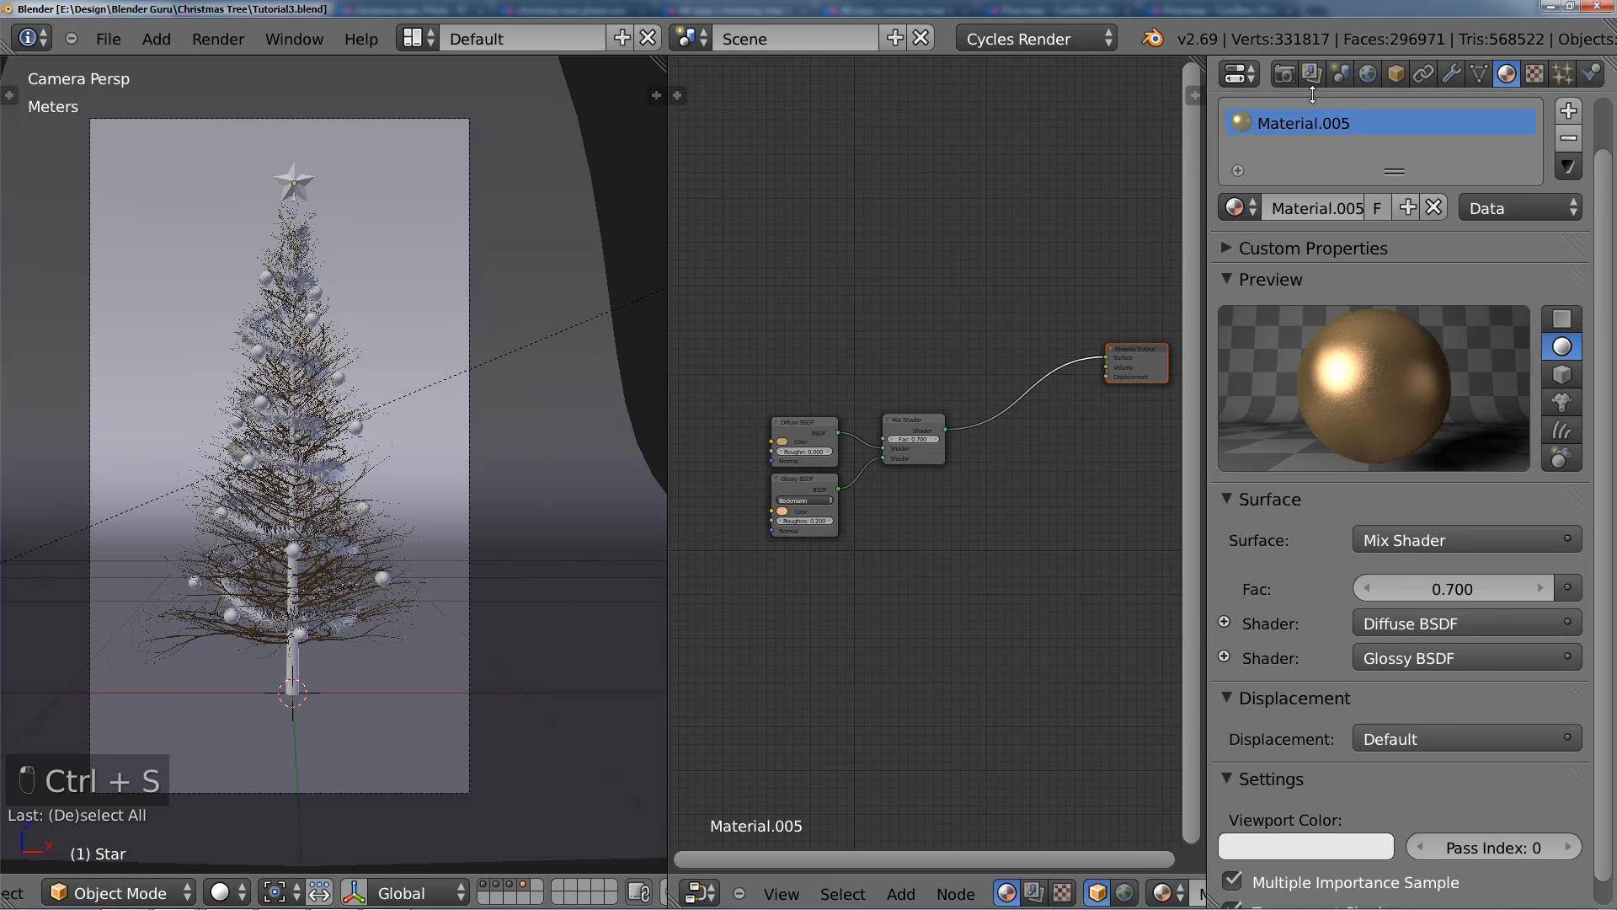
Step: Render the active scene and inspect the tree, baubles, string lights and gold star in the result
click(1284, 74)
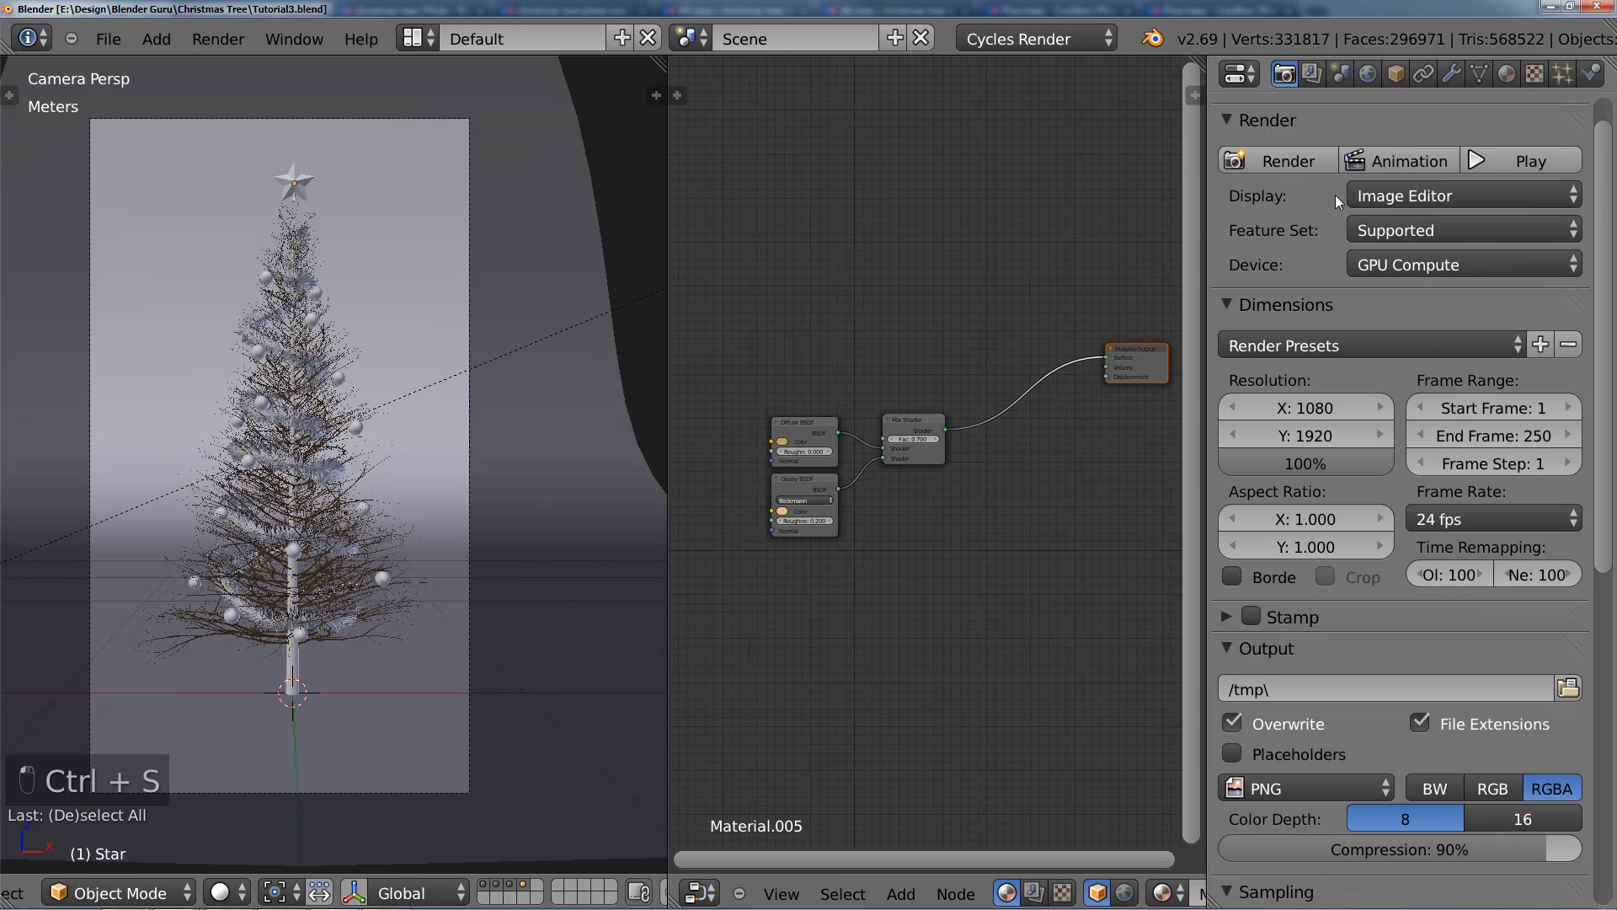
click(1303, 161)
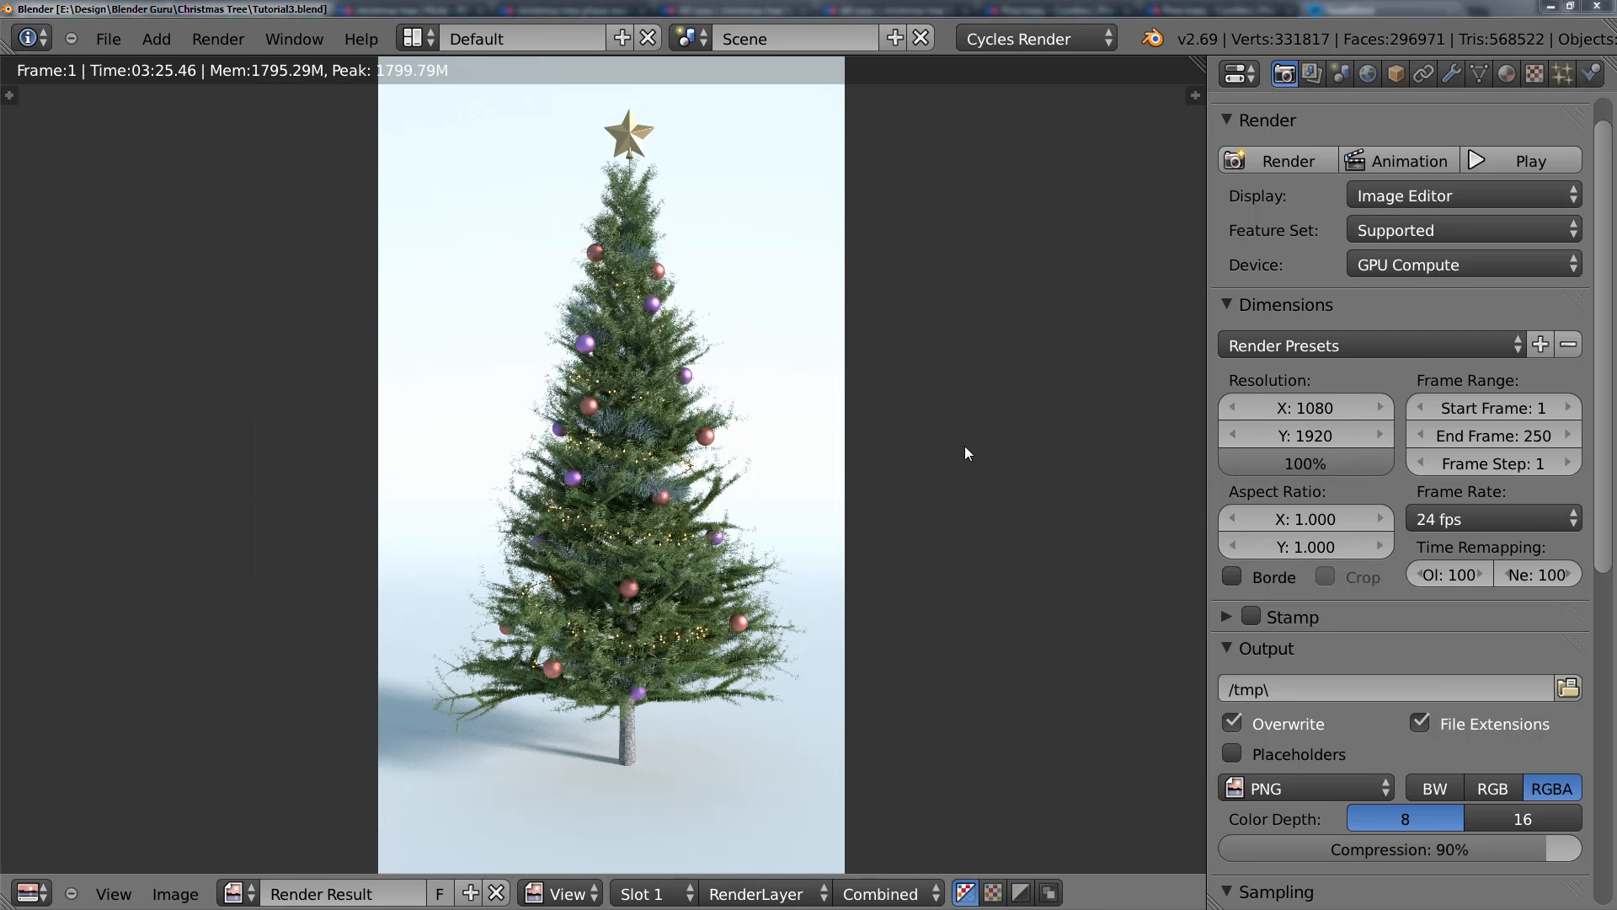
scroll(949, 444, up, 2)
scroll(904, 552, down, 2)
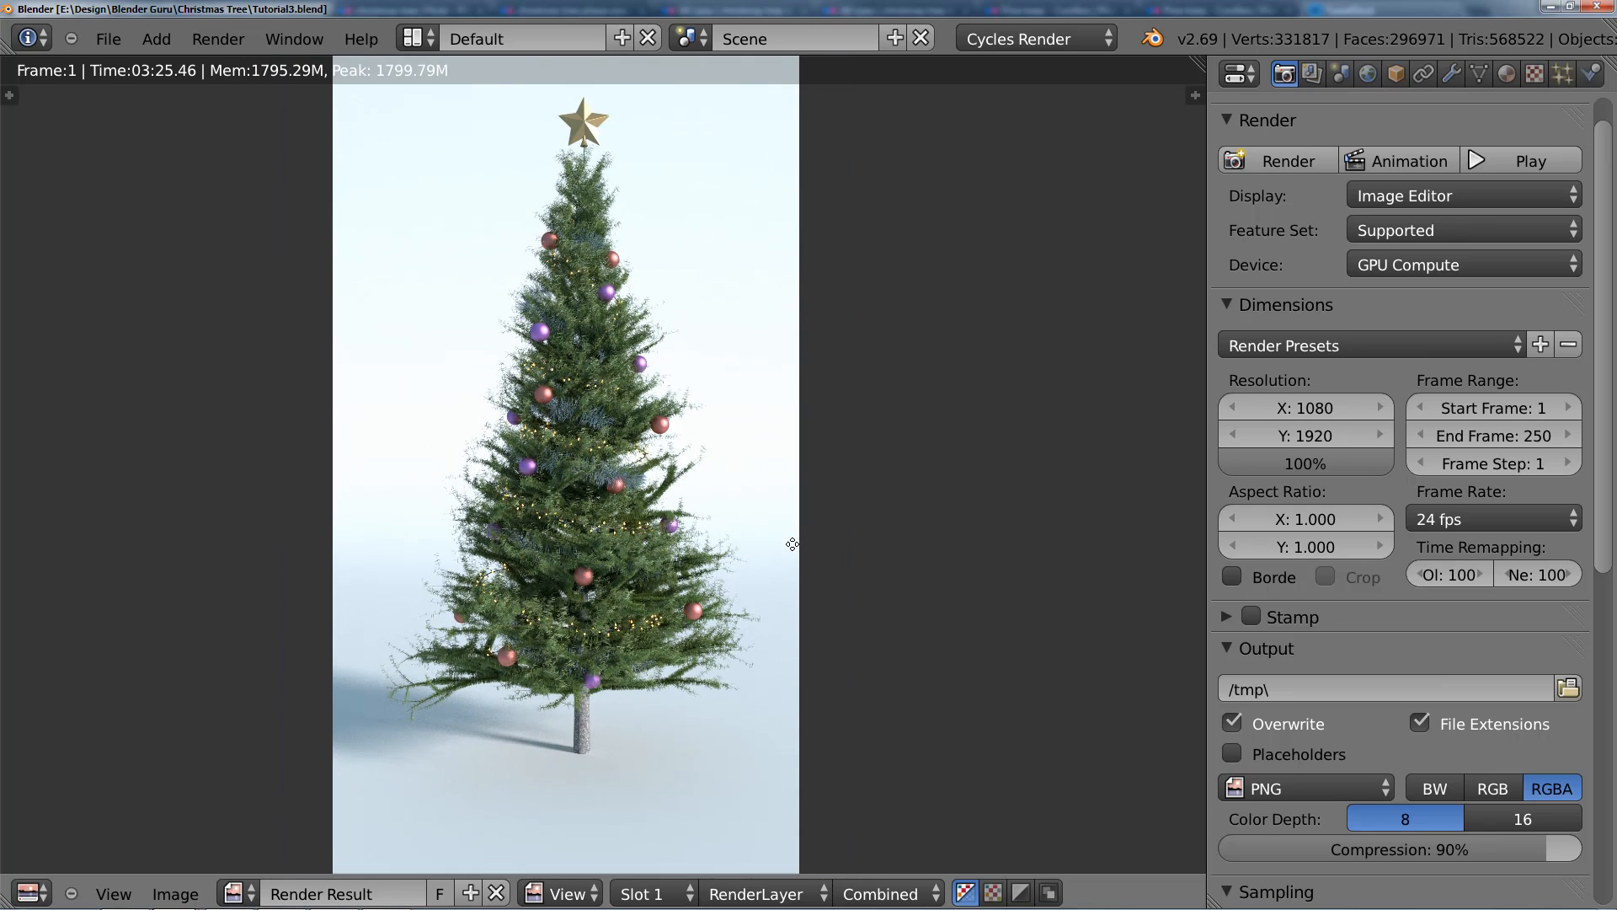
scroll(788, 544, up, 1)
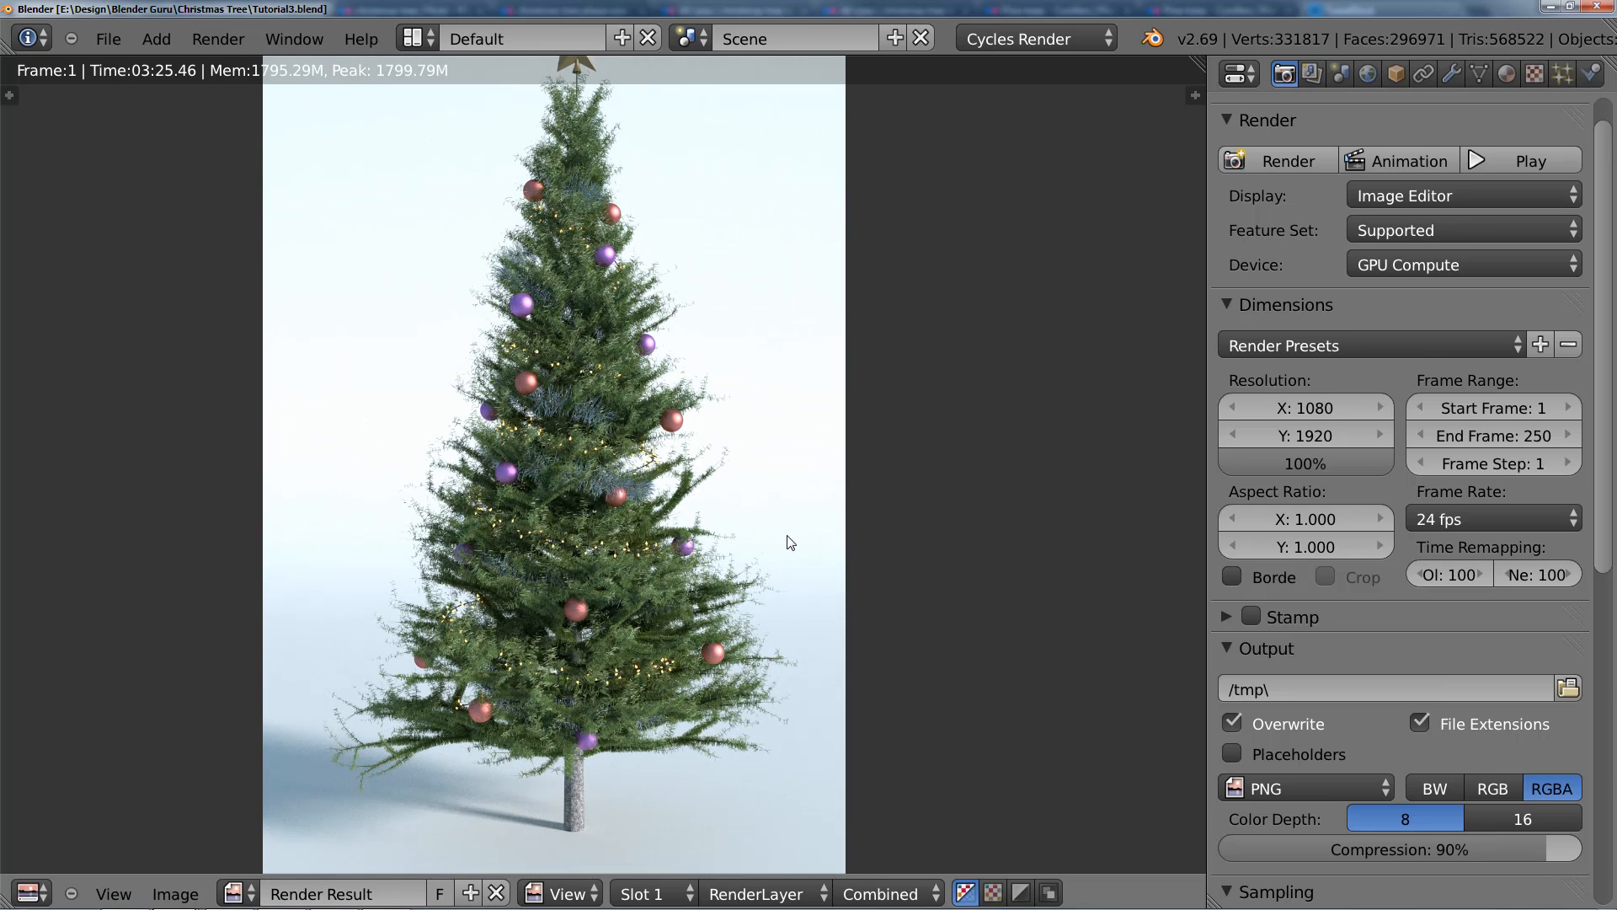
mouse_move(792, 542)
middle_down()
mouse_move(788, 597)
mouse_move(784, 553)
middle_up()
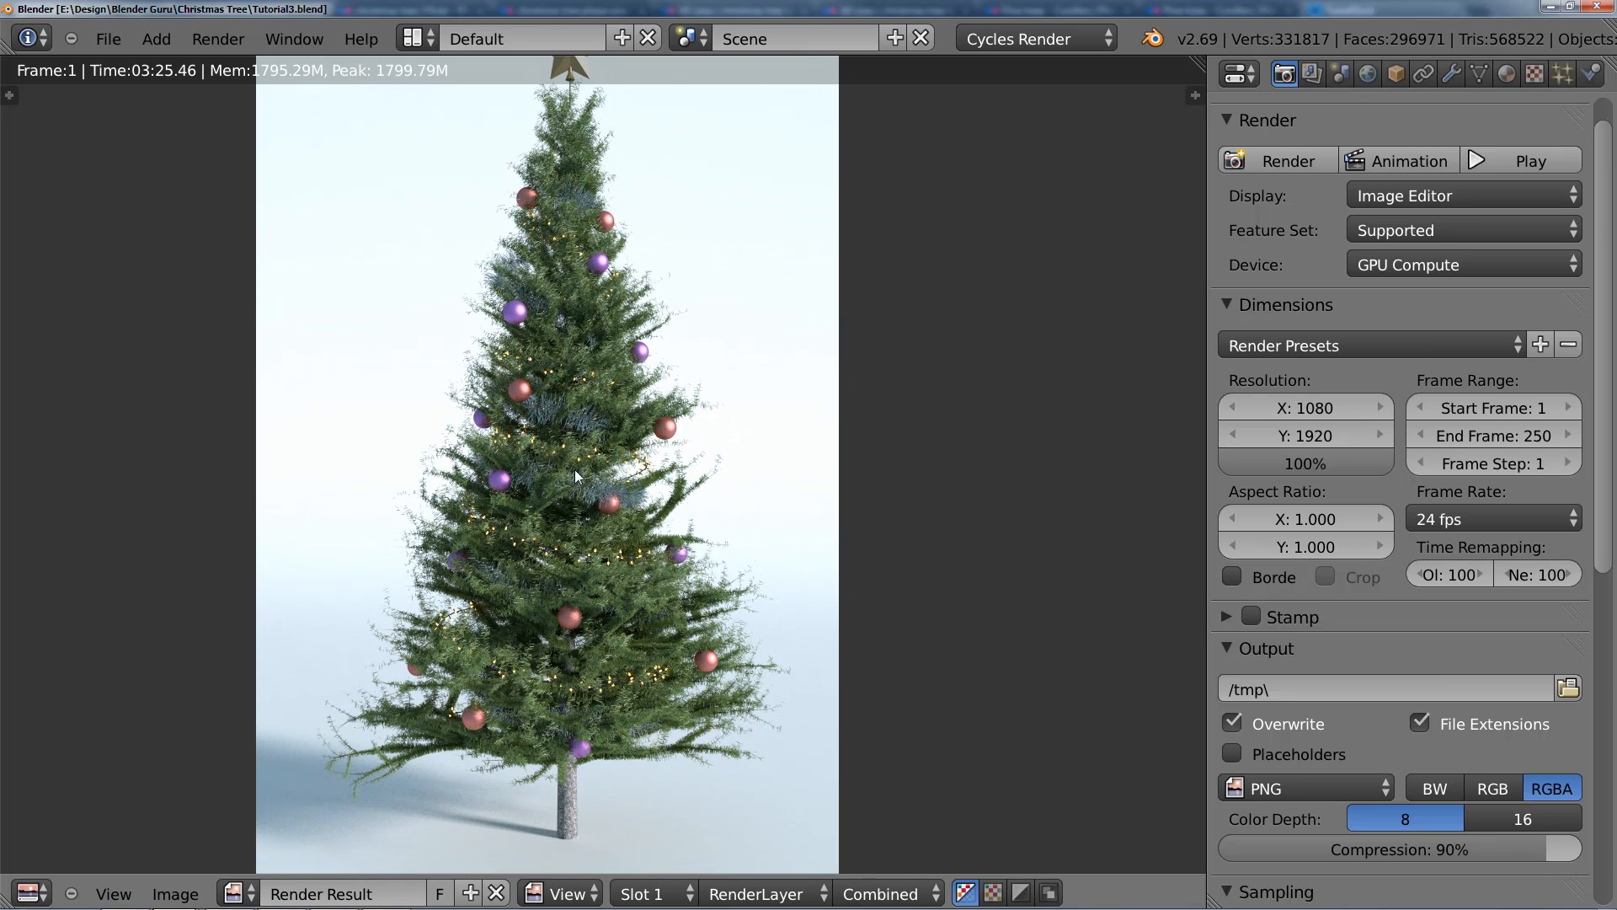
mouse_move(685, 677)
middle_down()
mouse_move(677, 621)
mouse_move(674, 647)
middle_up()
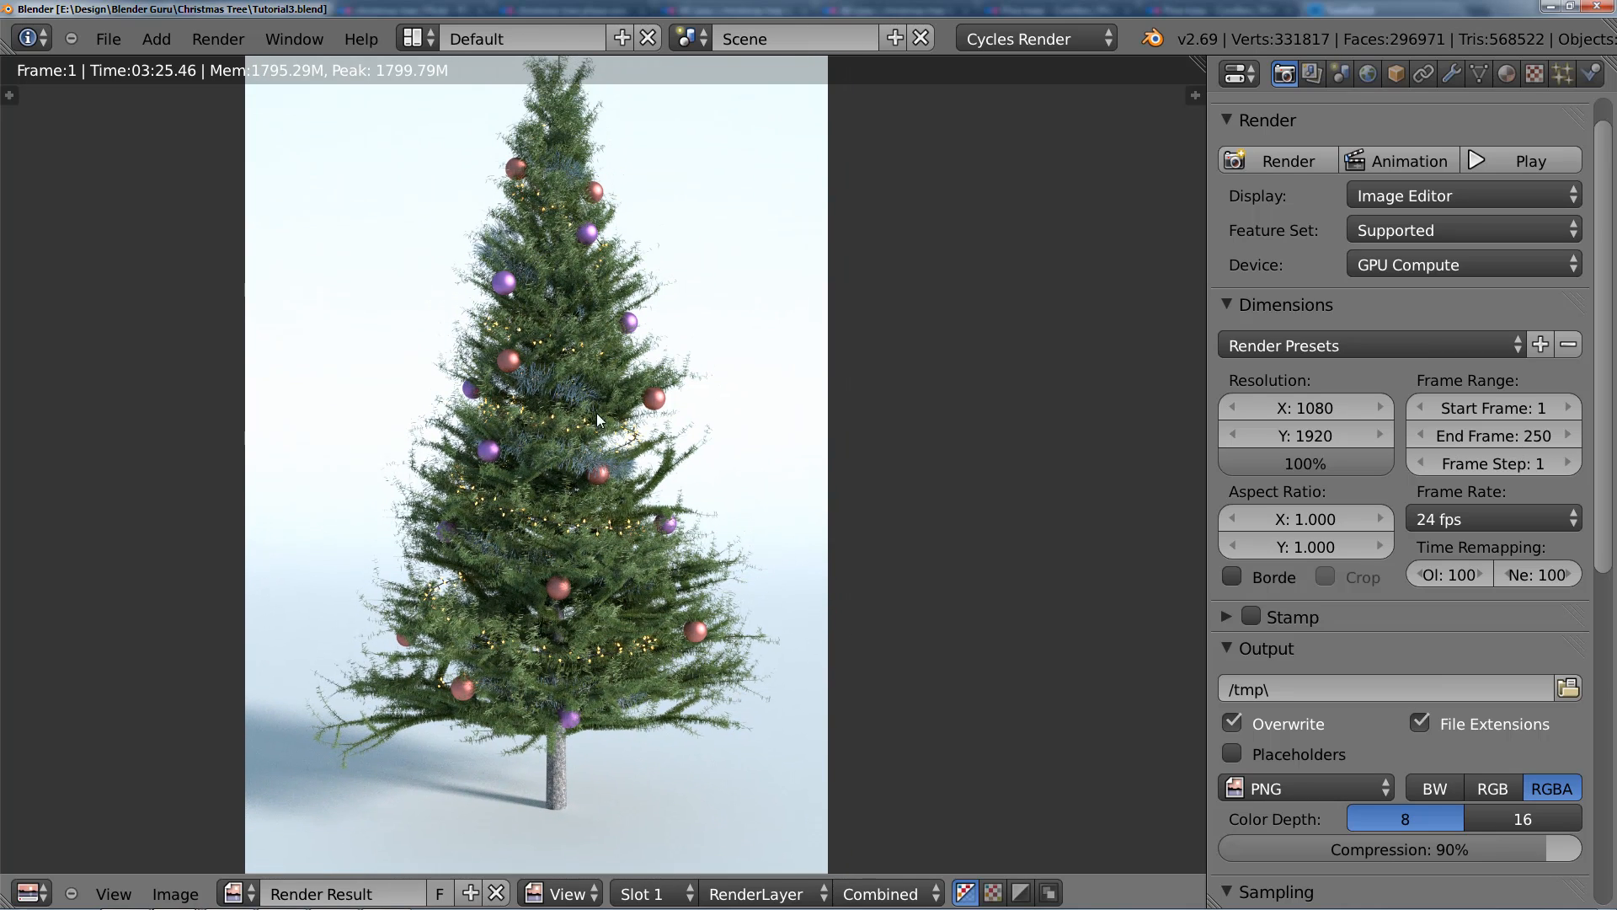
middle_drag(597, 413, 620, 456)
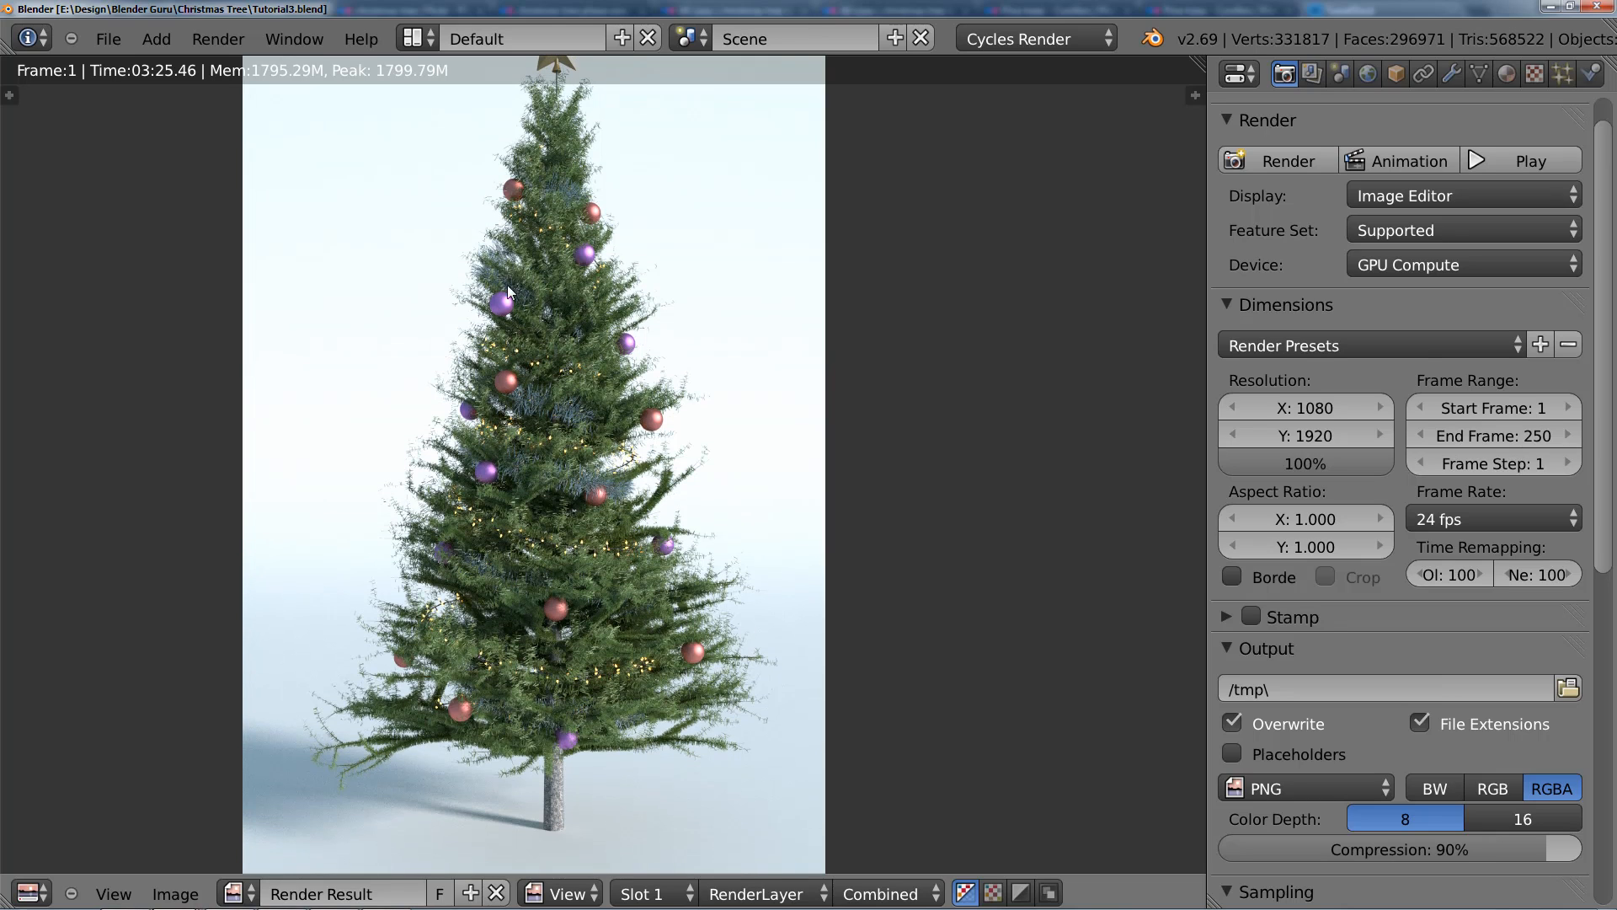
middle_drag(564, 243, 556, 293)
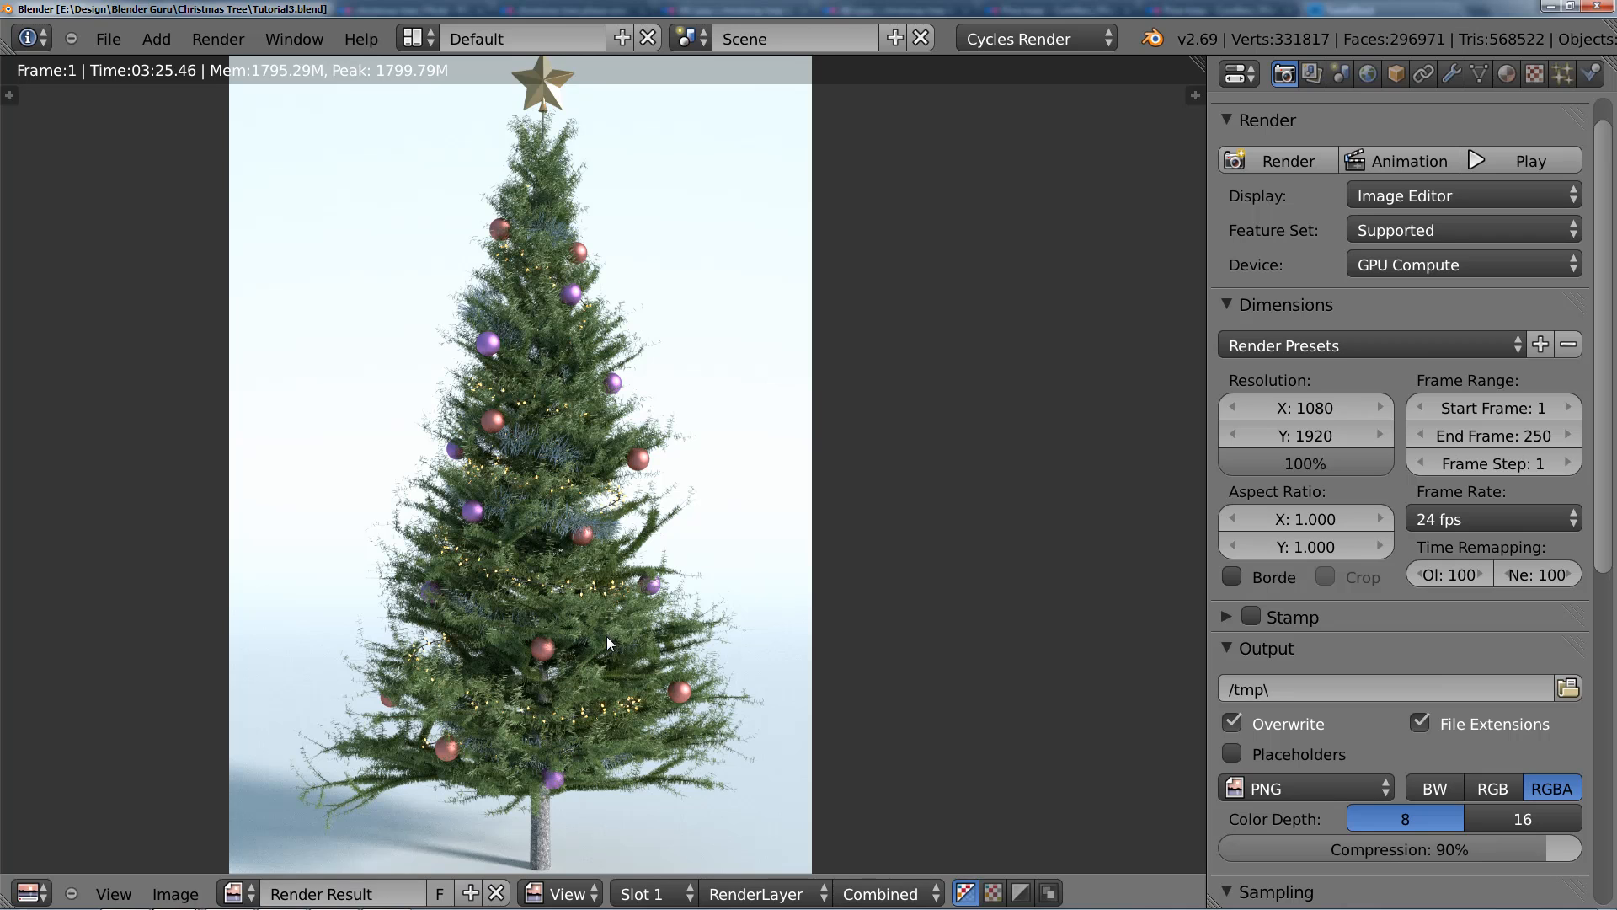
middle_drag(607, 637, 594, 540)
middle_drag(573, 107, 573, 226)
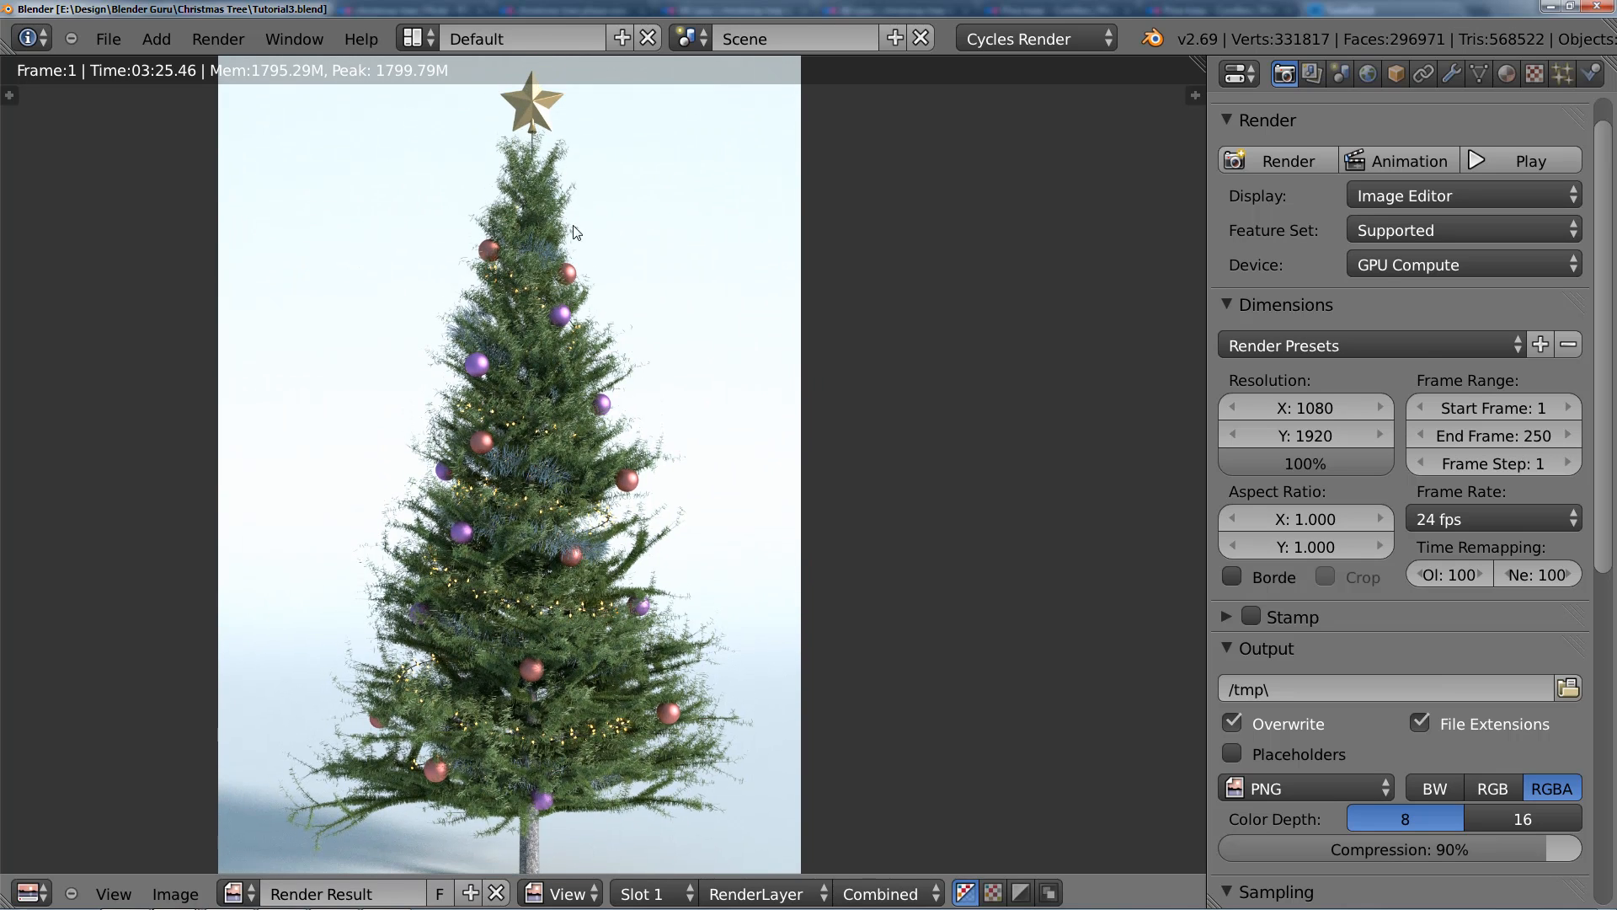
middle_drag(593, 428, 602, 384)
scroll(602, 424, down, 2)
scroll(605, 476, up, 2)
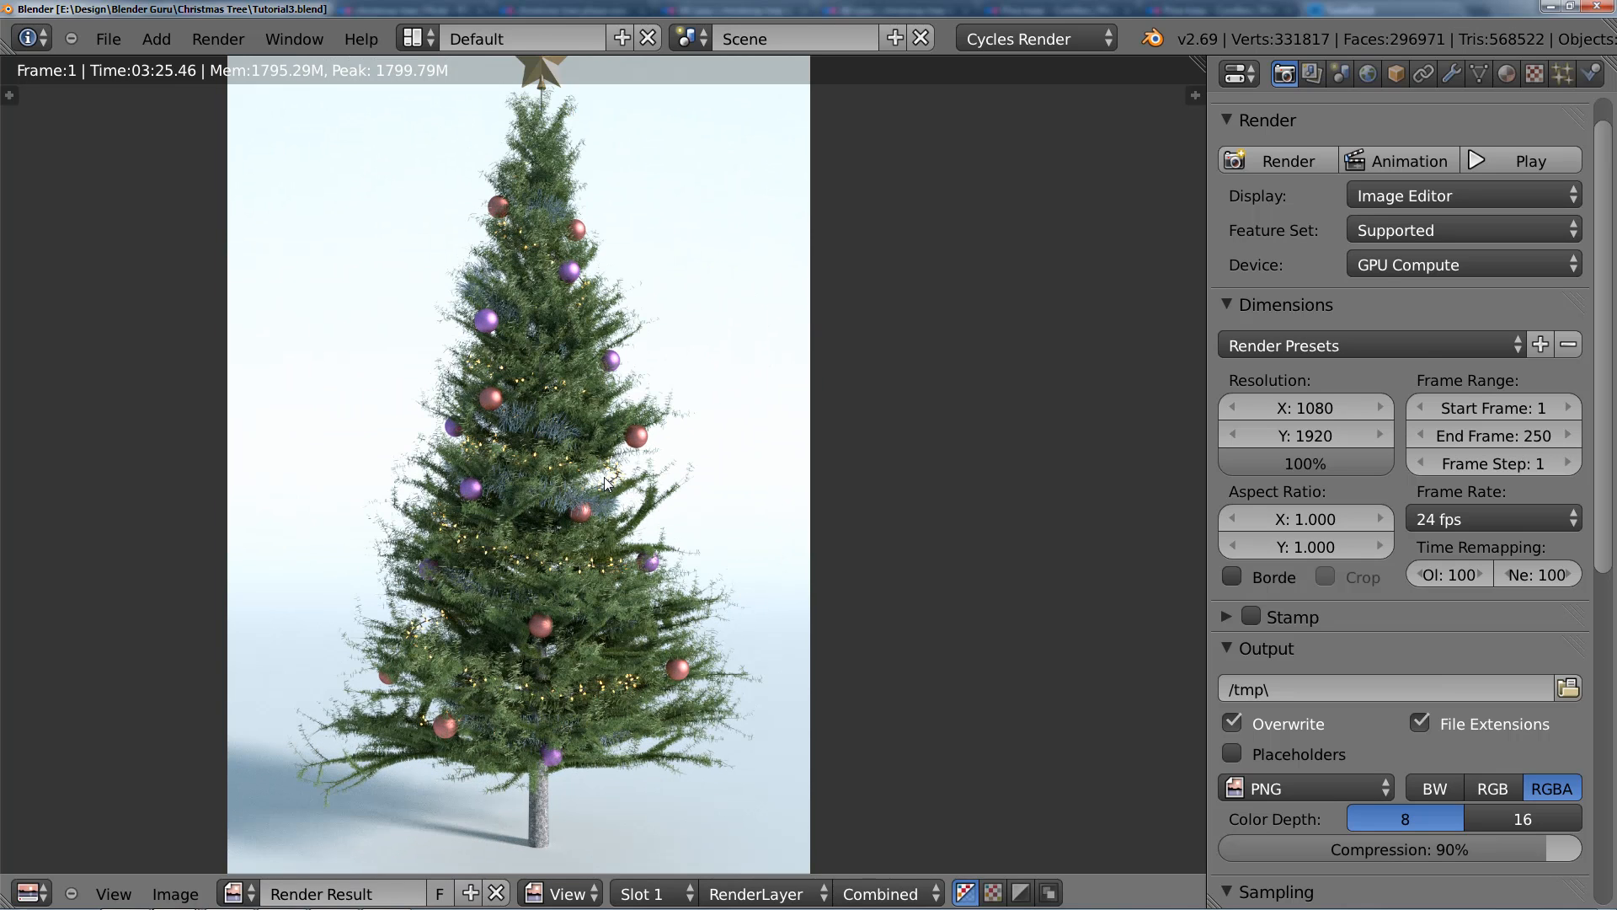
Step: Switch to the Compositing layout, extend the node editor over the lower areas, and enable Use Nodes and Backdrop
click(426, 41)
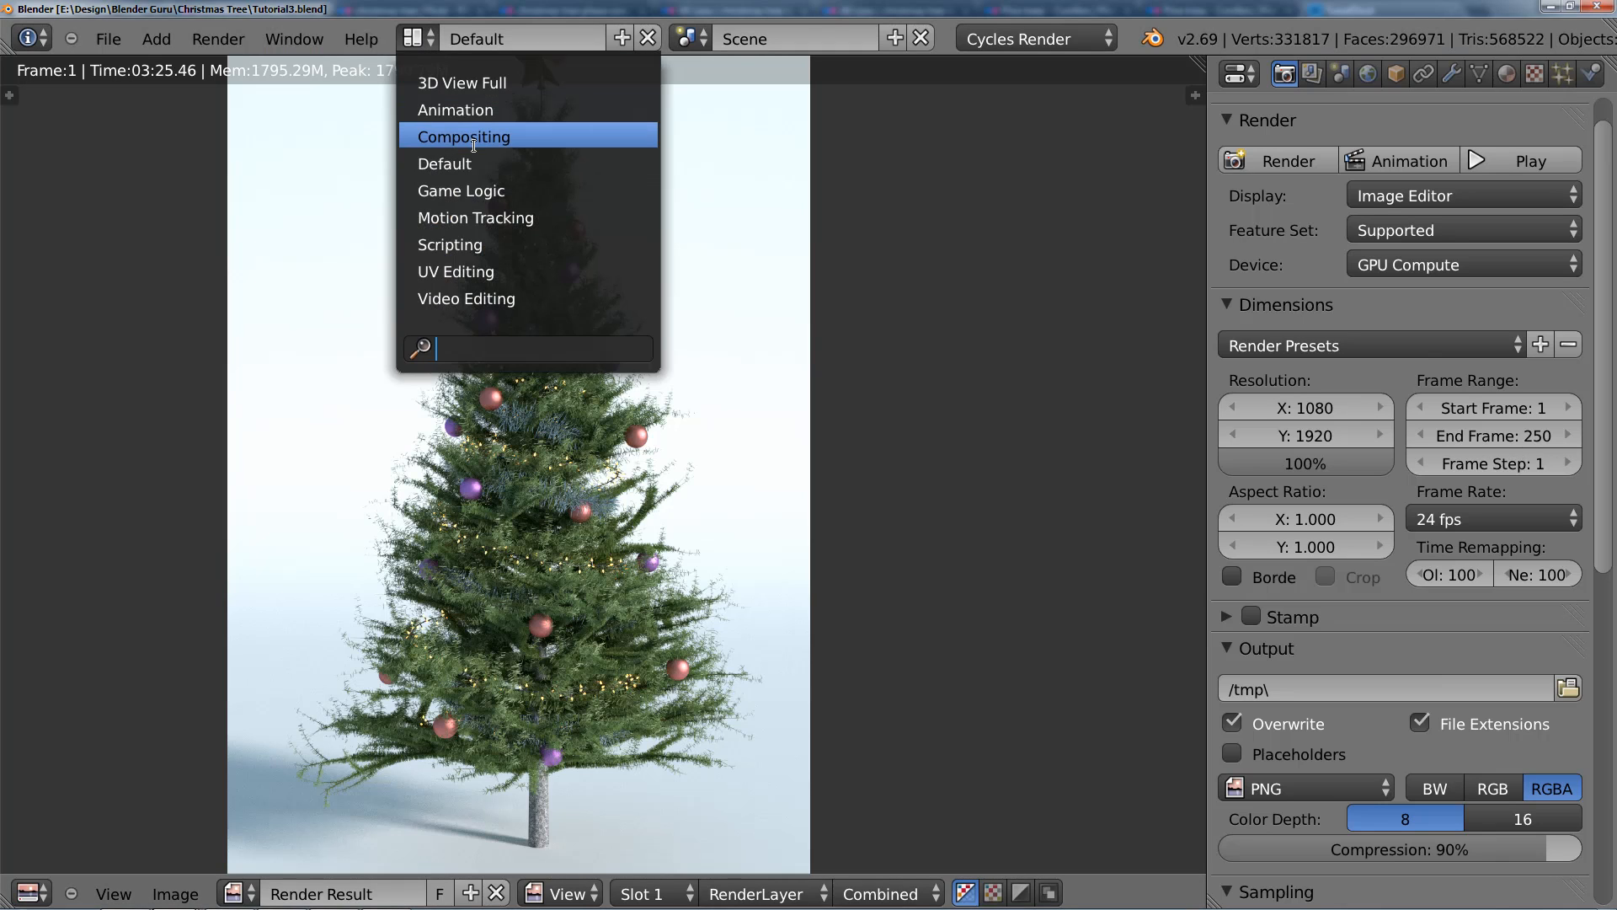
key(Return)
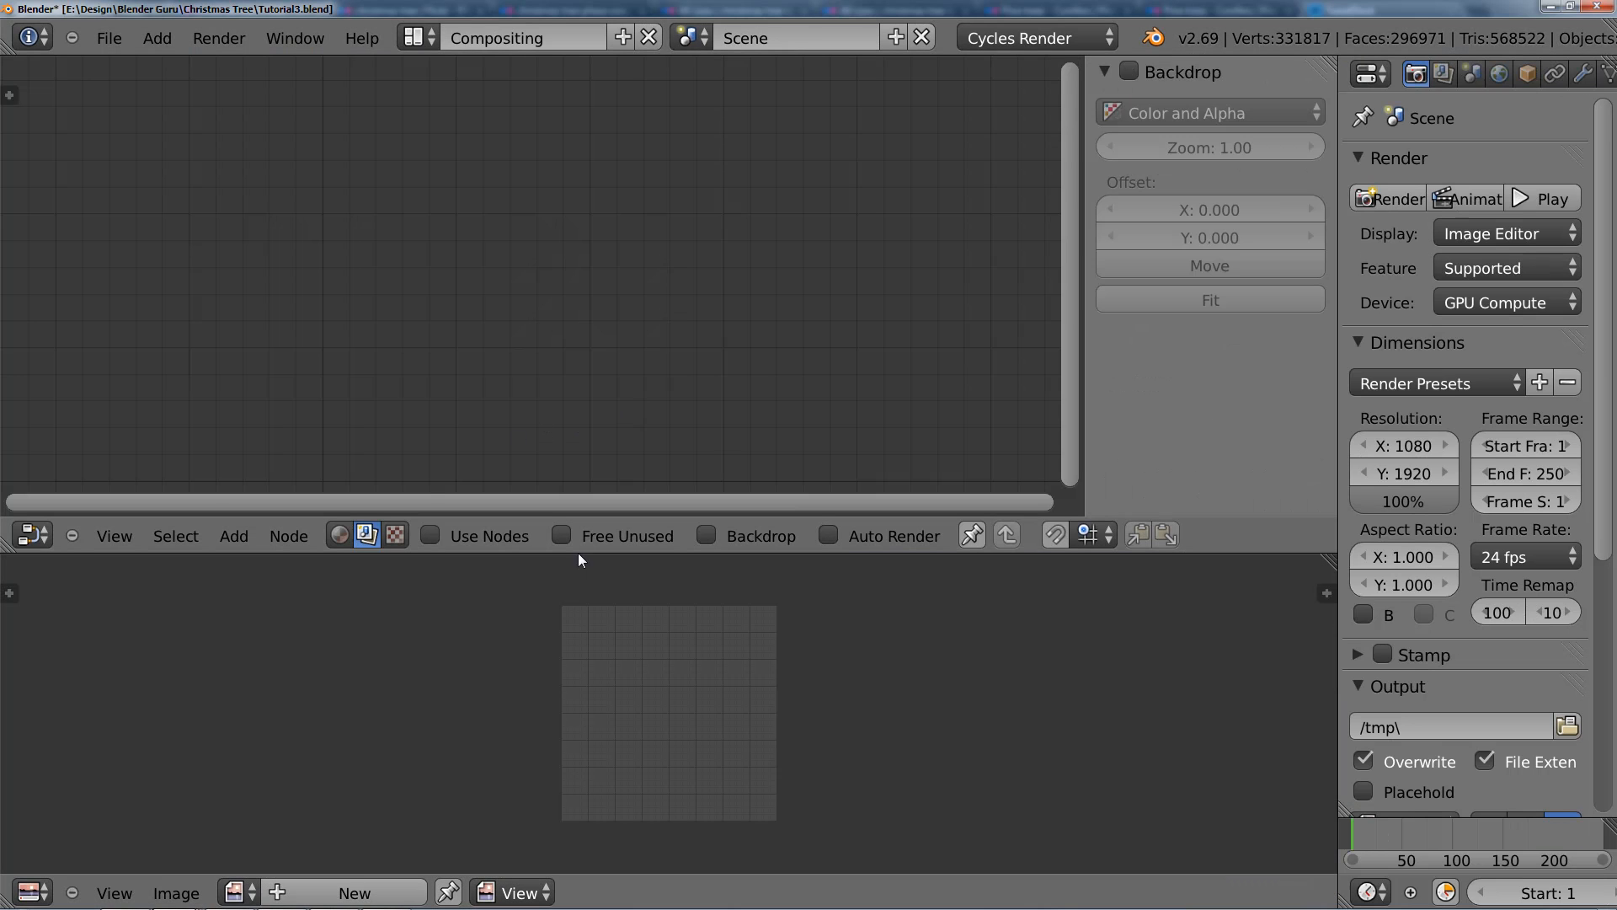
drag(7, 552, 533, 812)
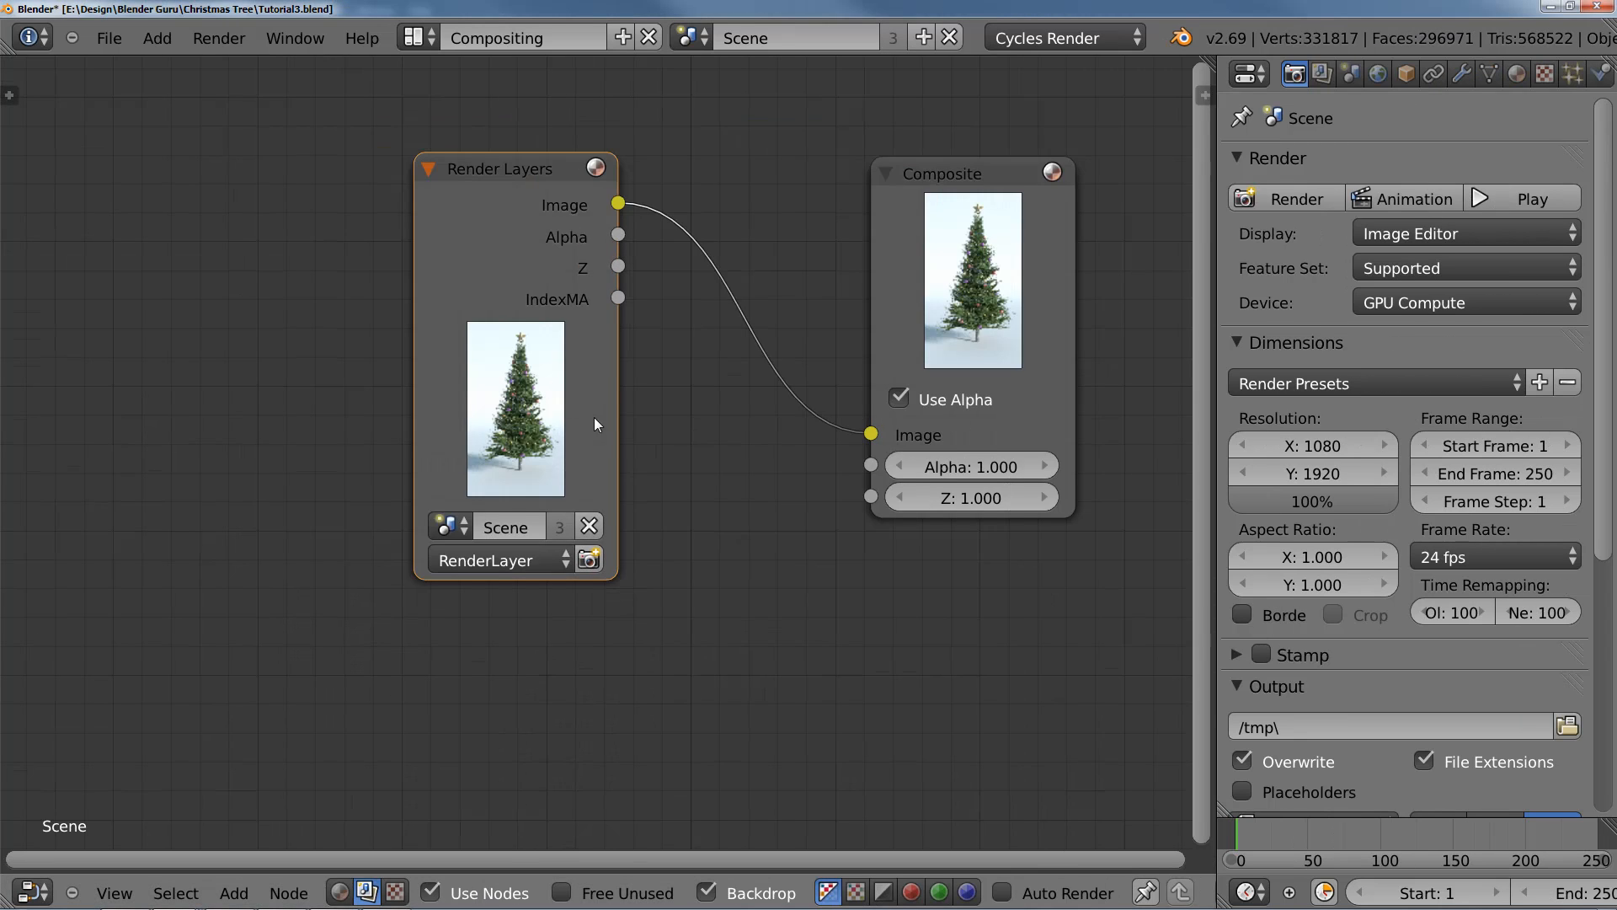
scroll(593, 417, down, 2)
middle_drag(660, 442, 702, 452)
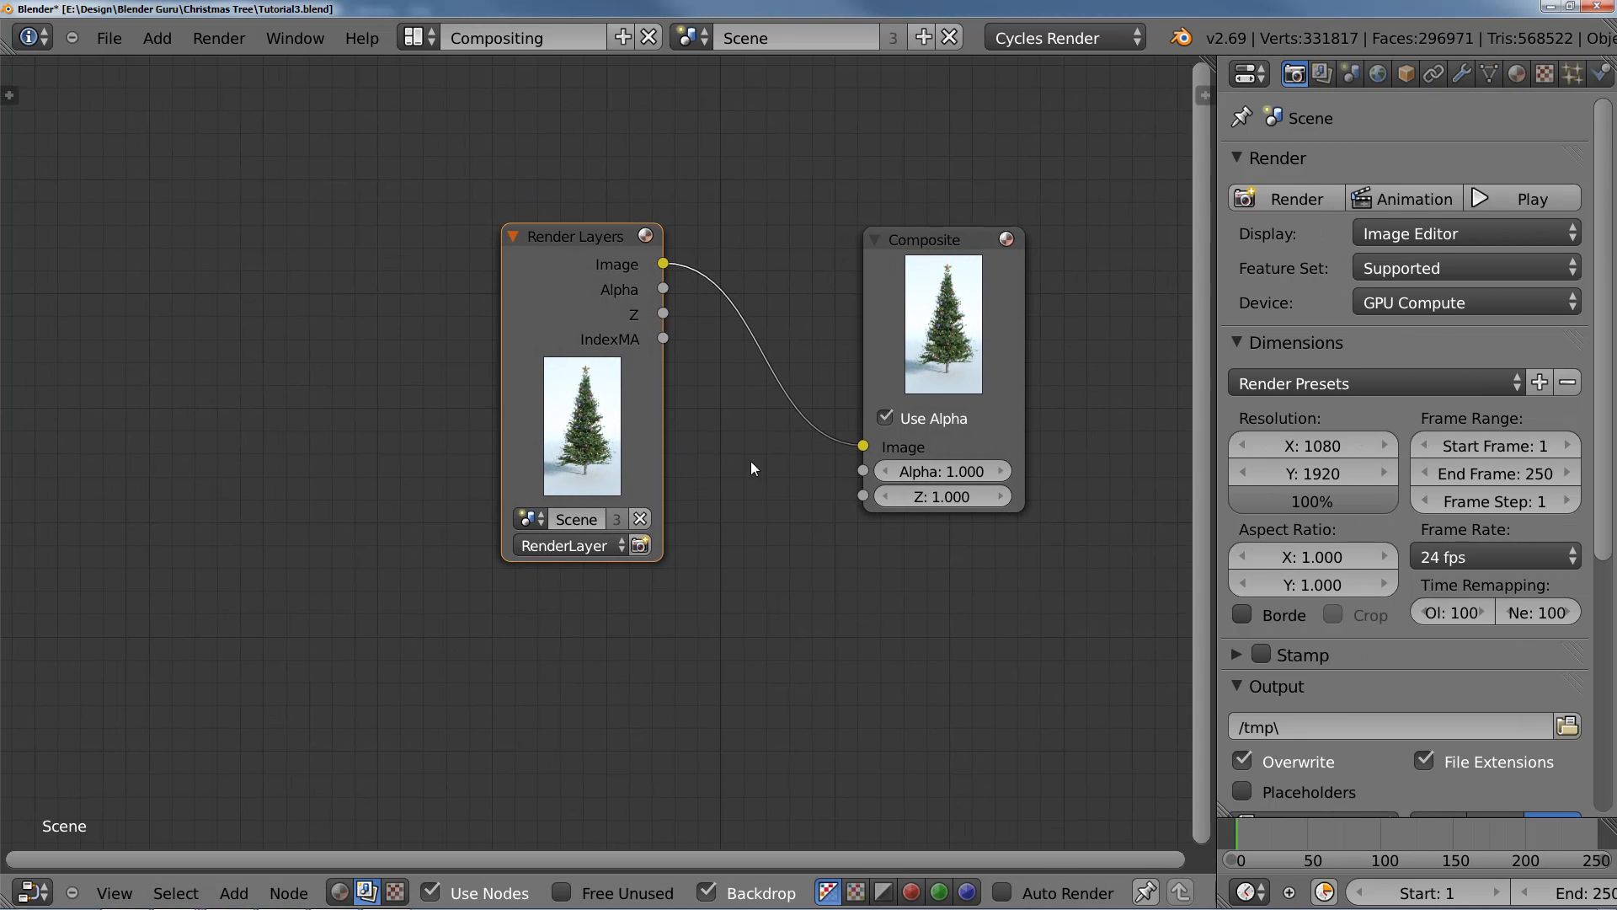
Step: Spread the Render Layers and Composite nodes apart along the X axis to leave room for more nodes between them
middle_drag(821, 481, 901, 489)
key(g)
key(x)
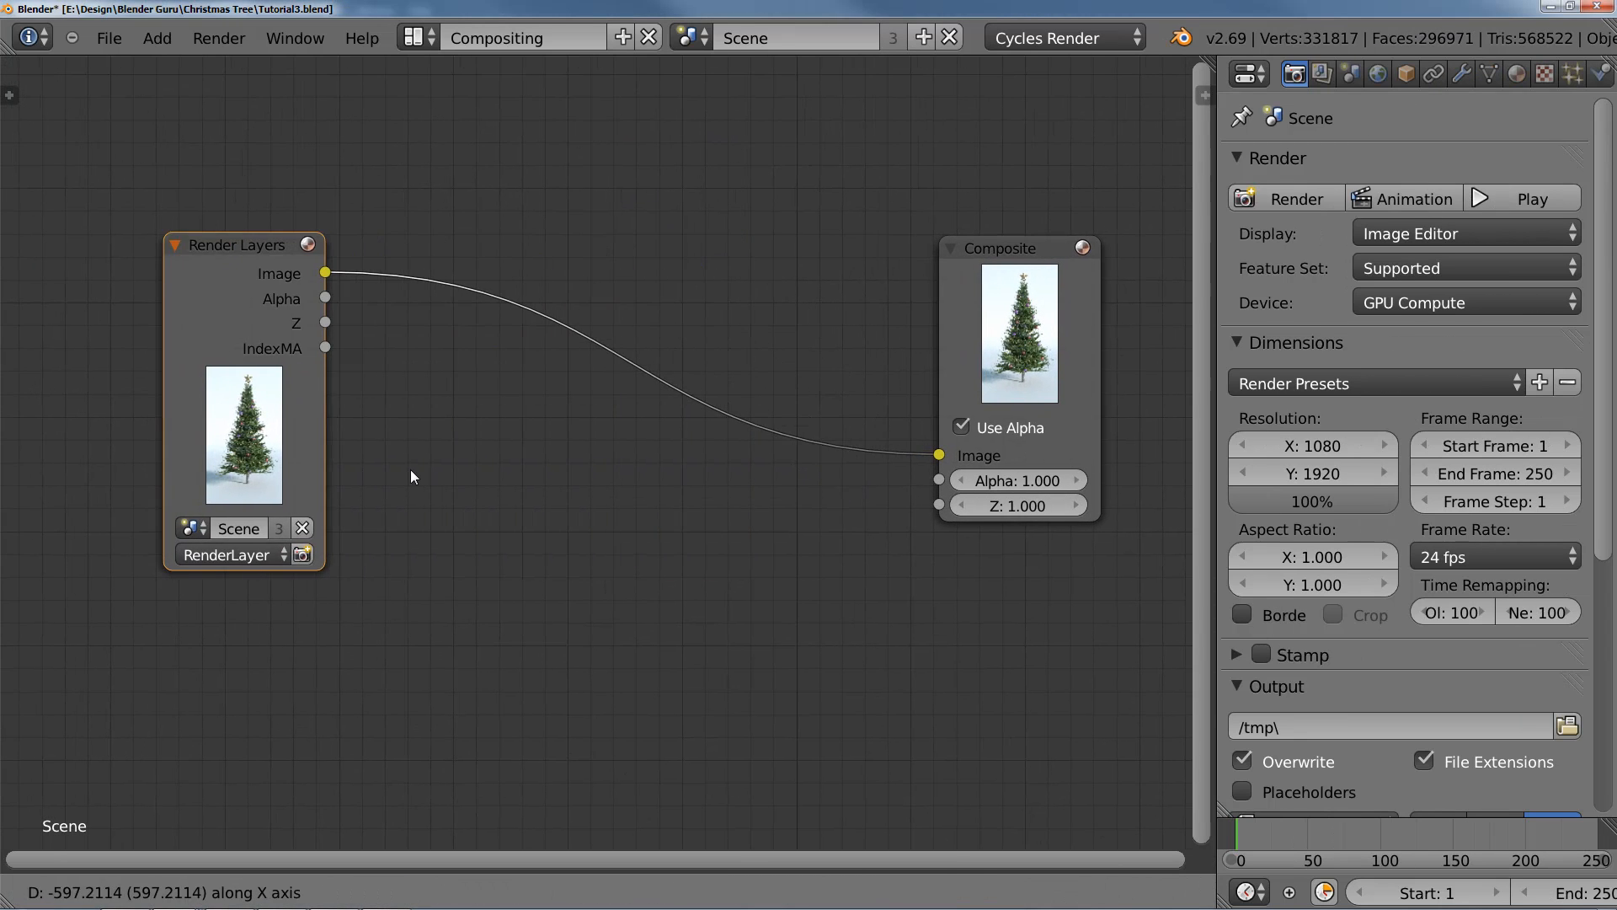
click(402, 470)
scroll(509, 491, down, 4)
middle_drag(485, 495, 590, 497)
key(g)
key(x)
click(495, 488)
middle_drag(494, 487, 445, 475)
scroll(434, 468, up, 1)
middle_drag(378, 397, 386, 399)
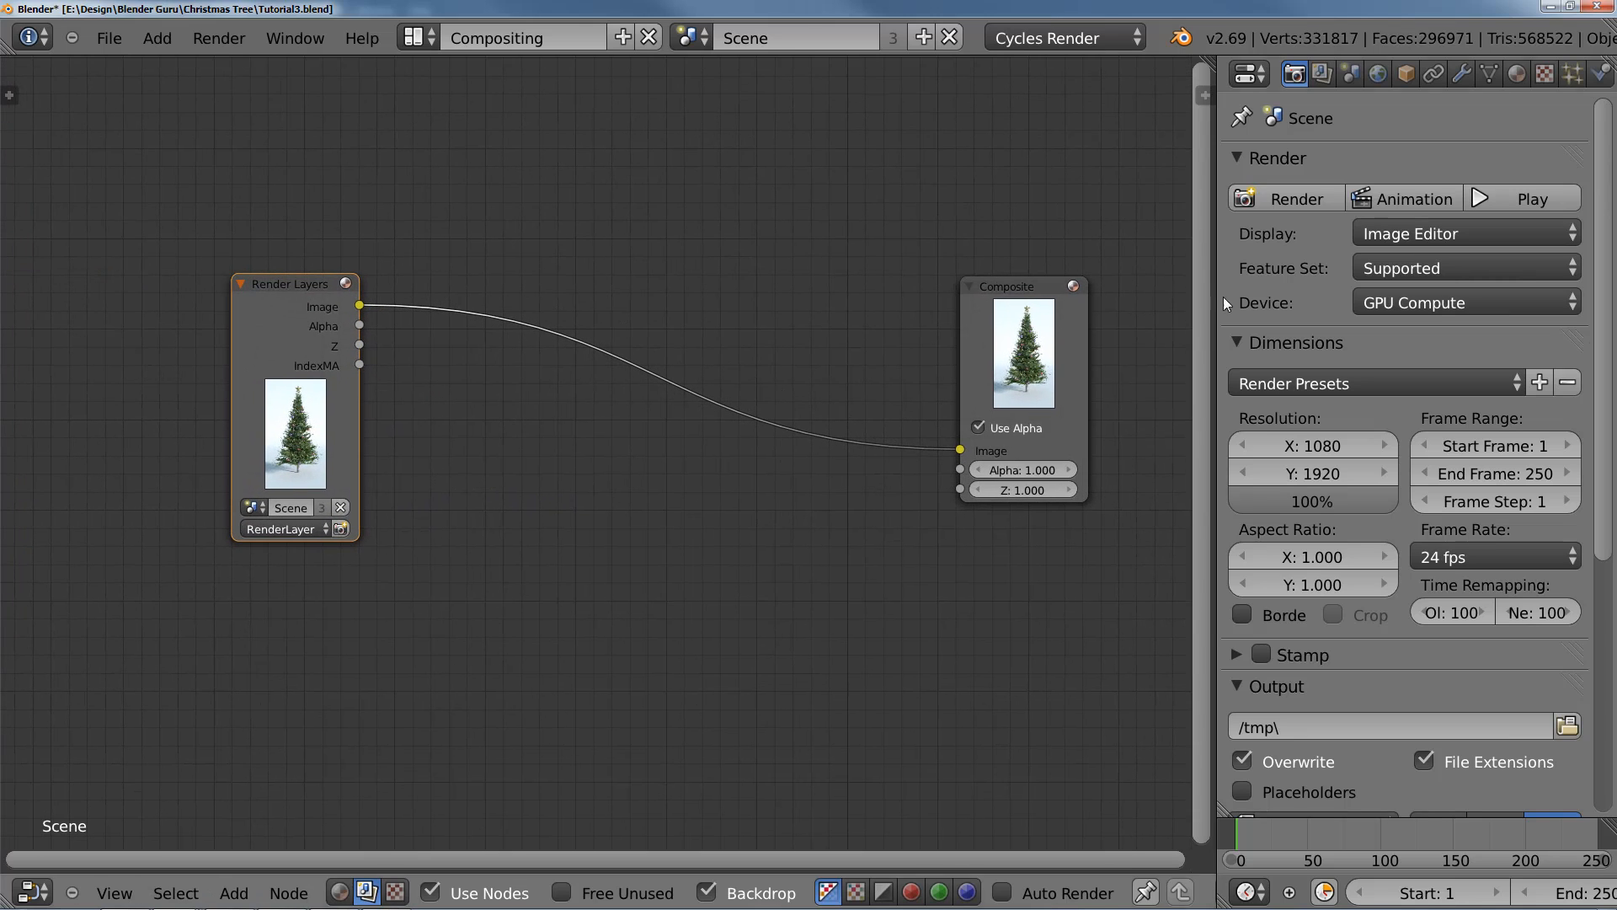
Step: Show the render layer's pass settings and add an ID Mask node beside the Render Layers node
click(1325, 75)
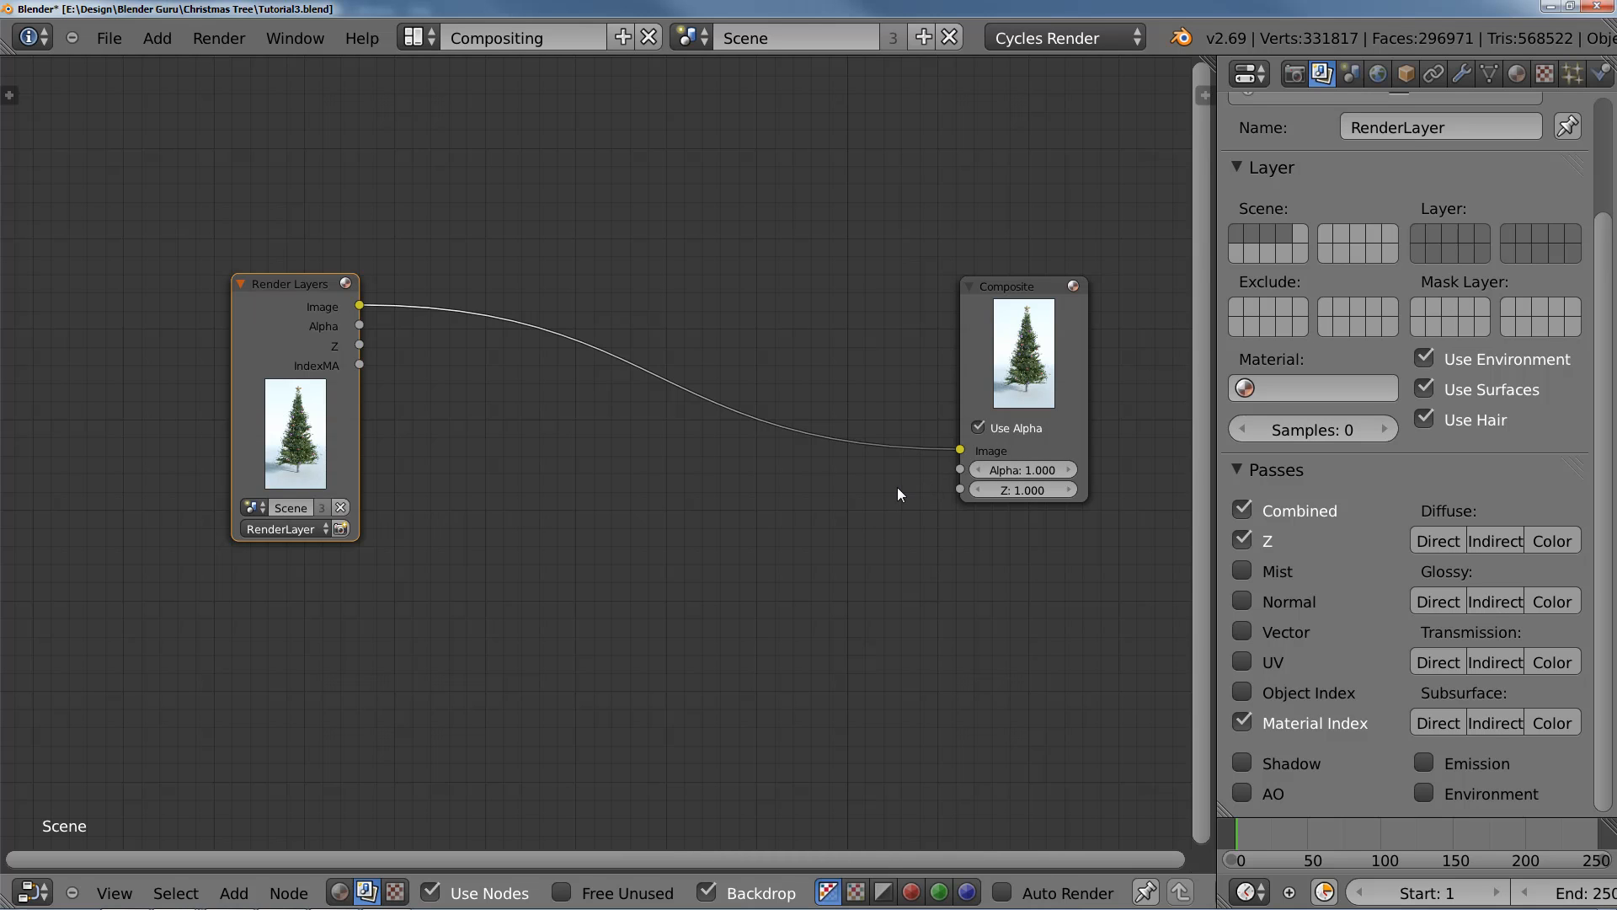
middle_drag(468, 452, 380, 355)
scroll(585, 467, up, 5)
scroll(432, 393, down, 1)
key(shift+a)
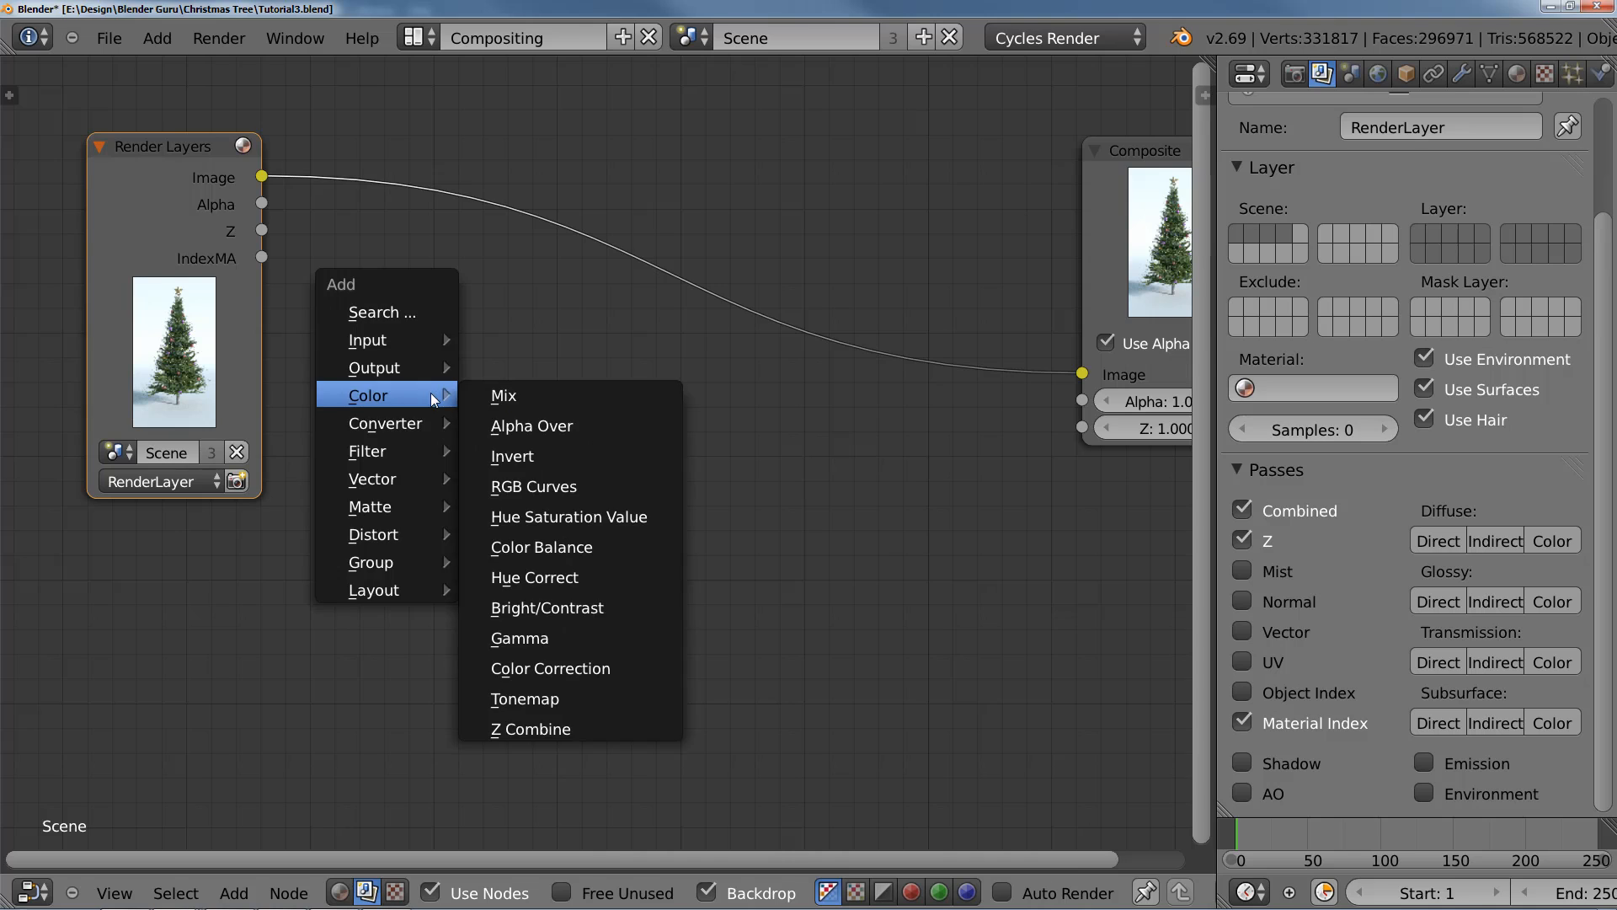
mouse_move(421, 425)
click(554, 543)
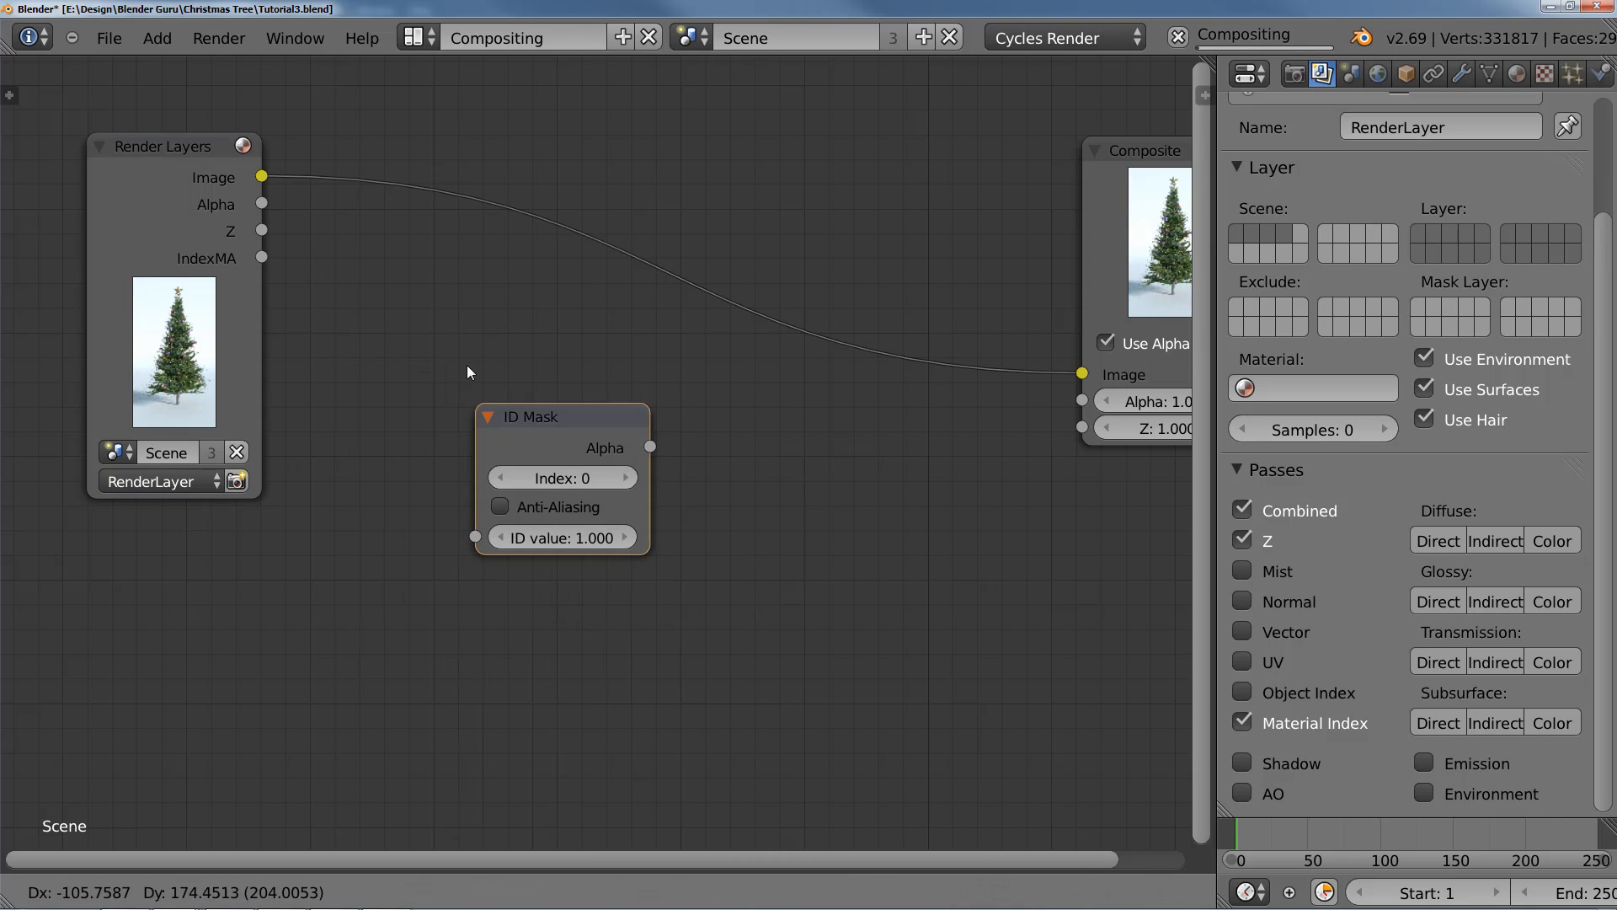
click(448, 329)
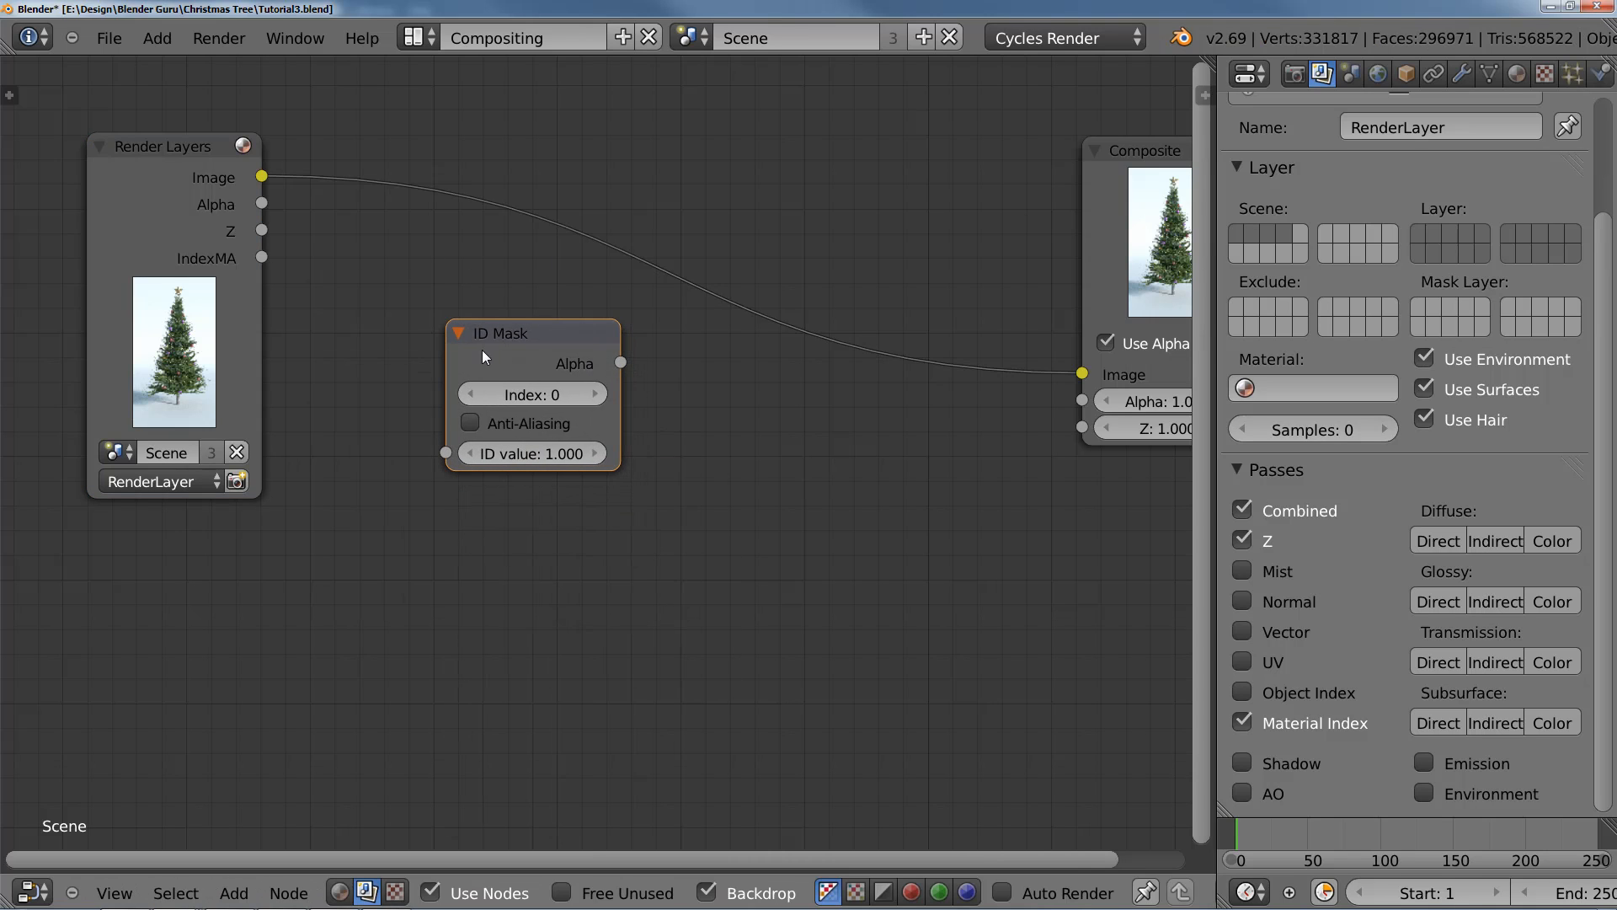
Step: Link the Render Layers' IndexMA output to the ID Mask's ID value and set its Index to 1
key(shift+a)
mouse_move(472, 354)
drag(281, 259, 446, 454)
drag(509, 330, 497, 336)
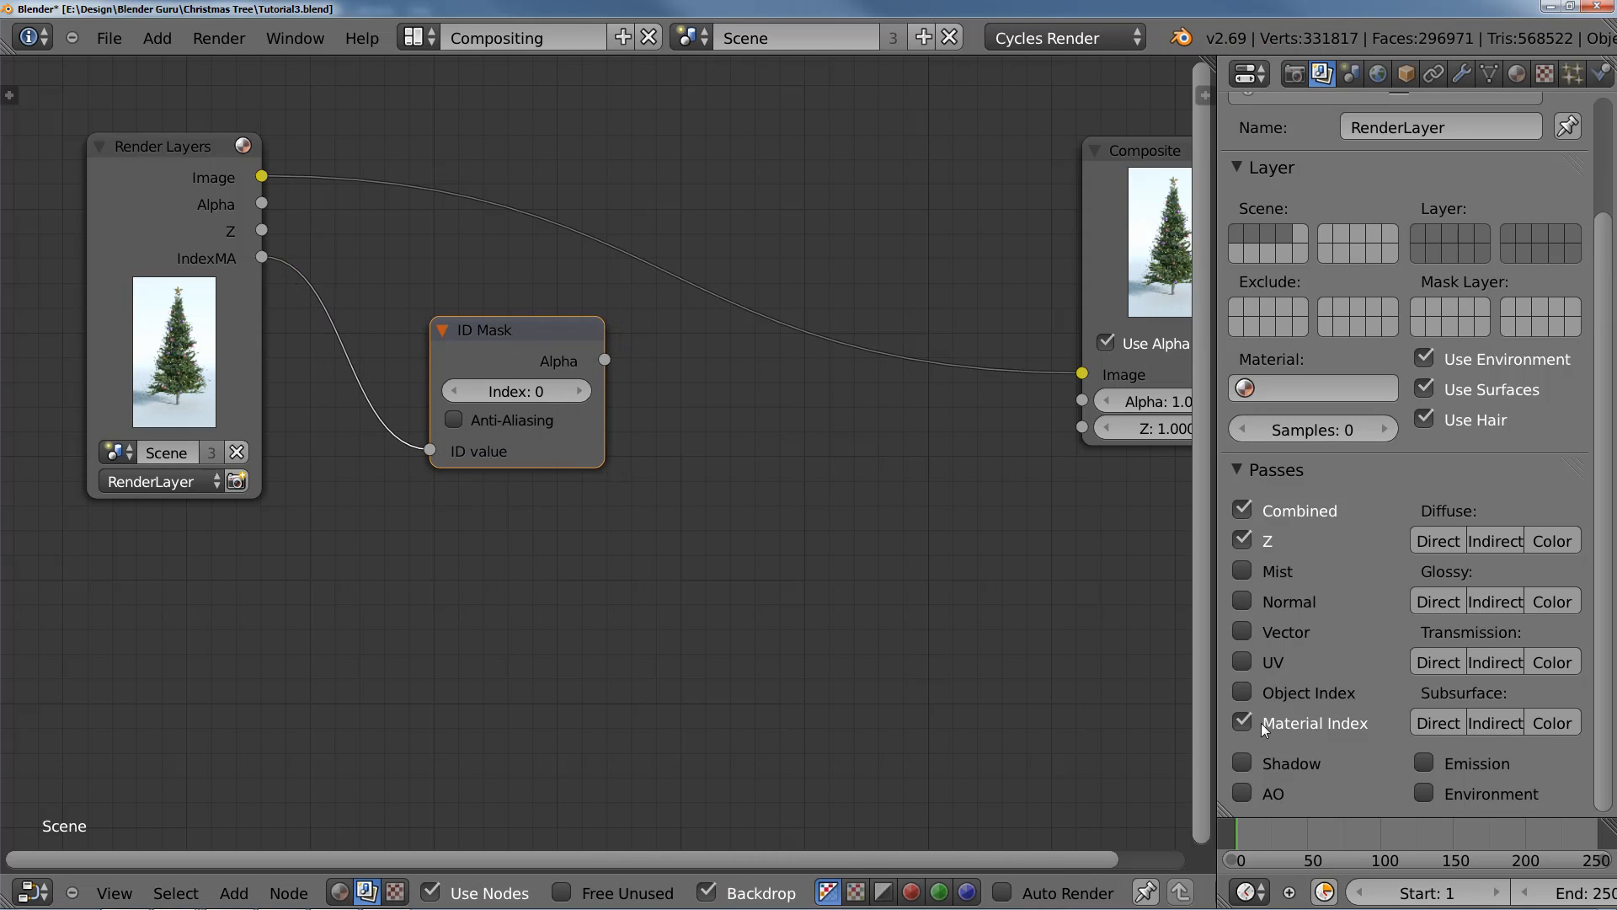
click(579, 391)
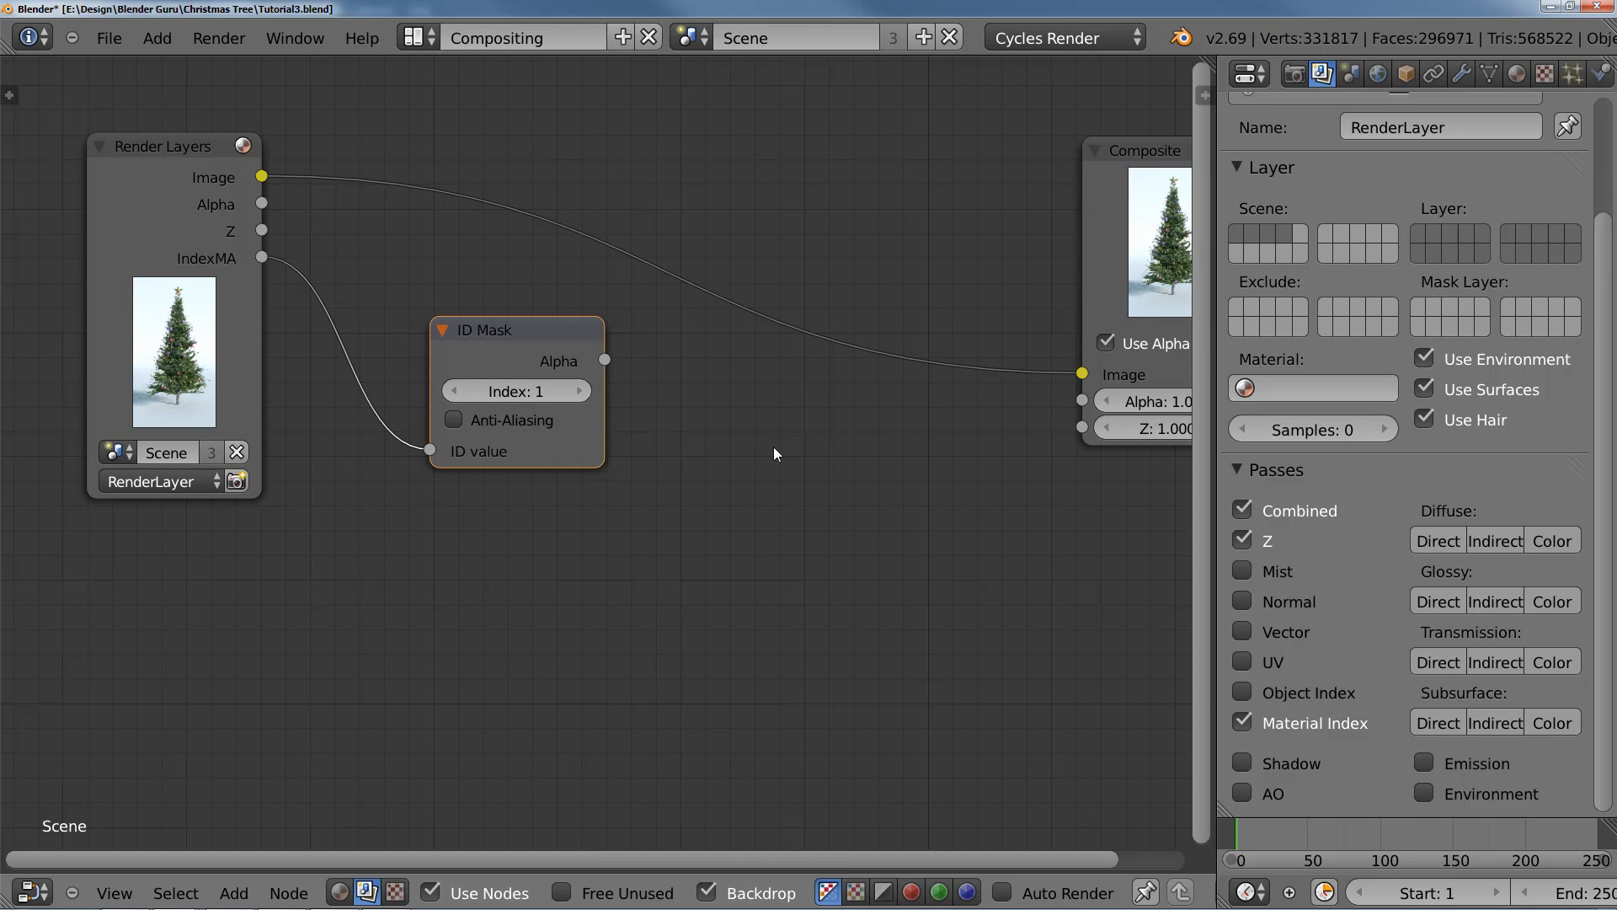
Step: Move the Composite node up and farther away from the ID Mask node
scroll(617, 537, down, 3)
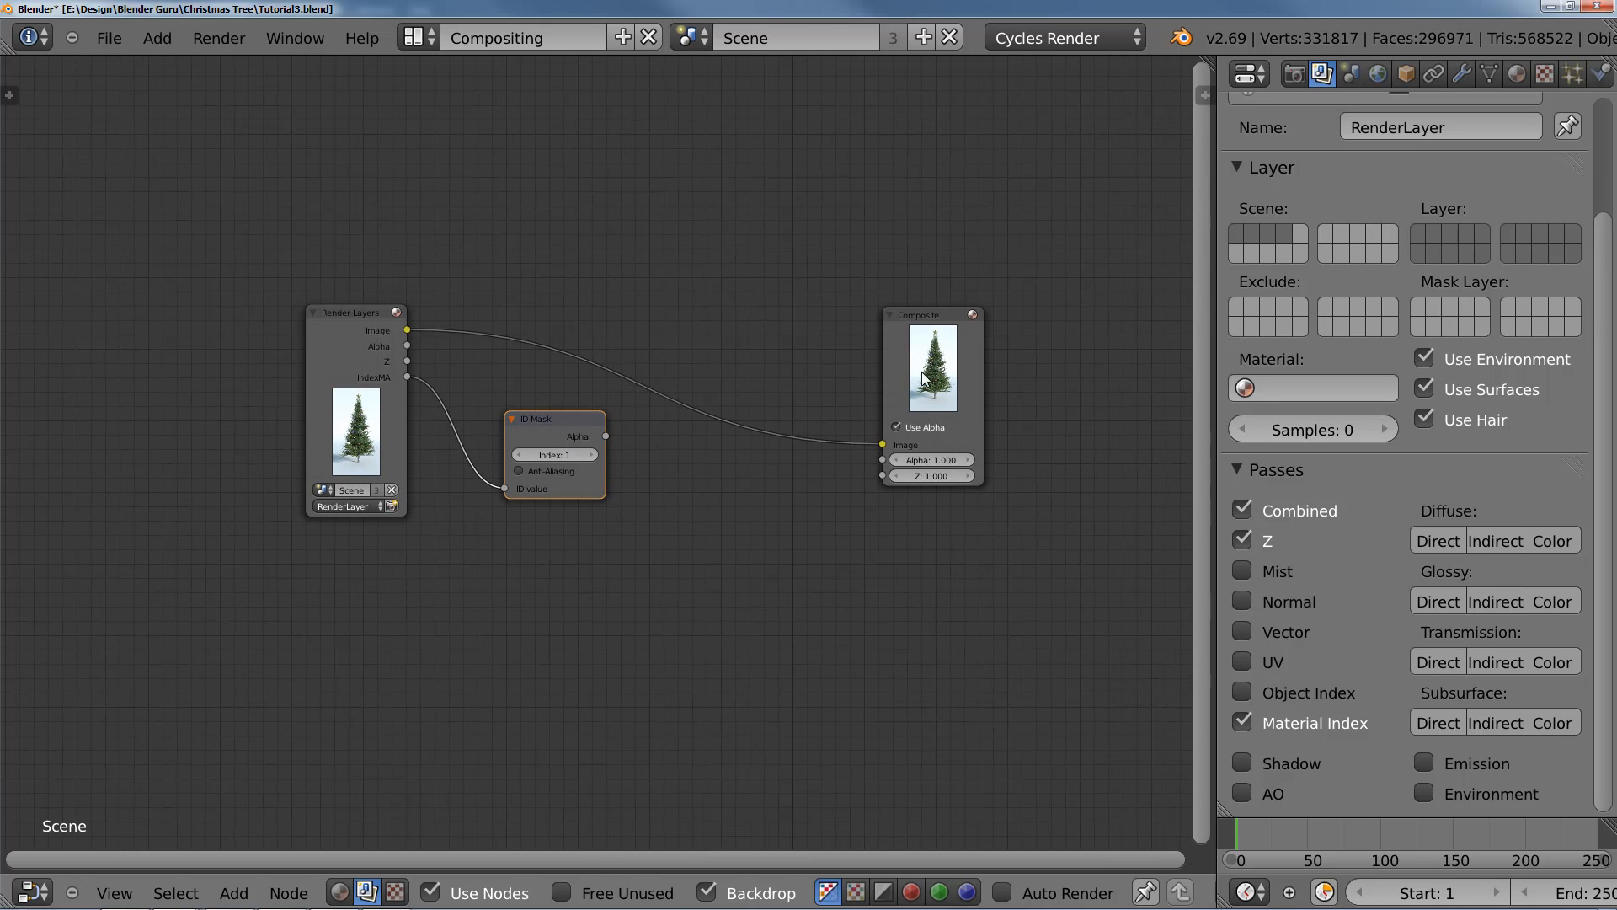
drag(927, 317, 1039, 258)
scroll(668, 435, up, 6)
middle_drag(644, 428, 547, 412)
scroll(541, 406, down, 2)
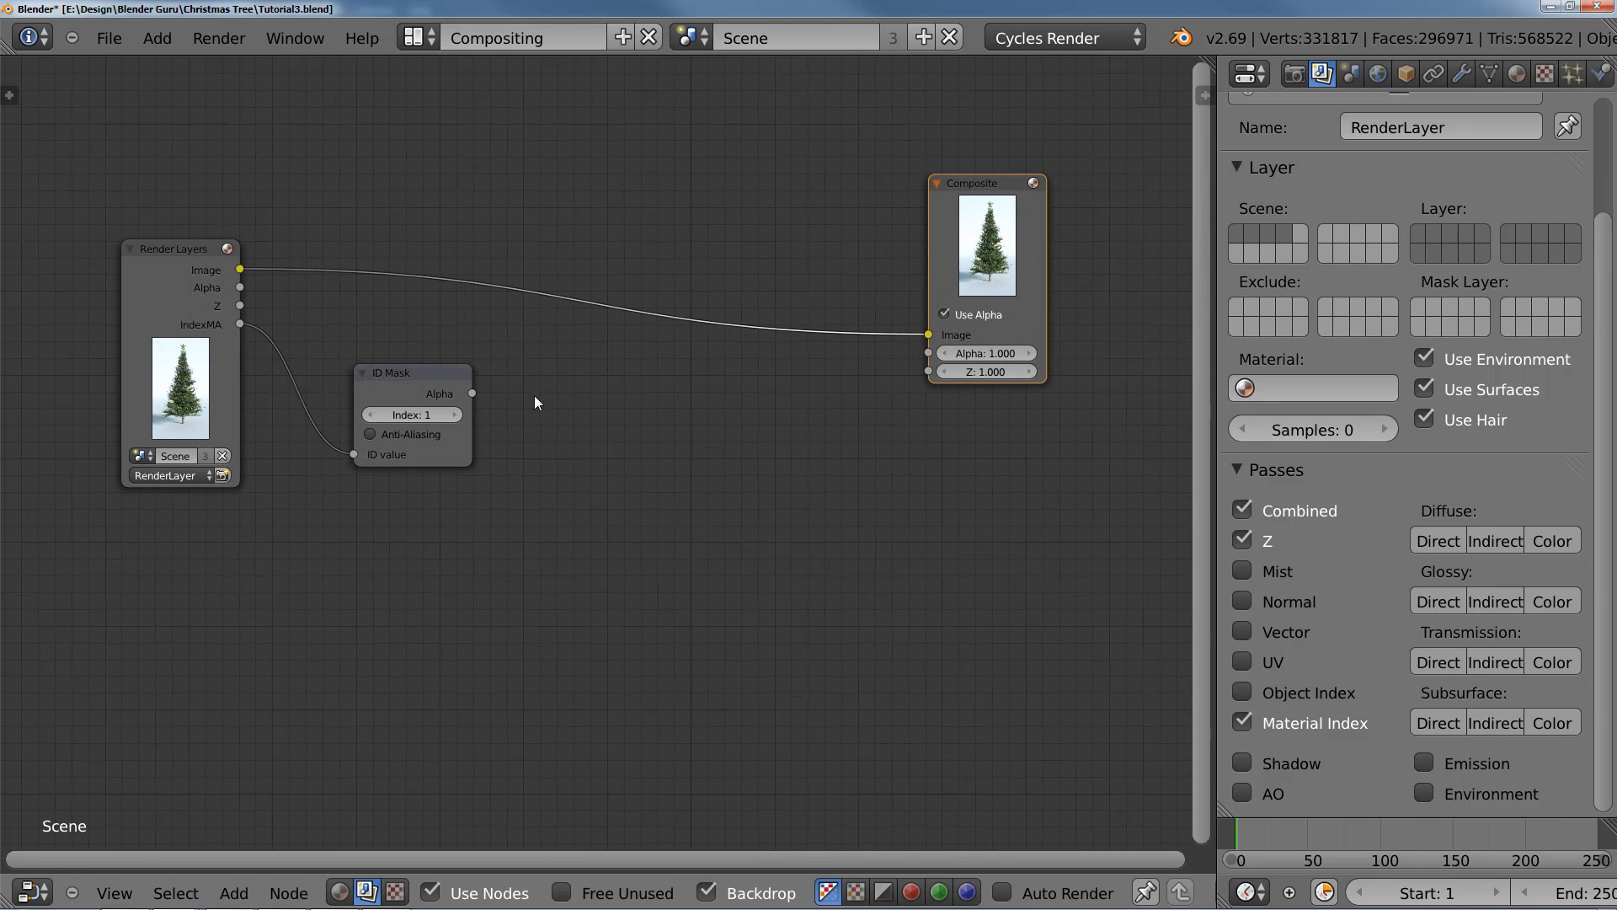
Step: Preview the ID Mask's Alpha output with a Viewer node placed below the Composite node and check the backdrop
ctrl+shift+click(437, 387)
key(g)
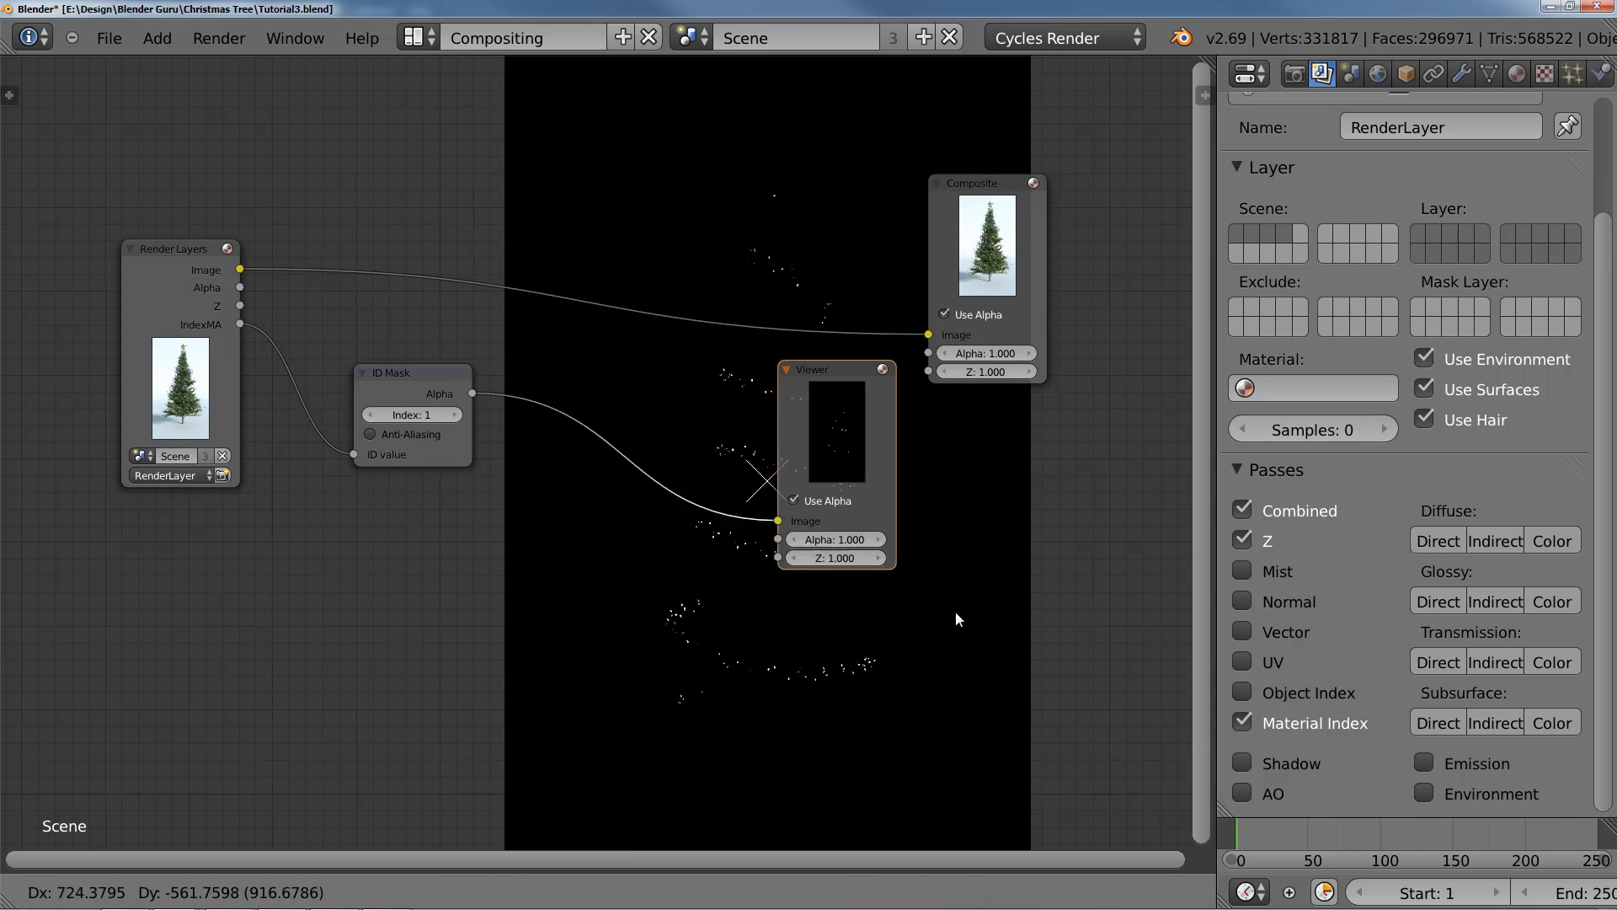
click(1057, 619)
middle_drag(1056, 619, 628, 278)
scroll(716, 403, up, 3)
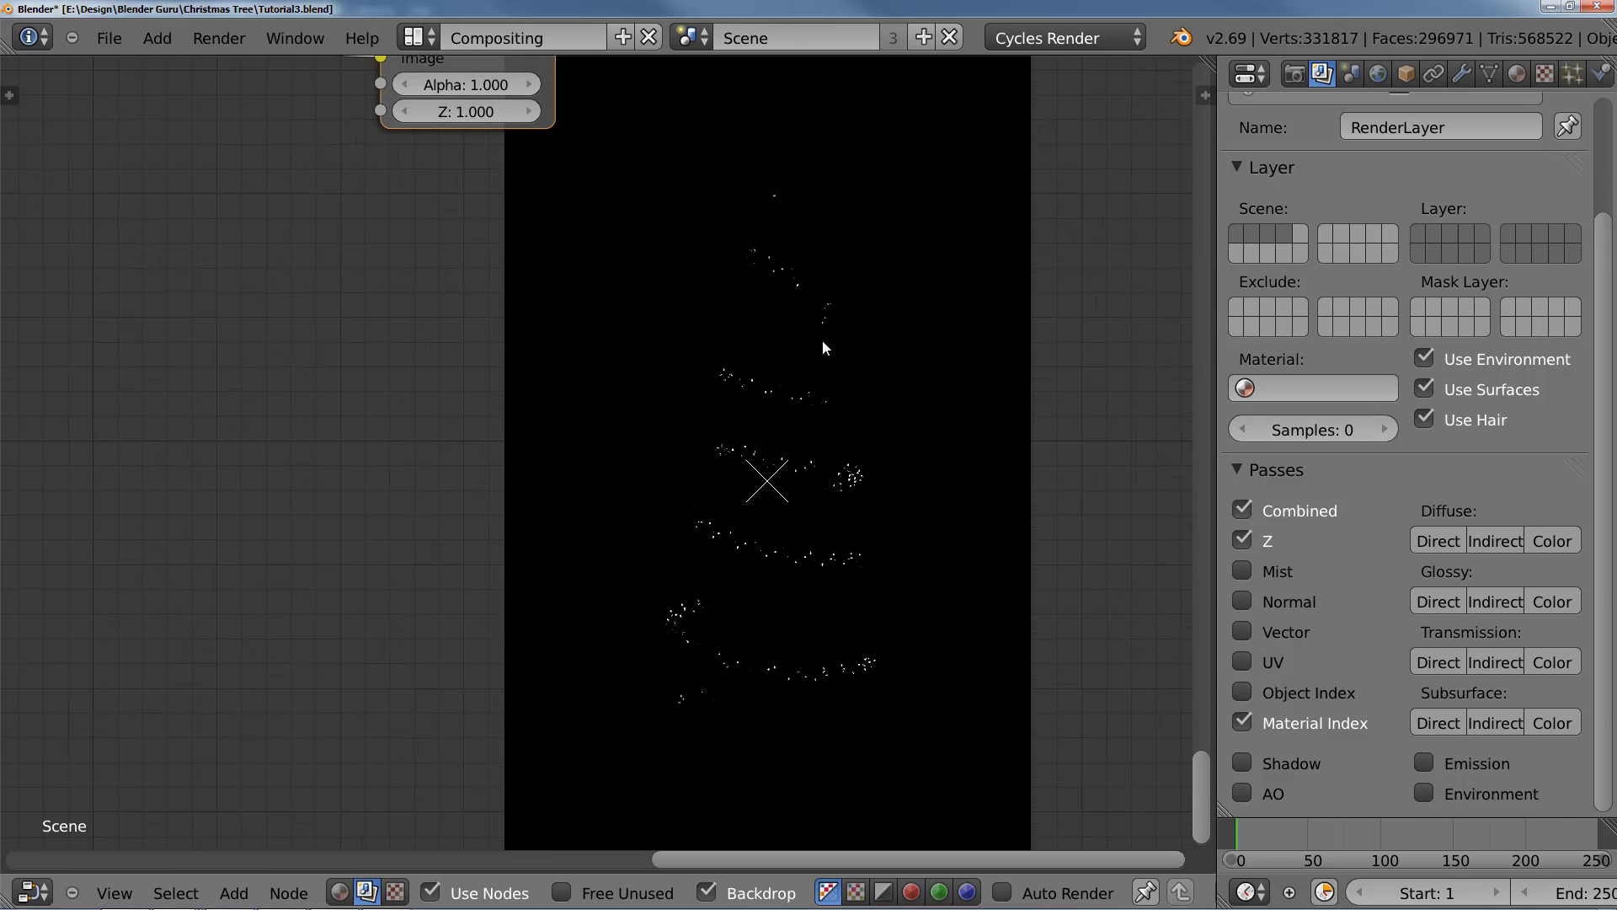
Step: Add a Mix node and insert it on the image link between the Render Layers and Composite nodes
middle_drag(539, 286, 880, 522)
scroll(525, 444, down, 6)
middle_drag(549, 473, 678, 655)
scroll(506, 312, up, 4)
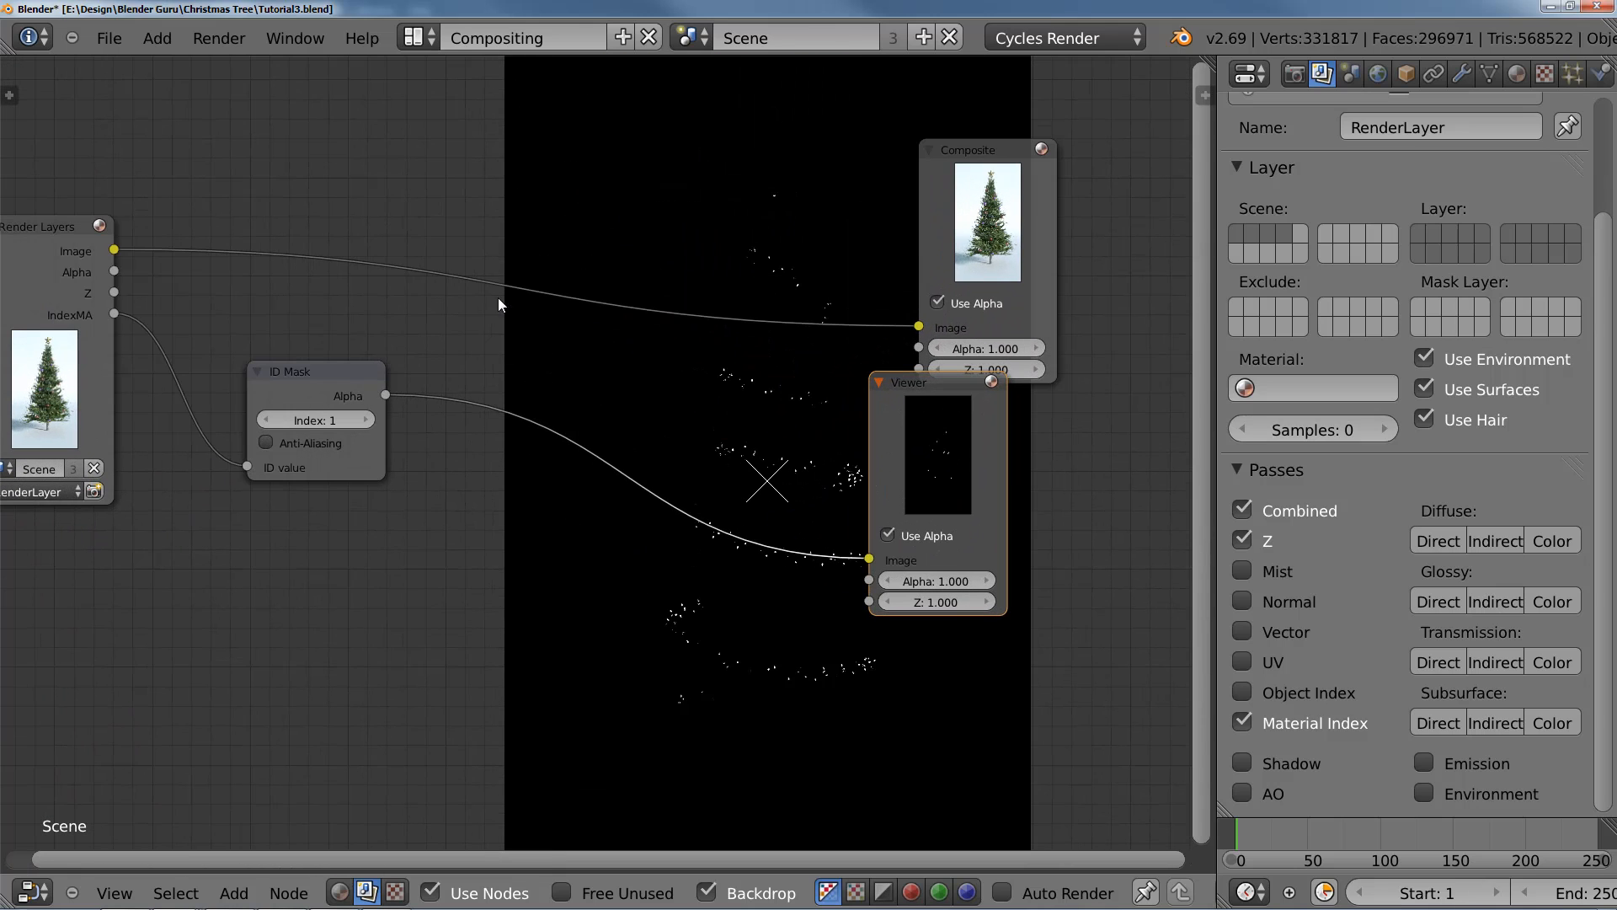
key(shift+a)
mouse_move(450, 251)
click(553, 251)
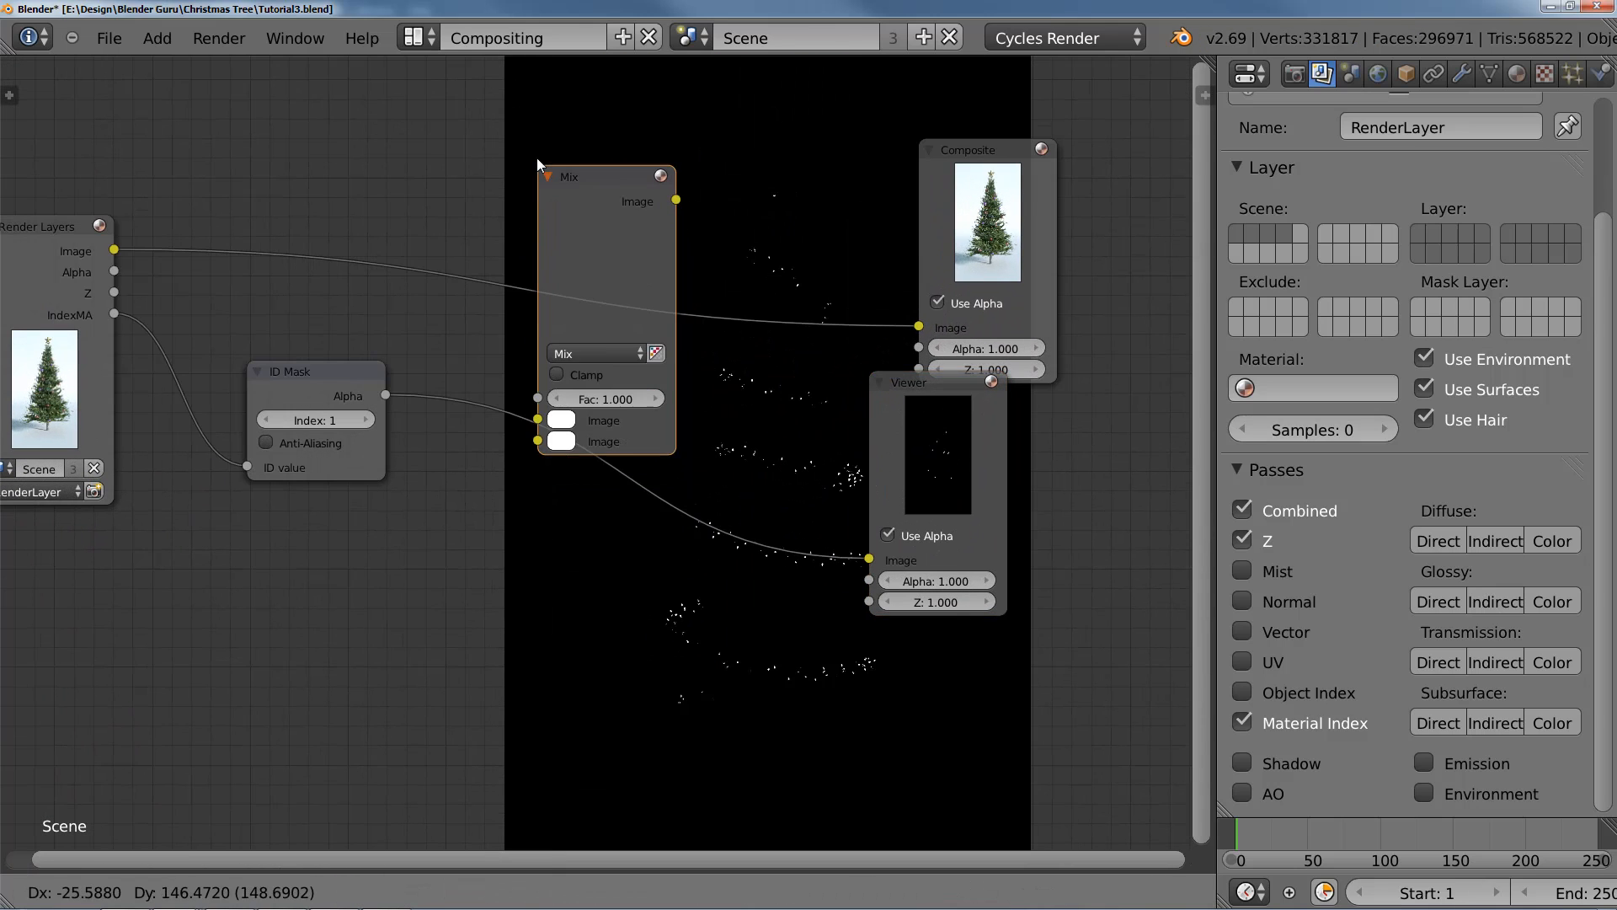
click(524, 98)
Step: Link the ID Mask's Alpha to the Mix node's Fac, move the rendered image to its second input and color the first input black
middle_drag(438, 315, 541, 362)
scroll(541, 361, up, 1)
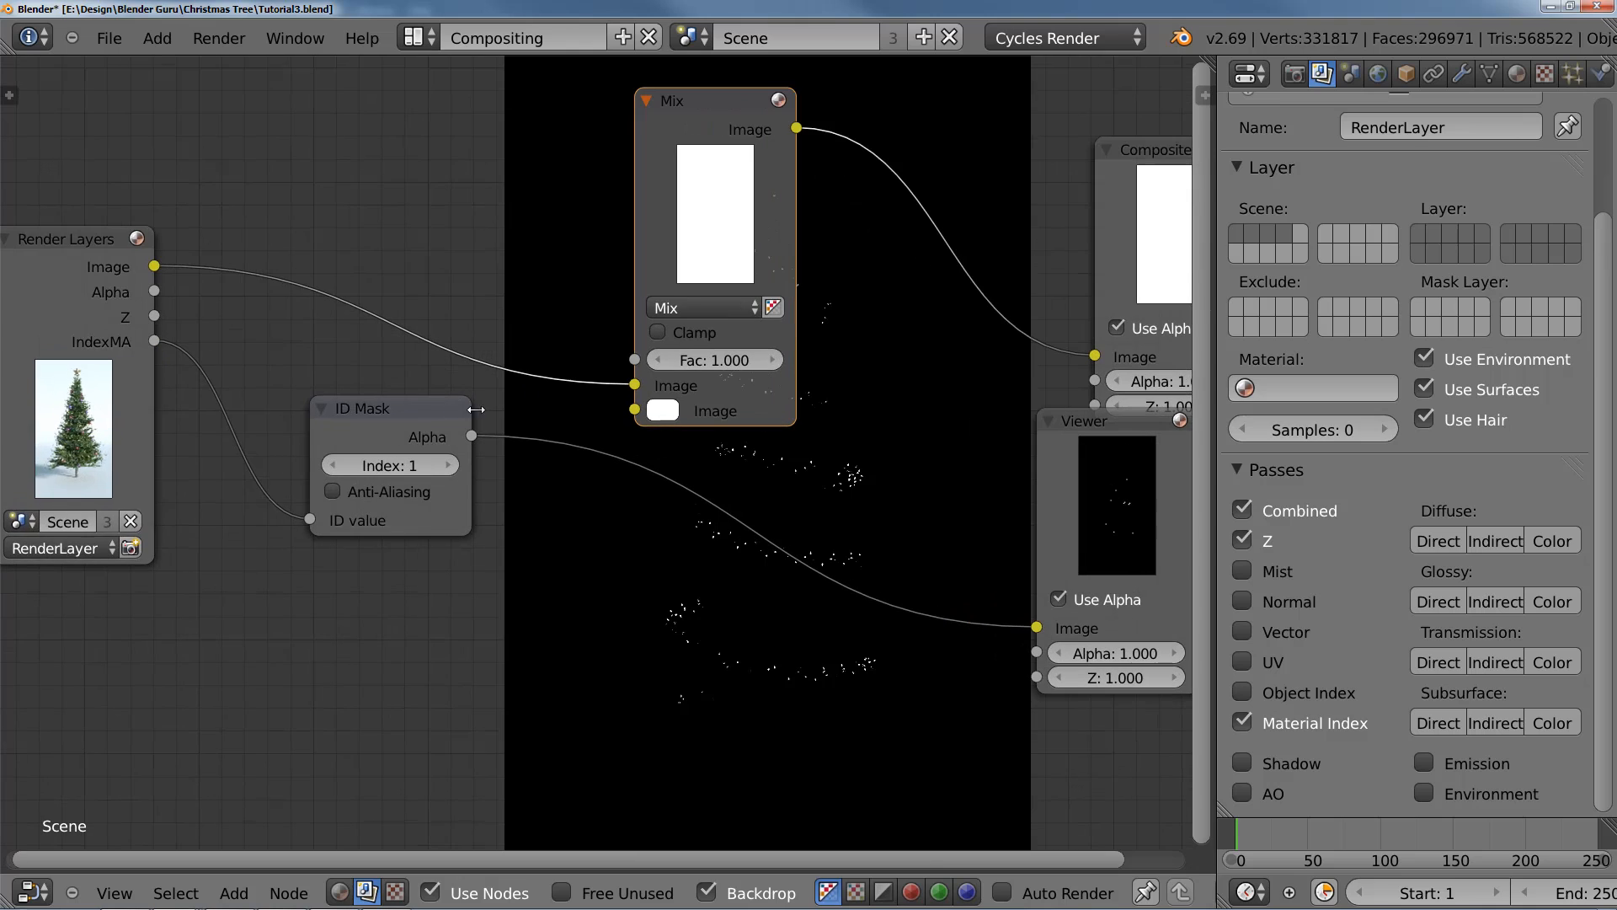
drag(471, 436, 634, 407)
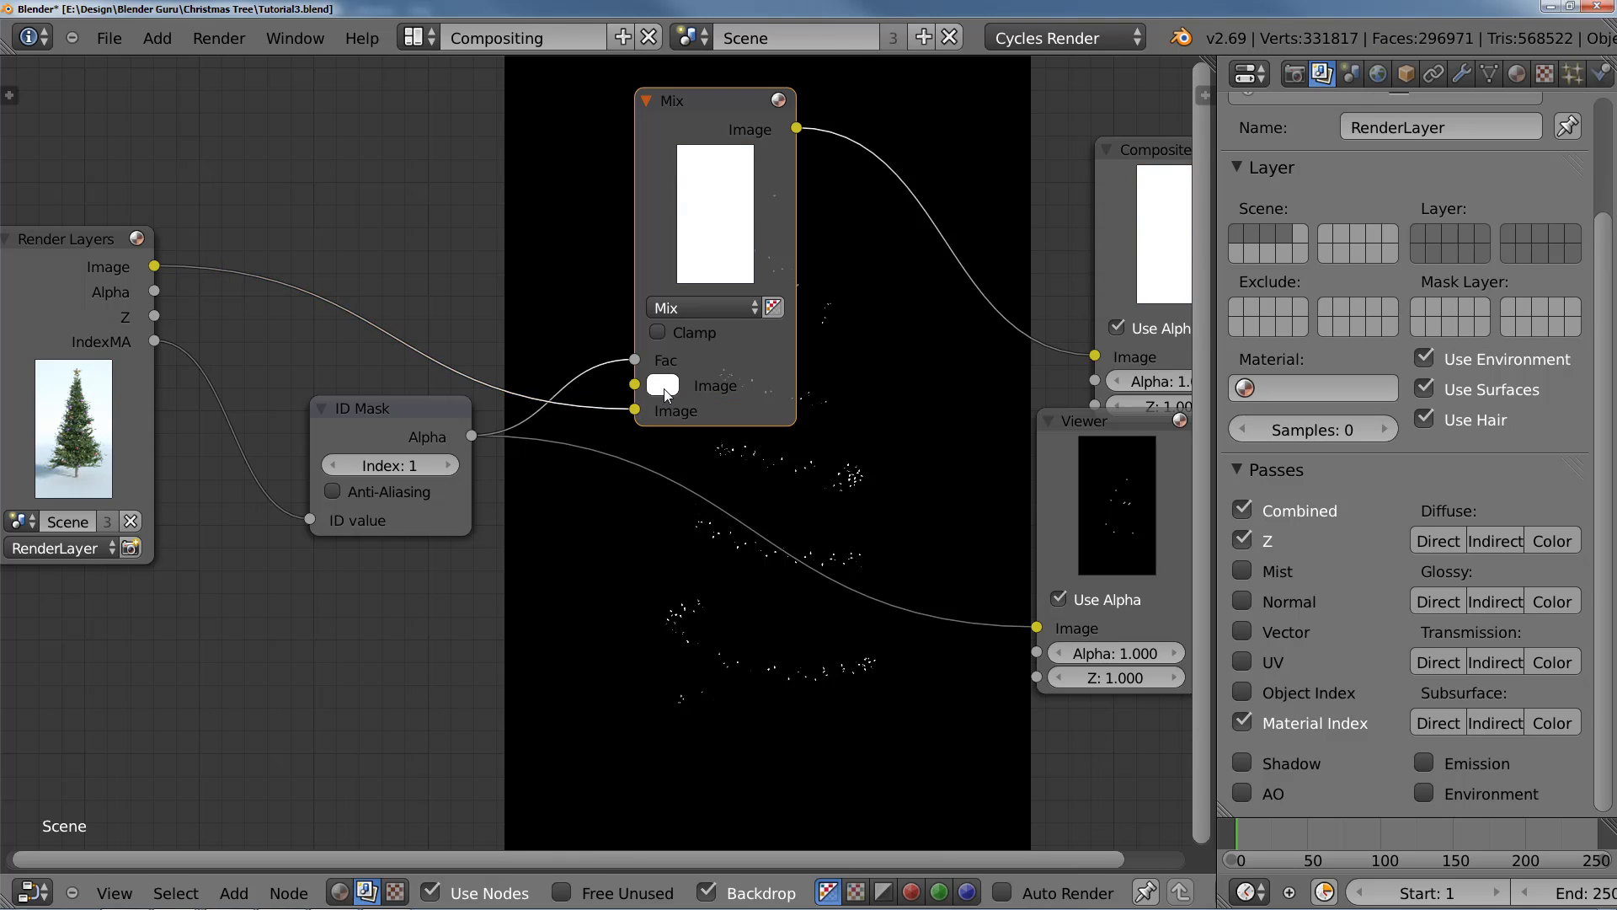
click(663, 386)
click(847, 216)
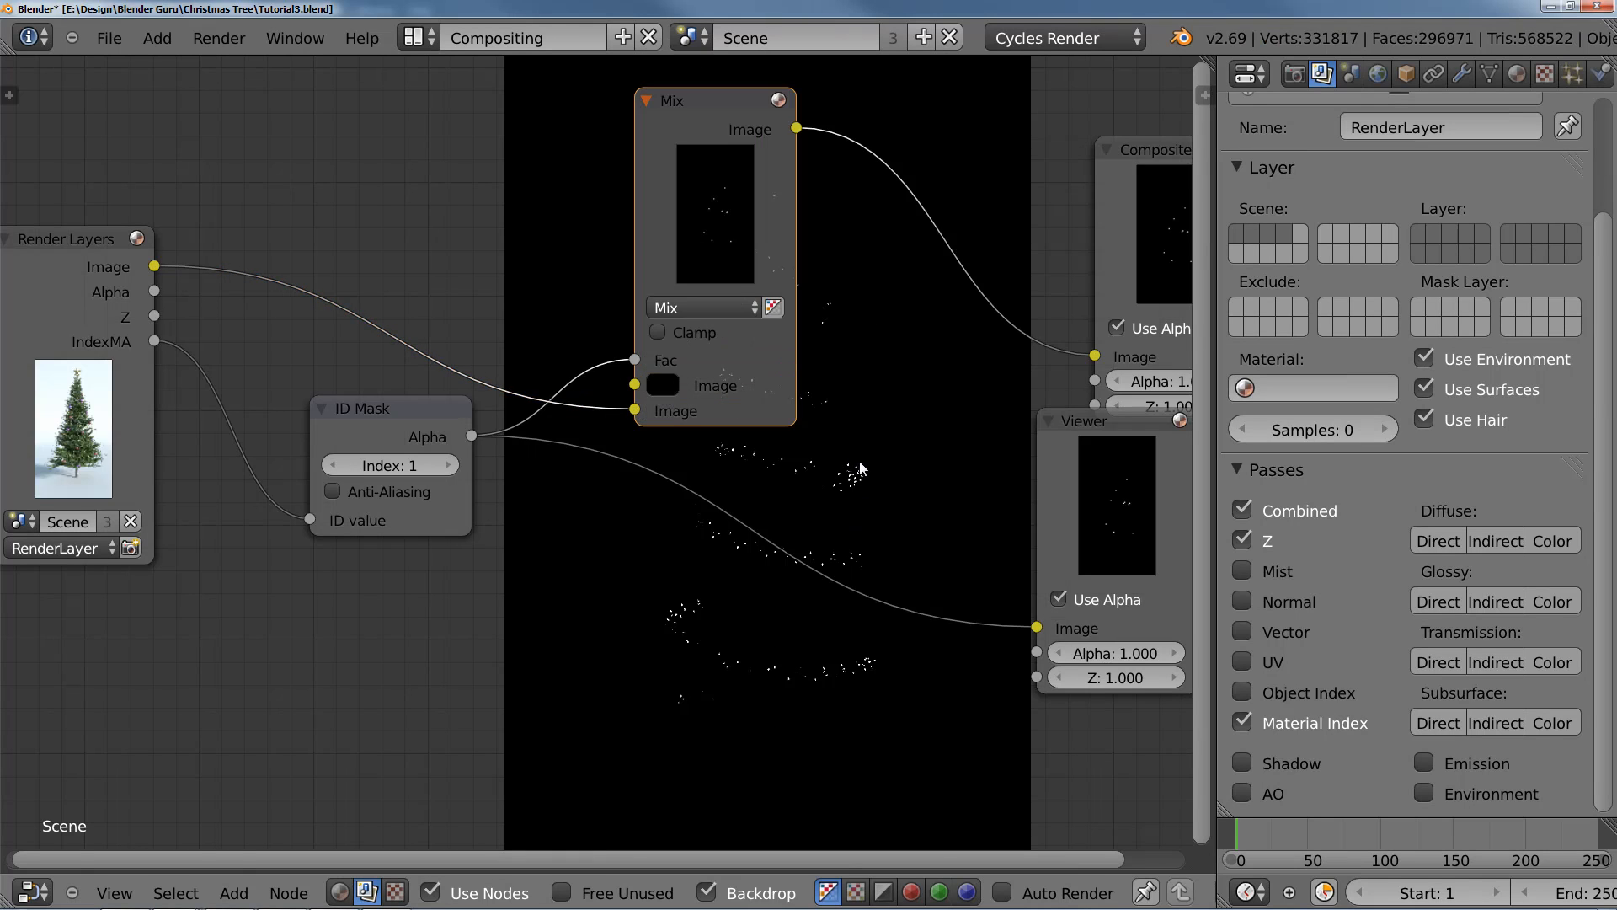
Step: Connect the Mix node's output to the Viewer and examine the isolated string lights on the backdrop
middle_drag(860, 466, 619, 472)
ctrl+shift+click(529, 389)
drag(755, 447, 845, 536)
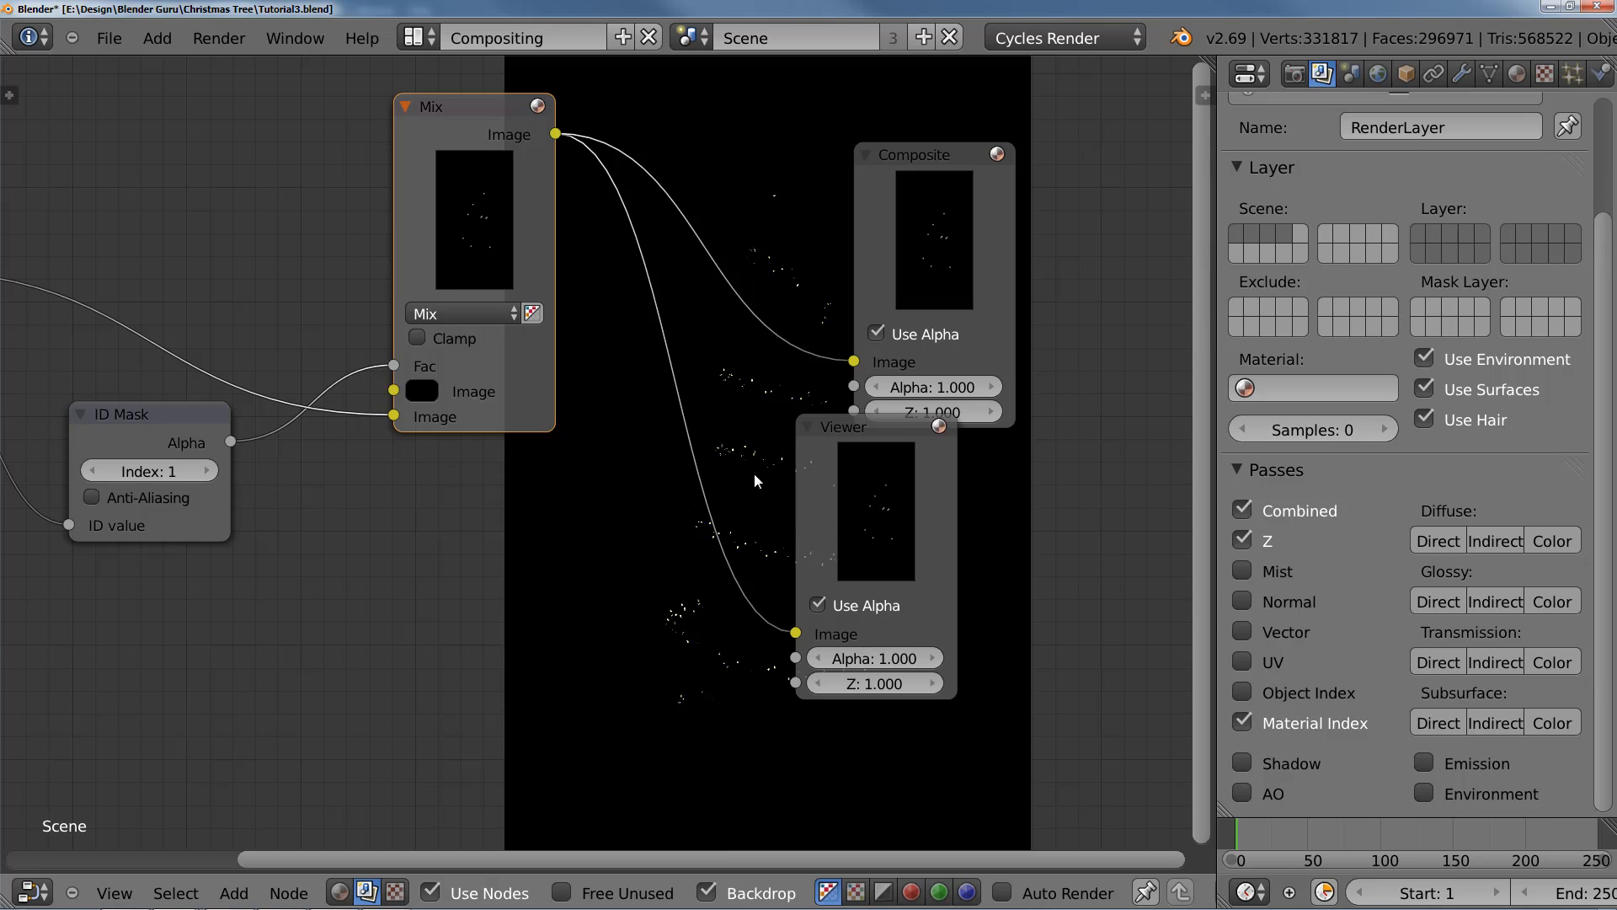
mouse_move(759, 446)
middle_down()
mouse_move(596, 213)
mouse_move(456, 140)
middle_up()
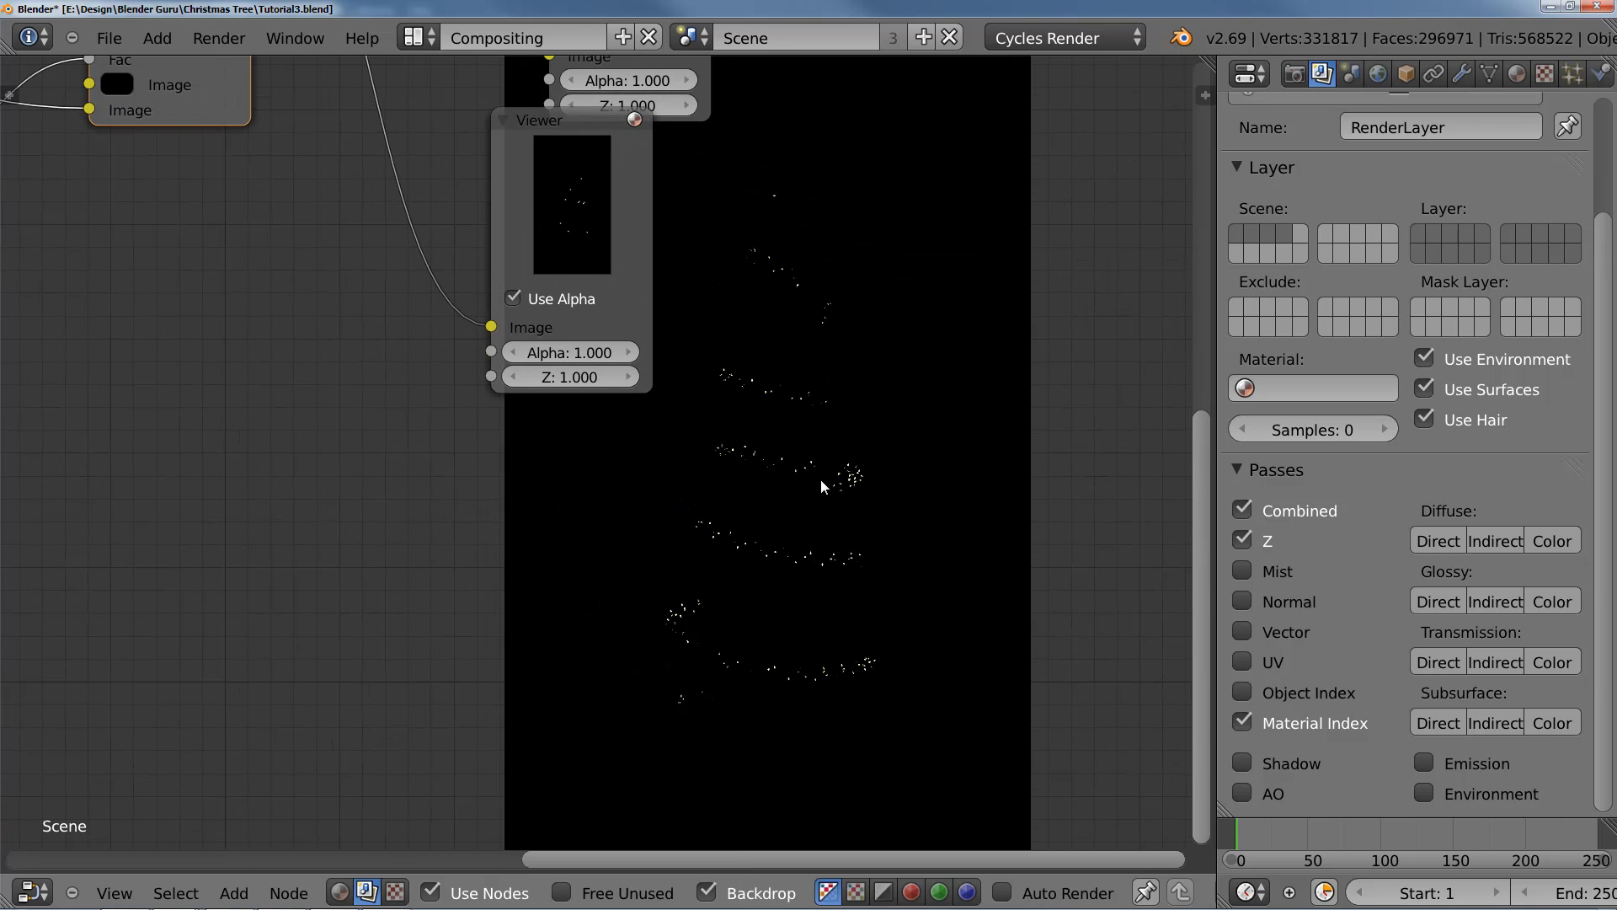
Step: Move the Viewer and Composite nodes farther away from the Mix node to make room between them
key(v)
key(alt+v)
key(alt+v)
key(alt+v)
key(alt+v)
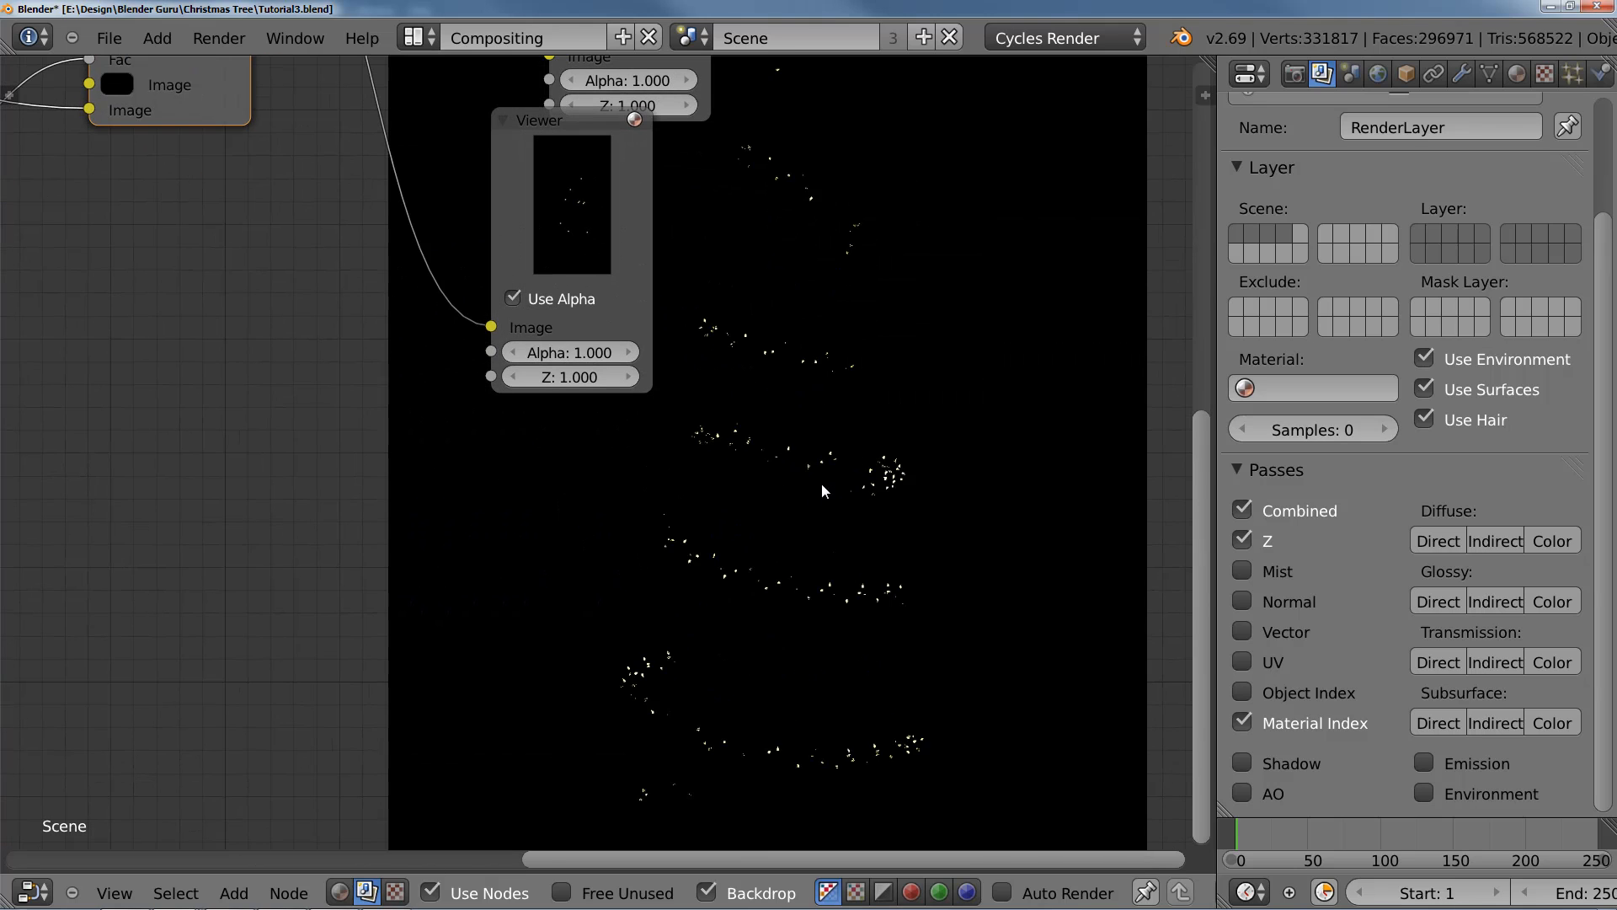
middle_drag(590, 363, 791, 614)
scroll(655, 509, down, 6)
middle_drag(590, 483, 493, 610)
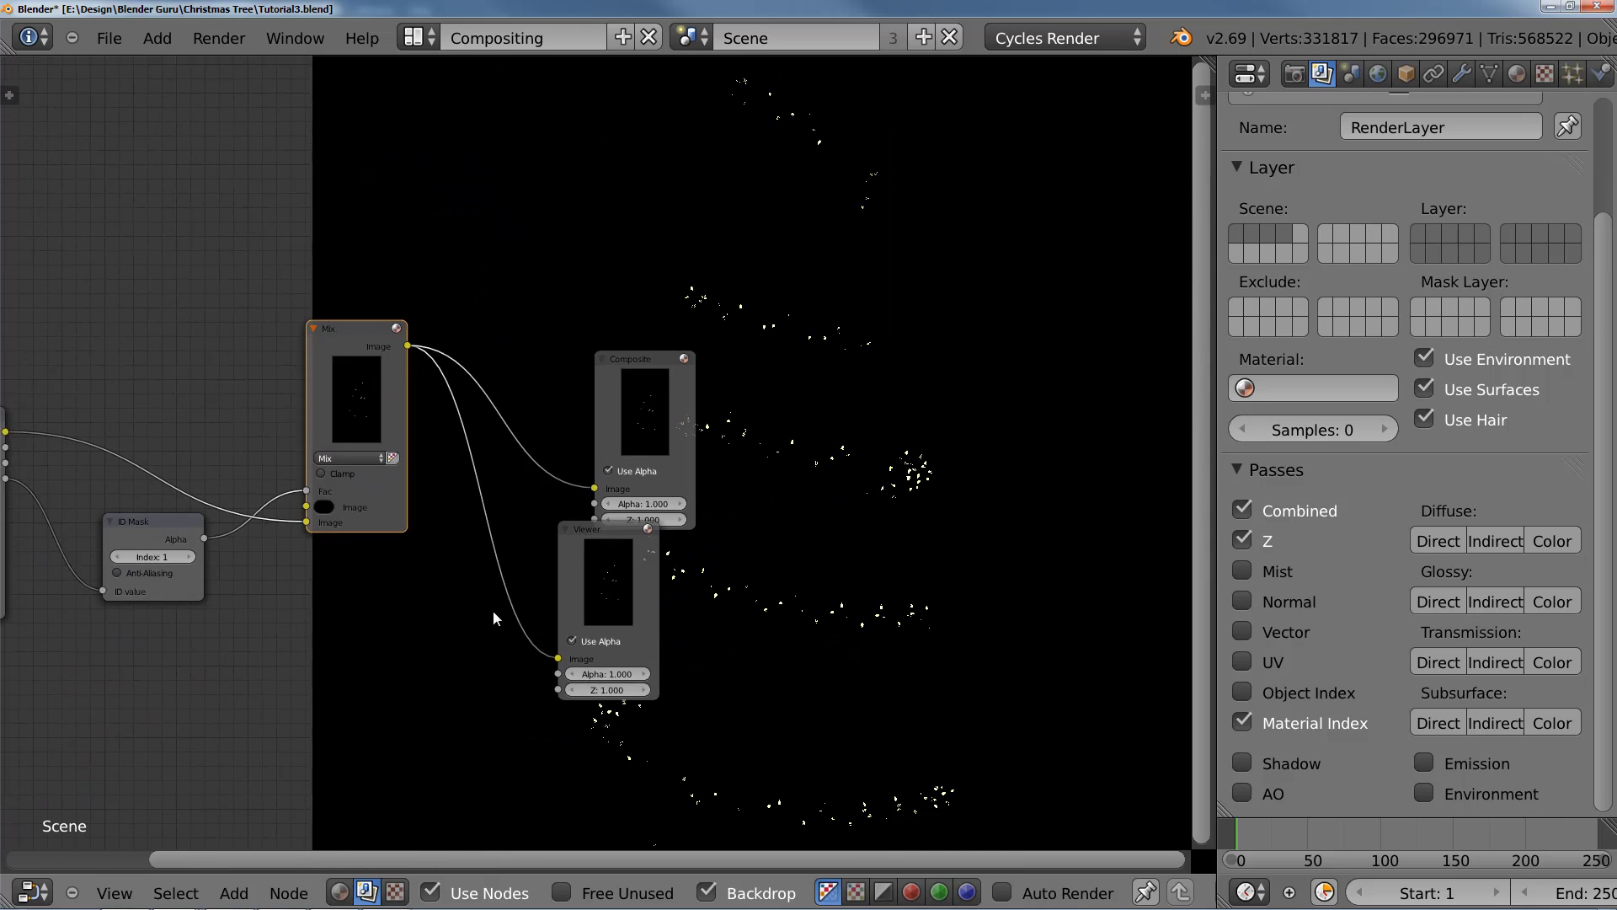
scroll(493, 610, down, 2)
middle_drag(575, 555, 603, 559)
drag(648, 566, 894, 609)
drag(704, 451, 931, 470)
middle_drag(618, 446, 520, 470)
Step: Add a Glare node and insert it on the link between the Mix and Viewer nodes
scroll(515, 472, up, 1)
key(shift+a)
mouse_move(488, 477)
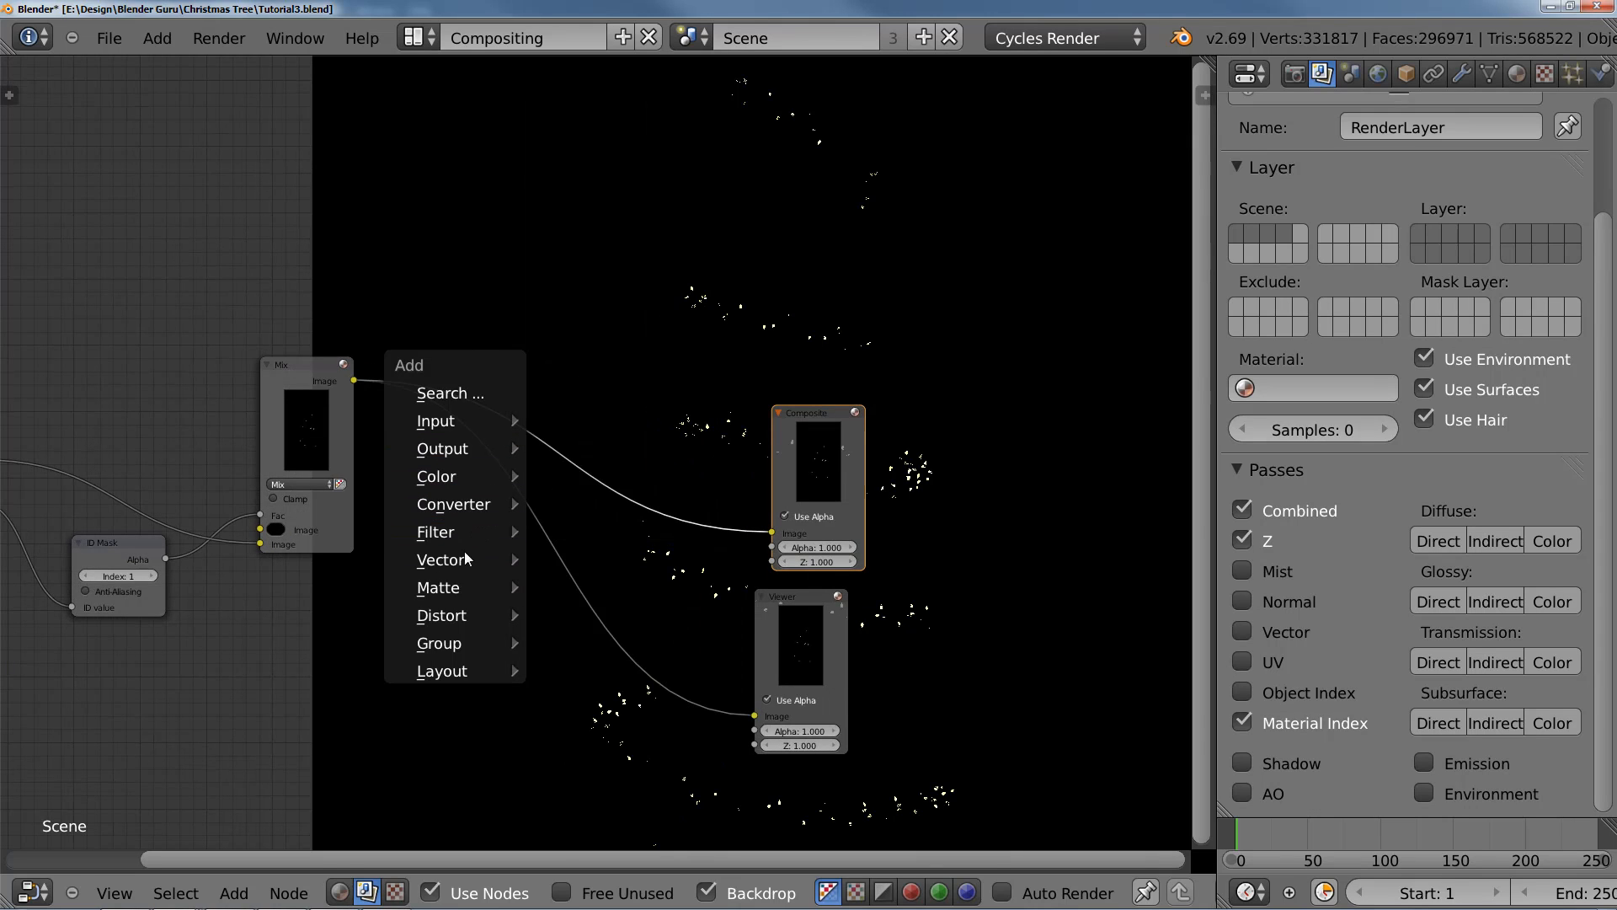
mouse_move(469, 534)
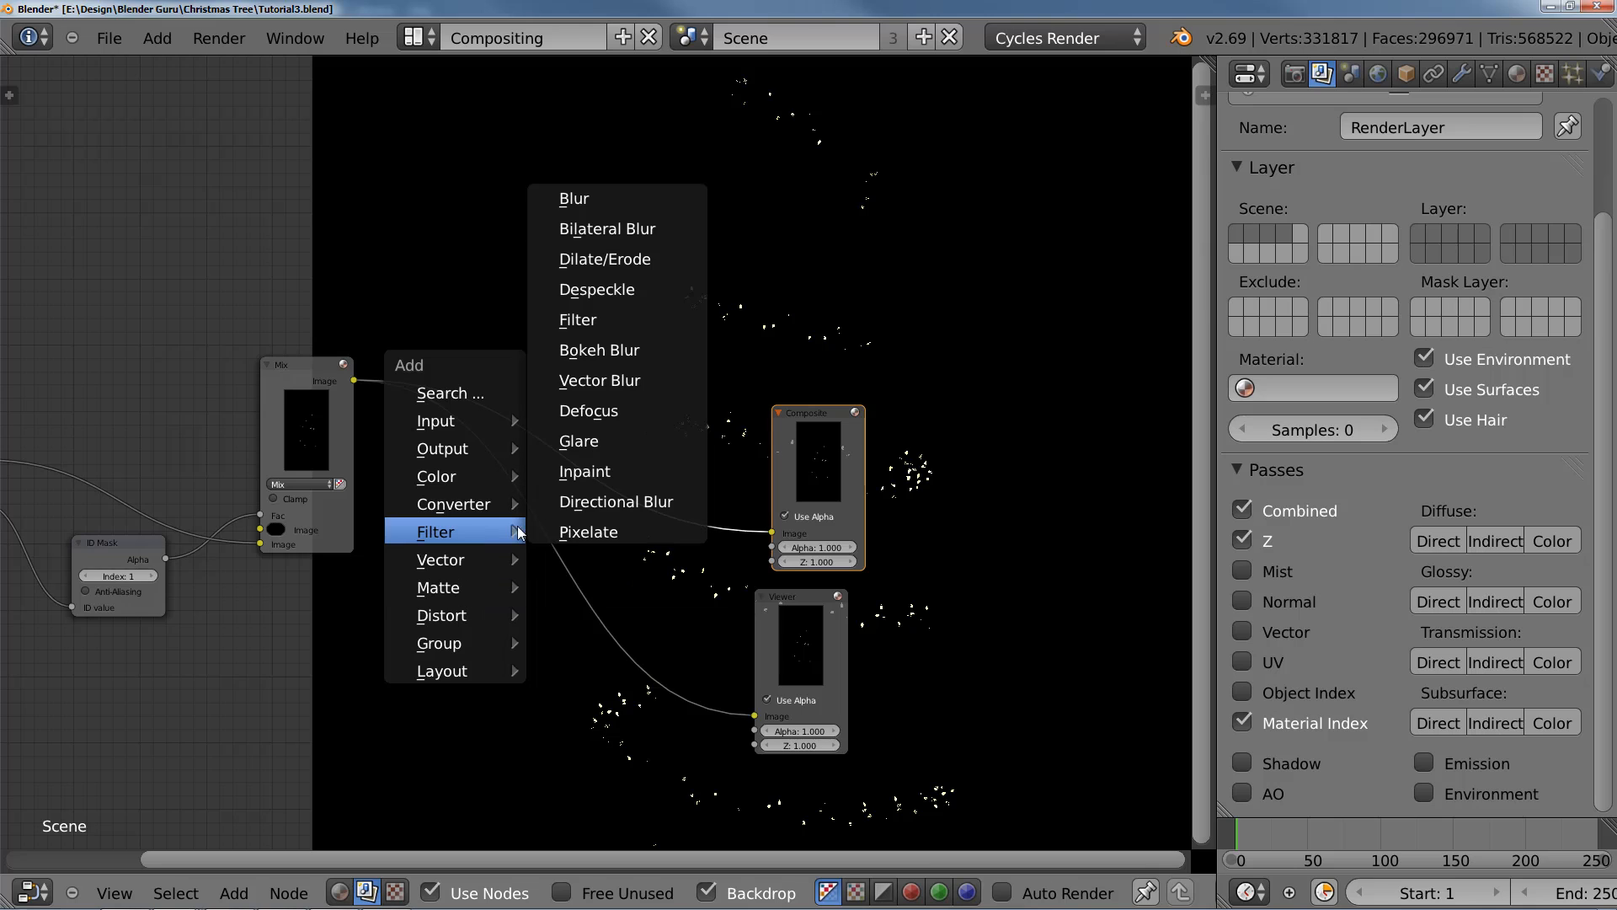
click(619, 437)
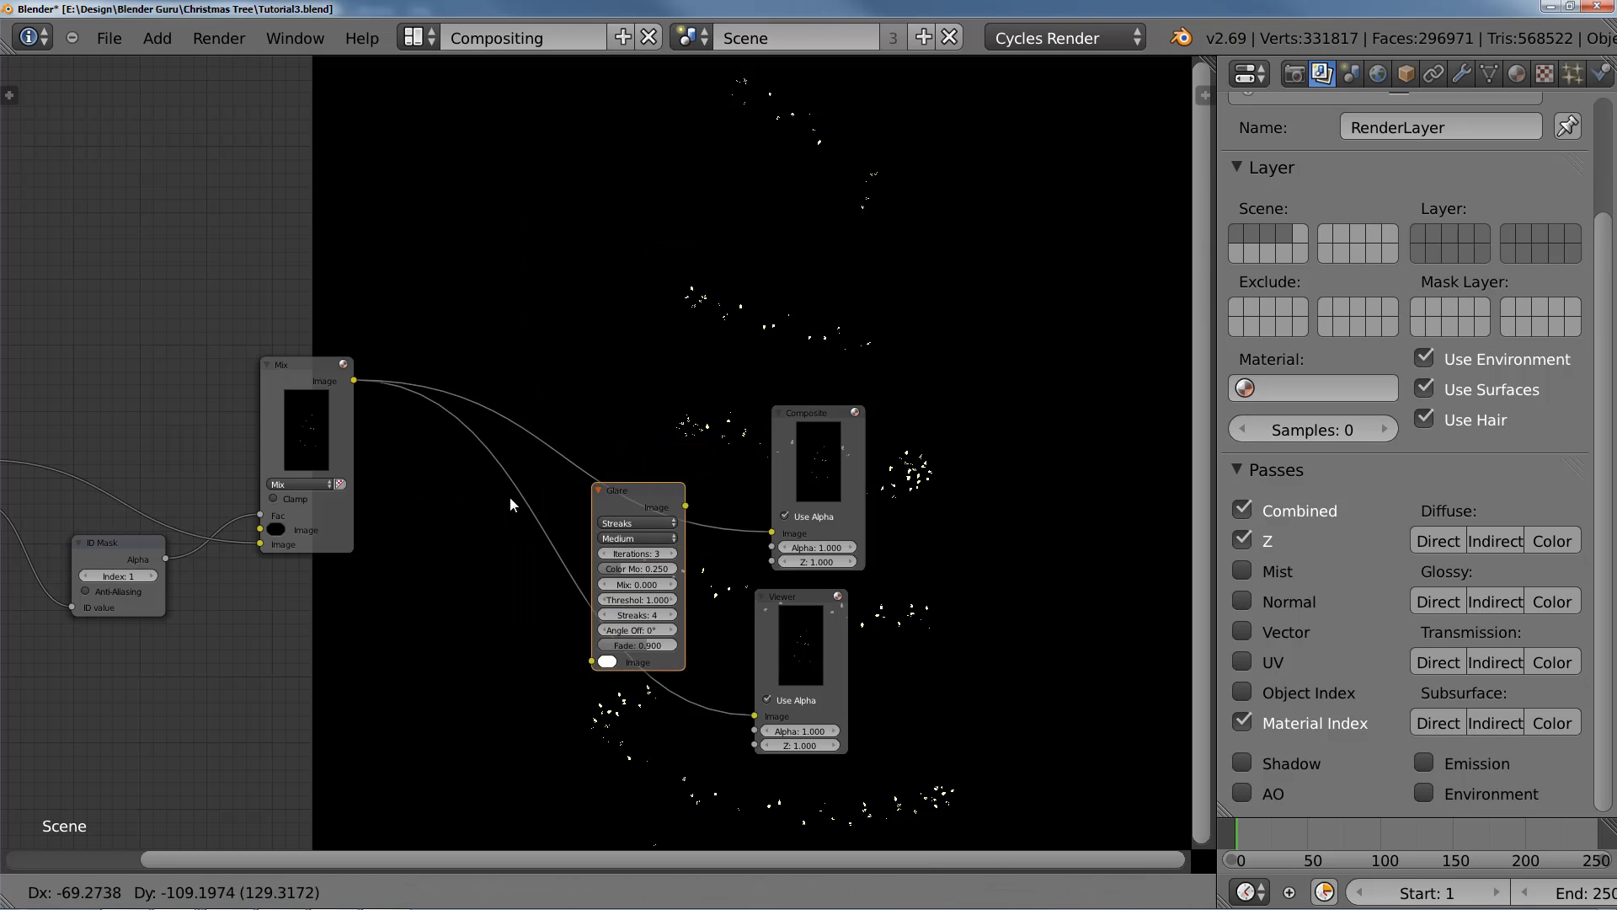
click(456, 467)
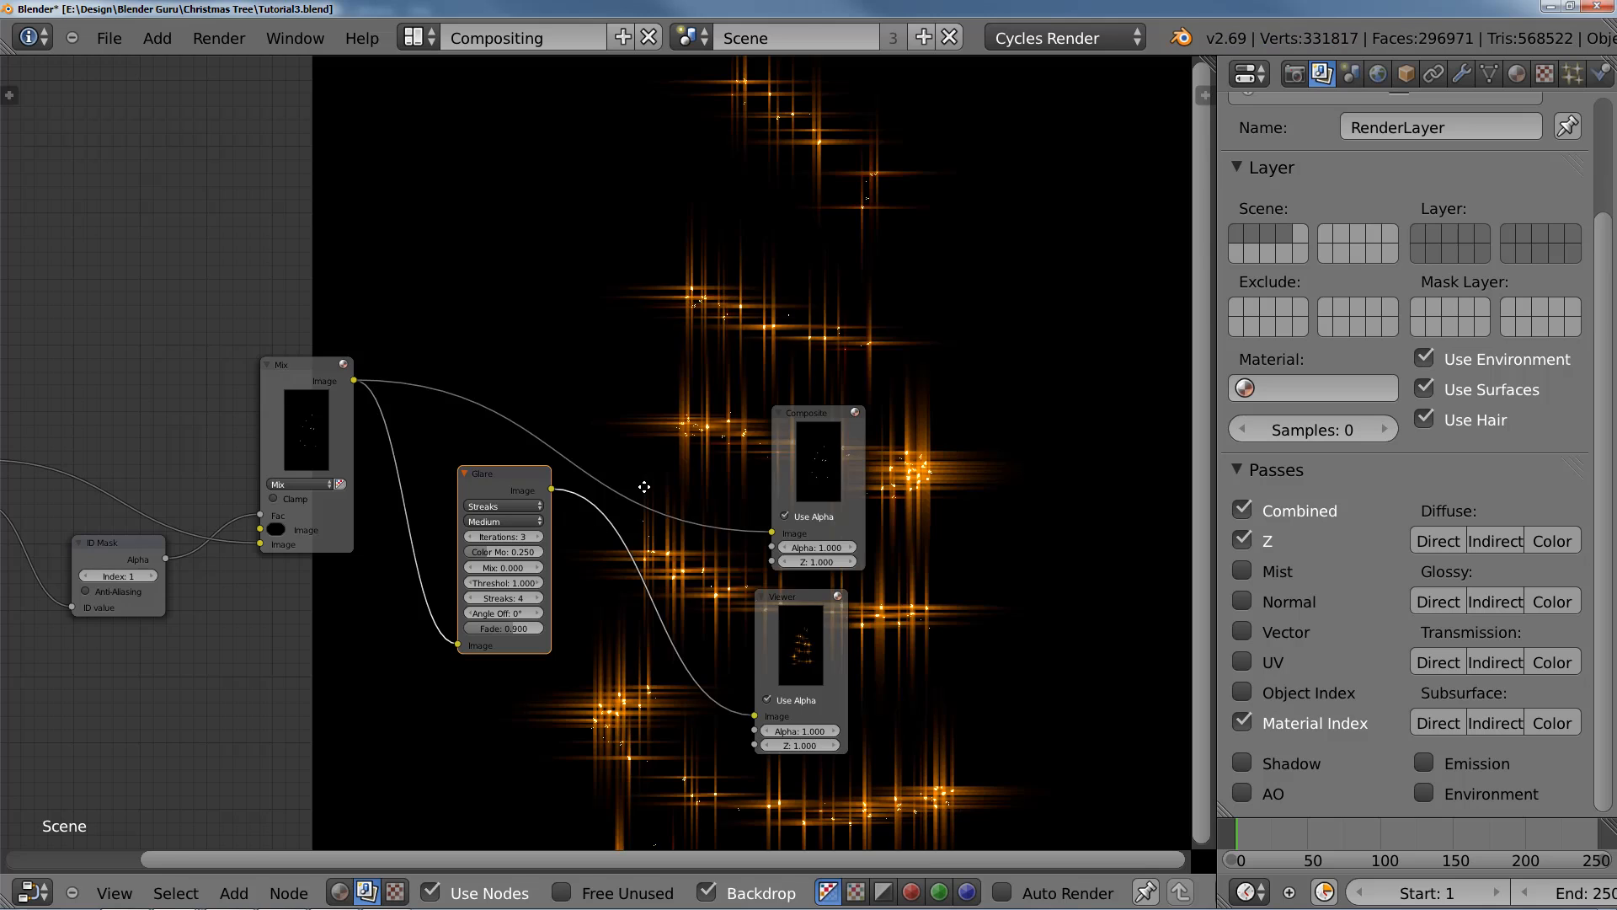
Step: Set the Glare node's Streaks to 12
mouse_move(600, 519)
middle_down()
mouse_move(453, 281)
mouse_move(356, 282)
middle_up()
middle_drag(441, 329, 569, 551)
scroll(529, 504, up, 3)
middle_drag(465, 513, 602, 365)
click(515, 467)
click(515, 467)
click(515, 468)
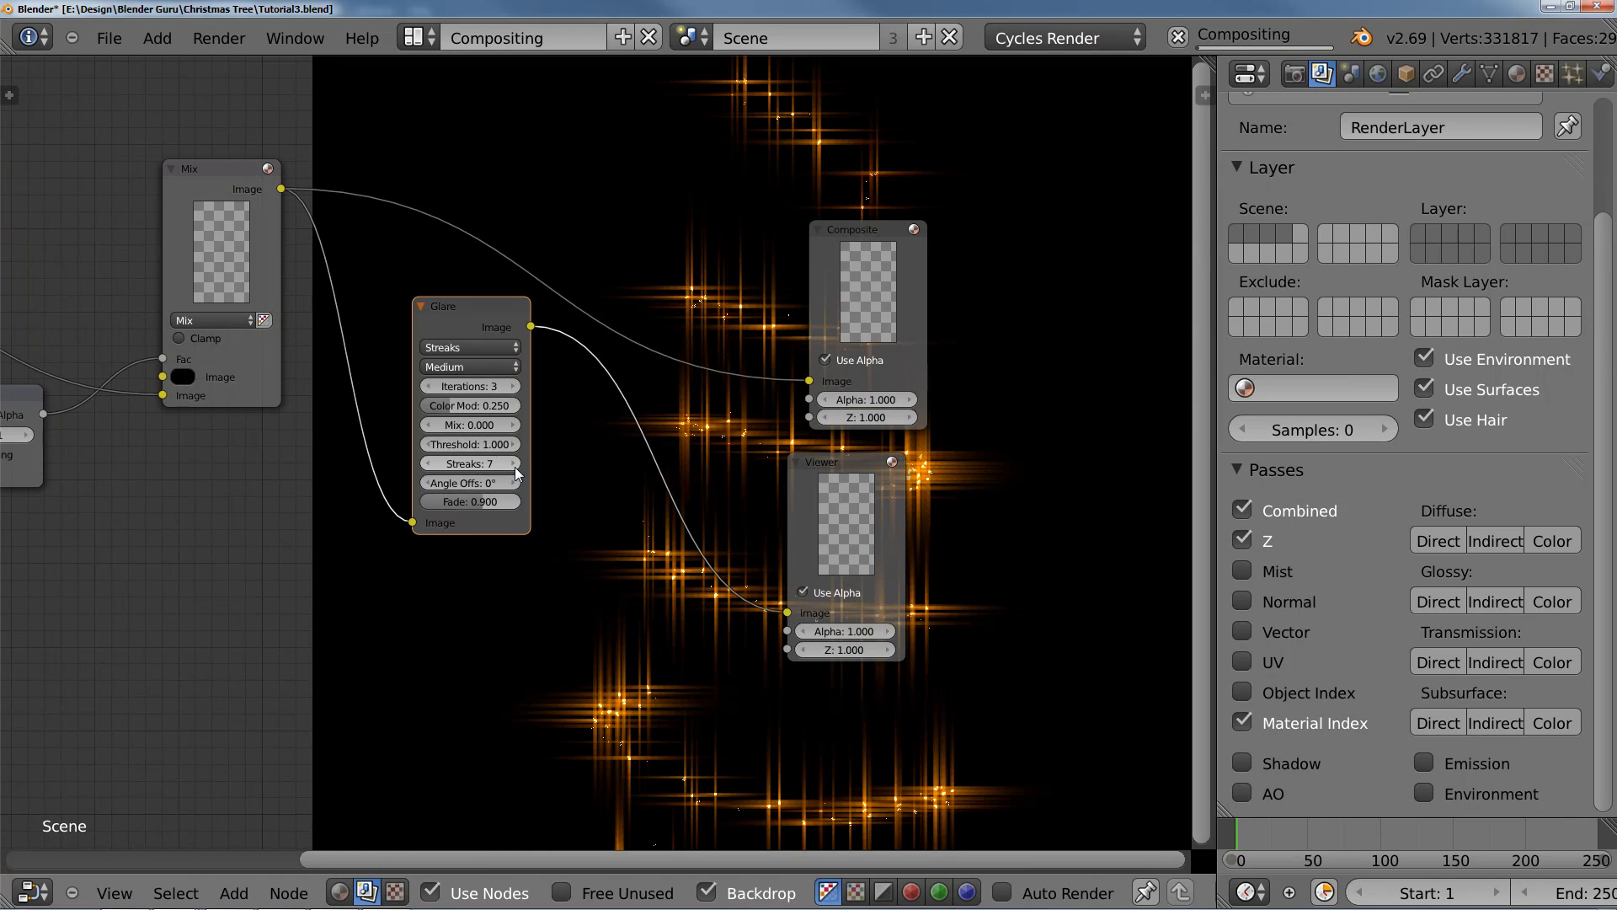
click(515, 467)
click(515, 467)
click(515, 468)
click(515, 467)
click(515, 468)
middle_drag(661, 519, 440, 217)
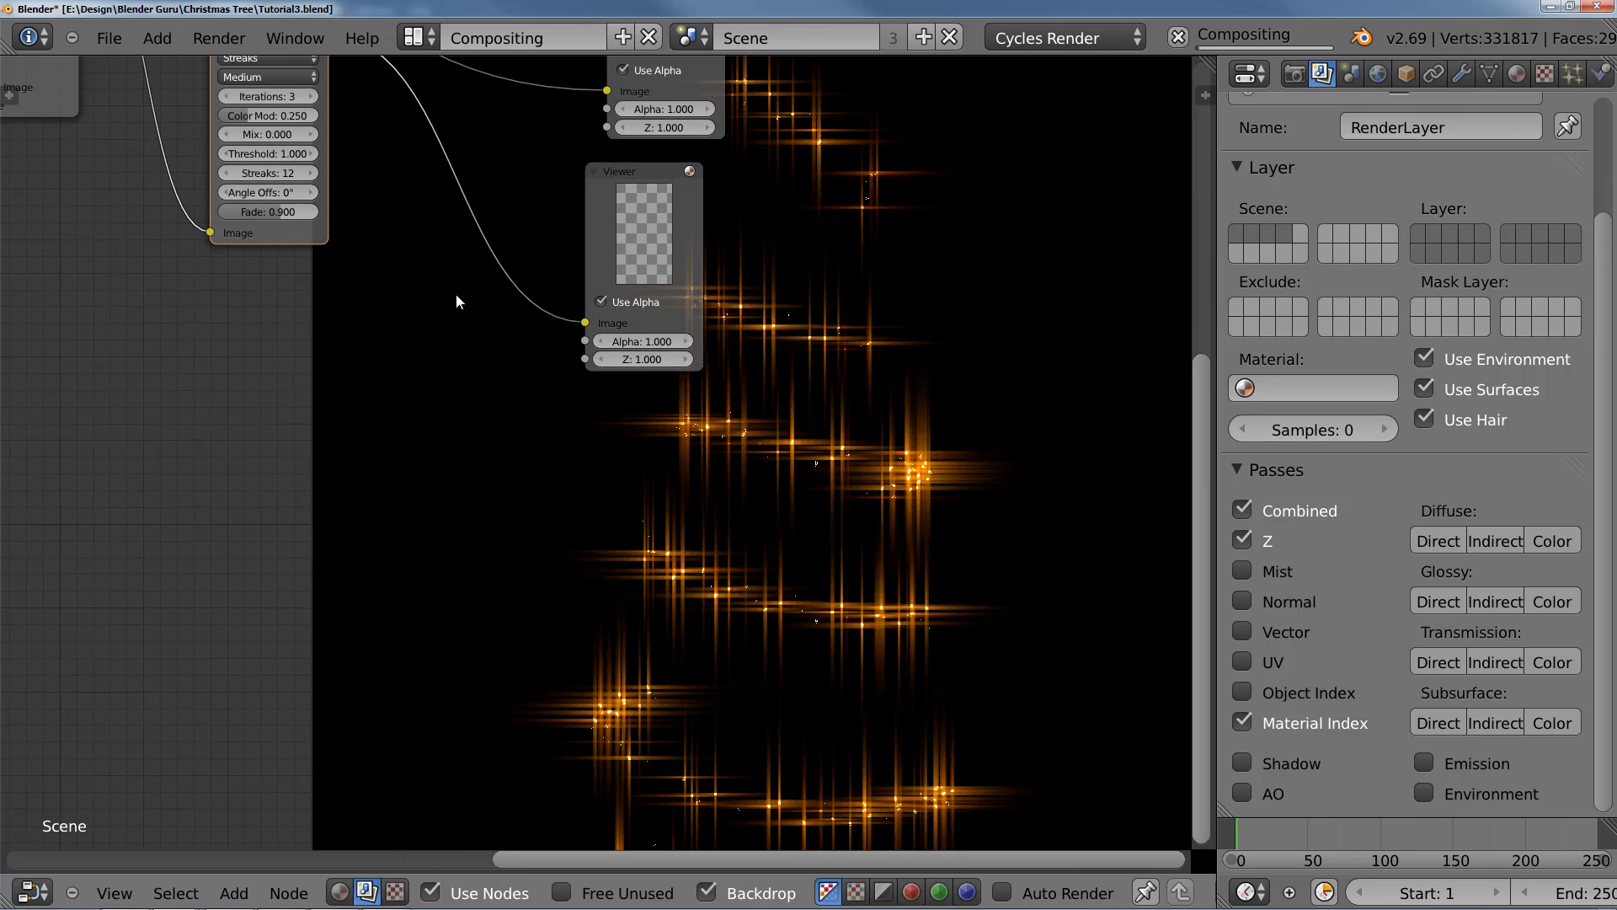
middle_drag(361, 373, 585, 751)
scroll(523, 644, up, 7)
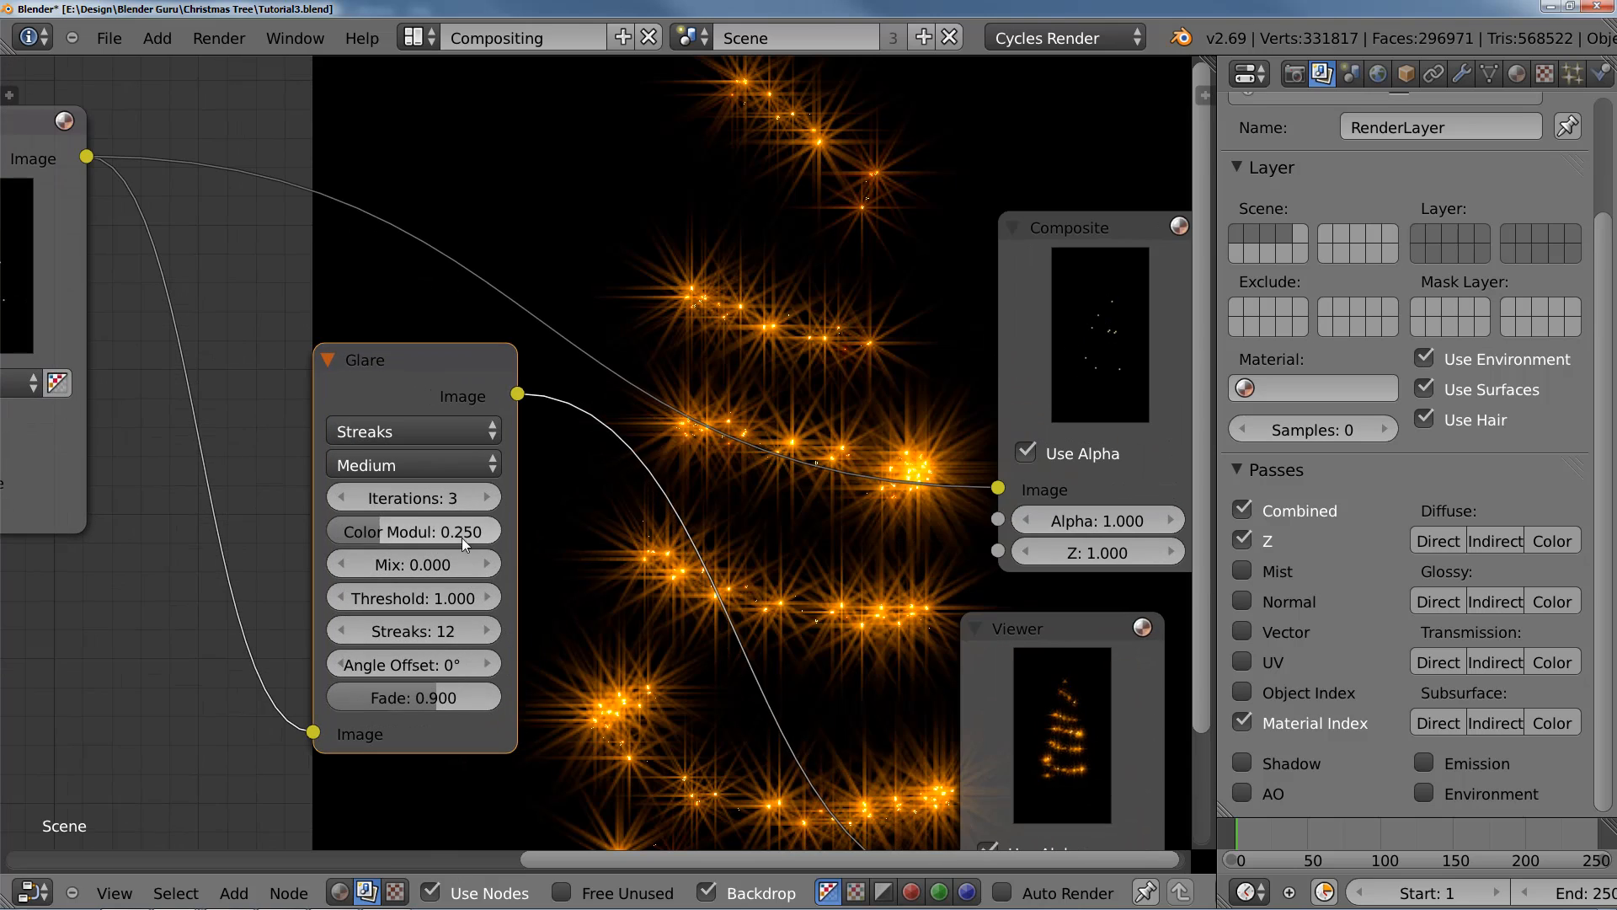
Step: Set the Glare node's Color Modulation to 0.5 and its Iterations to 5
drag(462, 537, 538, 535)
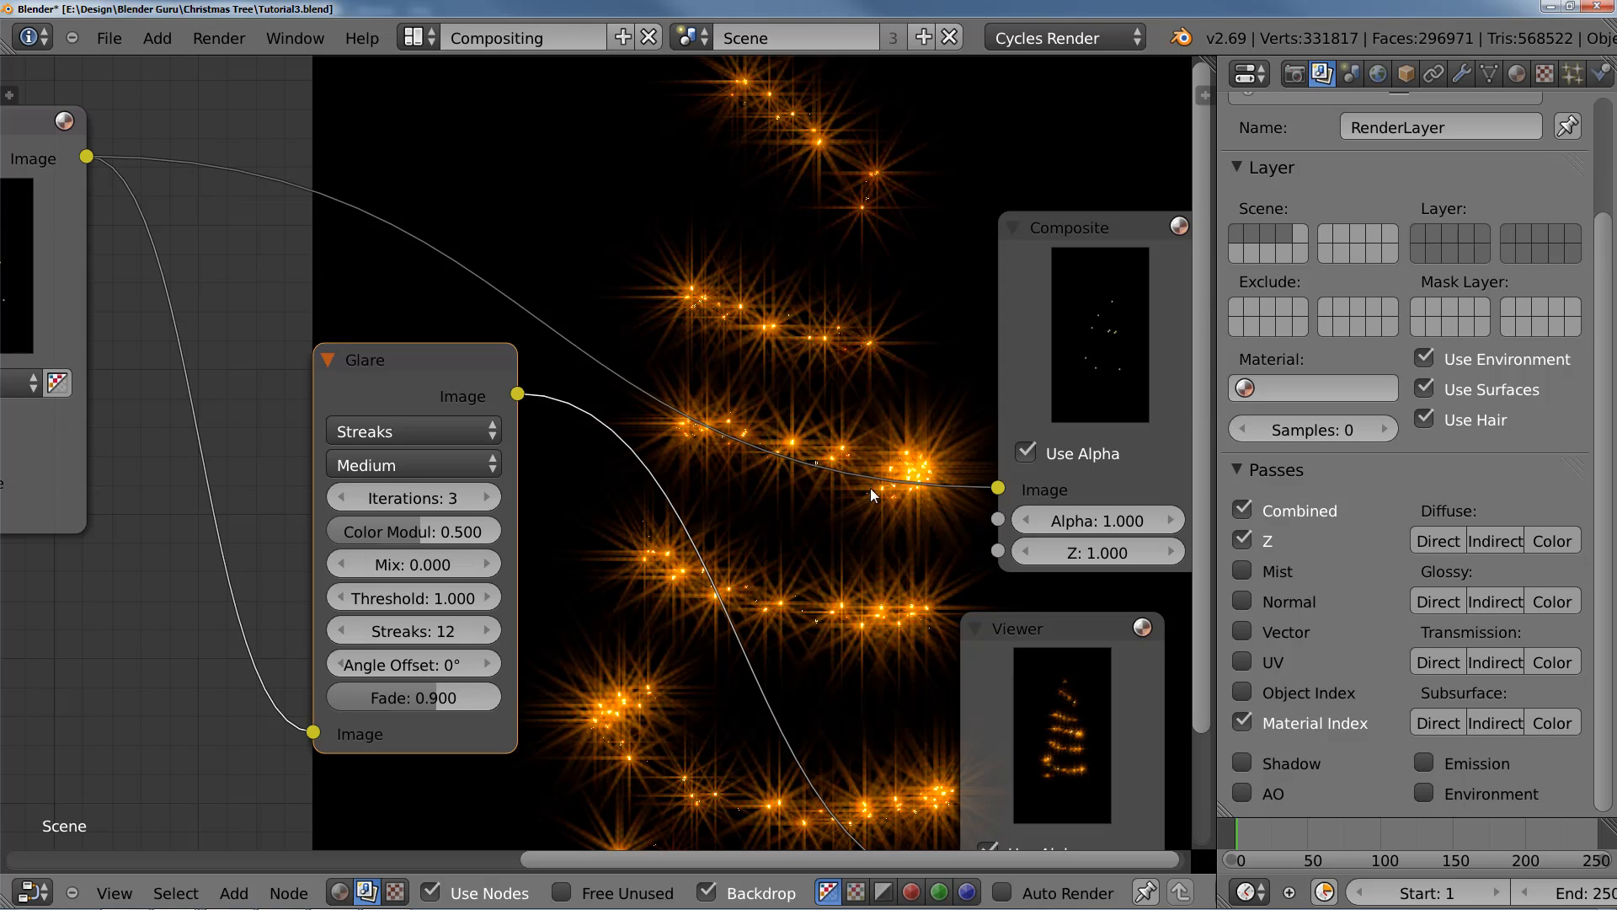
click(487, 498)
click(487, 498)
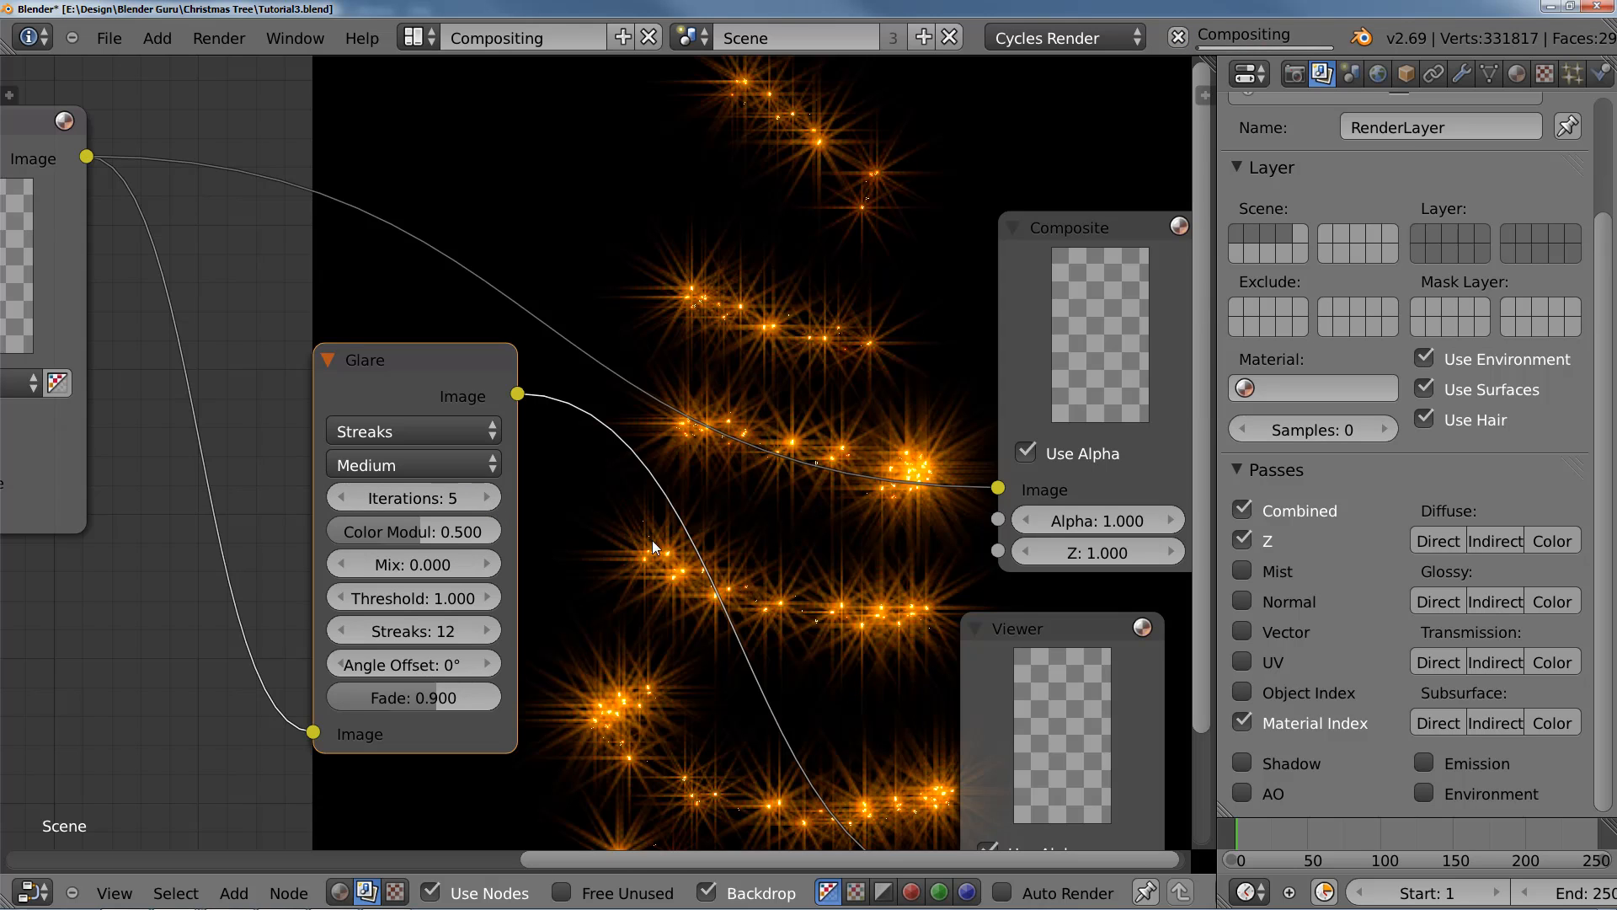
scroll(714, 553, down, 3)
scroll(714, 553, down, 2)
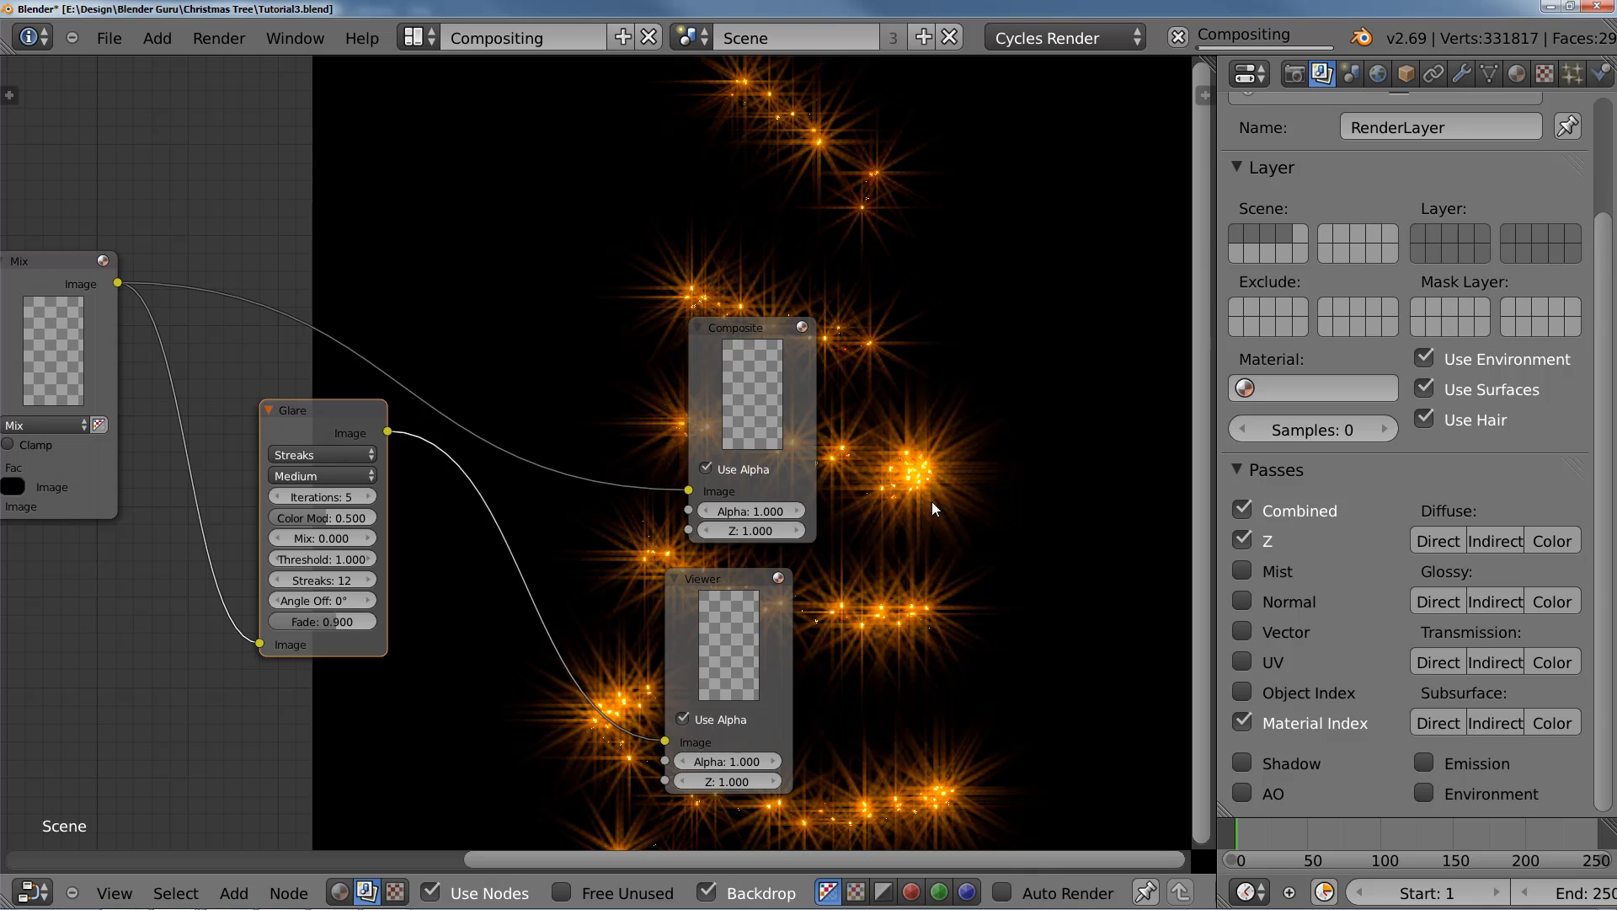
Step: Move the Composite and Viewer nodes farther from the Glare node to leave space for another node
middle_drag(508, 497, 600, 588)
scroll(599, 588, down, 2)
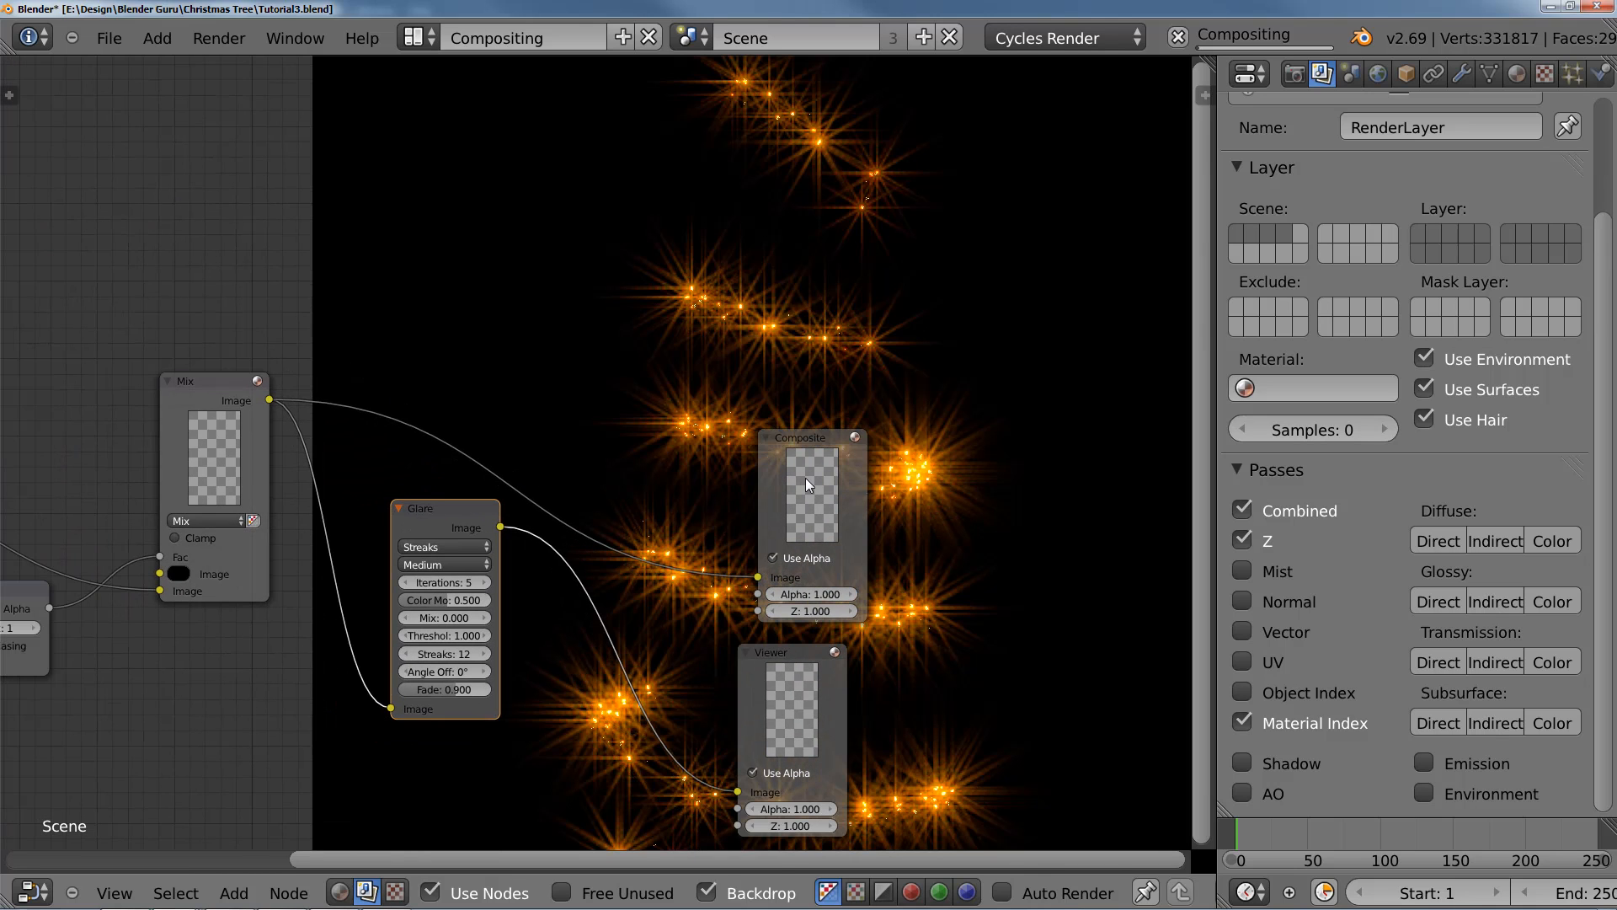
drag(805, 477, 953, 397)
drag(806, 677, 983, 611)
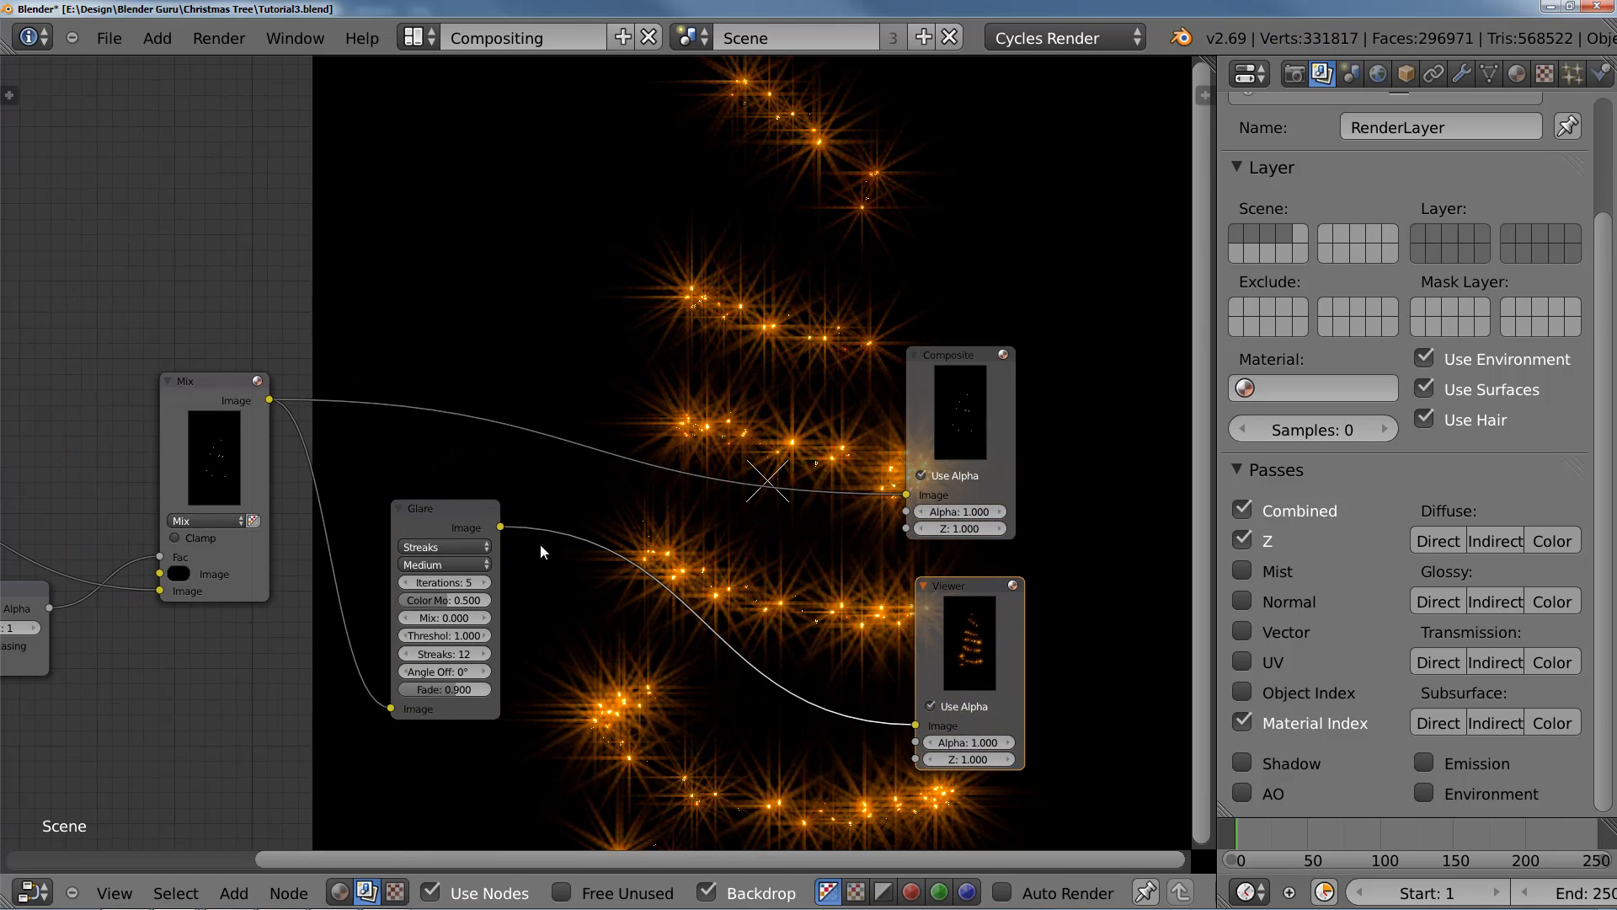
middle_drag(651, 573, 652, 437)
scroll(582, 566, up, 2)
click(351, 523)
scroll(423, 546, up, 1)
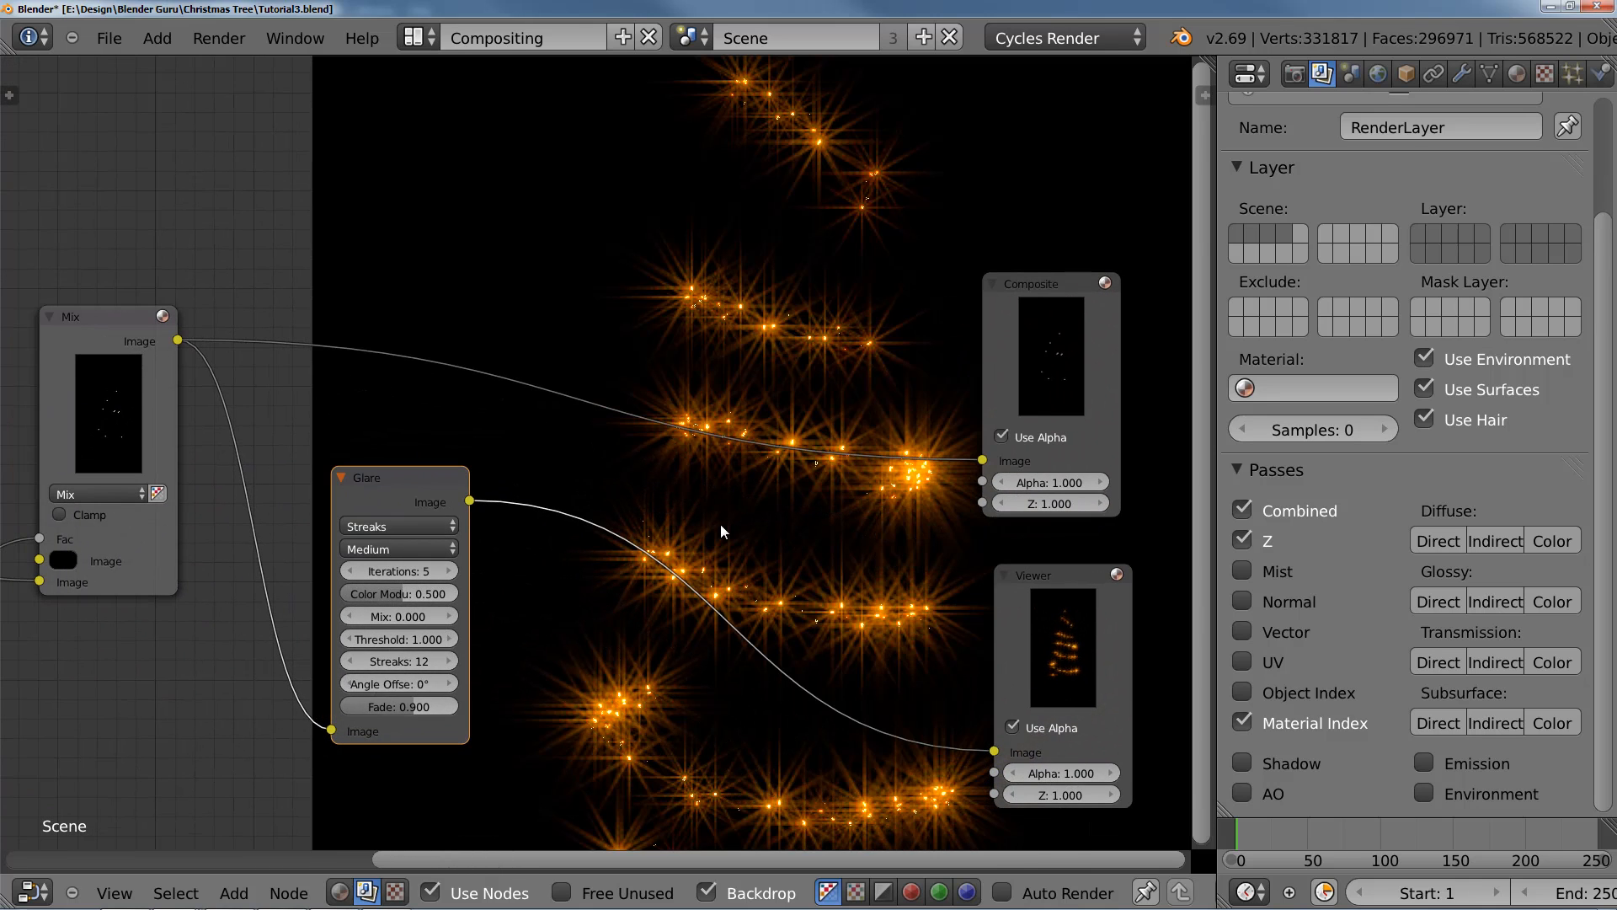
Step: Insert a second Mix node on the link to the Composite node and connect the Glare output to its second image input
key(shift+a)
mouse_move(607, 397)
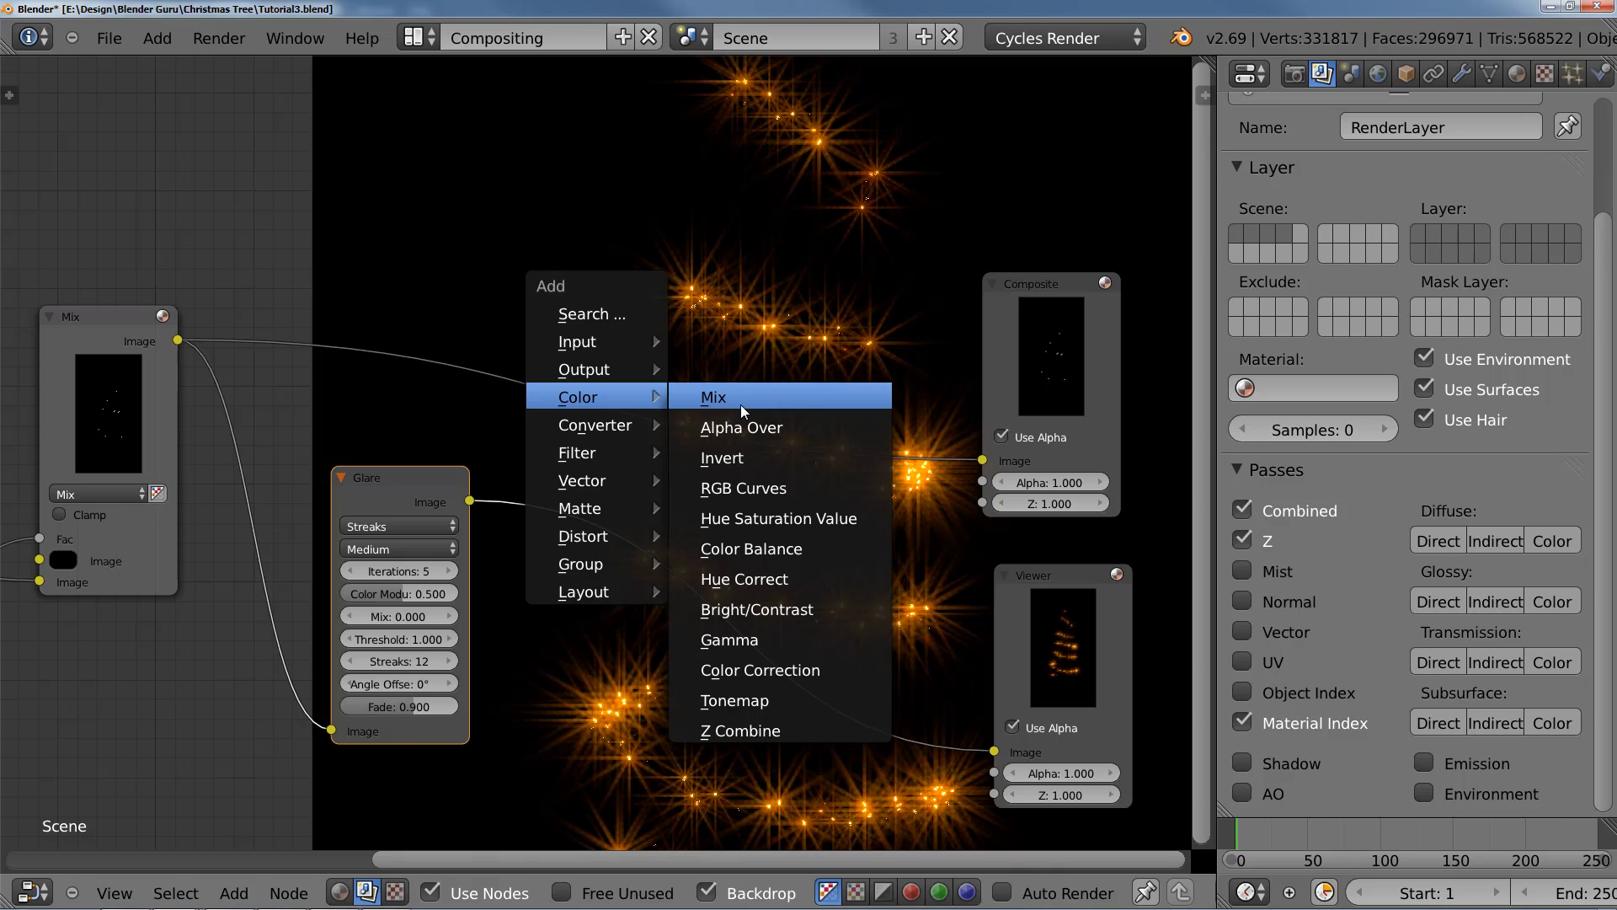
click(714, 396)
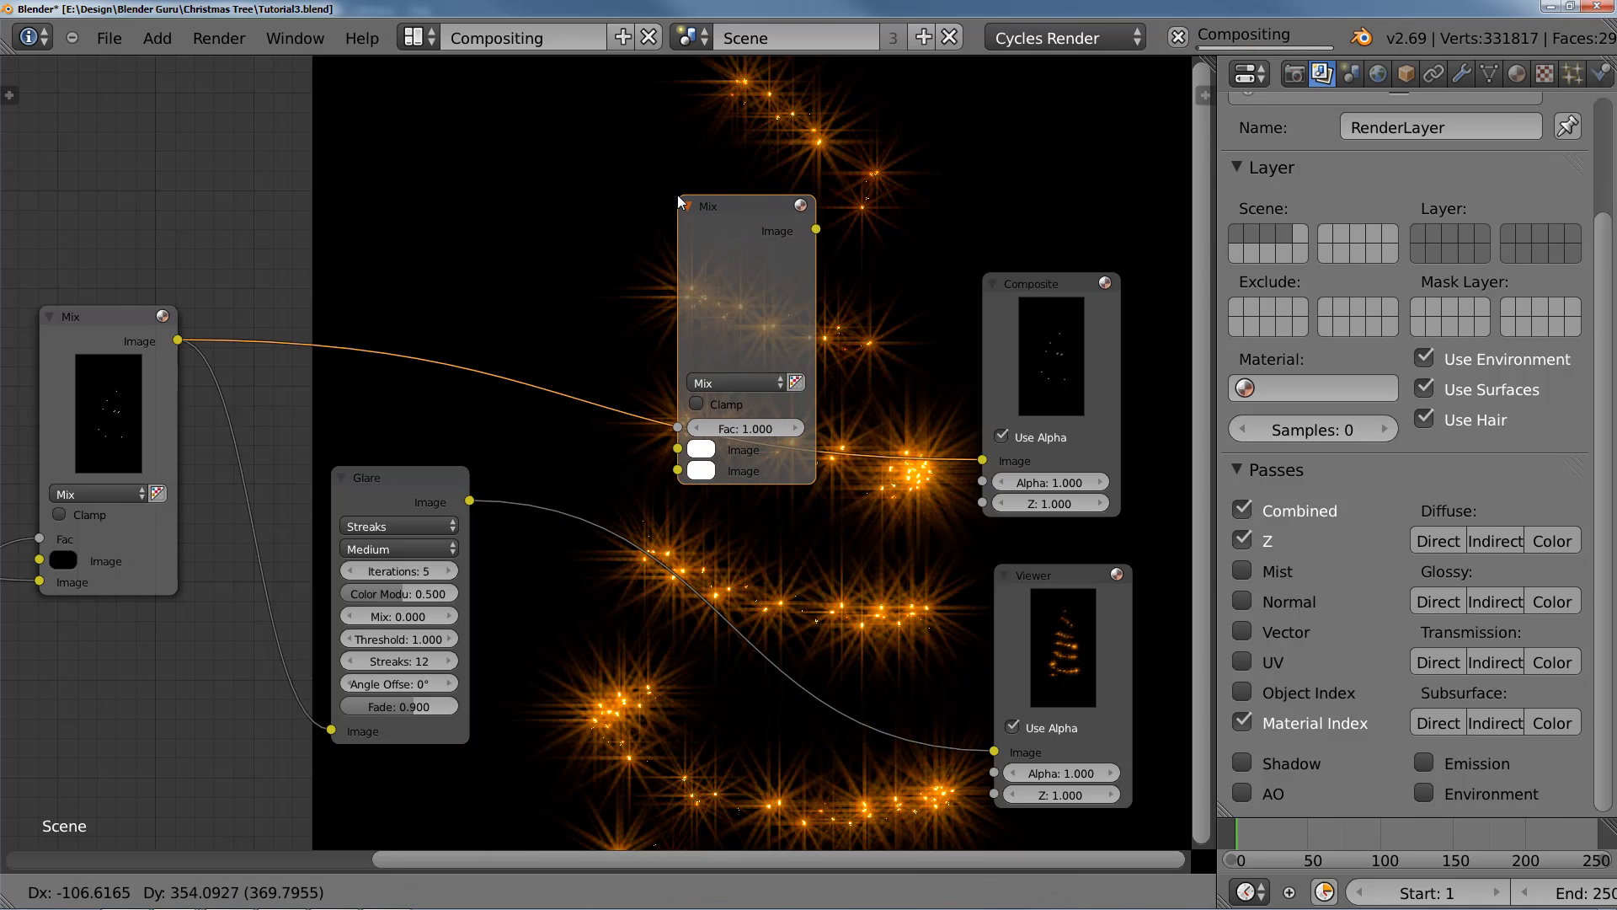
click(683, 205)
drag(469, 500, 621, 519)
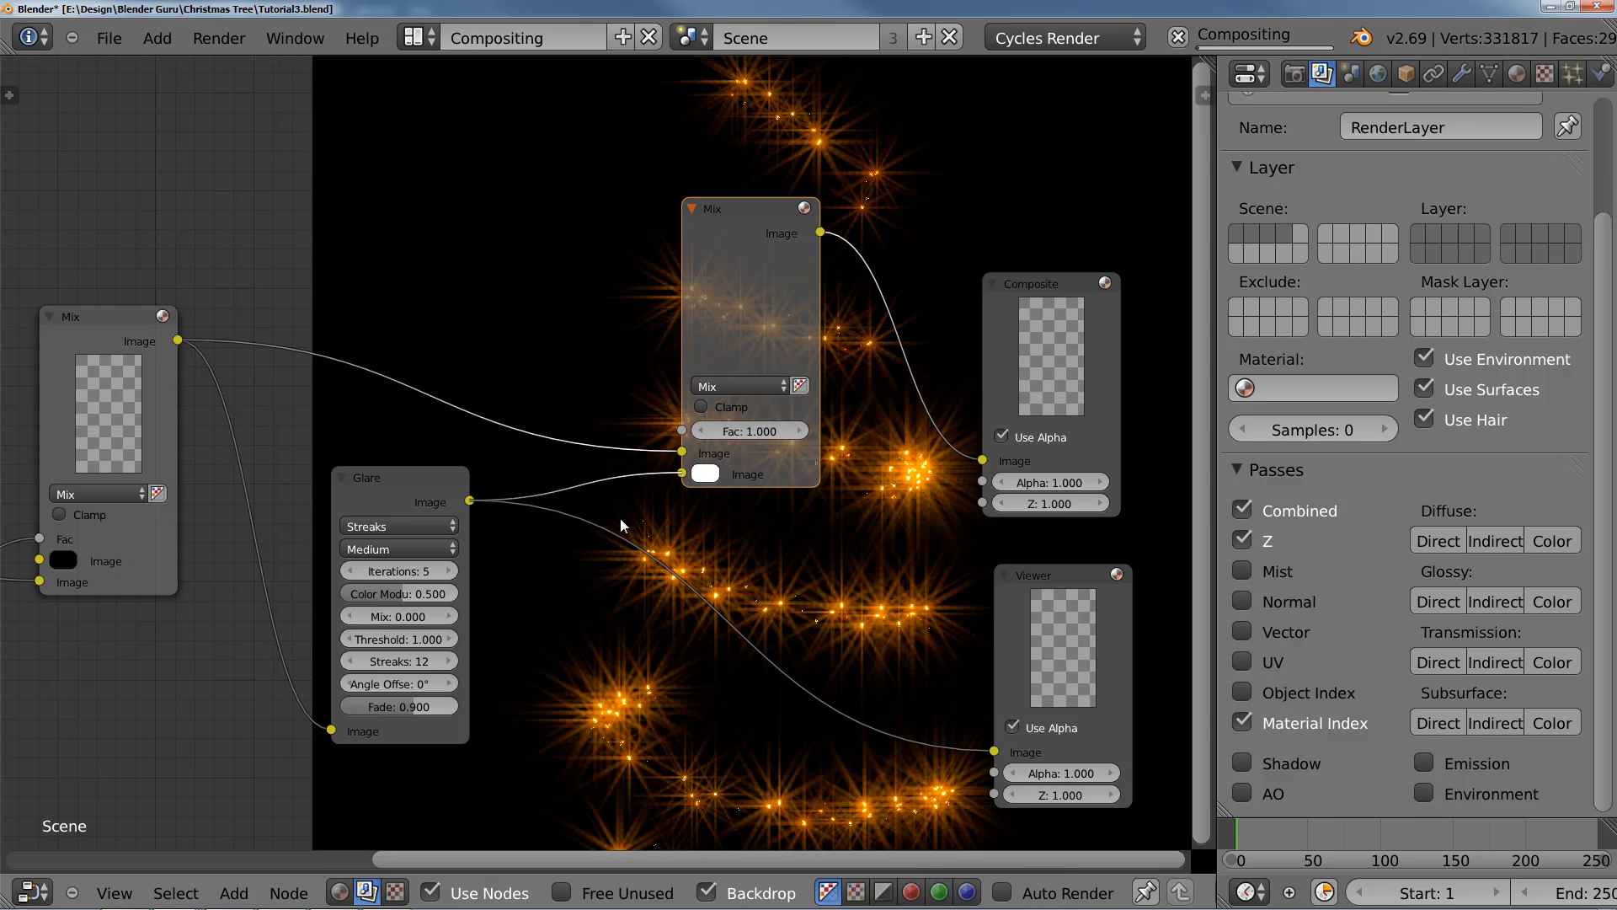
Step: Link the Render Layers image to the new Mix node's first image input and preview that Mix node in the Viewer
scroll(620, 518, down, 5)
middle_drag(41, 466, 310, 425)
drag(209, 415, 924, 411)
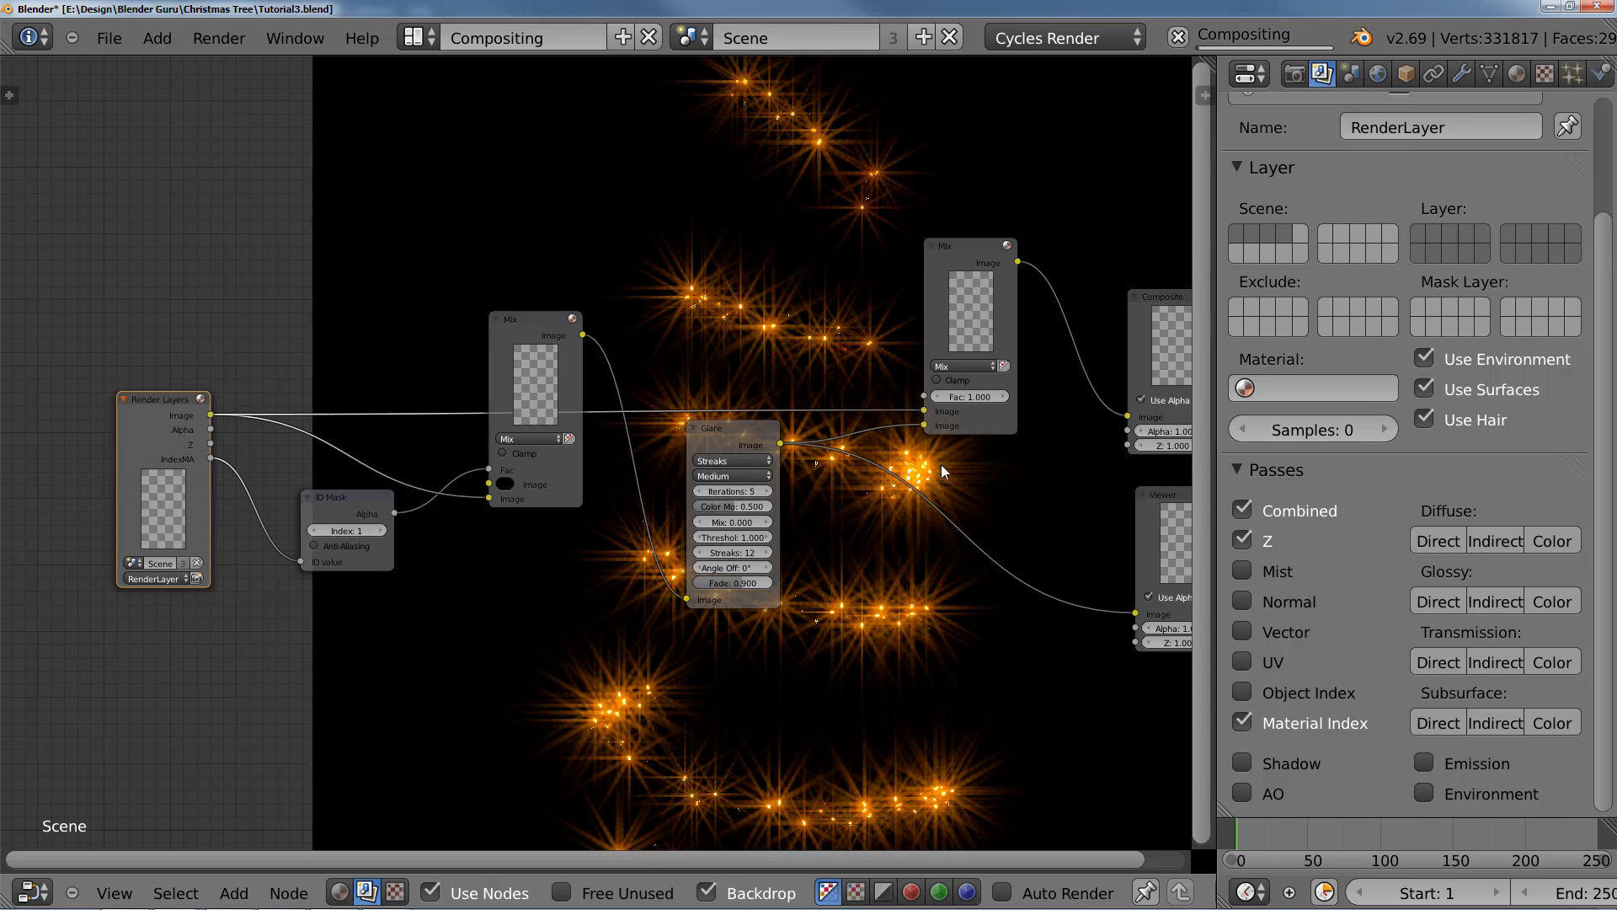
middle_drag(941, 464, 508, 541)
scroll(563, 478, up, 3)
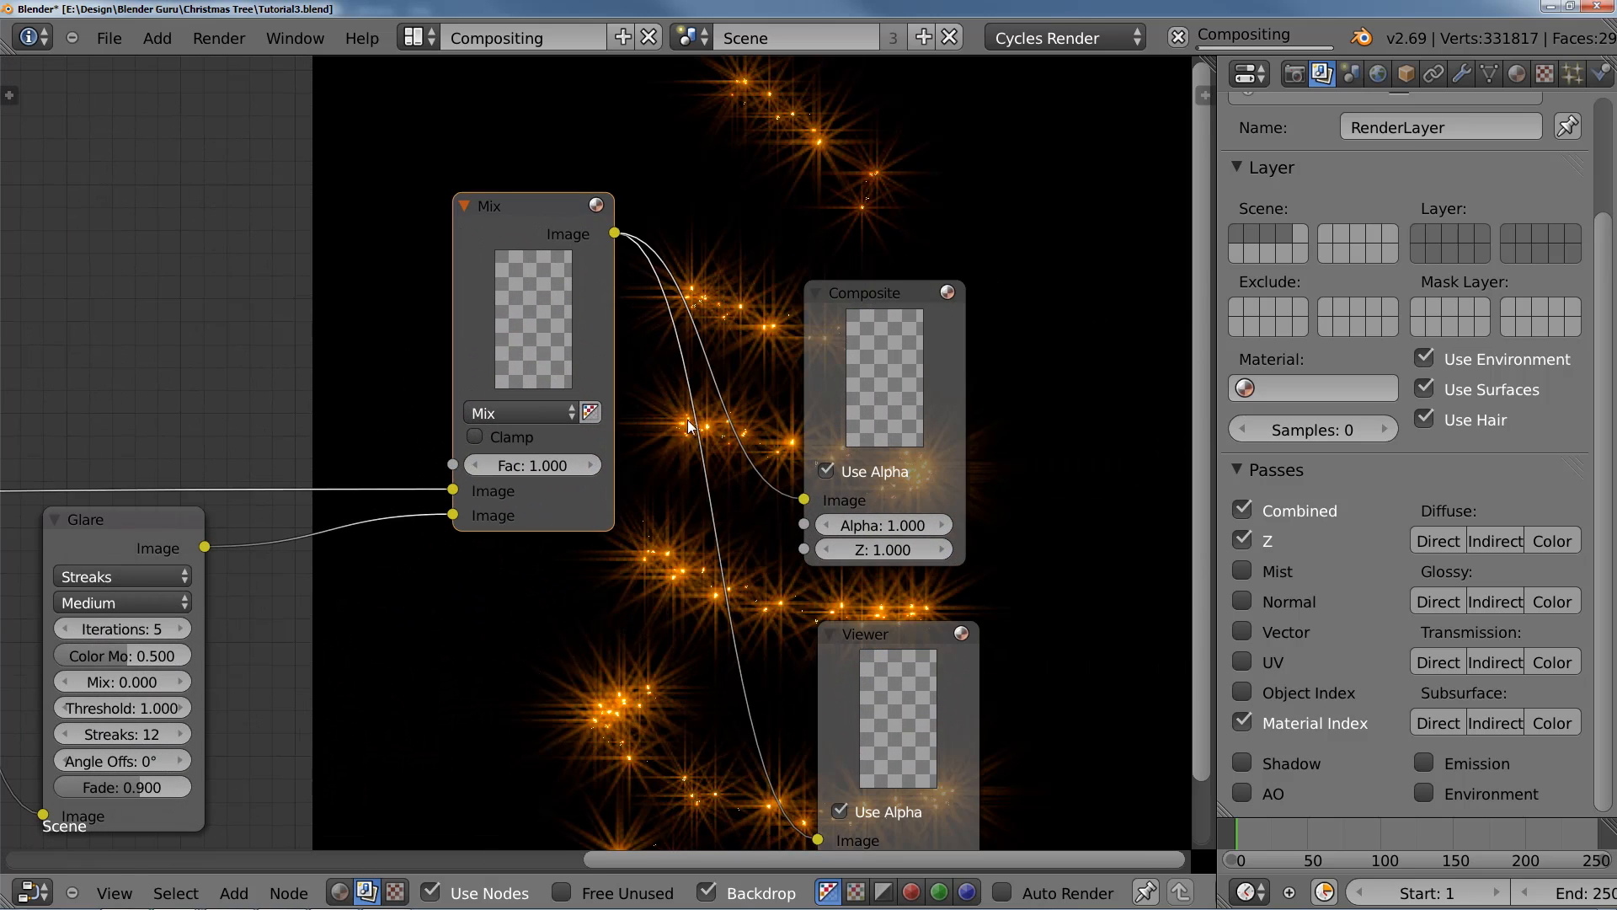
Step: Change the new Mix node's blend type to Add
middle_drag(687, 420, 569, 240)
click(544, 234)
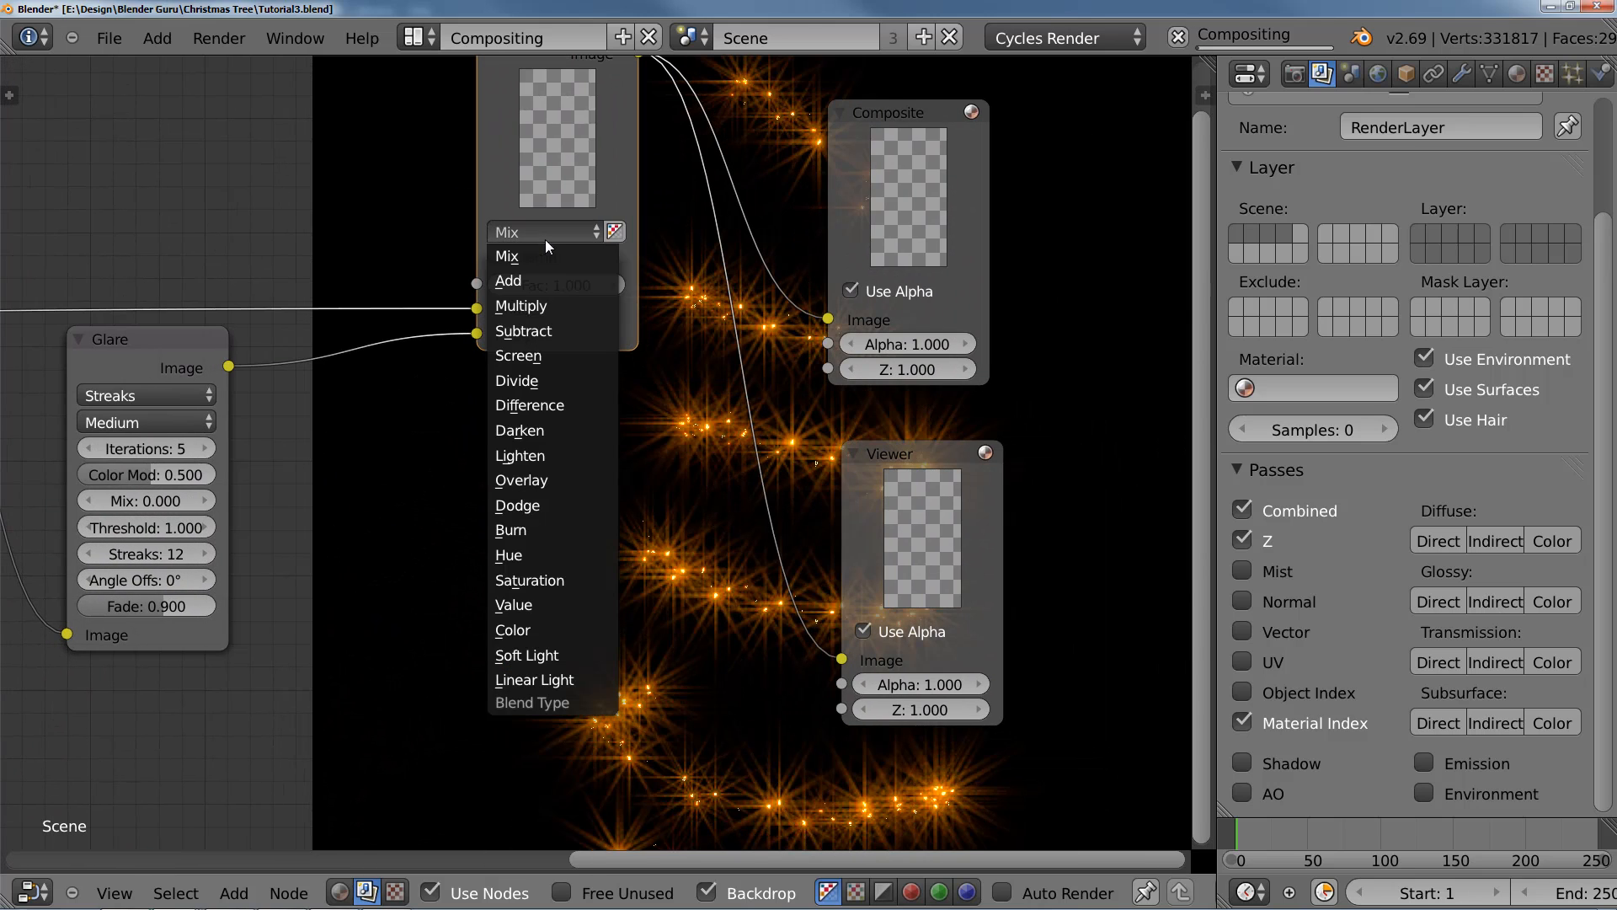
click(524, 280)
Step: Examine the glare on the string lights over the rendered tree on the backdrop
middle_drag(803, 441, 690, 347)
click(786, 427)
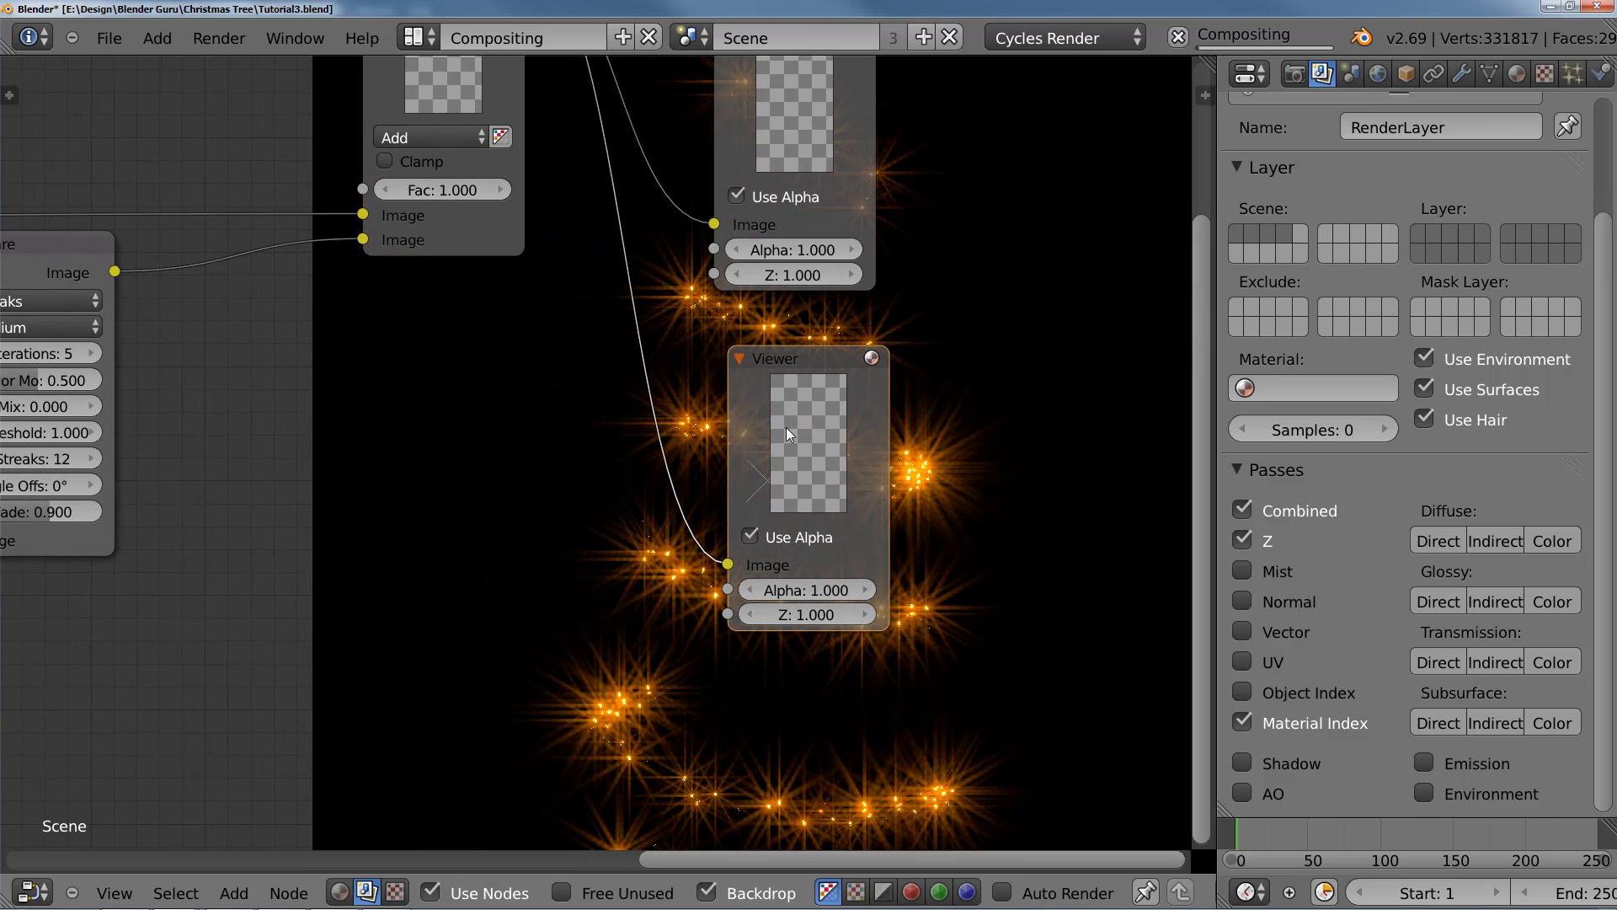
scroll(786, 433, down, 2)
middle_drag(786, 433, 881, 593)
scroll(690, 539, down, 5)
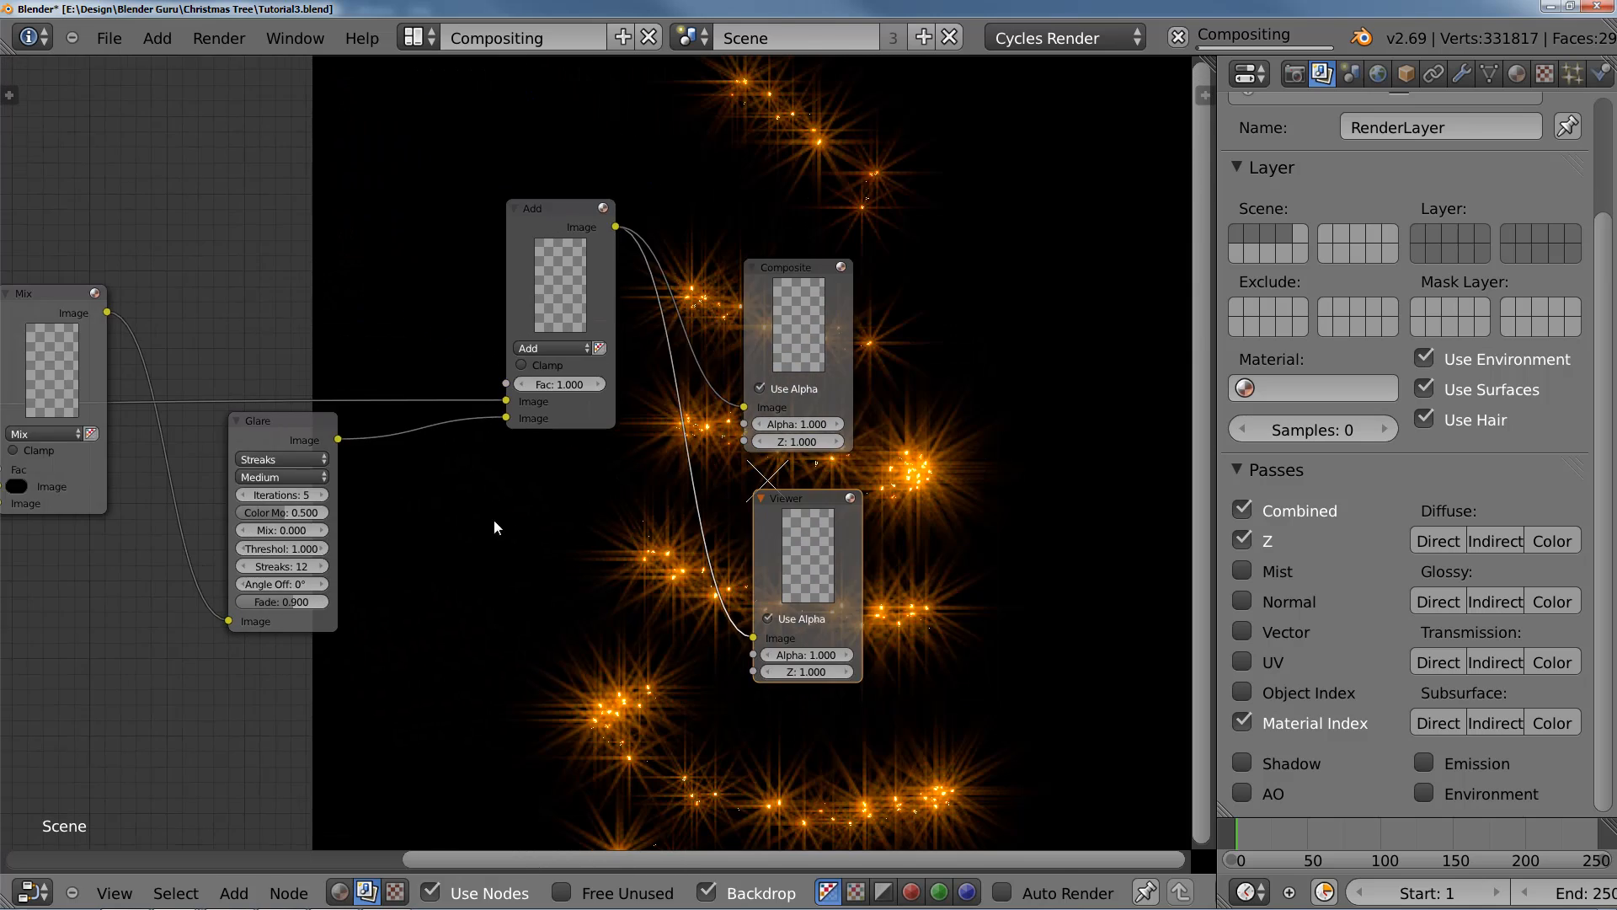
middle_drag(492, 521, 589, 497)
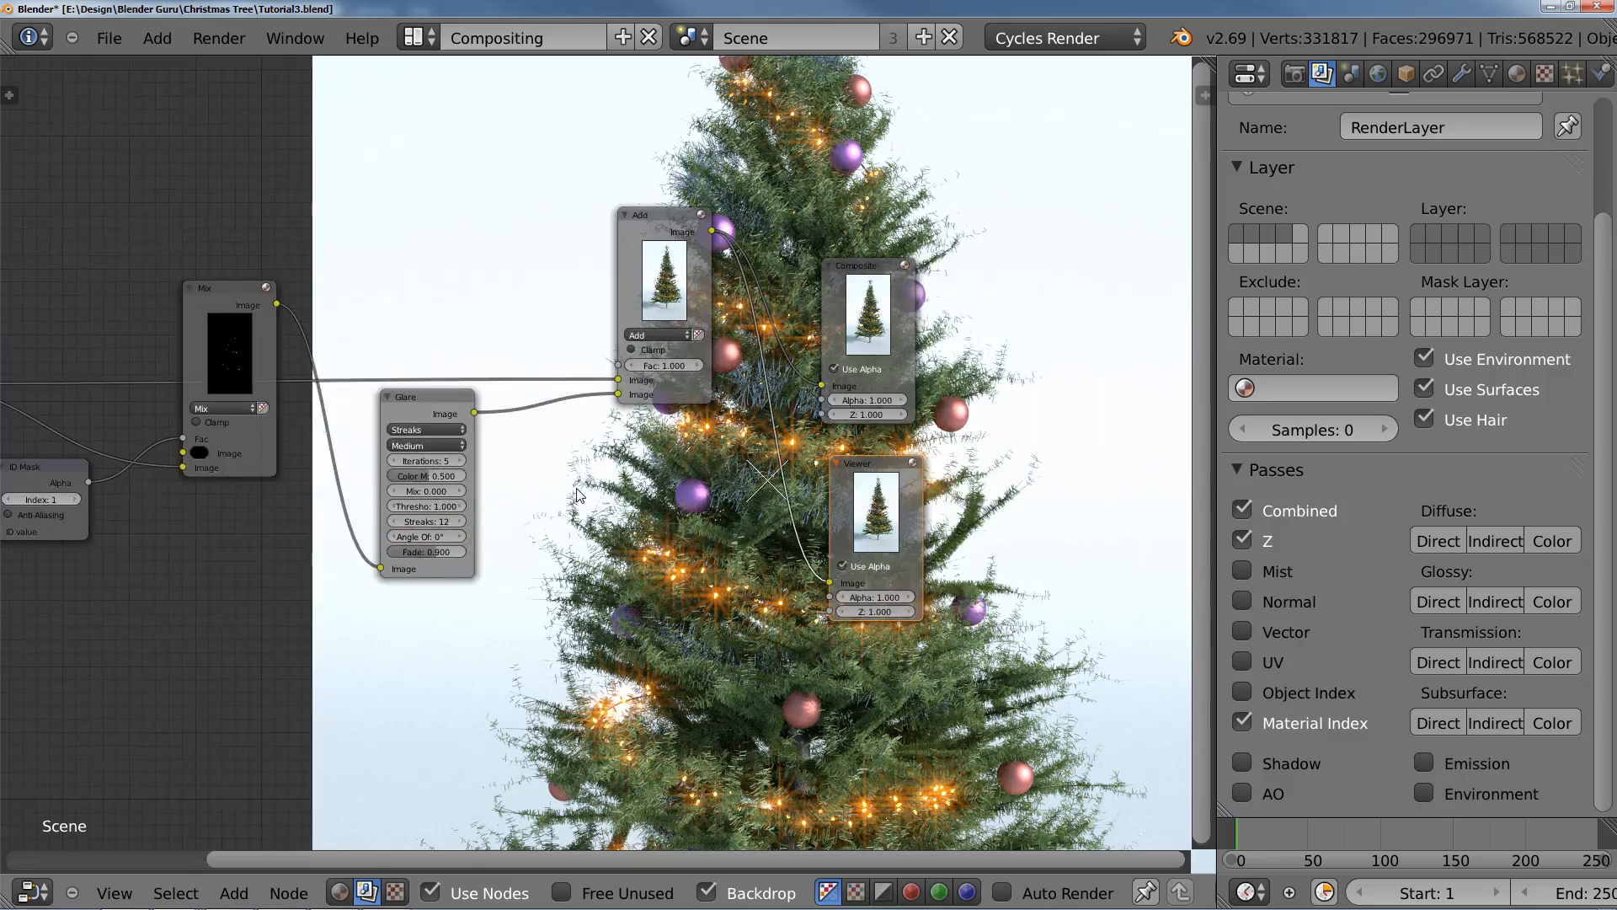
scroll(591, 476, up, 7)
middle_drag(765, 480, 647, 612)
scroll(649, 609, up, 1)
scroll(650, 609, up, 2)
middle_drag(596, 506, 602, 394)
Step: Lower the Add node's Fac to 0.3
middle_drag(847, 721, 741, 299)
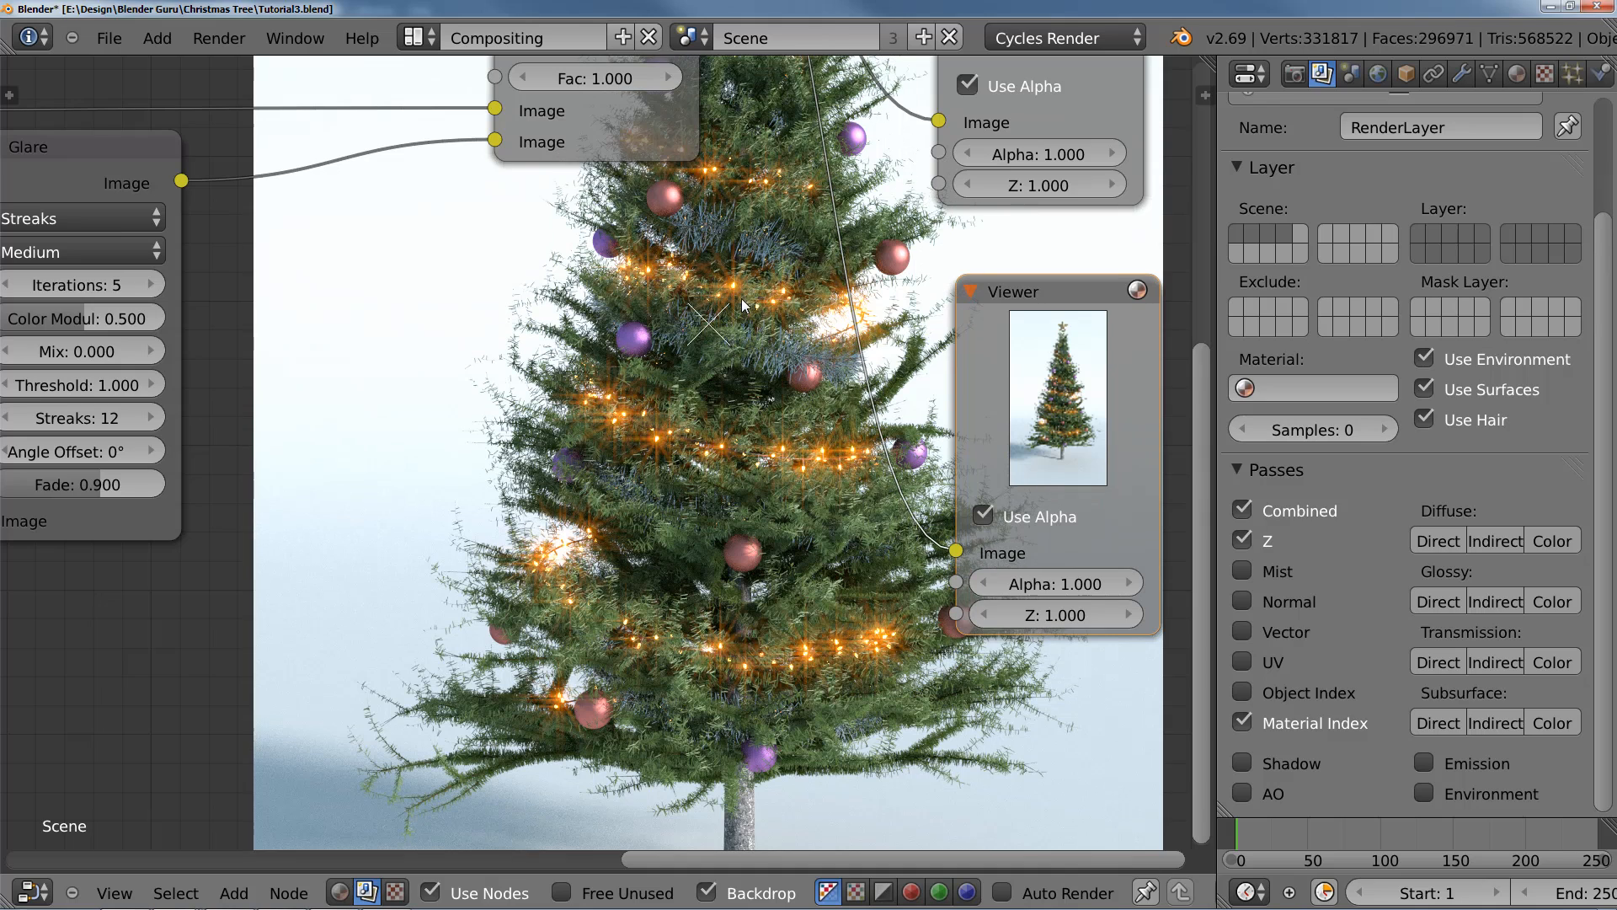
click(530, 82)
click(531, 83)
click(531, 82)
click(531, 82)
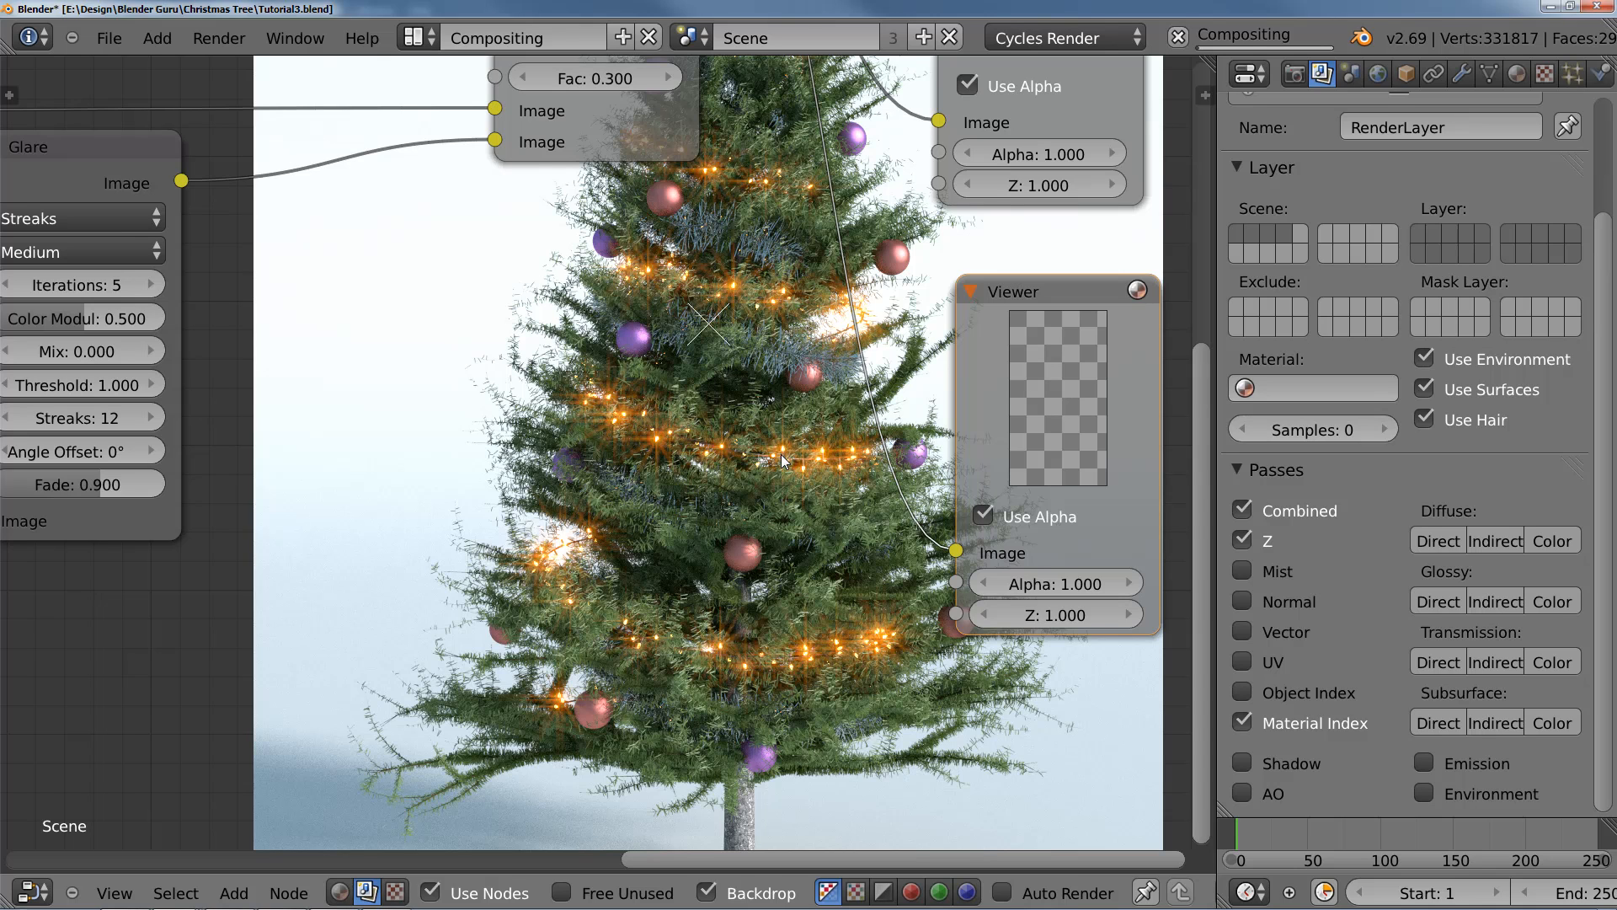
Step: Check the weaker glare on the tree and set the Add node's Fac to 0.4
middle_drag(824, 476, 268, 278)
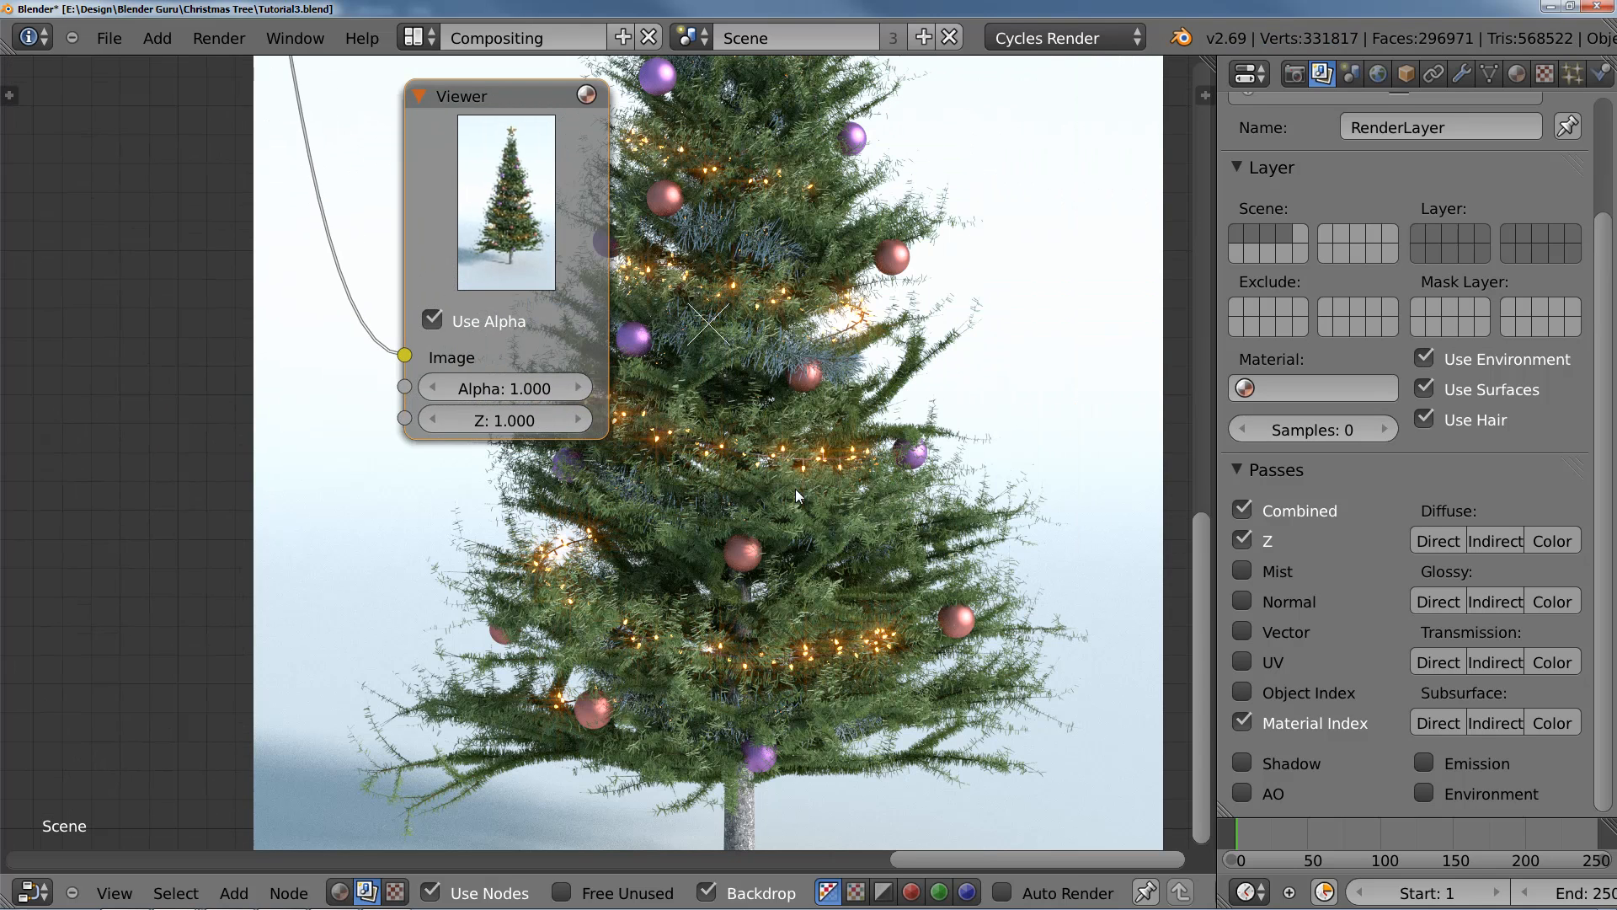
middle_drag(628, 433, 953, 806)
scroll(456, 336, down, 1)
middle_drag(847, 467, 444, 463)
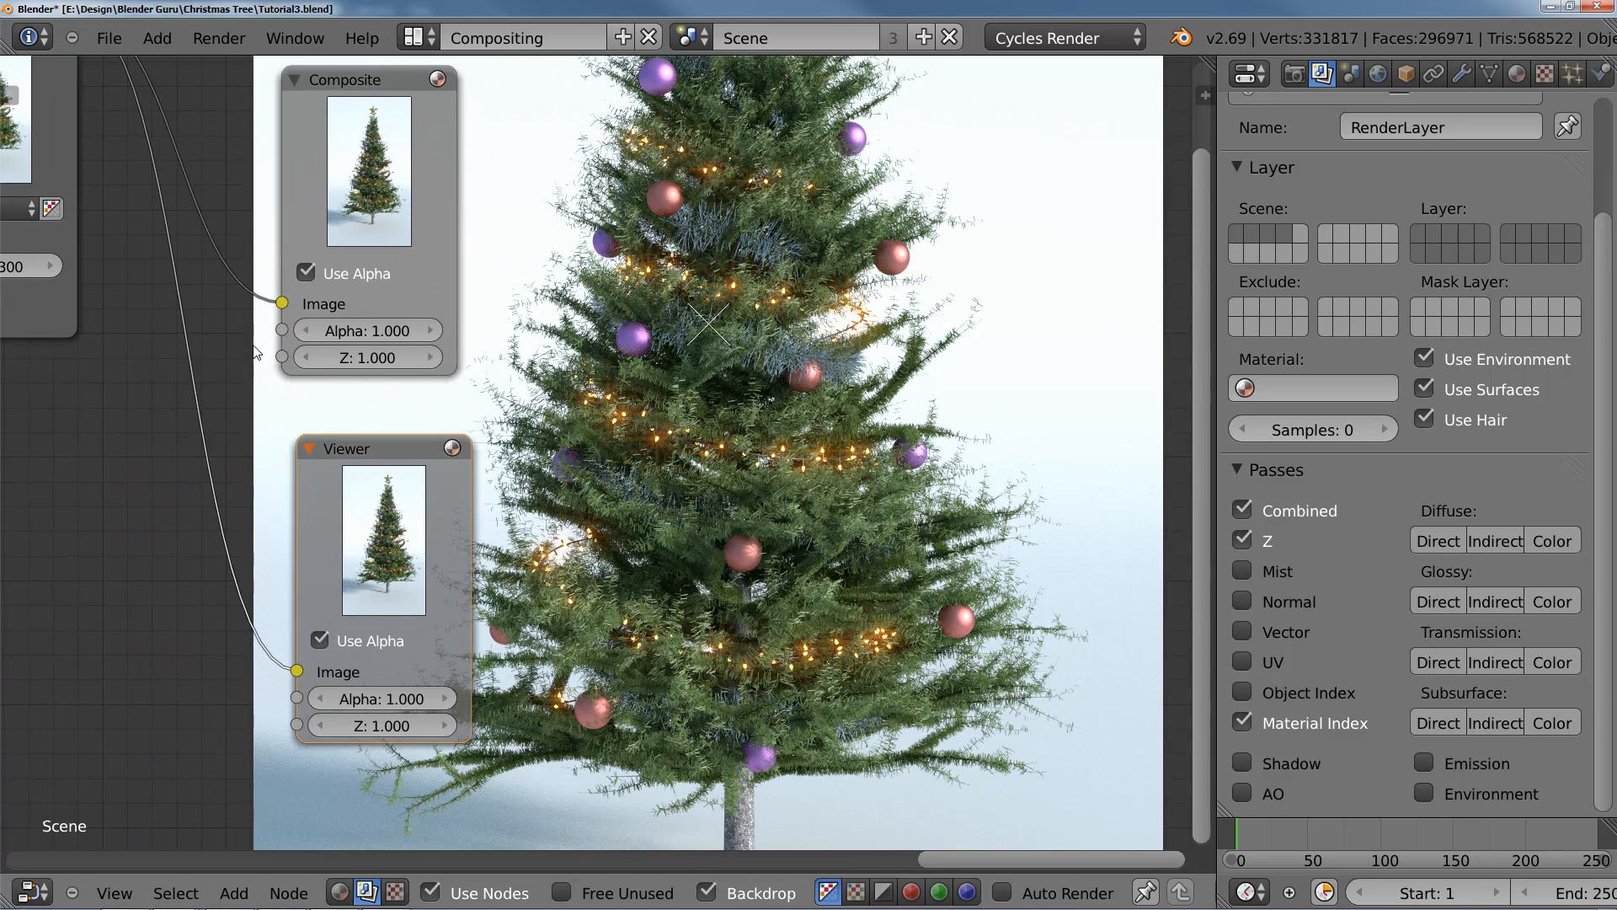
middle_drag(80, 276, 391, 366)
click(368, 357)
Step: Frame the whole tree beside the nodes on the backdrop and examine the composited result
middle_drag(1138, 563, 846, 533)
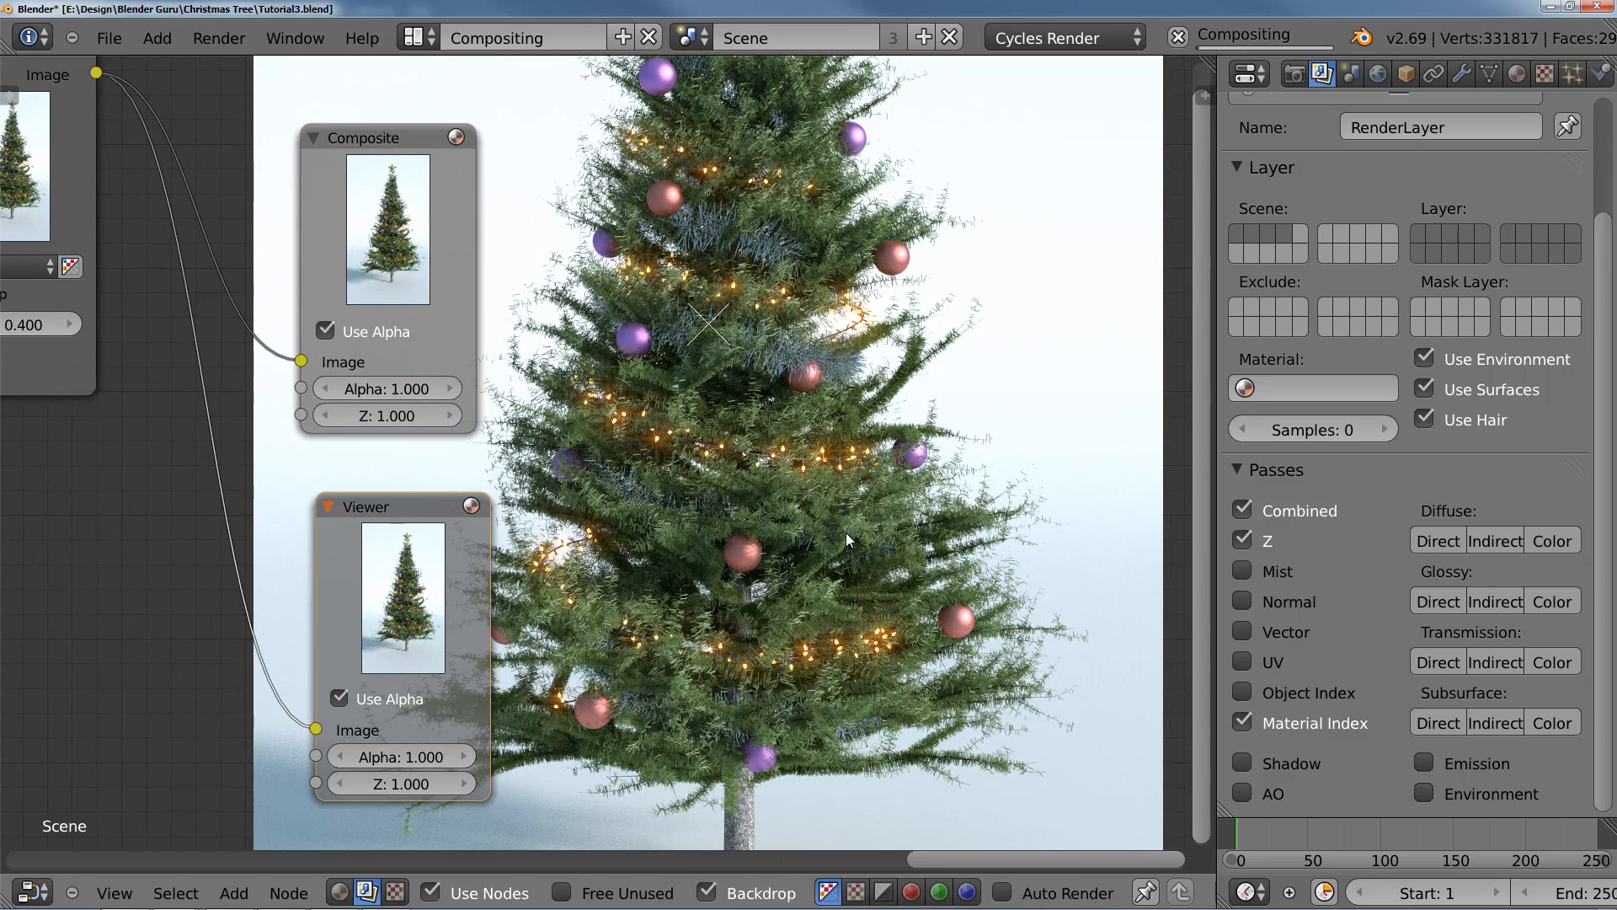
key(v)
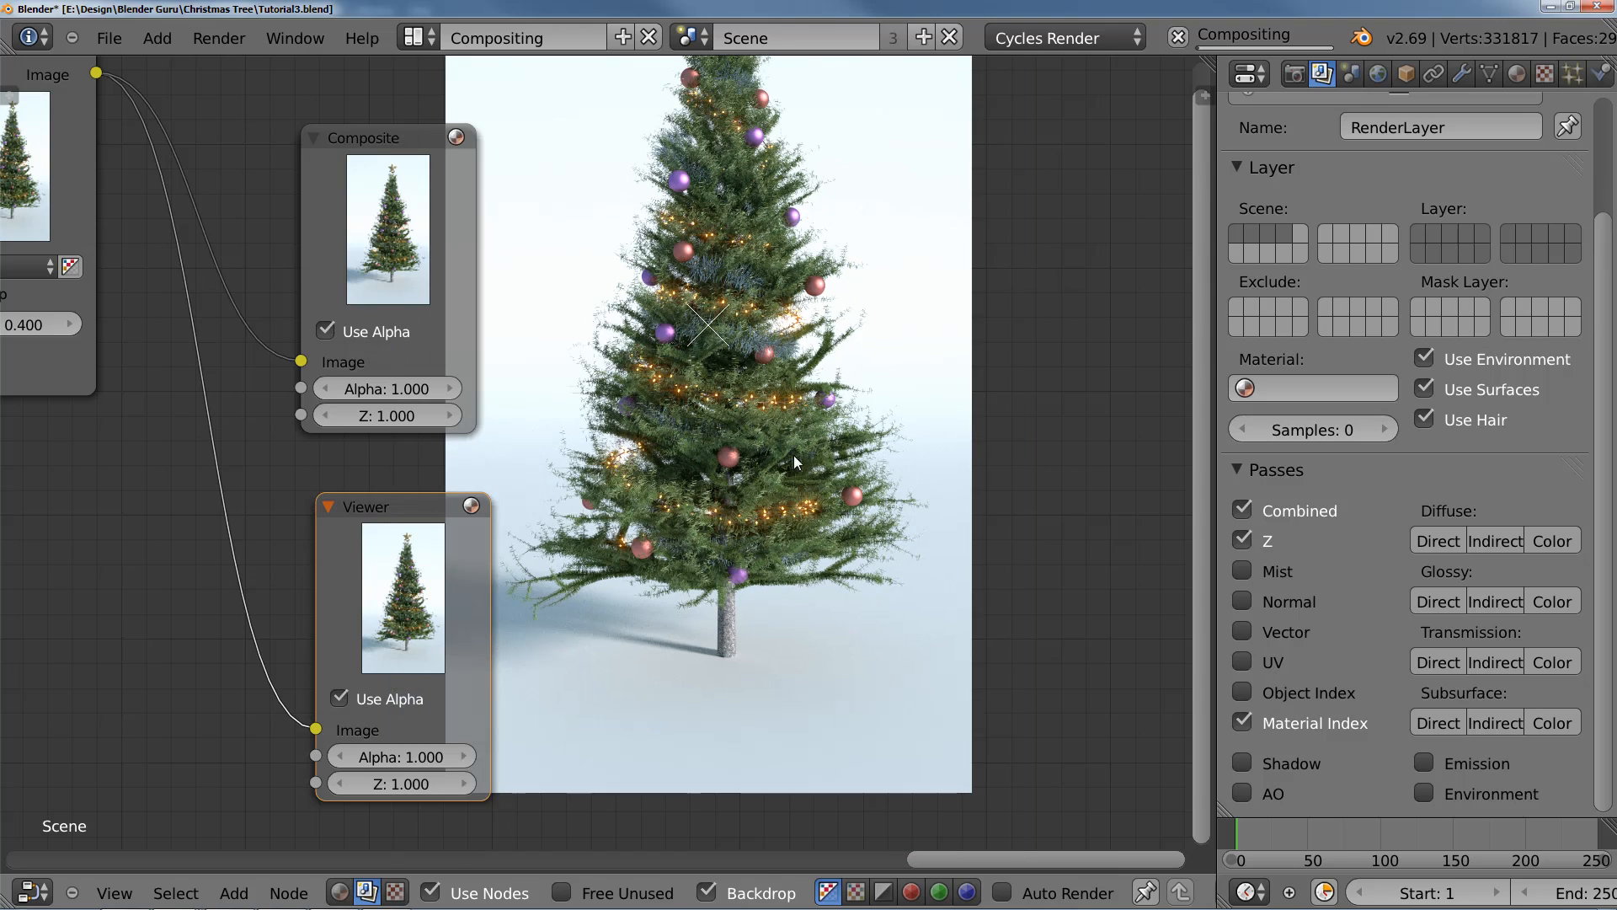
middle_drag(850, 449, 902, 505)
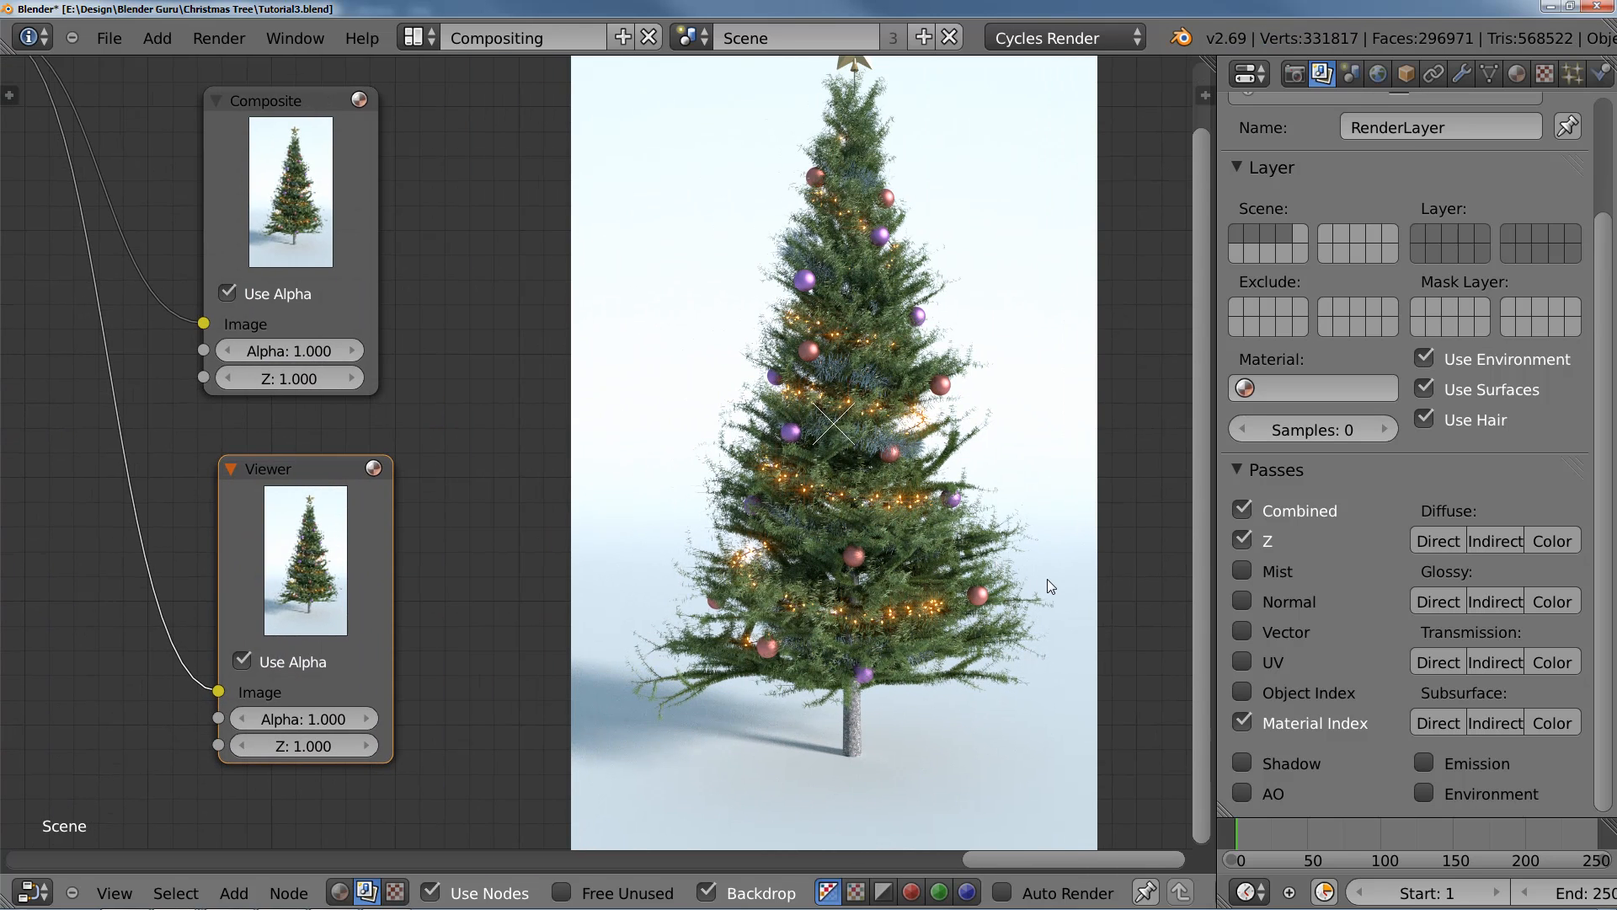
alt+middle_drag(1023, 548, 1062, 599)
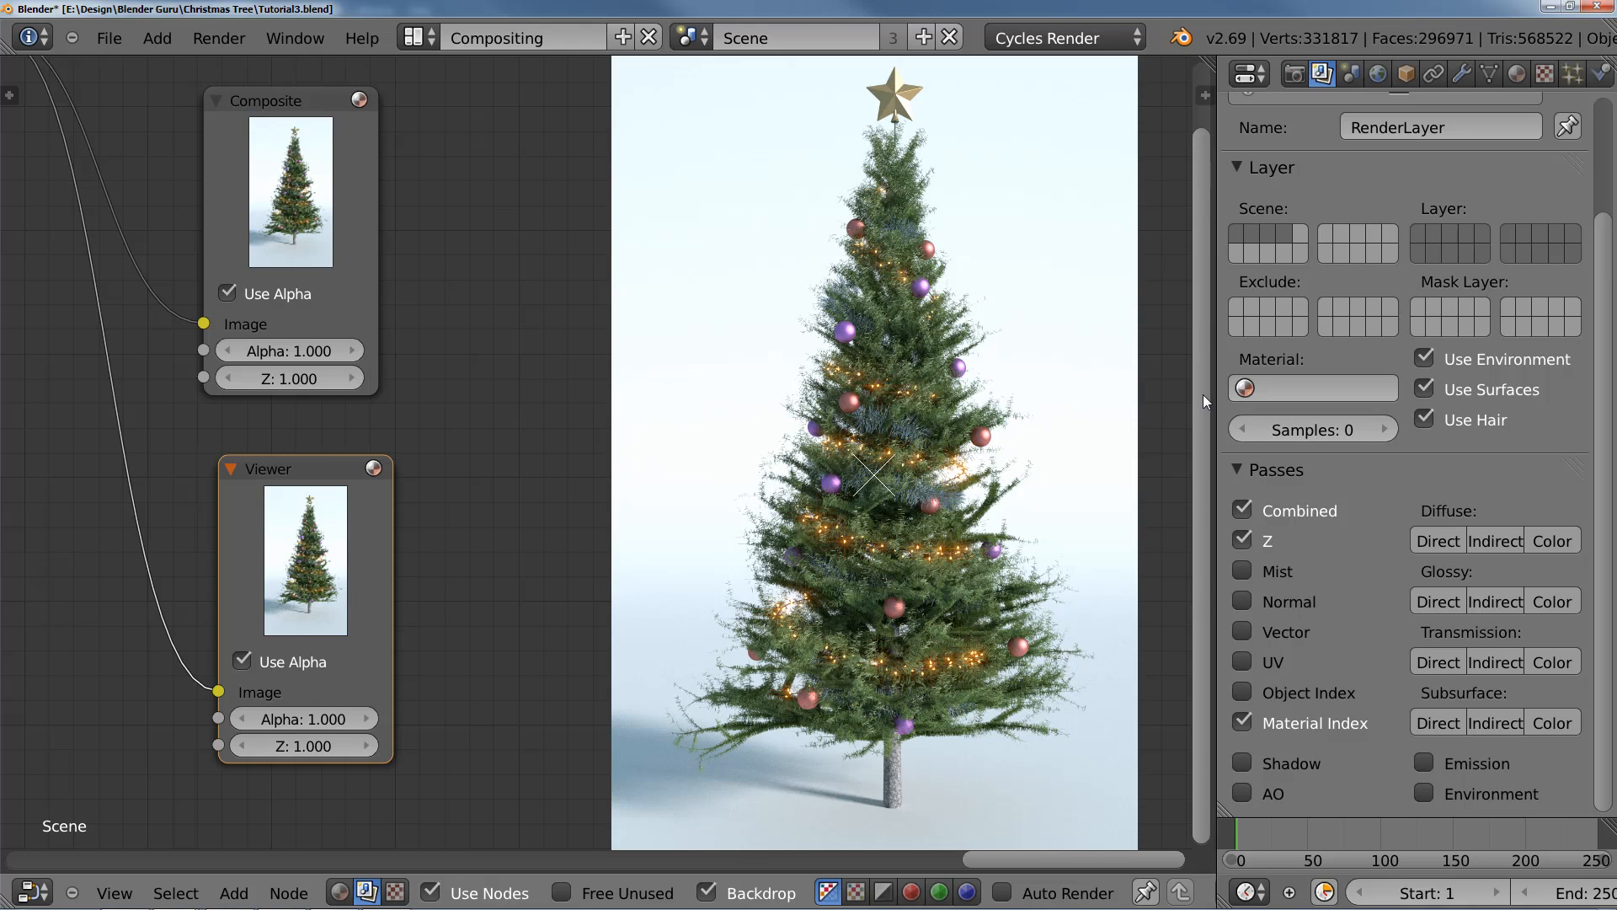
drag(1203, 395, 1196, 361)
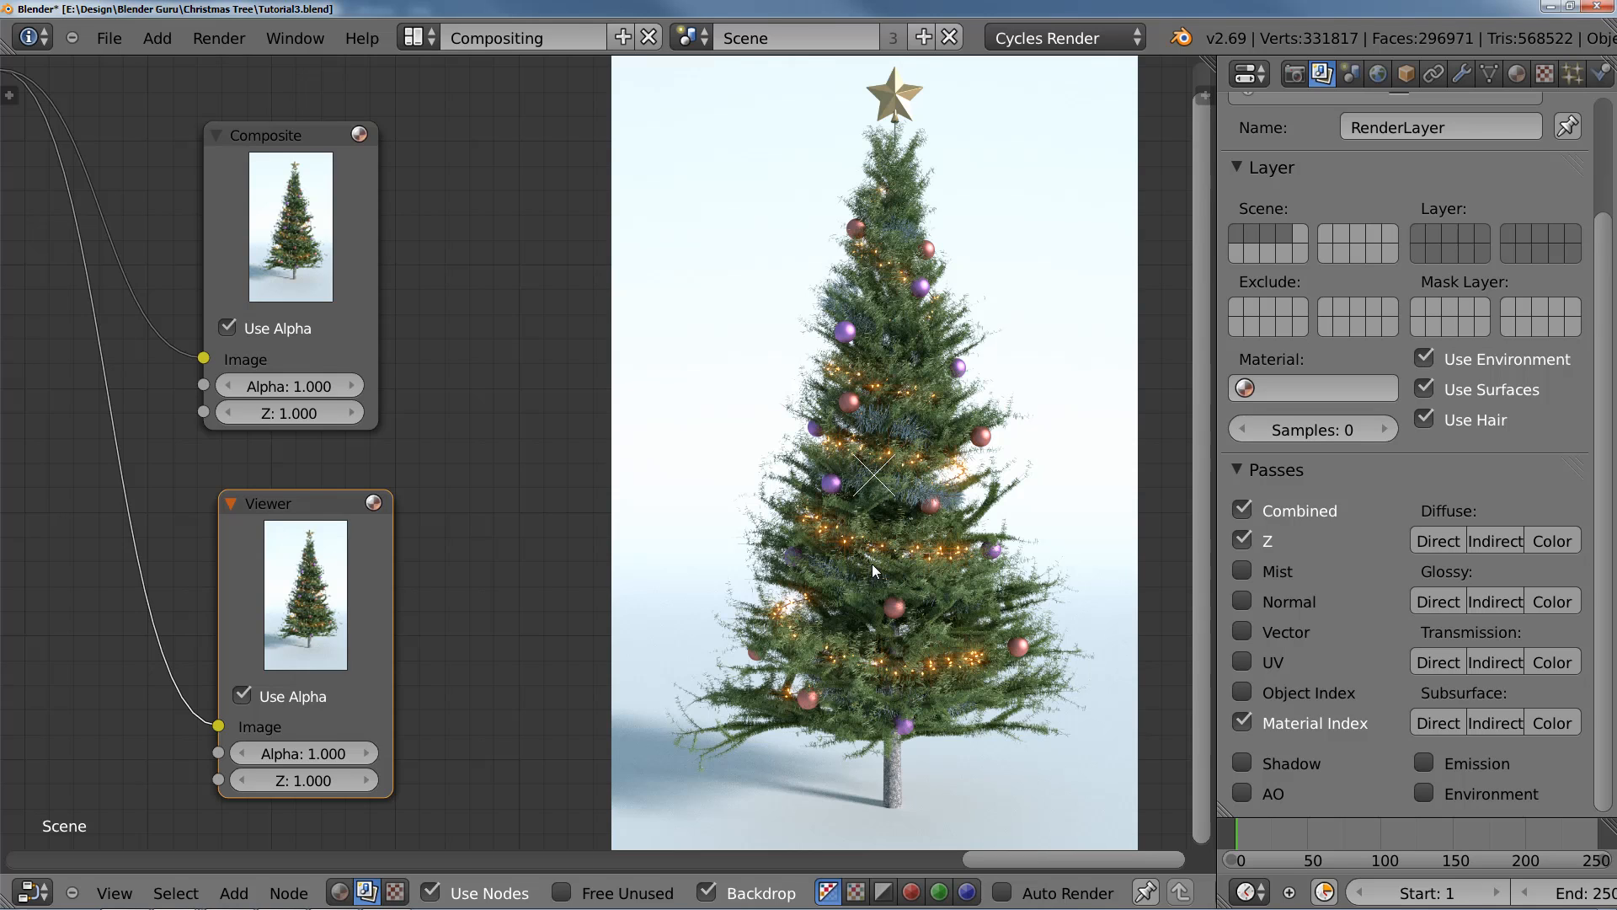
middle_drag(602, 533, 616, 535)
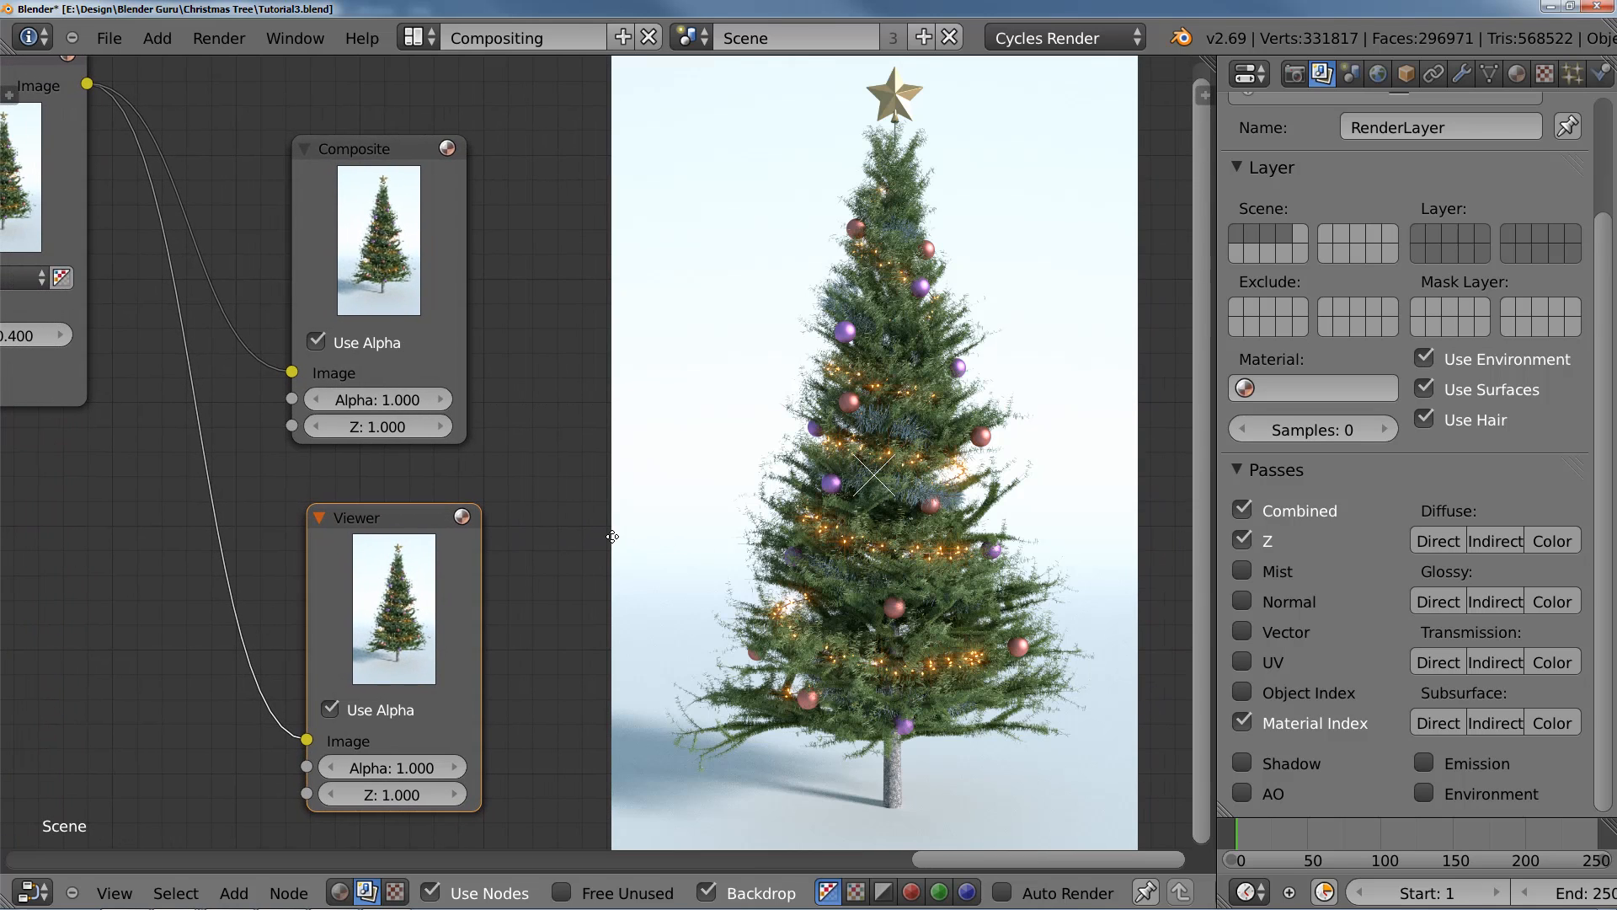